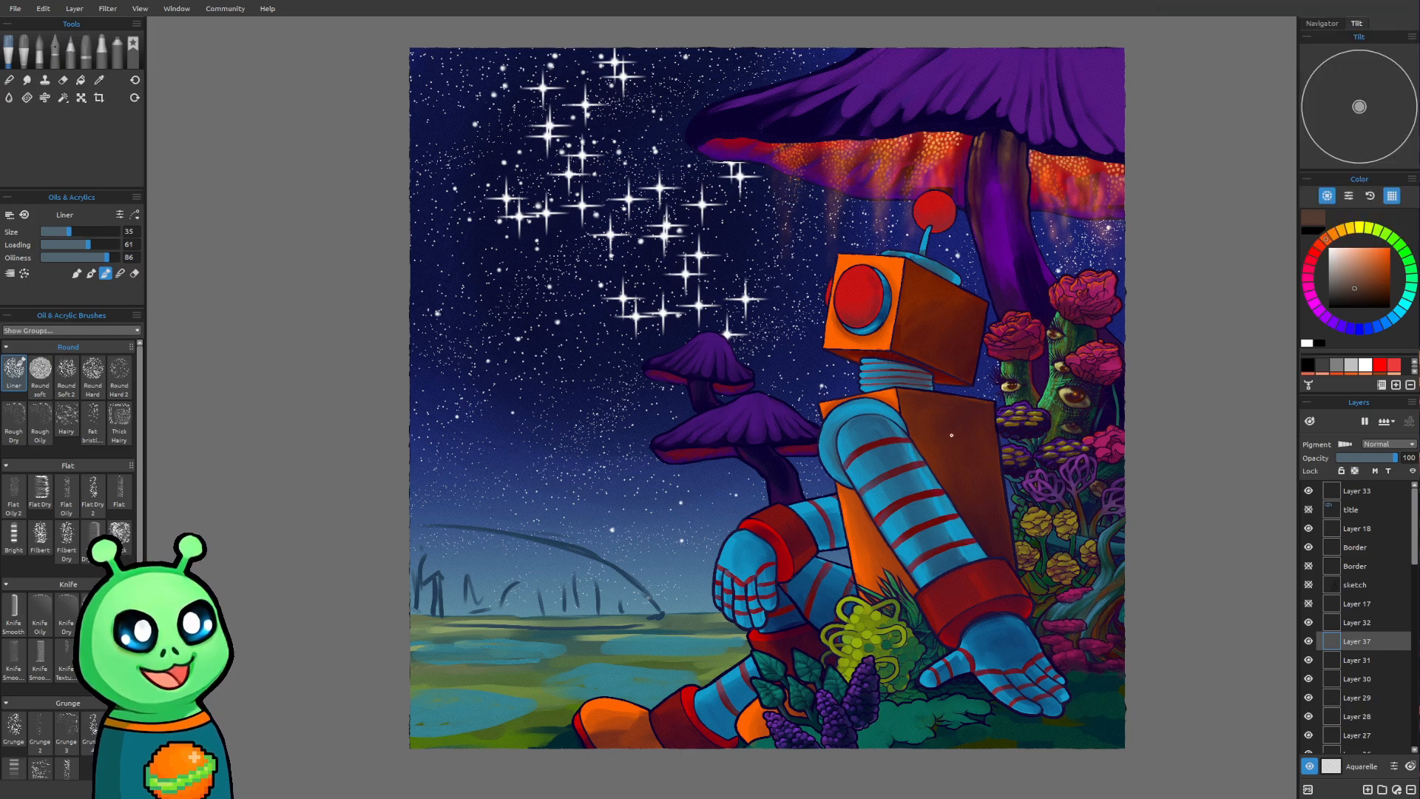
Toggle Layer 34's visibility off and on repeatedly to compare the night sky with and without its darker shading
mouse_move(929, 403)
left_mouse_down()
mouse_move(831, 445)
mouse_move(751, 354)
left_mouse_up()
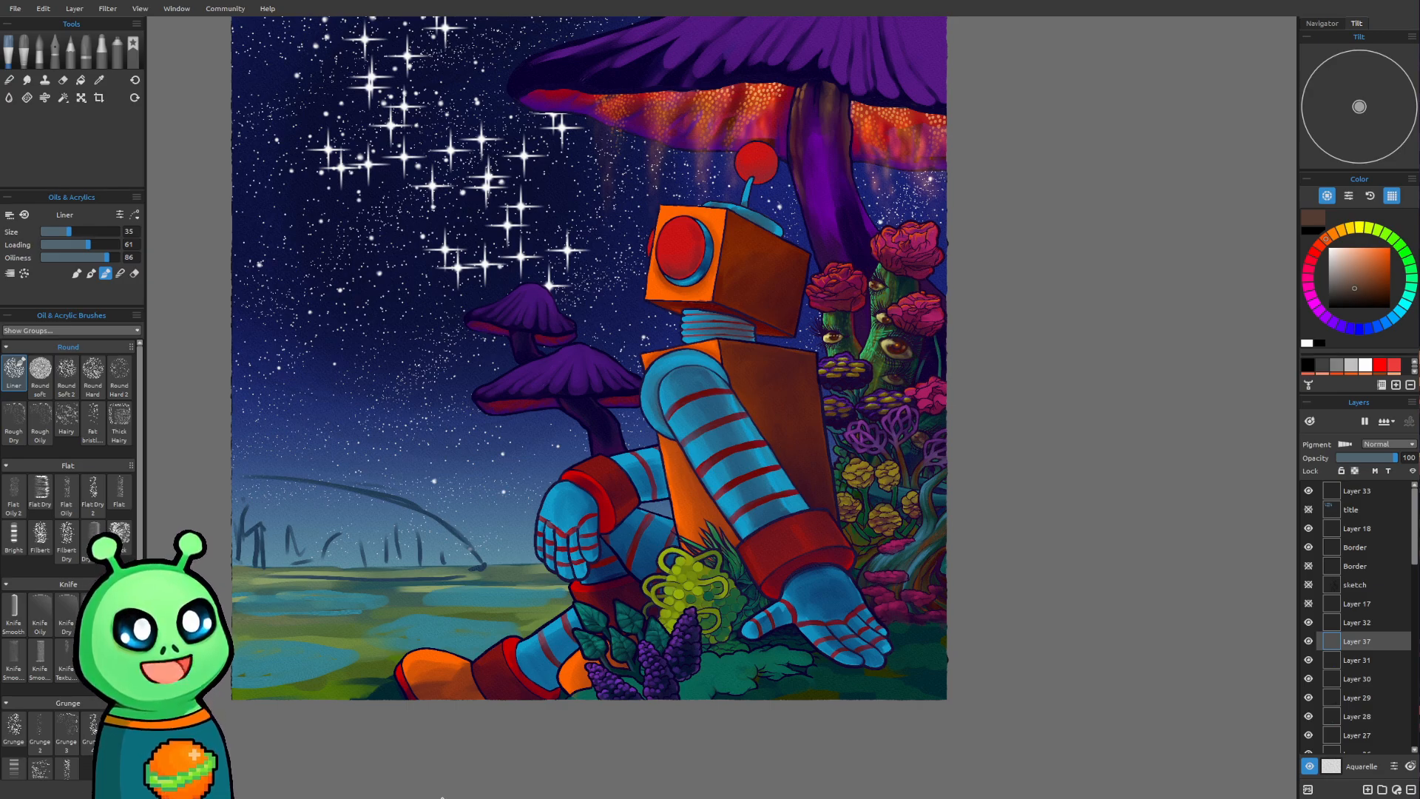
mouse_move(521, 457)
left_mouse_down()
mouse_move(513, 491)
mouse_move(612, 603)
left_mouse_up()
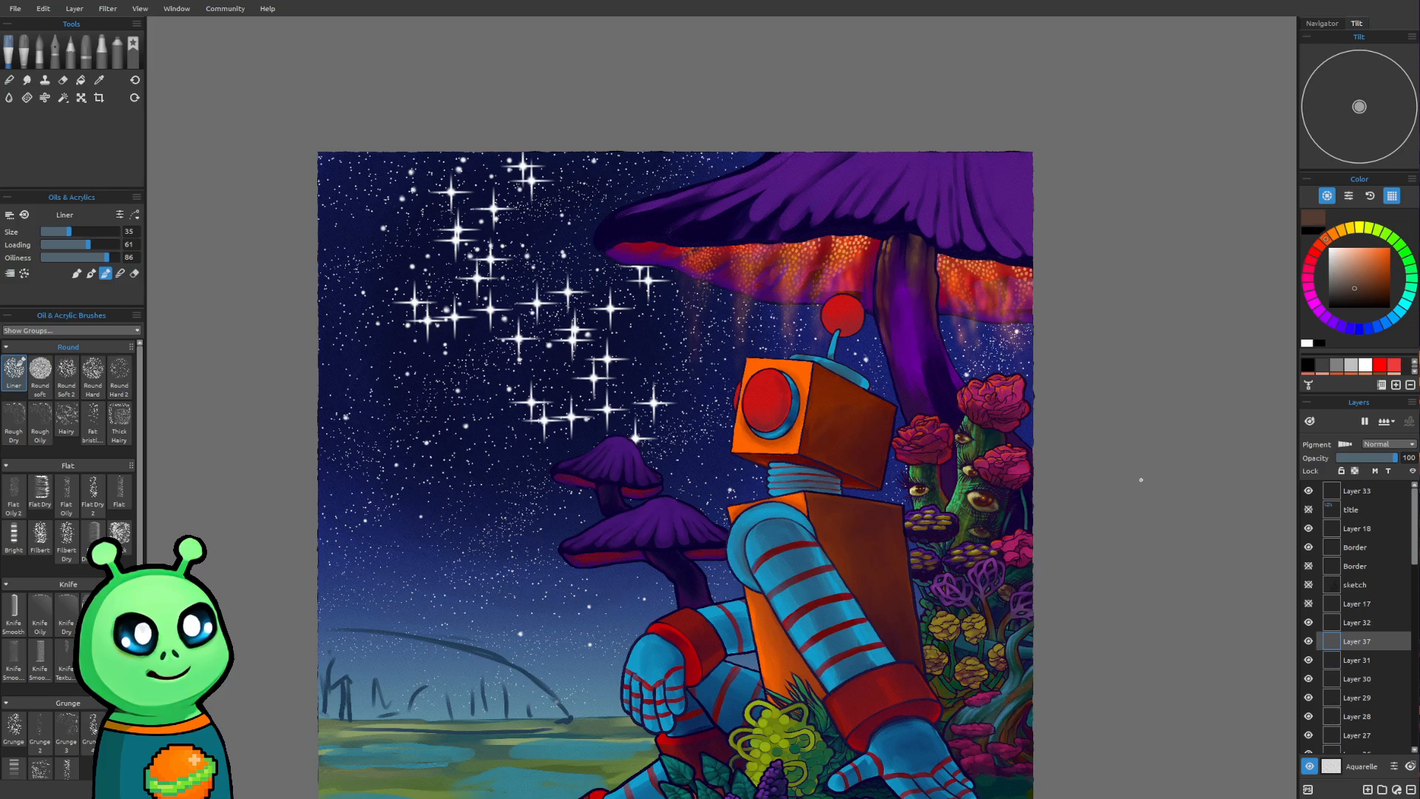
scroll(1368, 628, "down", 10)
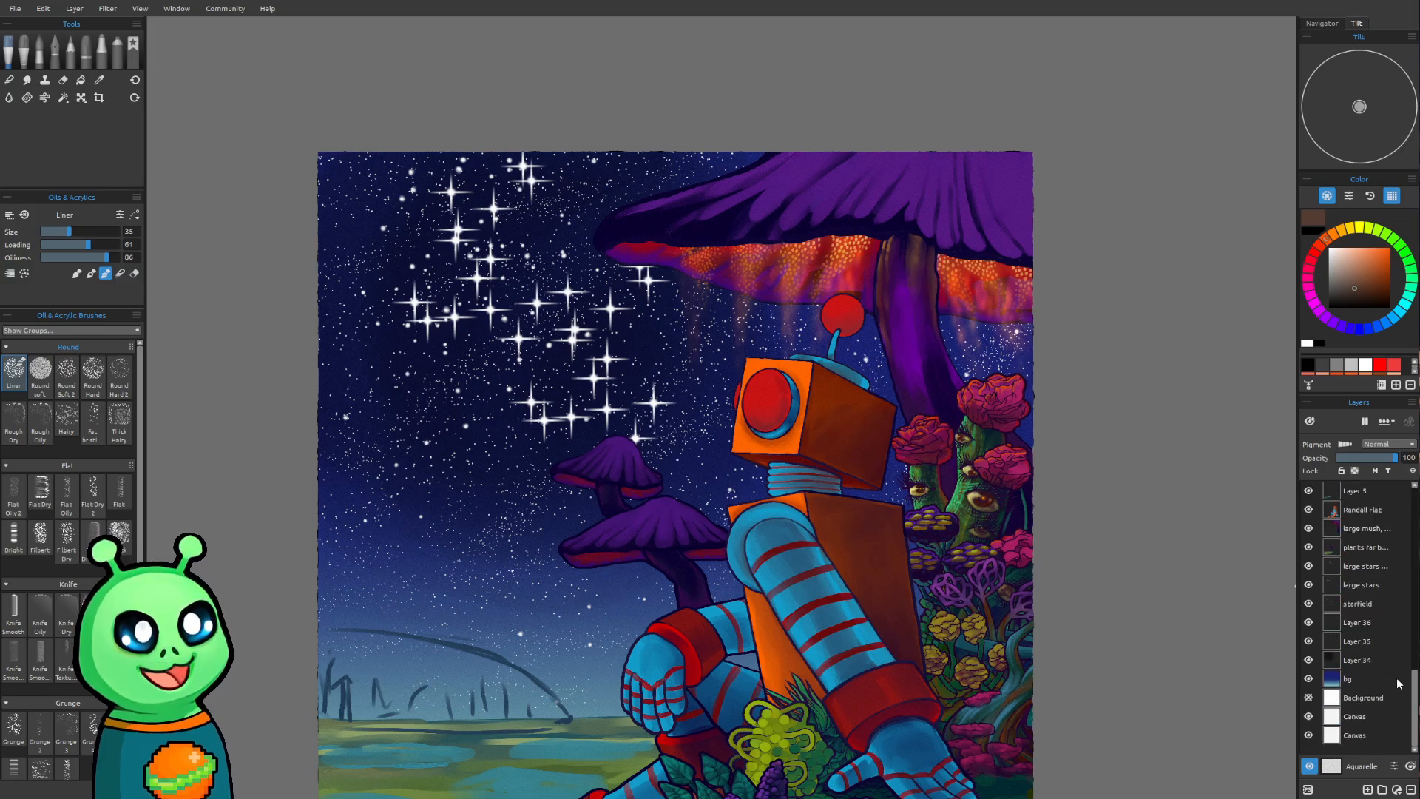
left_click(1308, 660)
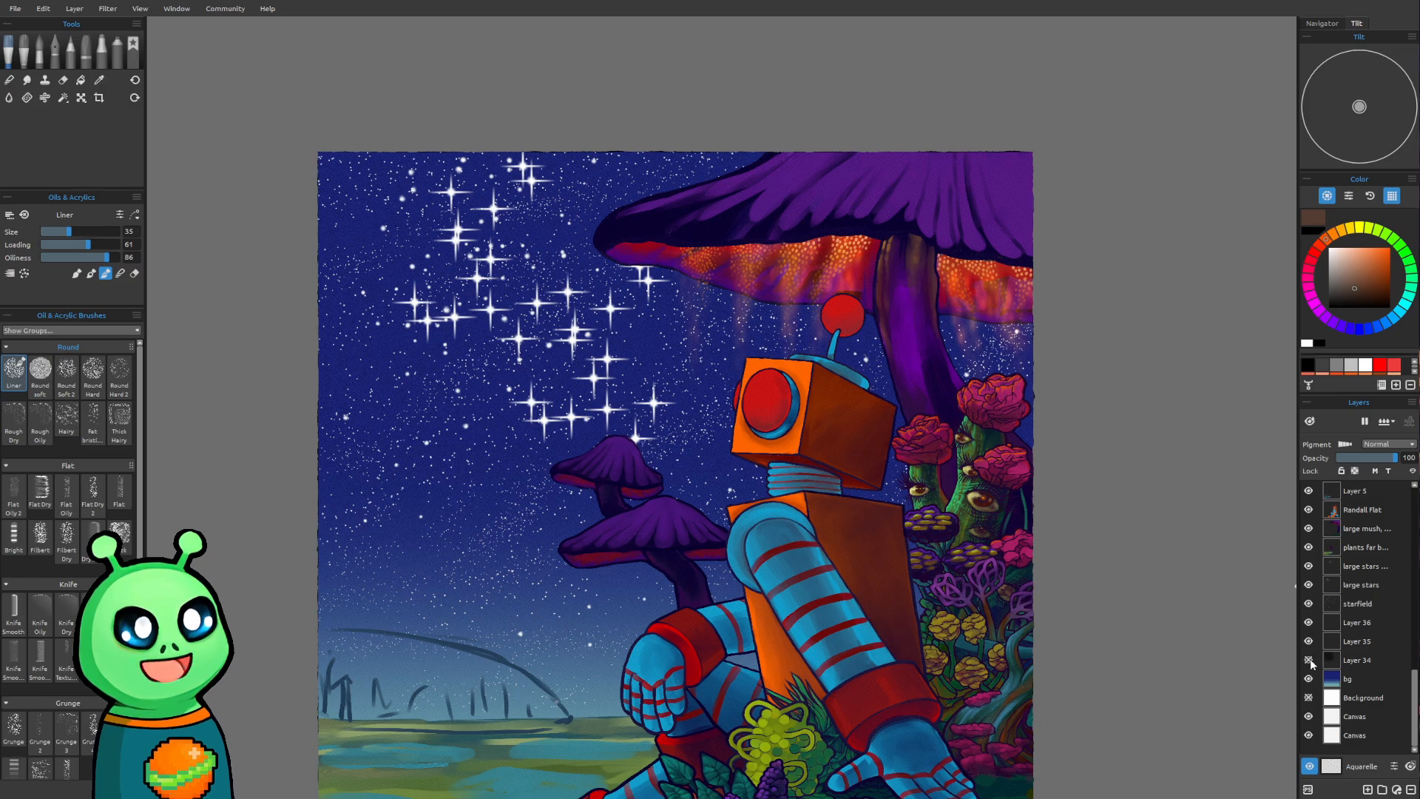
left_click(1309, 659)
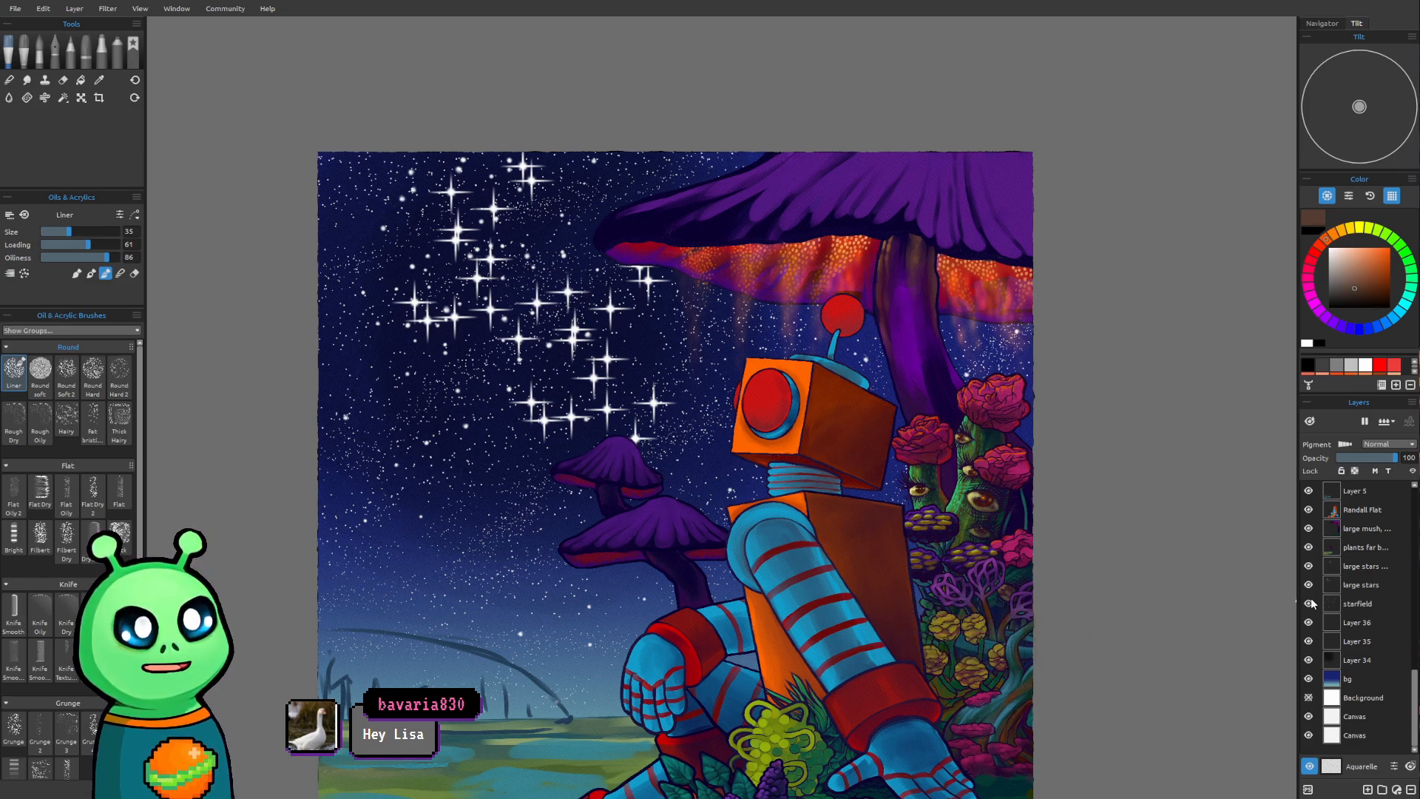
left_click_drag(776, 502, 776, 523)
left_click(1308, 661)
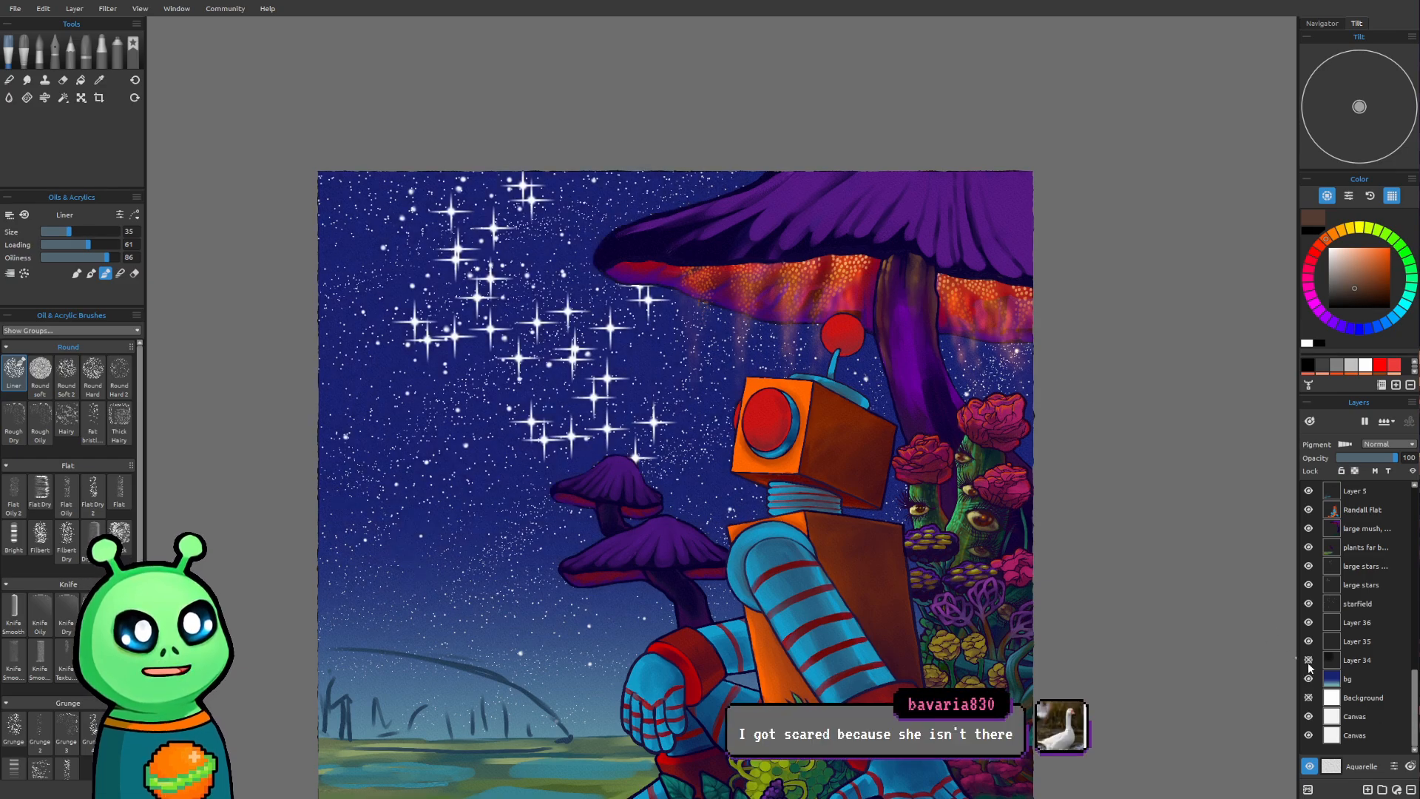
left_click(1308, 660)
left_click(1308, 660)
left_click(1308, 661)
left_click(1308, 660)
left_click(1308, 660)
mouse_move(965, 598)
left_mouse_down()
mouse_move(923, 537)
mouse_move(931, 496)
left_mouse_up()
mouse_move(993, 567)
left_mouse_down()
mouse_move(986, 580)
mouse_move(969, 566)
left_mouse_up()
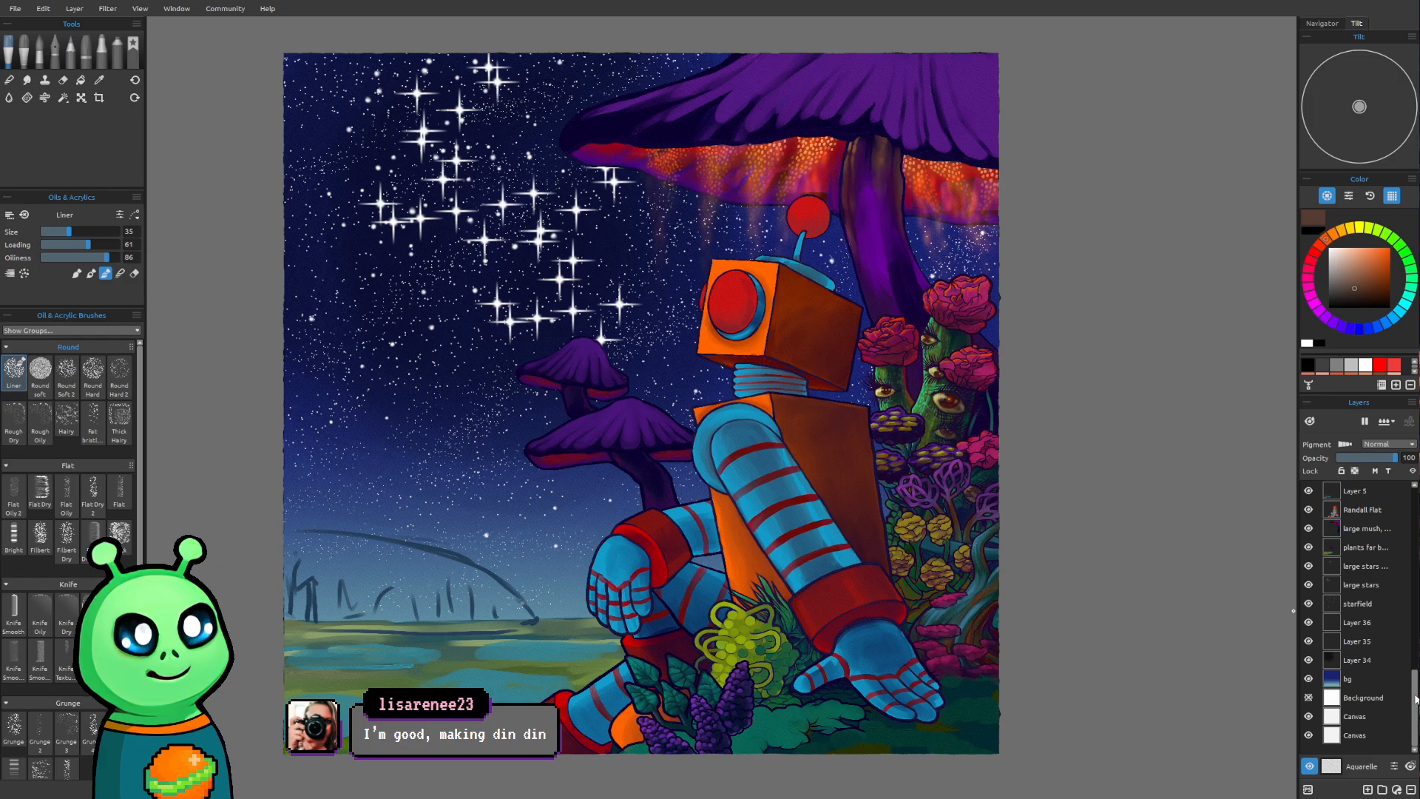
Toggle Layer 37's visibility off and on to check what it contributes around the robot's hands and the foreground plants
scroll(1400, 510, "up", 10)
left_click_drag(896, 608, 850, 526)
scroll(784, 600, "up", 3)
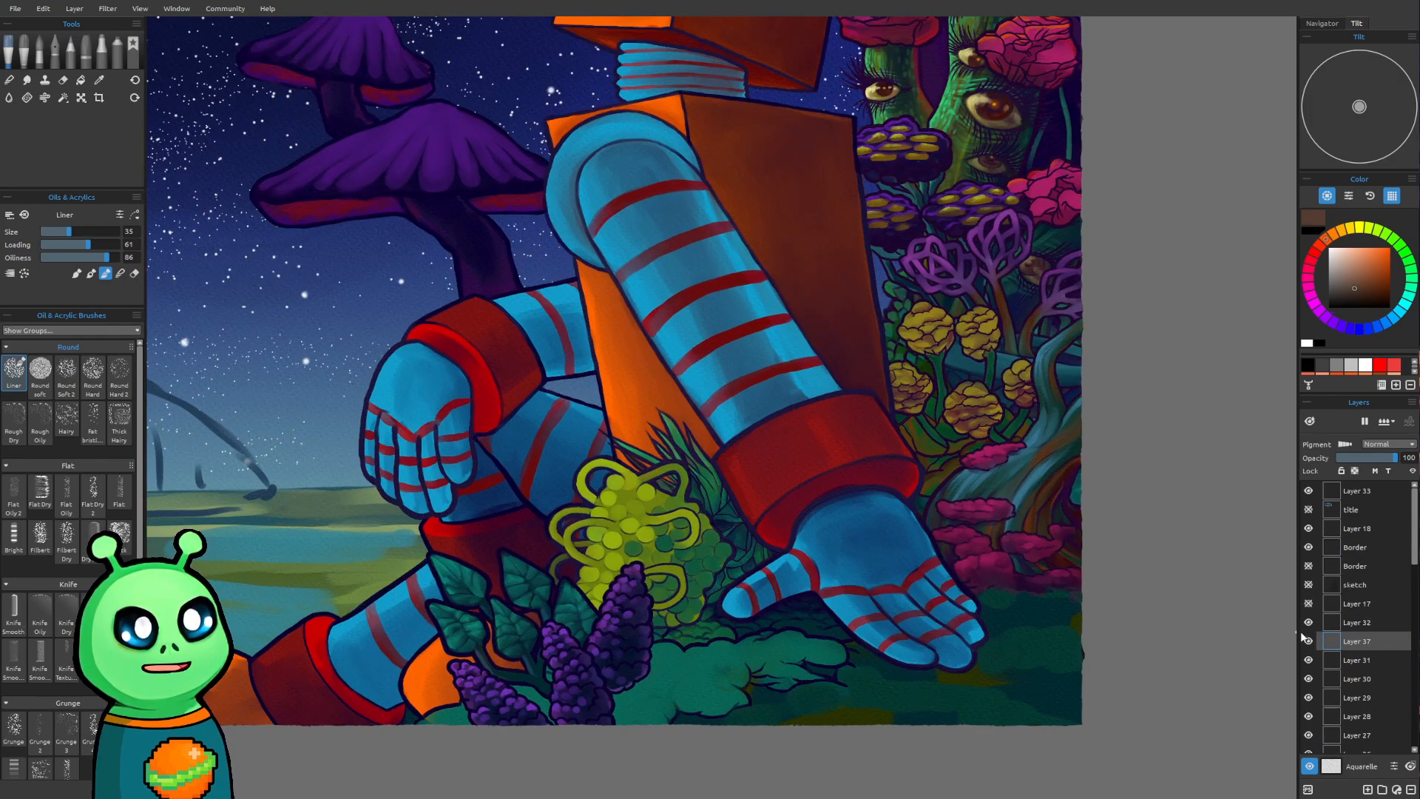
left_click_drag(816, 640, 835, 590)
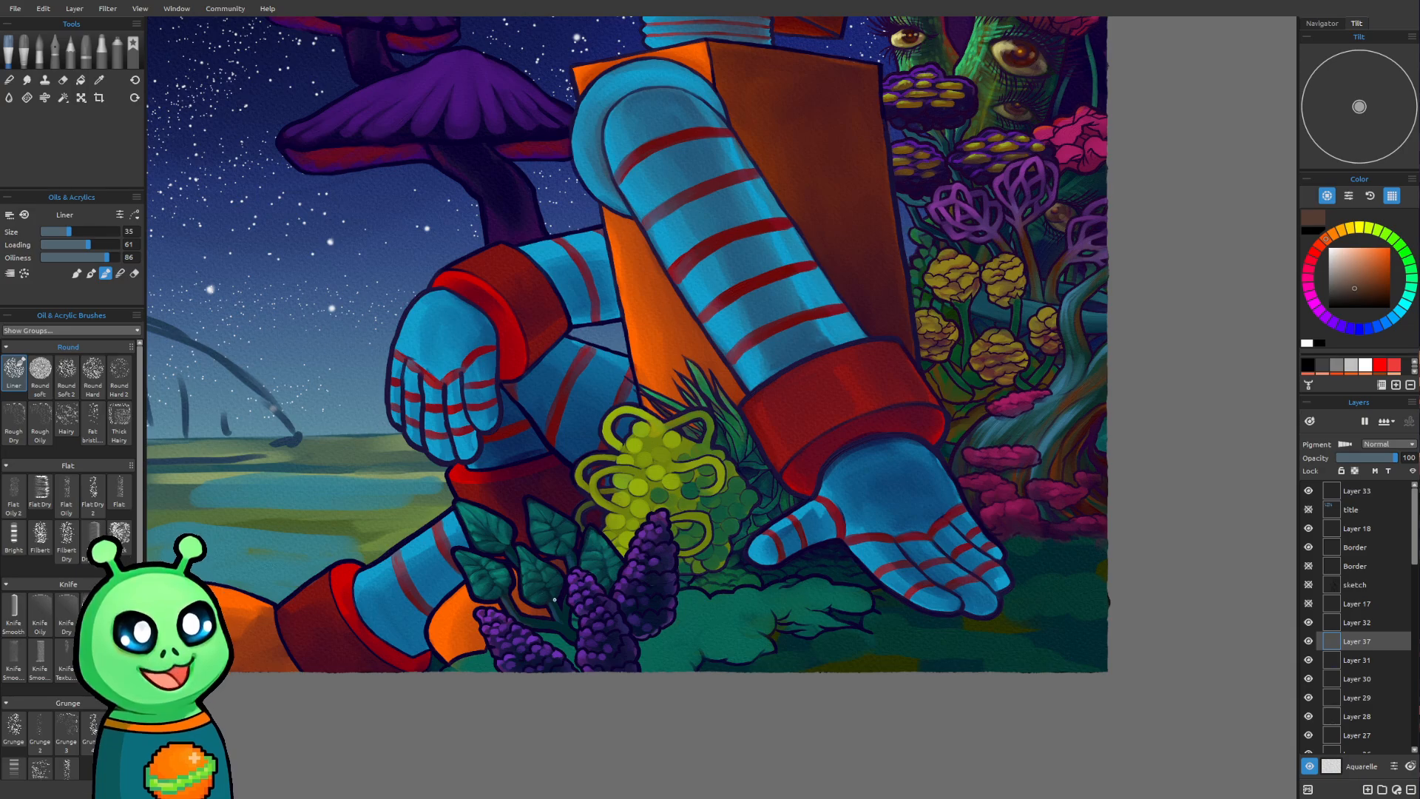
scroll(548, 594, "up", 5)
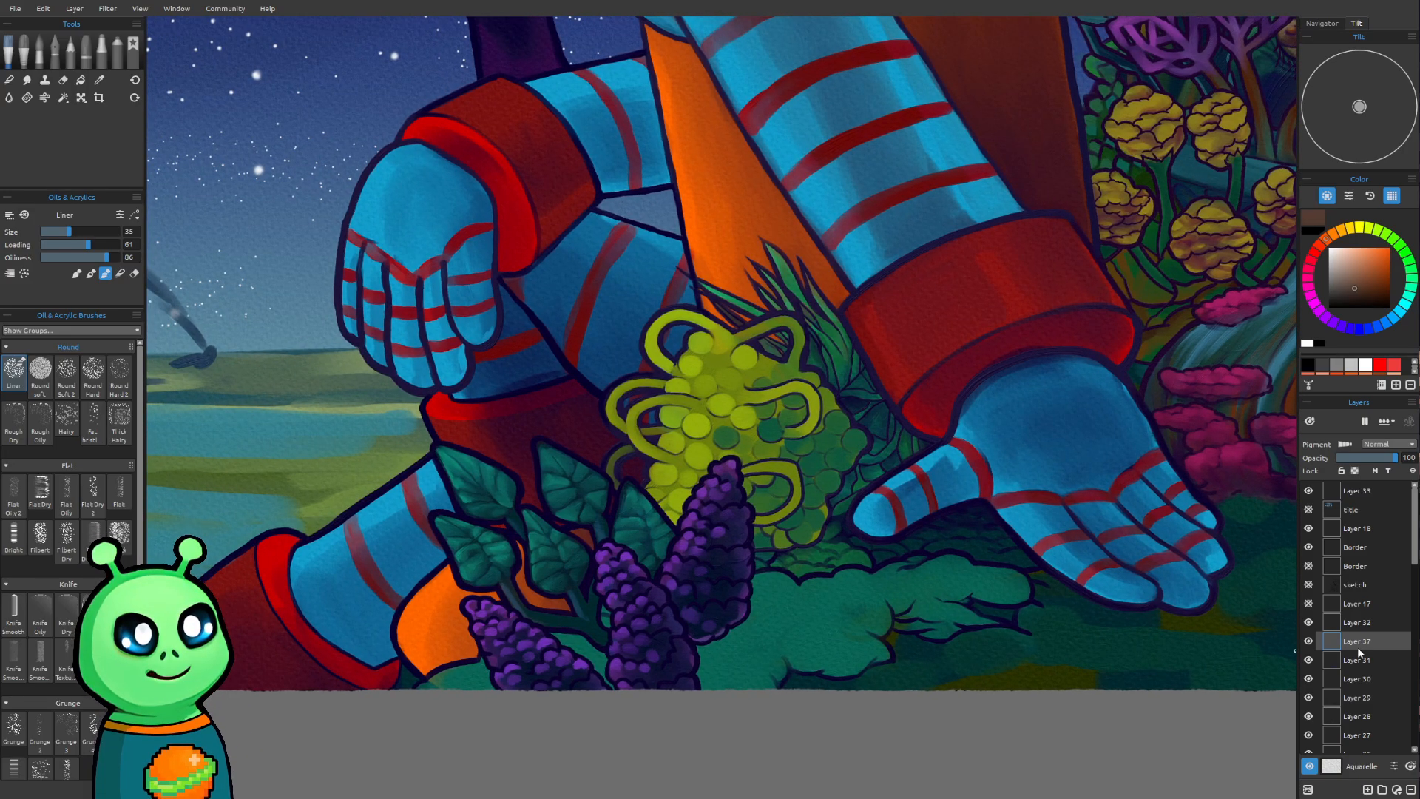
left_click(1308, 641)
left_click(1308, 641)
left_click_drag(641, 461, 659, 507)
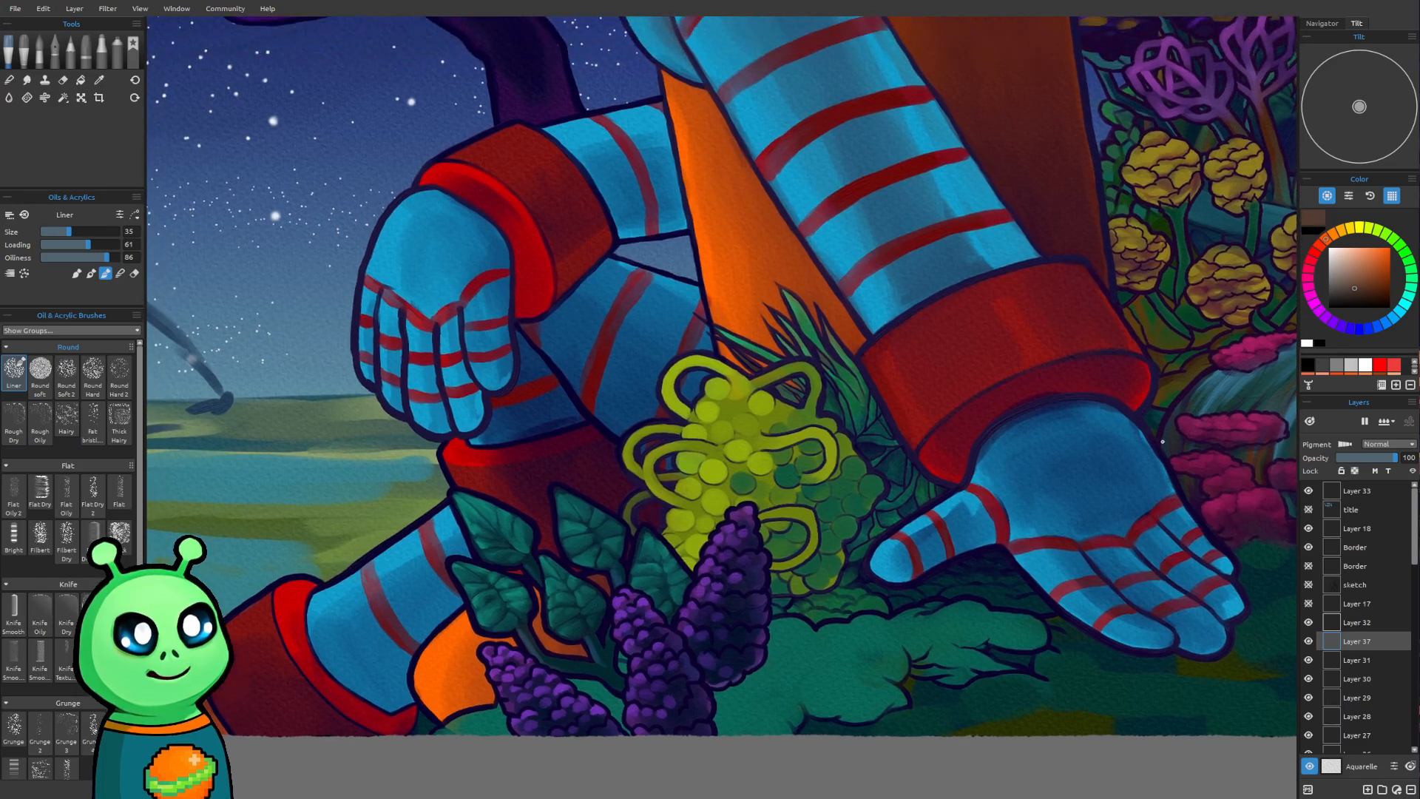
Examine the foreground plants between the robot's hands, especially the yellow-green berry cluster and purple flowers
scroll(811, 331, "down", 2)
left_click_drag(811, 330, 722, 669)
scroll(411, 690, "up", 2)
left_click_drag(412, 690, 396, 504)
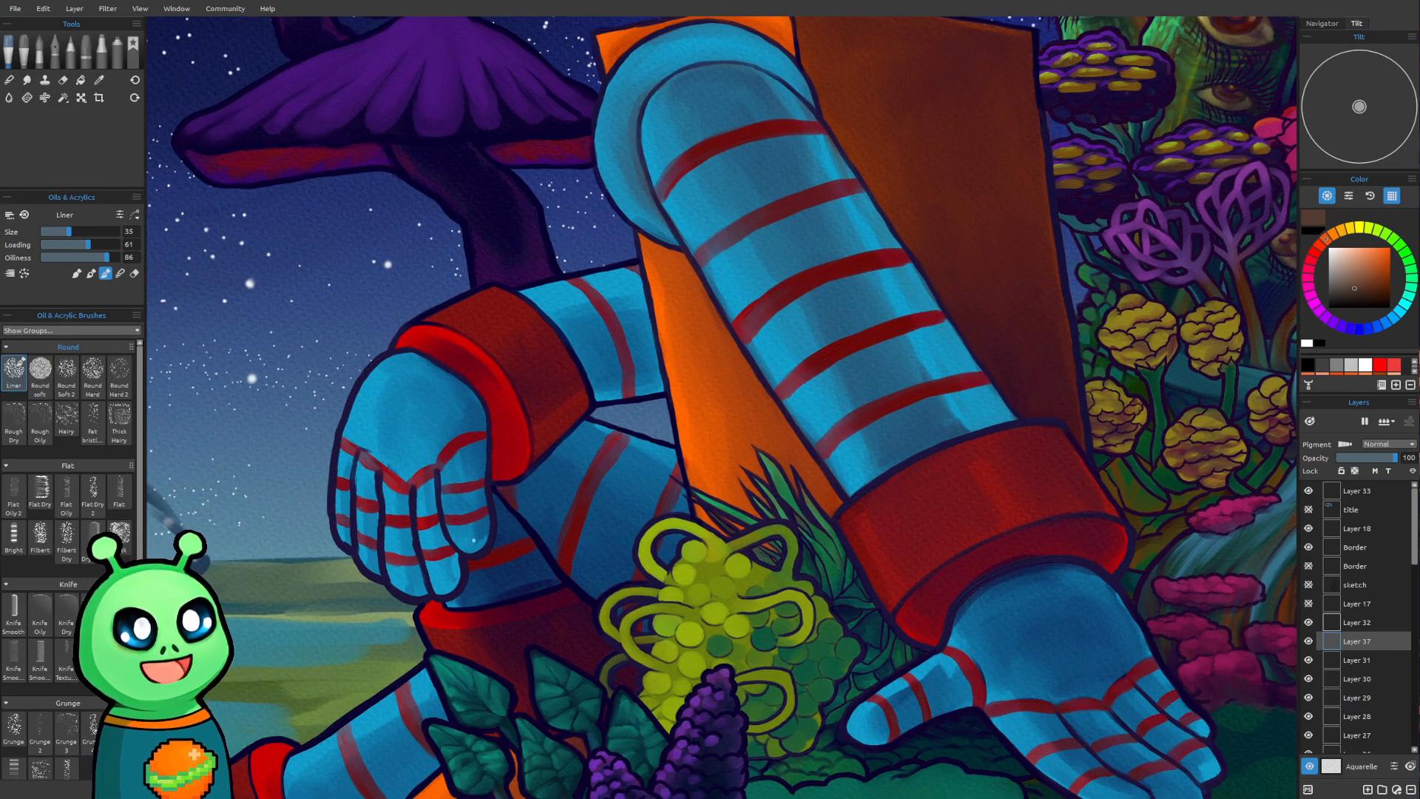
mouse_move(684, 371)
left_mouse_down()
mouse_move(577, 480)
mouse_move(524, 619)
left_mouse_up()
left_click_drag(790, 237, 859, 420)
mouse_move(681, 618)
left_mouse_down()
mouse_move(718, 559)
mouse_move(832, 34)
left_mouse_up()
left_click_drag(679, 575, 685, 513)
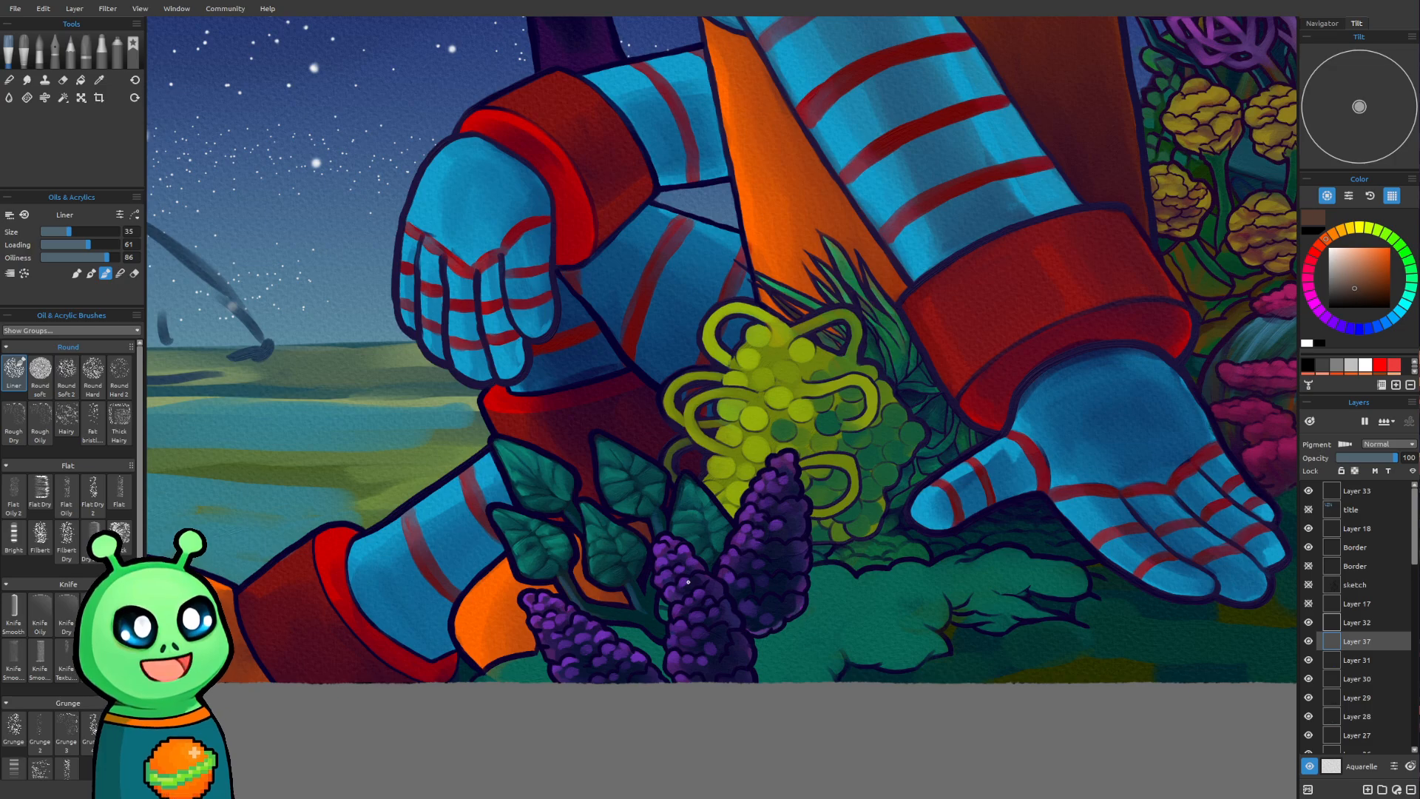
left_click_drag(693, 566, 683, 573)
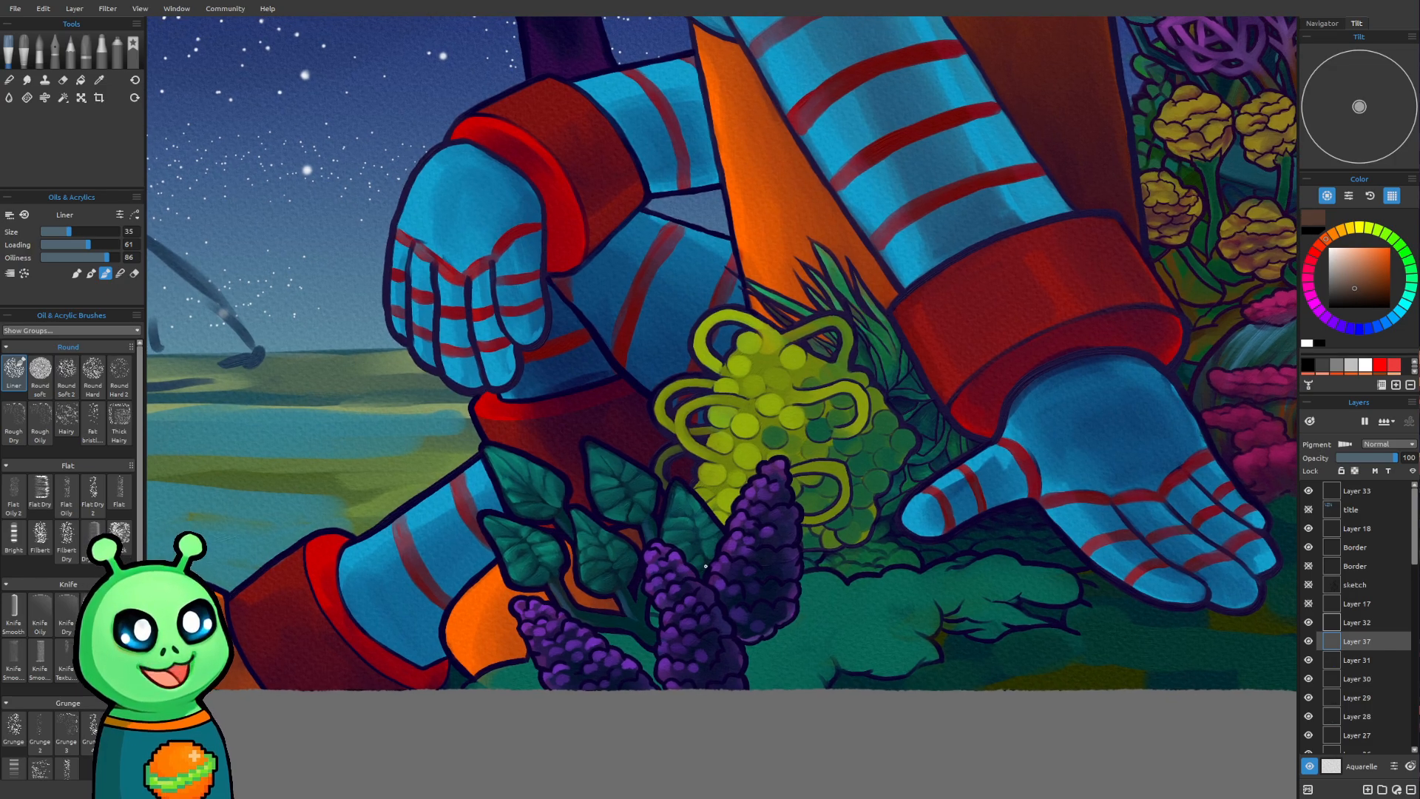
scroll(706, 565, "up", 1)
mouse_move(866, 576)
left_mouse_down()
mouse_move(850, 543)
mouse_move(845, 559)
left_mouse_up()
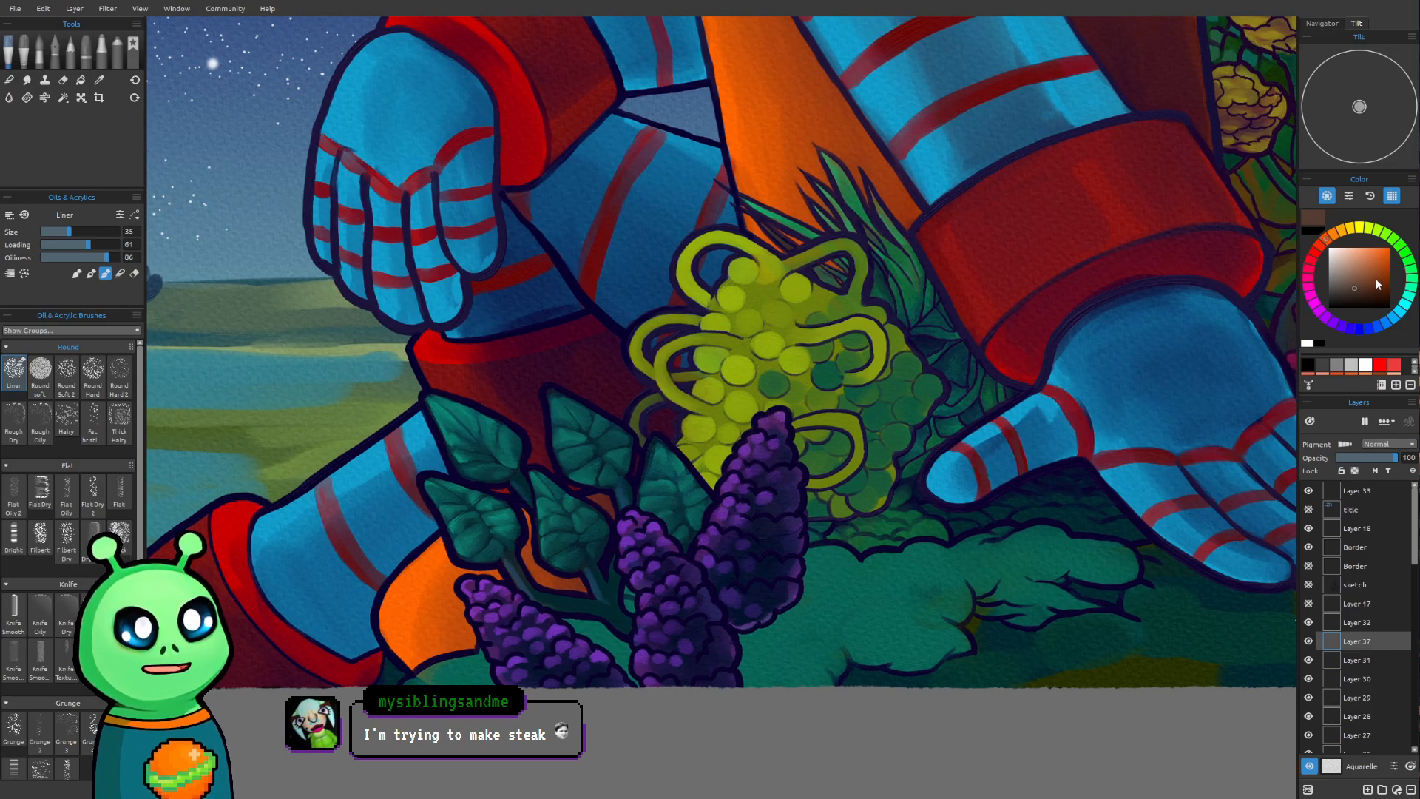
left_click_drag(998, 334, 896, 419)
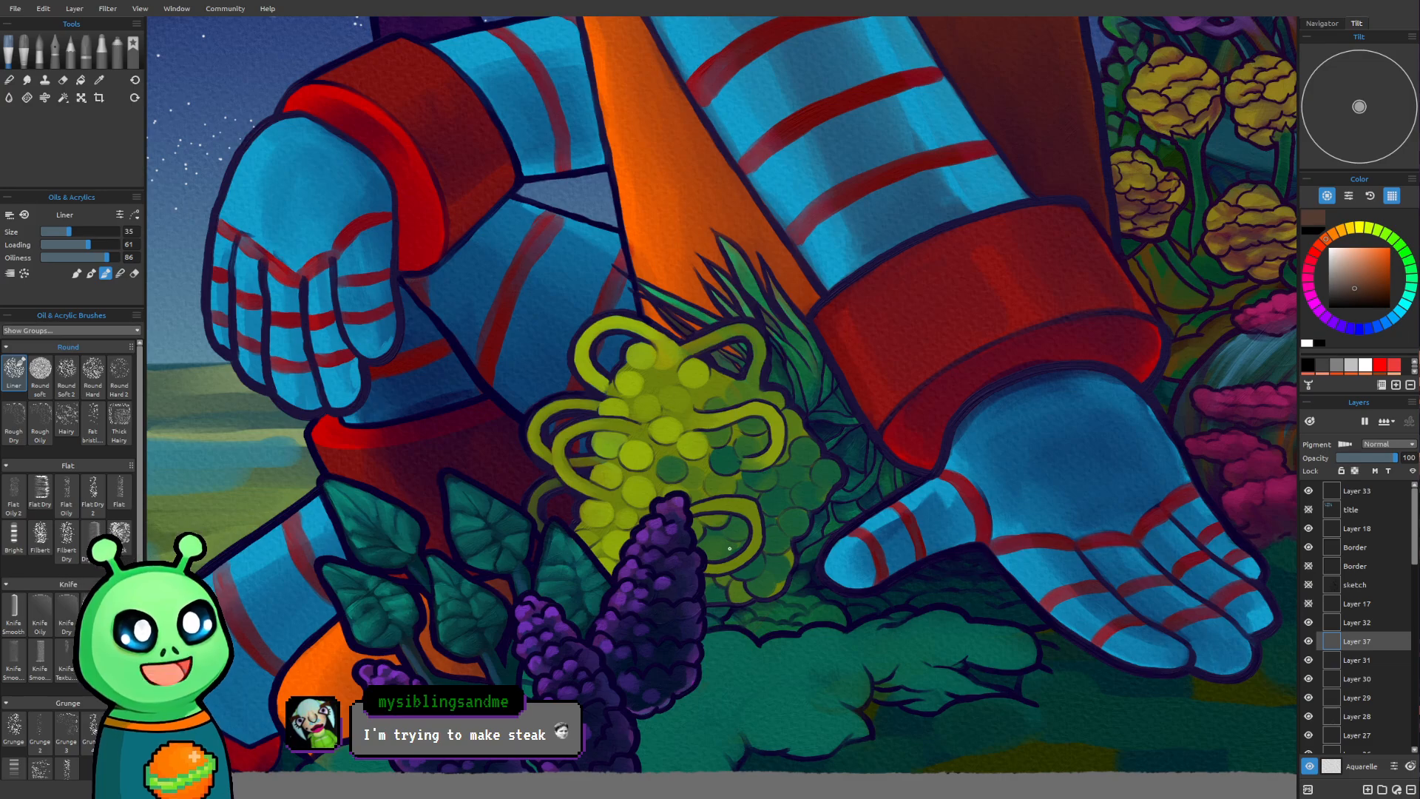
scroll(729, 548, "up", 3)
left_click_drag(775, 476, 802, 468)
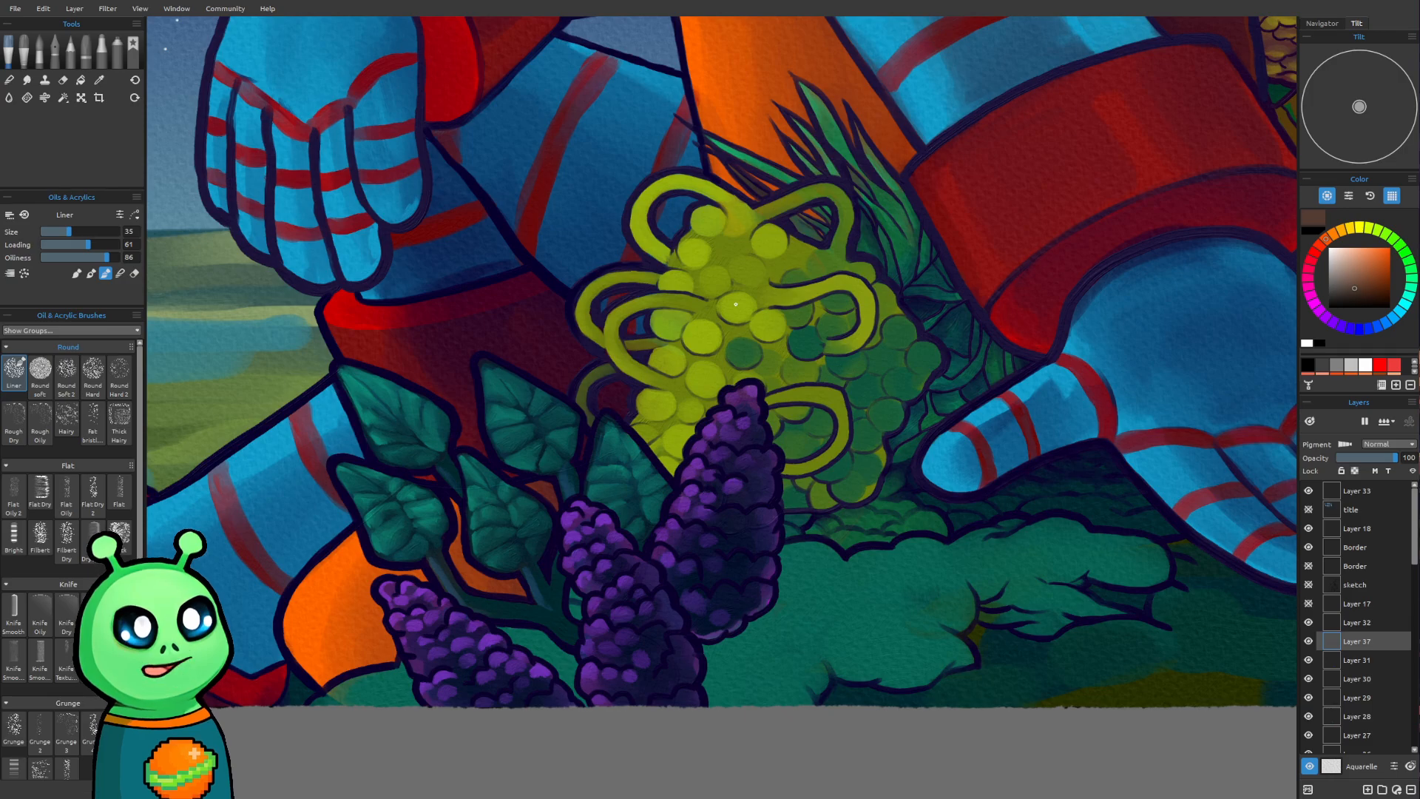
Try painting brown Liner strokes over the yellow-green berry cluster and purple flower on Layer 37, using brush sizes from 25 to 35
key("]")
key("[")
key("[")
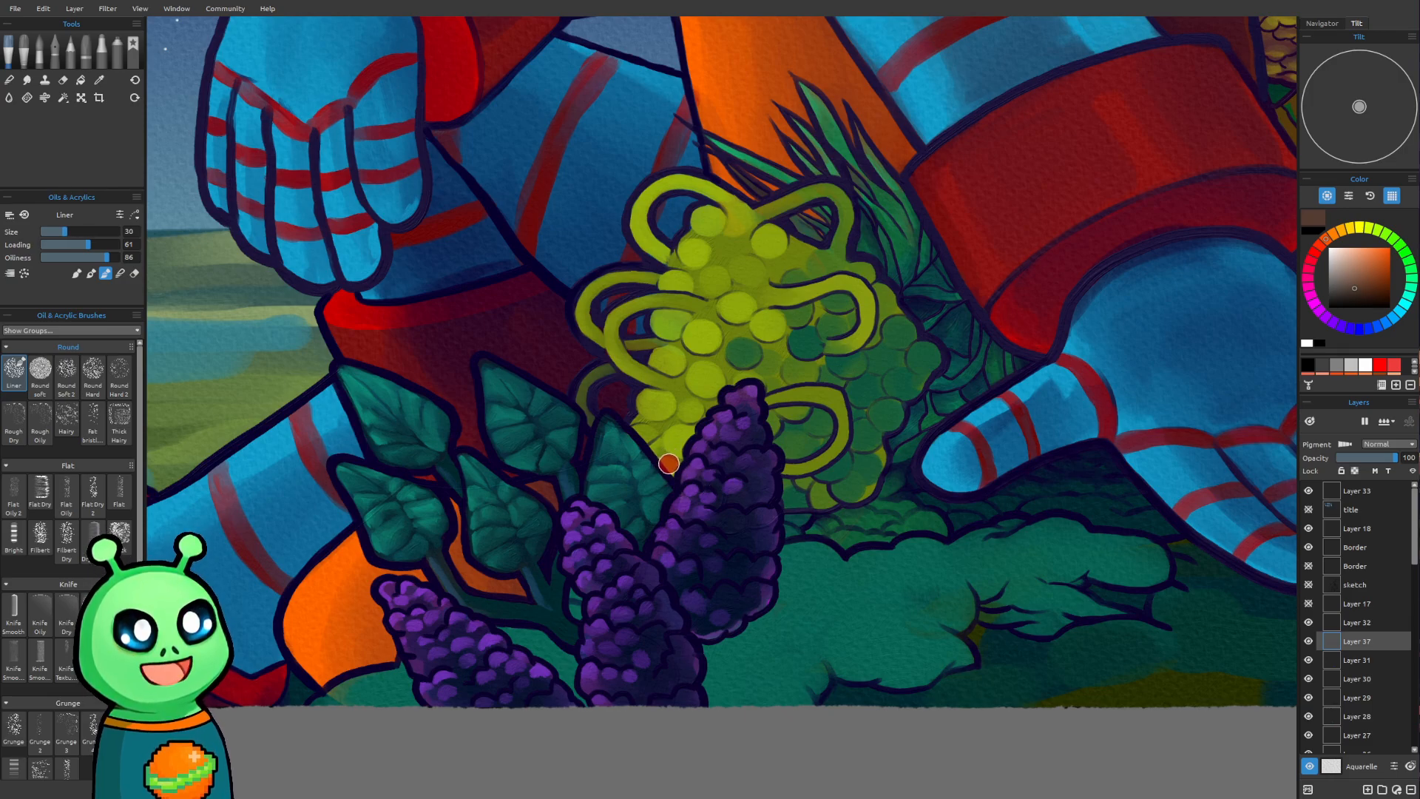
key("bracketleft")
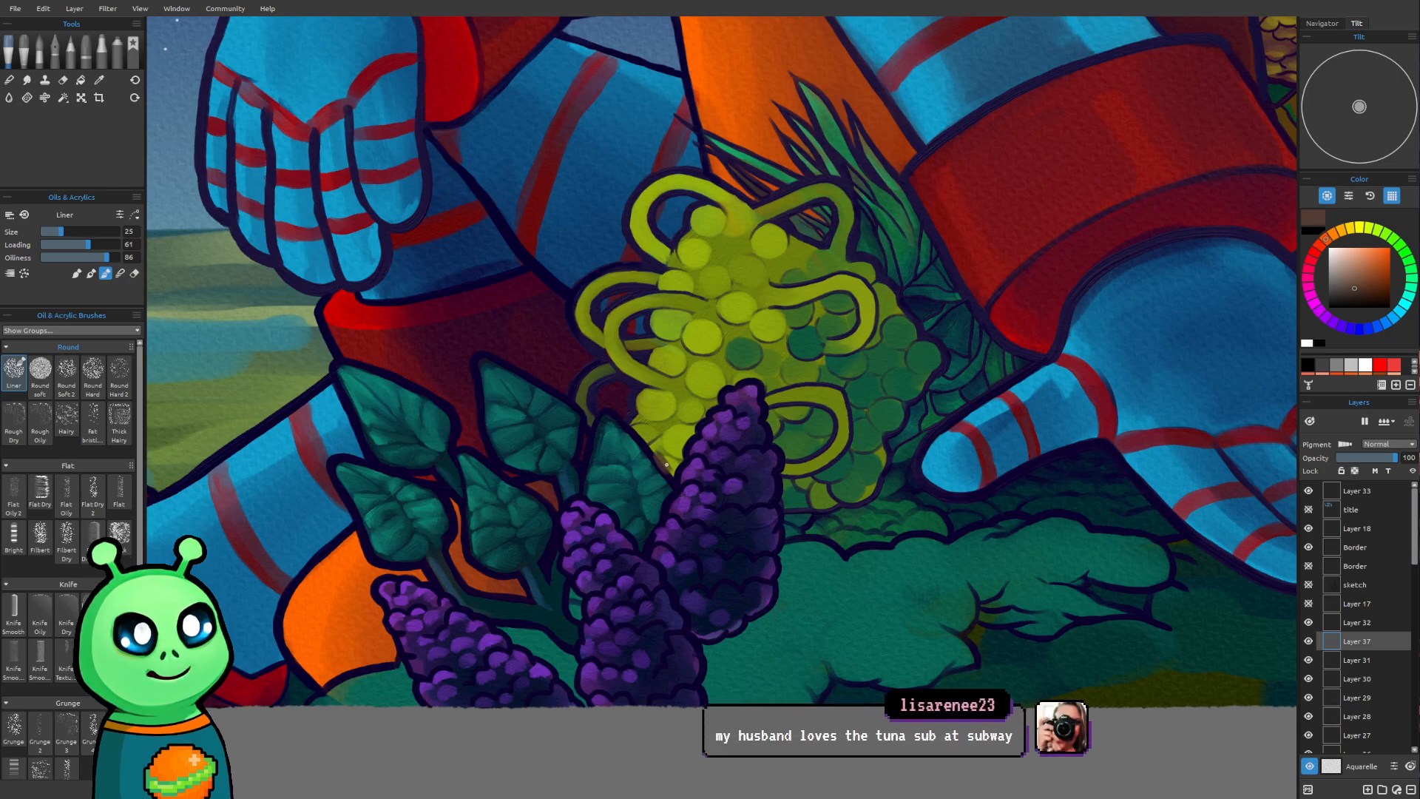
mouse_move(661, 467)
left_mouse_down()
mouse_move(652, 439)
mouse_move(687, 347)
left_mouse_up()
key("bracketright")
mouse_move(679, 356)
left_mouse_down()
mouse_move(642, 426)
mouse_move(664, 480)
left_mouse_up()
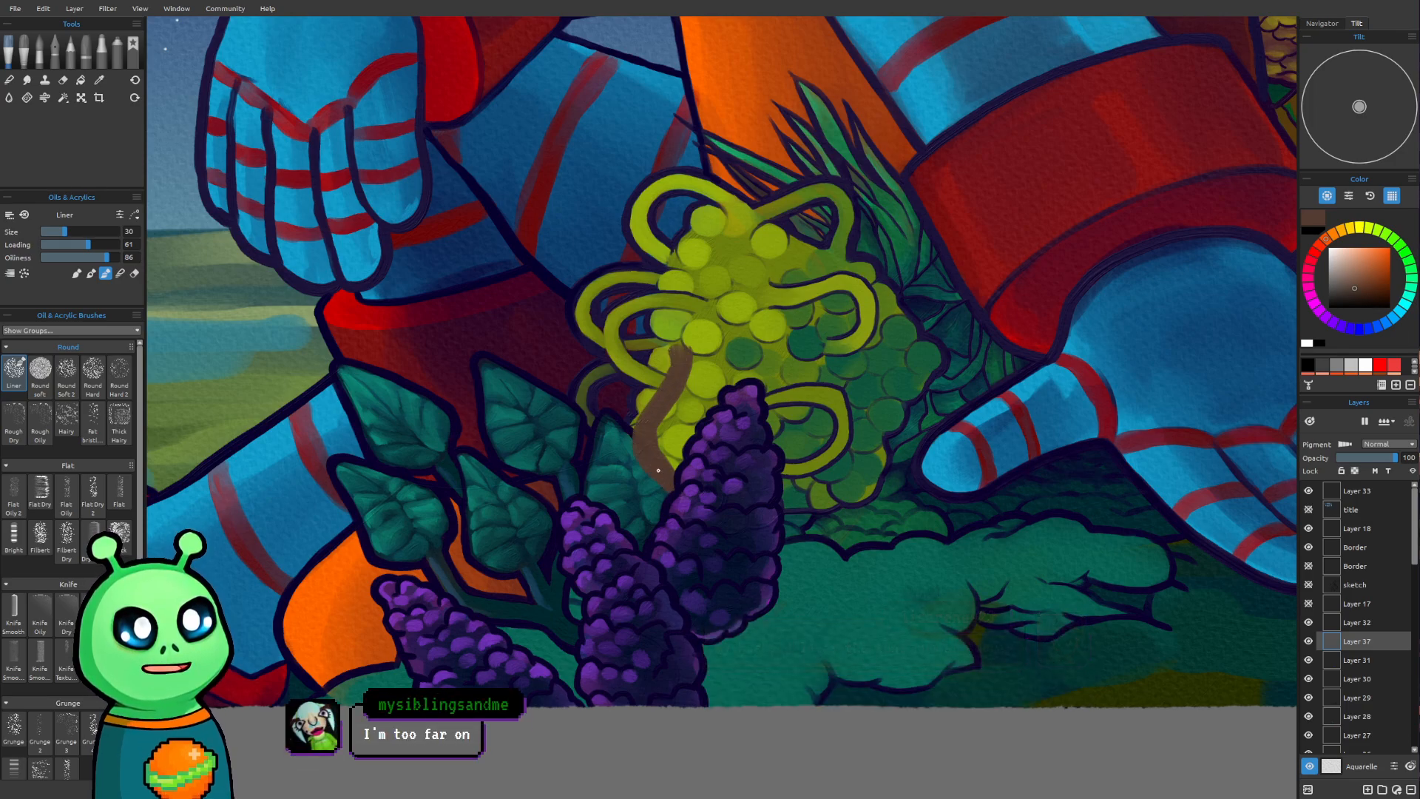
left_click_drag(583, 325, 604, 374)
scroll(543, 378, "up", 1)
scroll(568, 346, "up", 1)
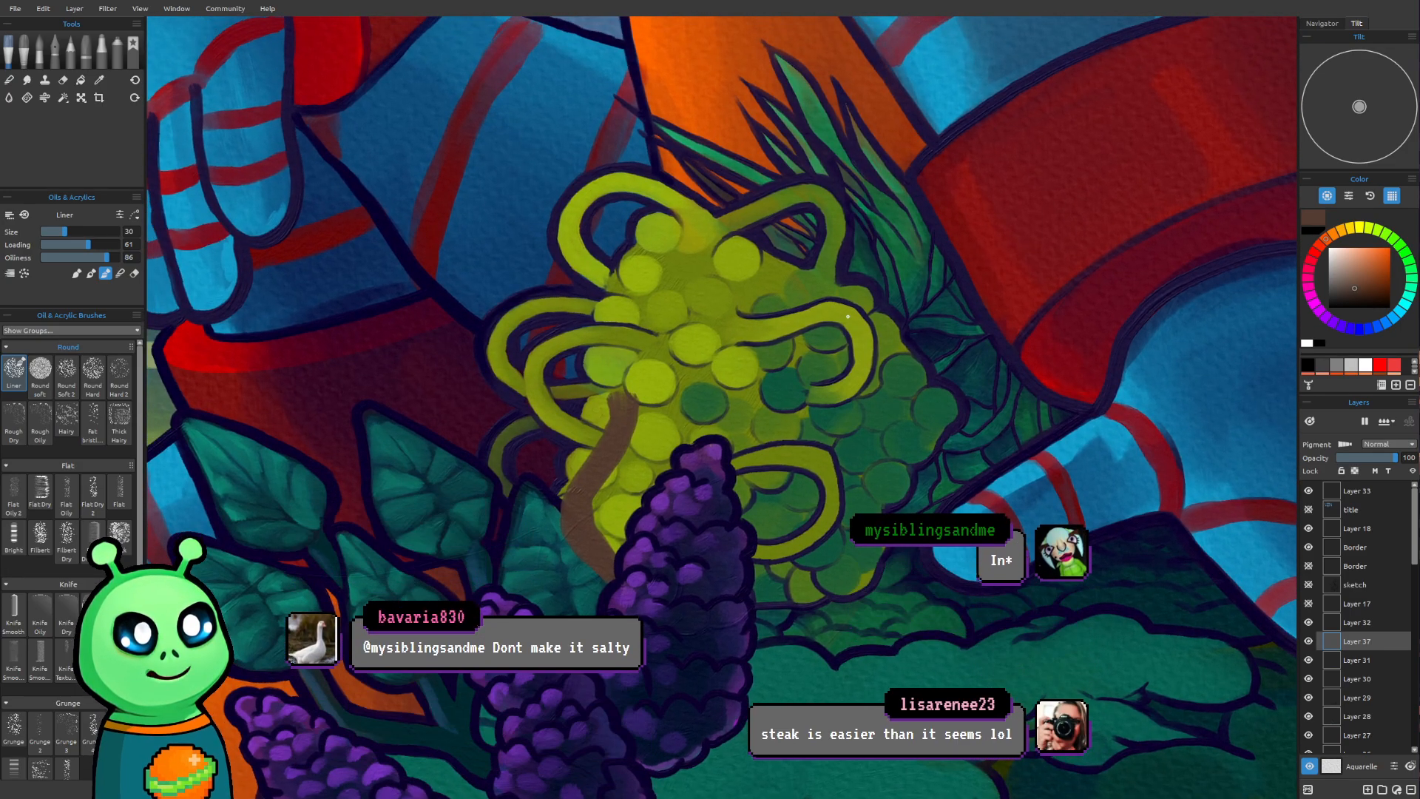
key("]")
mouse_move(622, 405)
left_mouse_down()
mouse_move(608, 361)
mouse_move(631, 388)
mouse_move(602, 384)
mouse_move(610, 362)
mouse_move(629, 373)
mouse_move(612, 403)
mouse_move(592, 366)
mouse_move(623, 379)
left_mouse_up()
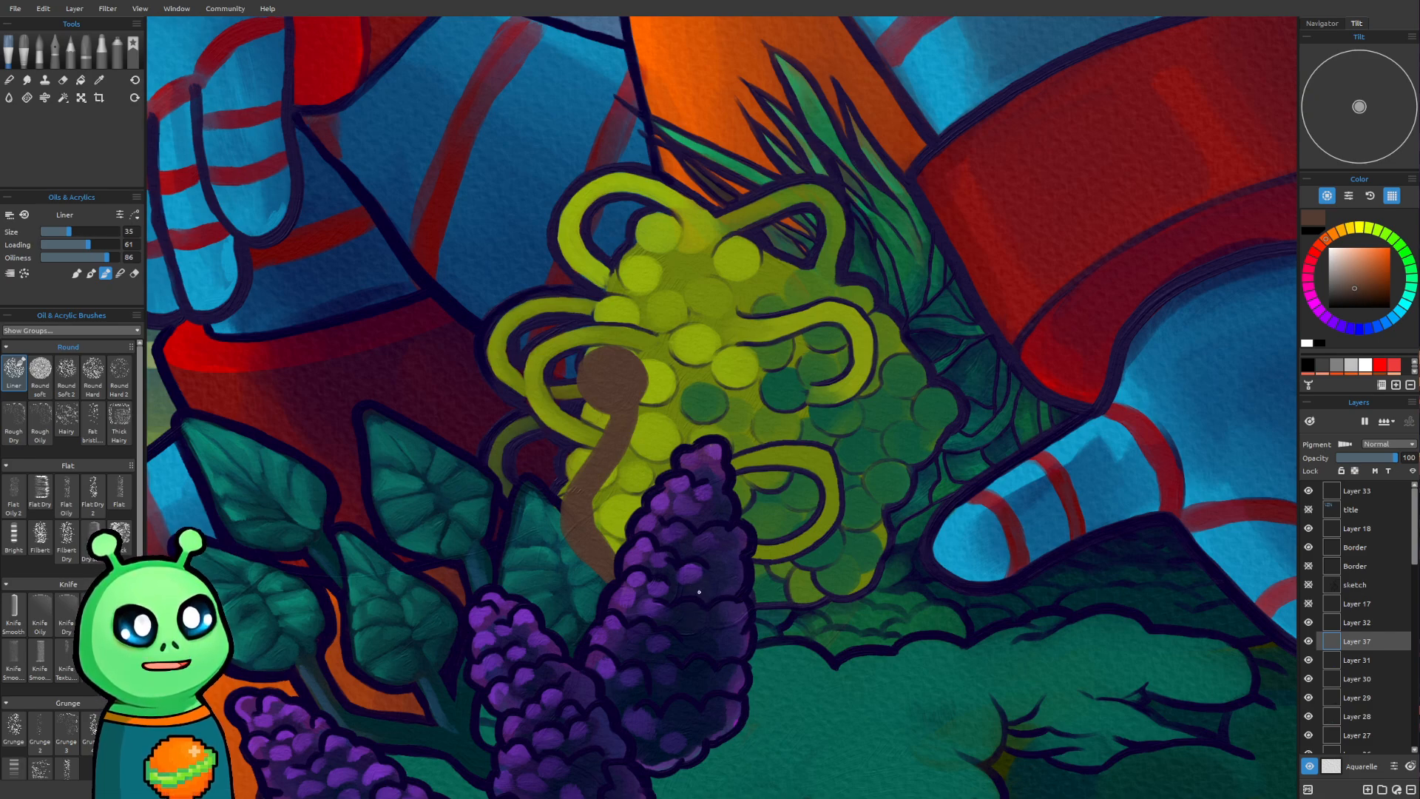
left_click_drag(713, 592, 764, 534)
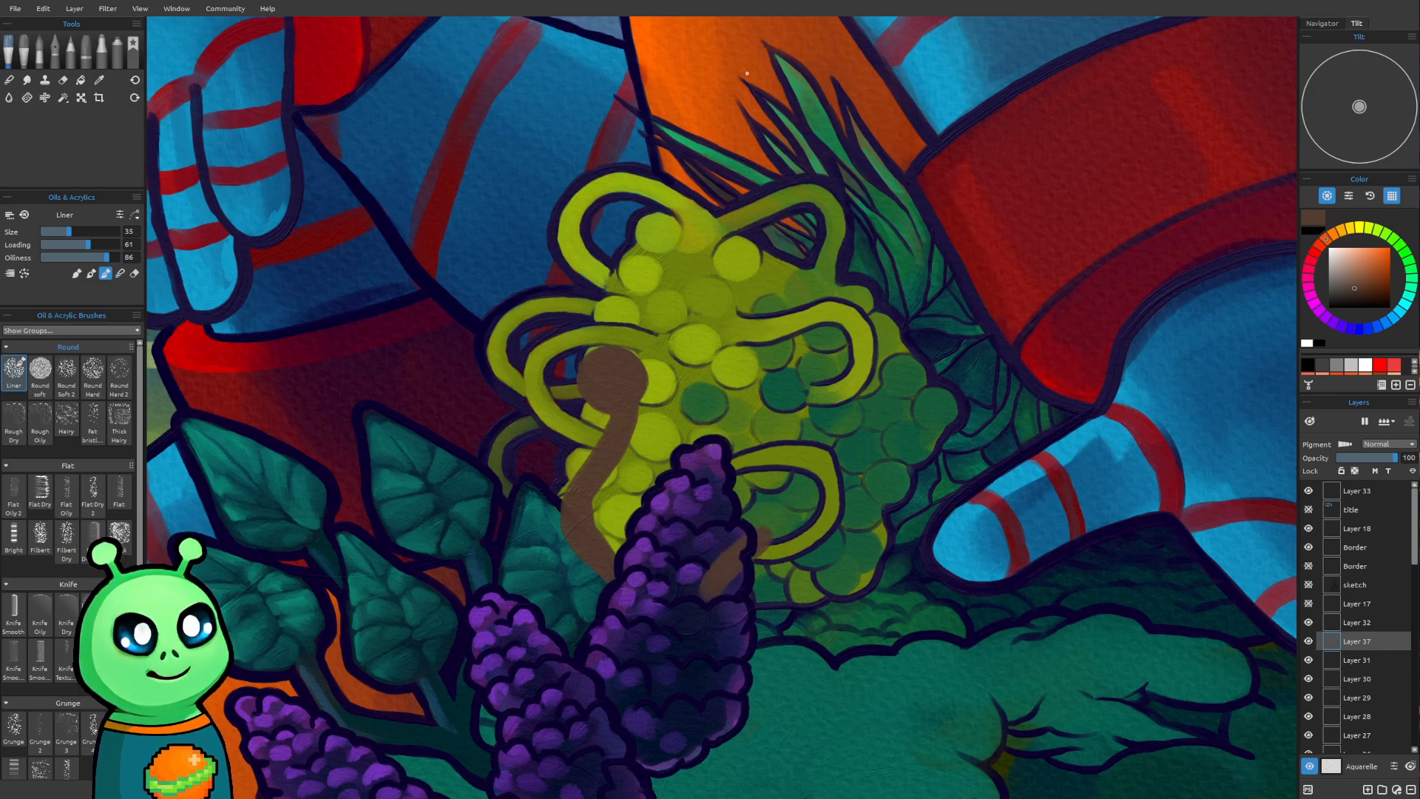
Undo all the brown strokes painted over the berry cluster and purple flower
key("ctrl+z")
key("ctrl+z")
key("ctrl+z")
key("ctrl+z")
key("ctrl+z")
key("ctrl+z")
key("ctrl+z")
key("ctrl+z")
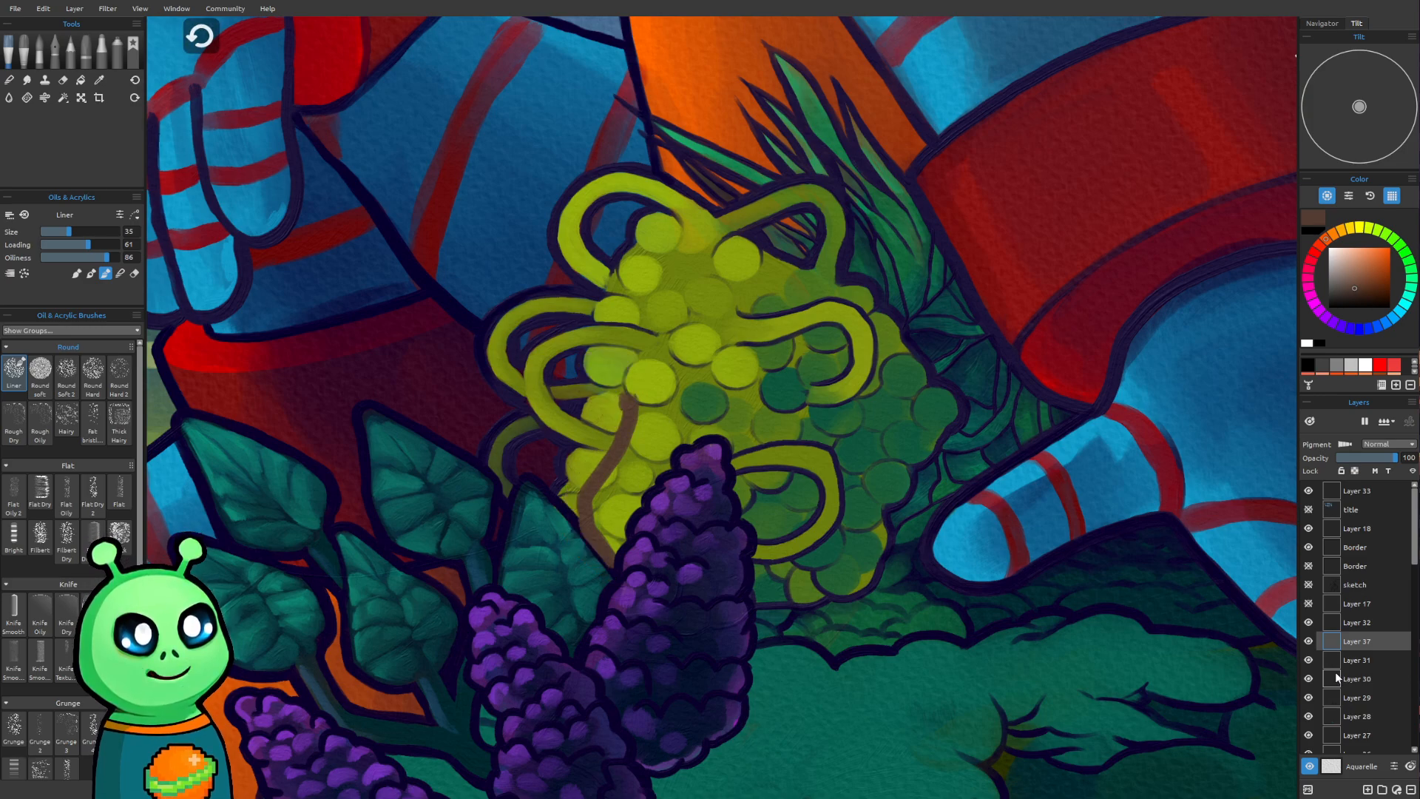
key("ctrl+z")
key("ctrl+z")
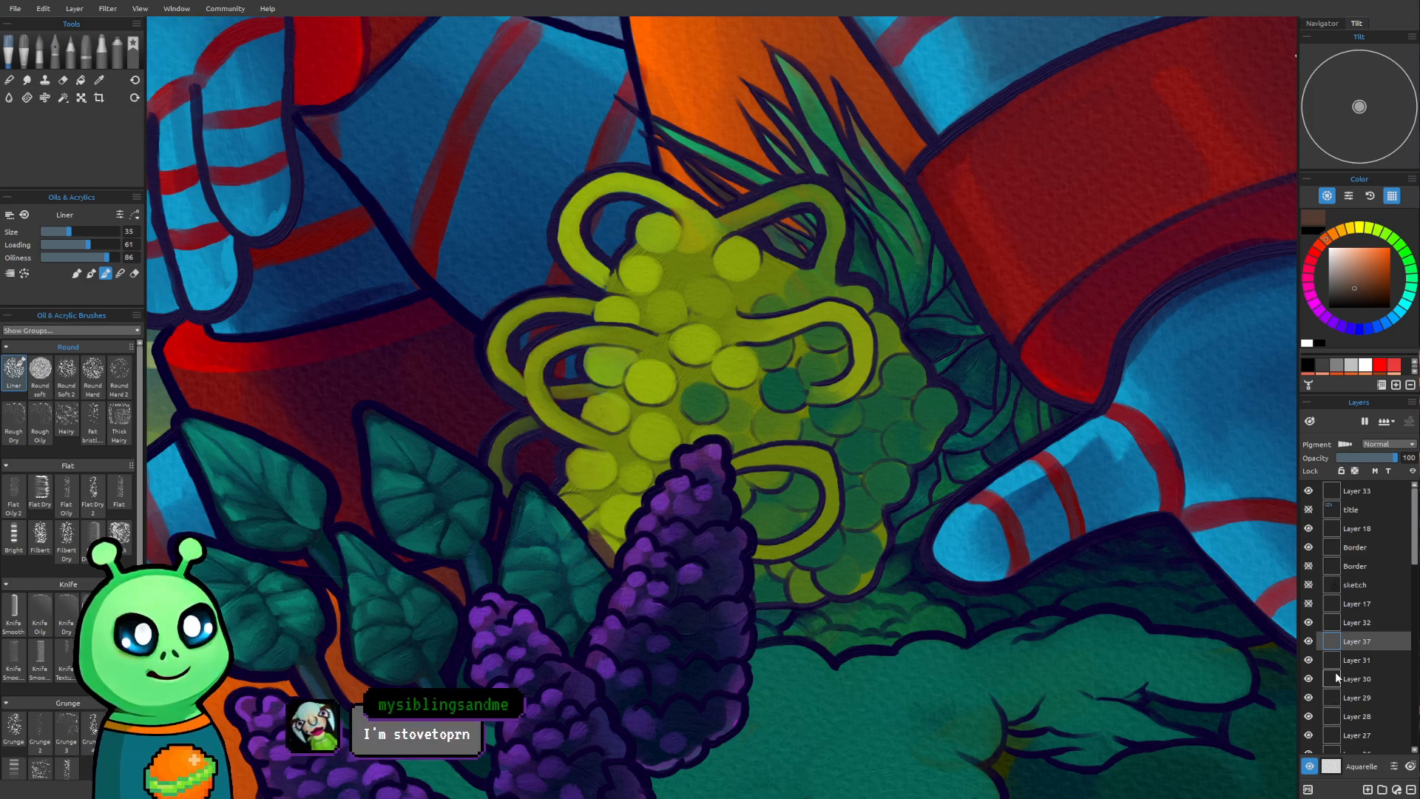
key("ctrl+z")
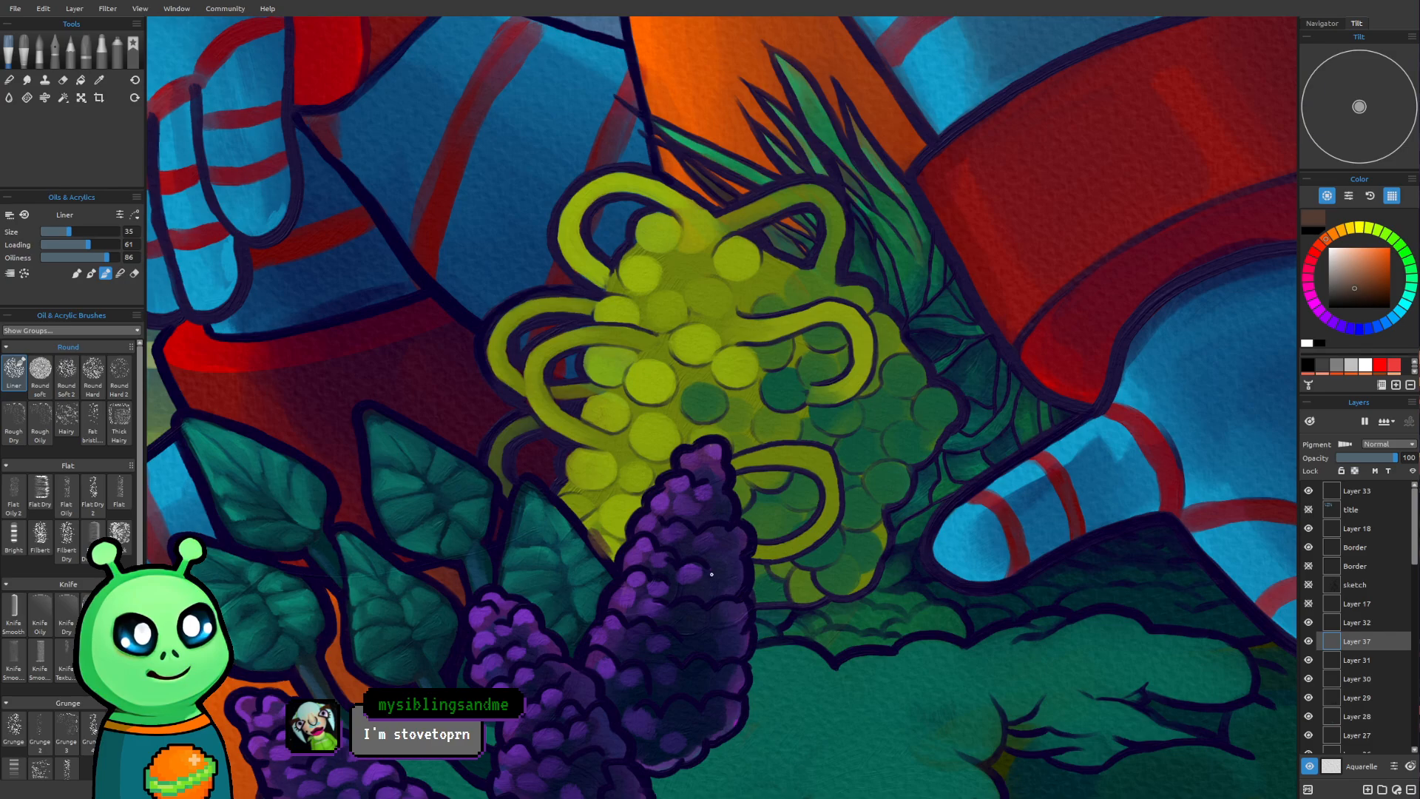
Add a new layer directly above Layer 32
scroll(711, 574, "down", 1)
left_click_drag(755, 549, 738, 586)
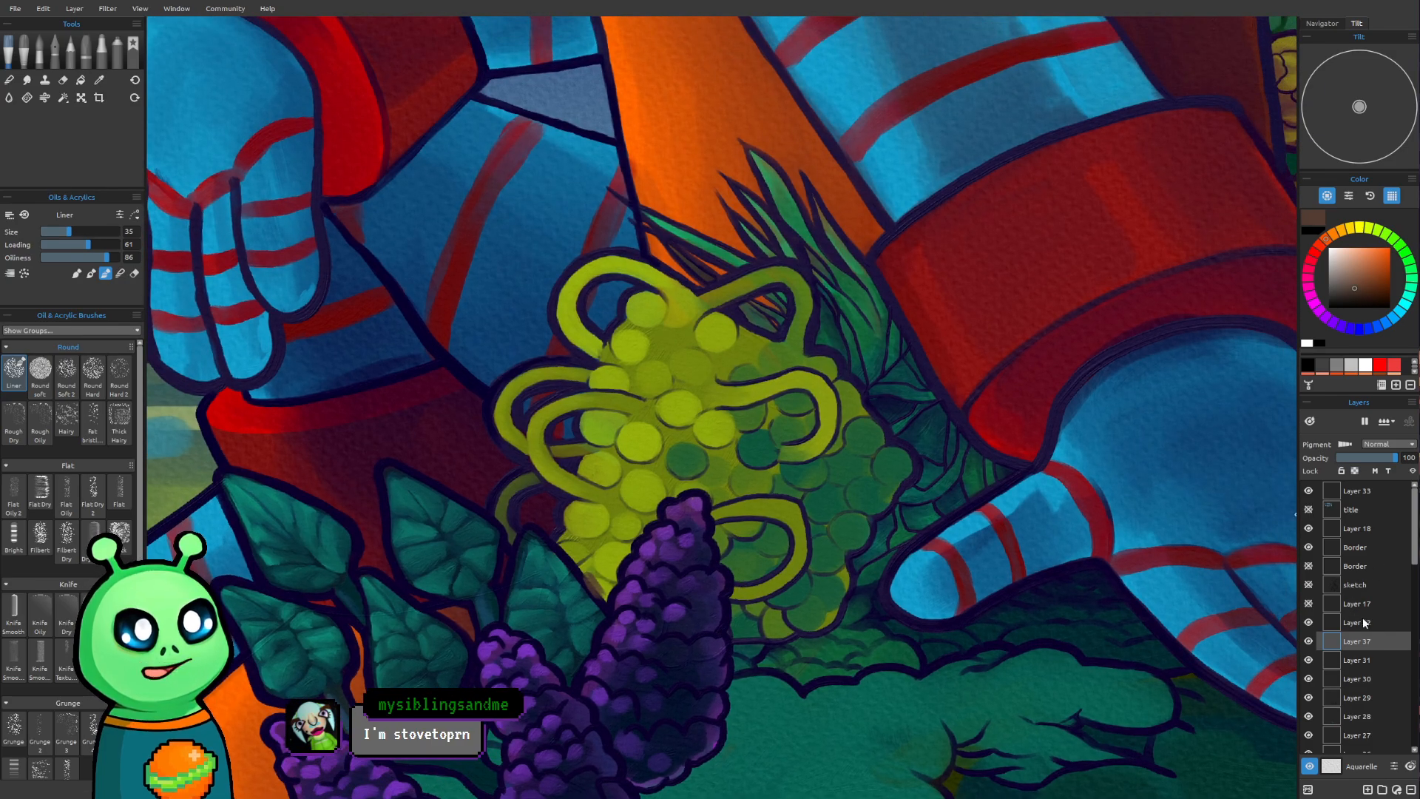
left_click(1362, 622)
key("ctrl+shift+n")
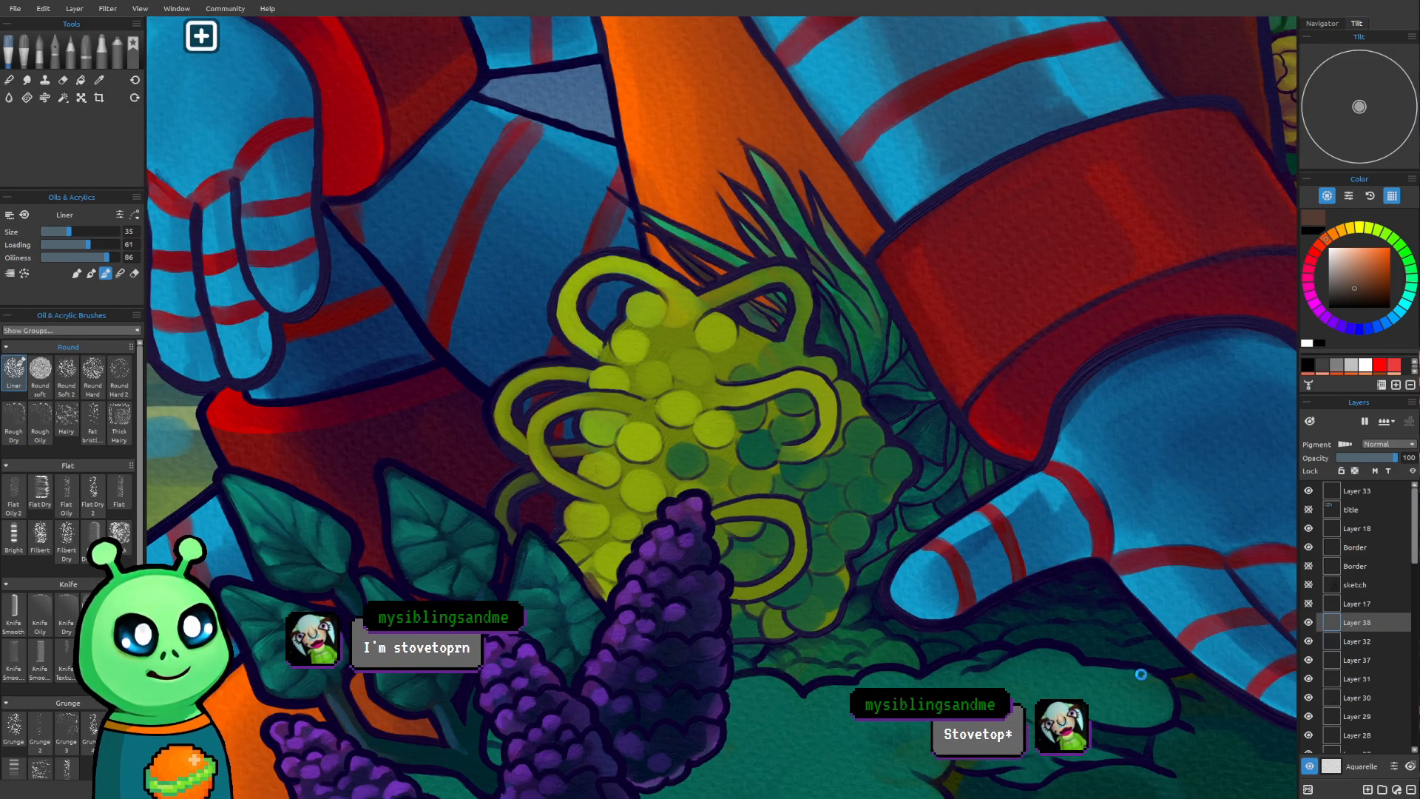
Change the paint colour to a dark reddish brown
scroll(738, 333, "down", 5)
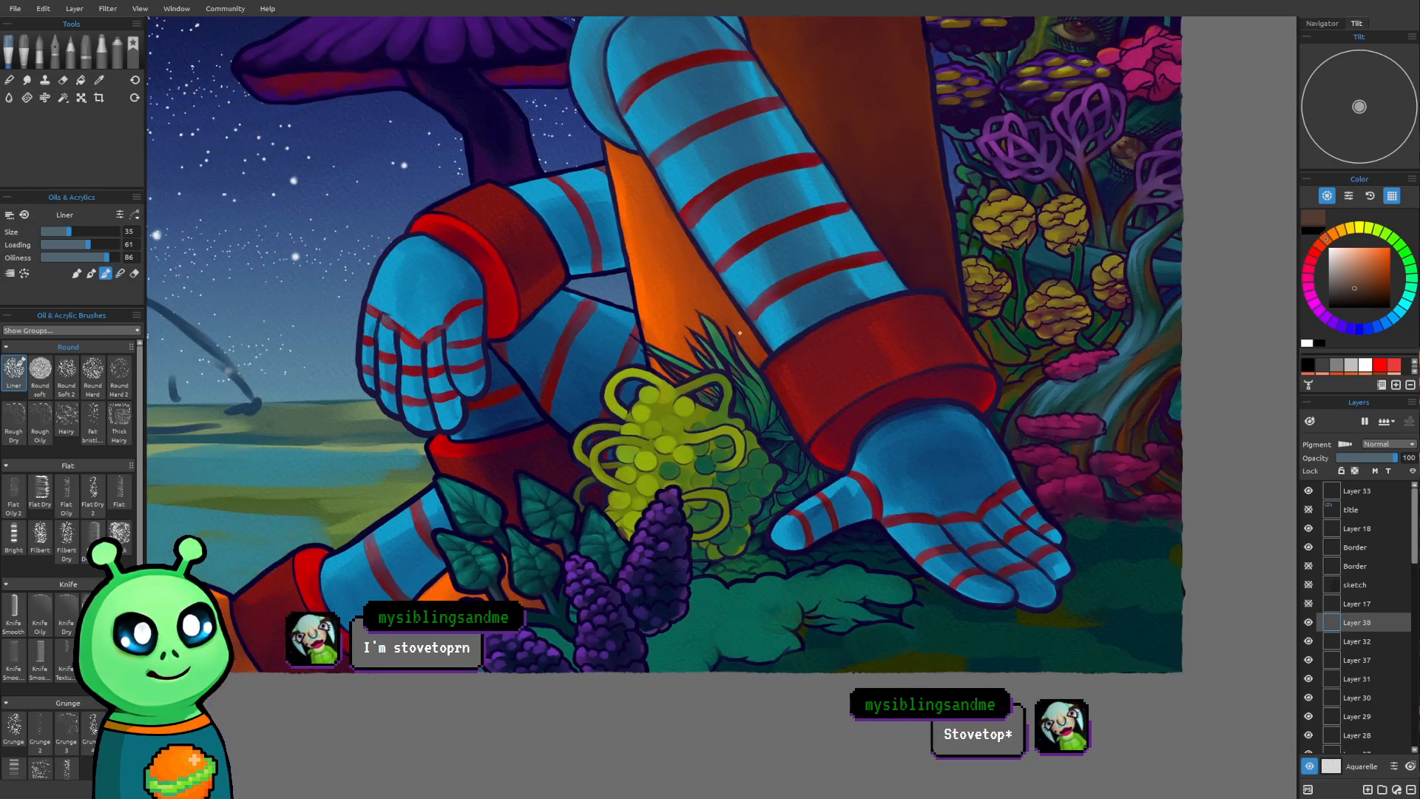
scroll(738, 334, "up", 1)
key("i")
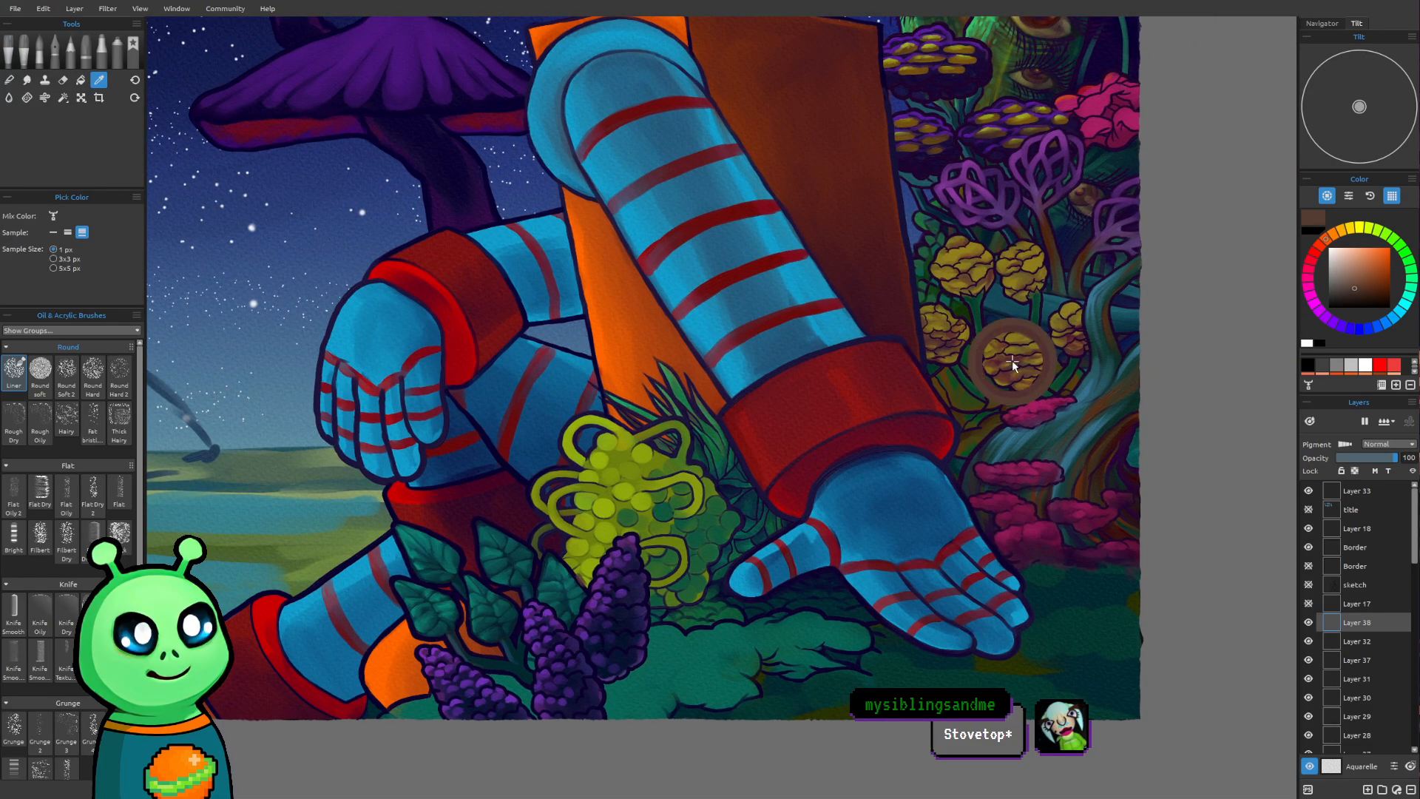
left_click(1011, 361, "alt")
left_click(1364, 287)
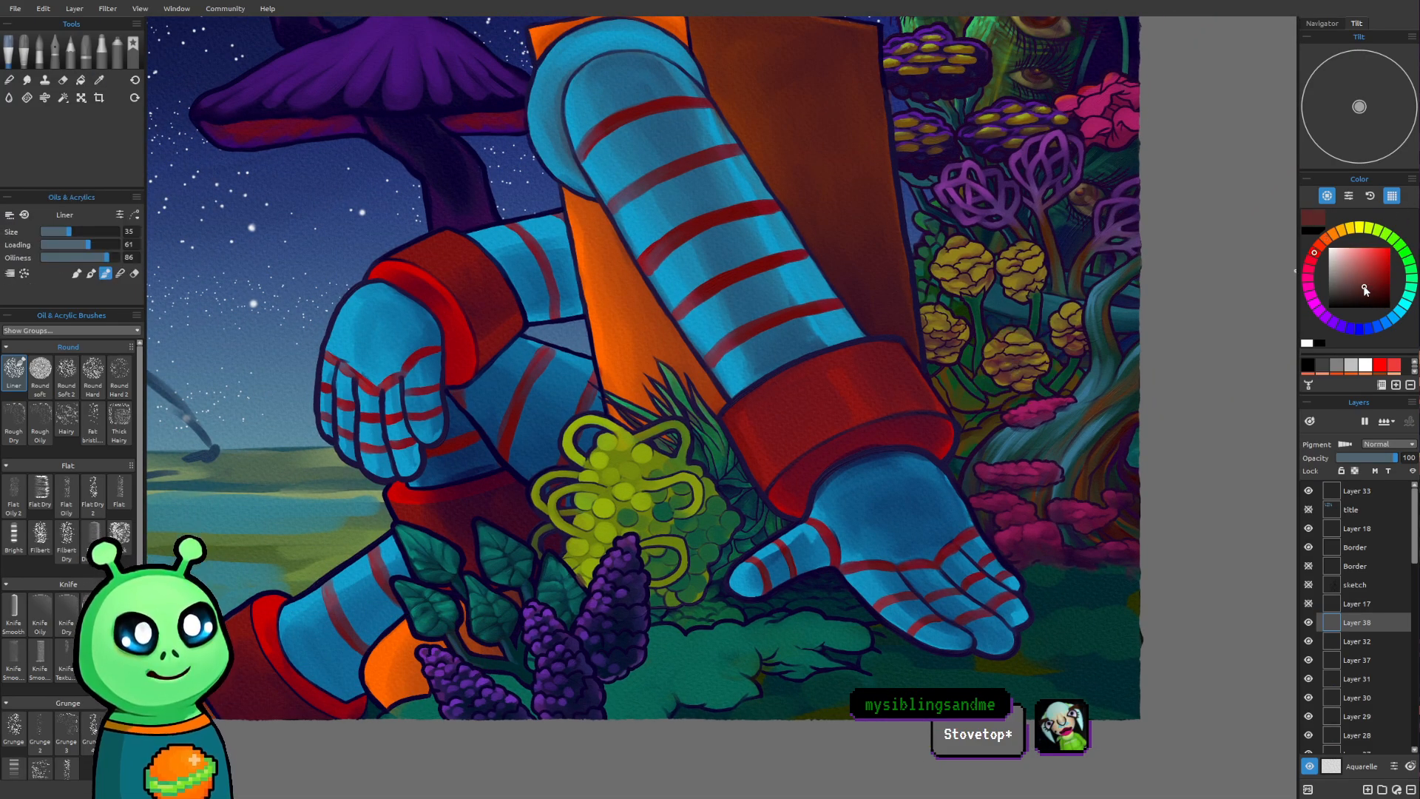
Paint a curved reddish-brown Liner stem over the yellow-green berries beside the purple flower, narrowing the brush from size 35 to 18
scroll(491, 466, "up", 4)
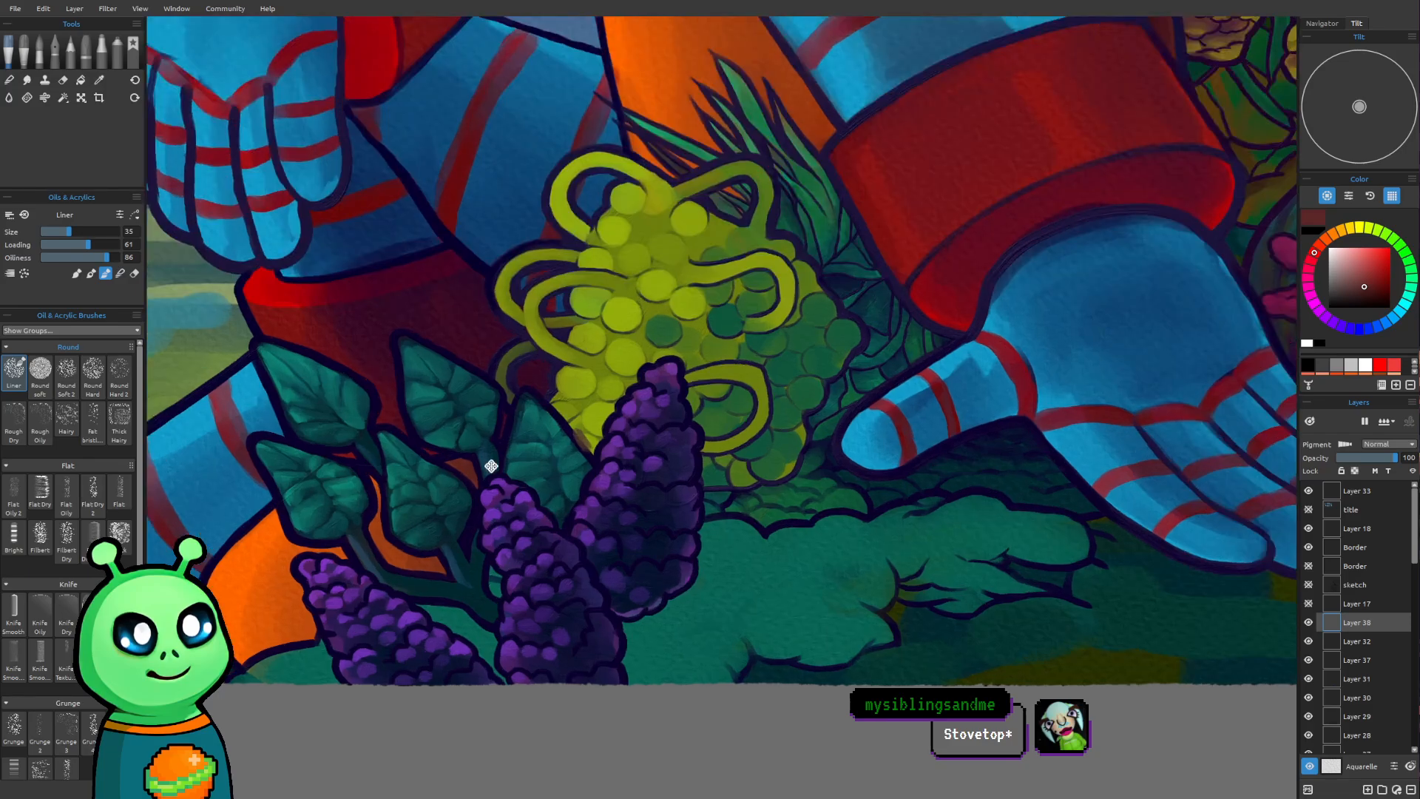
scroll(573, 529, "up", 3)
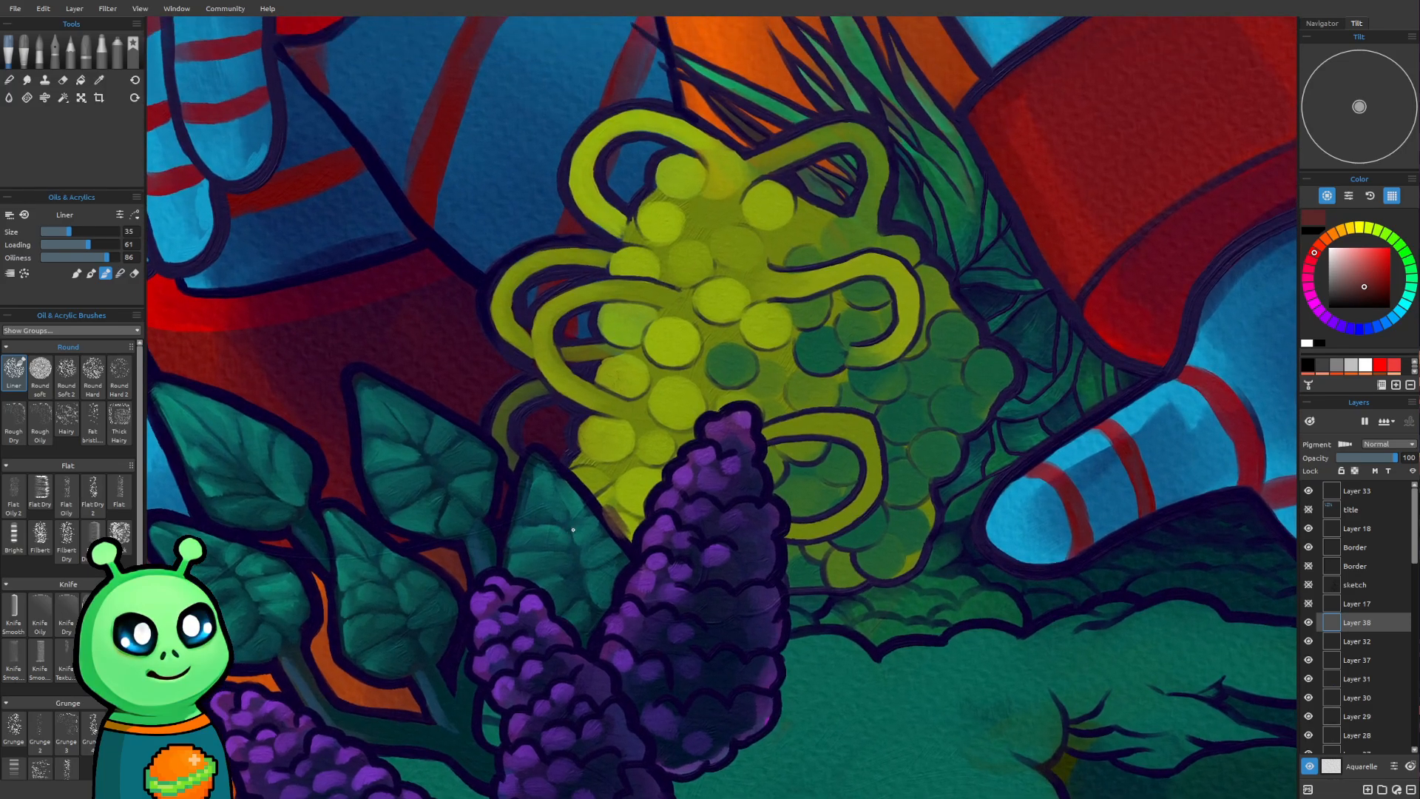
left_click_drag(677, 492, 662, 464)
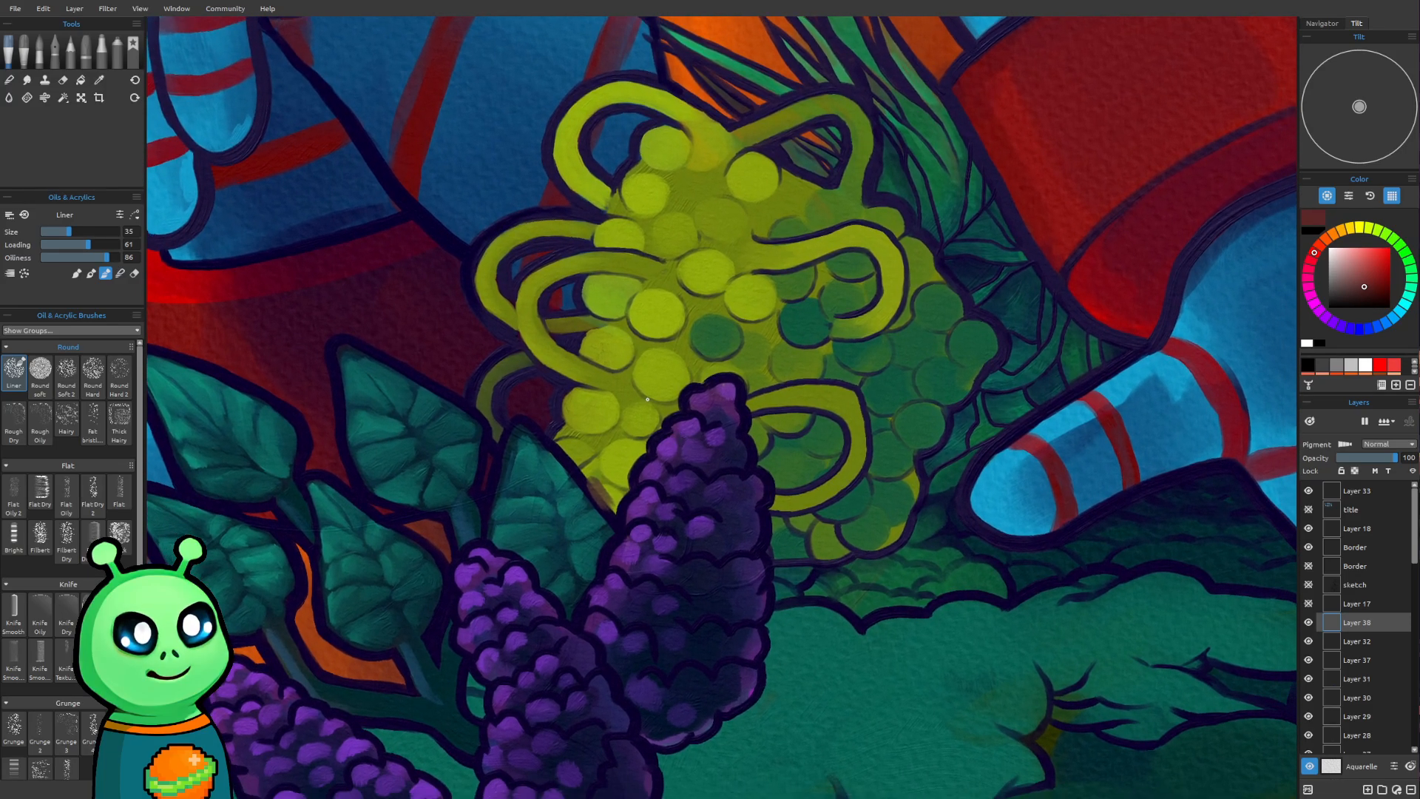
mouse_move(599, 385)
left_mouse_down()
mouse_move(607, 419)
mouse_move(587, 483)
mouse_move(597, 437)
mouse_move(604, 488)
left_mouse_up()
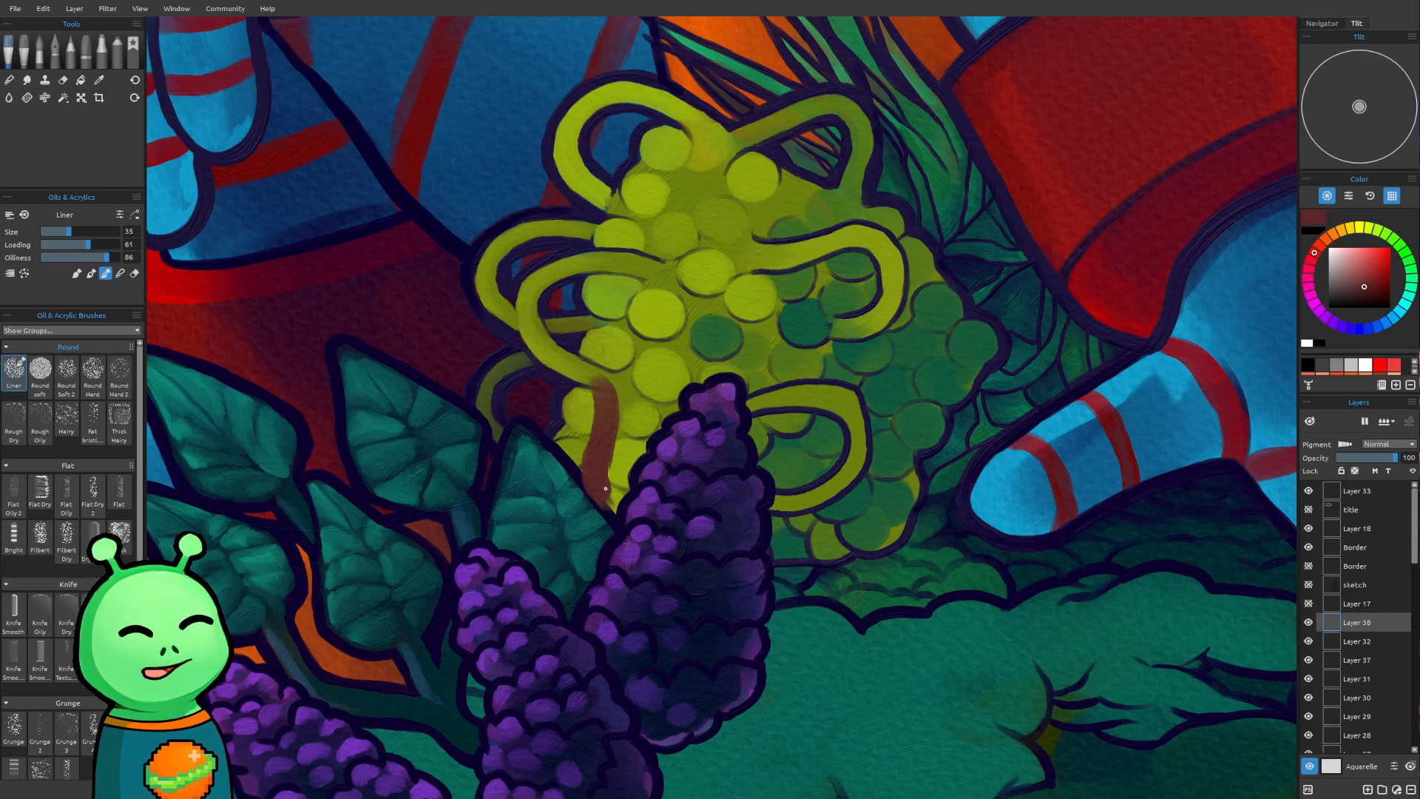
key("bracketleft")
key("bracketleft")
key("bracketleft")
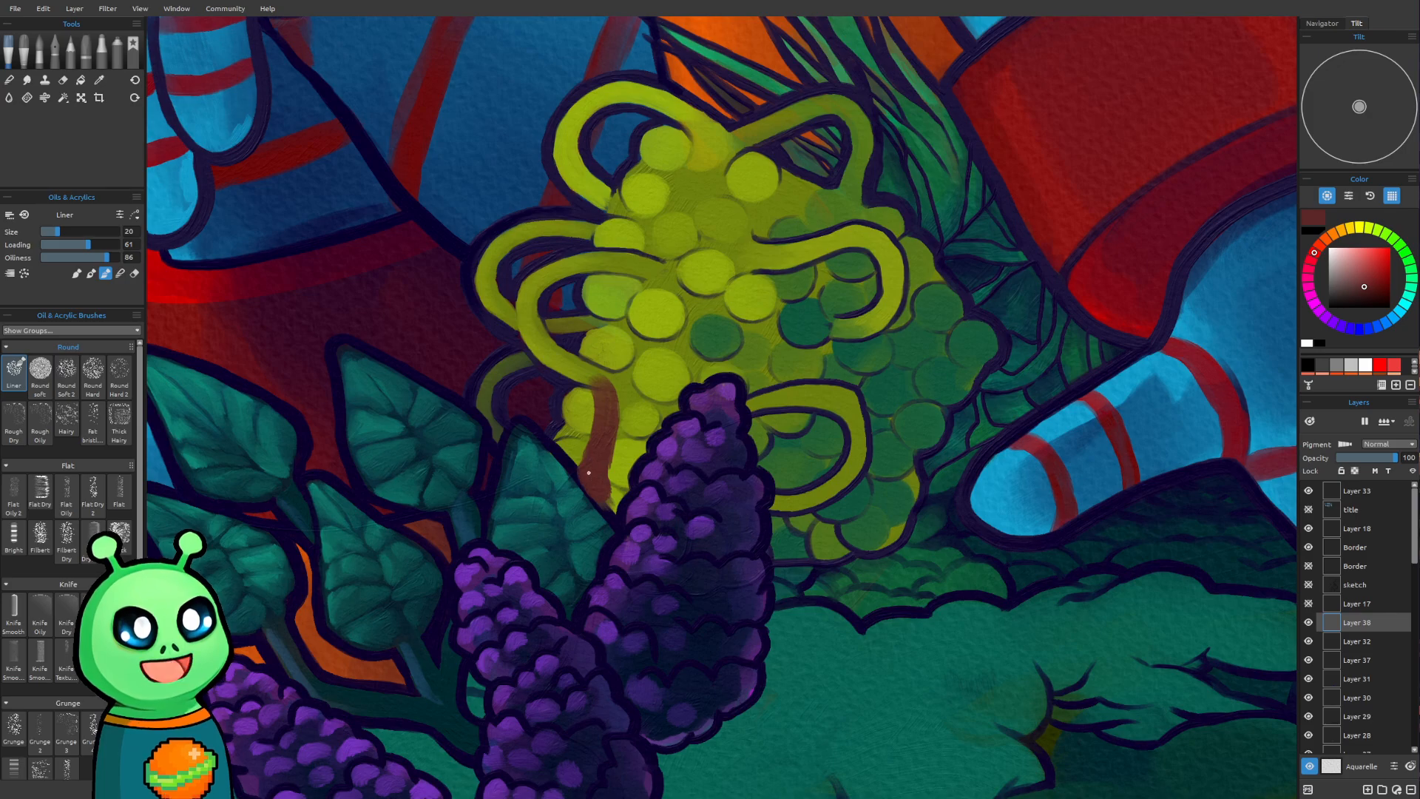
mouse_move(584, 477)
left_mouse_down()
mouse_move(605, 515)
mouse_move(613, 499)
mouse_move(610, 516)
left_mouse_up()
mouse_move(605, 465)
left_mouse_down()
mouse_move(619, 504)
mouse_move(585, 468)
mouse_move(580, 420)
mouse_move(643, 493)
mouse_move(613, 504)
mouse_move(609, 477)
mouse_move(630, 491)
mouse_move(607, 460)
left_mouse_up()
key("bracketleft")
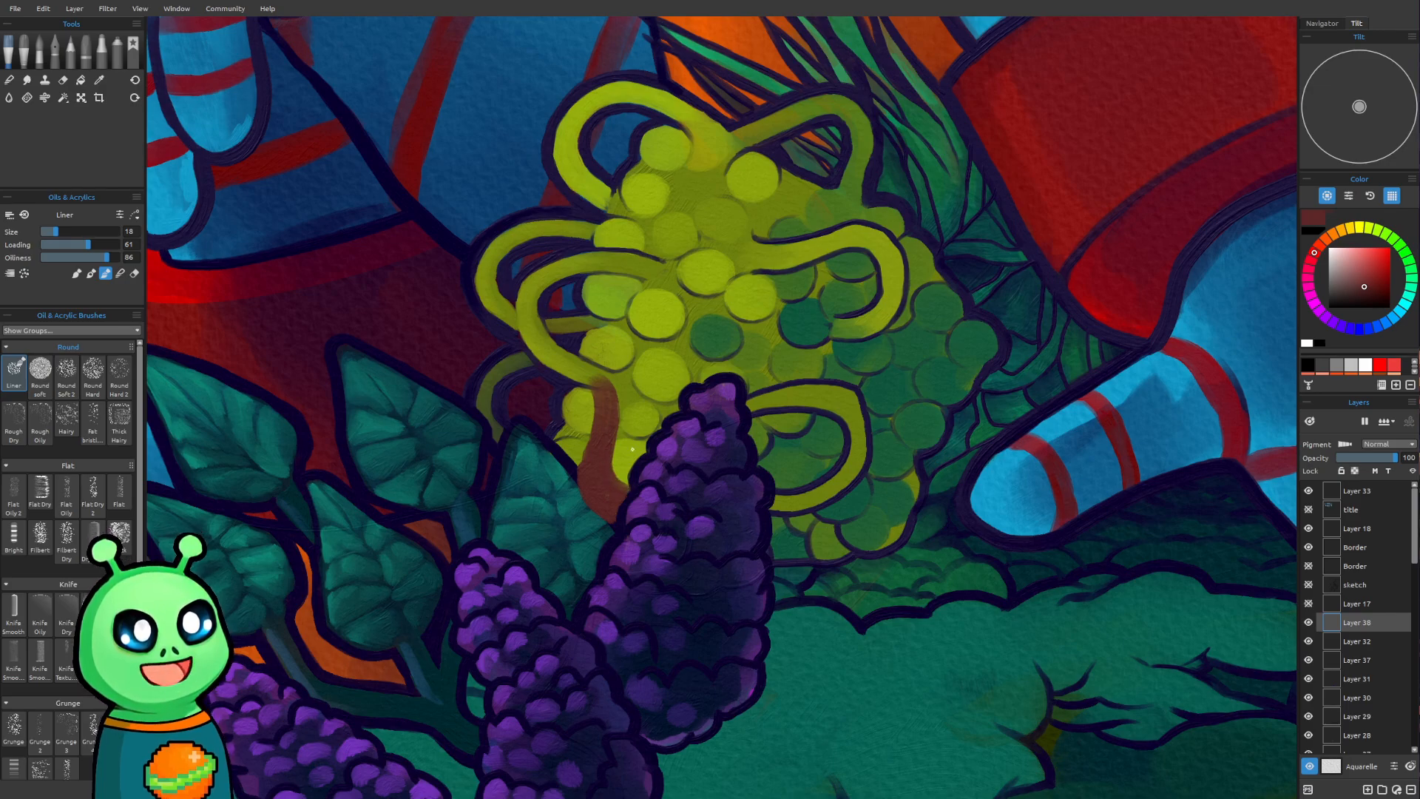
Add a round reddish-brown head to the top of the stem with brush size 30
key("bracketright")
key("bracketright")
key("bracketright")
key("bracketright")
key("bracketright")
key("bracketright")
mouse_move(584, 367)
left_mouse_down()
mouse_move(606, 367)
mouse_move(580, 368)
mouse_move(580, 355)
mouse_move(590, 379)
left_mouse_up()
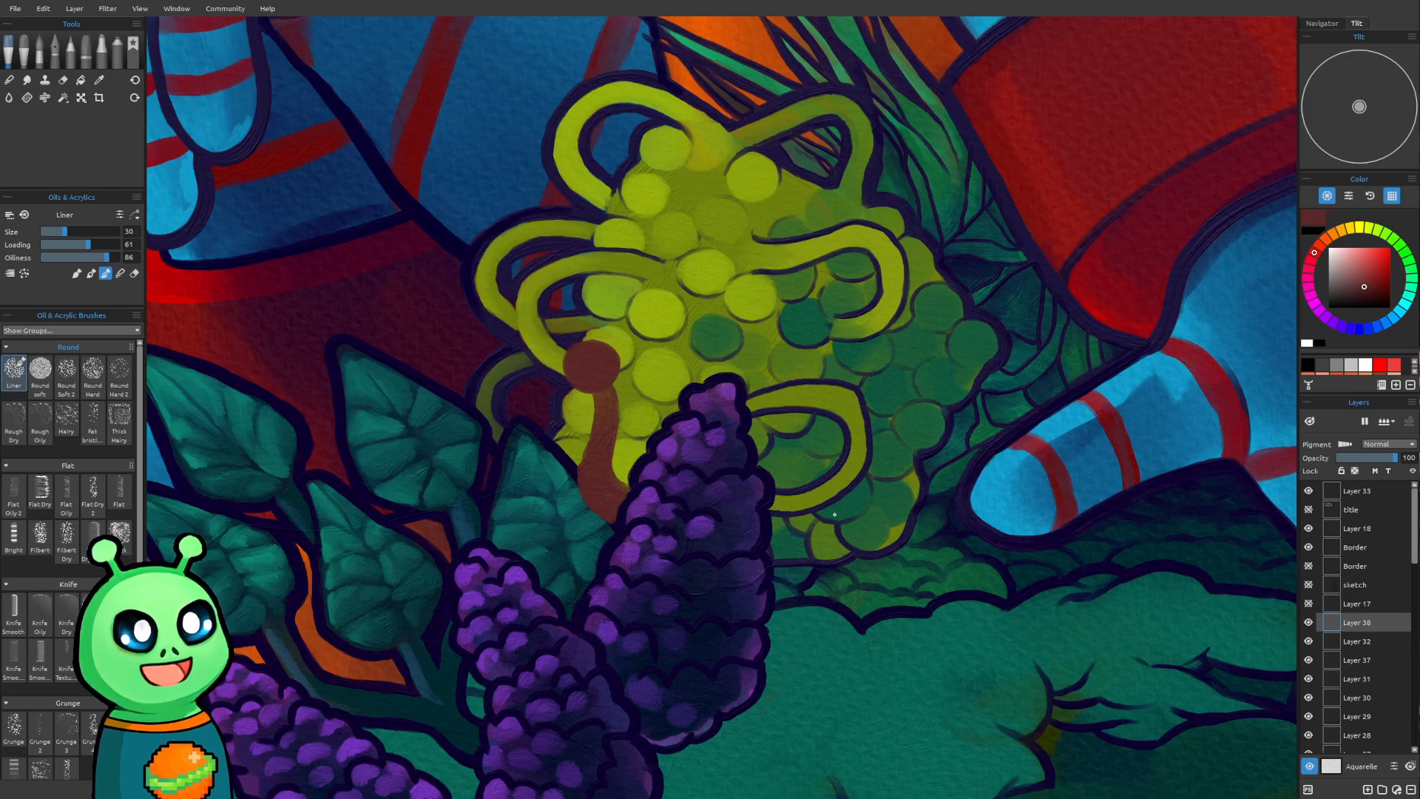
Paint a second curved stalk with a round head across the rightmost purple flower and the green loop at brush size 30
mouse_move(703, 580)
left_mouse_down()
mouse_move(724, 520)
mouse_move(791, 453)
mouse_move(787, 395)
left_mouse_up()
mouse_move(700, 581)
left_mouse_down()
mouse_move(724, 530)
mouse_move(788, 466)
mouse_move(786, 403)
left_mouse_up()
left_click_drag(781, 389, 788, 380)
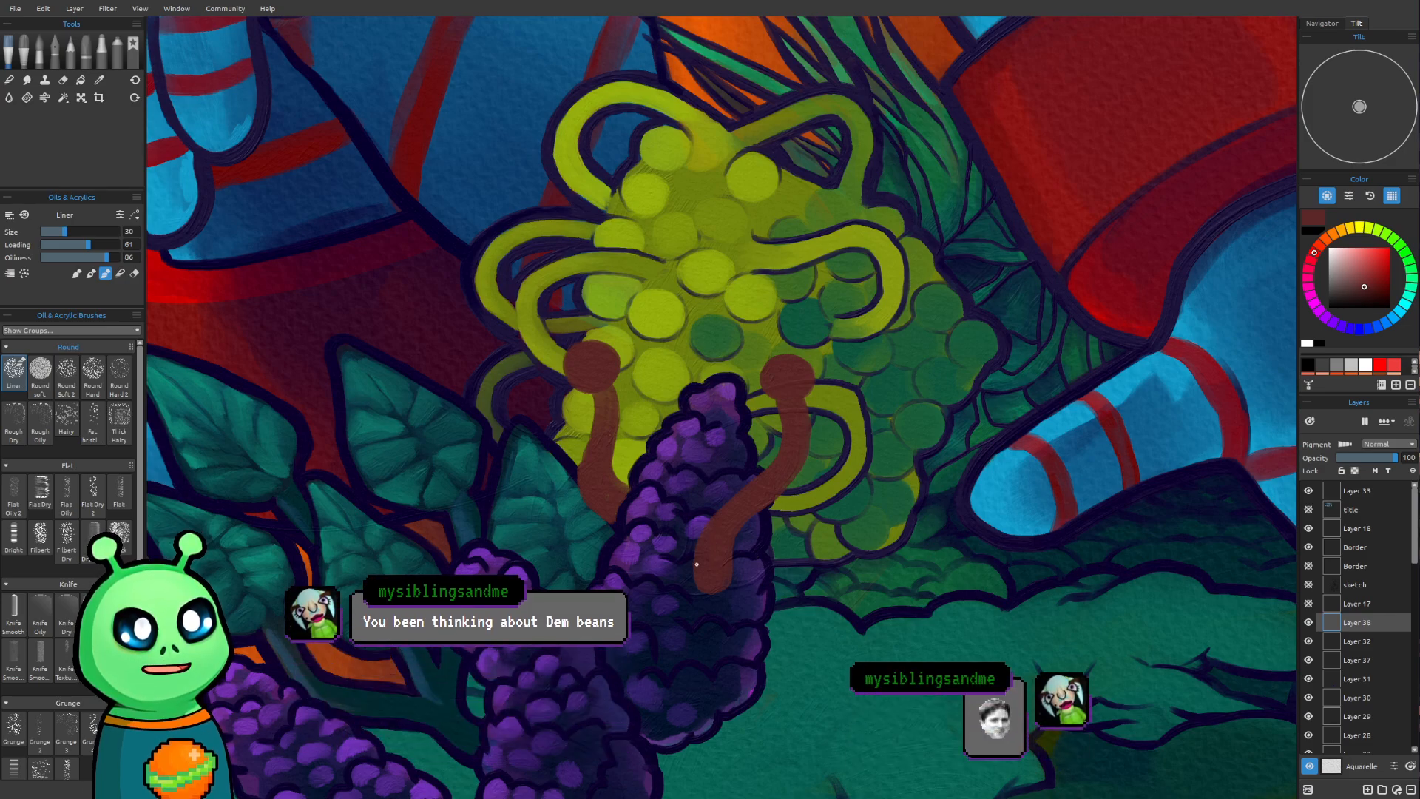
Paint a third reddish-brown stalk curving over the lower middle leaf and top it with a round head at brush size 30
mouse_move(460, 669)
left_mouse_down()
mouse_move(427, 658)
mouse_move(389, 554)
mouse_move(428, 652)
mouse_move(463, 669)
left_mouse_up()
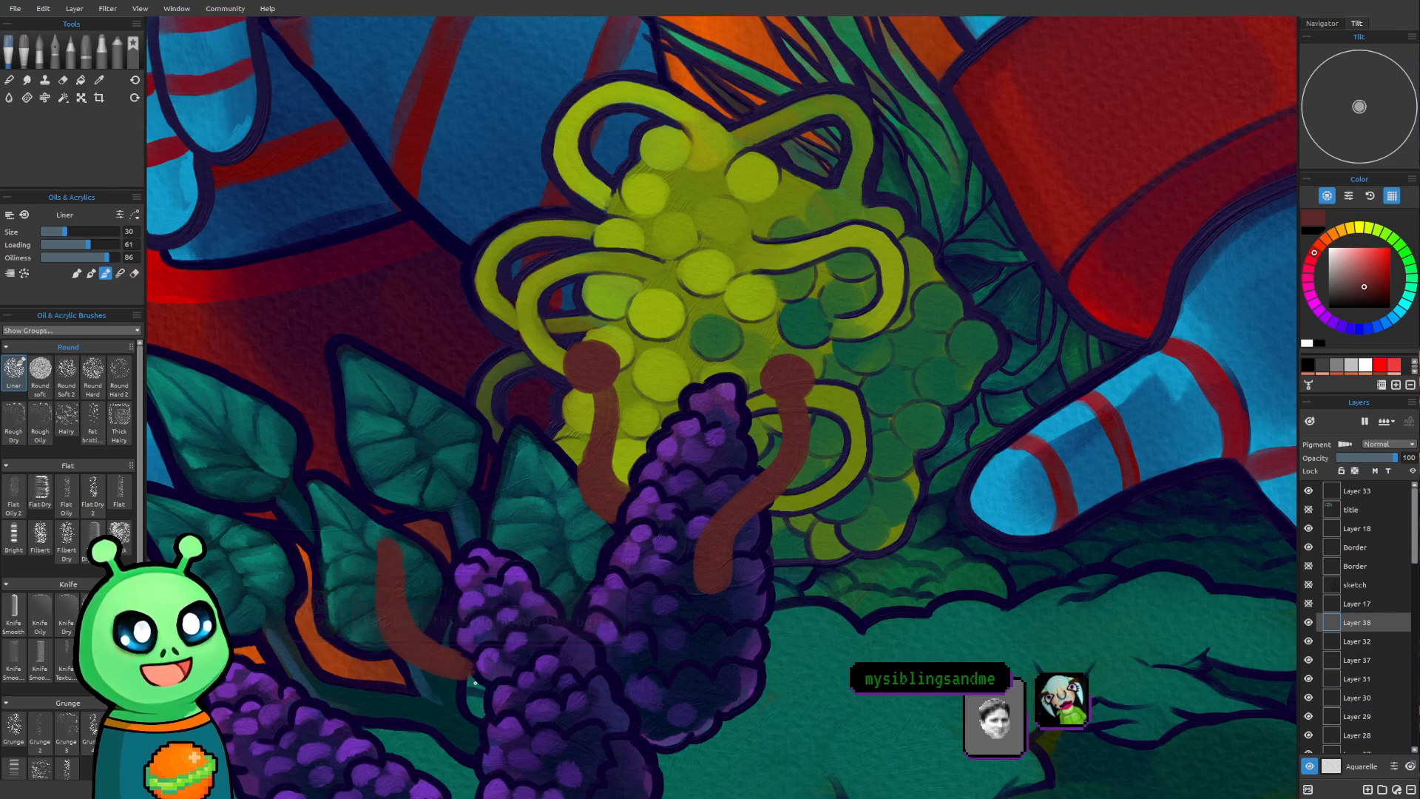
key("bracketleft")
key("bracketleft")
key("bracketleft")
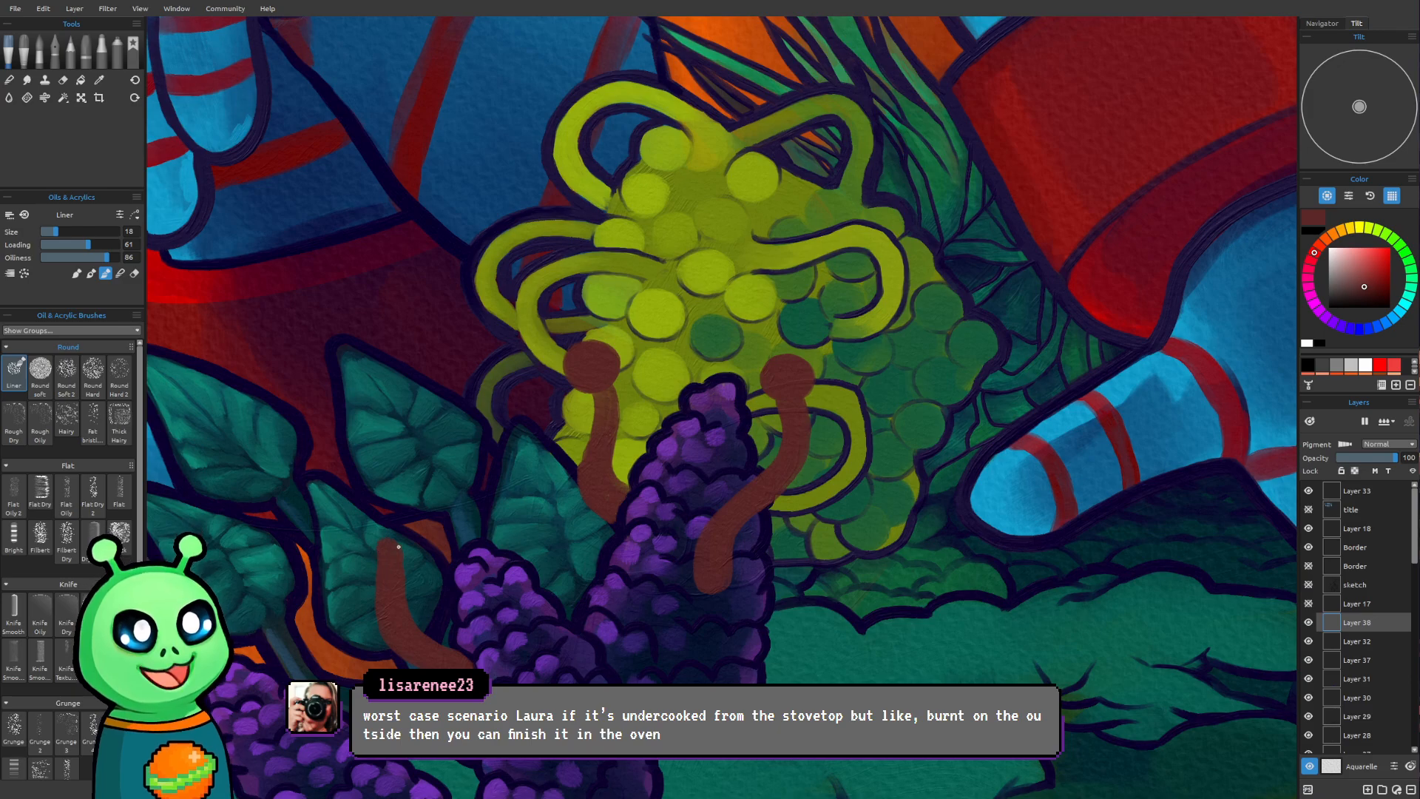
key("bracketright")
key("bracketright")
key("bracketright")
mouse_move(386, 556)
left_mouse_down()
mouse_move(389, 532)
mouse_move(374, 545)
mouse_move(403, 553)
mouse_move(387, 532)
mouse_move(368, 553)
mouse_move(403, 556)
mouse_move(387, 532)
mouse_move(392, 562)
left_mouse_up()
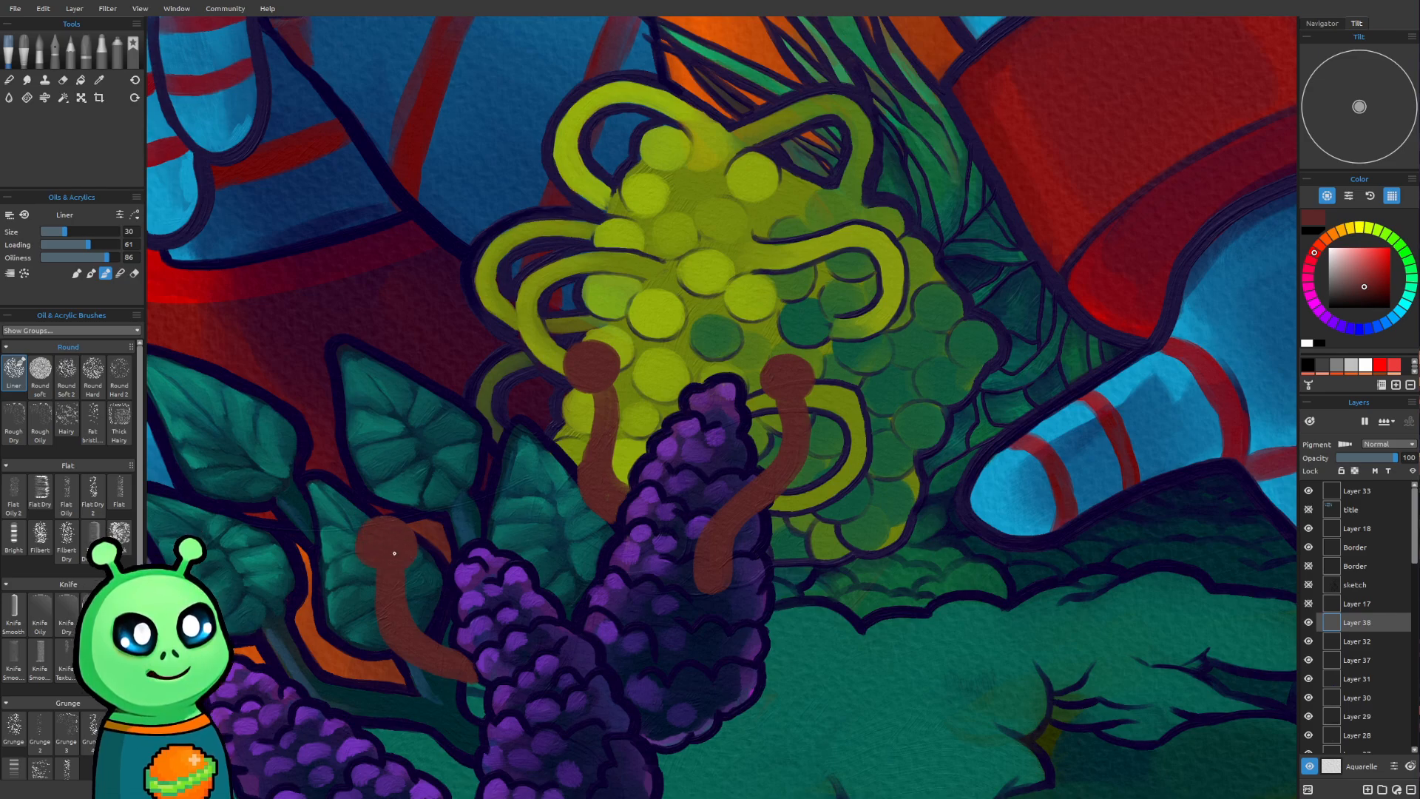
Paint two more wavy reddish-brown stalks with round heads over and beside the central purple flower
mouse_move(759, 626)
left_mouse_down()
mouse_move(820, 511)
mouse_move(793, 589)
mouse_move(804, 557)
left_mouse_up()
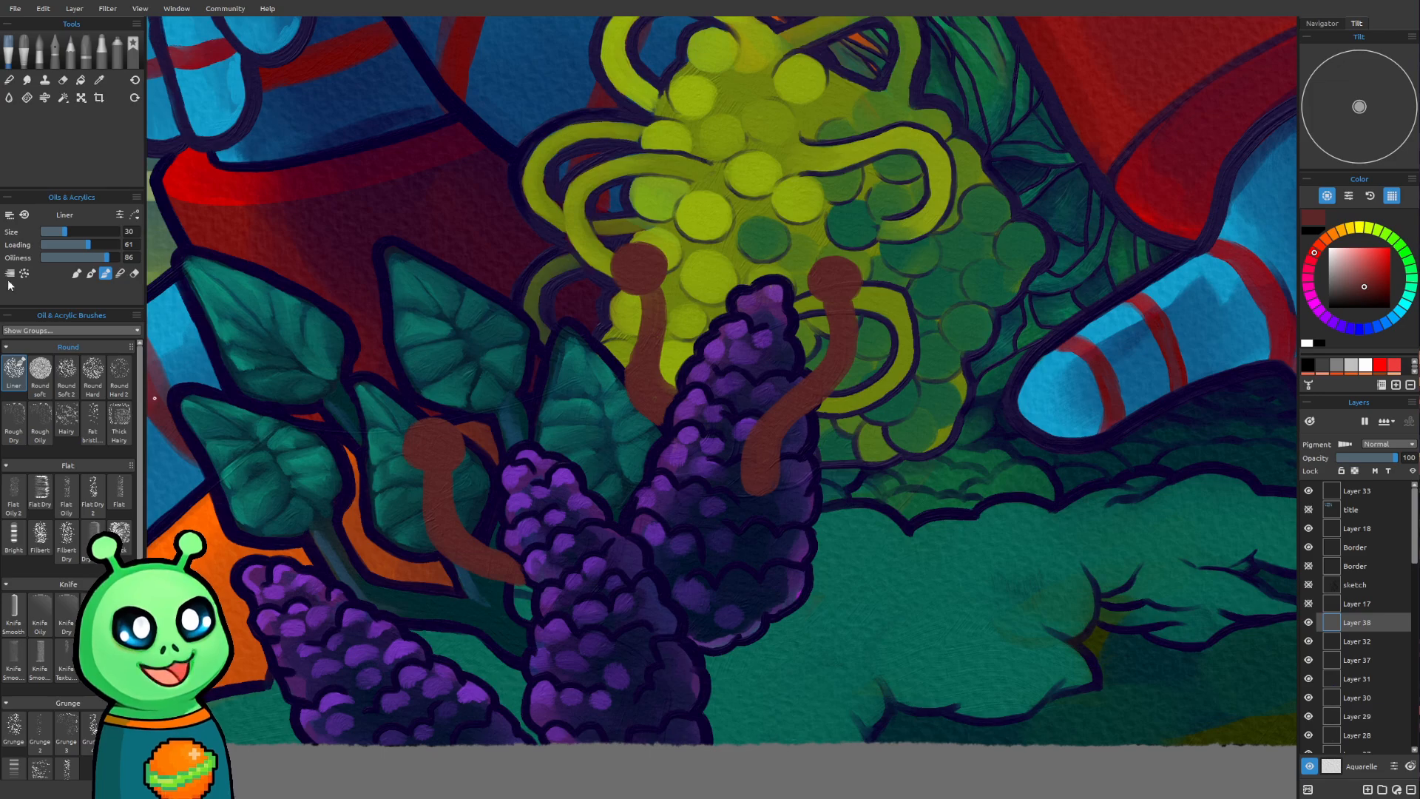
left_click_drag(842, 481, 830, 493)
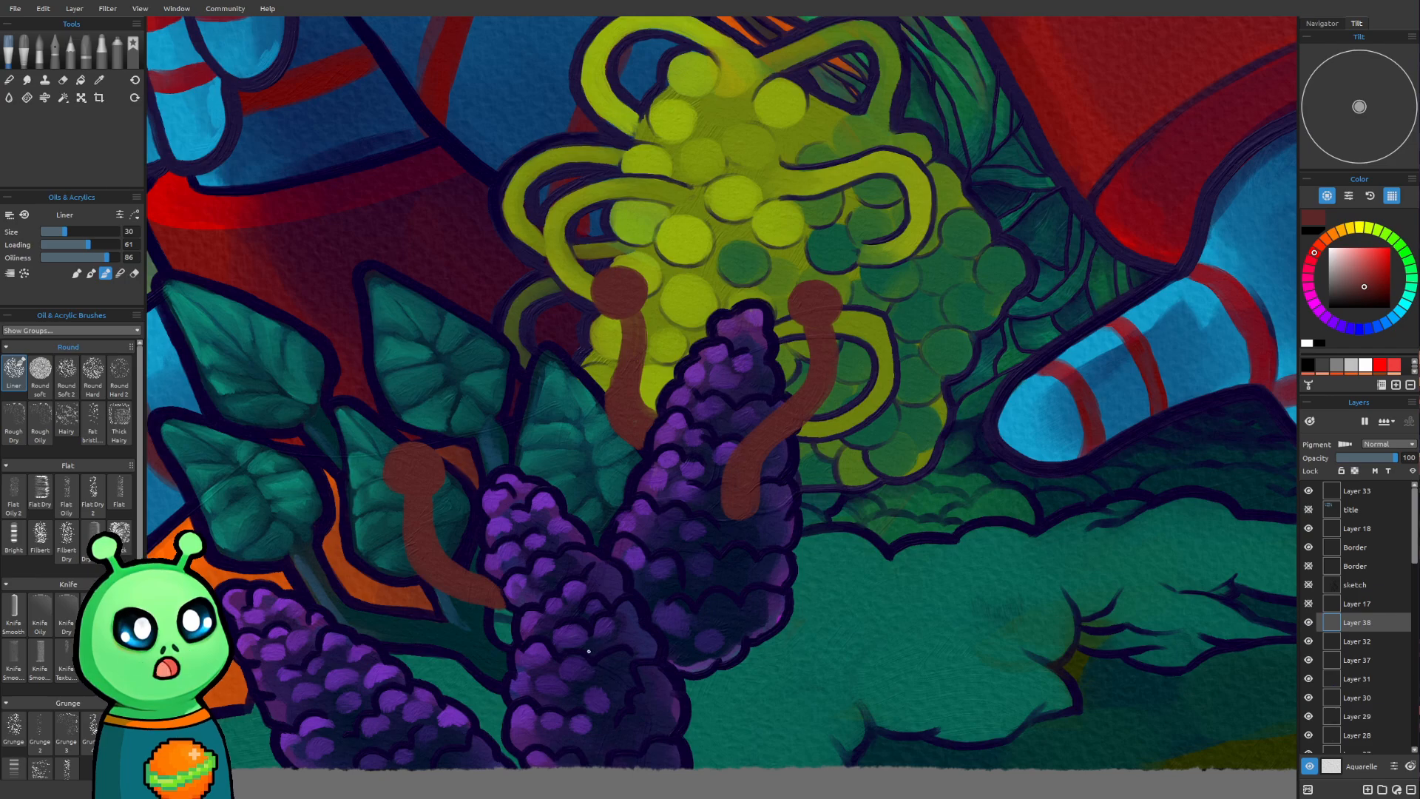
mouse_move(583, 645)
left_mouse_down()
mouse_move(618, 636)
mouse_move(592, 564)
mouse_move(581, 423)
left_mouse_up()
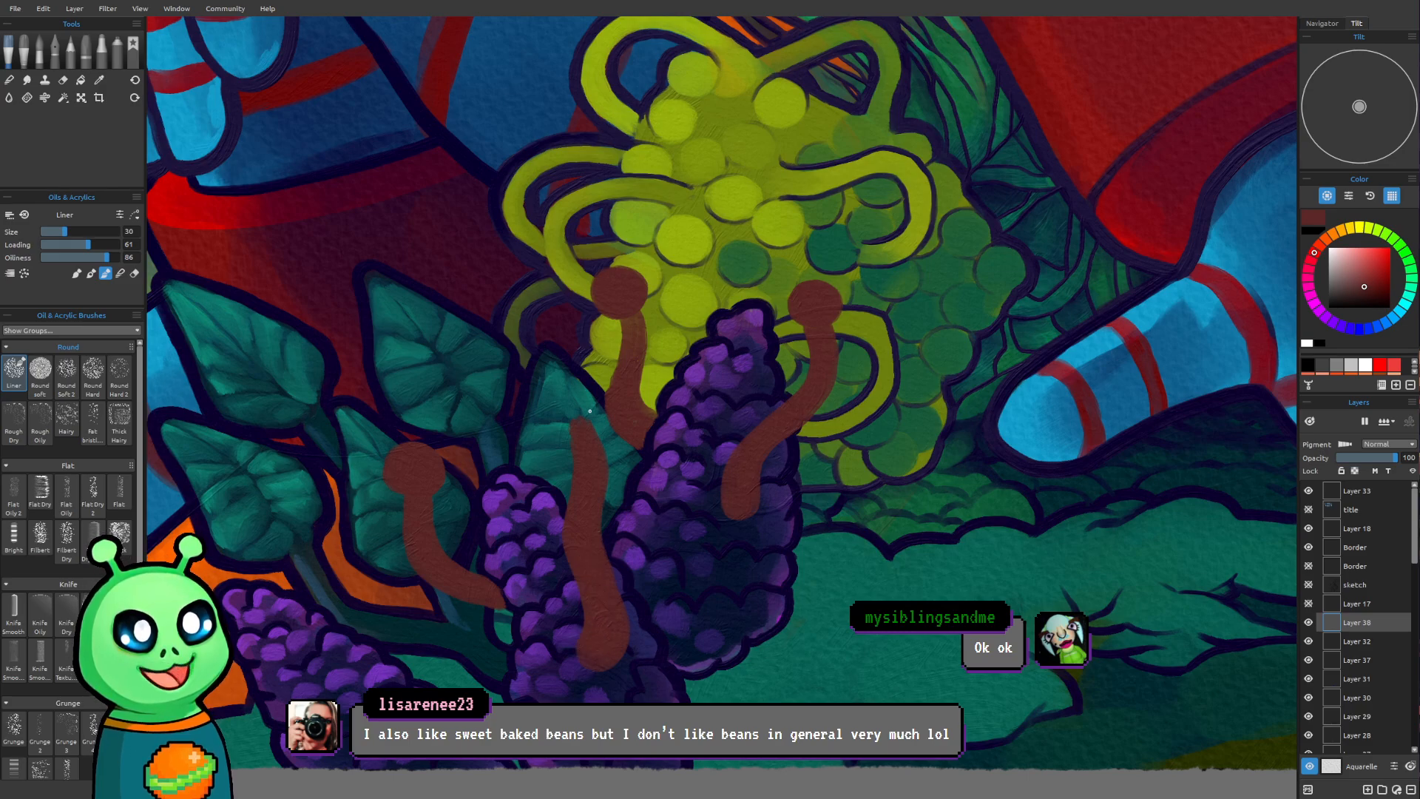
mouse_move(564, 432)
left_mouse_down()
mouse_move(577, 415)
mouse_move(546, 425)
mouse_move(579, 426)
left_mouse_up()
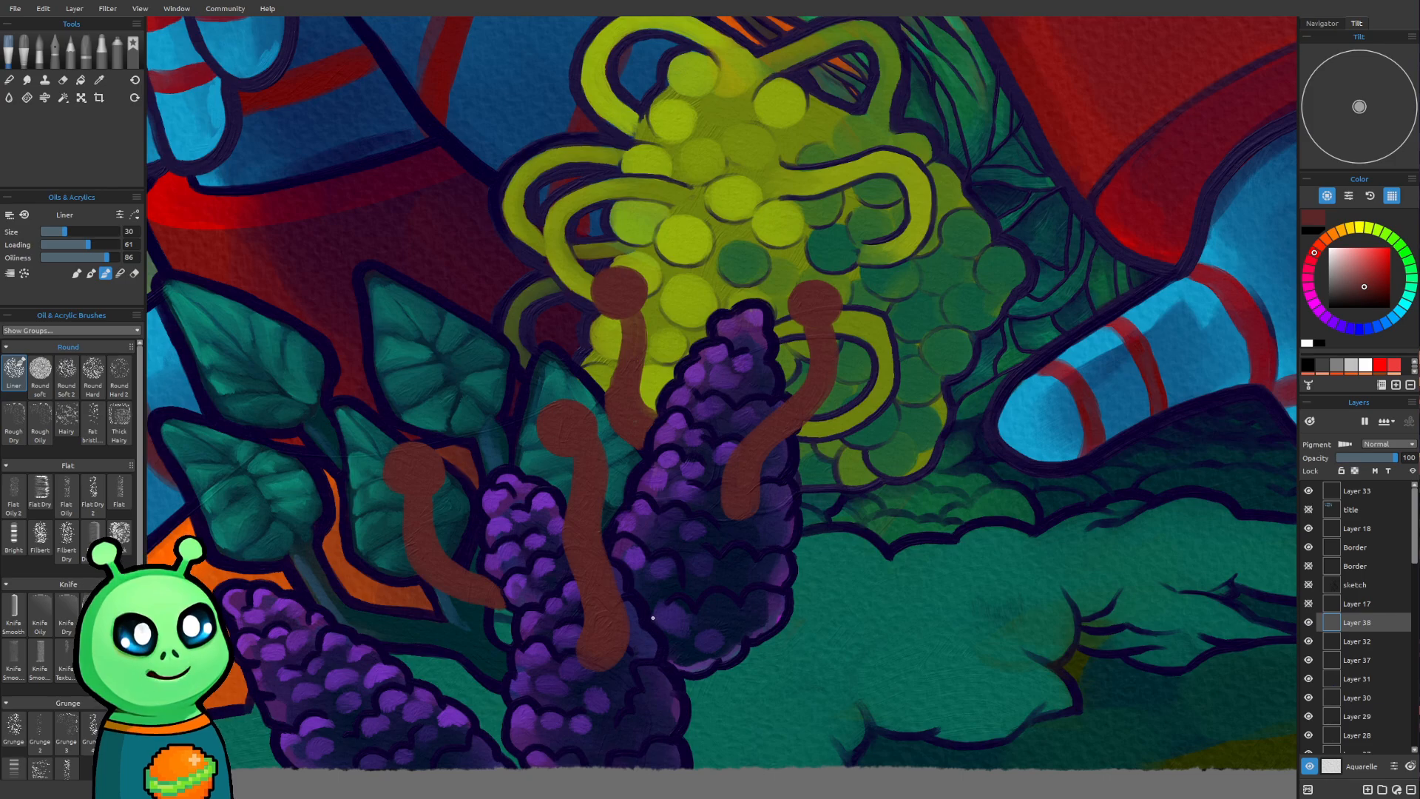
mouse_move(653, 617)
left_mouse_down()
mouse_move(643, 504)
mouse_move(659, 484)
left_mouse_up()
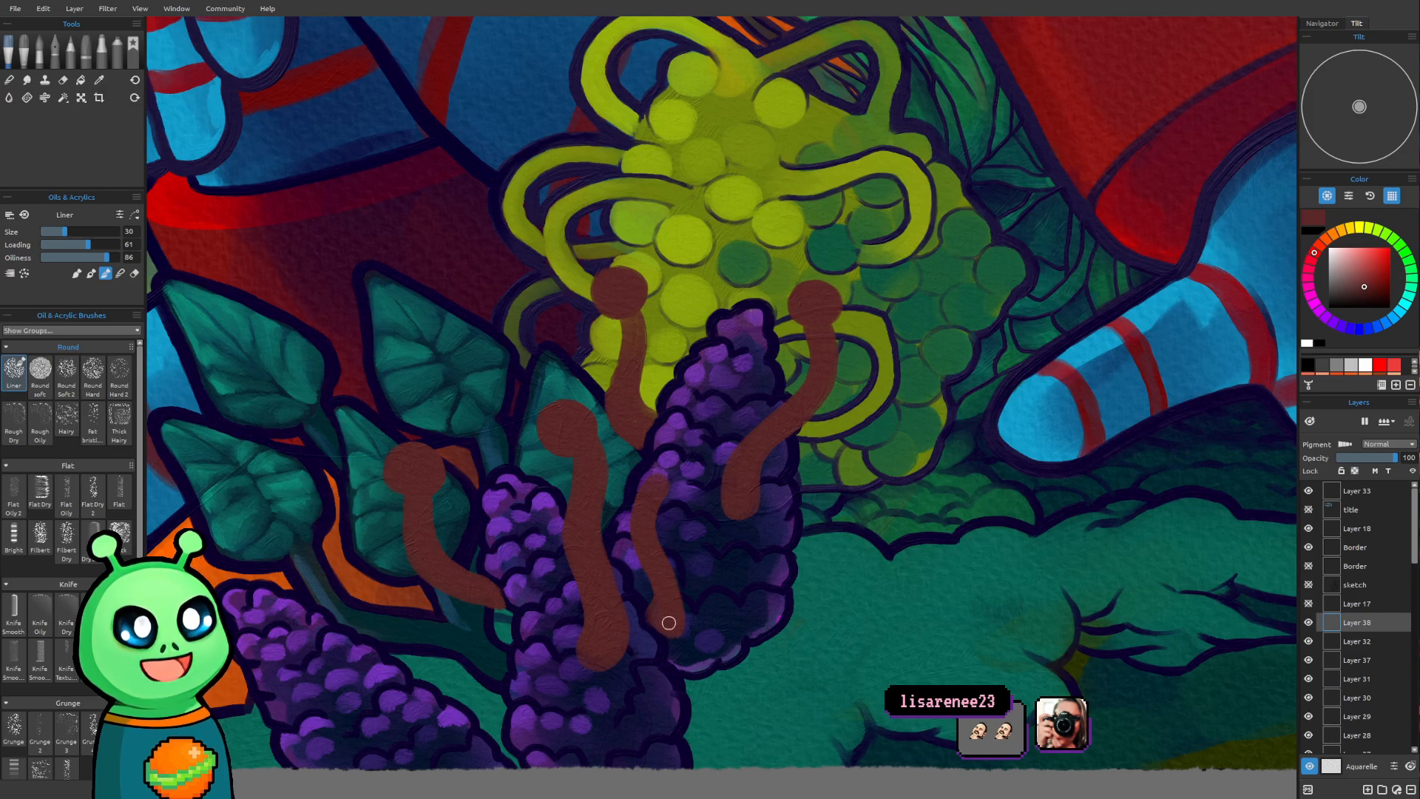
key("[")
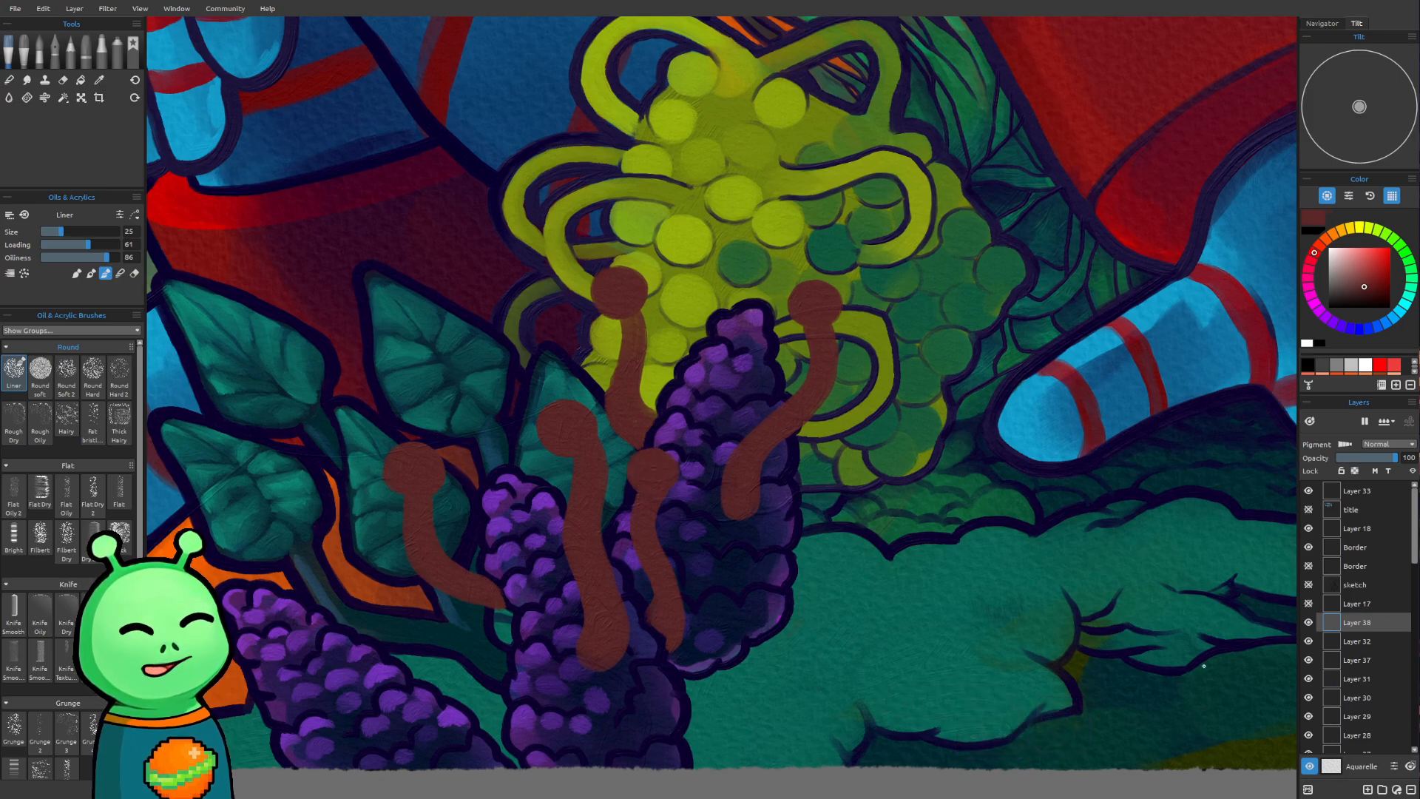
Paint a reddish-brown stalk with a round head over the leftmost purple flower using brush size 30
scroll(1087, 539, "down", 1)
mouse_move(1129, 490)
left_mouse_down()
mouse_move(1246, 515)
mouse_move(1163, 494)
mouse_move(1192, 488)
mouse_move(1181, 376)
mouse_move(1160, 481)
mouse_move(1186, 452)
left_mouse_up()
scroll(1180, 493, "up", 1)
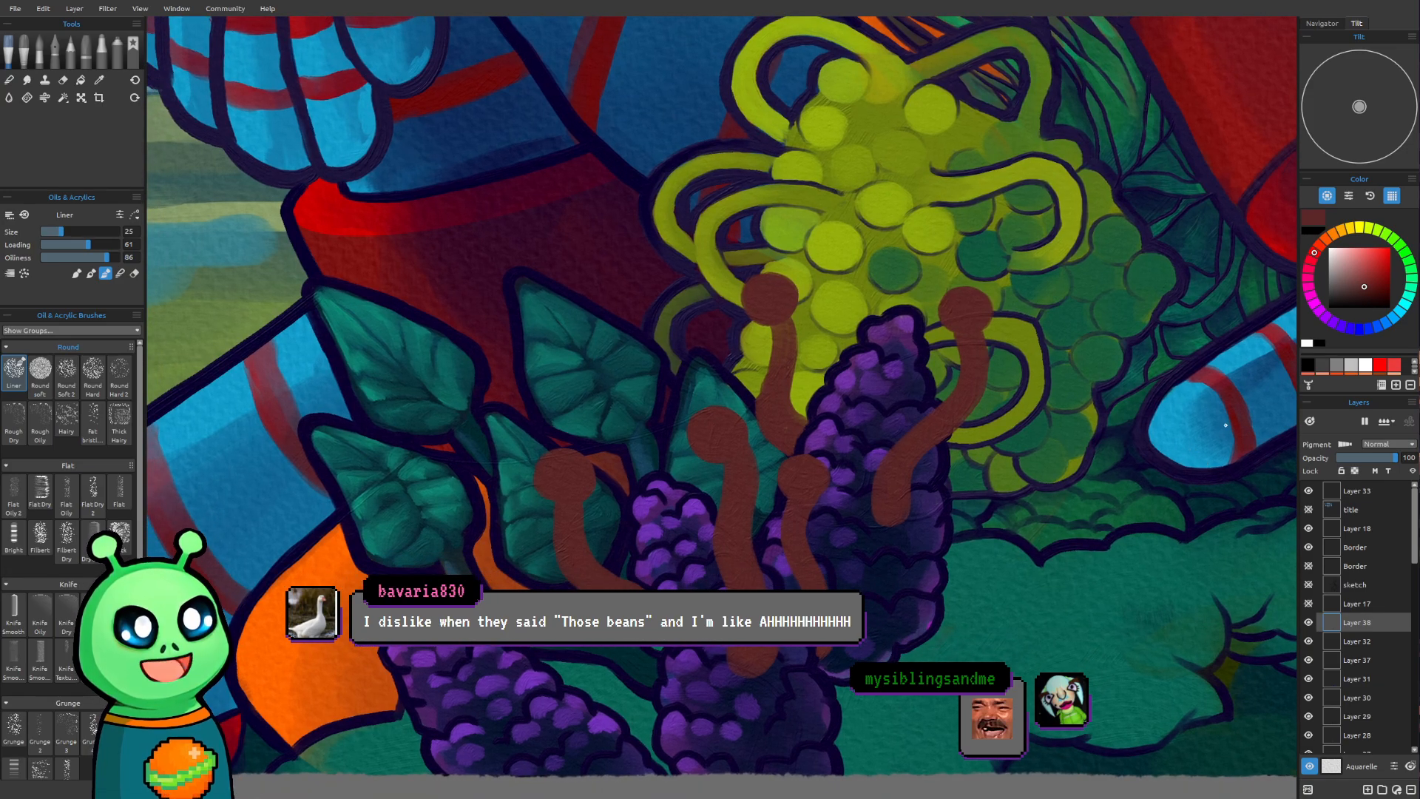
mouse_move(1203, 434)
left_mouse_down()
mouse_move(1188, 415)
mouse_move(1205, 415)
left_mouse_up()
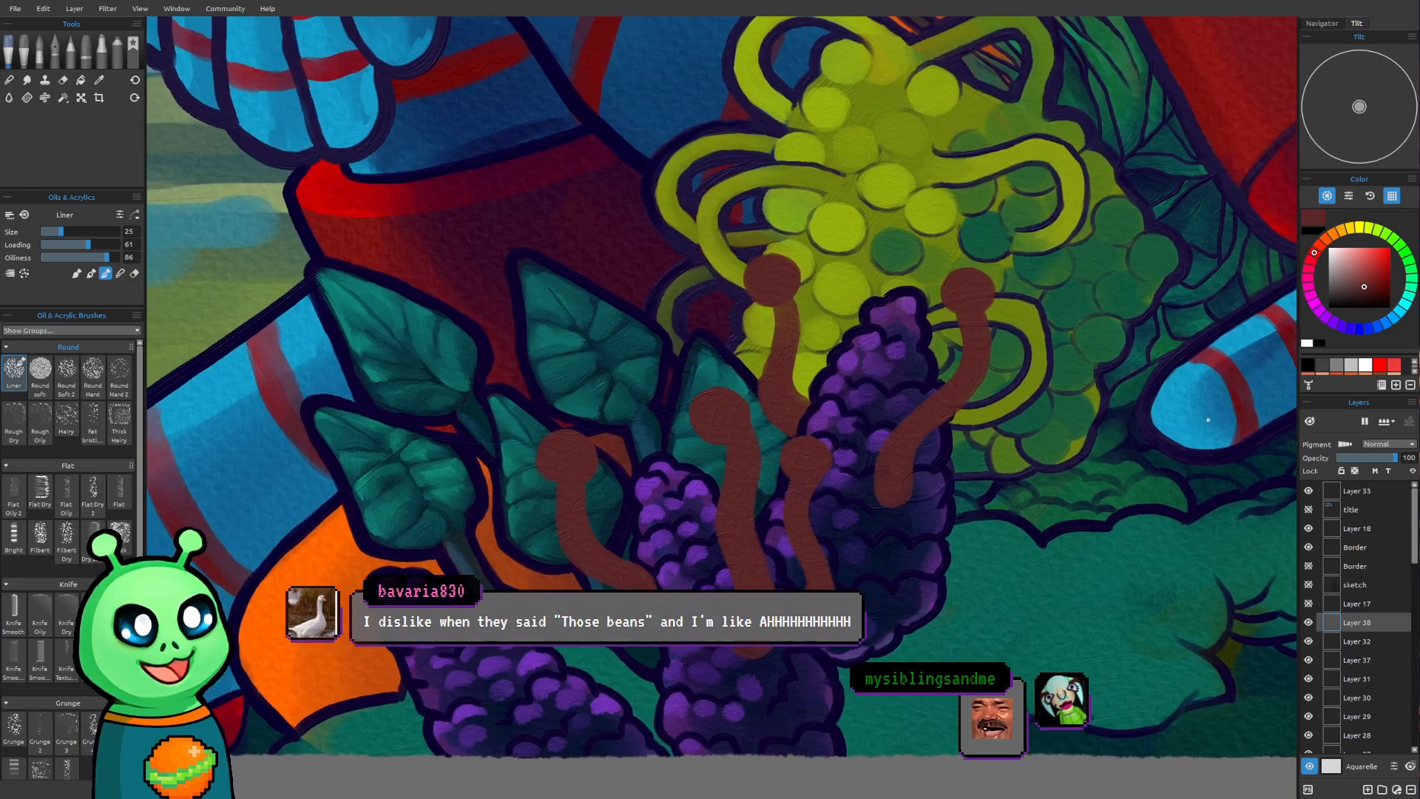
left_click_drag(680, 476, 730, 423)
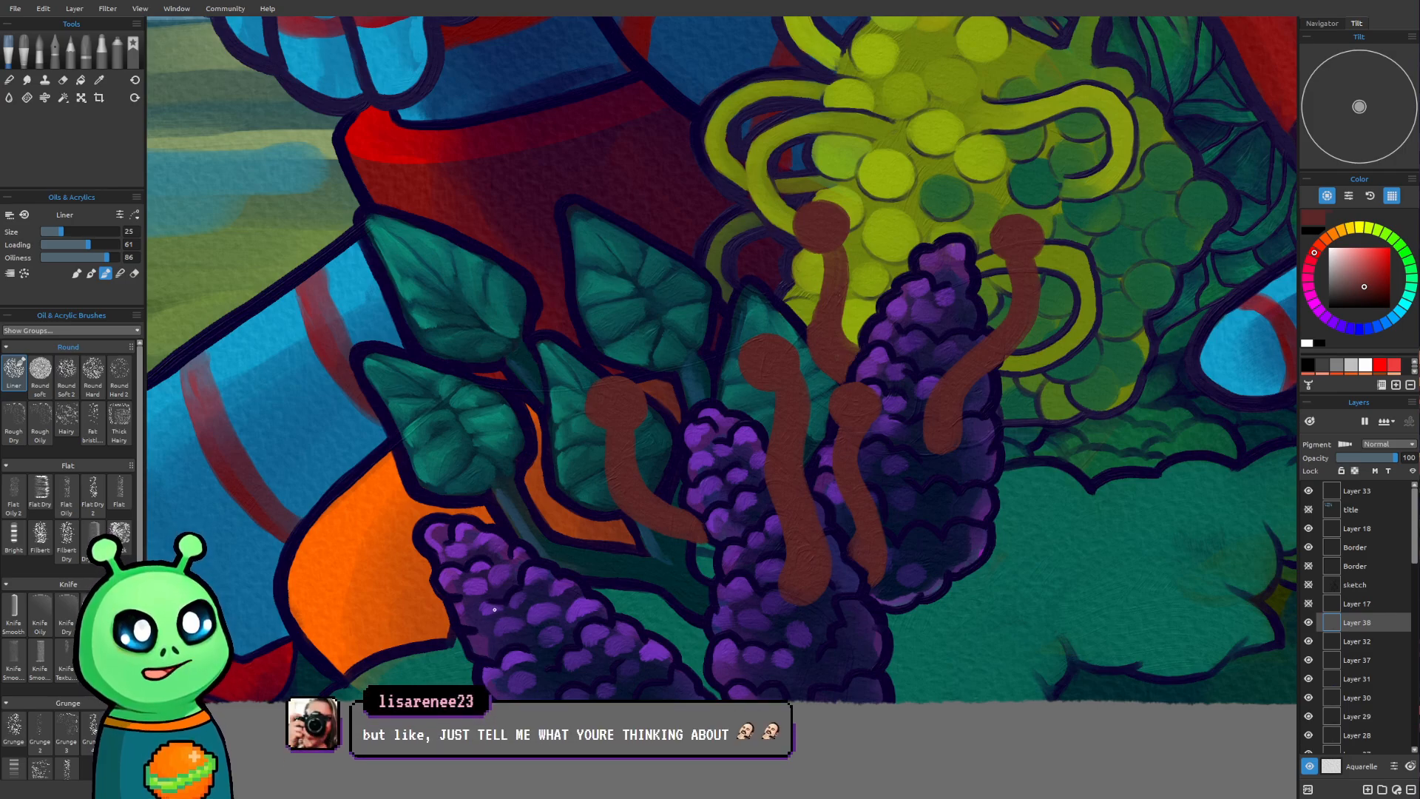
key("]")
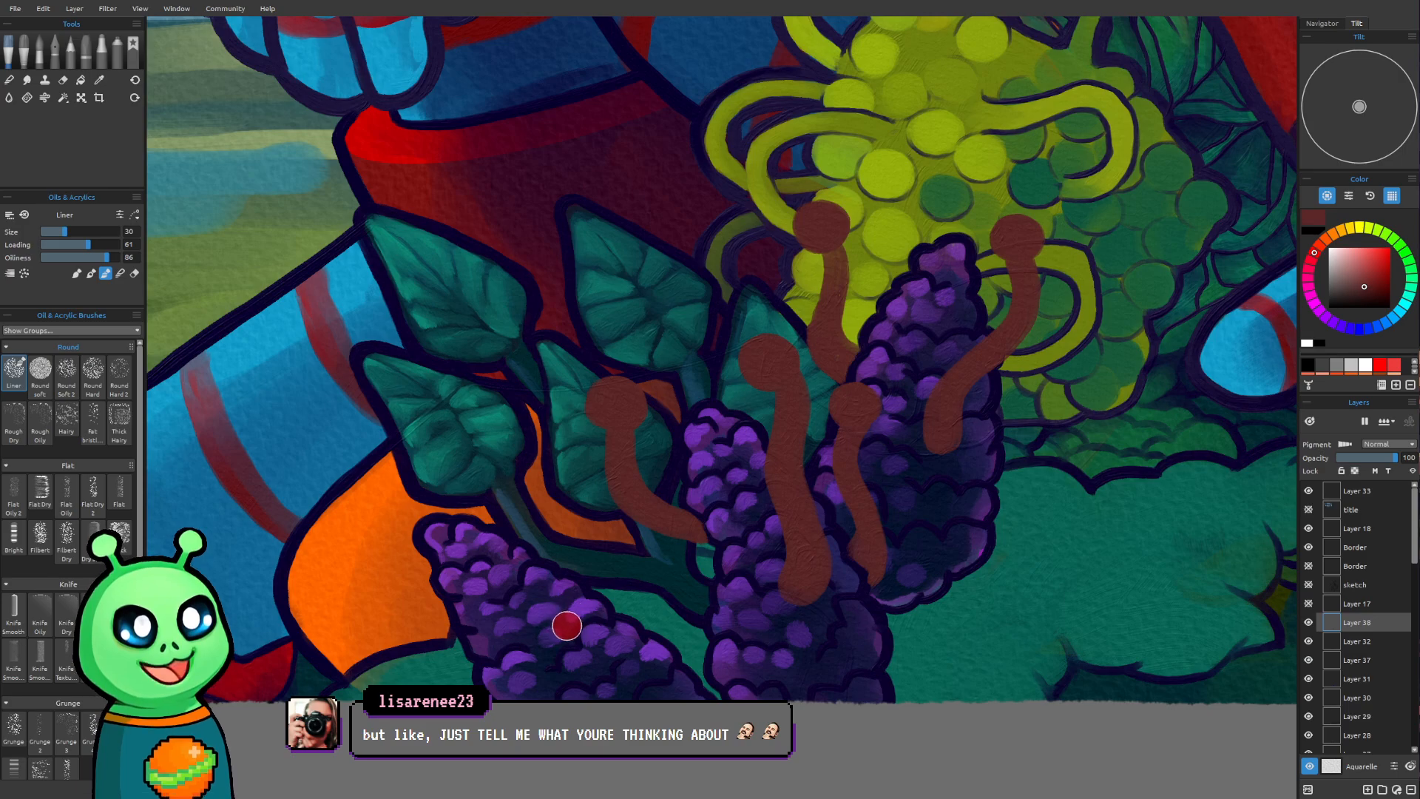
mouse_move(566, 629)
left_mouse_down()
mouse_move(580, 593)
mouse_move(545, 494)
mouse_move(571, 629)
left_mouse_up()
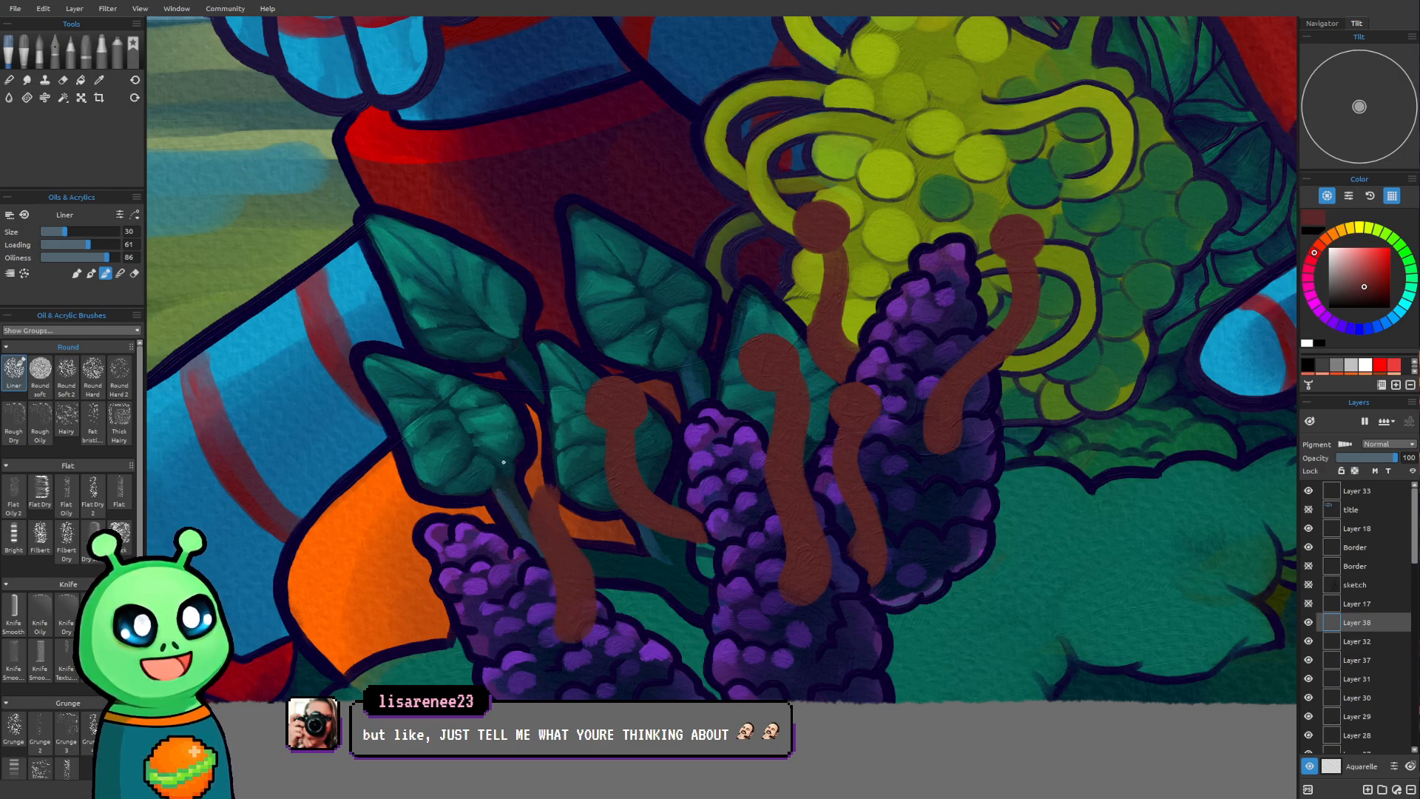
mouse_move(554, 480)
left_mouse_down()
mouse_move(542, 469)
mouse_move(552, 488)
mouse_move(534, 491)
left_mouse_up()
Paint a small, thin stalk with a round head over the orange area beside the leftmost purple flower, reducing the brush from size 25 to 16
key("bracketleft")
key("bracketleft")
mouse_move(394, 604)
left_mouse_down()
mouse_move(403, 587)
mouse_move(392, 600)
mouse_move(462, 671)
left_mouse_up()
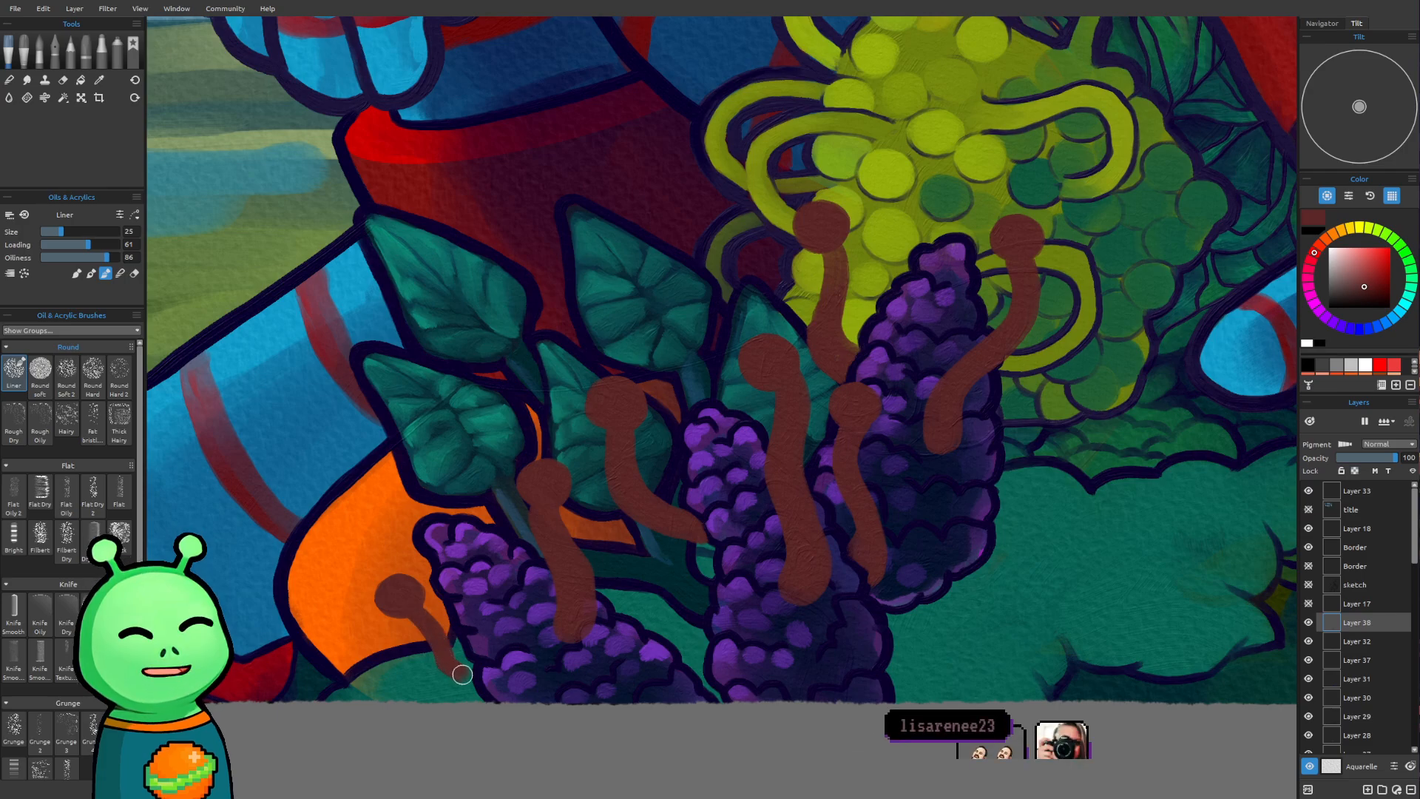
key("bracketleft")
key("bracketleft")
key("bracketleft")
key("bracketleft")
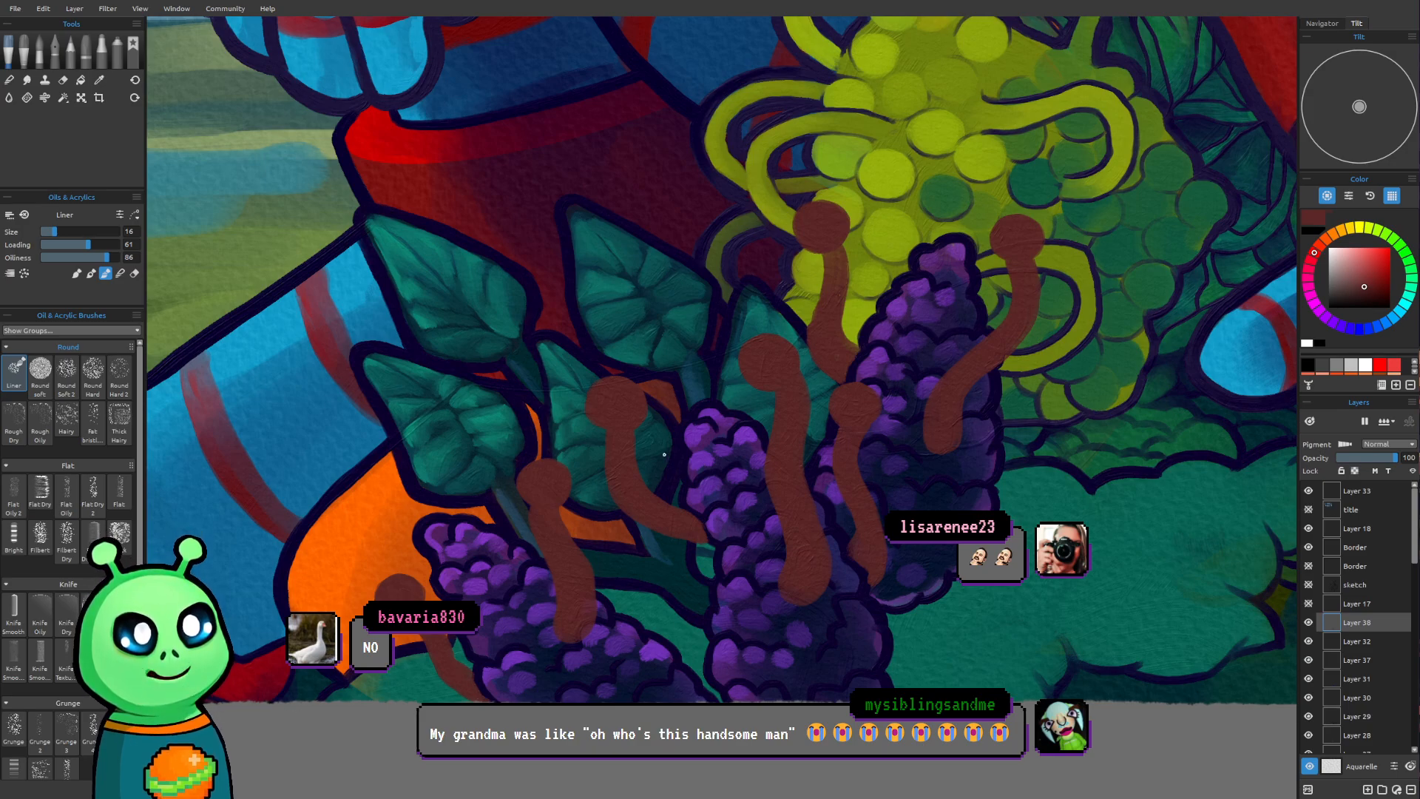
Change the paint colour to a dark magenta purple
scroll(664, 454, "down", 2)
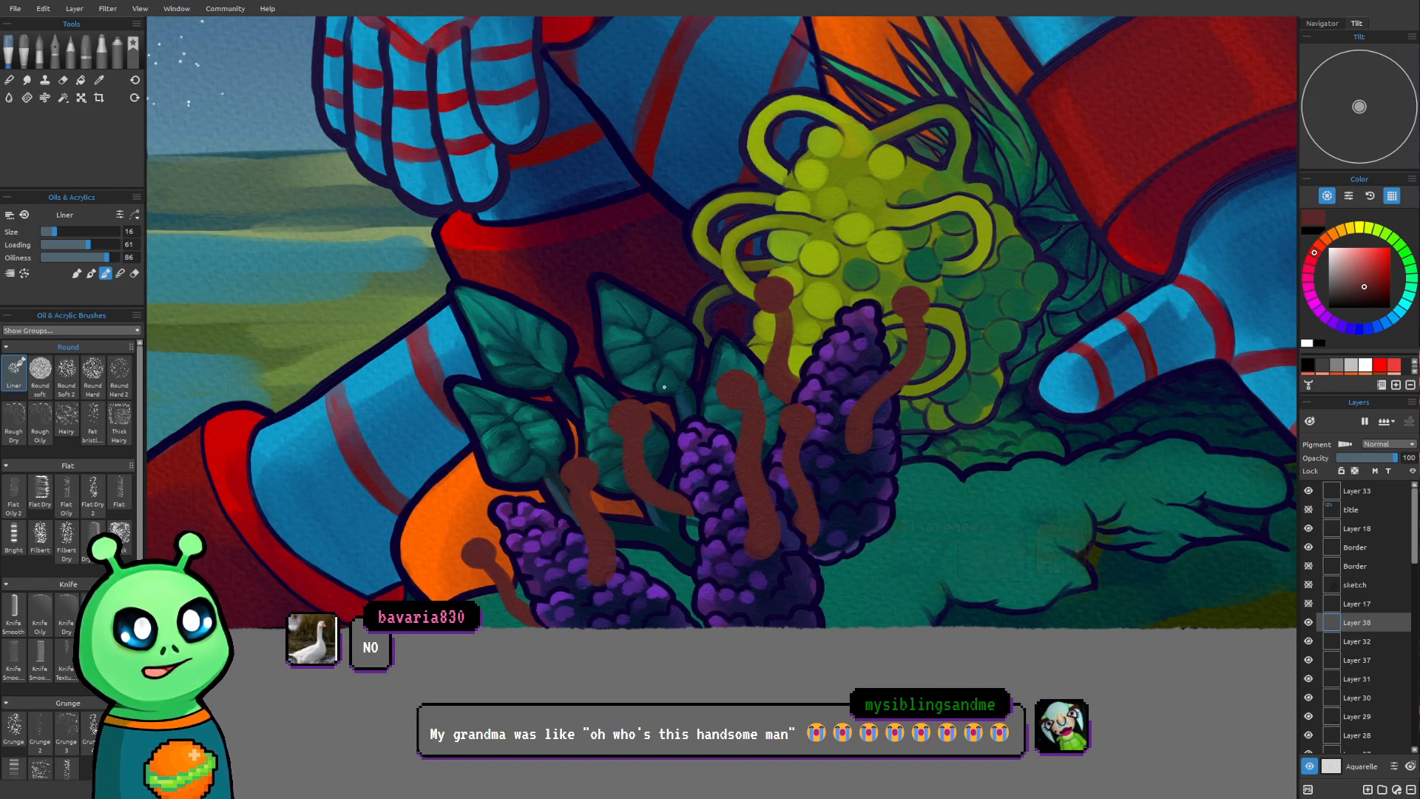
left_click_drag(625, 399, 575, 504)
left_click_drag(659, 576, 633, 587)
left_click_drag(710, 545, 741, 604)
scroll(694, 572, "down", 3)
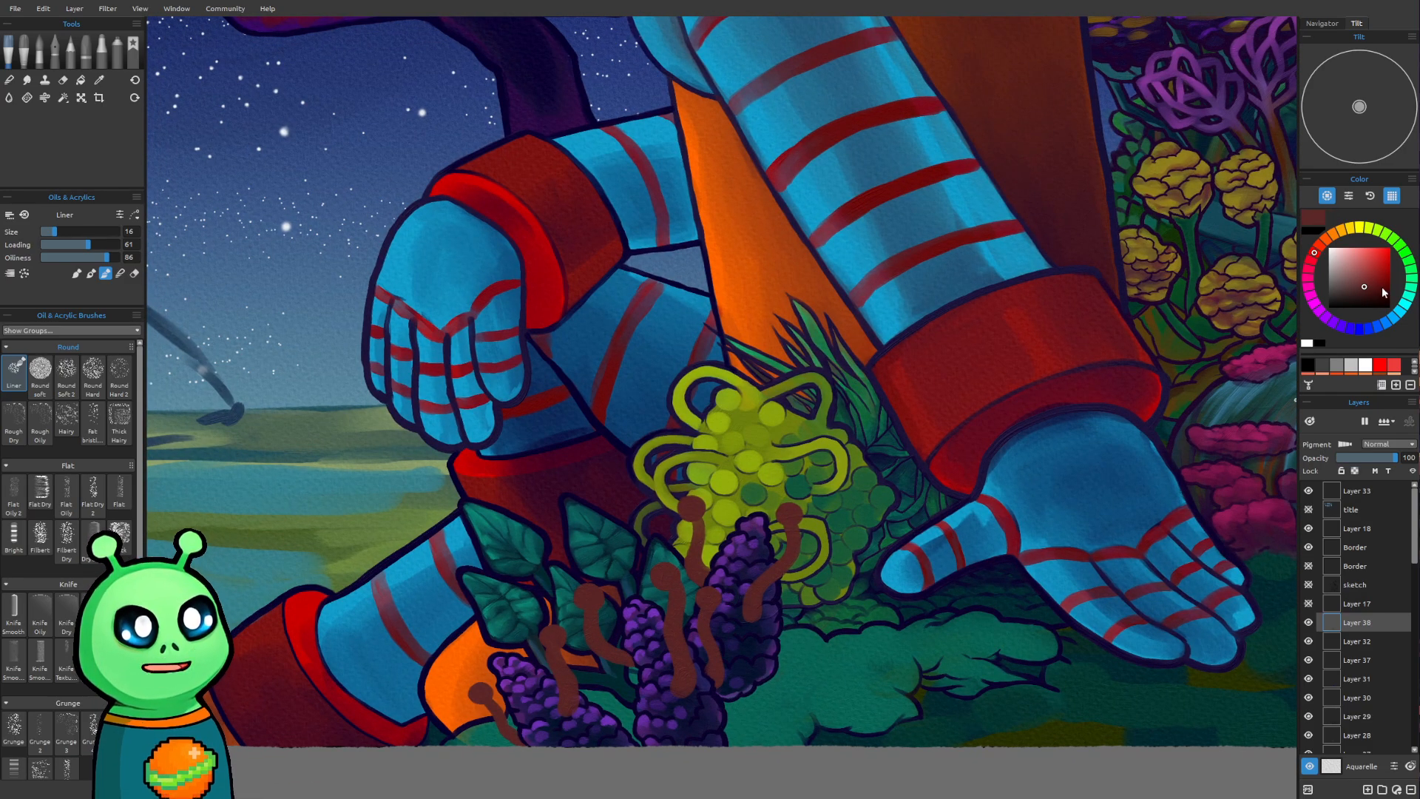
left_click(1309, 294)
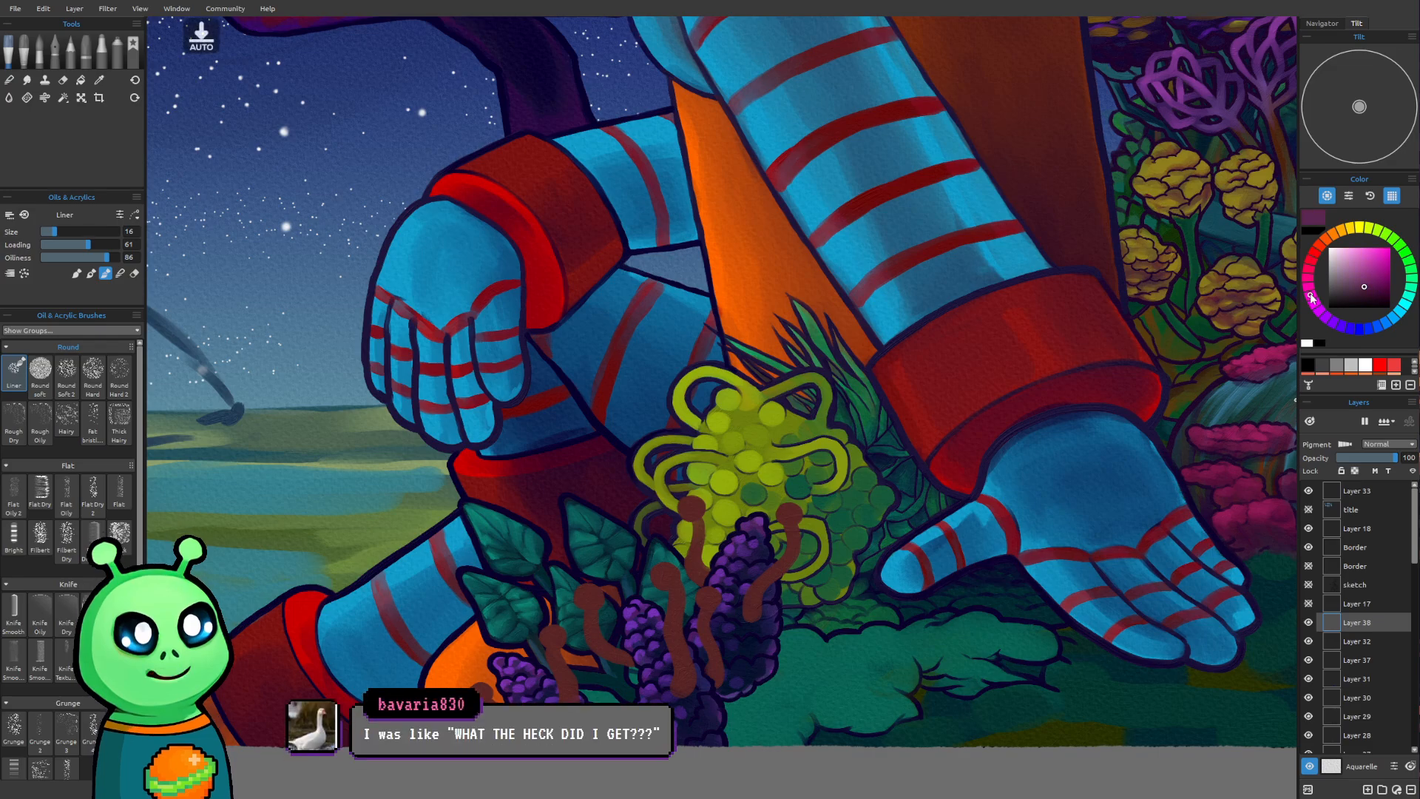
left_click_drag(1365, 291, 1372, 296)
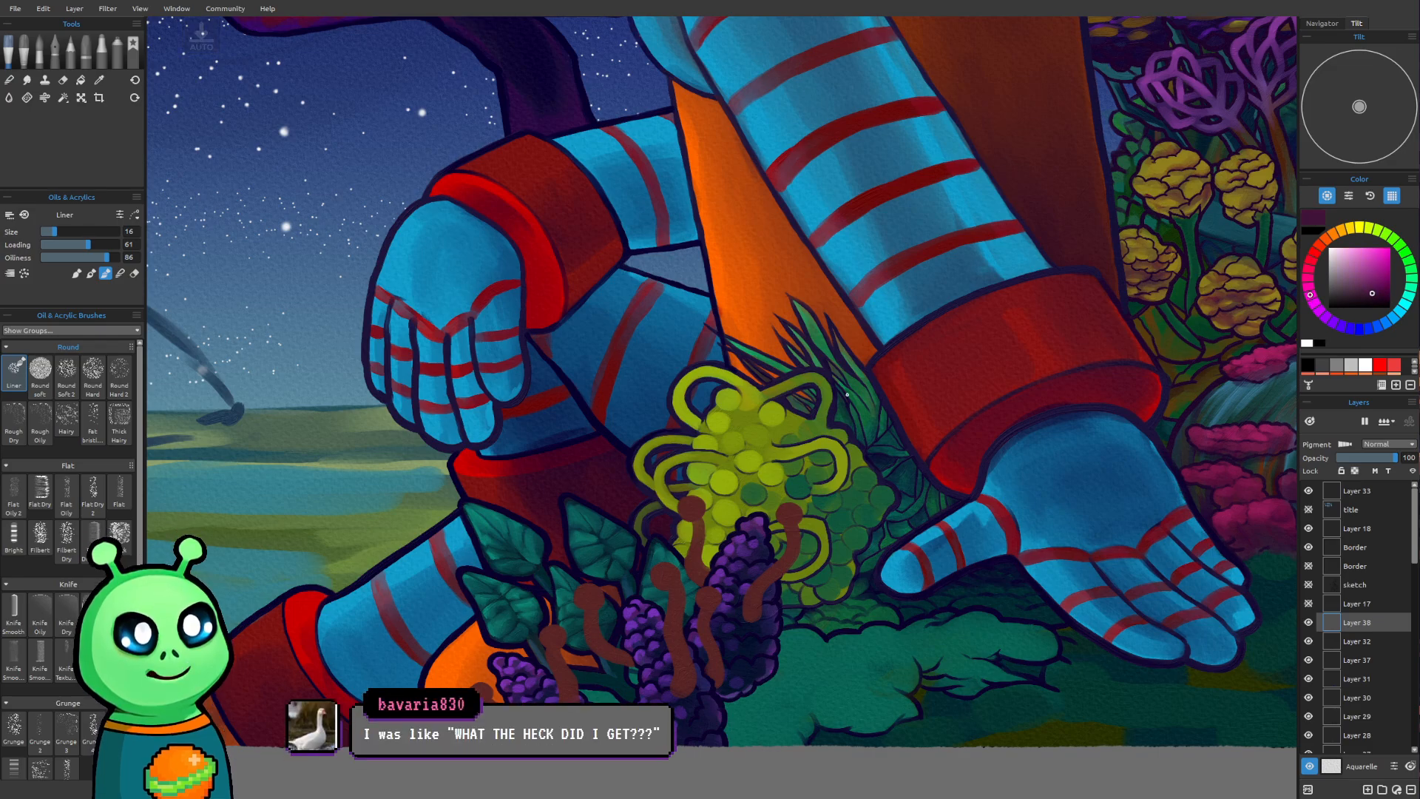
Shade the round head of the rightmost stalk with dark purple, raising the brush size to 30
scroll(666, 599, "up", 5)
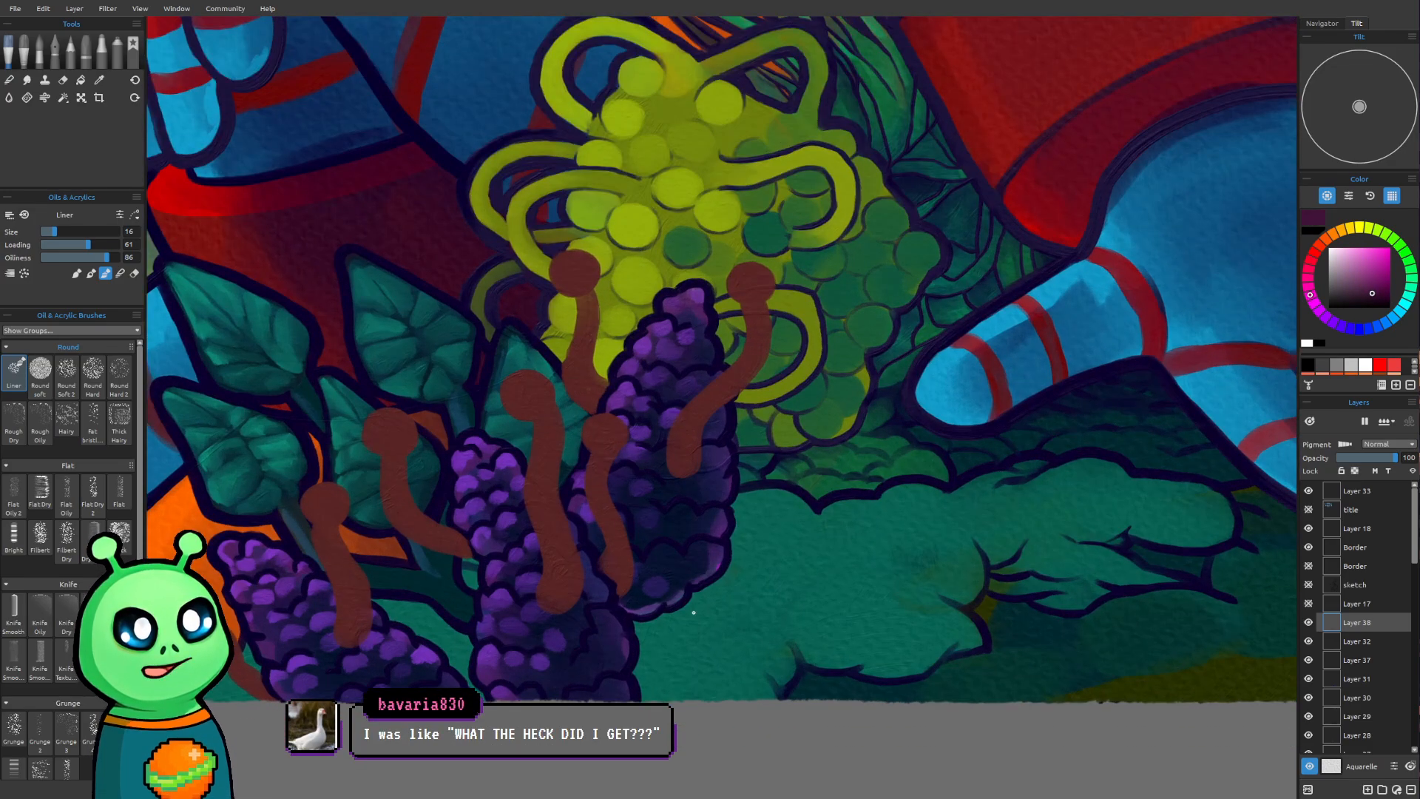
left_click_drag(700, 466, 722, 539)
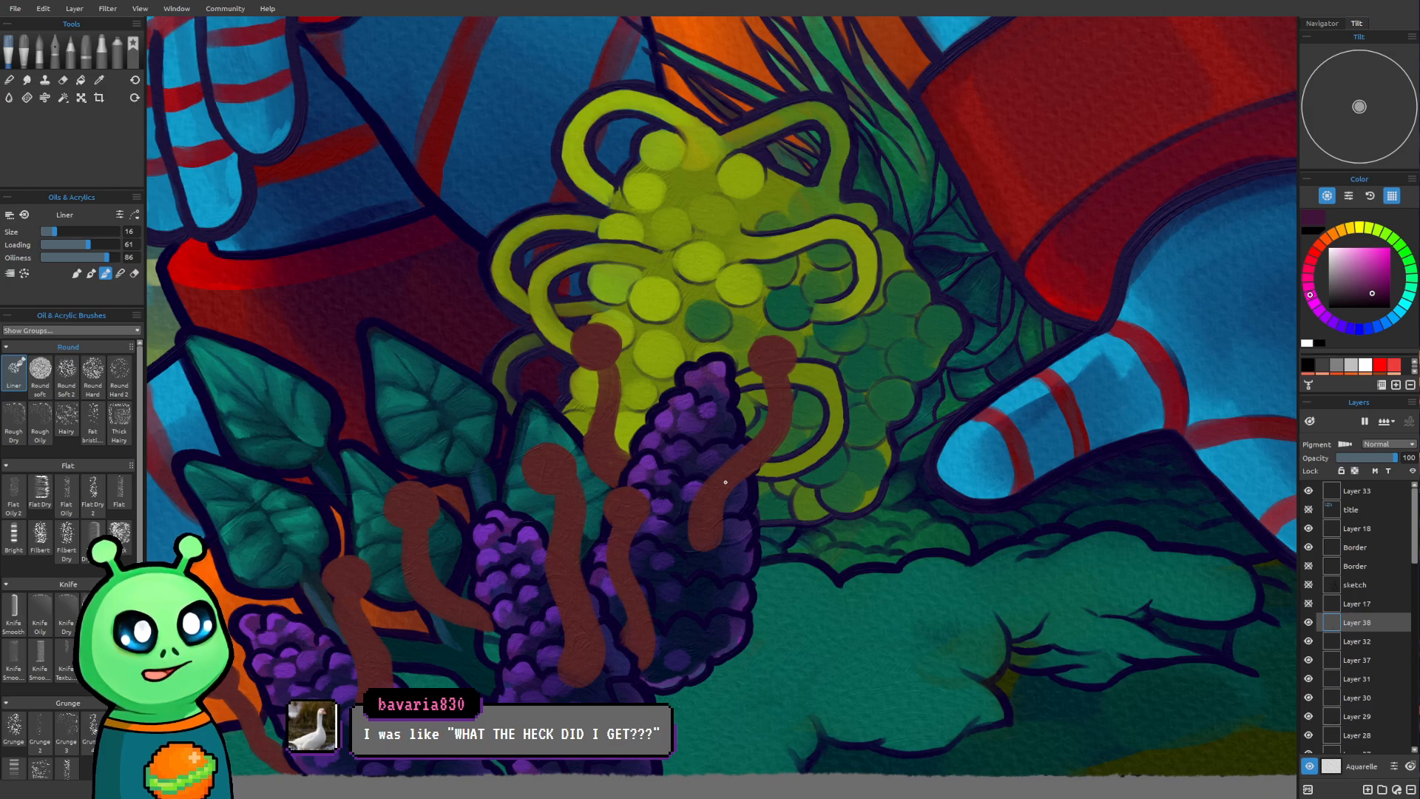
key("]")
left_click_drag(777, 363, 777, 354)
key("]")
key("]")
key("]")
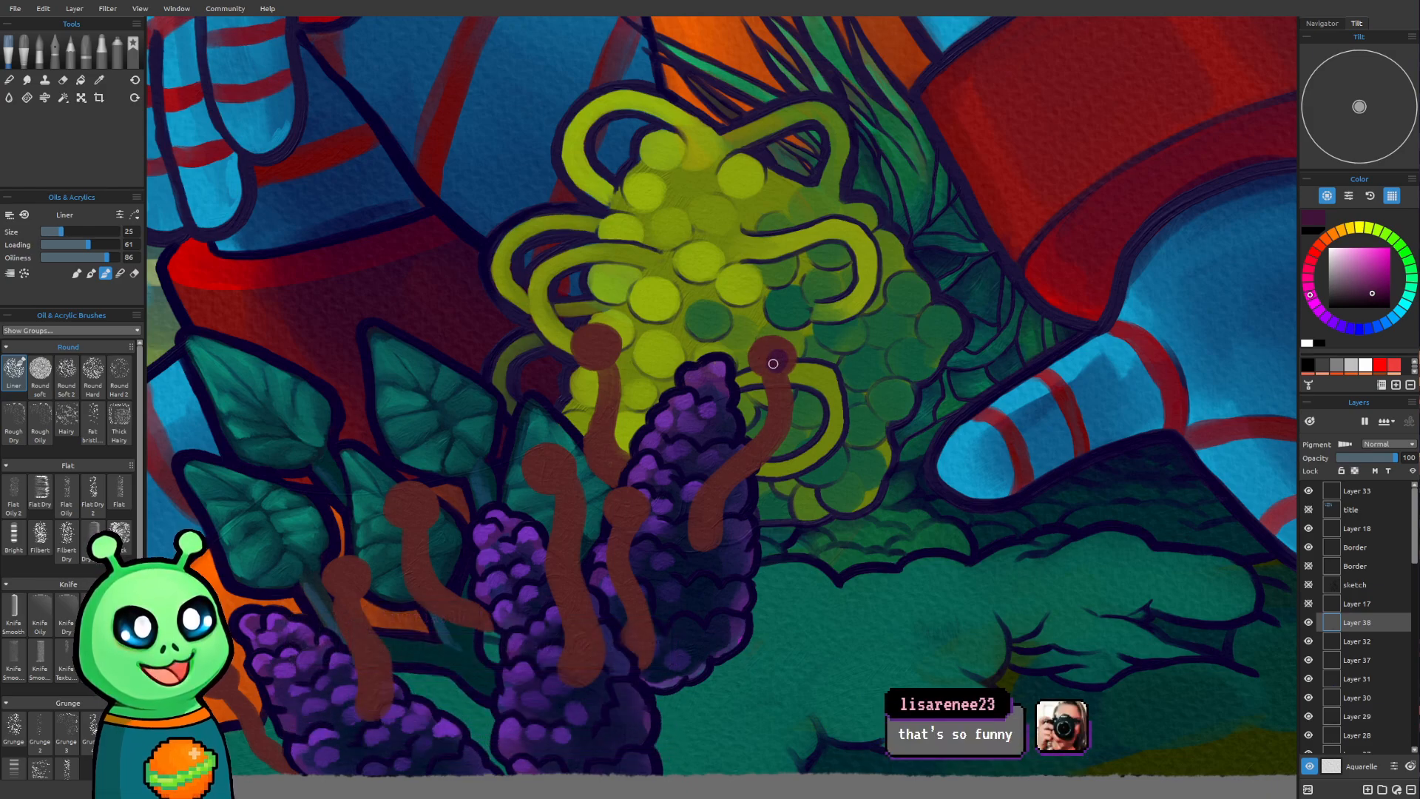
key("]")
key("]")
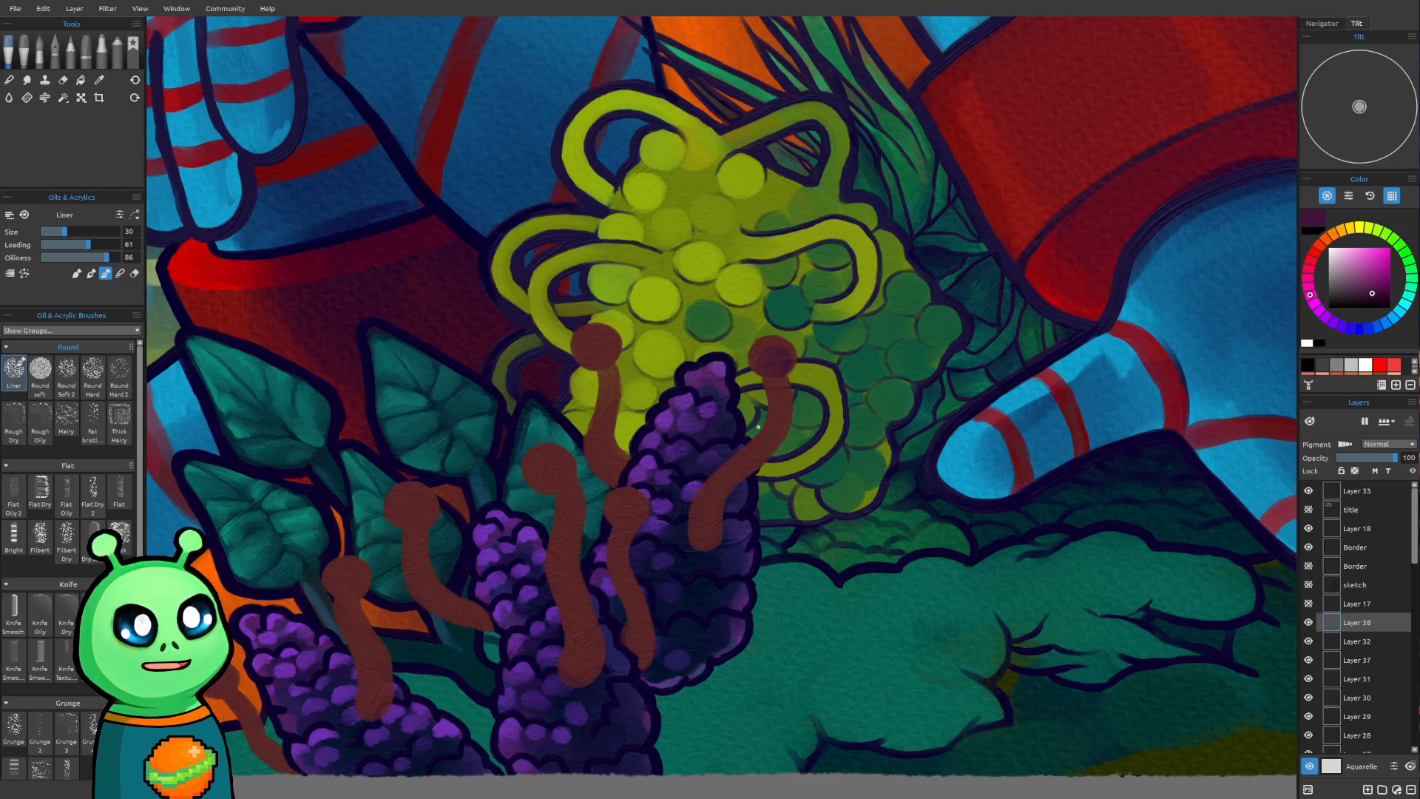
Shade the stem of the rightmost stalk along its curve with dark purple at brush size 25
left_click_drag(726, 547, 771, 479)
scroll(786, 468, "up", 3)
left_click_drag(902, 372, 887, 401)
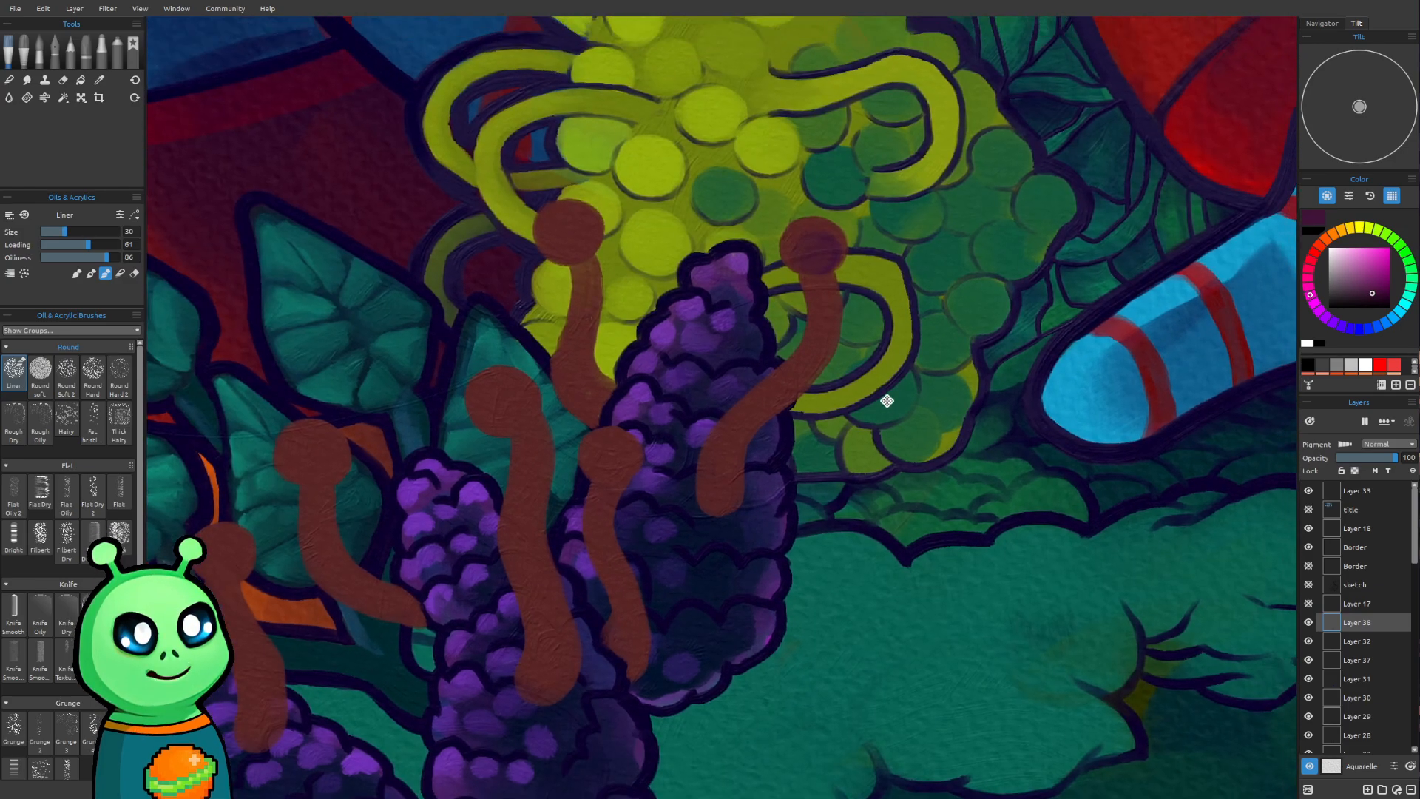
key("bracketright")
key("bracketleft")
key("bracketleft")
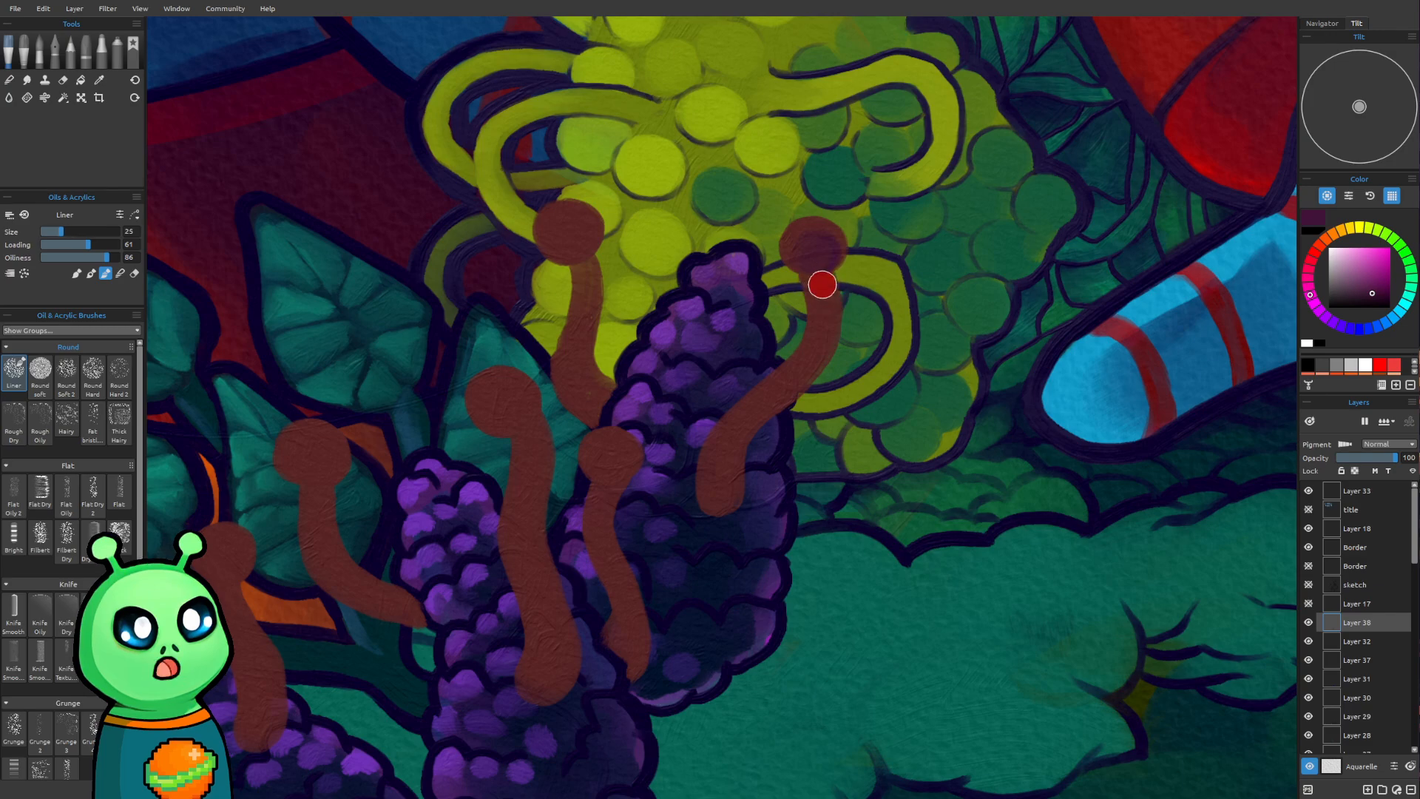
left_click_drag(821, 285, 817, 340)
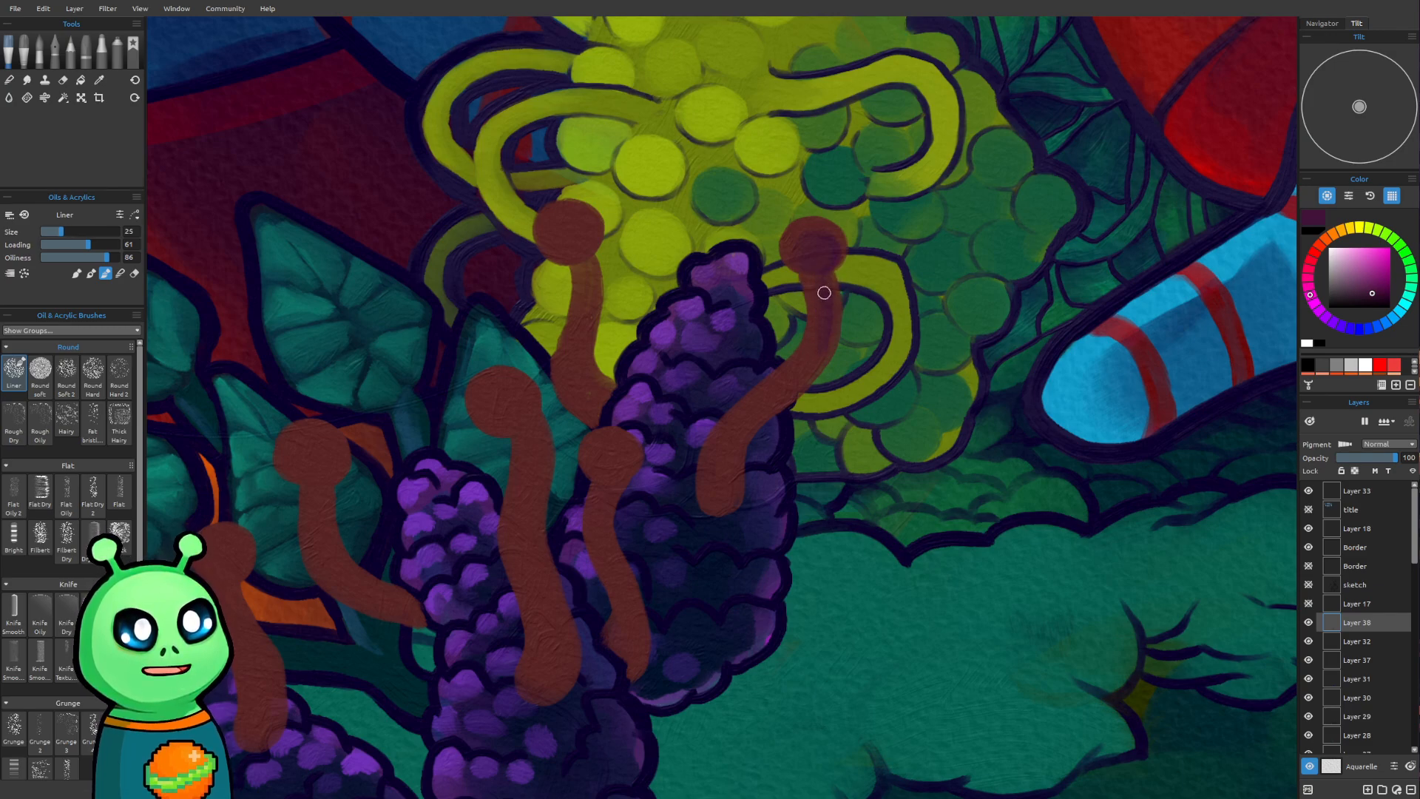
left_click_drag(827, 292, 780, 395)
mouse_move(823, 332)
left_mouse_down()
mouse_move(737, 431)
mouse_move(714, 493)
mouse_move(727, 500)
mouse_move(744, 419)
mouse_move(791, 387)
left_mouse_up()
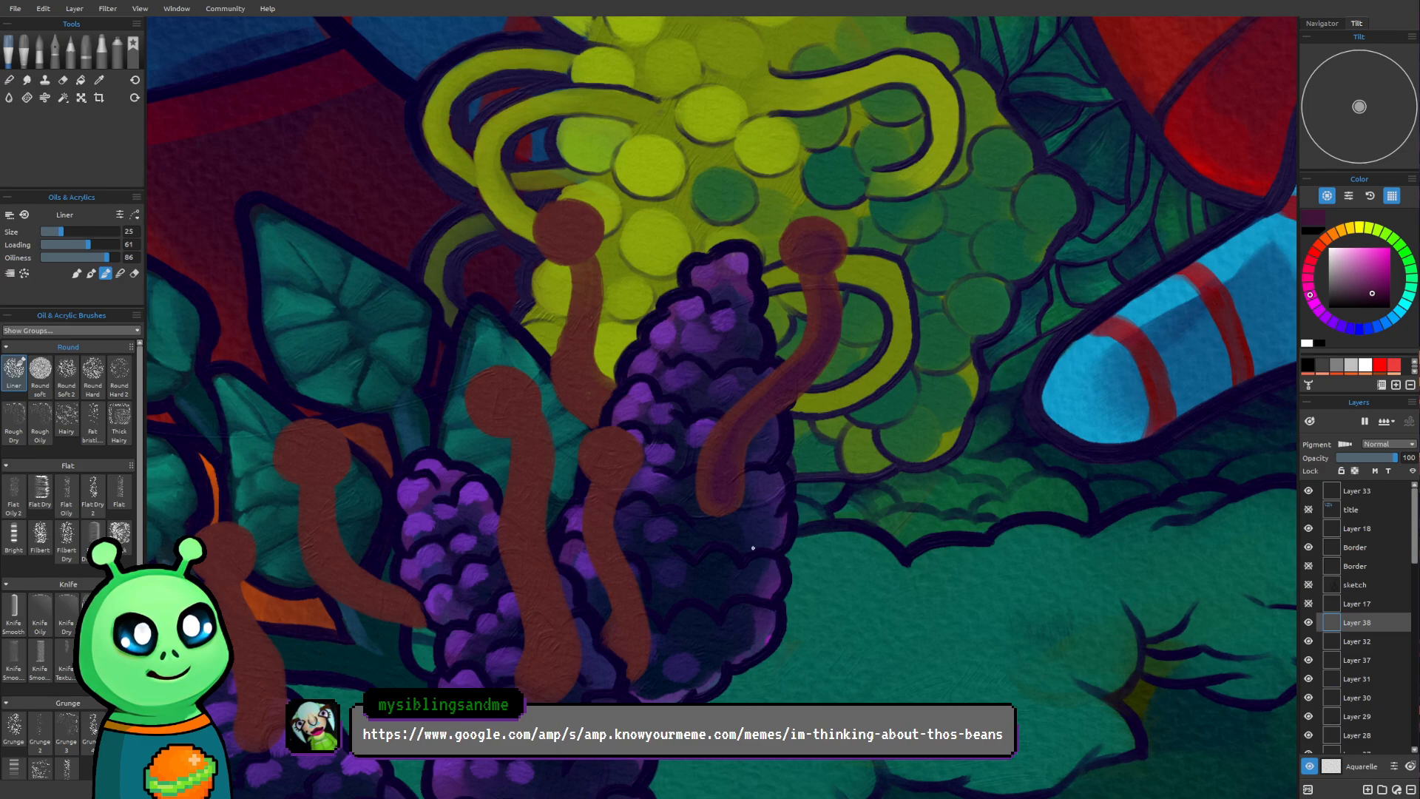
Shade the stalk over the yellow-green plant and the short stalk beside the rearmost purple flower with dark purple at brush size 30
key("bracketright")
mouse_move(571, 230)
left_mouse_down()
mouse_move(586, 232)
mouse_move(571, 247)
left_mouse_up()
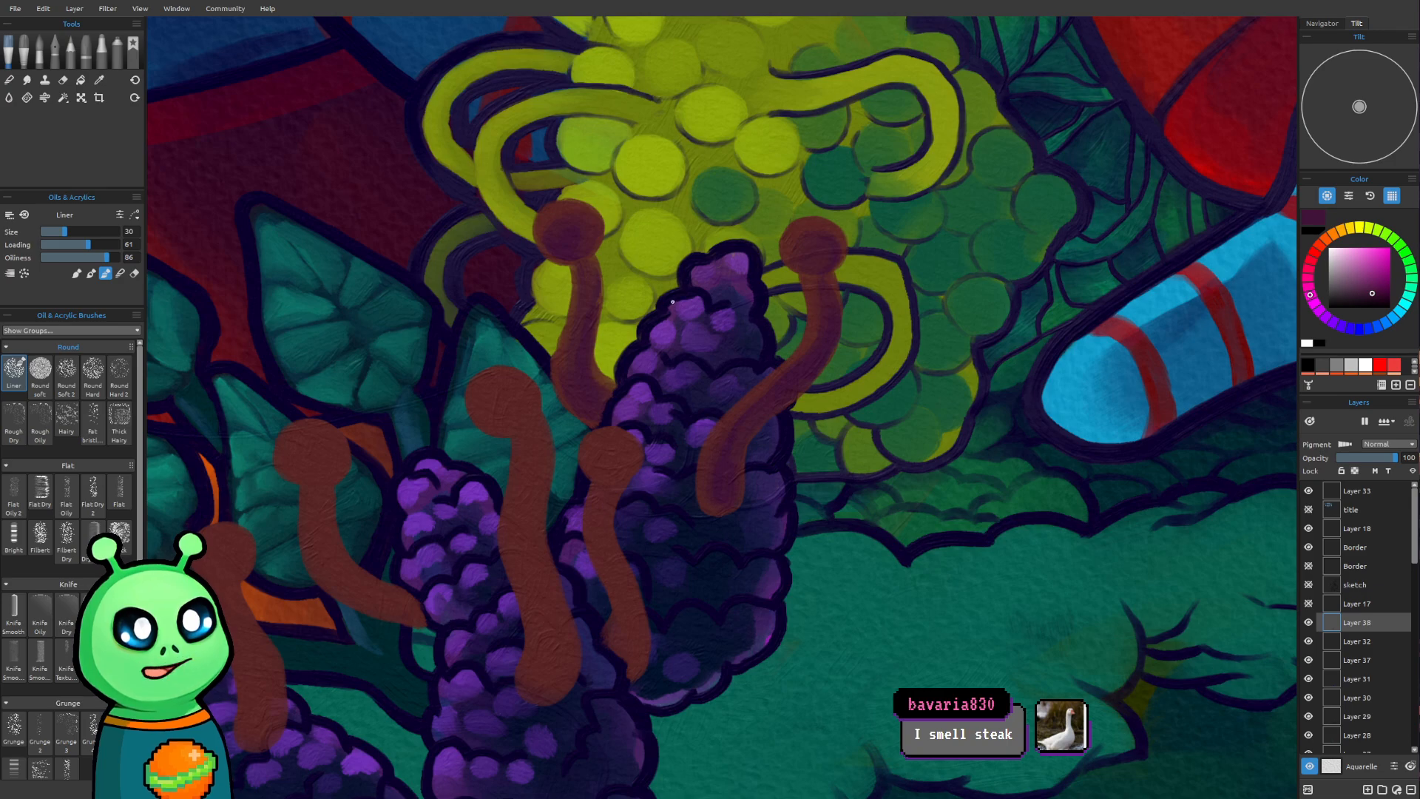
scroll(823, 377, "down", 5)
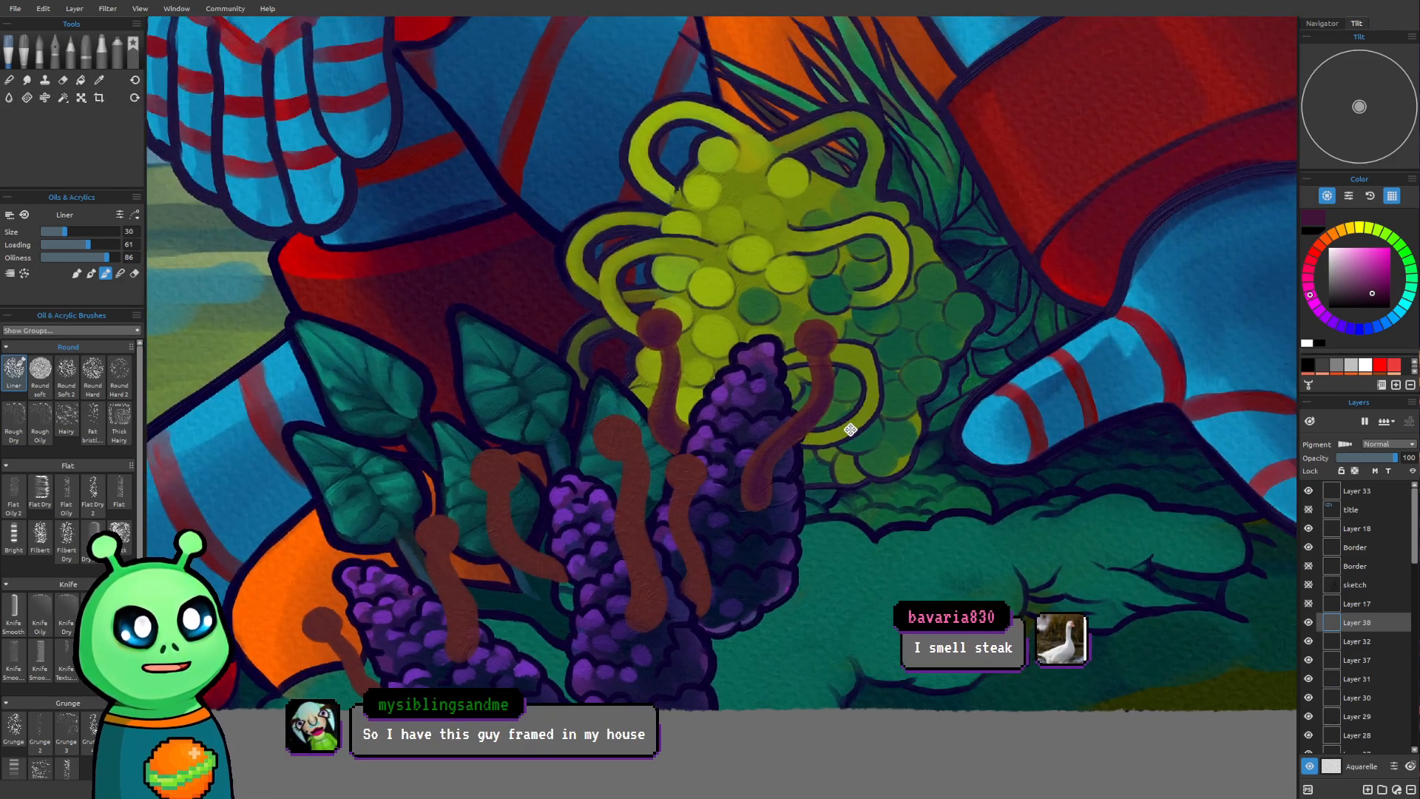
mouse_move(850, 430)
left_mouse_down()
mouse_move(818, 466)
mouse_move(837, 423)
left_mouse_up()
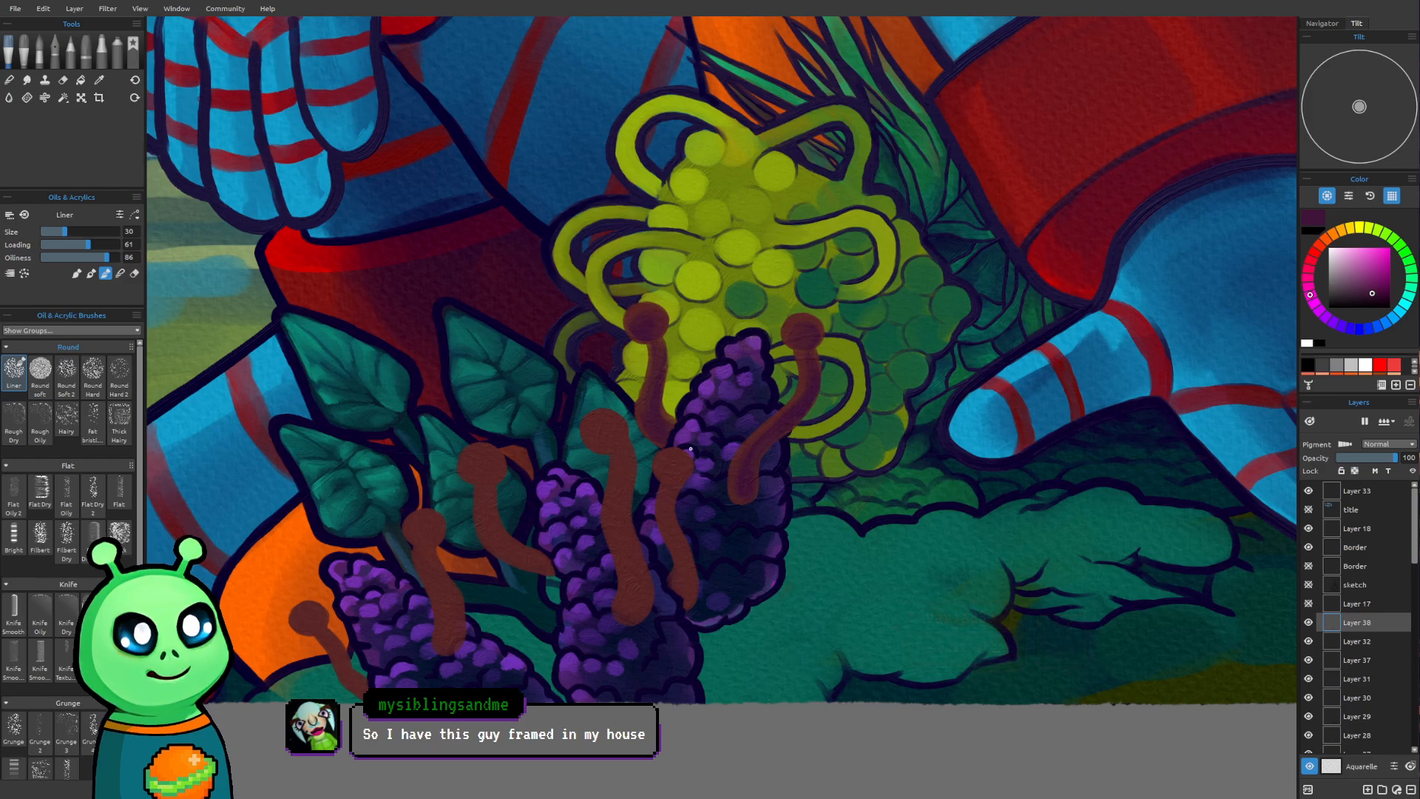
mouse_move(667, 469)
left_mouse_down()
mouse_move(679, 464)
mouse_move(667, 467)
left_mouse_up()
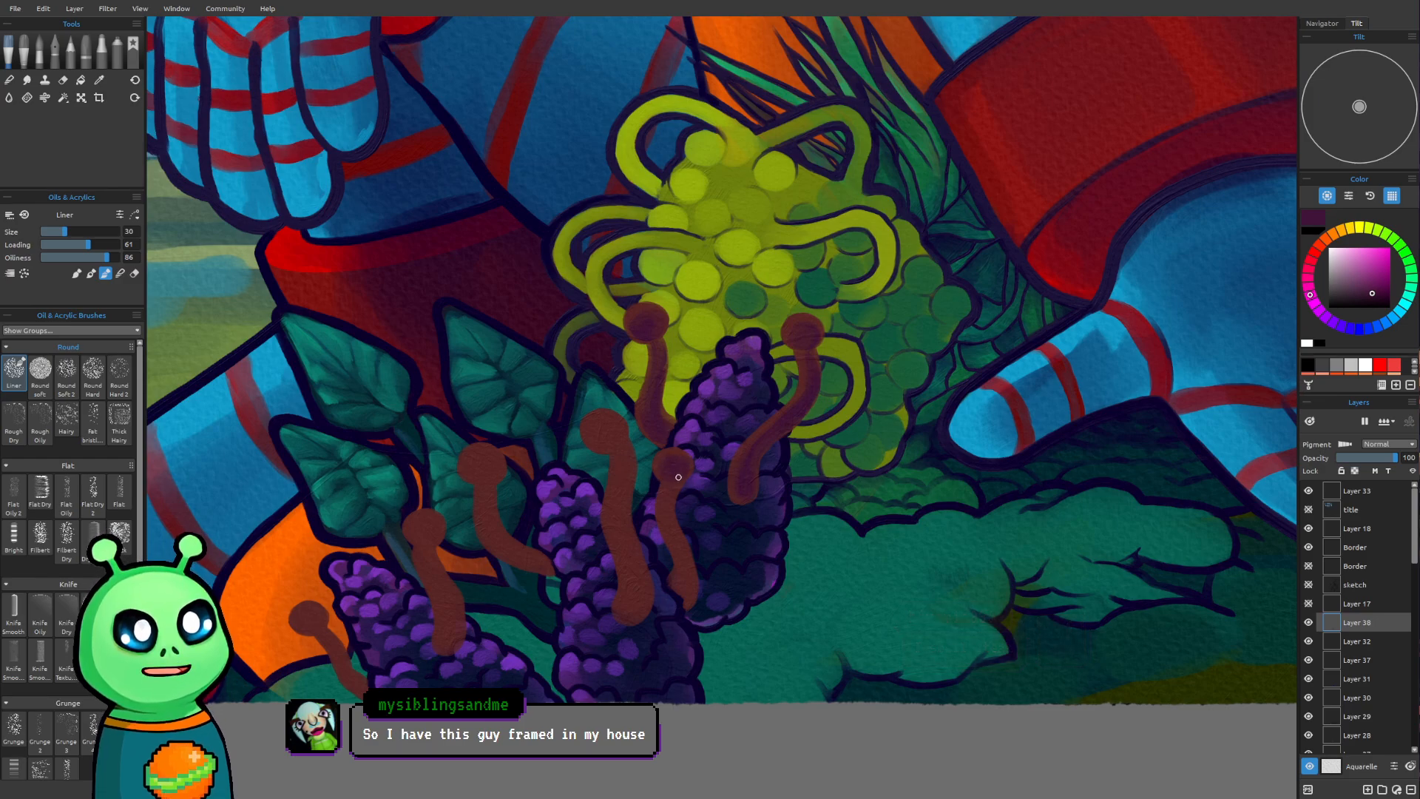
left_click_drag(677, 477, 668, 526)
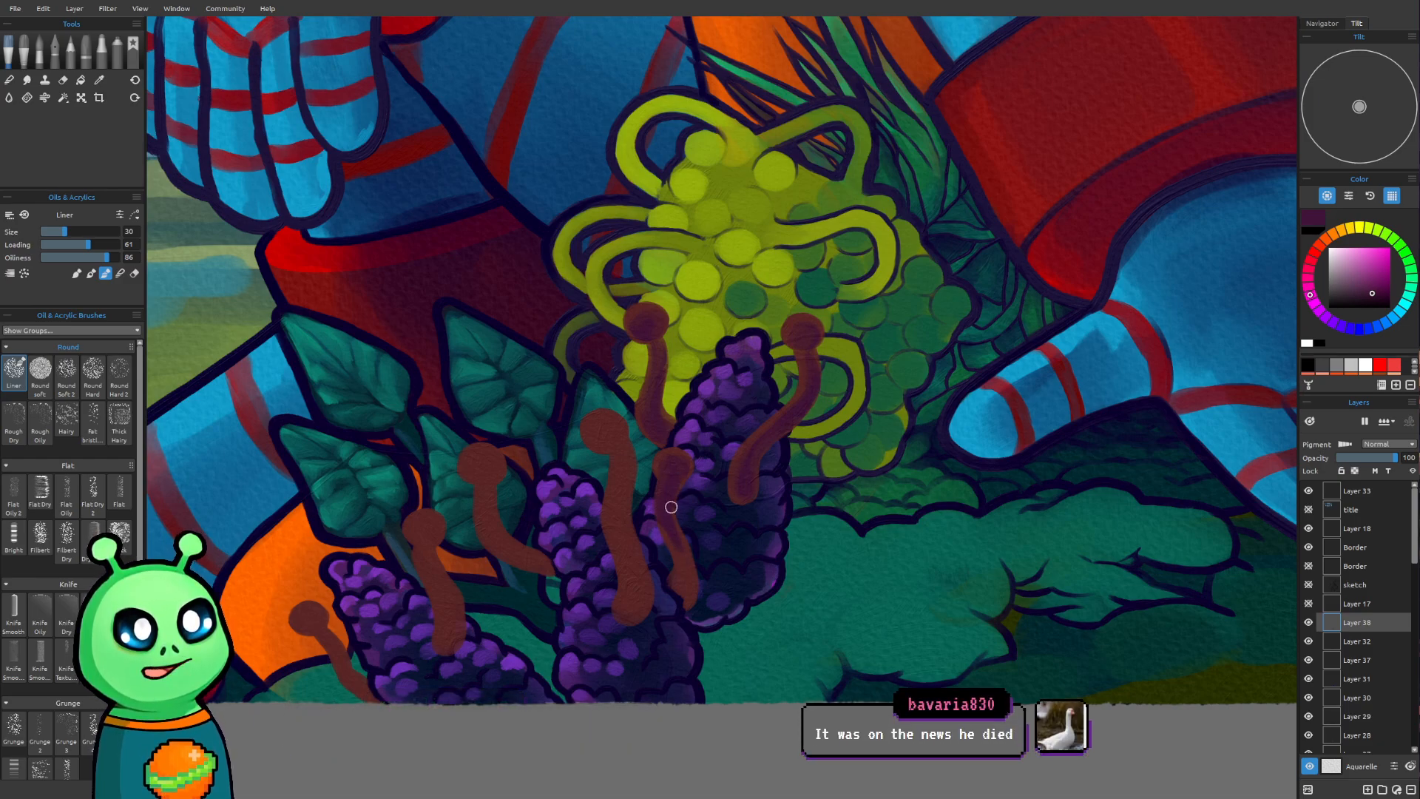
mouse_move(670, 517)
left_mouse_down()
mouse_move(696, 576)
mouse_move(685, 571)
mouse_move(684, 609)
left_mouse_up()
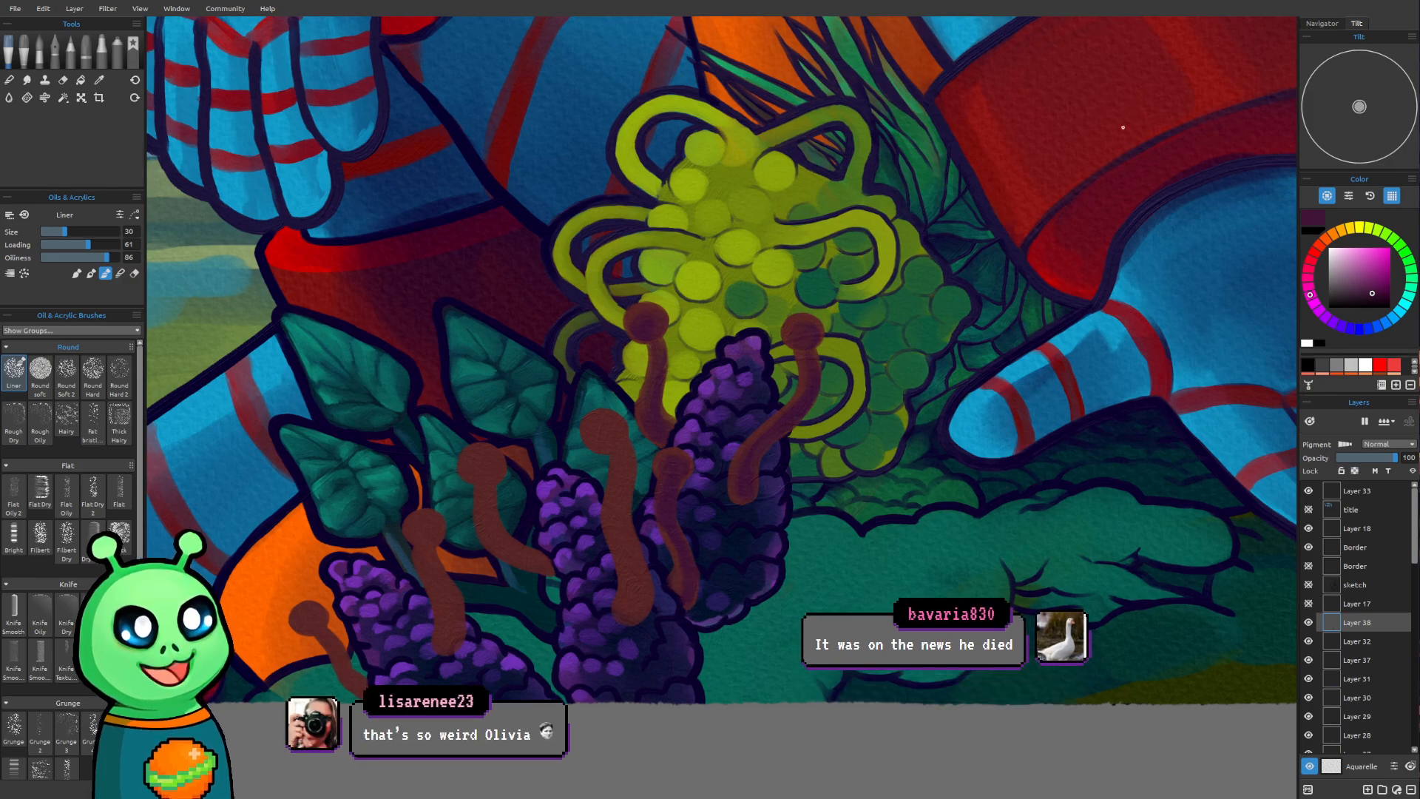
Shade the tall middle stalk and the two stalks to its left with dark purple at brush size 35
scroll(703, 443, "up", 5)
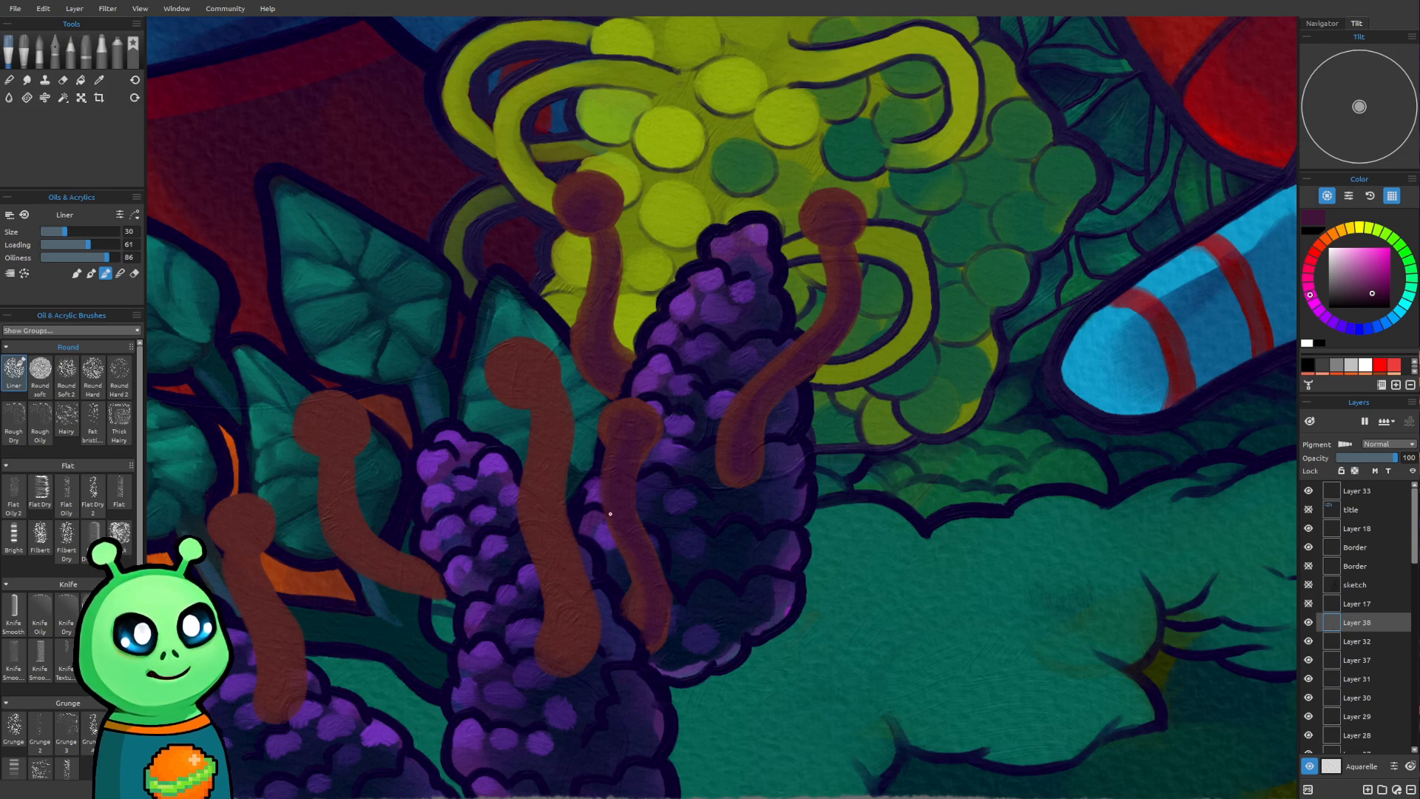
key("bracketright")
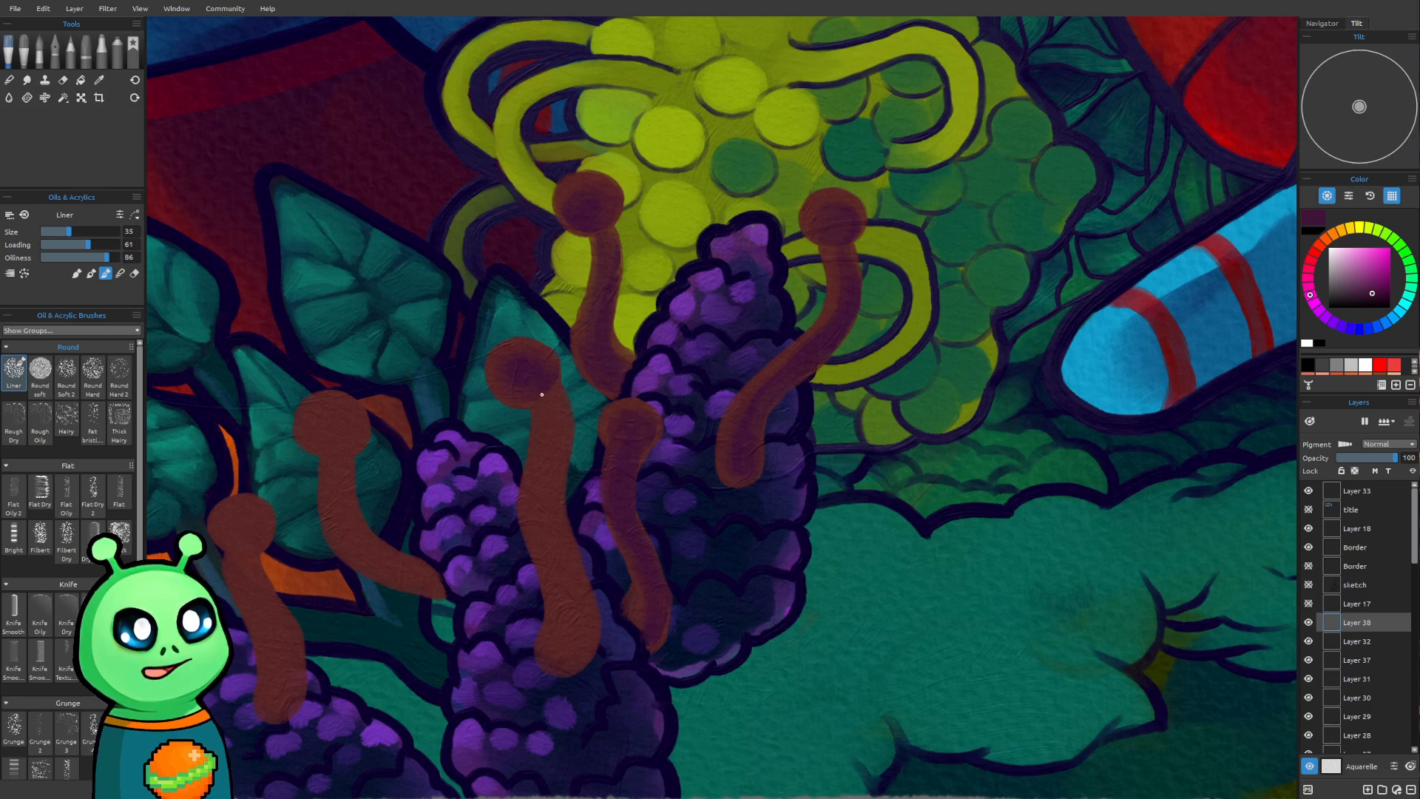
mouse_move(541, 397)
left_mouse_down()
mouse_move(548, 516)
mouse_move(580, 607)
mouse_move(566, 651)
left_mouse_up()
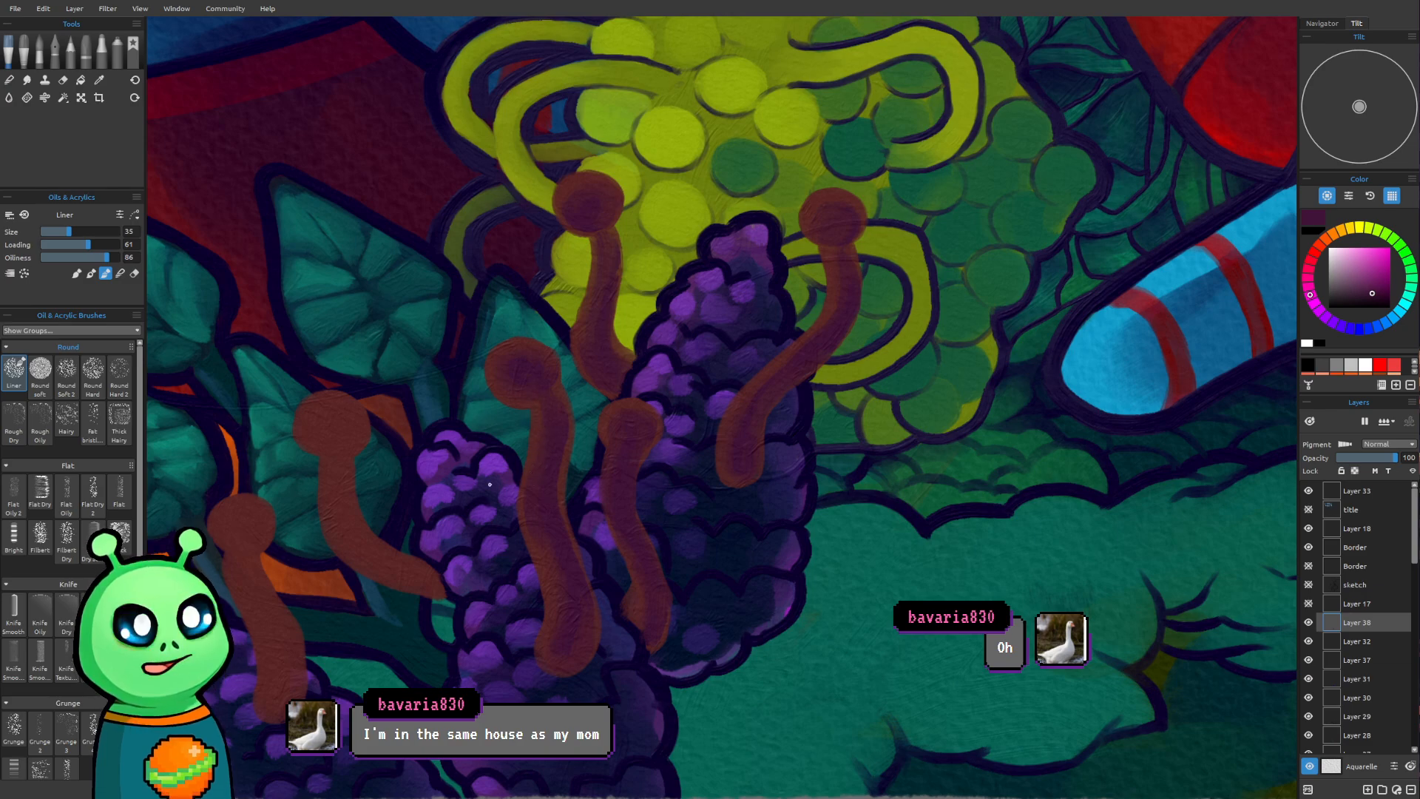
mouse_move(552, 518)
left_mouse_down()
mouse_move(710, 498)
mouse_move(763, 552)
left_mouse_up()
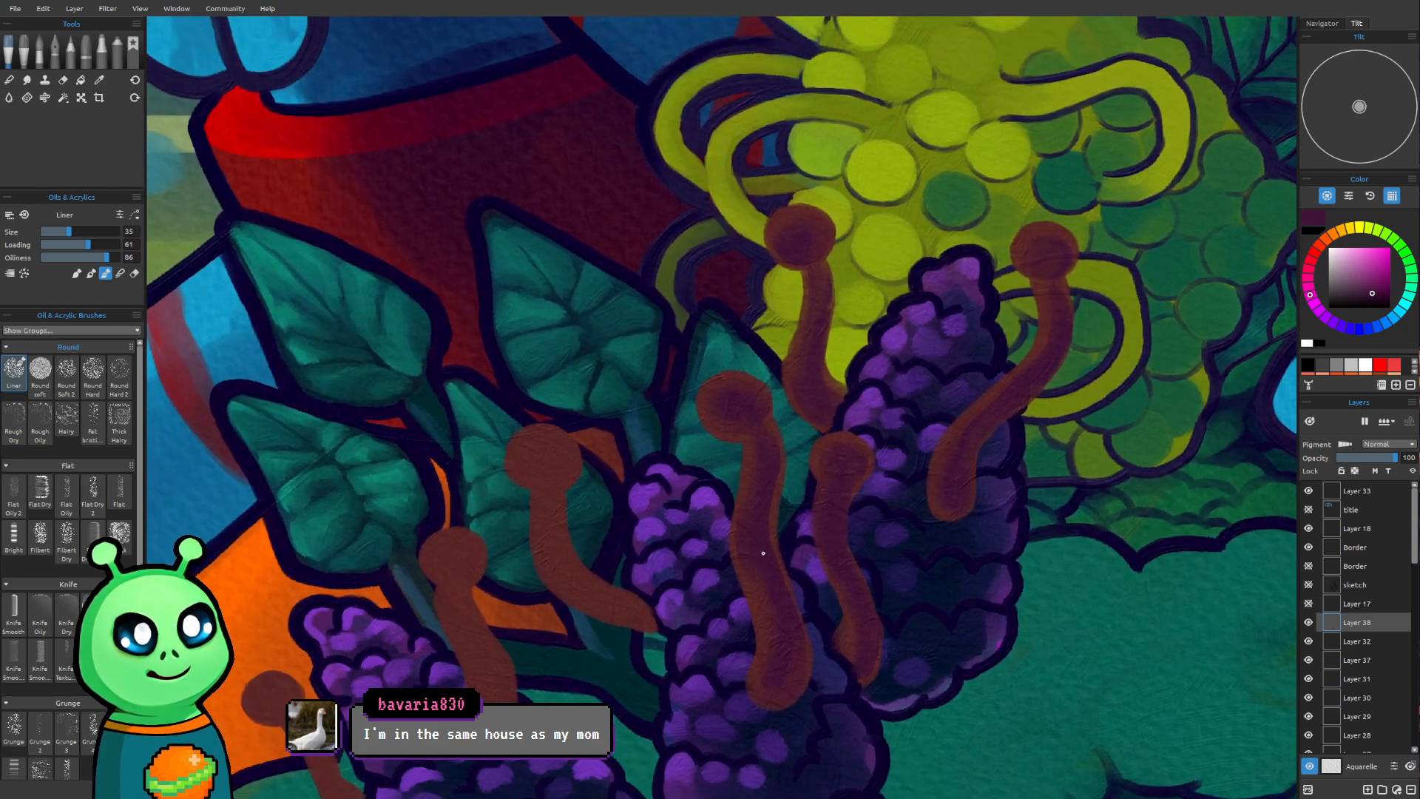
left_click_drag(890, 466, 876, 466)
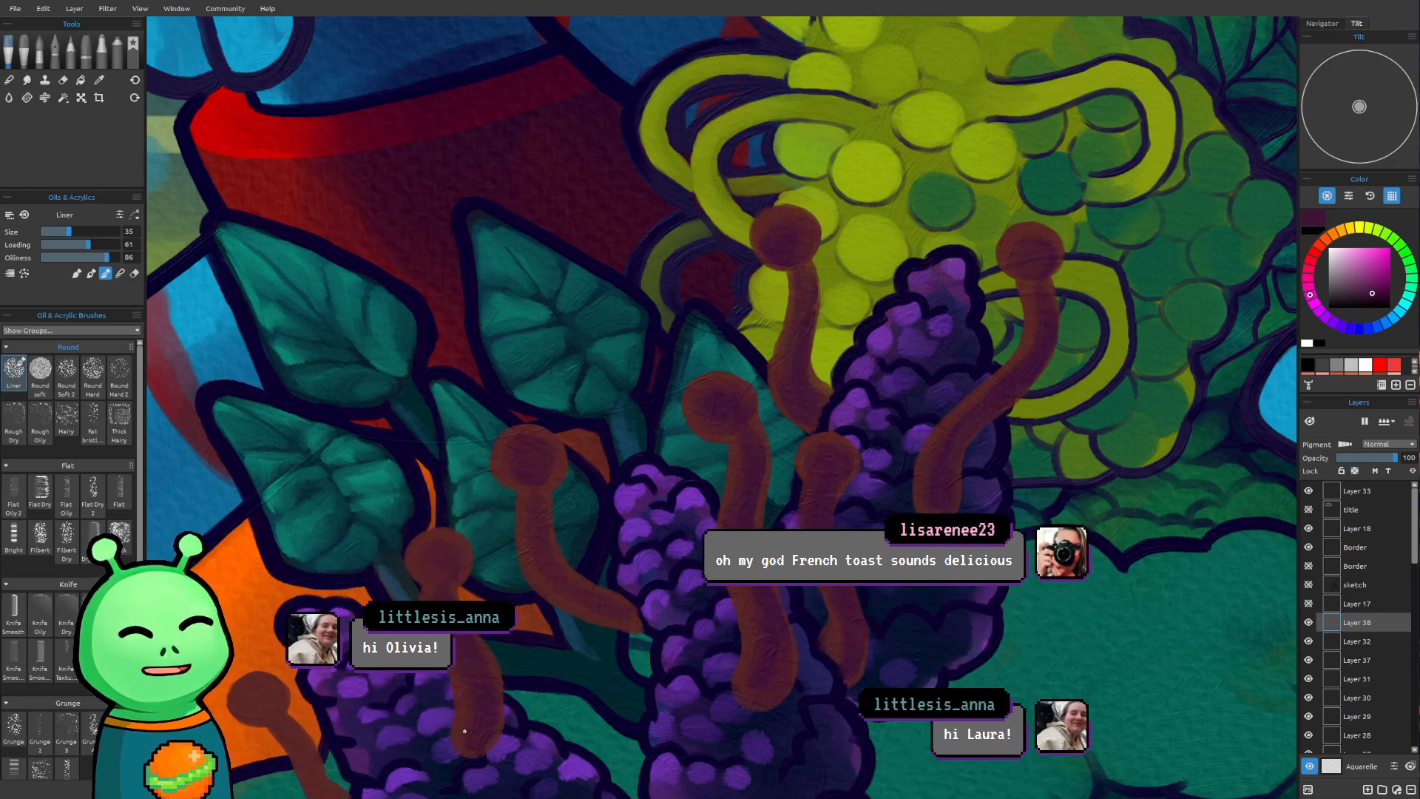
Shade the head and stem of the small stalk over the orange area with dark purple, reducing the brush to size 20
left_click_drag(534, 463, 673, 374)
mouse_move(623, 471)
left_mouse_down()
mouse_move(433, 477)
mouse_move(426, 497)
mouse_move(487, 483)
left_mouse_up()
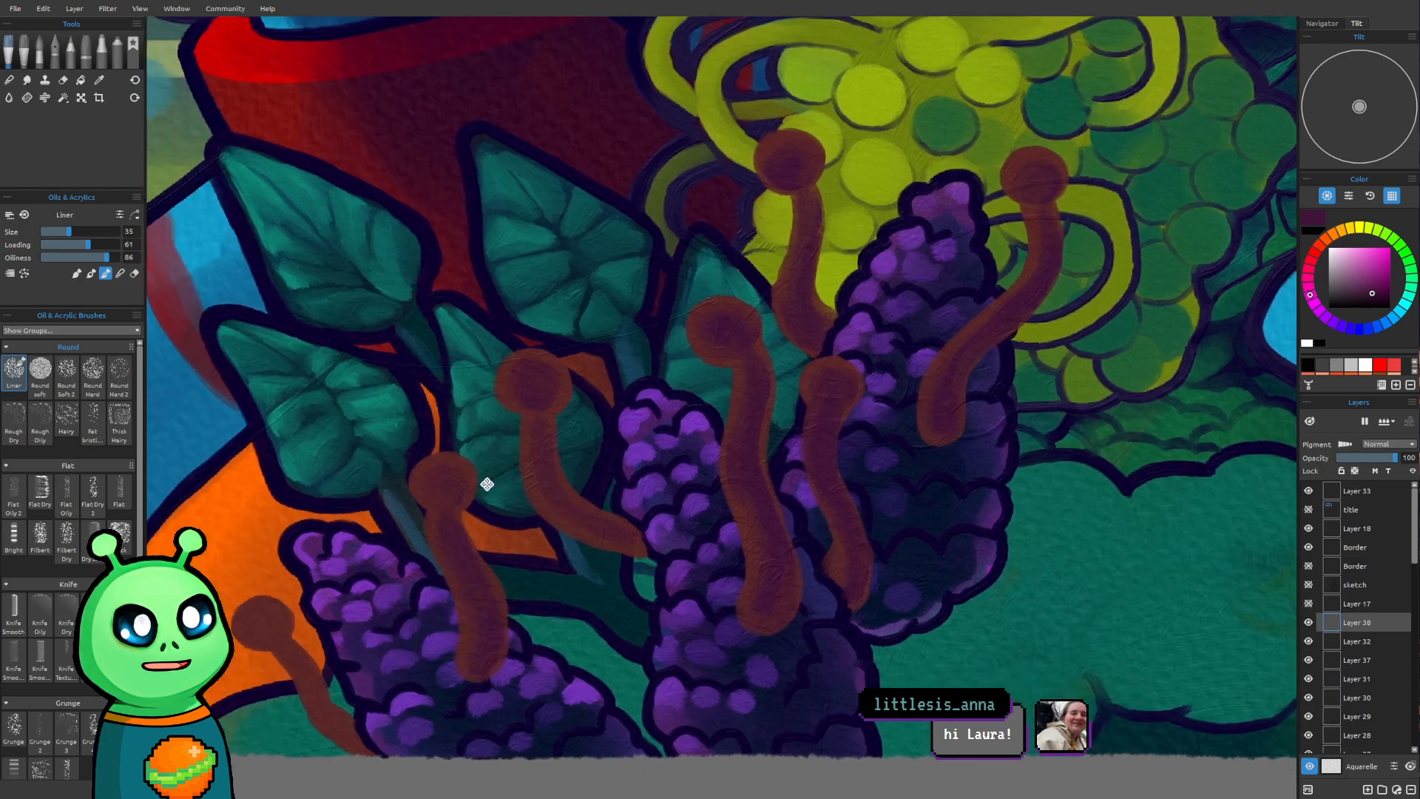
left_click_drag(413, 420, 505, 362)
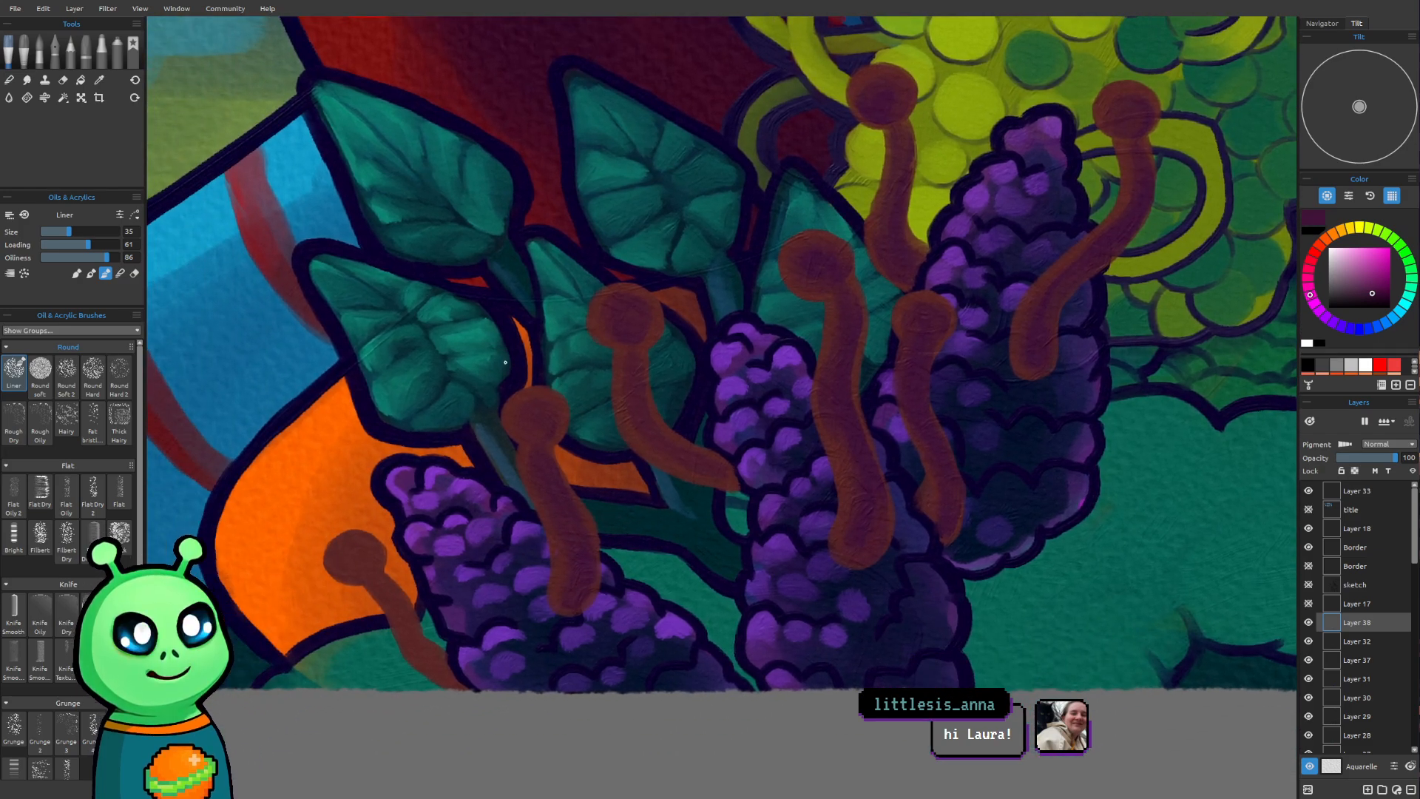
left_click_drag(361, 556, 360, 560)
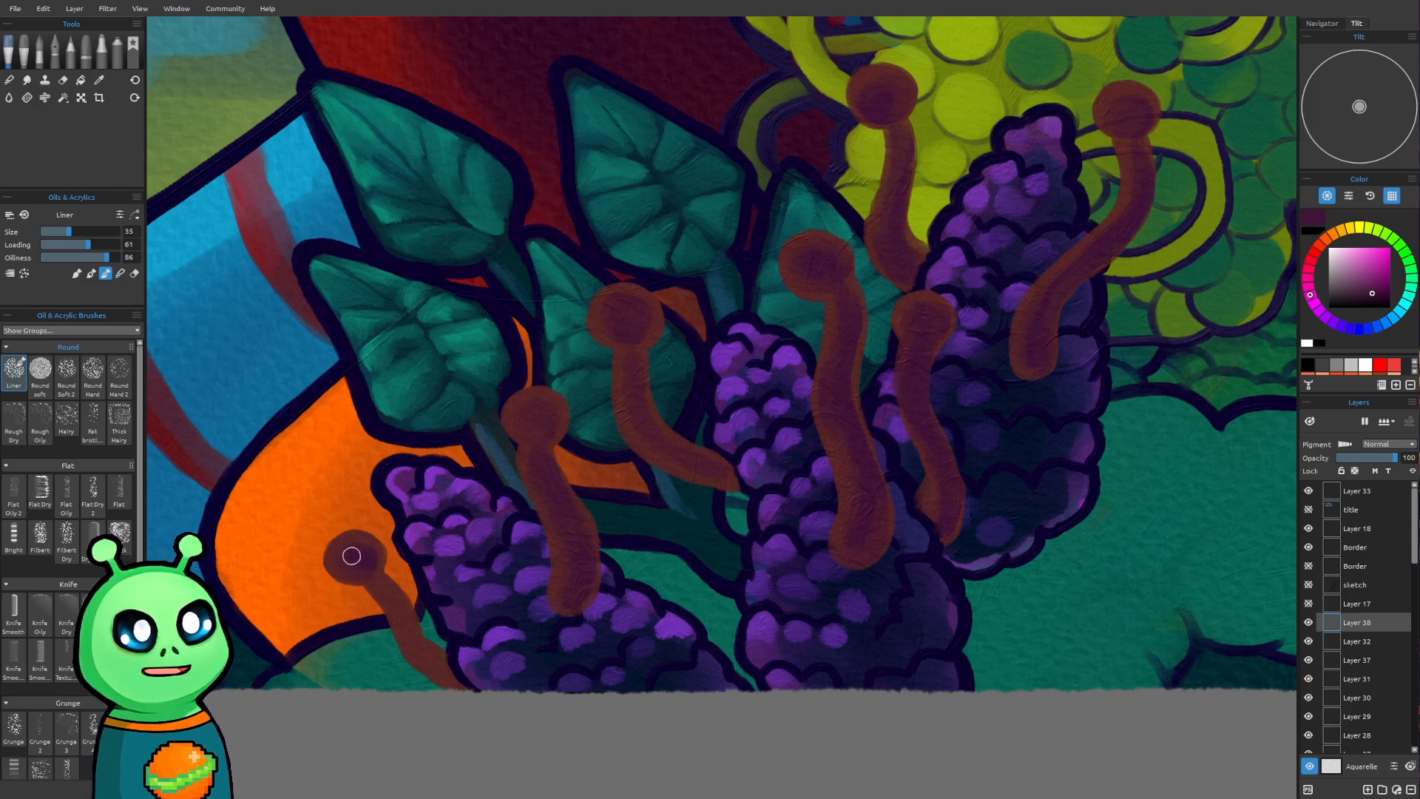
left_click_drag(355, 568, 405, 619)
key("bracketleft")
key("bracketleft")
key("bracketleft")
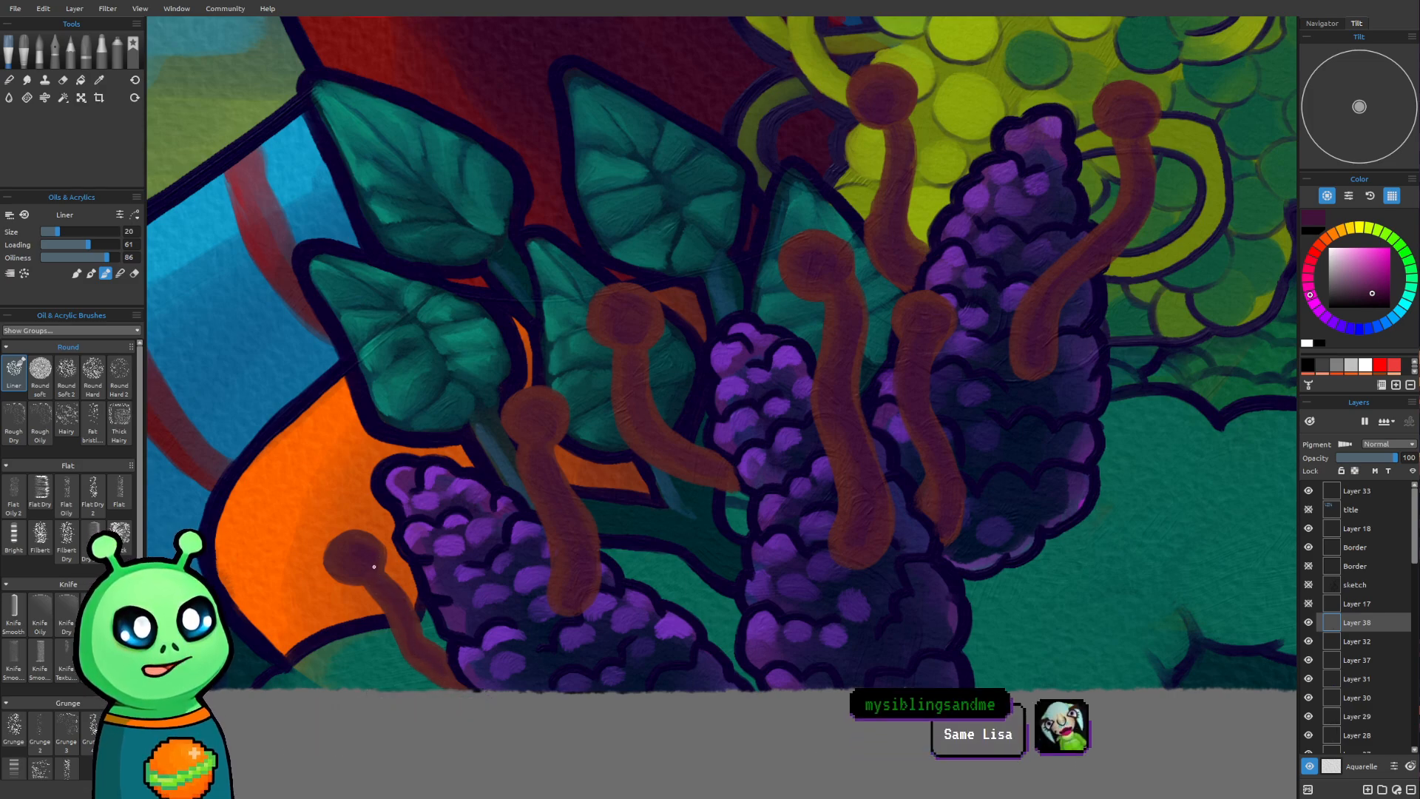
Change the paint colour from magenta purple to a dark, saturated blue
scroll(814, 544, "down", 2)
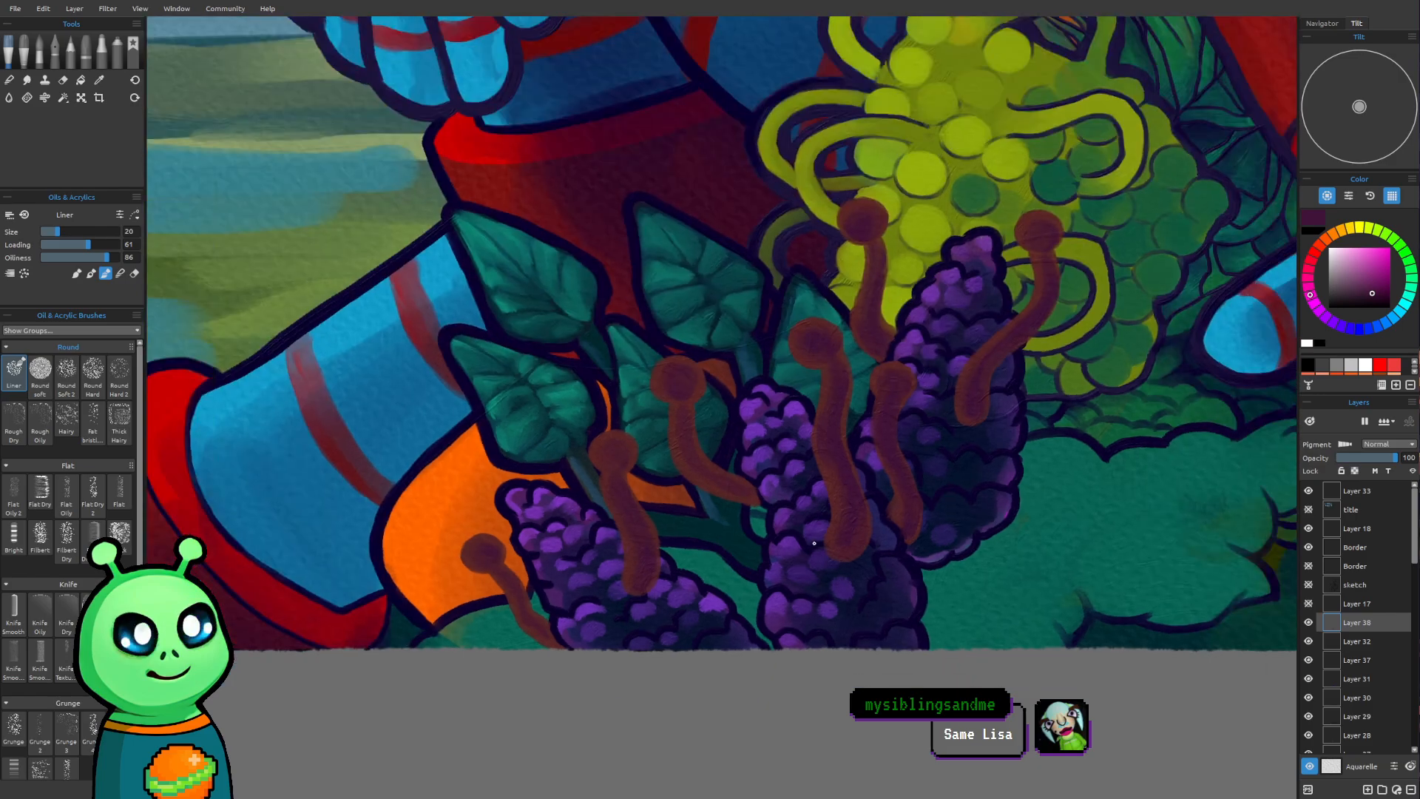
scroll(951, 550, "up", 4)
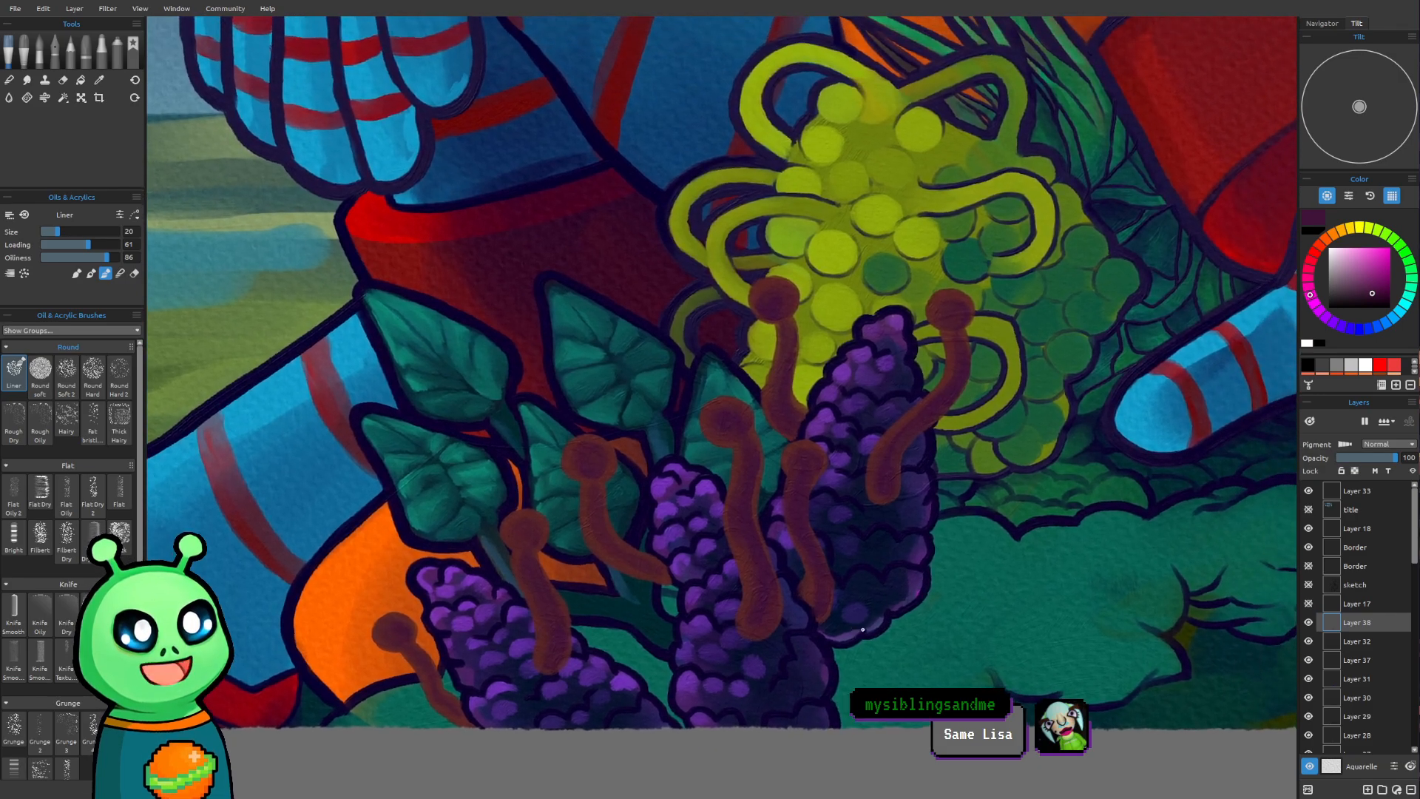
scroll(1212, 556, "down", 4)
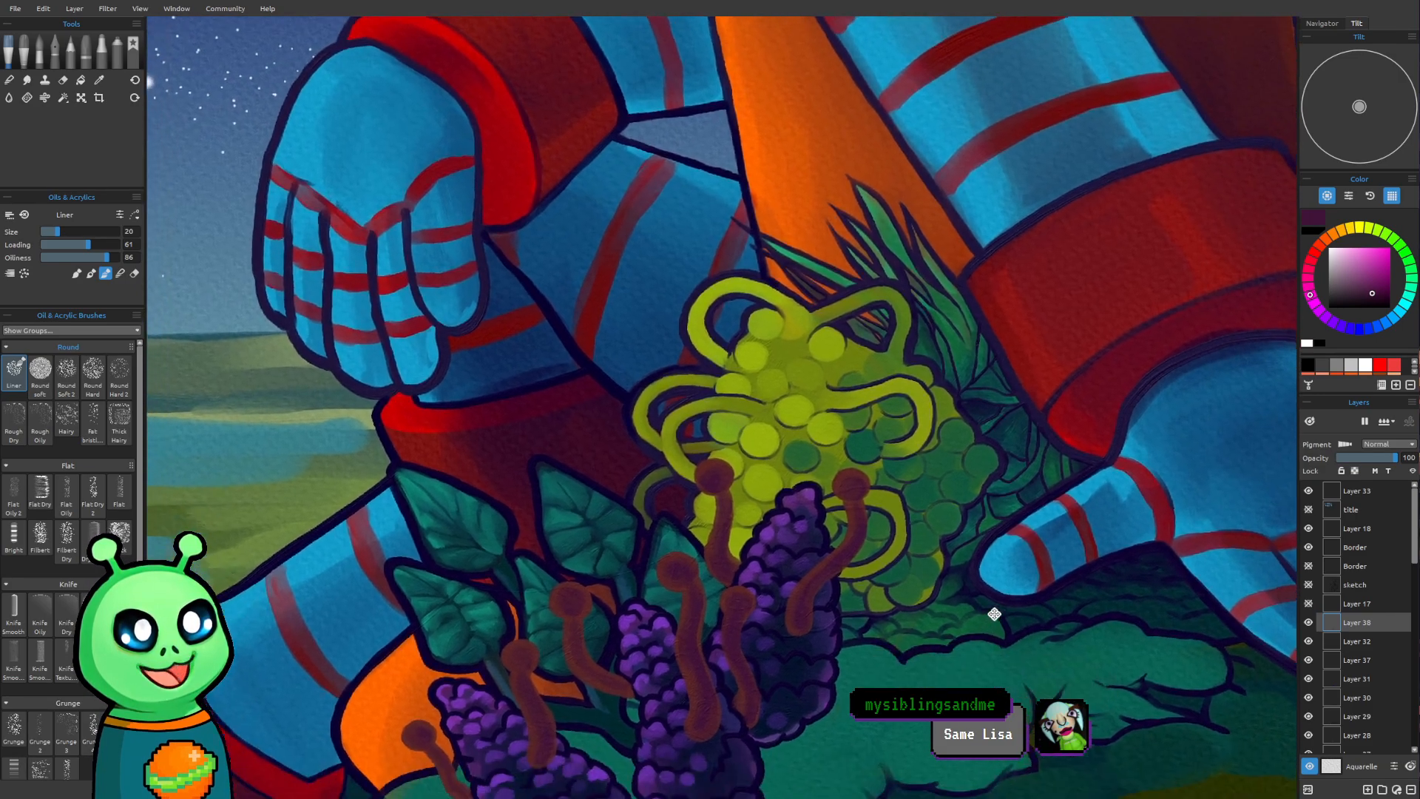
left_click_drag(994, 614, 1035, 533)
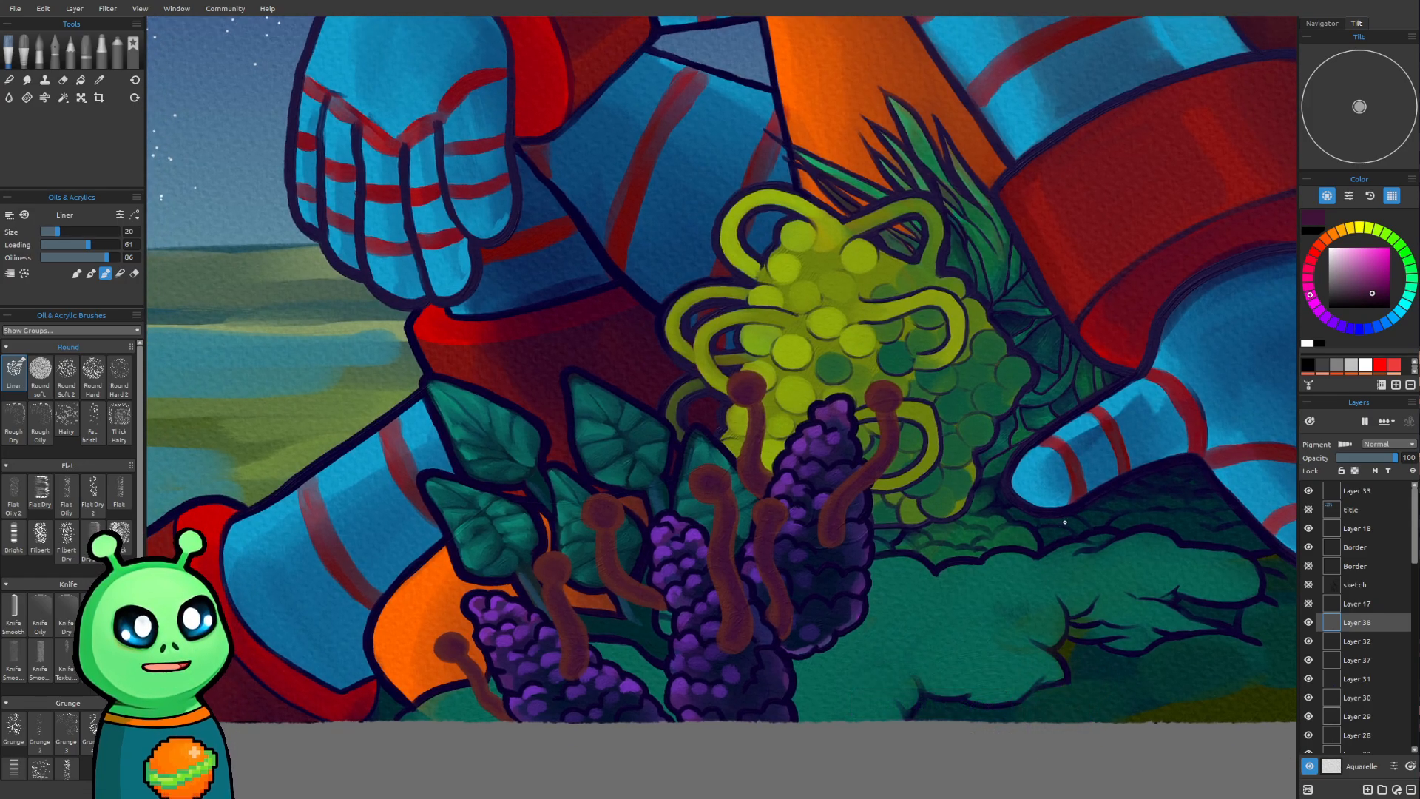
mouse_move(857, 504)
left_mouse_down()
mouse_move(879, 468)
mouse_move(859, 496)
left_mouse_up()
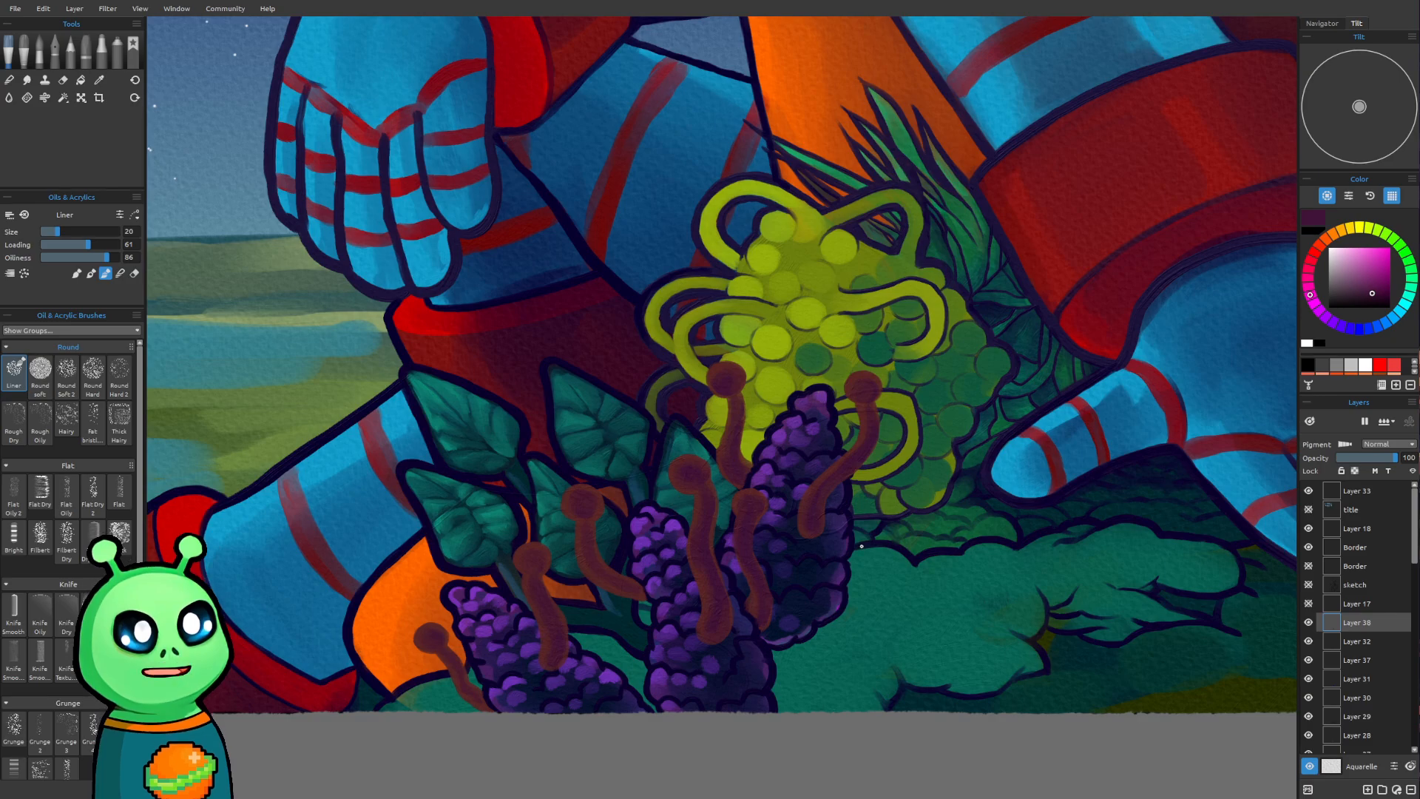
scroll(788, 554, "up", 1)
mouse_move(877, 608)
left_mouse_down()
mouse_move(998, 545)
mouse_move(973, 595)
left_mouse_up()
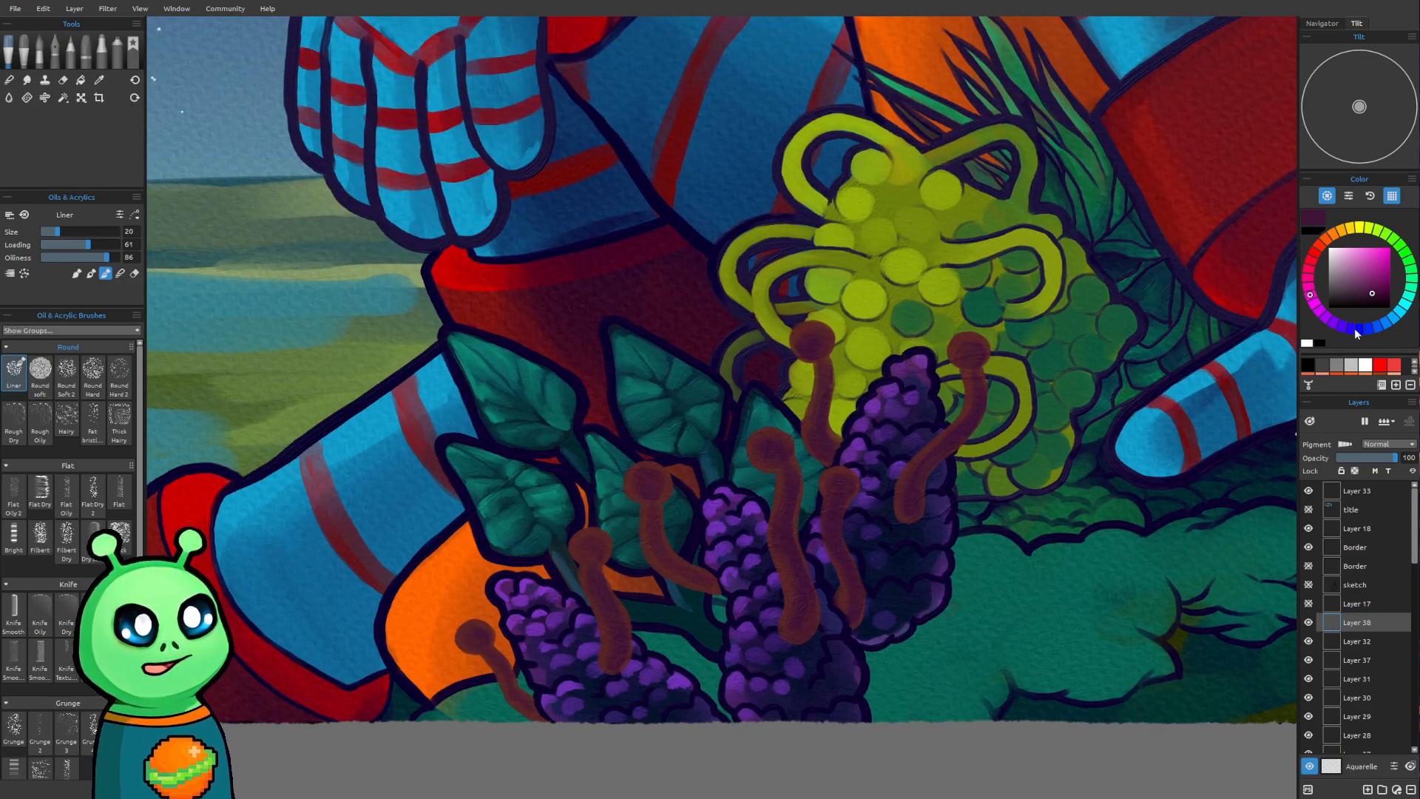
left_click(1385, 324)
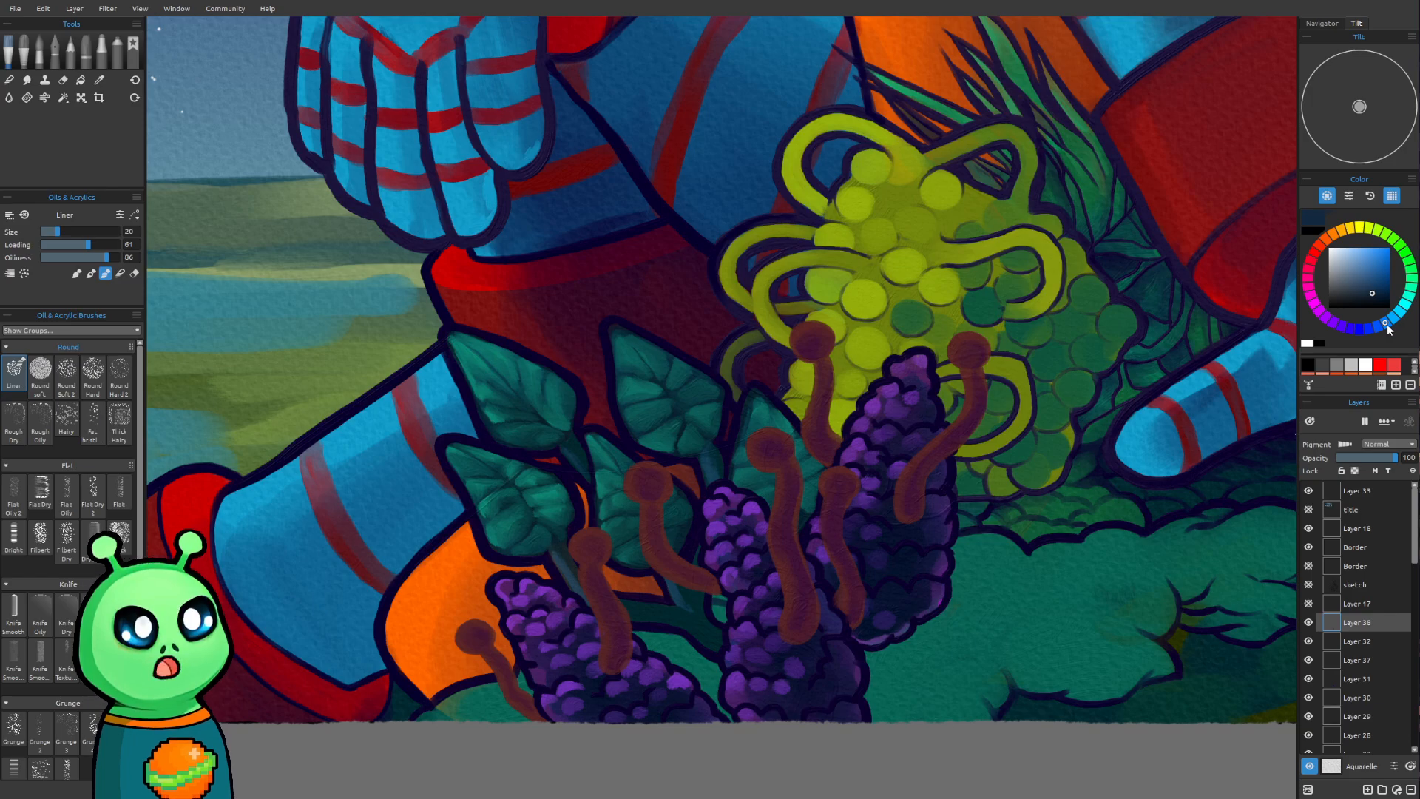
left_click(1395, 325)
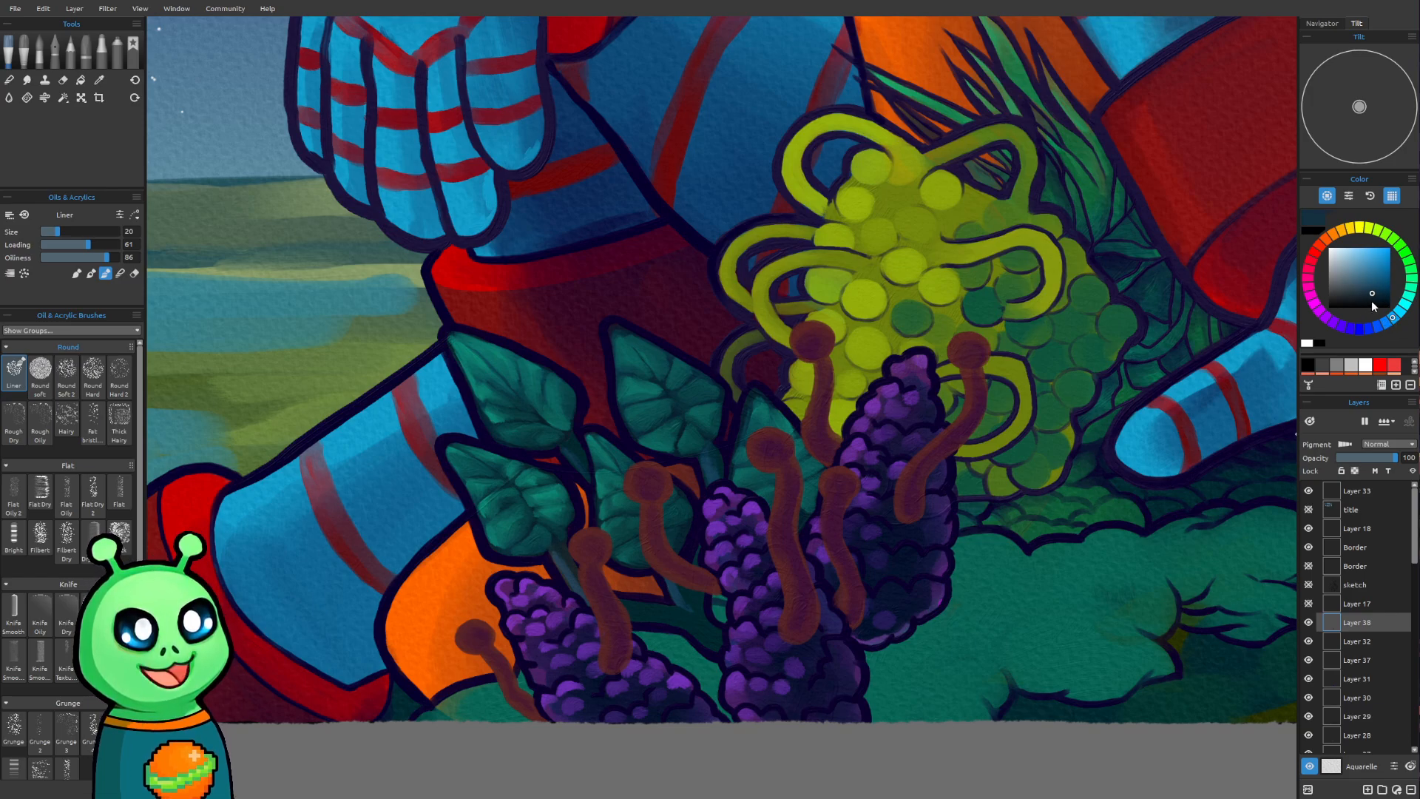
left_click(1382, 297)
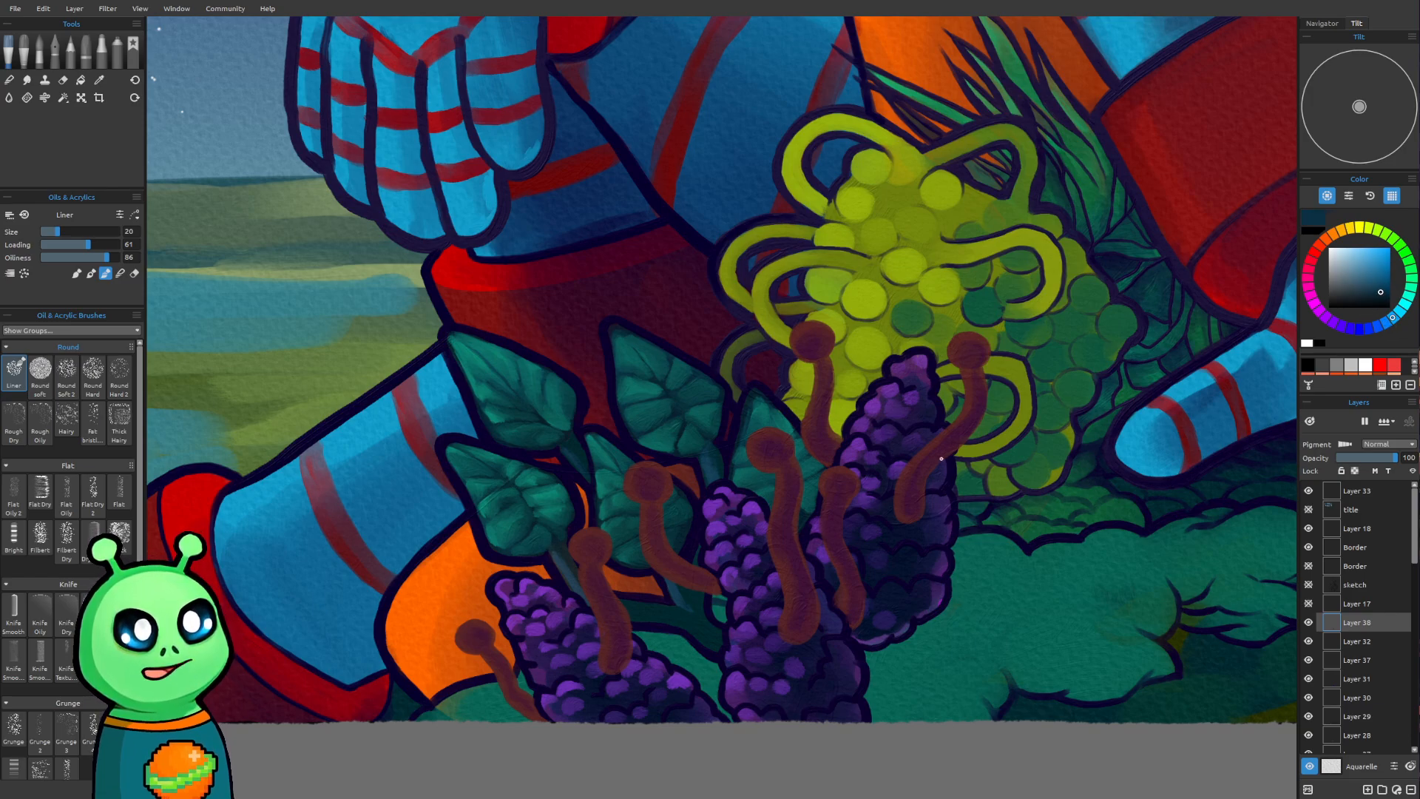
Shade the rightmost stalk's stem with dark blue at loading 52, using brush size 20 near its head and 30 at its lower end
left_click_drag(826, 546, 593, 583)
left_click_drag(750, 502, 739, 525)
scroll(726, 506, "up", 2)
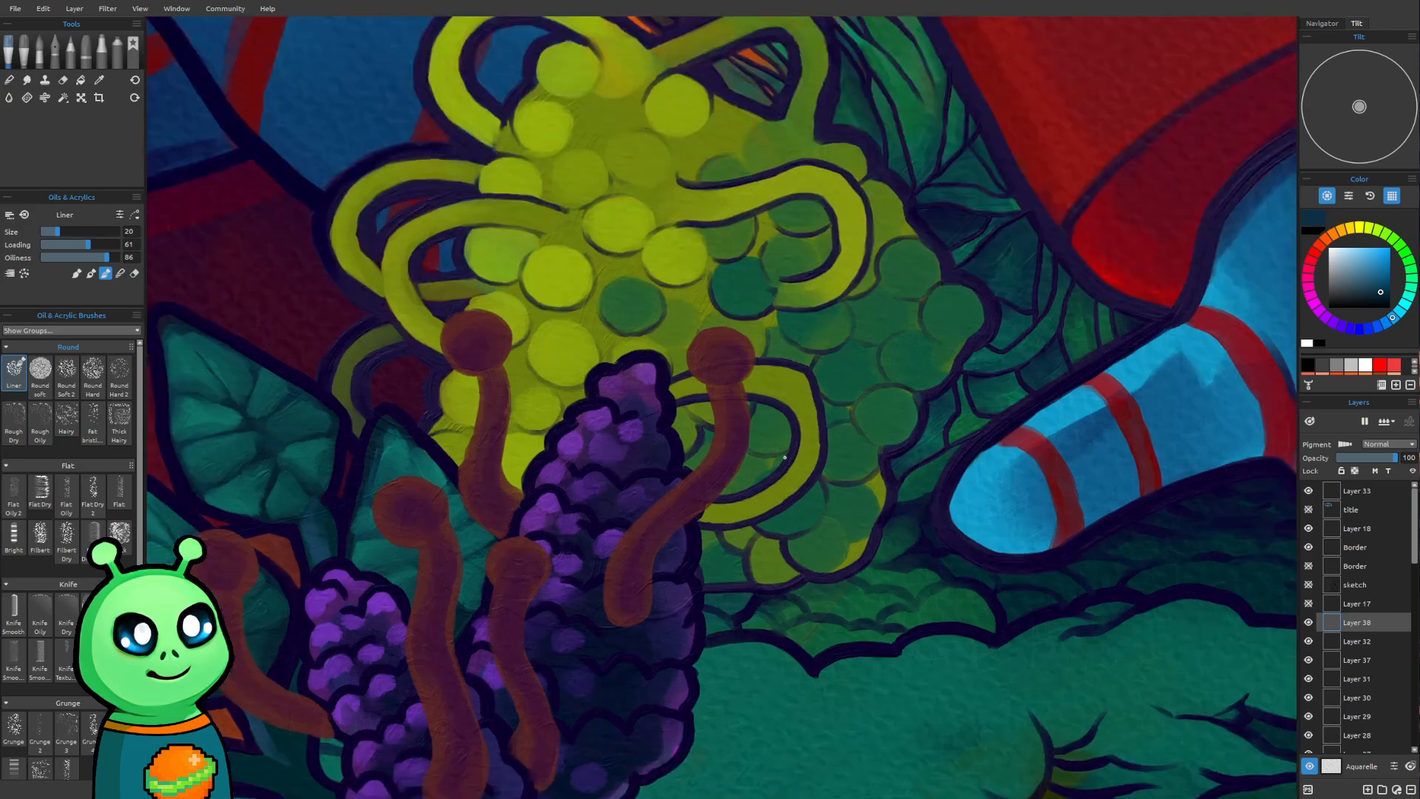
left_click_drag(771, 474, 764, 534)
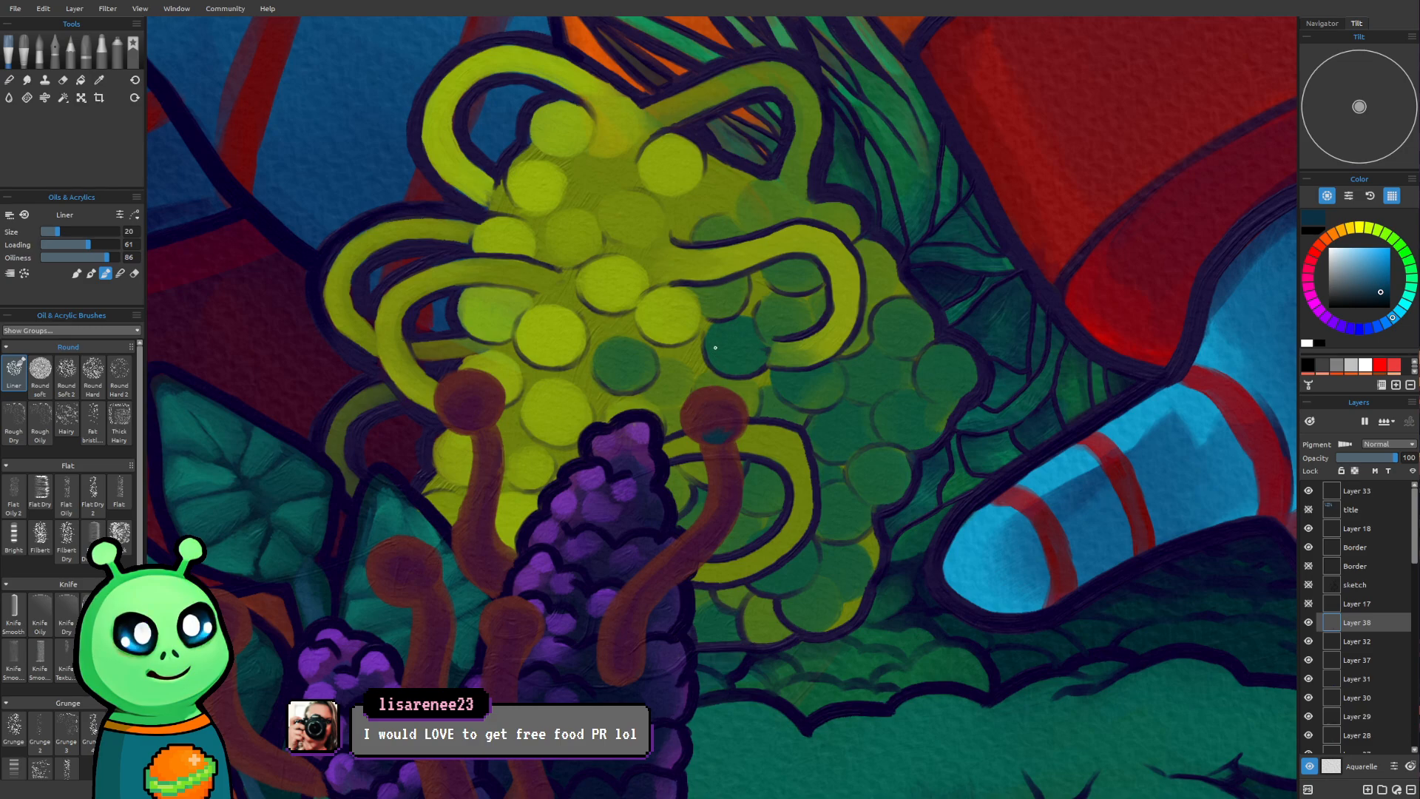
key("bracketright")
key("bracketright")
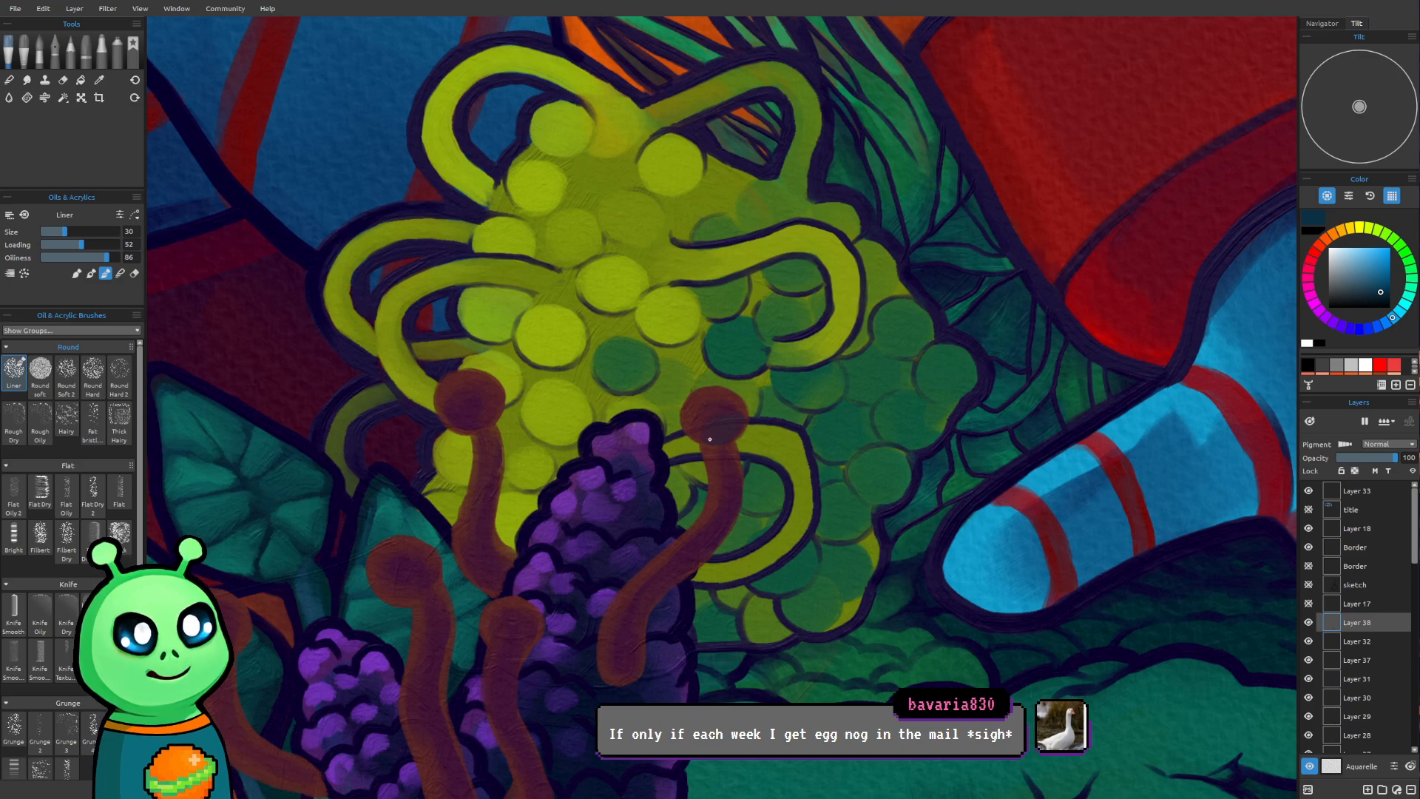
key("bracketleft")
key("bracketleft")
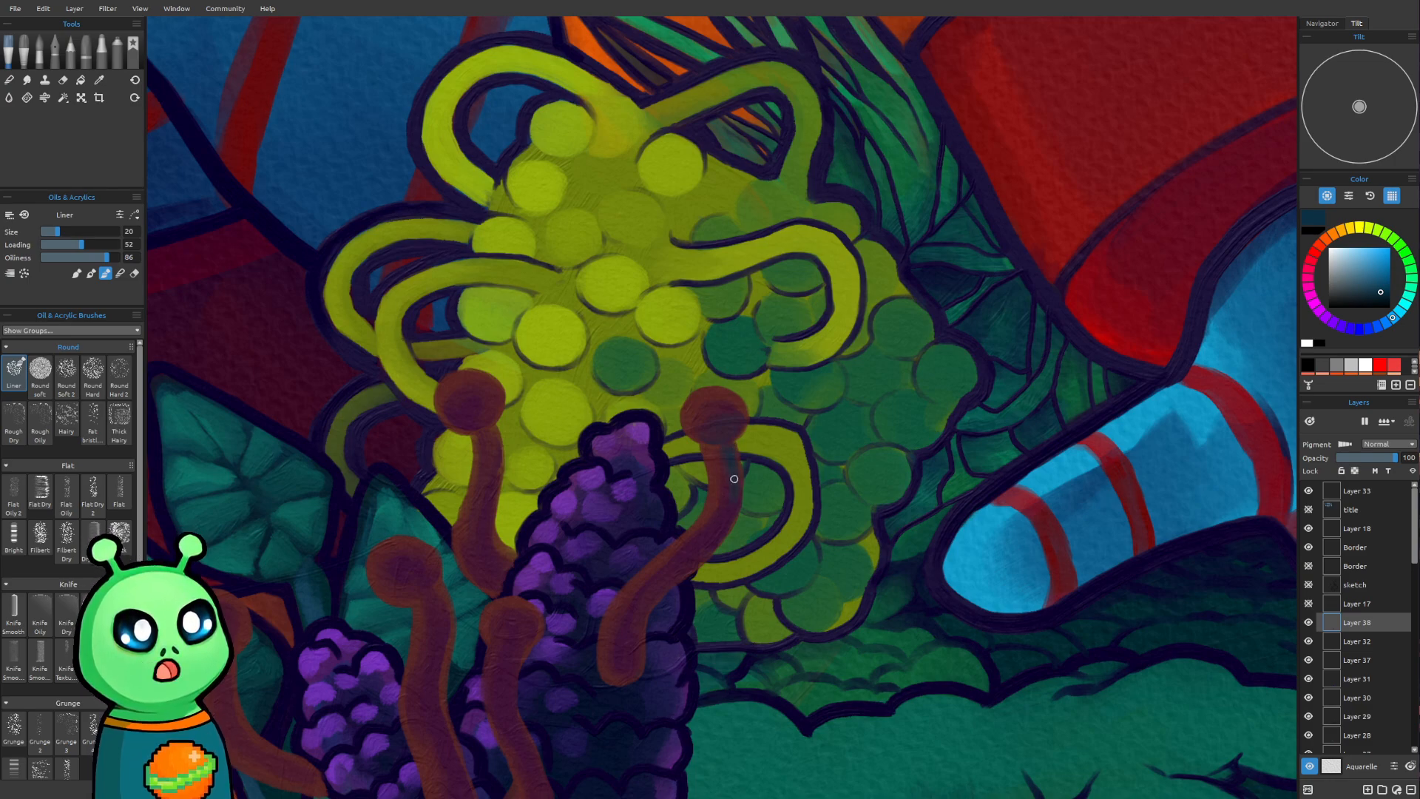
key("bracketright")
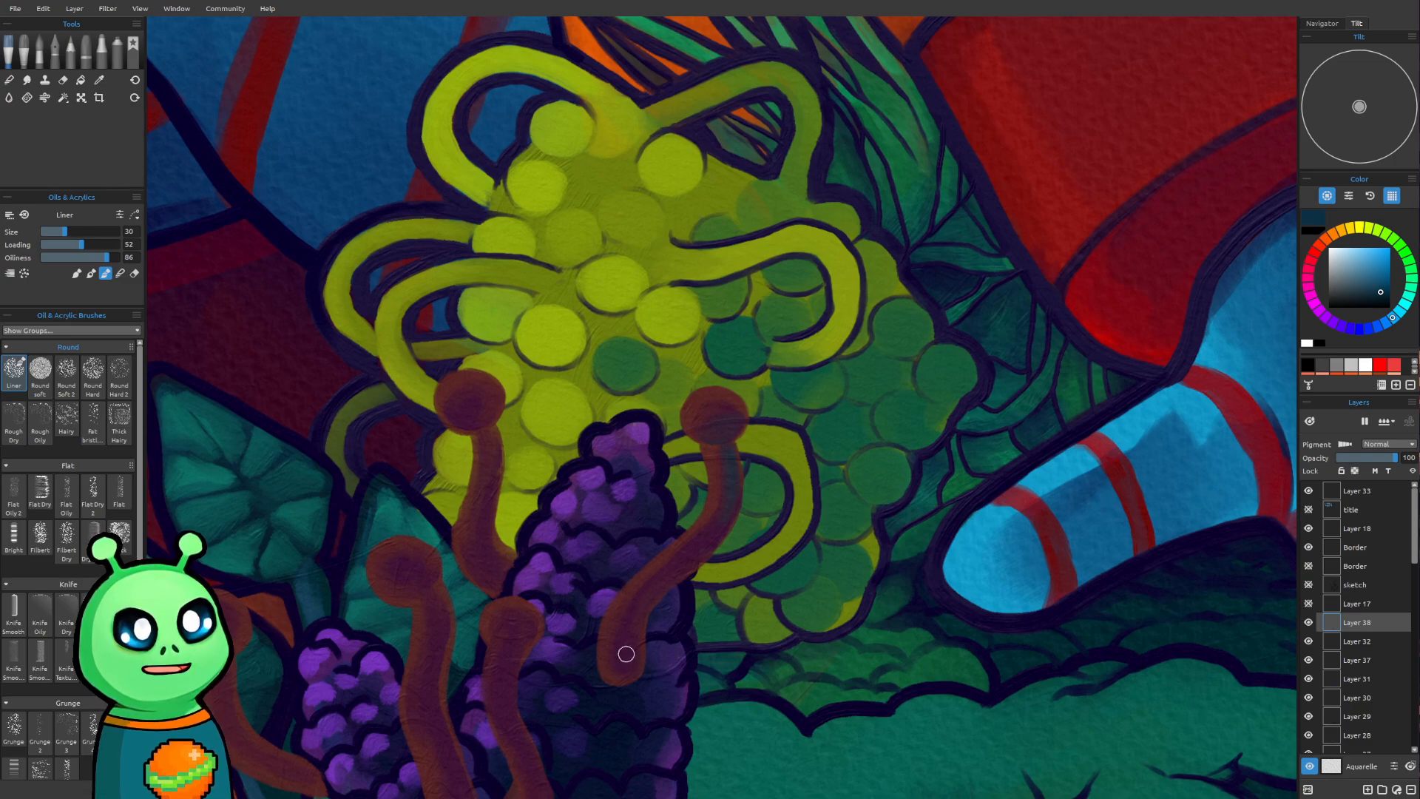
left_click_drag(628, 642, 625, 667)
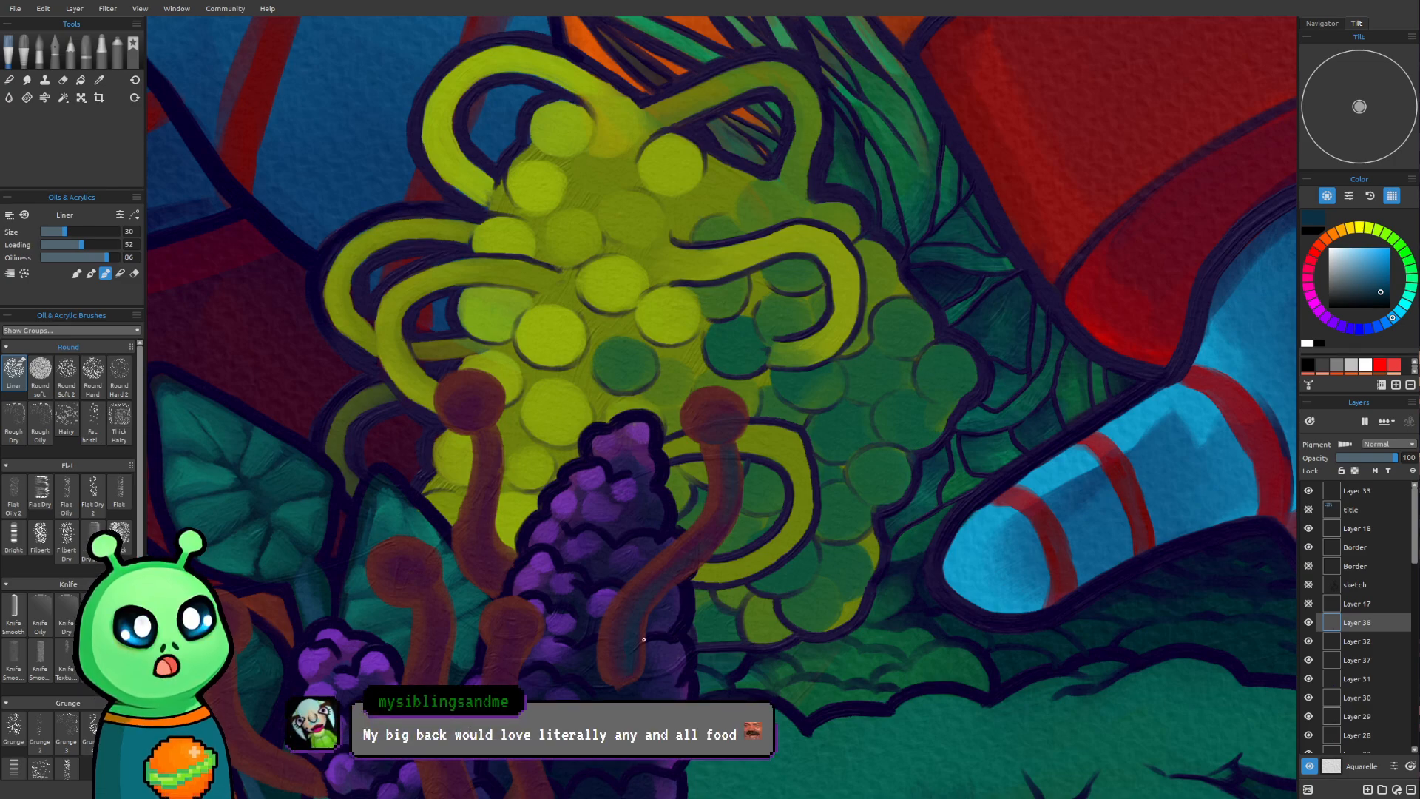
Add dark blue shading to the round head of the stalk over the yellow-green plant at brush size 30
left_click_drag(651, 716, 622, 687)
mouse_move(523, 333)
left_mouse_down()
mouse_move(605, 379)
mouse_move(774, 435)
mouse_move(695, 428)
mouse_move(639, 352)
left_mouse_up()
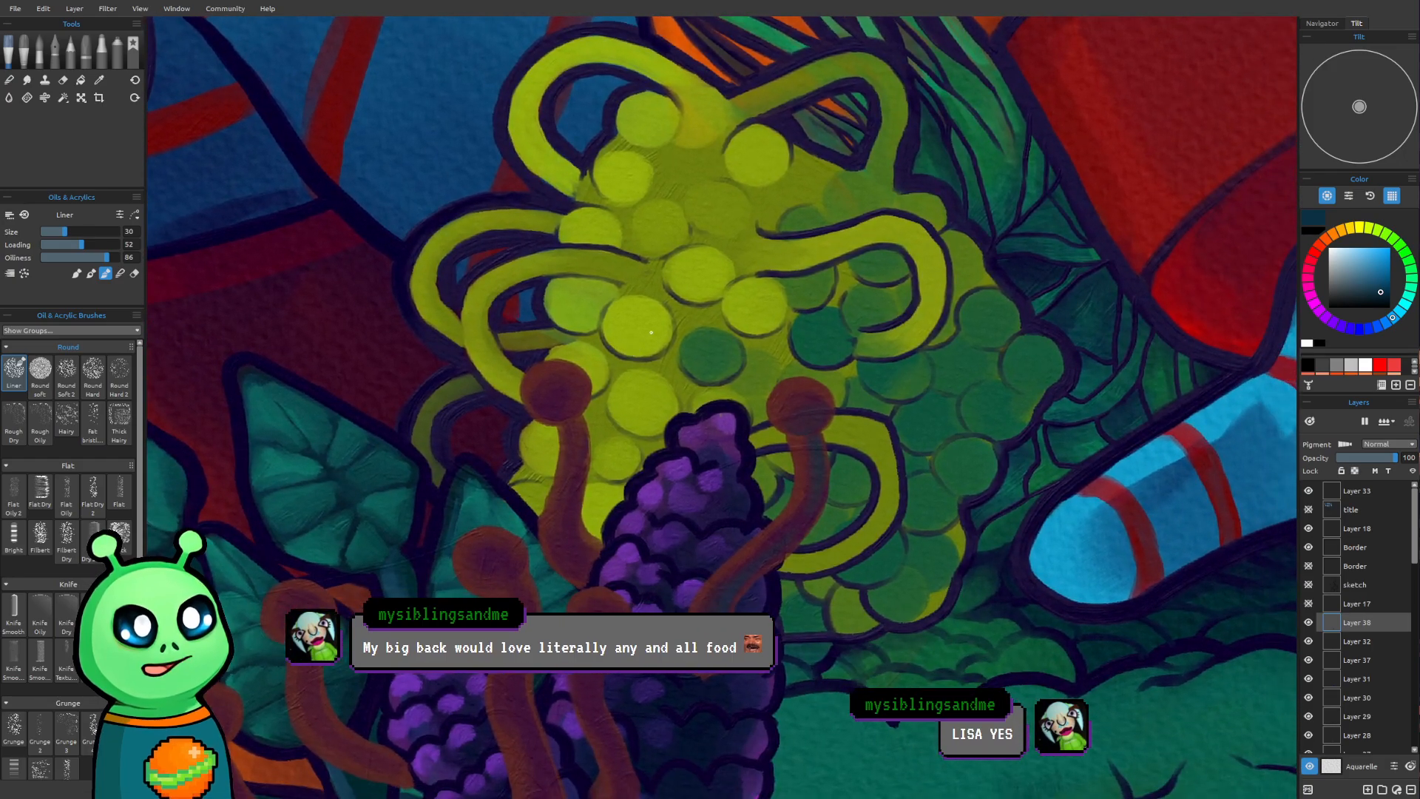
scroll(655, 329, "up", 1)
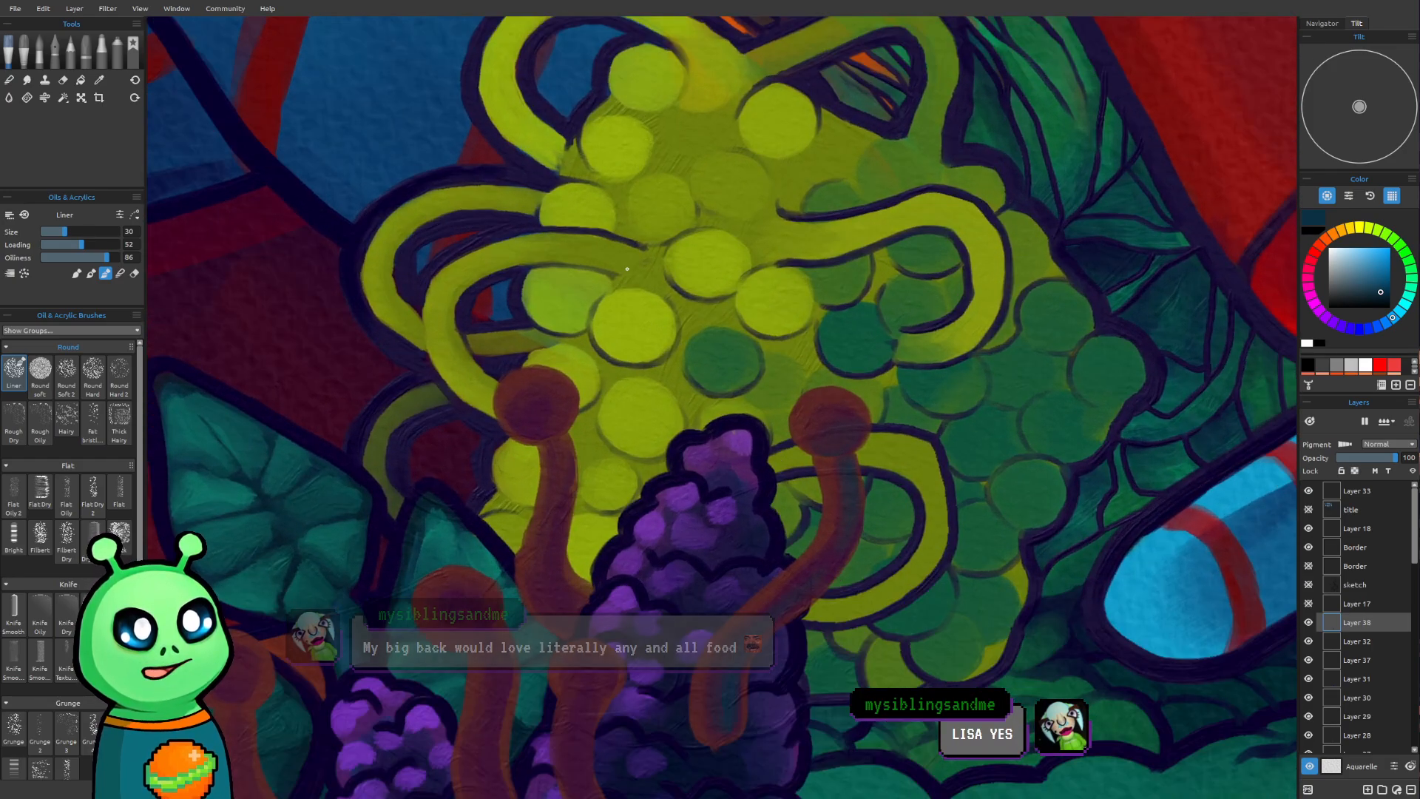
left_click_drag(613, 277, 642, 296)
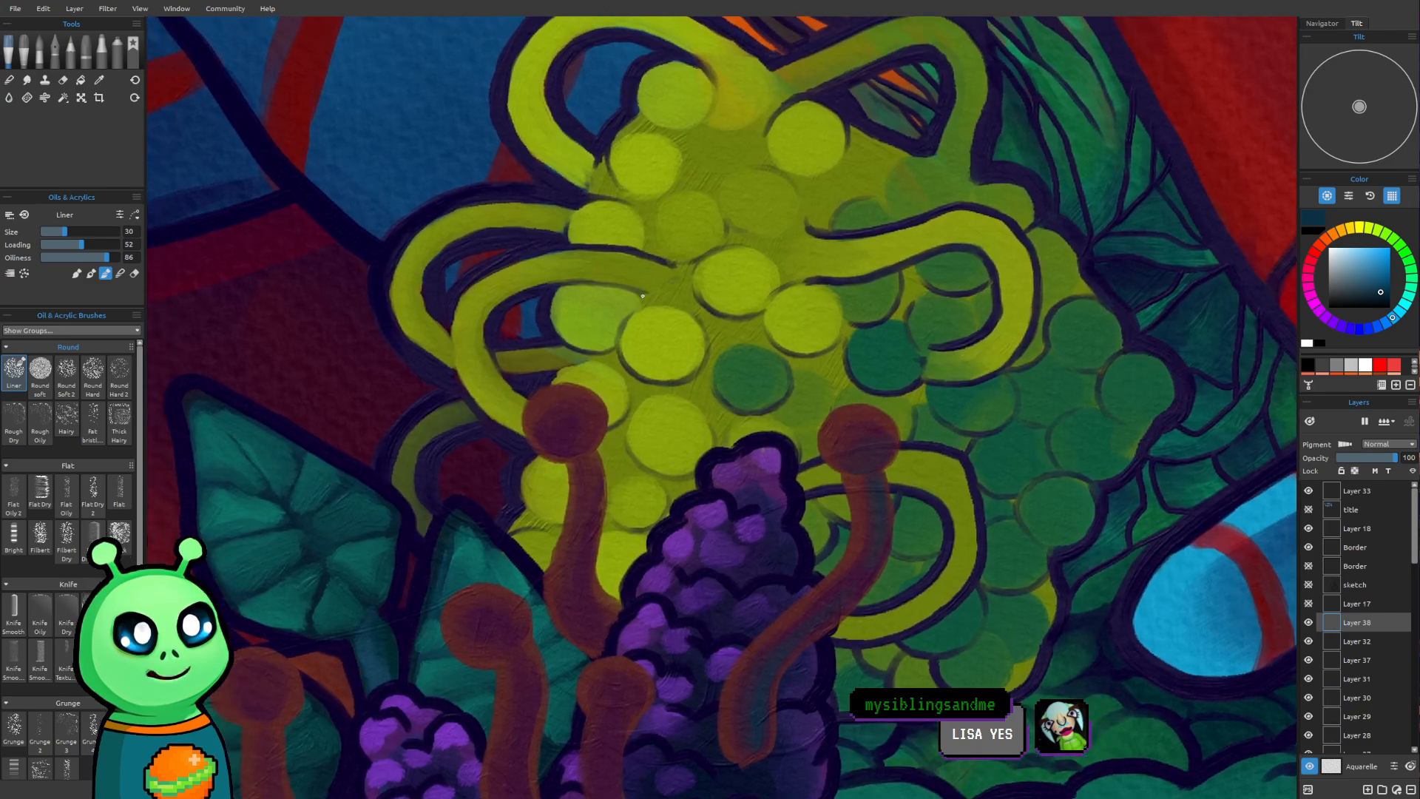
left_click(578, 436)
mouse_move(571, 425)
left_mouse_down()
mouse_move(582, 442)
mouse_move(589, 429)
left_mouse_up()
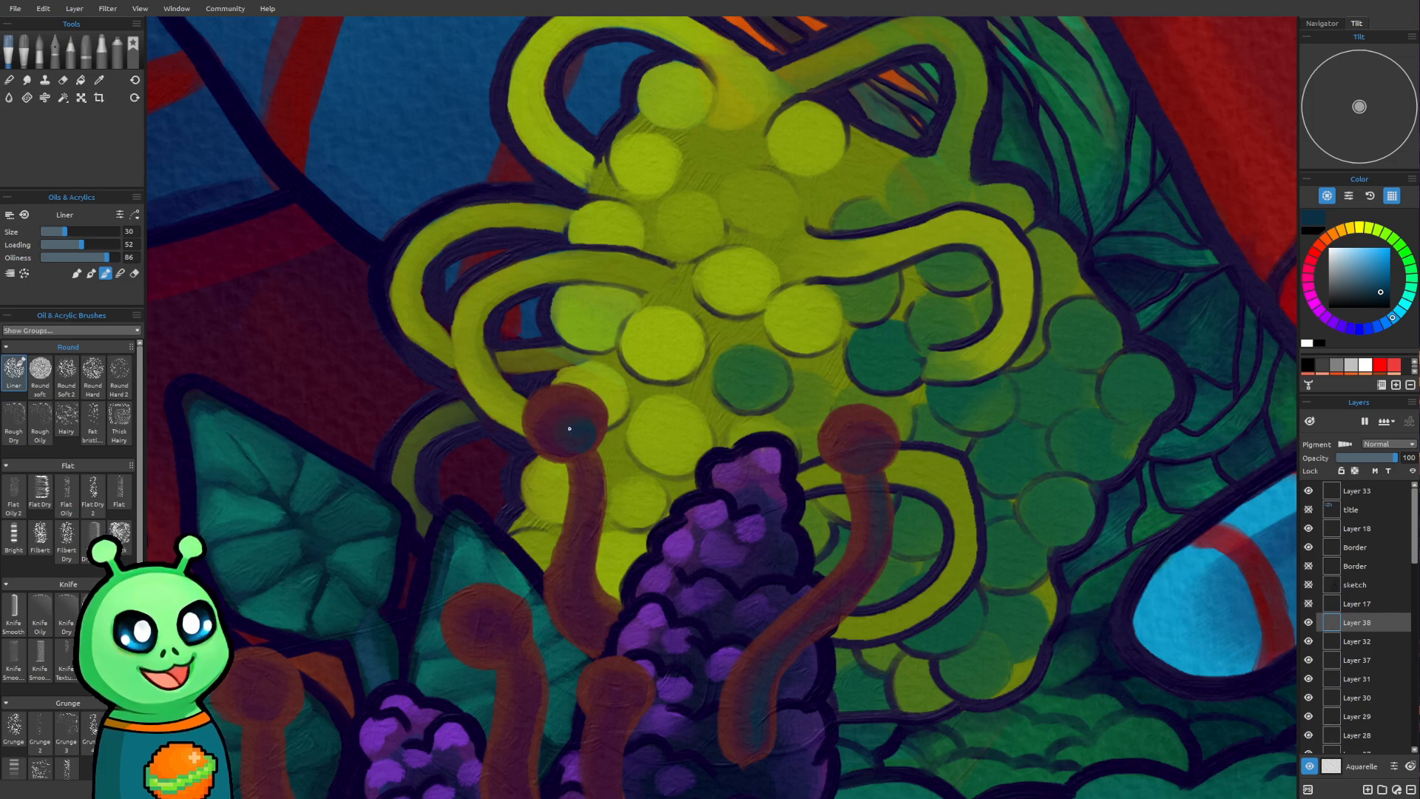
left_click_drag(576, 437, 562, 440)
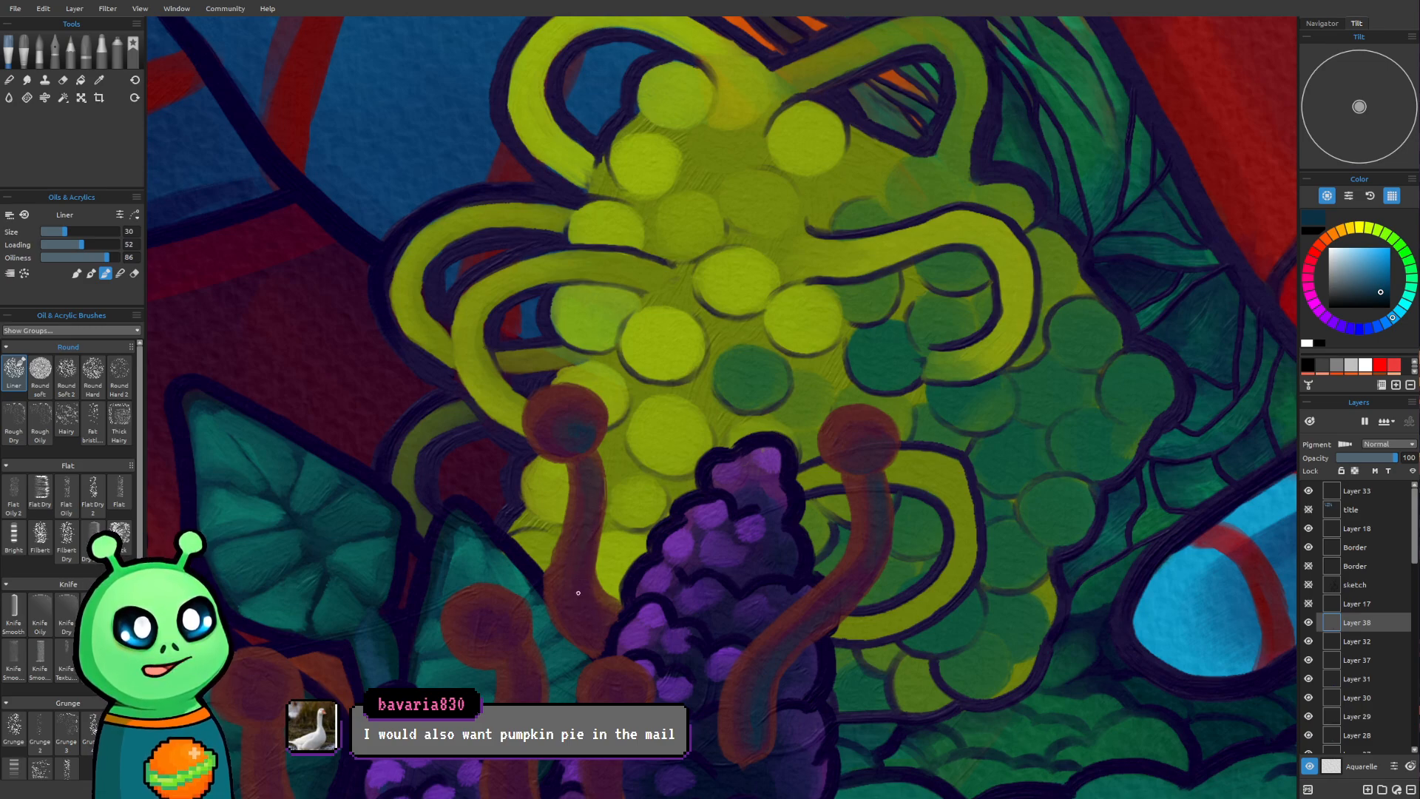
Shade the lower stem of the stalk over the yellow-green plant and the short stalk between the purple cones with dark blue, reducing the brush to size 25
mouse_move(602, 626)
left_mouse_down()
mouse_move(585, 595)
mouse_move(607, 624)
left_mouse_up()
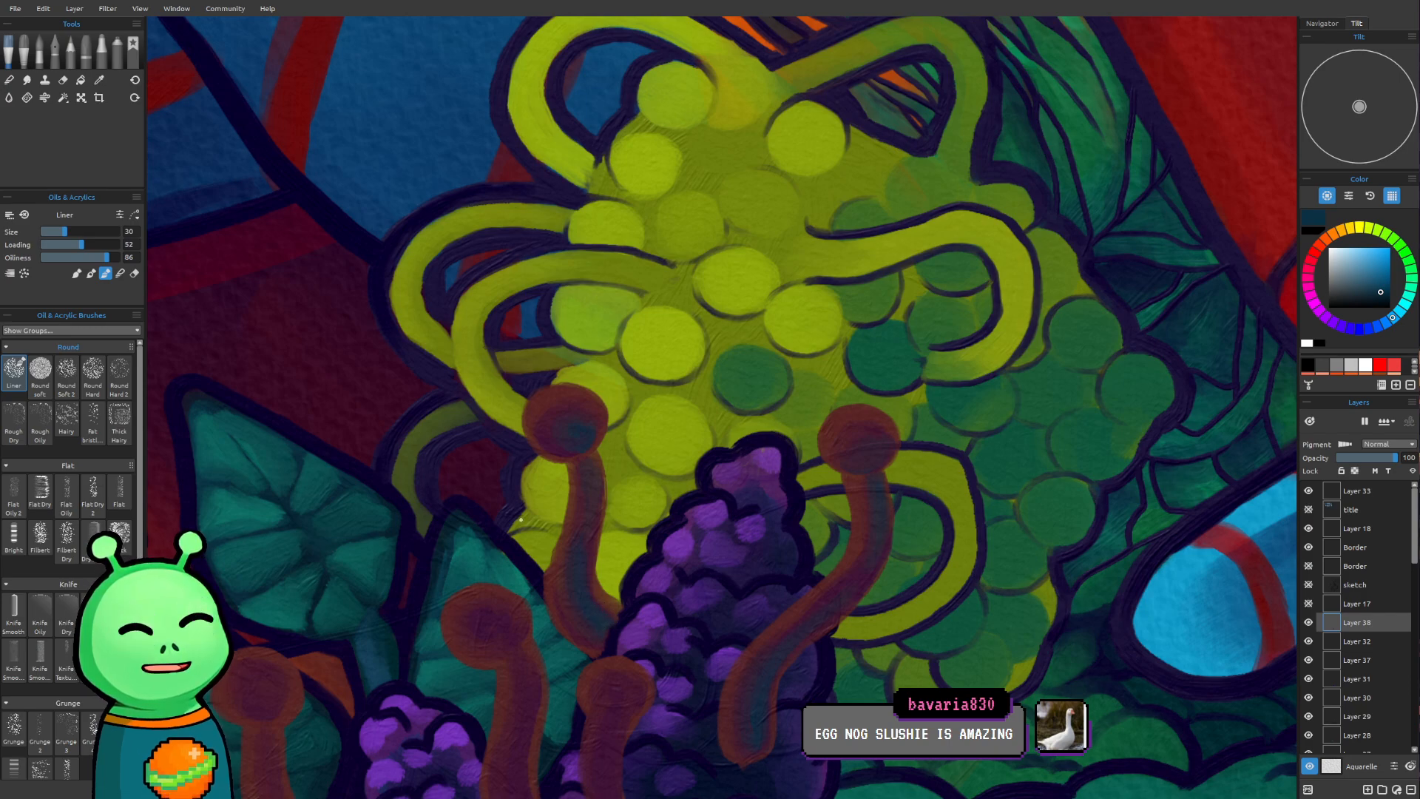
left_click_drag(521, 520, 530, 228)
left_click_drag(672, 491, 565, 408)
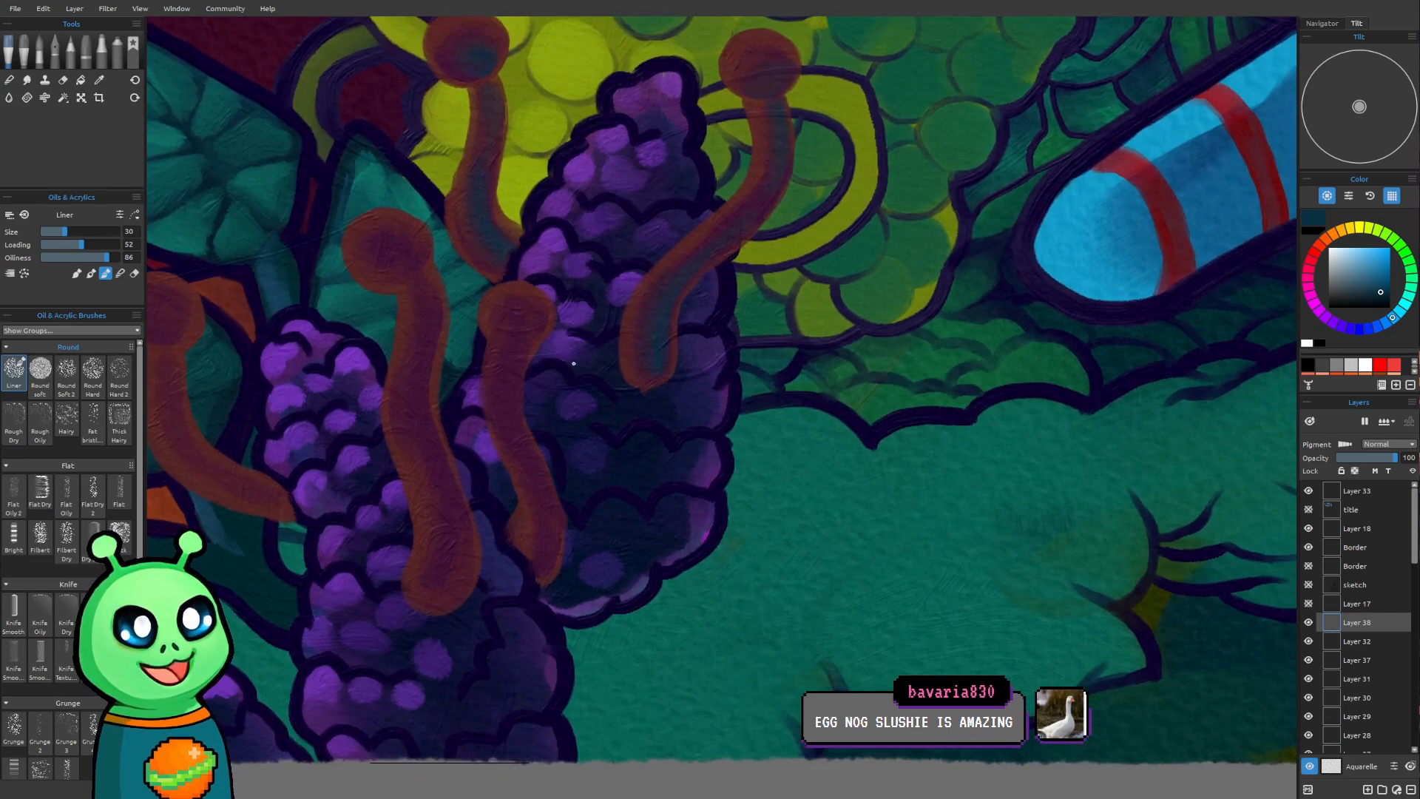
left_click_drag(573, 358, 722, 478)
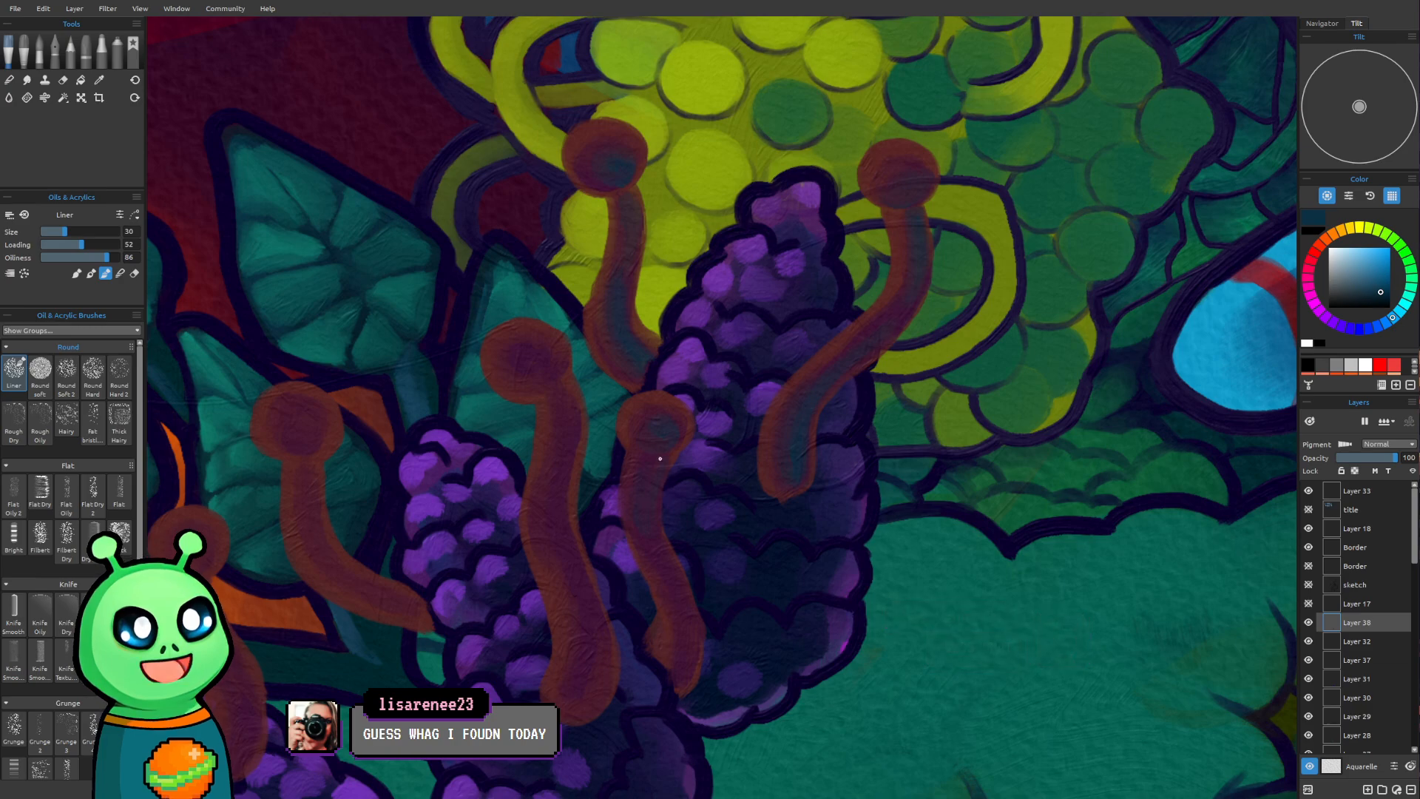
key("[")
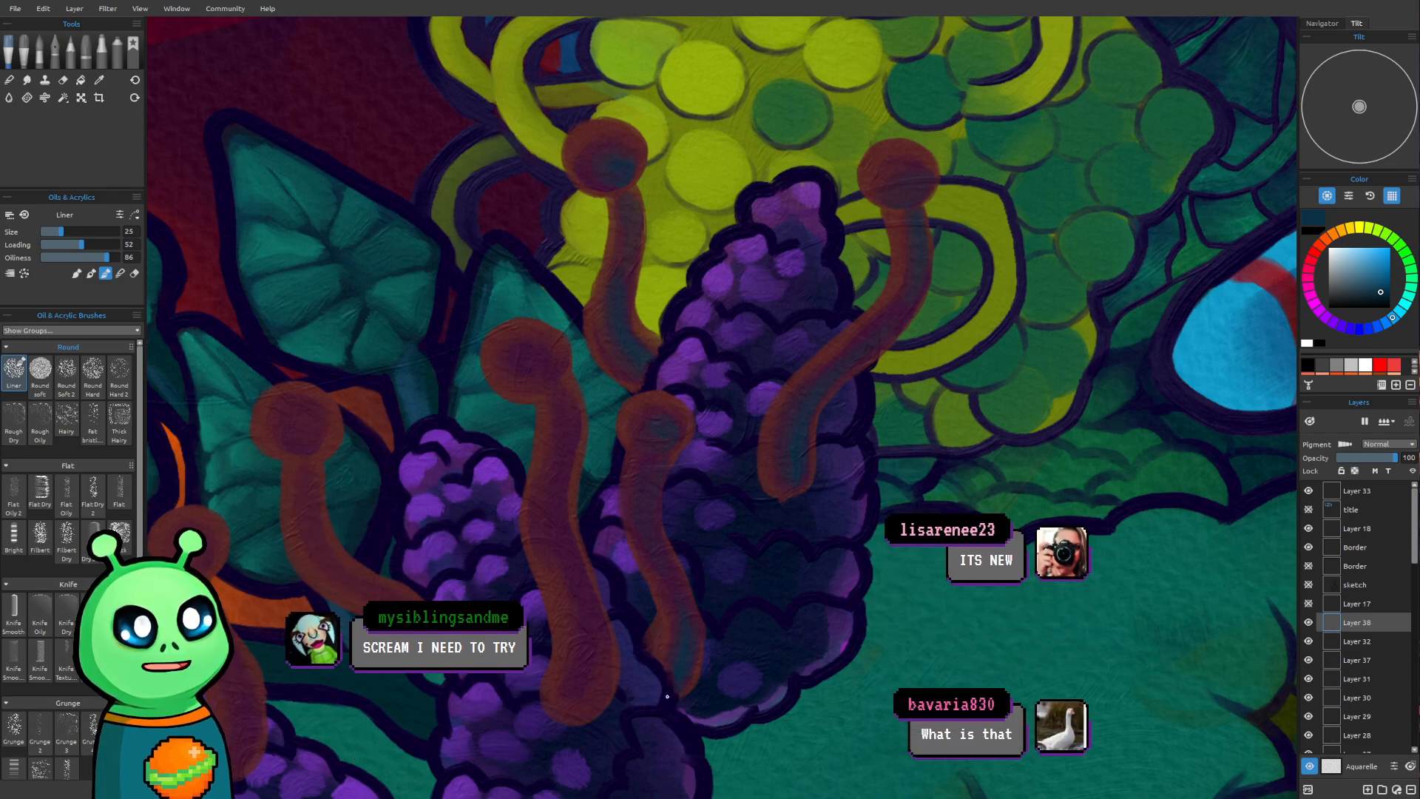
Shade the round head and stem of the tall central stalk with dark blue, enlarging the brush to size 30
left_click_drag(264, 309, 386, 284)
mouse_move(600, 479)
left_mouse_down()
mouse_move(636, 445)
mouse_move(668, 540)
left_mouse_up()
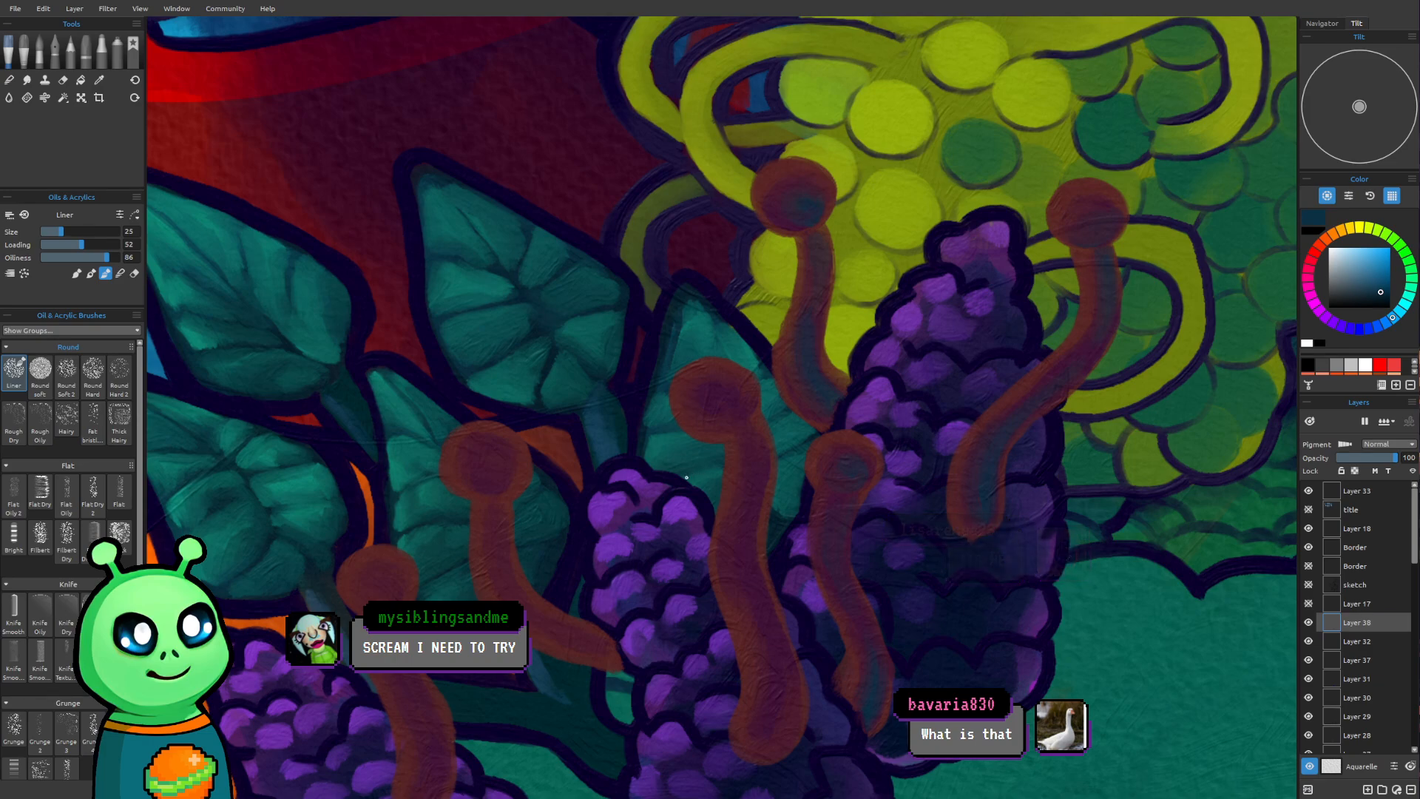
left_click_drag(670, 492, 653, 435)
mouse_move(538, 324)
left_mouse_down()
mouse_move(491, 313)
mouse_move(444, 358)
mouse_move(418, 298)
left_mouse_up()
left_click_drag(478, 260, 520, 292)
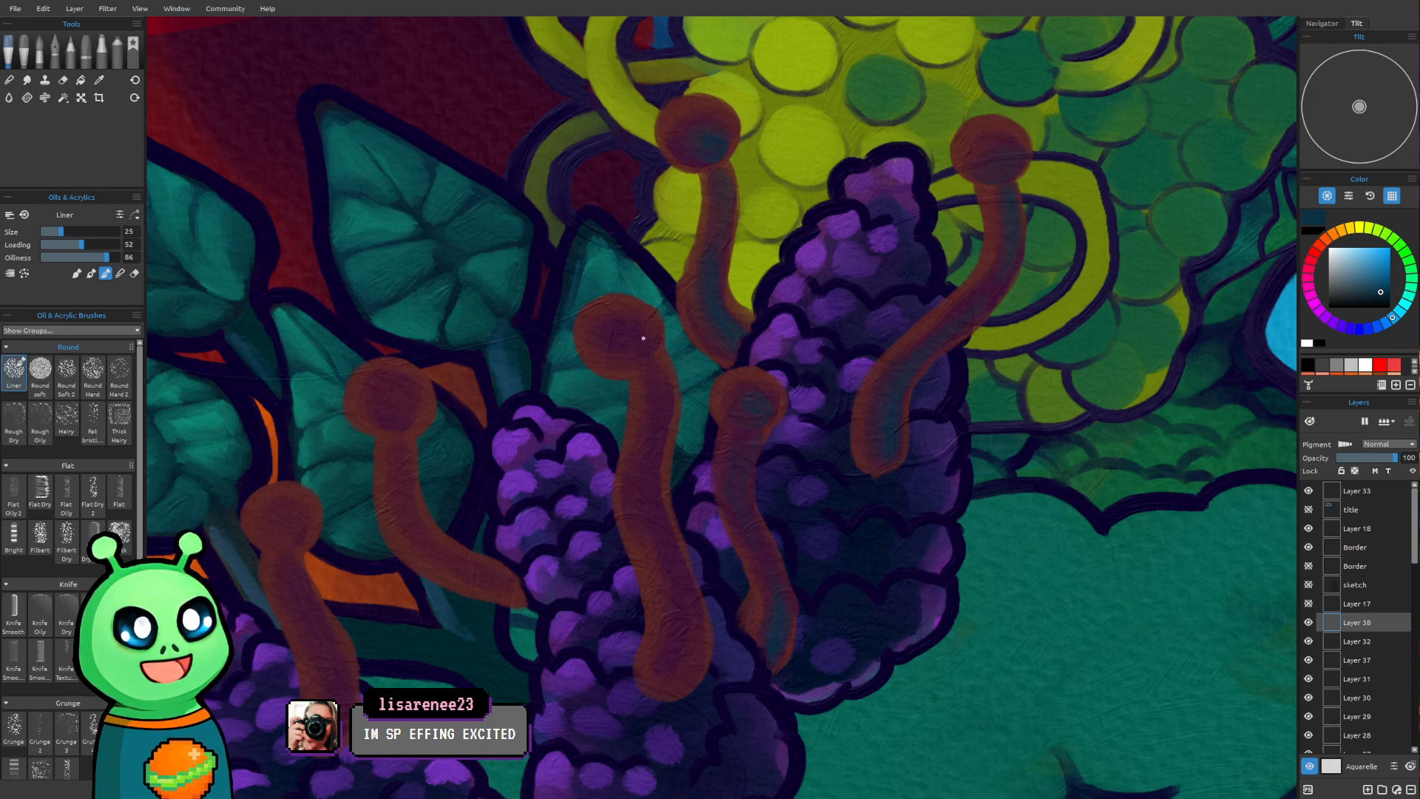
left_click_drag(628, 340, 646, 345)
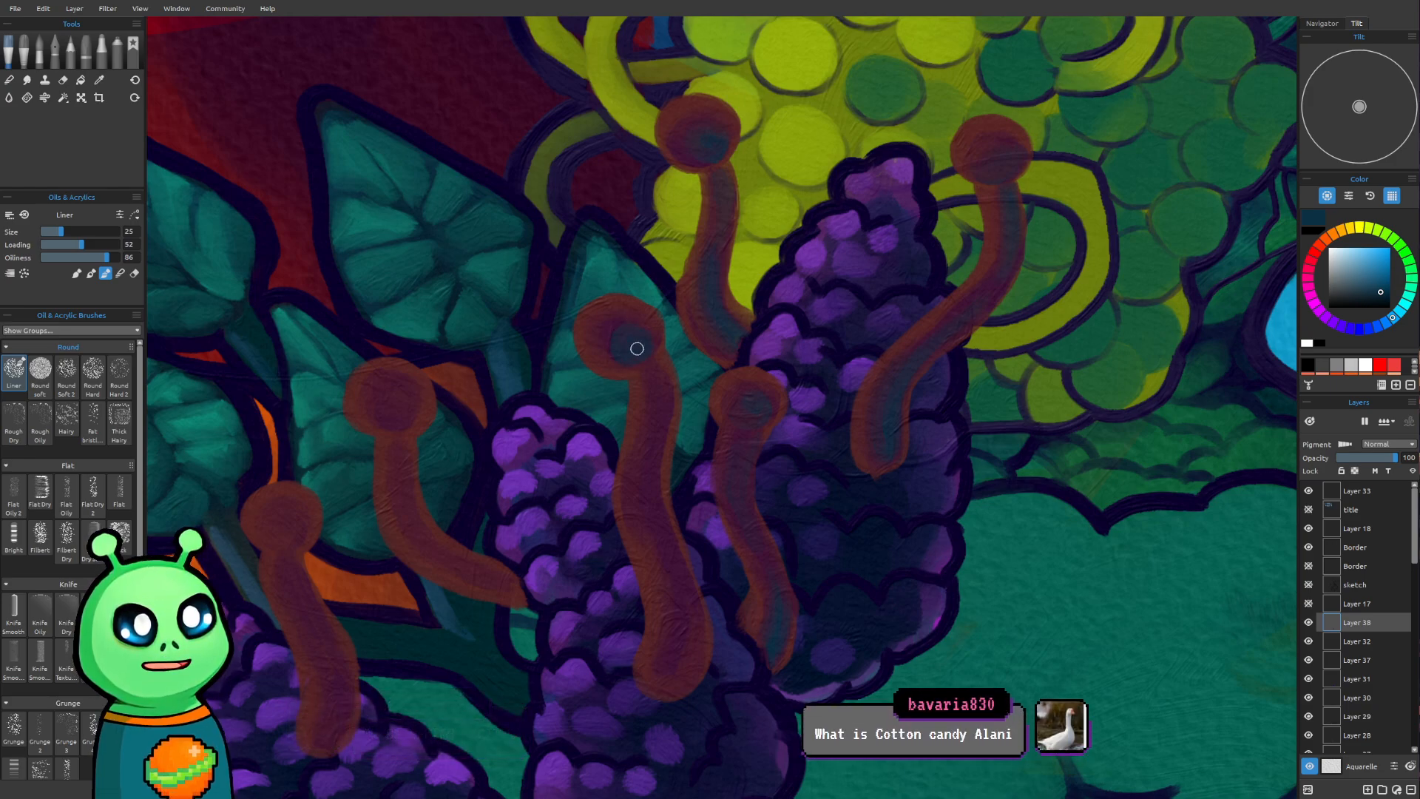
key("bracketright")
key("bracketright")
key("bracketleft")
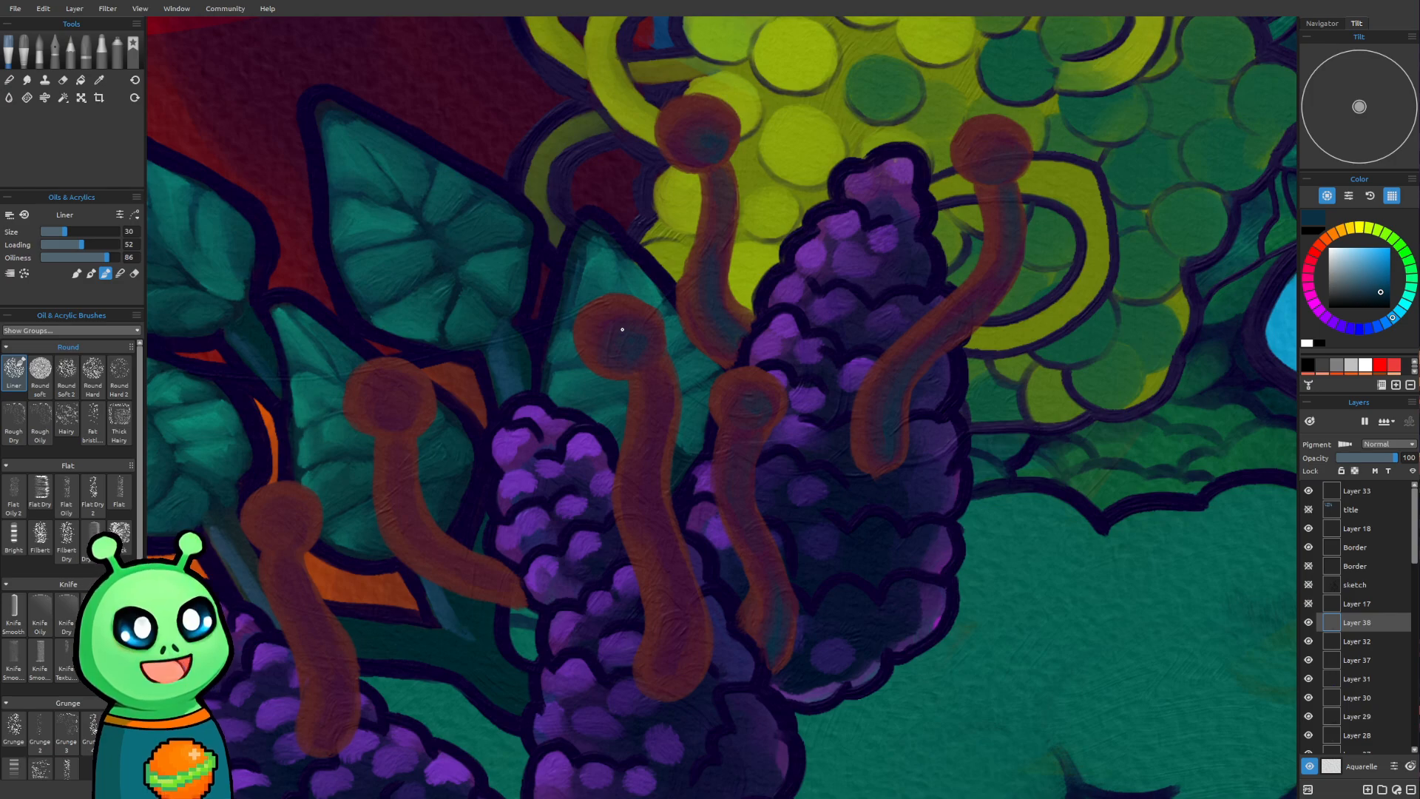
left_click_drag(657, 377, 665, 385)
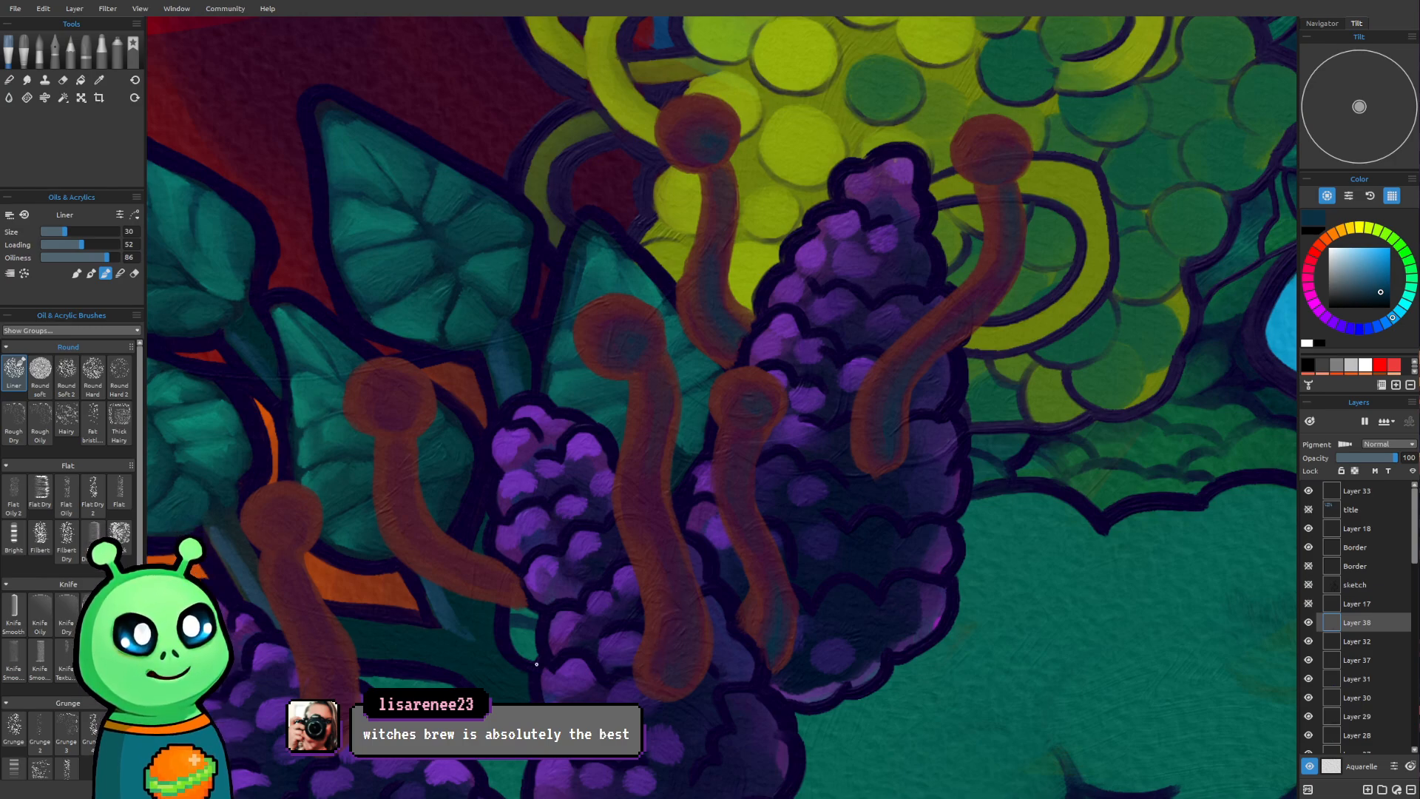
Add dark blue shading at brush size 30 to the stalks over the front leaf, the leftmost purple cone and the orange area
mouse_move(507, 497)
left_mouse_down()
mouse_move(586, 415)
mouse_move(596, 473)
mouse_move(681, 539)
mouse_move(769, 400)
left_mouse_up()
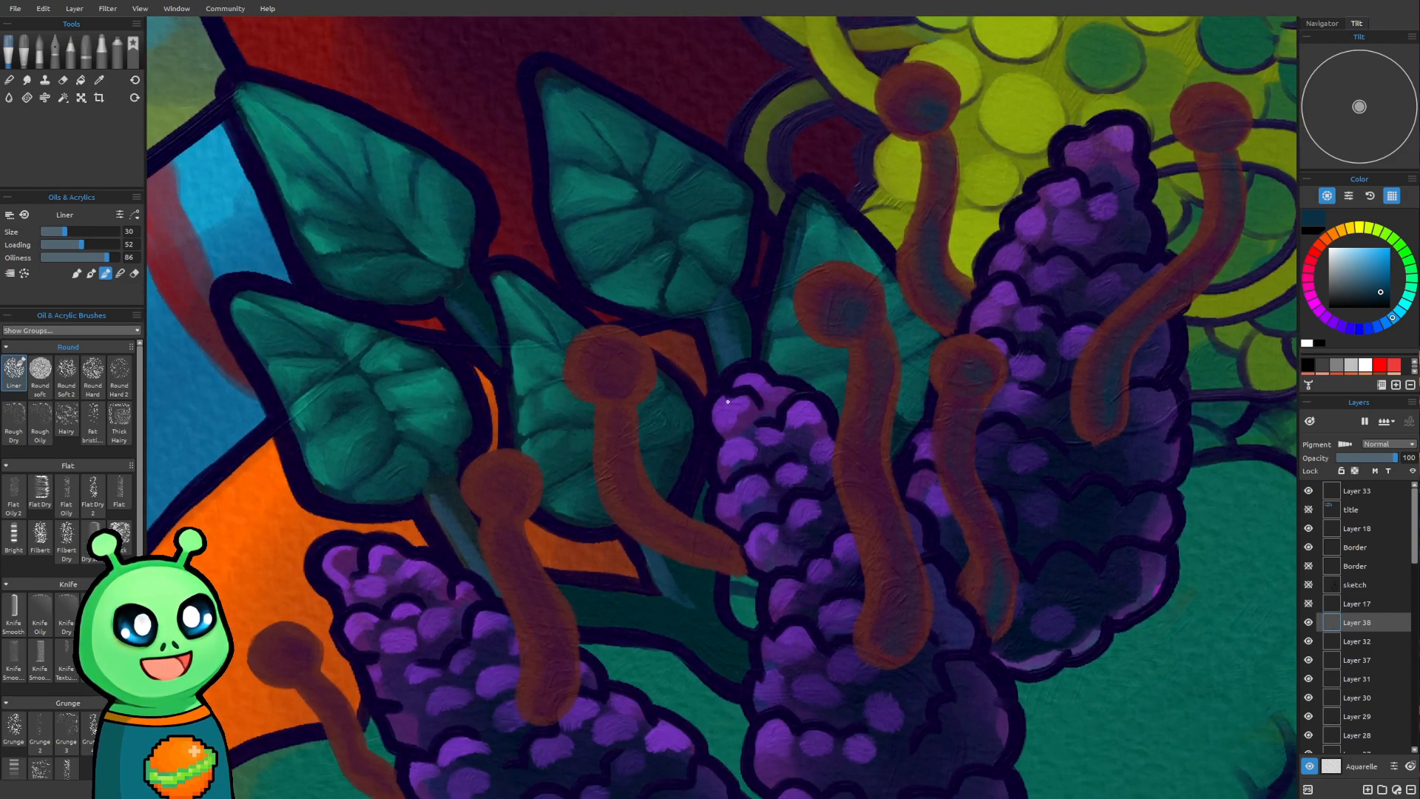
mouse_move(619, 384)
left_mouse_down()
mouse_move(611, 373)
mouse_move(630, 365)
left_mouse_up()
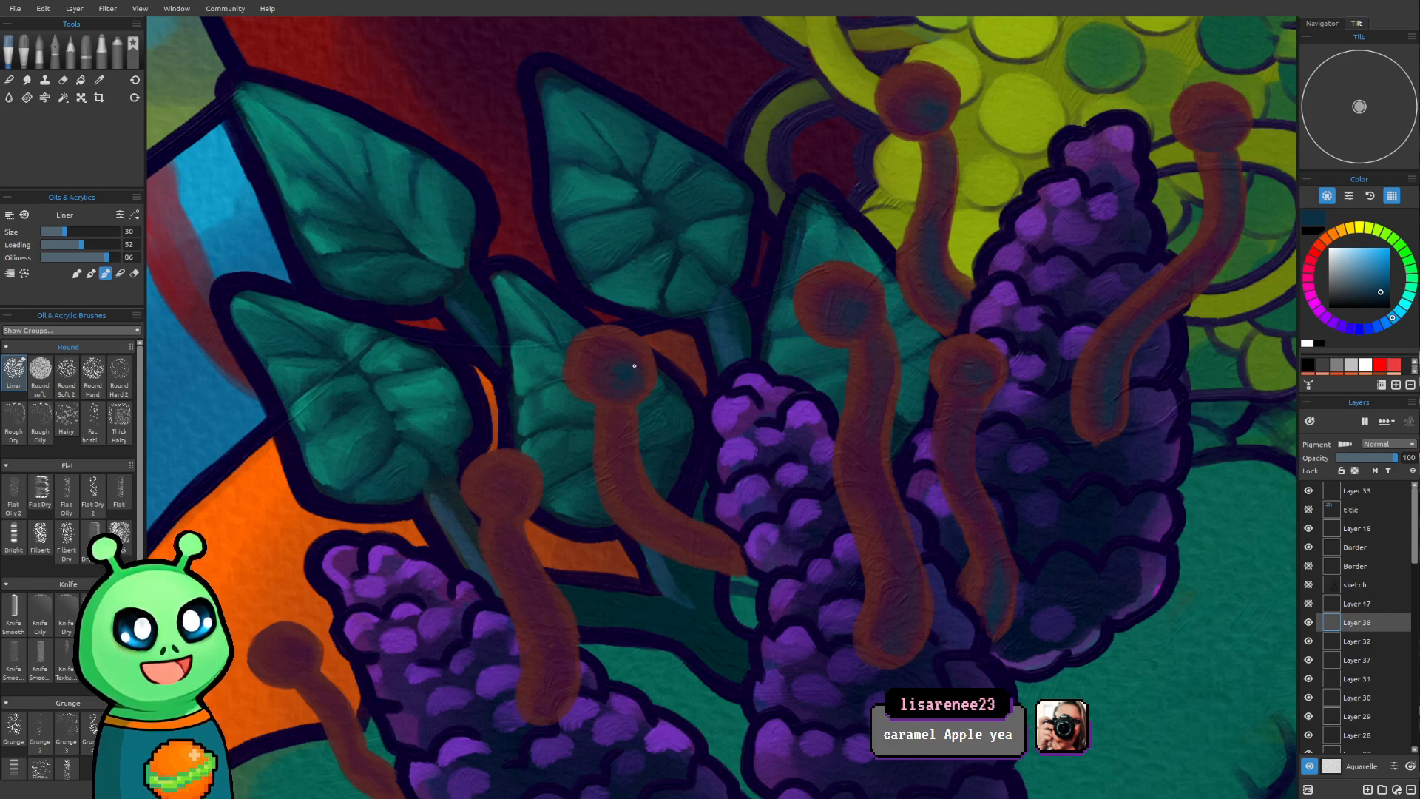
mouse_move(612, 437)
left_mouse_down()
mouse_move(621, 449)
mouse_move(624, 417)
left_mouse_up()
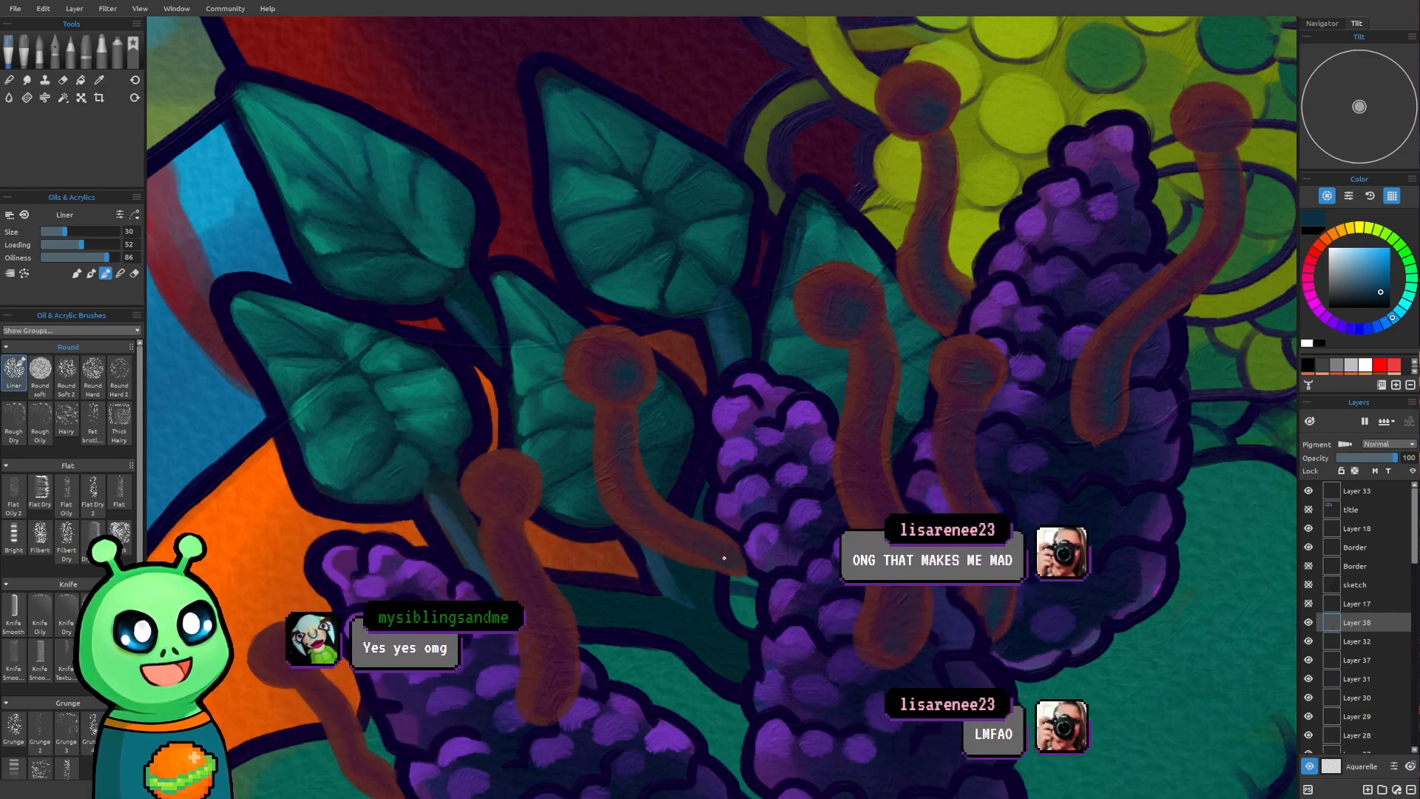
mouse_move(509, 503)
left_mouse_down()
mouse_move(518, 482)
mouse_move(487, 484)
mouse_move(507, 511)
mouse_move(507, 478)
mouse_move(514, 490)
left_mouse_up()
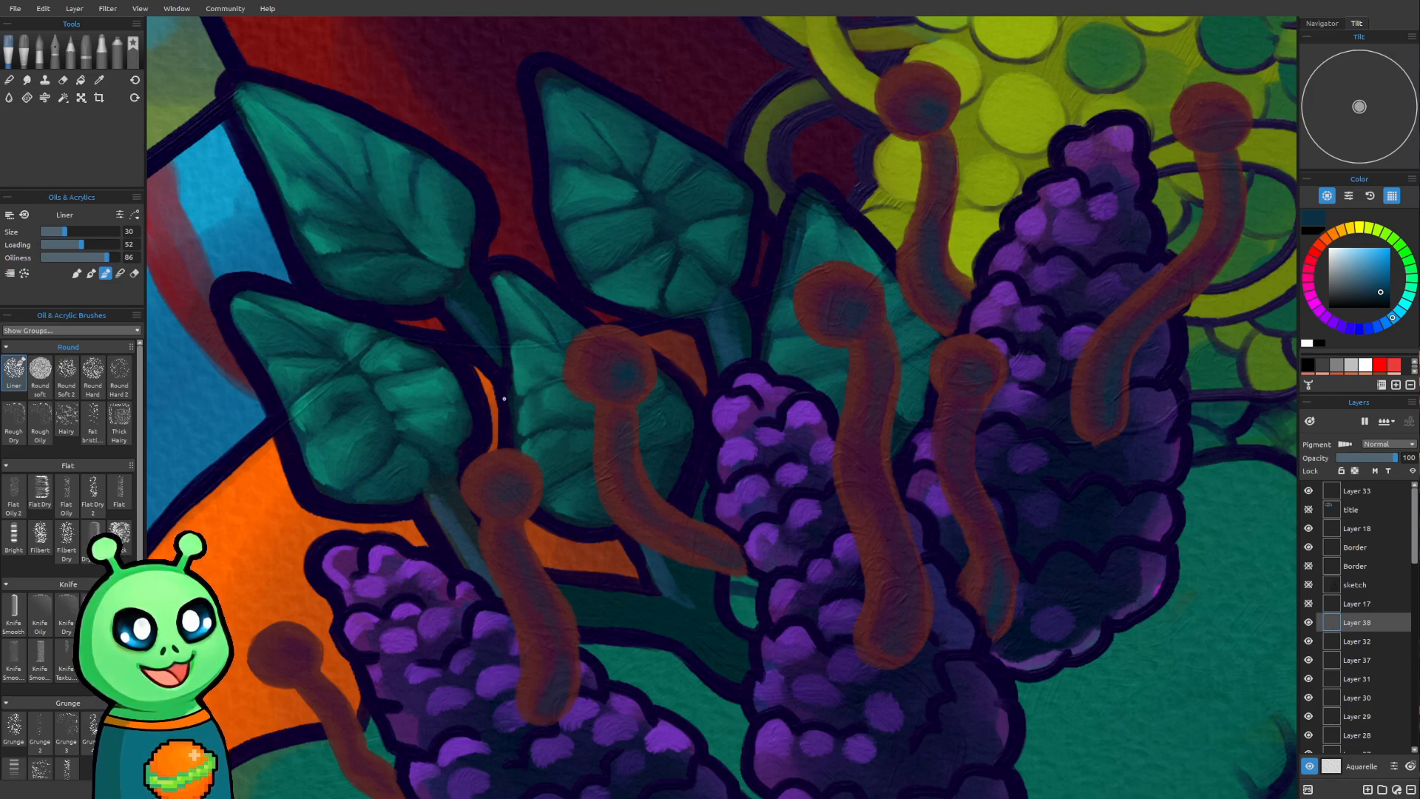
left_click_drag(671, 451, 633, 374)
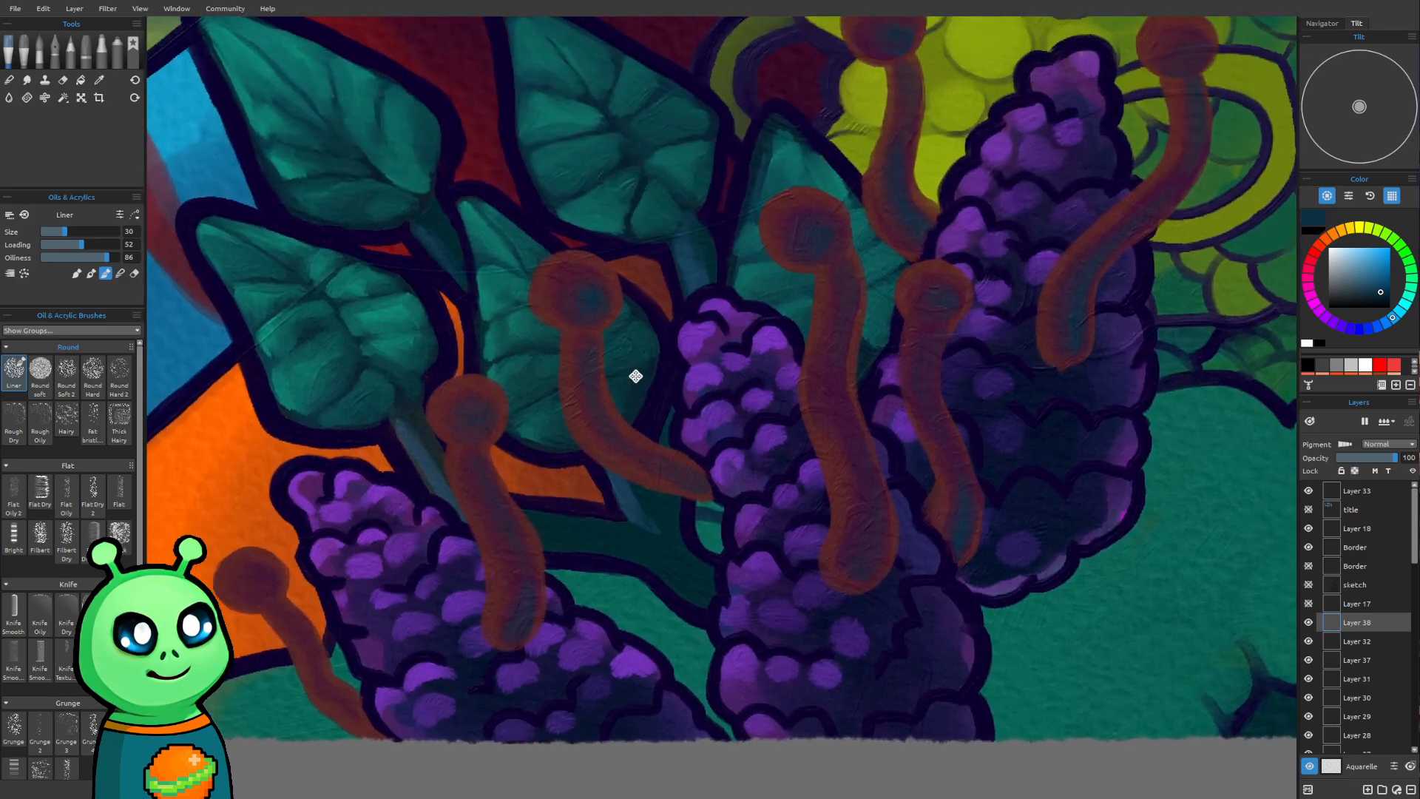
left_click_drag(406, 226, 421, 228)
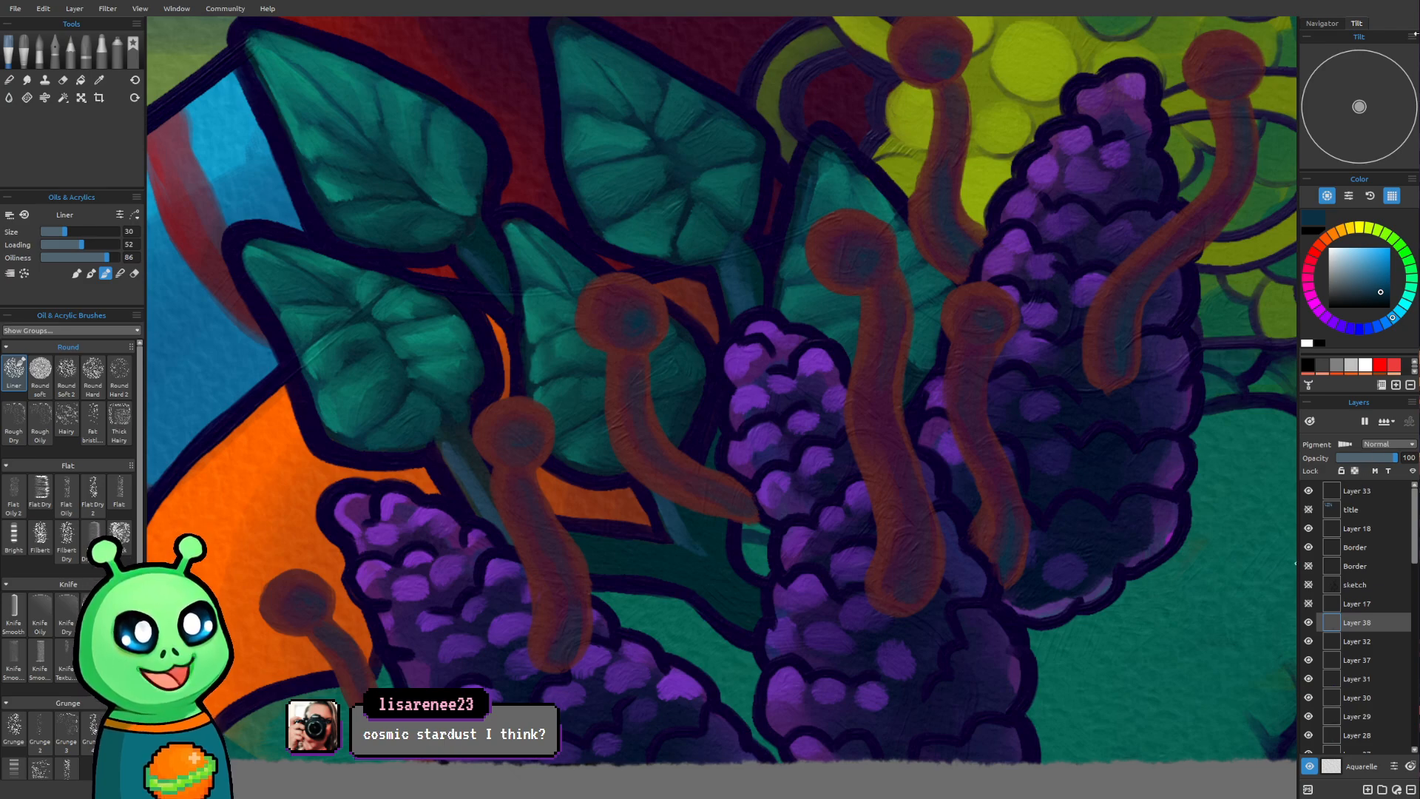
Change the paint colour from the dark blue to a lighter medium blue of the same hue
scroll(784, 627, "down", 6)
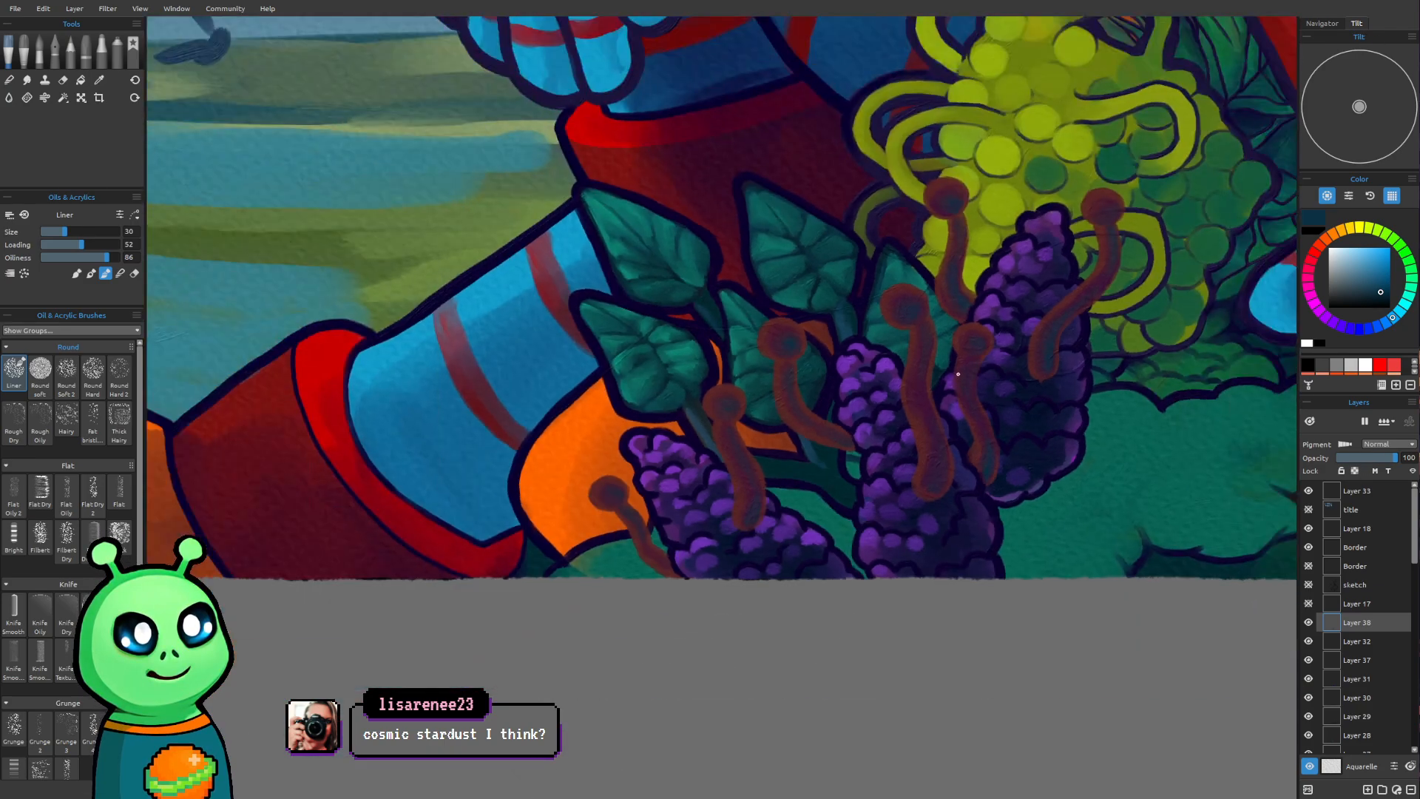
scroll(784, 626, "down", 4)
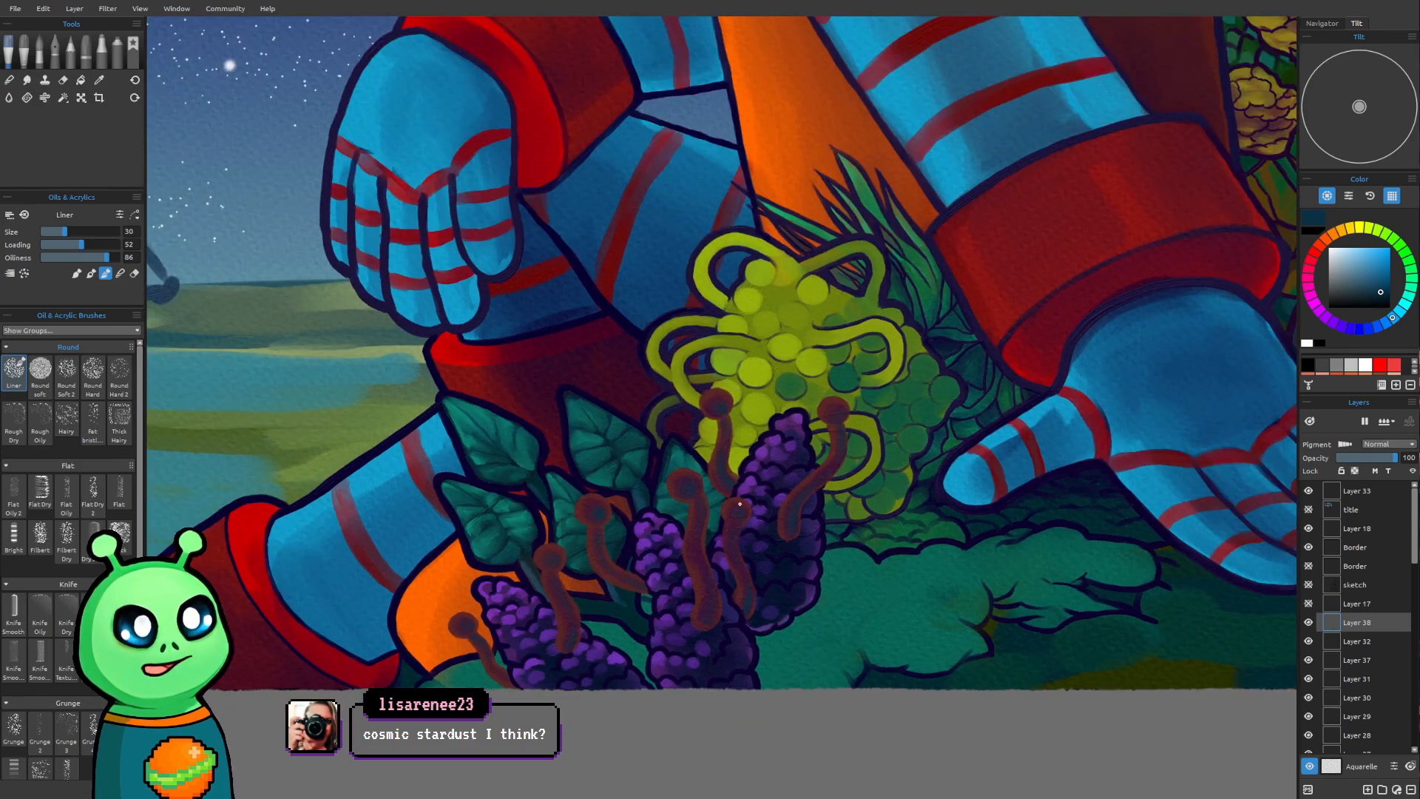
scroll(740, 504, "down", 3)
left_click_drag(801, 495, 724, 544)
left_click_drag(883, 494, 872, 537)
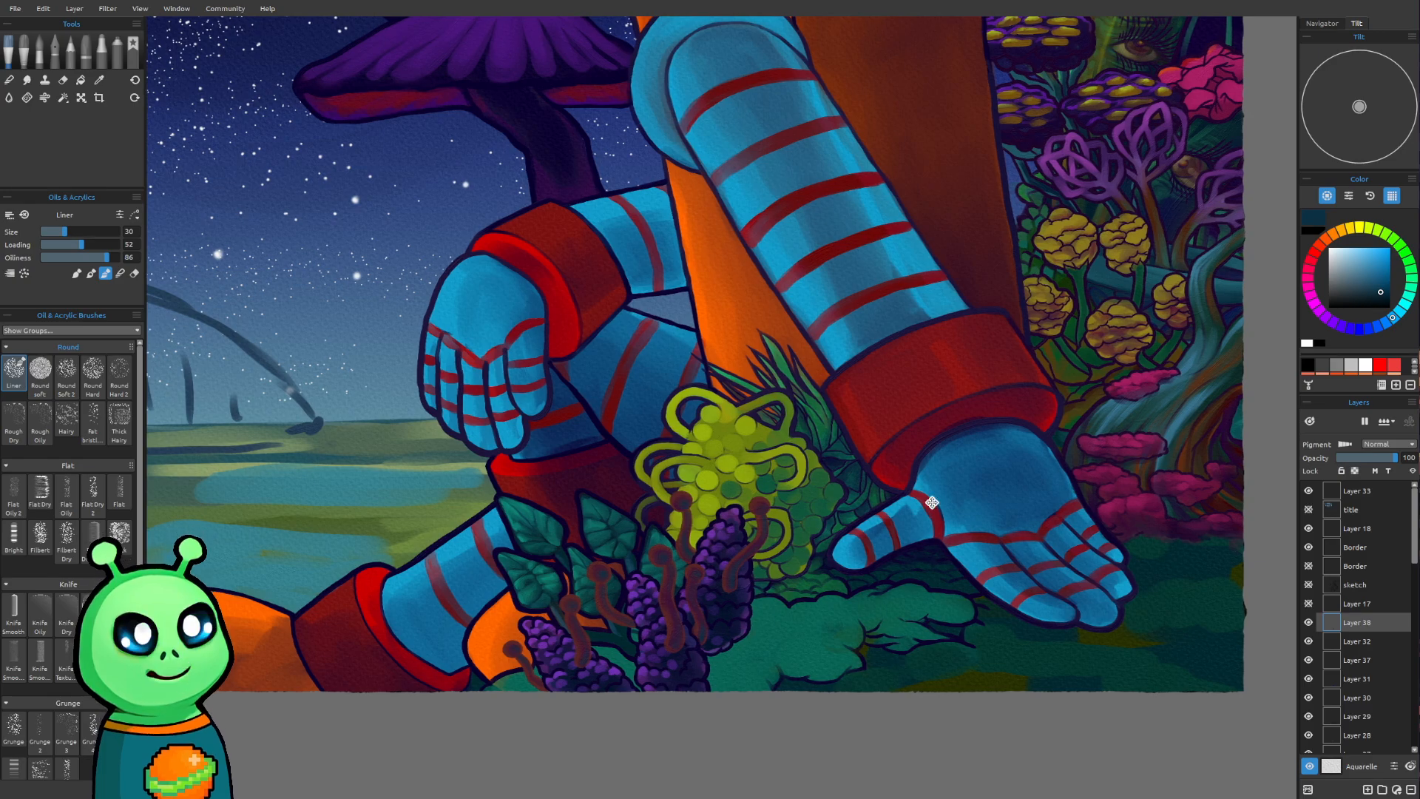
left_click_drag(932, 505, 928, 516)
left_click(1375, 276)
Paint a medium-blue rim along the left edge of the small stalk's head over the orange area with brush size 14
left_click_drag(445, 597, 533, 472)
scroll(684, 521, "up", 5)
scroll(608, 528, "up", 3)
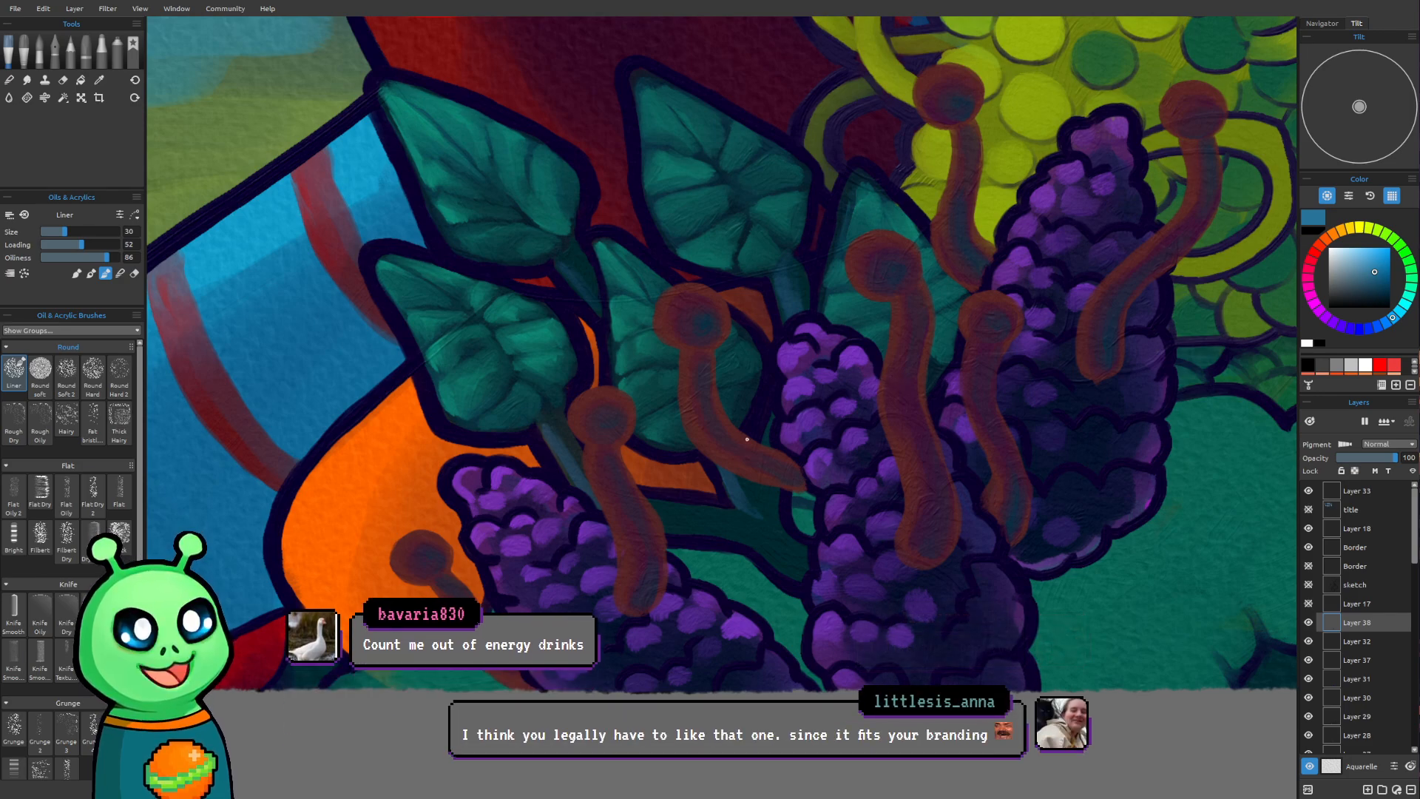
mouse_move(614, 548)
left_mouse_down()
mouse_move(553, 518)
mouse_move(555, 497)
mouse_move(574, 575)
left_mouse_up()
scroll(495, 628, "up", 1)
scroll(495, 629, "up", 1)
mouse_move(372, 610)
left_mouse_down()
mouse_move(544, 552)
mouse_move(469, 630)
mouse_move(392, 596)
left_mouse_up()
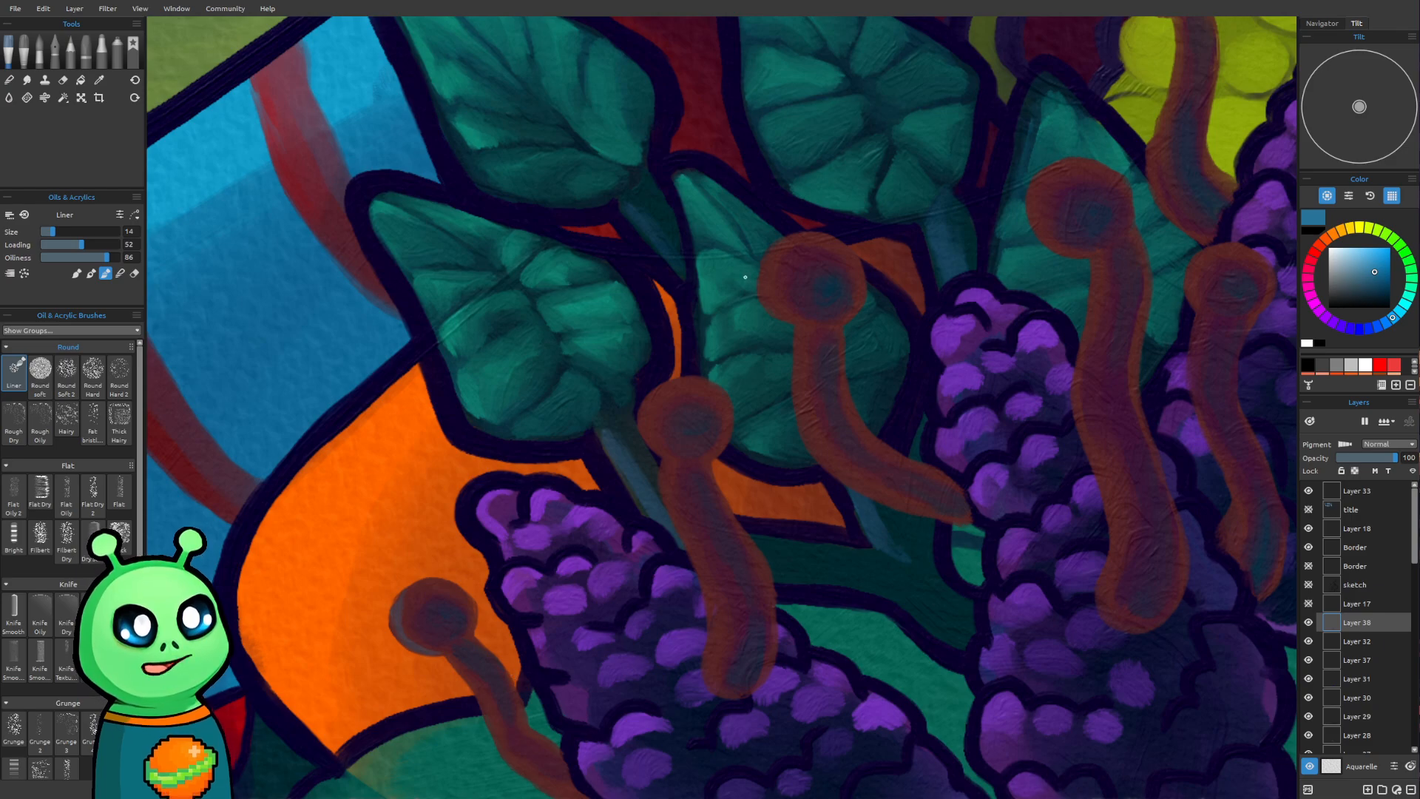
Paint a medium-blue rim down the left edge of the small stalk's stem over the orange area, redoing the first stroke
left_click_drag(817, 411, 695, 301)
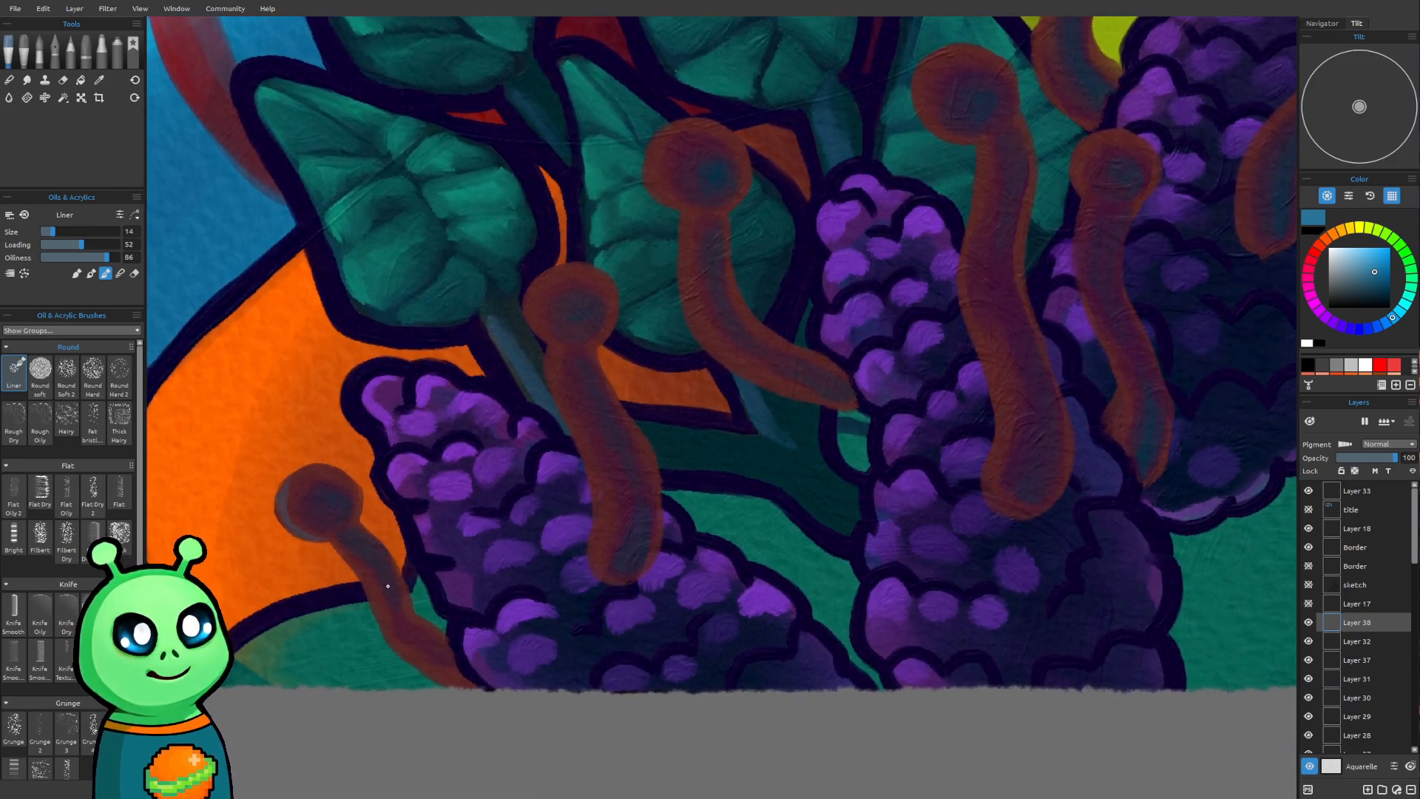
left_click_drag(334, 545, 368, 590)
key("ctrl+z")
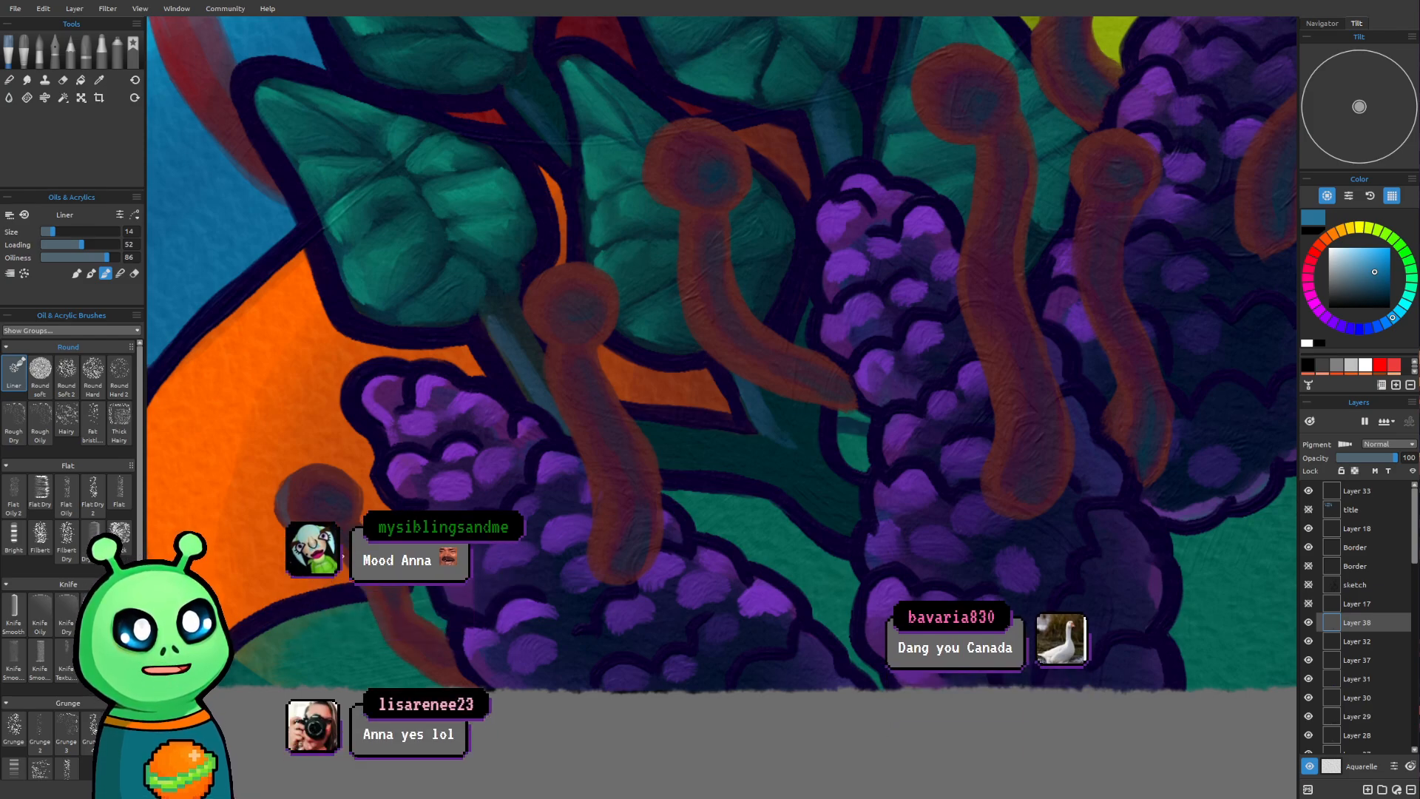
mouse_move(345, 557)
left_mouse_down()
mouse_move(387, 635)
mouse_move(444, 686)
left_mouse_up()
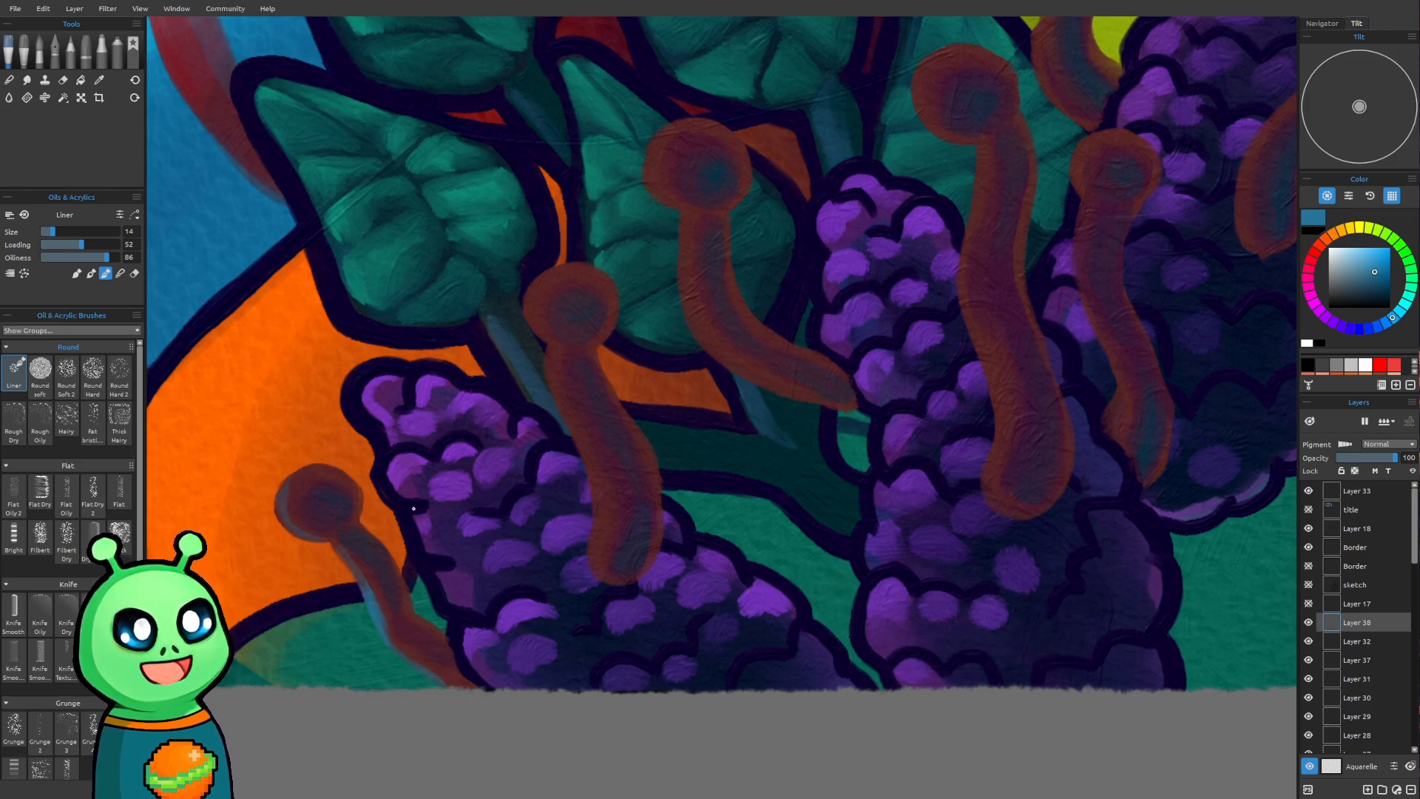
Add a medium-blue rim along the left edge of the stalk over the leftmost purple cone at brush size 14
left_click_drag(704, 512, 598, 639)
left_click_drag(678, 374, 613, 456)
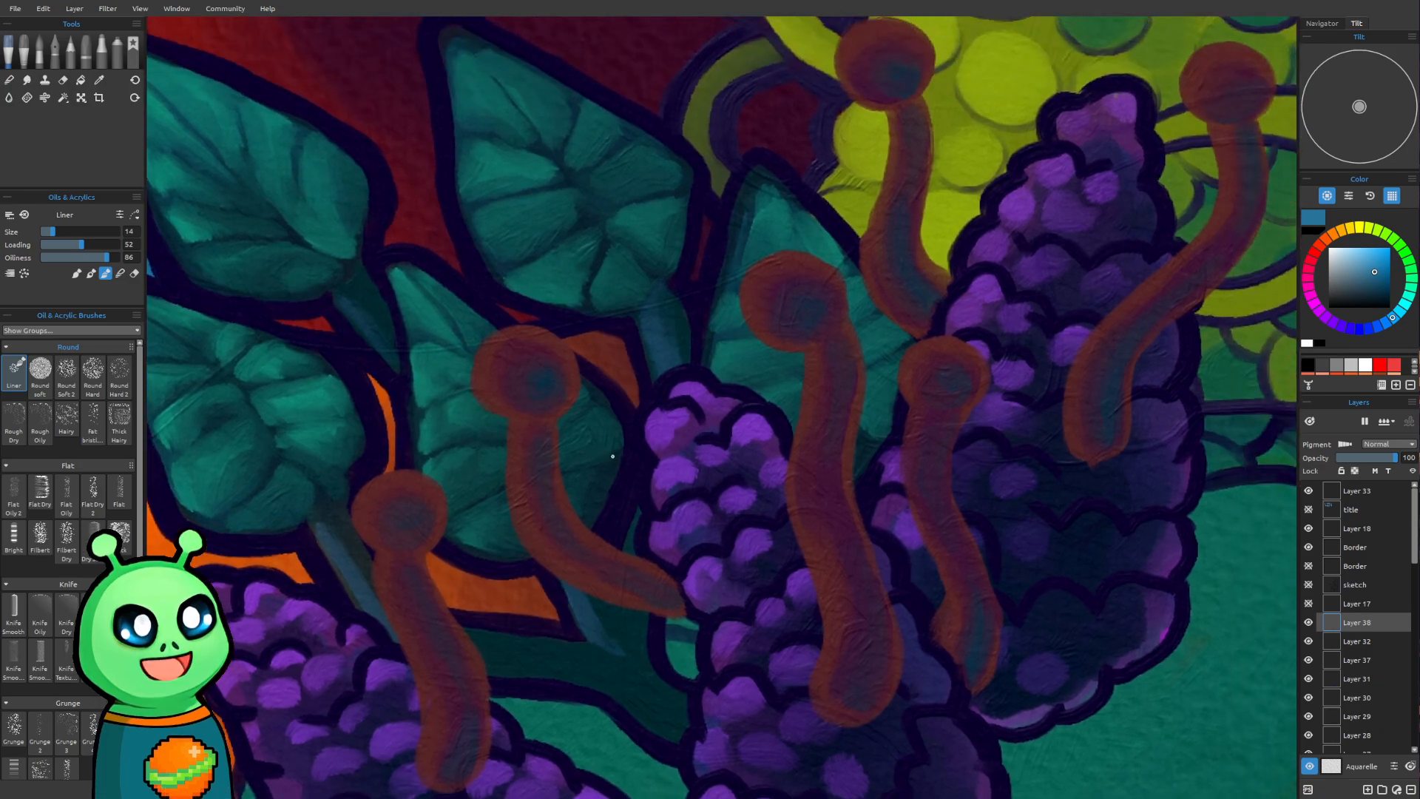
mouse_move(356, 524)
left_mouse_down()
mouse_move(369, 490)
mouse_move(357, 516)
mouse_move(379, 493)
mouse_move(359, 499)
mouse_move(403, 482)
mouse_move(358, 498)
mouse_move(419, 479)
mouse_move(370, 483)
mouse_move(409, 477)
mouse_move(366, 487)
mouse_move(364, 516)
mouse_move(377, 482)
mouse_move(369, 537)
mouse_move(361, 493)
left_mouse_up()
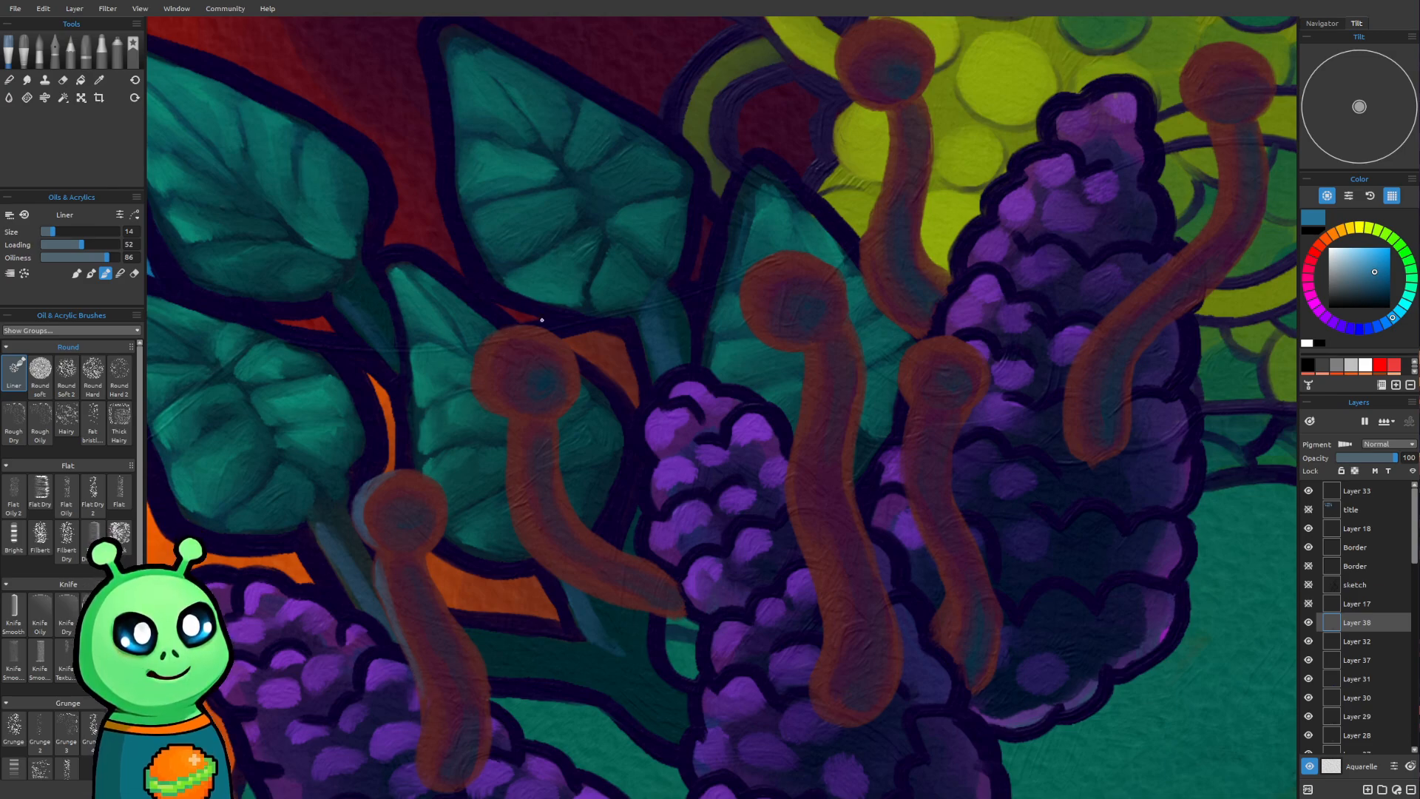
Paint a medium-blue rim along the left side of the head and curved stem of the stalk over the front leaf
mouse_move(478, 376)
left_mouse_down()
mouse_move(511, 328)
mouse_move(491, 351)
mouse_move(536, 333)
mouse_move(510, 330)
mouse_move(551, 333)
left_mouse_up()
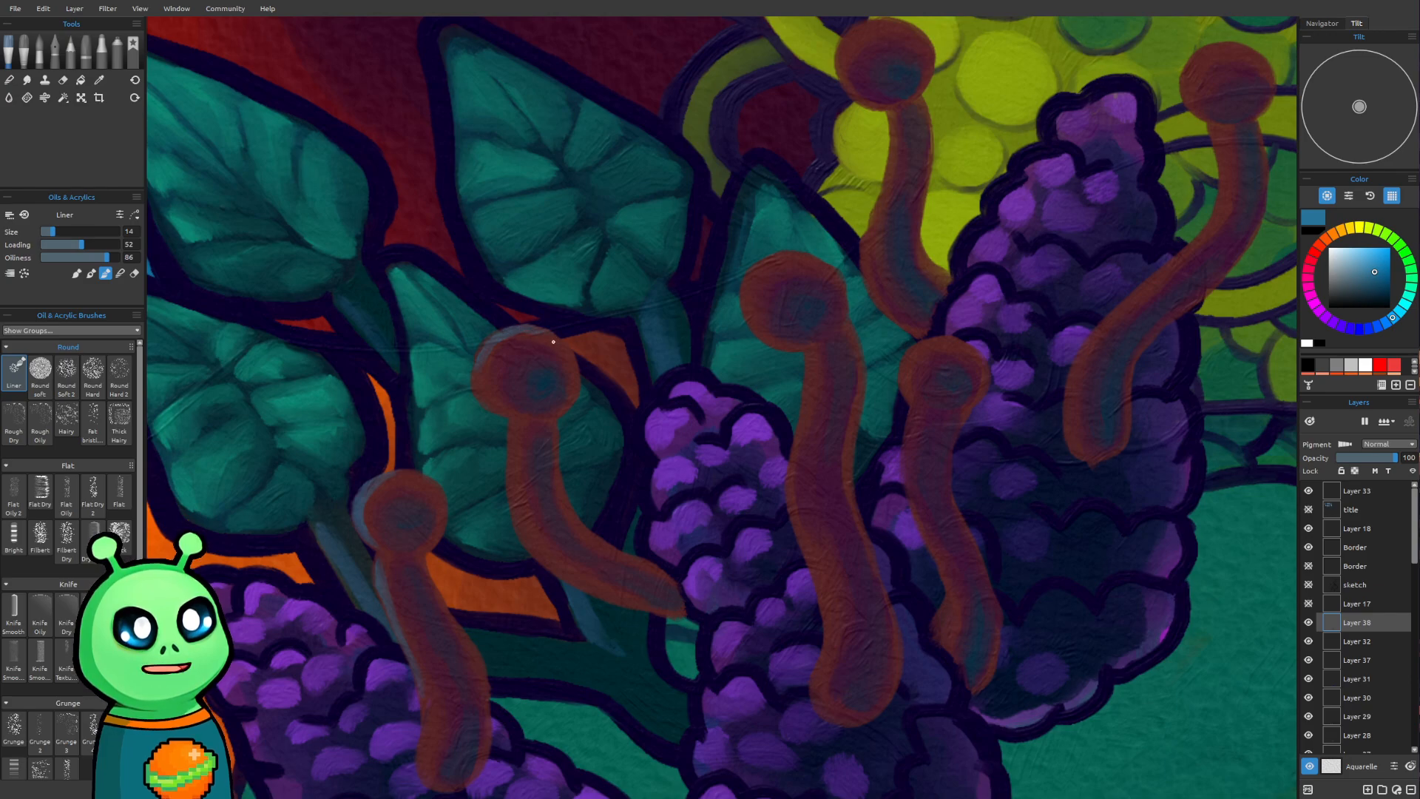
mouse_move(480, 374)
left_mouse_down()
mouse_move(487, 402)
mouse_move(482, 368)
mouse_move(528, 422)
mouse_move(488, 399)
mouse_move(523, 420)
left_mouse_up()
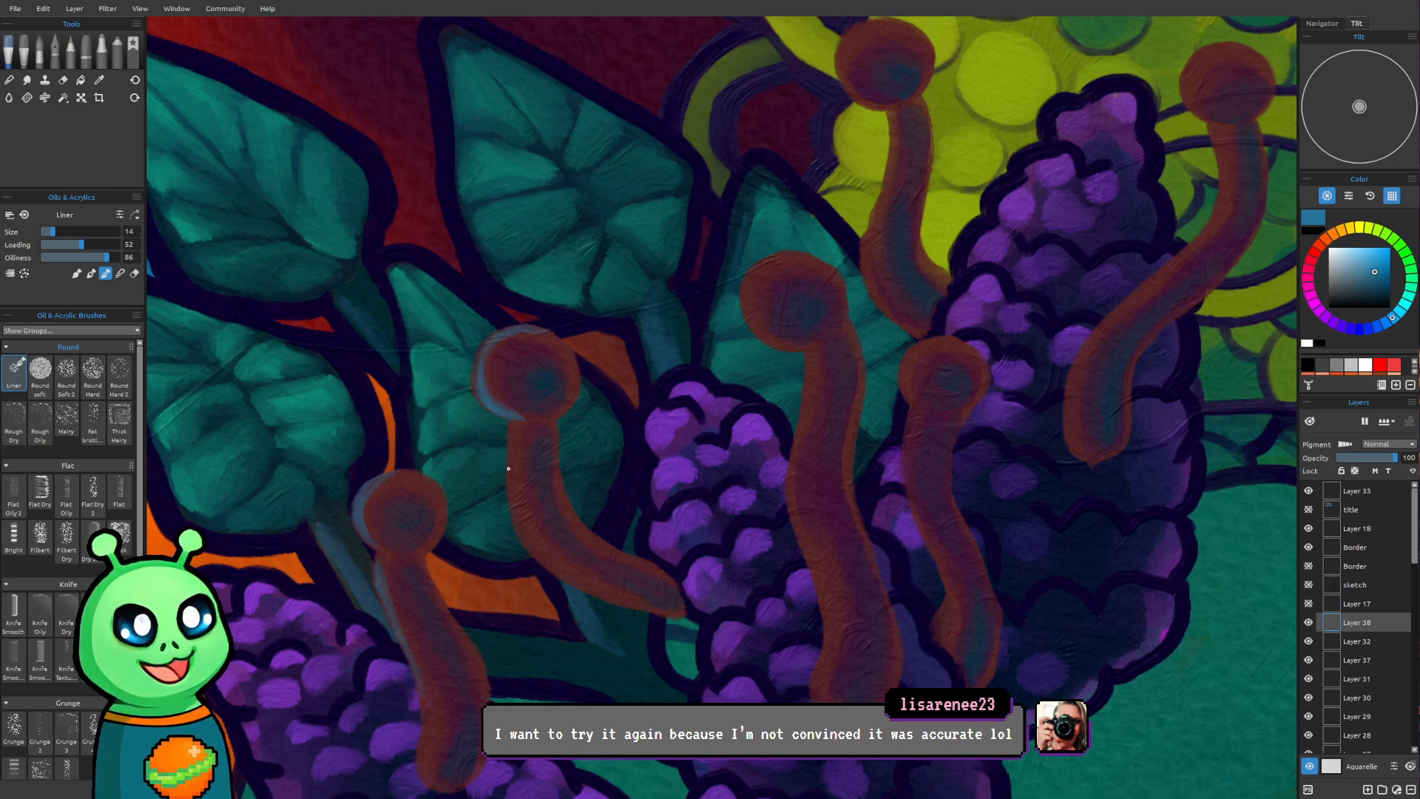
mouse_move(514, 438)
left_mouse_down()
mouse_move(511, 479)
mouse_move(517, 426)
mouse_move(509, 496)
mouse_move(512, 453)
mouse_move(573, 564)
left_mouse_up()
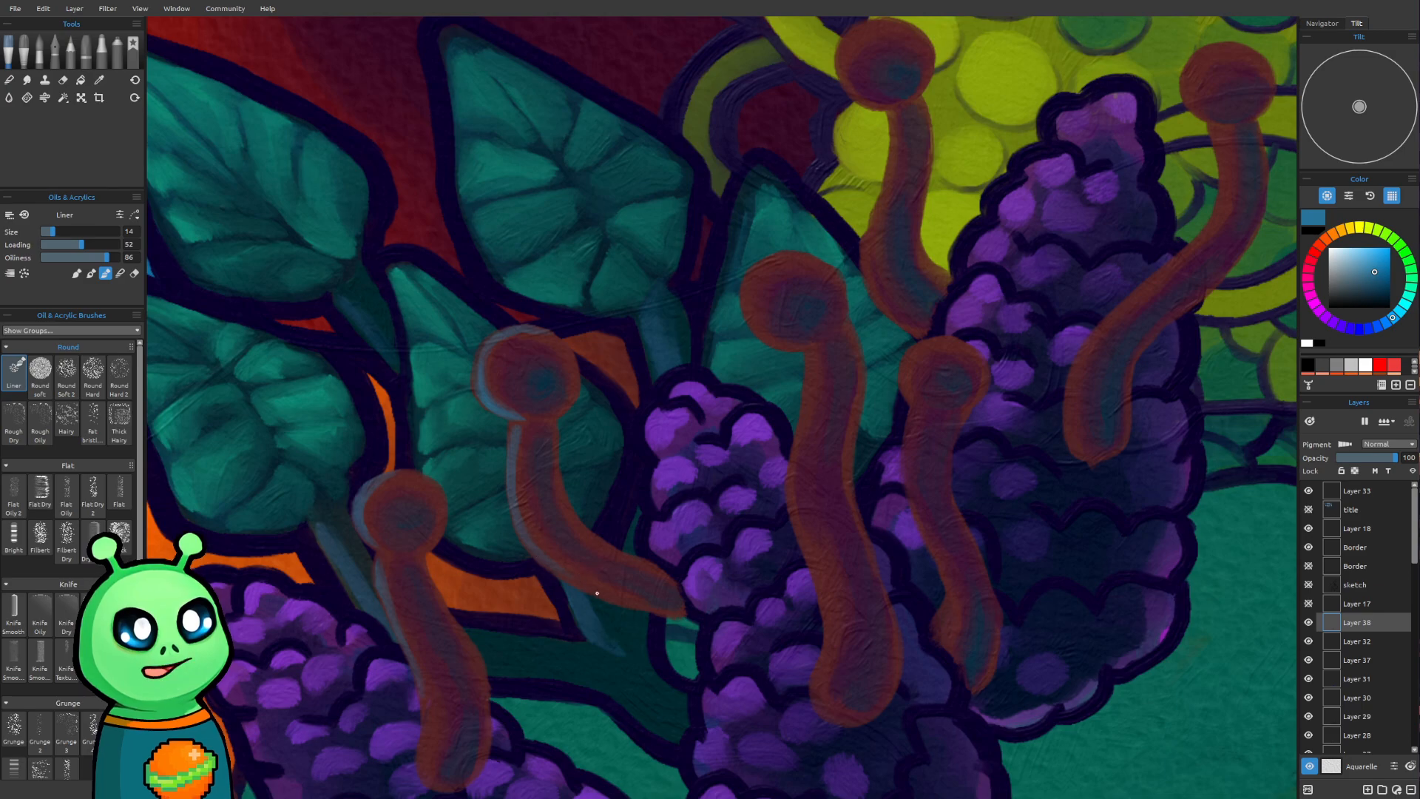
Add a medium-blue rim to the left edge of the tall central stalk's head and stem, enlarging the brush from size 14 to 16
scroll(476, 195, "down", 1)
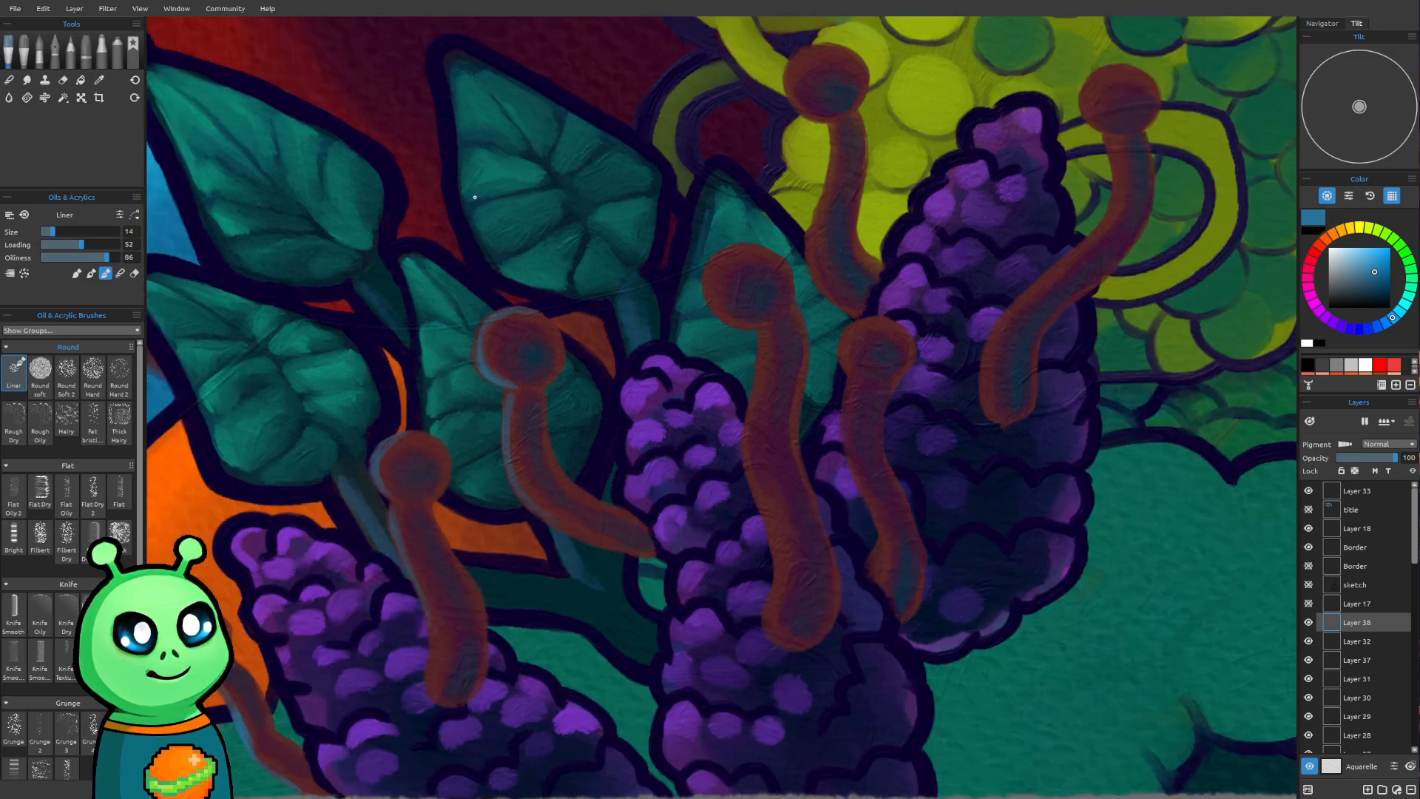
scroll(526, 326, "down", 1)
left_click_drag(774, 367, 629, 442)
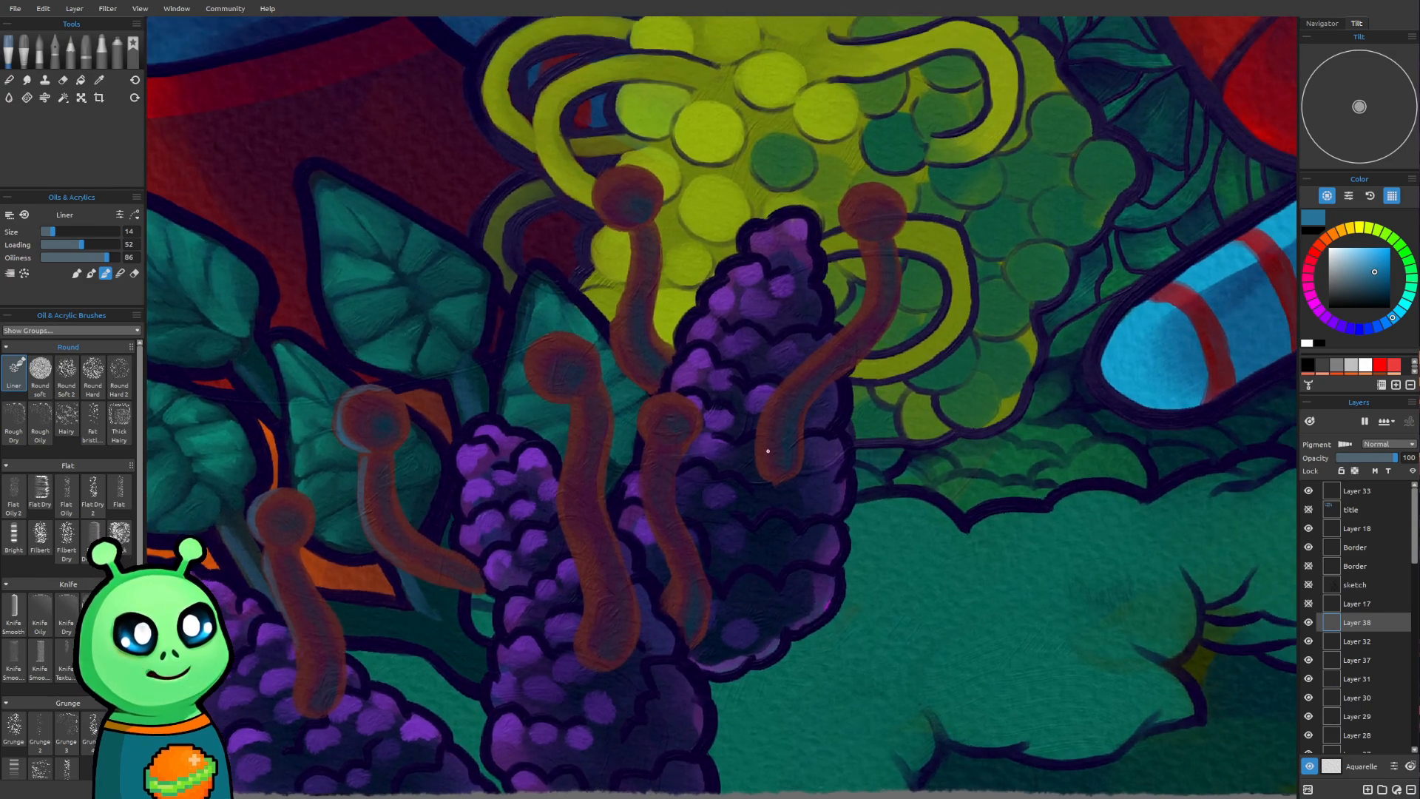
scroll(713, 332, "up", 2)
scroll(715, 349, "up", 1)
mouse_move(719, 358)
left_mouse_down()
mouse_move(792, 279)
mouse_move(691, 295)
left_mouse_up()
left_click_drag(525, 285, 556, 303)
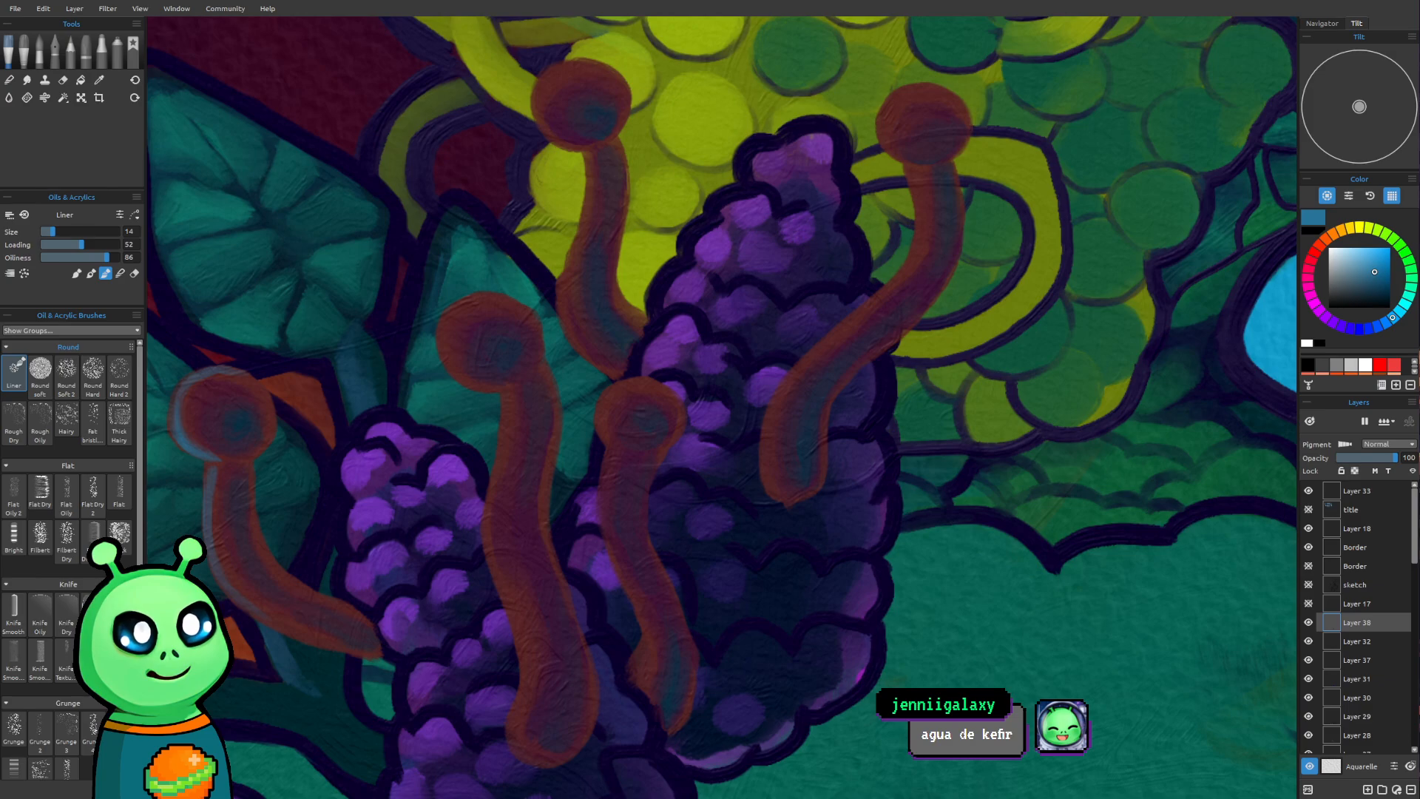
left_click_drag(454, 486, 449, 522)
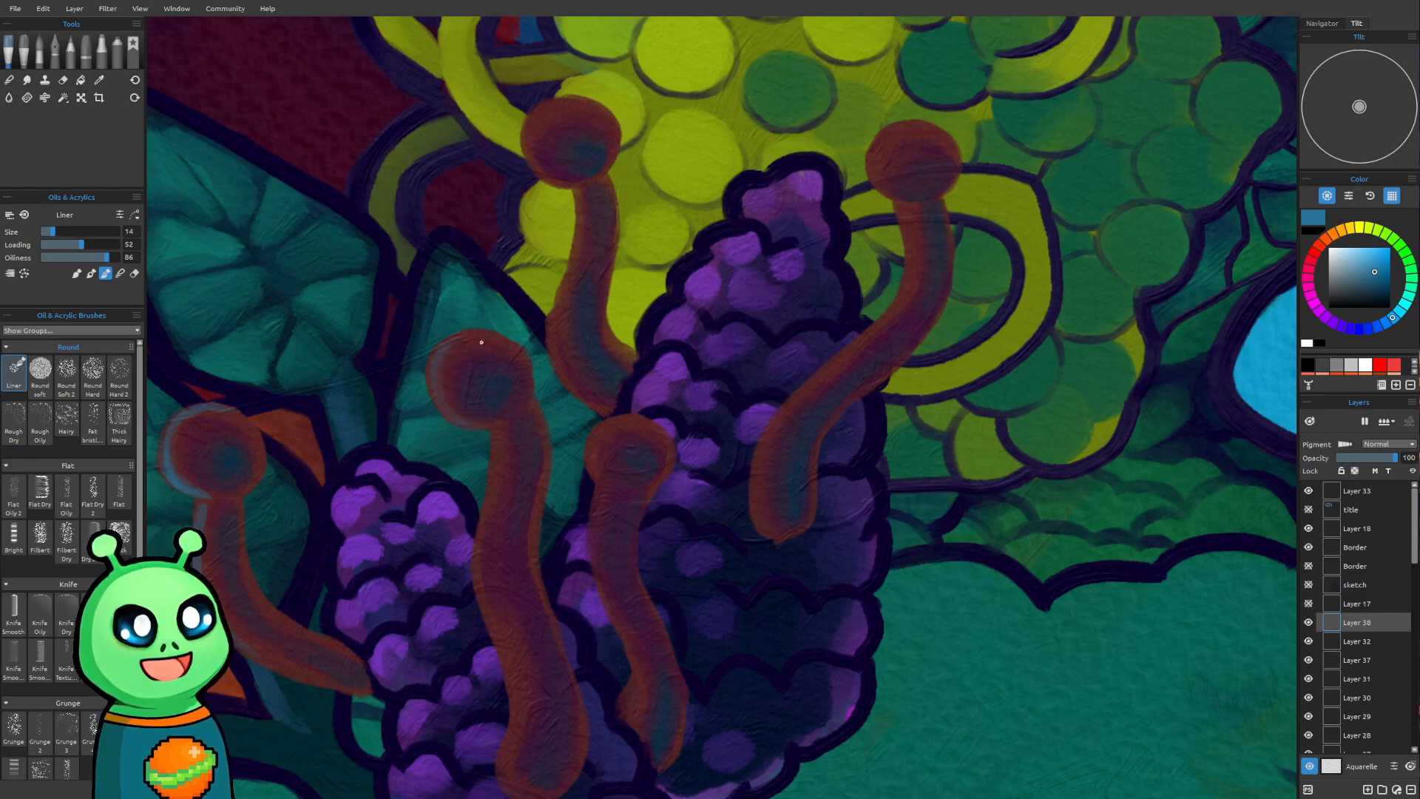
left_click_drag(495, 463, 496, 491)
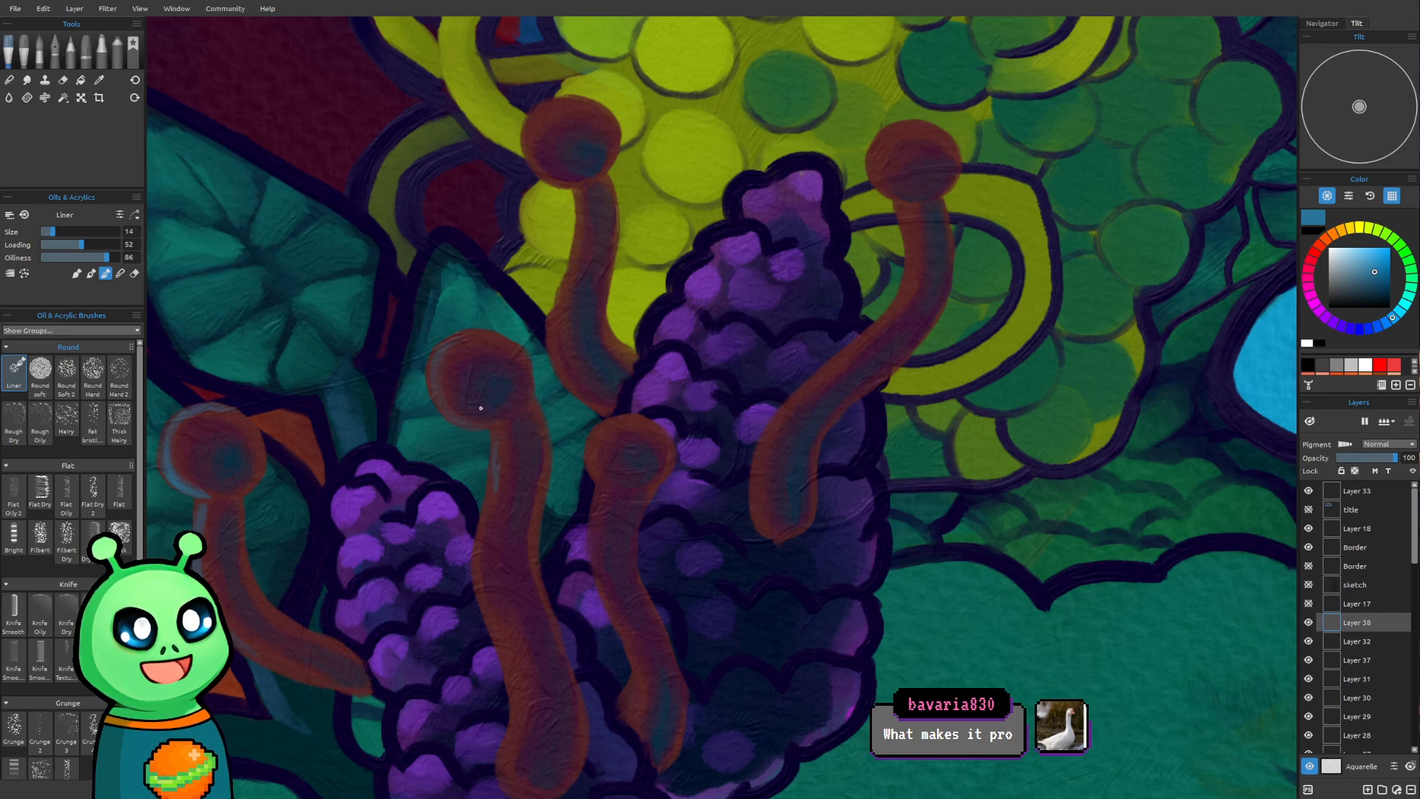
key("bracketright")
key("bracketright")
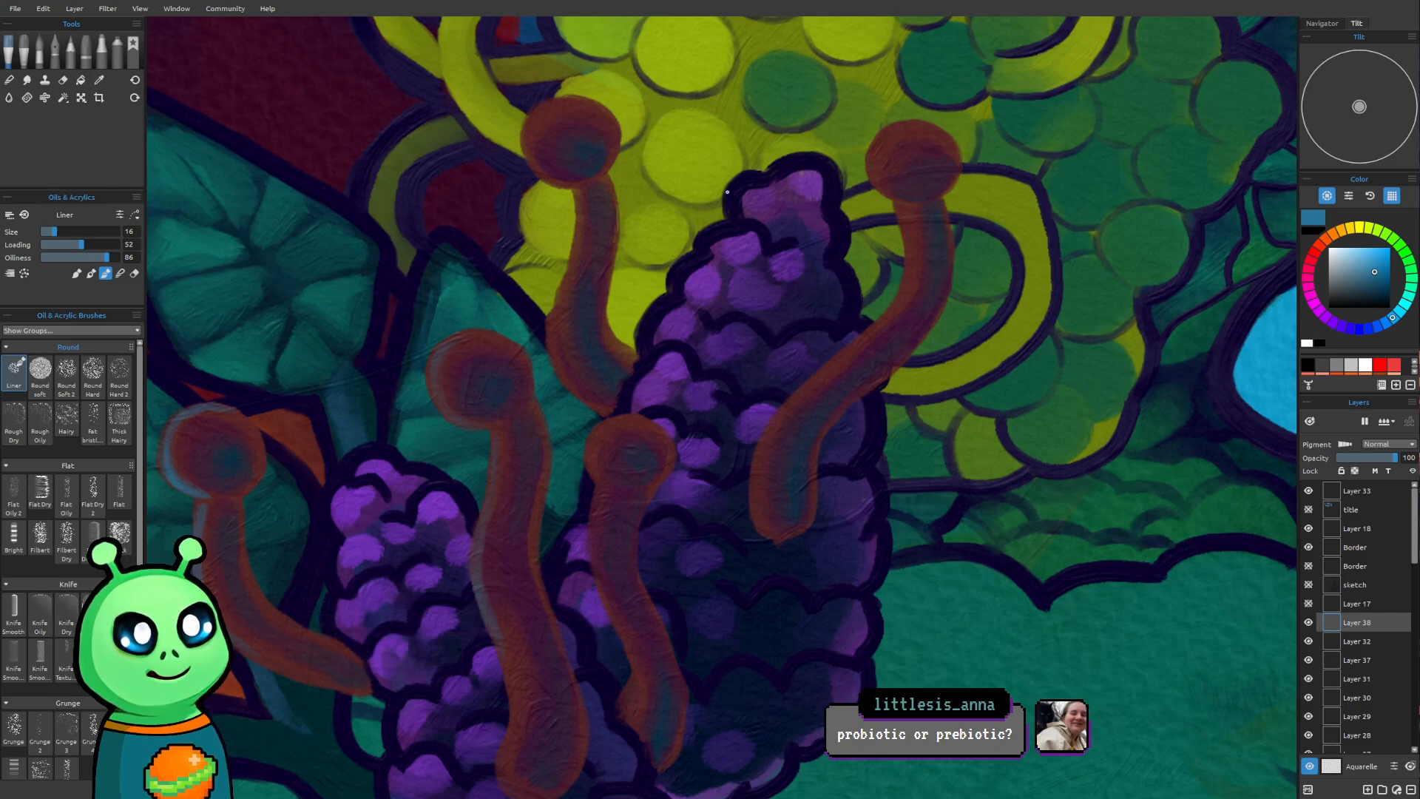
scroll(674, 262, "down", 6)
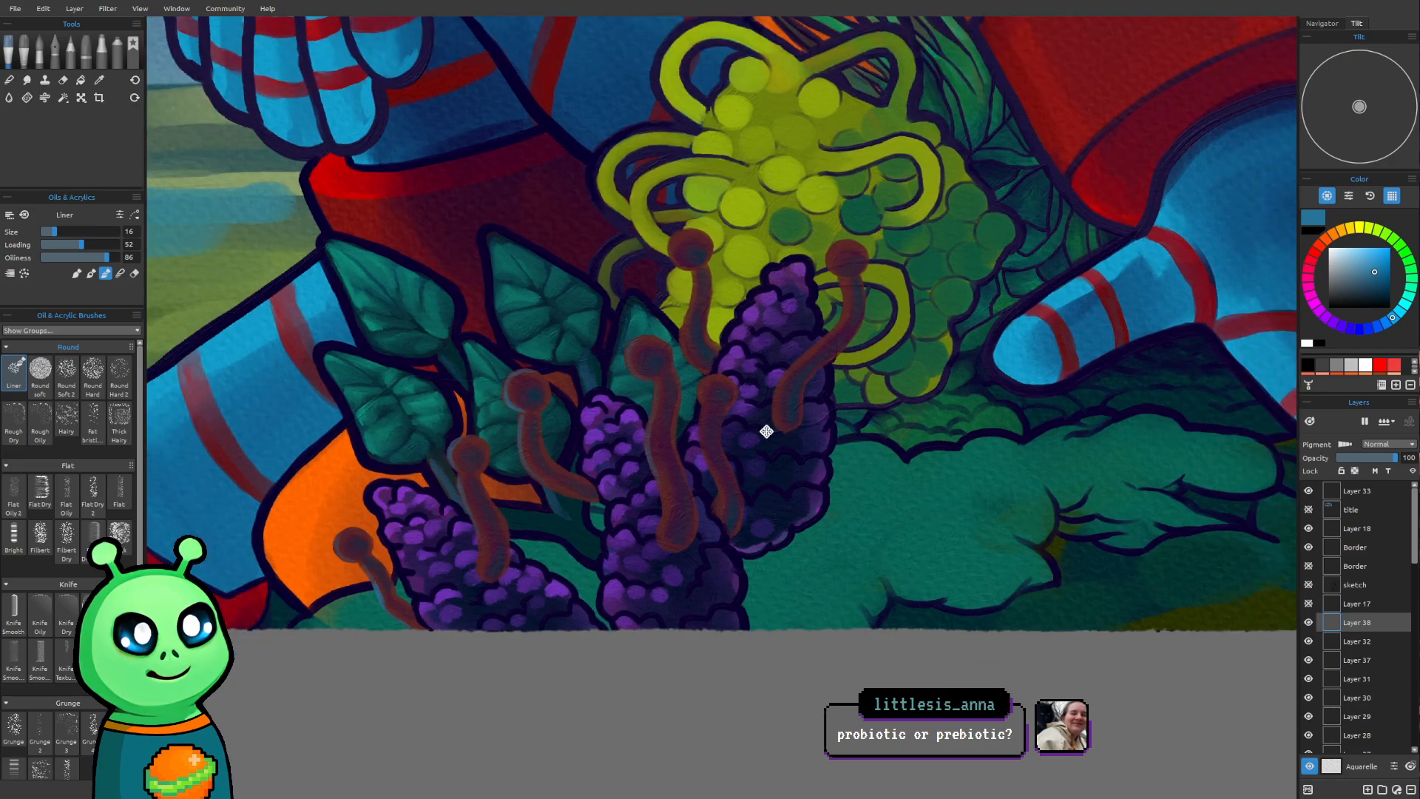
Paint a medium-blue rim along the left edge of the head and stem of the stalk overlapping the yellow-green cluster
scroll(766, 431, "up", 6)
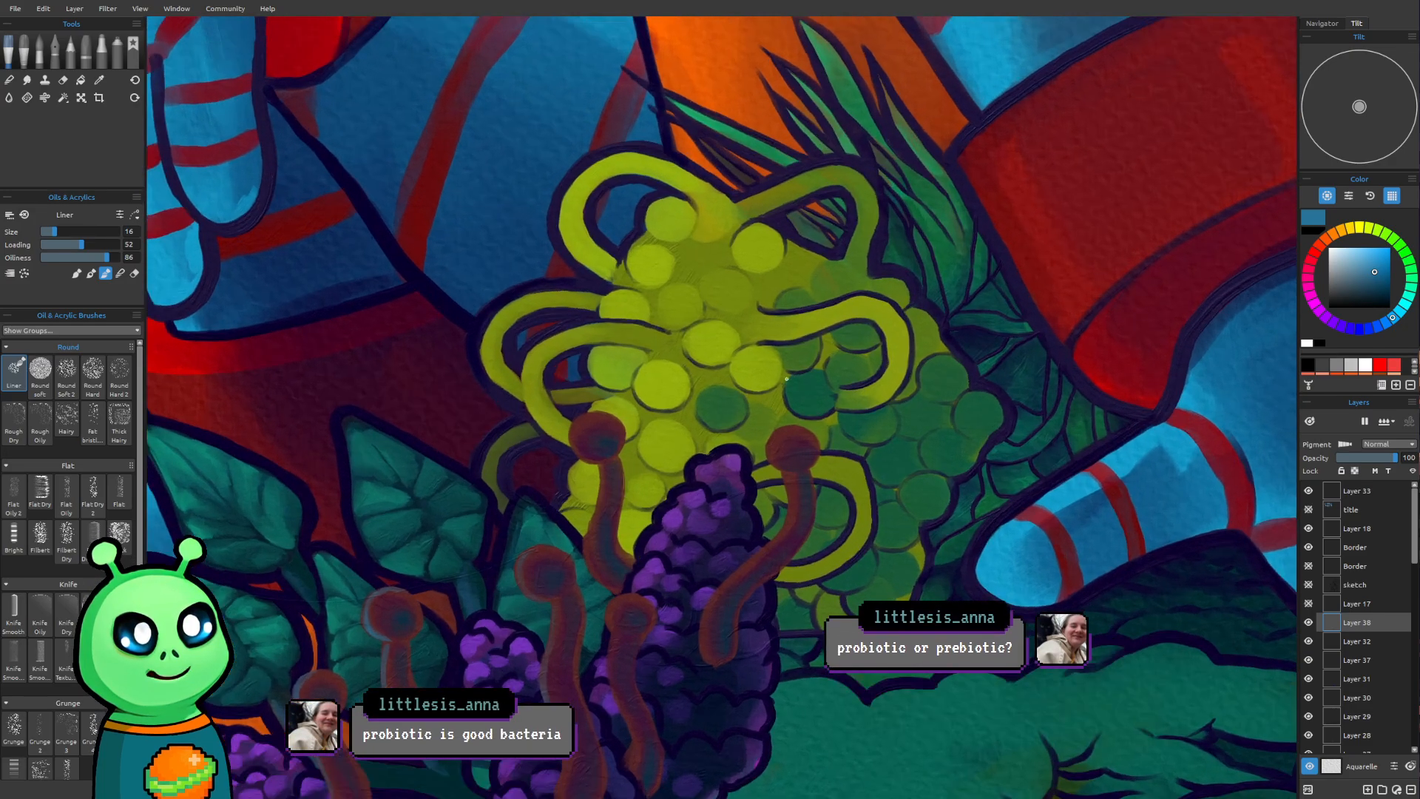
scroll(788, 377, "up", 5)
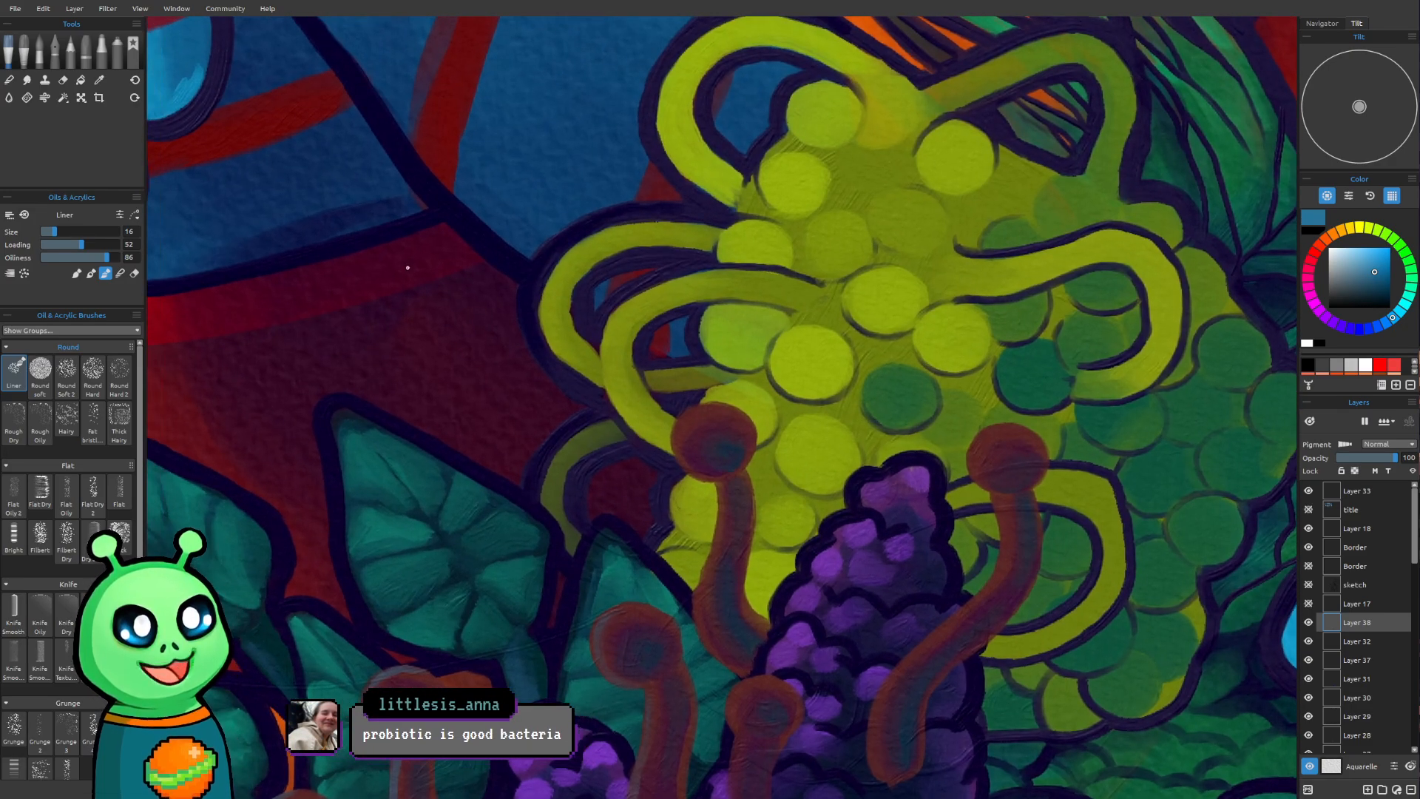
mouse_move(715, 411)
left_mouse_down()
mouse_move(685, 432)
mouse_move(719, 412)
mouse_move(703, 417)
left_mouse_up()
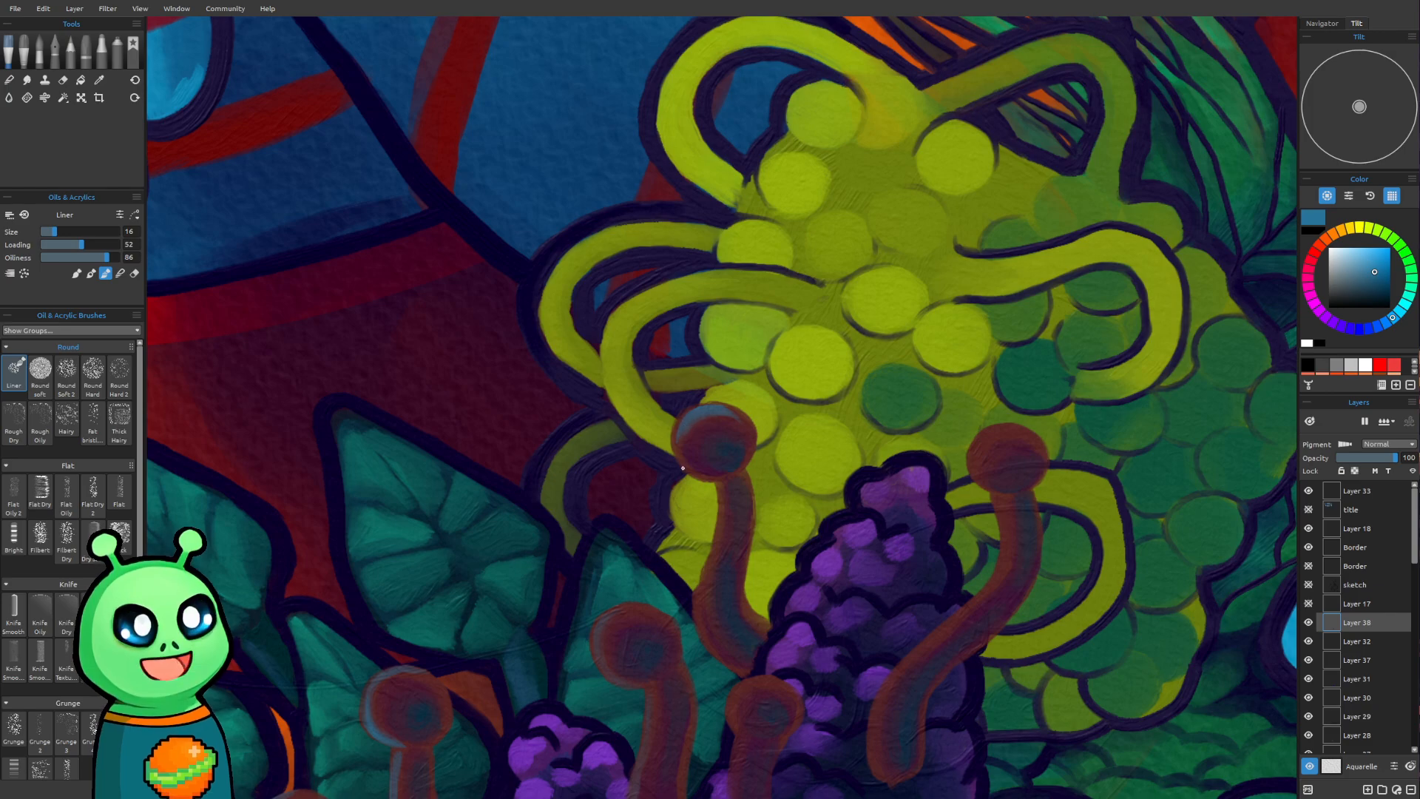
left_click_drag(1265, 541, 1095, 450)
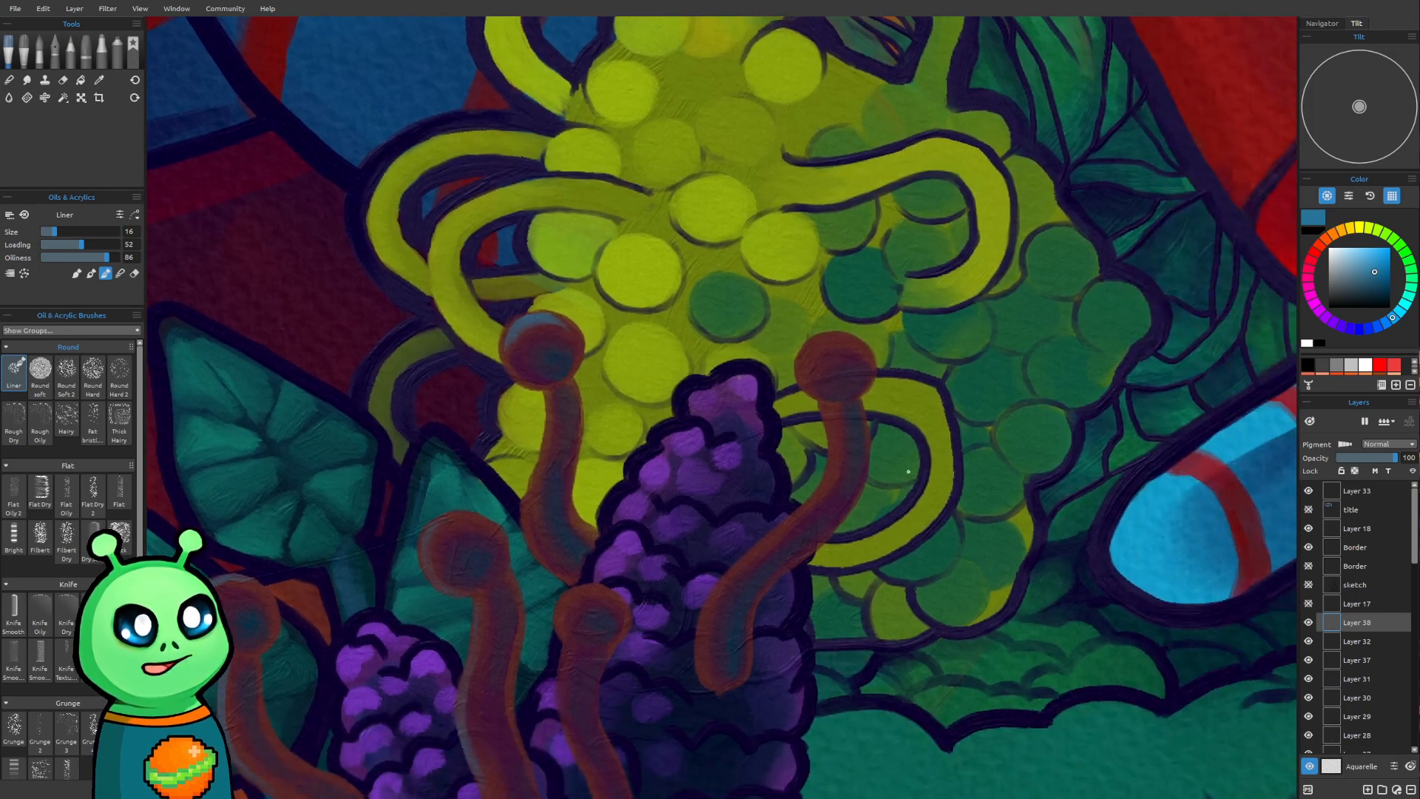
scroll(587, 383, "up", 1)
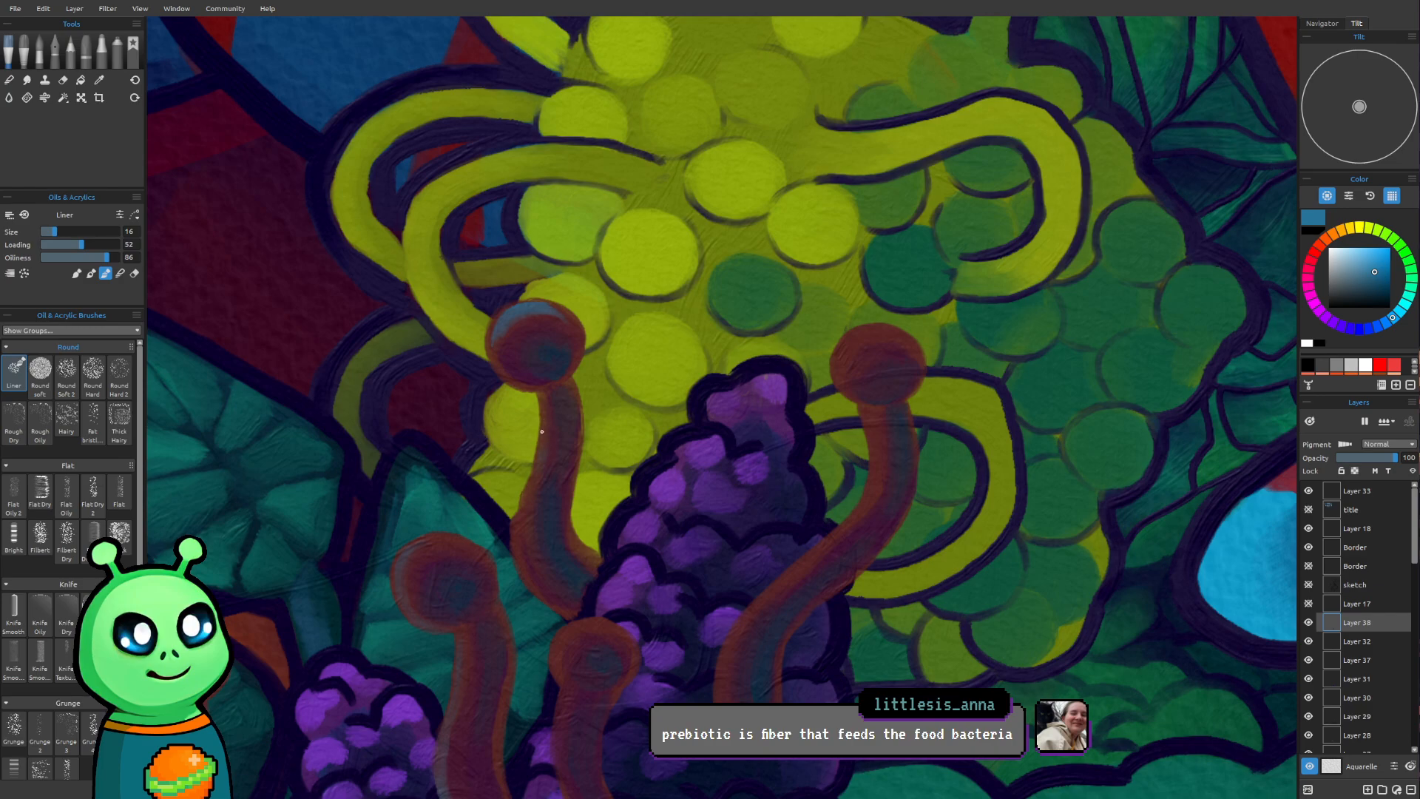
mouse_move(542, 475)
left_mouse_down()
mouse_move(520, 525)
mouse_move(526, 575)
left_mouse_up()
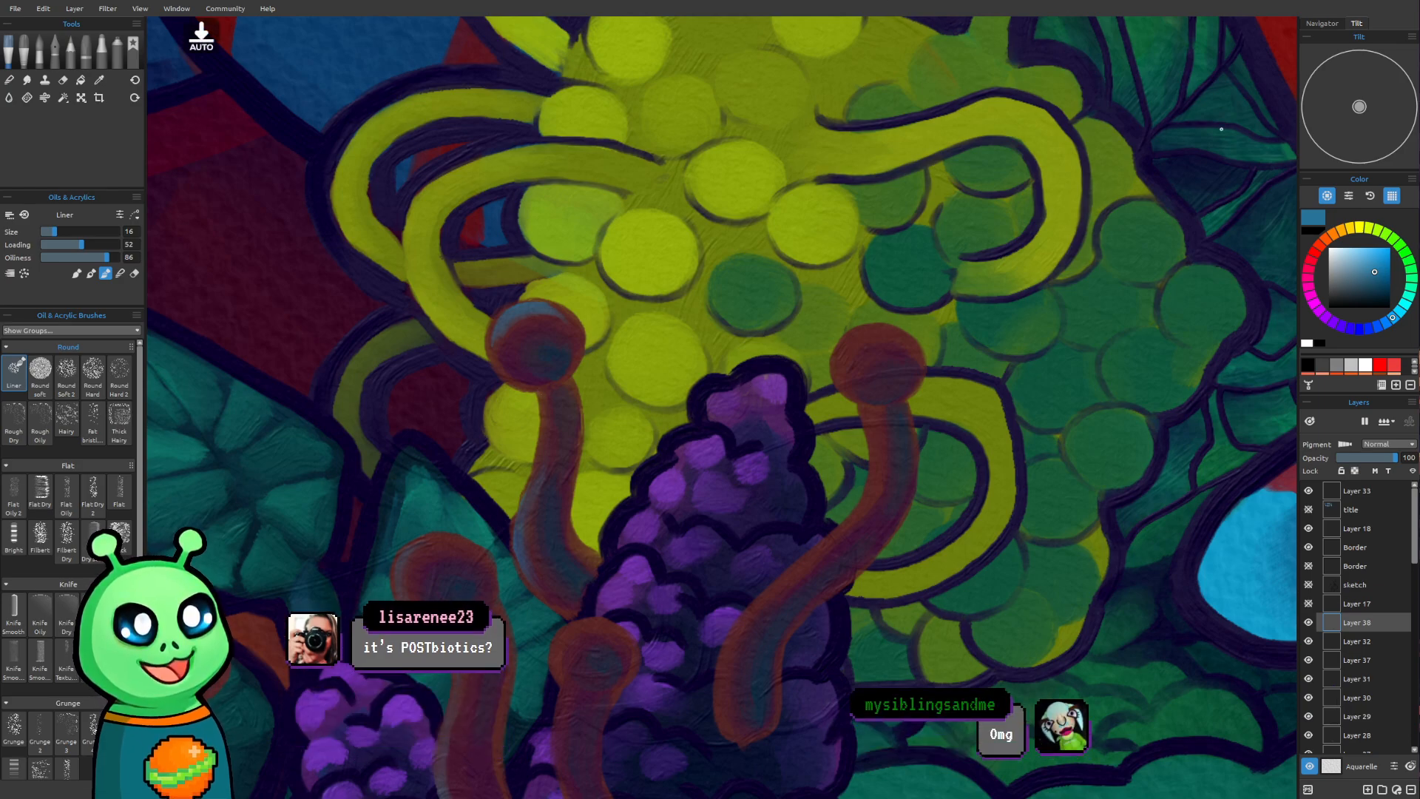
Add a medium-blue rim to the left side of the head and stem of the short stalk between the two tall purple cones
left_click_drag(872, 643, 813, 539)
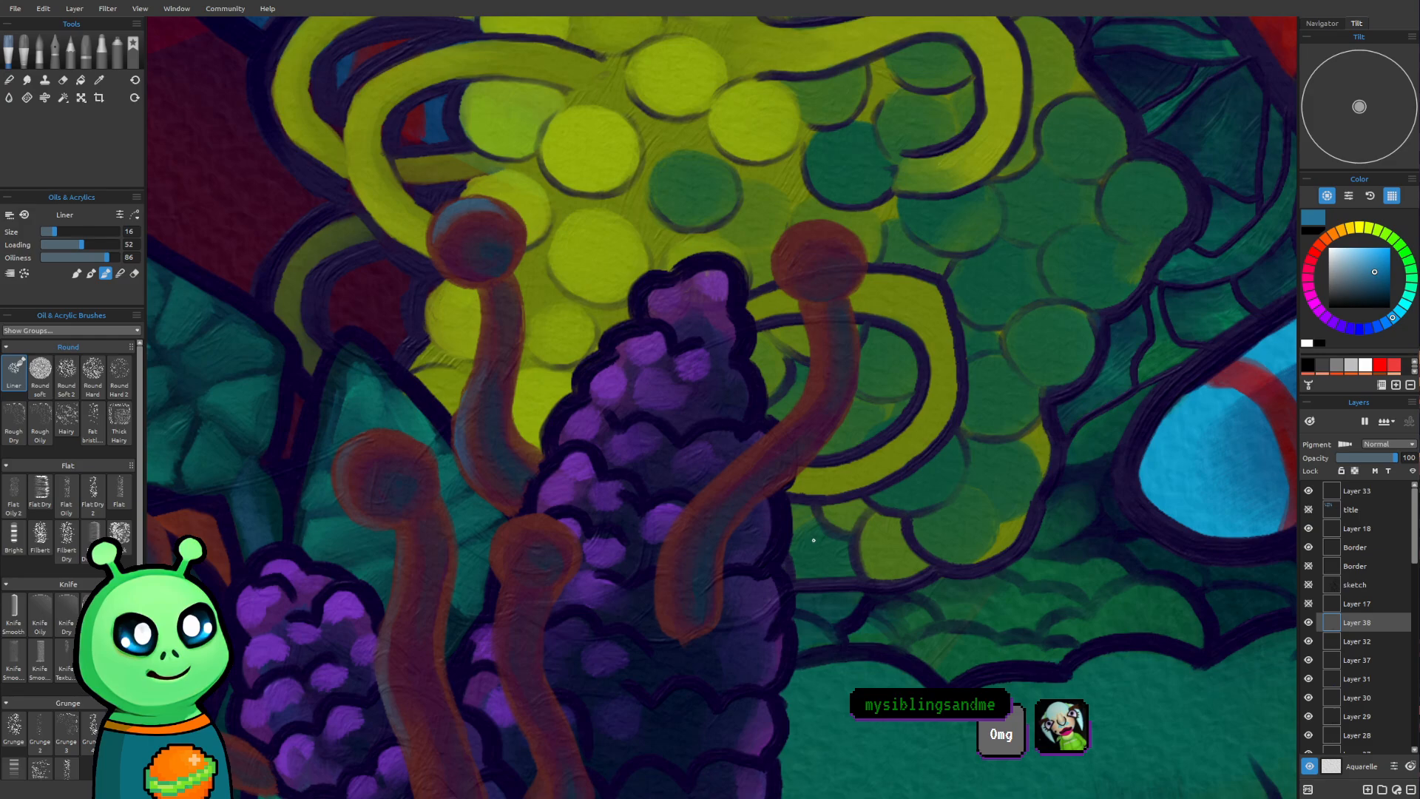
mouse_move(511, 531)
left_mouse_down()
mouse_move(507, 573)
mouse_move(499, 547)
mouse_move(509, 580)
mouse_move(500, 538)
mouse_move(522, 537)
mouse_move(498, 553)
mouse_move(524, 529)
left_mouse_up()
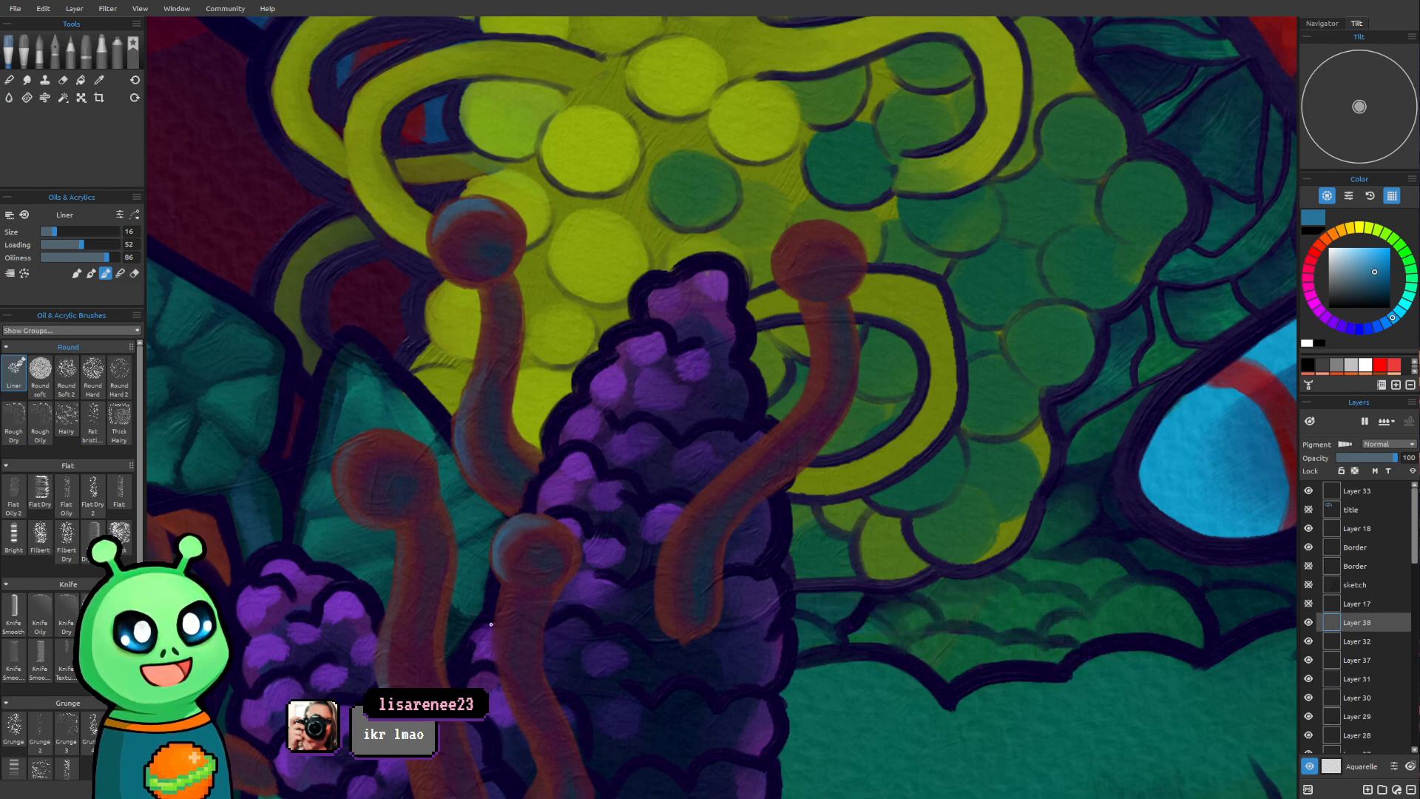
mouse_move(498, 636)
left_mouse_down()
mouse_move(505, 681)
mouse_move(506, 602)
mouse_move(508, 701)
mouse_move(502, 588)
mouse_move(505, 689)
mouse_move(508, 608)
mouse_move(516, 684)
mouse_move(497, 641)
mouse_move(516, 695)
left_mouse_up()
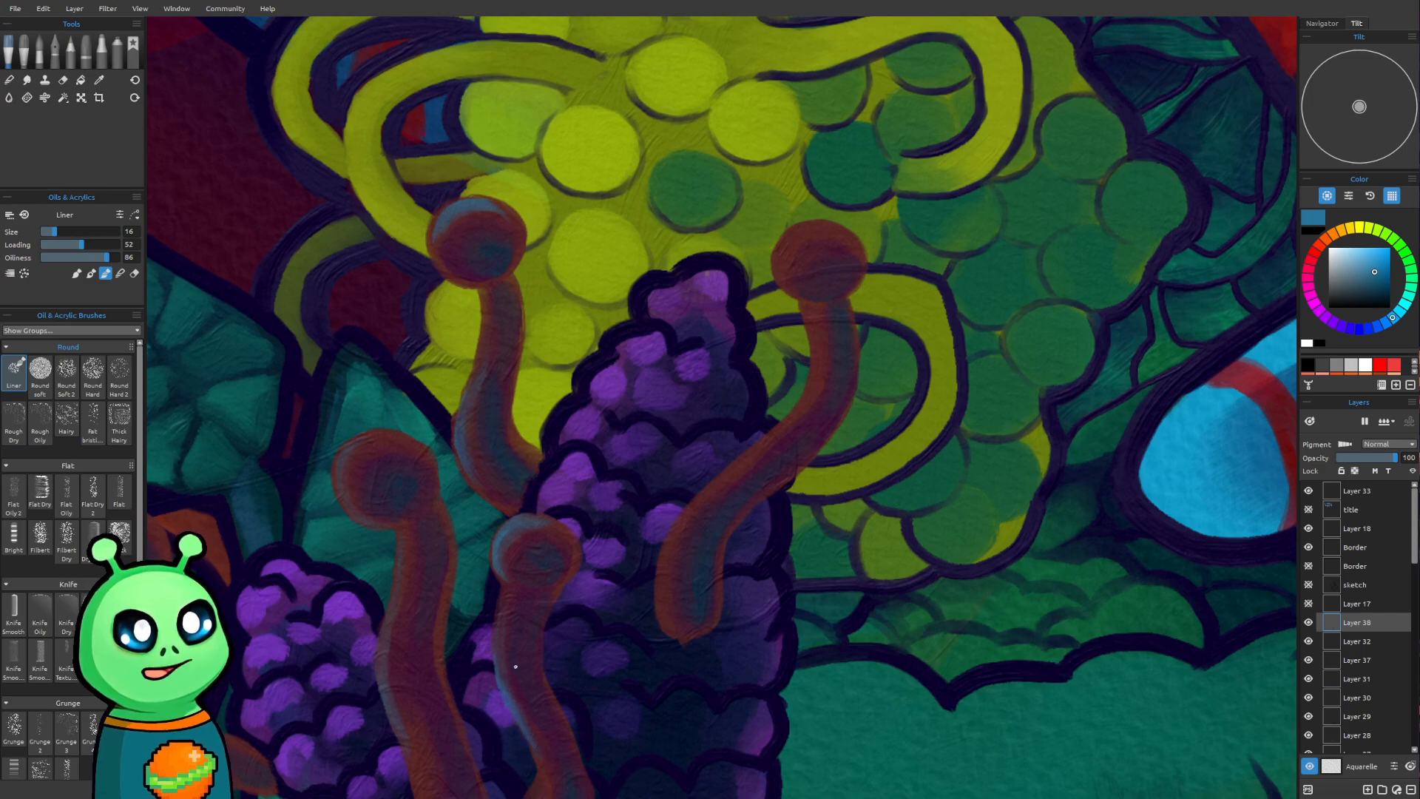
Enlarge the brush to size 18 and paint a medium-blue rim on the left side of the rightmost stalk's round head
left_click_drag(785, 503, 824, 299)
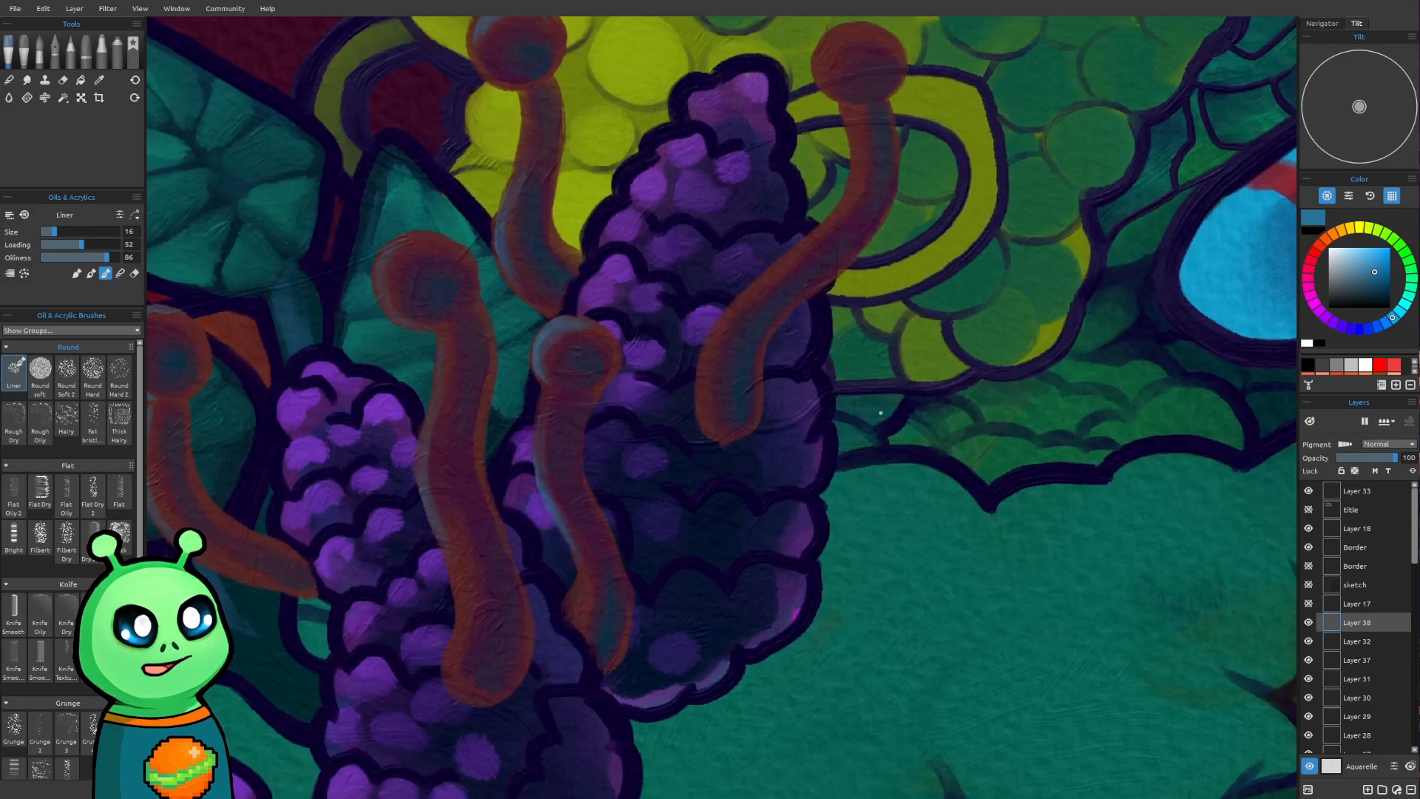
scroll(875, 445, "down", 3)
left_click_drag(876, 445, 854, 642)
mouse_move(1003, 487)
left_mouse_down()
mouse_move(884, 555)
mouse_move(857, 593)
left_mouse_up()
scroll(843, 564, "up", 3)
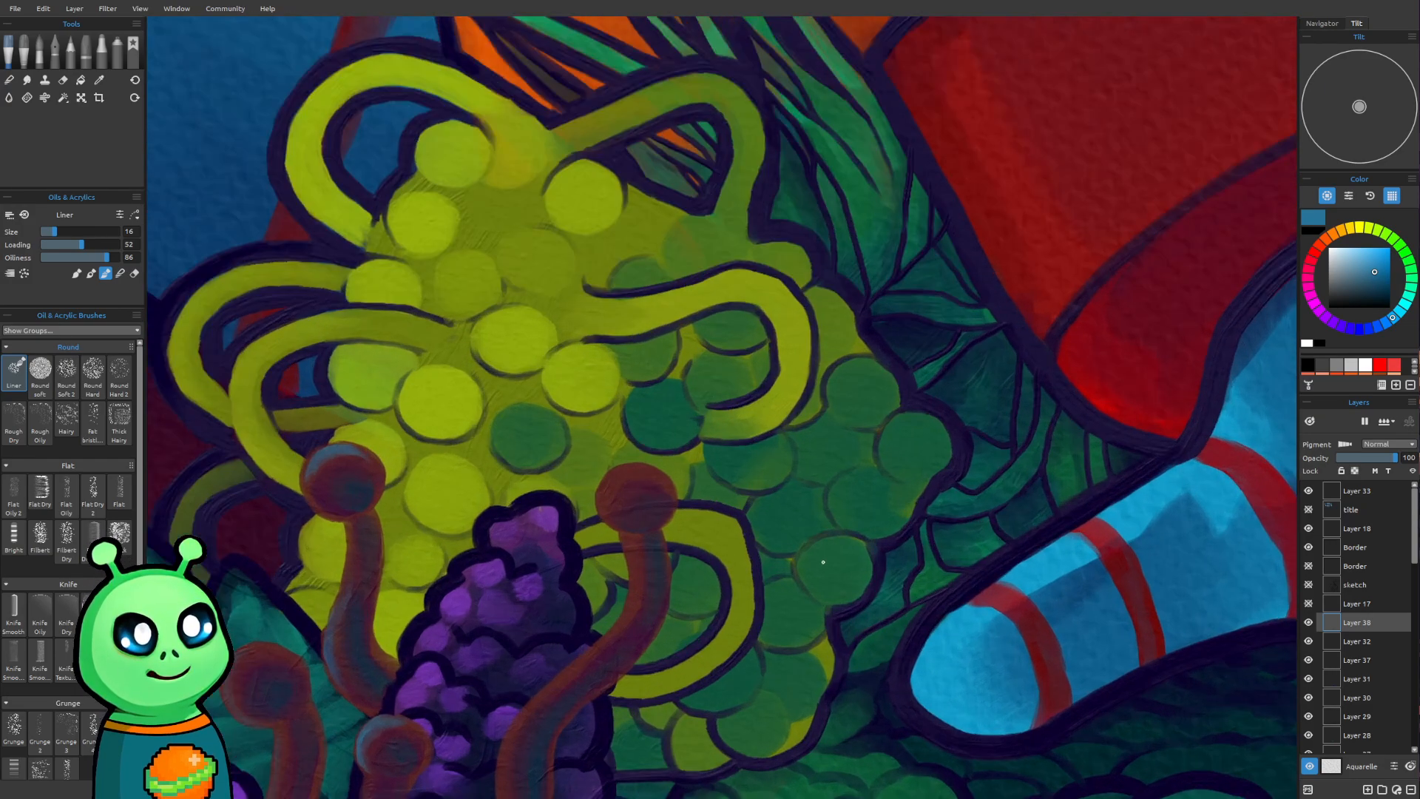
left_click_drag(820, 543, 737, 487)
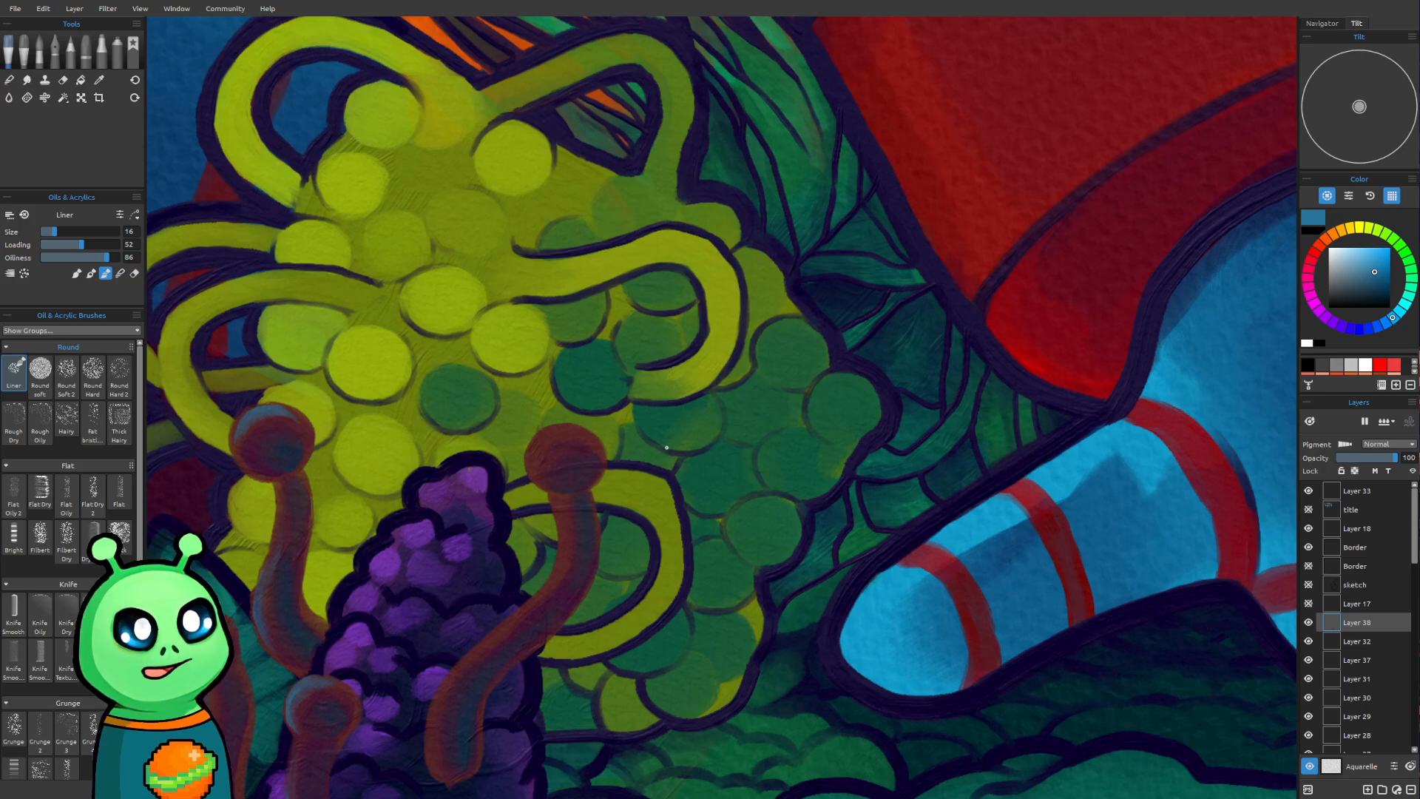
left_click_drag(667, 448, 671, 433)
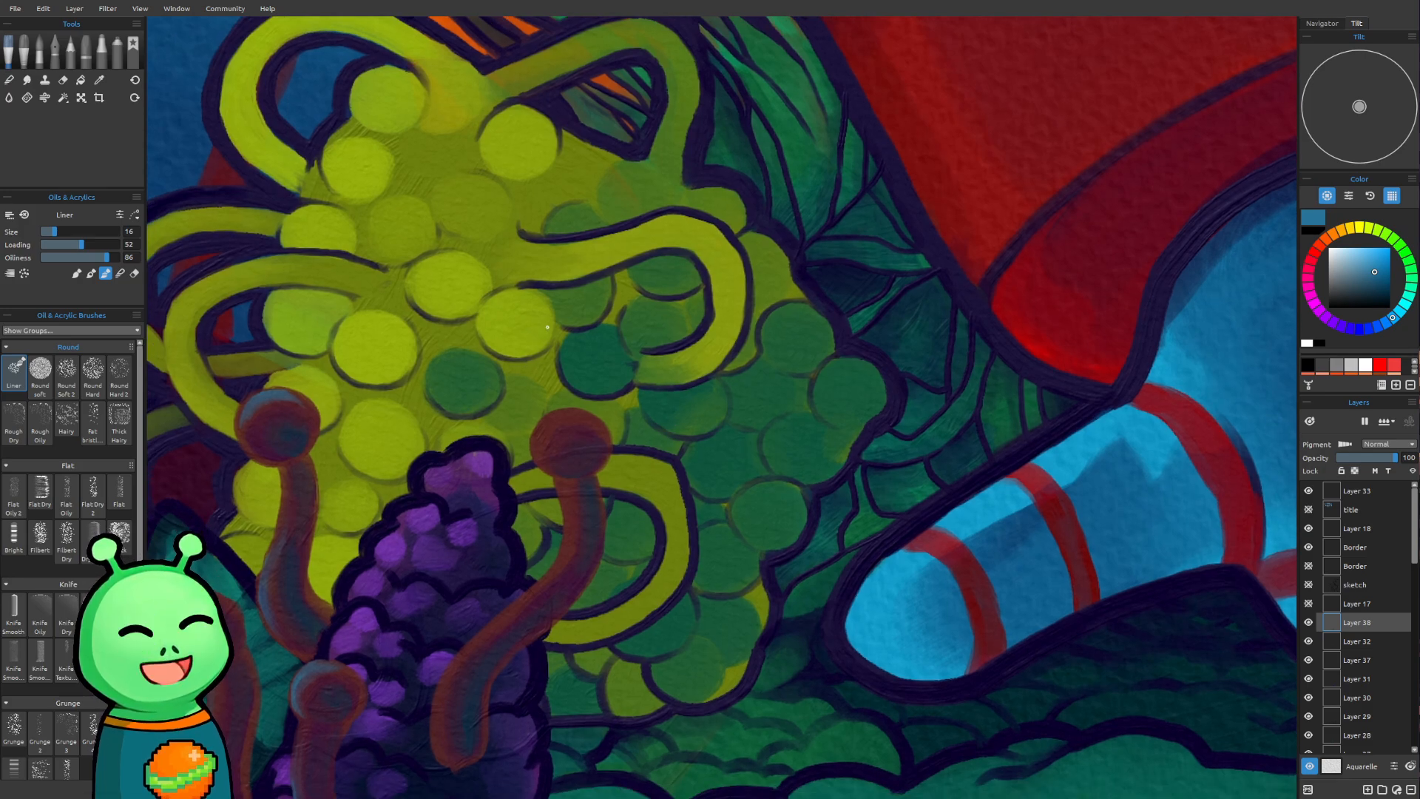
scroll(546, 335, "up", 1)
left_click_drag(533, 339, 519, 375)
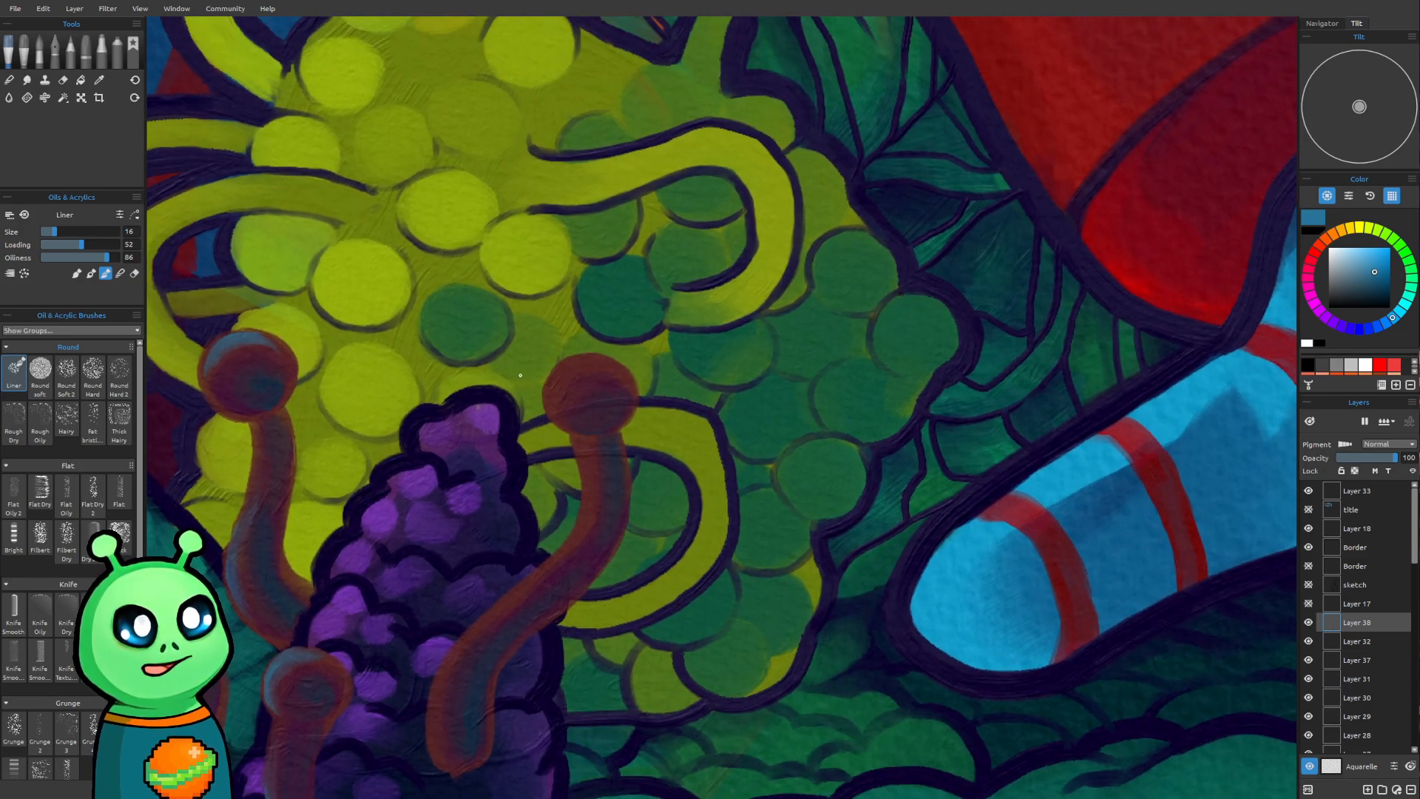
key("]")
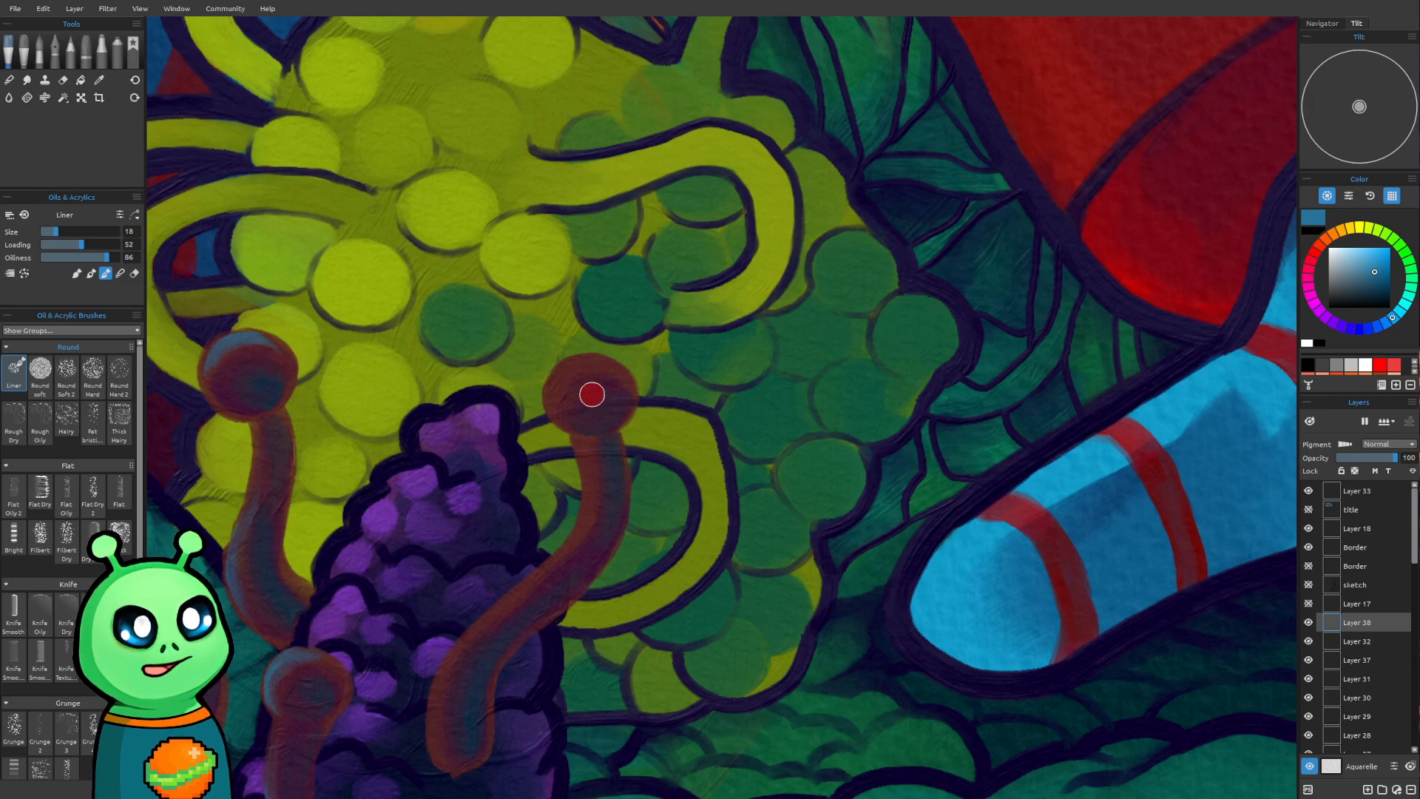
left_click_drag(556, 397, 570, 370)
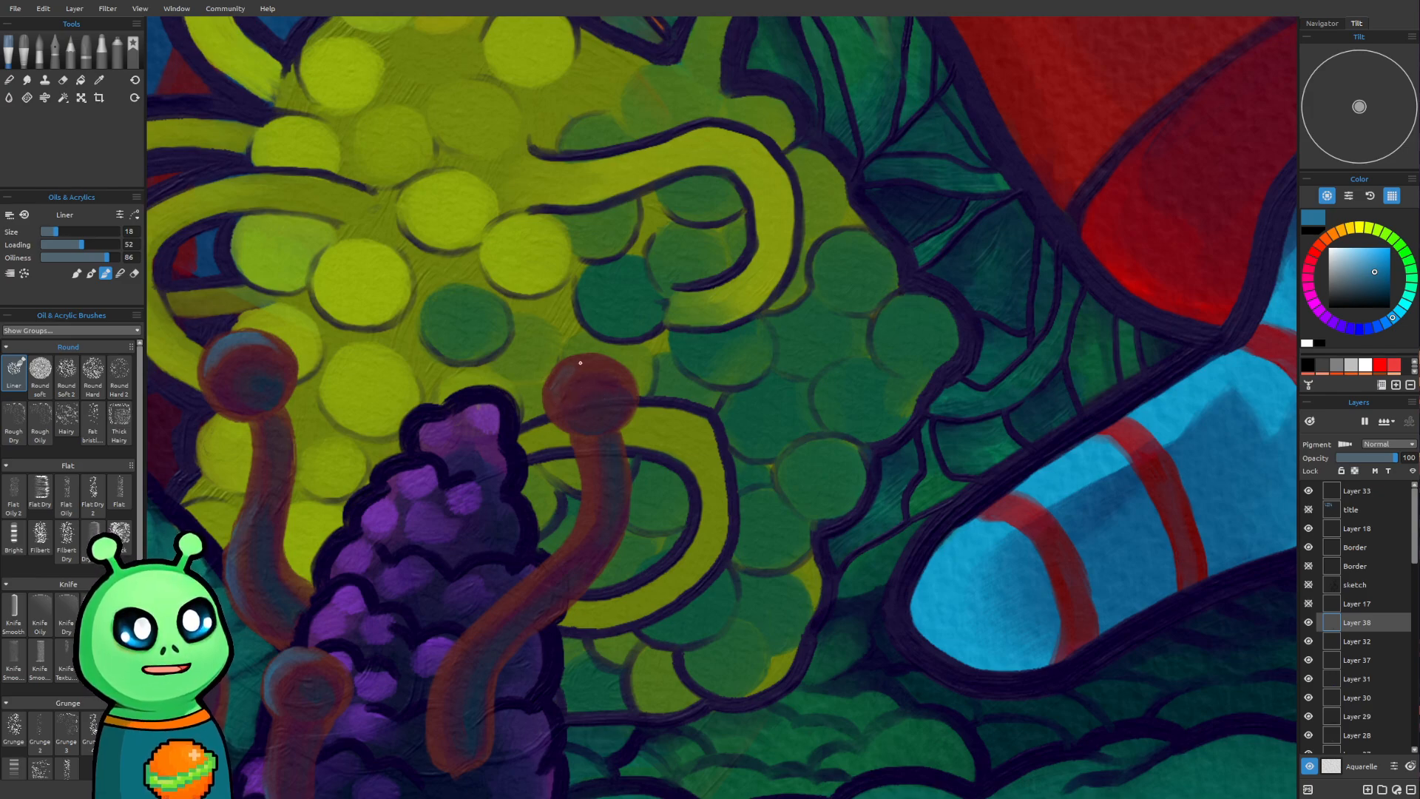
left_click_drag(569, 372, 560, 407)
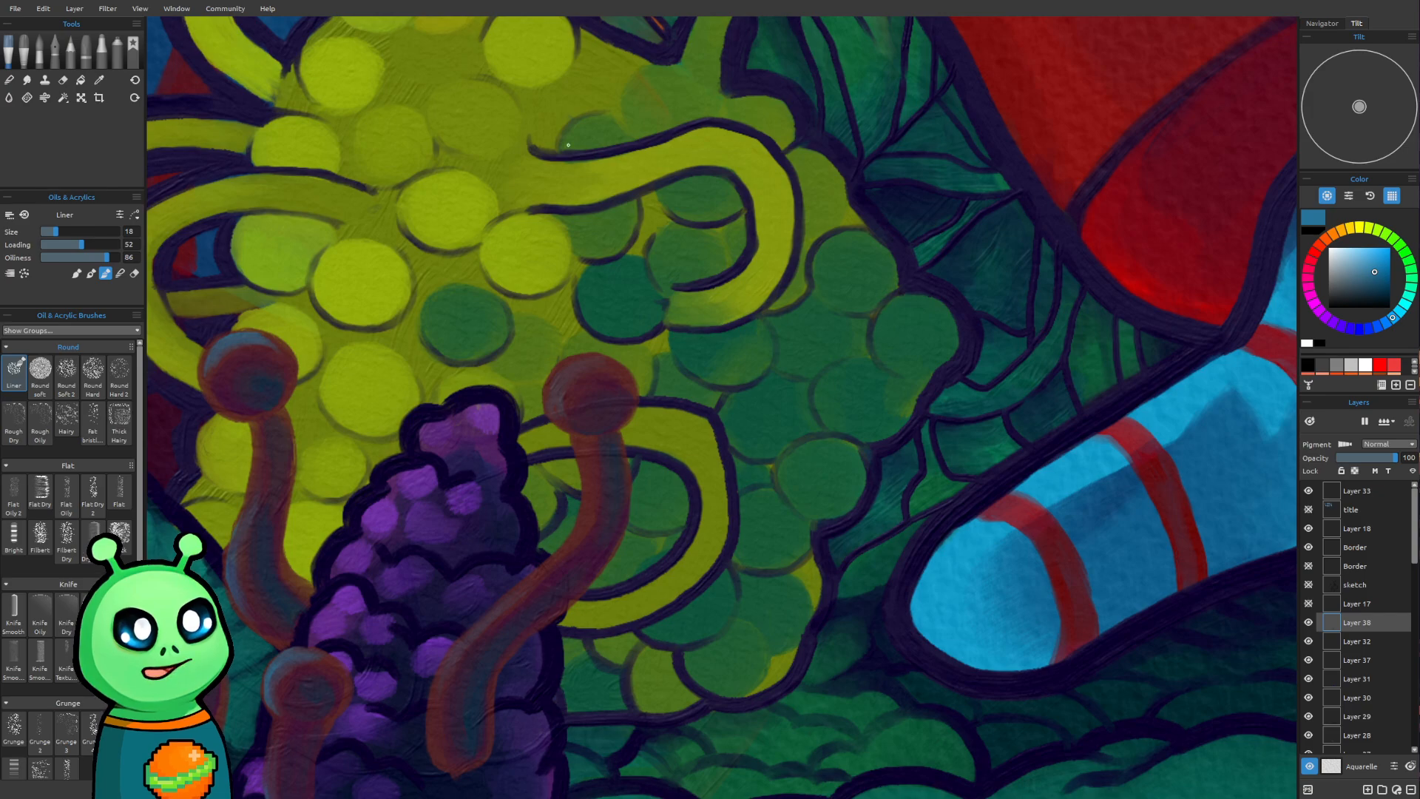
Add a new layer directly above Layer 38 and sample the dark purple of the existing outlines
scroll(576, 171, "down", 8)
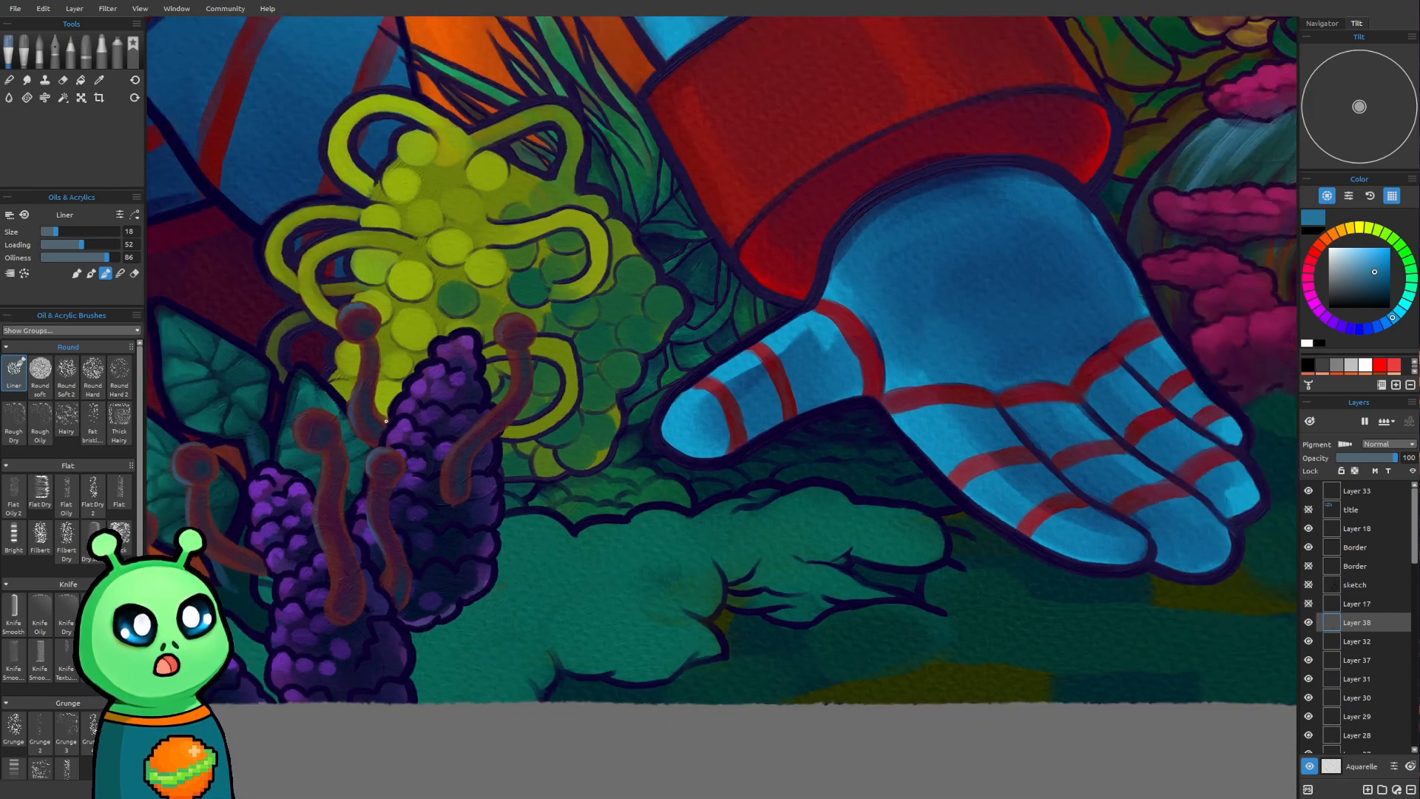
left_click_drag(386, 421, 636, 493)
left_click_drag(486, 649, 509, 539)
left_click_drag(497, 452, 512, 489)
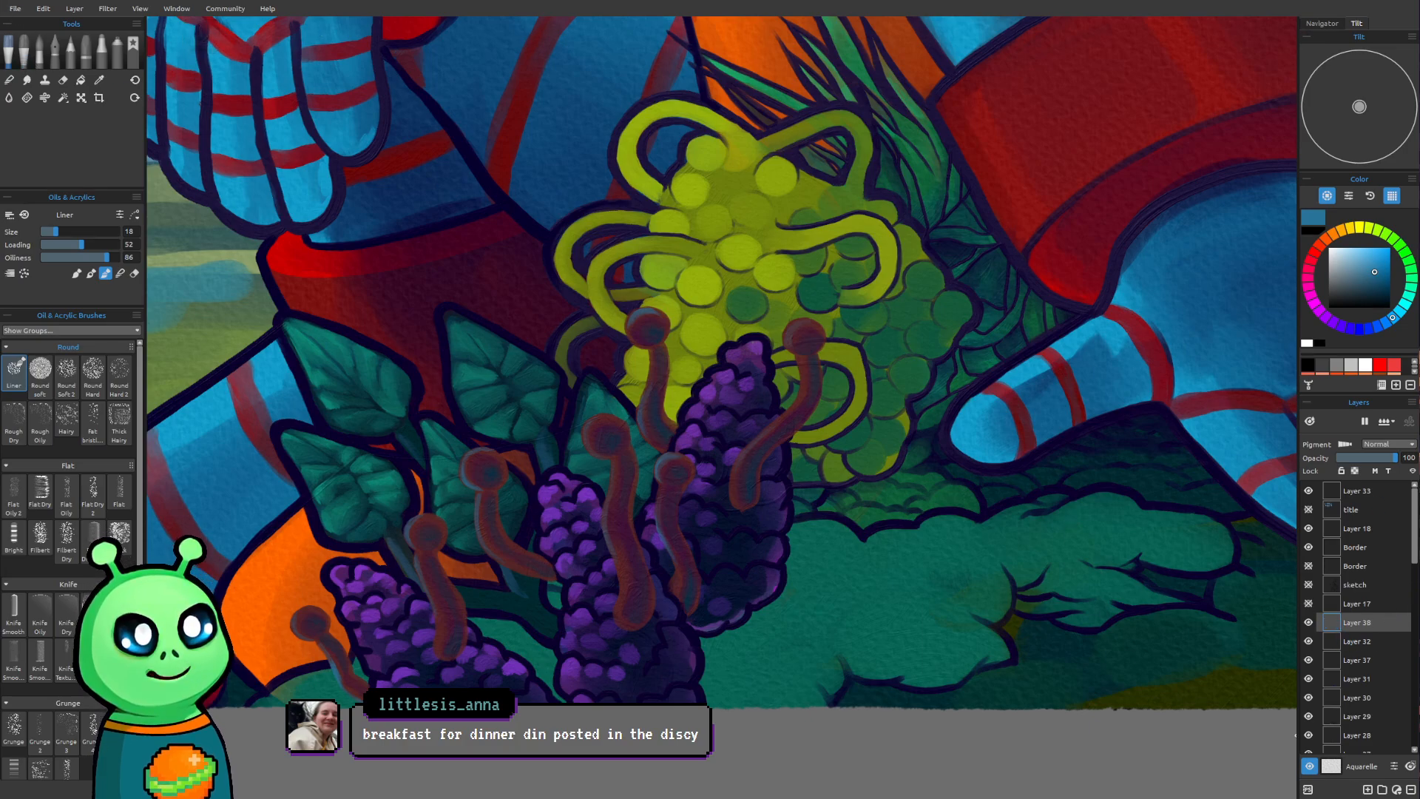
left_click(1380, 788)
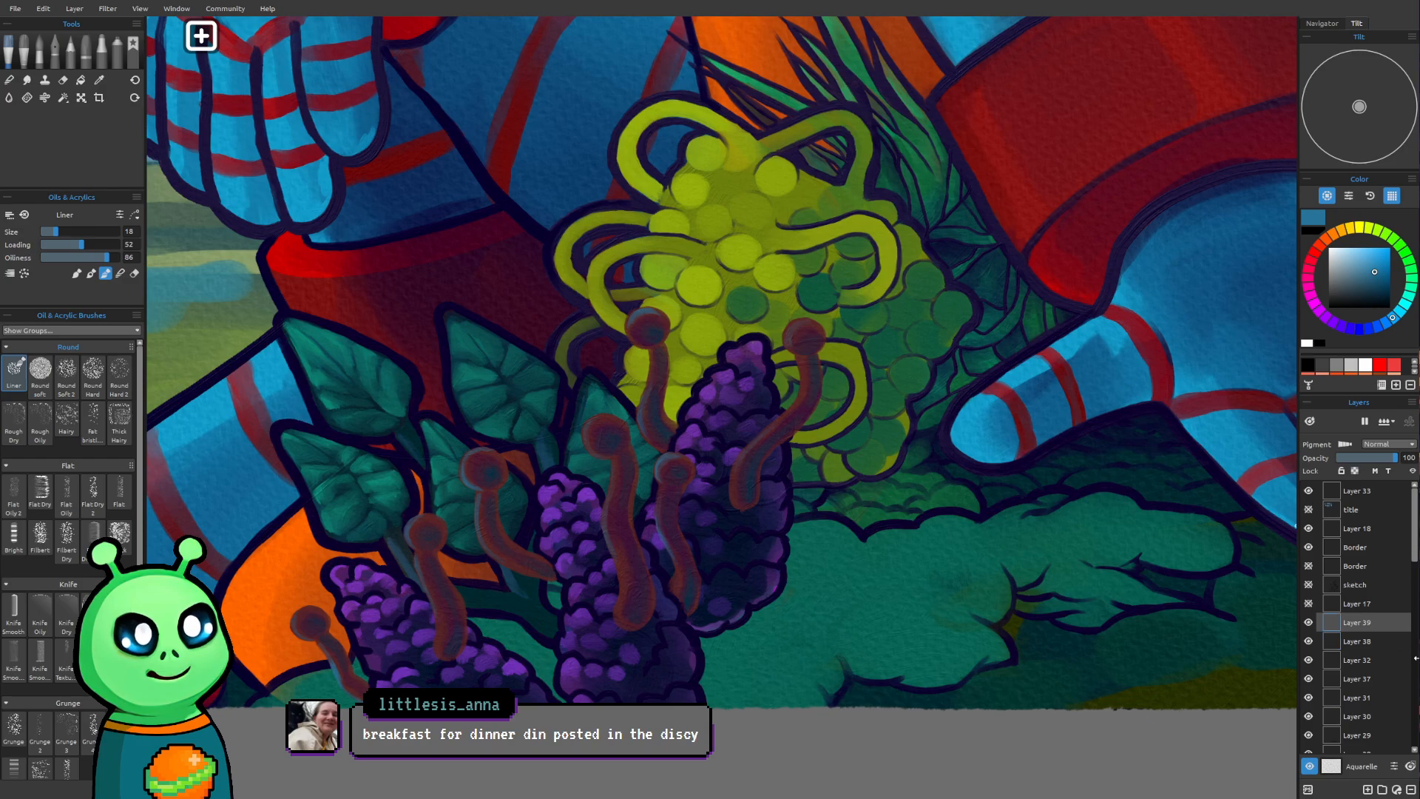
left_click_drag(336, 642, 403, 608)
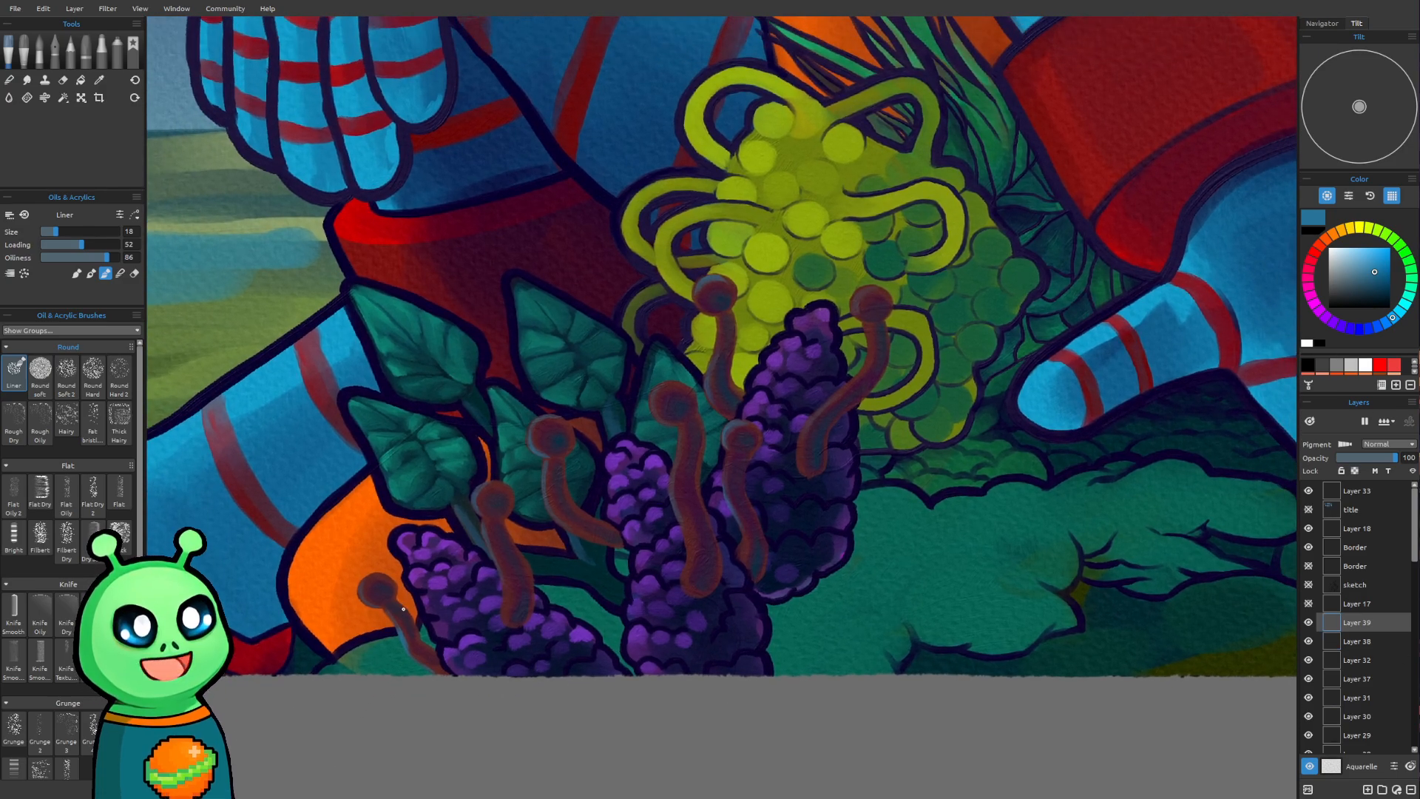
scroll(319, 602, "up", 2)
key("alt")
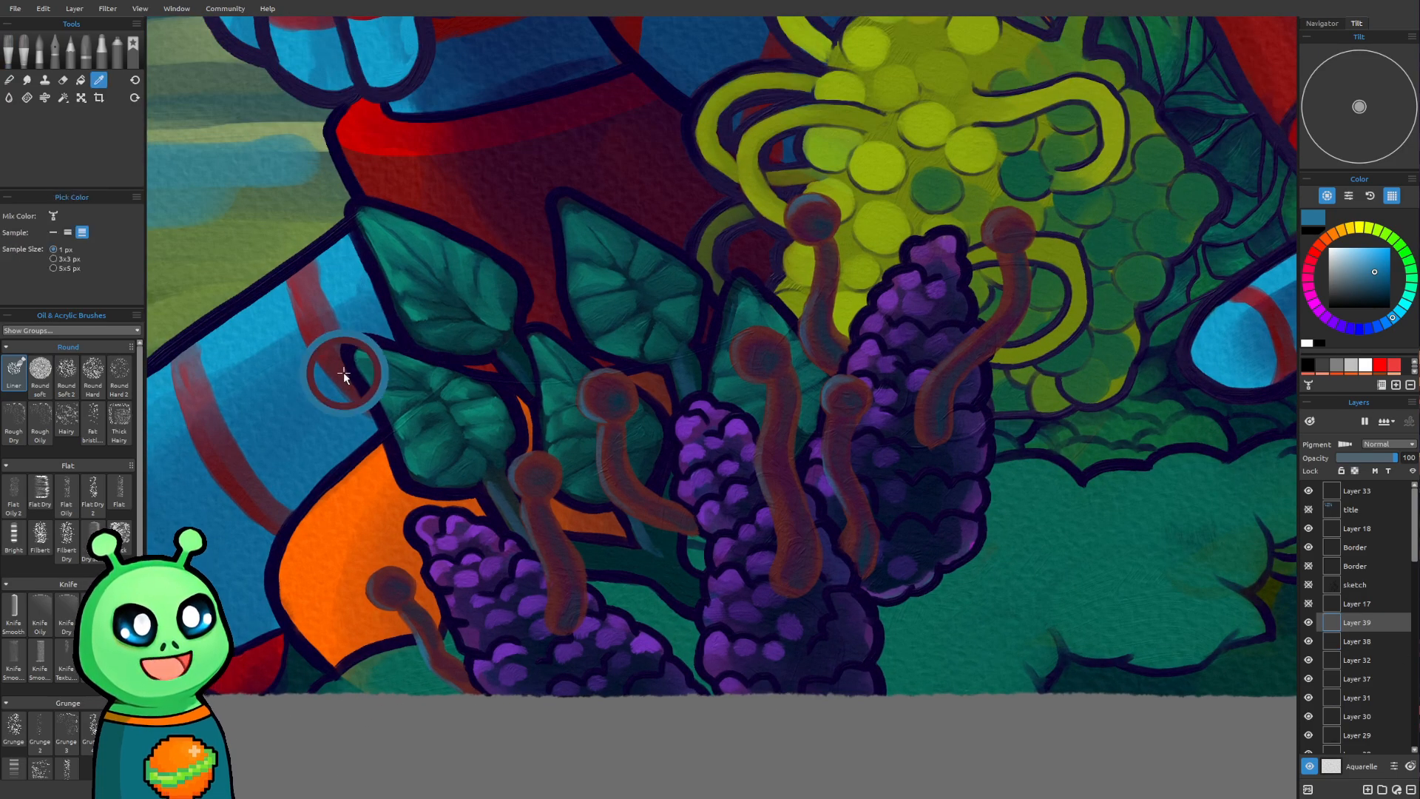
key("alt")
left_click(351, 364, "alt")
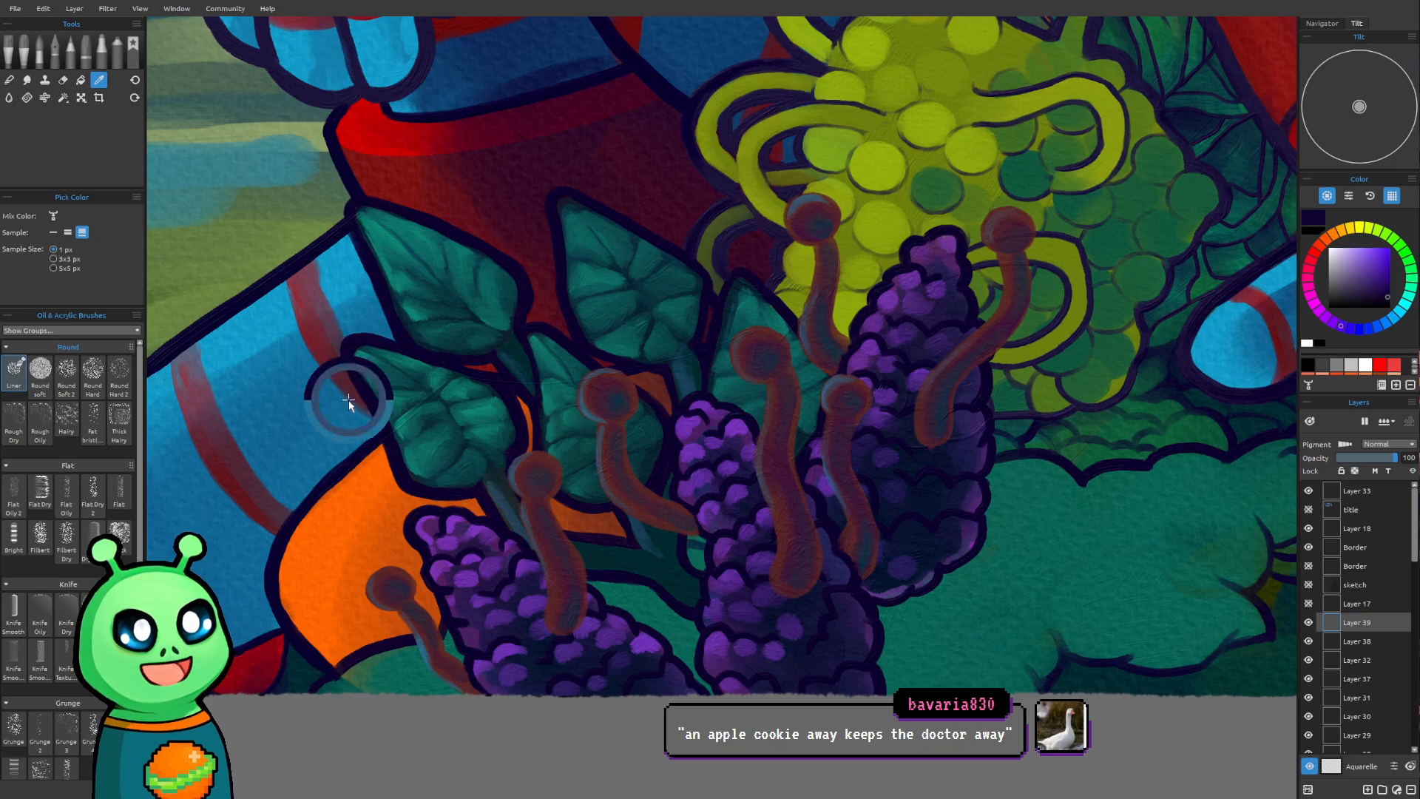
Try to outline the leftmost stalk's round head in dark purple, reducing the brush to size 12
left_click_drag(672, 518, 621, 529)
left_click_drag(577, 588, 587, 567)
mouse_move(700, 484)
left_mouse_down()
mouse_move(628, 587)
mouse_move(643, 595)
mouse_move(740, 502)
left_mouse_up()
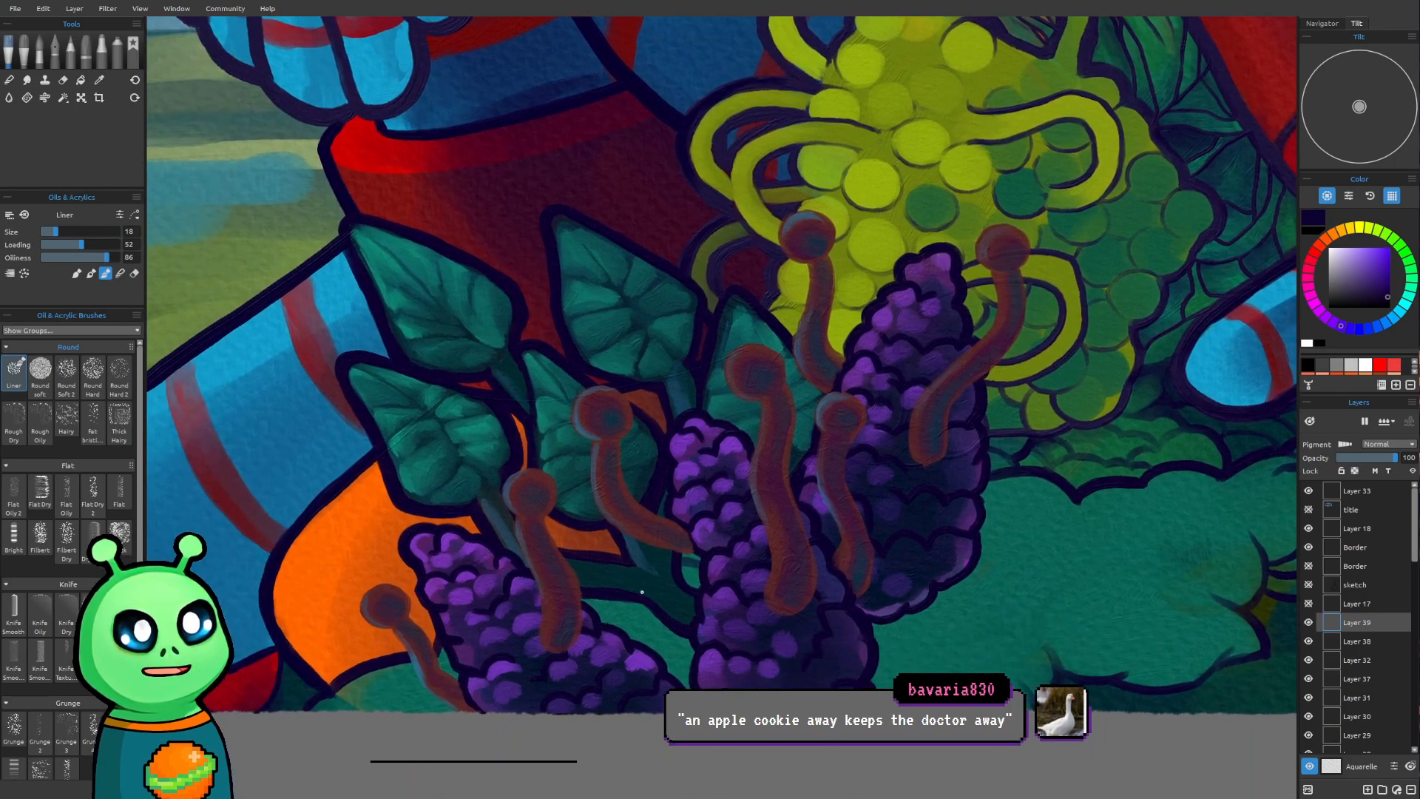
left_click_drag(644, 589, 663, 553)
scroll(475, 555, "up", 2)
left_click_drag(416, 561, 453, 530)
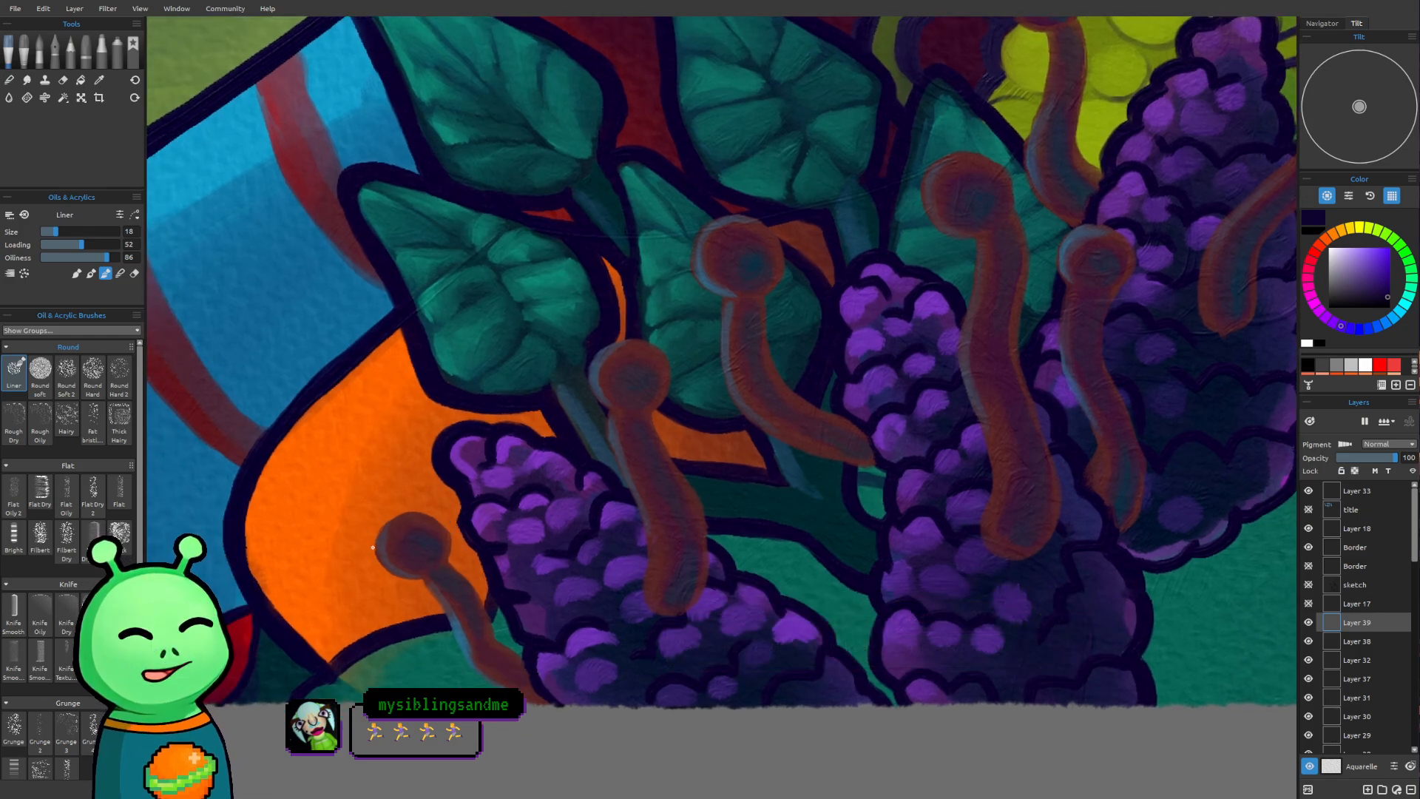
mouse_move(371, 550)
left_mouse_down()
mouse_move(367, 526)
mouse_move(388, 509)
mouse_move(420, 507)
mouse_move(449, 525)
mouse_move(460, 562)
left_mouse_up()
key("bracketleft")
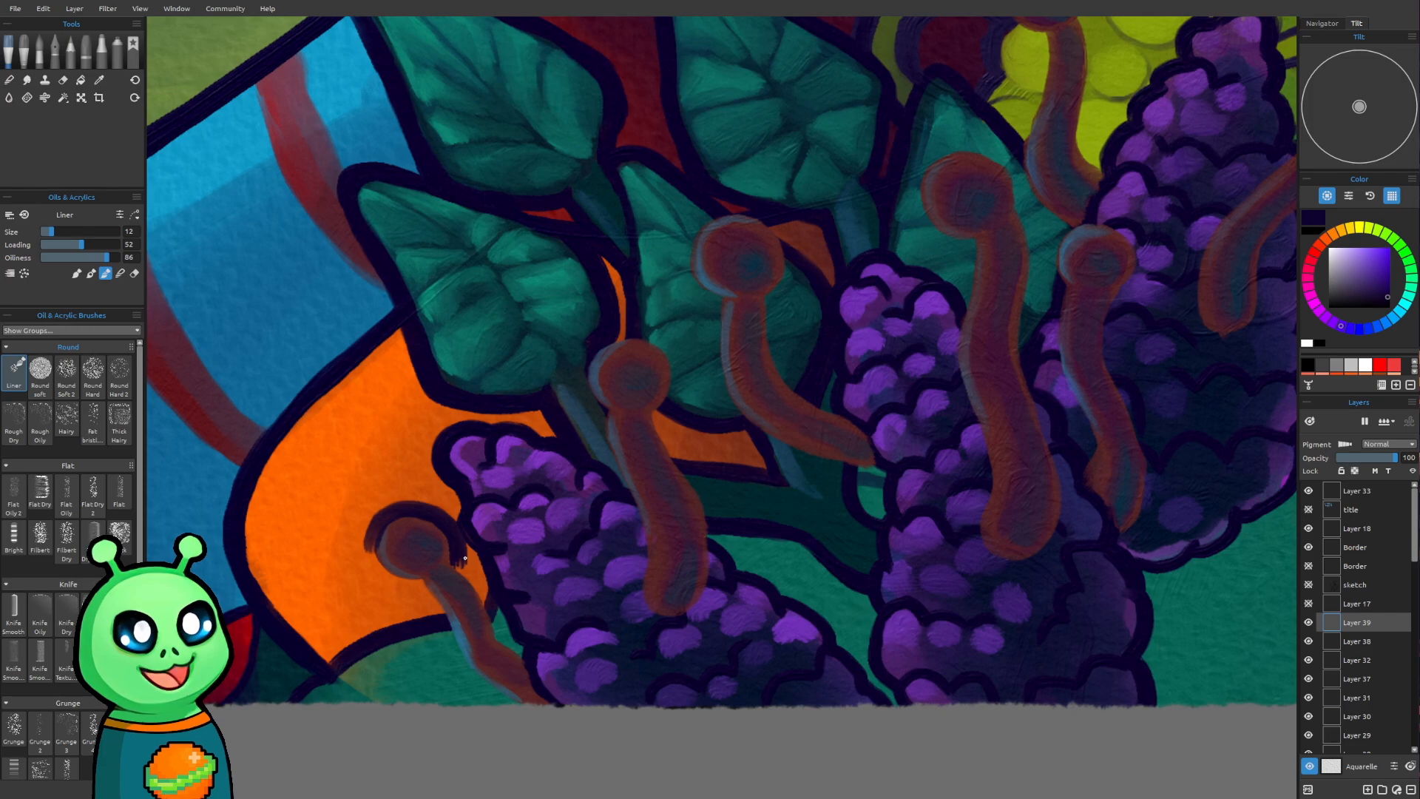
key("ctrl+z")
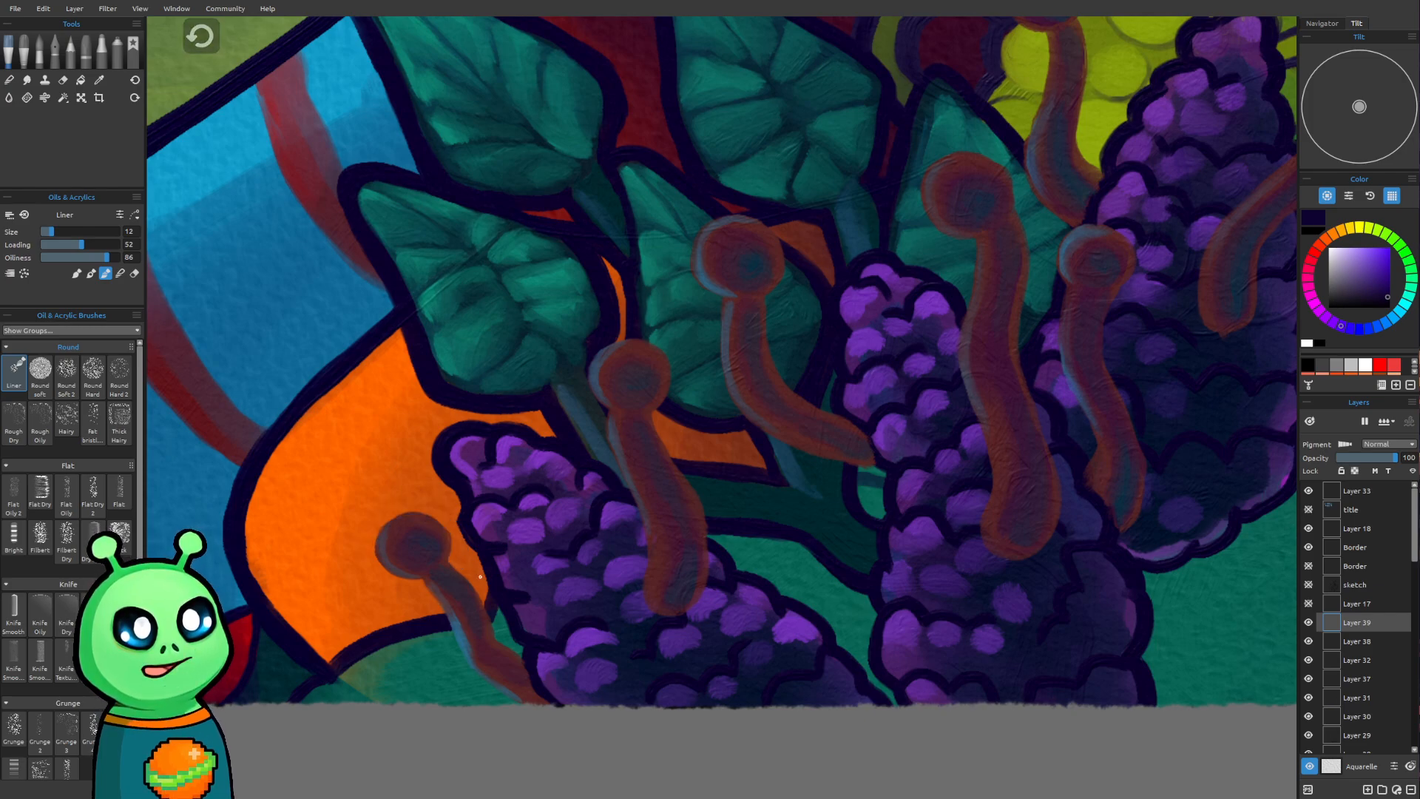
Examine the stalks, leaves and purple cones across the foreground
left_click_drag(601, 582, 549, 703)
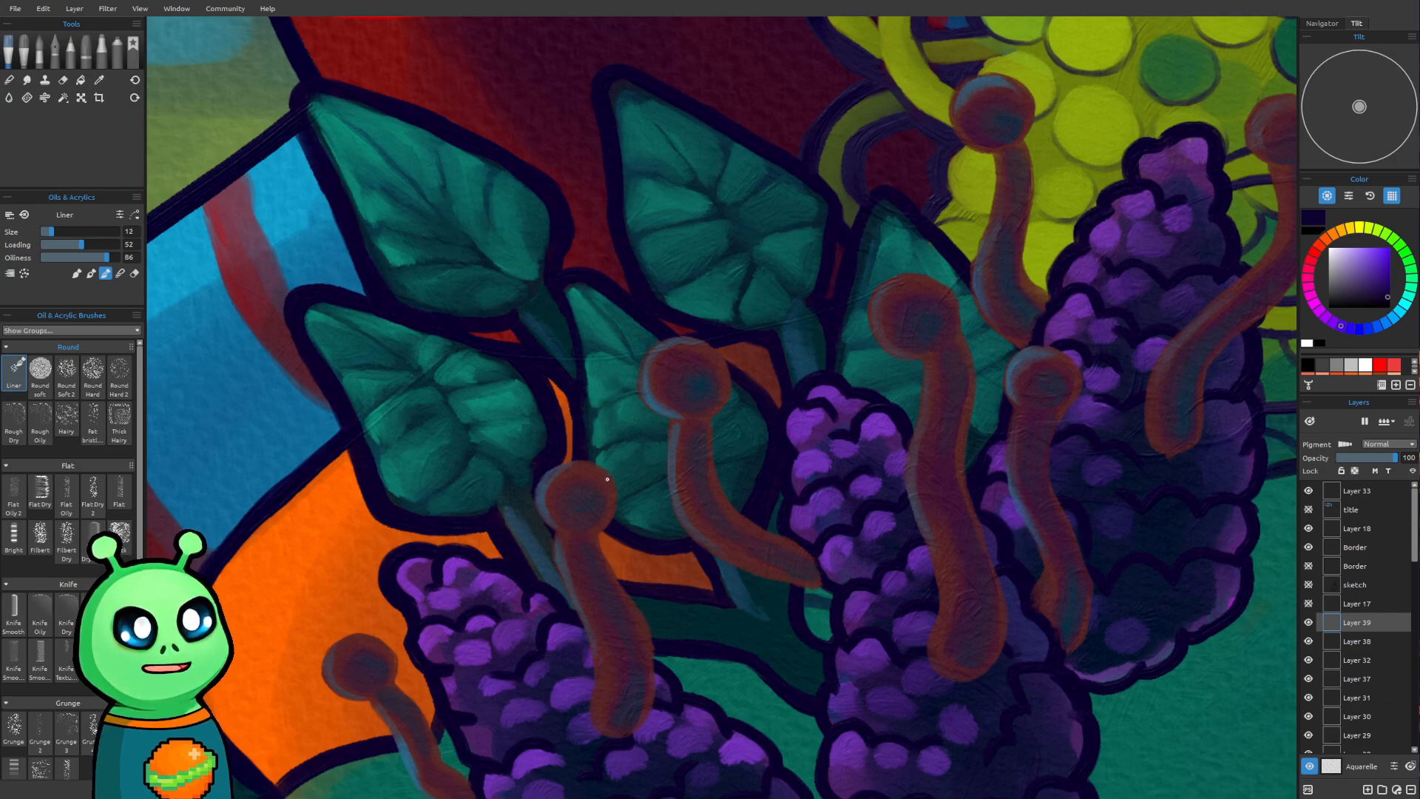
left_click_drag(686, 421, 633, 535)
left_click_drag(1126, 485, 1106, 446)
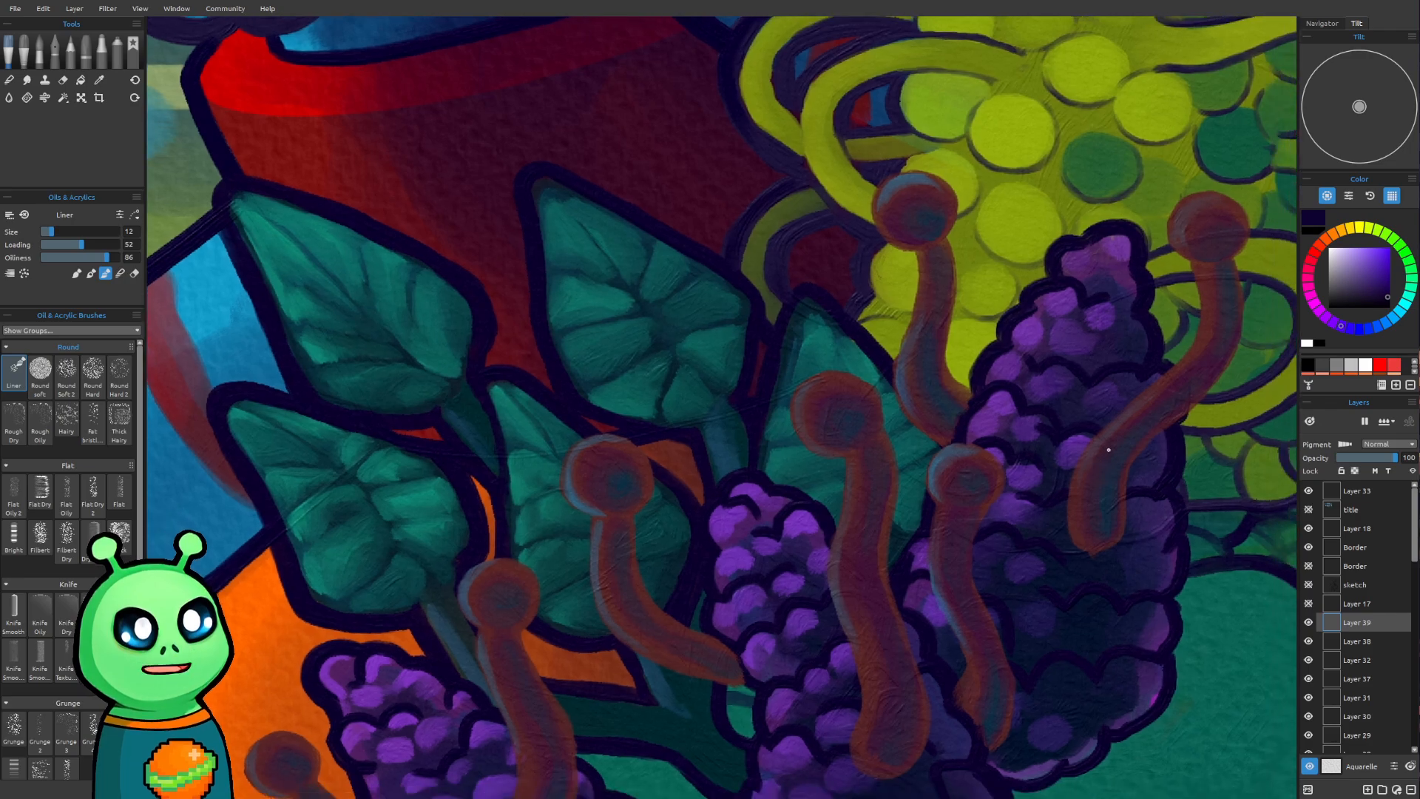
scroll(1106, 445, "down", 4)
left_click_drag(1005, 500, 841, 490)
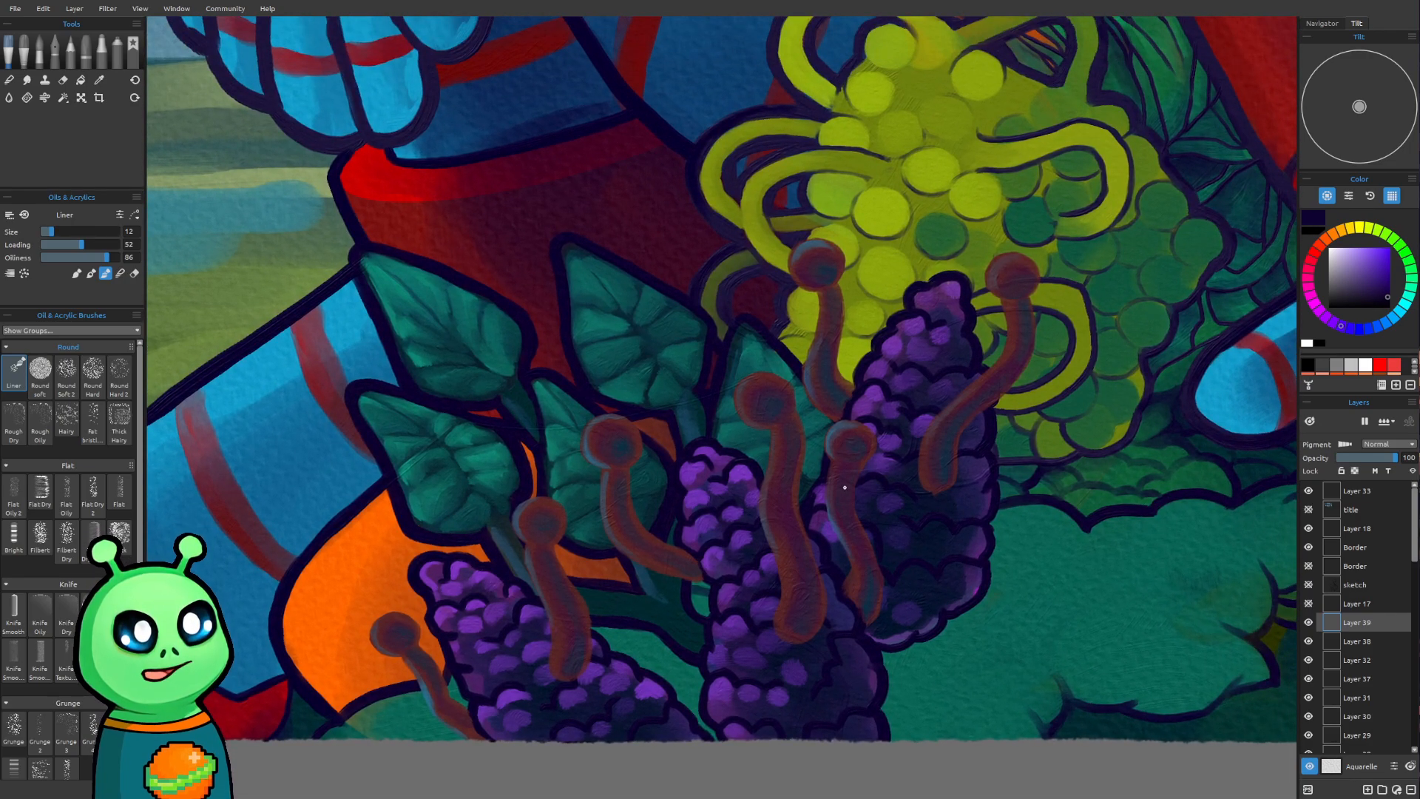
left_click_drag(729, 527, 766, 527)
left_click_drag(906, 547, 873, 663)
left_click_drag(976, 592, 702, 605)
Sample an olive yellow from the yellow flowers beside the robot's arm
scroll(984, 571, "down", 2)
scroll(984, 570, "down", 3)
scroll(702, 604, "down", 3)
left_click_drag(795, 513, 668, 626)
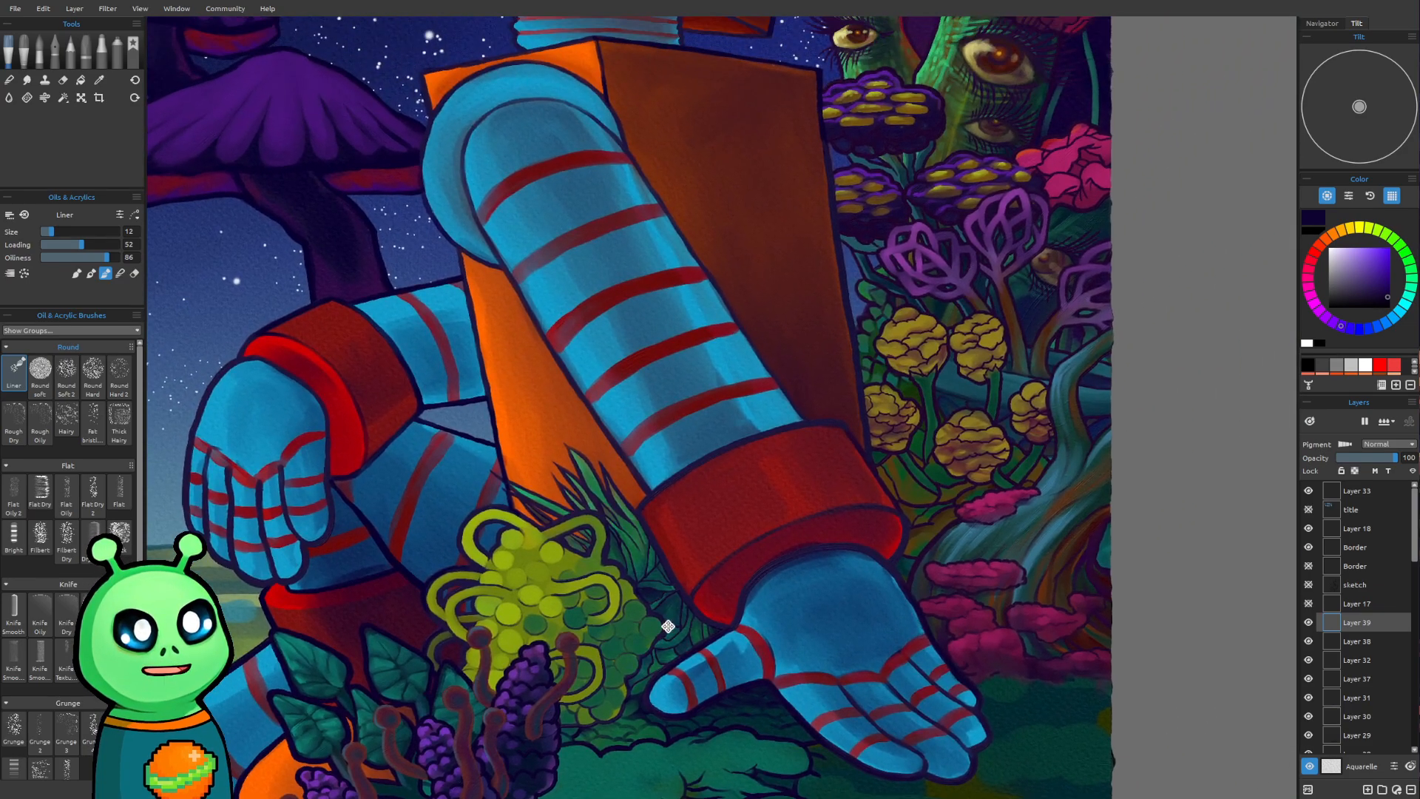
left_click(928, 353, "alt")
Hide and show Layer 39 to compare, and inspect the stalks and the yellow-green cluster up close
scroll(562, 471, "up", 5)
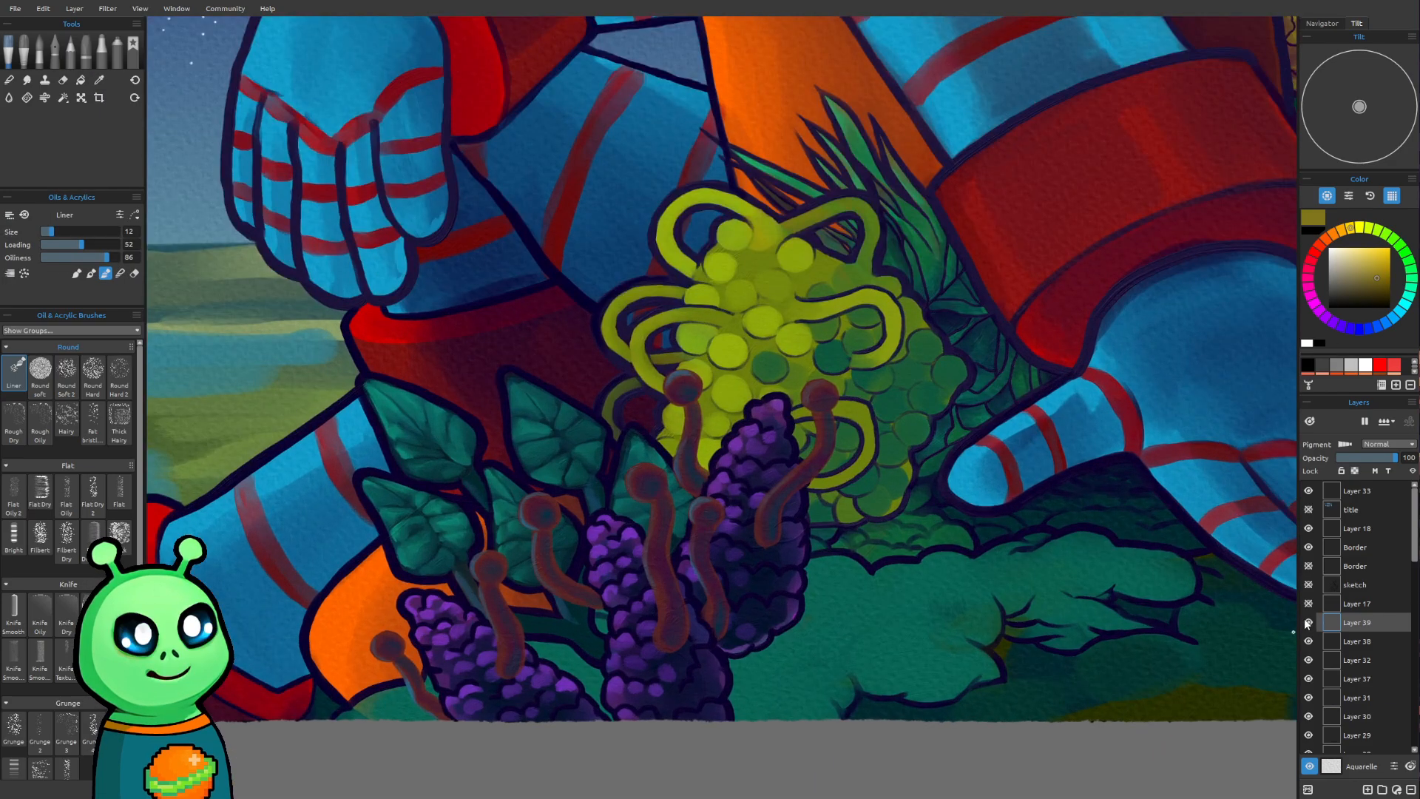
left_click(1307, 623)
left_click(1306, 623)
left_click_drag(793, 623, 822, 673)
scroll(584, 573, "up", 2)
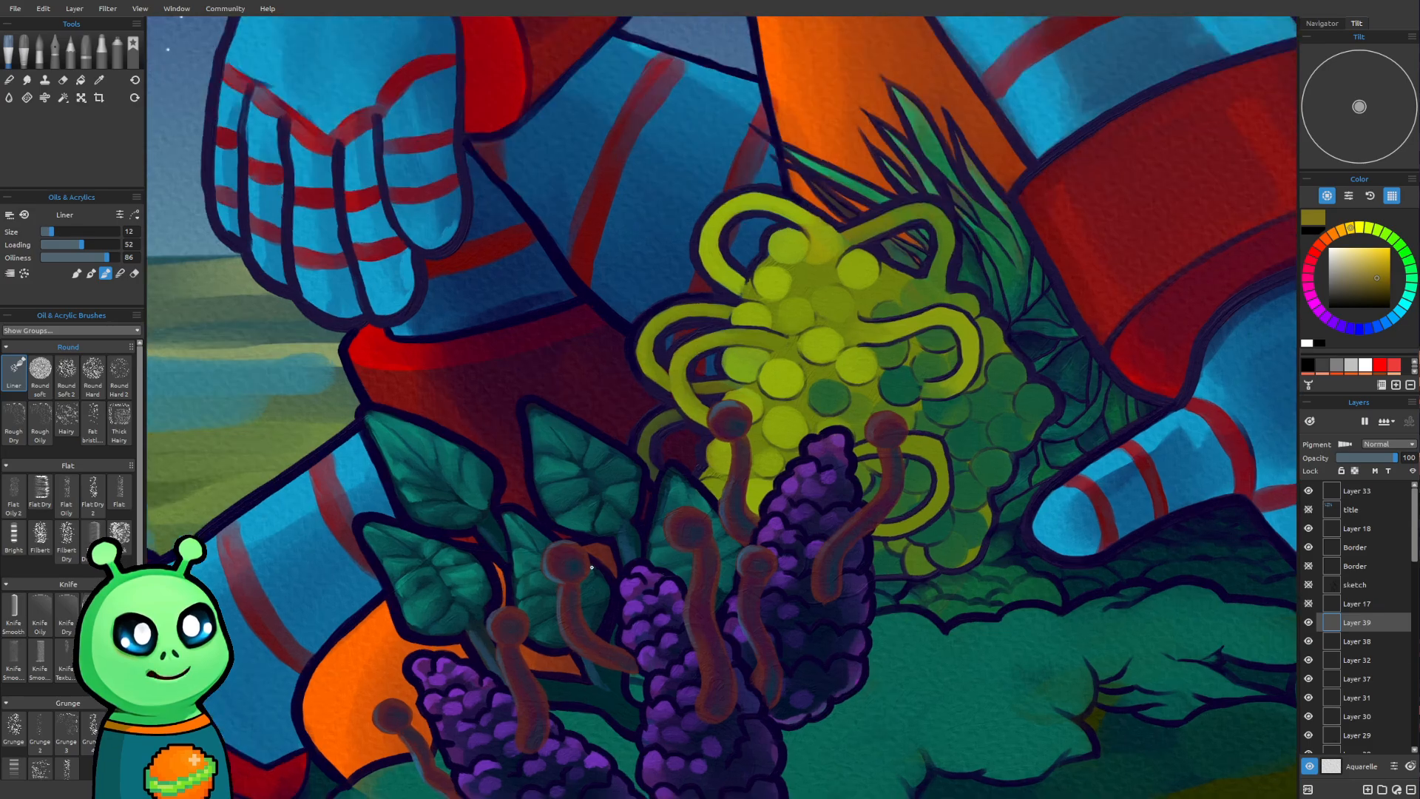
left_click_drag(595, 579, 601, 538)
left_click_drag(825, 432, 752, 453)
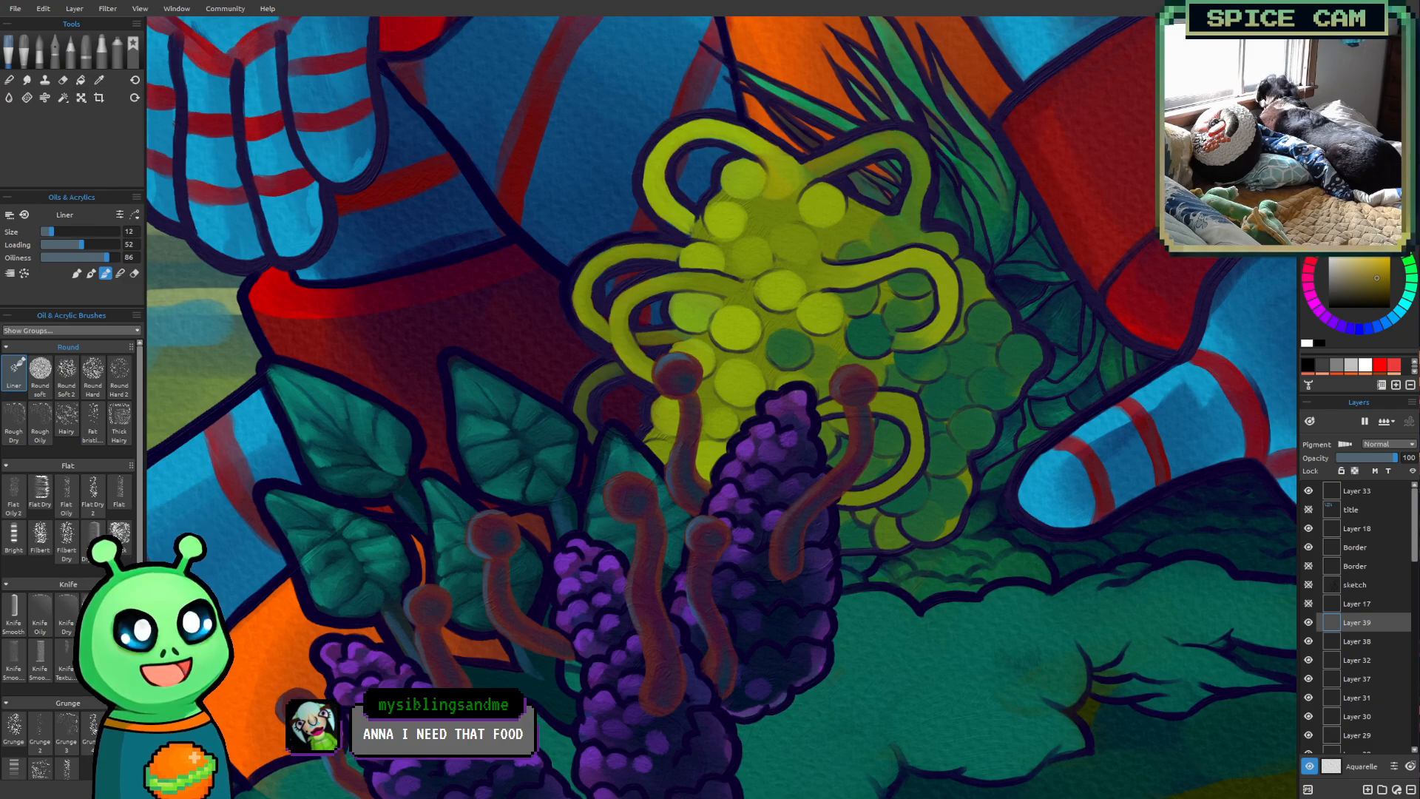
left_click_drag(699, 505, 491, 602)
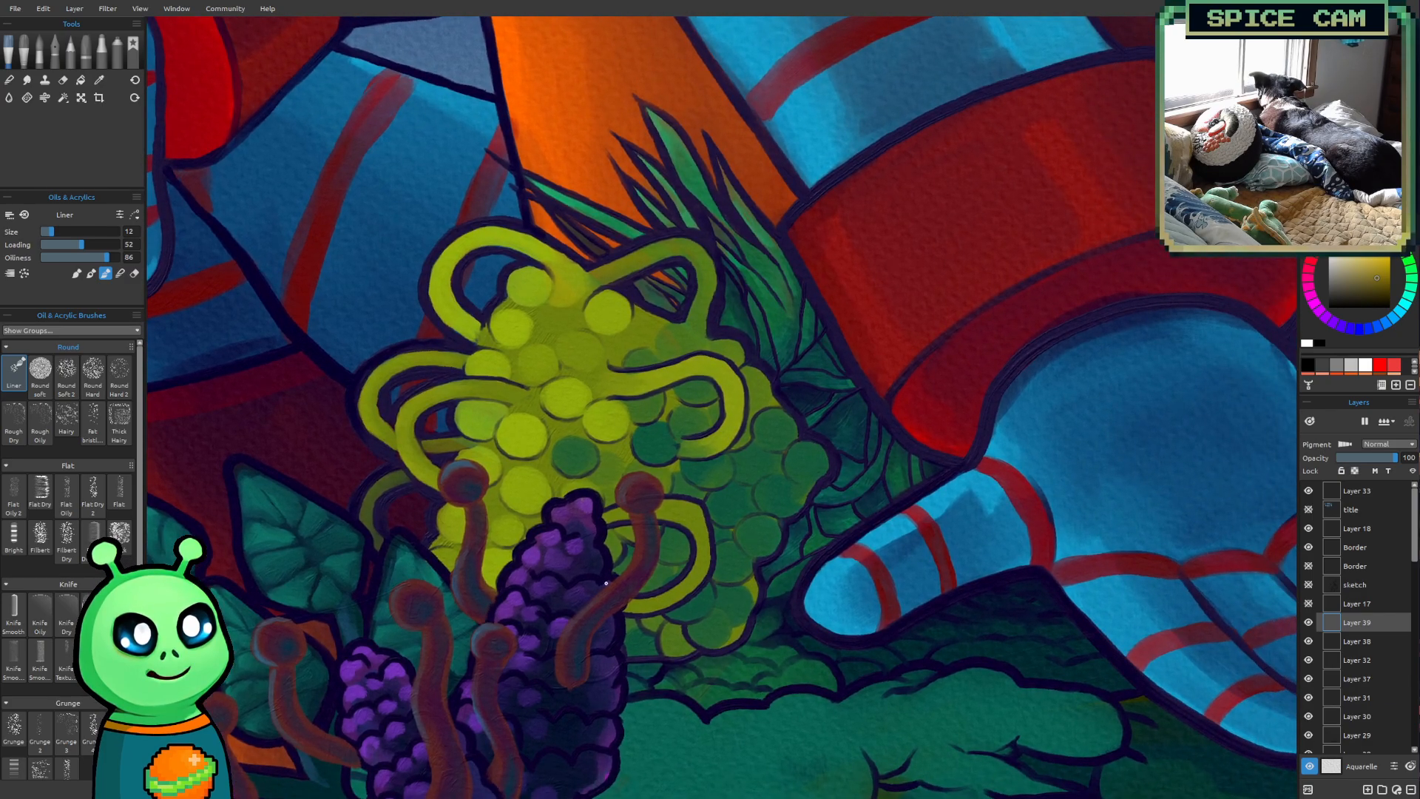
scroll(606, 583, "up", 1)
left_click_drag(634, 545, 648, 479)
scroll(650, 460, "up", 1)
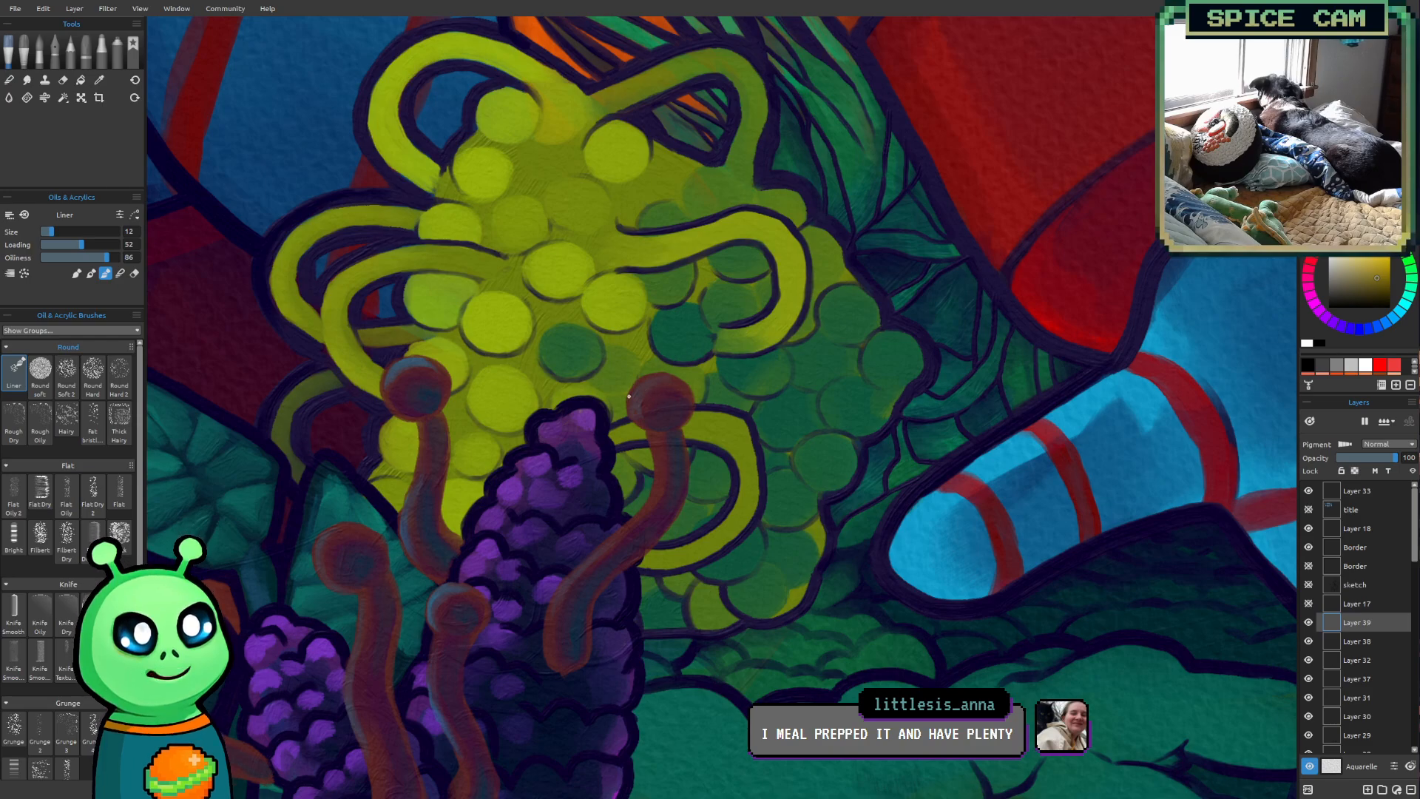
Paint pointed olive-yellow petals around the rightmost stalk's round head, using the Liner brush at sizes 12 and 14
mouse_move(637, 432)
left_mouse_down()
mouse_move(698, 427)
mouse_move(598, 391)
mouse_move(625, 423)
mouse_move(592, 360)
mouse_move(623, 393)
mouse_move(622, 416)
mouse_move(653, 429)
mouse_move(681, 372)
mouse_move(677, 406)
left_mouse_up()
key("bracketright")
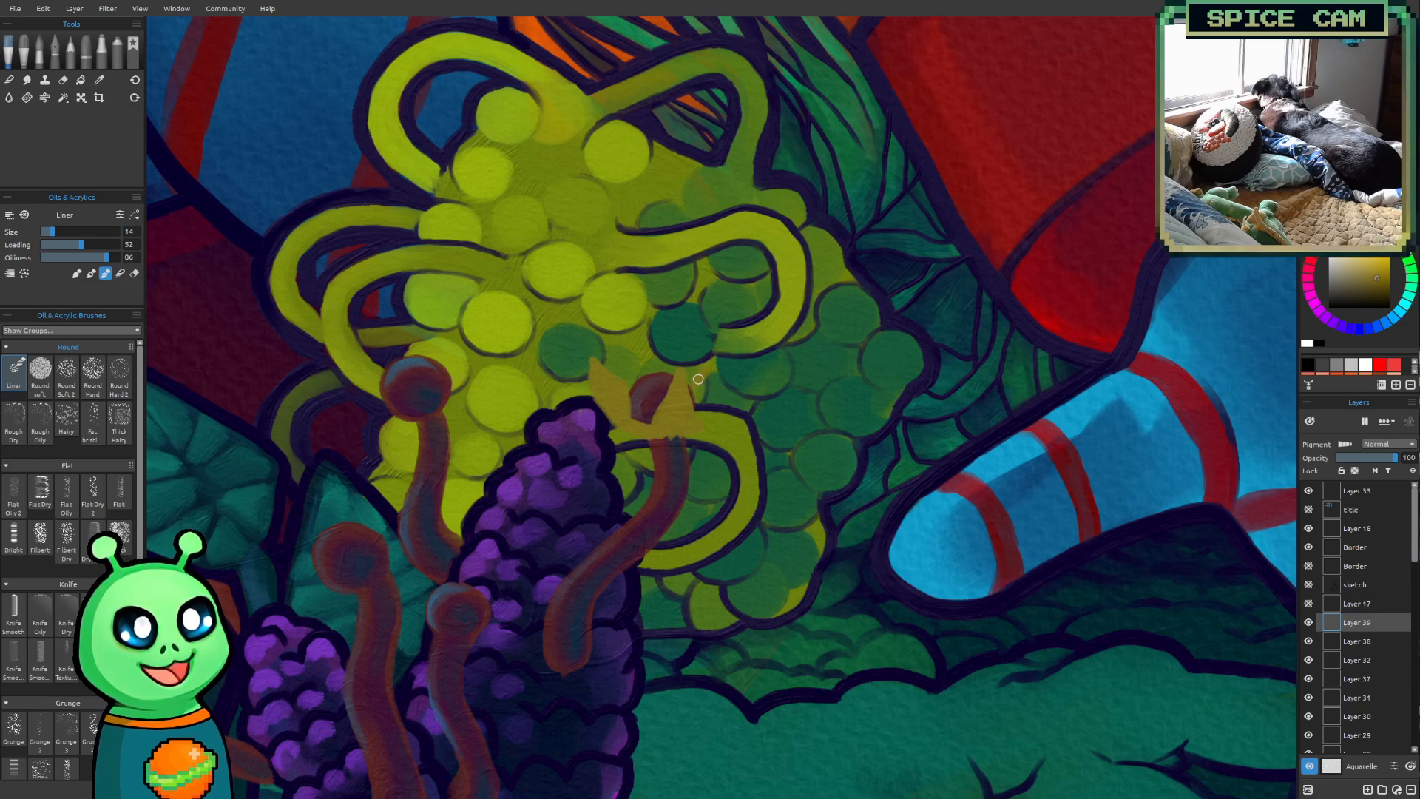
left_click_drag(709, 372, 713, 405)
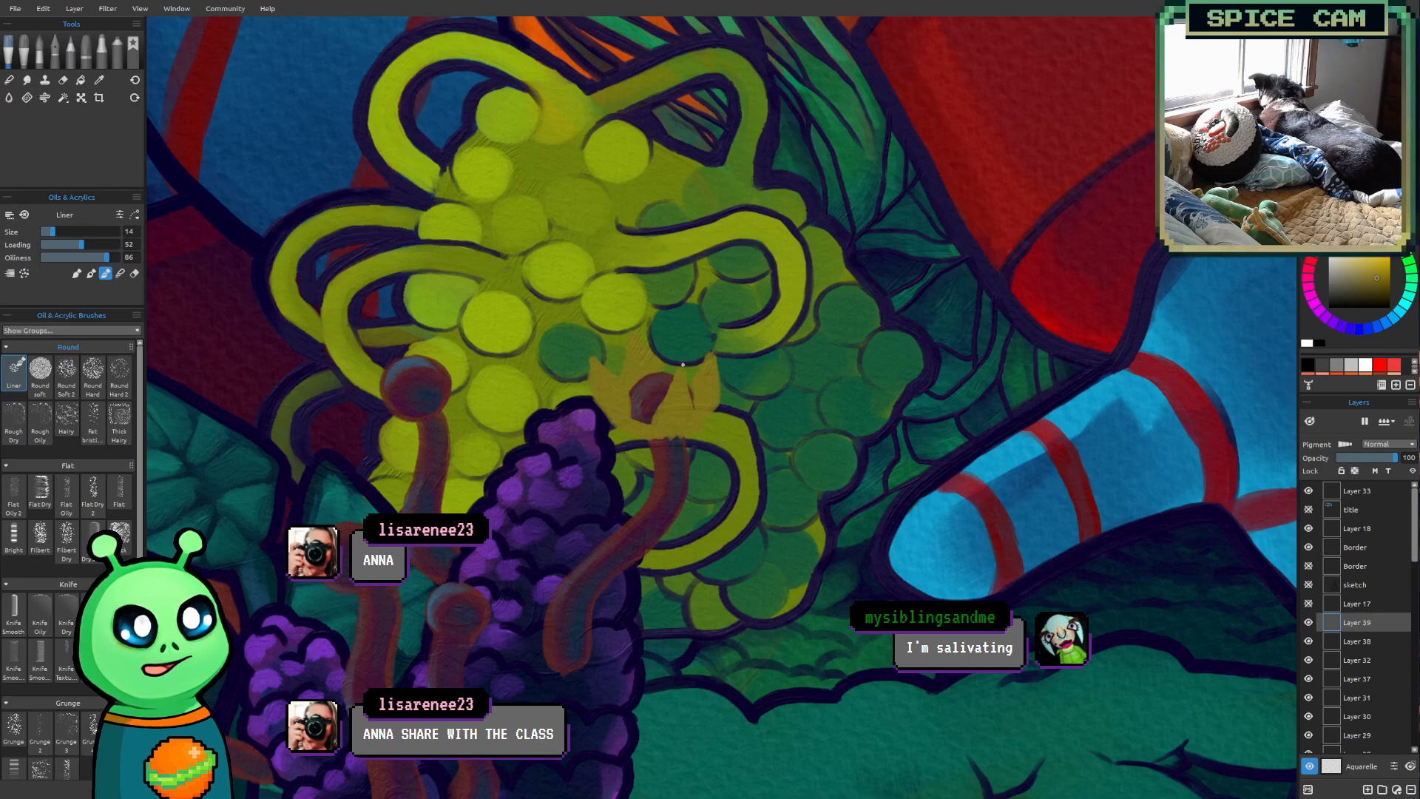
mouse_move(683, 345)
left_mouse_down()
mouse_move(696, 372)
mouse_move(676, 370)
left_mouse_up()
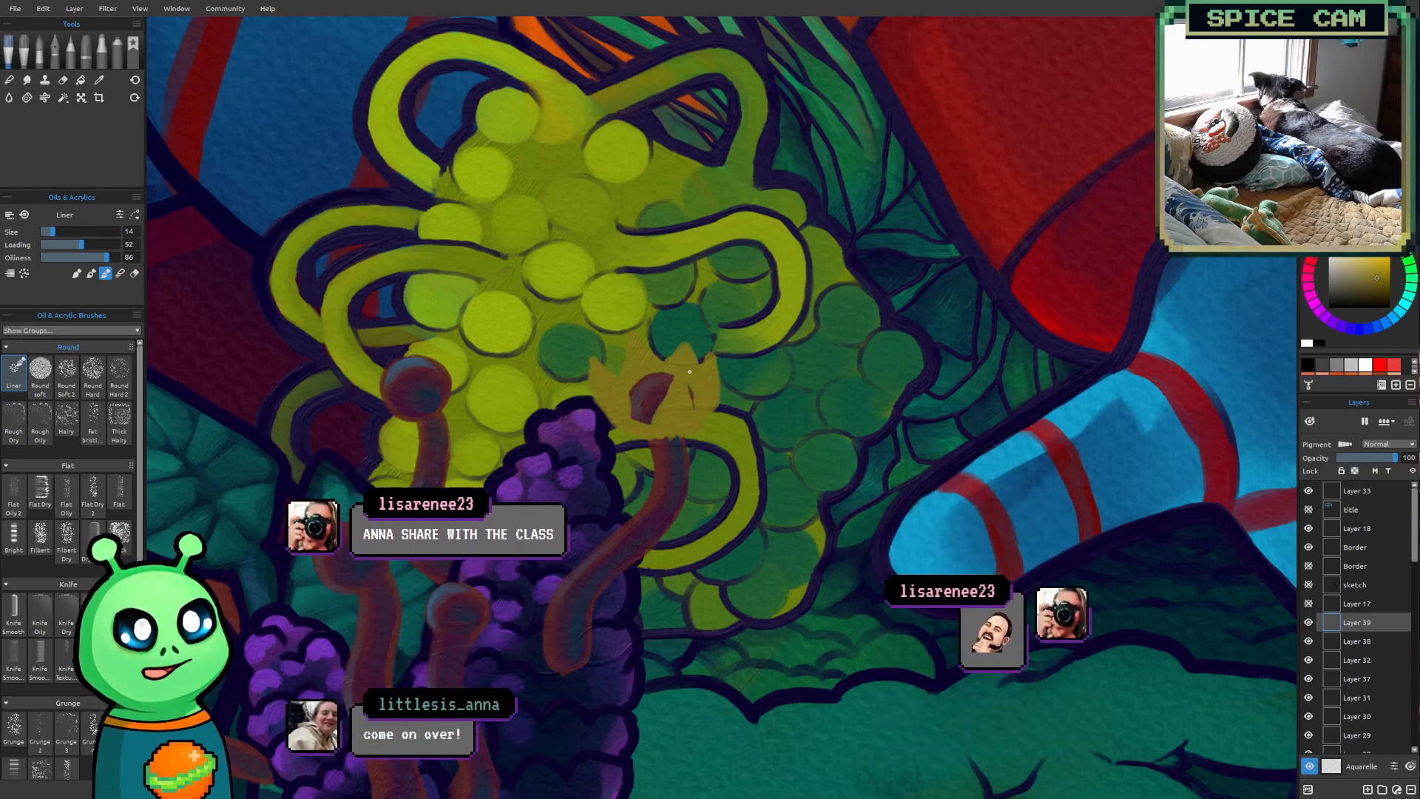
mouse_move(540, 560)
left_mouse_down()
mouse_move(584, 529)
mouse_move(548, 611)
mouse_move(622, 598)
left_mouse_up()
scroll(722, 507, "up", 2)
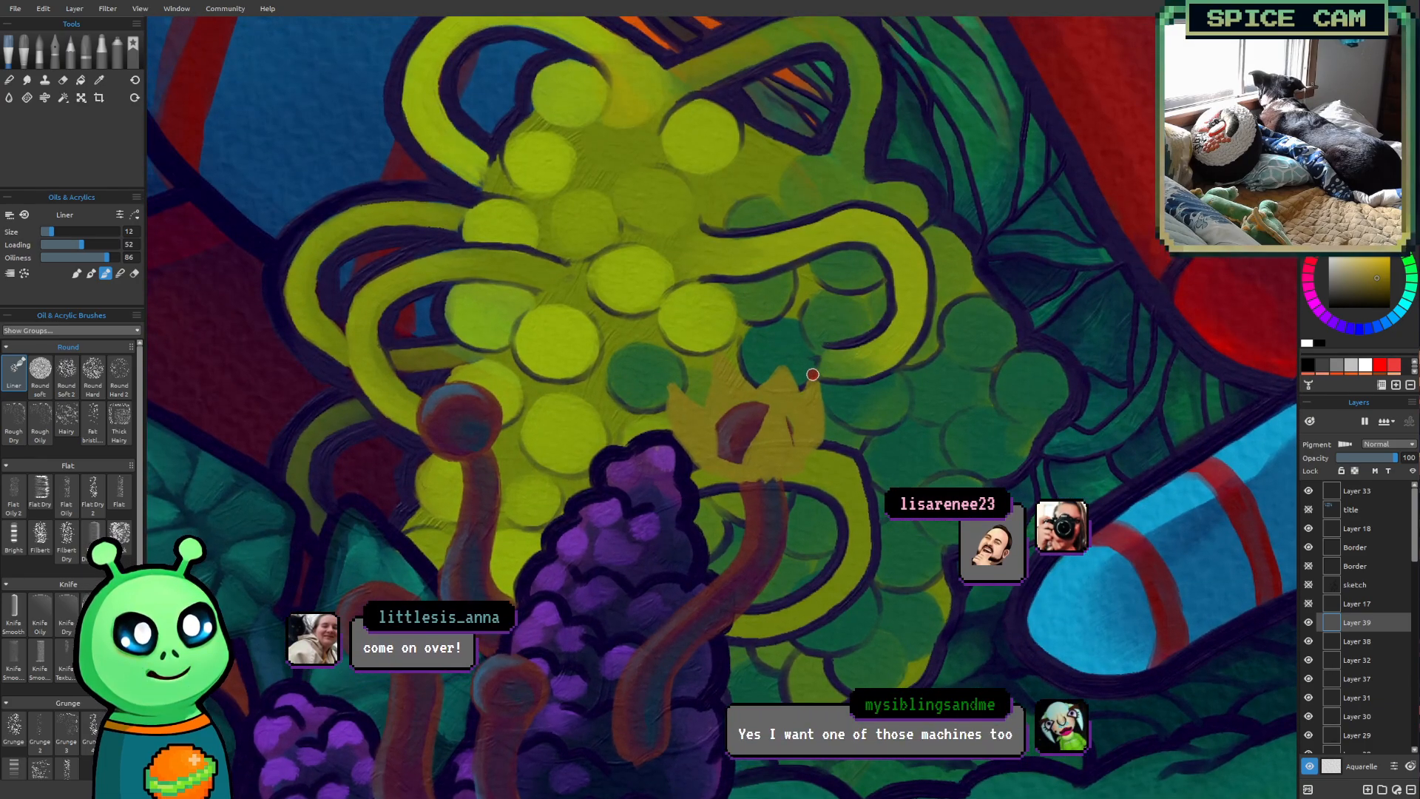
key("[")
key("[")
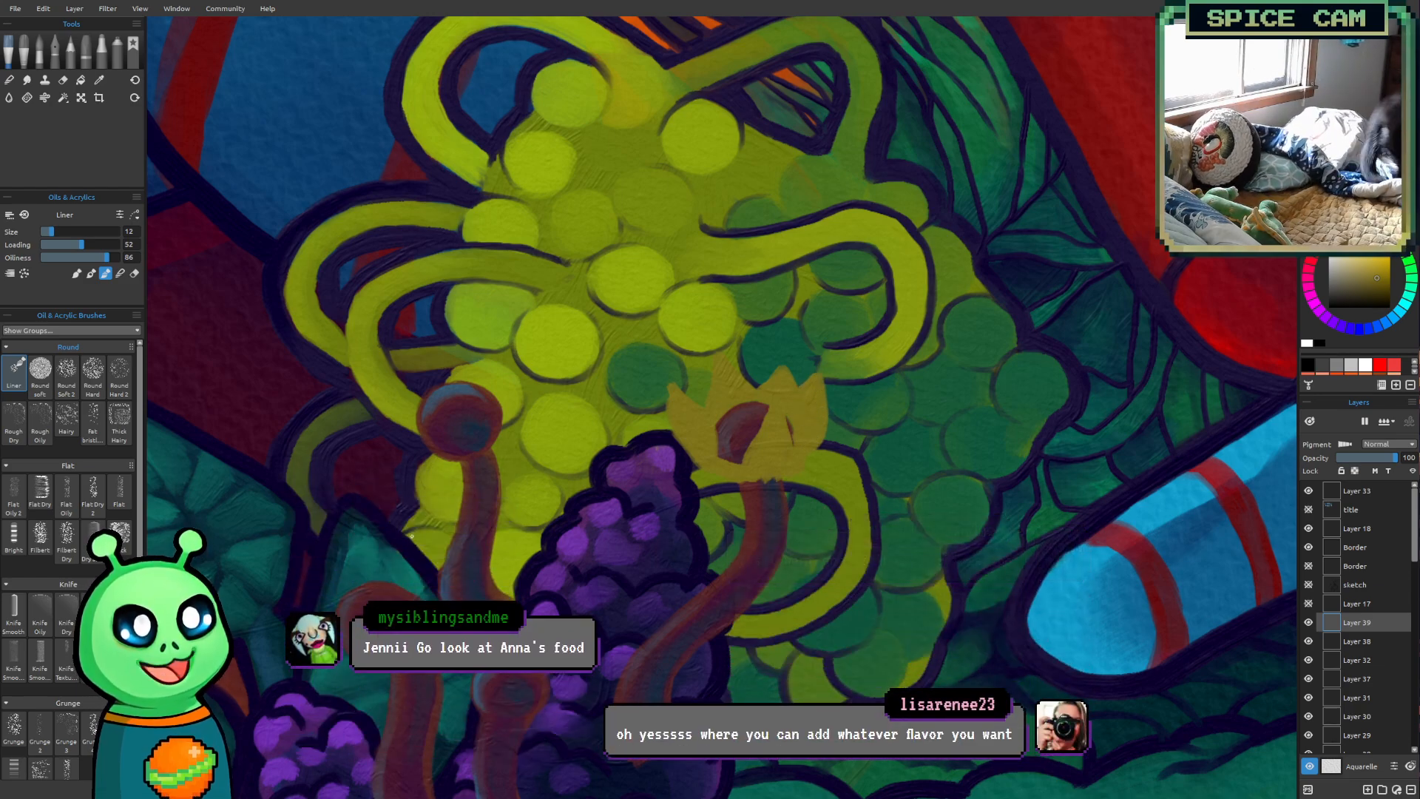
Paint a crown of olive-yellow petals around the head of the upper stalk overlapping the yellow-green cluster
scroll(503, 535, "up", 3)
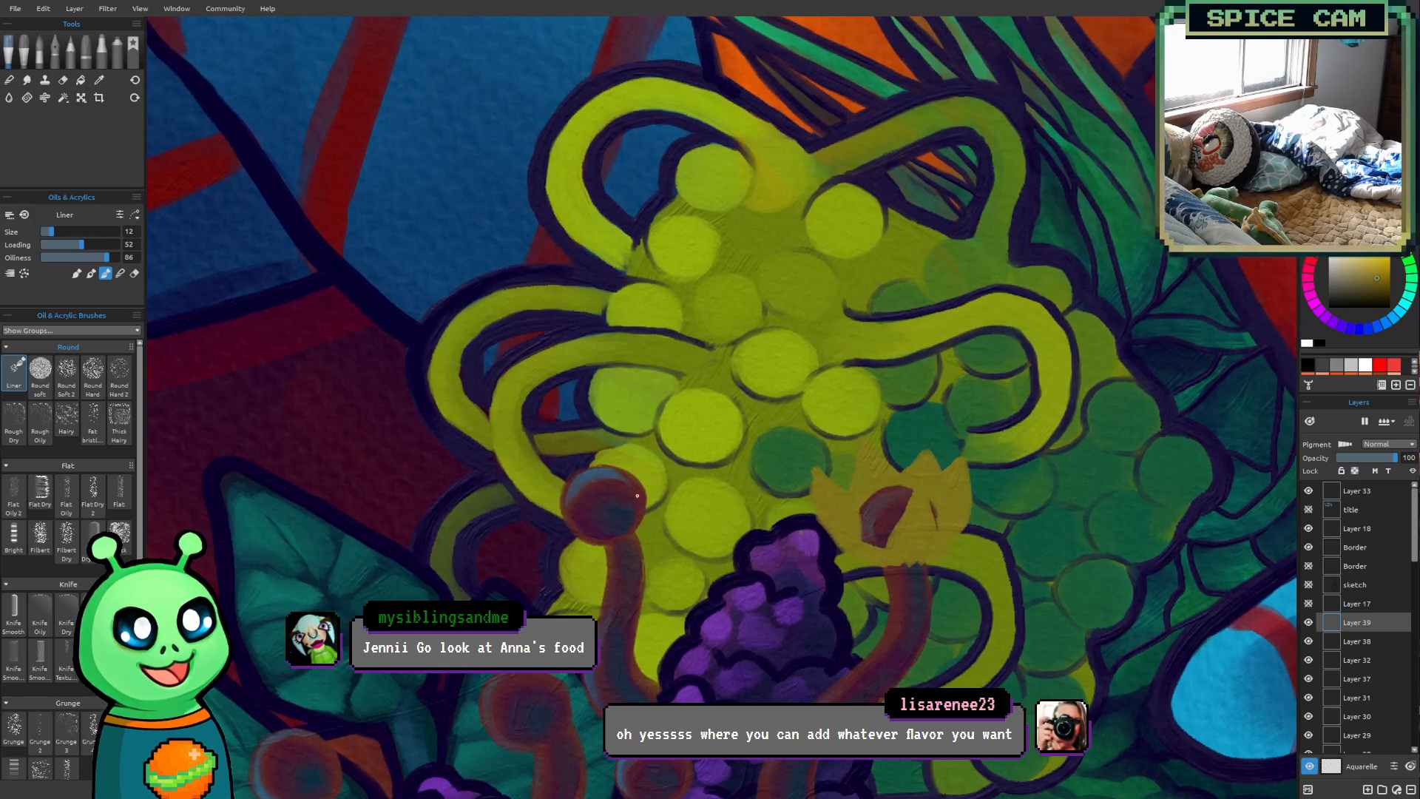
mouse_move(604, 545)
left_mouse_down()
mouse_move(590, 517)
mouse_move(619, 537)
left_mouse_up()
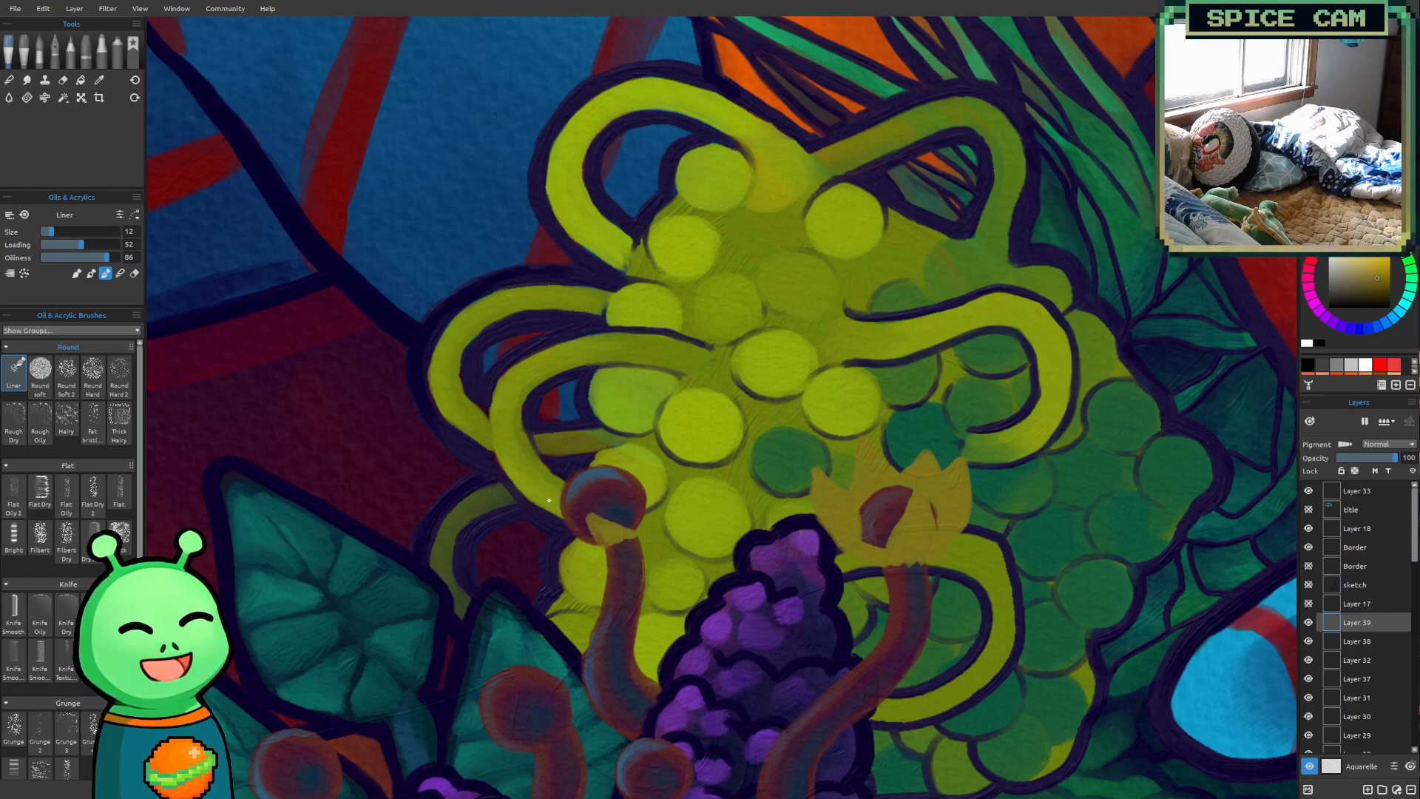
mouse_move(557, 504)
left_mouse_down()
mouse_move(511, 500)
mouse_move(581, 542)
mouse_move(525, 505)
mouse_move(559, 526)
mouse_move(556, 510)
mouse_move(577, 542)
left_mouse_up()
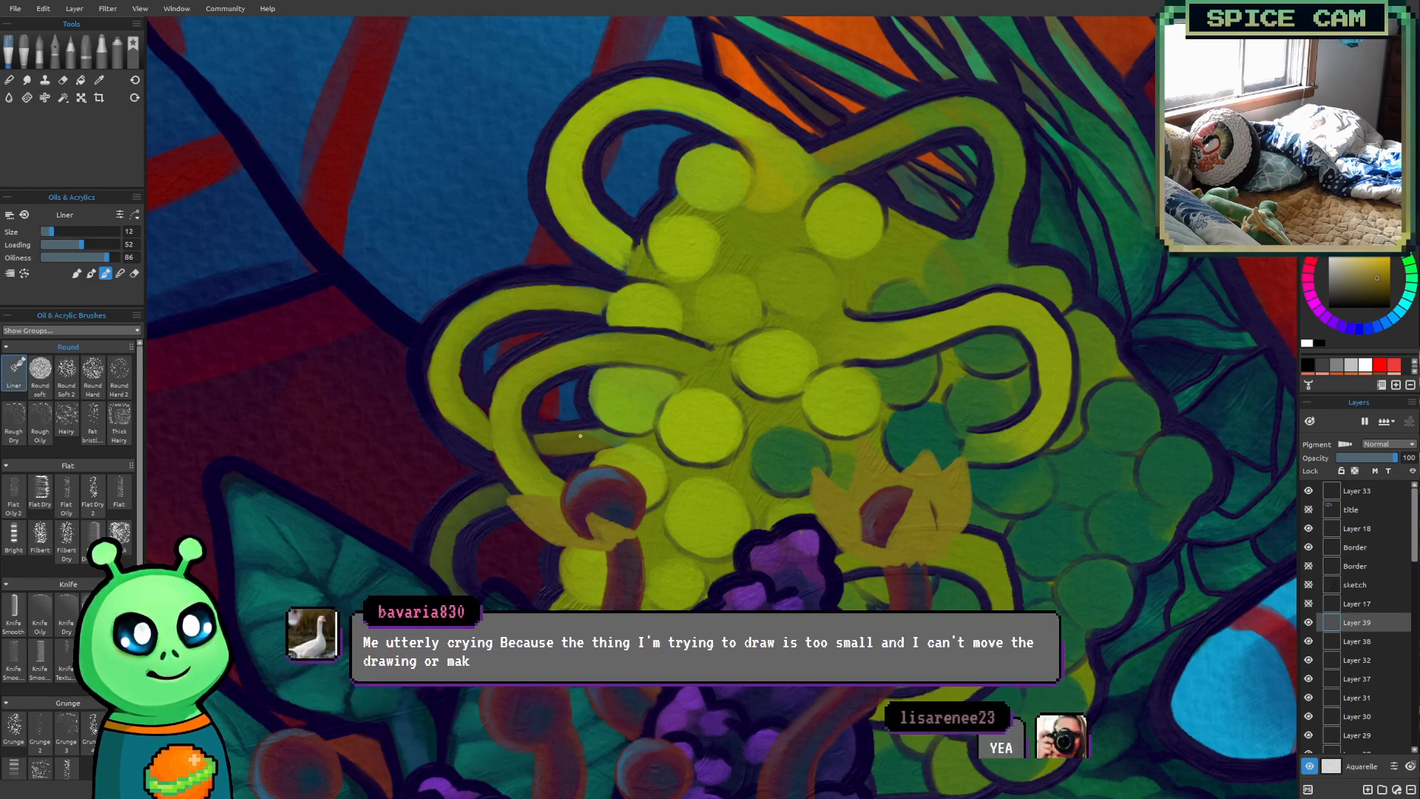
mouse_move(549, 501)
left_mouse_down()
mouse_move(553, 434)
mouse_move(598, 464)
mouse_move(556, 499)
mouse_move(564, 462)
mouse_move(581, 456)
left_mouse_up()
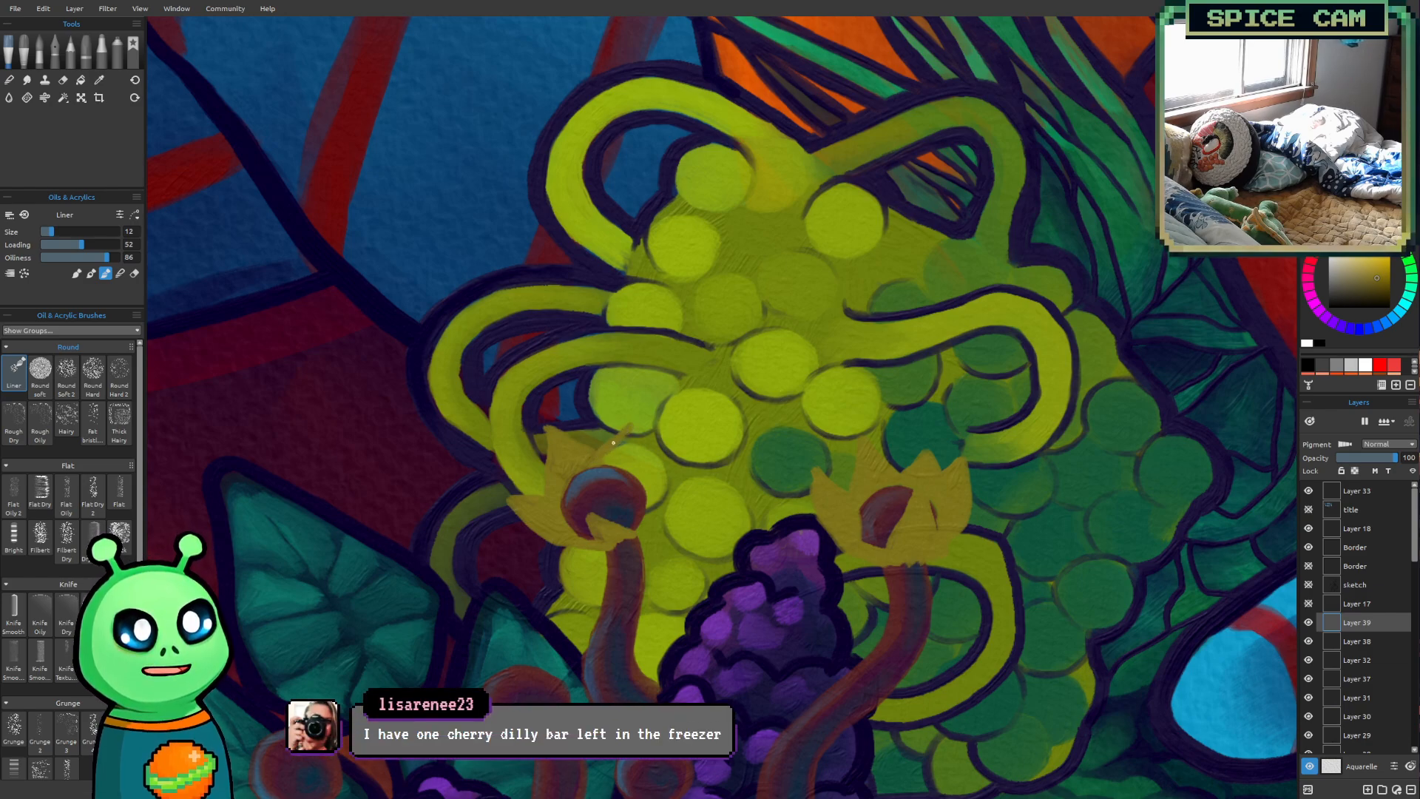
mouse_move(631, 426)
left_mouse_down()
mouse_move(645, 480)
mouse_move(600, 458)
mouse_move(627, 435)
mouse_move(634, 468)
left_mouse_up()
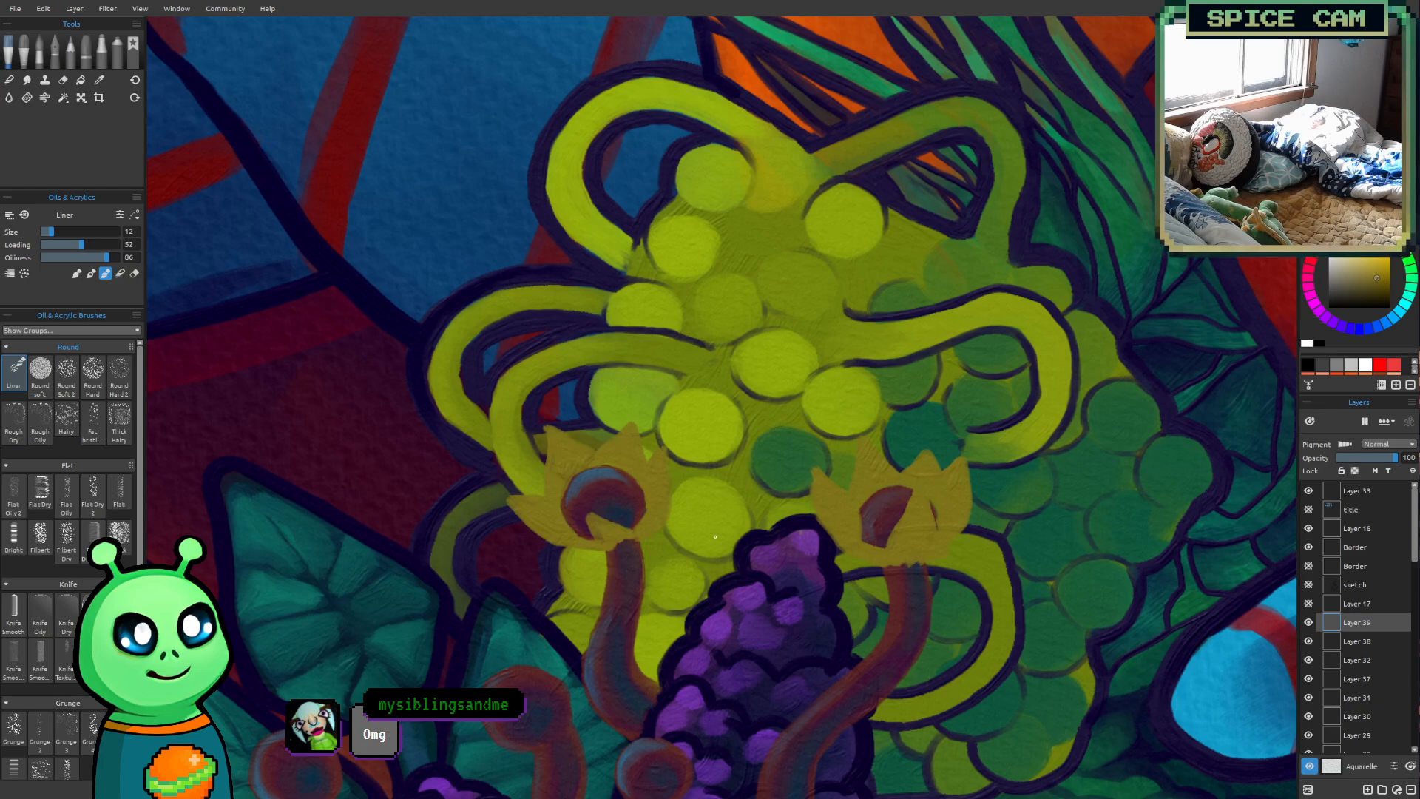
Paint cupped olive-yellow petals around the head of the short stalk in front of the tallest purple cone
left_click_drag(286, 596, 259, 340)
left_click_drag(410, 377, 462, 462)
mouse_move(639, 343)
left_mouse_down()
mouse_move(585, 332)
mouse_move(608, 364)
mouse_move(640, 351)
left_mouse_up()
mouse_move(625, 592)
left_mouse_down()
mouse_move(641, 510)
mouse_move(688, 484)
mouse_move(674, 526)
mouse_move(610, 570)
left_mouse_up()
left_click_drag(528, 546, 589, 501)
left_click_drag(449, 420, 483, 469)
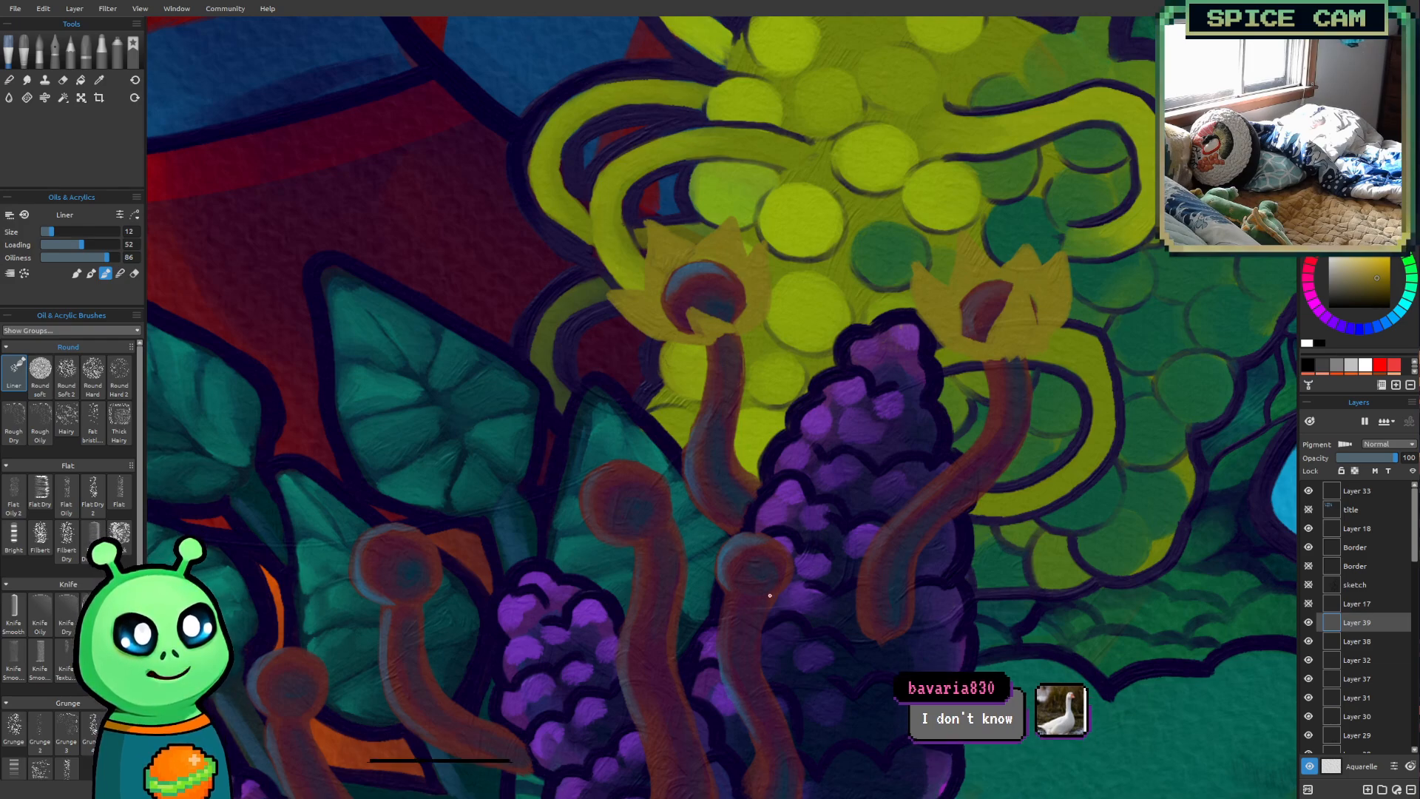
mouse_move(769, 599)
left_mouse_down()
mouse_move(804, 549)
mouse_move(790, 594)
mouse_move(769, 601)
mouse_move(797, 566)
mouse_move(722, 568)
mouse_move(710, 547)
mouse_move(722, 594)
mouse_move(757, 595)
mouse_move(711, 571)
mouse_move(716, 590)
mouse_move(736, 589)
mouse_move(713, 562)
mouse_move(759, 596)
left_mouse_up()
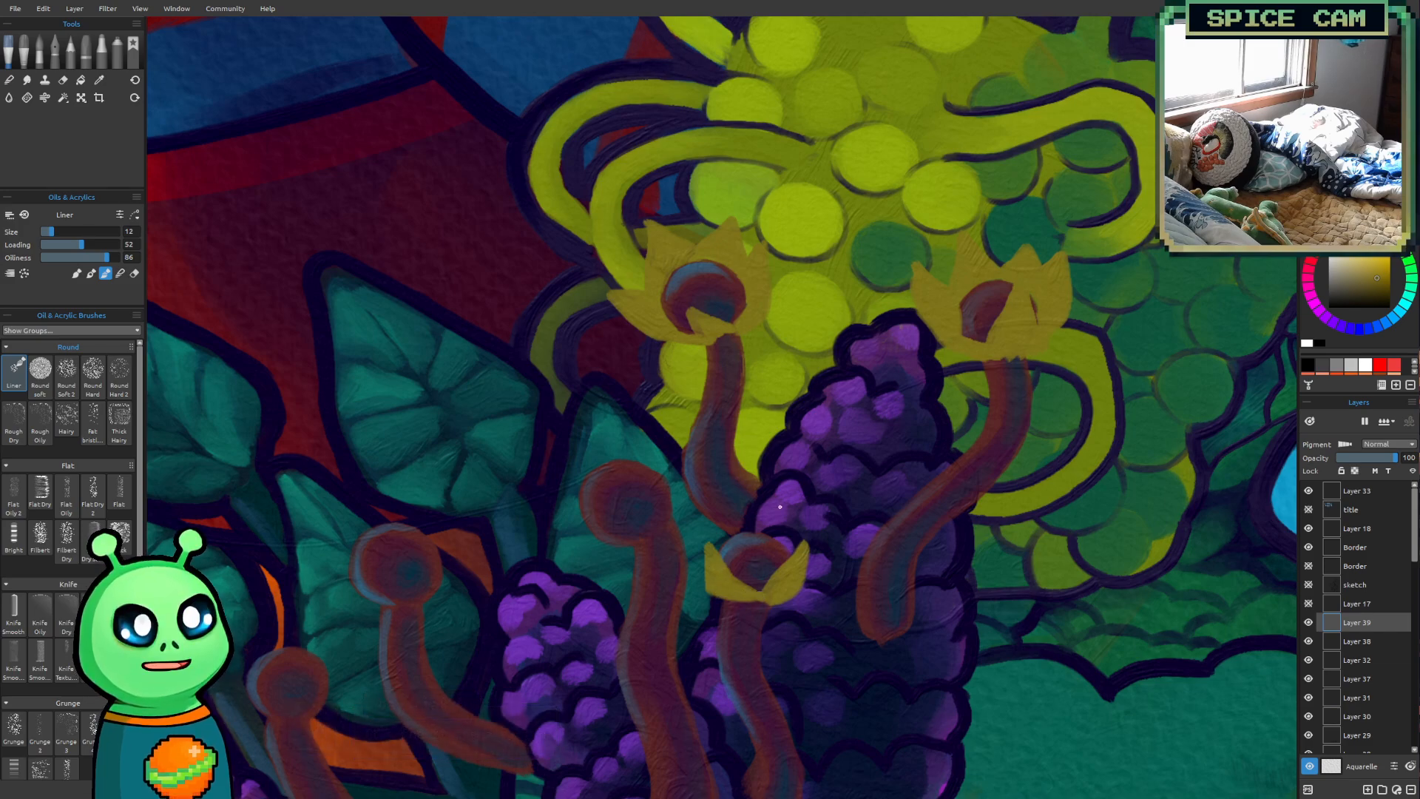
mouse_move(753, 529)
left_mouse_down()
mouse_move(791, 488)
mouse_move(788, 550)
left_mouse_up()
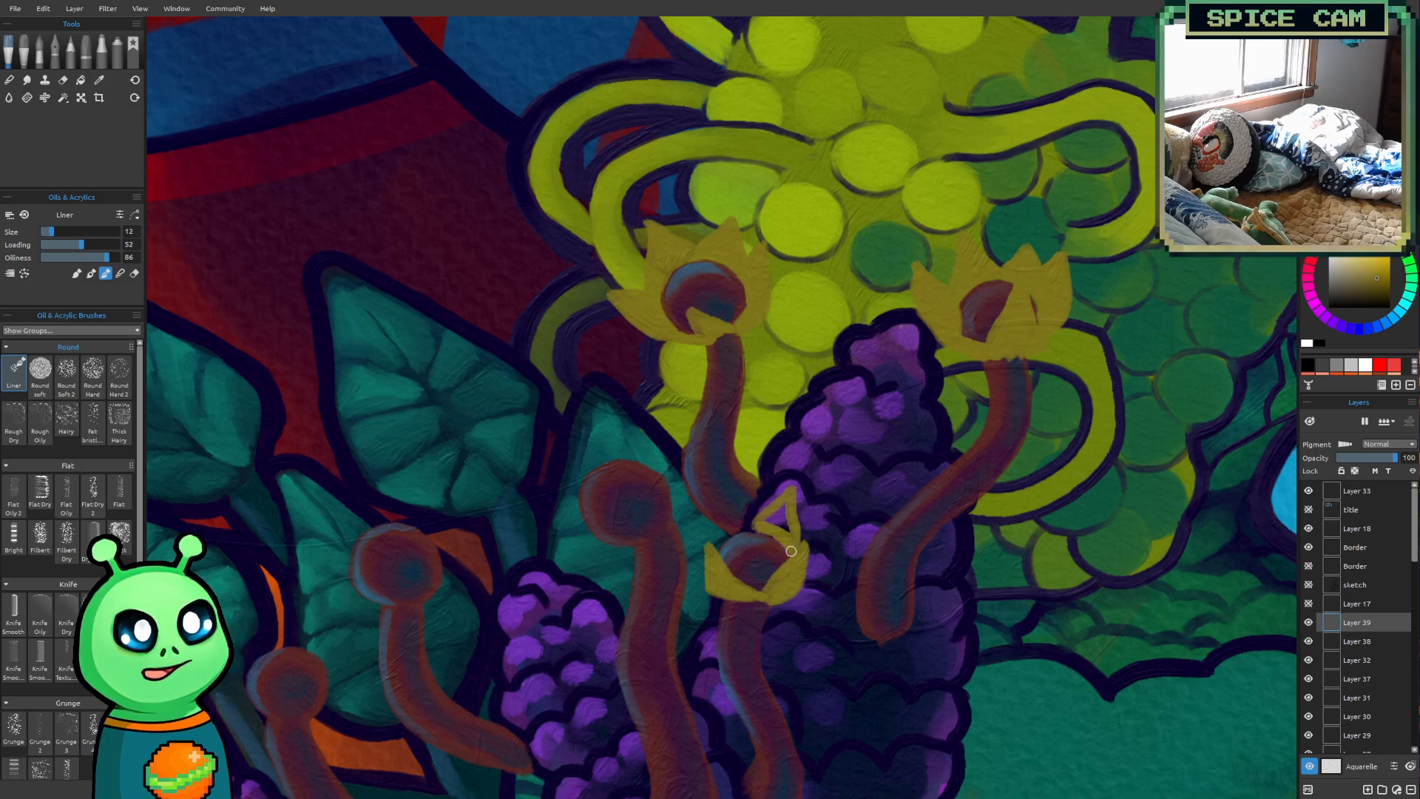
mouse_move(781, 509)
left_mouse_down()
mouse_move(792, 536)
mouse_move(789, 503)
mouse_move(754, 525)
mouse_move(699, 487)
mouse_move(692, 572)
mouse_move(706, 576)
mouse_move(697, 537)
mouse_move(724, 515)
mouse_move(720, 539)
mouse_move(756, 528)
mouse_move(712, 542)
mouse_move(757, 529)
mouse_move(723, 518)
left_mouse_up()
scroll(947, 516, "down", 2)
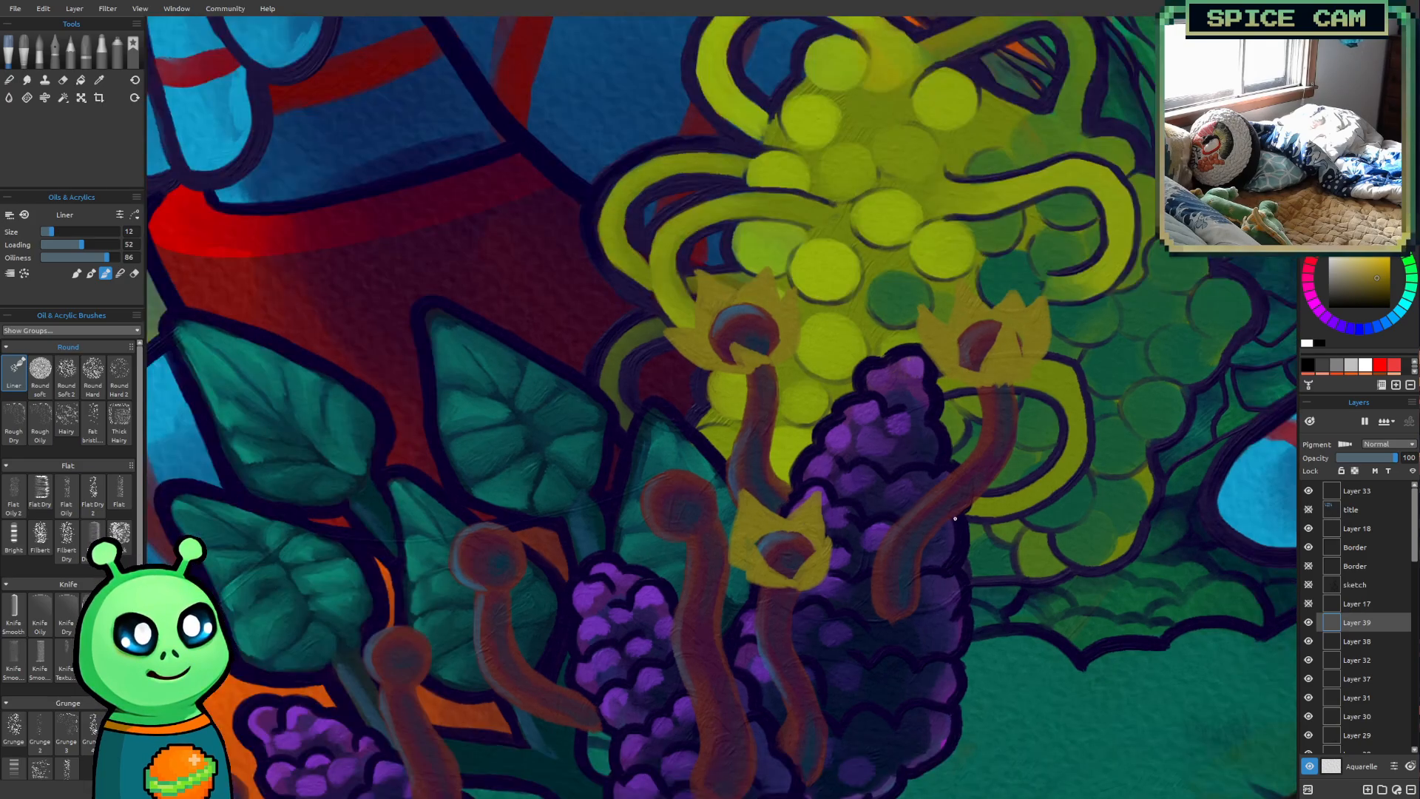
Outline and fill spiky olive-yellow petals around the tall central stalk's head, enlarging the brush to size 14 for filling
mouse_move(949, 519)
left_mouse_down()
mouse_move(1062, 345)
mouse_move(934, 516)
mouse_move(843, 524)
left_mouse_up()
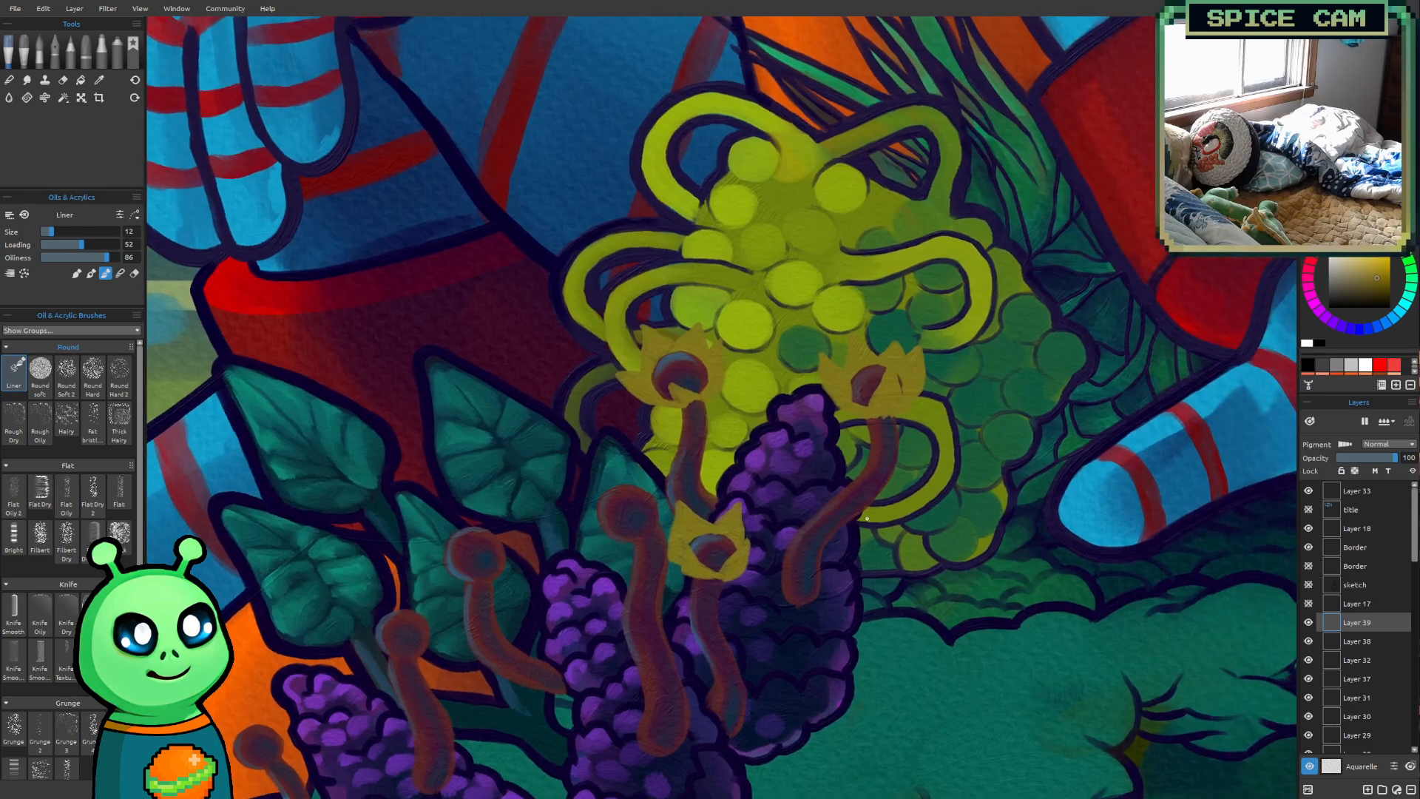
scroll(828, 545, "up", 3)
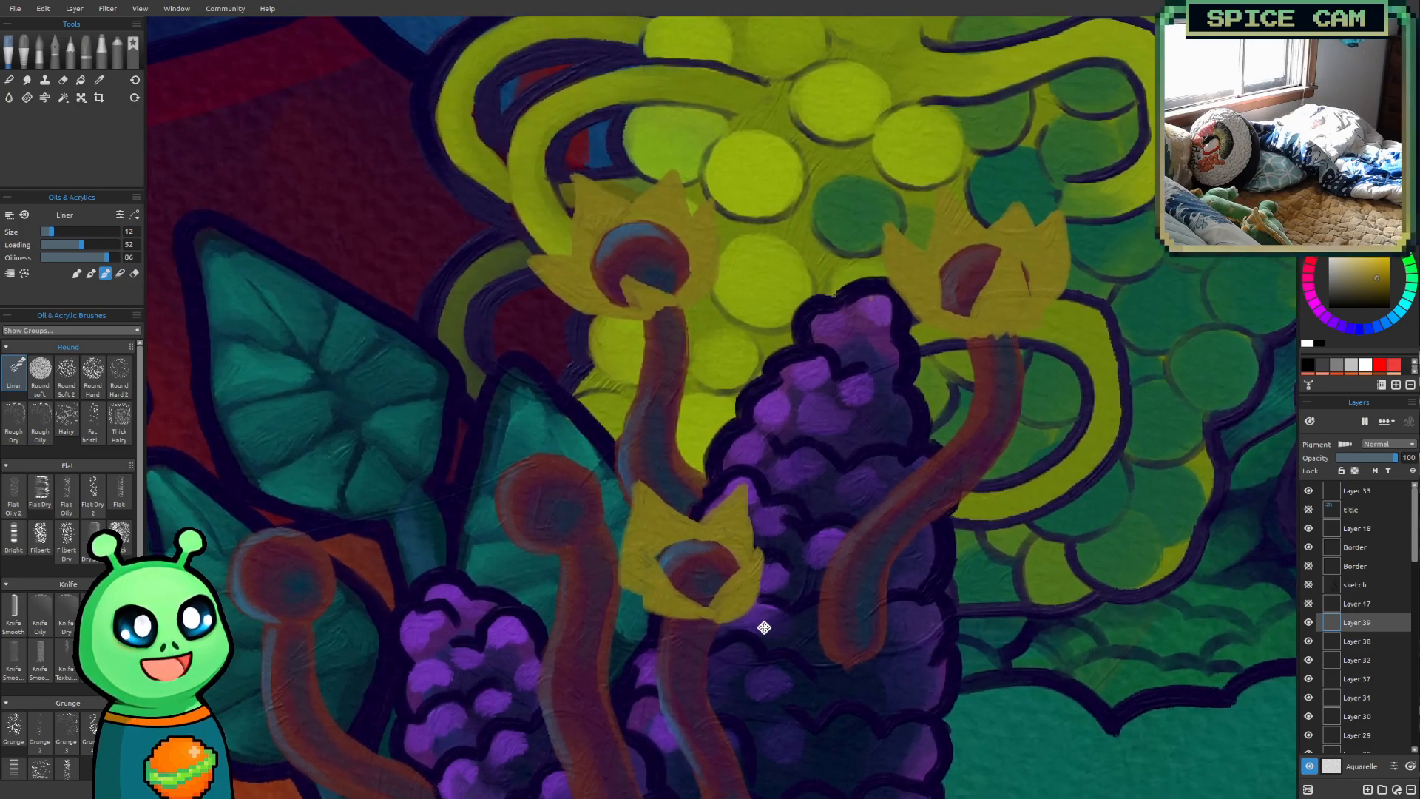
left_click_drag(764, 628, 780, 656)
left_click_drag(666, 374, 757, 411)
mouse_move(1027, 389)
left_mouse_down()
mouse_move(1098, 310)
mouse_move(1115, 341)
mouse_move(1081, 382)
mouse_move(1063, 376)
left_mouse_up()
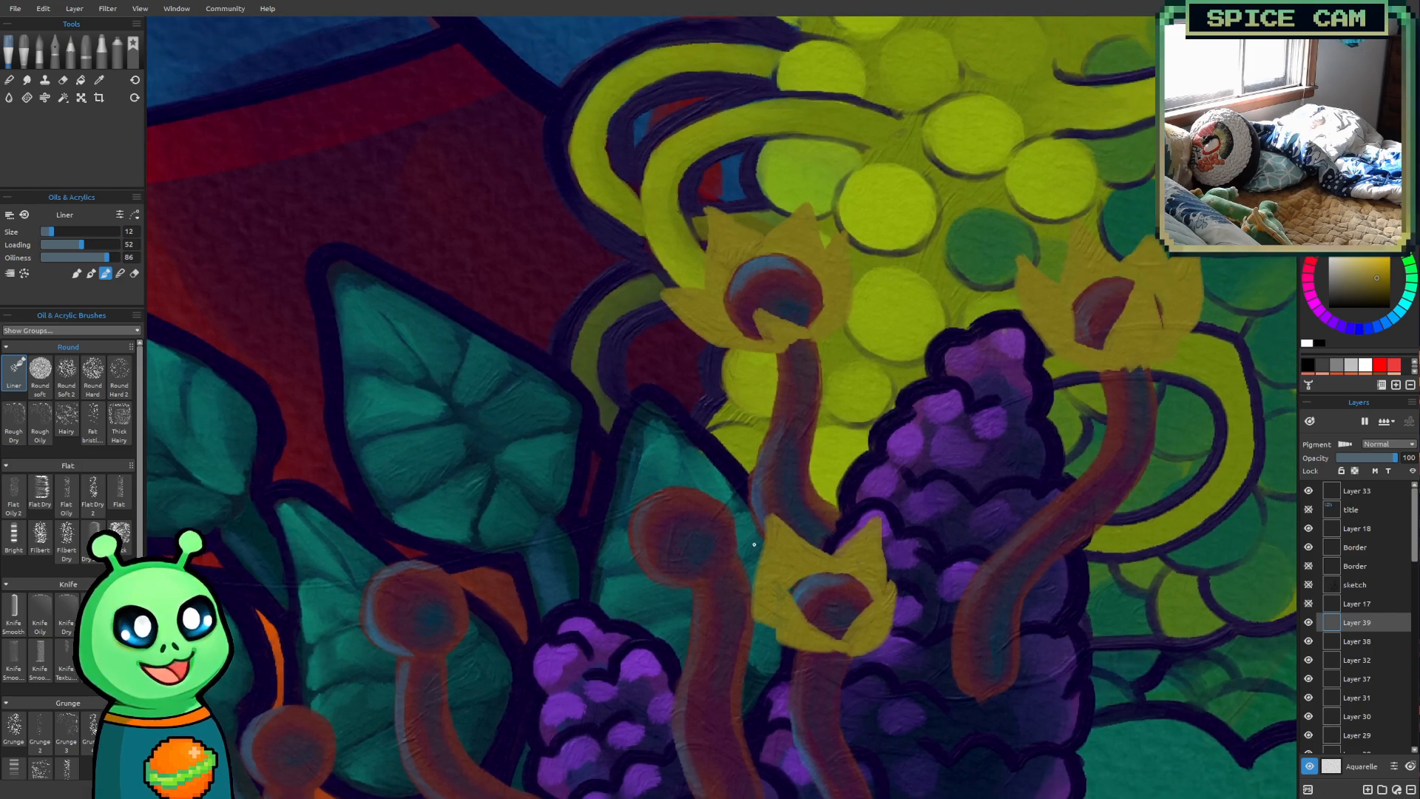
mouse_move(724, 558)
left_mouse_down()
mouse_move(734, 482)
mouse_move(746, 520)
mouse_move(725, 561)
mouse_move(742, 526)
mouse_move(734, 513)
left_mouse_up()
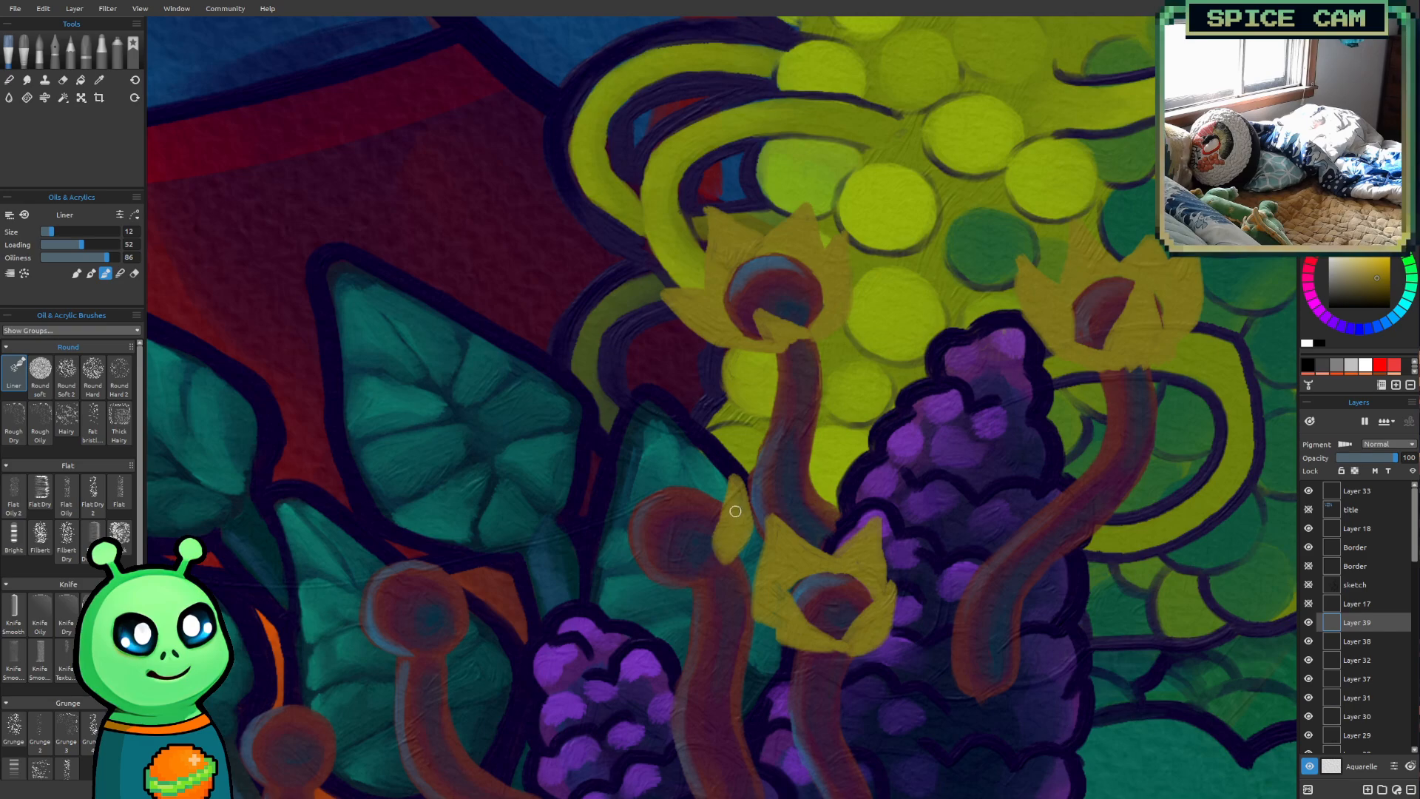
mouse_move(669, 434)
left_mouse_down()
mouse_move(726, 502)
mouse_move(689, 480)
mouse_move(655, 489)
mouse_move(698, 482)
mouse_move(667, 430)
mouse_move(655, 494)
left_mouse_up()
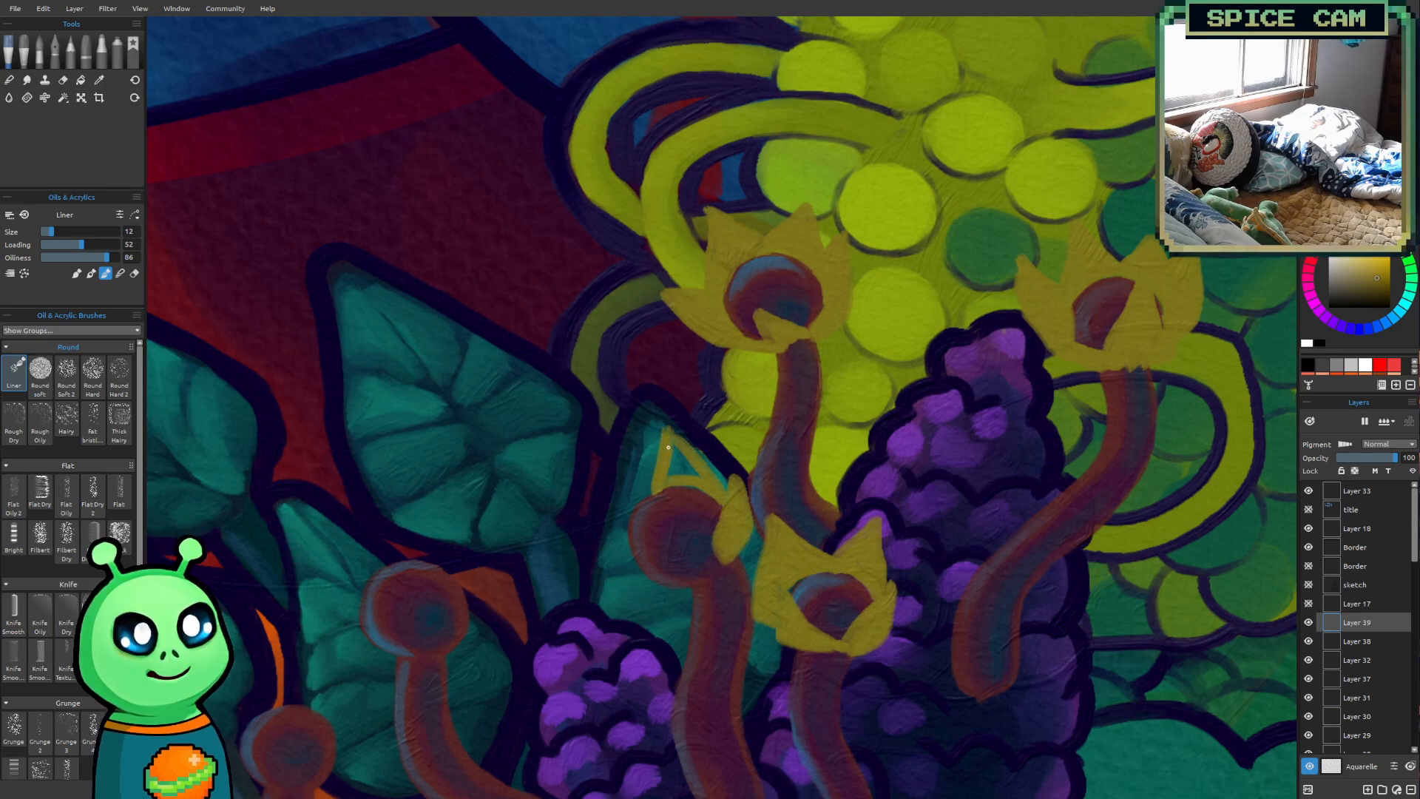
mouse_move(667, 427)
left_mouse_down()
mouse_move(676, 472)
mouse_move(692, 474)
left_mouse_up()
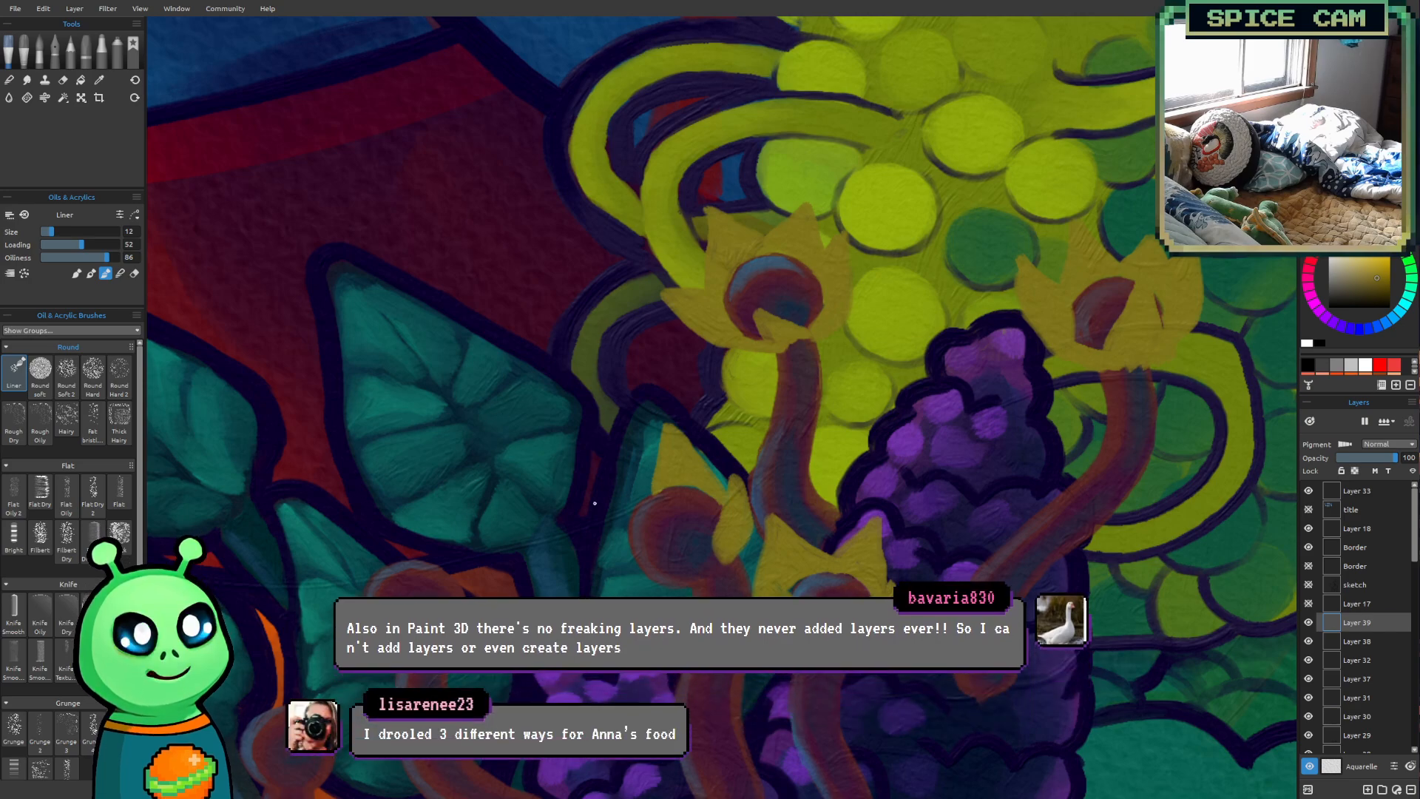
mouse_move(658, 484)
left_mouse_down()
mouse_move(587, 433)
mouse_move(597, 526)
mouse_move(627, 547)
mouse_move(600, 471)
mouse_move(605, 514)
mouse_move(606, 475)
left_mouse_up()
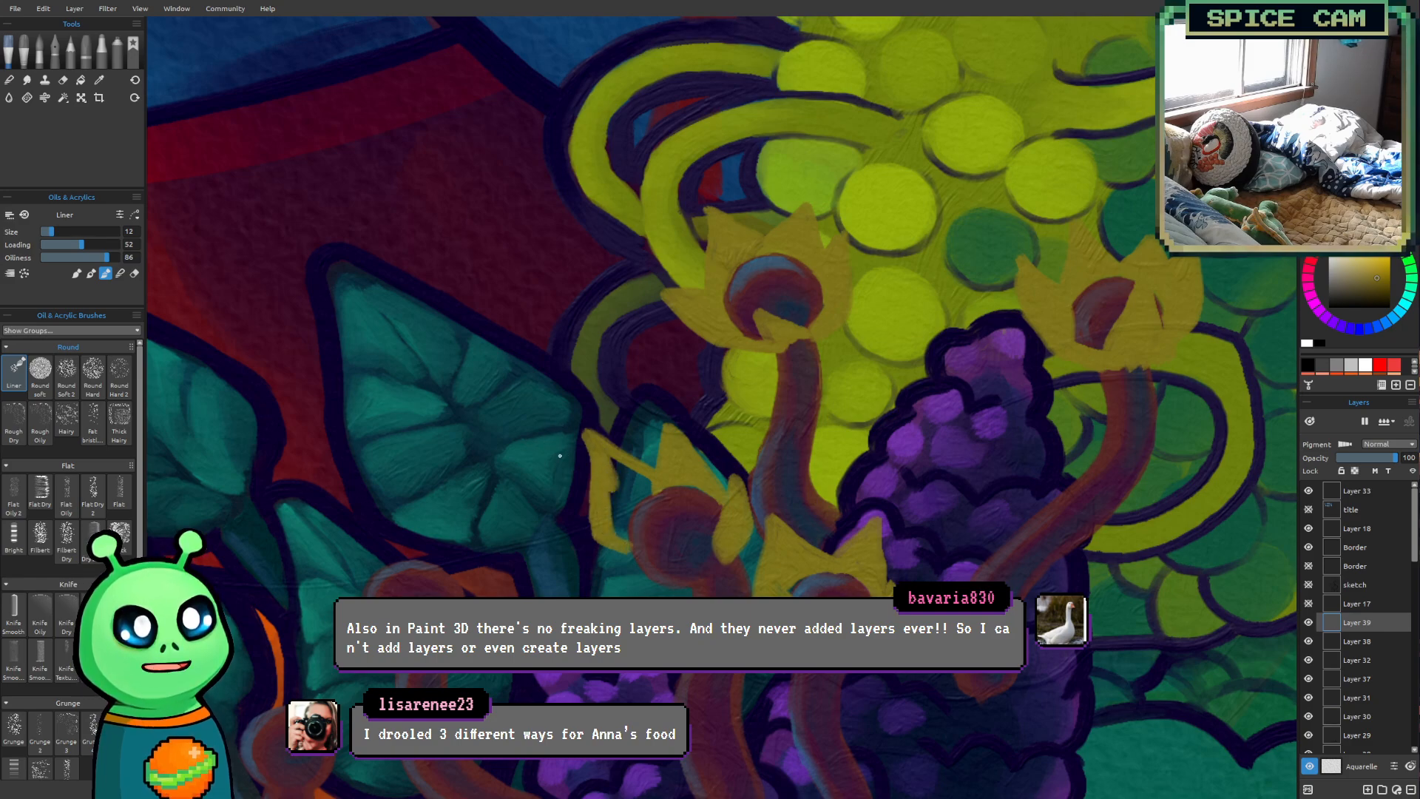
key("bracketright")
key("bracketright")
mouse_move(620, 467)
left_mouse_down()
mouse_move(643, 480)
mouse_move(621, 490)
mouse_move(619, 542)
mouse_move(632, 495)
mouse_move(623, 509)
mouse_move(620, 488)
left_mouse_up()
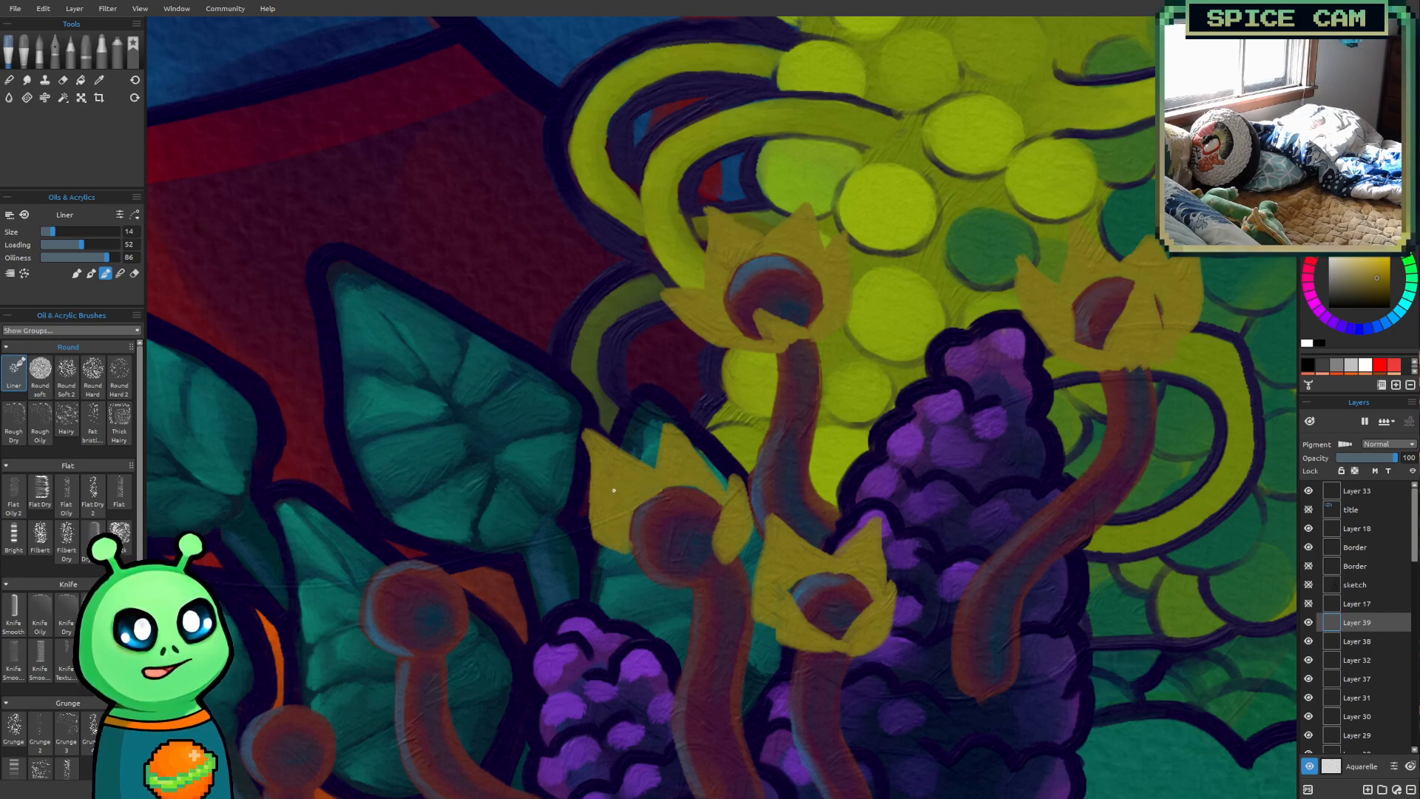
mouse_move(620, 542)
left_mouse_down()
mouse_move(570, 567)
mouse_move(647, 592)
mouse_move(594, 569)
mouse_move(610, 573)
mouse_move(622, 553)
mouse_move(639, 577)
mouse_move(624, 544)
mouse_move(641, 582)
mouse_move(625, 527)
mouse_move(633, 571)
mouse_move(624, 552)
mouse_move(672, 592)
mouse_move(657, 594)
mouse_move(659, 567)
mouse_move(681, 581)
mouse_move(661, 594)
mouse_move(746, 574)
mouse_move(664, 574)
mouse_move(657, 547)
mouse_move(697, 580)
left_mouse_up()
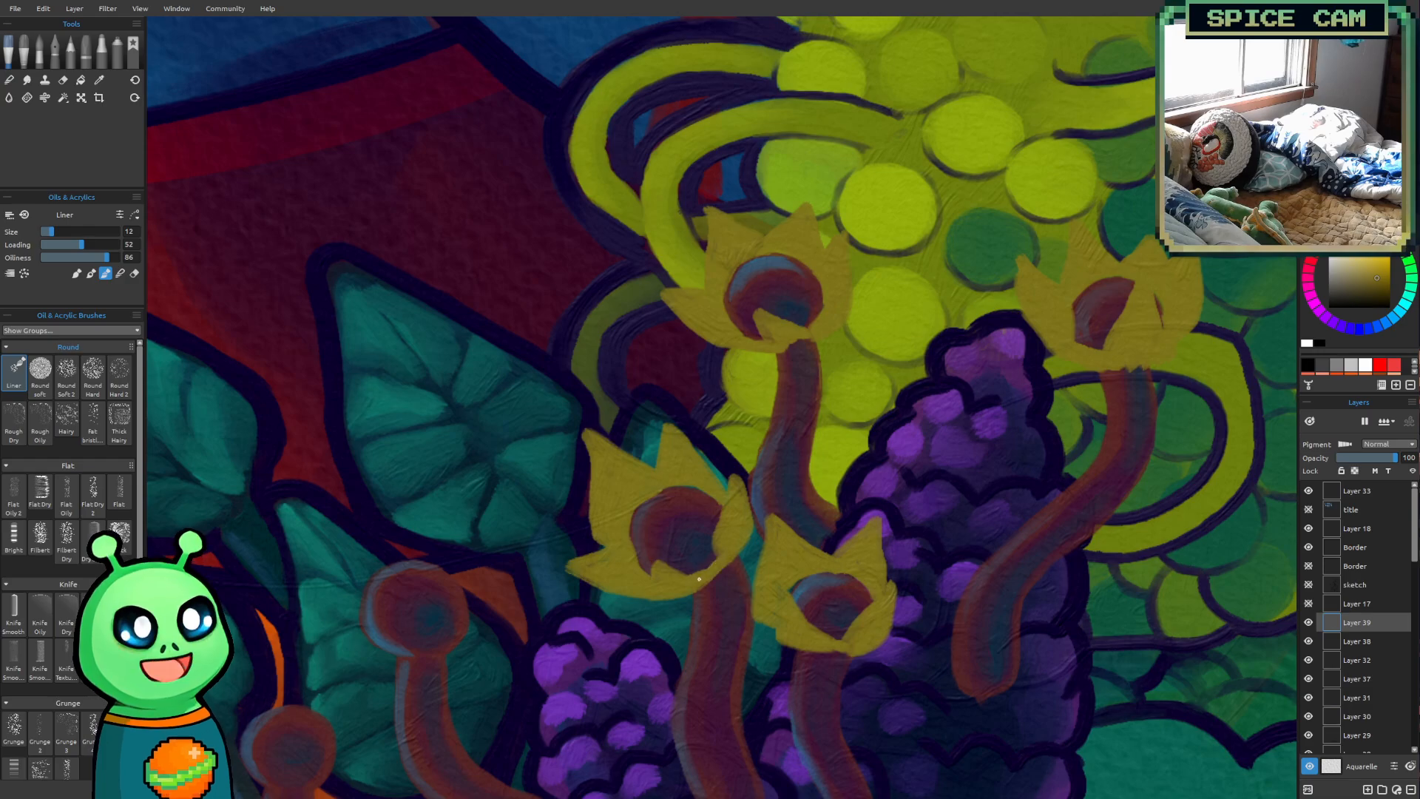
Paint olive-yellow petals around the head of the curved stalk in front of the teal leaves, varying the brush size
scroll(754, 518, "down", 5)
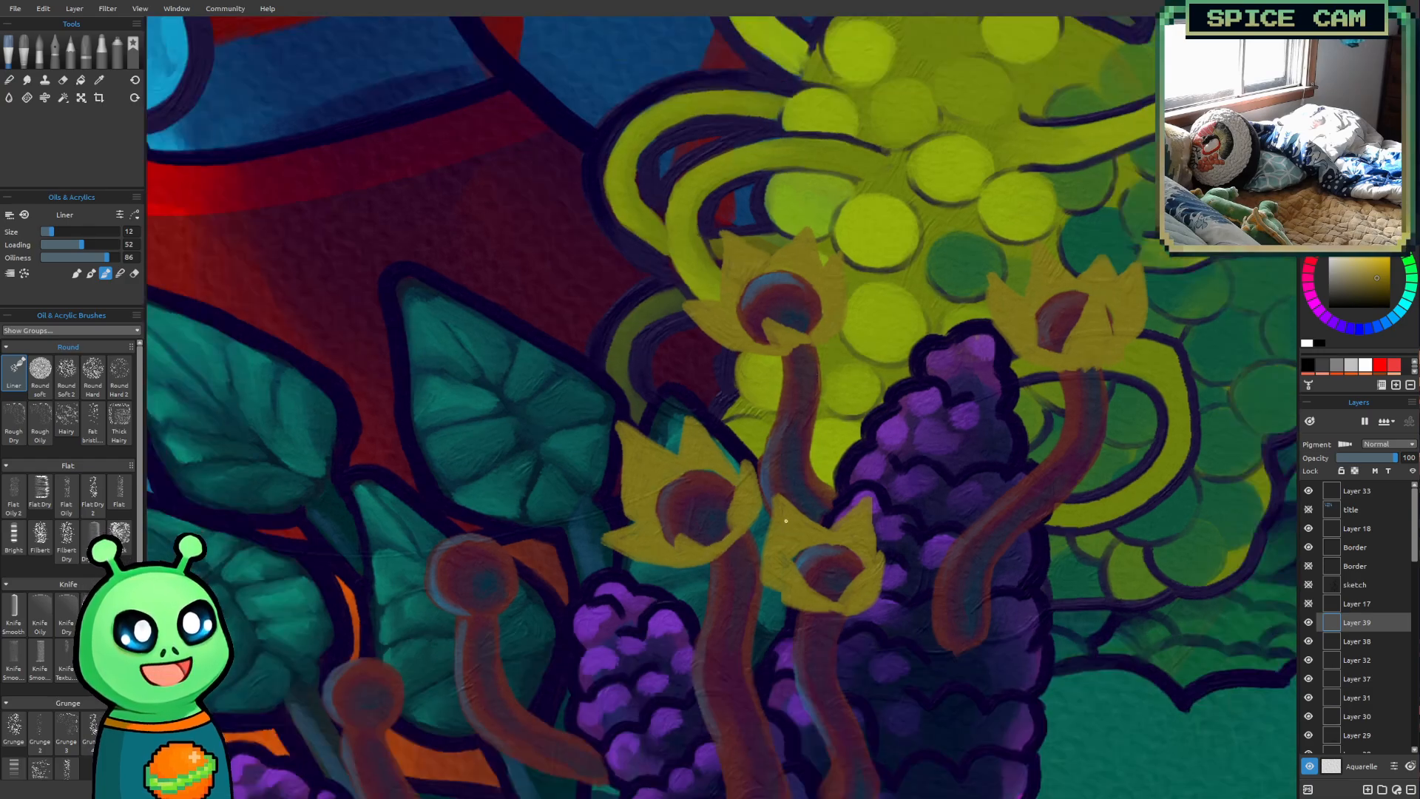
scroll(674, 529, "up", 5)
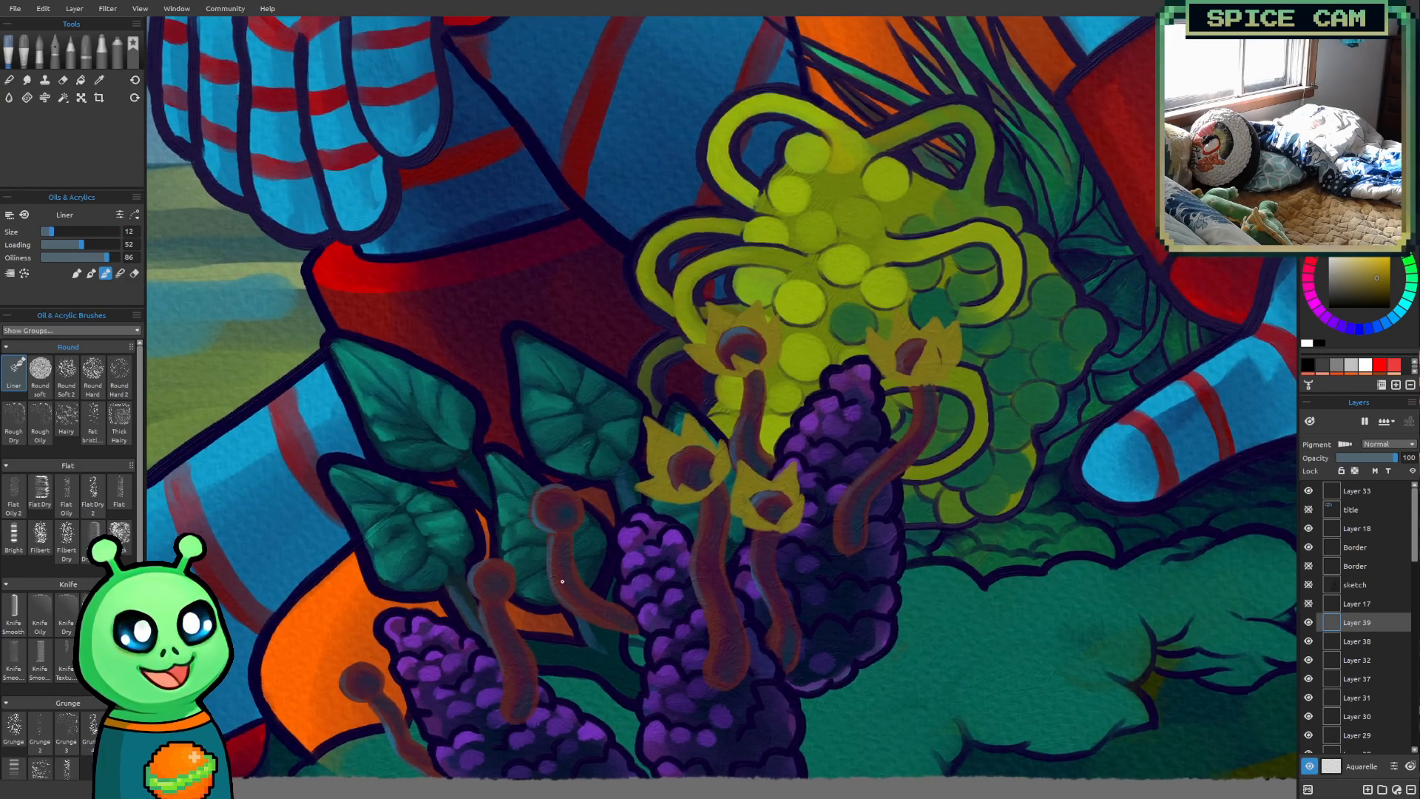
scroll(542, 552, "up", 3)
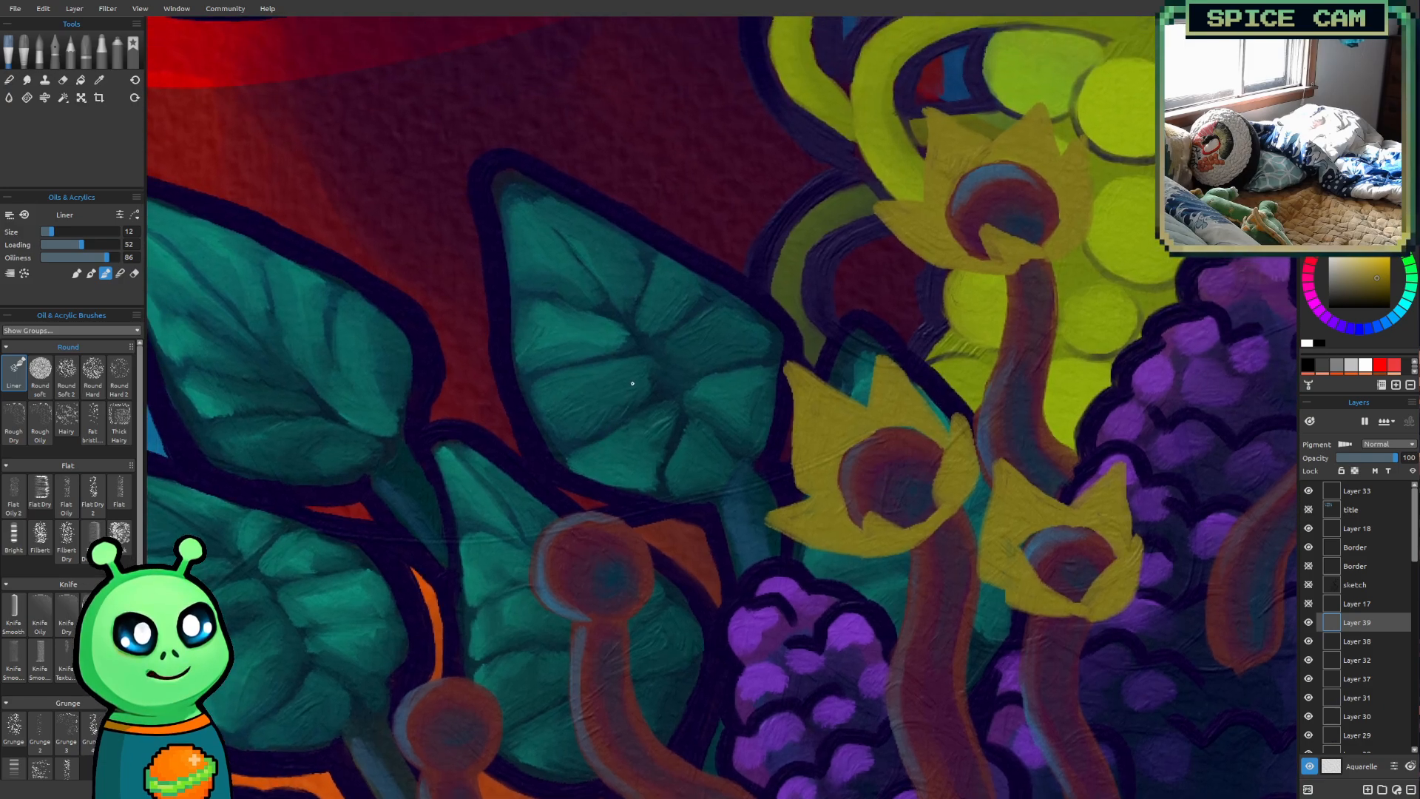
left_click_drag(632, 383, 630, 320)
left_click_drag(606, 432, 618, 403)
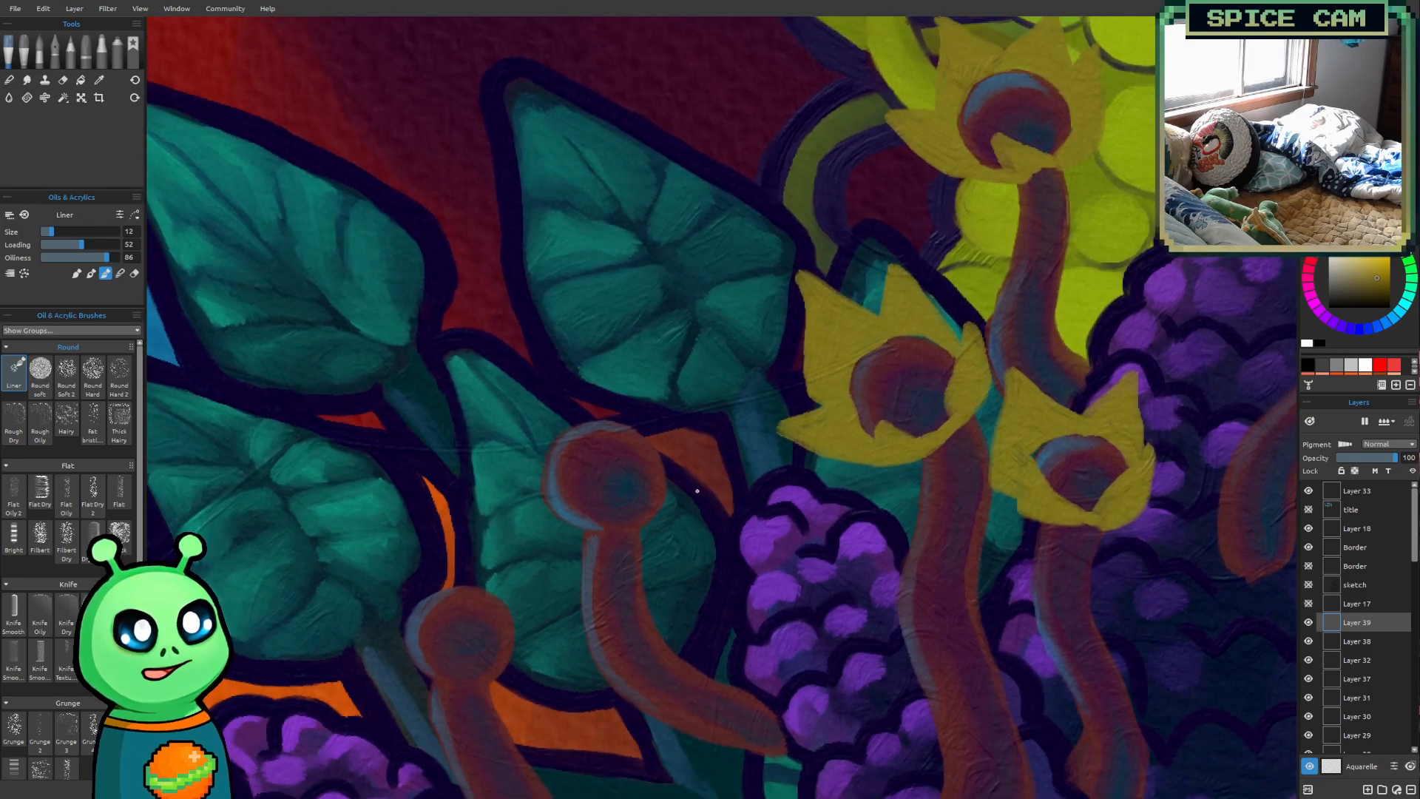
key("bracketright")
mouse_move(638, 523)
left_mouse_down()
mouse_move(678, 451)
mouse_move(681, 478)
mouse_move(673, 511)
mouse_move(638, 523)
mouse_move(669, 475)
mouse_move(656, 505)
mouse_move(656, 413)
mouse_move(631, 359)
mouse_move(608, 415)
mouse_move(658, 446)
mouse_move(631, 397)
mouse_move(644, 420)
mouse_move(580, 419)
mouse_move(596, 409)
mouse_move(520, 378)
mouse_move(540, 488)
mouse_move(529, 468)
mouse_move(539, 481)
mouse_move(548, 437)
mouse_move(627, 418)
left_mouse_up()
key("bracketleft")
mouse_move(528, 379)
left_mouse_down()
mouse_move(517, 370)
mouse_move(543, 425)
mouse_move(532, 458)
mouse_move(551, 409)
left_mouse_up()
key("bracketright")
key("bracketright")
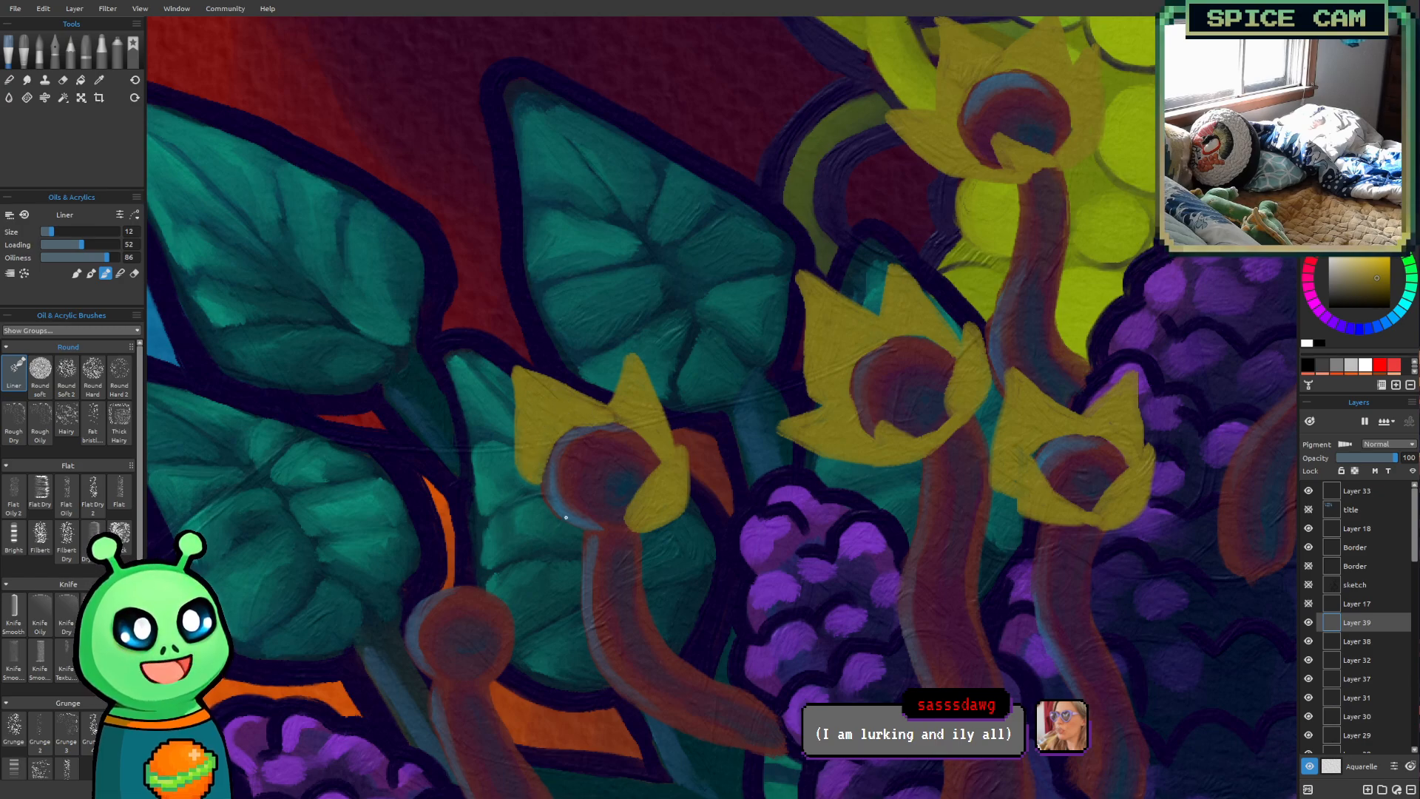
mouse_move(538, 484)
left_mouse_down()
mouse_move(507, 496)
mouse_move(572, 532)
mouse_move(594, 527)
mouse_move(530, 505)
mouse_move(567, 523)
mouse_move(551, 508)
mouse_move(650, 524)
mouse_move(594, 525)
mouse_move(636, 522)
left_mouse_up()
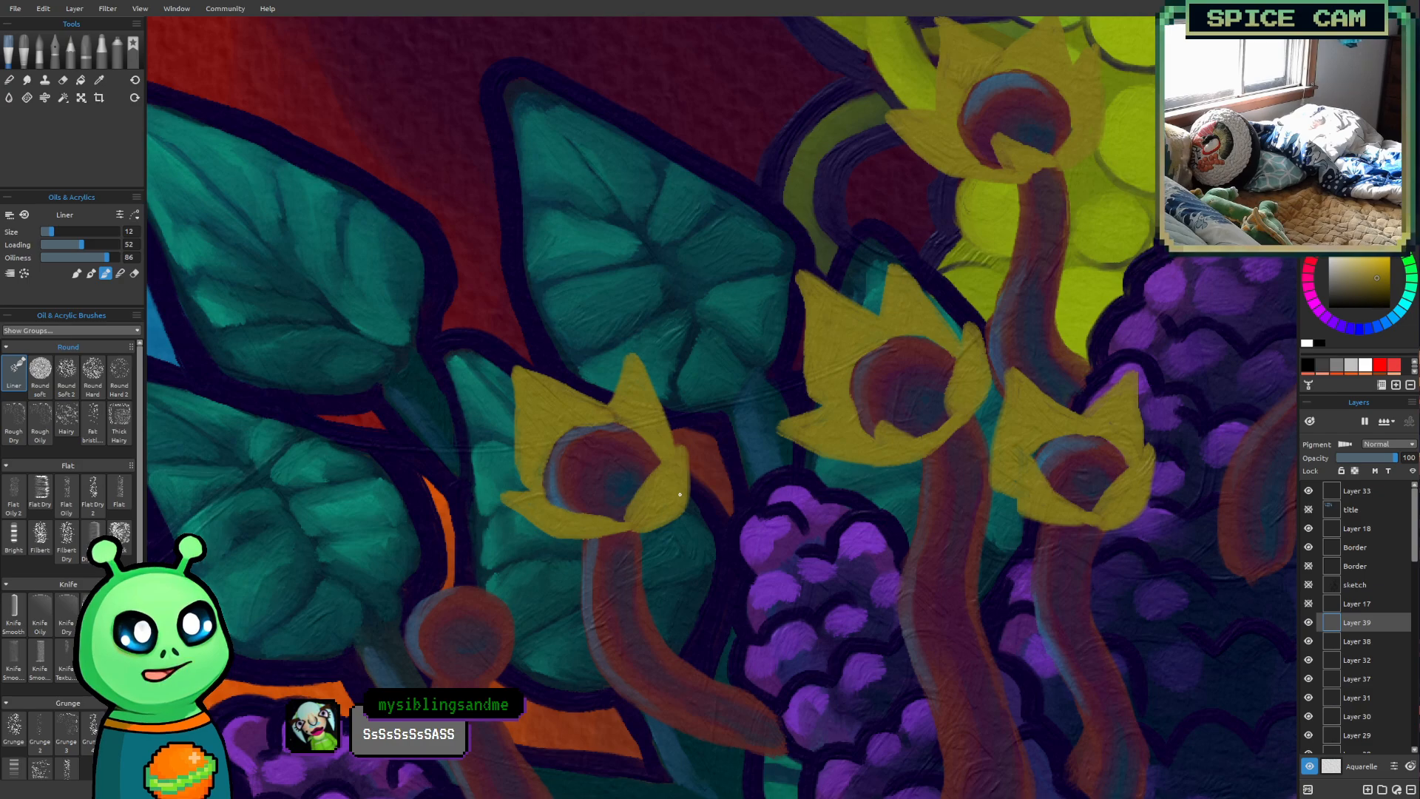
Paint a jagged olive-yellow petal crown around the second stalk from the left, beside the lower teal leaf
mouse_move(674, 640)
left_mouse_down()
mouse_move(713, 494)
mouse_move(757, 565)
mouse_move(754, 607)
left_mouse_up()
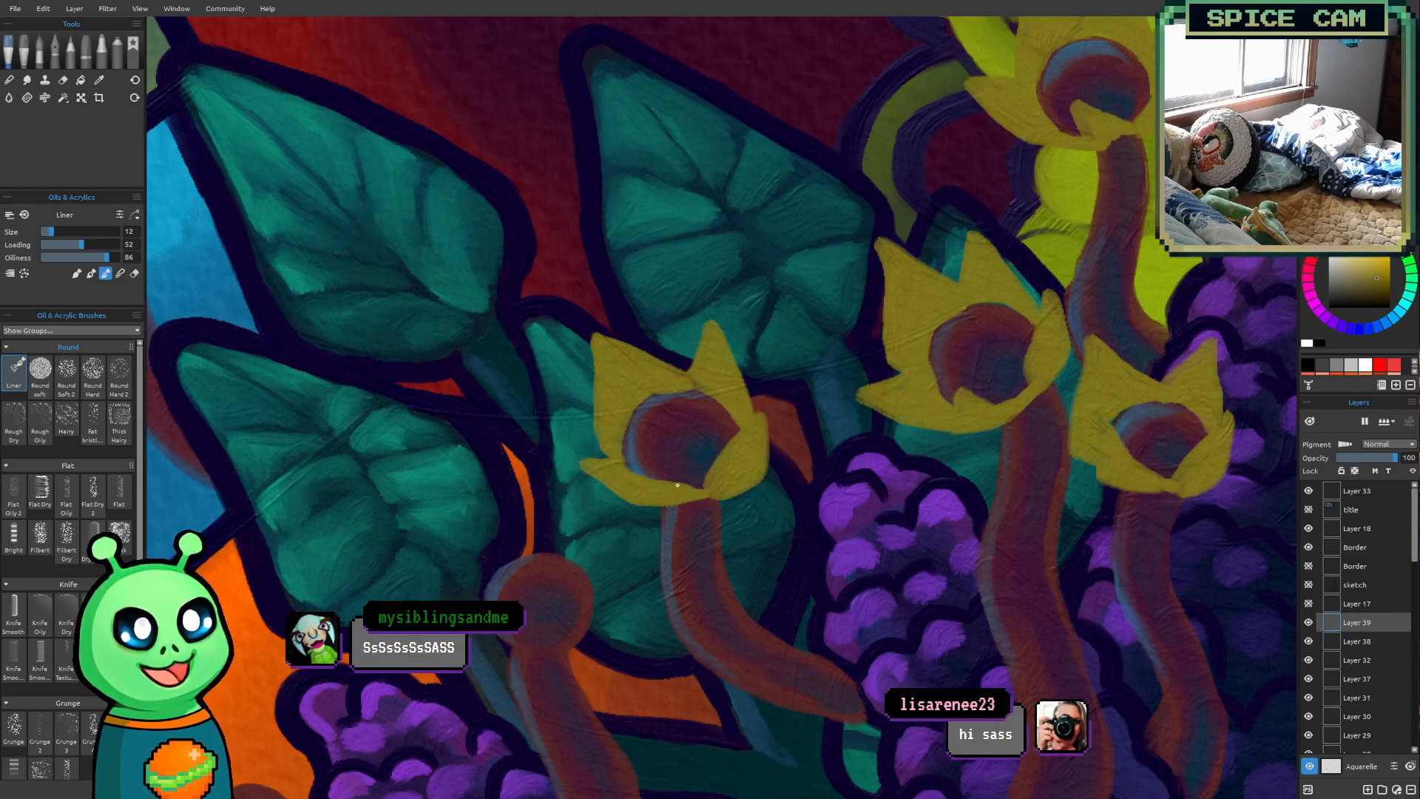
mouse_move(614, 529)
left_mouse_down()
mouse_move(623, 561)
mouse_move(639, 444)
left_mouse_up()
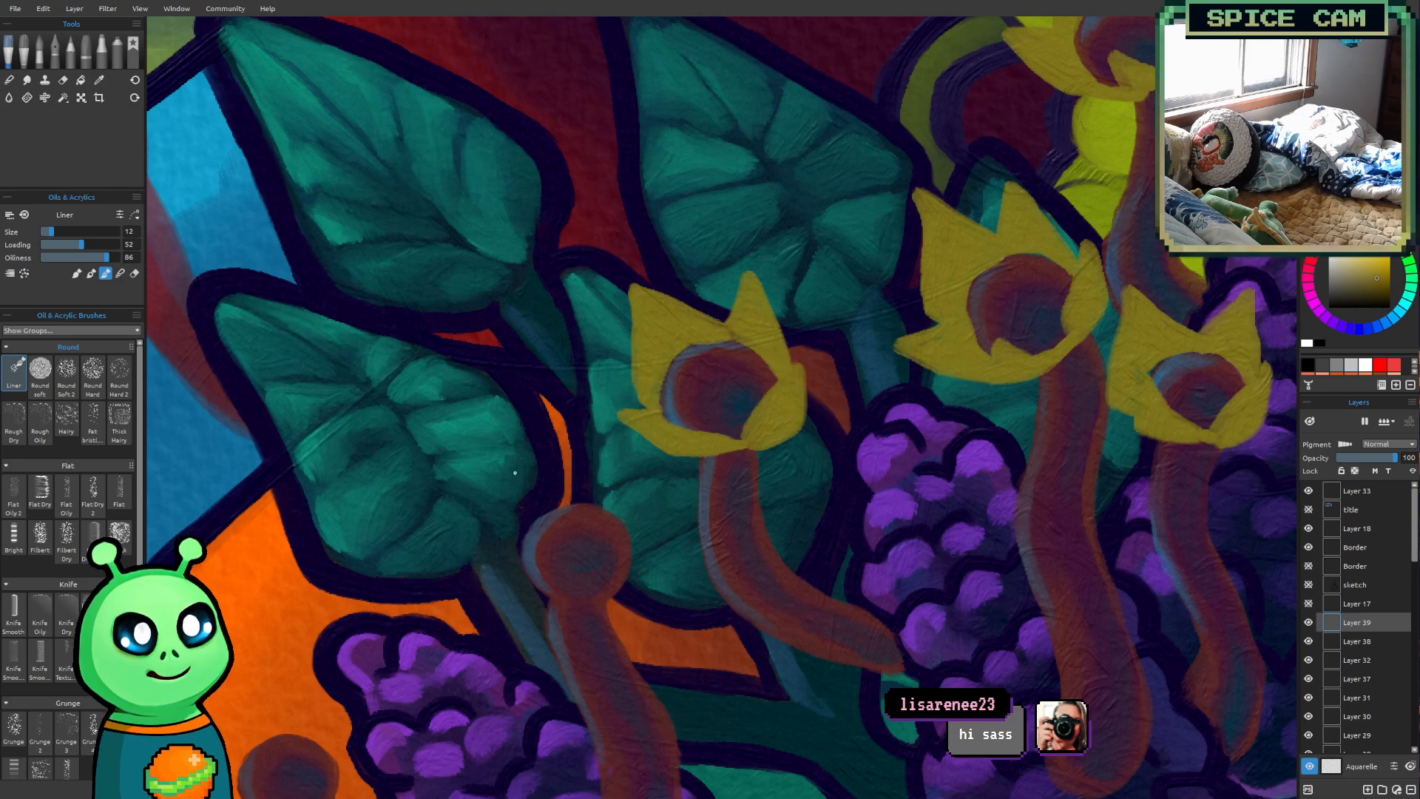
mouse_move(553, 590)
left_mouse_down()
mouse_move(457, 482)
mouse_move(547, 595)
left_mouse_up()
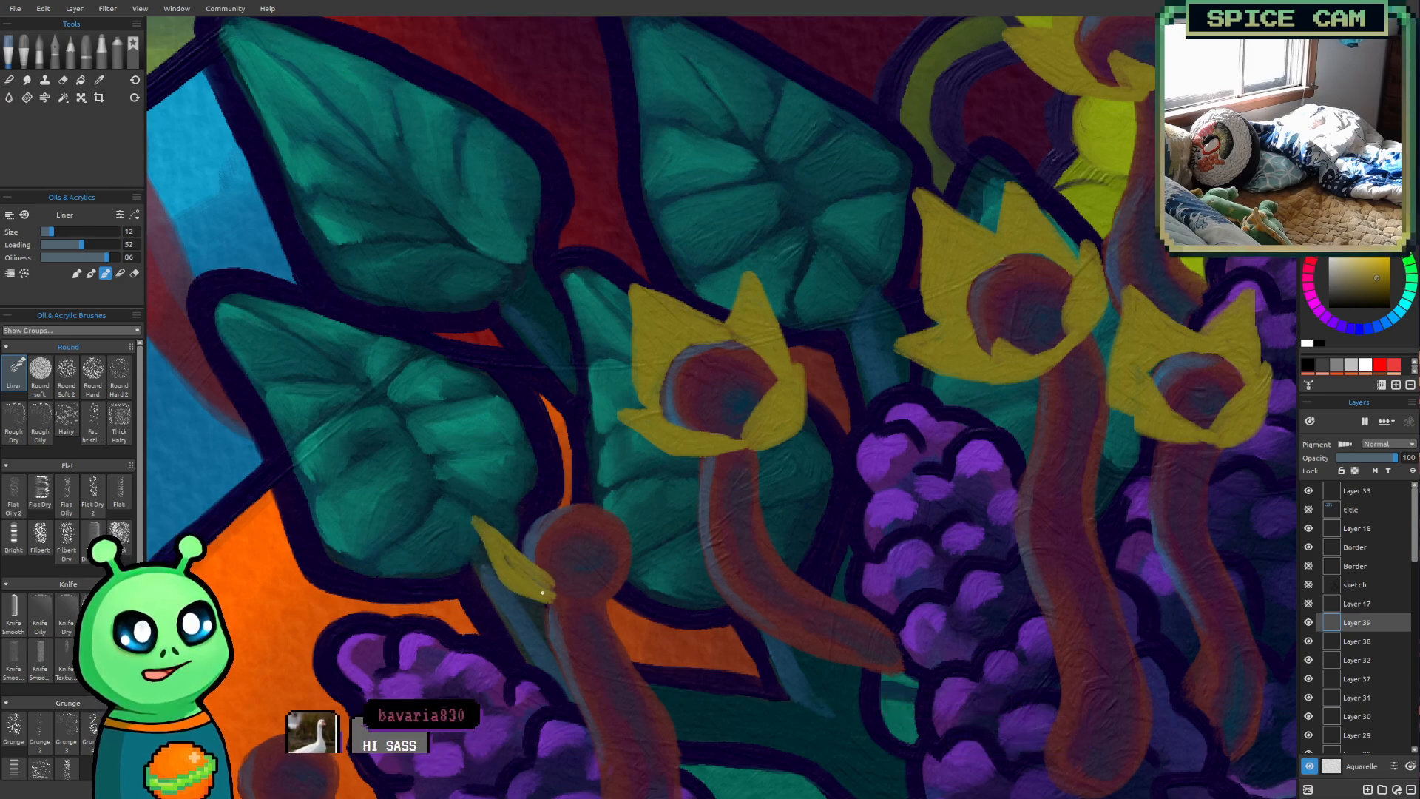
mouse_move(566, 596)
left_mouse_down()
mouse_move(641, 558)
mouse_move(621, 599)
mouse_move(596, 602)
mouse_move(649, 522)
mouse_move(632, 550)
mouse_move(637, 569)
mouse_move(659, 540)
mouse_move(639, 579)
mouse_move(615, 588)
mouse_move(643, 534)
mouse_move(628, 462)
mouse_move(592, 497)
mouse_move(622, 507)
mouse_move(596, 502)
mouse_move(637, 542)
mouse_move(626, 514)
mouse_move(633, 561)
mouse_move(620, 483)
mouse_move(630, 509)
mouse_move(520, 441)
mouse_move(529, 503)
mouse_move(493, 494)
mouse_move(510, 546)
left_mouse_up()
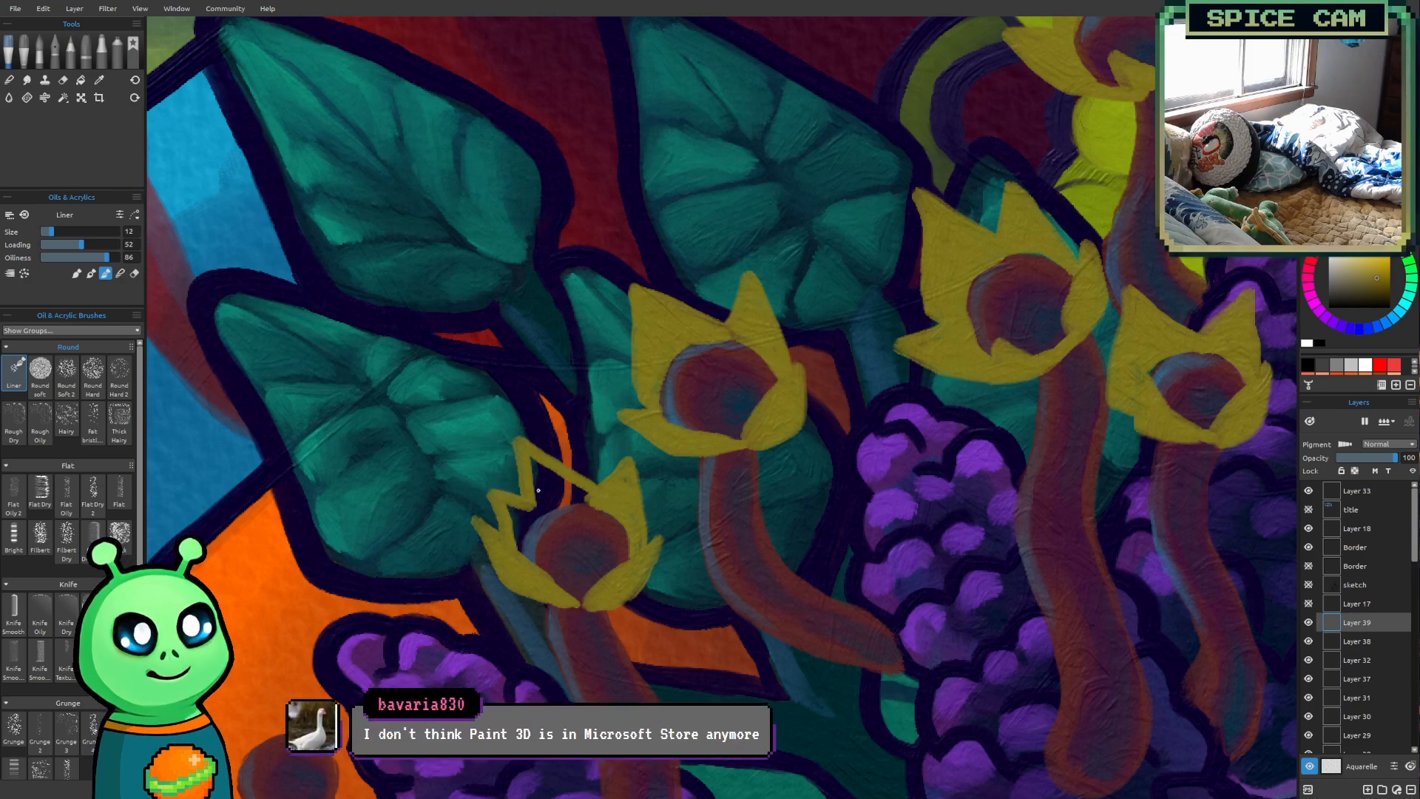
mouse_move(504, 503)
left_mouse_down()
mouse_move(518, 559)
mouse_move(520, 537)
mouse_move(551, 525)
mouse_move(525, 525)
mouse_move(589, 501)
mouse_move(518, 520)
mouse_move(587, 497)
mouse_move(530, 493)
mouse_move(531, 457)
mouse_move(583, 491)
left_mouse_up()
scroll(739, 503, "down", 5)
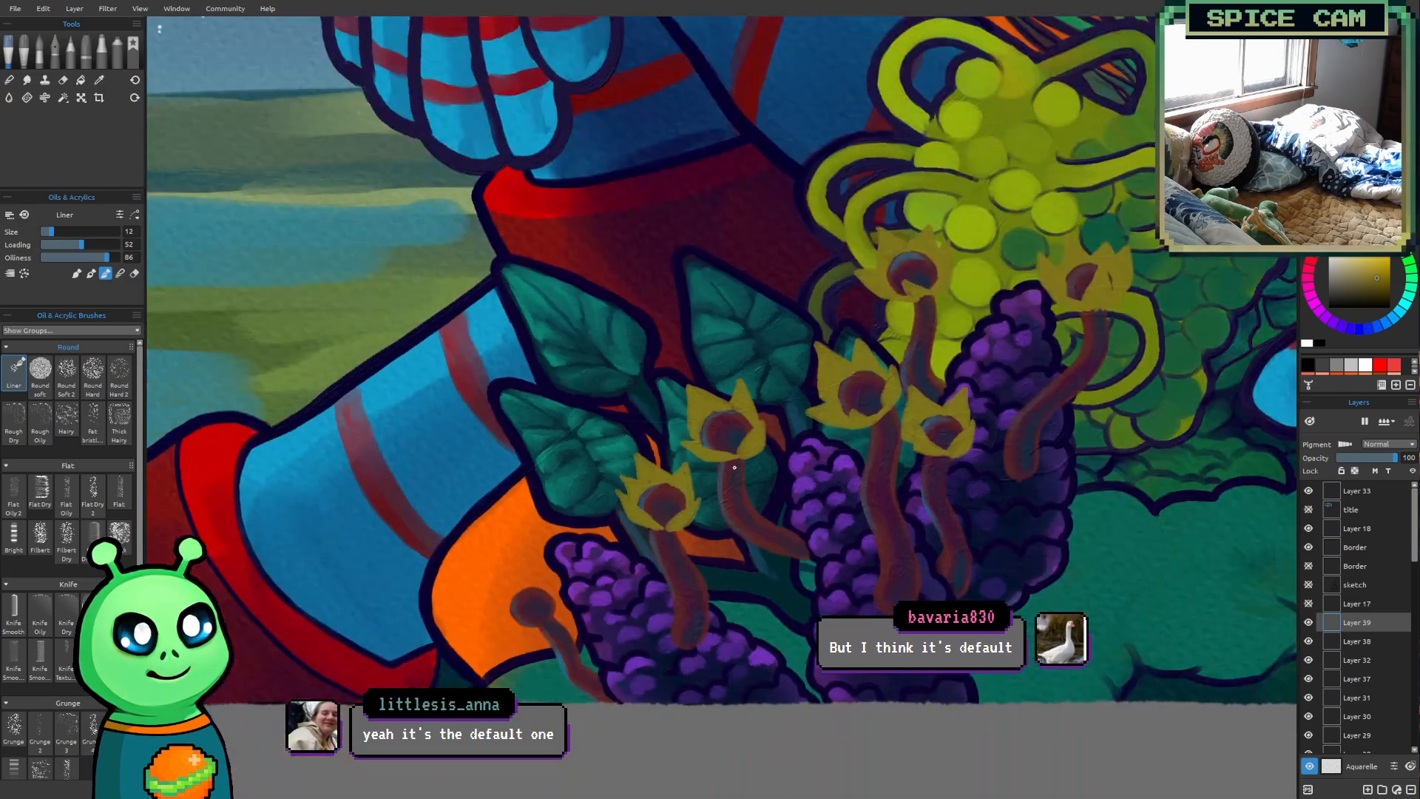
scroll(937, 507, "up", 6)
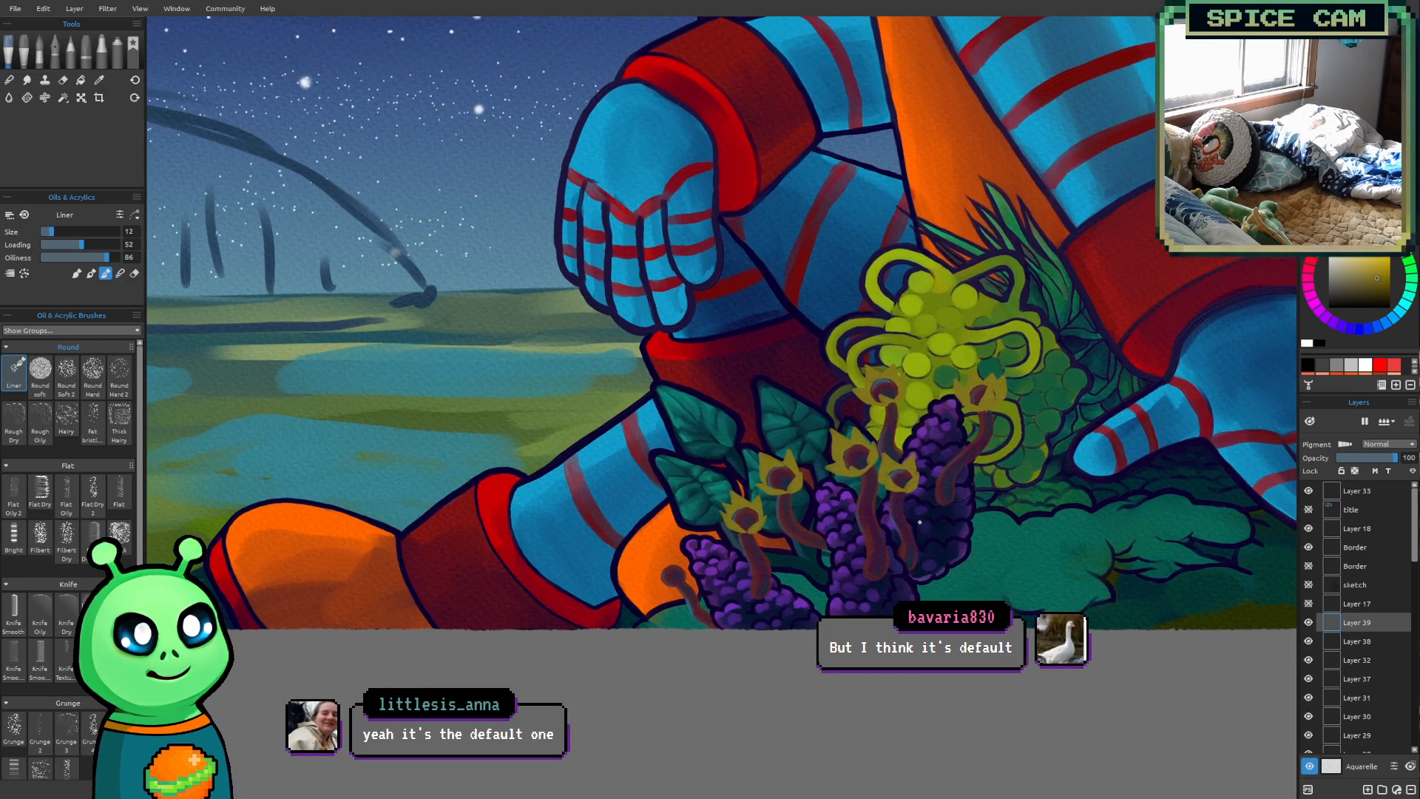
Paint a pointed olive-yellow petal crown around the head of the leftmost stalk, in front of the orange boot
scroll(712, 574, "up", 3)
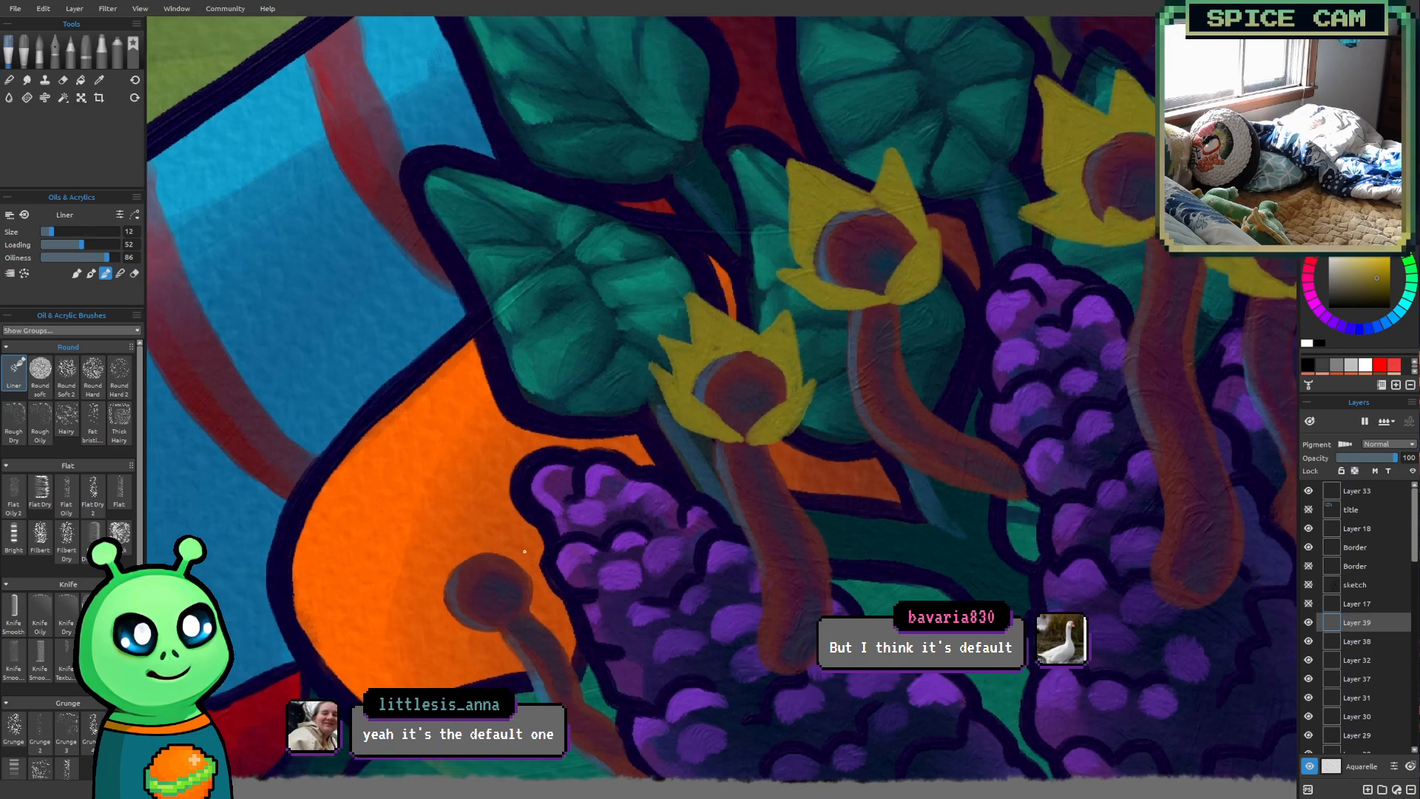
mouse_move(511, 621)
left_mouse_down()
mouse_move(405, 593)
mouse_move(466, 634)
mouse_move(508, 629)
mouse_move(446, 615)
mouse_move(493, 629)
mouse_move(457, 619)
mouse_move(425, 514)
mouse_move(485, 549)
mouse_move(443, 596)
mouse_move(474, 550)
left_mouse_up()
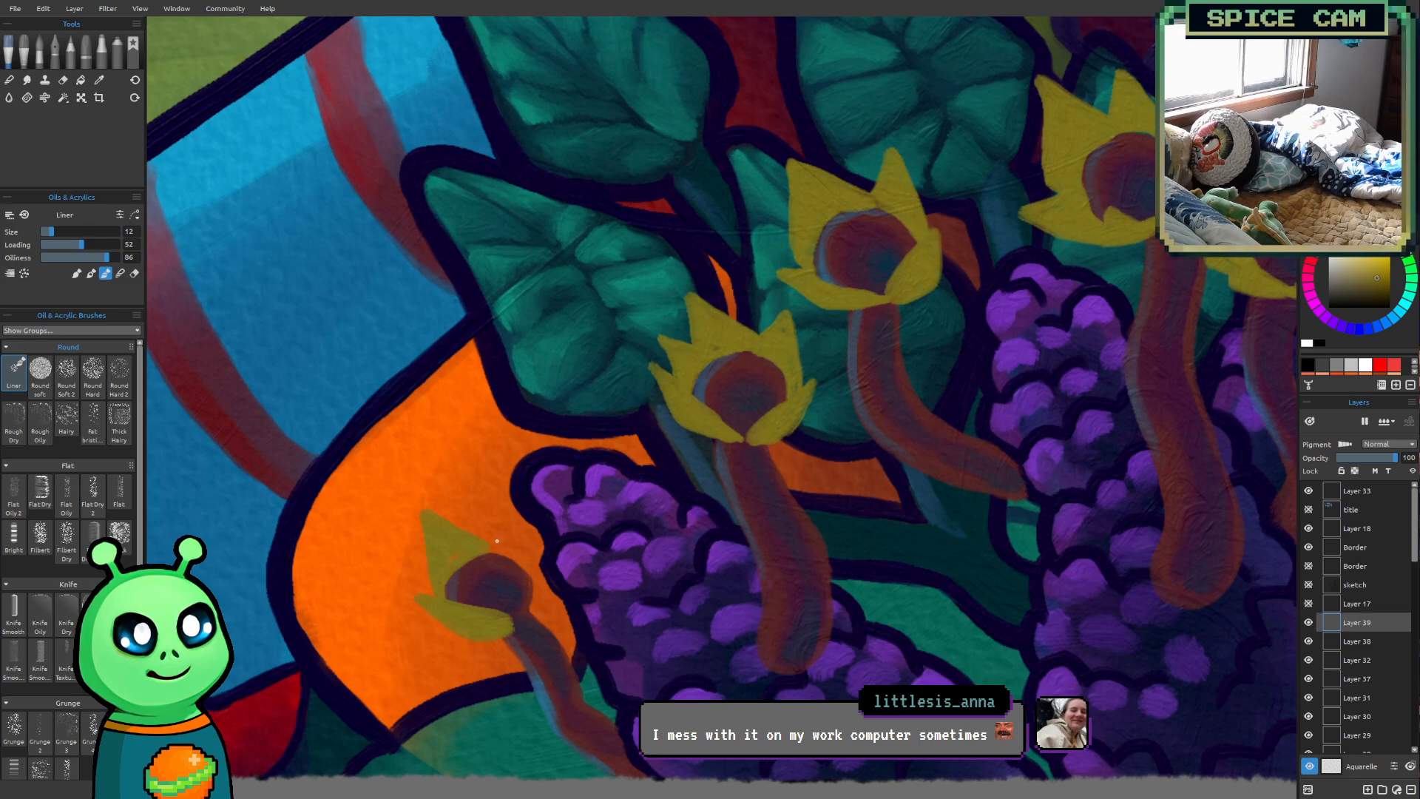
left_click_drag(491, 547, 534, 563)
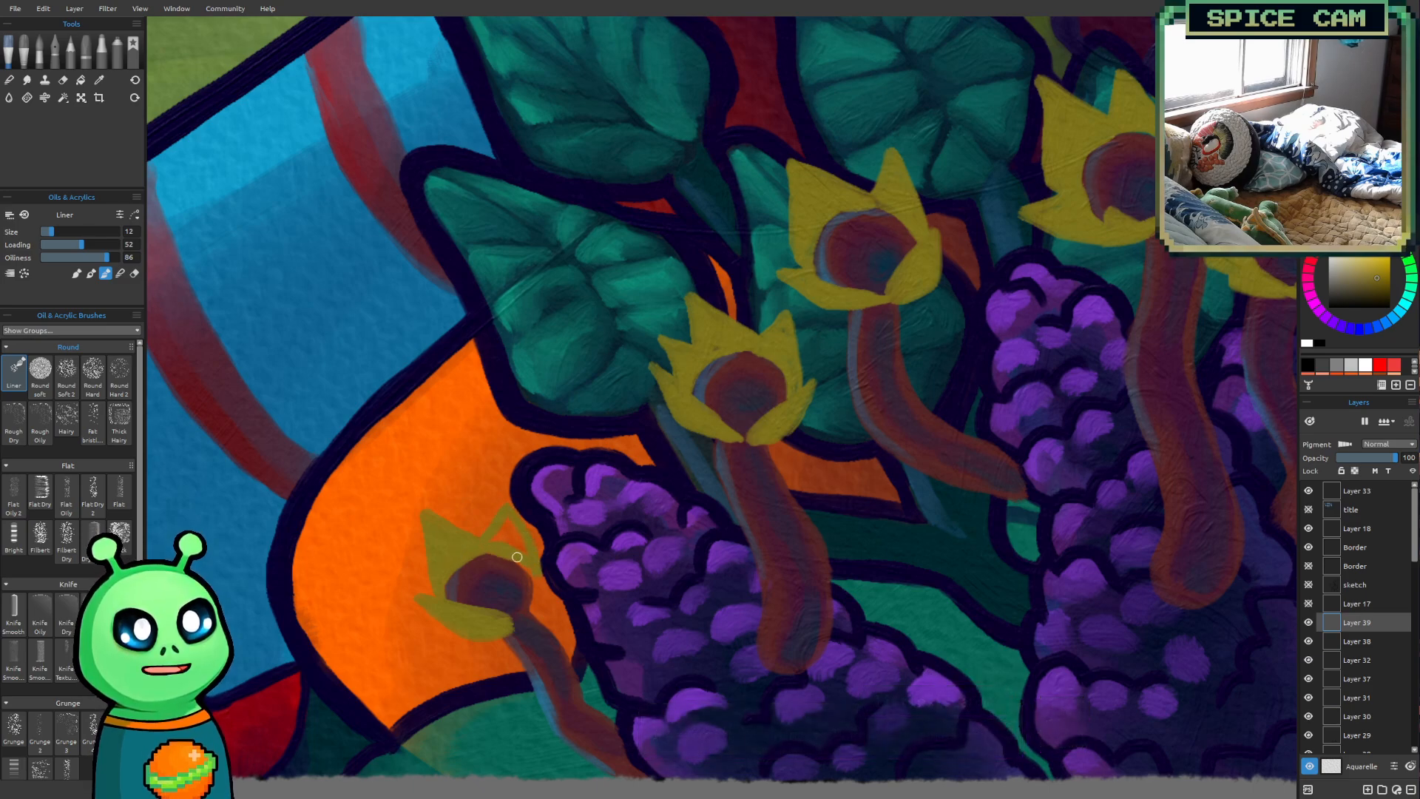
mouse_move(501, 535)
left_mouse_down()
mouse_move(531, 573)
mouse_move(494, 552)
mouse_move(532, 593)
mouse_move(553, 550)
mouse_move(562, 597)
mouse_move(533, 613)
mouse_move(539, 577)
mouse_move(555, 594)
mouse_move(525, 624)
left_mouse_up()
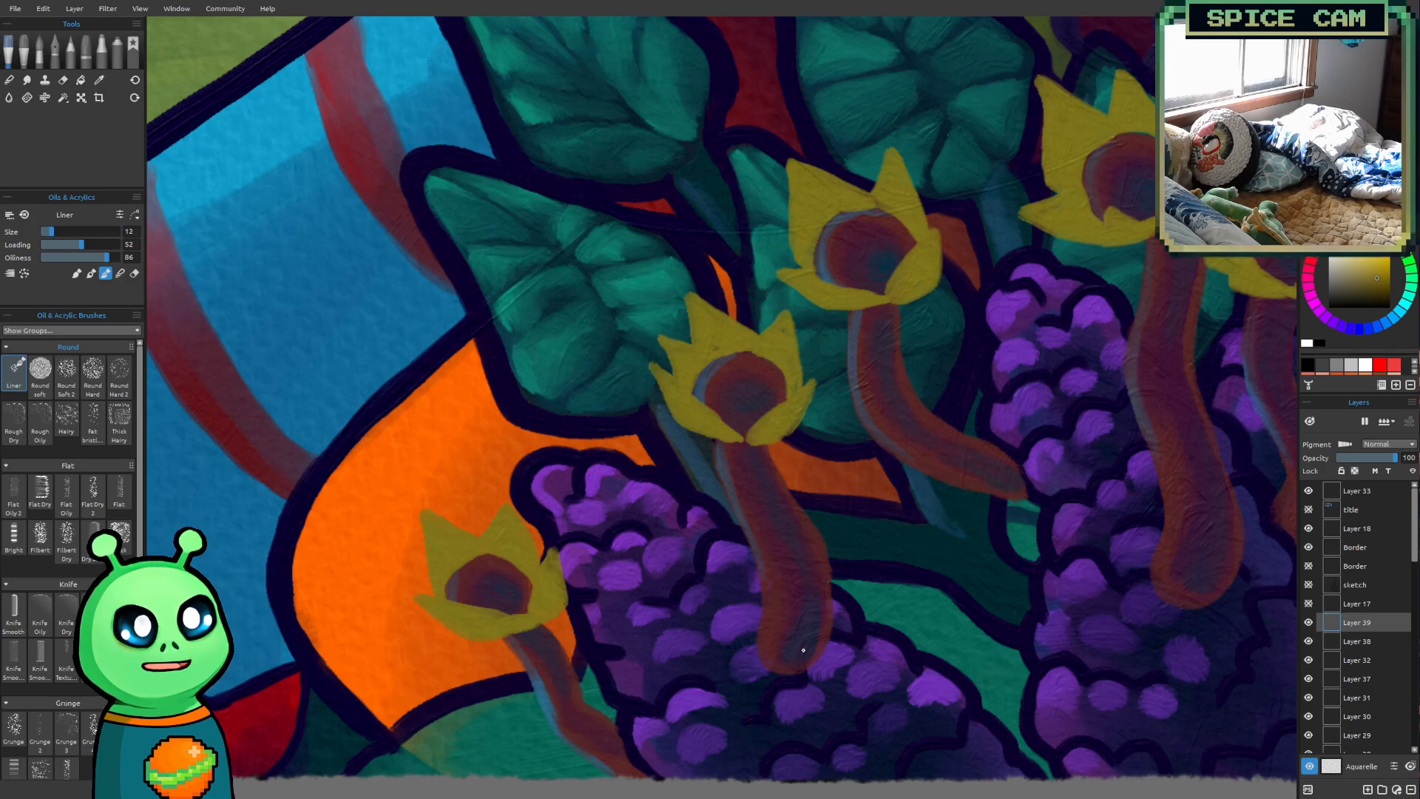
Examine the olive-yellow petal shapes across the whole group of stalks, both close up and in context
scroll(645, 530, "down", 8)
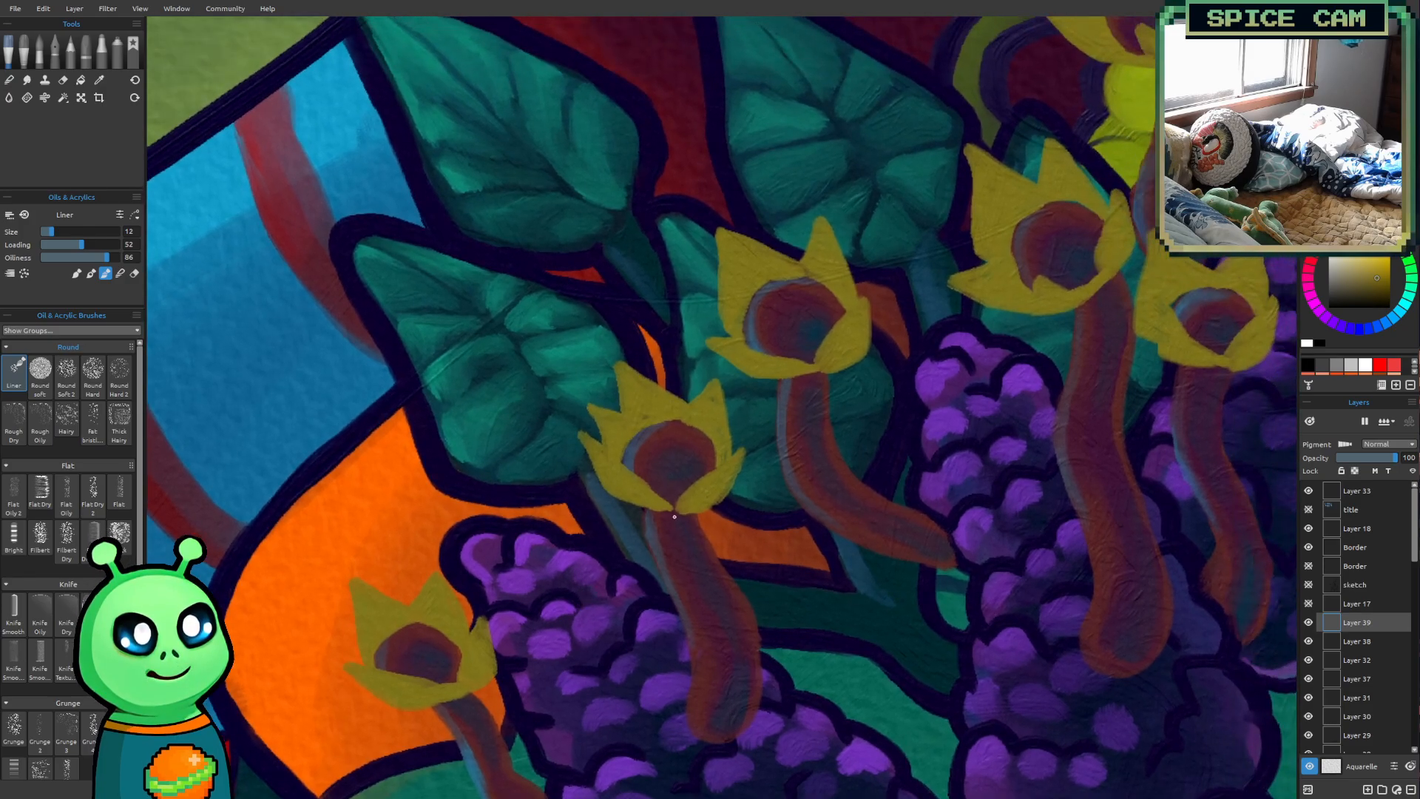
scroll(674, 517, "up", 5)
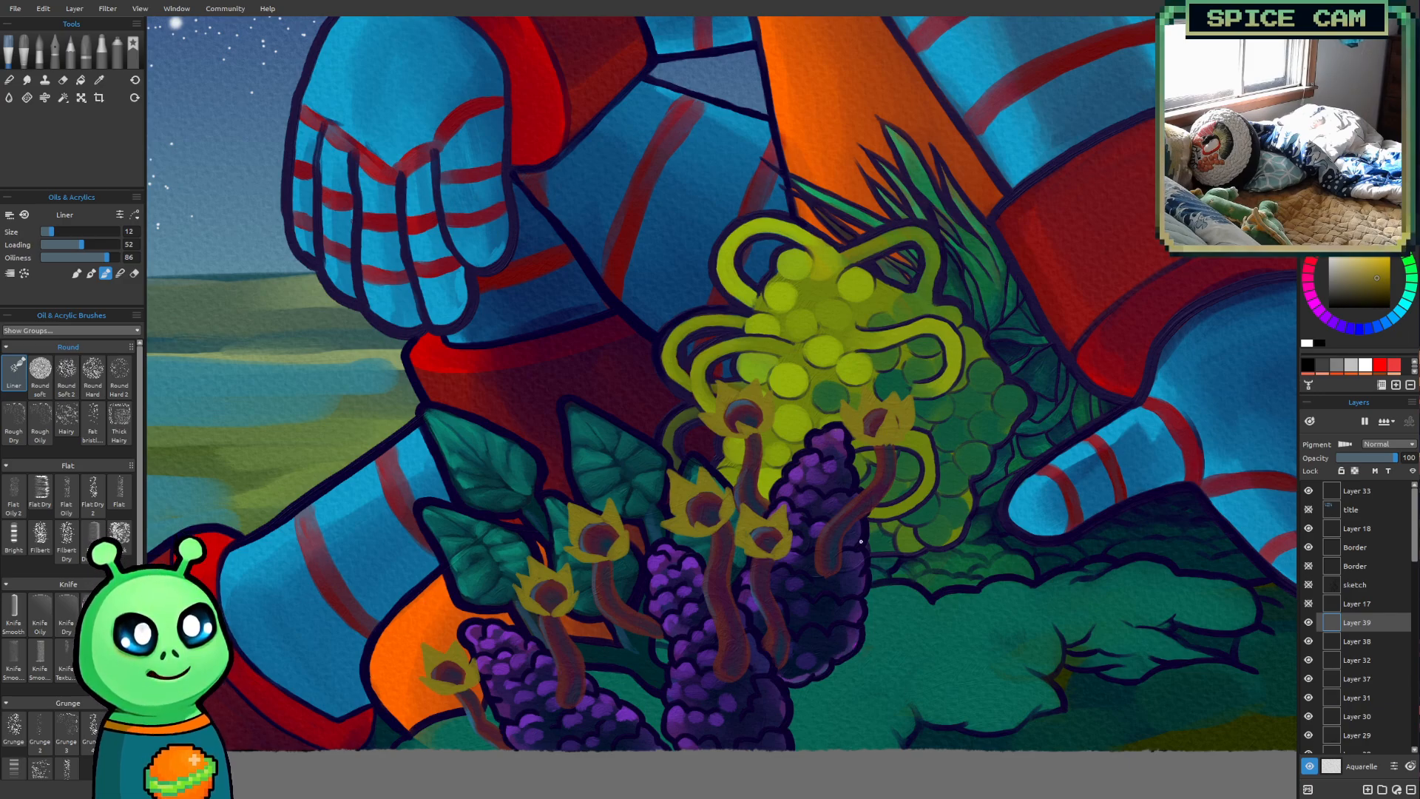
left_click_drag(861, 541, 878, 532)
scroll(864, 553, "up", 2)
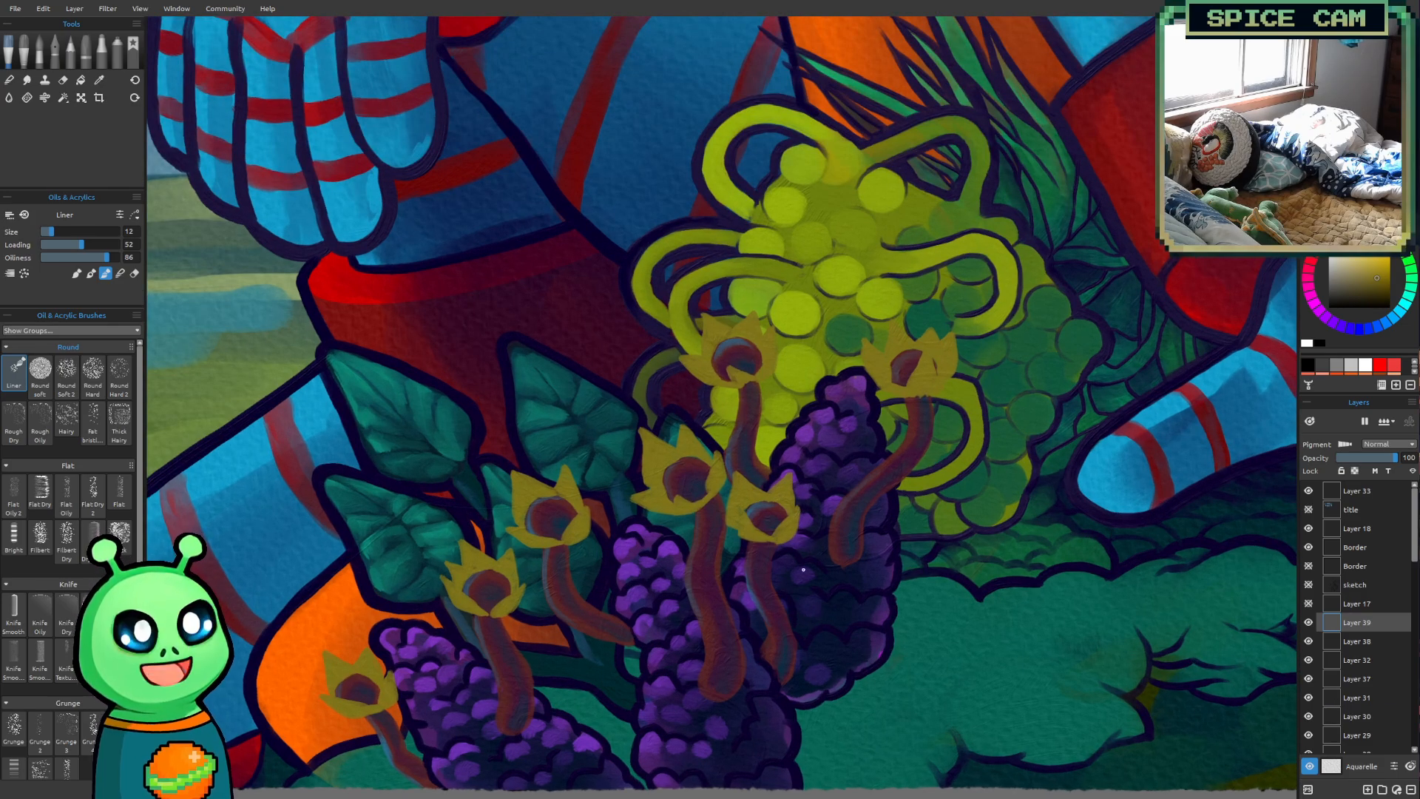
left_click_drag(859, 567, 858, 439)
left_click_drag(700, 422, 717, 495)
scroll(719, 510, "up", 1)
scroll(662, 565, "up", 2)
left_click_drag(662, 565, 699, 542)
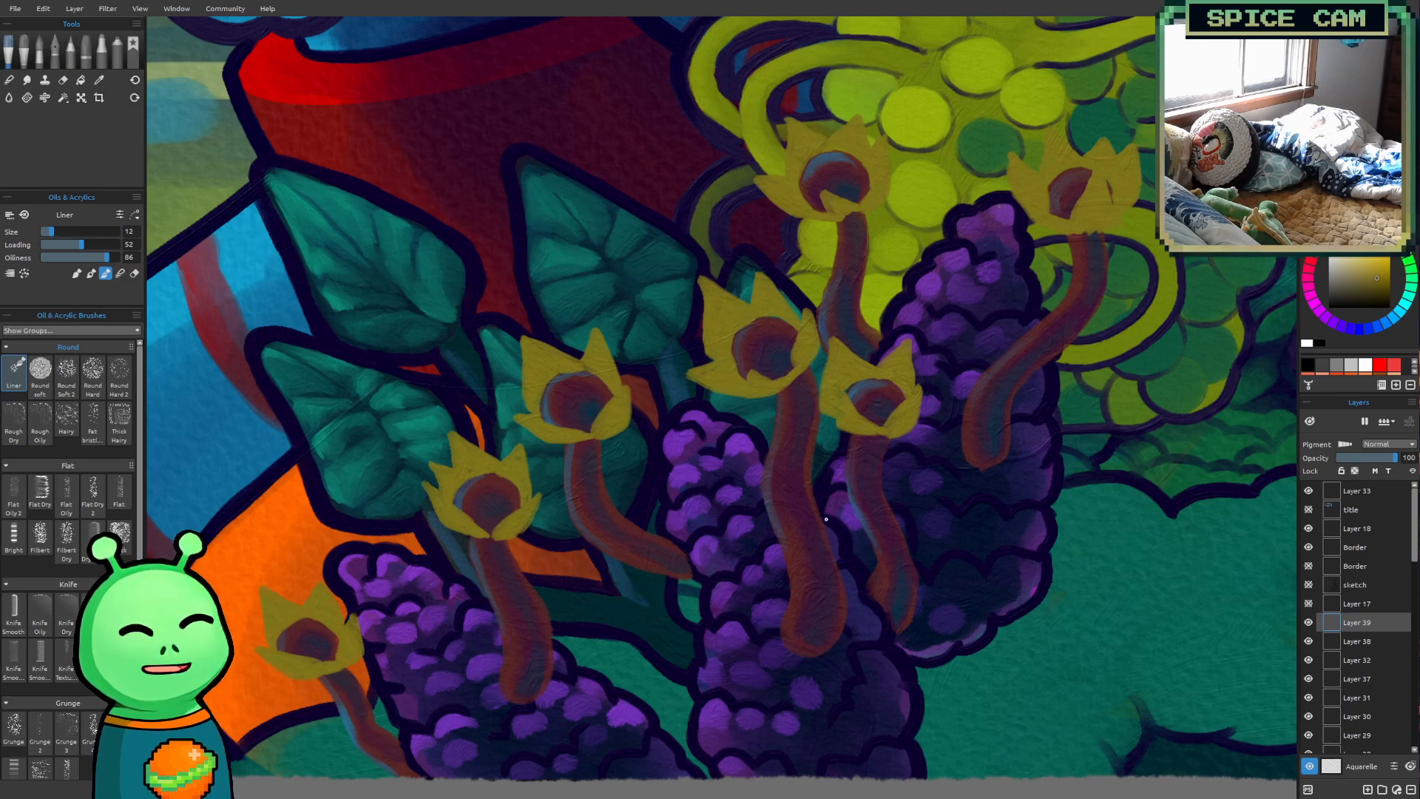
left_click_drag(761, 523, 900, 531)
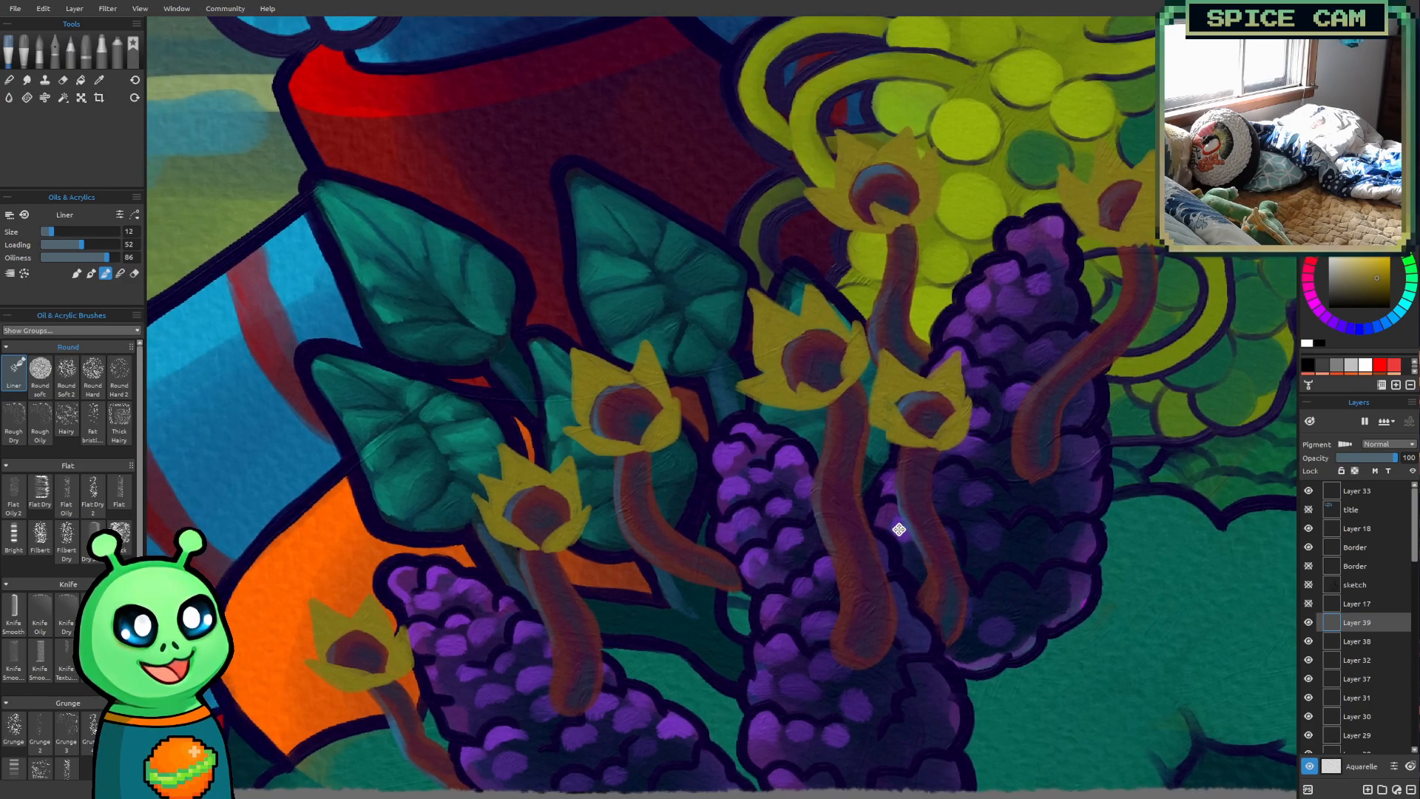
scroll(889, 578, "up", 2)
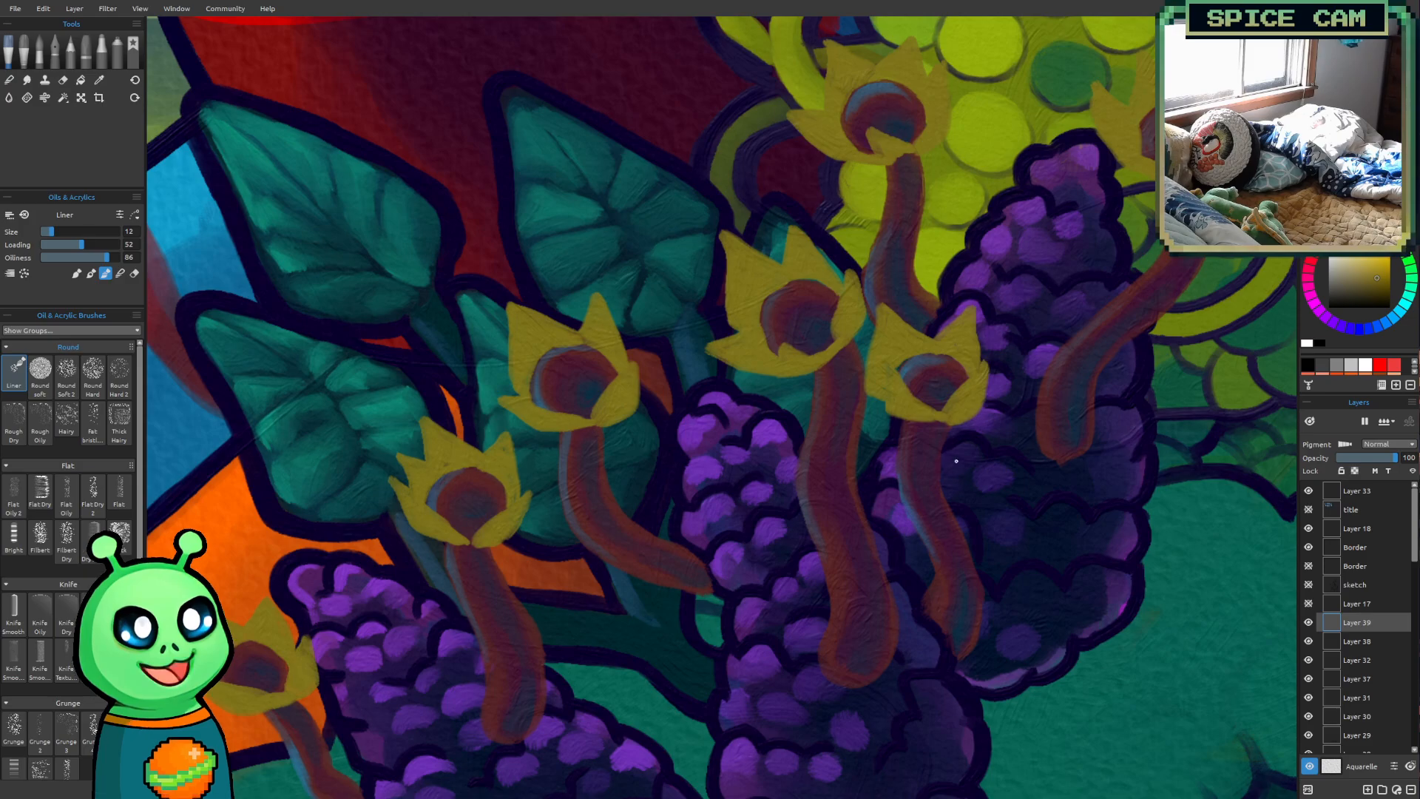
Sample a dark reddish-brown shading colour from the round yellow flower beside the robot's red cuff
left_click_drag(956, 472, 777, 606)
left_click_drag(913, 471, 694, 644)
scroll(782, 569, "down", 3)
scroll(782, 569, "down", 1)
left_click_drag(852, 490, 567, 598)
scroll(801, 544, "down", 3)
scroll(801, 544, "down", 1)
left_click(965, 325, "alt")
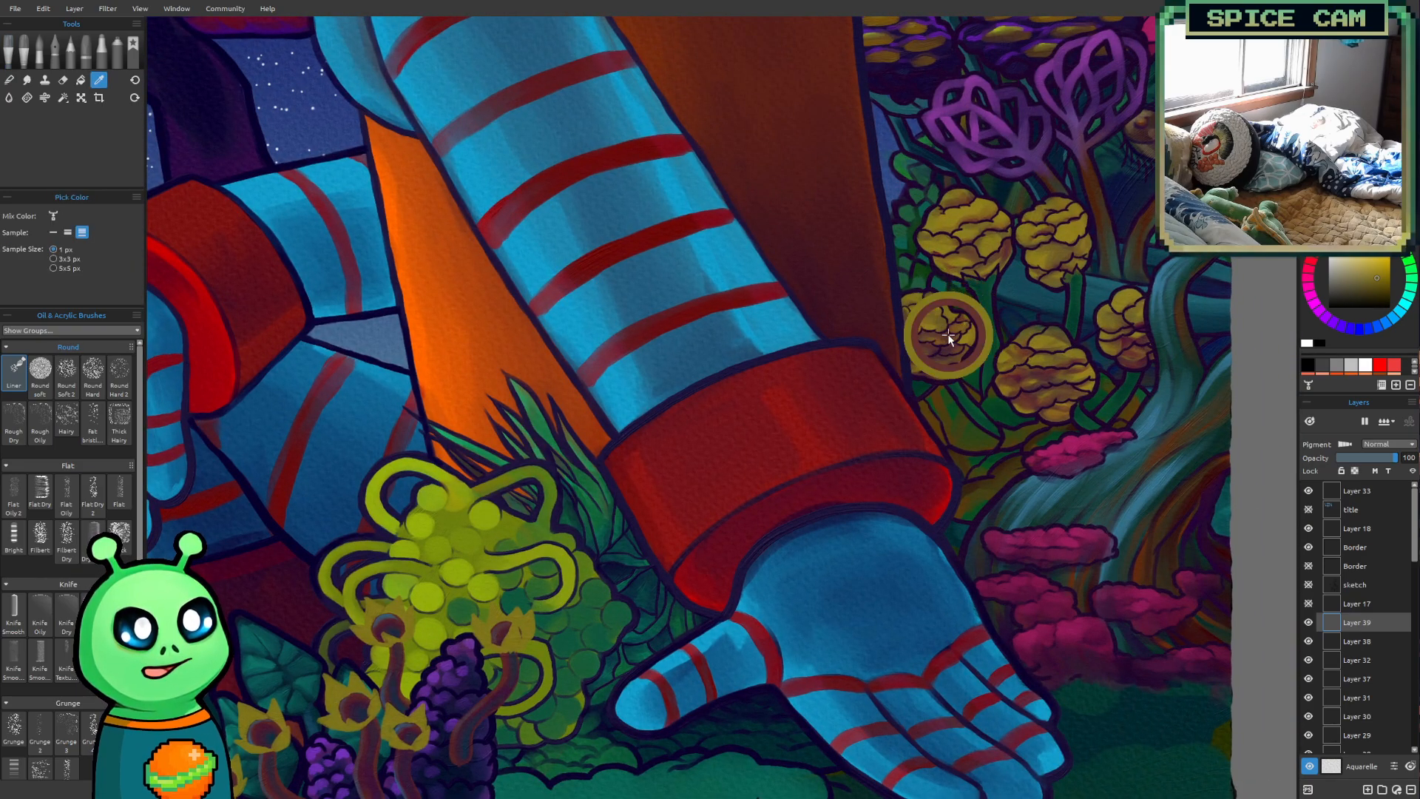
left_click(946, 336, "alt")
left_click_drag(592, 505, 746, 358)
Shade the rightmost flower's petals with reddish-brown strokes to separate them, using the Liner brush at size 14 and then 16
scroll(491, 621, "up", 5)
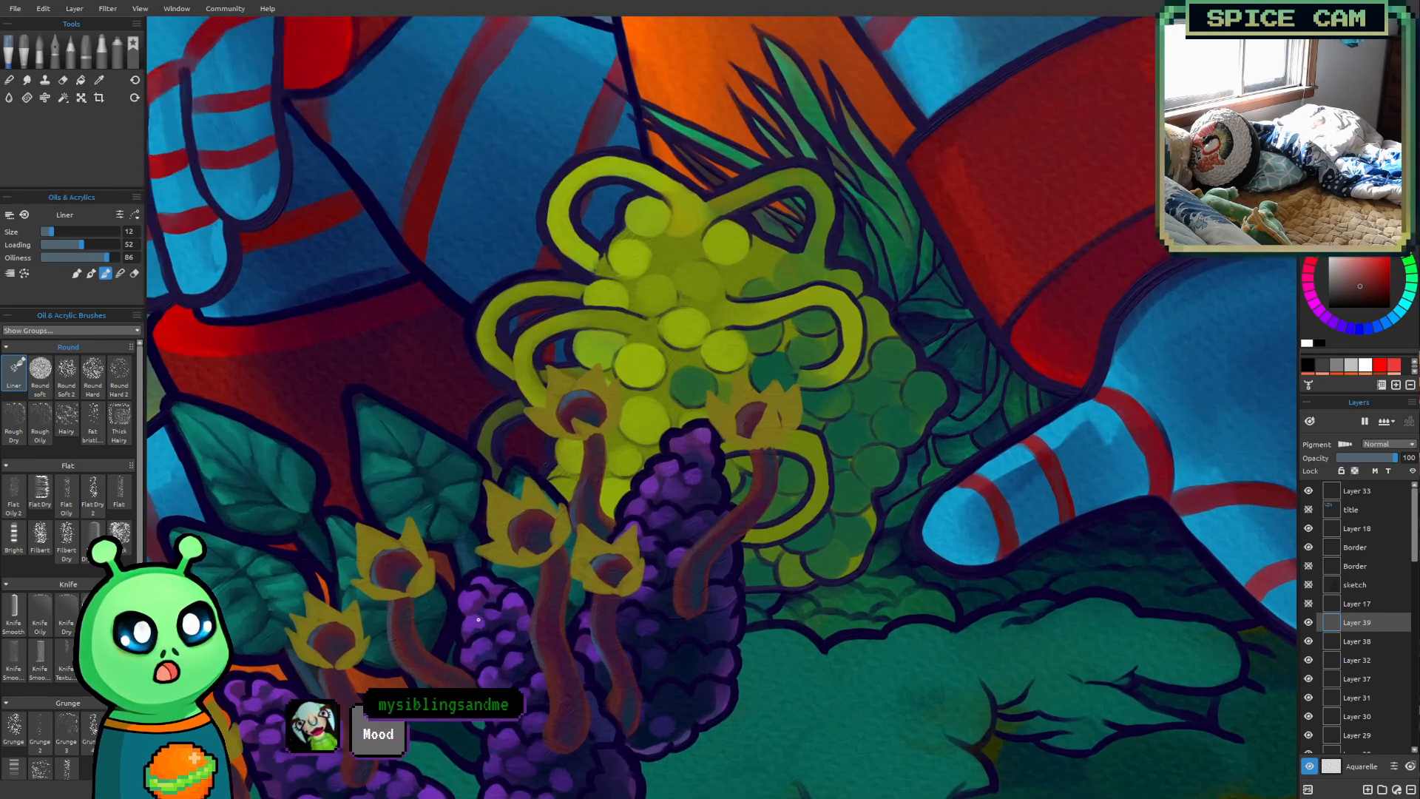
left_click_drag(641, 567, 600, 604)
scroll(924, 505, "up", 5)
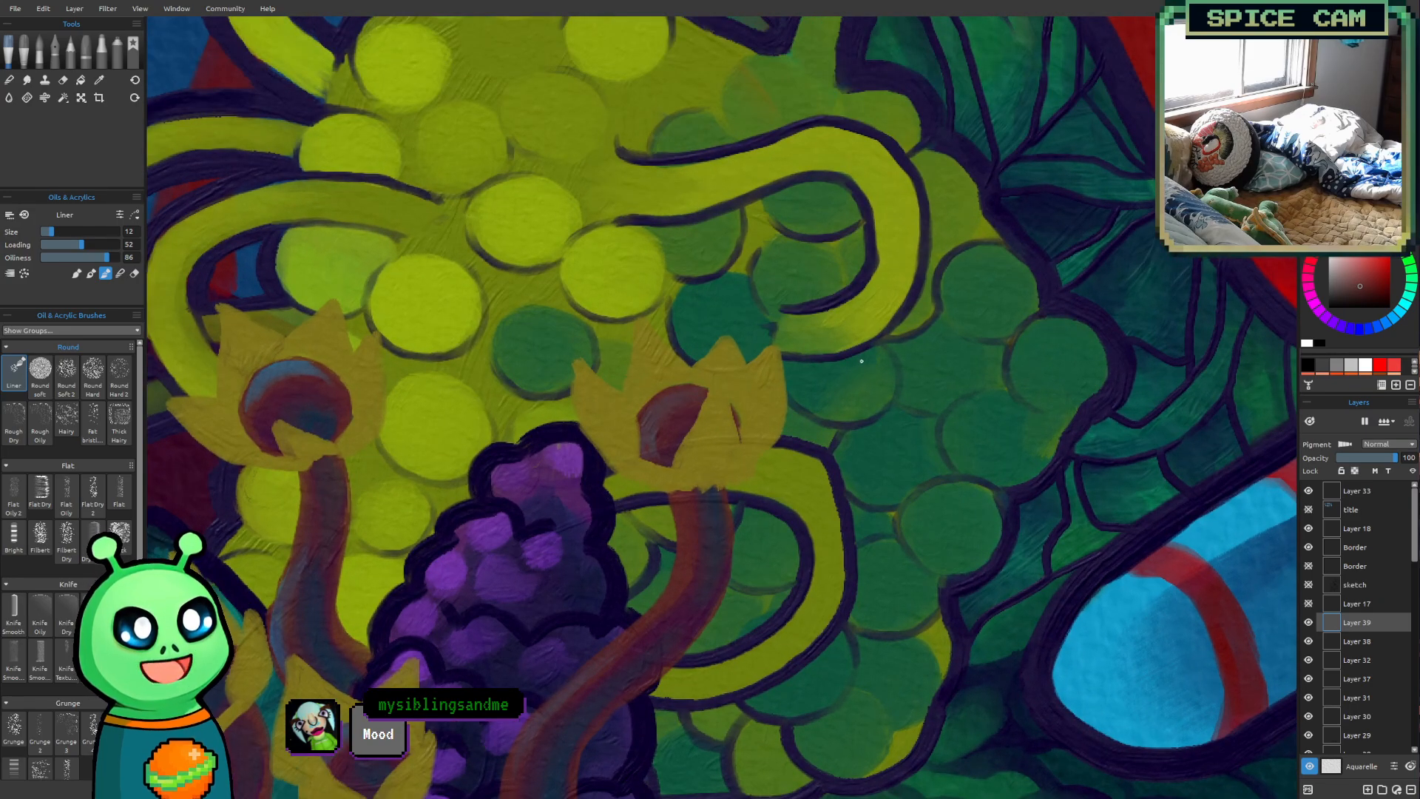
key("bracketright")
key("bracketright")
mouse_move(673, 488)
left_mouse_down()
mouse_move(718, 479)
mouse_move(706, 438)
mouse_move(689, 486)
mouse_move(721, 484)
mouse_move(749, 459)
mouse_move(728, 484)
mouse_move(758, 459)
mouse_move(744, 475)
mouse_move(745, 436)
mouse_move(738, 471)
mouse_move(725, 383)
mouse_move(748, 462)
left_mouse_up()
left_click_drag(744, 414, 755, 462)
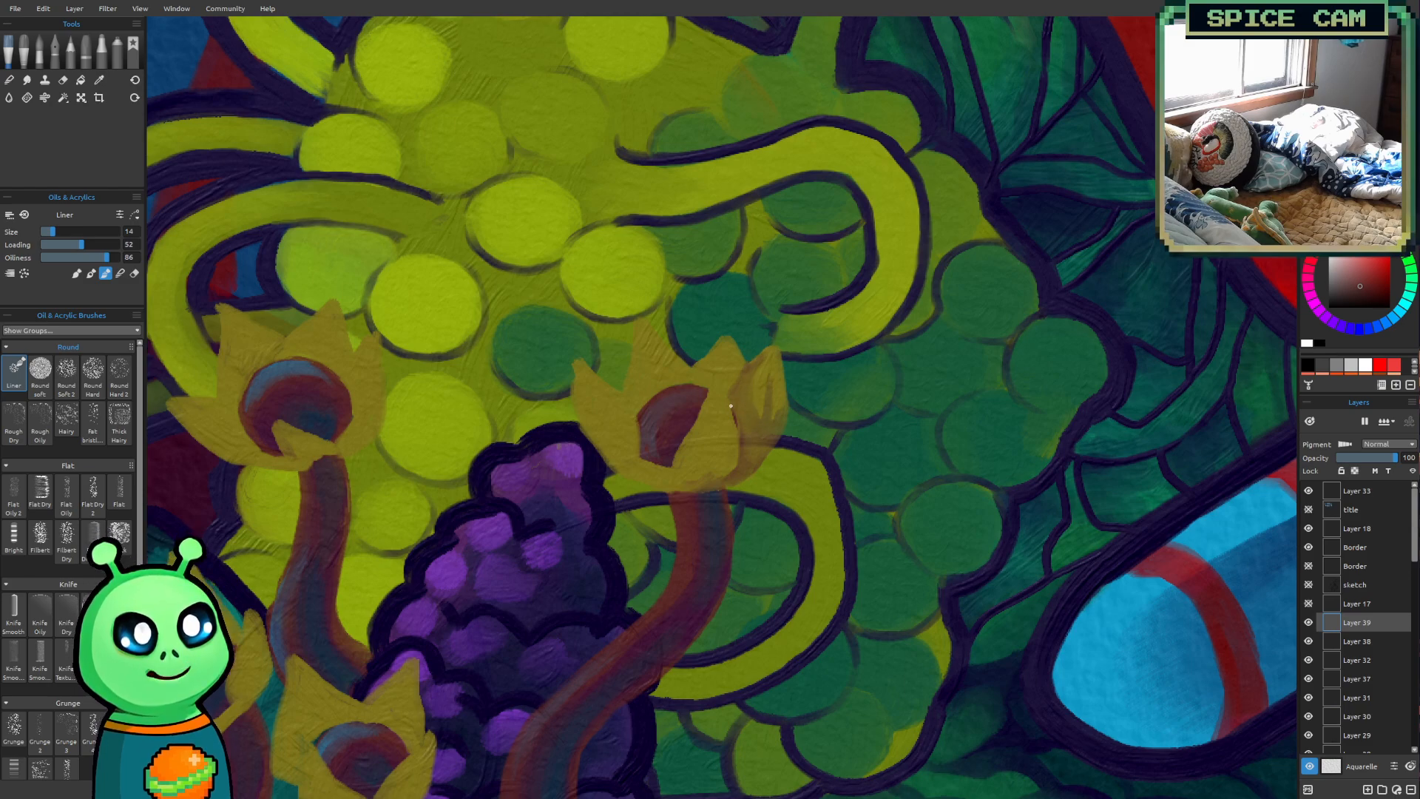
mouse_move(730, 400)
left_mouse_down()
mouse_move(718, 369)
mouse_move(687, 378)
mouse_move(709, 371)
left_mouse_up()
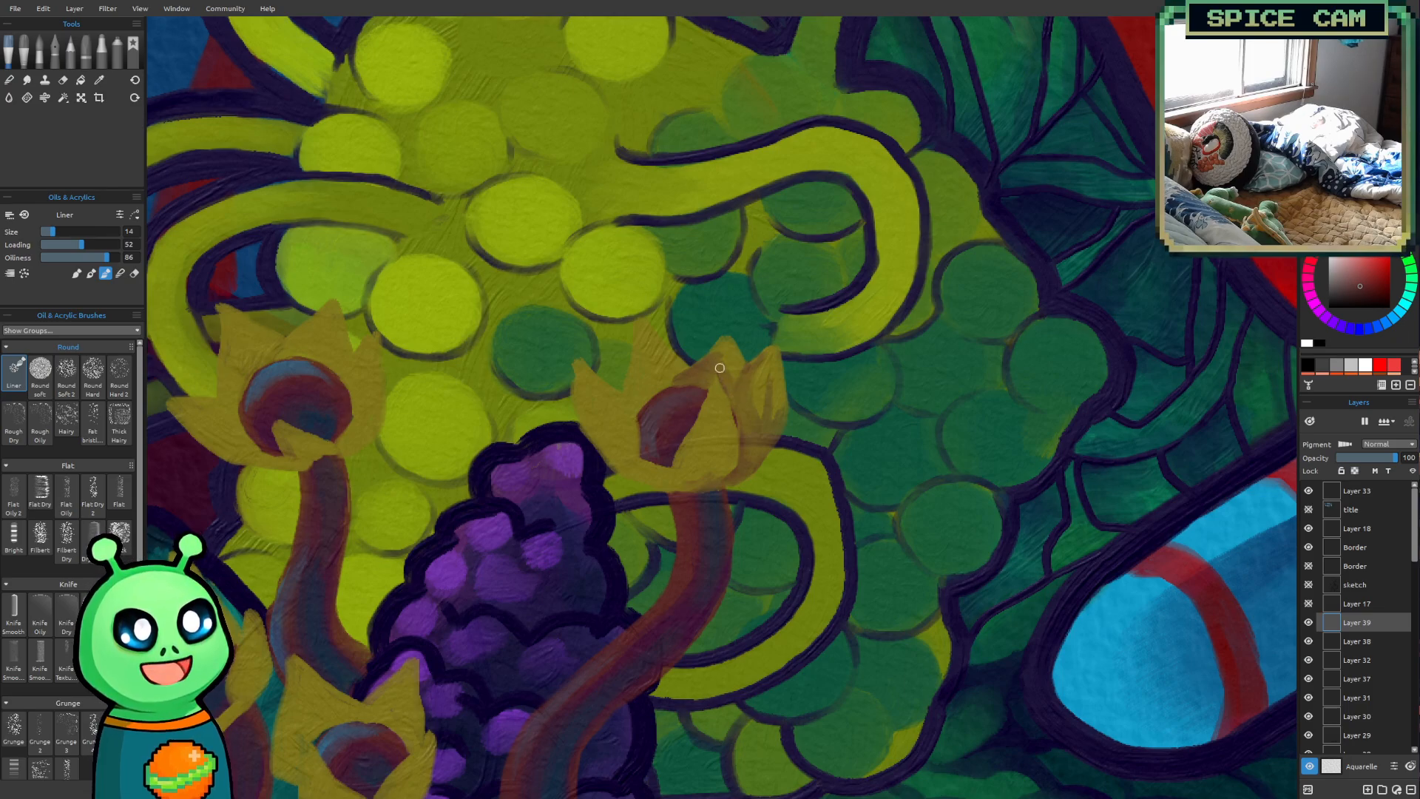
mouse_move(721, 360)
left_mouse_down()
mouse_move(733, 406)
mouse_move(737, 362)
left_mouse_up()
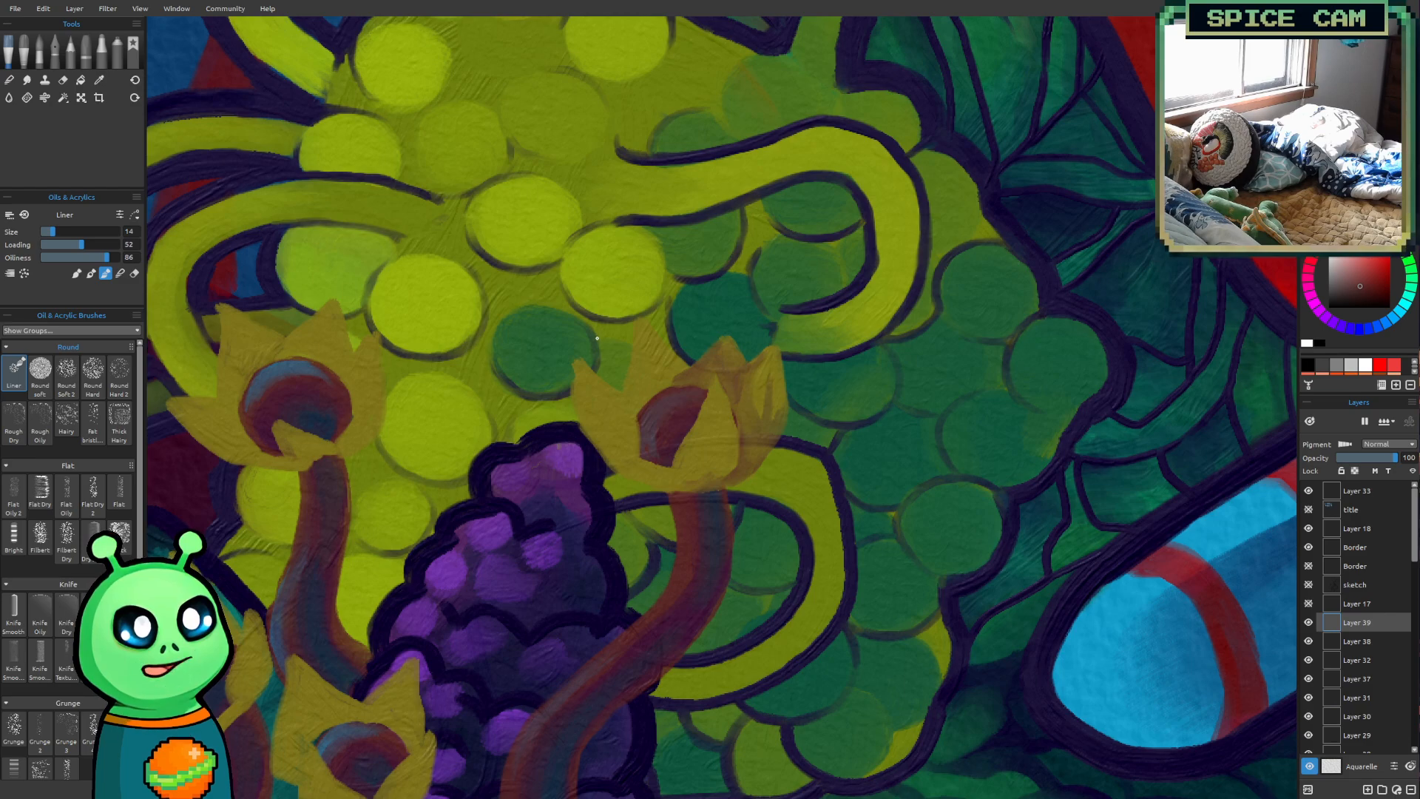
left_click_drag(689, 369, 656, 344)
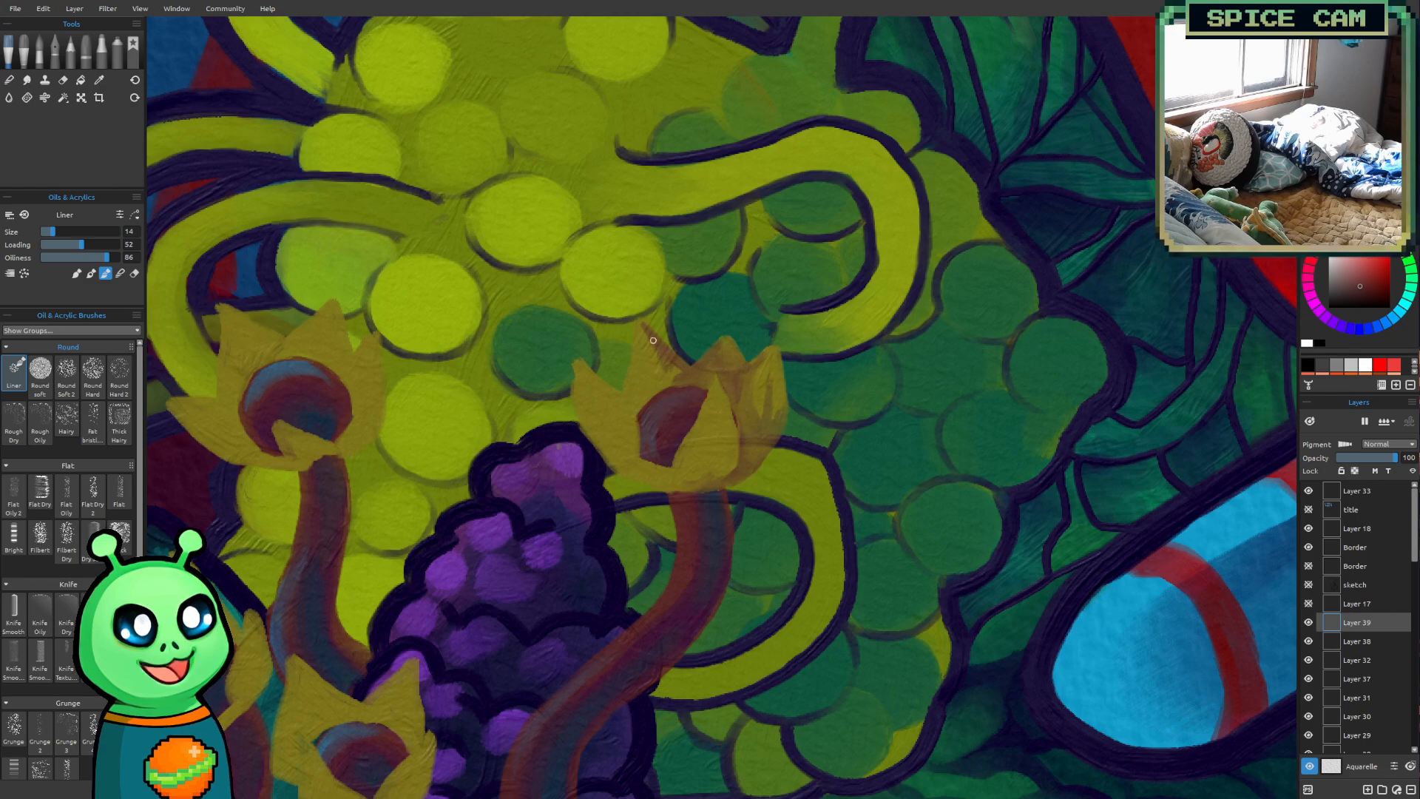
left_click_drag(661, 392, 640, 414)
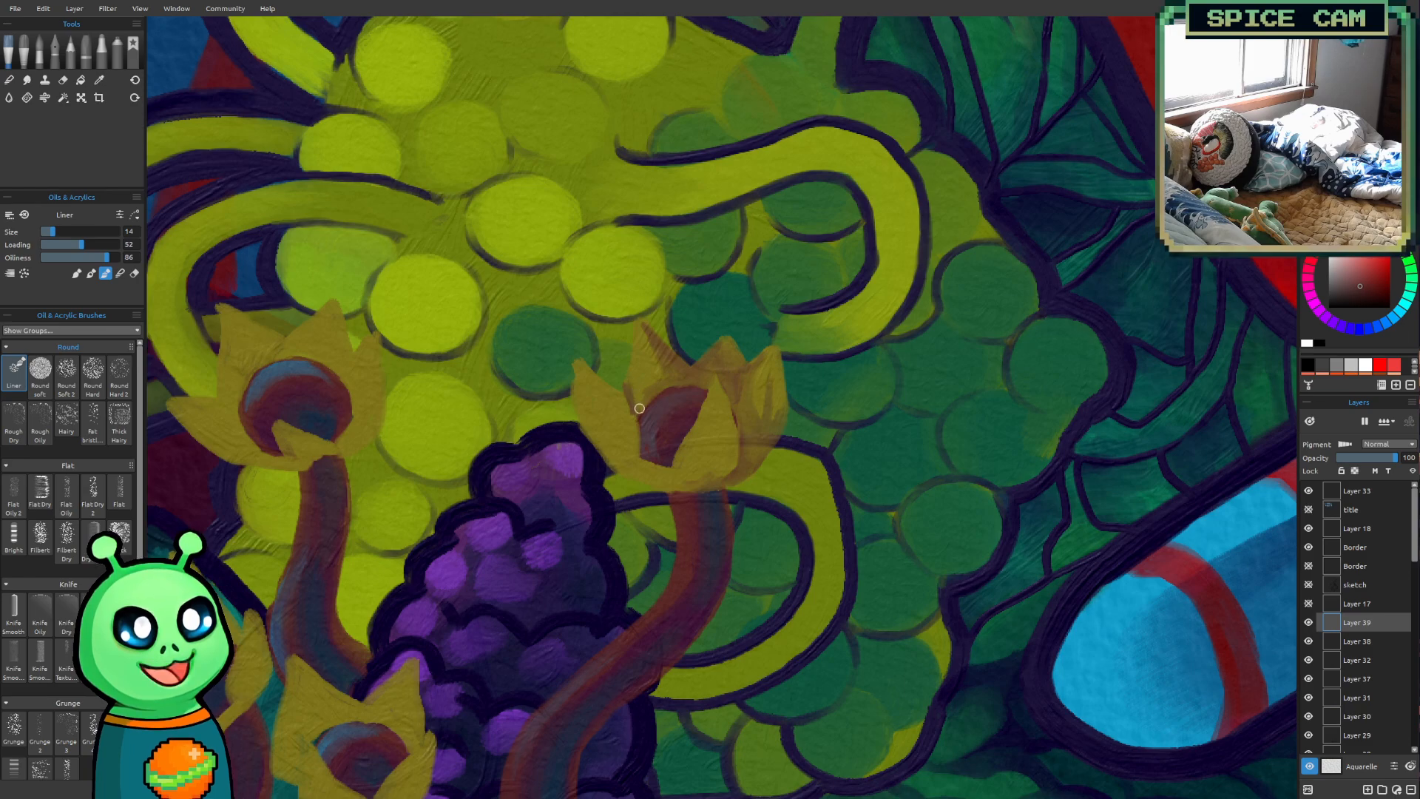
key("bracketright")
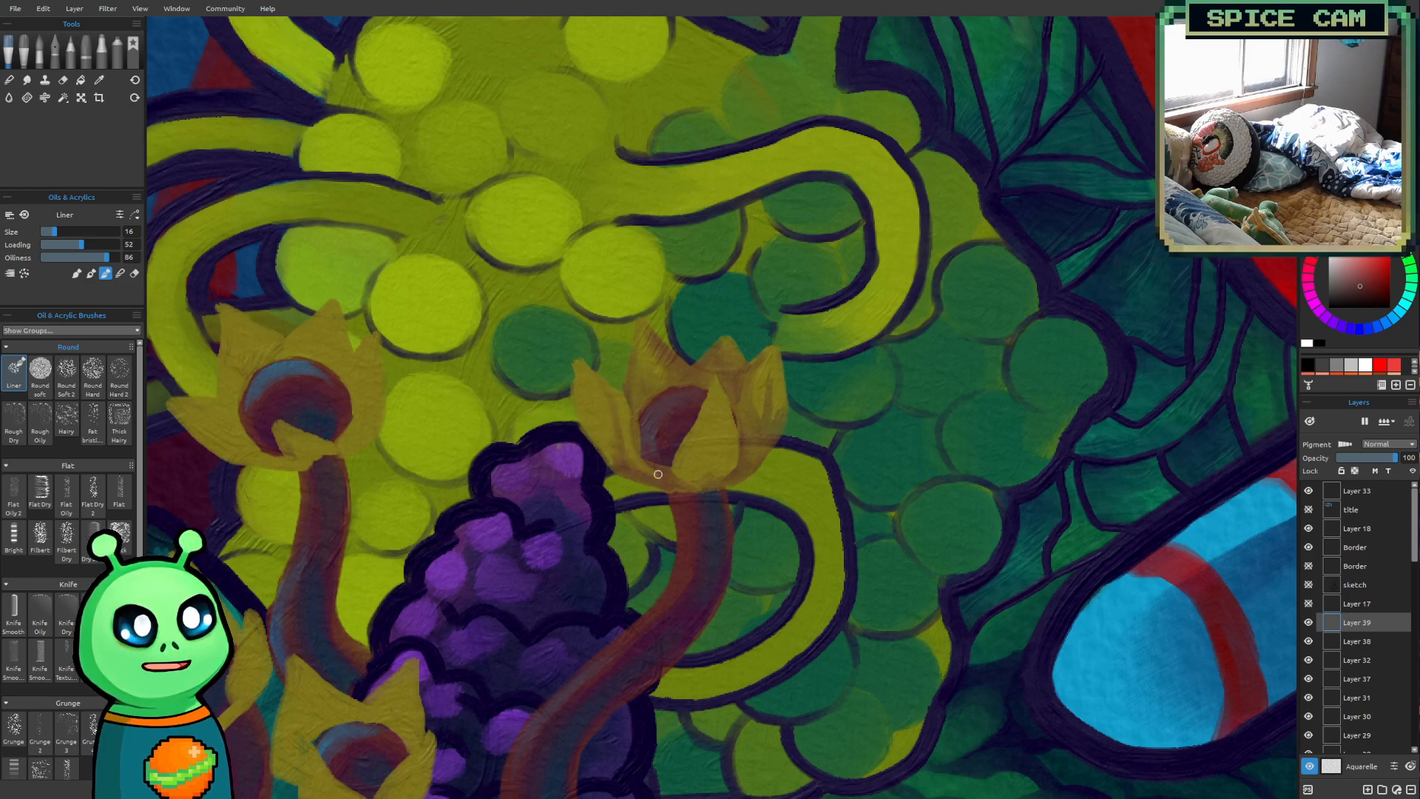
Shade the petal edges and bases of the upper flower in front of the yellow-green berries with reddish-brown
scroll(684, 491, "down", 5)
mouse_move(921, 621)
left_mouse_down()
mouse_move(956, 517)
mouse_move(1028, 584)
left_mouse_up()
left_click_drag(386, 534, 405, 539)
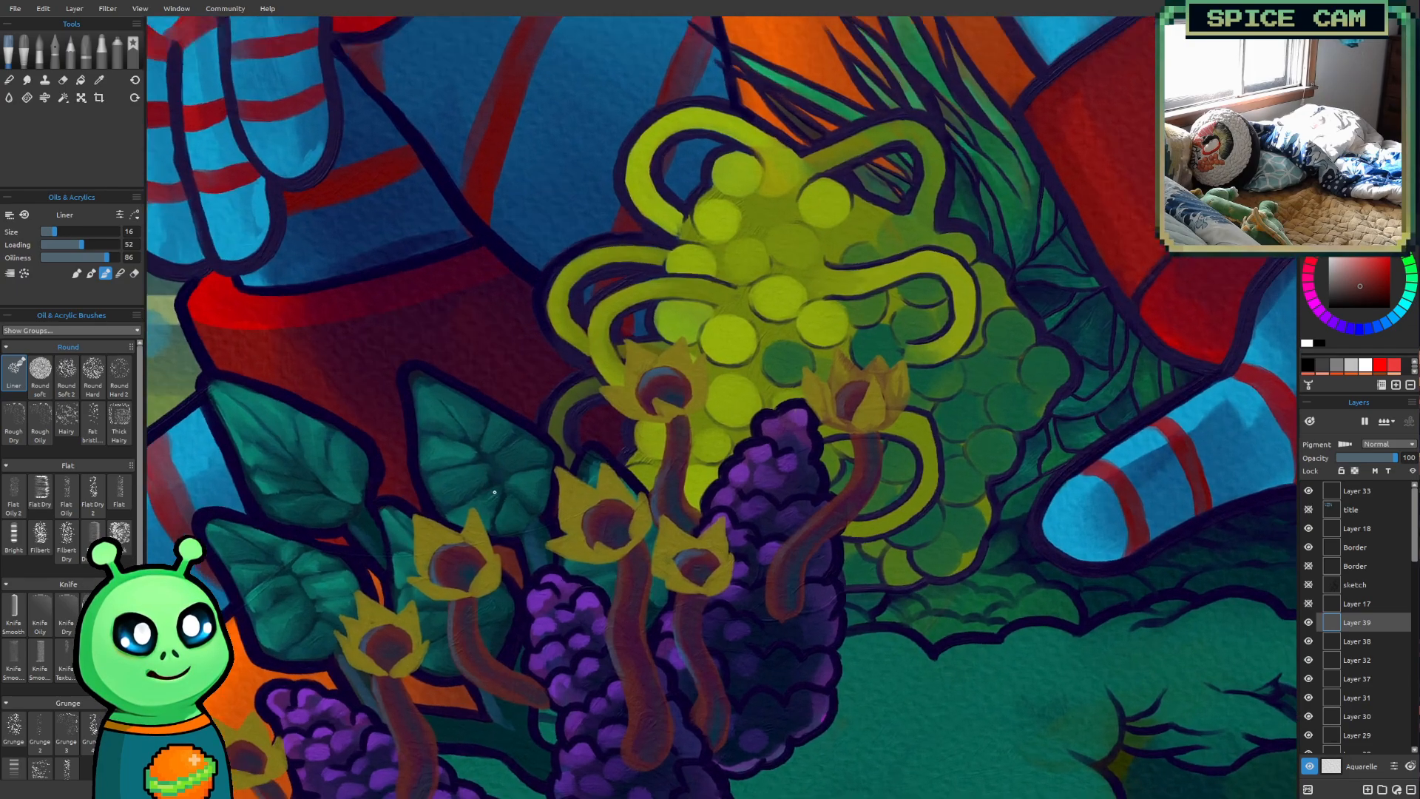
scroll(484, 459, "up", 5)
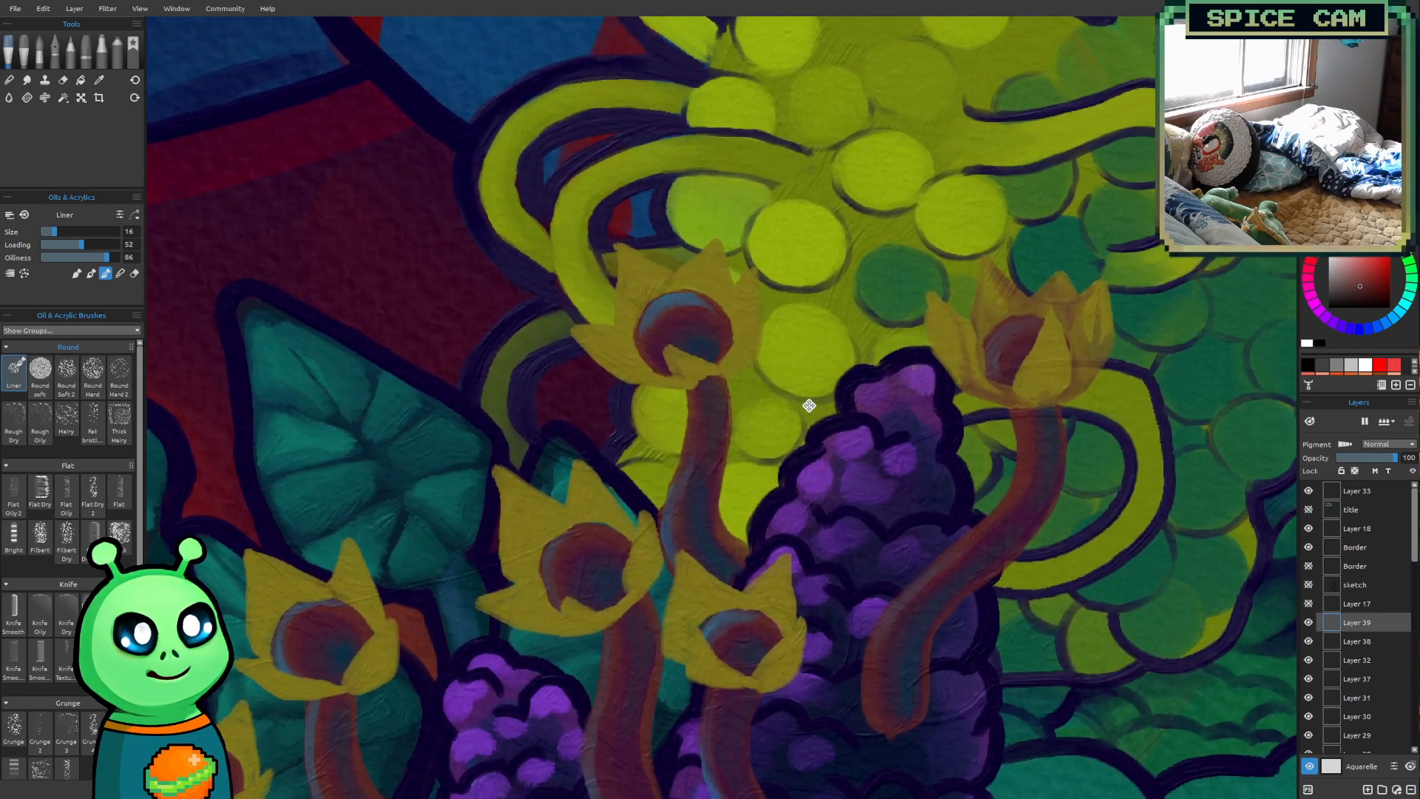
left_click_drag(809, 406, 751, 416)
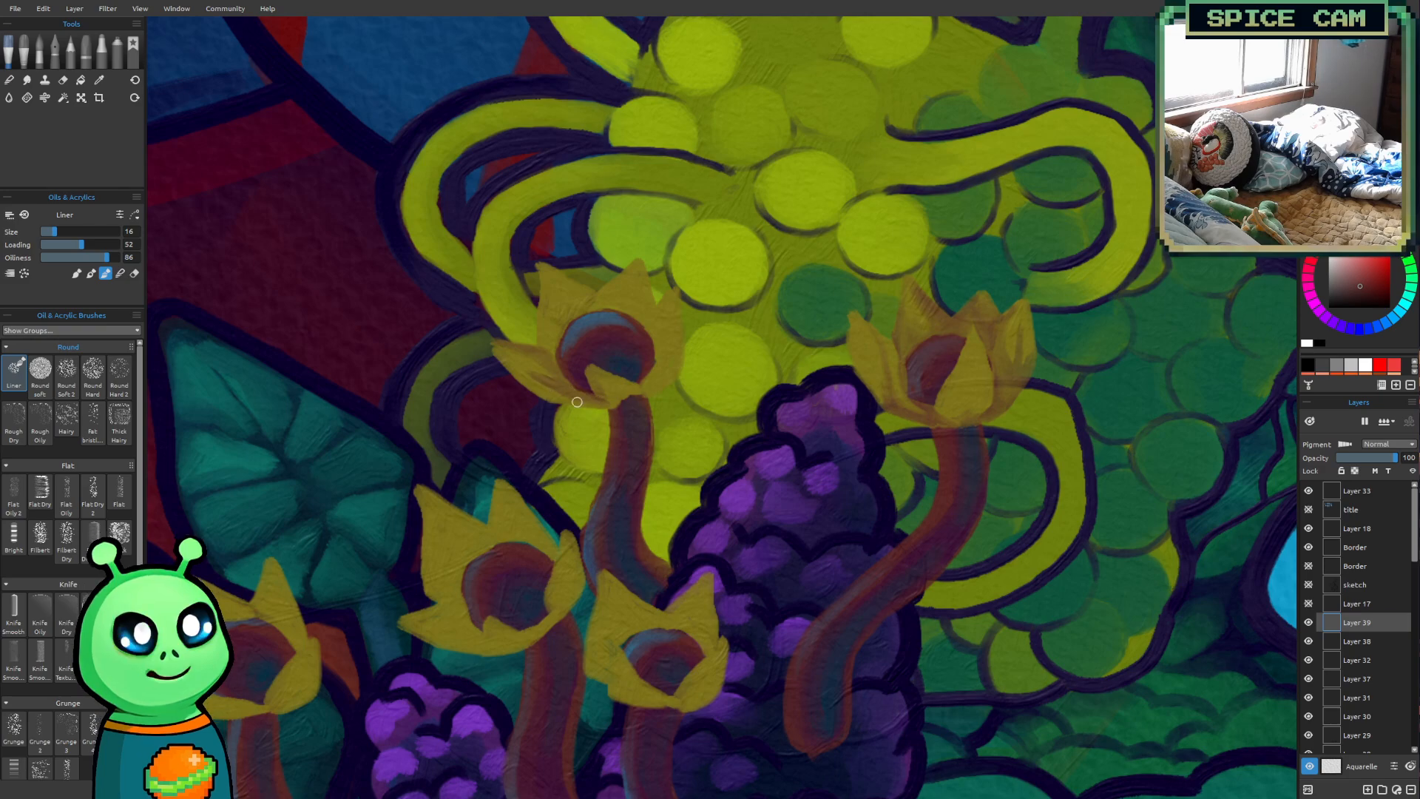
left_click_drag(557, 346, 548, 282)
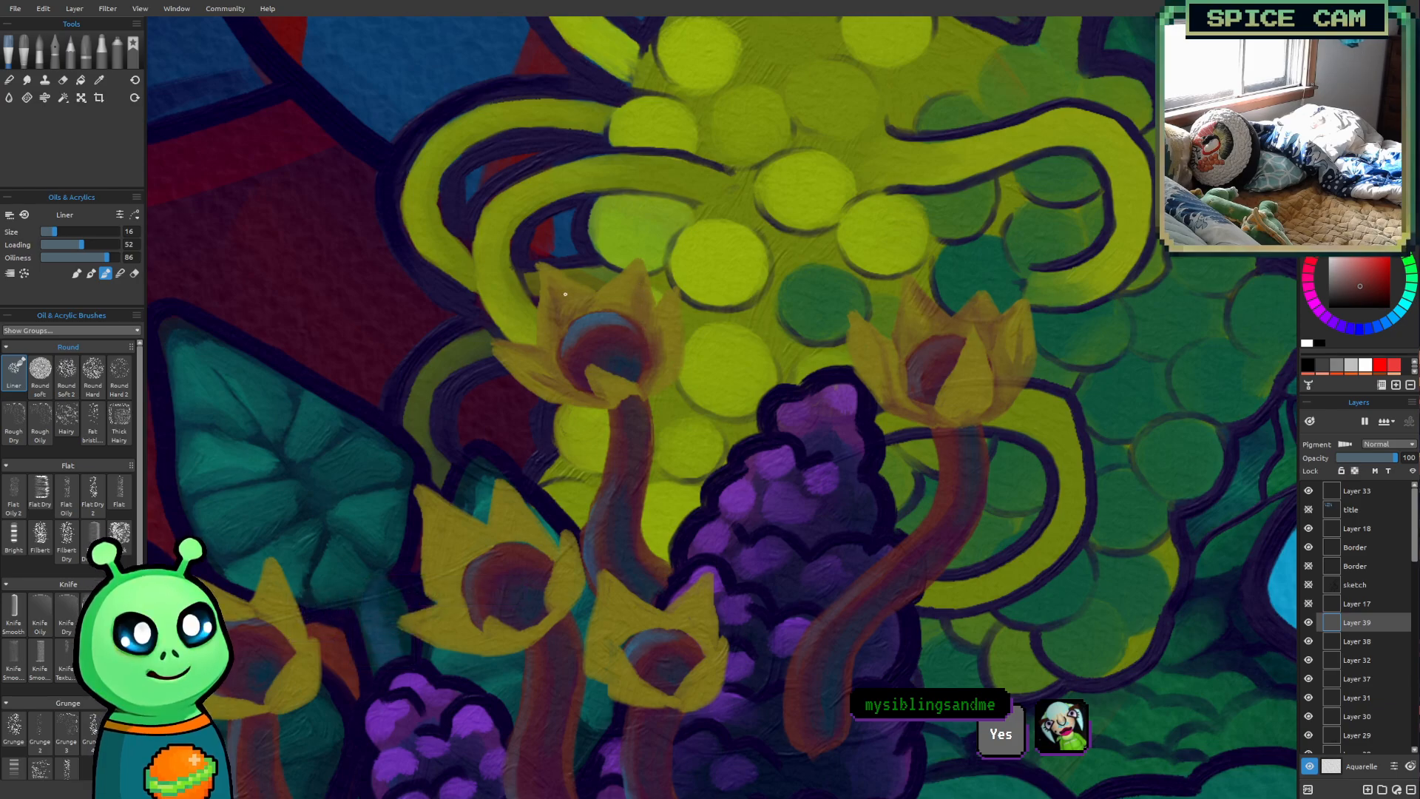
Shade the inner petals of the short flower in front of the tallest purple cone with reddish-brown strokes
scroll(634, 383, "down", 5)
left_click_drag(743, 574, 768, 551)
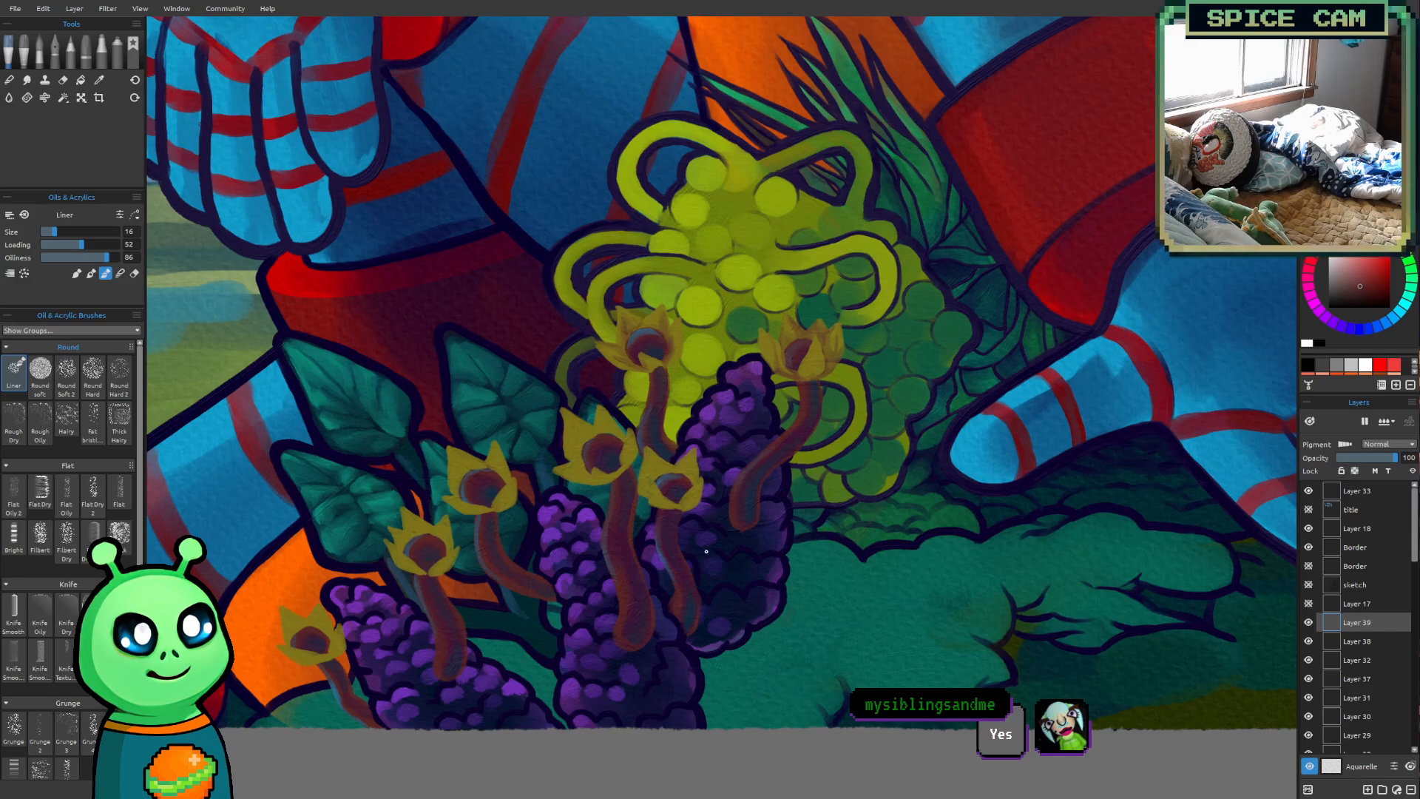
scroll(707, 551, "up", 5)
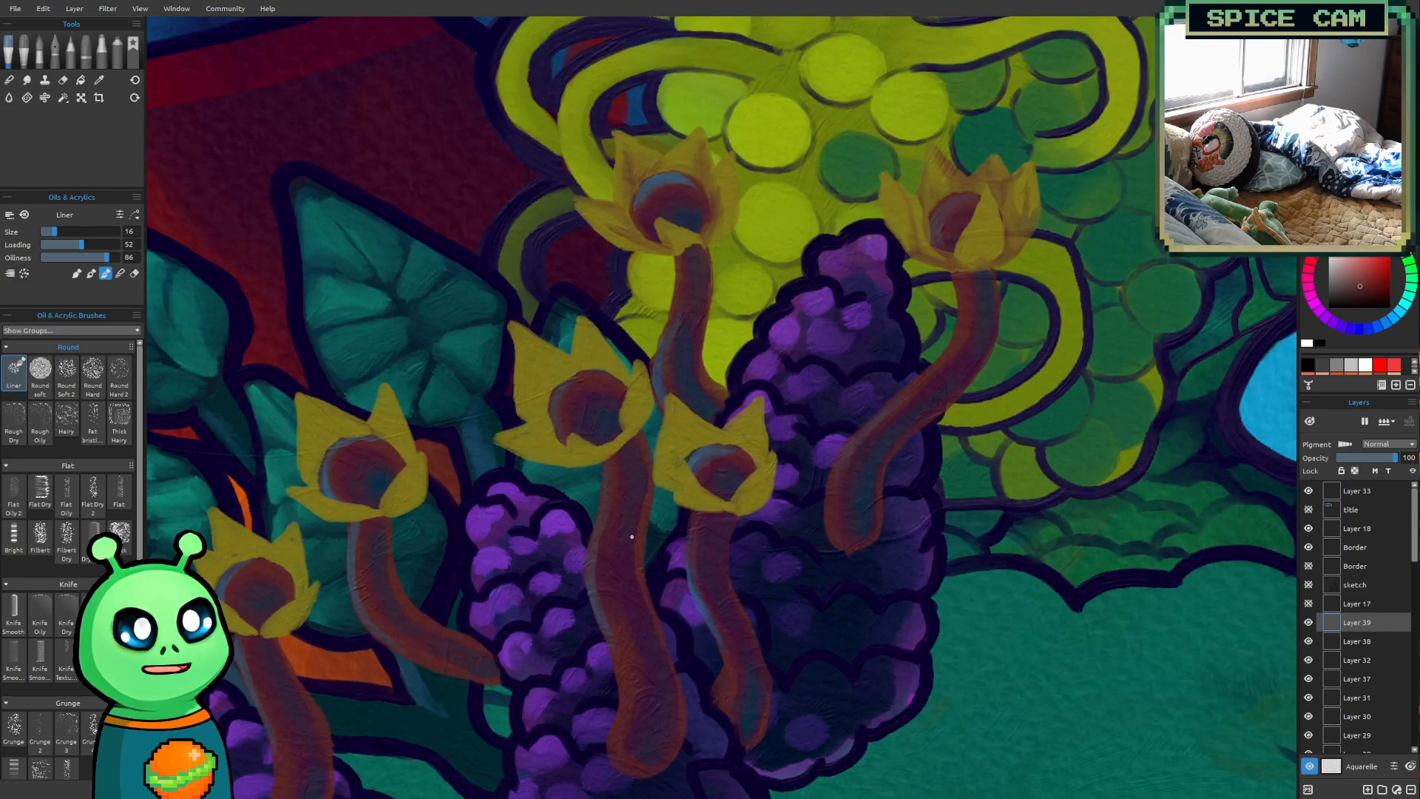
scroll(691, 423, "up", 1)
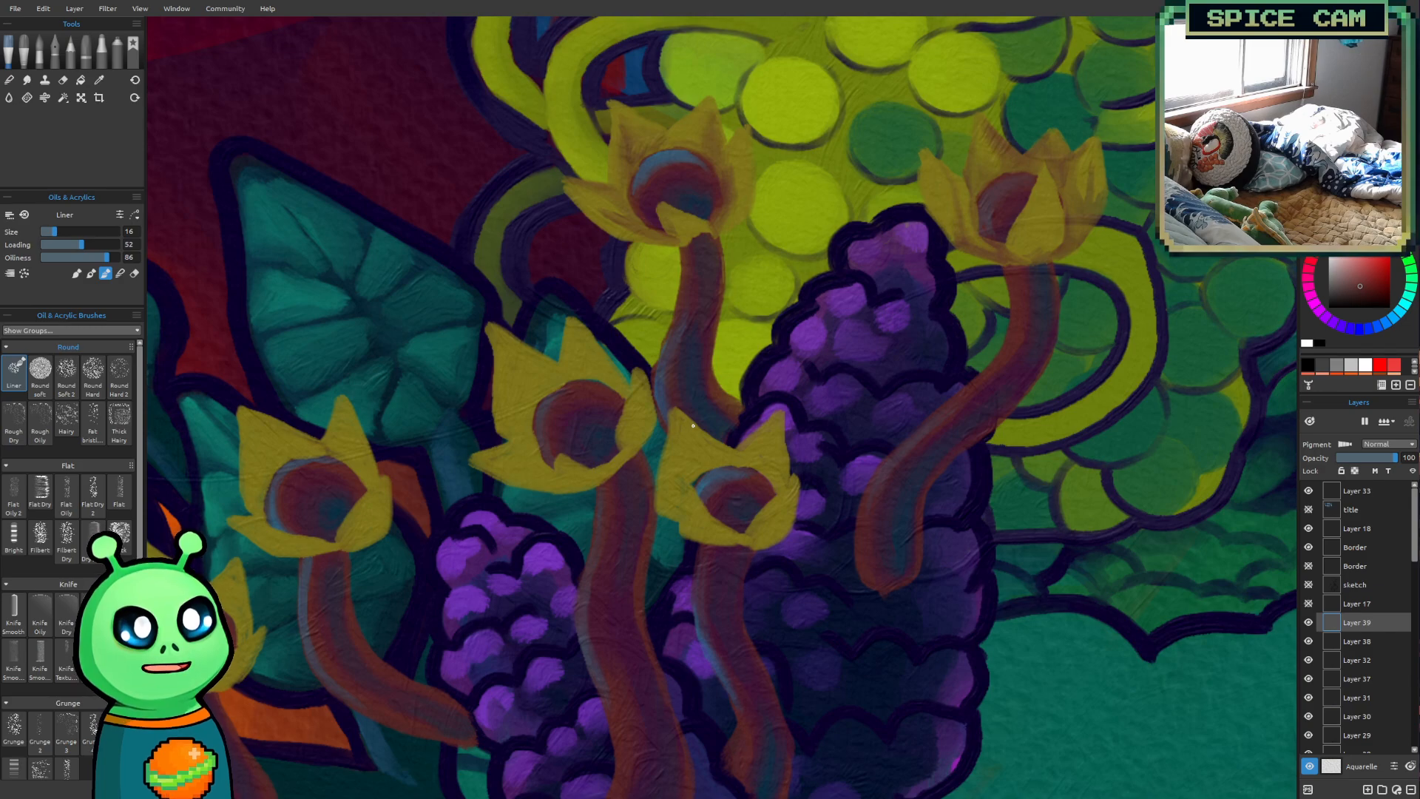
left_click_drag(685, 467, 690, 476)
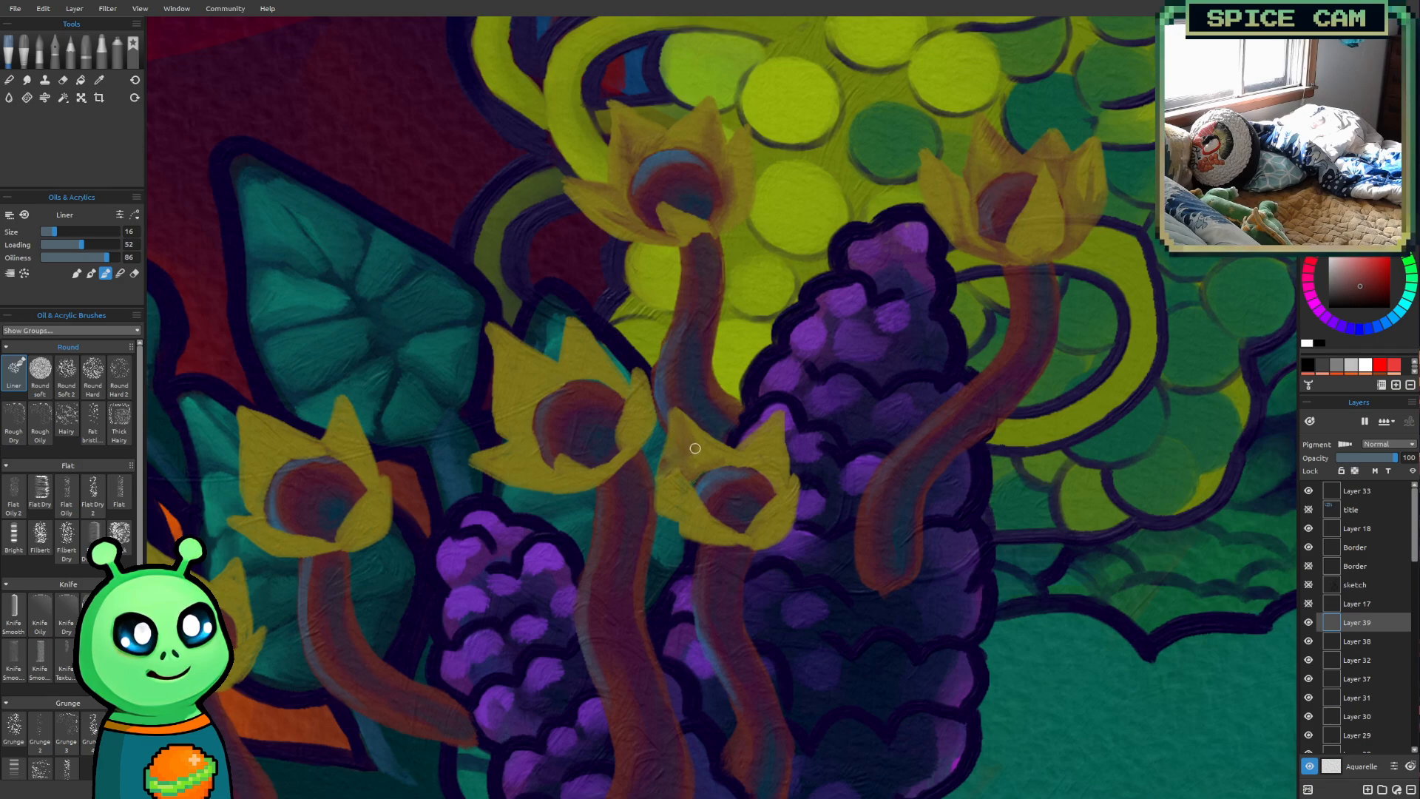
mouse_move(744, 458)
left_mouse_down()
mouse_move(776, 415)
mouse_move(743, 461)
left_mouse_up()
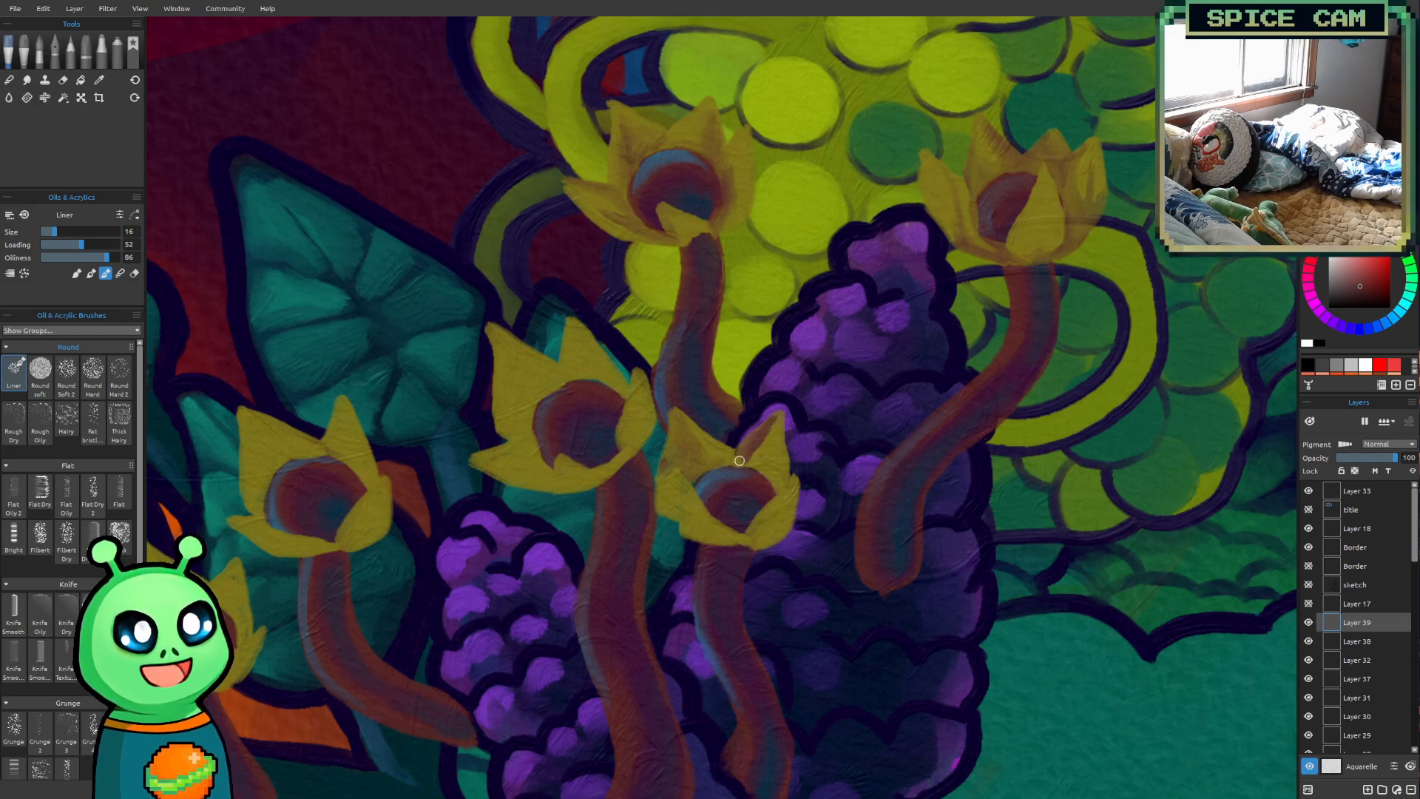
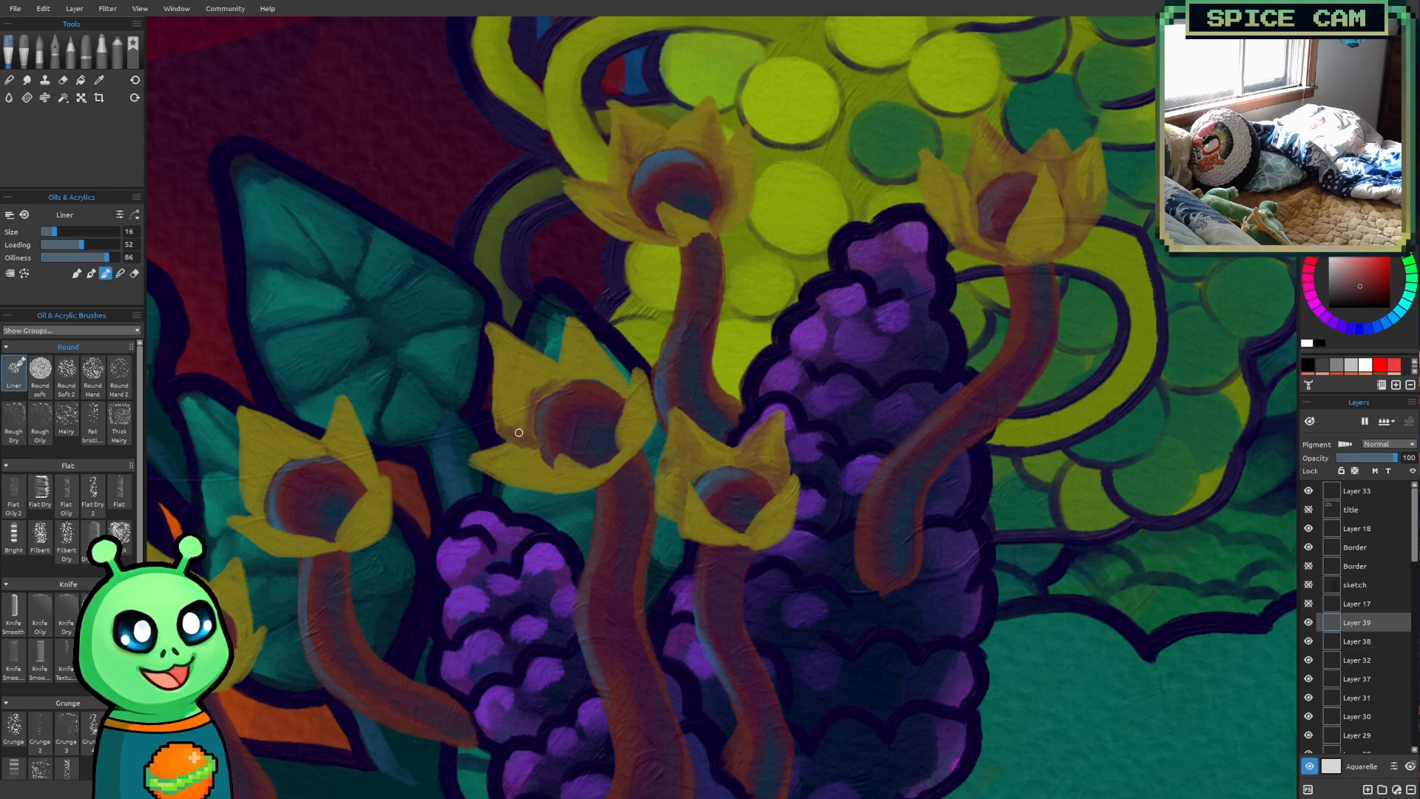
Shade the petals of the large flower beside the short one with reddish-brown, varying the Liner brush between sizes 14 and 20
key("bracketright")
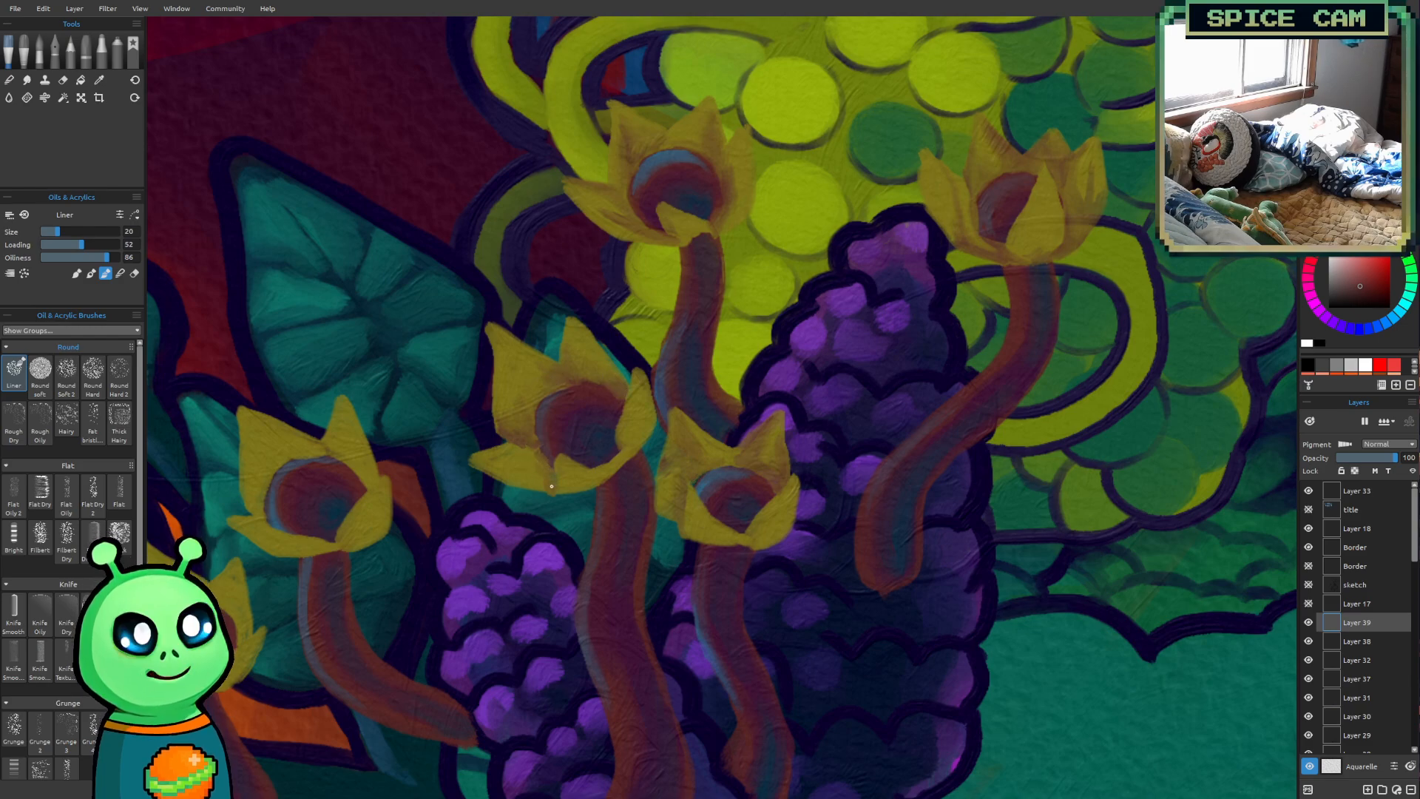
left_click_drag(547, 486, 515, 469)
key("bracketleft")
key("bracketleft")
key("bracketleft")
key("bracketleft")
key("bracketleft")
key("bracketleft")
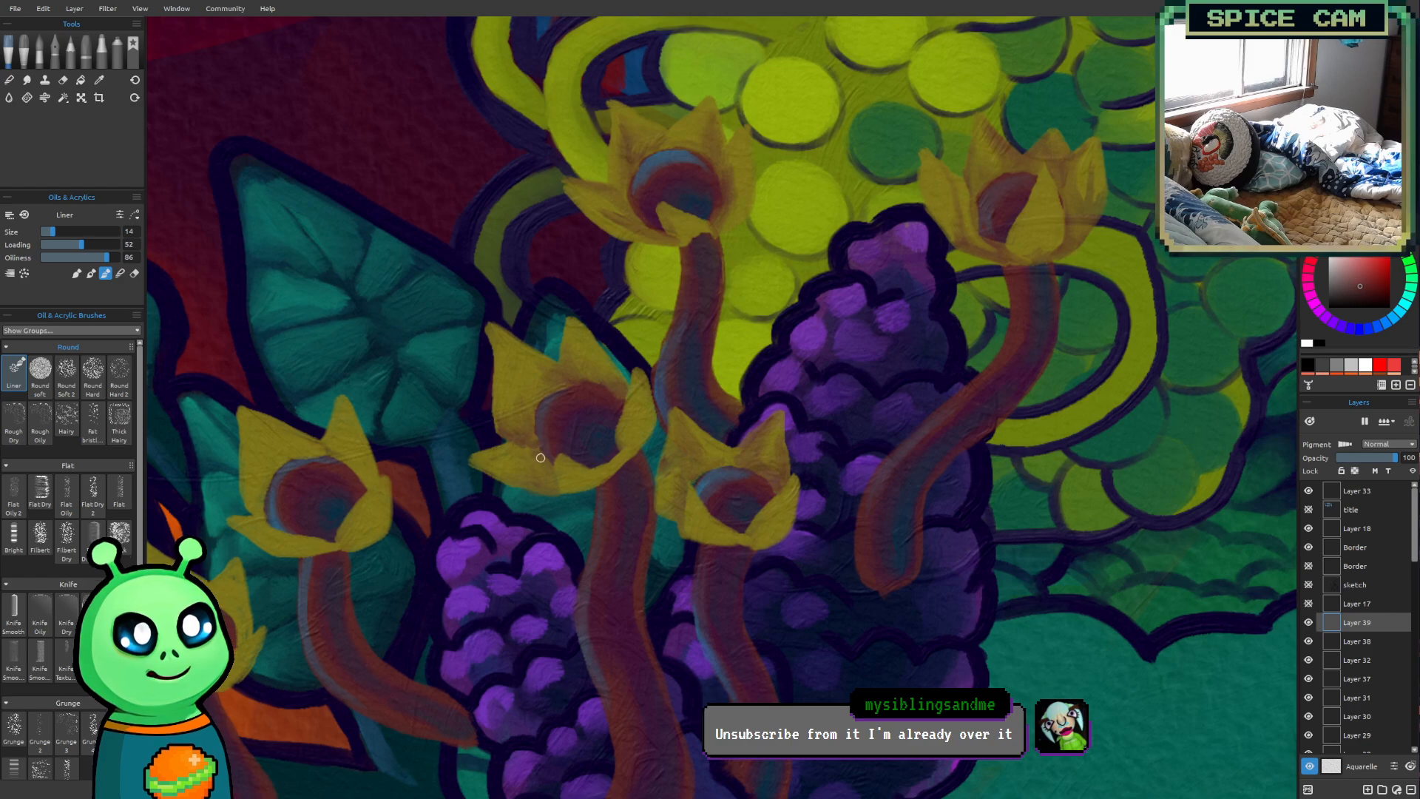
key("]")
key("]")
key("]")
key("]")
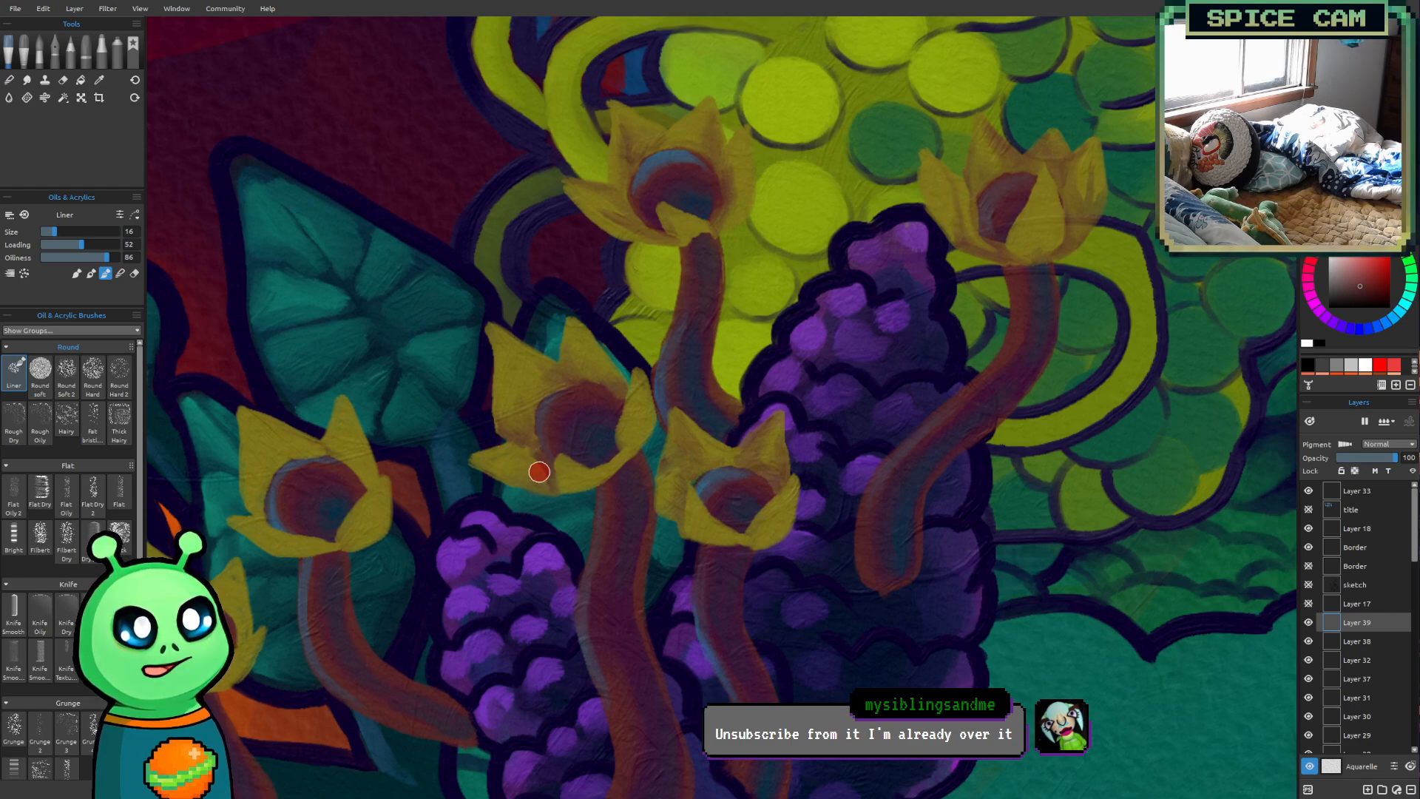
left_click_drag(543, 475, 540, 483)
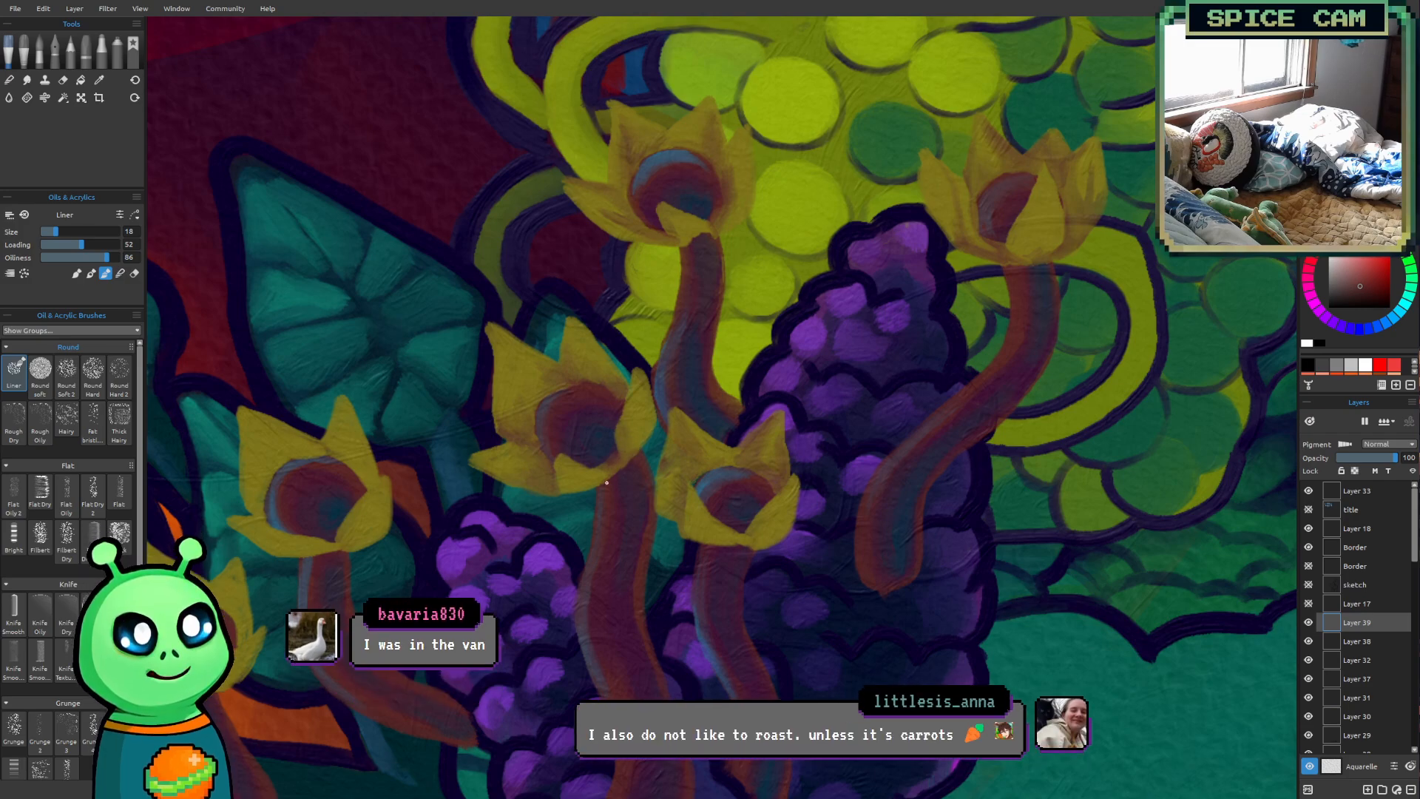
Shade the petals of the third flower from the left, in front of the teal leaf, with reddish-brown strokes
mouse_move(427, 484)
left_mouse_down()
mouse_move(669, 402)
mouse_move(710, 463)
left_mouse_up()
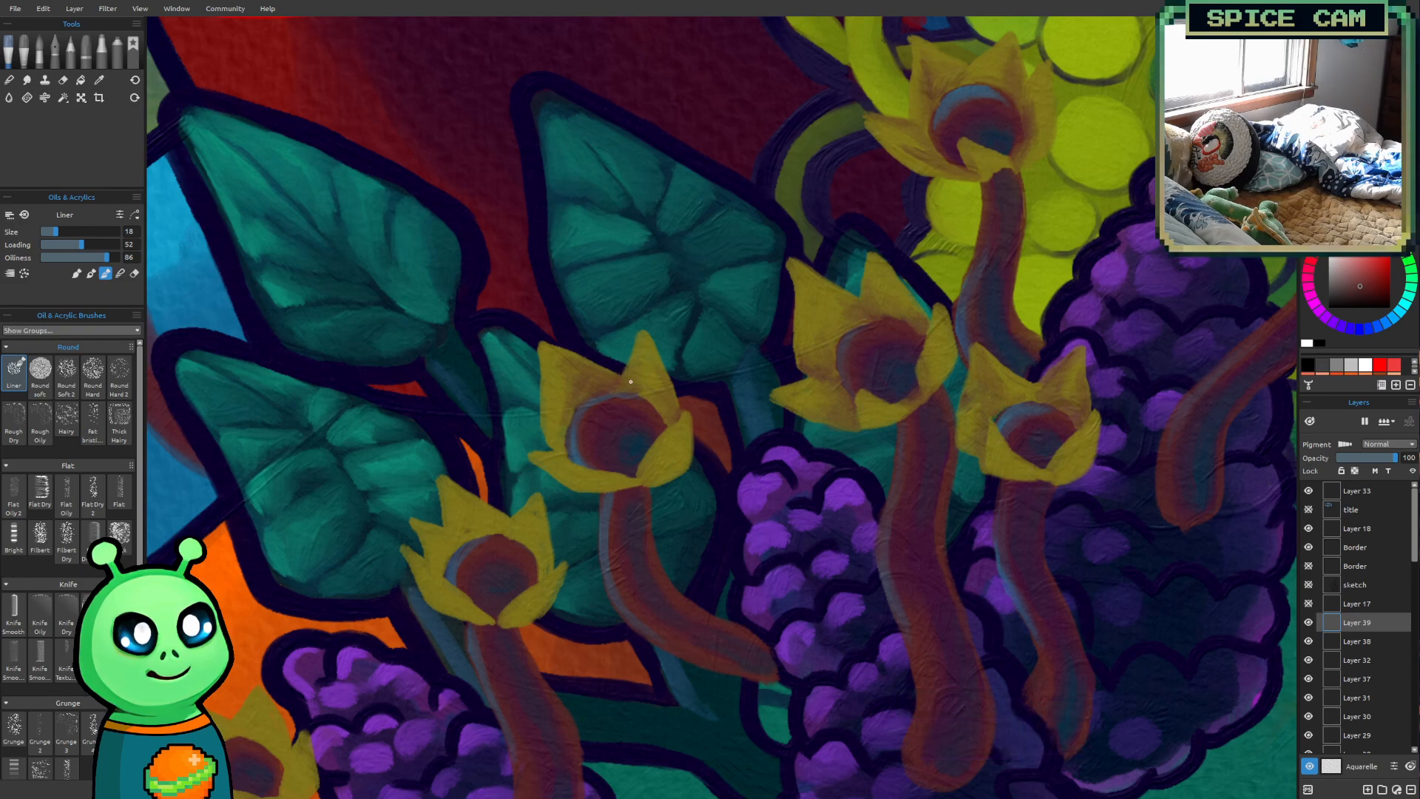
mouse_move(633, 483)
left_mouse_down()
mouse_move(651, 462)
mouse_move(652, 481)
left_mouse_up()
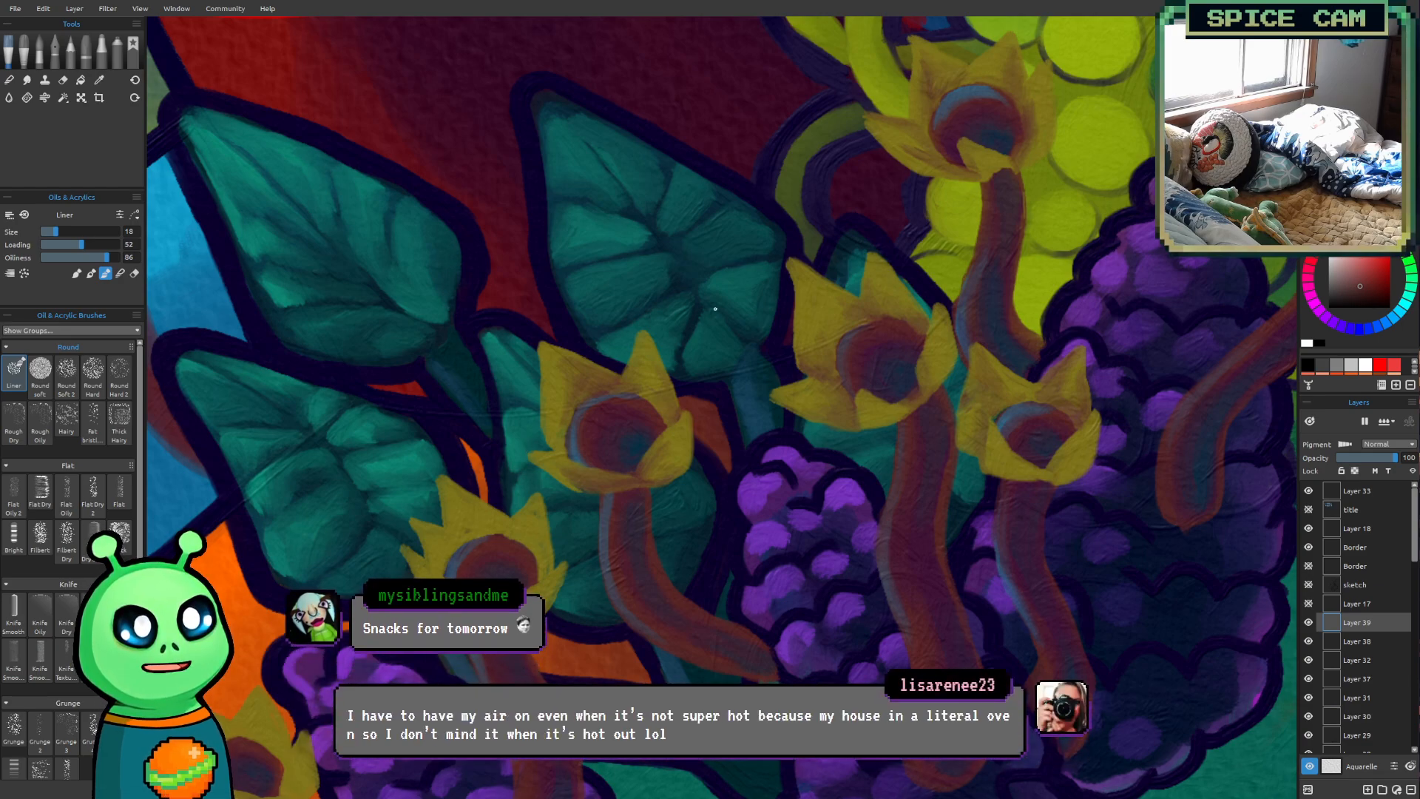
Shade the inner petals and petal edges of the second flower from the left with reddish-brown at brush size 18
scroll(720, 419, "down", 2)
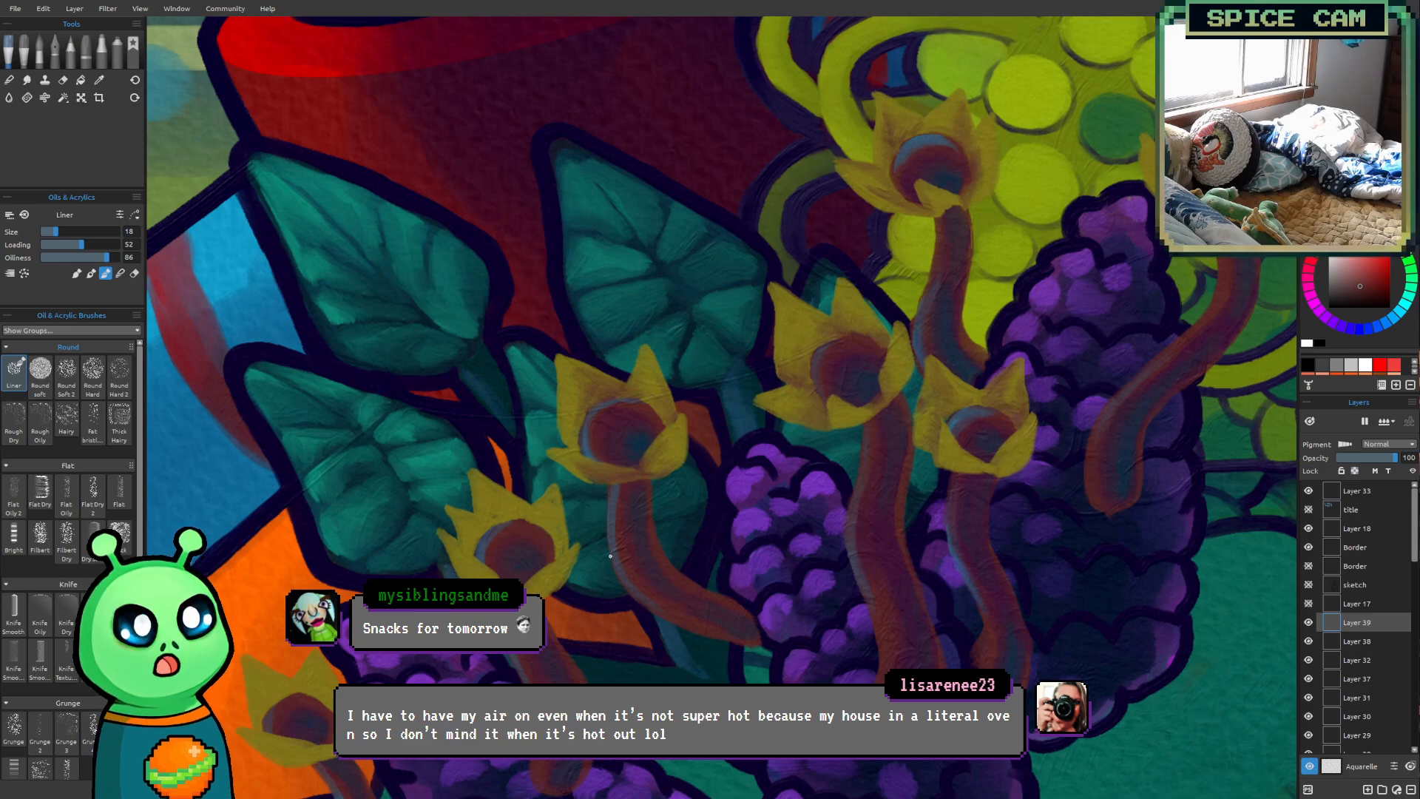
scroll(610, 555, "up", 5)
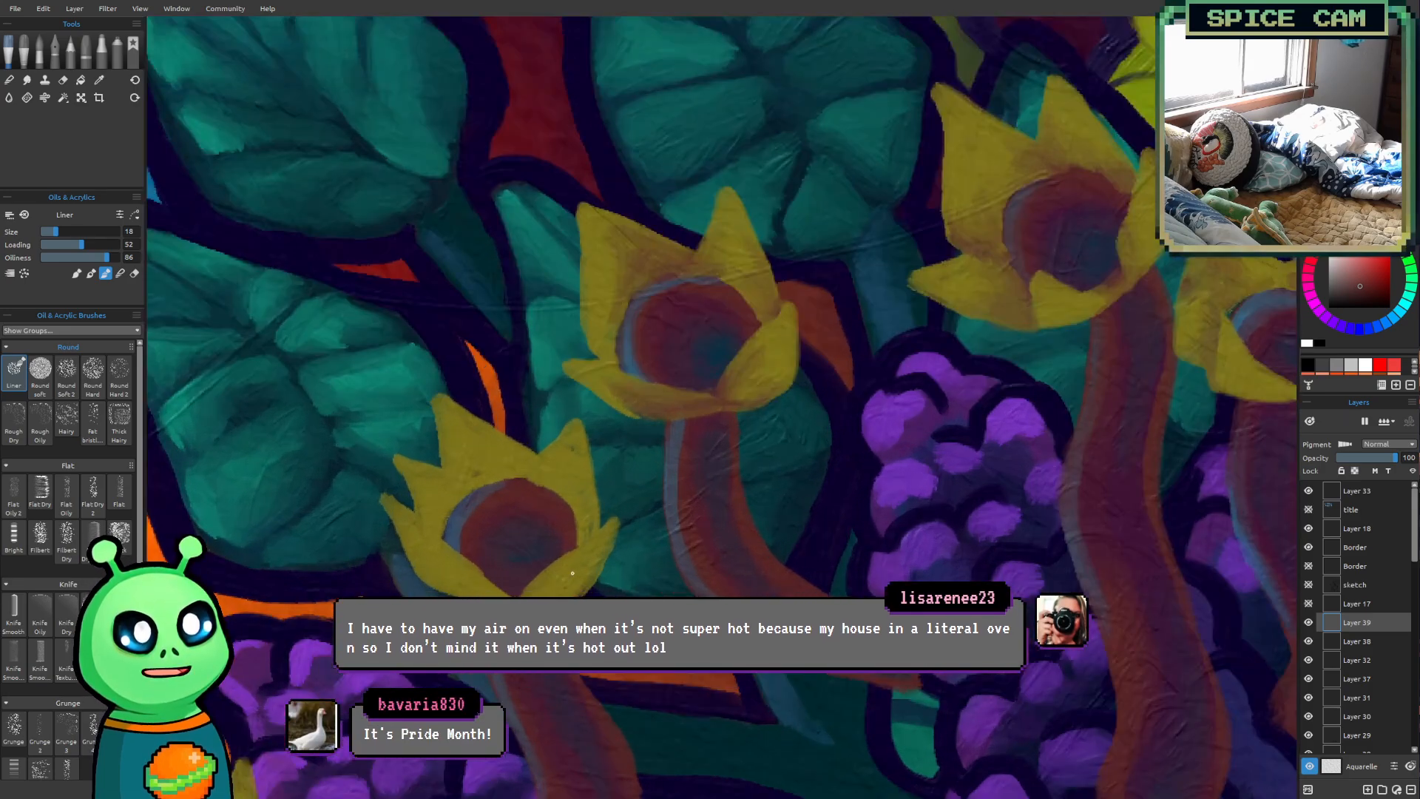
left_click_drag(607, 524, 675, 557)
scroll(688, 564, "down", 2)
left_click_drag(703, 392, 738, 412)
mouse_move(653, 409)
left_mouse_down()
mouse_move(697, 303)
mouse_move(649, 326)
left_mouse_up()
scroll(526, 259, "up", 1)
mouse_move(754, 437)
left_mouse_down()
mouse_move(651, 428)
mouse_move(619, 385)
mouse_move(626, 311)
left_mouse_up()
scroll(654, 418, "down", 1)
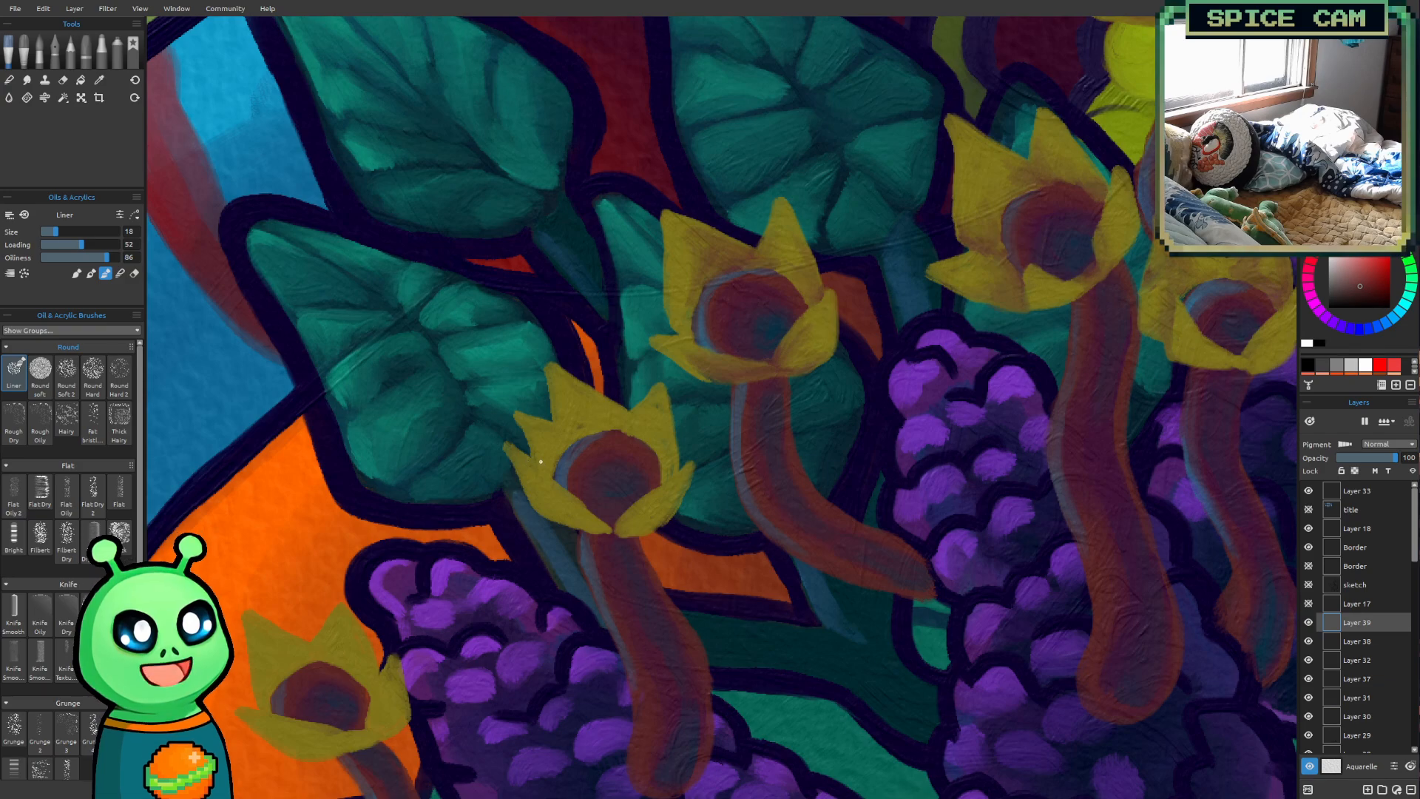
left_click_drag(537, 455, 550, 474)
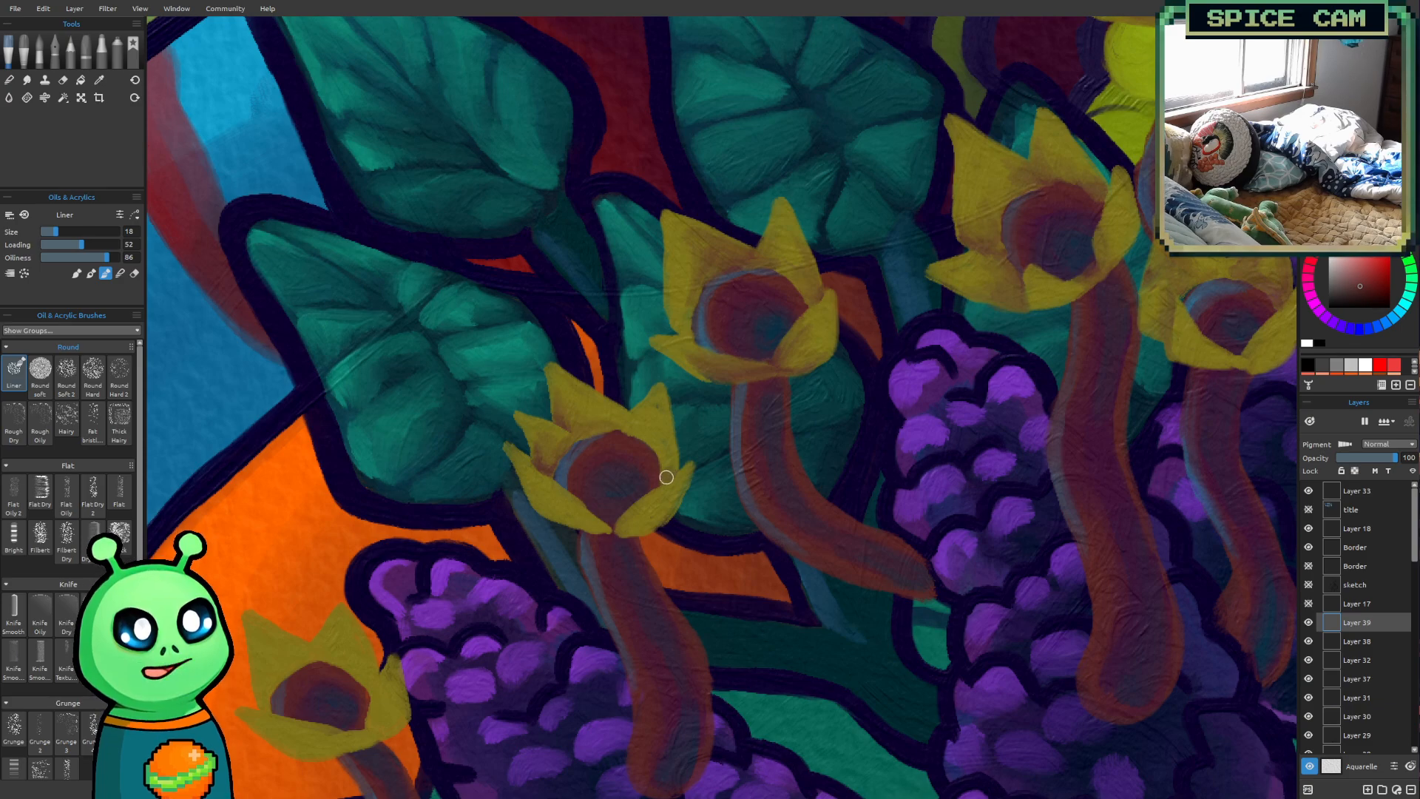
mouse_move(660, 482)
left_mouse_down()
mouse_move(670, 425)
mouse_move(667, 468)
mouse_move(662, 437)
left_mouse_up()
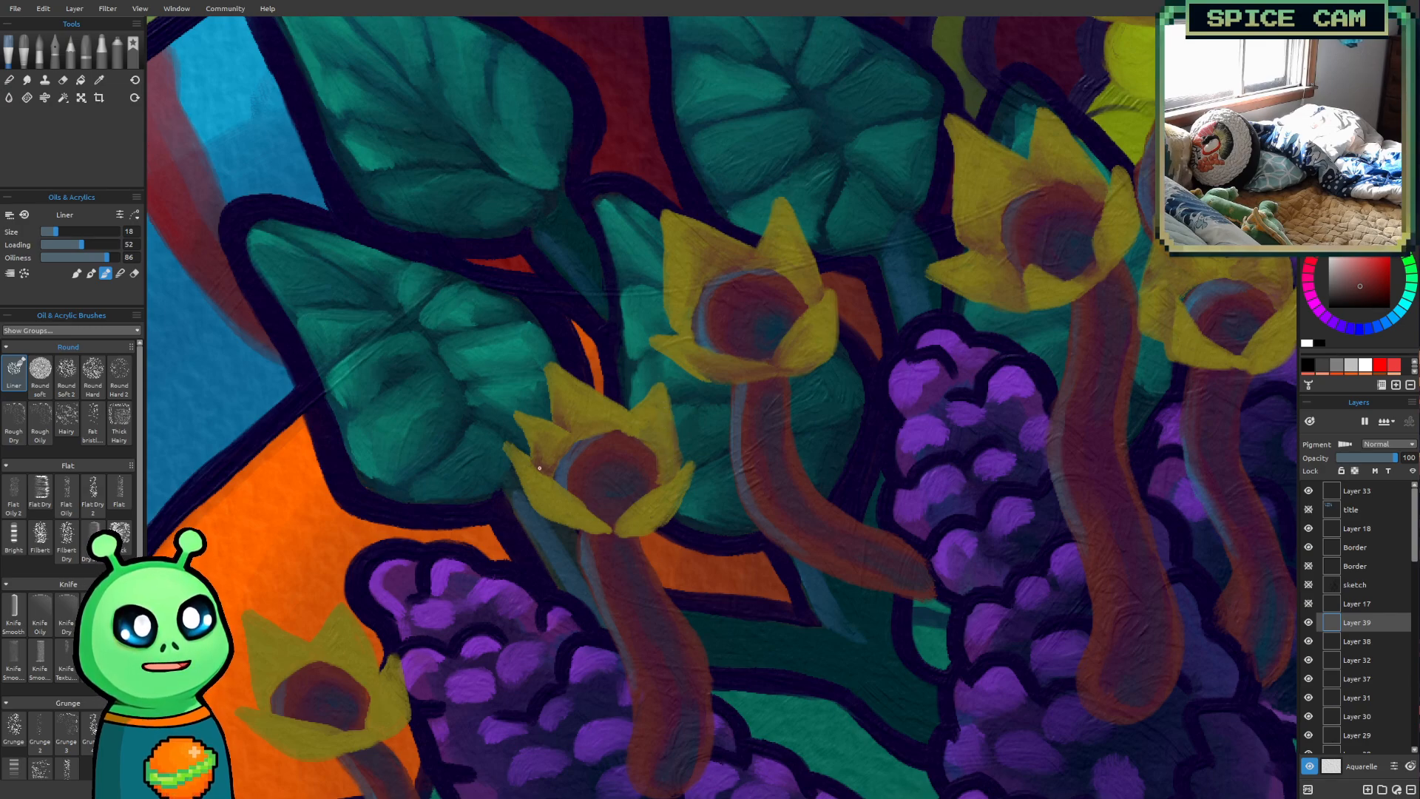
mouse_move(583, 522)
left_mouse_down()
mouse_move(611, 528)
mouse_move(570, 499)
left_mouse_up()
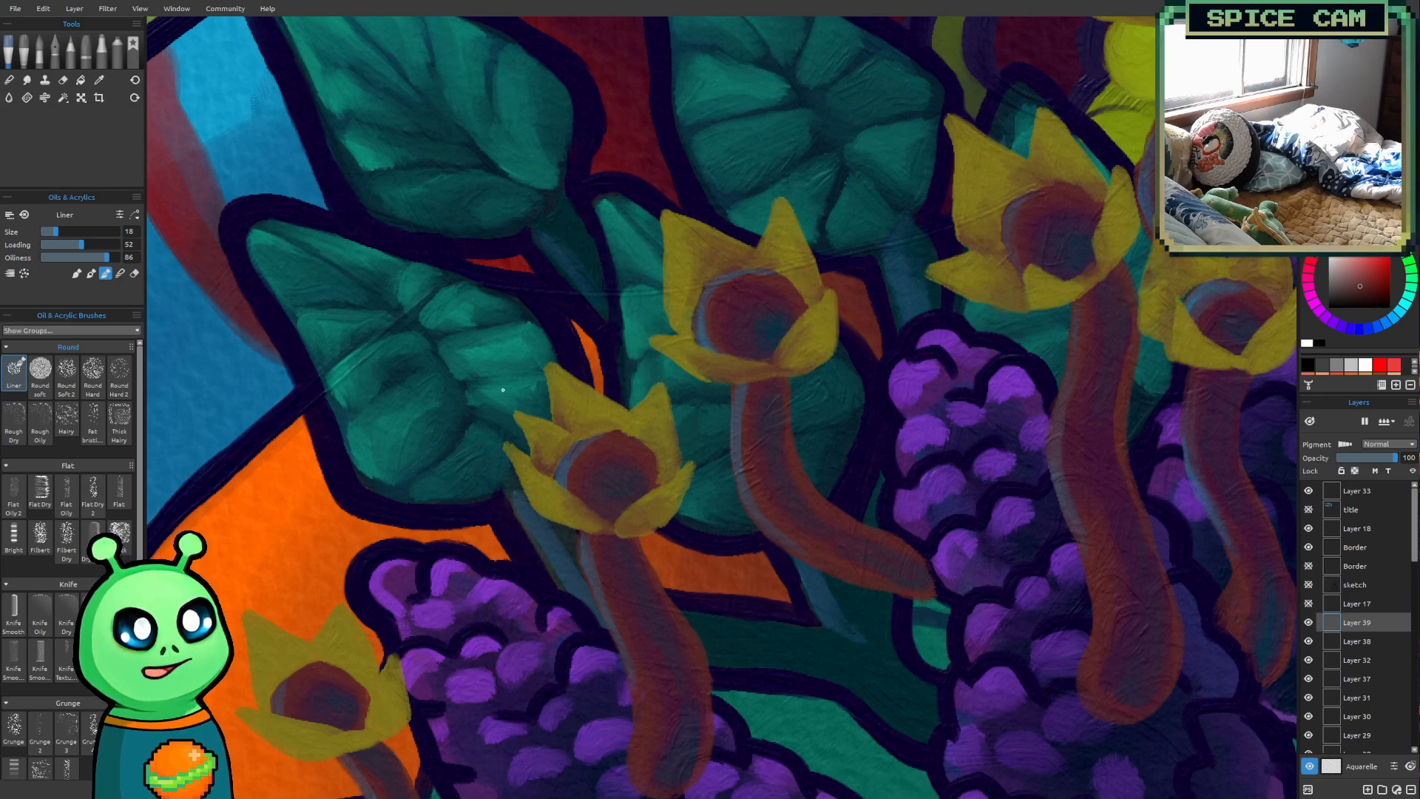
Shade the petals of the leftmost flower, in front of the orange shape, with reddish-brown around its dark centre
left_click_drag(754, 583, 772, 465)
left_click_drag(846, 426, 997, 462)
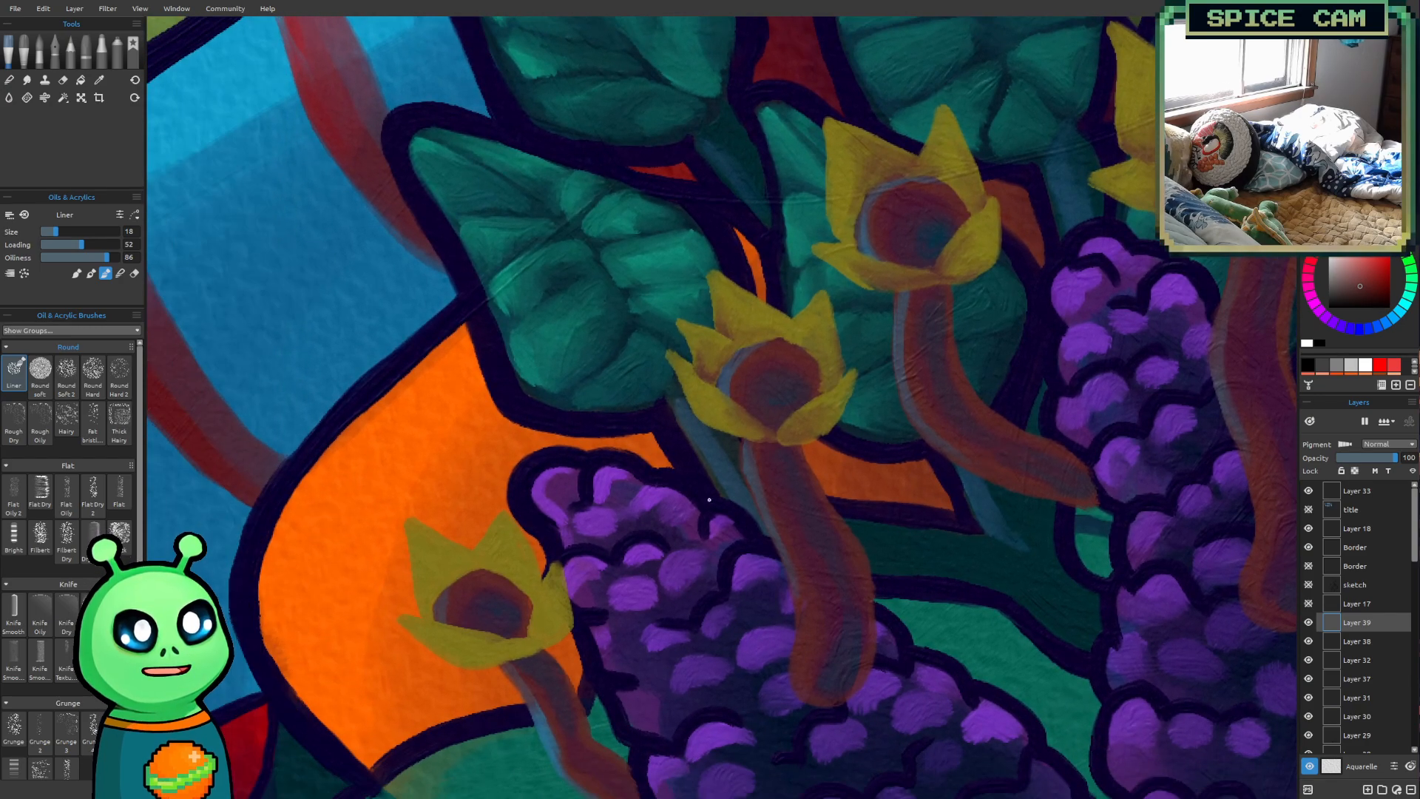
left_click_drag(706, 506, 746, 454)
left_click_drag(669, 544, 627, 517)
scroll(485, 431, "up", 2)
left_click_drag(484, 432, 513, 425)
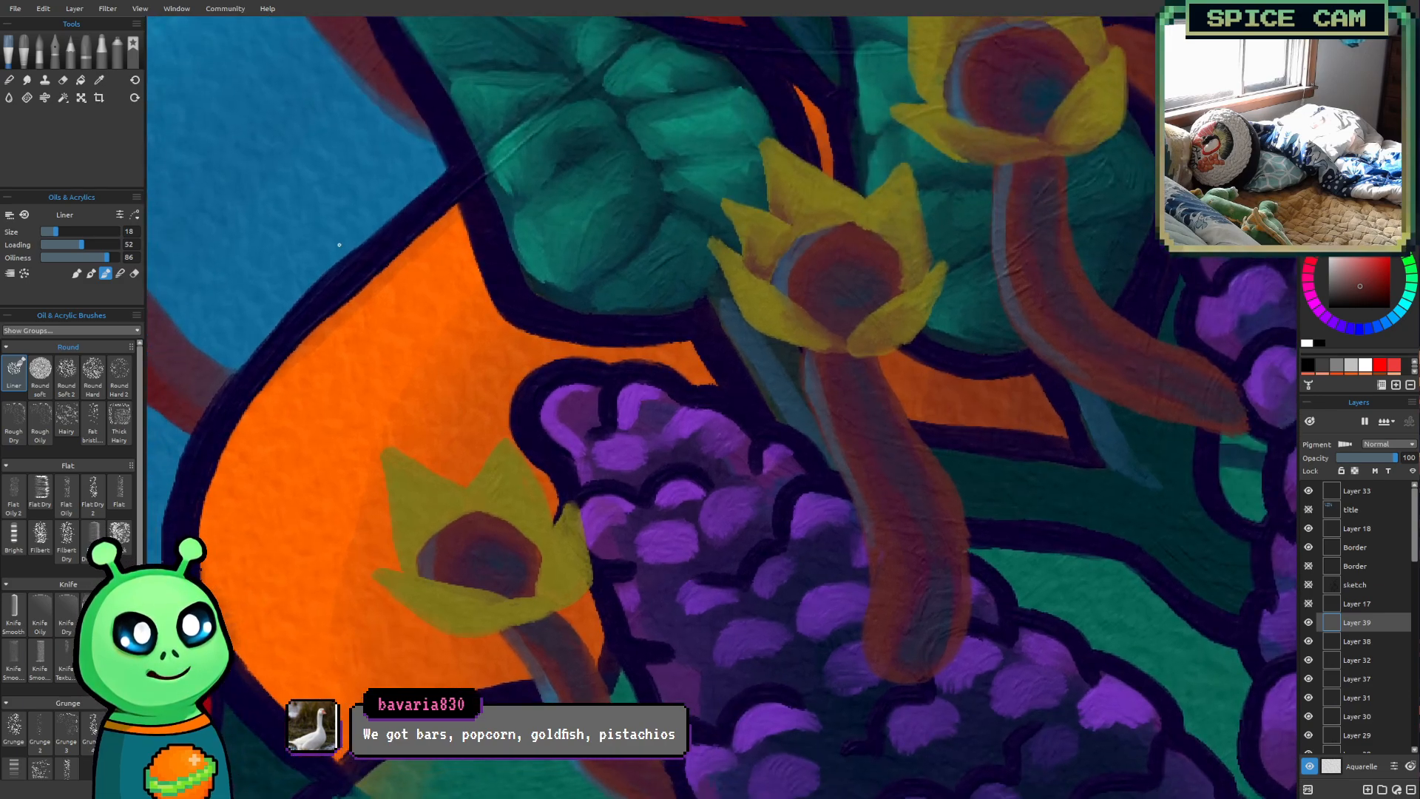
left_click_drag(543, 584, 552, 602)
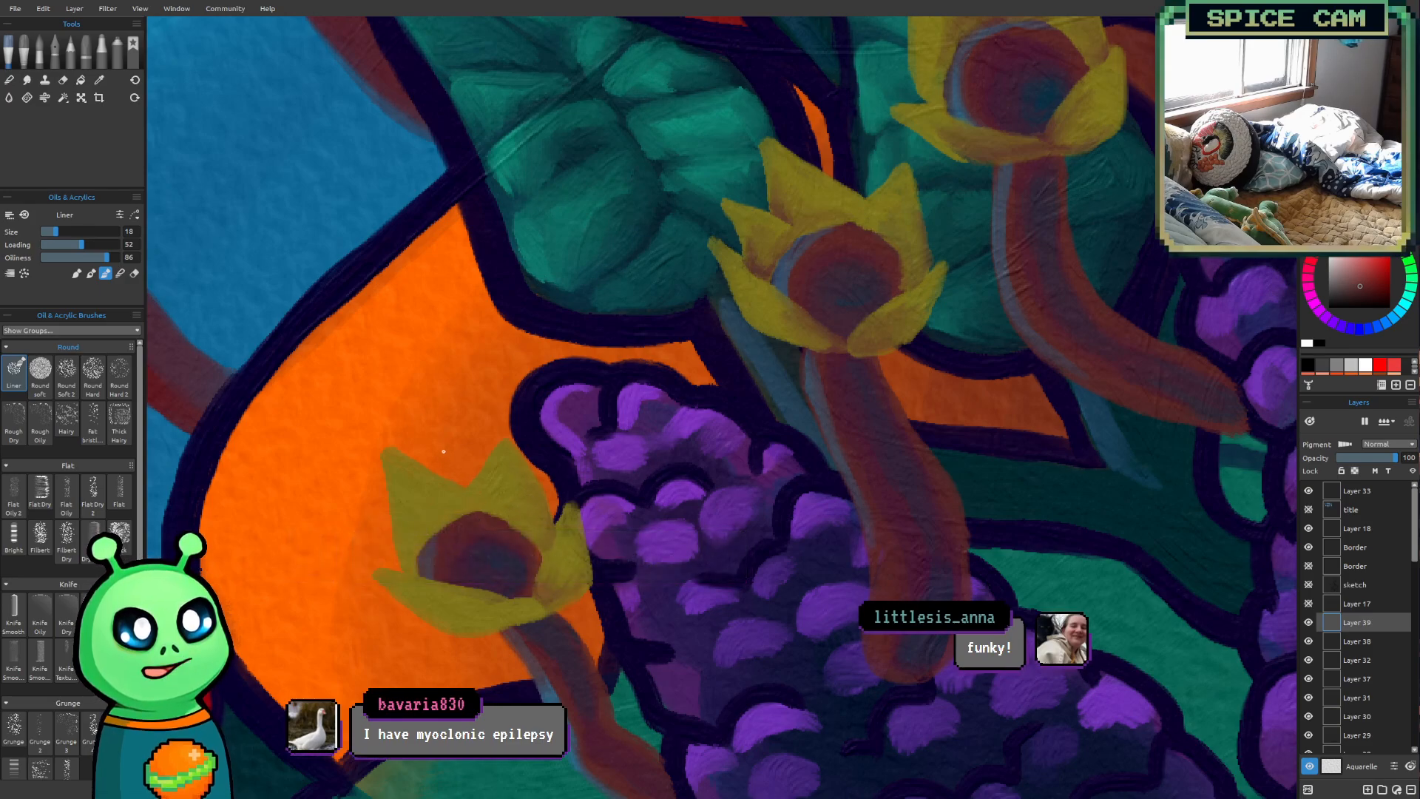
mouse_move(453, 512)
left_mouse_down()
mouse_move(483, 501)
mouse_move(450, 498)
mouse_move(441, 519)
mouse_move(453, 498)
mouse_move(429, 496)
mouse_move(485, 476)
mouse_move(488, 501)
mouse_move(523, 524)
left_mouse_up()
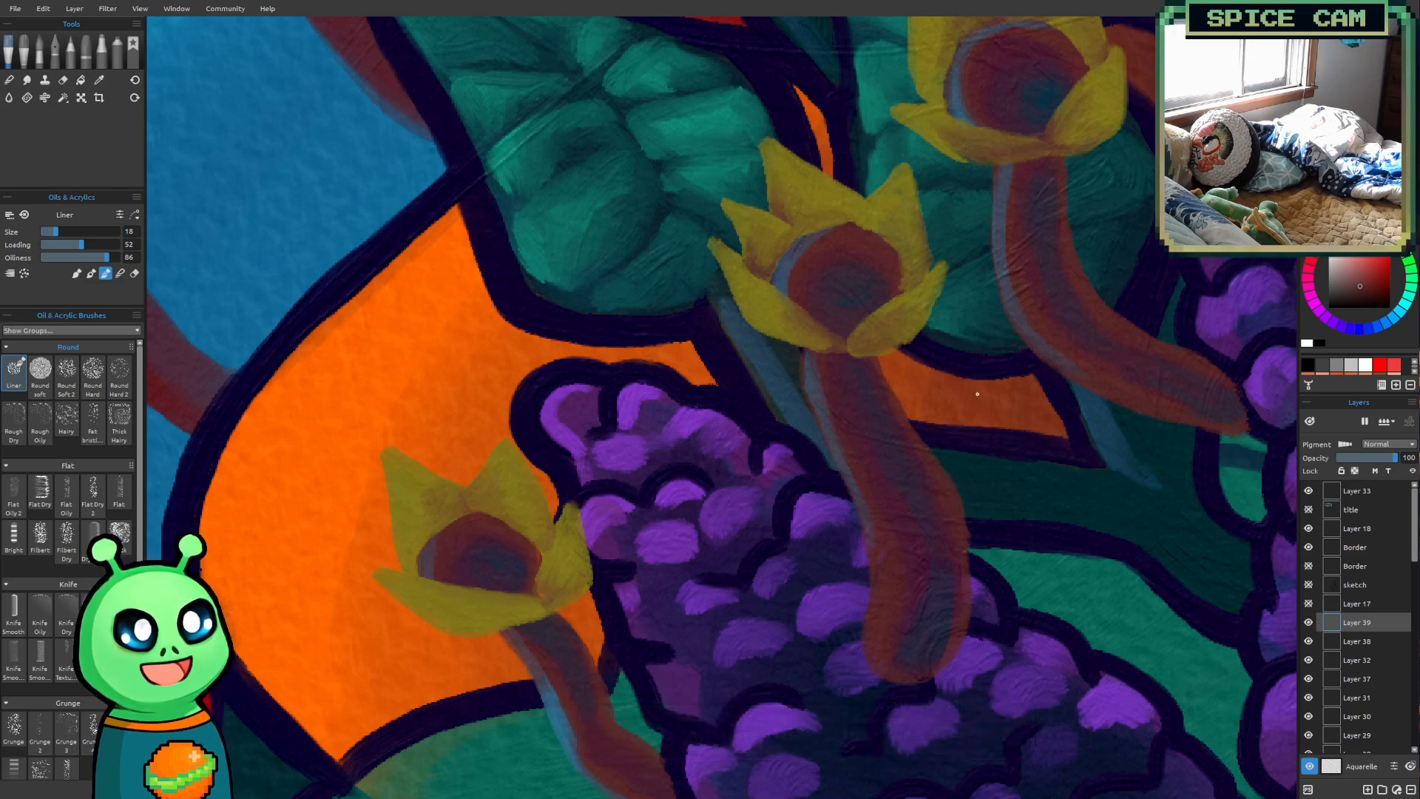
Sample a yellow from the round yellow flowers beside the robot's orange body, above the red cuff
scroll(887, 294, "down", 5)
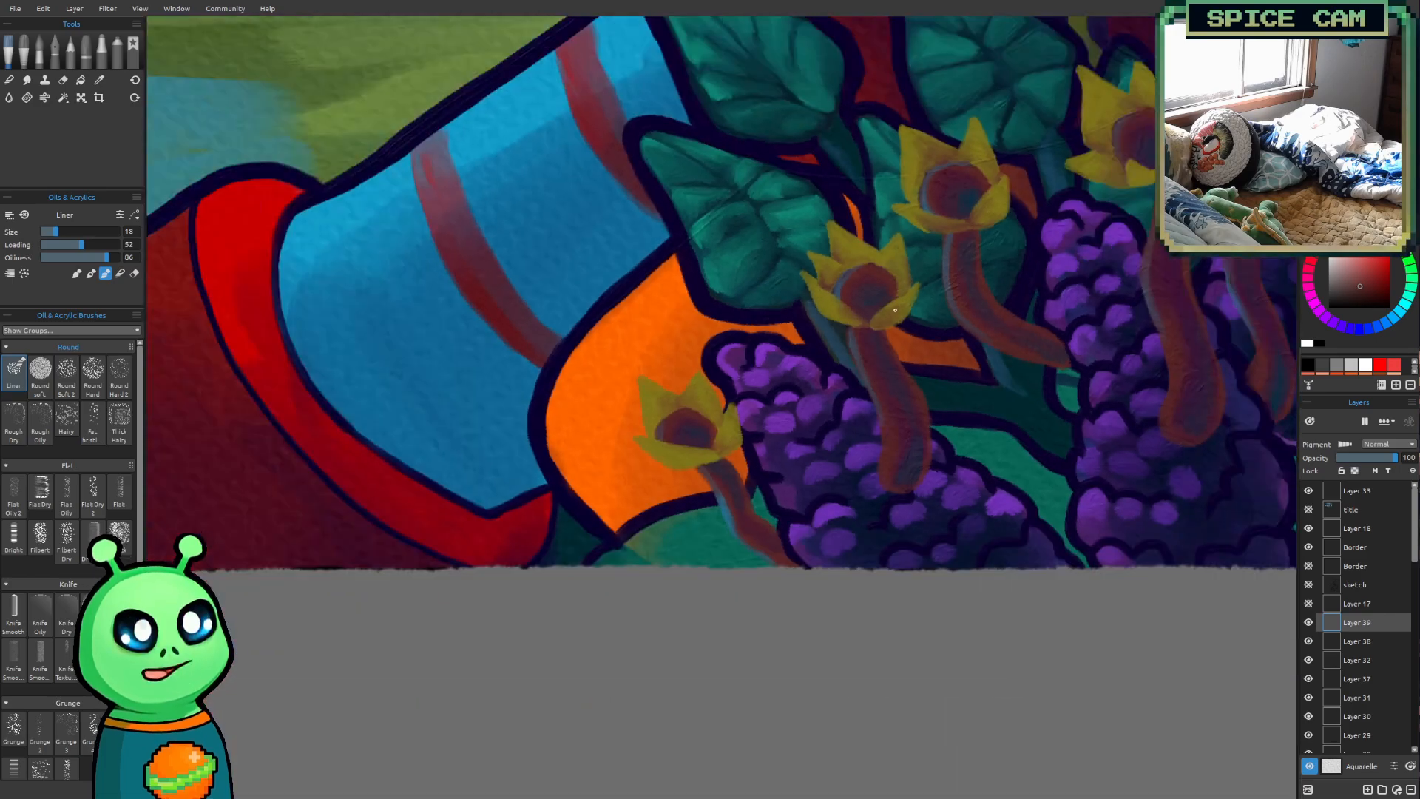
left_click_drag(897, 336, 628, 625)
scroll(883, 484, "down", 5)
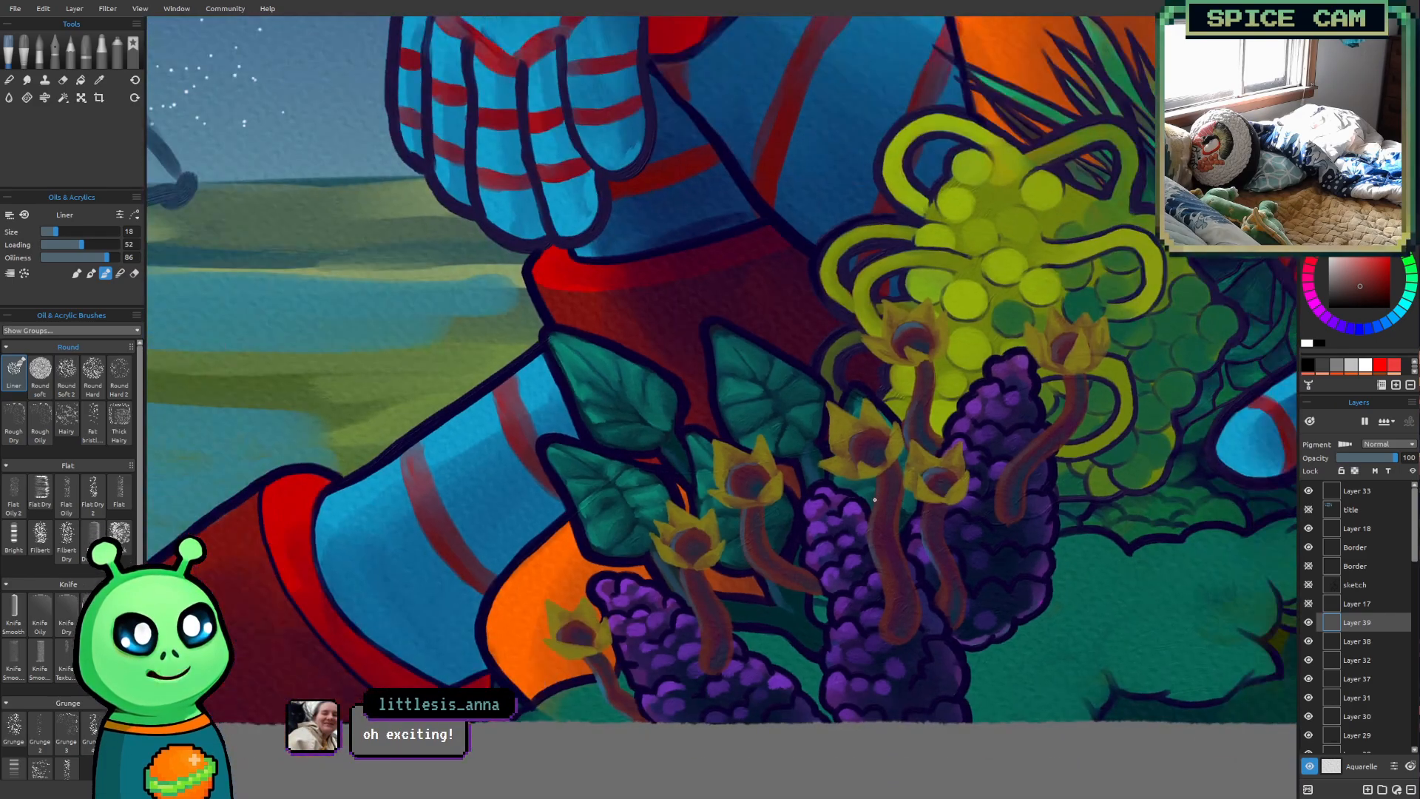
mouse_move(884, 484)
left_mouse_down()
mouse_move(677, 619)
mouse_move(651, 620)
left_mouse_up()
scroll(822, 530, "down", 3)
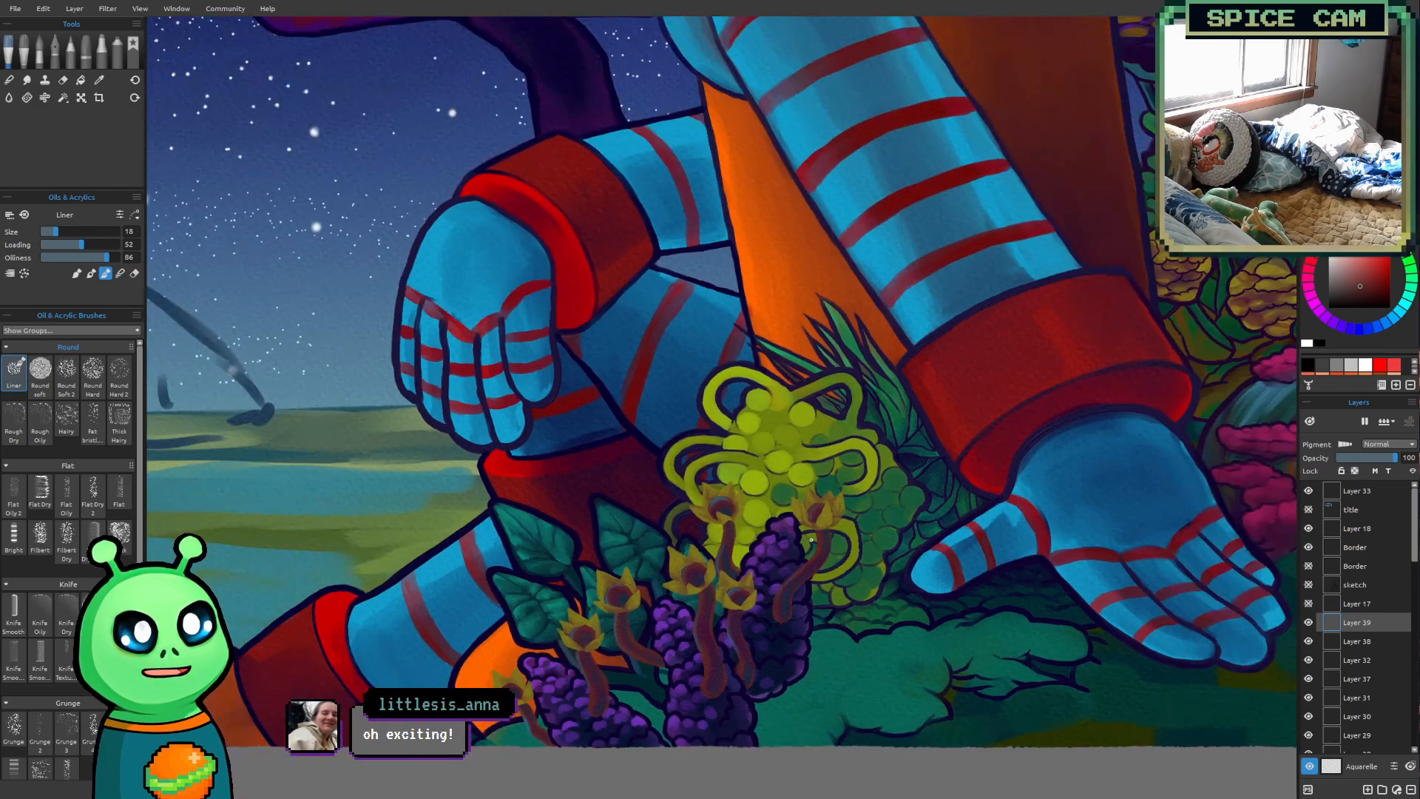
scroll(805, 545, "down", 2)
left_click_drag(988, 526, 701, 623)
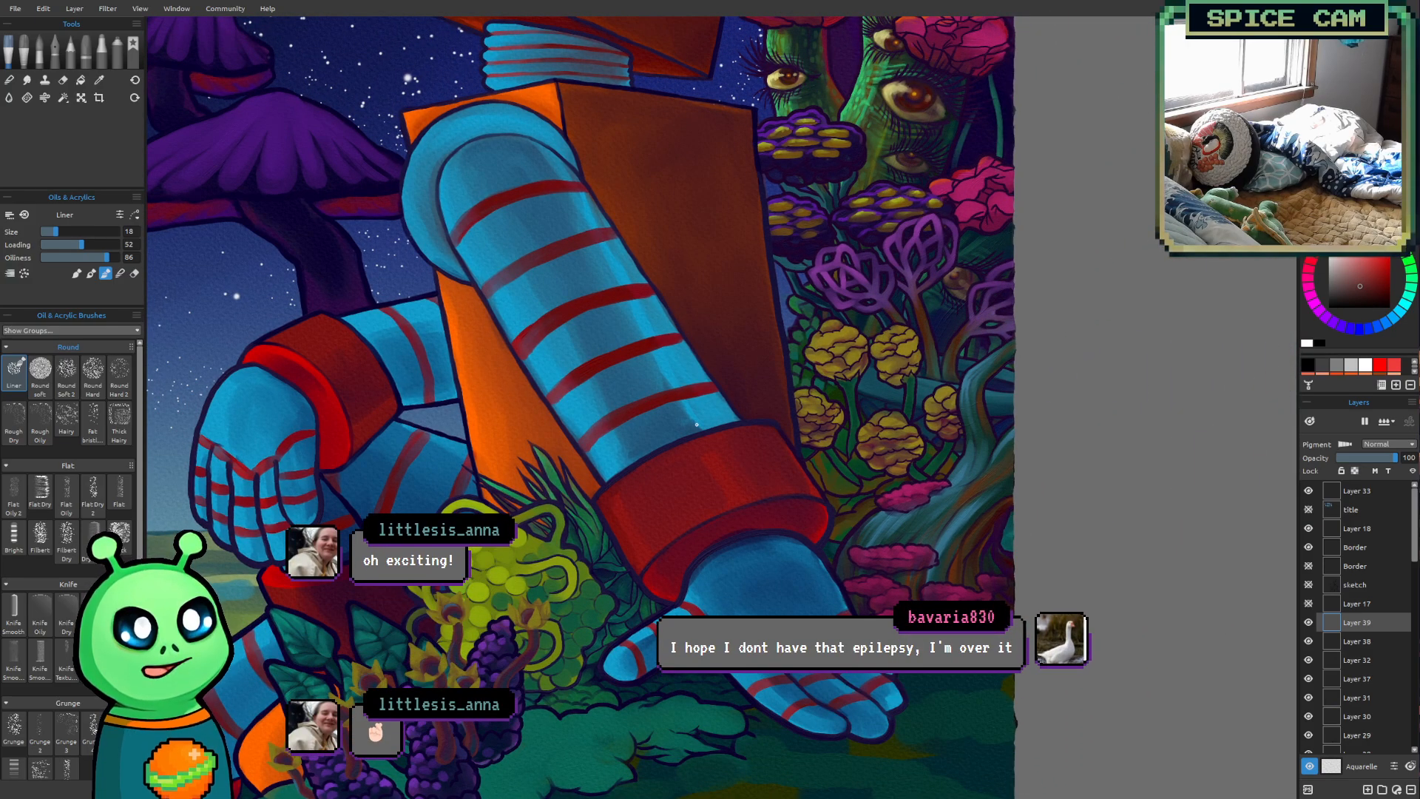
scroll(812, 488, "up", 4)
left_click_drag(820, 473, 746, 496)
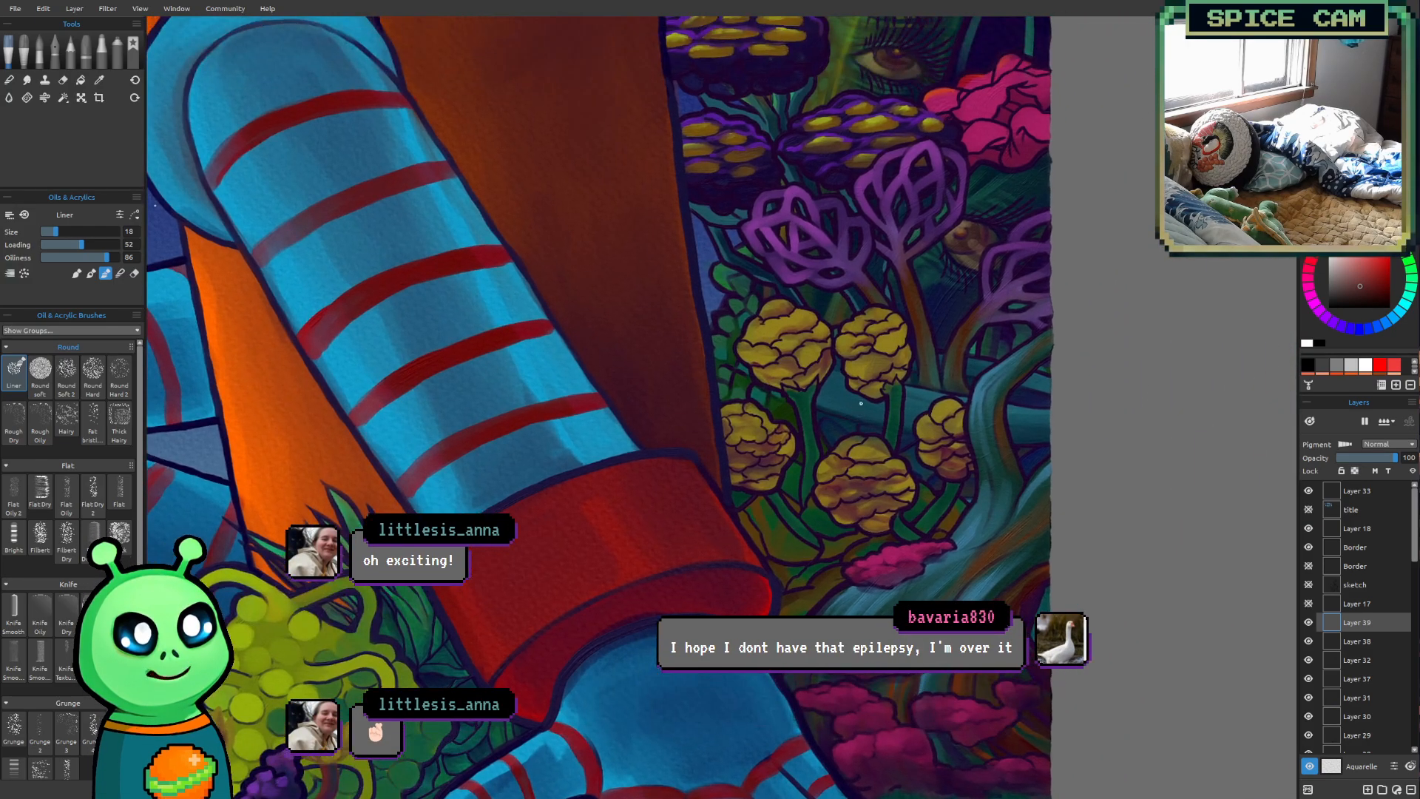
key("alt")
left_click(760, 358, "alt")
Brighten the sampled yellow into a highlight colour and set the Liner brush to size 12
left_click_drag(478, 592, 847, 383)
left_click_drag(510, 523, 659, 484)
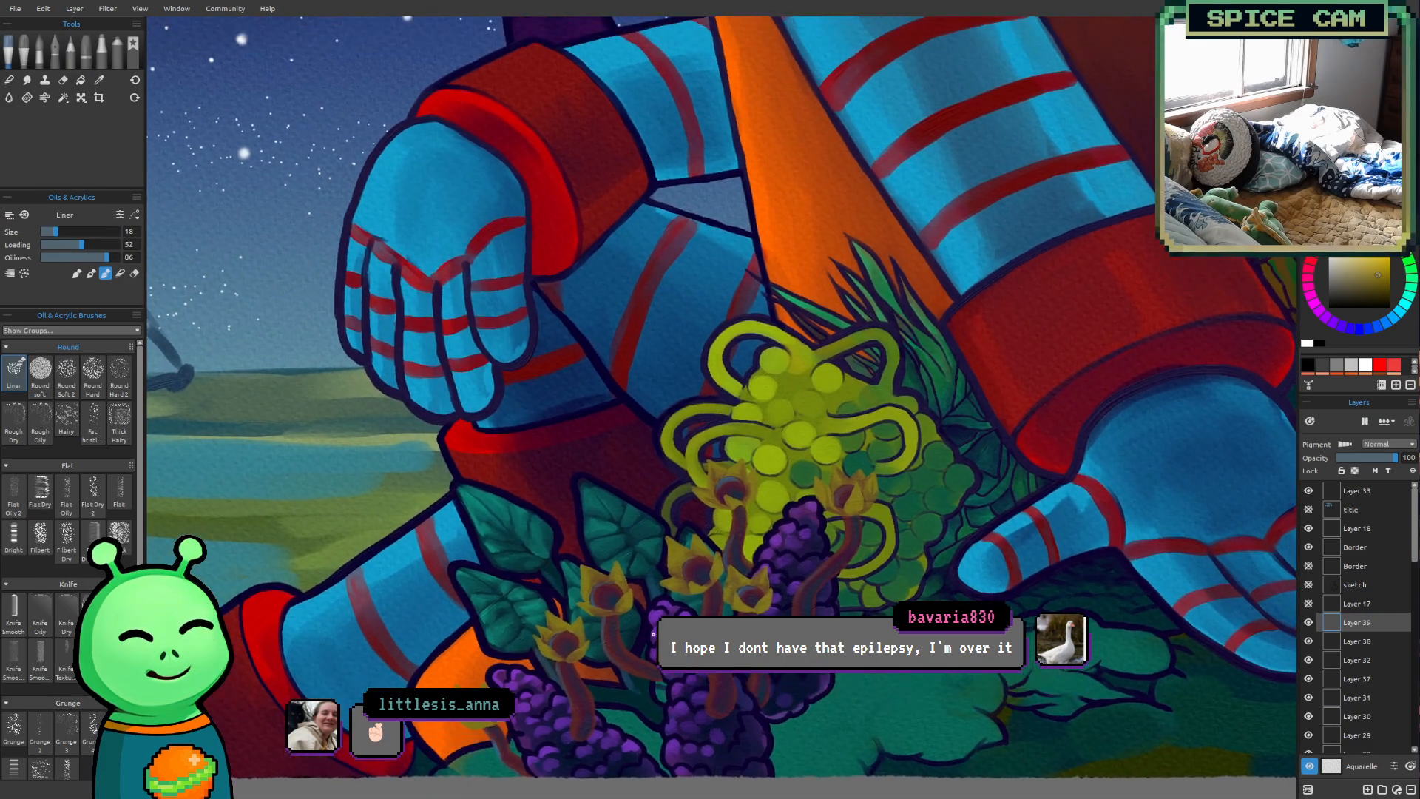
scroll(634, 658, "up", 3)
scroll(634, 658, "up", 1)
left_click_drag(533, 643, 591, 539)
scroll(608, 567, "up", 4)
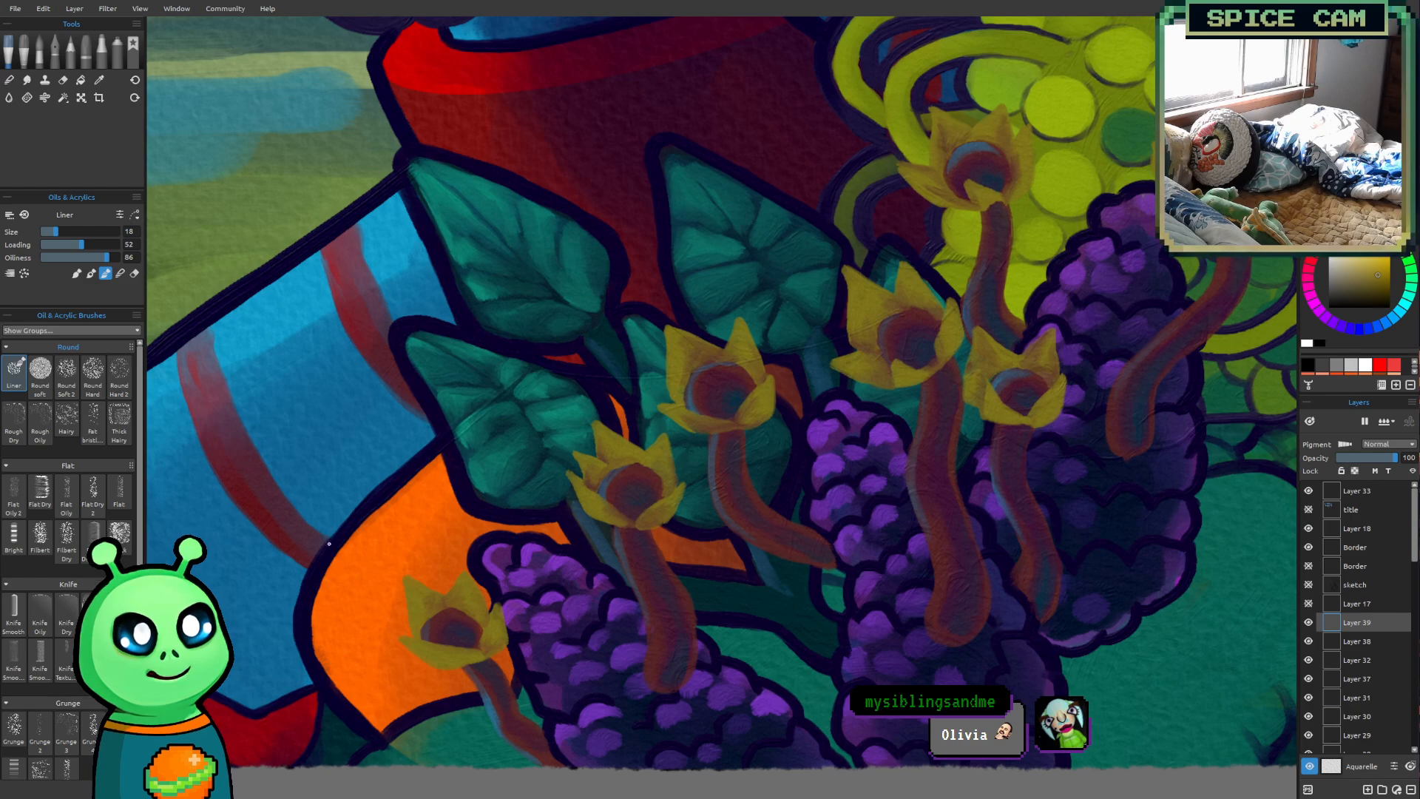
key("[")
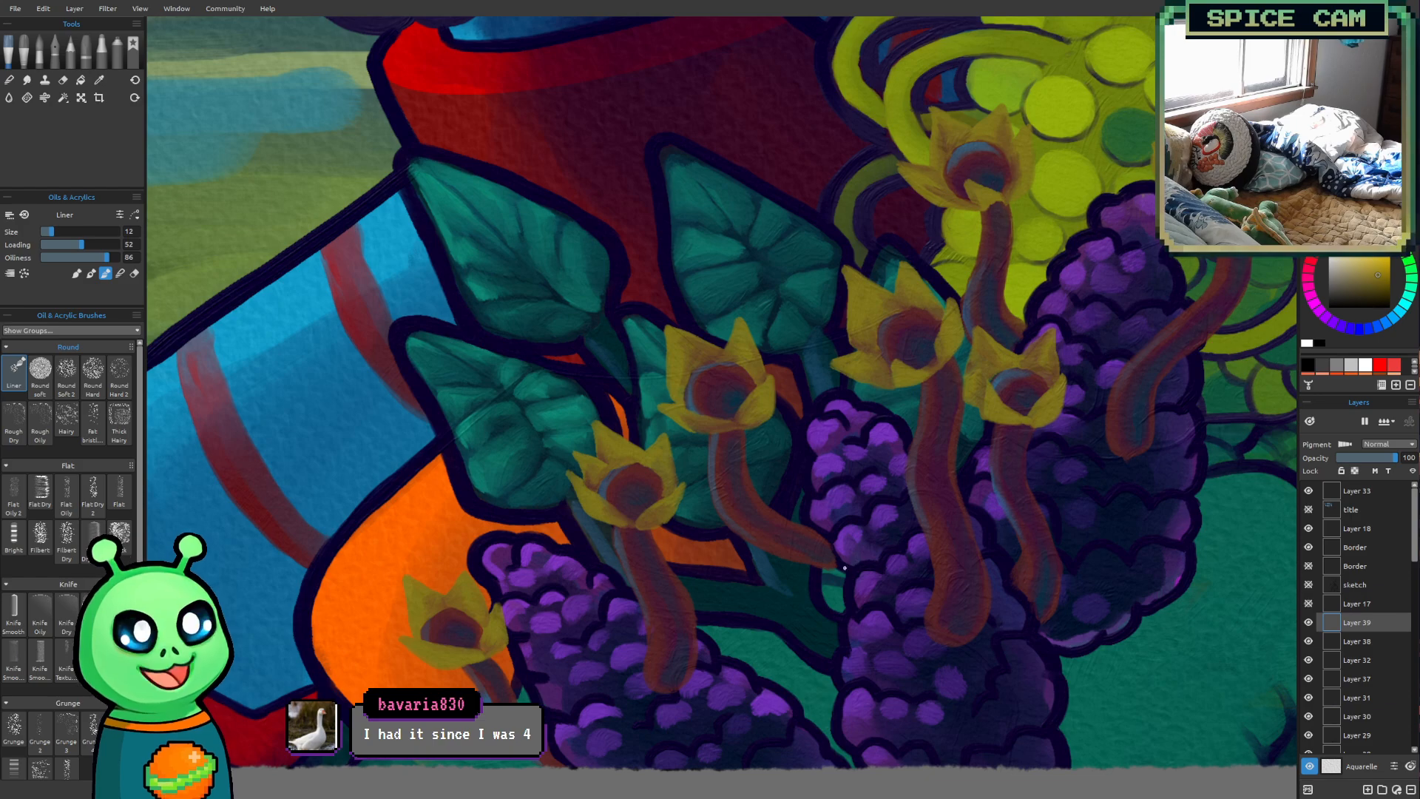
left_click(1382, 266)
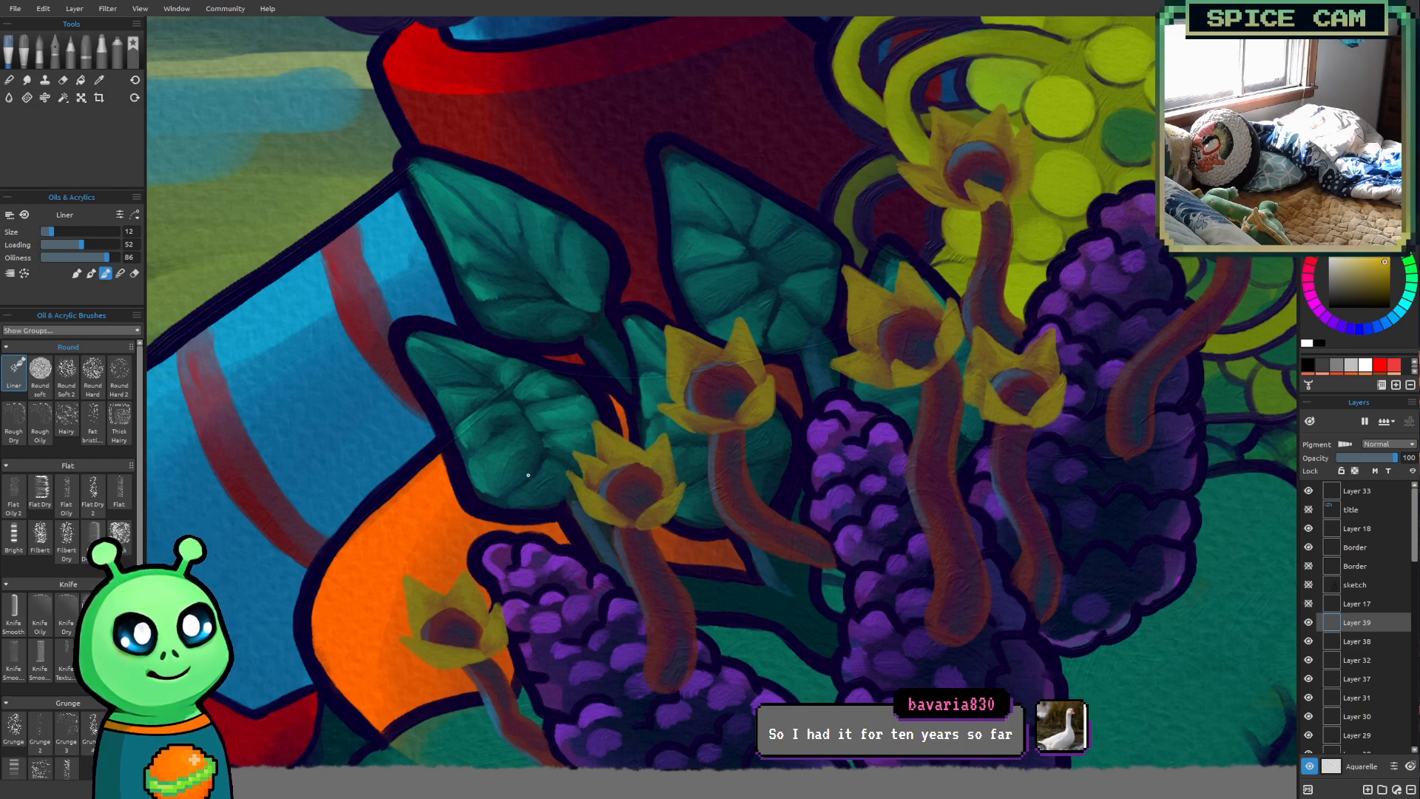
Undo the last stroke and highlight the leftmost flower's petals with bright yellow at brush size 14
scroll(528, 470, "up", 2)
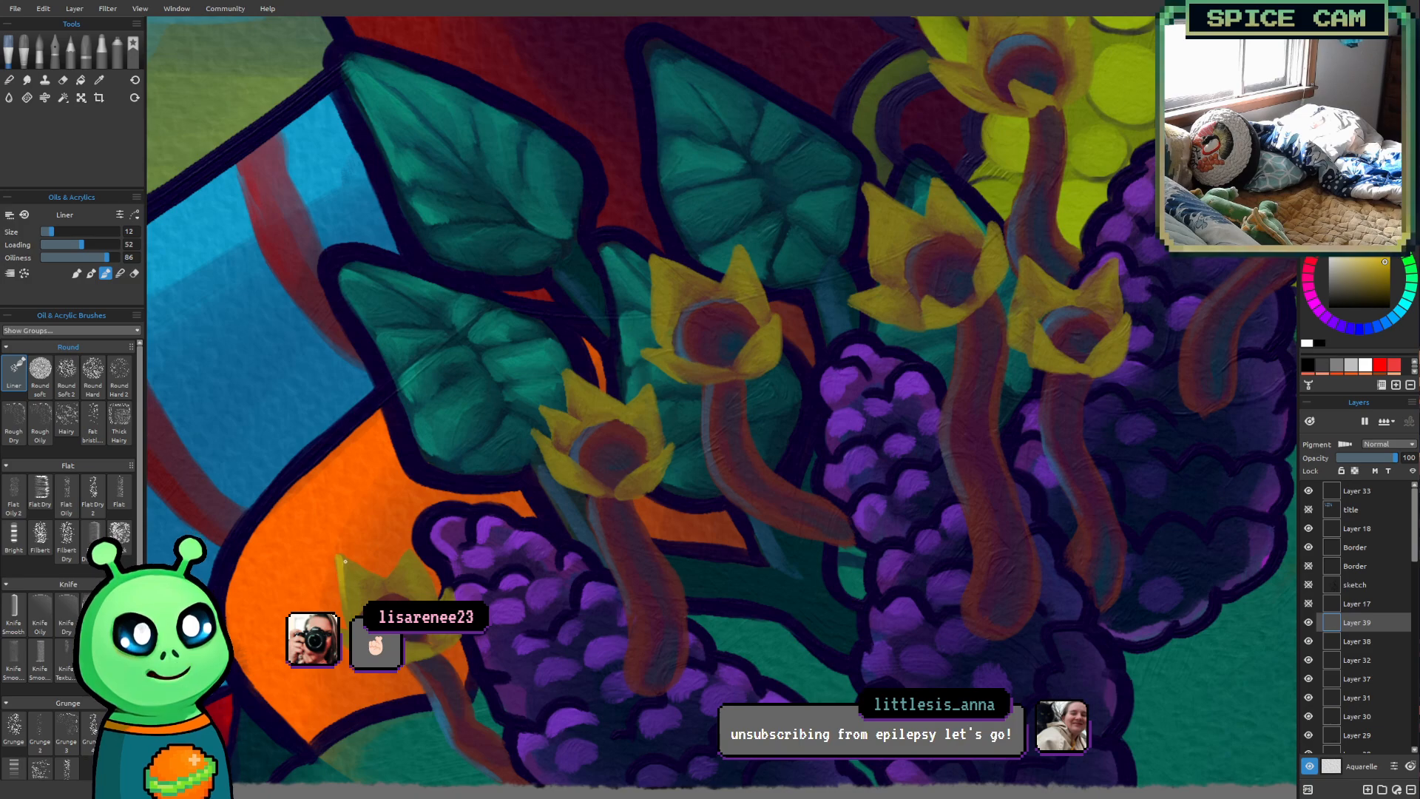
key("ctrl+z")
key("]")
mouse_move(339, 558)
left_mouse_down()
mouse_move(392, 586)
mouse_move(344, 562)
mouse_move(366, 593)
mouse_move(343, 564)
mouse_move(367, 599)
mouse_move(351, 569)
left_mouse_up()
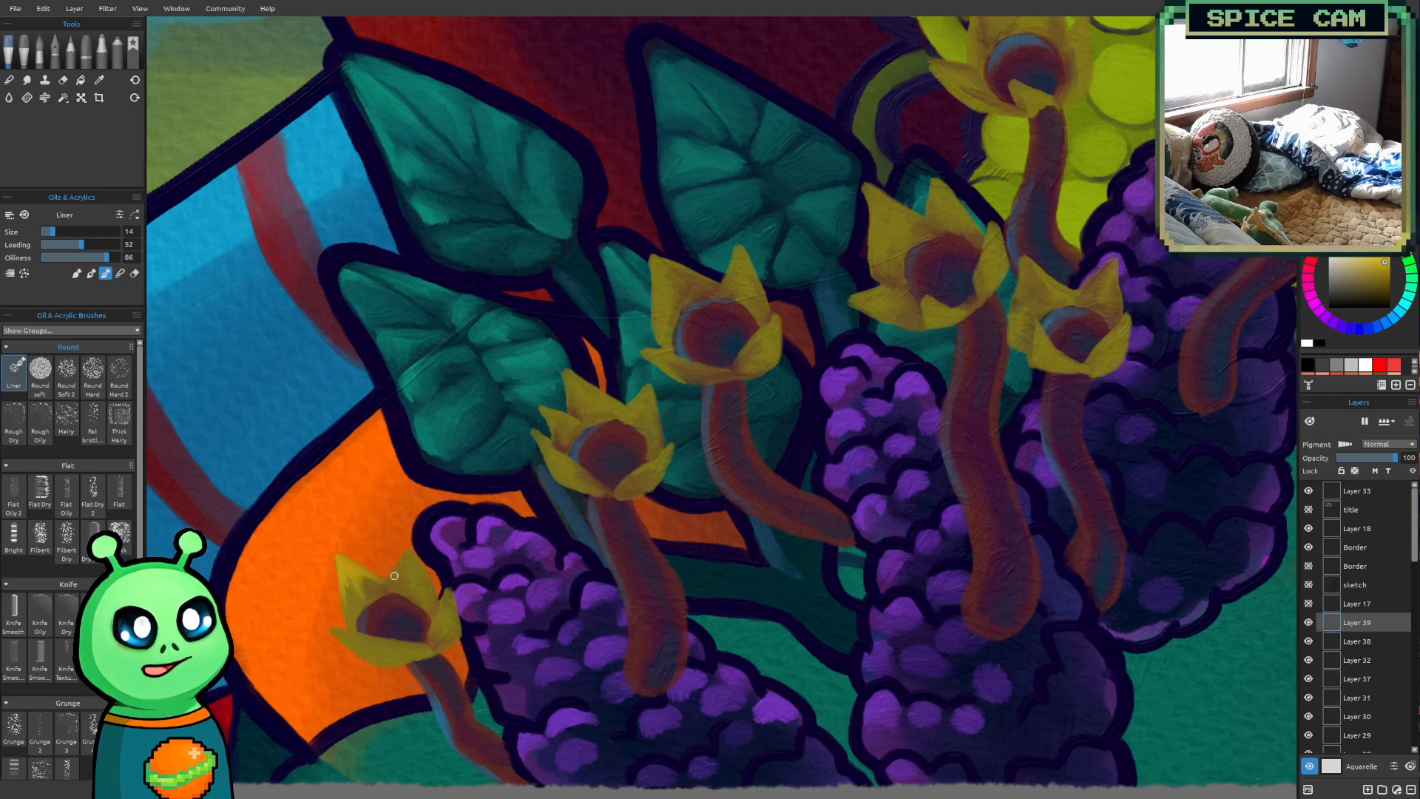
mouse_move(403, 562)
left_mouse_down()
mouse_move(395, 574)
mouse_move(403, 559)
mouse_move(413, 572)
left_mouse_up()
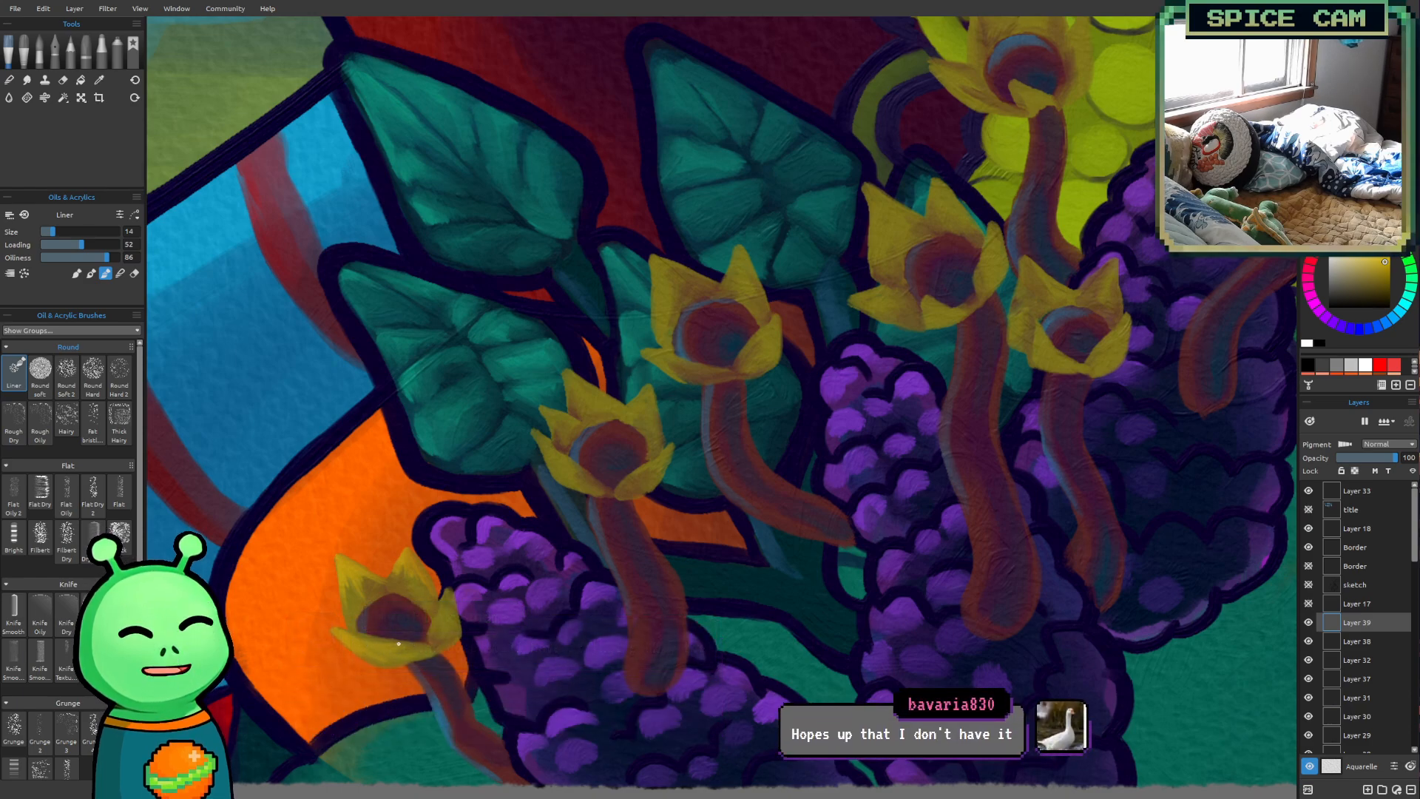
Highlight the tips and edges of the second flower's petals with bright yellow, using the Liner brush at size 14 and then 16
left_click_drag(507, 539, 481, 550)
scroll(479, 514, "up", 3)
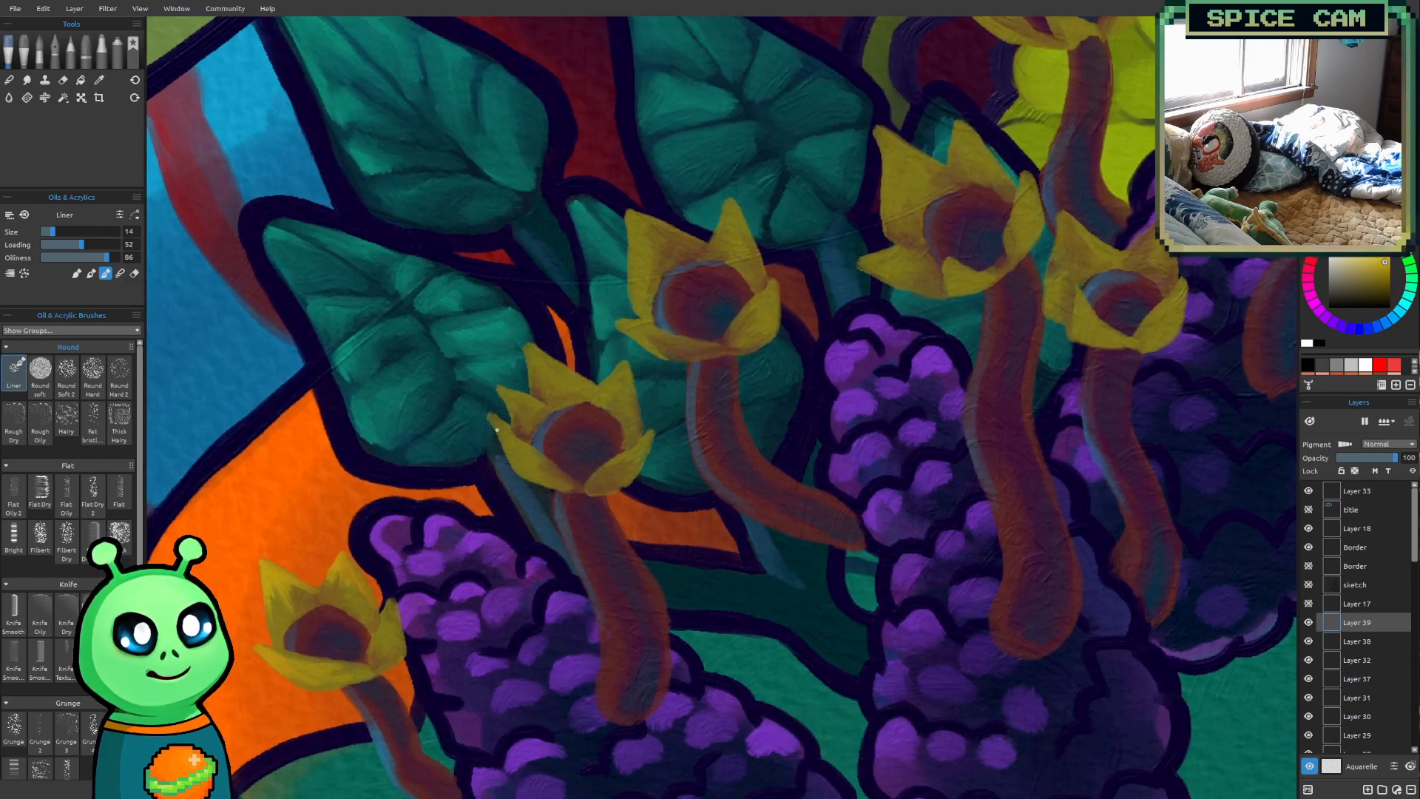
left_click_drag(433, 524, 445, 519)
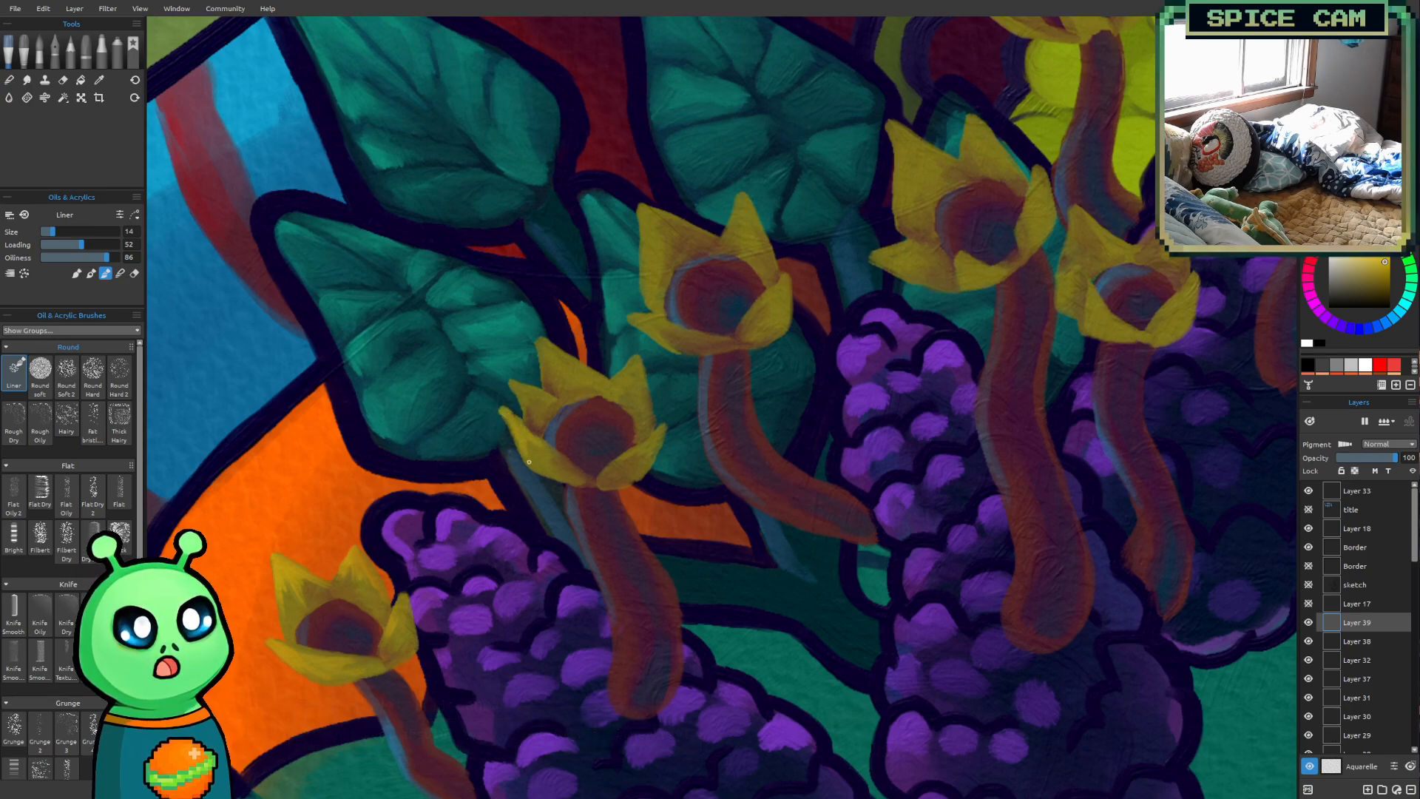
mouse_move(517, 384)
left_mouse_down()
mouse_move(531, 411)
mouse_move(547, 400)
mouse_move(531, 413)
left_mouse_up()
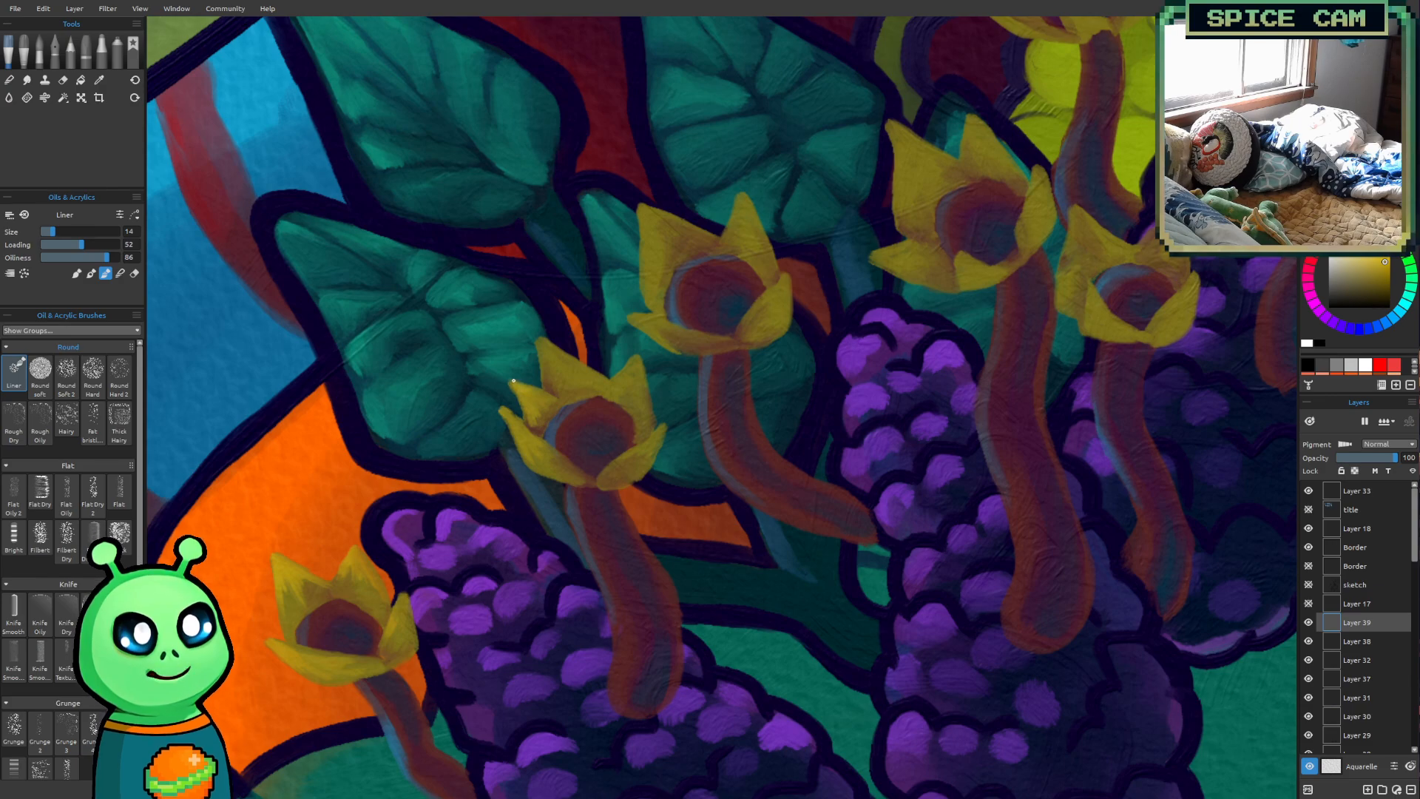
left_click_drag(542, 343, 550, 381)
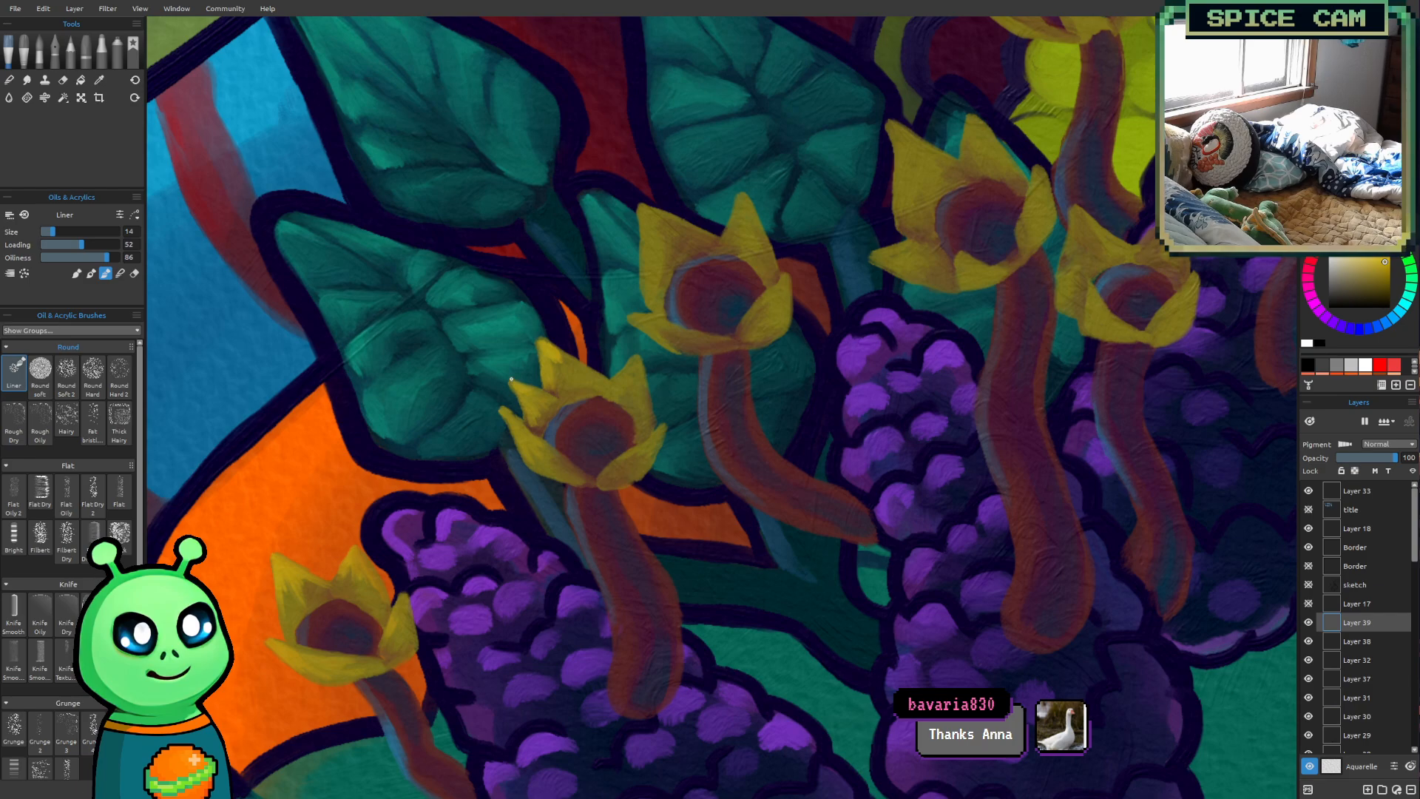
left_click_drag(703, 579, 621, 700)
scroll(597, 529, "up", 1)
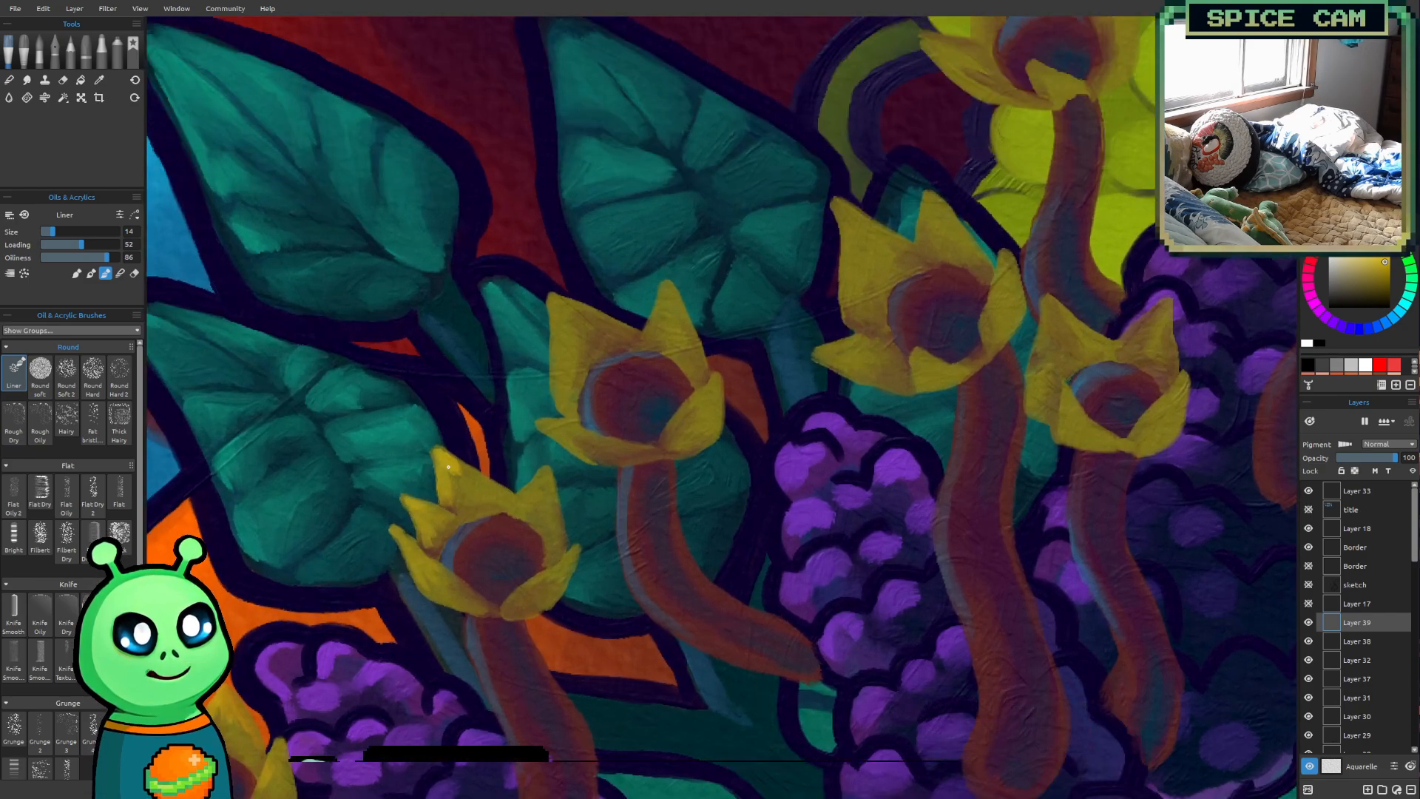
key("bracketright")
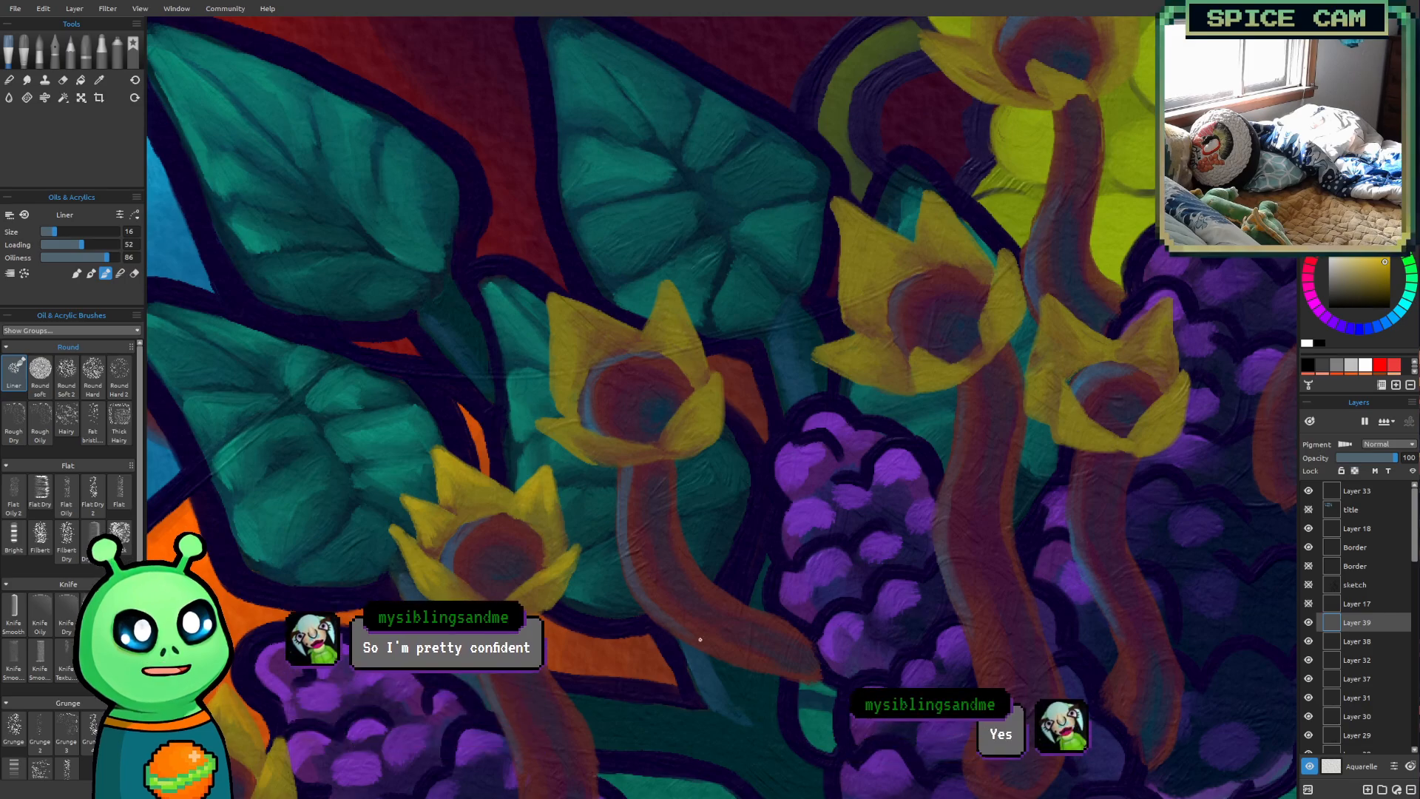
left_click_drag(678, 580, 552, 748)
mouse_move(606, 510)
left_mouse_down()
mouse_move(643, 445)
mouse_move(628, 488)
mouse_move(627, 475)
left_mouse_up()
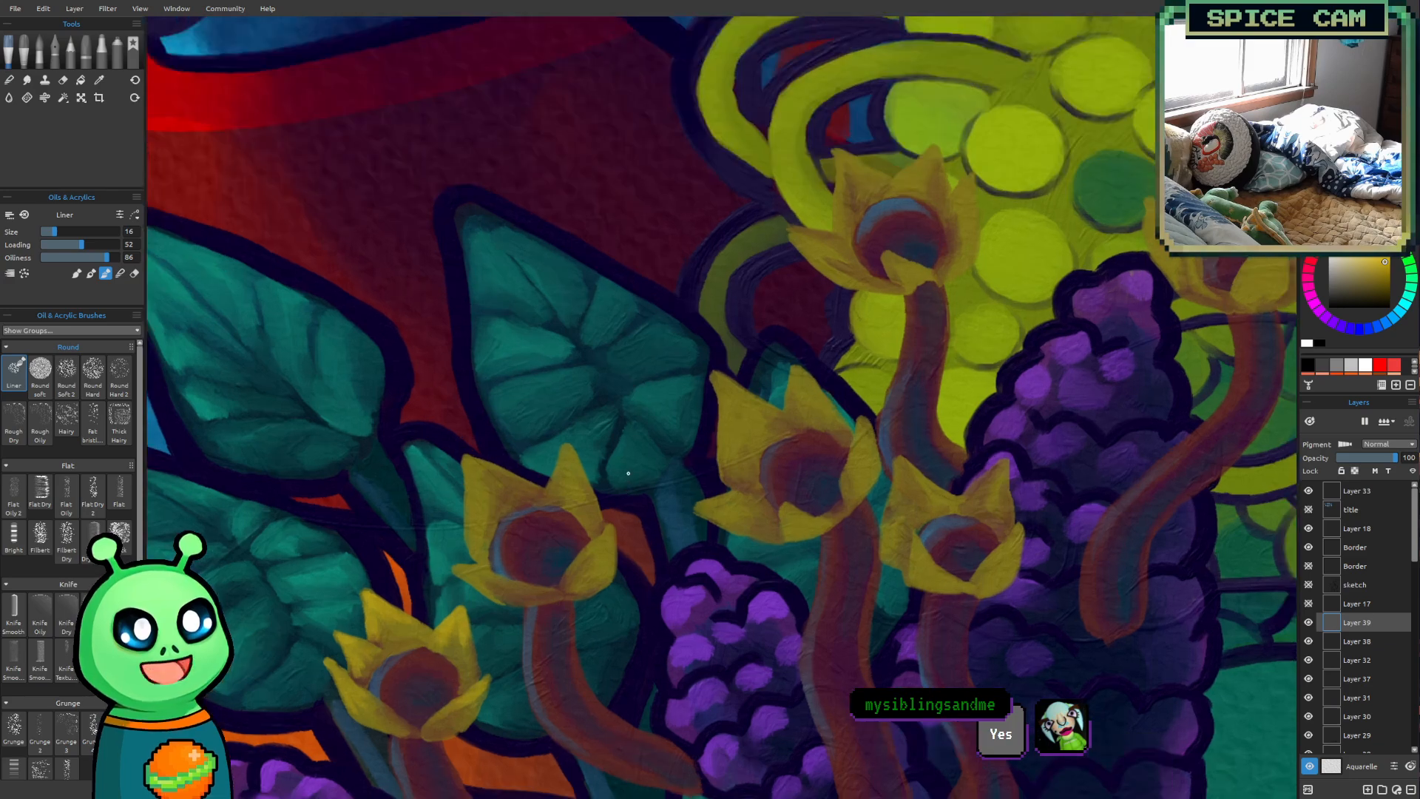
Highlight the edges of the third flower's petals, in front of the teal leaves, with bright yellow at brush size 16
left_click_drag(538, 312, 536, 322)
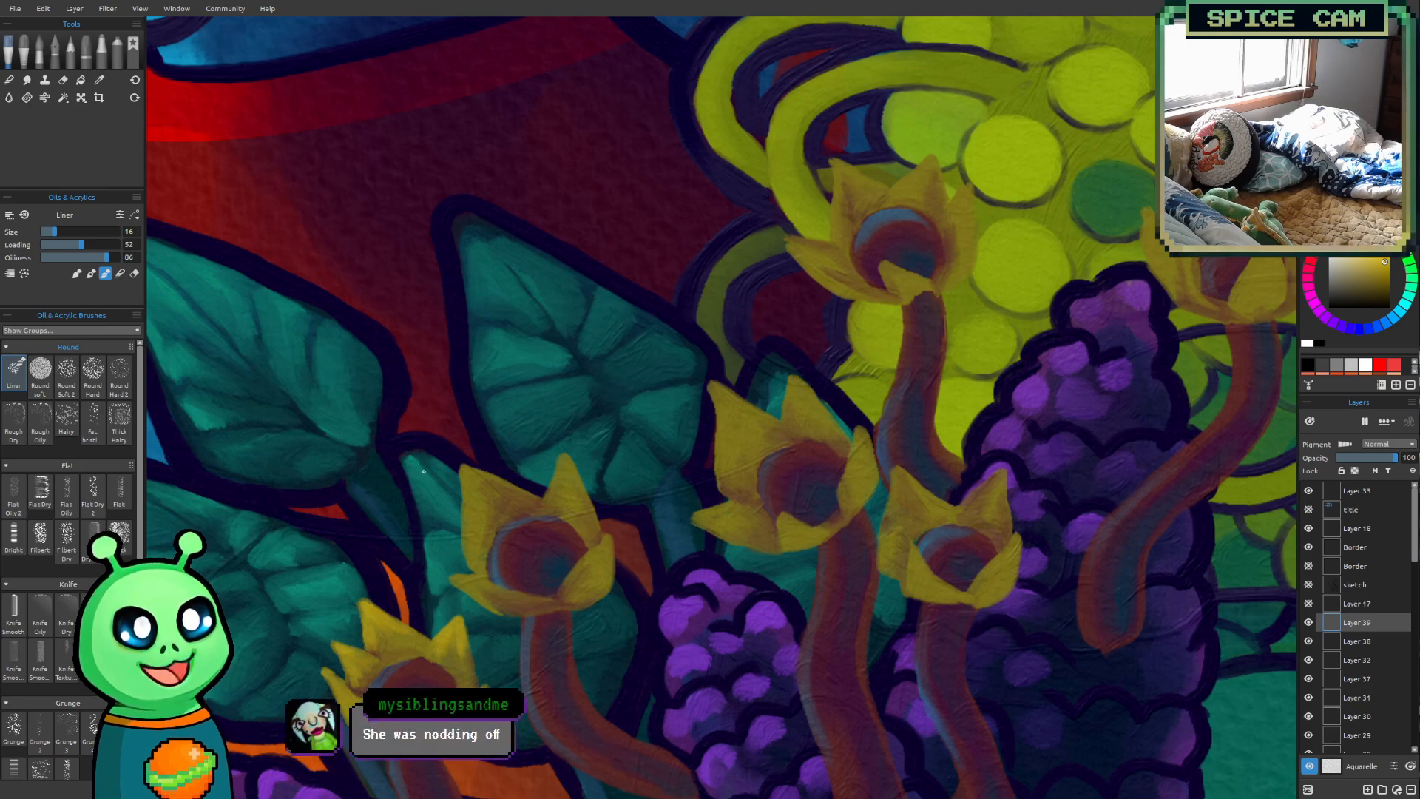
left_click_drag(463, 467, 467, 548)
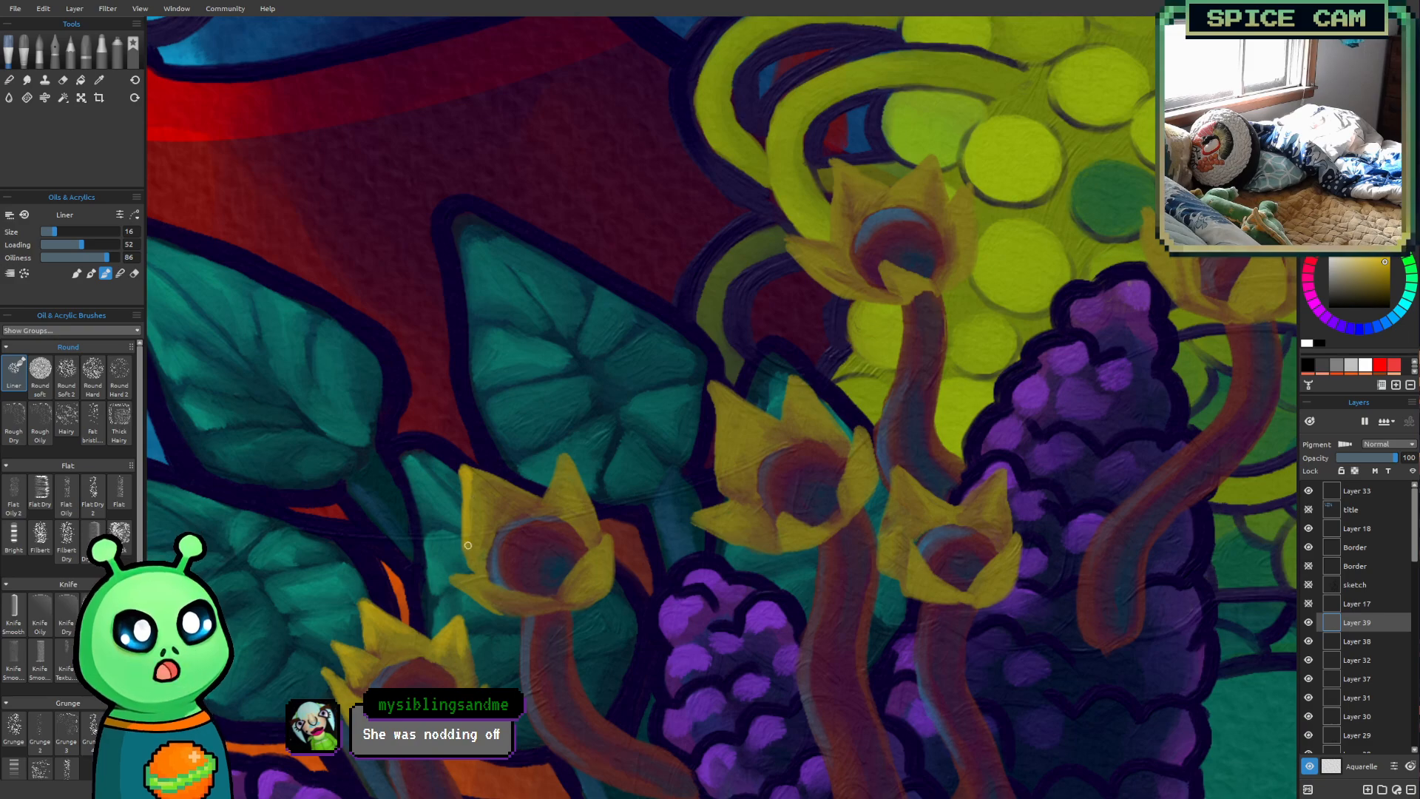
left_click_drag(470, 478, 475, 528)
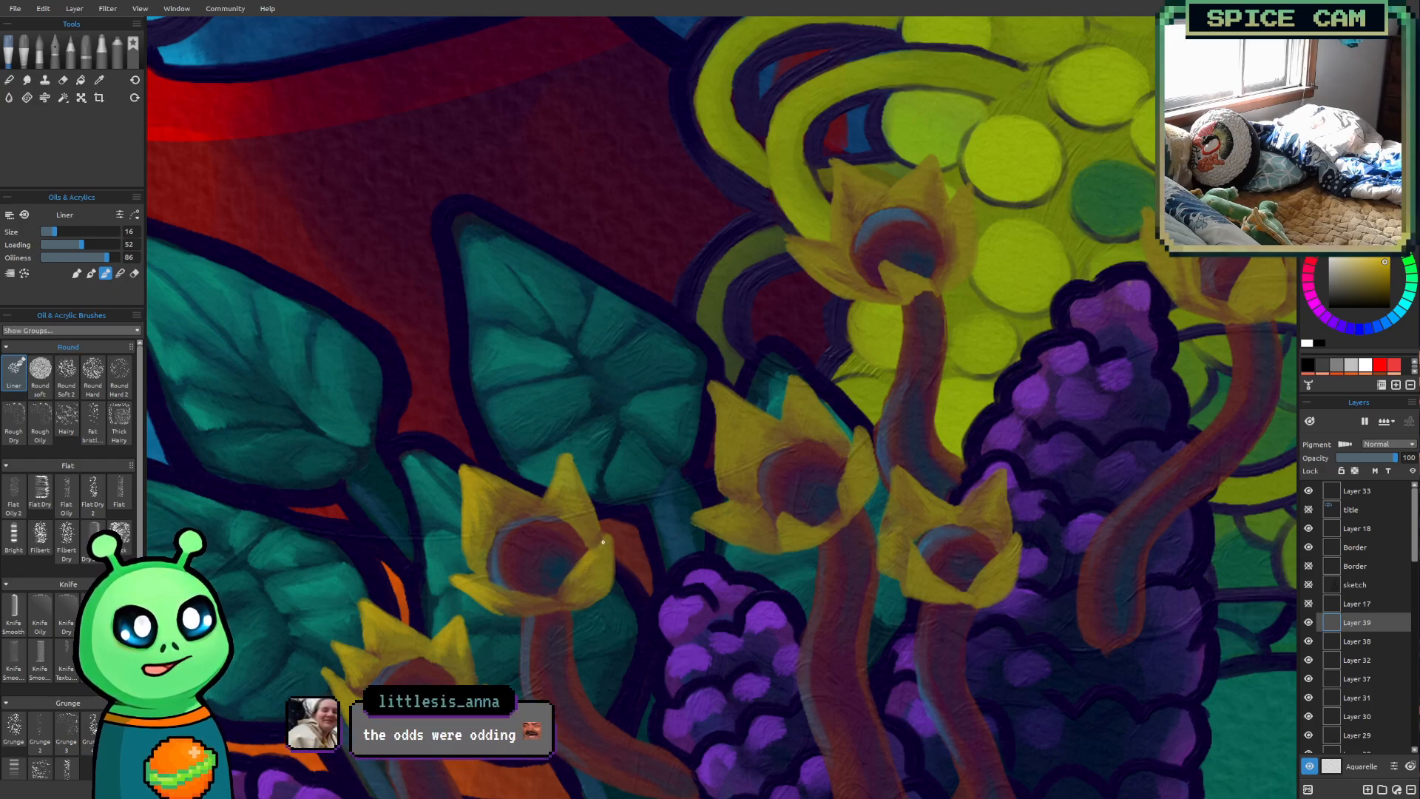
Highlight the tips and edges of the large middle flower's petals with bright yellow, using the Liner brush at size 16
scroll(1150, 313, "down", 10)
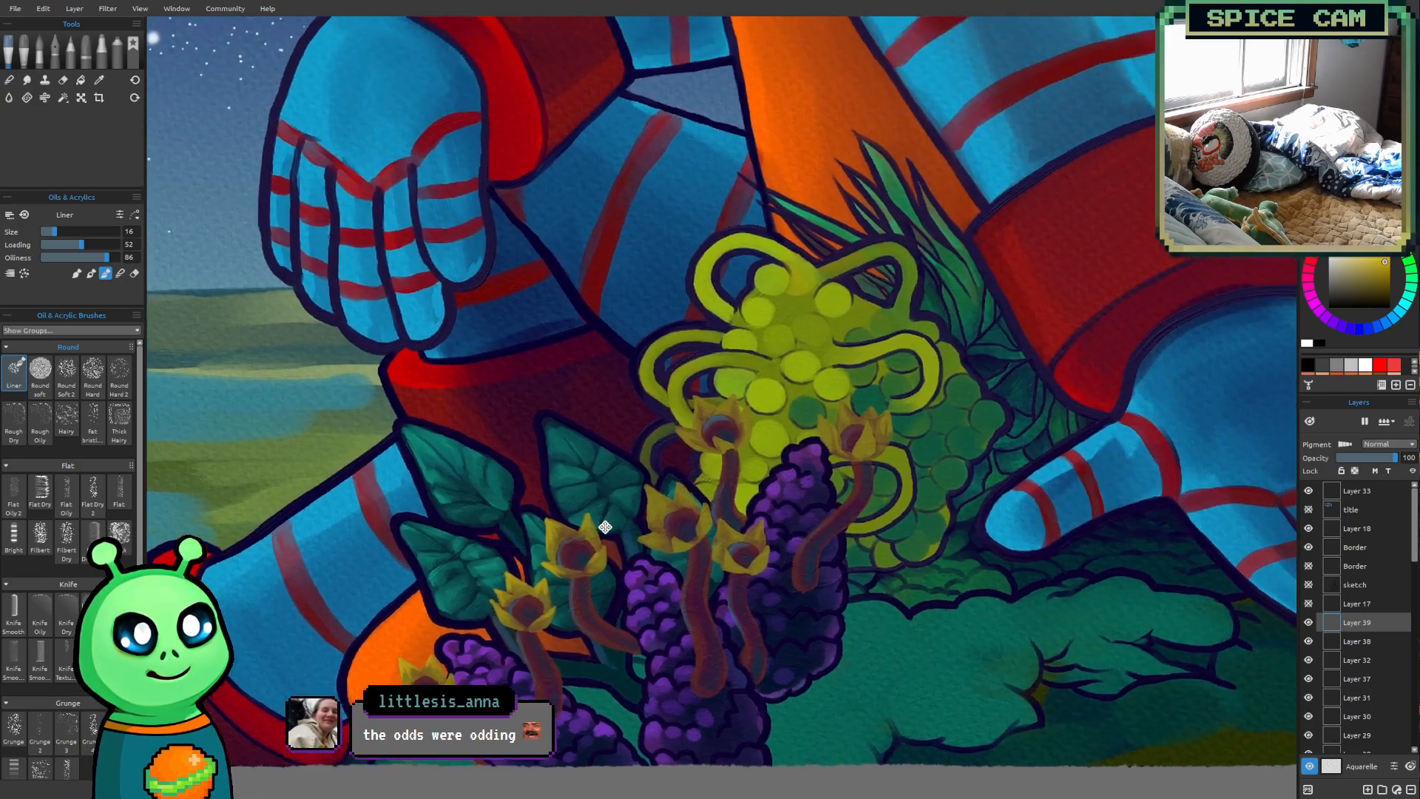
scroll(661, 501, "up", 8)
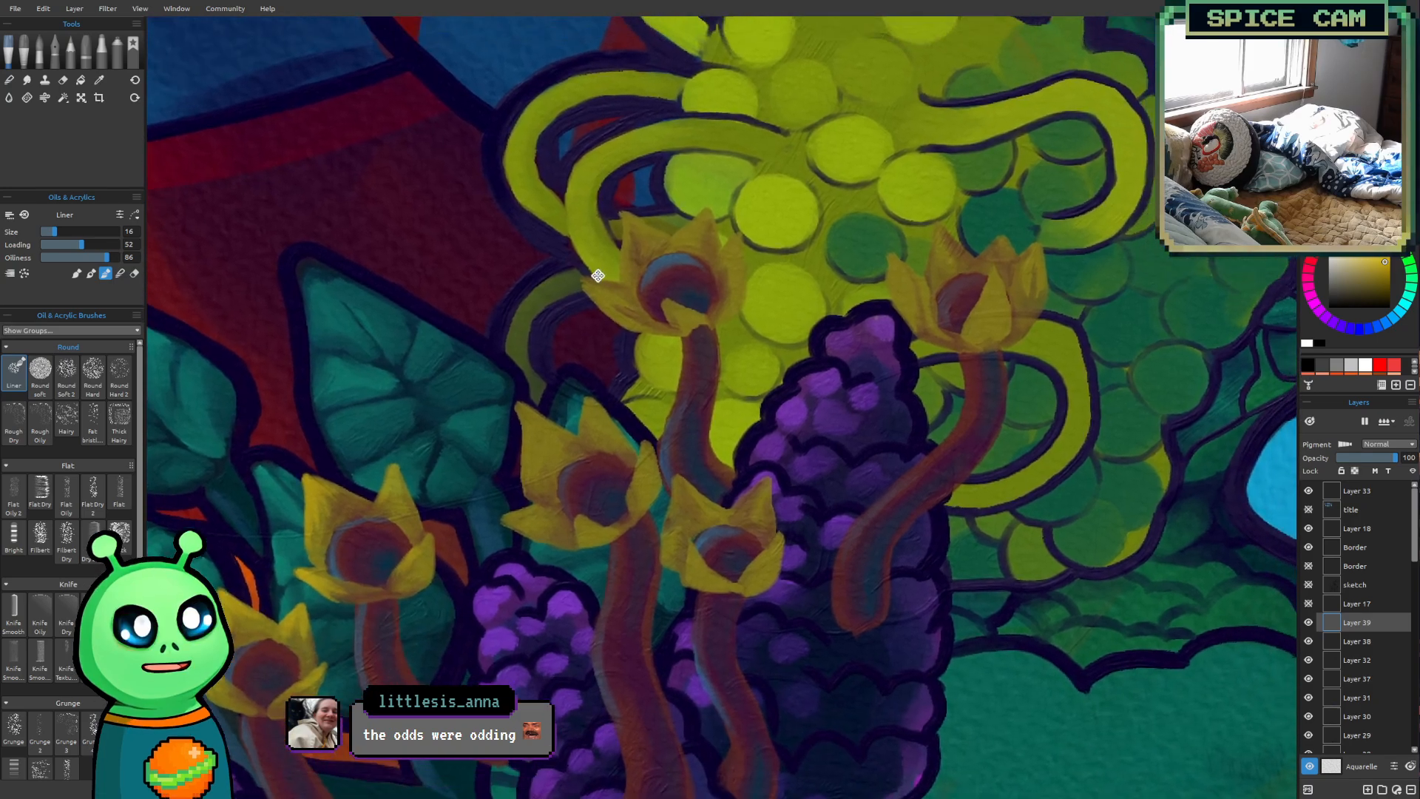
scroll(598, 276, "up", 2)
mouse_move(598, 276)
left_mouse_down()
mouse_move(532, 362)
mouse_move(474, 369)
left_mouse_up()
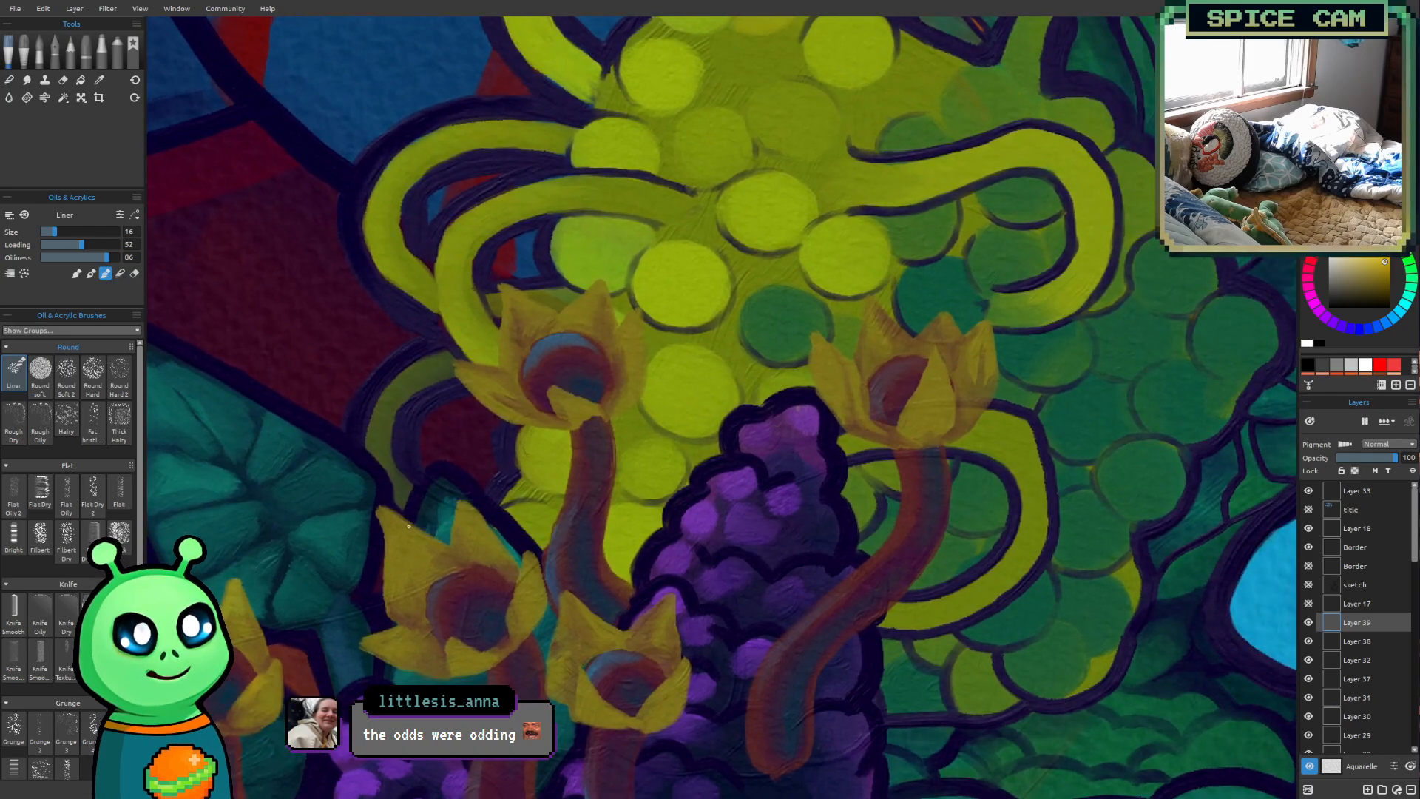
mouse_move(383, 514)
left_mouse_down()
mouse_move(384, 592)
mouse_move(388, 549)
mouse_move(390, 583)
mouse_move(395, 549)
mouse_move(393, 598)
left_mouse_up()
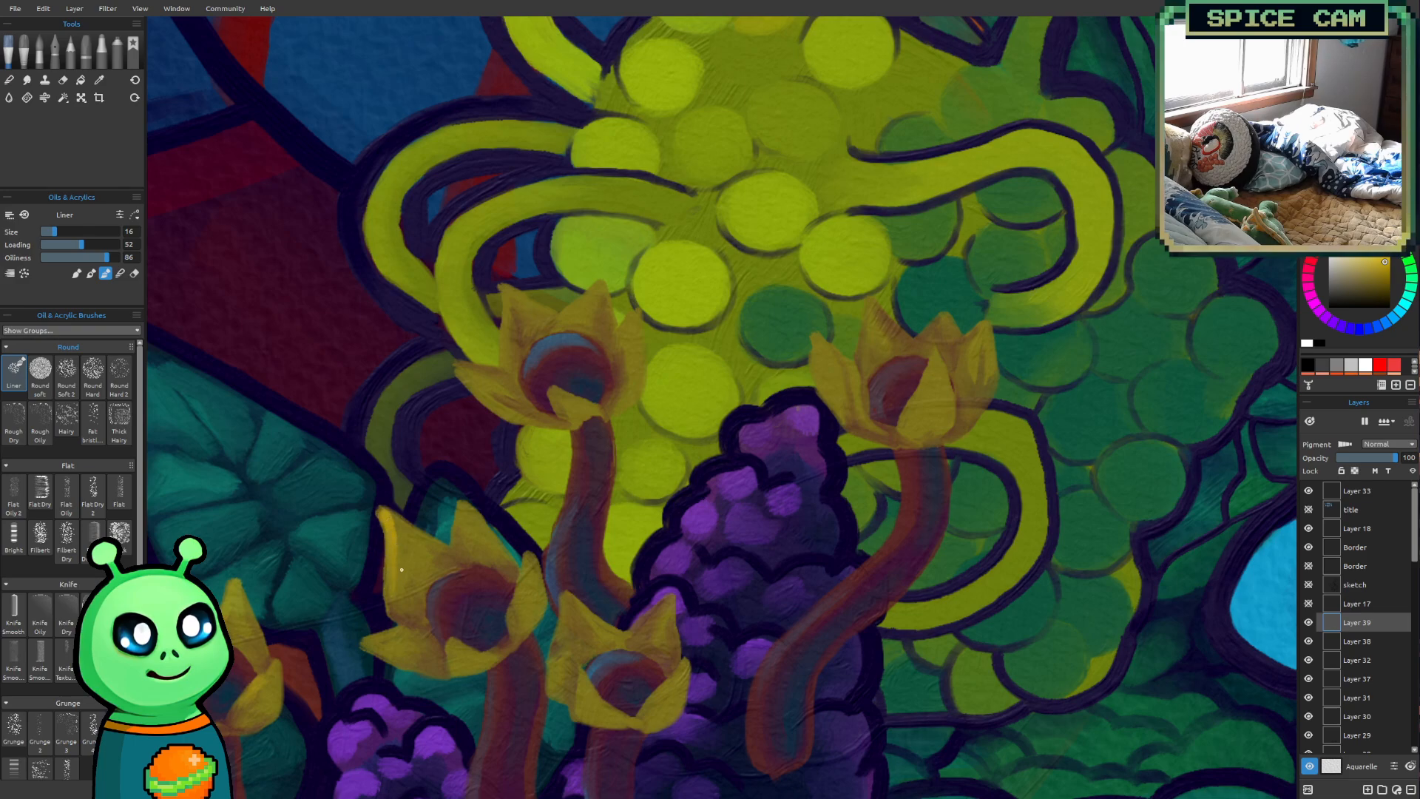
left_click_drag(389, 521, 406, 577)
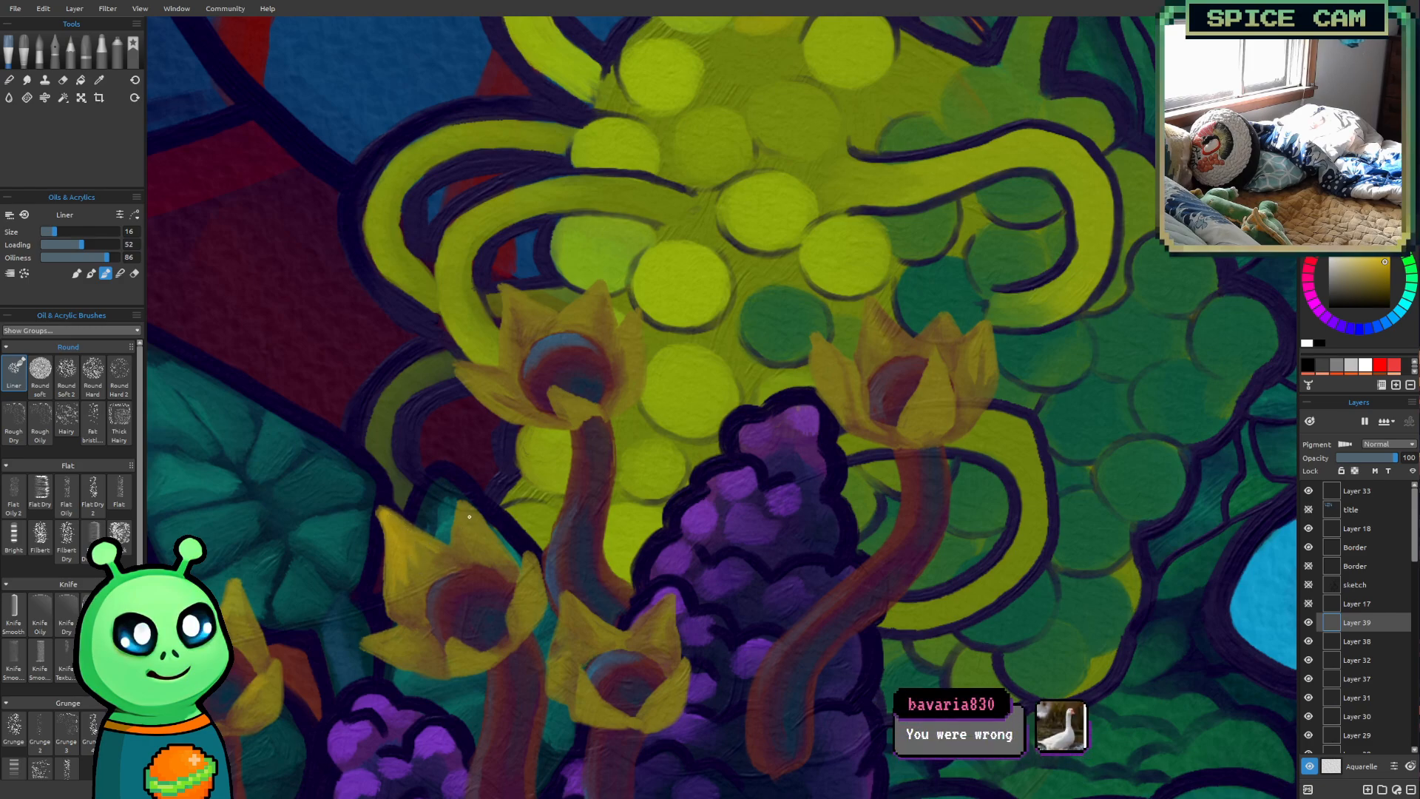
left_click_drag(464, 507, 453, 546)
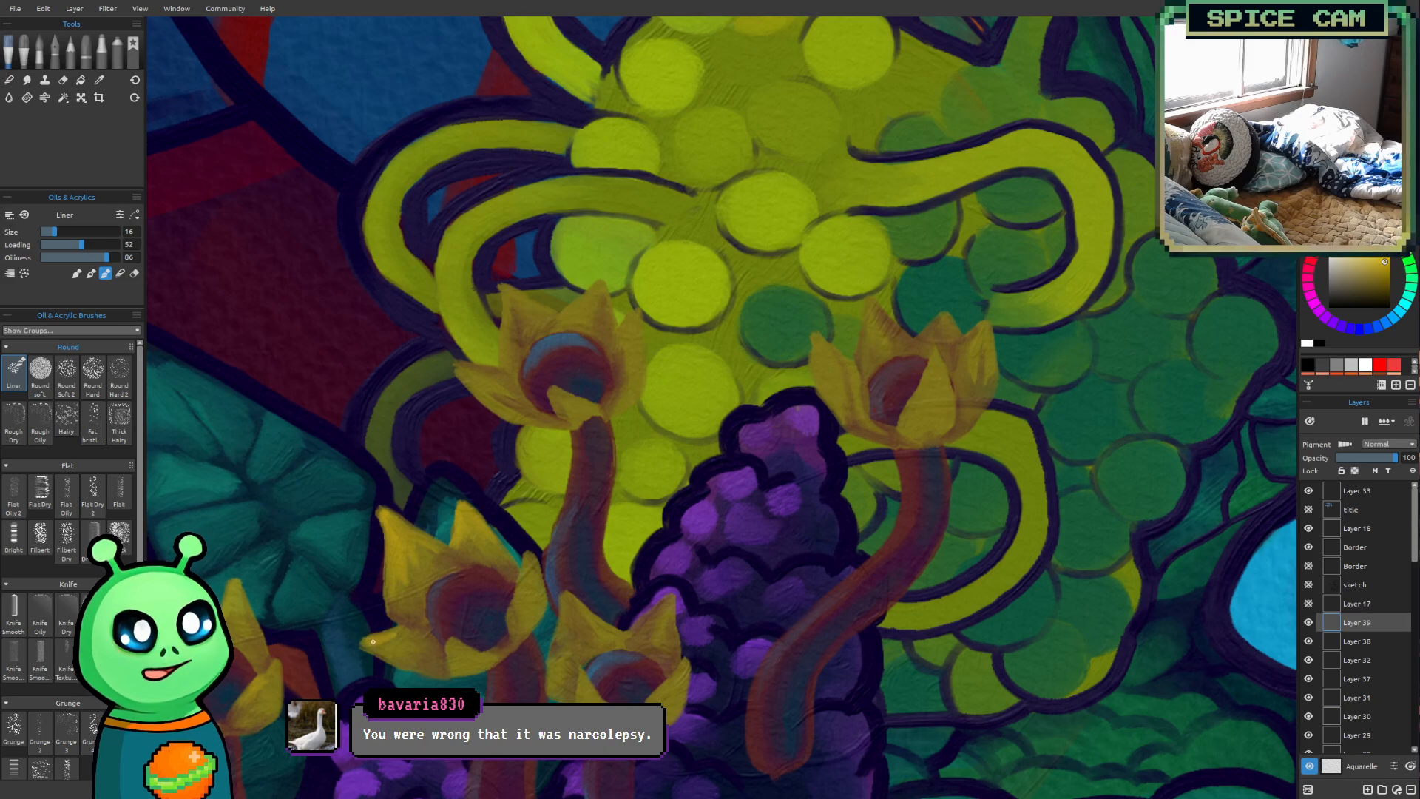
left_click_drag(367, 644, 417, 663)
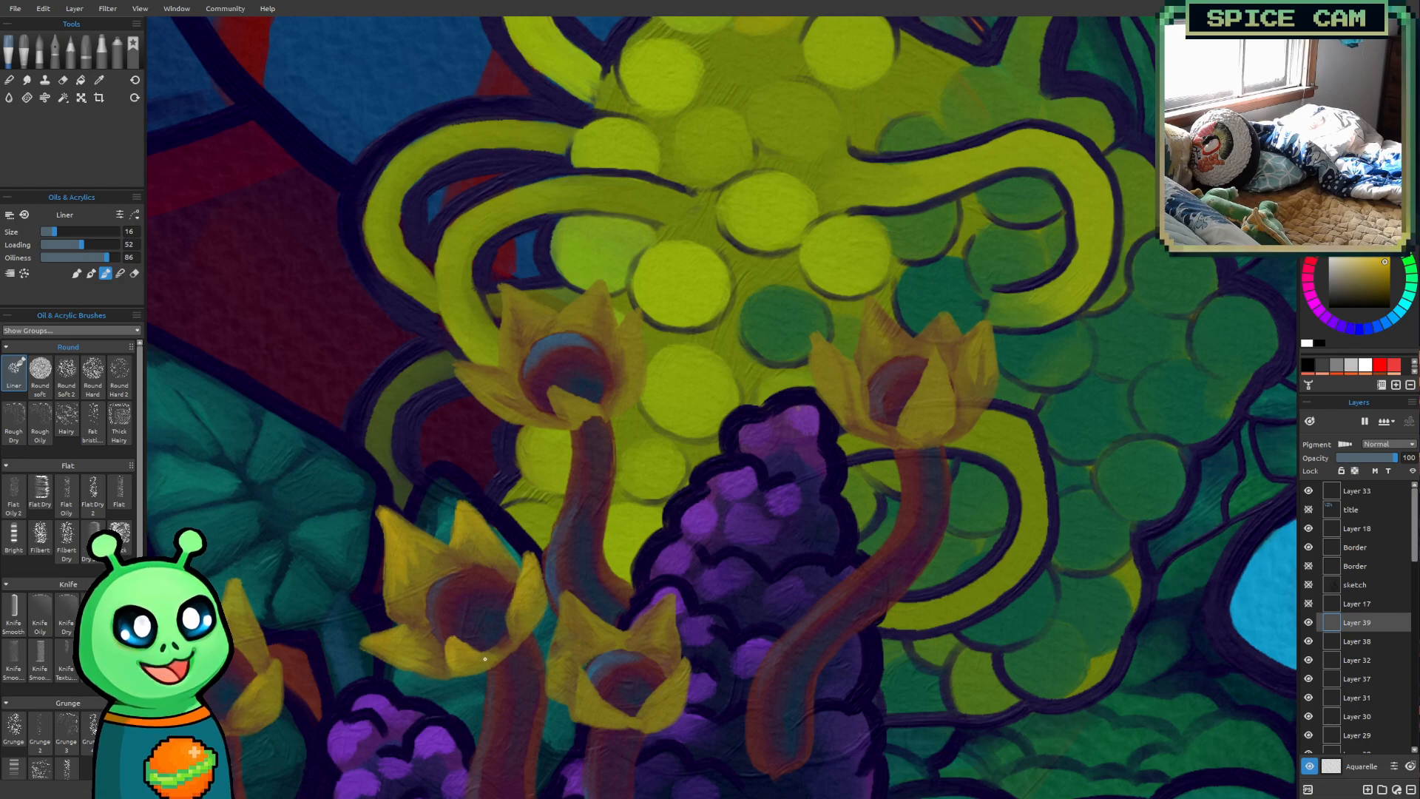
Highlight the petals of the upper flower in front of the round yellow blossoms with bright yellow, raising the brush size to 18
mouse_move(706, 515)
left_mouse_down()
mouse_move(591, 556)
mouse_move(553, 448)
left_mouse_up()
scroll(569, 431, "up", 3)
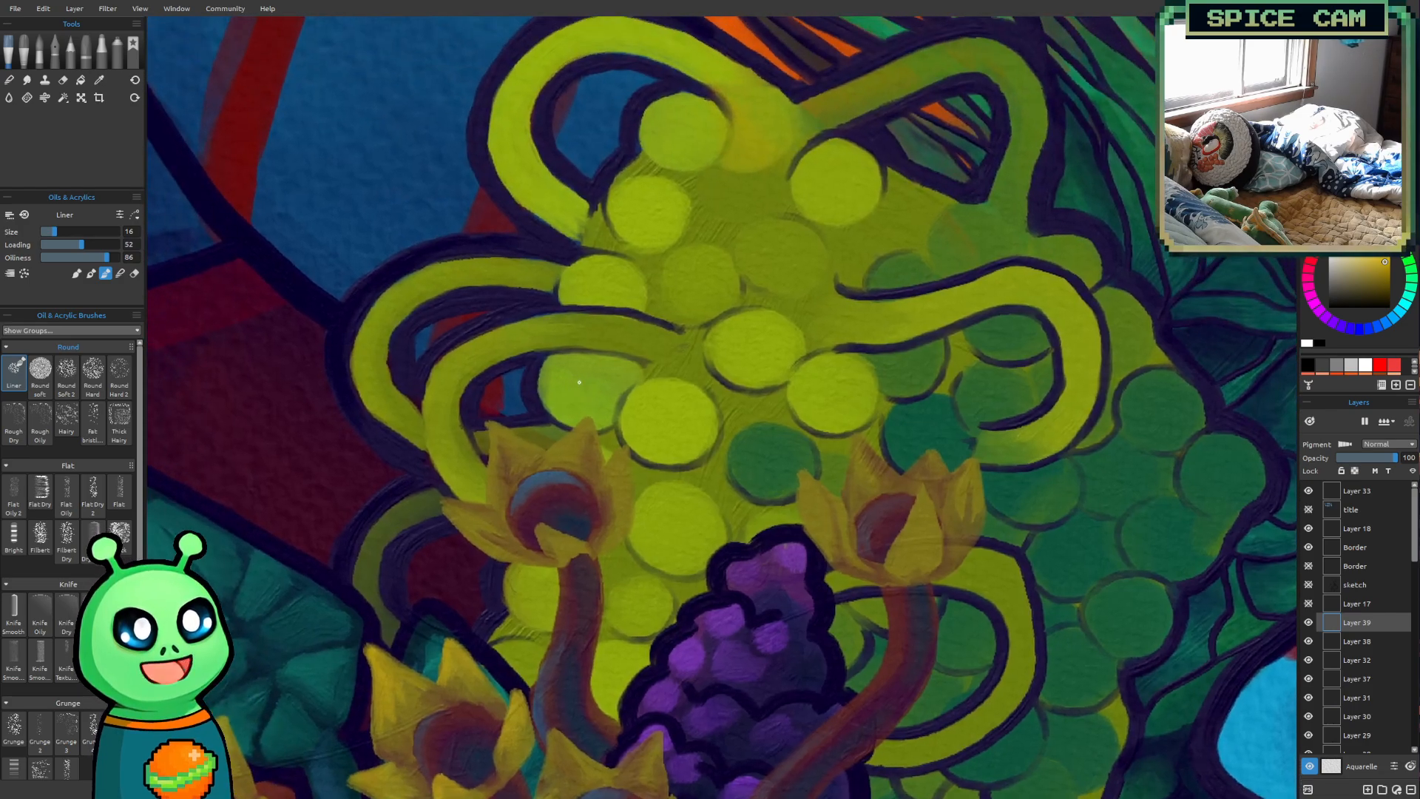
left_click_drag(600, 340, 597, 463)
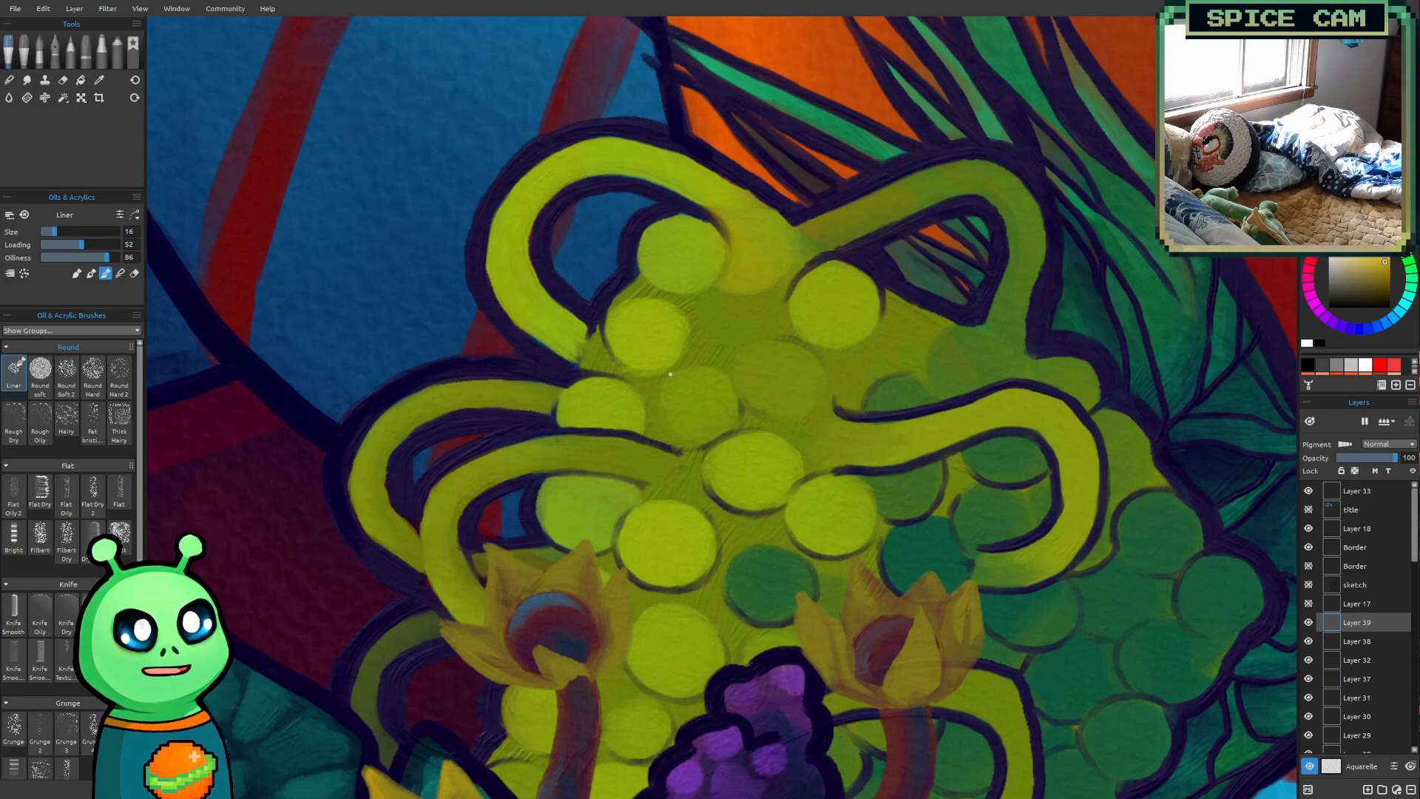
mouse_move(457, 636)
left_mouse_down()
mouse_move(444, 625)
mouse_move(490, 637)
left_mouse_up()
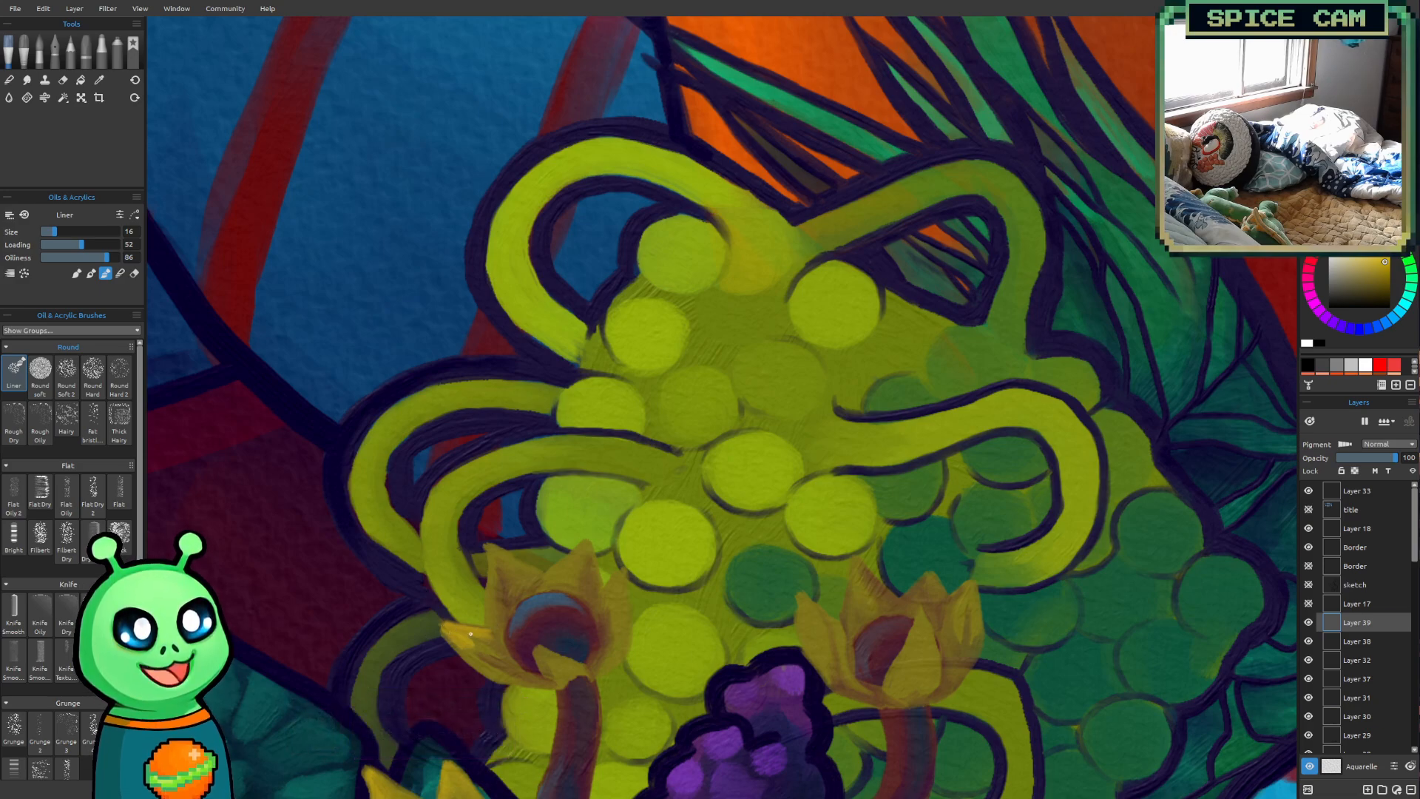
key("bracketright")
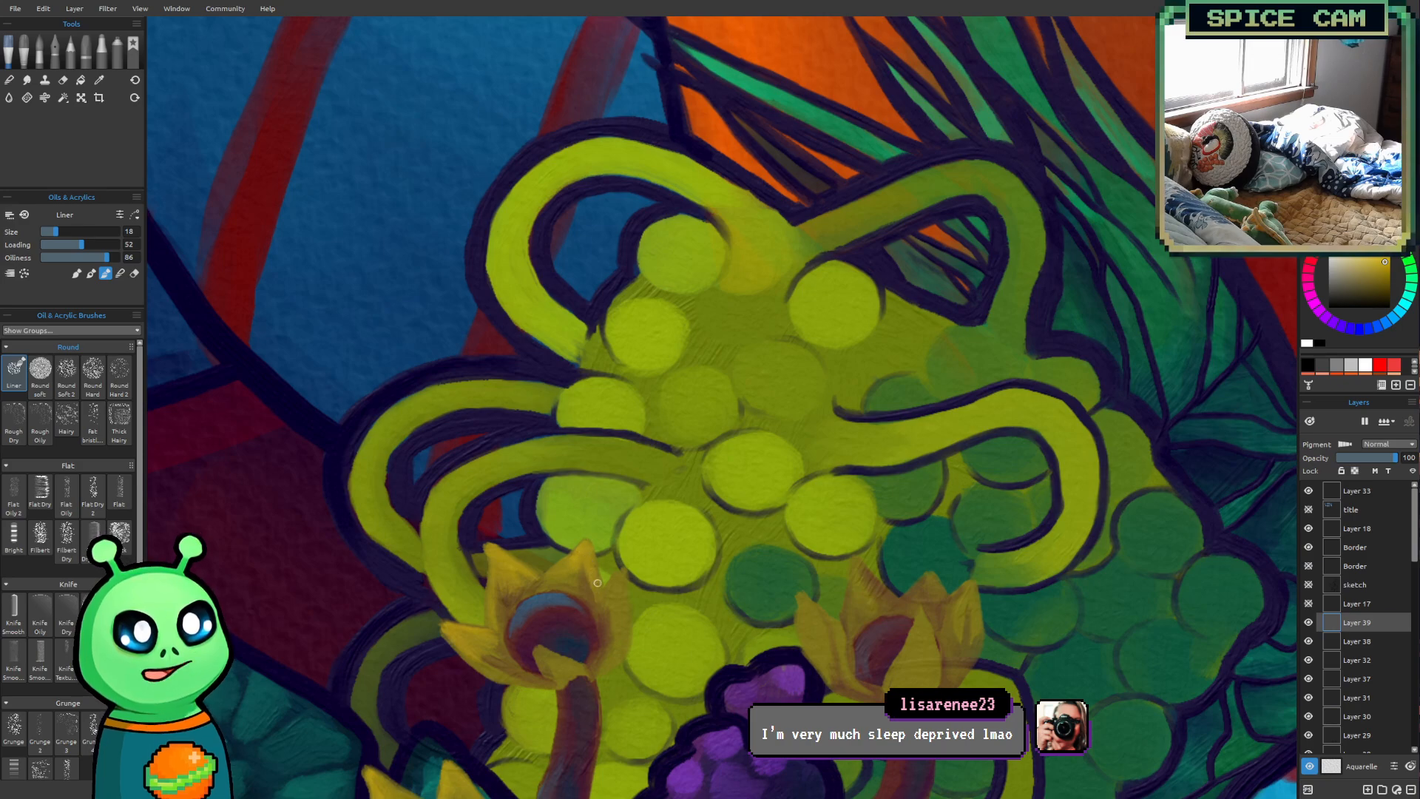
left_click_drag(541, 656, 550, 676)
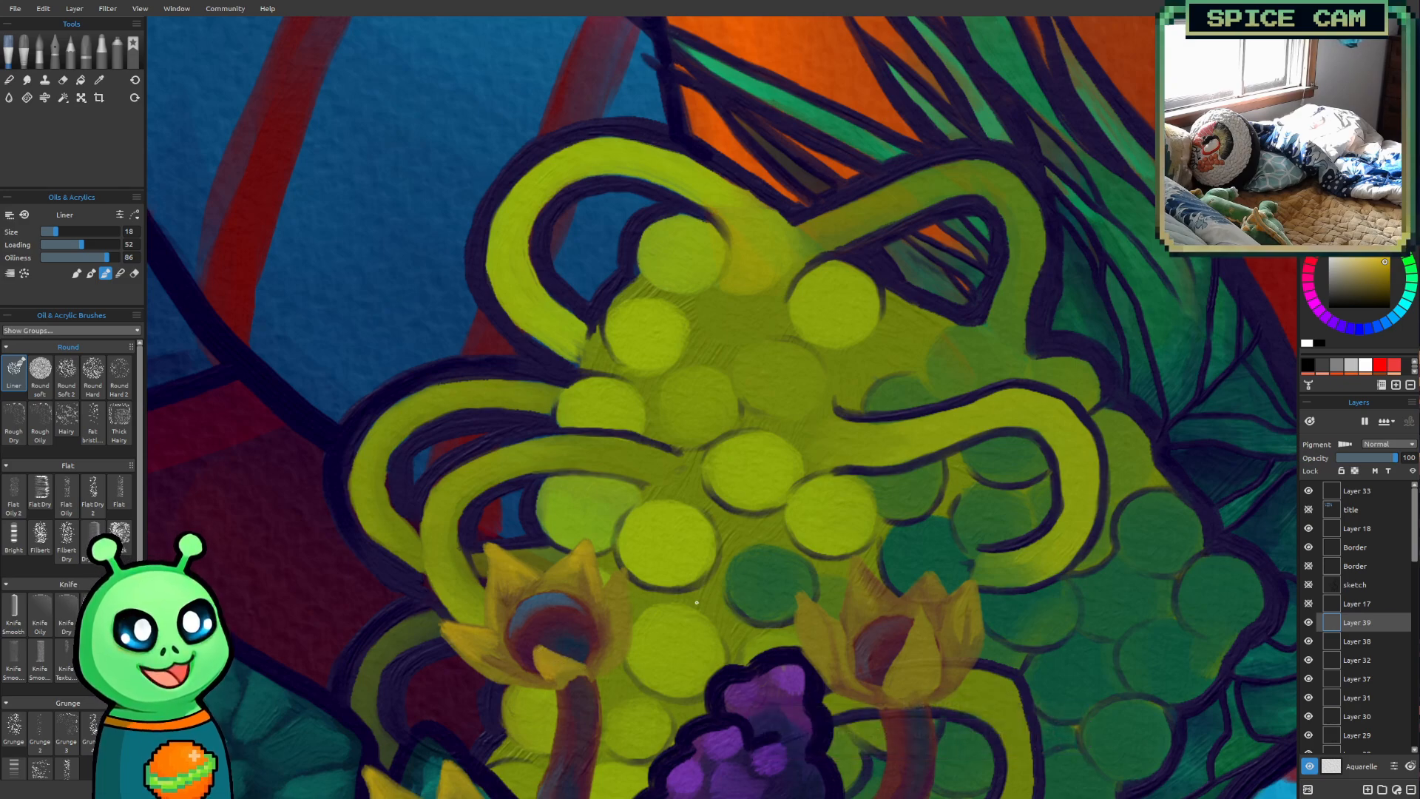
Highlight the tips and edges of the rightmost flower's petals with bright yellow at brush size 18
left_click_drag(751, 643, 594, 604)
left_click_drag(634, 560, 720, 504)
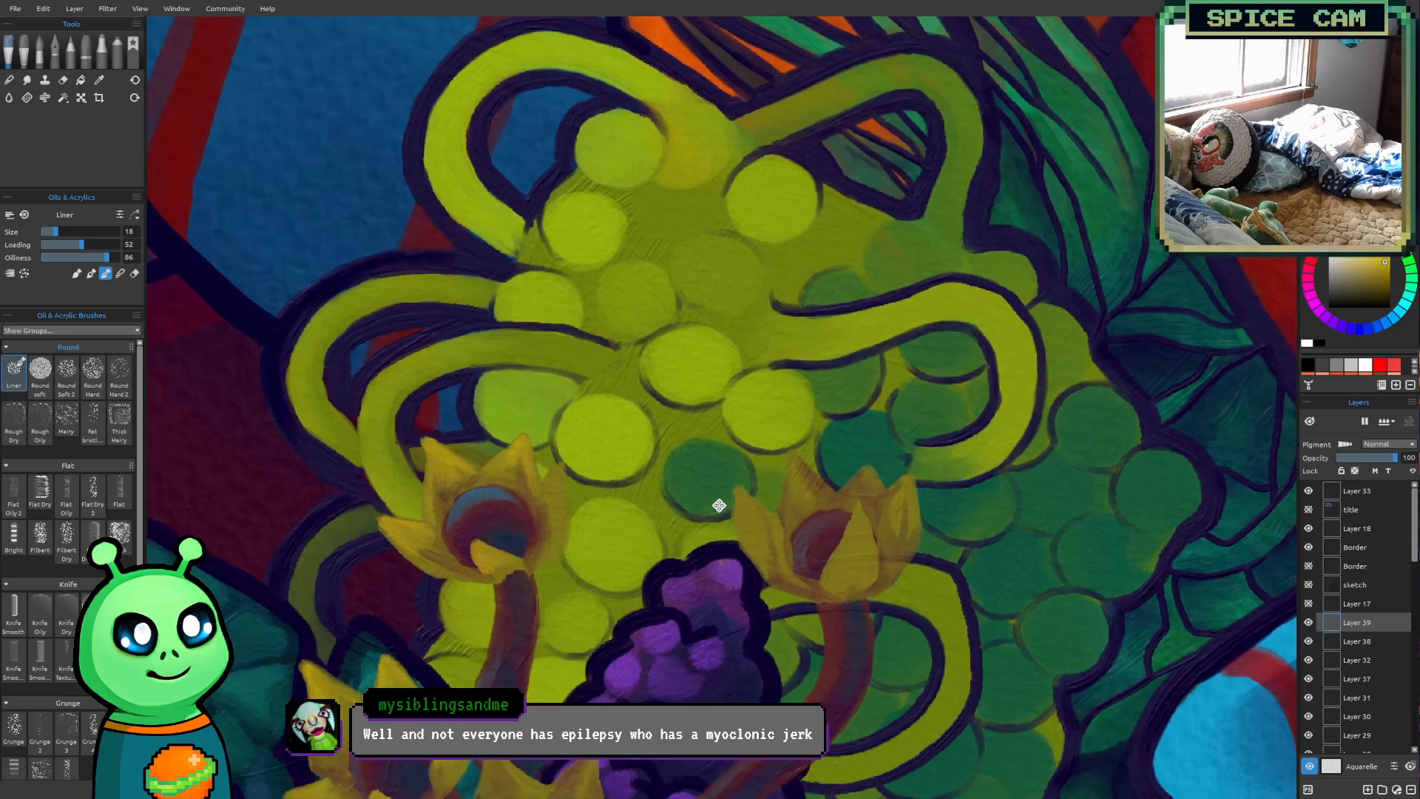
left_click_drag(707, 431, 687, 453)
mouse_move(761, 387)
left_mouse_down()
mouse_move(731, 304)
mouse_move(650, 301)
mouse_move(560, 332)
mouse_move(515, 323)
left_mouse_up()
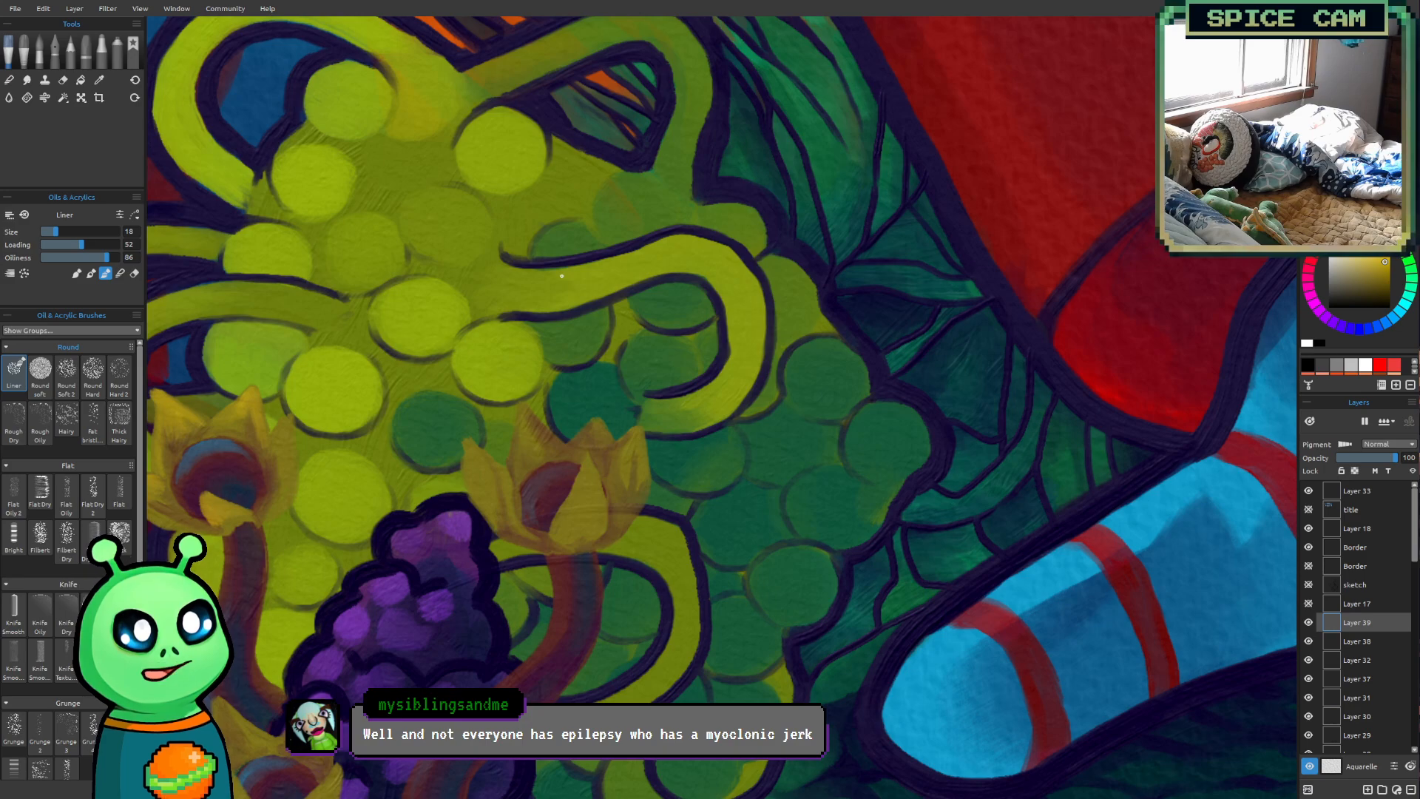
left_click_drag(471, 459, 469, 441)
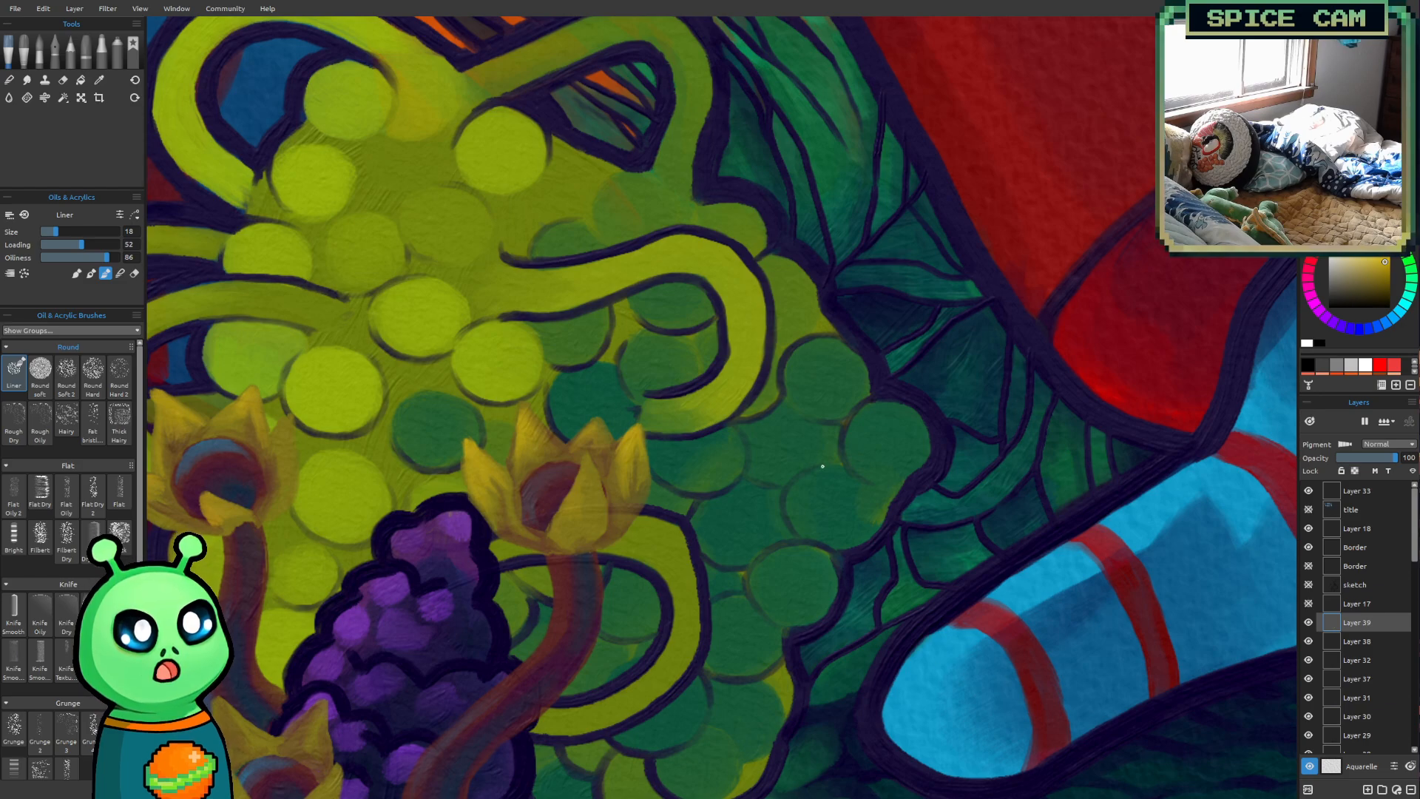
Add a new layer above the flower layer and sample the dark purple outline colour beside the purple cone plant
scroll(551, 325, "down", 2)
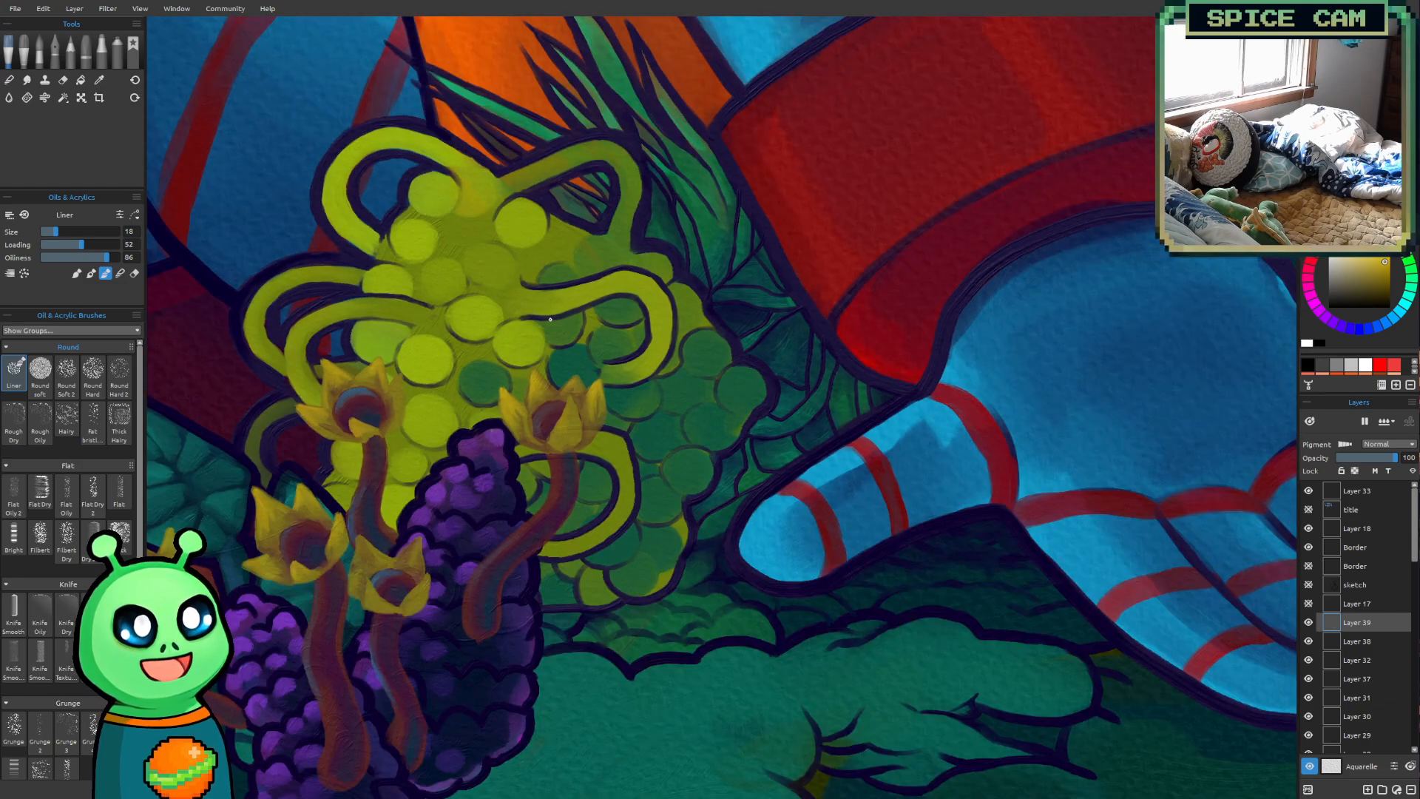
mouse_move(446, 460)
left_mouse_down()
mouse_move(539, 415)
mouse_move(819, 347)
left_mouse_up()
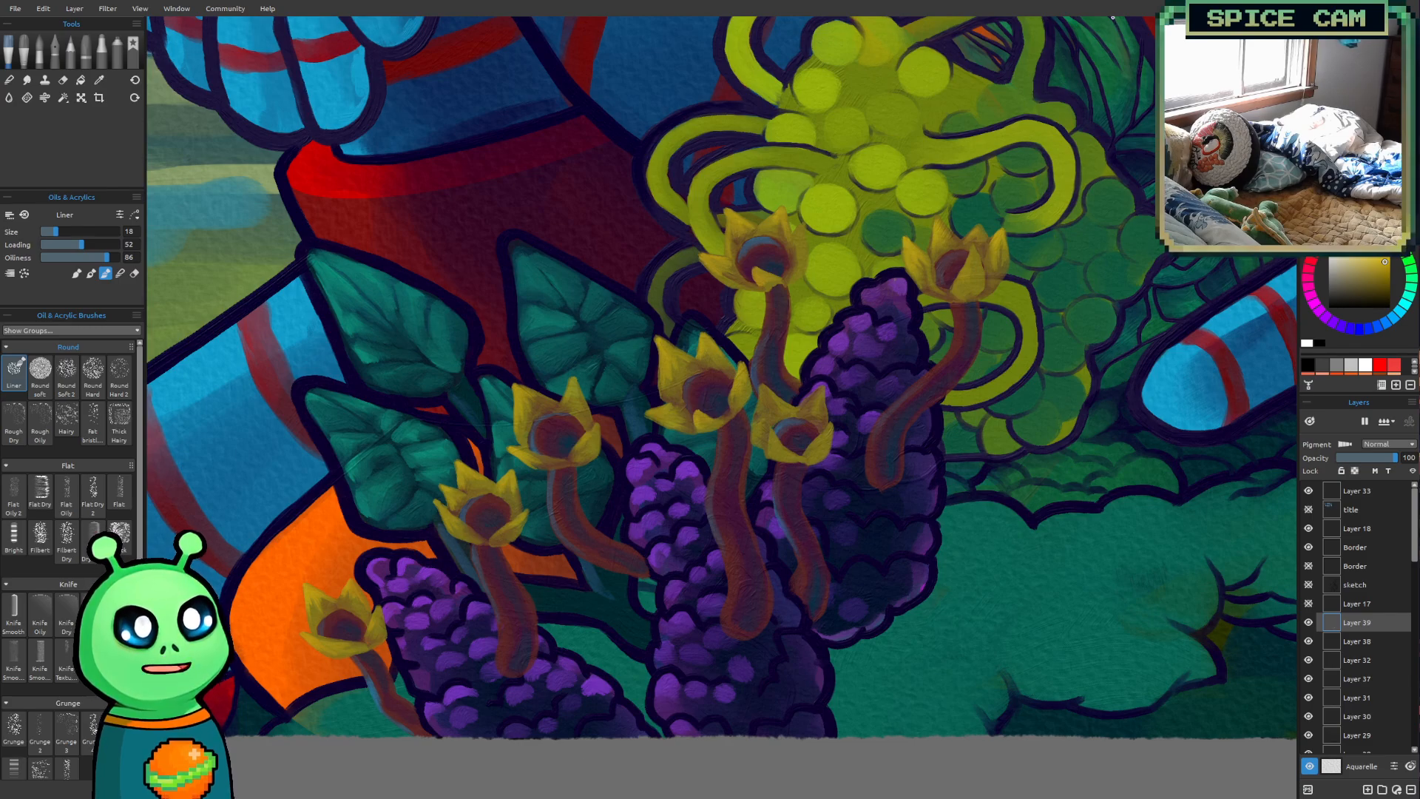
left_click_drag(878, 456, 865, 469)
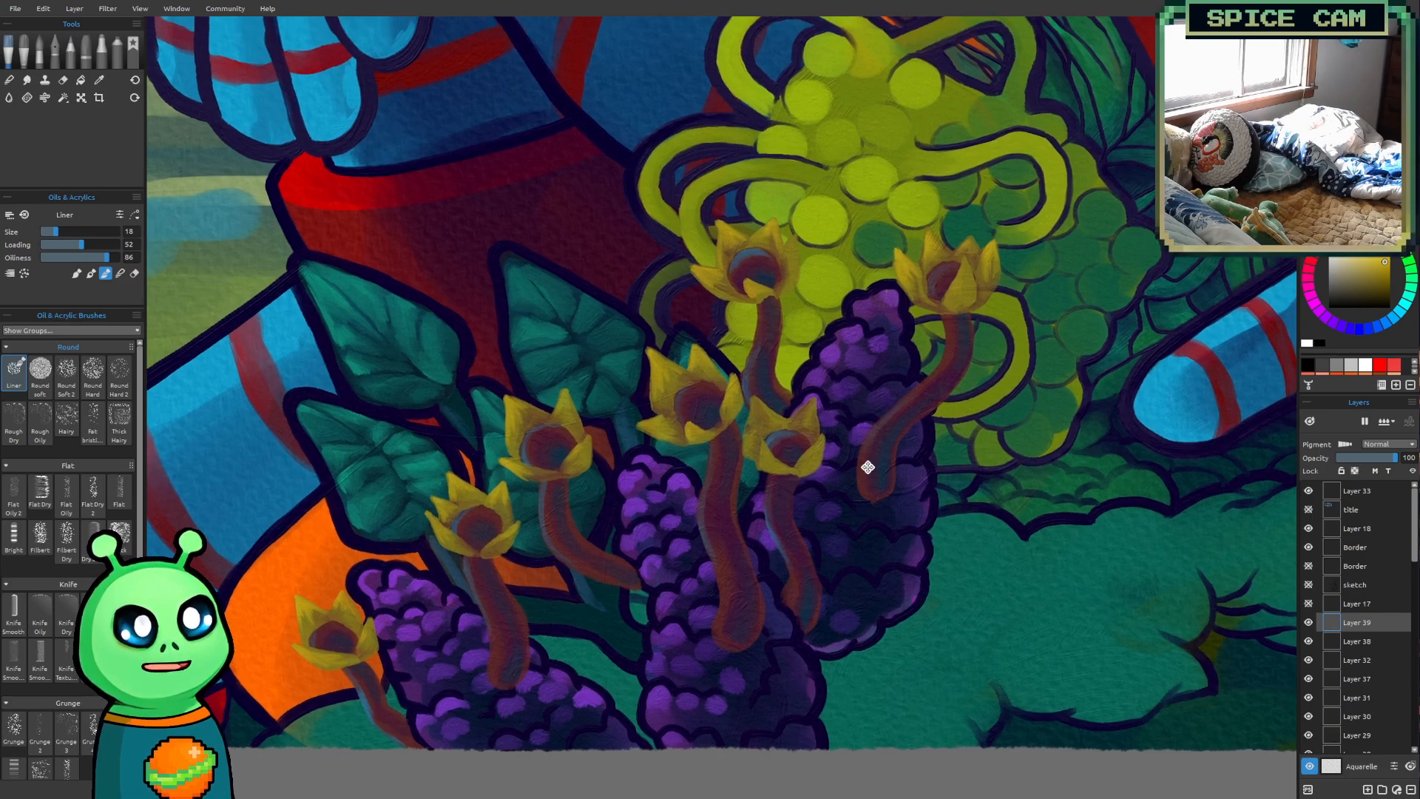
left_click(1368, 789)
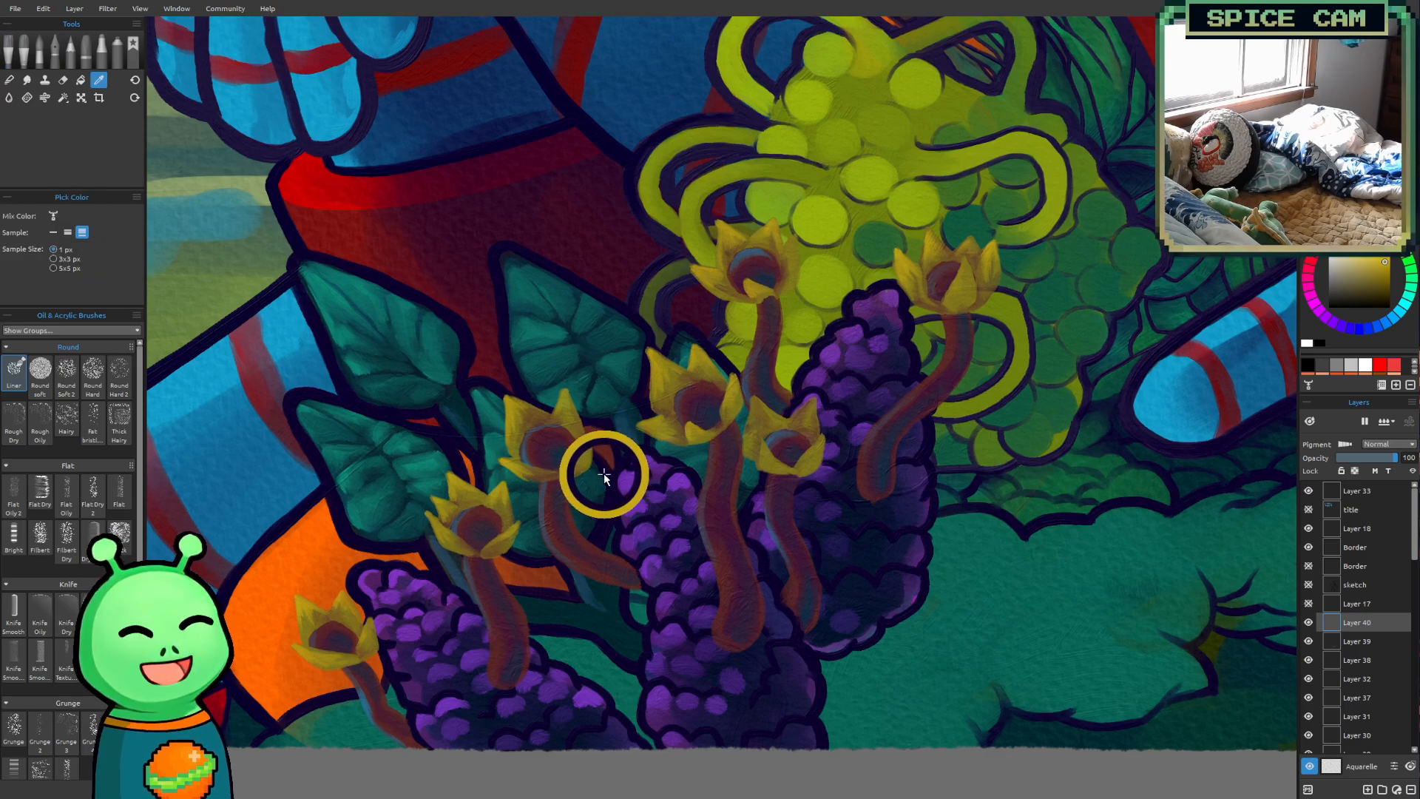
left_click(603, 472, "alt")
Paint a first dark outline stroke at the leftmost flower's upper petal tip and set the Liner brush loading to 85
left_click_drag(539, 491, 592, 451)
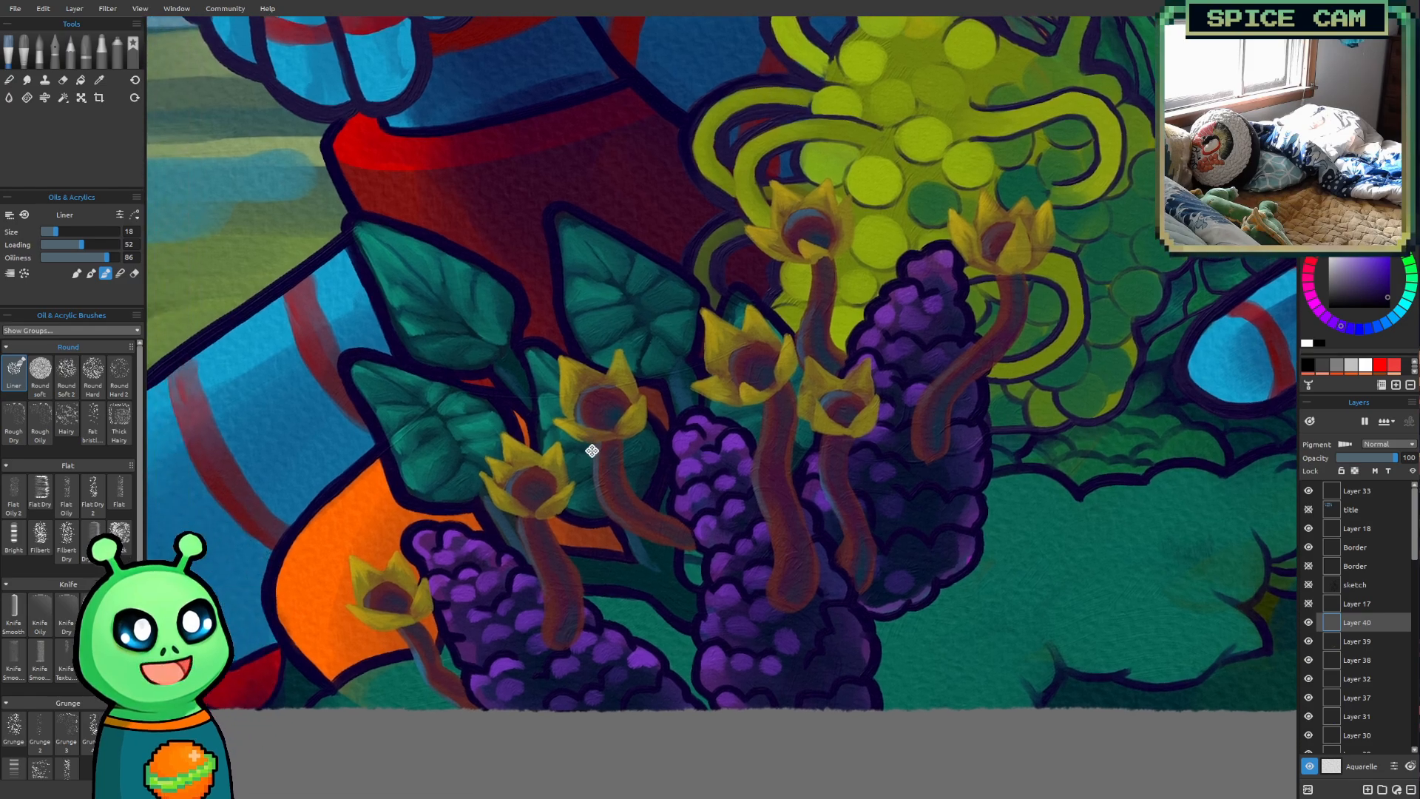
scroll(403, 541, "up", 4)
mouse_move(402, 541)
left_mouse_down()
mouse_move(368, 550)
mouse_move(440, 448)
mouse_move(484, 504)
left_mouse_up()
scroll(462, 527, "up", 2)
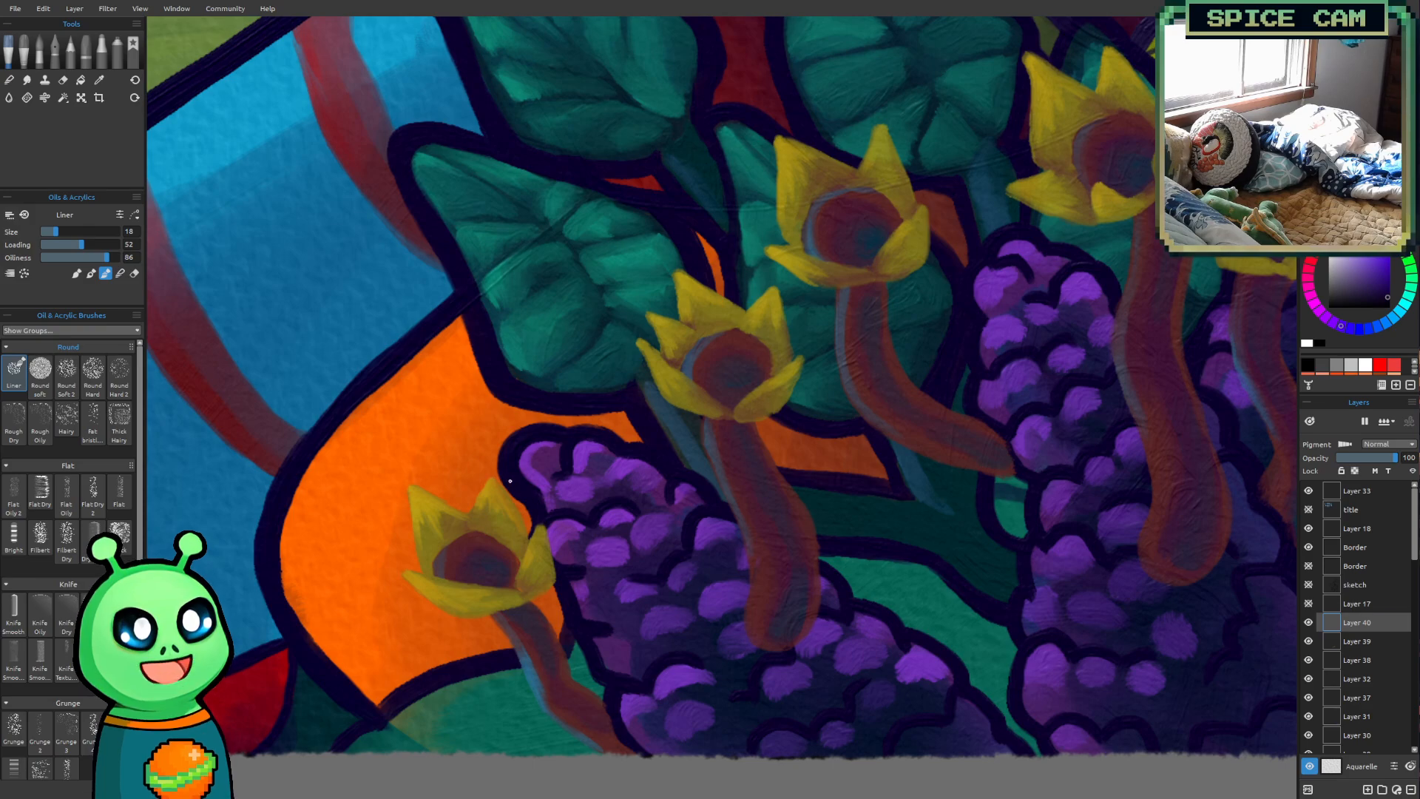
left_click_drag(490, 471, 497, 449)
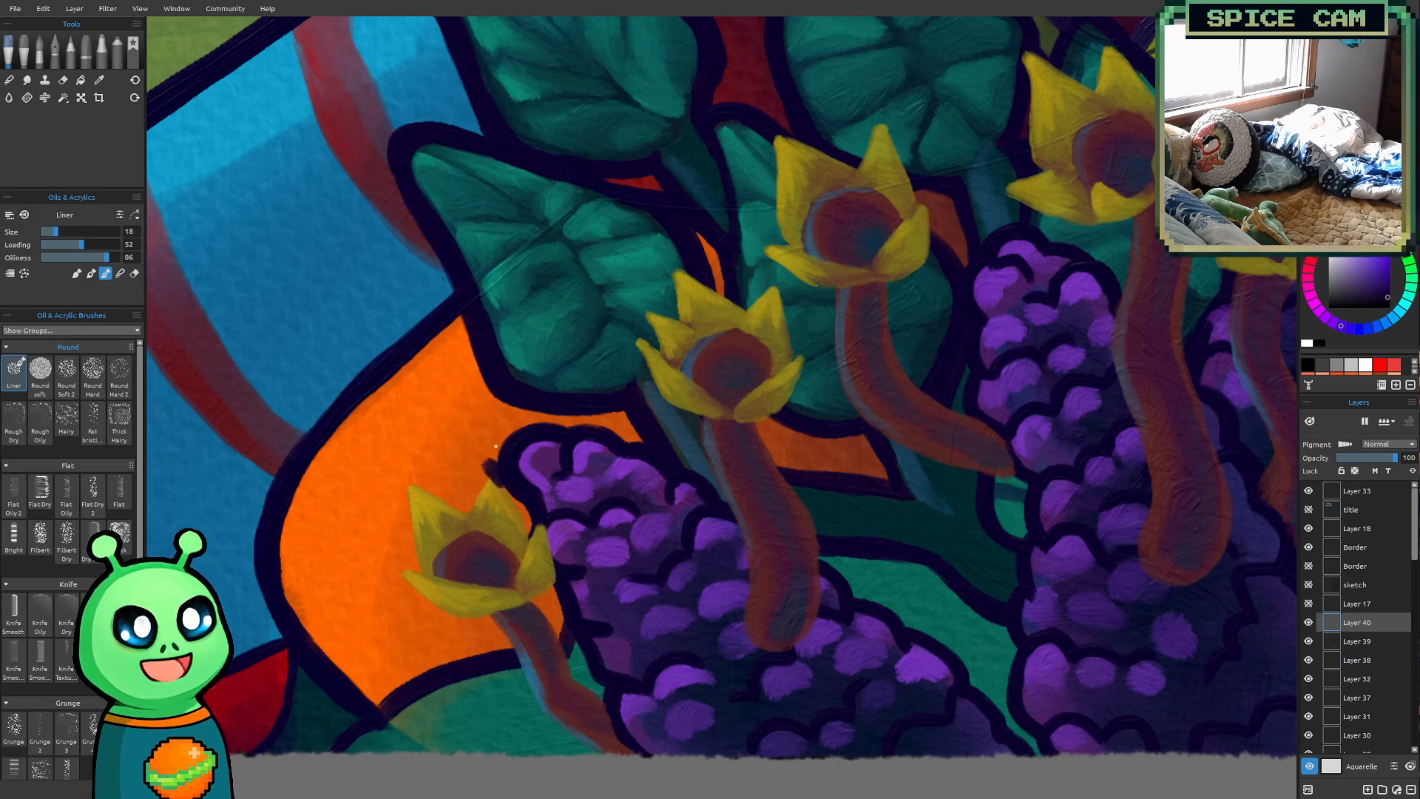
left_click_drag(100, 244, 107, 244)
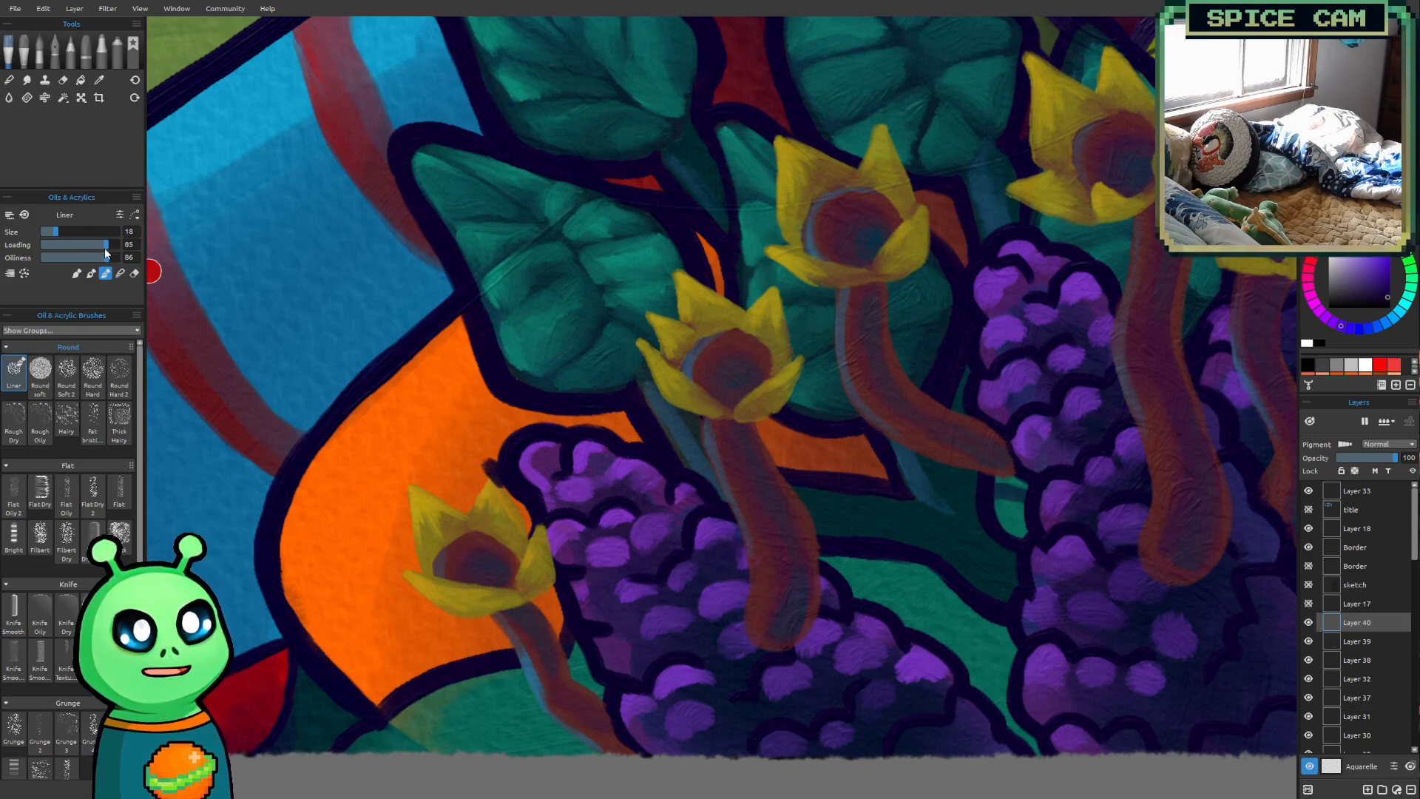
Outline the tip and inner edge of the leftmost flower's upper right petal in dark purple at brush size 10
key("[")
key("[")
key("[")
key("[")
key("[")
key("[")
key("[")
key("[")
mouse_move(498, 478)
left_mouse_down()
mouse_move(529, 533)
mouse_move(521, 503)
left_mouse_up()
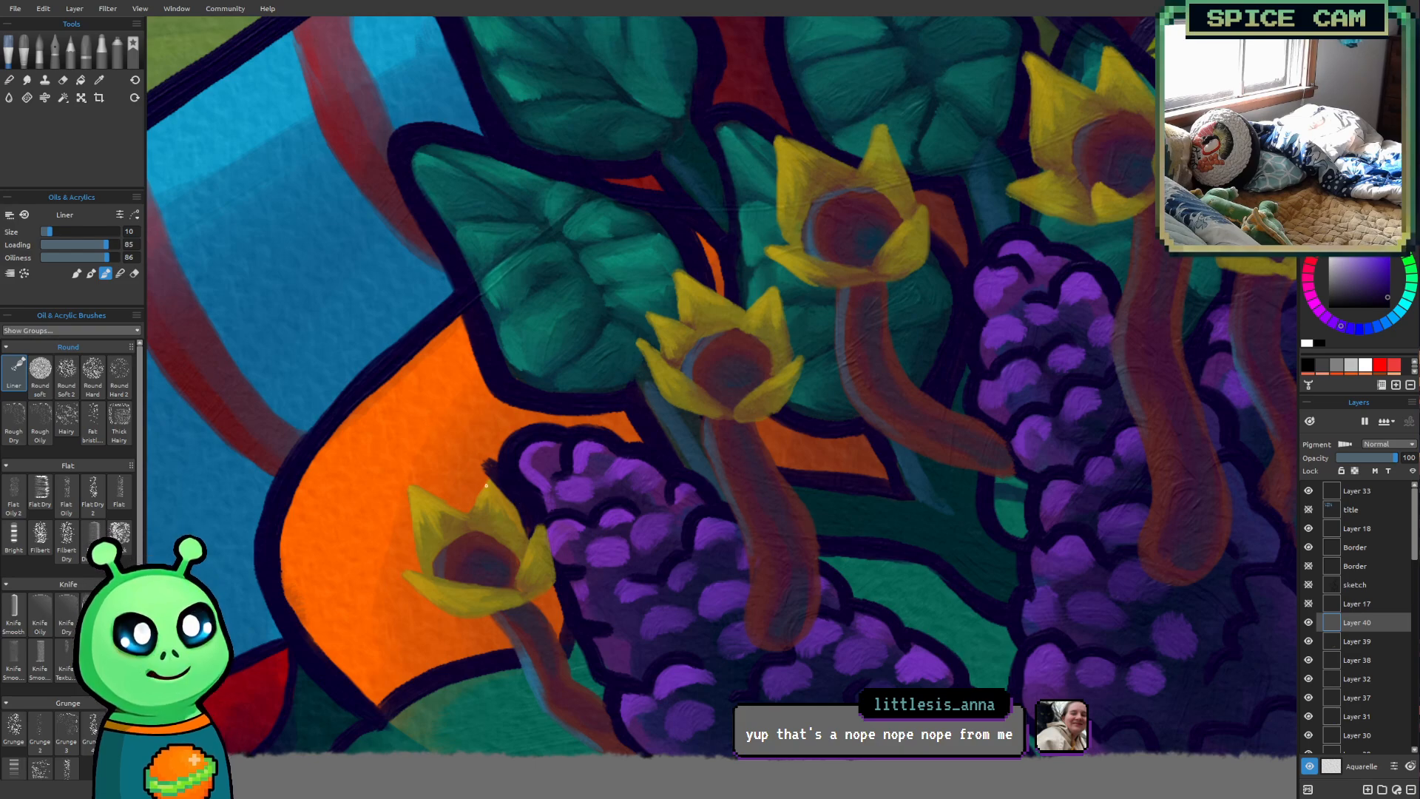
left_click_drag(467, 510, 493, 462)
left_click_drag(465, 510, 491, 468)
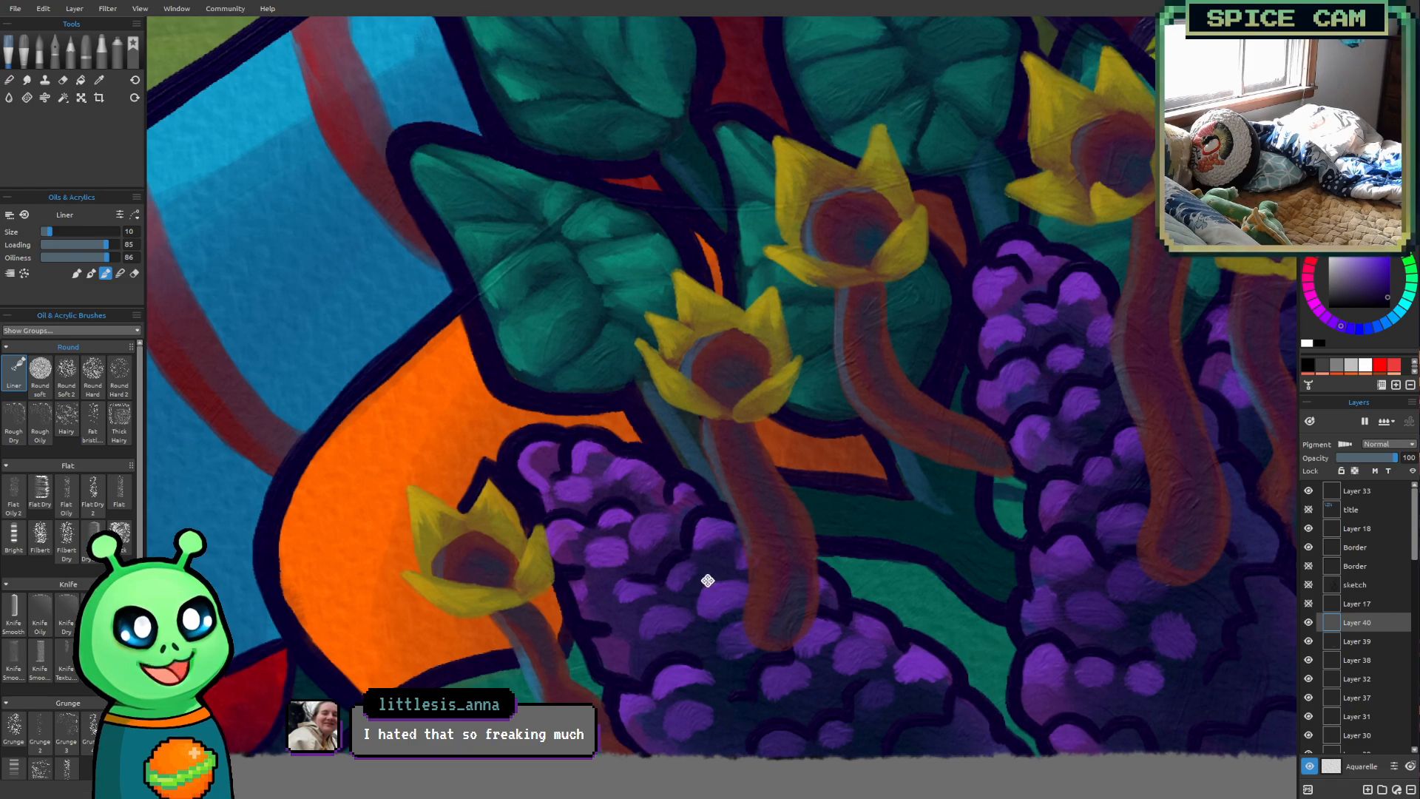
Outline the leftmost flower's upper left petal down its outer edge in dark purple, with the Liner brush at size 12
left_click_drag(707, 579, 657, 602)
left_click_drag(611, 526, 628, 494)
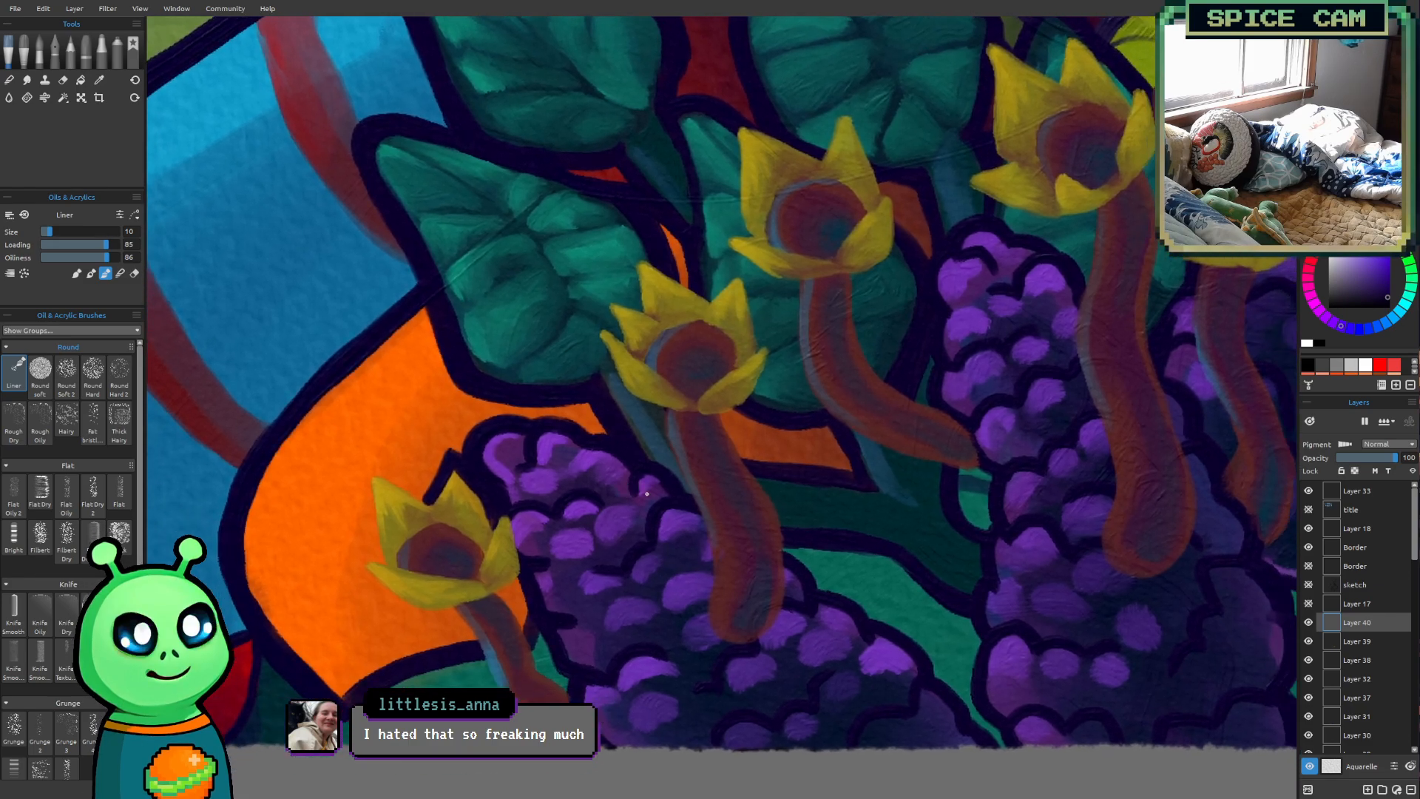
key("]")
key("]")
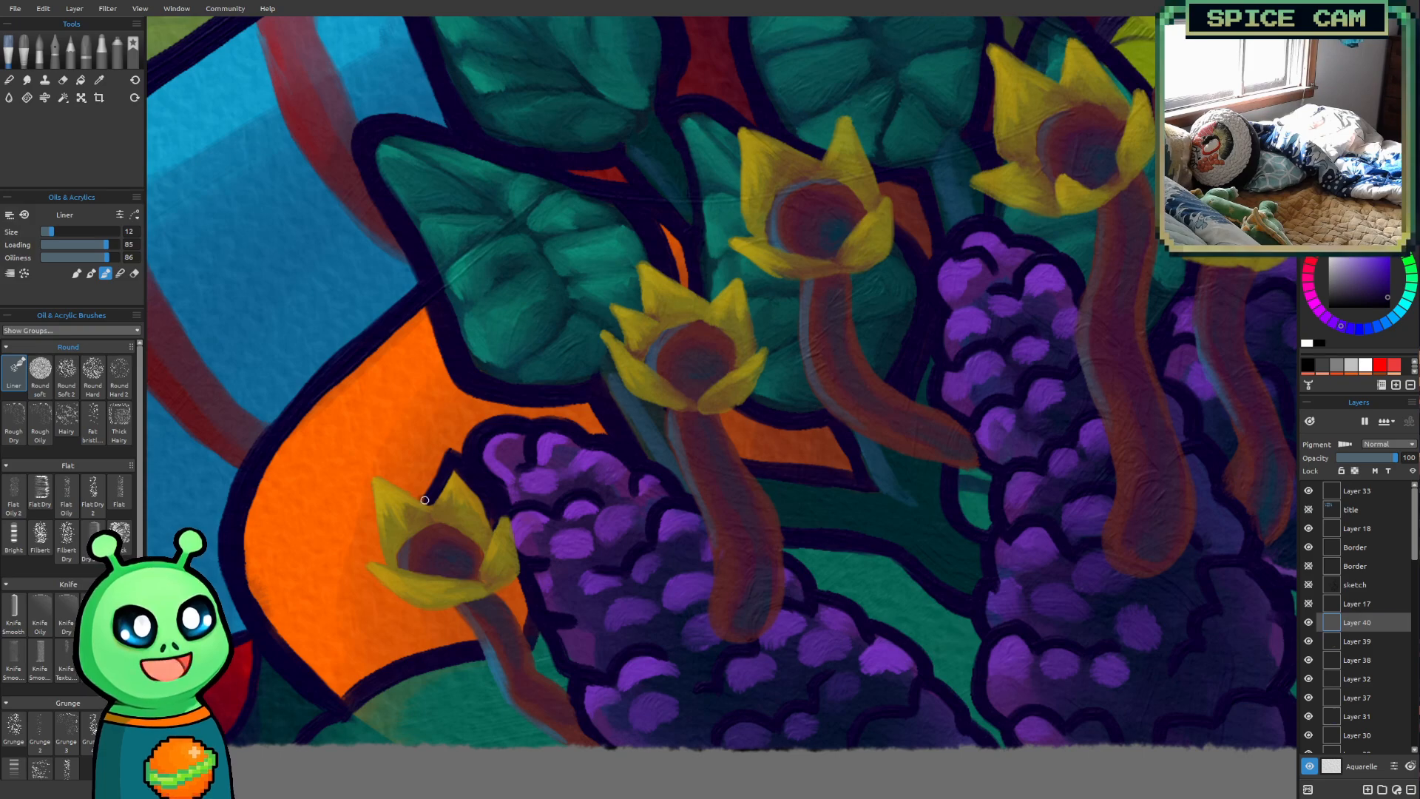
left_click_drag(421, 499, 453, 451)
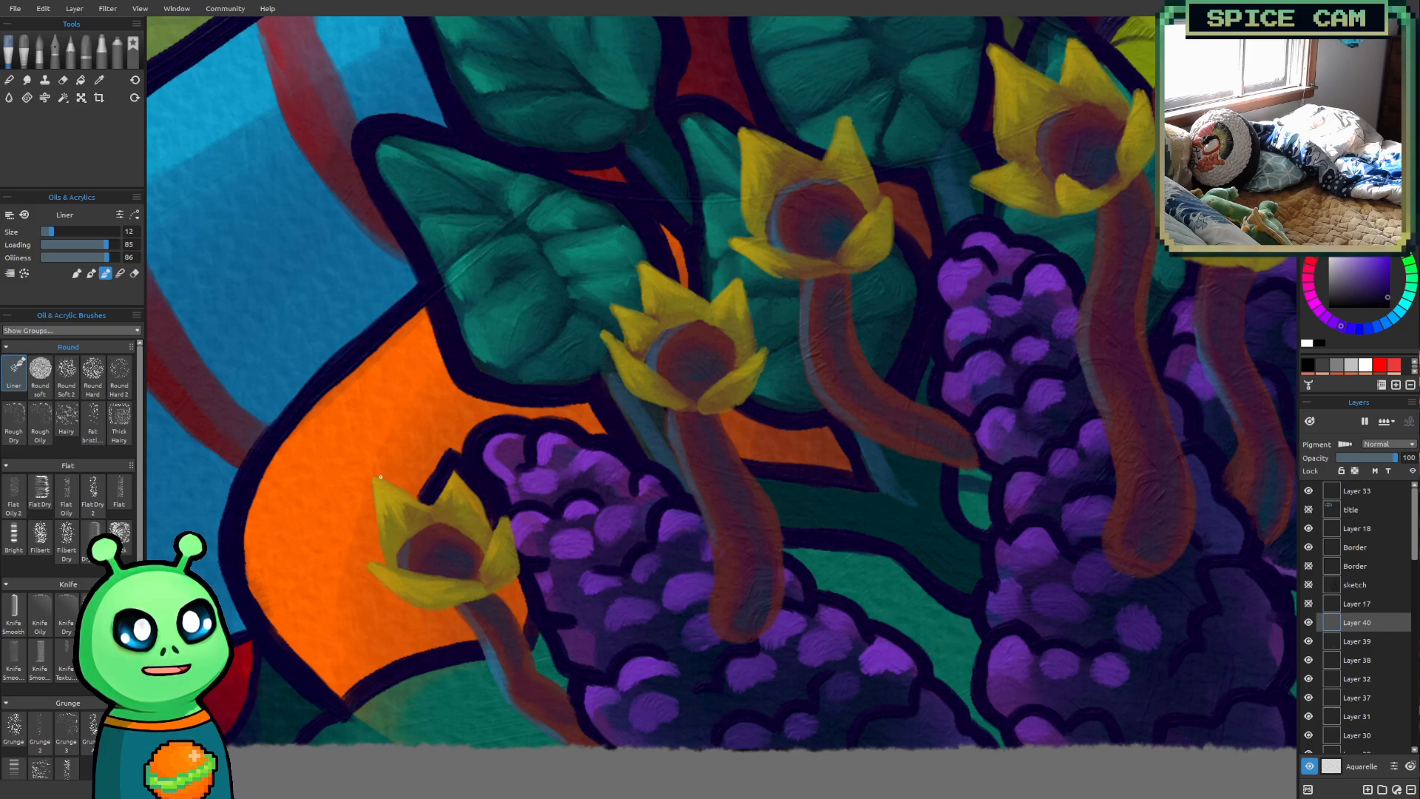
mouse_move(376, 471)
left_mouse_down()
mouse_move(423, 494)
mouse_move(383, 476)
mouse_move(371, 489)
mouse_move(370, 475)
mouse_move(382, 561)
left_mouse_up()
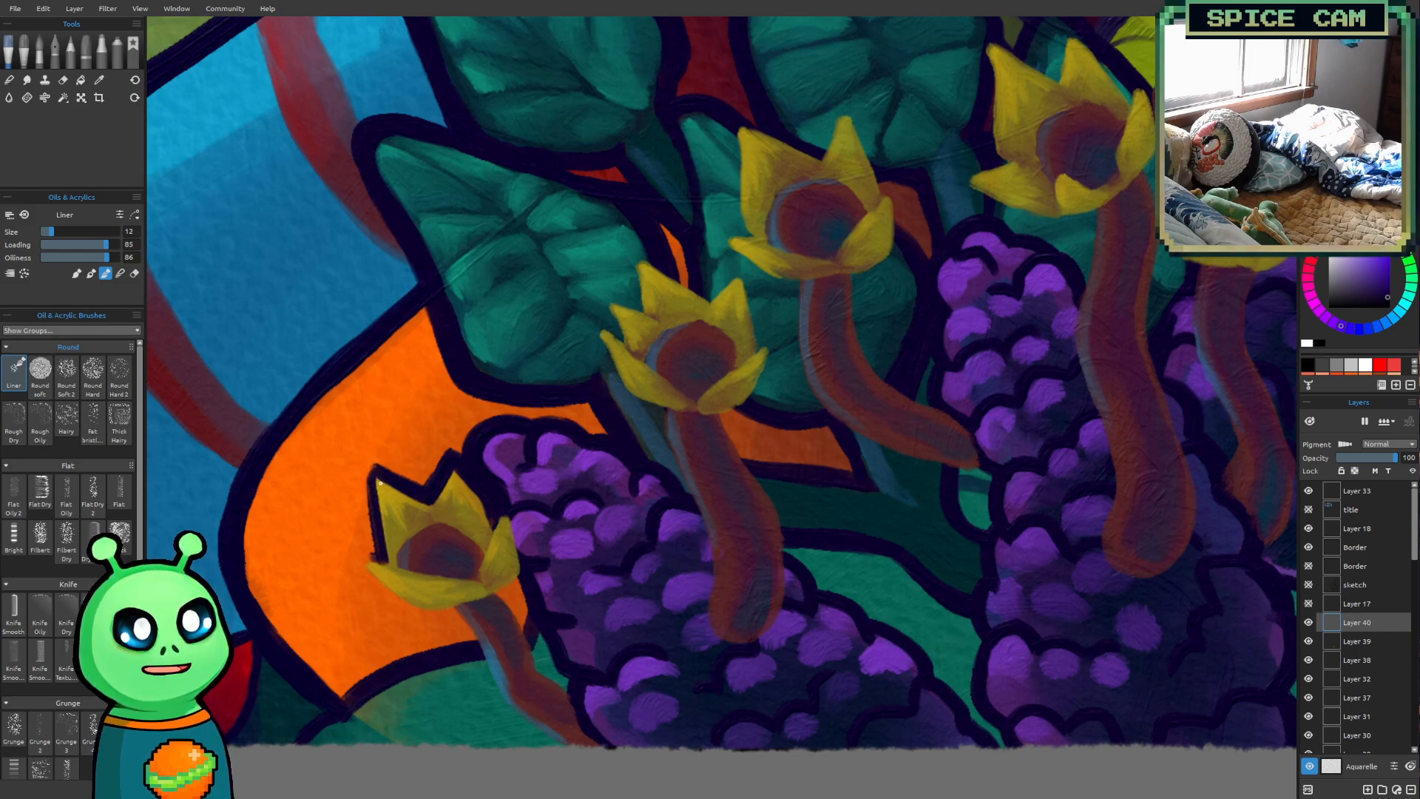
left_click_drag(373, 465, 386, 560)
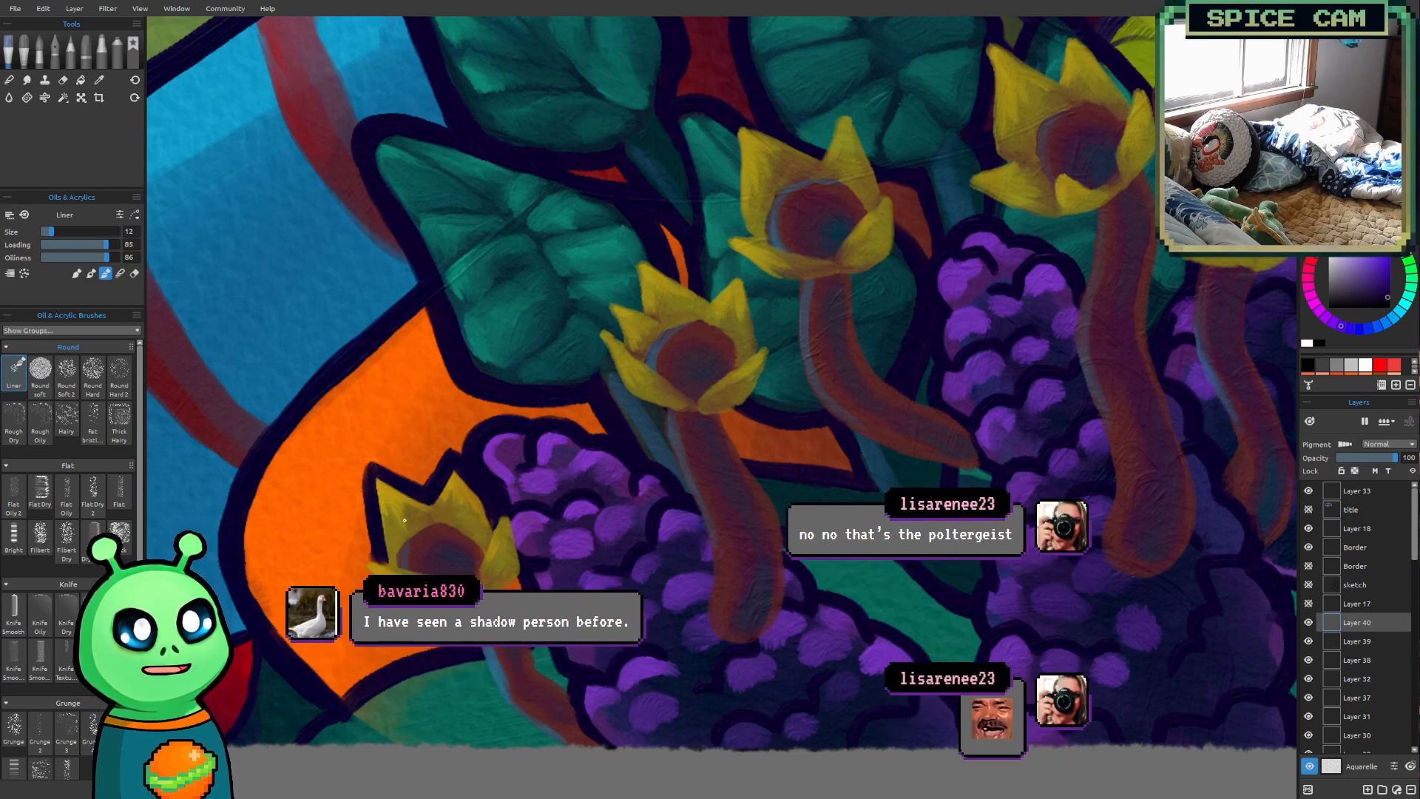
left_click_drag(629, 533, 634, 577)
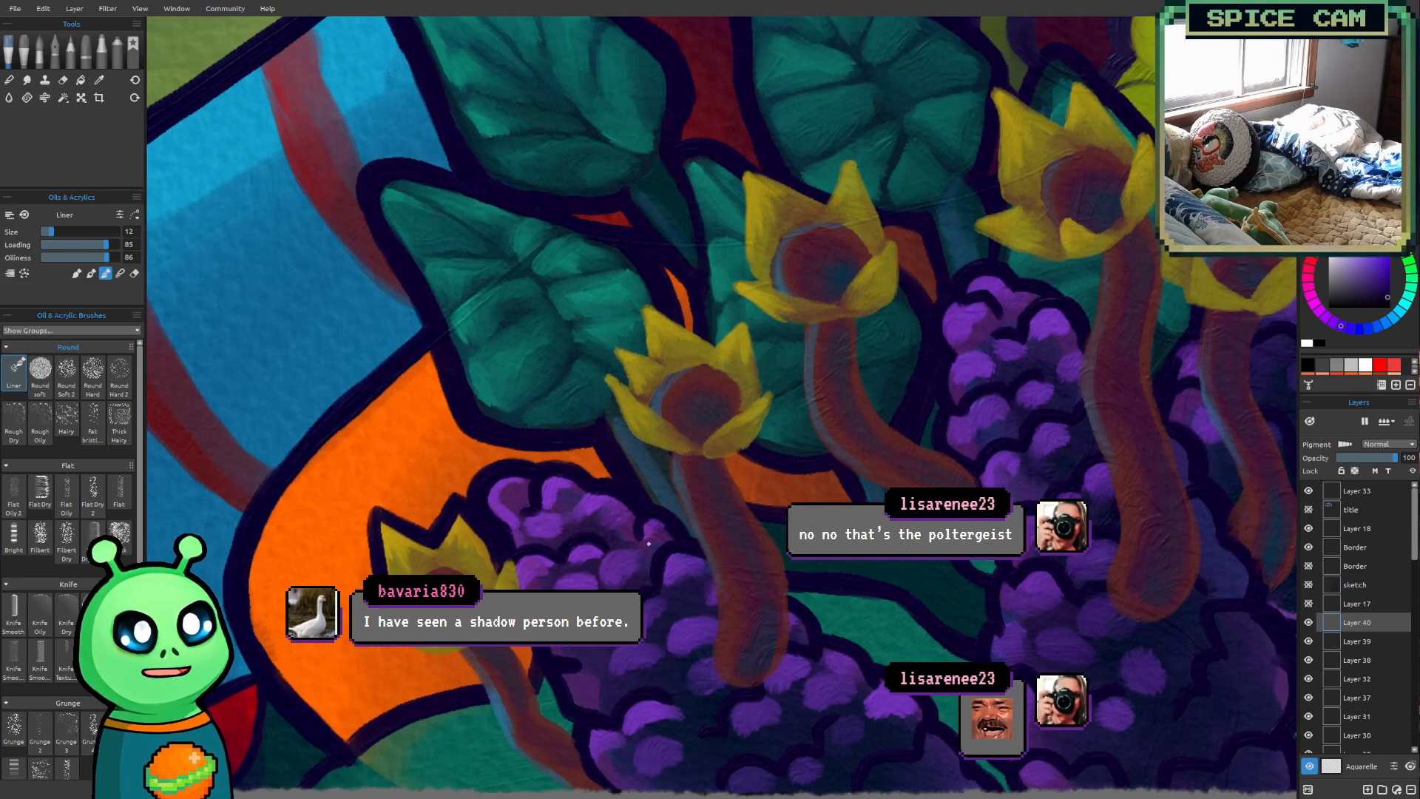
scroll(653, 534, "down", 1)
mouse_move(649, 520)
left_mouse_down()
mouse_move(635, 510)
mouse_move(628, 533)
left_mouse_up()
scroll(635, 511, "down", 1)
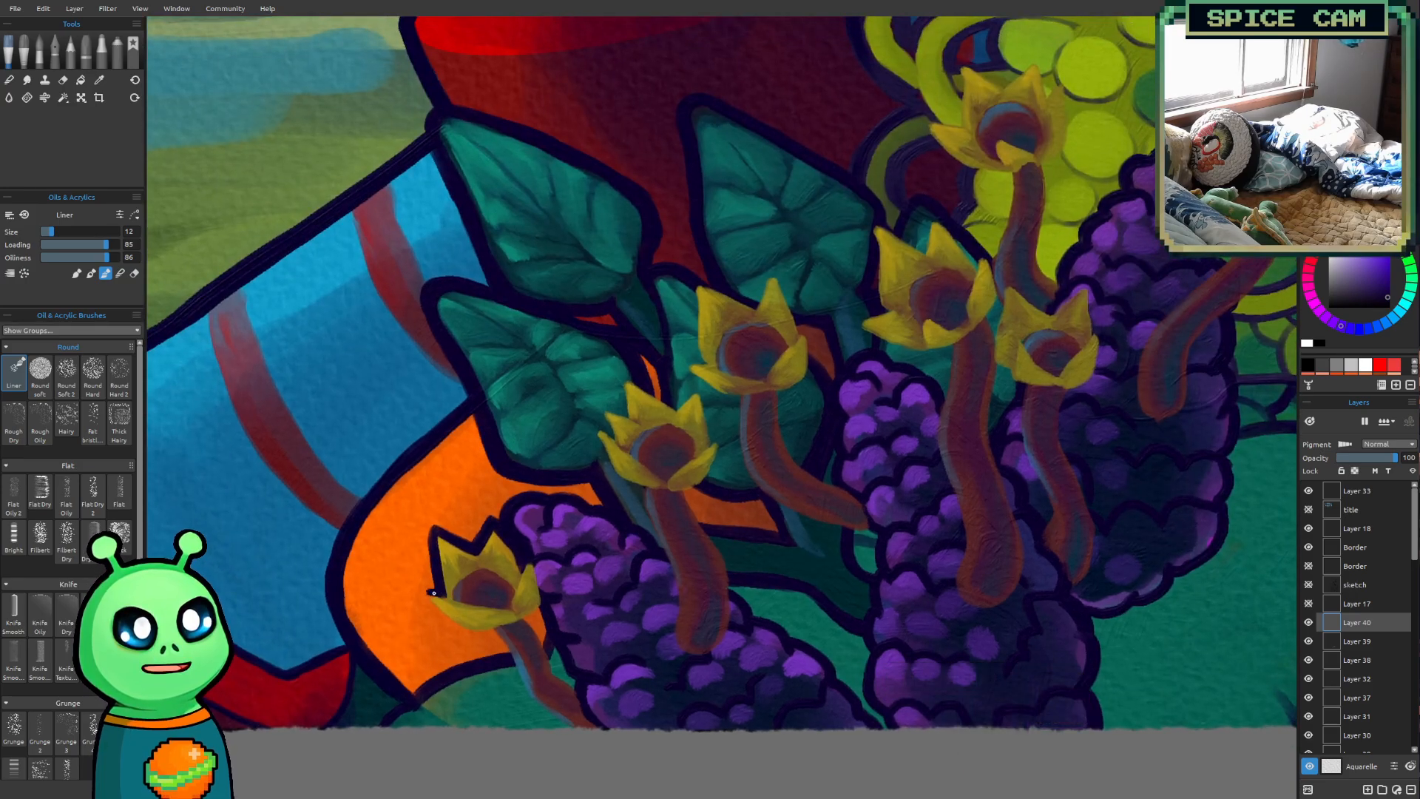
Outline the leftmost flower's left petal tip, lower petals and stalk edges in dark purple, enlarging the Liner brush to 14
left_click_drag(432, 589, 430, 601)
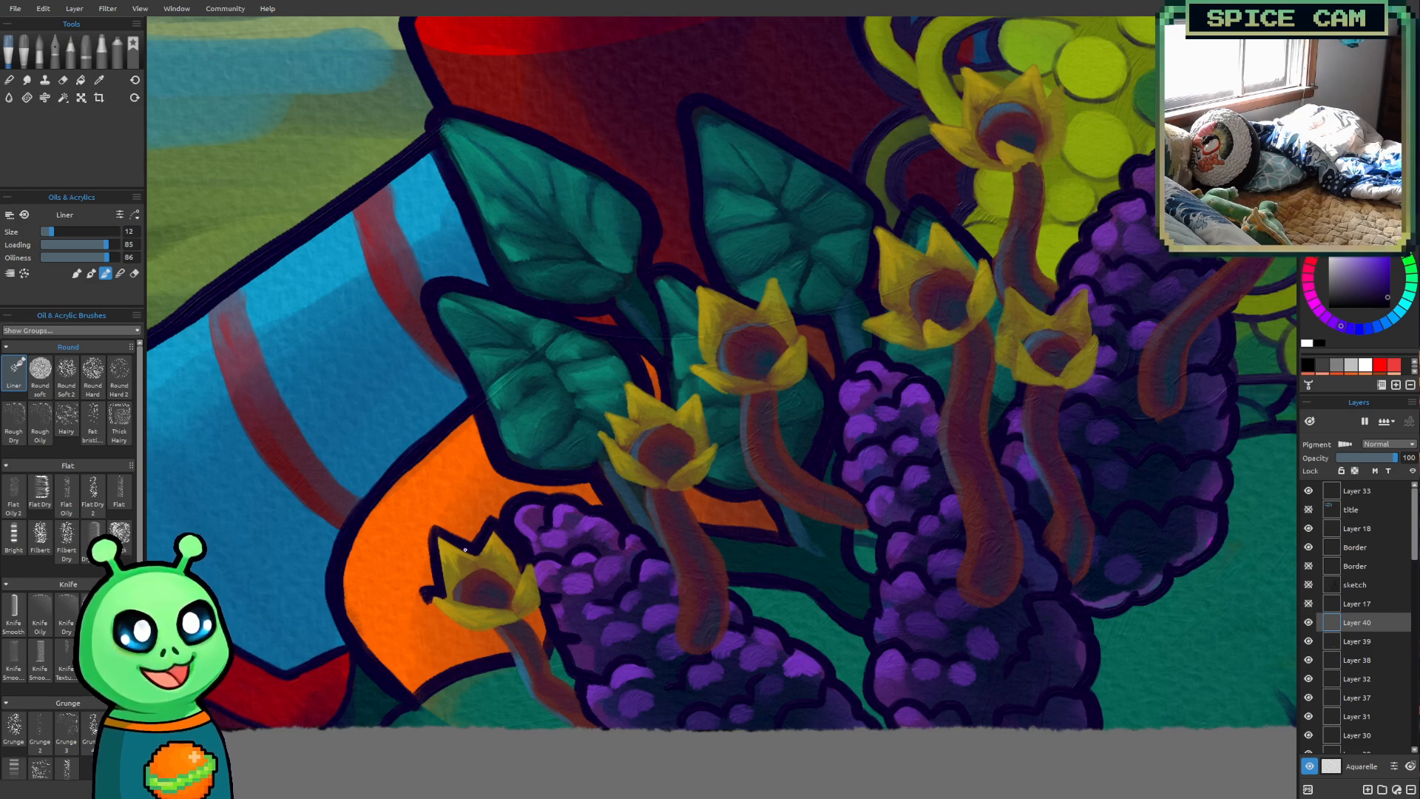
left_click_drag(363, 489, 374, 481)
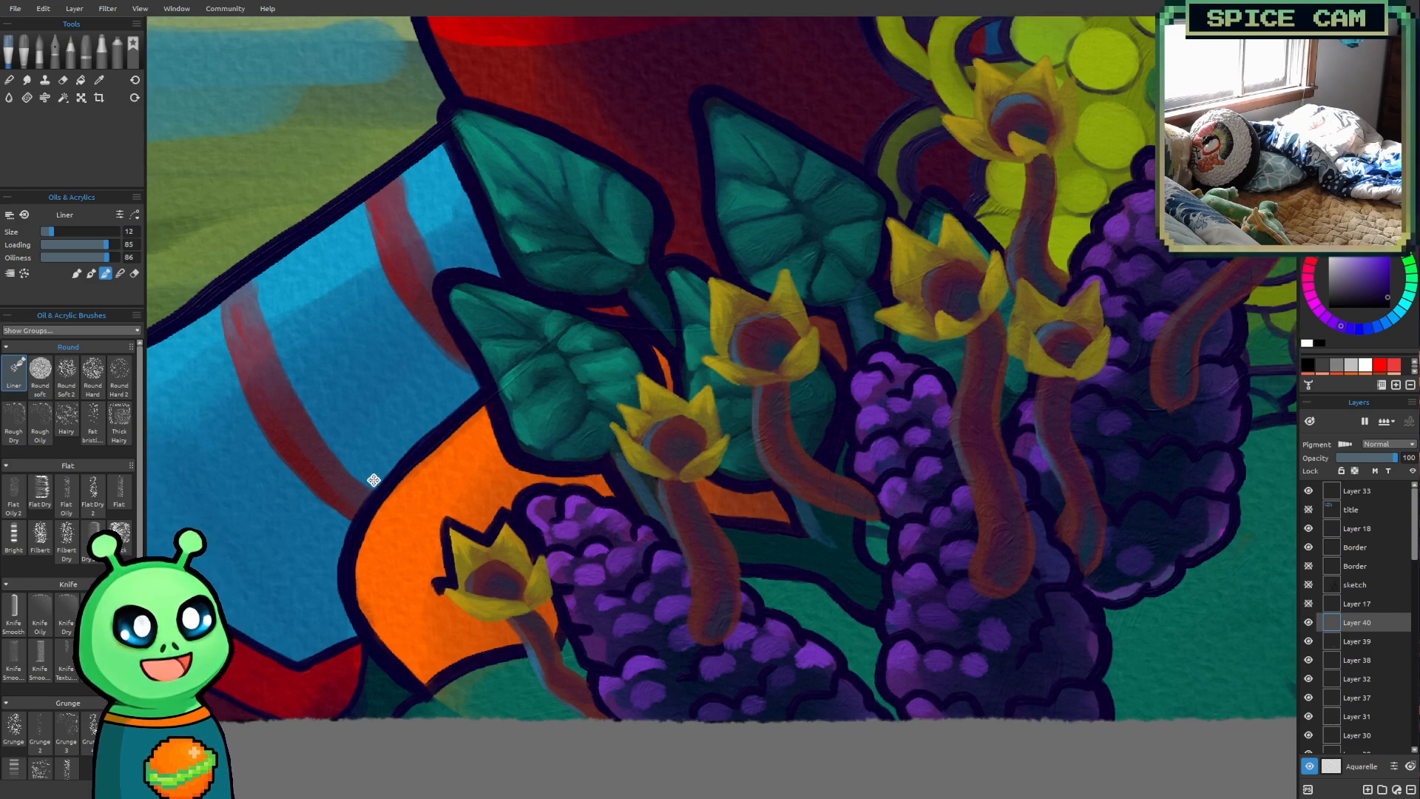
scroll(374, 480, "up", 1)
left_click_drag(529, 658, 447, 653)
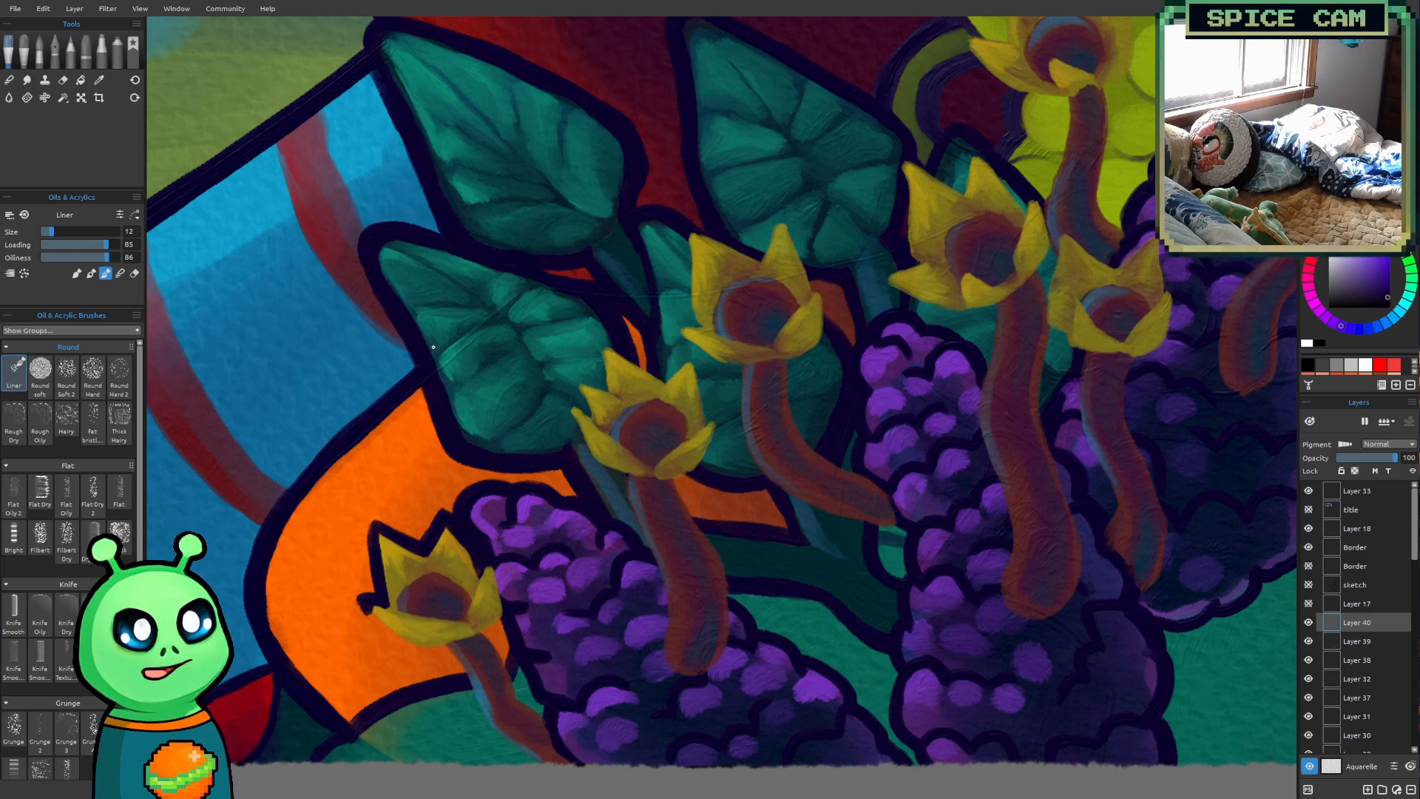
key("]")
mouse_move(360, 601)
left_mouse_down()
mouse_move(404, 647)
mouse_move(365, 616)
mouse_move(447, 652)
mouse_move(393, 638)
mouse_move(352, 592)
mouse_move(415, 655)
mouse_move(493, 683)
mouse_move(450, 653)
mouse_move(464, 683)
mouse_move(446, 658)
mouse_move(465, 681)
mouse_move(492, 645)
mouse_move(461, 691)
mouse_move(467, 675)
mouse_move(487, 721)
mouse_move(537, 766)
left_mouse_up()
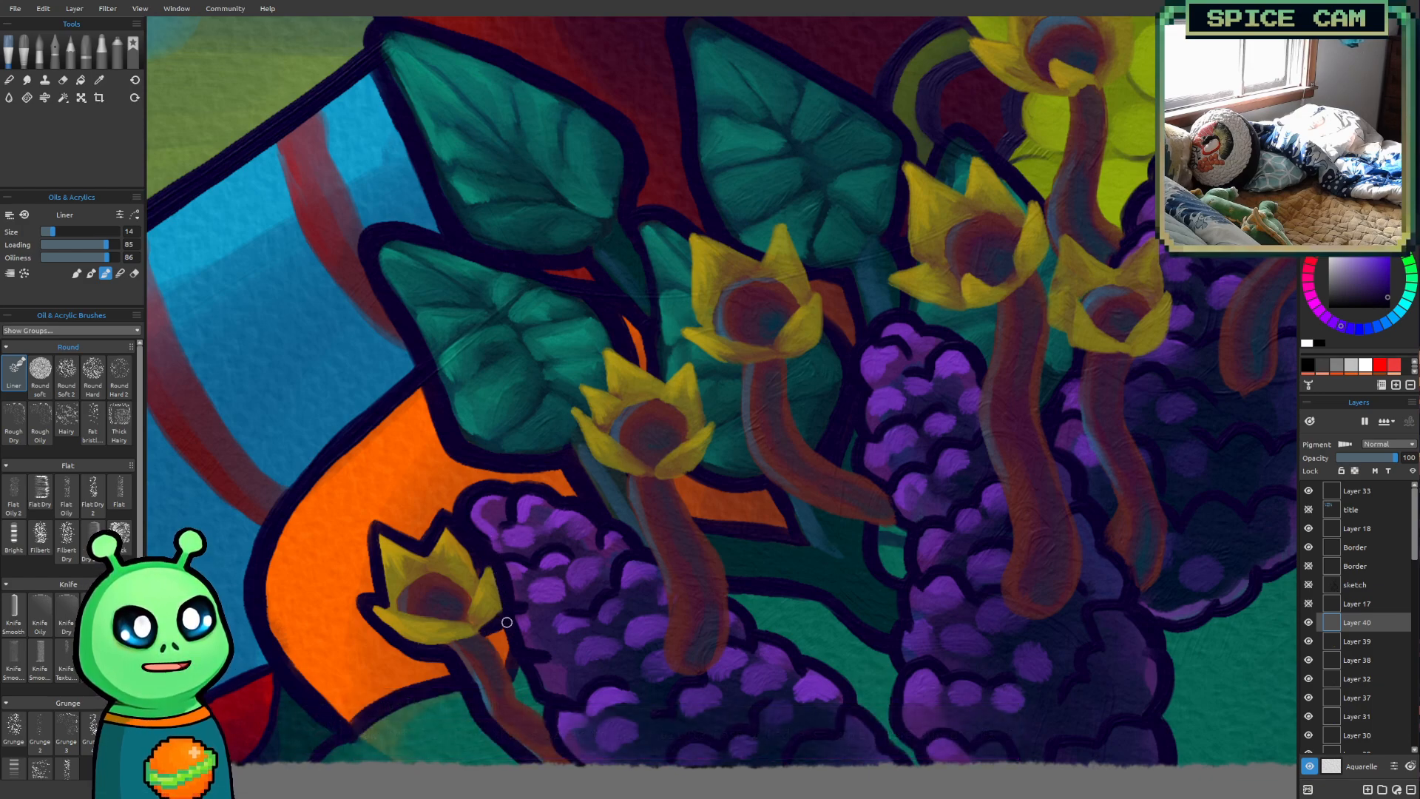
mouse_move(510, 670)
left_mouse_down()
mouse_move(543, 712)
mouse_move(532, 702)
left_mouse_up()
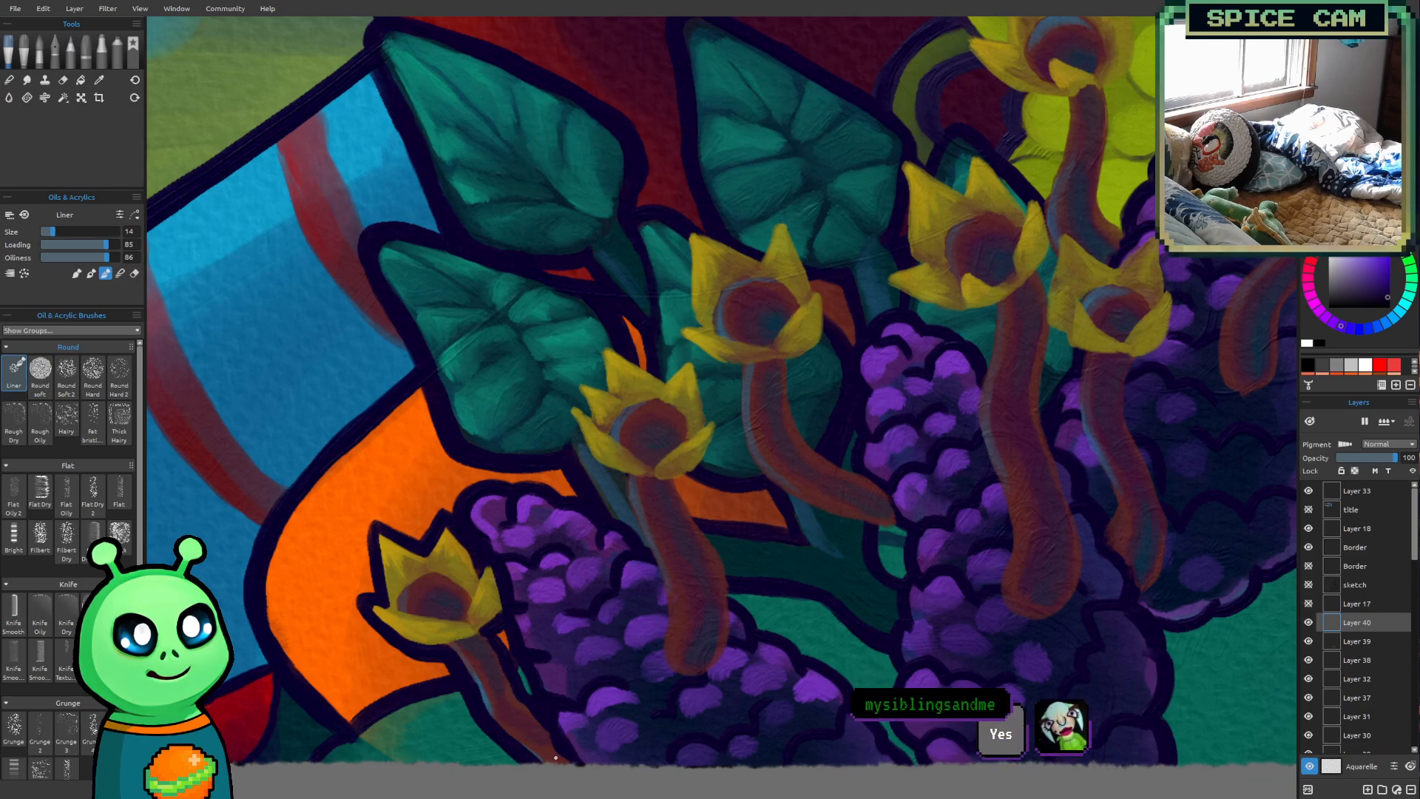
Outline the top petal tip of the second flower from the left in dark purple at brush size 10
mouse_move(849, 425)
left_mouse_down()
mouse_move(792, 463)
mouse_move(628, 497)
mouse_move(761, 409)
mouse_move(739, 447)
mouse_move(669, 450)
mouse_move(500, 561)
left_mouse_up()
mouse_move(593, 383)
left_mouse_down()
mouse_move(498, 469)
mouse_move(518, 461)
left_mouse_up()
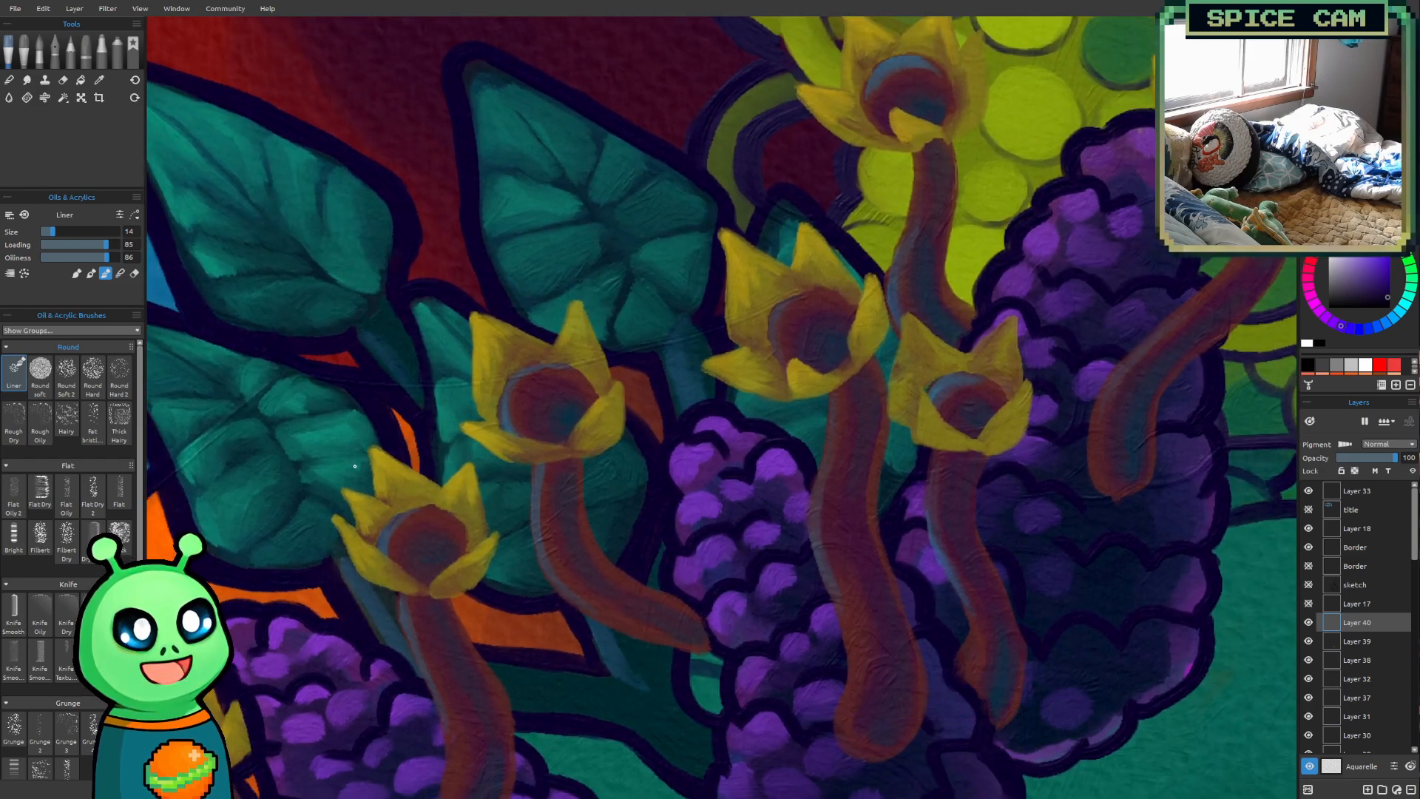
key("bracketleft")
key("bracketleft")
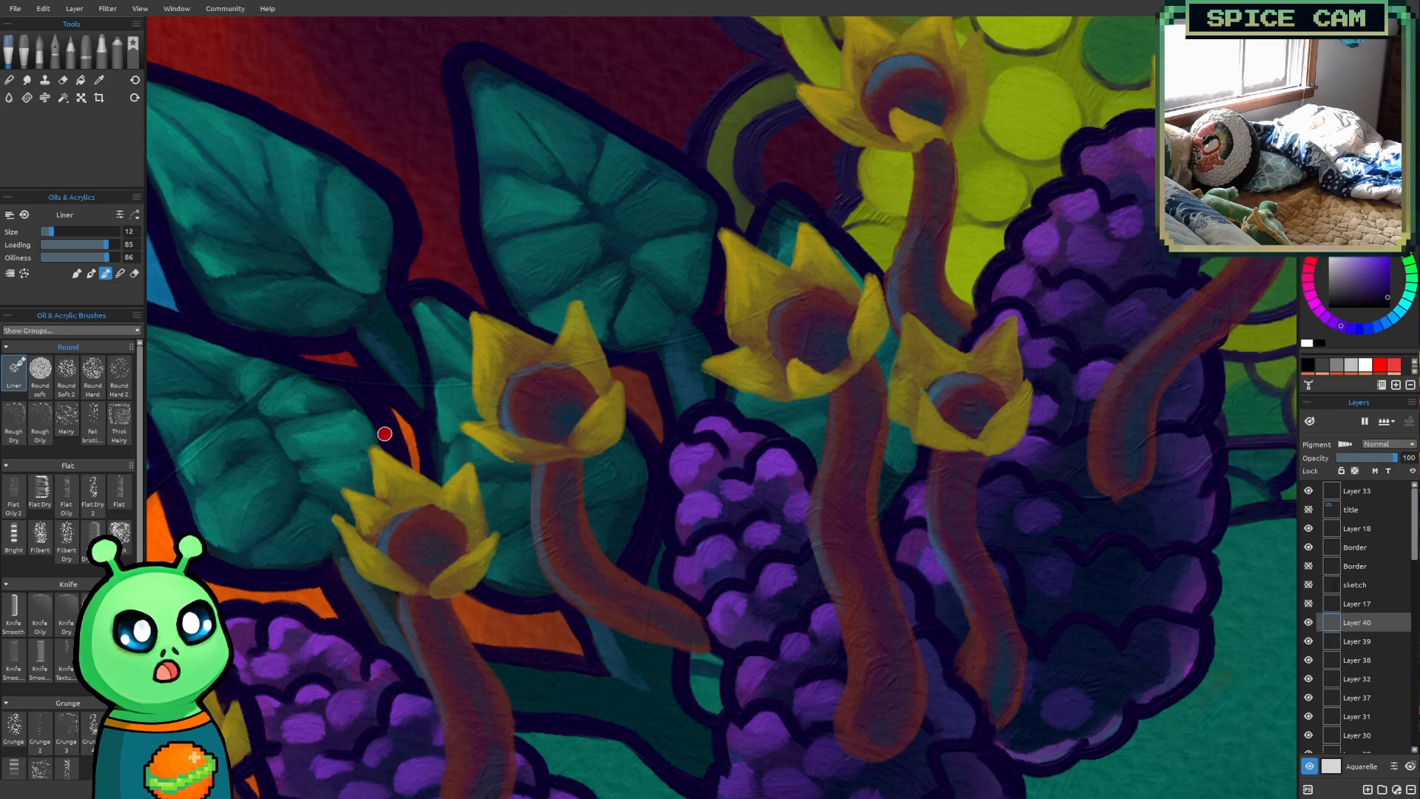
key("bracketleft")
key("bracketleft")
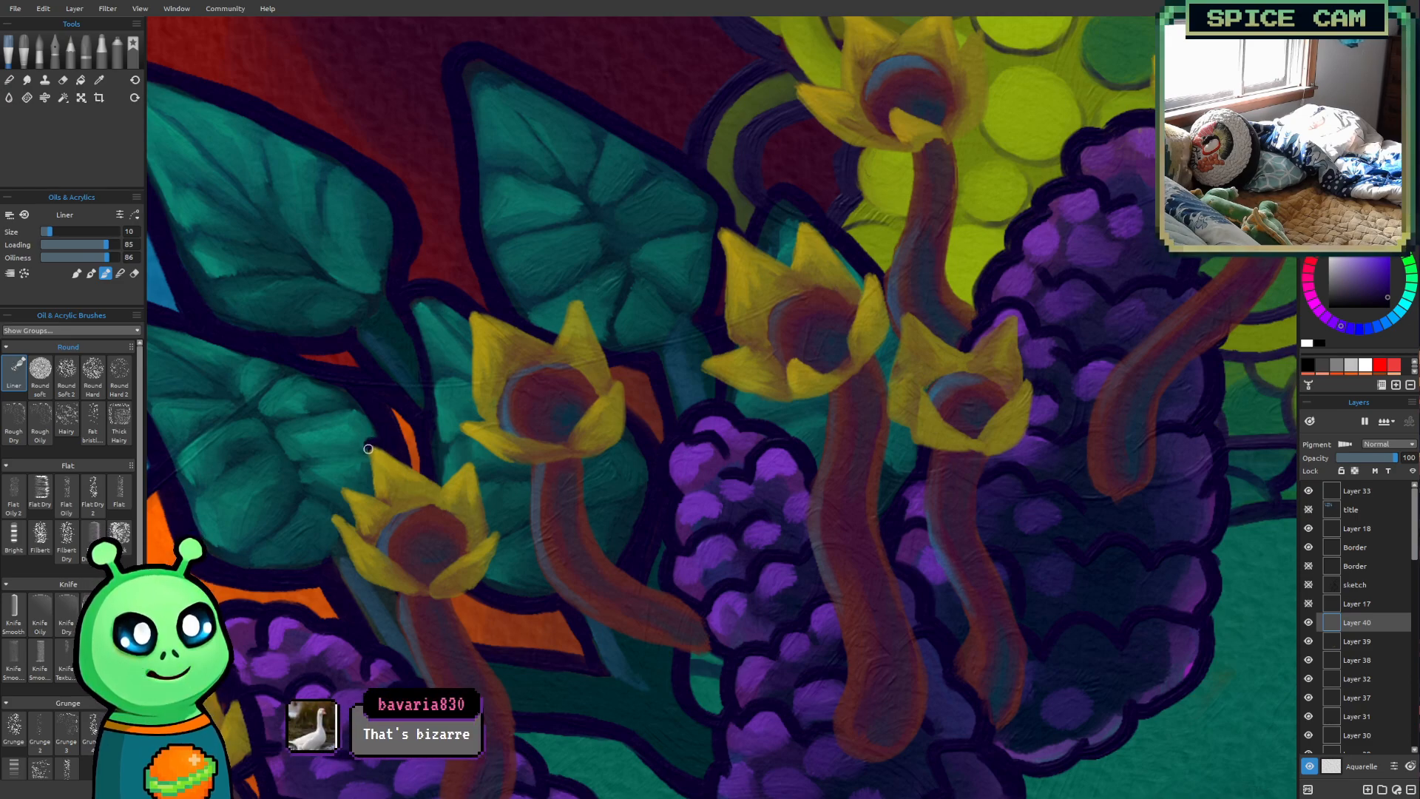
left_click_drag(368, 454, 364, 493)
left_click_drag(368, 486, 366, 437)
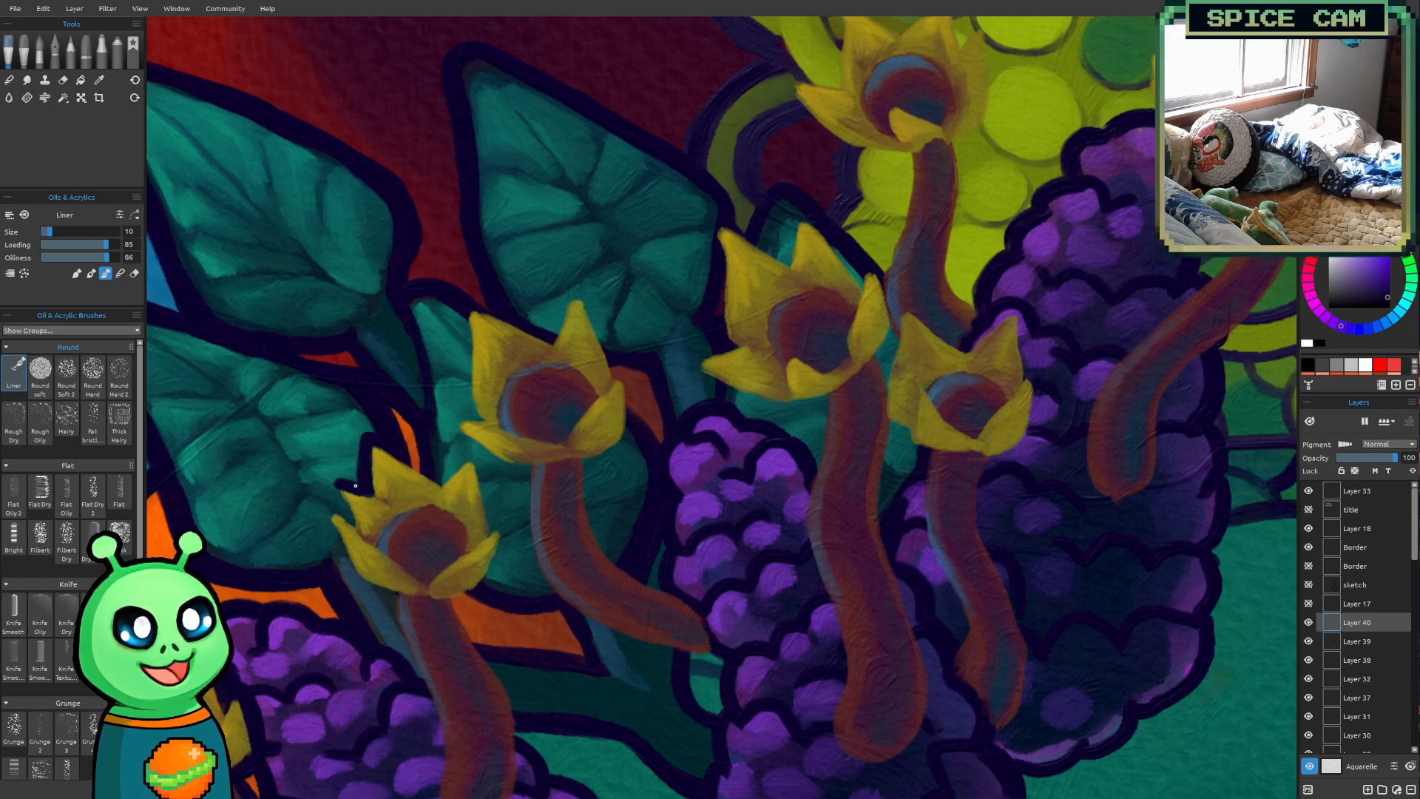
Outline the second flower's left petals down to its underside in dark purple at brush size 12
key("bracketright")
key("bracketright")
mouse_move(338, 477)
left_mouse_down()
mouse_move(356, 527)
mouse_move(335, 508)
mouse_move(333, 471)
mouse_move(328, 536)
mouse_move(330, 510)
mouse_move(386, 596)
left_mouse_up()
left_click_drag(323, 525, 347, 573)
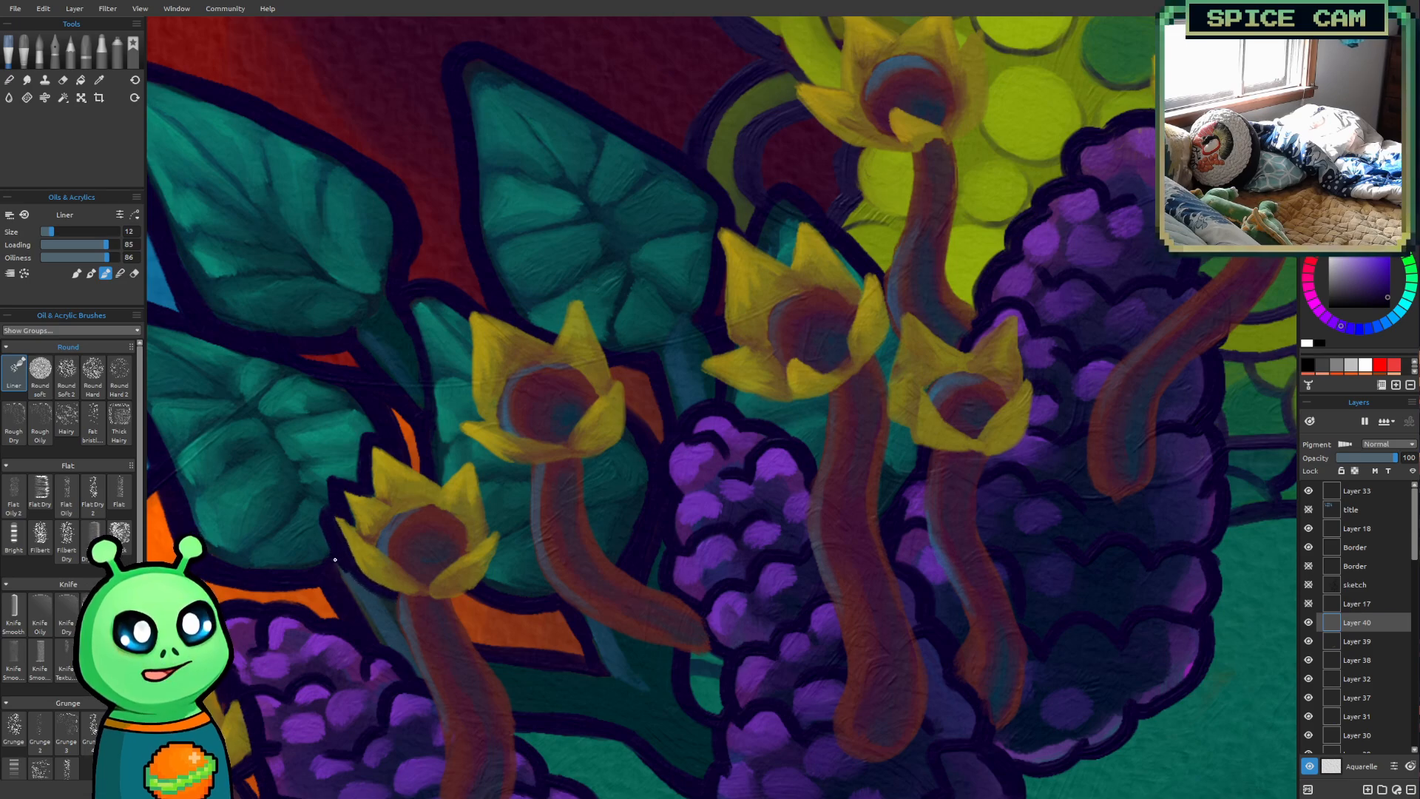
left_click_drag(355, 576, 388, 598)
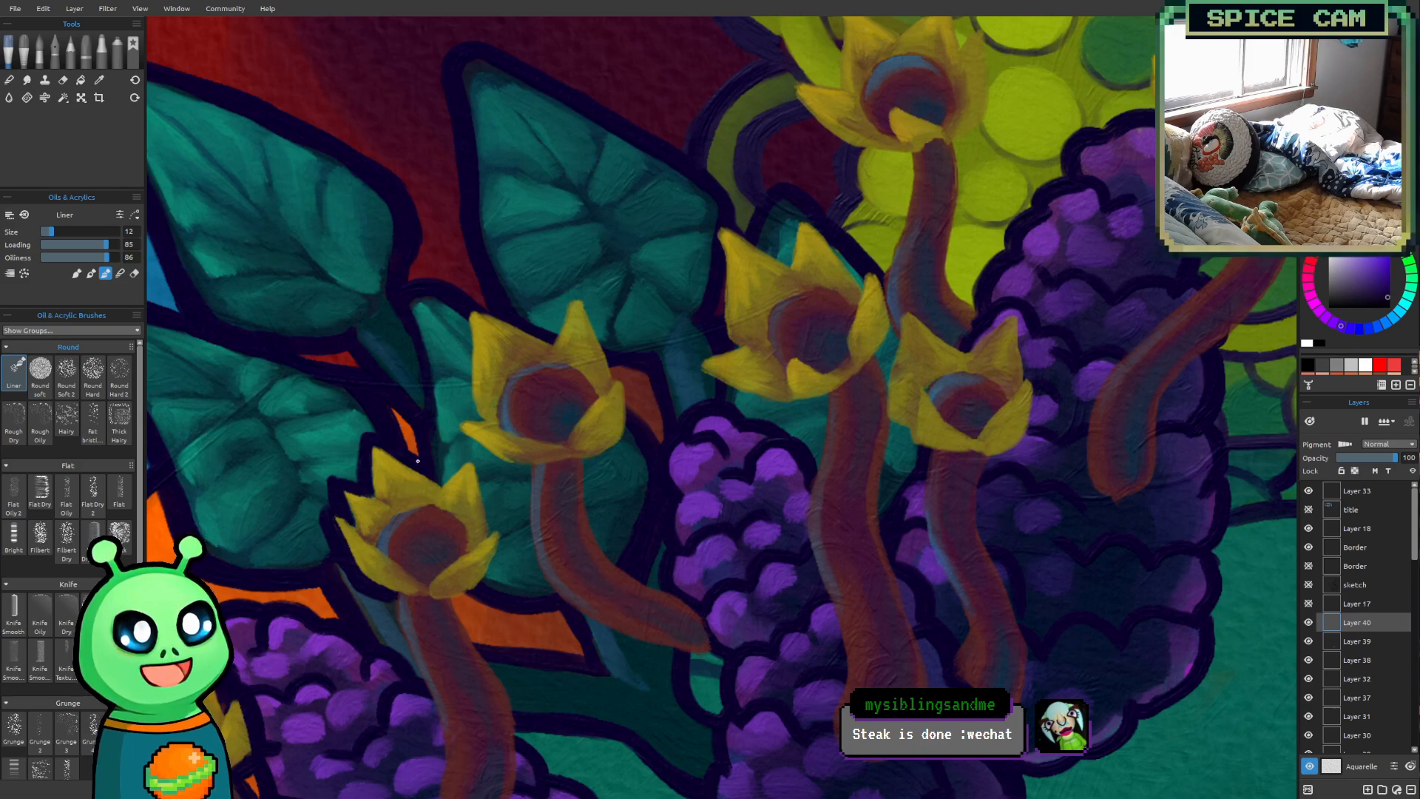
Outline both edges of the second flower's upper right petal in dark purple at brush size 12
left_click_drag(430, 542, 385, 522)
mouse_move(718, 382)
left_mouse_down()
mouse_move(742, 358)
mouse_move(752, 373)
left_mouse_up()
mouse_move(656, 513)
left_mouse_down()
mouse_move(694, 479)
mouse_move(681, 462)
mouse_move(747, 464)
left_mouse_up()
scroll(700, 458, "up", 1)
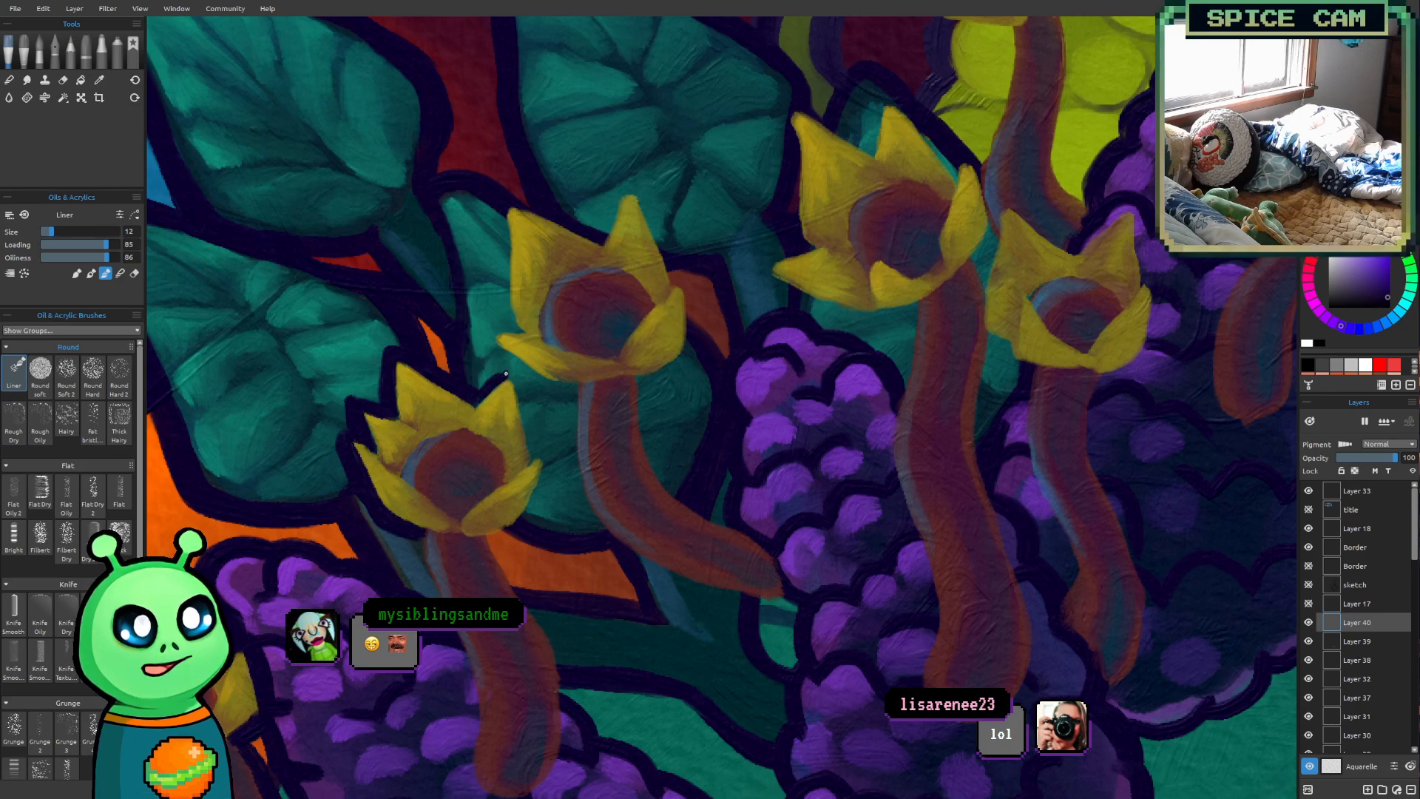
left_click_drag(510, 367, 534, 458)
left_click_drag(510, 362, 536, 452)
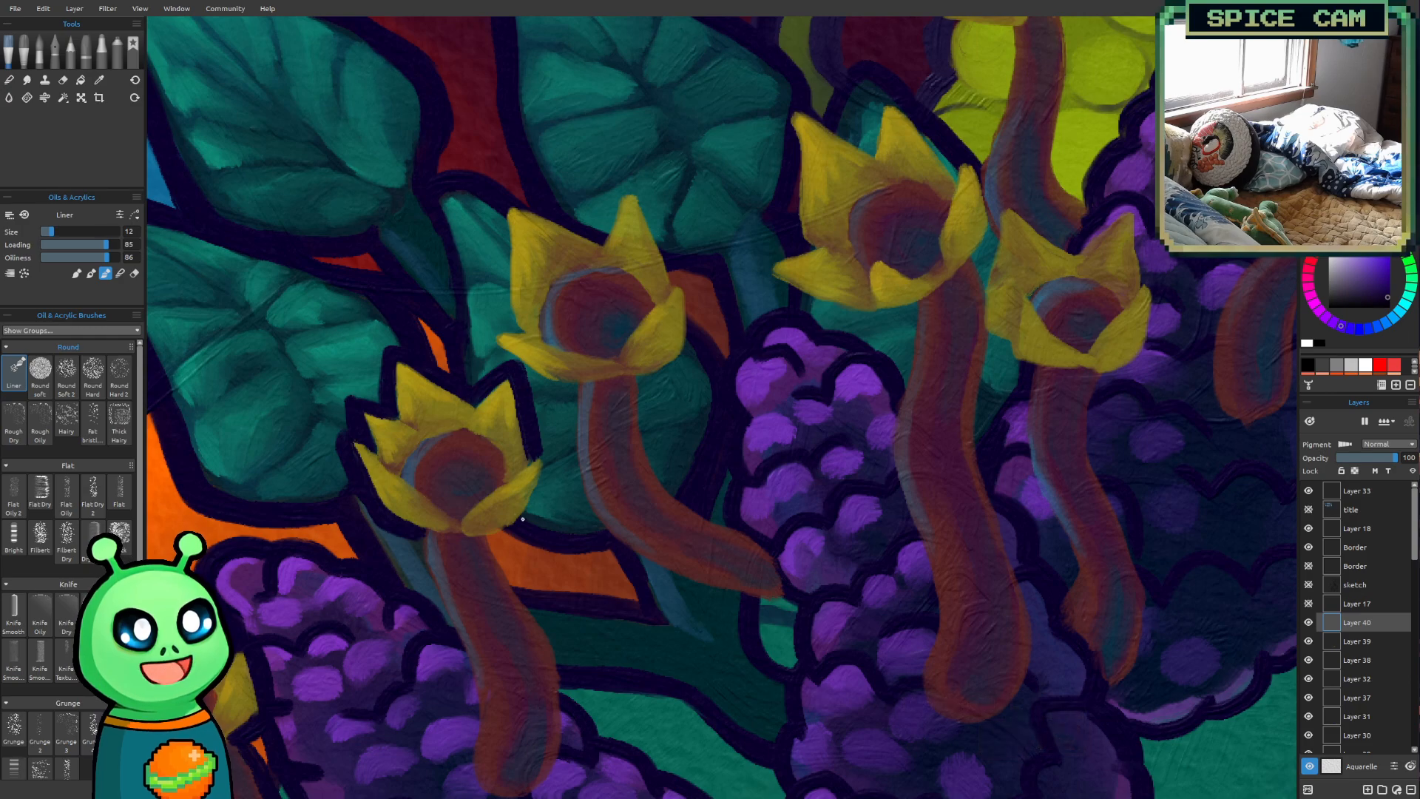
Outline the second flower's lower right petal and thicken the dark line around its outer edge down to the stalk
mouse_move(488, 538)
left_mouse_down()
mouse_move(523, 526)
mouse_move(516, 535)
left_mouse_up()
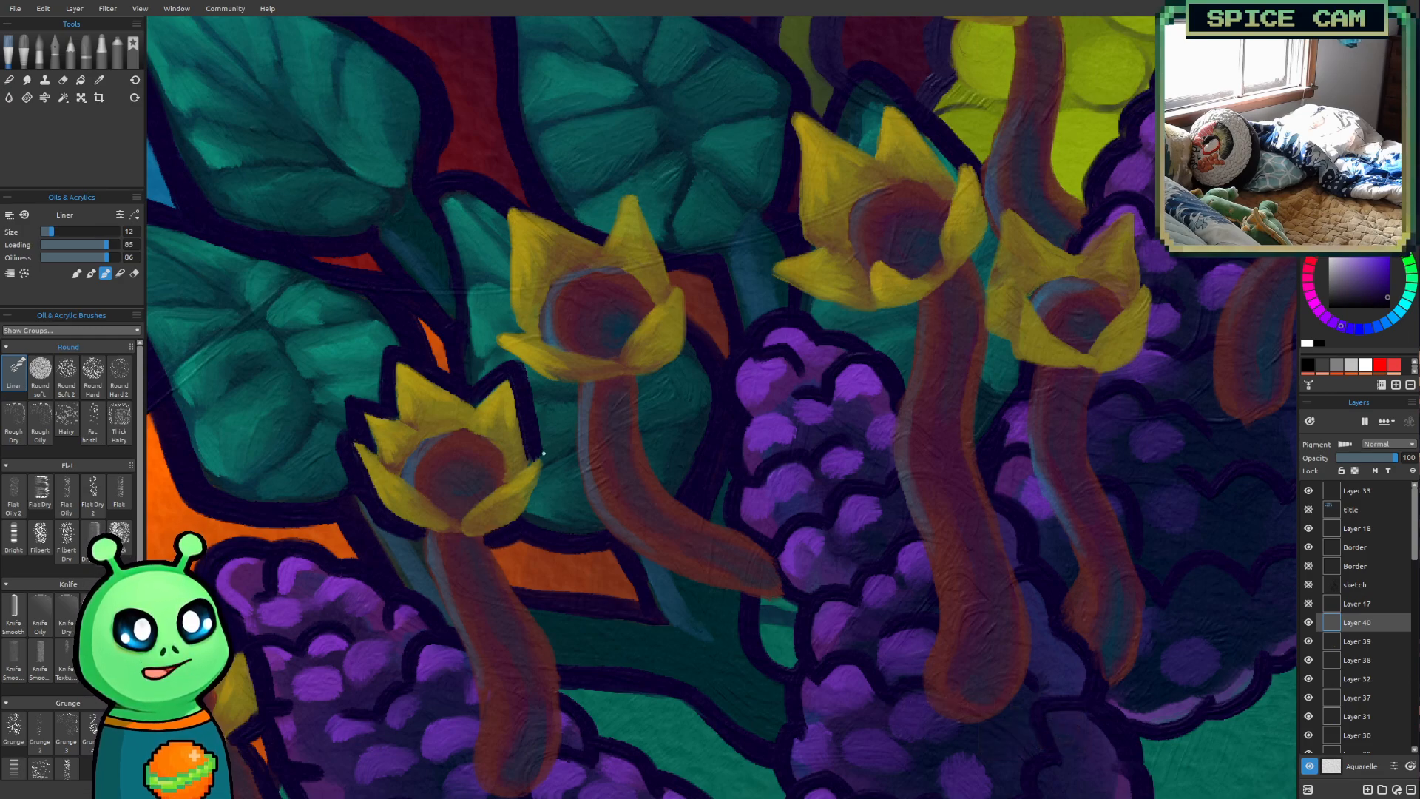
left_click_drag(535, 455, 529, 505)
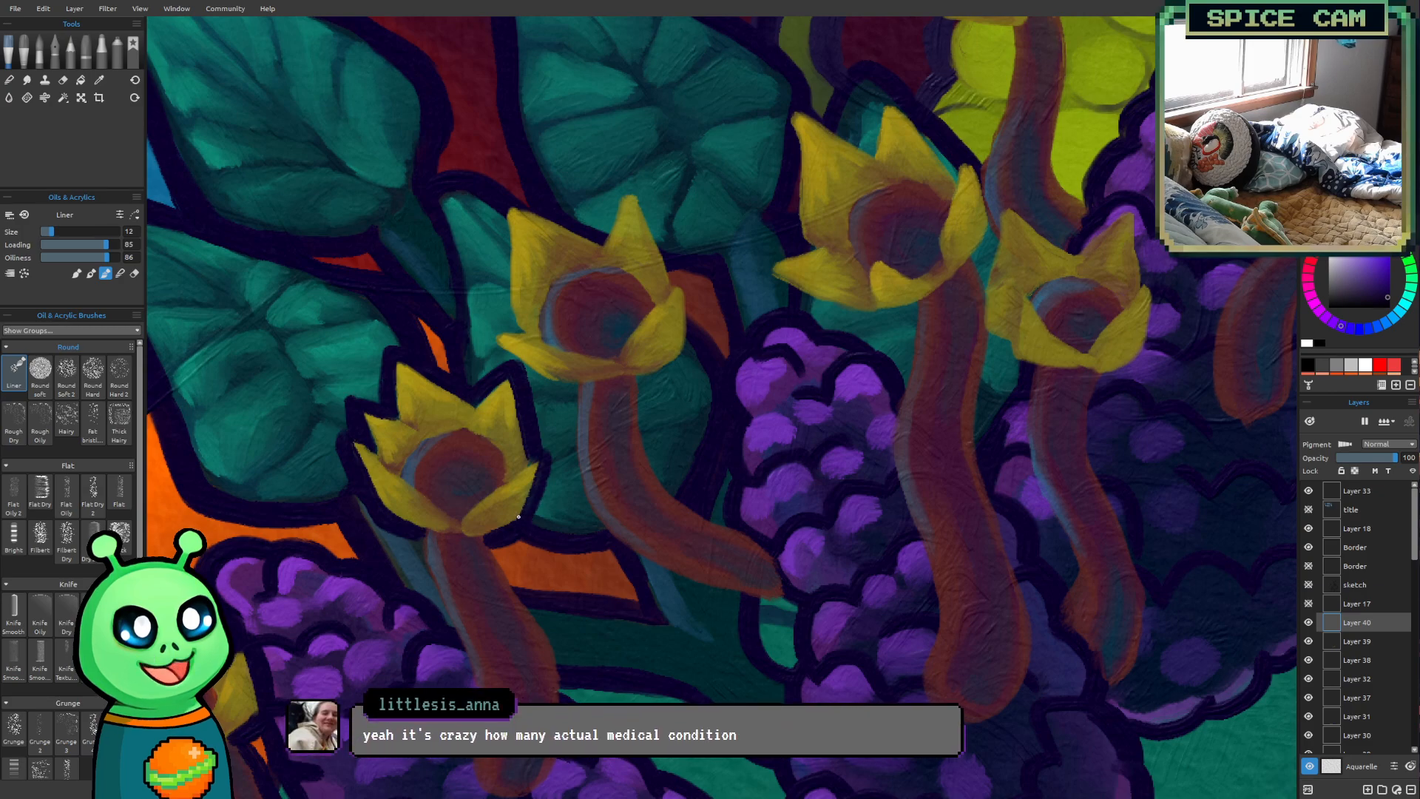
left_click_drag(546, 447, 531, 505)
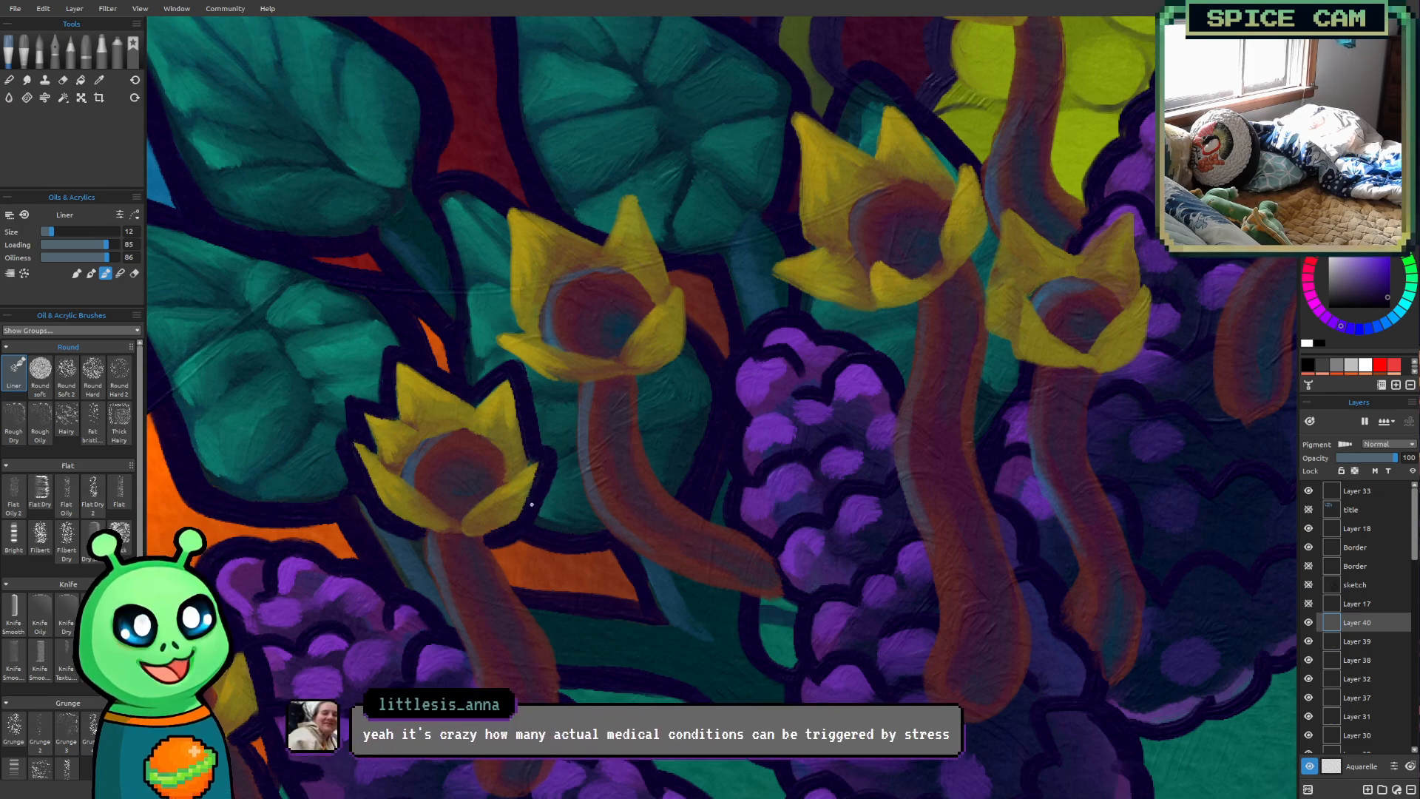
Outline both sides of the second flower's stalk down to its rounded base in dark purple at brush size 12
left_click_drag(579, 487, 551, 358)
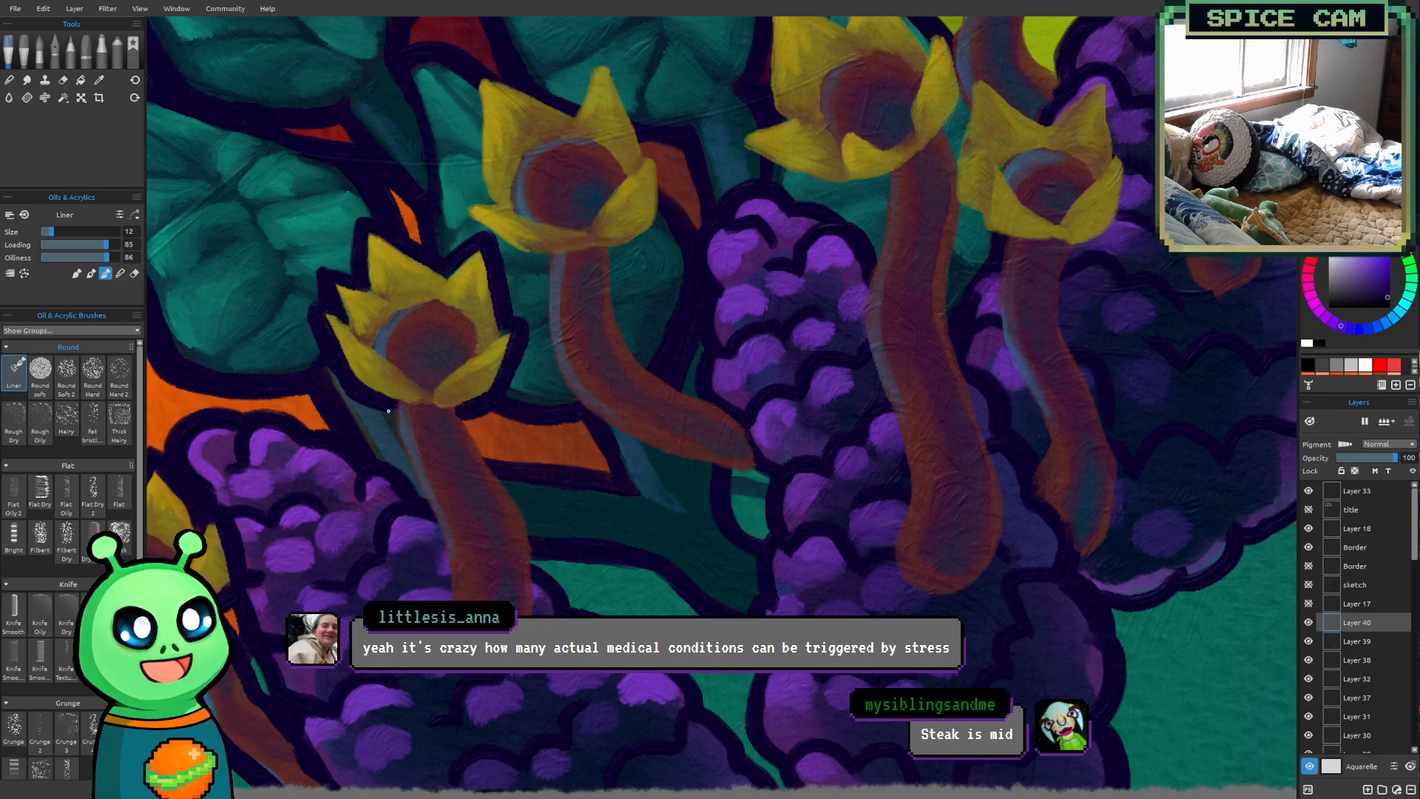
left_click_drag(394, 402, 419, 498)
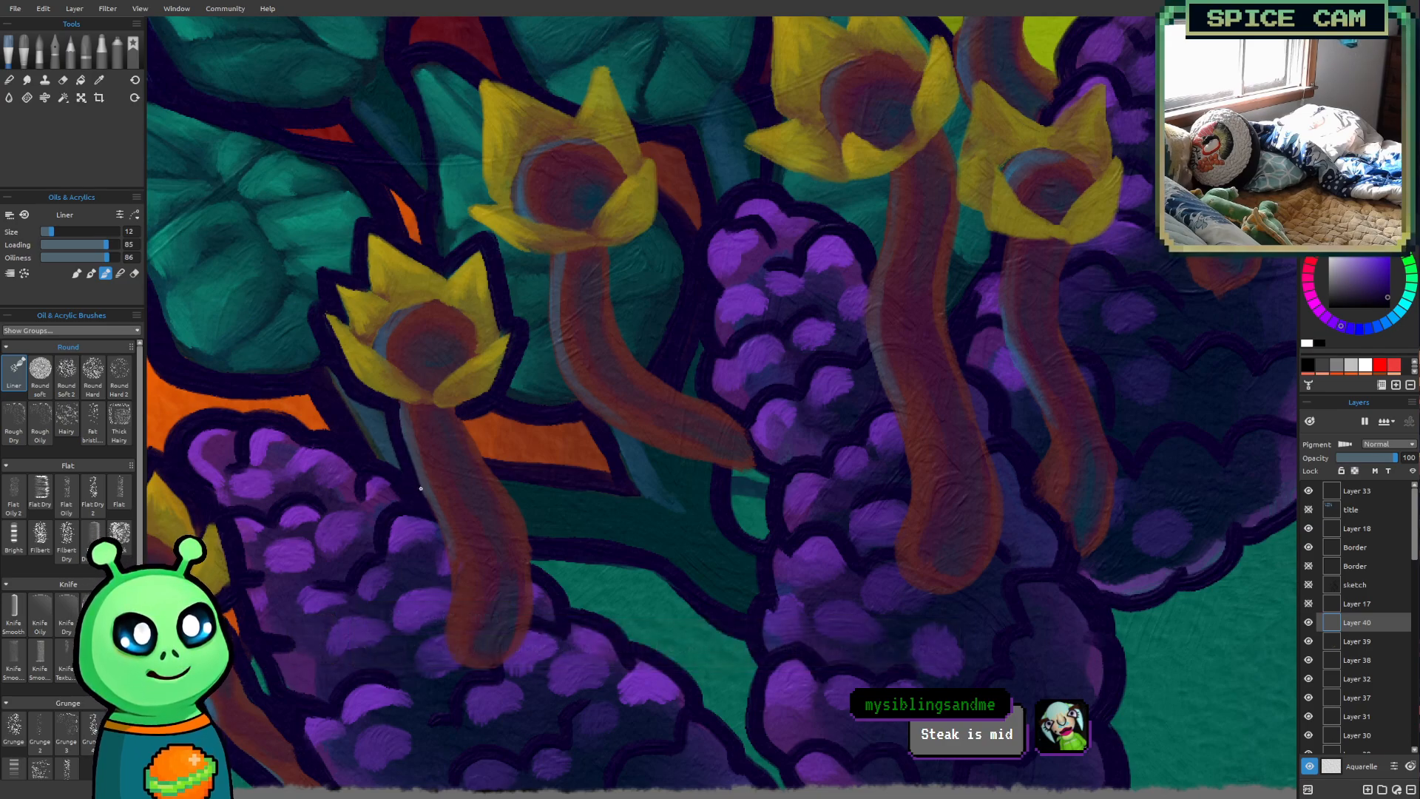
left_click_drag(381, 406, 400, 466)
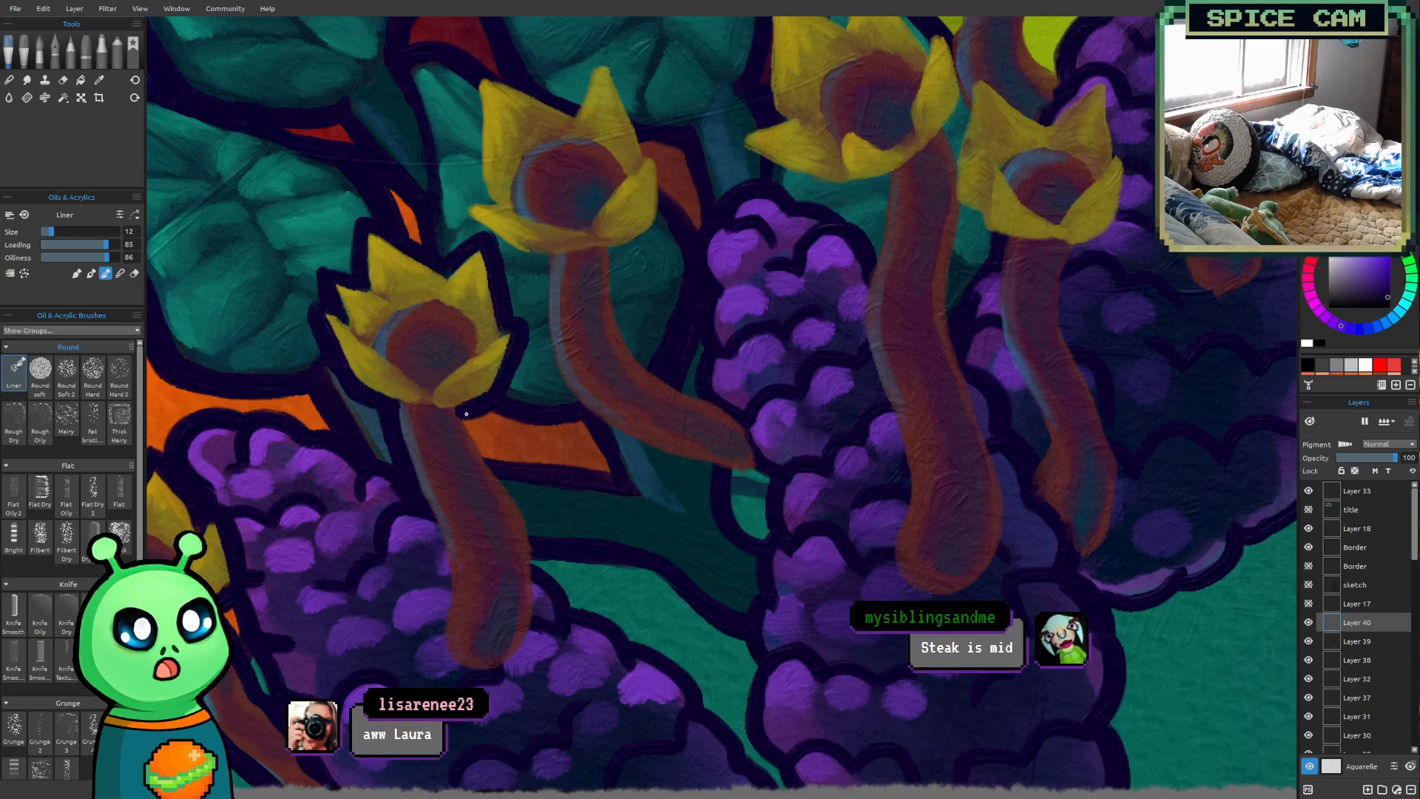
left_click_drag(465, 419, 498, 465)
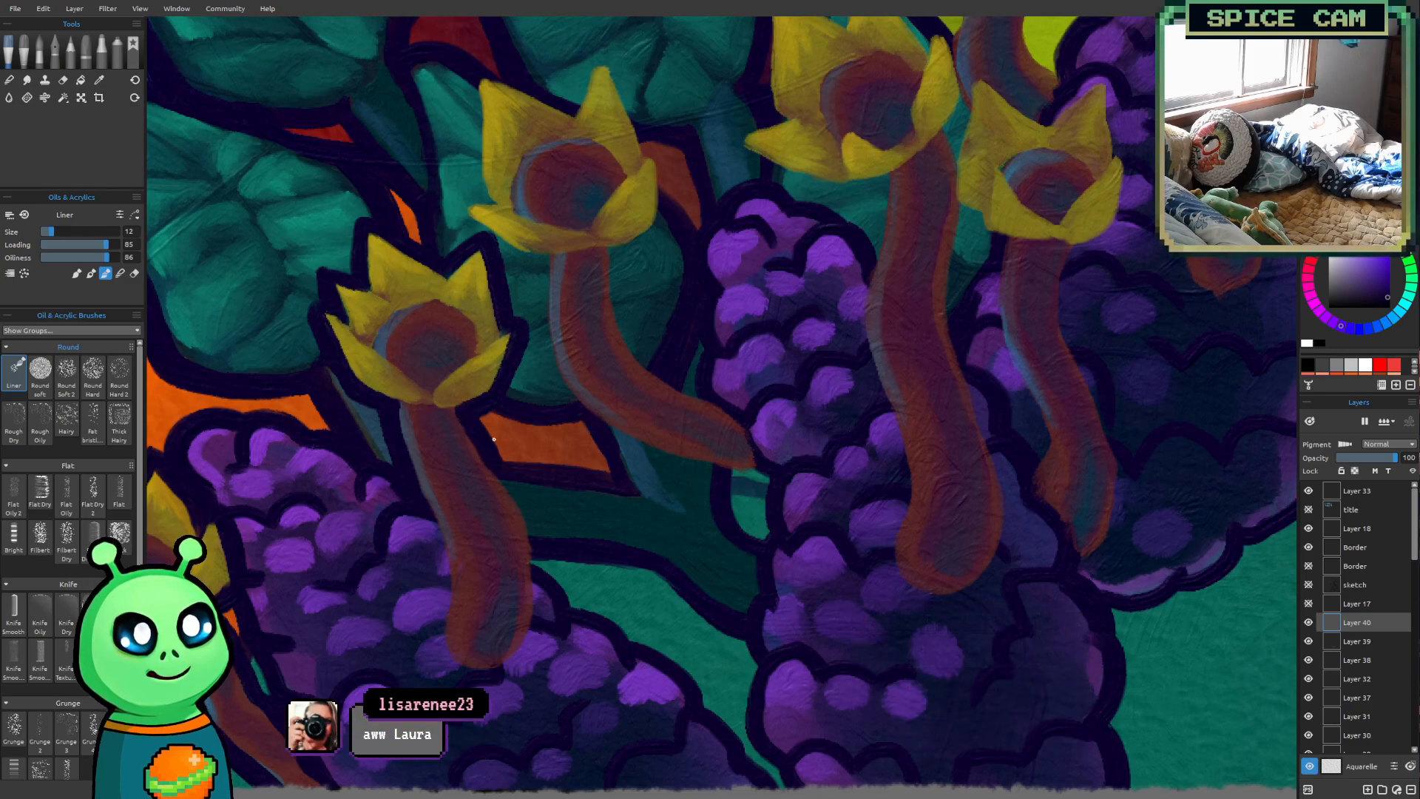
mouse_move(425, 513)
left_mouse_down()
mouse_move(451, 662)
mouse_move(503, 677)
mouse_move(533, 596)
mouse_move(517, 498)
left_mouse_up()
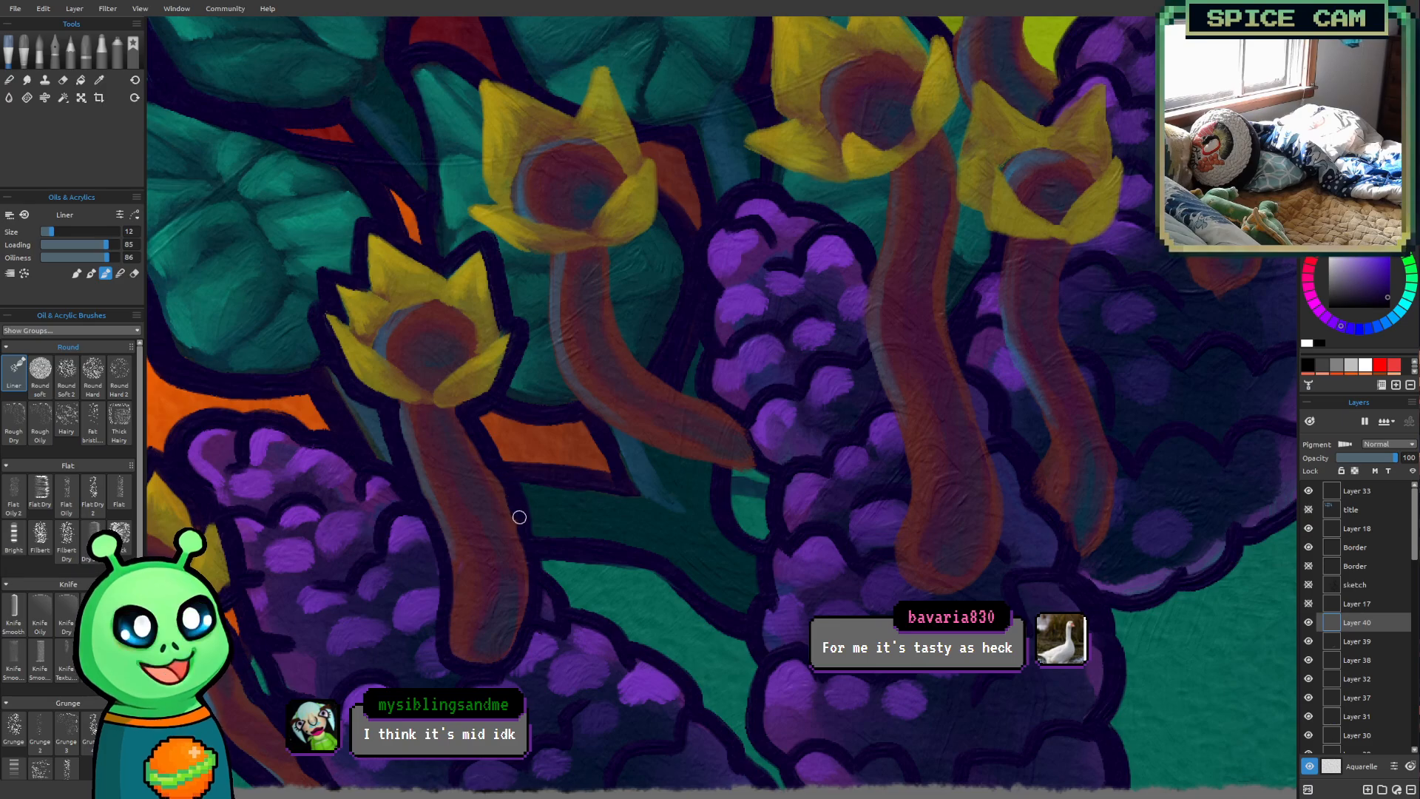
left_click_drag(429, 530, 439, 599)
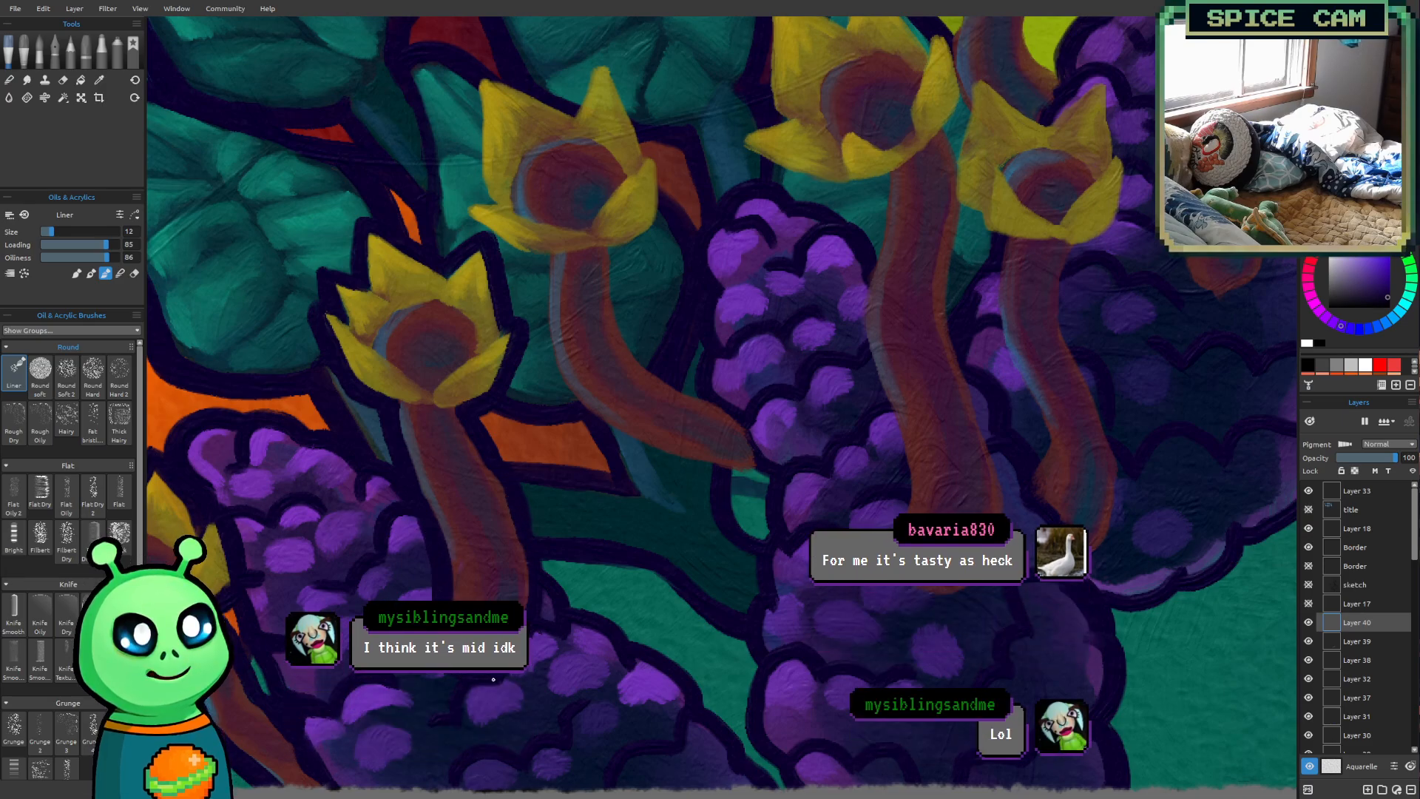
Outline the third flower's upper left petal down its outer edge in dark purple, reducing the Liner brush to size 8
scroll(761, 229, "down", 2)
left_click_drag(724, 421, 501, 673)
left_click_drag(402, 428, 577, 369)
scroll(488, 434, "up", 2)
scroll(573, 370, "up", 1)
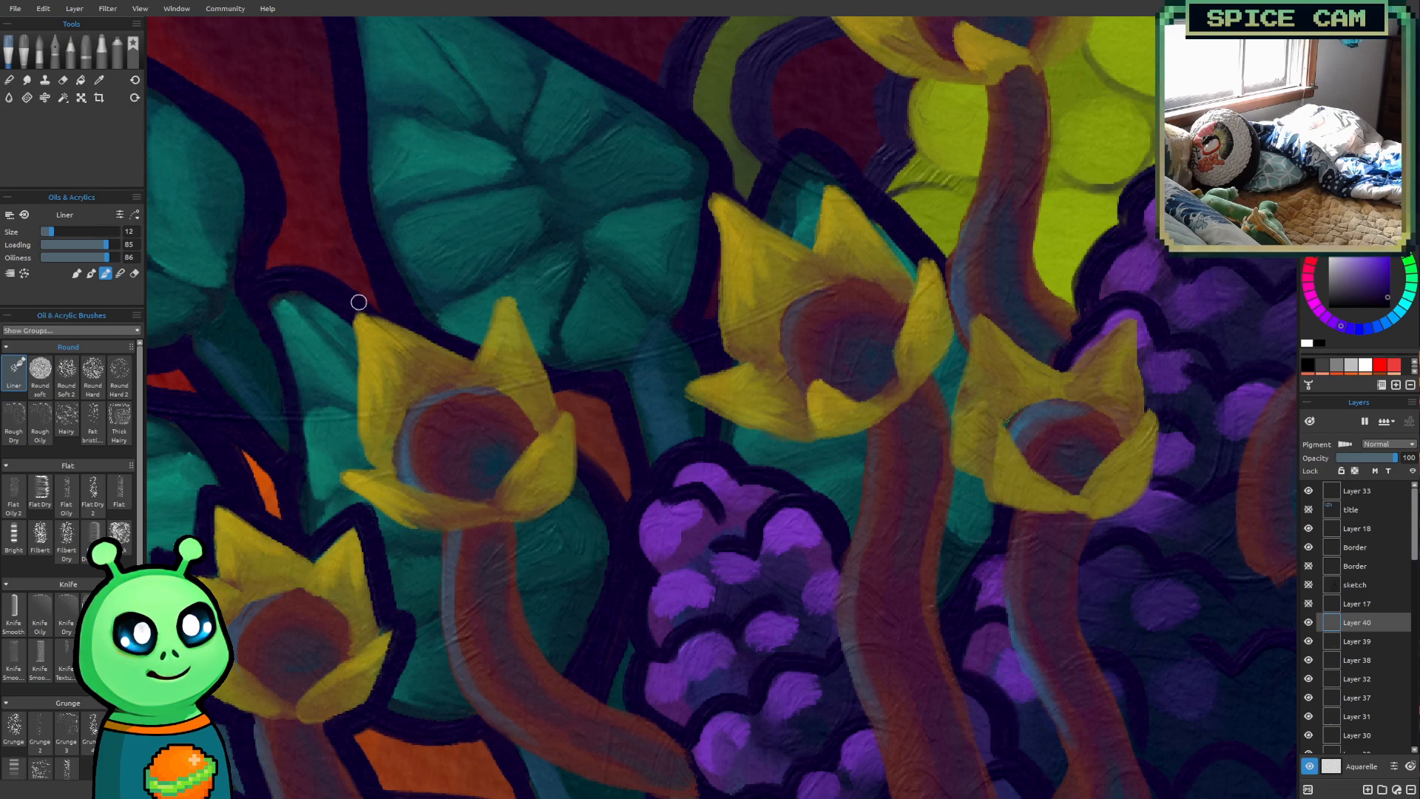
left_click_drag(346, 311, 377, 474)
key("[")
key("[")
key("[")
key("[")
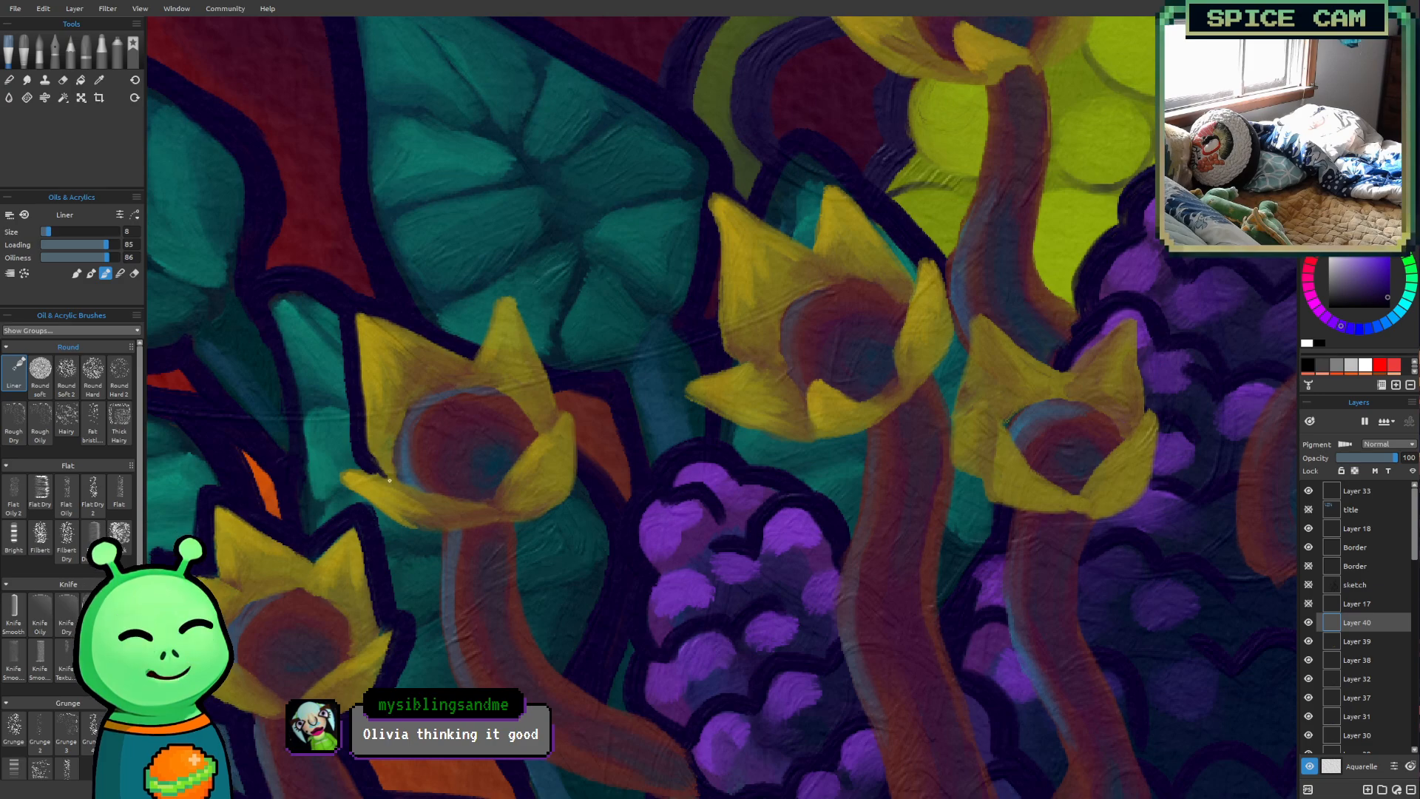
left_click_drag(359, 462, 334, 314)
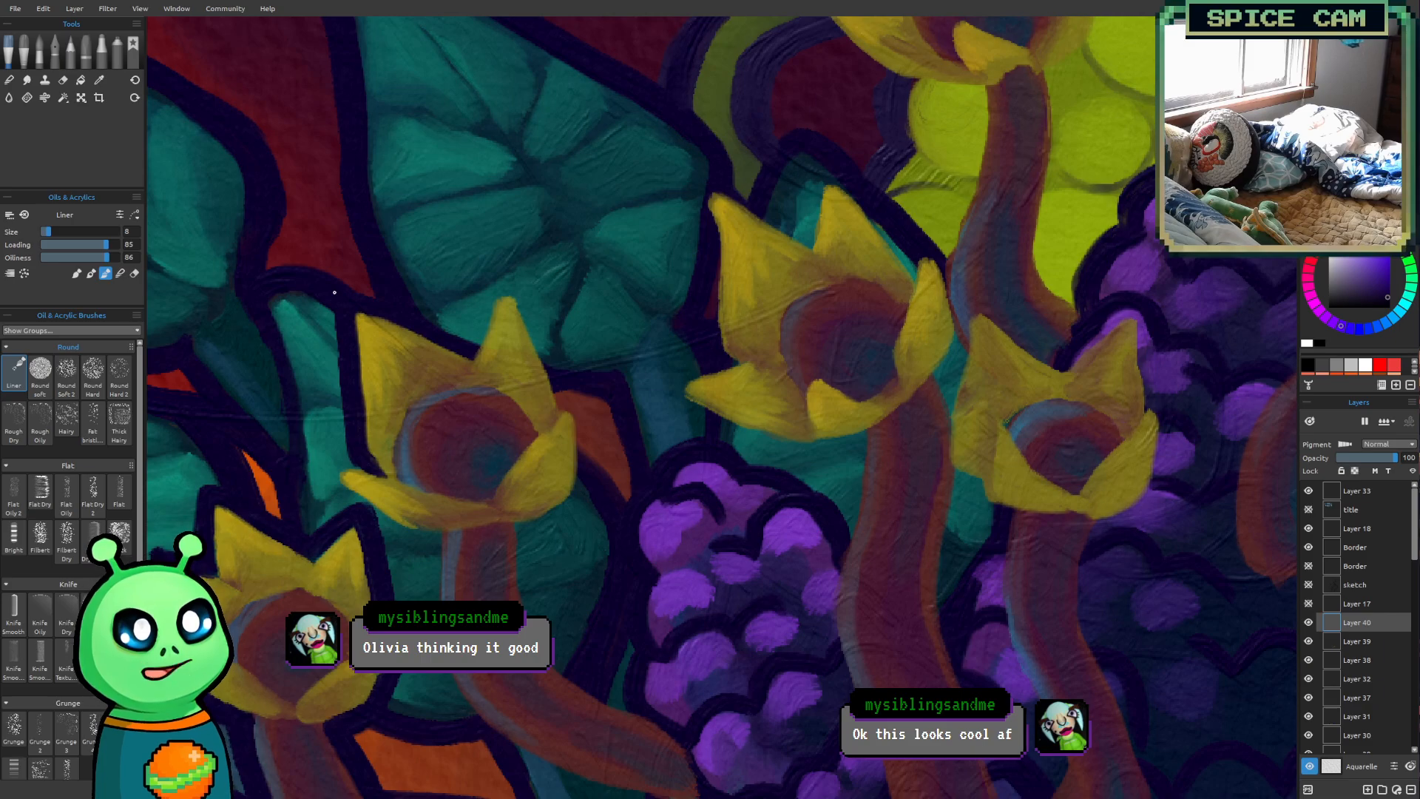
Outline the third flower's lower left petal tip and underside in dark purple, enlarging the Liner brush to 10
scroll(399, 386, "down", 2)
left_click_drag(676, 457, 705, 460)
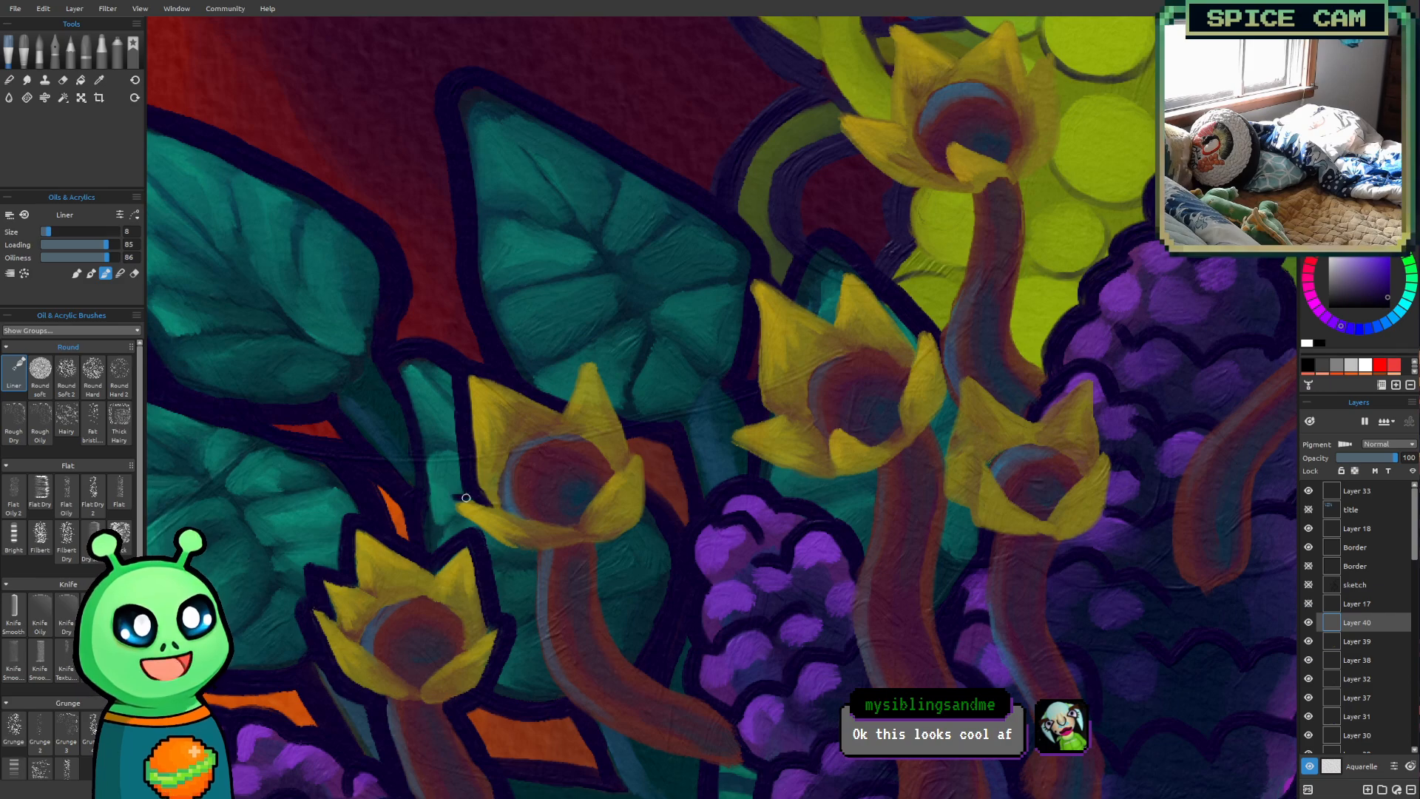
left_click_drag(455, 498, 469, 529)
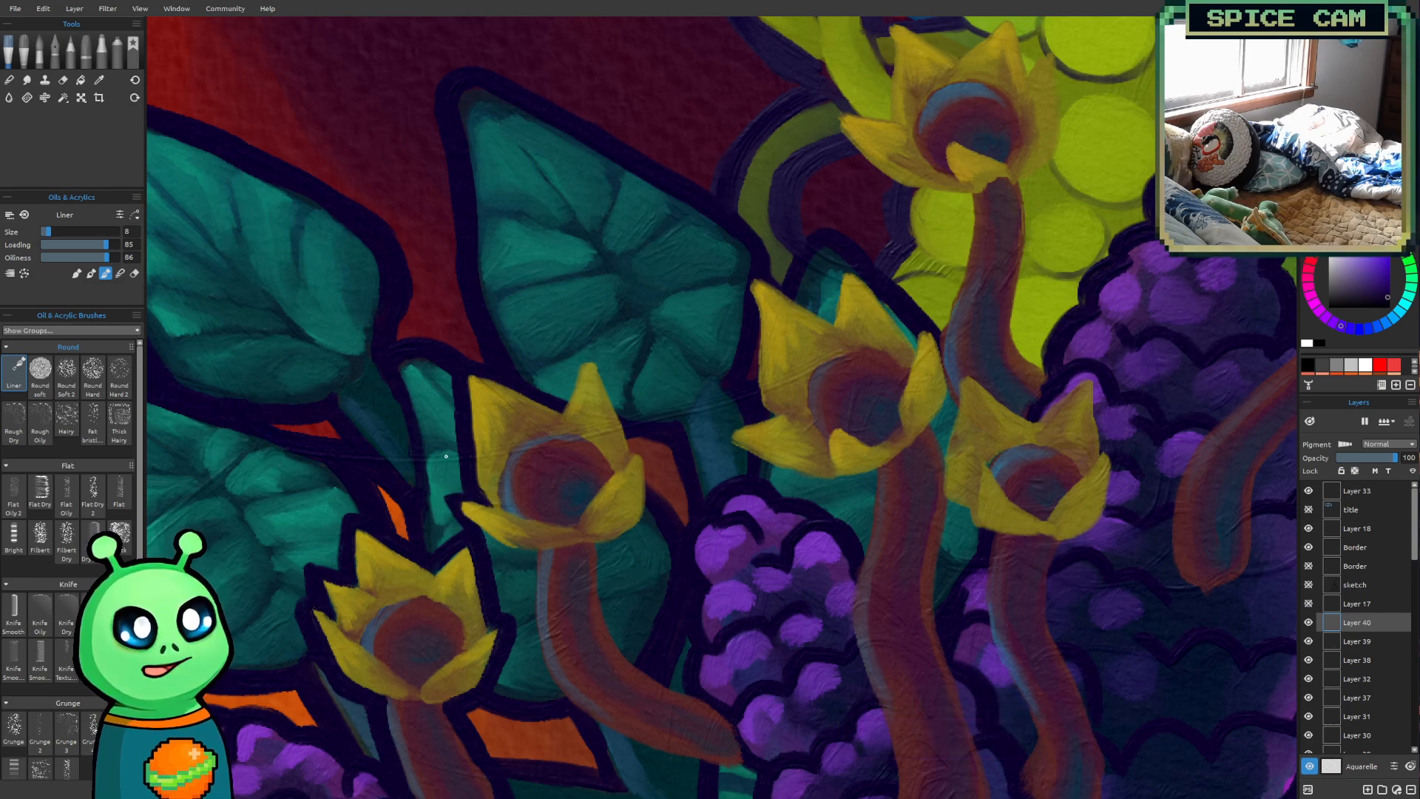
mouse_move(441, 493)
left_mouse_down()
mouse_move(494, 554)
mouse_move(535, 558)
mouse_move(485, 549)
left_mouse_up()
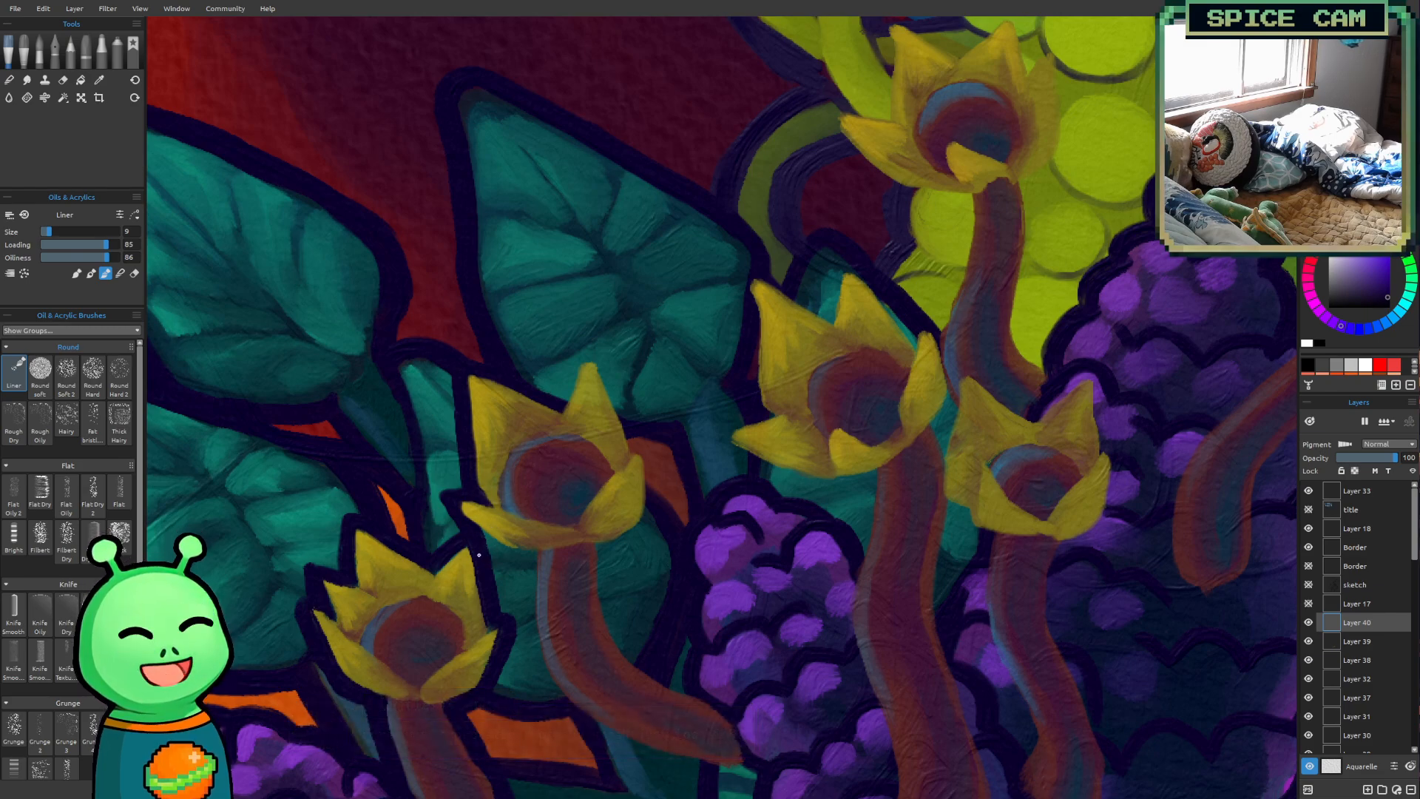
key("bracketright")
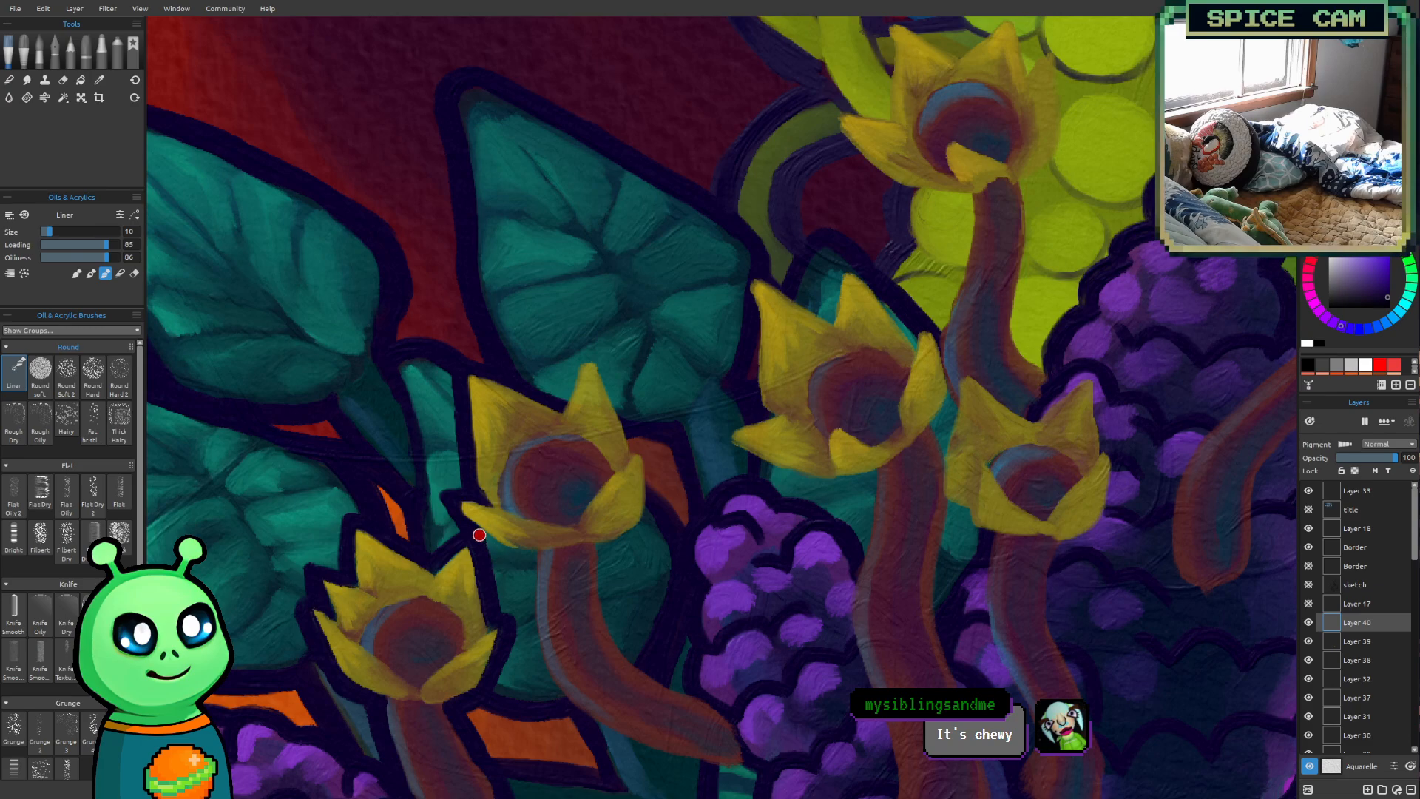
mouse_move(483, 535)
left_mouse_down()
mouse_move(530, 549)
mouse_move(498, 547)
mouse_move(541, 552)
left_mouse_up()
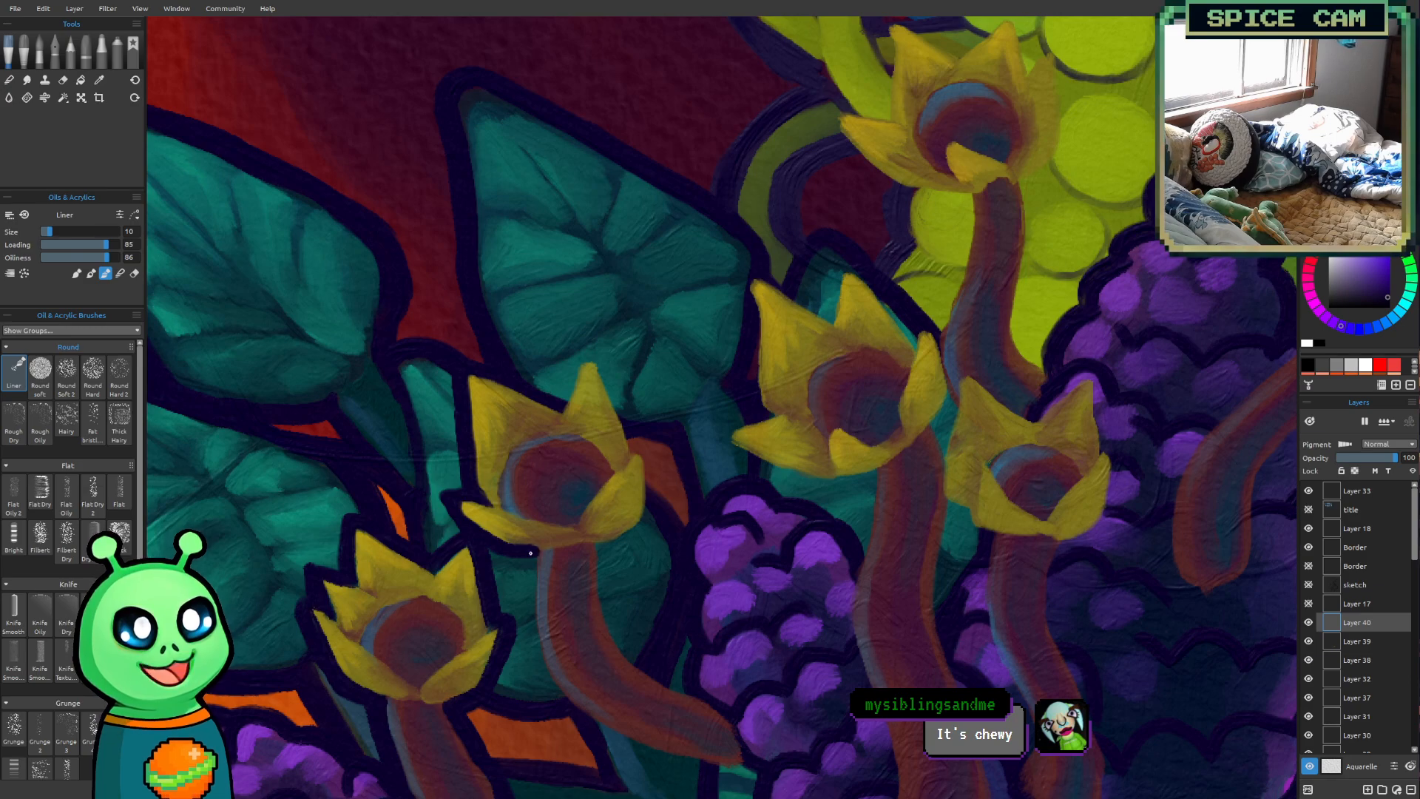
Outline the tip and both edges of the third flower's upper right petal in dark purple at brush size 10
left_click_drag(627, 517, 634, 405)
mouse_move(788, 558)
left_mouse_down()
mouse_move(611, 579)
mouse_move(729, 472)
mouse_move(849, 443)
left_mouse_up()
left_click_drag(1067, 332, 1008, 453)
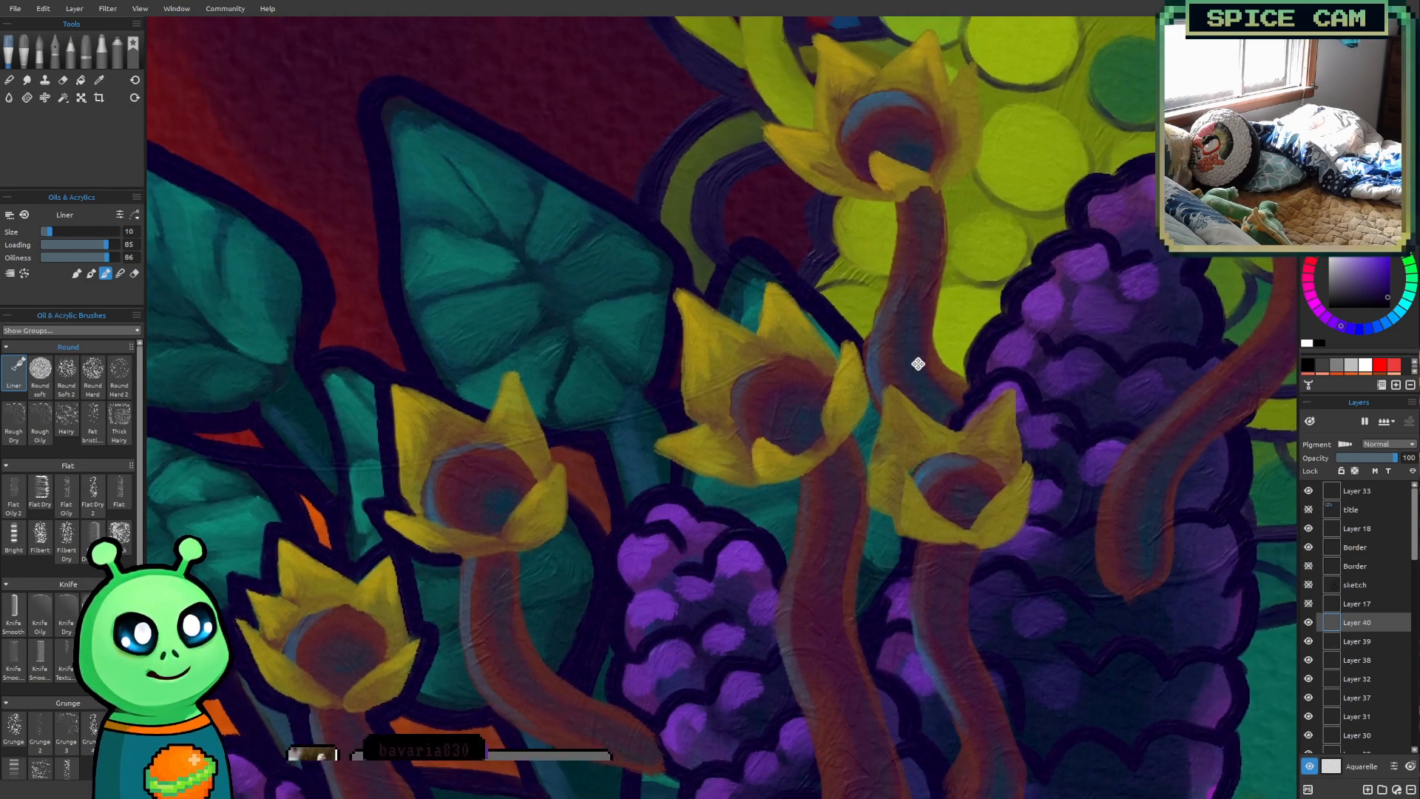
left_click_drag(714, 347, 737, 368)
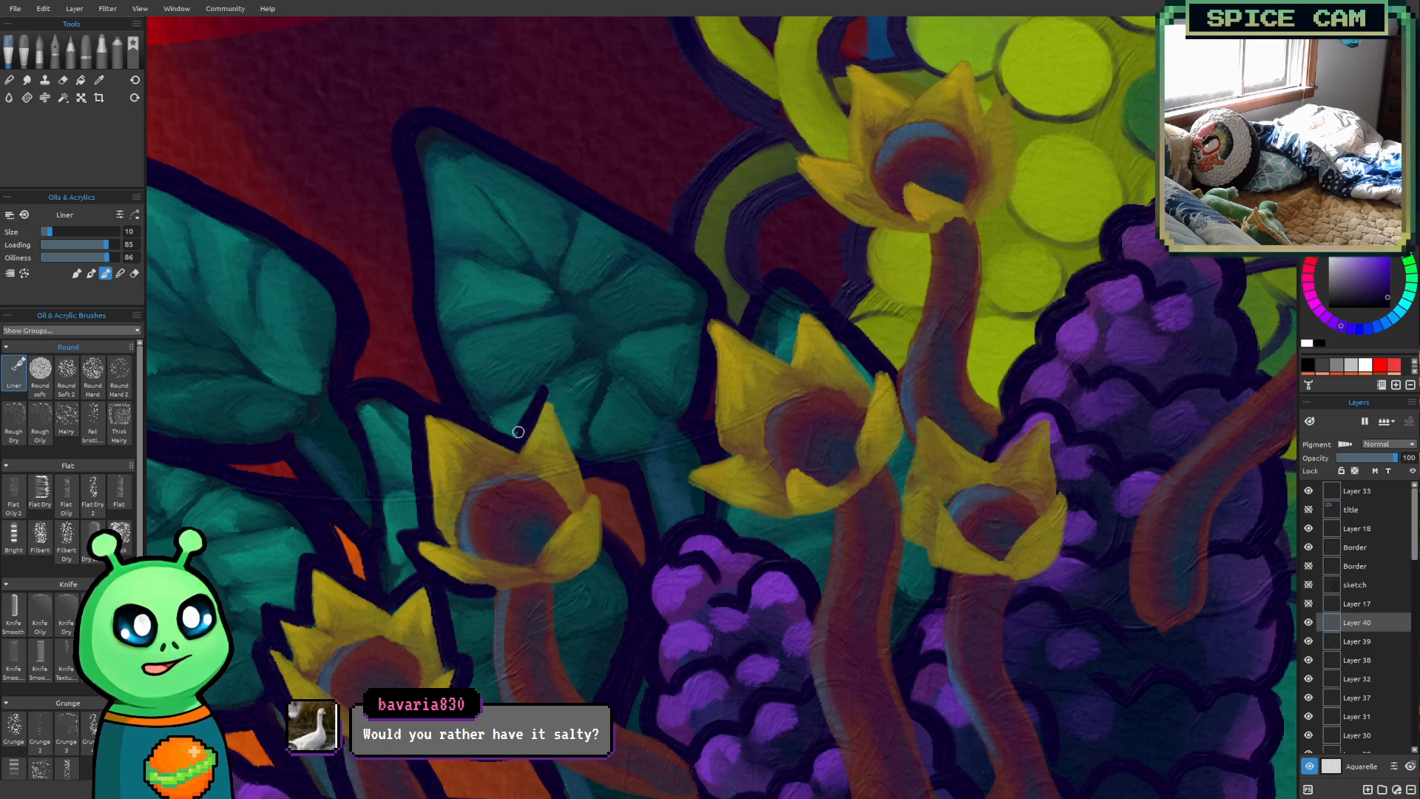
left_click_drag(544, 392, 590, 487)
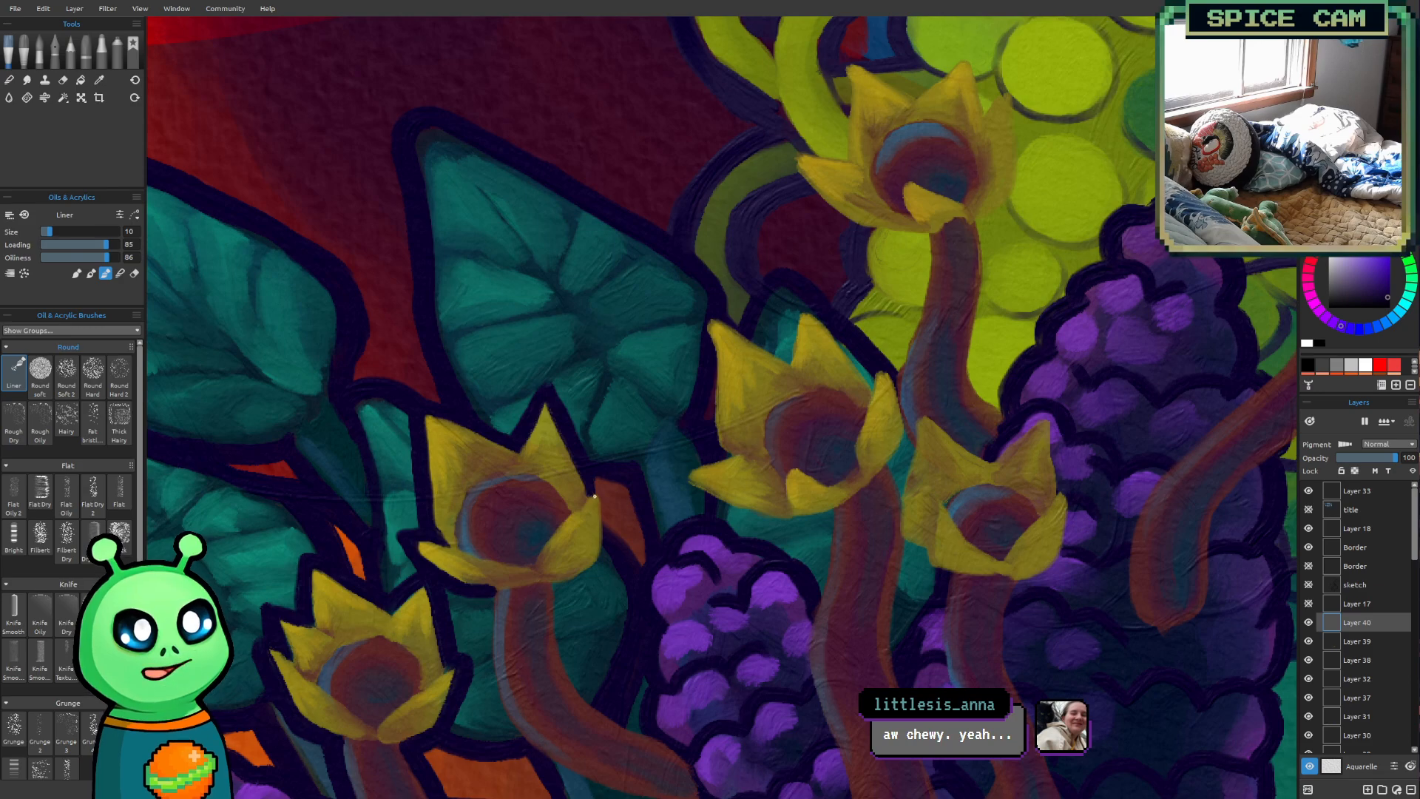
mouse_move(597, 492)
left_mouse_down()
mouse_move(606, 530)
mouse_move(589, 488)
mouse_move(603, 486)
mouse_move(610, 536)
mouse_move(610, 506)
left_mouse_up()
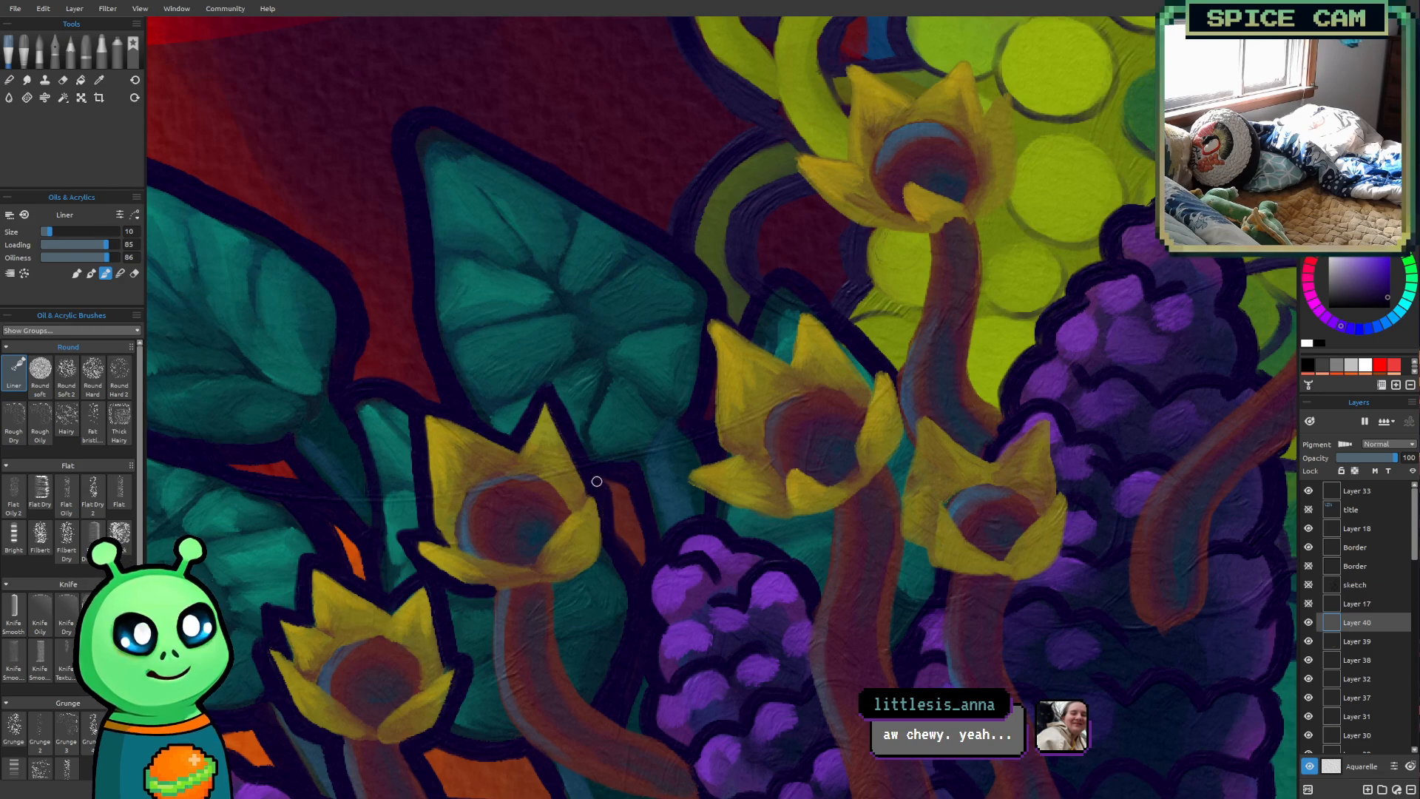
mouse_move(829, 713)
left_mouse_down()
mouse_move(797, 548)
mouse_move(725, 619)
left_mouse_up()
scroll(600, 543, "up", 2)
scroll(524, 532, "up", 1)
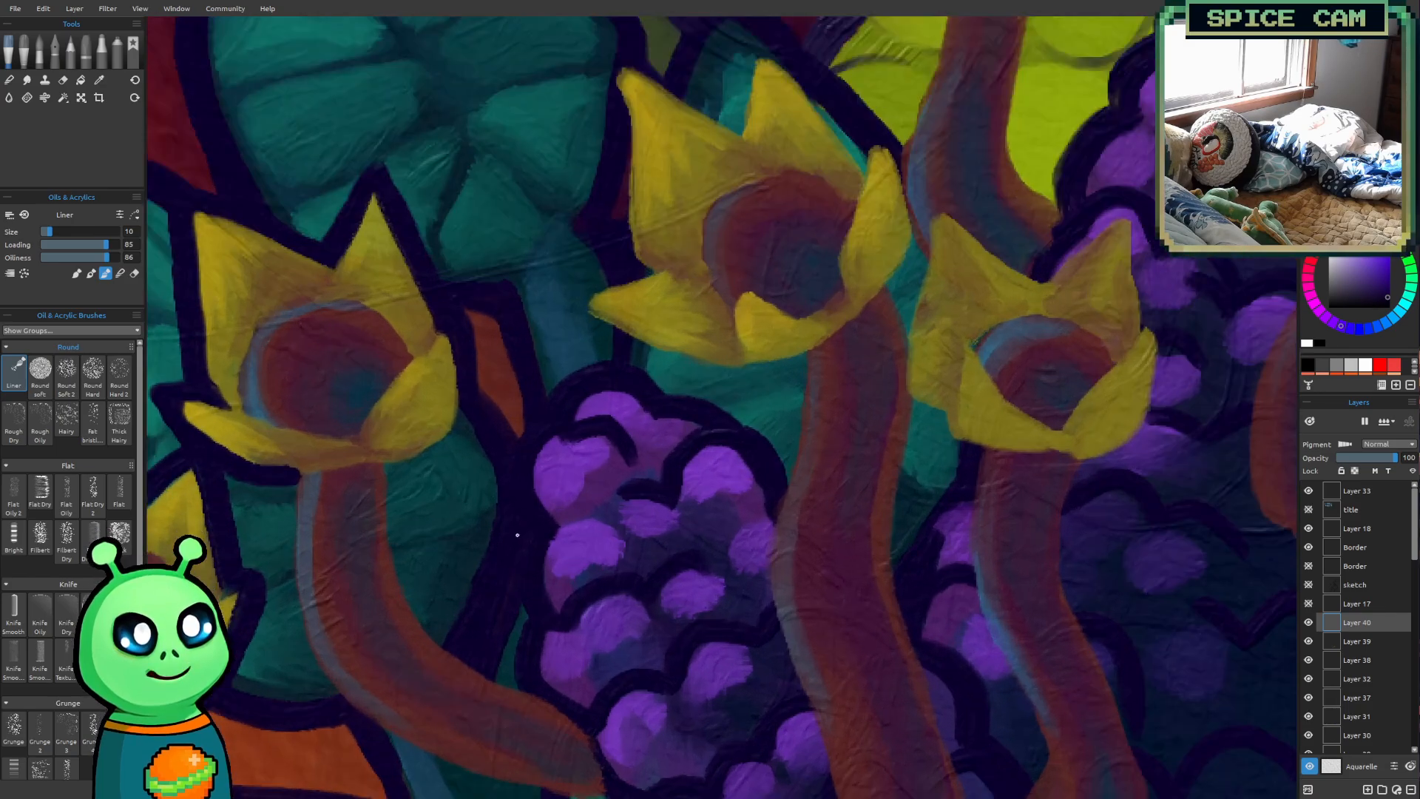
Outline both edges of the third flower's curved stalk in dark purple with the Liner brush at size 12
left_click_drag(524, 532, 660, 511)
mouse_move(532, 447)
left_mouse_down()
mouse_move(600, 417)
mouse_move(611, 354)
left_mouse_up()
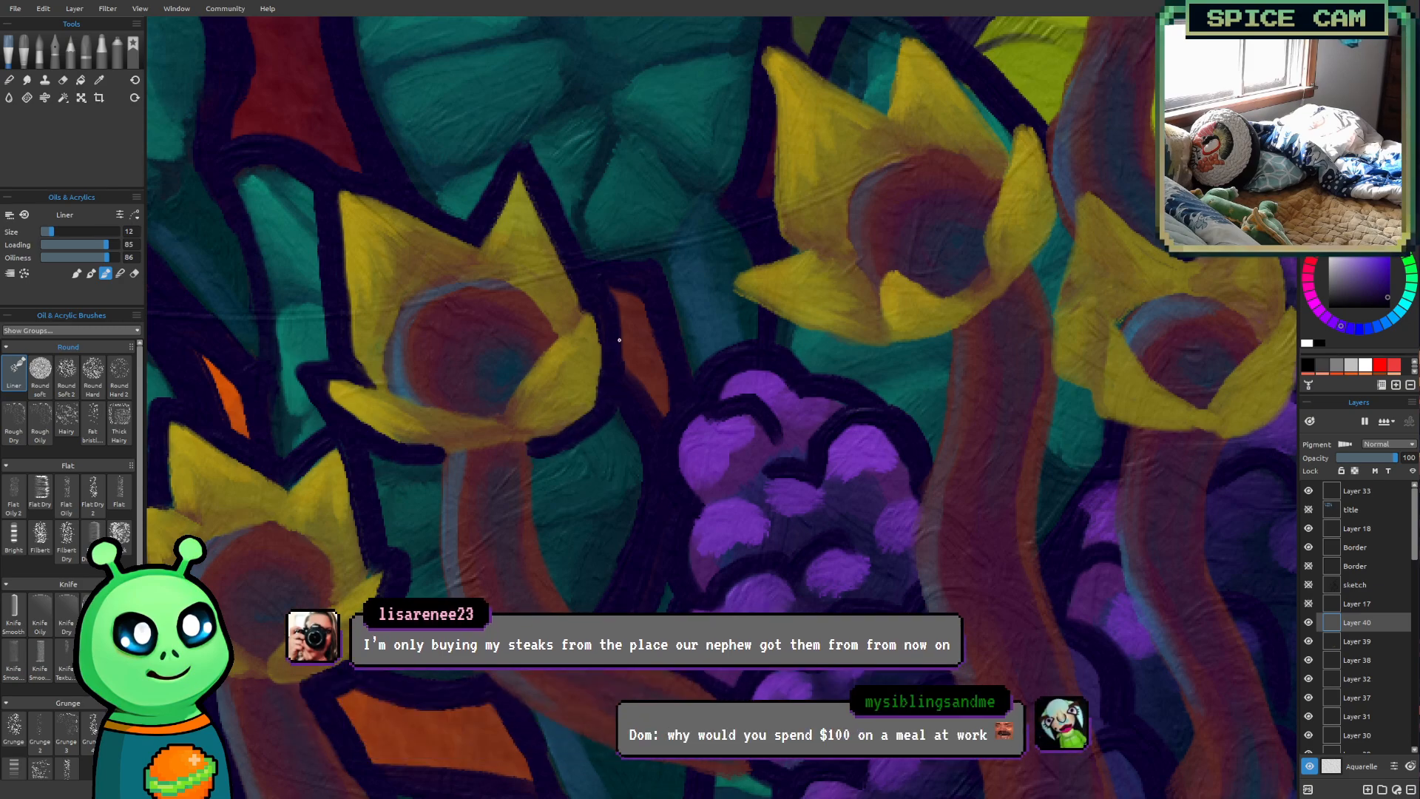
scroll(600, 395, "down", 1)
left_click_drag(505, 412, 527, 355)
left_click_drag(500, 490, 563, 432)
left_click_drag(638, 409, 611, 355)
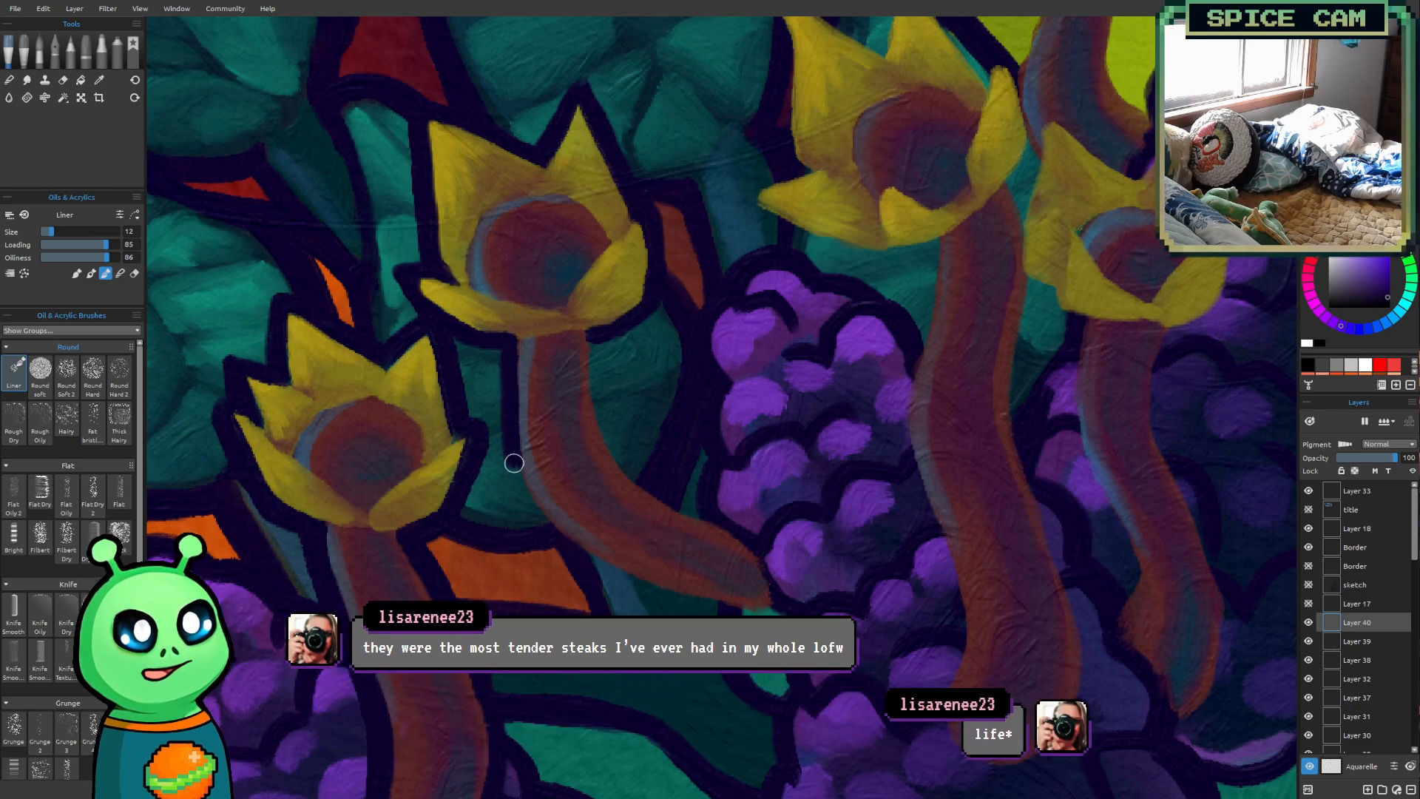
mouse_move(509, 346)
left_mouse_down()
mouse_move(505, 424)
mouse_move(542, 535)
left_mouse_up()
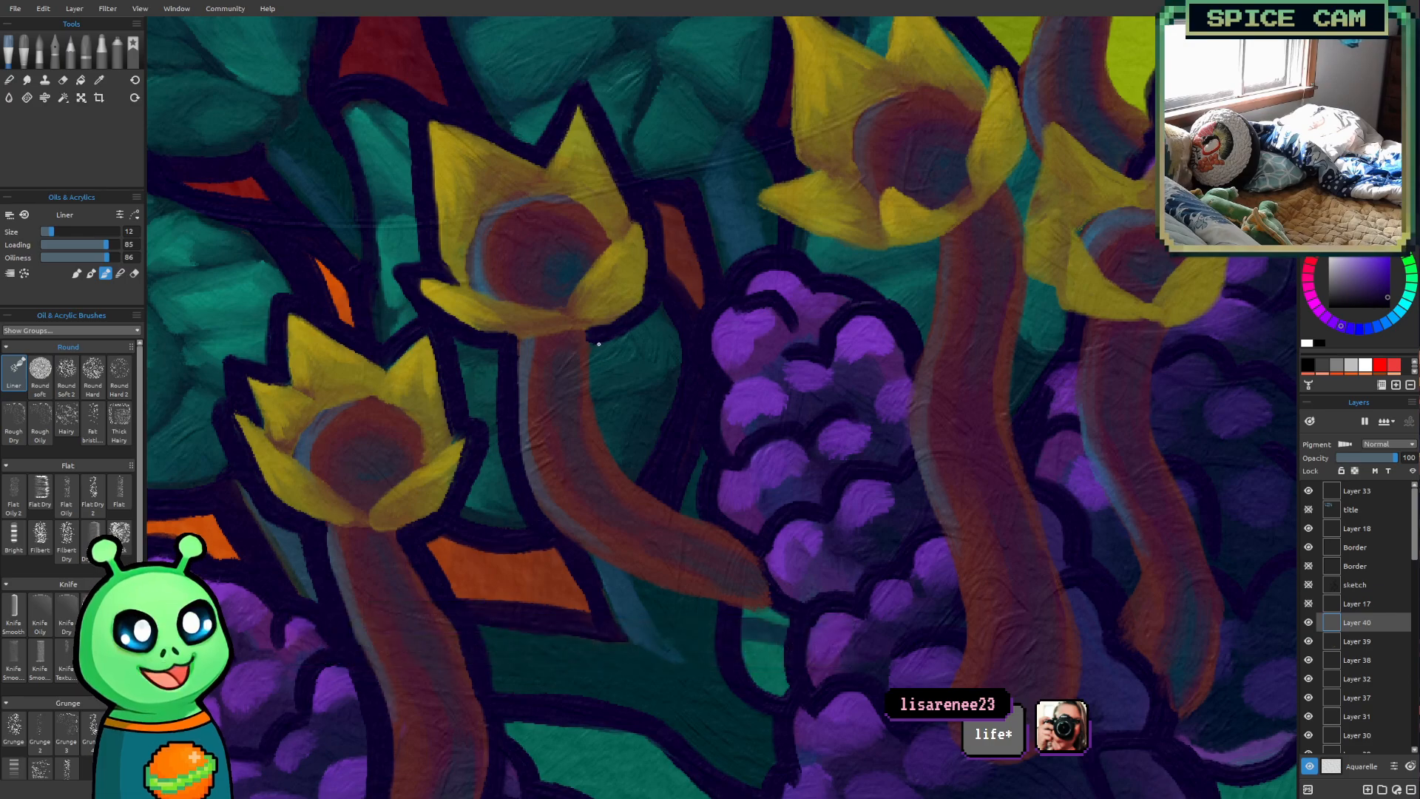
mouse_move(591, 338)
left_mouse_down()
mouse_move(590, 384)
mouse_move(618, 454)
mouse_move(645, 488)
mouse_move(713, 520)
left_mouse_up()
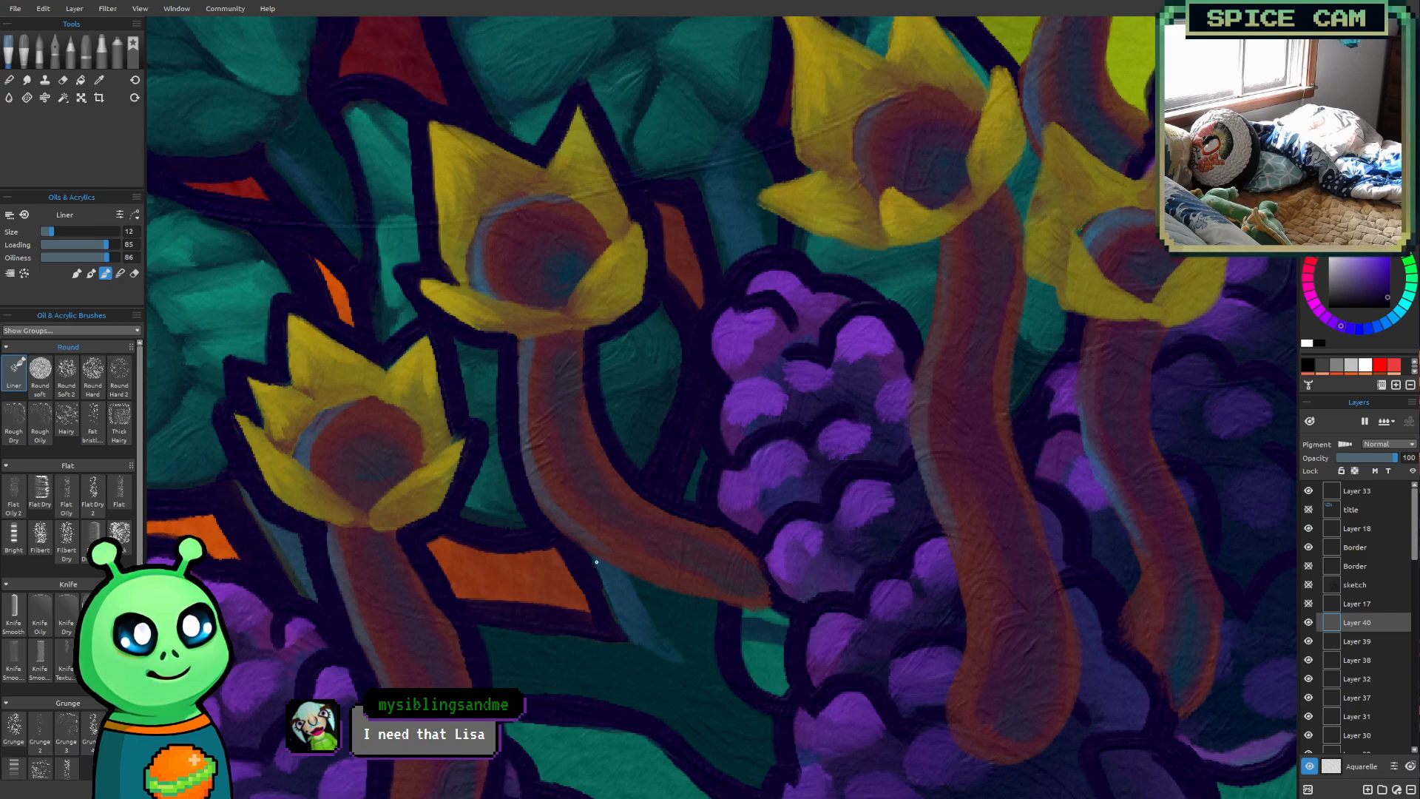
mouse_move(566, 544)
left_mouse_down()
mouse_move(662, 596)
mouse_move(776, 611)
left_mouse_up()
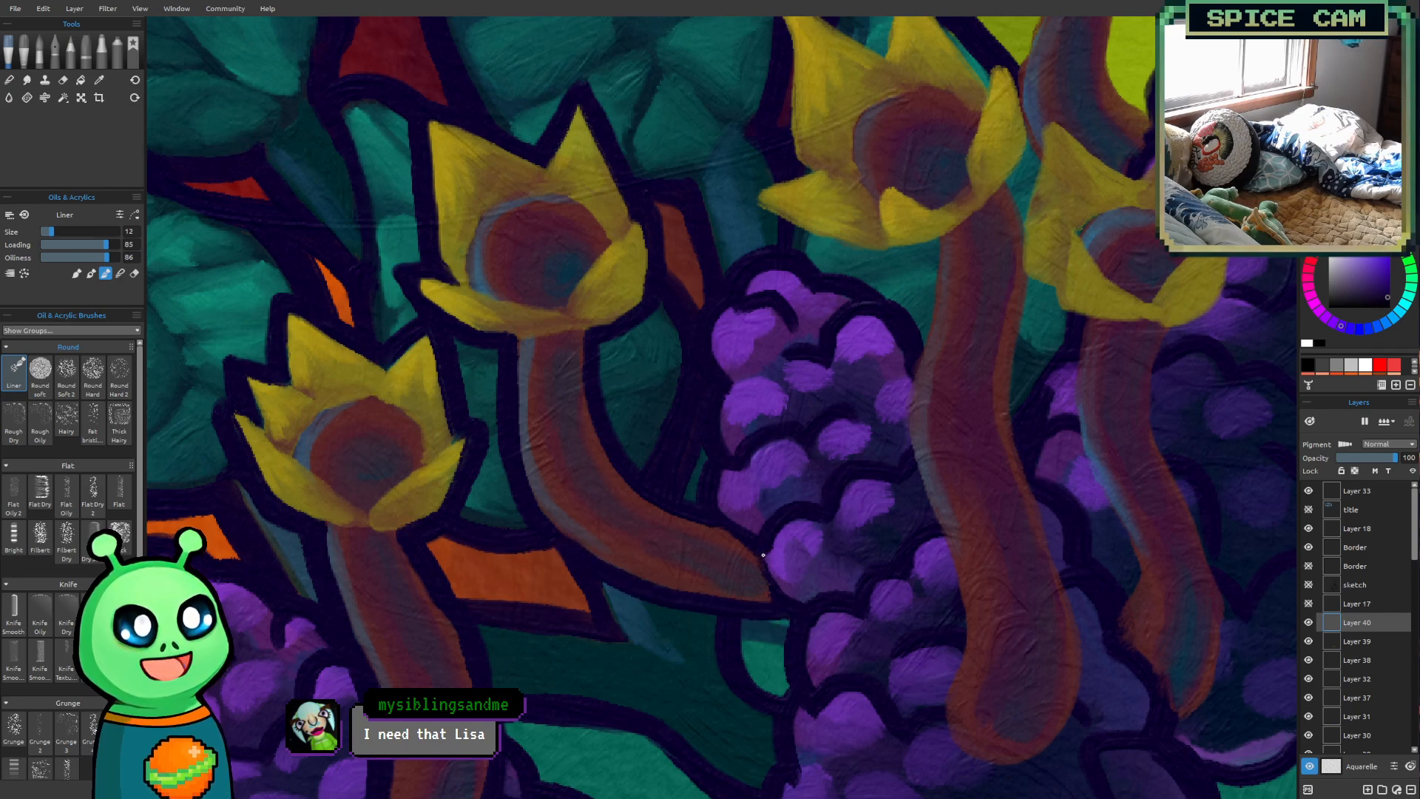
Reduce the Liner brush to size 9 and outline the end of the third flower's stalk where it meets the purple berries
key("bracketleft")
key("bracketleft")
key("bracketleft")
left_click_drag(761, 558, 778, 603)
left_click_drag(756, 546, 766, 595)
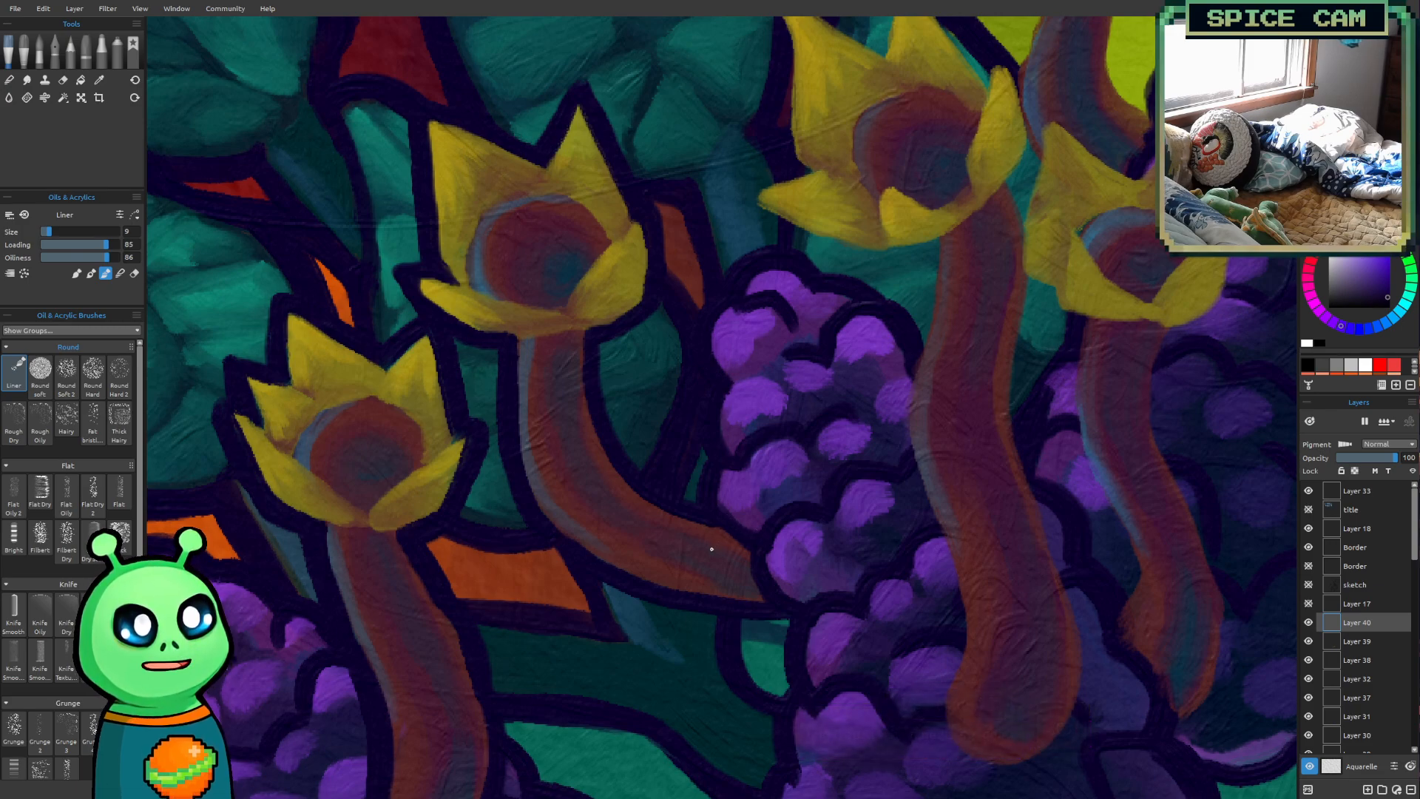
Outline the fourth flower's petals and underside in dark purple with the Liner brush at size 10
scroll(808, 626, "down", 2)
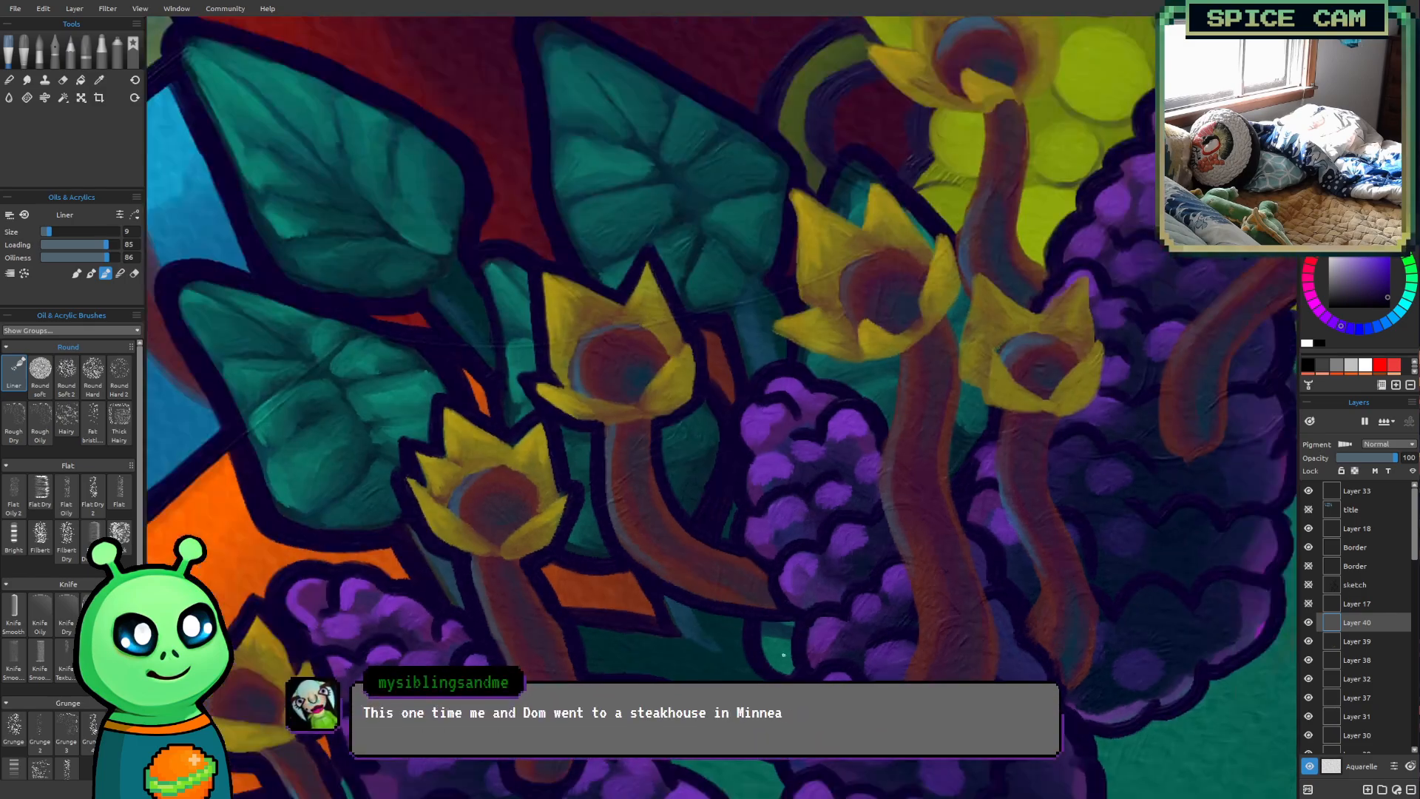
mouse_move(770, 603)
left_mouse_down()
mouse_move(884, 523)
mouse_move(868, 599)
left_mouse_up()
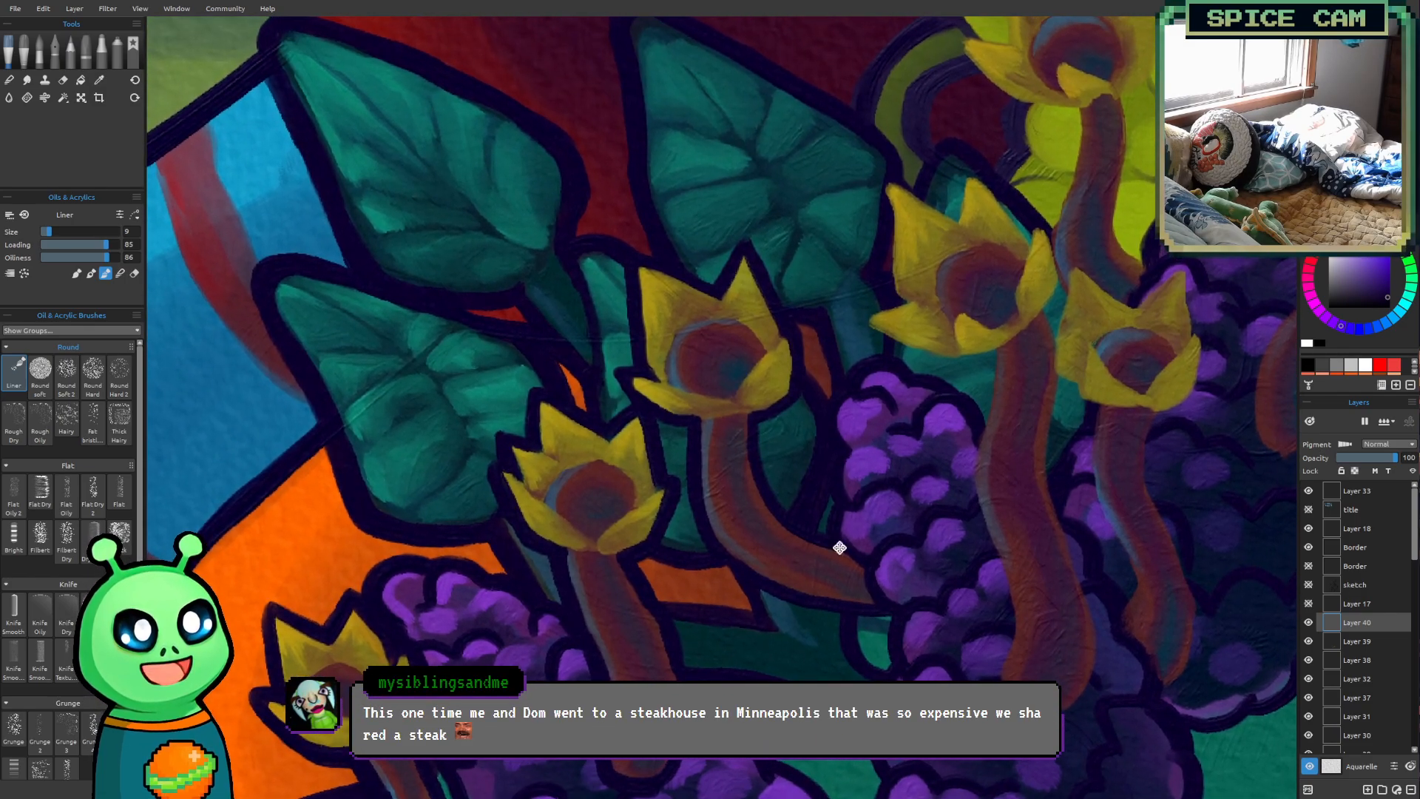
left_click_drag(840, 545, 655, 669)
mouse_move(847, 334)
left_mouse_down()
mouse_move(832, 360)
mouse_move(689, 404)
left_mouse_up()
scroll(604, 359, "up", 2)
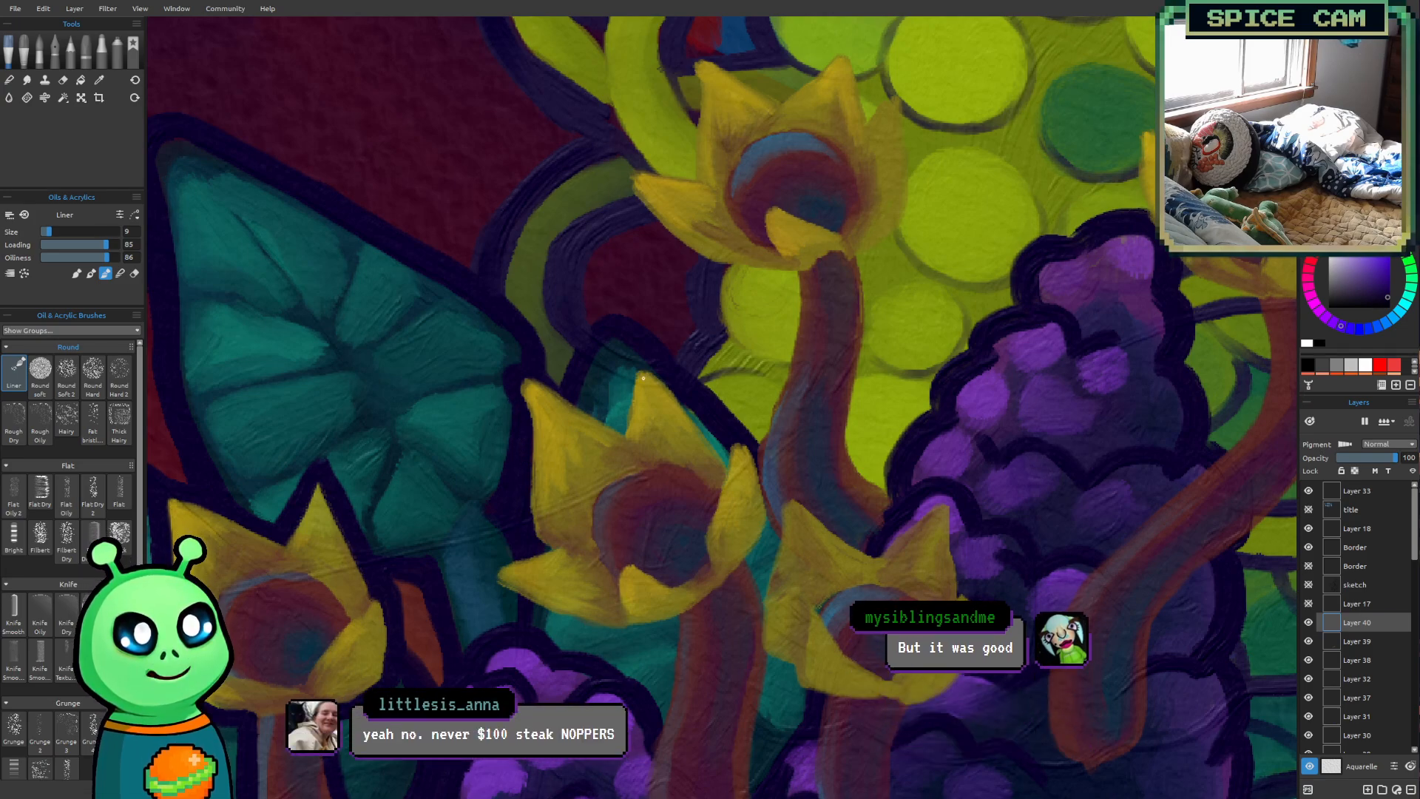
key("]")
mouse_move(520, 552)
left_mouse_down()
mouse_move(484, 571)
mouse_move(531, 609)
mouse_move(494, 580)
mouse_move(561, 546)
mouse_move(547, 548)
mouse_move(543, 610)
mouse_move(613, 630)
mouse_move(674, 623)
left_mouse_up()
mouse_move(529, 613)
left_mouse_down()
mouse_move(627, 638)
mouse_move(675, 623)
mouse_move(653, 715)
left_mouse_up()
left_click_drag(664, 634, 661, 702)
mouse_move(530, 368)
left_mouse_down()
mouse_move(622, 428)
mouse_move(648, 400)
mouse_move(623, 428)
mouse_move(630, 365)
left_mouse_up()
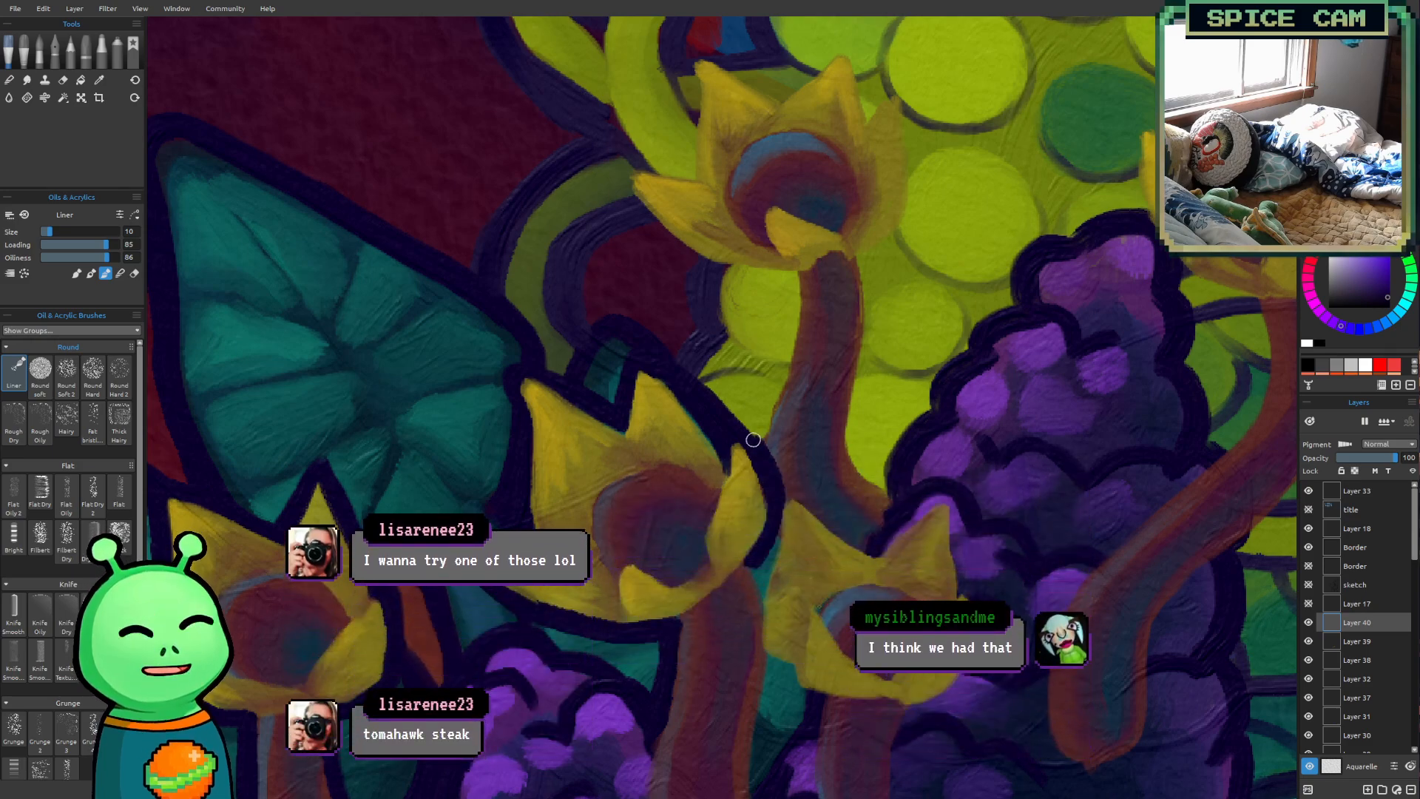
mouse_move(774, 540)
left_mouse_down()
mouse_move(758, 587)
mouse_move(747, 561)
mouse_move(765, 601)
left_mouse_up()
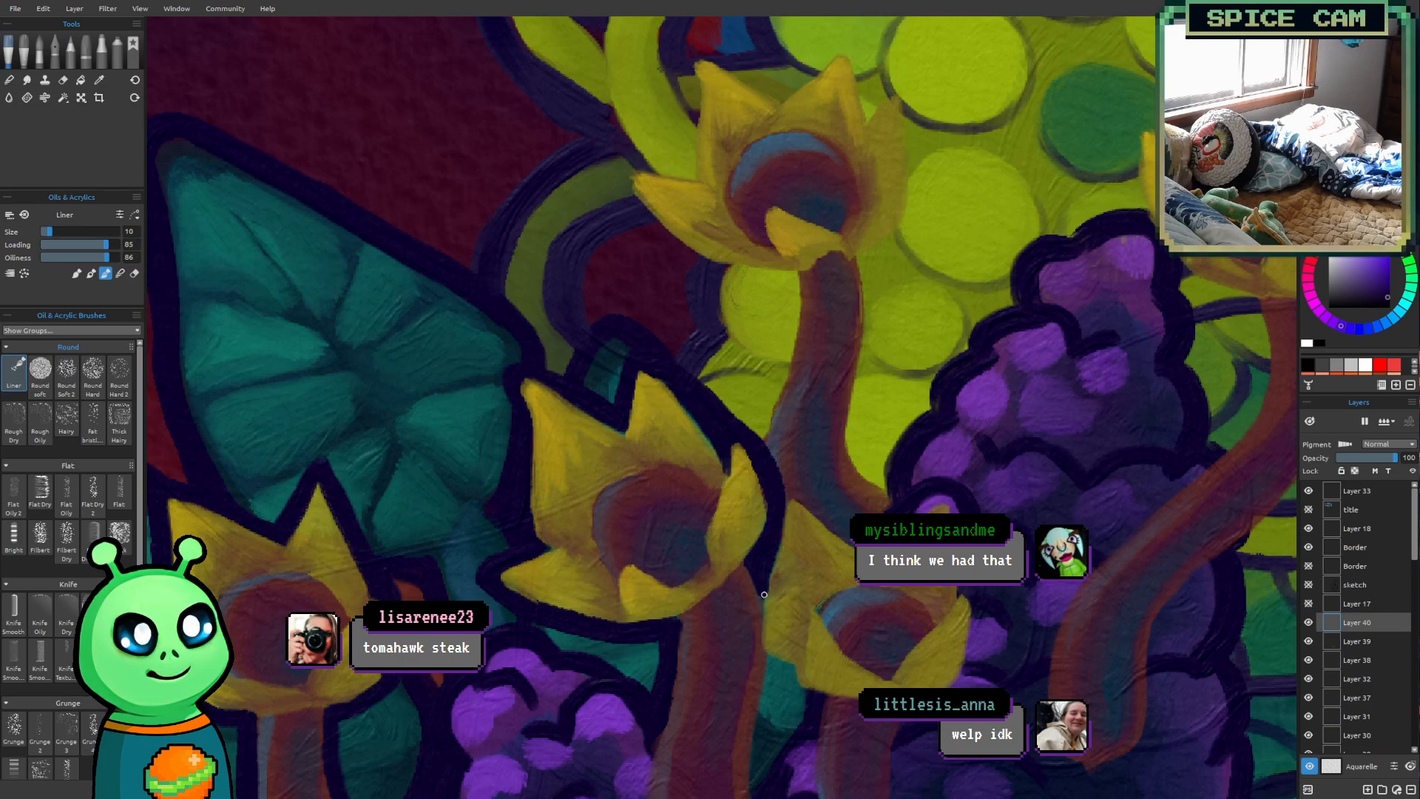
Enlarge the Liner brush to 12 and outline the left edge and rounded base of the fourth flower's stalk
scroll(751, 597, "down", 3)
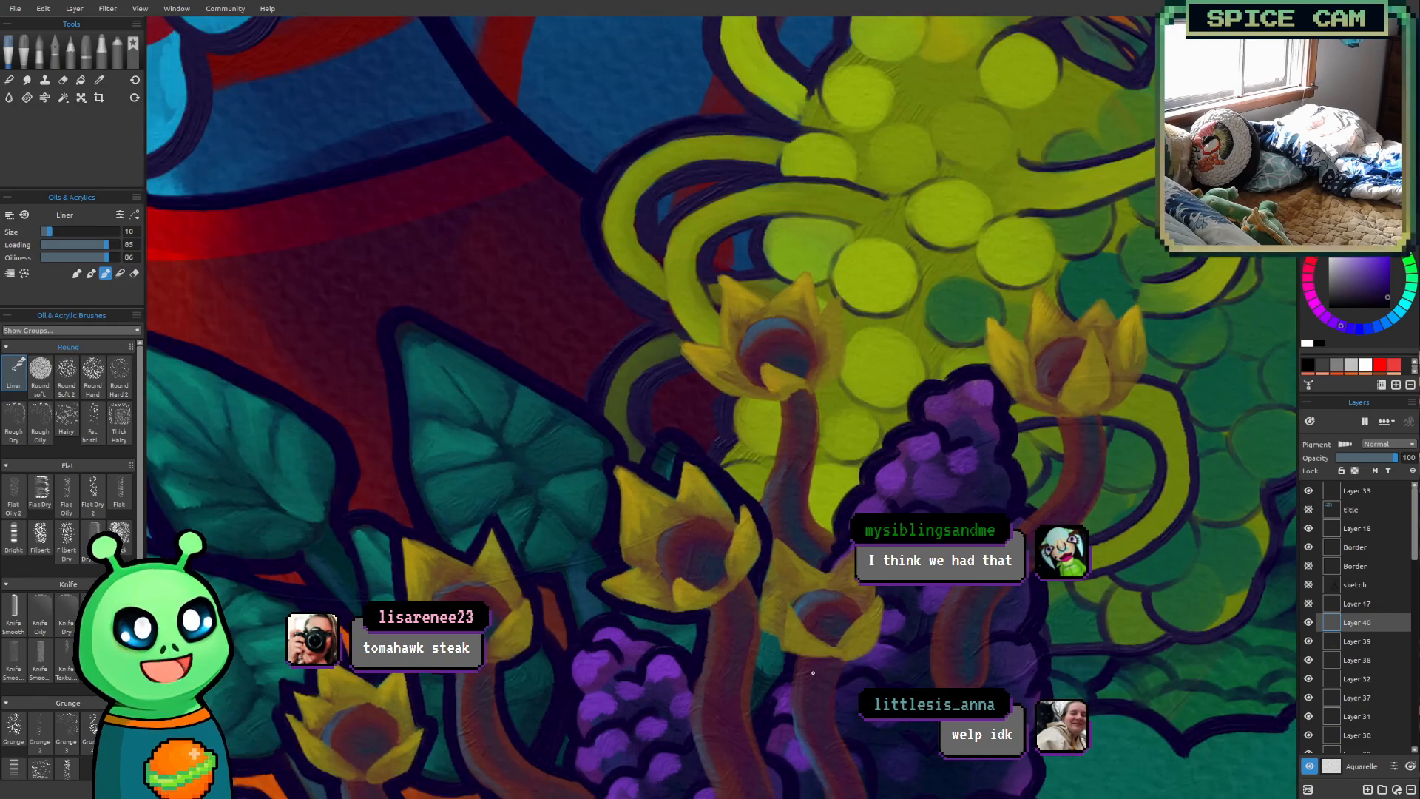
mouse_move(975, 484)
left_mouse_down()
mouse_move(798, 190)
mouse_move(928, 180)
mouse_move(902, 297)
left_mouse_up()
scroll(902, 297, "up", 2)
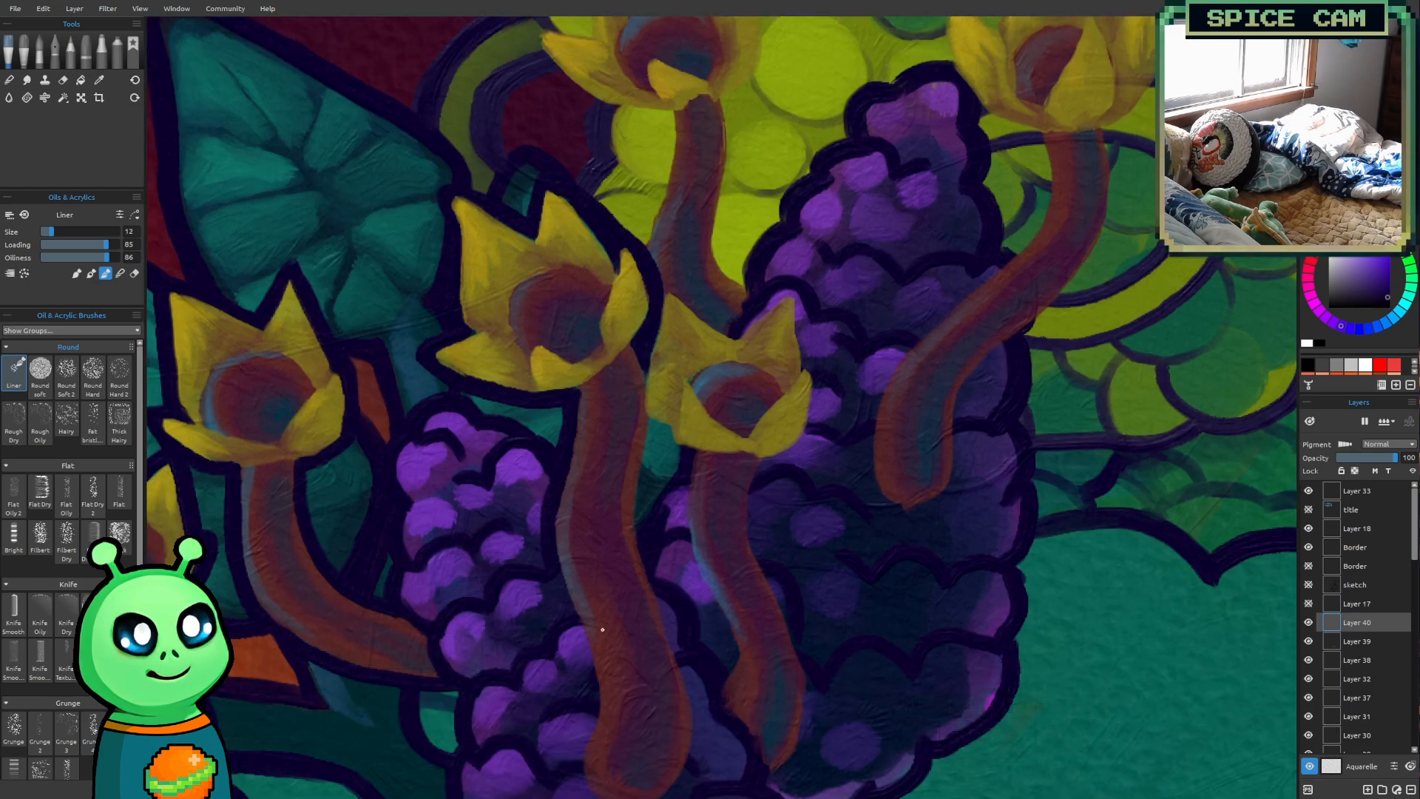
mouse_move(550, 565)
left_mouse_down()
mouse_move(594, 690)
mouse_move(579, 763)
left_mouse_up()
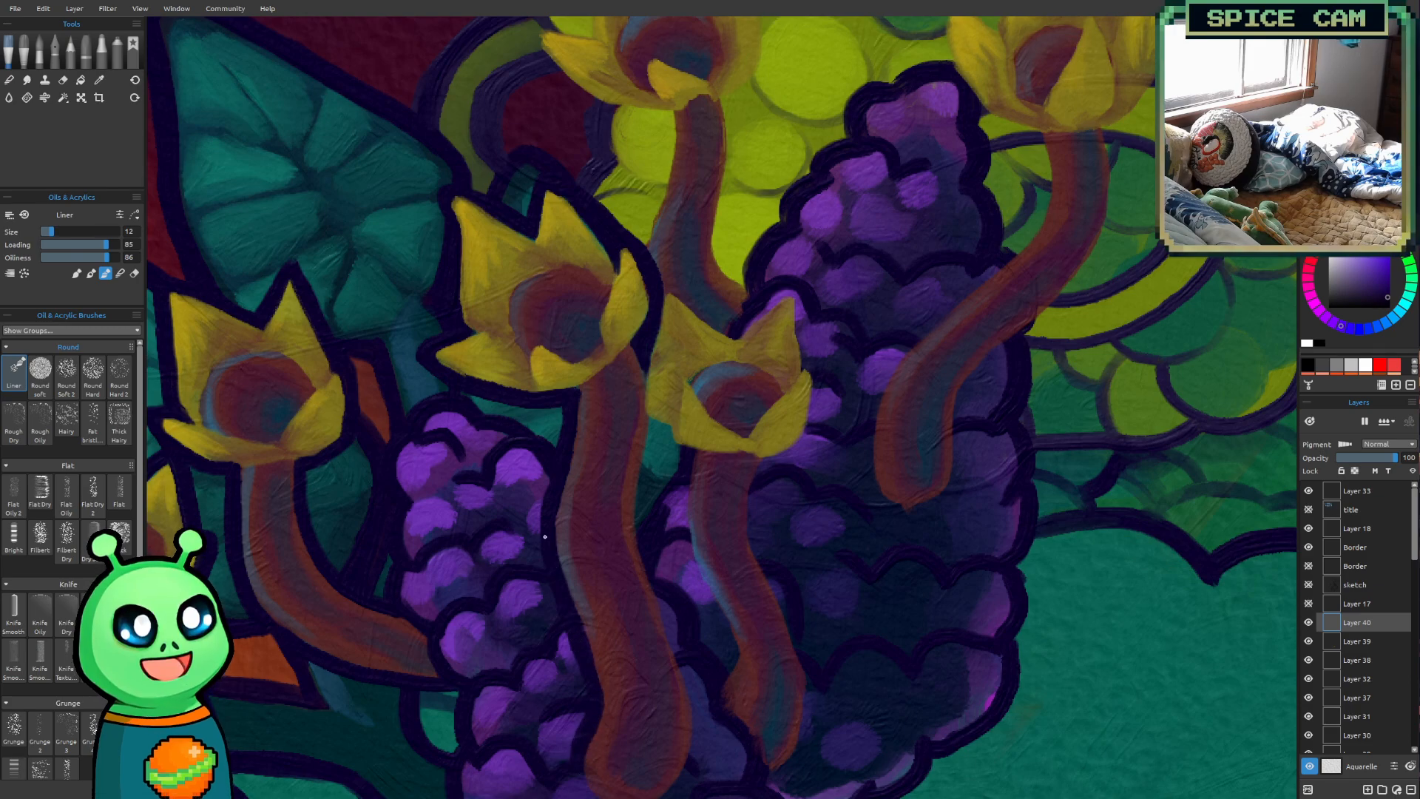
left_click_drag(865, 455, 698, 273)
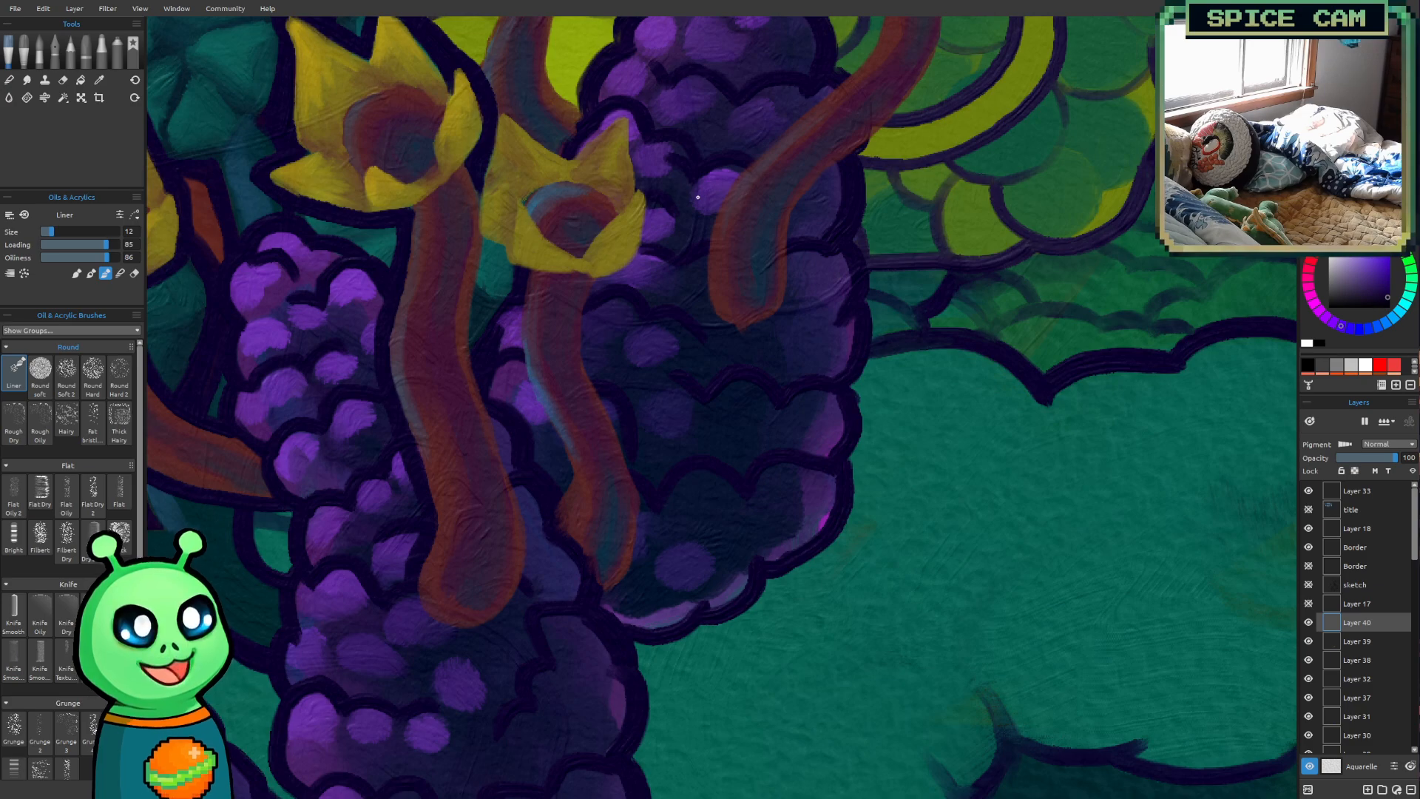
mouse_move(412, 588)
left_mouse_down()
mouse_move(440, 627)
mouse_move(487, 627)
left_mouse_up()
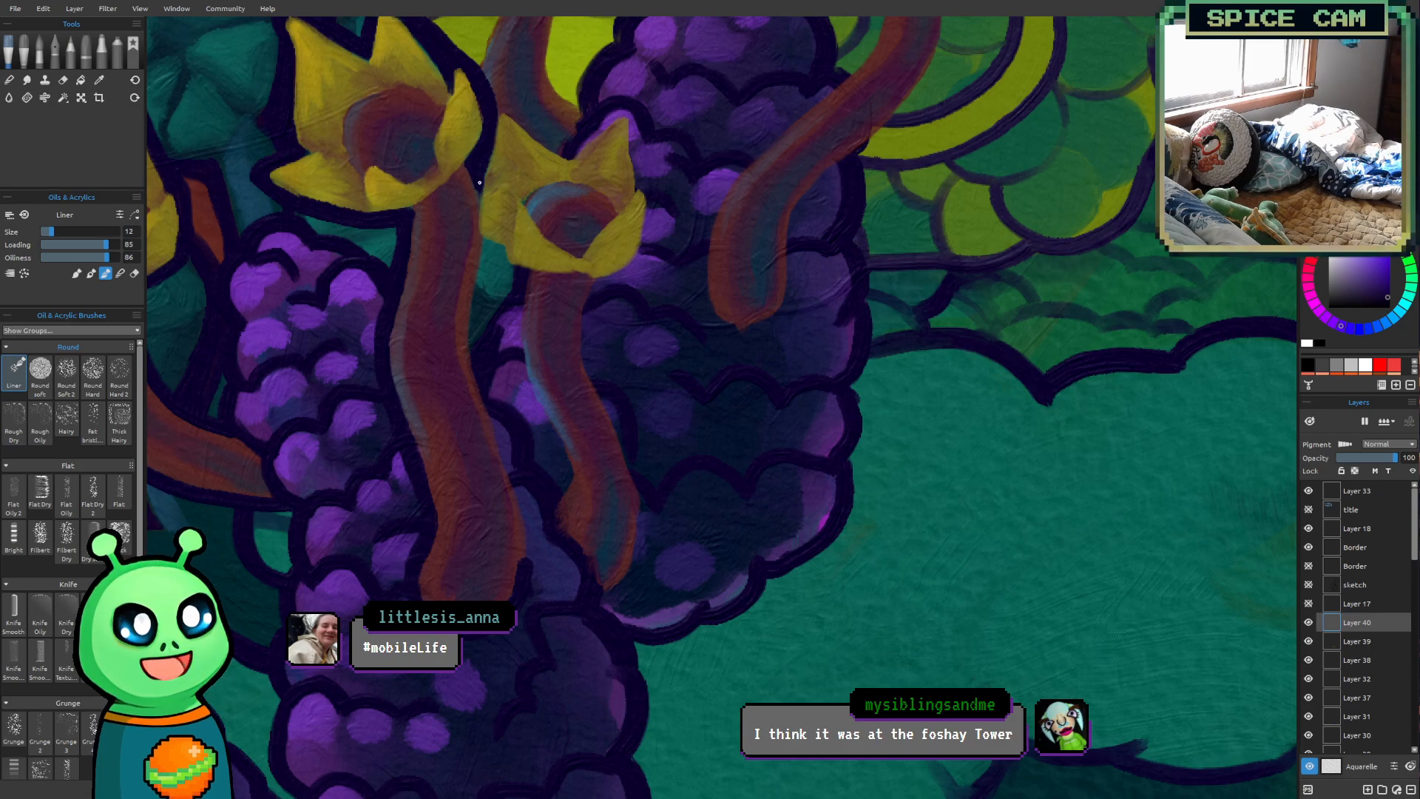
Outline the underside of the fifth flower's left petal and the right edge of the fourth flower's stalk in dark purple
mouse_move(476, 231)
left_mouse_down()
mouse_move(479, 195)
mouse_move(477, 232)
mouse_move(525, 273)
left_mouse_up()
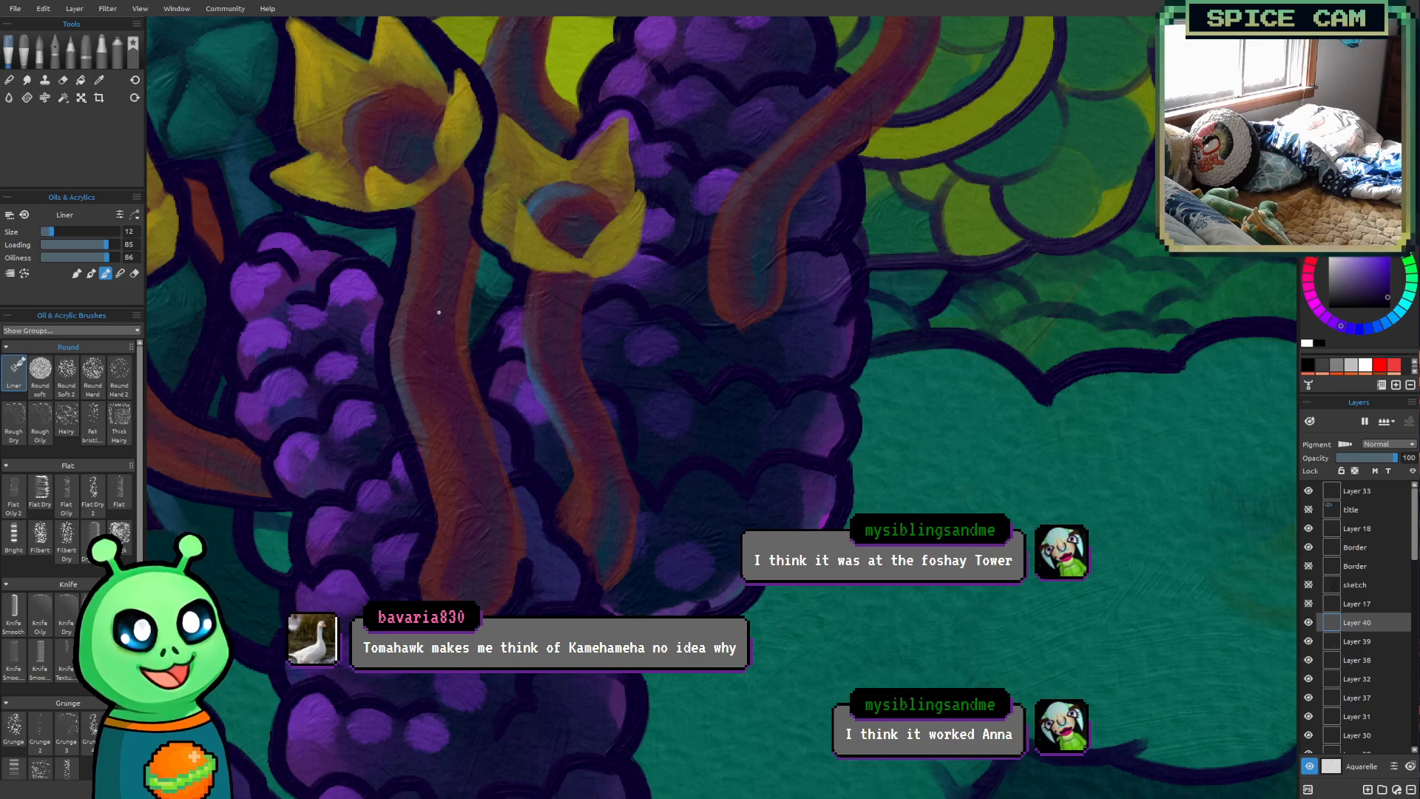
left_click_drag(479, 249, 468, 332)
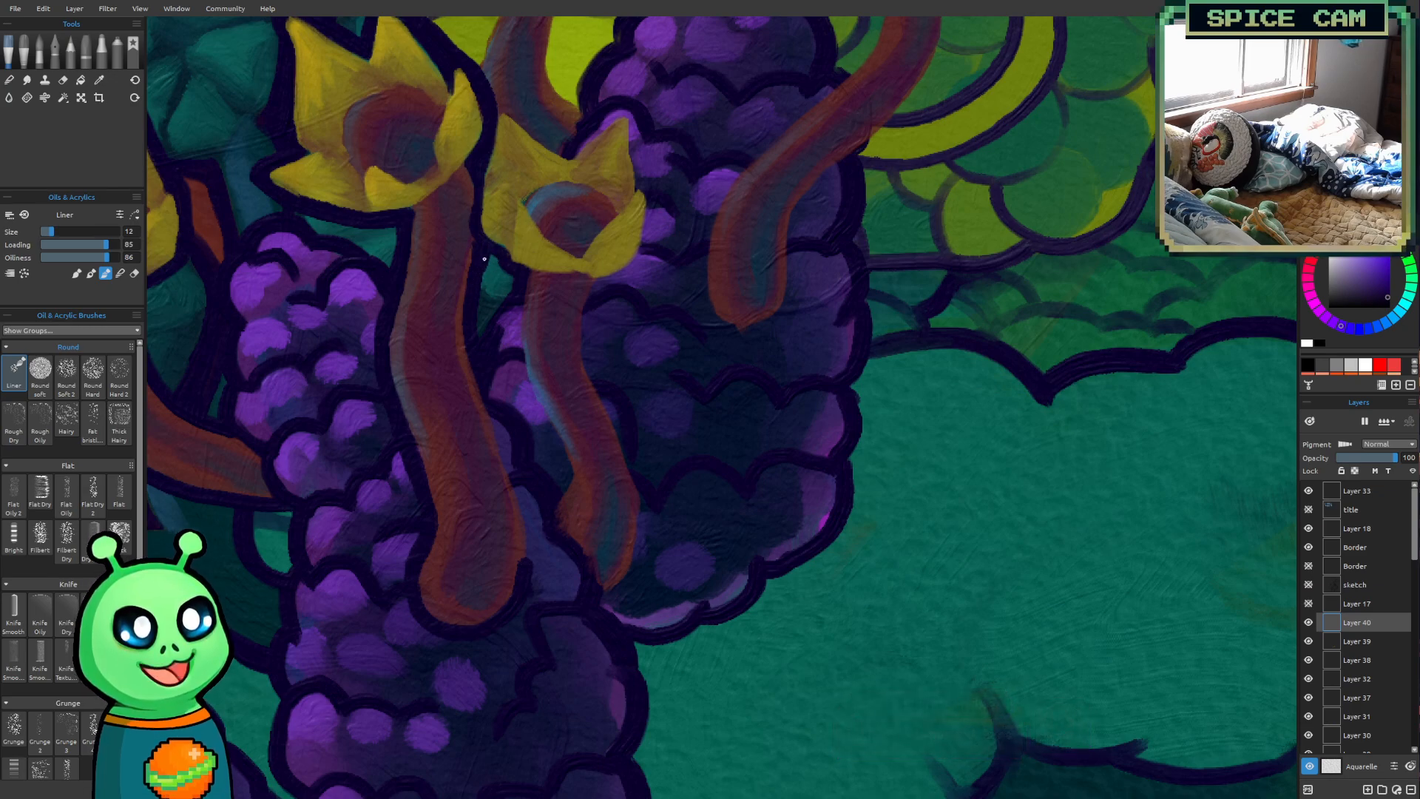
mouse_move(476, 365)
left_mouse_down()
mouse_move(524, 527)
mouse_move(522, 580)
left_mouse_up()
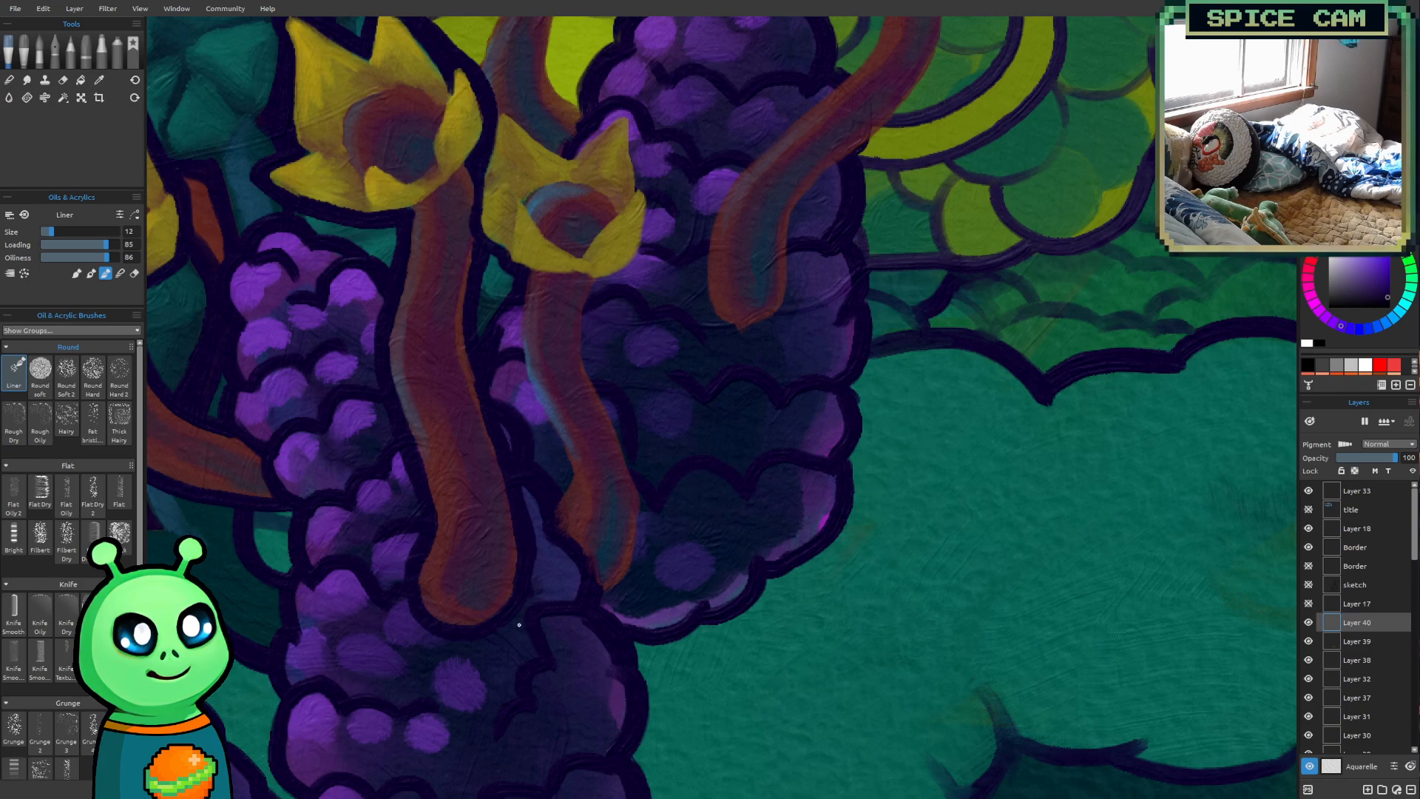
Outline the fifth flower's upper petals, right side and underside in dark purple at brush size 12
left_click_drag(725, 413, 593, 687)
mouse_move(474, 514)
left_mouse_down()
mouse_move(503, 542)
mouse_move(491, 593)
mouse_move(491, 475)
mouse_move(465, 514)
left_mouse_up()
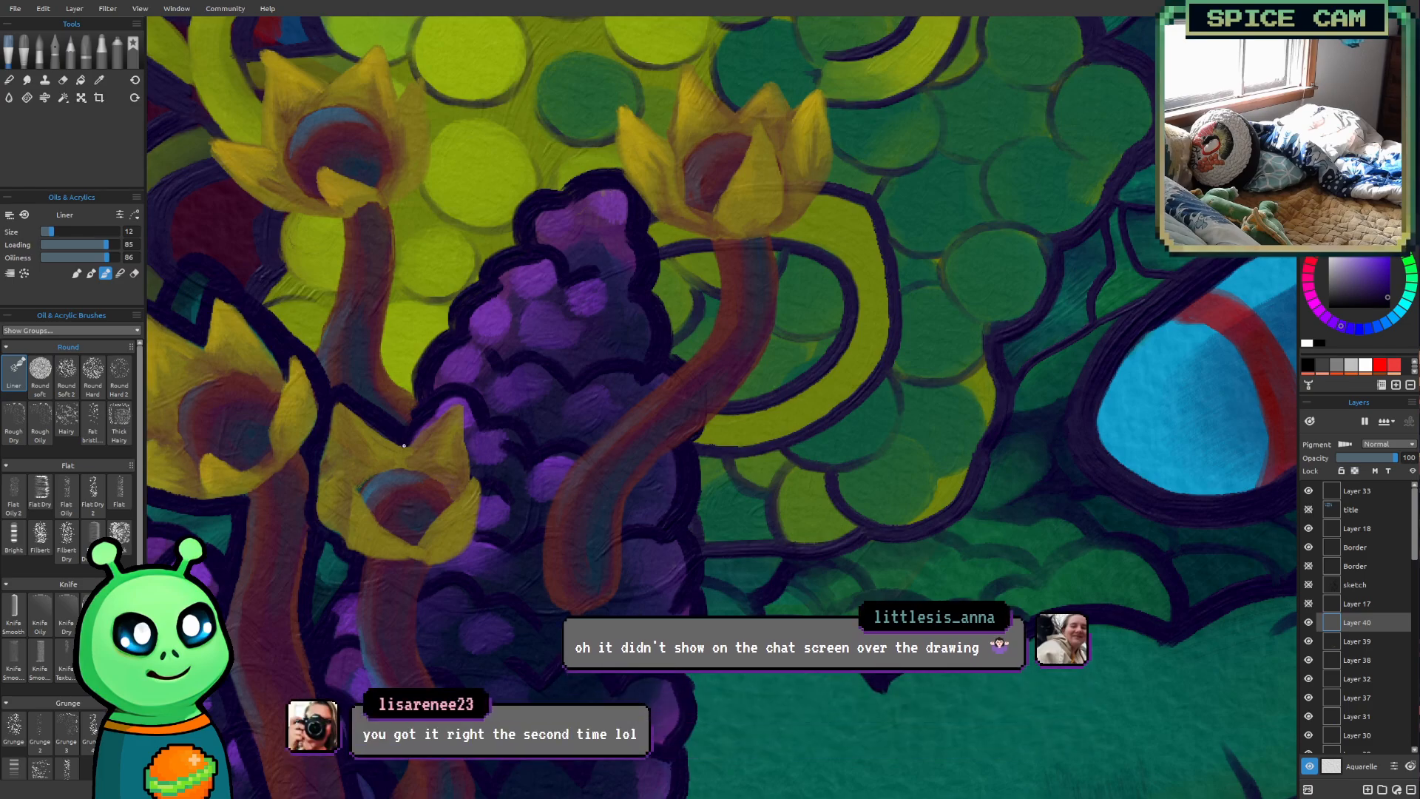
left_click_drag(504, 511, 583, 422)
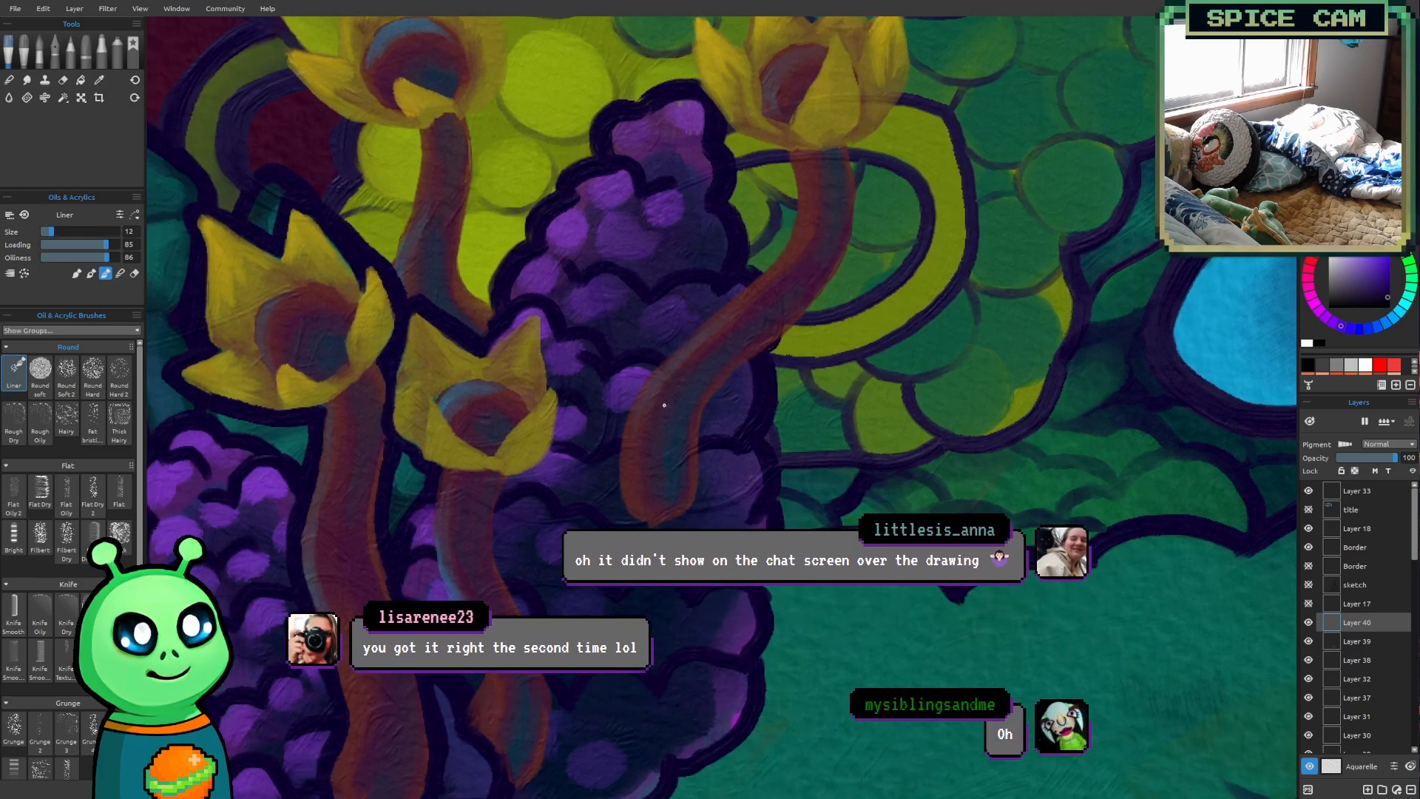
scroll(663, 405, "up", 4)
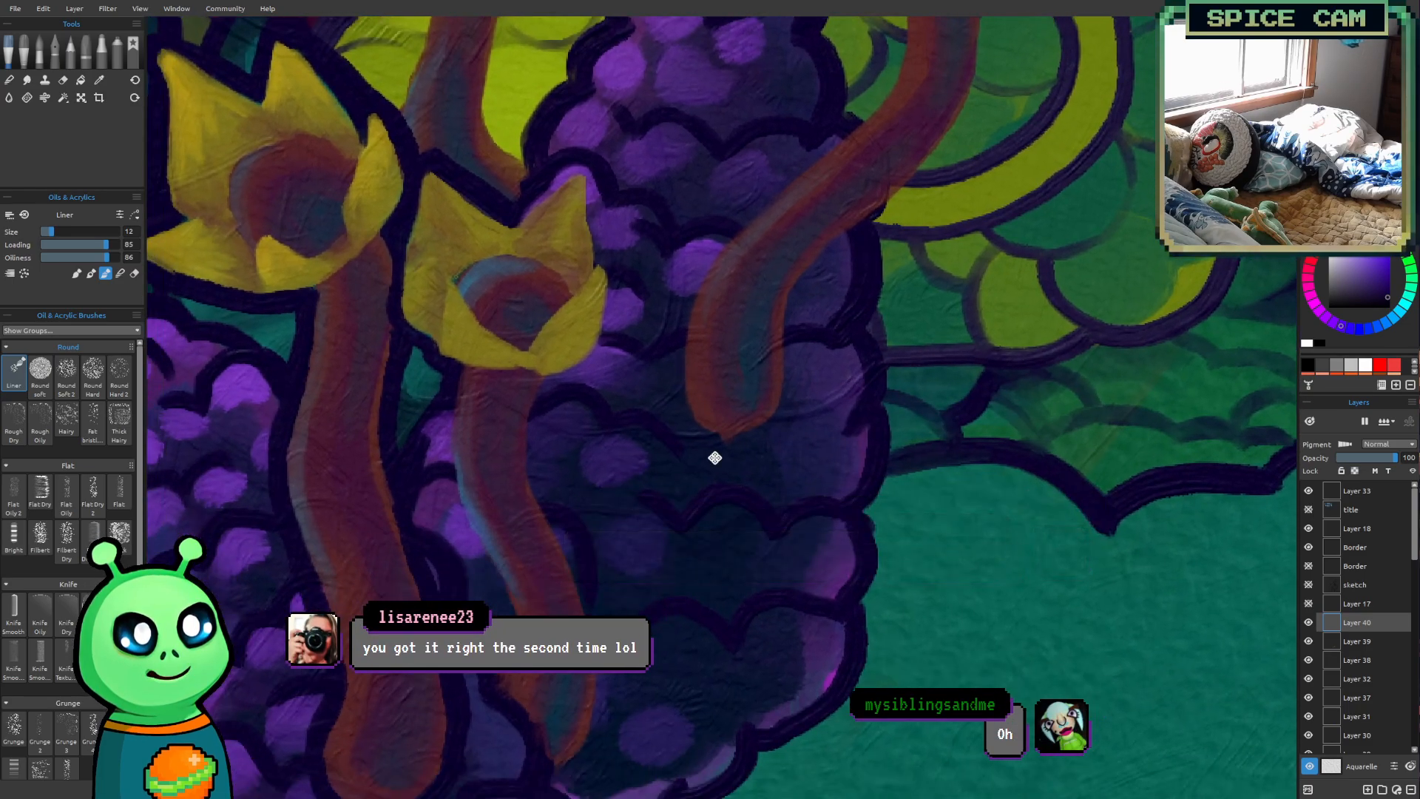
left_click_drag(714, 458, 700, 488)
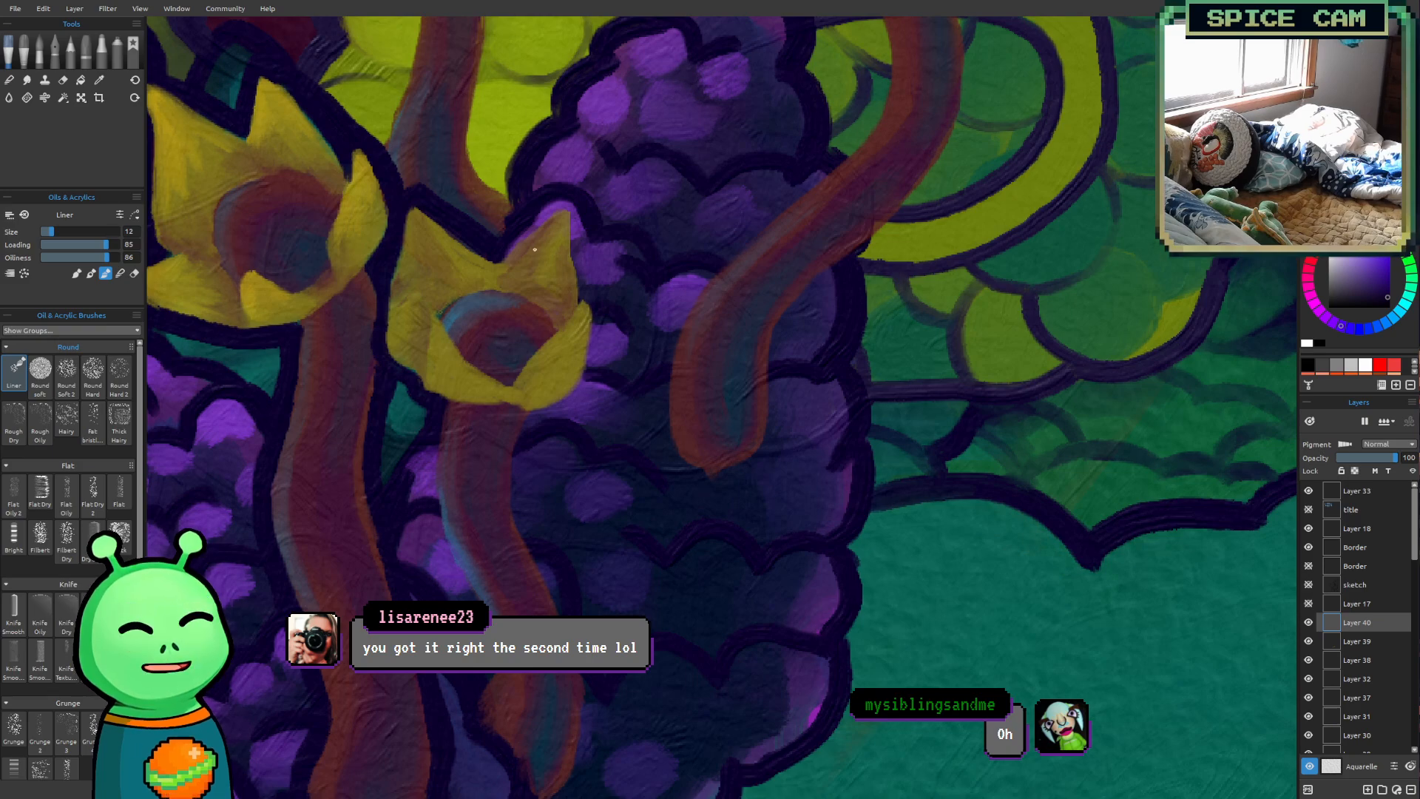
mouse_move(507, 241)
left_mouse_down()
mouse_move(573, 196)
mouse_move(577, 286)
mouse_move(598, 318)
left_mouse_up()
left_click_drag(587, 374, 529, 418)
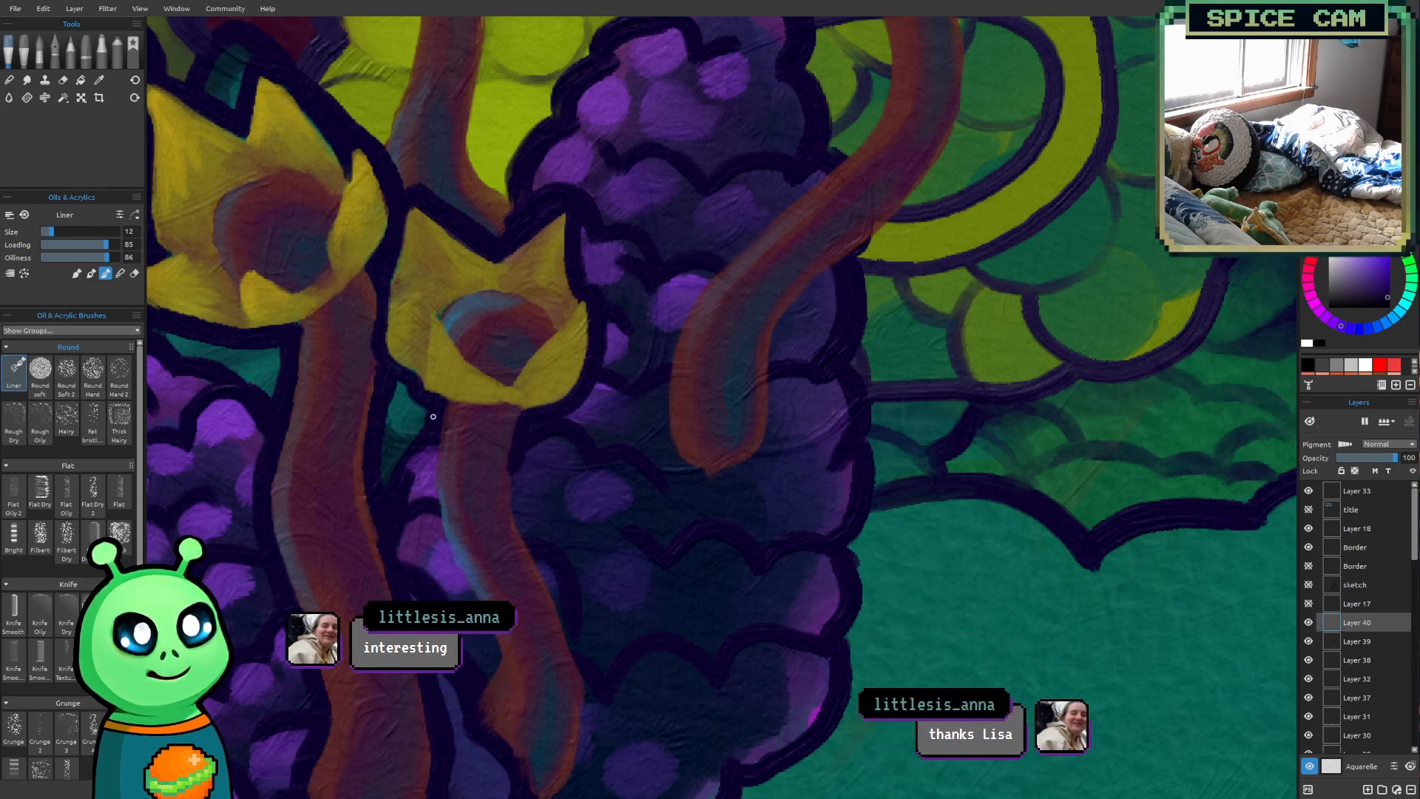
Outline both sides of the fifth flower's stalk down to its pointed base over the purple berries
mouse_move(465, 595)
left_mouse_down()
mouse_move(489, 638)
mouse_move(478, 676)
left_mouse_up()
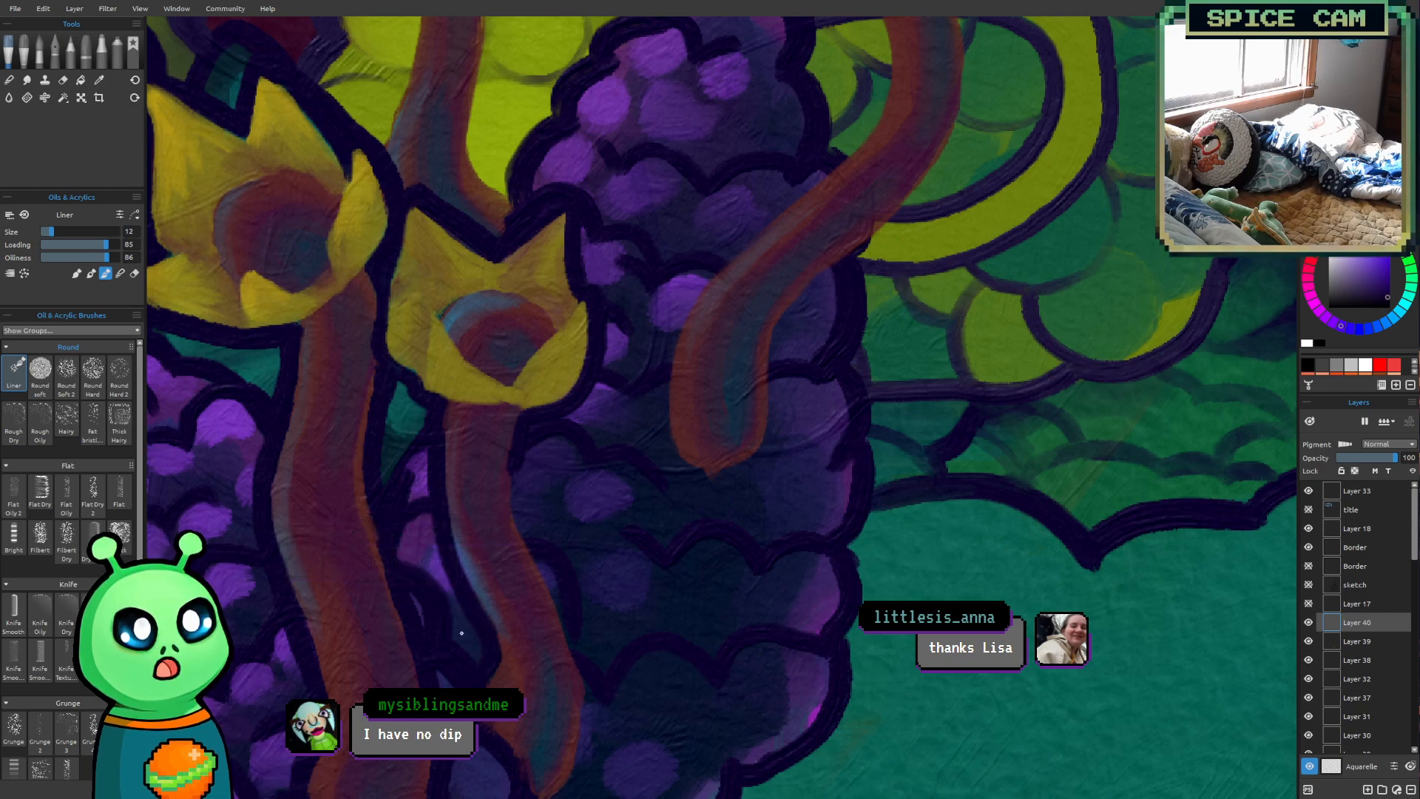
left_click_drag(965, 585, 922, 407)
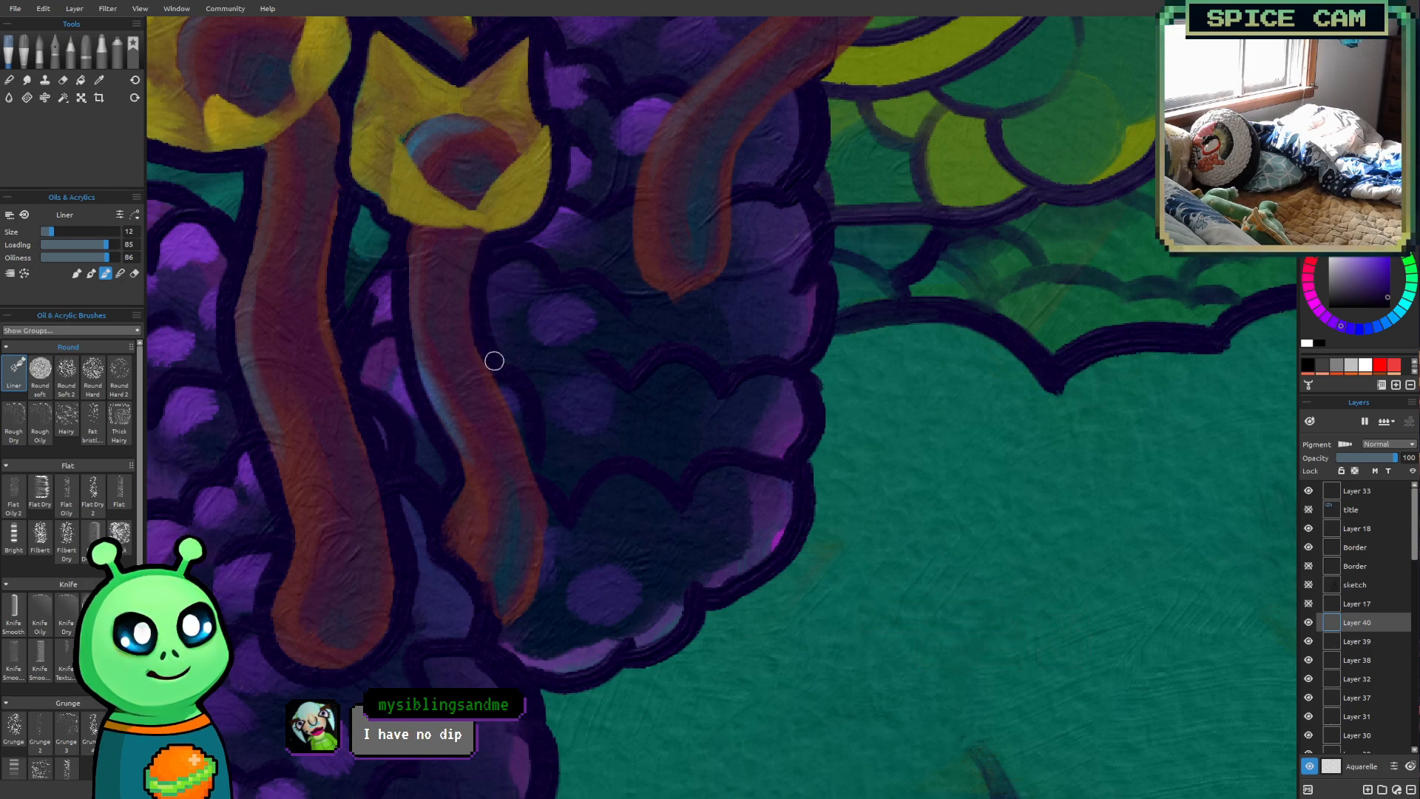
mouse_move(552, 521)
left_mouse_down()
mouse_move(535, 602)
mouse_move(481, 642)
left_mouse_up()
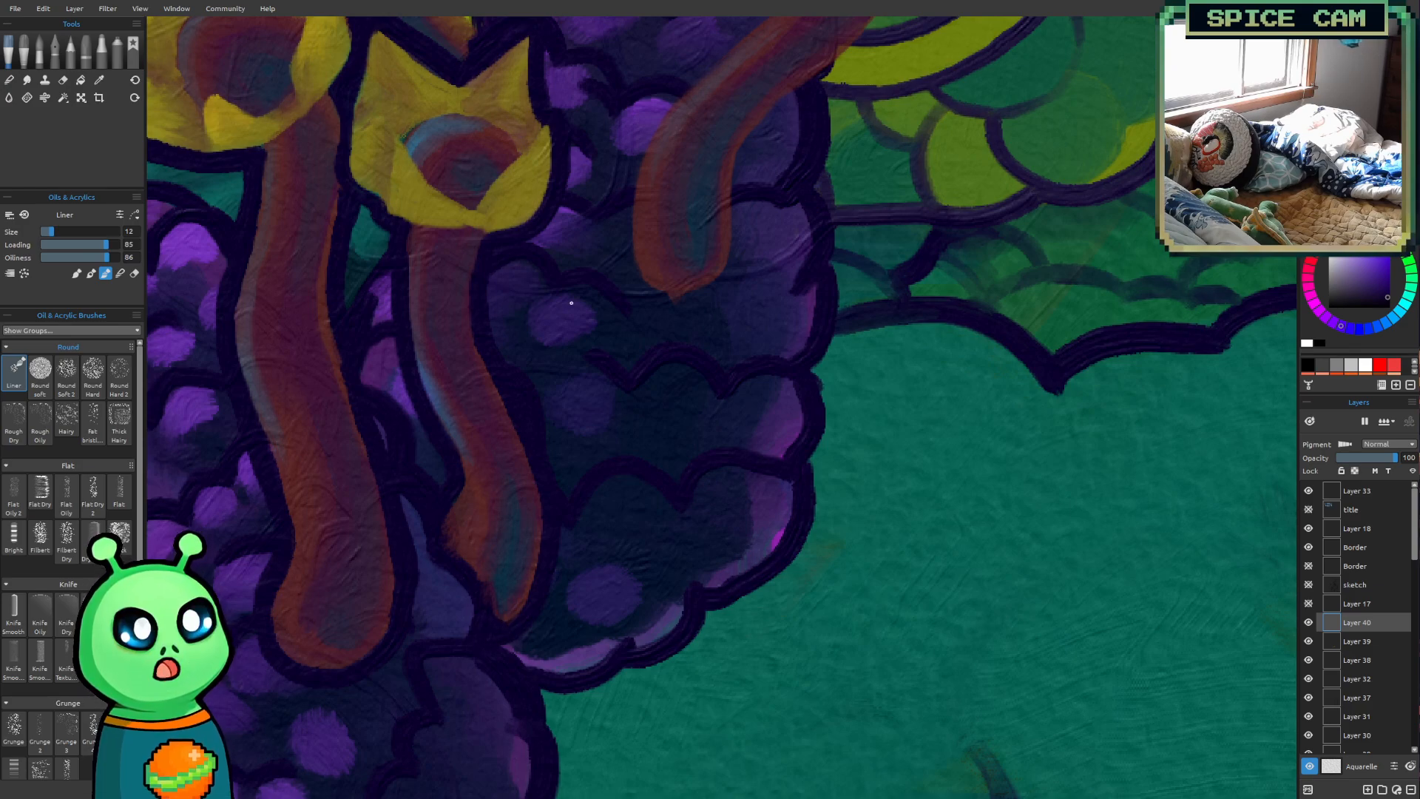
Outline the tip and upper edge of the sixth flower's far left petal in dark purple at brush size 12
left_click_drag(1023, 281, 848, 680)
left_click_drag(846, 459, 1030, 626)
left_click_drag(548, 362, 818, 482)
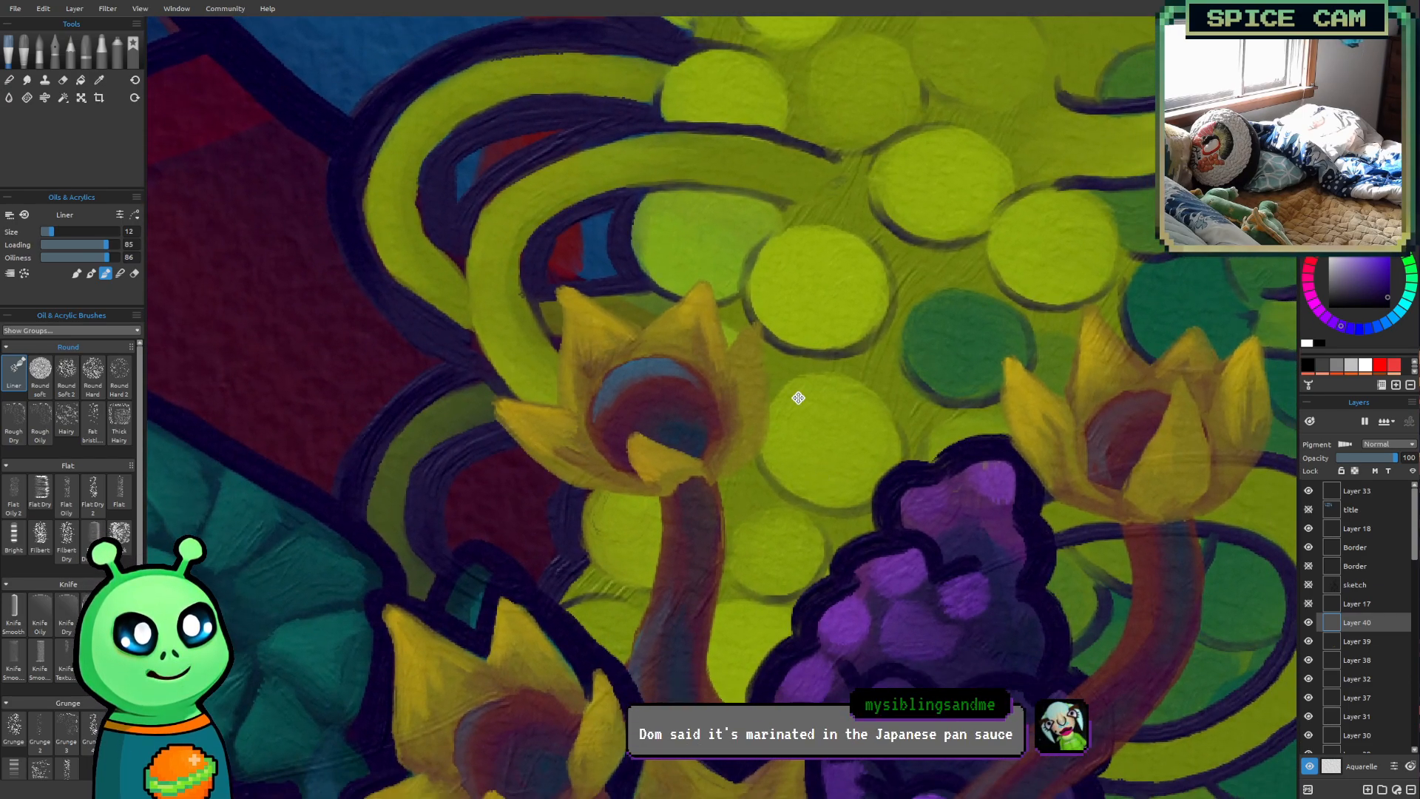
left_click_drag(798, 398, 806, 389)
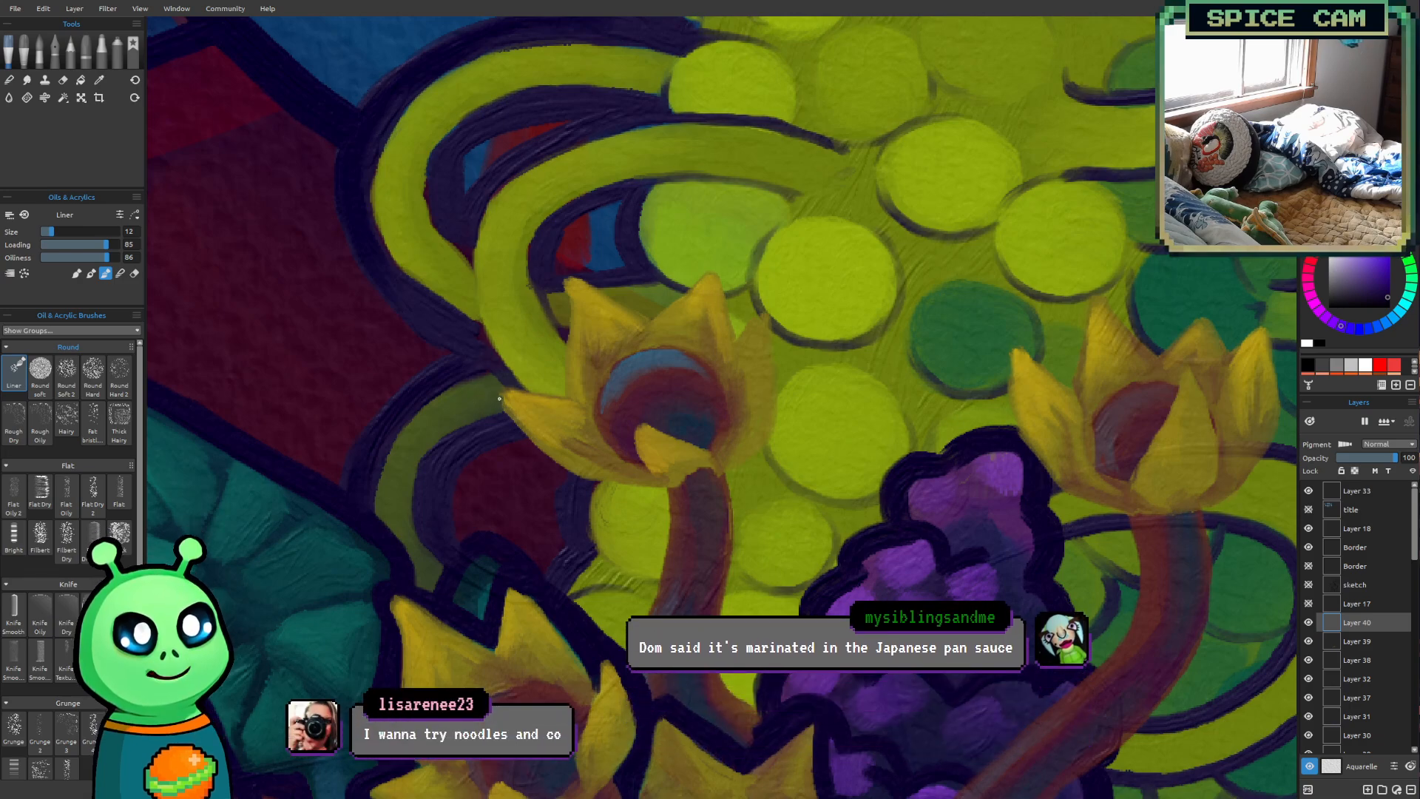
mouse_move(493, 390)
left_mouse_down()
mouse_move(490, 402)
mouse_move(491, 389)
mouse_move(561, 390)
mouse_move(488, 380)
mouse_move(494, 409)
left_mouse_up()
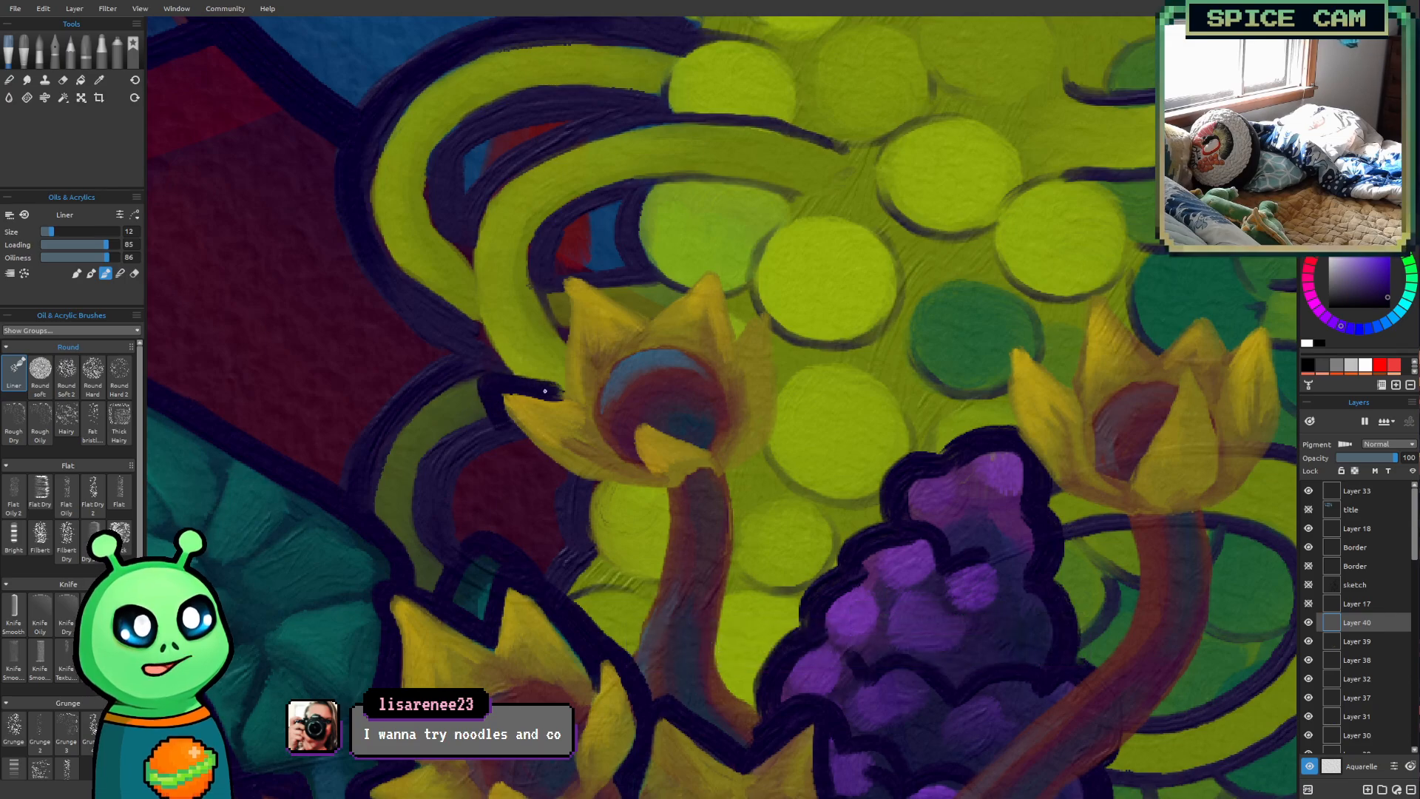
Outline the sixth flower's two upper petals along both edges in dark purple at brush size 12
scroll(747, 209, "down", 4)
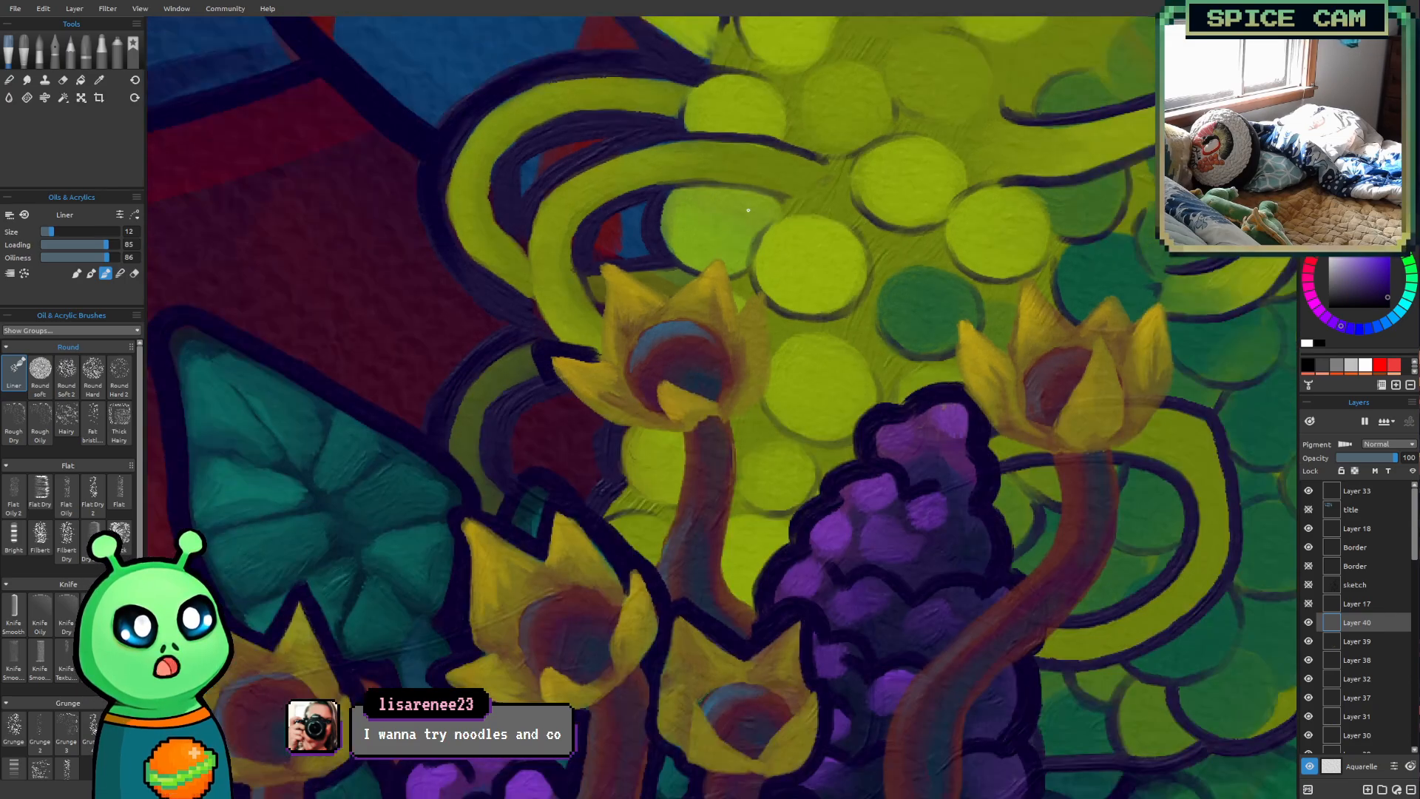
scroll(765, 278, "up", 2)
left_click_drag(688, 307, 596, 389)
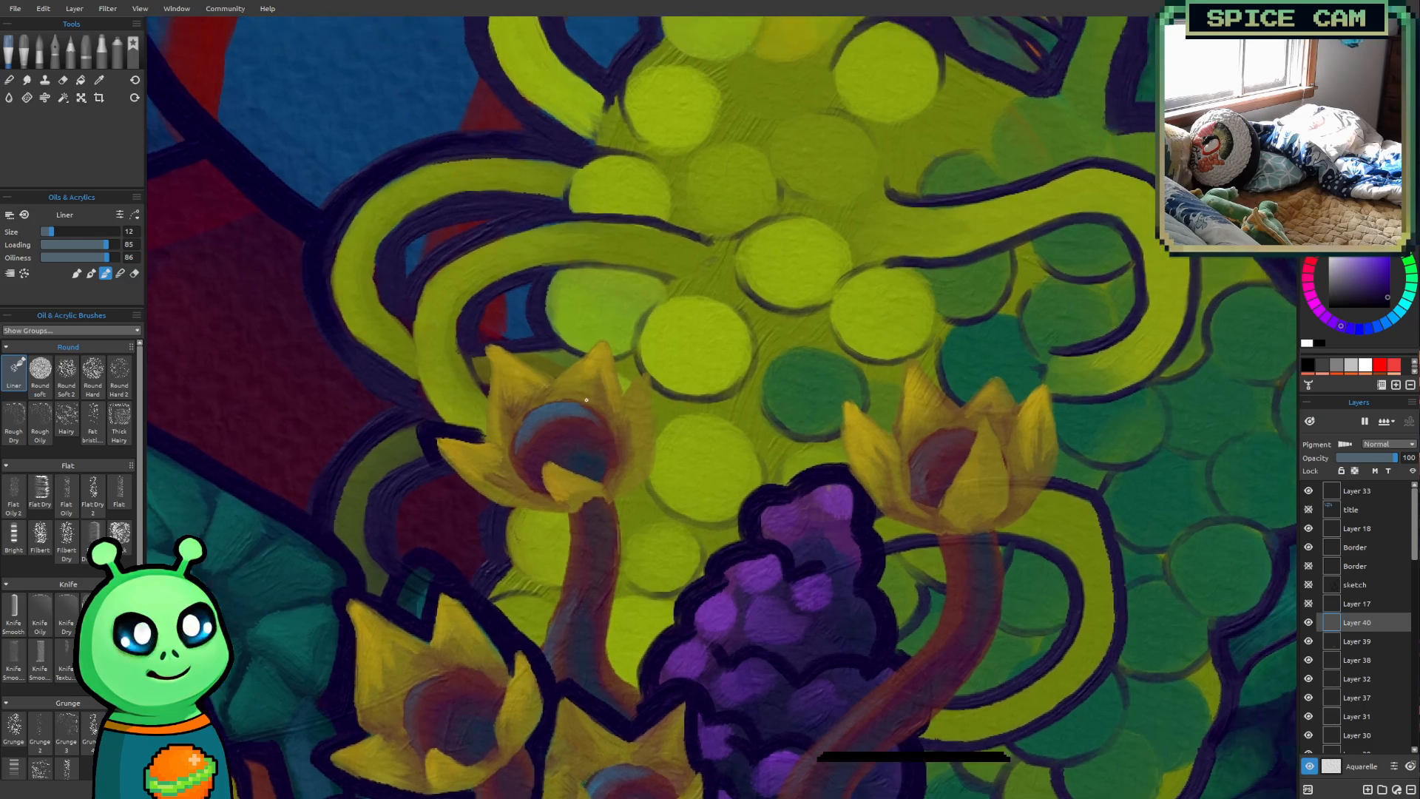
scroll(586, 400, "up", 1)
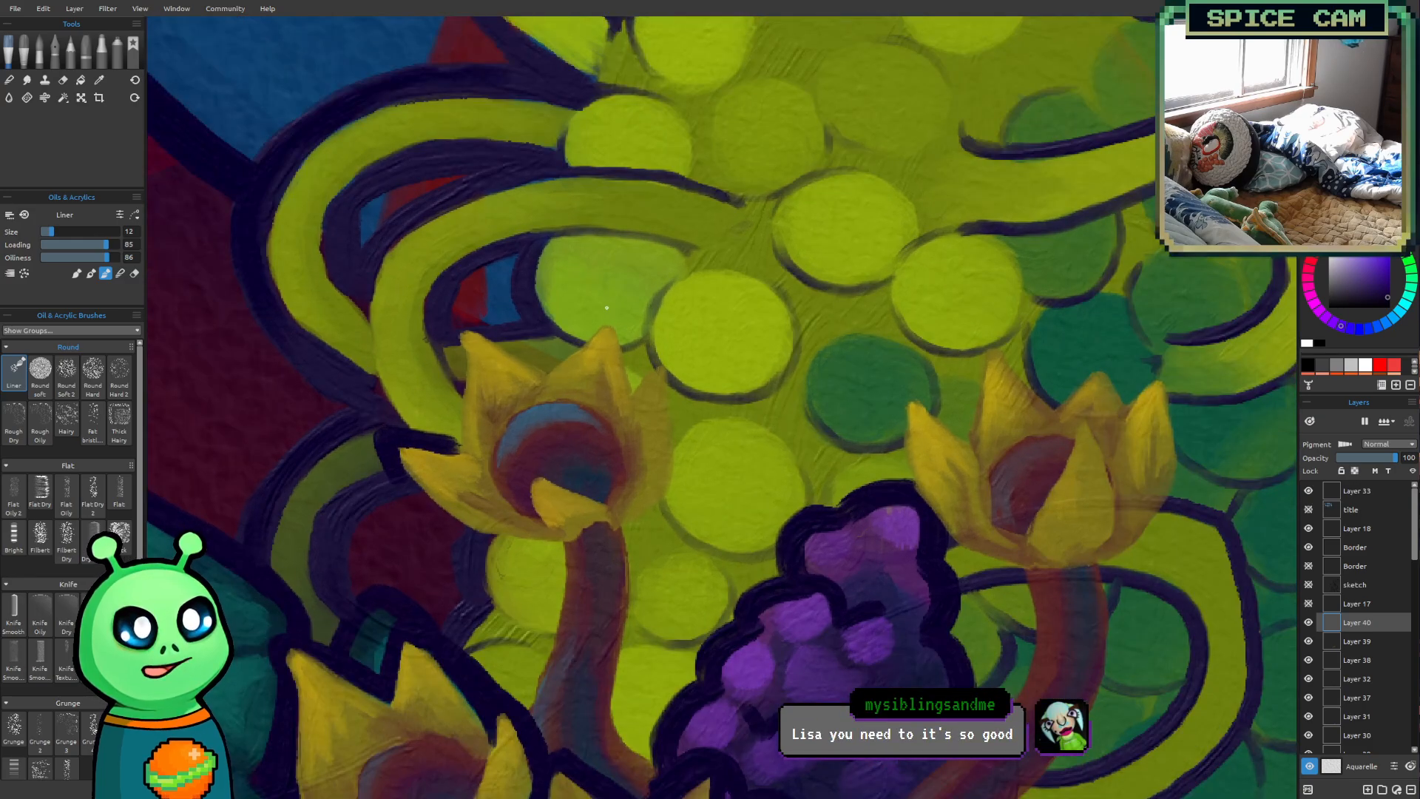
mouse_move(460, 329)
left_mouse_down()
mouse_move(451, 429)
mouse_move(463, 446)
mouse_move(448, 318)
left_mouse_up()
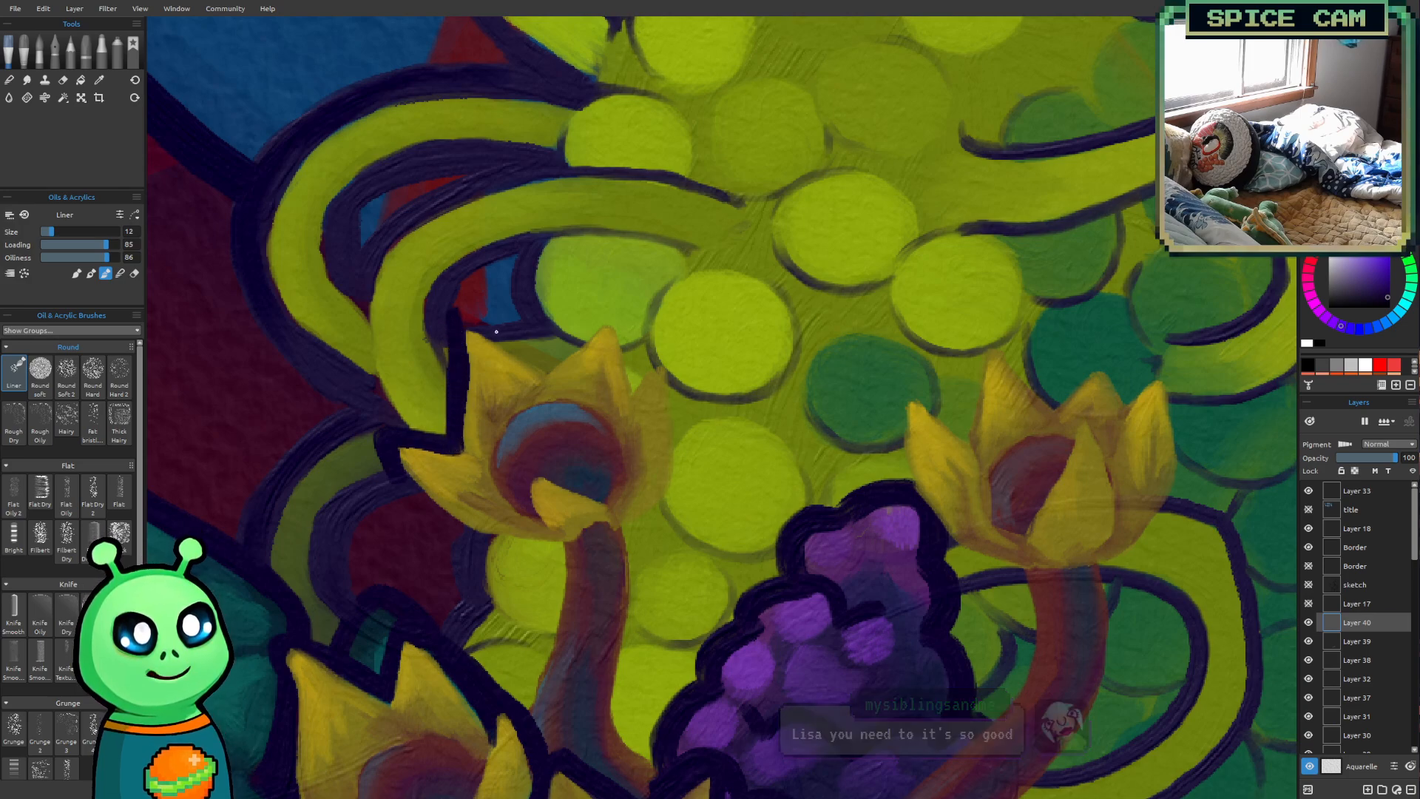
left_click_drag(458, 313, 544, 370)
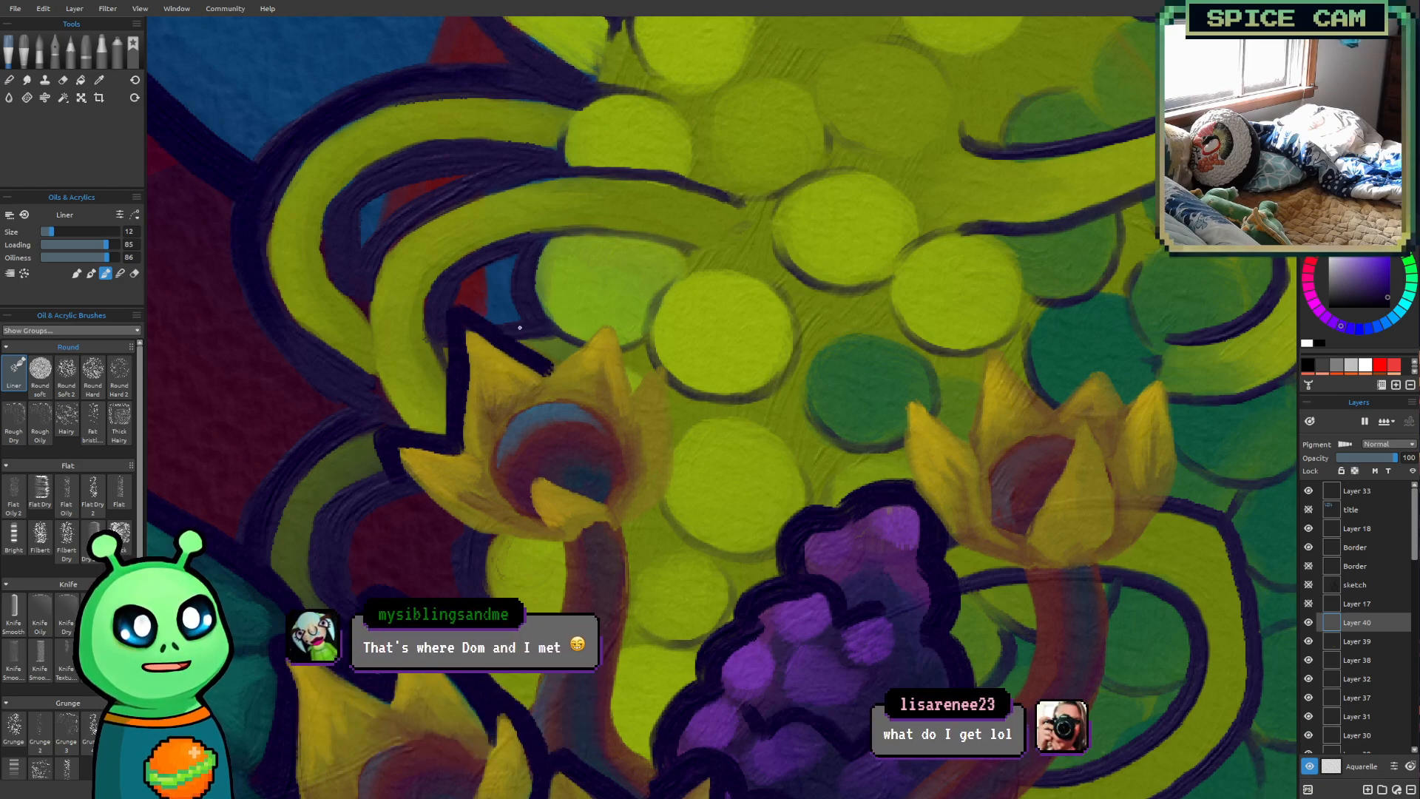
mouse_move(547, 371)
left_mouse_down()
mouse_move(610, 310)
mouse_move(631, 392)
mouse_move(601, 308)
left_mouse_up()
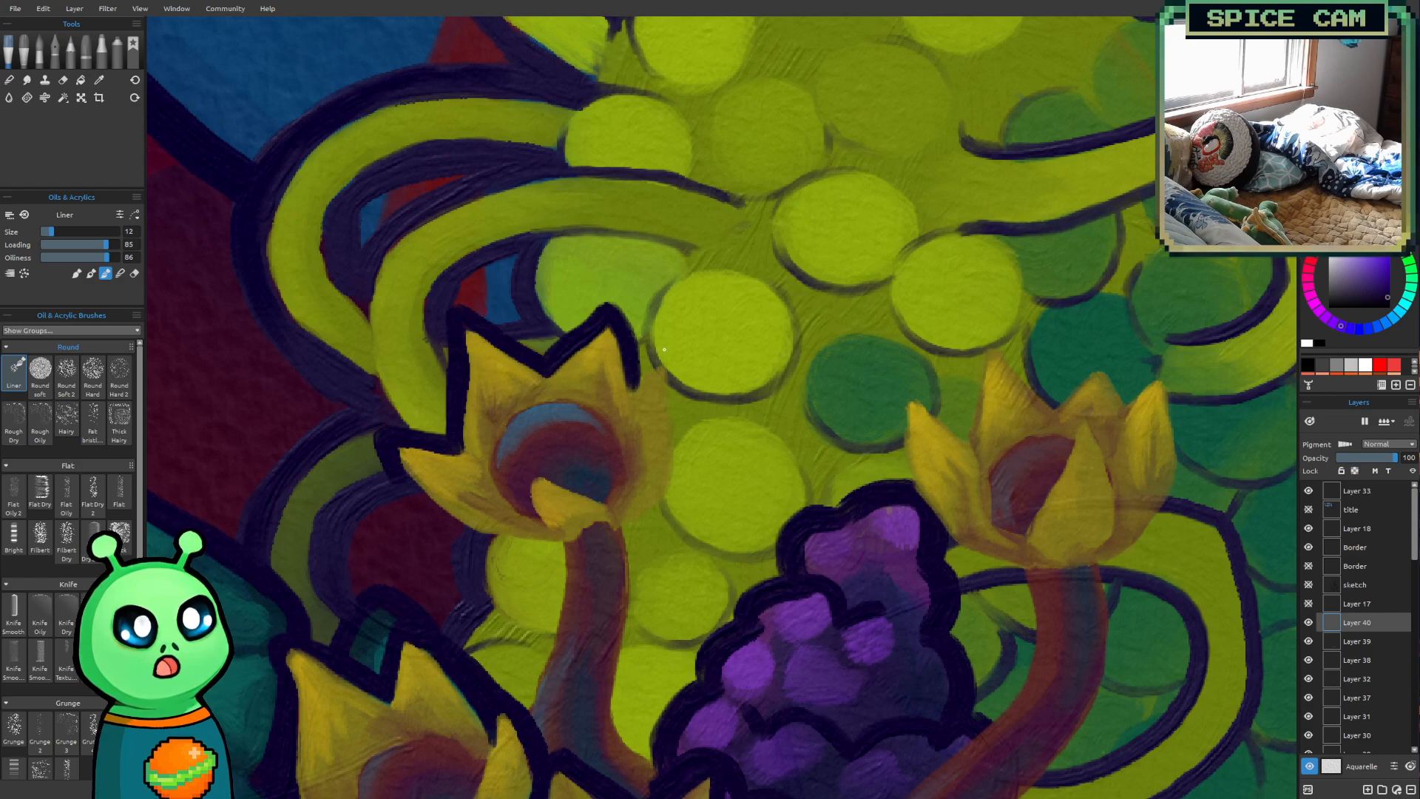
Outline the sixth flower's right petal, underside and both sides of its stalk in dark purple at brush size 12
mouse_move(633, 387)
left_mouse_down()
mouse_move(667, 350)
mouse_move(676, 476)
mouse_move(621, 537)
left_mouse_up()
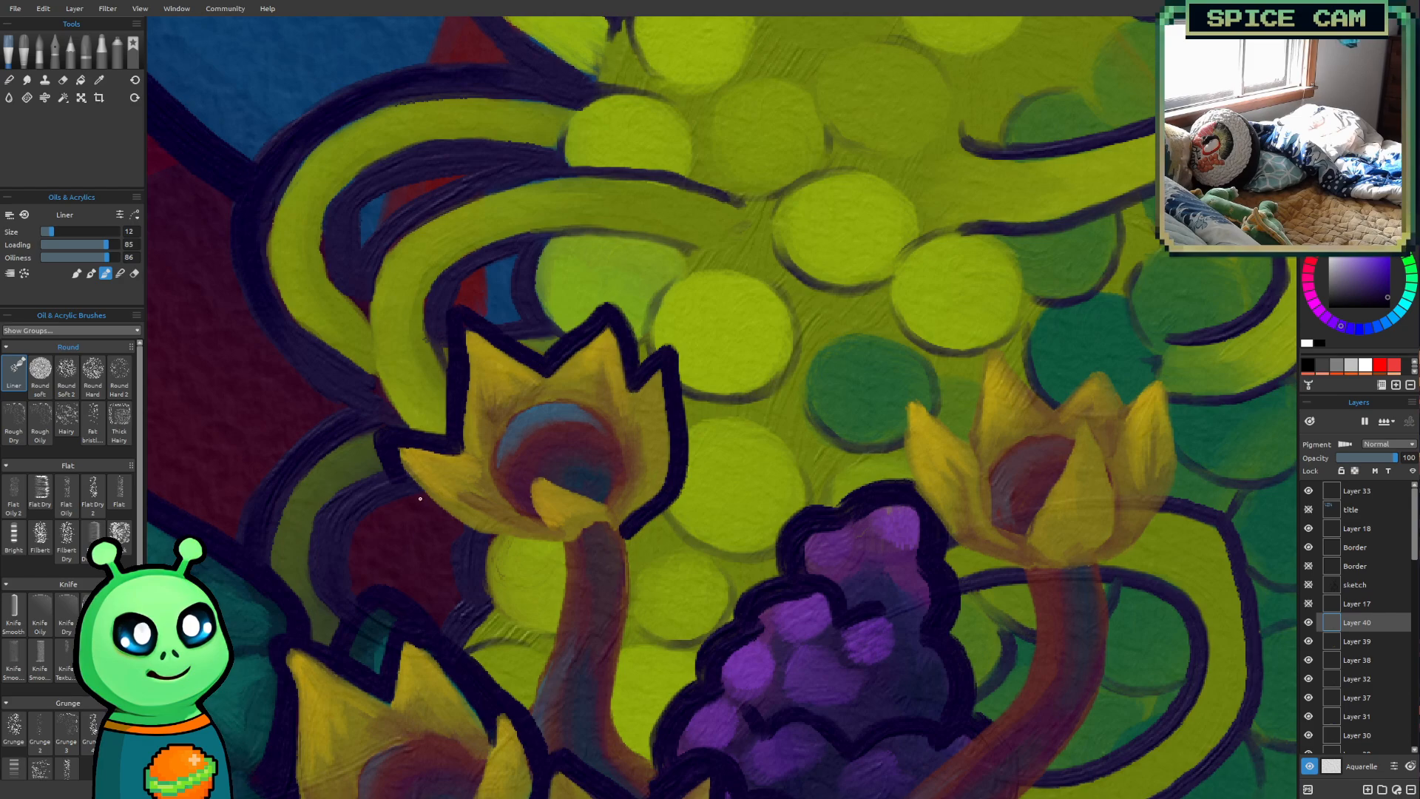
mouse_move(451, 527)
left_mouse_down()
mouse_move(556, 551)
mouse_move(490, 541)
mouse_move(554, 548)
left_mouse_up()
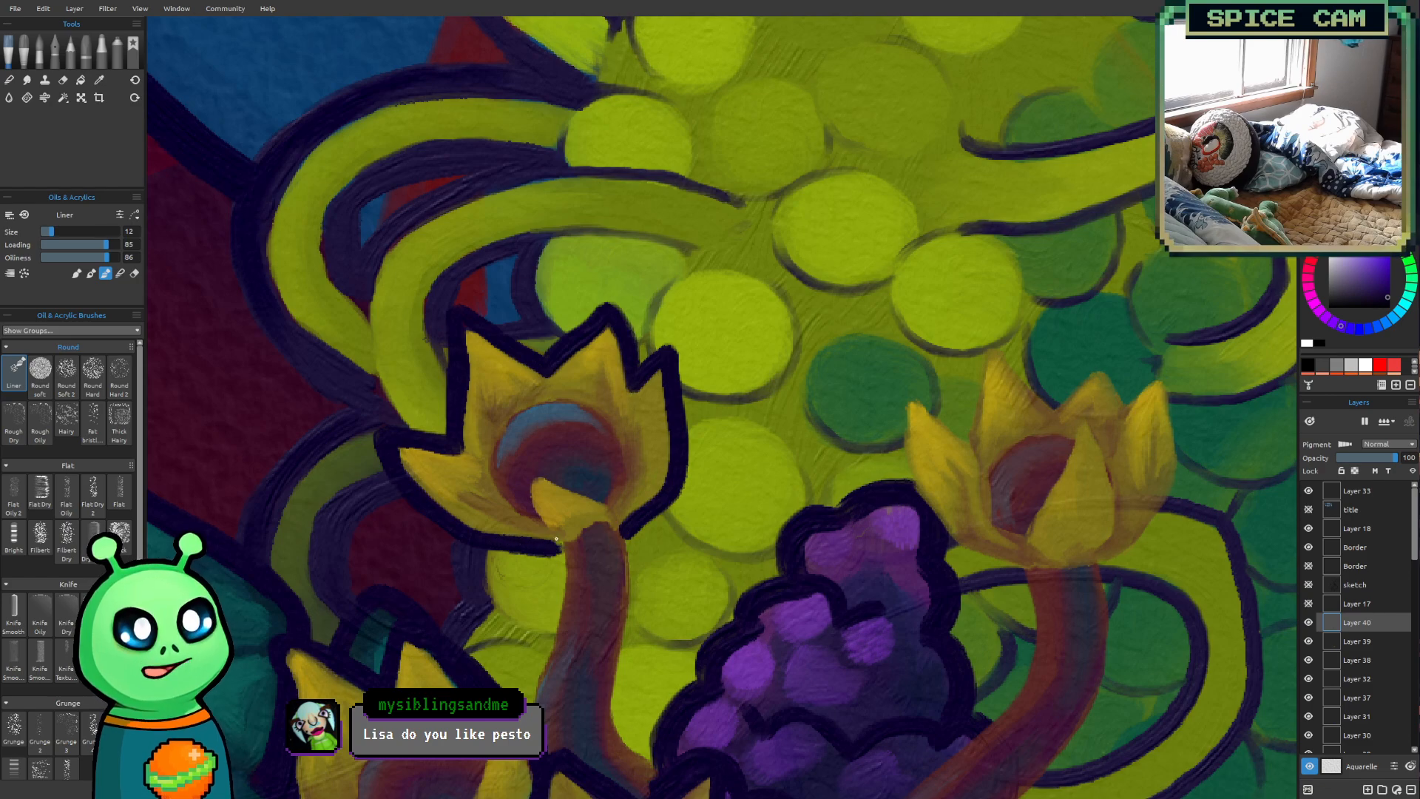
left_click_drag(690, 523, 559, 438)
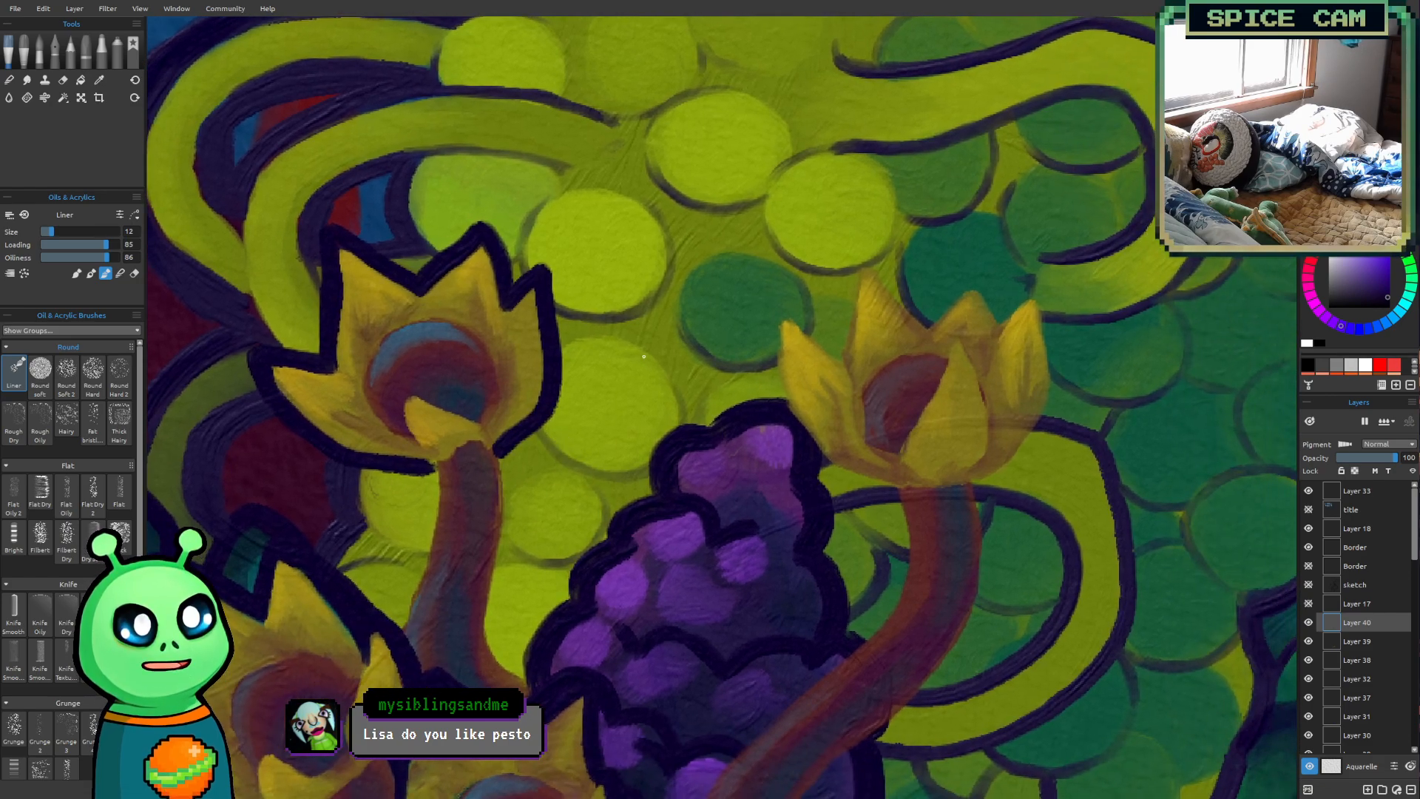
left_click_drag(428, 465, 397, 626)
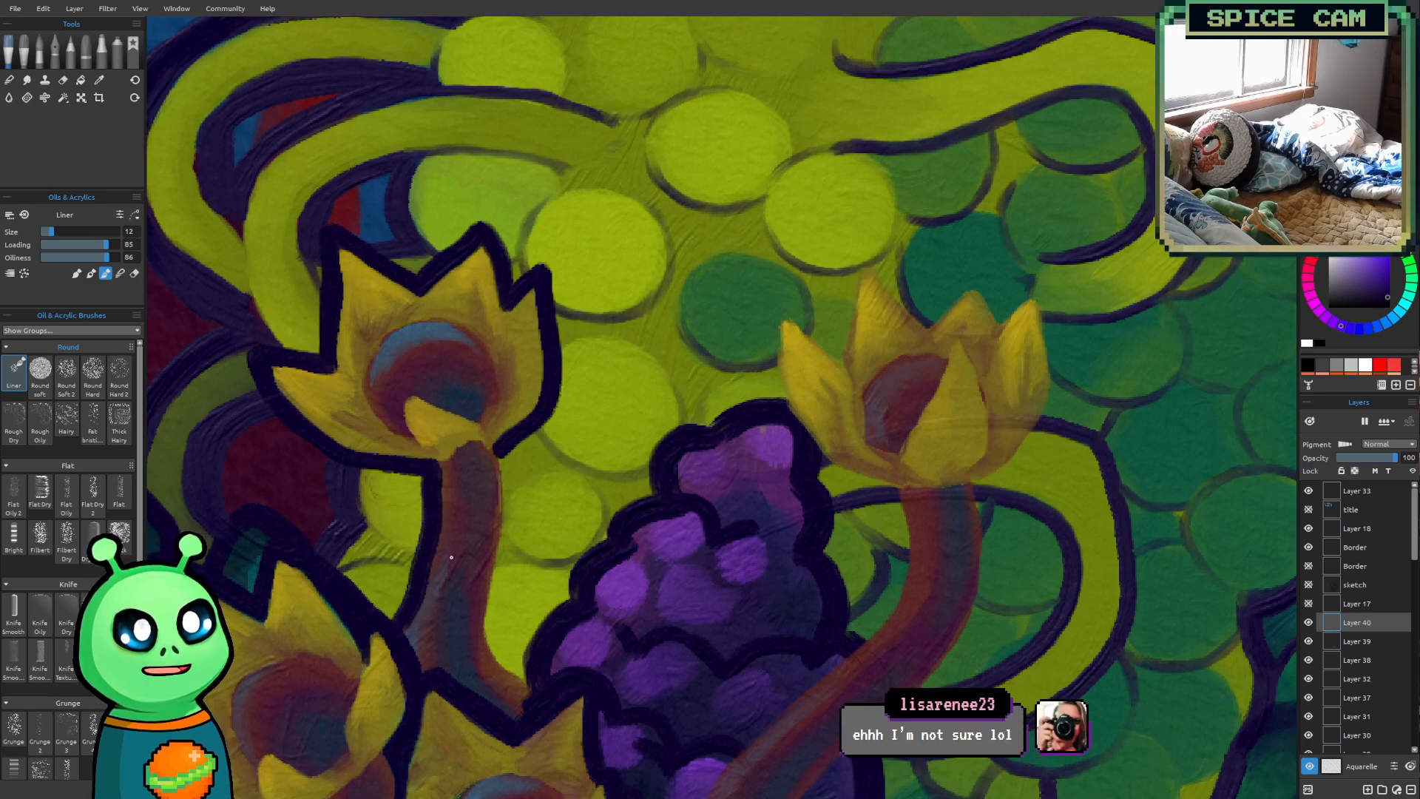
mouse_move(503, 451)
left_mouse_down()
mouse_move(490, 649)
mouse_move(539, 697)
left_mouse_up()
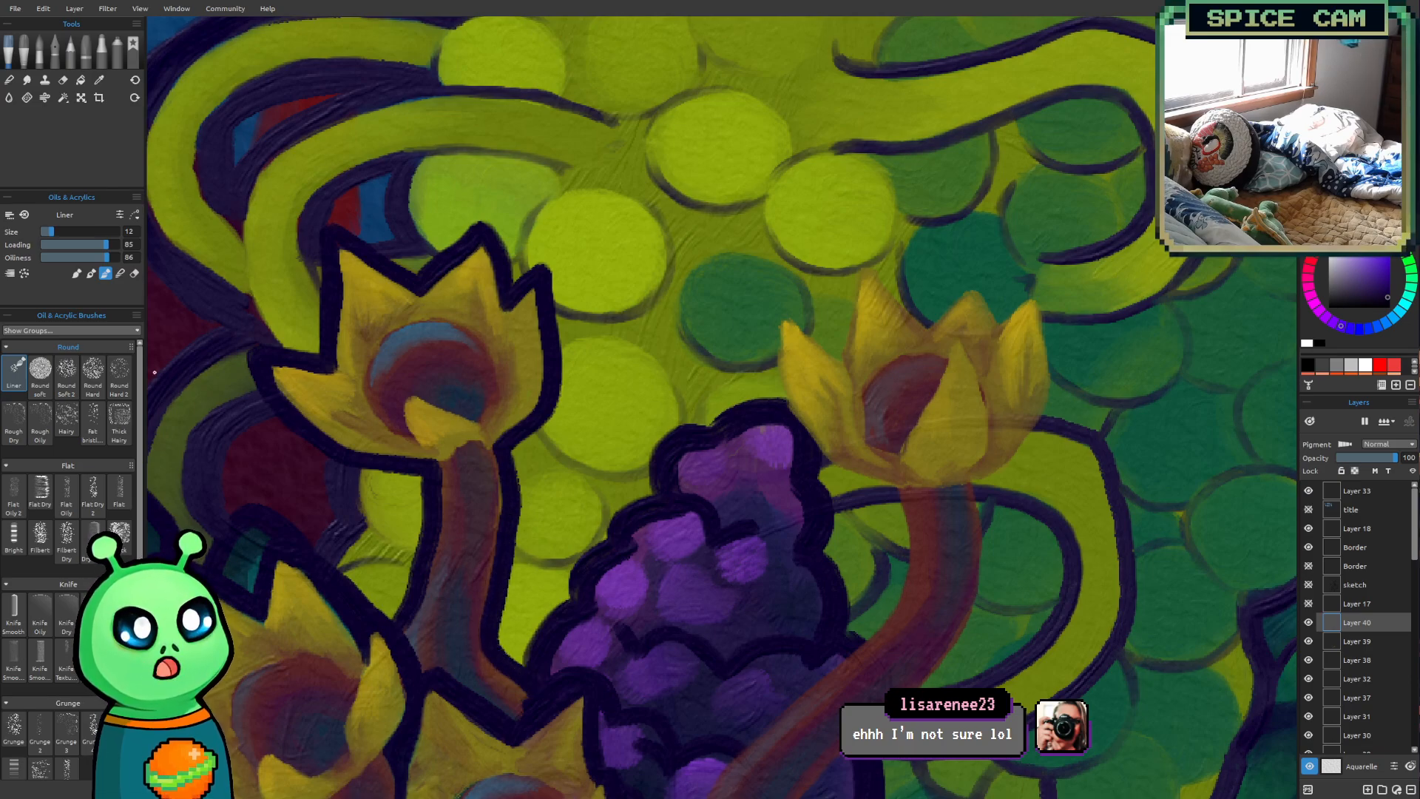
Extend the dark purple outline around the sixth flower's upper petals to sharpen their tips
scroll(1132, 629, "down", 6)
scroll(707, 425, "up", 5)
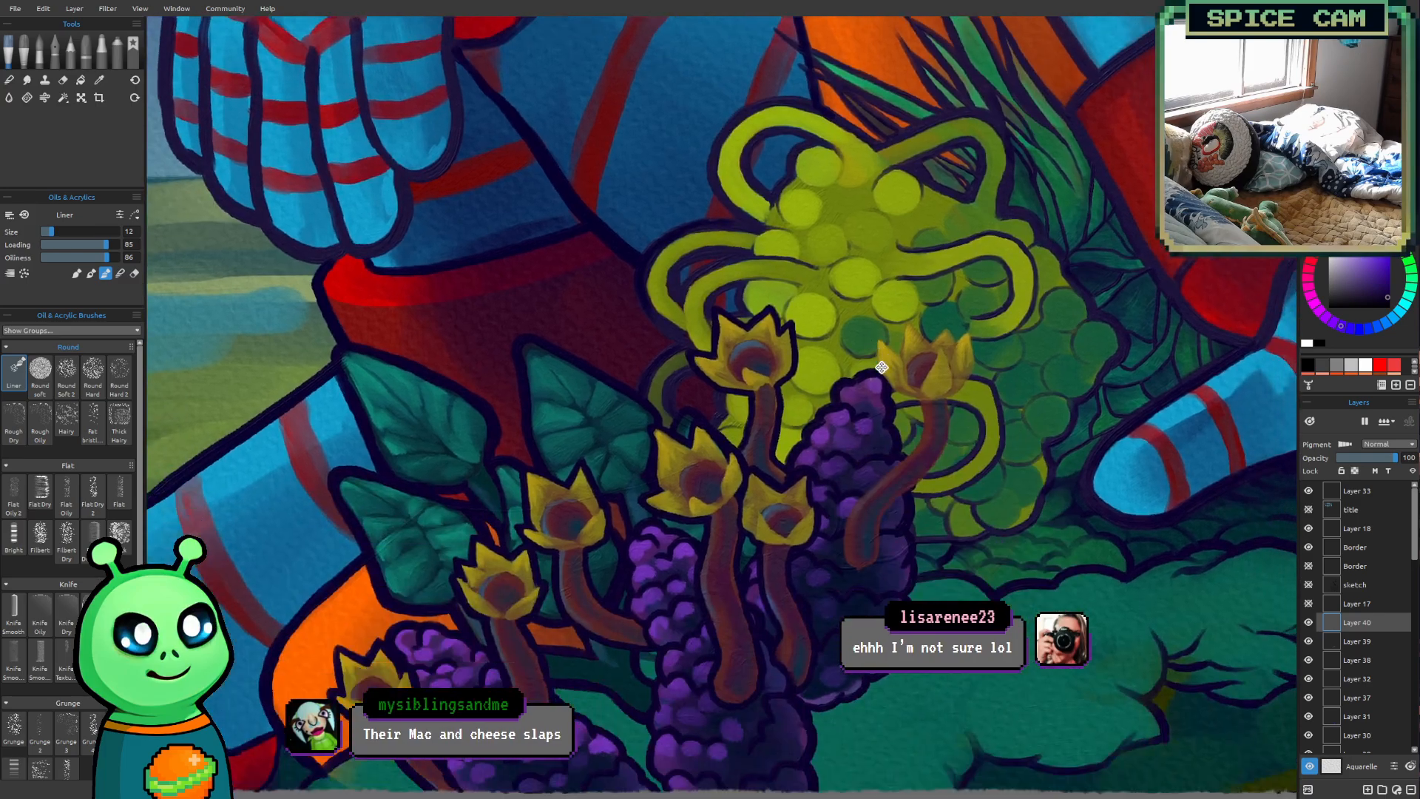
scroll(707, 425, "up", 4)
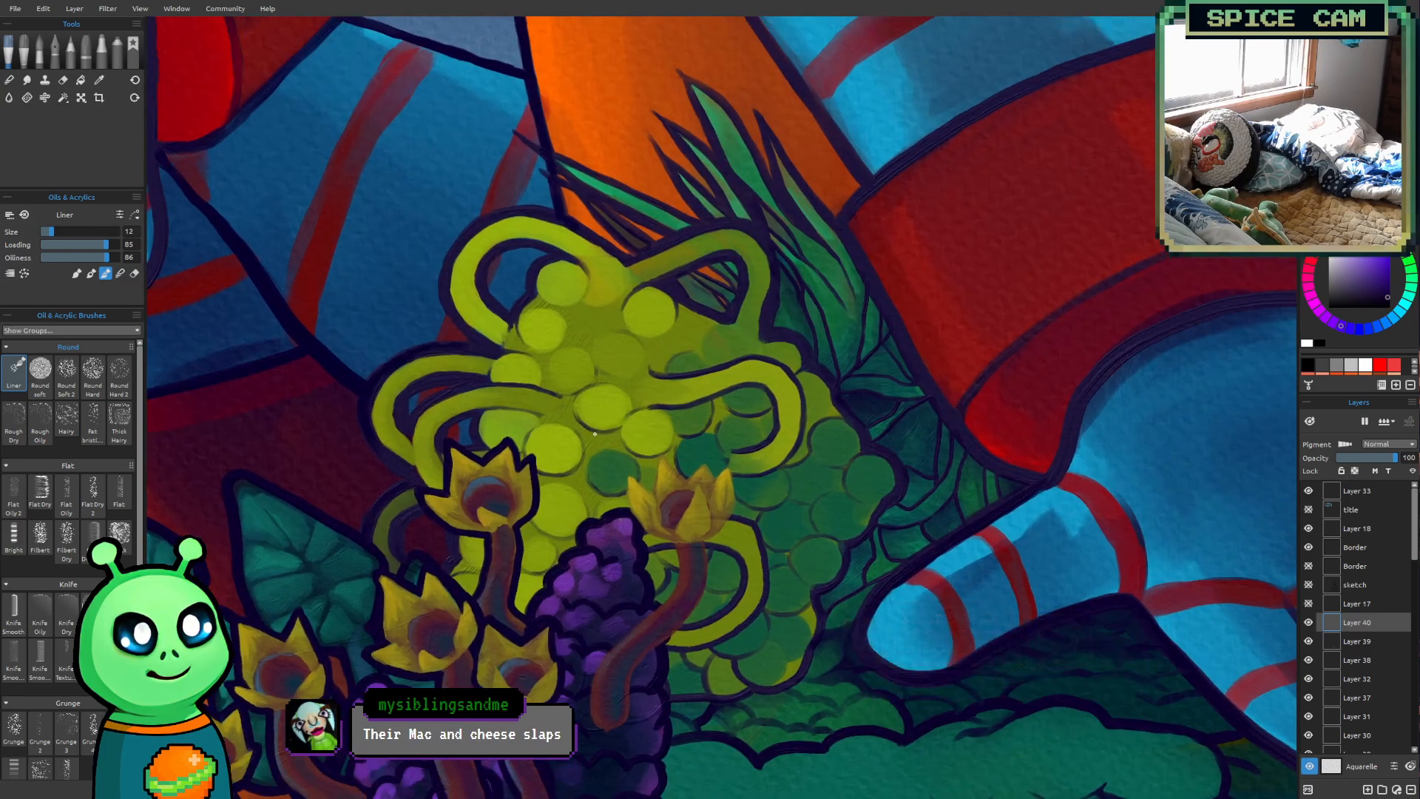
scroll(550, 423, "up", 2)
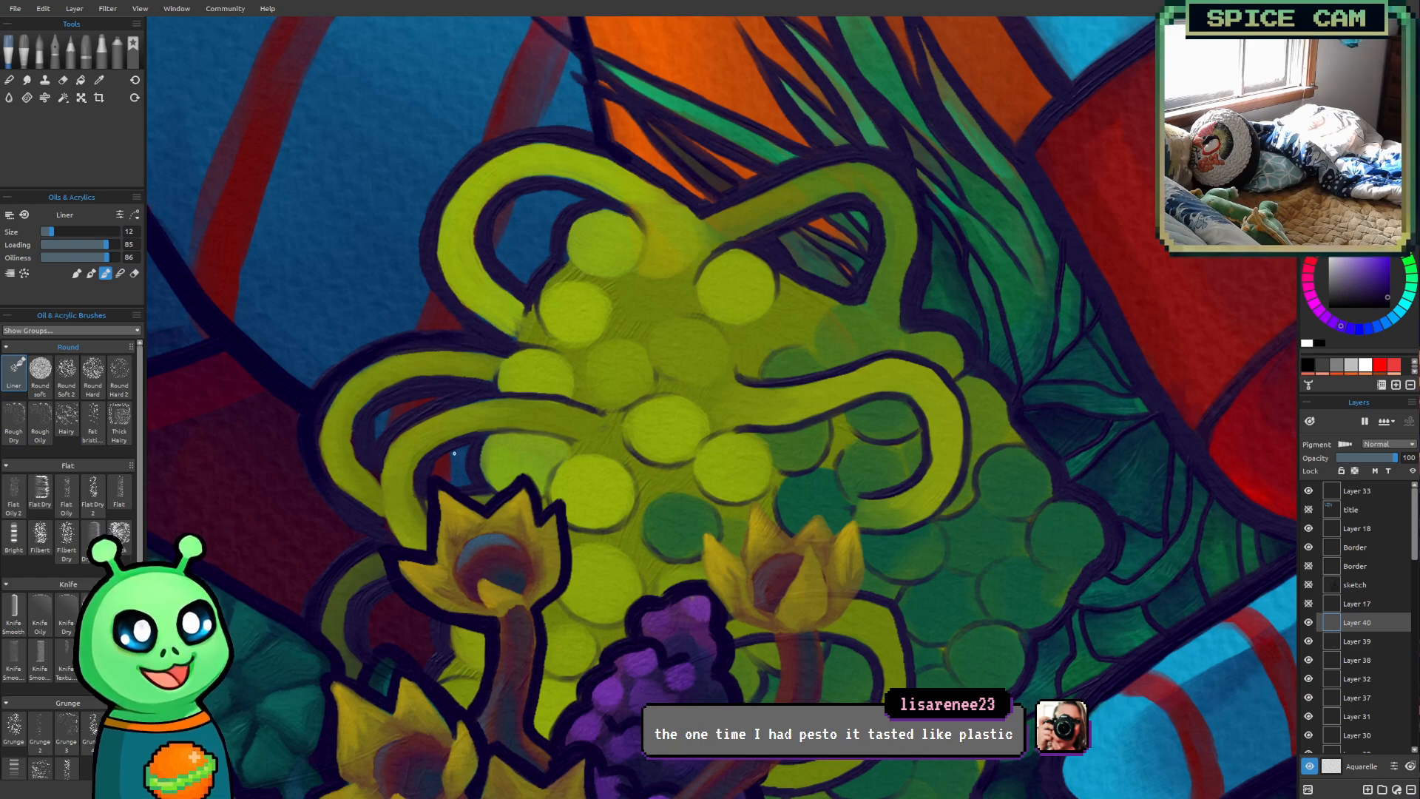
mouse_move(426, 554)
left_mouse_down()
mouse_move(425, 470)
mouse_move(482, 510)
mouse_move(526, 466)
mouse_move(540, 523)
mouse_move(566, 495)
mouse_move(568, 582)
mouse_move(547, 607)
left_mouse_up()
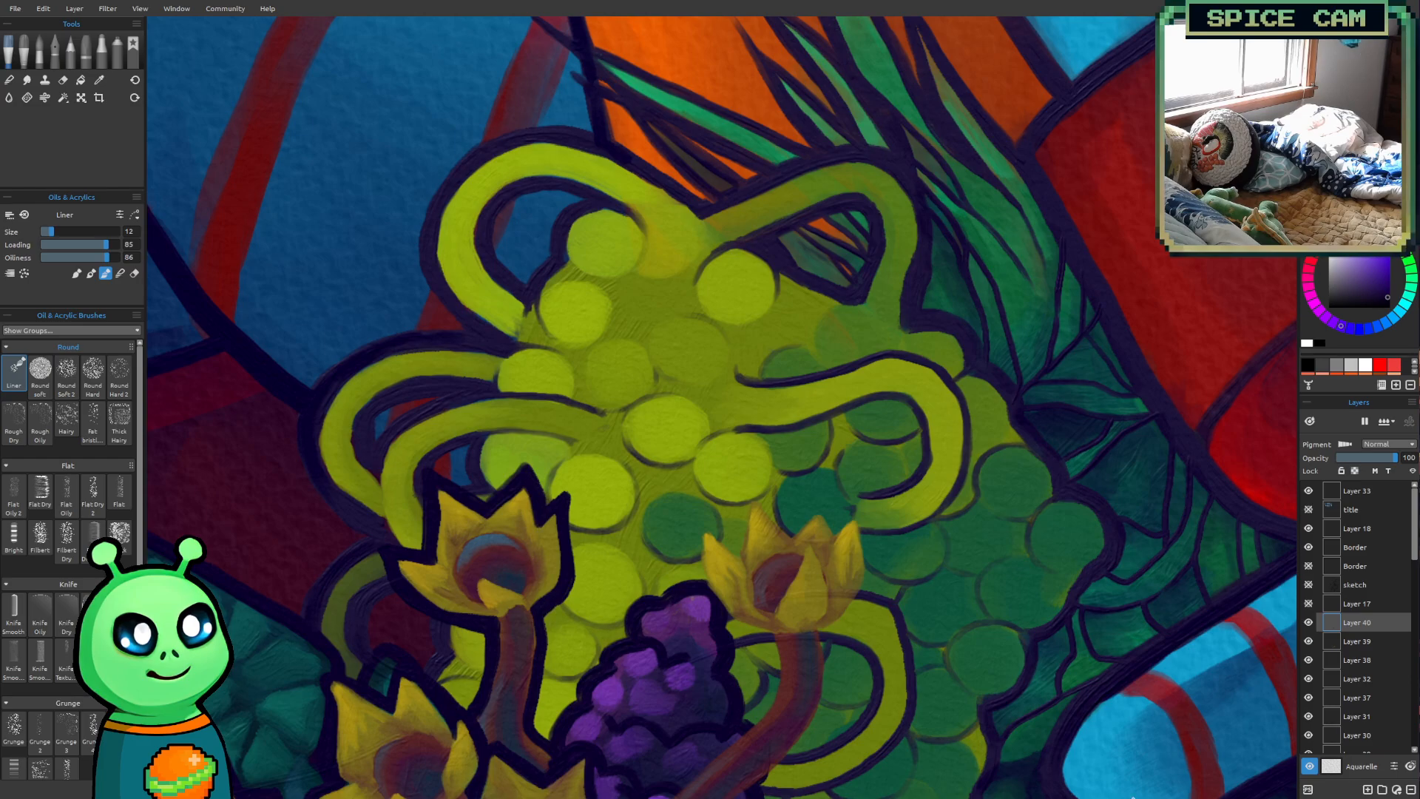
Outline the seventh flower's far left petal along its outer and upper edges in dark purple at brush size 12
mouse_move(907, 542)
left_mouse_down()
mouse_move(685, 362)
mouse_move(702, 305)
mouse_move(597, 495)
left_mouse_up()
scroll(678, 406, "up", 1)
scroll(703, 304, "down", 1)
scroll(703, 305, "up", 1)
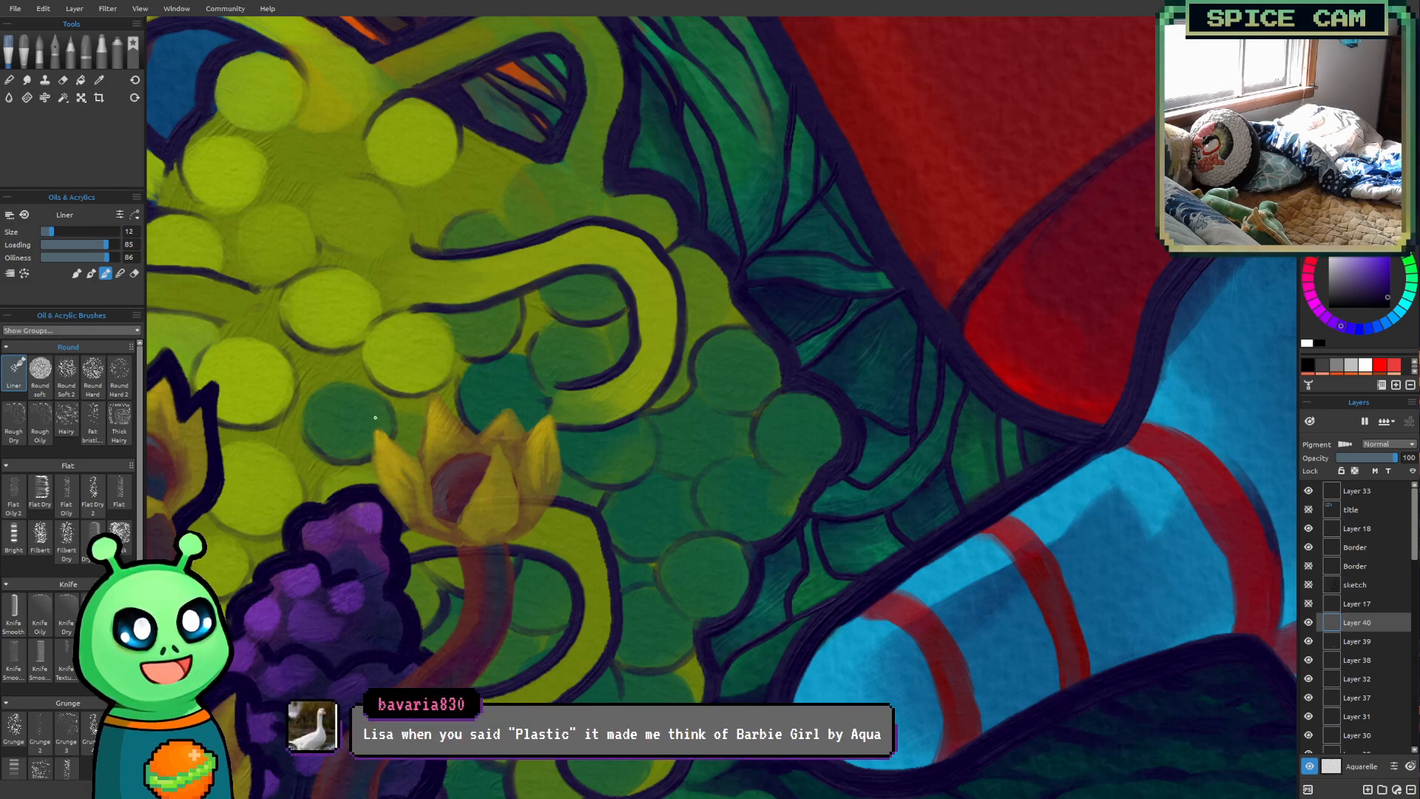
left_click_drag(370, 418, 367, 476)
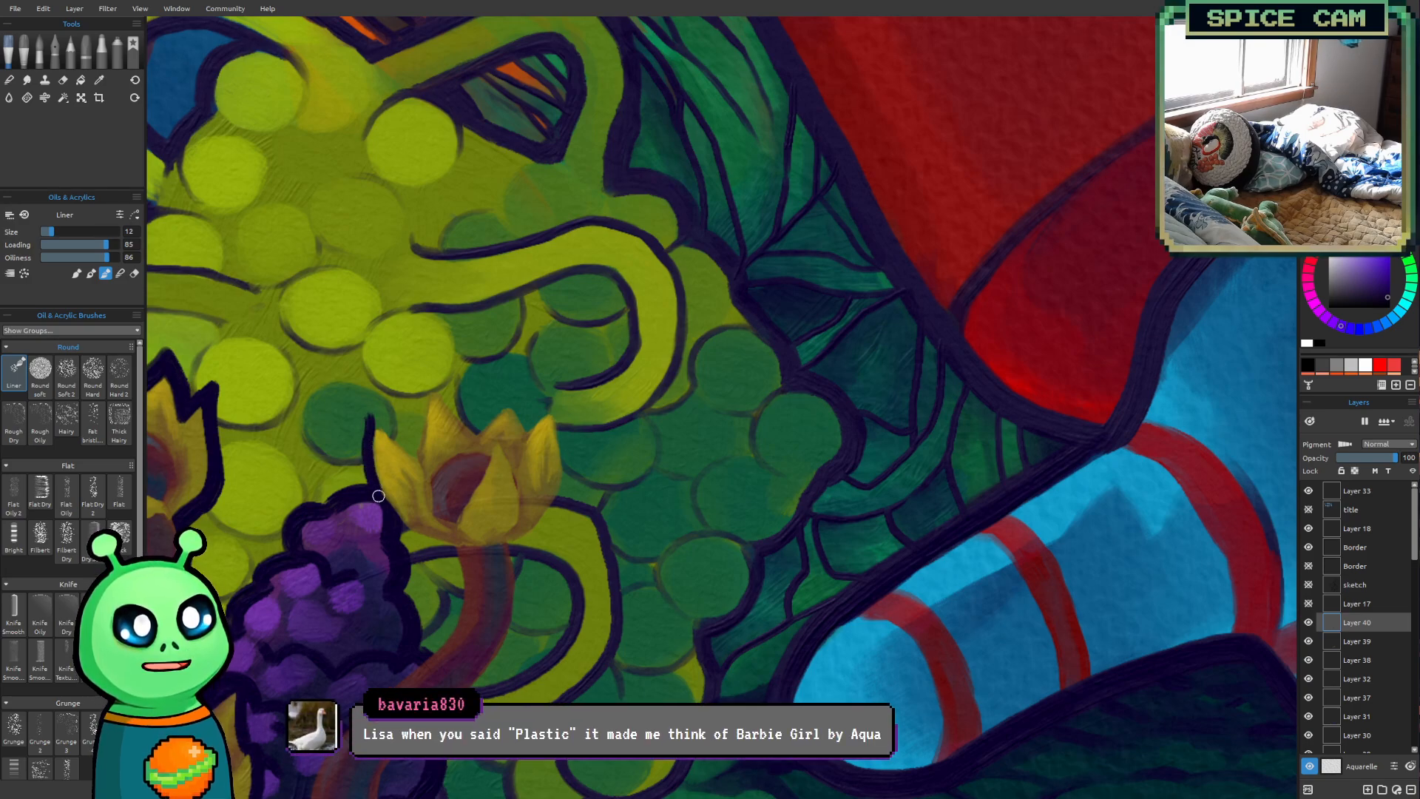
left_click_drag(366, 413, 370, 492)
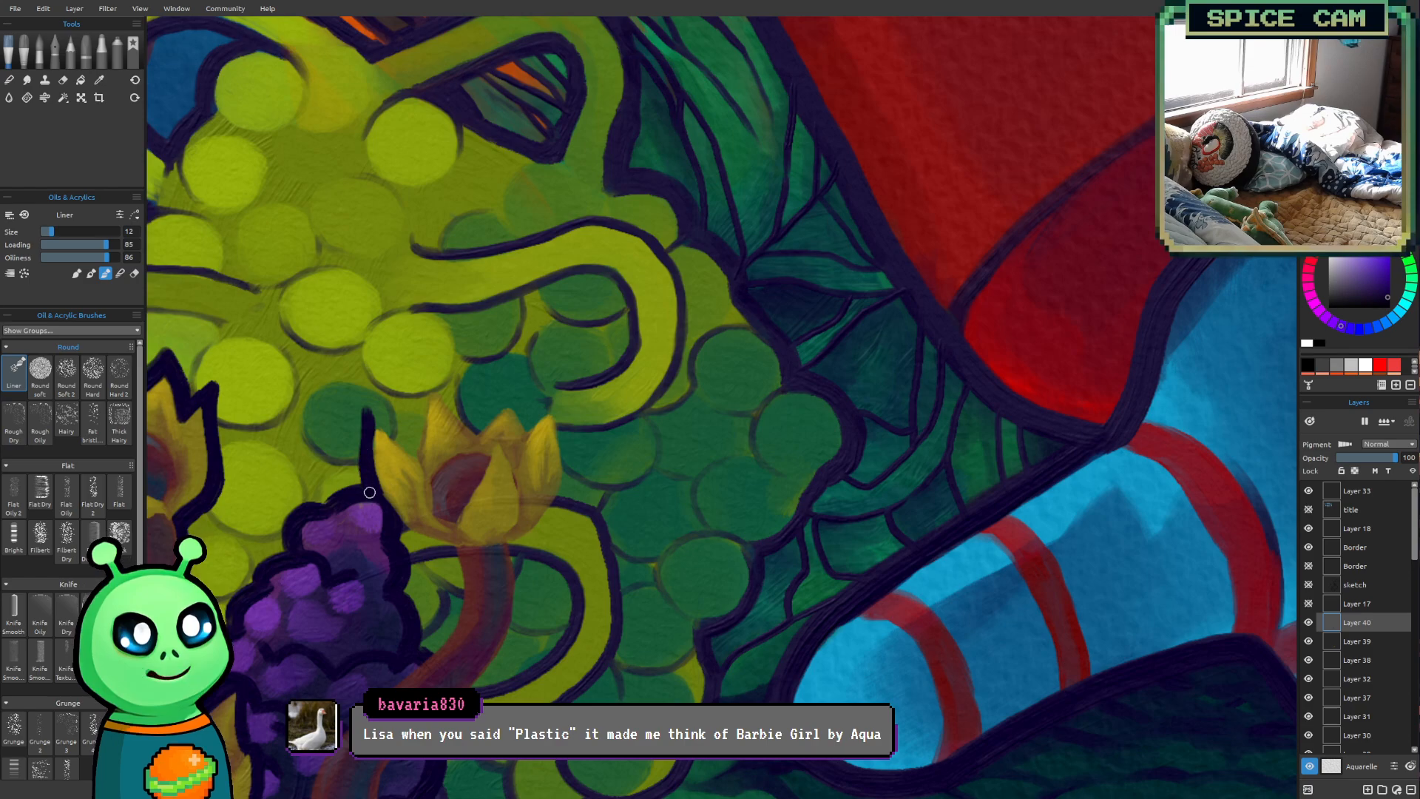
mouse_move(364, 438)
left_mouse_down()
mouse_move(363, 407)
mouse_move(416, 458)
left_mouse_up()
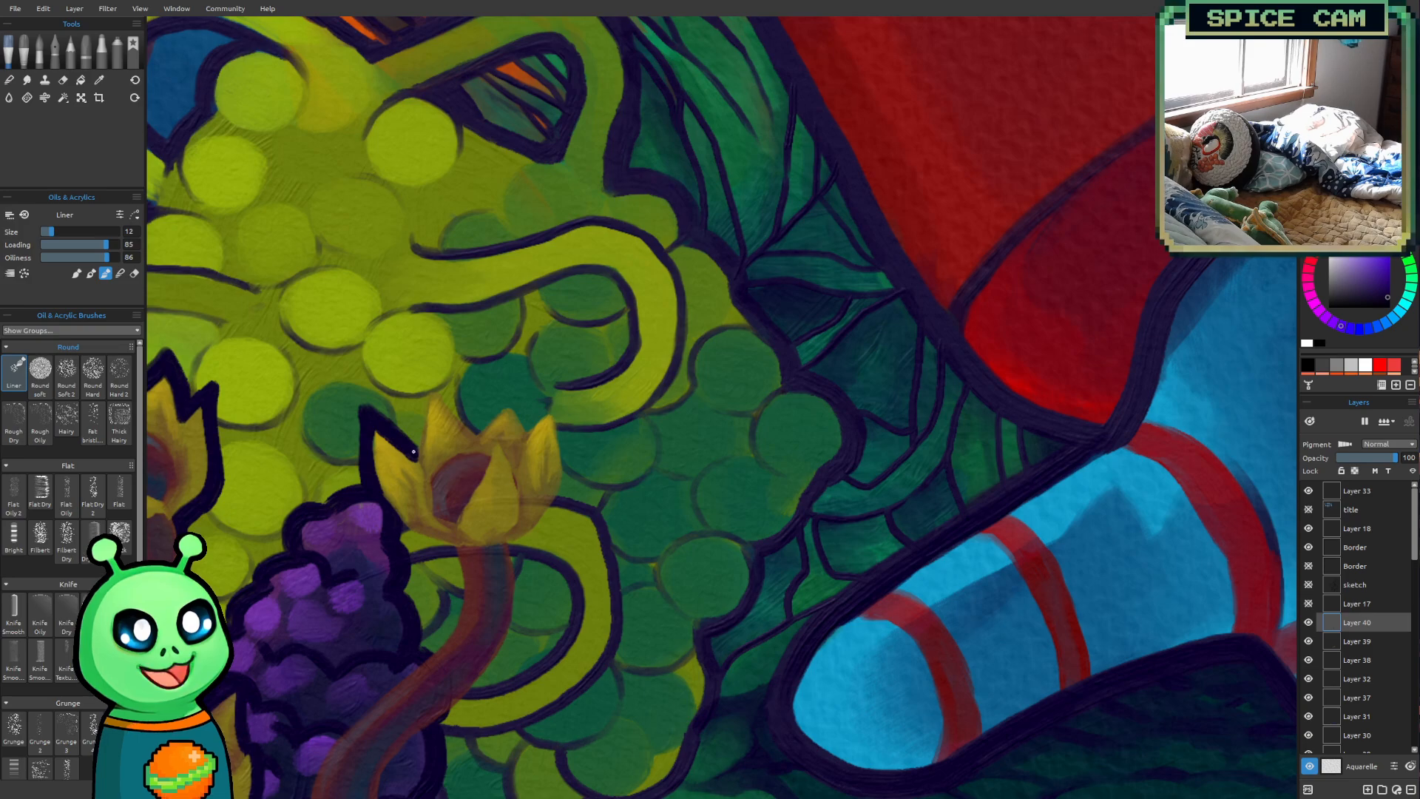
Outline the seventh flower's remaining upper petals, right side and underside in dark purple
left_click_drag(415, 447, 429, 380)
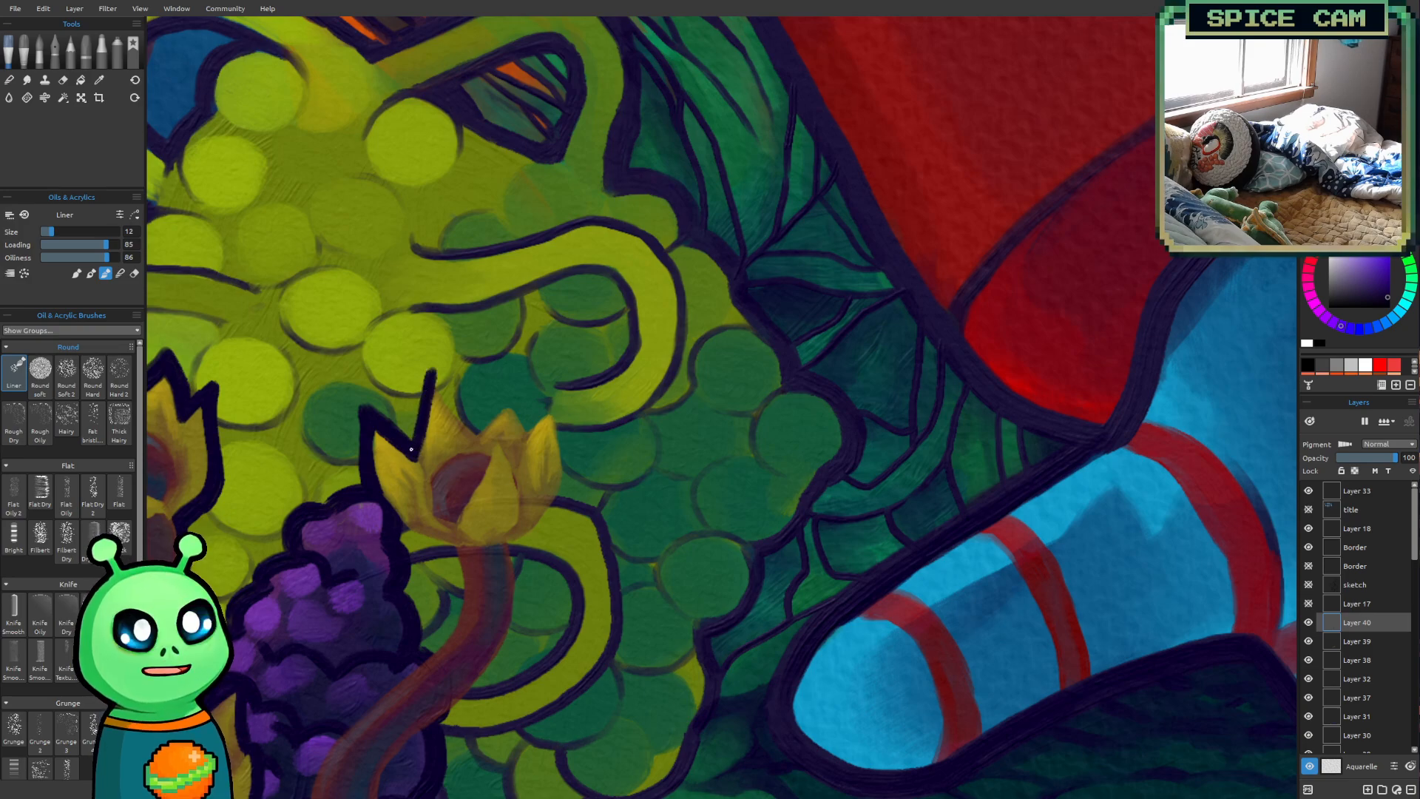
mouse_move(413, 436)
left_mouse_down()
mouse_move(429, 360)
mouse_move(464, 412)
left_mouse_up()
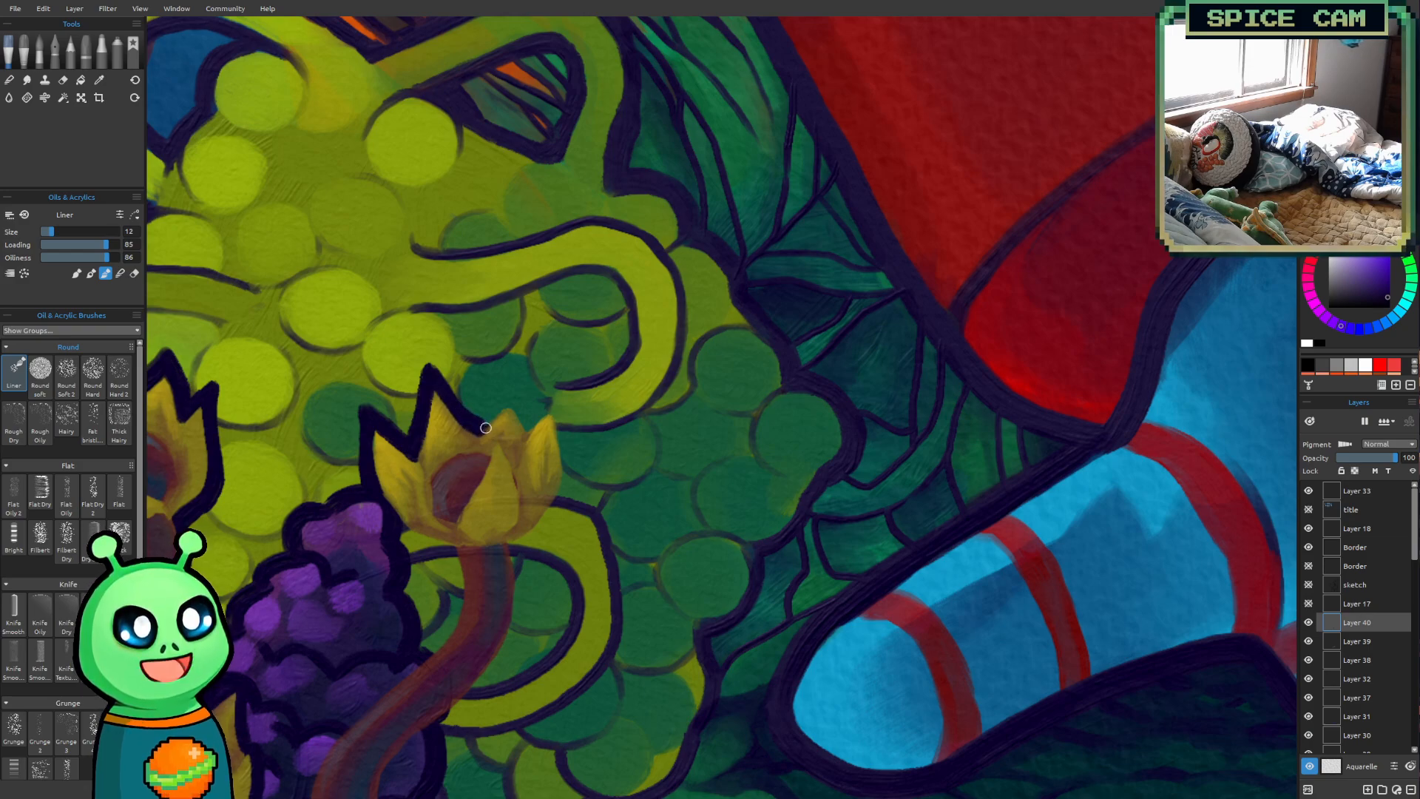
mouse_move(480, 428)
left_mouse_down()
mouse_move(523, 386)
mouse_move(479, 424)
mouse_move(510, 380)
mouse_move(528, 427)
mouse_move(567, 394)
mouse_move(555, 402)
mouse_move(561, 499)
mouse_move(507, 550)
mouse_move(563, 489)
mouse_move(557, 420)
left_mouse_up()
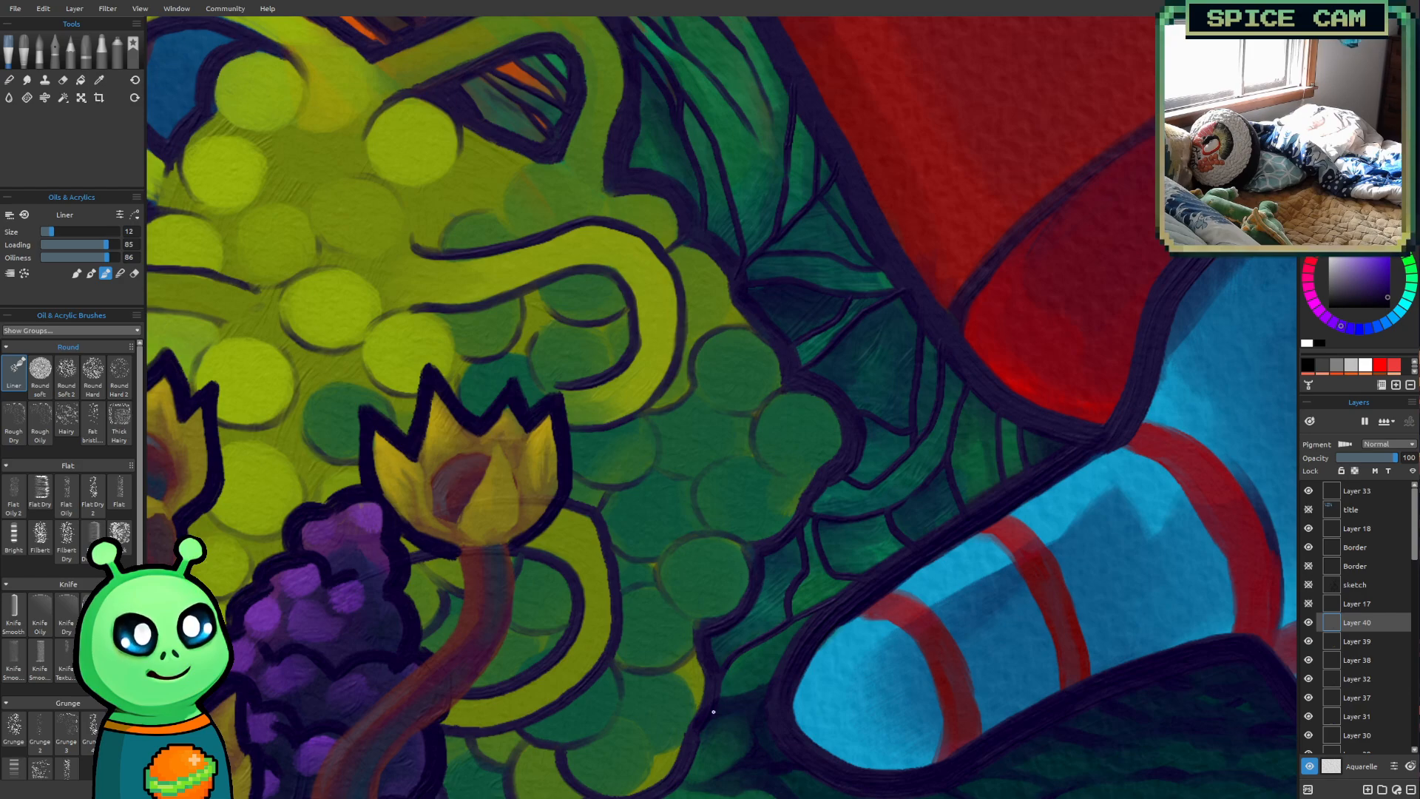
Outline both sides of the seventh flower's curved stalk down to its rounded base over the purple berries
mouse_move(559, 555)
left_mouse_down()
mouse_move(669, 371)
mouse_move(657, 367)
left_mouse_up()
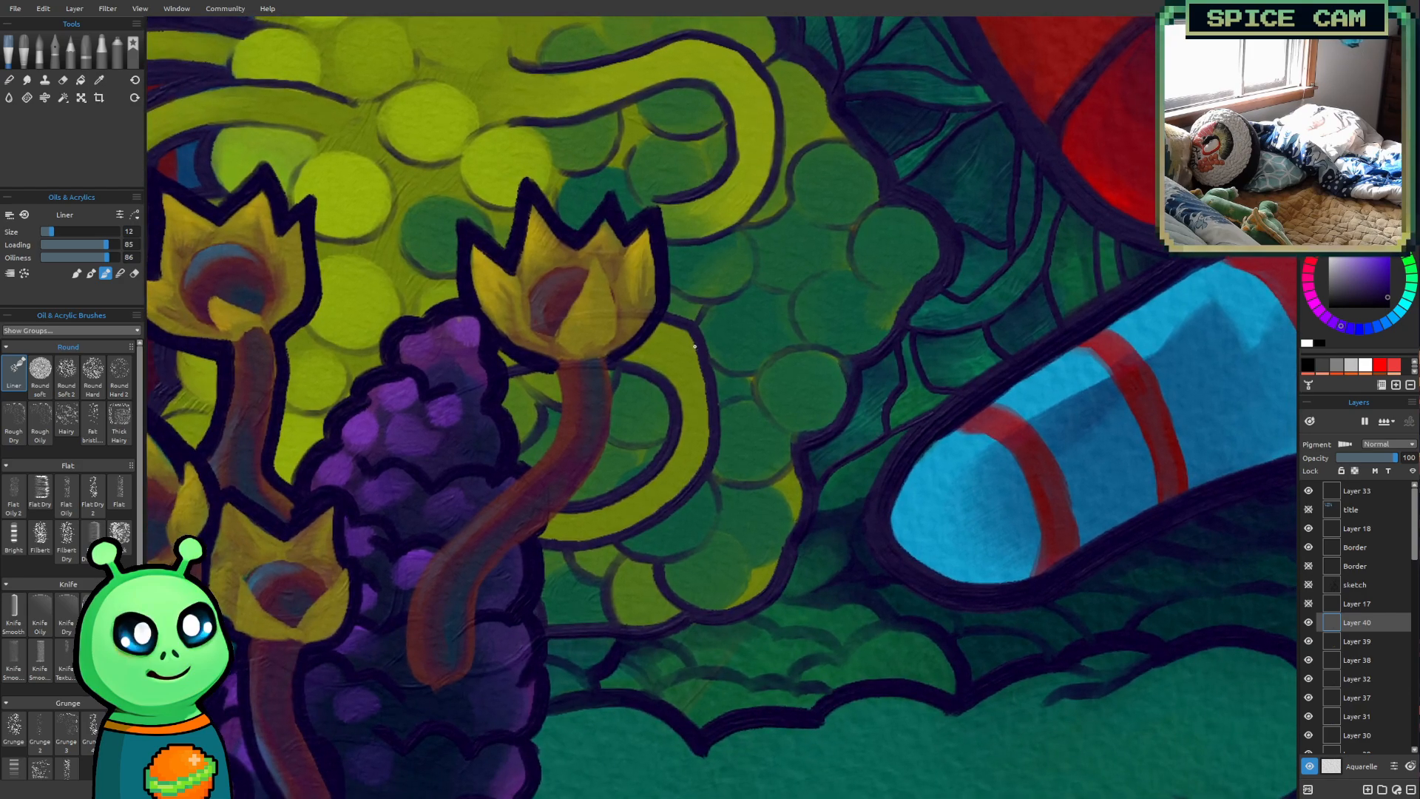
mouse_move(554, 372)
left_mouse_down()
mouse_move(553, 425)
mouse_move(518, 468)
mouse_move(552, 432)
mouse_move(542, 374)
left_mouse_up()
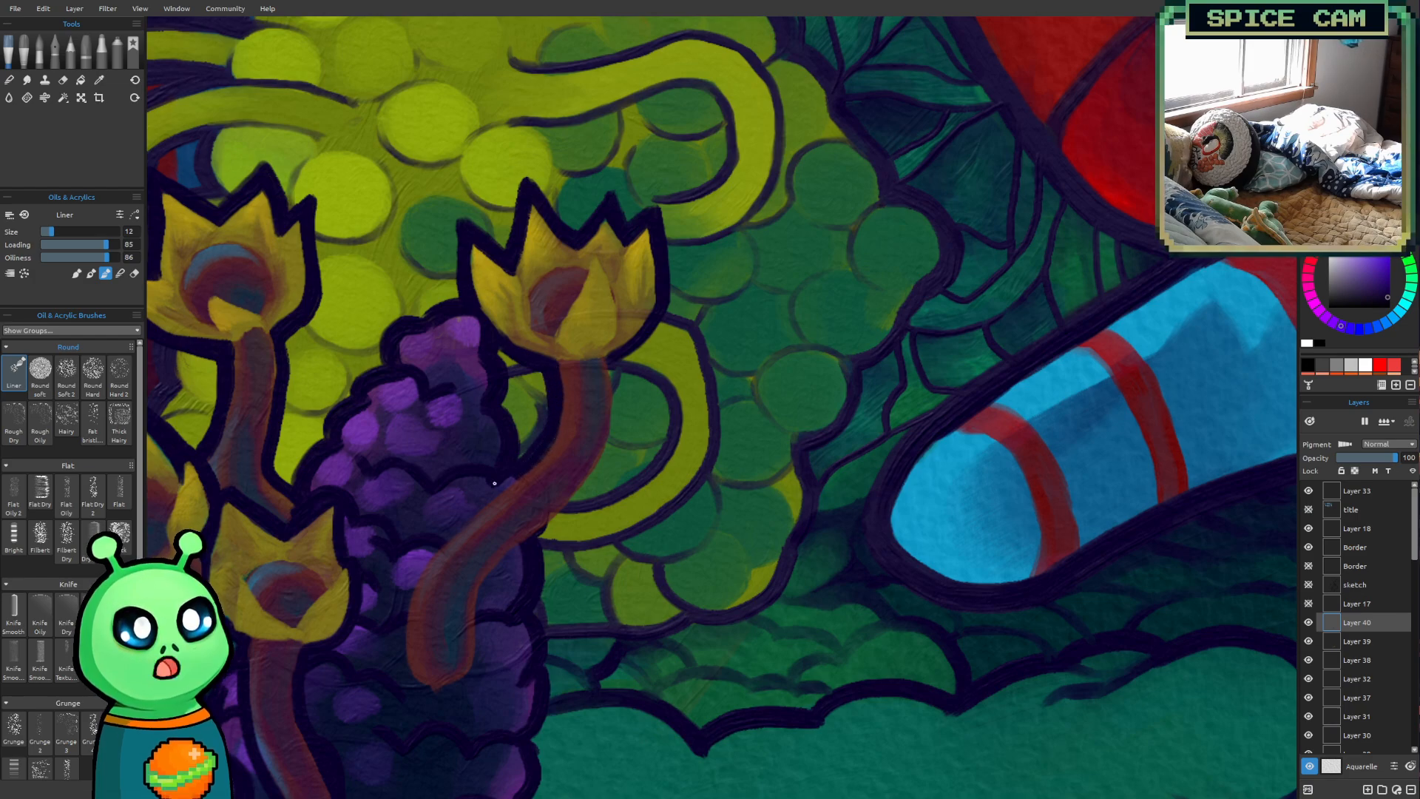
mouse_move(421, 561)
left_mouse_down()
mouse_move(404, 622)
mouse_move(372, 522)
mouse_move(406, 559)
mouse_move(400, 622)
mouse_move(415, 565)
mouse_move(491, 486)
left_mouse_up()
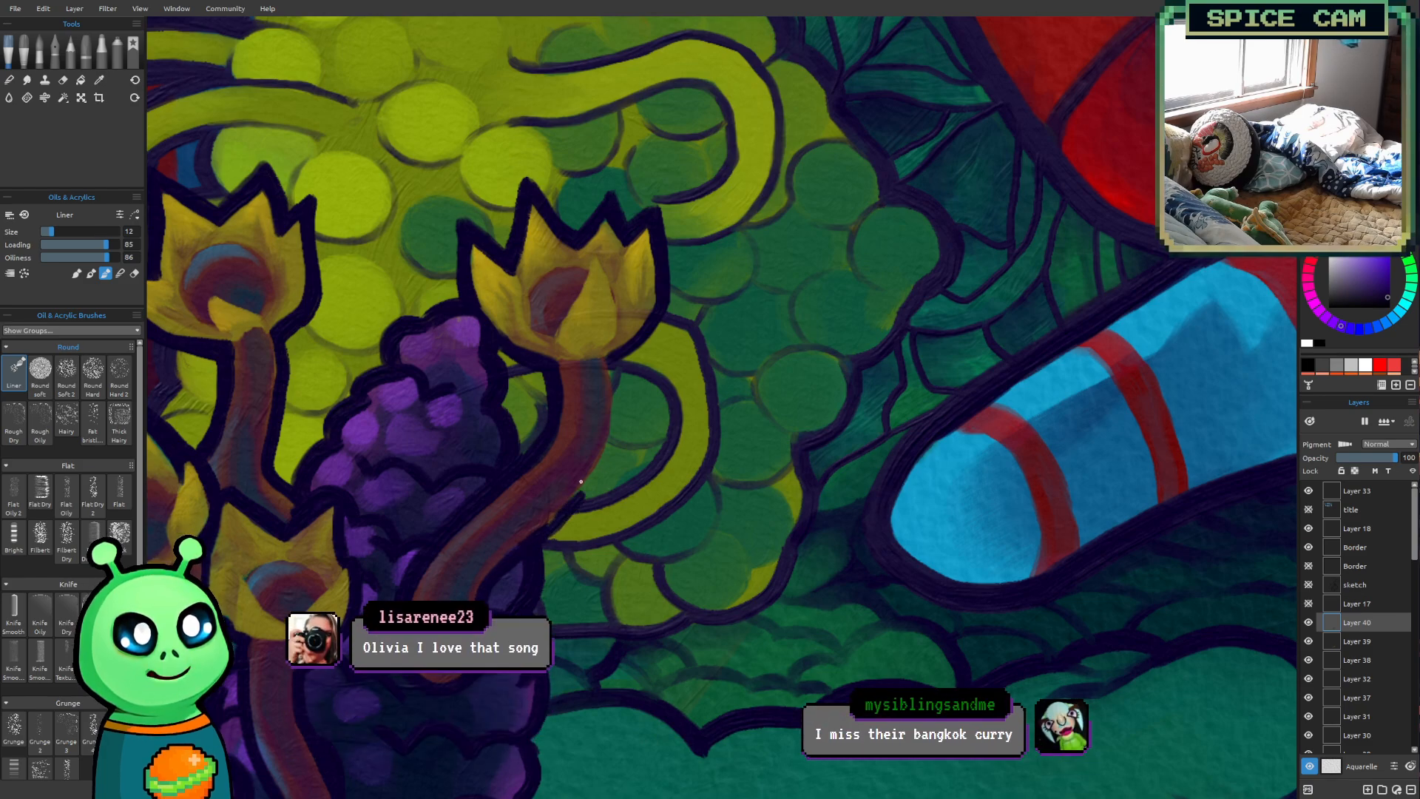
mouse_move(596, 474)
left_mouse_down()
mouse_move(625, 358)
mouse_move(607, 356)
mouse_move(608, 436)
mouse_move(564, 517)
left_mouse_up()
key("ctrl+z")
left_click_drag(612, 400, 594, 474)
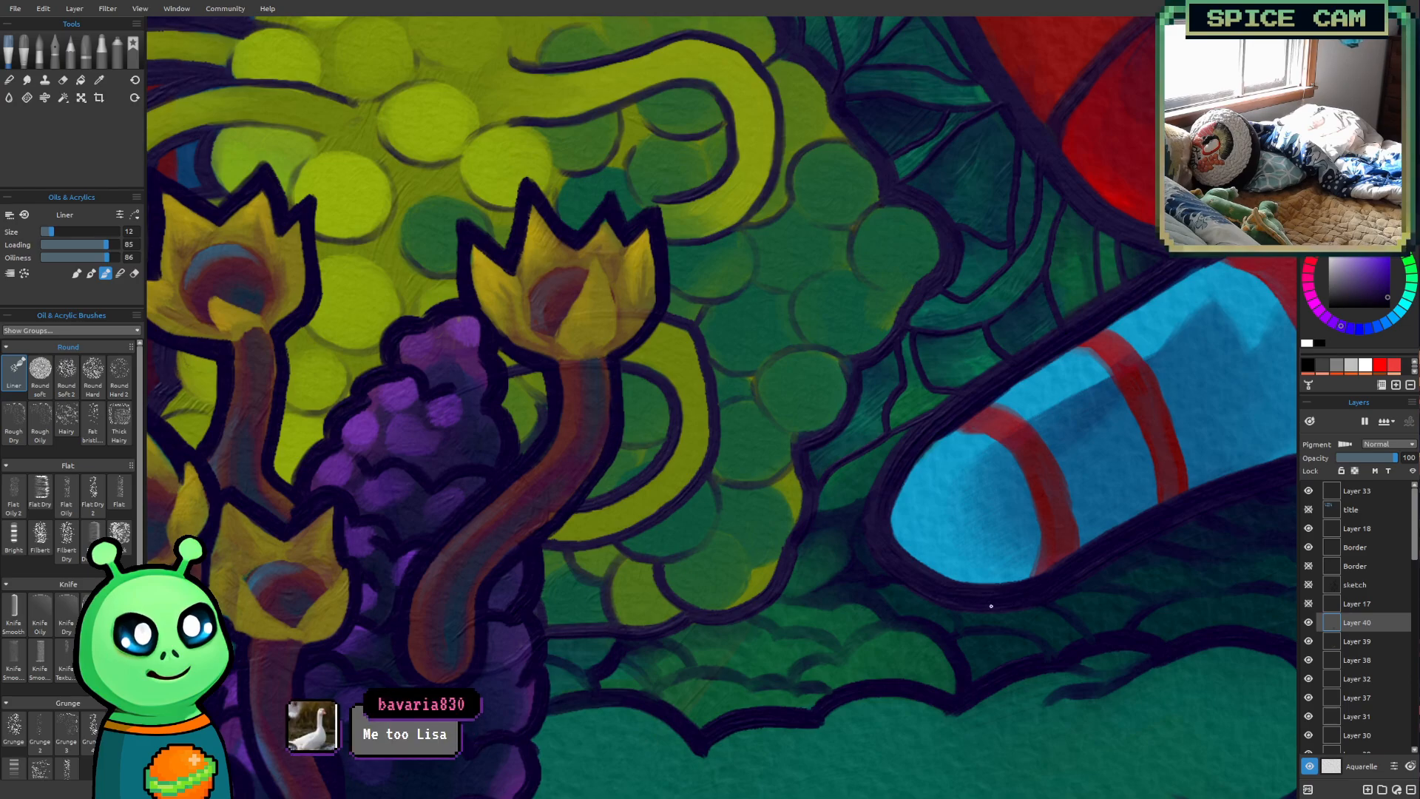
Reduce the brush size to 8 and outline the inner edges of the seventh flower's left, front and right petals
scroll(423, 443, "down", 5)
mouse_move(443, 621)
left_mouse_down()
mouse_move(583, 633)
mouse_move(510, 697)
left_mouse_up()
scroll(912, 507, "up", 2)
scroll(572, 420, "up", 4)
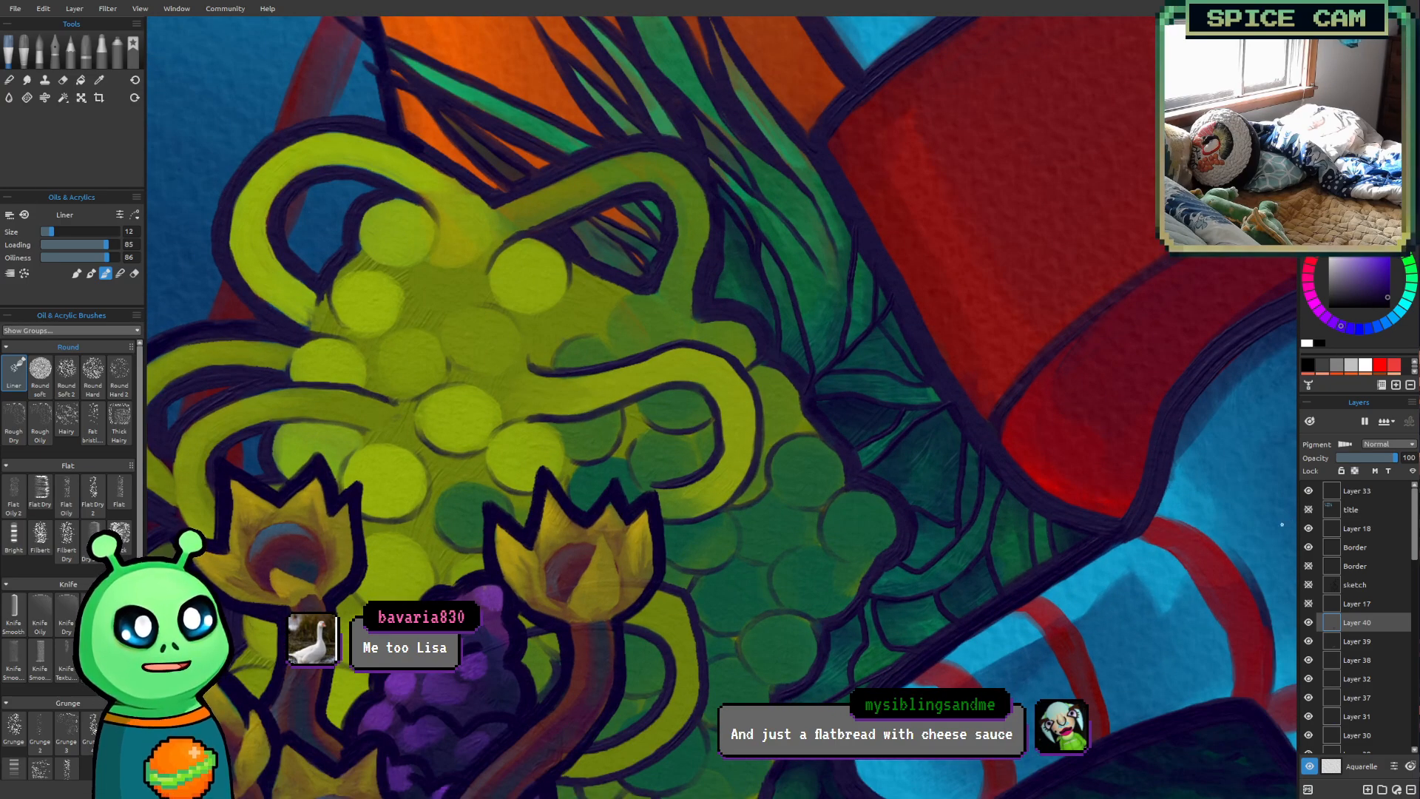
scroll(652, 470, "up", 2)
left_click_drag(652, 470, 694, 397)
key("[")
key("[")
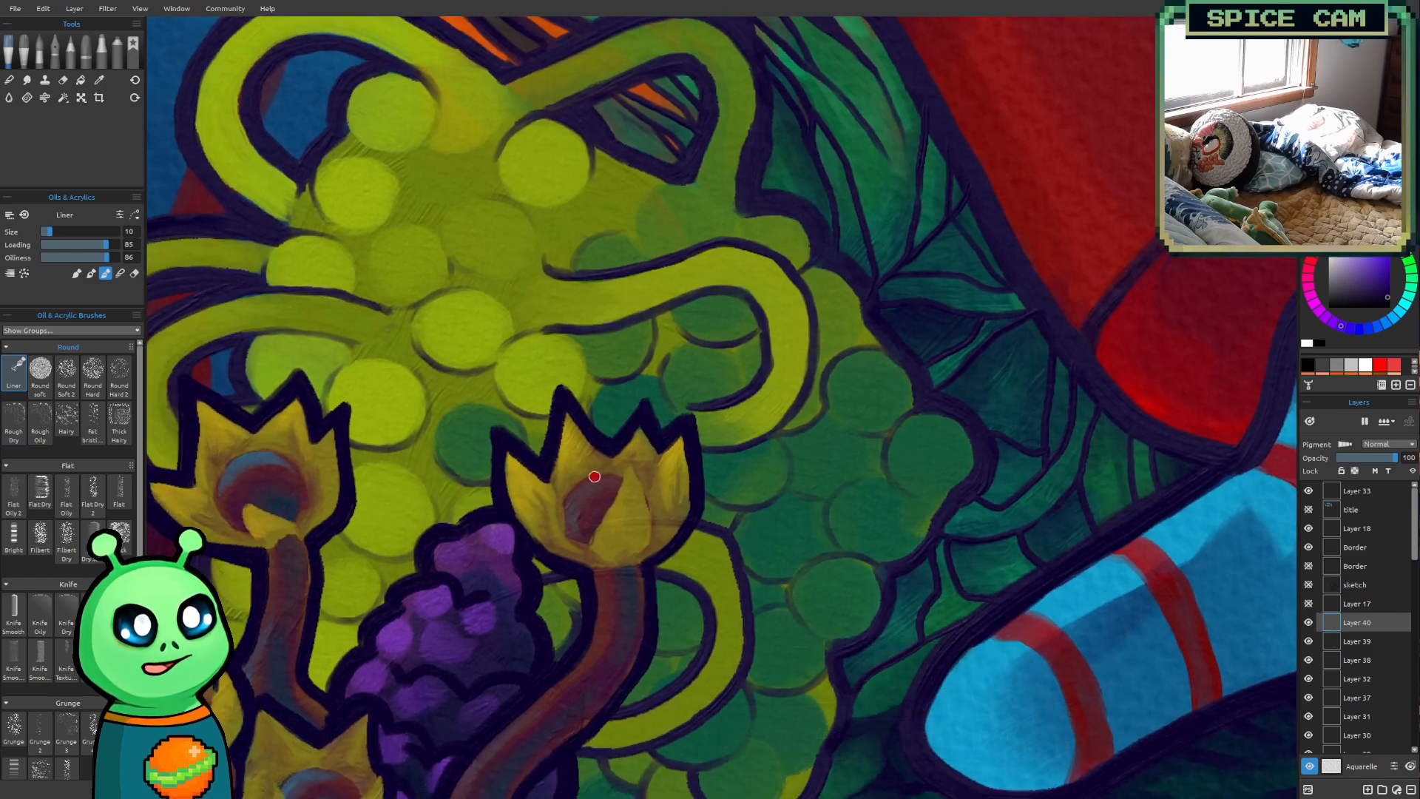
key("bracketleft")
key("bracketleft")
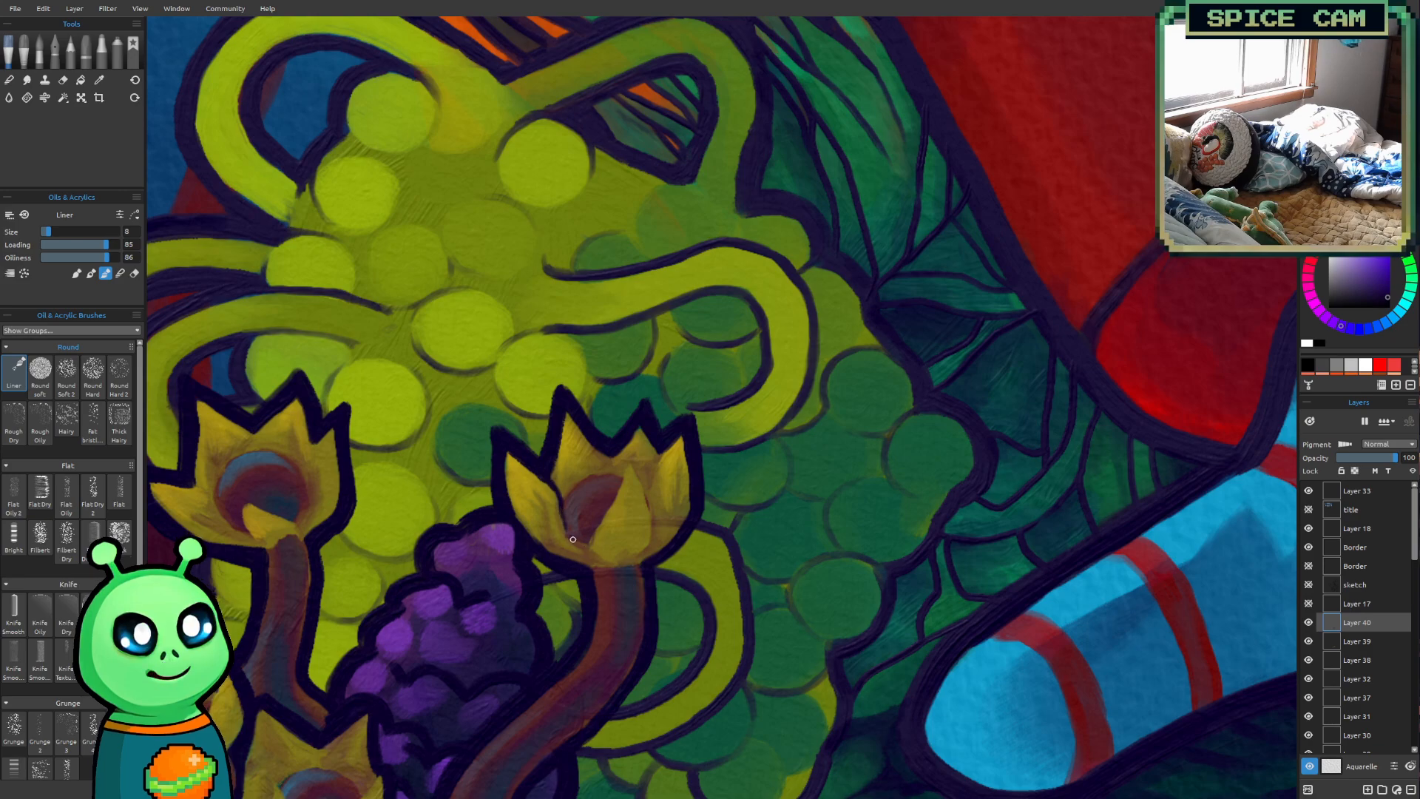
left_click_drag(593, 533, 616, 497)
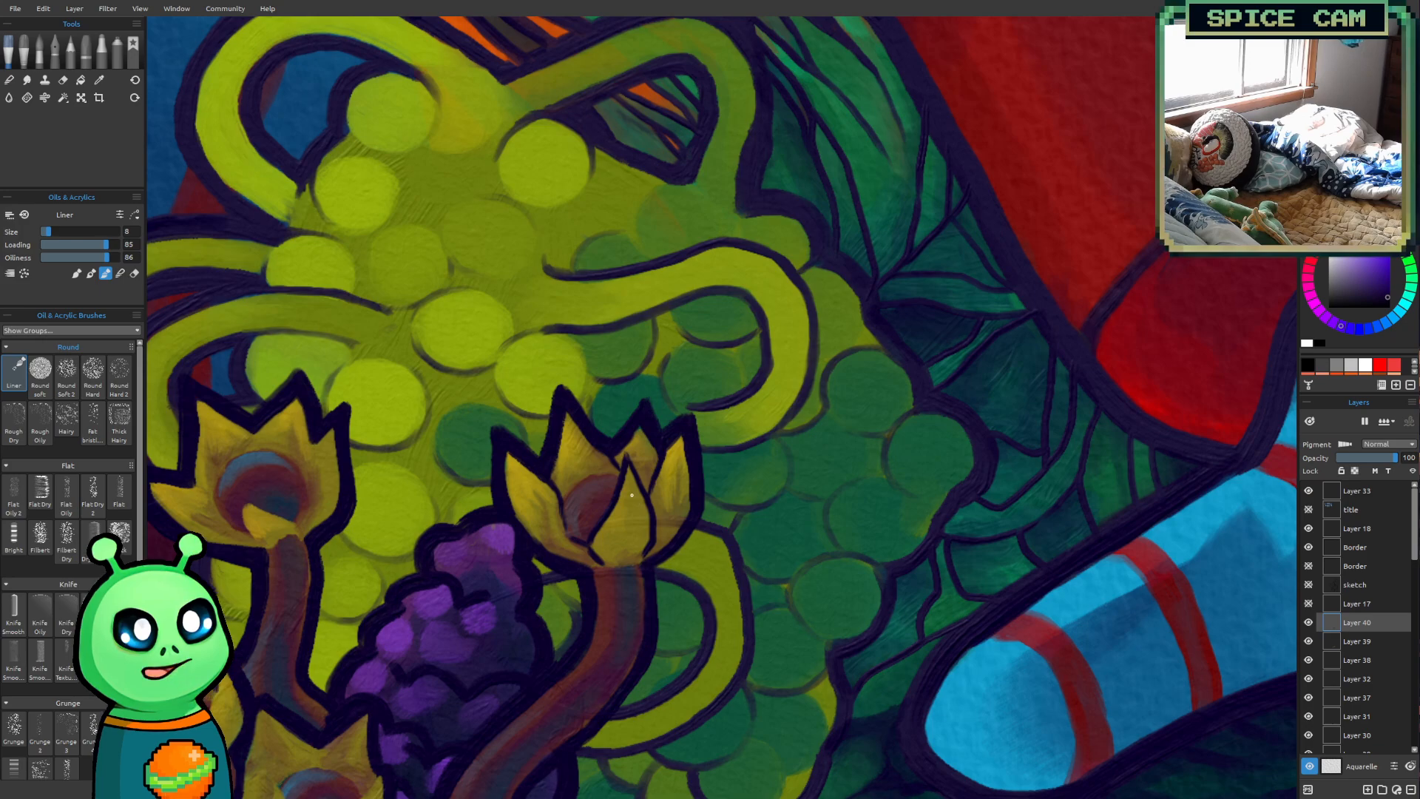
Outline the sixth flower's front petal, inner petal edges and the rim of its round center at brush size 8
left_click_drag(677, 558, 880, 486)
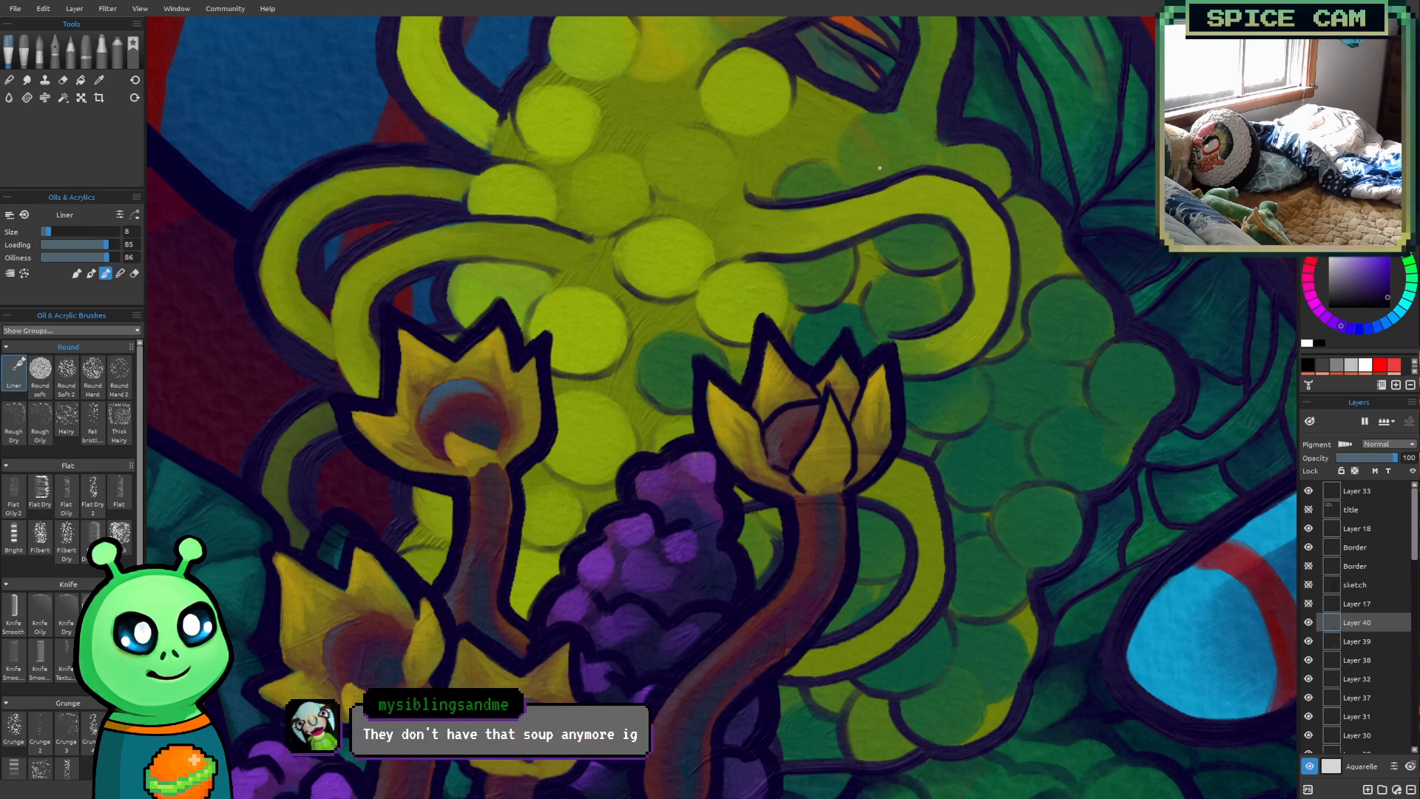
left_click_drag(817, 406, 627, 532)
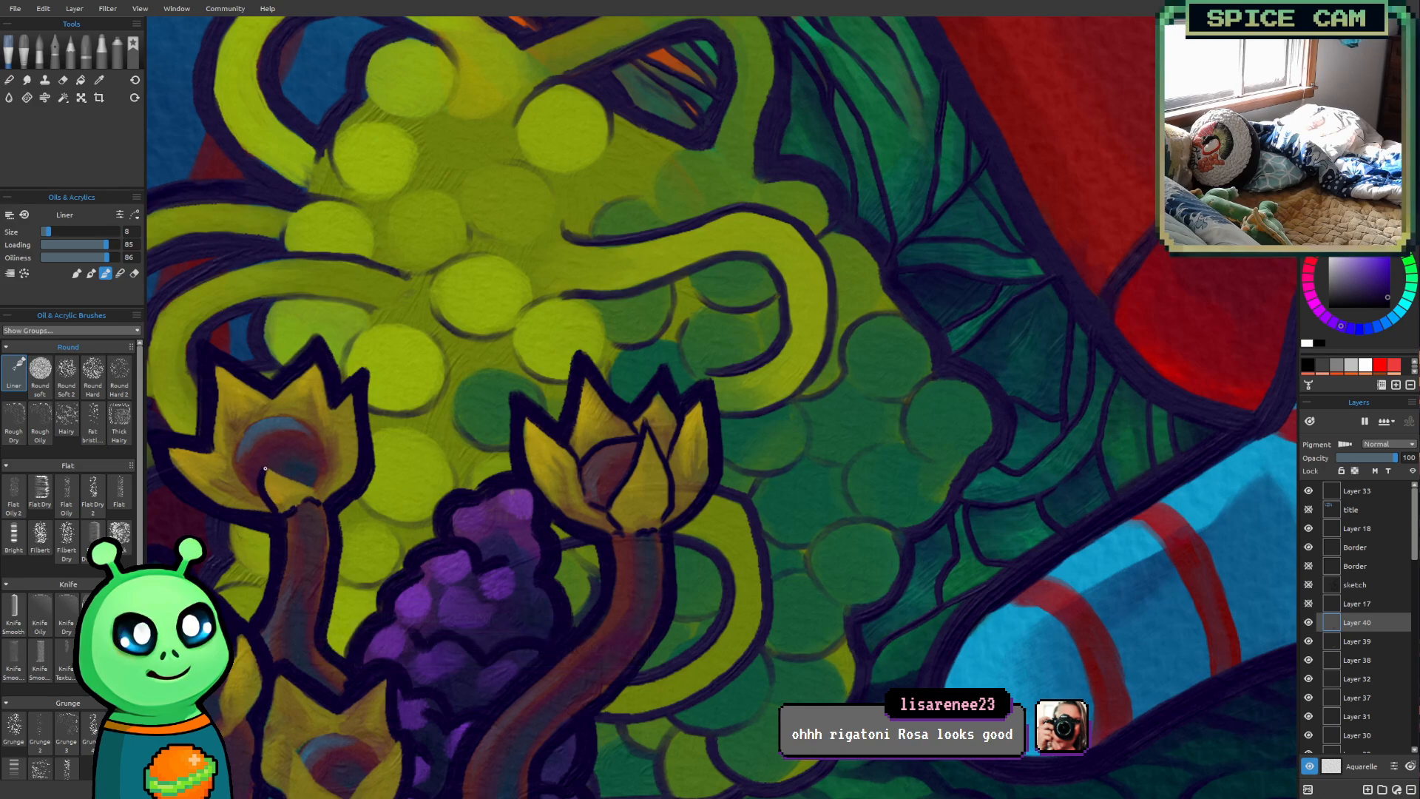
left_click_drag(277, 472, 316, 485)
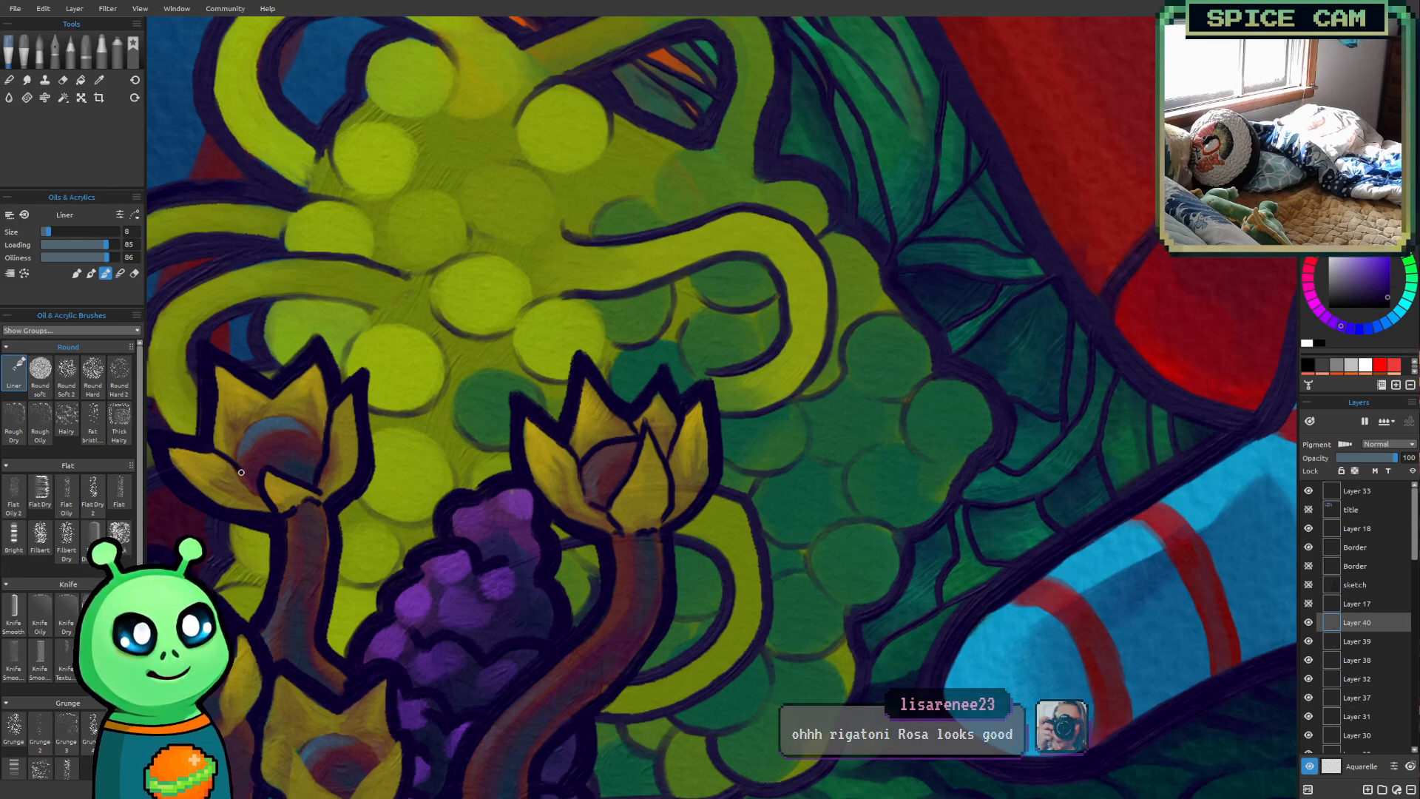
key("ctrl+z")
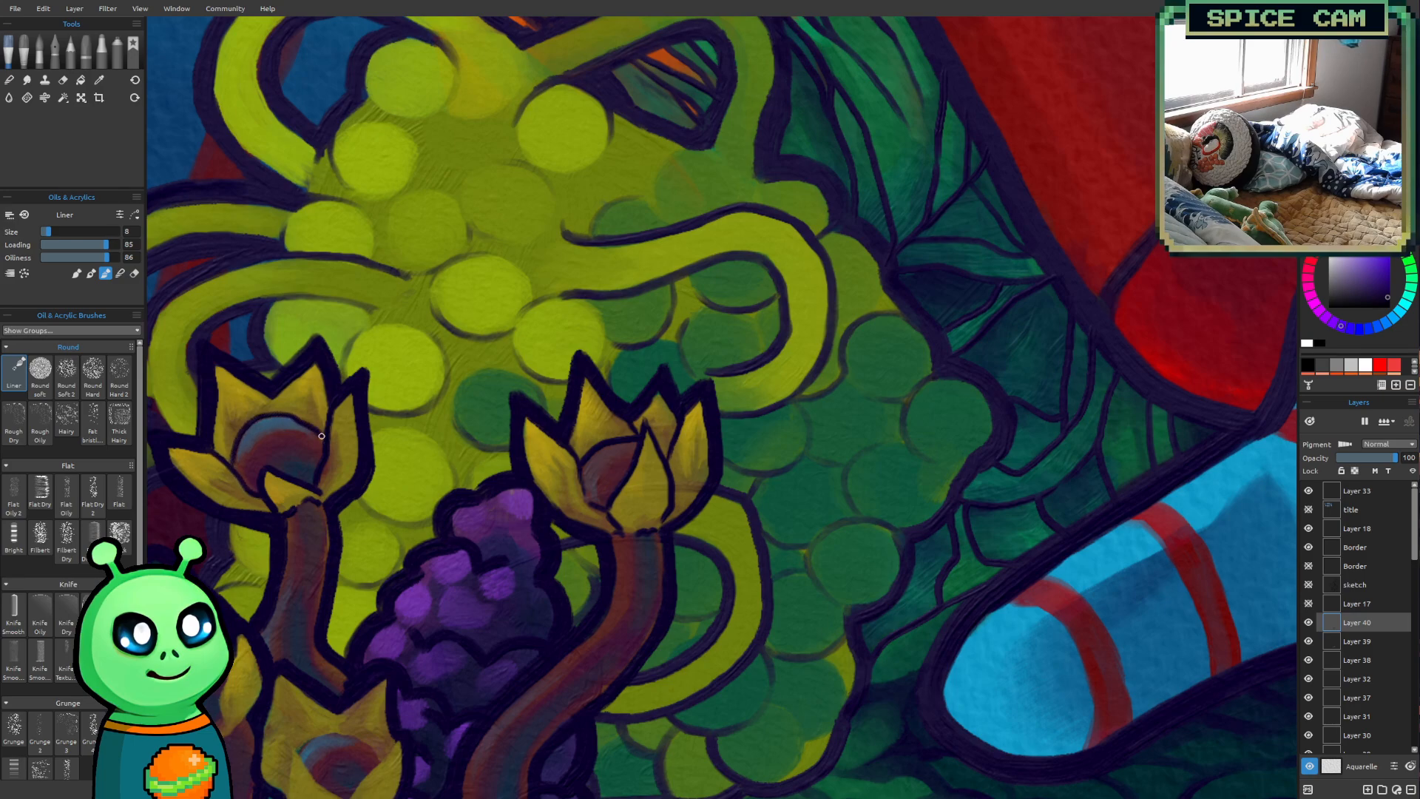
key("ctrl+z")
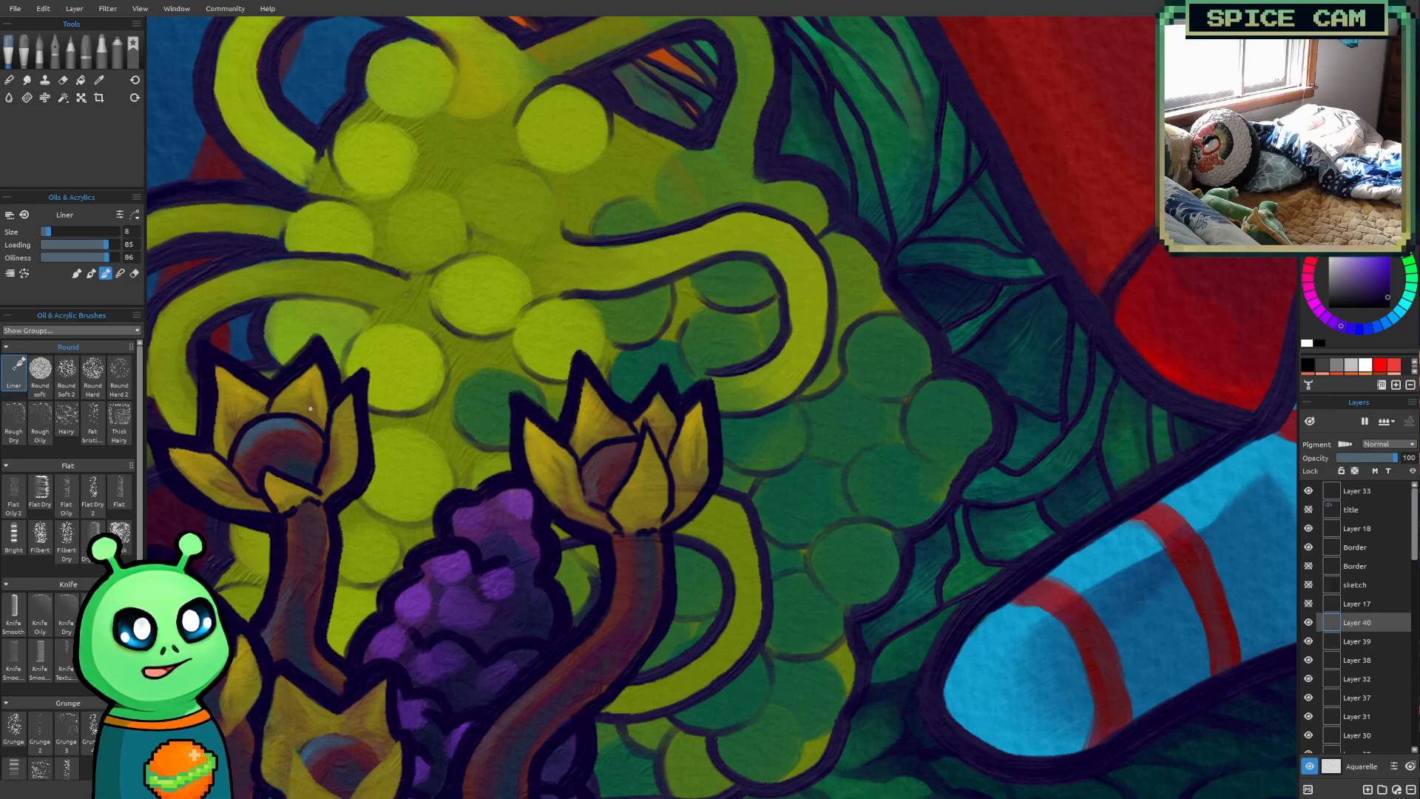
scroll(260, 426, "down", 4)
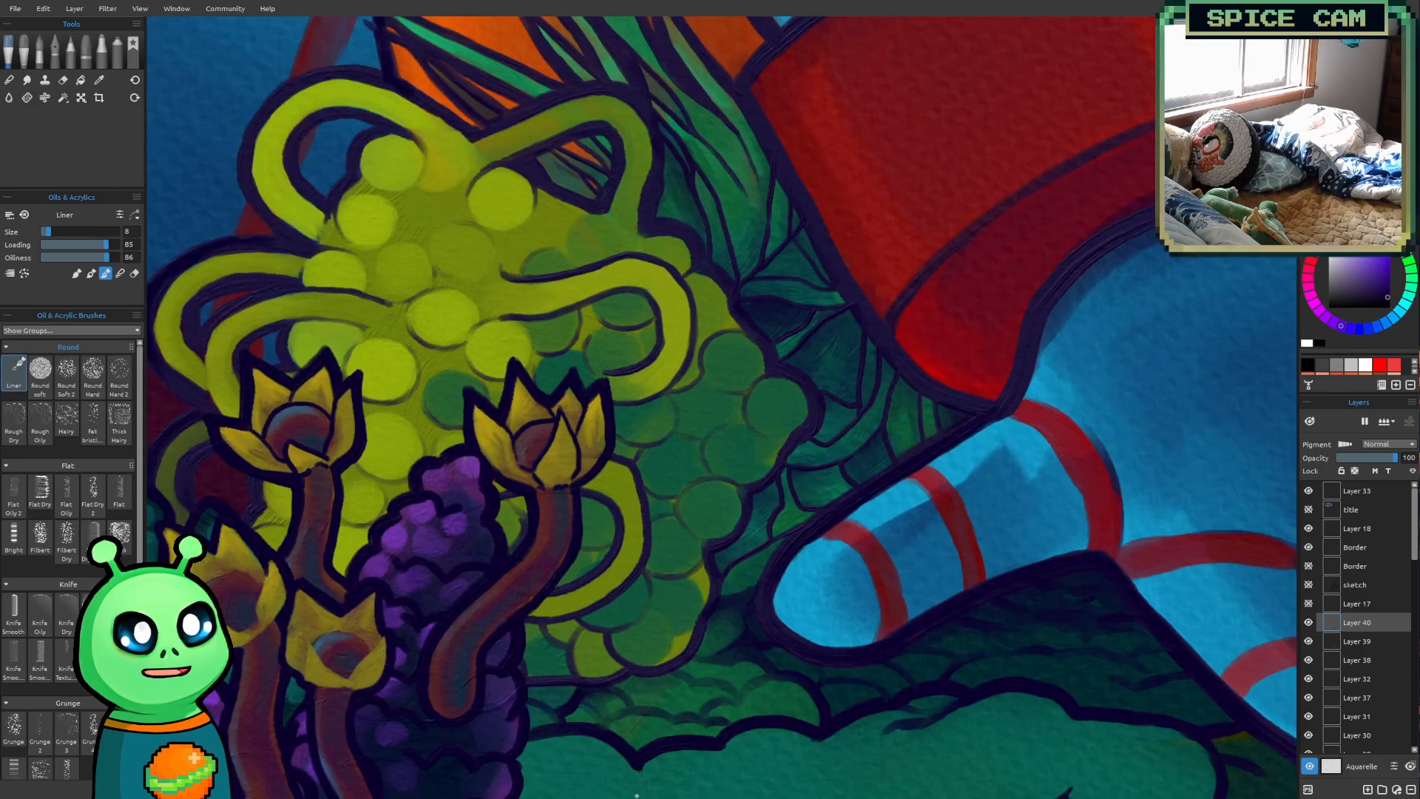
scroll(748, 390, "up", 3)
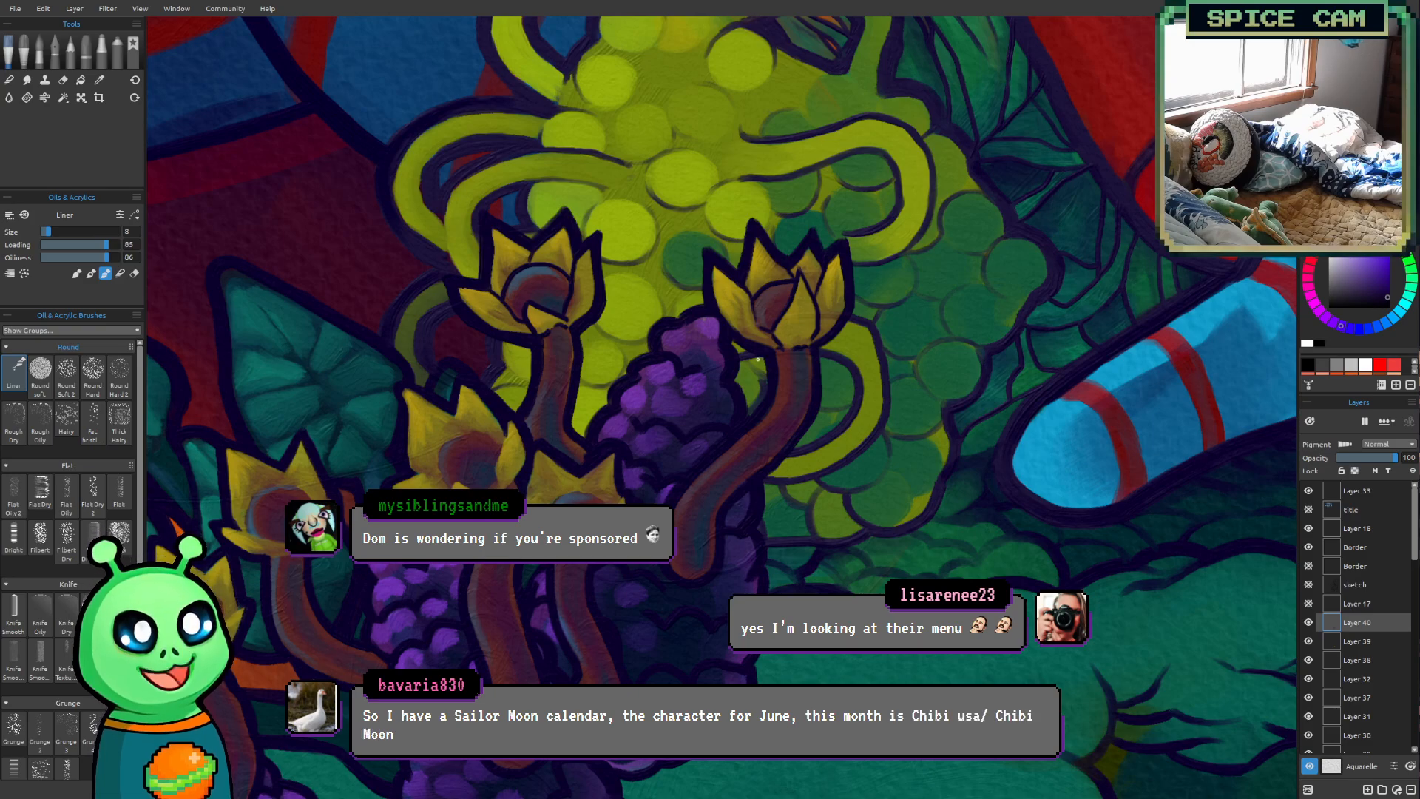
scroll(755, 362, "up", 2)
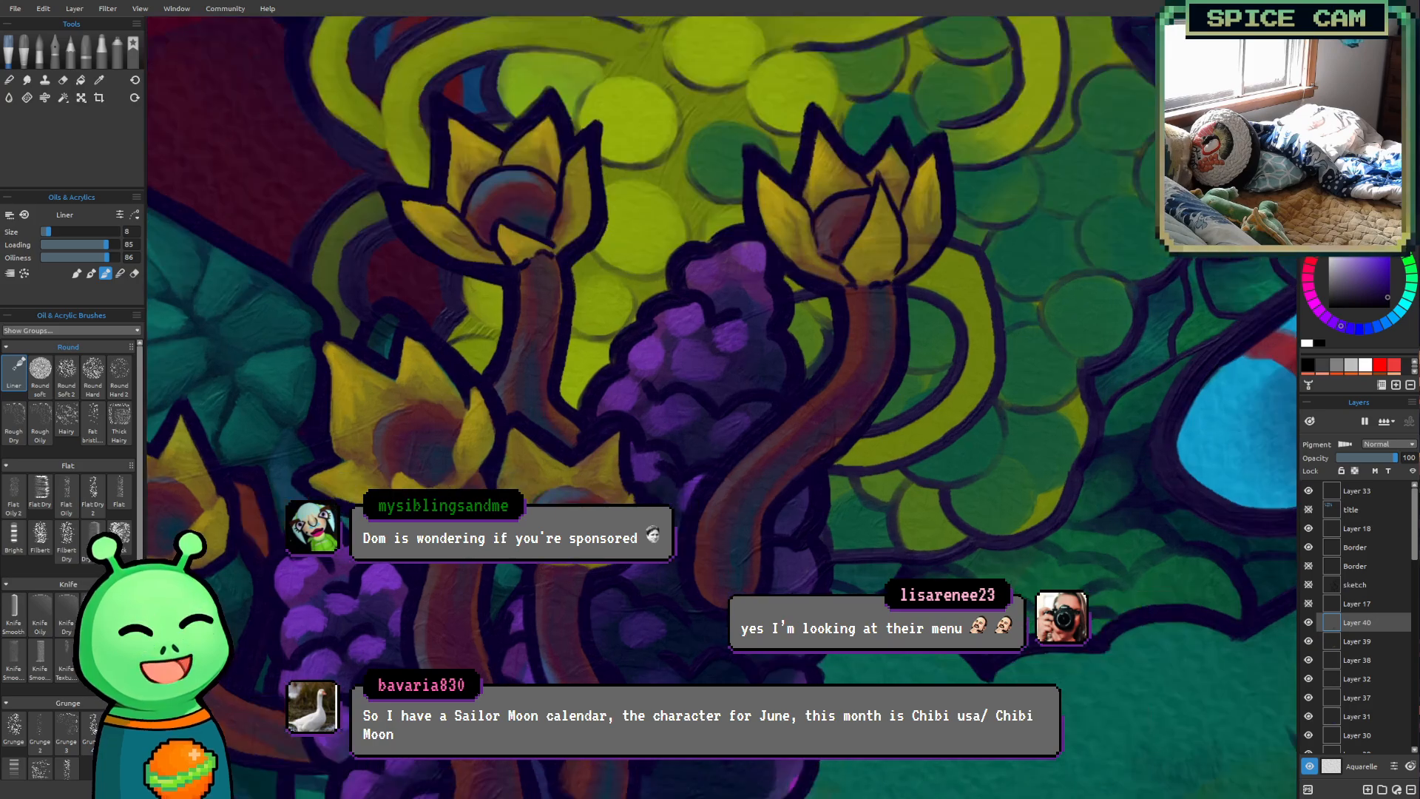
scroll(510, 510, "up", 1)
left_click_drag(513, 517, 540, 568)
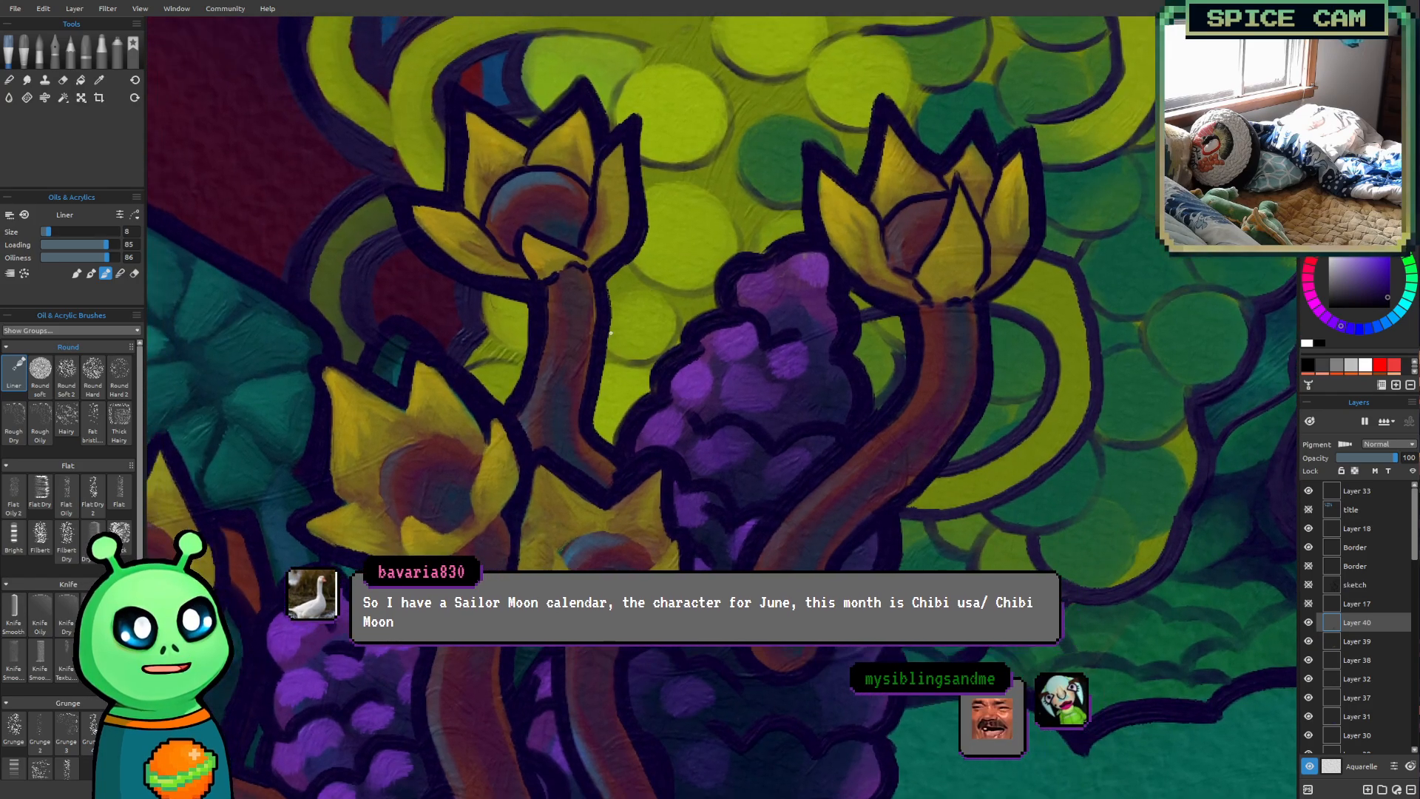
left_click_drag(579, 276, 538, 330)
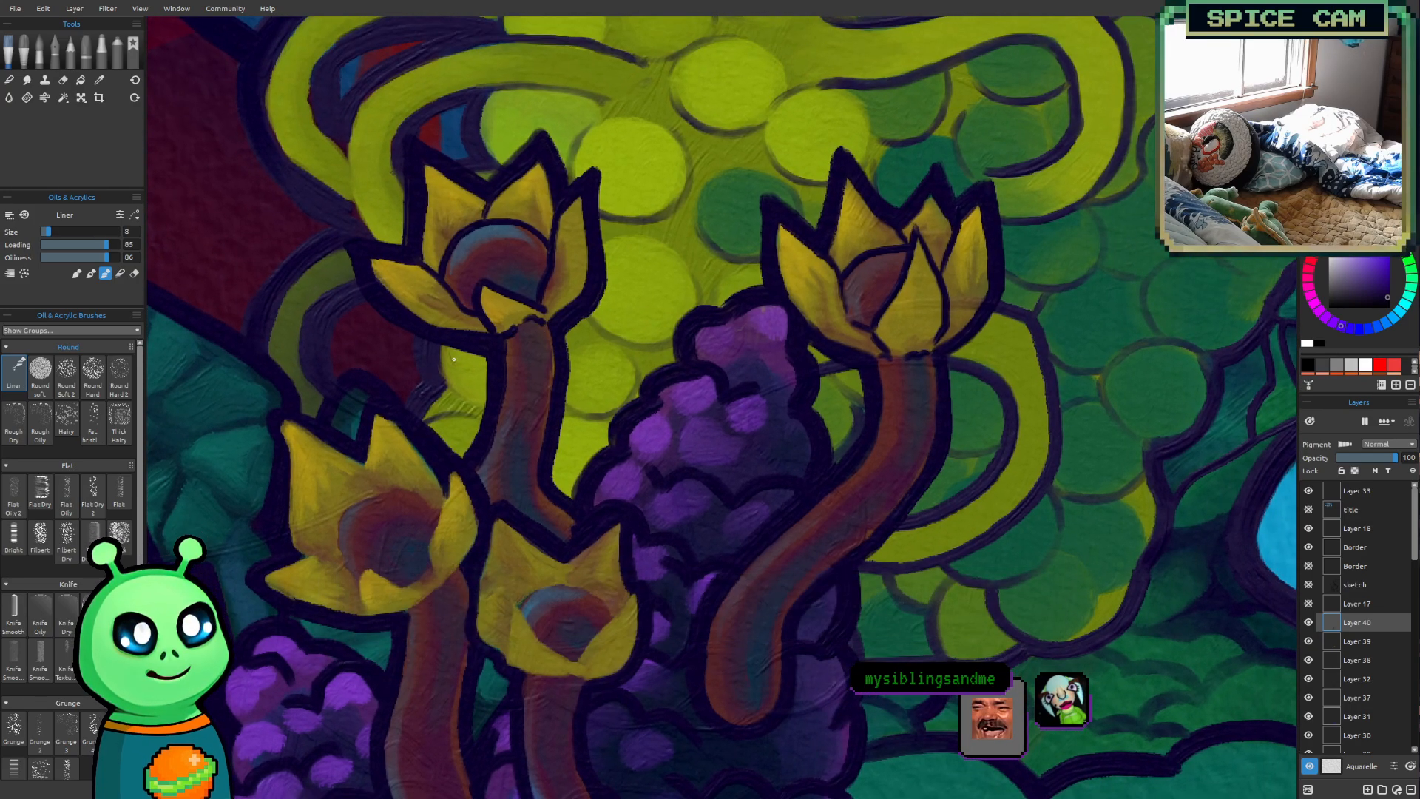
scroll(409, 259, "up", 1)
scroll(468, 375, "down", 3)
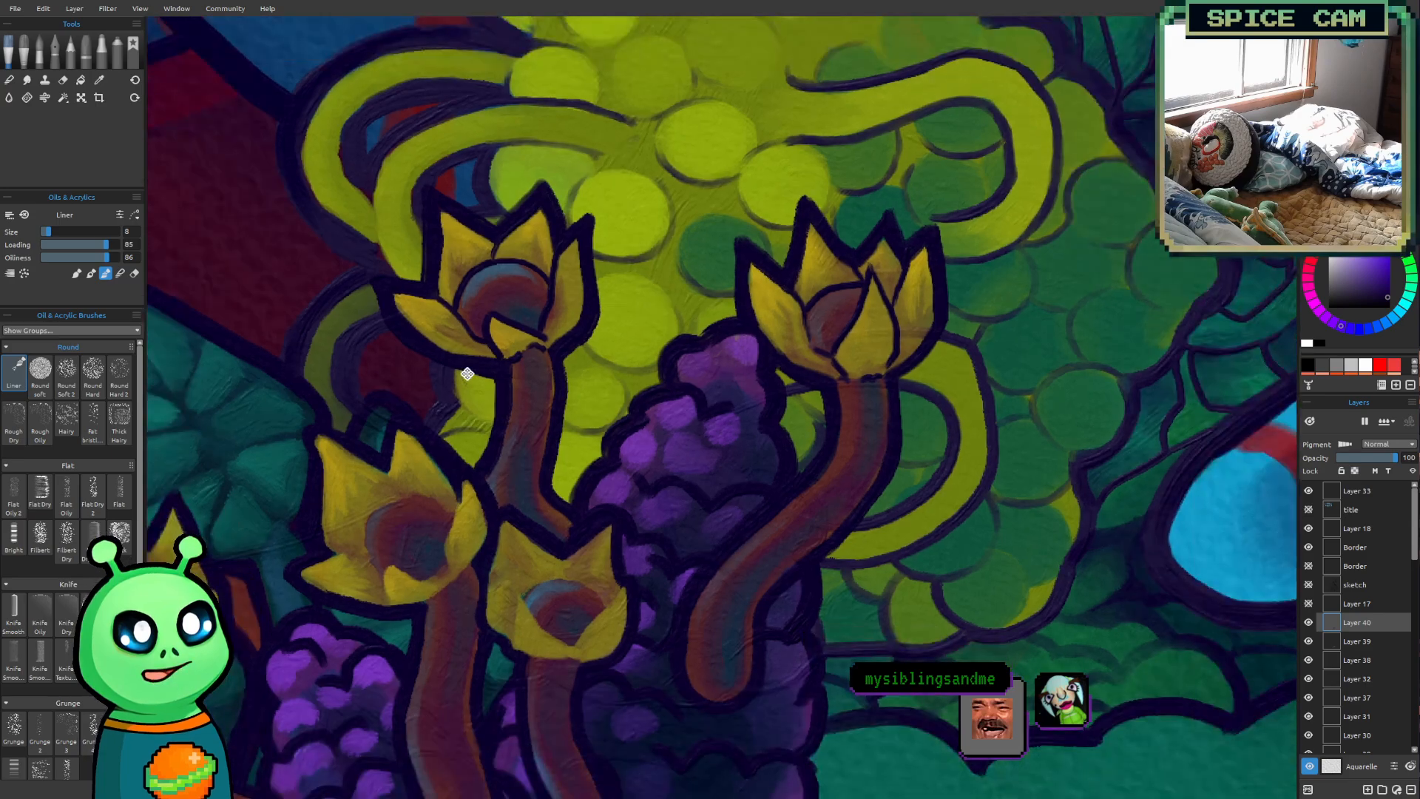
Outline the front petal edges, inner petals and round center rim of the small flower below the sixth in dark purple
scroll(500, 342, "up", 2)
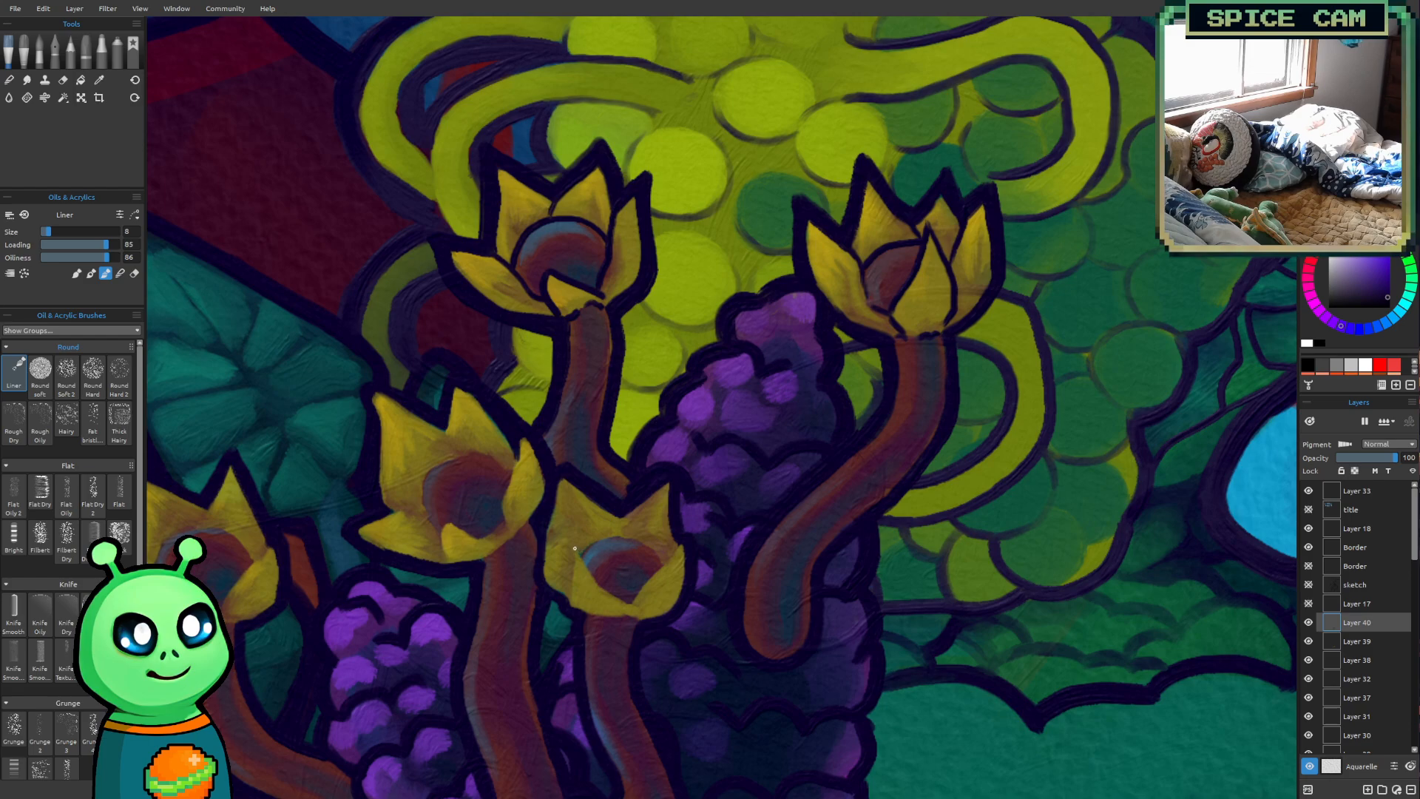
mouse_move(595, 583)
left_mouse_down()
mouse_move(623, 603)
mouse_move(619, 617)
left_mouse_up()
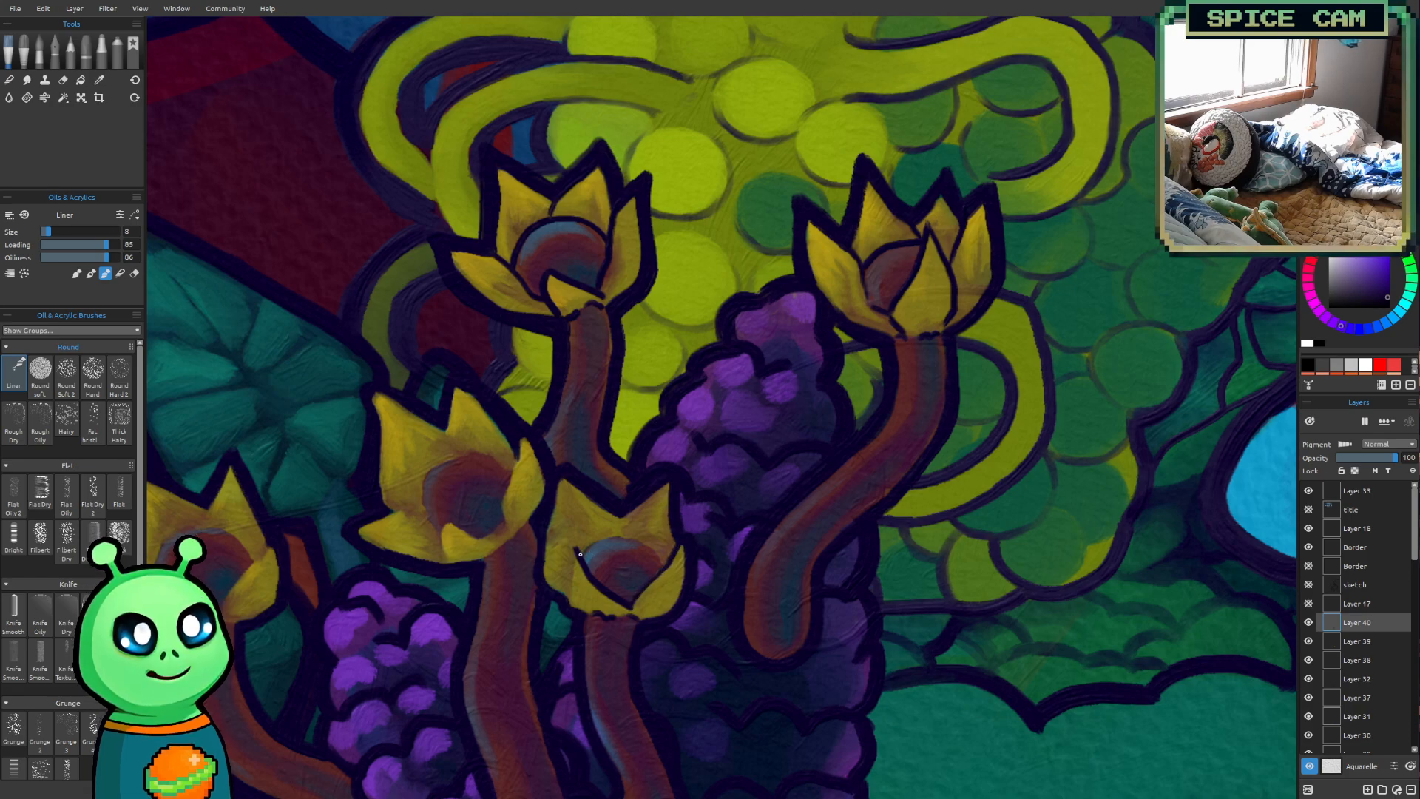
left_click_drag(598, 539, 635, 536)
left_click_drag(569, 573, 569, 600)
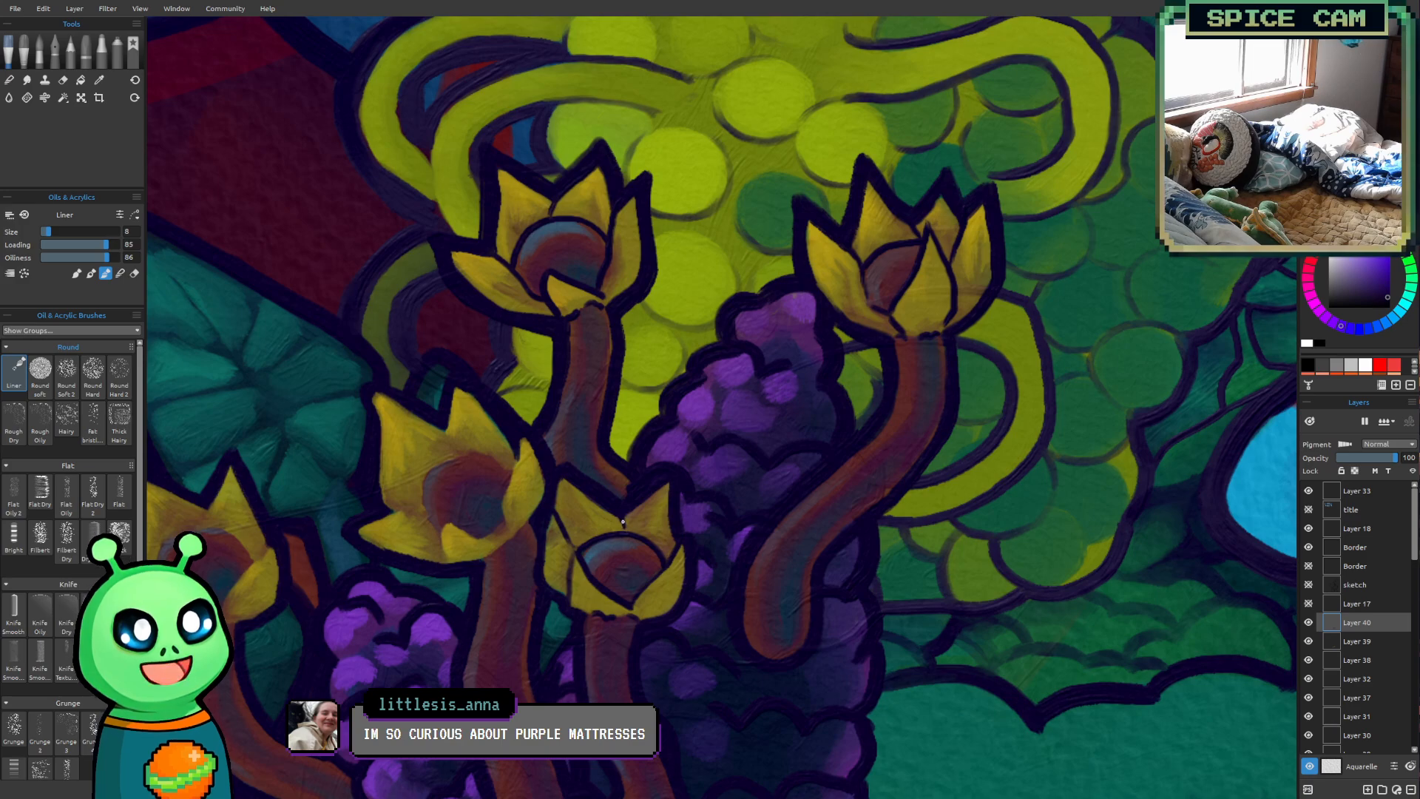
Outline the right and lower-left petals and the round center rim of the large middle flower, redoing one stroke
mouse_move(465, 507)
left_mouse_down()
mouse_move(539, 431)
mouse_move(509, 529)
mouse_move(534, 546)
left_mouse_up()
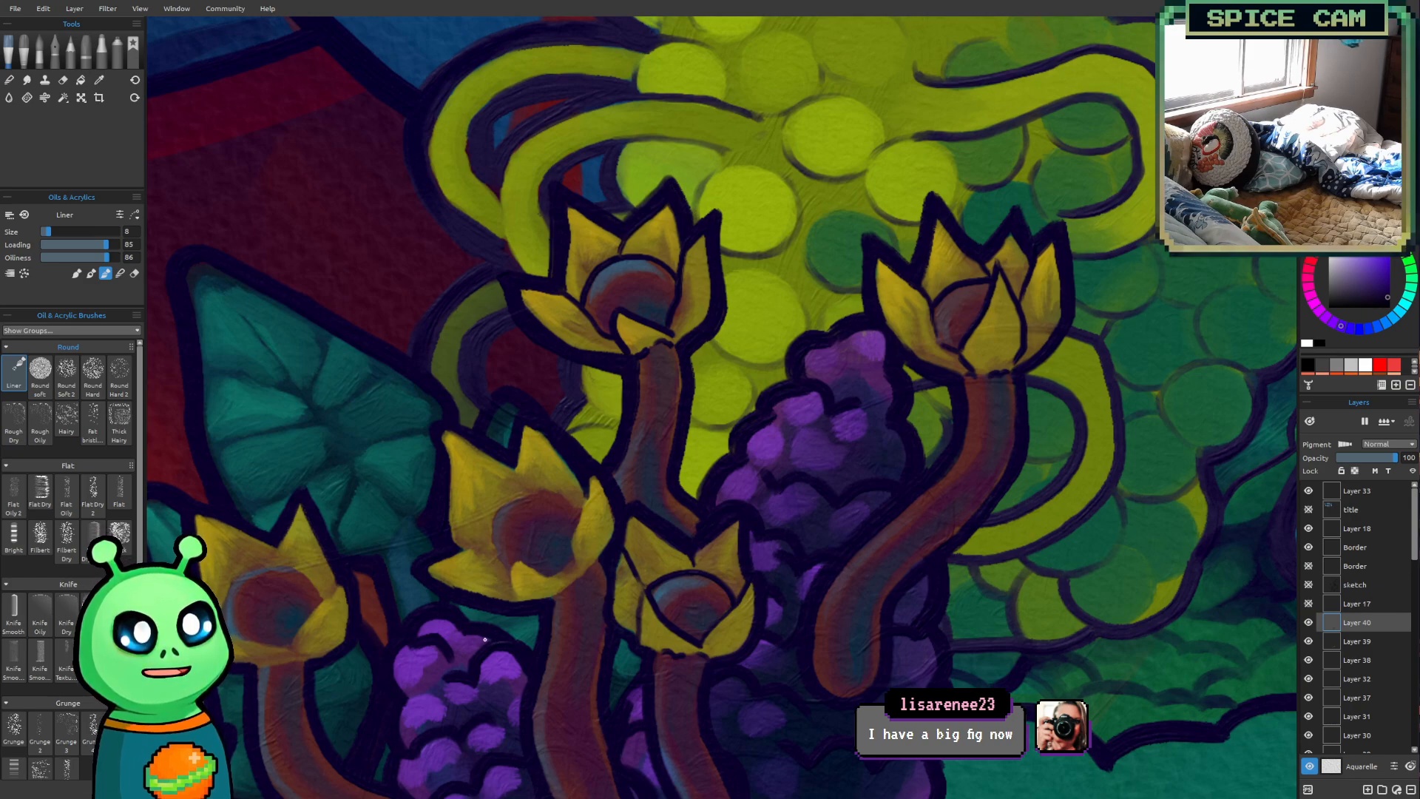
left_click_drag(441, 678, 402, 716)
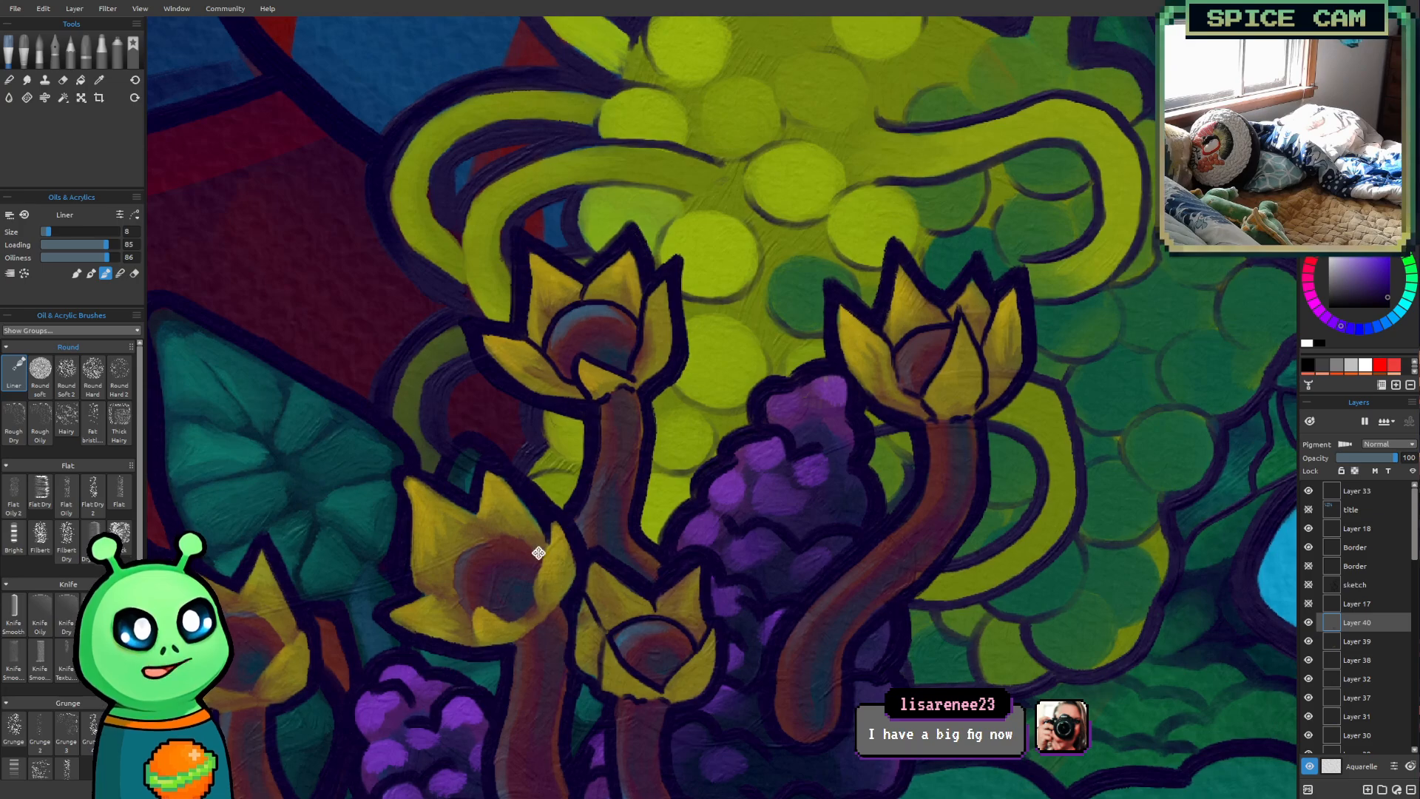
scroll(535, 548, "up", 2)
scroll(483, 494, "up", 1)
mouse_move(482, 494)
left_mouse_down()
mouse_move(520, 471)
mouse_move(572, 473)
left_mouse_up()
scroll(520, 471, "down", 2)
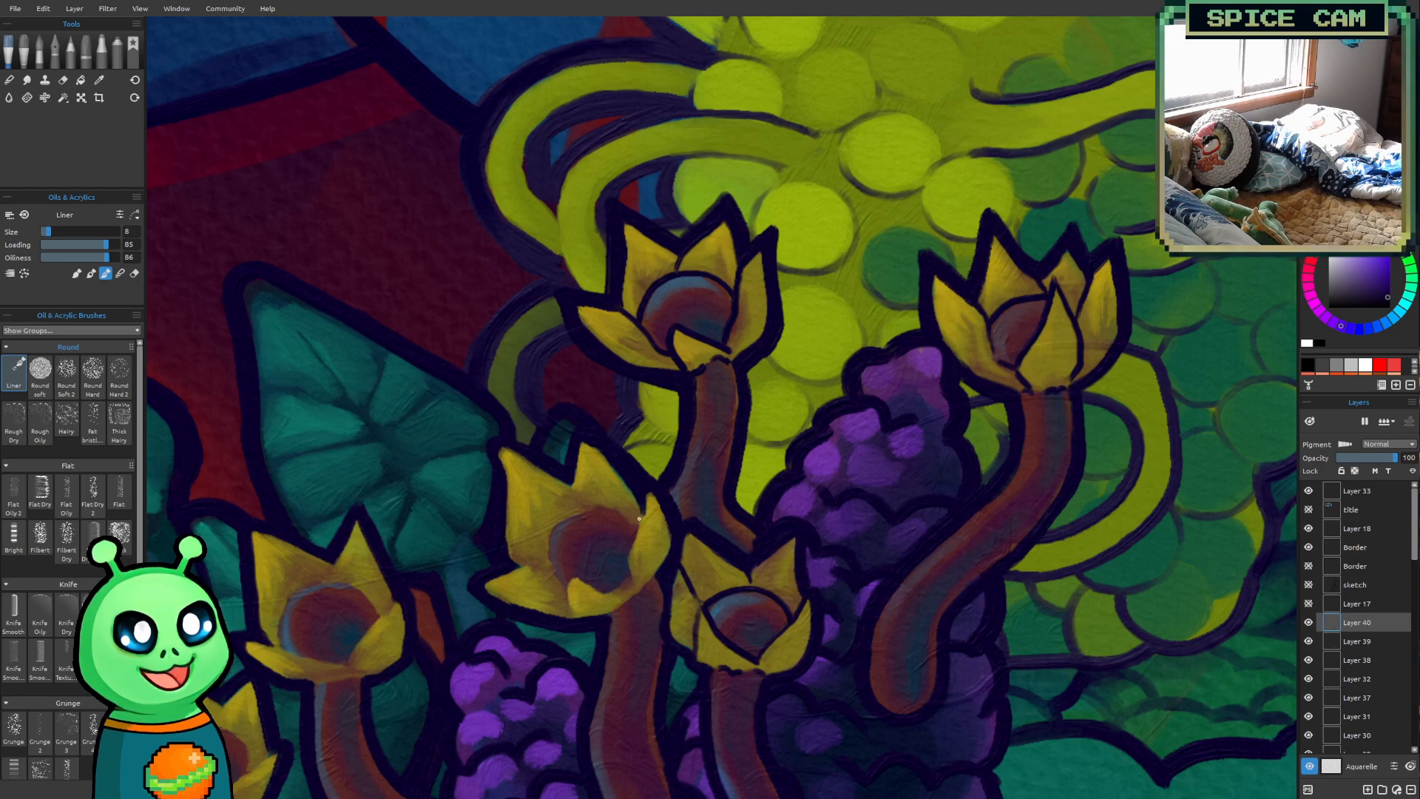
left_click_drag(642, 510, 630, 585)
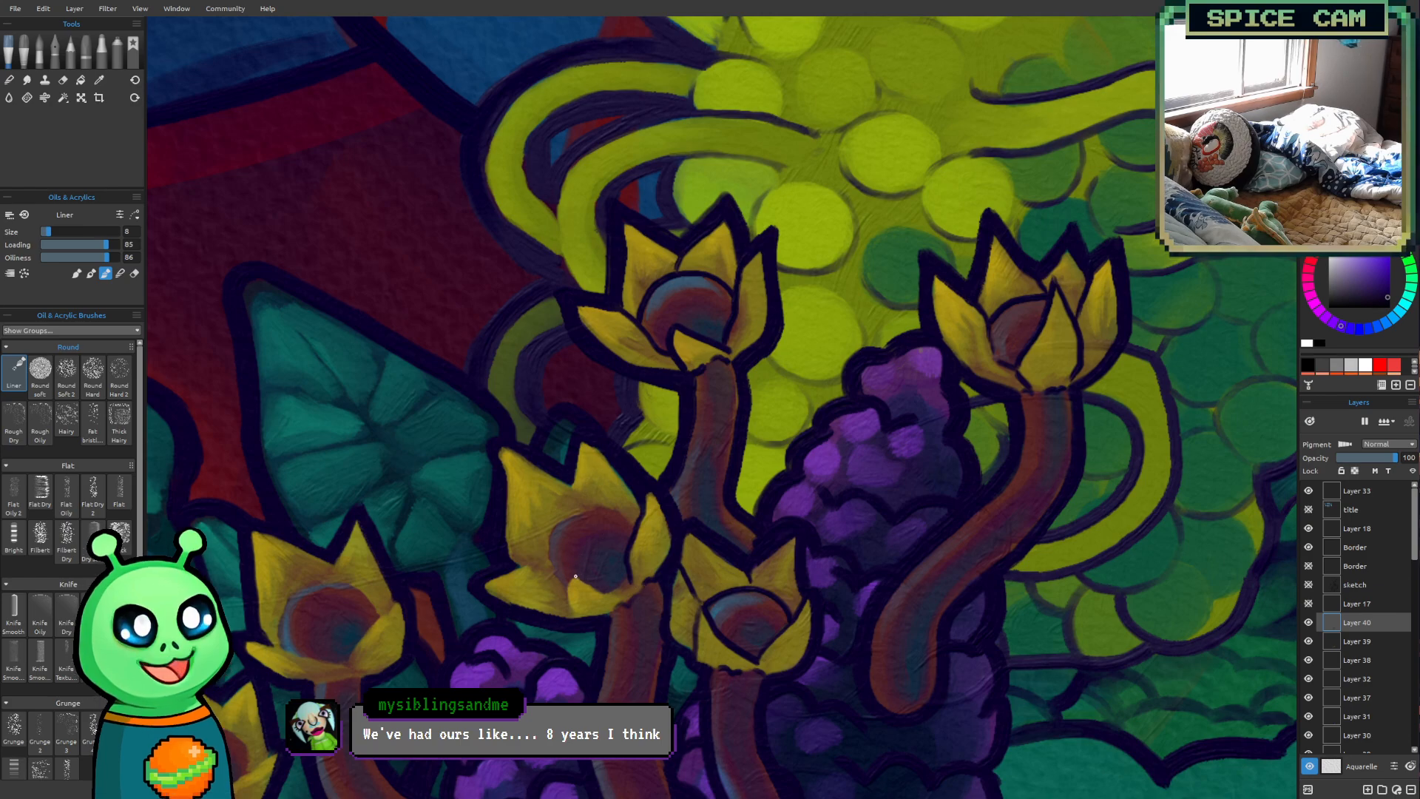
left_click_drag(573, 578, 571, 615)
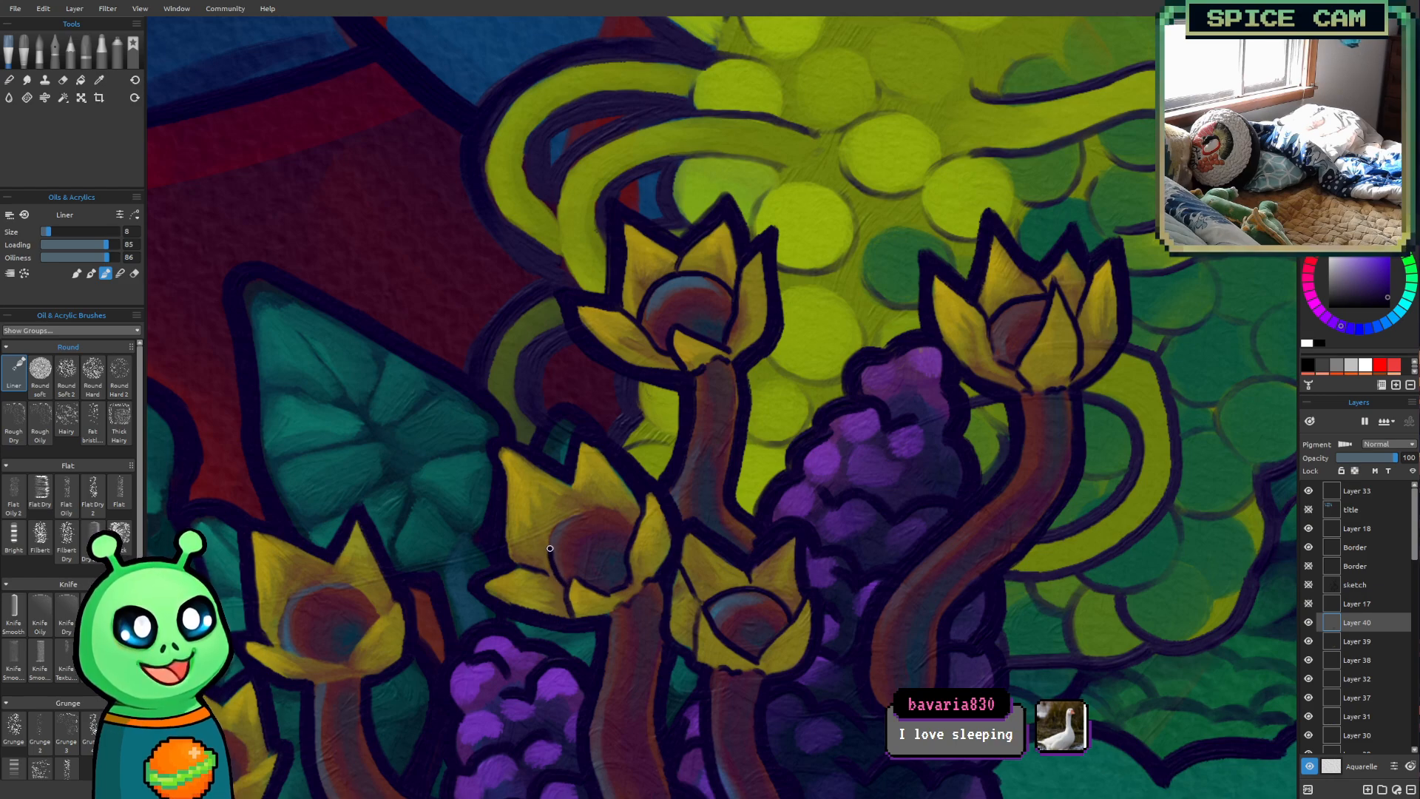
key("ctrl+z")
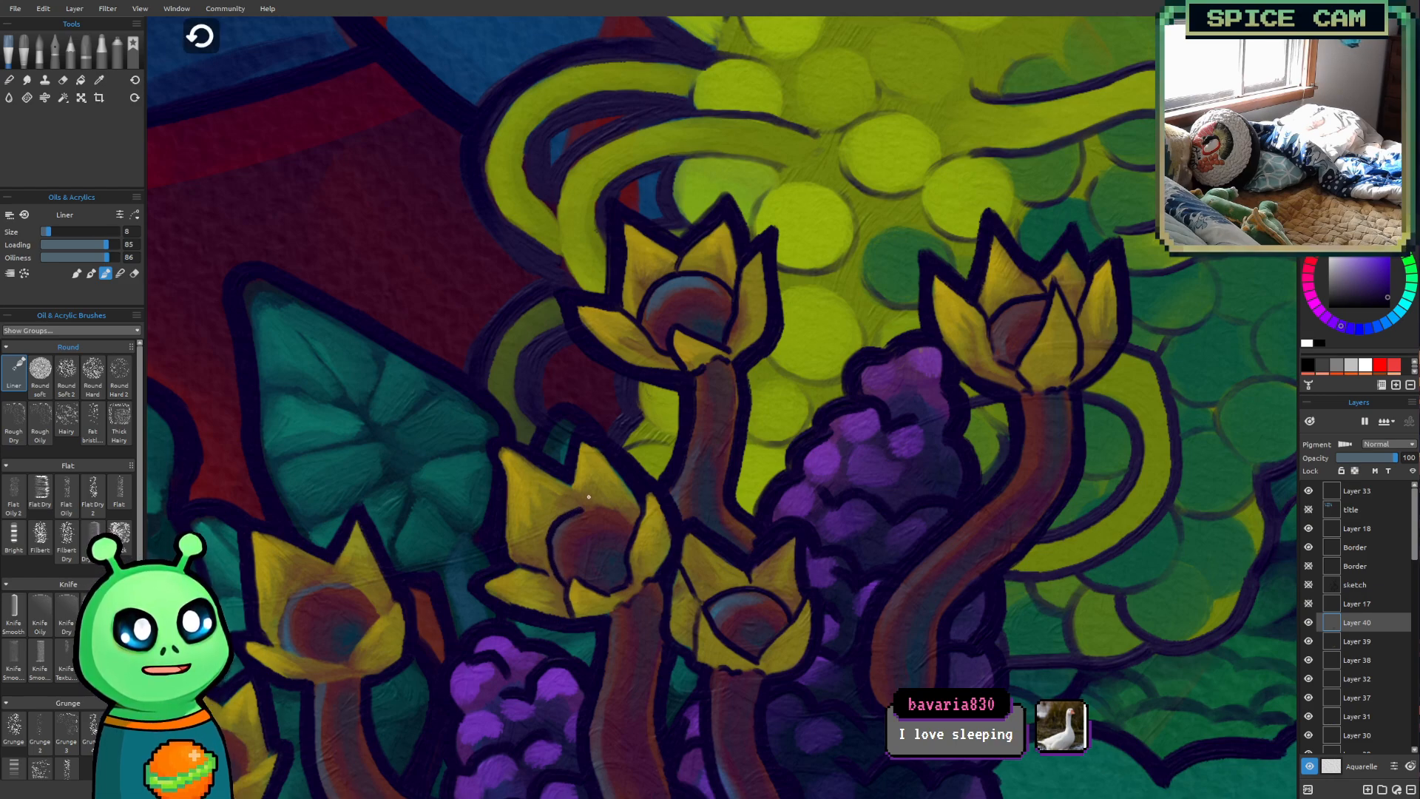
mouse_move(563, 585)
left_mouse_down()
mouse_move(547, 545)
mouse_move(559, 523)
mouse_move(588, 508)
mouse_move(635, 525)
left_mouse_up()
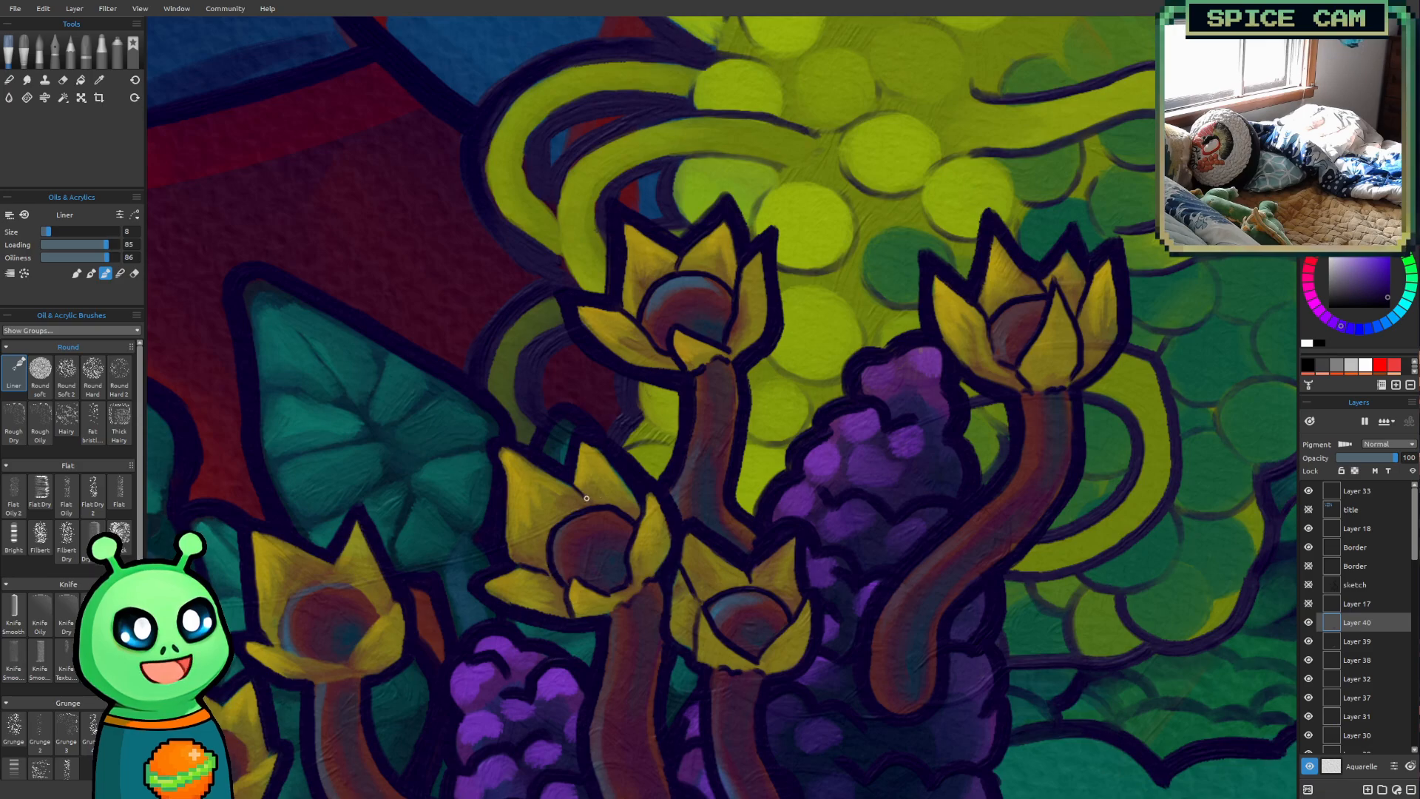
Outline the right and front petals and the round center rim of the third flower from the left at brush size 8
mouse_move(539, 543)
left_mouse_down()
mouse_move(587, 315)
mouse_move(726, 451)
mouse_move(825, 488)
mouse_move(862, 445)
left_mouse_up()
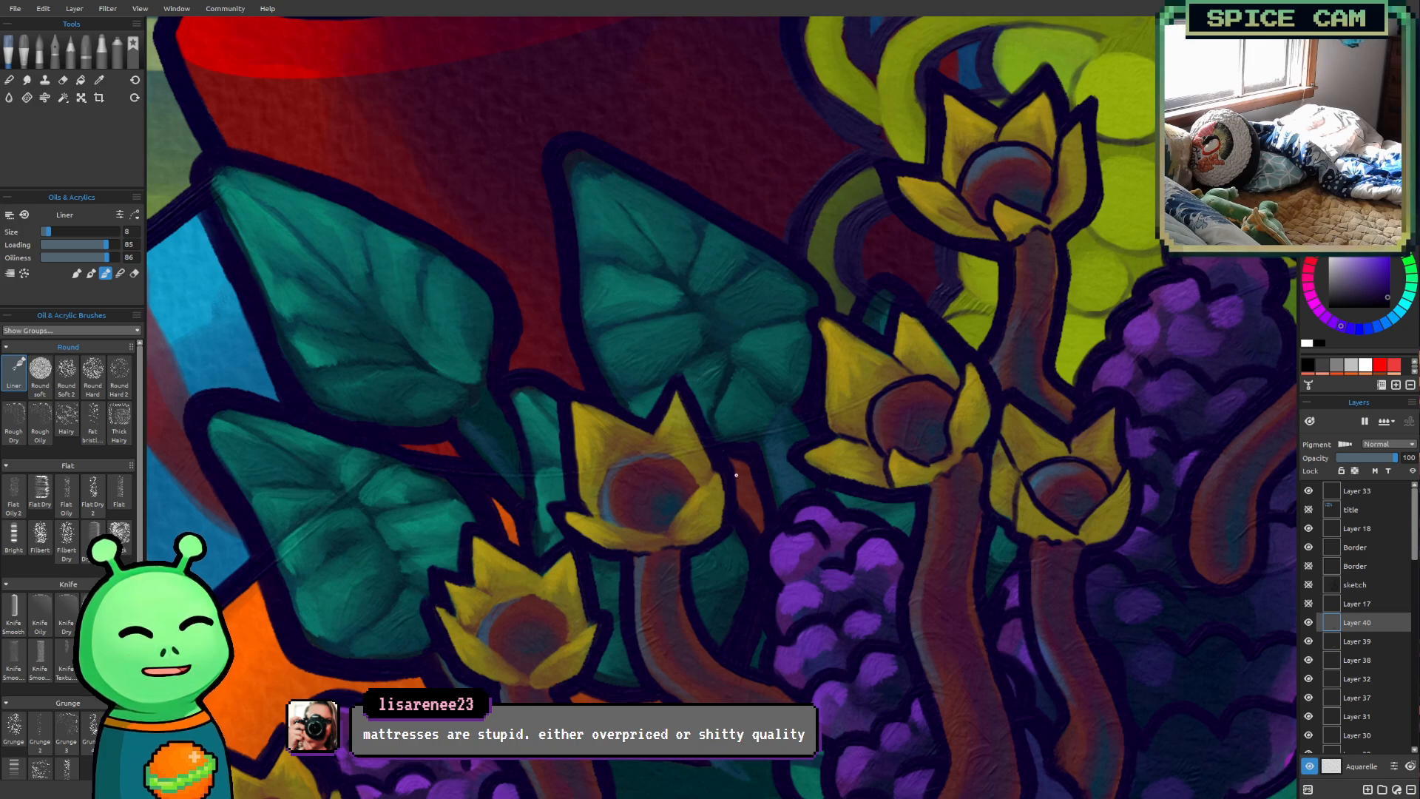
left_click_drag(667, 534, 711, 464)
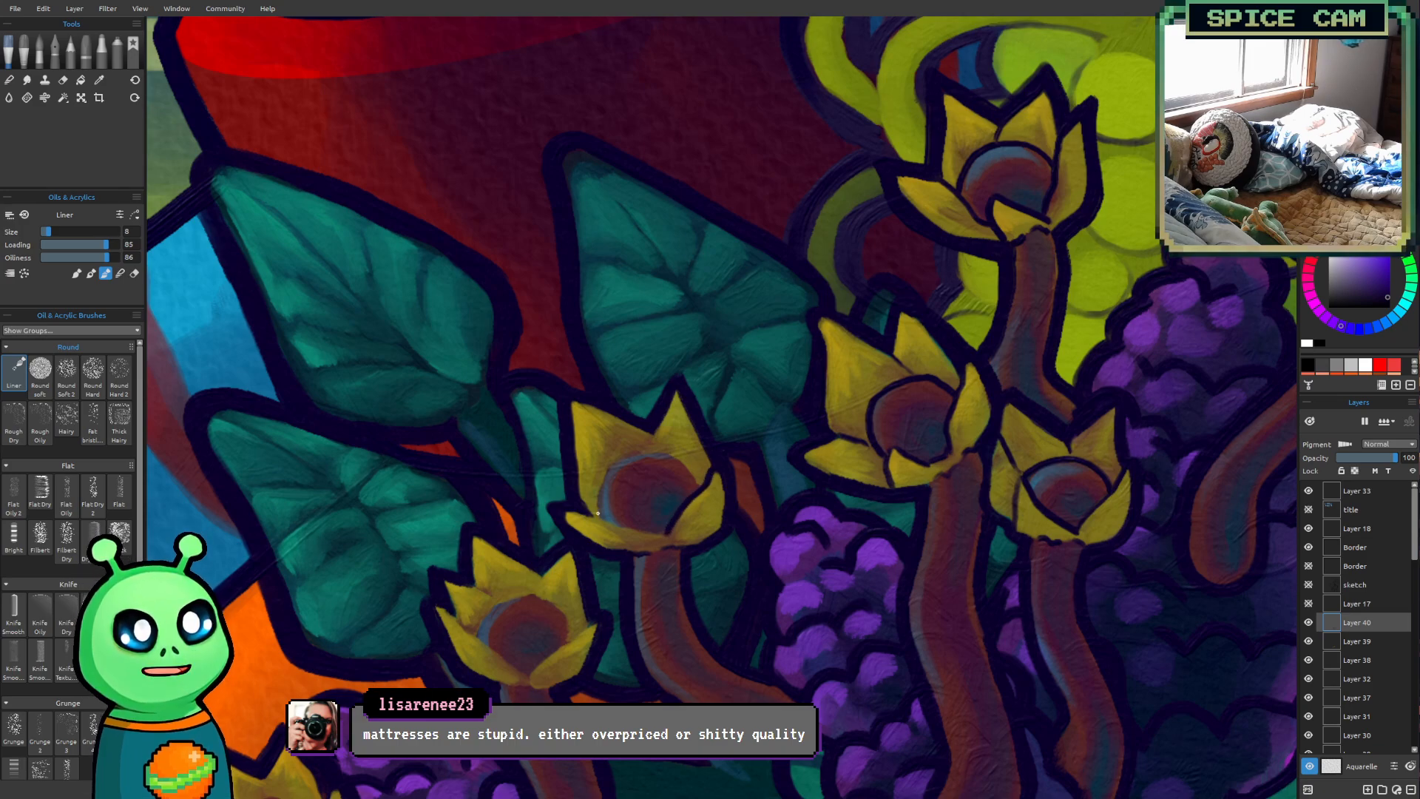
left_click_drag(599, 513, 669, 536)
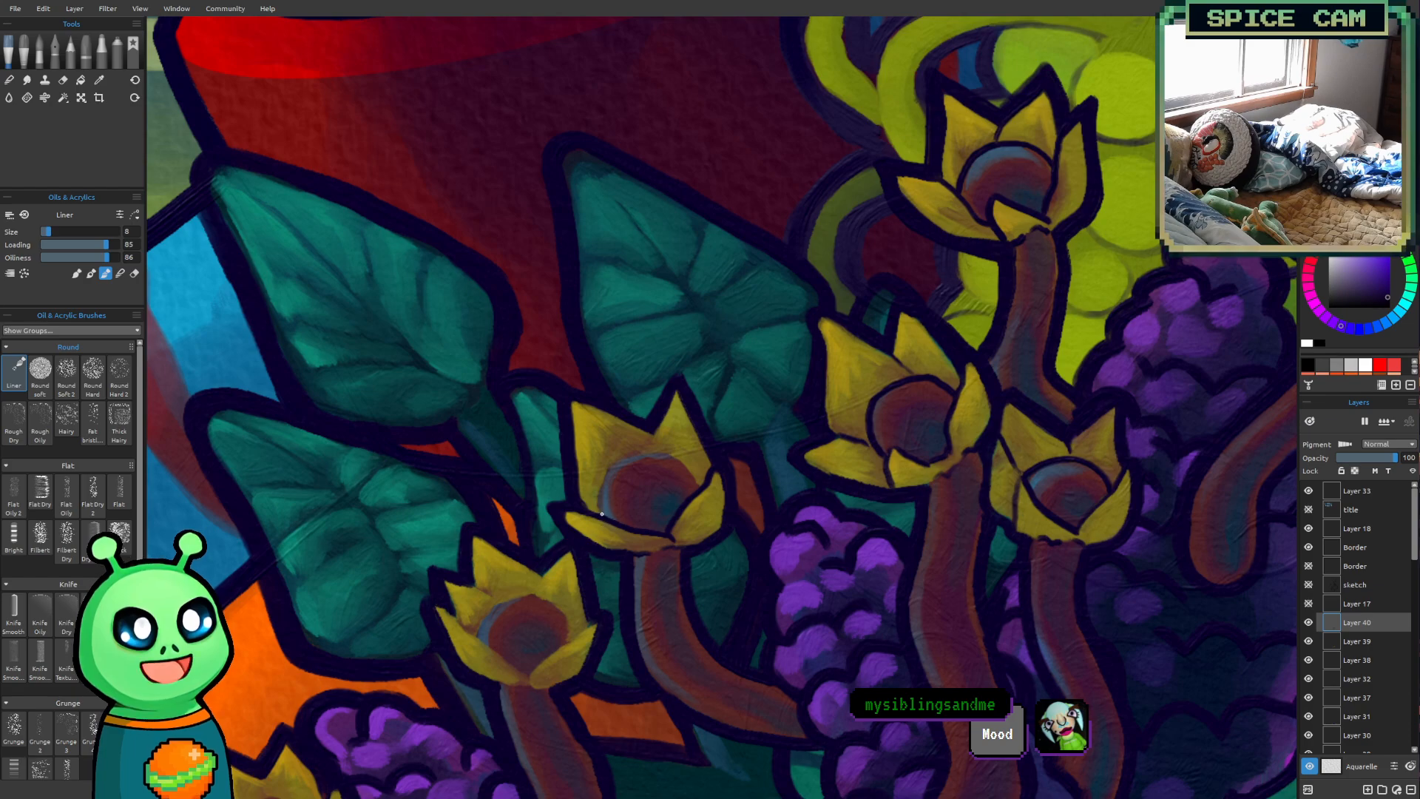
mouse_move(600, 516)
left_mouse_down()
mouse_move(603, 481)
mouse_move(632, 457)
mouse_move(661, 451)
mouse_move(700, 486)
left_mouse_up()
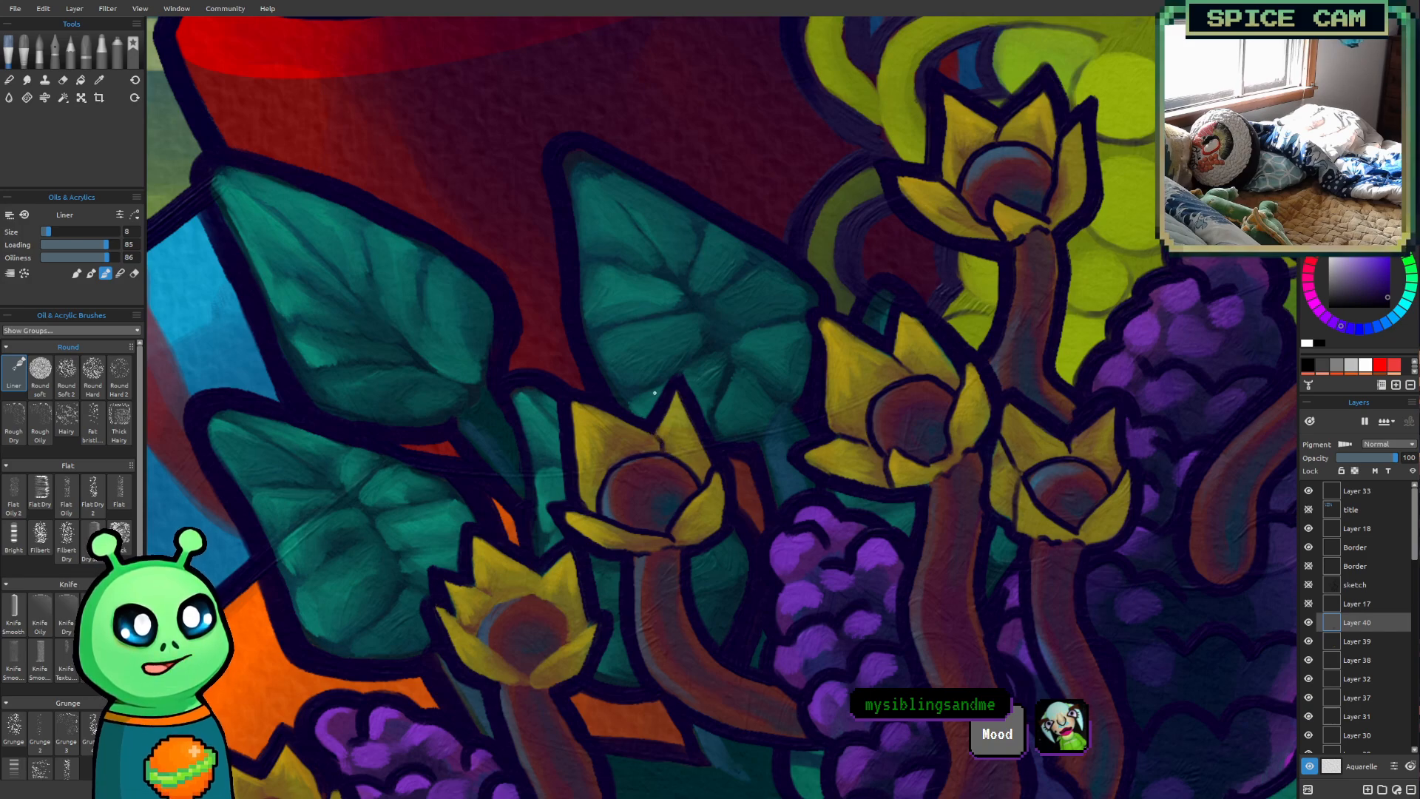
Outline the two front petals and the round center rim of the second flower from the left in dark purple
left_click_drag(615, 596, 593, 435)
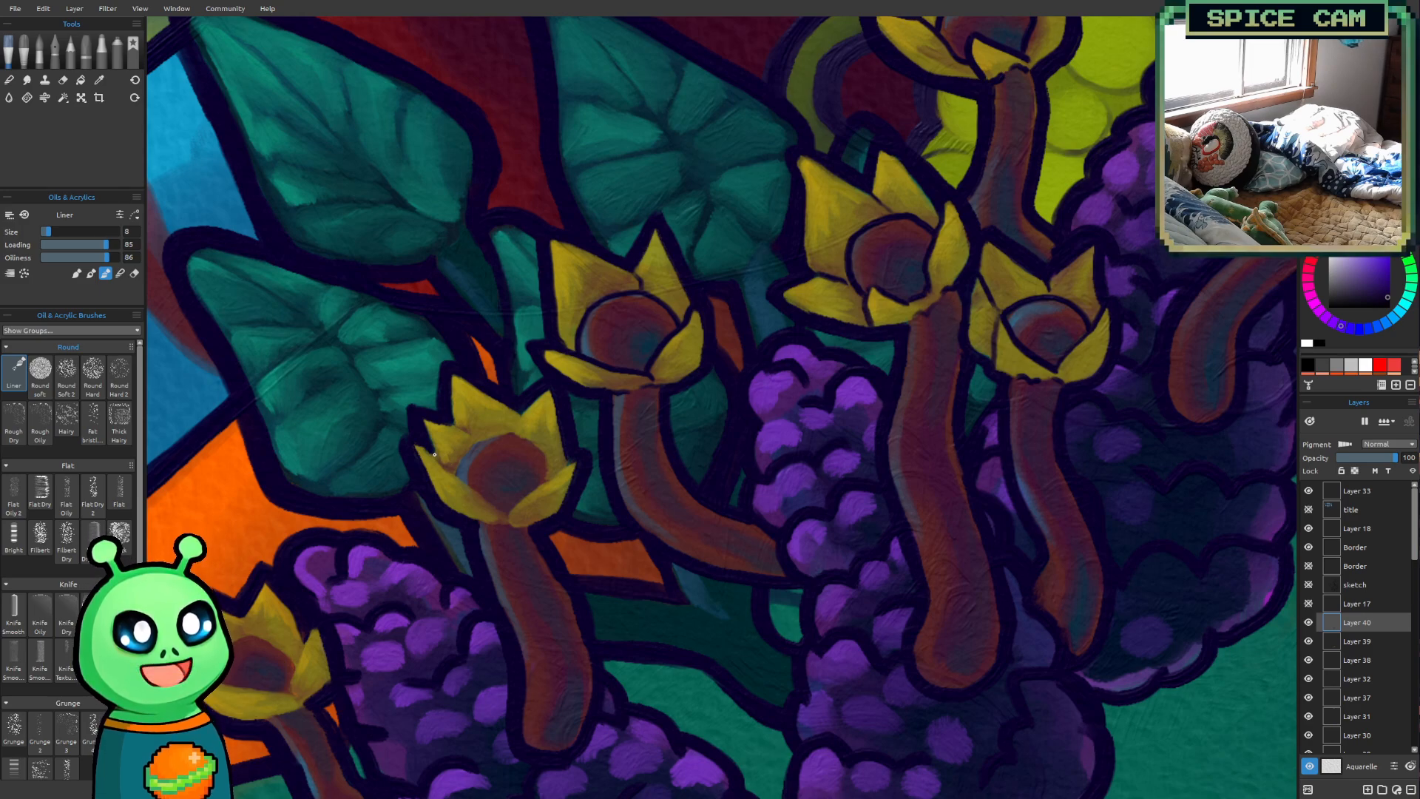
mouse_move(431, 452)
left_mouse_down()
mouse_move(498, 509)
mouse_move(496, 528)
mouse_move(533, 525)
left_mouse_up()
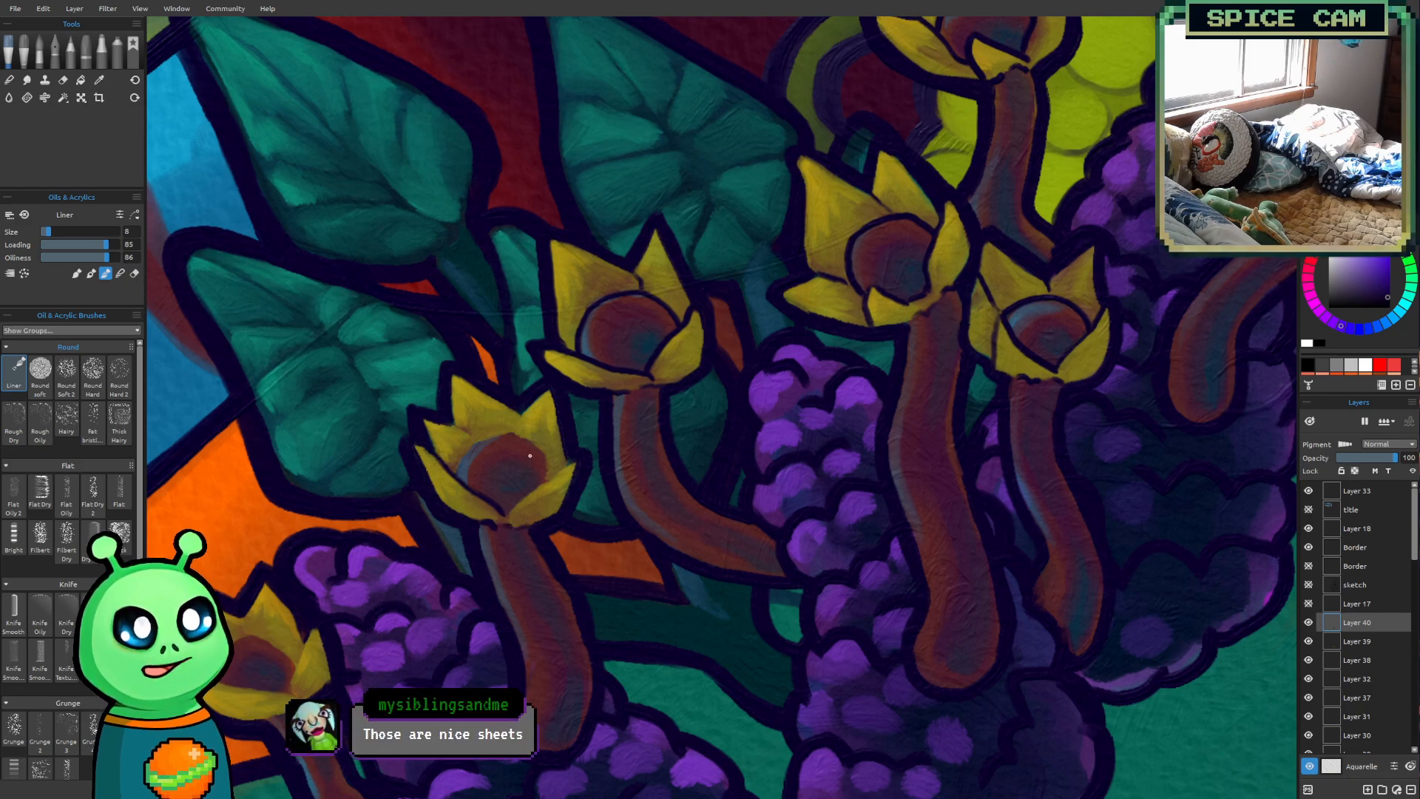
left_click_drag(513, 513, 567, 466)
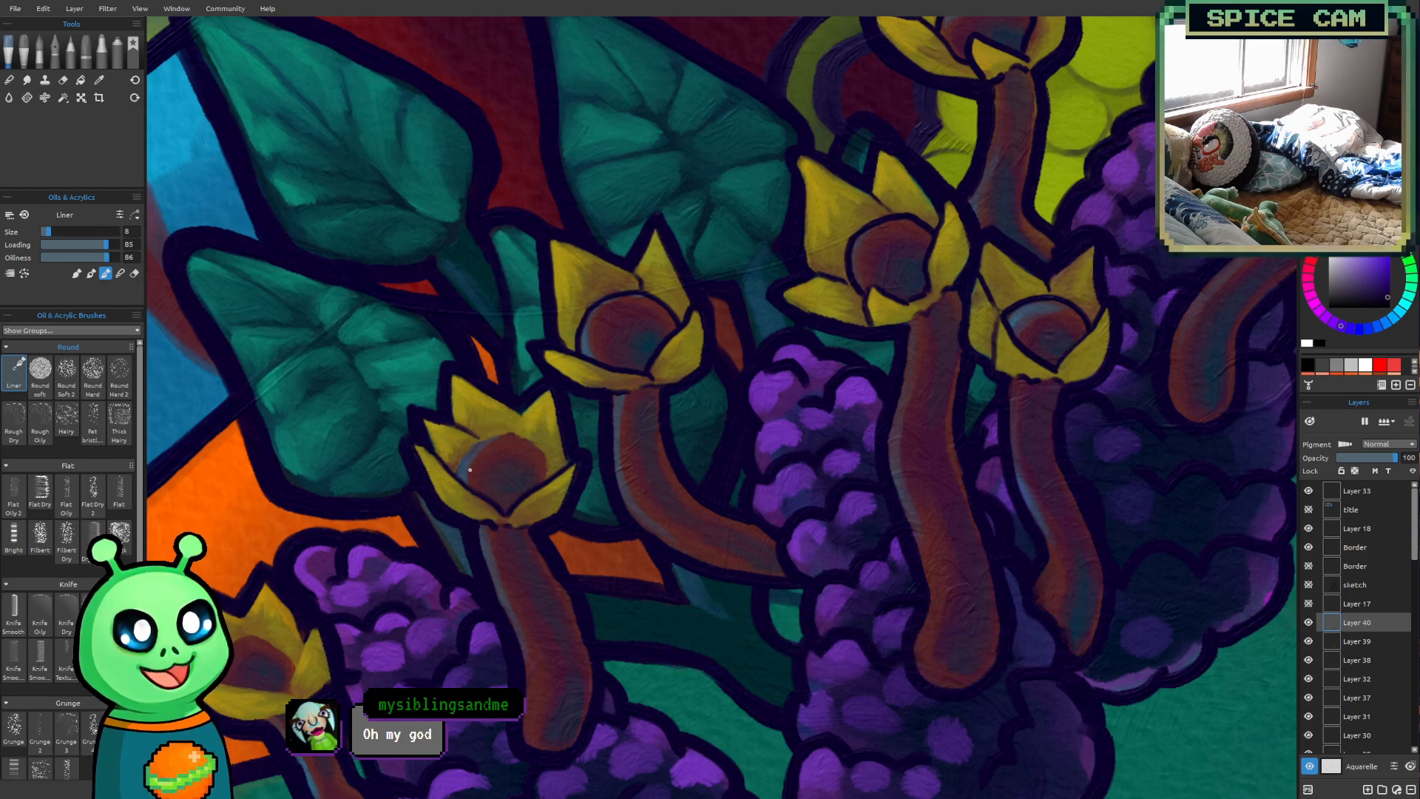
mouse_move(454, 476)
left_mouse_down()
mouse_move(498, 435)
mouse_move(527, 439)
mouse_move(551, 477)
left_mouse_up()
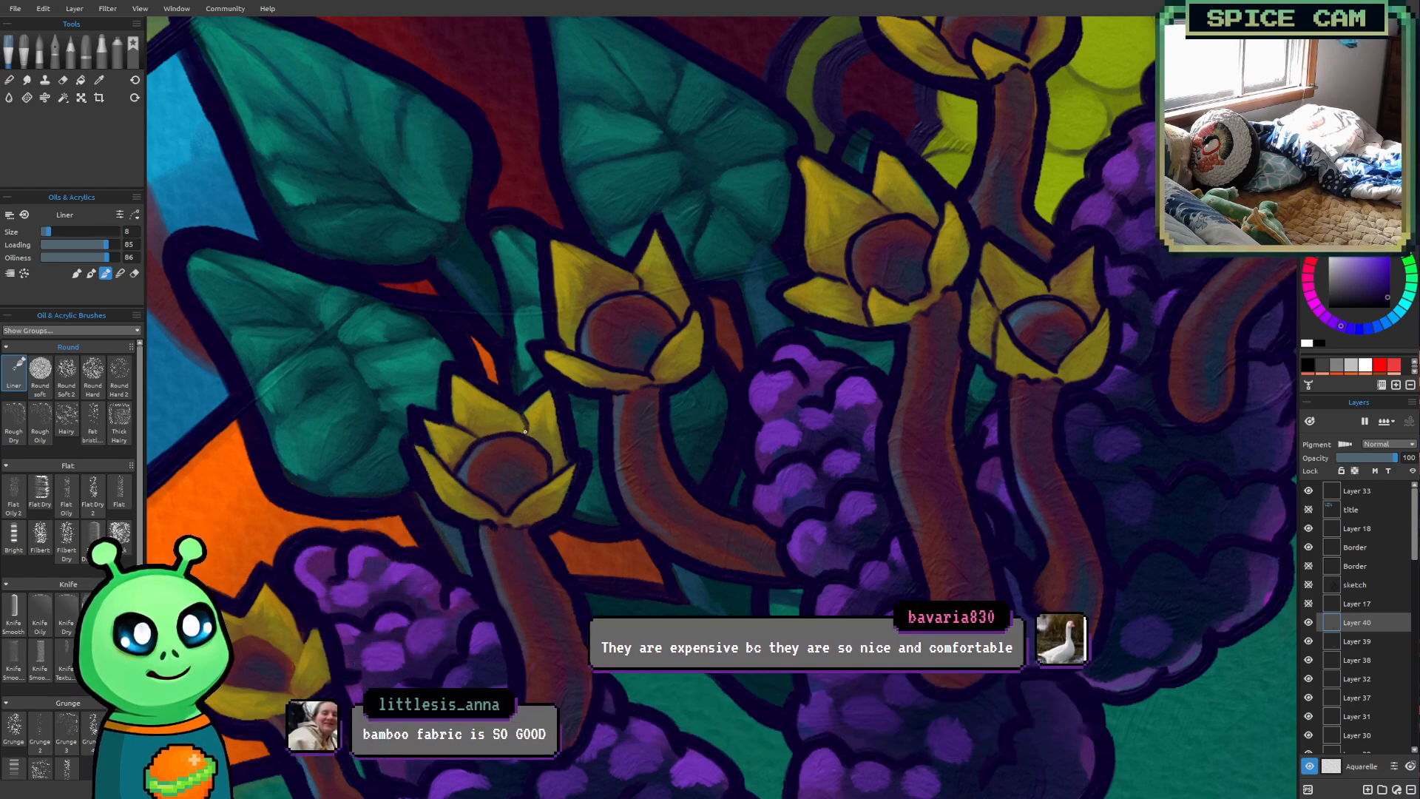
Outline the leftmost flower's front petals, round center rim and inner petal edges, and darken the joint with its stalk
mouse_move(449, 513)
left_mouse_down()
mouse_move(621, 307)
mouse_move(595, 459)
mouse_move(597, 444)
left_mouse_up()
left_click_drag(477, 250, 535, 235)
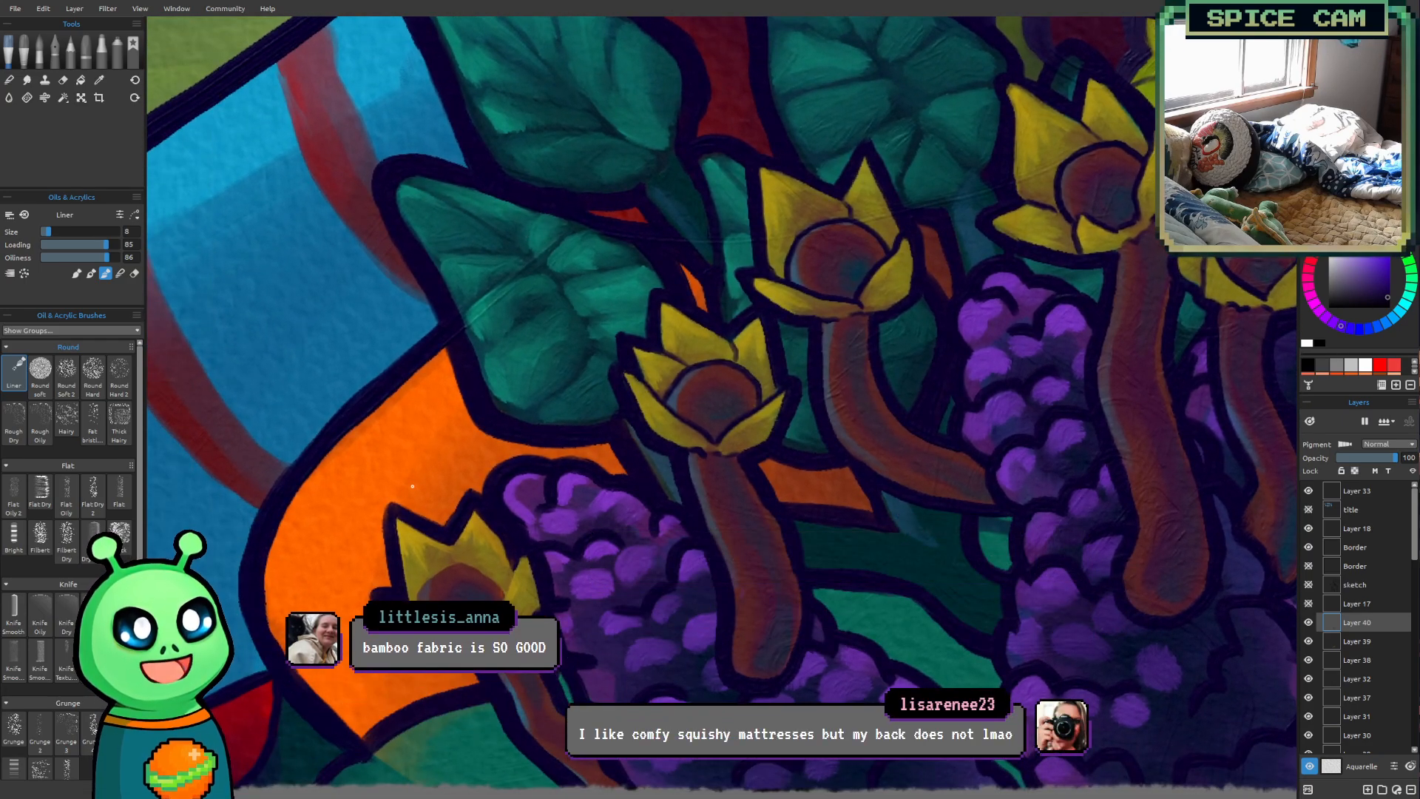
mouse_move(405, 600)
left_mouse_down()
mouse_move(526, 635)
mouse_move(497, 619)
mouse_move(512, 564)
left_mouse_up()
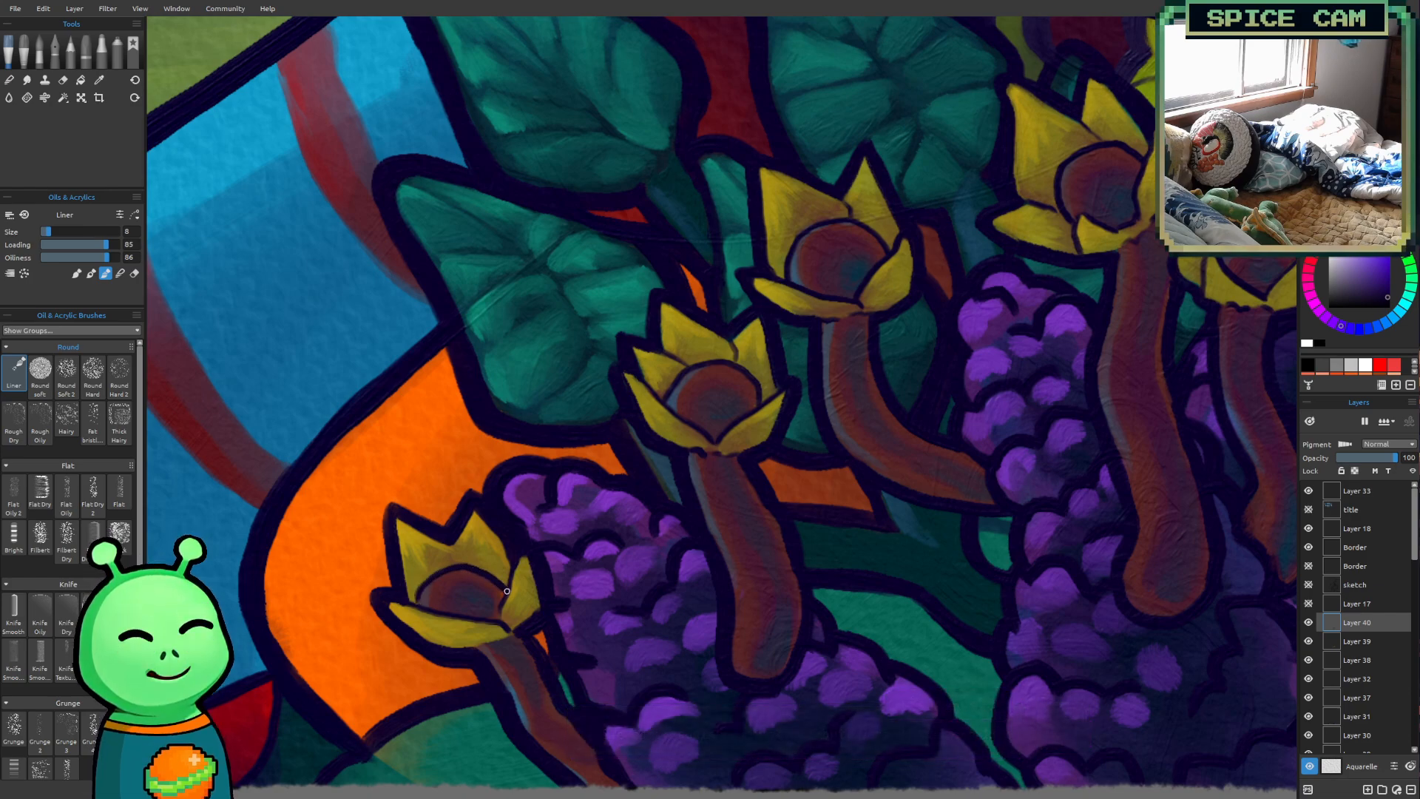
left_click_drag(471, 556, 472, 561)
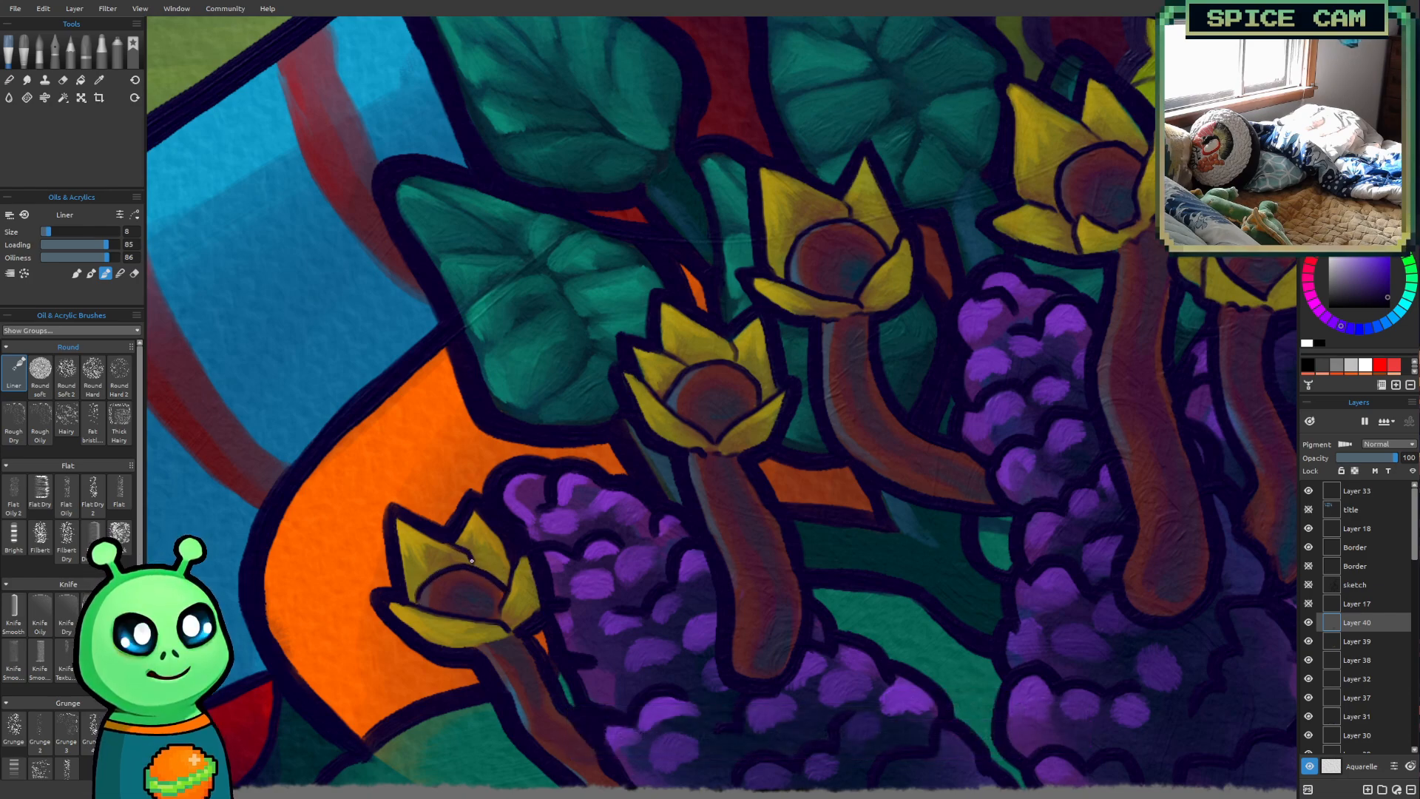
left_click_drag(483, 644, 517, 646)
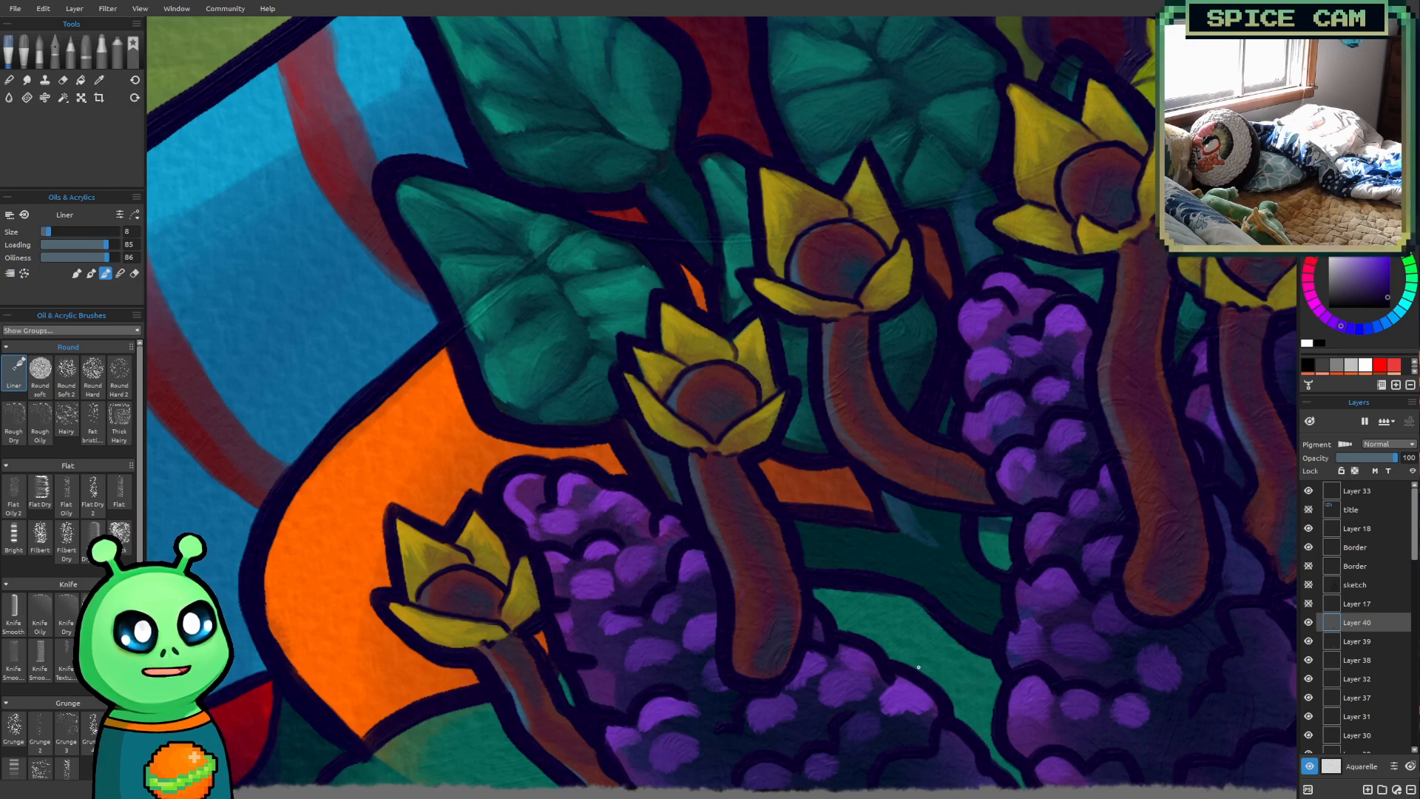
Examine the outlined flower cluster up close and against the whole robot painting
left_click_drag(1022, 434, 899, 565)
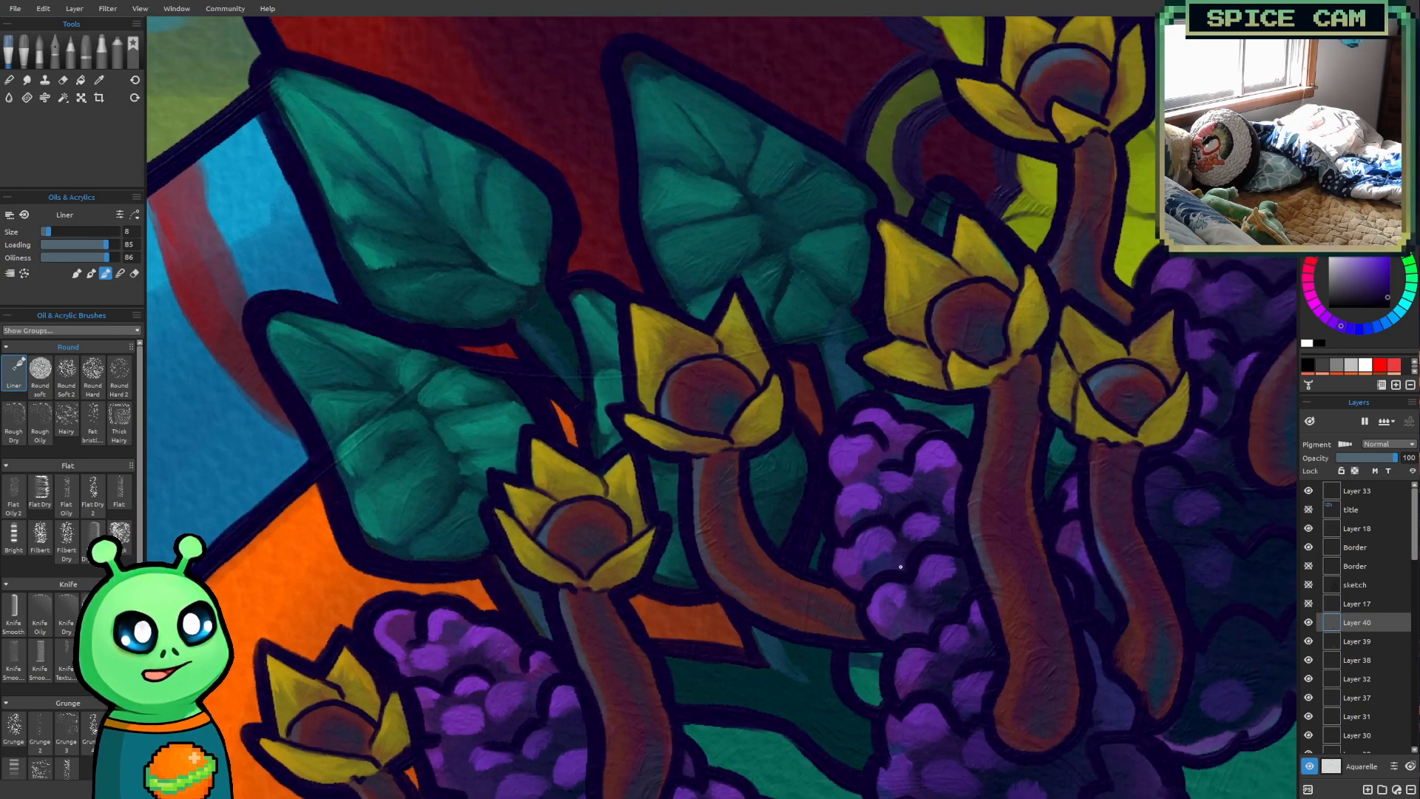
scroll(901, 567, "down", 3)
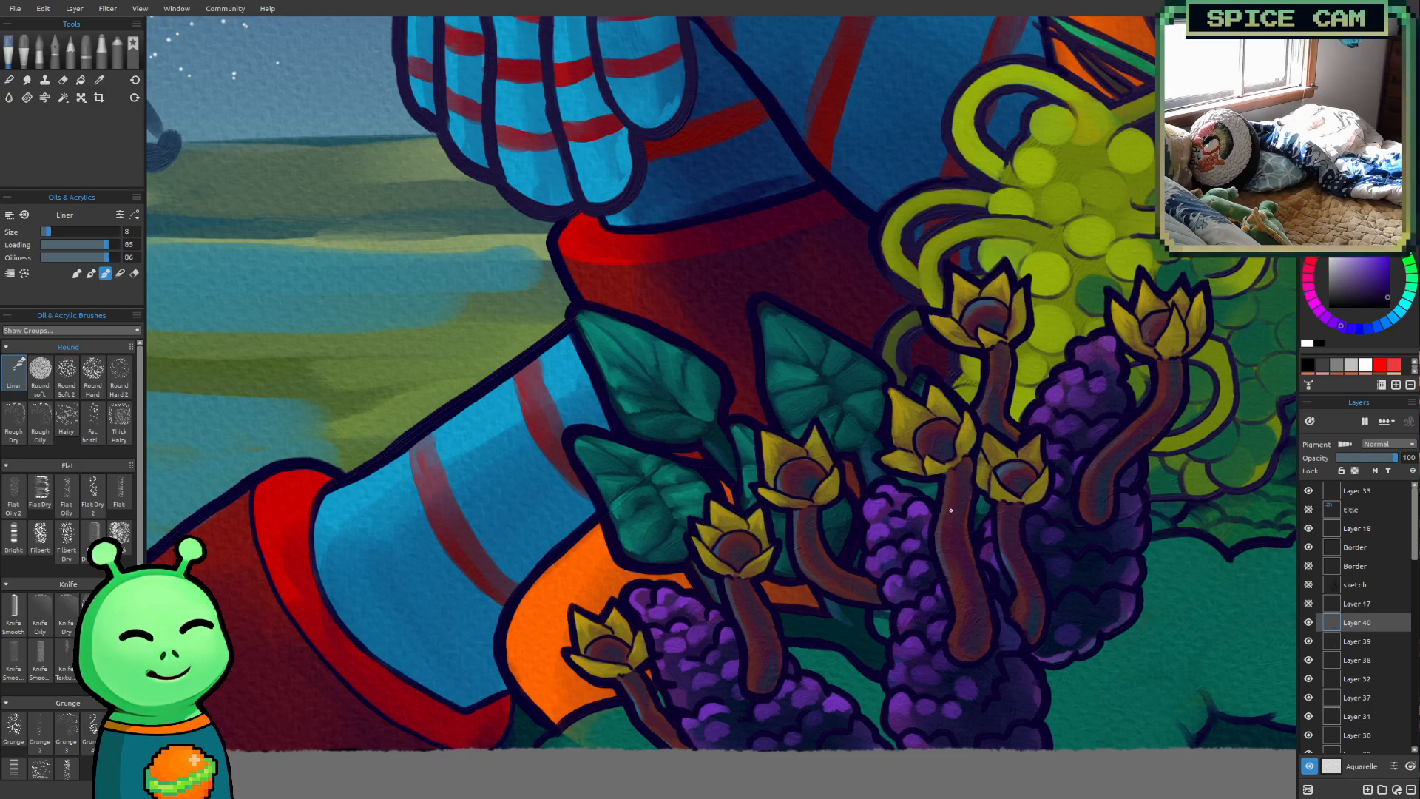
left_click_drag(960, 491, 814, 525)
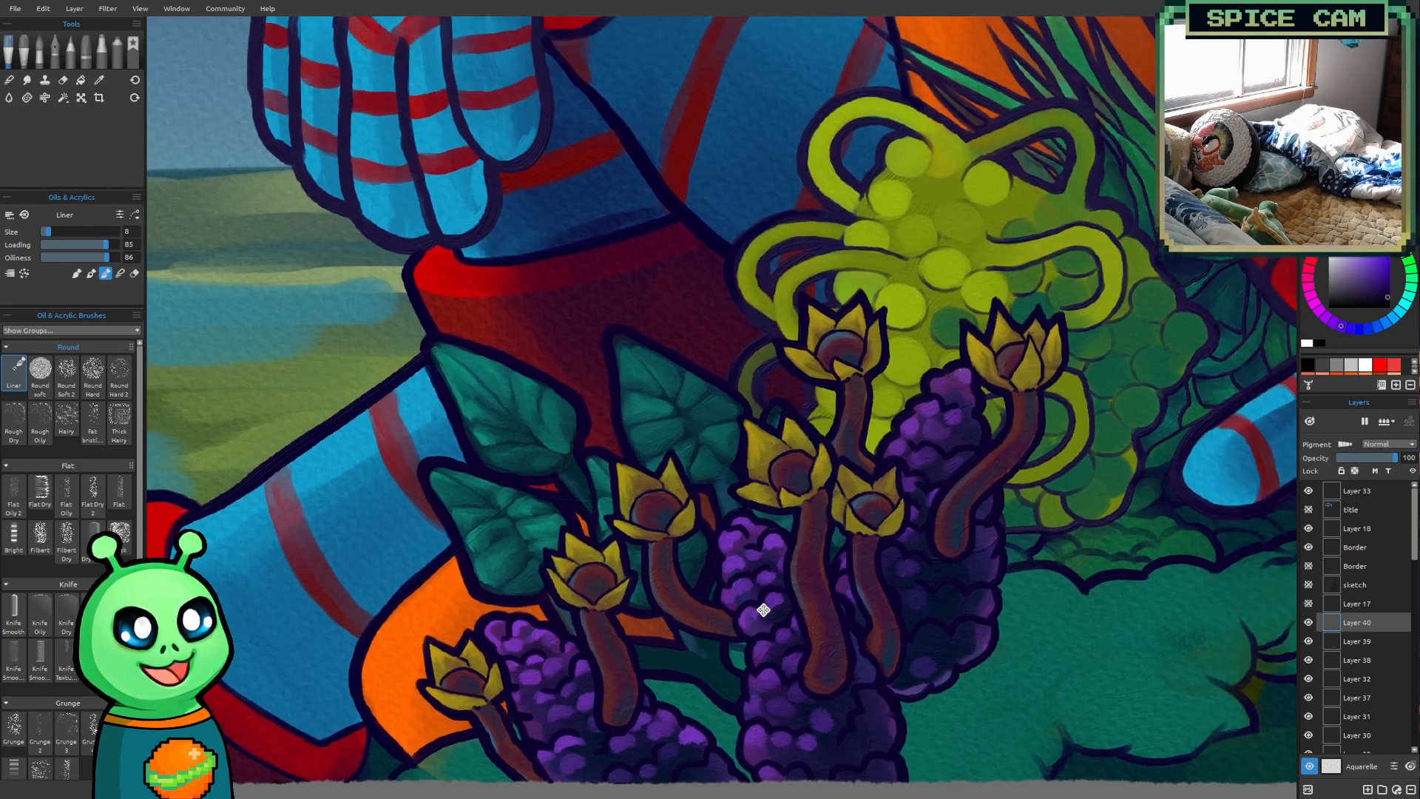
scroll(893, 574, "down", 6)
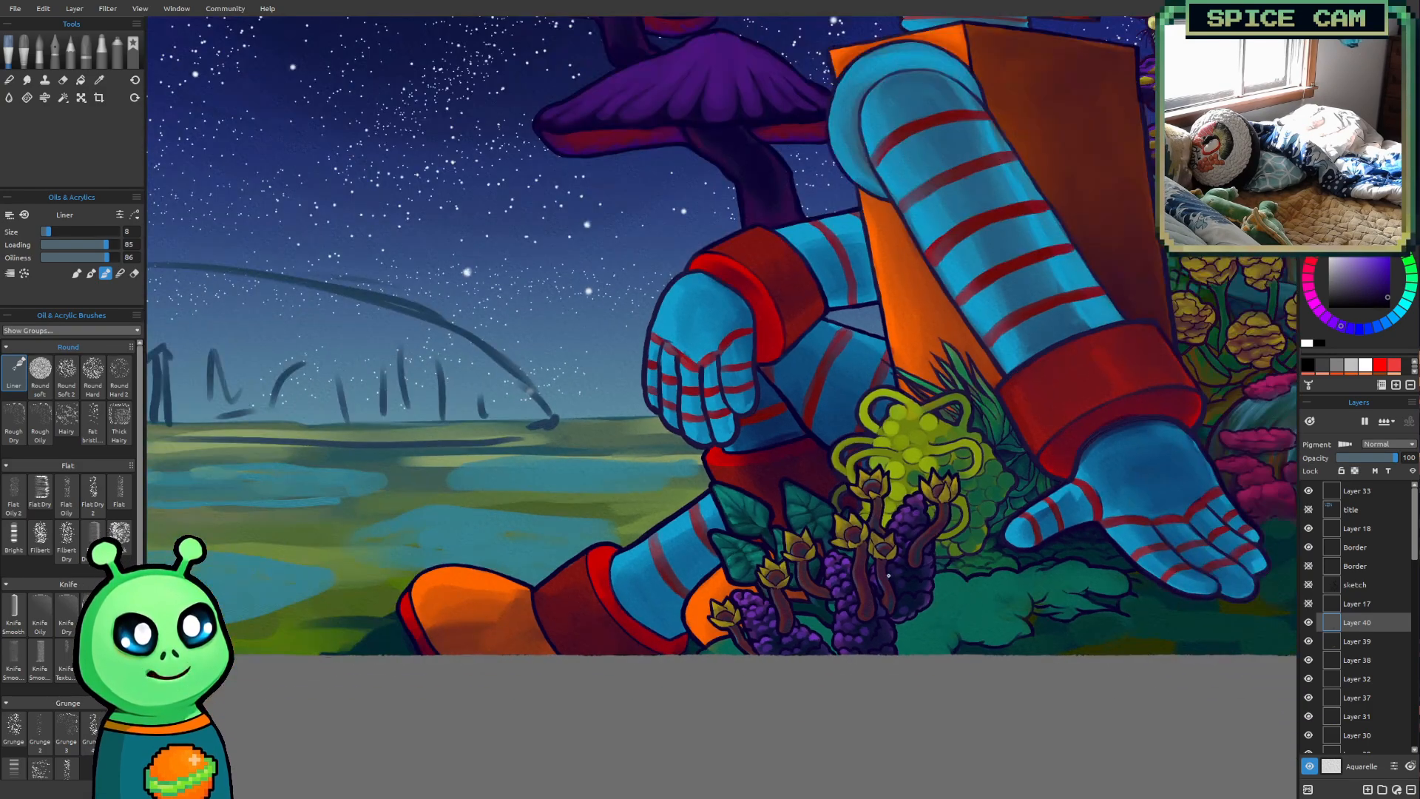
scroll(607, 705, "down", 2)
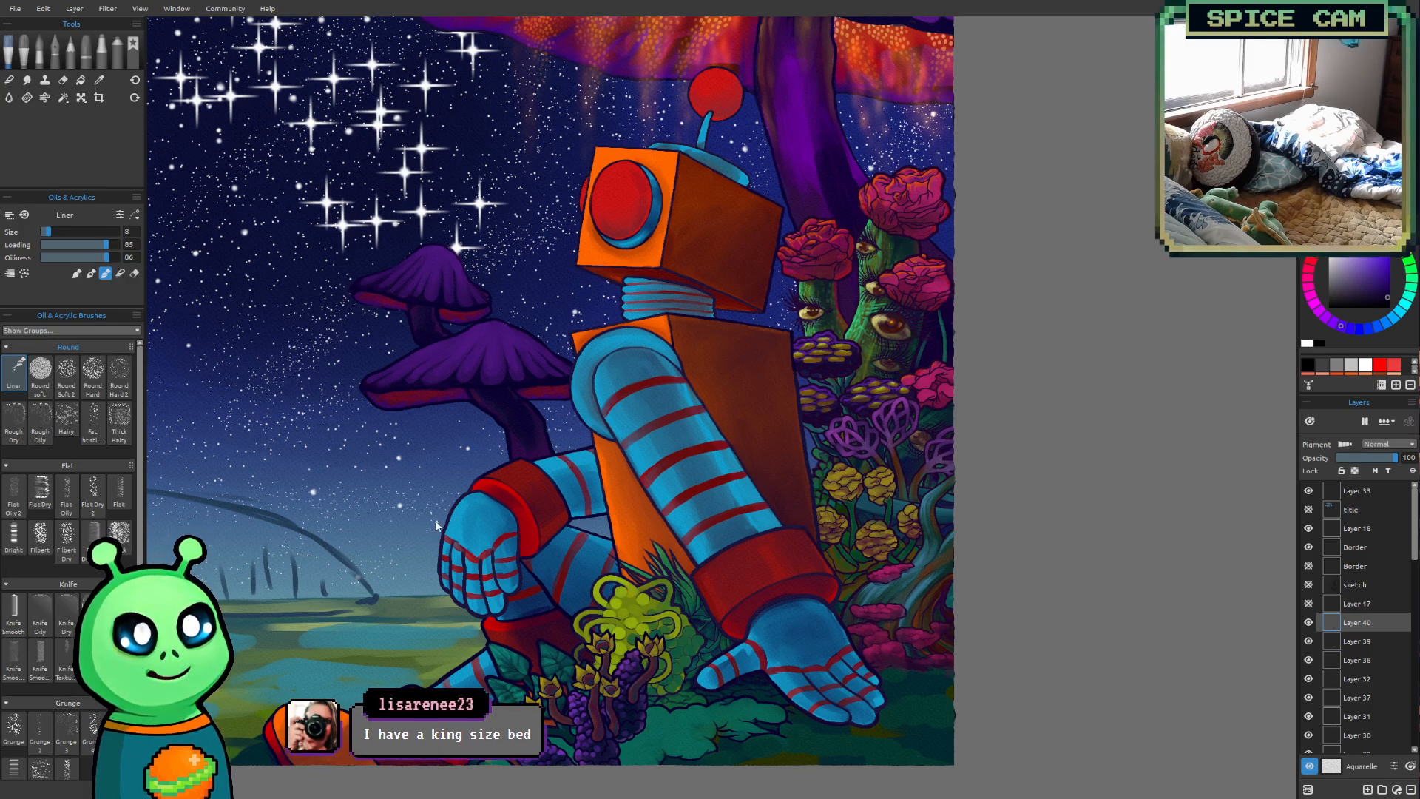
scroll(522, 512, "down", 2)
left_click_drag(716, 707, 729, 614)
scroll(599, 664, "up", 2)
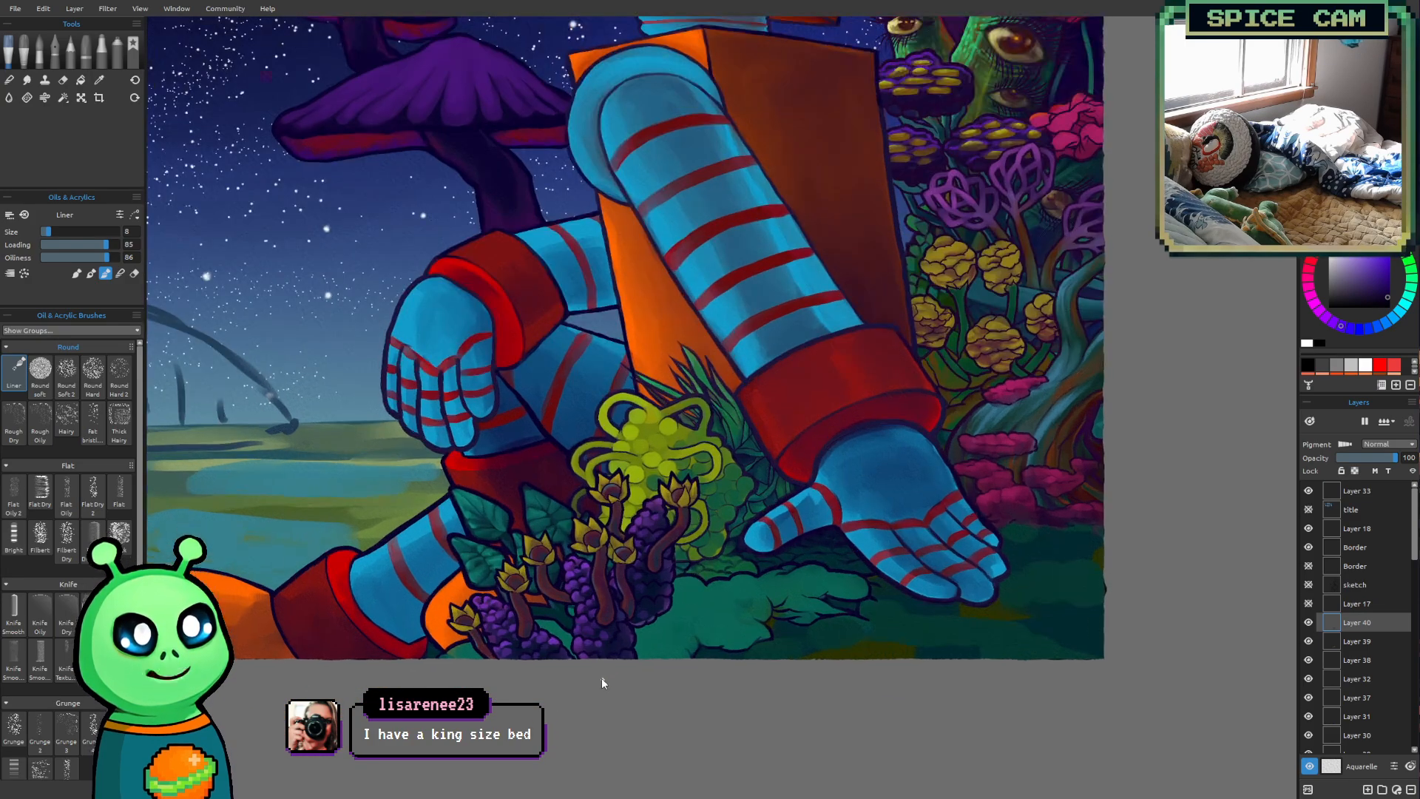
scroll(601, 678, "up", 1)
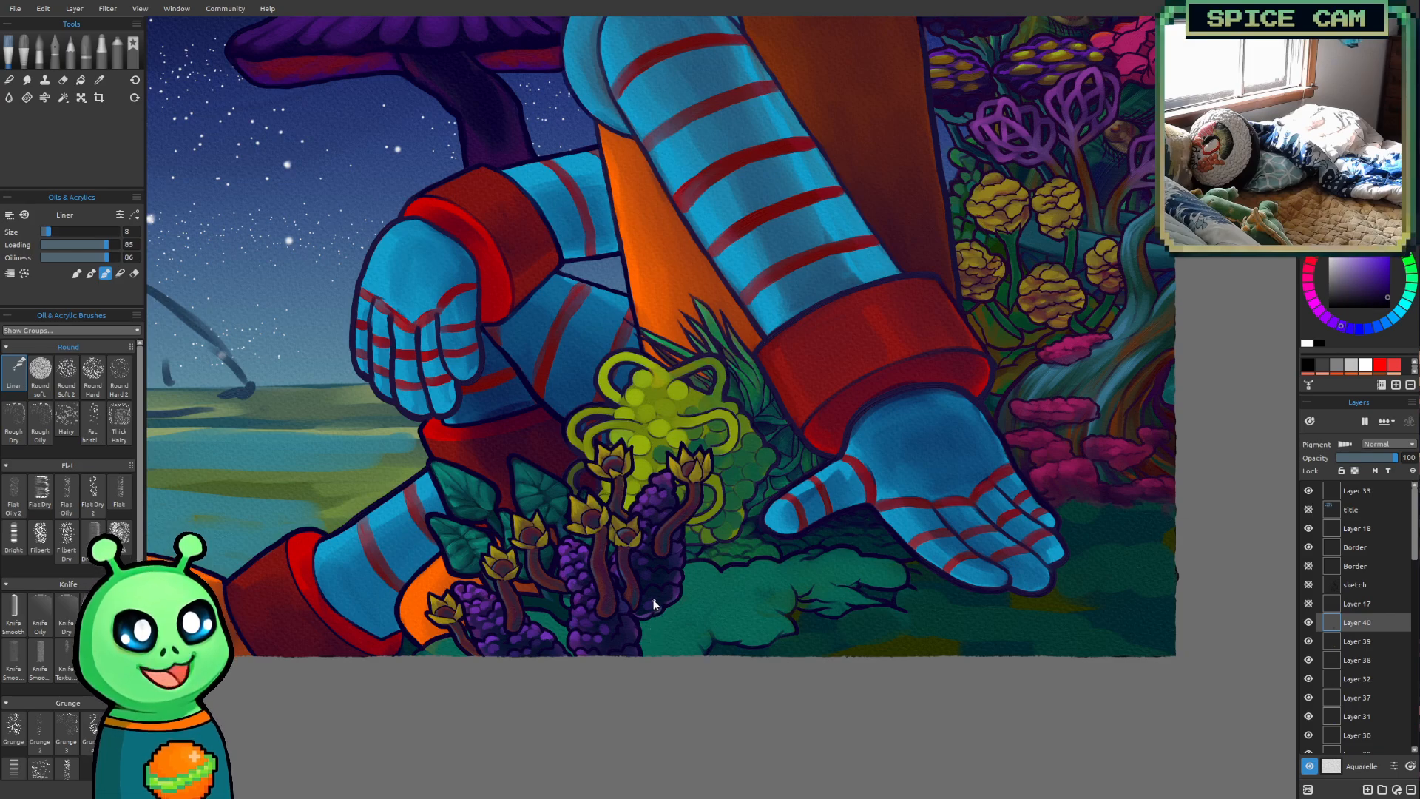
left_click_drag(889, 565, 850, 612)
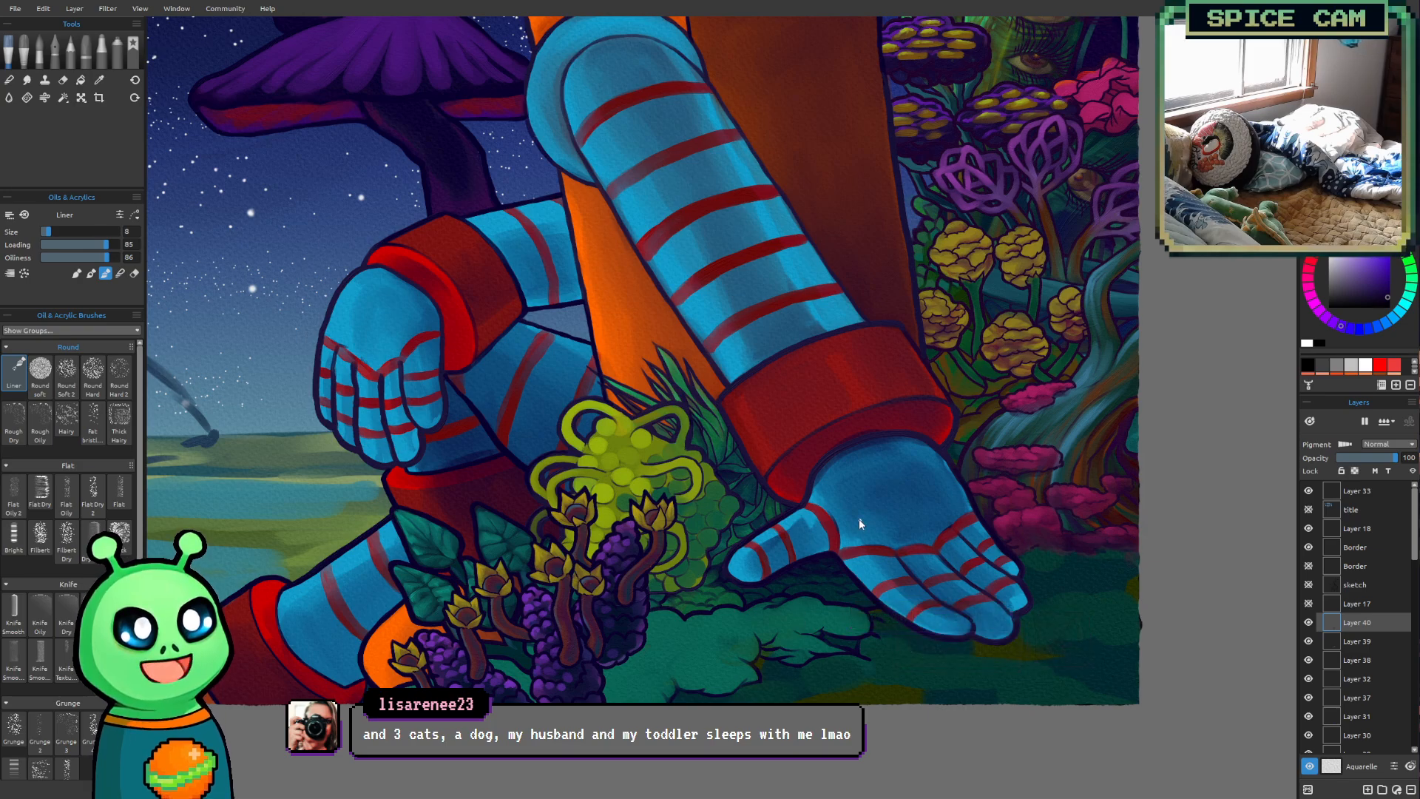
left_click_drag(962, 505, 871, 552)
left_click_drag(749, 630, 802, 574)
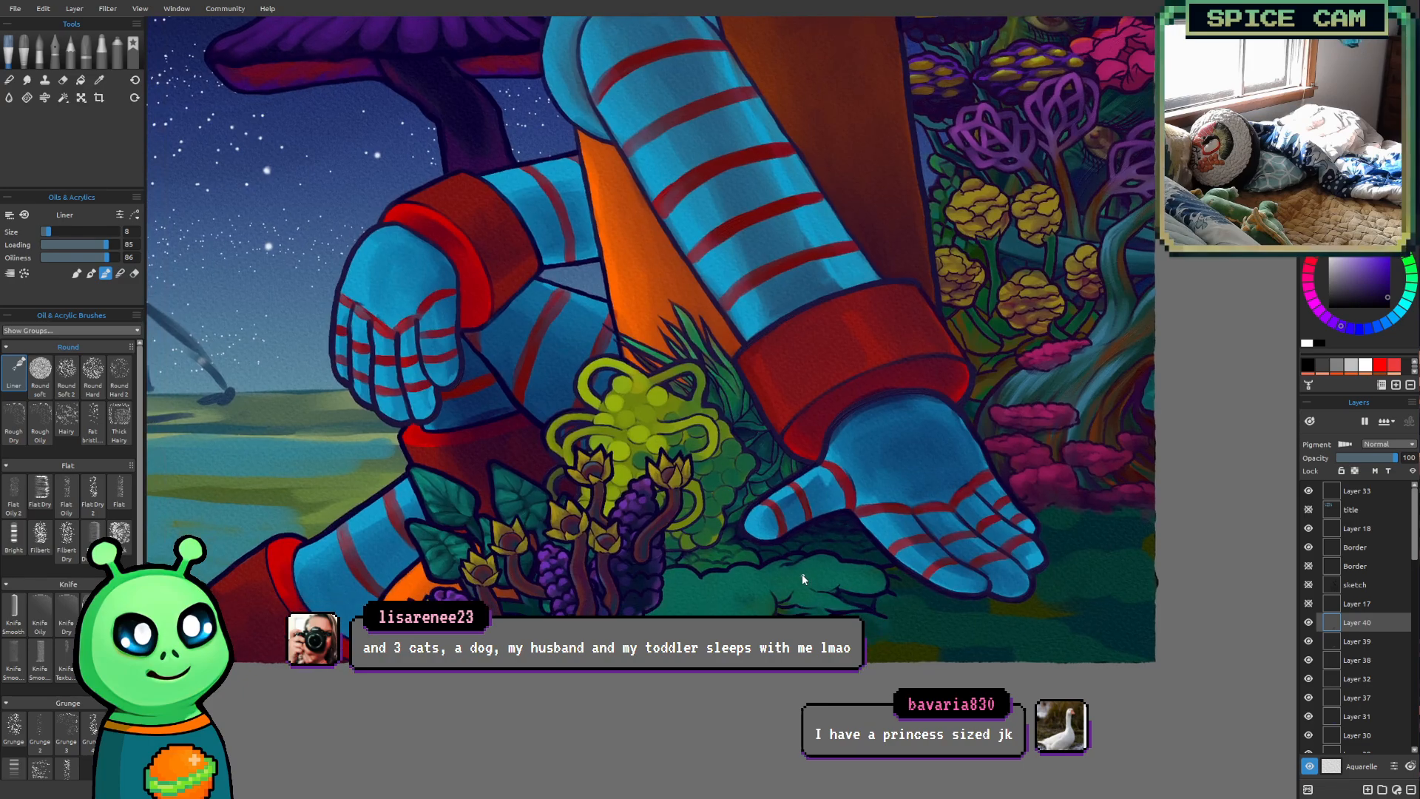
scroll(801, 574, "up", 1)
scroll(673, 597, "up", 2)
left_click_drag(621, 630, 776, 607)
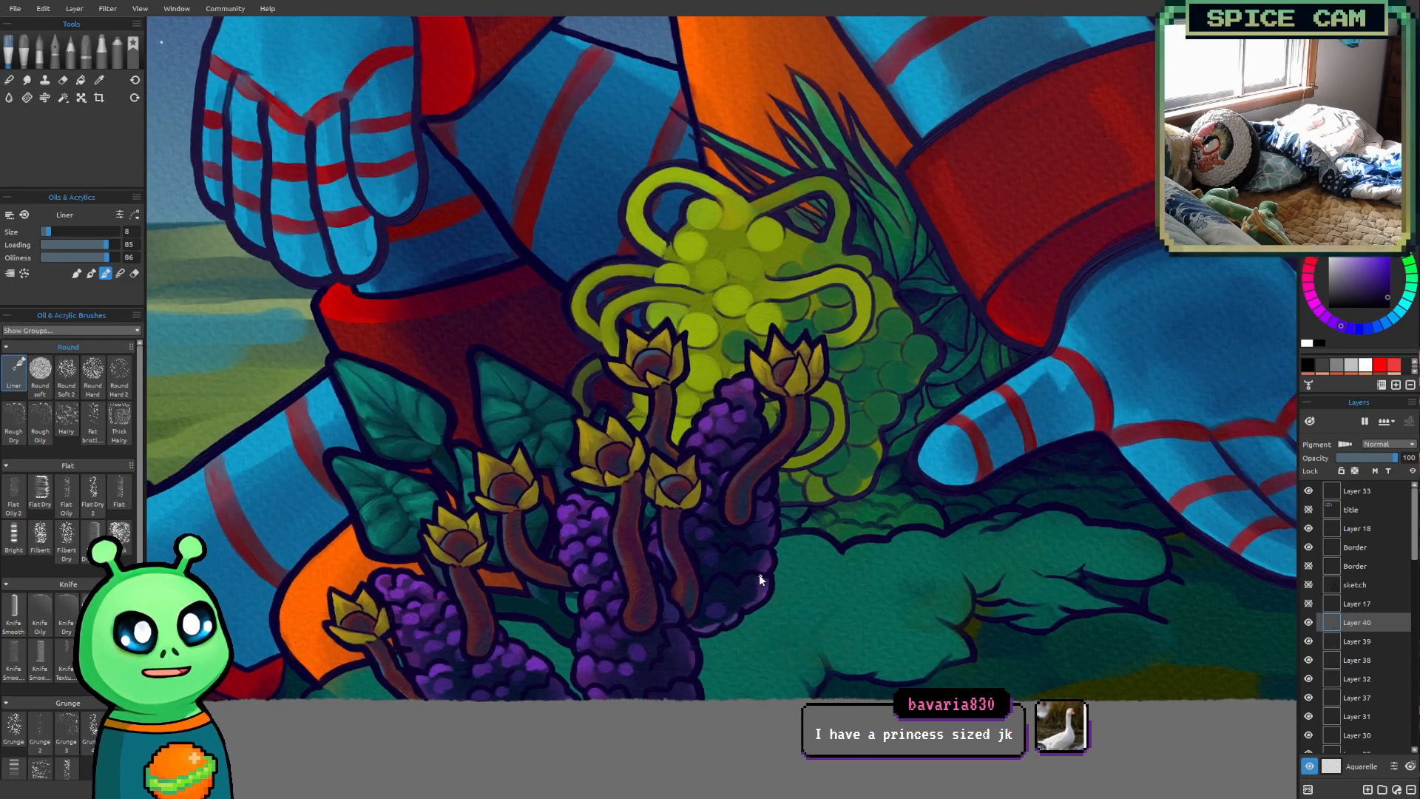
scroll(760, 575, "up", 1)
left_click_drag(745, 494, 821, 488)
left_click_drag(702, 468, 803, 472)
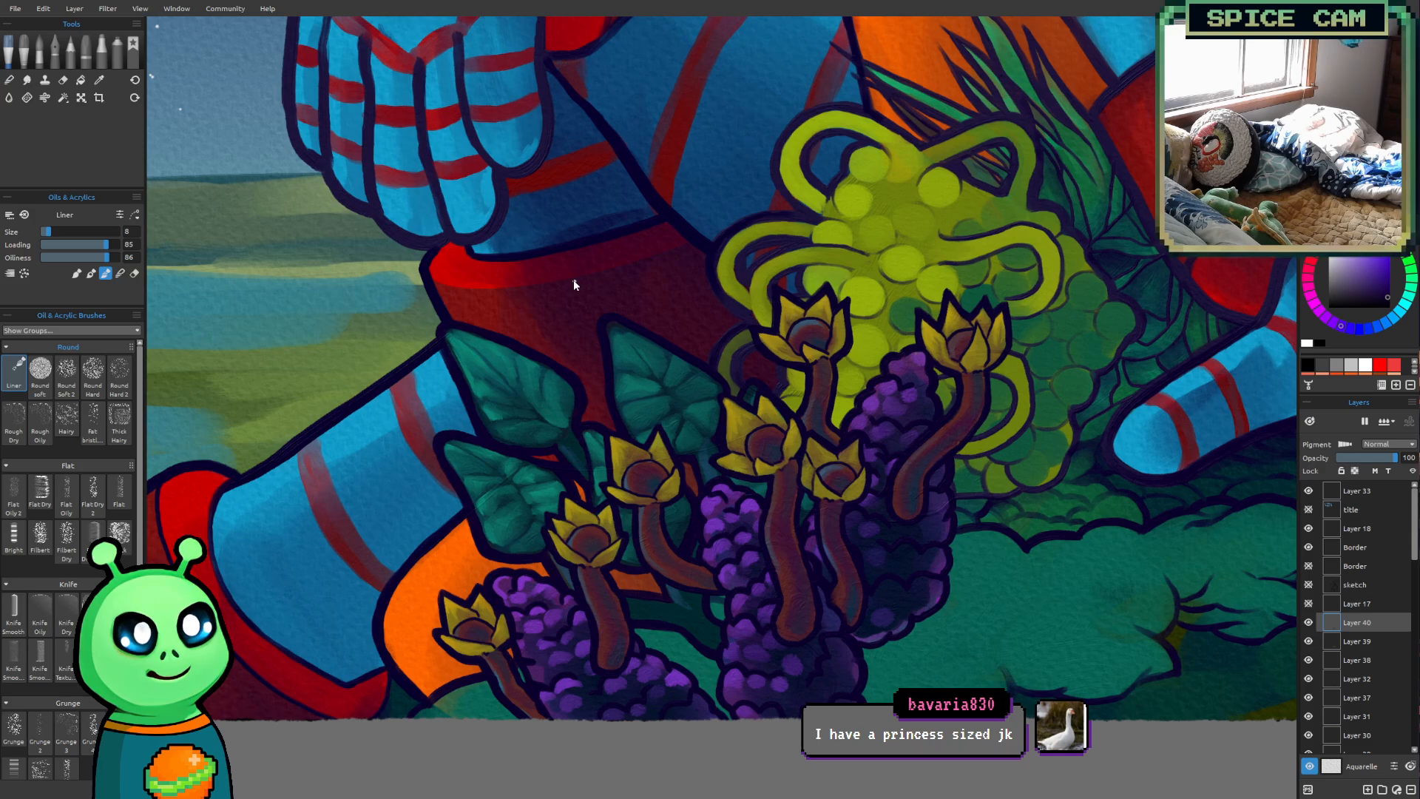
Increase the Liner brush size to 25 for work around the purple berries and stalks
key("bracketright")
key("bracketright")
key("bracketright")
left_click_drag(675, 650, 663, 648)
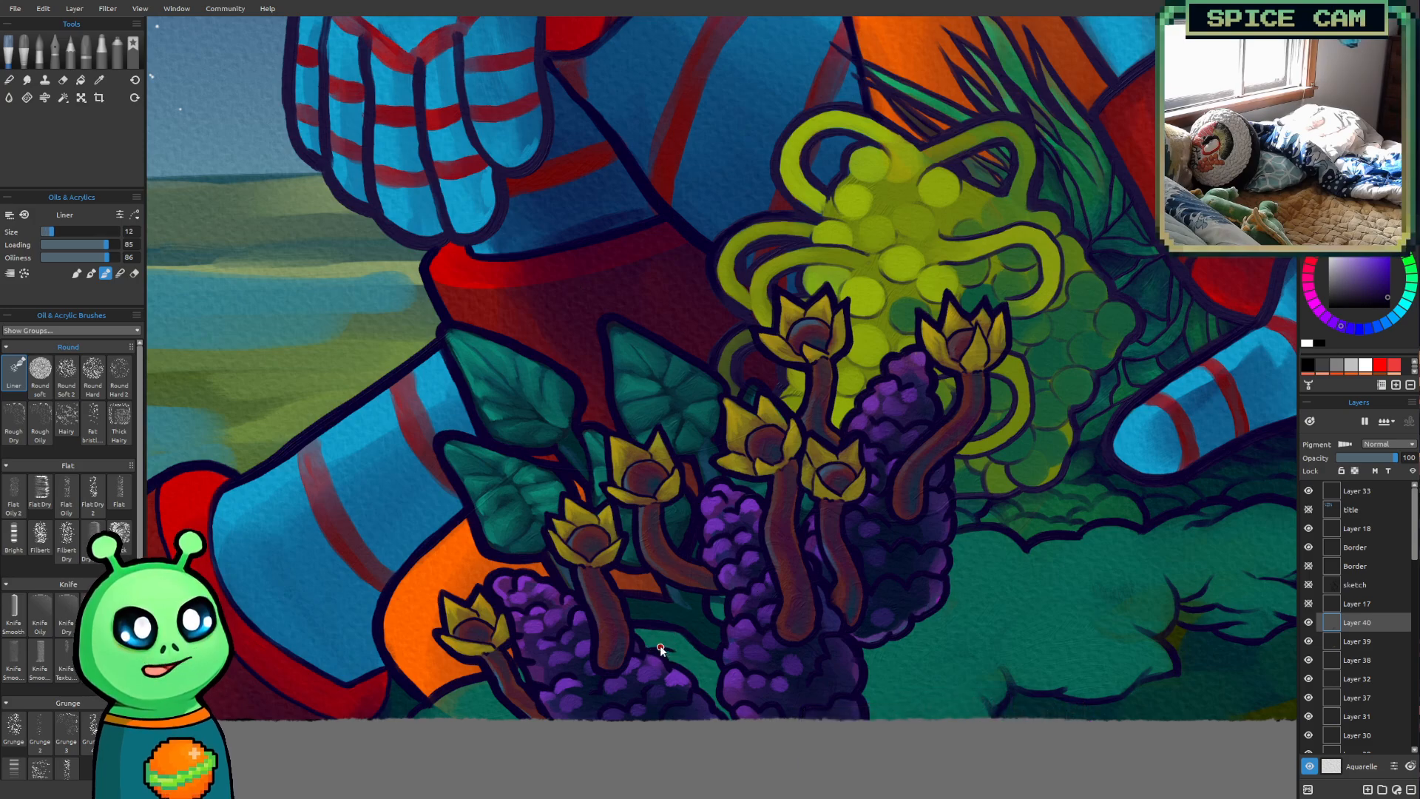
key("bracketright")
key("bracketright")
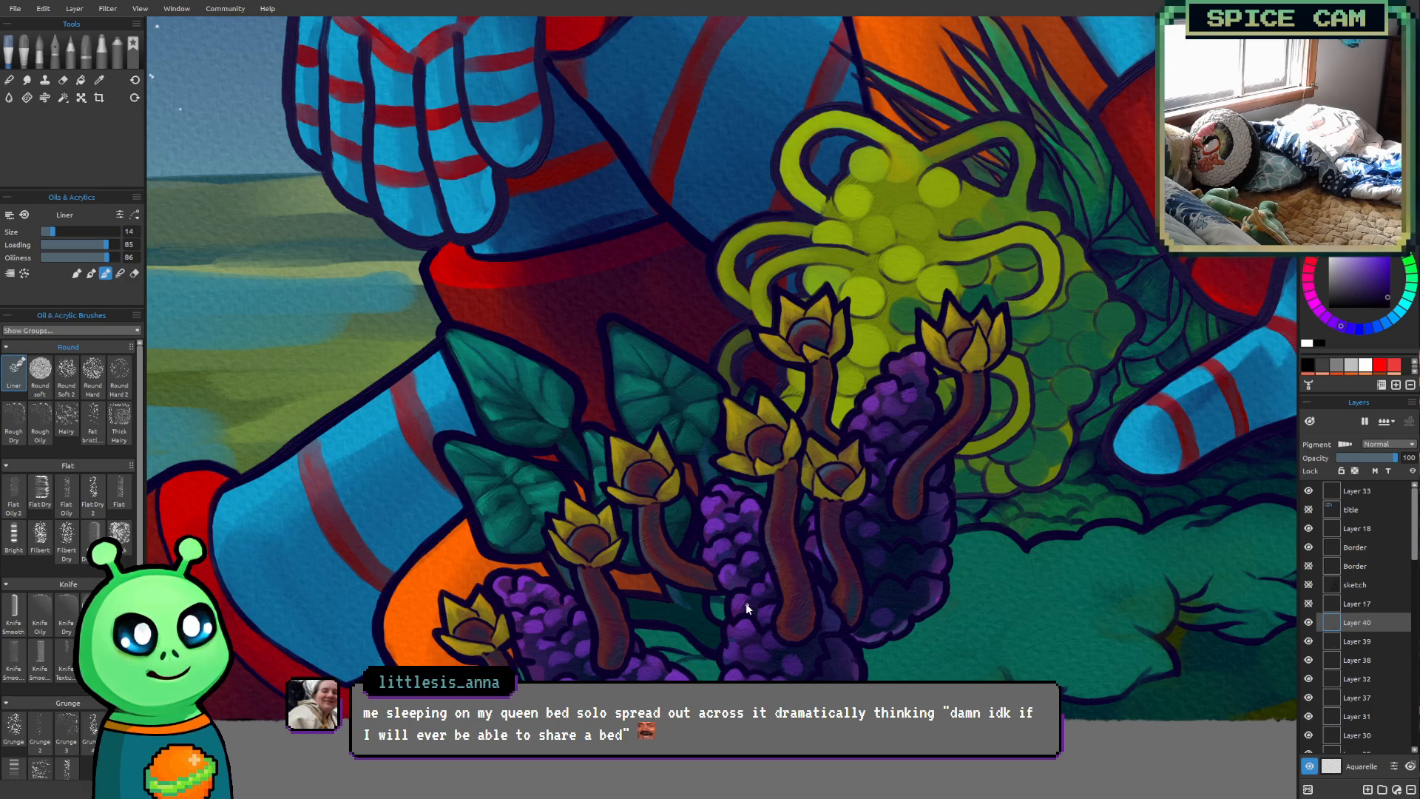
scroll(695, 593, "up", 5)
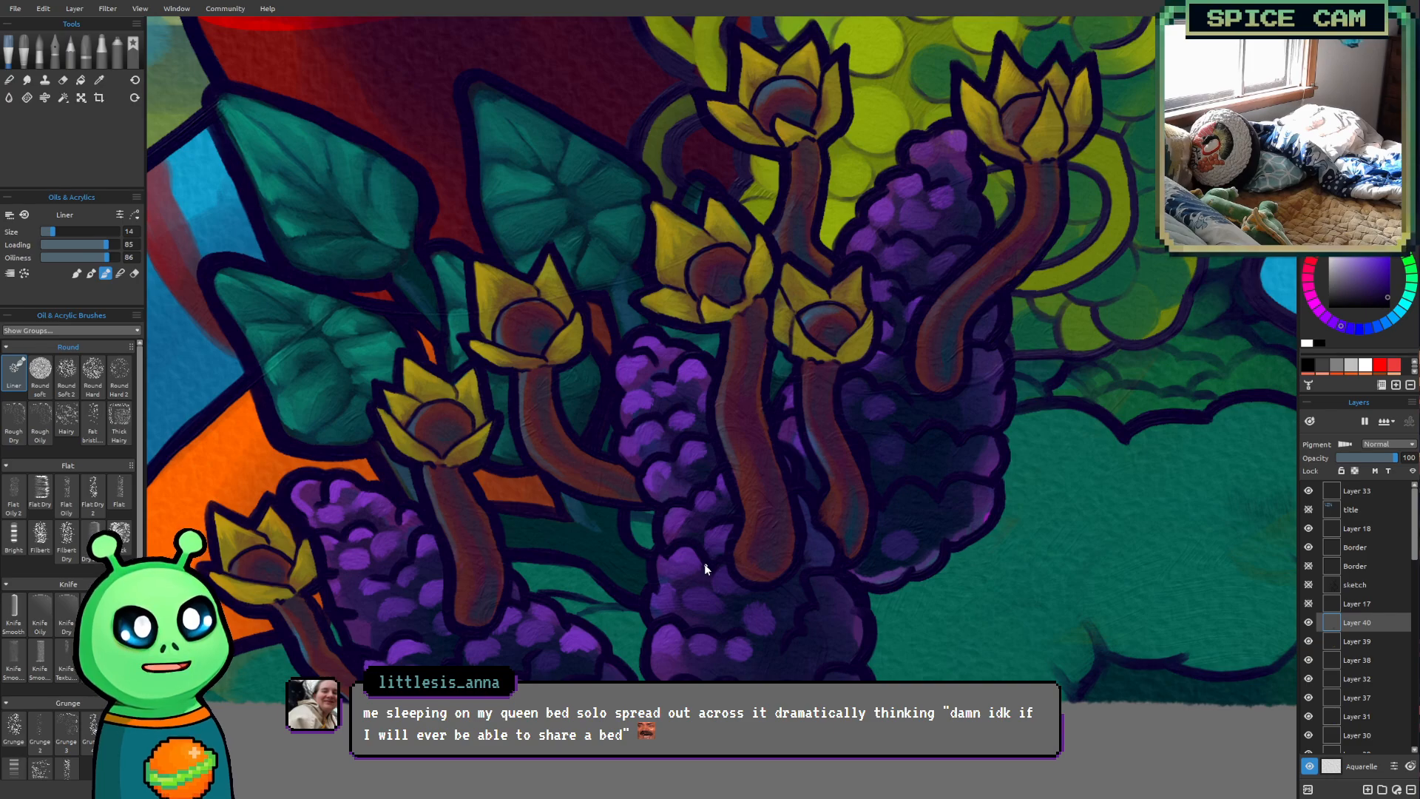
key("]")
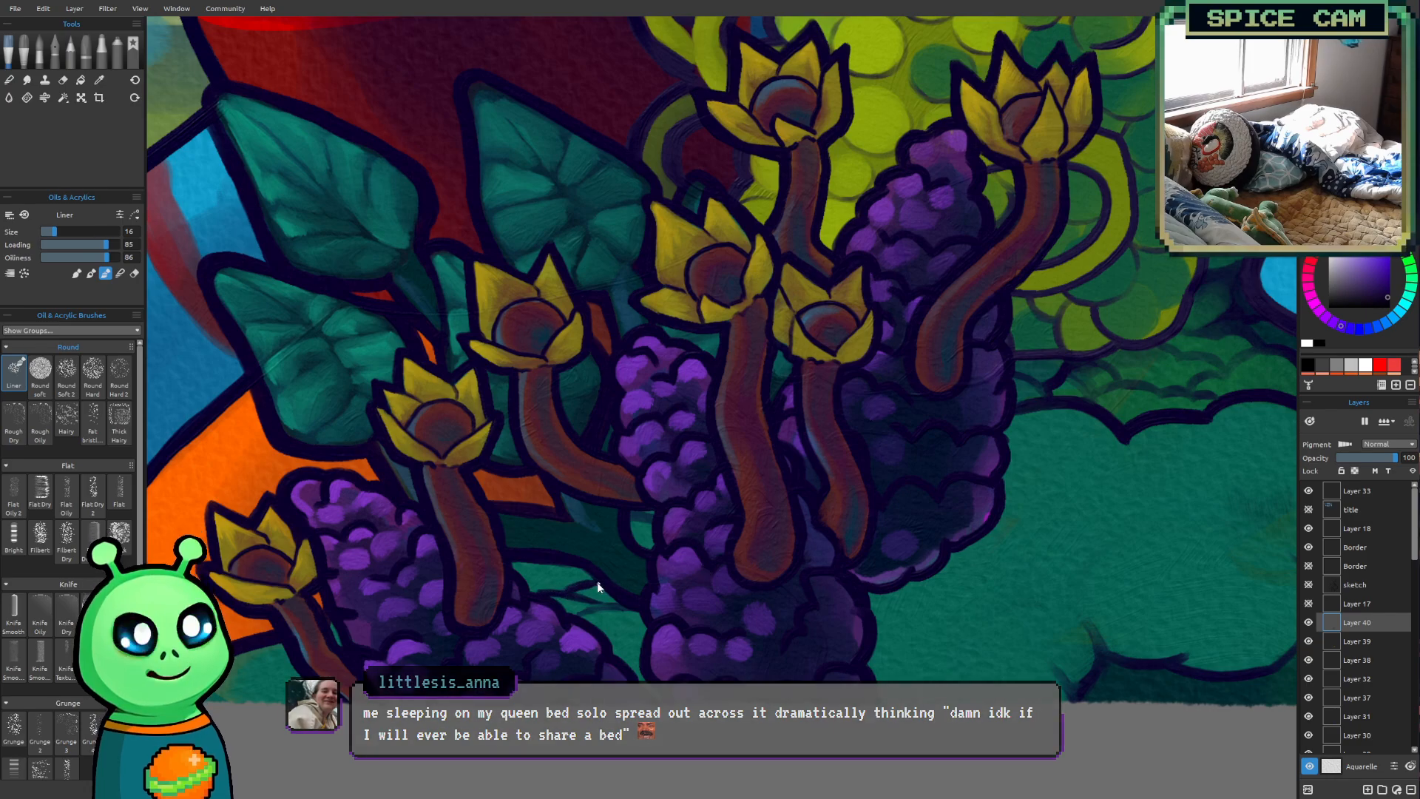
key("bracketright")
key("bracketright")
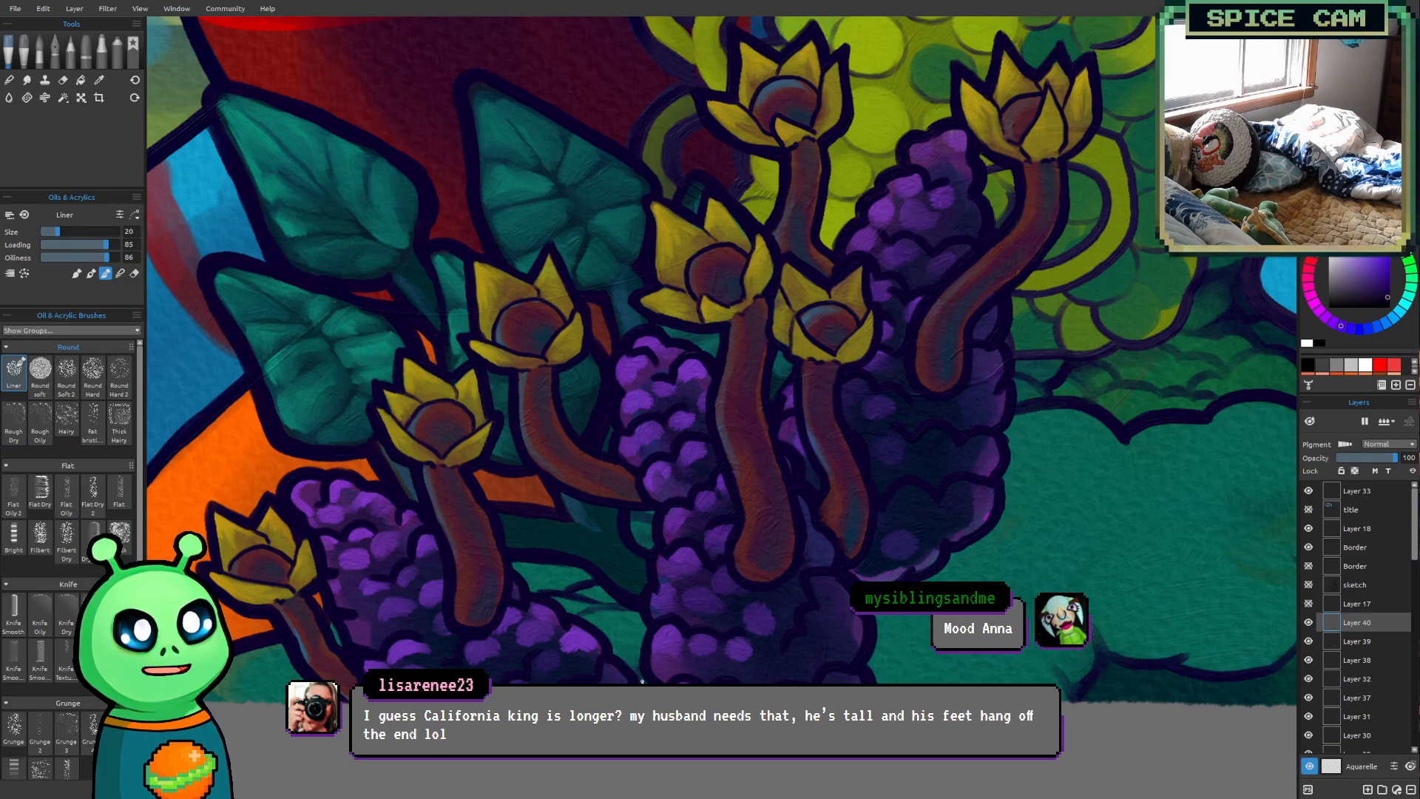
key("]")
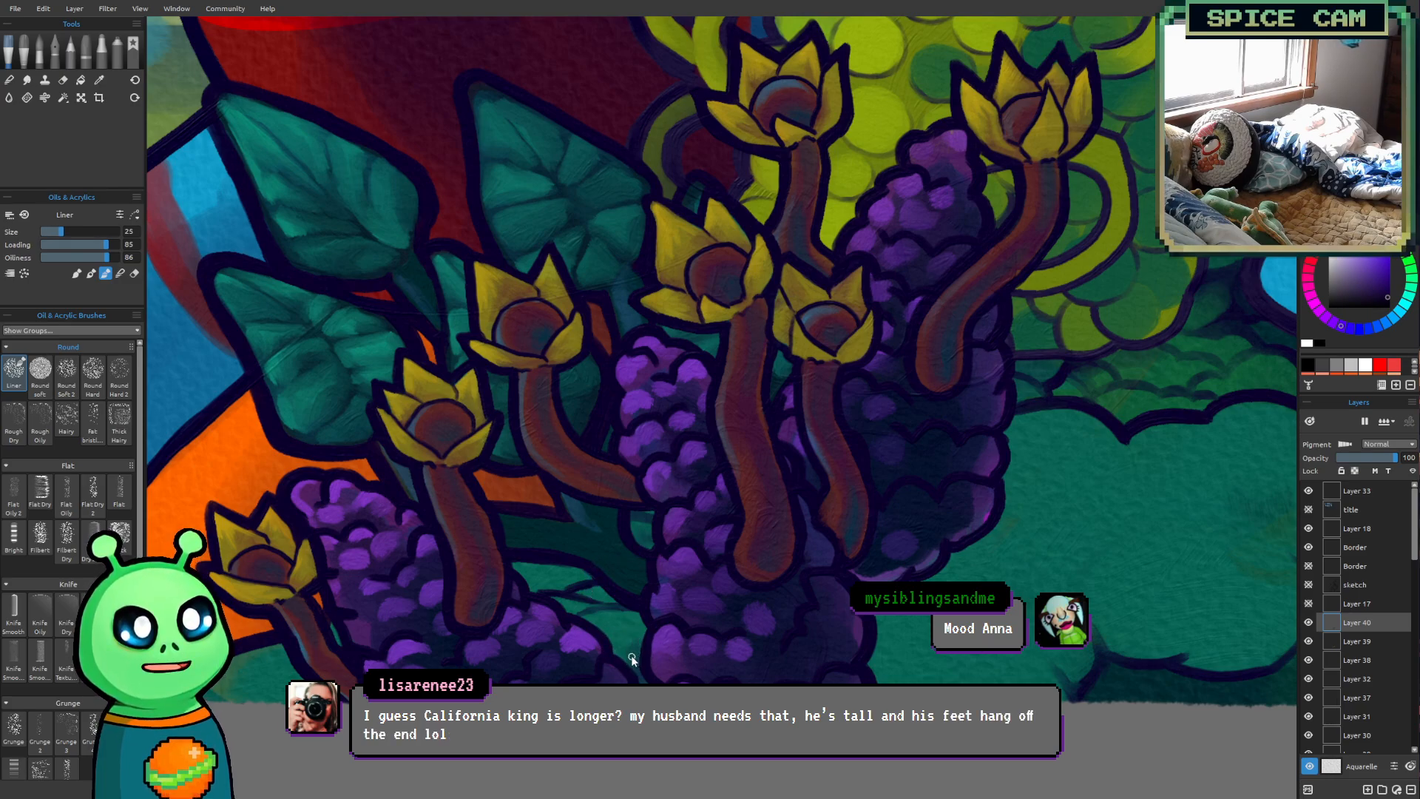
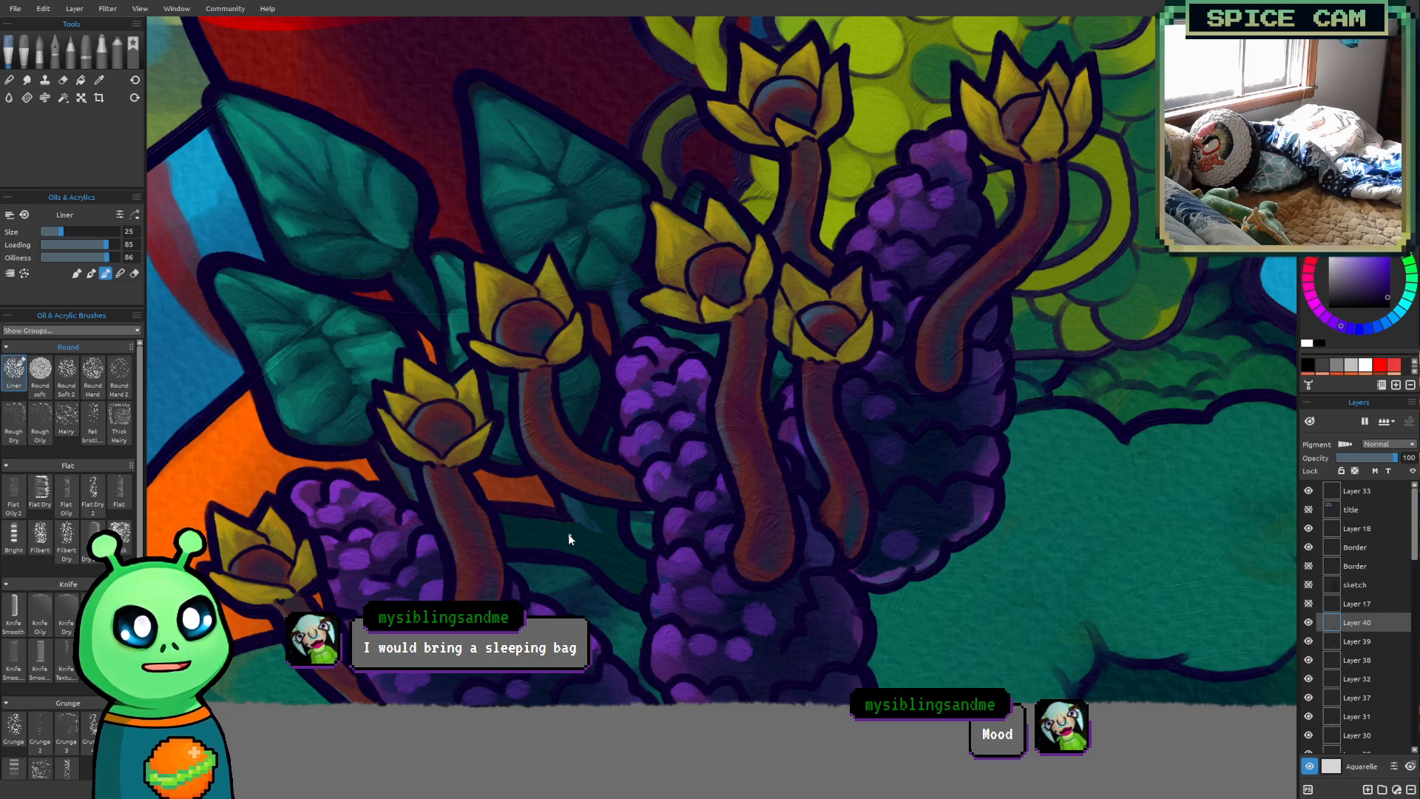
Reduce the Liner brush size to 14 and examine the painting from the berry cluster up to the starry sky
key("bracketleft")
key("bracketleft")
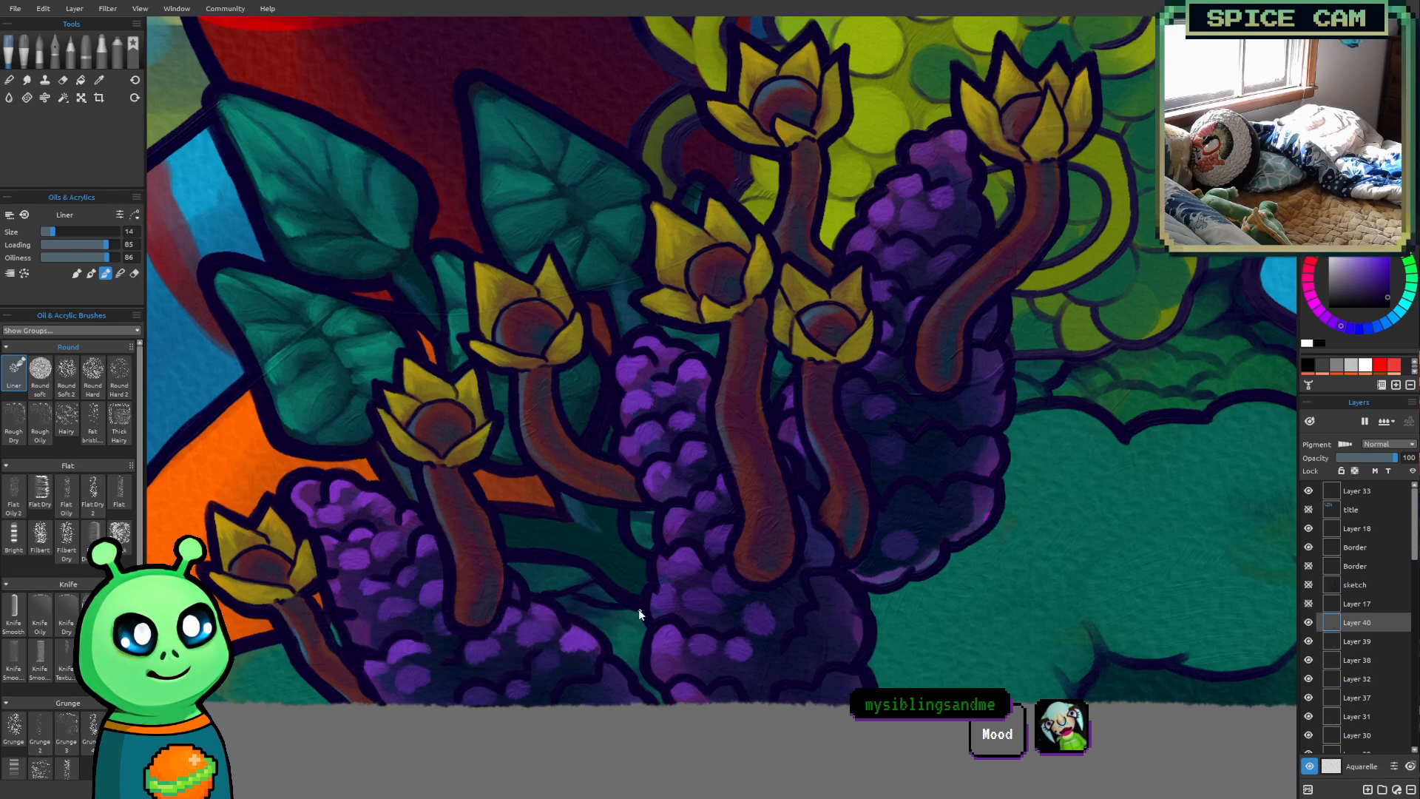
scroll(593, 671, "down", 5)
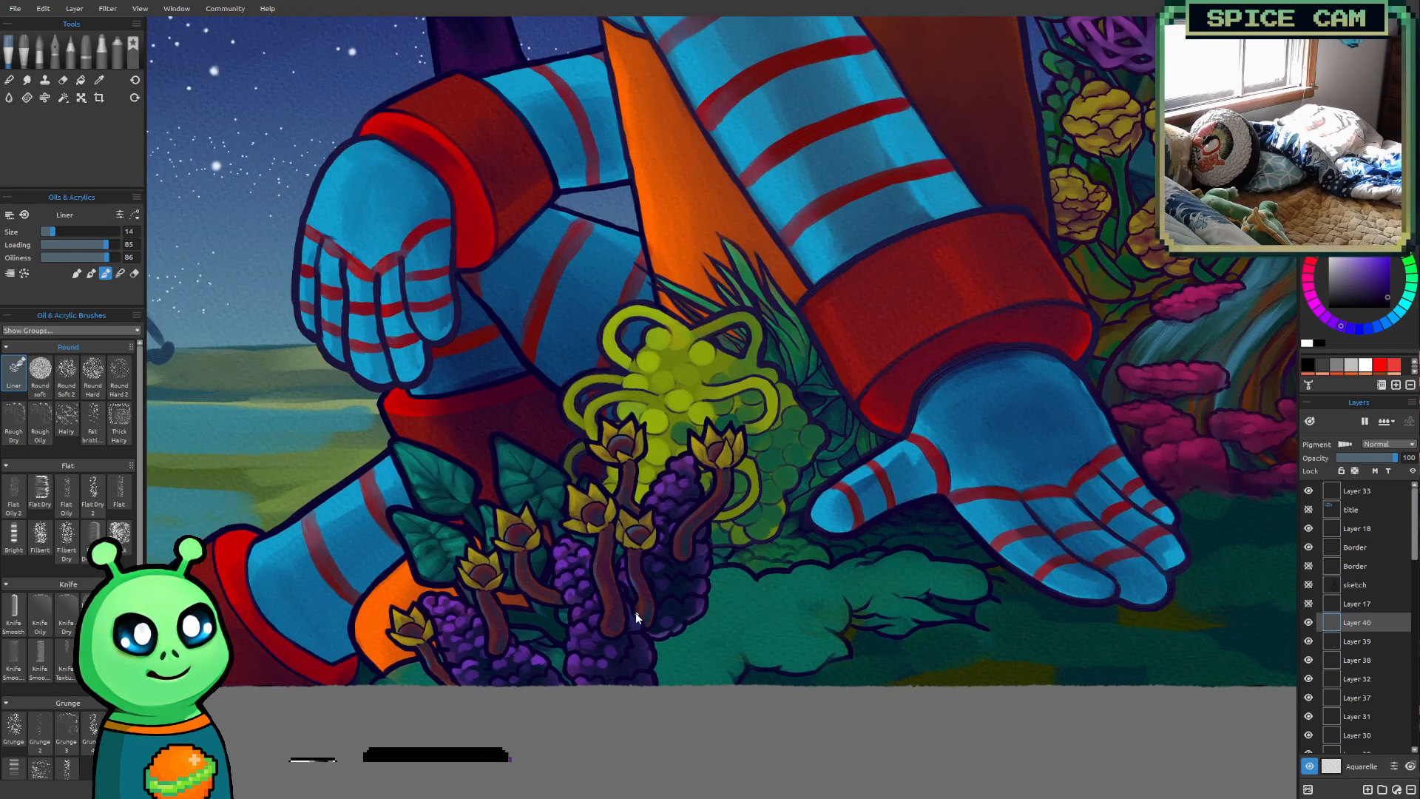
left_click_drag(555, 218, 585, 299)
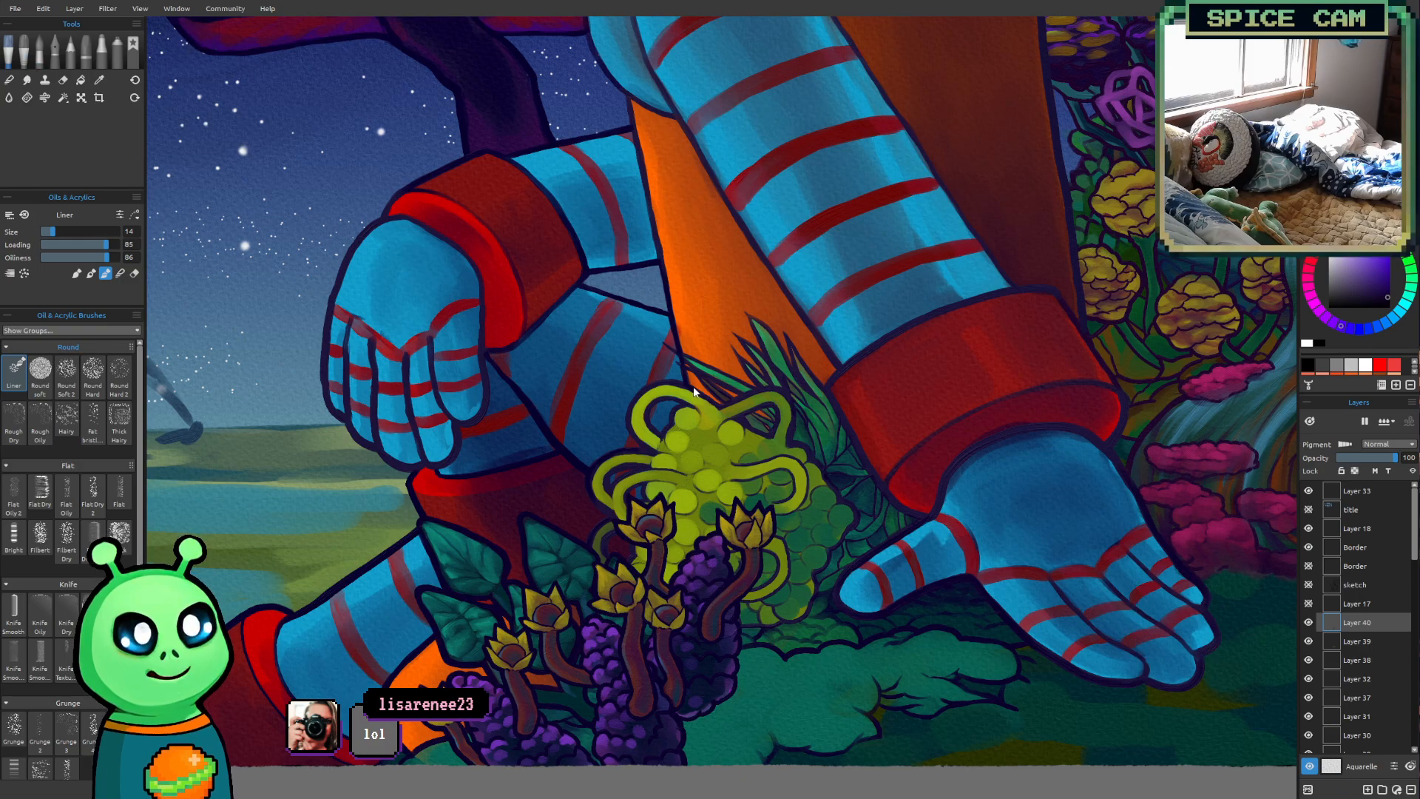
left_click_drag(694, 387, 582, 485)
scroll(638, 493, "down", 3)
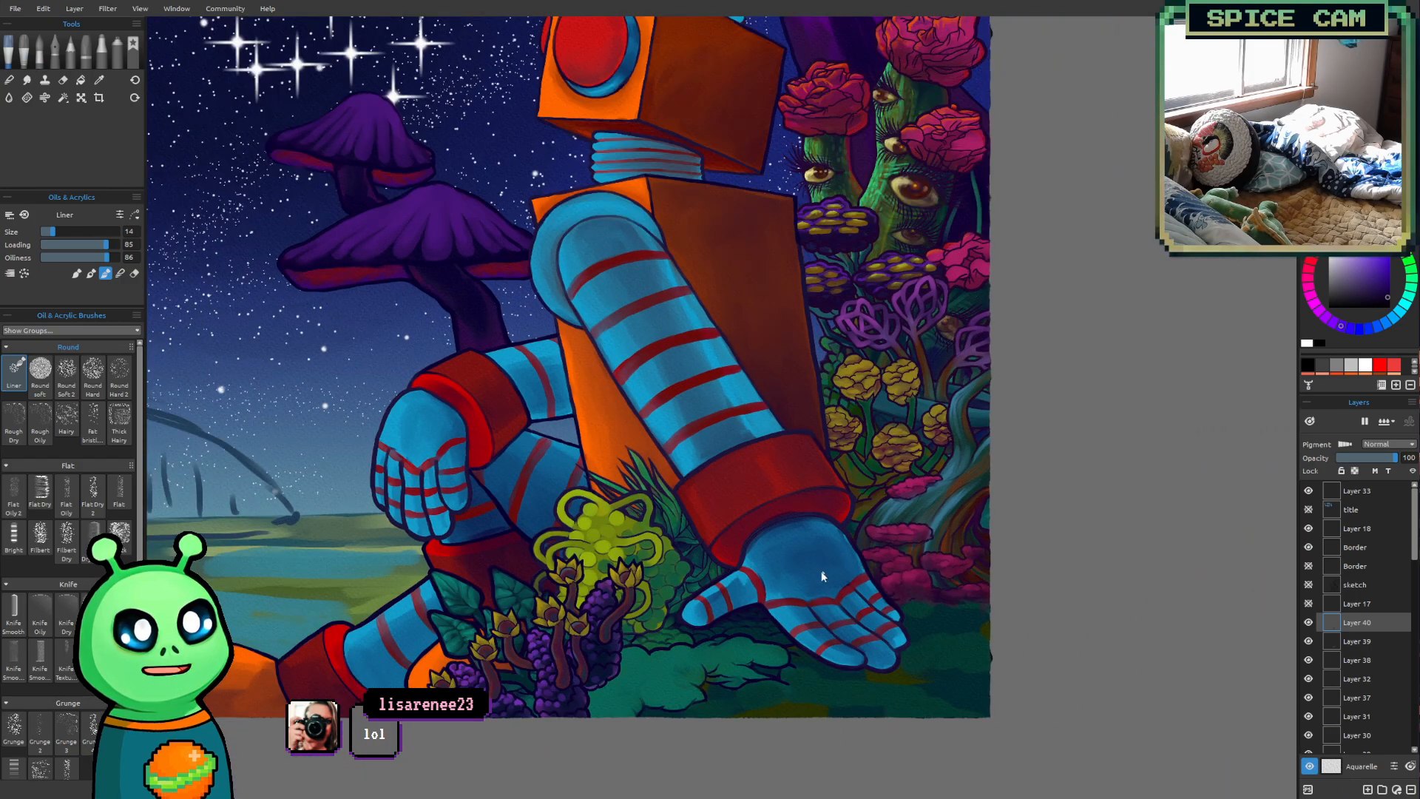
left_click_drag(793, 562, 813, 576)
left_click_drag(372, 422, 711, 629)
left_click_drag(659, 419, 598, 632)
Show Layer 35, make it the active layer, and choose a medium blue as the paint colour for the night sky
scroll(1416, 542, "down", 10)
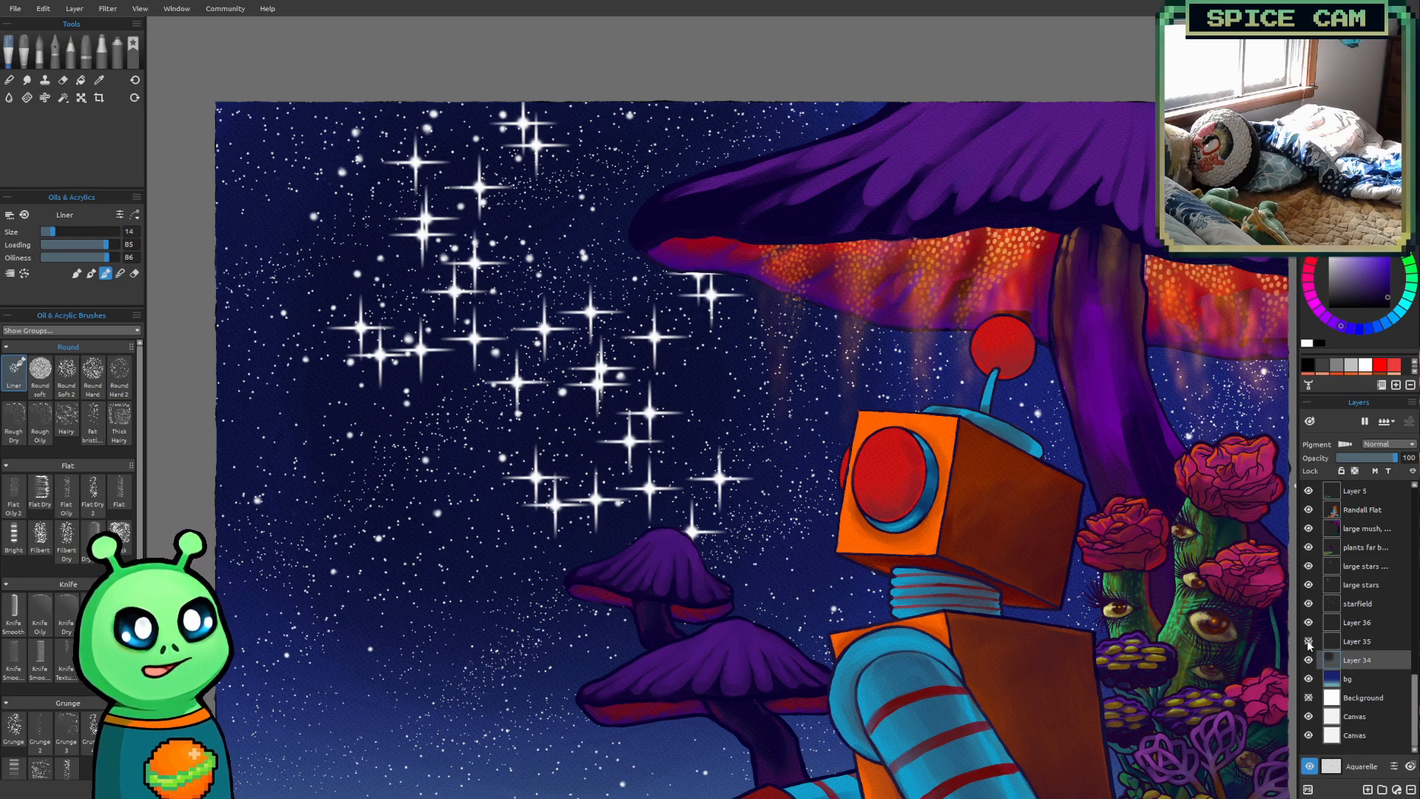
left_click(1358, 645)
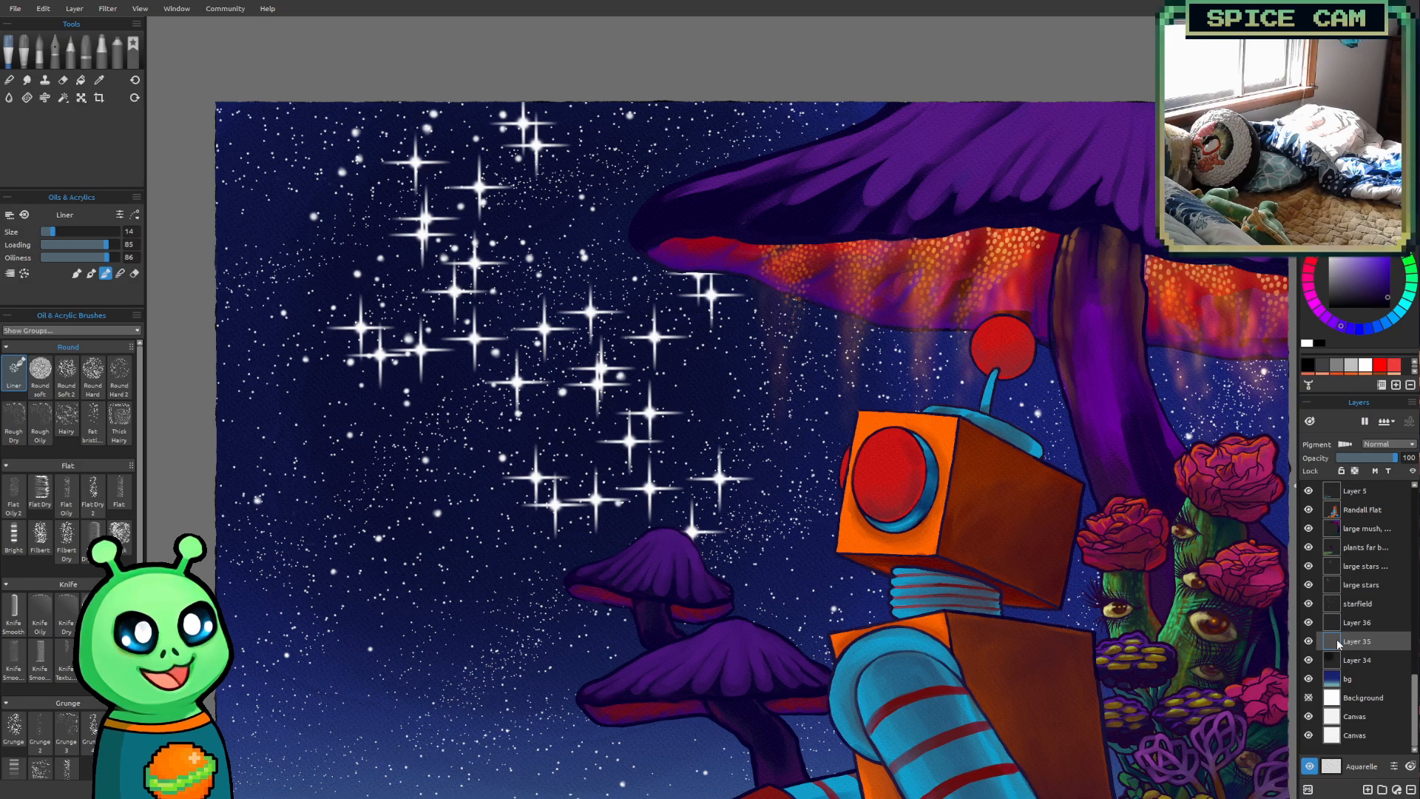
scroll(597, 364, "down", 3)
mouse_move(921, 567)
left_mouse_down()
mouse_move(908, 443)
mouse_move(904, 546)
left_mouse_up()
scroll(574, 406, "up", 7)
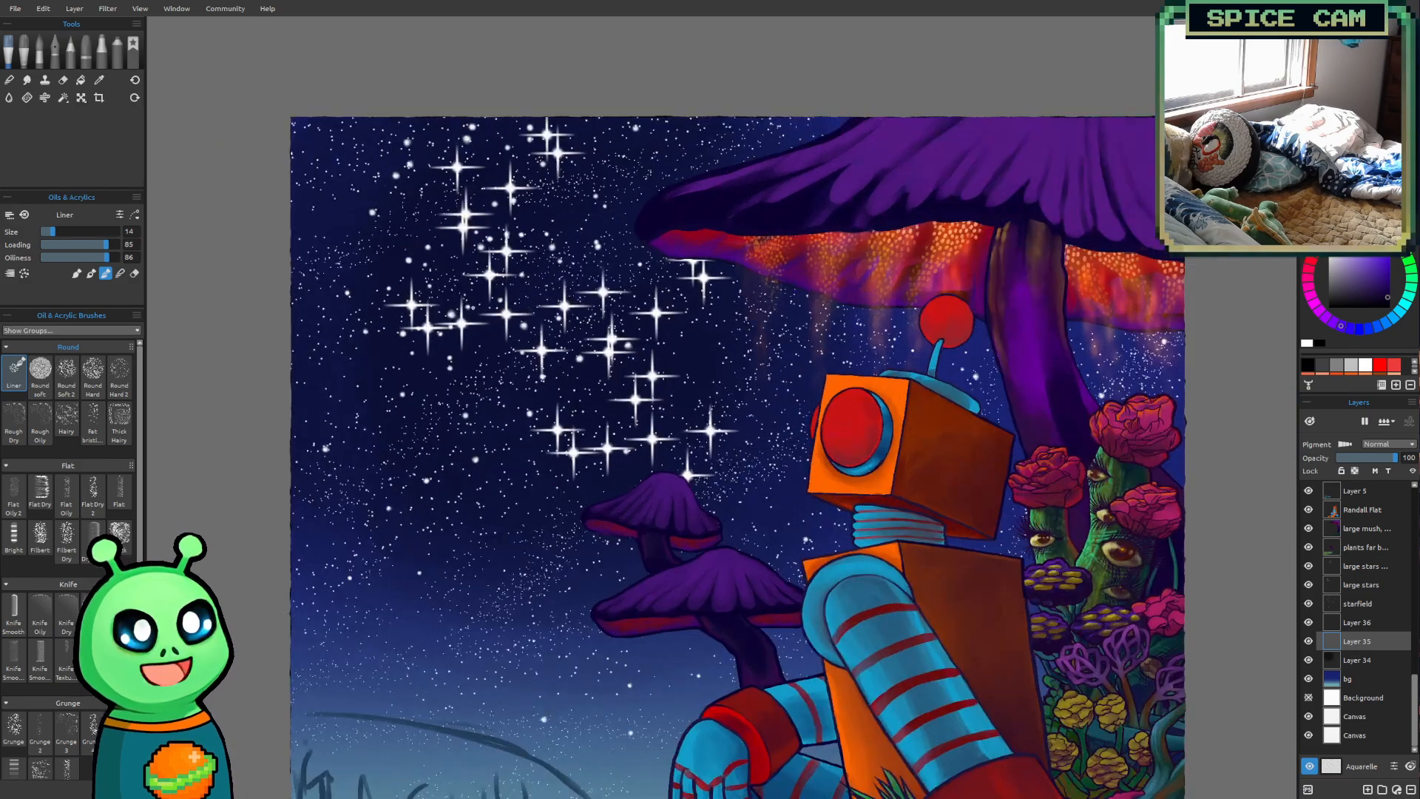
left_click_drag(610, 357, 671, 494)
scroll(656, 560, "up", 1)
scroll(678, 455, "down", 1)
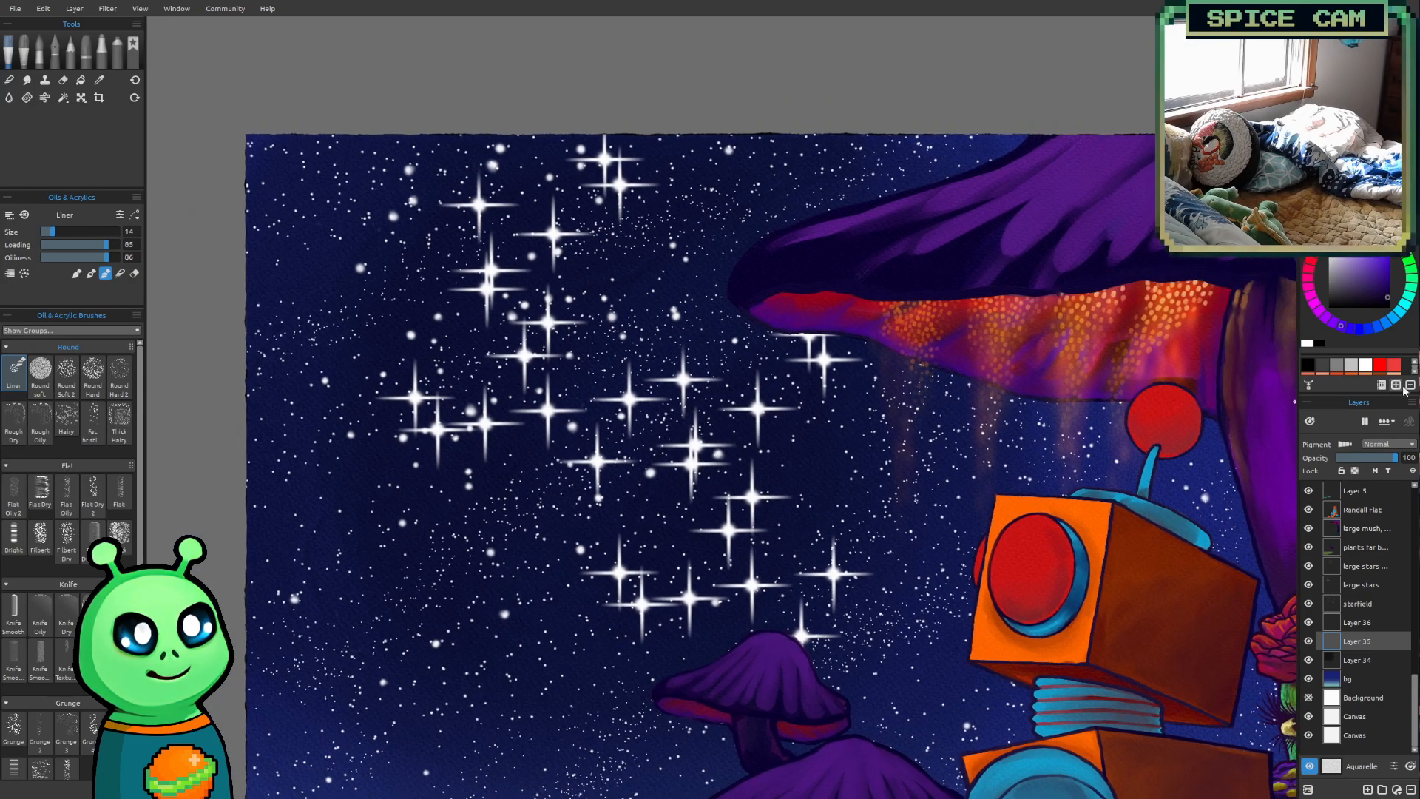
left_click(1381, 327)
left_click_drag(885, 484, 765, 496)
scroll(614, 352, "down", 3)
left_click_drag(594, 374, 560, 329)
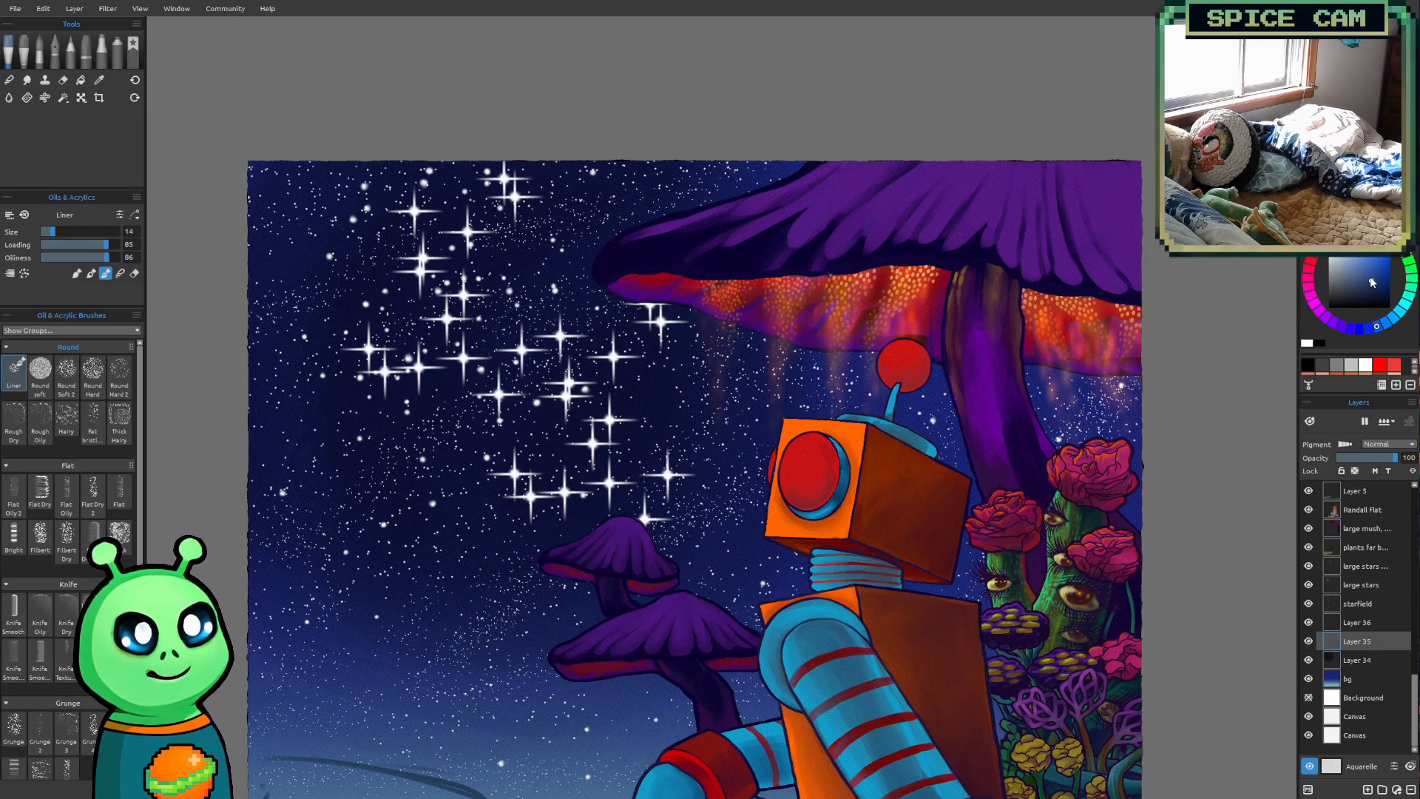
Set the Liner brush size to 30 and sketch the small inner ring and the middle ring of a swirl among the large stars
key("]")
key("]")
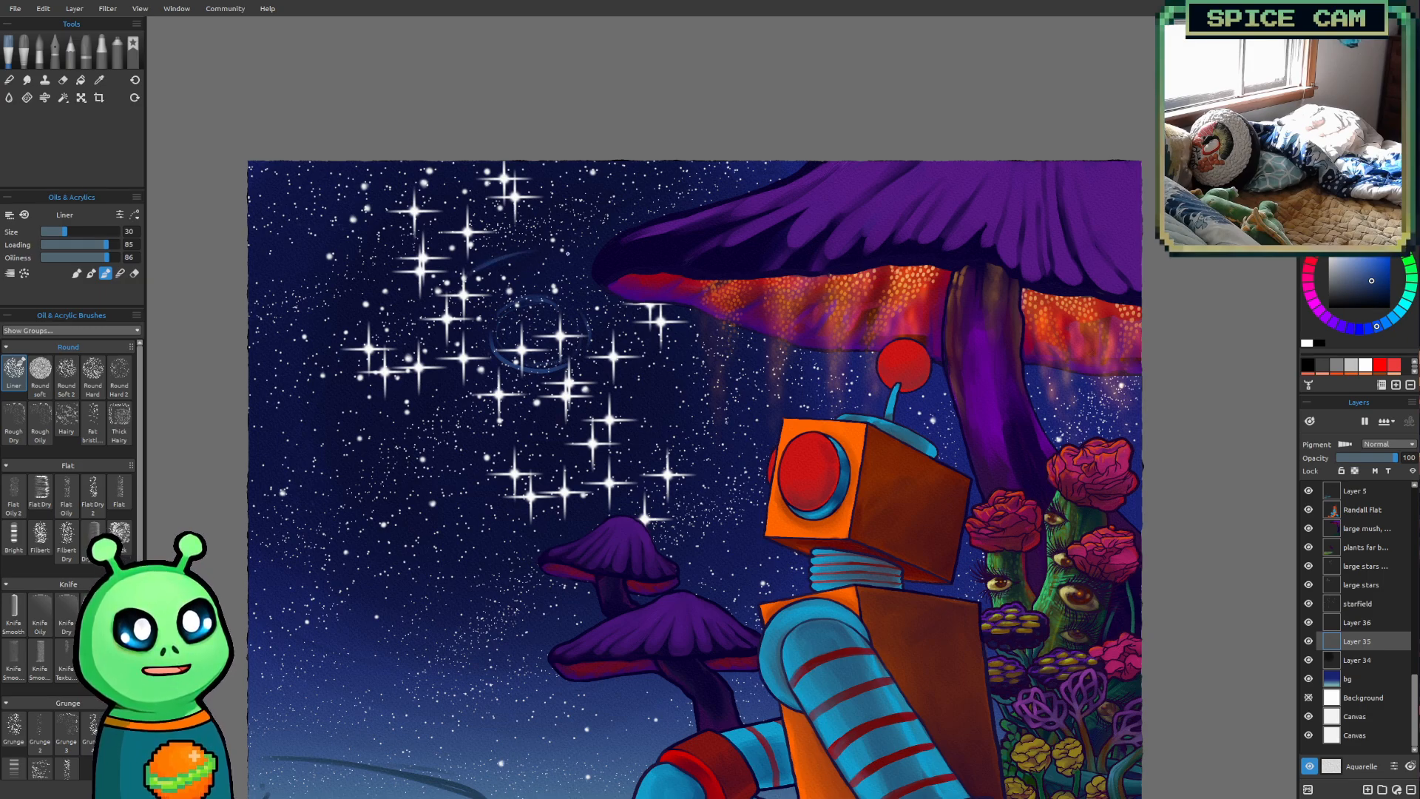
mouse_move(431, 329)
left_mouse_down()
mouse_move(453, 400)
mouse_move(525, 439)
left_mouse_up()
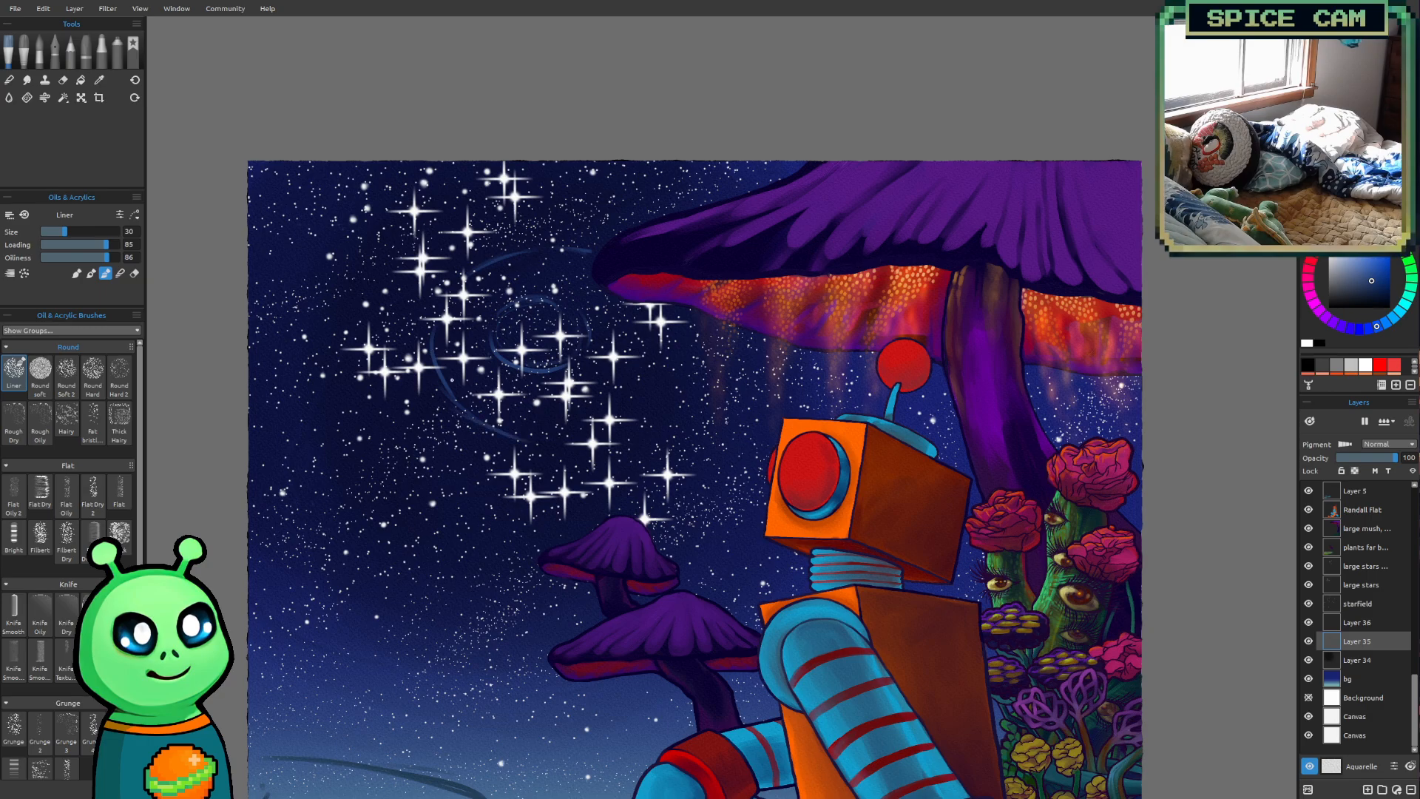
left_click_drag(661, 368, 625, 416)
Sketch the outer swirl ring around the star cluster with broken arcs above, beside and below the middle ring
mouse_move(420, 210)
left_mouse_down()
mouse_move(463, 187)
mouse_move(589, 172)
mouse_move(649, 194)
left_mouse_up()
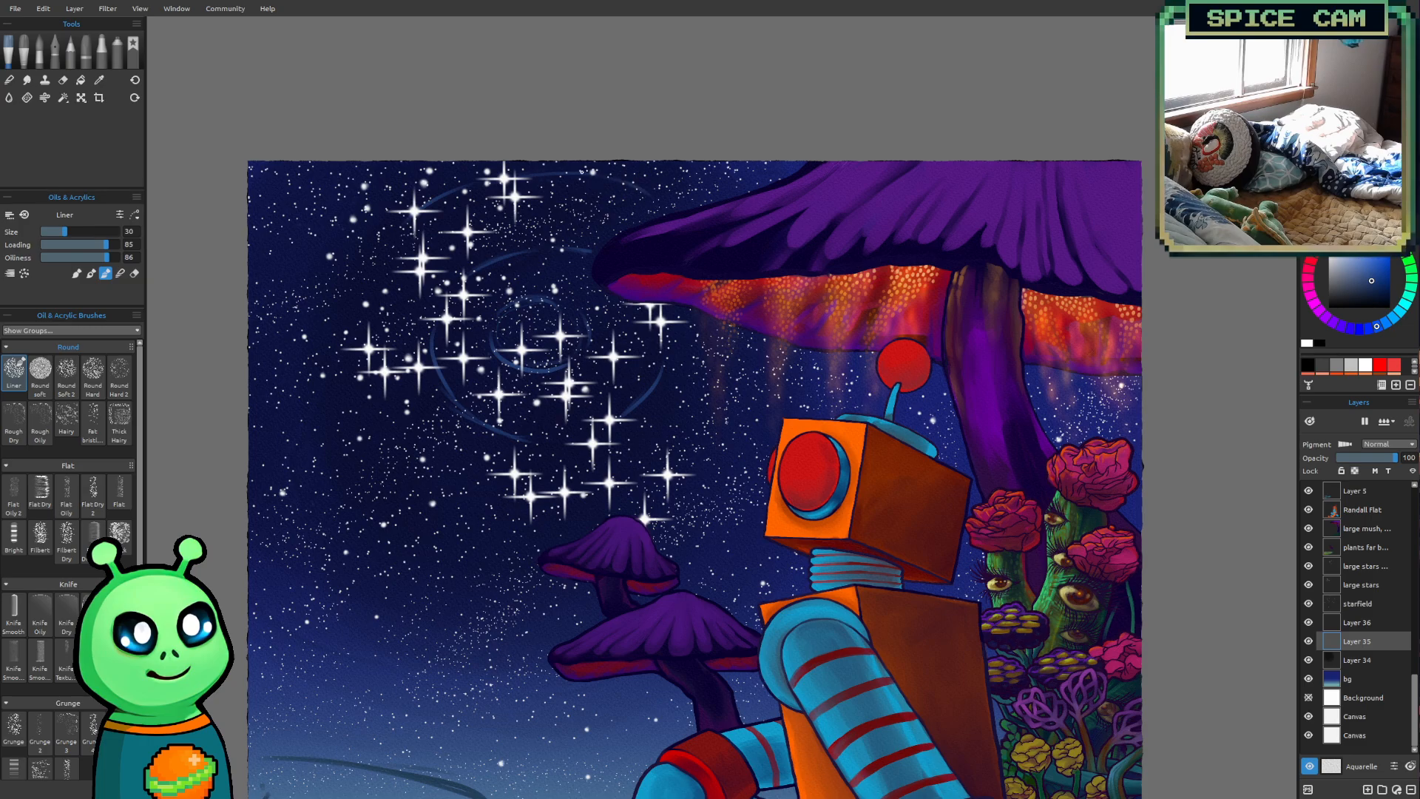
left_click_drag(358, 289, 357, 396)
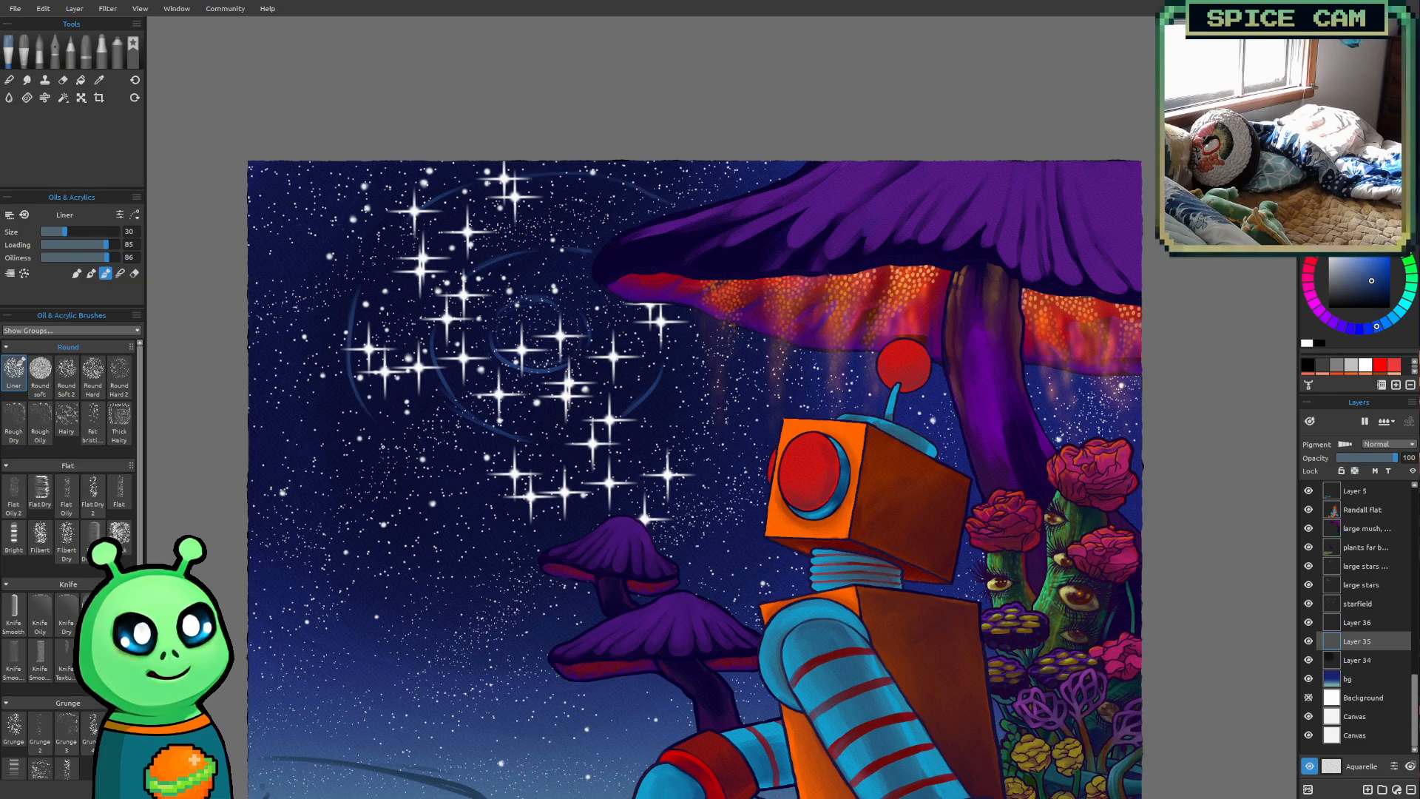
left_click_drag(375, 431, 459, 494)
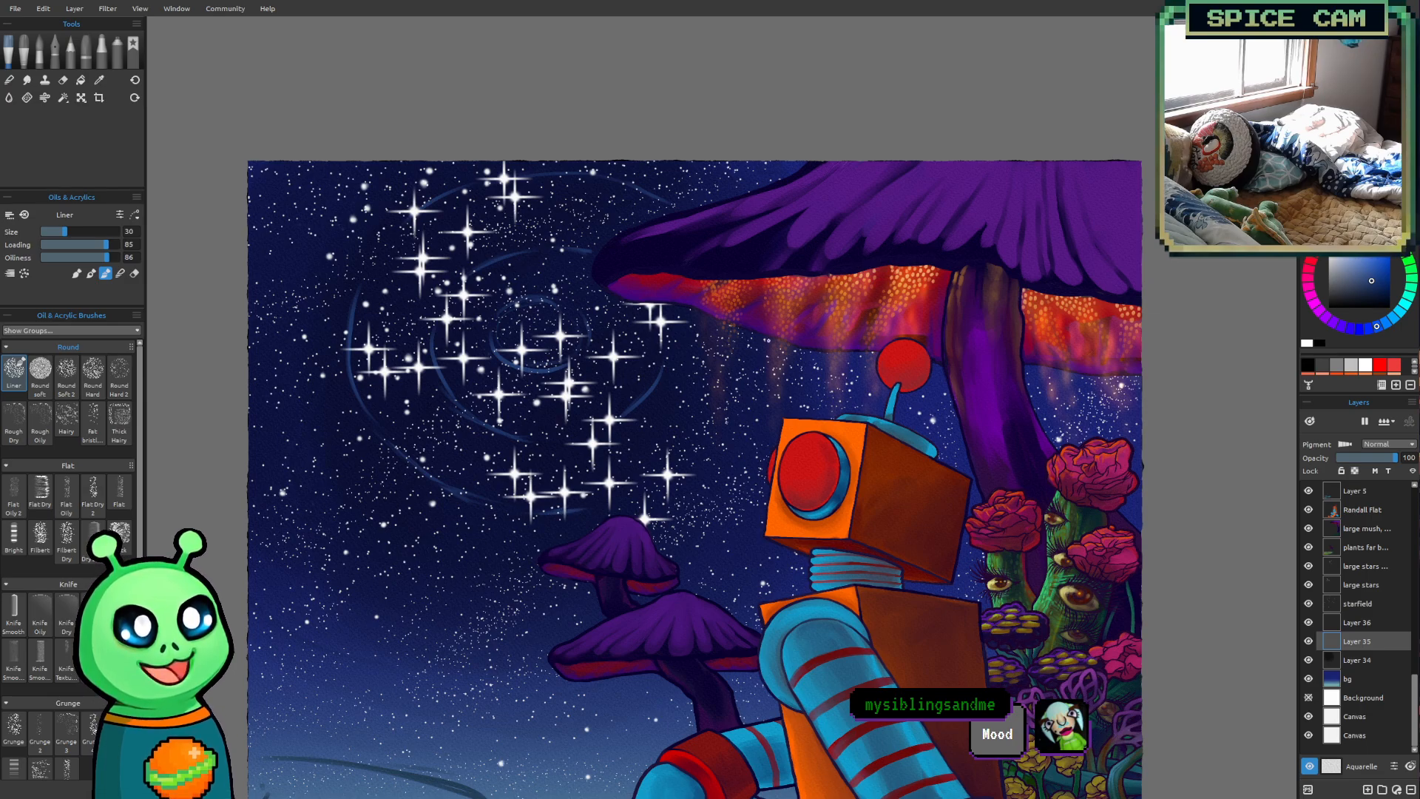
left_click_drag(737, 343, 704, 448)
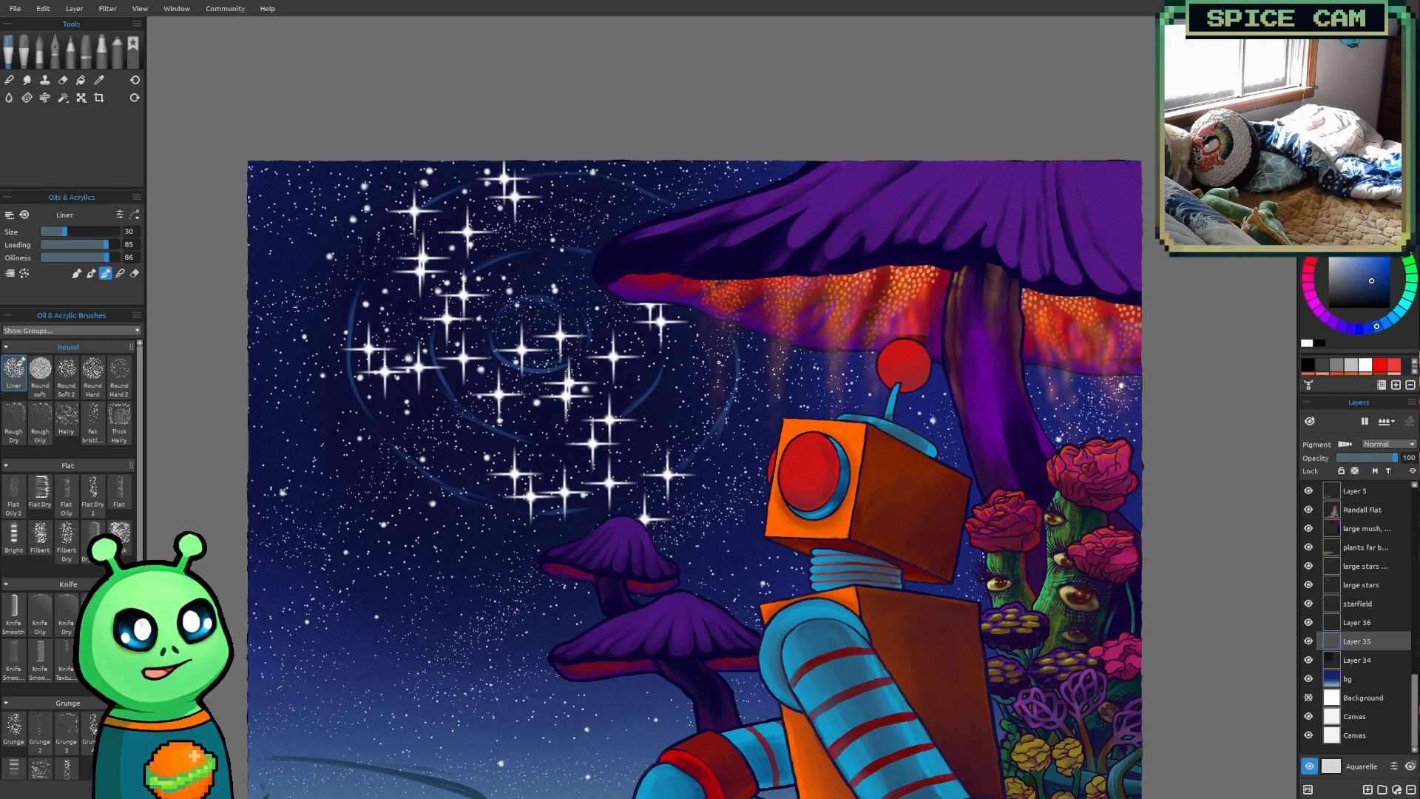
scroll(722, 530, "down", 4)
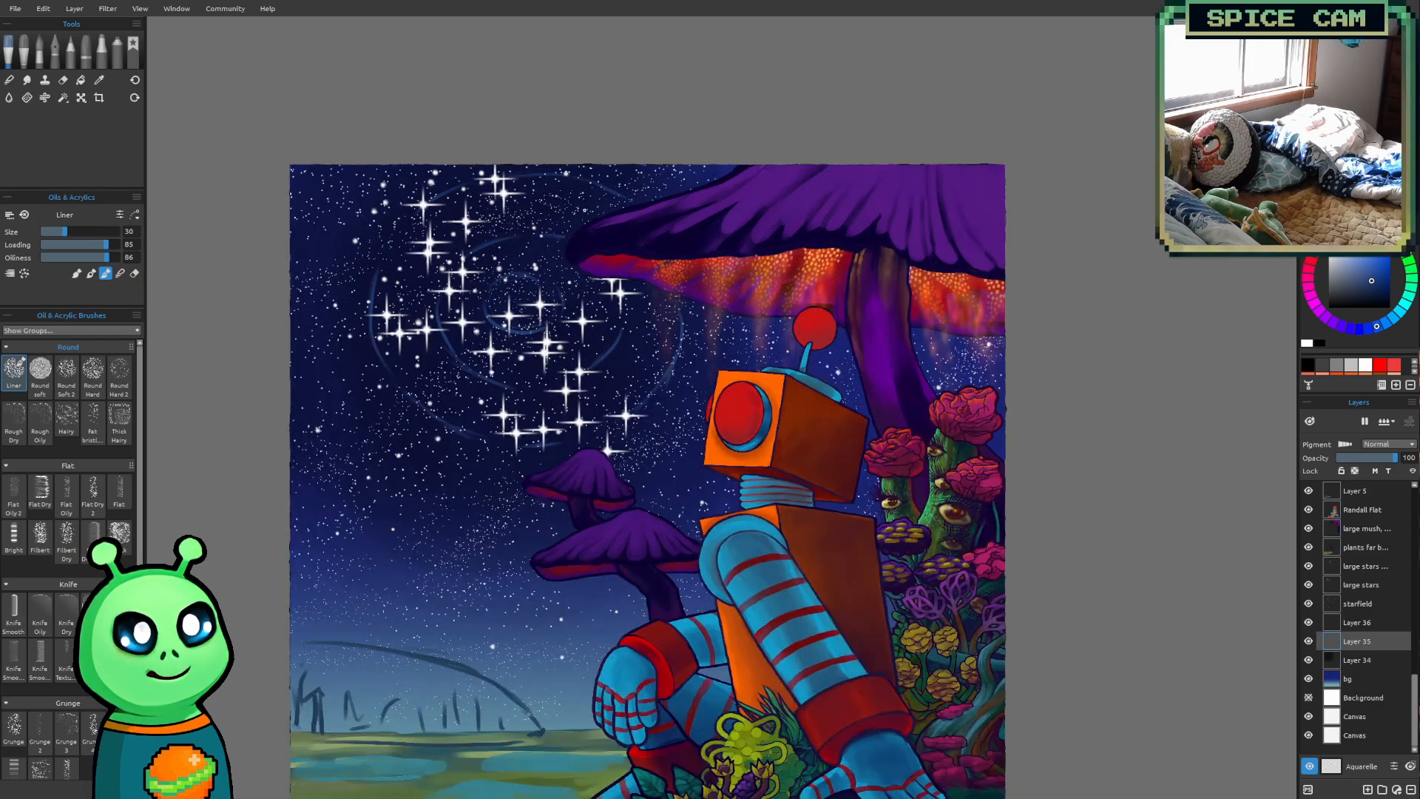
scroll(435, 247, "up", 5)
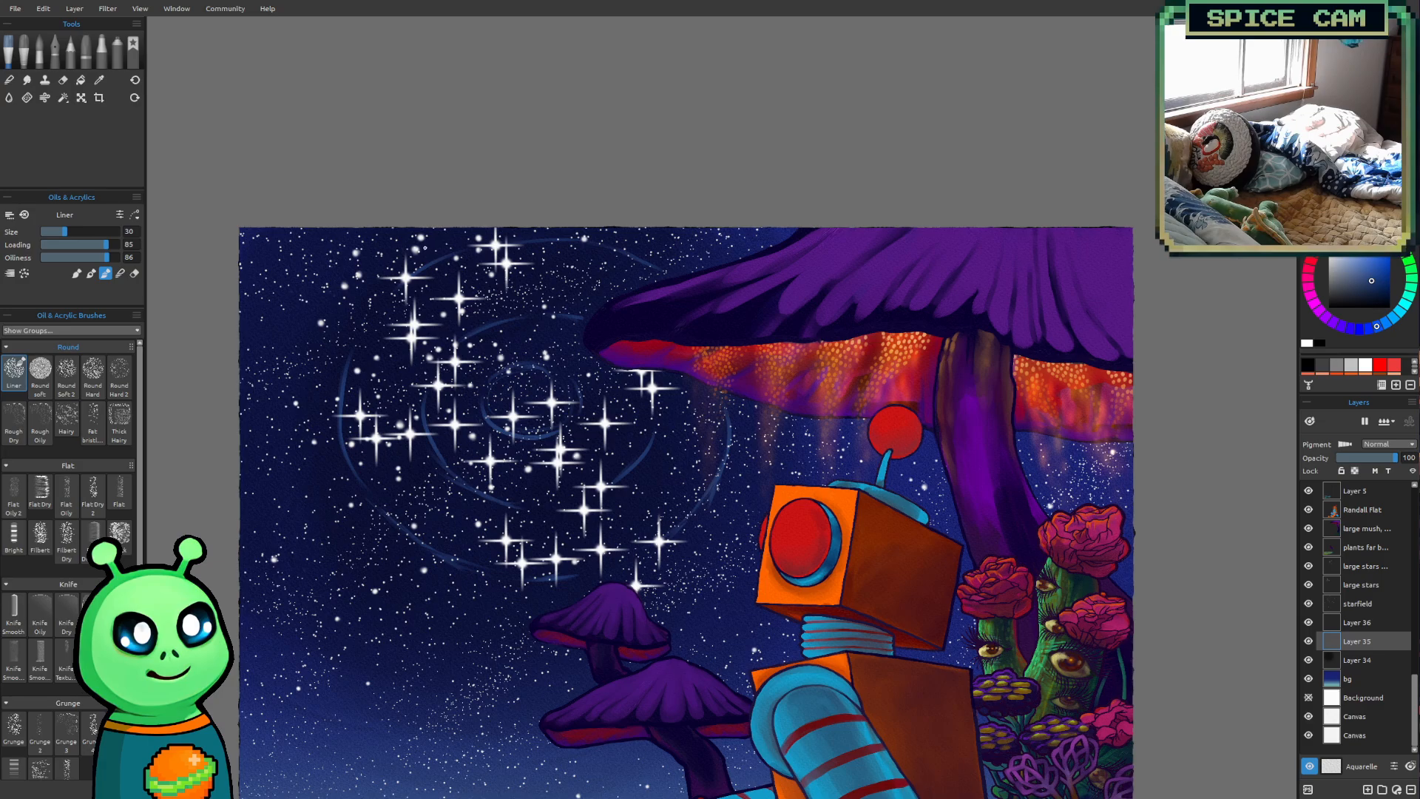
Raise the Liner brush size to 35 and sketch the widest swirl arcs near the left edge and lower left of the sky
key("bracketright")
left_click_drag(318, 228, 288, 269)
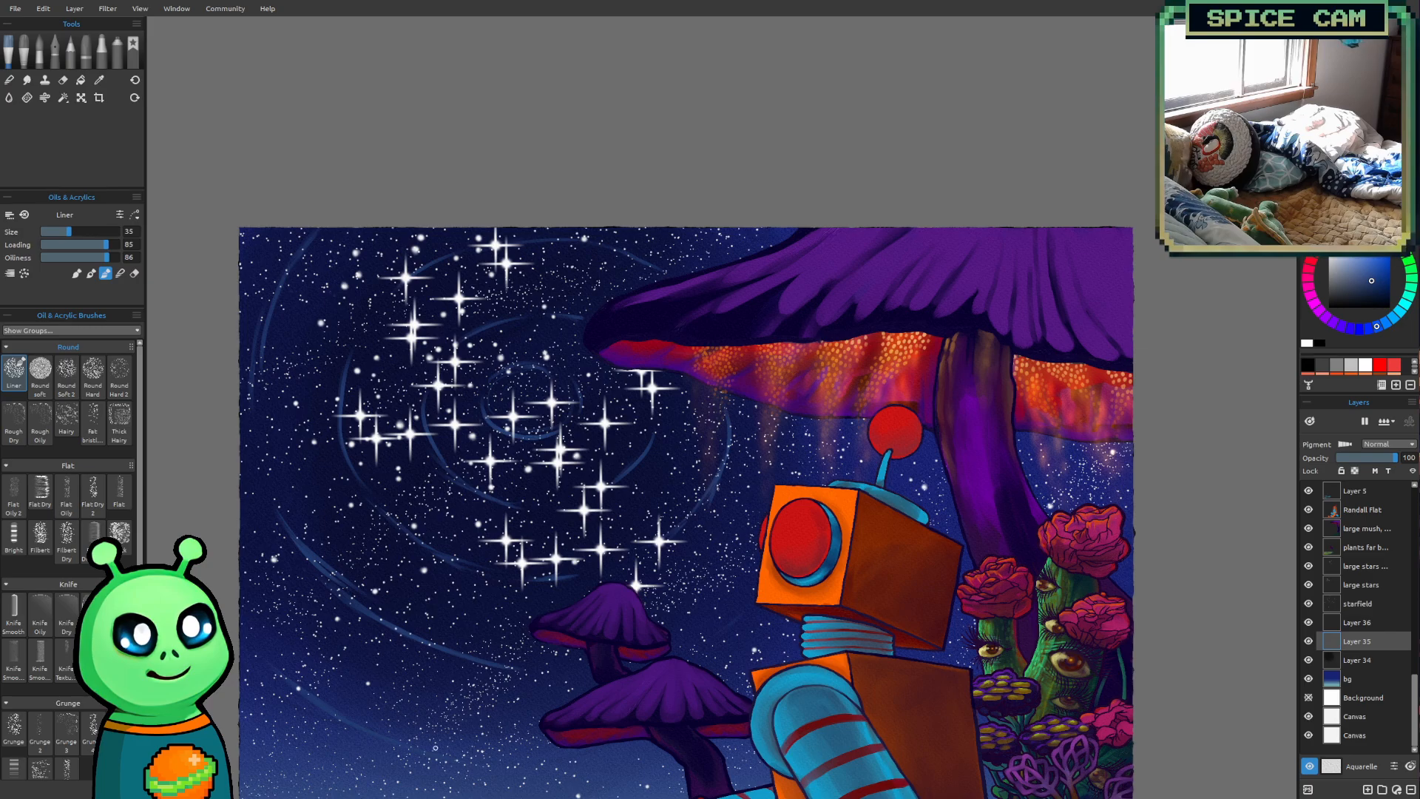
left_click_drag(573, 479, 530, 581)
mouse_move(560, 635)
left_mouse_down()
mouse_move(566, 431)
mouse_move(547, 428)
left_mouse_up()
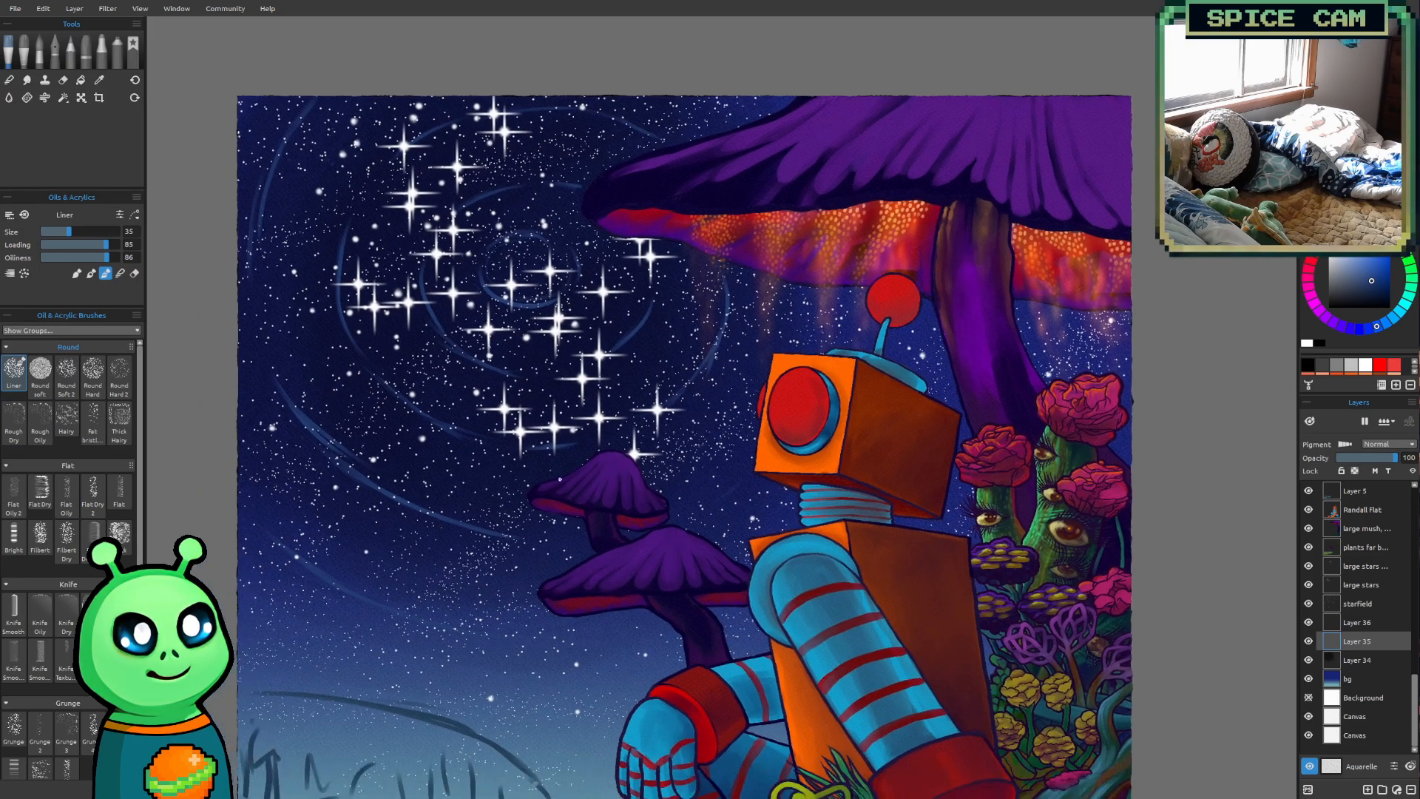
scroll(558, 530, "up", 2)
left_click_drag(534, 550, 580, 701)
mouse_move(519, 653)
left_mouse_down()
mouse_move(615, 574)
mouse_move(505, 790)
mouse_move(569, 445)
mouse_move(553, 593)
left_mouse_up()
scroll(600, 466, "up", 2)
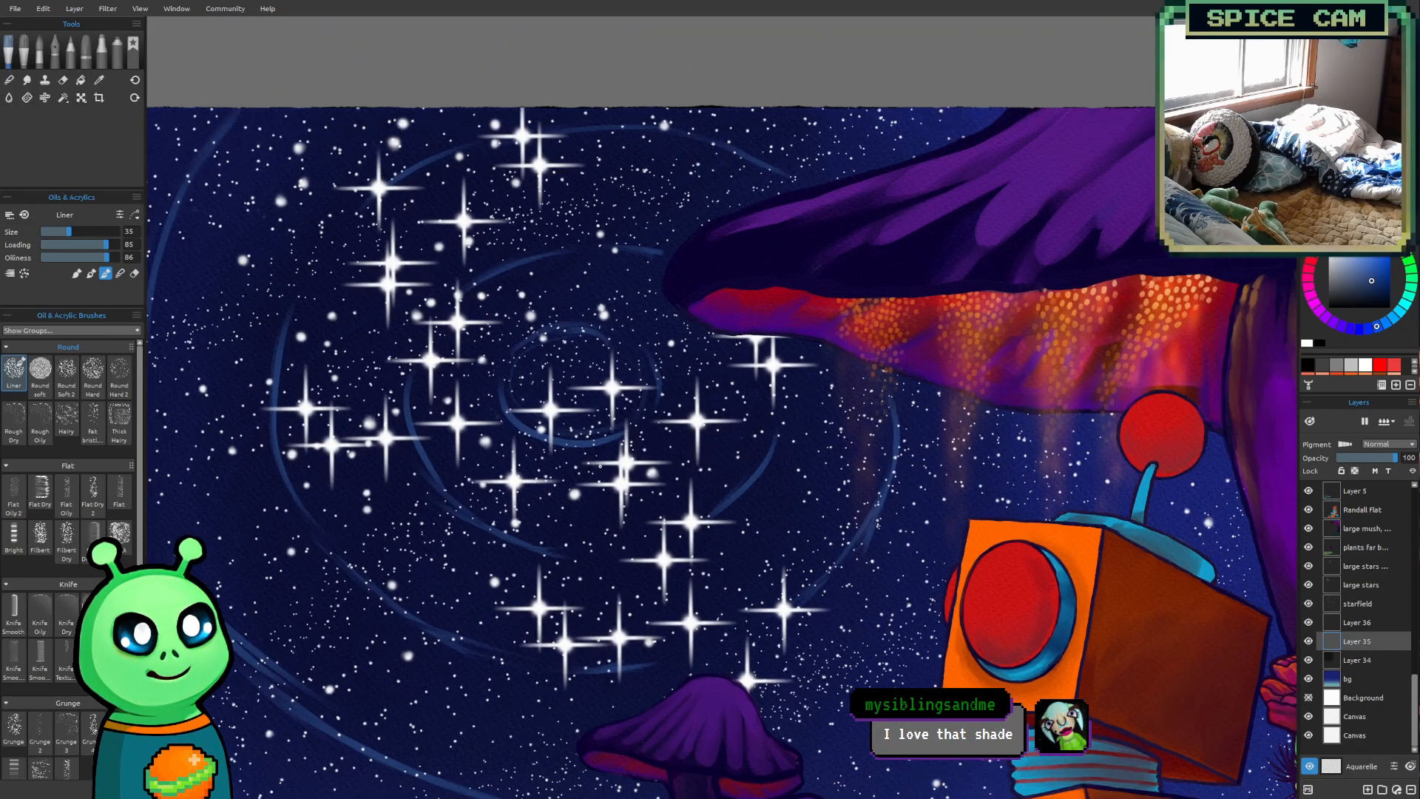
Increase the Liner brush size to 90 and start painting soft blue clouds in the lower left of the sky
mouse_move(615, 441)
left_mouse_down()
mouse_move(647, 360)
mouse_move(871, 4)
mouse_move(915, 67)
mouse_move(743, 119)
mouse_move(658, 477)
mouse_move(757, 175)
mouse_move(734, 113)
left_mouse_up()
key("bracketright")
key("bracketright")
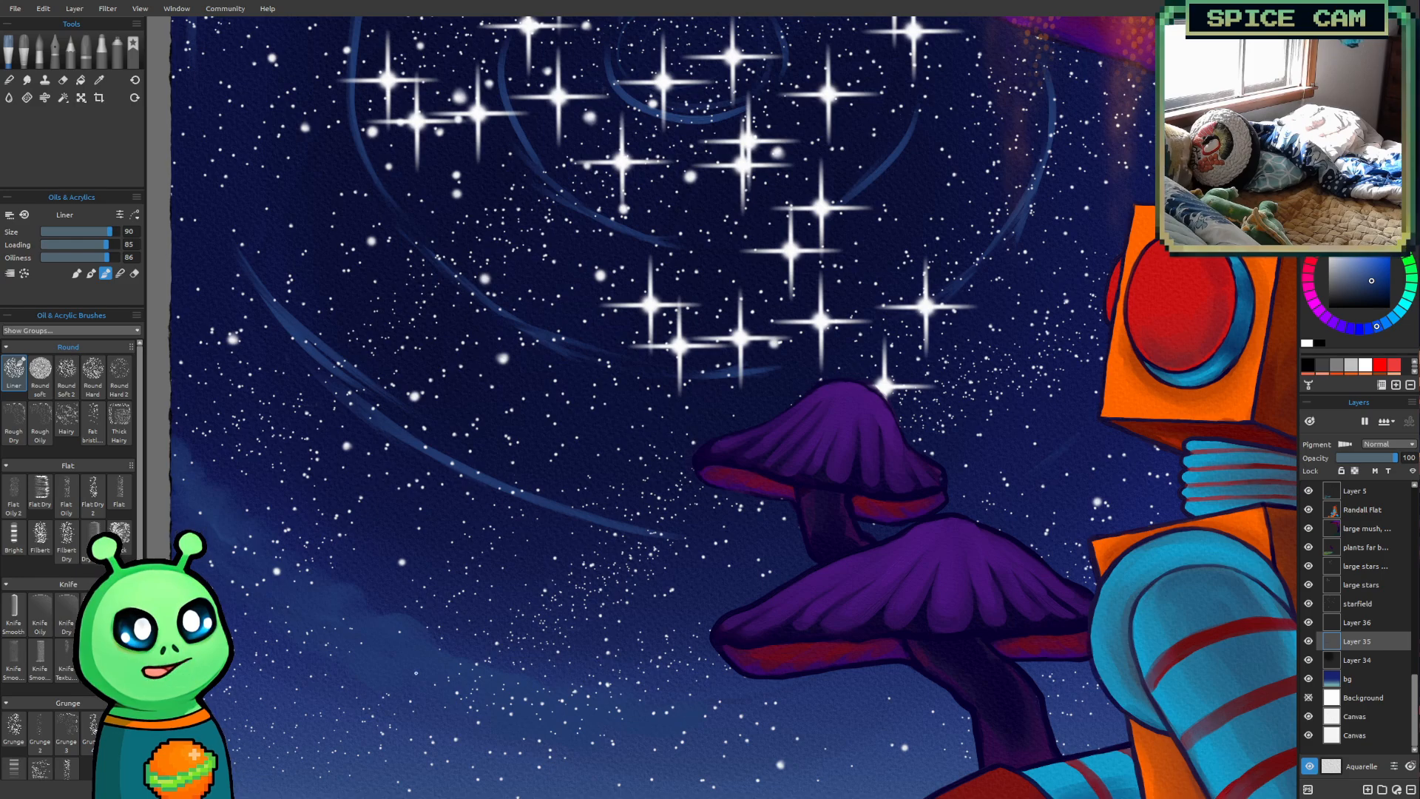
scroll(1035, 286, "down", 3)
mouse_move(899, 303)
left_mouse_down()
mouse_move(718, 373)
mouse_move(633, 435)
left_mouse_up()
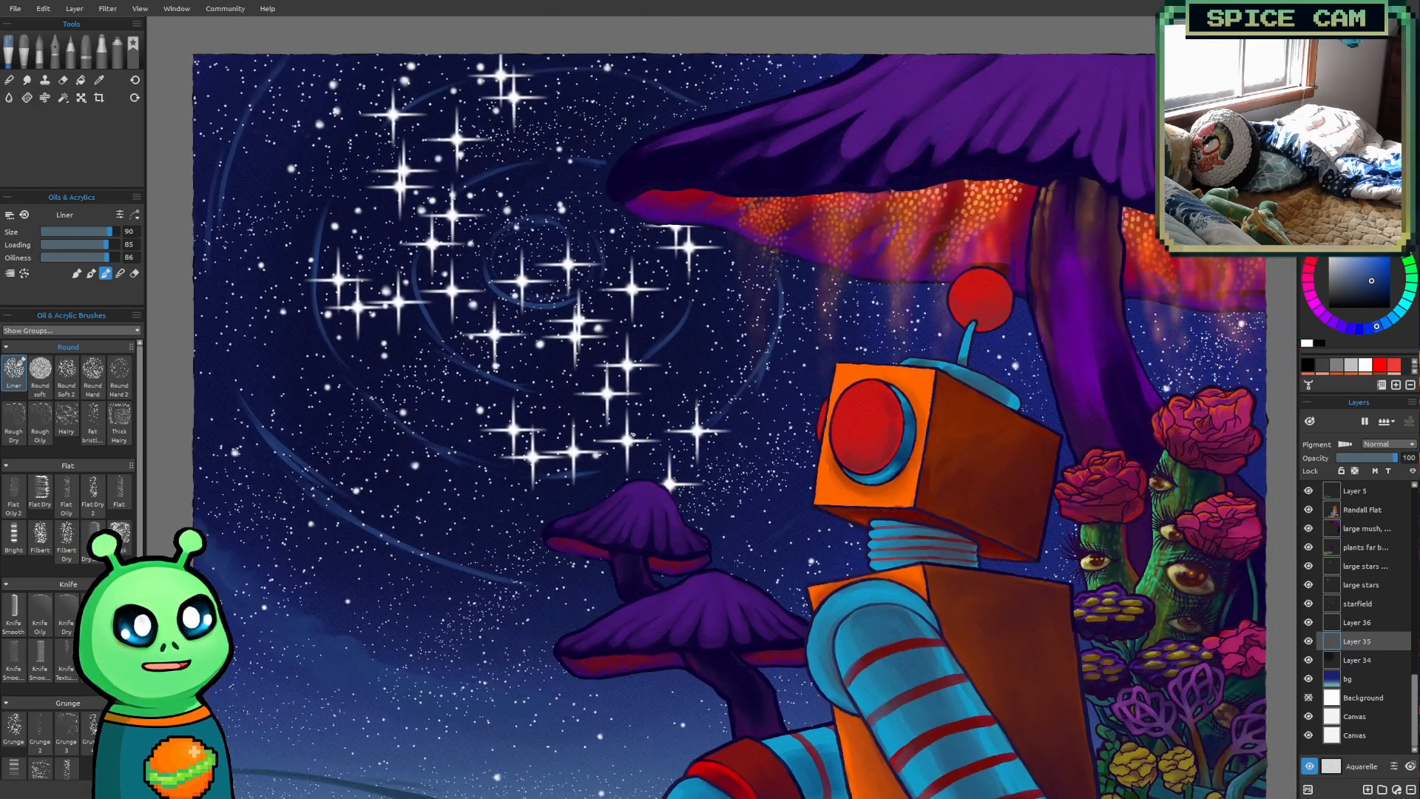
scroll(712, 474, "up", 1)
left_click_drag(713, 474, 818, 498)
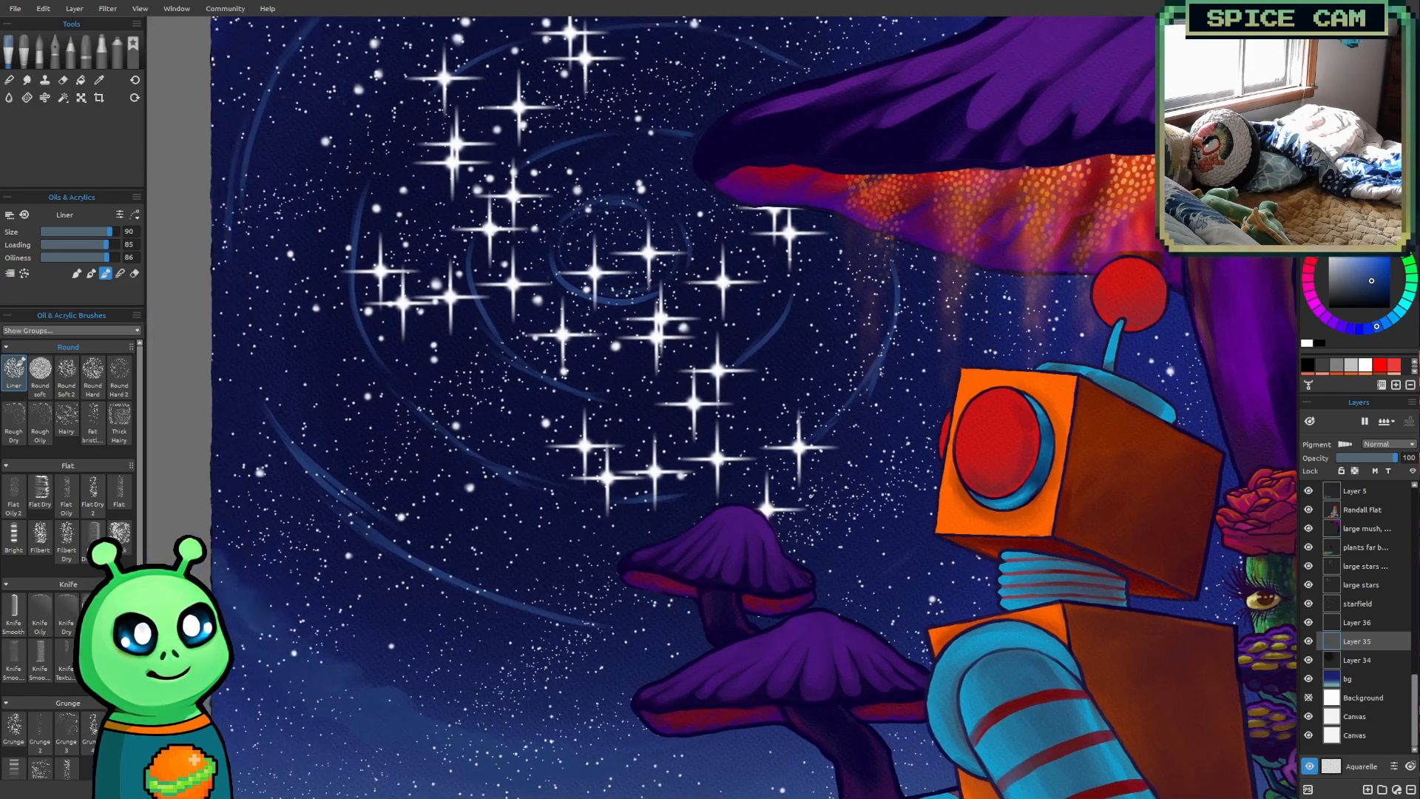
Raise the Liner brush size to 100 and extend the blue cloud band along the widest arc, from the left edge towards the robot's head
key("bracketright")
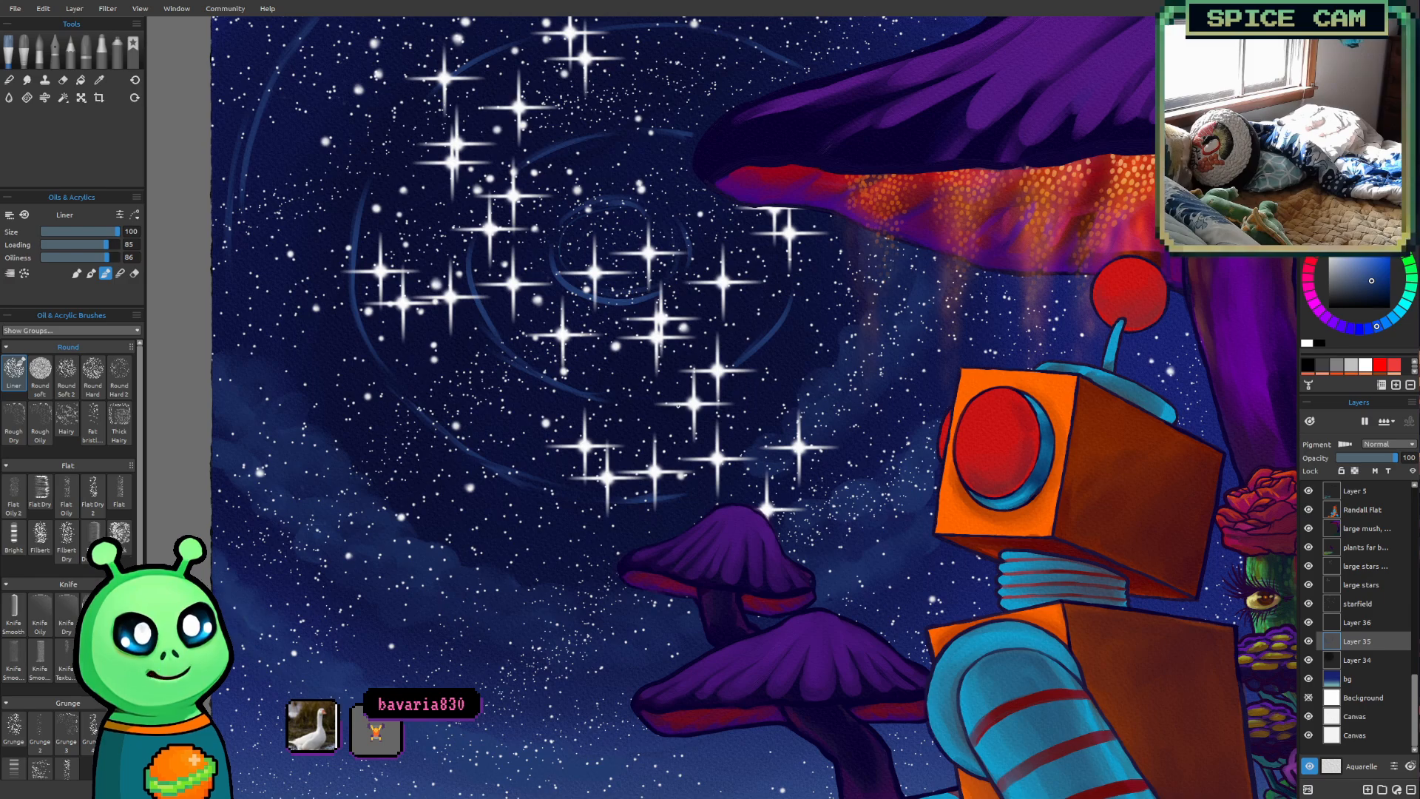
left_click_drag(579, 616, 507, 734)
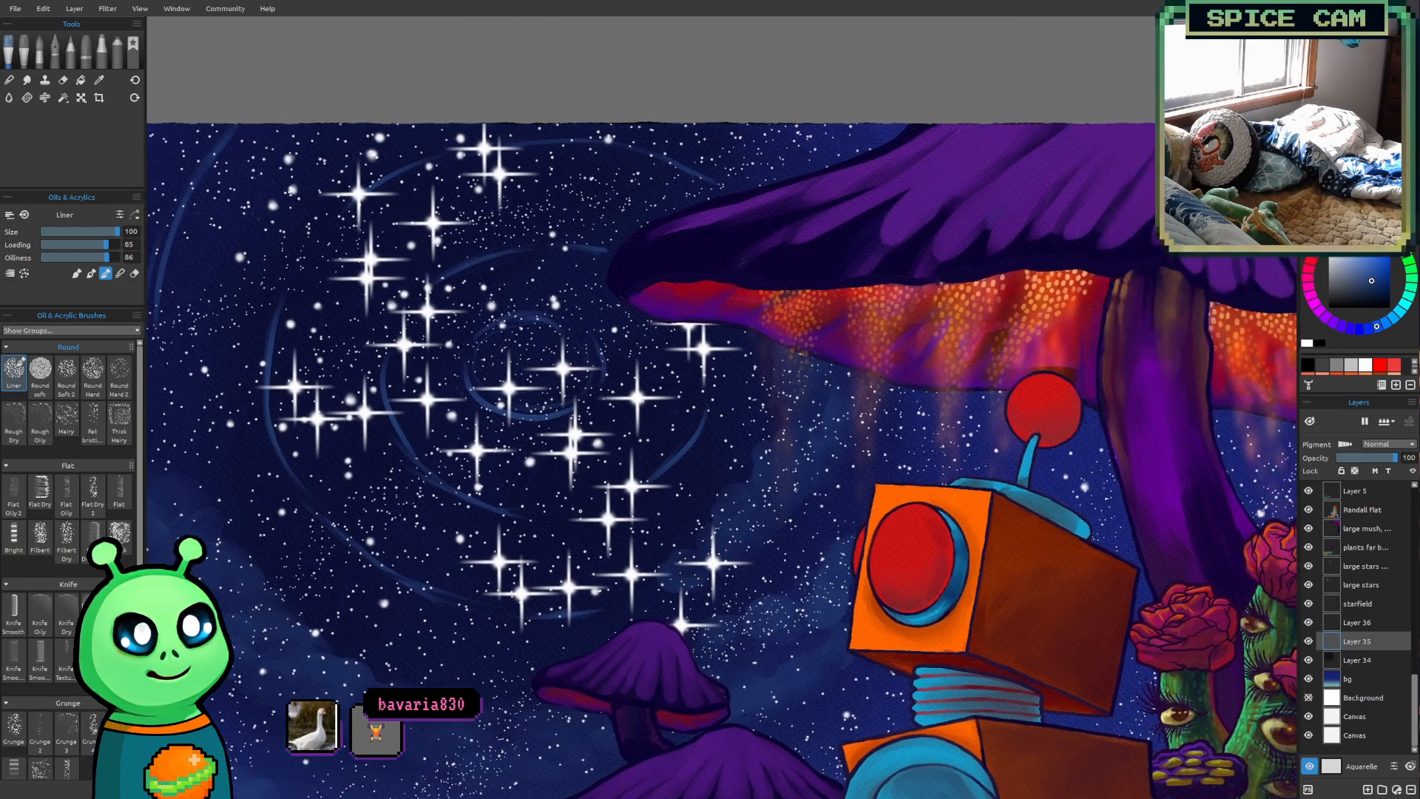
scroll(691, 601, "down", 4)
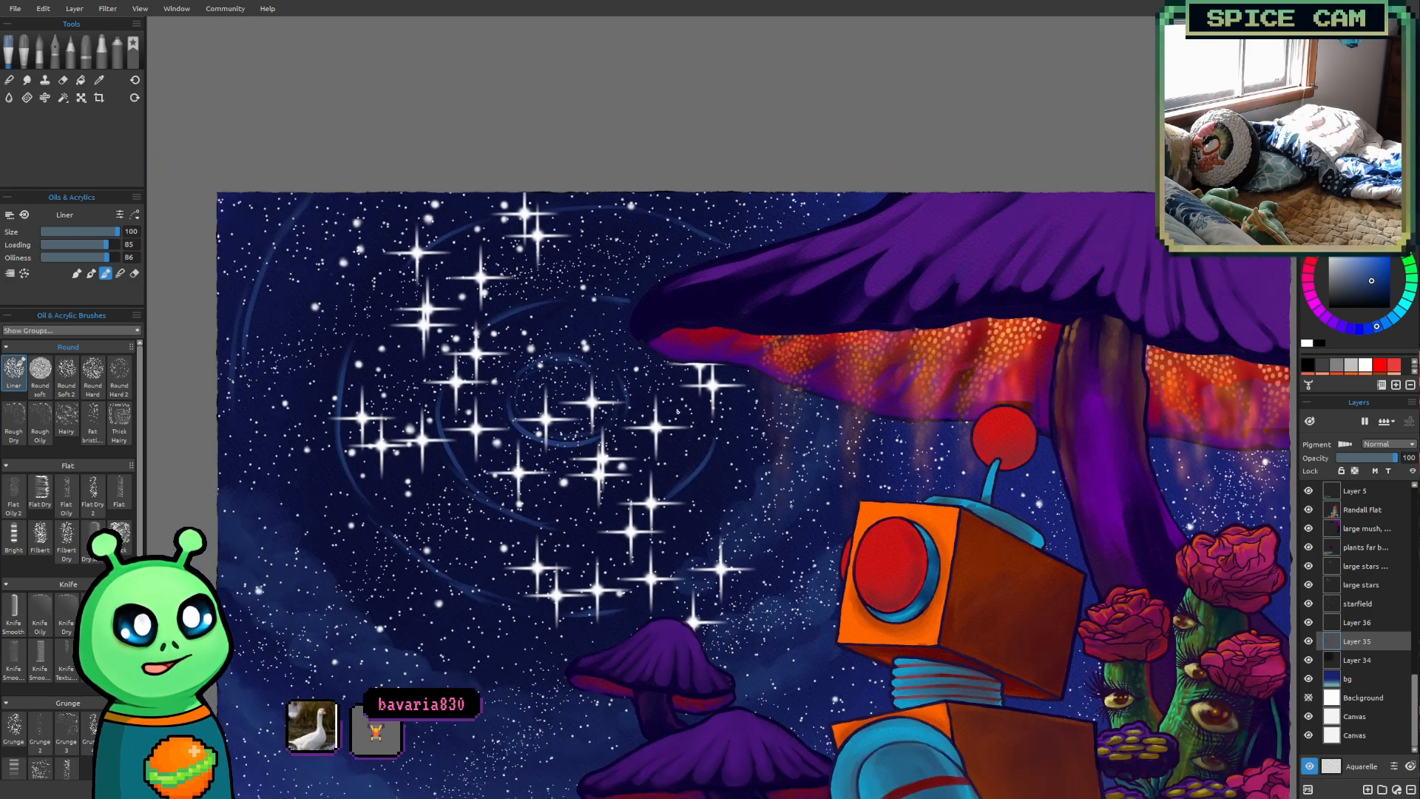
scroll(676, 412, "down", 2)
left_click_drag(643, 424, 608, 439)
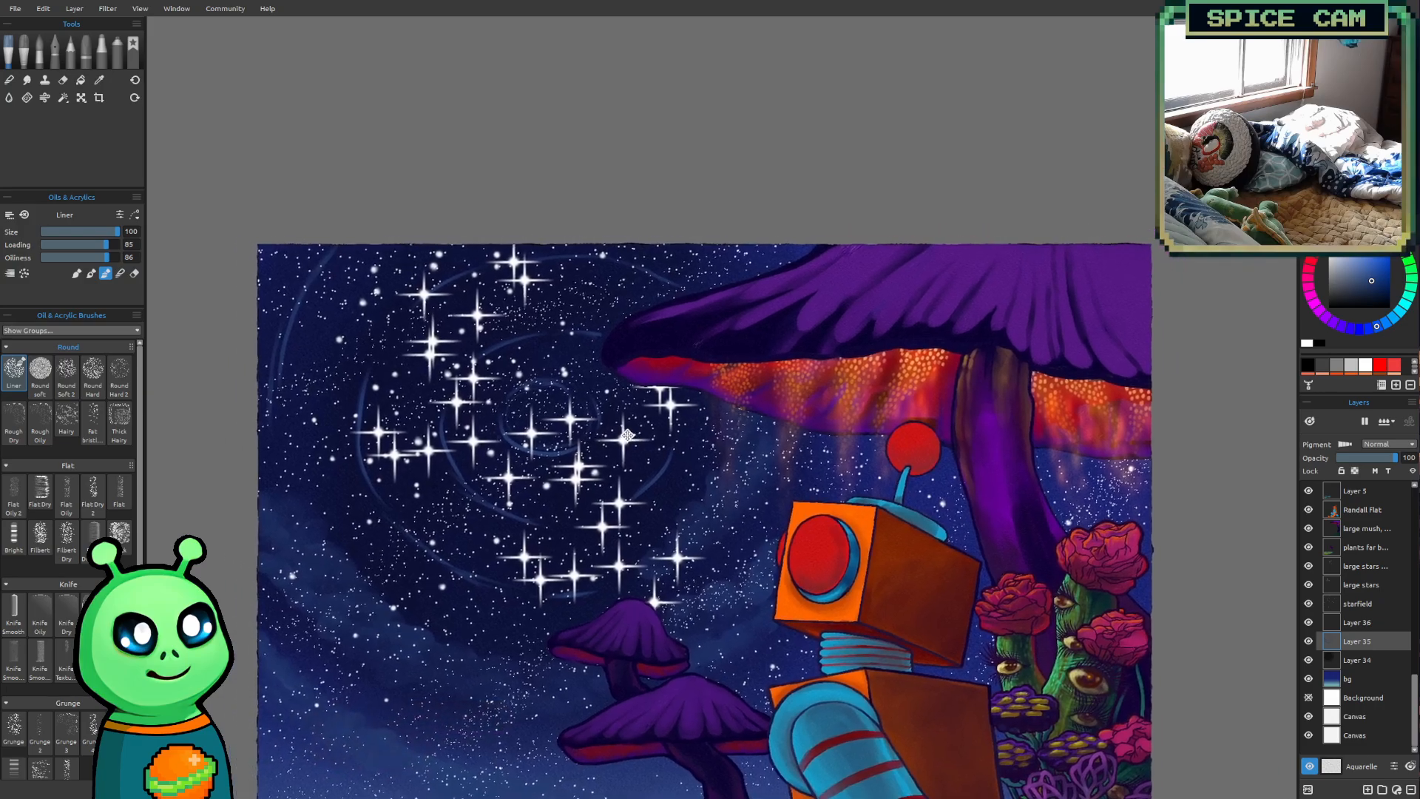
scroll(466, 599, "up", 2)
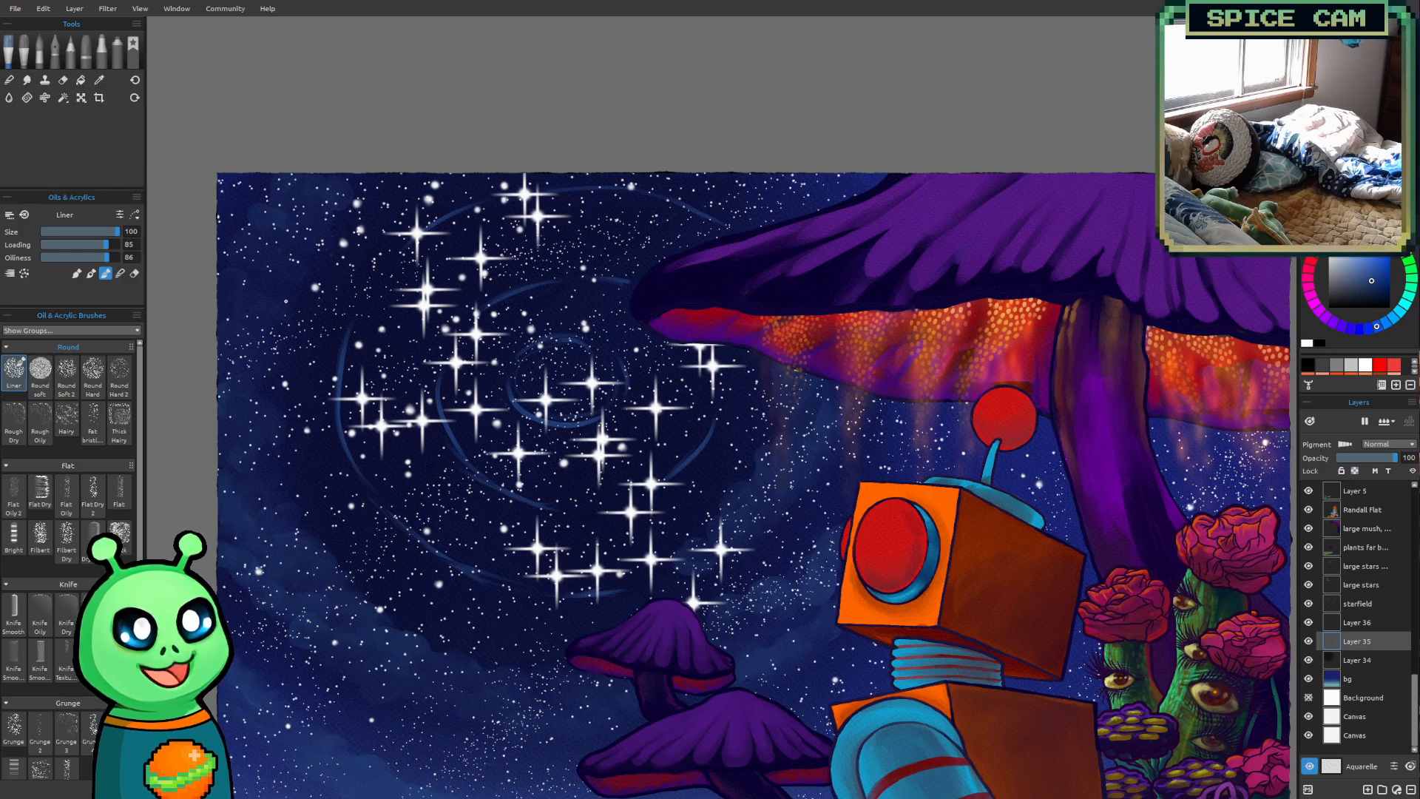
Paint blue clouds over the outer swirl guide ring, around the left side and top of the star cluster
mouse_move(495, 692)
left_mouse_down()
mouse_move(454, 573)
mouse_move(421, 661)
mouse_move(439, 685)
left_mouse_up()
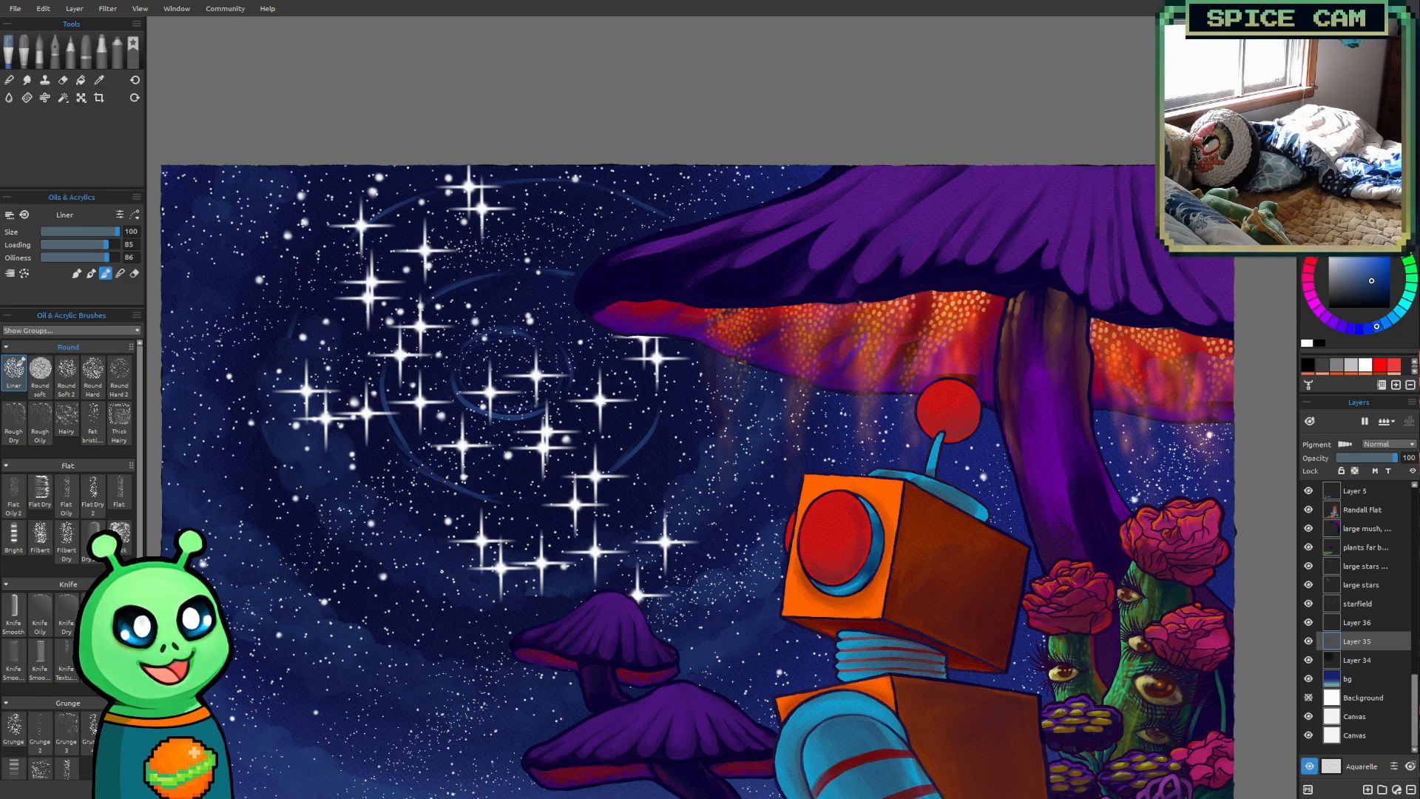
left_click_drag(442, 571, 528, 679)
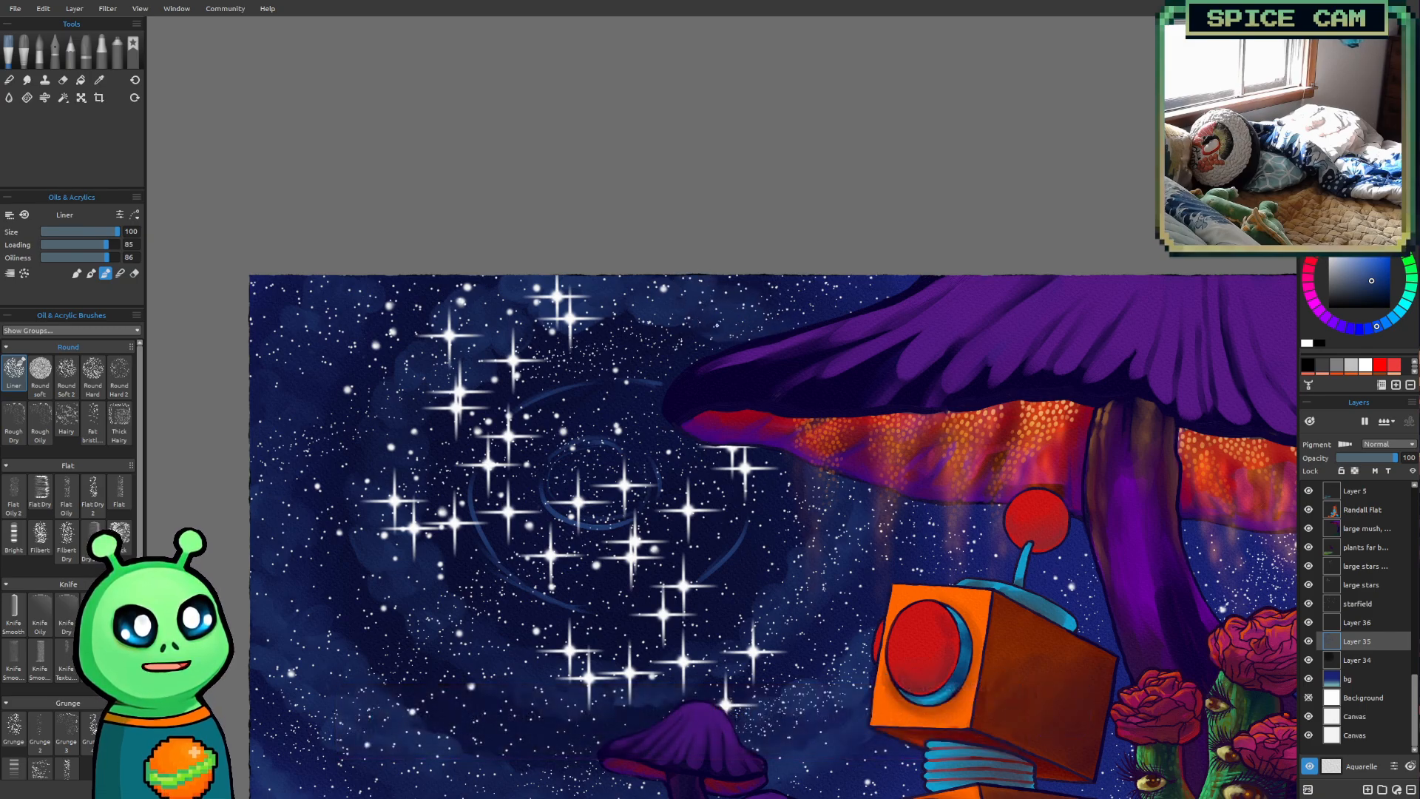
scroll(666, 319, "down", 5)
left_click_drag(995, 449, 864, 445)
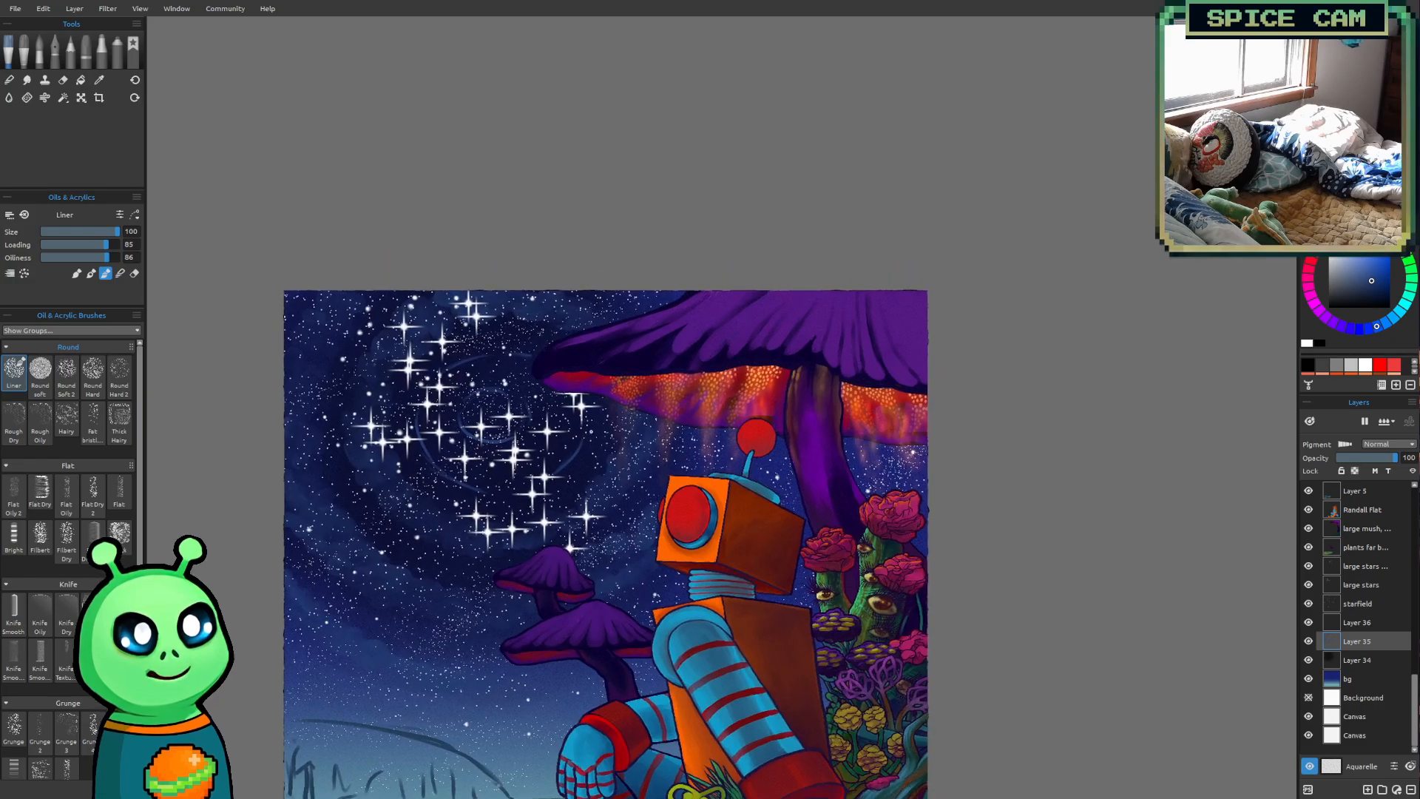
Paint the middle ring and centre of the swirl with blue clouds, leaving dark gaps between the bands
scroll(508, 364, "up", 3)
left_click_drag(562, 419, 674, 384)
scroll(573, 432, "up", 1)
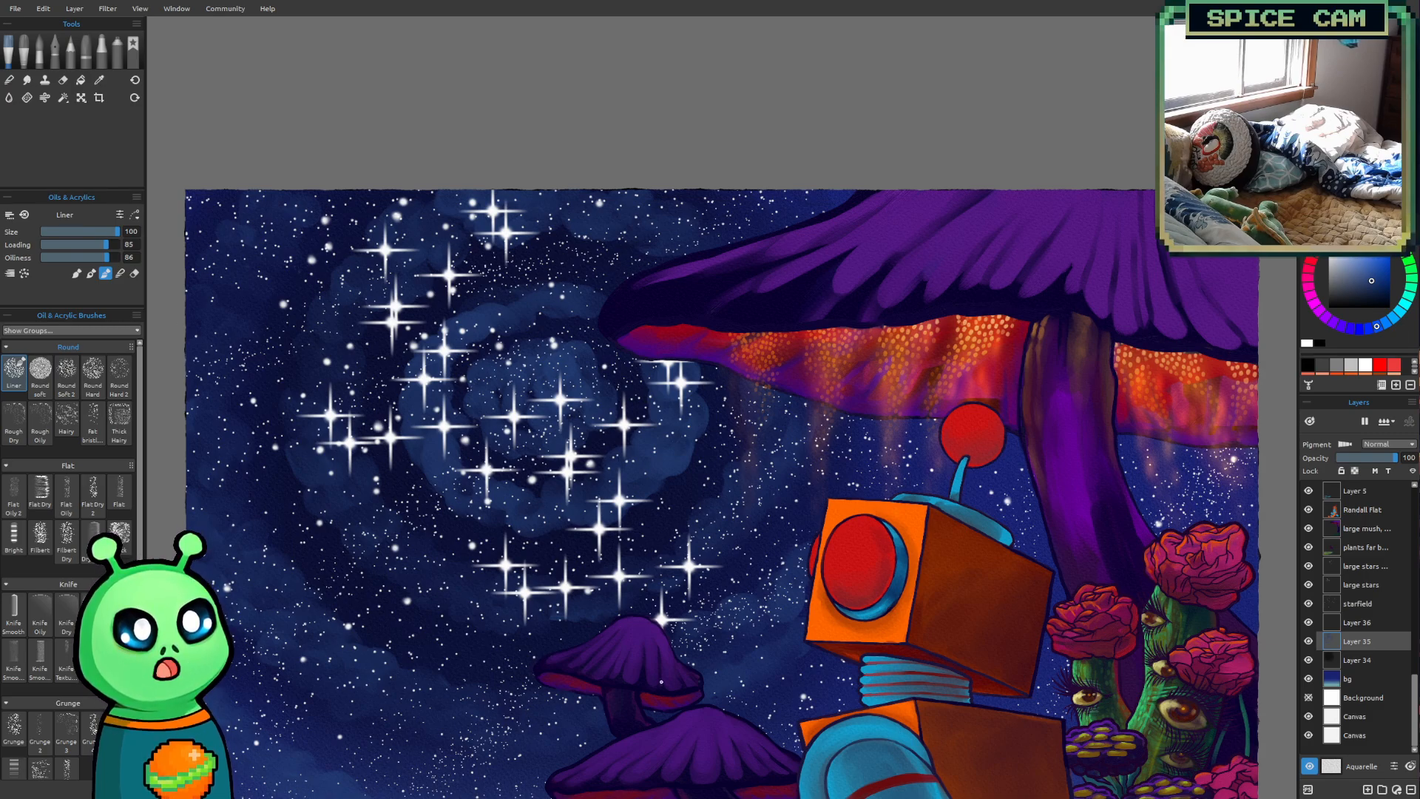
scroll(627, 573, "down", 5)
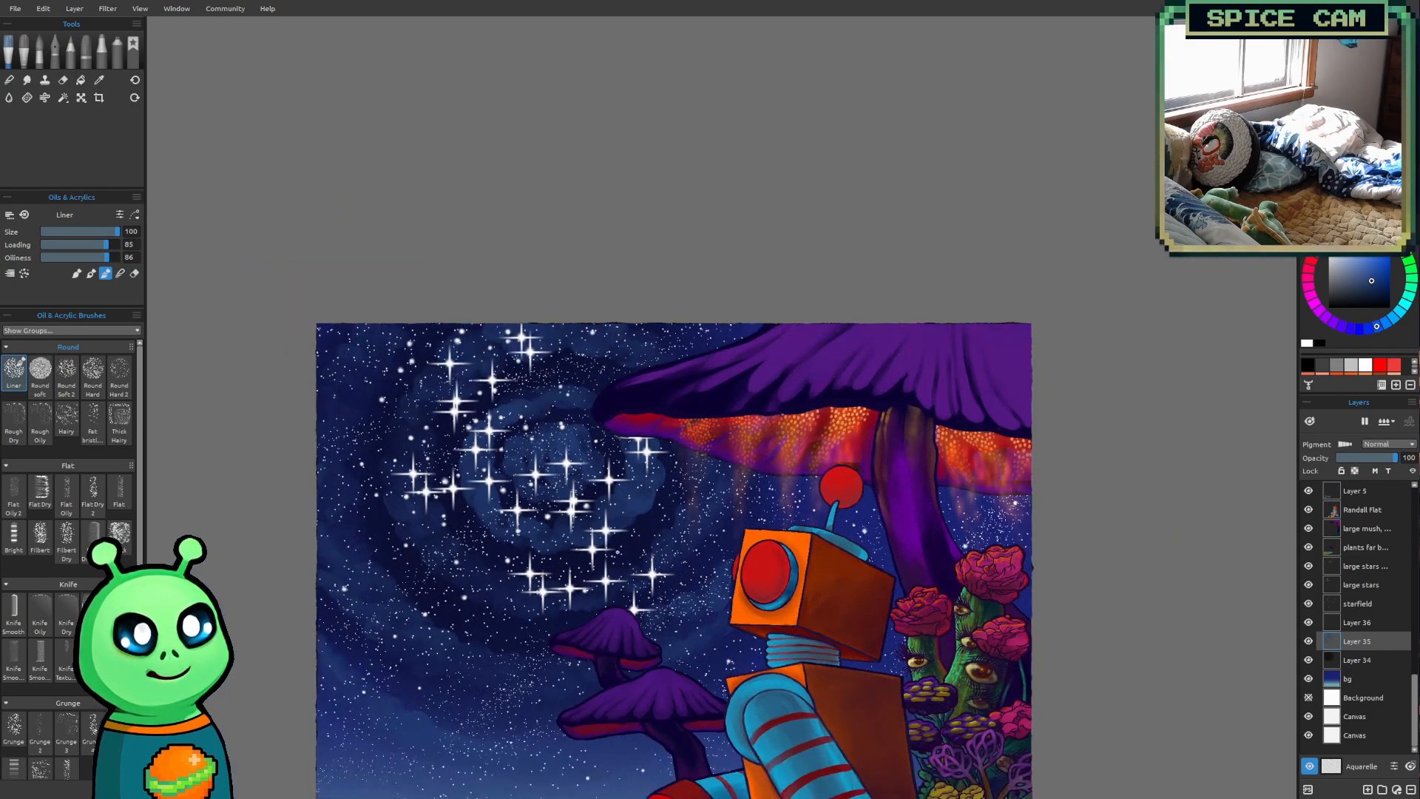
left_click_drag(617, 551, 577, 463)
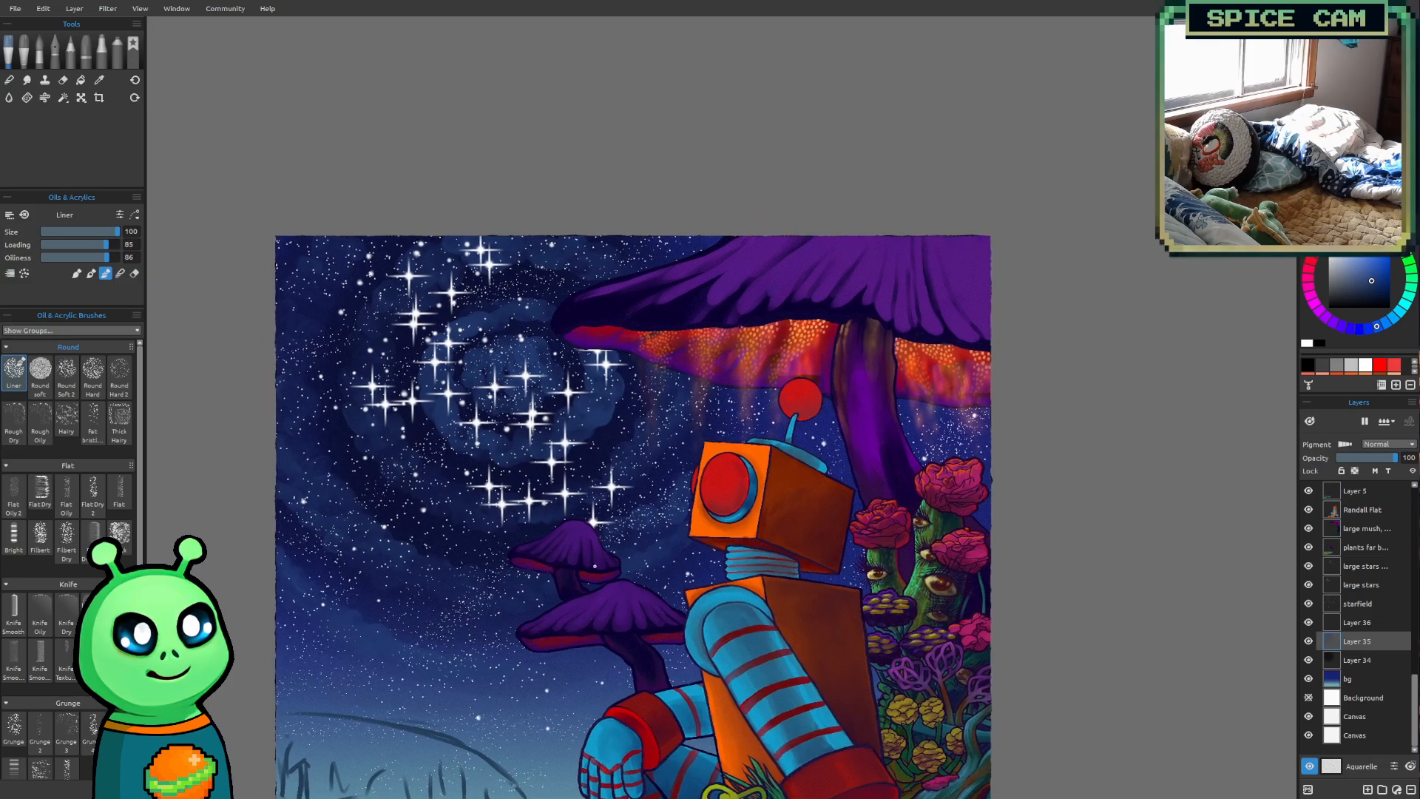
scroll(600, 574, "up", 2)
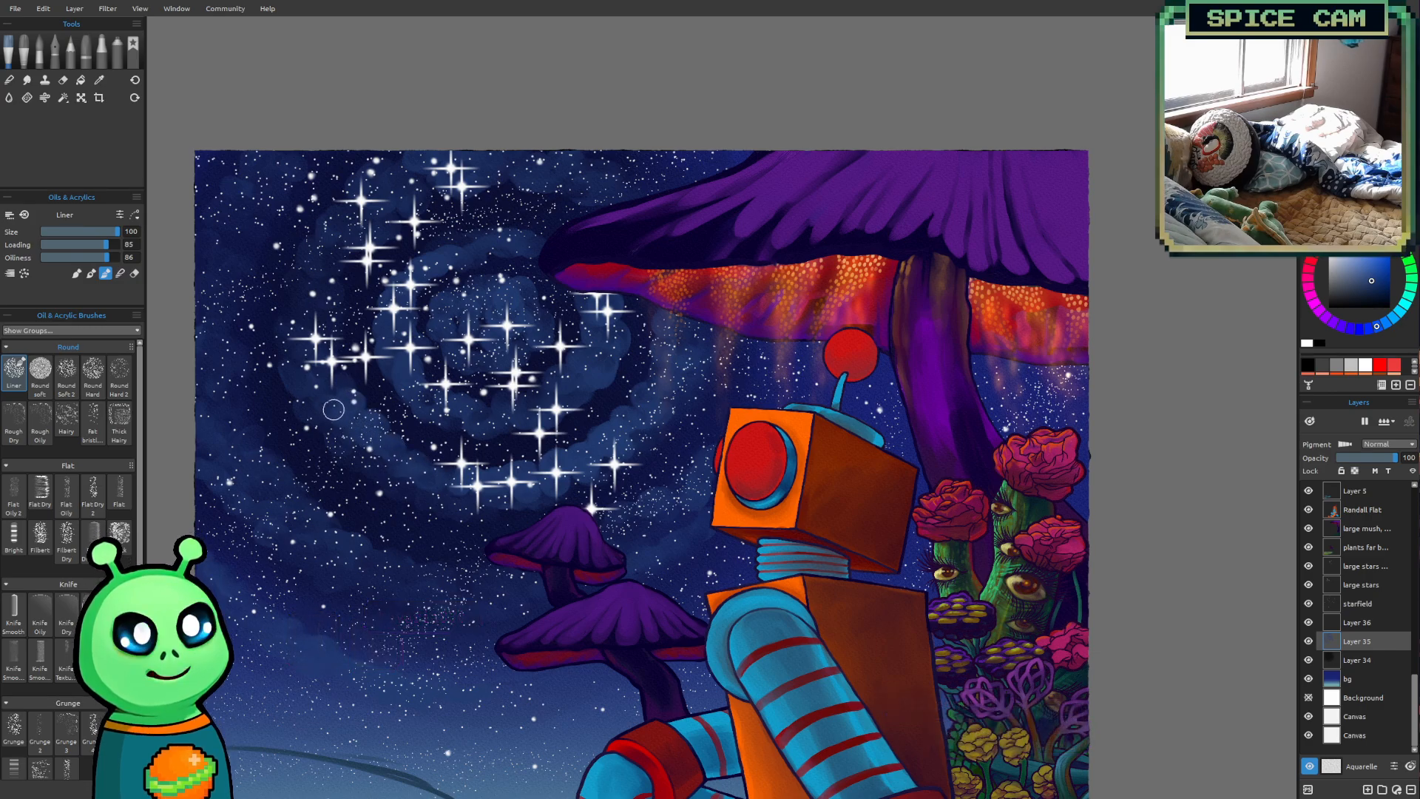
Build up the blue clouds along the left side of the outer swirl band and check the whole painting
mouse_move(324, 370)
left_mouse_down()
mouse_move(340, 271)
mouse_move(322, 287)
mouse_move(390, 218)
left_mouse_up()
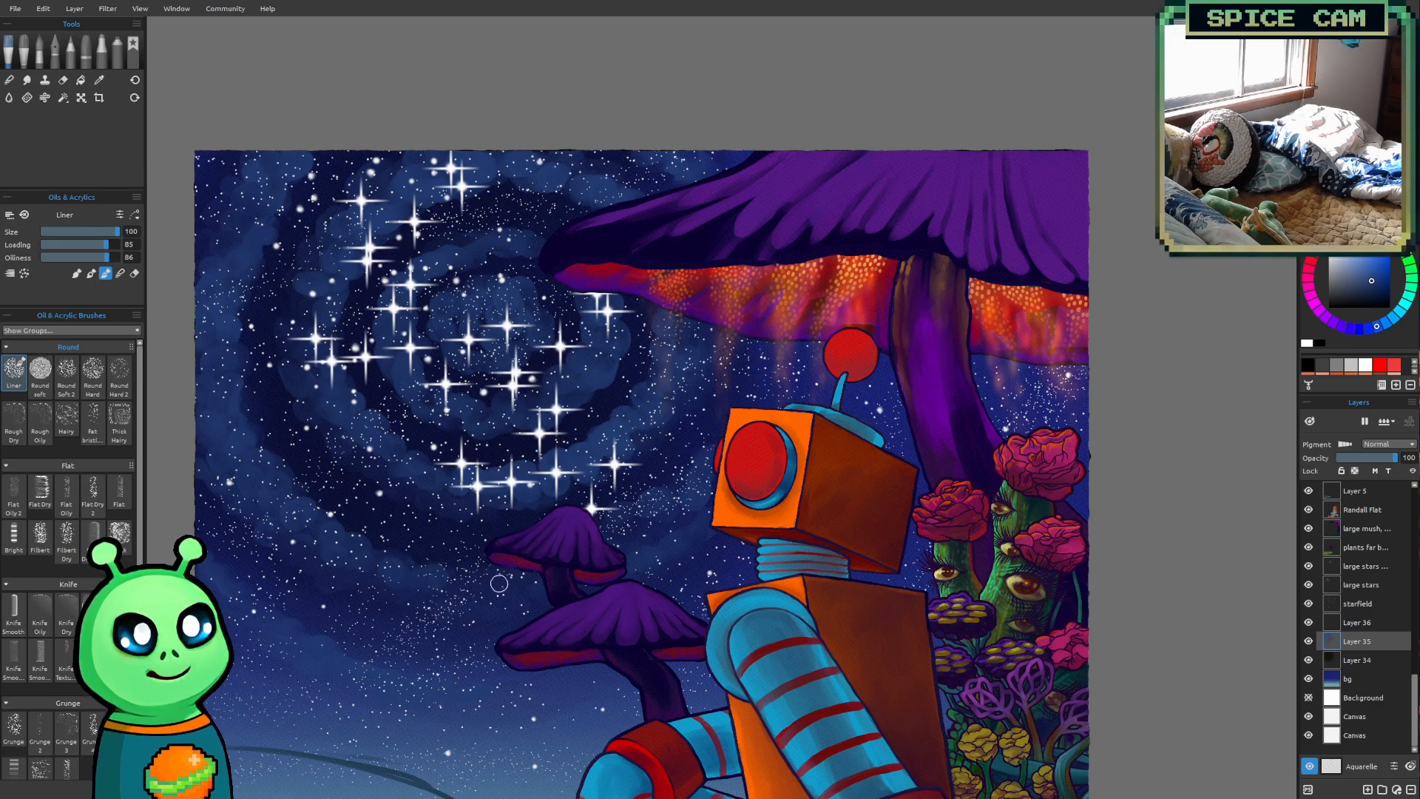
scroll(662, 369, "down", 5)
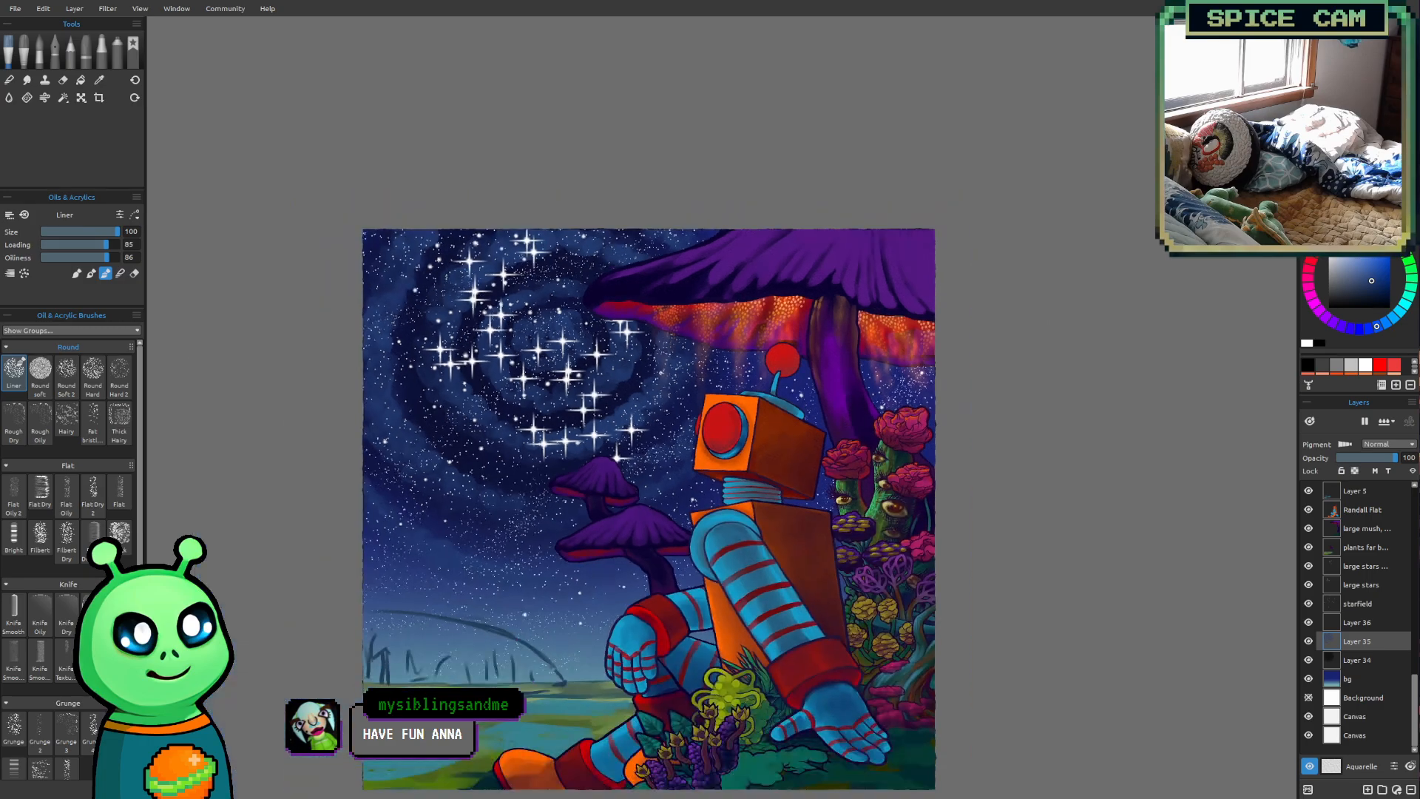
scroll(733, 323, "up", 5)
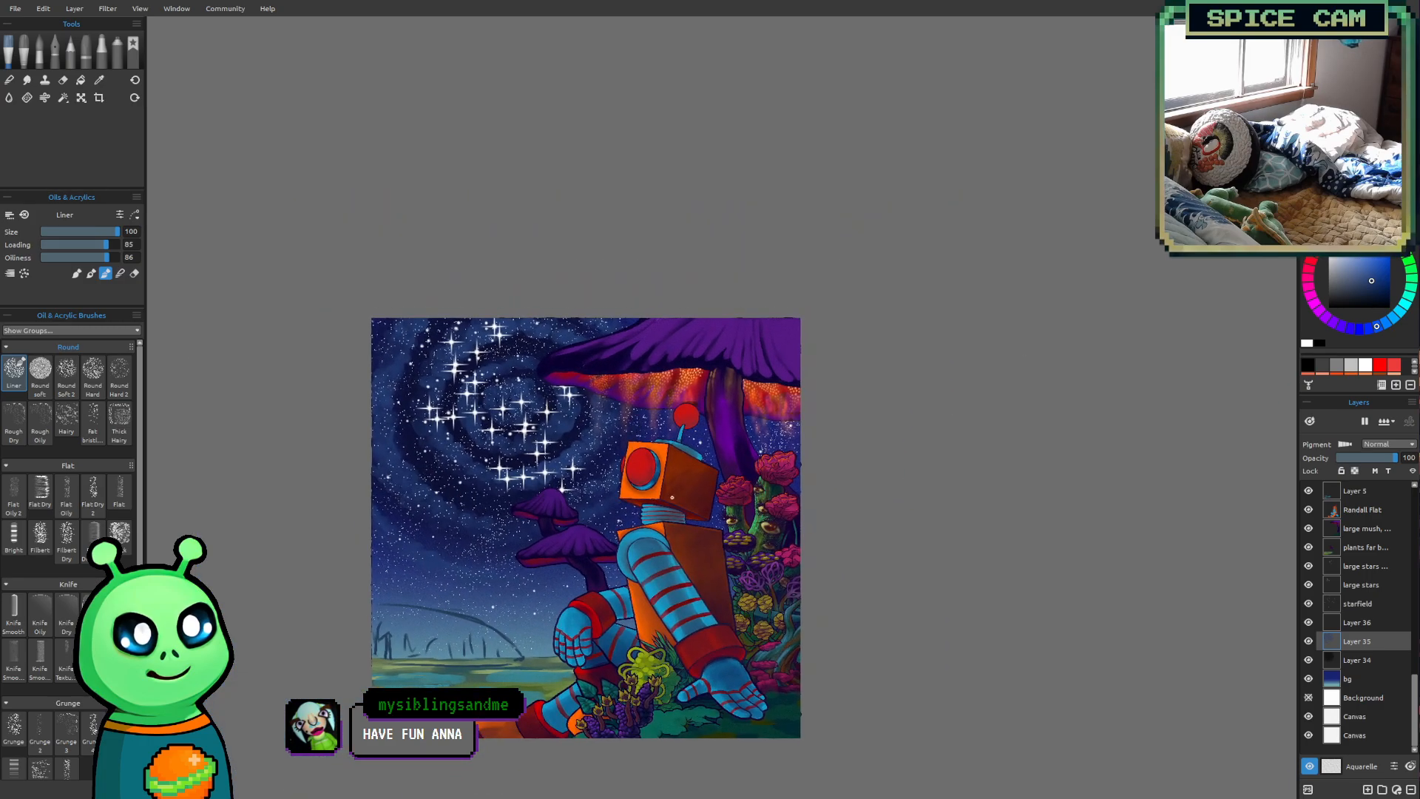
scroll(328, 435, "up", 5)
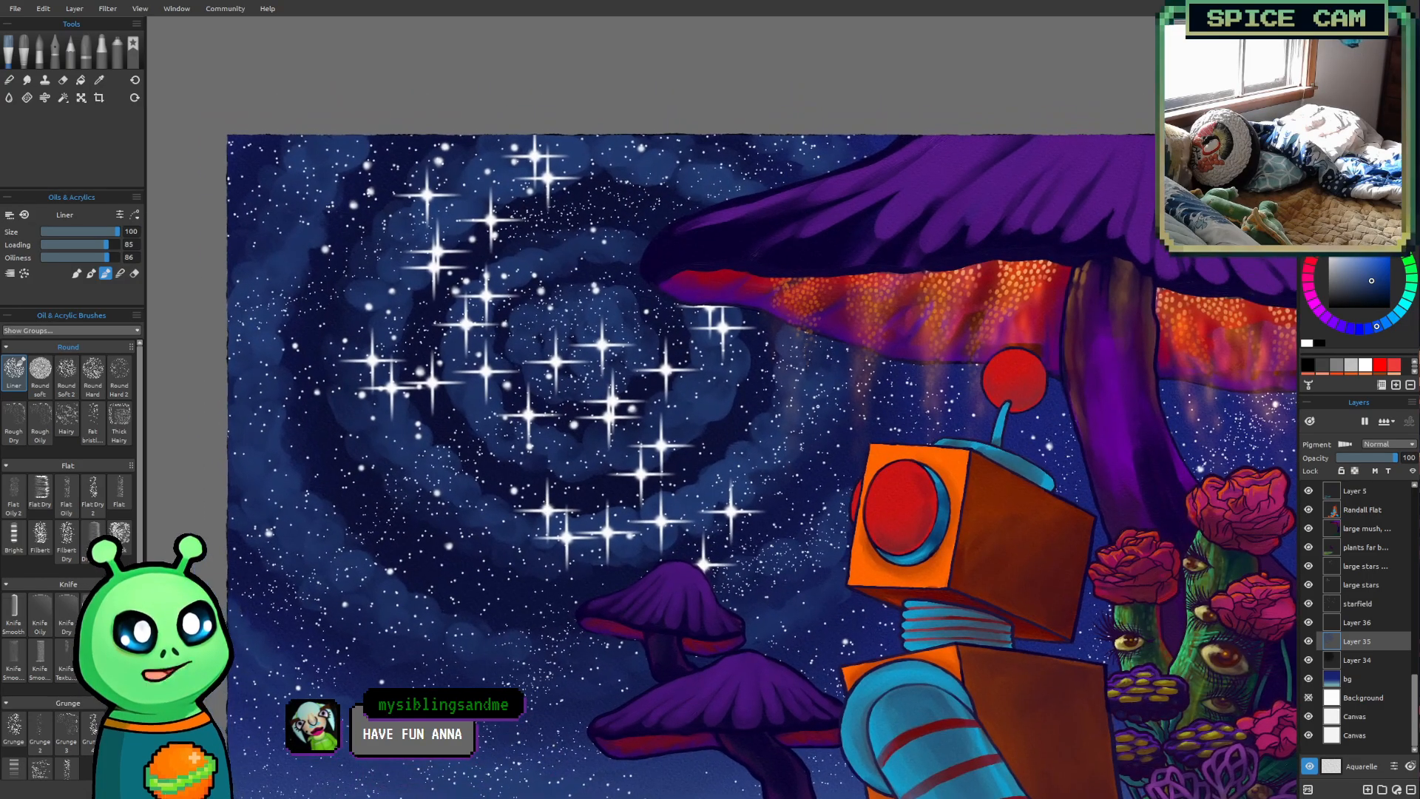
Pick a muted purple and paint clouds over the blue centre of the swirl with the Liner brush at sizes 60 and 70
left_click(1340, 327)
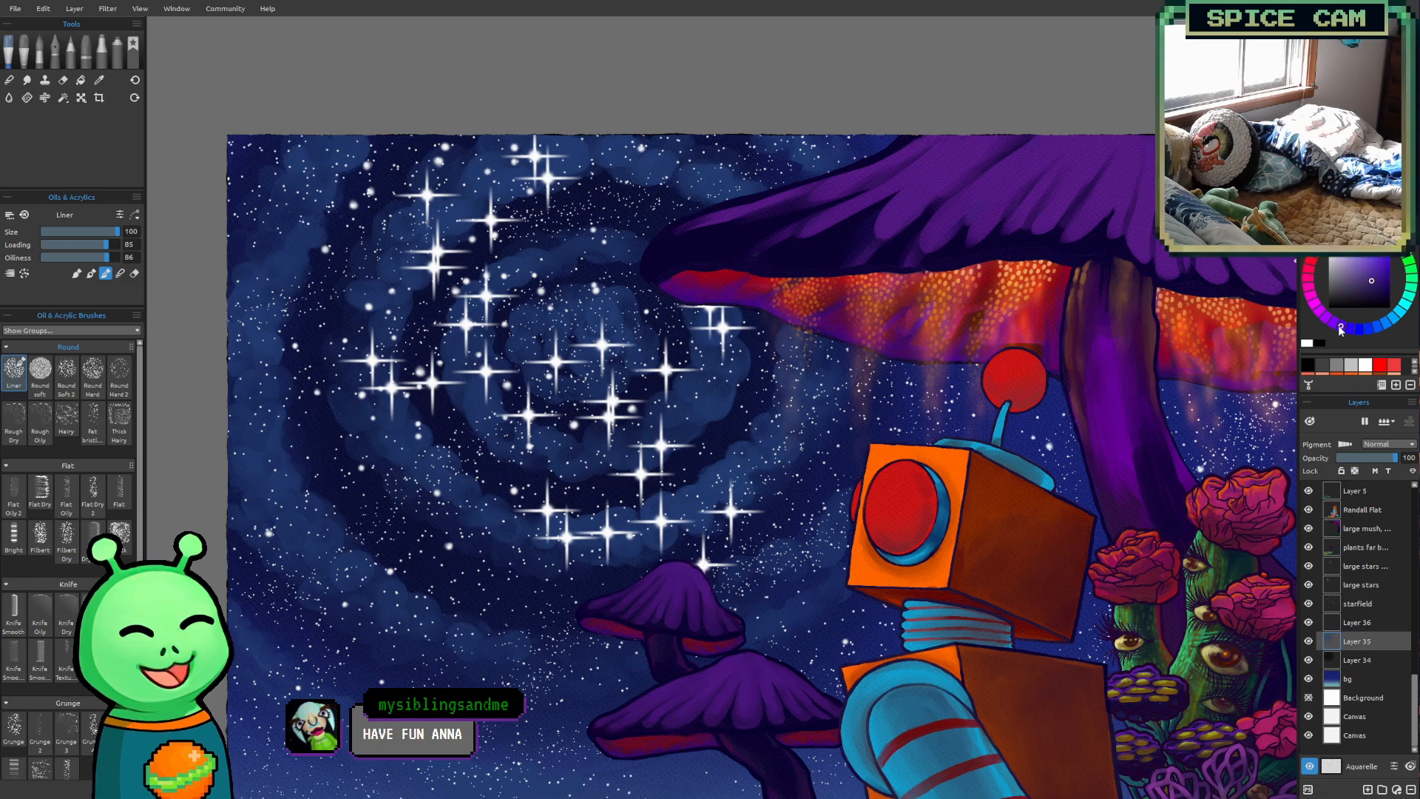
left_click(1366, 279)
mouse_move(780, 338)
left_mouse_down()
mouse_move(735, 365)
mouse_move(728, 419)
left_mouse_up()
scroll(729, 419, "up", 1)
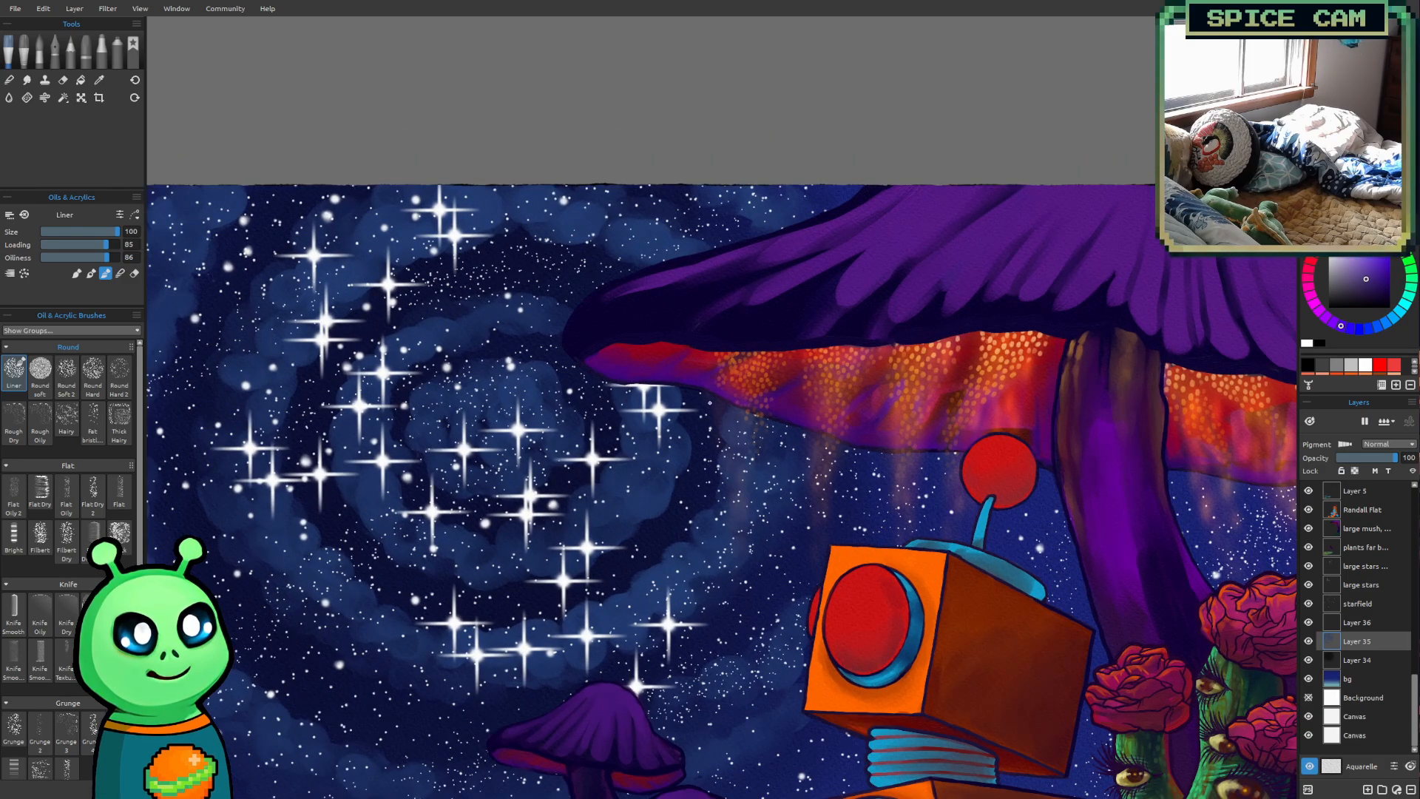
key("bracketleft")
key("bracketleft")
key("bracketleft")
key("bracketleft")
key("bracketleft")
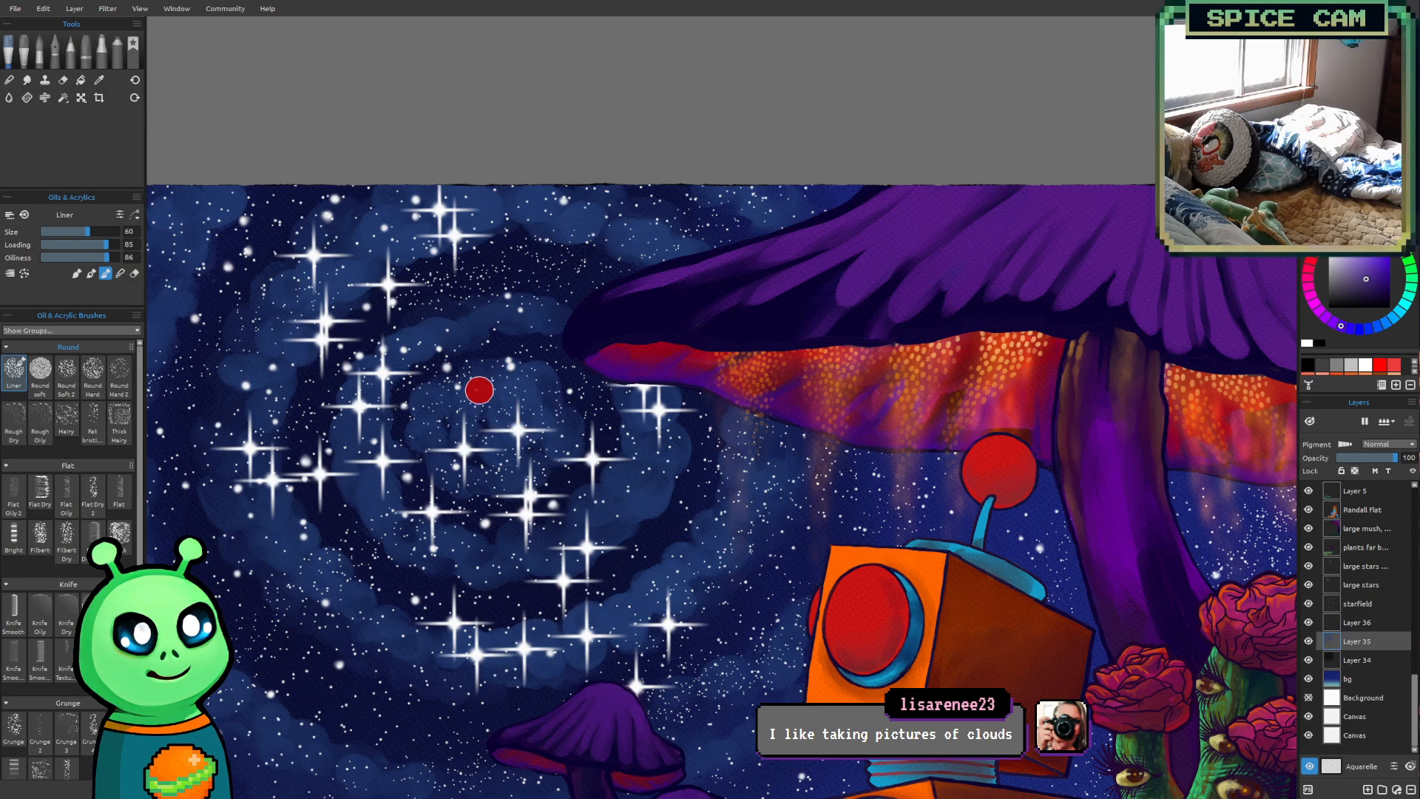
key("bracketleft")
key("bracketright")
key("bracketright")
key("bracketright")
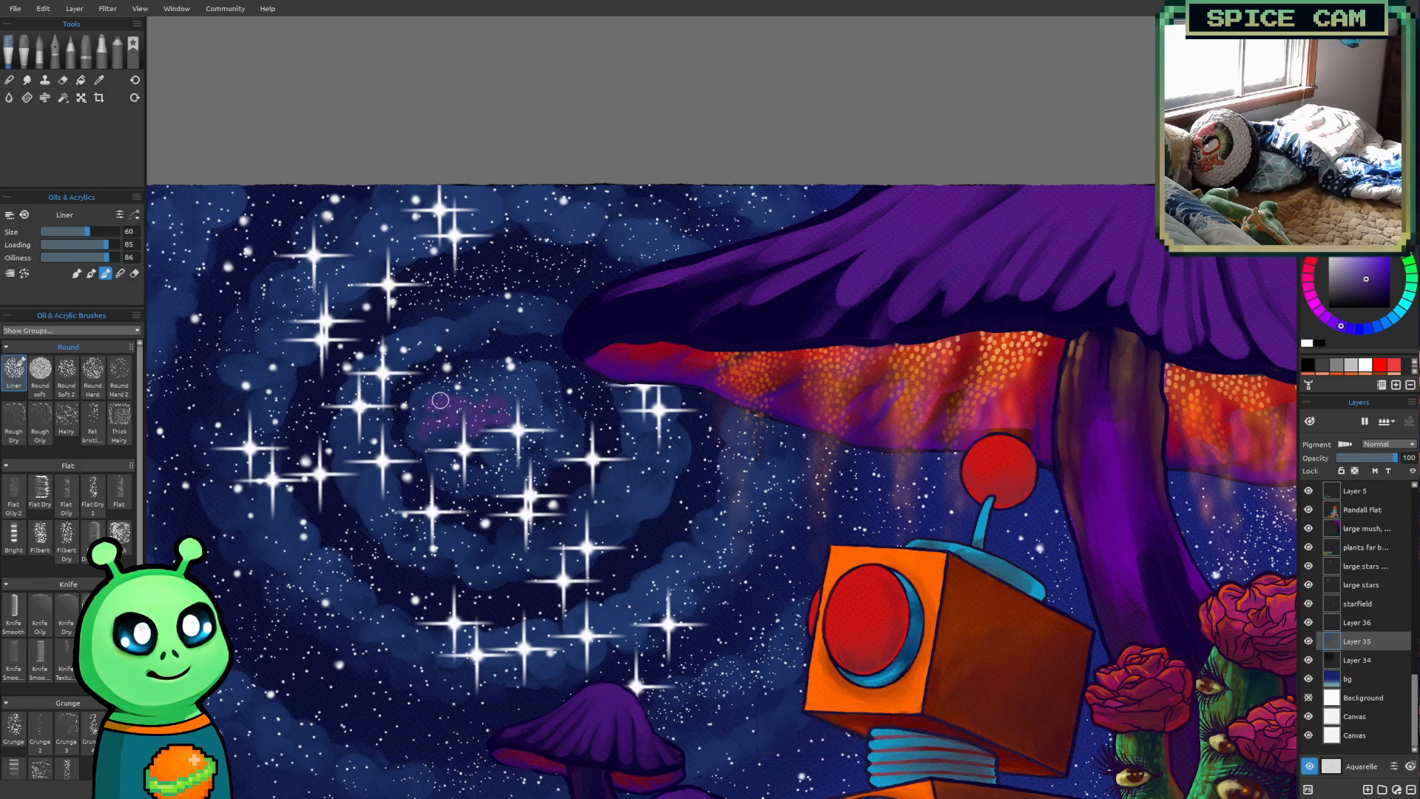
key("]")
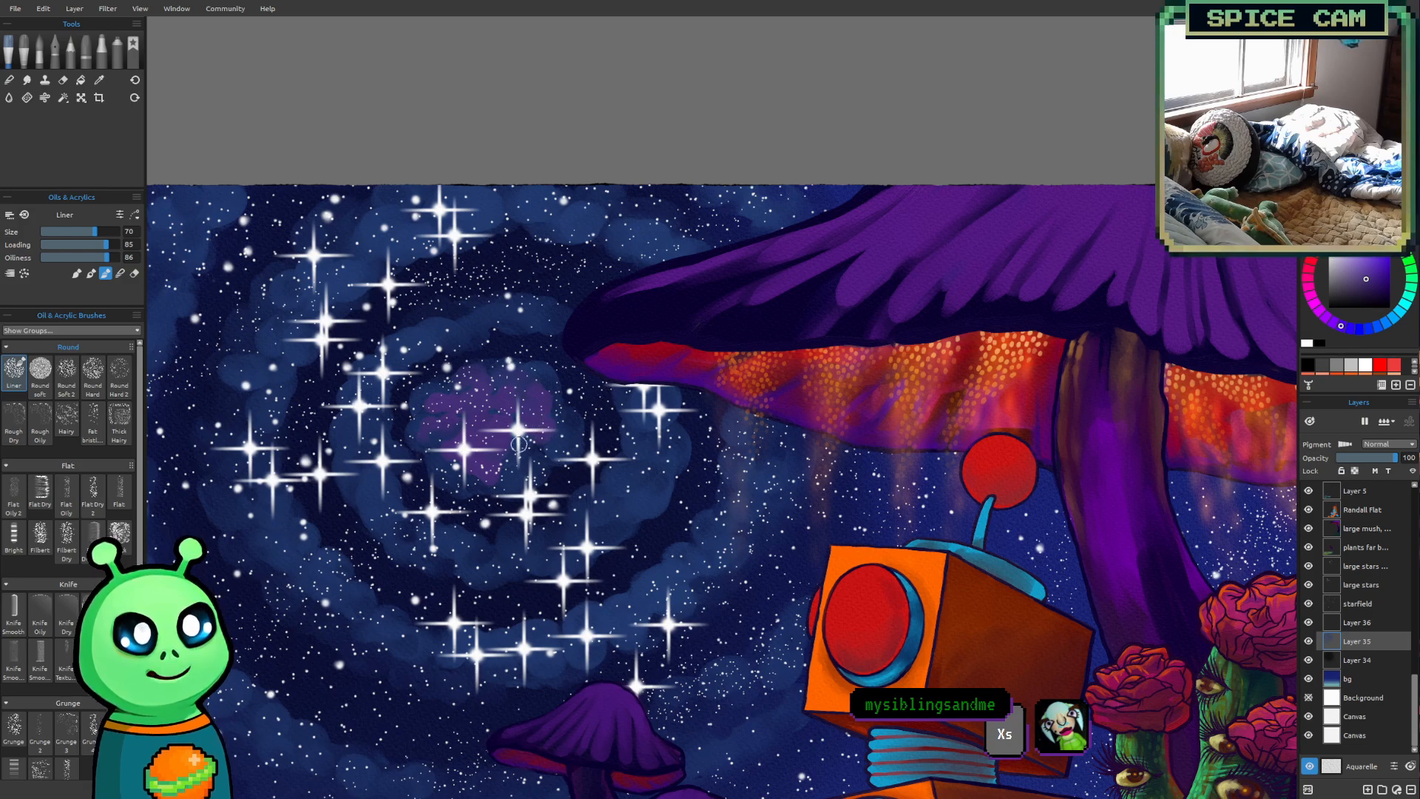
Paint a purple cloud patch on the upper left of the inner swirl ring with the Liner brush at sizes 45 and 60
key("[")
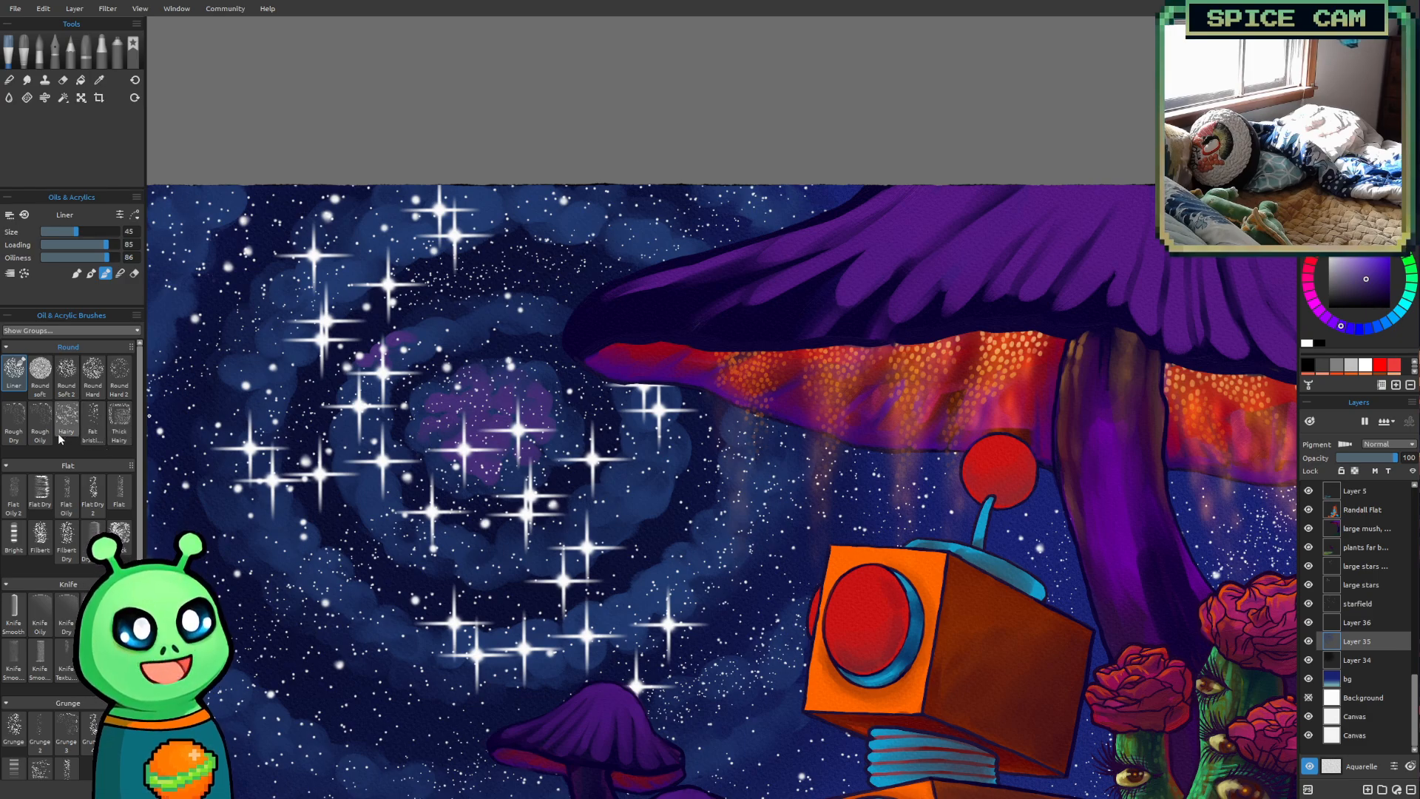
left_click_drag(578, 361, 611, 443)
scroll(423, 493, "up", 2)
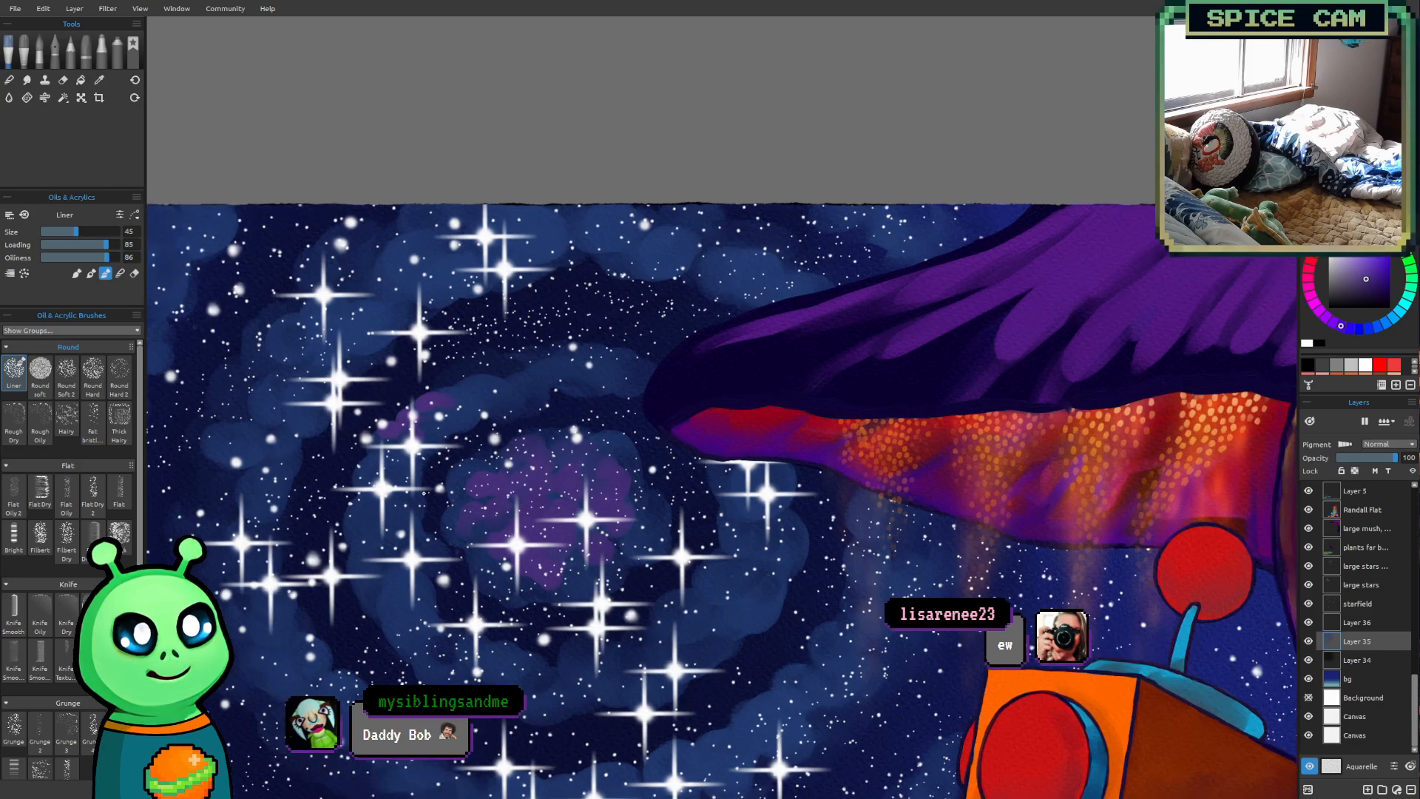
left_click_drag(486, 482, 509, 496)
left_click_drag(368, 473, 377, 485)
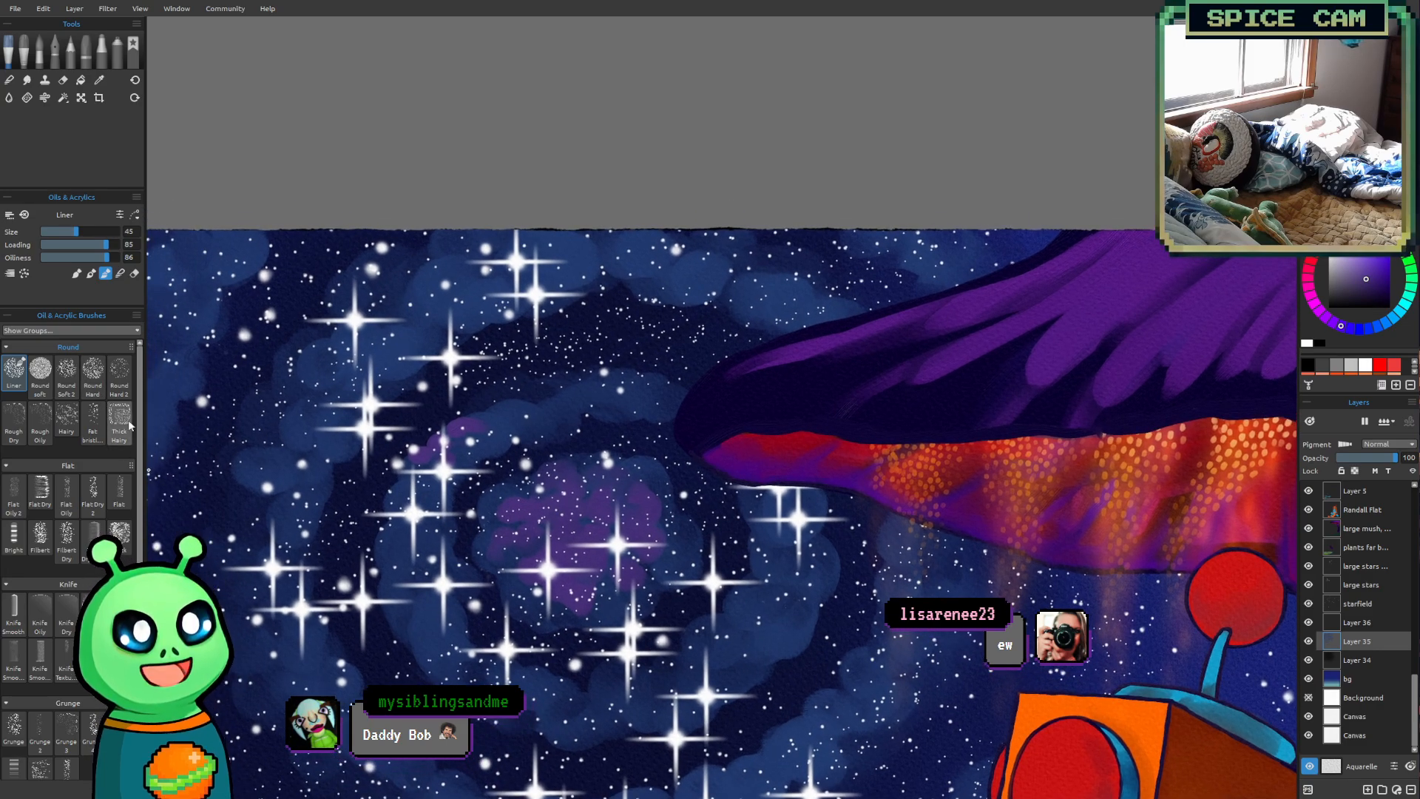
left_click_drag(293, 455, 286, 437)
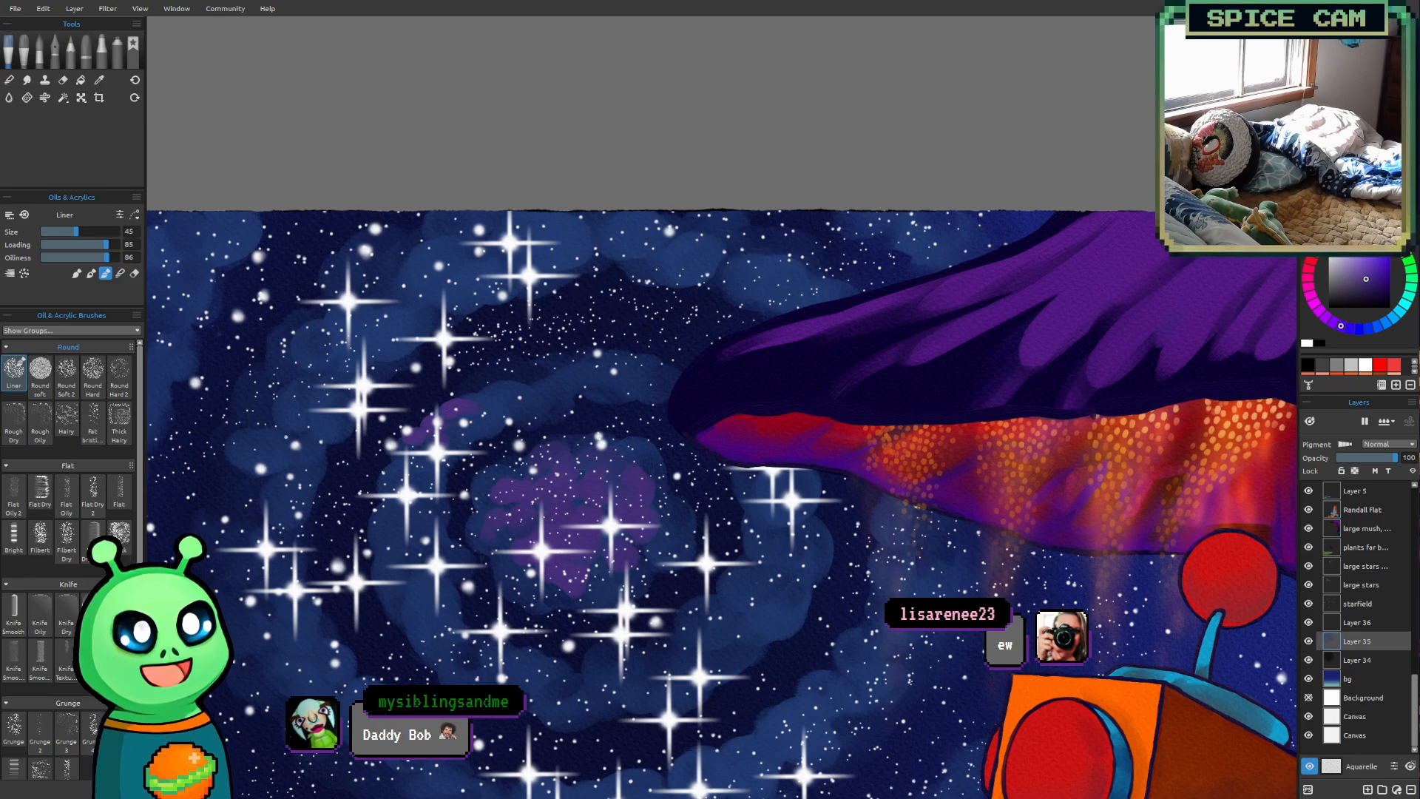
key("bracketright")
key("bracketright")
key("bracketright")
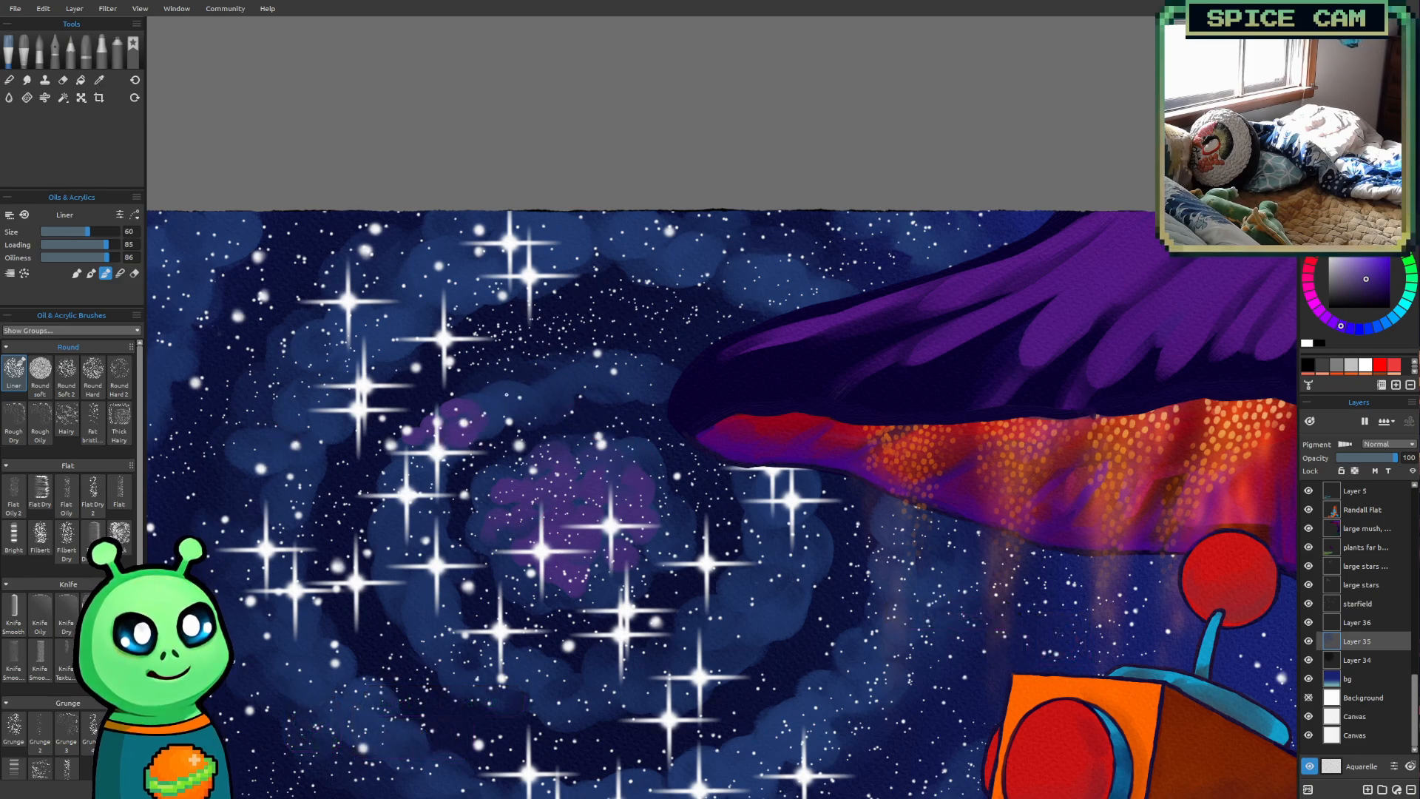
mouse_move(484, 396)
left_mouse_down()
mouse_move(500, 400)
mouse_move(494, 435)
left_mouse_up()
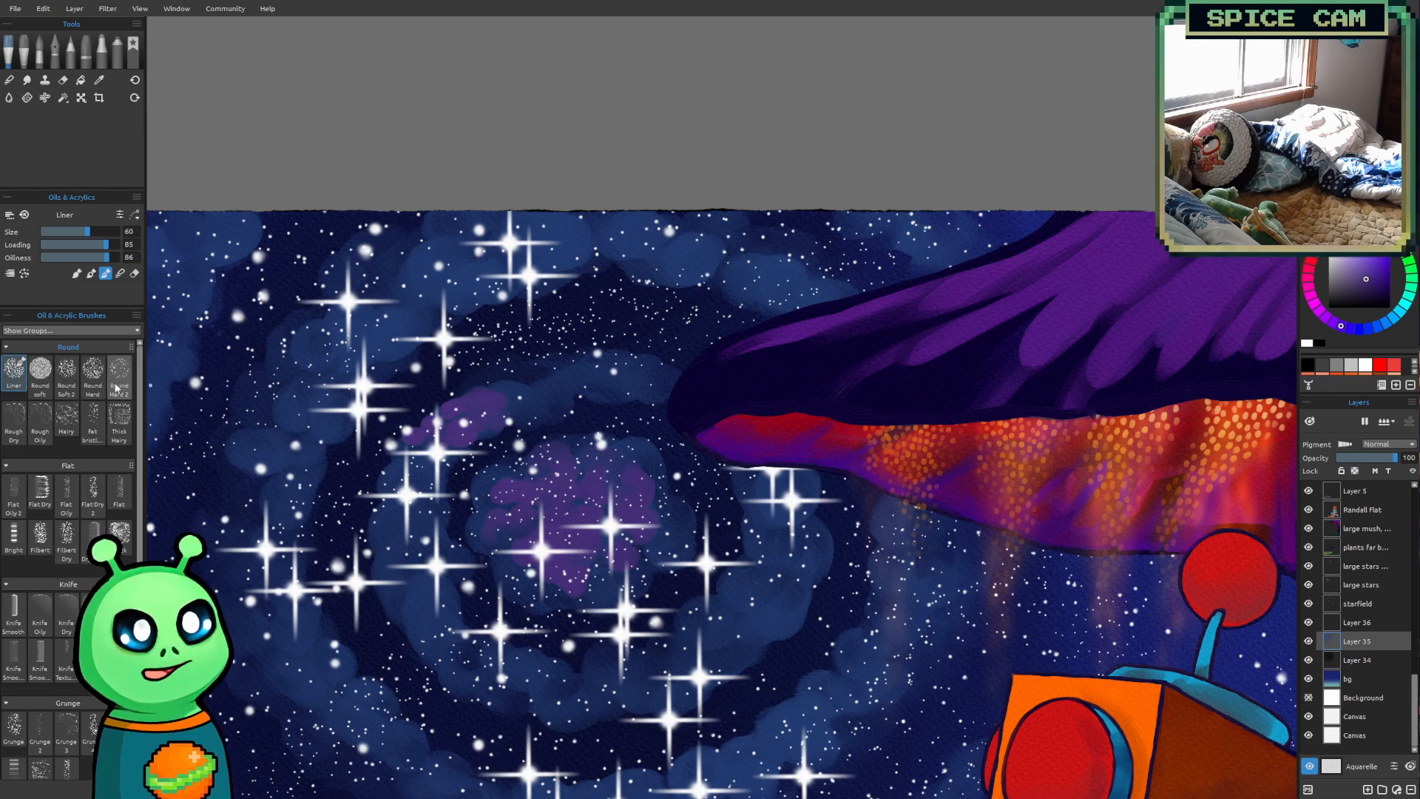
Try extending the purple patch on the inner ring with the Fat bristle 2 brush at size 60
left_click(93, 420)
key("bracketright")
key("bracketright")
key("bracketright")
key("bracketright")
key("bracketright")
left_click_drag(488, 400, 531, 396)
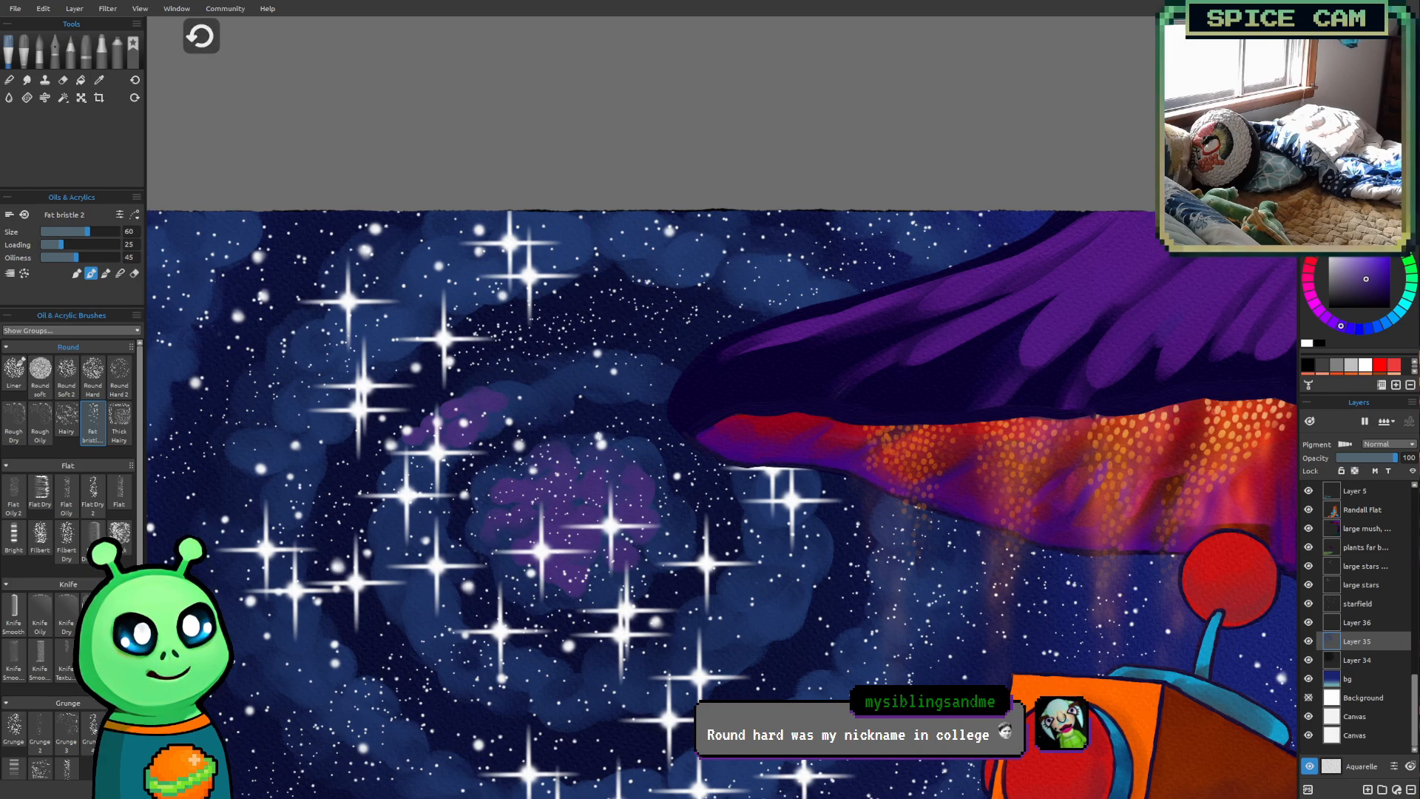
Try the Thick Hairy brush at size 70 to extend the purple patch along the inner ring, and undo the stroke
left_click(120, 419)
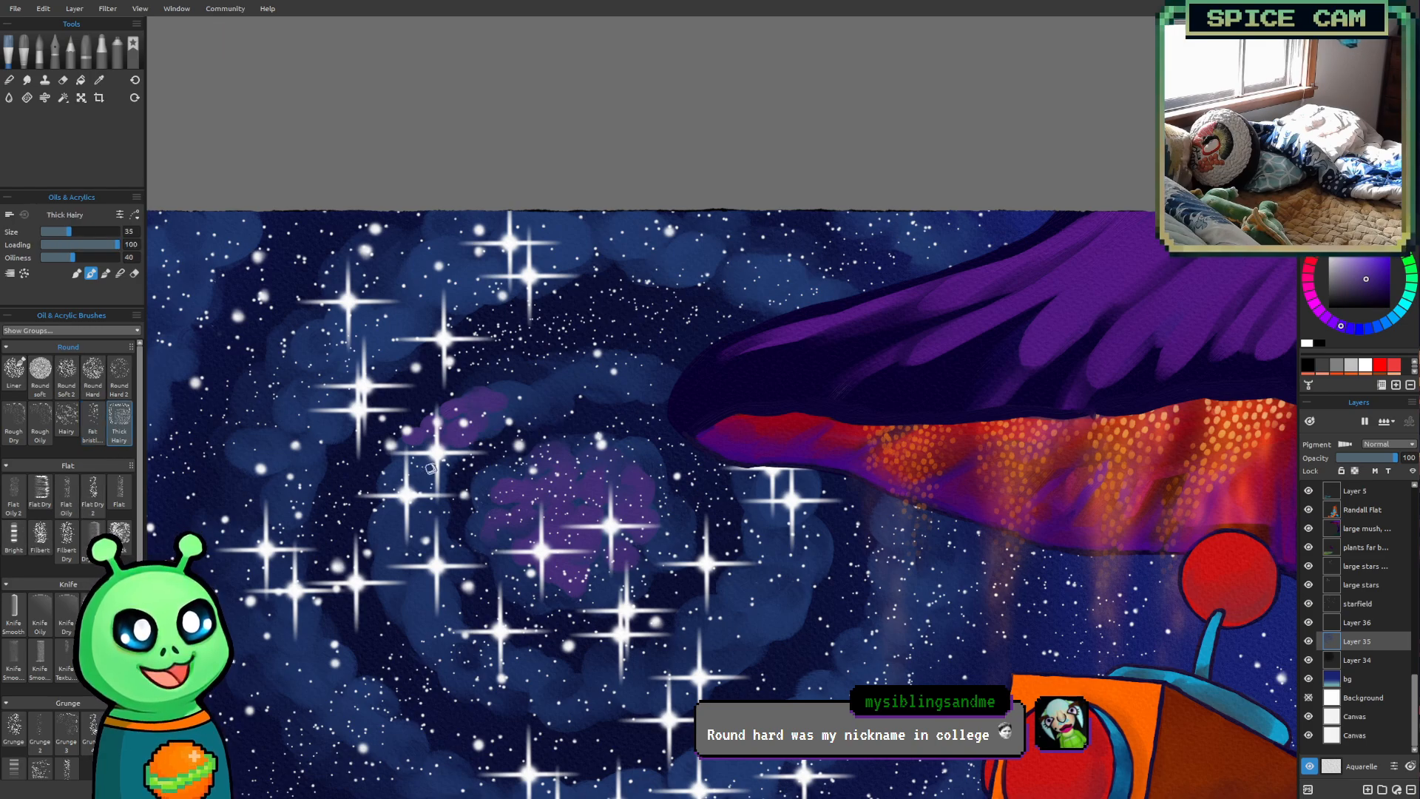
key("bracketright")
key("bracketright")
key("bracketright")
key("bracketright")
key("bracketright")
key("bracketright")
key("bracketright")
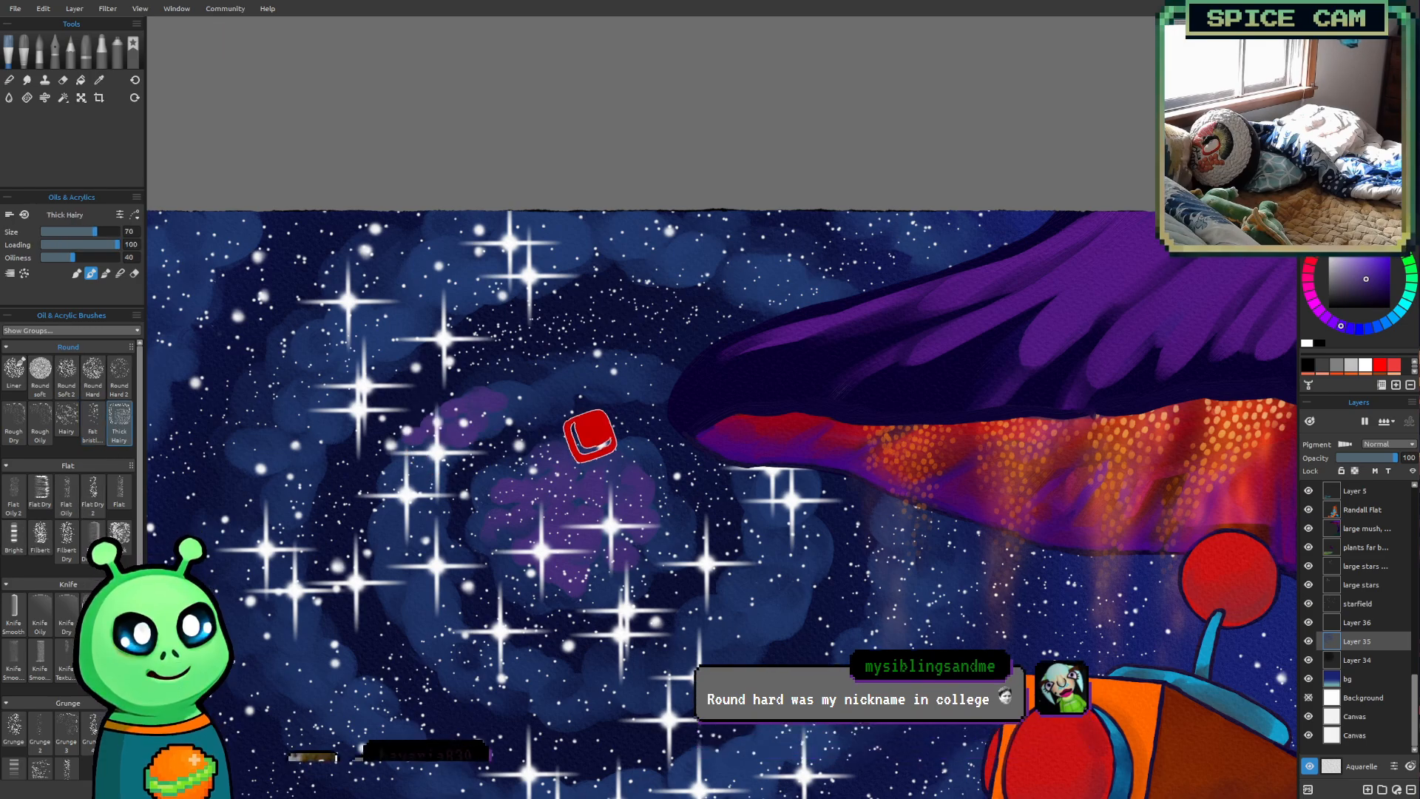
mouse_move(493, 401)
left_mouse_down()
mouse_move(518, 392)
mouse_move(547, 407)
left_mouse_up()
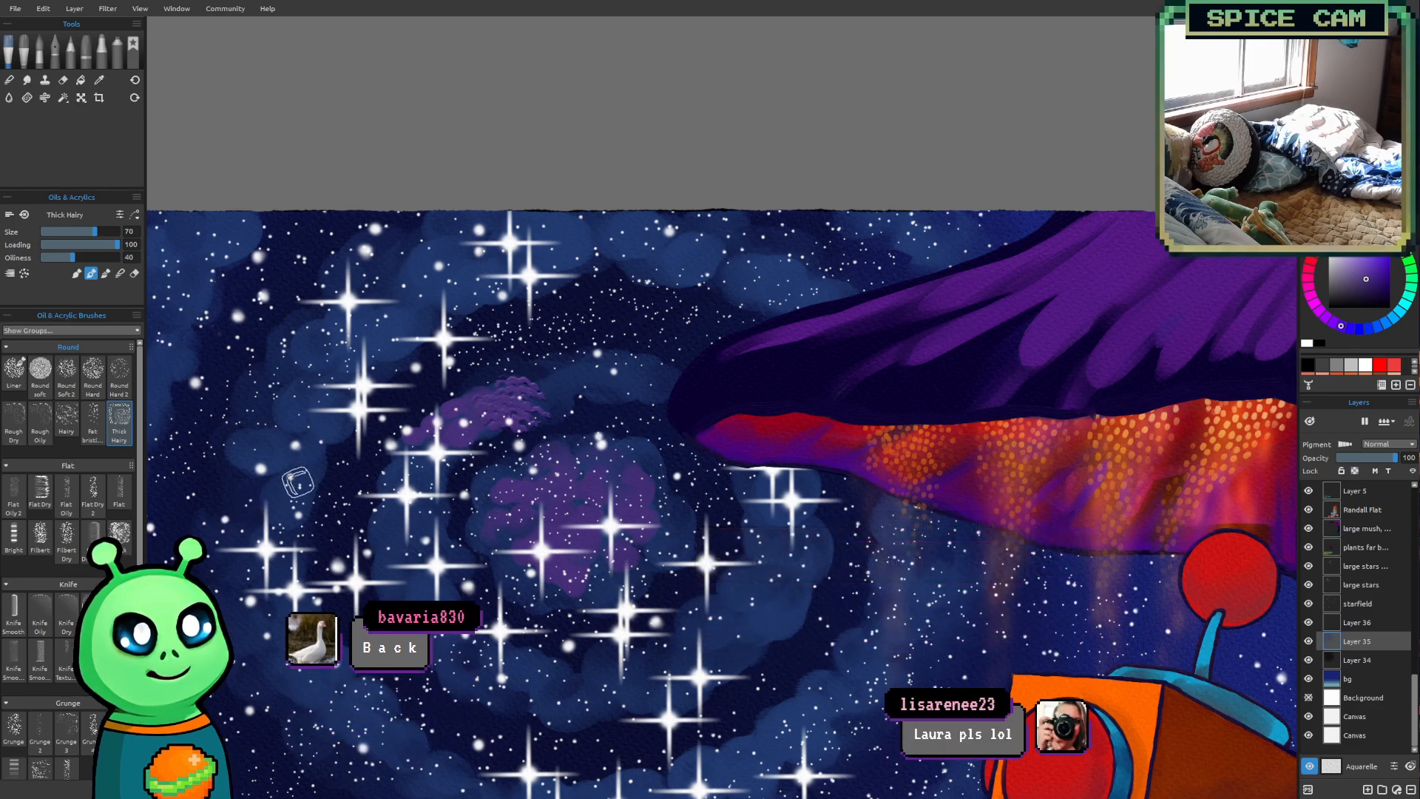
key("ctrl+z")
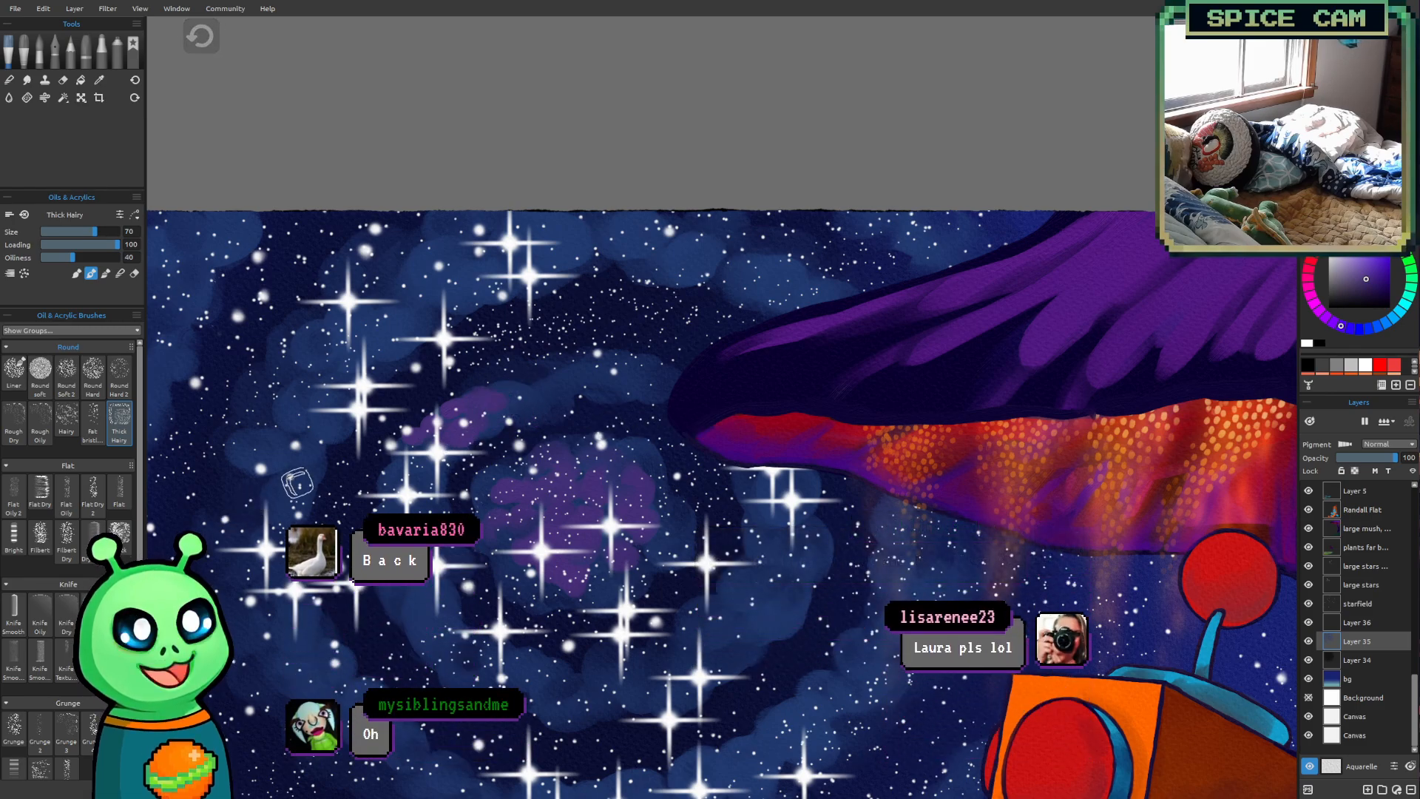
Try the Round Hard 2 brush at size 70 on the inner ring's purple clouds, and undo the strokes
left_click(121, 375)
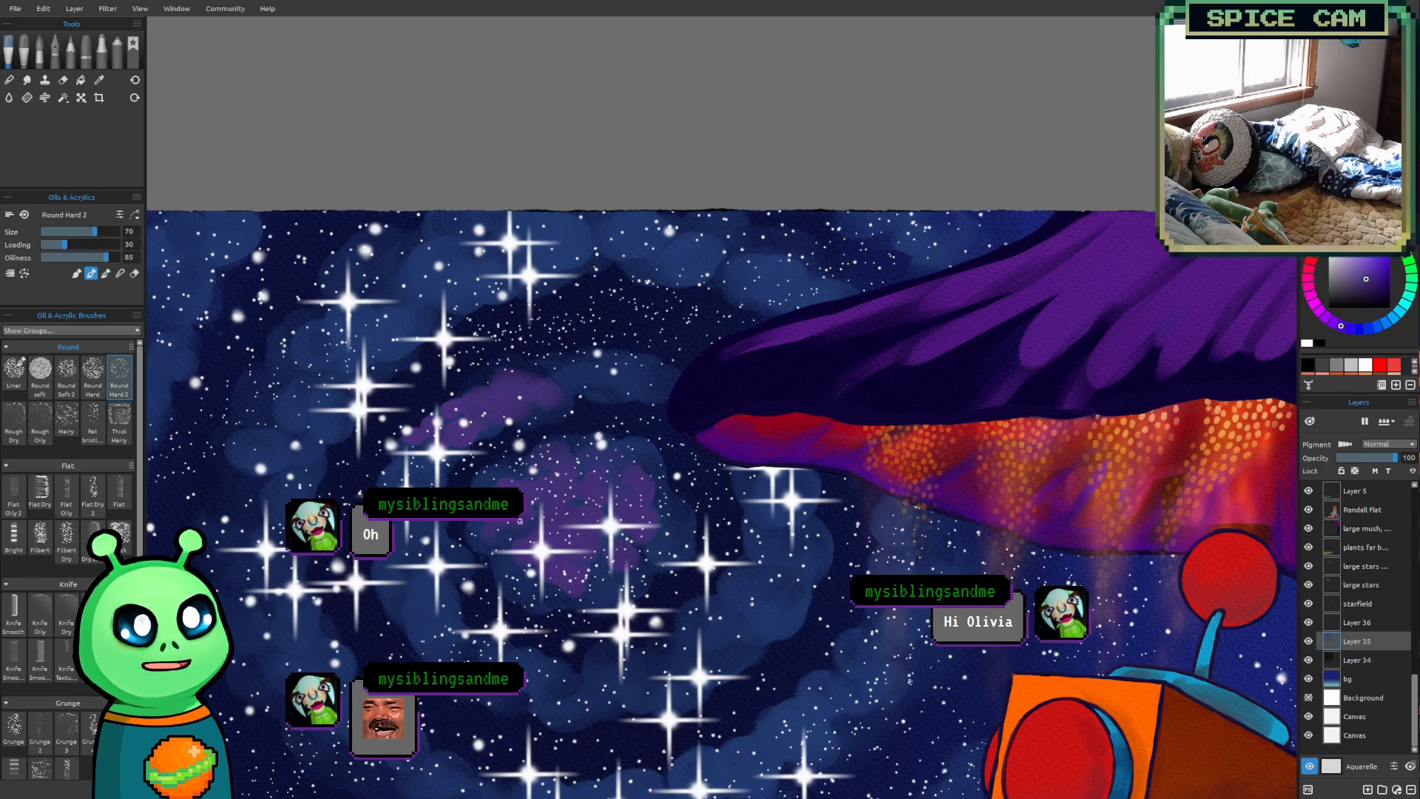
key("ctrl+z")
key("ctrl+z")
key("ctrl+z")
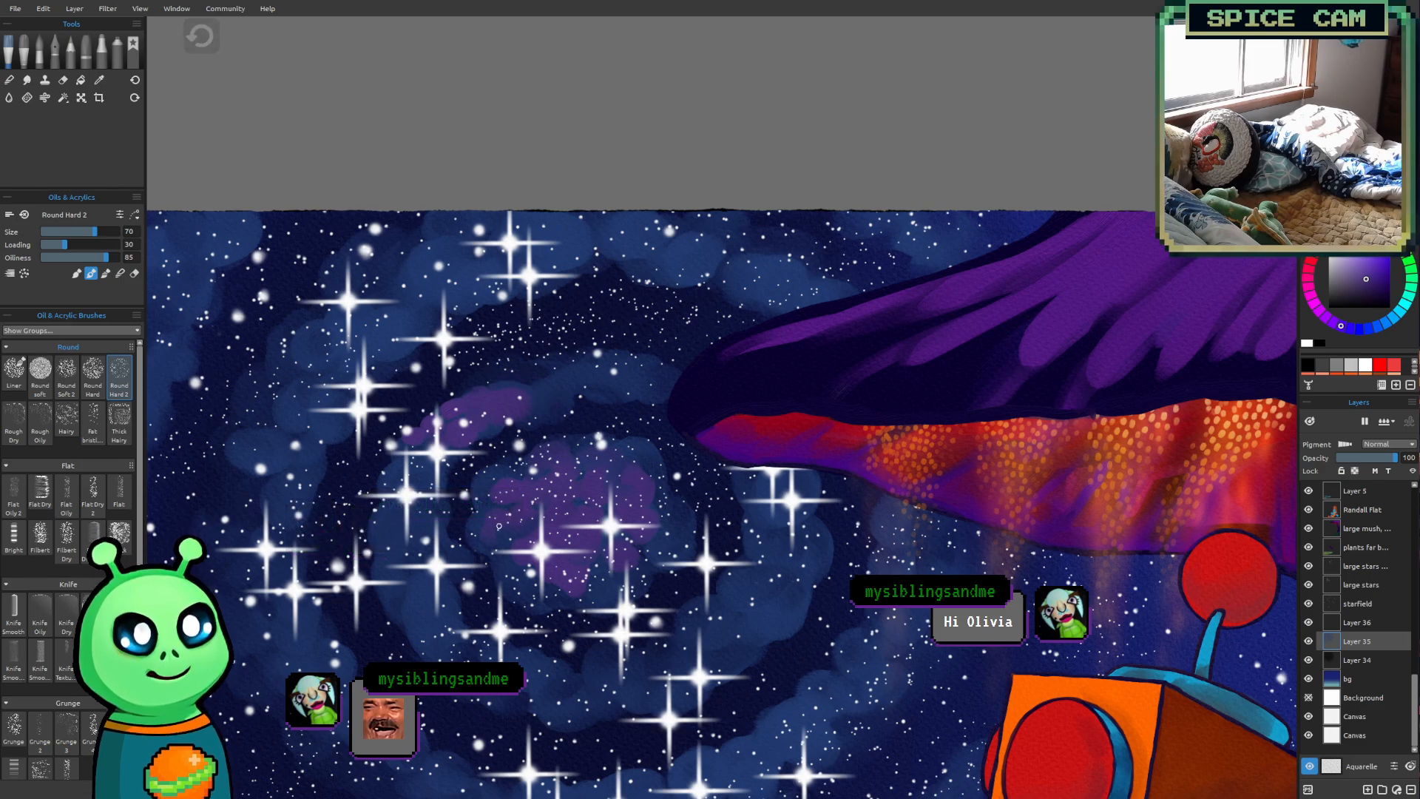
Try the Hairy brush at size 90 for textured purple clouds along the top of the inner ring, and undo the strokes
left_click(68, 423)
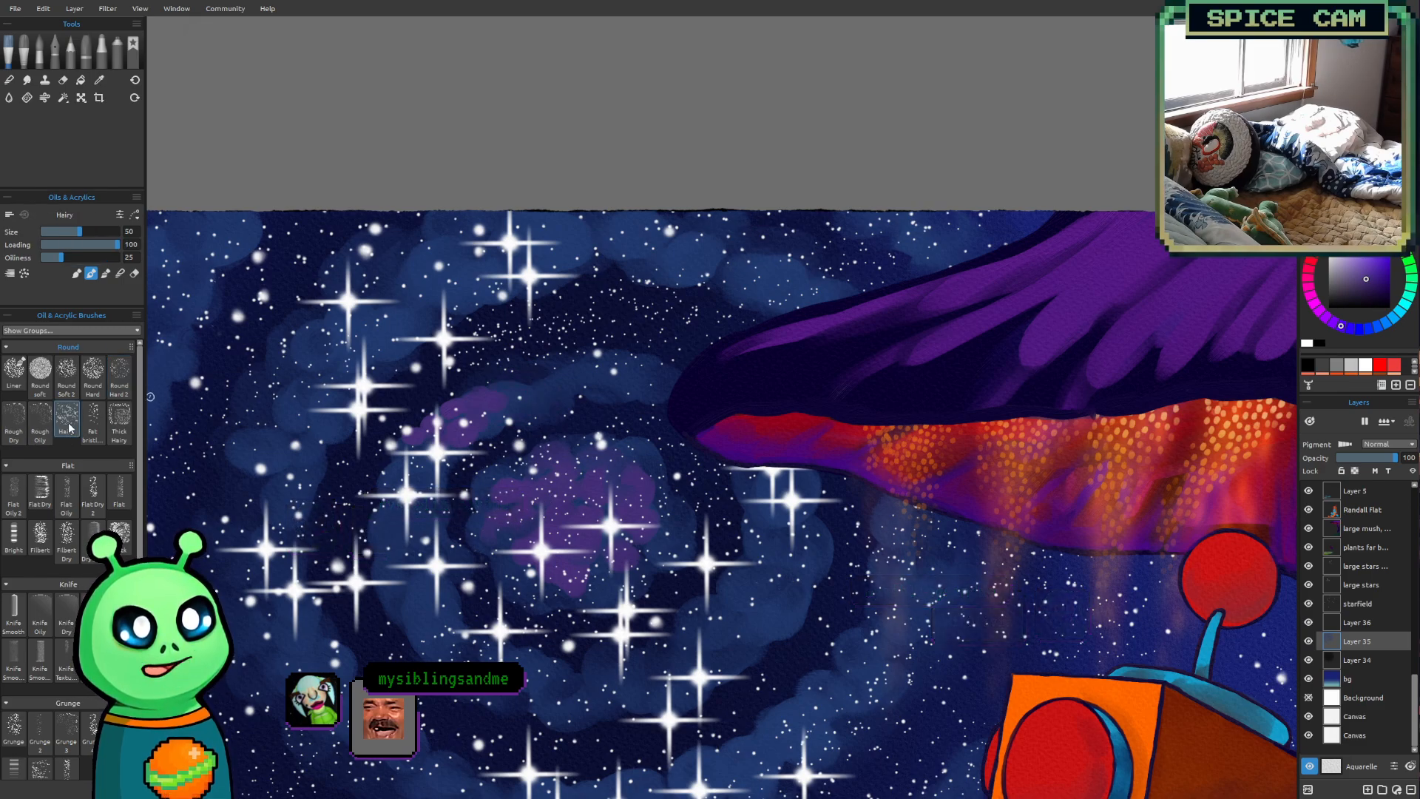
key("bracketright")
key("bracketright")
key("bracketright")
key("bracketright")
mouse_move(501, 402)
left_mouse_down()
mouse_move(527, 403)
mouse_move(470, 418)
mouse_move(695, 366)
left_mouse_up()
scroll(524, 342, "up", 1)
scroll(491, 381, "up", 1)
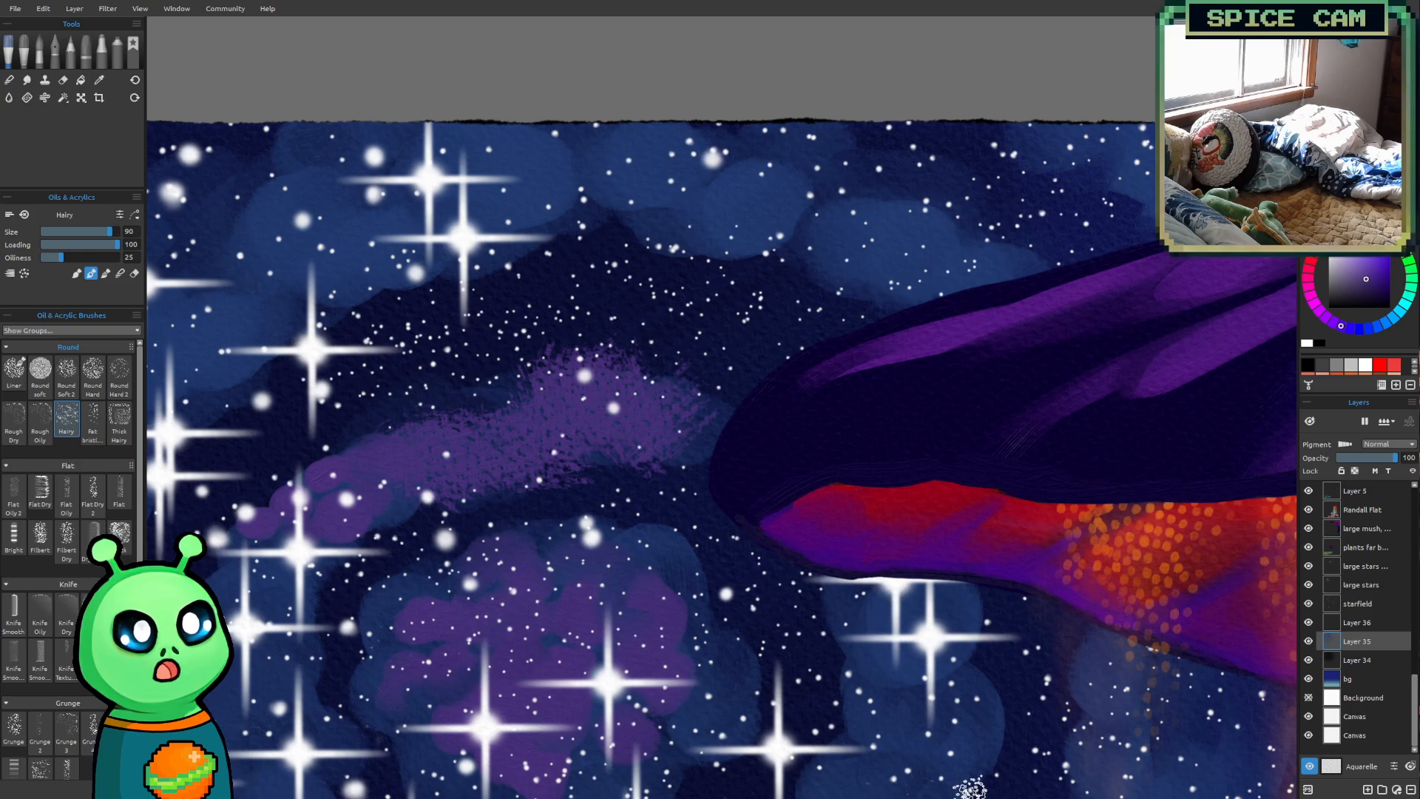
key("ctrl+z")
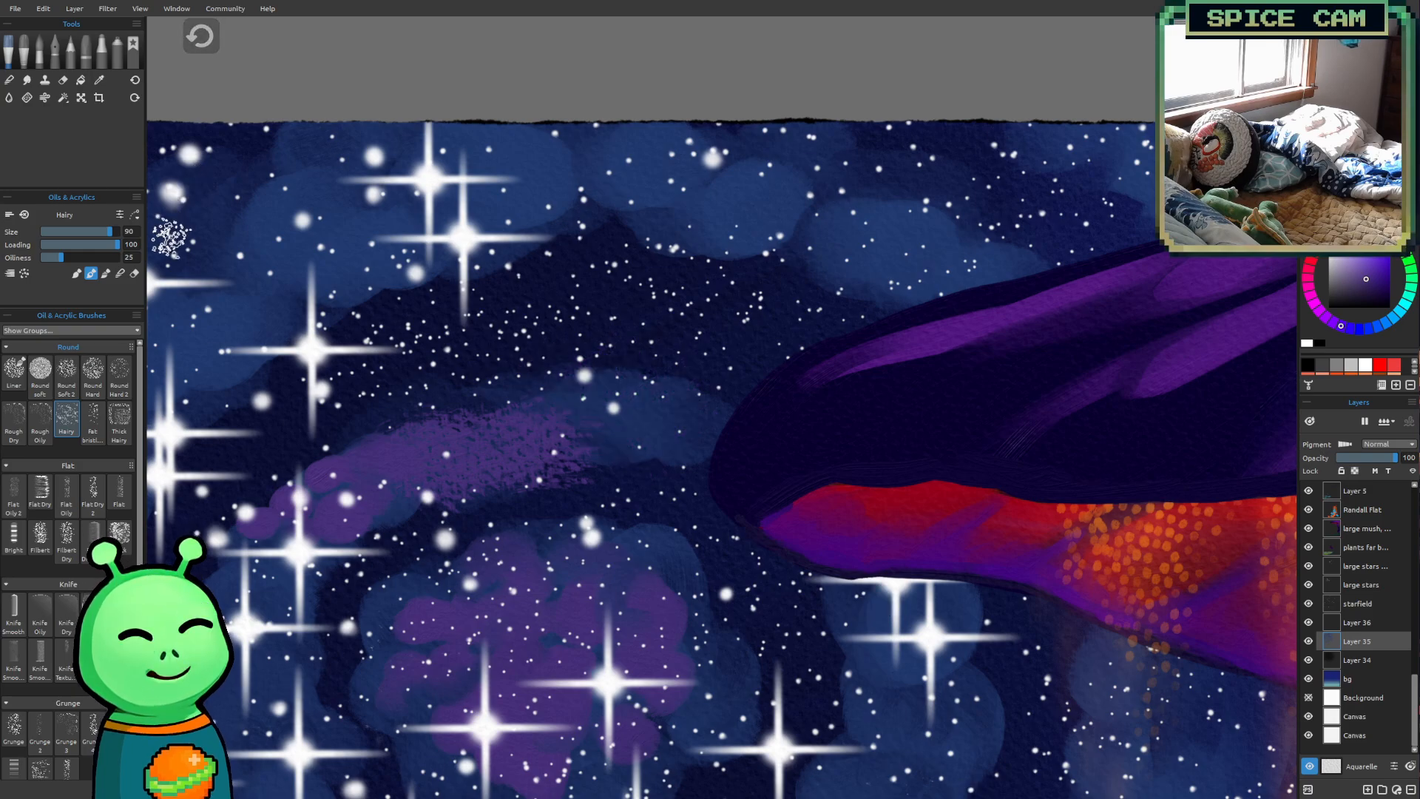
key("ctrl+z")
scroll(386, 507, "down", 2)
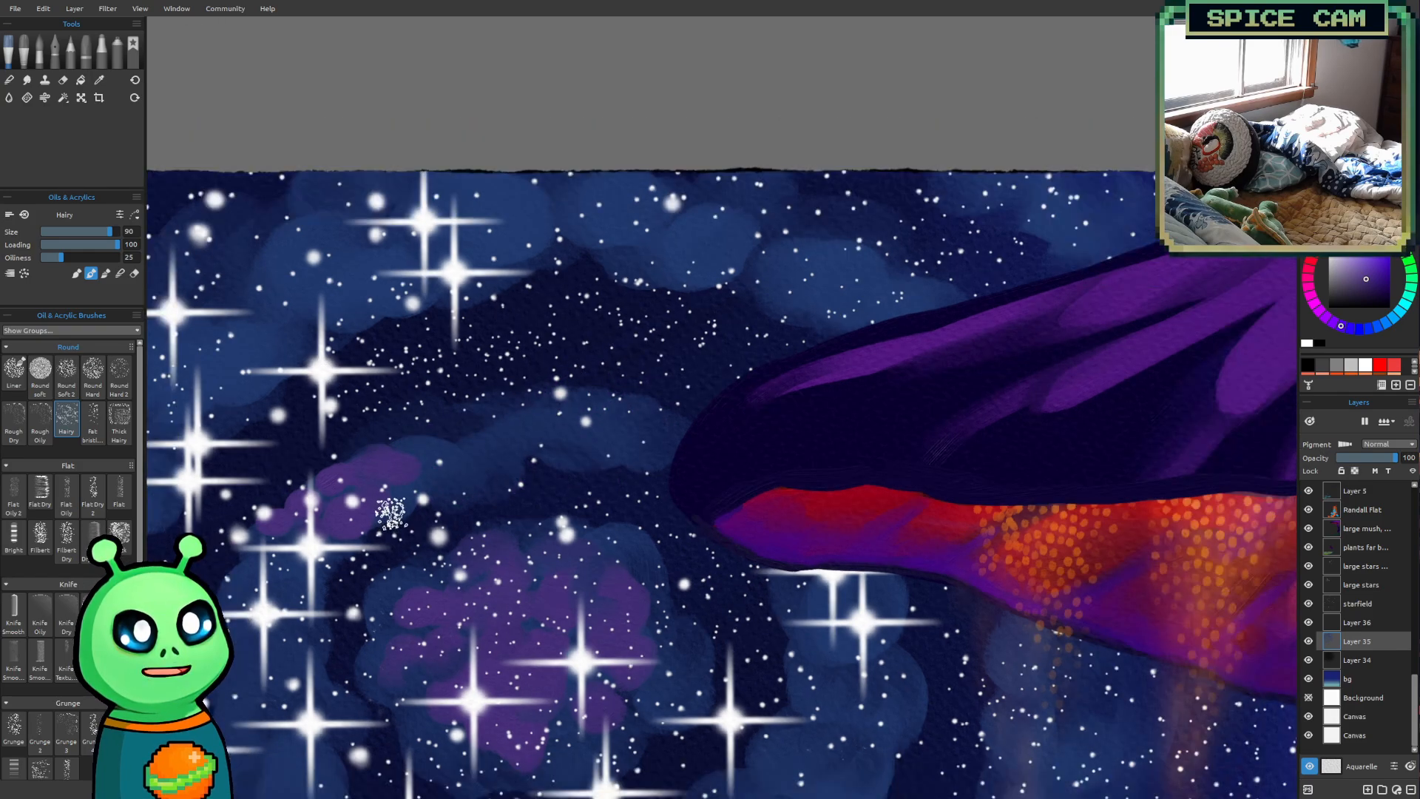
Try the Rough Oily brush at size 50 at the end of the purple patch, and undo the stroke
mouse_move(385, 507)
left_mouse_down()
mouse_move(414, 404)
mouse_move(404, 433)
left_mouse_up()
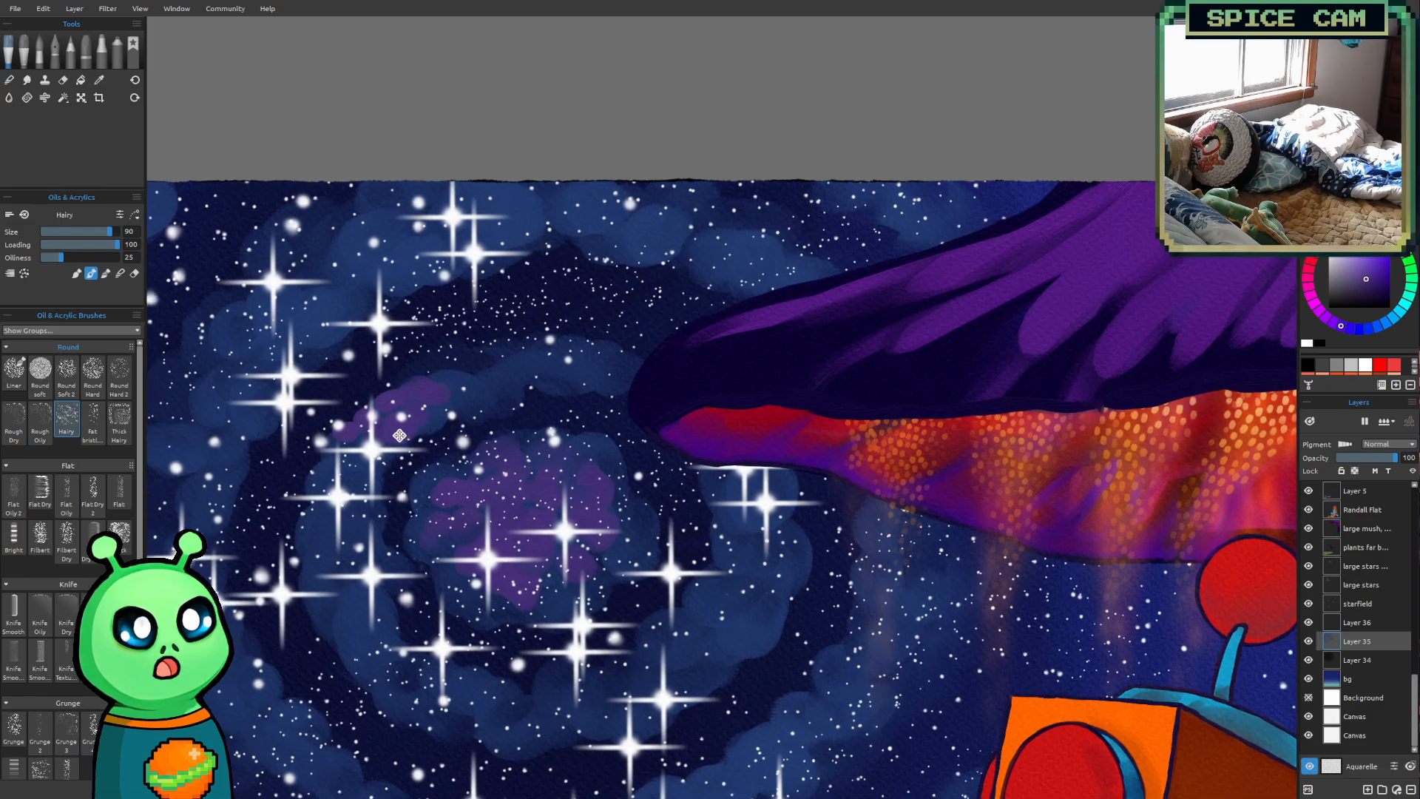
left_click(40, 421)
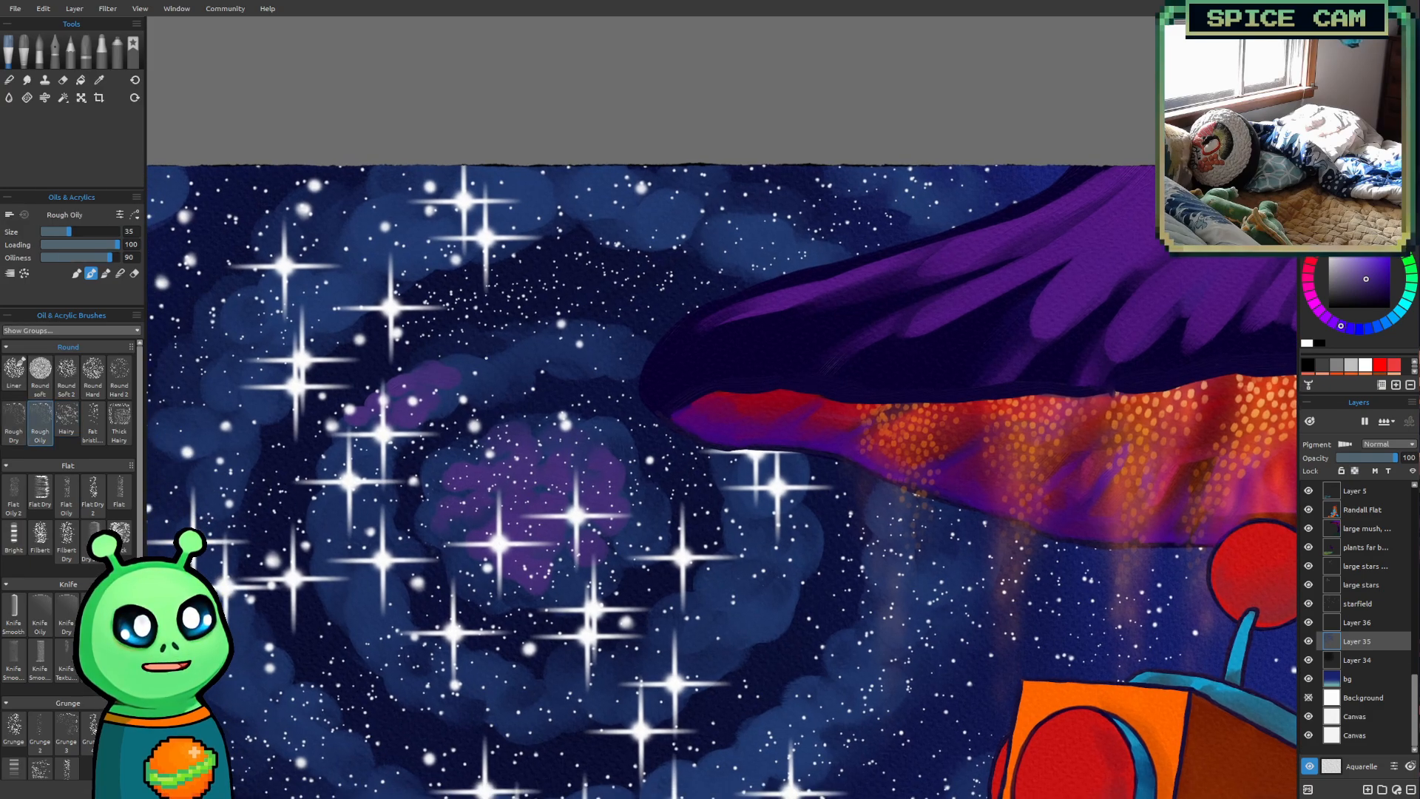
scroll(443, 417, "up", 2)
key("]")
key("]")
key("]")
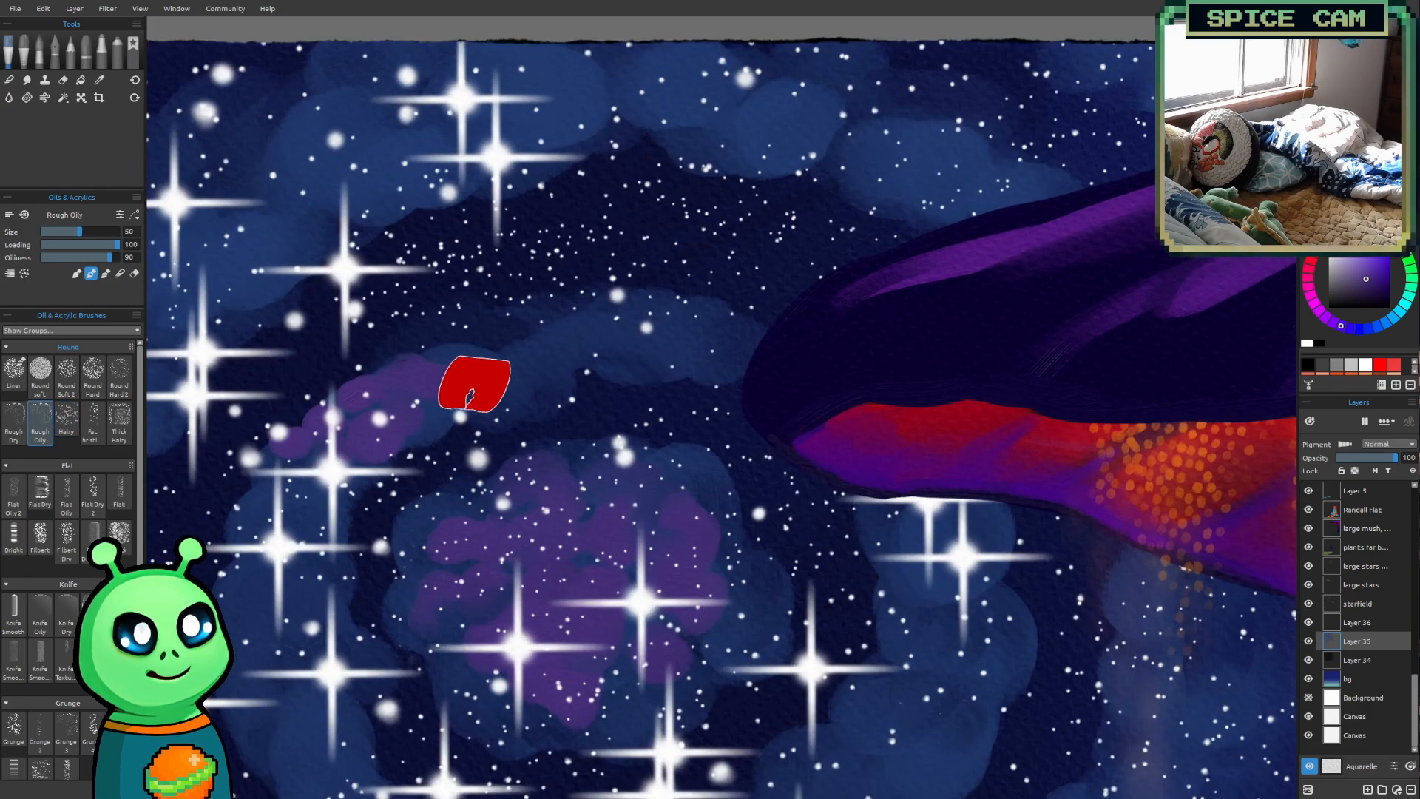
mouse_move(509, 385)
left_mouse_down()
mouse_move(437, 373)
mouse_move(400, 408)
mouse_move(444, 400)
left_mouse_up()
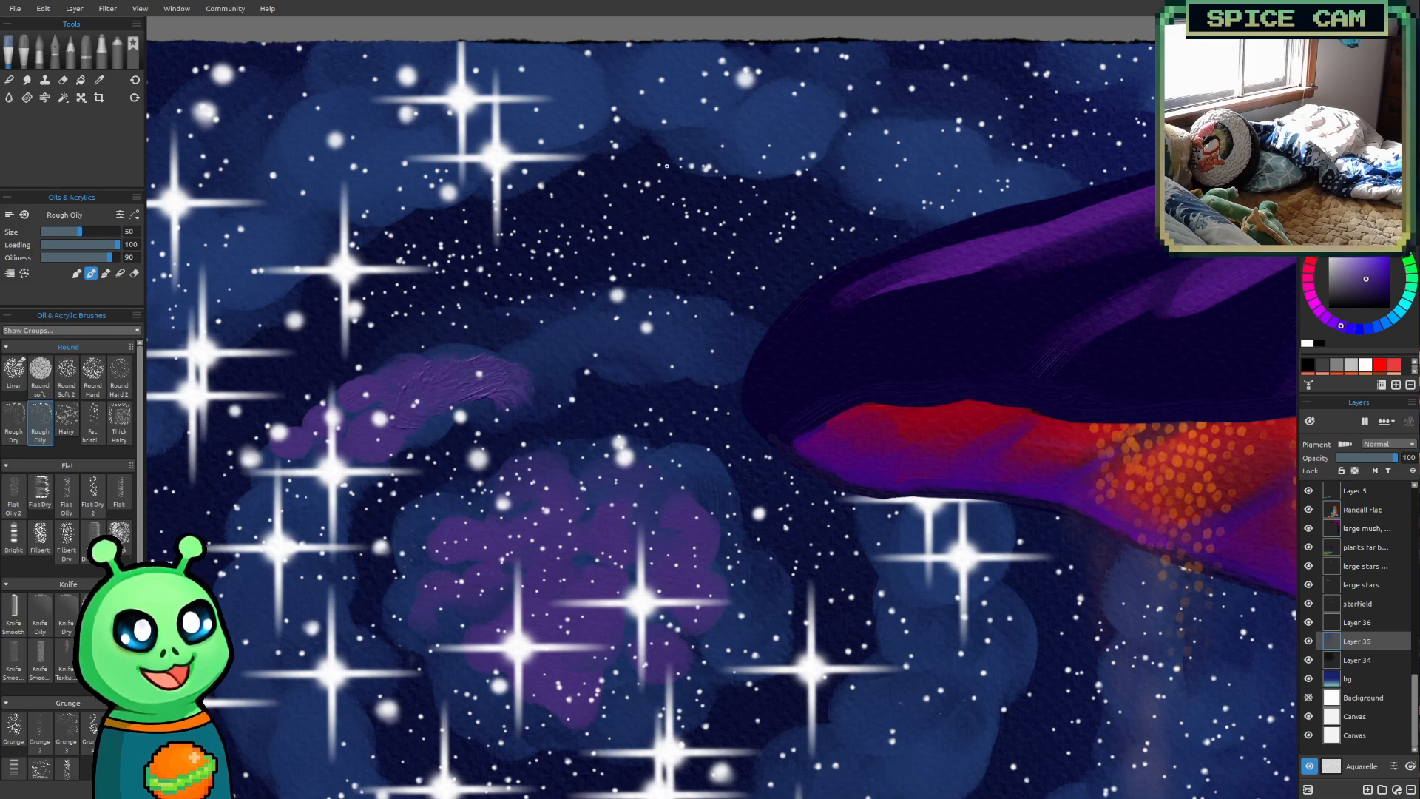
scroll(664, 127, "down", 5)
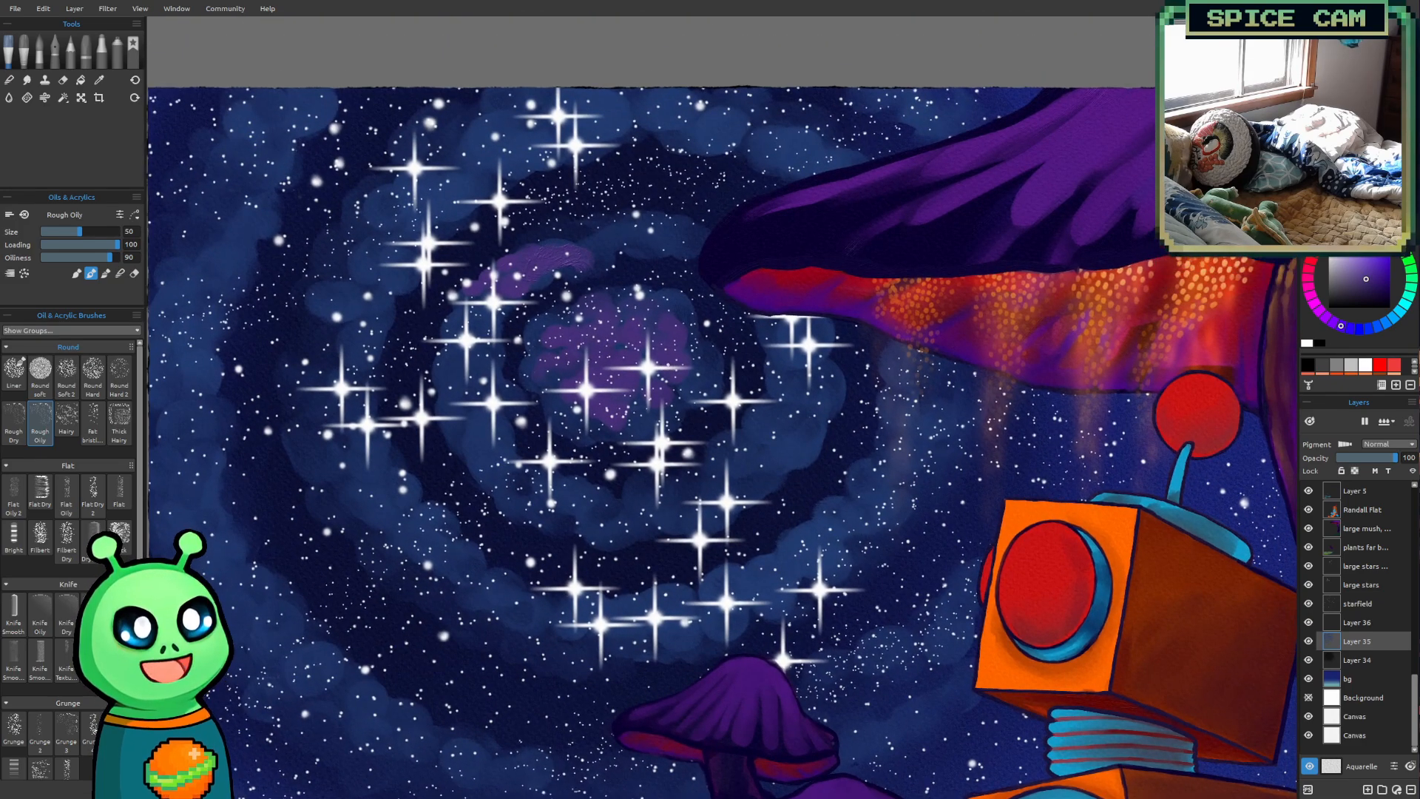
key("ctrl+z")
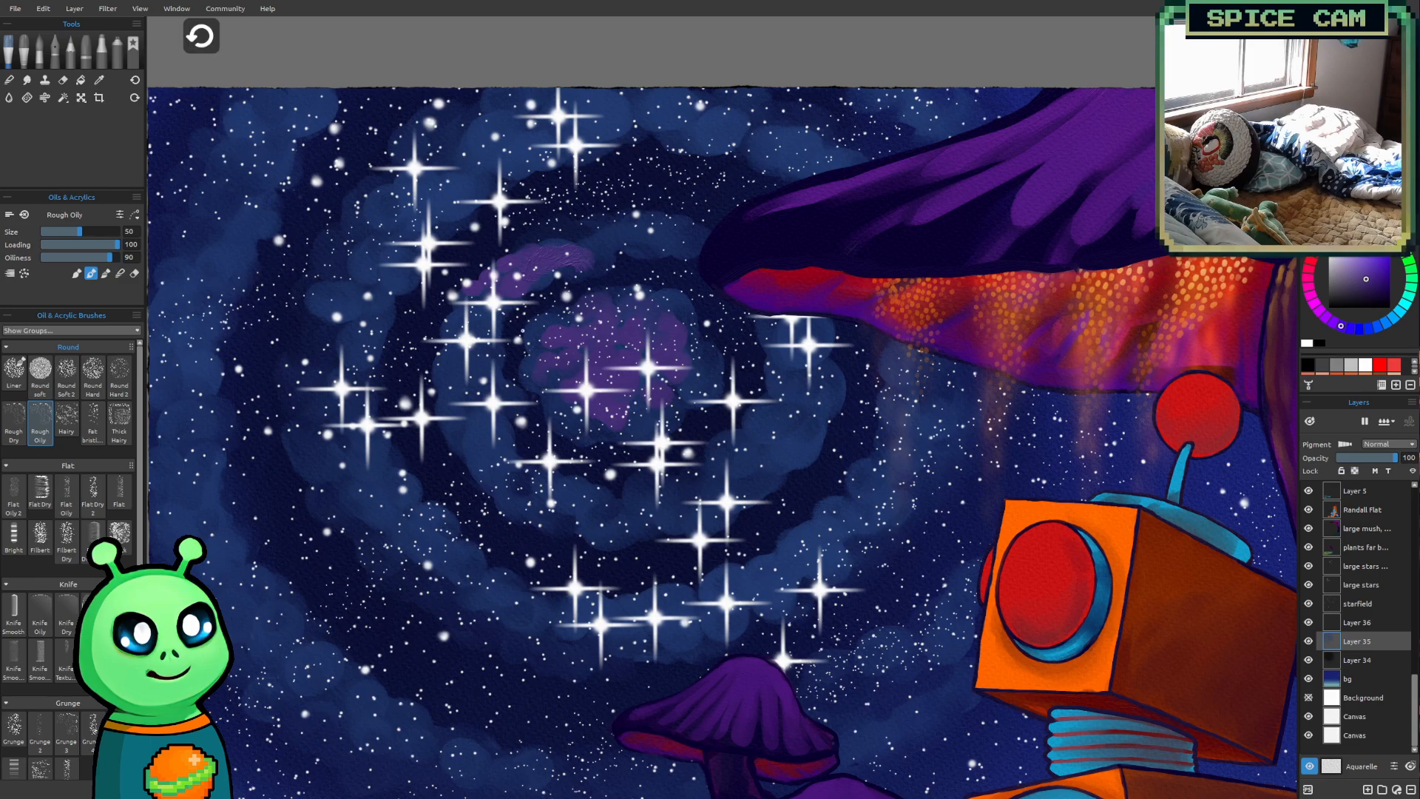
Switch back to the Liner brush at size 40 for the purple clouds on the inner ring
left_click_drag(652, 491, 611, 598)
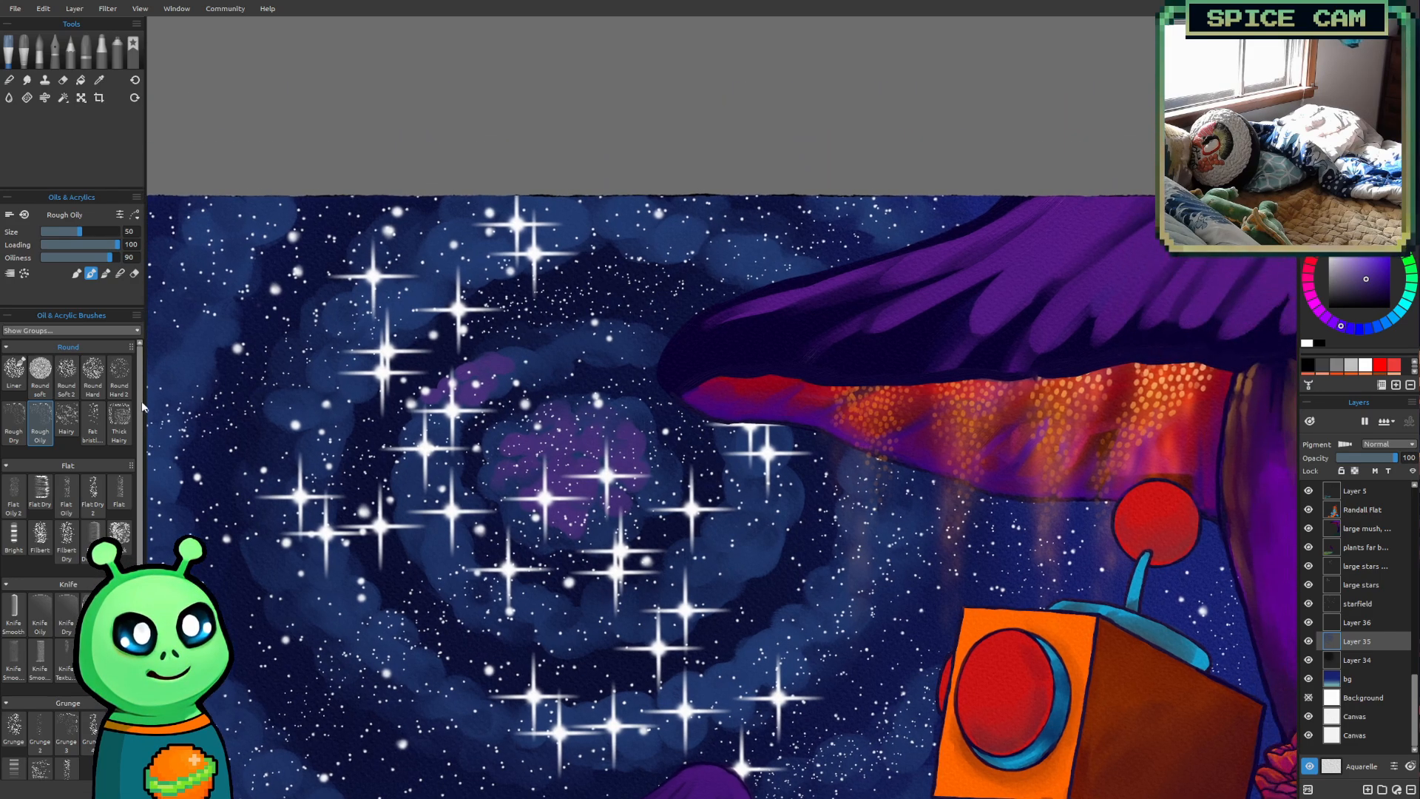
left_click(13, 371)
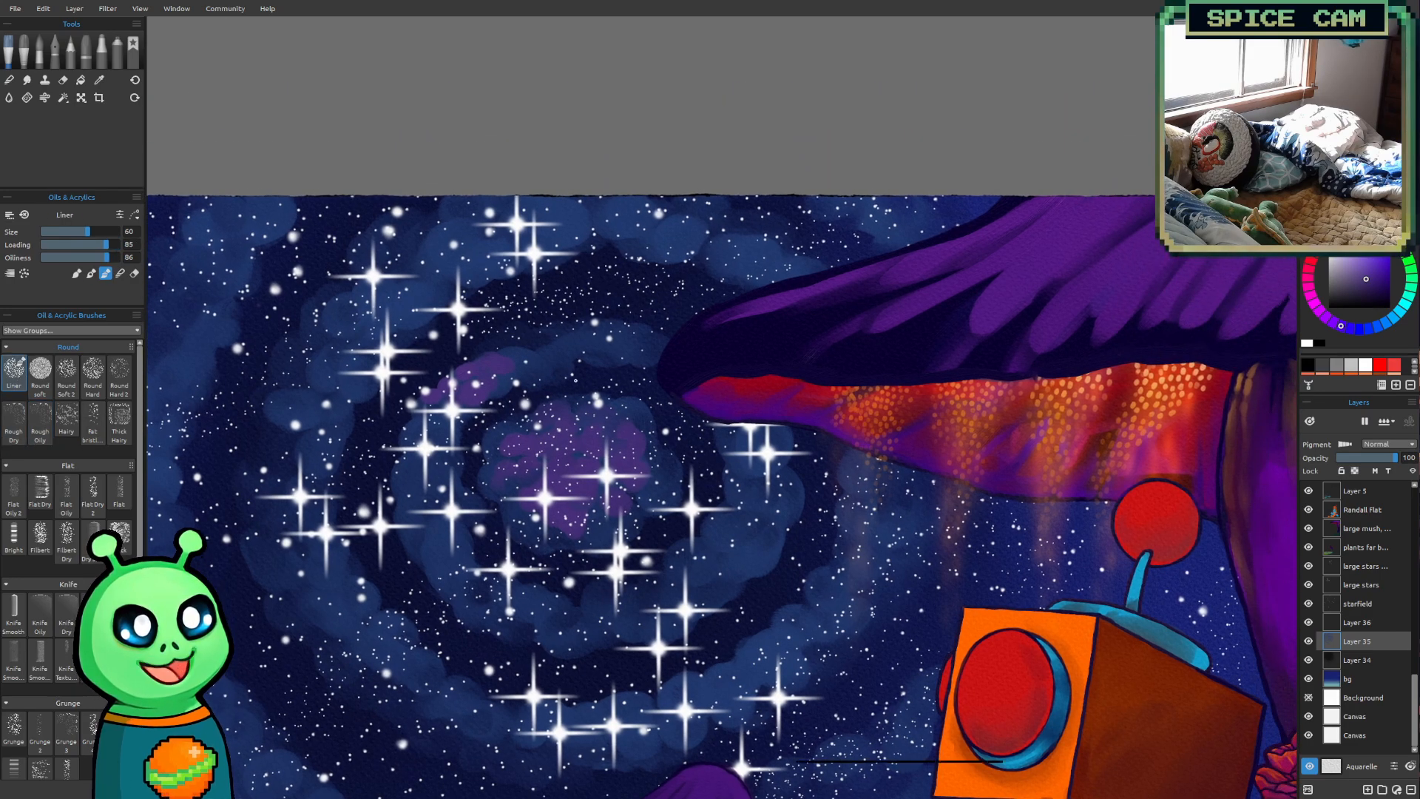
key("bracketleft")
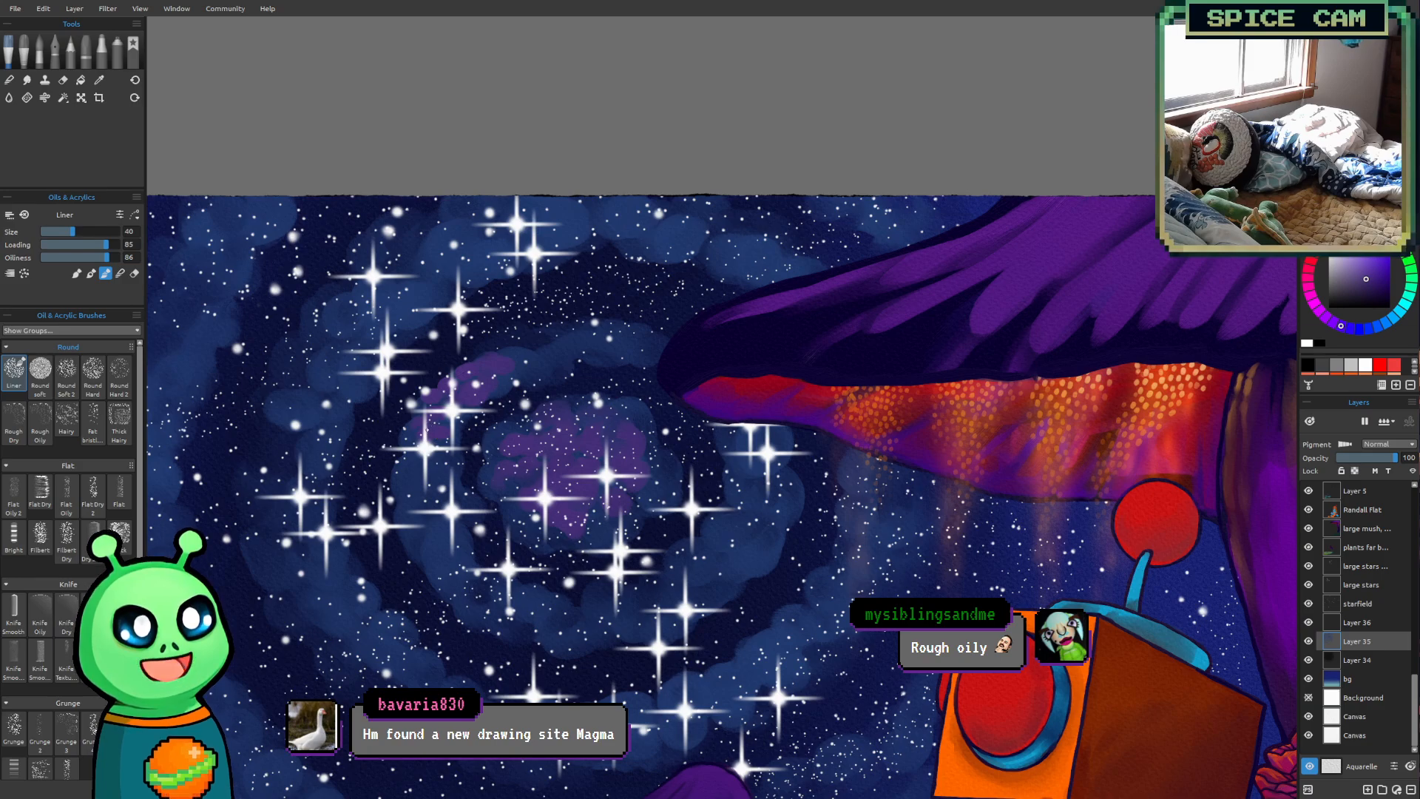
Paint muted purple clouds along the inner ring's top, left side and underside with the Liner brush at size 80
key("bracketright")
key("bracketright")
key("bracketright")
key("bracketright")
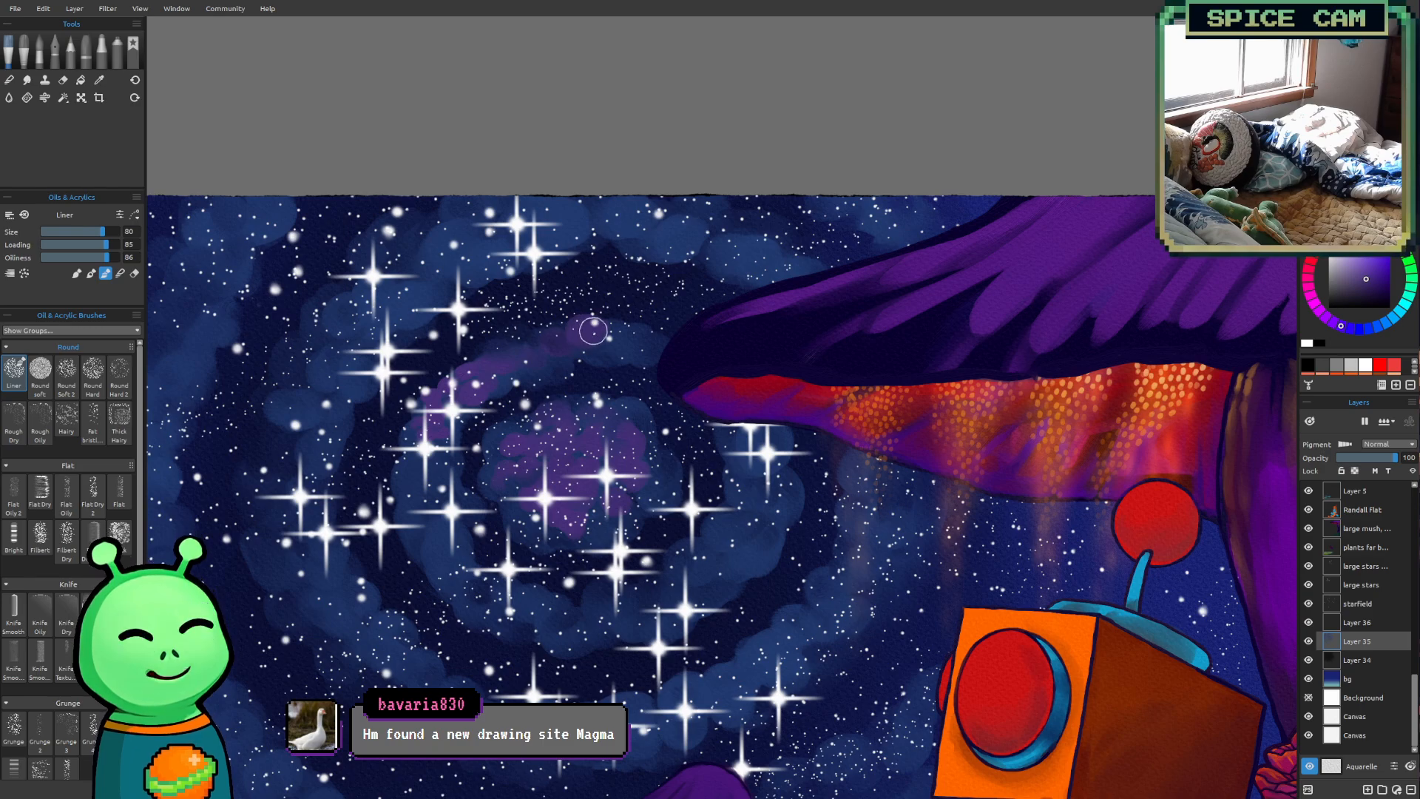
left_click_drag(584, 329, 622, 338)
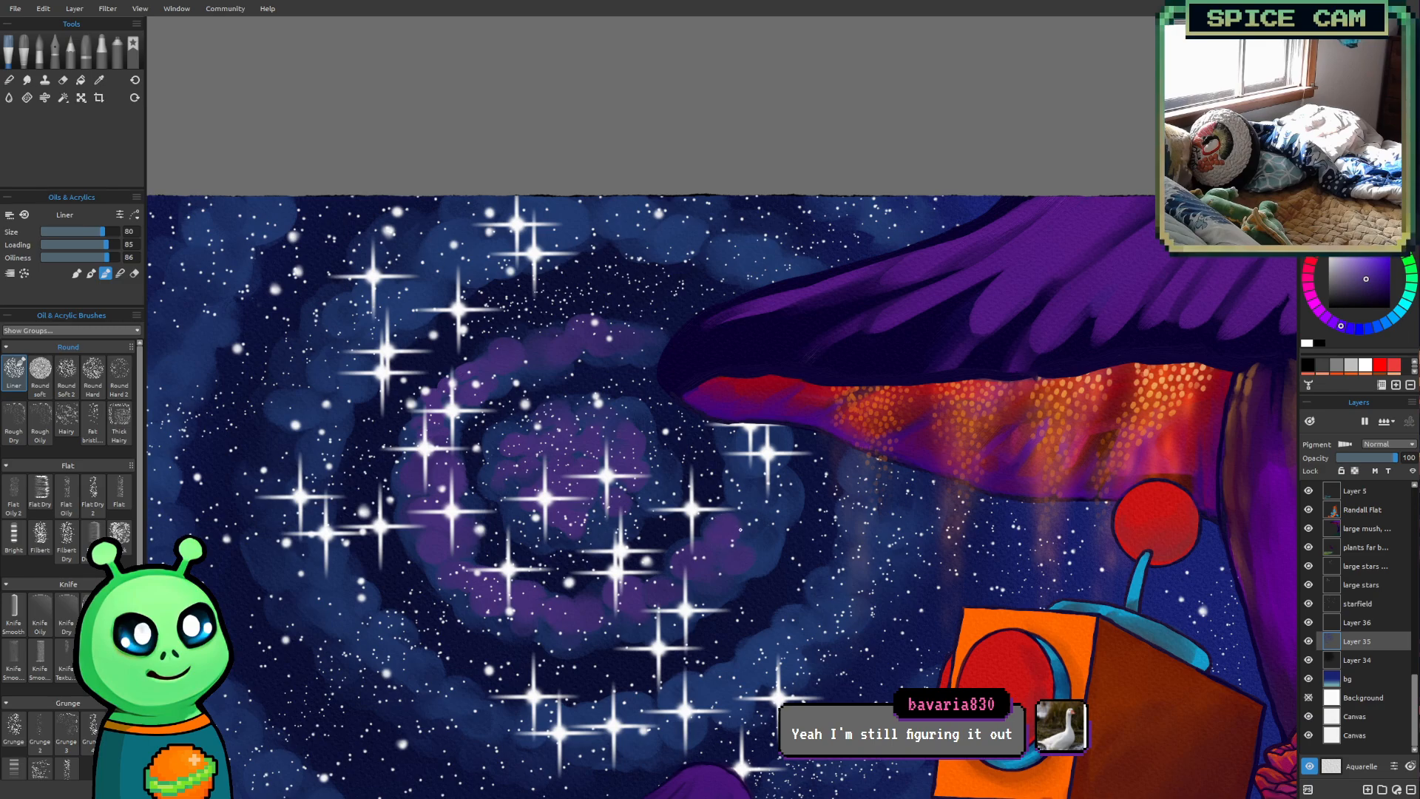
Extend the muted purple clouds up the inner ring's right side to the mushroom cap, using brush sizes 50 to 70
key("bracketleft")
key("bracketleft")
key("bracketleft")
left_click_drag(724, 502, 726, 491)
key("bracketright")
key("bracketright")
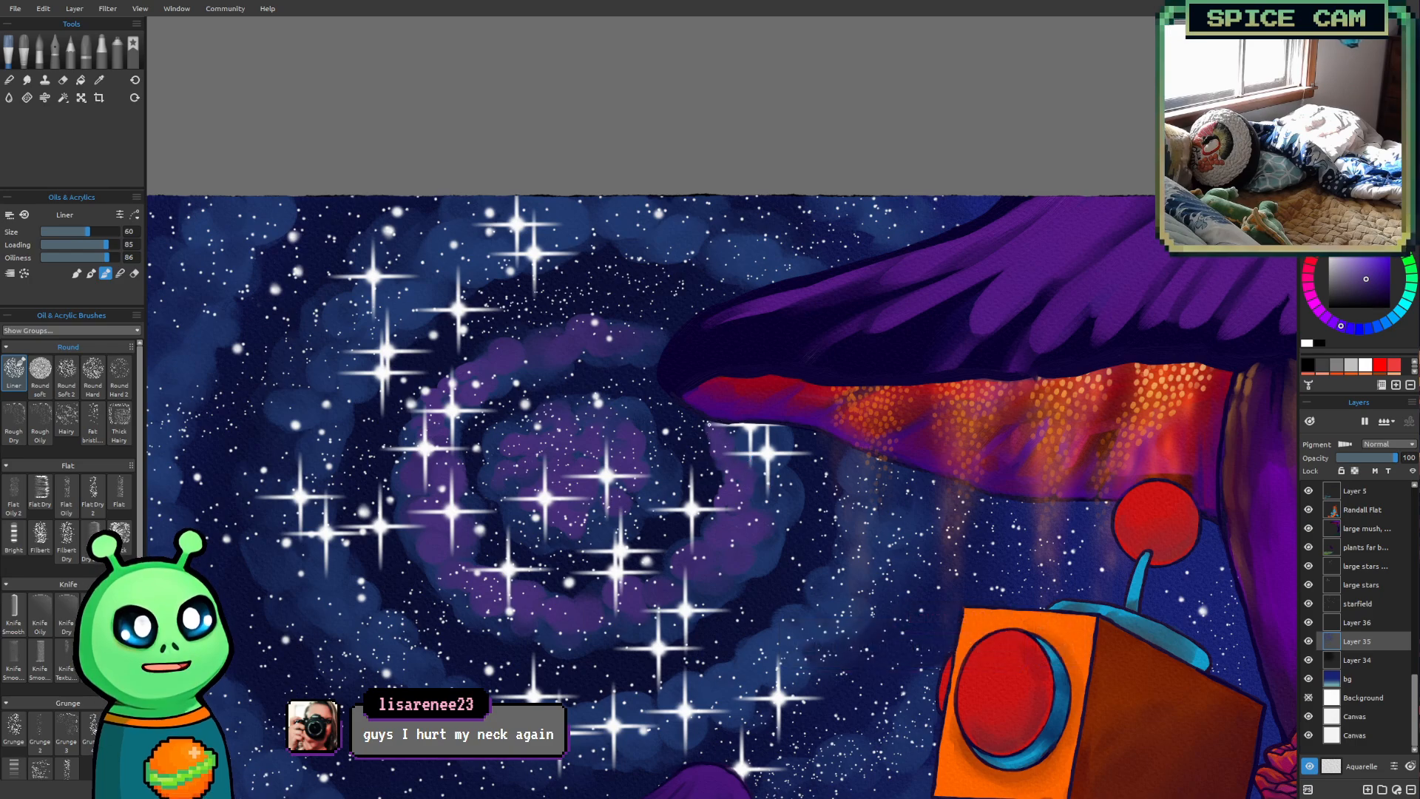
key("bracketright")
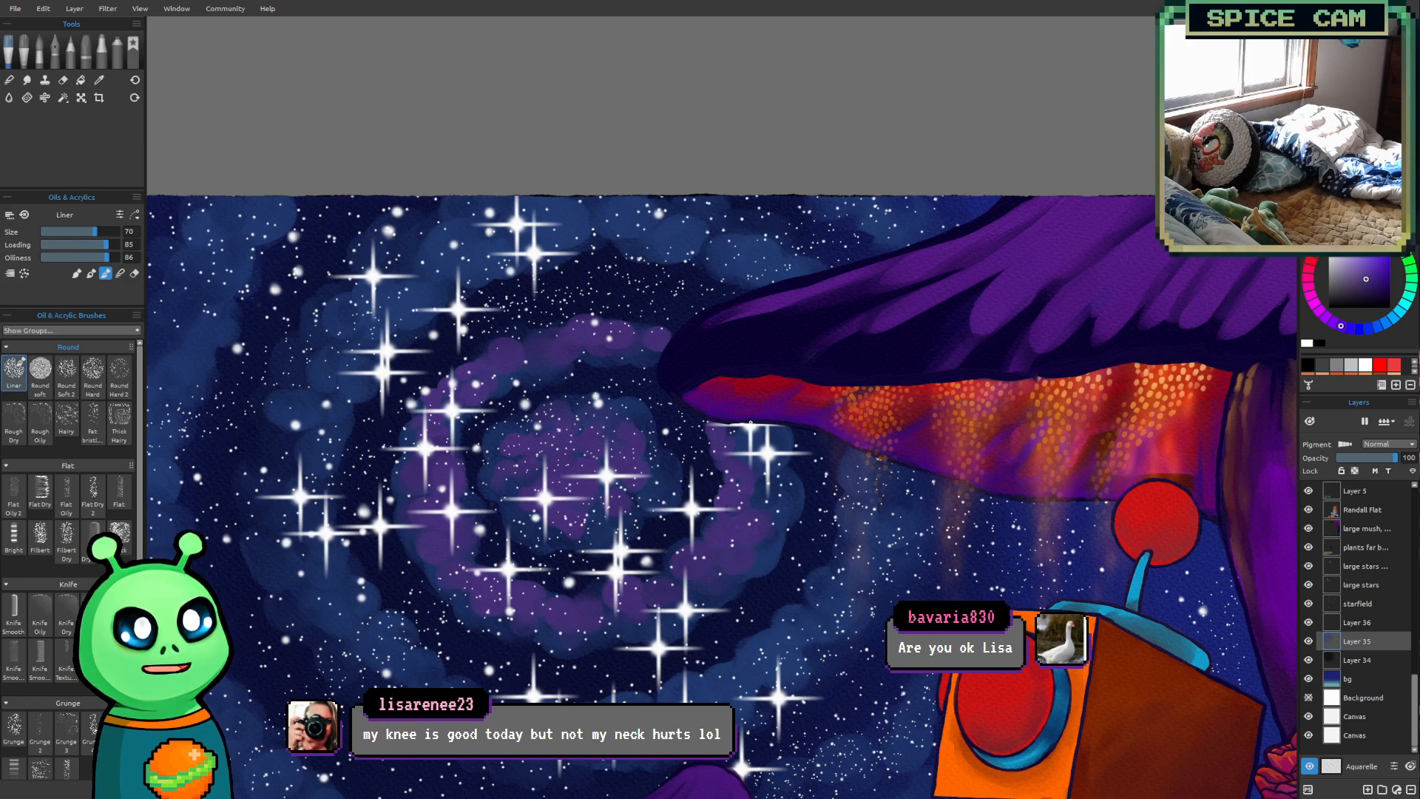
mouse_move(778, 451)
left_mouse_down()
mouse_move(765, 548)
mouse_move(652, 383)
mouse_move(714, 467)
mouse_move(727, 507)
left_mouse_up()
Paint muted purple clouds around the galaxy's next outer ring with the Liner brush enlarged from size 80 to 100
key("bracketright")
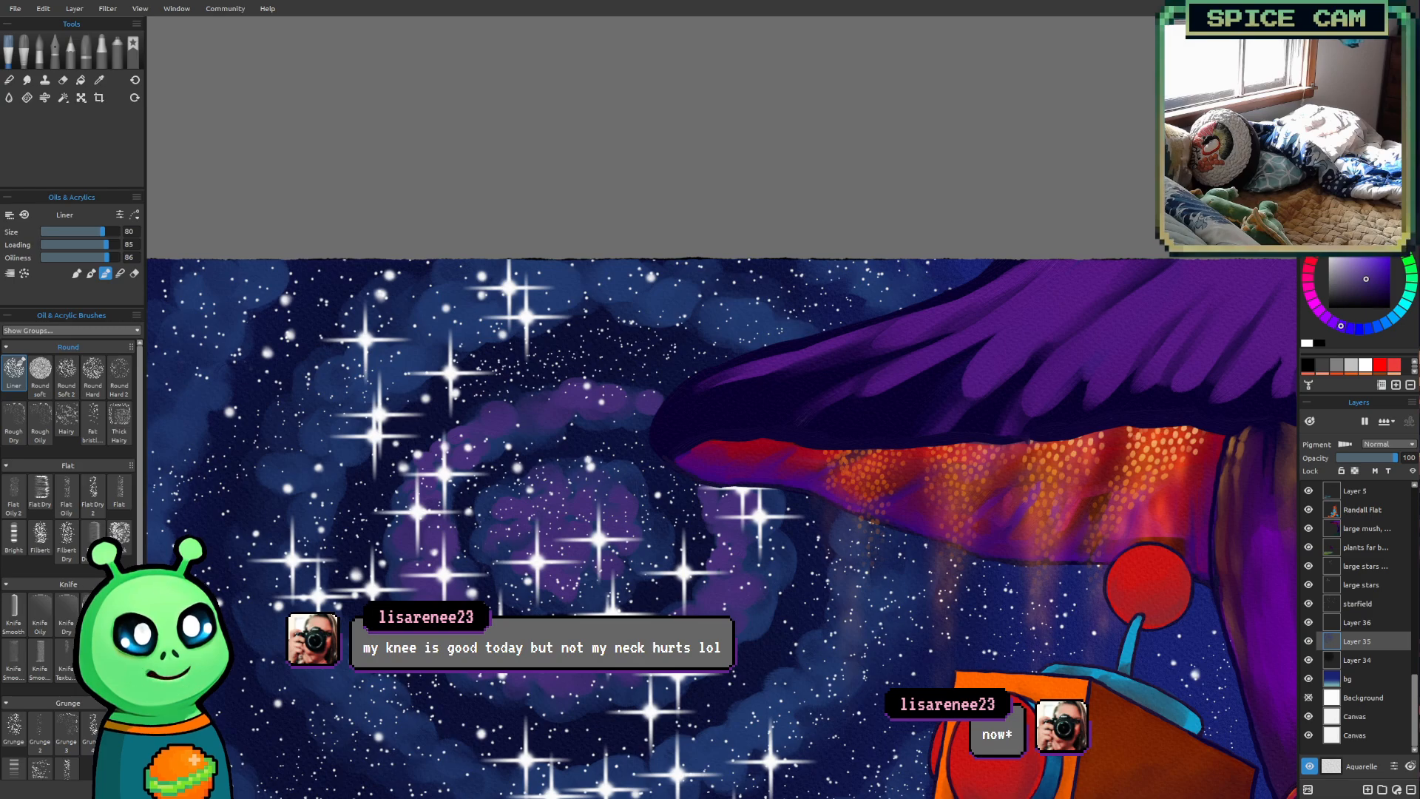
scroll(668, 616, "down", 2)
mouse_move(715, 480)
left_mouse_down()
mouse_move(724, 355)
mouse_move(705, 406)
mouse_move(661, 340)
left_mouse_up()
key("bracketright")
key("bracketright")
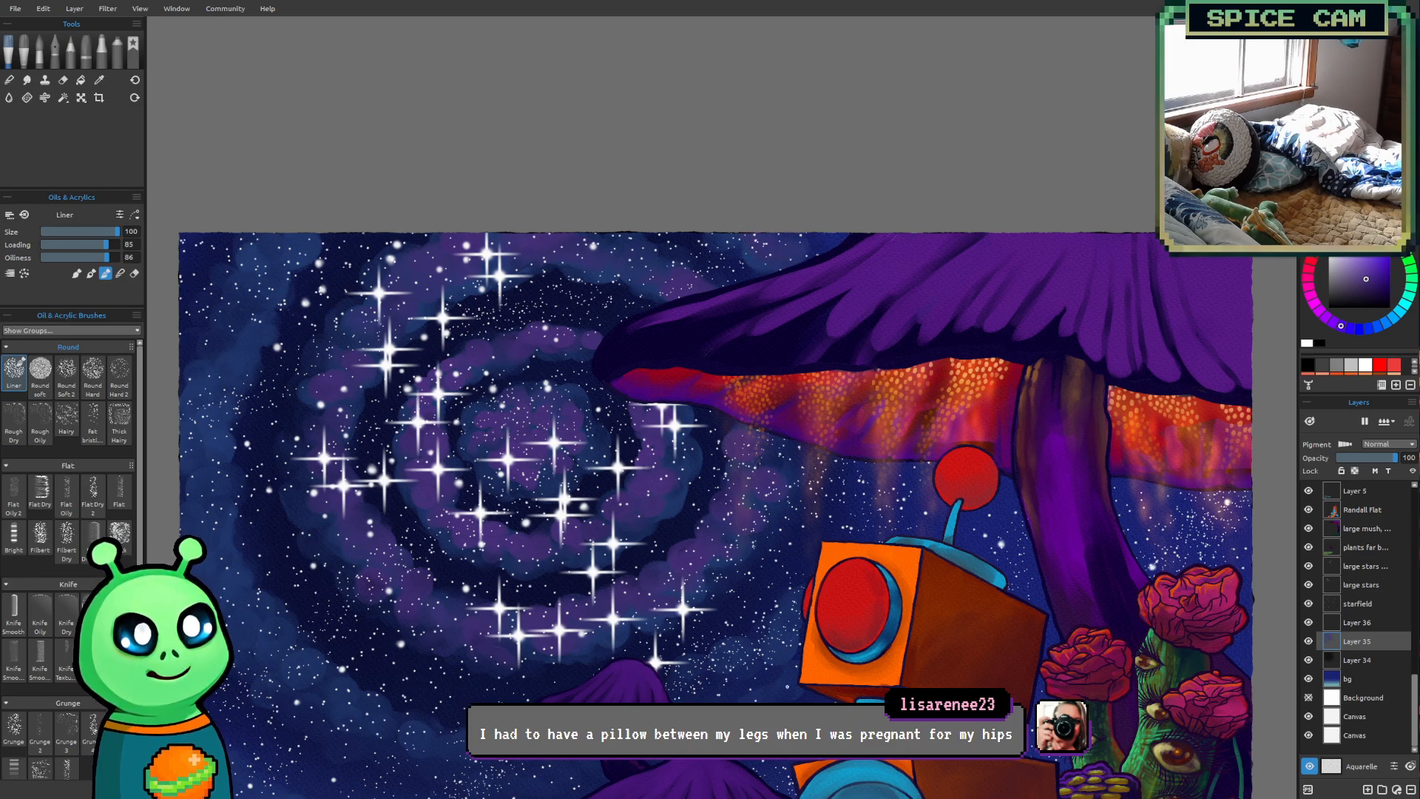
Carry the muted purple clouds into the galaxy's outermost arms and the lower sky at brush size 100
scroll(769, 685, "down", 2)
left_click_drag(691, 629, 674, 487)
scroll(674, 487, "up", 1)
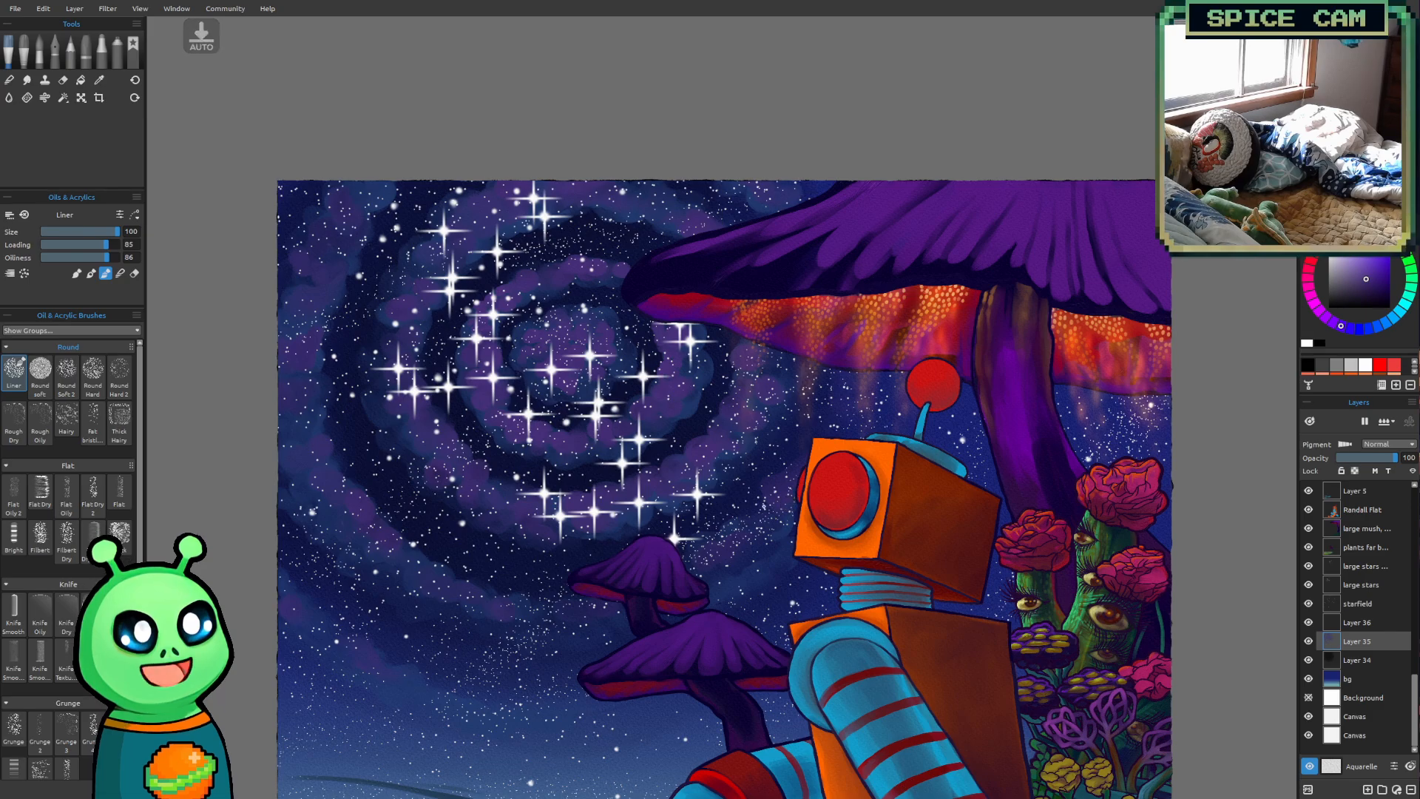
left_click_drag(716, 540, 637, 615)
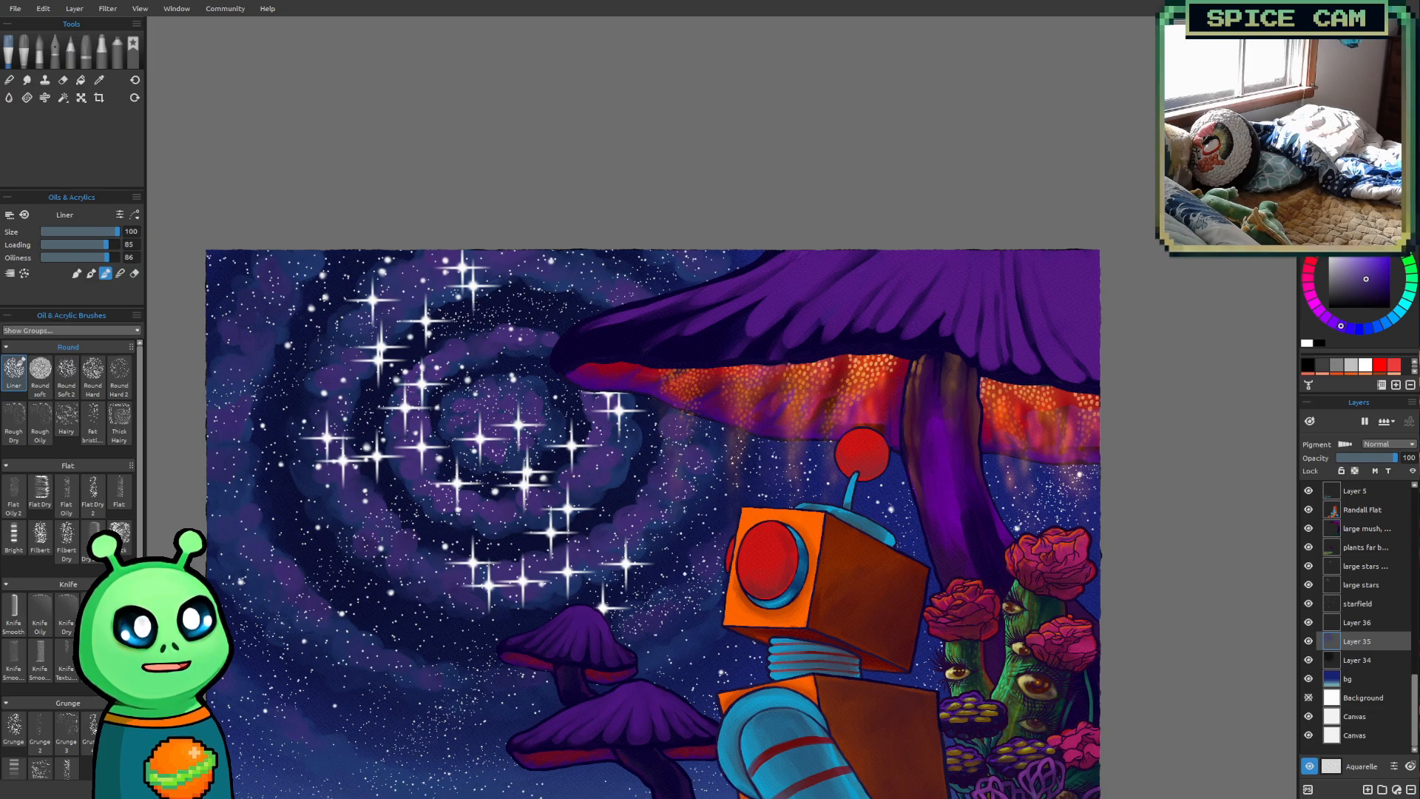
Examine how the purple galaxy sits in the whole composition with the robot and mushrooms
scroll(678, 570, "down", 3)
left_click_drag(676, 574, 674, 463)
mouse_move(699, 414)
left_mouse_down()
mouse_move(665, 573)
mouse_move(701, 437)
left_mouse_up()
mouse_move(845, 527)
left_mouse_down()
mouse_move(851, 587)
mouse_move(832, 552)
left_mouse_up()
scroll(788, 593, "up", 1)
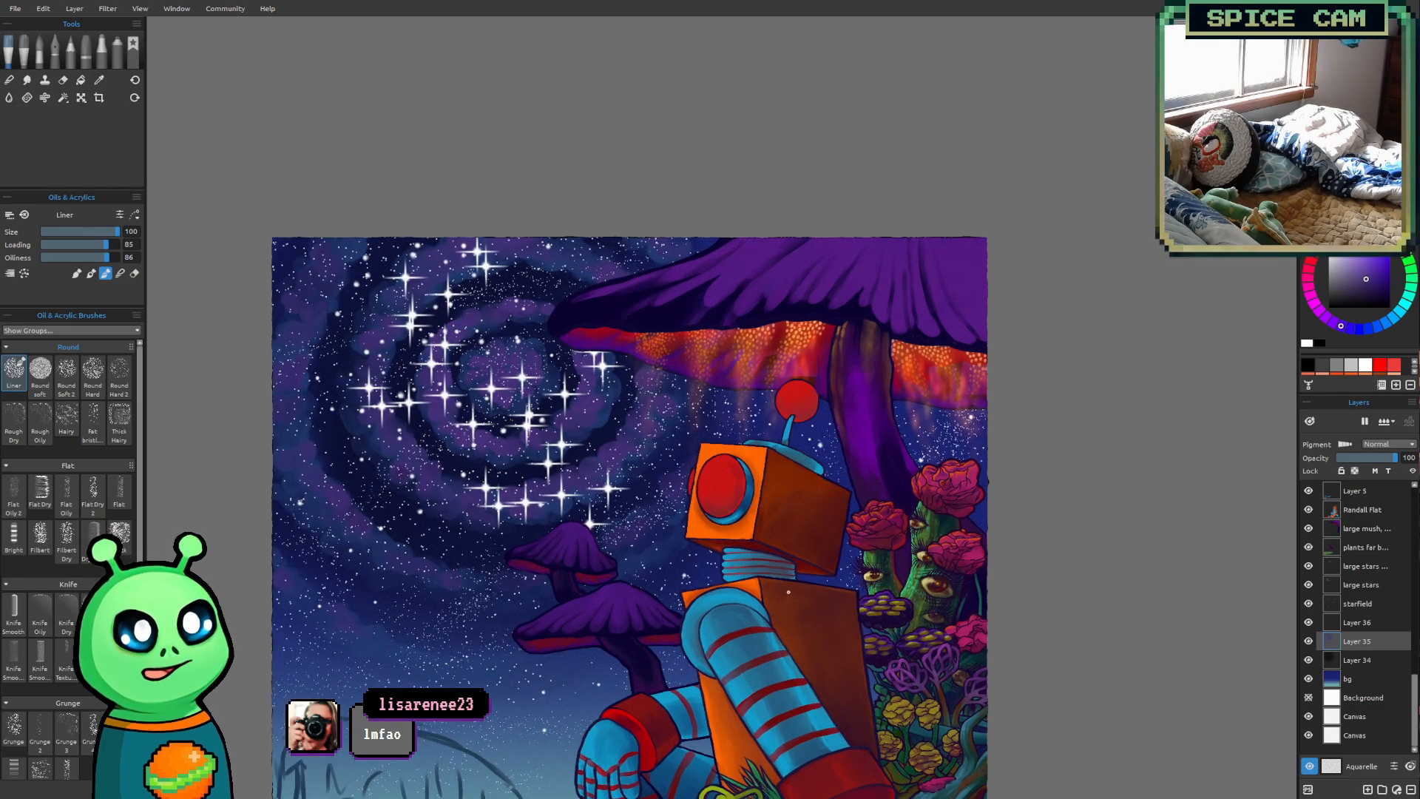
scroll(802, 600, "up", 2)
left_click_drag(802, 600, 906, 682)
Pick a brighter, more magenta purple and test it on the inner ring with the Liner brush at size 35, undoing the stroke
left_click(1324, 317)
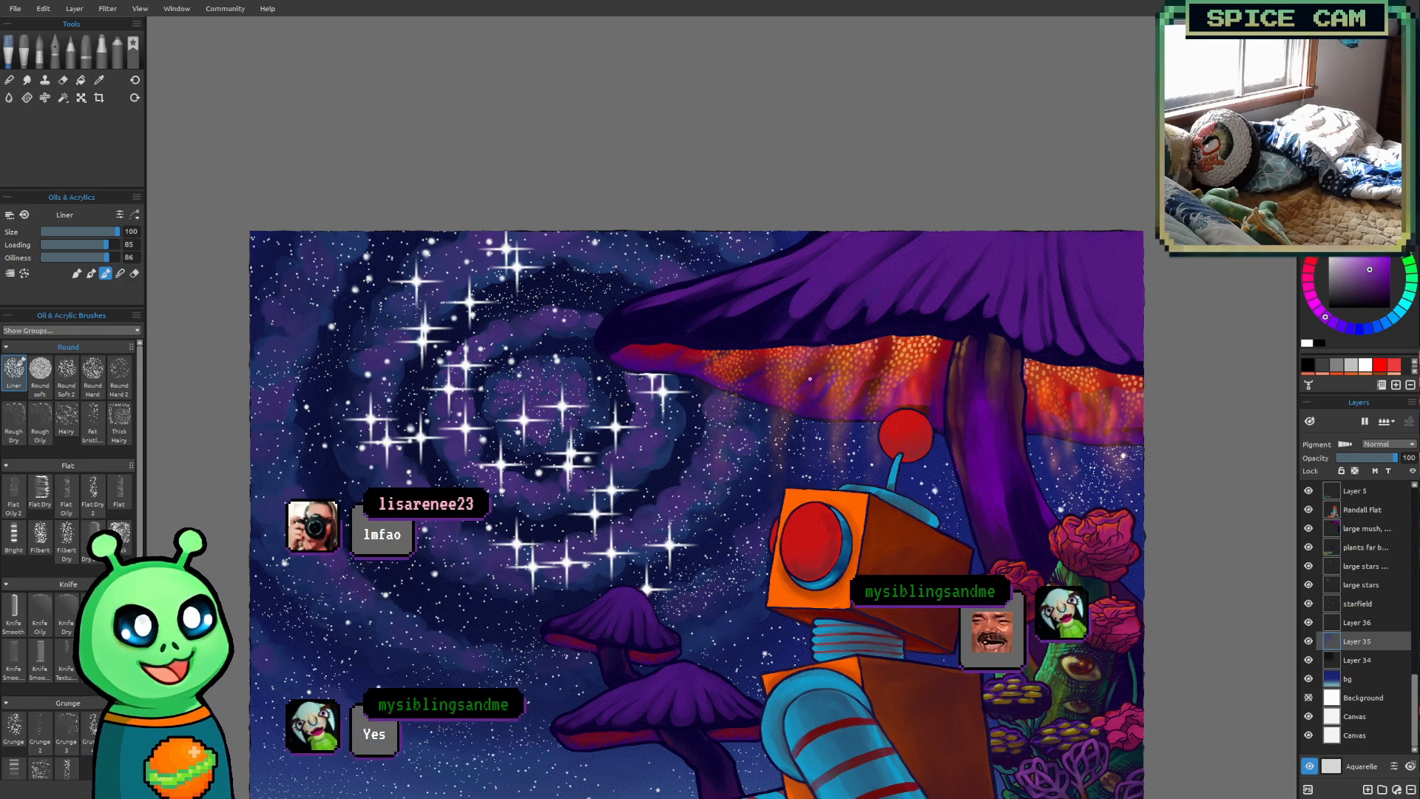
scroll(516, 416, "up", 2)
left_click_drag(517, 415, 570, 475)
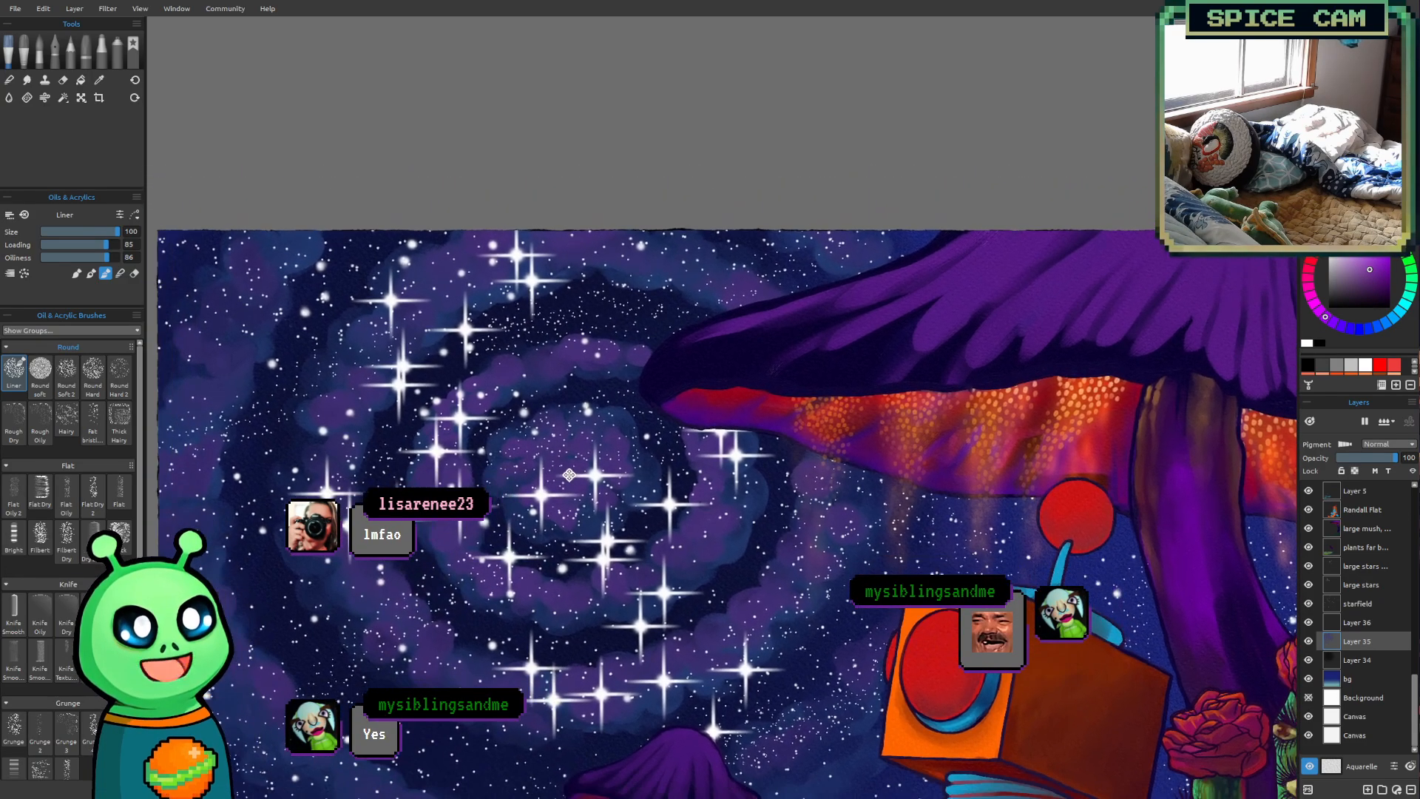
key("bracketleft")
key("bracketleft")
key("bracketleft")
key("bracketleft")
key("bracketleft")
key("bracketleft")
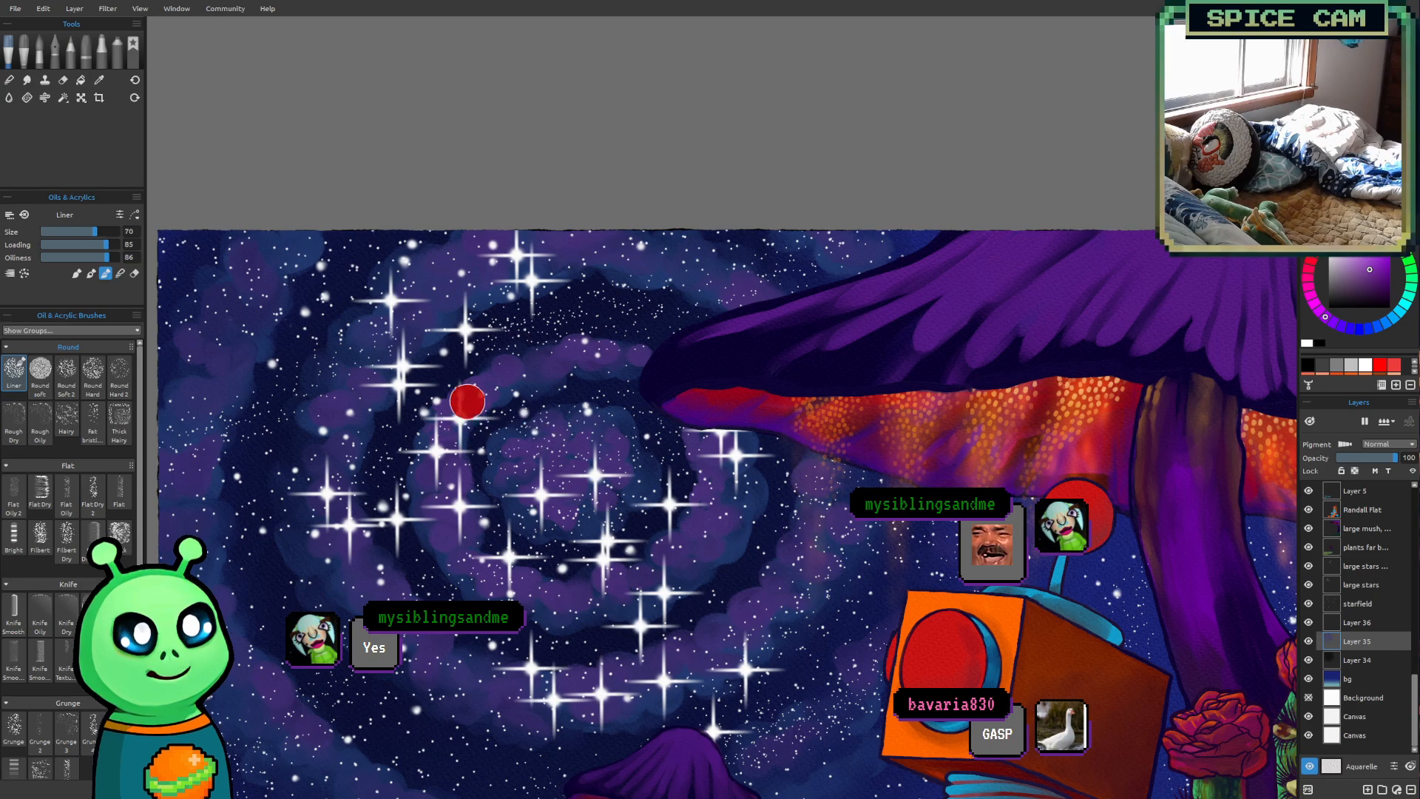
key("bracketleft")
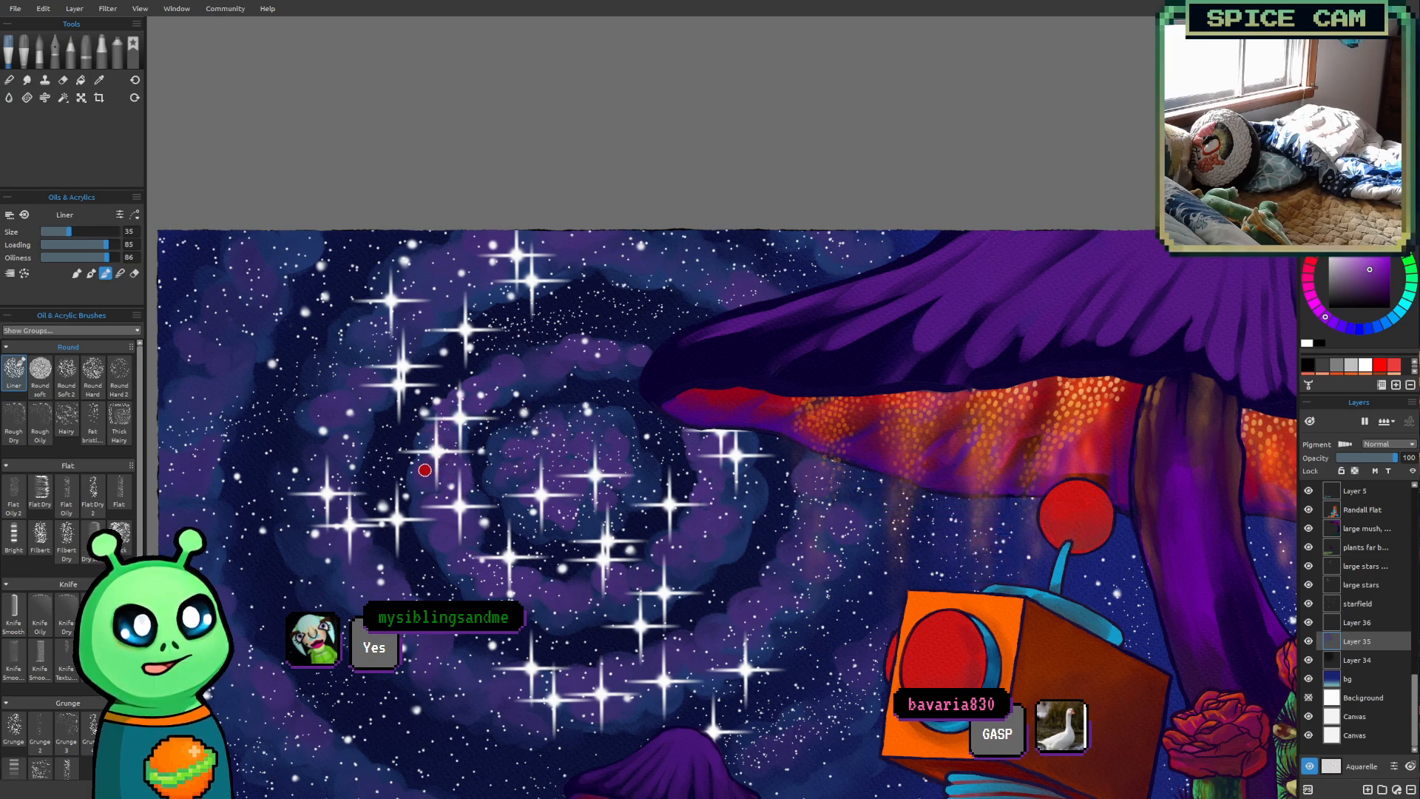
key("ctrl+z")
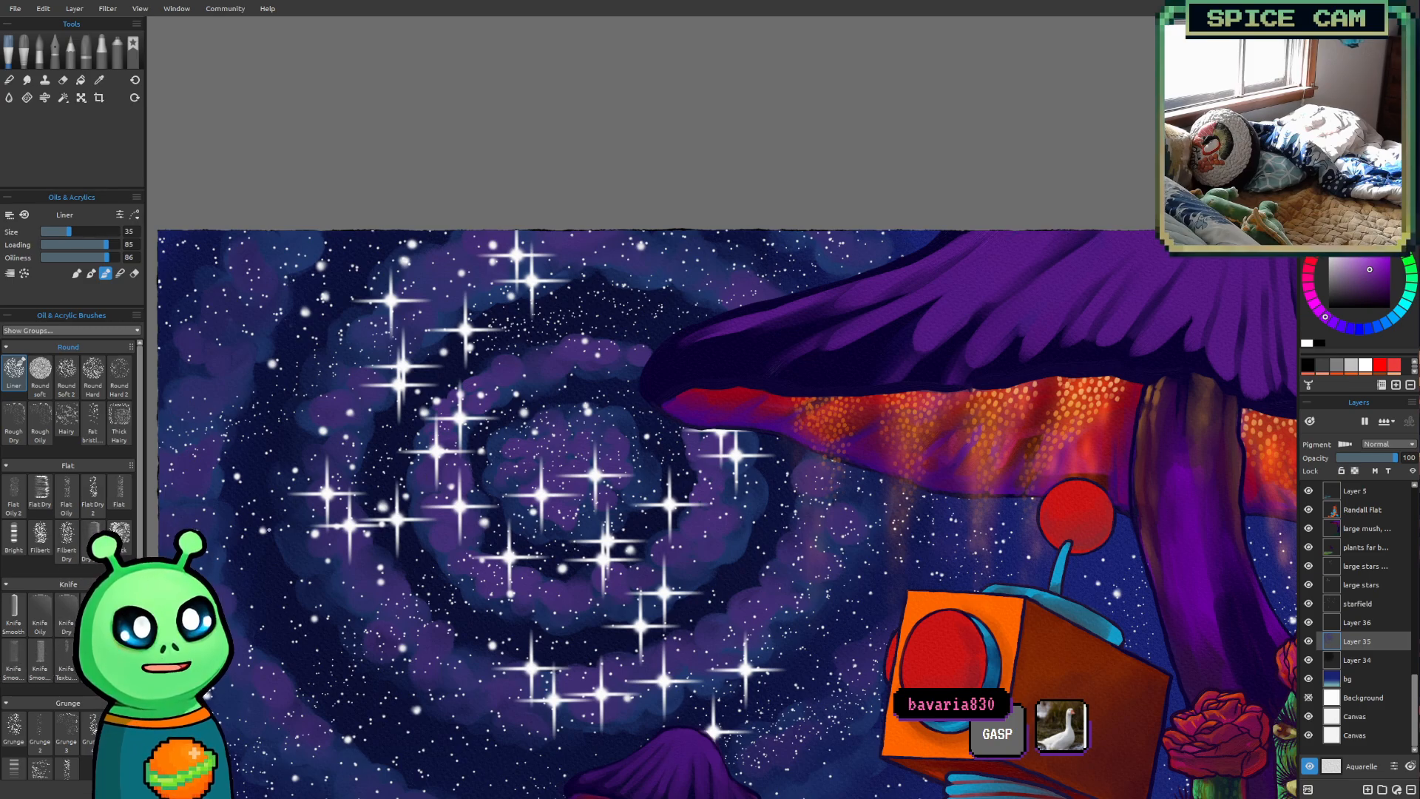
Try the Knife Textured brush at size 50 on the inner ring's left side, undo the stroke, and test smaller brush sizes
scroll(357, 512, "up", 2)
left_click_drag(321, 540, 401, 608)
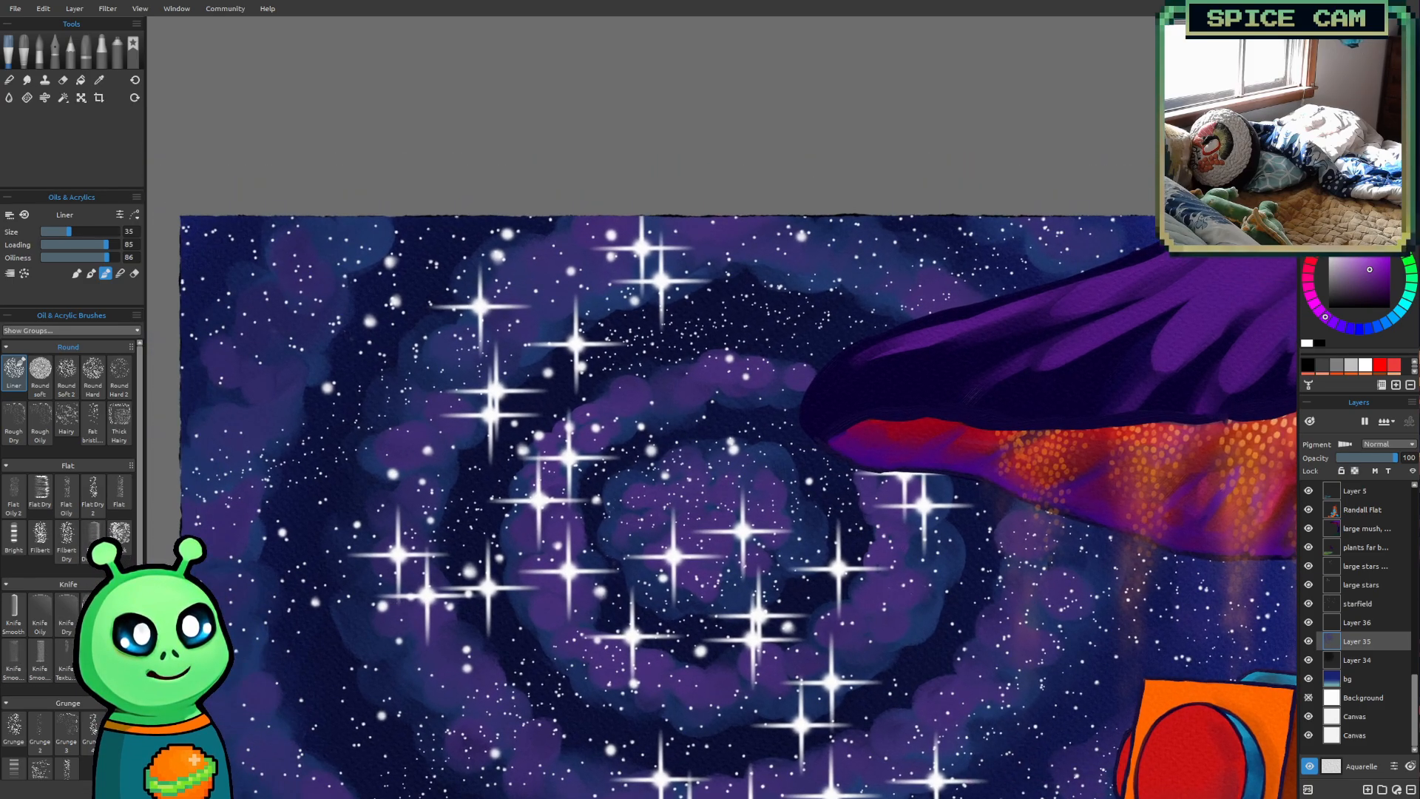
left_click(65, 660)
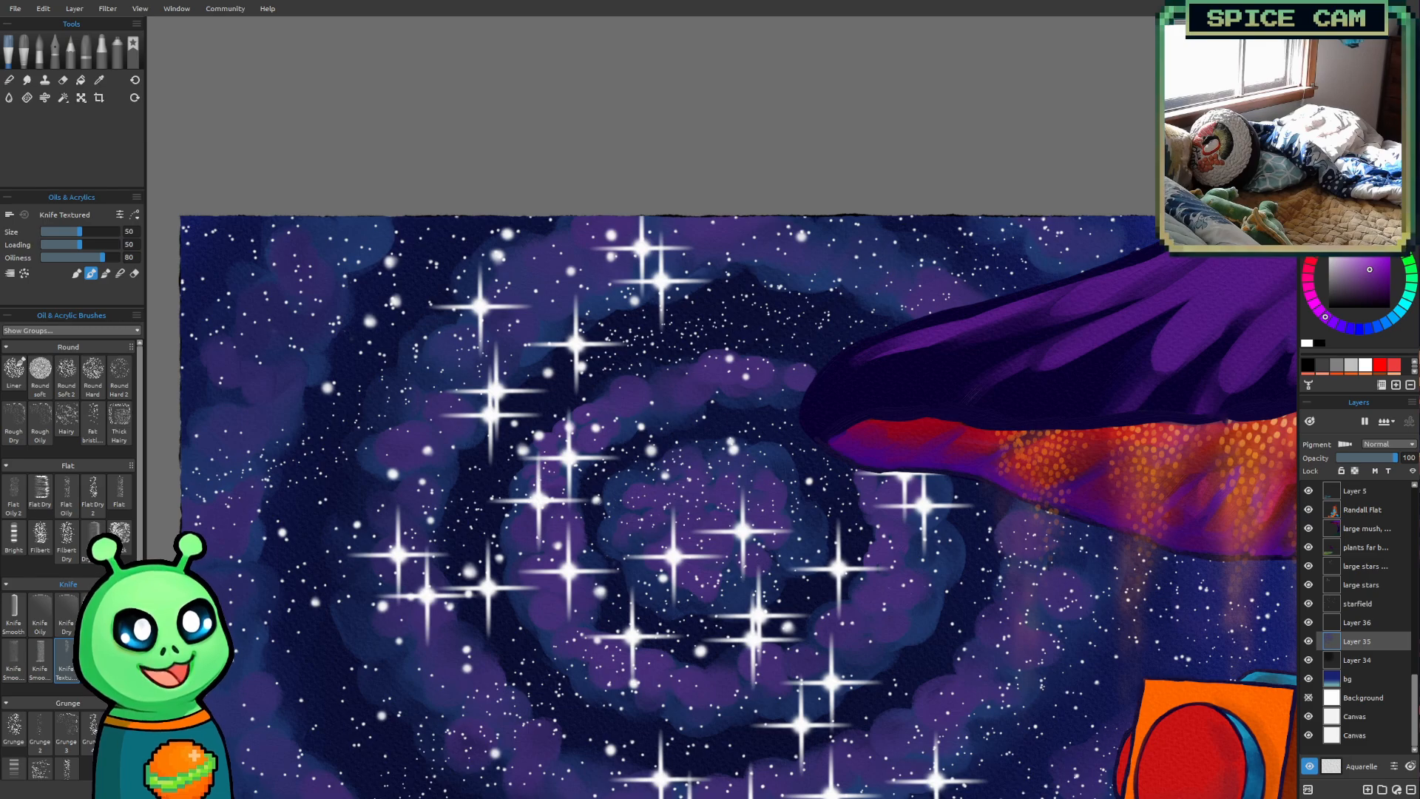
left_click_drag(518, 519, 563, 506)
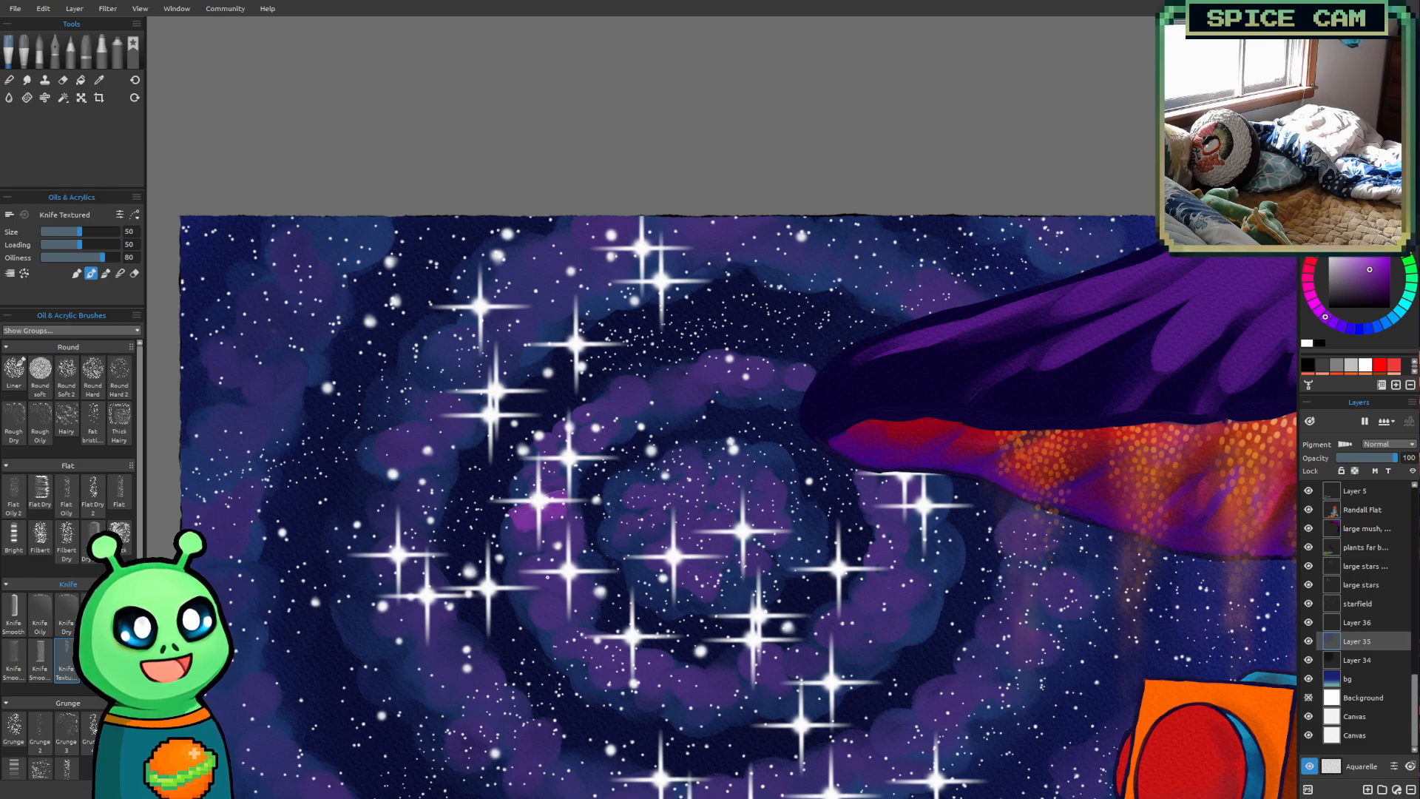
key("ctrl+z")
left_click(69, 231)
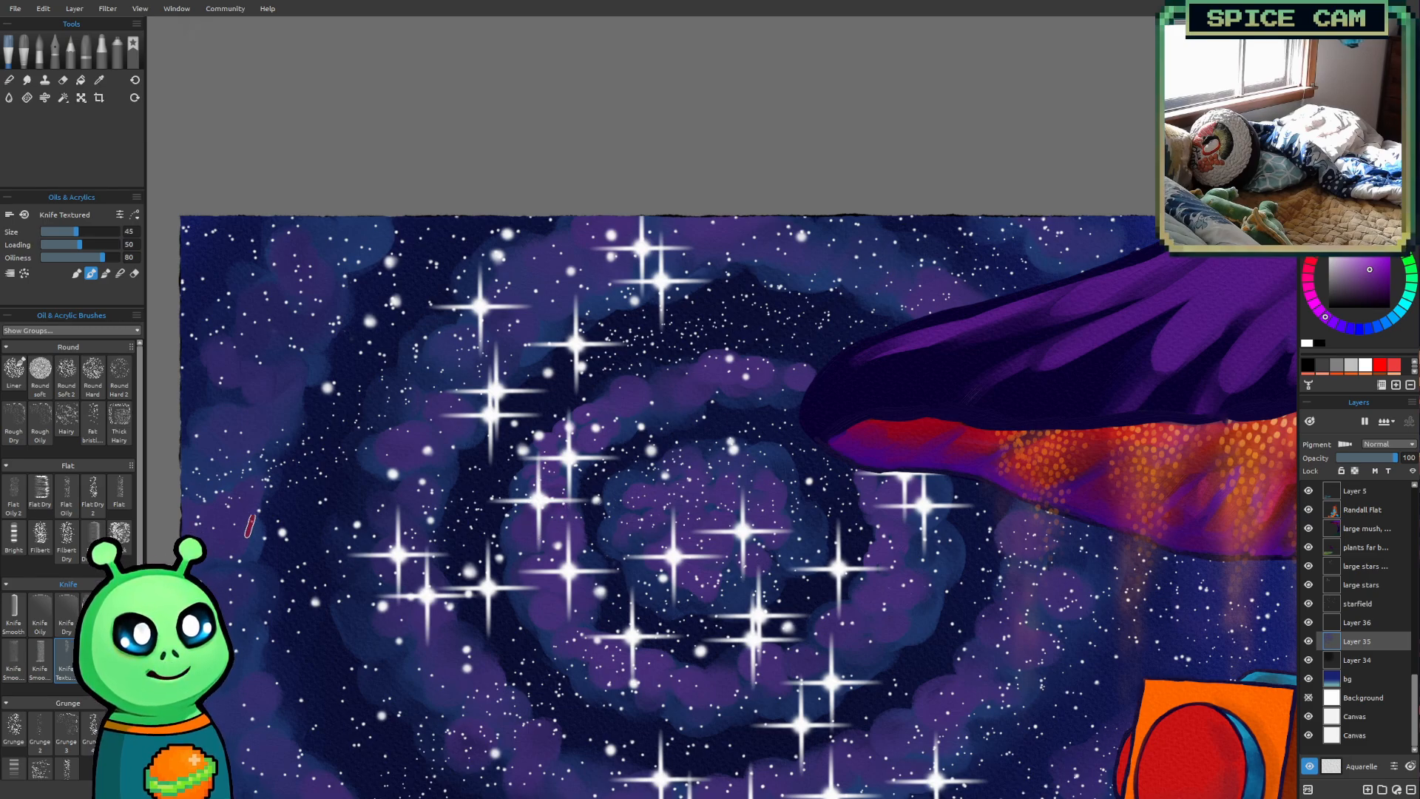
key("bracketleft")
key("bracketleft")
key("bracketright")
key("bracketright")
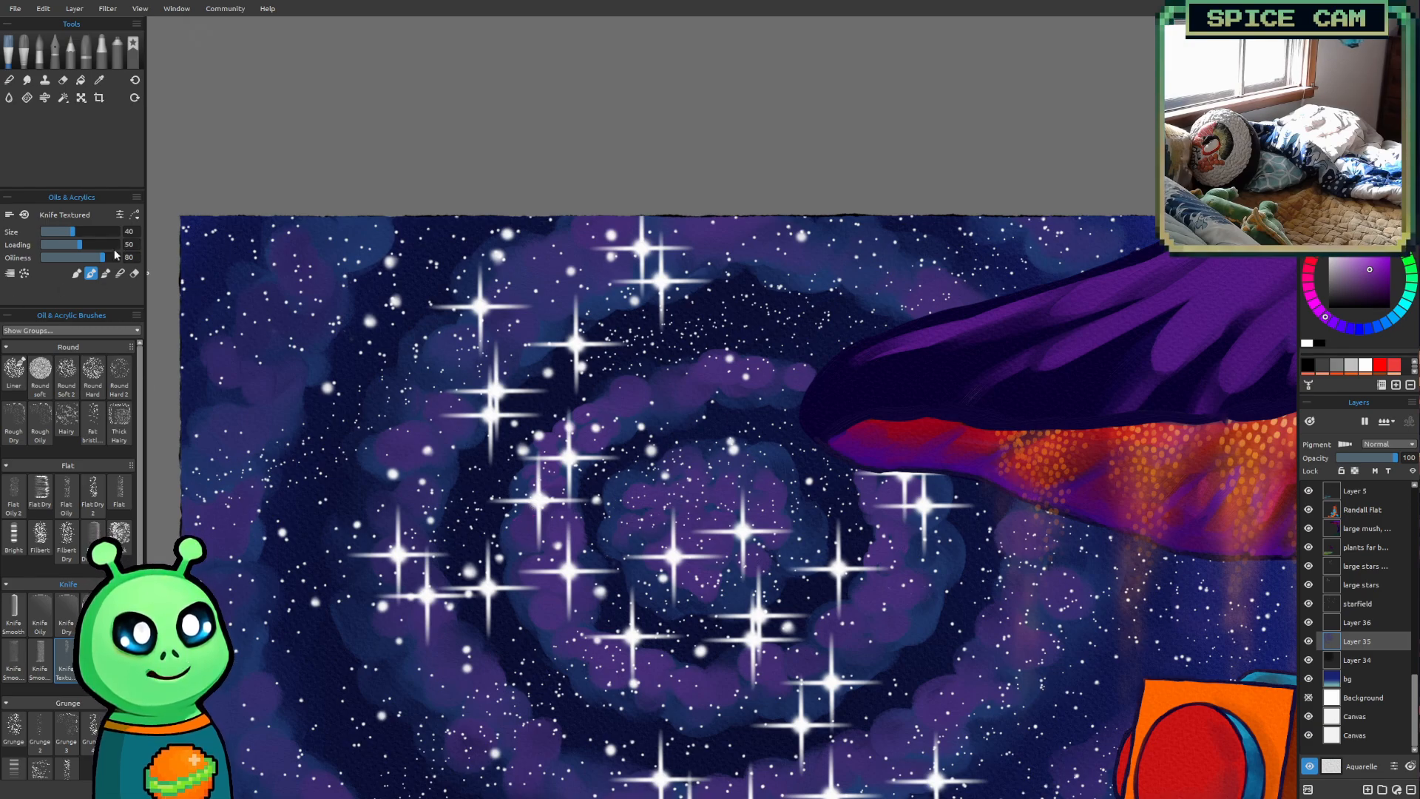
Try the Knife Smooth 3 brush and the Grunge brush at size 35 on the inner ring's left side, and undo the stroke
left_click(40, 659)
left_click_drag(413, 547, 358, 541)
scroll(370, 539, "up", 1)
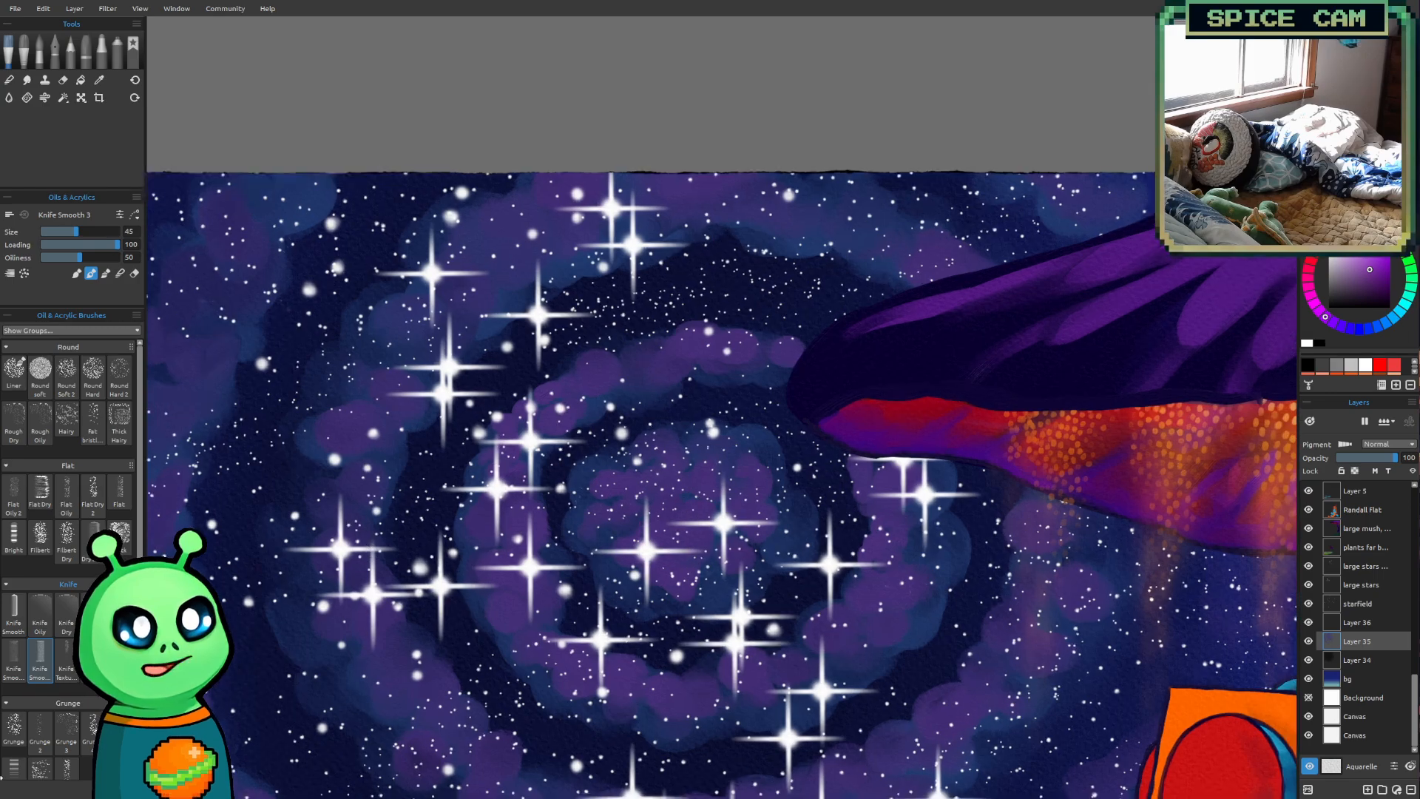
left_click(13, 726)
key("]")
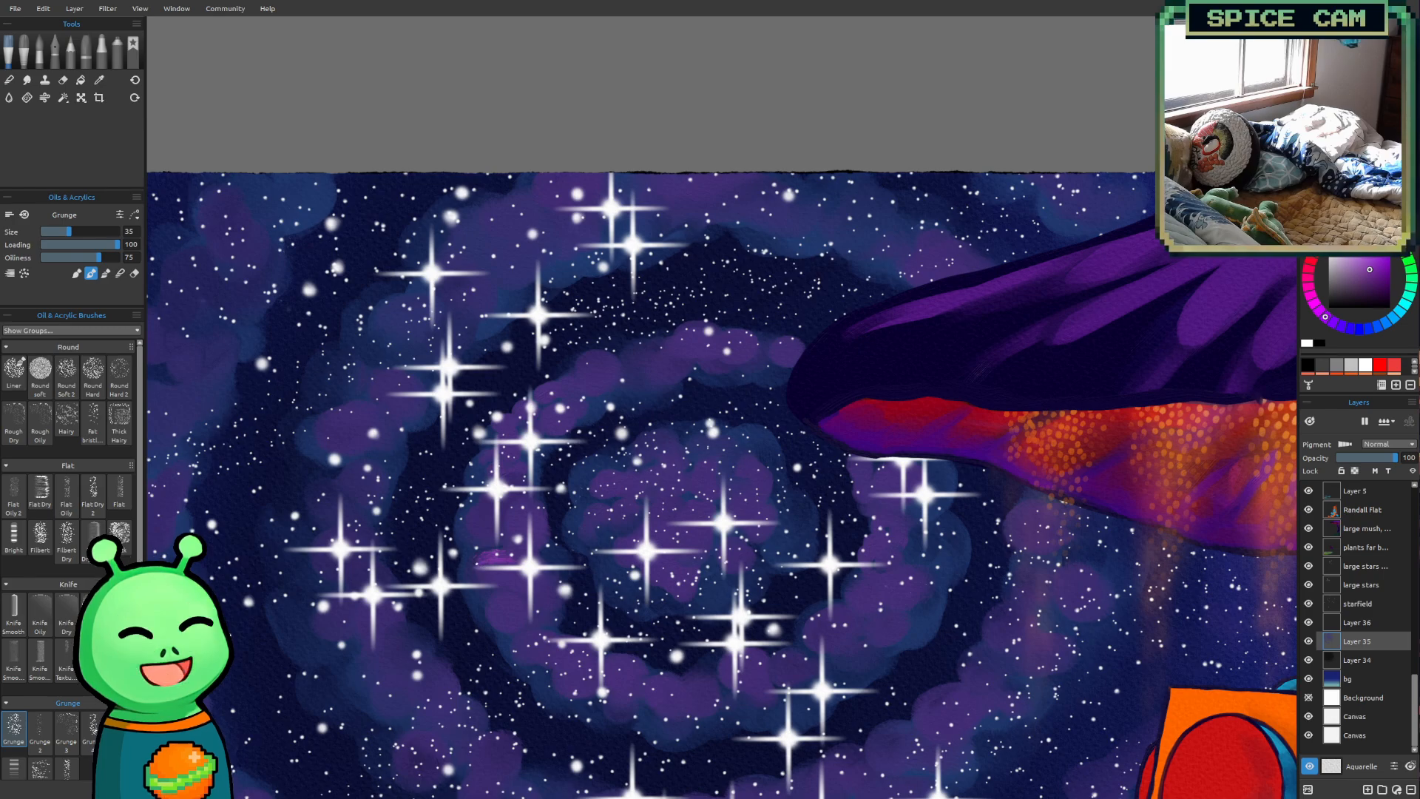
key("ctrl+z")
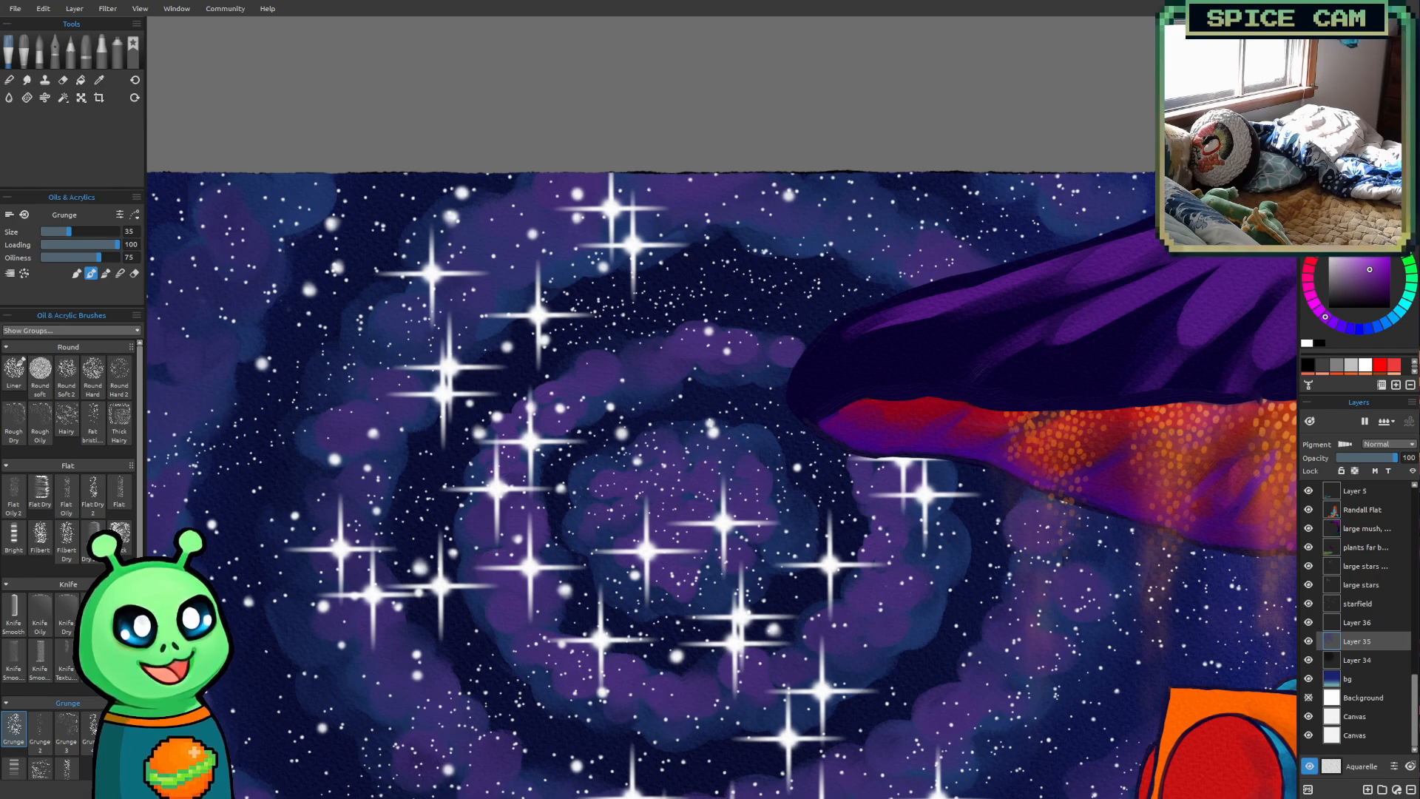
Try the Shred brush at size 35 on the inner ring's left side, and undo the stroke
left_click(119, 728)
scroll(509, 601, "up", 1)
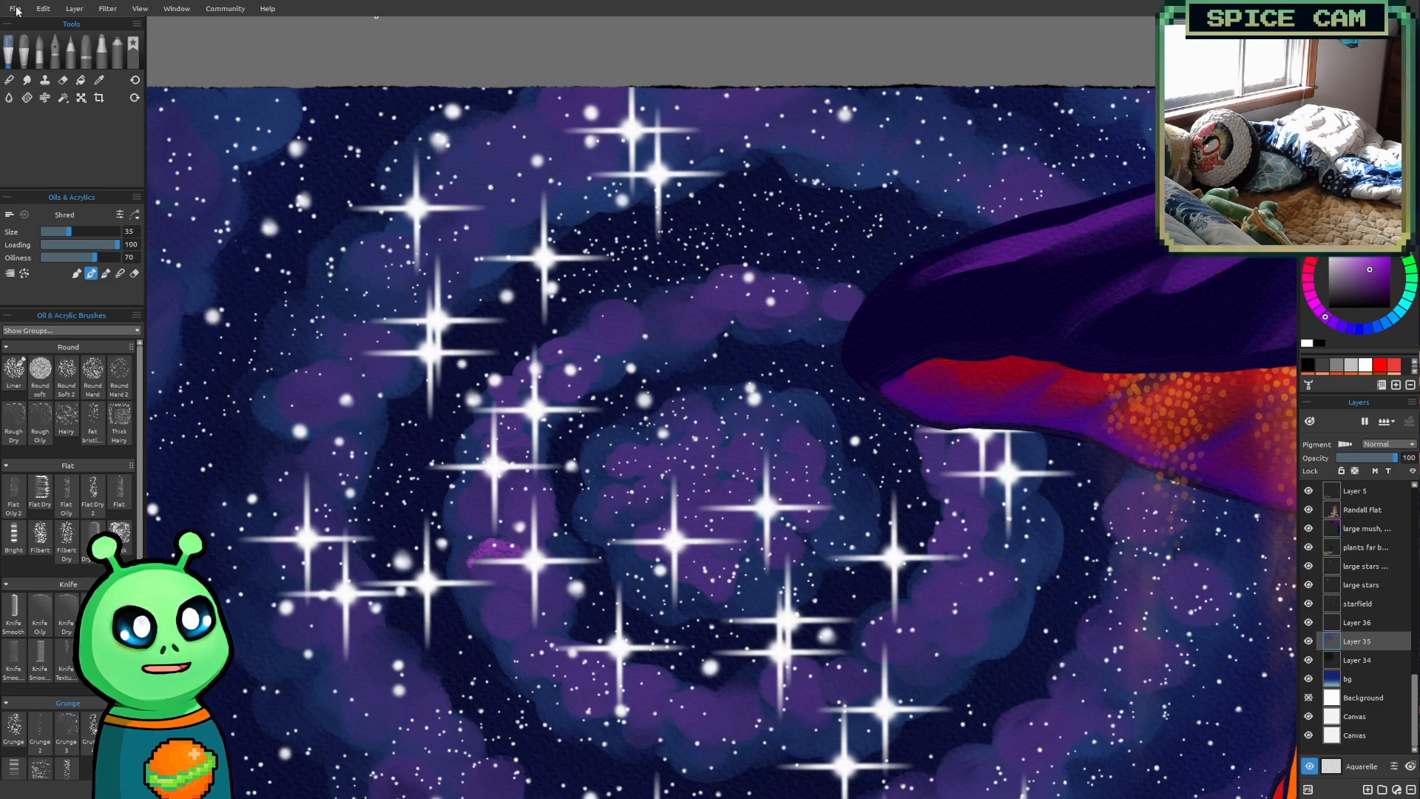
key("ctrl+z")
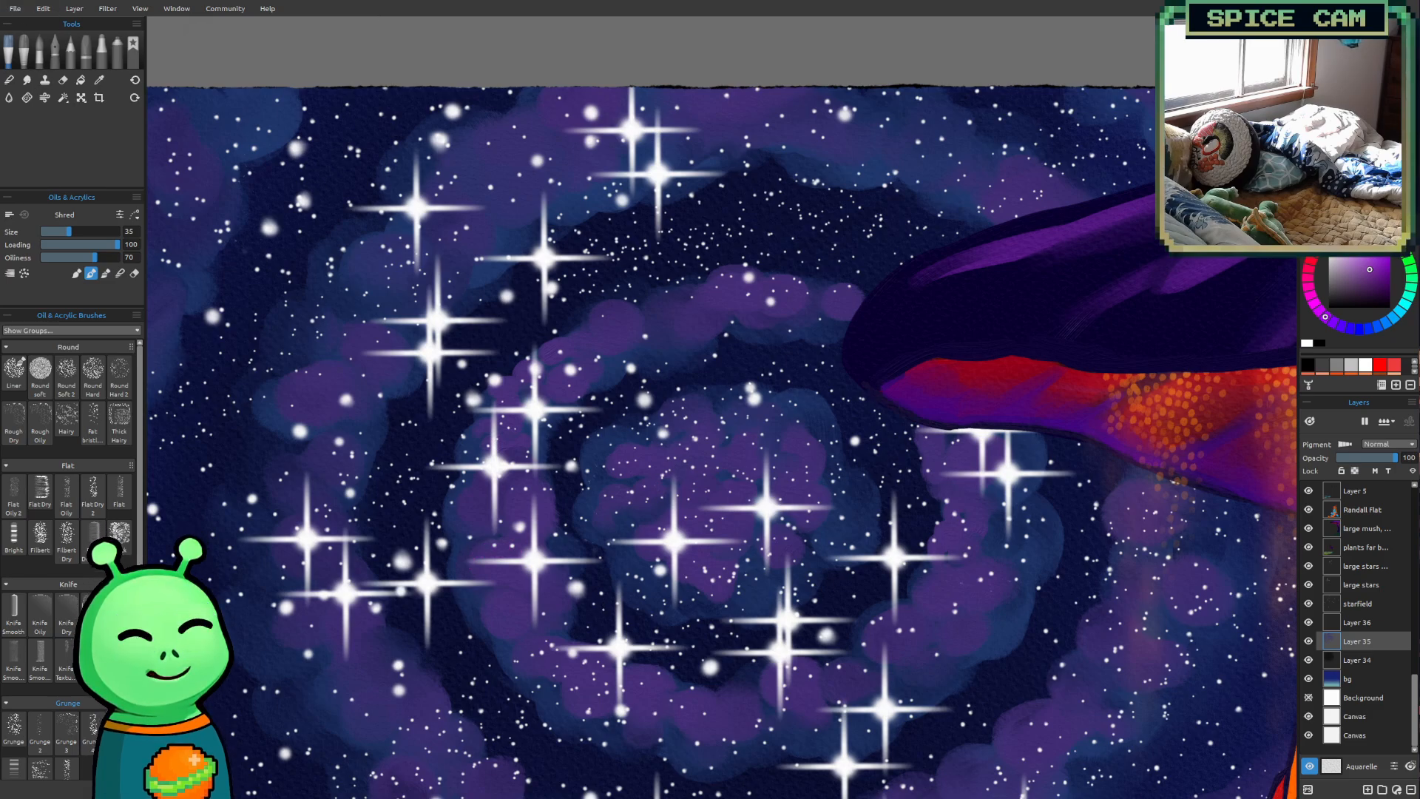
Return to the Liner brush with loading 41 and dab bright purple puffs along the inner ring's left side and underside at size 40
left_click(19, 376)
mouse_move(600, 524)
left_mouse_down()
mouse_move(565, 616)
mouse_move(437, 482)
mouse_move(465, 490)
left_mouse_up()
scroll(565, 616, "down", 3)
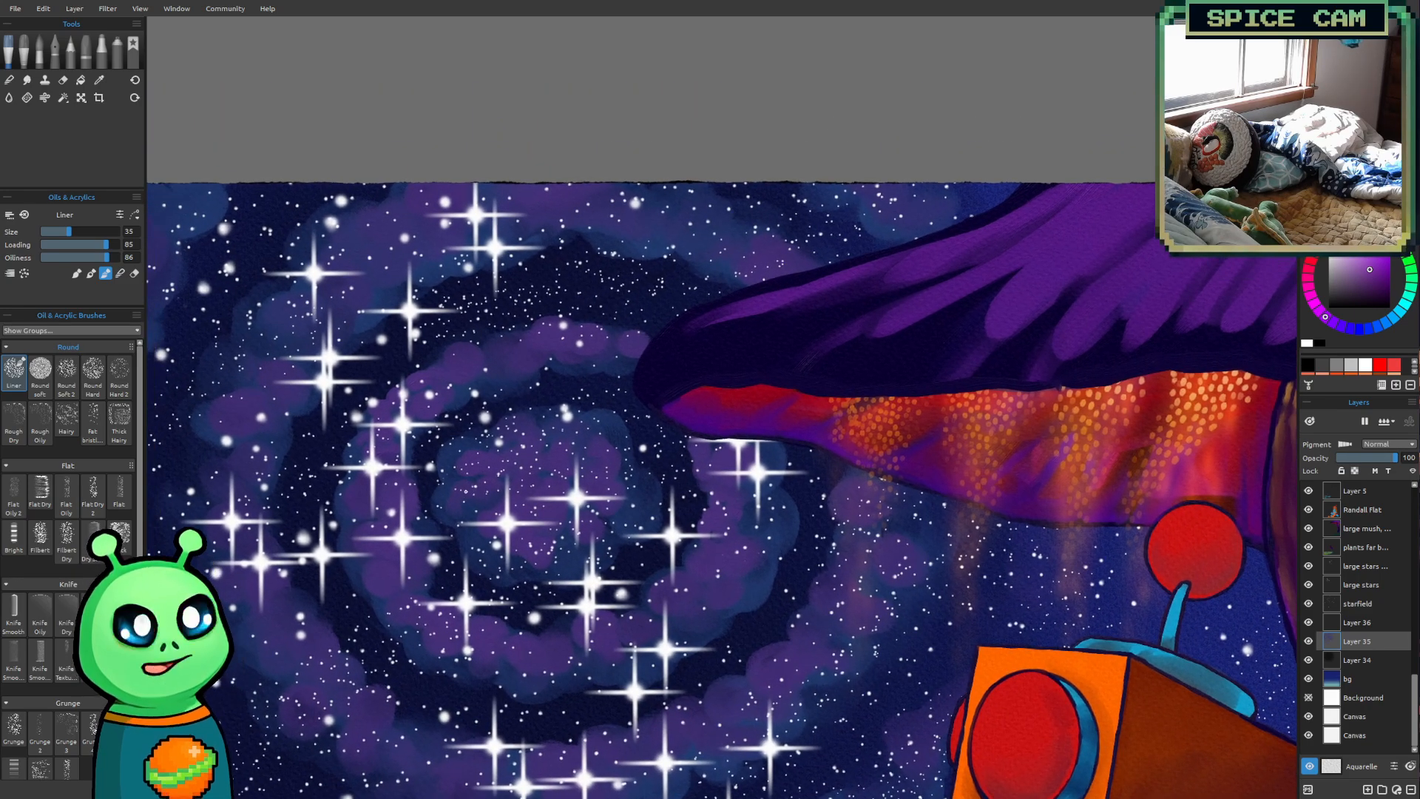
scroll(482, 499, "down", 2)
scroll(758, 477, "up", 2)
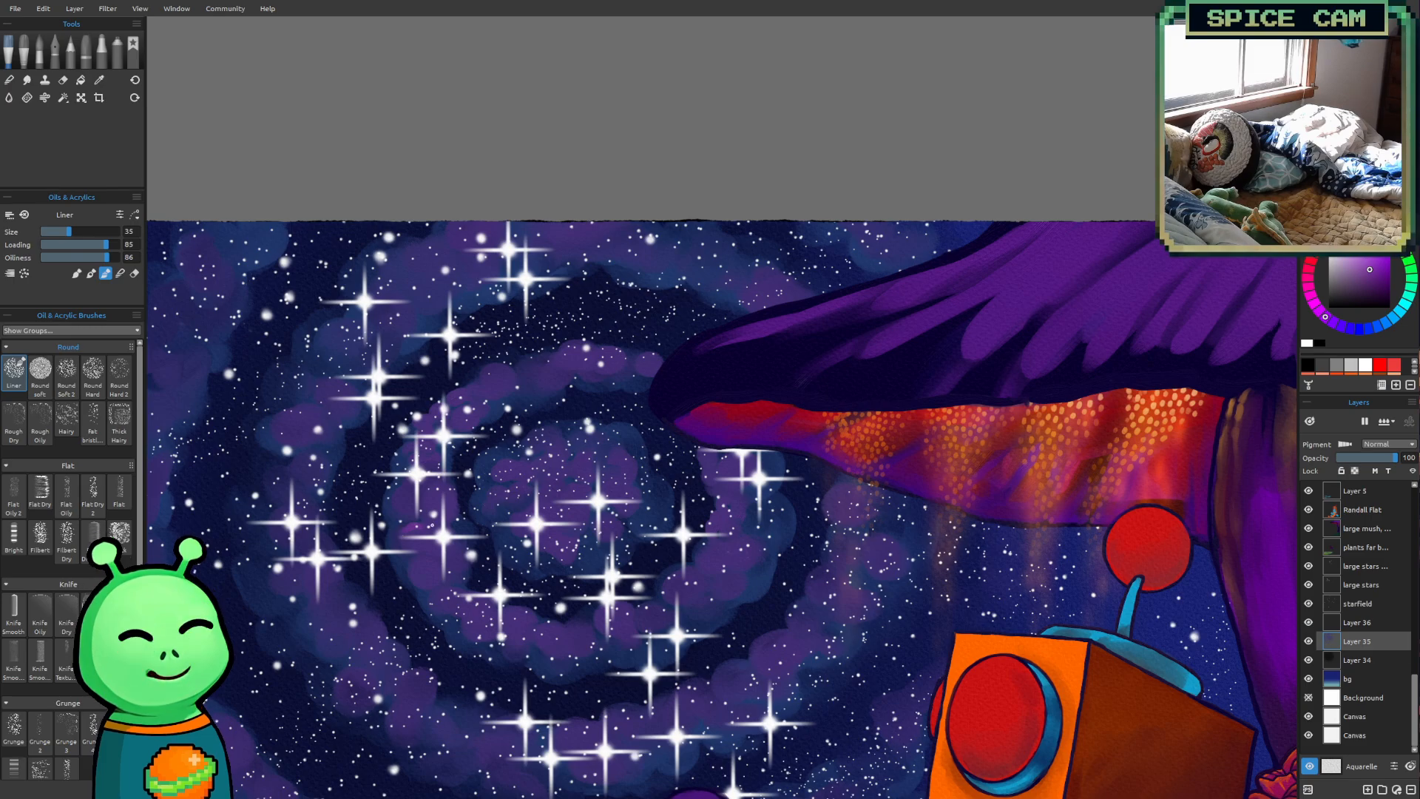
left_click(73, 244)
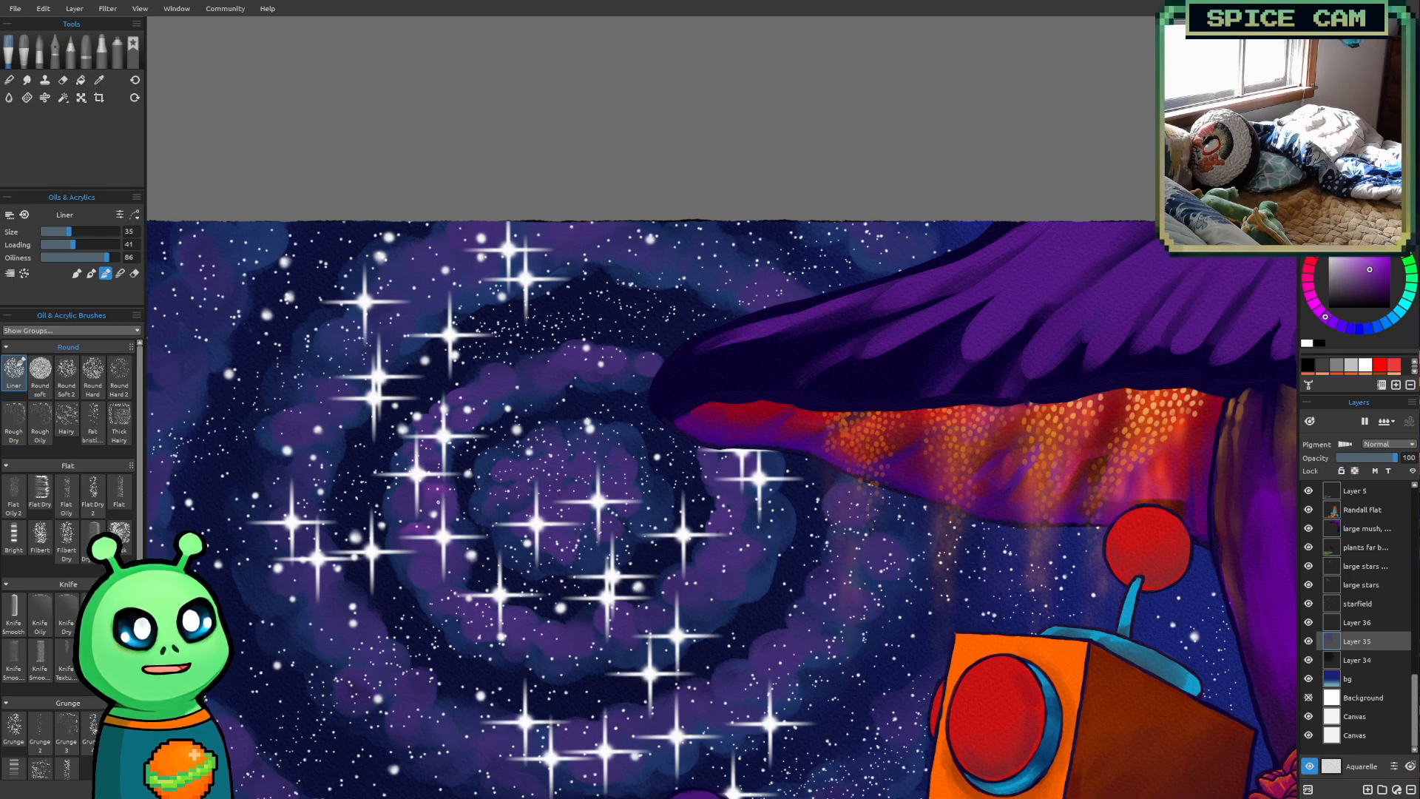
key("bracketright")
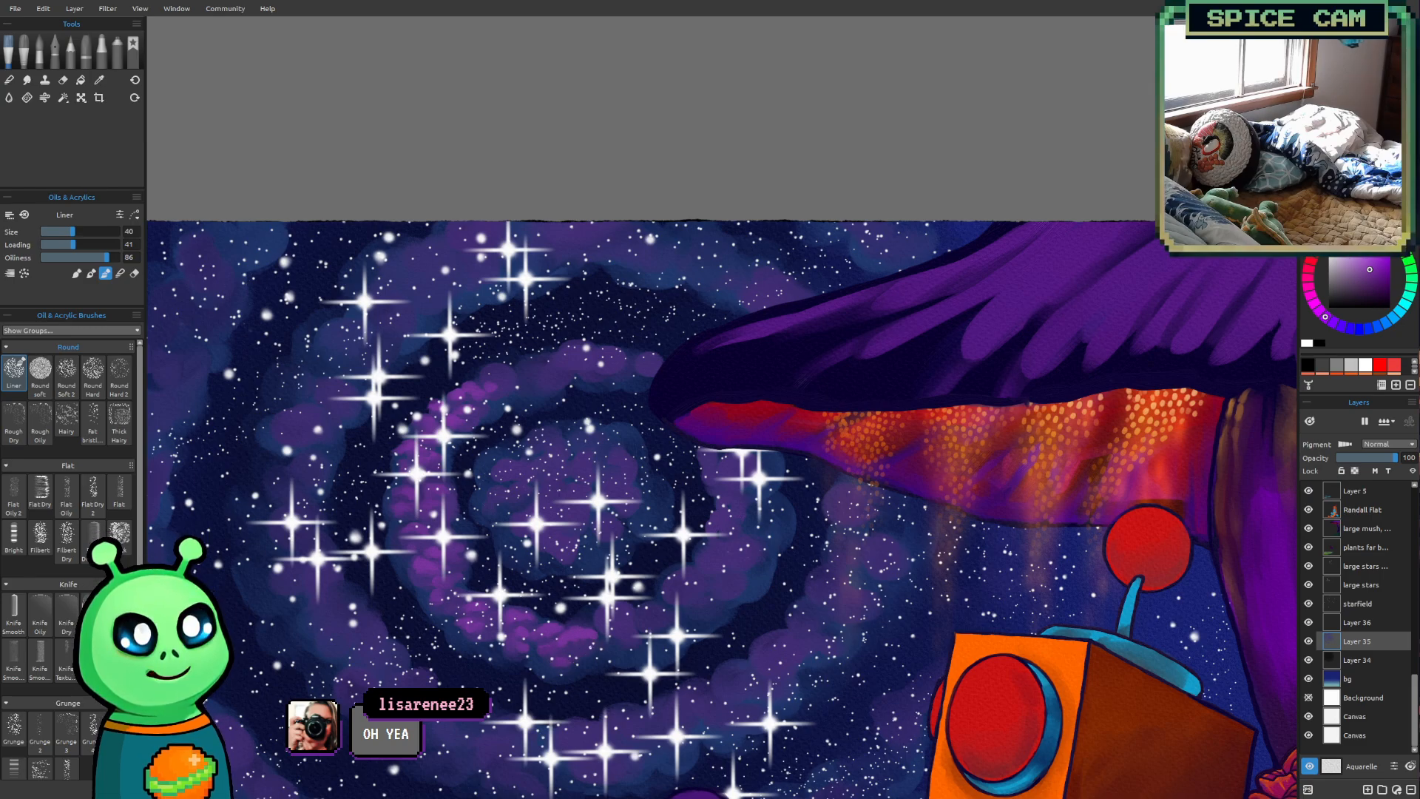
Dab bright purple puffs around the rest of the inner ring at size 50 and over the galaxy's core at sizes 60 and 70
key("]")
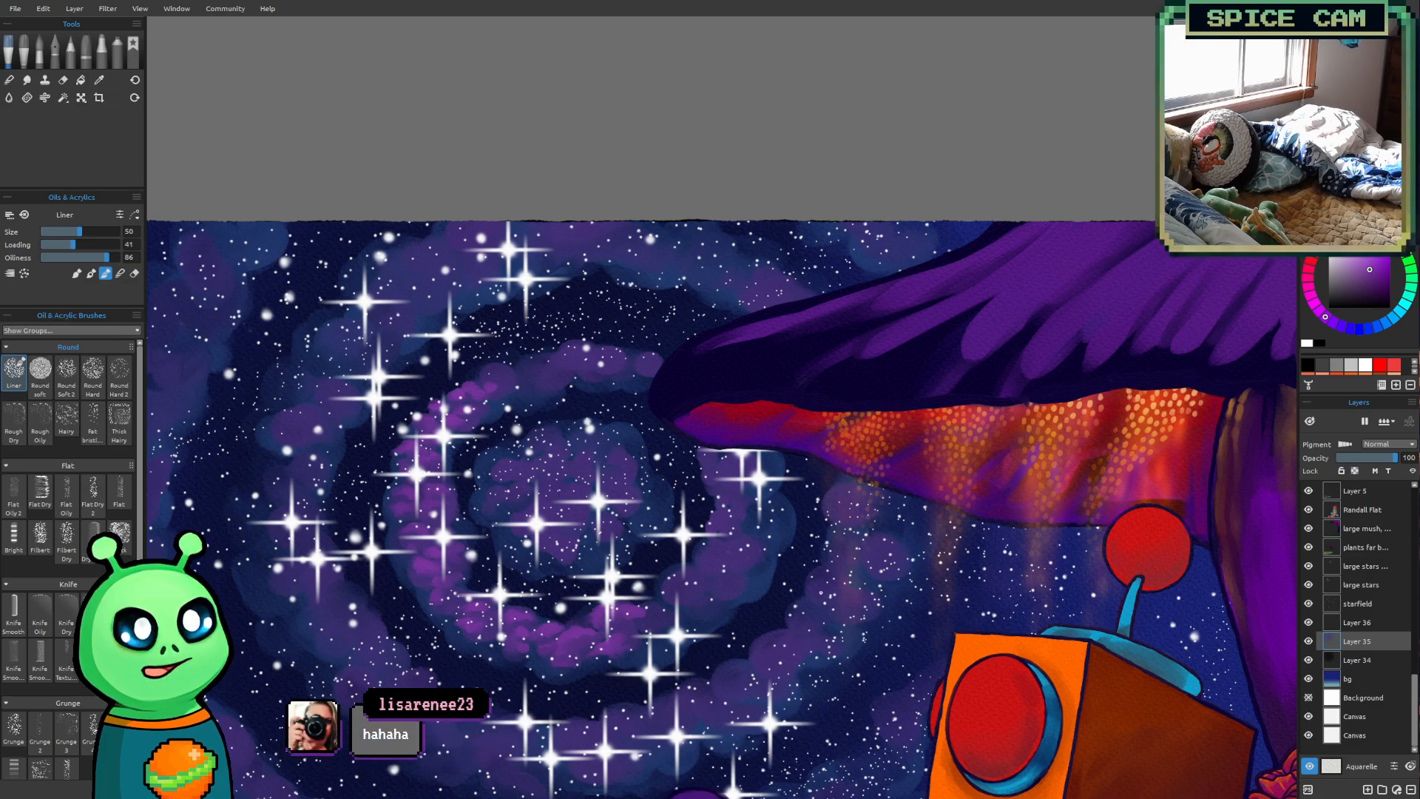
mouse_move(677, 604)
left_mouse_down()
mouse_move(530, 633)
mouse_move(562, 650)
left_mouse_up()
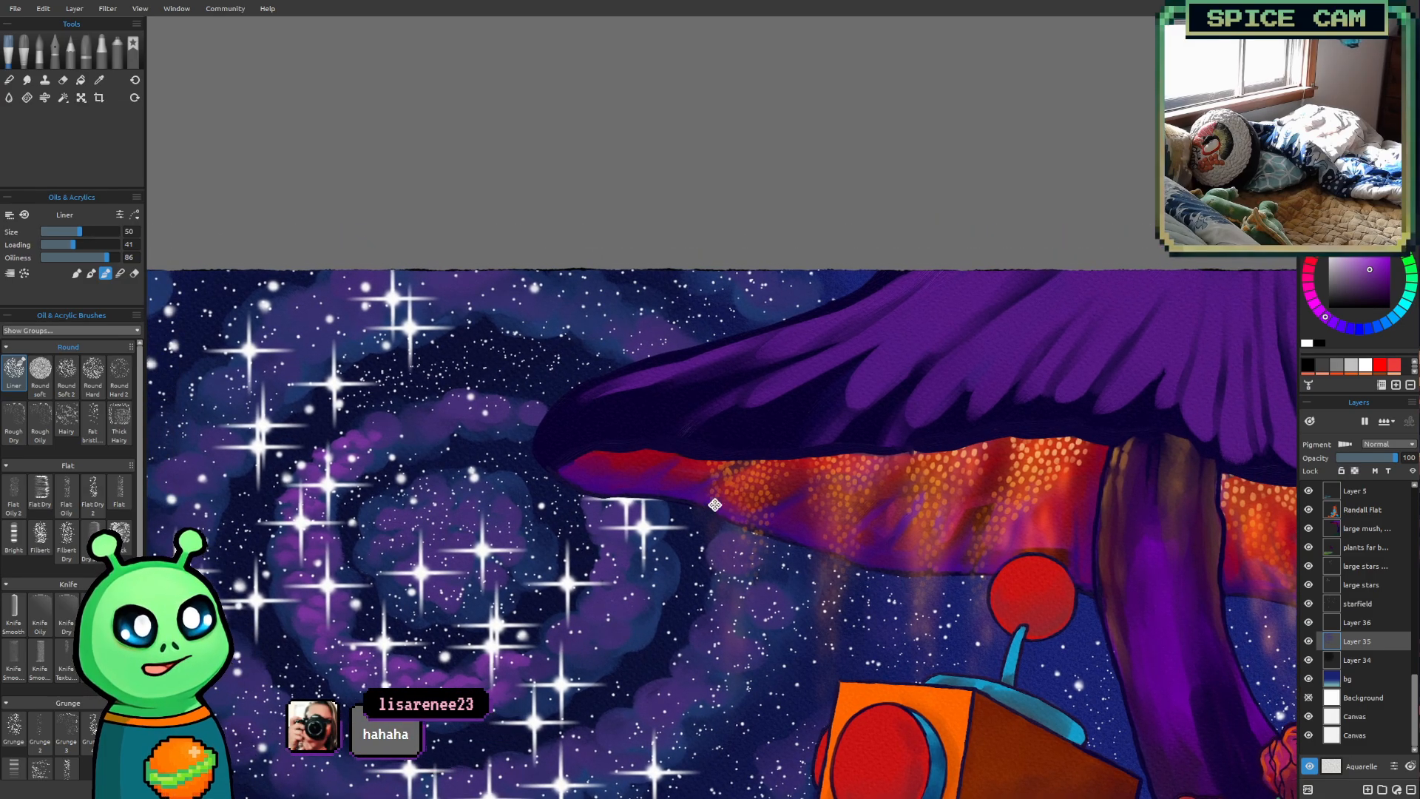
left_click_drag(712, 506, 774, 469)
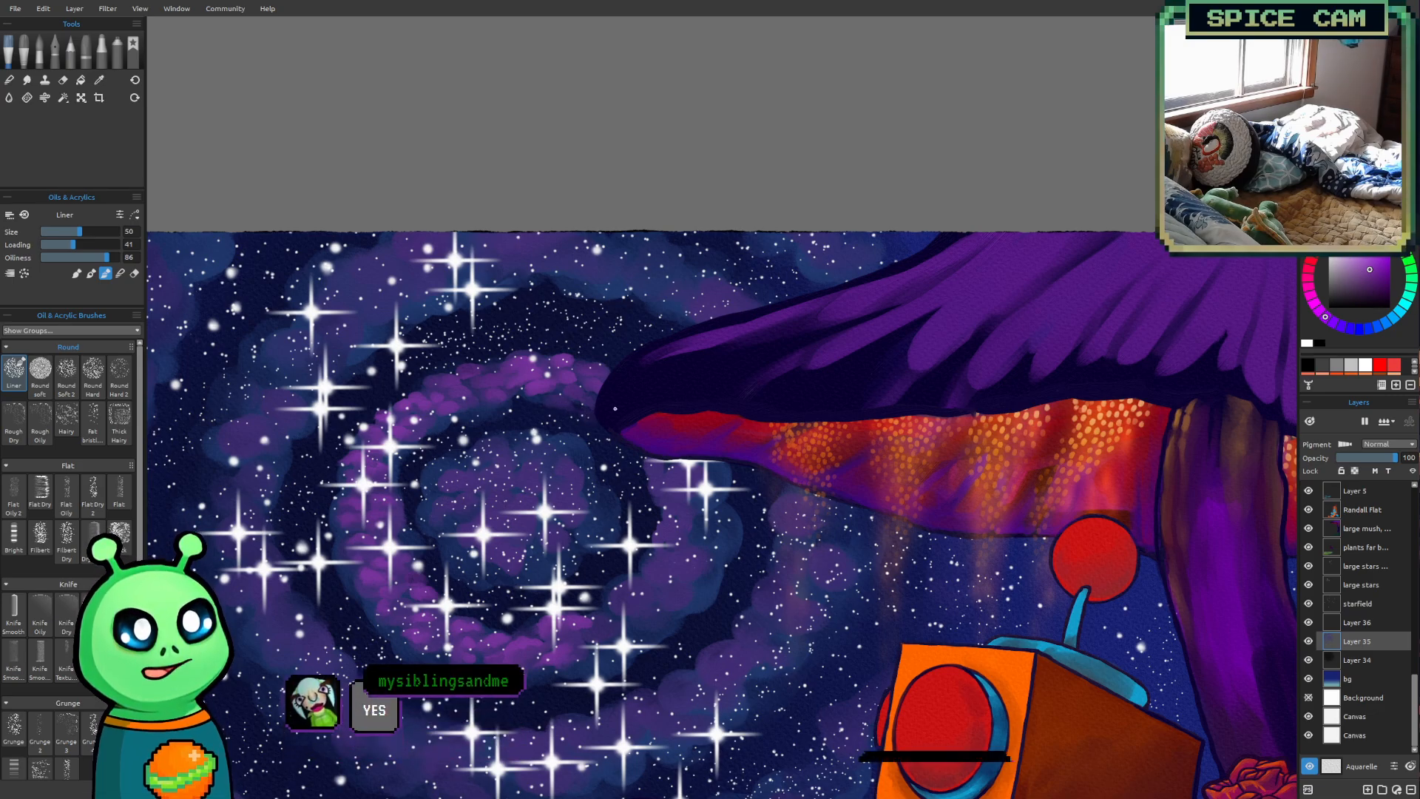
left_click_drag(609, 400, 542, 336)
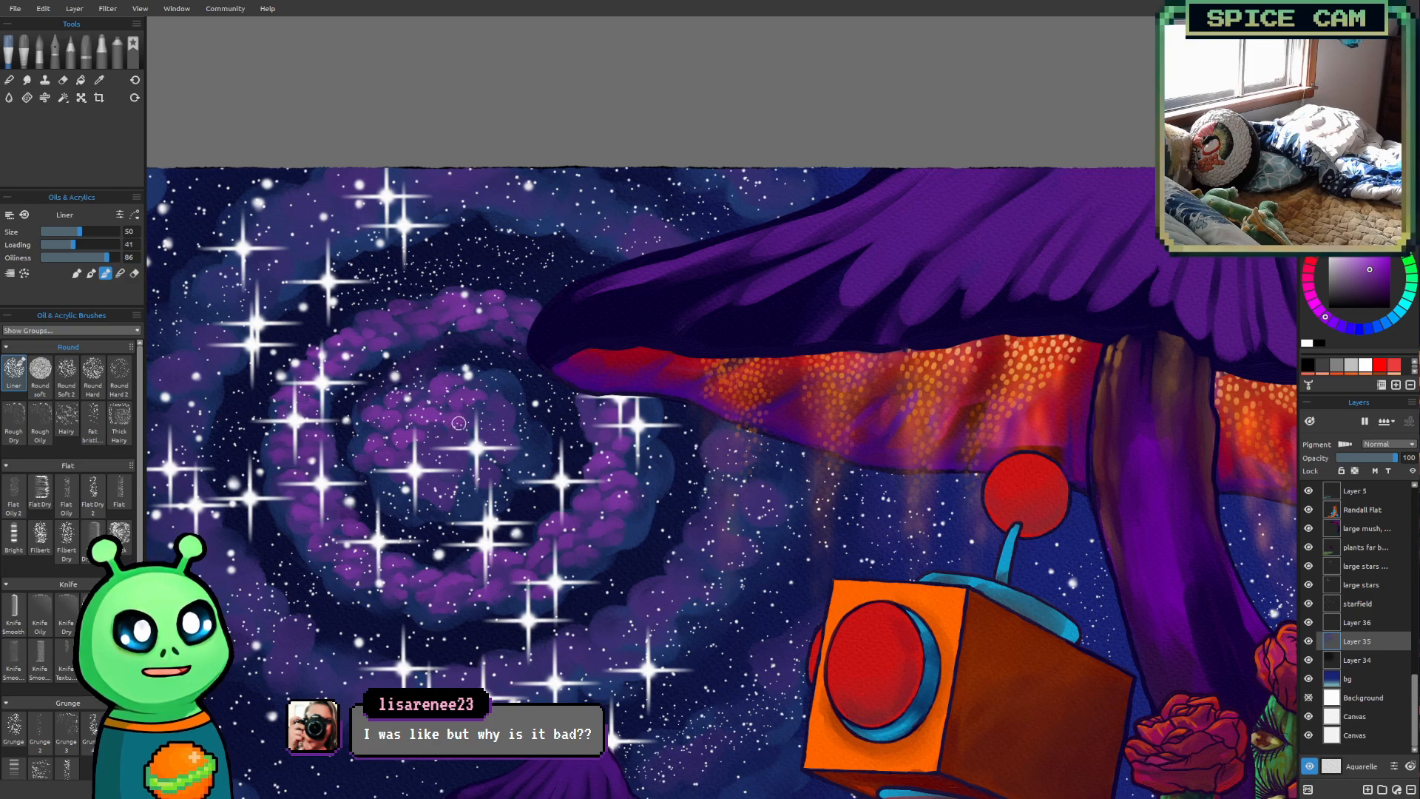
key("]")
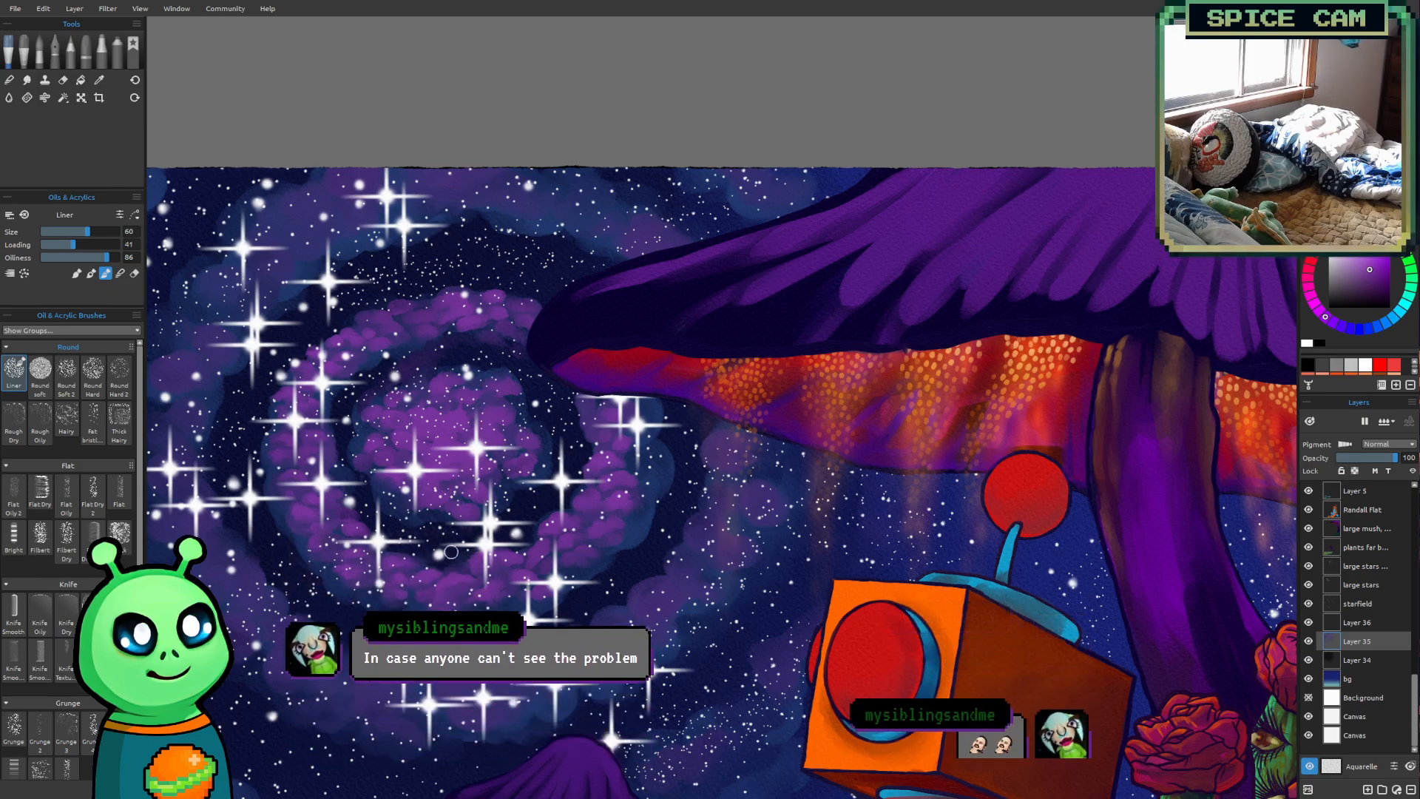
key("bracketright")
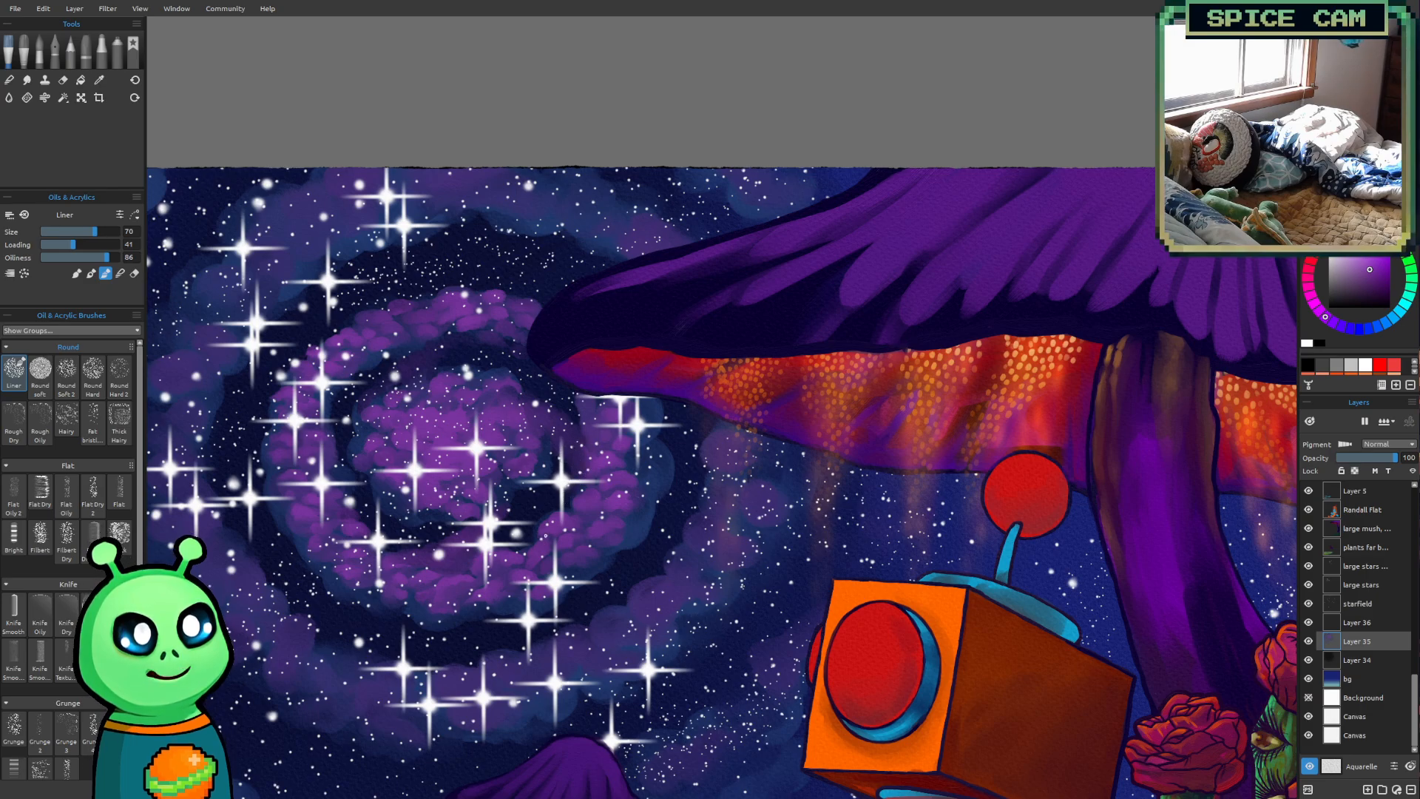
Examine the brightened core and inner ring against the rest of the painting
scroll(544, 539, "down", 2)
left_click_drag(494, 492, 545, 485)
scroll(654, 424, "up", 1)
left_click_drag(684, 417, 802, 377)
scroll(822, 451, "down", 4)
left_click_drag(904, 547, 802, 583)
scroll(637, 526, "up", 1)
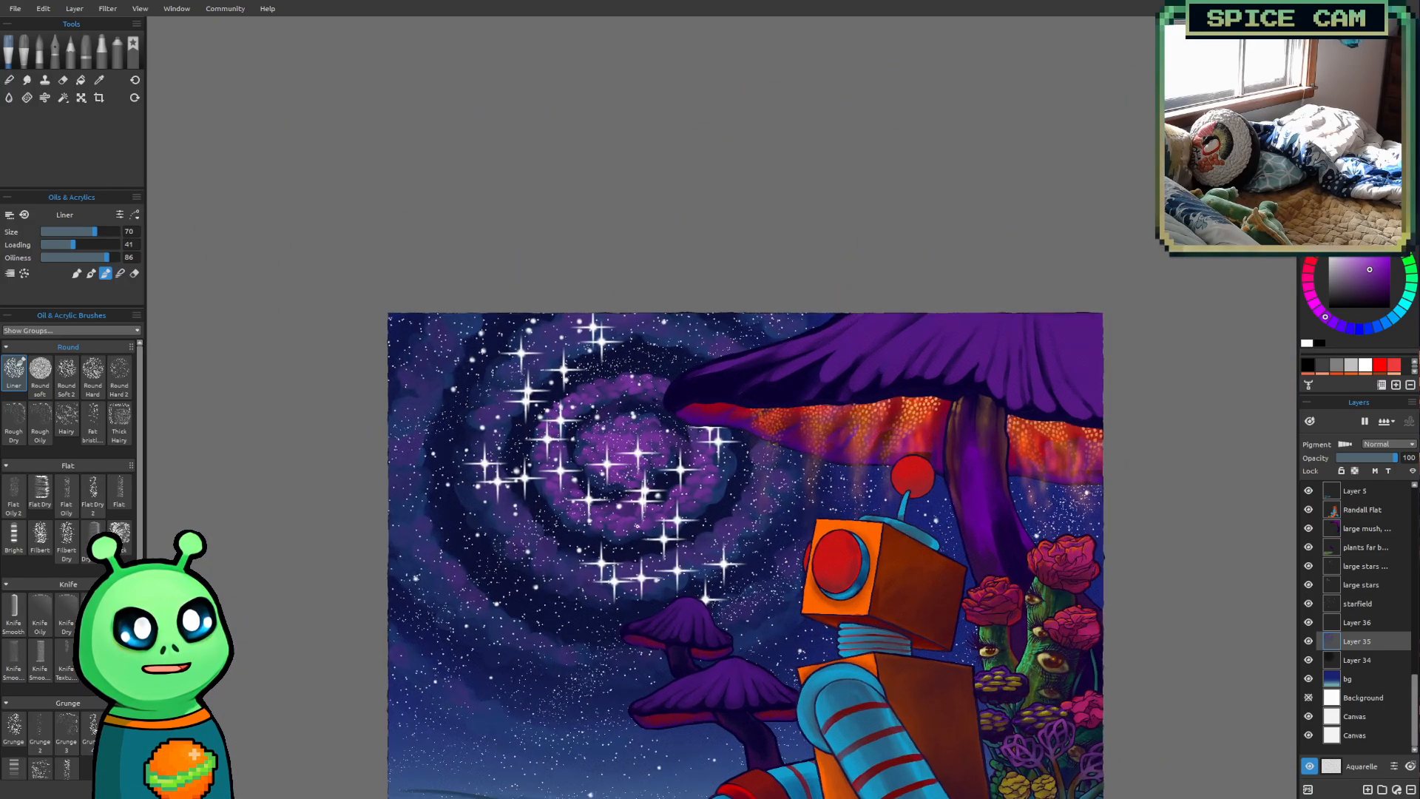
Show the title lettering briefly to check it over the brightened galaxy, and hide it again
scroll(600, 492, "up", 5)
scroll(1368, 562, "up", 5)
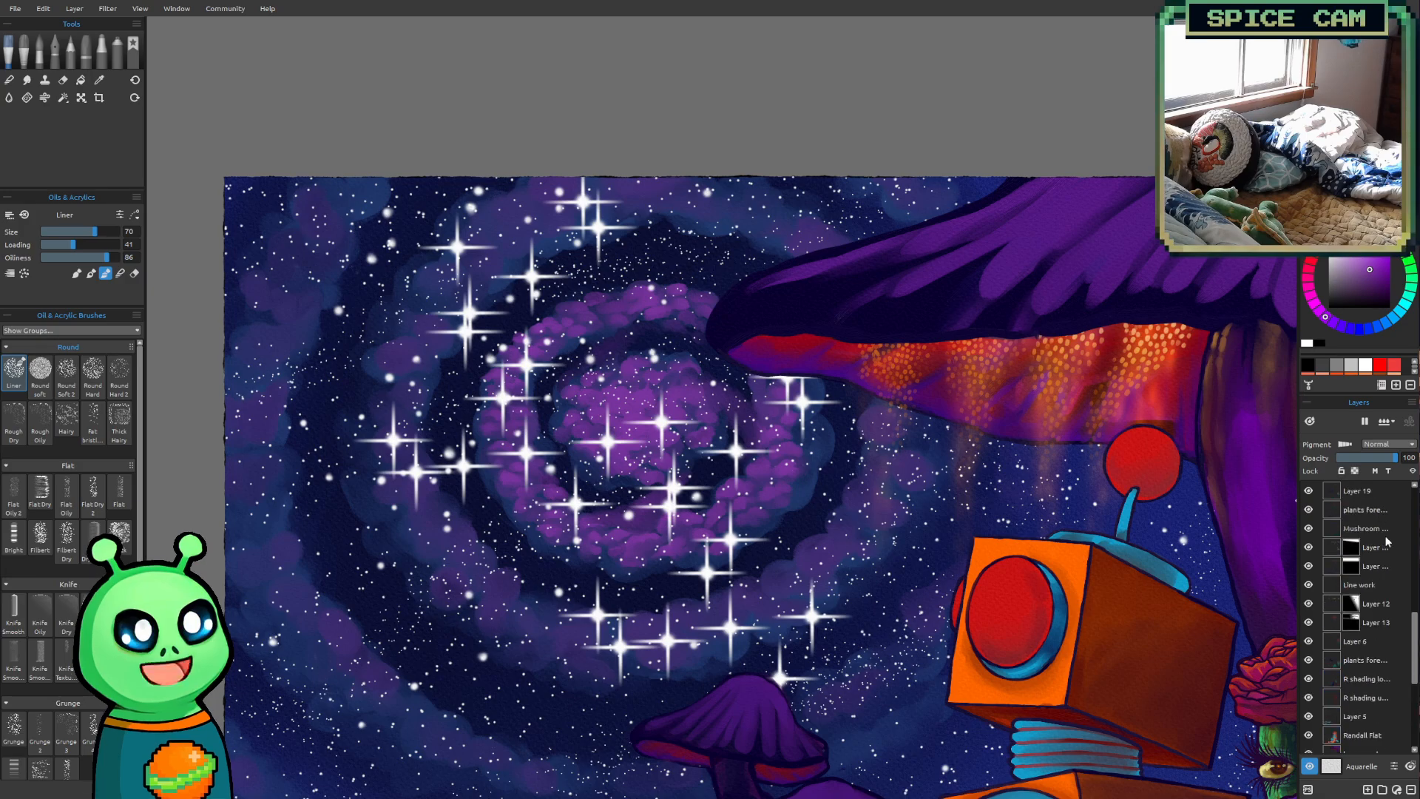
left_click(1308, 511)
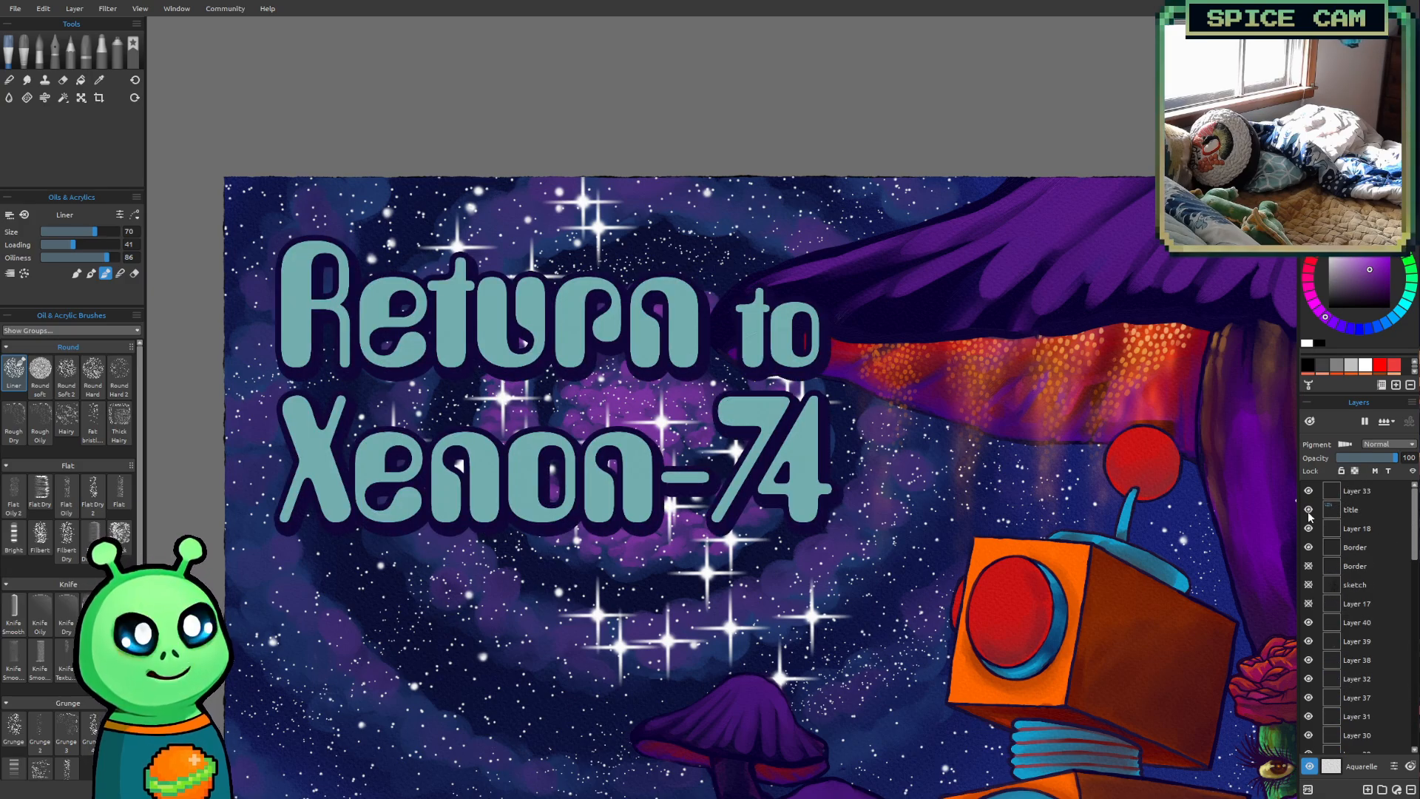
left_click(1308, 510)
Dab bright purple puffs along the right side of the next ring out with the Liner brush at size 45
scroll(1377, 605, "down", 5)
left_click_drag(772, 523, 678, 610)
scroll(497, 421, "up", 1)
left_click_drag(498, 422, 560, 428)
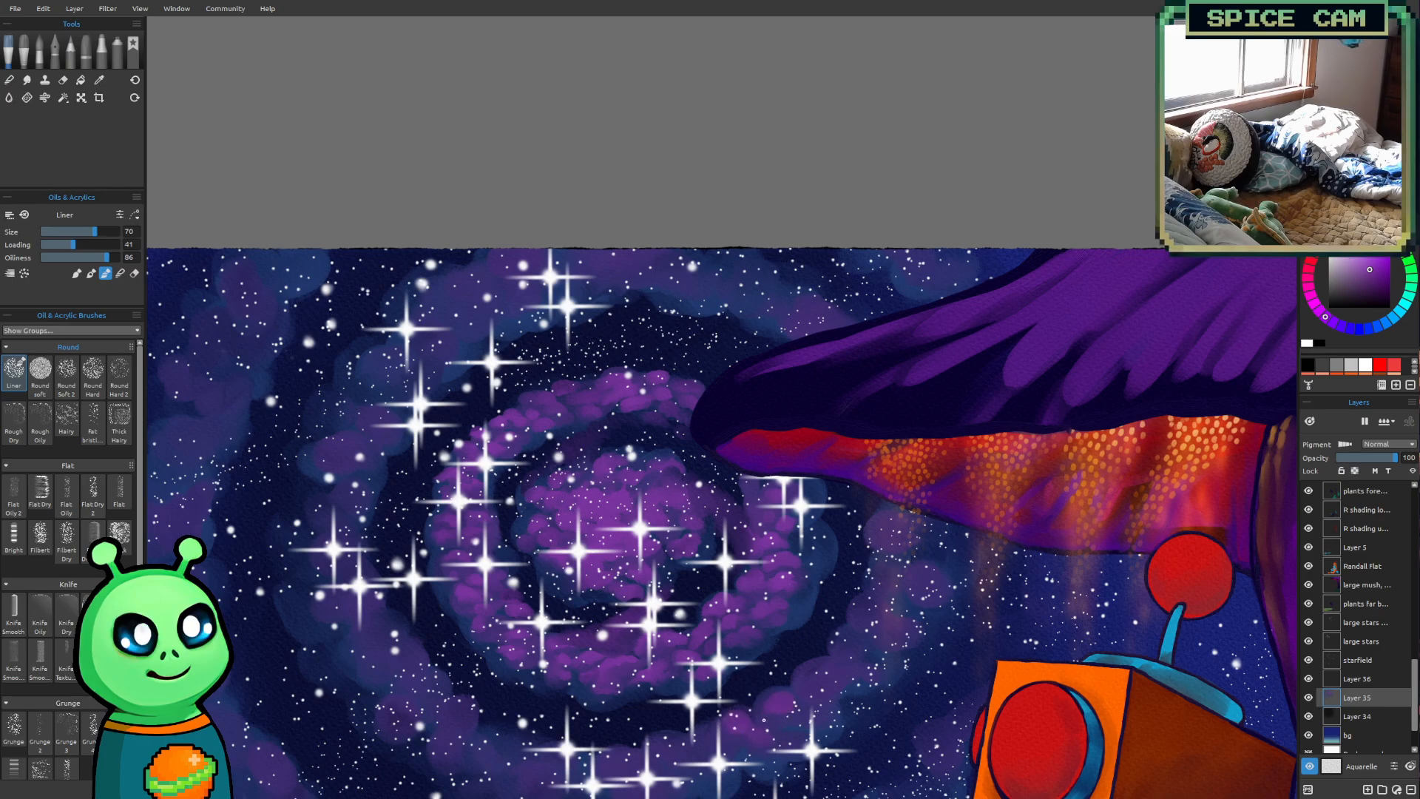
key("[")
key("[")
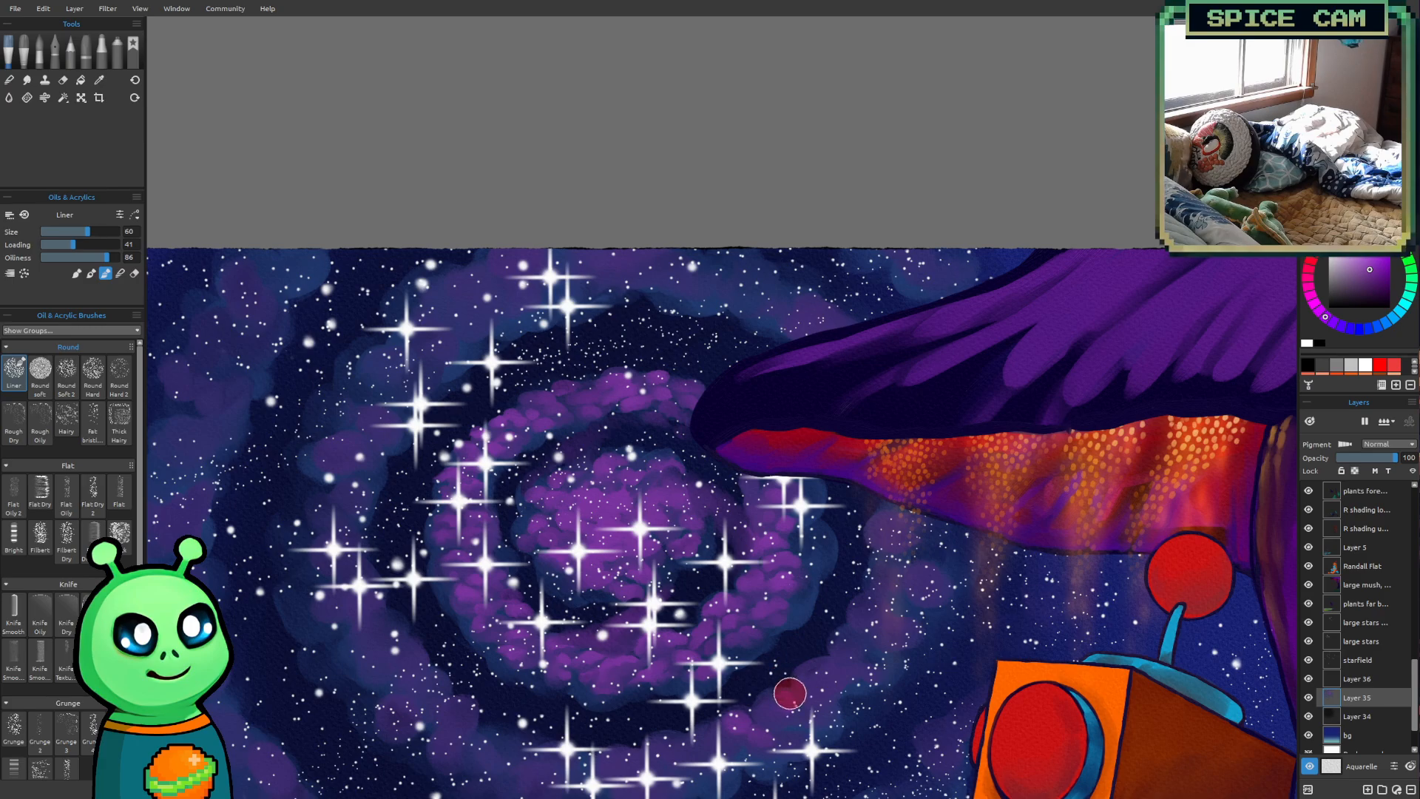
key("bracketleft")
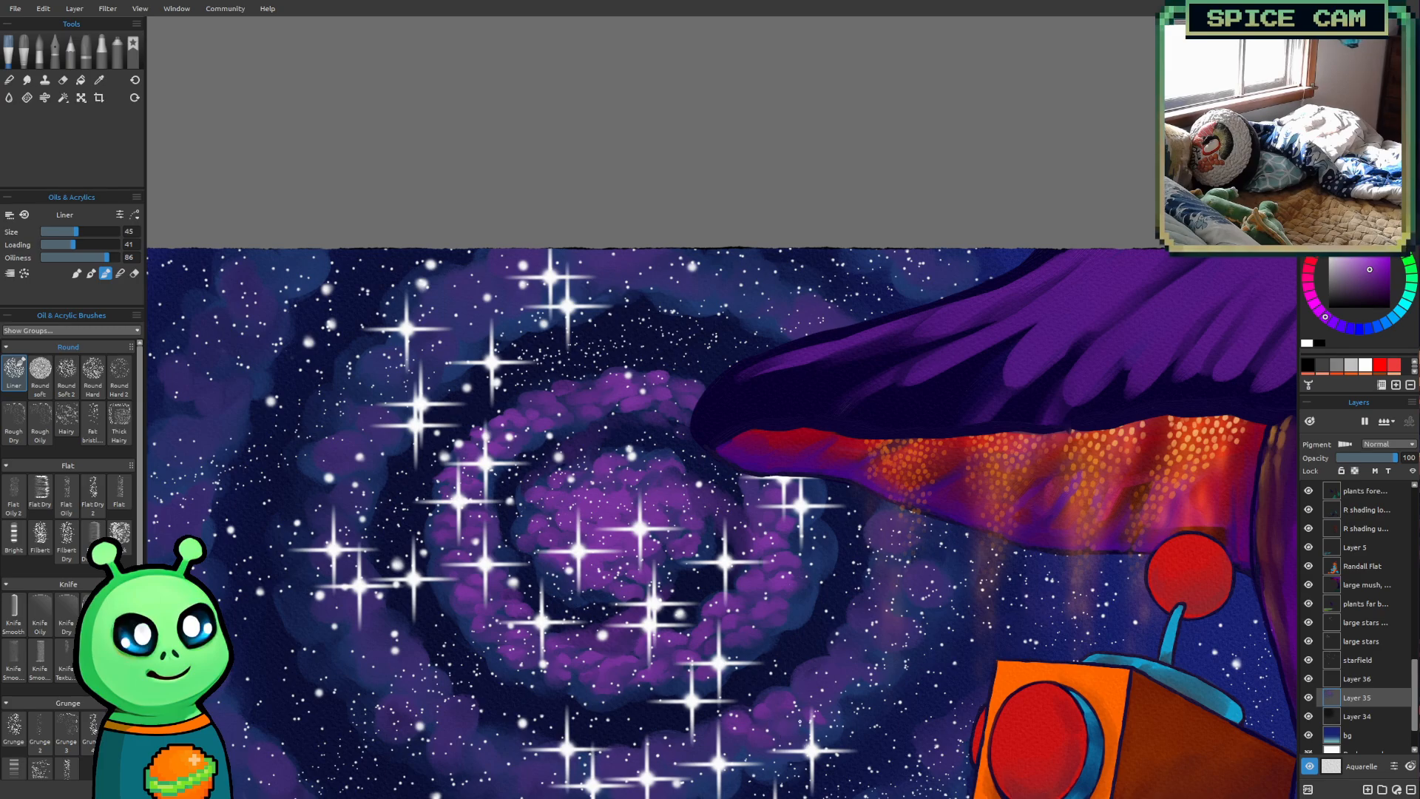
mouse_move(847, 533)
left_mouse_down()
mouse_move(266, 421)
mouse_move(916, 444)
mouse_move(877, 362)
mouse_move(847, 385)
left_mouse_up()
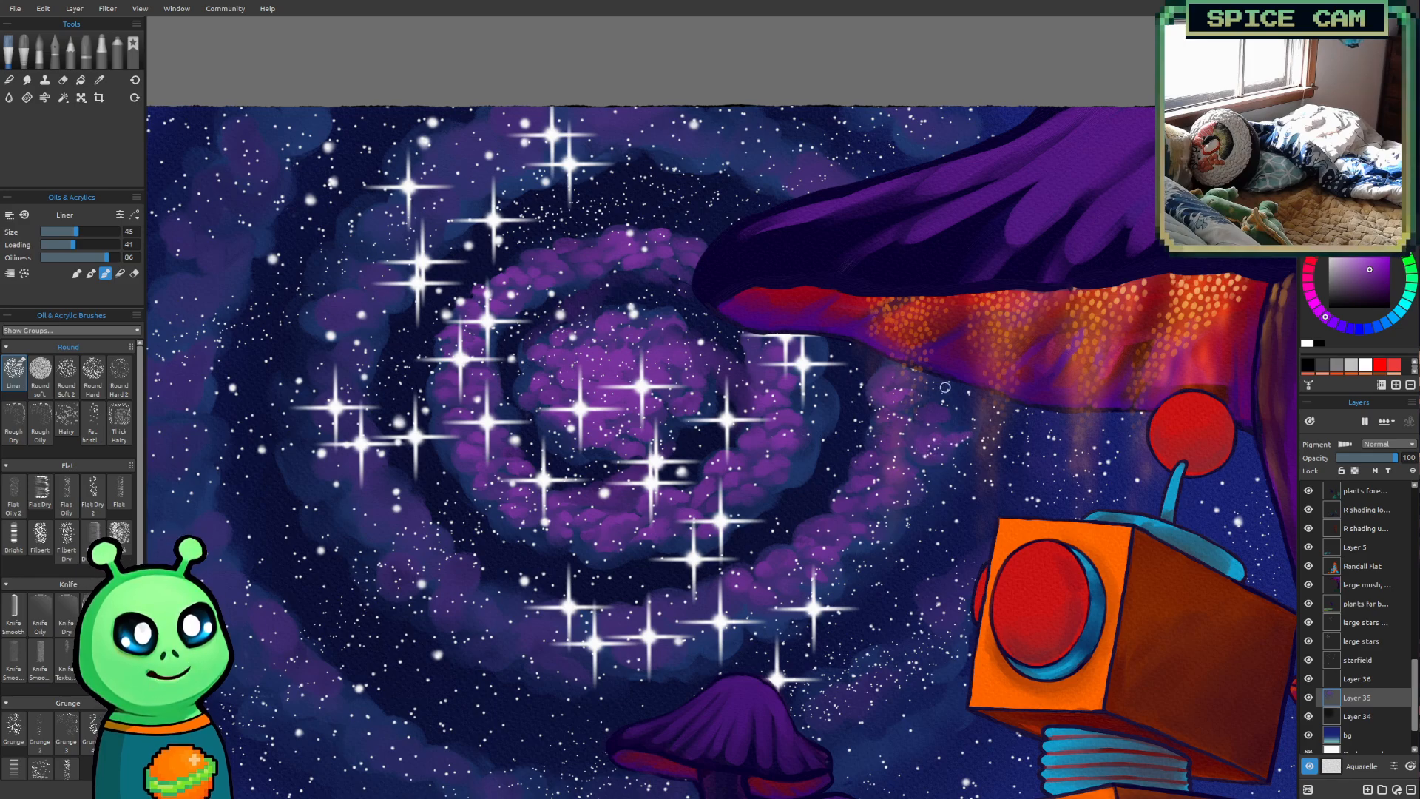
Continue the bright purple puffs along the second ring's underside with the Liner brush at sizes 50 and 60
key("]")
key("]")
key("]")
key("]")
key("]")
key("]")
key("]")
key("]")
key("]")
key("[")
key("[")
key("[")
key("[")
key("[")
key("[")
key("[")
key("[")
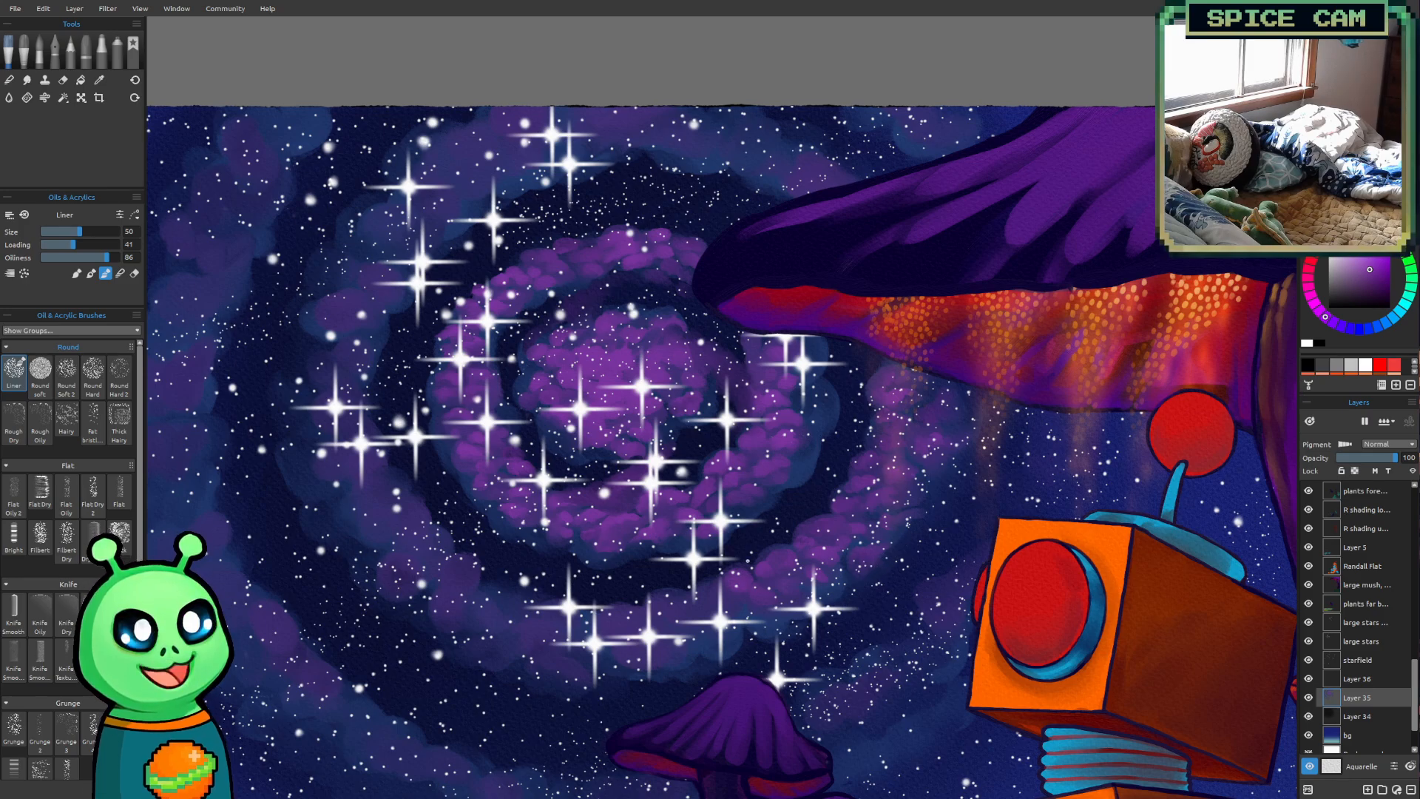
left_click_drag(667, 620, 674, 708)
mouse_move(700, 578)
left_mouse_down()
mouse_move(720, 587)
mouse_move(704, 548)
mouse_move(692, 562)
left_mouse_up()
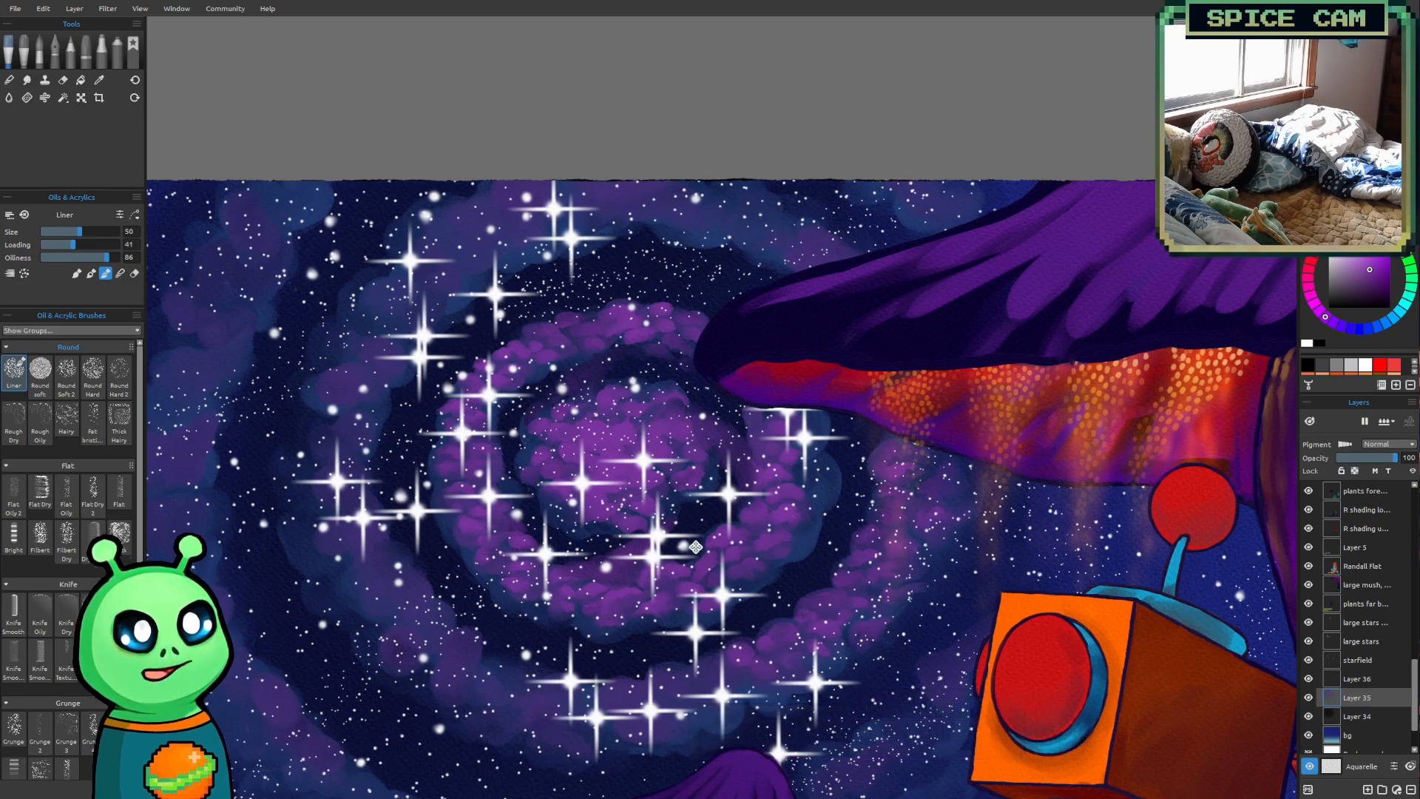
left_click_drag(695, 547, 747, 539)
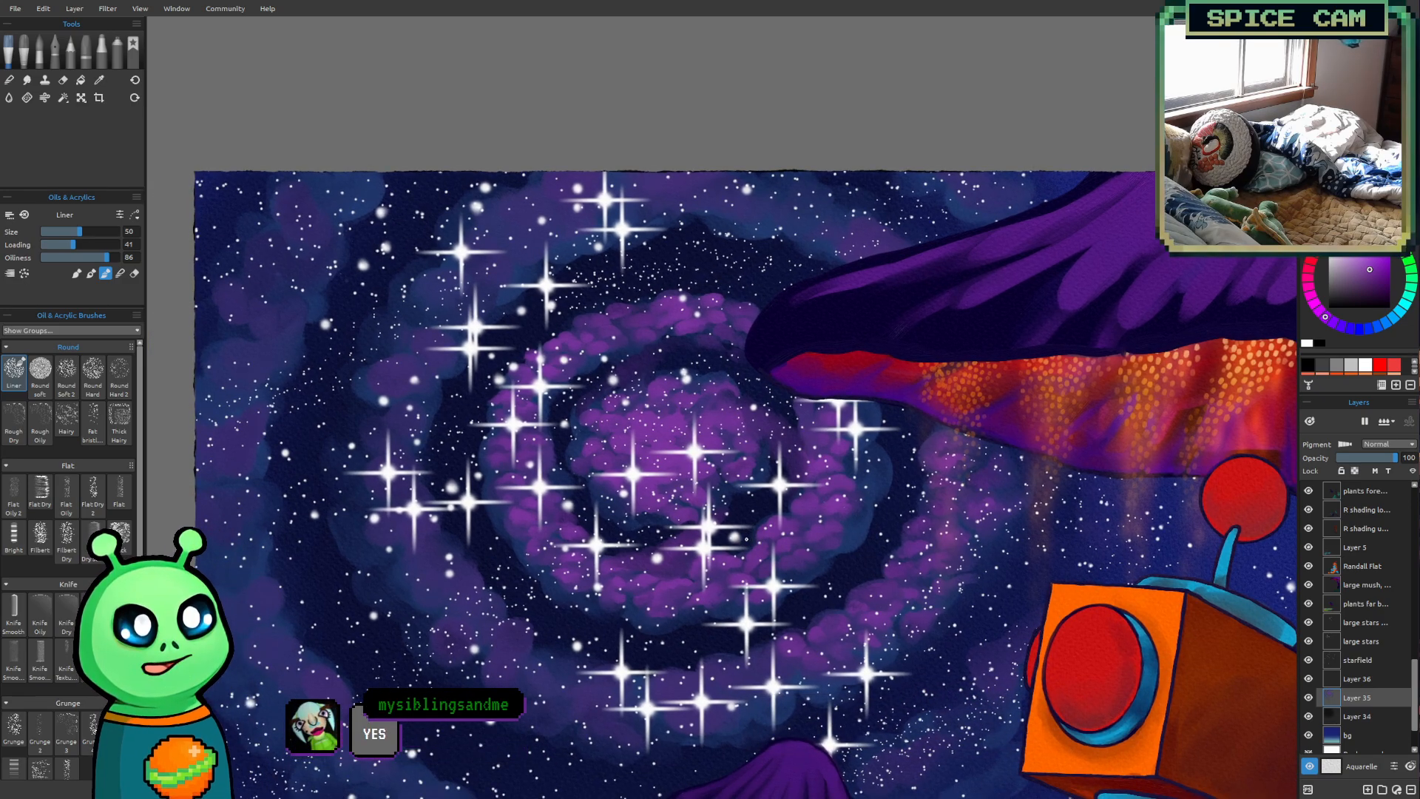
key("bracketright")
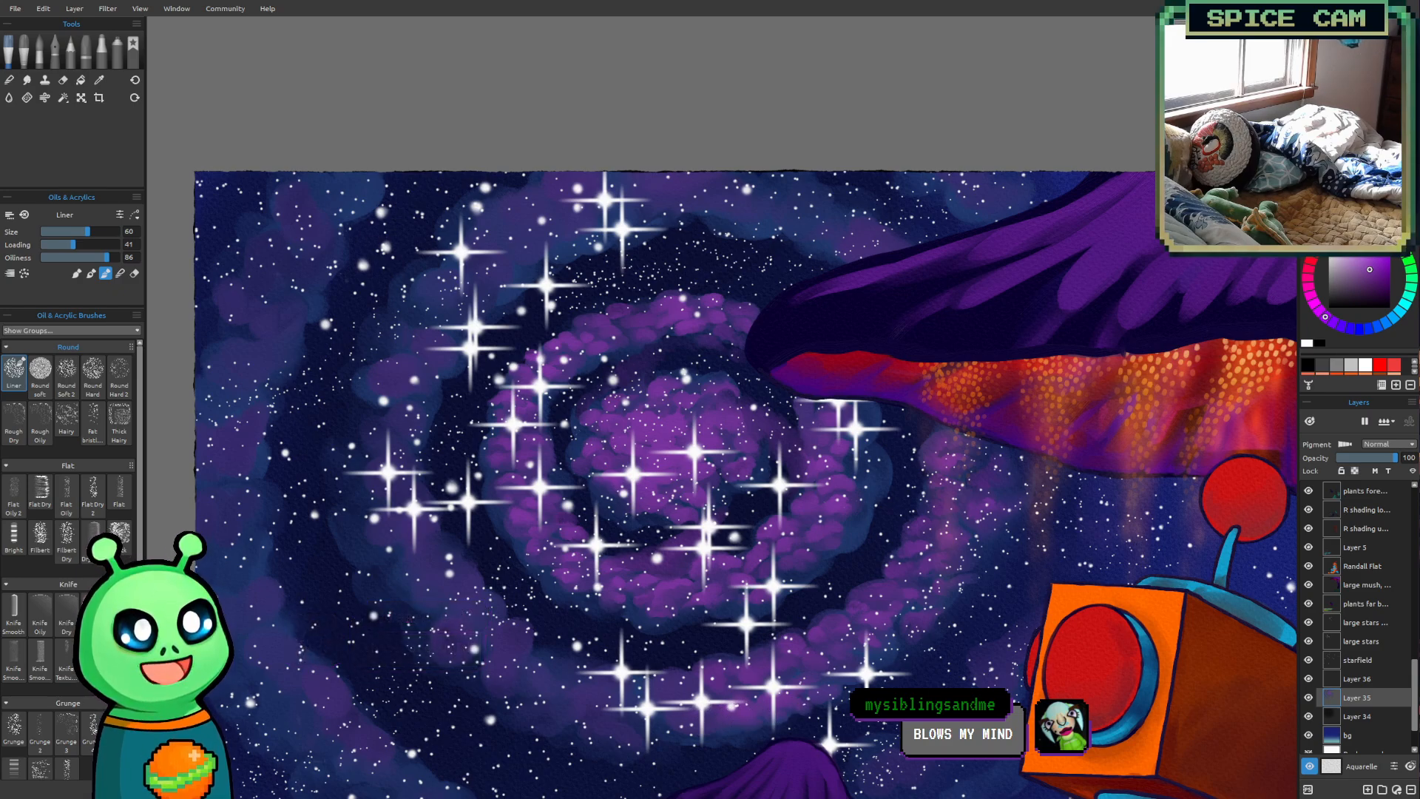
scroll(887, 671, "down", 1)
left_click_drag(878, 649, 849, 574)
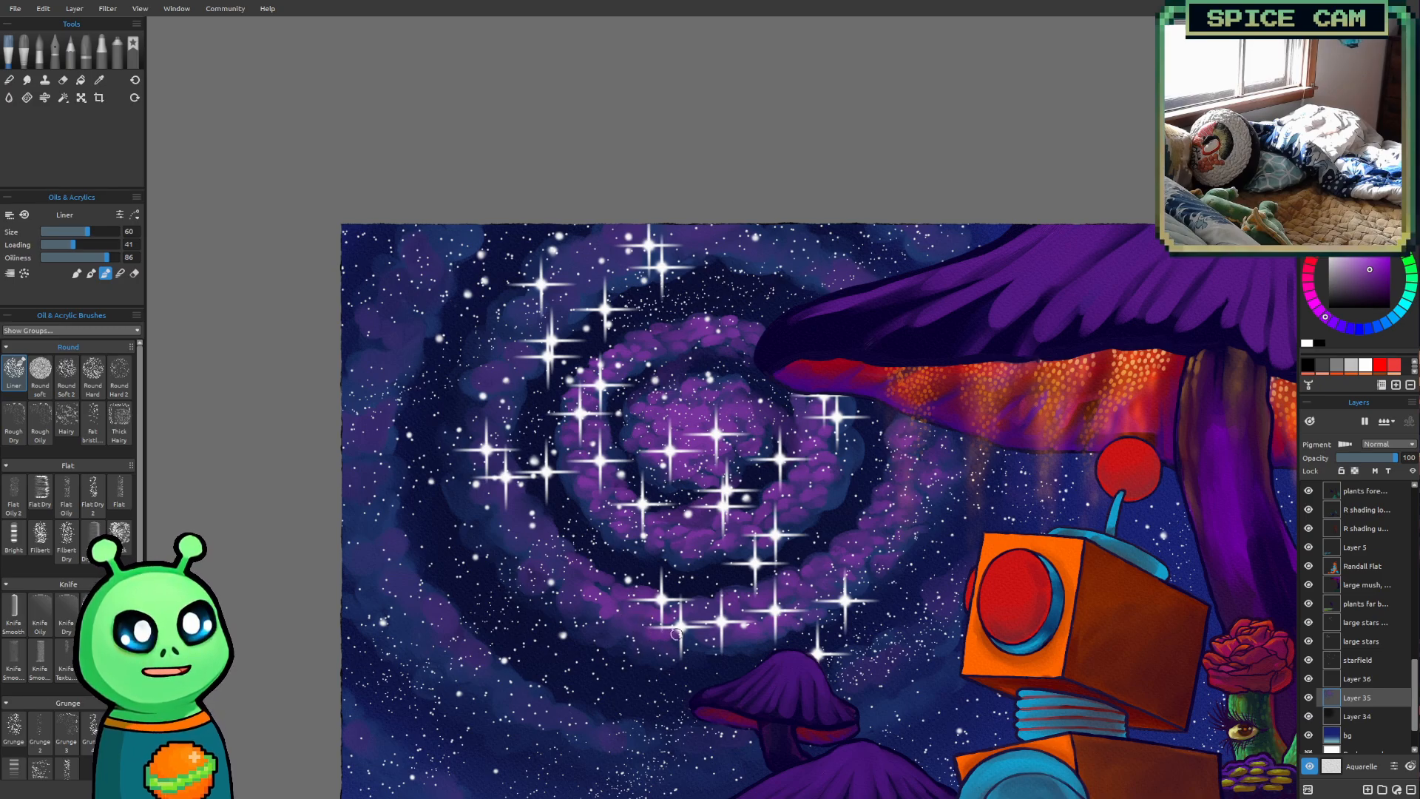
Extend the bright purple puffs around the second ring's lower-left curve with the brush at sizes 70 and 50
key("]")
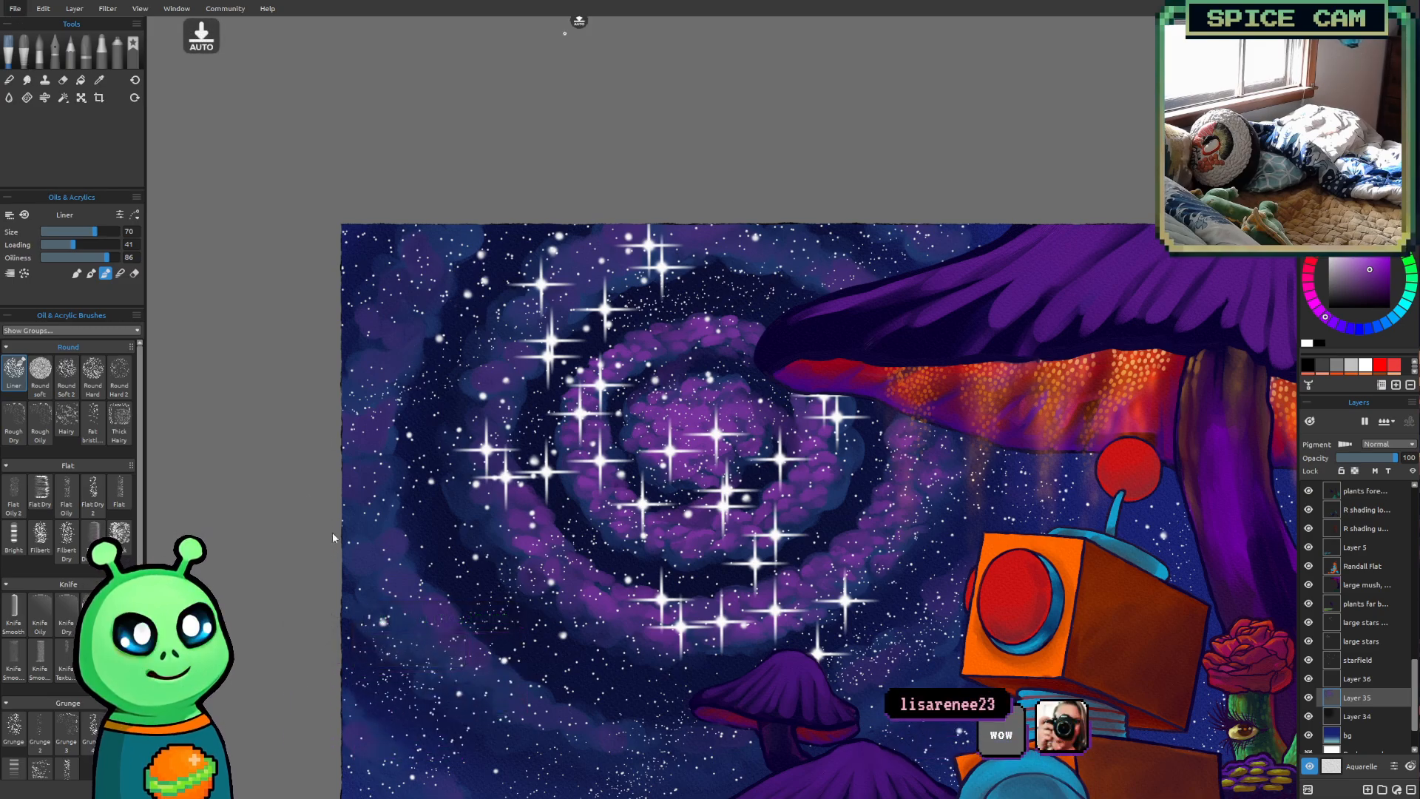
scroll(403, 555, "down", 1)
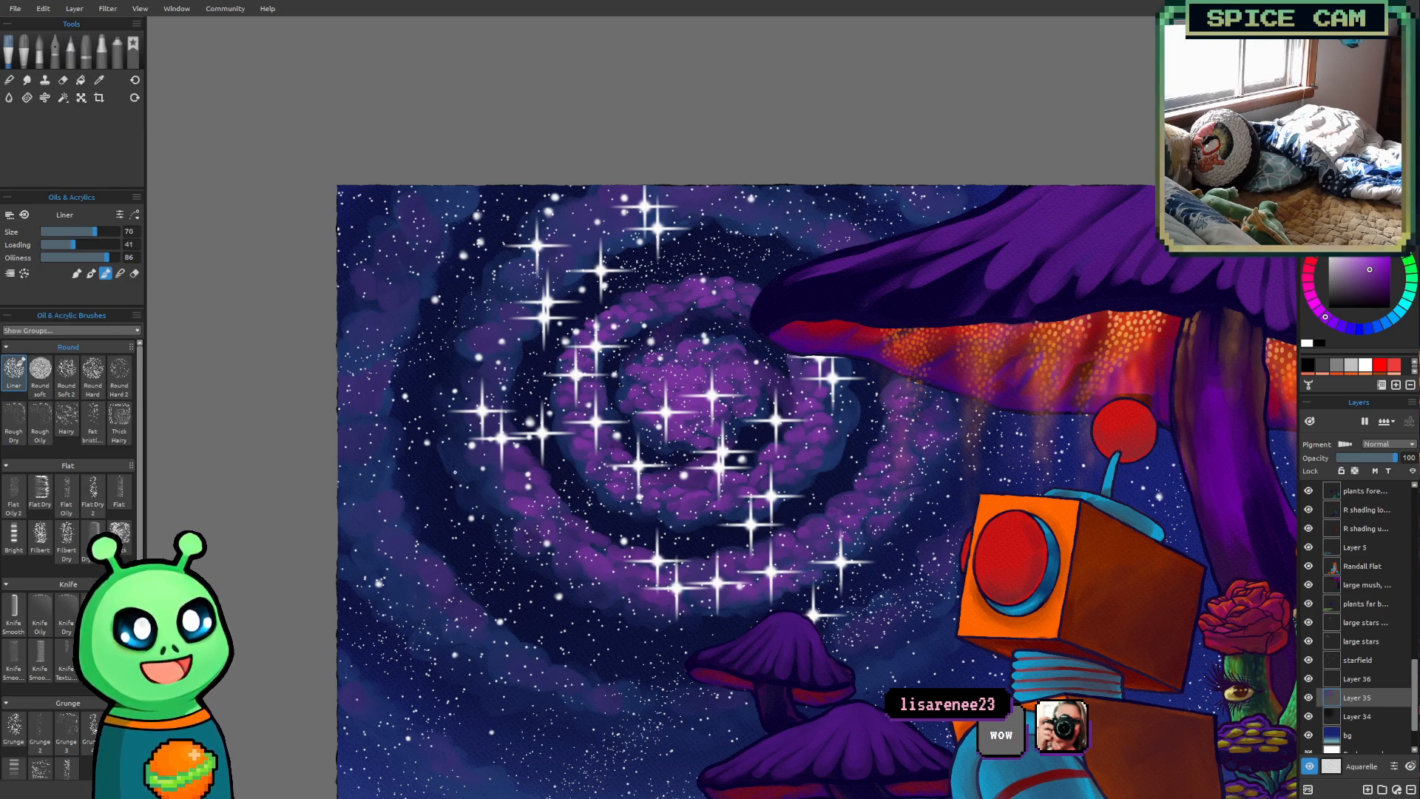
left_click_drag(499, 488, 450, 551)
scroll(459, 542, "up", 3)
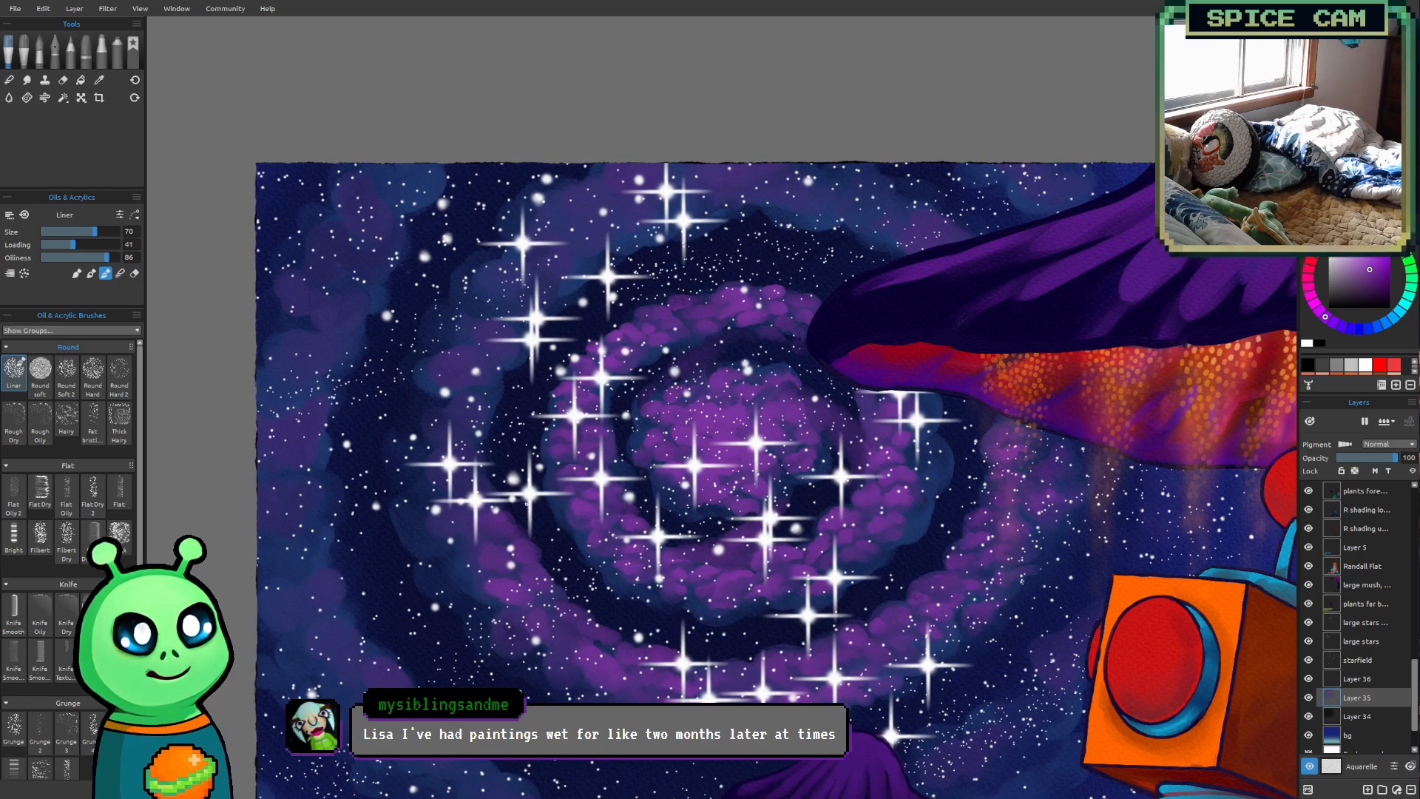
key("]")
key("[")
key("[")
key("[")
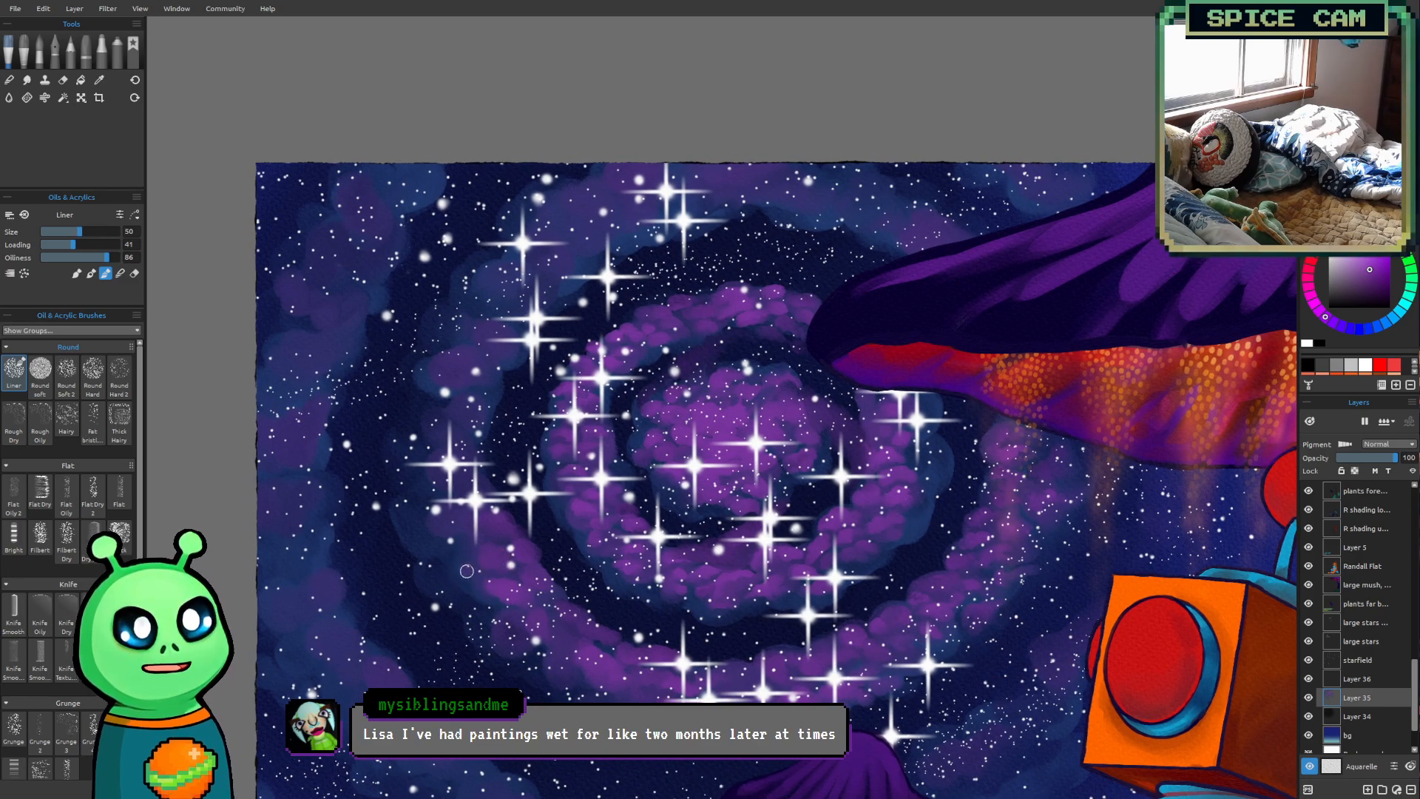
key("bracketright")
key("bracketright")
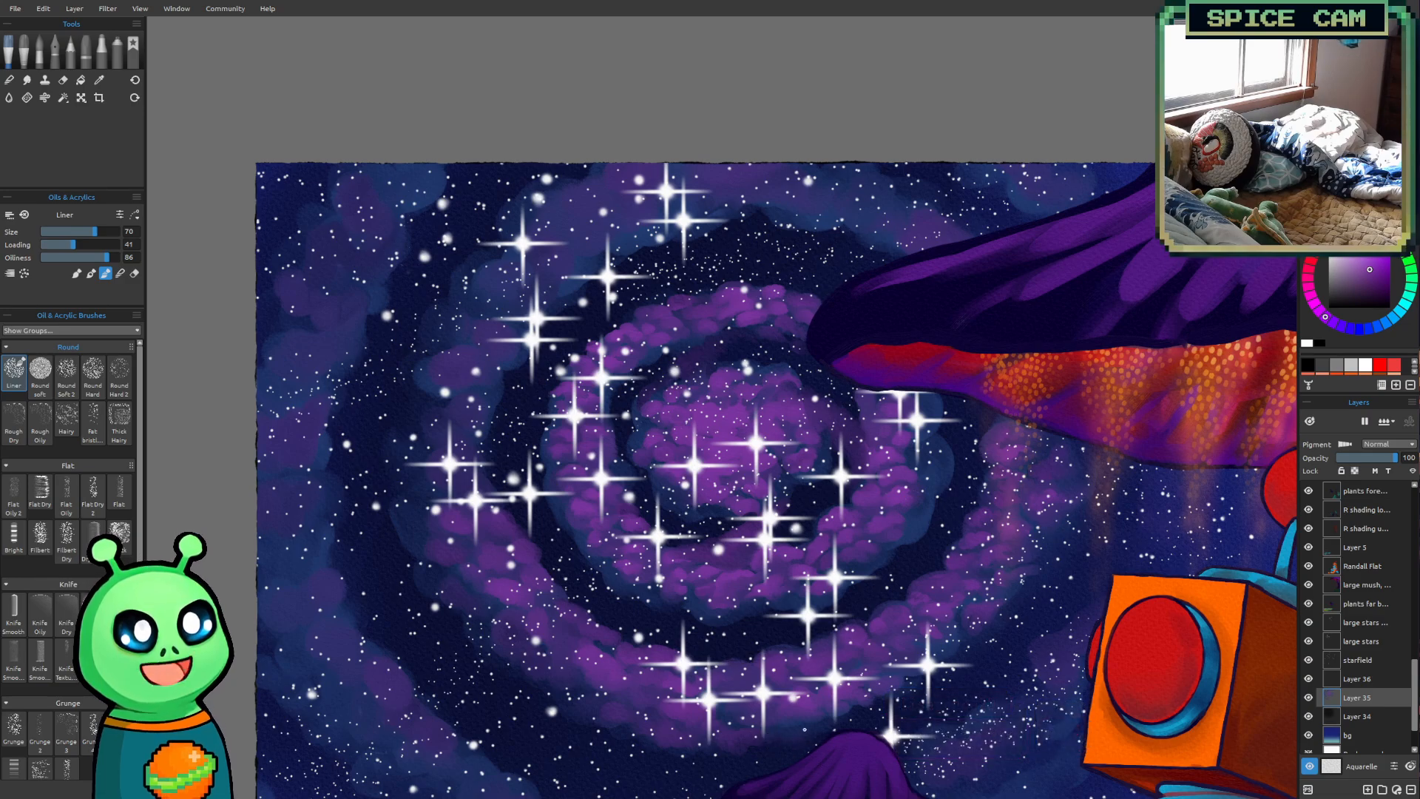
Carry the bright purple puffs up the second ring's left side at size 70, and reduce the brush to size 60
scroll(1011, 510, "down", 1)
left_click_drag(1007, 495, 885, 537)
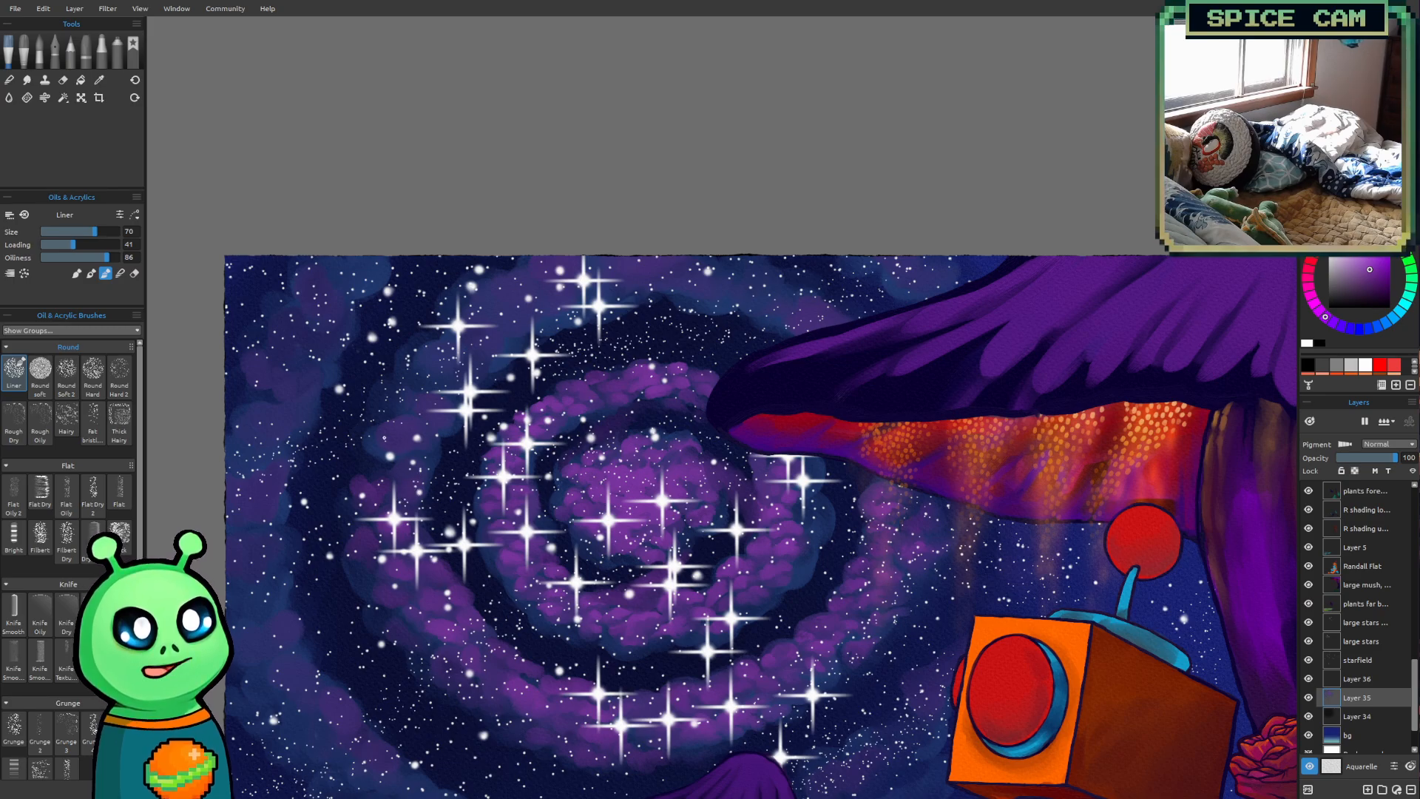
key("bracketleft")
left_click_drag(377, 457, 400, 474)
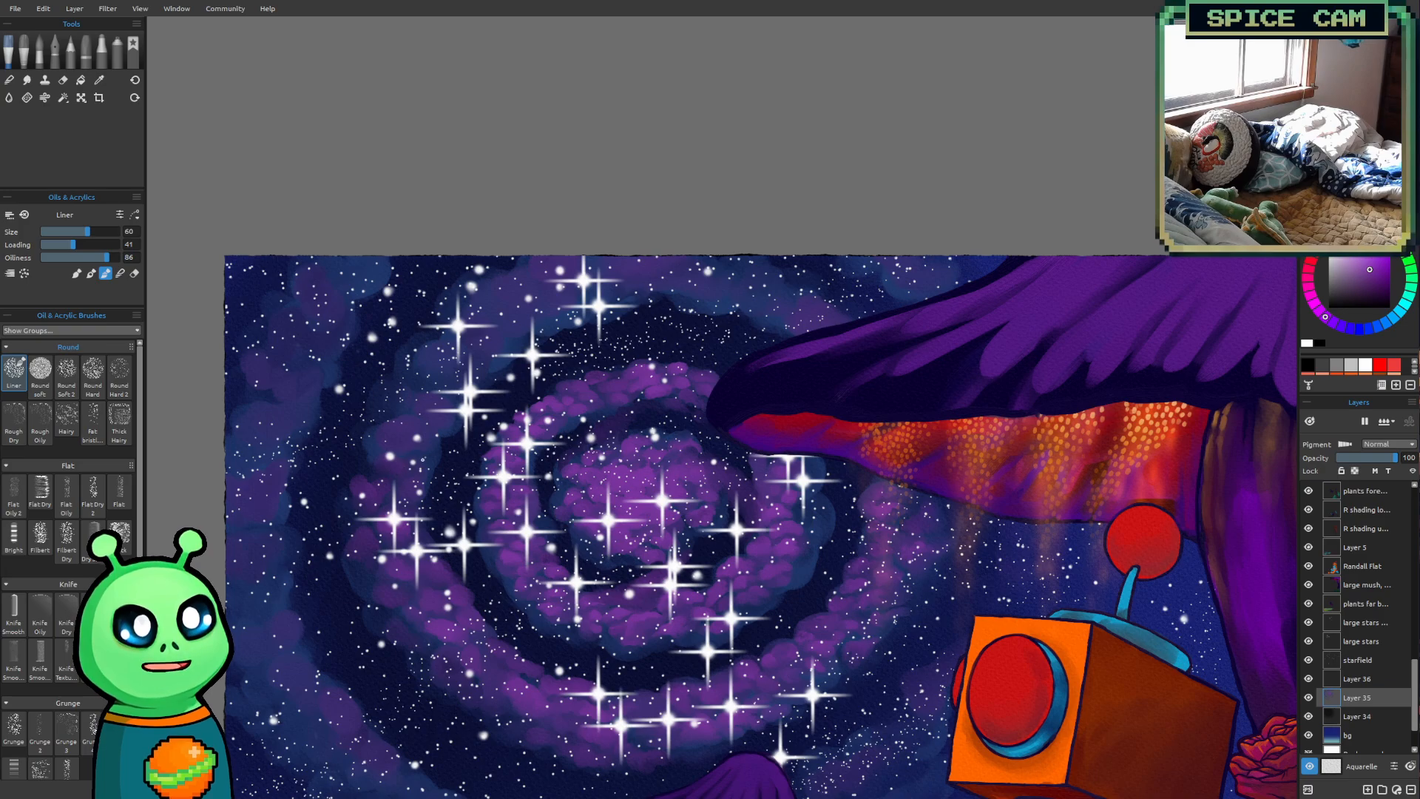
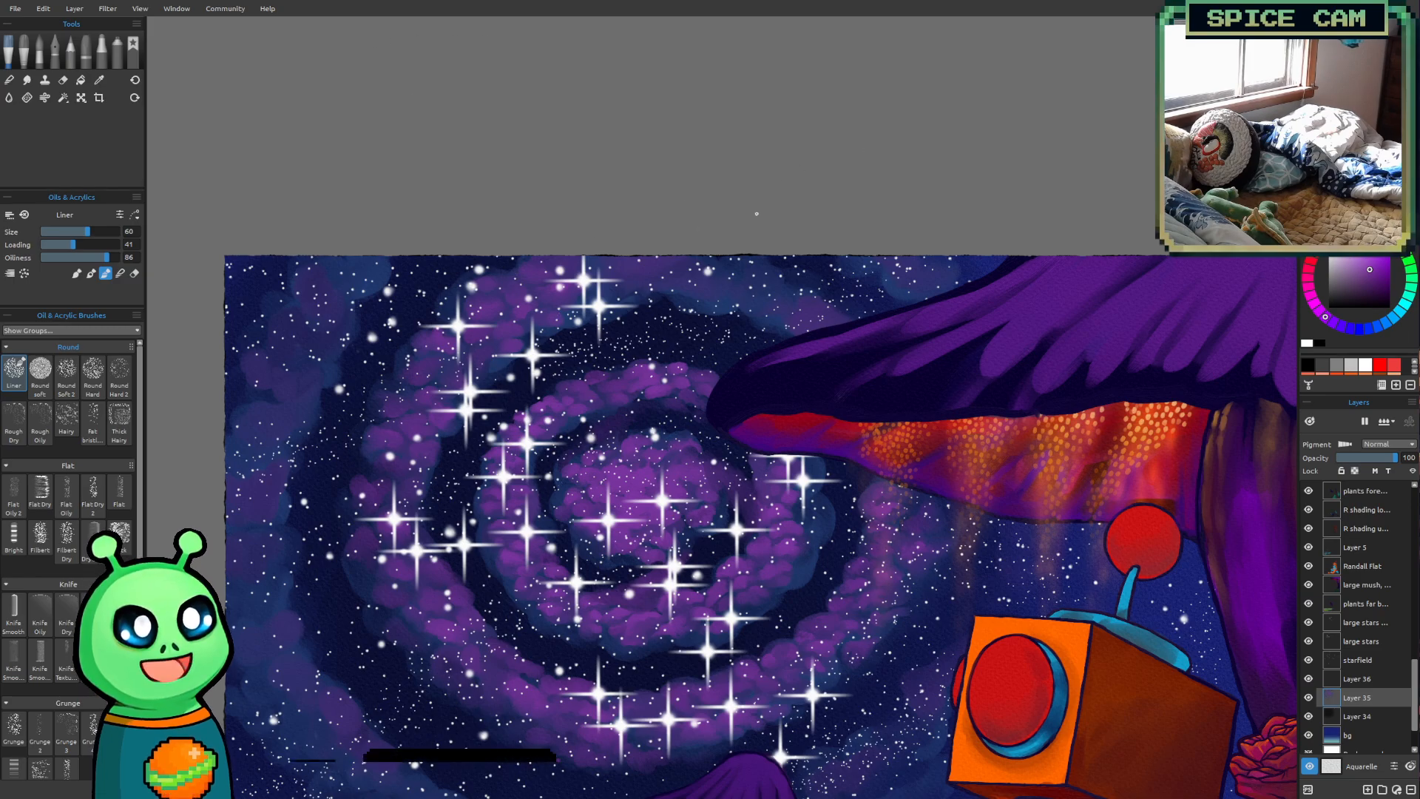
Continue the bright purple puffs over the second ring's top toward the large mushroom cap with the Liner brush at size 60
left_click_drag(703, 345, 644, 360)
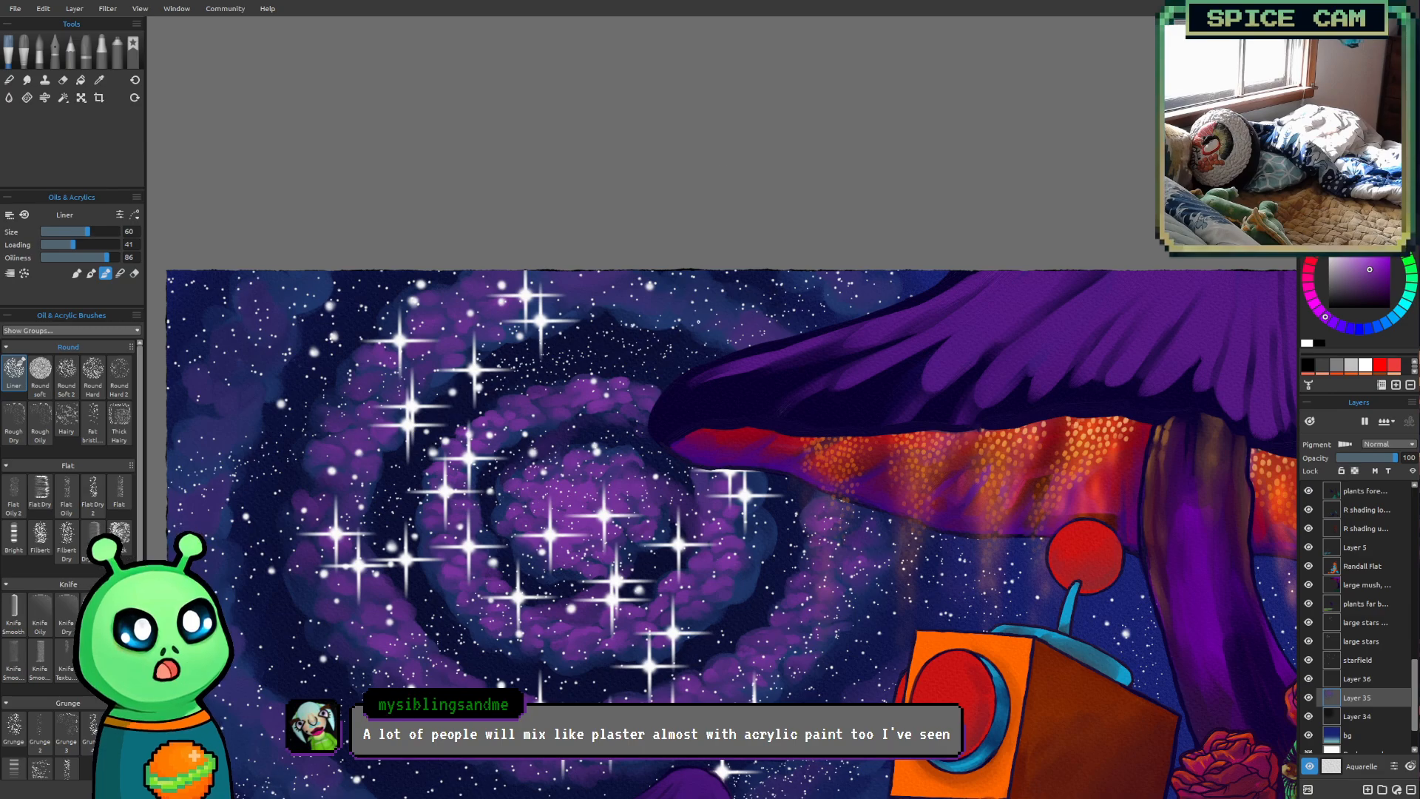
left_click_drag(695, 321, 704, 313)
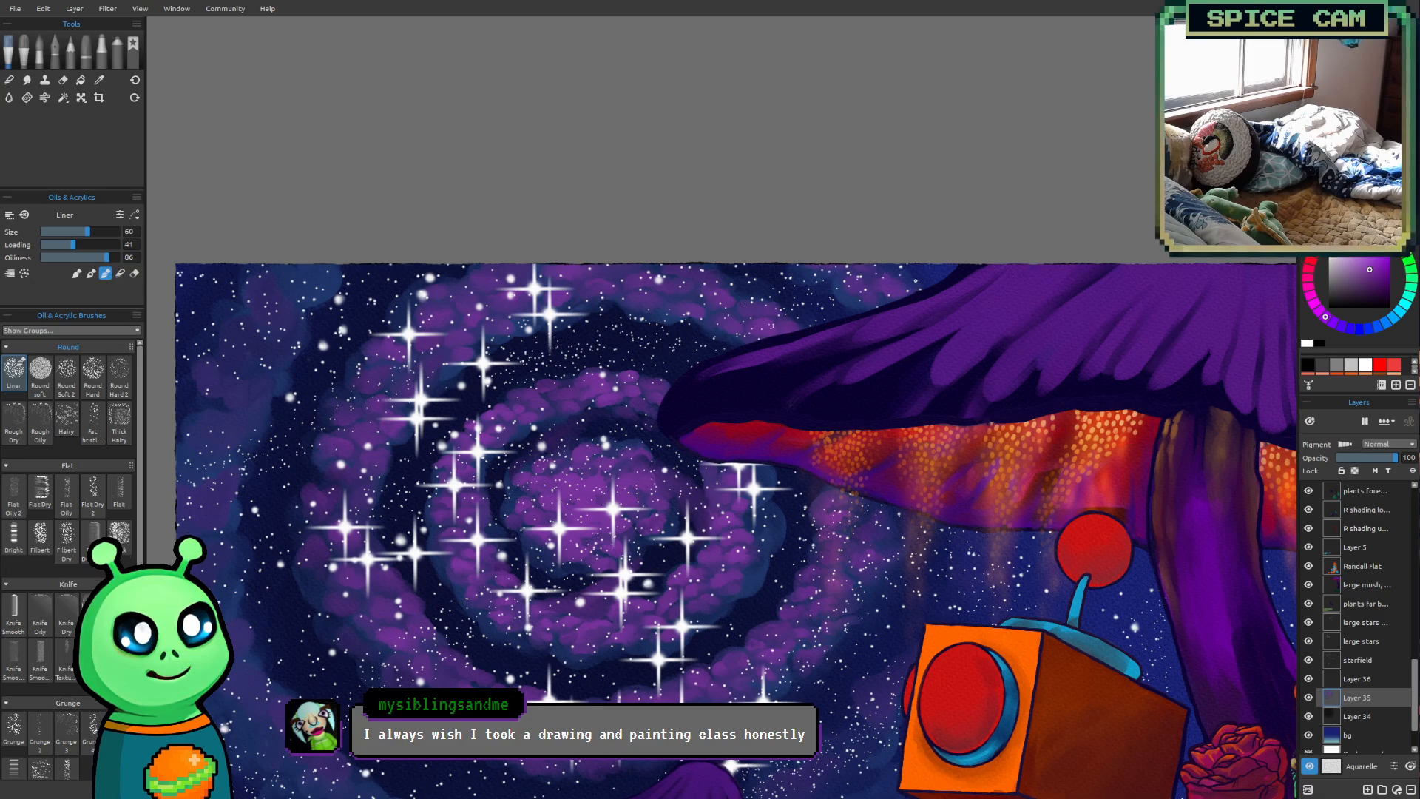
scroll(636, 301, "down", 2)
left_click_drag(677, 383, 792, 322)
left_click_drag(737, 367, 746, 415)
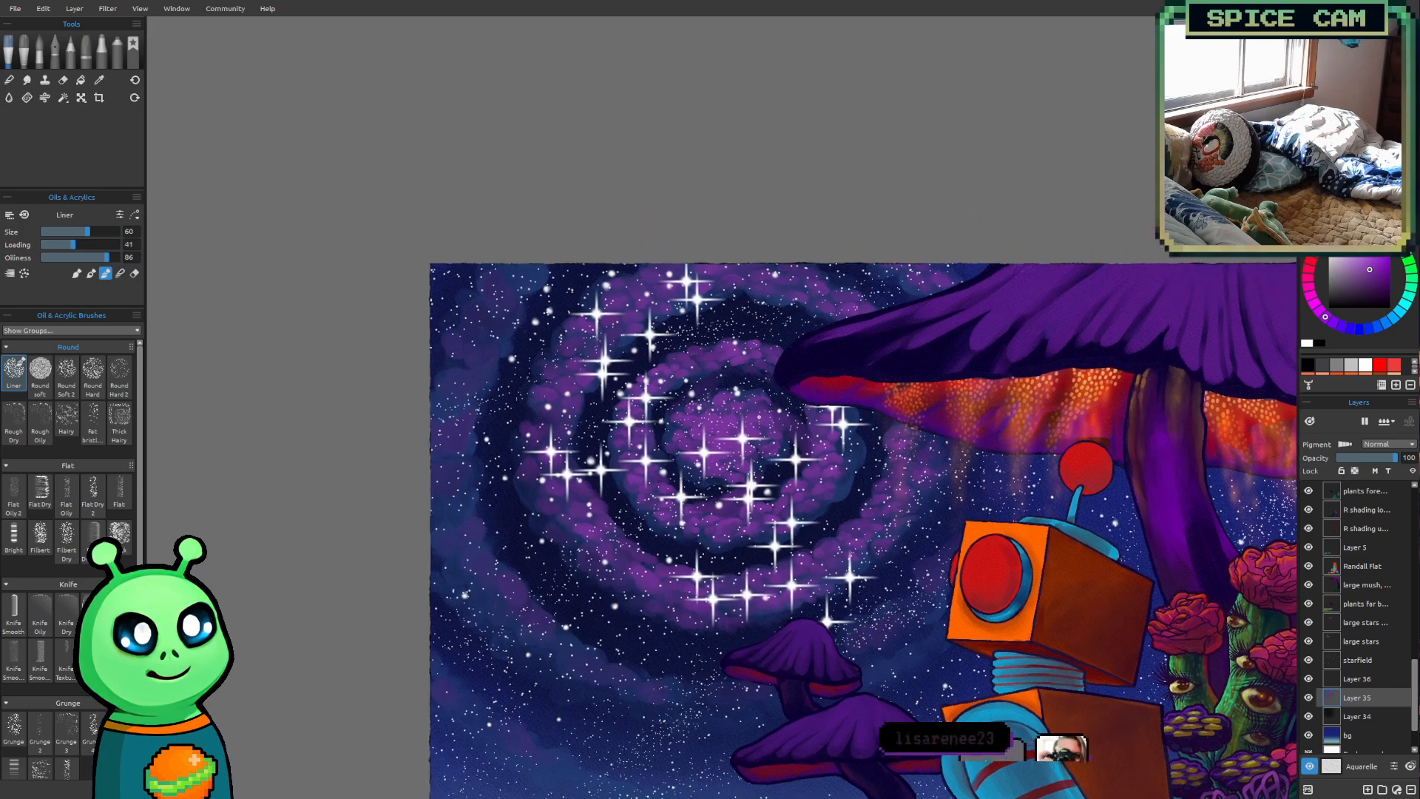
Dab bright purple puffs on the outer cloud arm in the painting's upper-left corner with the Liner brush at size 60
scroll(603, 337, "up", 2)
mouse_move(557, 309)
left_mouse_down()
mouse_move(580, 355)
mouse_move(624, 371)
left_mouse_up()
scroll(581, 355, "up", 1)
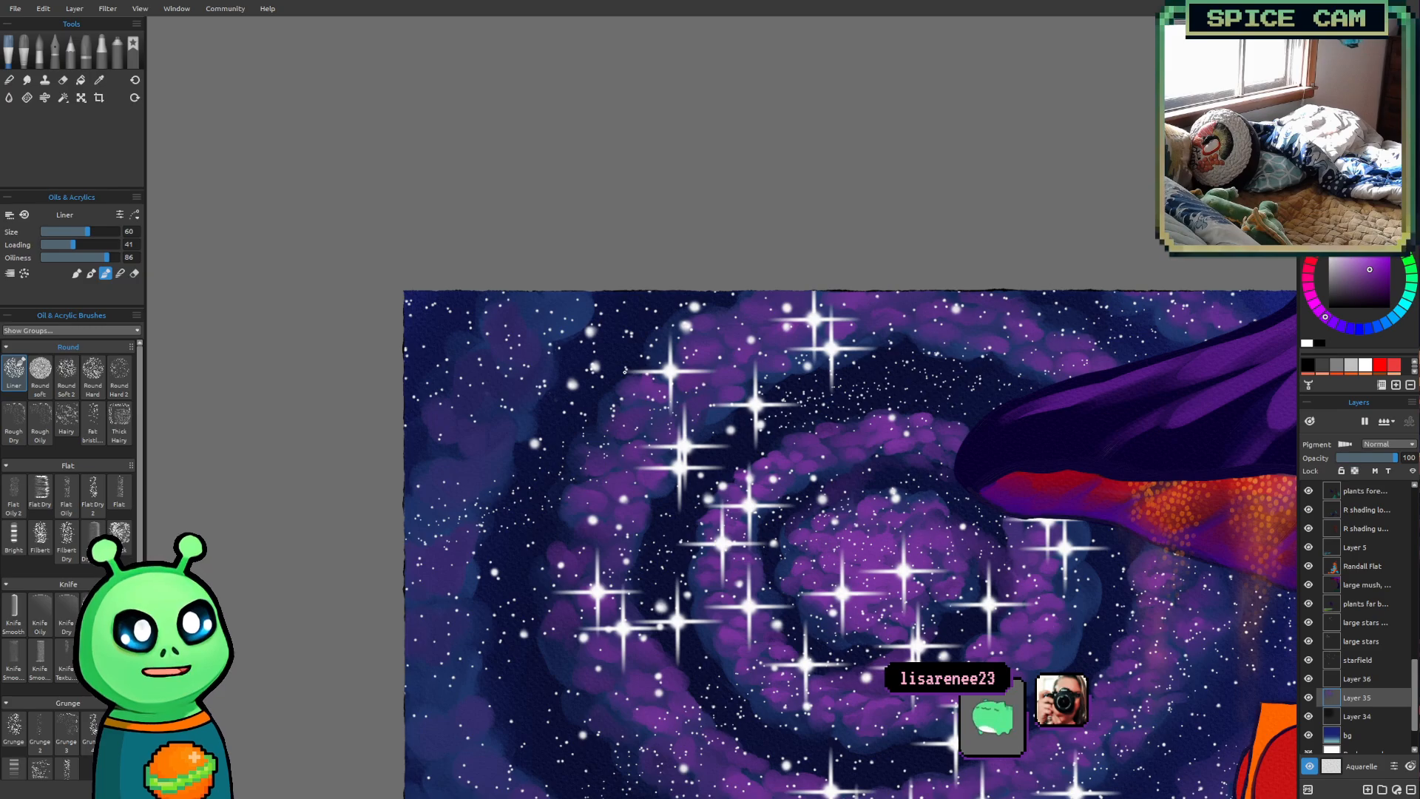
scroll(555, 394, "up", 1)
left_click_drag(484, 379, 460, 231)
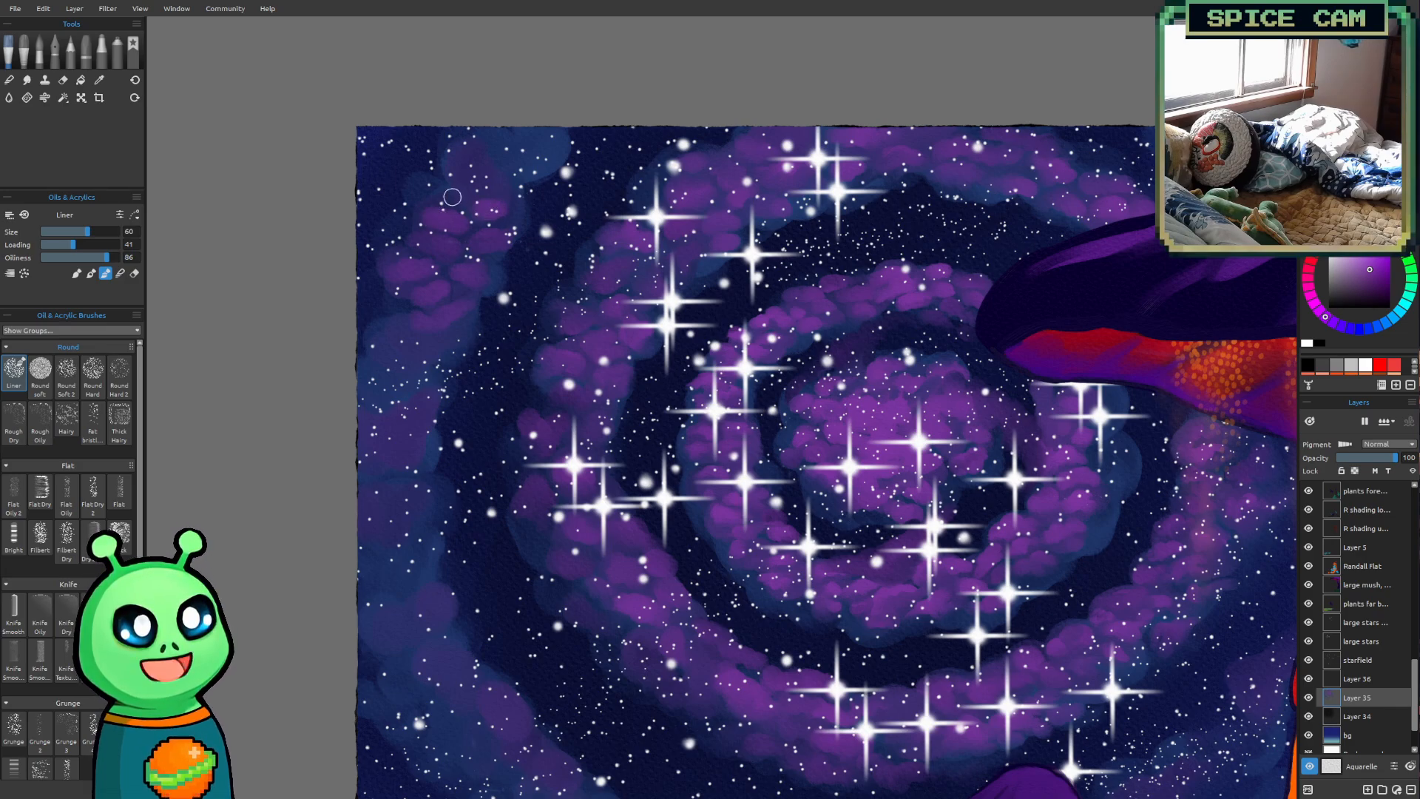
left_click_drag(469, 175, 510, 184)
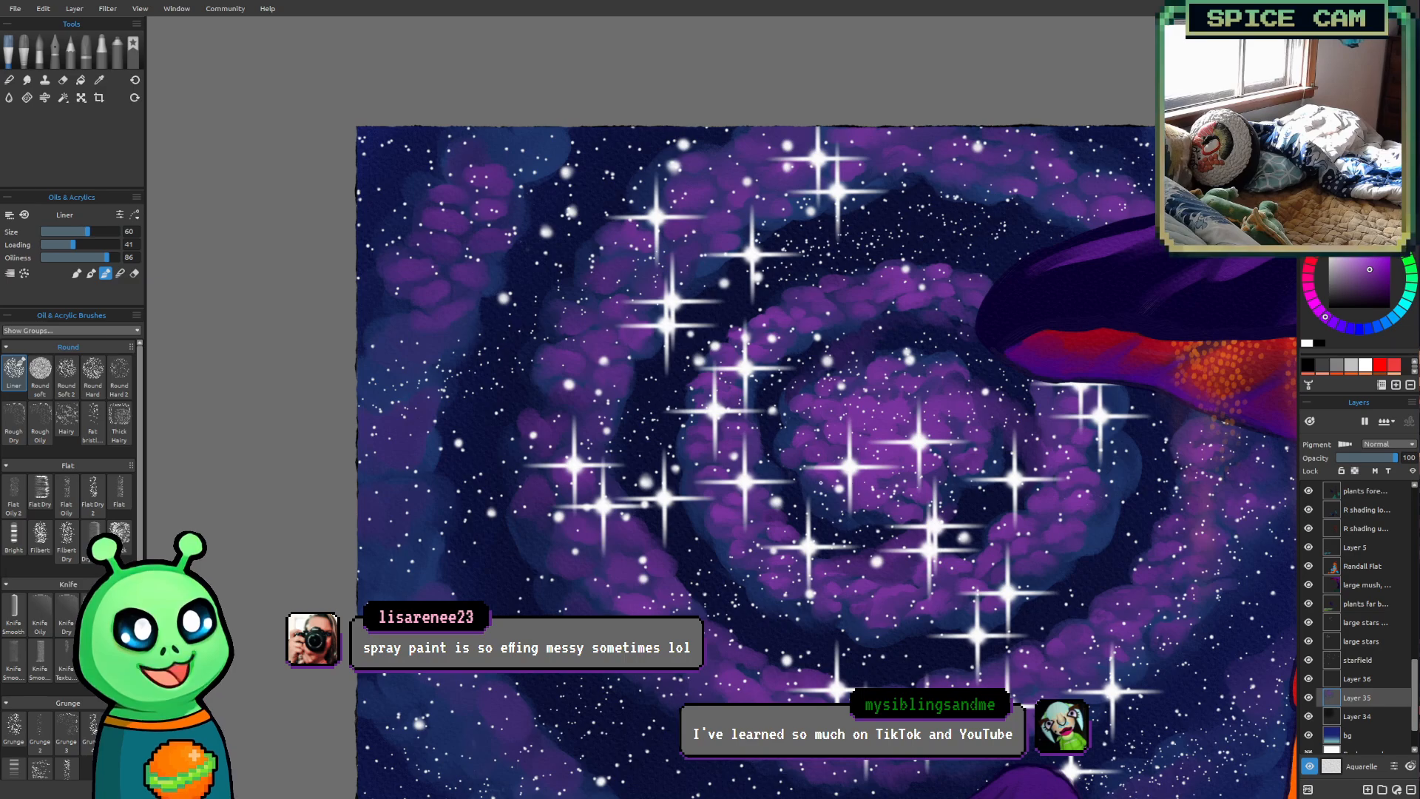
Extend the outer arm's bright purple puffs down from the upper-left corner along the painting's left edge at size 60
scroll(820, 483, "down", 1)
mouse_move(863, 386)
left_mouse_down()
mouse_move(641, 528)
mouse_move(677, 531)
left_mouse_up()
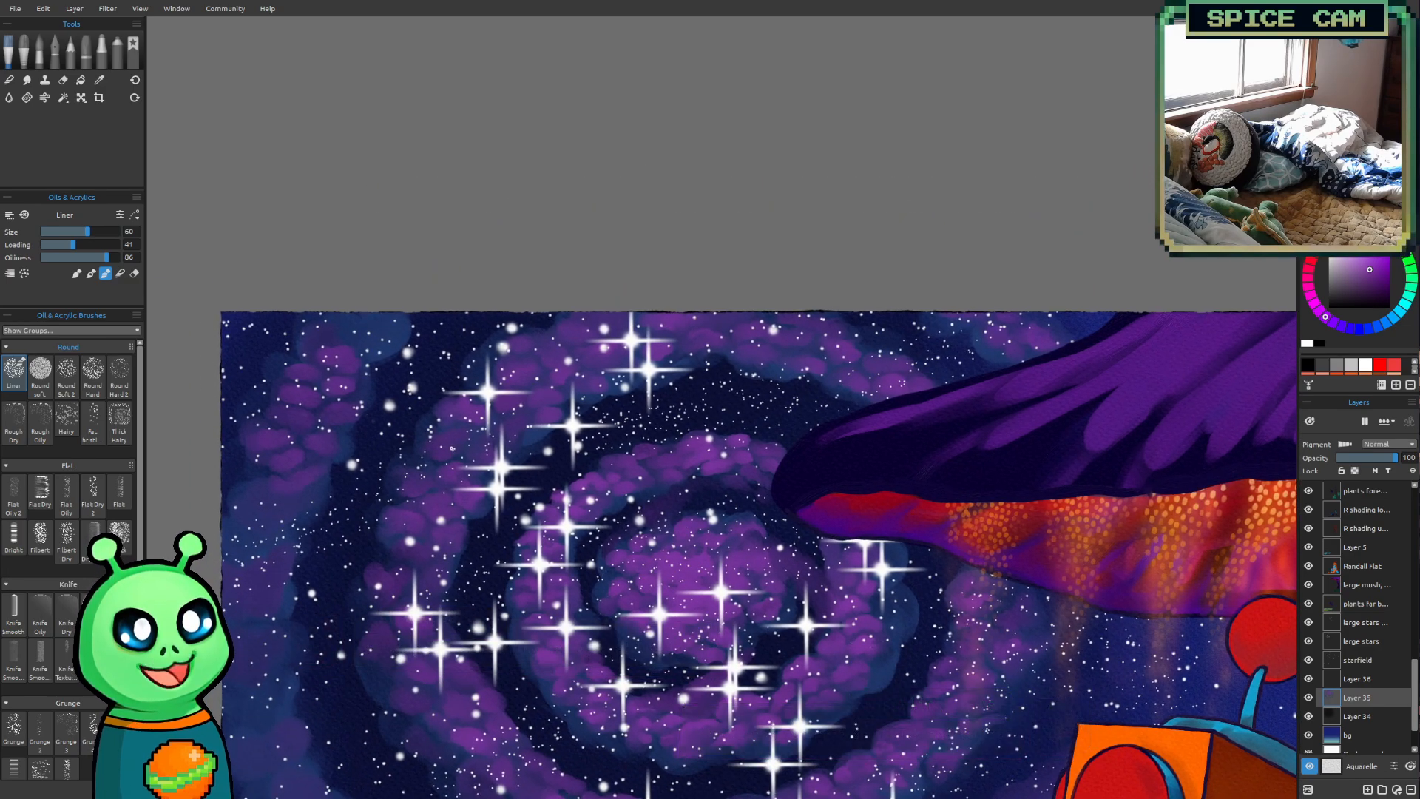
scroll(451, 447, "up", 1)
left_click_drag(451, 448, 579, 450)
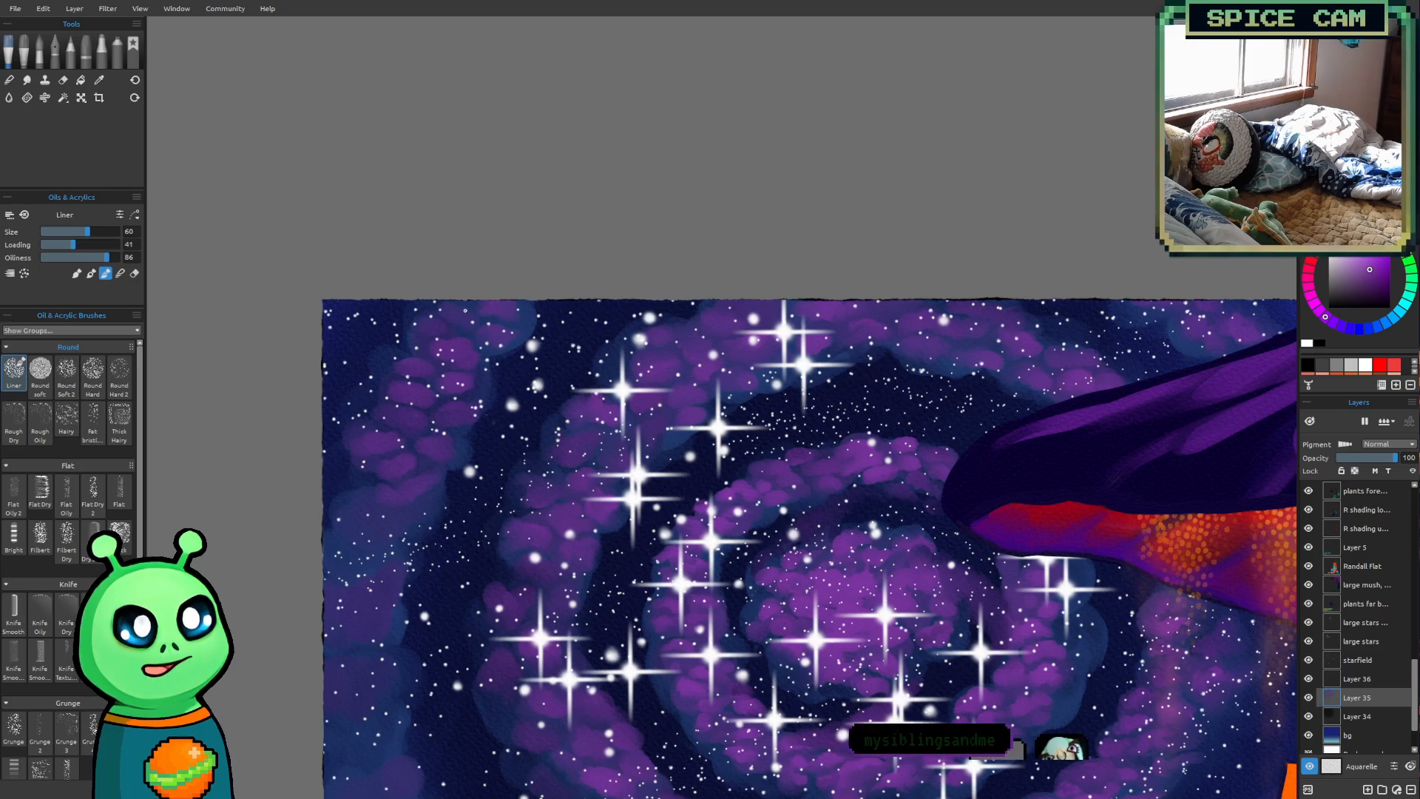
scroll(473, 545, "down", 1)
mouse_move(477, 540)
left_mouse_down()
mouse_move(525, 380)
mouse_move(485, 301)
left_mouse_up()
mouse_move(768, 375)
left_mouse_down()
mouse_move(744, 343)
mouse_move(754, 333)
mouse_move(770, 392)
left_mouse_up()
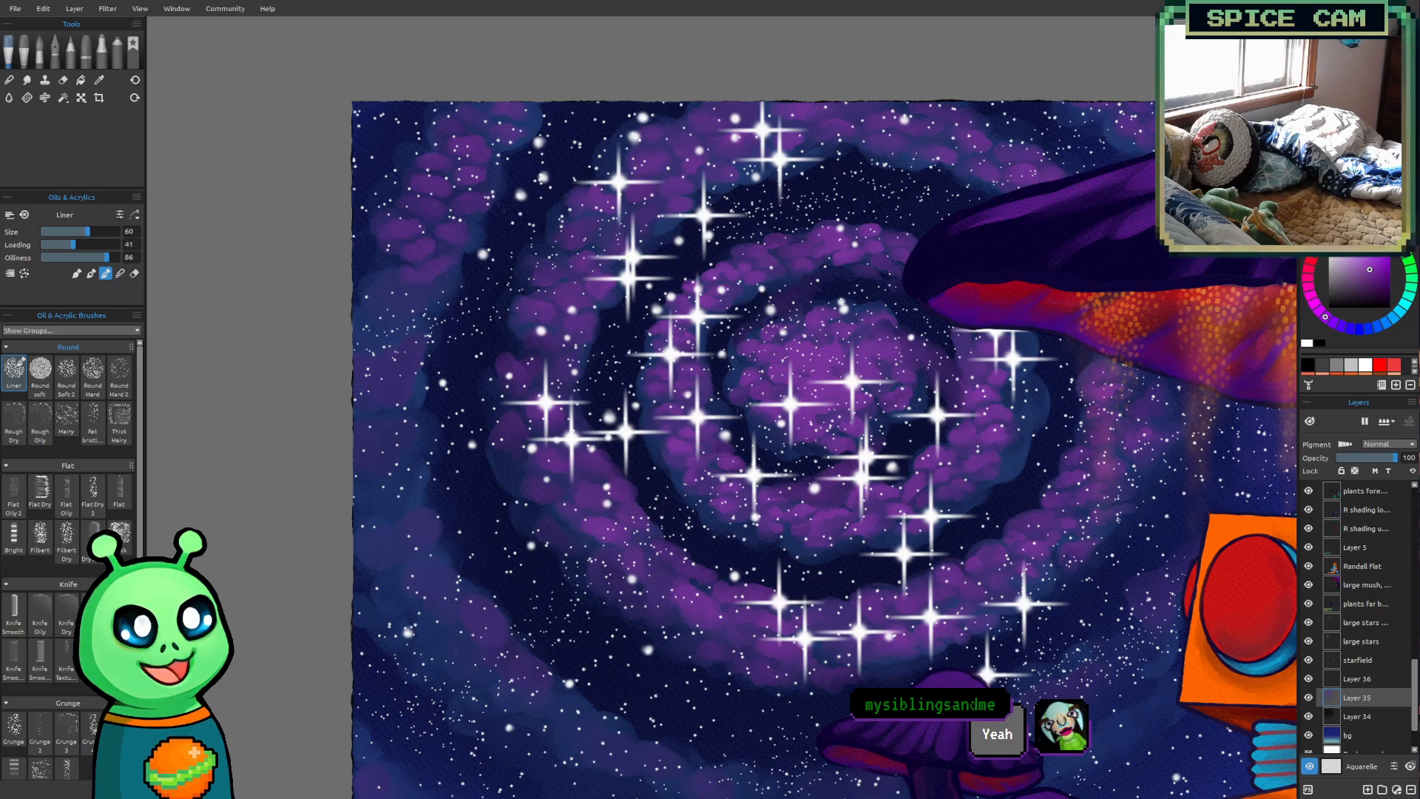
left_click_drag(612, 311, 643, 354)
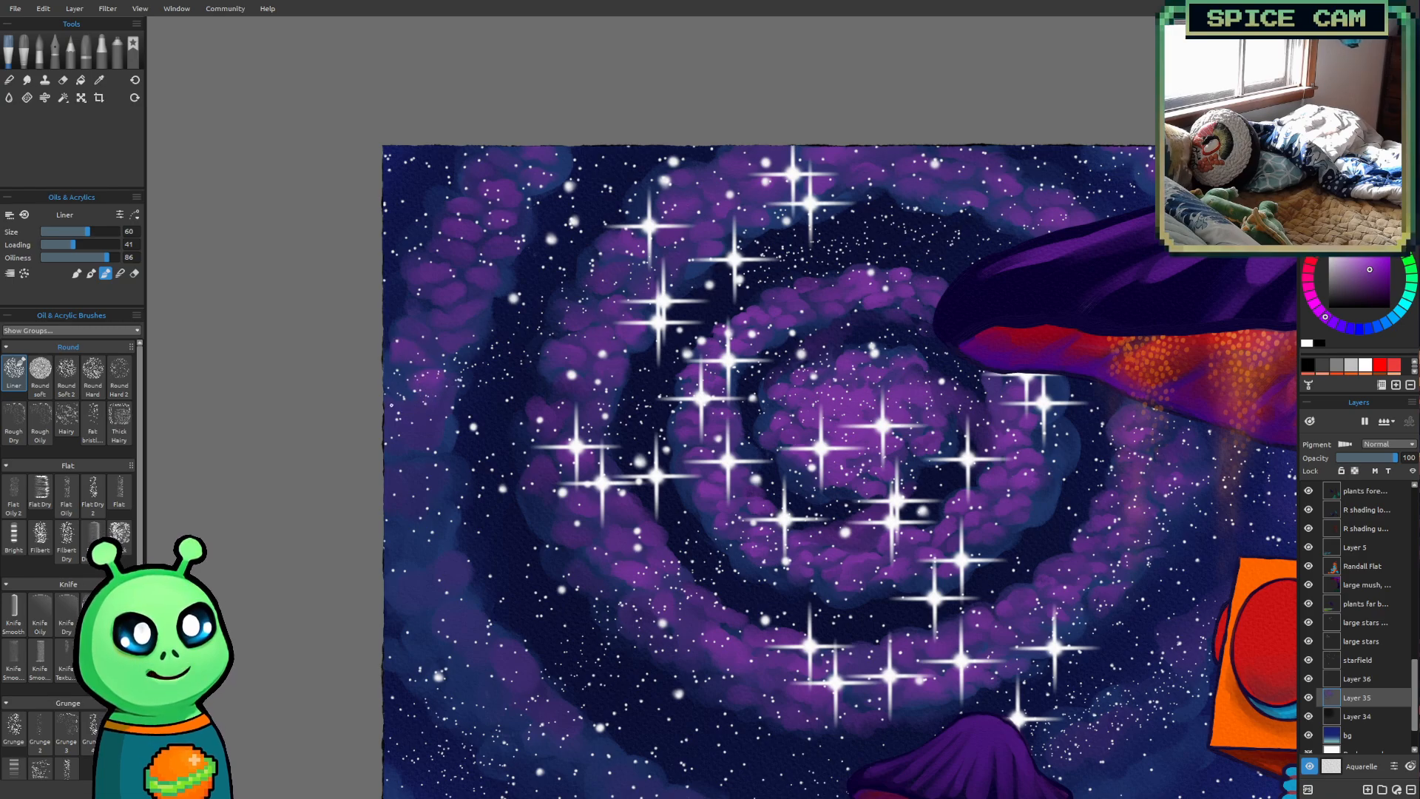
Increase the brush to size 70 and carry the purple puffs farther down the outer arm's left side
key("bracketright")
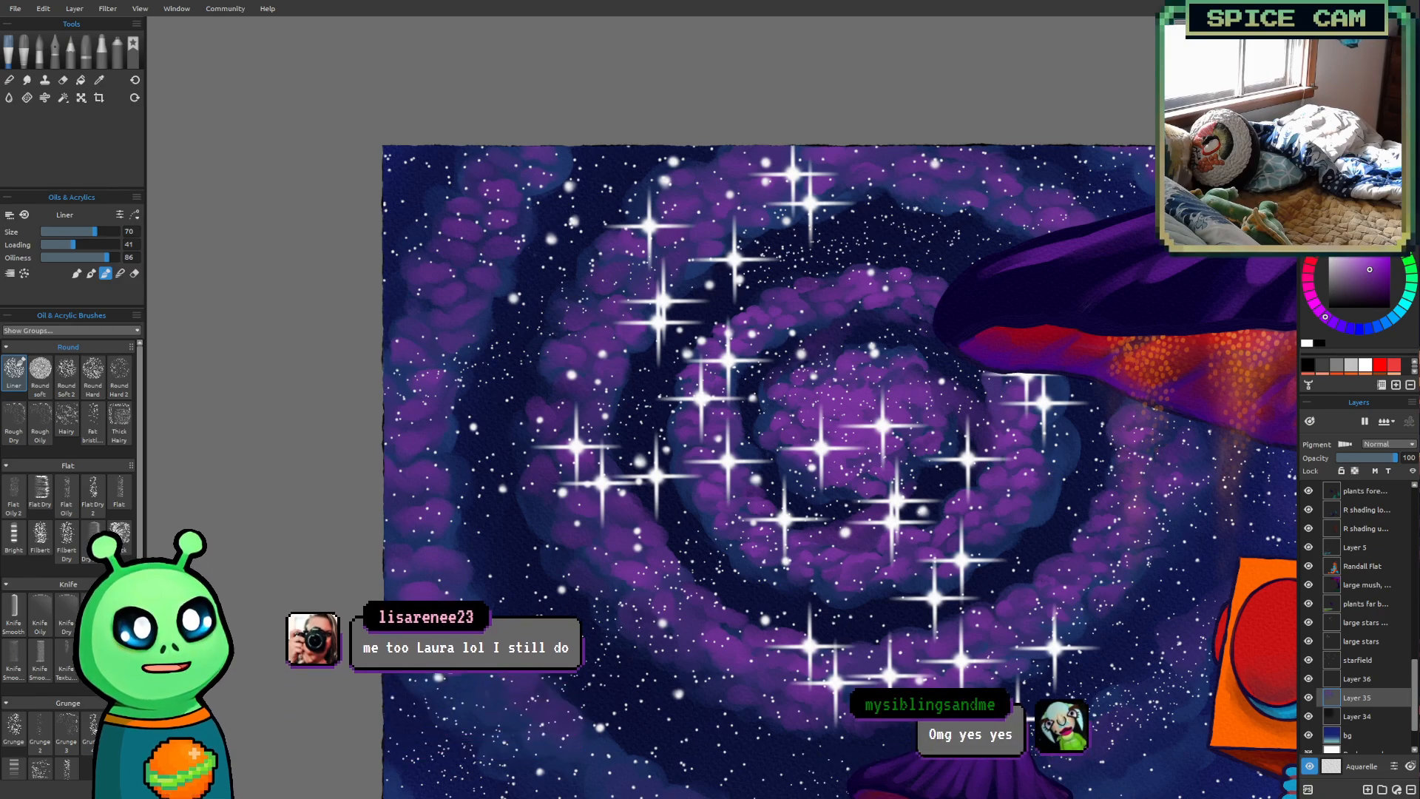
scroll(734, 611, "down", 4)
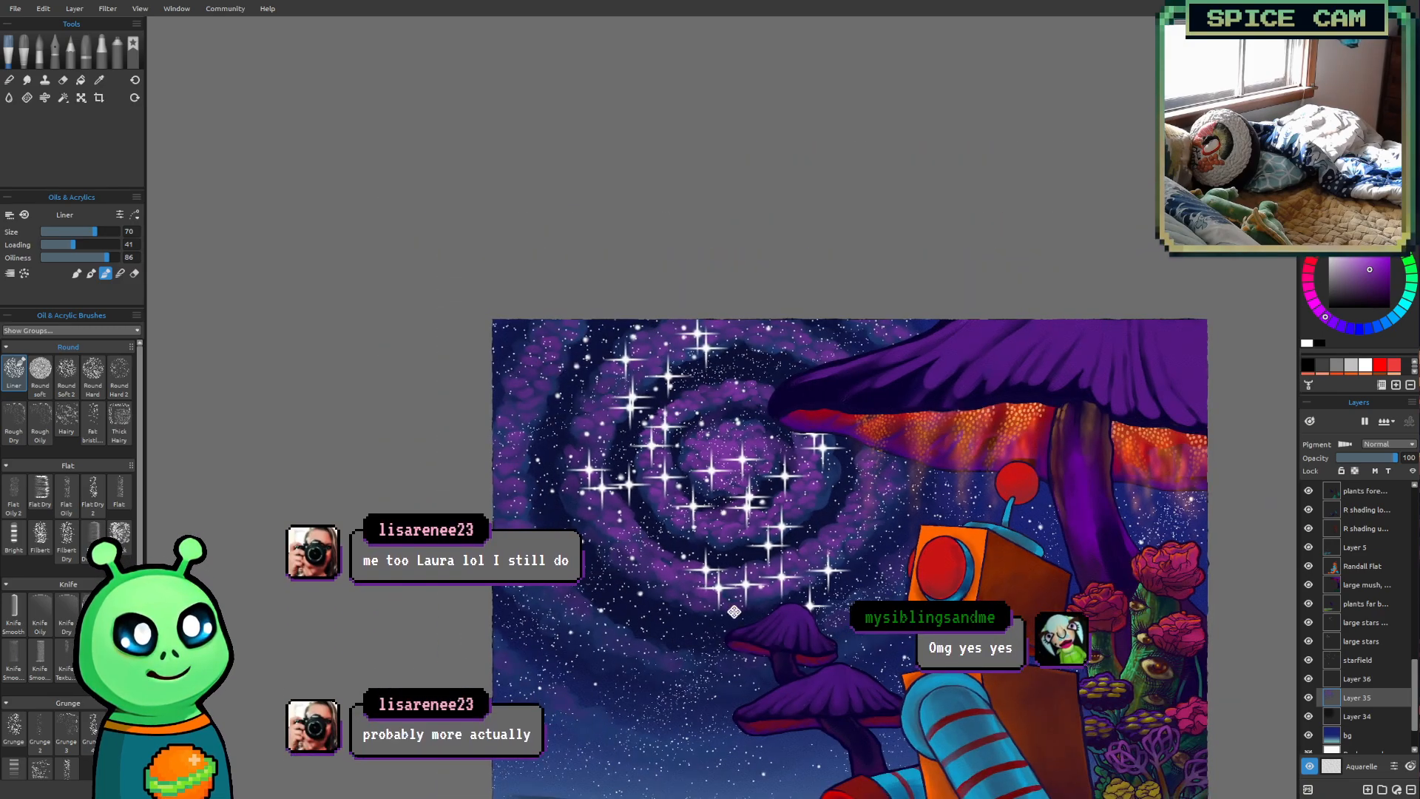
left_click_drag(733, 611, 638, 497)
scroll(527, 543, "up", 1)
scroll(591, 506, "up", 1)
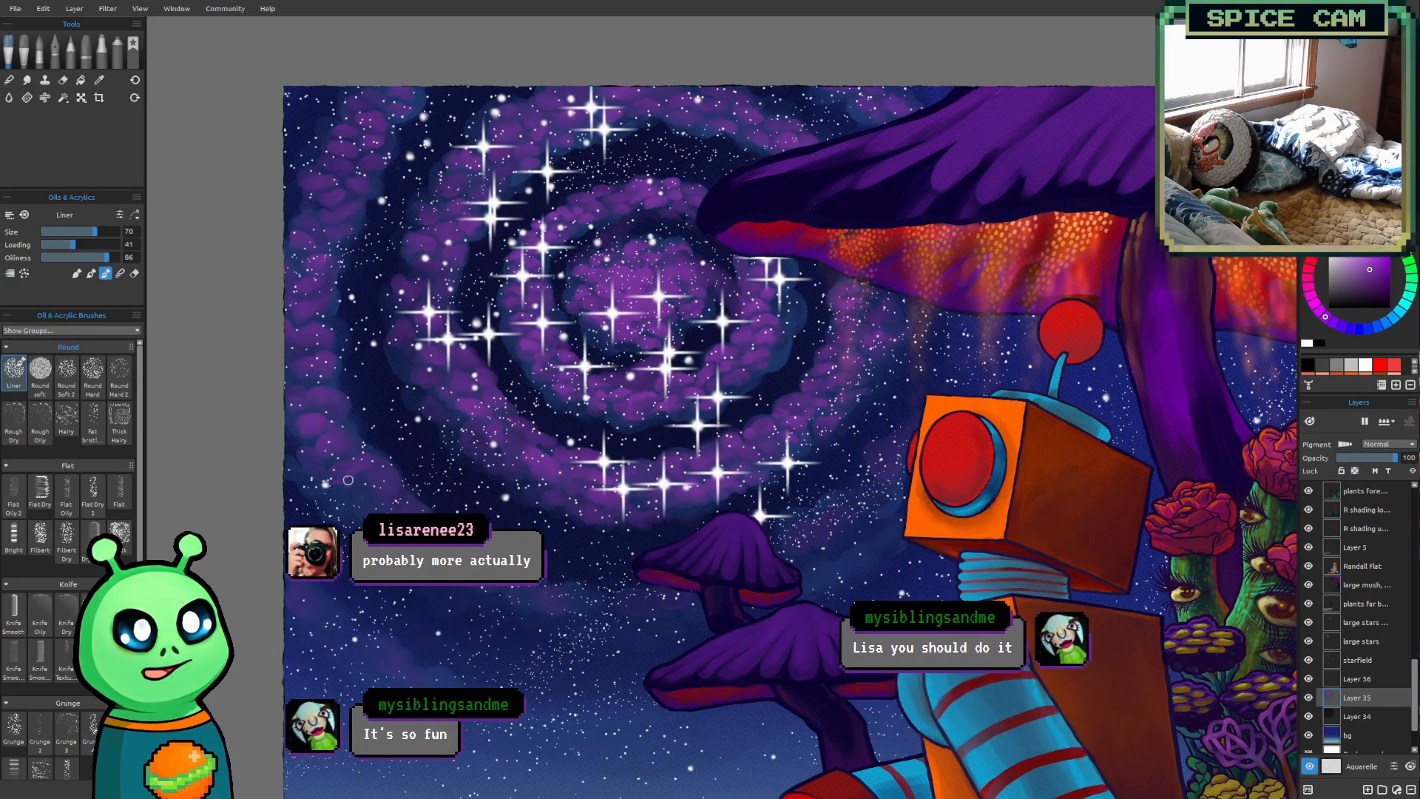
Dab purple puffs around the outer arm's lower-left curve and underside toward the small mushrooms at brush sizes 80 and 90
key("bracketright")
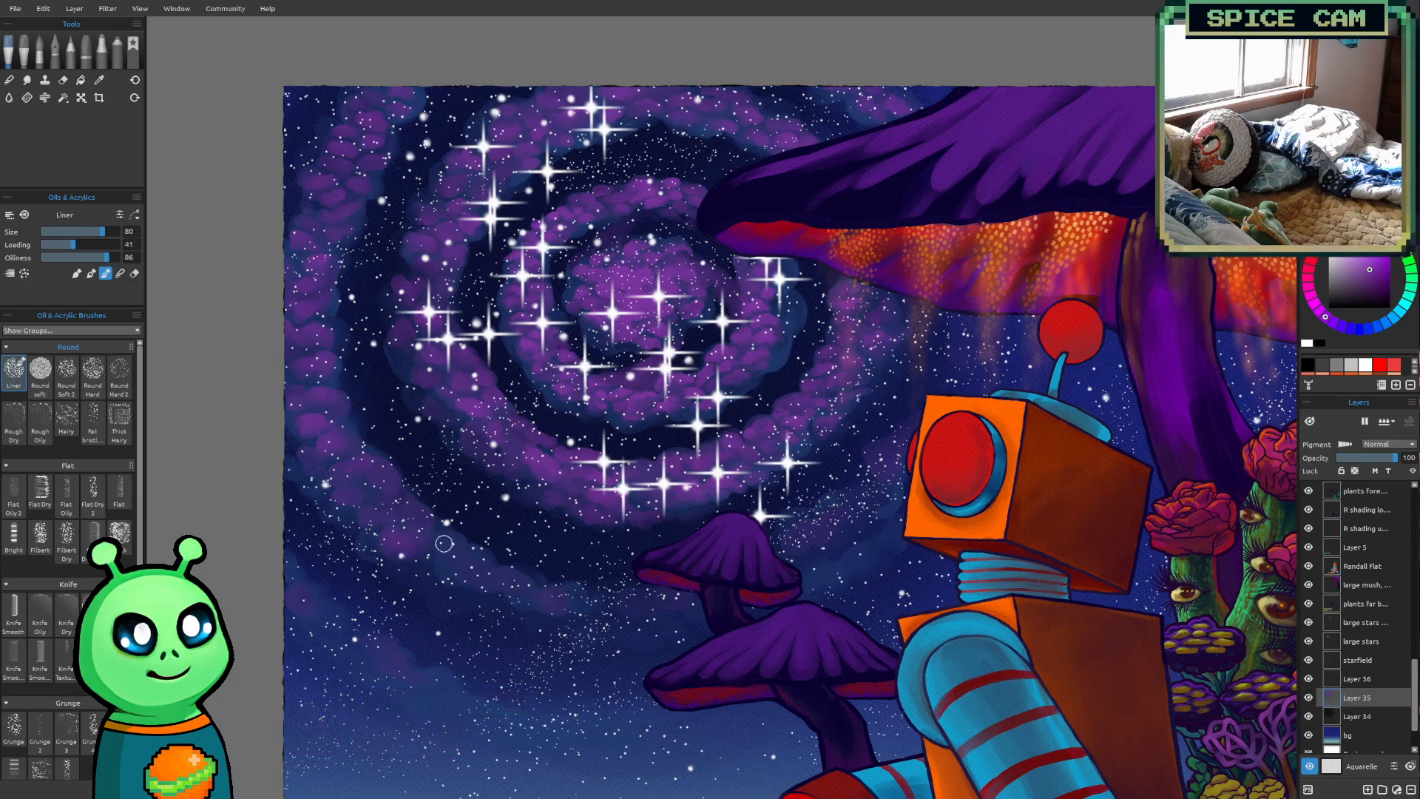
left_click_drag(457, 567, 456, 577)
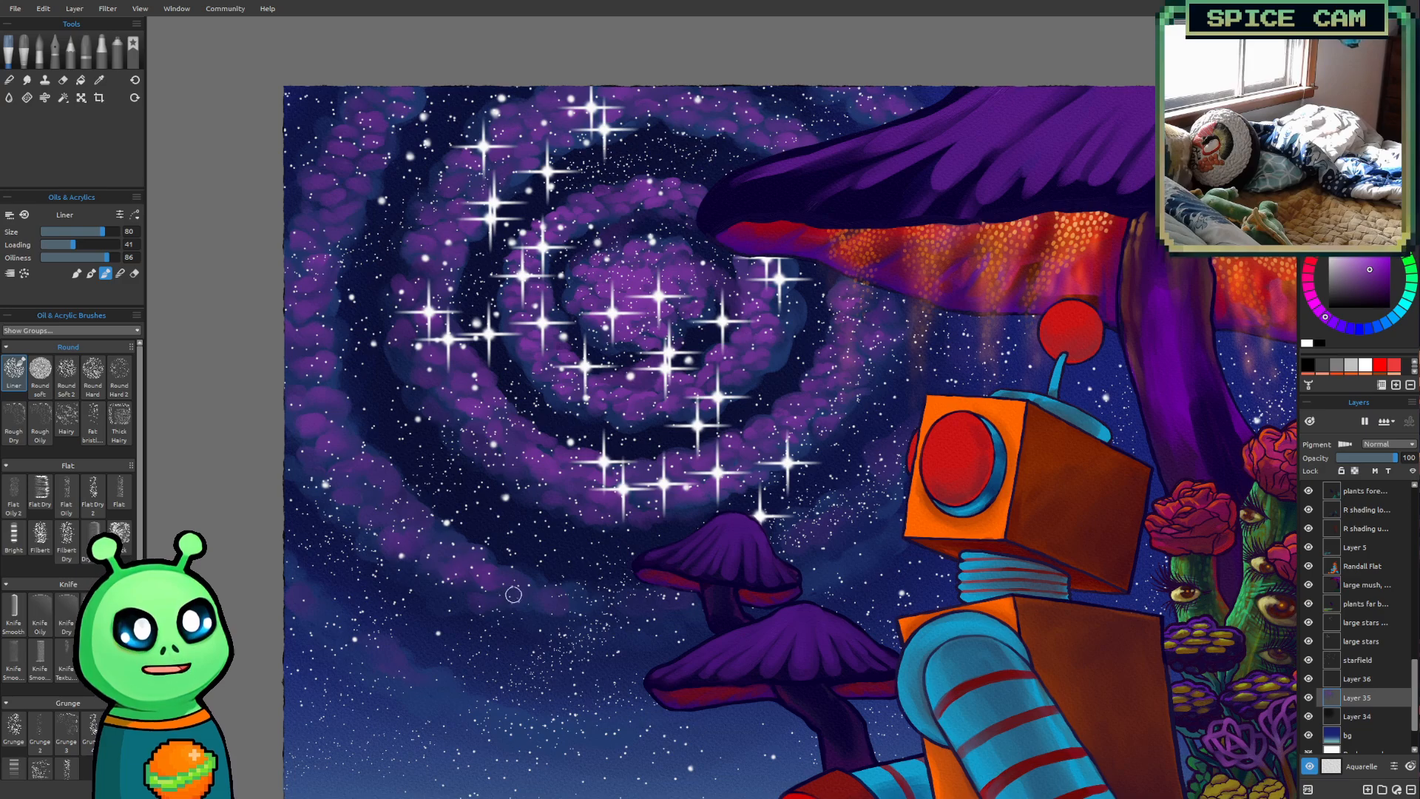
key("]")
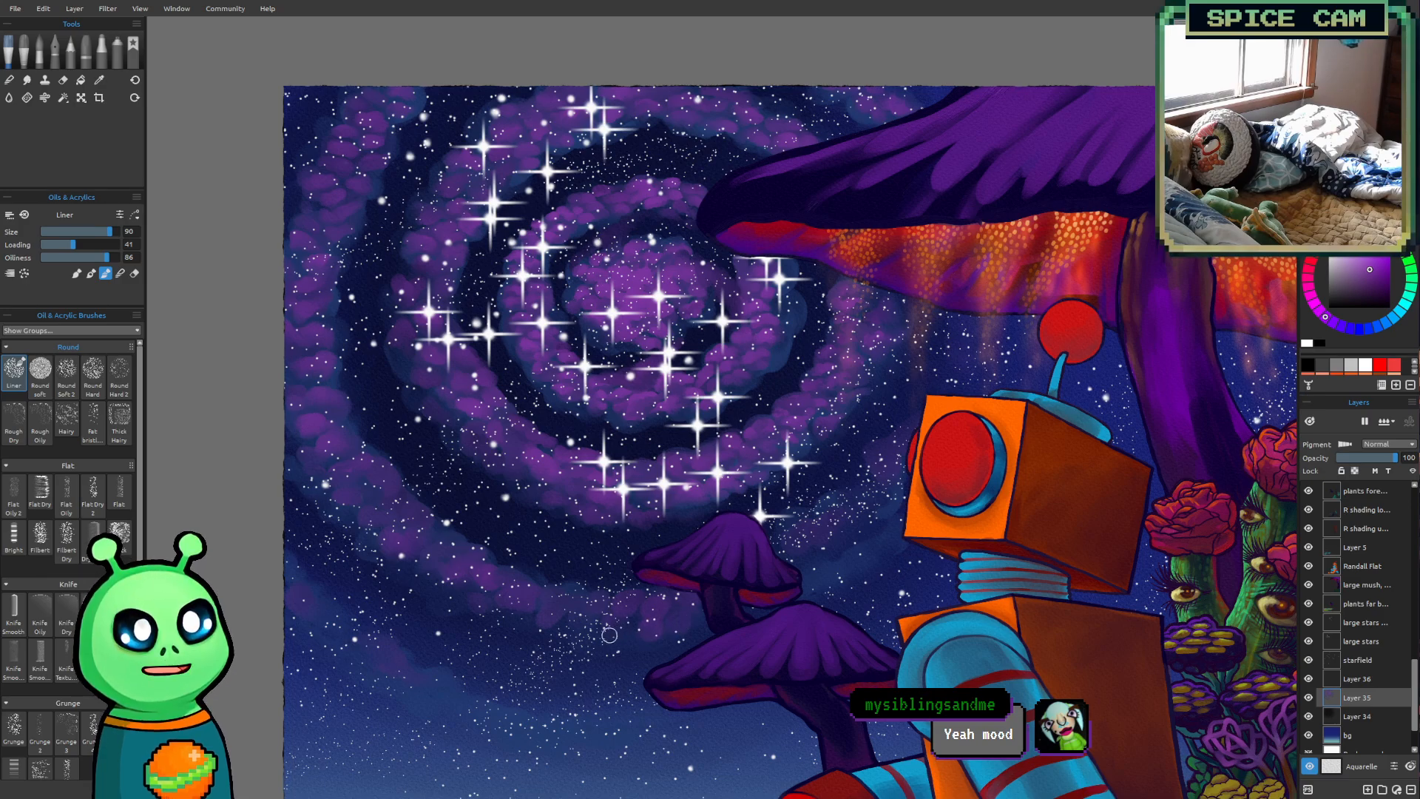
Add purple puffs to the outer arm between the small mushrooms and the robot, undo the last stroke, and set the brush to size 100
key("bracketright")
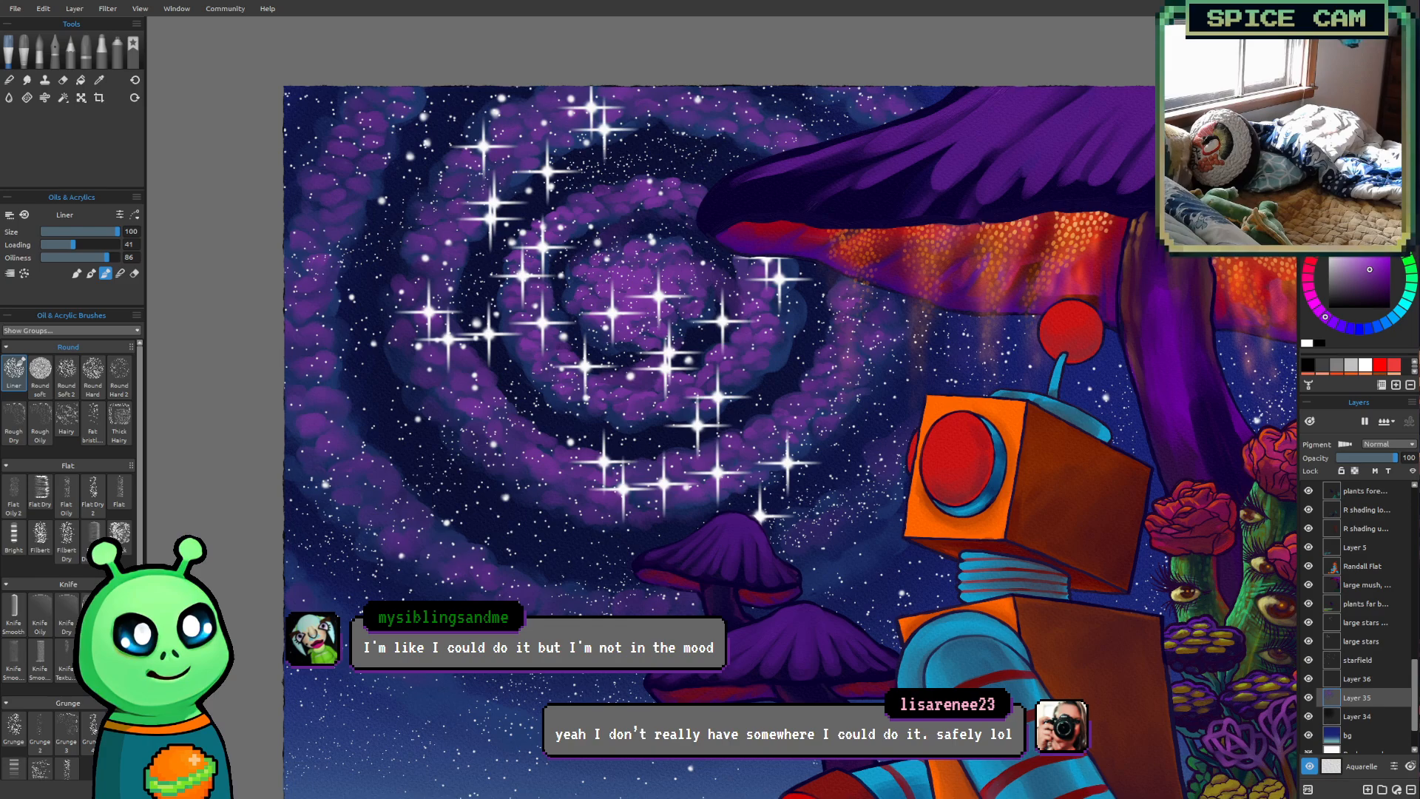
key("bracketleft")
key("bracketleft")
key("bracketleft")
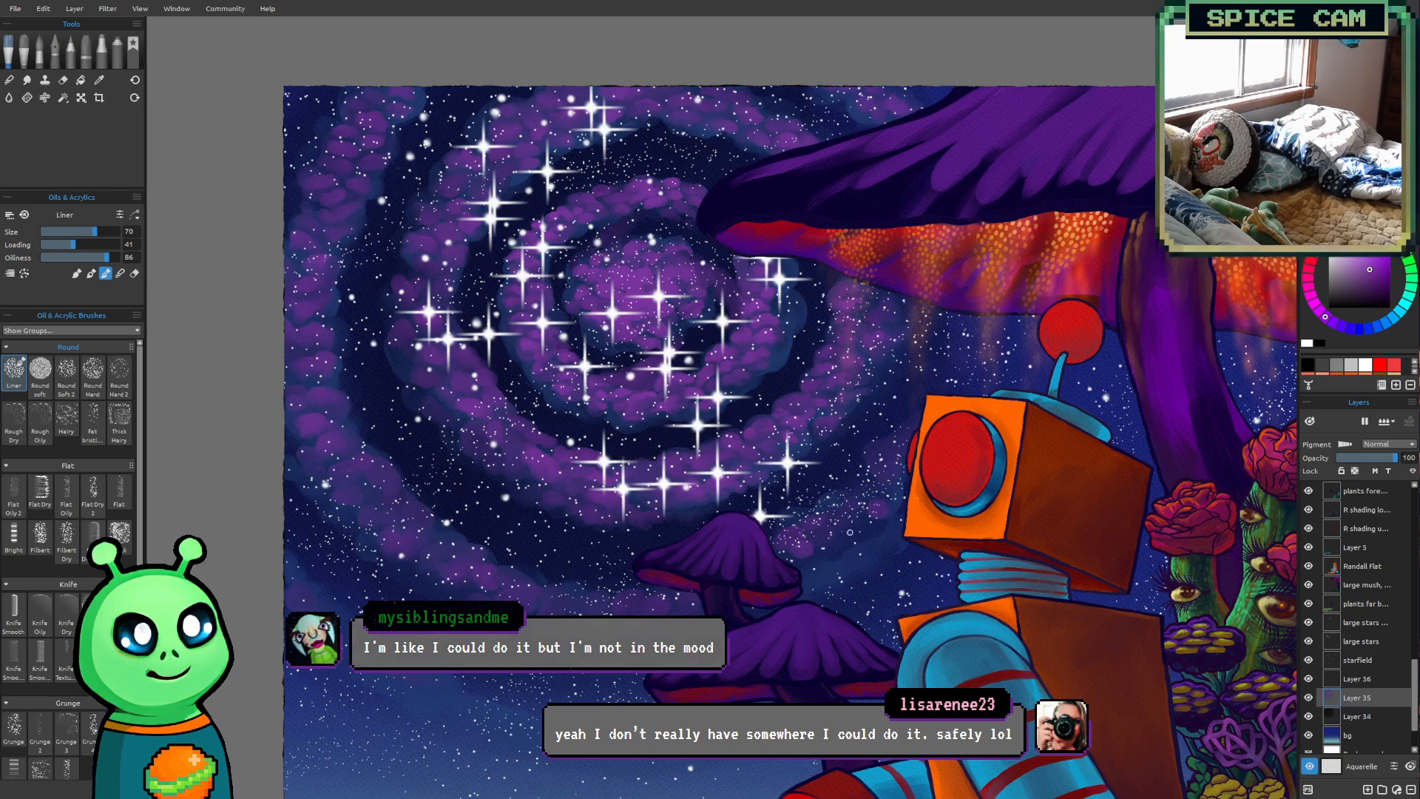
key("ctrl+z")
key("]")
key("]")
key("]")
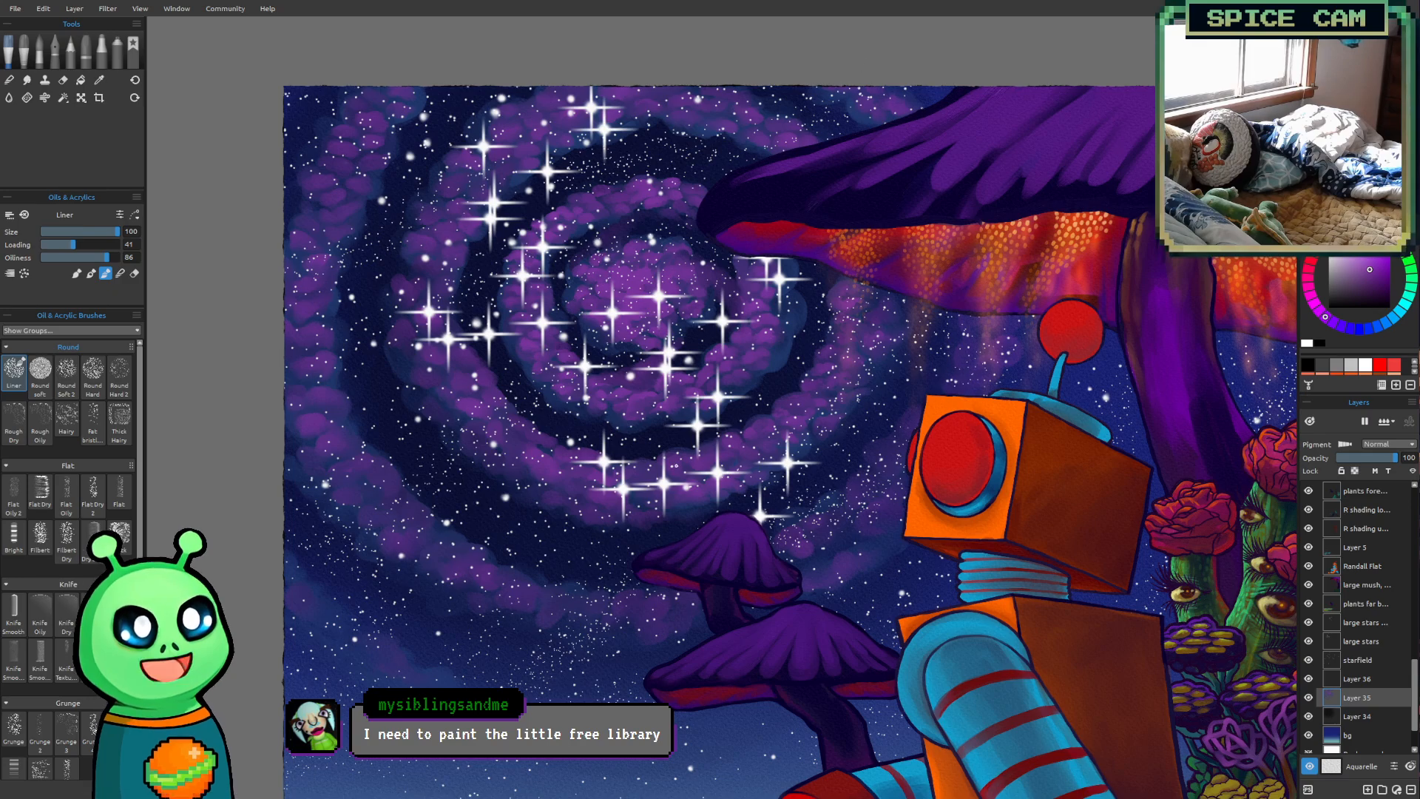
Dab purple puffs along the outermost cloud band at the lower left, above the sketched horizon, at brush sizes 90 and 100
scroll(677, 464, "down", 3)
mouse_move(1116, 574)
left_mouse_down()
mouse_move(996, 581)
mouse_move(970, 602)
mouse_move(1065, 447)
mouse_move(1030, 529)
left_mouse_up()
scroll(581, 607, "up", 1)
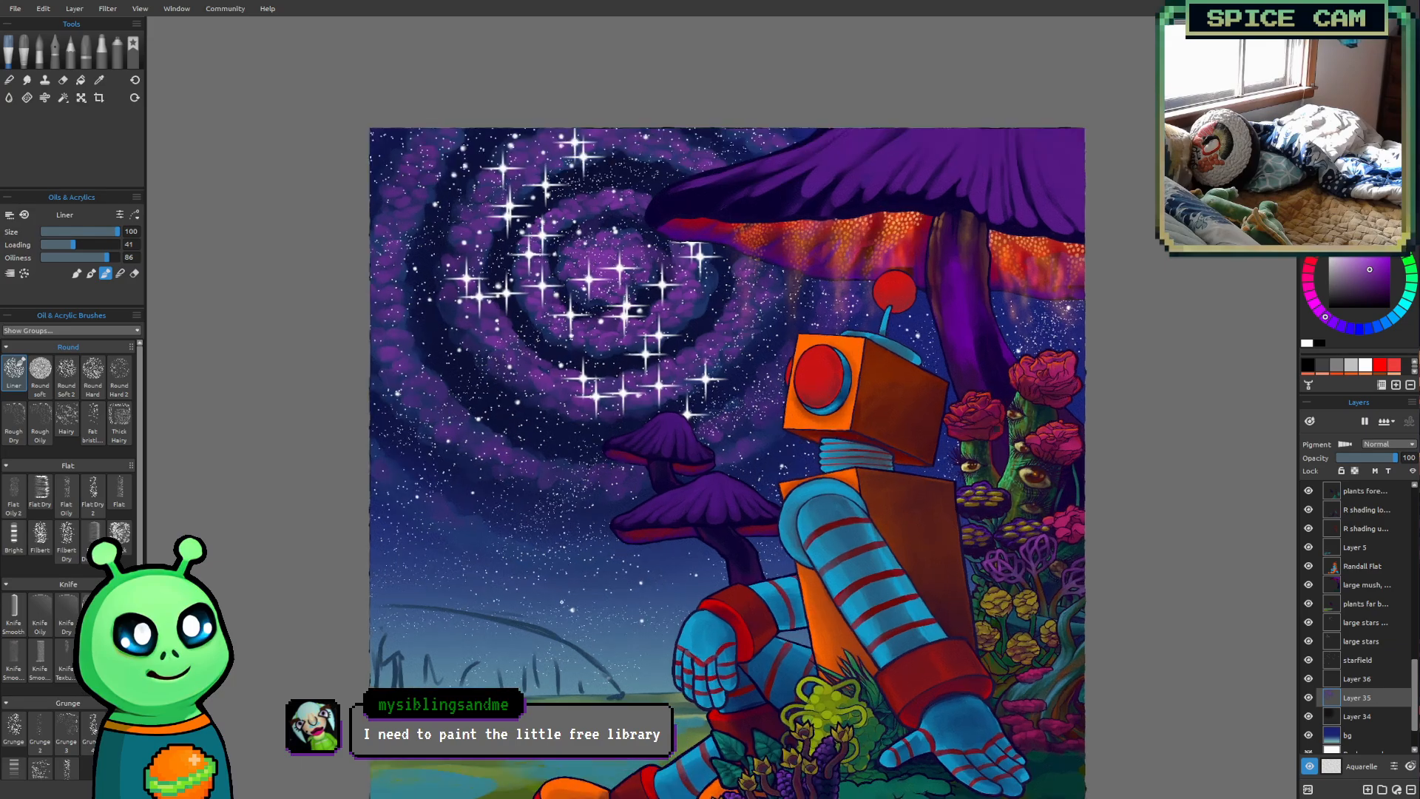
scroll(525, 572, "up", 1)
left_click_drag(527, 576, 591, 648)
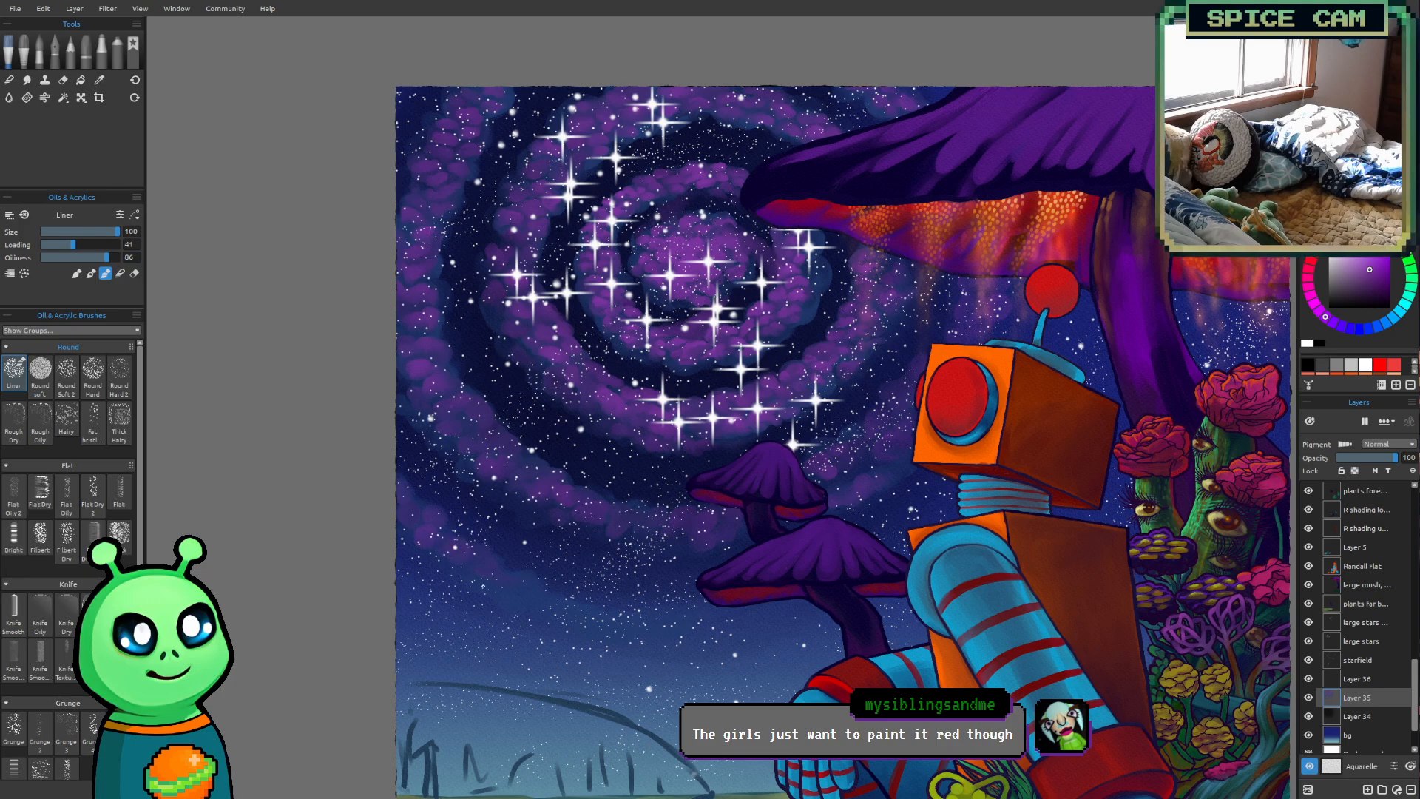
key("[")
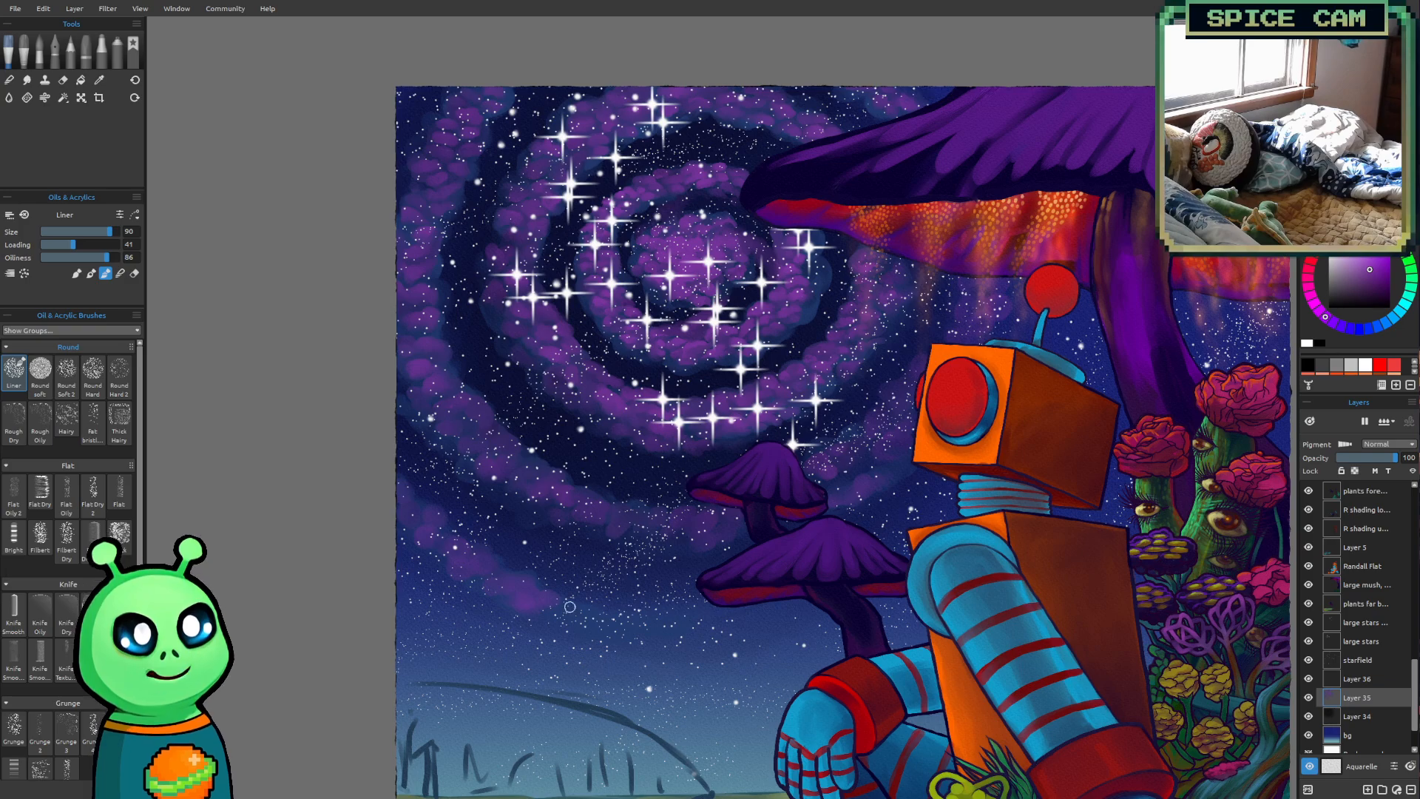
key("bracketright")
left_click(571, 614)
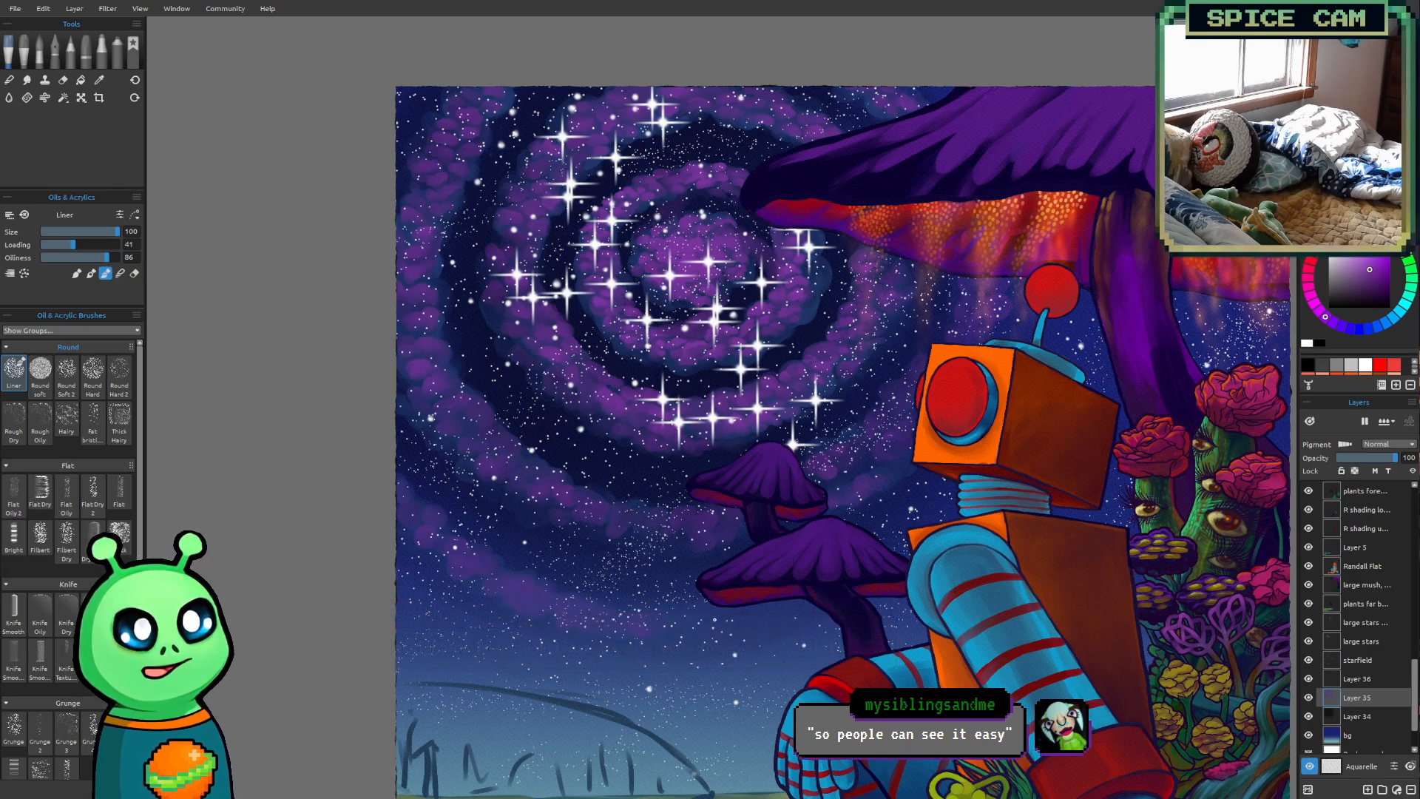
Save the painting
scroll(791, 574, "down", 5)
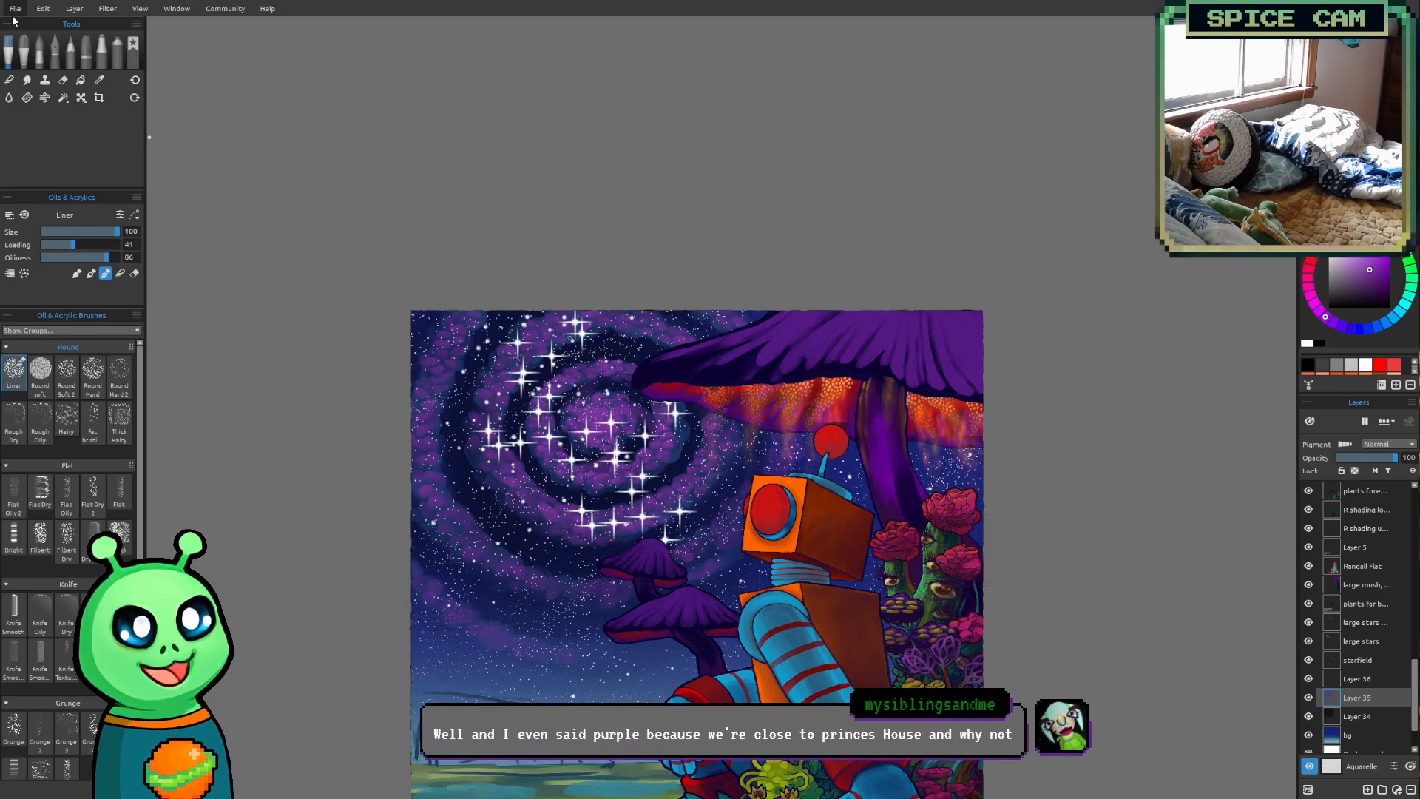
key("ctrl+s")
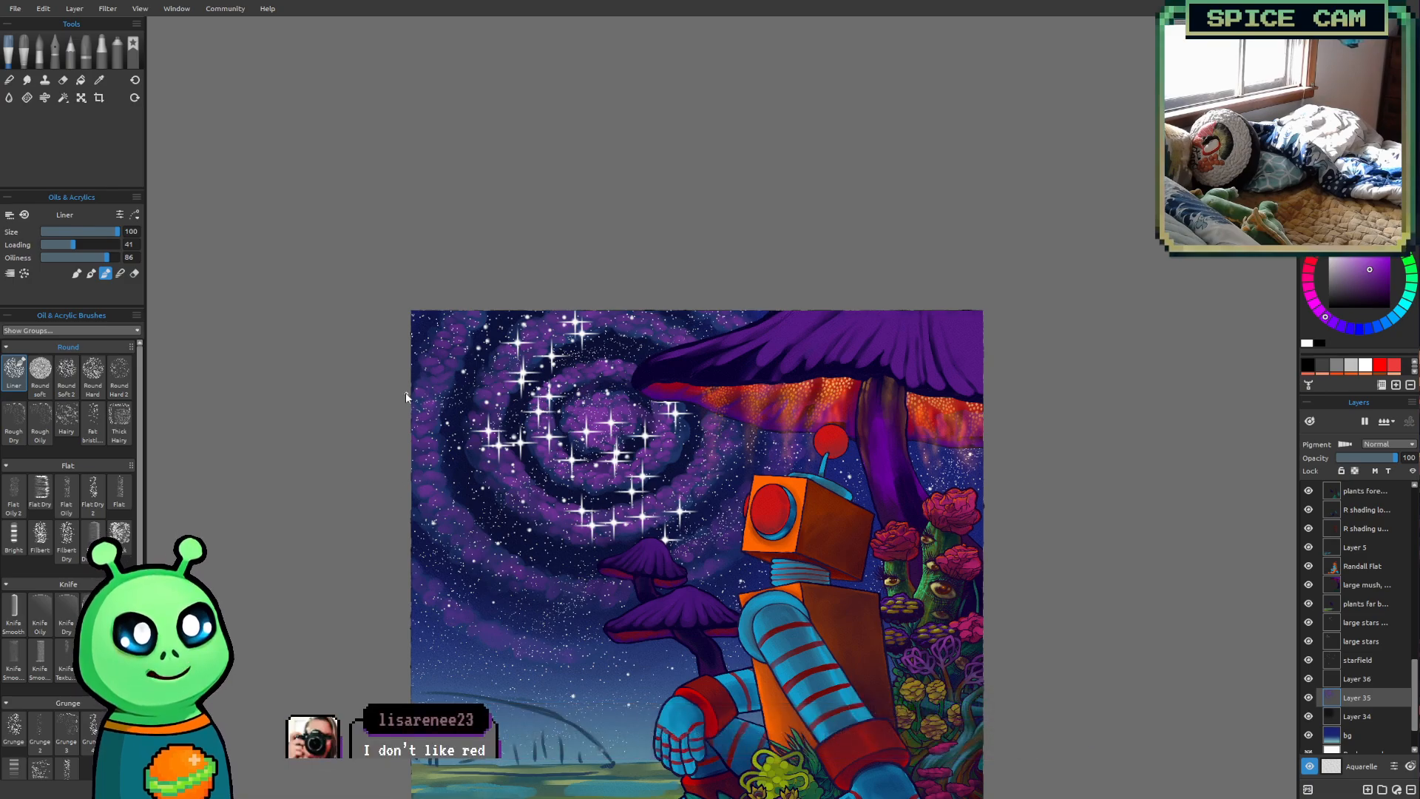
left_click_drag(332, 535, 279, 495)
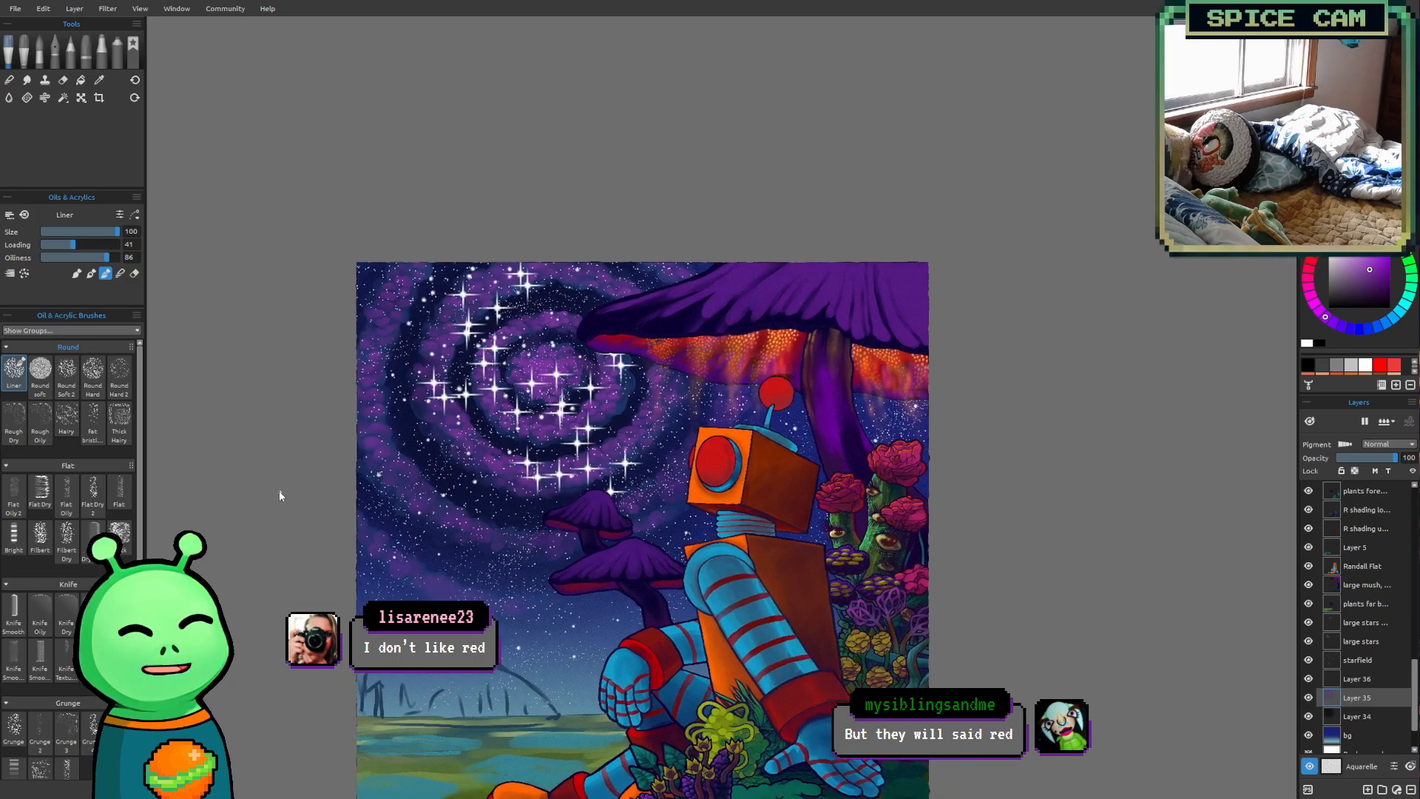
Shift the purple paint's hue slightly toward magenta for brightening the galaxy's core
left_click_drag(456, 420, 496, 422)
scroll(496, 442, "up", 1)
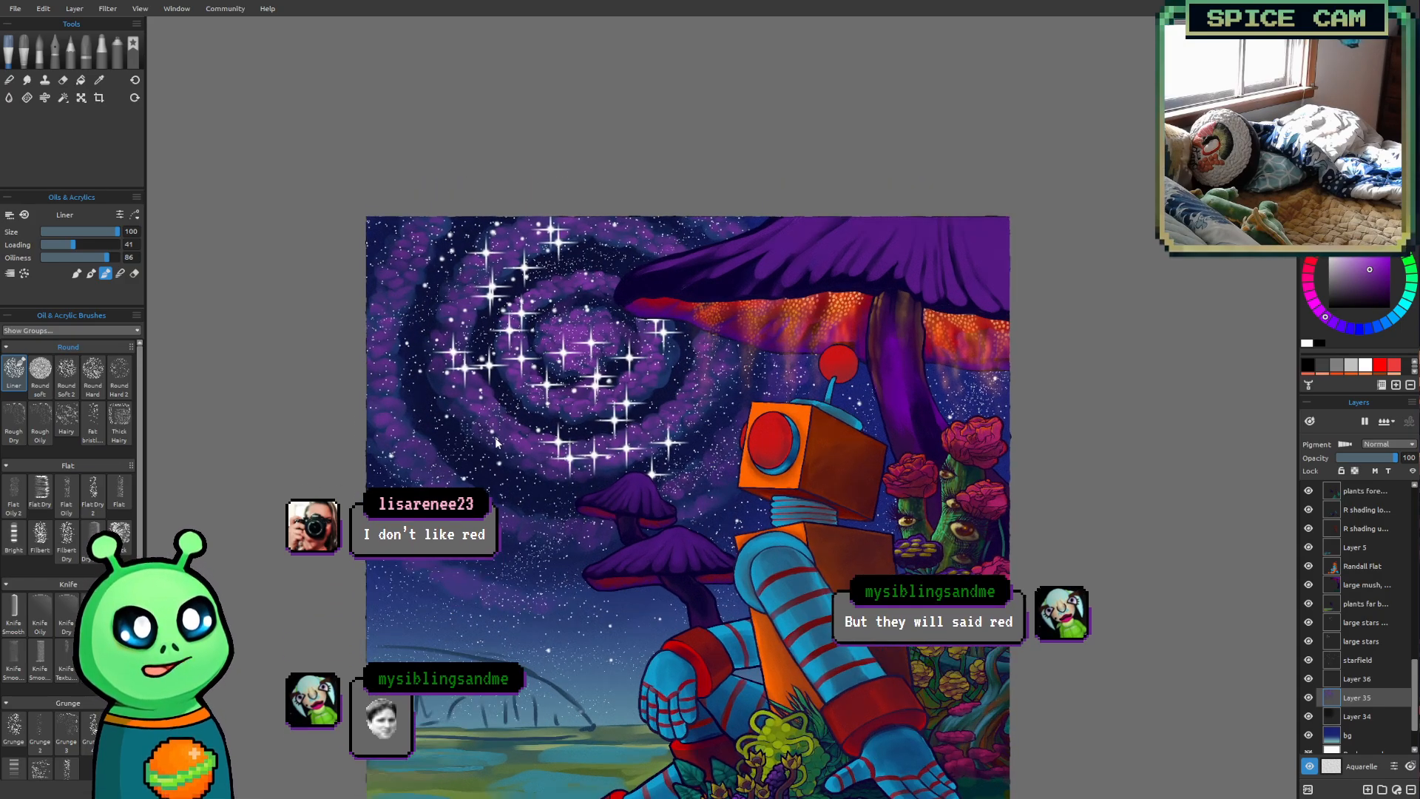
scroll(496, 442, "up", 2)
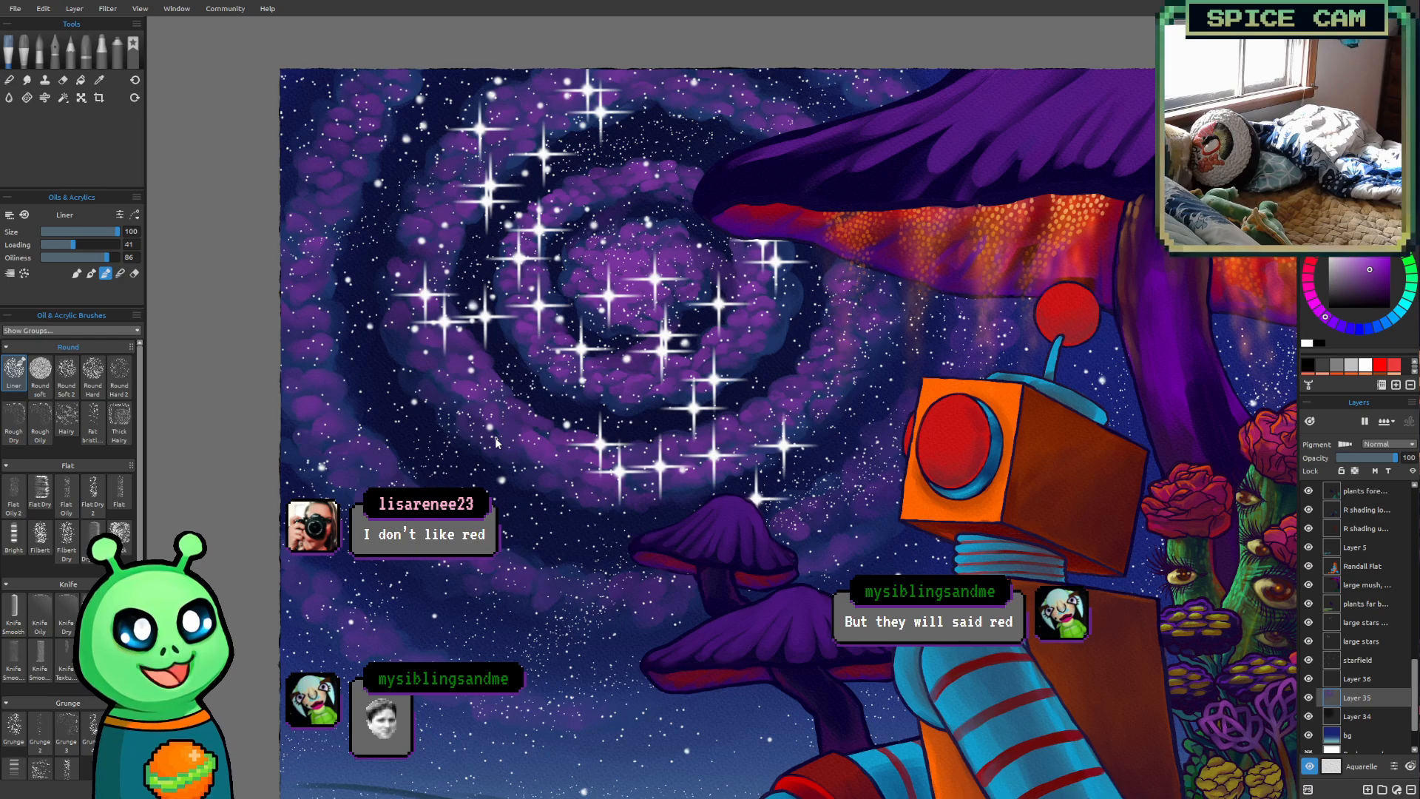
left_click_drag(978, 365, 961, 451)
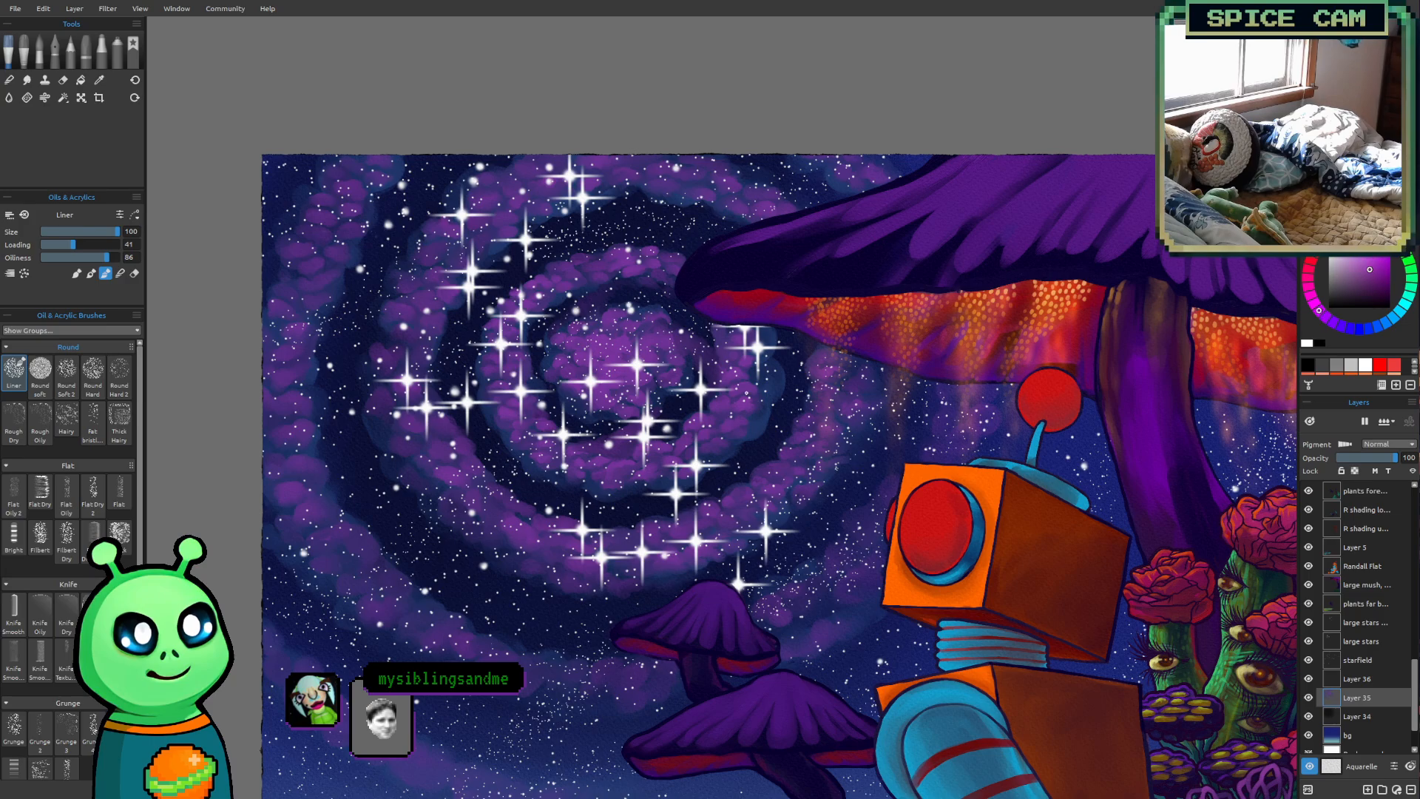
left_click_drag(748, 393, 728, 443)
scroll(588, 390, "up", 4)
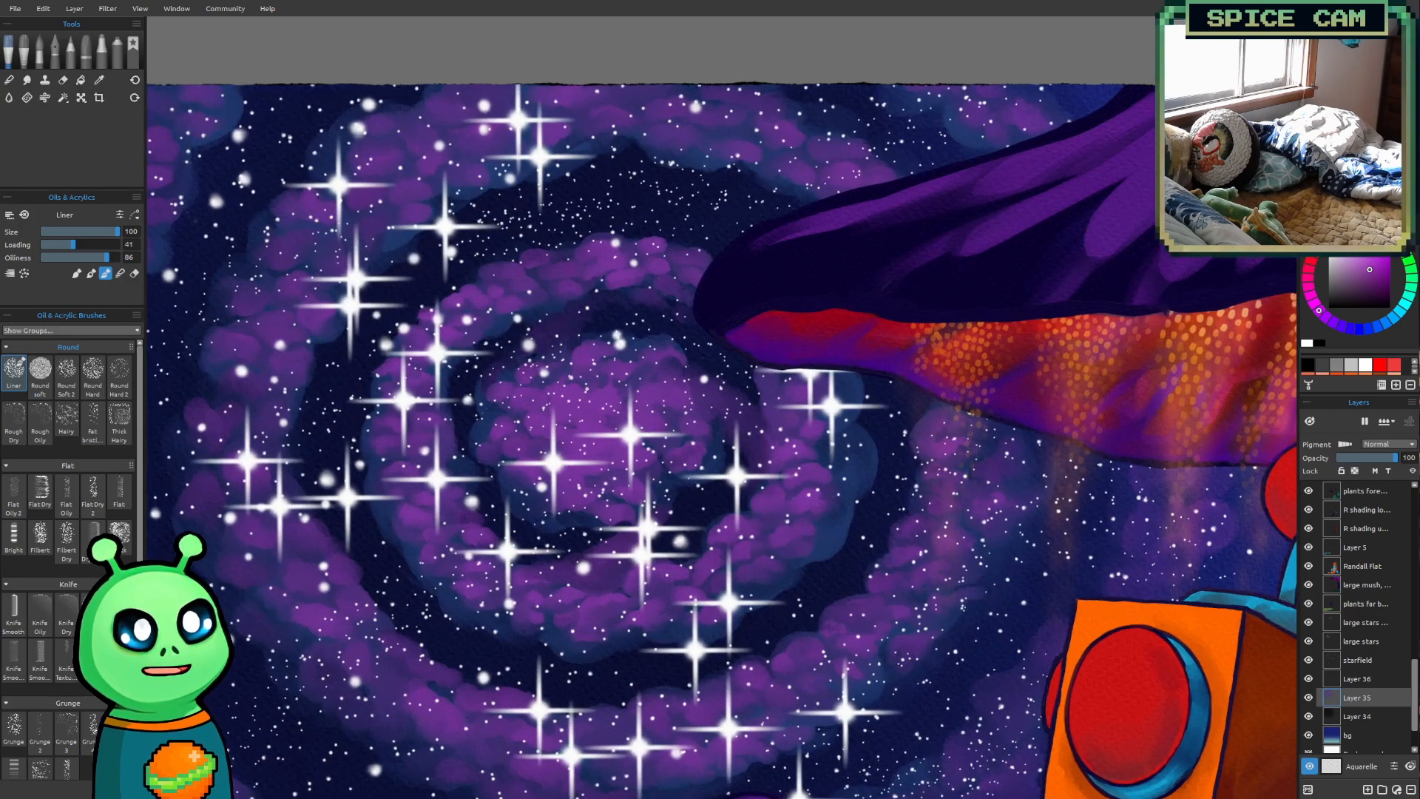
scroll(587, 389, "up", 2)
left_click_drag(587, 389, 604, 449)
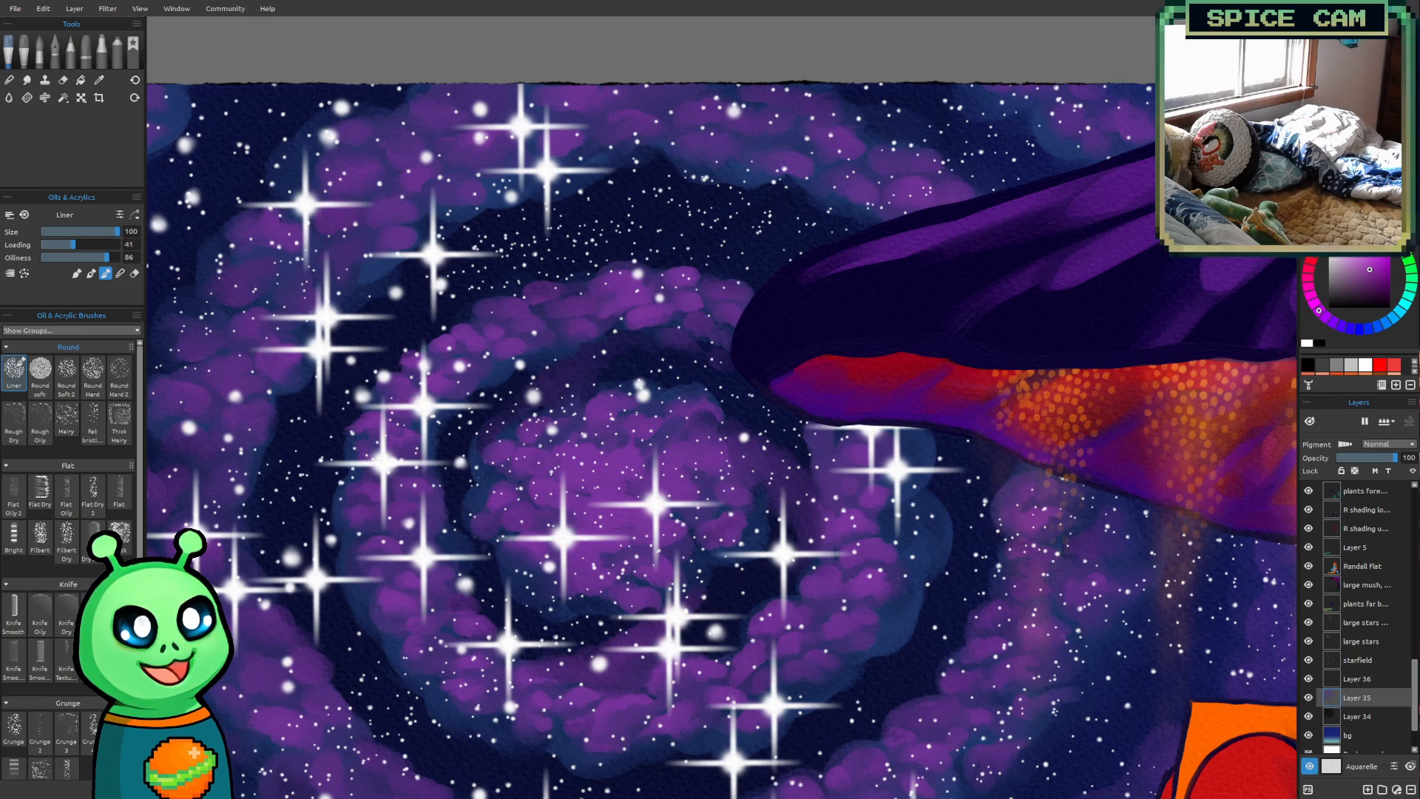
Brighten the galaxy's central core with magenta-purple dabs, using the Liner brush from size 25 up to 90
key("bracketleft")
key("bracketleft")
key("bracketleft")
key("bracketleft")
key("bracketleft")
key("bracketleft")
key("bracketleft")
key("bracketleft")
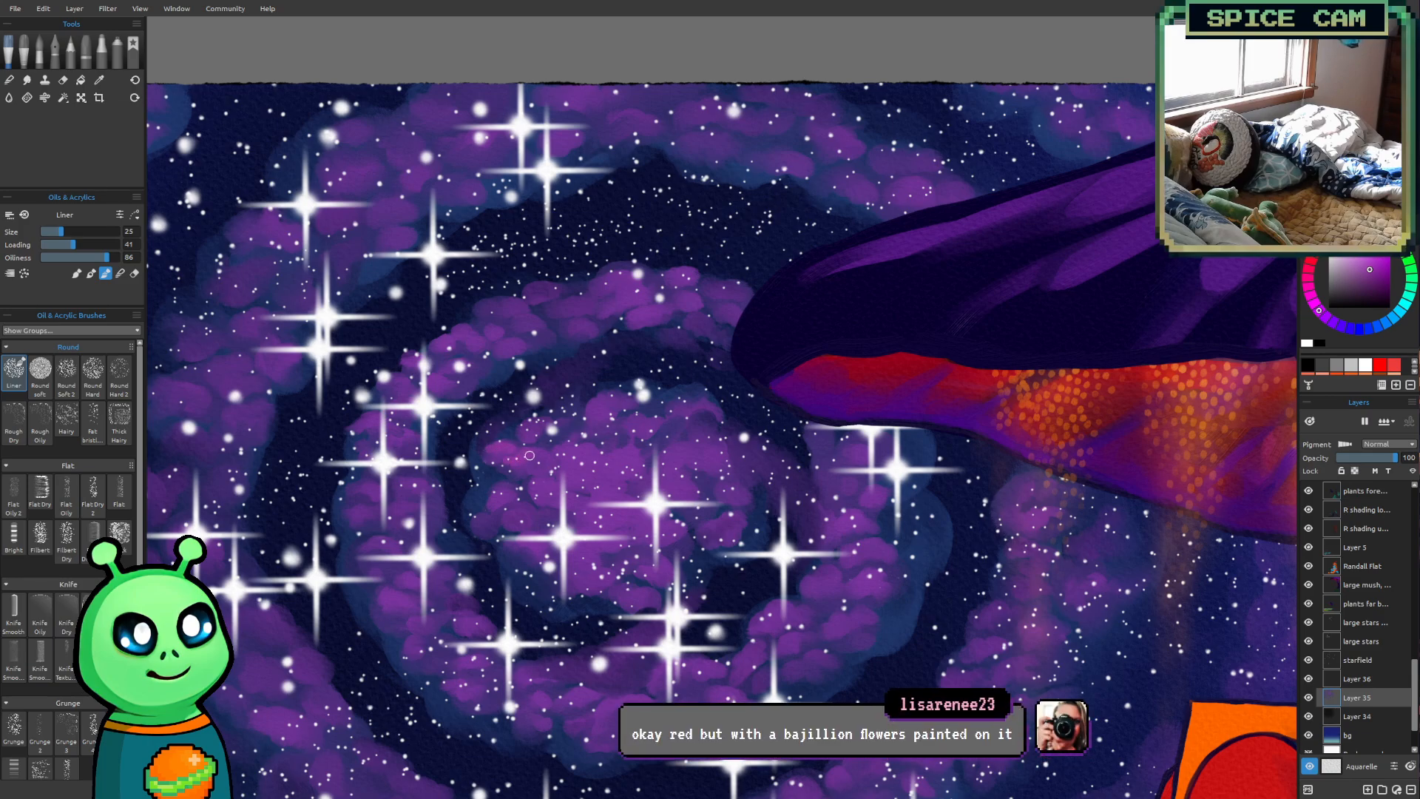
key("bracketright")
key("bracketright")
key("bracketright")
key("bracketright")
key("bracketright")
key("bracketright")
key("bracketright")
key("bracketright")
key("bracketright")
key("bracketright")
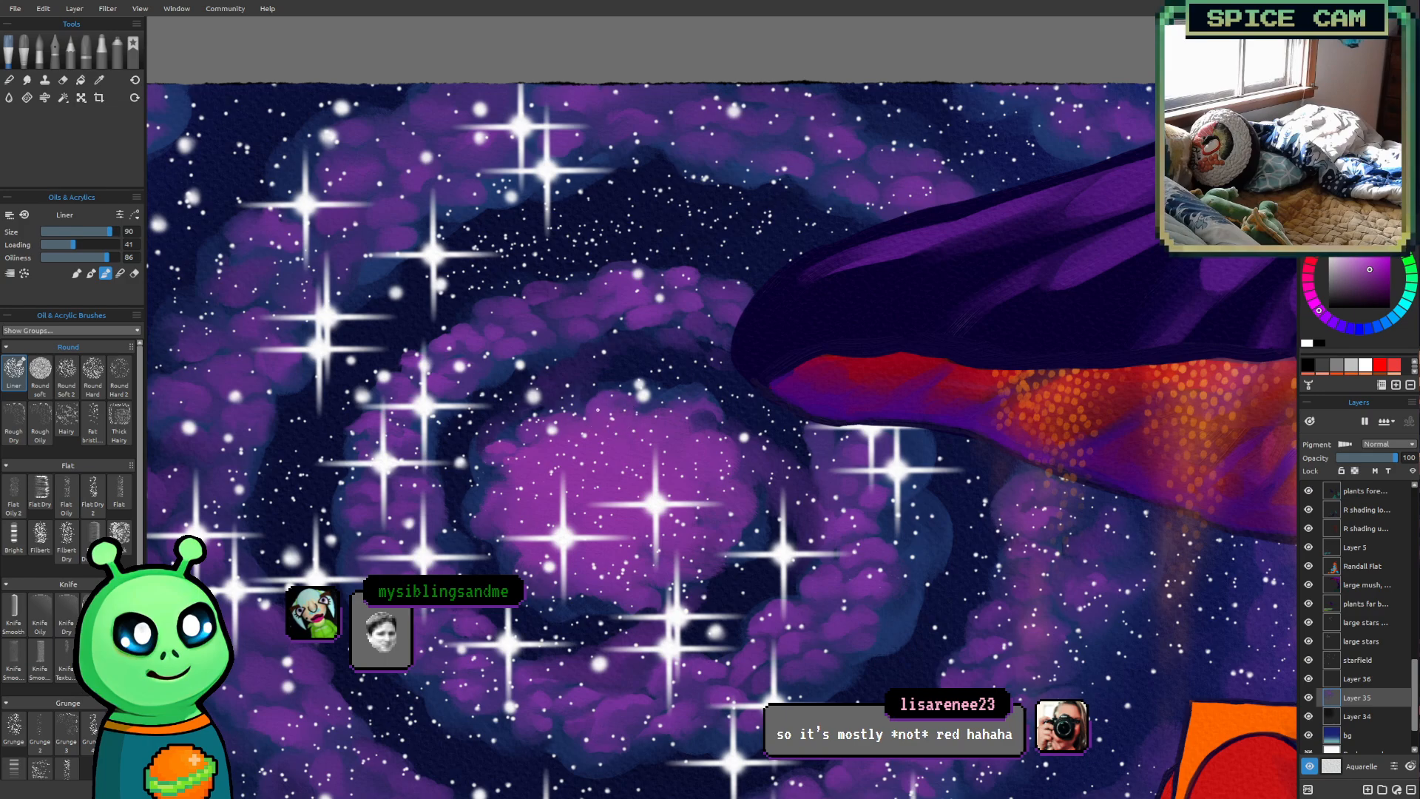
Check the brightened core against the rest of the galaxy, and reduce the Liner brush to size 25
scroll(598, 409, "down", 4)
mouse_move(598, 410)
left_mouse_down()
mouse_move(570, 451)
mouse_move(623, 492)
left_mouse_up()
scroll(613, 466, "down", 2)
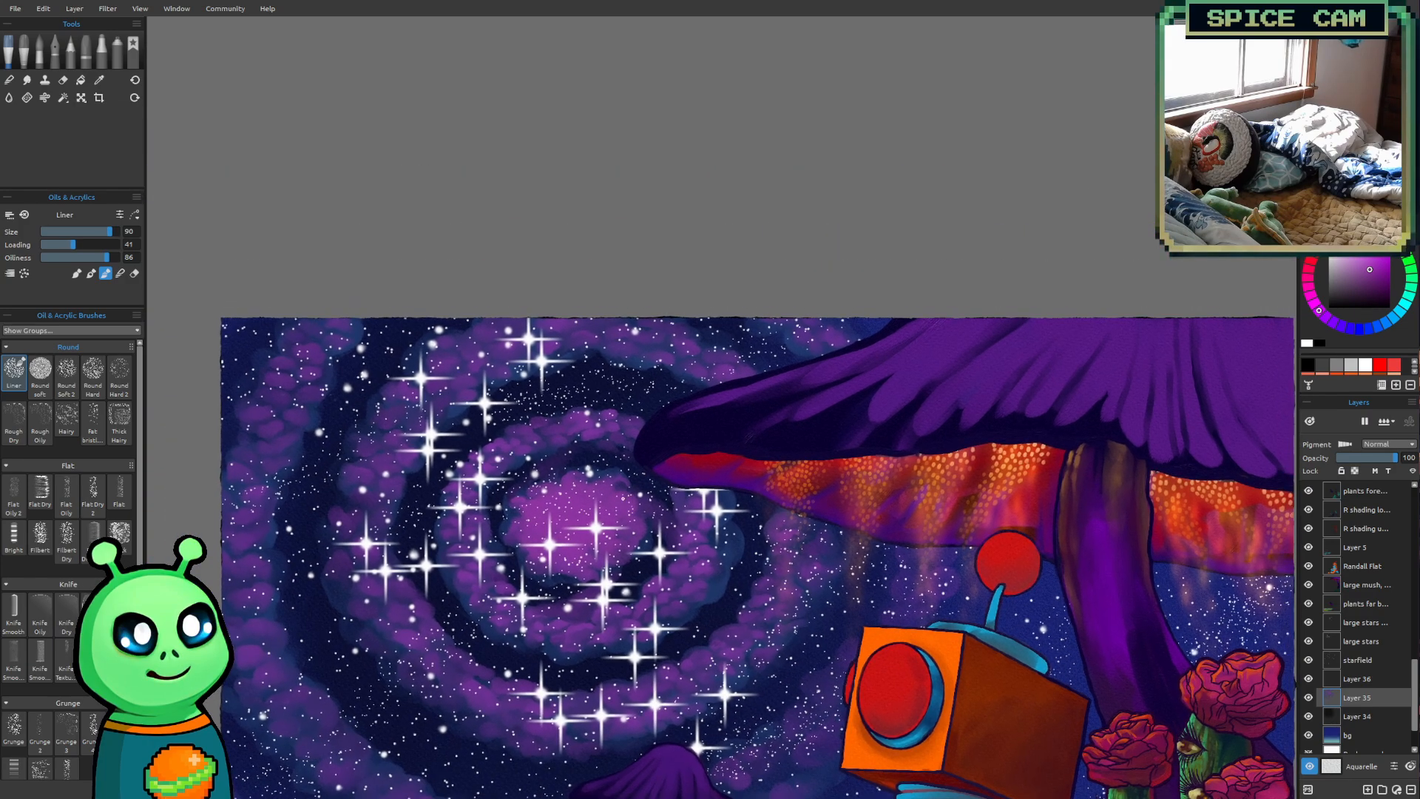
scroll(623, 492, "up", 1)
scroll(621, 494, "up", 1)
key("bracketleft")
key("bracketleft")
key("bracketleft")
key("bracketleft")
key("bracketleft")
key("bracketleft")
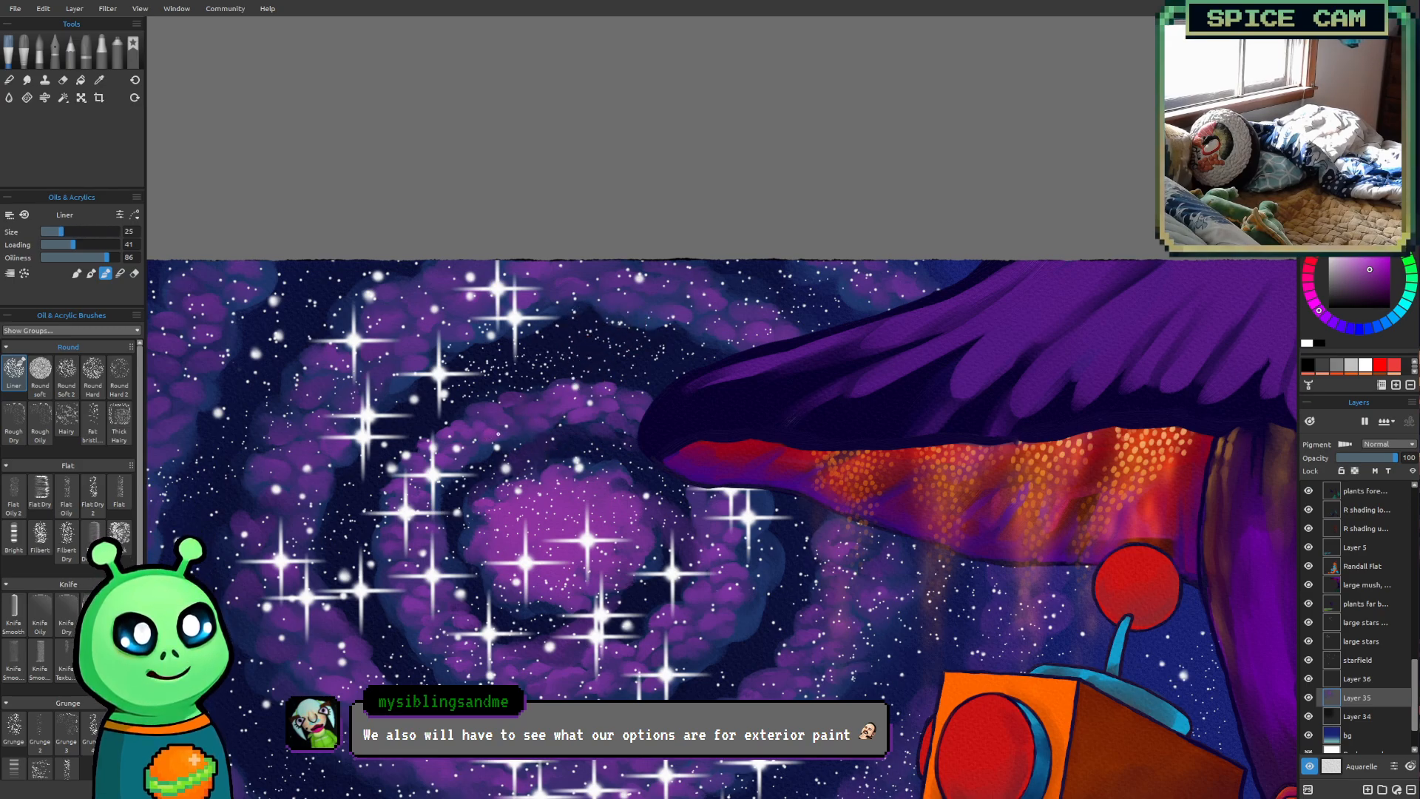
Dab magenta-purple puffs along the galaxy's inner ring around the core, varying the Liner brush between sizes 35 and 50
key("bracketright")
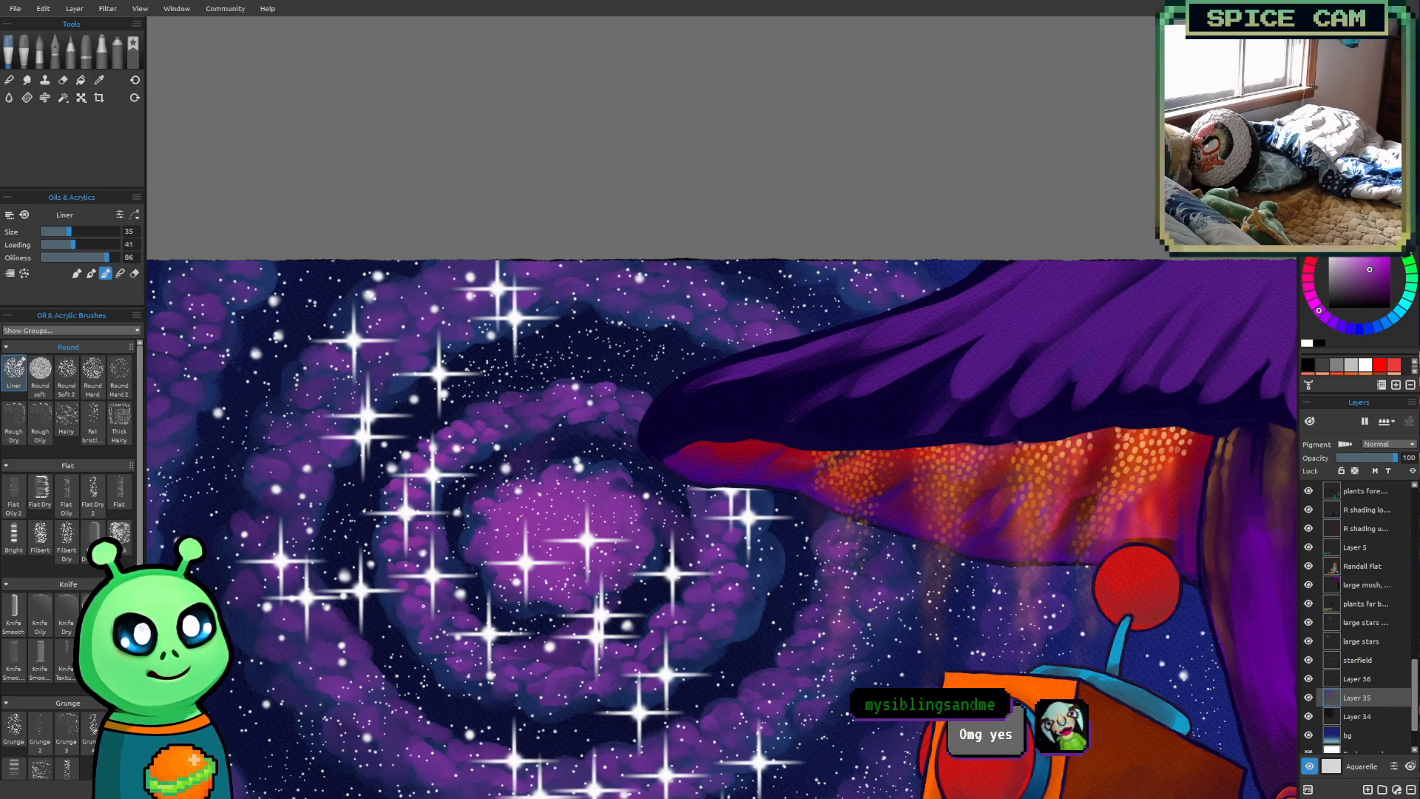
key("]")
key("]")
key("]")
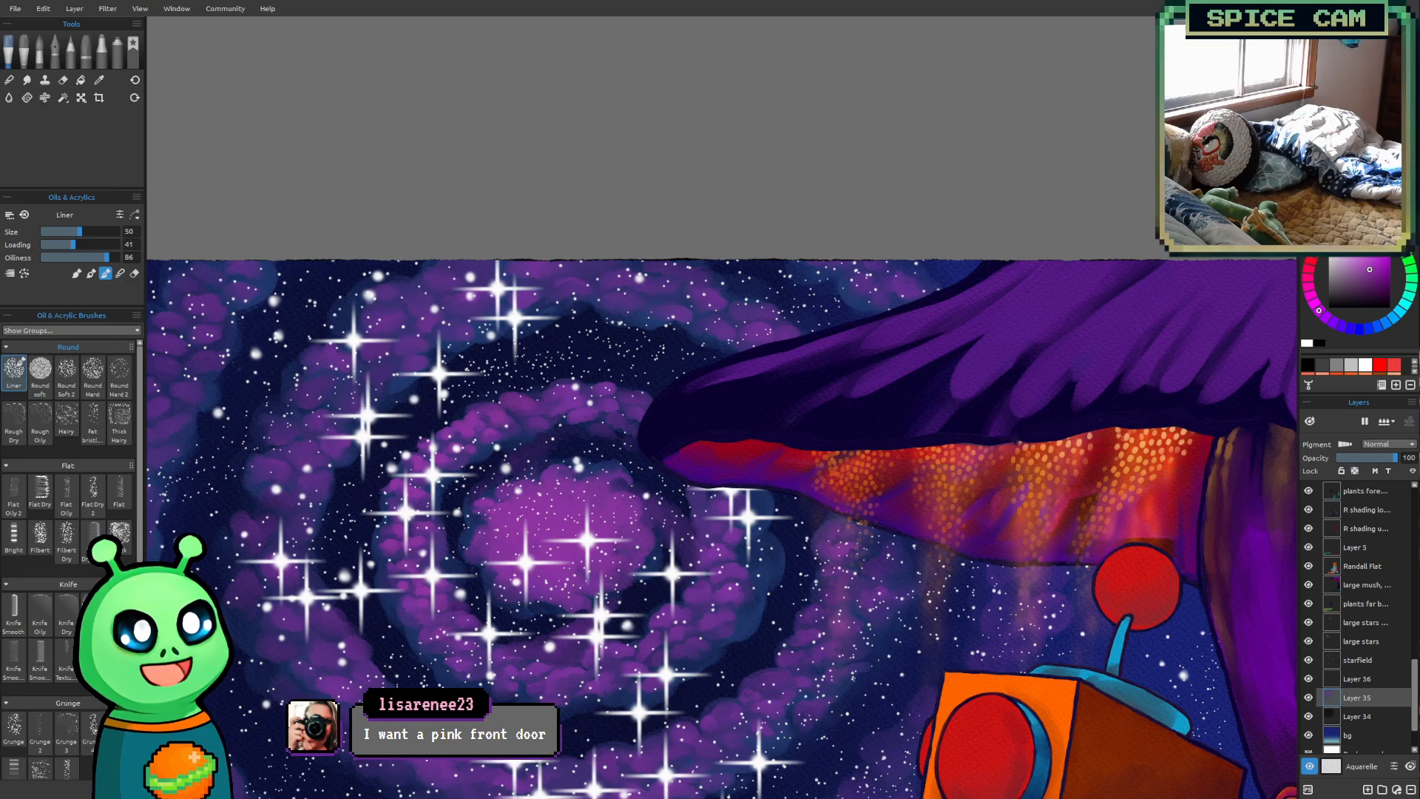
key("[")
key("bracketleft")
key("bracketleft")
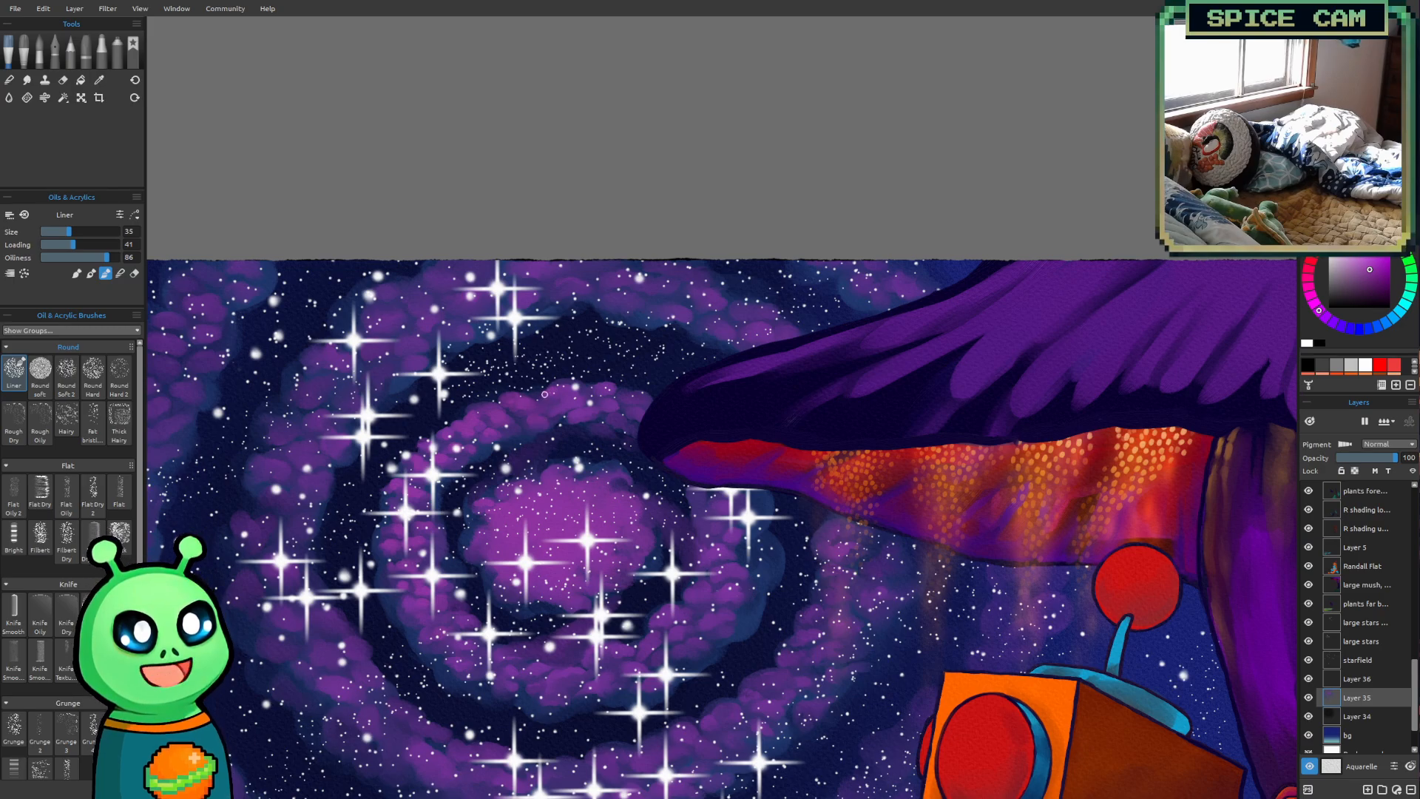
Continue the magenta-purple puffs along the top of the inner ring toward the mushroom cap, using Liner sizes from 35 to 60
key("bracketright")
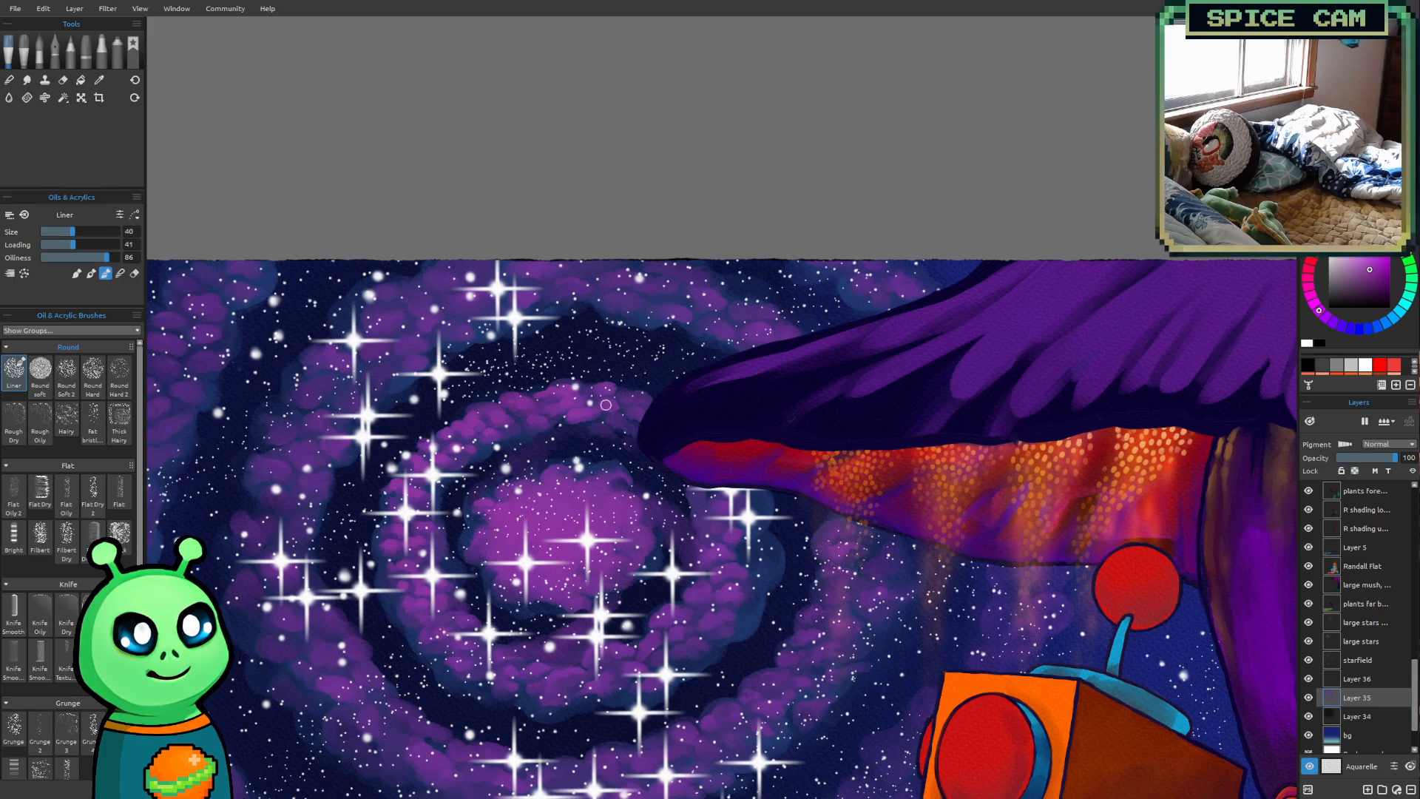
key("bracketright")
key("bracketright")
key("bracketright")
key("bracketright")
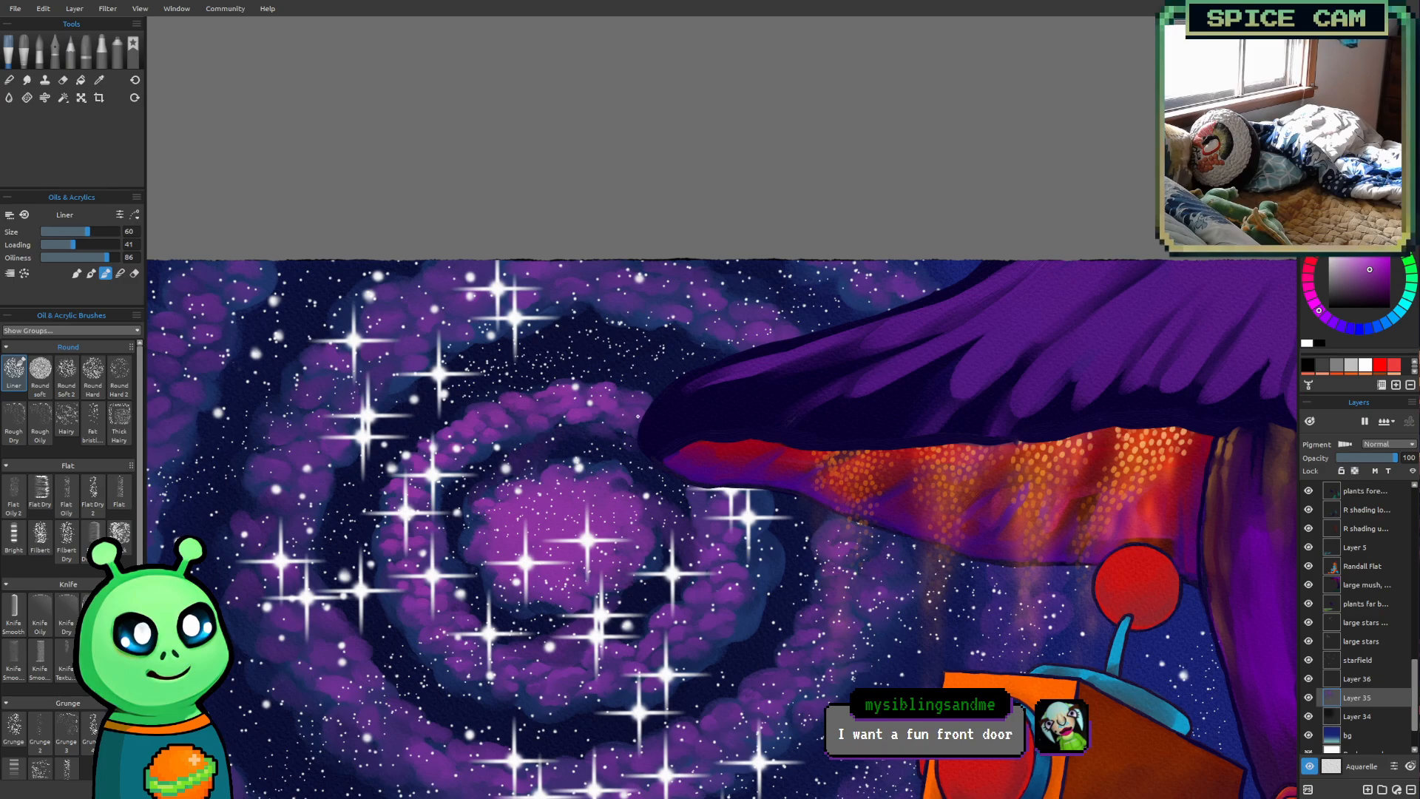
key("bracketleft")
key("bracketleft")
key("bracketleft")
key("bracketleft")
key("bracketleft")
key("bracketleft")
key("bracketleft")
key("bracketright")
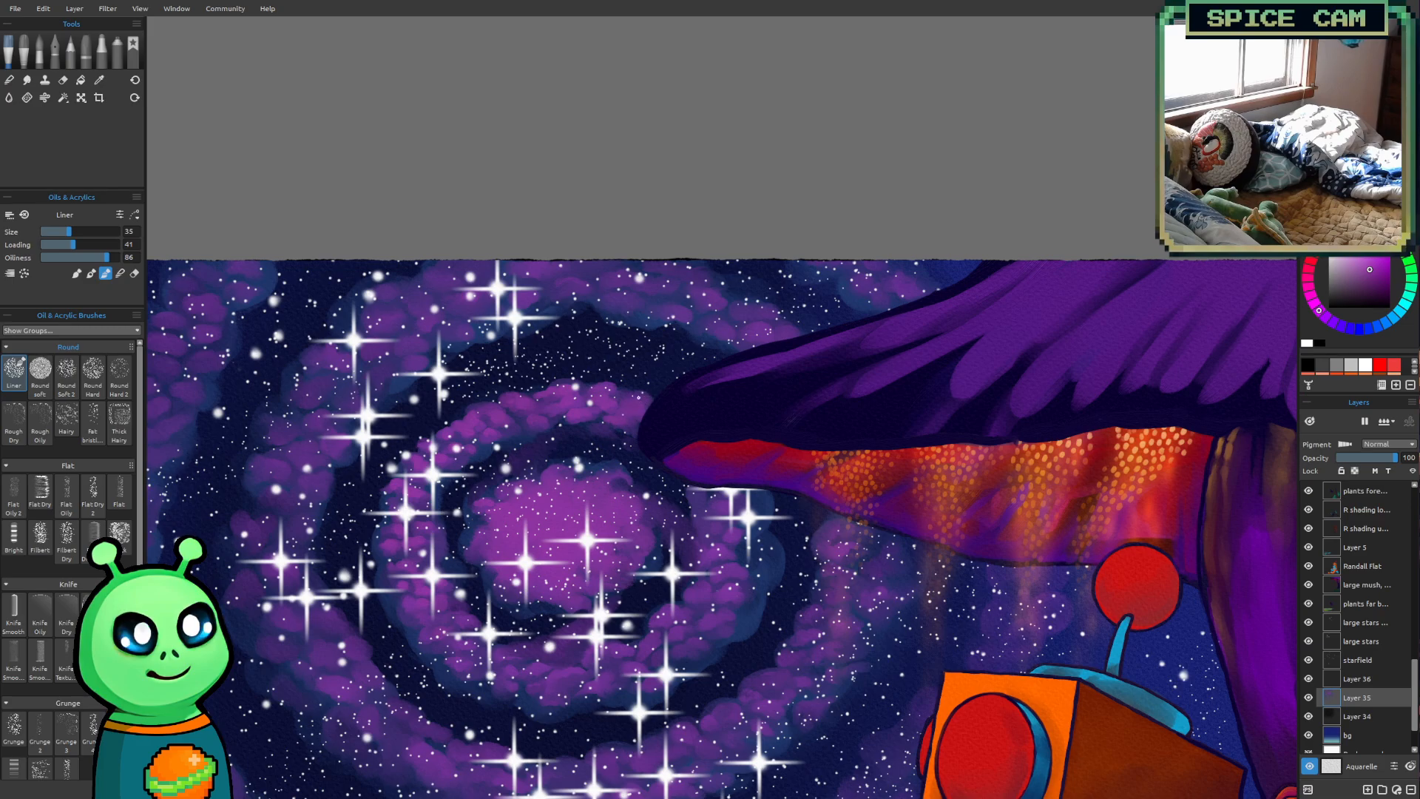
key("bracketright")
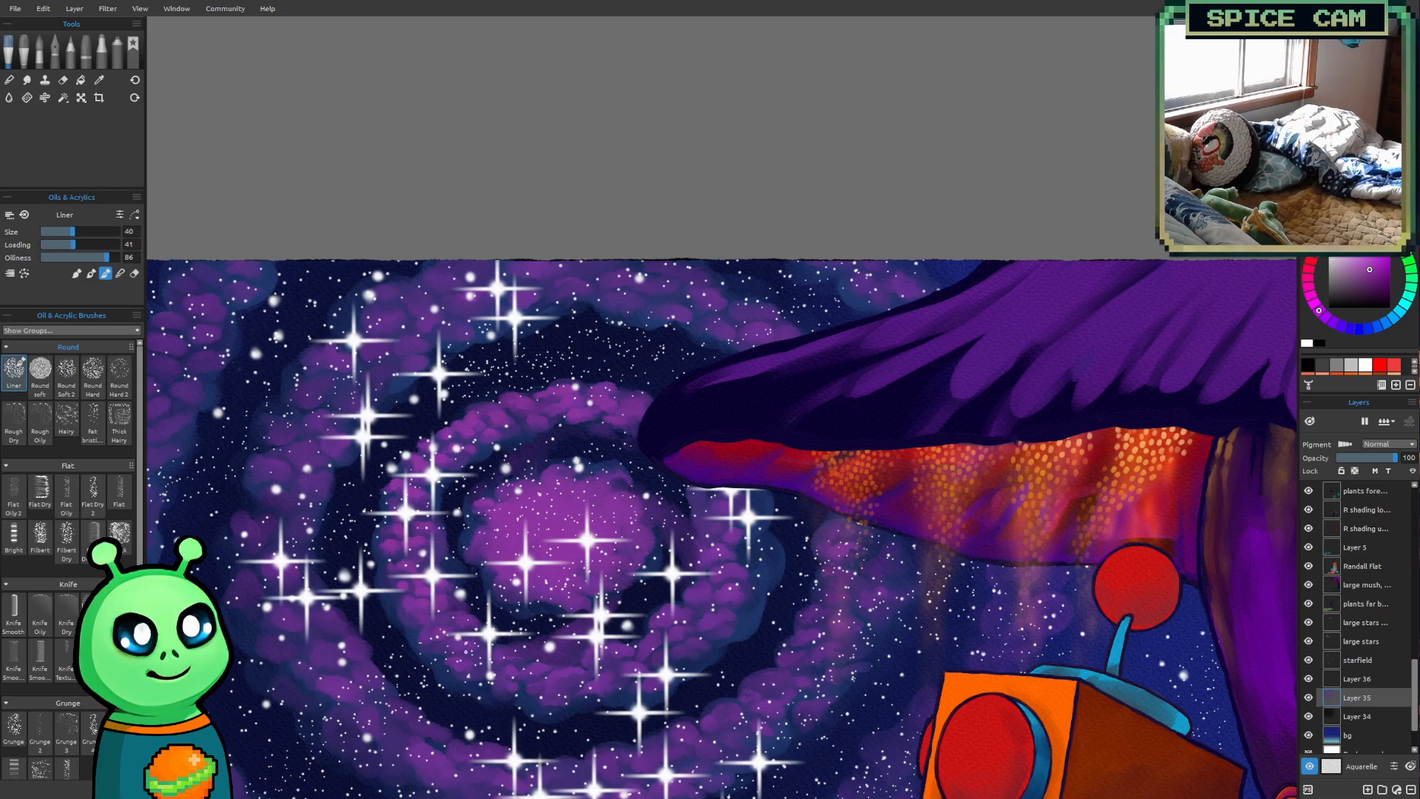
Show the title layer over the painting to judge it against the brightened galaxy, and hide it again
scroll(1359, 613, "up", 4)
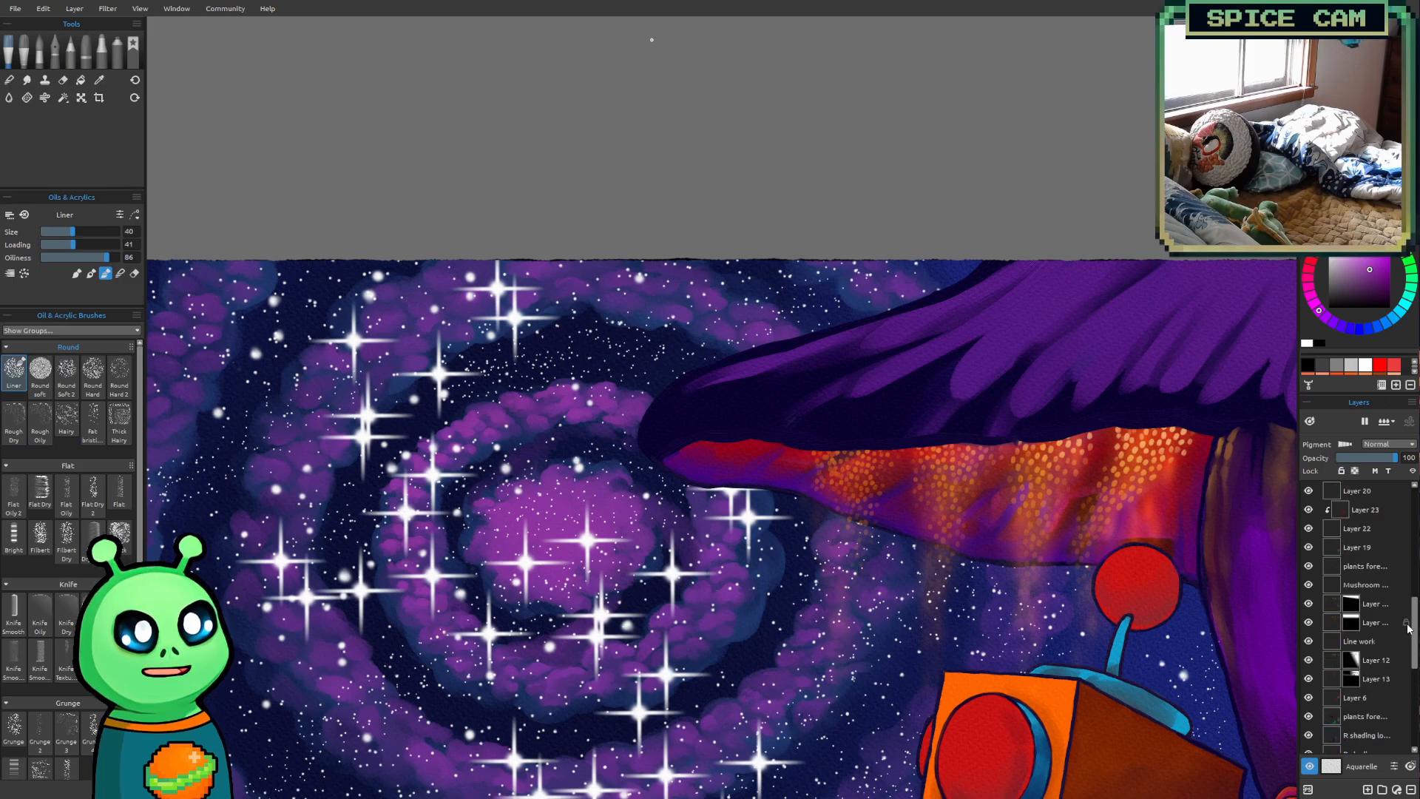
scroll(1387, 551, "up", 5)
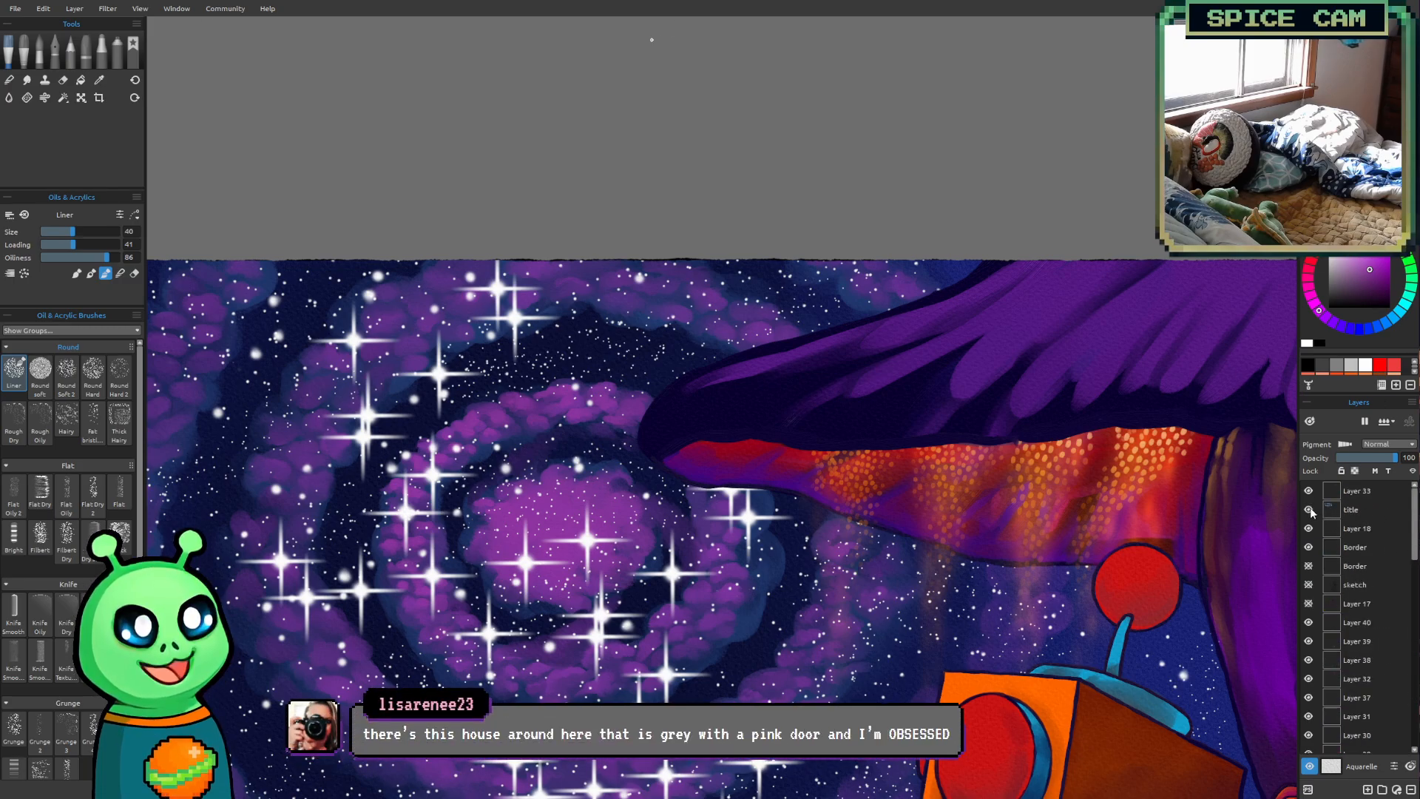
left_click(1308, 510)
scroll(876, 416, "down", 3)
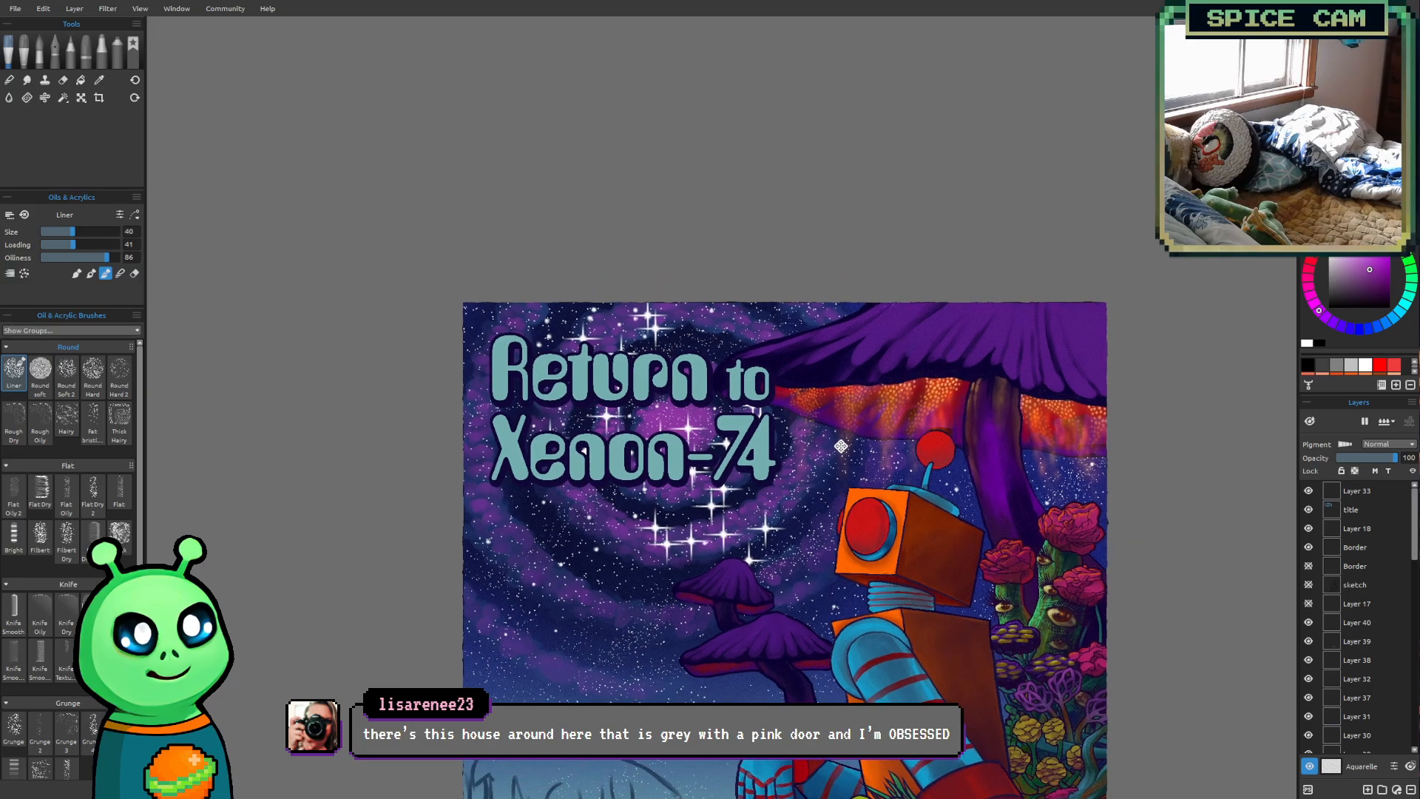
left_click(1308, 509)
scroll(1343, 580, "down", 5)
scroll(1343, 580, "down", 4)
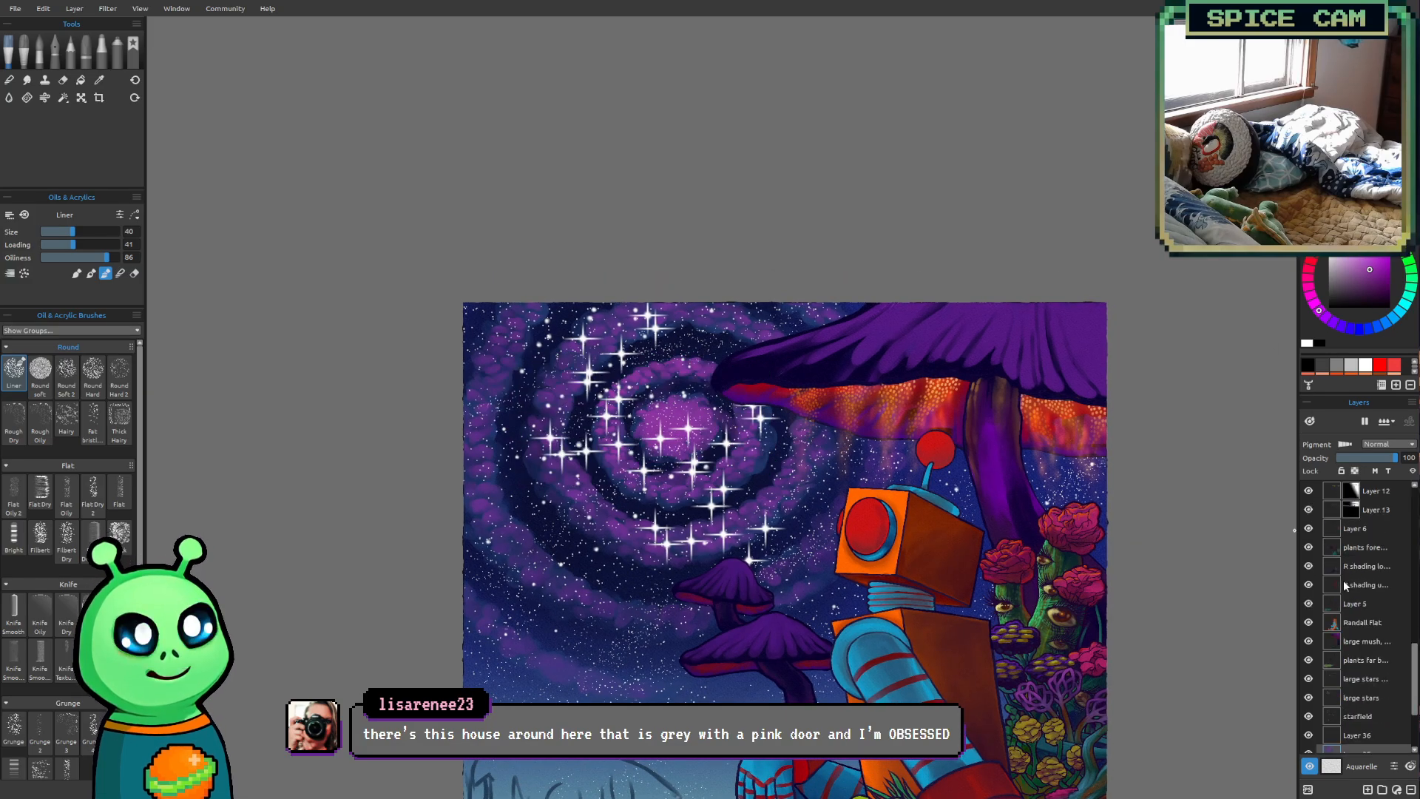
Brighten more of the inner ring's puffs in a close-up view, reducing the Liner brush to size 35
left_click_drag(670, 456, 558, 494)
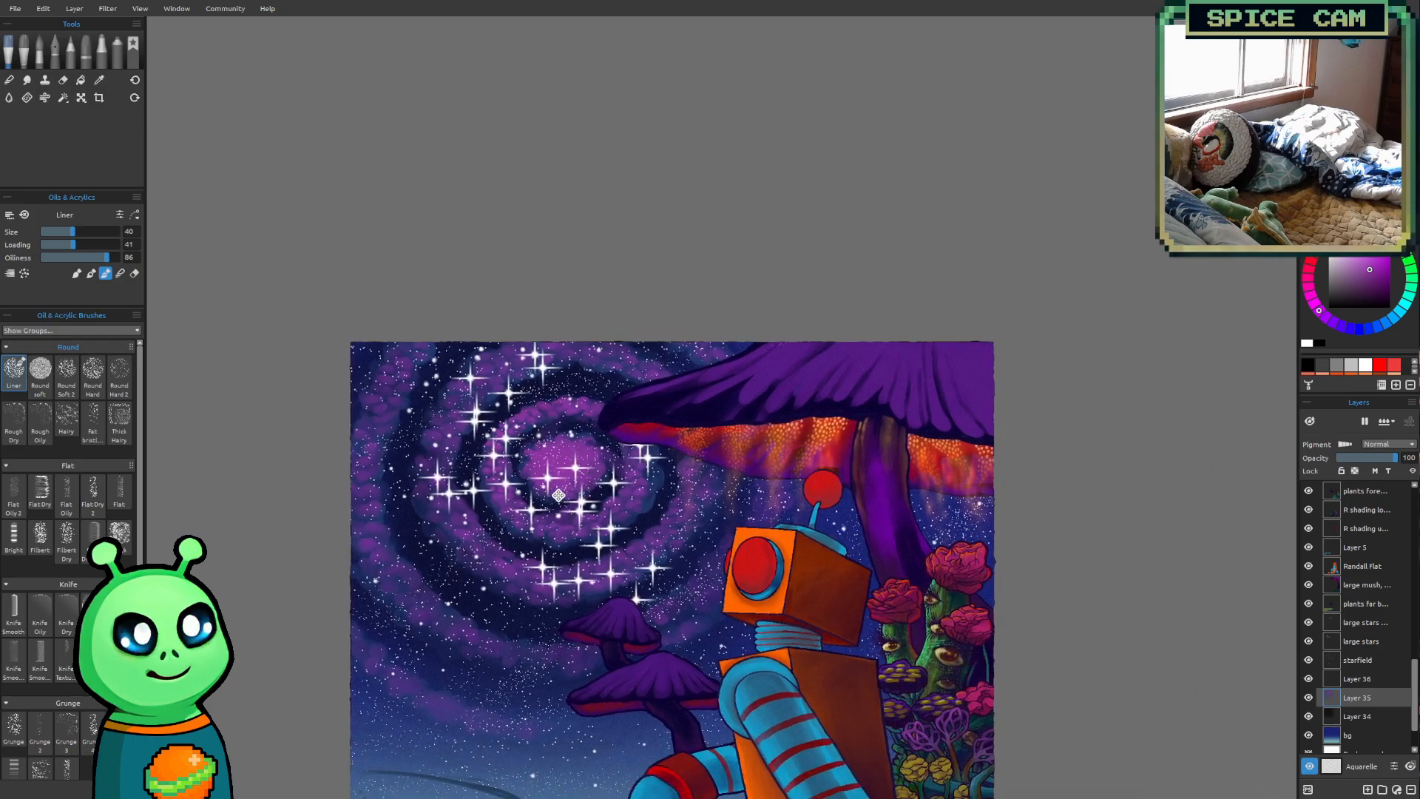
scroll(599, 441, "up", 4)
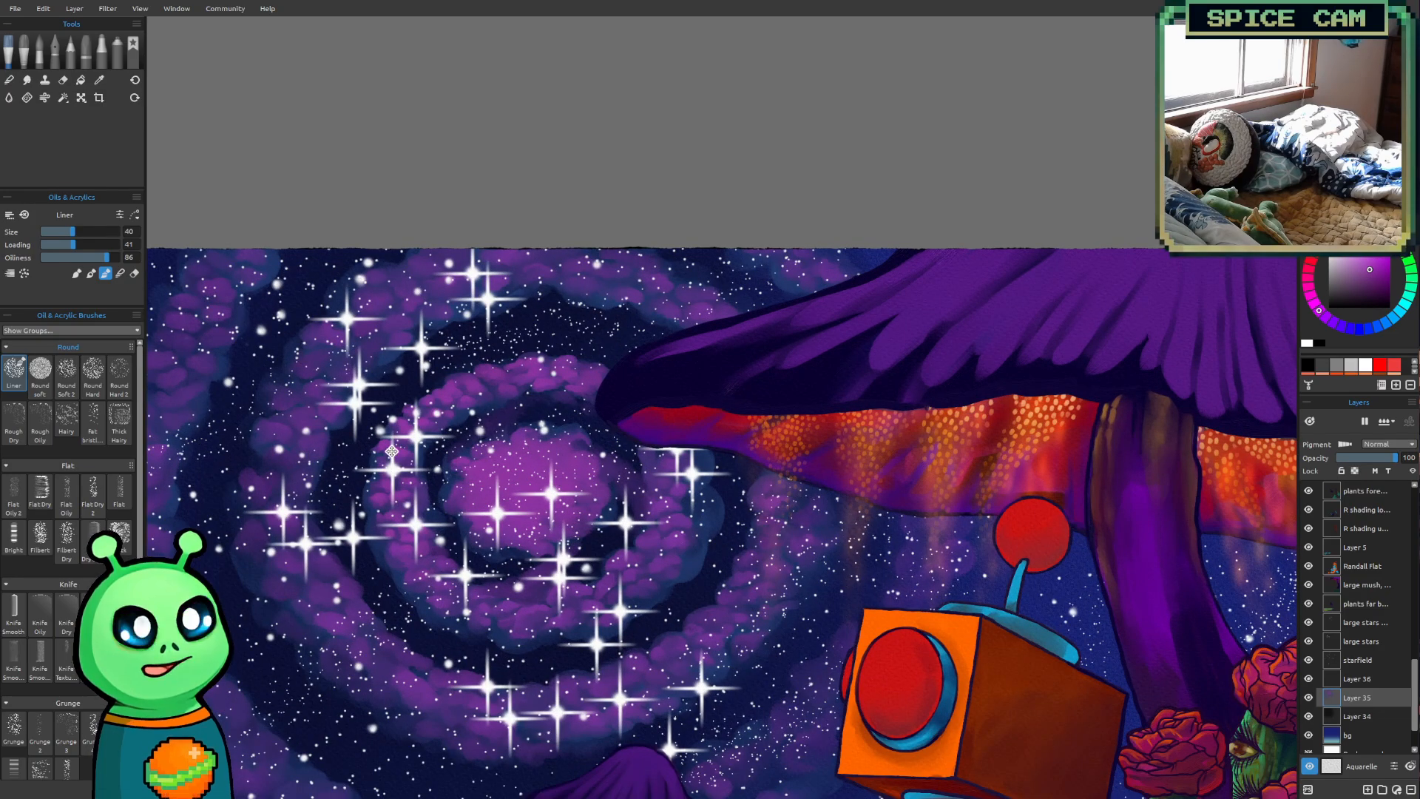
left_click_drag(398, 450, 474, 481)
scroll(479, 480, "up", 2)
left_click_drag(590, 489, 514, 442)
scroll(533, 494, "up", 1)
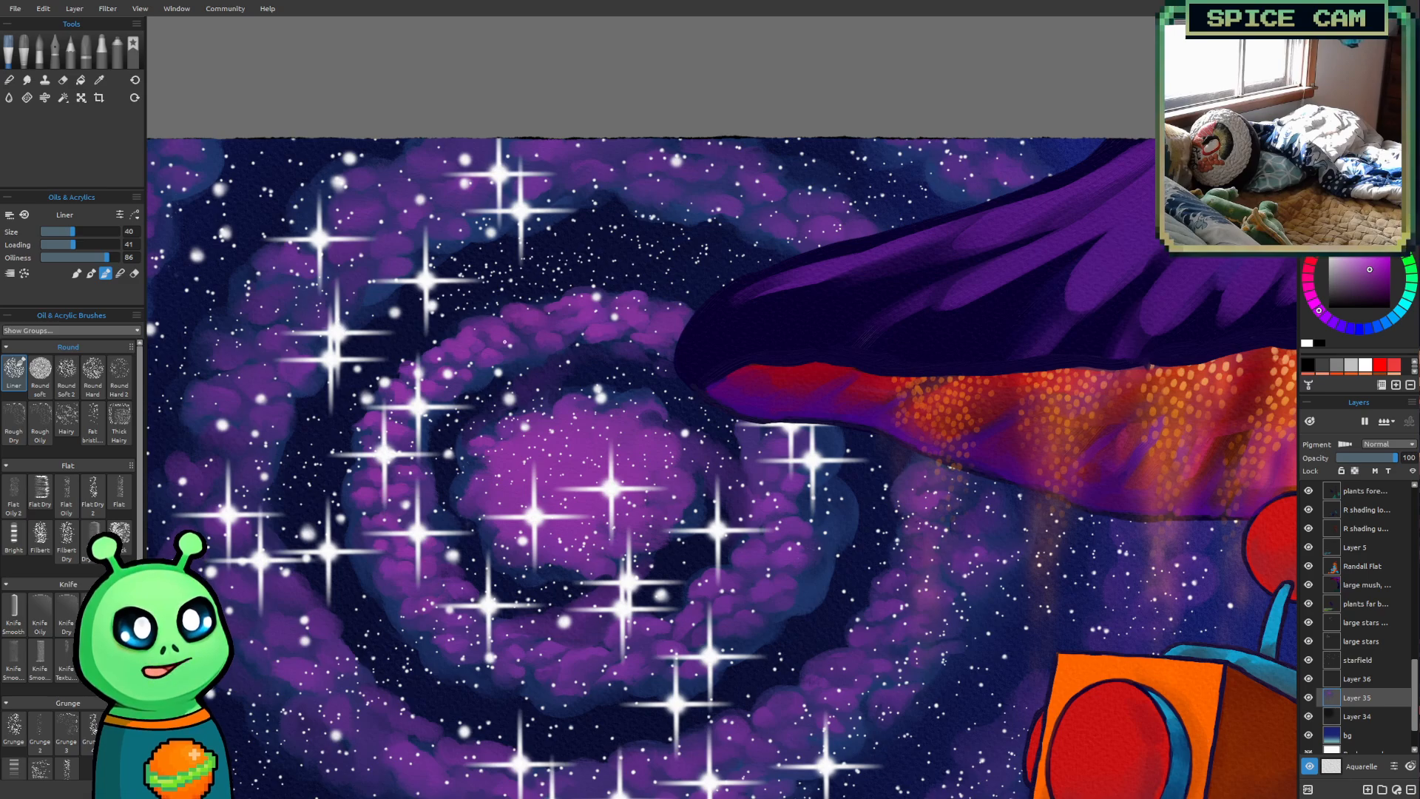
scroll(678, 373, "up", 1)
left_click_drag(660, 377, 667, 346)
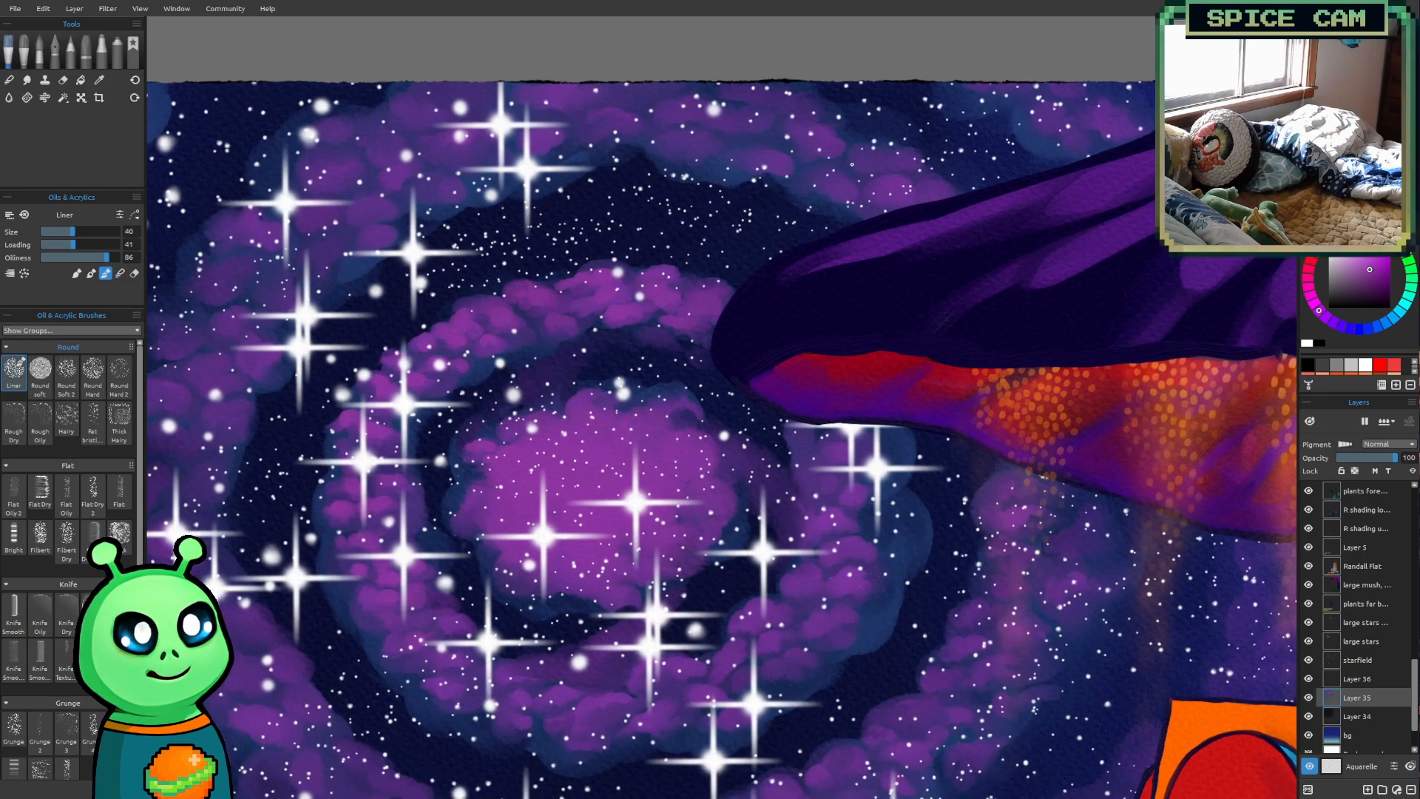
key("bracketright")
key("bracketleft")
key("bracketleft")
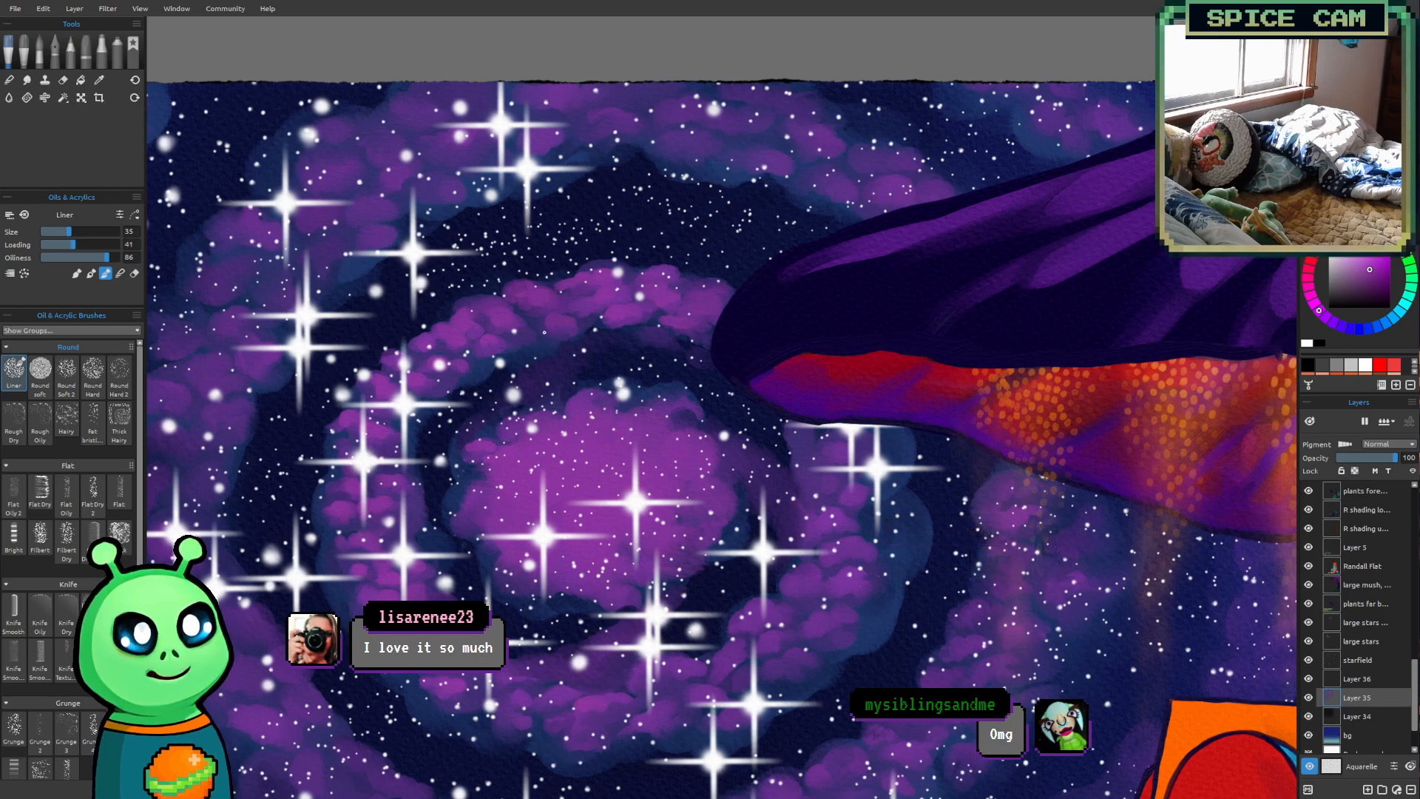
Fill the lower and right stretches of the inner ring with magenta puffs, and enlarge the Liner brush to size 45
scroll(874, 575, "down", 4)
left_click_drag(875, 575, 882, 599)
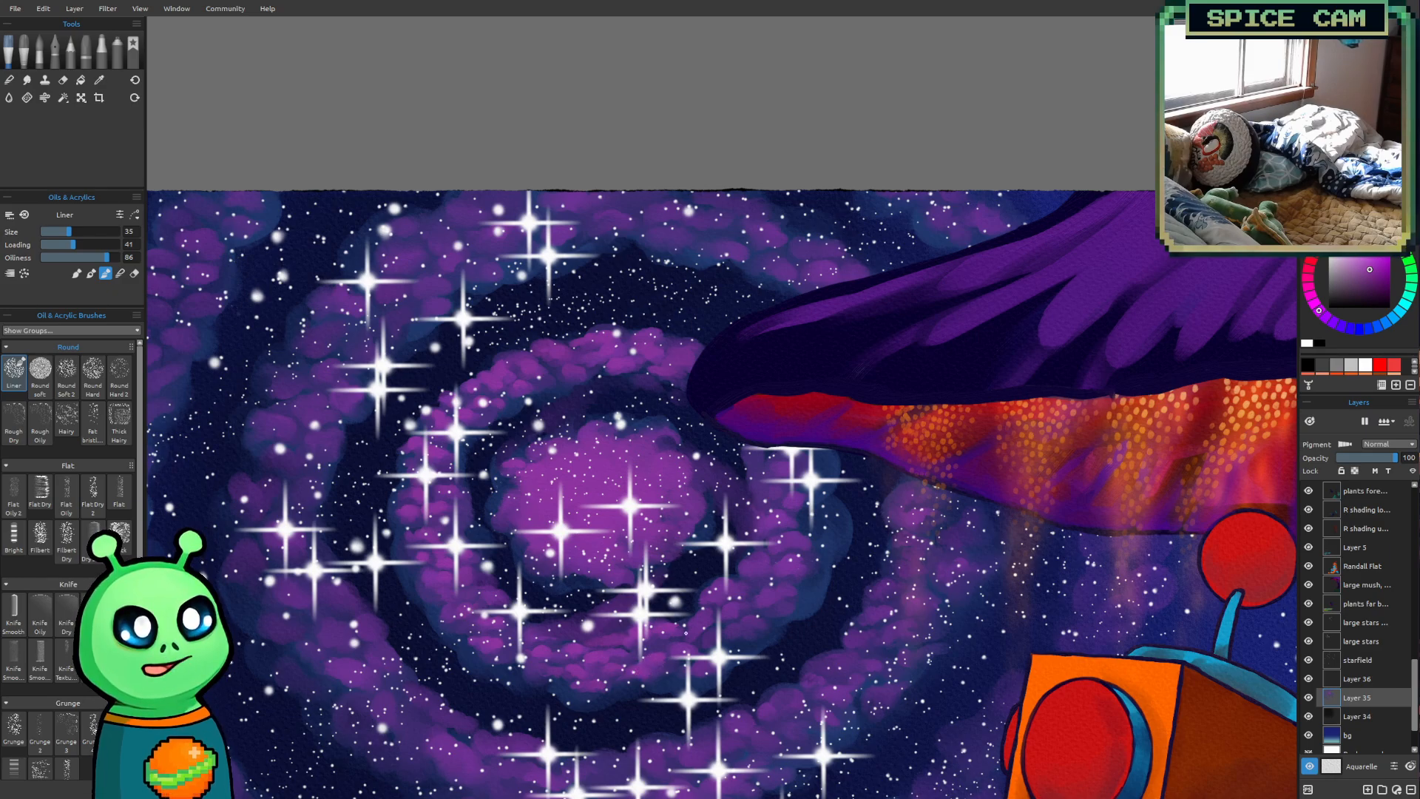
left_click_drag(886, 672, 758, 712)
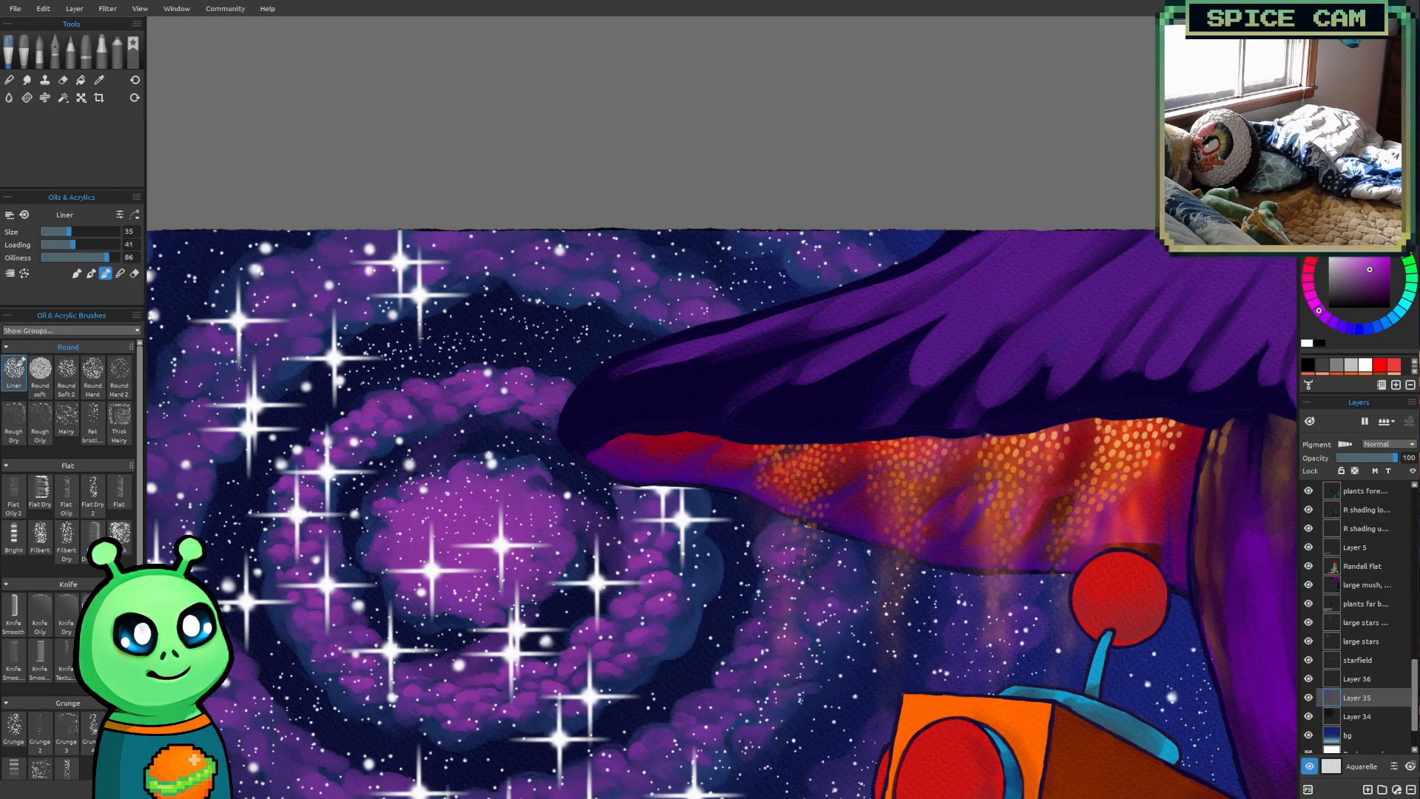
key("bracketright")
key("bracketright")
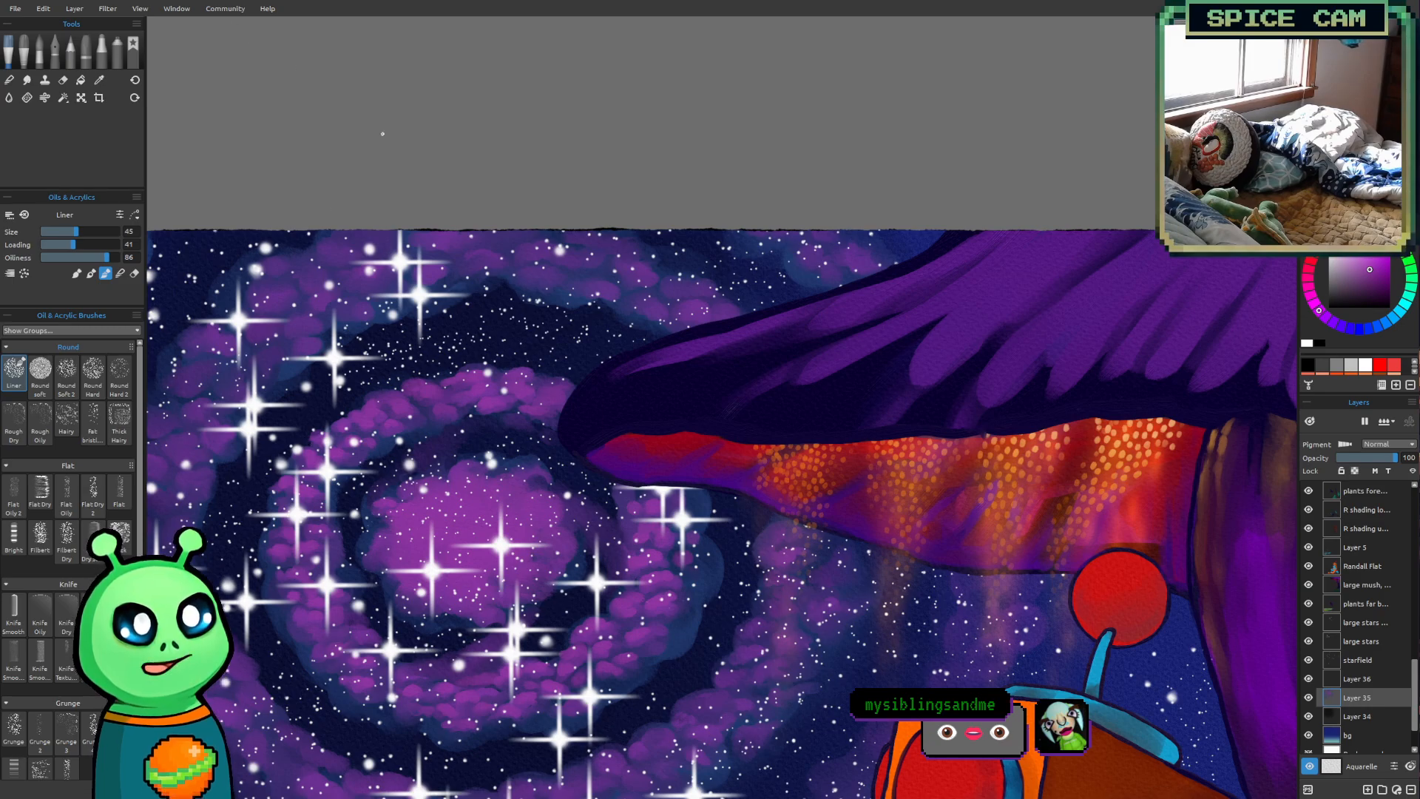
Add magenta-purple puffs to the next spiral arm outside the inner ring, below and to the right of the core, at size 45
scroll(729, 473, "down", 3)
left_click_drag(680, 536, 772, 485)
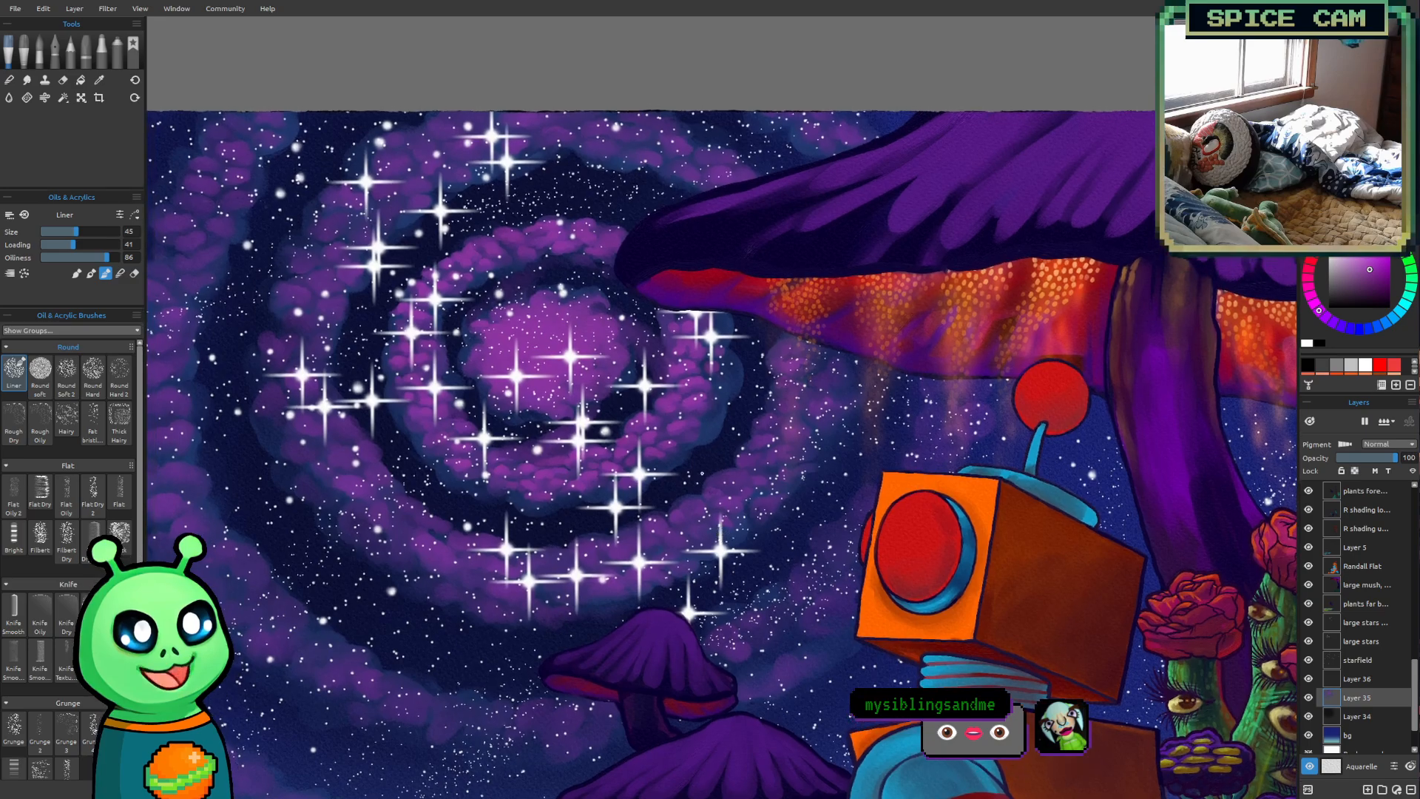
scroll(773, 484, "up", 1)
left_click_drag(733, 529, 776, 594)
mouse_move(750, 431)
left_mouse_down()
mouse_move(755, 493)
mouse_move(774, 515)
left_mouse_up()
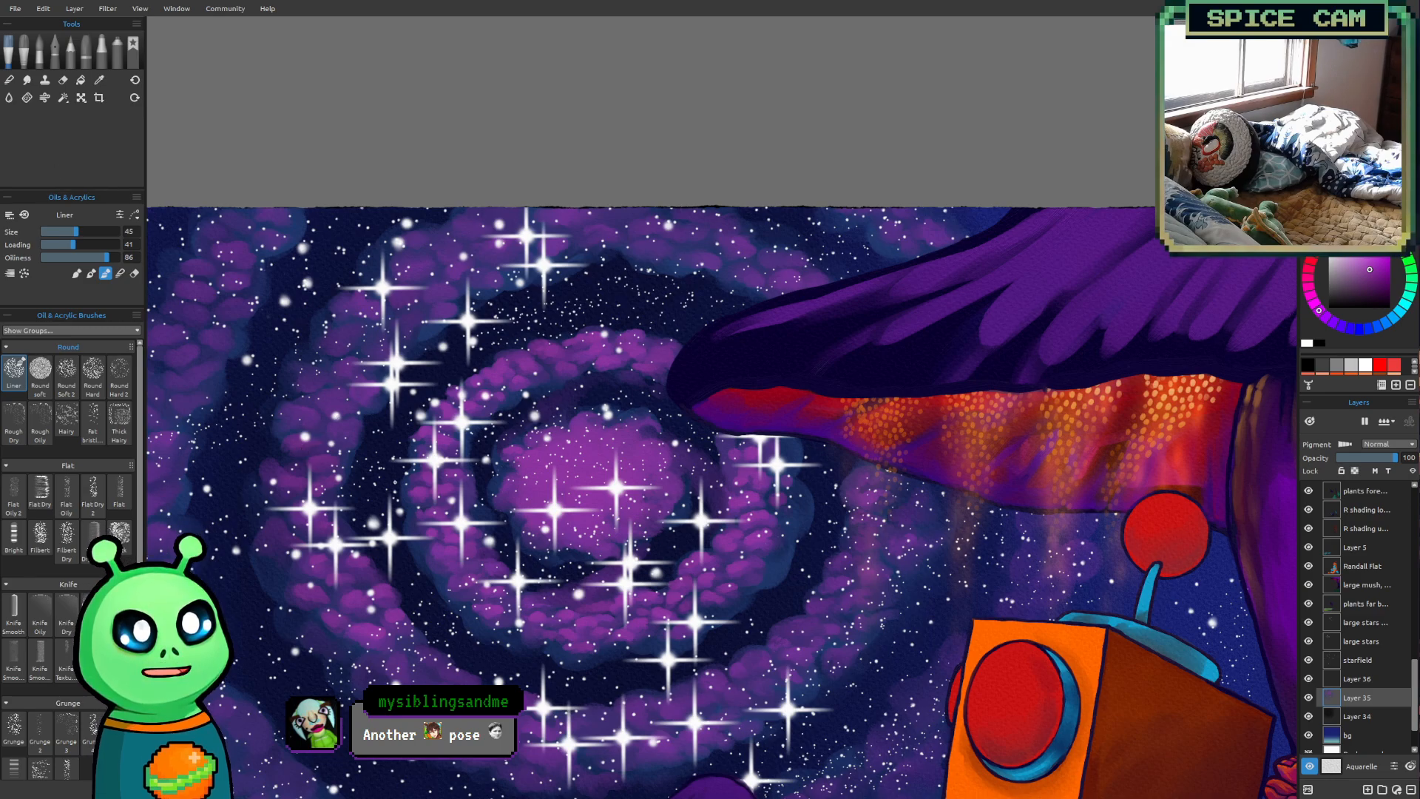
Brighten the left and upper-left stretch of the second spiral arm with magenta-purple puffs at size 45
left_click_drag(525, 615, 556, 679)
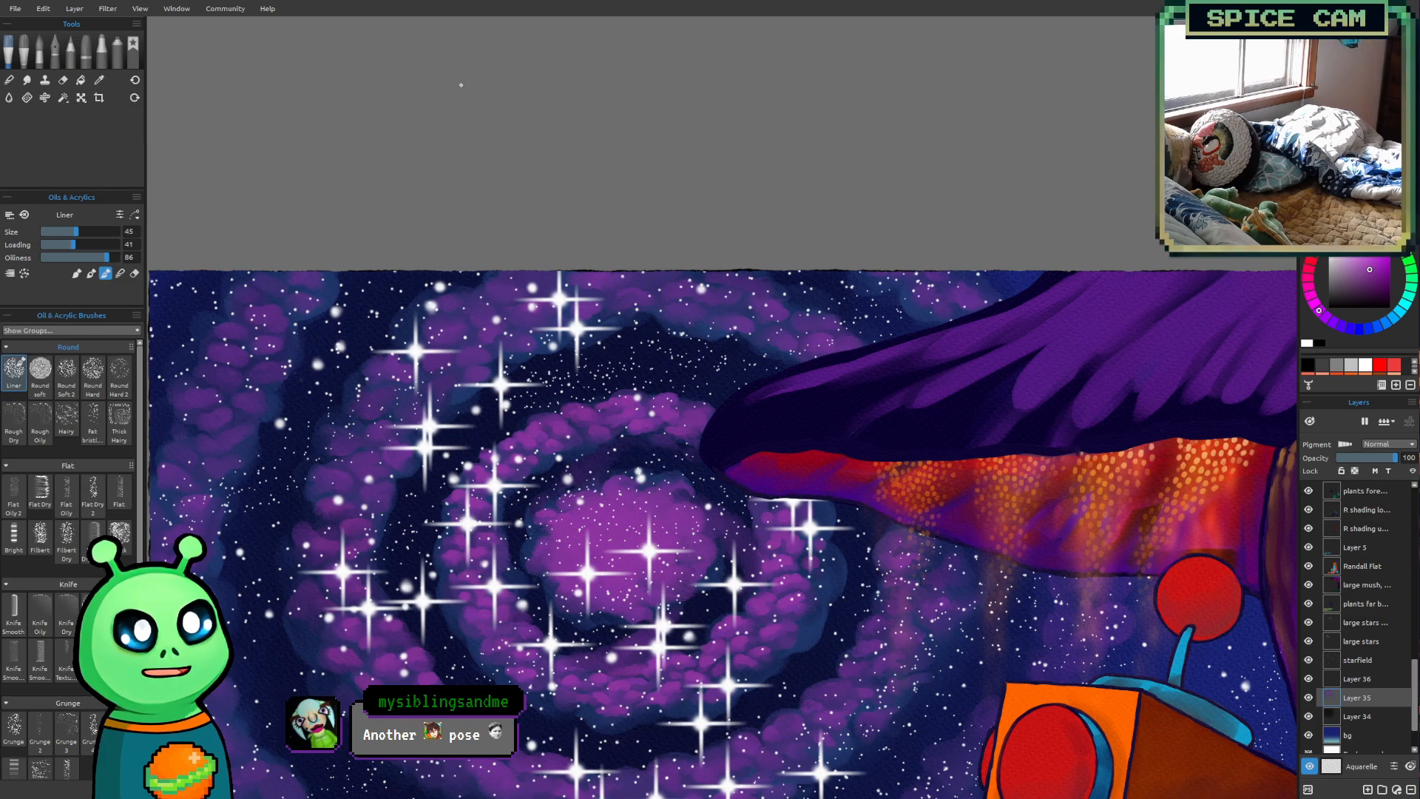
left_click_drag(669, 519, 671, 569)
left_click_drag(618, 526, 632, 518)
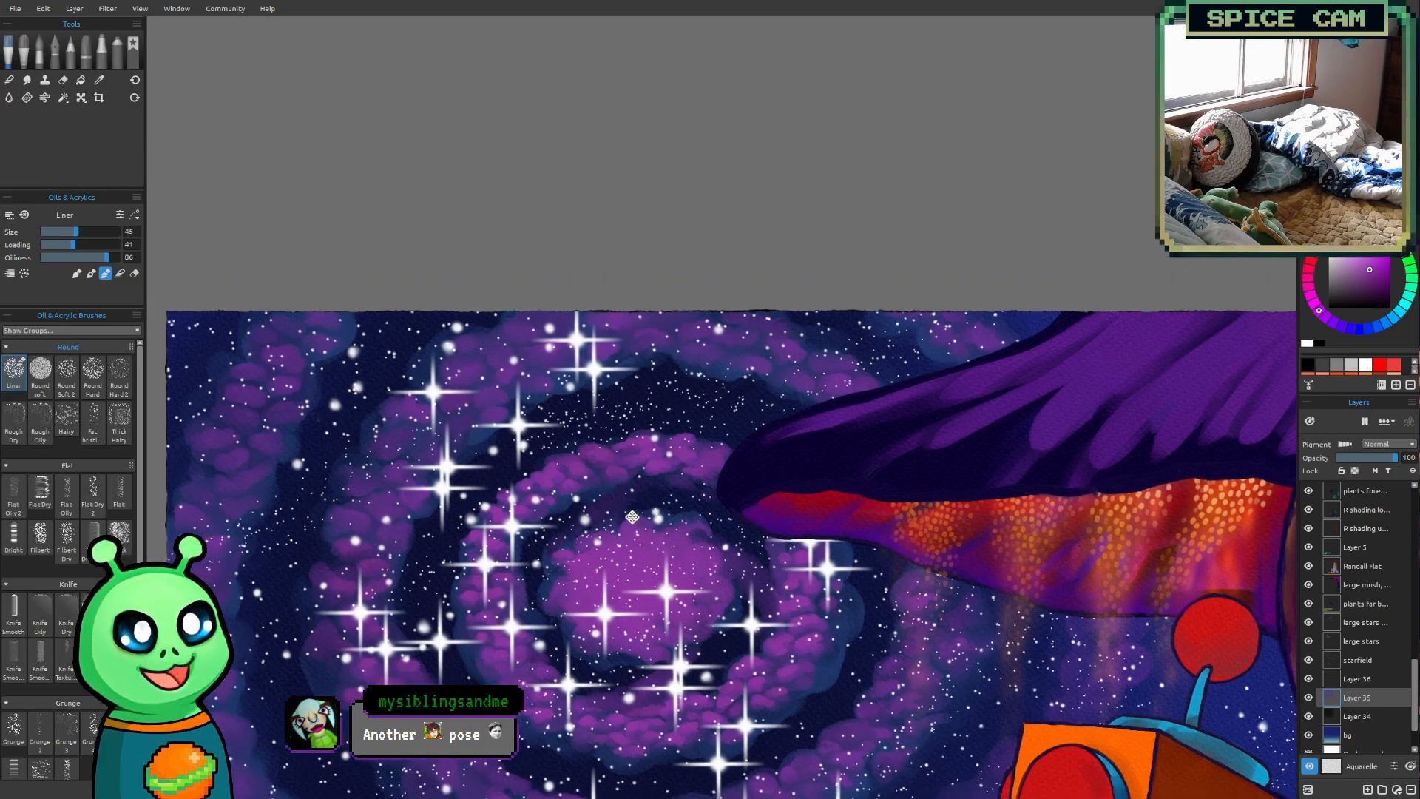
scroll(635, 482, "up", 1)
left_click_drag(797, 429, 817, 435)
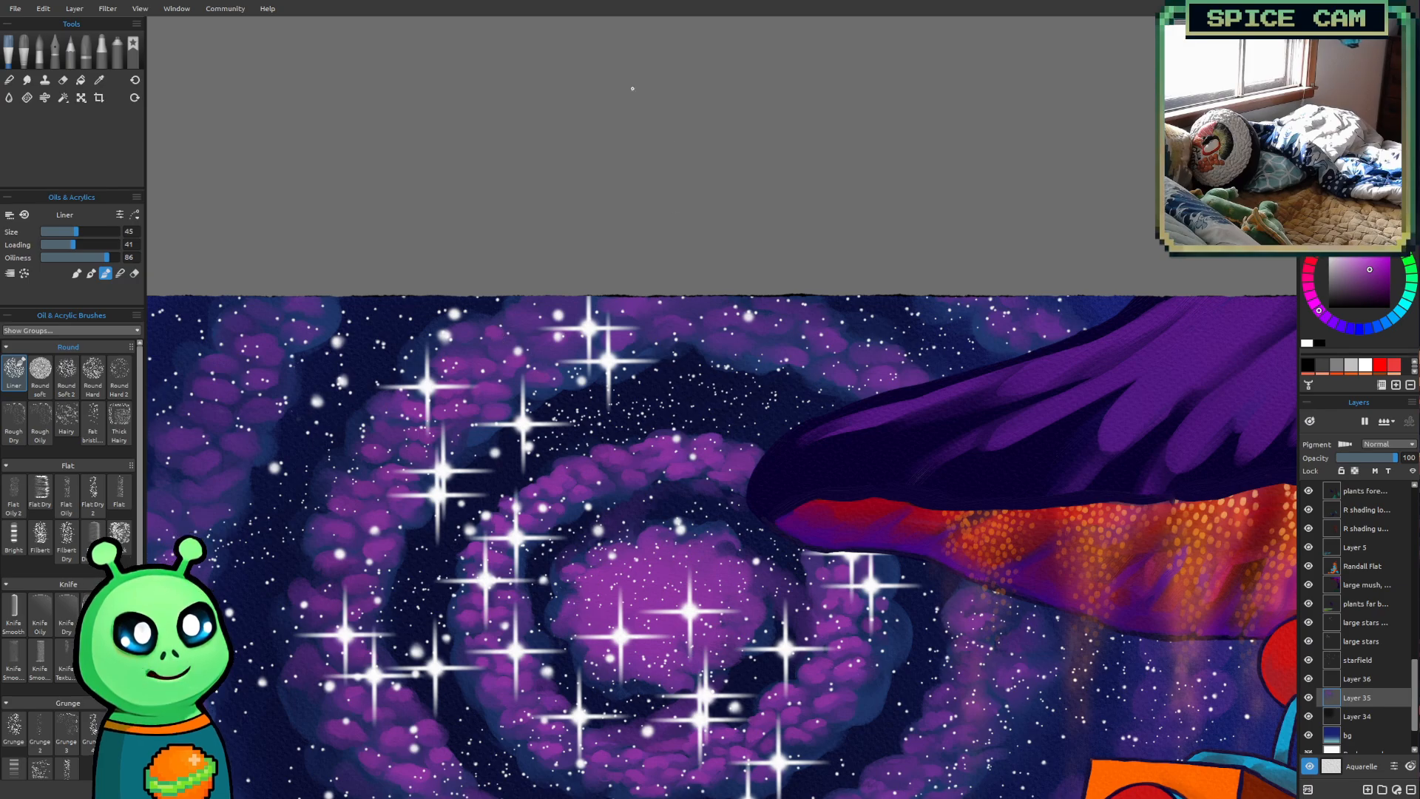
Extend the bright puffs over the second arm's upper arc and fill out its left side with the size 45 Liner
scroll(675, 296, "down", 4)
left_click_drag(918, 484, 832, 448)
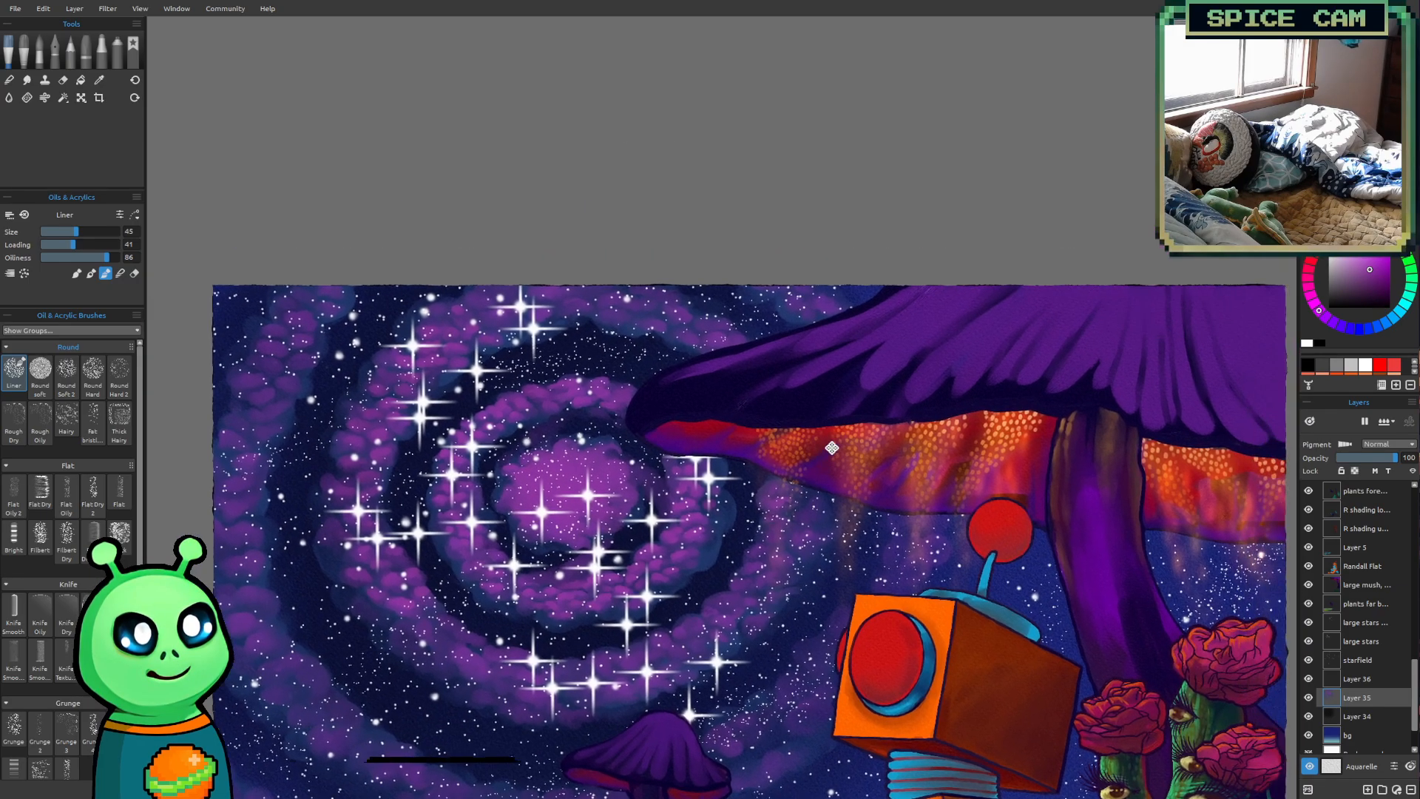
scroll(492, 151, "up", 4)
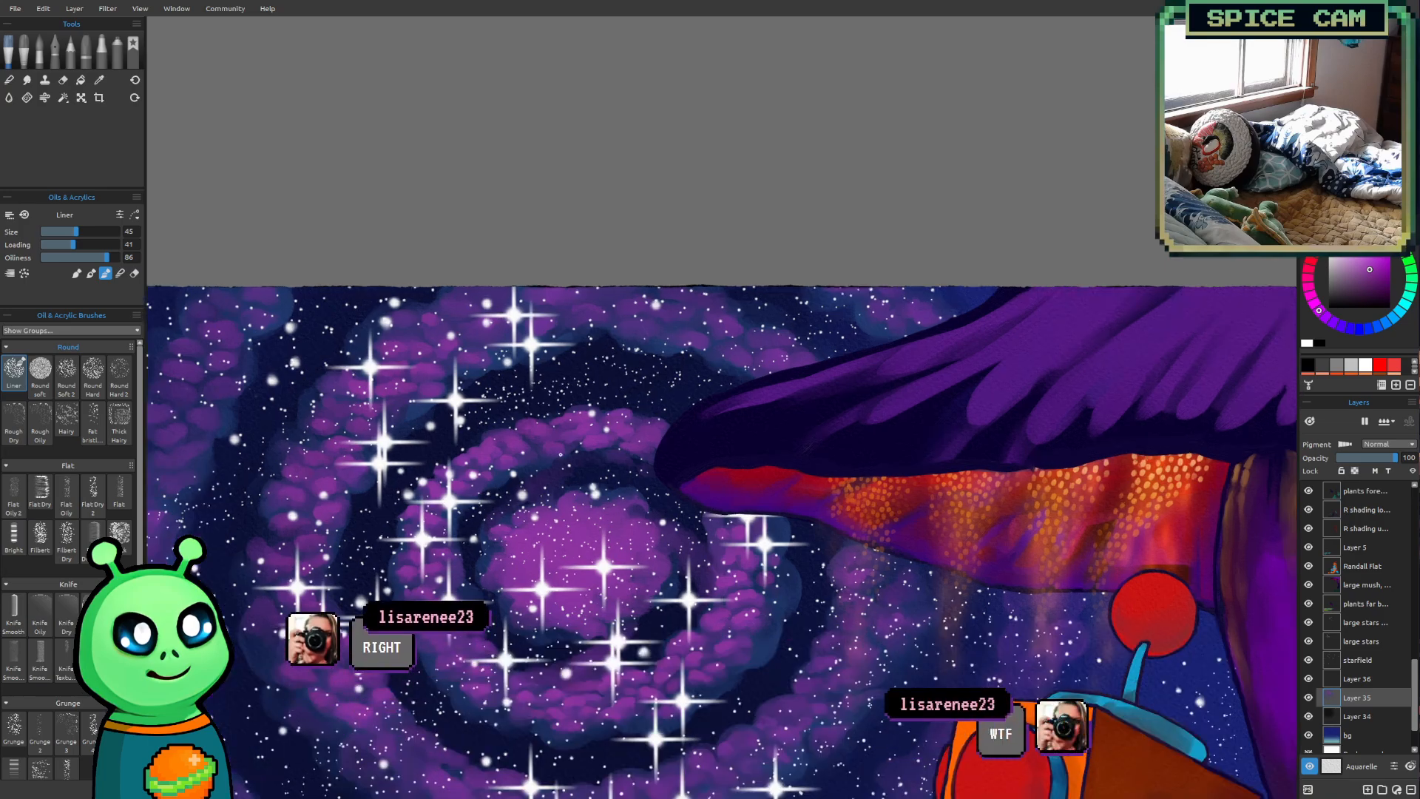
scroll(606, 432, "up", 2)
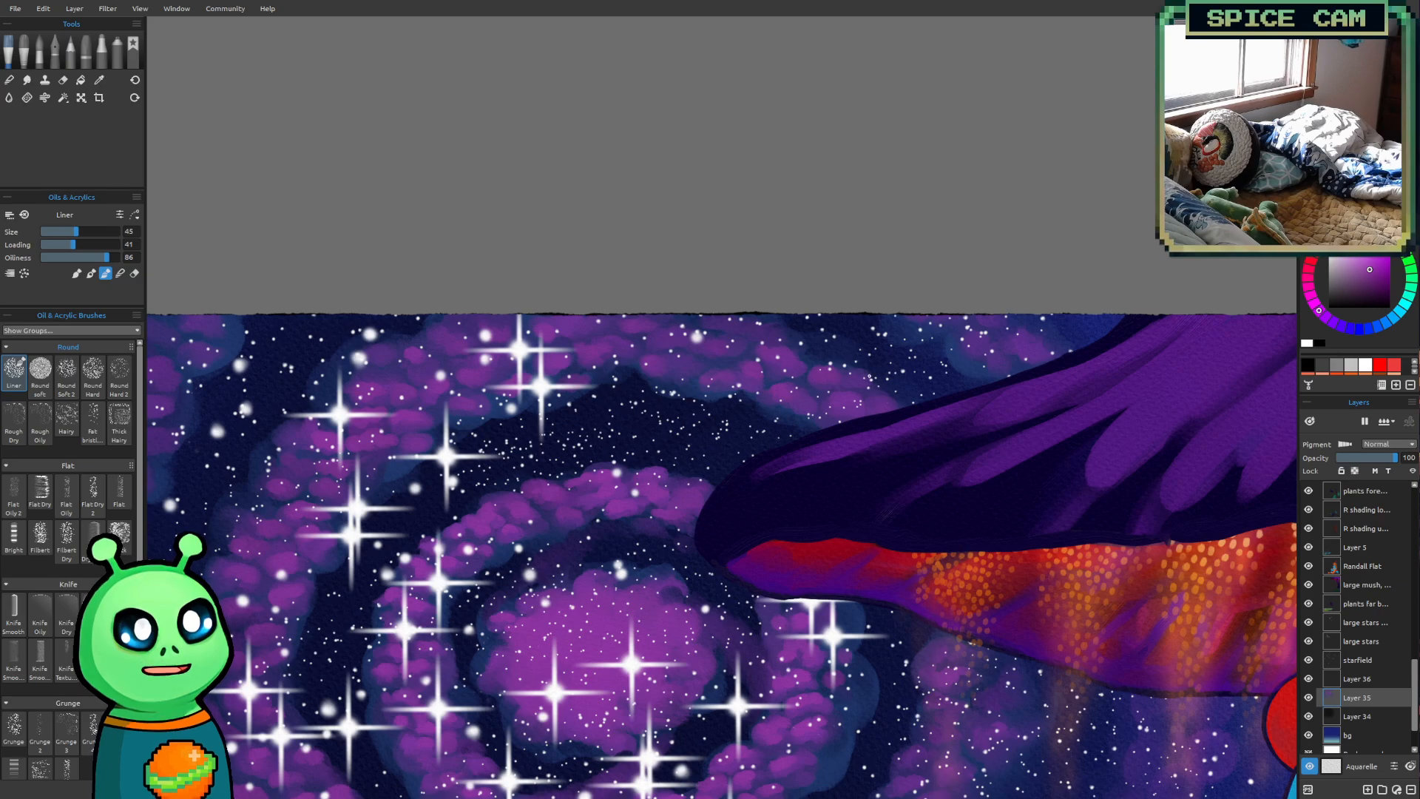
scroll(795, 568, "down", 2)
mouse_move(890, 441)
left_mouse_down()
mouse_move(863, 200)
mouse_move(700, 158)
mouse_move(844, 143)
left_mouse_up()
scroll(476, 417, "up", 1)
mouse_move(476, 417)
left_mouse_down()
mouse_move(531, 458)
mouse_move(534, 522)
left_mouse_up()
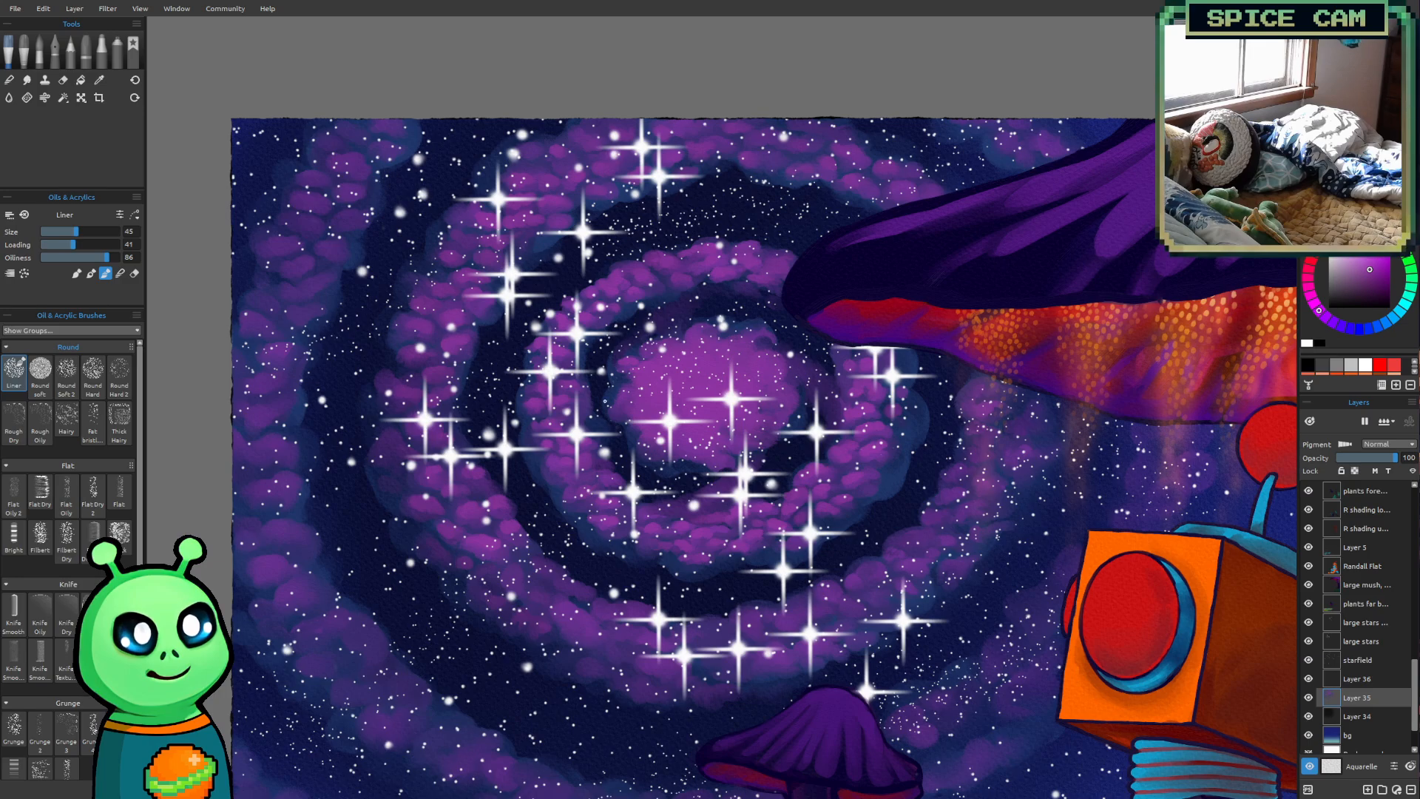
Paint magenta-purple puffs along the outermost spiral arm near the painting's left edge at size 45
scroll(615, 401, "down", 3)
mouse_move(756, 464)
left_mouse_down()
mouse_move(706, 543)
mouse_move(591, 422)
left_mouse_up()
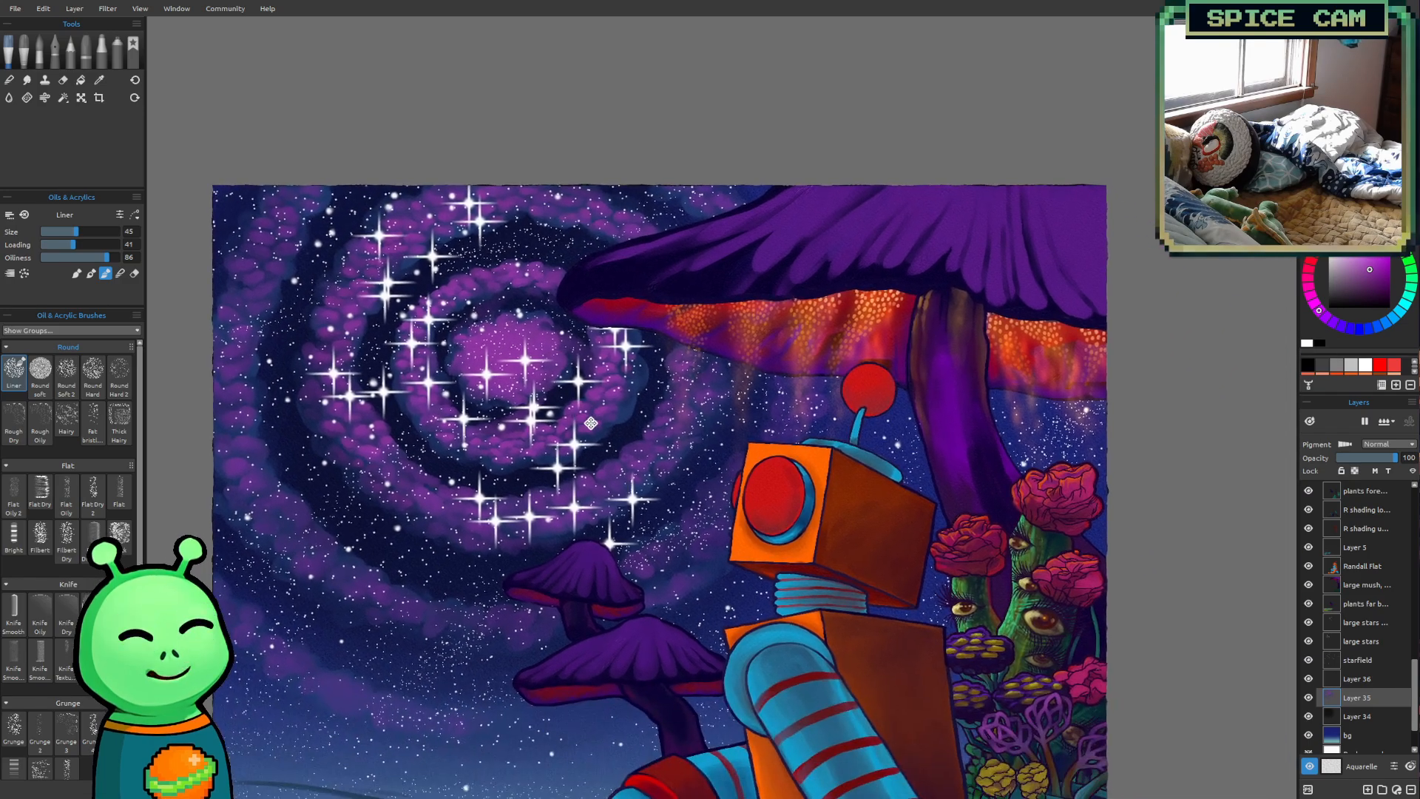
left_click_drag(449, 491, 529, 615)
scroll(327, 351, "up", 3)
mouse_move(471, 363)
left_mouse_down()
mouse_move(545, 377)
mouse_move(576, 352)
mouse_move(535, 263)
left_mouse_up()
scroll(545, 376, "up", 1)
scroll(576, 353, "up", 1)
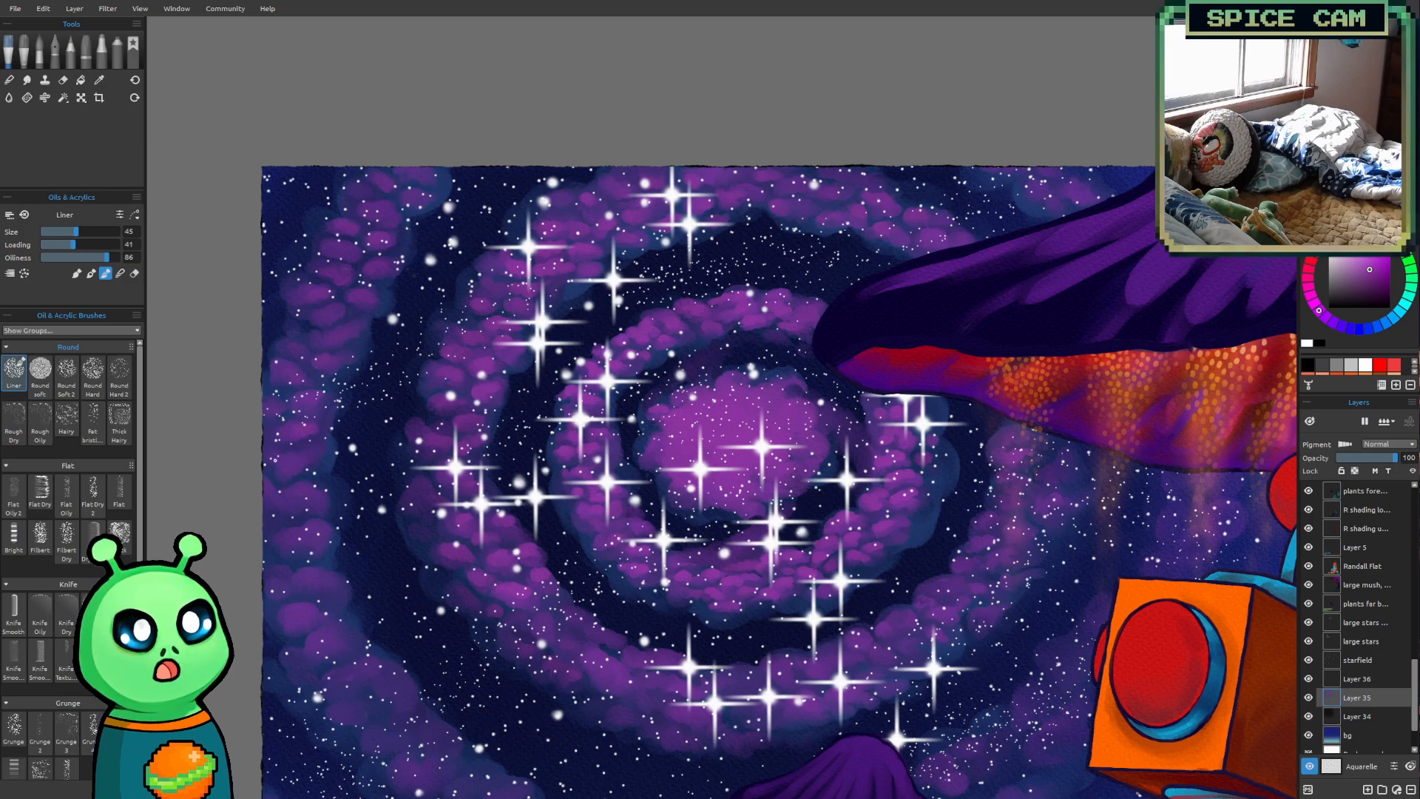
Continue the puffs down the outermost arm's lower-left curve, enlarging the Liner brush to size 50
scroll(244, 413, "down", 3)
left_click_drag(289, 434, 303, 383)
scroll(410, 471, "up", 3)
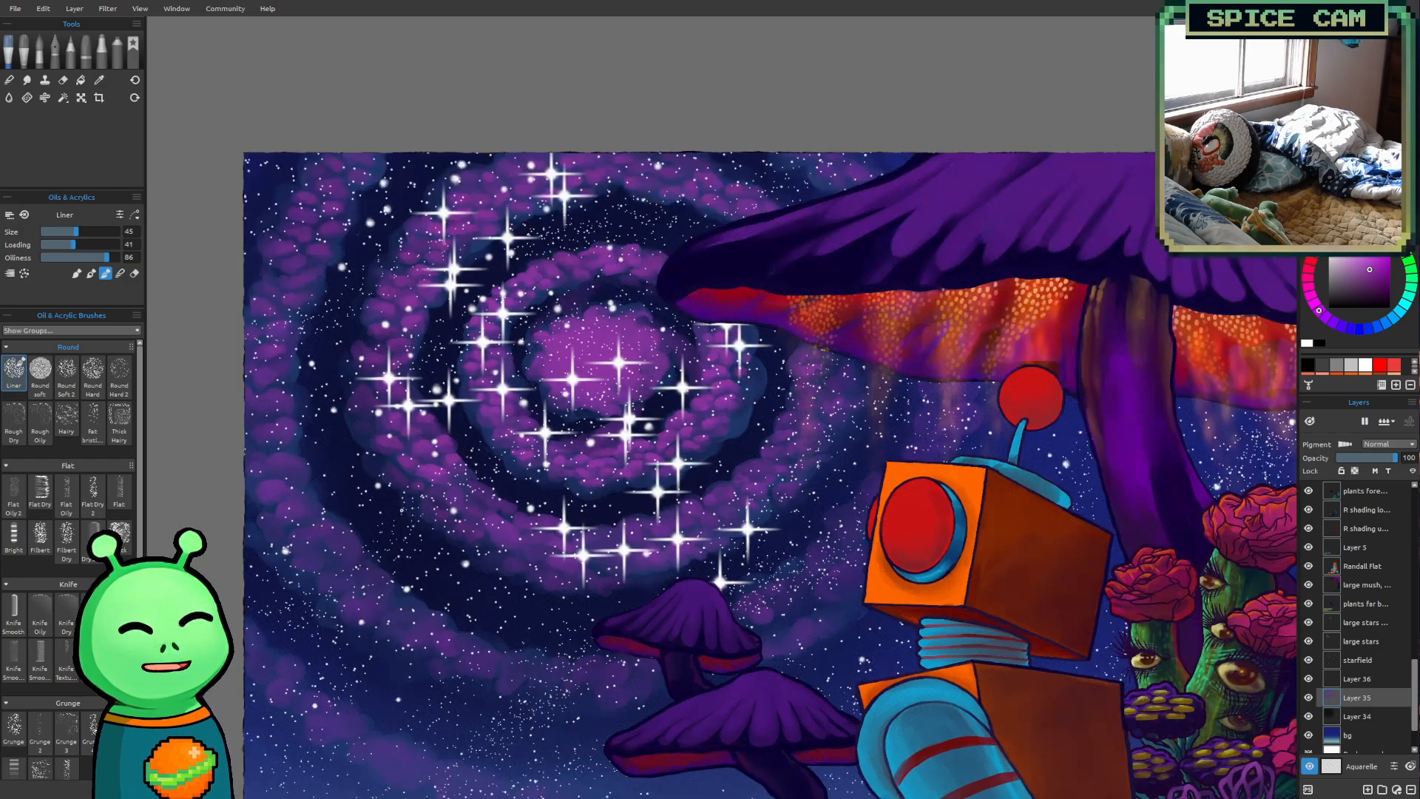
key("]")
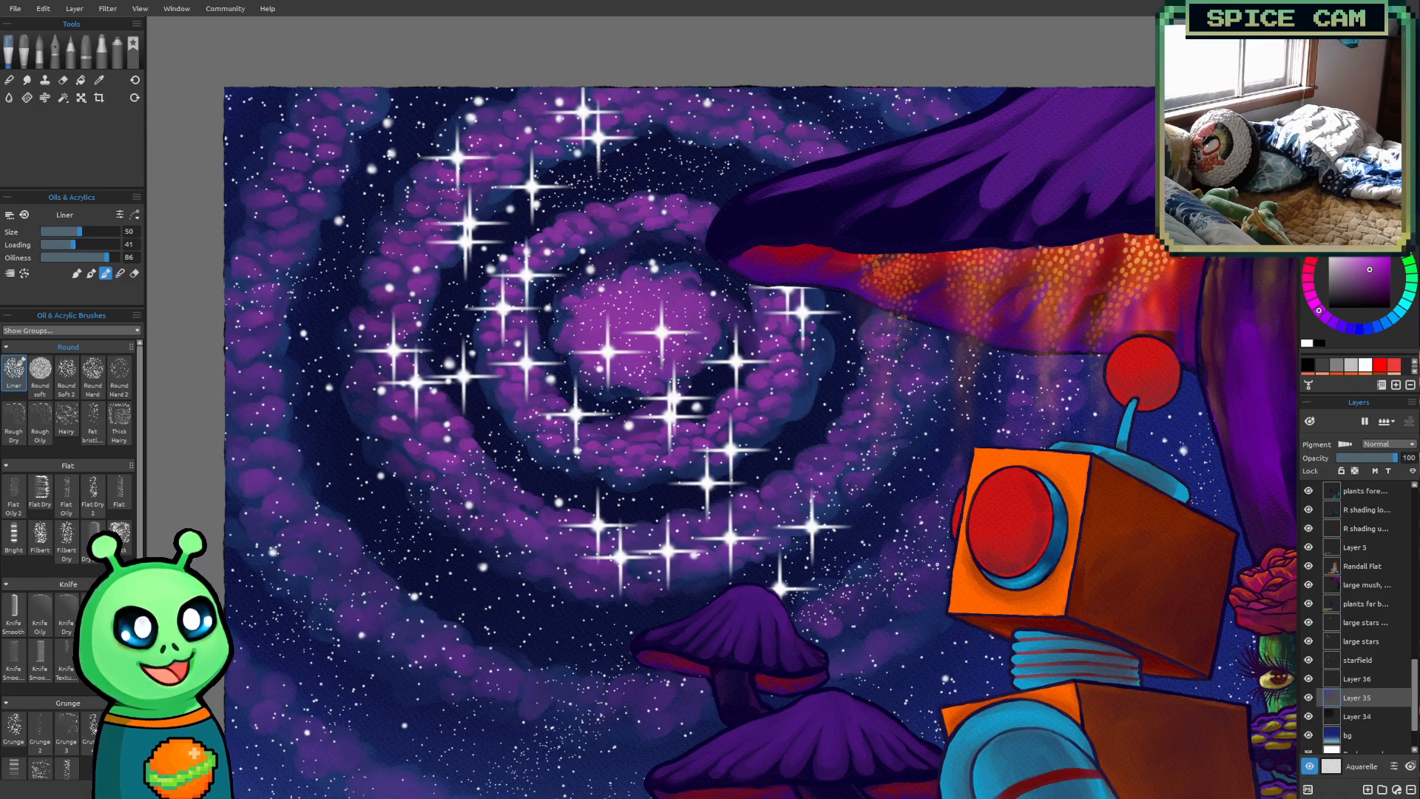
Check the full galaxy with the title layer displayed over it, and hide the title again
scroll(841, 452, "down", 3)
left_click_drag(1027, 580, 966, 603)
scroll(1346, 563, "up", 10)
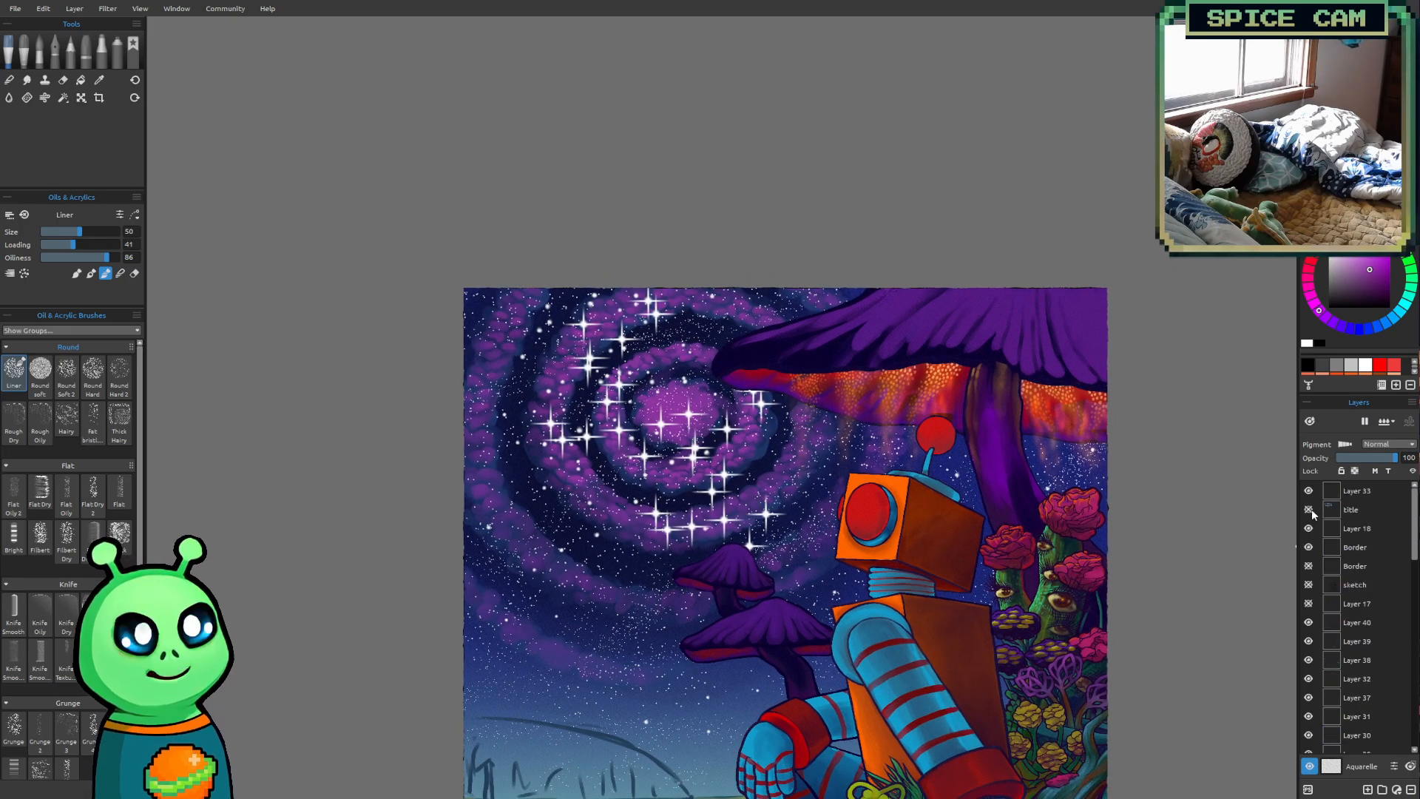
left_click(1308, 510)
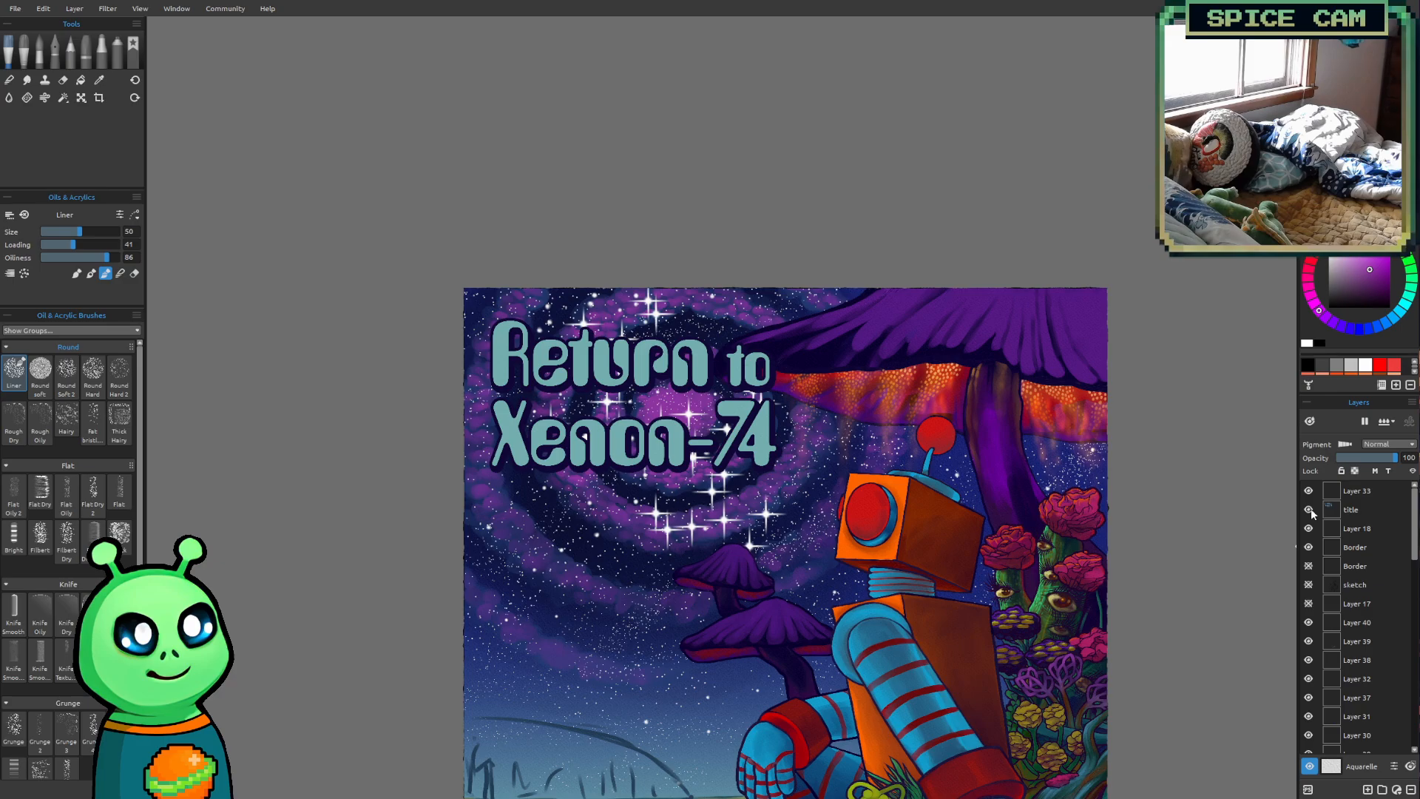
scroll(1339, 605, "down", 6)
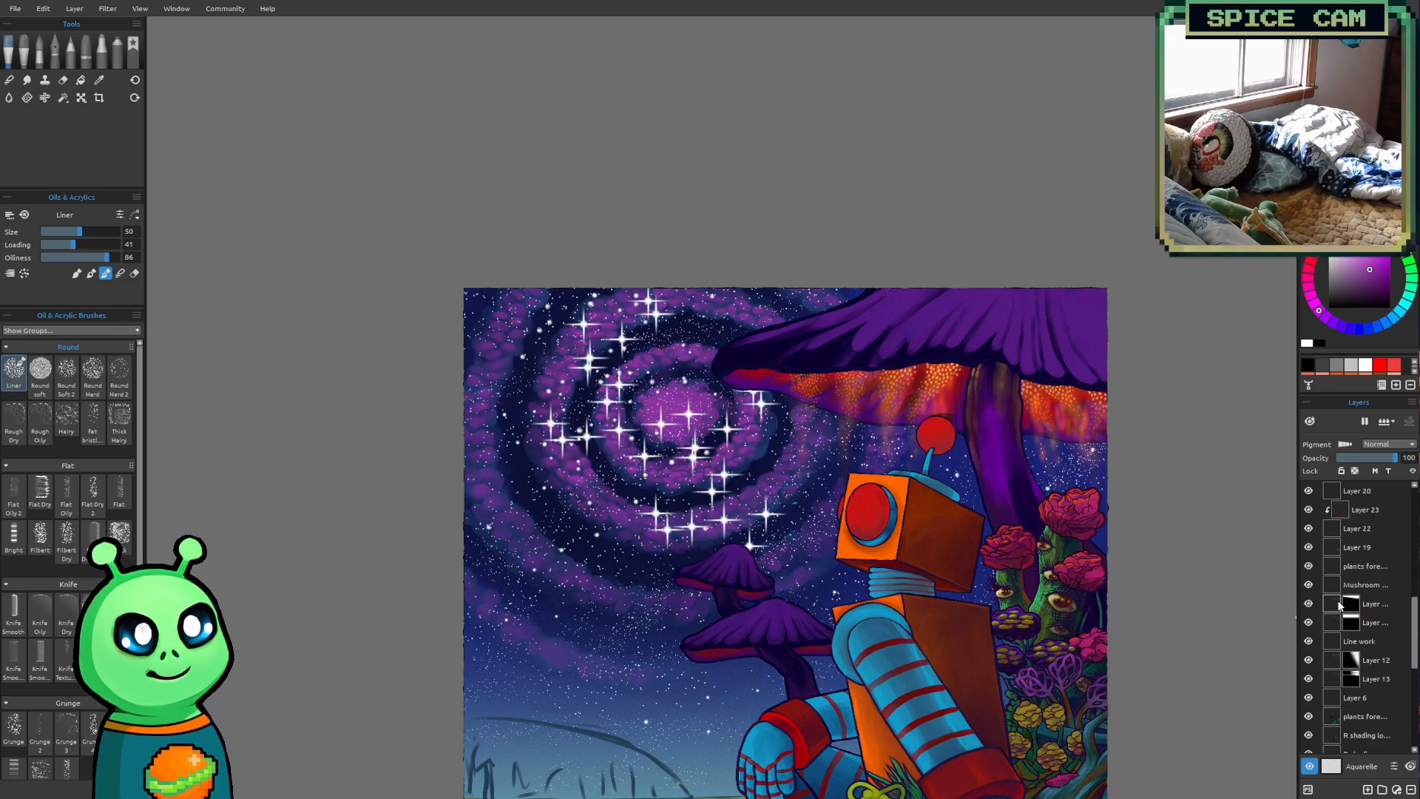
Enlarge the Liner brush to size 80 and add magenta-purple puffs along the outermost arm's lower-left curve
scroll(1340, 605, "down", 3)
left_click_drag(727, 705, 718, 668)
scroll(597, 473, "up", 5)
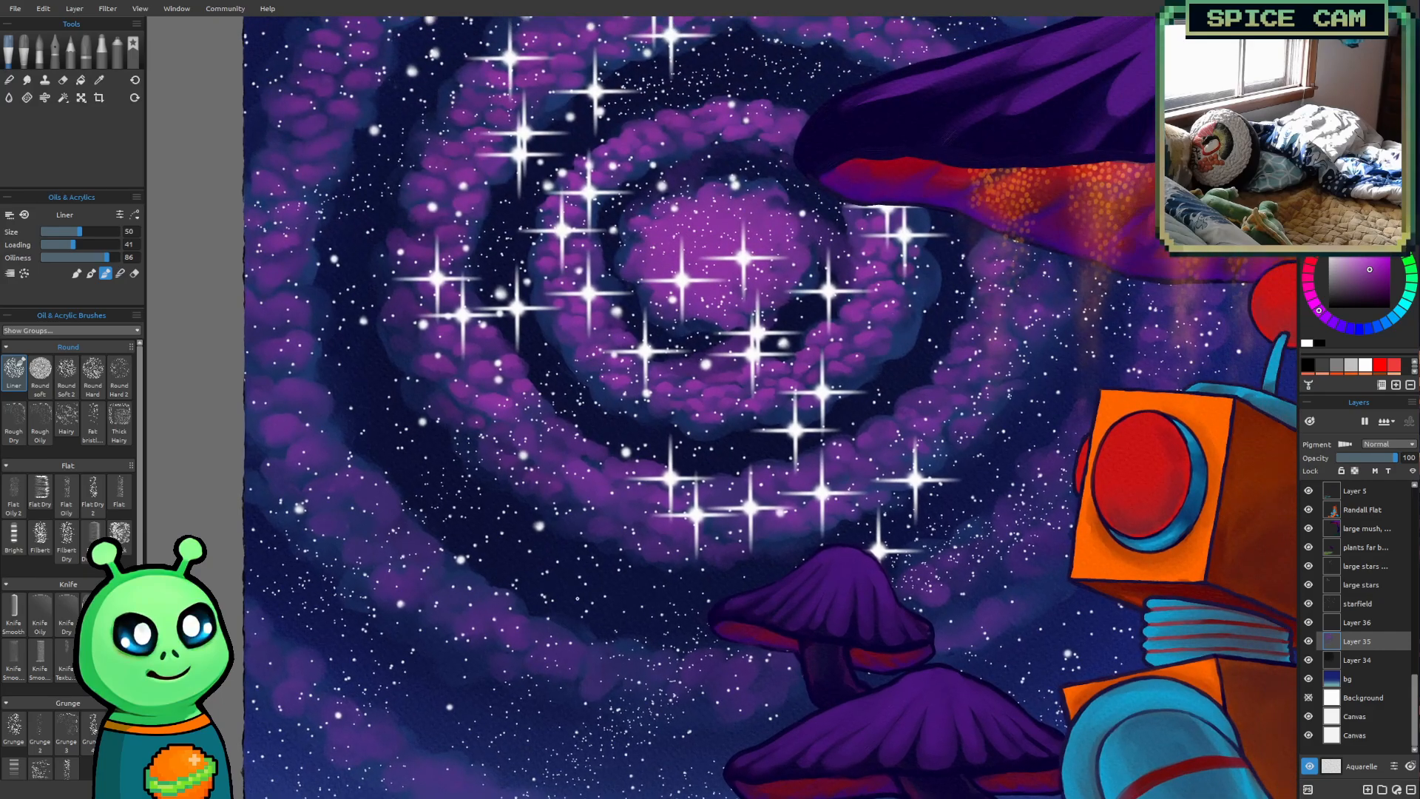
left_click_drag(584, 551, 483, 475)
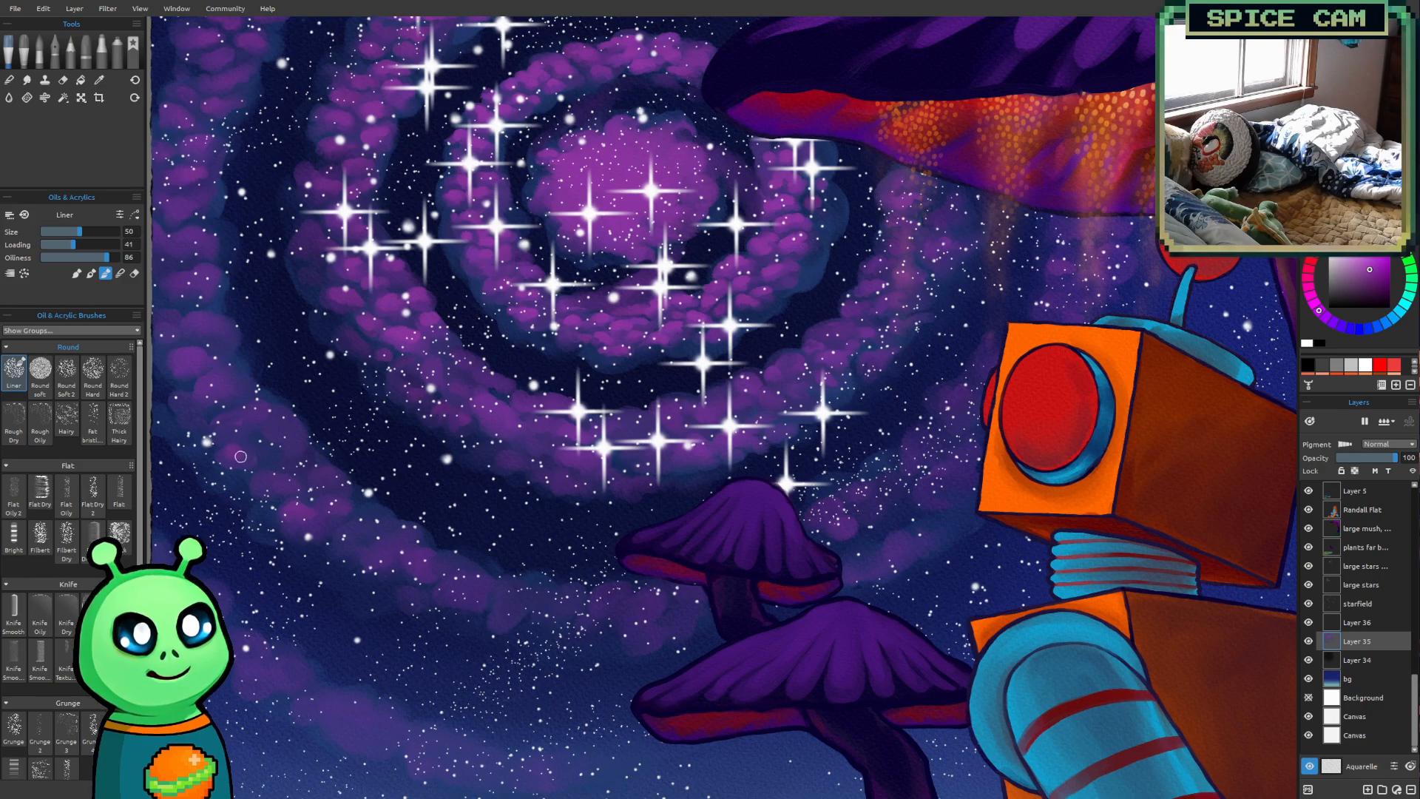
key("]")
key("]")
key("]")
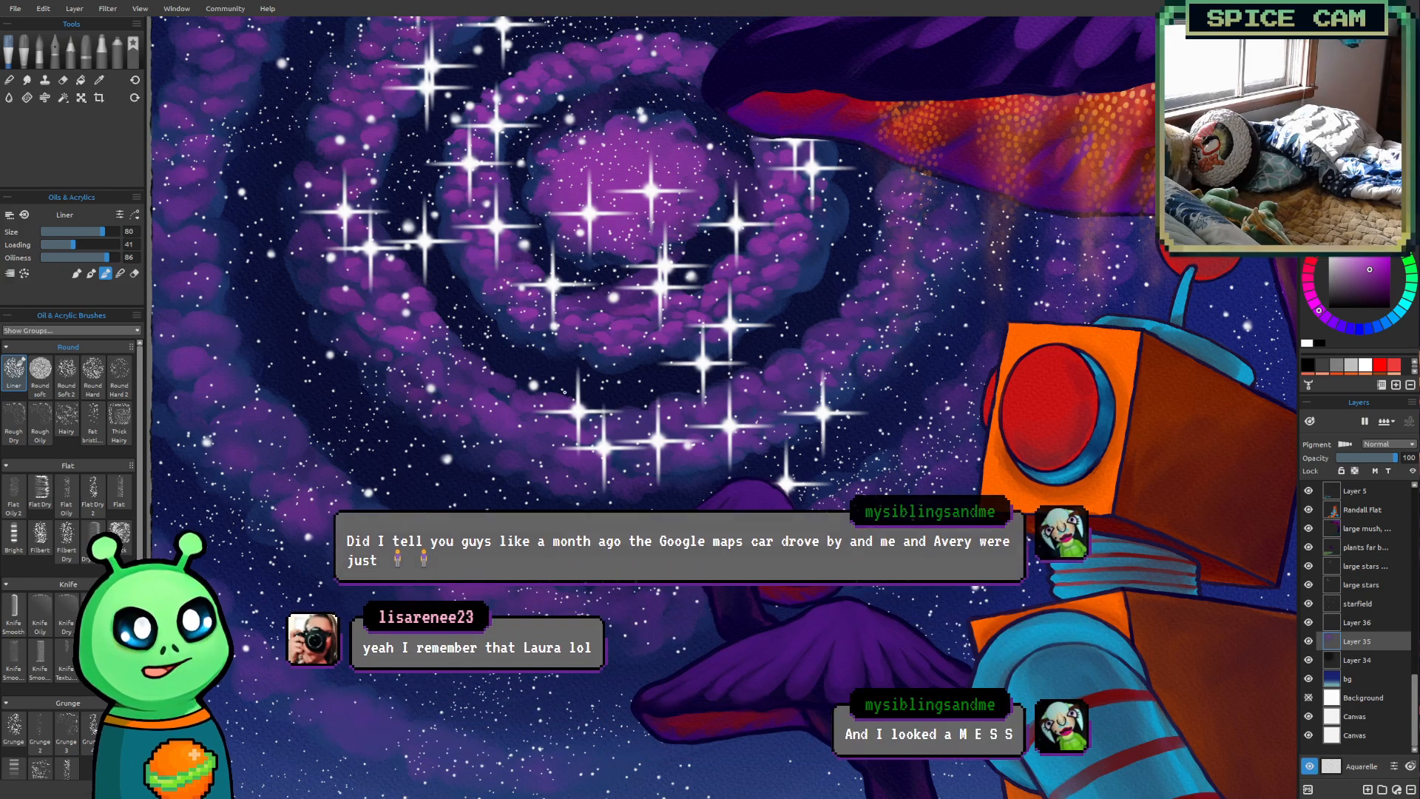
left_click_drag(564, 392, 530, 293)
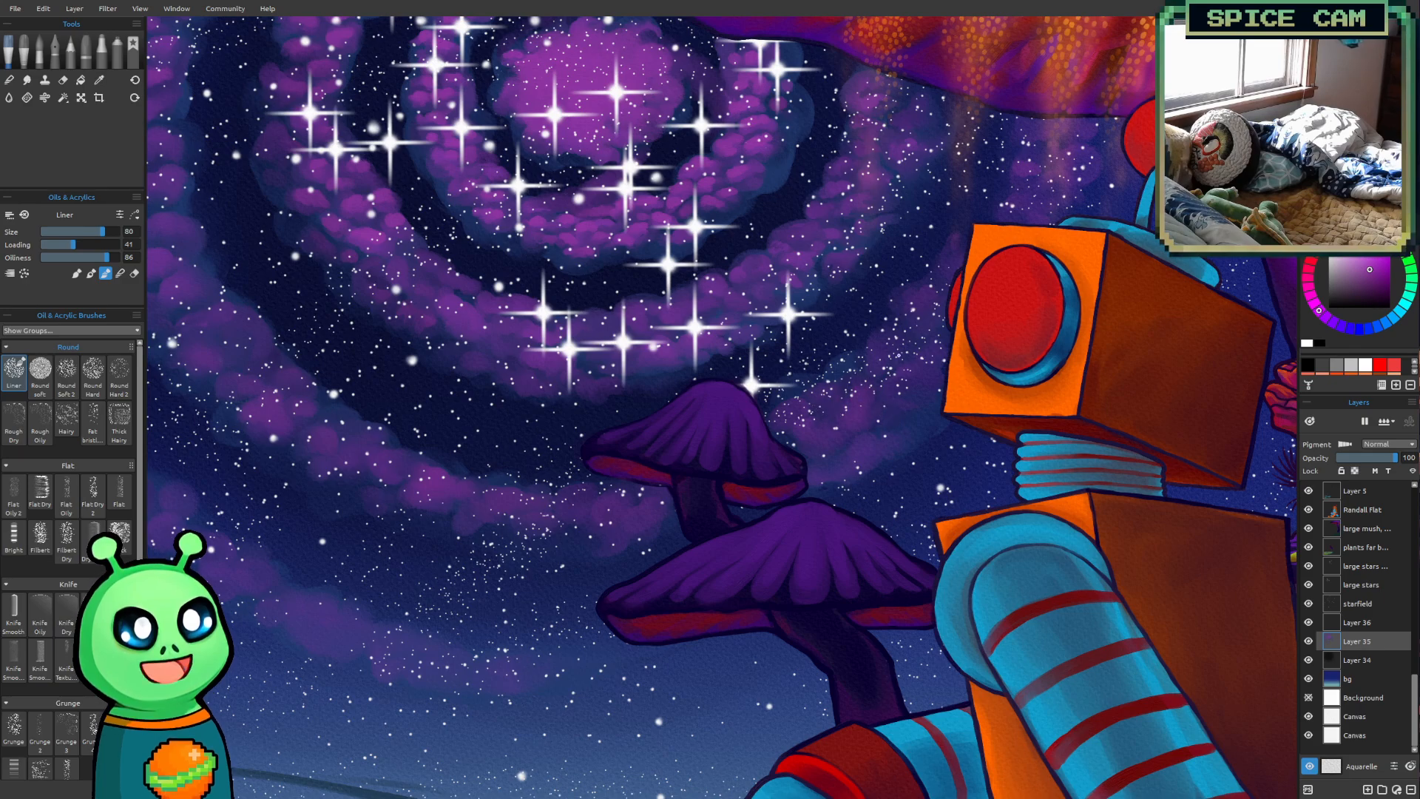
Check the whole painting with the title layer displayed over the galaxy, and hide the title again
scroll(1023, 161, "down", 1)
scroll(951, 267, "down", 5)
mouse_move(951, 270)
left_mouse_down()
mouse_move(851, 410)
mouse_move(692, 274)
mouse_move(705, 380)
left_mouse_up()
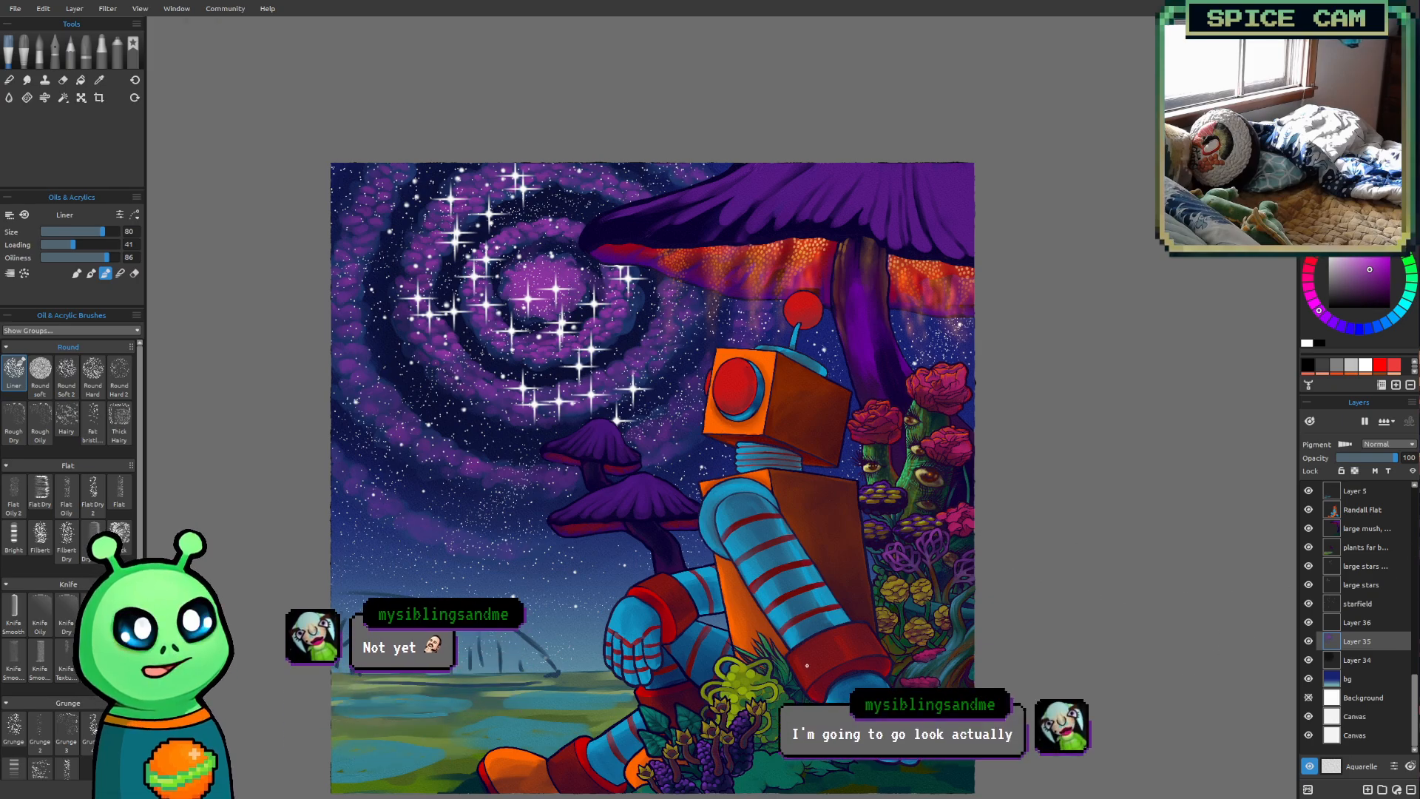
left_click_drag(1416, 719, 1413, 518)
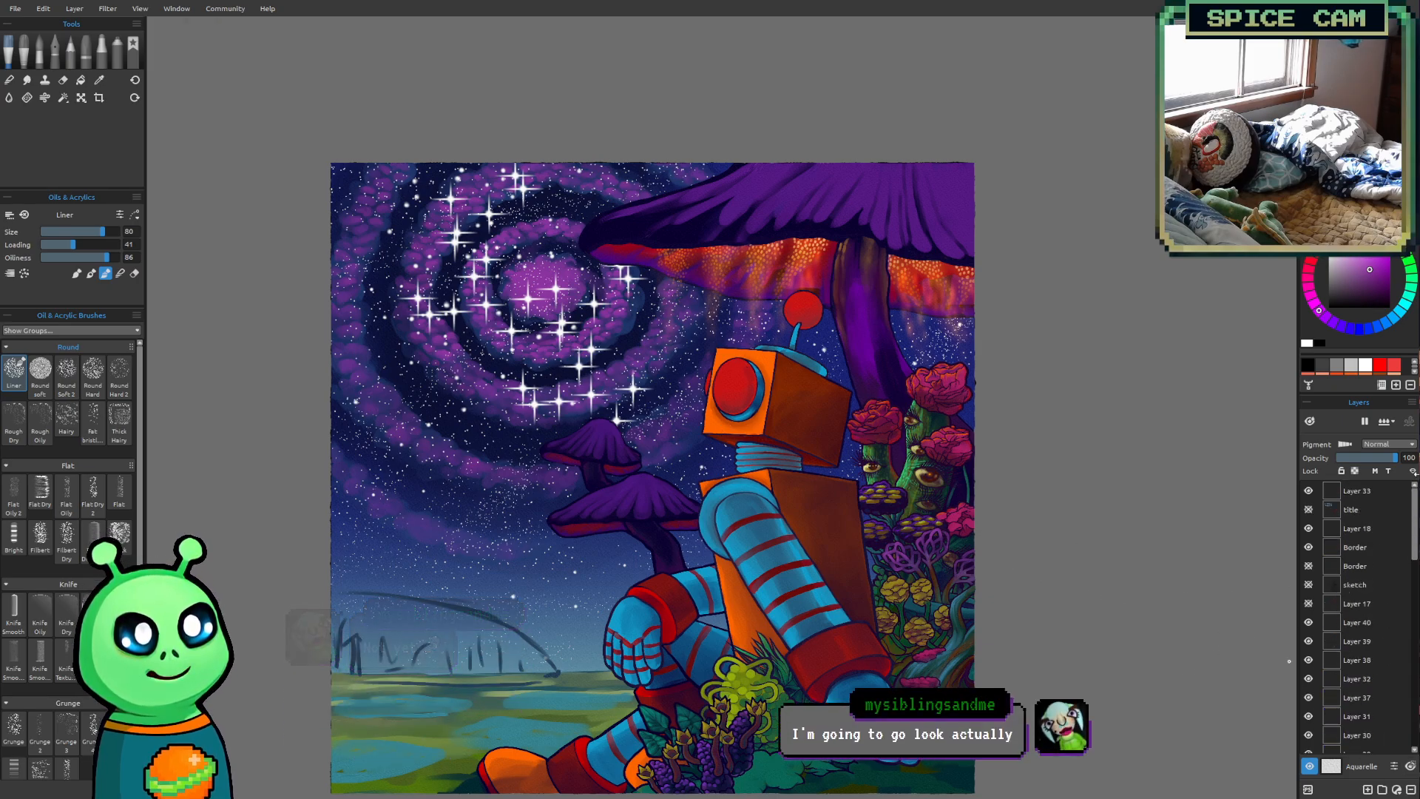
left_click(1310, 509)
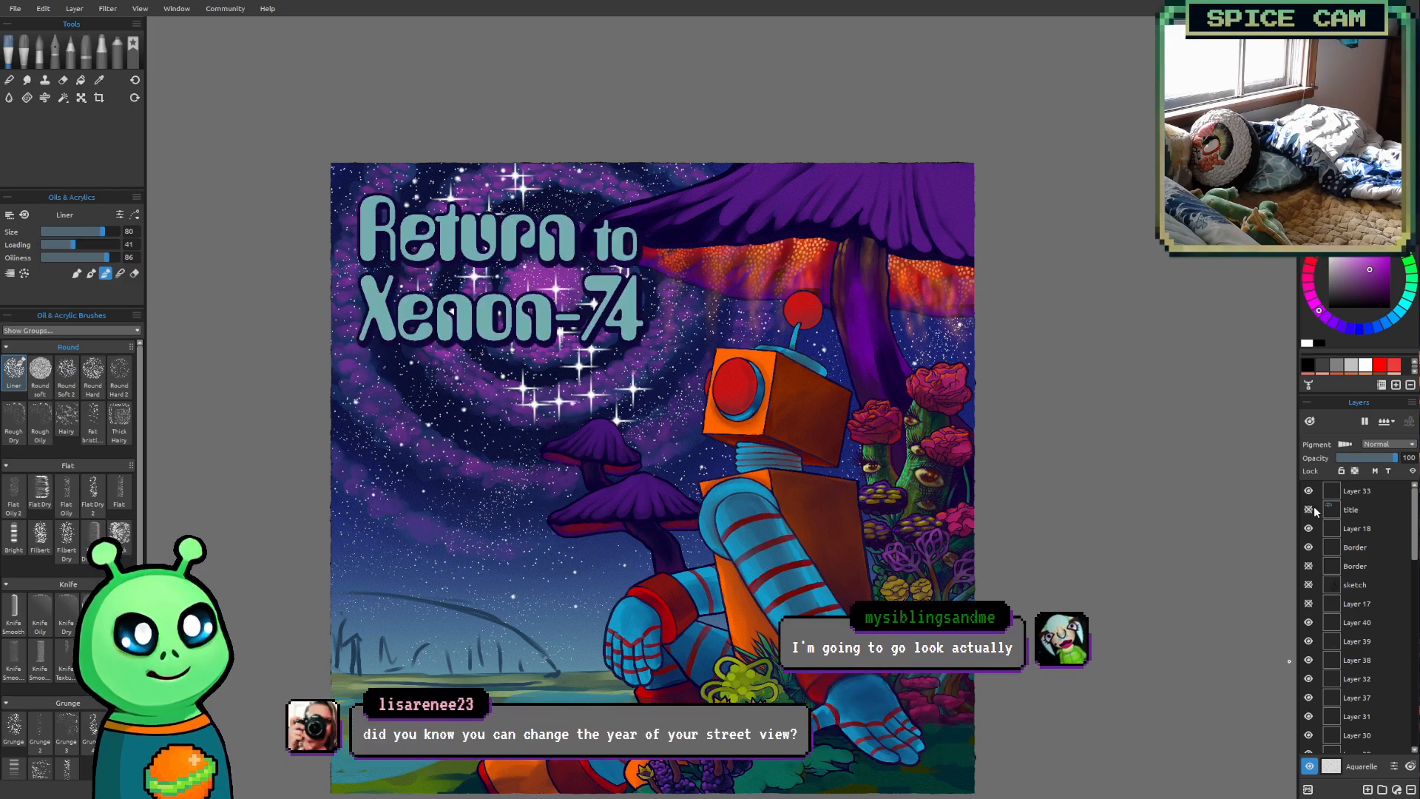
left_click(1309, 509)
Toggle the far background plants layer and Layer 5 to find the layer holding the horizon's dome sketch, and select Layer 5
scroll(1378, 640, "down", 6)
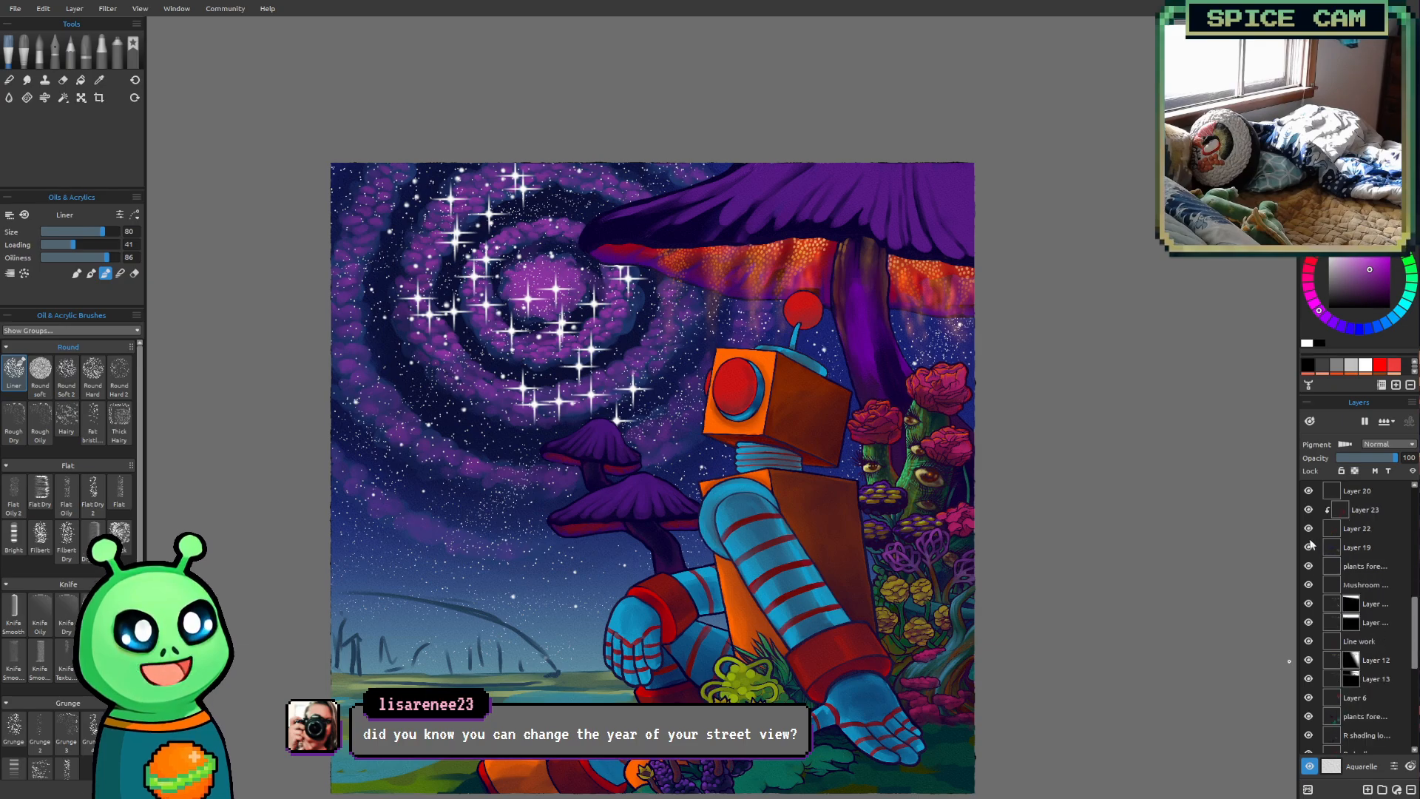
left_click_drag(579, 580, 627, 501)
scroll(570, 562, "up", 8)
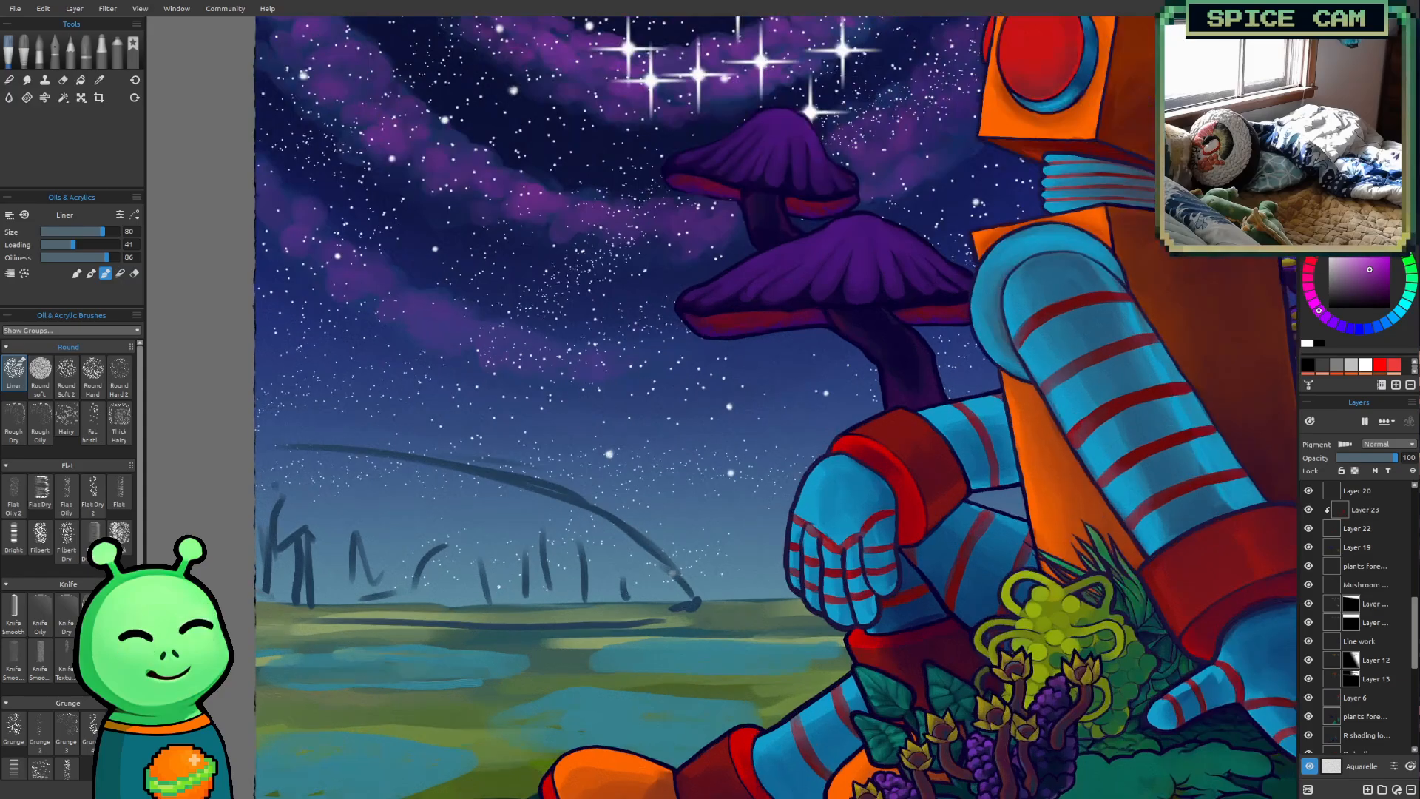
scroll(1405, 663, "down", 5)
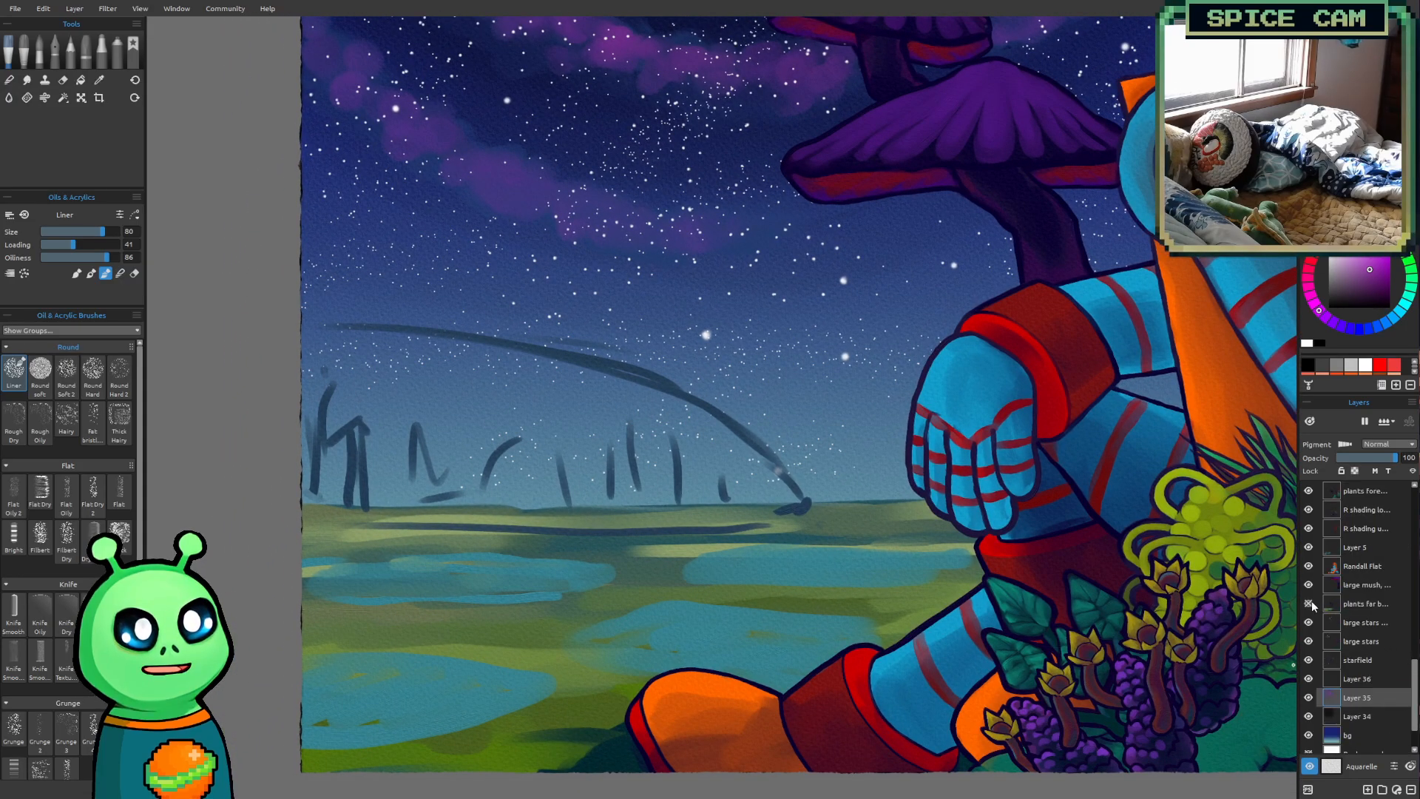
left_click(1312, 601)
left_click(1314, 601)
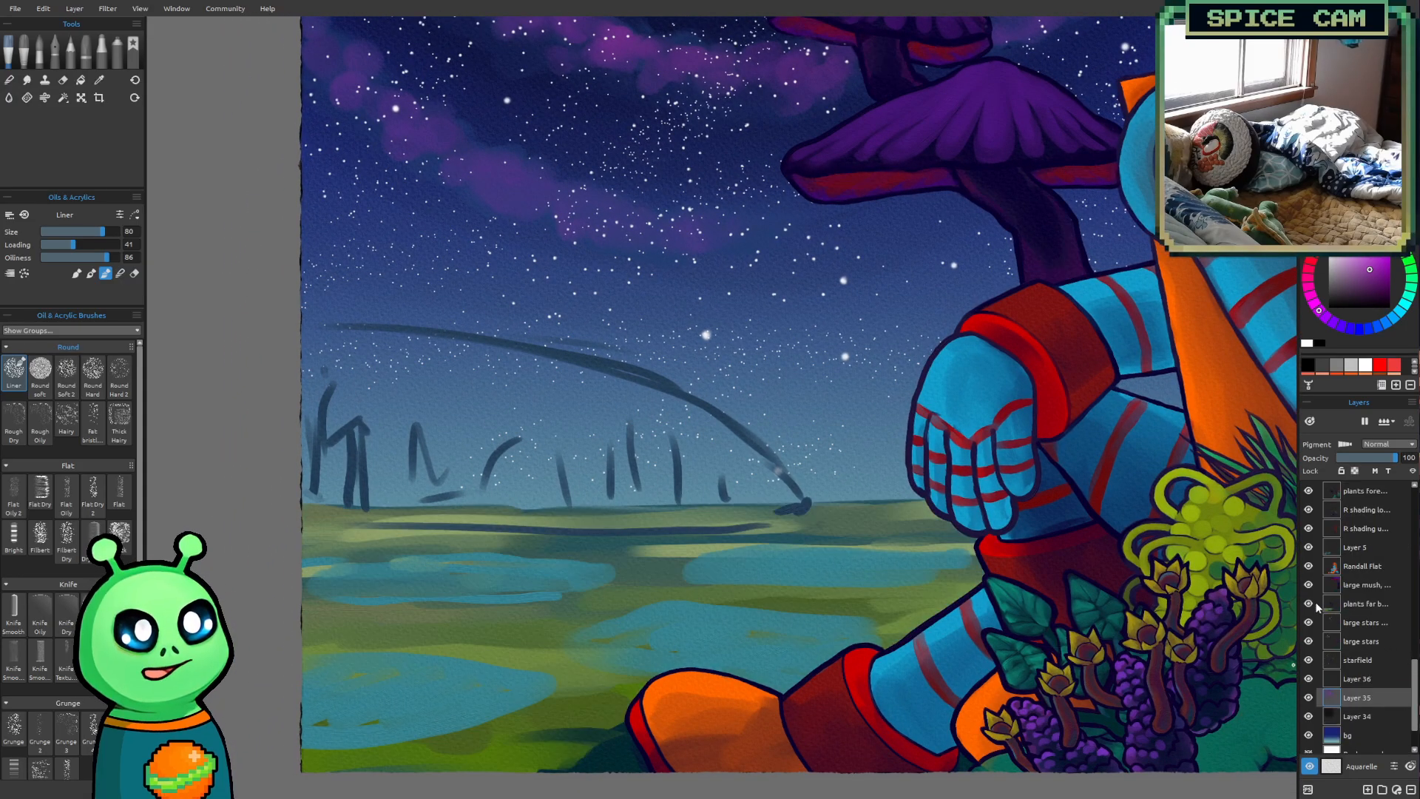
left_click(1364, 602)
left_click(1377, 544)
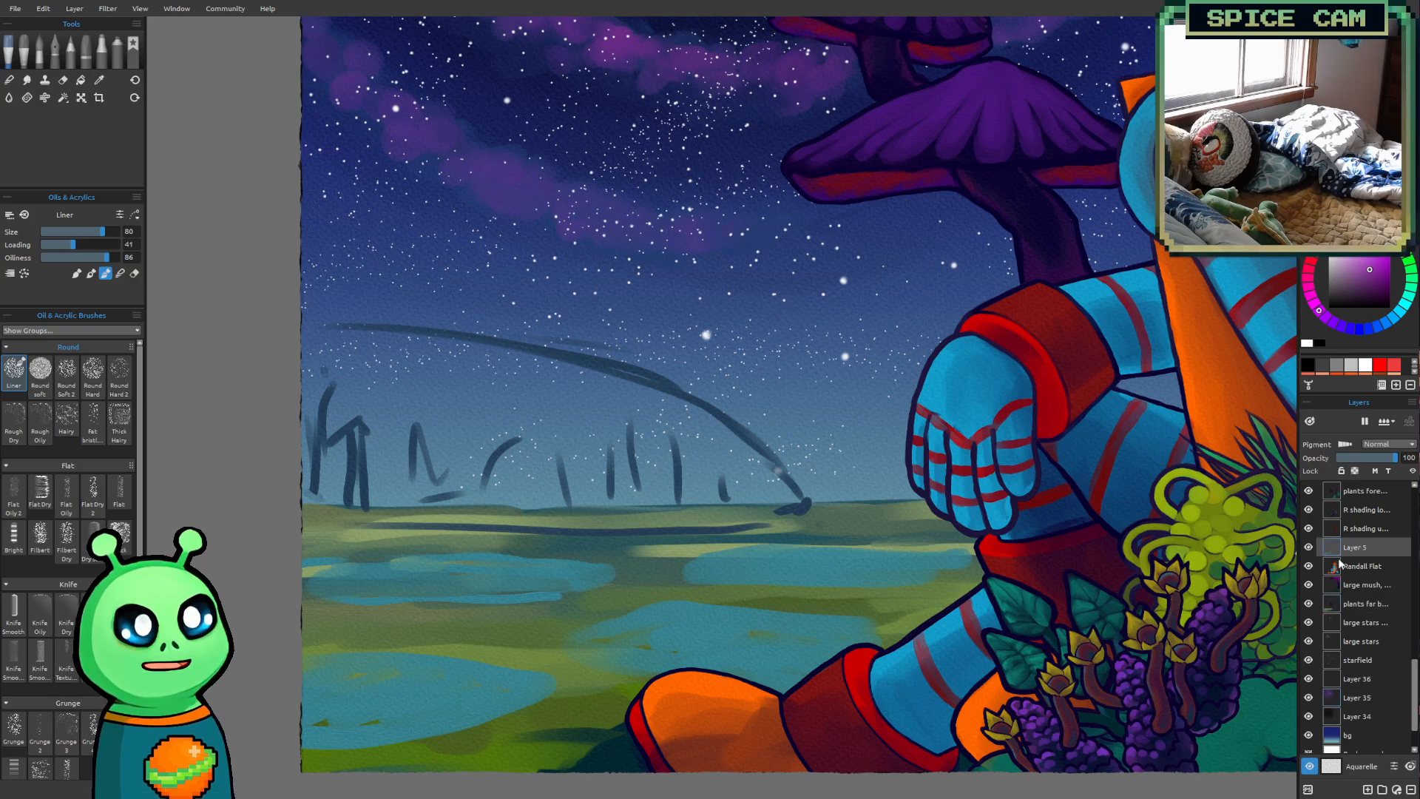
left_click(1309, 547)
left_click(1315, 547)
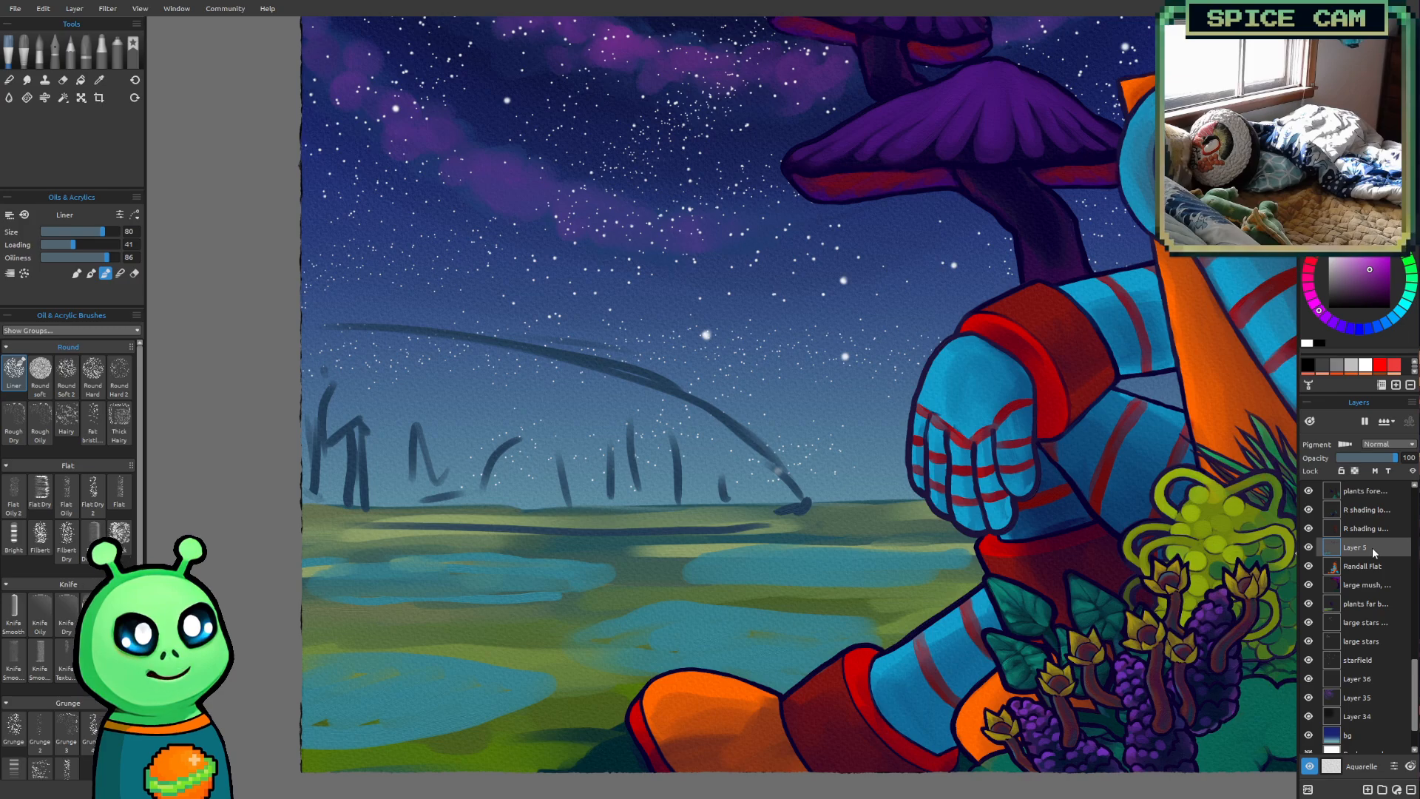
Sample the sketch's dark blue and repaint the dome's arc thicker from the painting's left edge to the horizon with the Liner at size 40
left_click_drag(986, 506, 942, 538)
scroll(564, 520, "up", 2)
left_click_drag(564, 519, 670, 550)
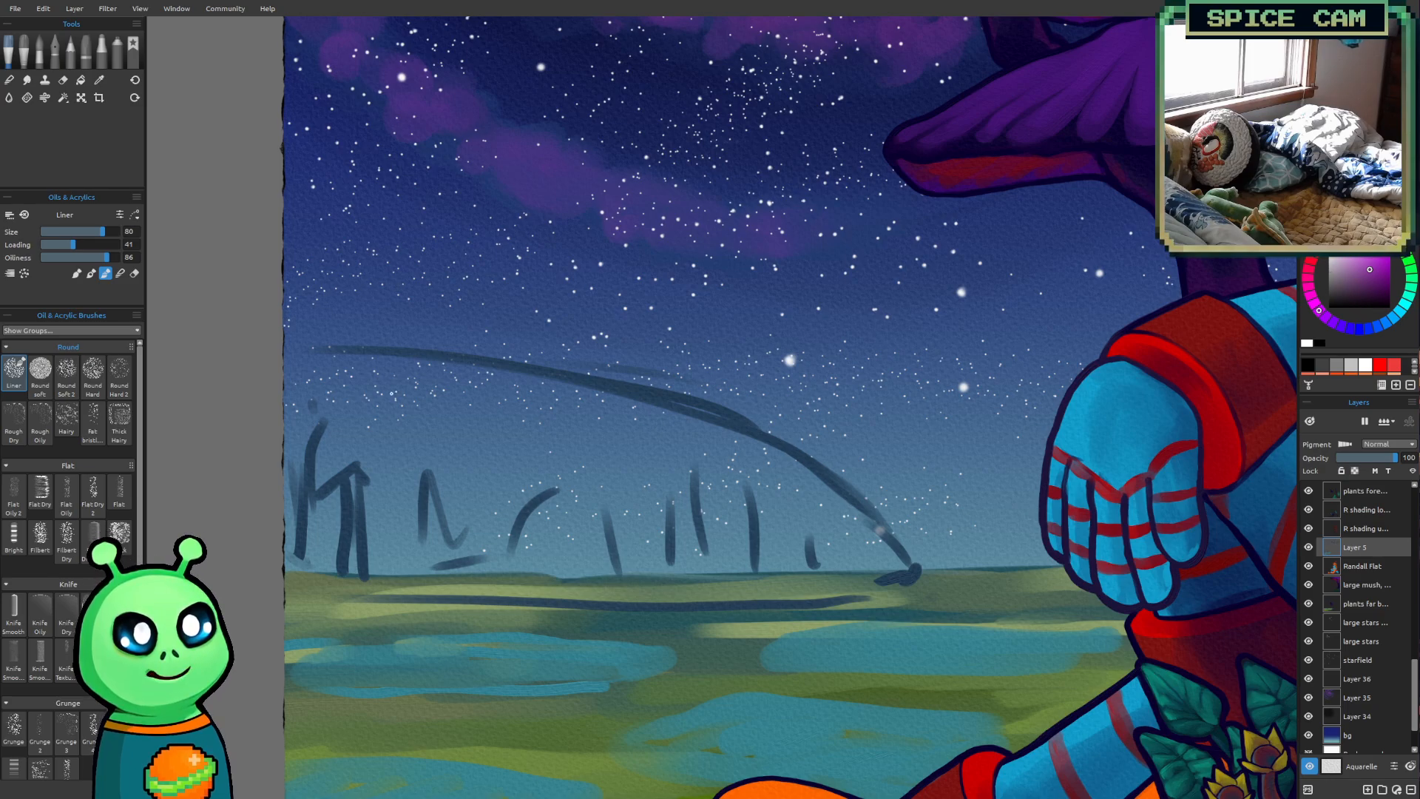
key("i")
left_click(375, 351)
scroll(377, 353, "up", 2)
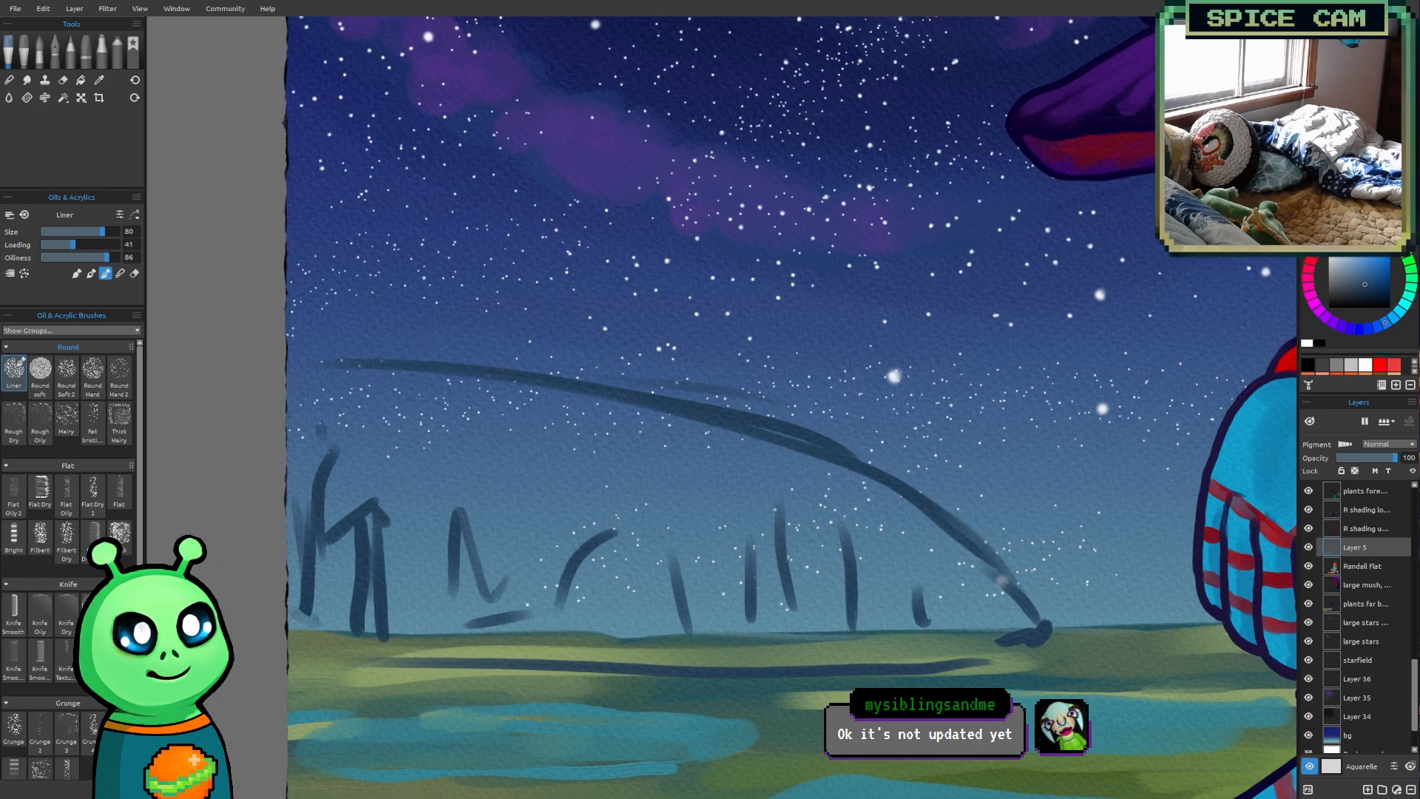
key("[")
key("[")
key("[")
key("[")
key("[")
key("[")
key("[")
key("[")
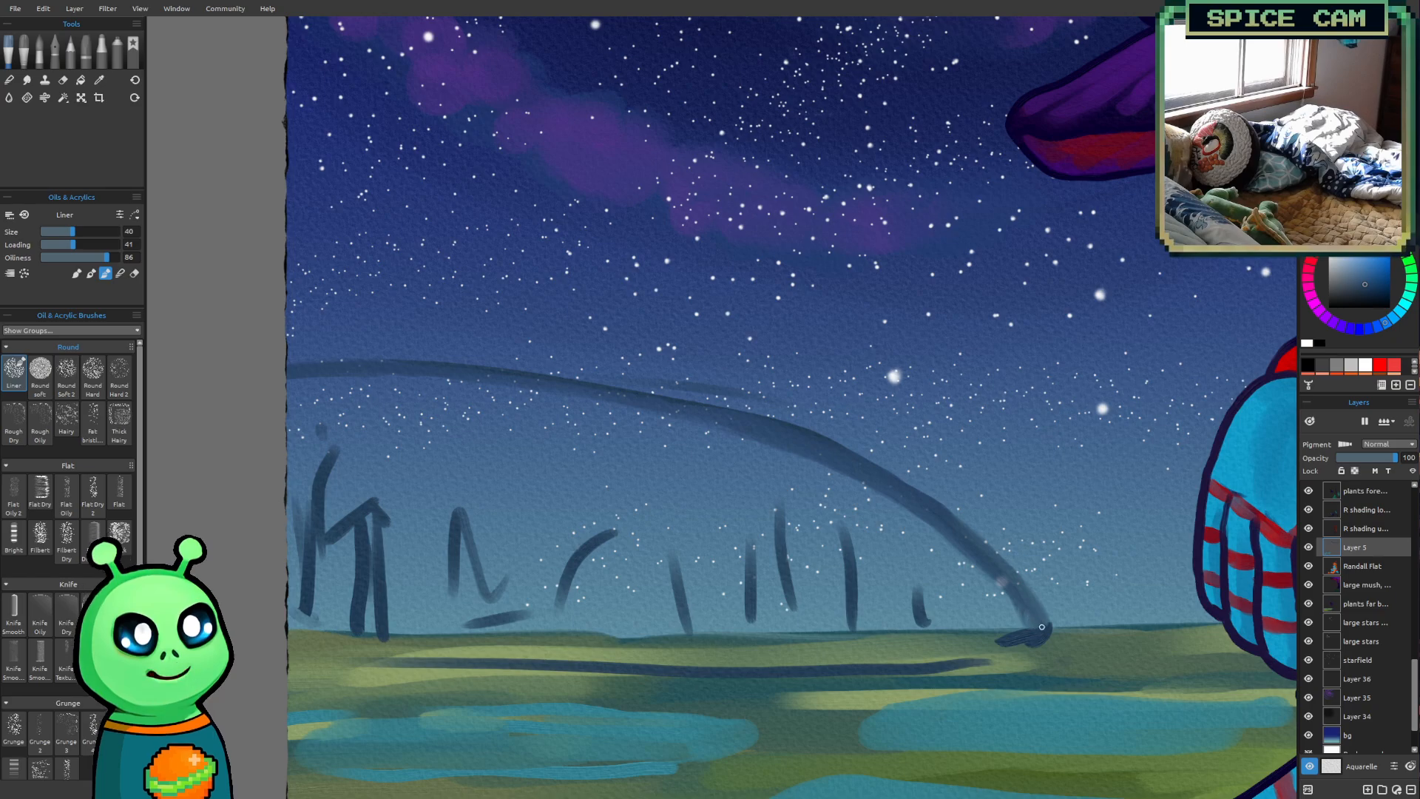
Sample the lighter sky blue and refine the right-hand curve of the dome's arc with the Liner at sizes 25 to 35
left_click(1068, 488, "alt")
key("bracketleft")
key("bracketleft")
key("bracketleft")
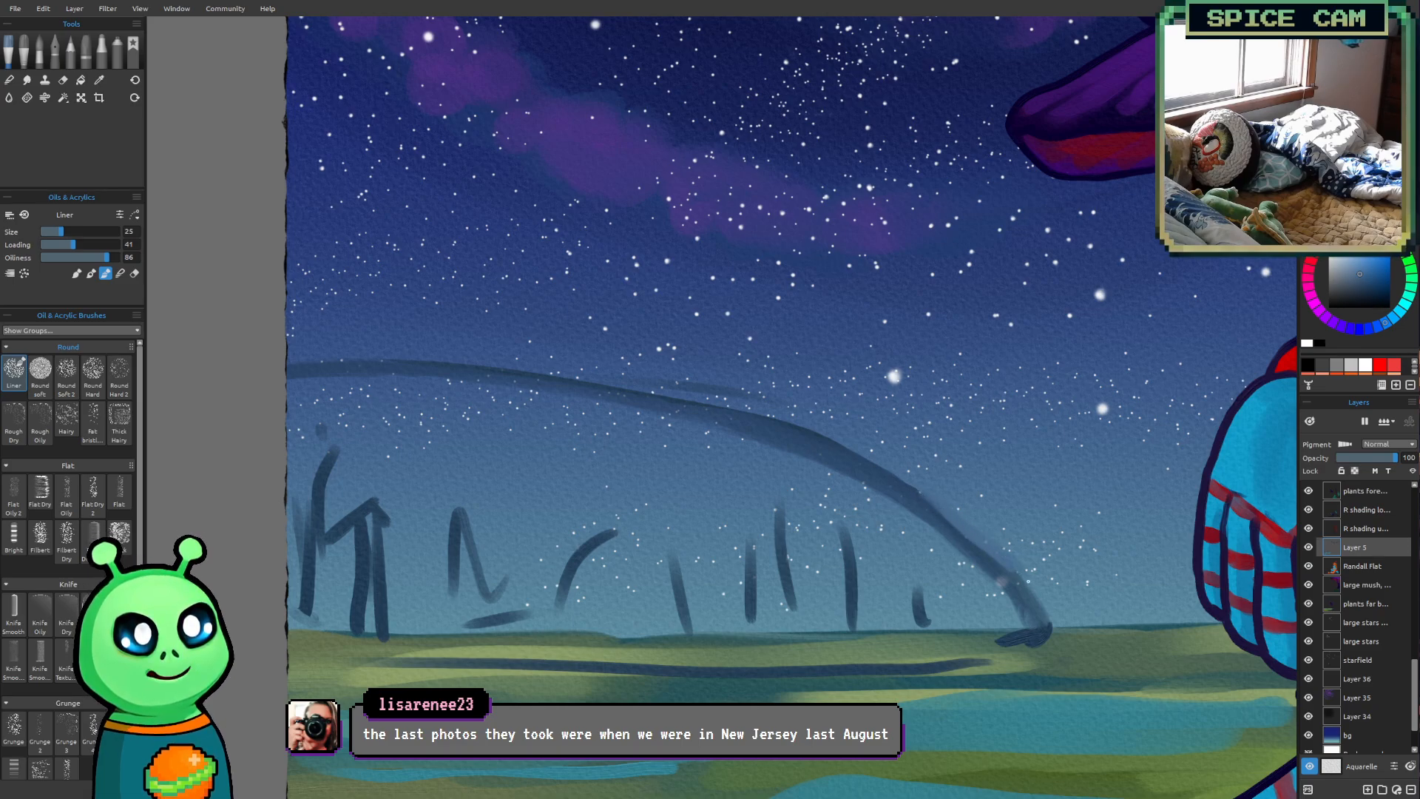
key("bracketright")
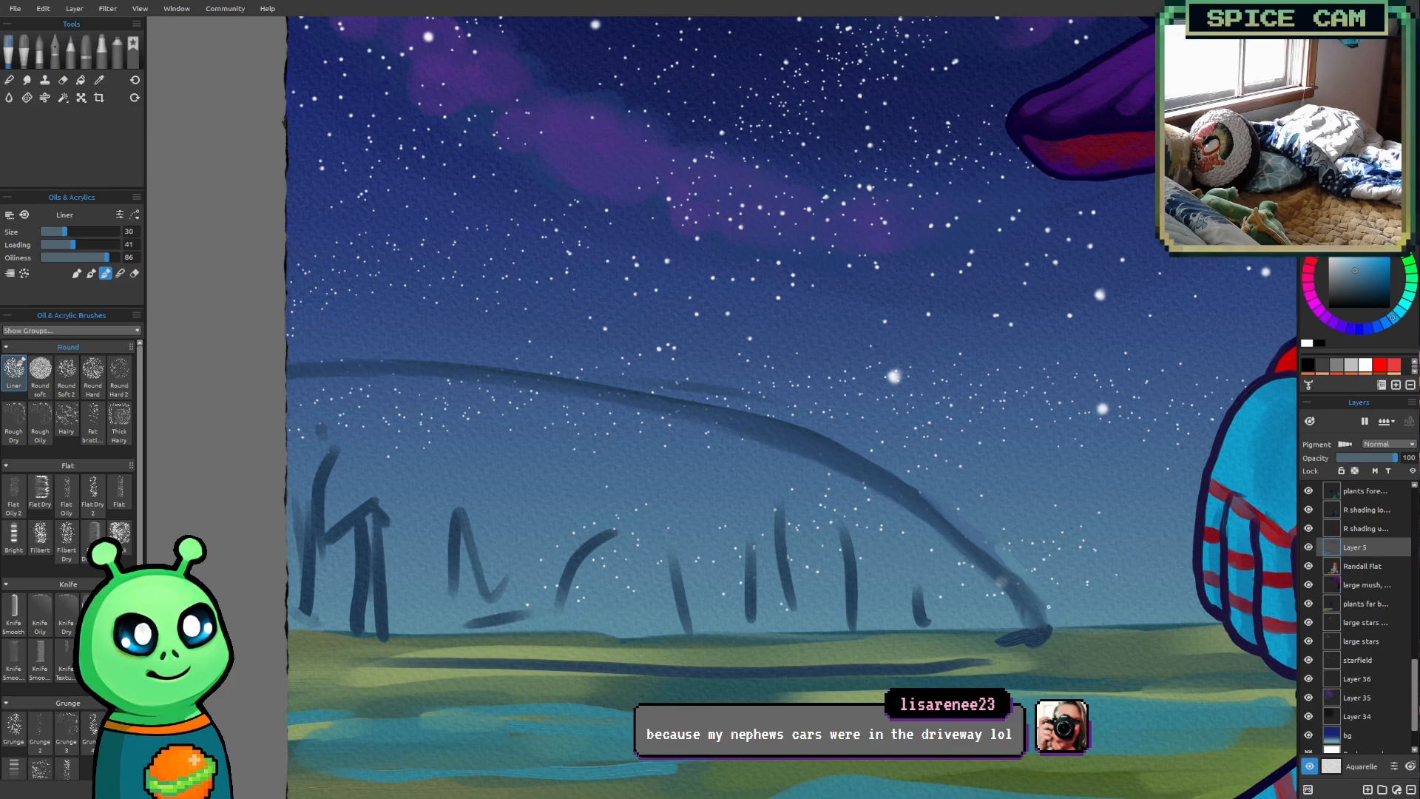
key("bracketright")
left_click_drag(896, 474, 973, 529)
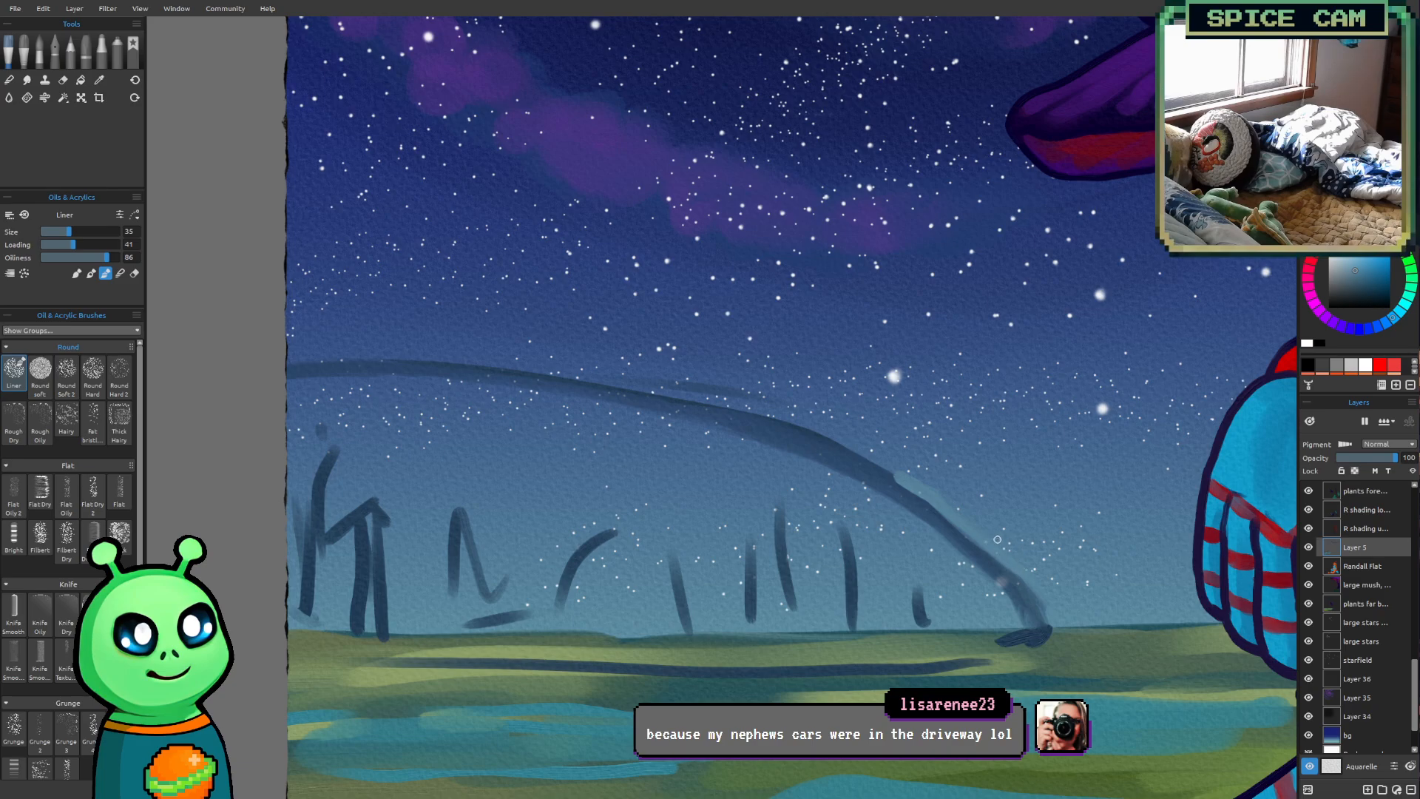
left_click_drag(859, 458, 951, 522)
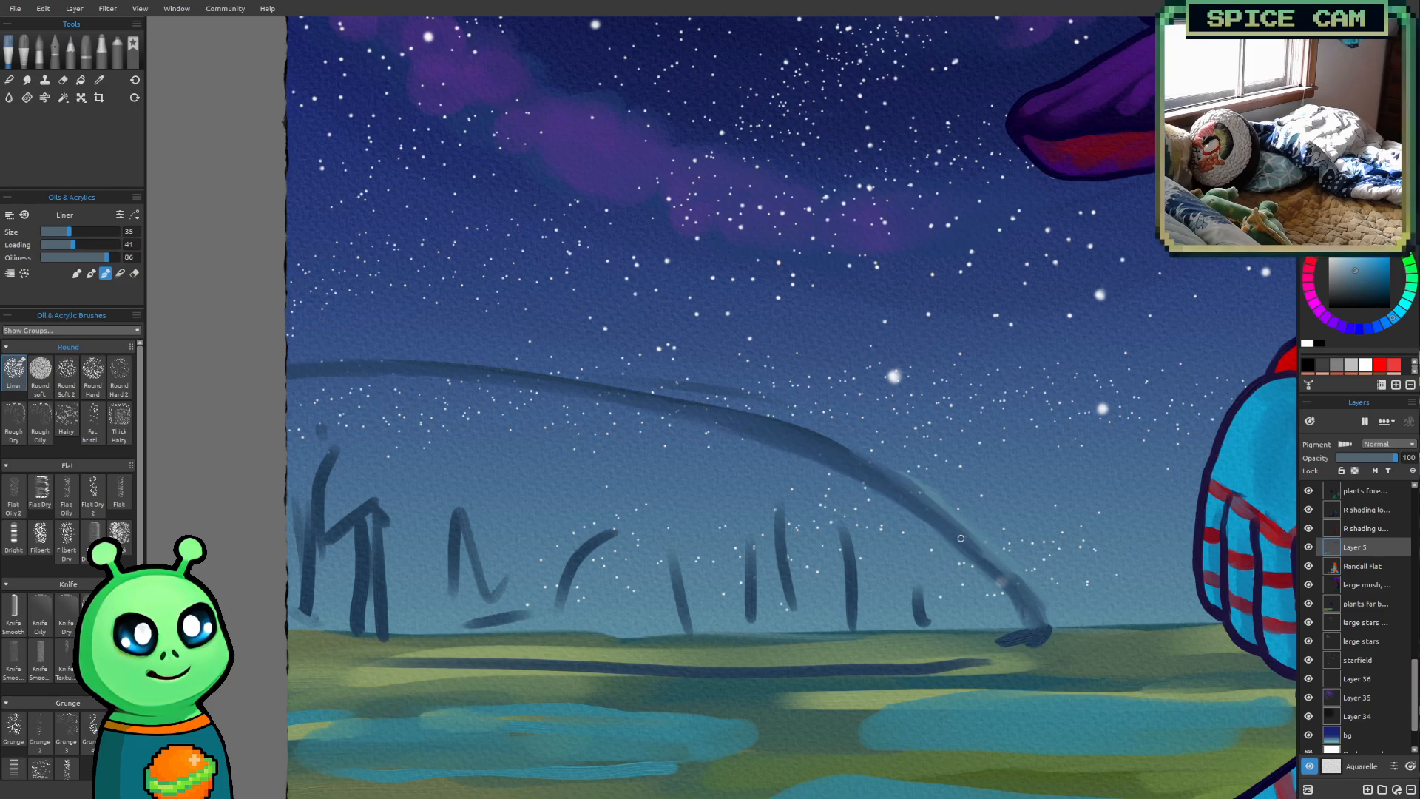
left_click_drag(808, 437, 850, 459)
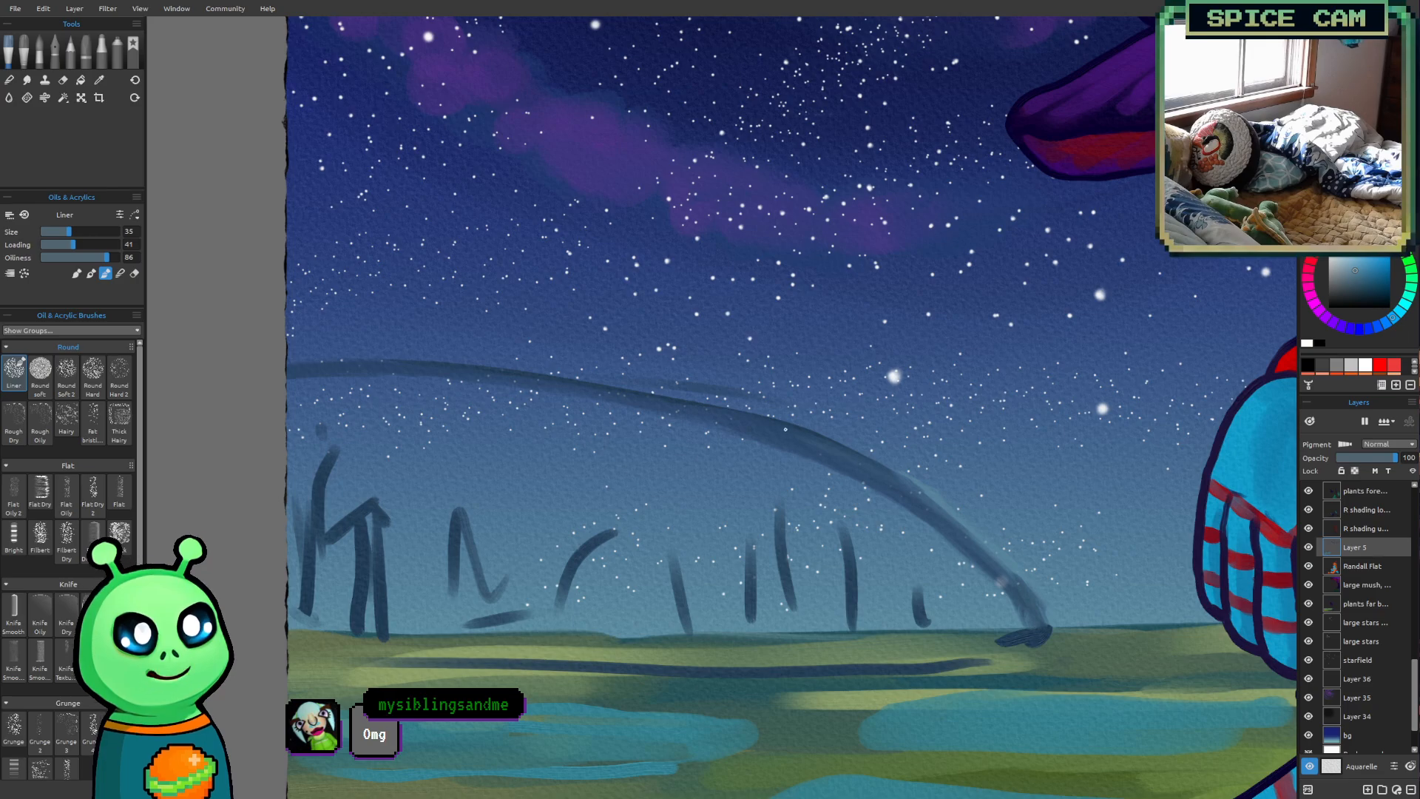
mouse_move(808, 436)
left_mouse_down()
mouse_move(914, 487)
mouse_move(807, 434)
mouse_move(883, 479)
left_mouse_up()
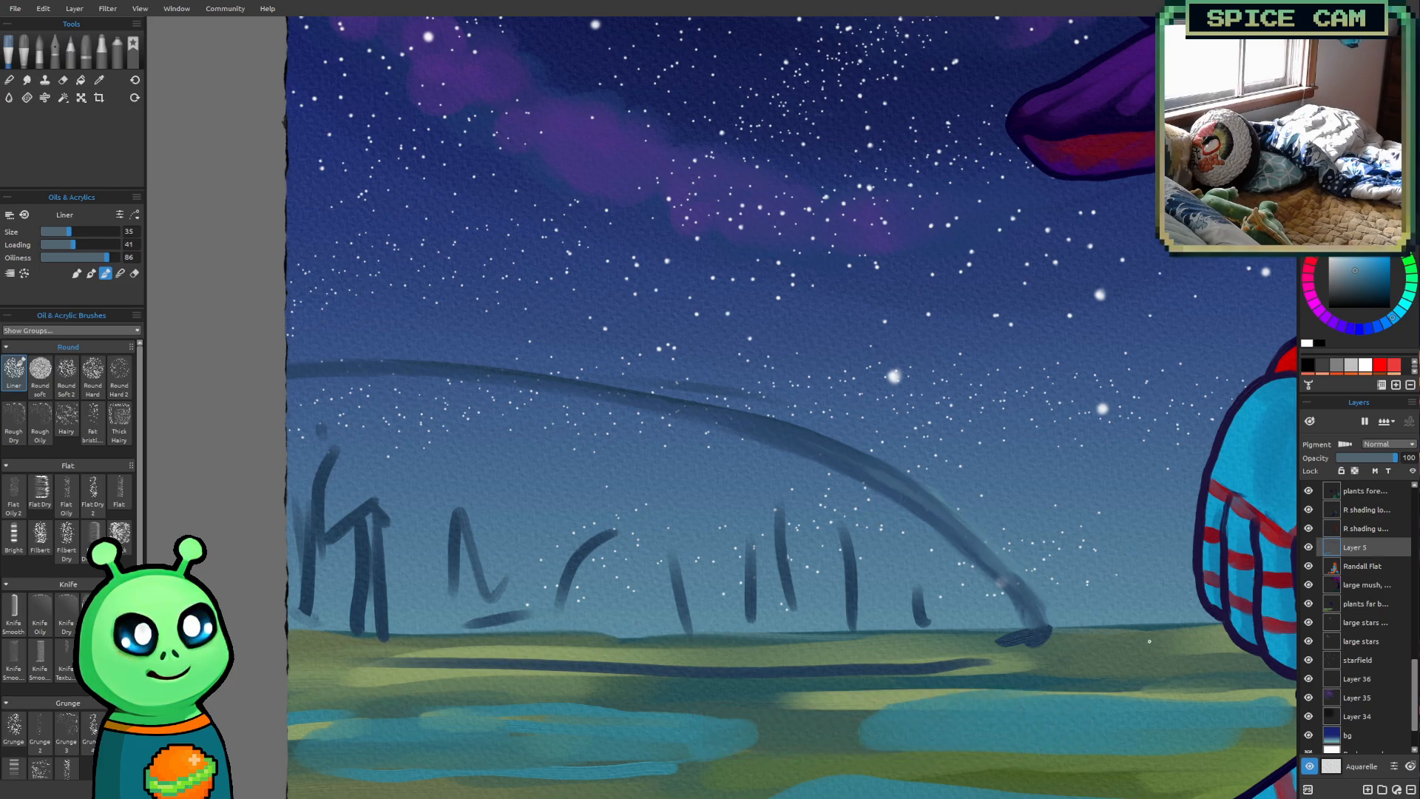
Erase the stray marks above the dome's arc with the Round Soft eraser, reducing its size from 40 to 20
key("e")
key("e")
key("e")
mouse_move(777, 313)
left_mouse_down()
mouse_move(659, 365)
mouse_move(664, 376)
left_mouse_up()
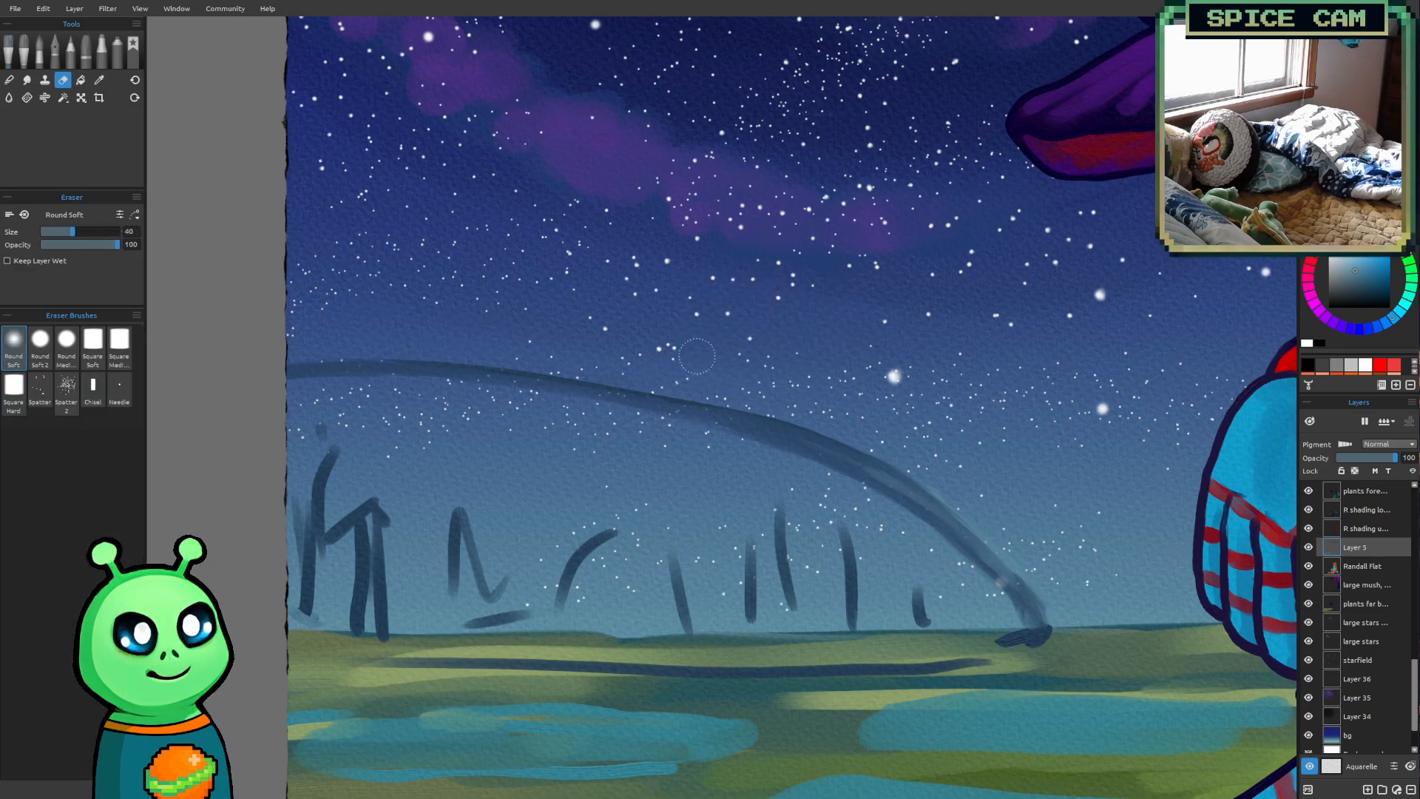
left_click_drag(863, 409, 820, 421)
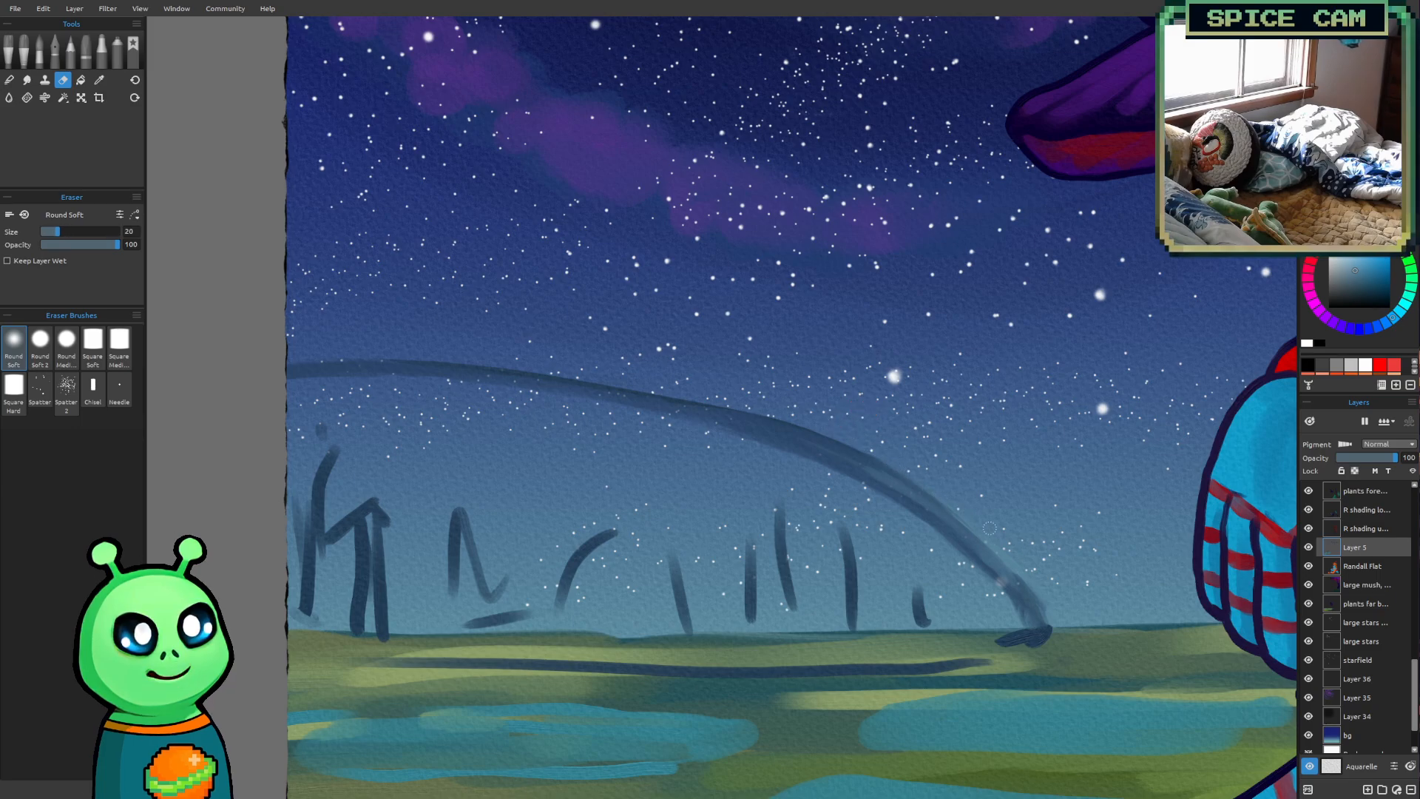
Return to the Liner at size 70 and paint sky blue along the base of the leftmost sketched buildings
key("b")
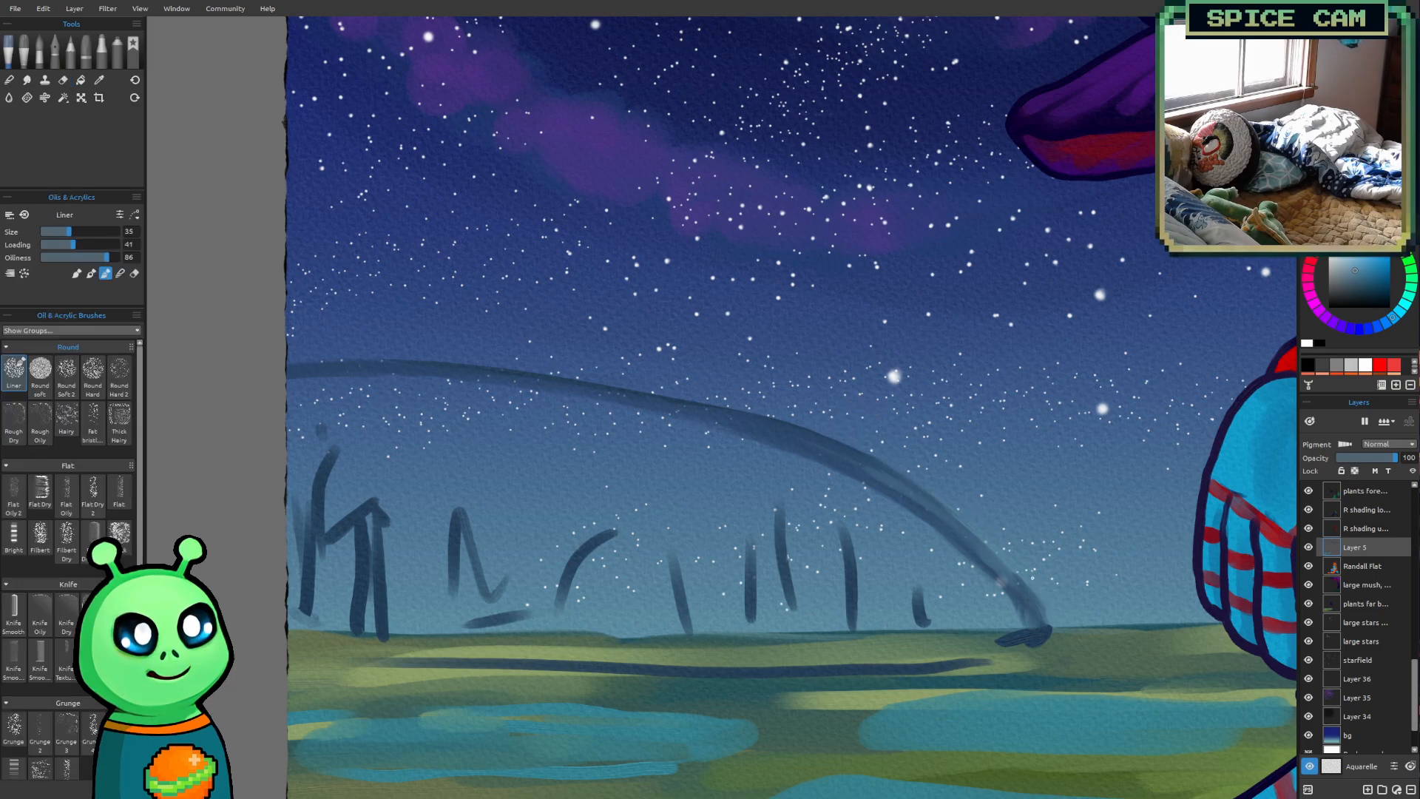
key("bracketright")
key("bracketright")
key("bracketright")
key("bracketright")
key("bracketright")
key("bracketright")
key("bracketright")
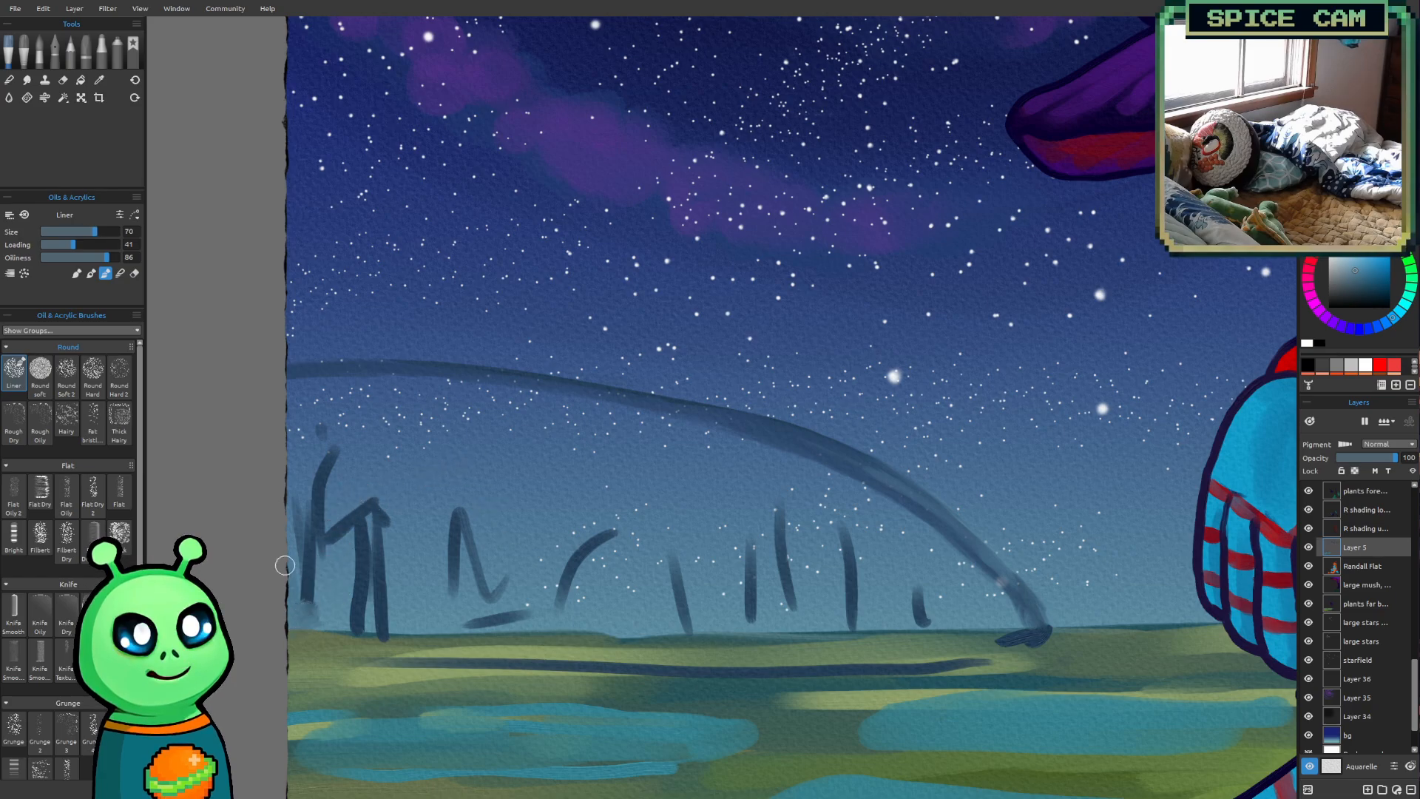
left_click_drag(285, 621, 389, 627)
scroll(763, 547, "down", 5)
left_click_drag(1137, 583, 944, 427)
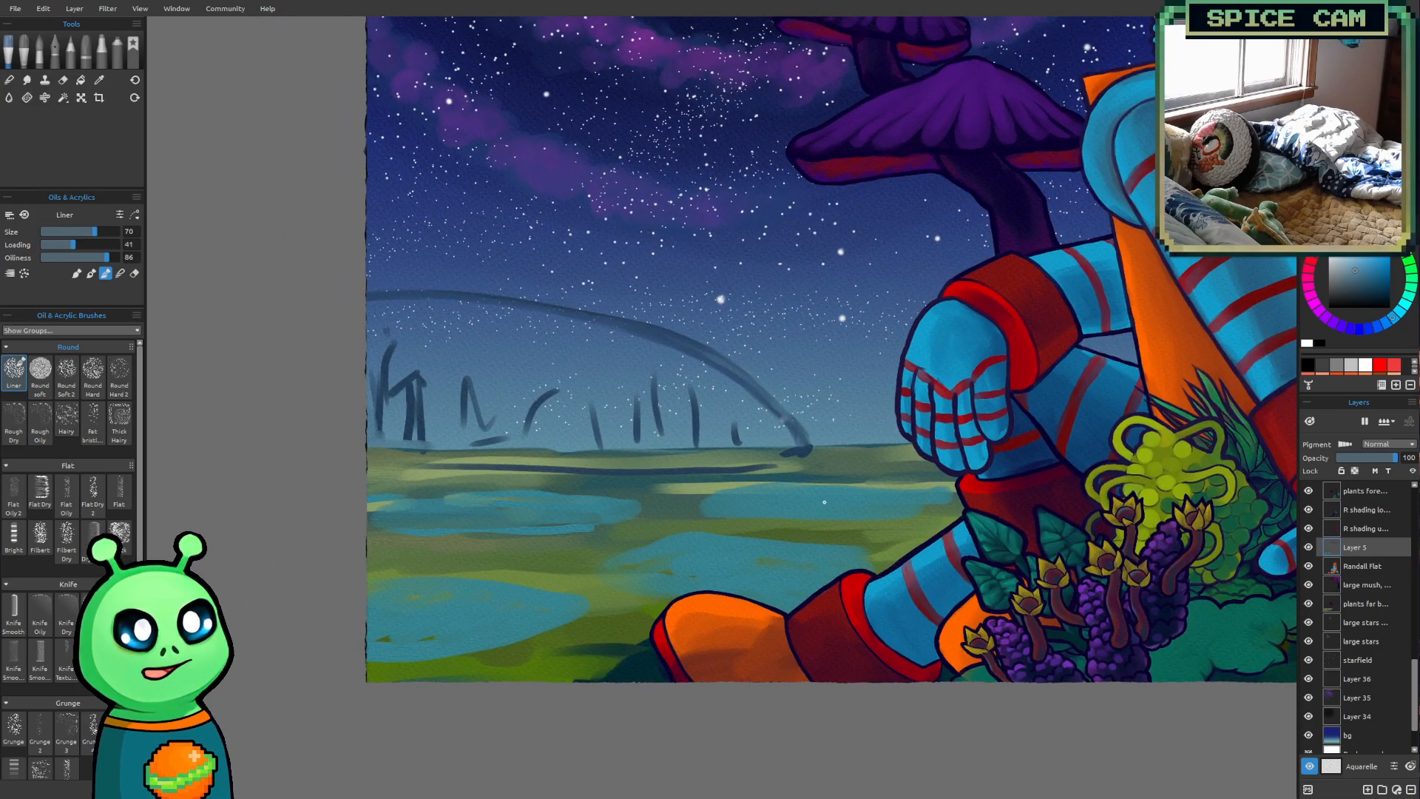
Sample the ground's green, set the Liner's loading to 15, and tidy the dome's right foot at the horizon at sizes 50 to 25
scroll(814, 510, "up", 3)
mouse_move(775, 525)
left_mouse_down()
mouse_move(973, 517)
mouse_move(897, 549)
mouse_move(752, 528)
left_mouse_up()
scroll(900, 549, "down", 1)
scroll(900, 550, "down", 1)
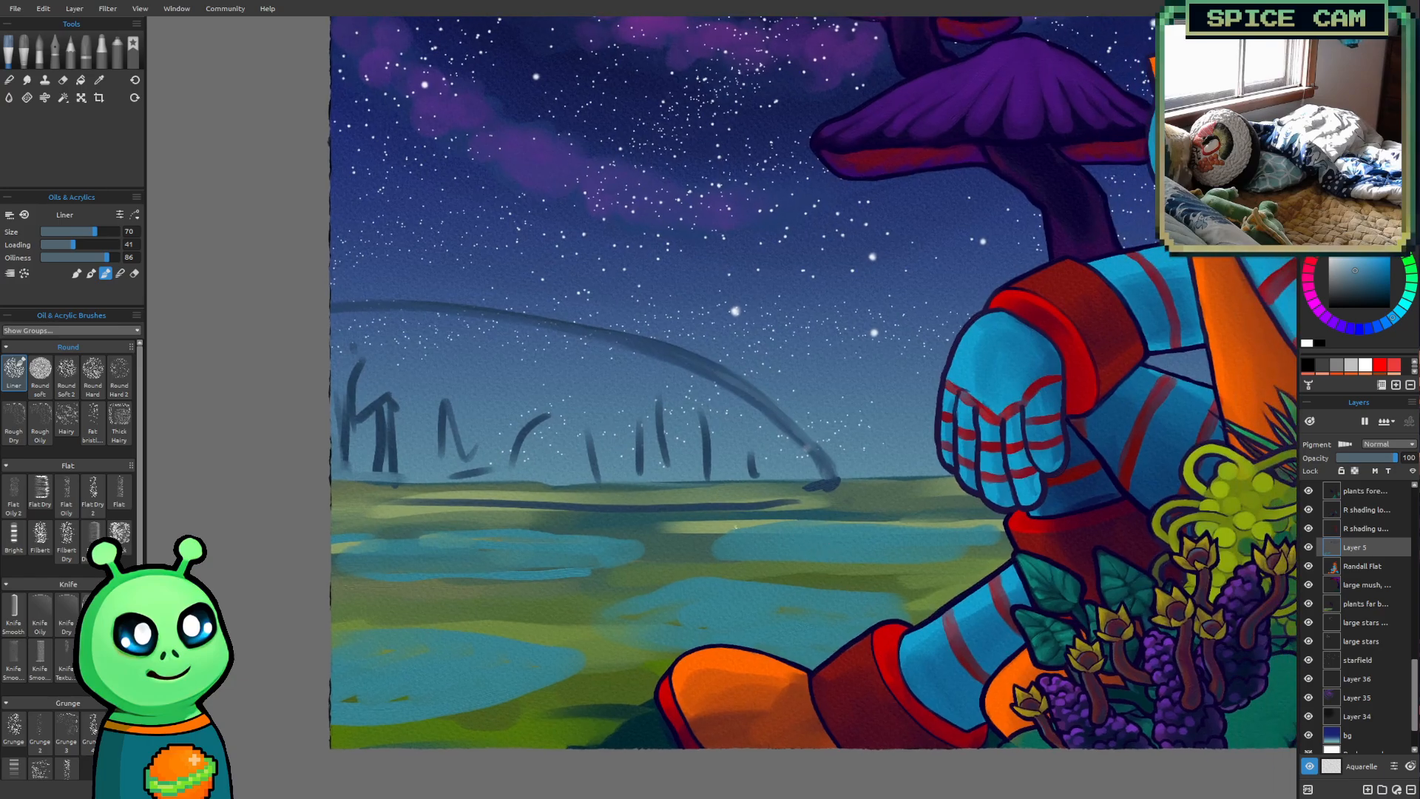
key("i")
left_click(709, 517)
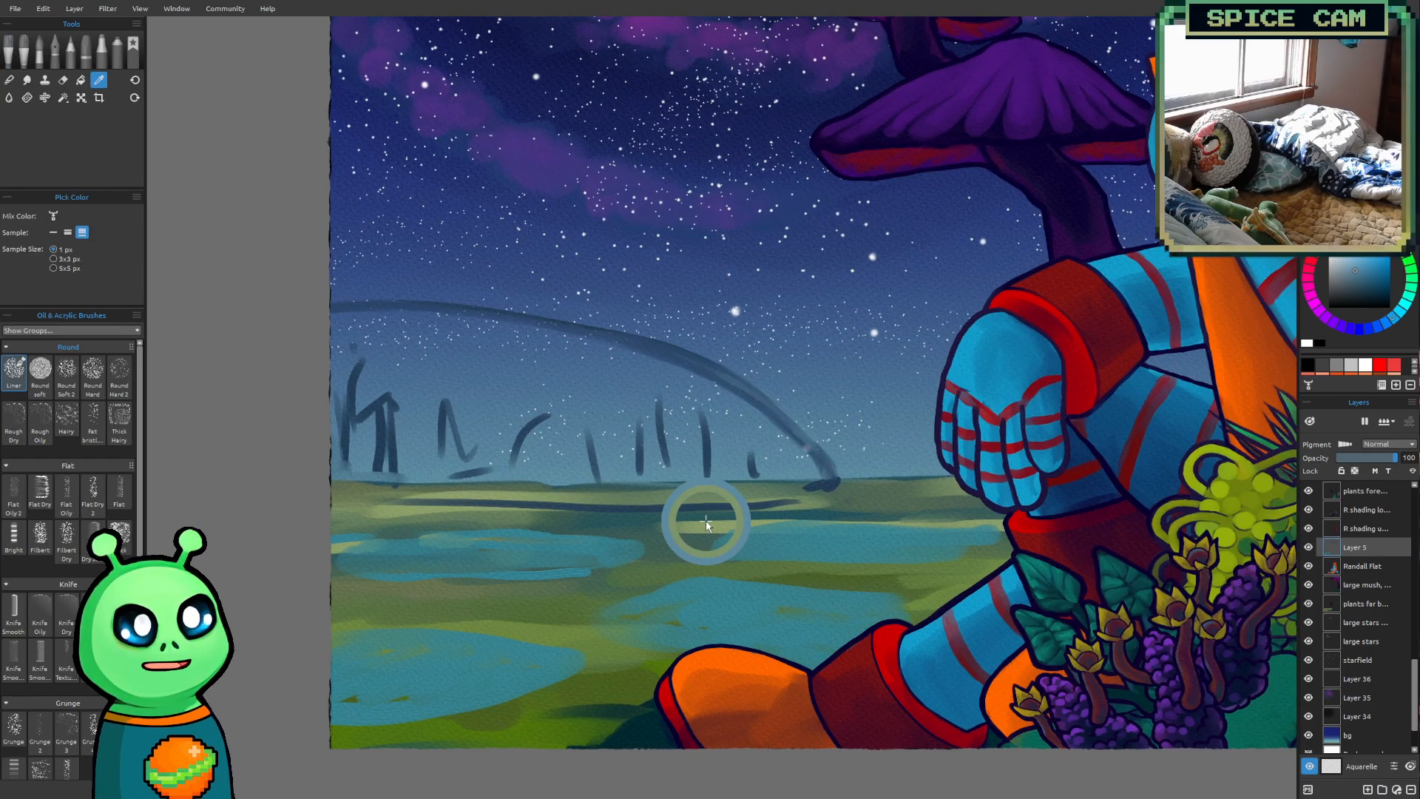
key("b")
scroll(902, 474, "up", 2)
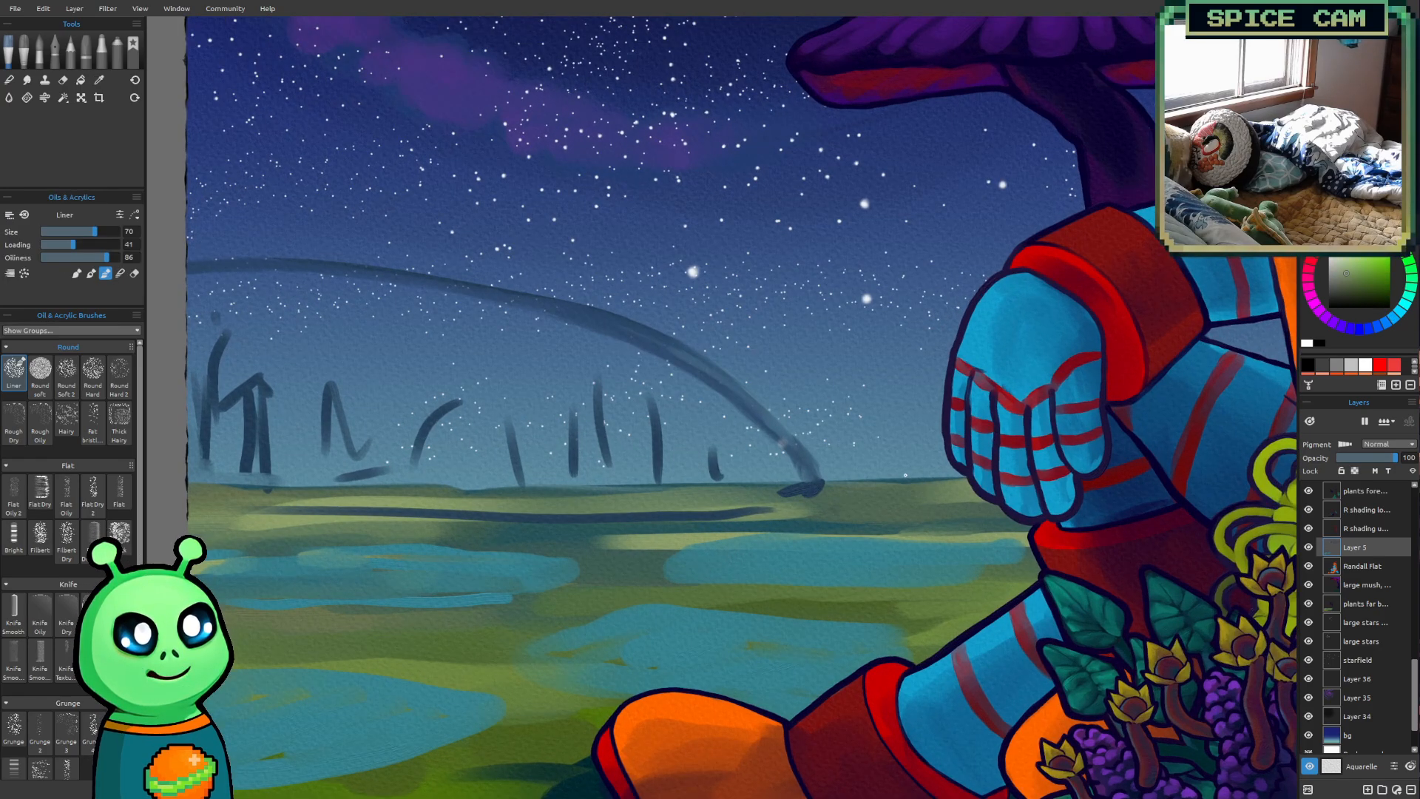
key("]")
key("[")
key("[")
key("[")
key("[")
left_click(52, 245)
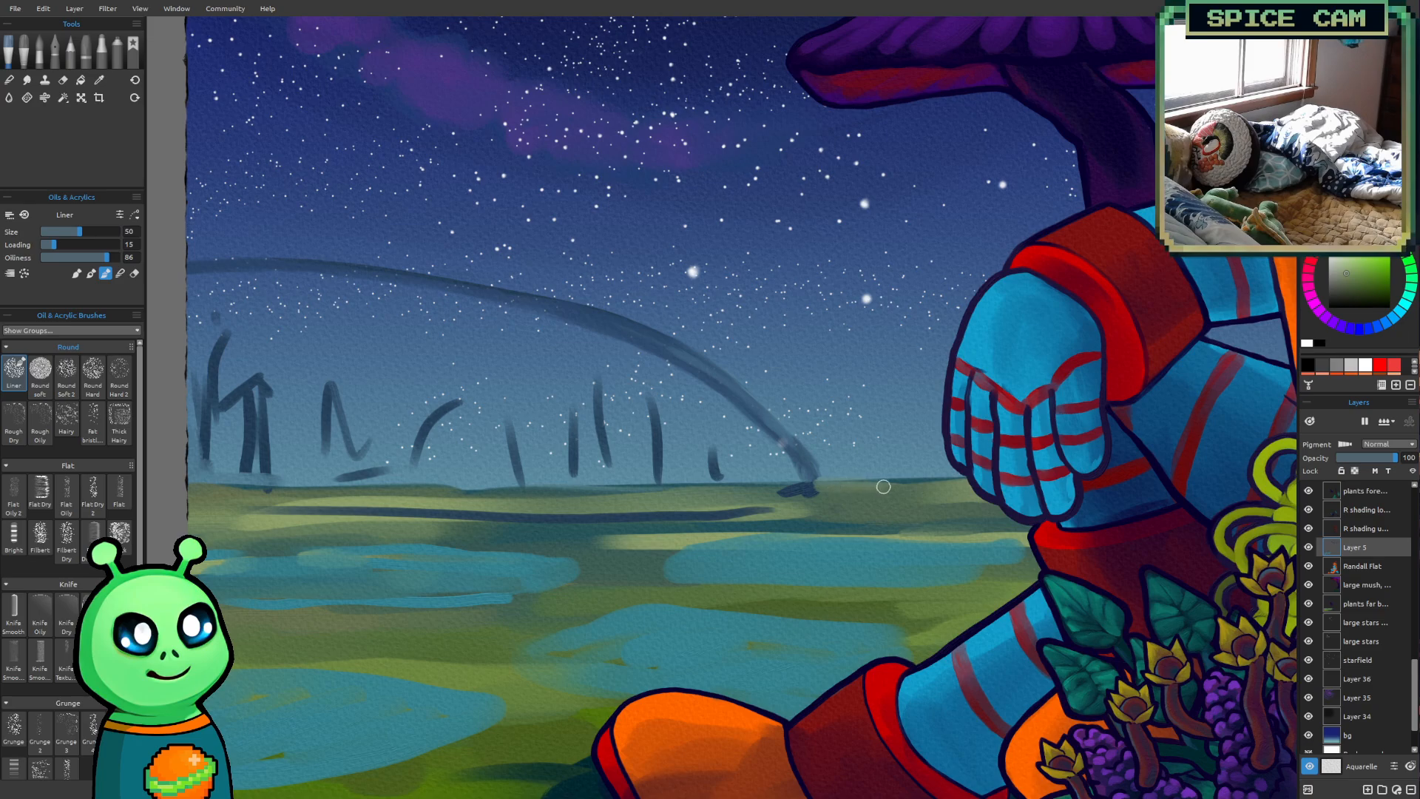
key("bracketleft")
key("bracketleft")
key("bracketleft")
key("bracketleft")
key("bracketleft")
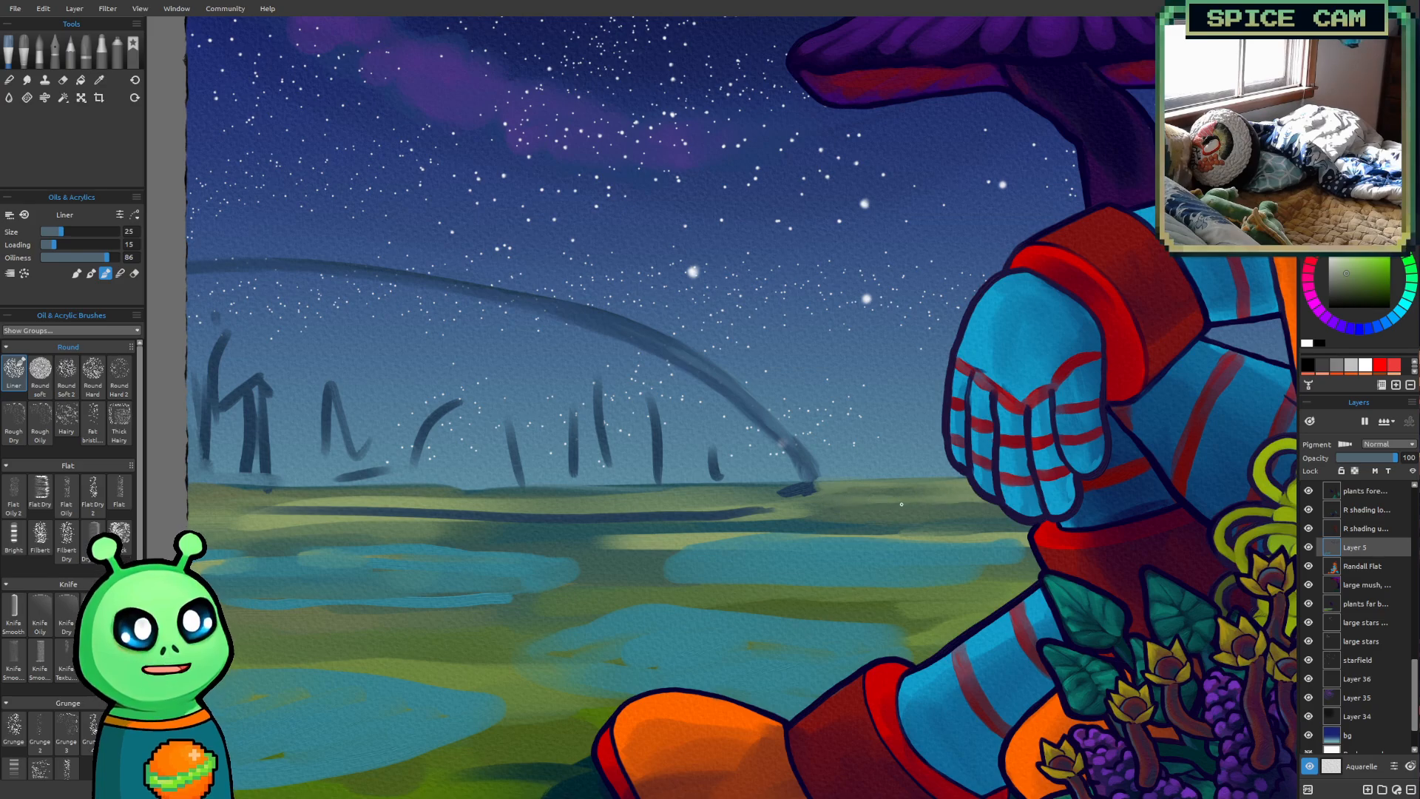
Paint ground green over the right half of the dark horizontal line below the dome with the Liner, enlarging it to size 35
mouse_move(771, 513)
left_mouse_down()
mouse_move(646, 519)
mouse_move(786, 508)
mouse_move(540, 522)
mouse_move(773, 509)
mouse_move(640, 516)
left_mouse_up()
key("bracketright")
left_click_drag(540, 521, 511, 521)
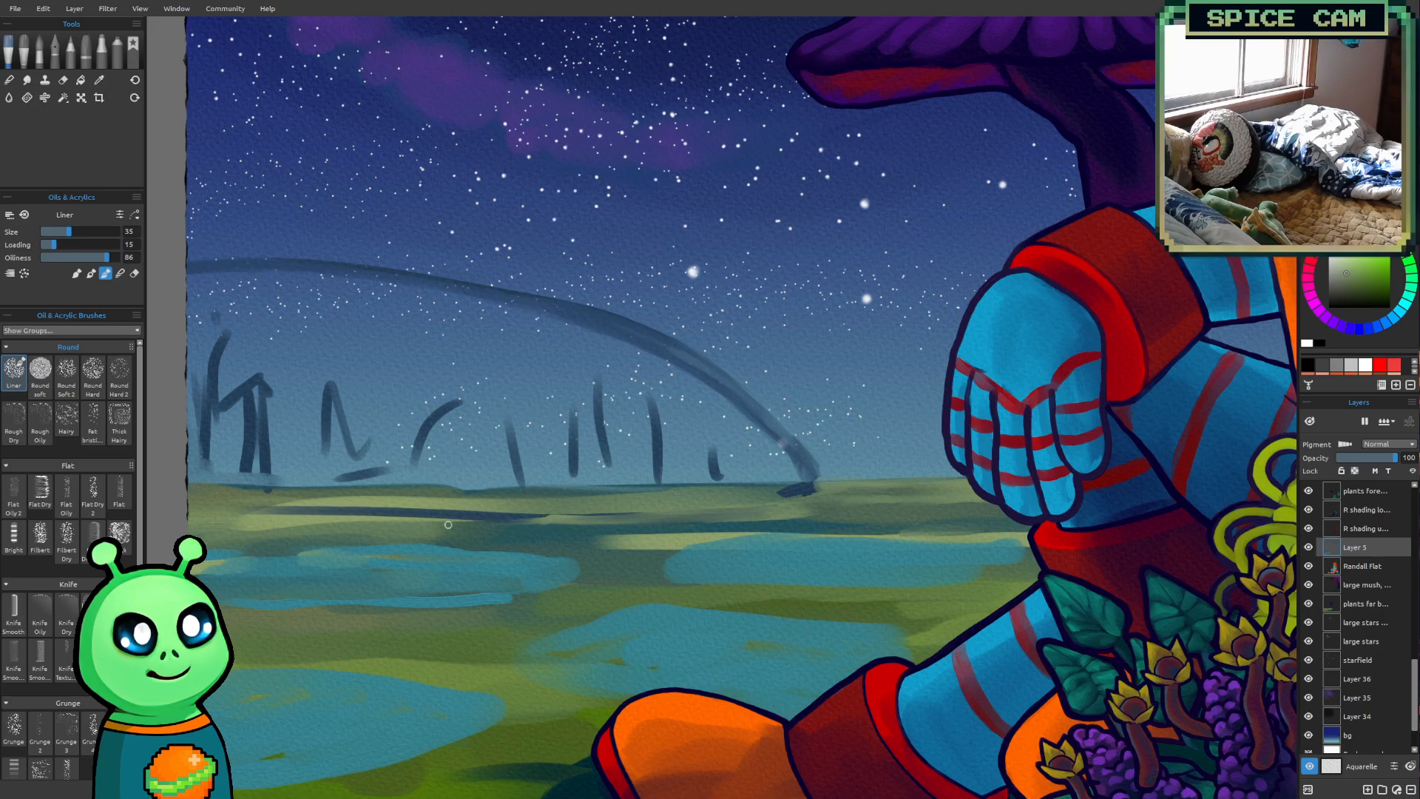
left_click_drag(604, 517, 444, 525)
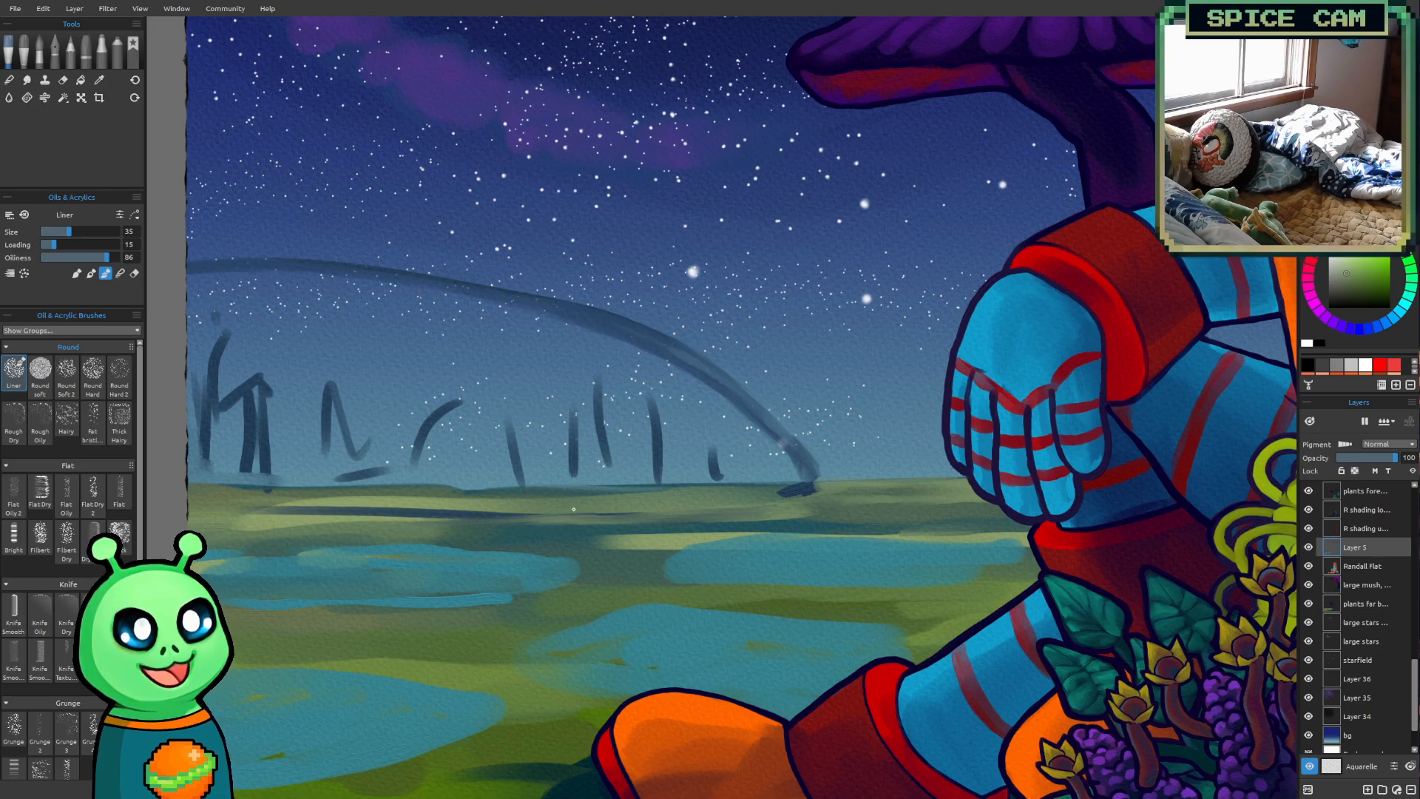
scroll(793, 527, "down", 3)
scroll(834, 467, "down", 1)
left_click_drag(886, 488, 764, 541)
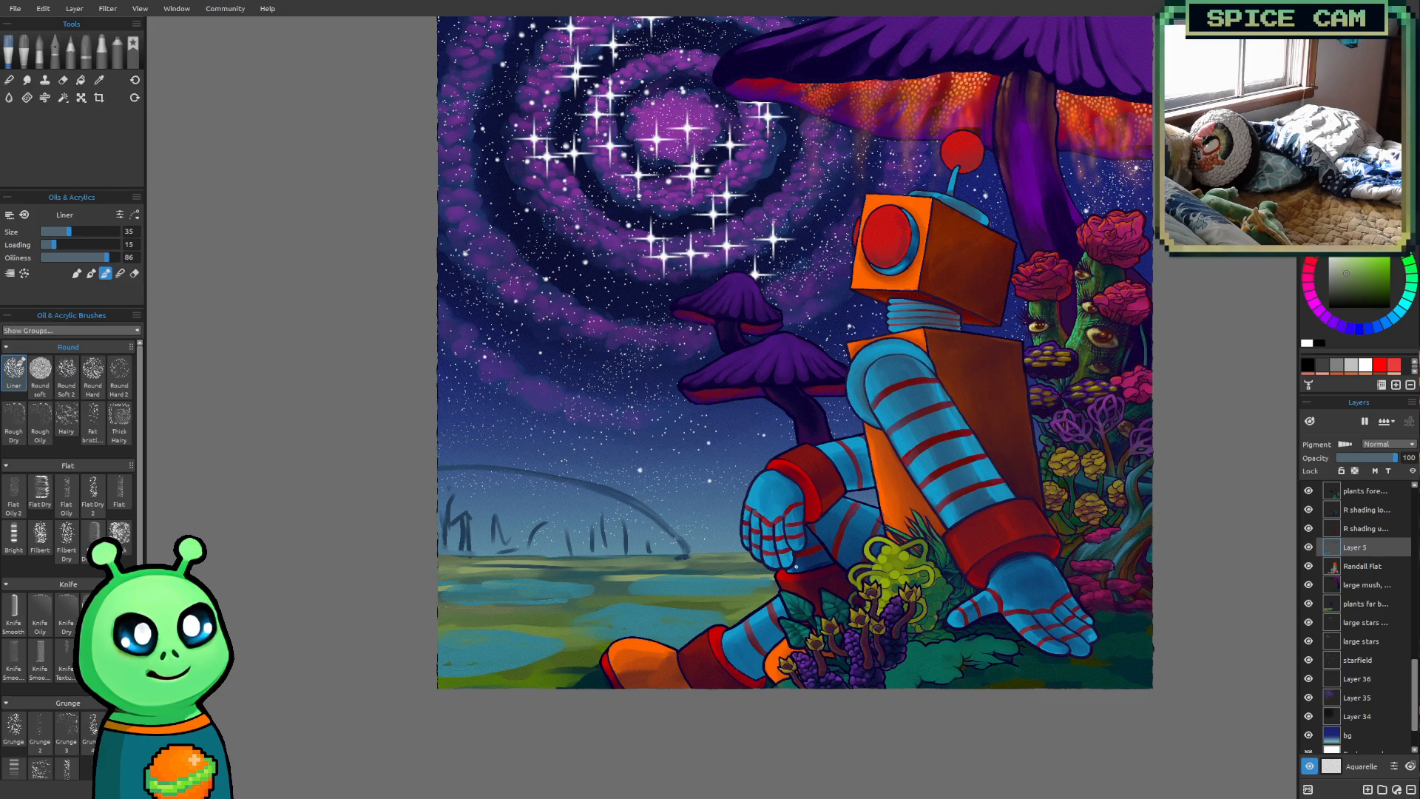
Paint ground green over the left half of the dark horizontal line below the dome with the Liner at size 40
scroll(736, 492, "up", 2)
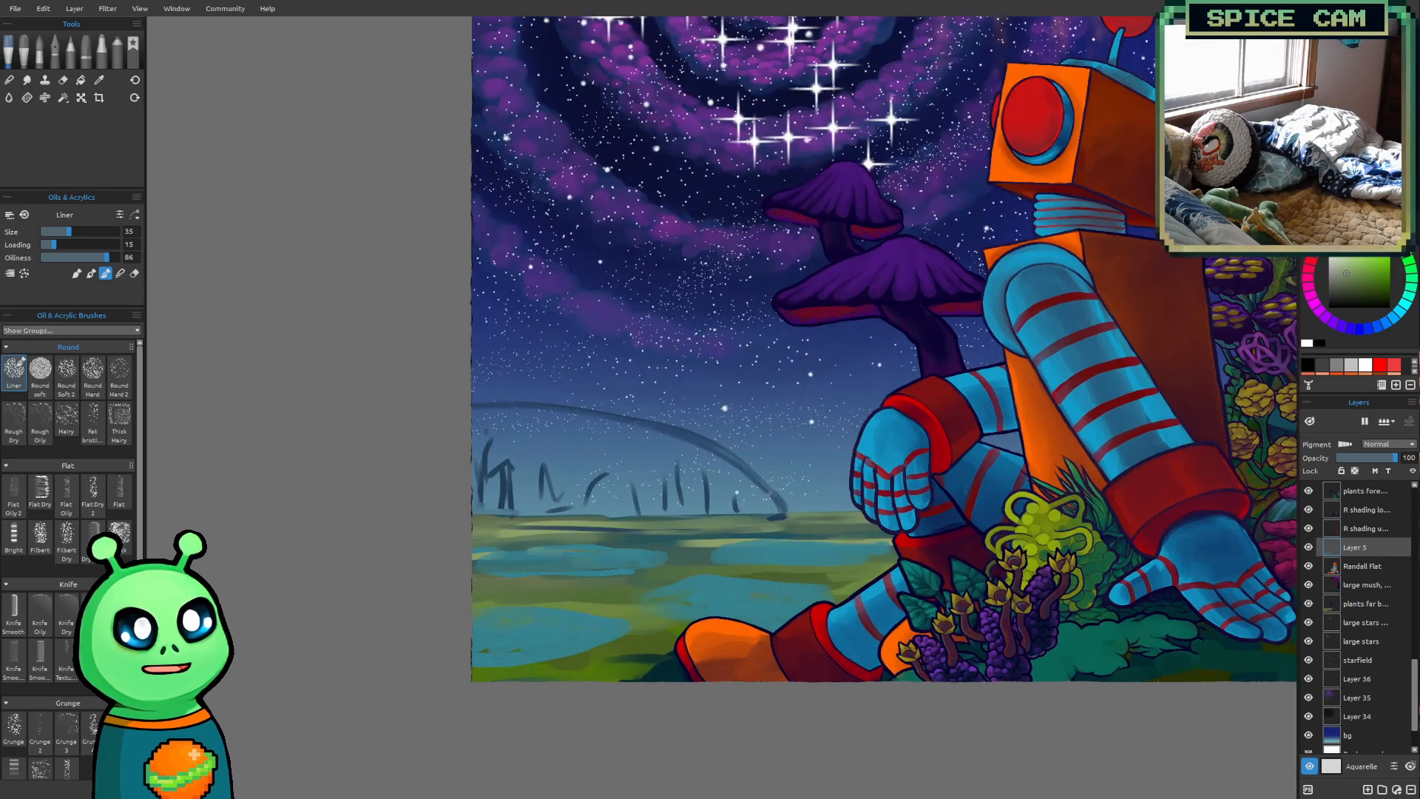
scroll(736, 491, "up", 5)
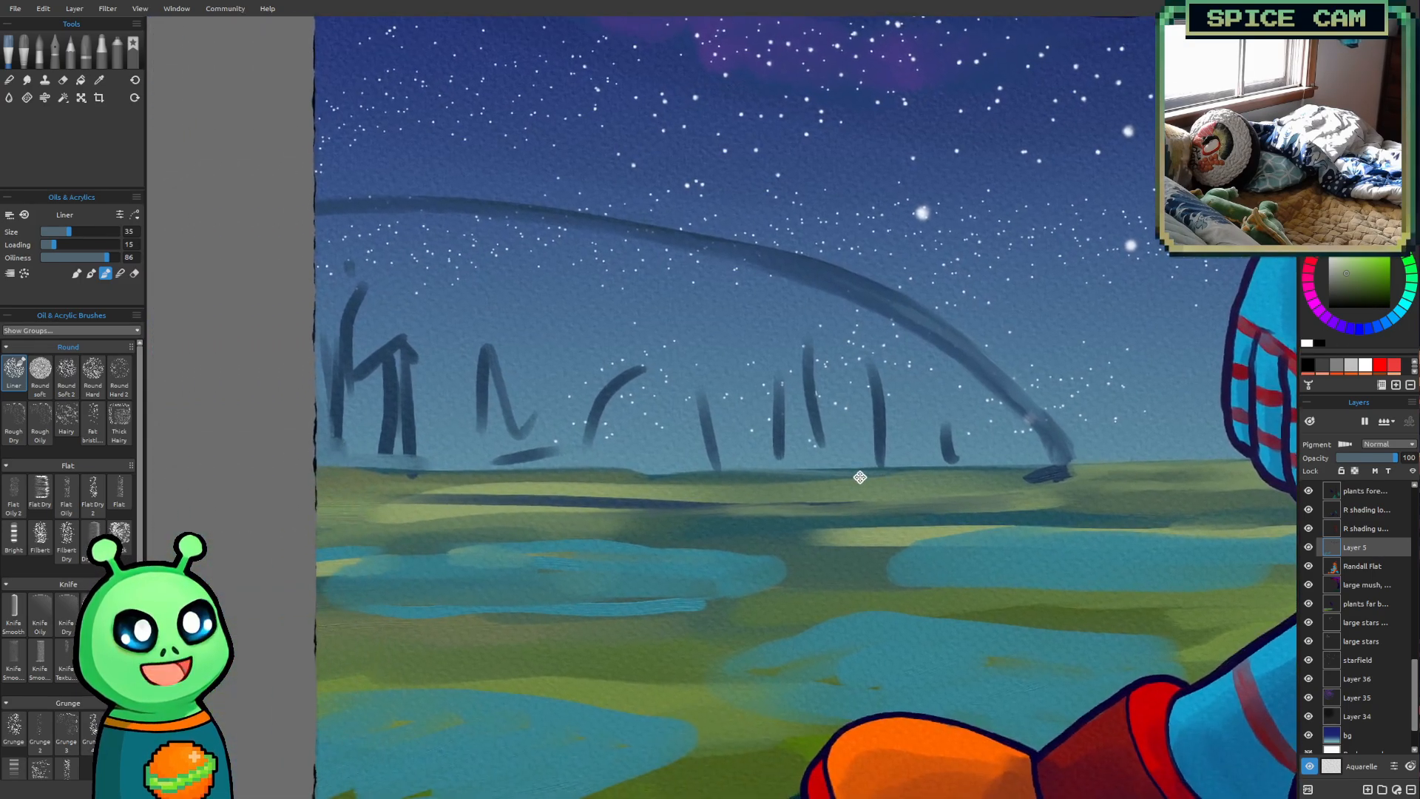
left_click_drag(860, 477, 869, 477)
key("]")
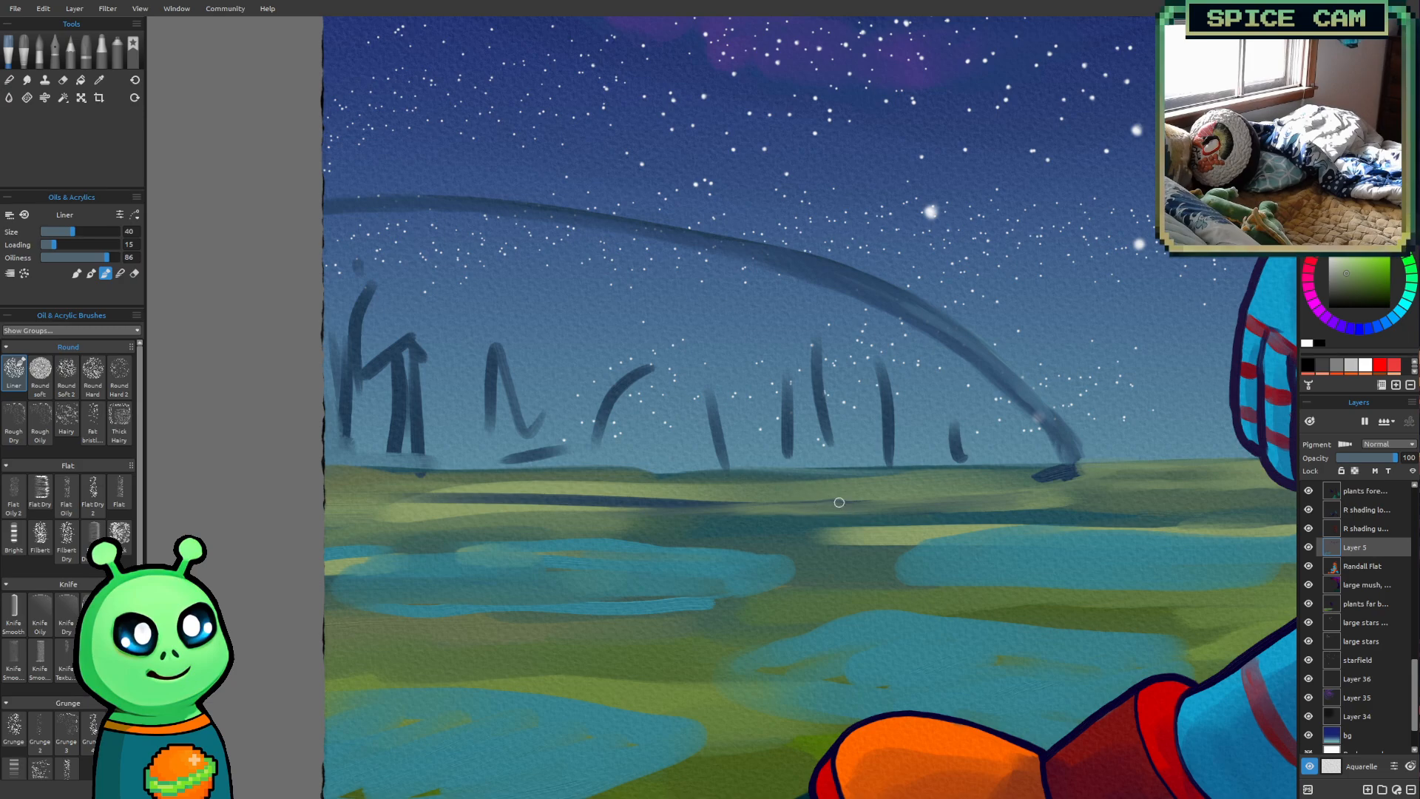
mouse_move(784, 503)
left_mouse_down()
mouse_move(626, 508)
mouse_move(668, 509)
mouse_move(653, 505)
mouse_move(704, 500)
mouse_move(510, 497)
mouse_move(592, 497)
left_mouse_up()
left_click_drag(592, 497, 374, 507)
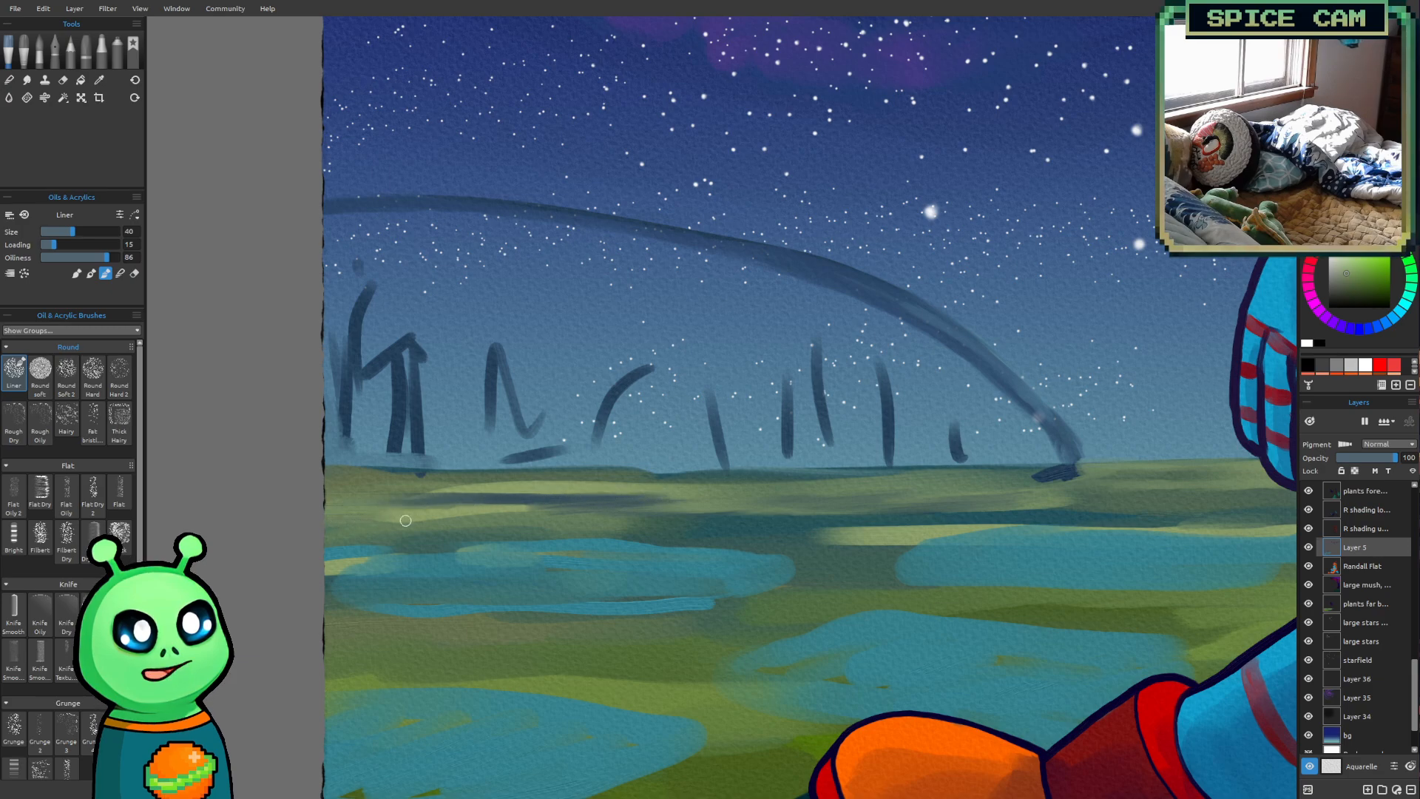
Blend a thin dark streak into the ground just below the horizon with the Liner at size 20
key("[")
key("[")
key("[")
key("[")
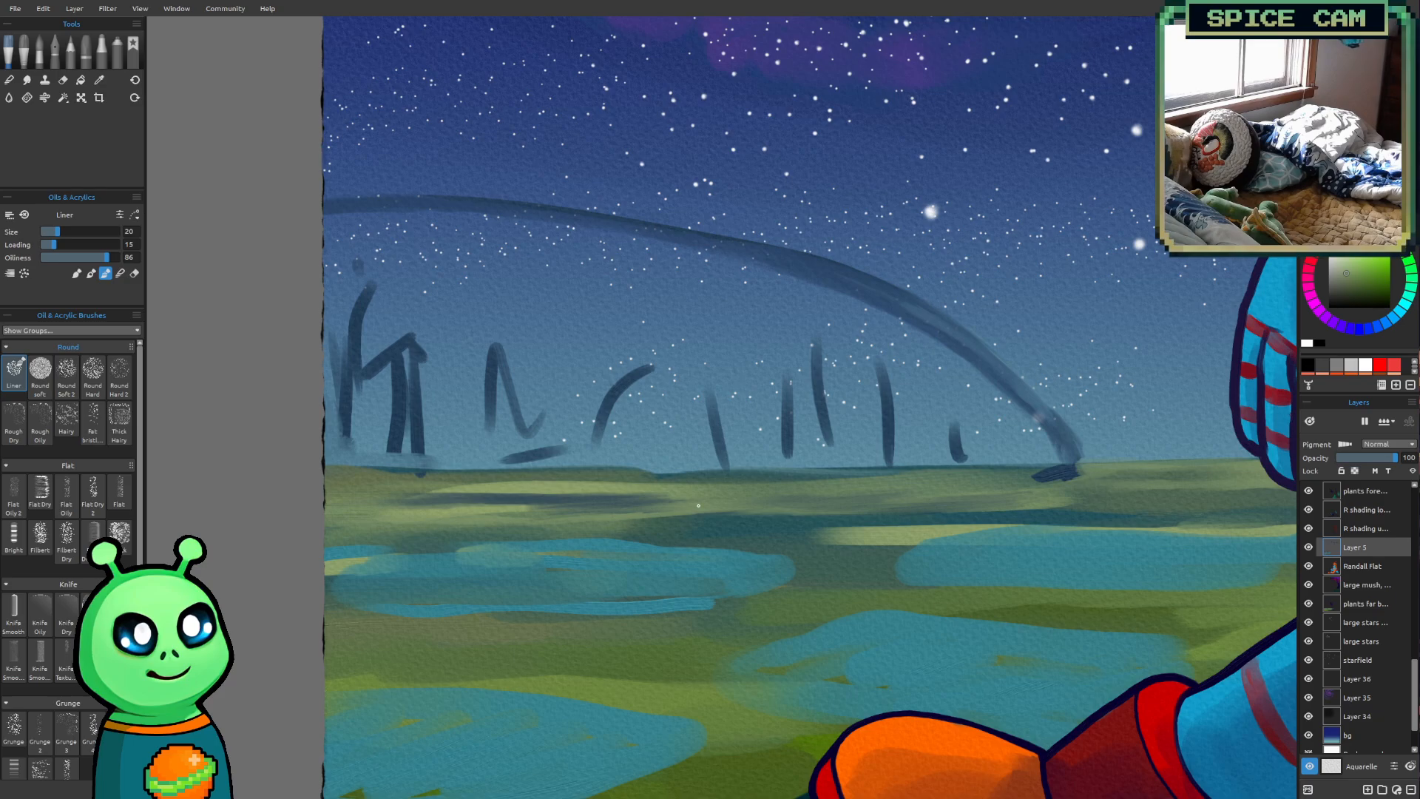
Sample the dark blue-teal between the ponds and darken the lower edges of the ponds with the Liner at size 20
scroll(698, 505, "down", 4)
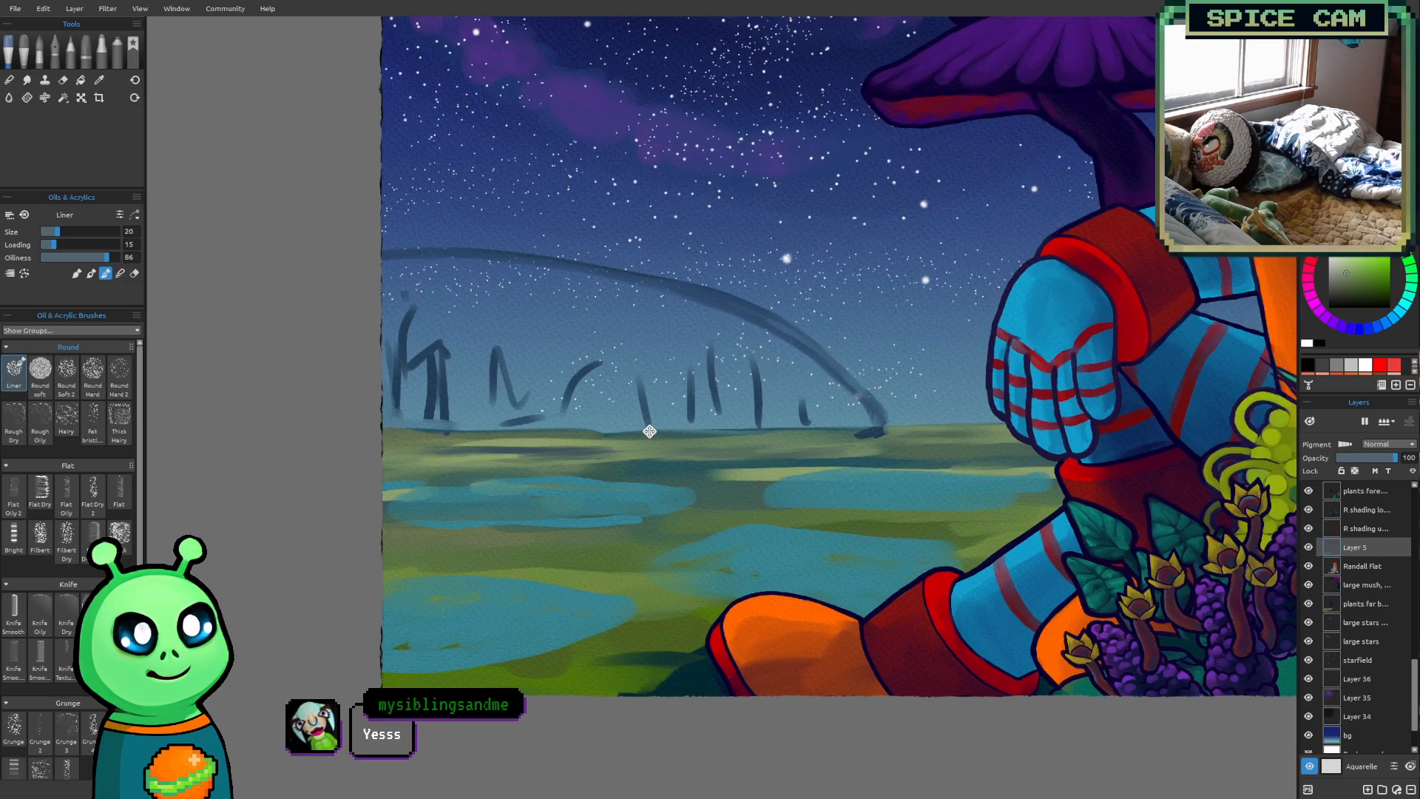
left_click_drag(650, 431, 575, 451)
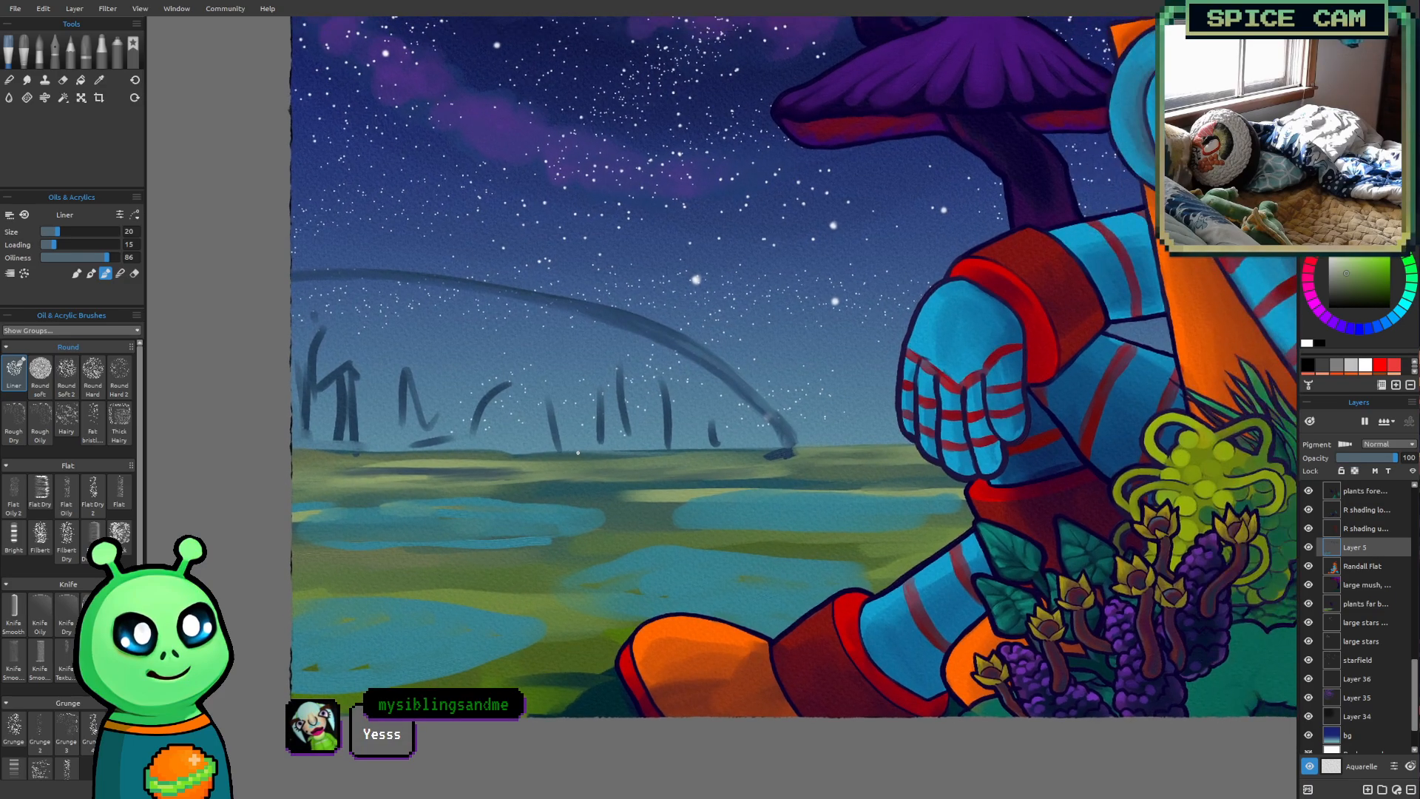
scroll(576, 451, "up", 1)
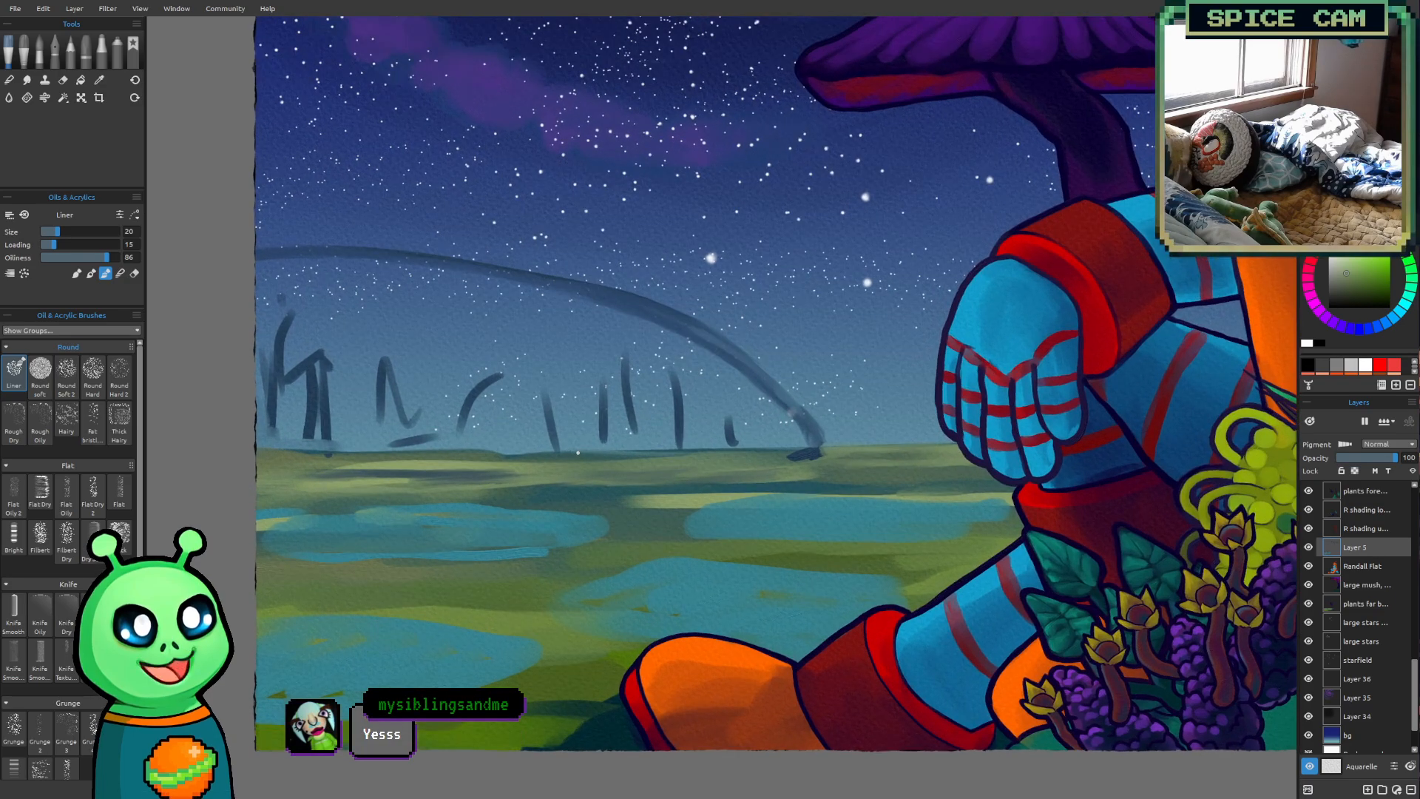
left_click(602, 494, "alt")
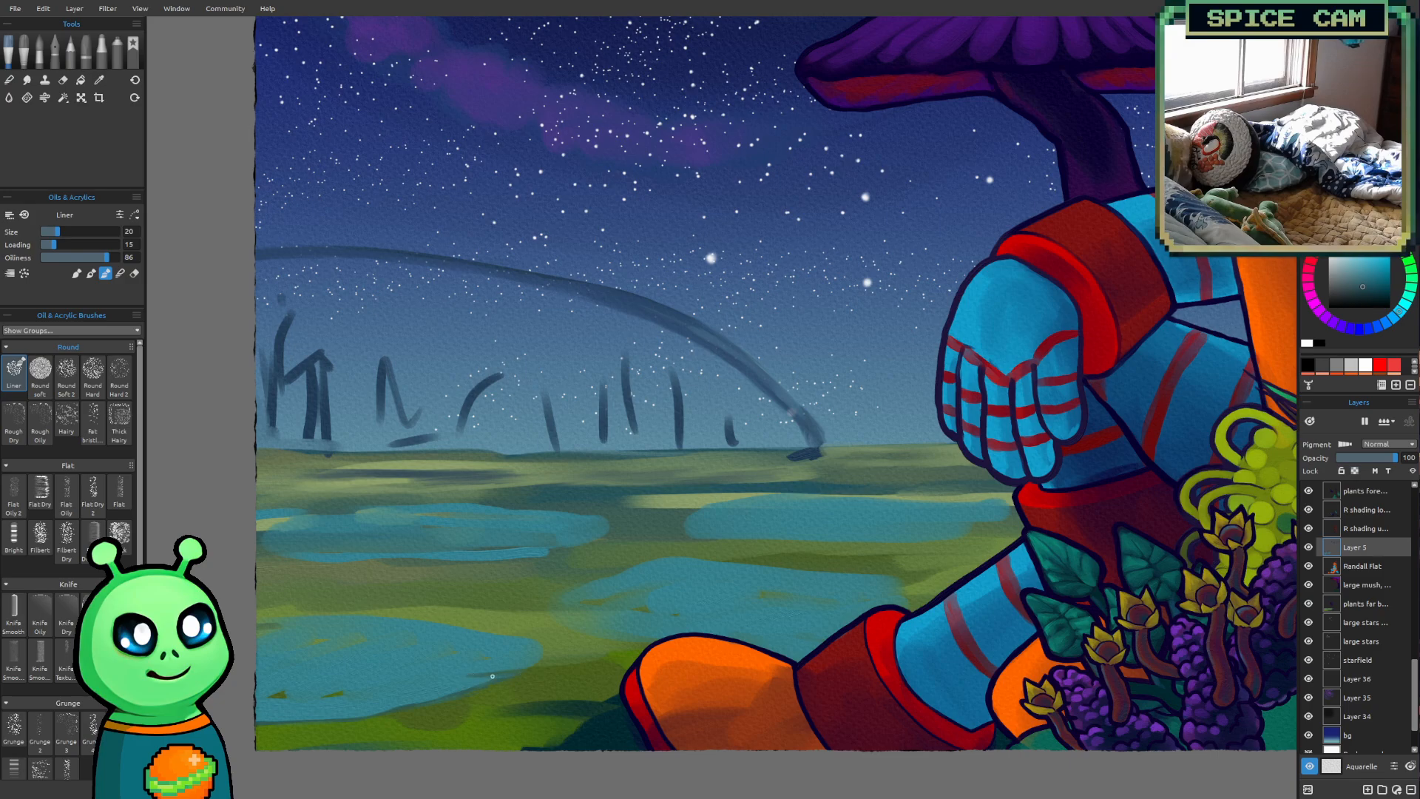
left_click_drag(490, 674, 441, 676)
left_click_drag(462, 674, 535, 667)
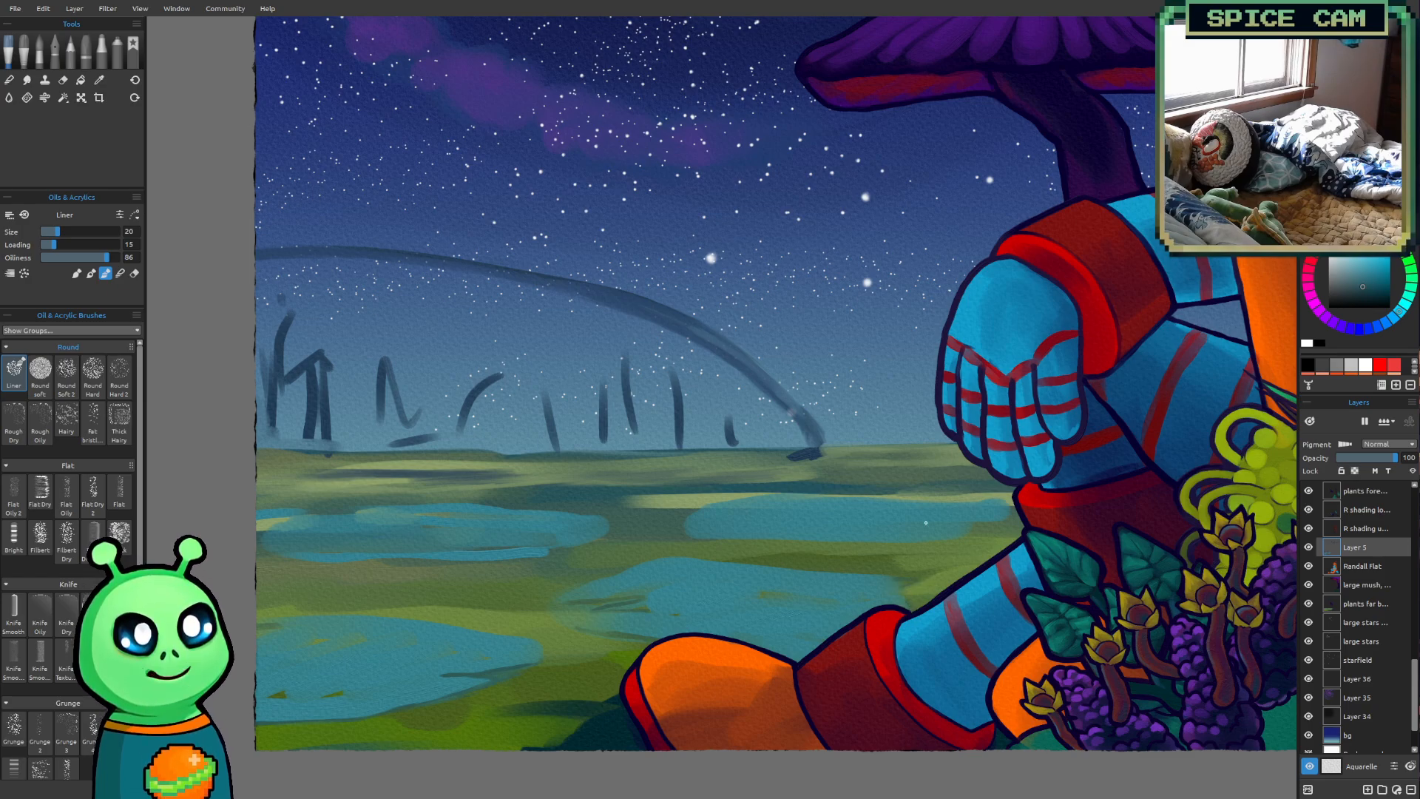
mouse_move(702, 539)
left_mouse_down()
mouse_move(958, 545)
mouse_move(862, 539)
mouse_move(981, 542)
mouse_move(951, 543)
mouse_move(1017, 516)
left_mouse_up()
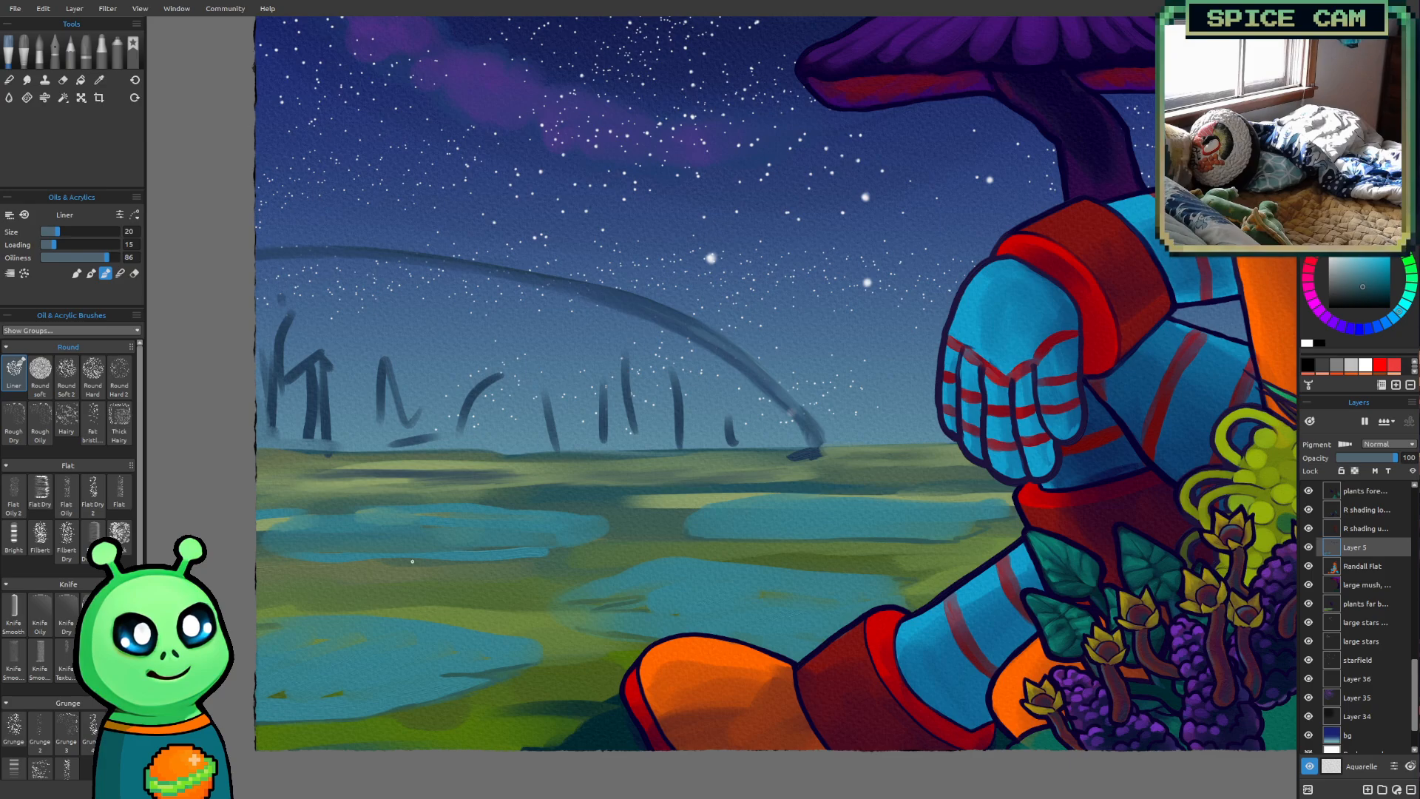
left_click_drag(271, 557, 311, 562)
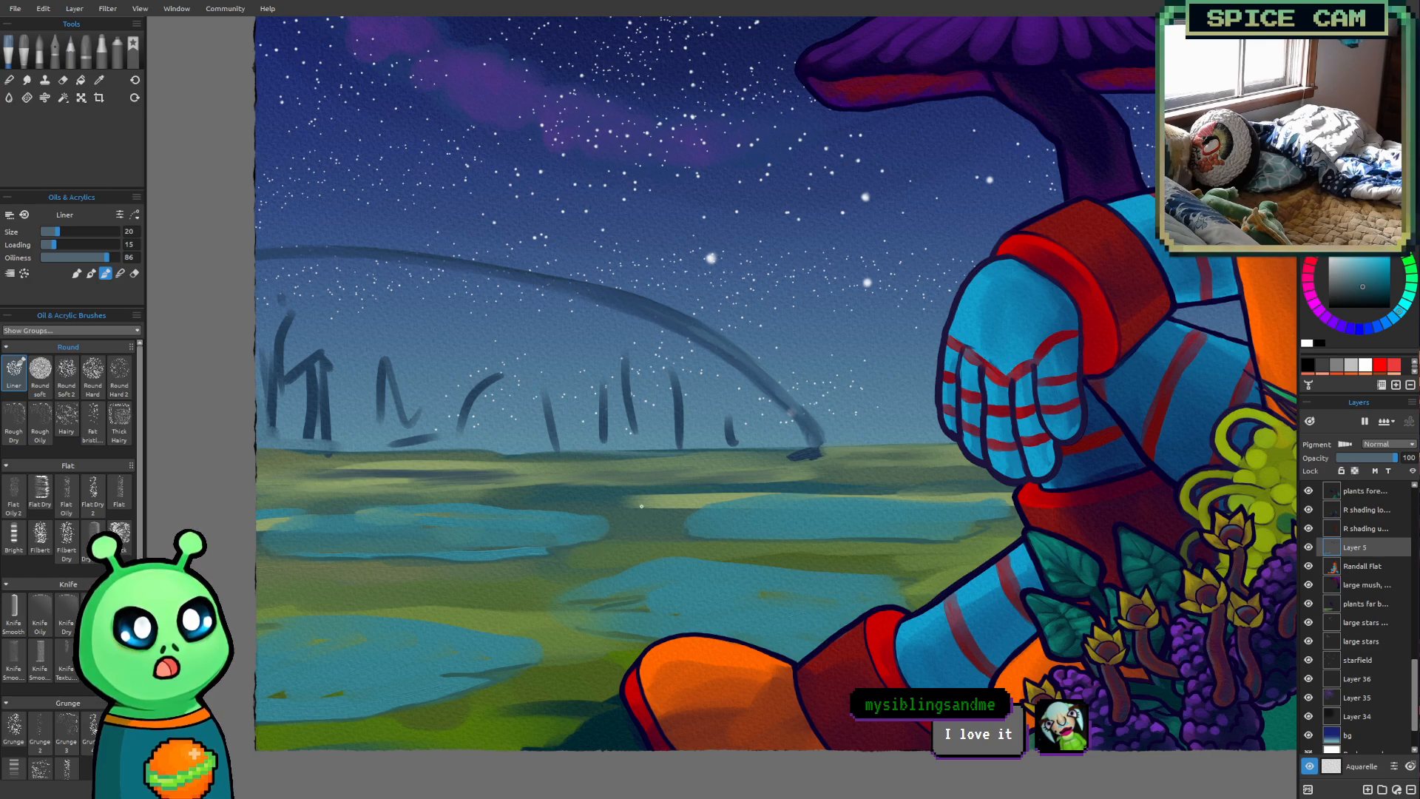
Paint a small bright green islet in the nearest pond on the left with the Liner at sizes 7 and 10
key("bracketleft")
key("bracketleft")
key("bracketleft")
key("bracketleft")
key("bracketleft")
key("bracketleft")
key("bracketleft")
key("bracketleft")
key("bracketleft")
key("bracketleft")
key("bracketleft")
key("bracketleft")
key("bracketleft")
key("bracketleft")
key("bracketleft")
key("bracketleft")
key("bracketleft")
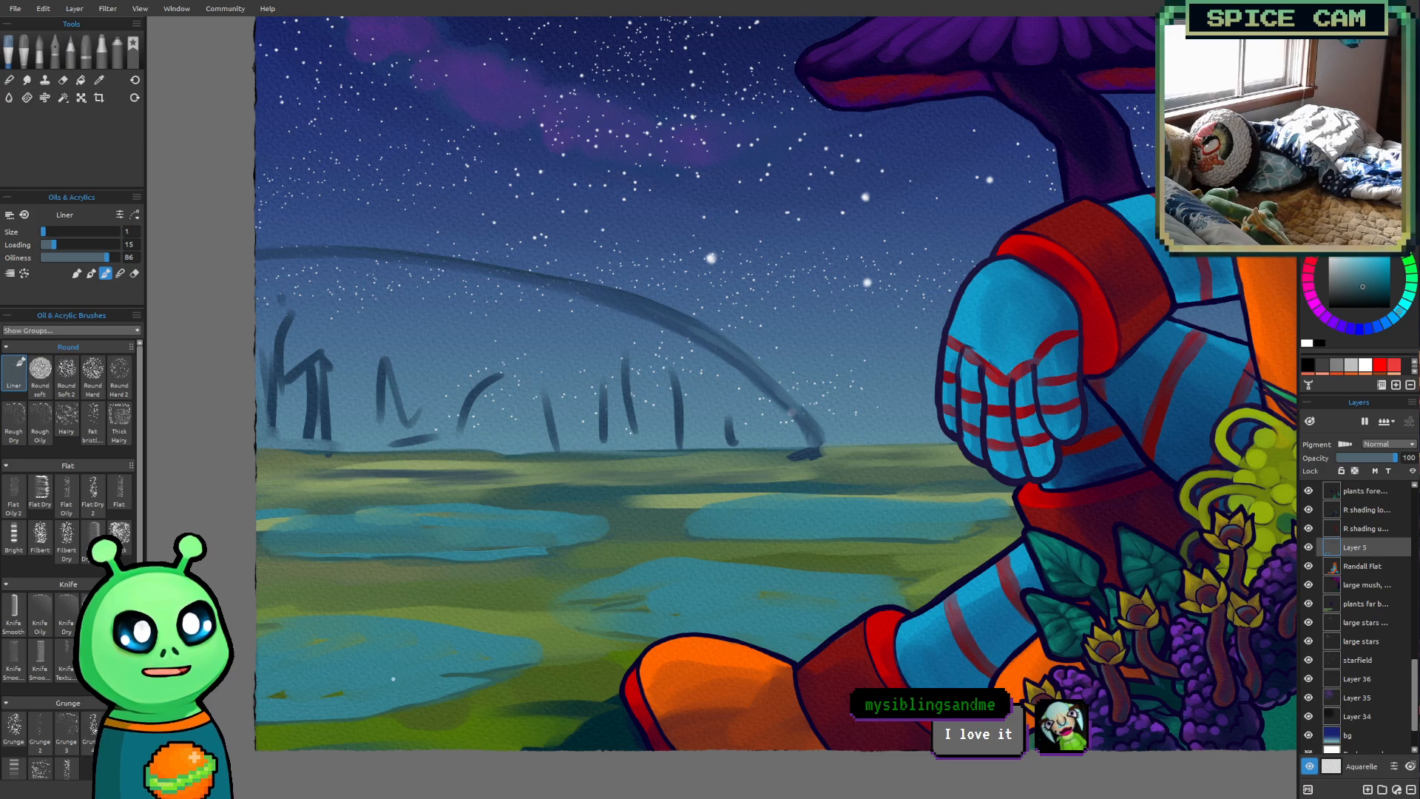
left_click(334, 688, "alt")
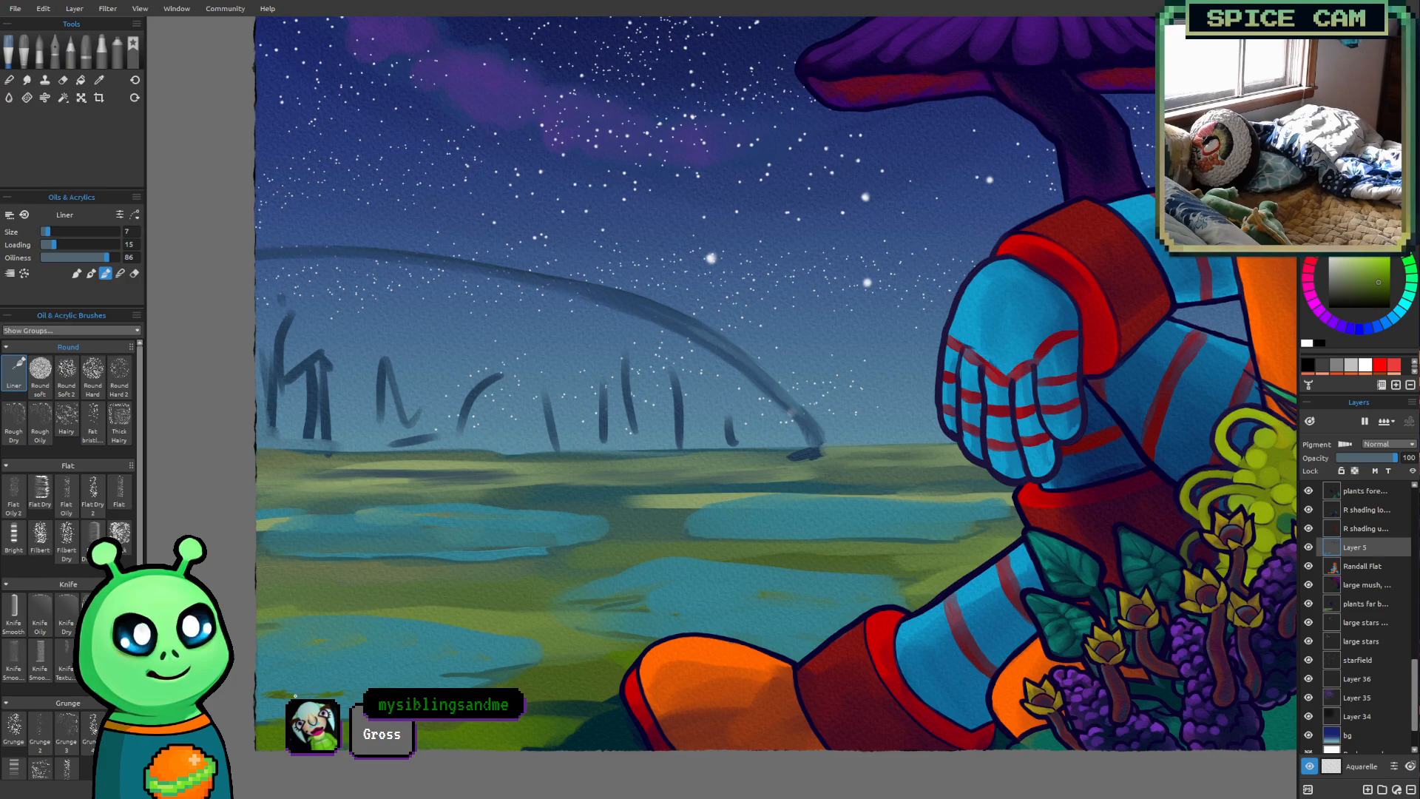
key("bracketright")
key("bracketright")
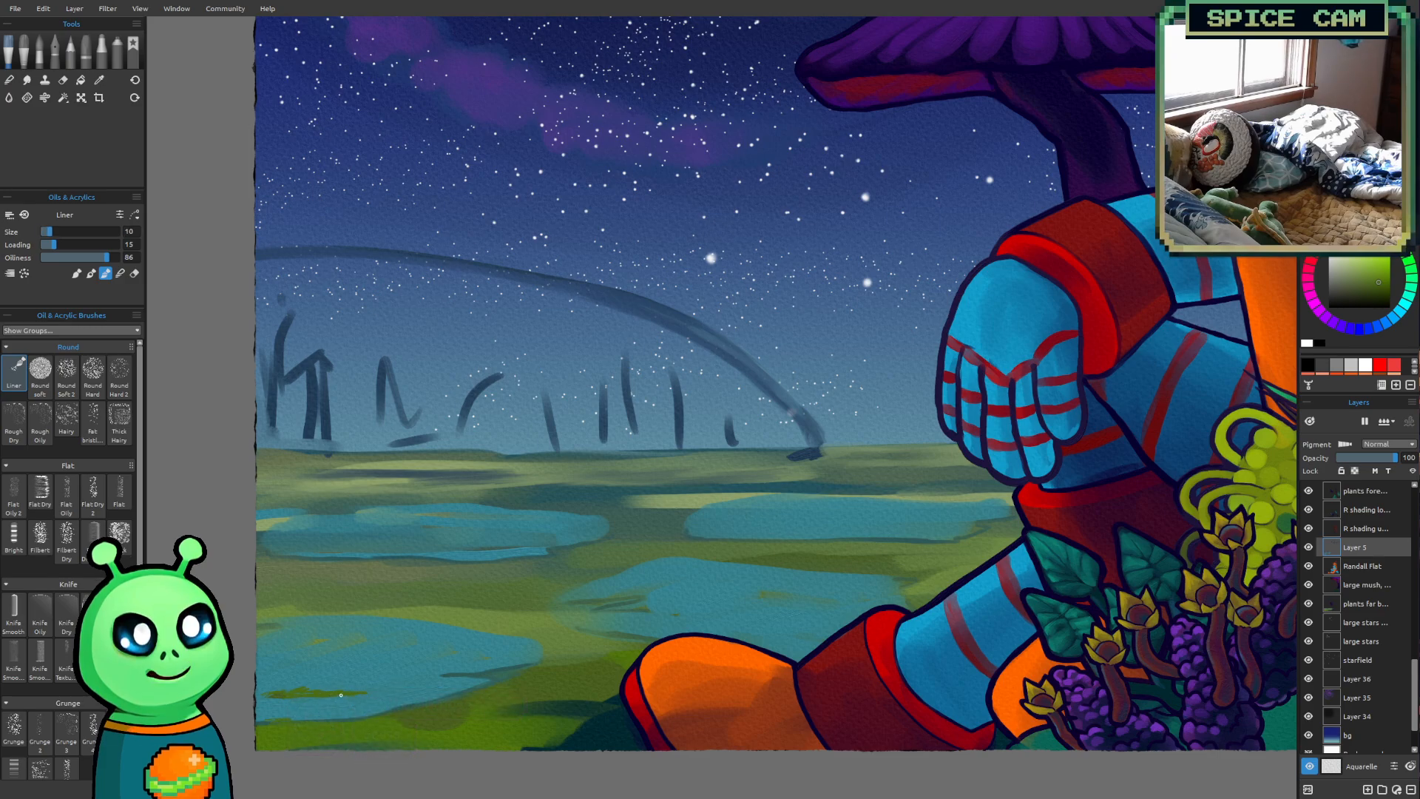
left_click(584, 693, "alt")
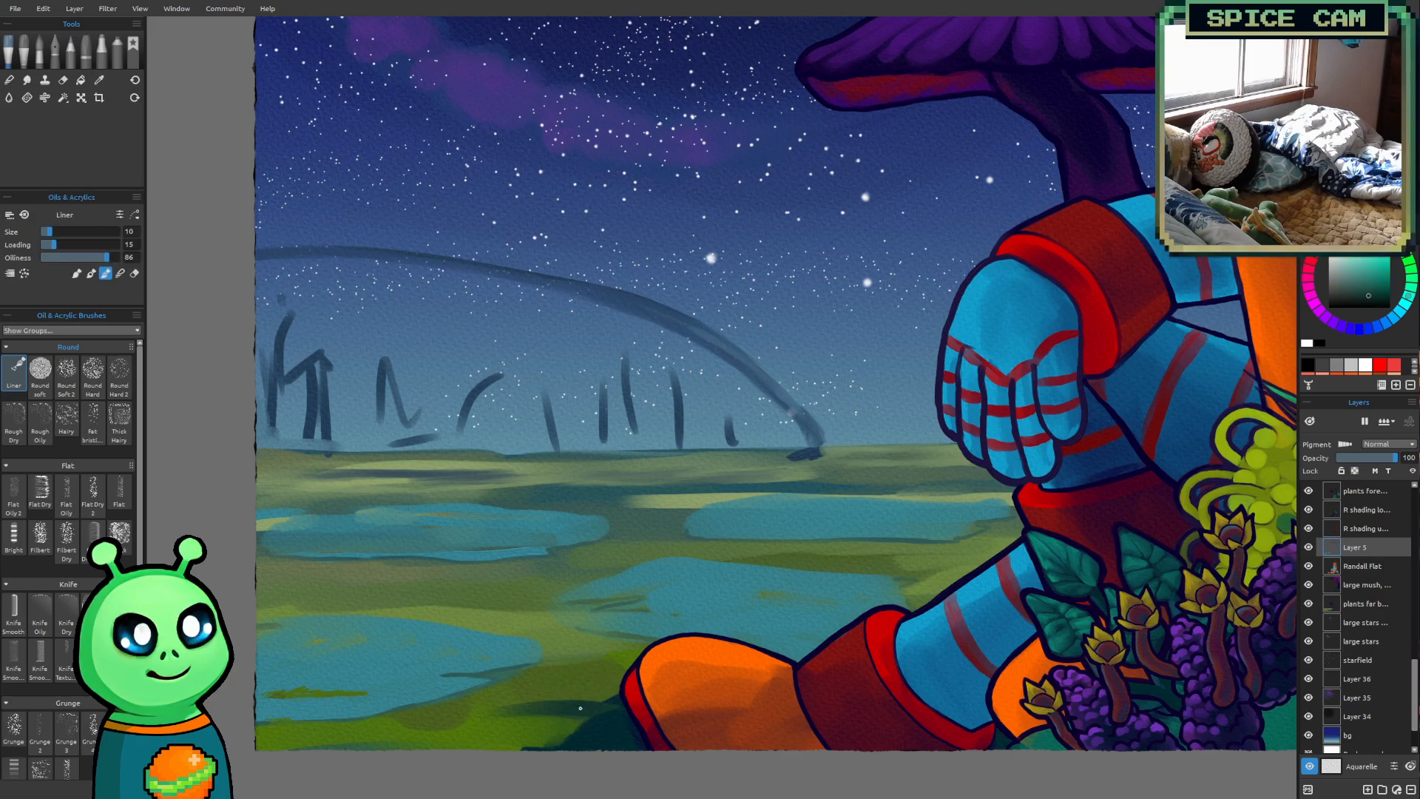
mouse_move(267, 698)
left_mouse_down()
mouse_move(321, 698)
mouse_move(337, 697)
left_mouse_up()
Paint dark teal along the nearest pond's lower shore at the canvas edge with the Liner at size 25
key("bracketright")
key("bracketright")
key("bracketright")
left_click_drag(258, 725, 283, 723)
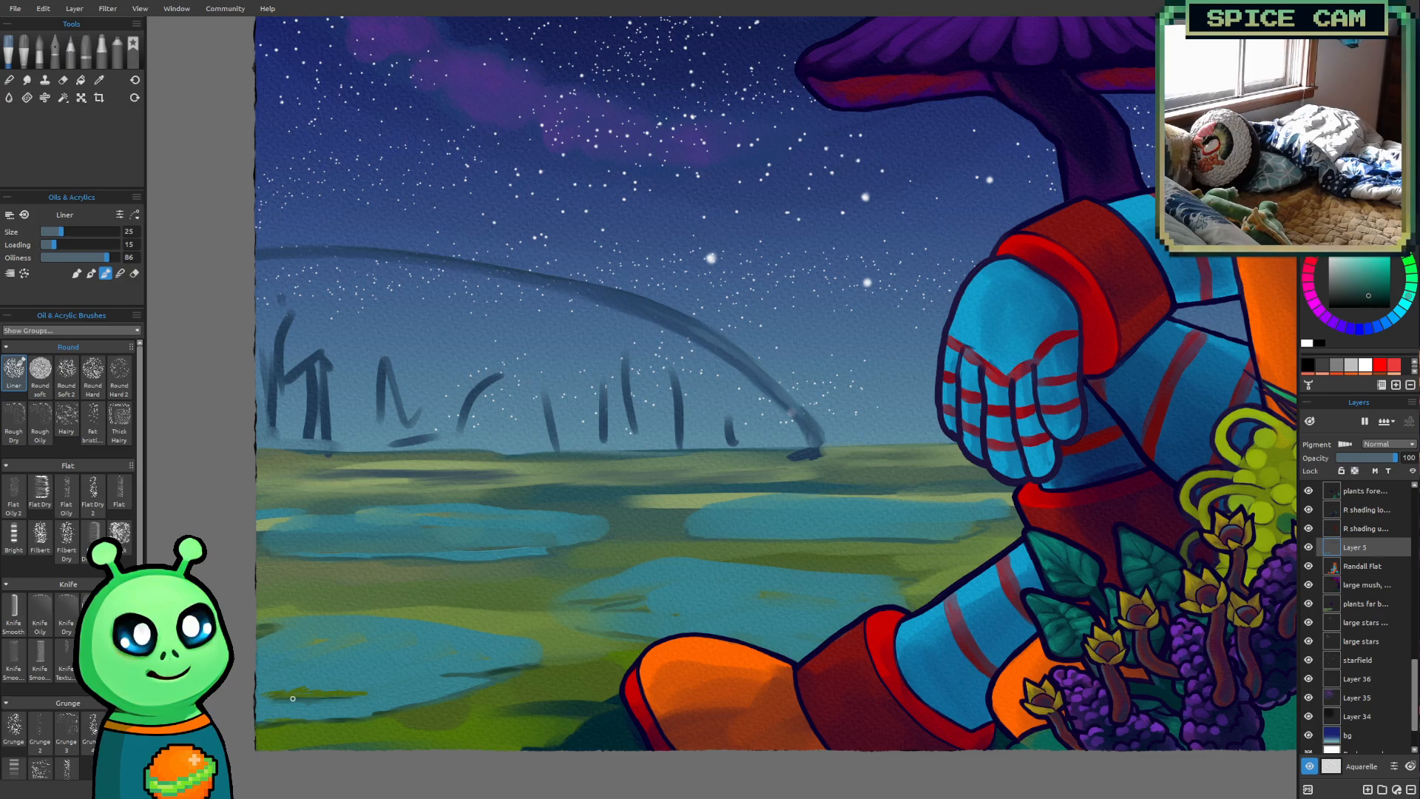
Add dark teal tufts to the nearest pond's islet at sizes 18 and 20, and touch it up with sampled green at size 25
key("bracketleft")
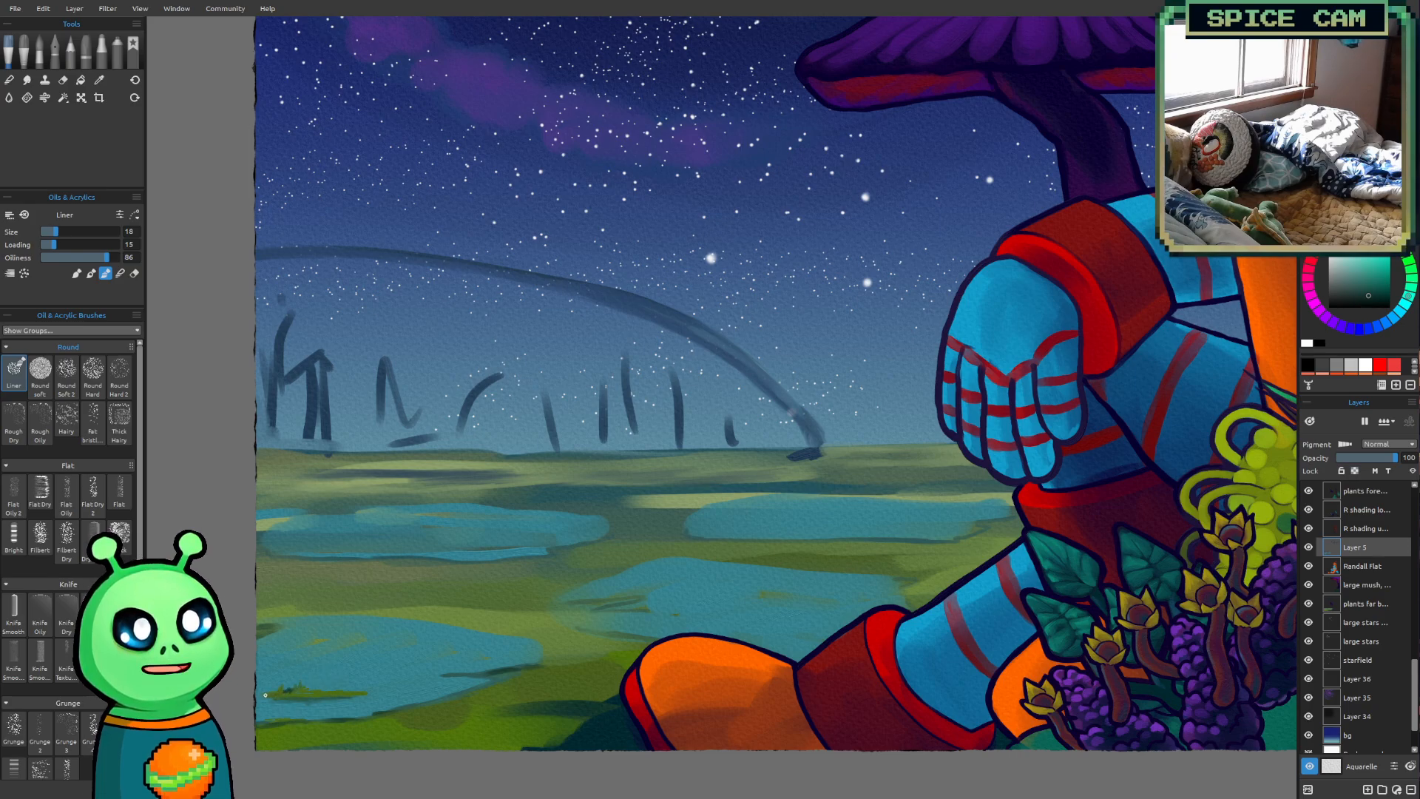
mouse_move(290, 691)
left_mouse_down()
mouse_move(304, 686)
mouse_move(282, 686)
left_mouse_up()
key("bracketright")
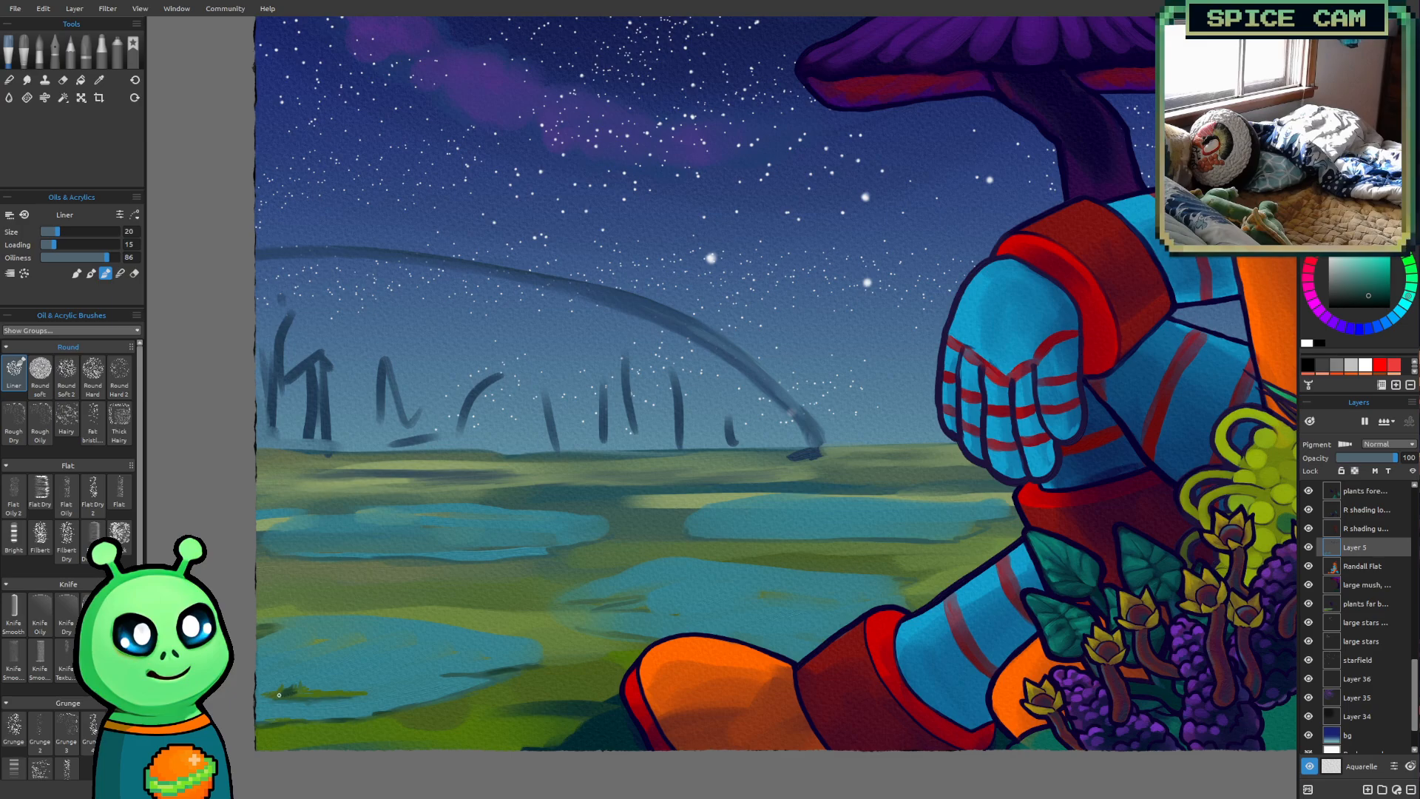
left_click(306, 689, "alt")
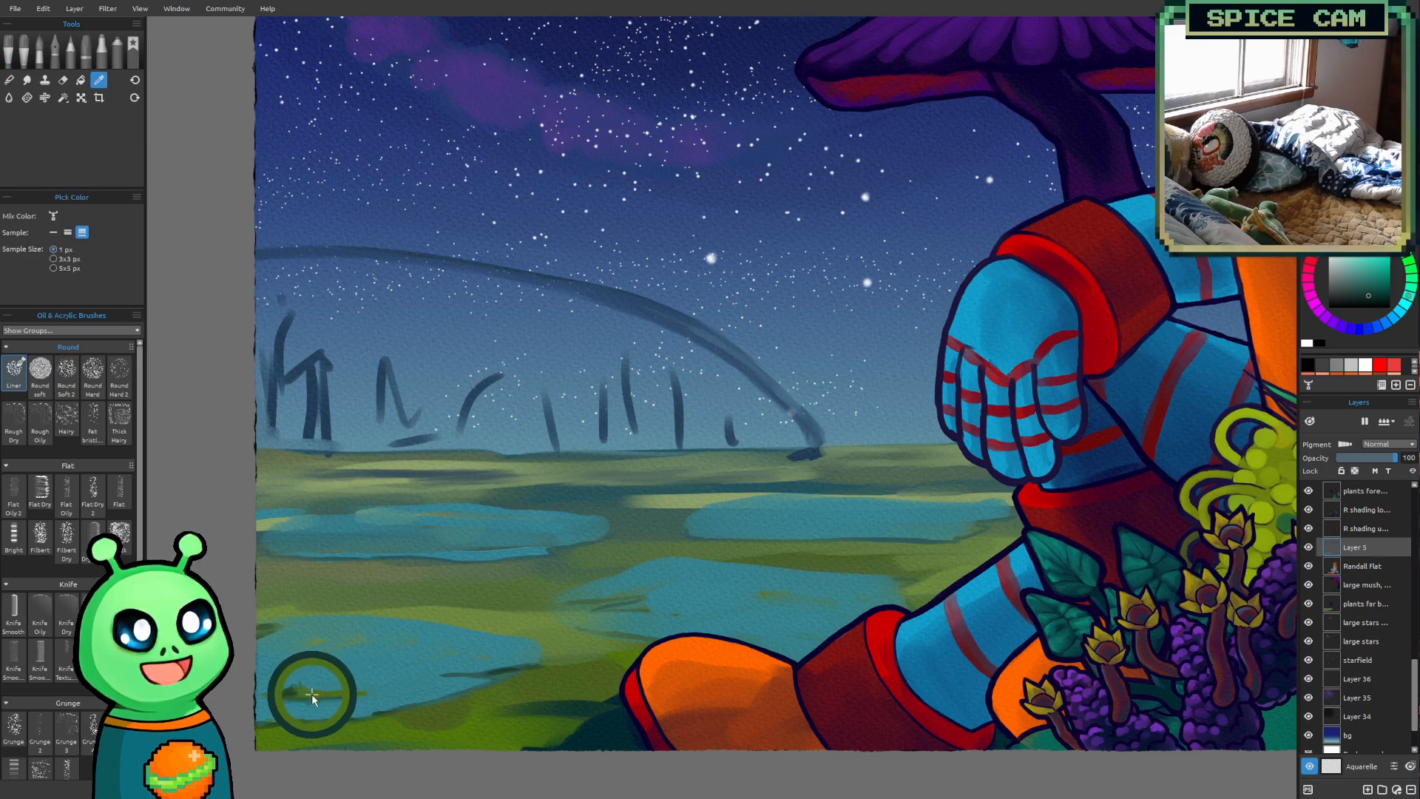
key("bracketright")
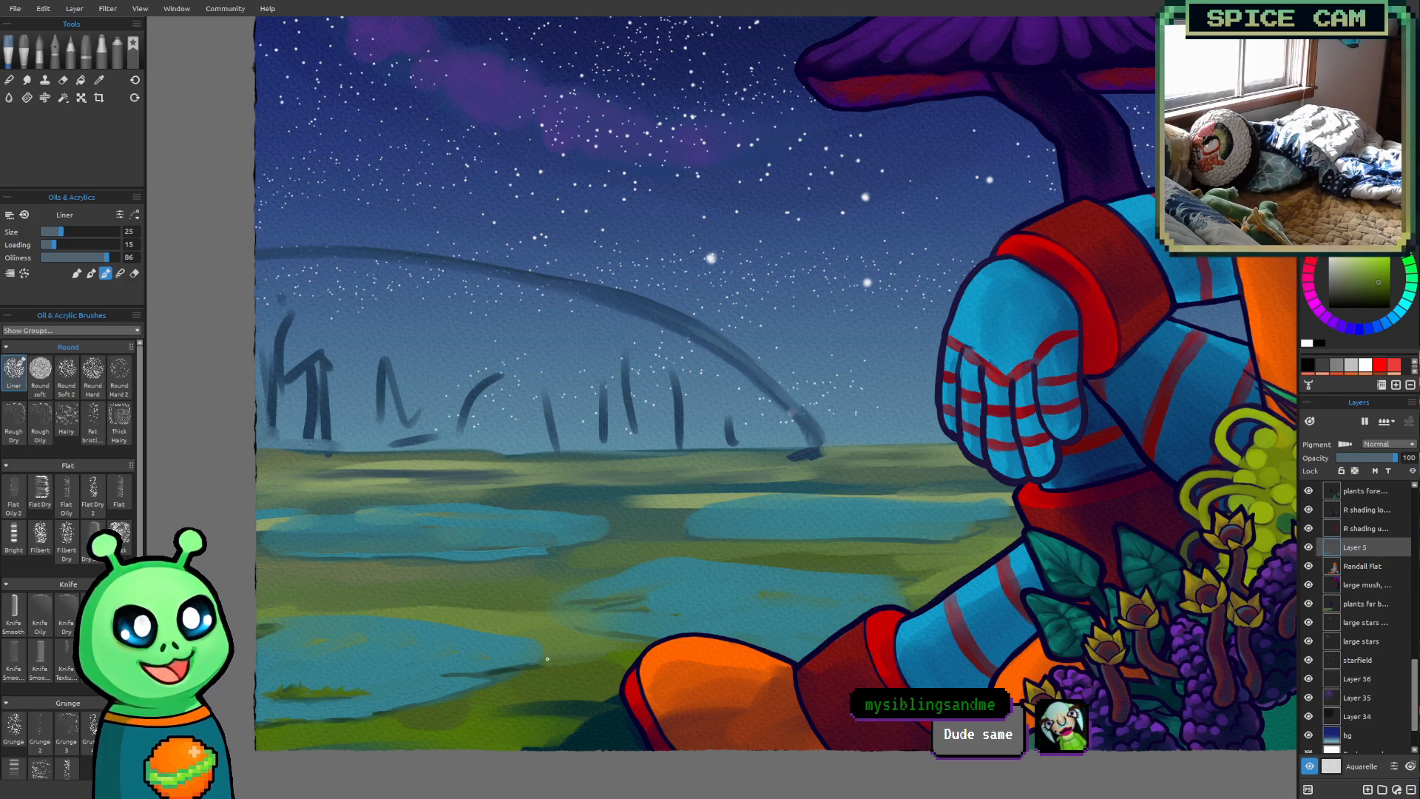
scroll(798, 322, "down", 5)
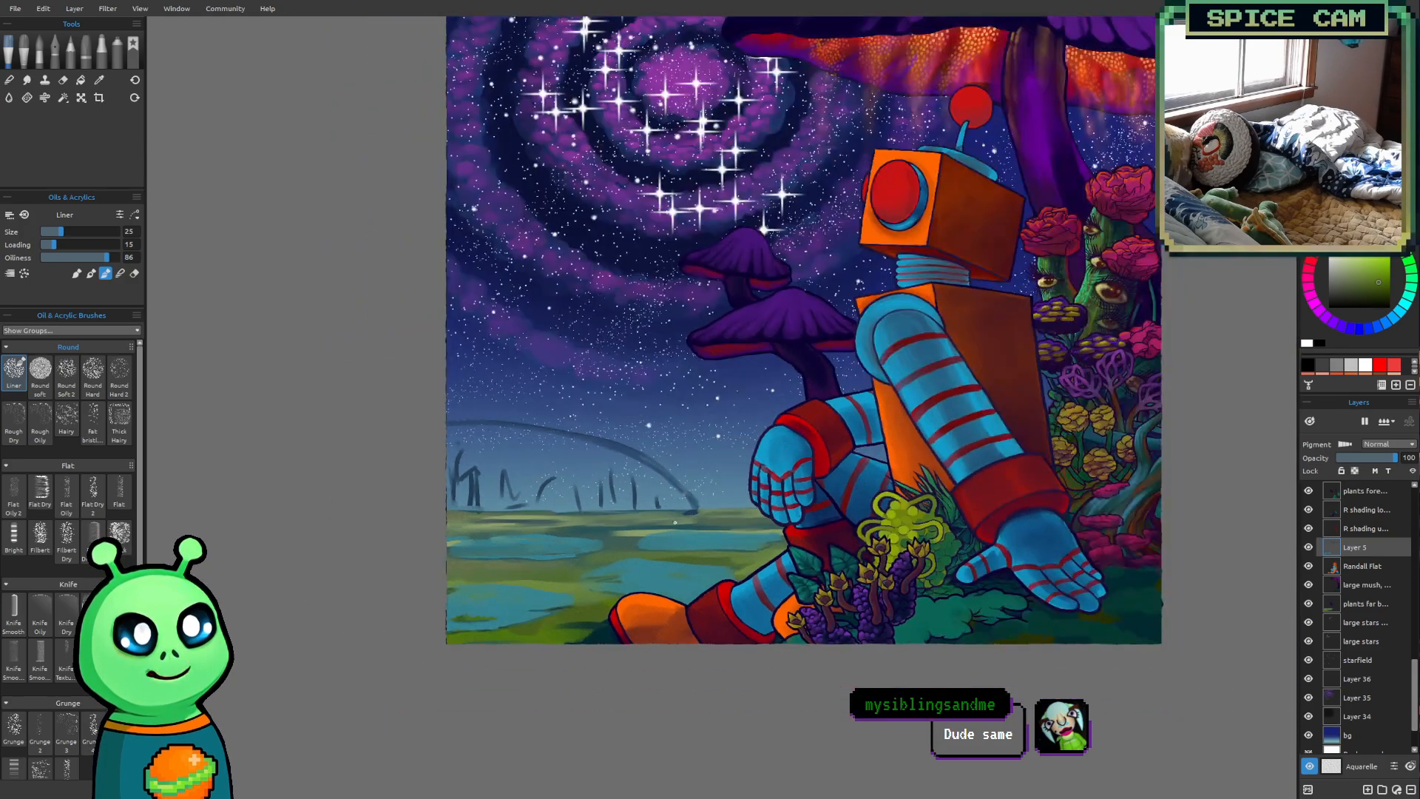
scroll(507, 528, "up", 4)
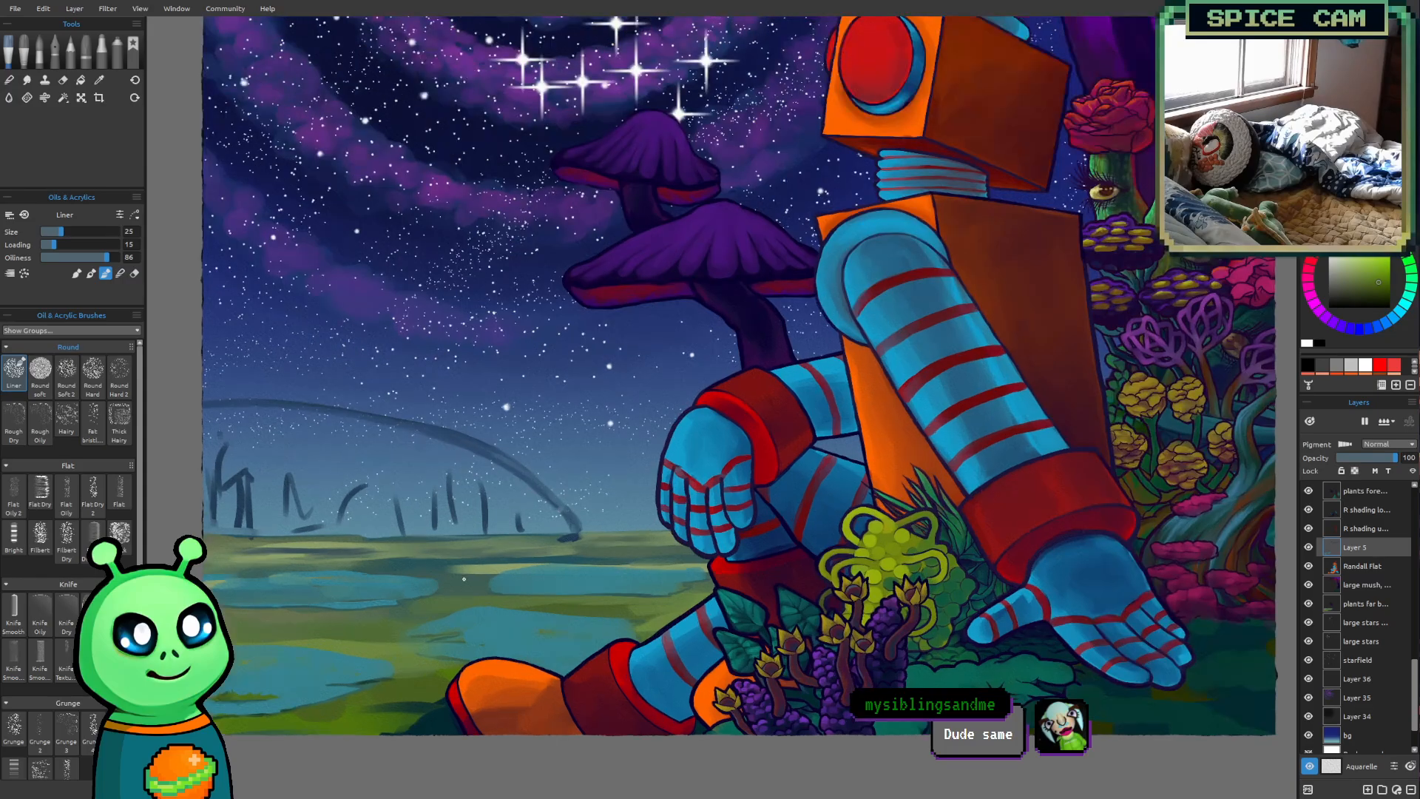
key("]")
key("]")
key("]")
key("]")
key("]")
key("]")
key("]")
key("]")
key("]")
key("]")
key("]")
key("]")
key("]")
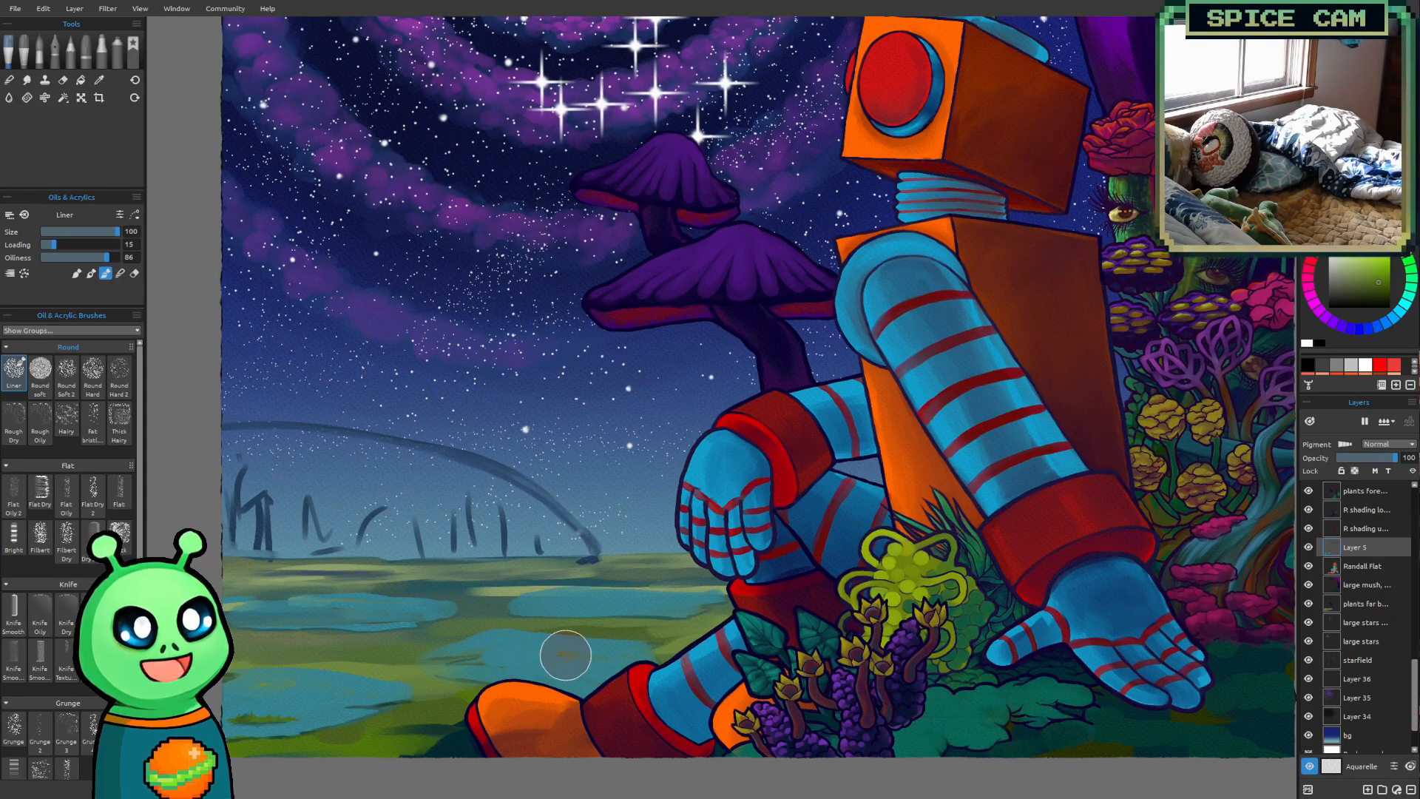
key("[")
key("[")
key("[")
key("[")
key("[")
key("[")
key("[")
key("[")
key("[")
key("[")
key("[")
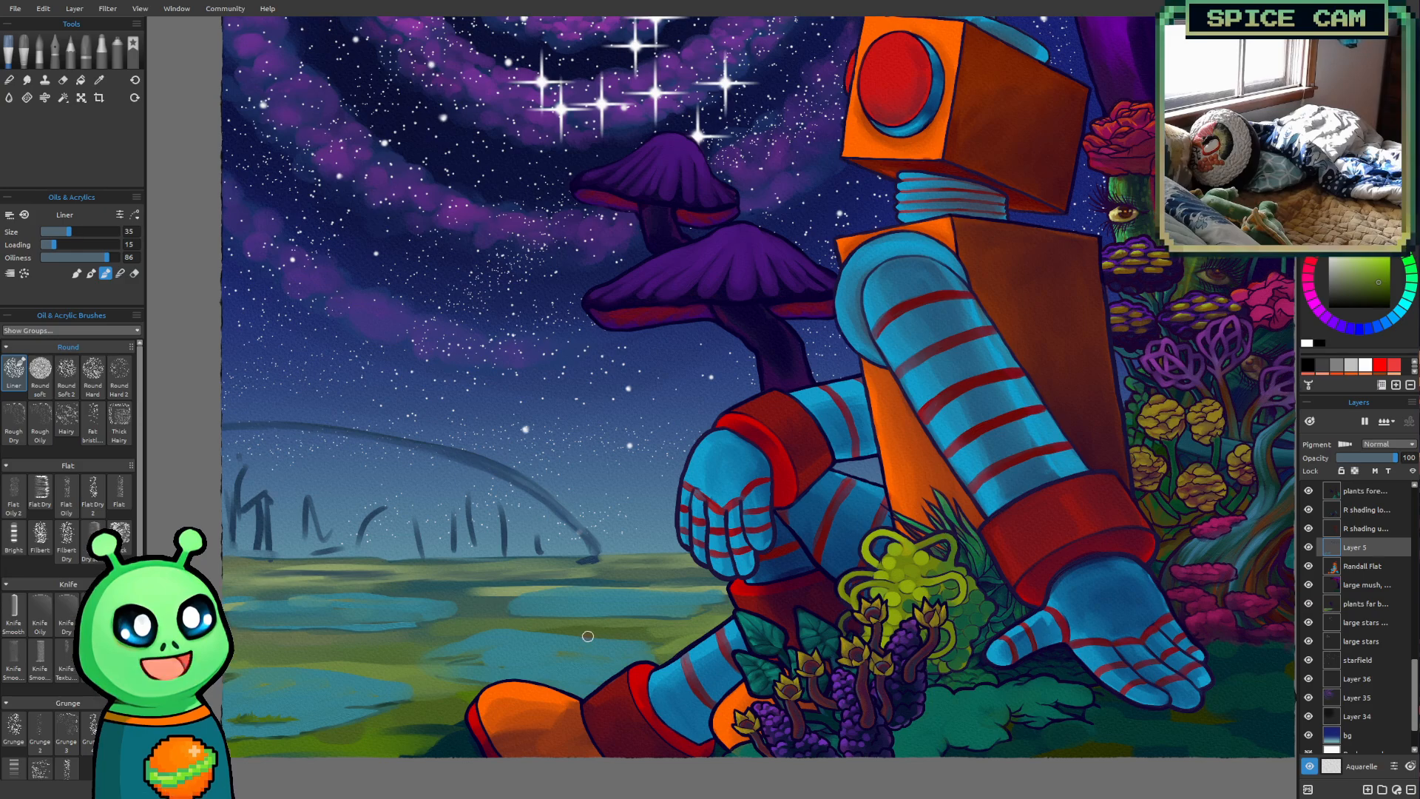
Reshape the nearest pond's upper shoreline with sampled pond blue, using the Liner at sizes 25 and 30
scroll(565, 627, "up", 2)
mouse_move(566, 626)
left_mouse_down()
mouse_move(618, 621)
mouse_move(632, 567)
left_mouse_up()
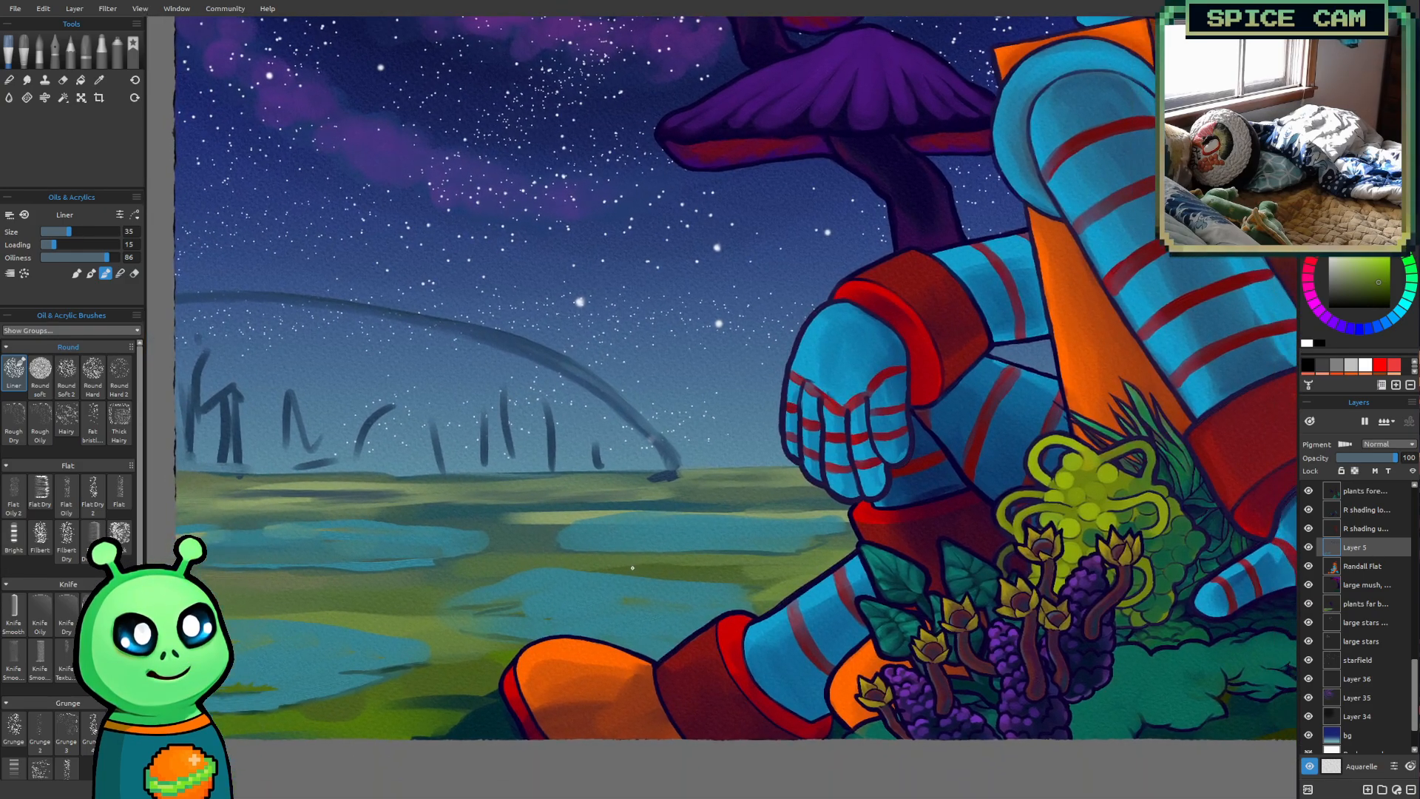
key("]")
left_click(386, 612, "alt")
key("[")
key("[")
key("[")
key("[")
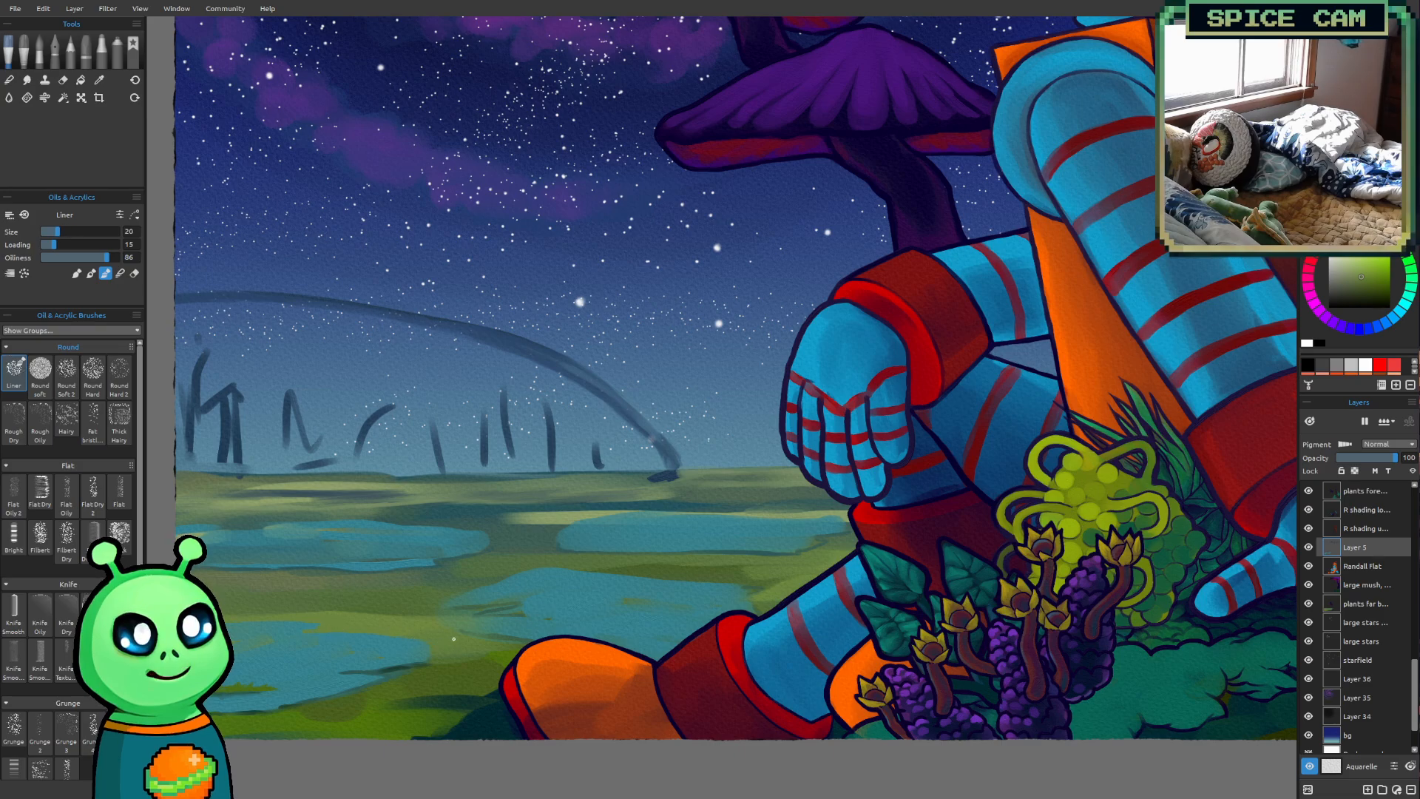
left_click(411, 657, "alt")
key("]")
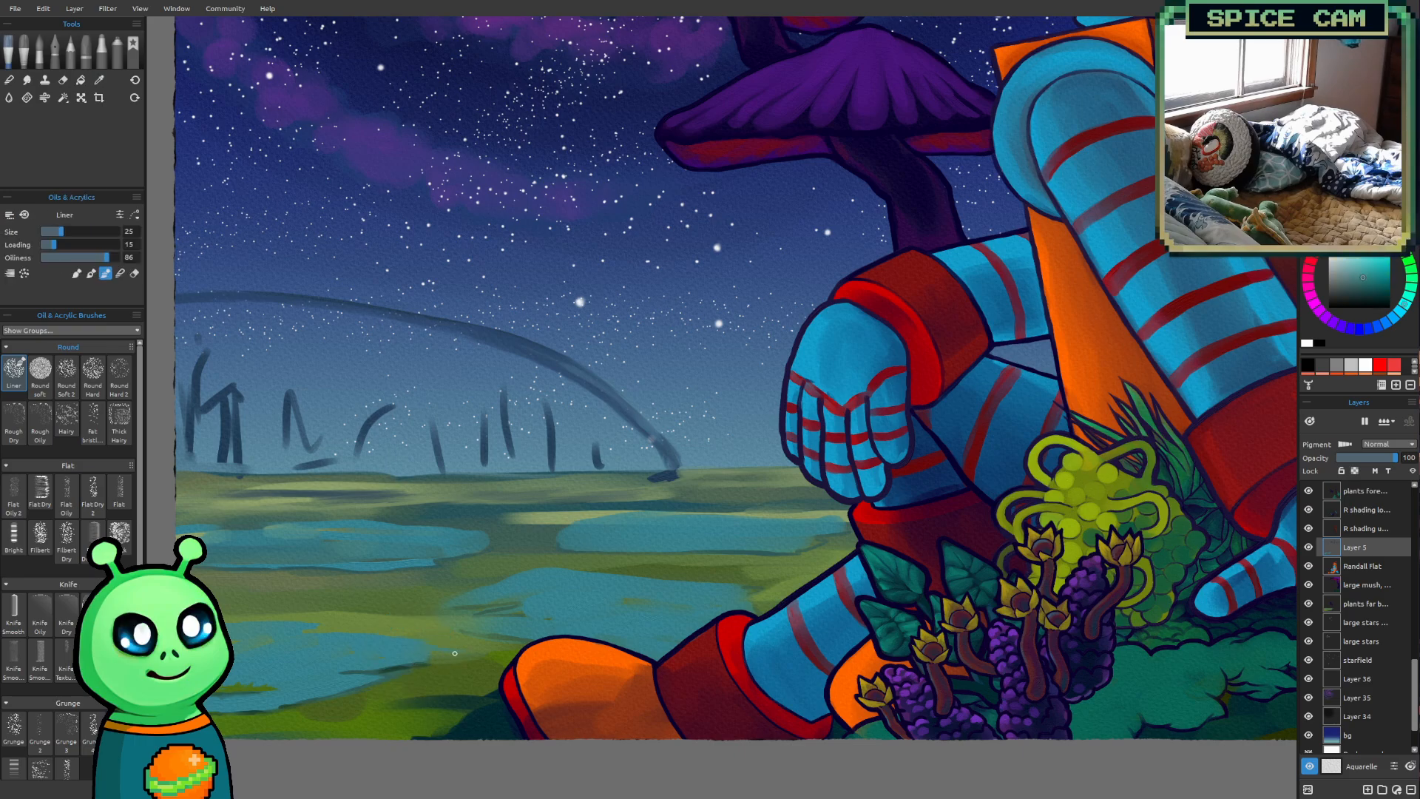
left_click(418, 664, "alt")
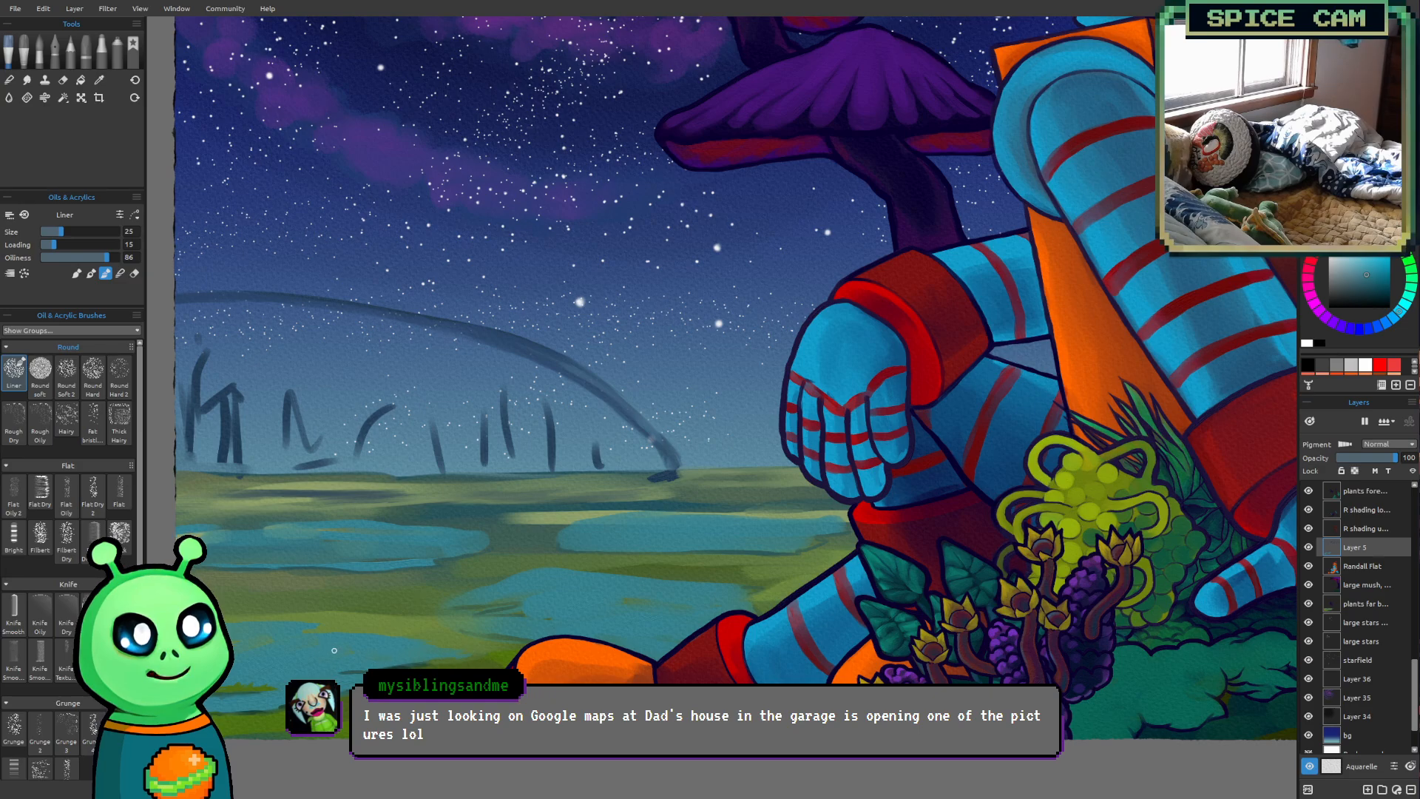
key("]")
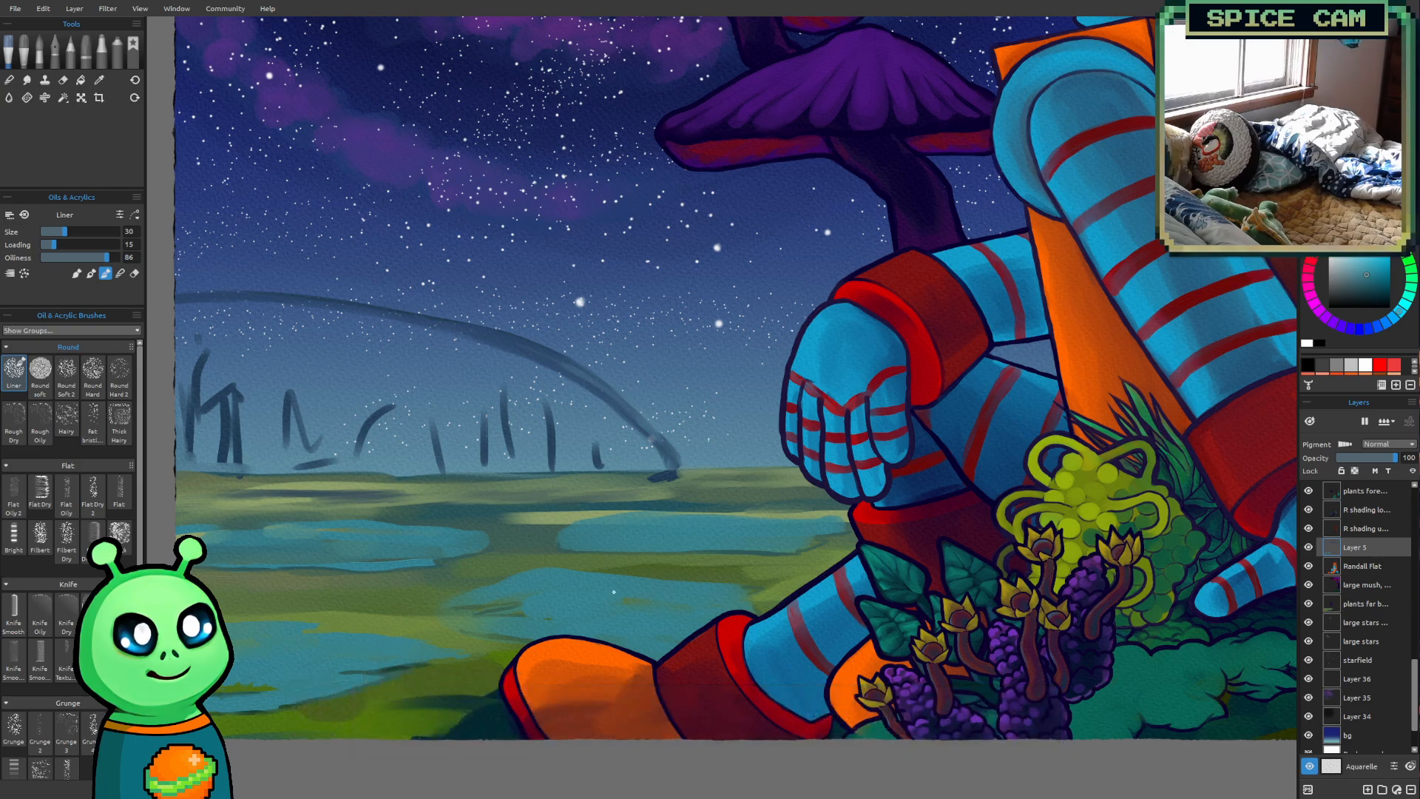
Sample the olive green beside the nearest pond and paint a small islet in the middle pond, reducing the Liner to size 25
key("i")
left_click(389, 624)
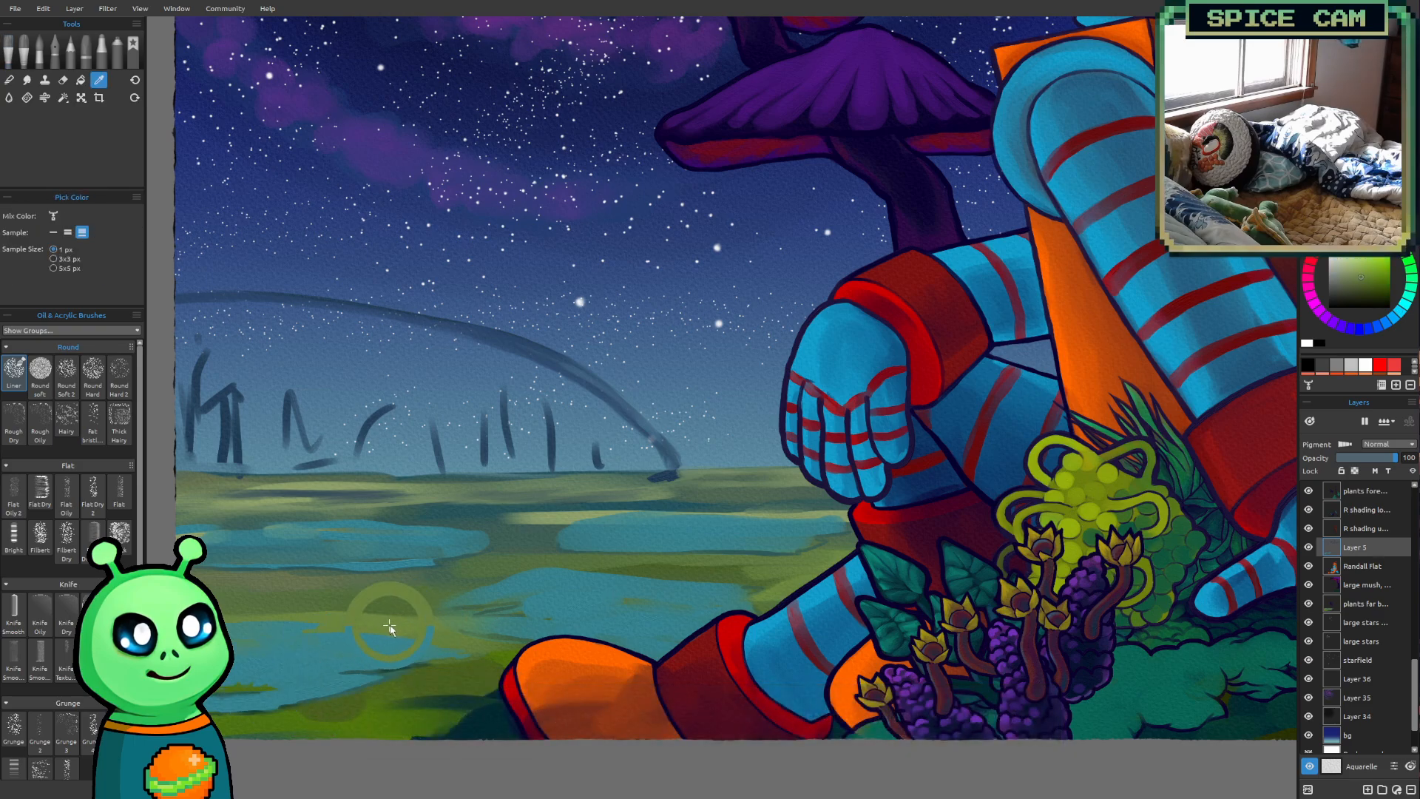
key("b")
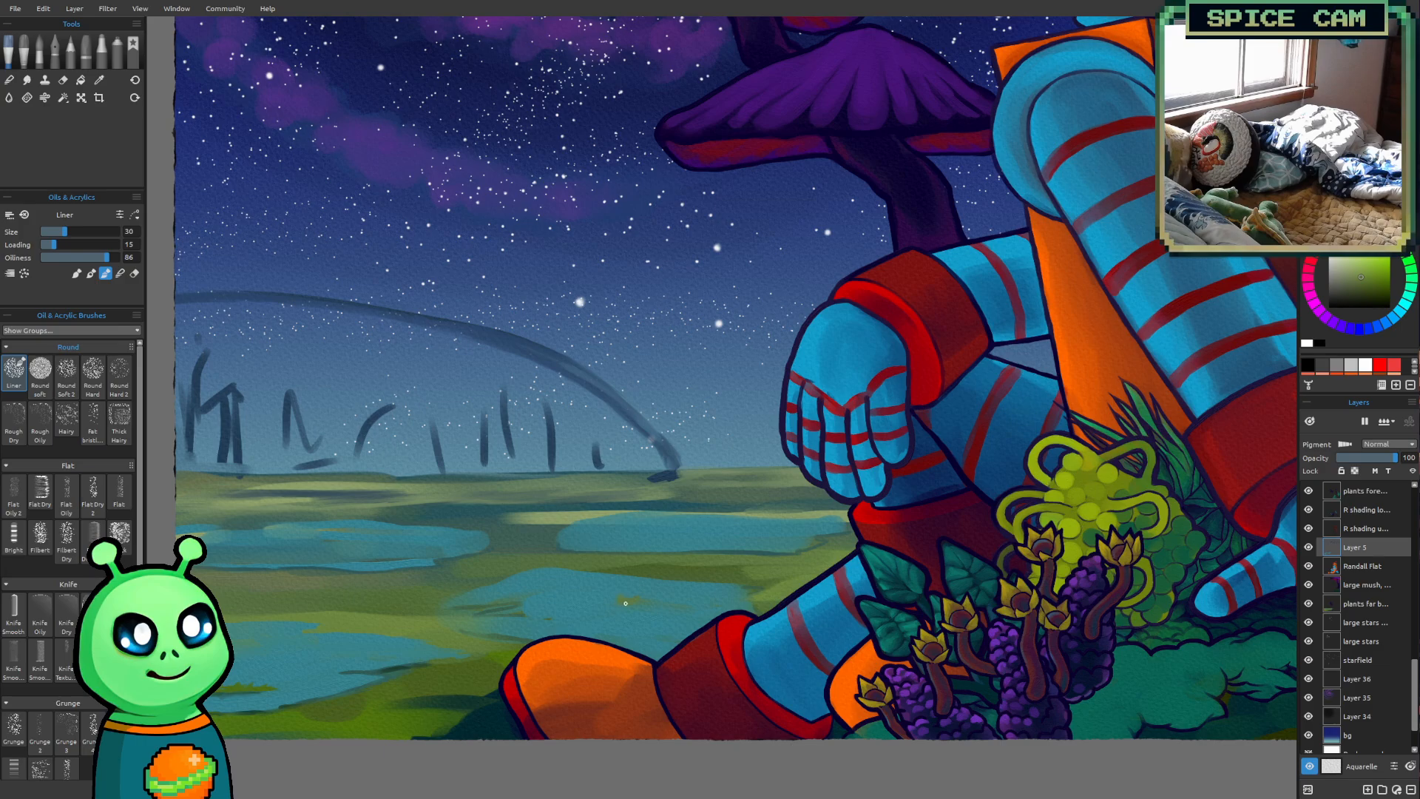
key("bracketleft")
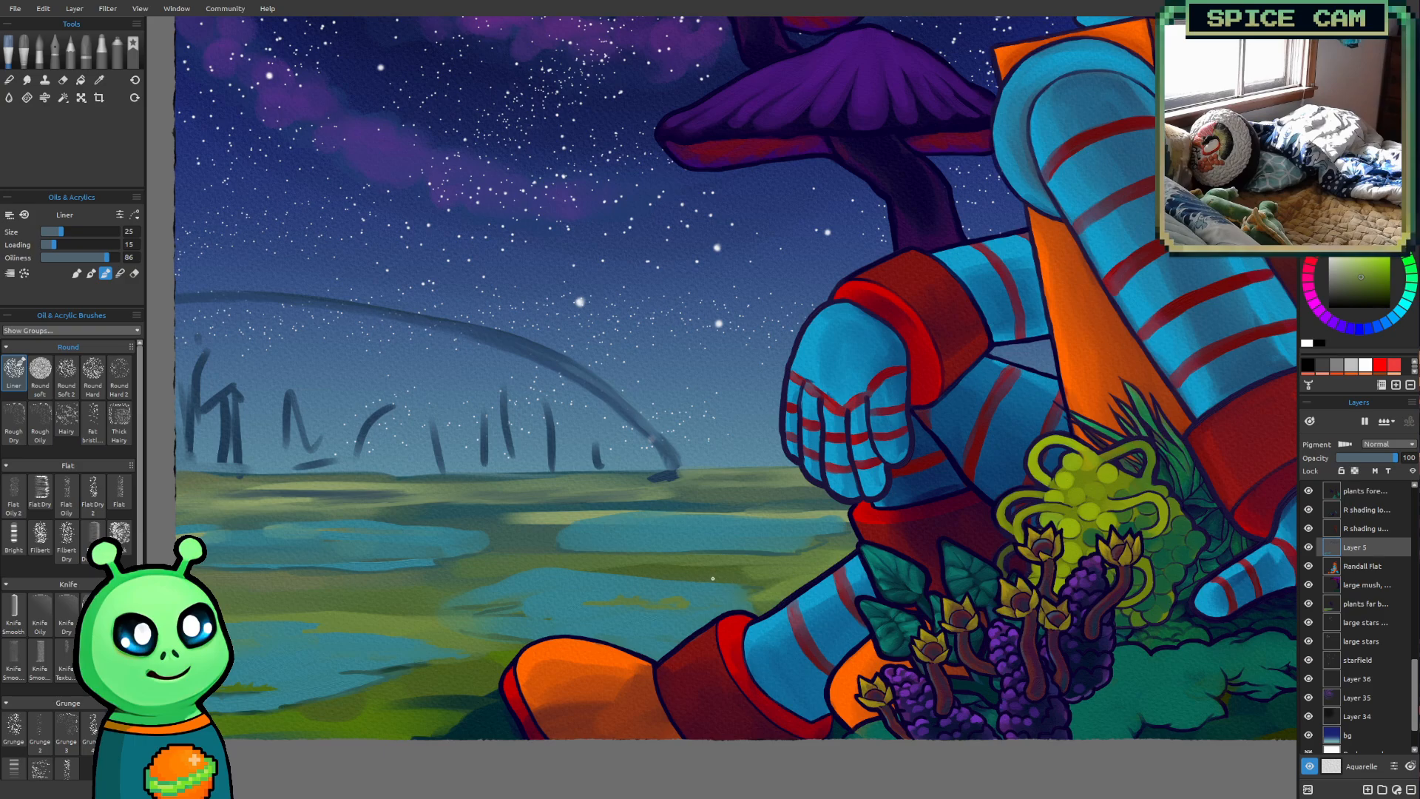
Sample a darker green from the ground near the robot's leg and shade the middle pond's islet with the Liner at sizes 14 to 18
key("i")
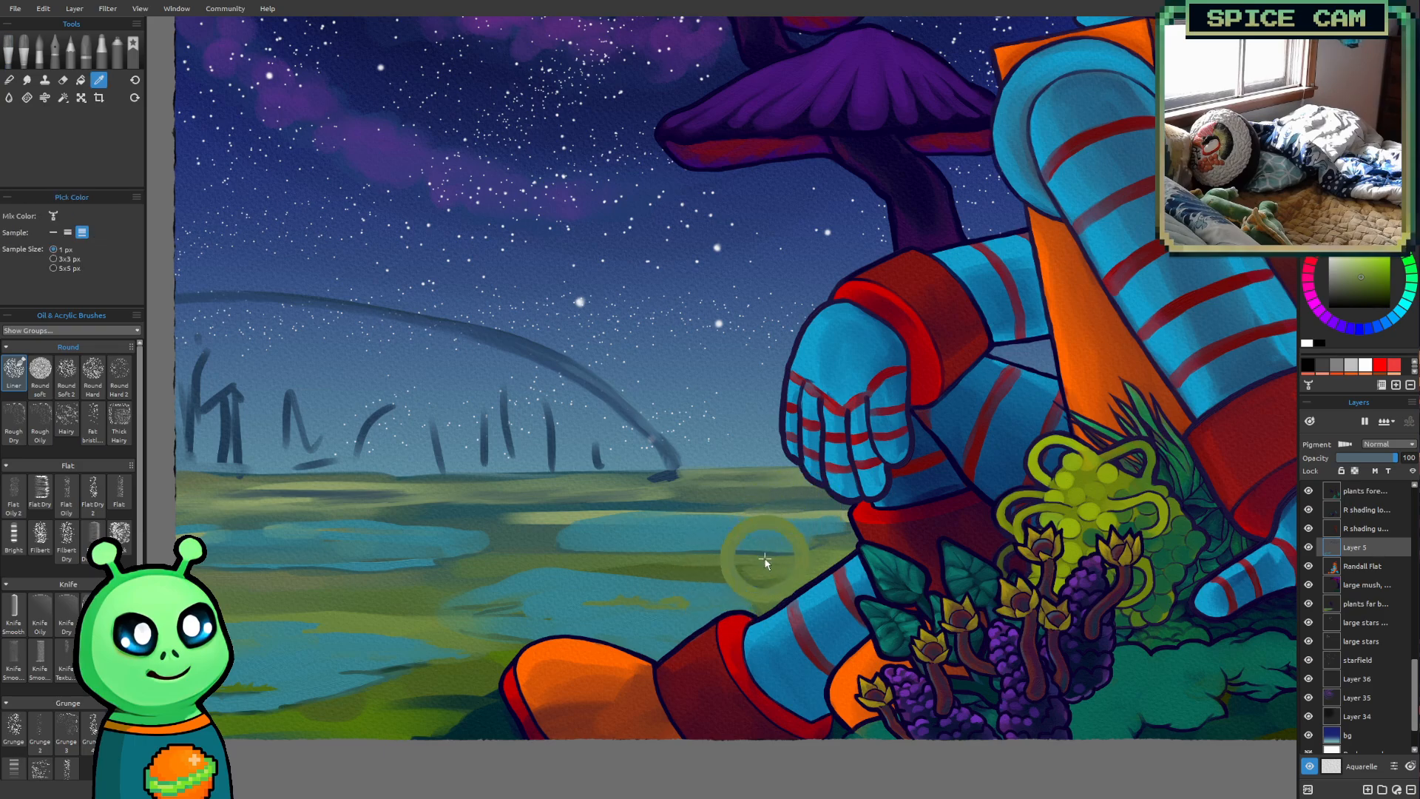
left_click_drag(759, 569, 722, 576)
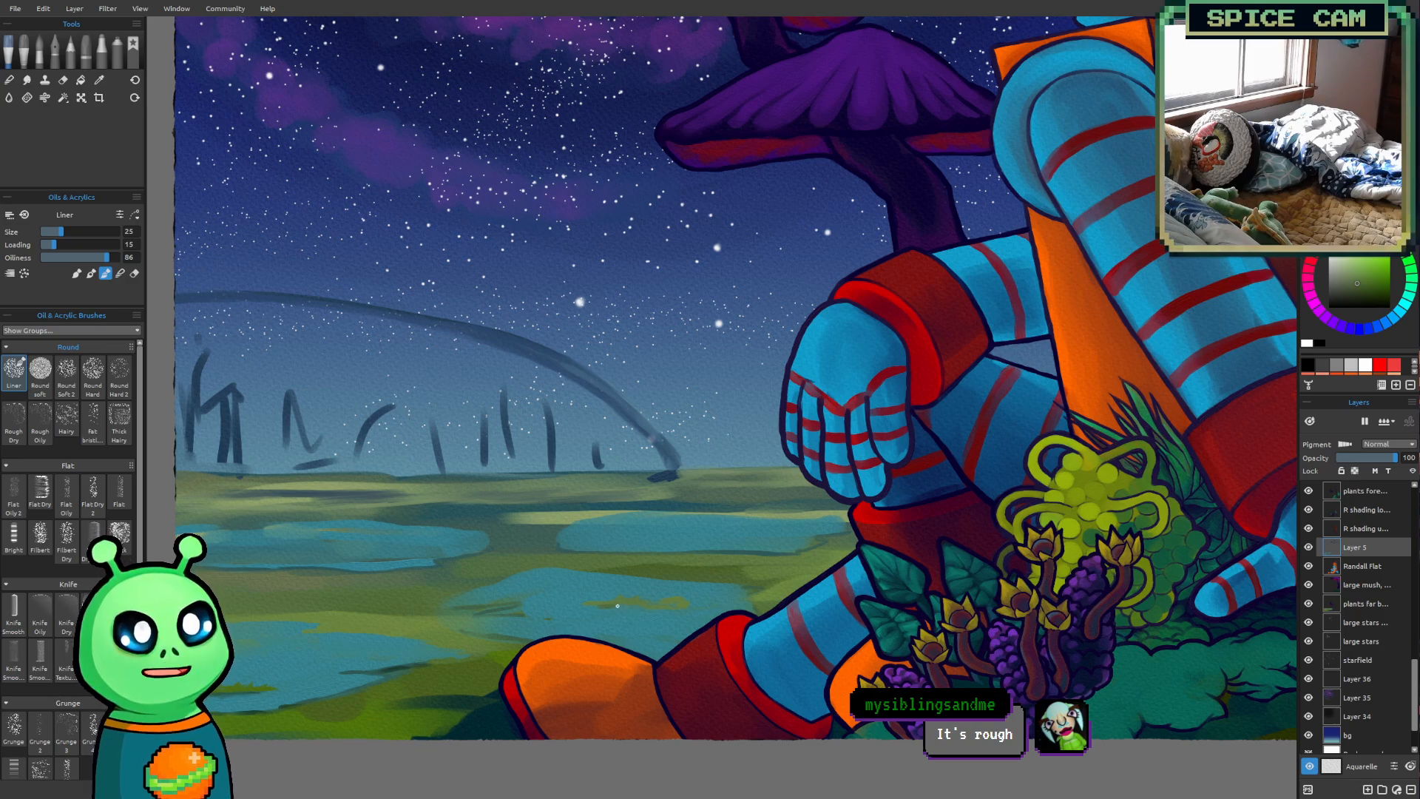
key("bracketleft")
key("bracketleft")
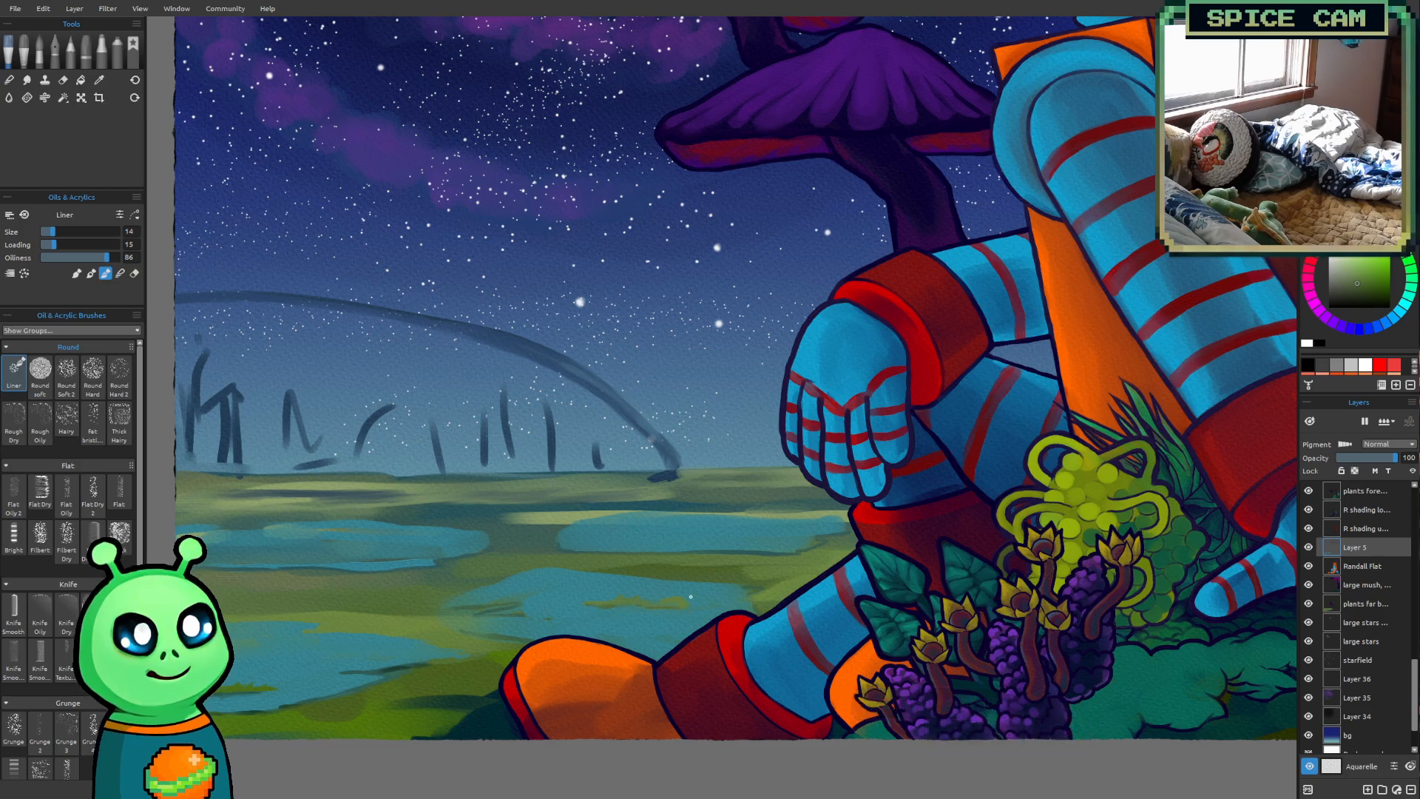
key("bracketright")
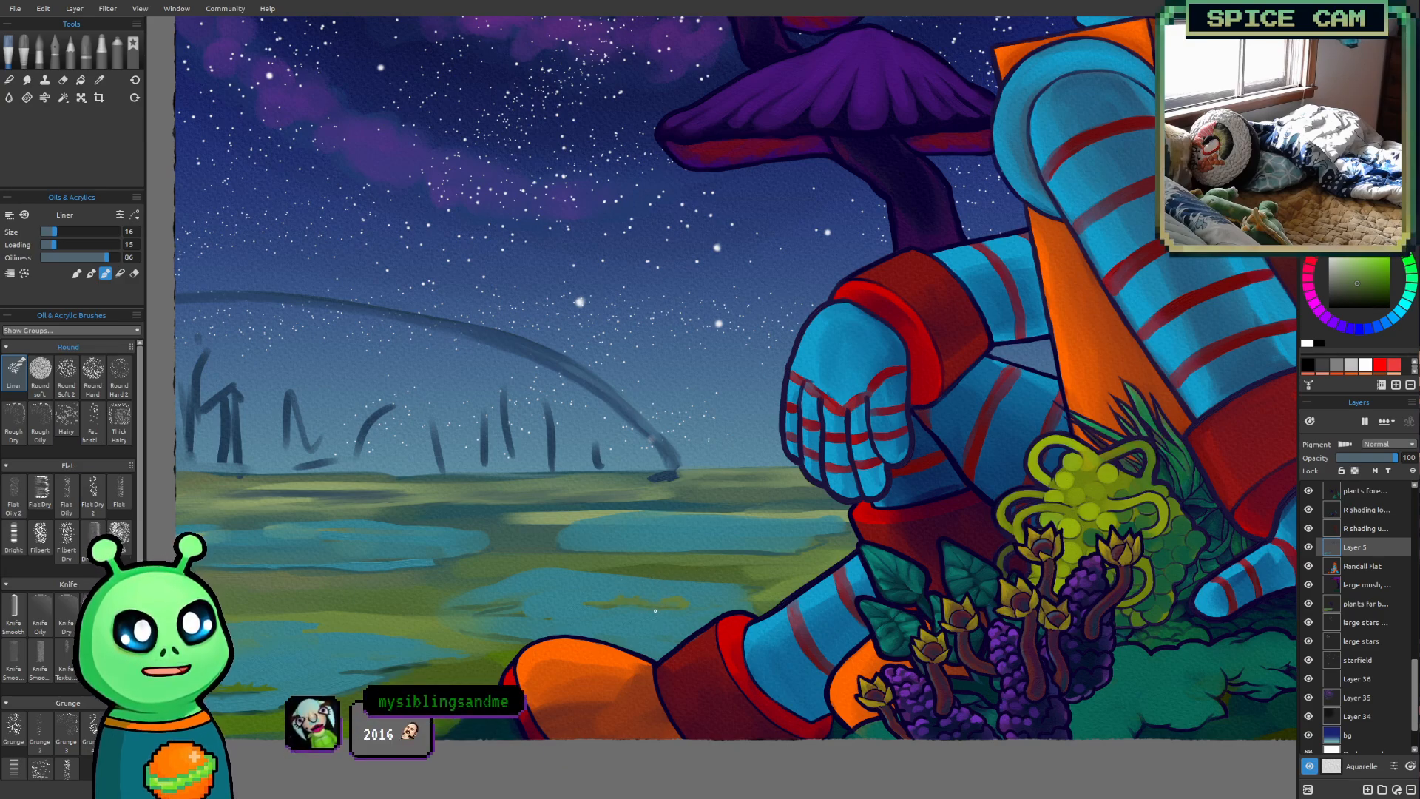
key("]")
key("]")
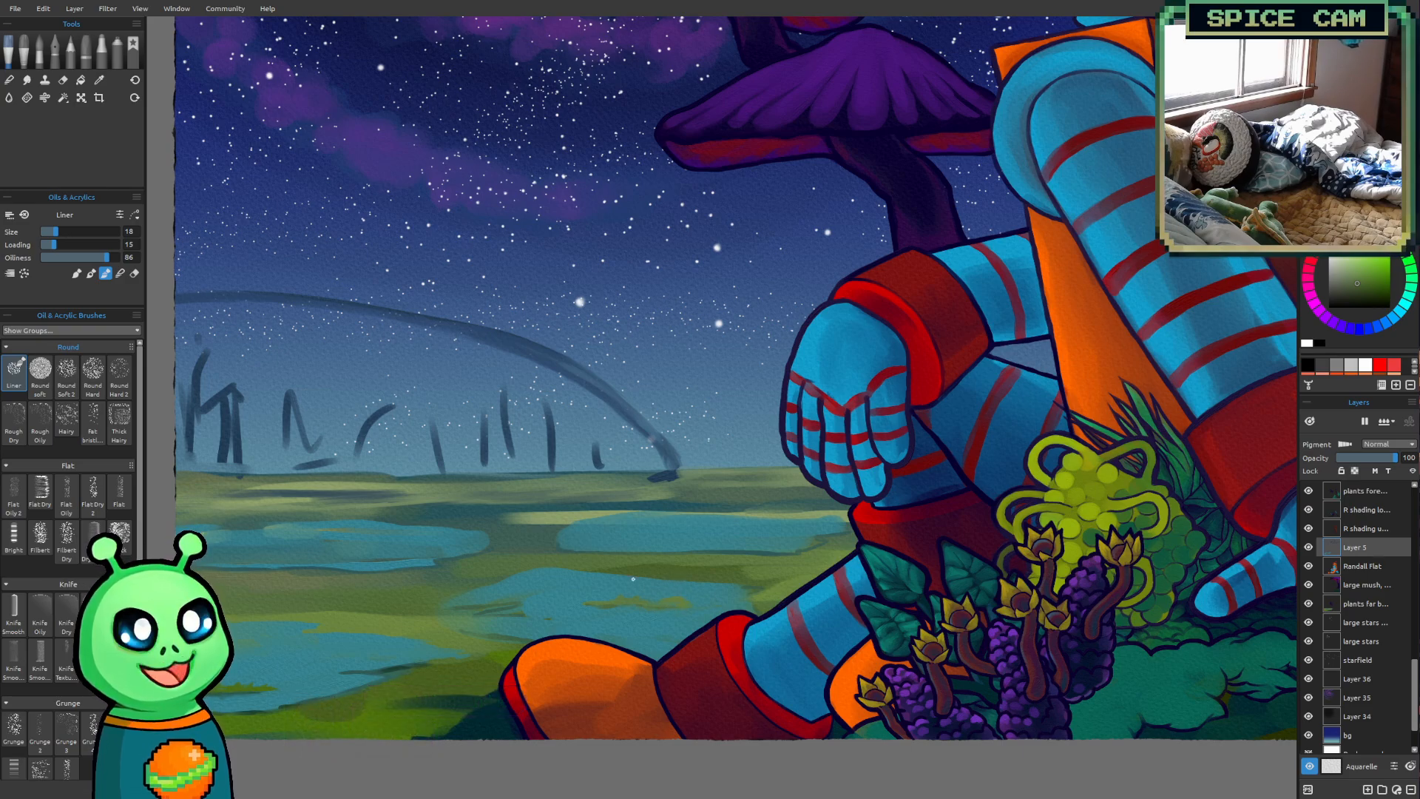
Sample the dark foreground green to extend the middle pond's islet at size 18, and rework the pond around it at size 30
key("i")
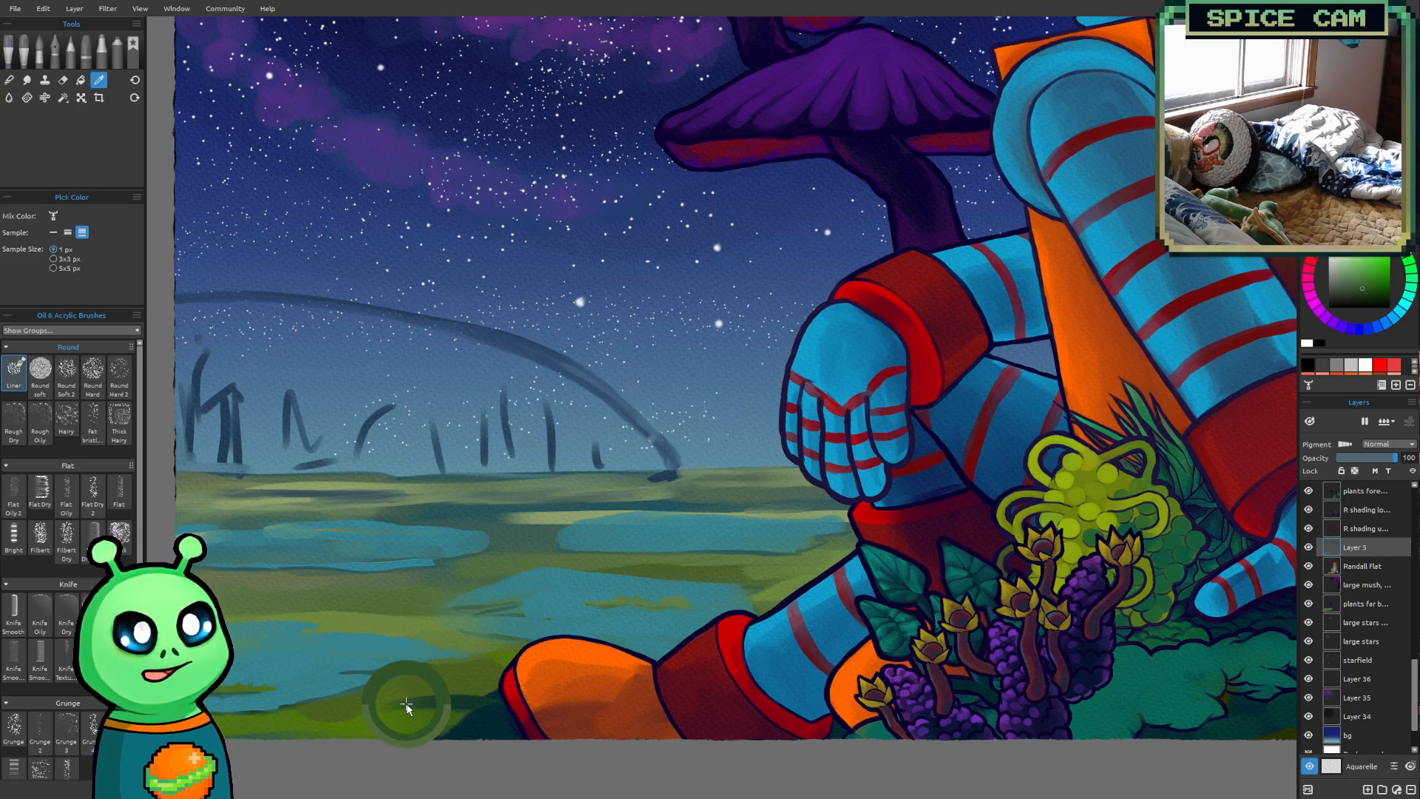
left_click(406, 706, "alt")
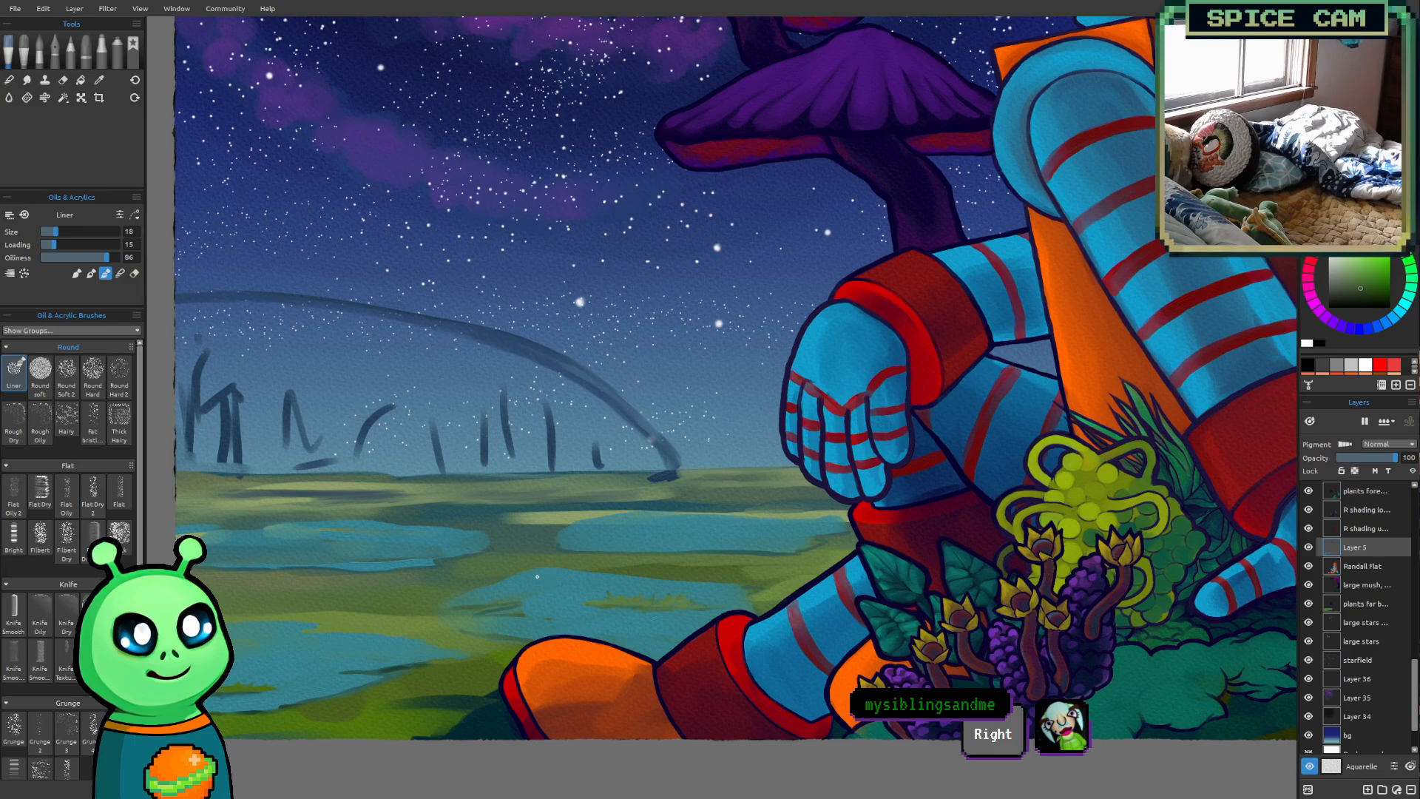
left_click(582, 560, "alt")
key("]")
key("]")
key("]")
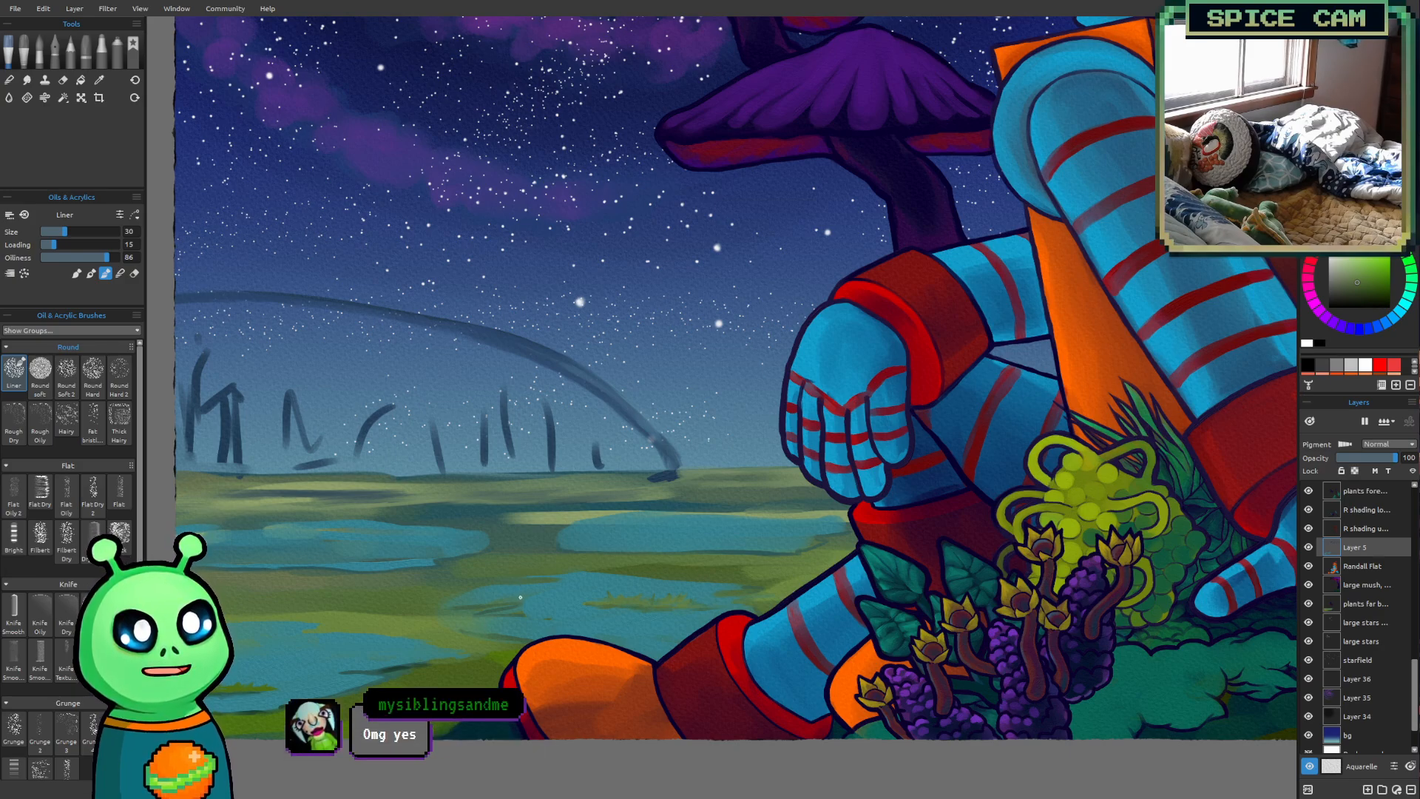
left_click(573, 624, "alt")
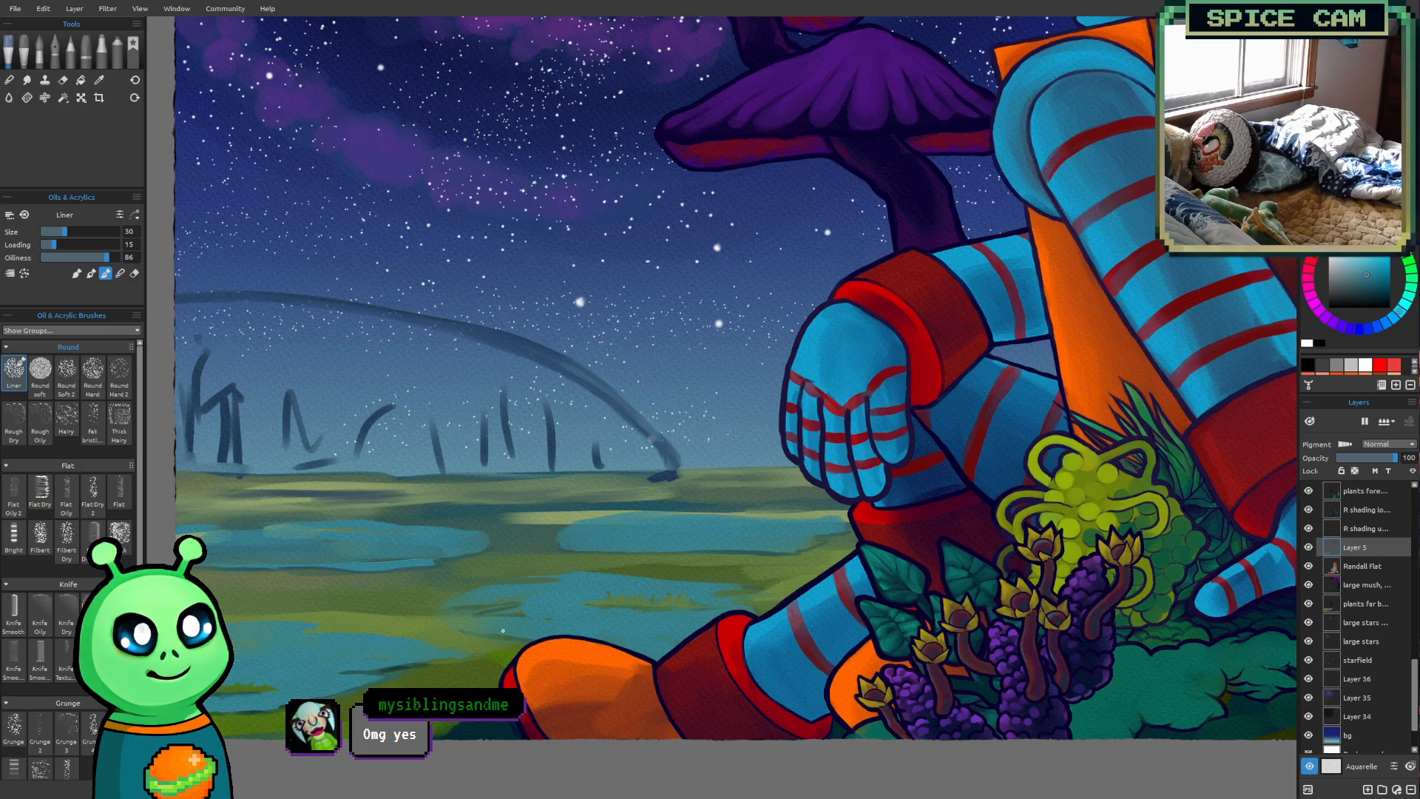
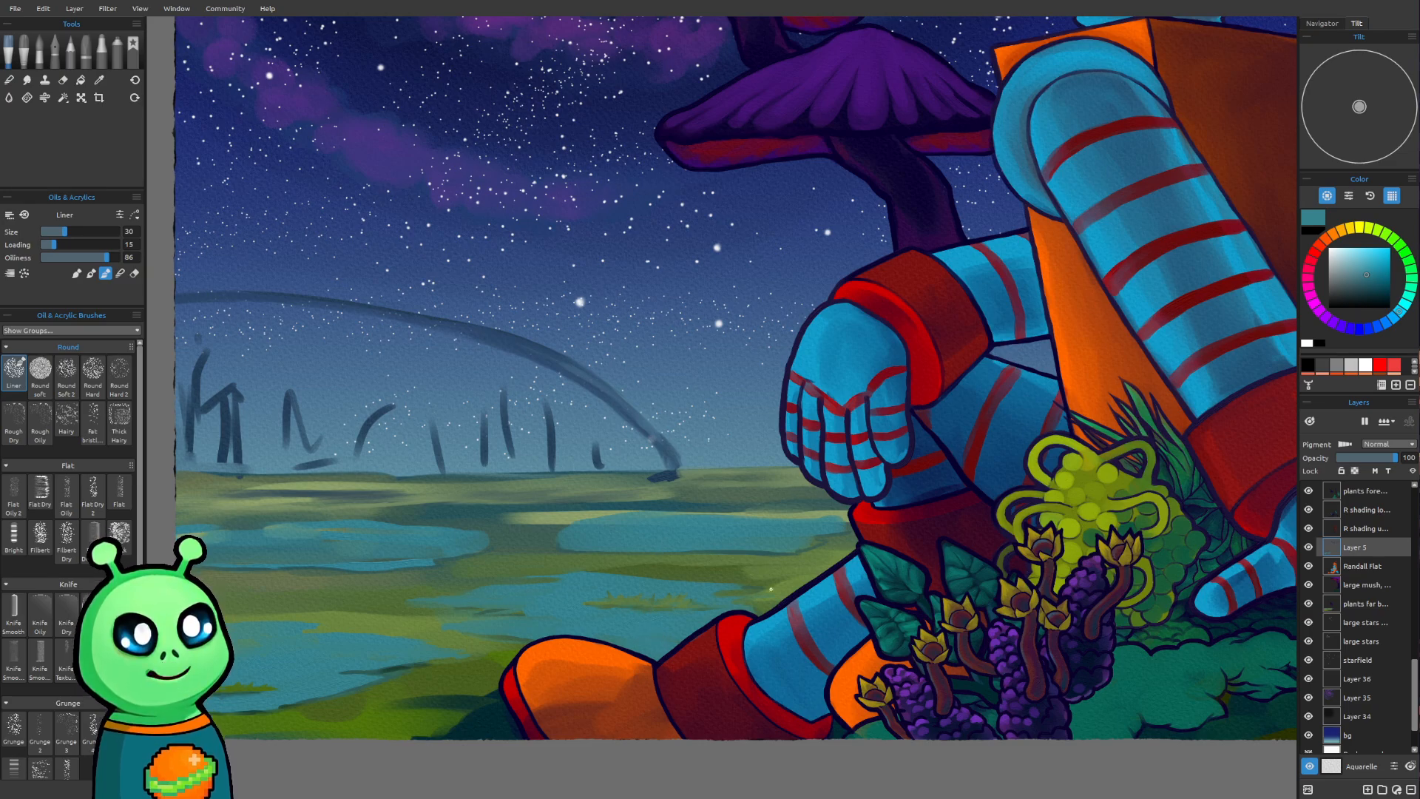
Sample bright, mid and dark greens around the nearest pond and paint its lower bank beside the robot's boot with the Liner at size 30
key("i")
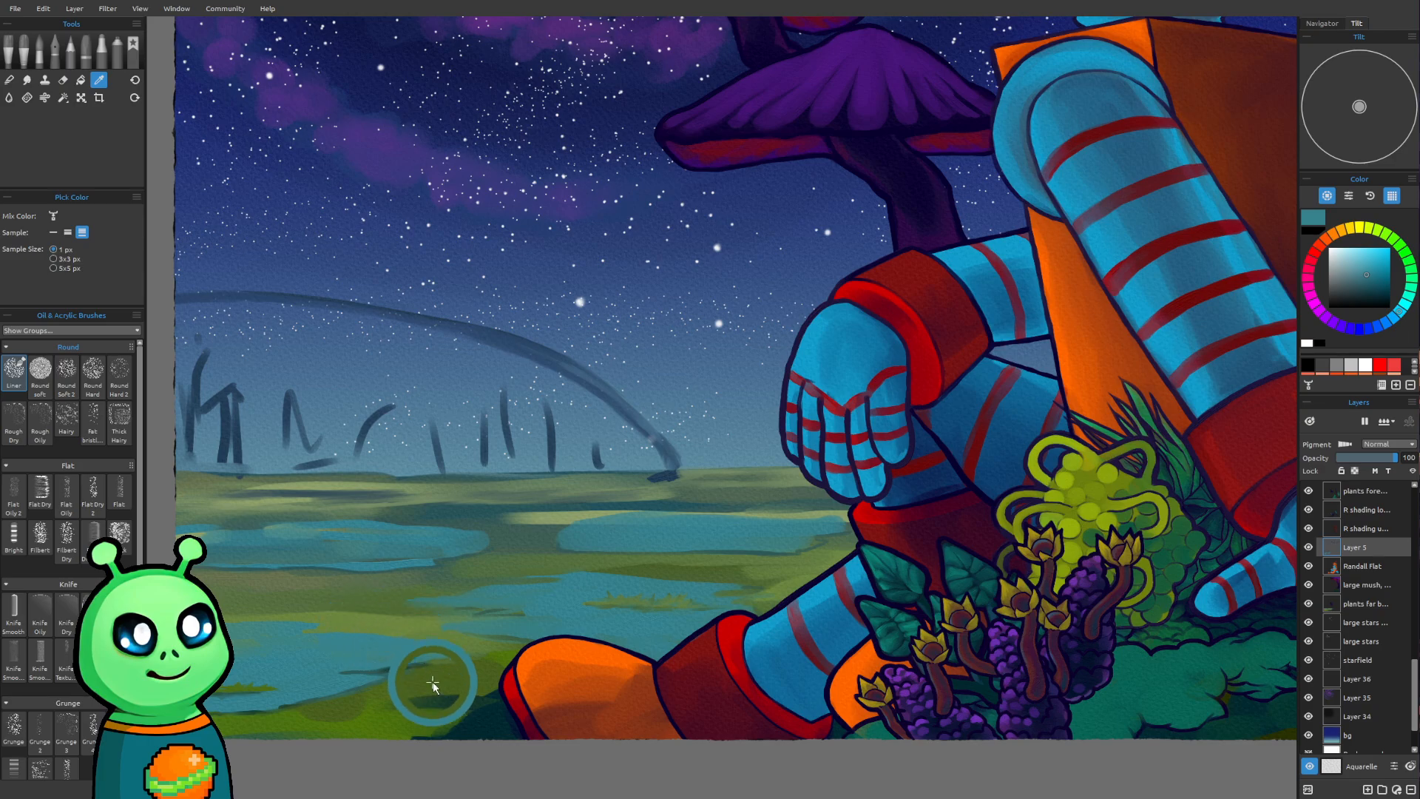
left_click(369, 721)
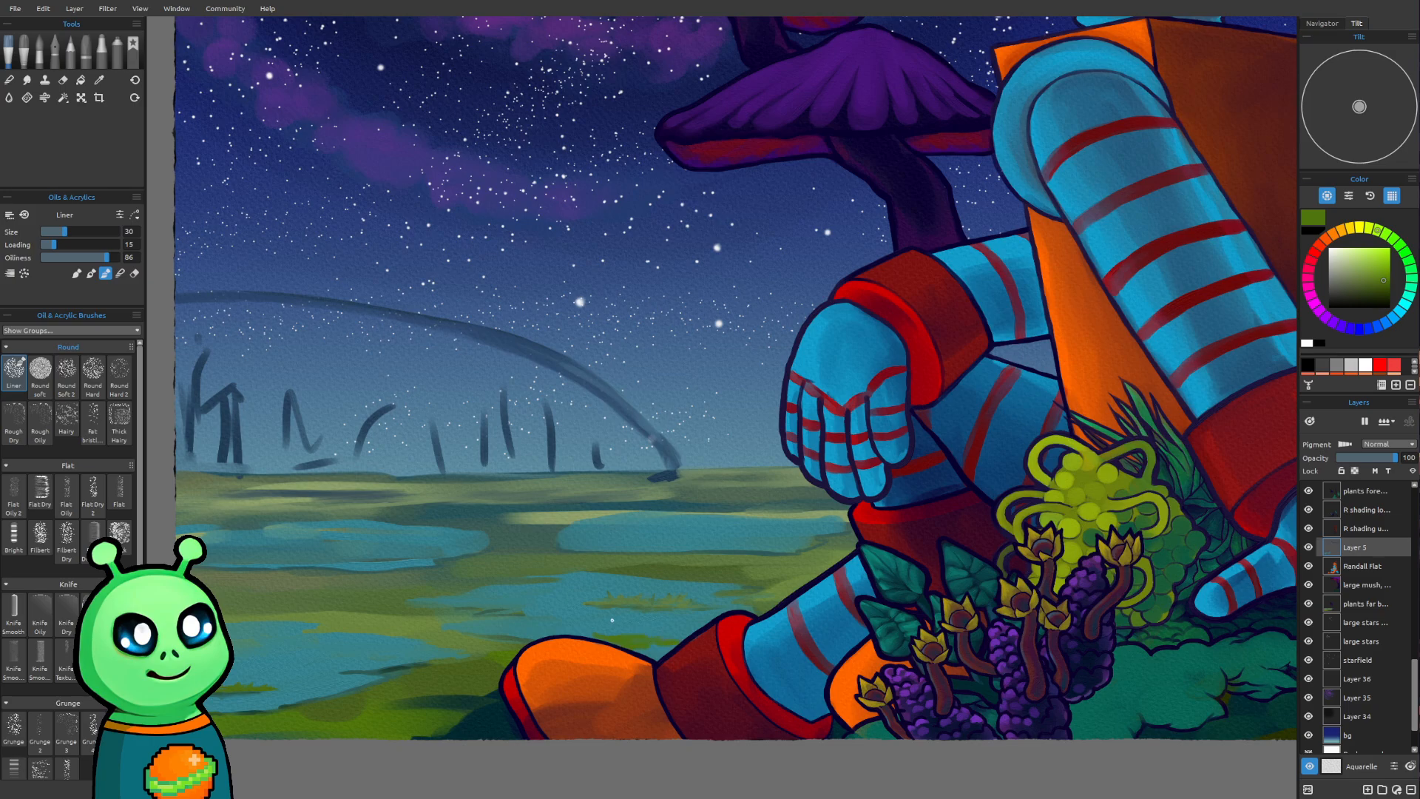
key("i")
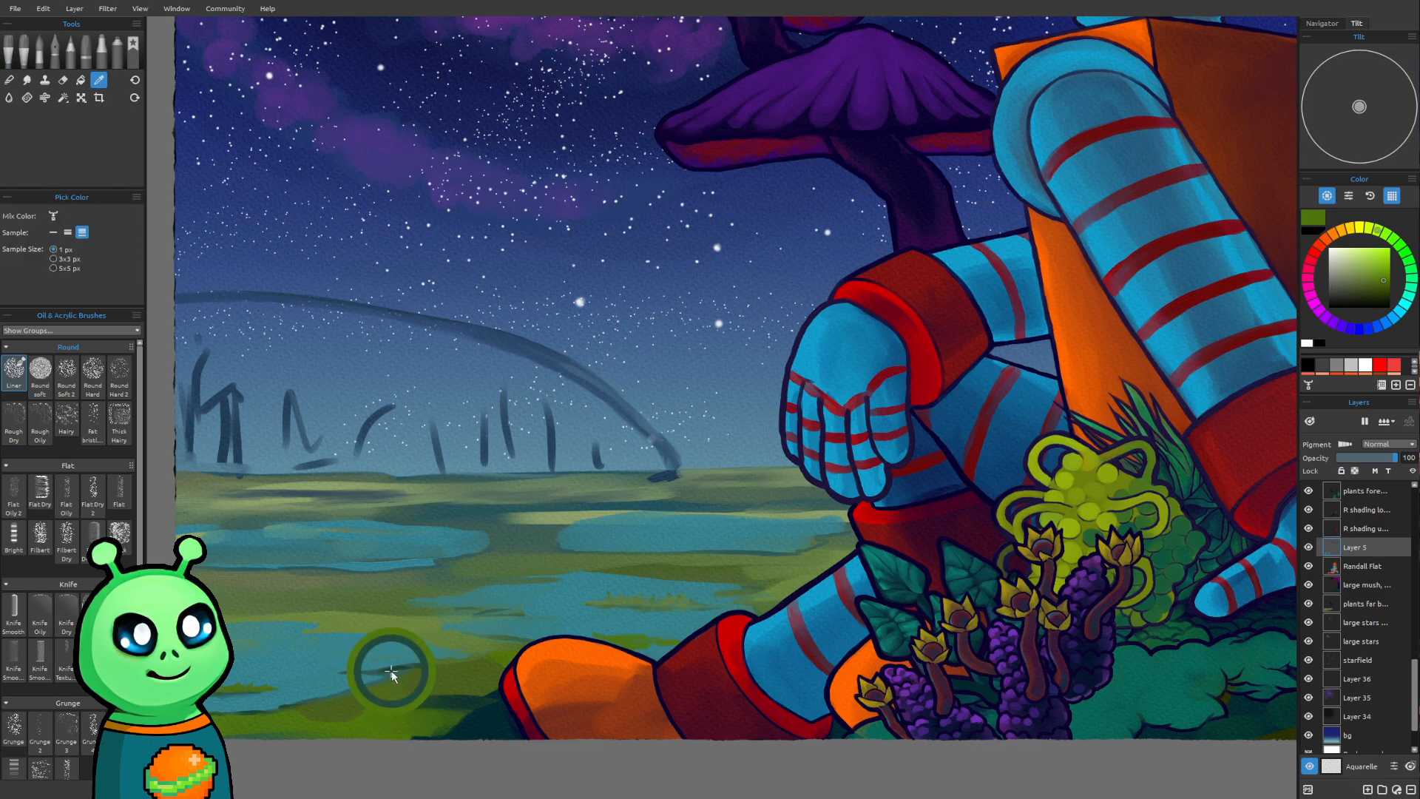
left_click(391, 669)
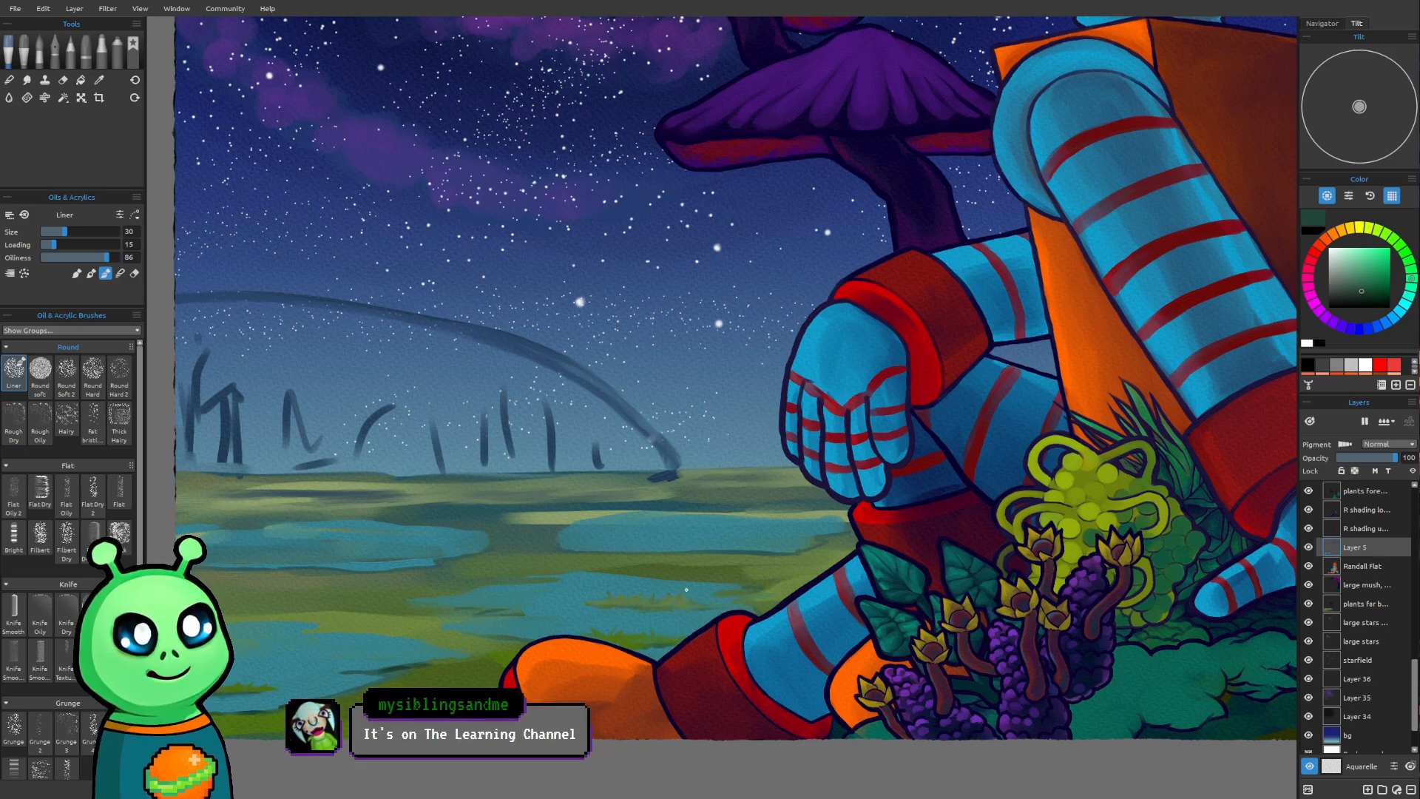
left_click(648, 636, "alt")
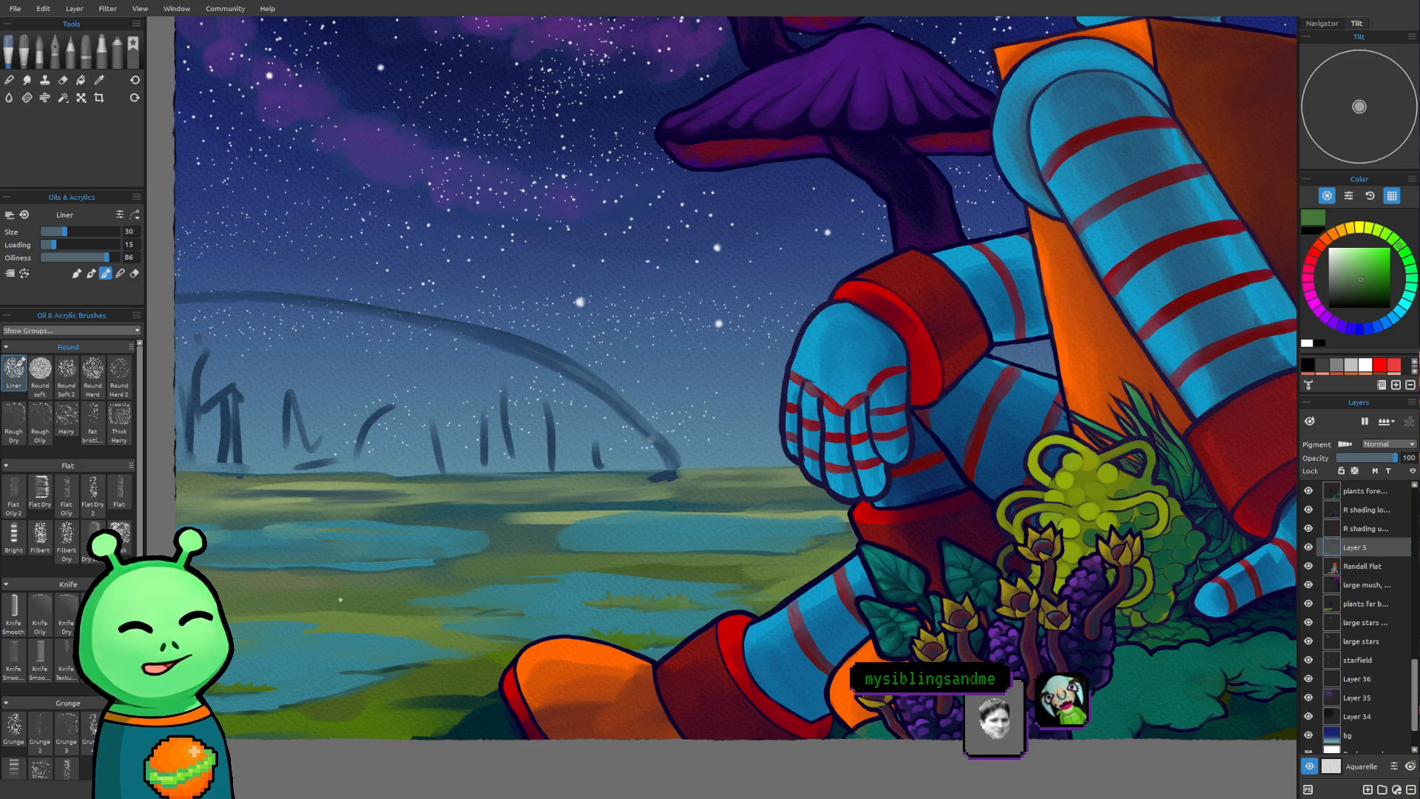
left_click(395, 674, "alt")
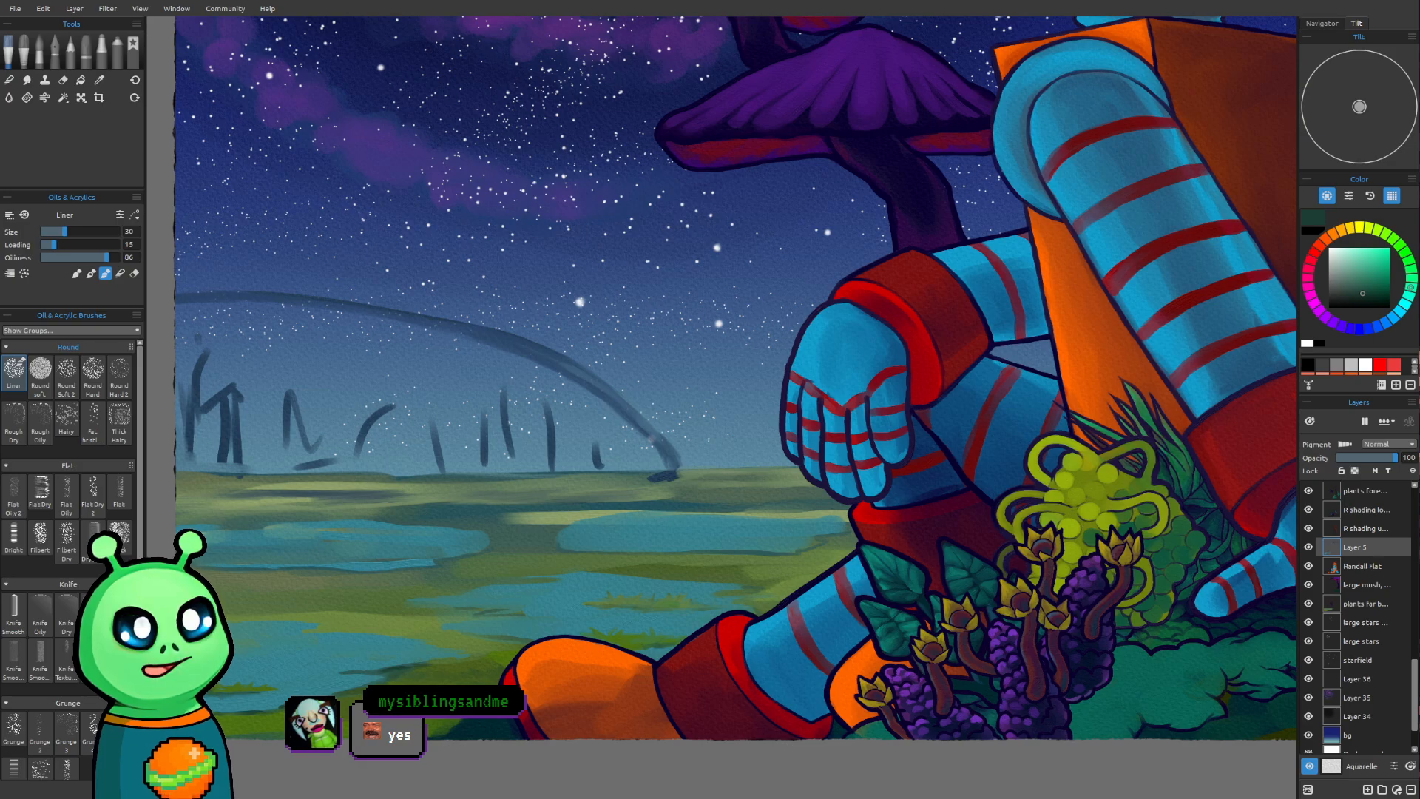
Add dark green grass and shading to the bank between the nearest pond and the robot's boot, using the Liner at sizes 18 and 25
scroll(608, 592, "down", 3)
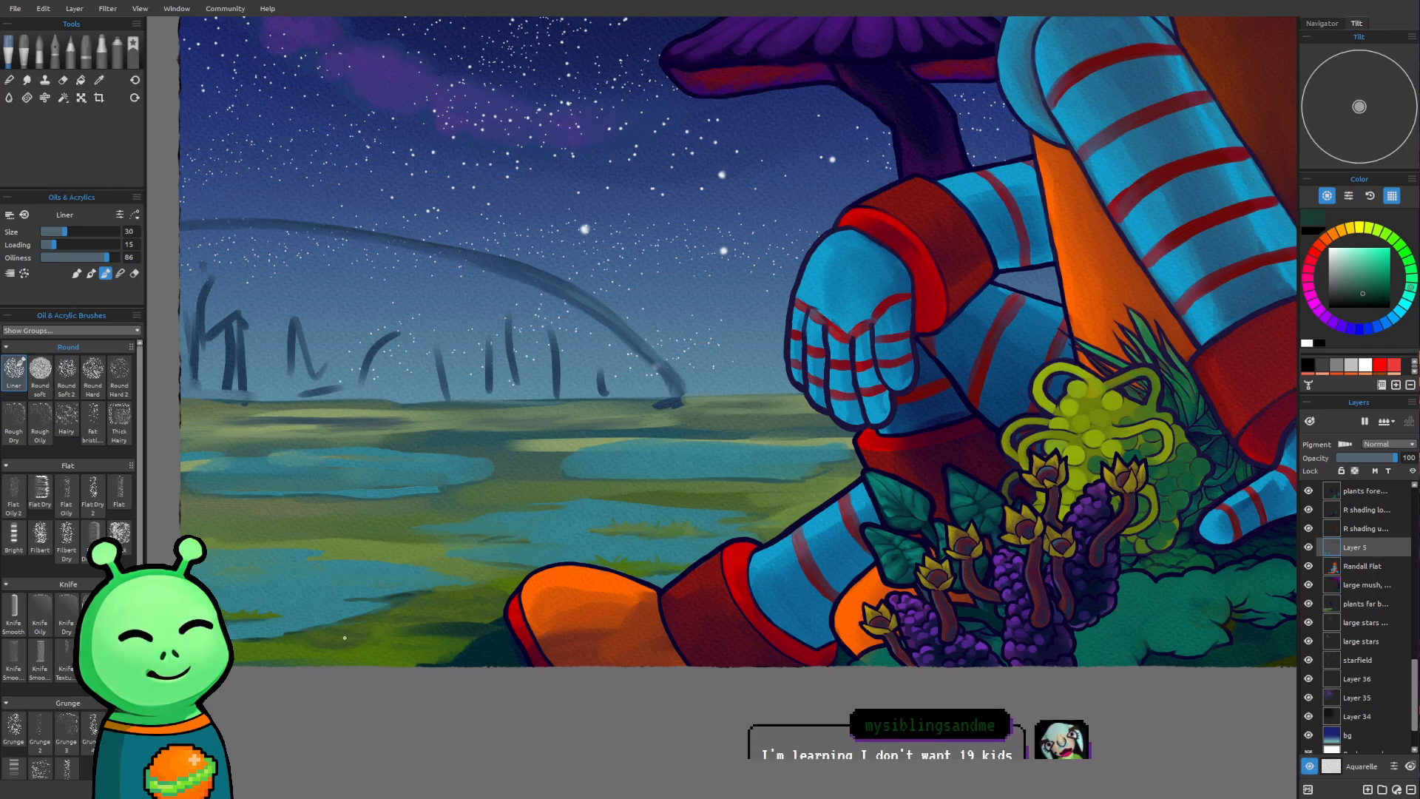
key("bracketleft")
key("bracketleft")
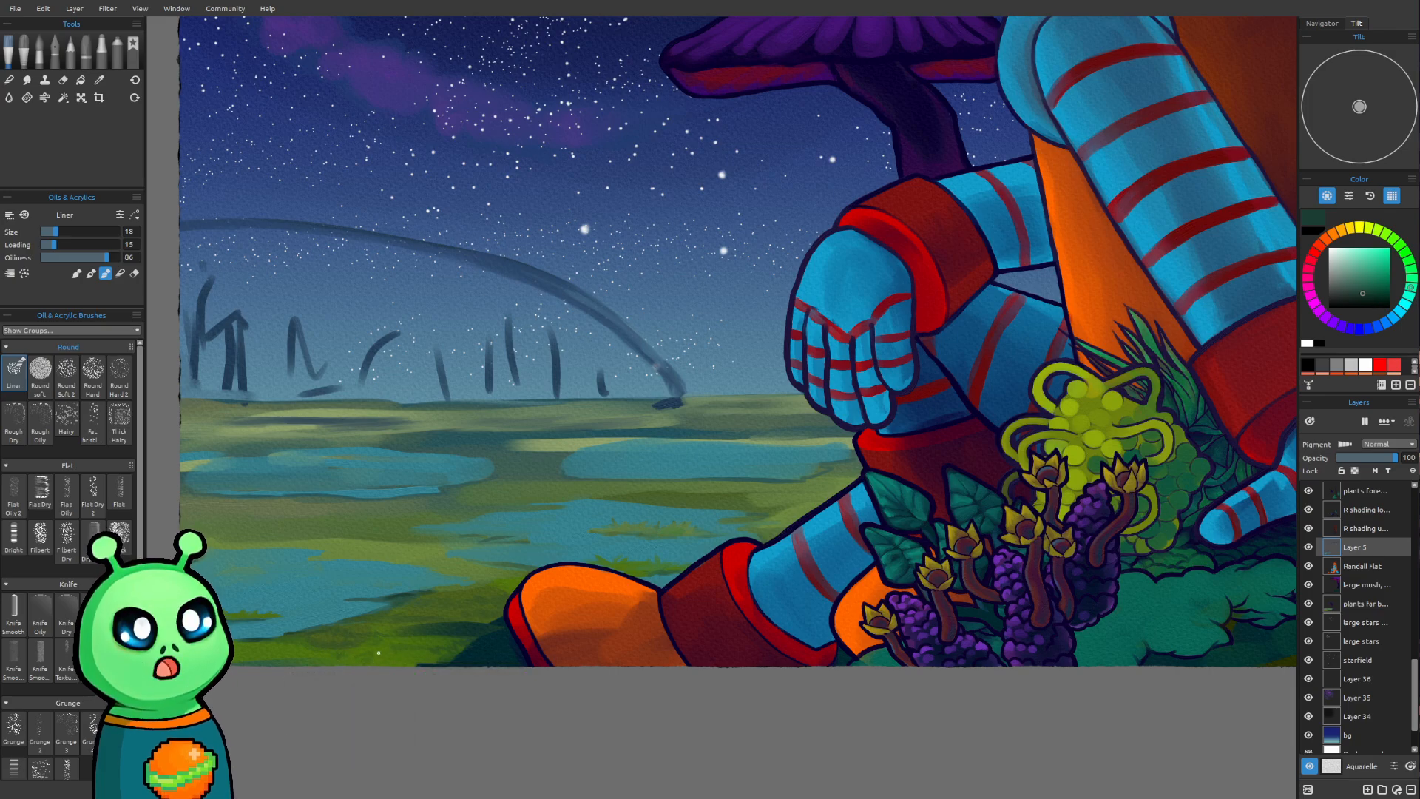
key("]")
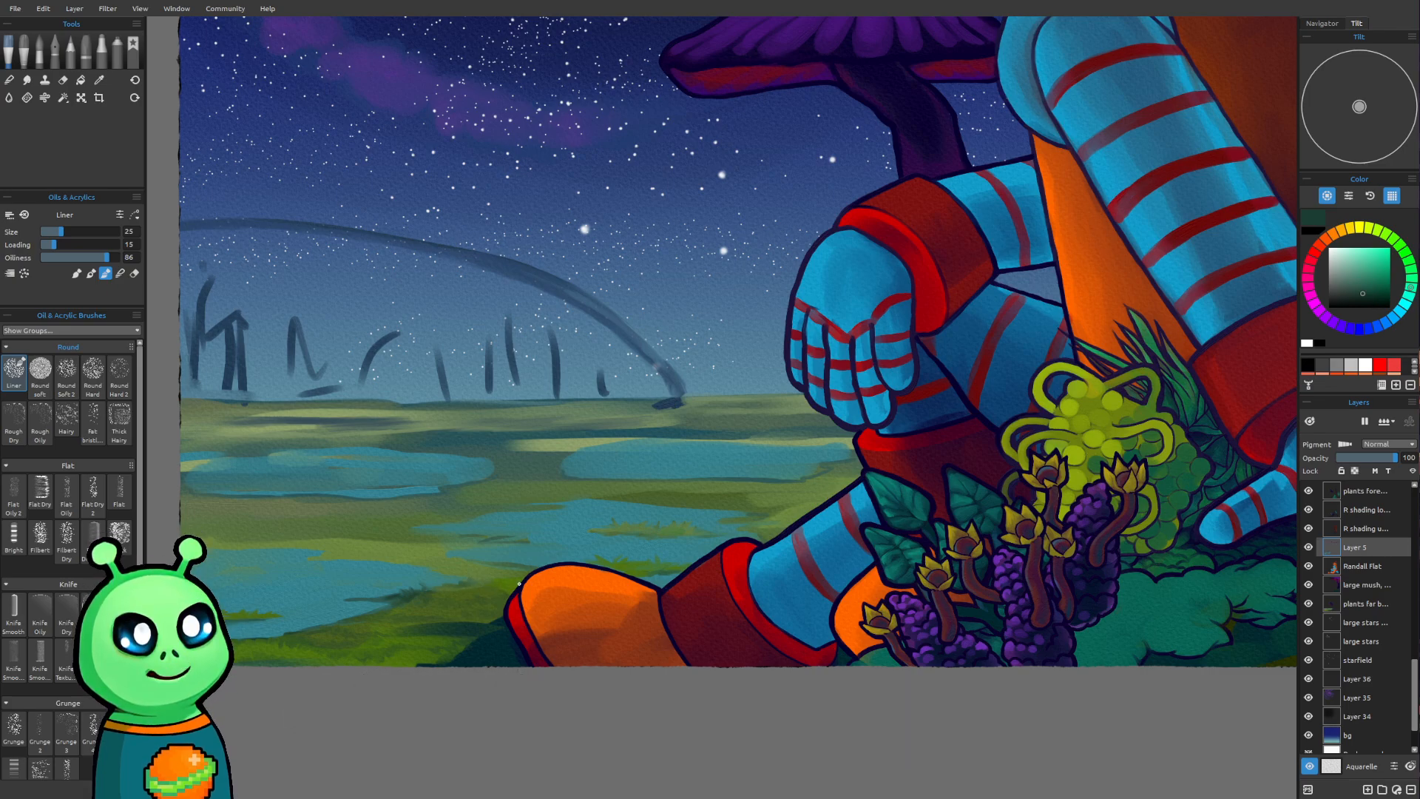
scroll(560, 369, "down", 4)
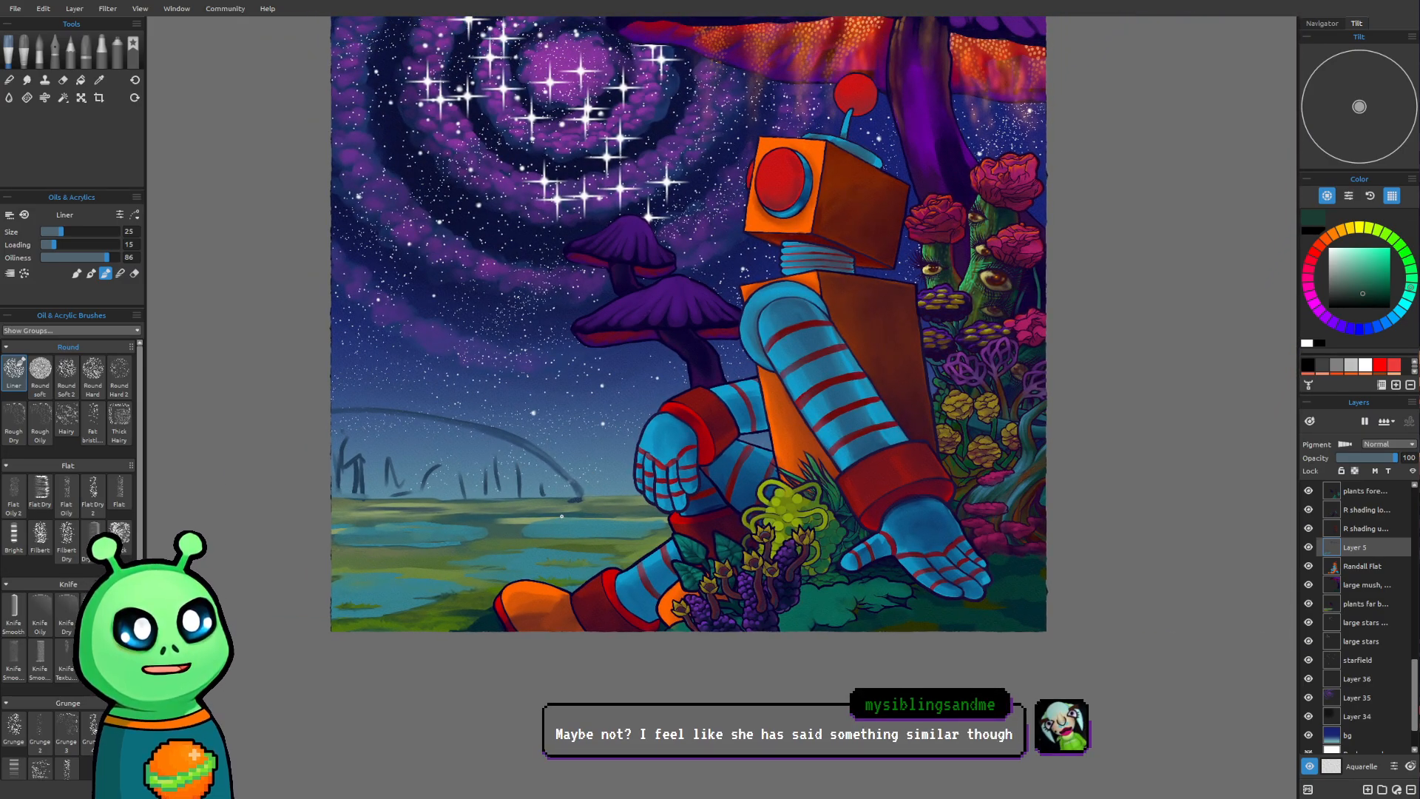
scroll(465, 618, "up", 4)
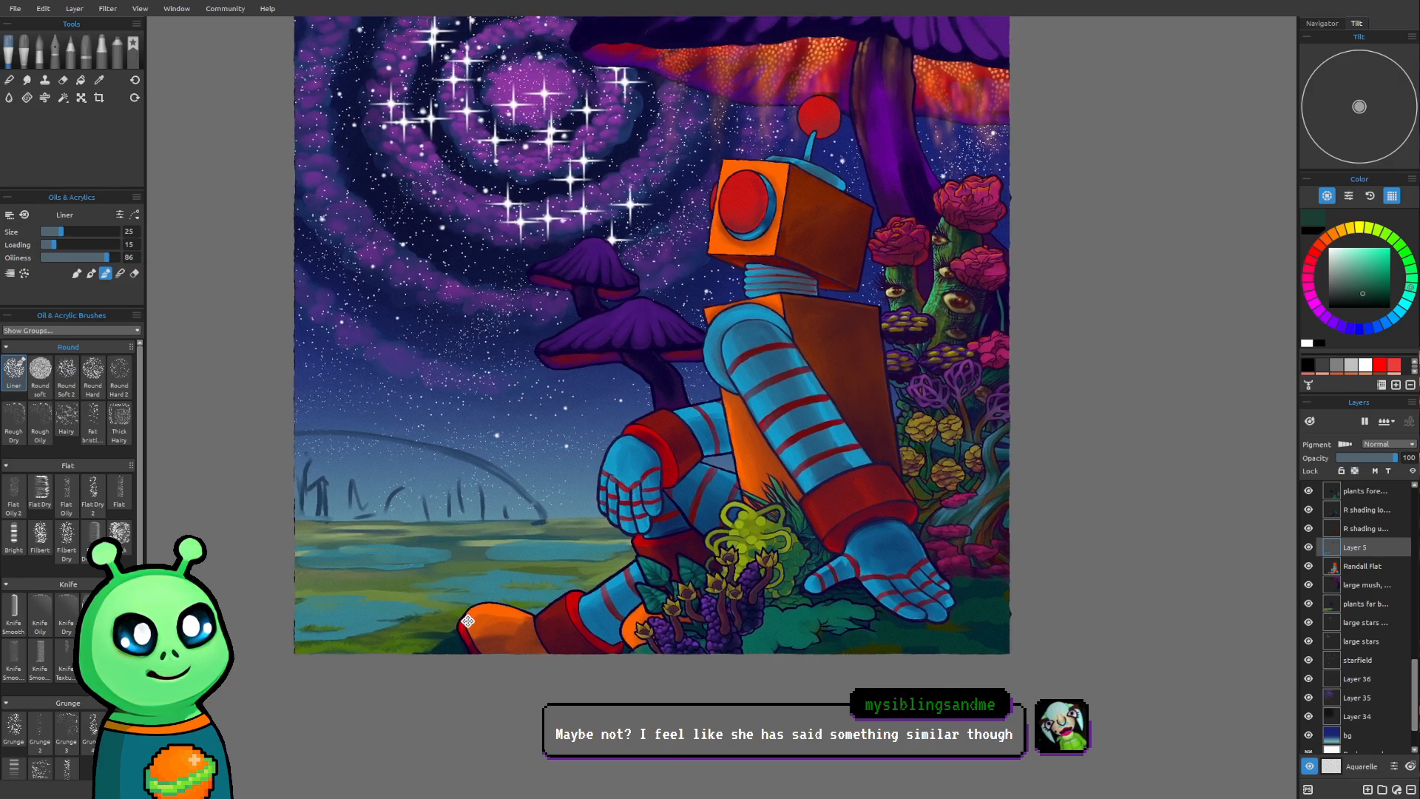
scroll(451, 612, "up", 4)
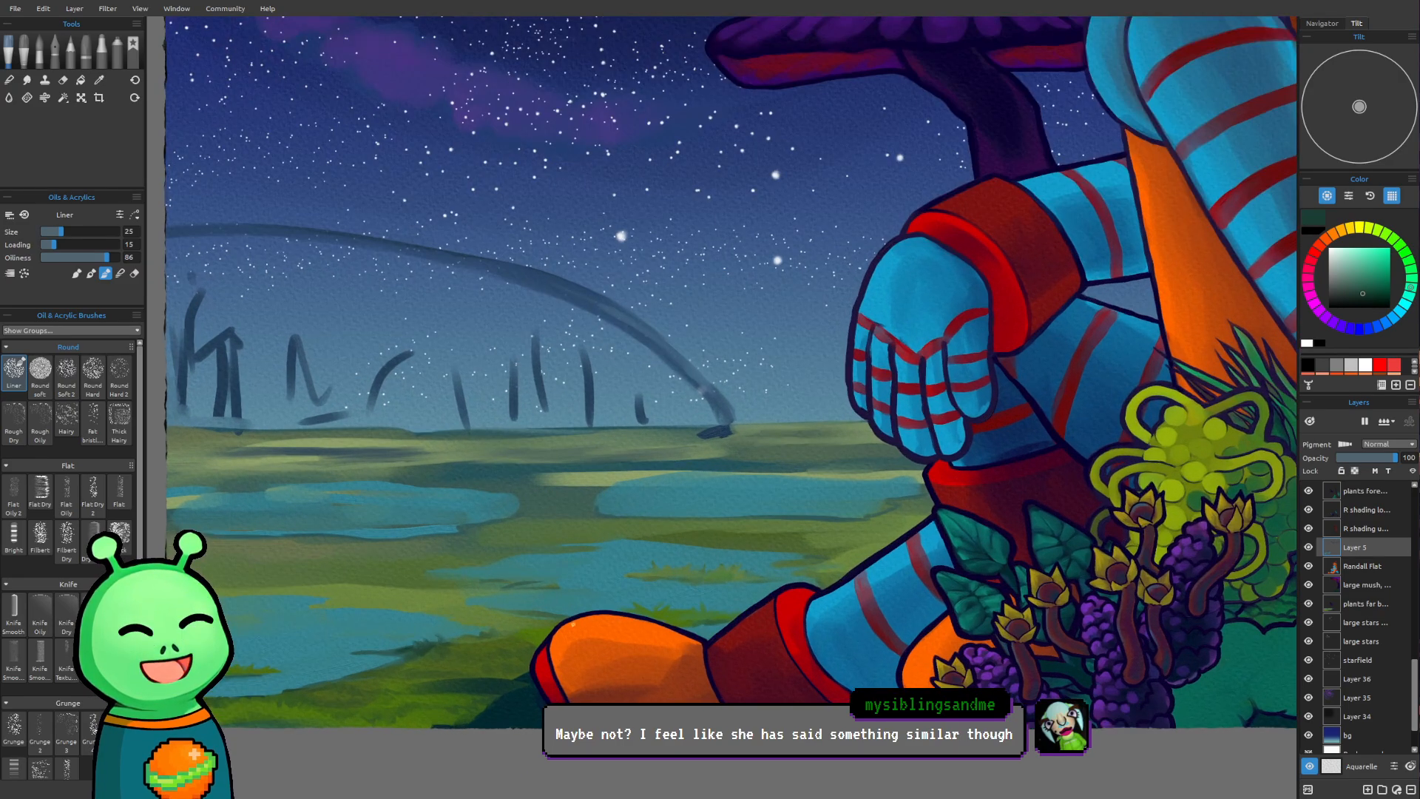
left_click_drag(781, 618, 632, 622)
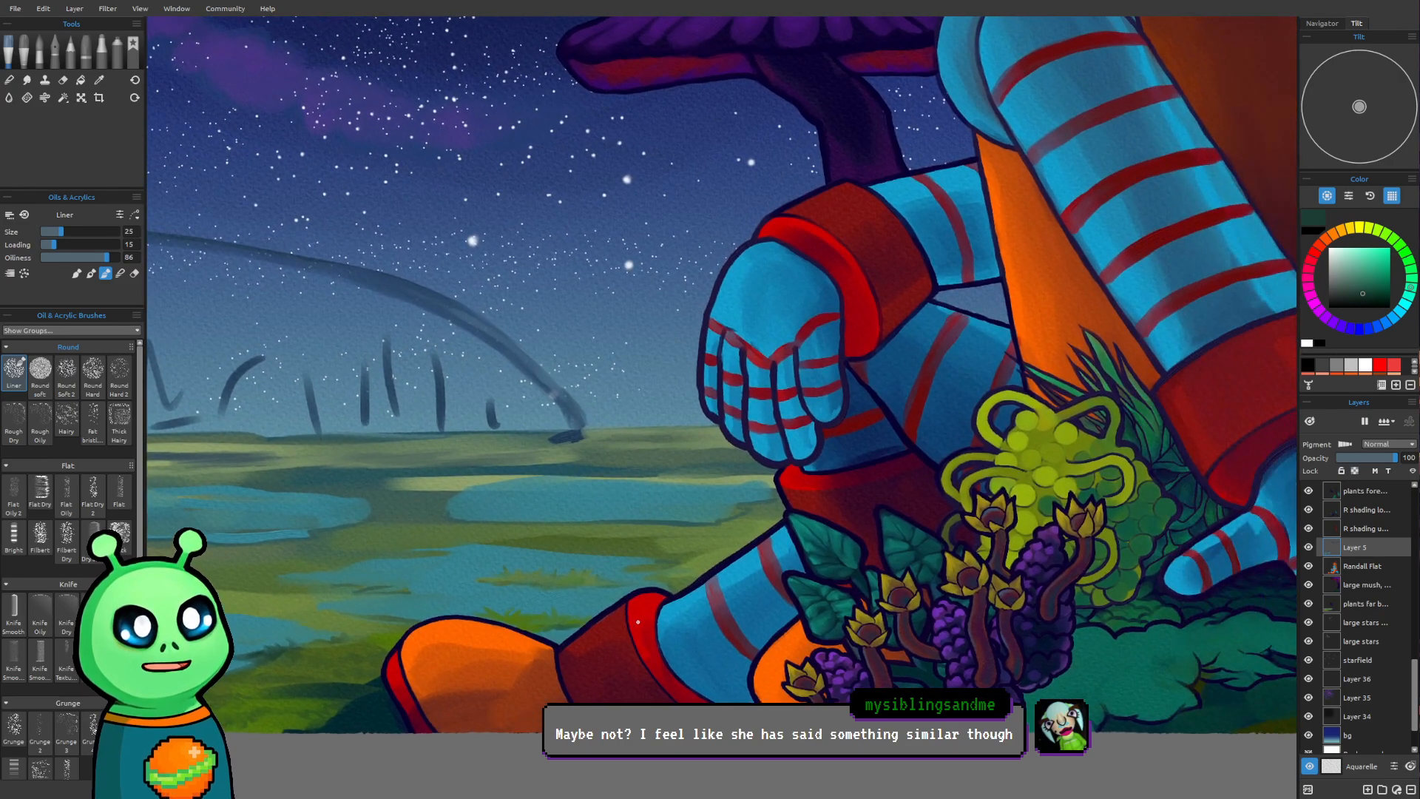
left_click_drag(555, 537, 682, 502)
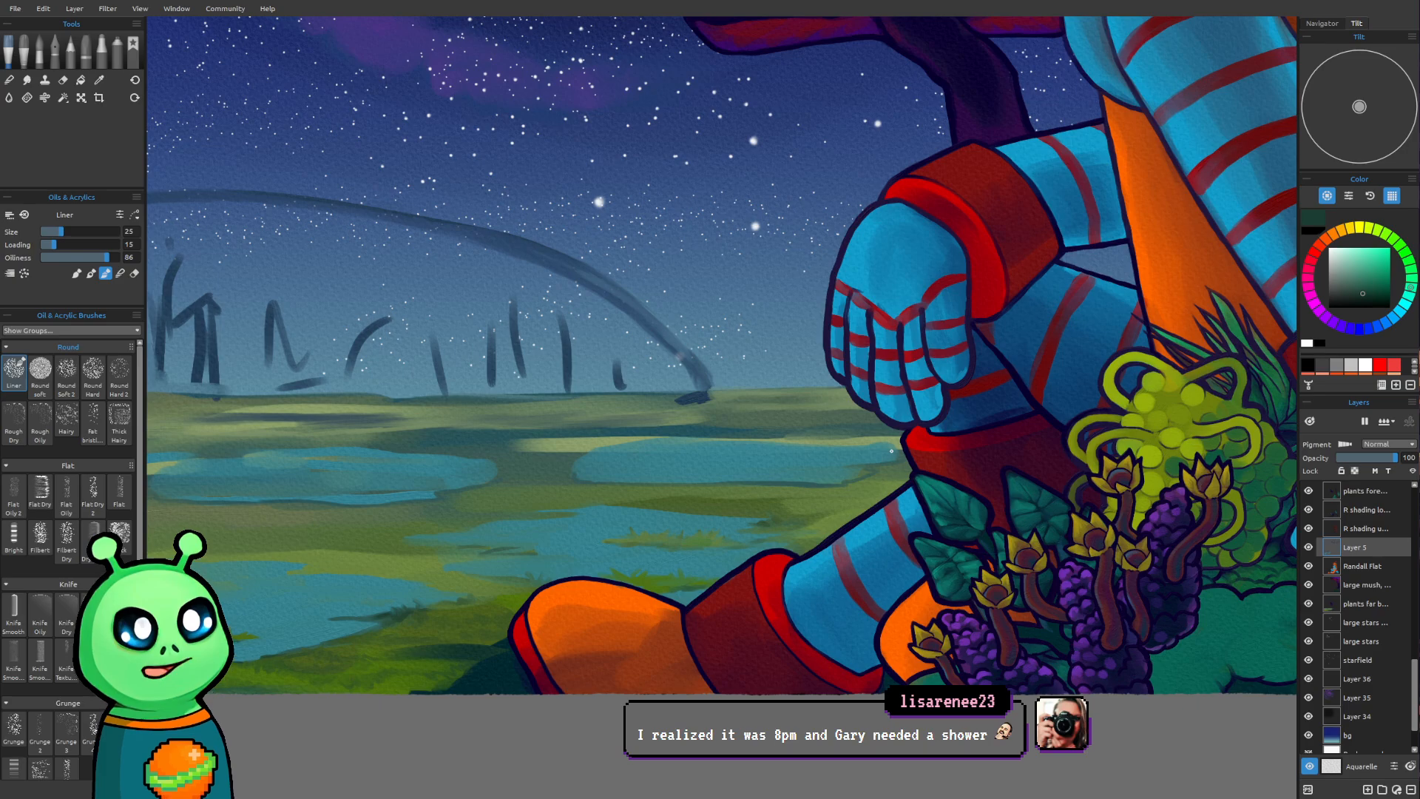
Sample the light olive green above the nearest pond and paint grass along its upper shoreline with the Liner at size 16
mouse_move(695, 528)
left_mouse_down()
mouse_move(644, 666)
mouse_move(663, 573)
left_mouse_up()
scroll(671, 640, "up", 1)
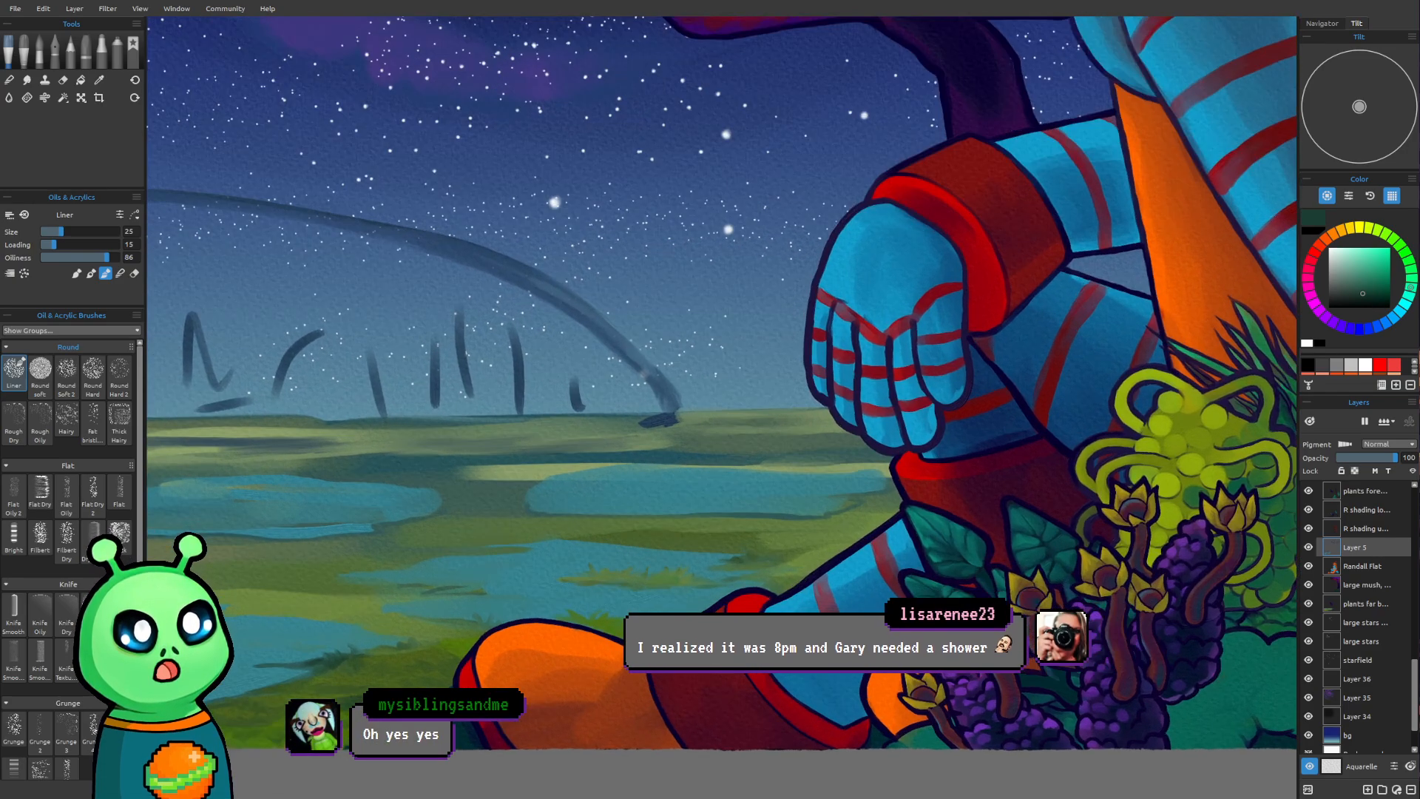
left_click_drag(697, 628, 819, 602)
mouse_move(1028, 590)
left_mouse_down()
mouse_move(1039, 605)
mouse_move(1095, 581)
left_mouse_up()
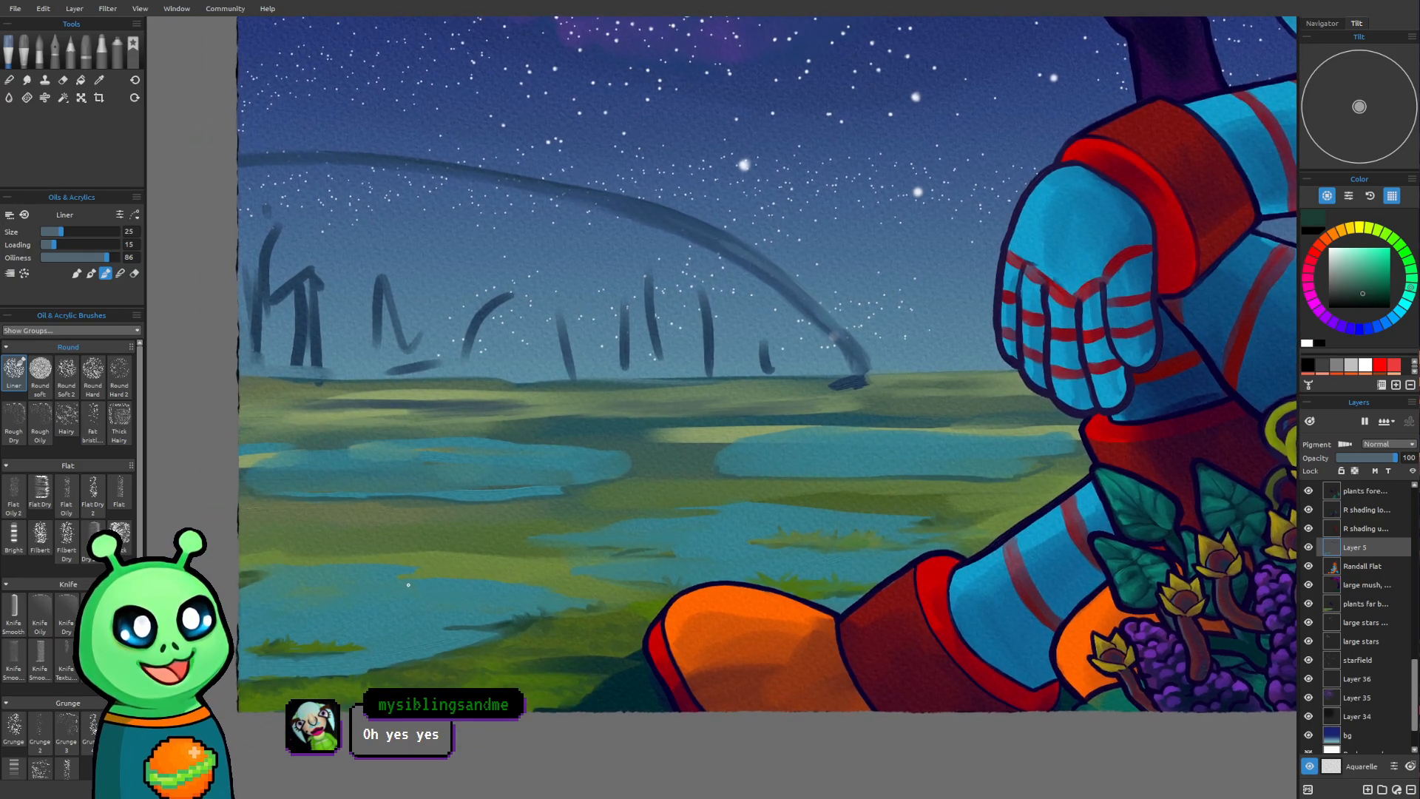
mouse_move(396, 578)
left_mouse_down()
mouse_move(362, 582)
mouse_move(393, 577)
left_mouse_up()
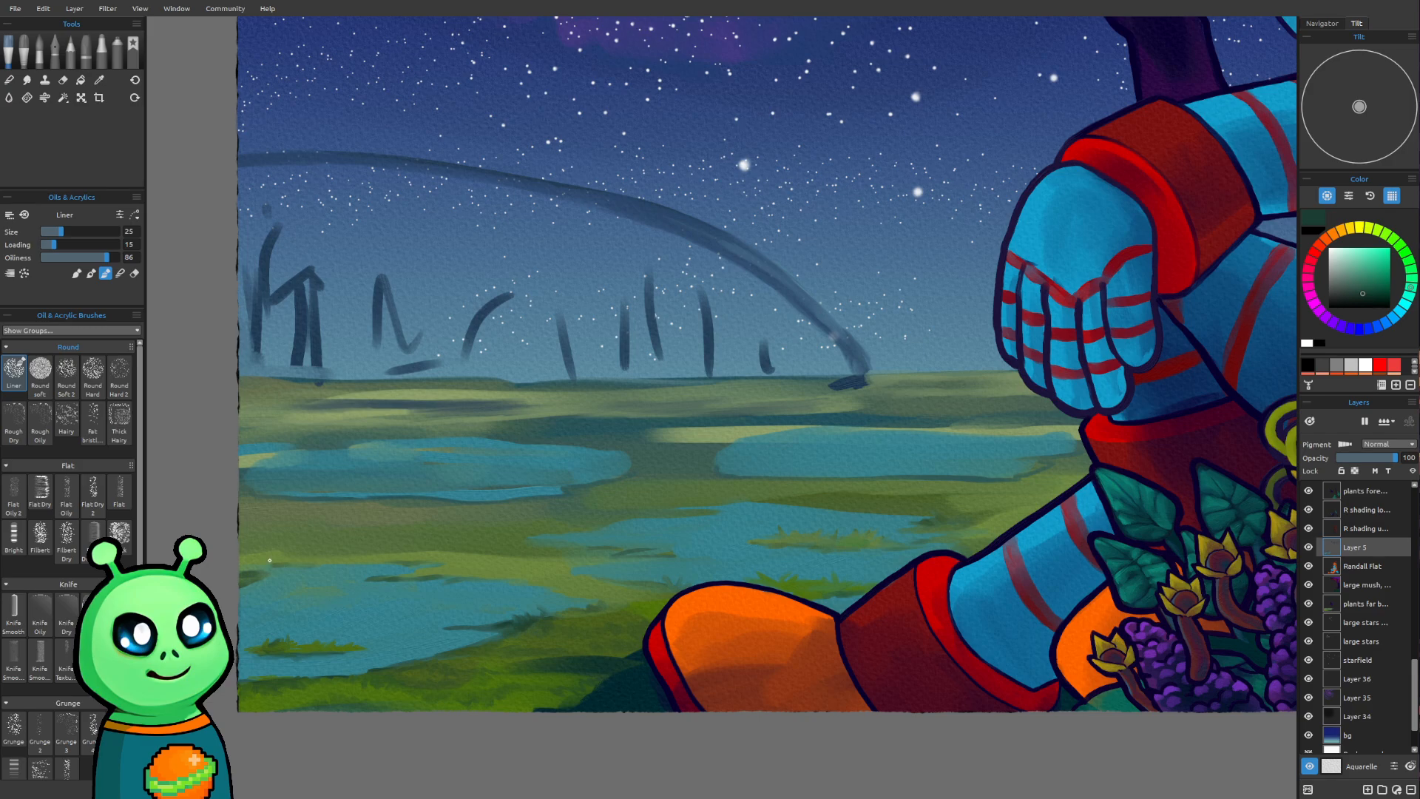
key("bracketleft")
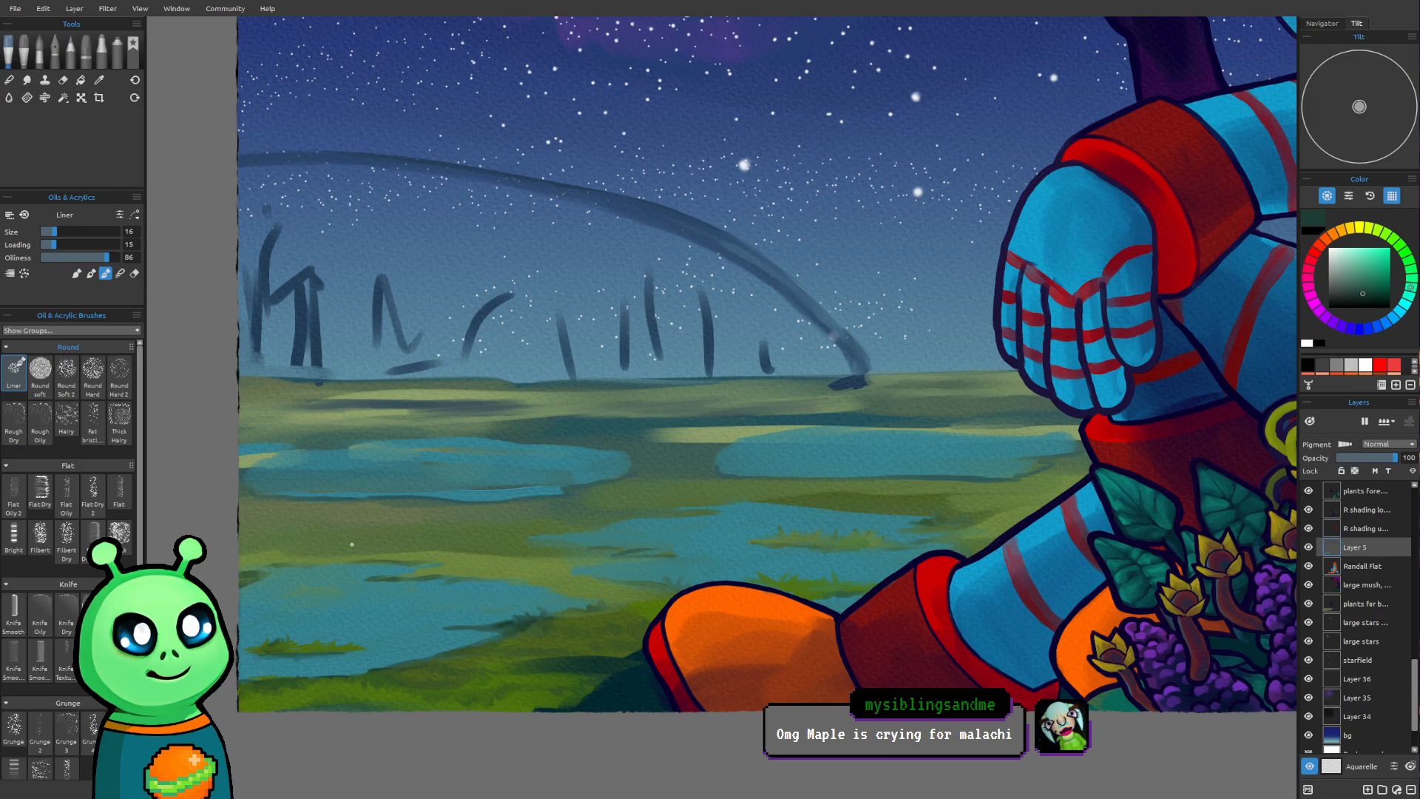
left_click(438, 553, "alt")
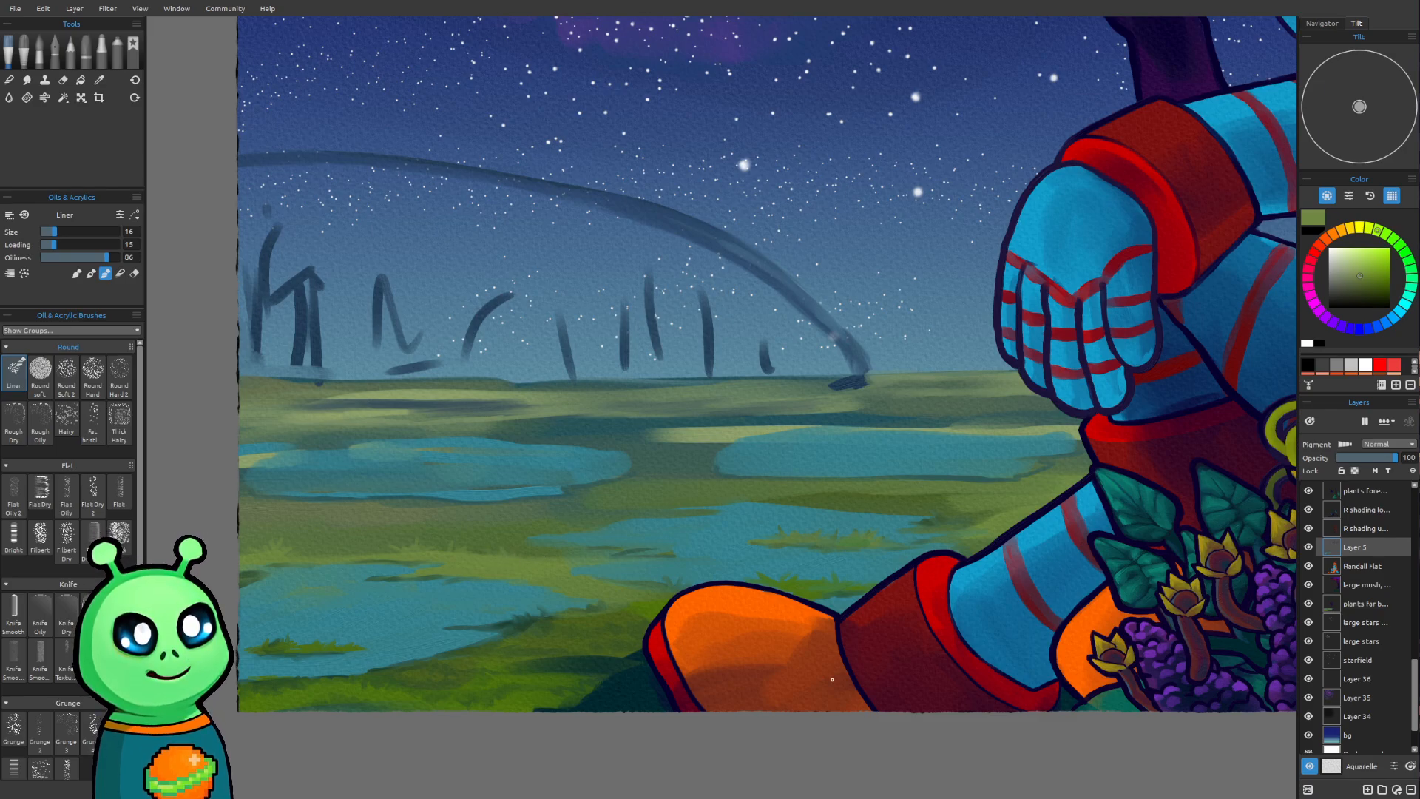
Sample a darker green from the ground beside the boot and add grassy detail around the ponds with the Liner at size 16
scroll(829, 545, "down", 1)
left_click_drag(825, 545, 651, 598)
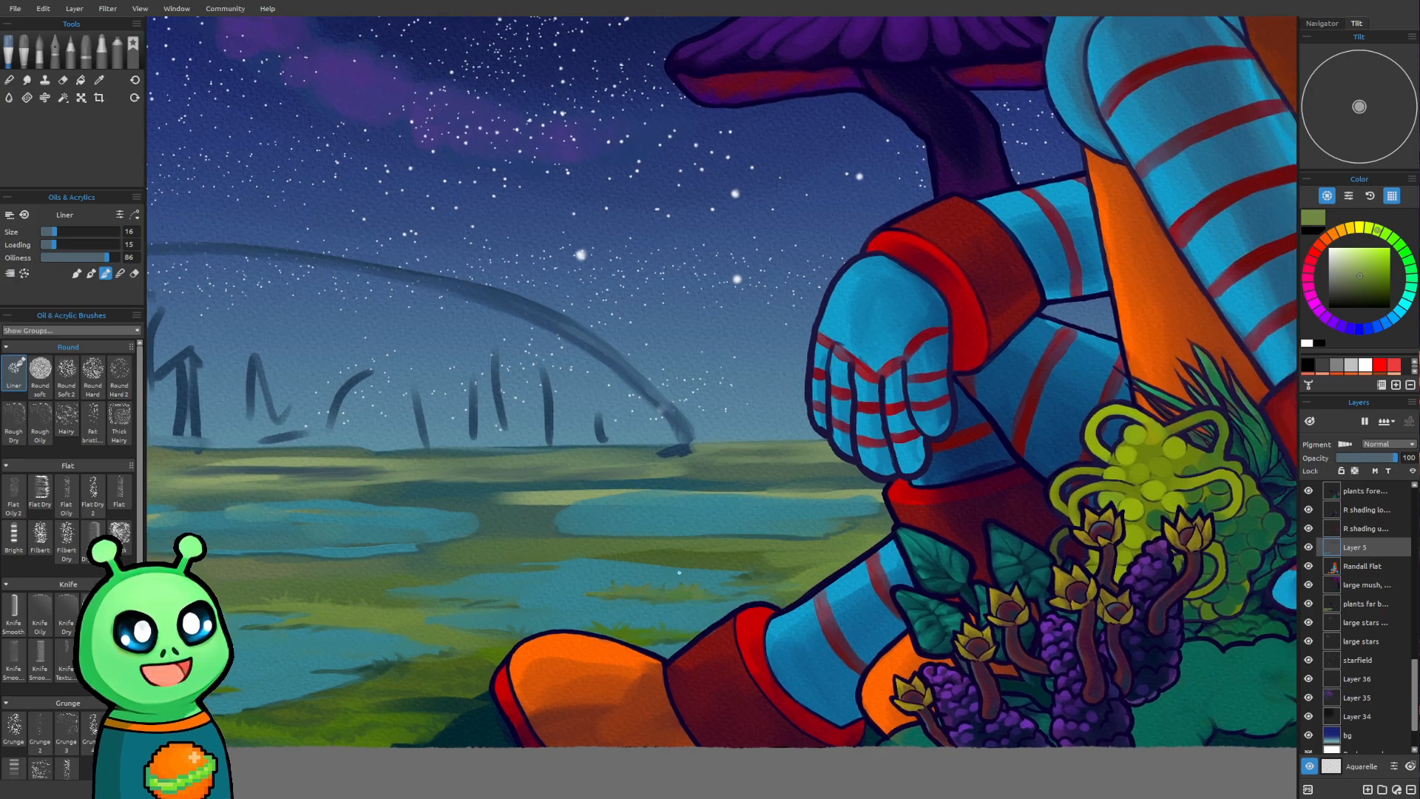
key("i")
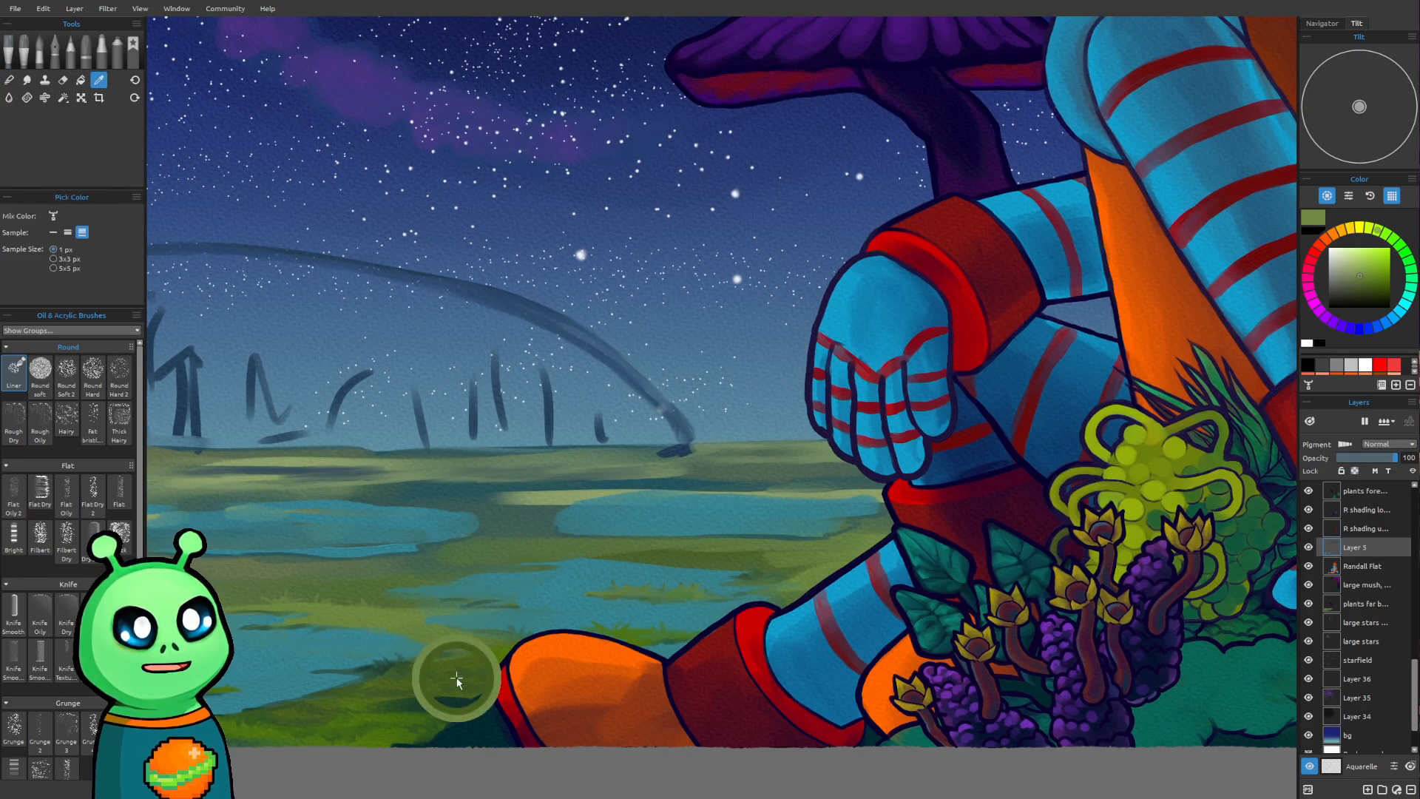
key("b")
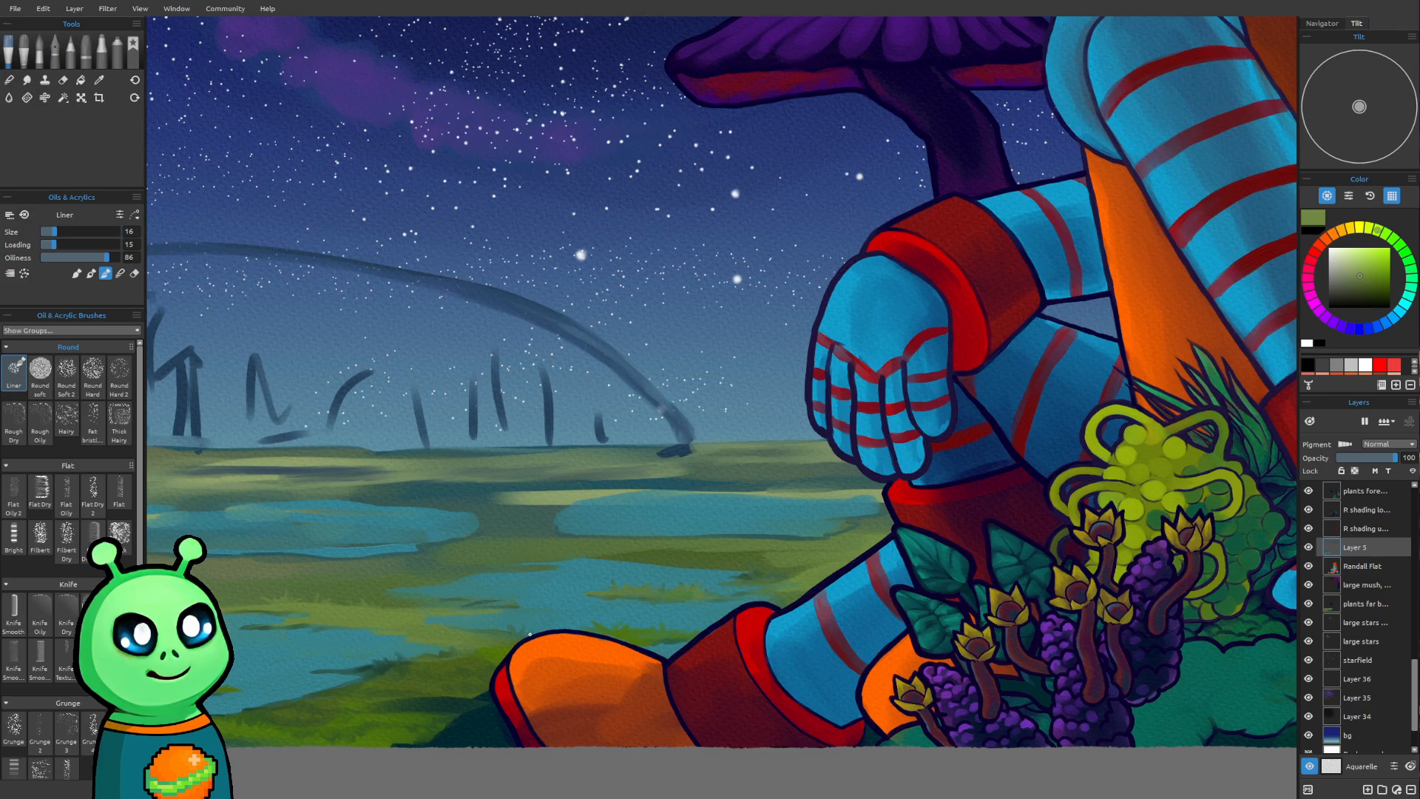
left_click(470, 686, "alt")
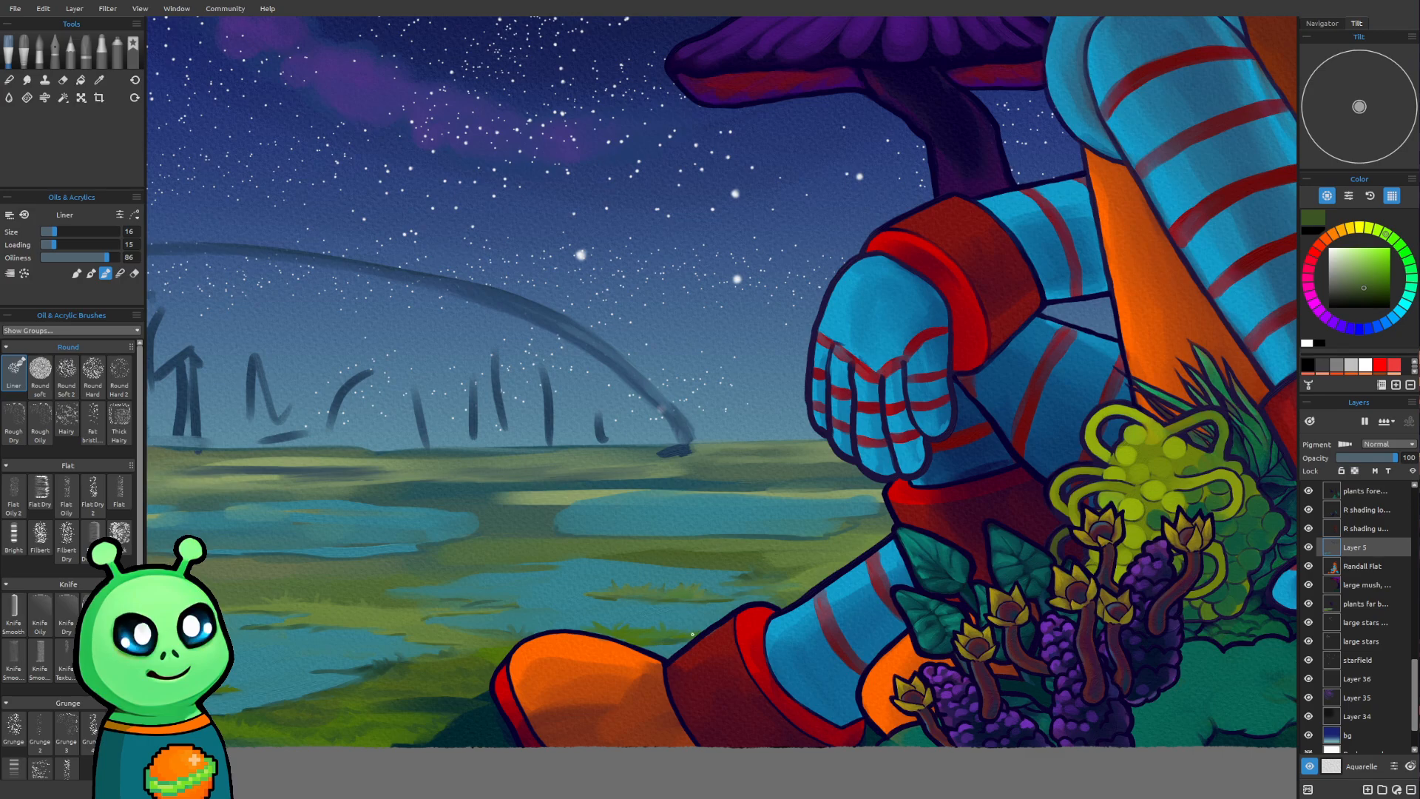
Sample the middle pond's blue and refine the pond's edges with the Liner at size 16
scroll(947, 581, "down", 3)
left_click_drag(962, 509, 906, 409)
left_click_drag(725, 424, 711, 568)
scroll(593, 630, "up", 3)
left_click_drag(593, 631, 520, 540)
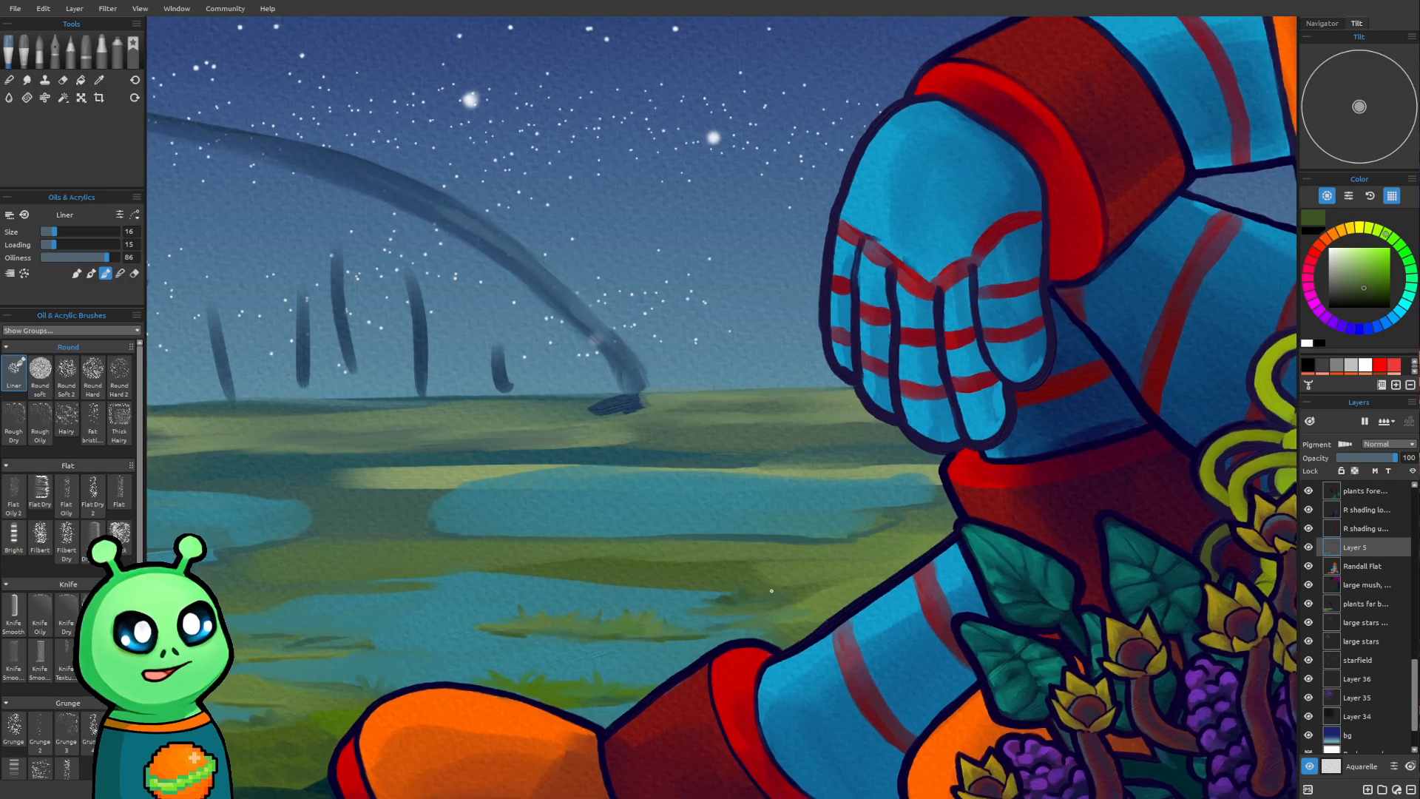
left_click_drag(747, 531, 897, 485)
left_click_drag(797, 547, 857, 549)
left_click(674, 538, "alt")
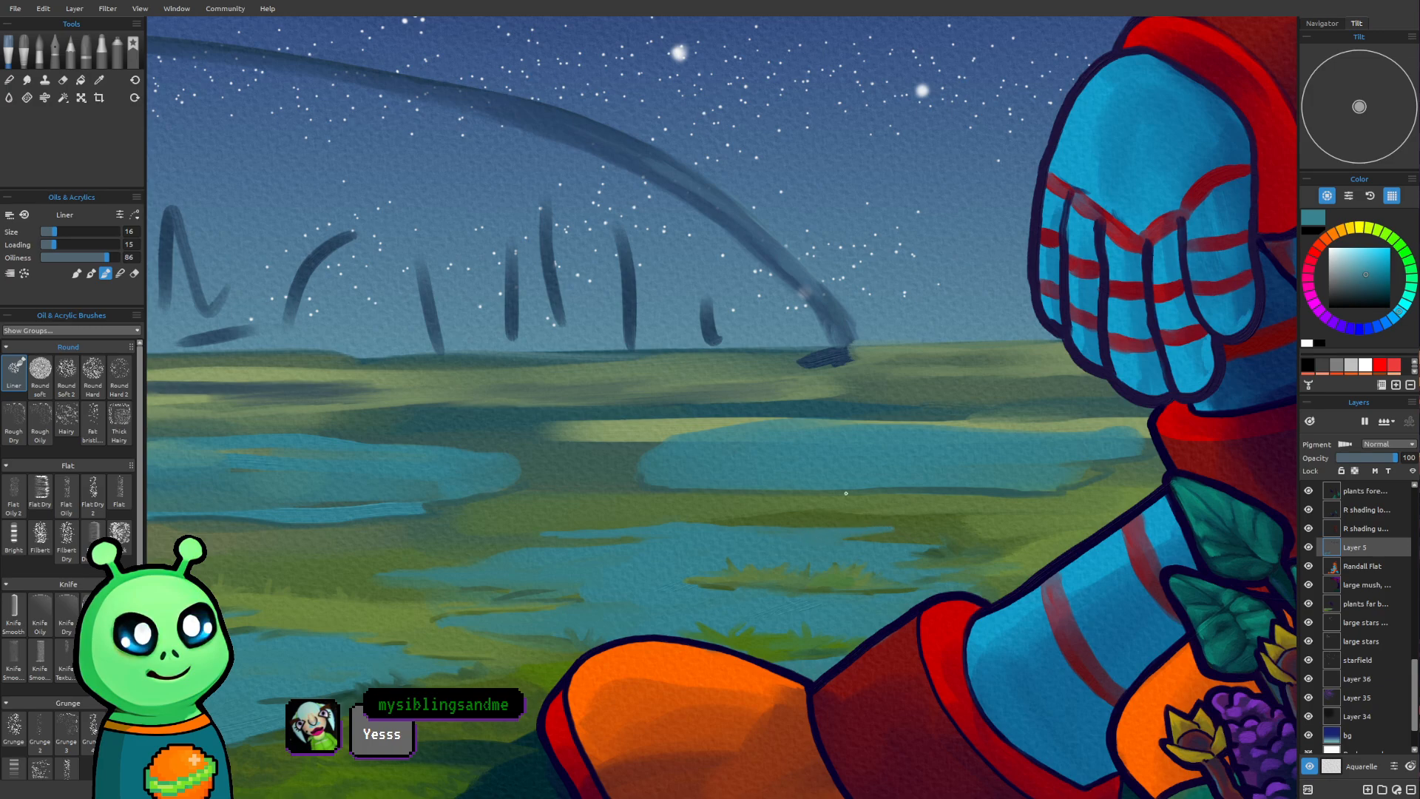
Sample a muted grey-green near the far-left pond and paint the distant ground around the far ponds with the Liner at size 18
scroll(954, 406, "down", 2)
left_click_drag(832, 446, 885, 508)
scroll(635, 524, "up", 1)
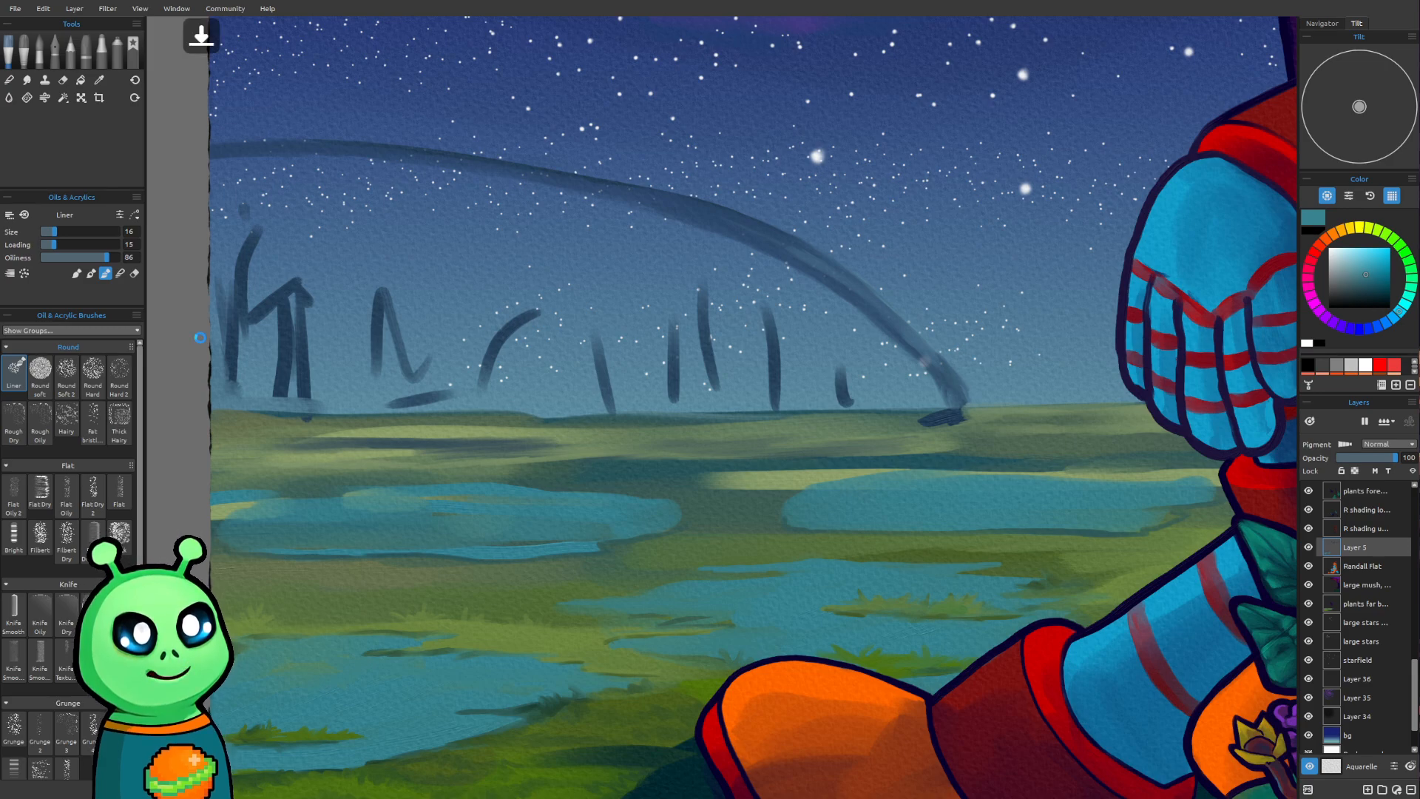
left_click_drag(587, 500, 545, 431)
left_click_drag(887, 350, 675, 407)
left_click_drag(710, 474, 891, 462)
left_click_drag(760, 482, 791, 493)
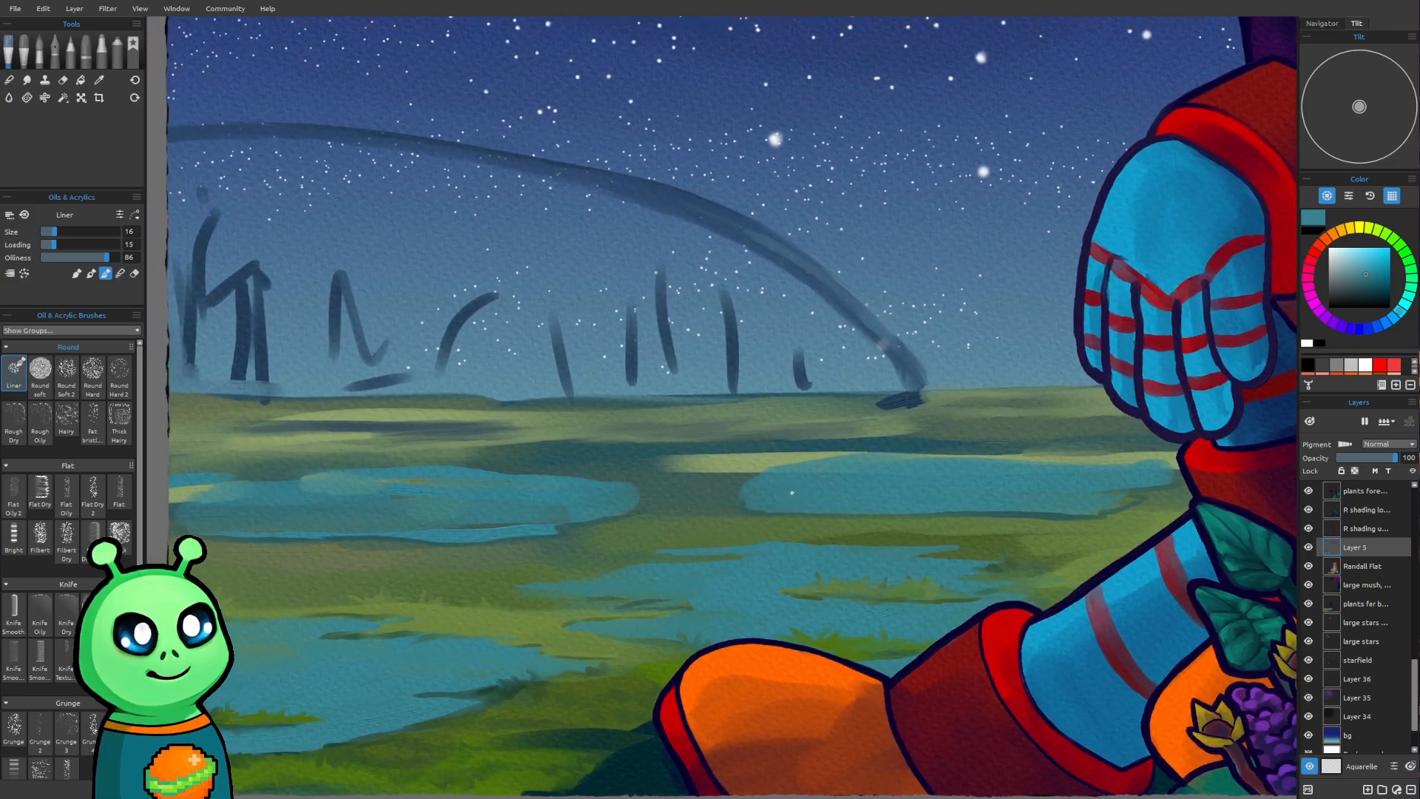
key("i")
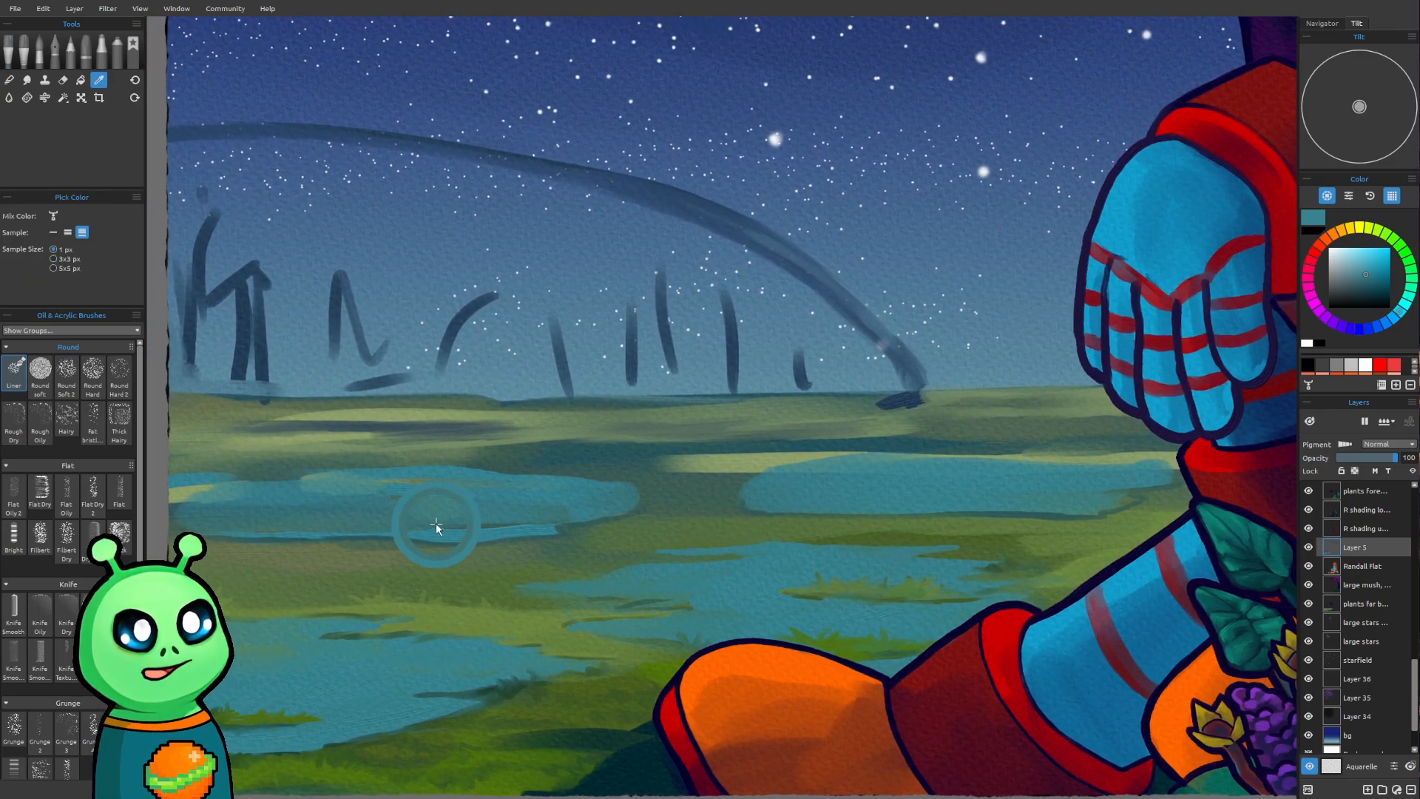
left_click(306, 479)
key("b")
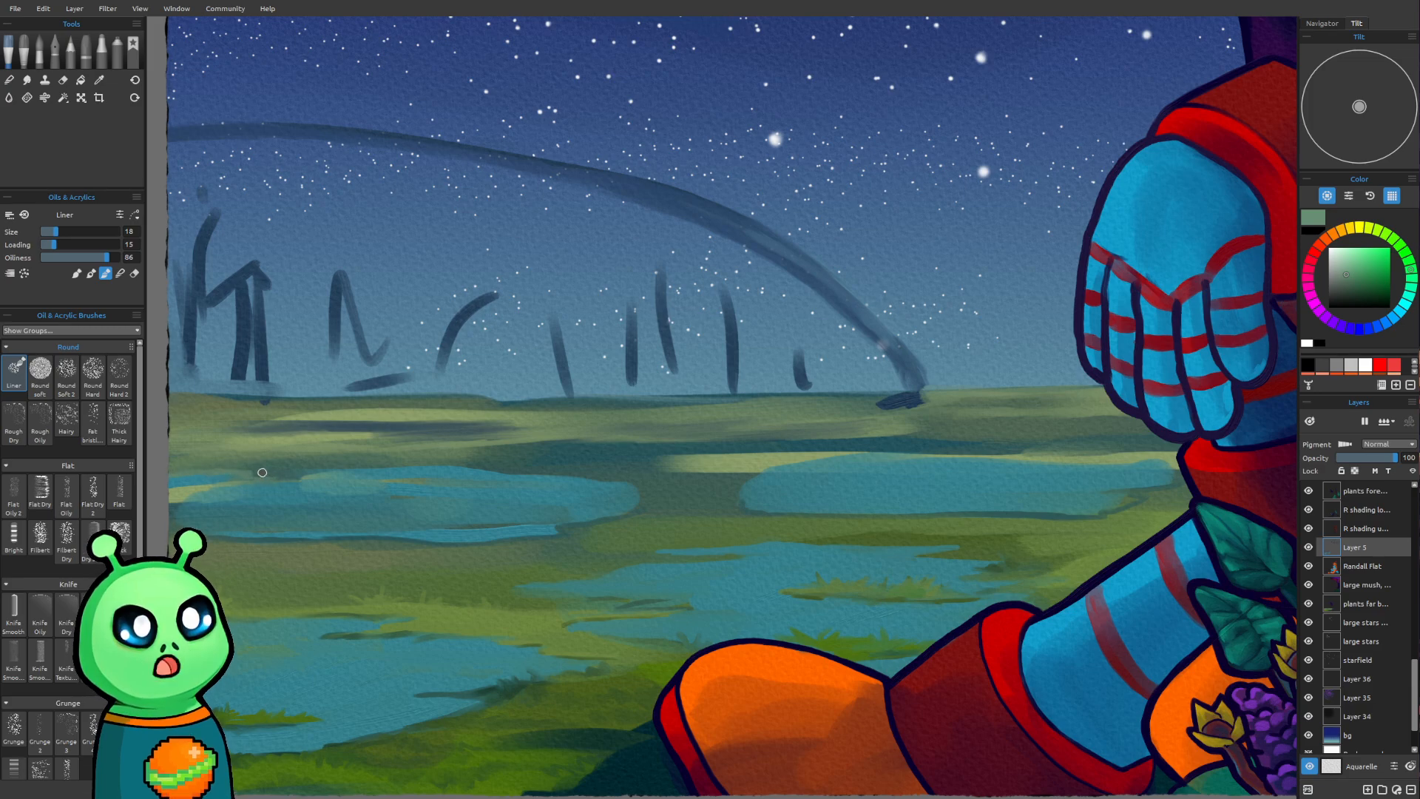
key("bracketright")
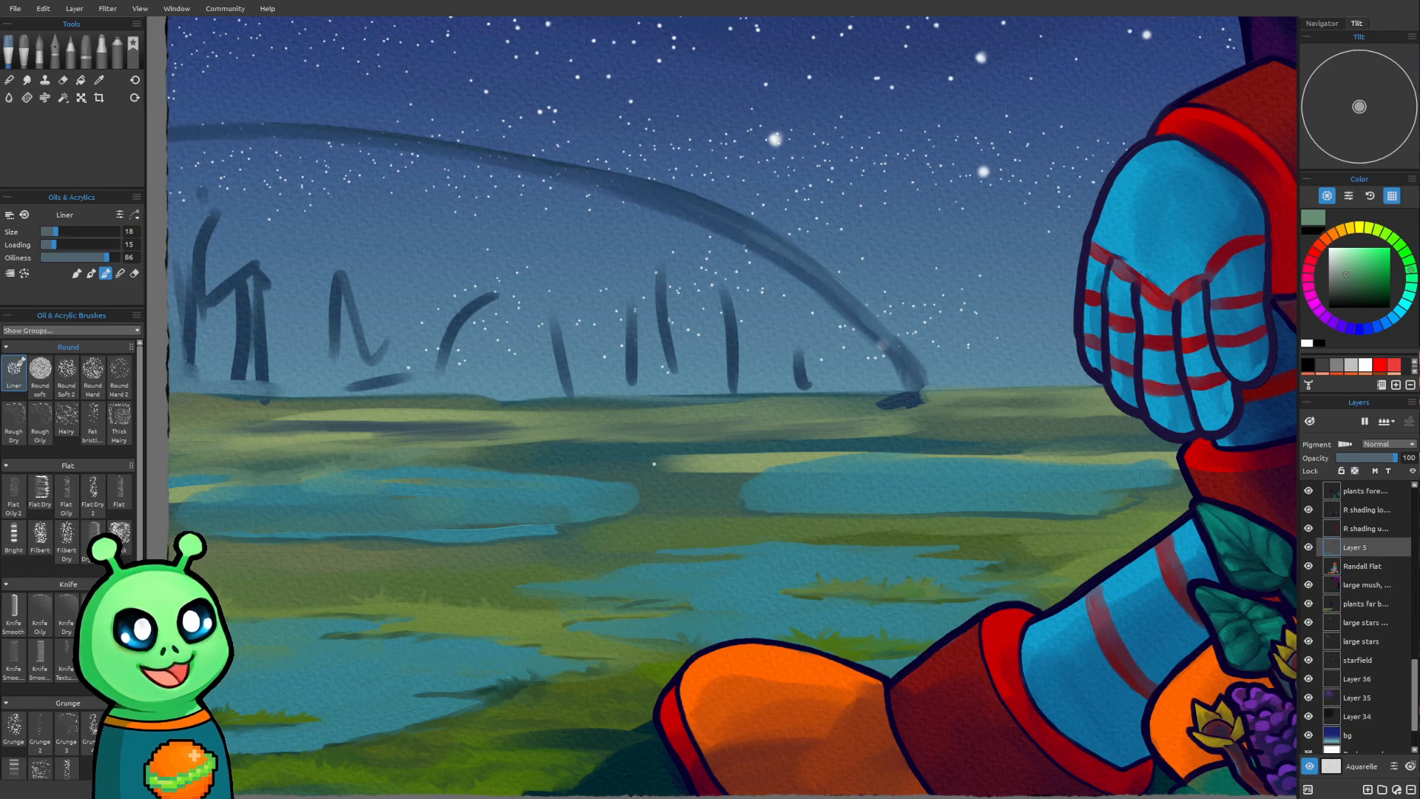
Soften the pale ground strip above the far-right pond with the muted green, using the Liner at size 18
scroll(653, 463, "down", 4)
left_click_drag(646, 465, 466, 546)
scroll(542, 518, "up", 4)
left_click_drag(567, 484, 684, 431)
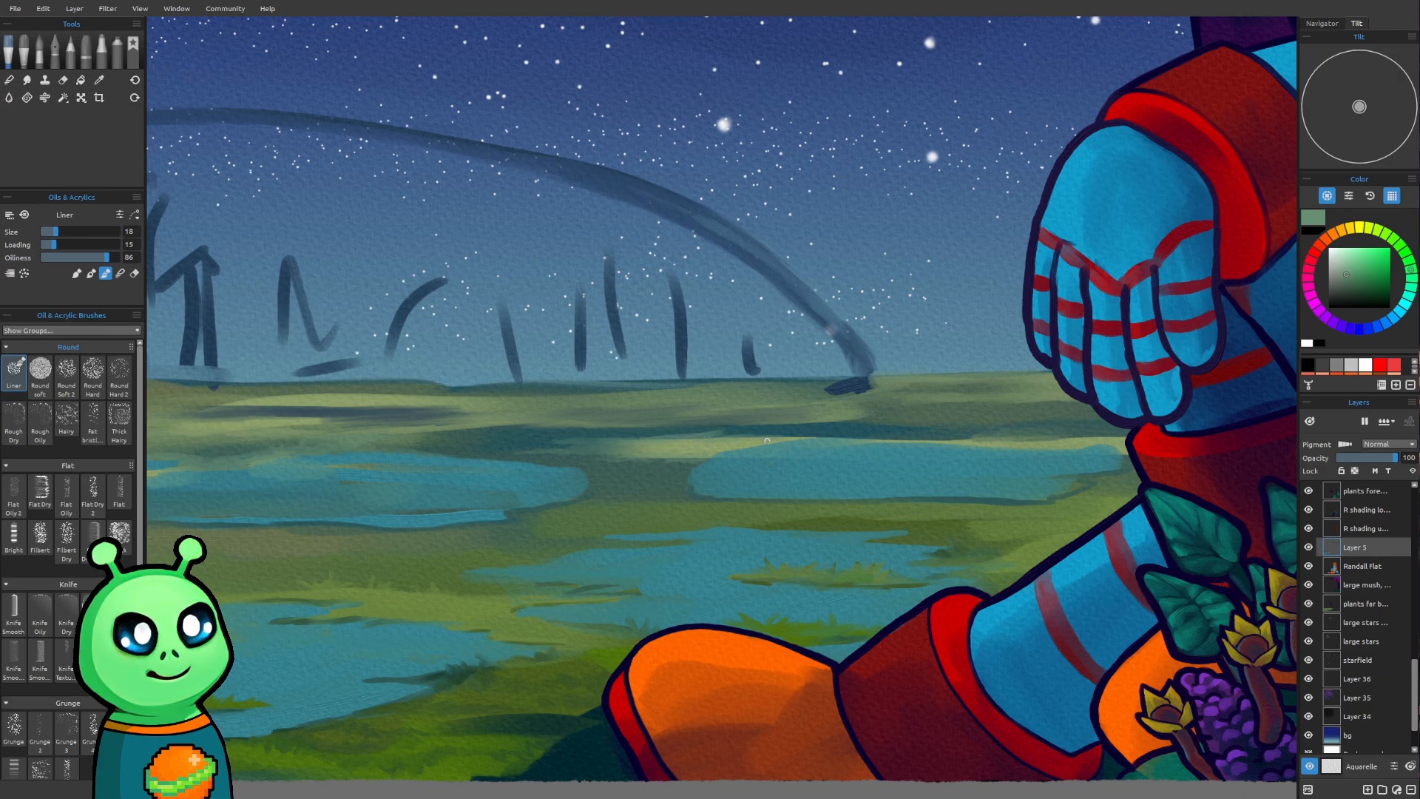
left_click_drag(803, 442, 770, 445)
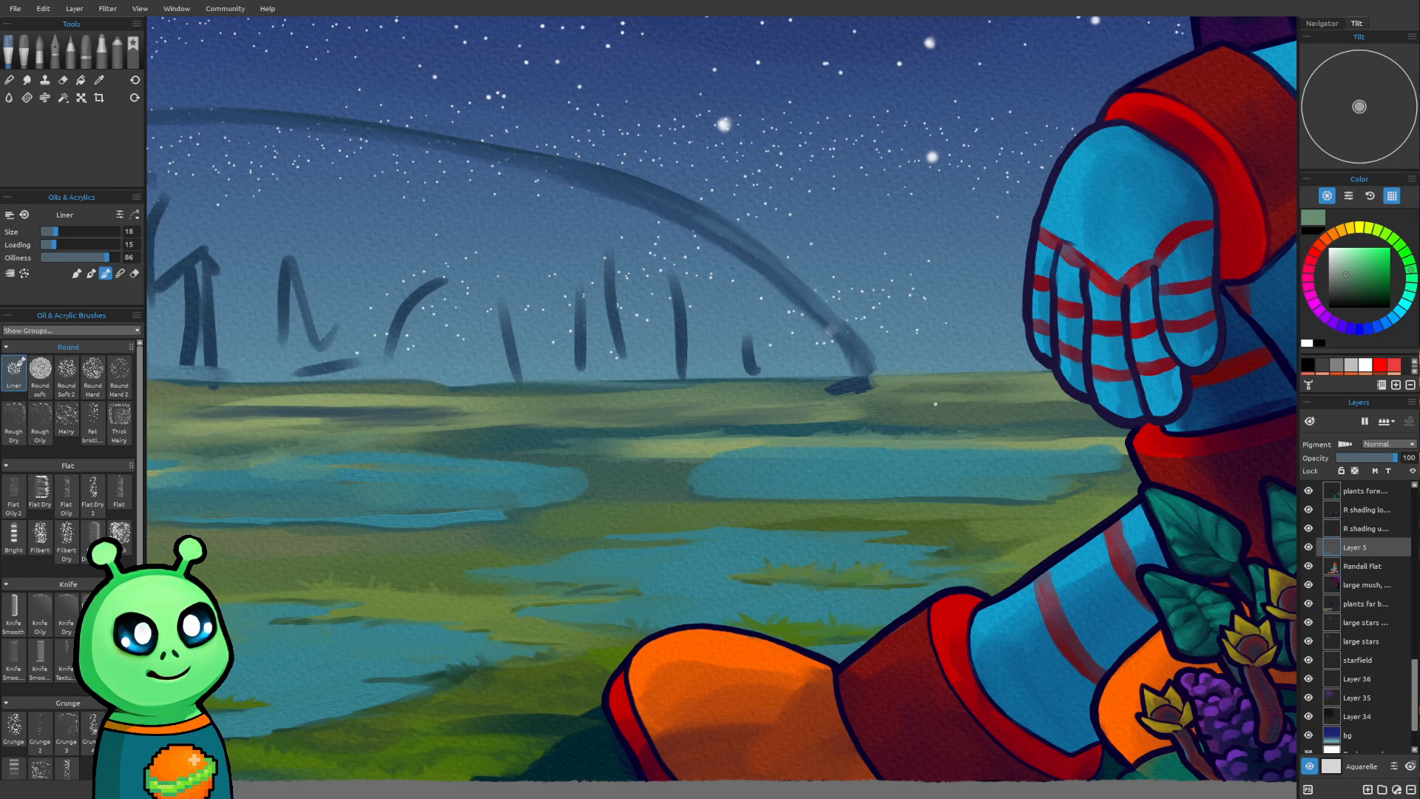
View the whole cover composition with the title layer shown over it, and hide the title layer again
scroll(695, 332, "down", 5)
left_click_drag(609, 268, 526, 530)
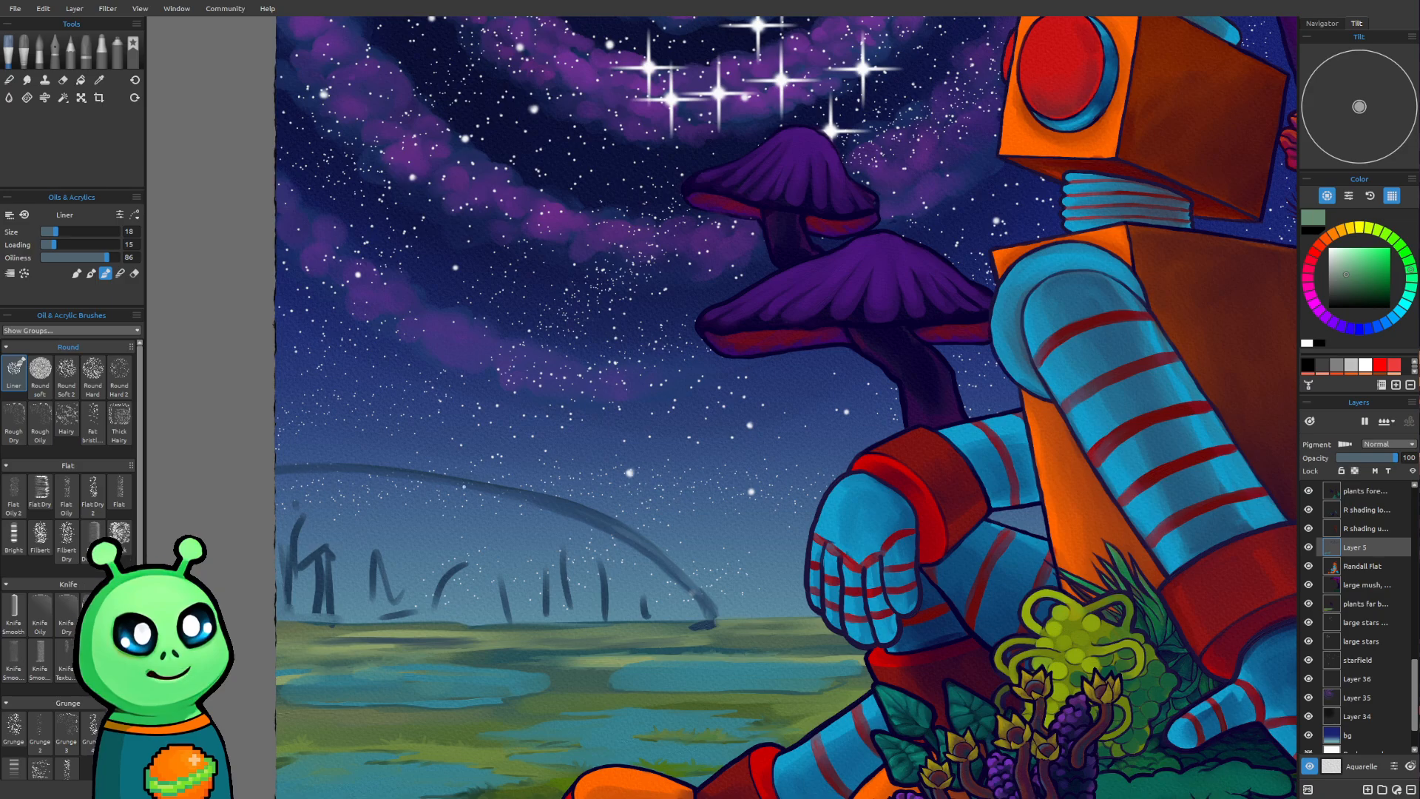
scroll(423, 632, "down", 5)
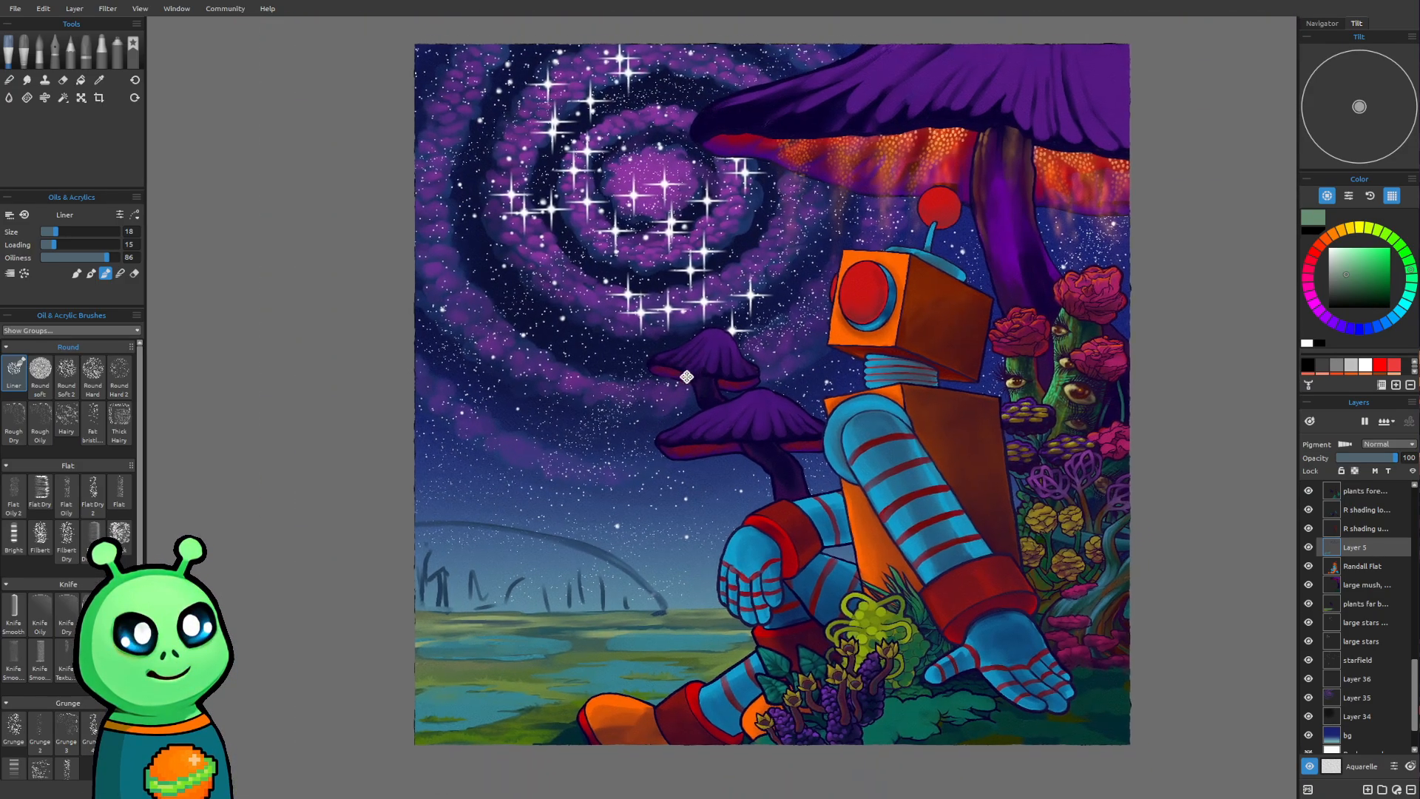
scroll(1395, 511, "up", 3)
scroll(1395, 512, "up", 5)
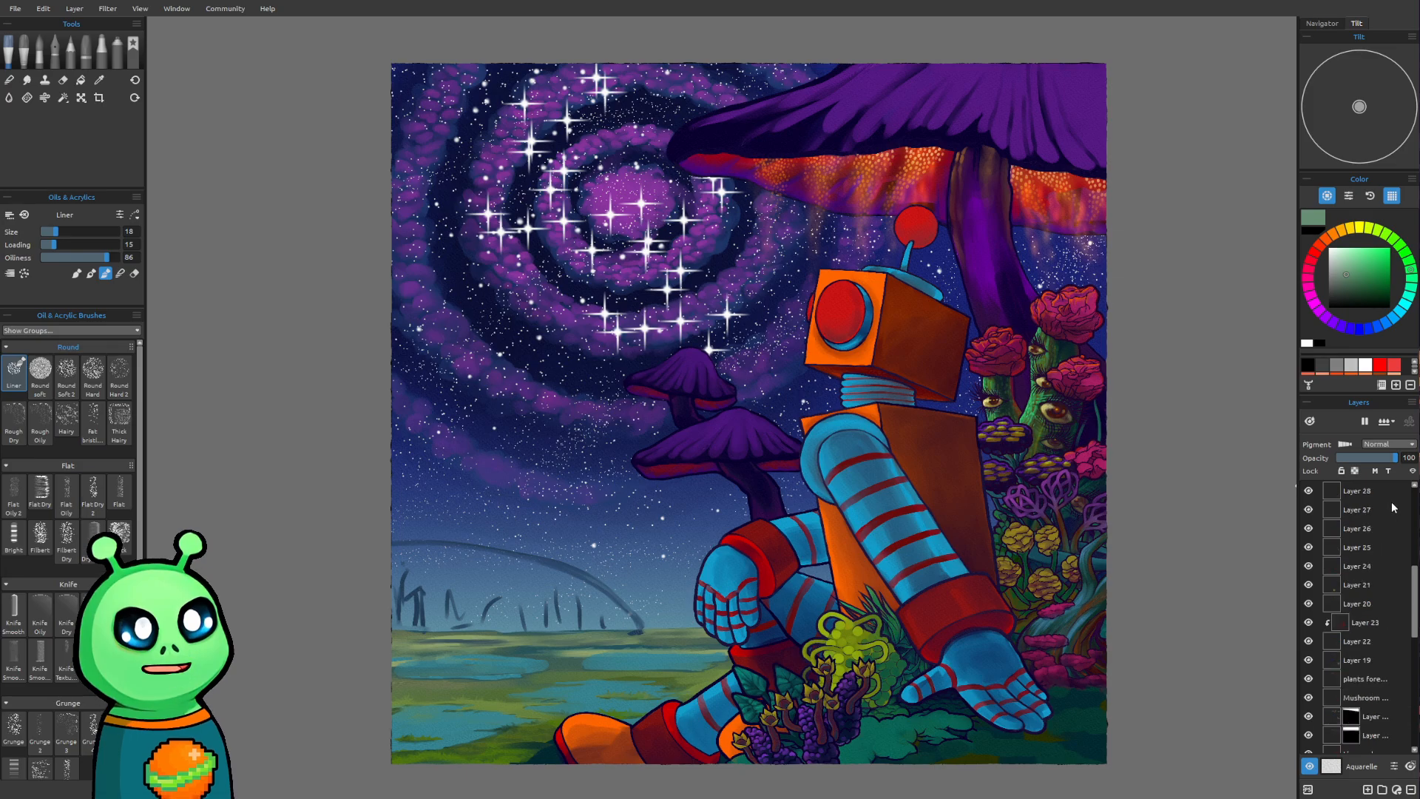
left_click(1308, 509)
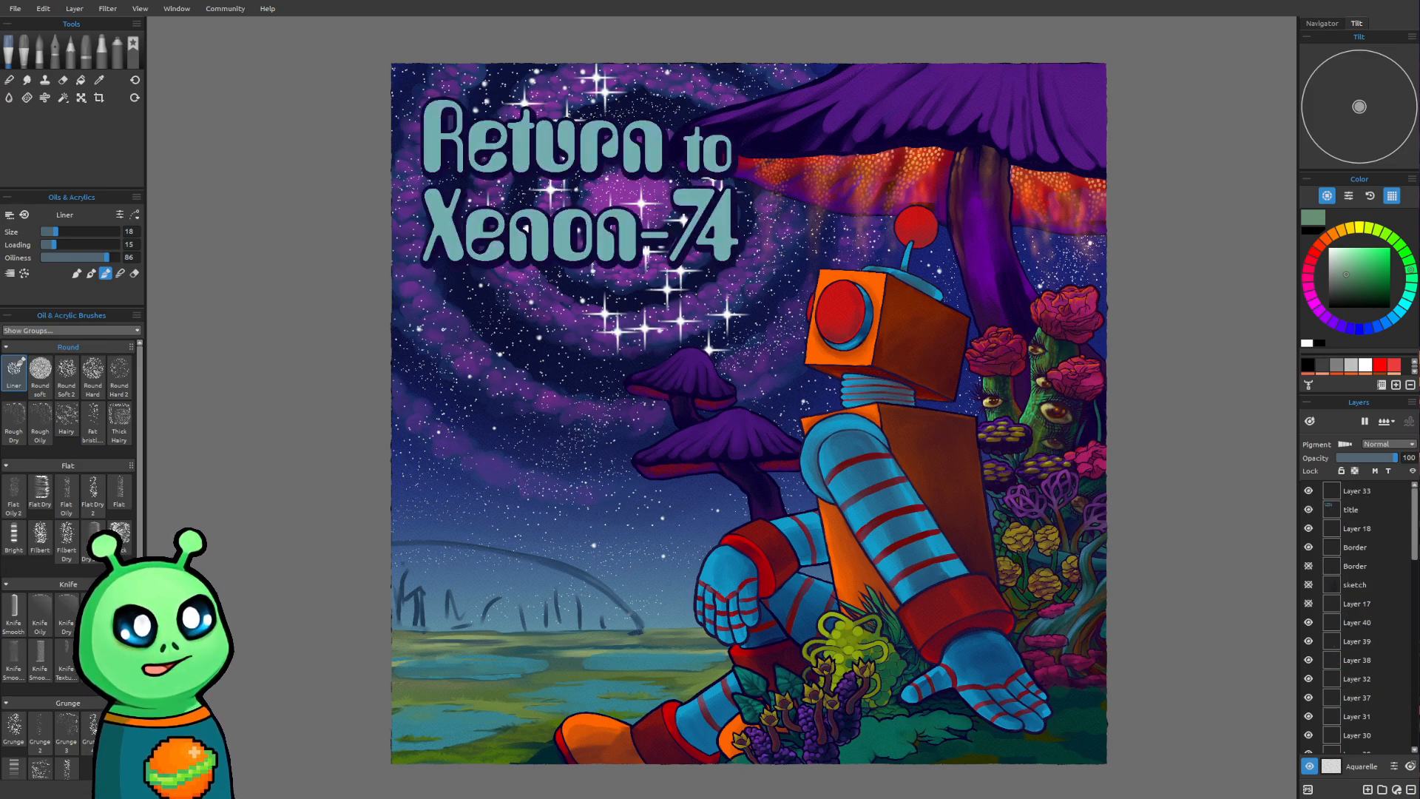
left_click_drag(749, 478, 717, 501)
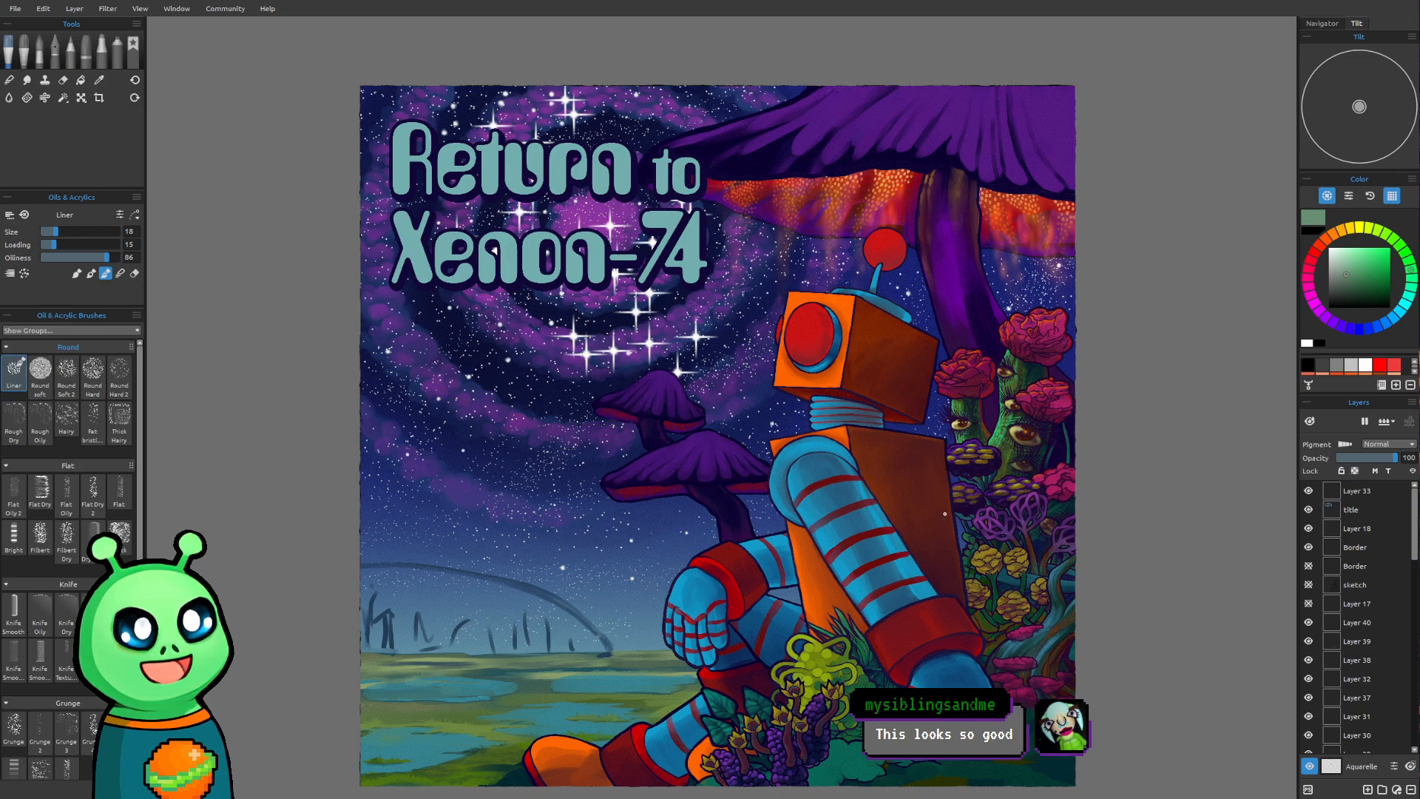
left_click(1308, 510)
Sample the pale green strip above the far-right pond and touch up the surrounding ground with the Liner at size 20
scroll(547, 603, "up", 5)
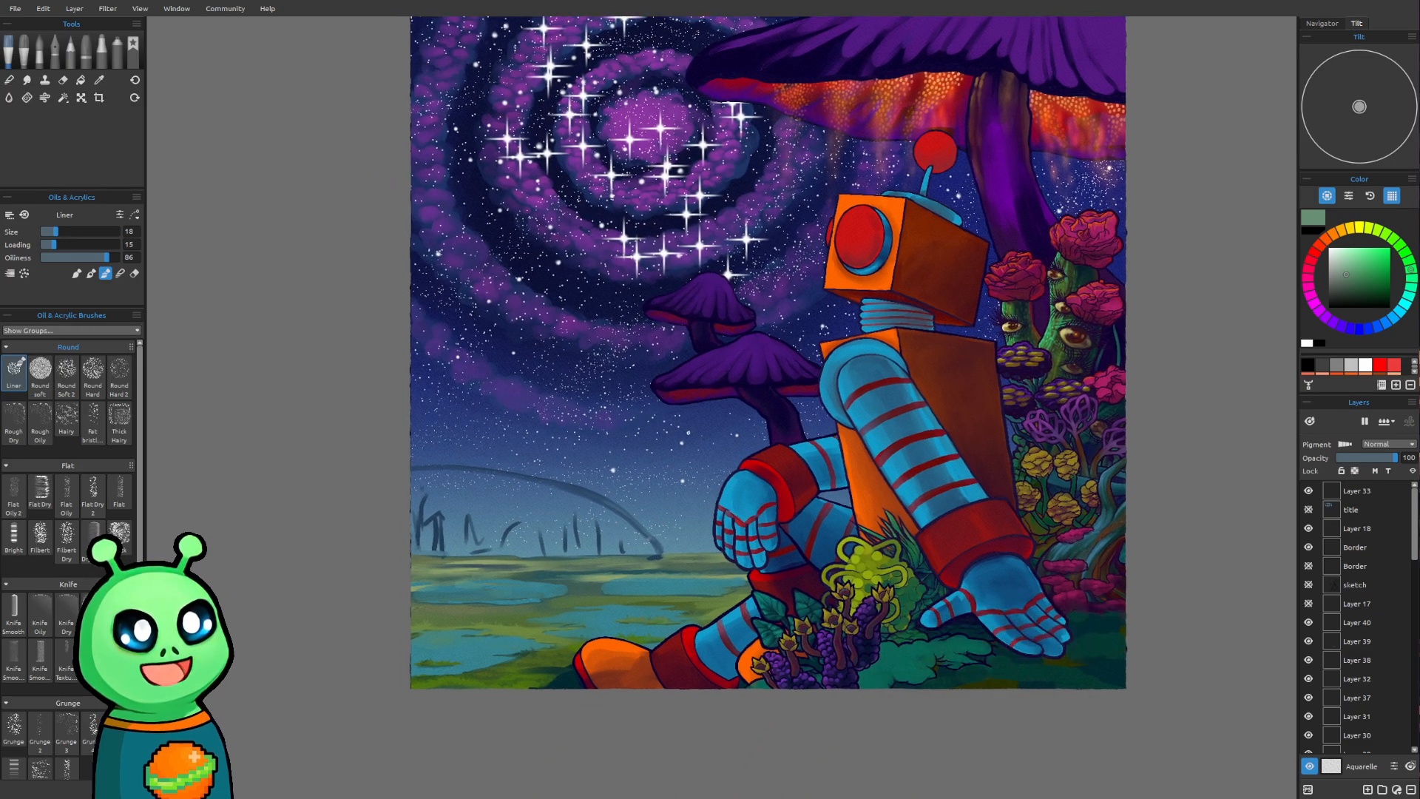
scroll(464, 591, "up", 1)
left_click_drag(468, 703, 540, 488)
left_click_drag(685, 477, 688, 461)
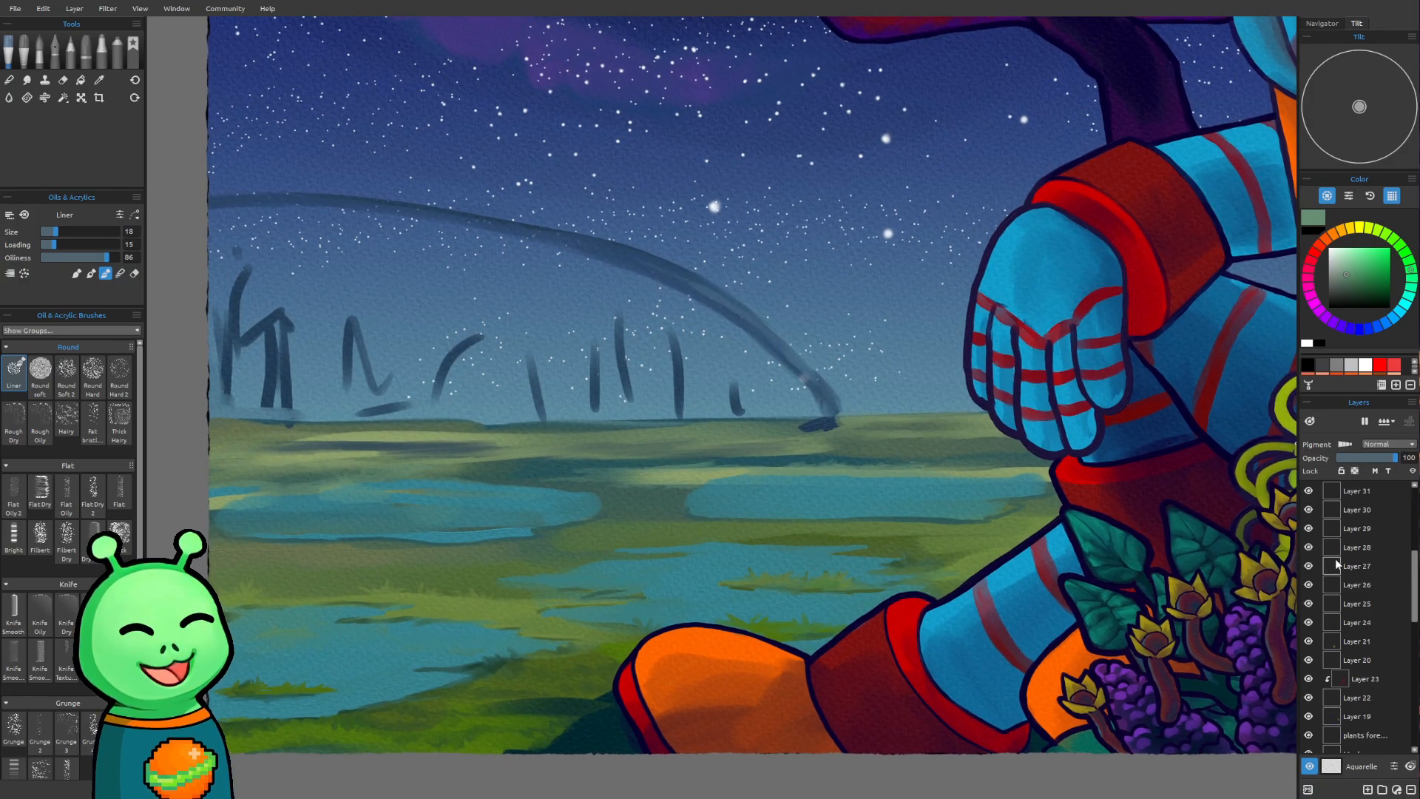
scroll(1357, 614, "down", 8)
mouse_move(922, 602)
left_mouse_down()
mouse_move(871, 627)
mouse_move(910, 599)
left_mouse_up()
scroll(909, 598, "up", 1)
left_click_drag(803, 557, 578, 585)
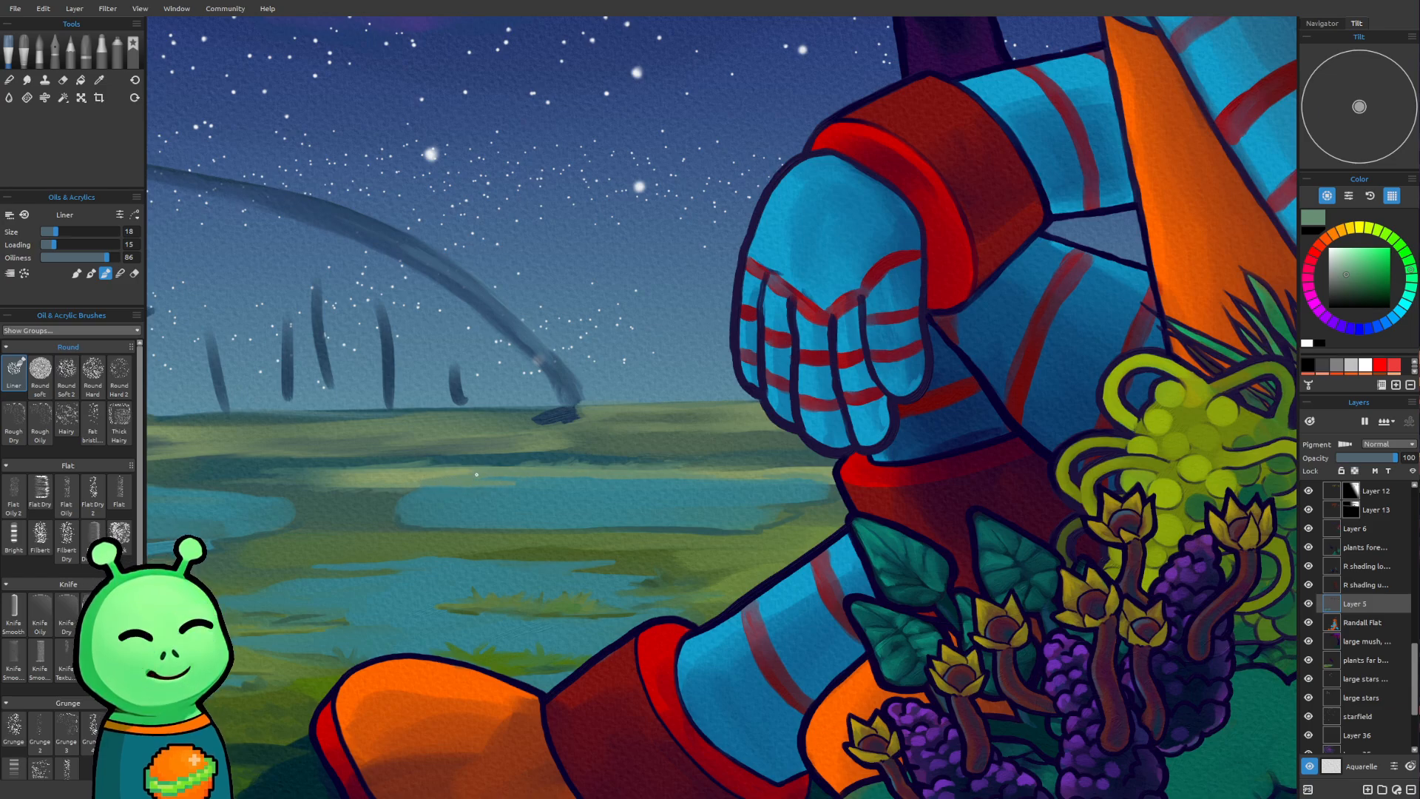
left_click(398, 471, "alt")
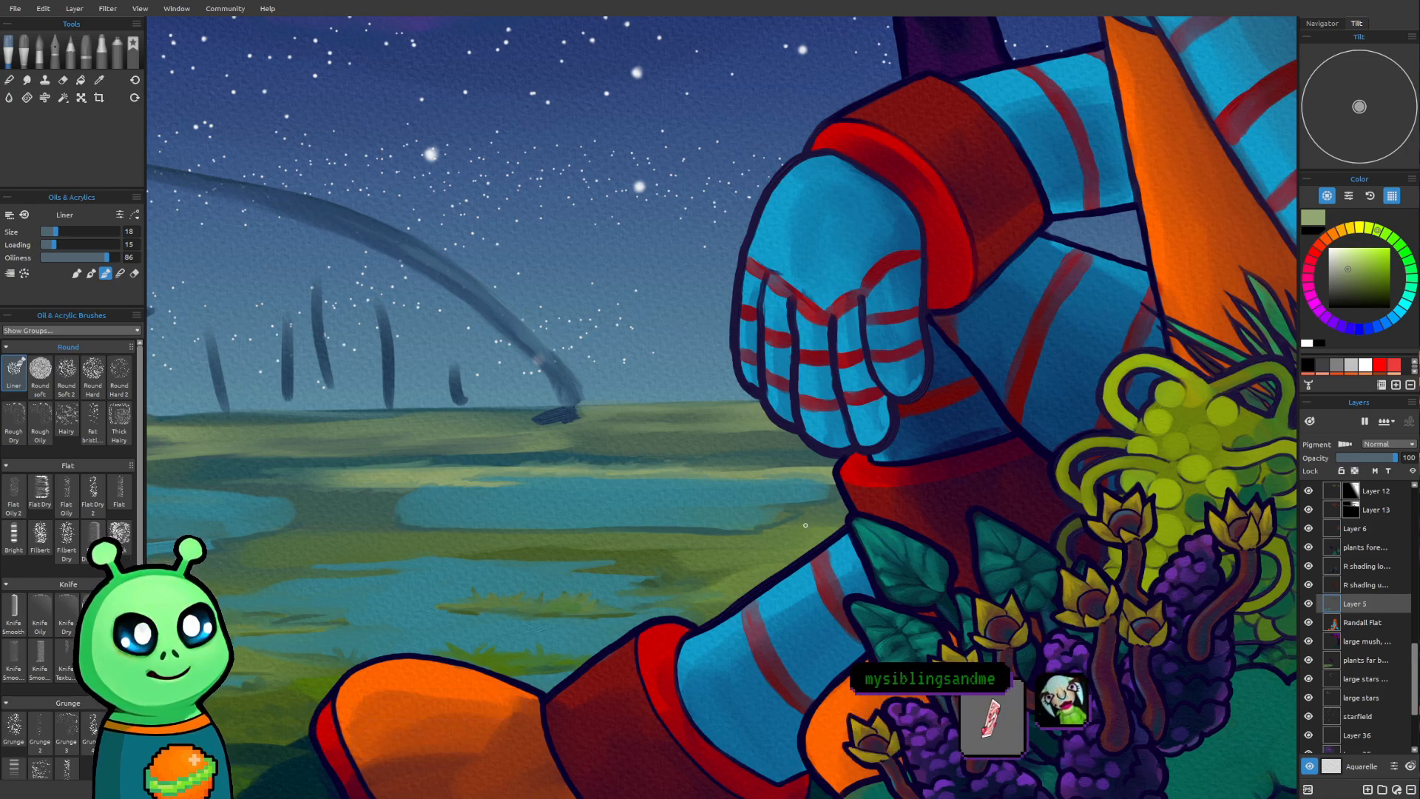
key("bracketright")
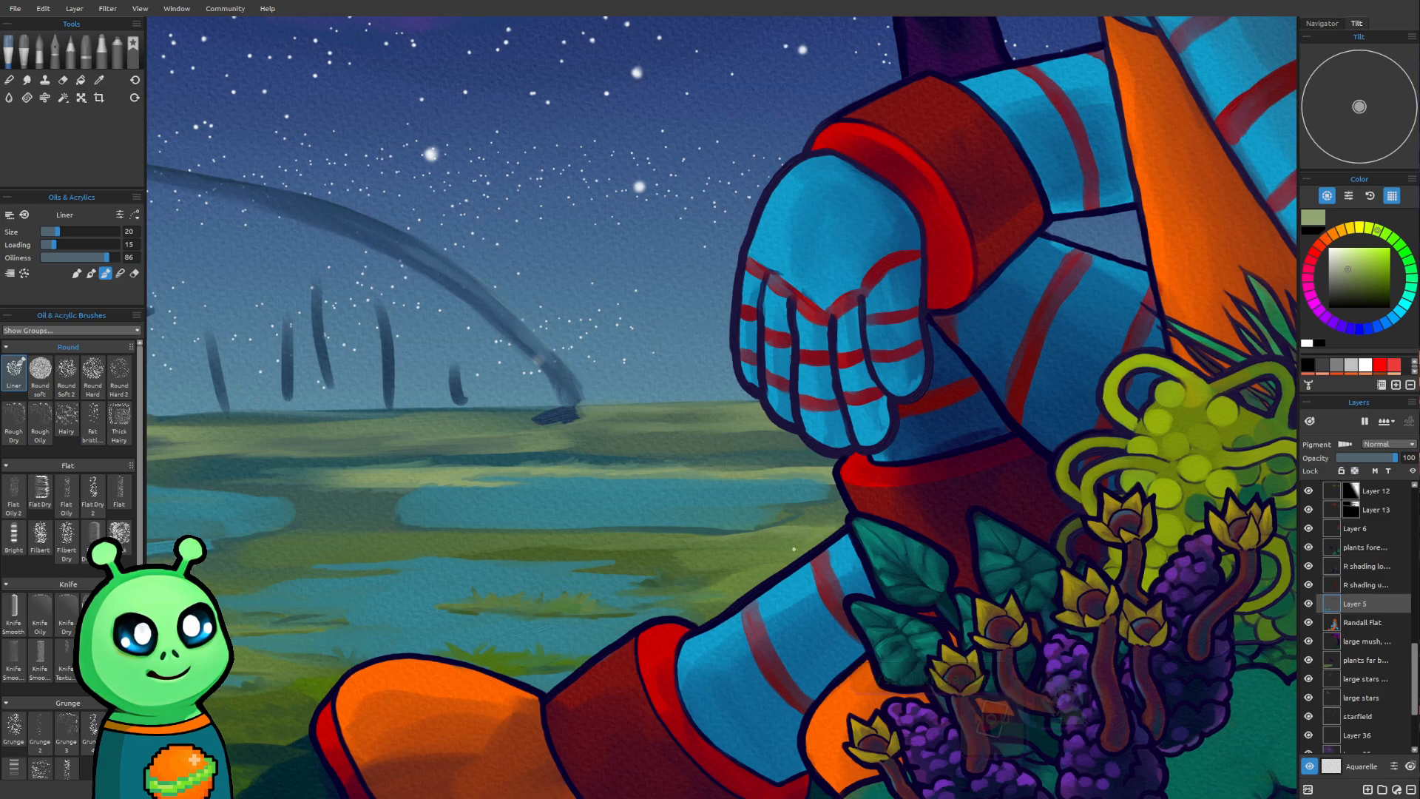
Sample a muted grey-green from the distant ground and rework the far-right pond's left end with the Liner at size 25
scroll(779, 502, "down", 3)
mouse_move(717, 473)
left_mouse_down()
mouse_move(839, 393)
mouse_move(798, 537)
mouse_move(809, 650)
mouse_move(818, 528)
left_mouse_up()
scroll(749, 531, "up", 4)
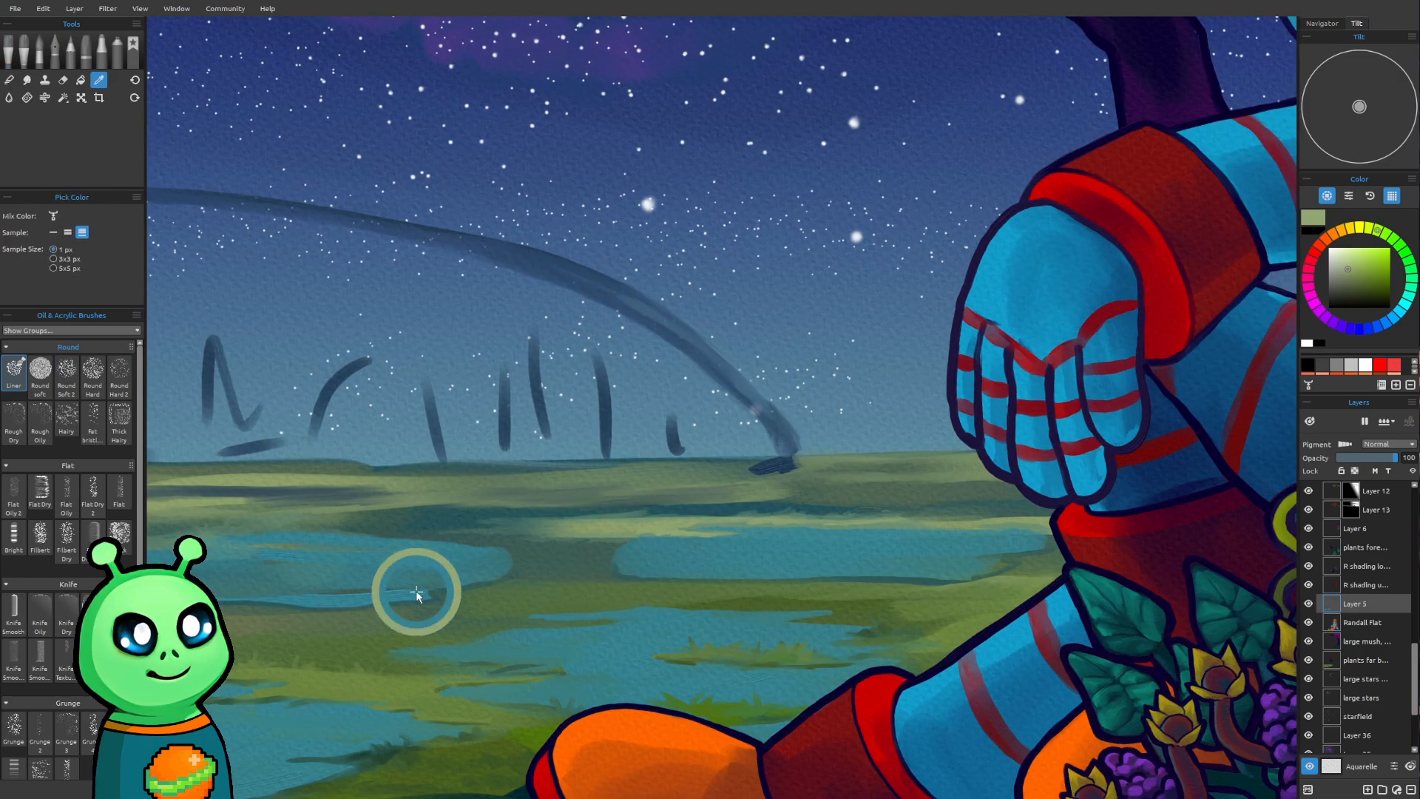
left_click(539, 482, "alt")
scroll(579, 553, "up", 1)
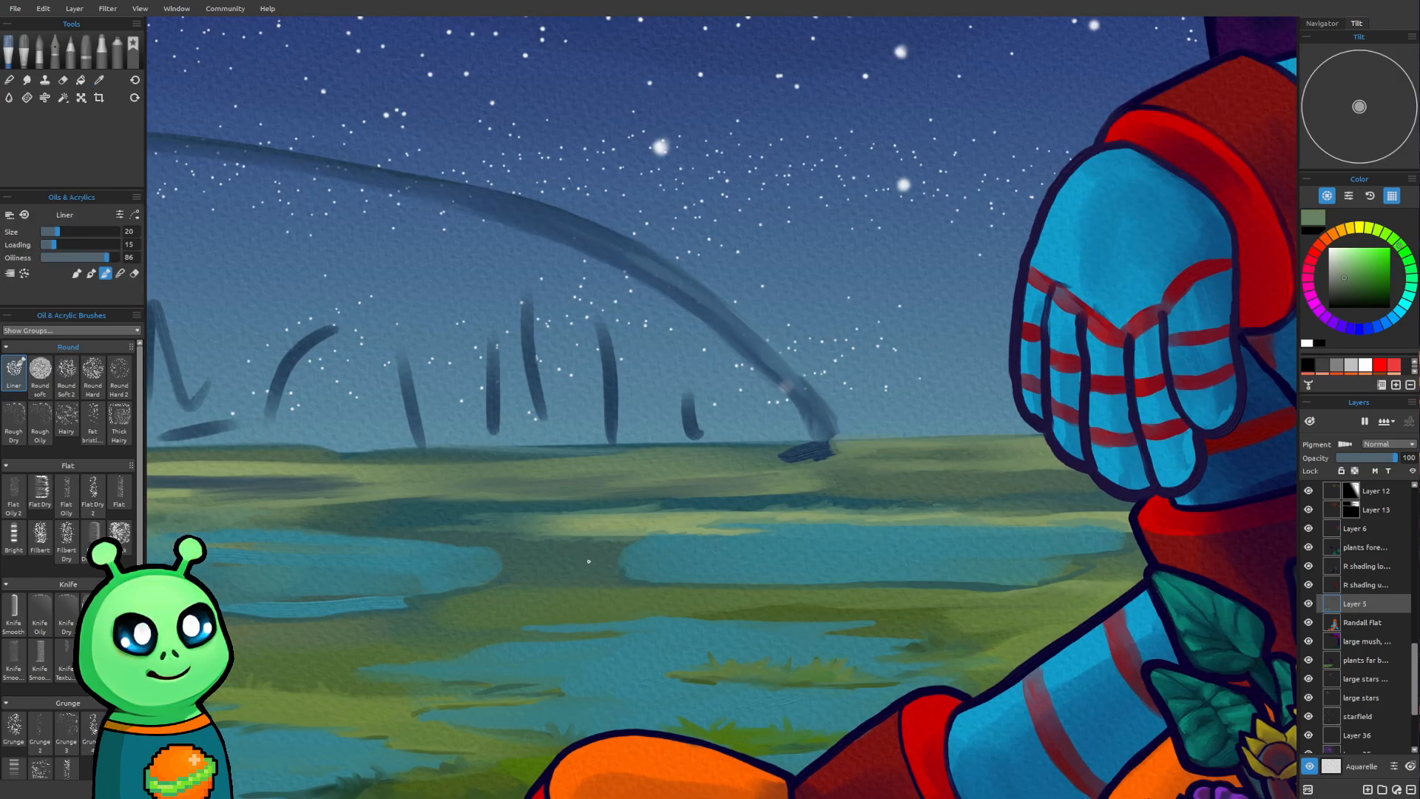
key("bracketright")
left_click_drag(619, 554, 629, 549)
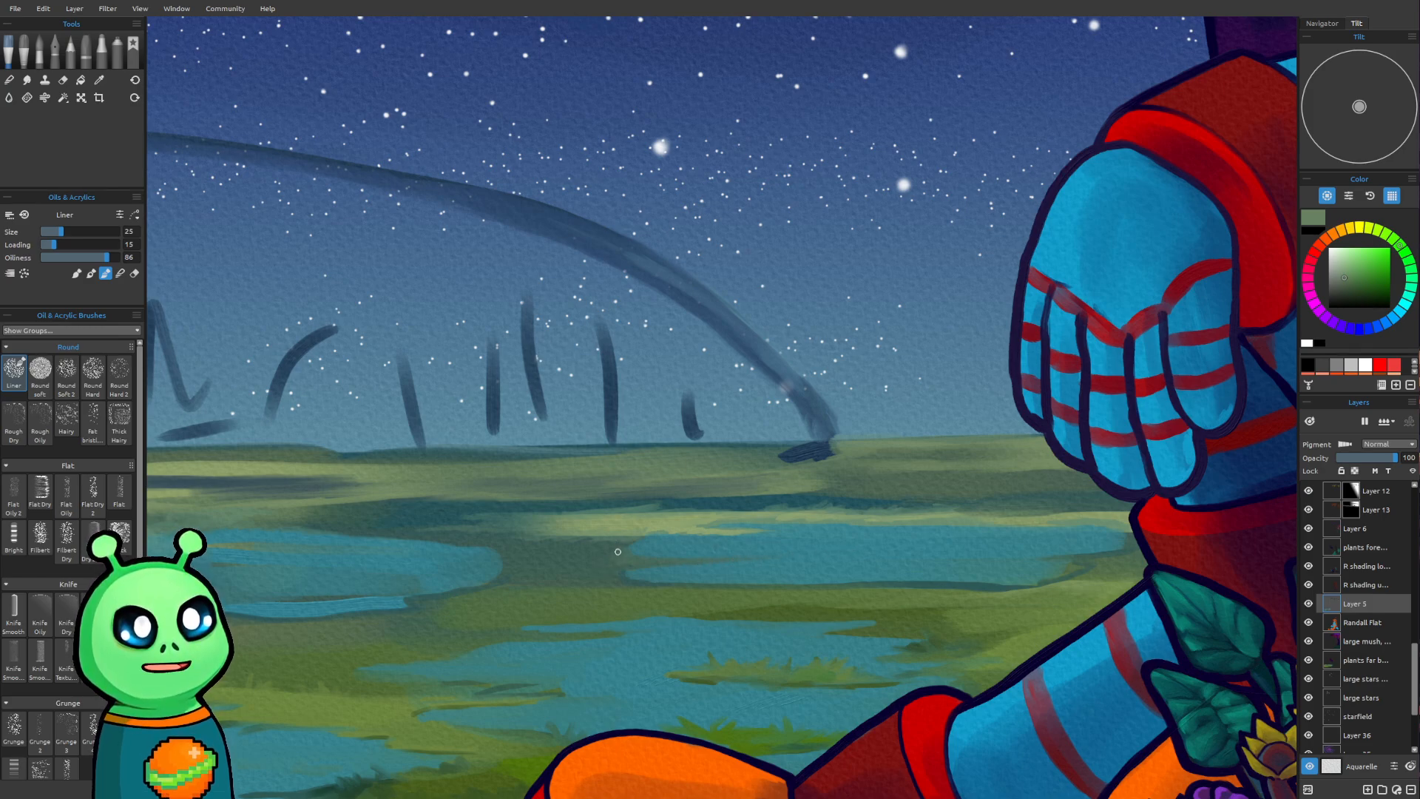
Sample a darker green from the bank beside the far-left pond and repaint the ground between the far ponds with the Liner, up to size 30
key("alt")
key("alt")
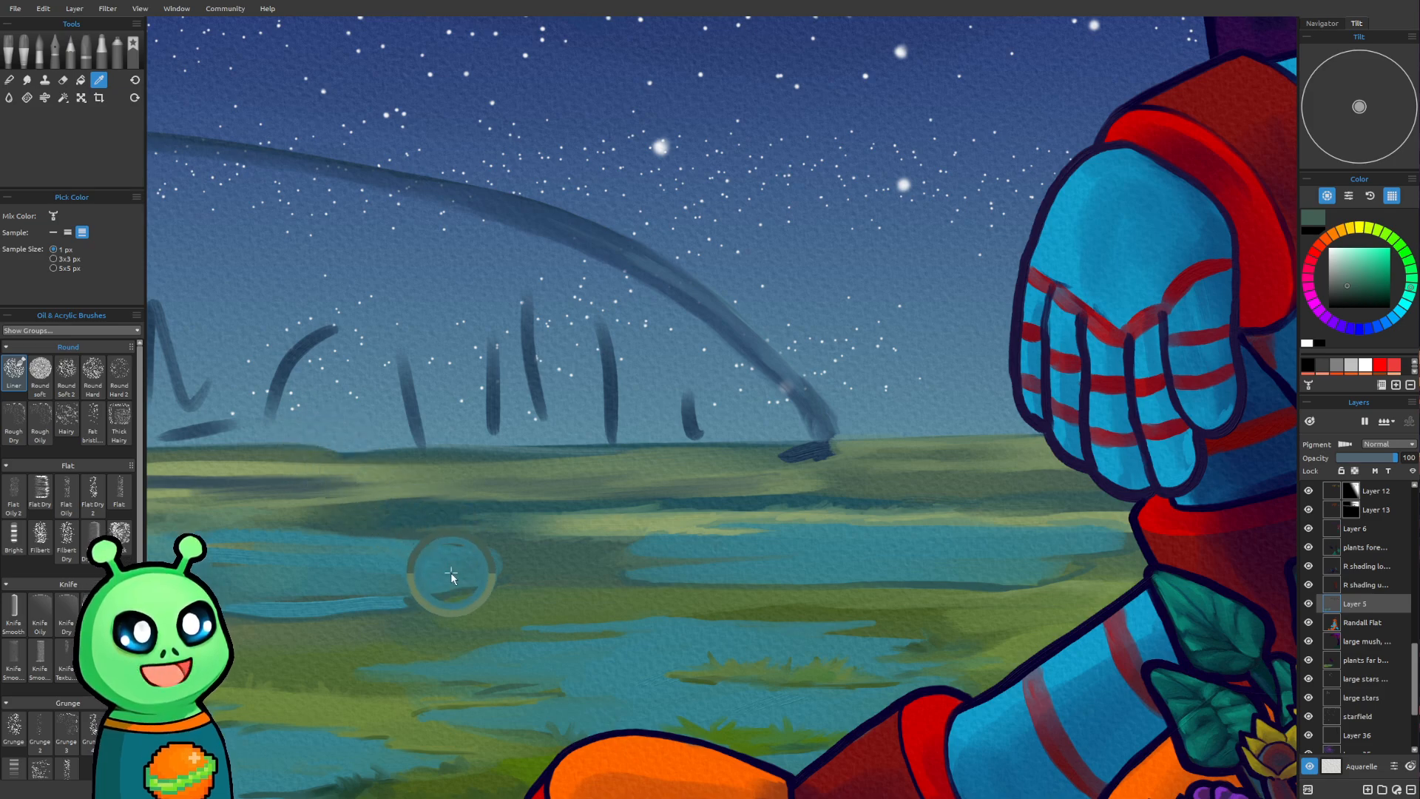
left_click(495, 599, "alt")
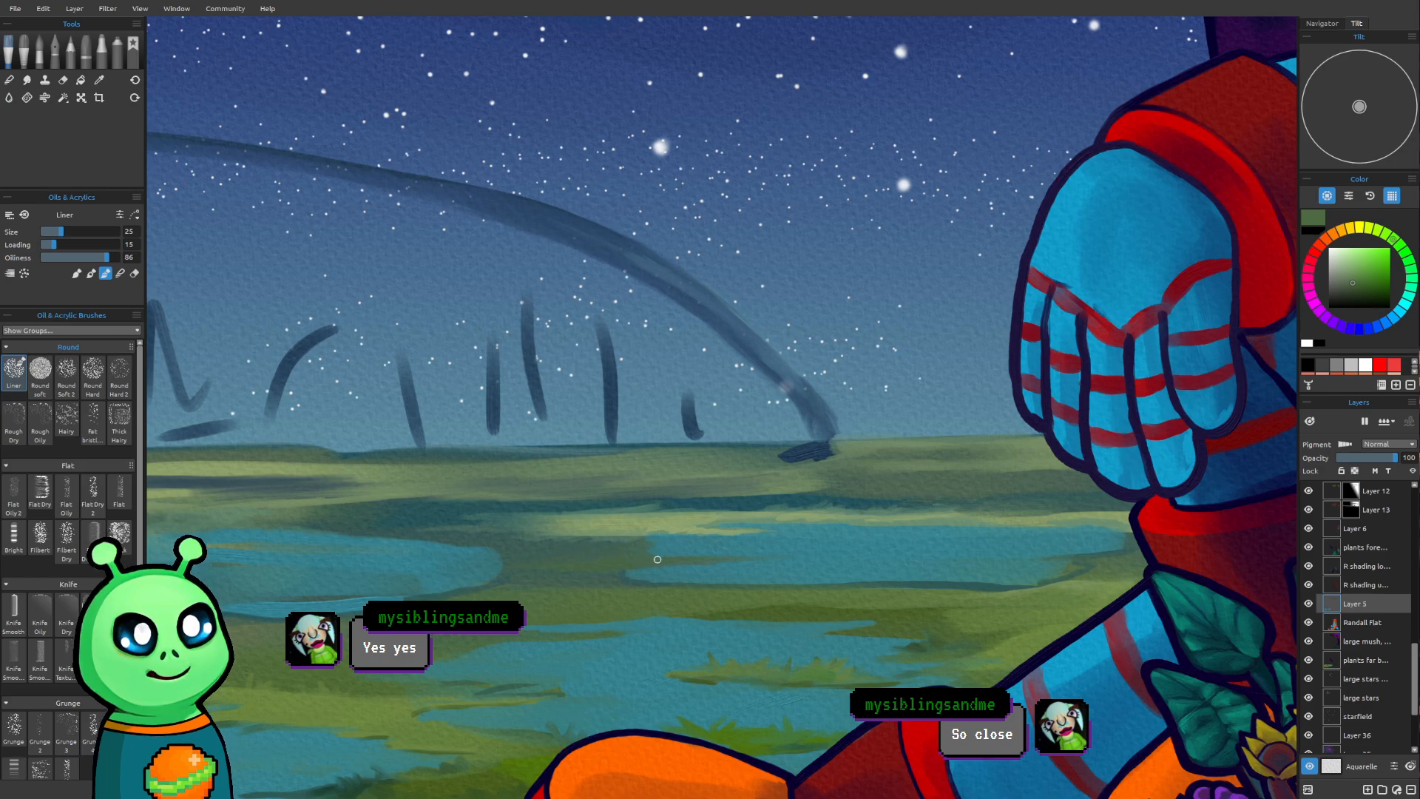
key("bracketright")
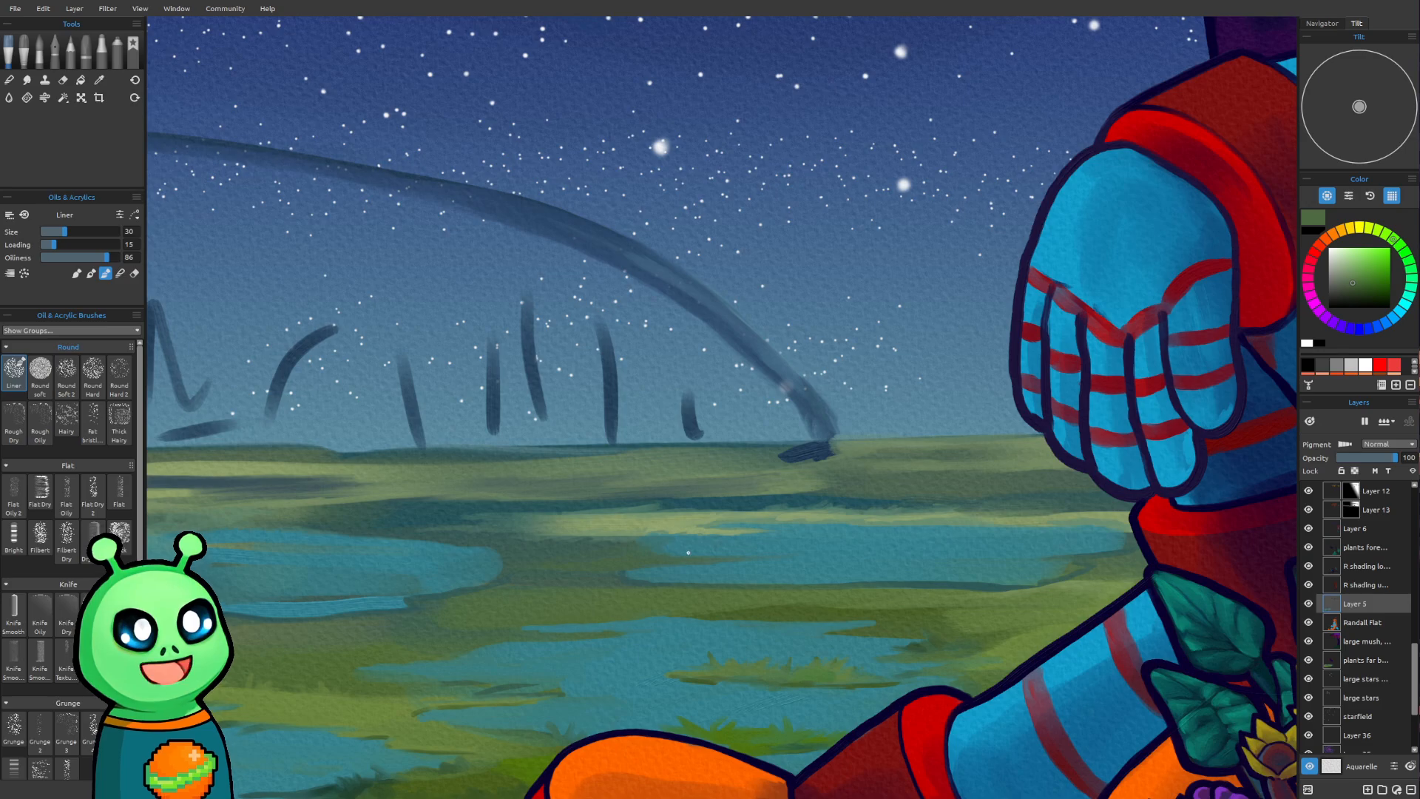
Refine the facing shorelines of the two far ponds with fine dark green strokes, using the Liner at size 16
scroll(717, 329, "down", 2)
scroll(701, 337, "down", 2)
scroll(462, 537, "up", 4)
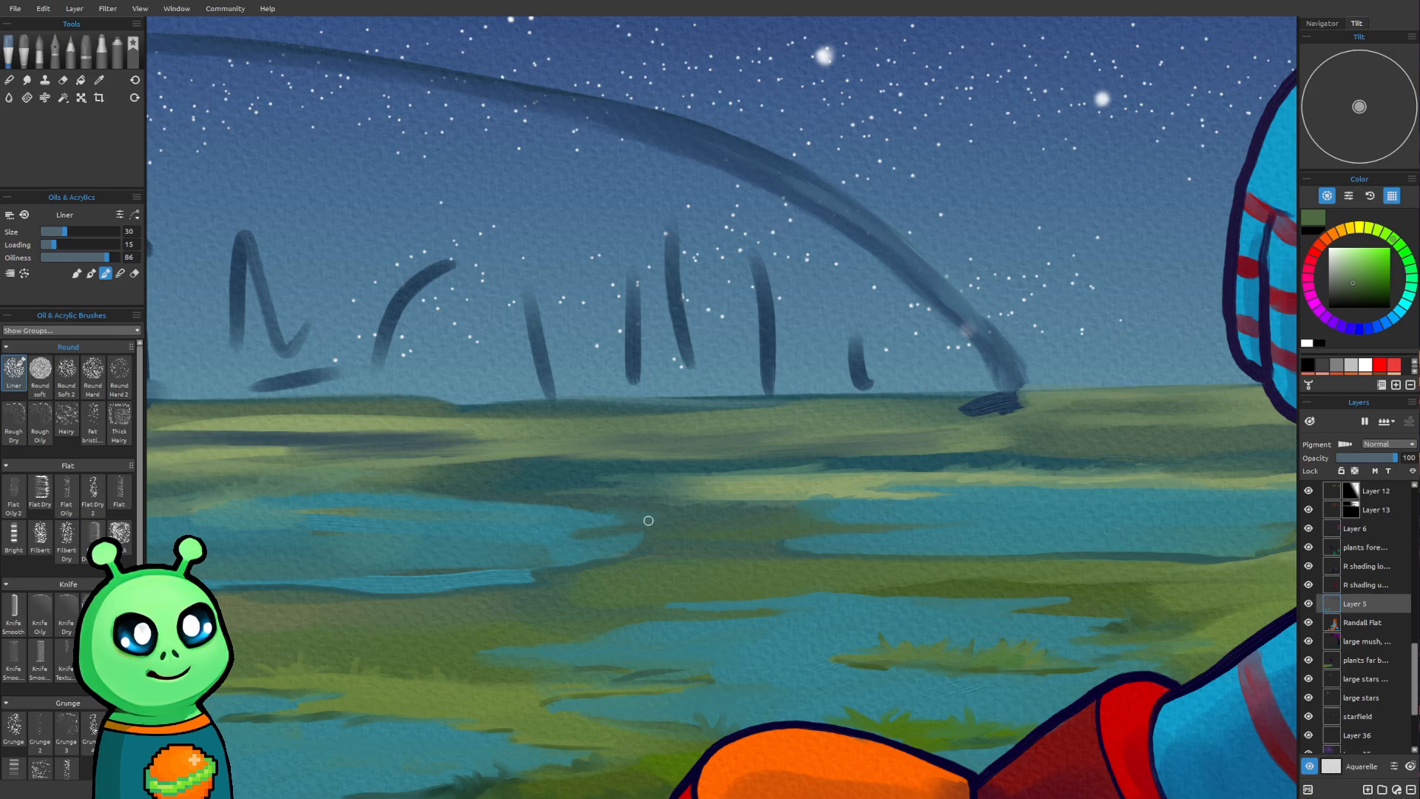
key("[")
key("[")
key("[")
key("[")
key("[")
key("[")
key("[")
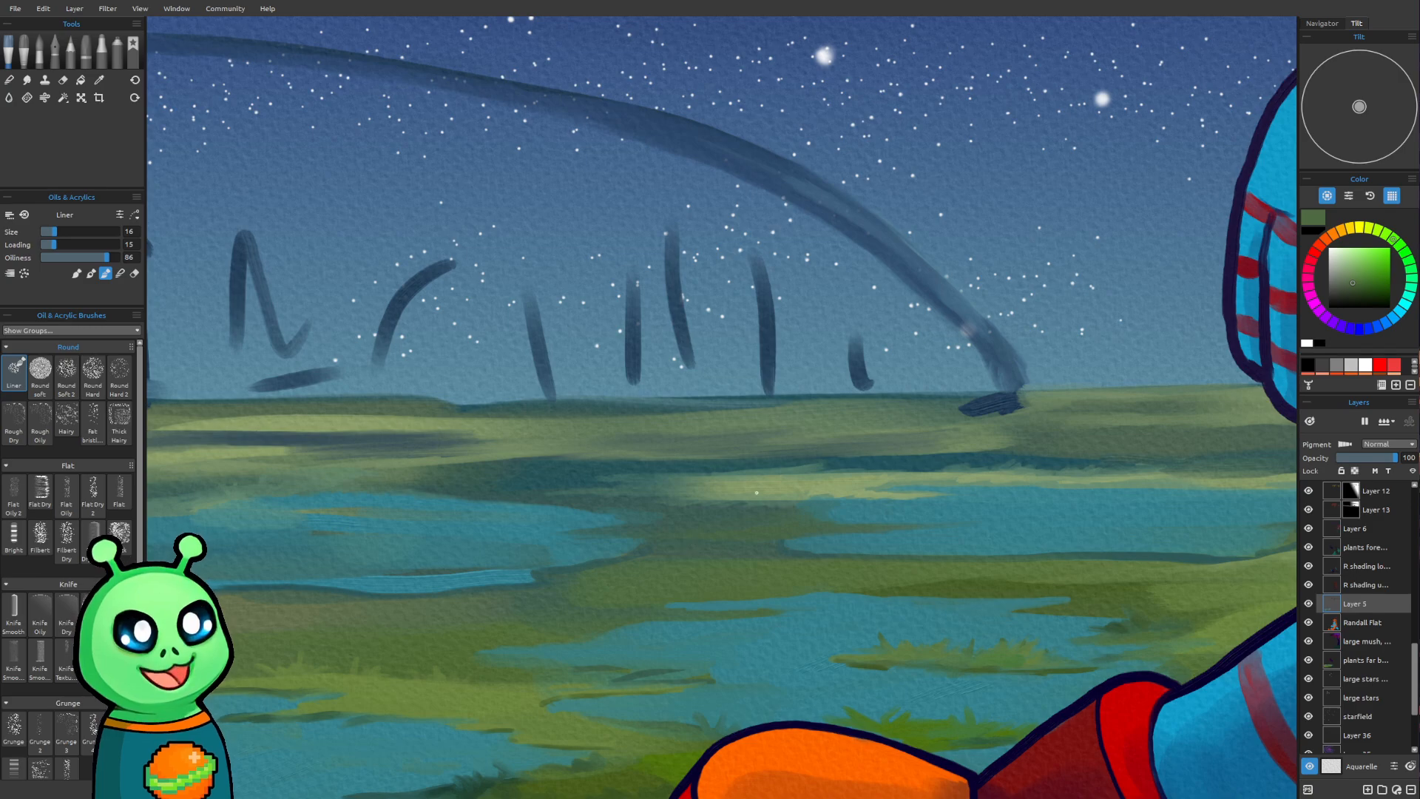
Sample pale green and dark teal from the distant ground and touch up the strips above the far-left pond with the Liner at size 16
scroll(703, 496, "down", 2)
scroll(686, 547, "down", 3)
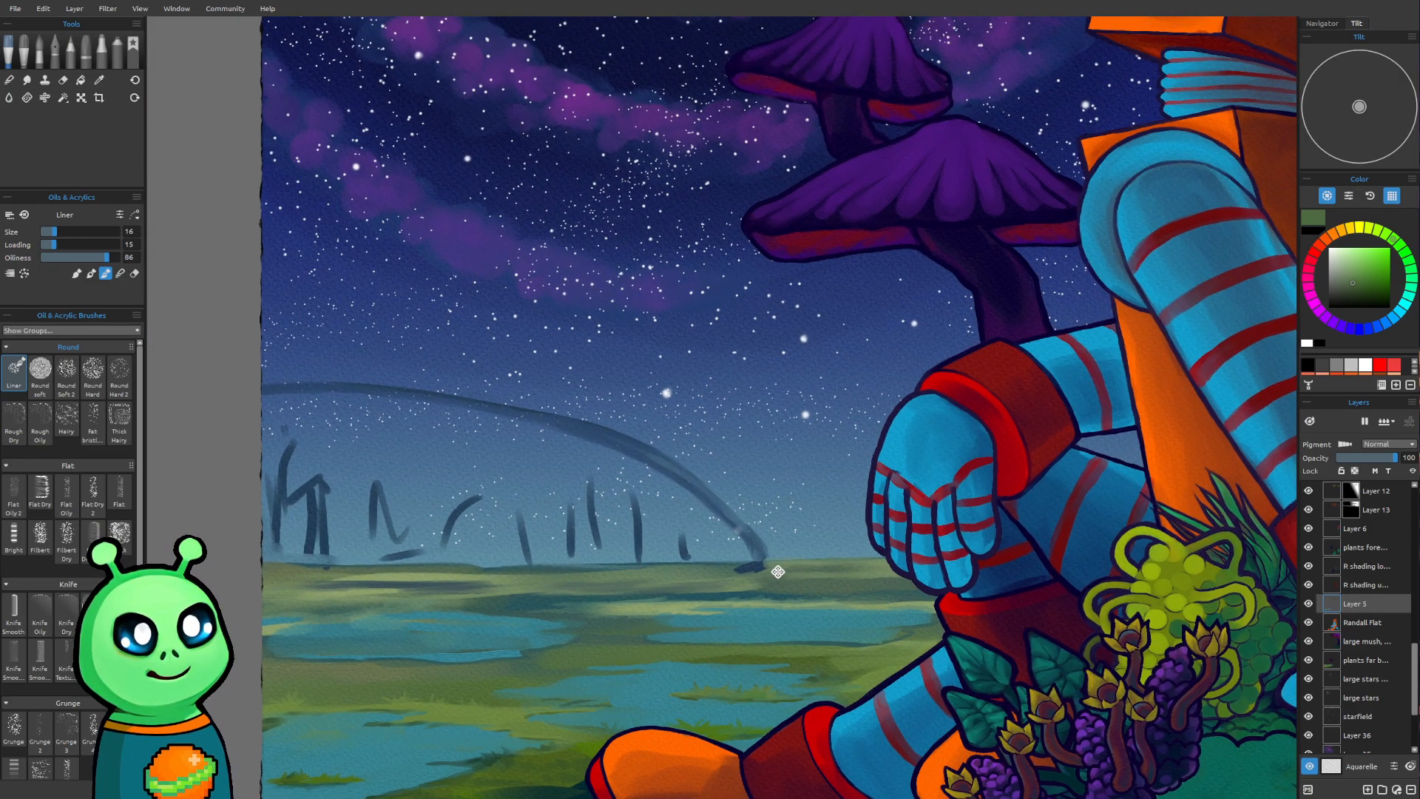
mouse_move(778, 572)
left_mouse_down()
mouse_move(768, 606)
mouse_move(757, 395)
mouse_move(787, 516)
mouse_move(805, 438)
left_mouse_up()
scroll(793, 686, "up", 2)
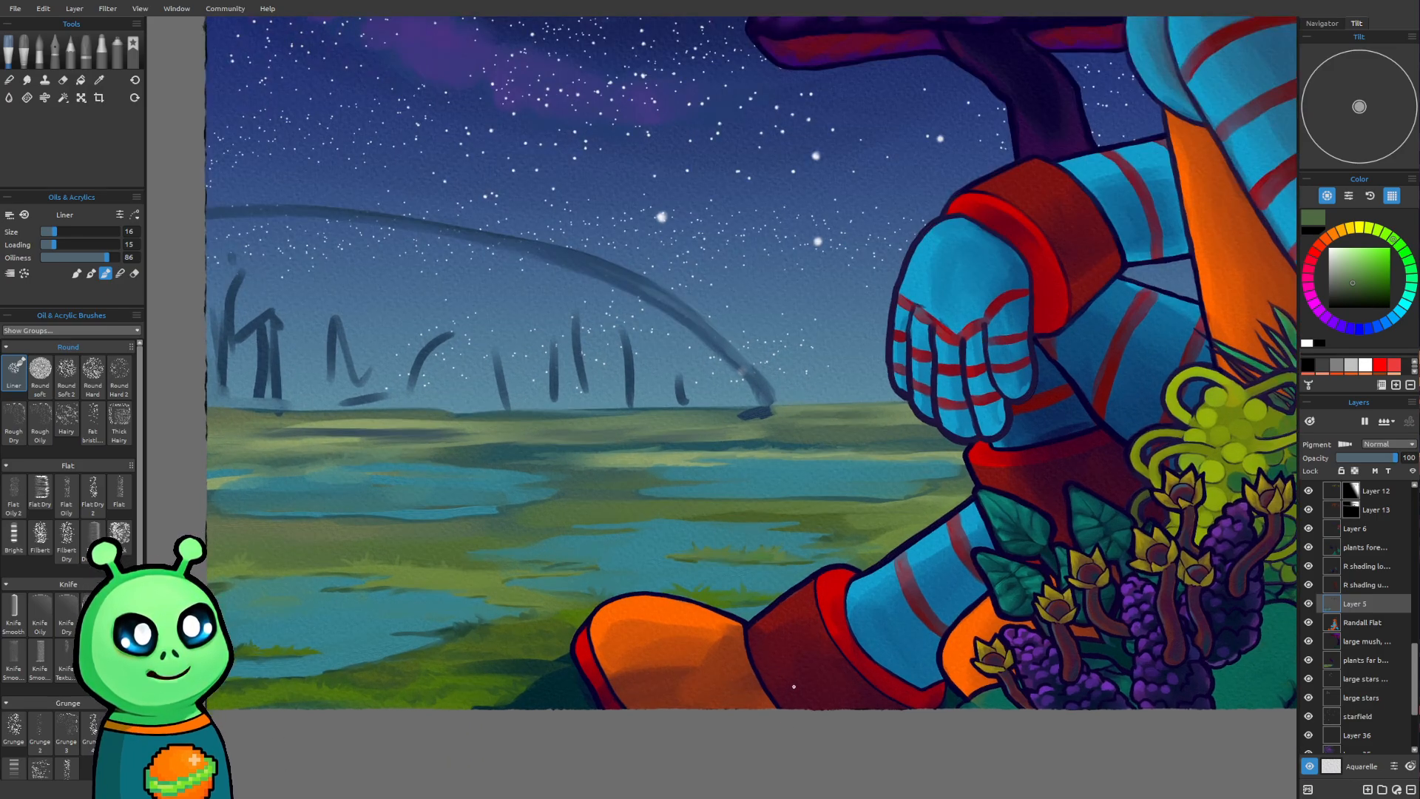
mouse_move(763, 575)
left_mouse_down()
mouse_move(798, 583)
mouse_move(824, 616)
left_mouse_up()
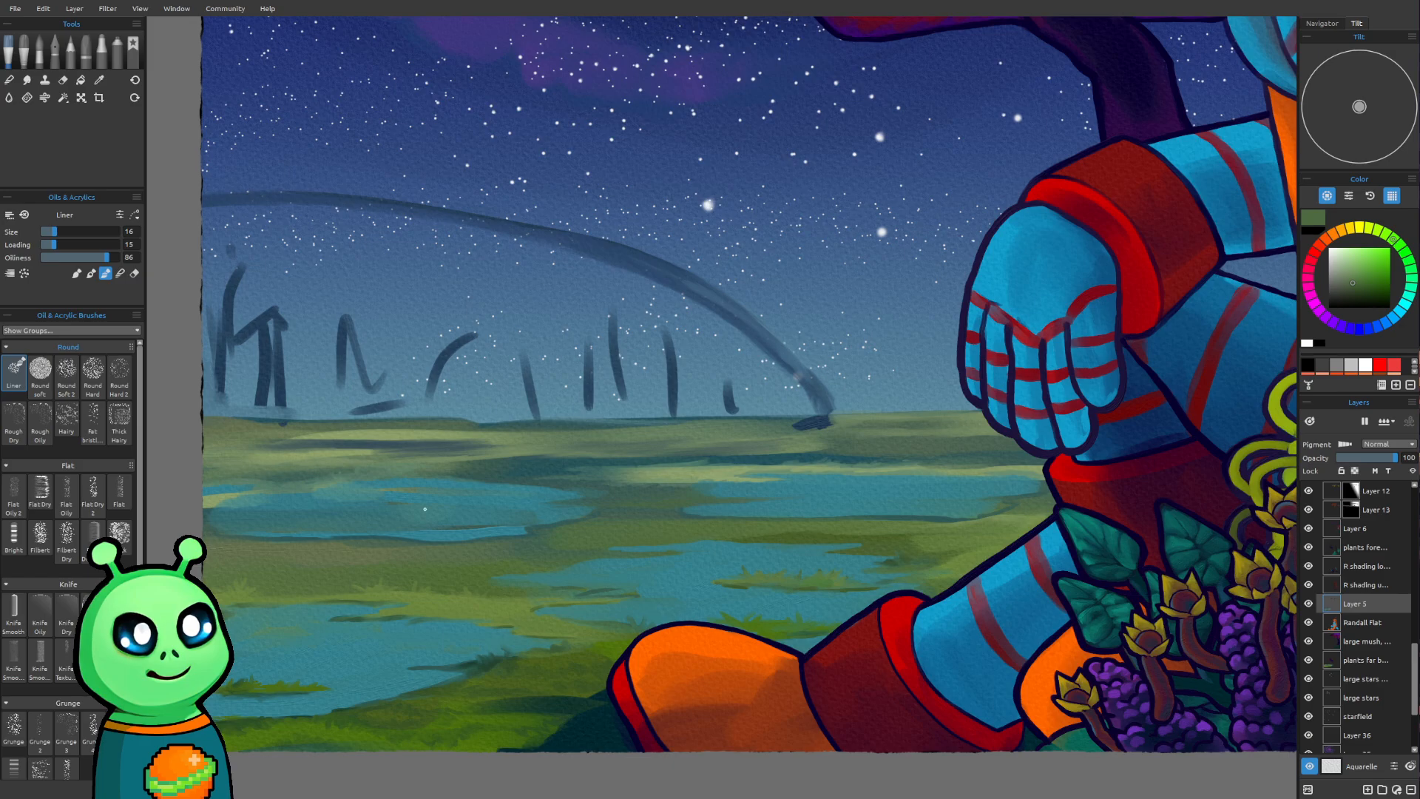
left_click(436, 447, "alt")
left_click(327, 455, "alt")
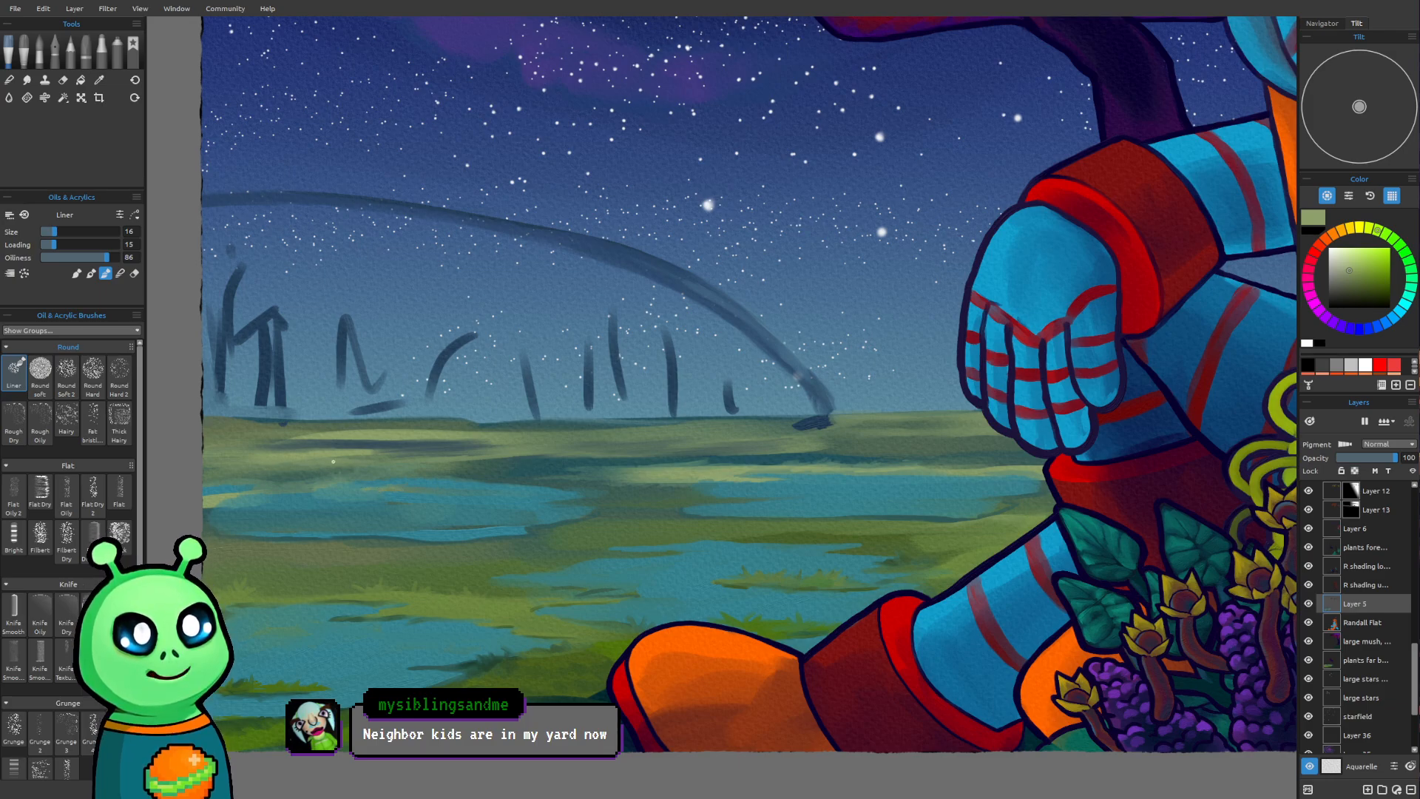
left_click(503, 471, "alt")
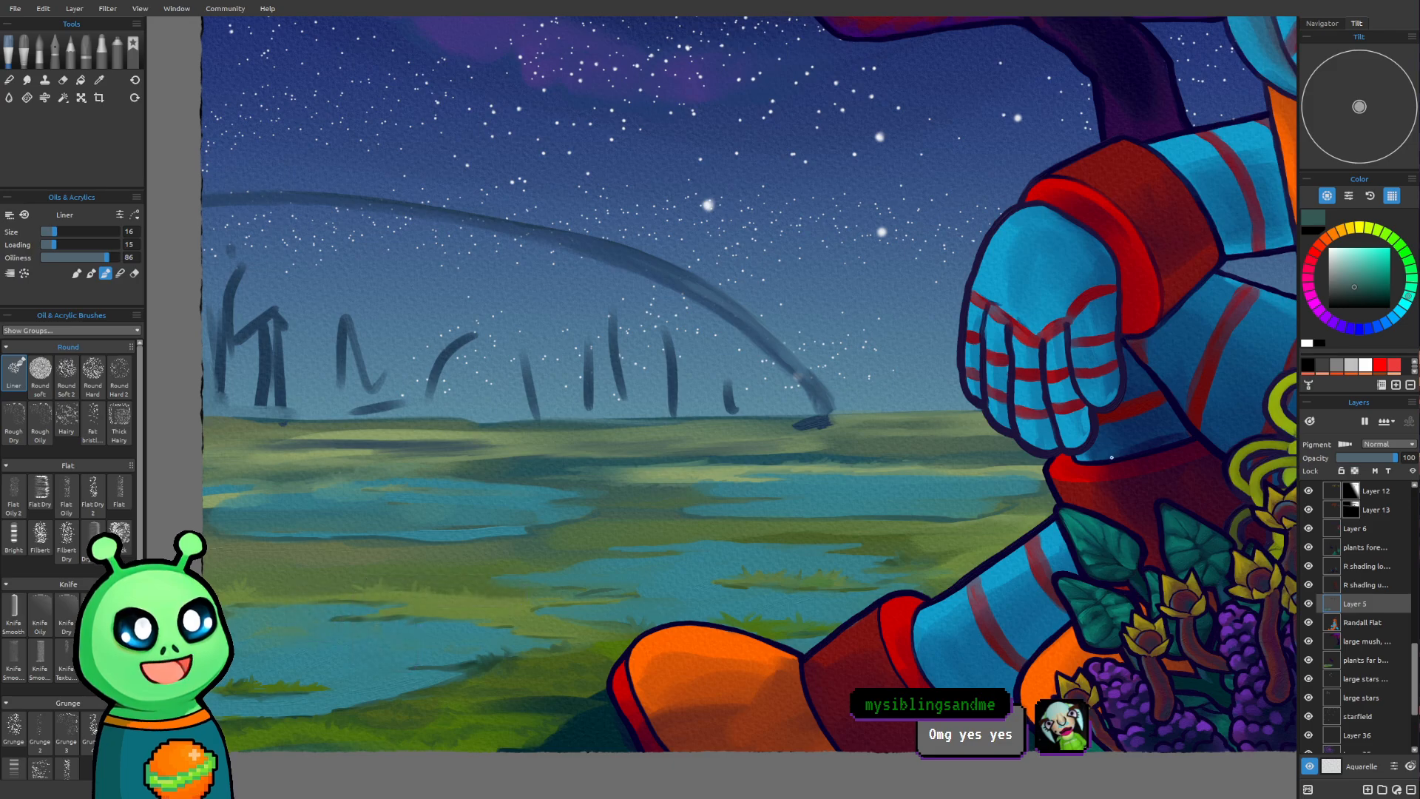
Sample the sky blue beside the robot's hanging hand and start a sky reflection on the near-left pond with the Liner at size 35
left_click_drag(862, 592, 809, 584)
scroll(889, 634, "down", 4)
scroll(889, 633, "down", 1)
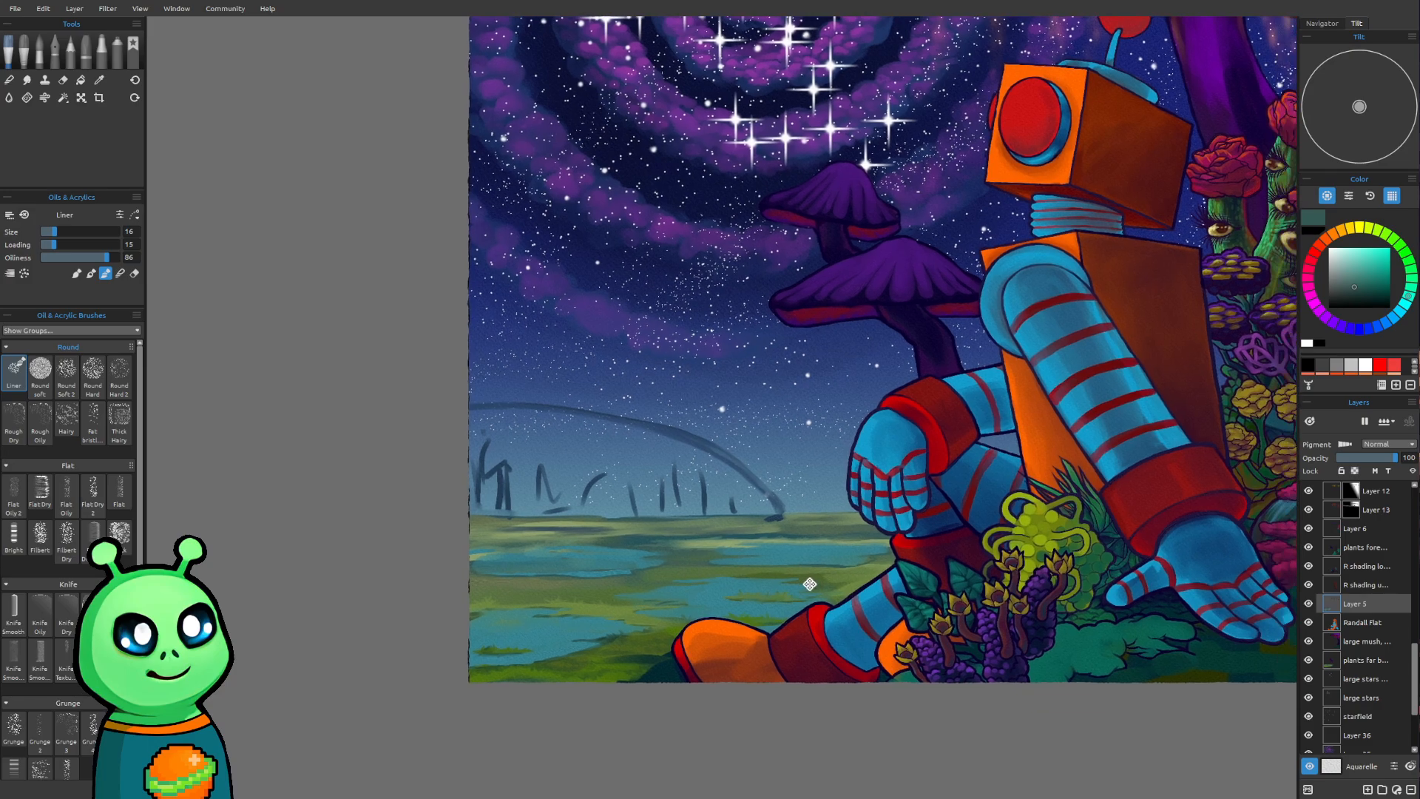
key("i")
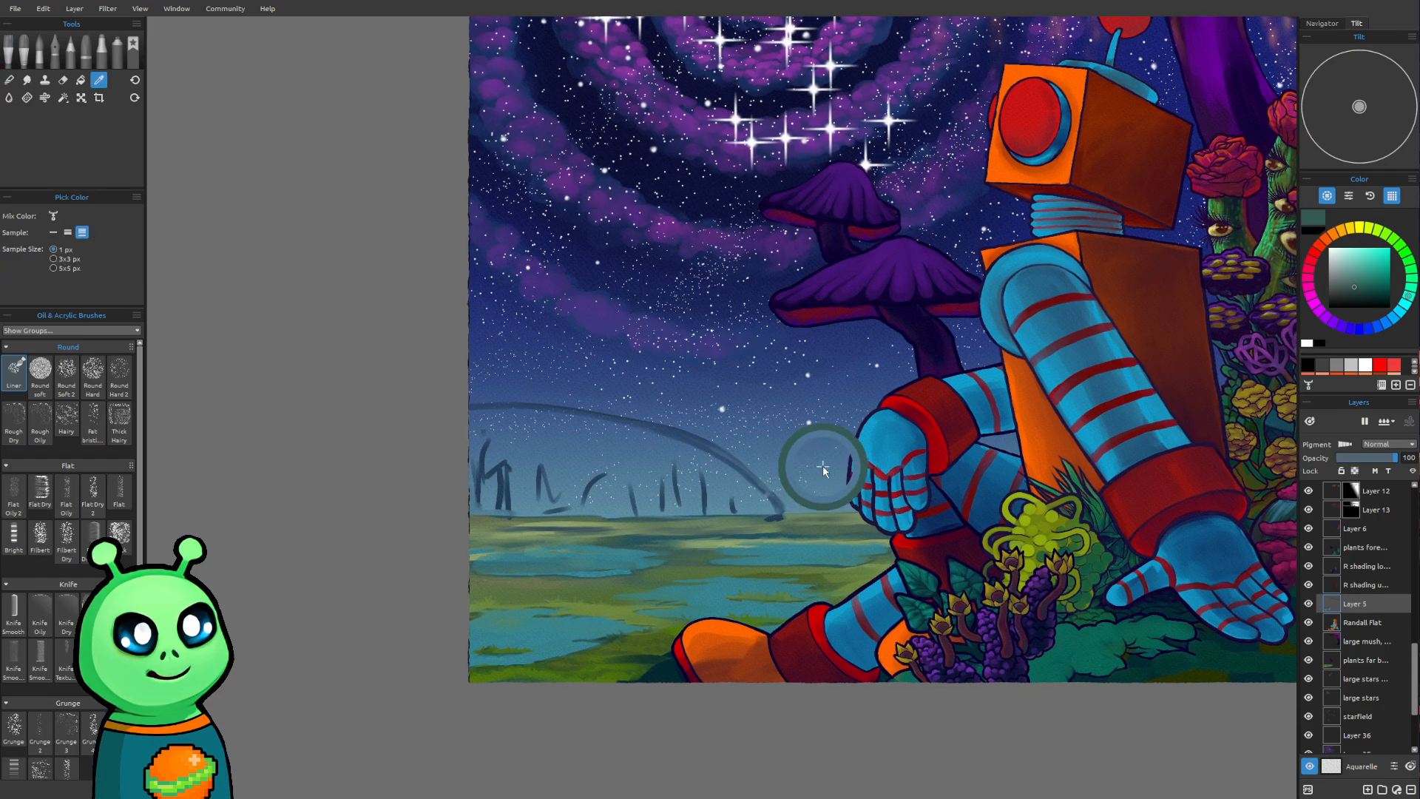
left_click(823, 467)
scroll(636, 661, "up", 3)
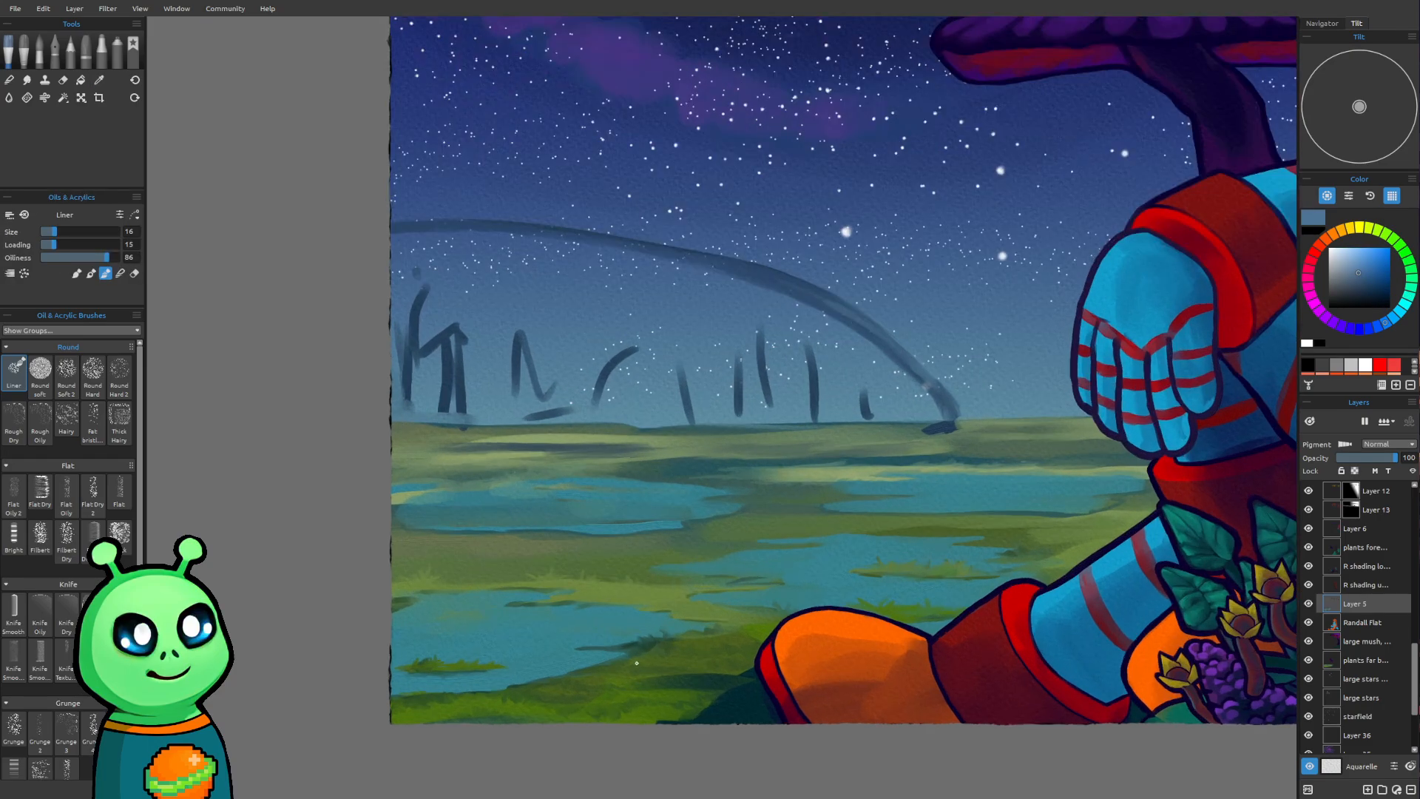
scroll(636, 662, "up", 1)
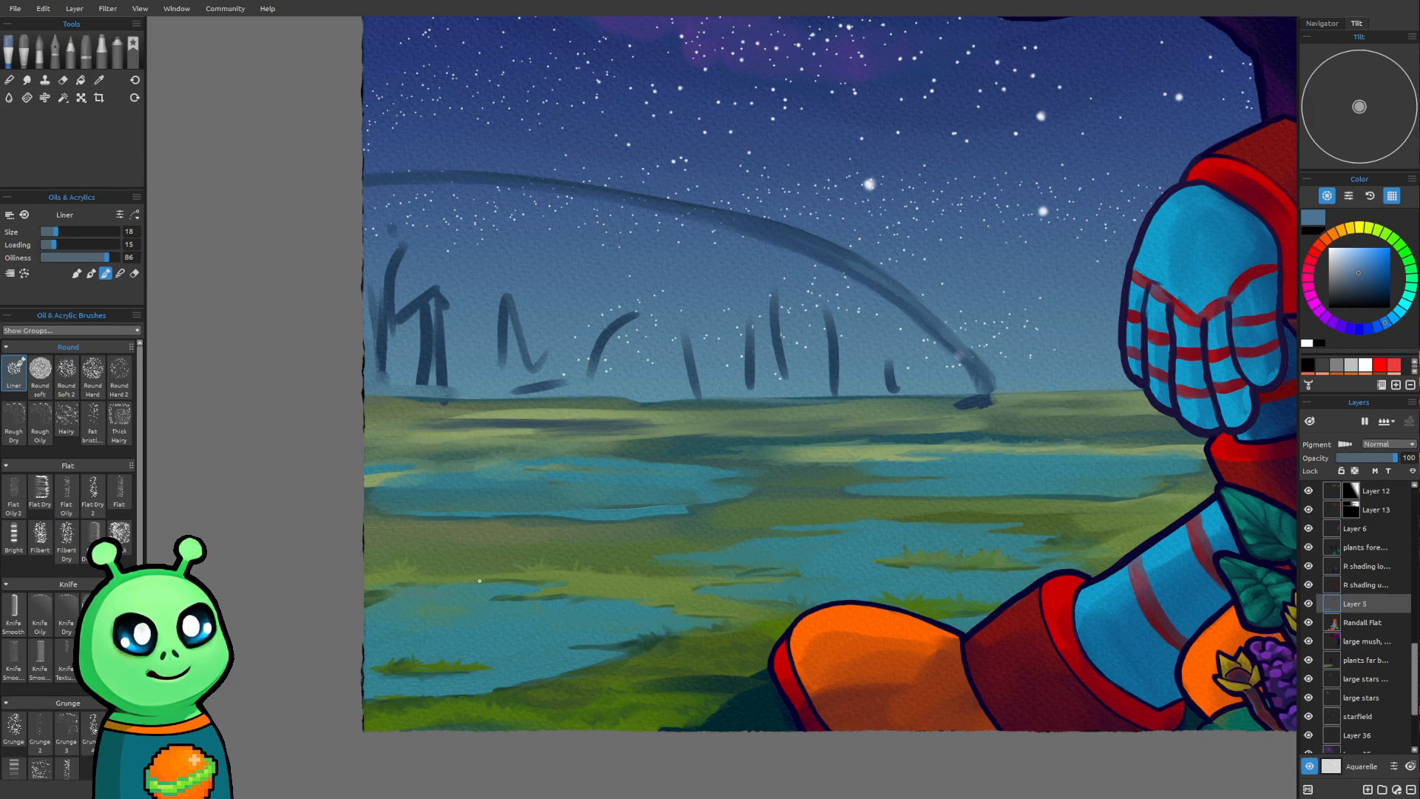
key("bracketright")
key("bracketright")
key("bracketright")
key("bracketright")
key("bracketright")
left_click_drag(404, 596, 464, 597)
Sample a lighter blue just above the horizon and broaden the near-left pond's reflection with the Liner, growing from size 35 to 60
left_click(1072, 380, "alt")
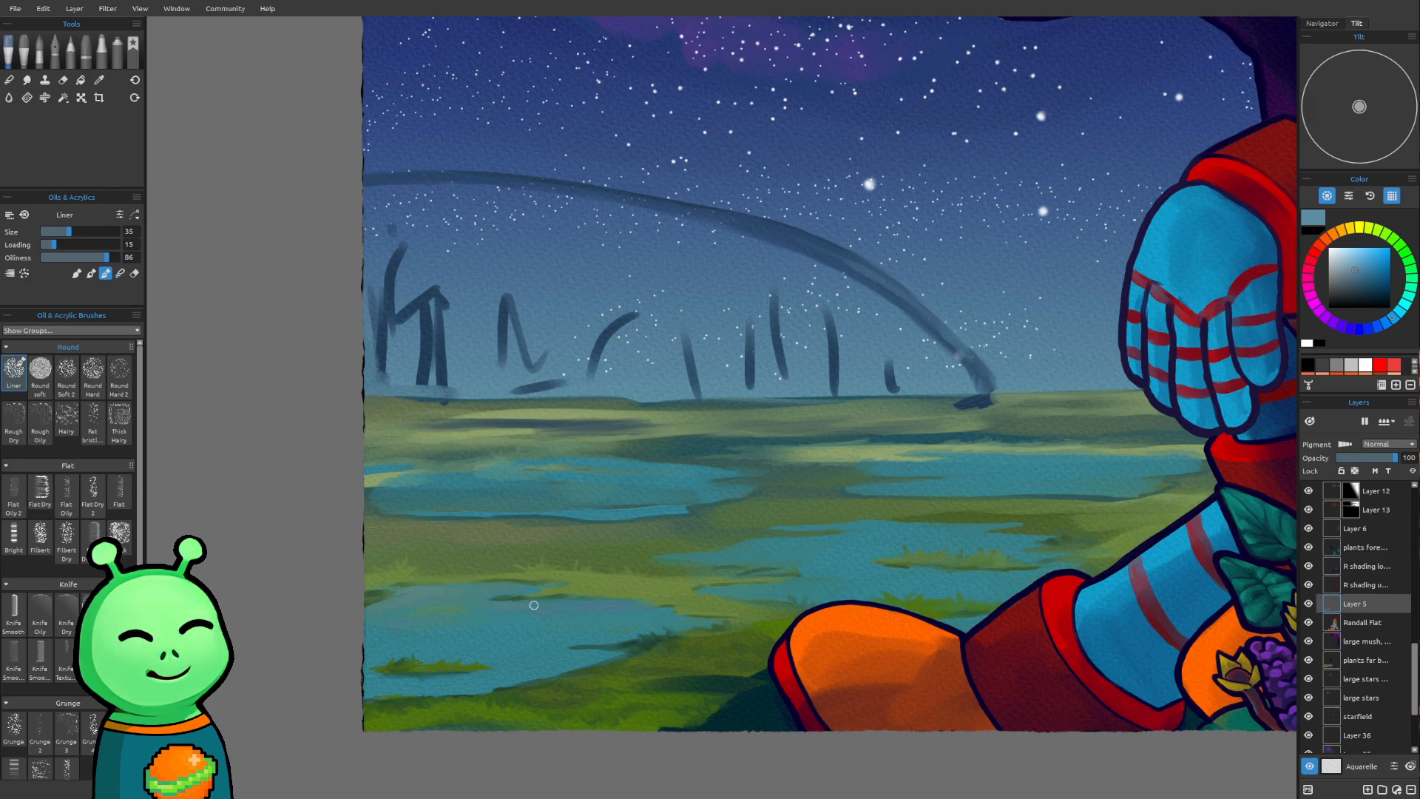
mouse_move(538, 611)
left_mouse_down()
mouse_move(615, 614)
mouse_move(534, 605)
mouse_move(700, 623)
left_mouse_up()
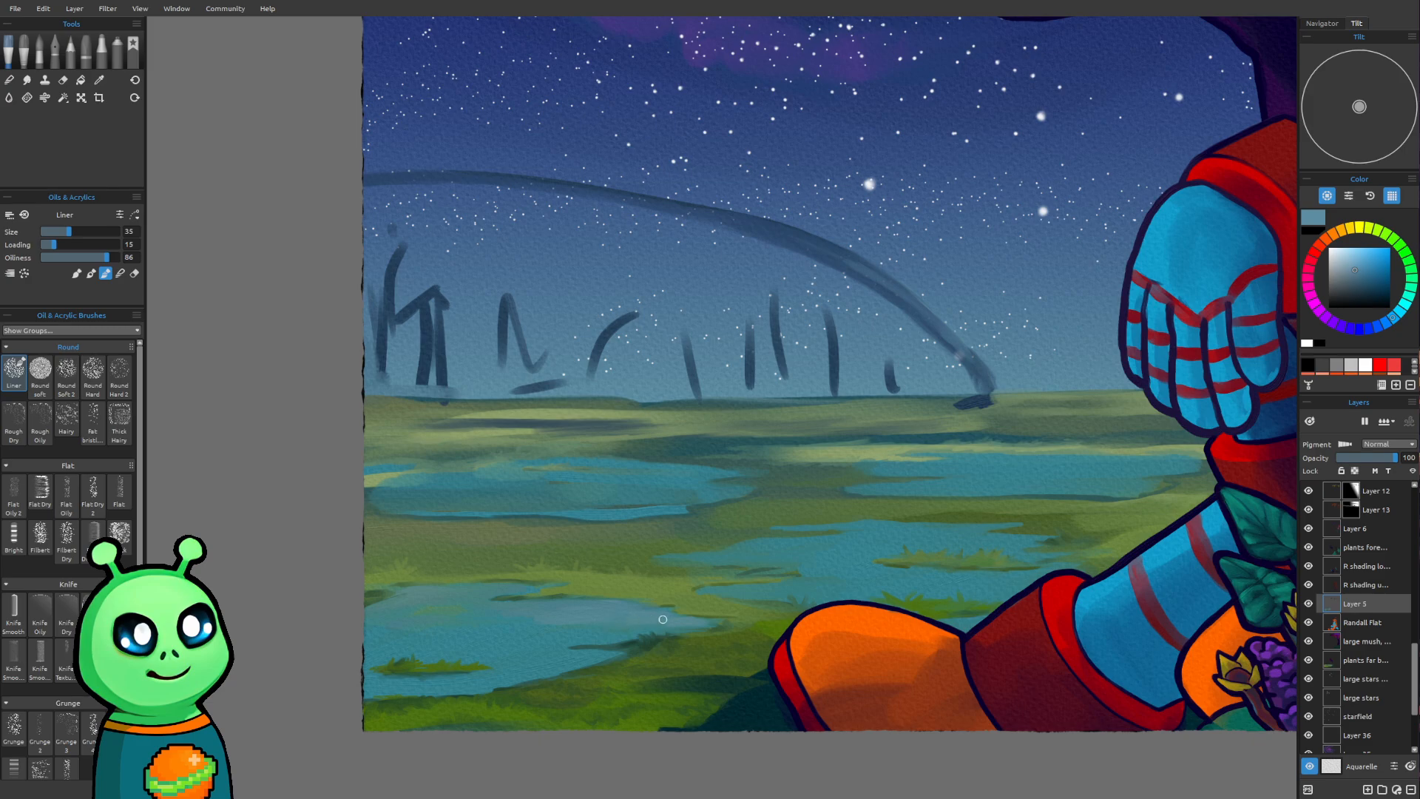
key("bracketright")
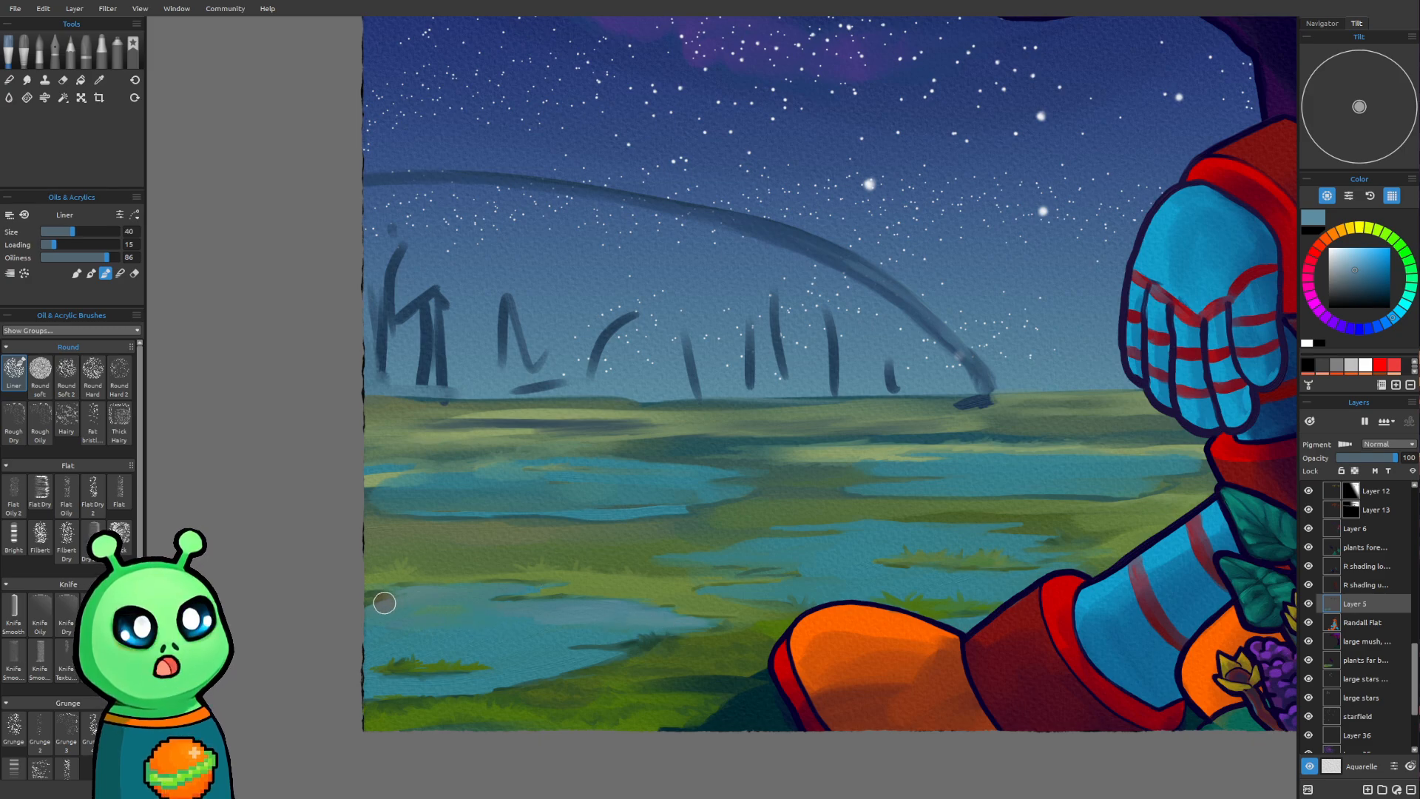
left_click_drag(375, 609, 424, 603)
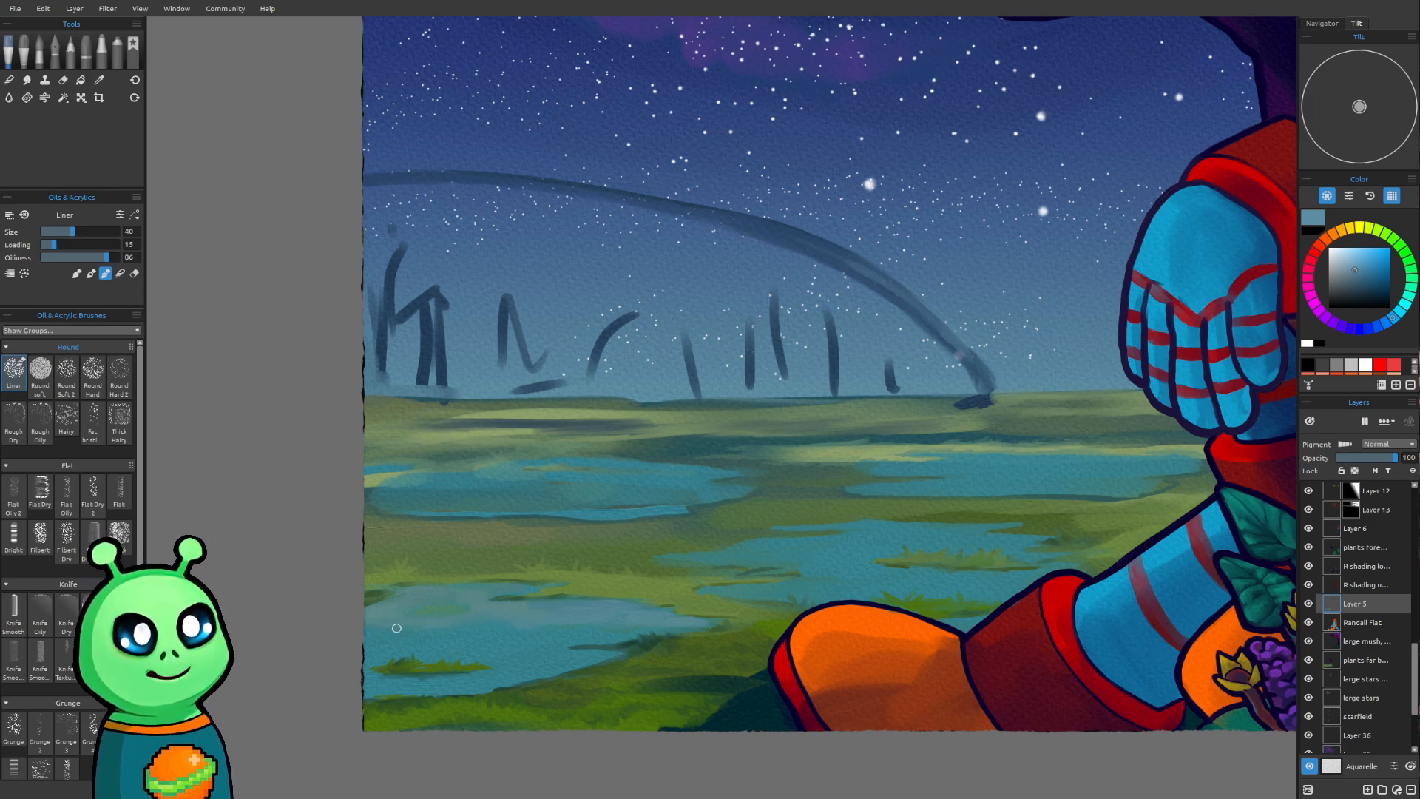
key("]")
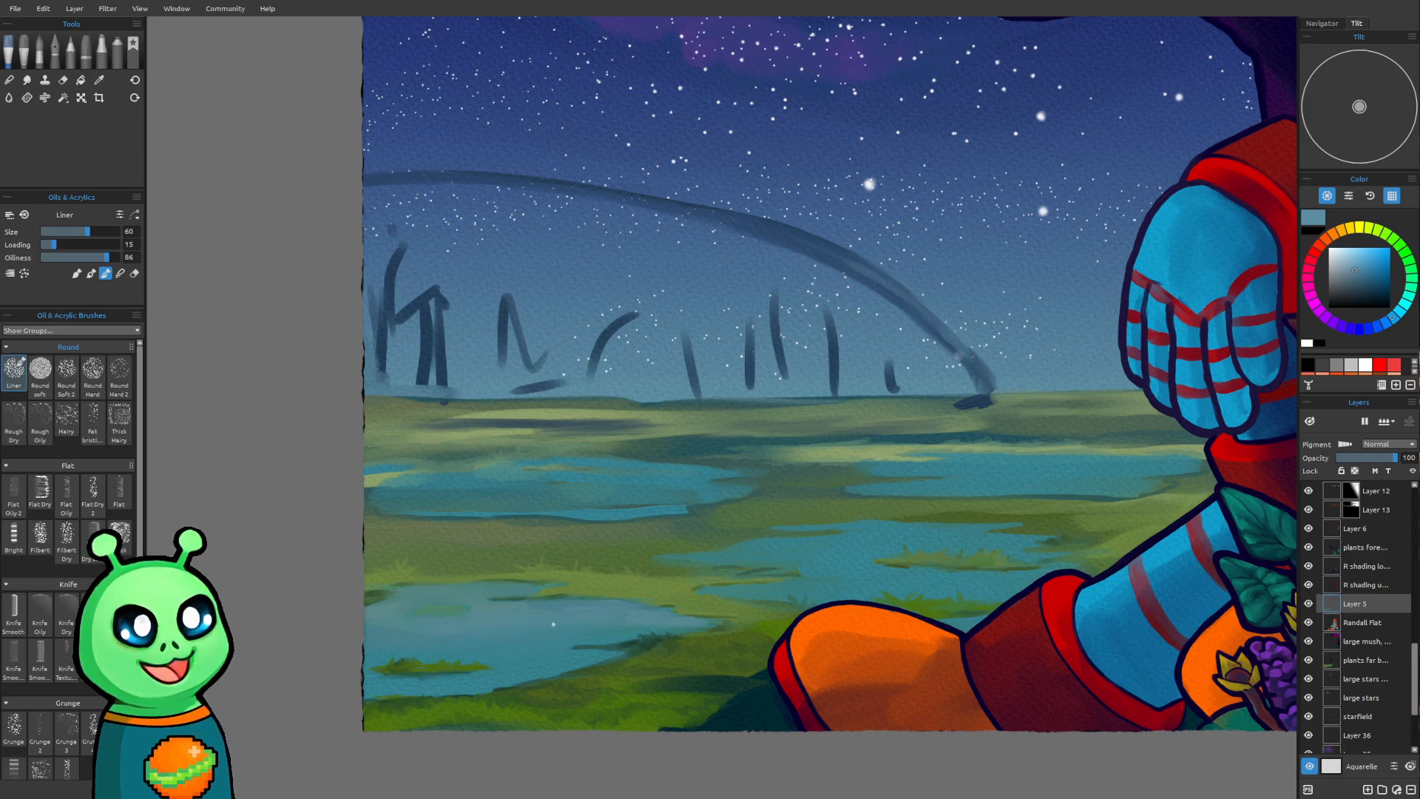
Start a pale sky reflection along the upper part of the far-left pond with the Liner at size 30
scroll(346, 584, "down", 1)
scroll(769, 495, "down", 3)
left_click_drag(818, 400, 644, 452)
scroll(644, 452, "up", 3)
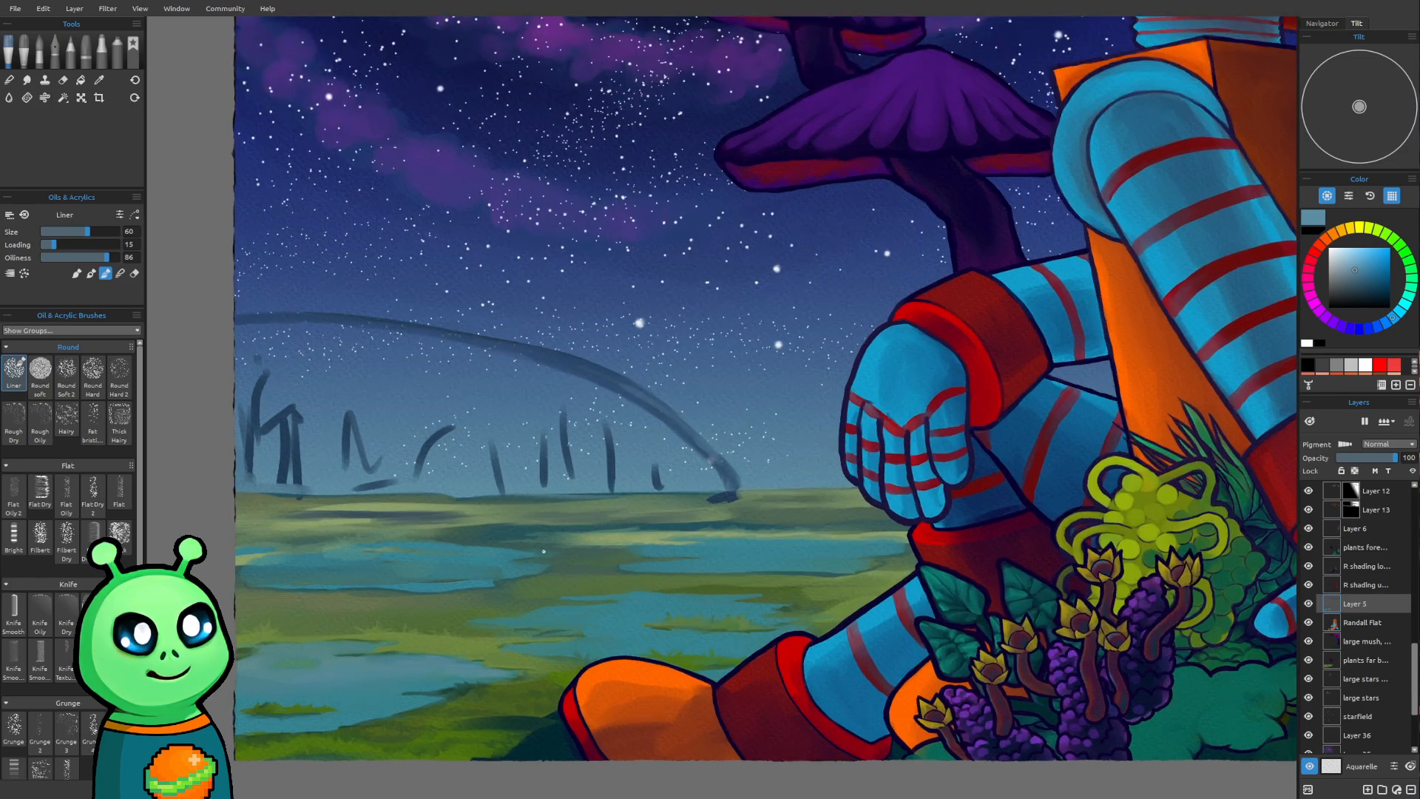
left_click_drag(534, 560, 596, 425)
scroll(597, 426, "up", 1)
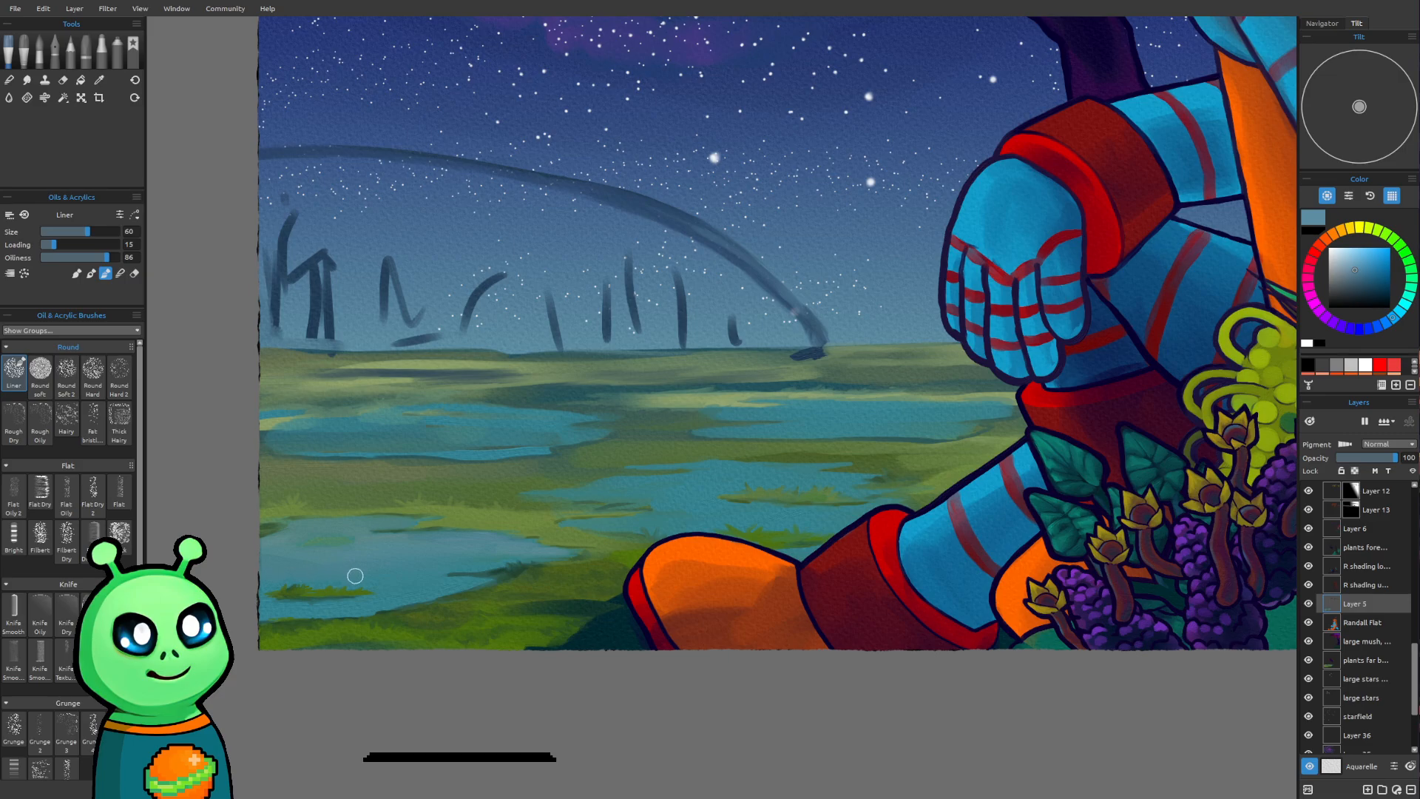
key("bracketleft")
key("bracketleft")
key("bracketleft")
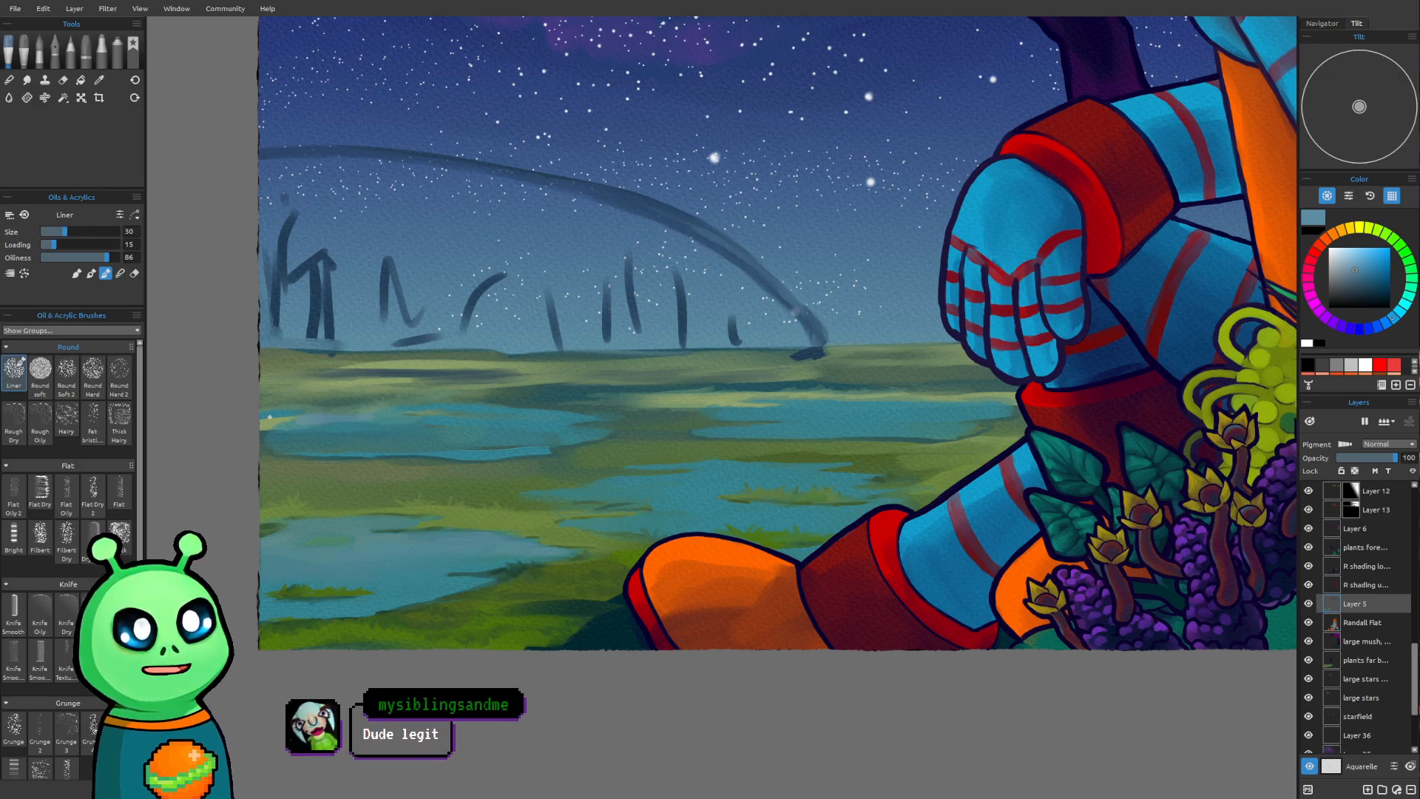
left_click_drag(320, 425, 383, 426)
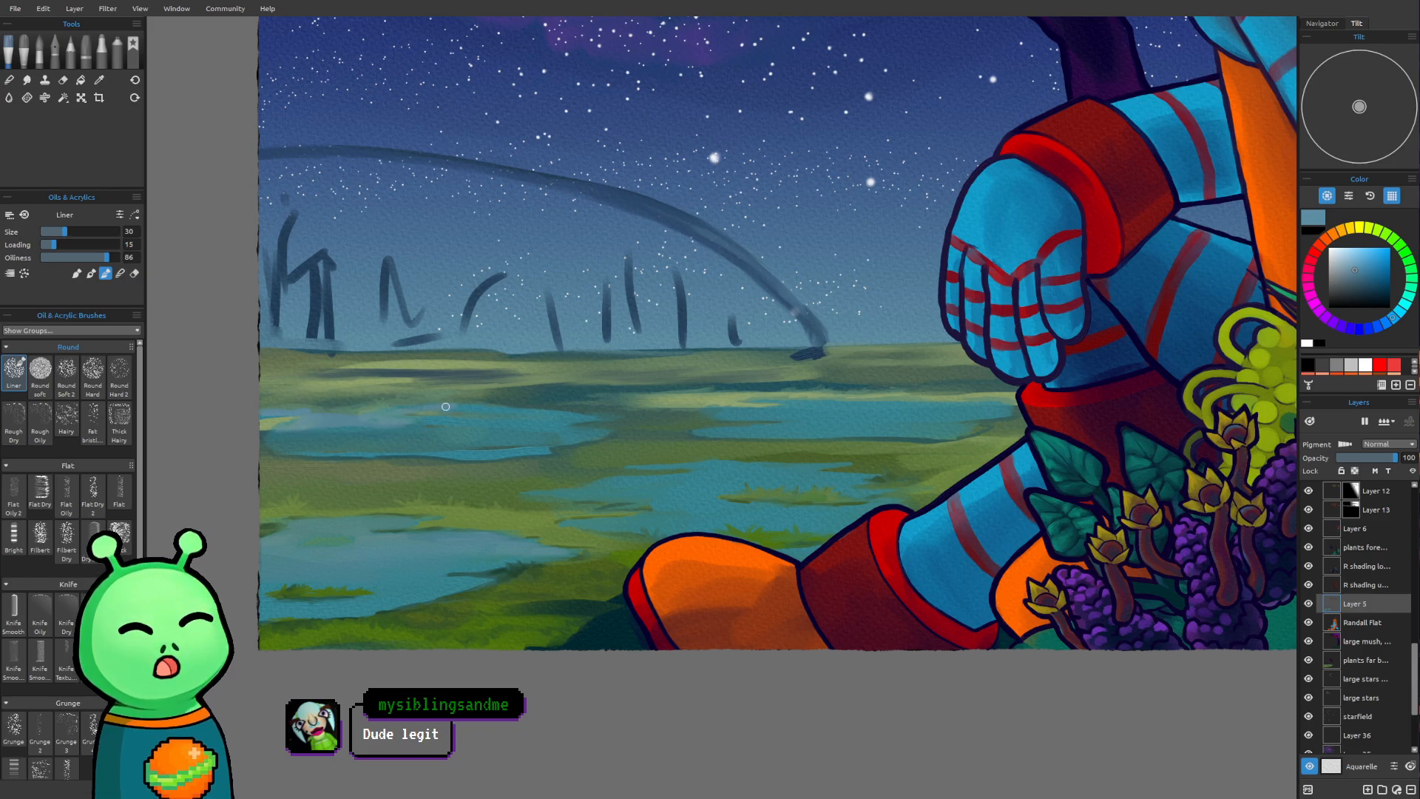
Spread the sky reflection across the whole surface of the far-left pond with the Liner at sizes 40 to 45
key("]")
key("]")
key("]")
key("]")
key("]")
key("]")
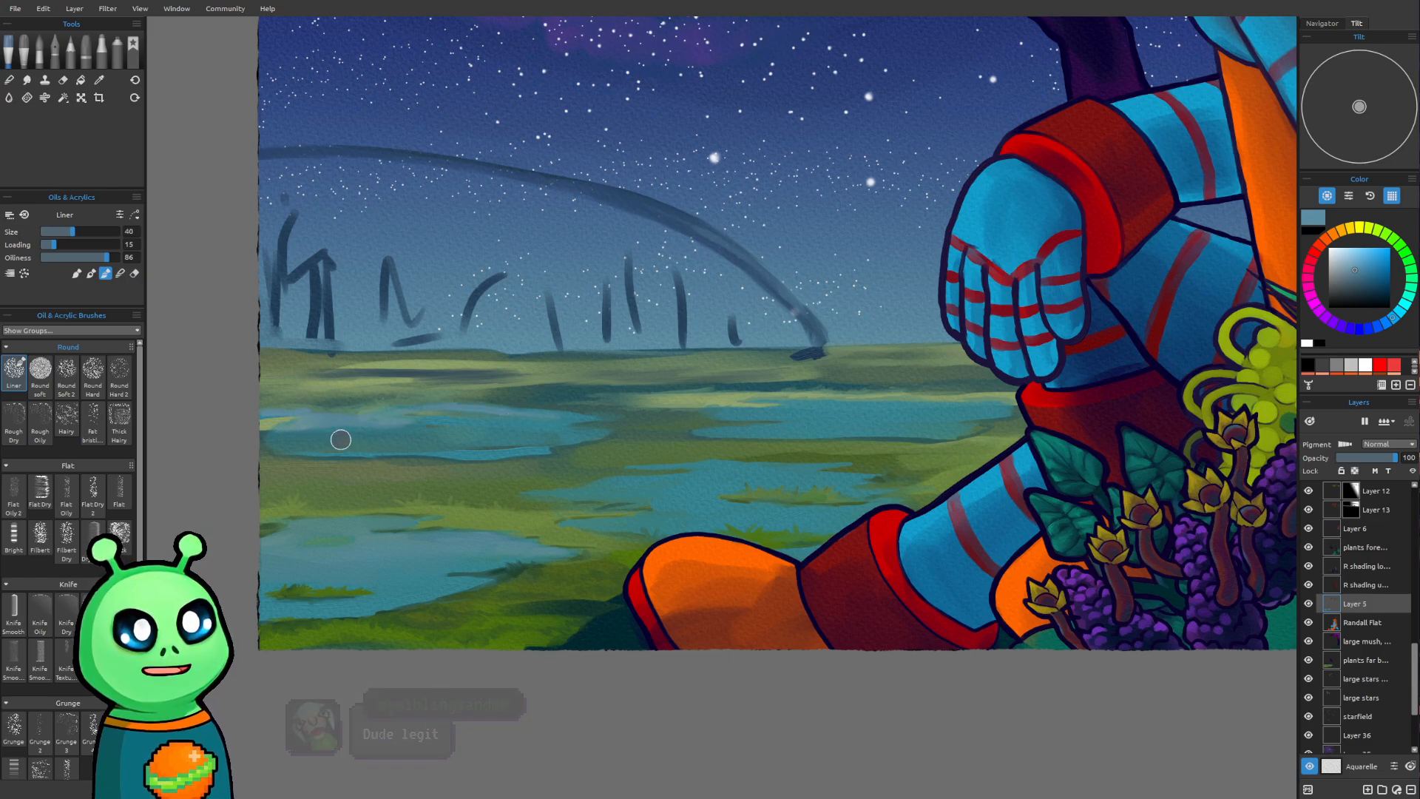
key("[")
key("[")
key("[")
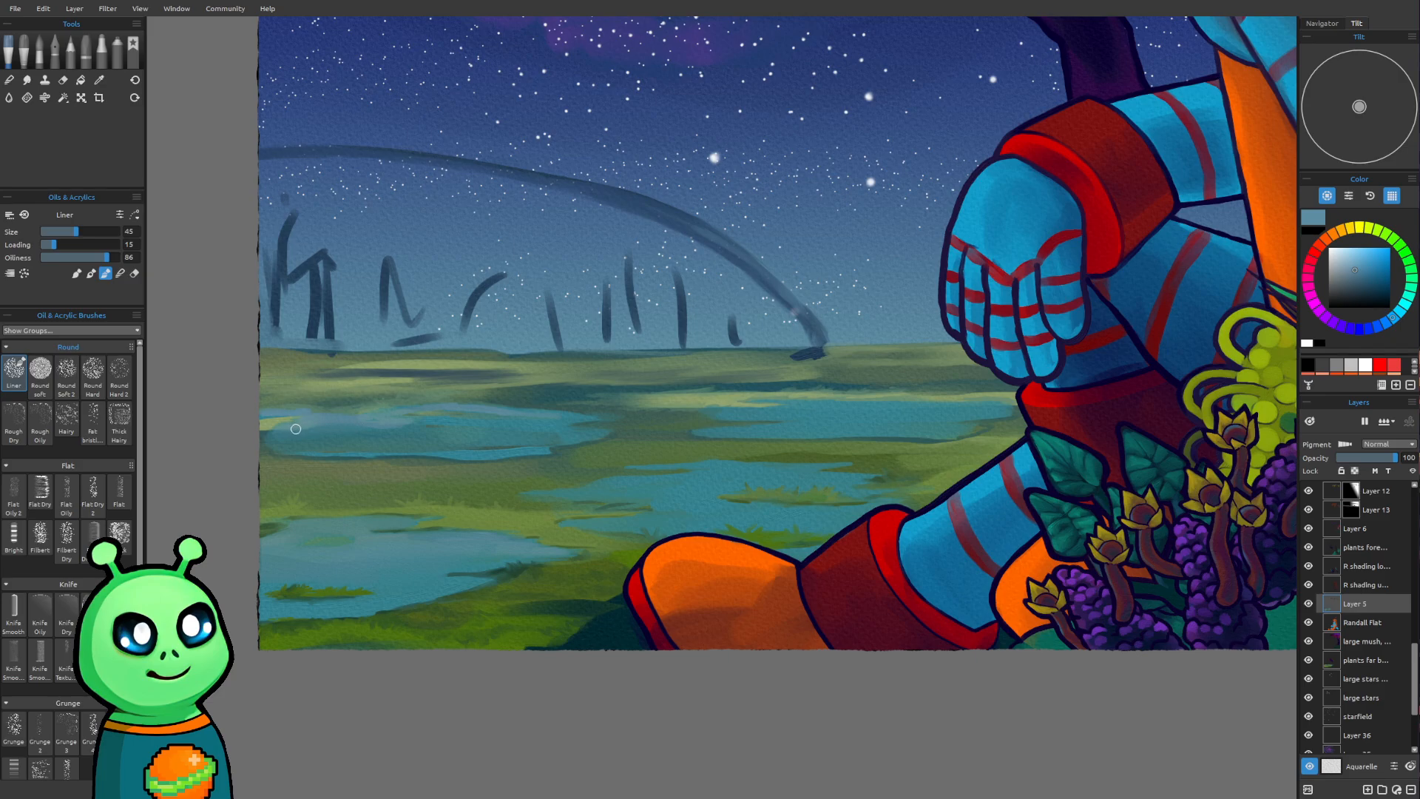
mouse_move(307, 429)
left_mouse_down()
mouse_move(290, 443)
mouse_move(377, 444)
mouse_move(434, 424)
mouse_move(373, 422)
mouse_move(532, 420)
mouse_move(319, 437)
mouse_move(506, 437)
left_mouse_up()
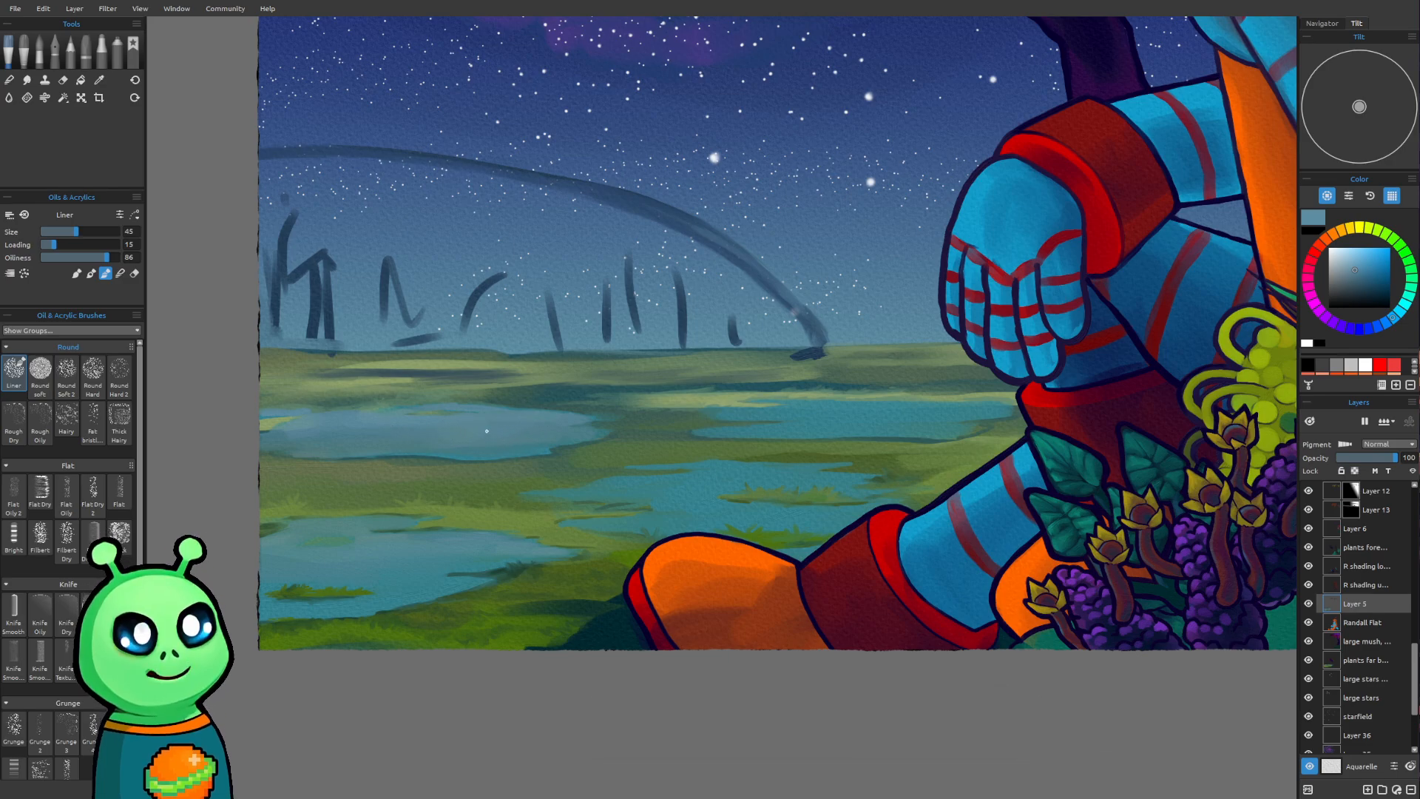
Paint a sky reflection on the middle pond behind the robot's boot with the Liner, growing from size 25 to 40
mouse_move(789, 462)
left_mouse_down()
mouse_move(665, 523)
mouse_move(606, 494)
left_mouse_up()
mouse_move(710, 477)
left_mouse_down()
mouse_move(818, 498)
mouse_move(800, 517)
left_mouse_up()
key("bracketleft")
key("bracketleft")
key("bracketleft")
key("bracketleft")
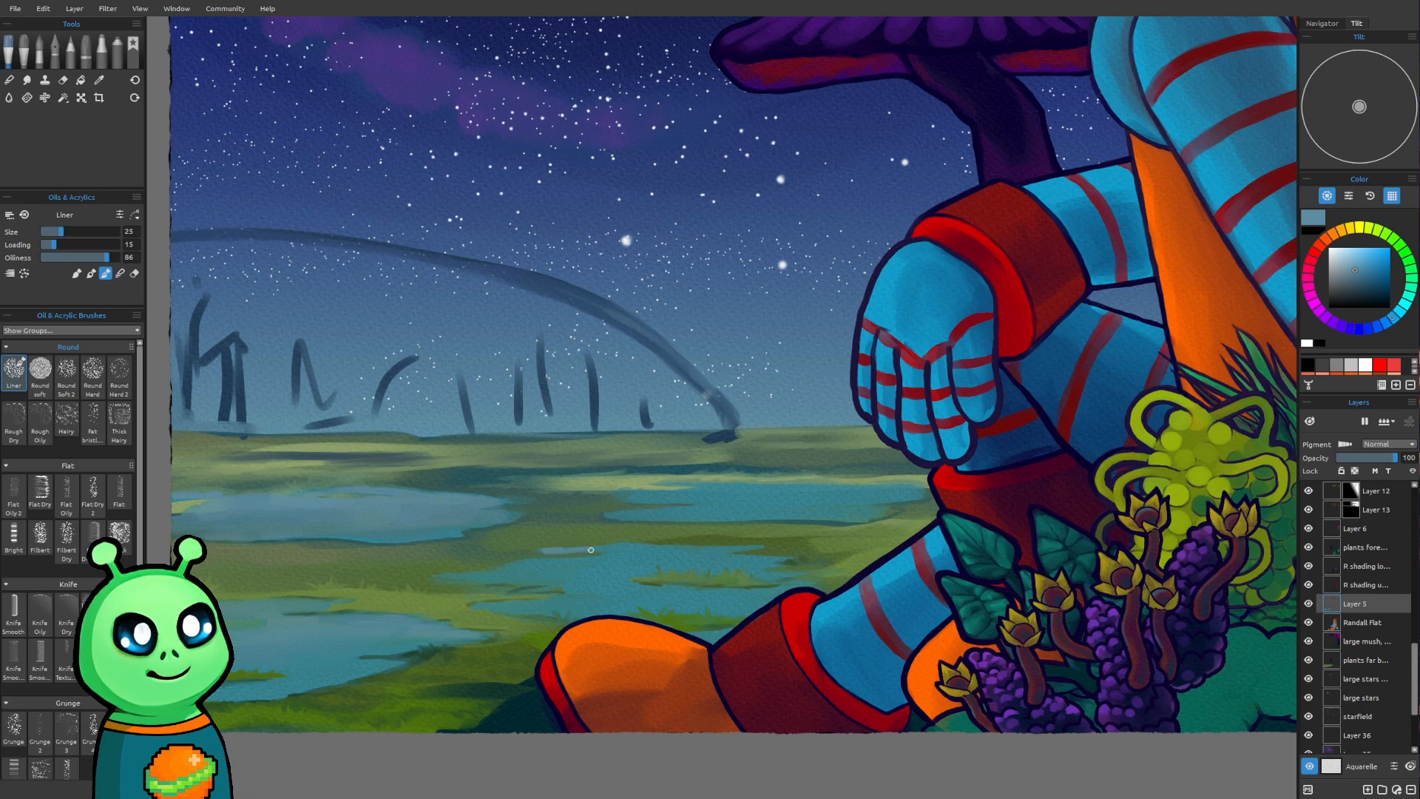
key("bracketright")
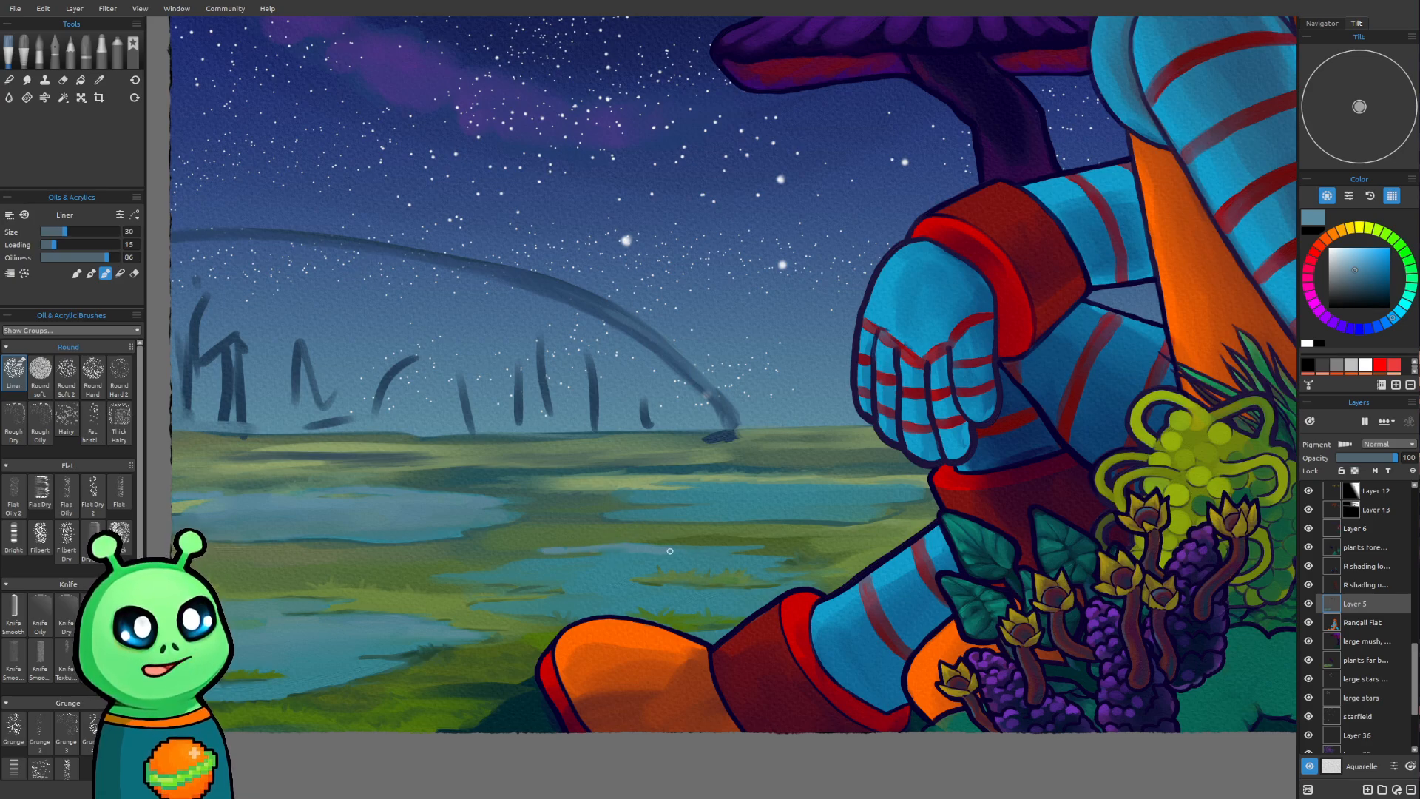
key("bracketright")
key("bracketright")
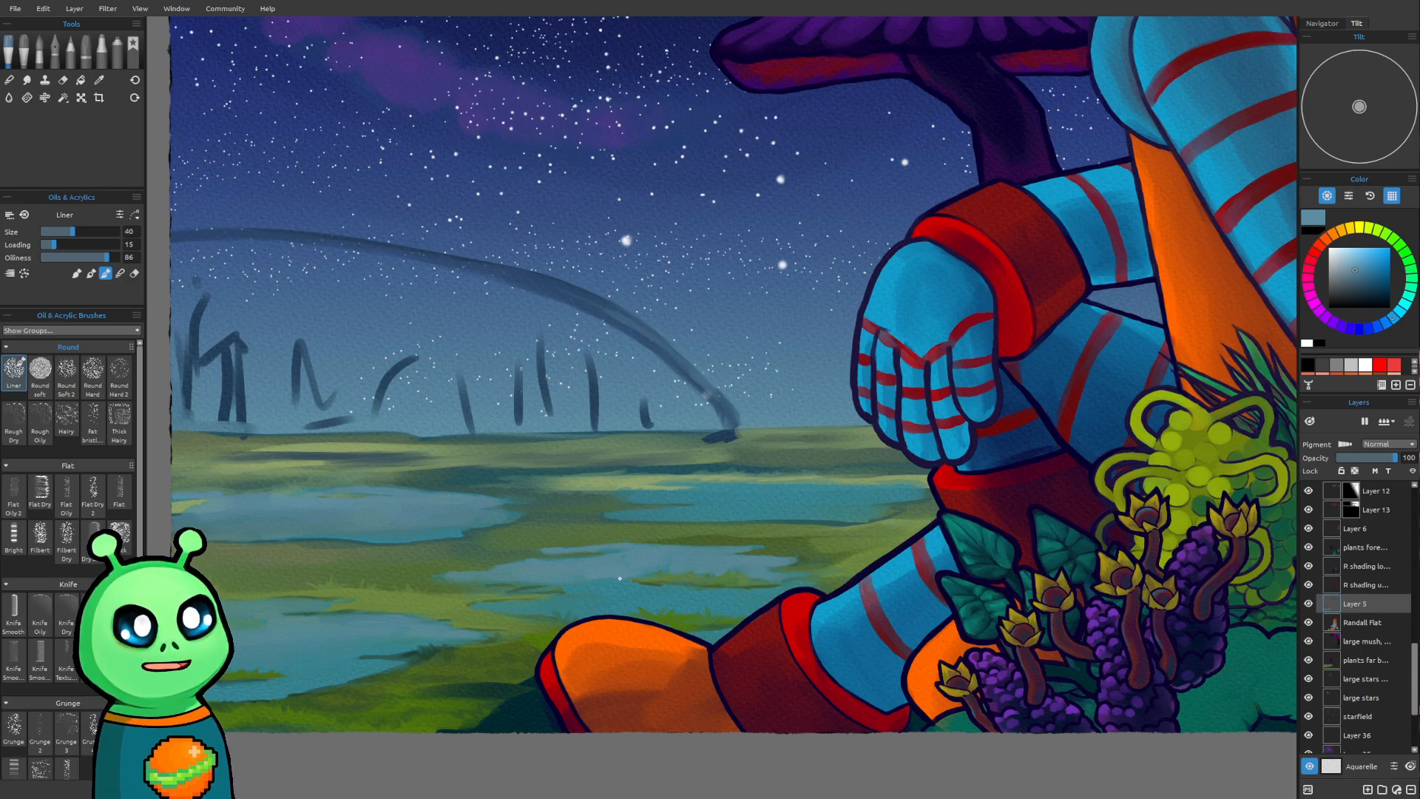
Start a sky reflection on the far-right pond with the Liner at size 50, and work its upper edge at size 35
key("bracketright")
key("bracketright")
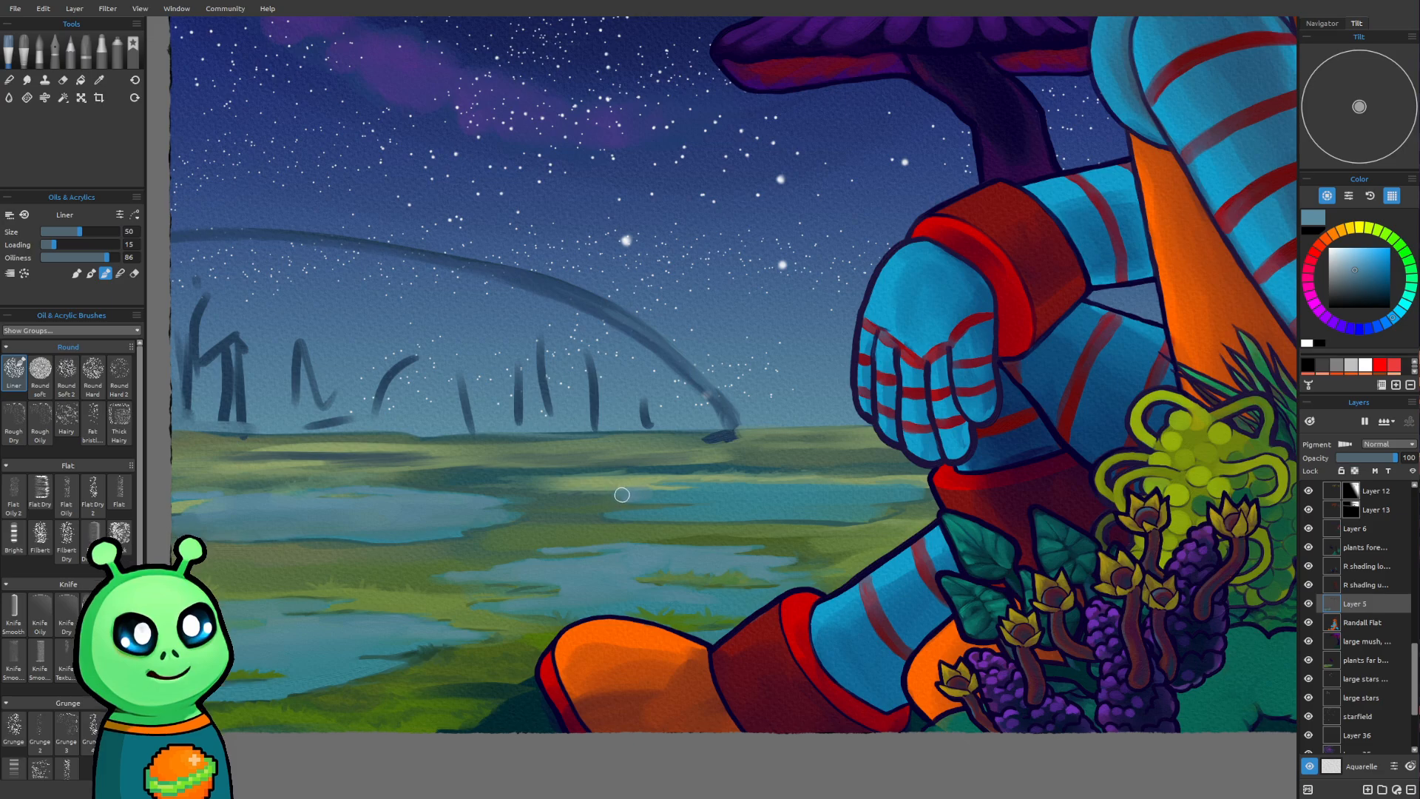
left_click_drag(657, 495, 741, 493)
key("[")
key("[")
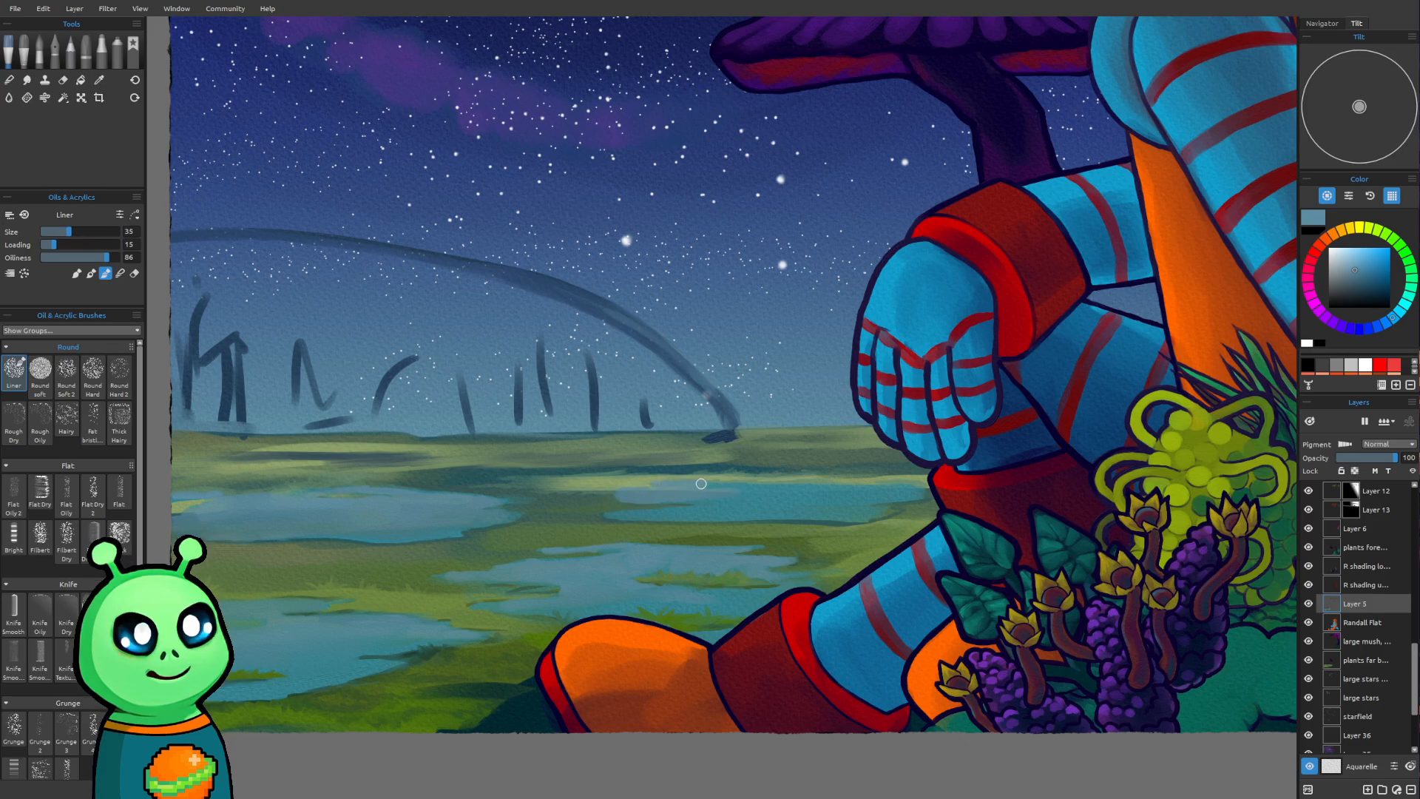
key("[")
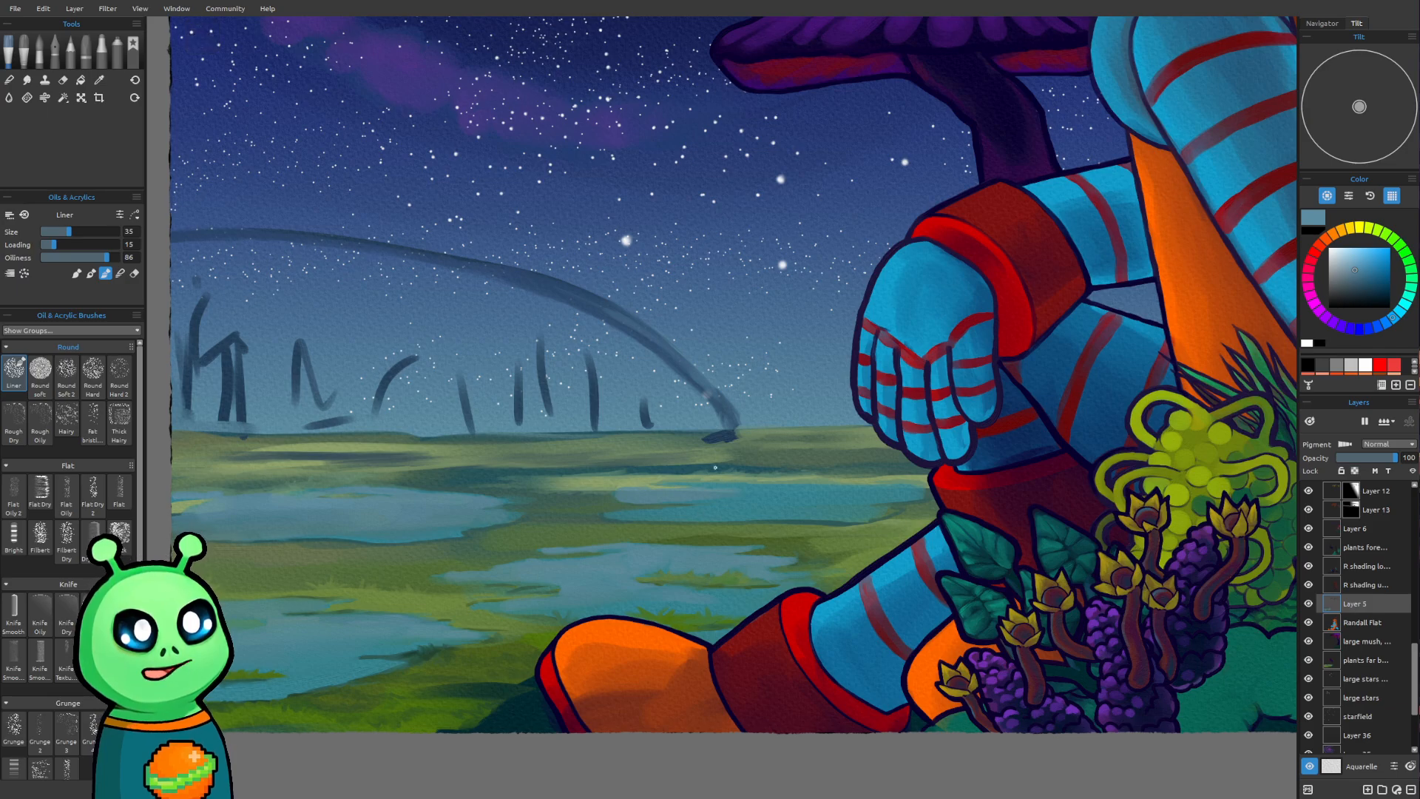
key("[")
key("[")
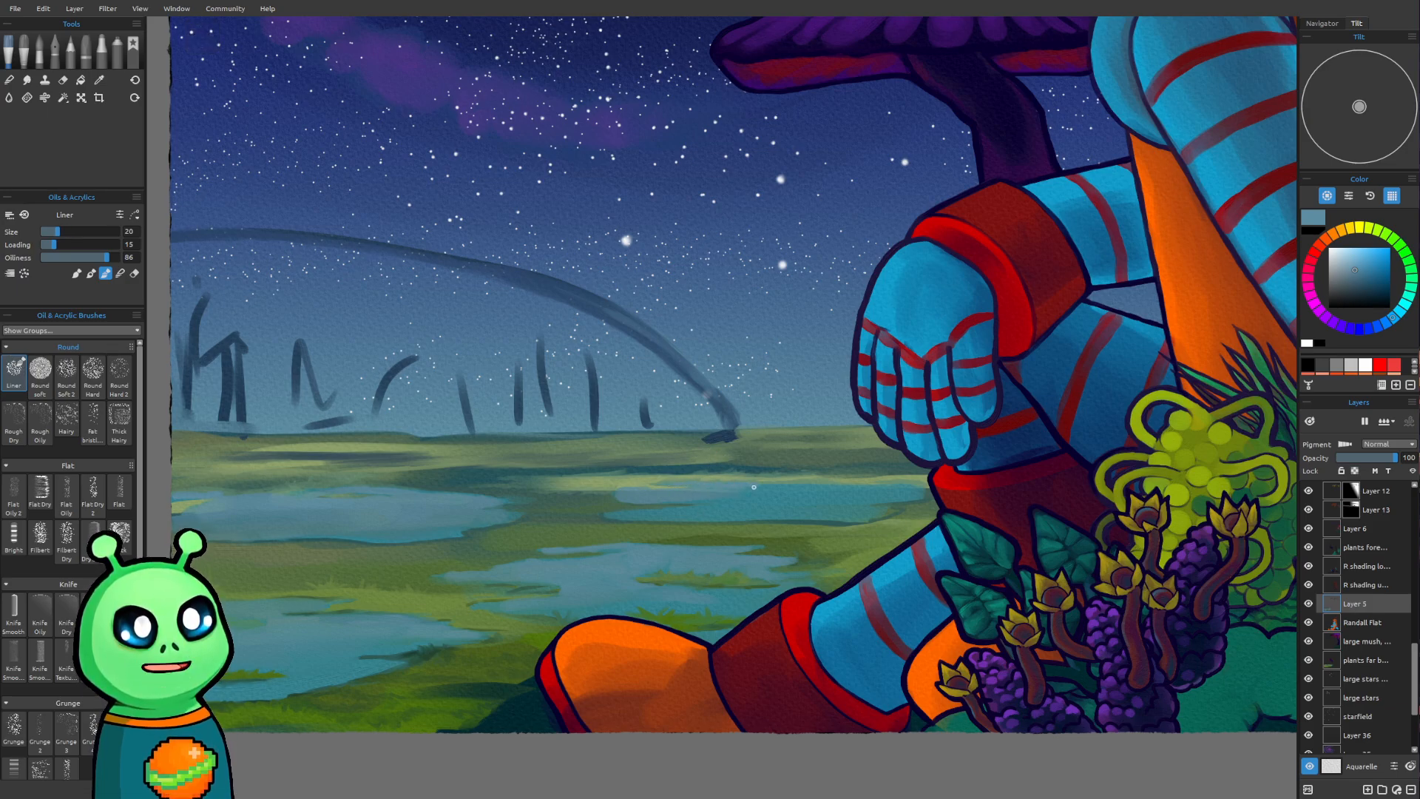
Extend the far-right pond's sky reflection toward the robot's leg and fill it in with the Liner, growing to size 40
key("bracketright")
key("bracketright")
left_click_drag(749, 490, 864, 488)
key("bracketright")
key("bracketright")
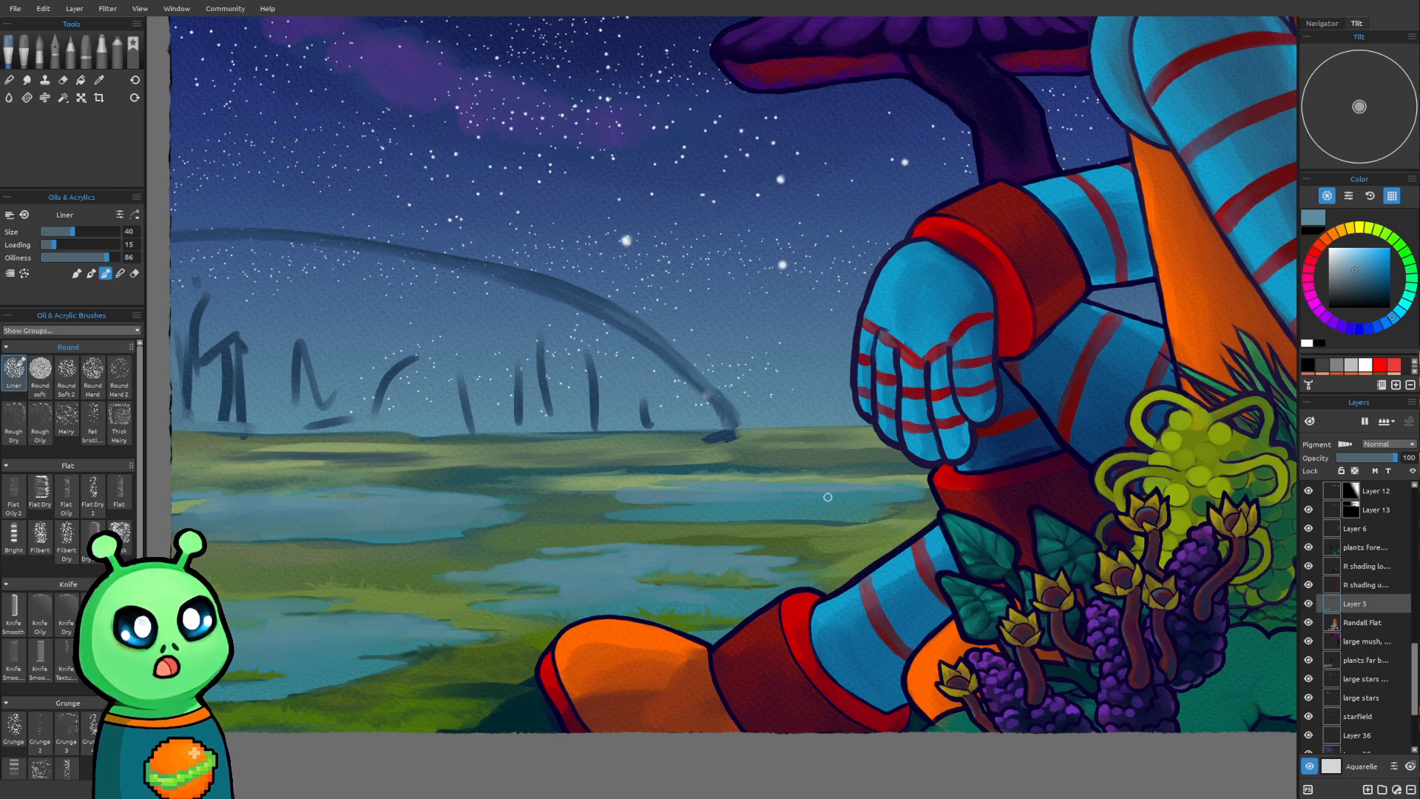
left_click_drag(815, 498, 753, 500)
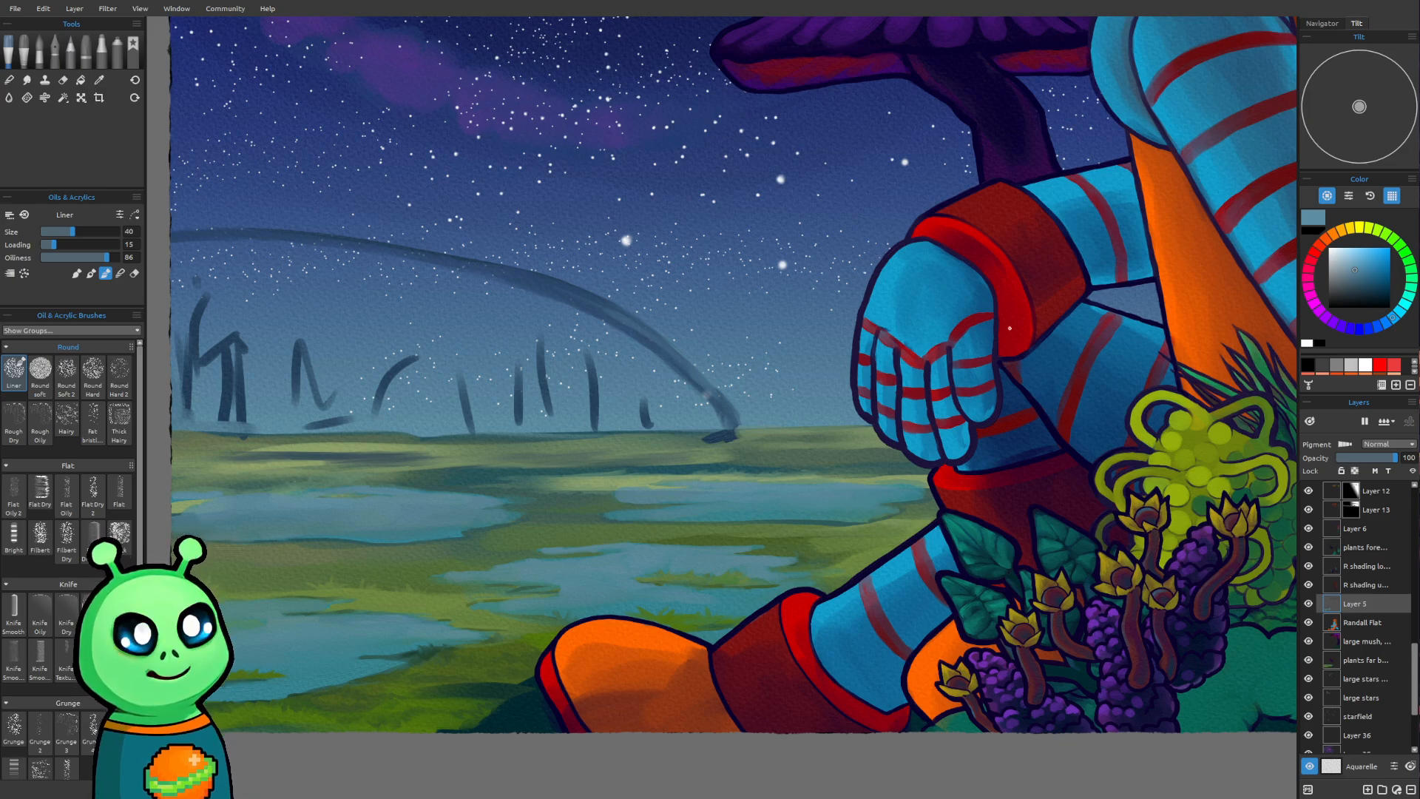
Review the whole landscape and compare it with and without the painting on Layer 5
scroll(764, 510, "down", 5)
mouse_move(917, 479)
left_mouse_down()
mouse_move(804, 576)
mouse_move(768, 562)
mouse_move(836, 520)
mouse_move(832, 578)
left_mouse_up()
scroll(539, 634, "up", 1)
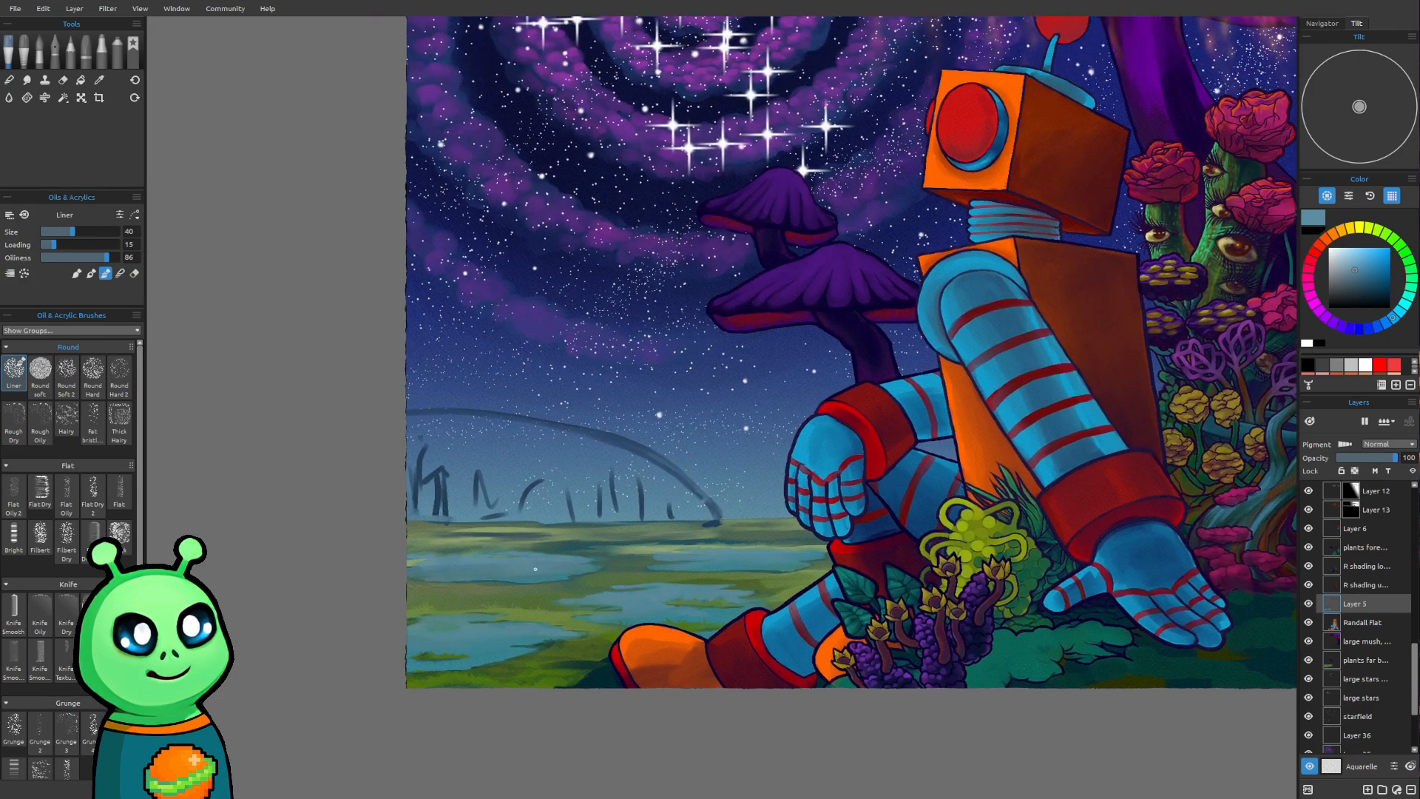
scroll(531, 560, "up", 3)
left_click_drag(557, 550, 602, 634)
left_click_drag(635, 539, 600, 575)
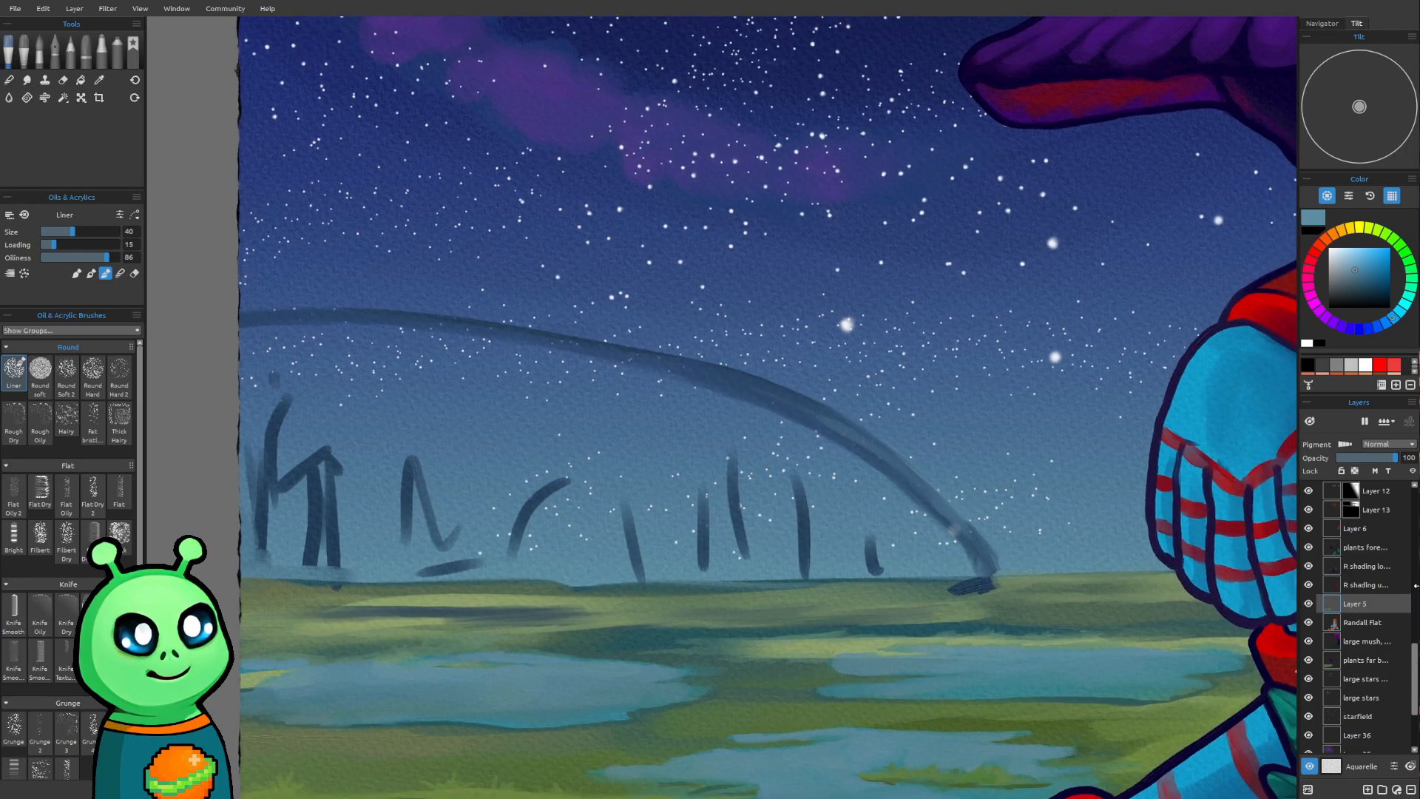
left_click(1308, 603)
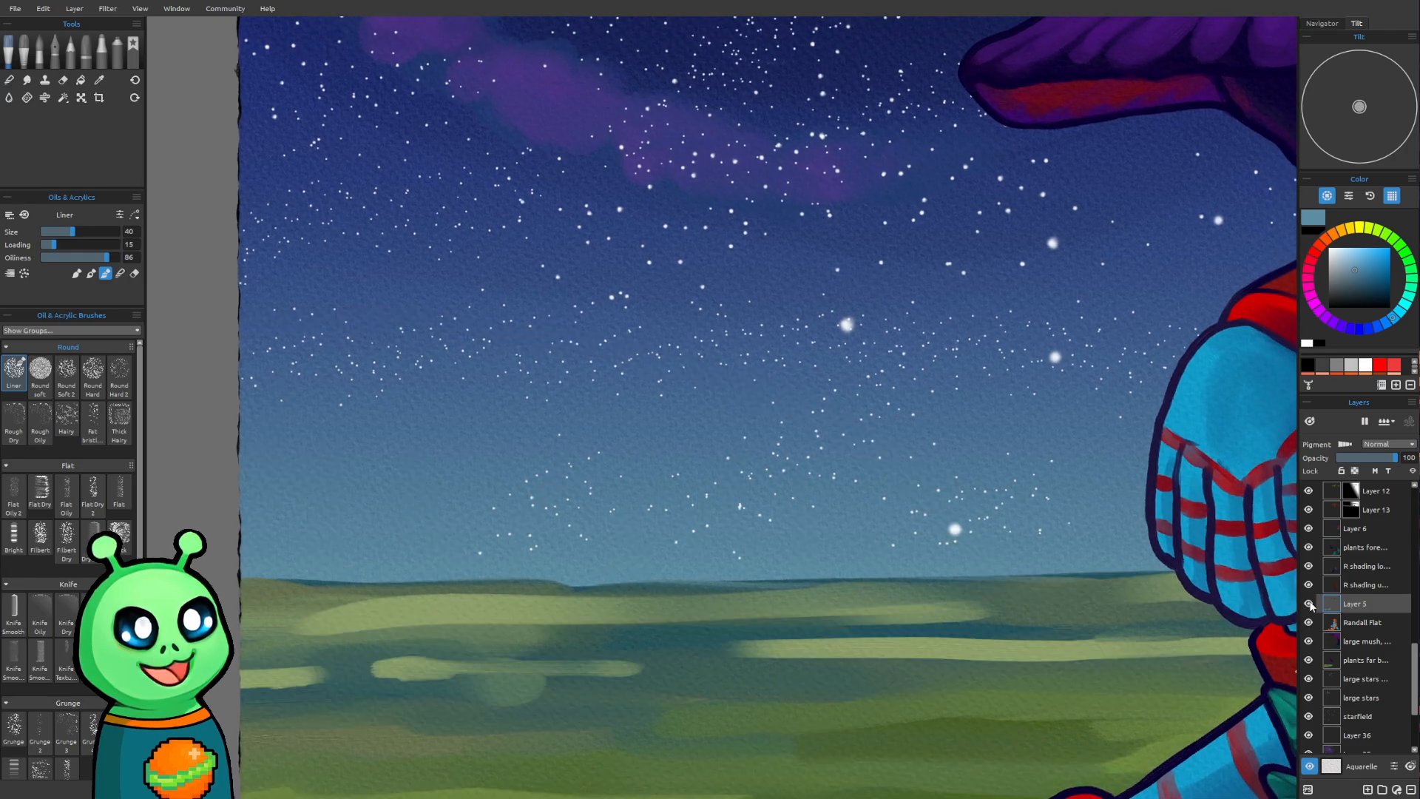
left_click(1308, 604)
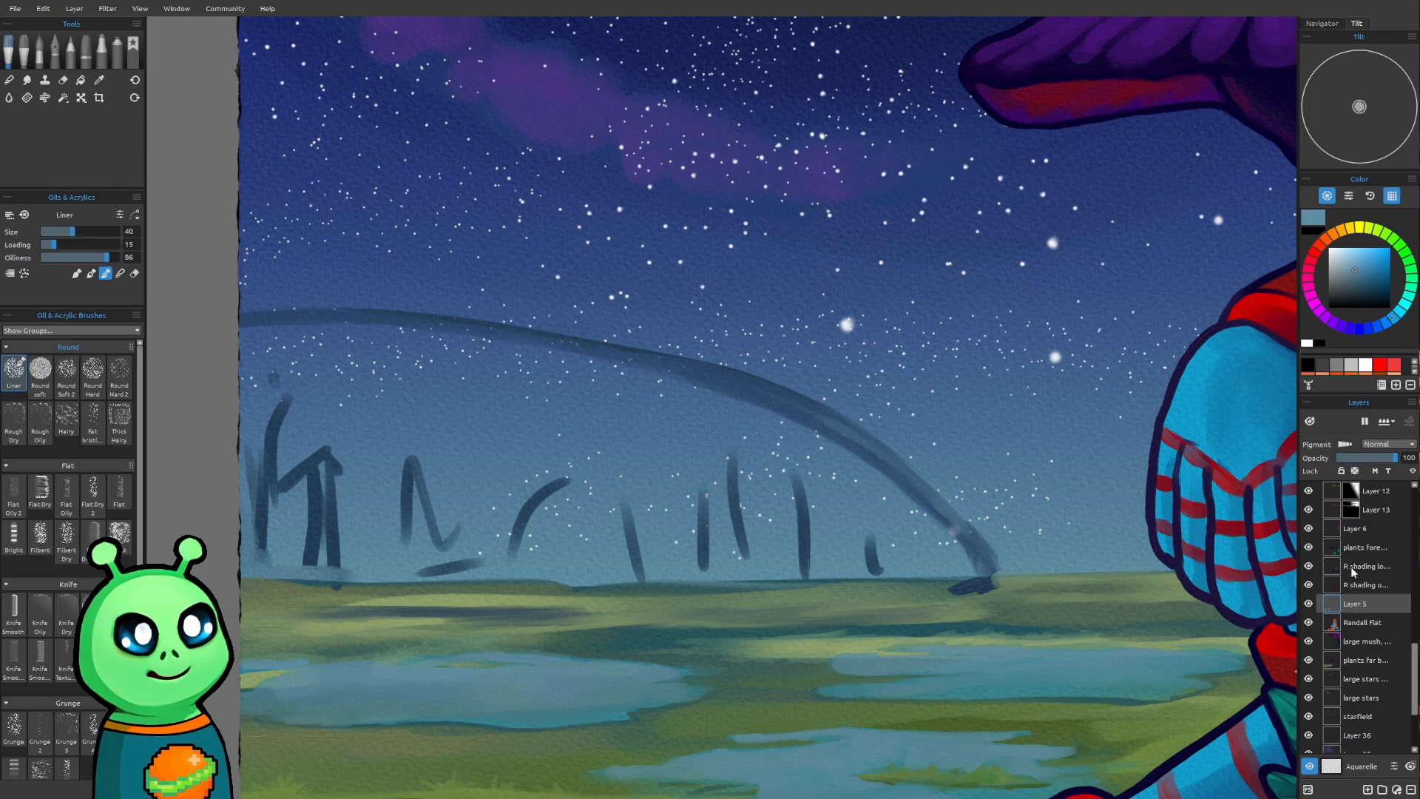
Erase the dark sketch strokes beneath the large arch on Layer 5 with the Round Soft eraser at size 45
key("e")
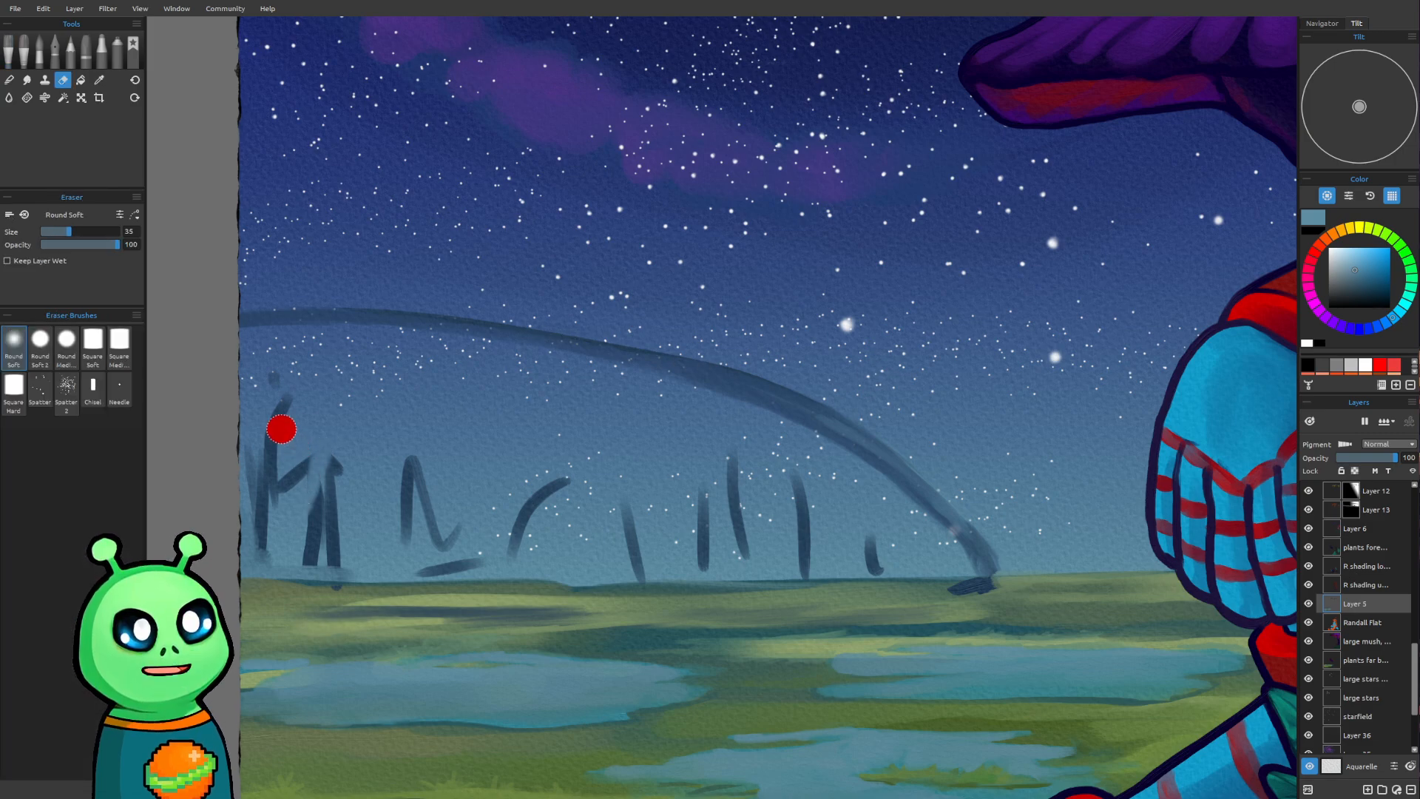
key("bracketright")
key("bracketright")
mouse_move(277, 406)
left_mouse_down()
mouse_move(309, 389)
mouse_move(270, 528)
mouse_move(358, 462)
mouse_move(332, 550)
mouse_move(265, 556)
mouse_move(436, 549)
mouse_move(405, 571)
mouse_move(442, 560)
mouse_move(510, 590)
mouse_move(330, 595)
mouse_move(594, 588)
mouse_move(371, 554)
mouse_move(424, 455)
mouse_move(447, 449)
mouse_move(444, 528)
mouse_move(691, 452)
mouse_move(612, 569)
mouse_move(743, 535)
mouse_move(735, 561)
mouse_move(546, 549)
mouse_move(673, 536)
mouse_move(729, 467)
mouse_move(729, 536)
mouse_move(775, 571)
mouse_move(902, 518)
mouse_move(841, 564)
mouse_move(884, 556)
left_mouse_up()
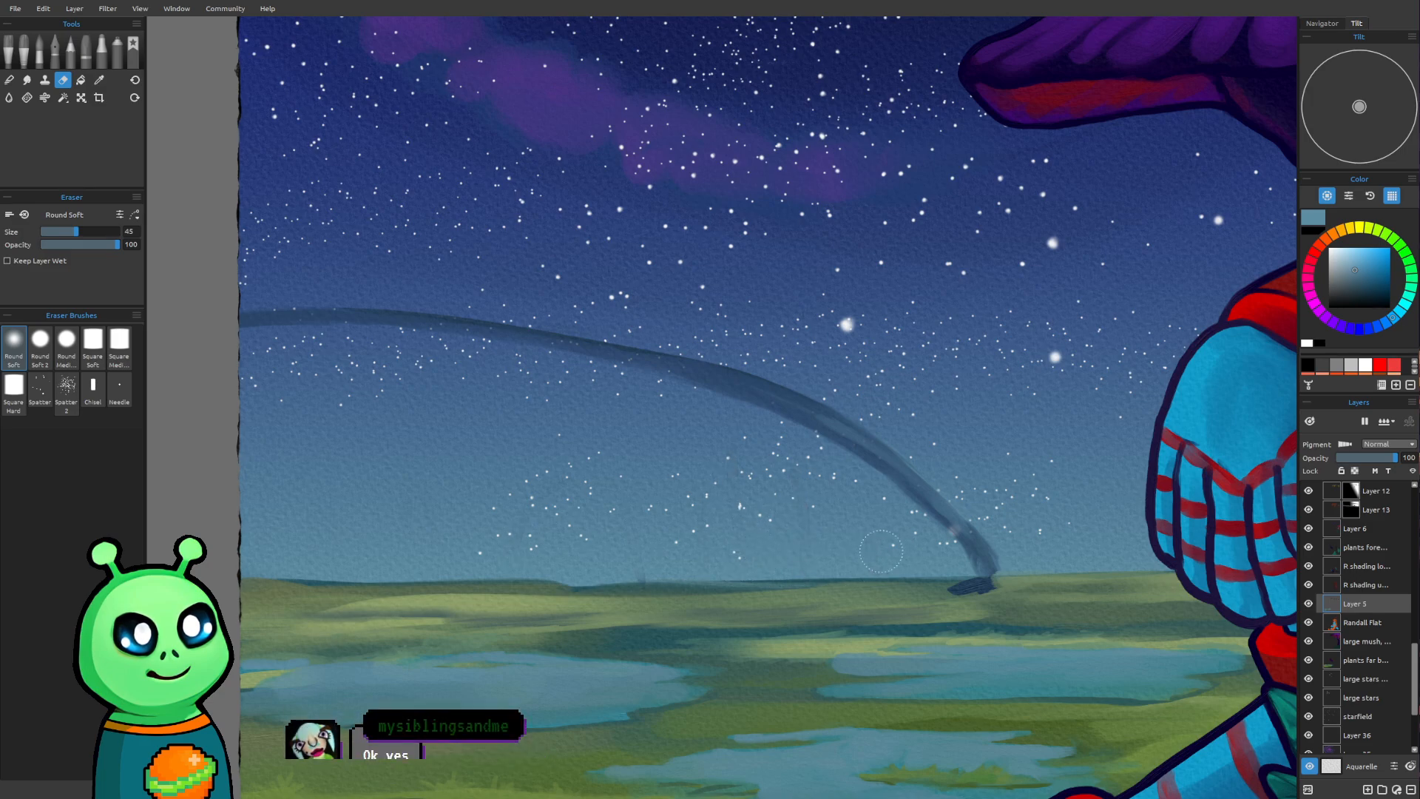
Touch up the remaining sketch smudge on the horizon beneath the arch with the Liner, reducing its size from 40 to 20
key("a")
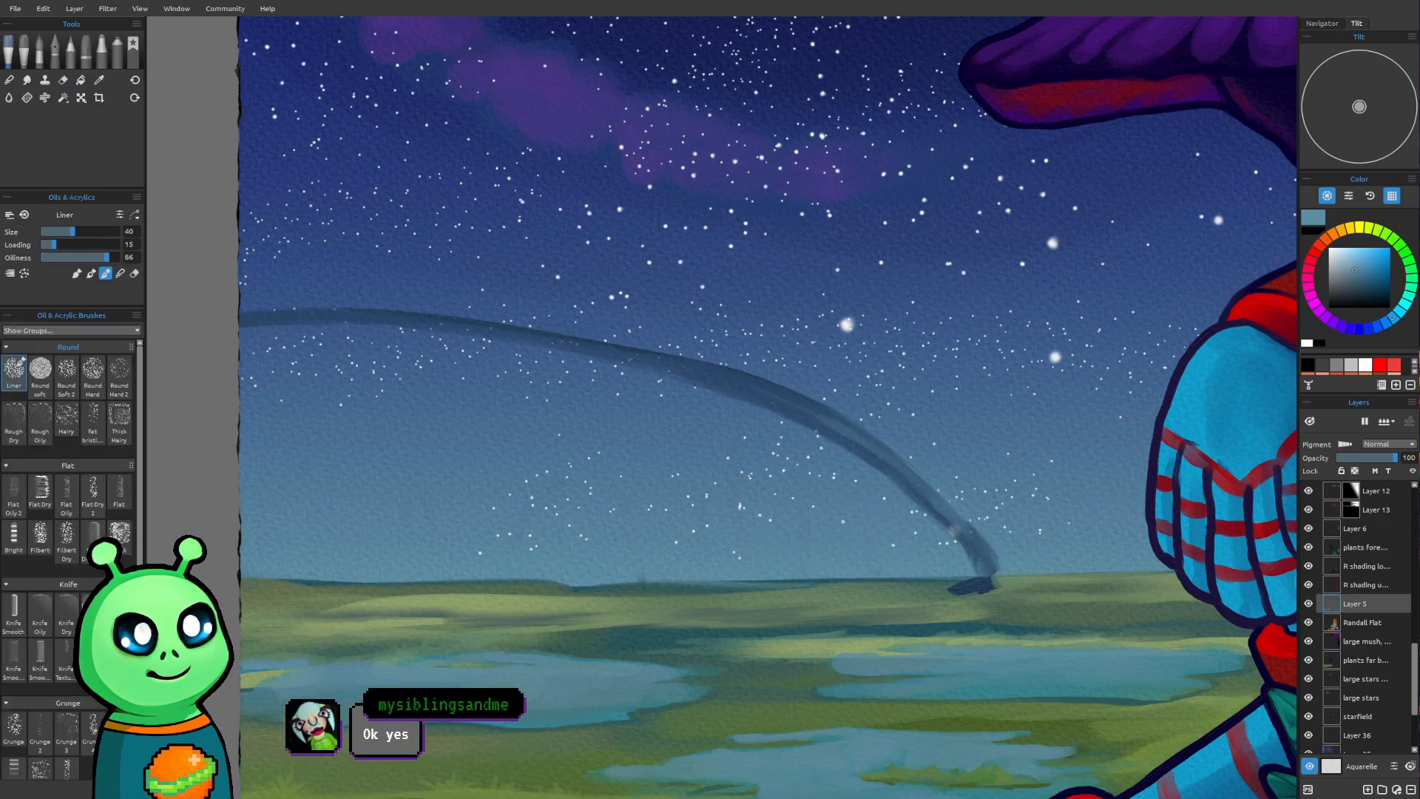
left_click_drag(668, 473, 647, 450)
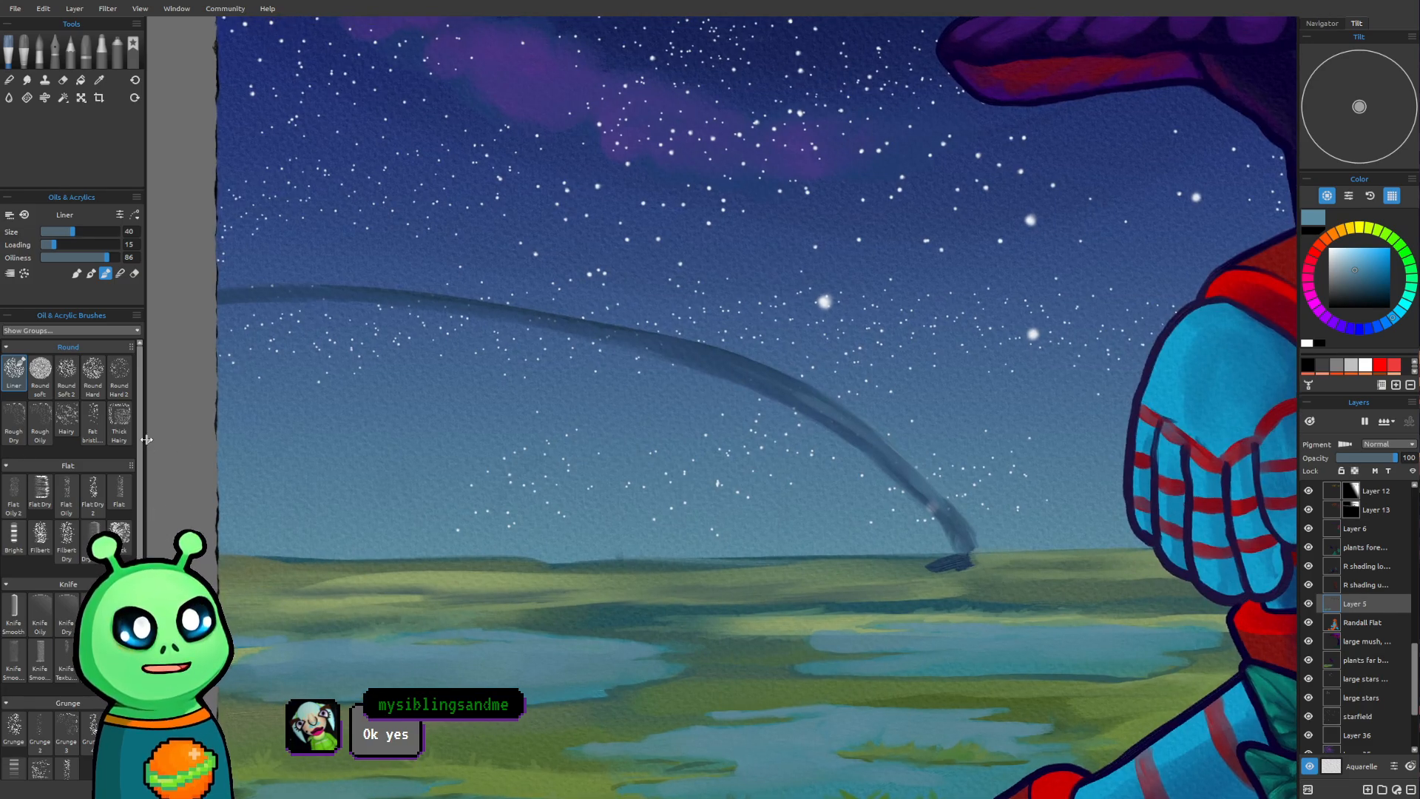
left_click_drag(638, 553, 659, 552)
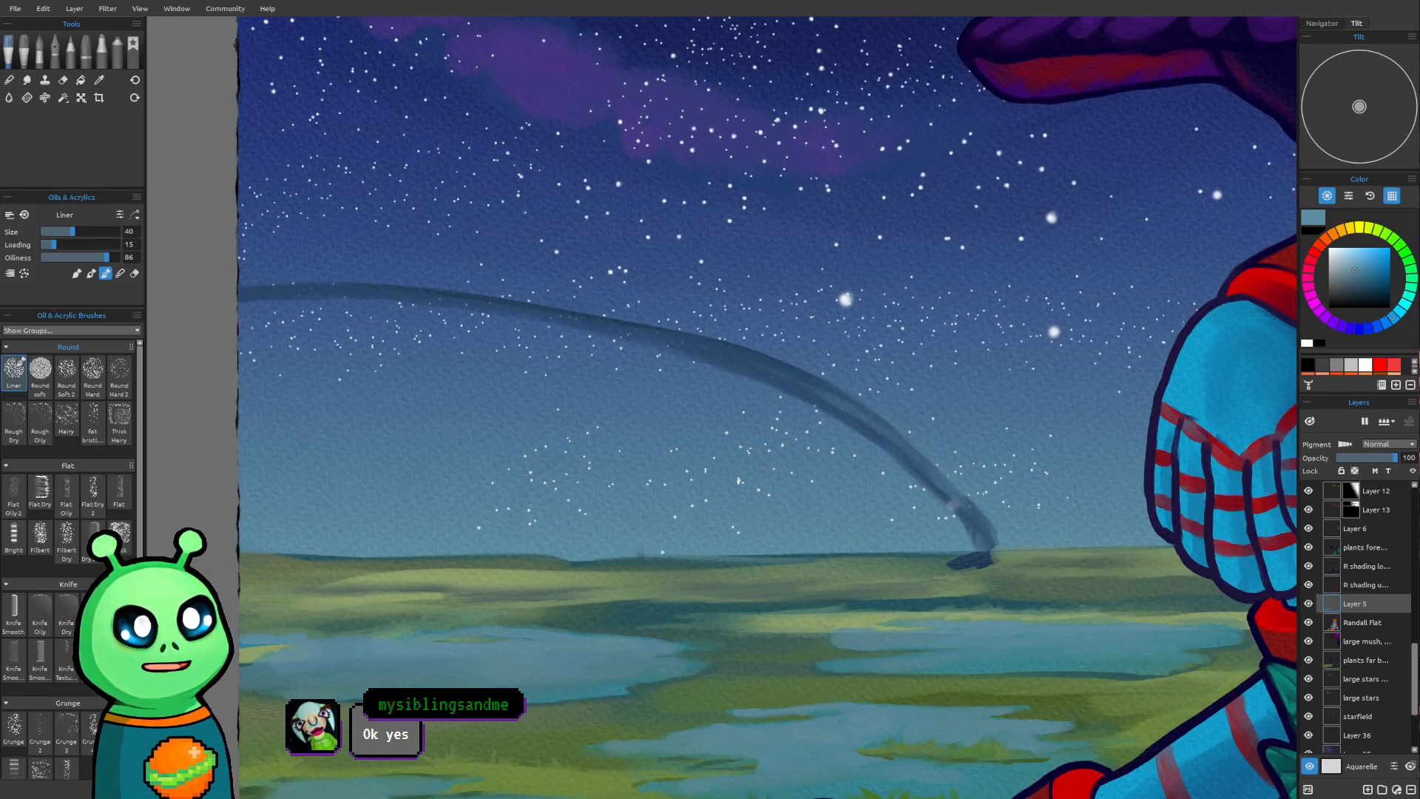
left_click_drag(618, 508, 724, 574)
key("bracketleft")
key("bracketleft")
mouse_move(793, 484)
left_mouse_down()
mouse_move(722, 380)
mouse_move(709, 414)
left_mouse_up()
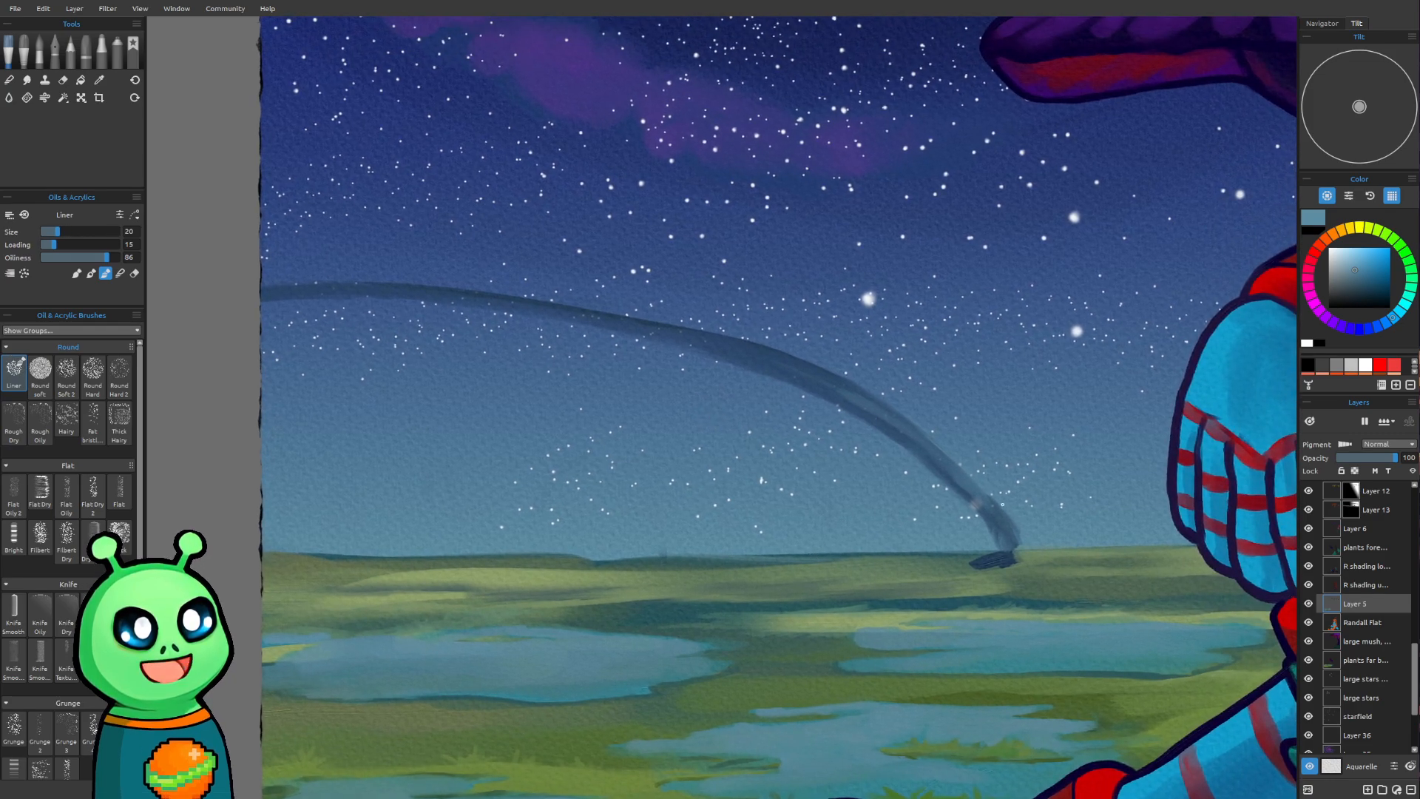
Sample the sky blue just above the horizon and paint a light streak along the arch's far-left end with the Liner at size 18
key("alt")
left_click(1092, 530, "alt")
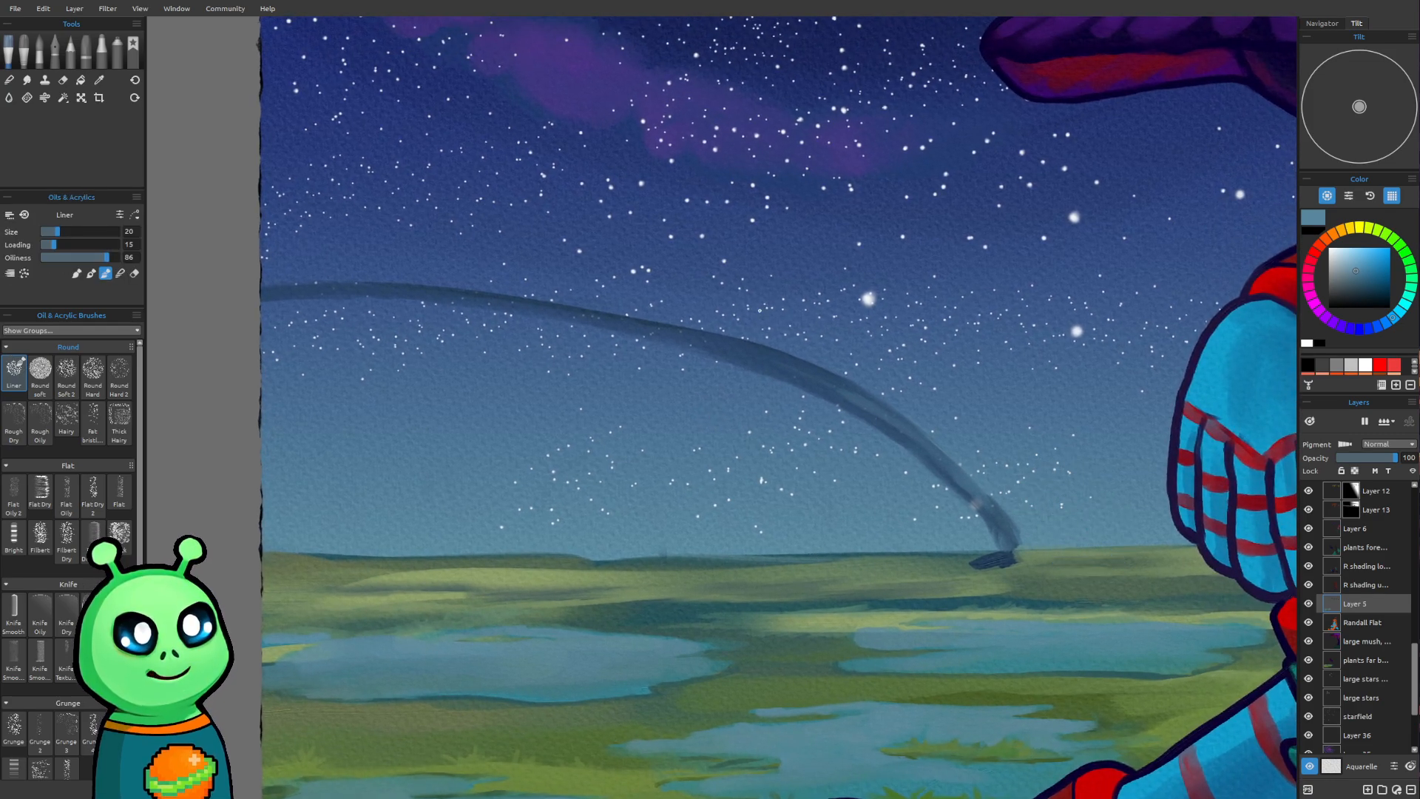
key("bracketleft")
key("bracketleft")
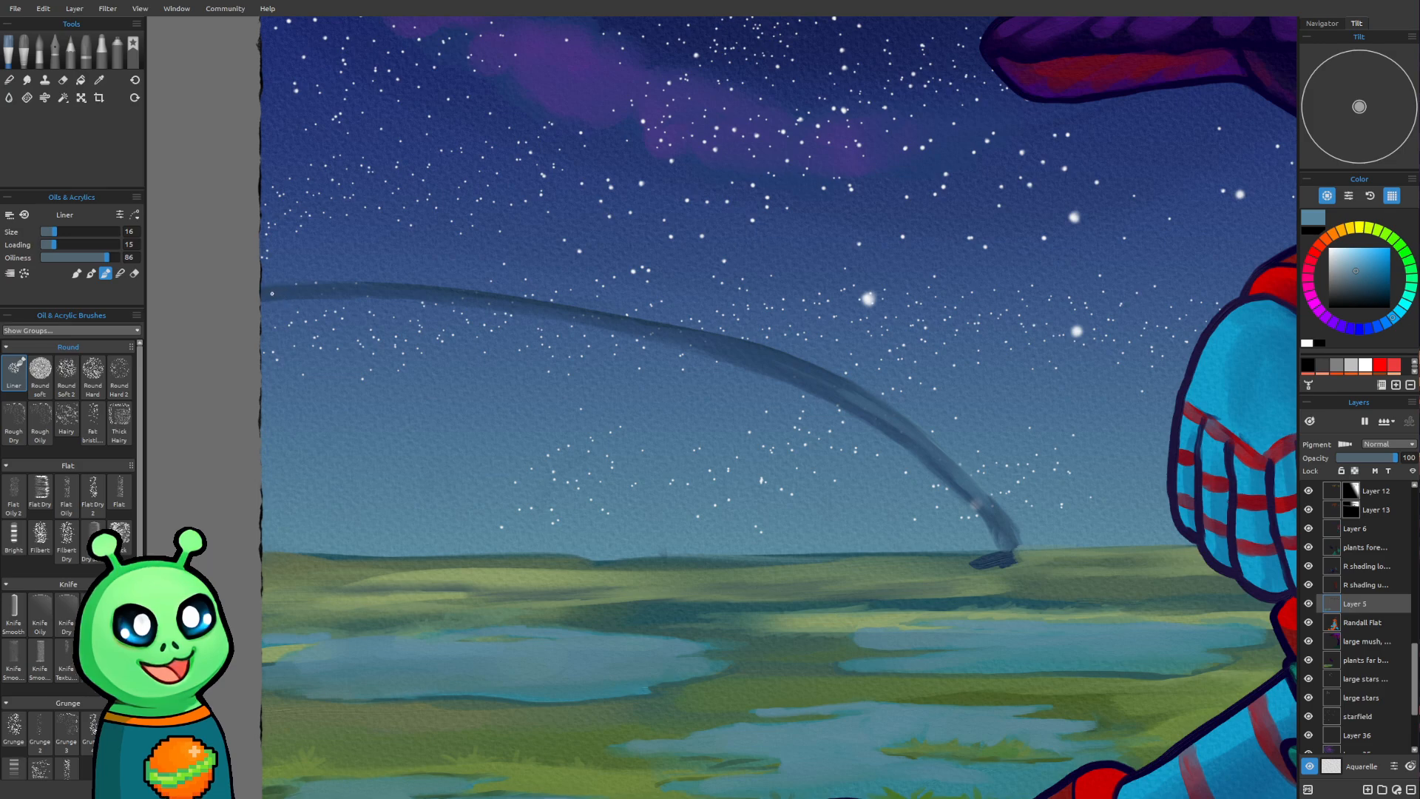
key("bracketright")
key("bracketright")
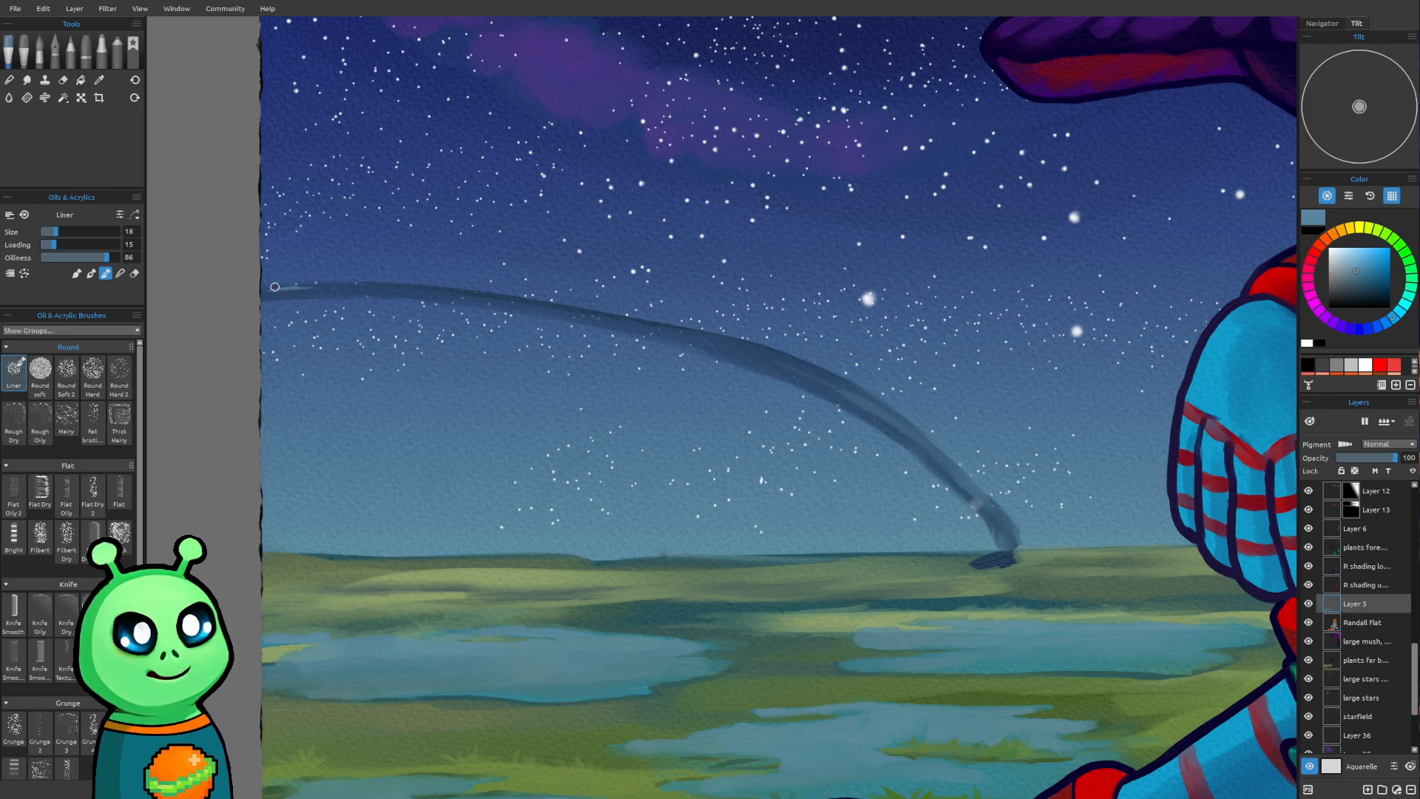
left_click_drag(269, 291, 436, 291)
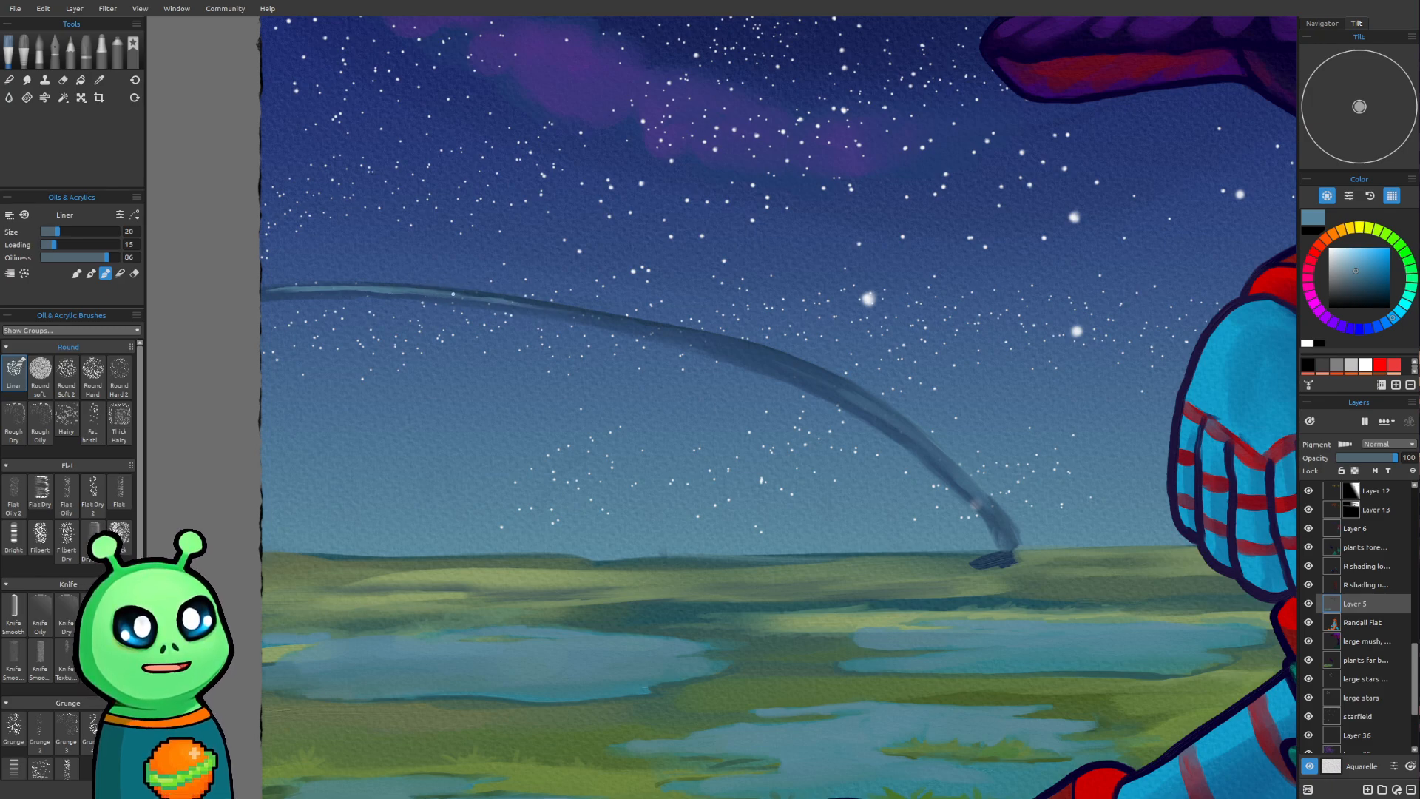
Continue the light blue streak along the arch down to its foot on the horizon with the Liner, growing from size 20 to 30
left_click_drag(488, 299, 743, 349)
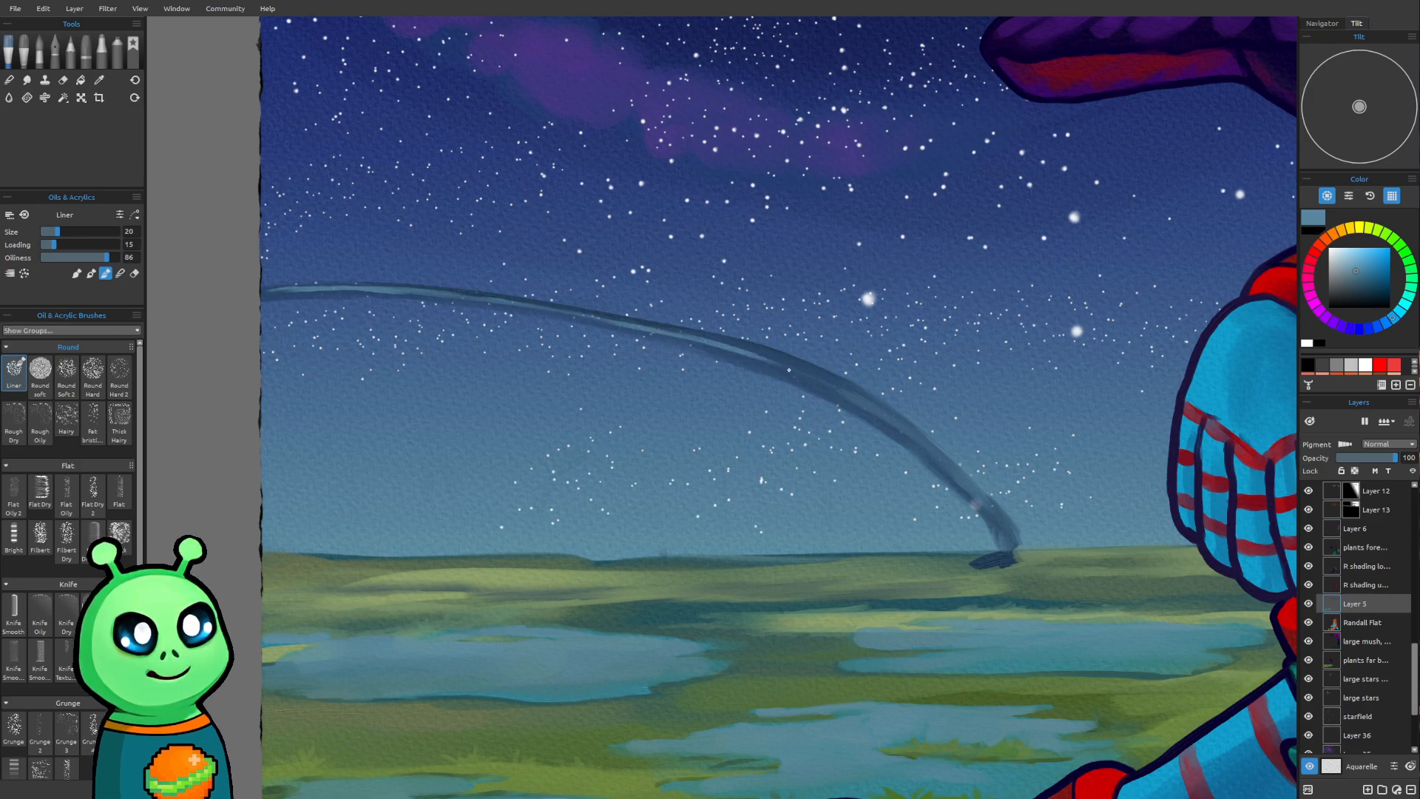
key("bracketright")
mouse_move(695, 341)
left_mouse_down()
mouse_move(847, 390)
mouse_move(747, 357)
mouse_move(831, 383)
mouse_move(779, 357)
mouse_move(892, 414)
left_mouse_up()
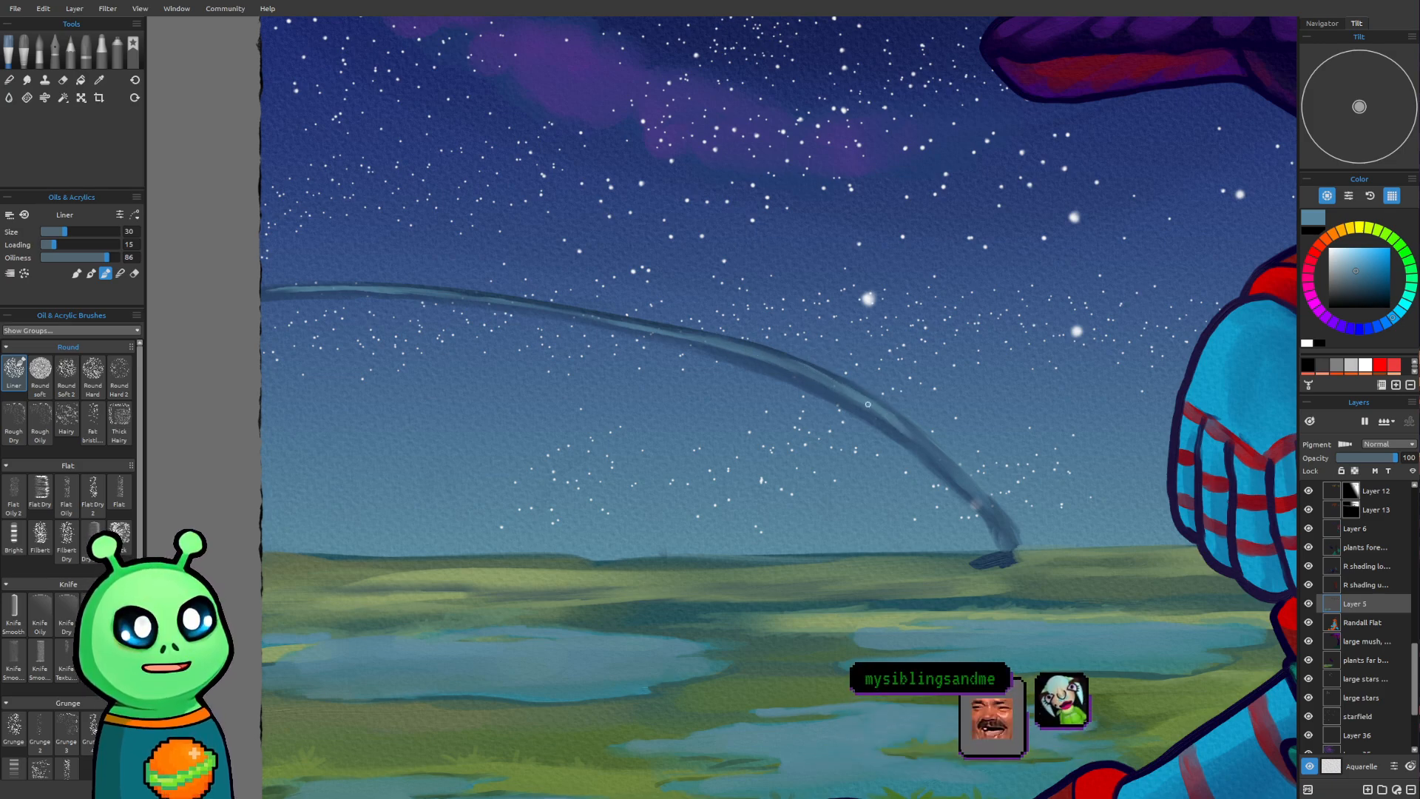
left_click_drag(911, 435, 1007, 540)
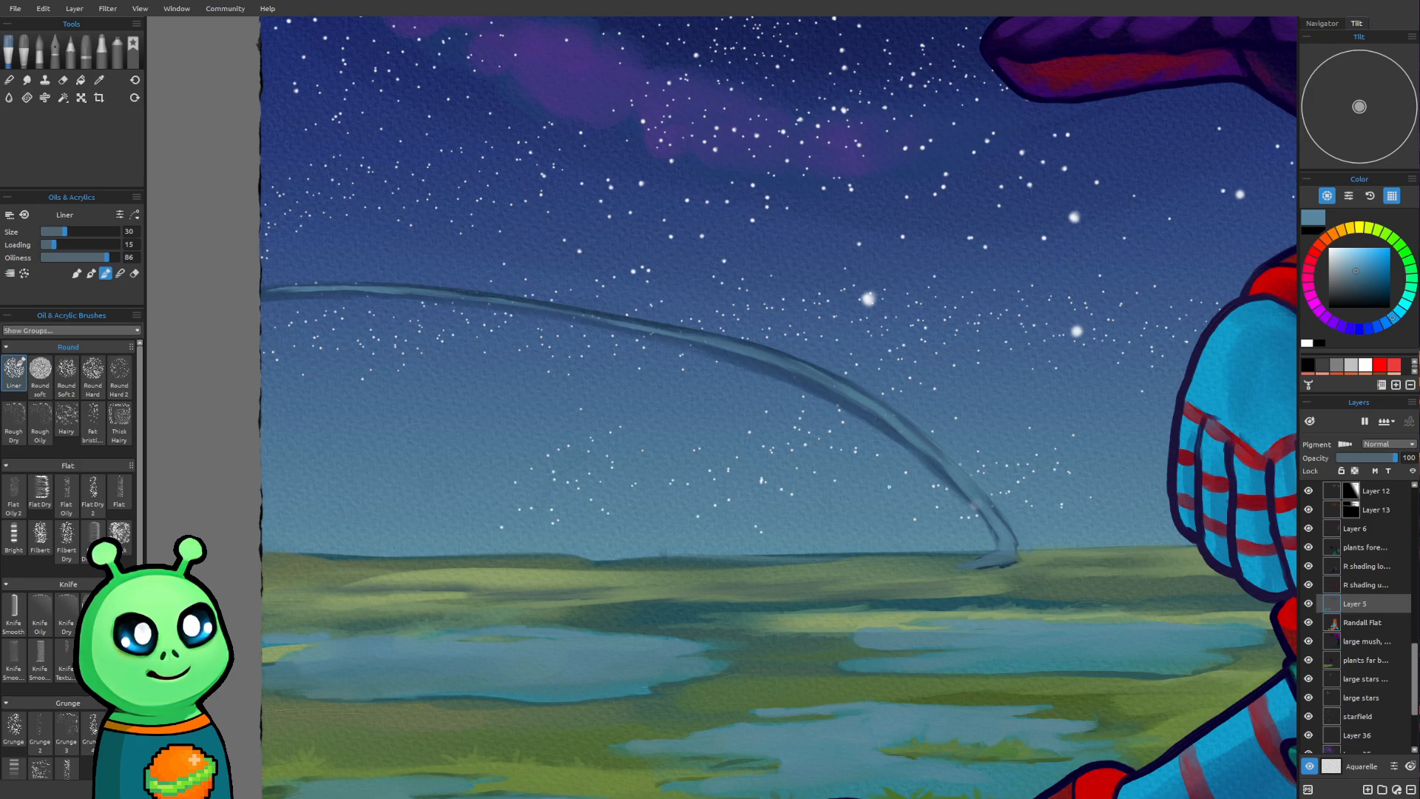
Paint a faint light blue haze in the sky just beneath the arch's descending curve with the Liner, growing from size 25 to 50
scroll(881, 284, "down", 1)
left_click_drag(790, 357, 567, 437)
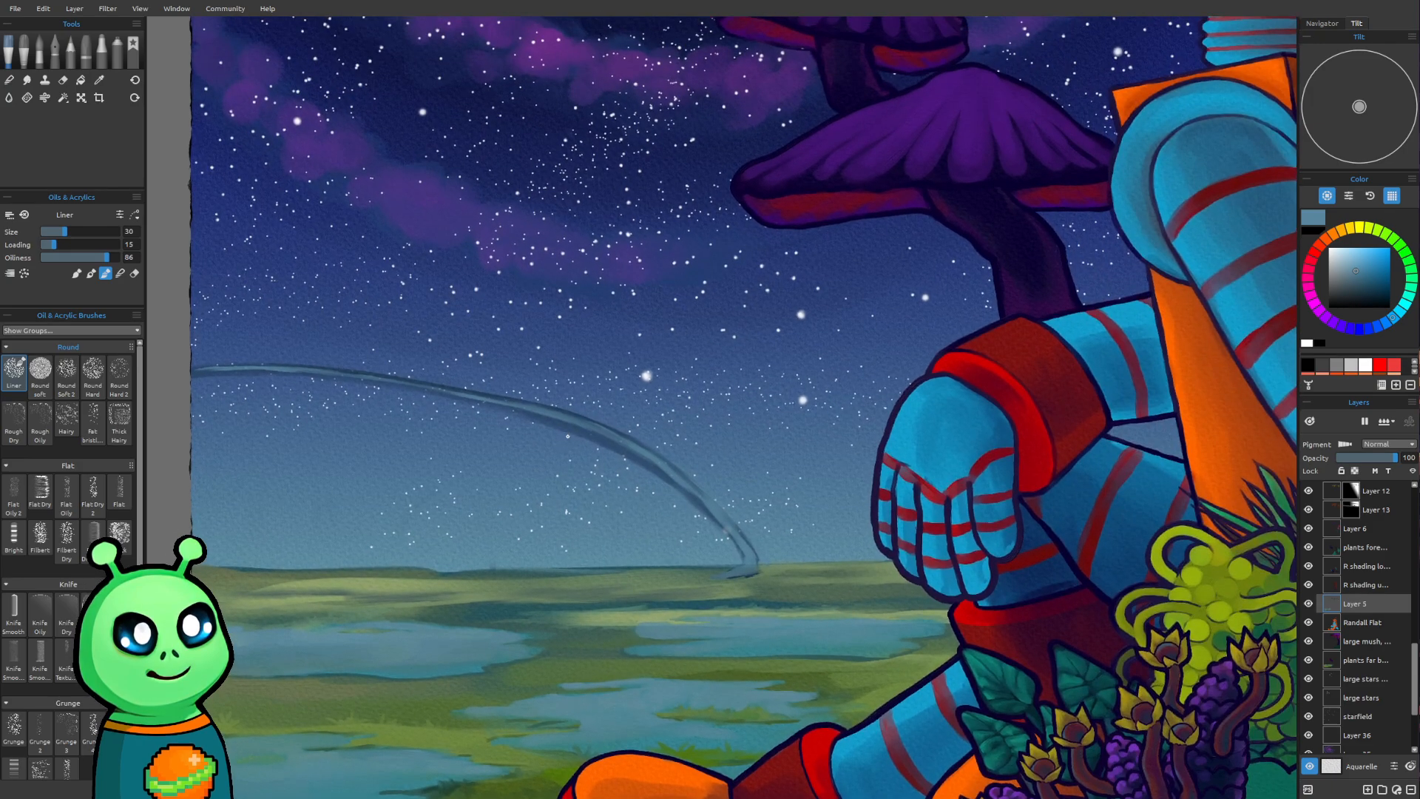
key("]")
key("]")
key("]")
key("[")
key("[")
key("[")
key("[")
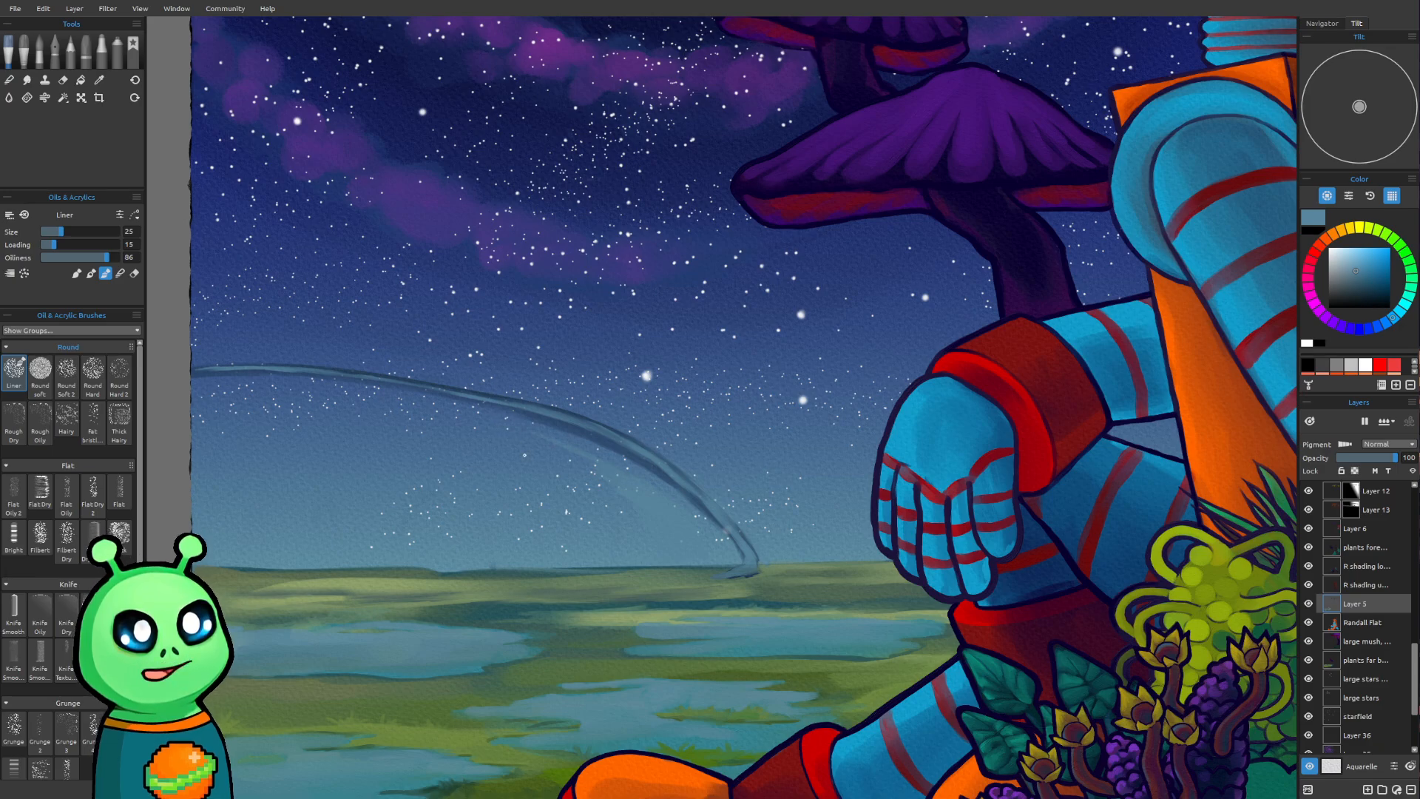
key("]")
key("]")
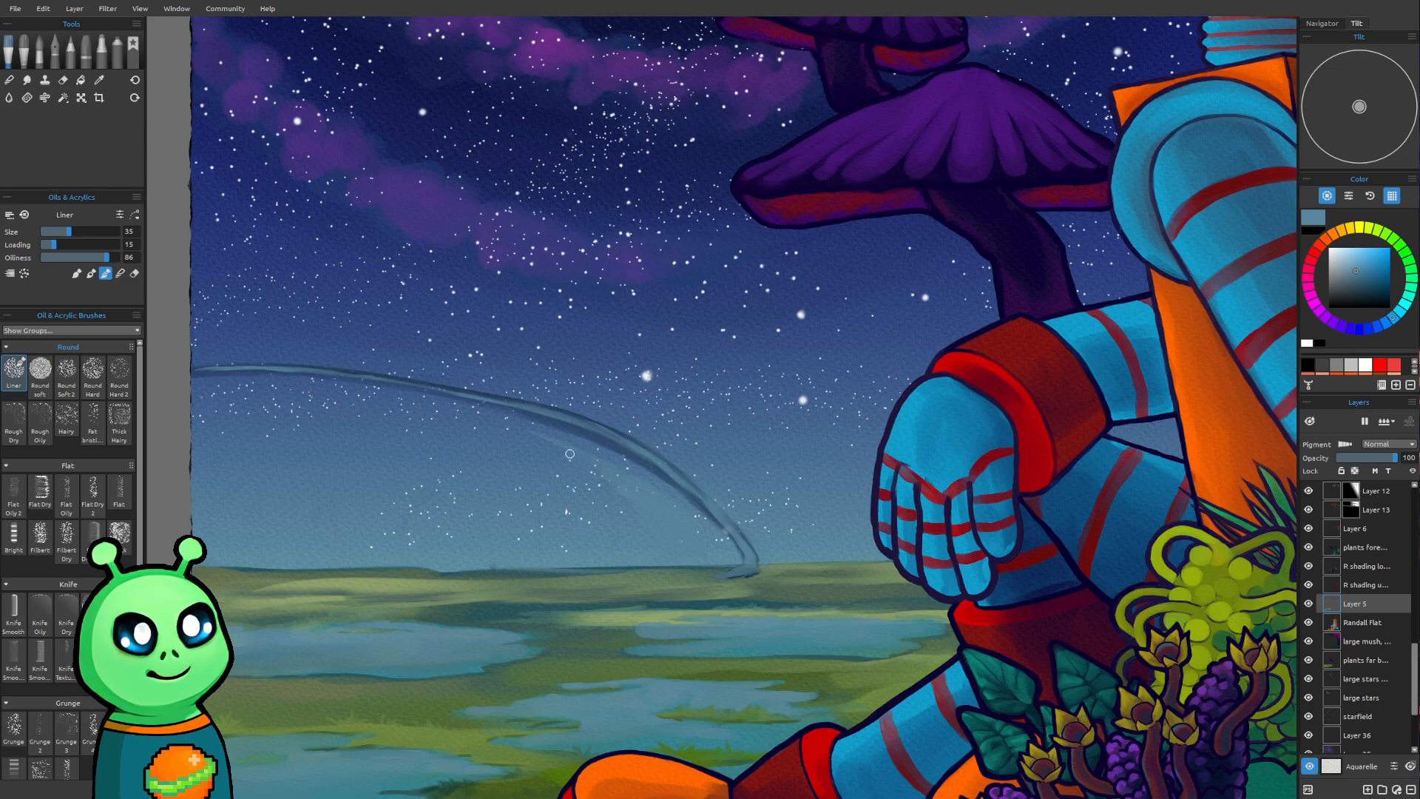
key("]")
key("]")
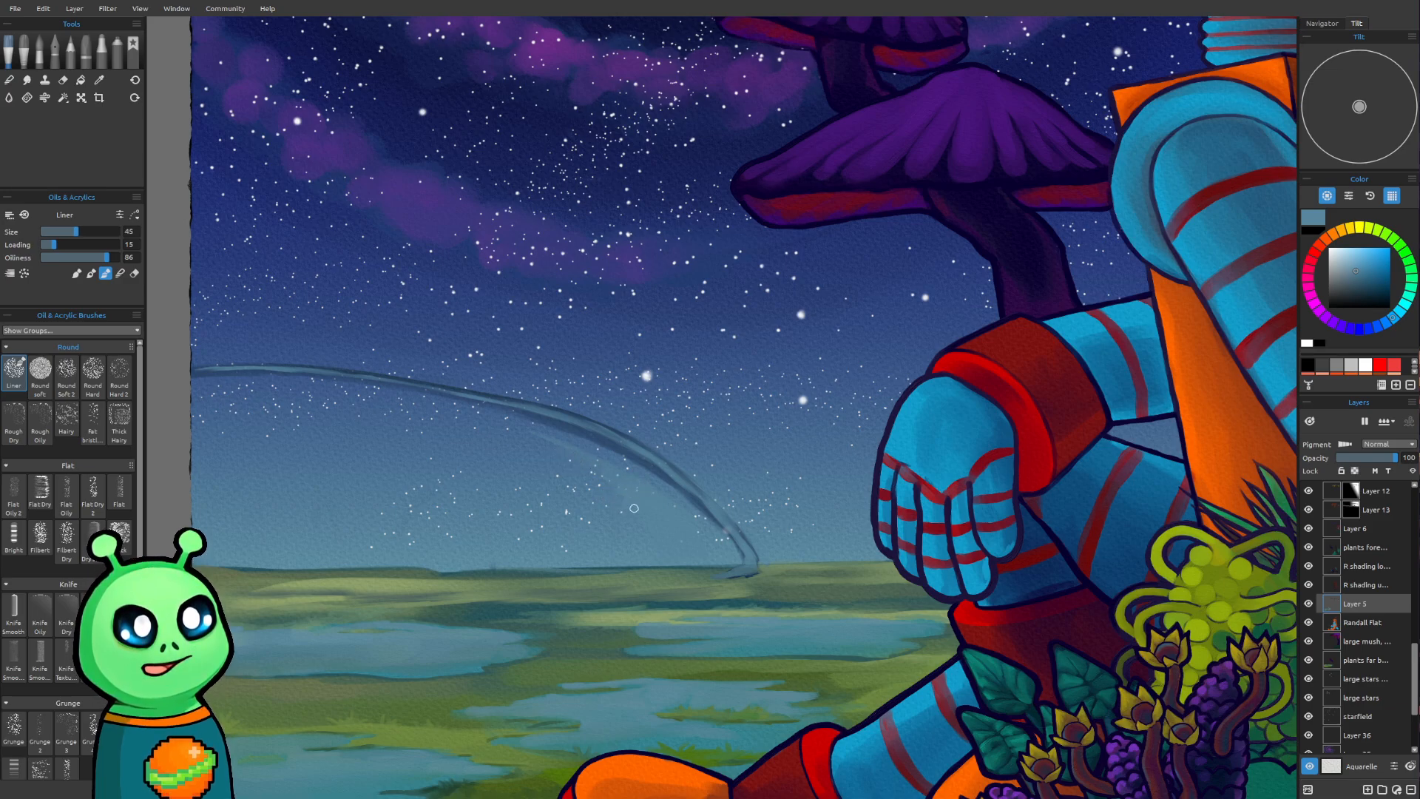
key("bracketright")
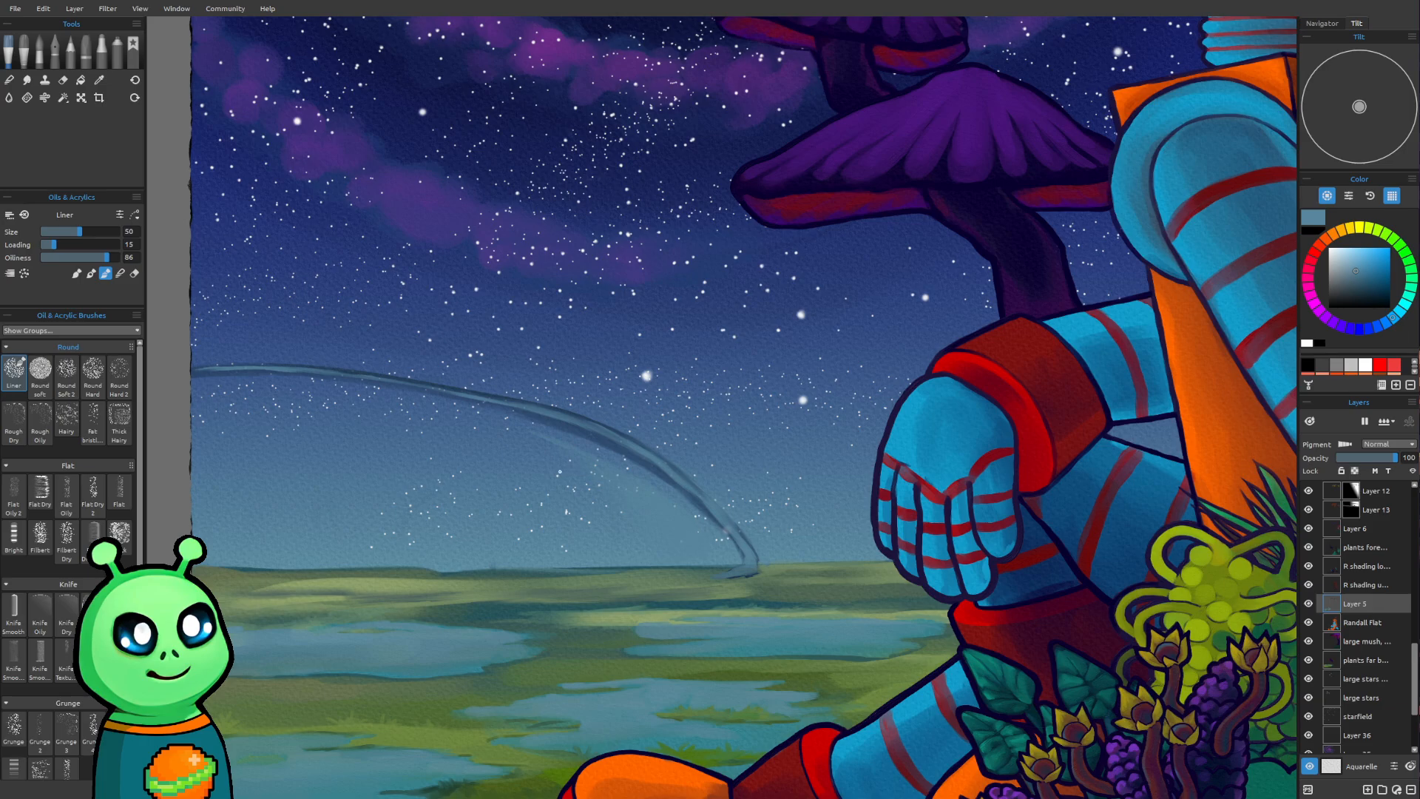
Extend the light blue haze under the whole arch to the canvas's left edge with the Liner, raising its size from 50 to 100
key("bracketright")
key("bracketright")
key("bracketright")
key("bracketright")
left_click_drag(605, 476, 485, 423)
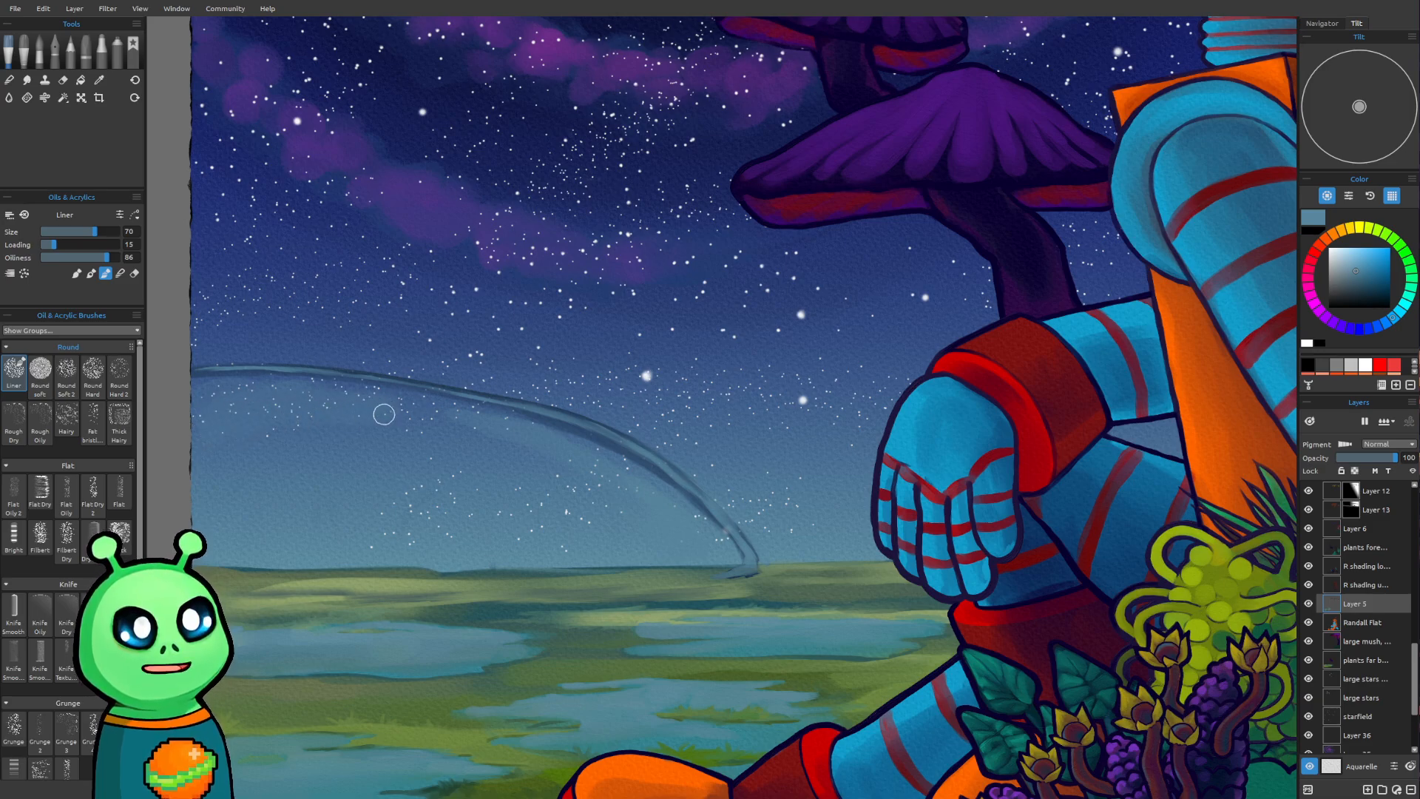
key("bracketright")
key("bracketright")
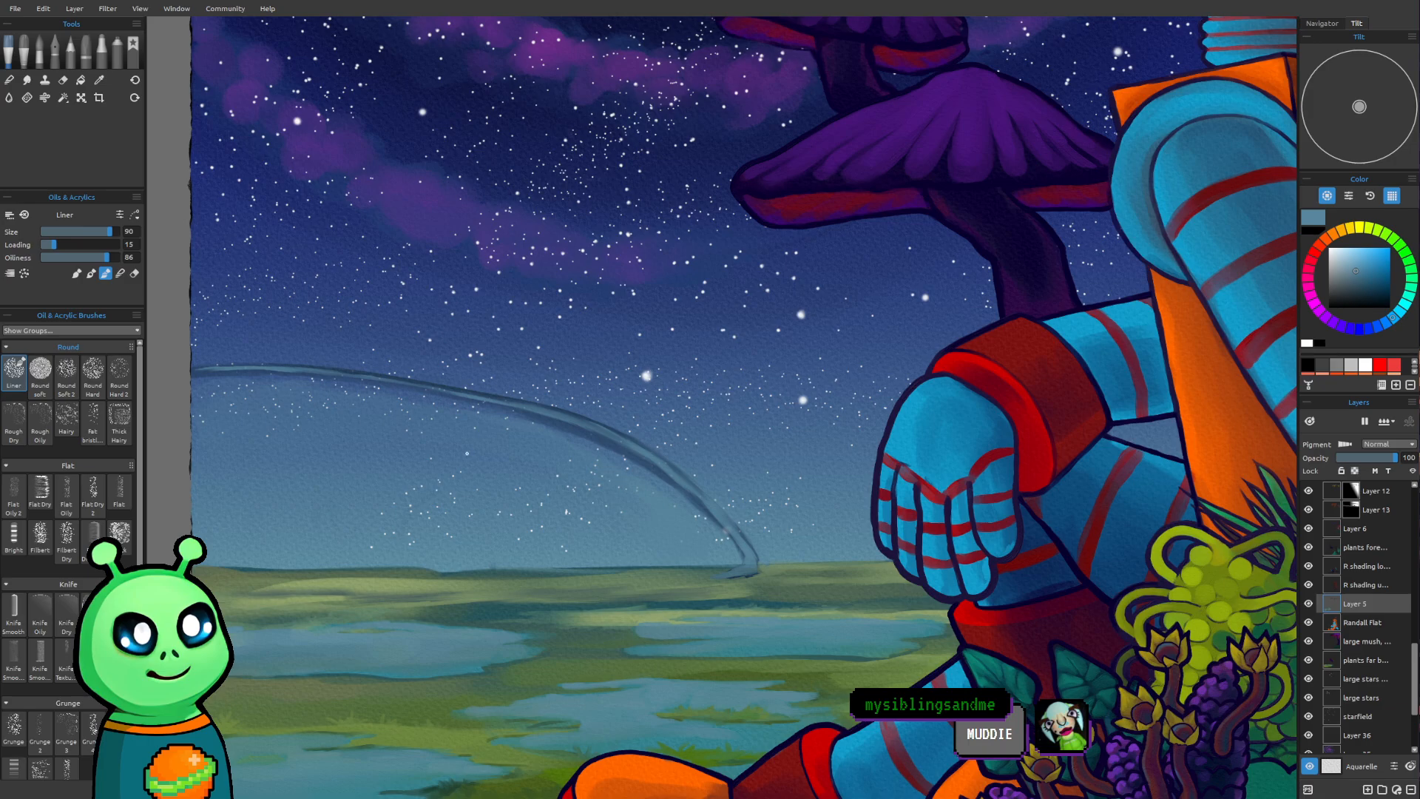
scroll(467, 453, "down", 2)
left_click_drag(608, 411, 572, 481)
key("]")
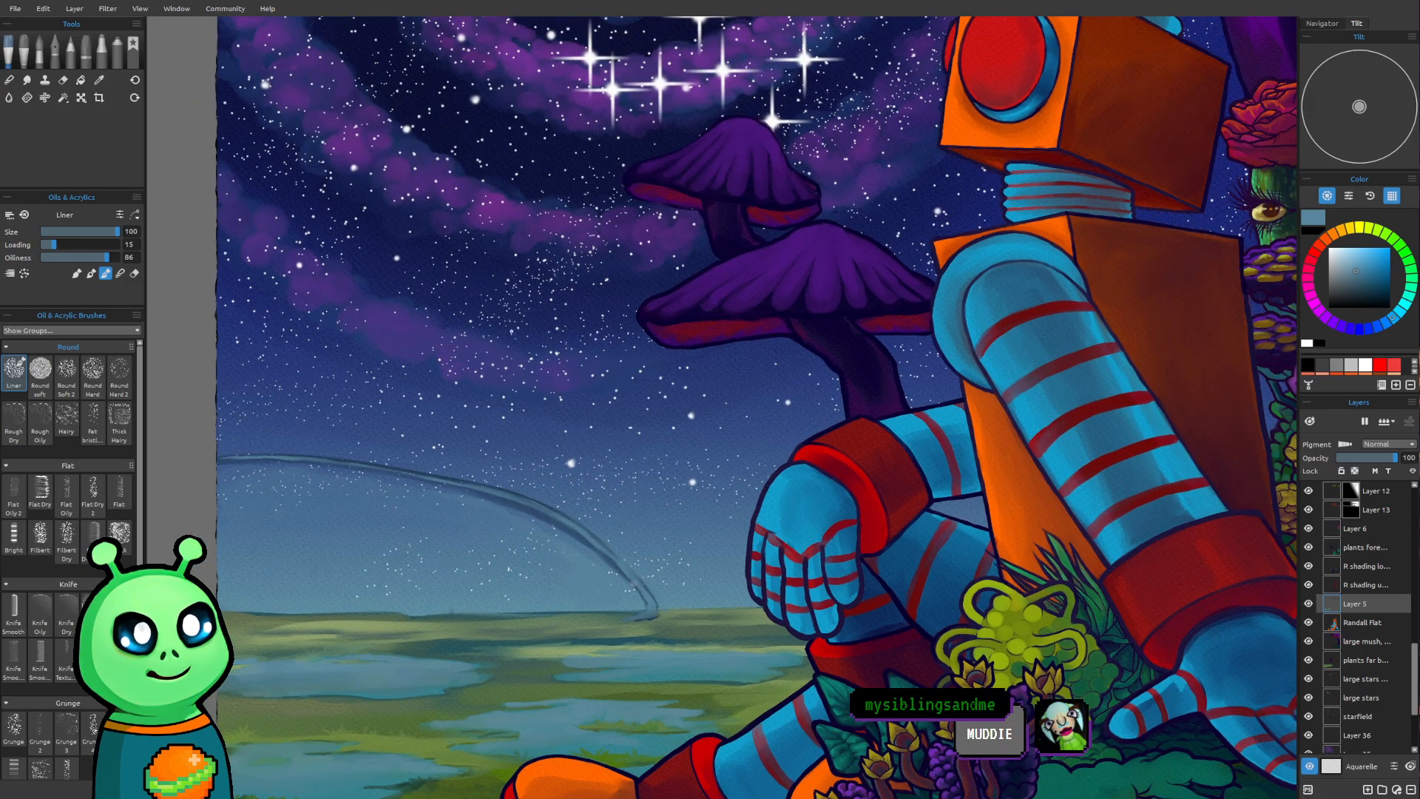
Sample the deep blue of the upper sky, lighten it to violet-blue, and paint the arch's far-left end with the Liner at size 18
left_click(420, 334, "alt")
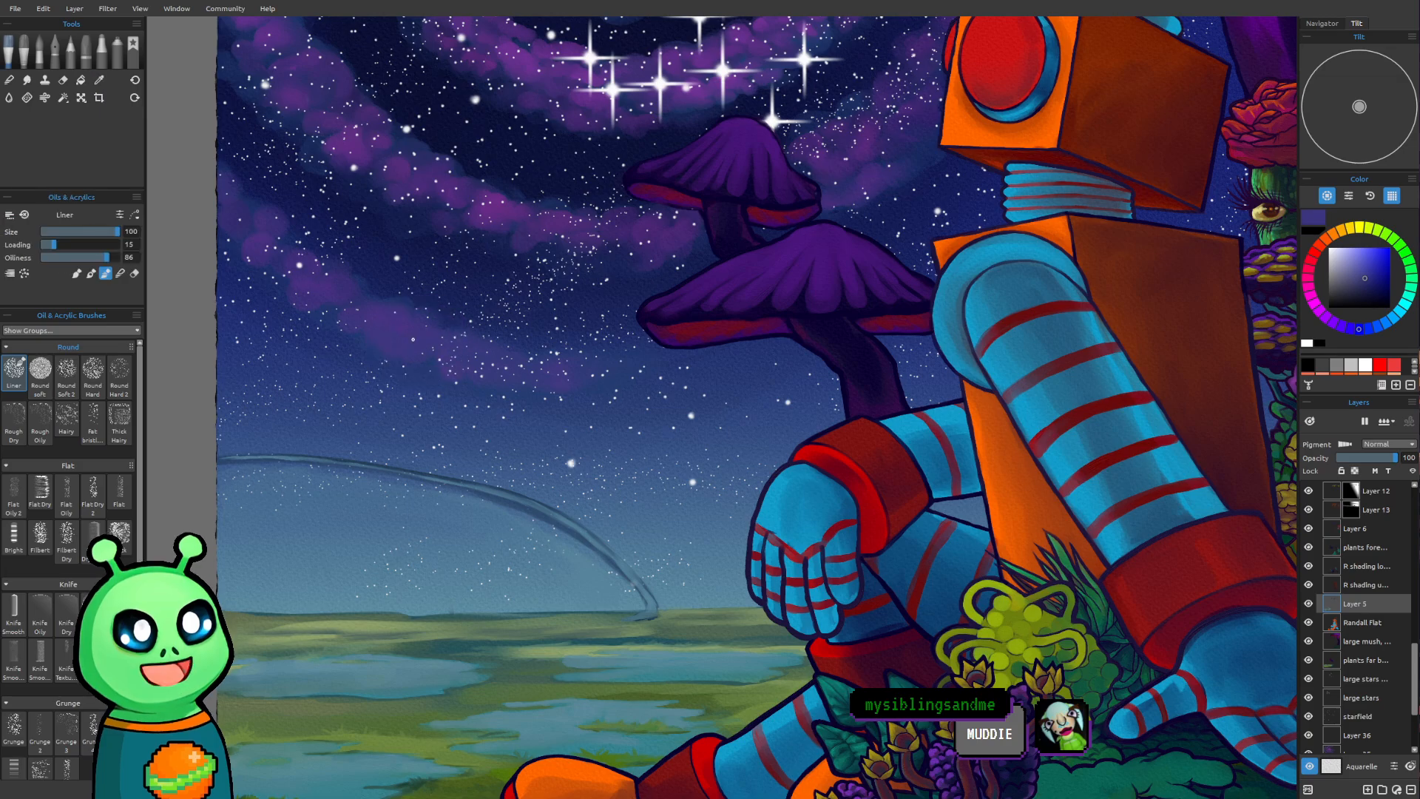
scroll(170, 444, "up", 1)
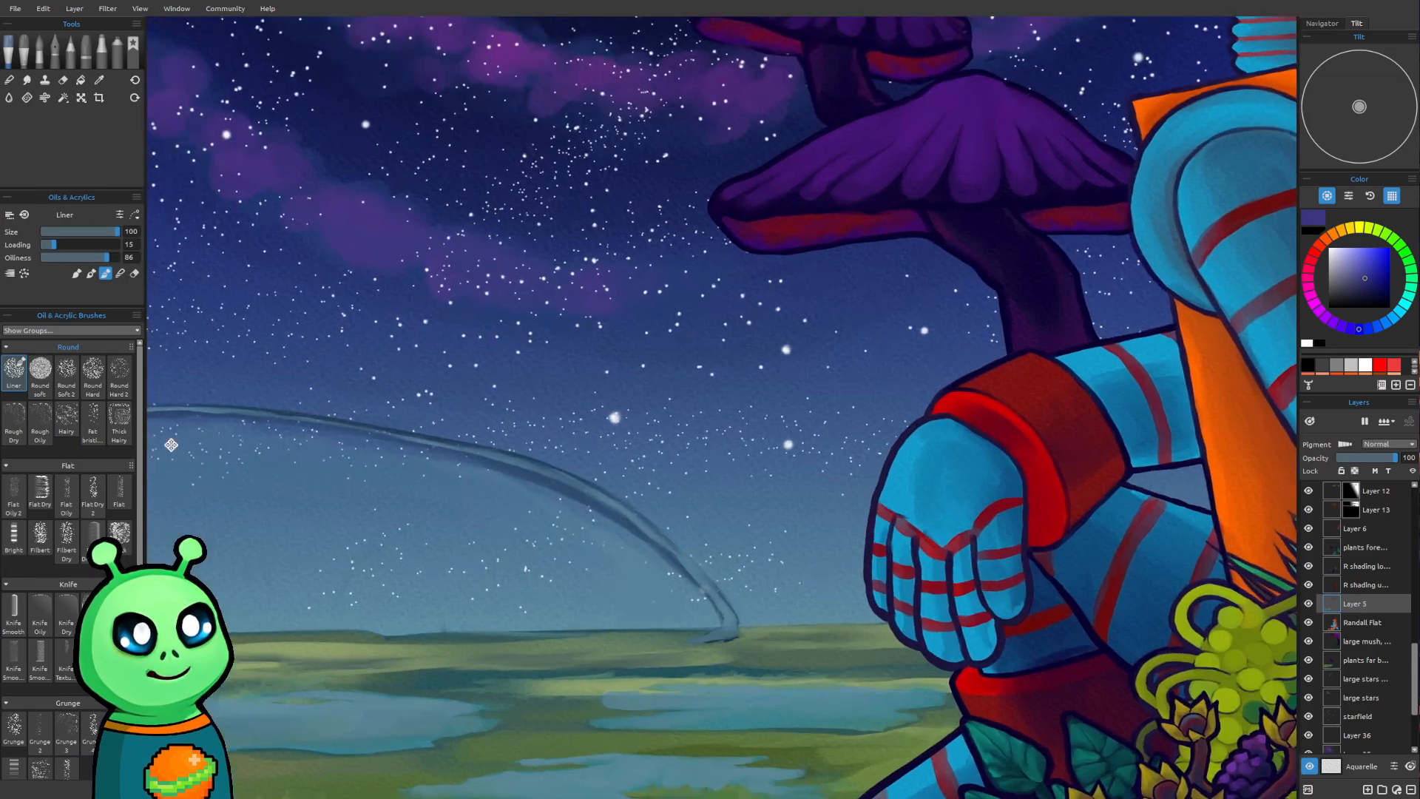
left_click_drag(170, 445, 465, 503)
left_click(1358, 256)
left_click_drag(672, 537, 608, 475)
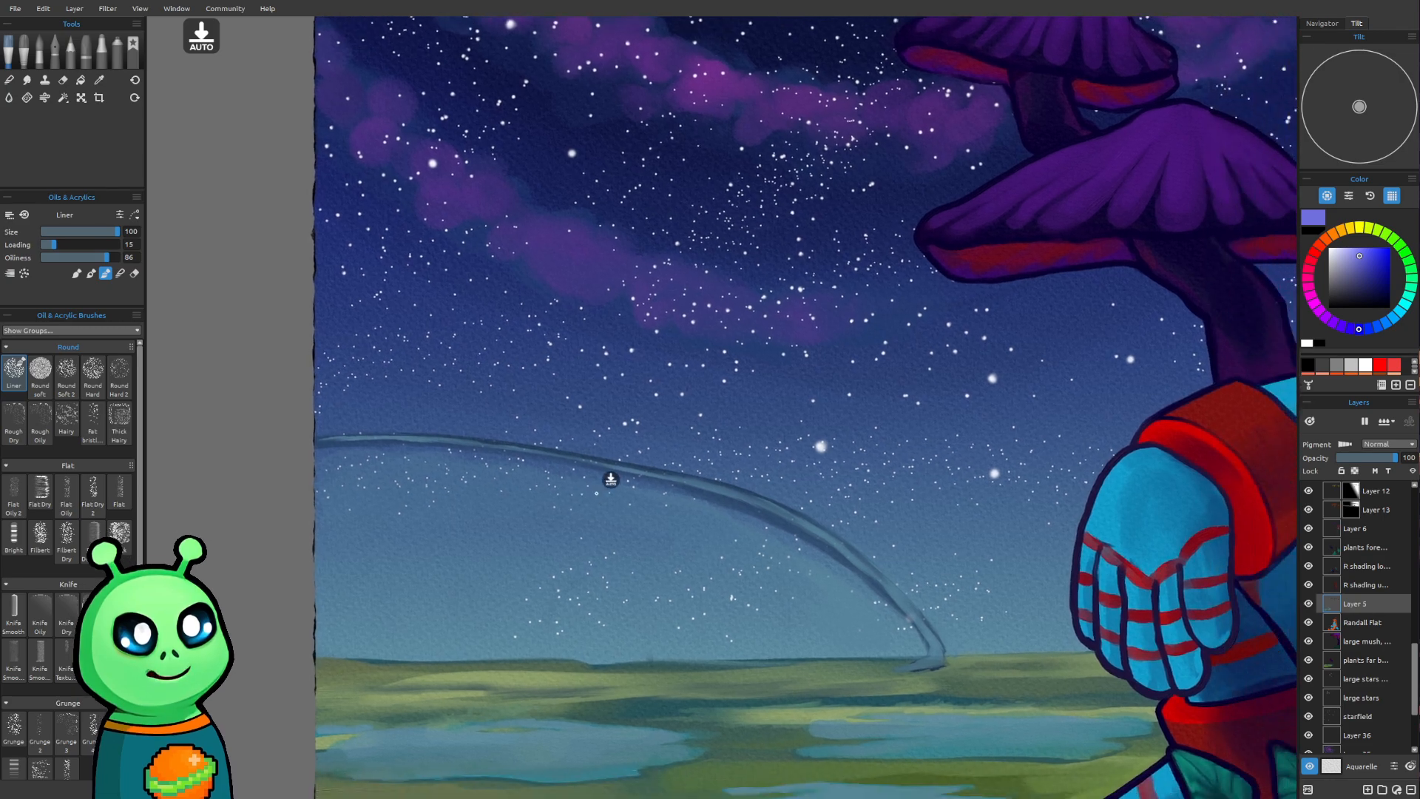
scroll(517, 500, "up", 1)
key("bracketleft")
key("bracketleft")
key("bracketleft")
key("bracketleft")
key("bracketleft")
key("bracketleft")
key("bracketleft")
key("bracketleft")
key("bracketleft")
key("bracketleft")
key("bracketleft")
key("bracketleft")
key("bracketleft")
key("bracketleft")
key("bracketleft")
key("bracketleft")
key("bracketleft")
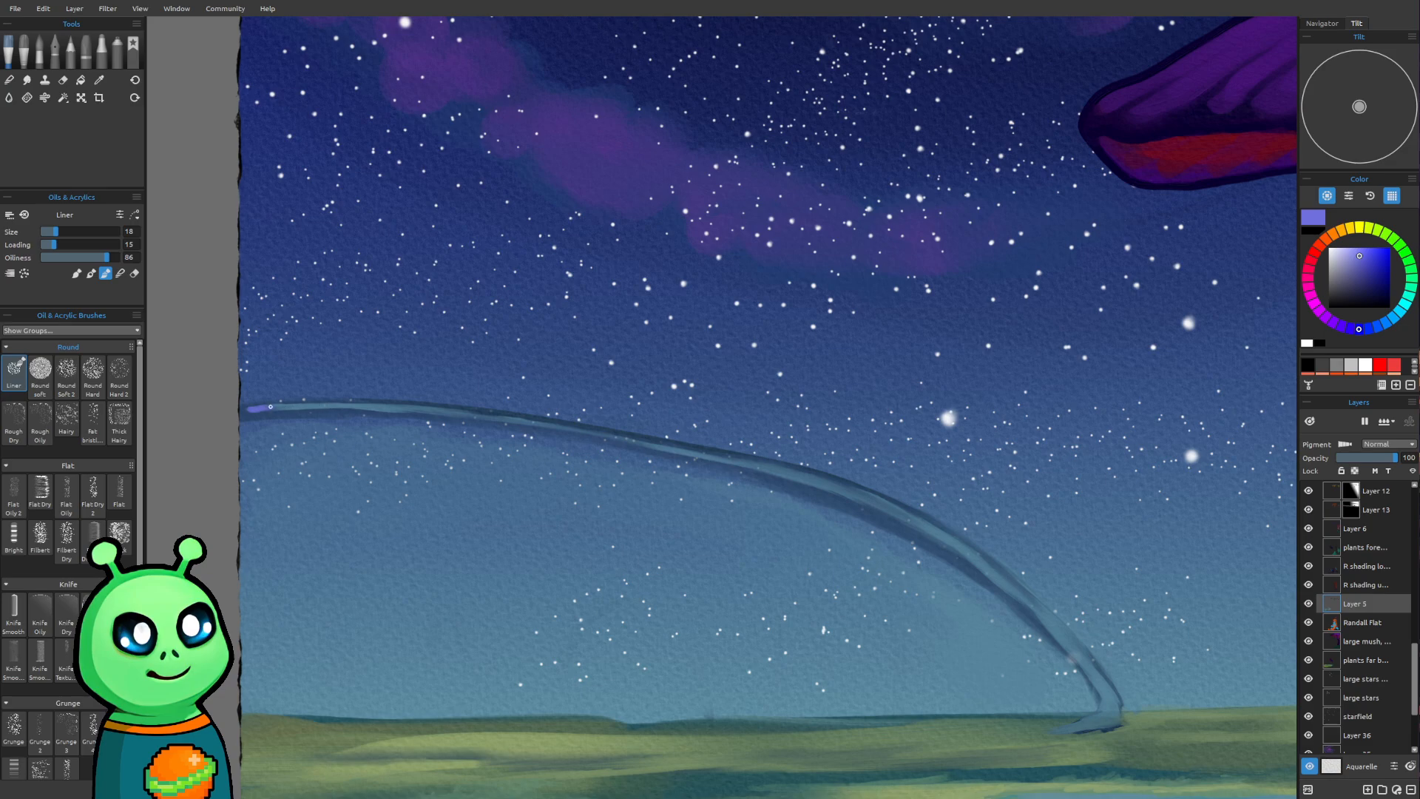
left_click_drag(276, 408, 484, 415)
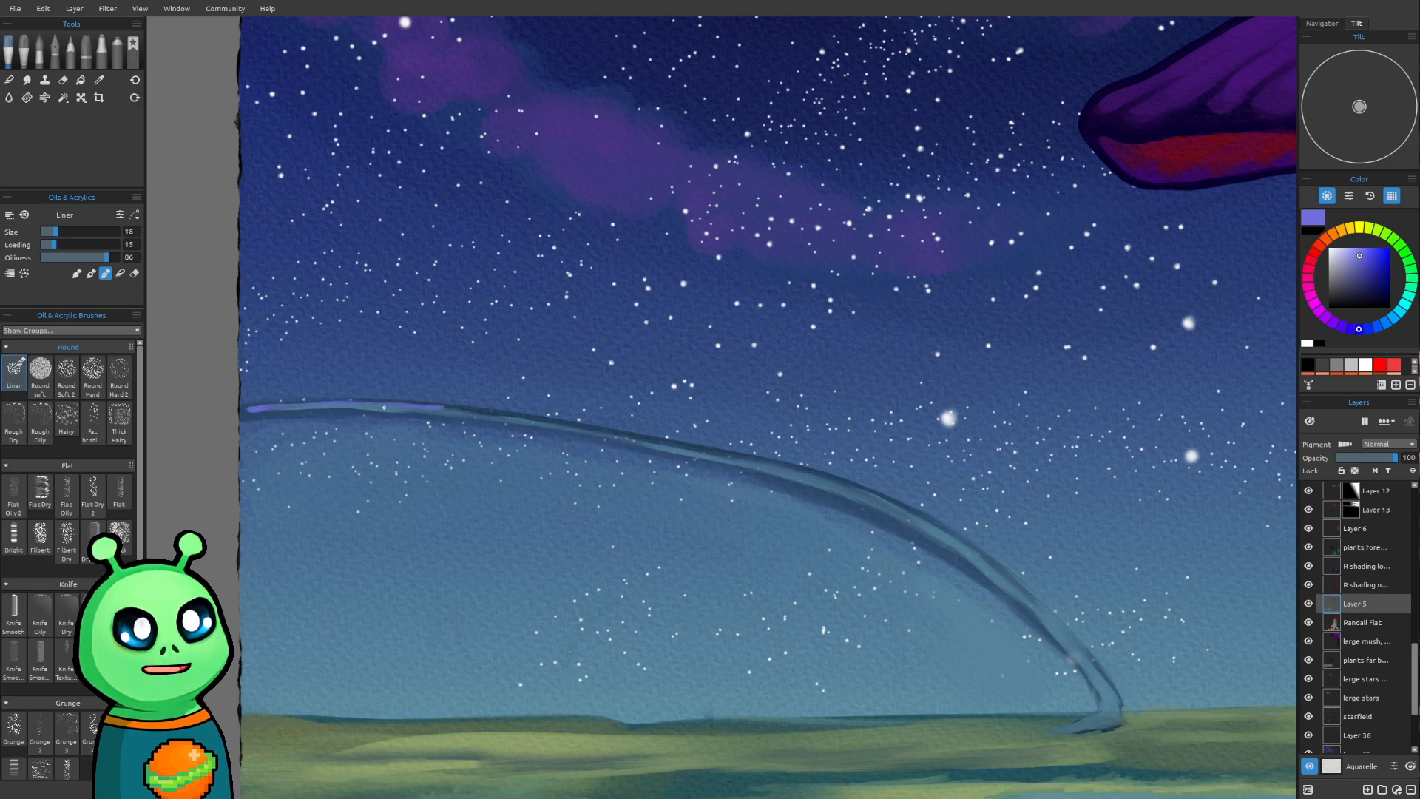
Continue the violet-blue streak along the arch almost down to its foot with the Liner at size 25
key("bracketright")
key("bracketright")
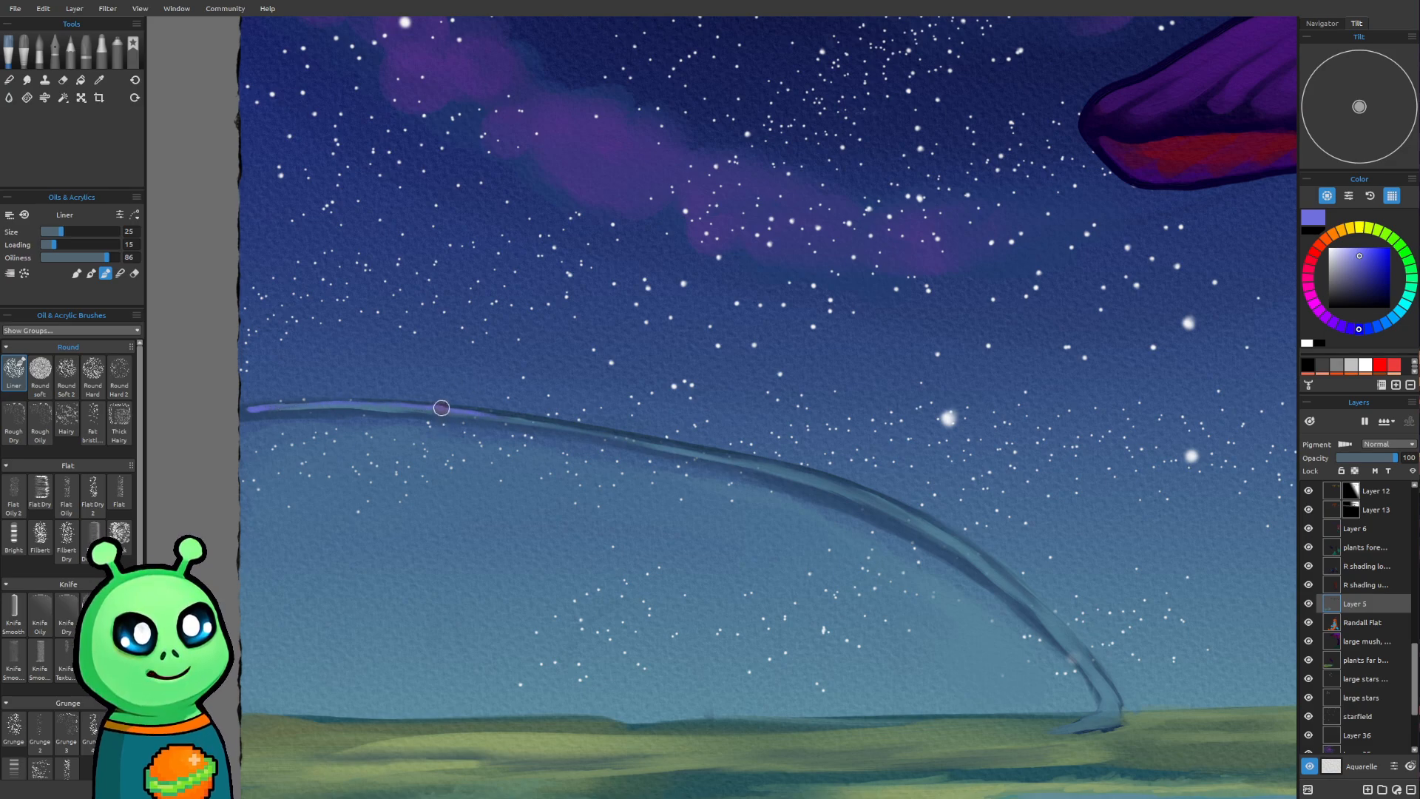
left_click_drag(454, 410, 633, 443)
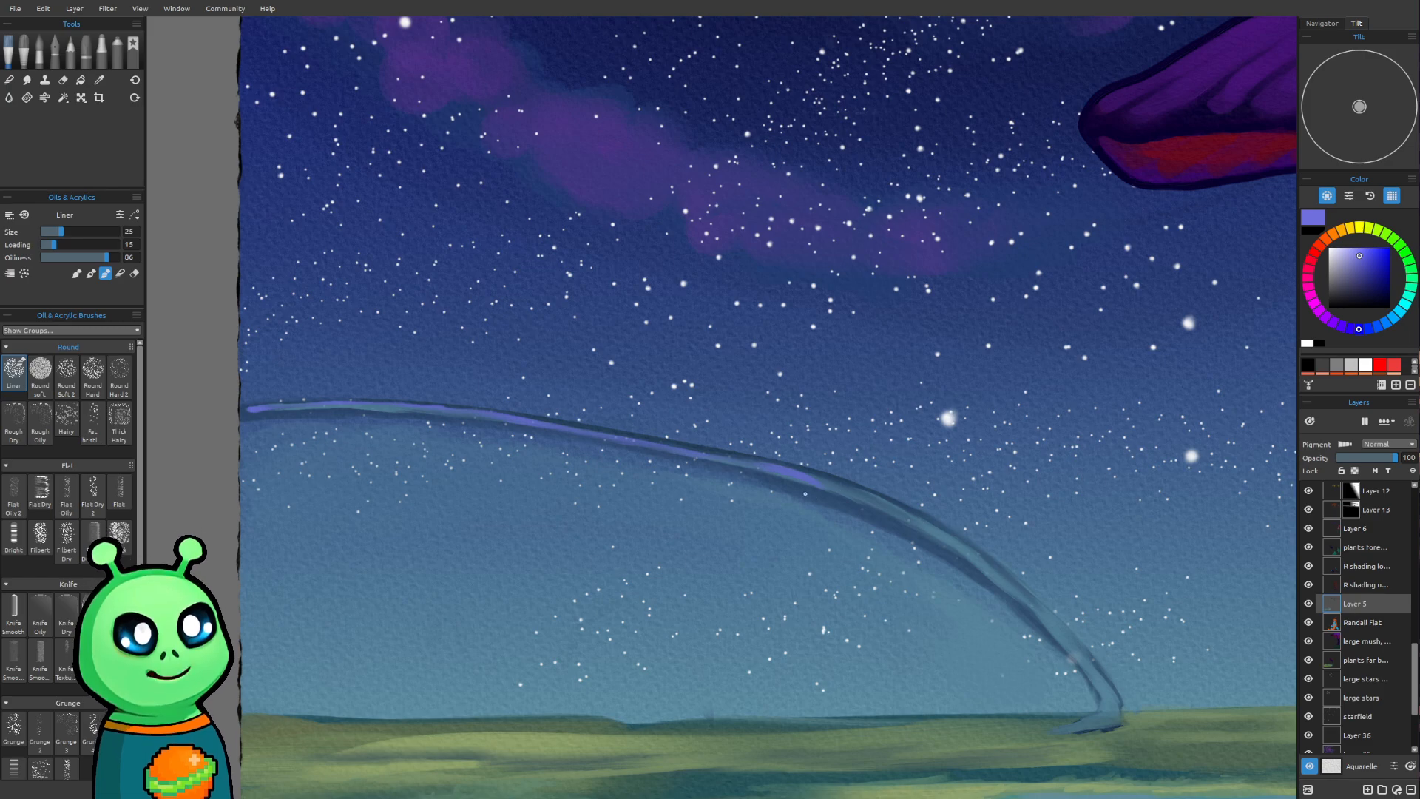
mouse_move(807, 475)
left_mouse_down()
mouse_move(977, 552)
mouse_move(905, 516)
mouse_move(1014, 595)
mouse_move(969, 549)
mouse_move(1065, 636)
left_mouse_up()
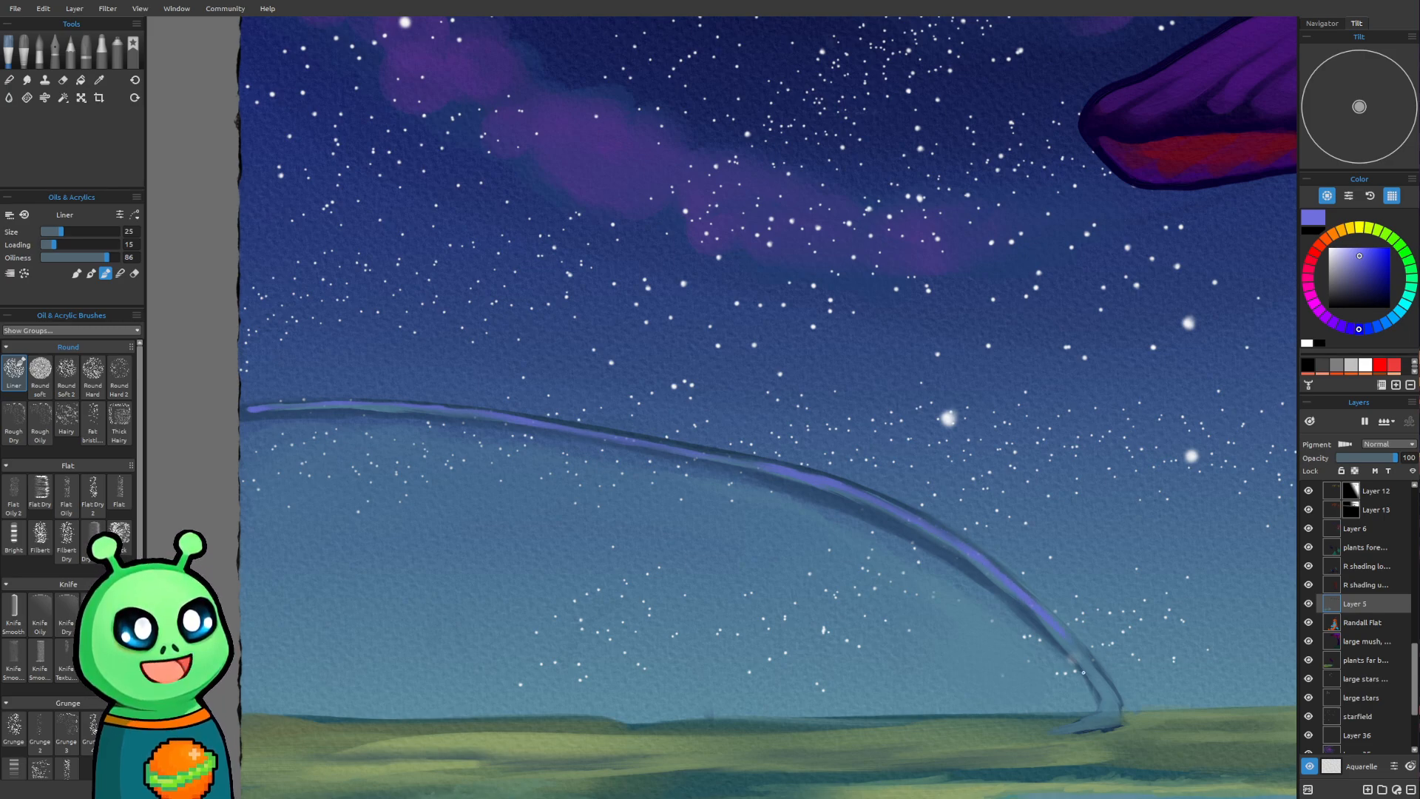
Thicken the violet-blue band from the arch's far-left end past its middle with the Liner at size 30
scroll(983, 484, "down", 3)
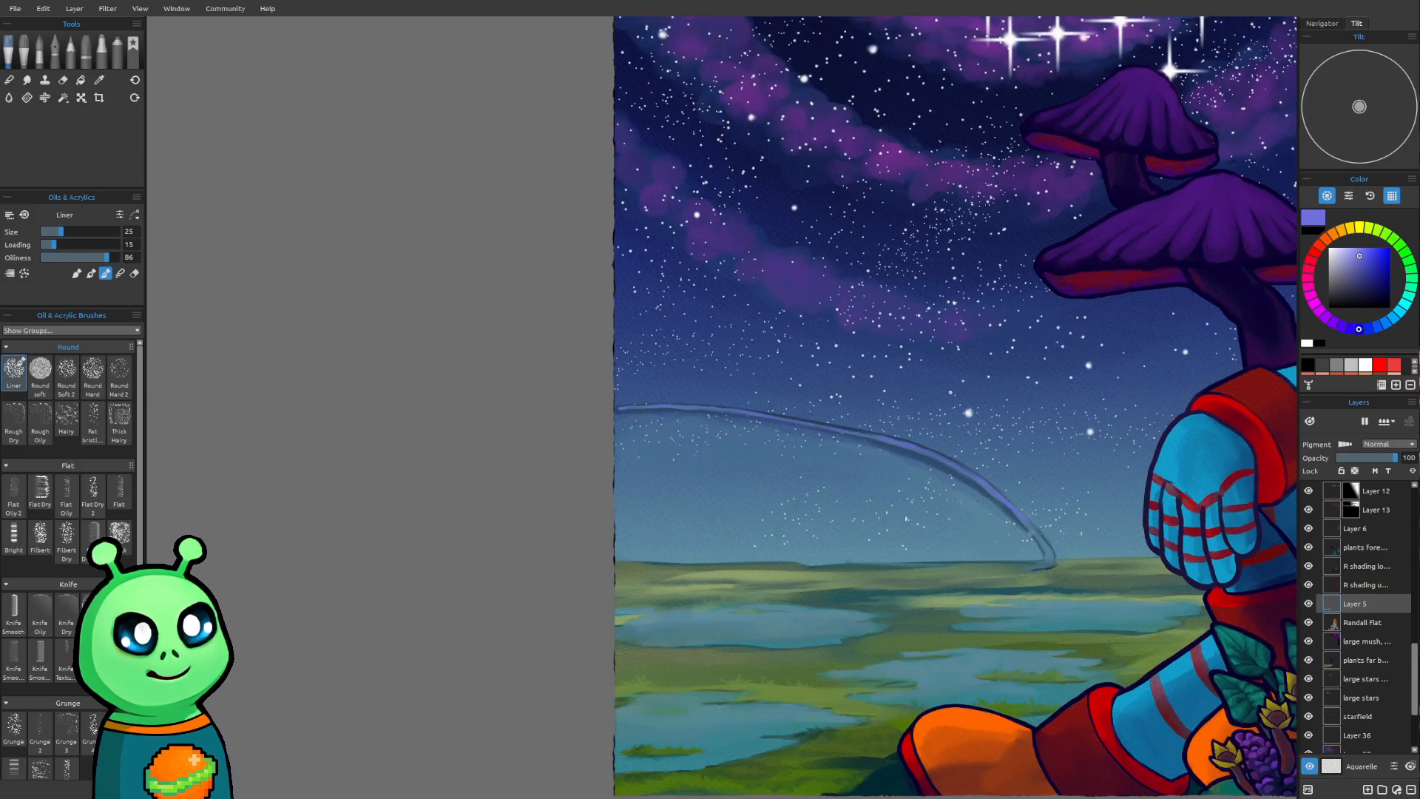
left_click_drag(944, 396, 759, 518)
left_click_drag(493, 657, 518, 578)
scroll(522, 566, "up", 3)
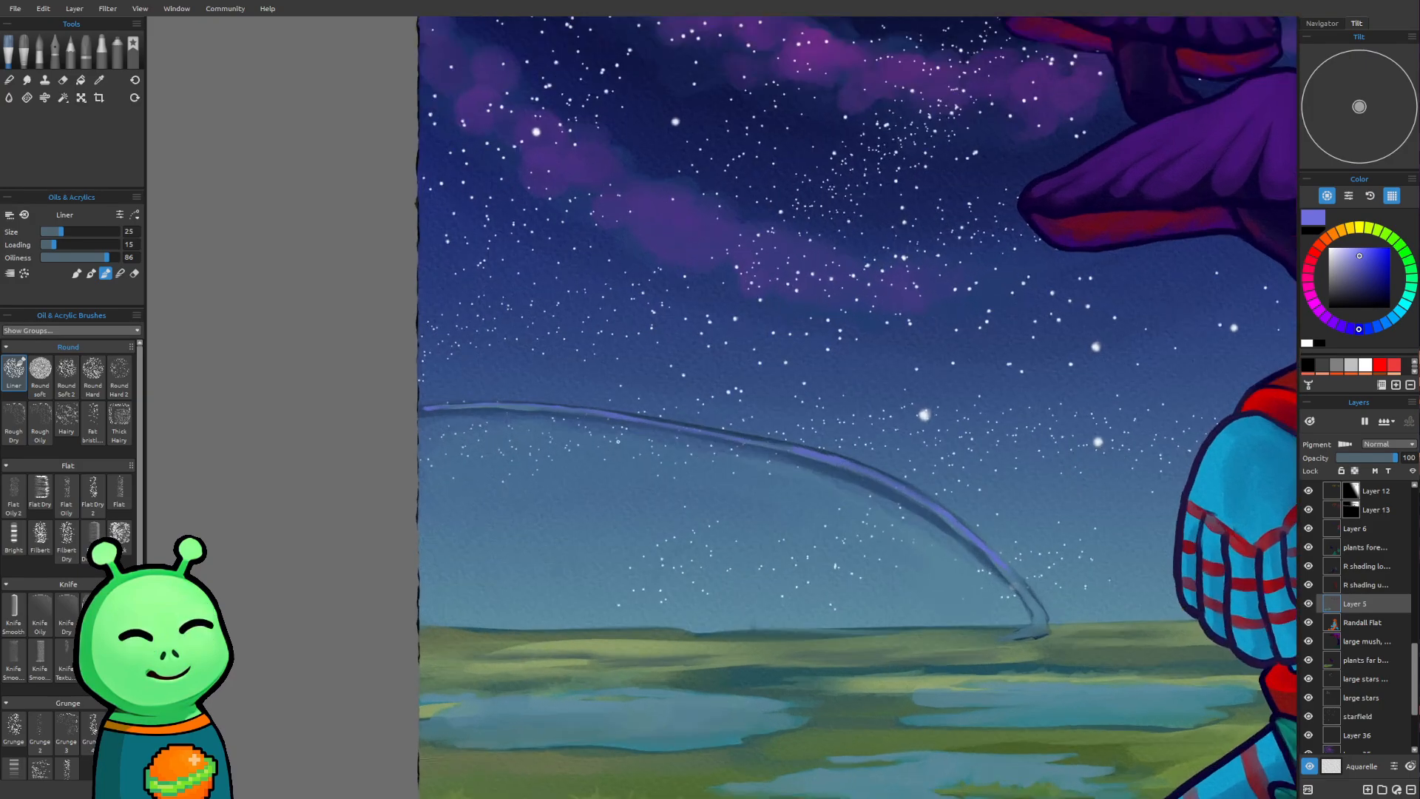
left_click_drag(609, 301, 595, 279)
key("]")
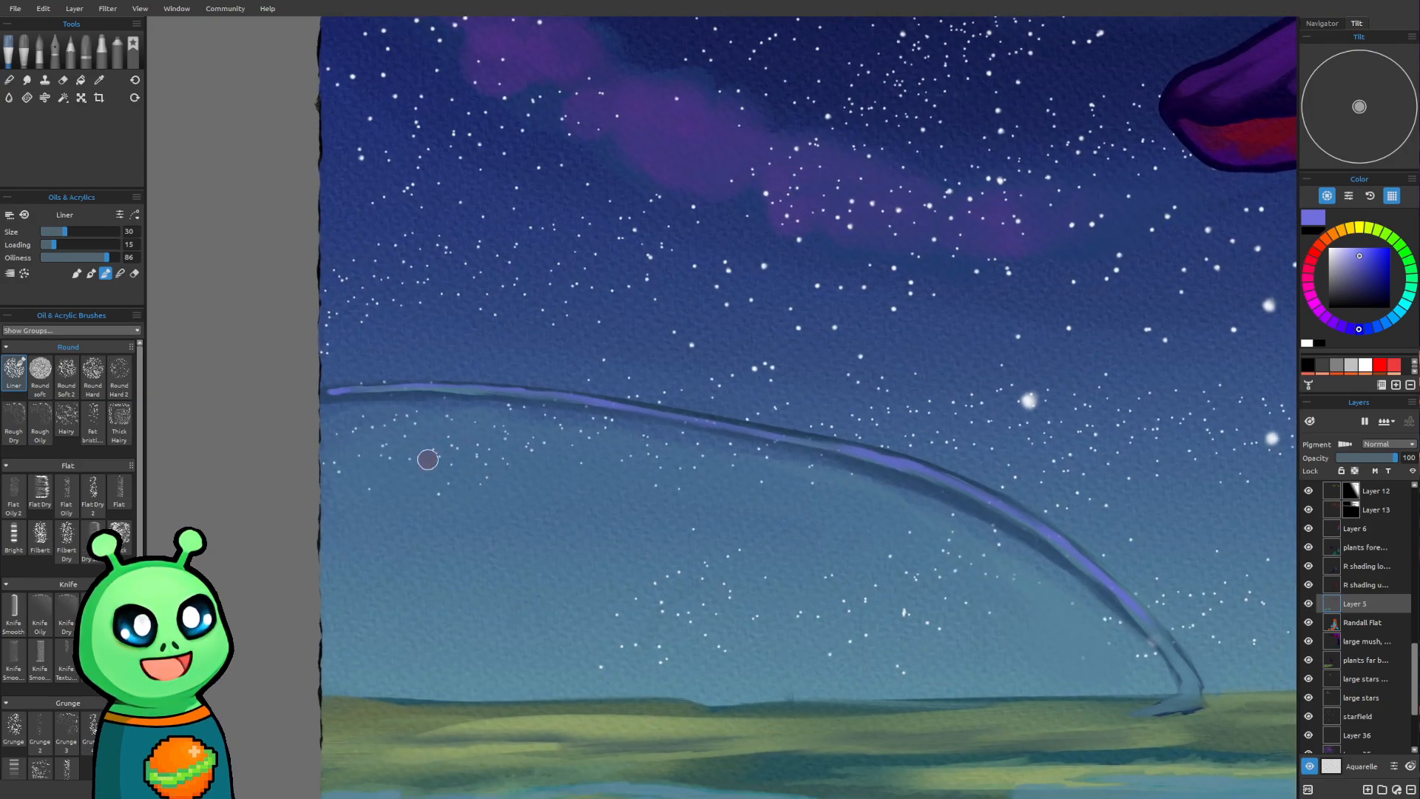
mouse_move(361, 396)
left_mouse_down()
mouse_move(330, 397)
mouse_move(423, 388)
mouse_move(328, 399)
mouse_move(612, 405)
left_mouse_up()
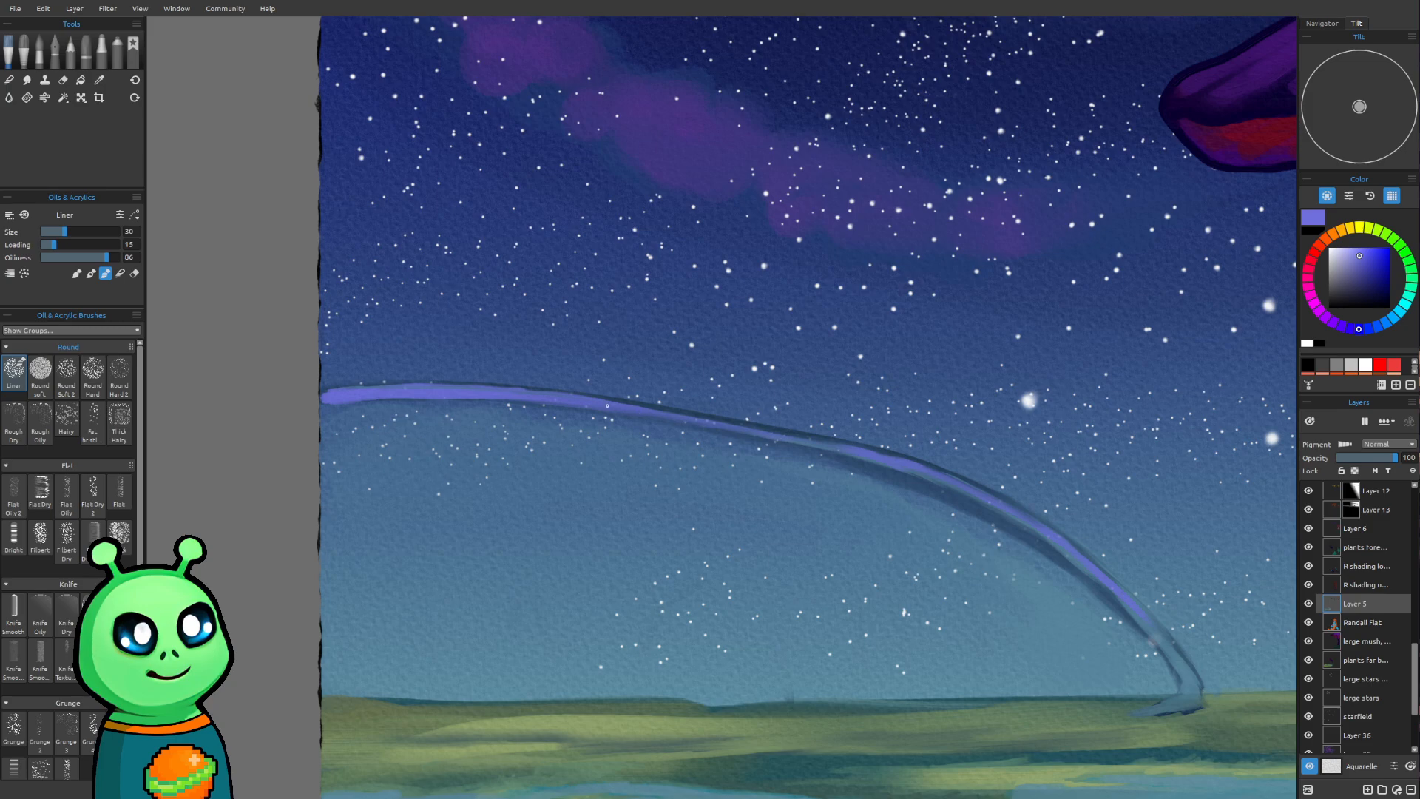
left_click_drag(641, 407, 862, 448)
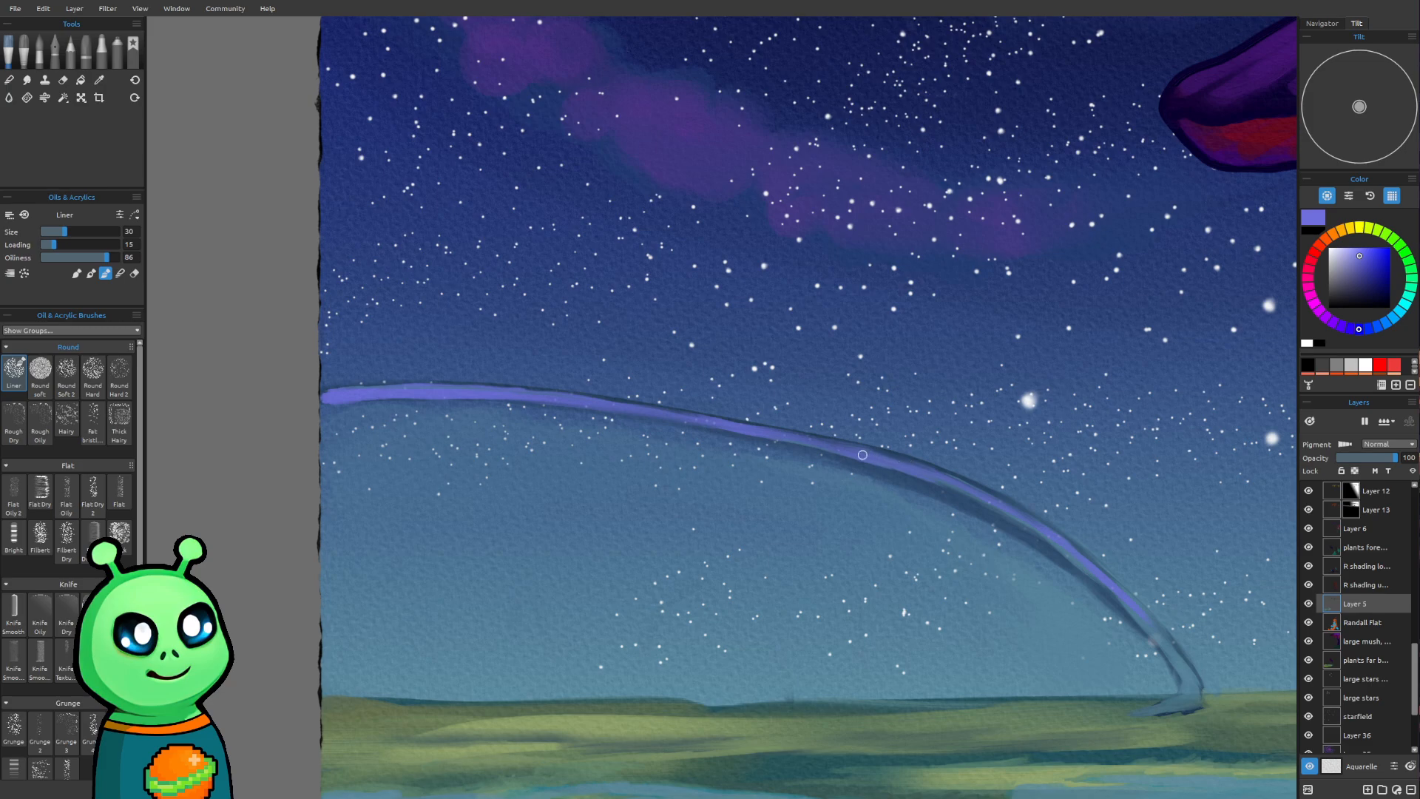
left_click_drag(857, 450, 949, 477)
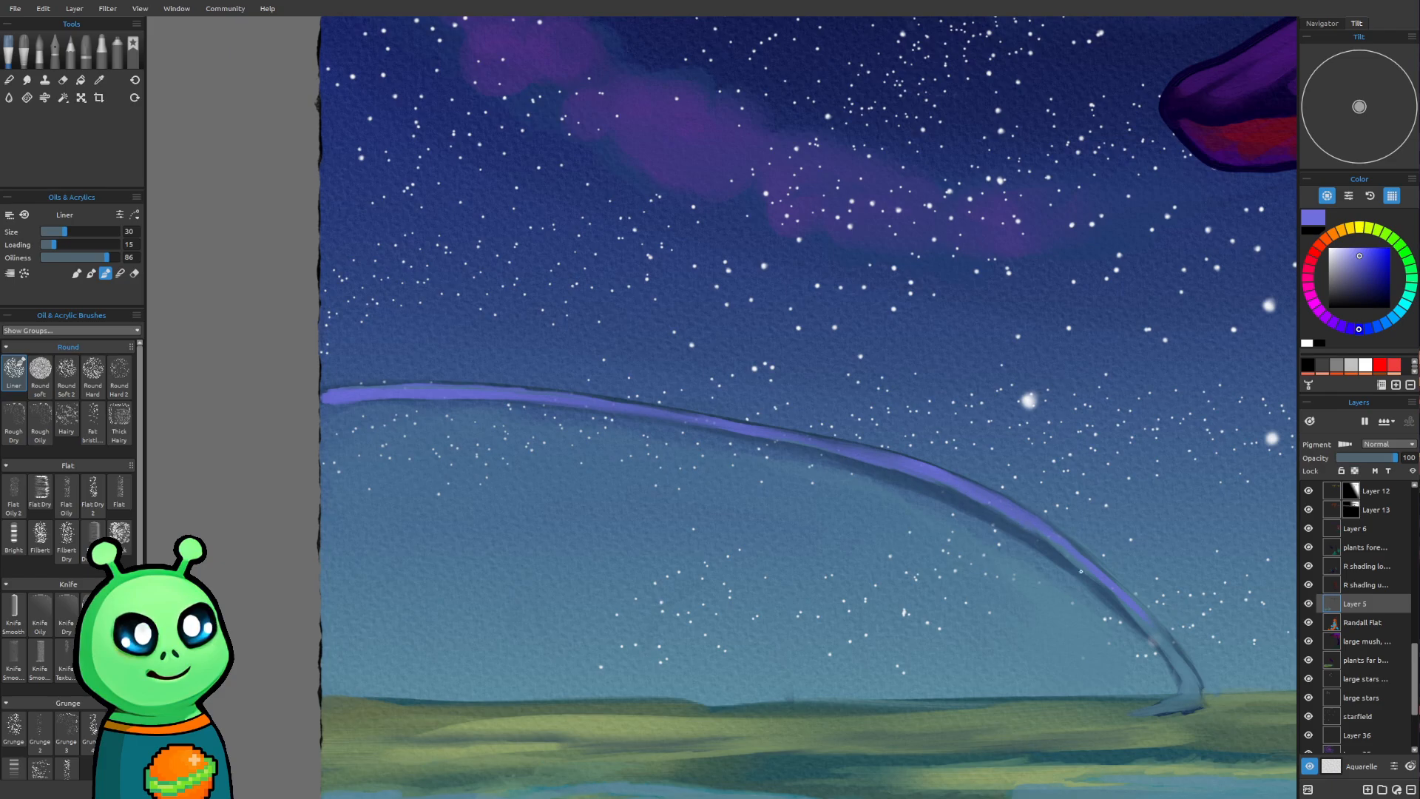
Sample the hazy light blue beneath the arch and paint it over the violet on the arch's descending half with the Liner at size 35
scroll(1072, 580, "down", 4)
left_click_drag(1042, 596, 732, 614)
scroll(738, 606, "down", 3)
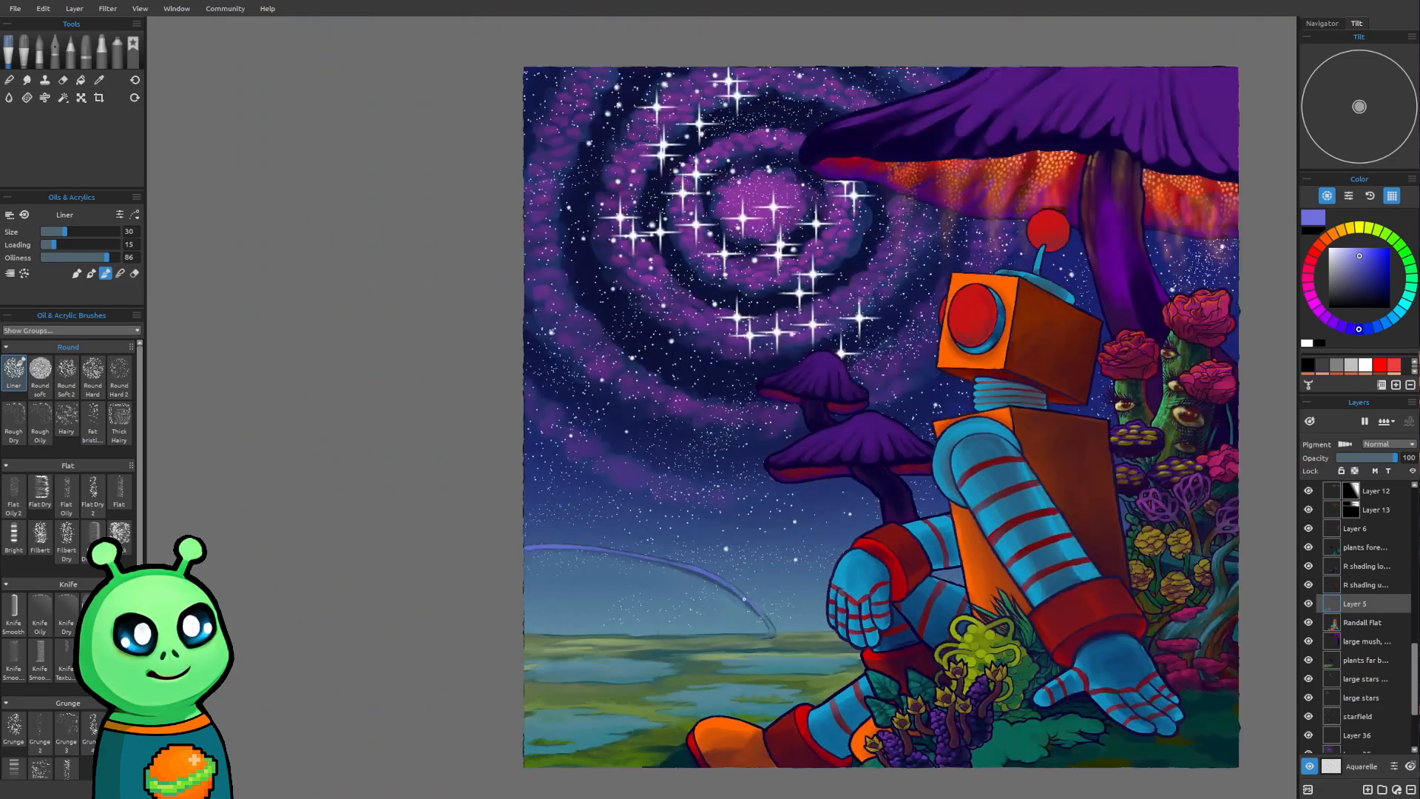
scroll(768, 586, "down", 1)
scroll(705, 629, "up", 5)
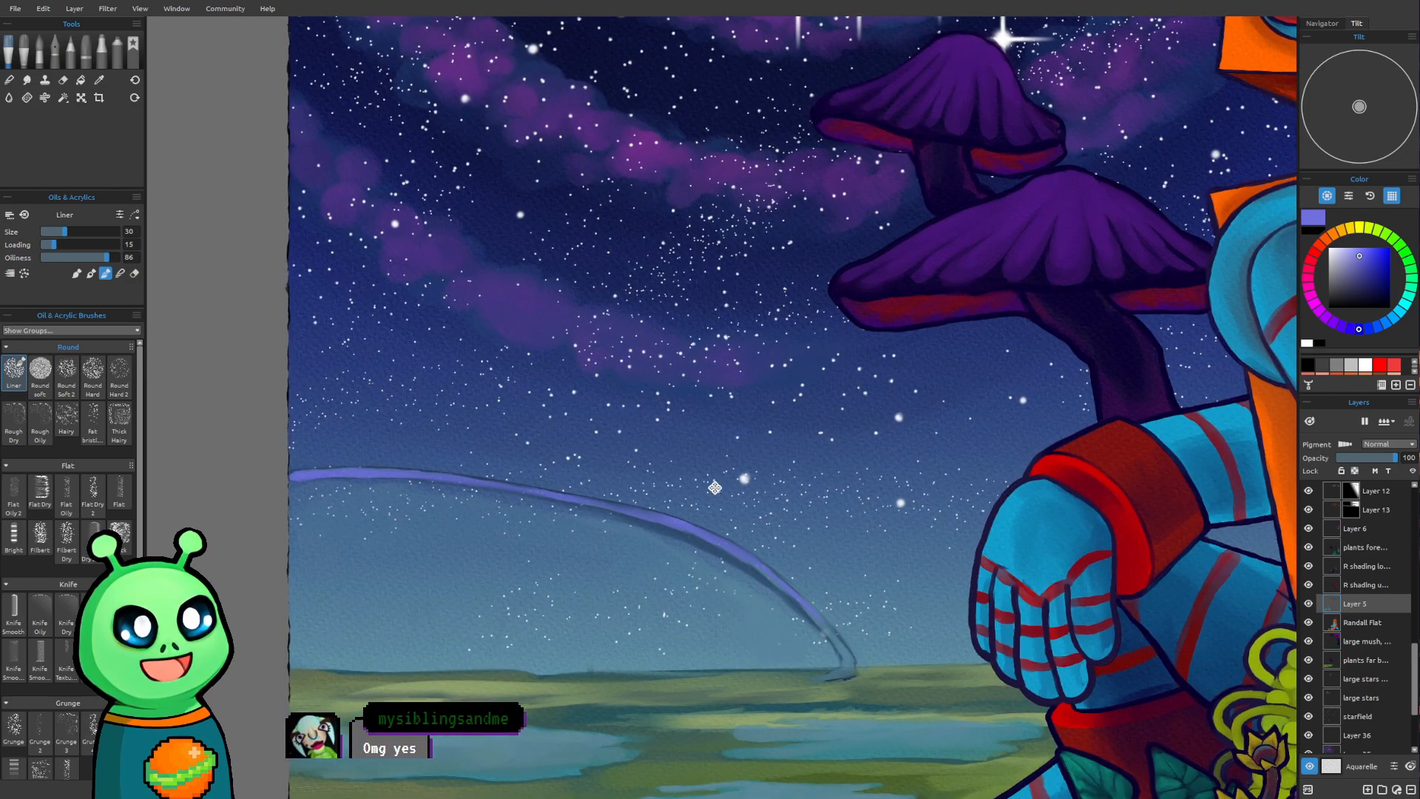
scroll(714, 487, "up", 3)
left_click_drag(752, 470, 756, 555)
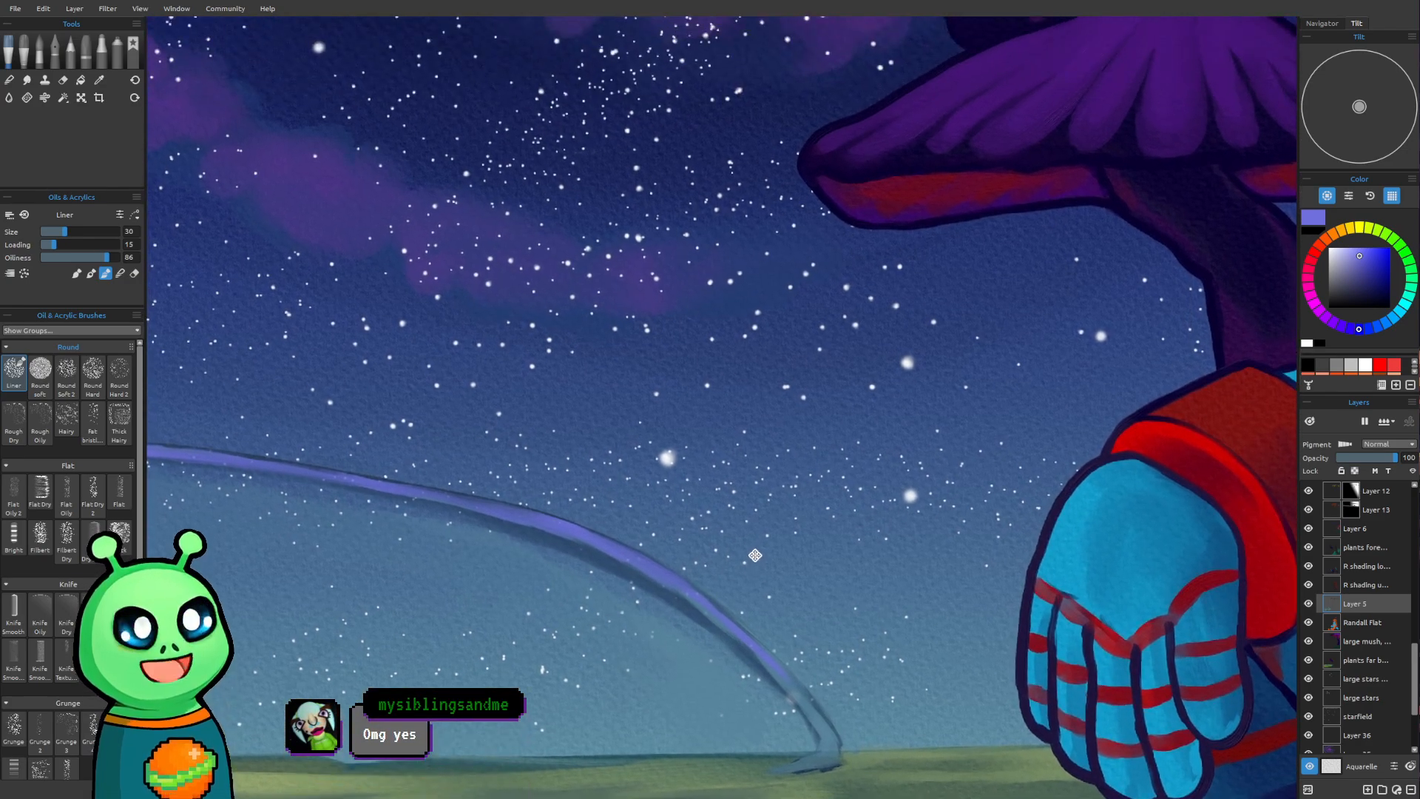
left_click(872, 579, "alt")
mouse_move(872, 579)
left_mouse_down()
mouse_move(795, 444)
mouse_move(803, 457)
left_mouse_up()
left_click(637, 553, "alt")
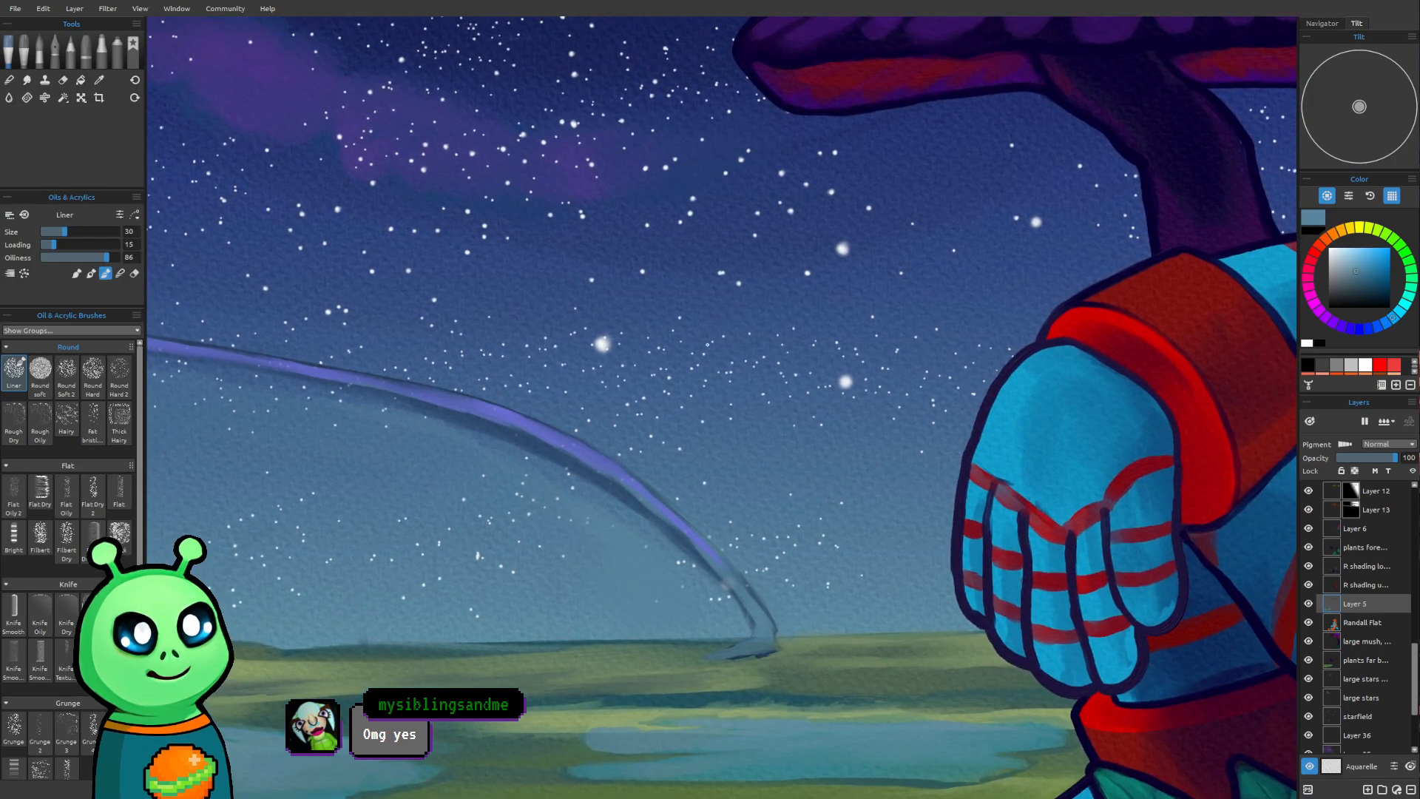
scroll(699, 329, "up", 2)
key("bracketright")
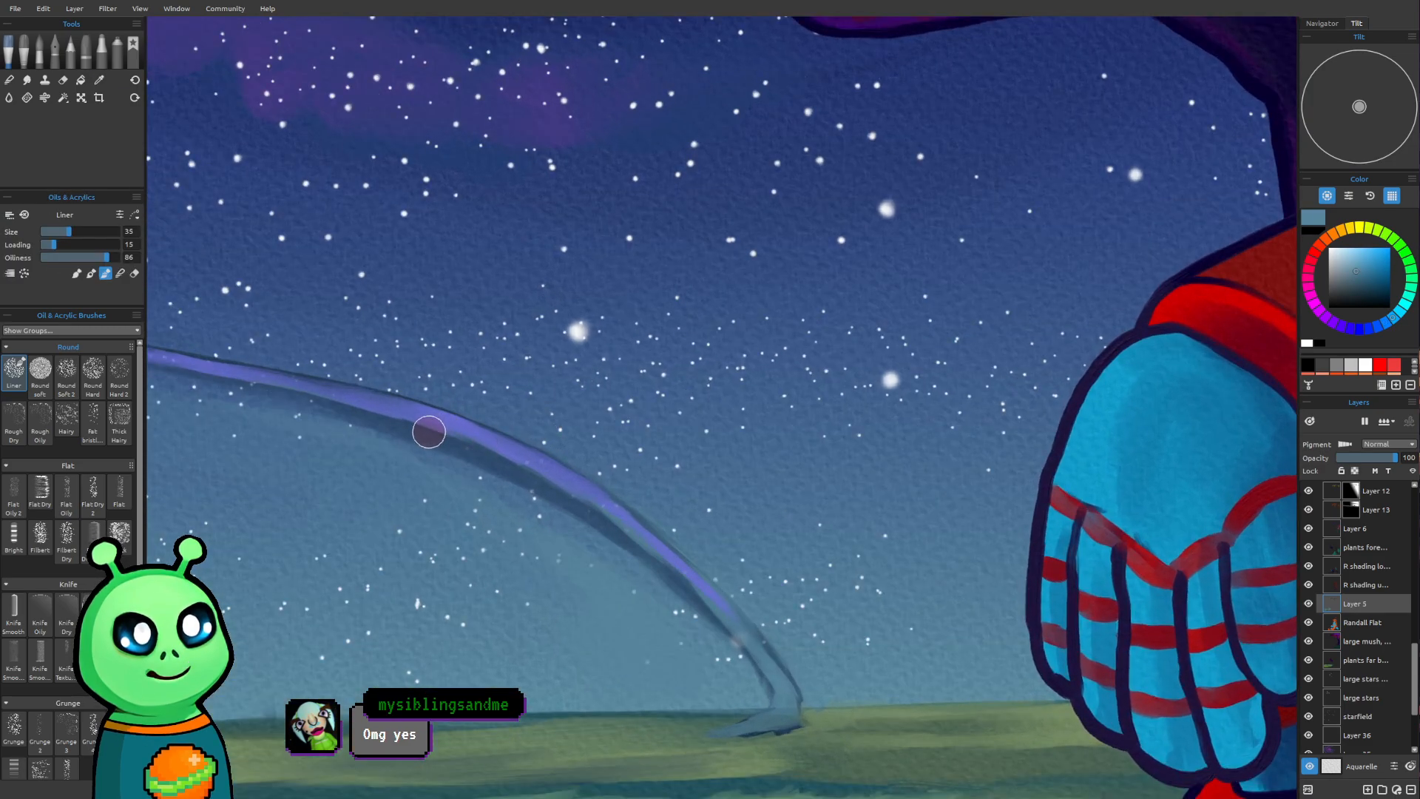
left_click_drag(425, 419, 475, 447)
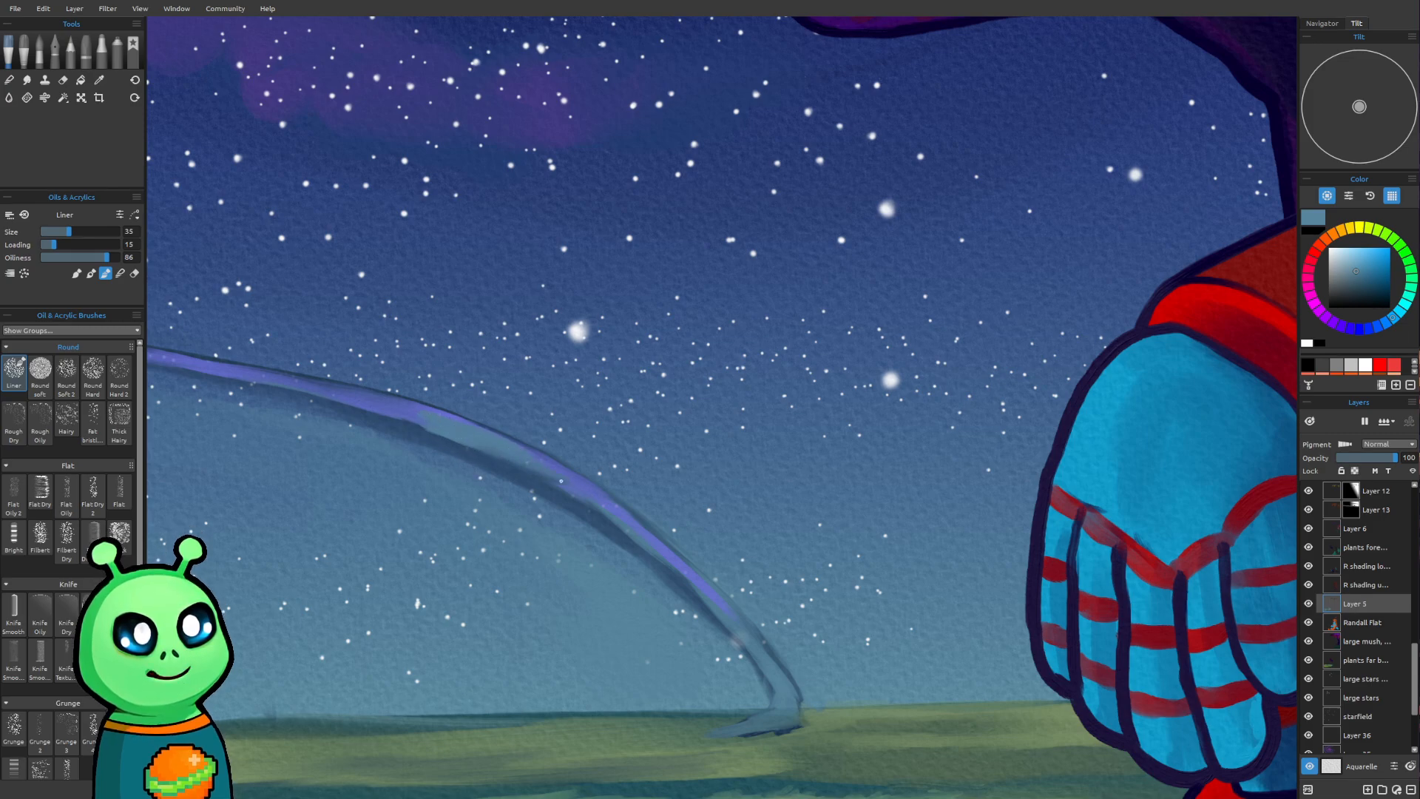
left_click_drag(527, 460, 611, 516)
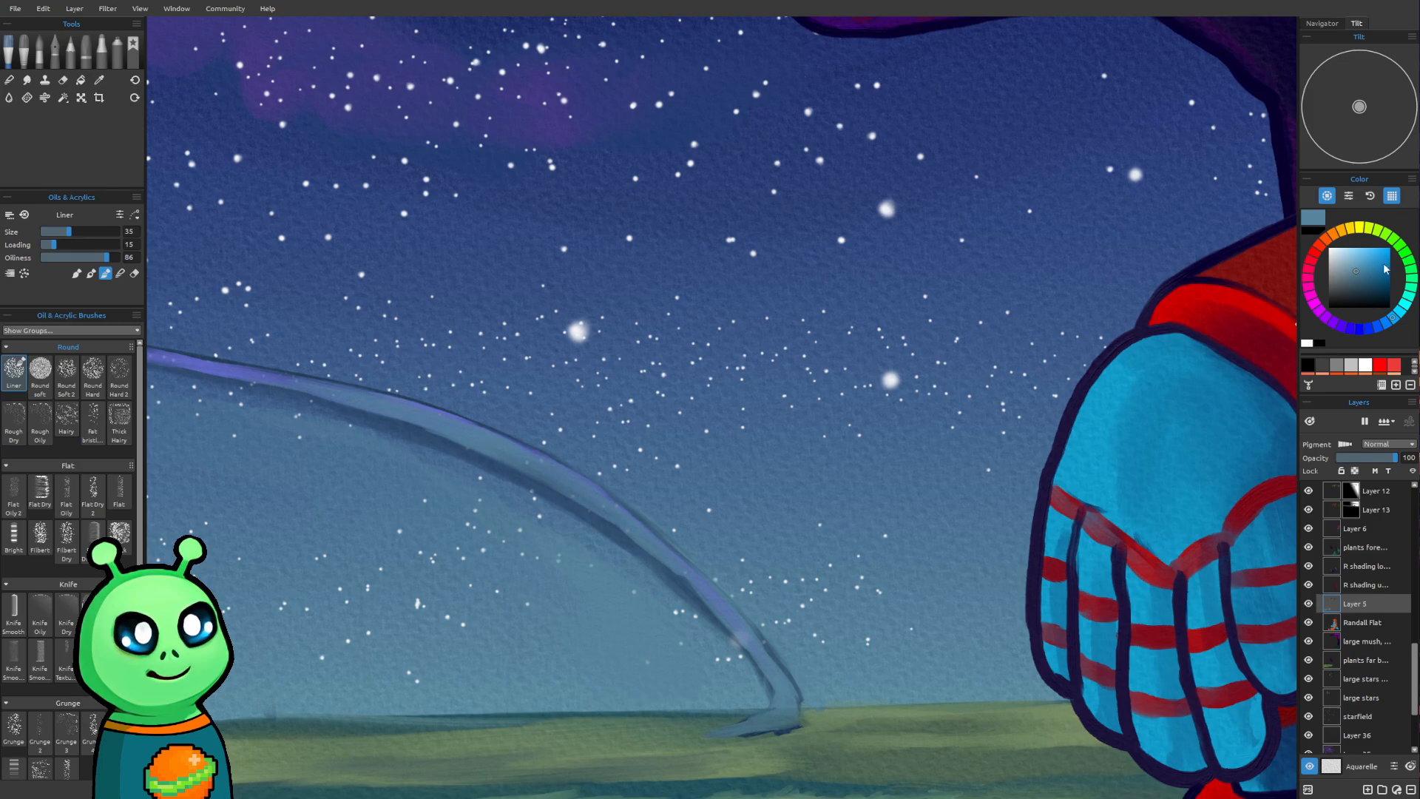
Pick a brighter sky blue and highlight the arch's descending half down to its foot with the Liner, growing from size 18 to 25
left_click(1362, 258)
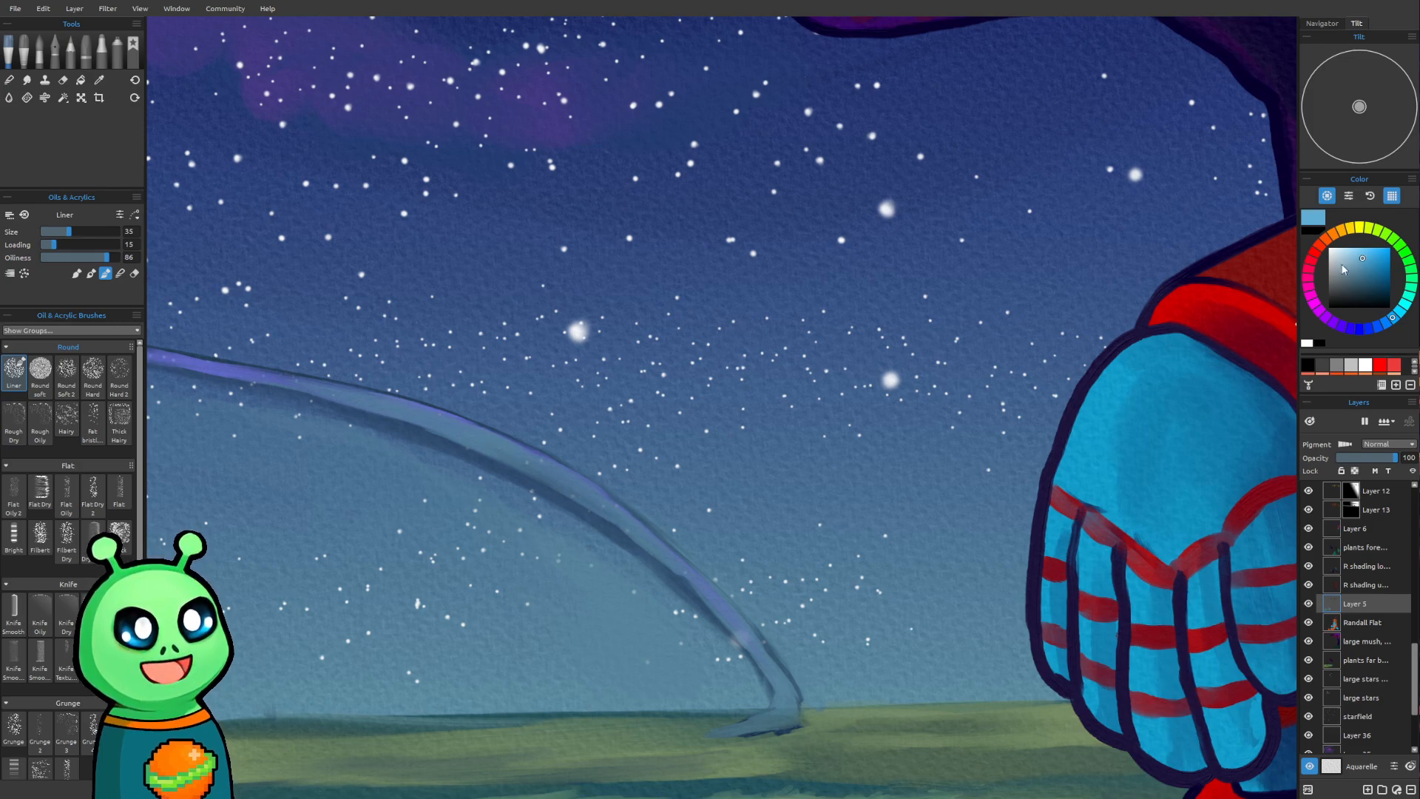
key("bracketleft")
key("bracketleft")
key("bracketleft")
key("bracketleft")
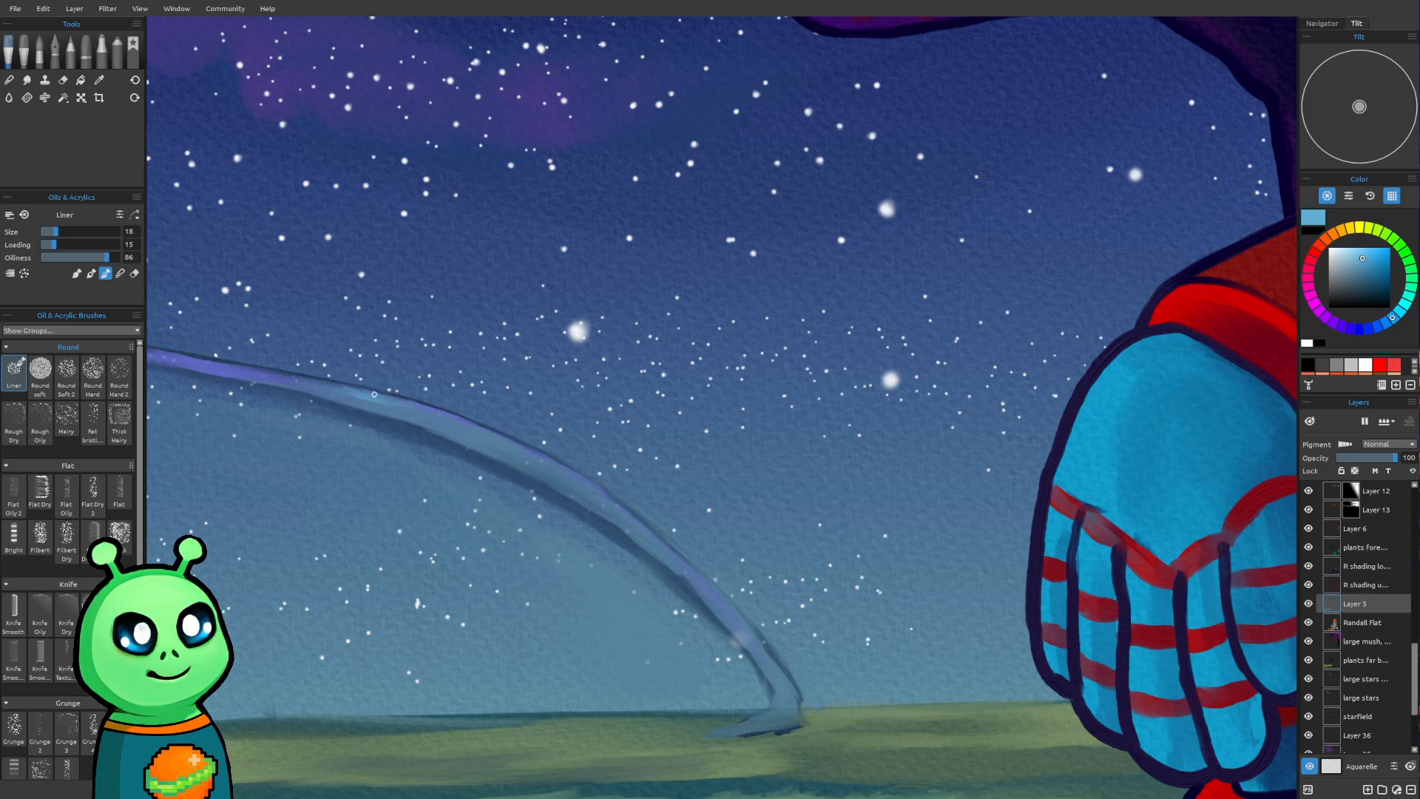
key("bracketright")
key("bracketright")
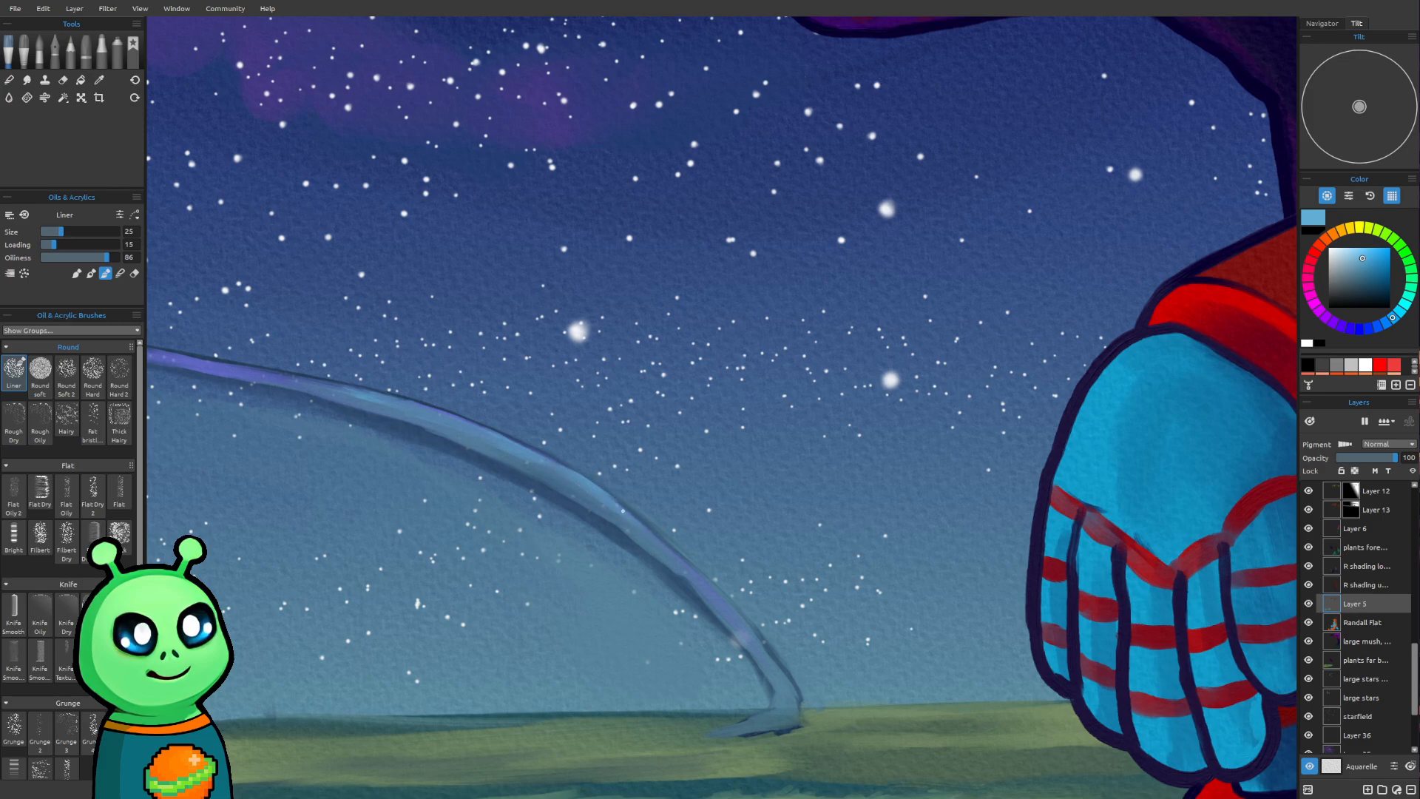
left_click_drag(651, 536, 775, 678)
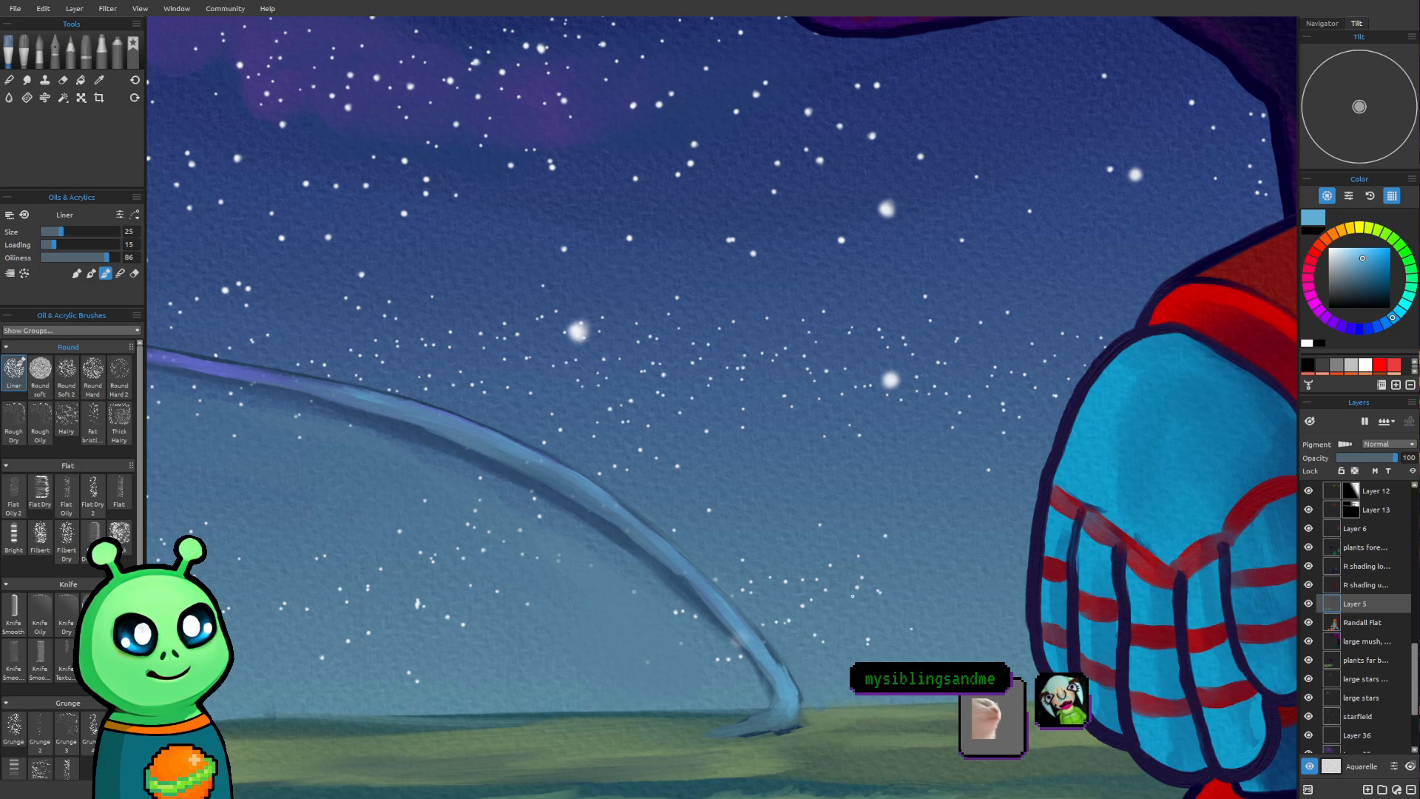
scroll(723, 509, "down", 4)
scroll(723, 510, "down", 1)
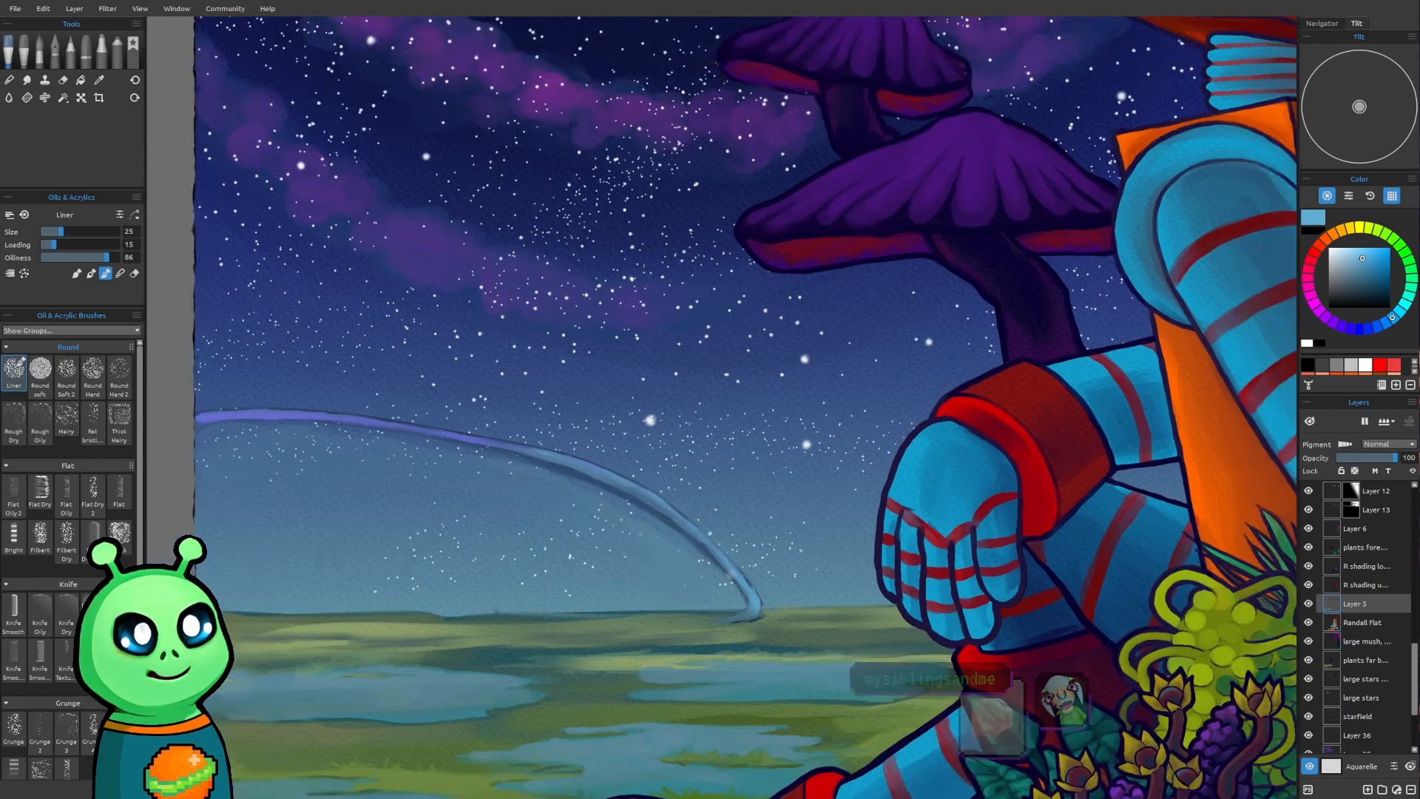
scroll(775, 513, "down", 2)
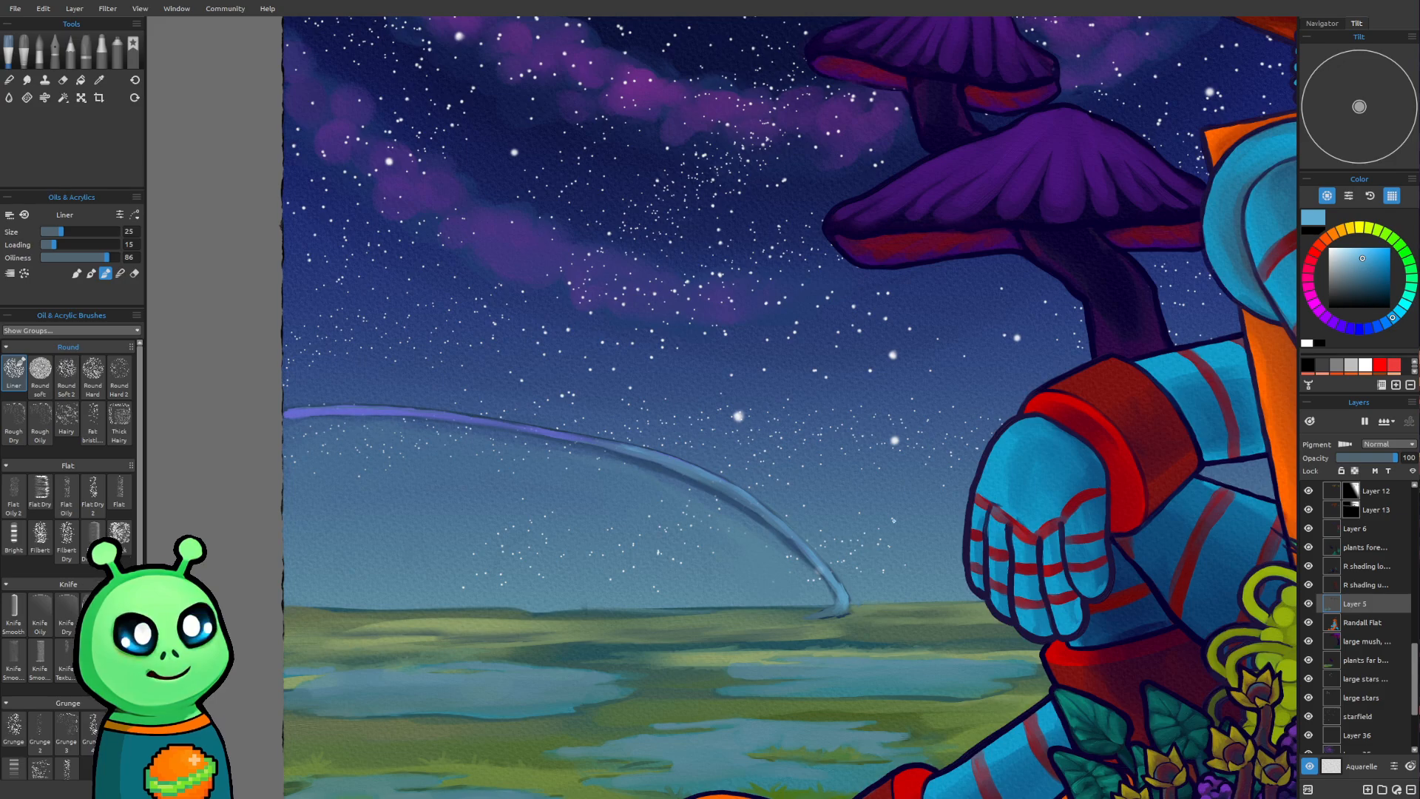
Trim the upper edge of the arch's descending half with the Round Soft eraser at size 18
left_click_drag(885, 527, 772, 603)
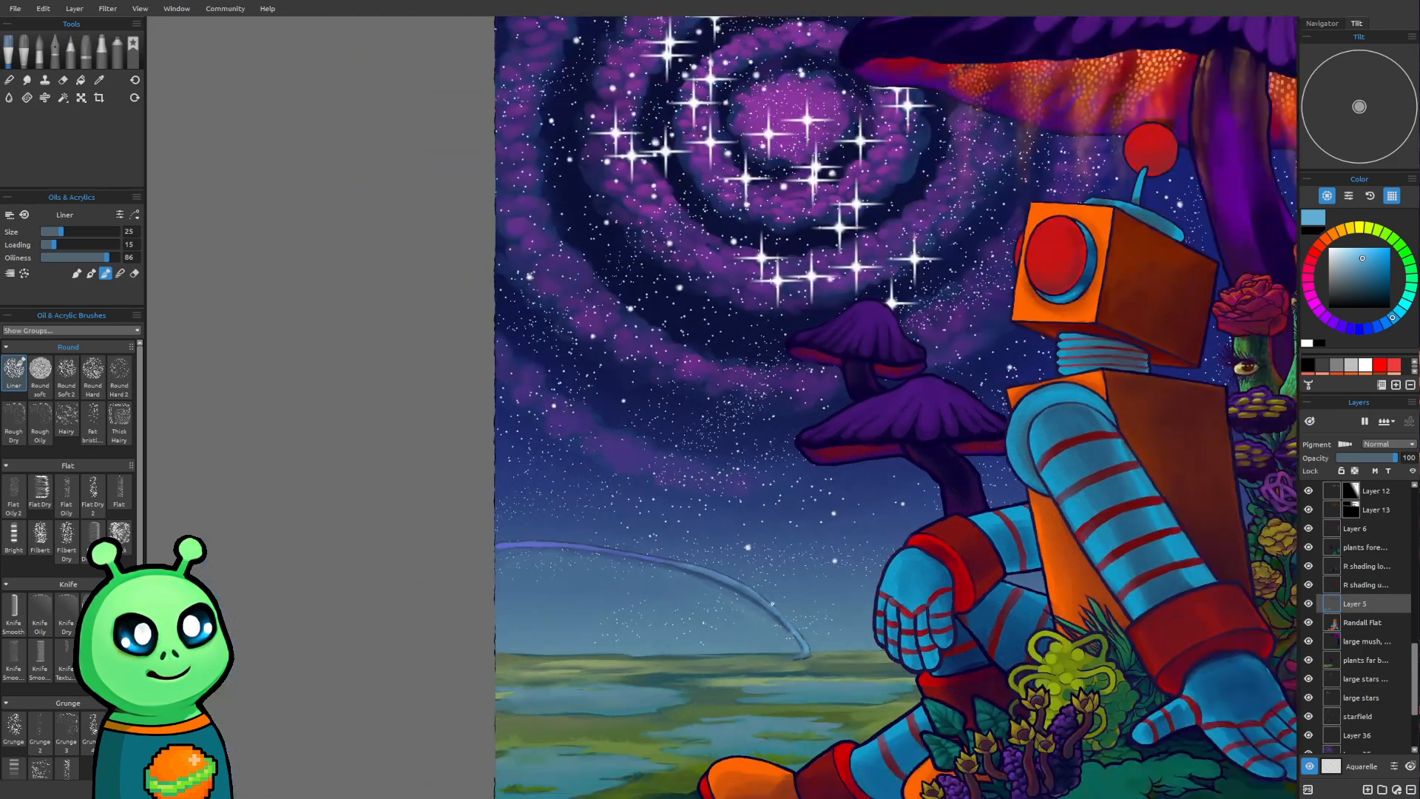
scroll(772, 603, "down", 2)
left_click_drag(883, 580, 713, 577)
scroll(604, 547, "up", 3)
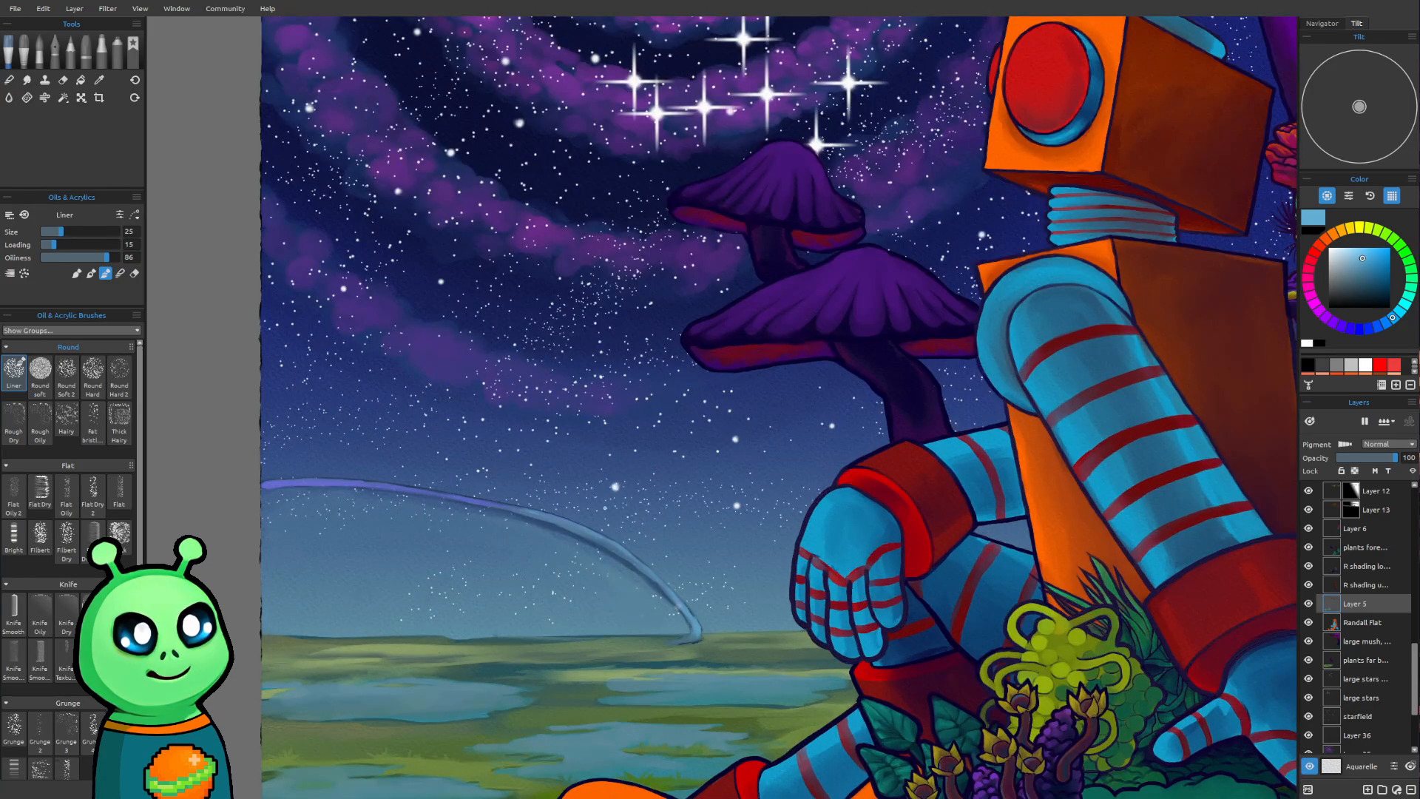
scroll(604, 548, "up", 2)
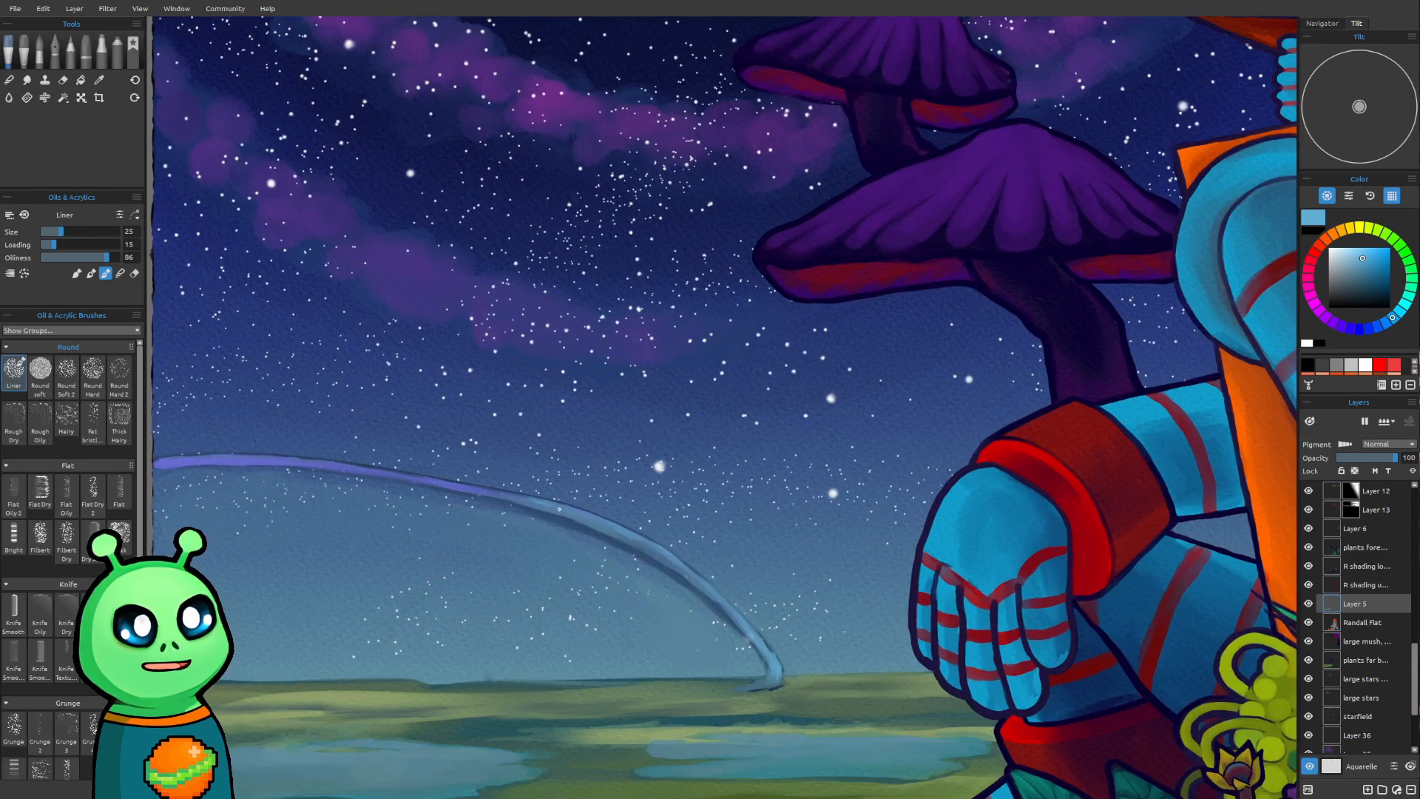
scroll(596, 521, "up", 3)
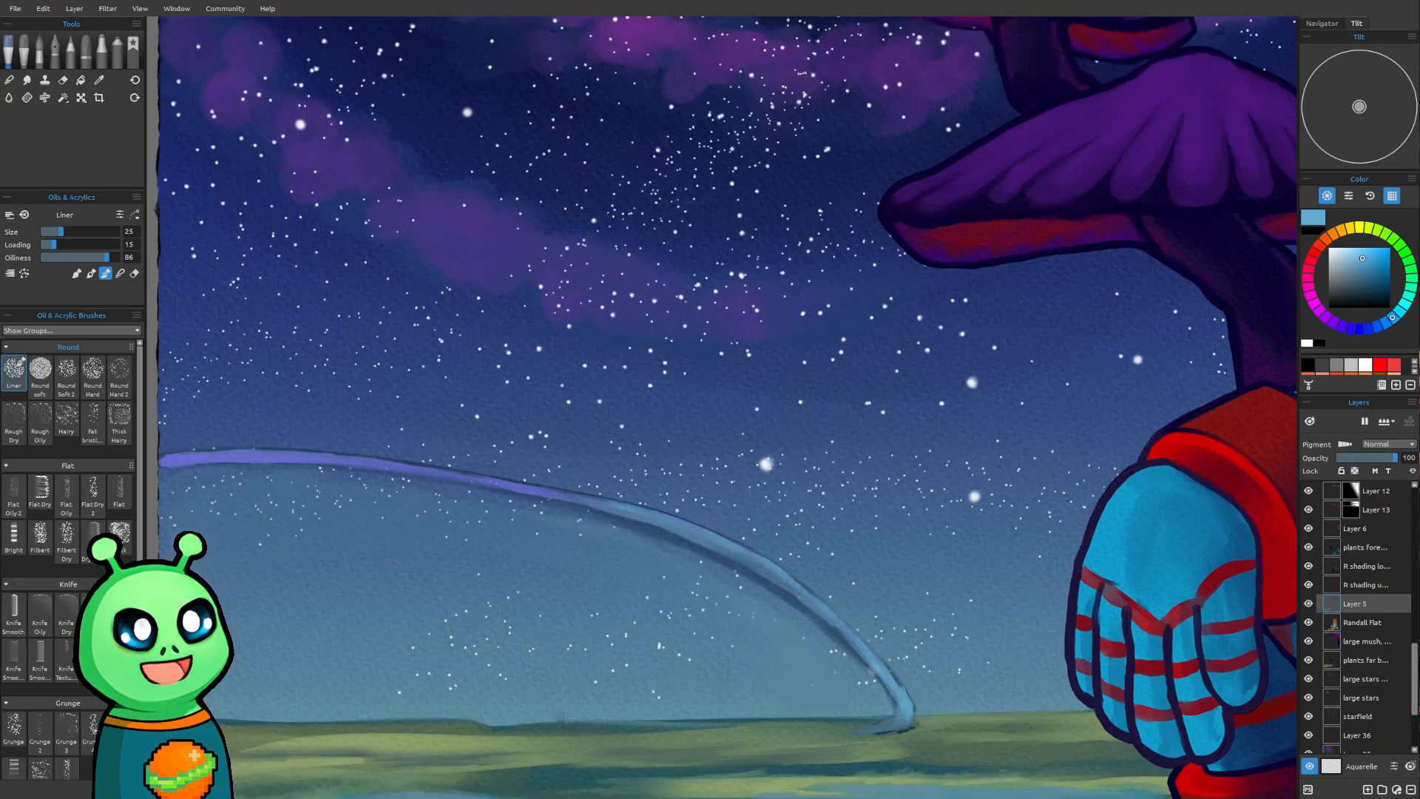
scroll(699, 510, "up", 1)
left_click_drag(720, 498, 663, 455)
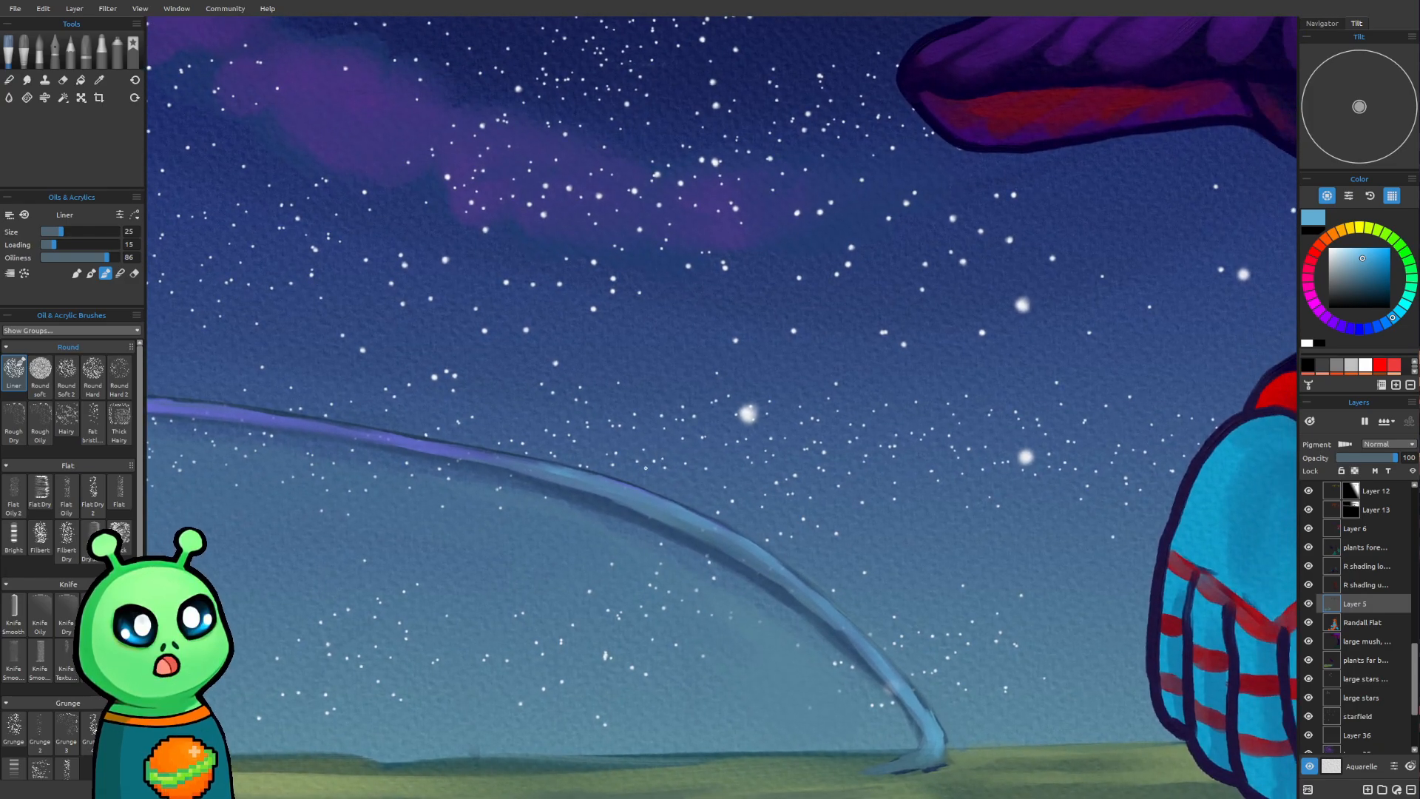
key("e")
mouse_move(640, 444)
left_mouse_down()
mouse_move(526, 434)
mouse_move(543, 452)
left_mouse_up()
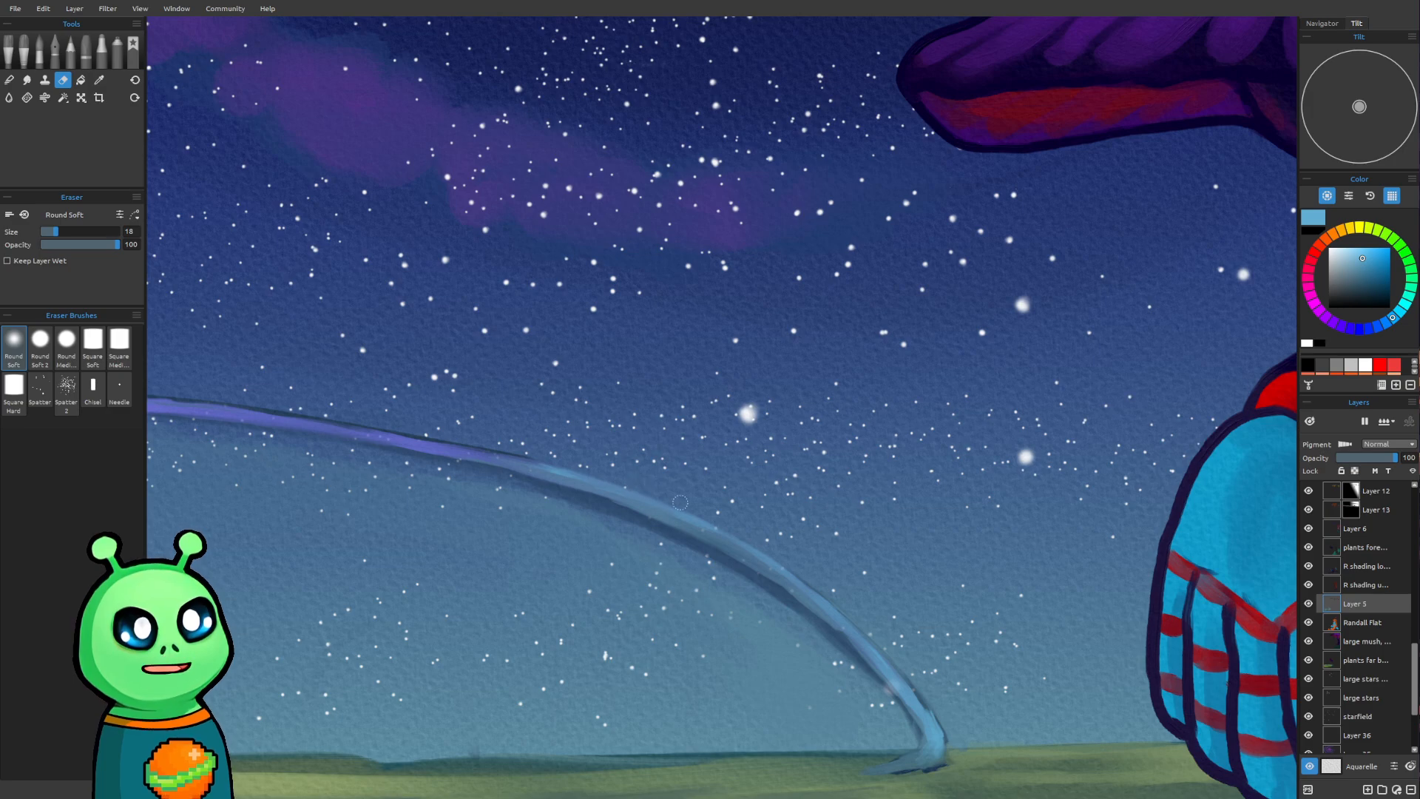
key("o")
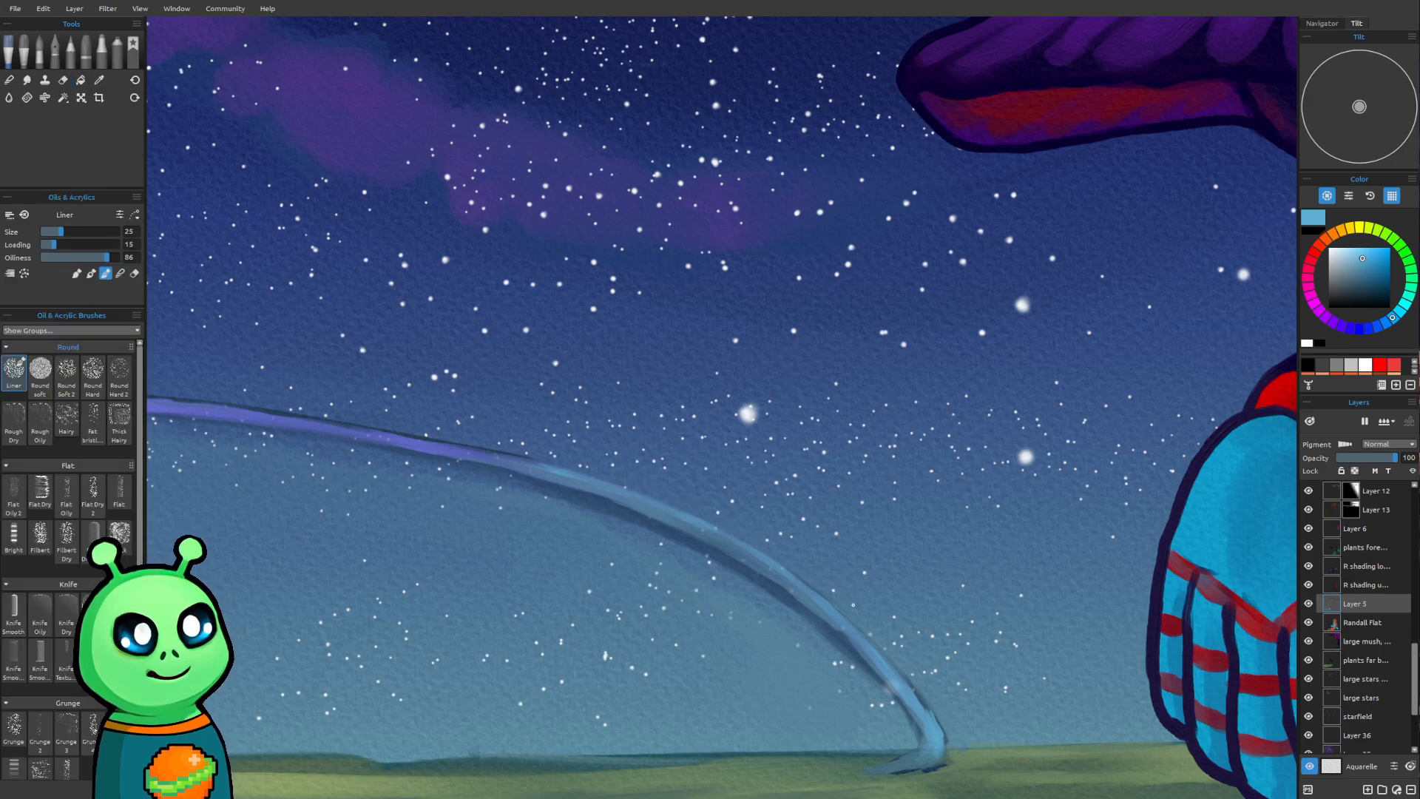
Thin the lower edge of the arch's descending half with the Round Soft eraser at size 20
scroll(853, 605, "down", 8)
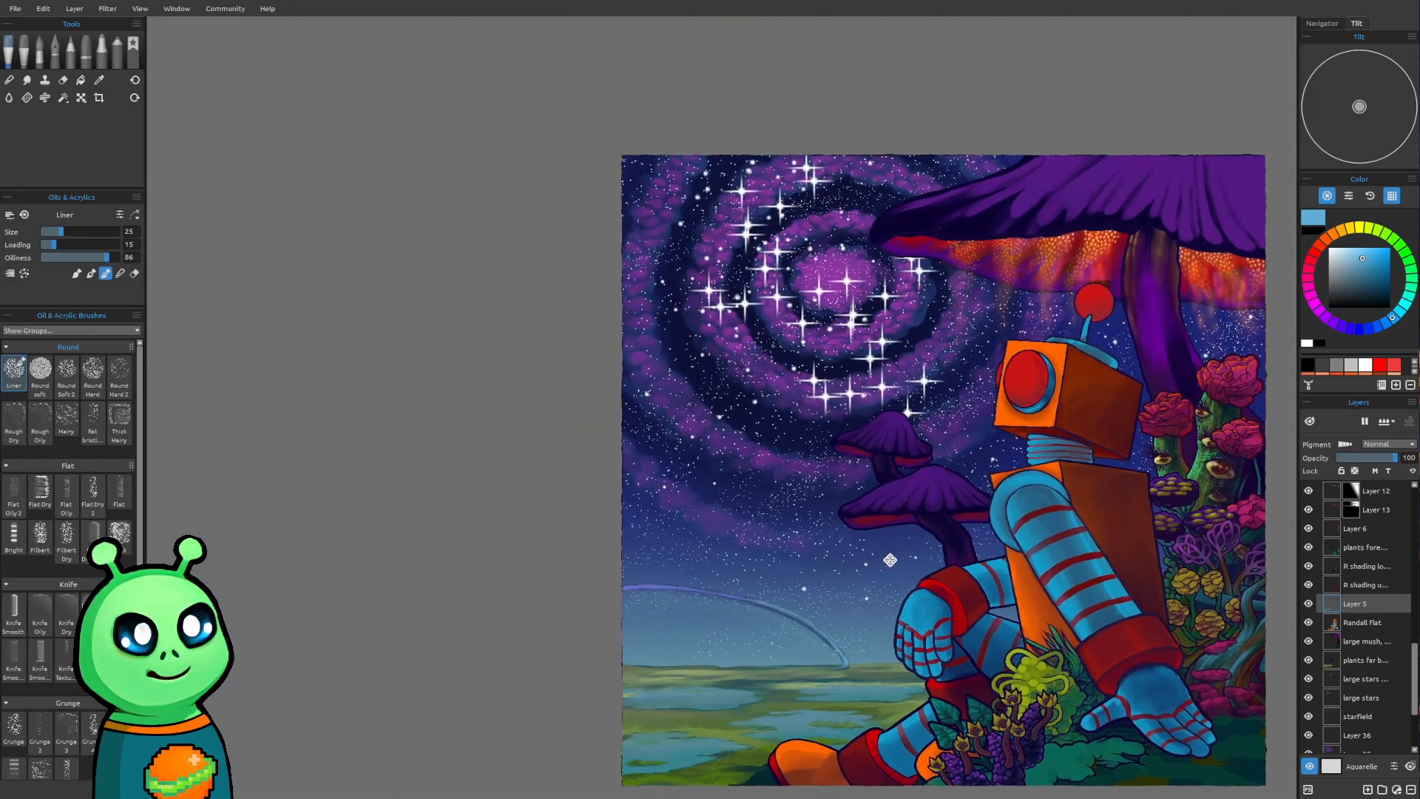
left_click_drag(890, 560, 733, 476)
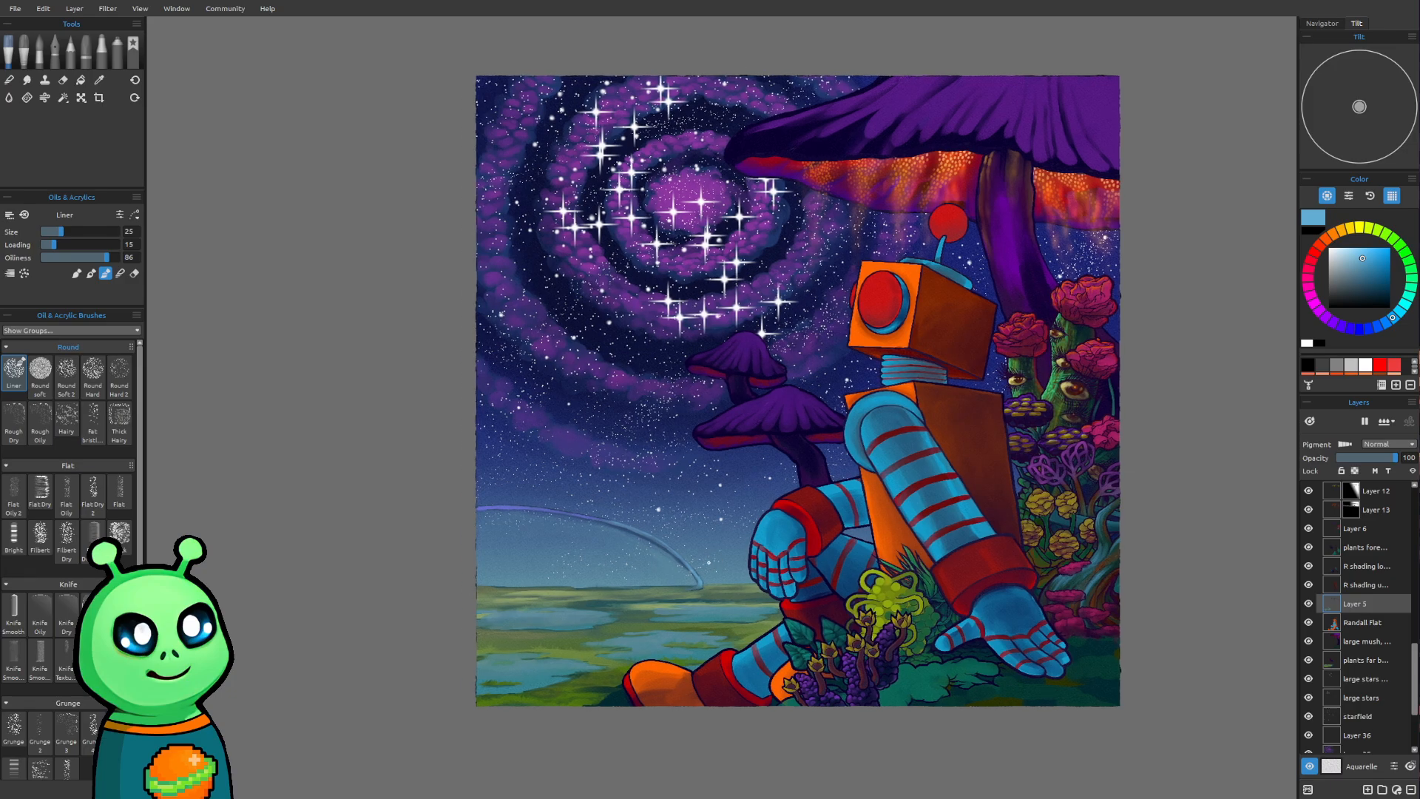
scroll(701, 555, "up", 8)
scroll(802, 579, "up", 5)
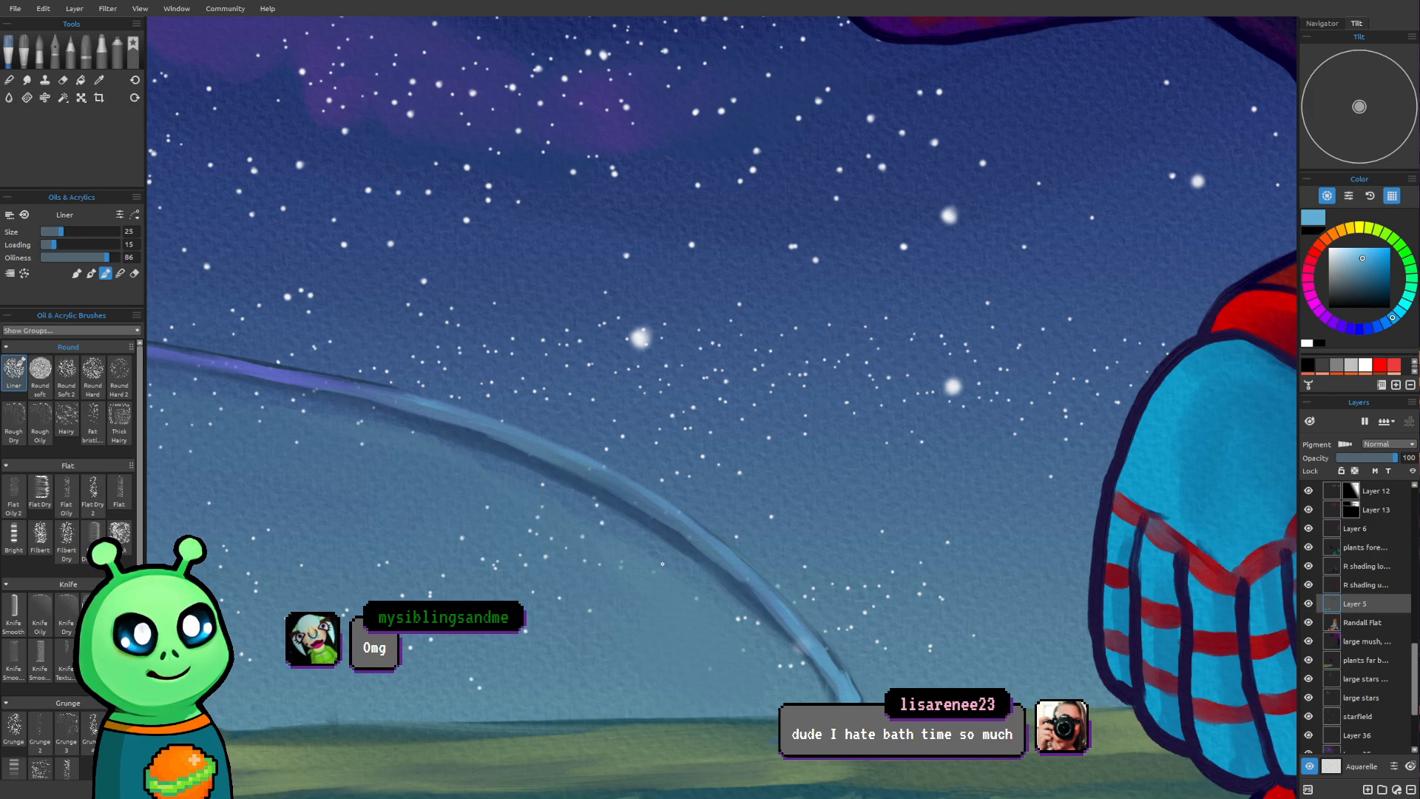
key("e")
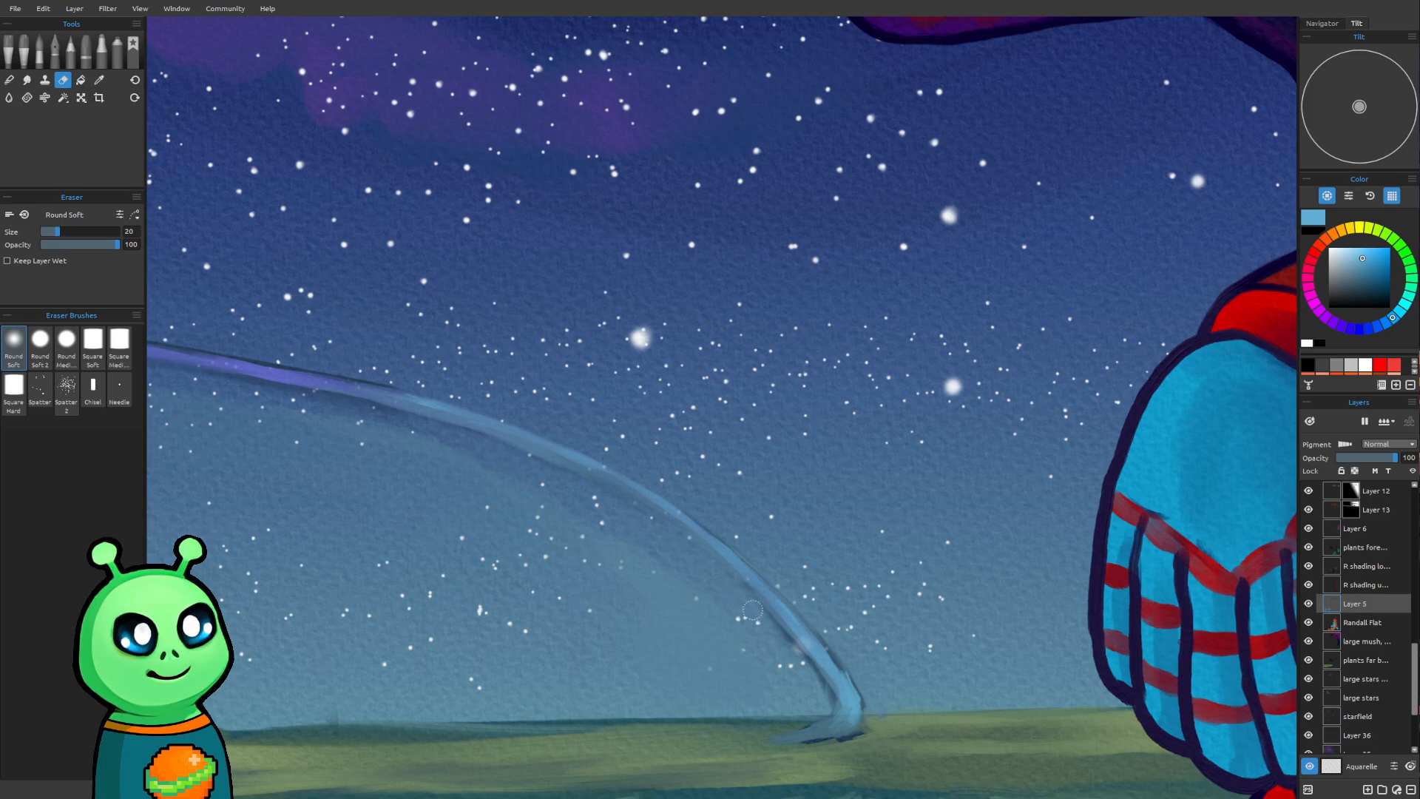
key("b")
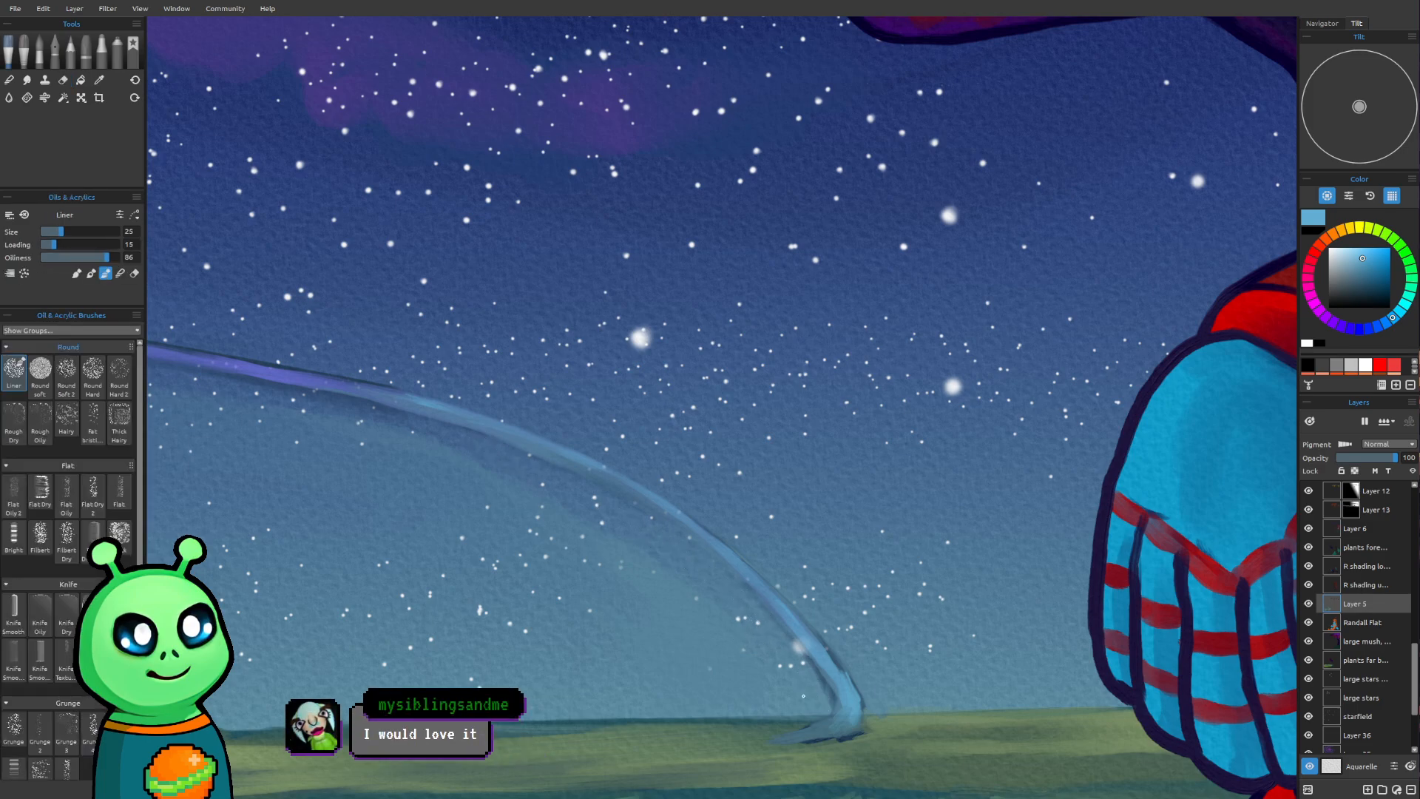
Examine the trimmed arch and the pond landscape beneath it, both in the whole composition and up close
scroll(803, 696, "down", 3)
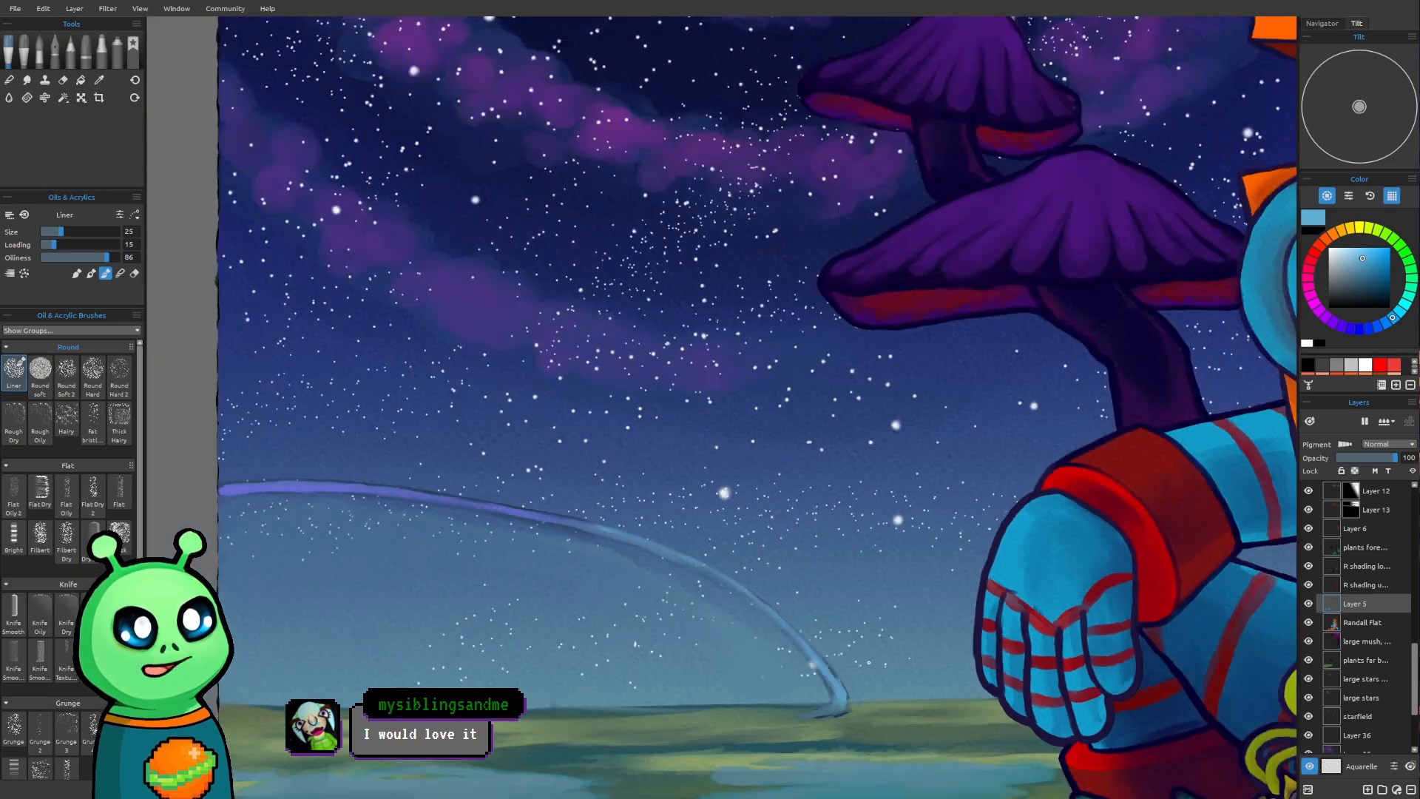
scroll(481, 414, "down", 2)
scroll(481, 414, "down", 2)
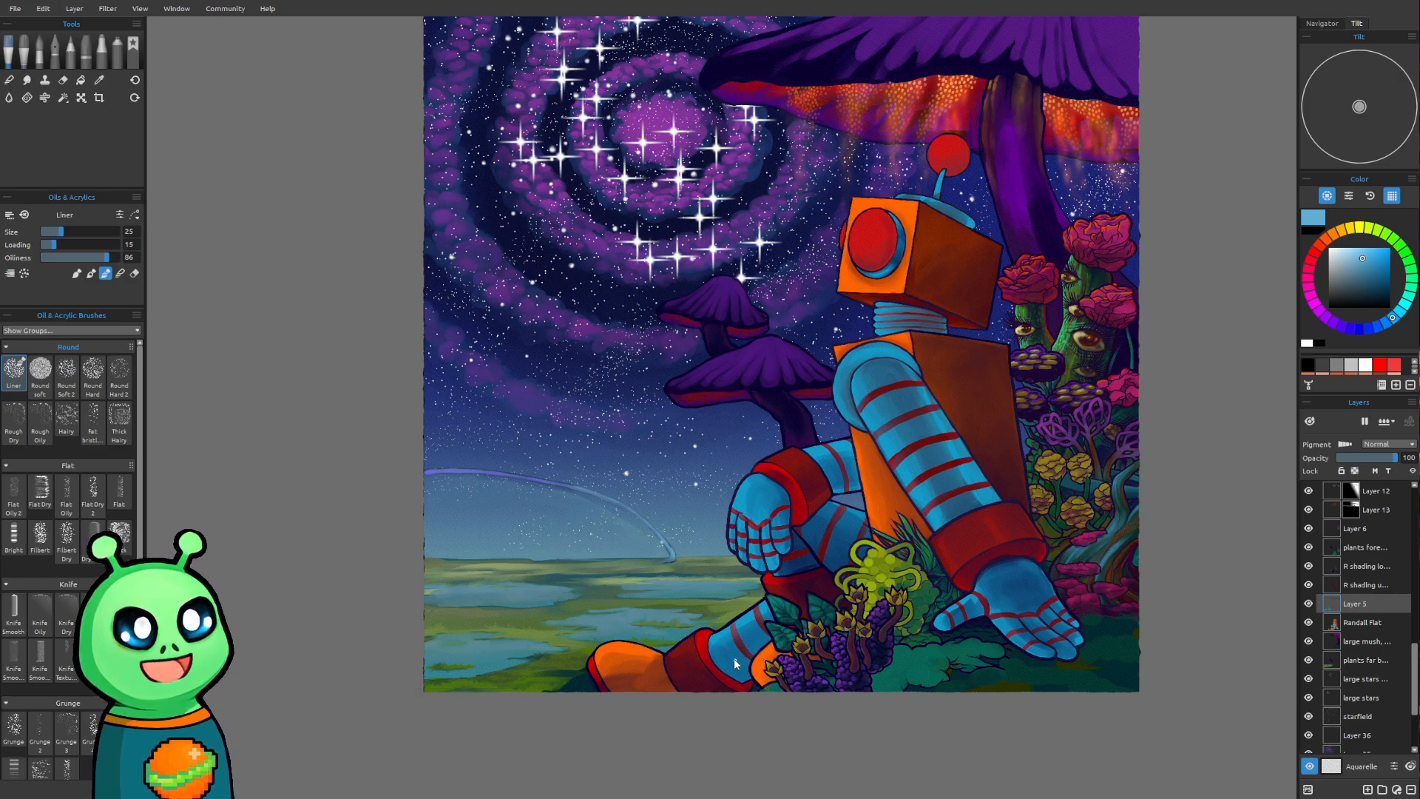
mouse_move(769, 591)
left_mouse_down()
mouse_move(752, 704)
mouse_move(747, 635)
left_mouse_up()
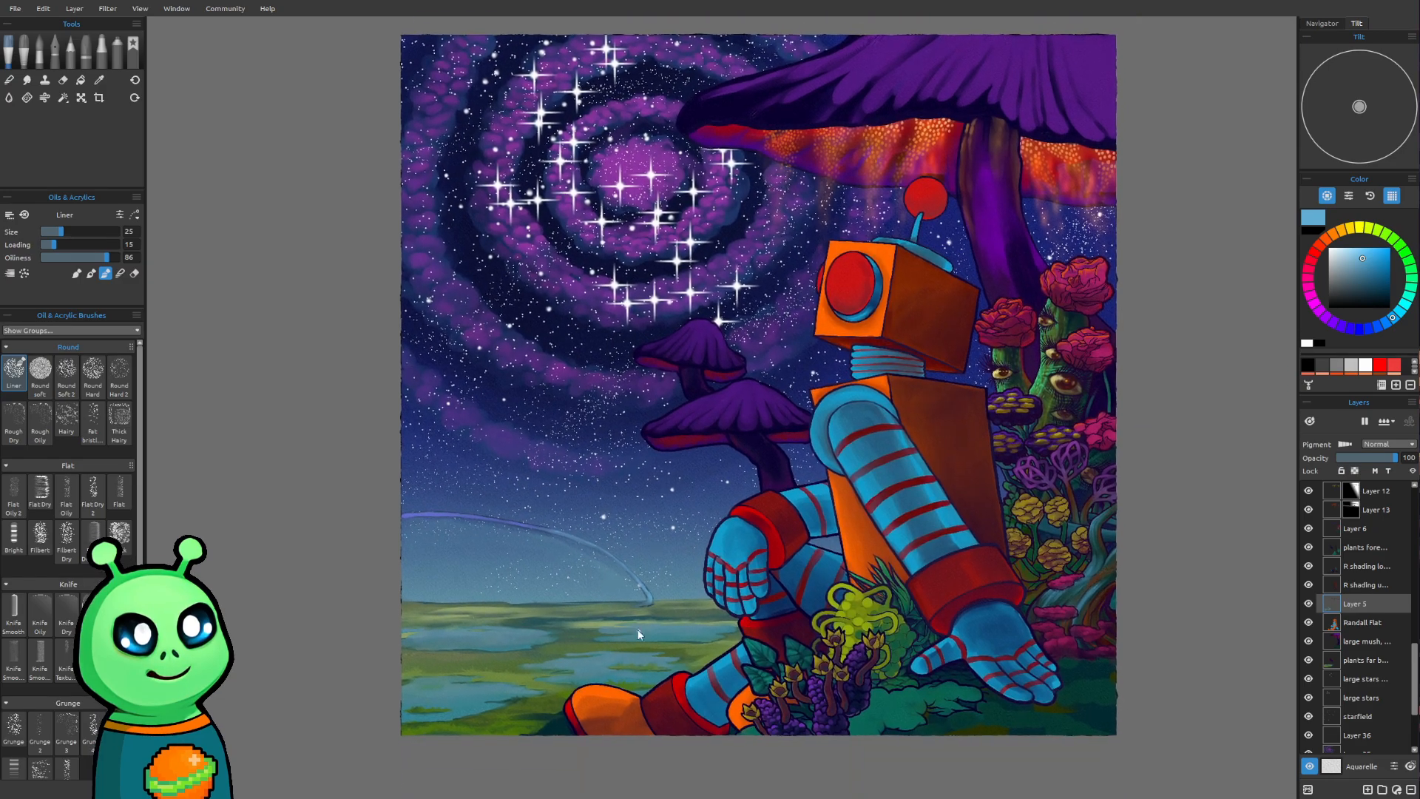
scroll(405, 615, "up", 5)
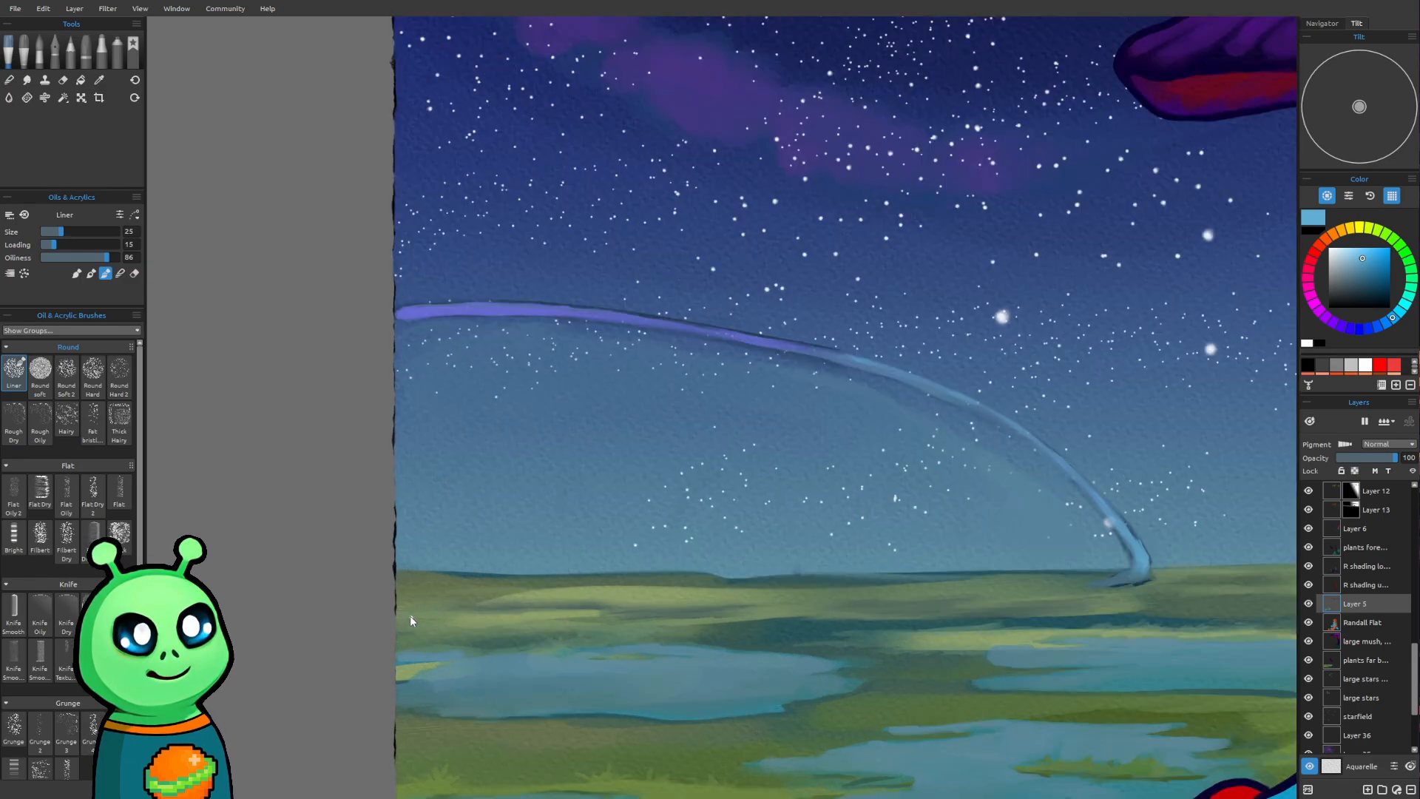
left_click_drag(708, 628, 603, 636)
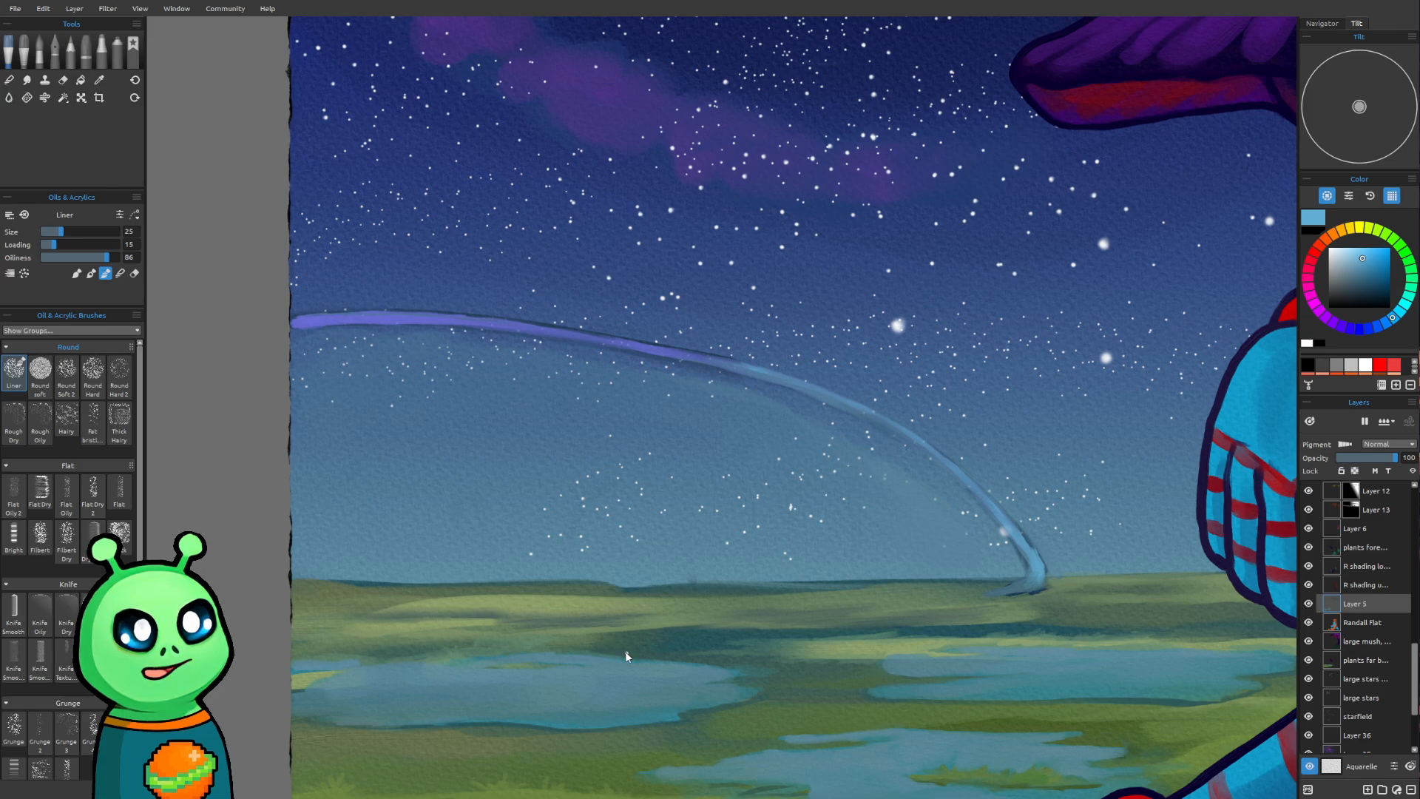
scroll(650, 652, "up", 1)
scroll(652, 655, "down", 3)
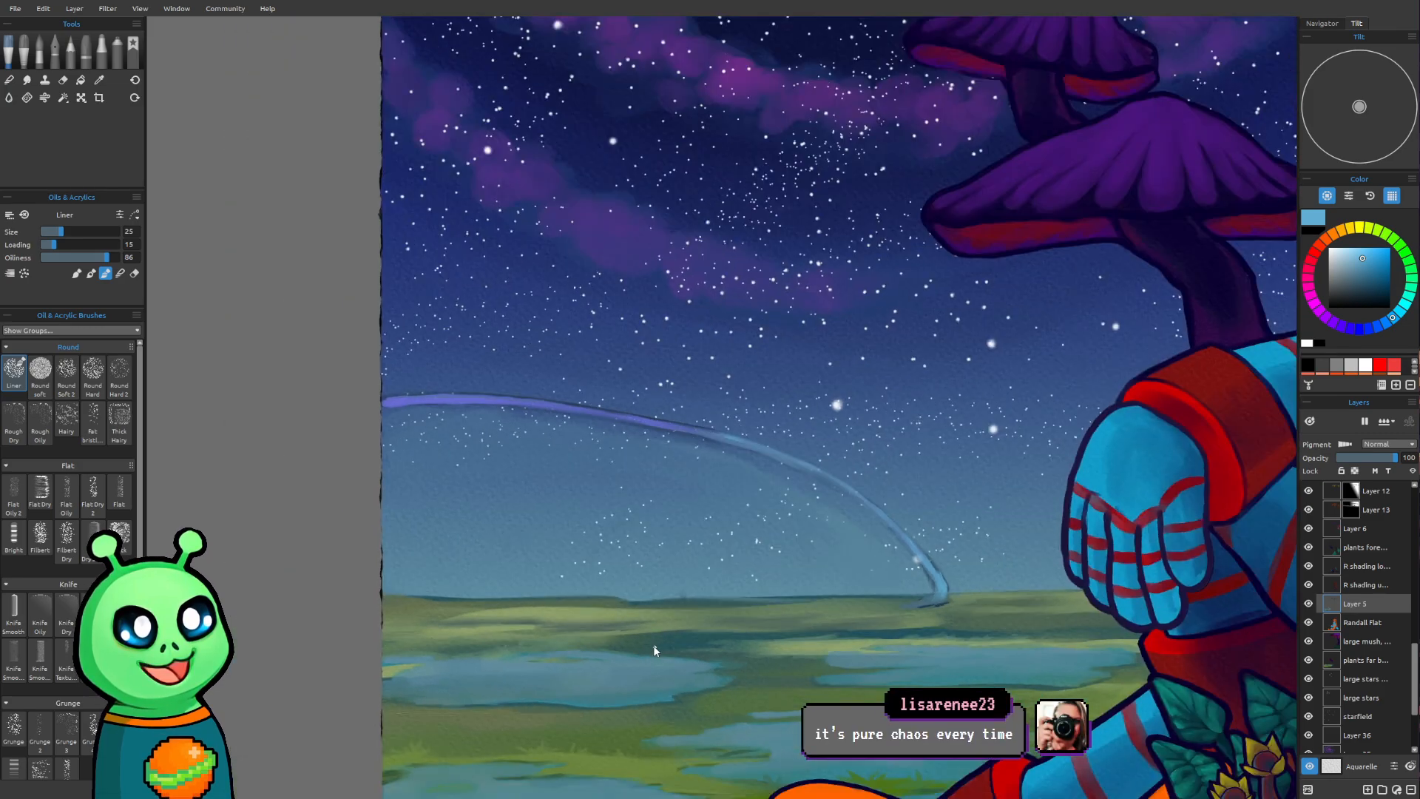
scroll(651, 652, "down", 2)
mouse_move(831, 731)
left_mouse_down()
mouse_move(818, 620)
mouse_move(764, 636)
left_mouse_up()
Add a new layer above Layer 5 and pick a dark red as the paint color
left_click(1380, 791)
mouse_move(913, 538)
left_mouse_down()
mouse_move(803, 695)
mouse_move(831, 469)
left_mouse_up()
left_click_drag(638, 565, 640, 527)
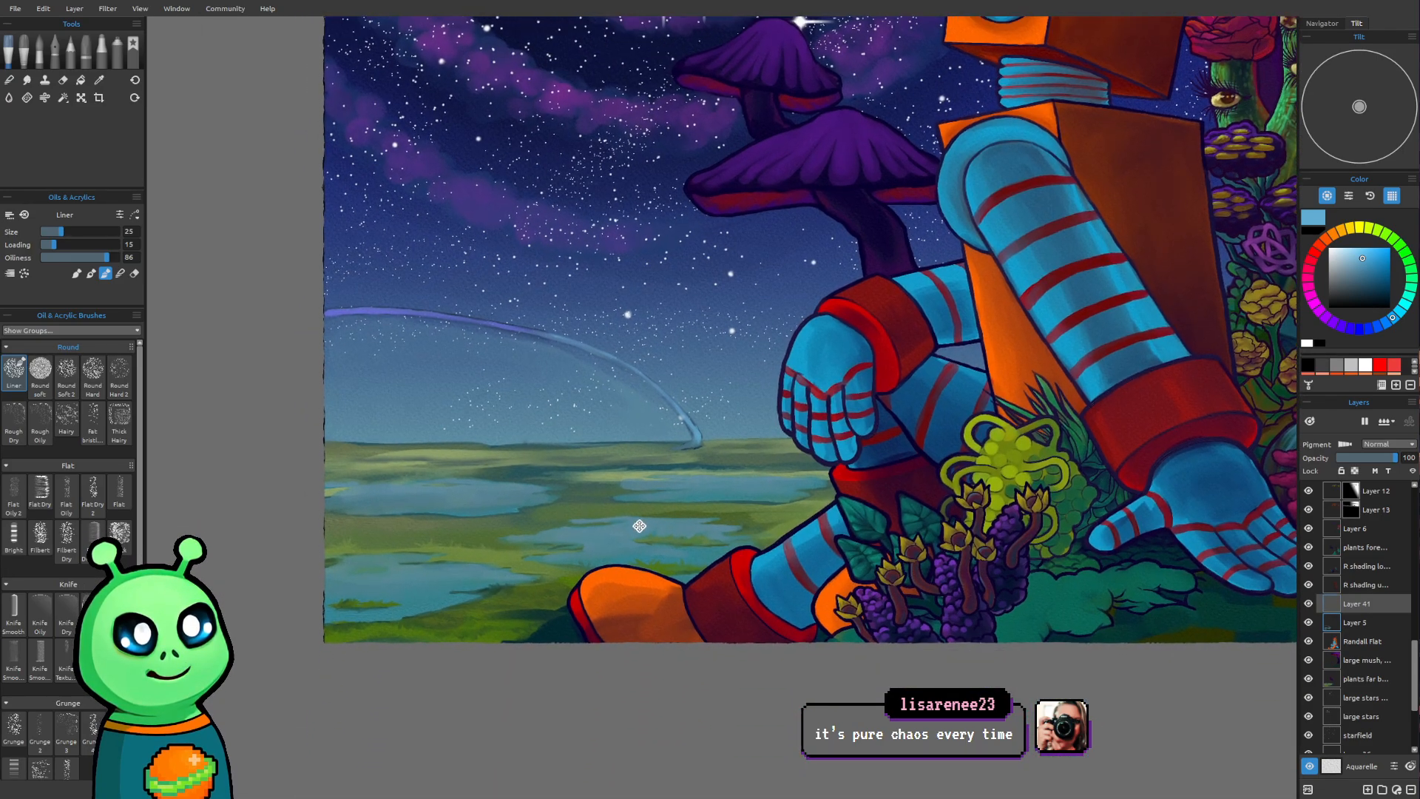
scroll(640, 527, "up", 4)
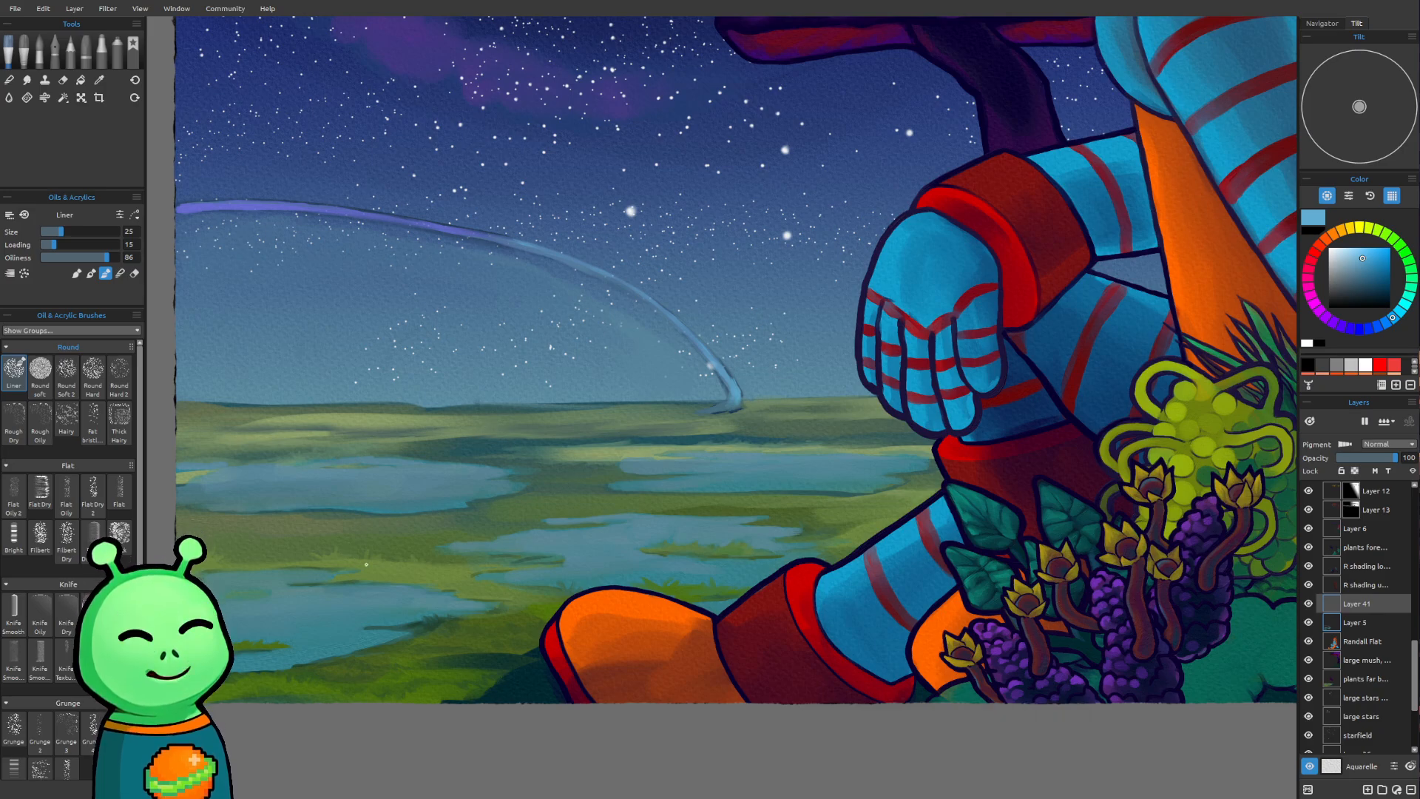
scroll(770, 548, "up", 4)
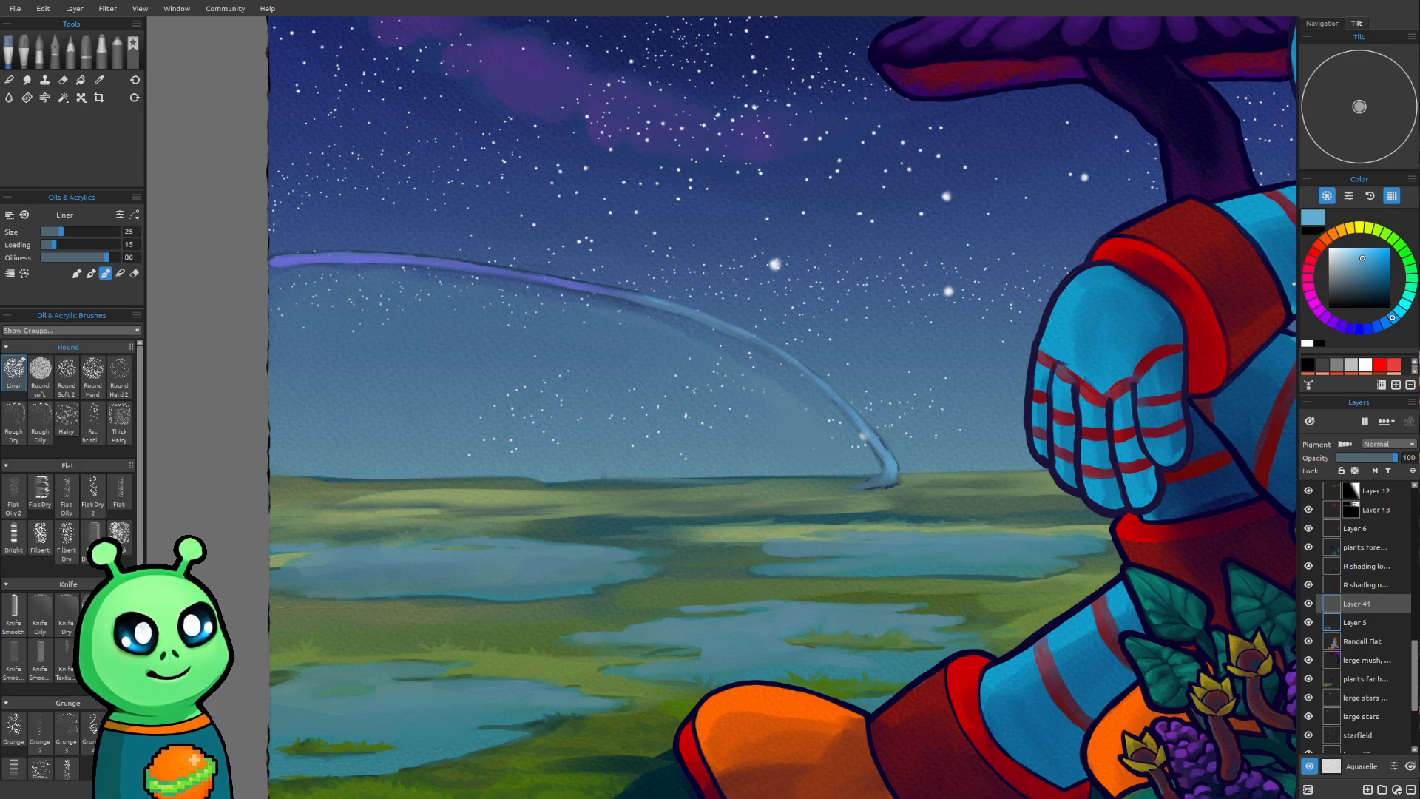
left_click(1310, 270)
left_click(1322, 253)
left_click(1377, 298)
left_click_drag(1373, 298, 1373, 293)
Sketch a faint winding path from below the horizon between the ponds to the robot's boot with the Liner at size 25
left_click_drag(747, 467, 763, 425)
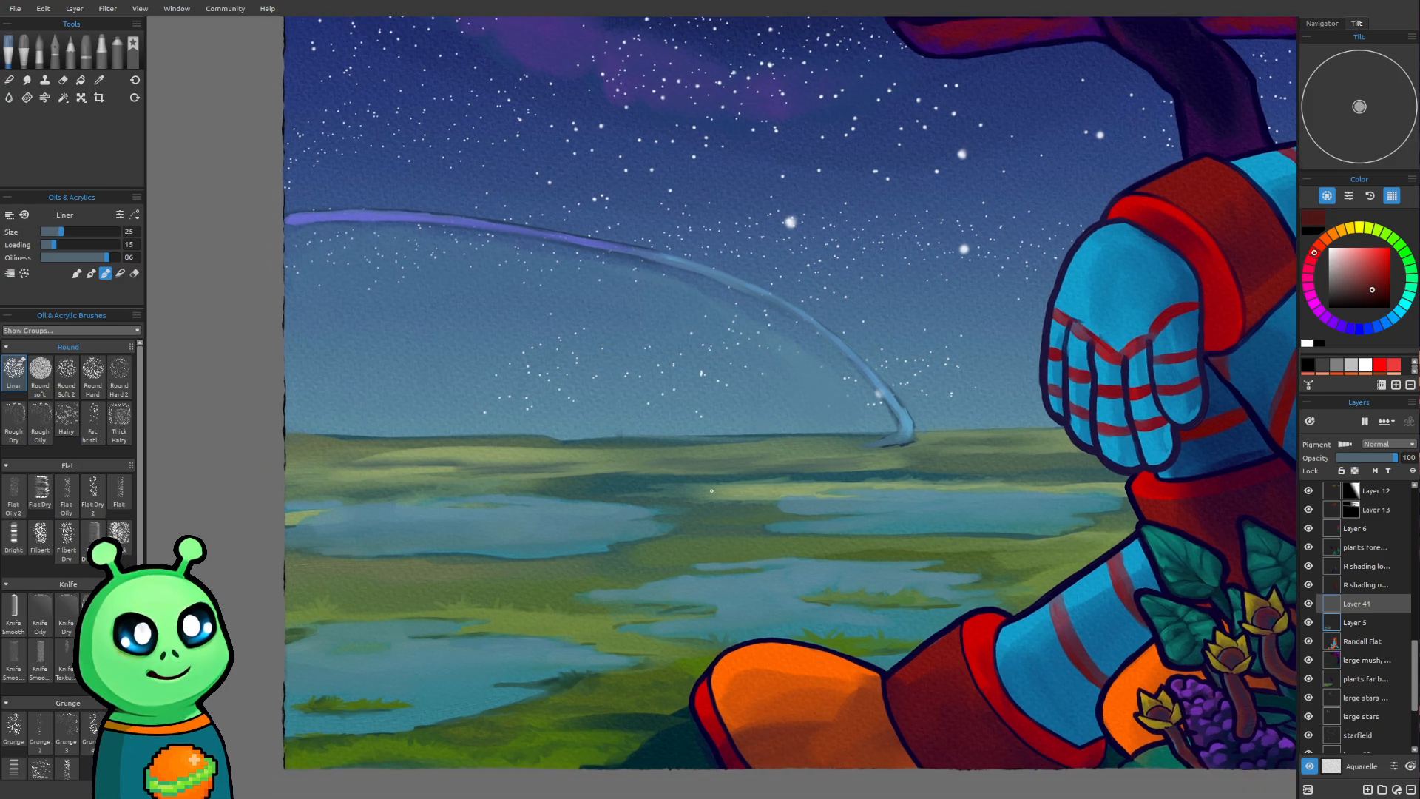
scroll(685, 501, "up", 1)
left_click_drag(602, 477, 692, 411)
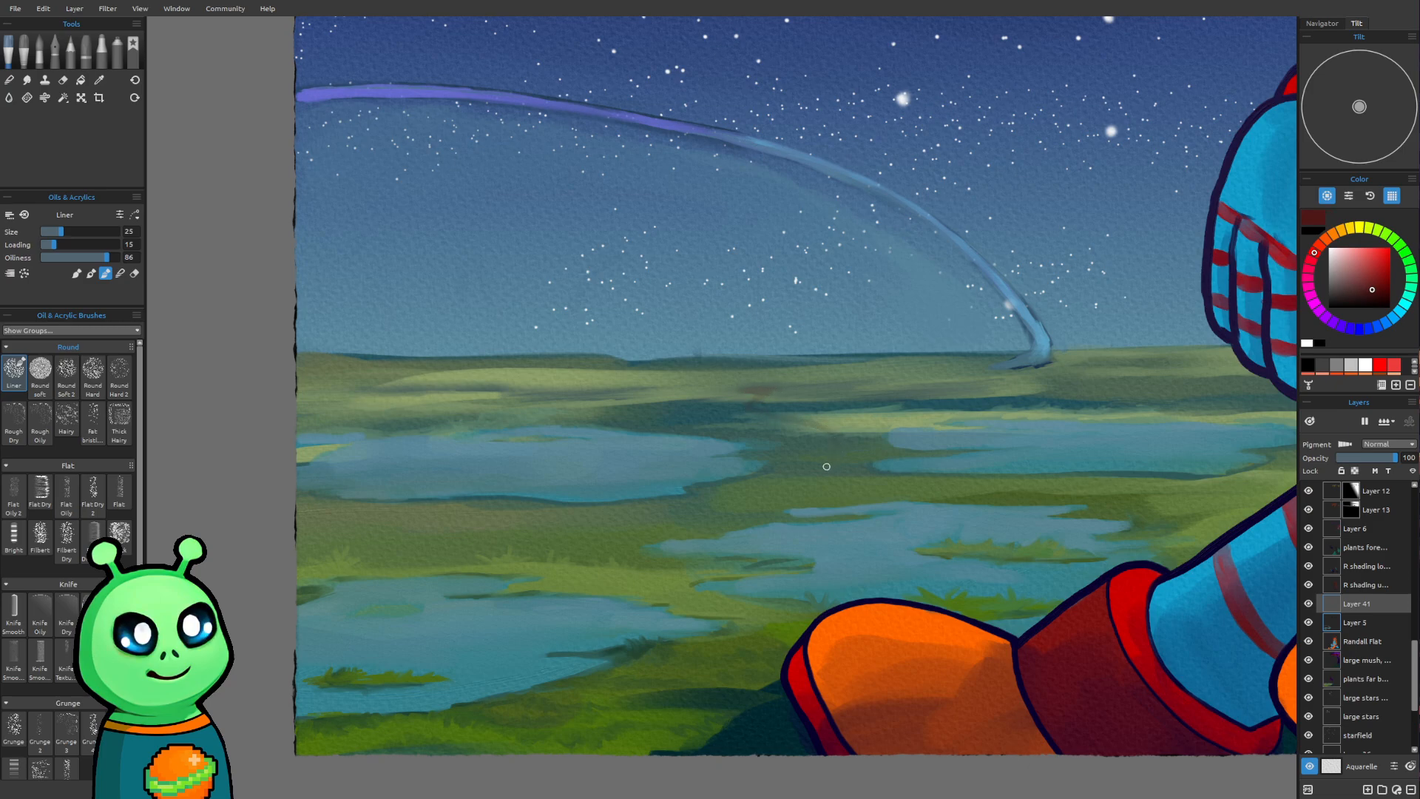
left_click_drag(749, 494, 551, 562)
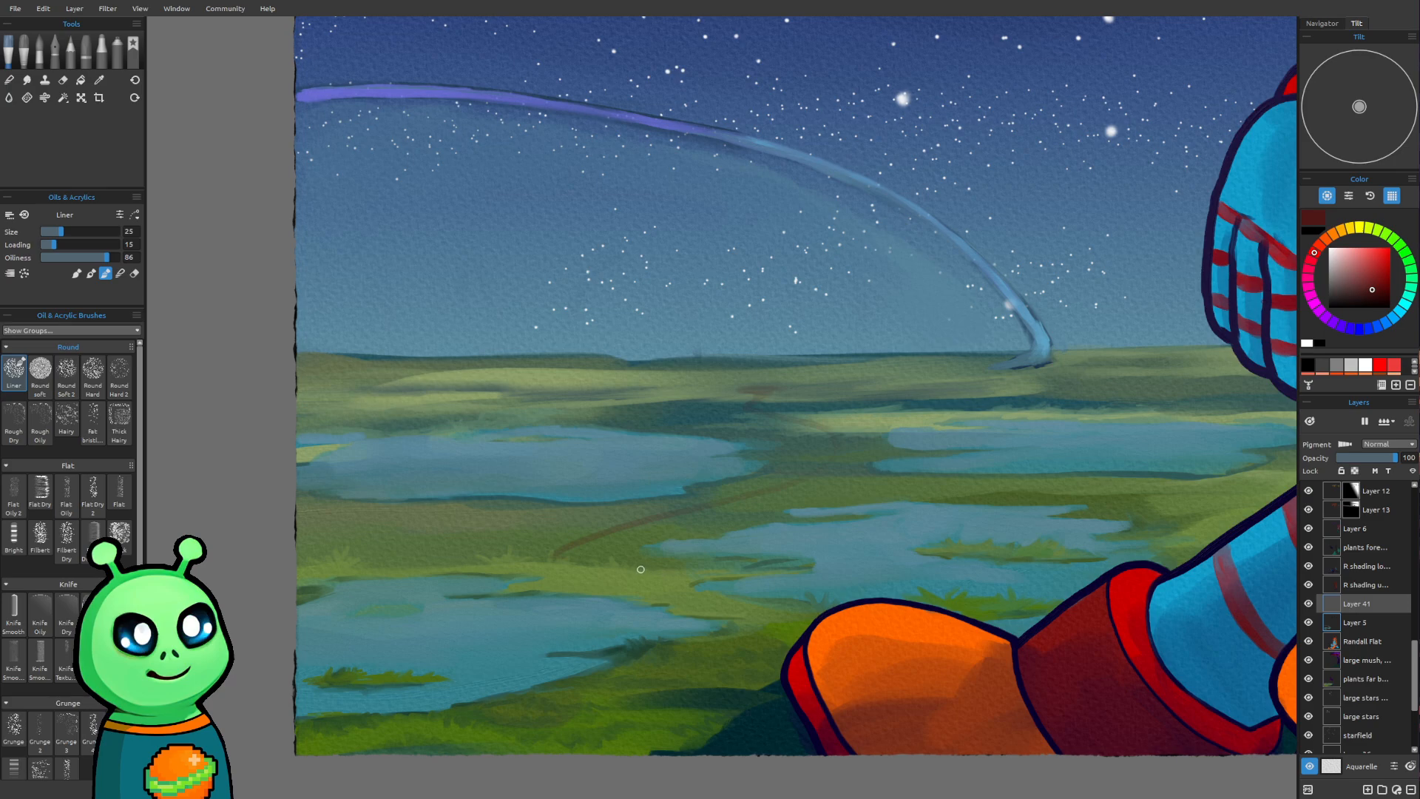
mouse_move(652, 582)
left_mouse_down()
mouse_move(777, 619)
mouse_move(674, 577)
mouse_move(783, 618)
mouse_move(701, 603)
mouse_move(827, 620)
left_mouse_up()
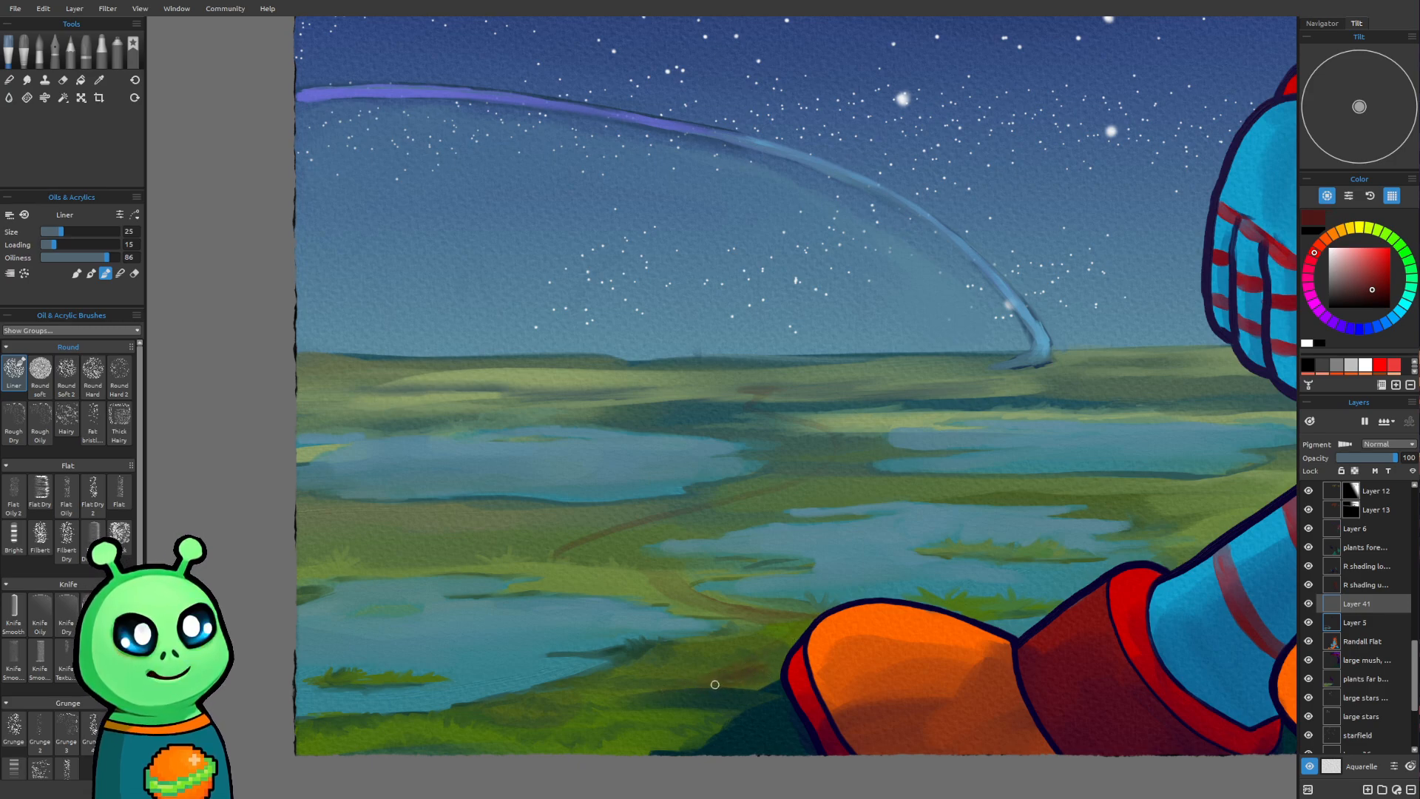
left_click_drag(658, 688, 682, 685)
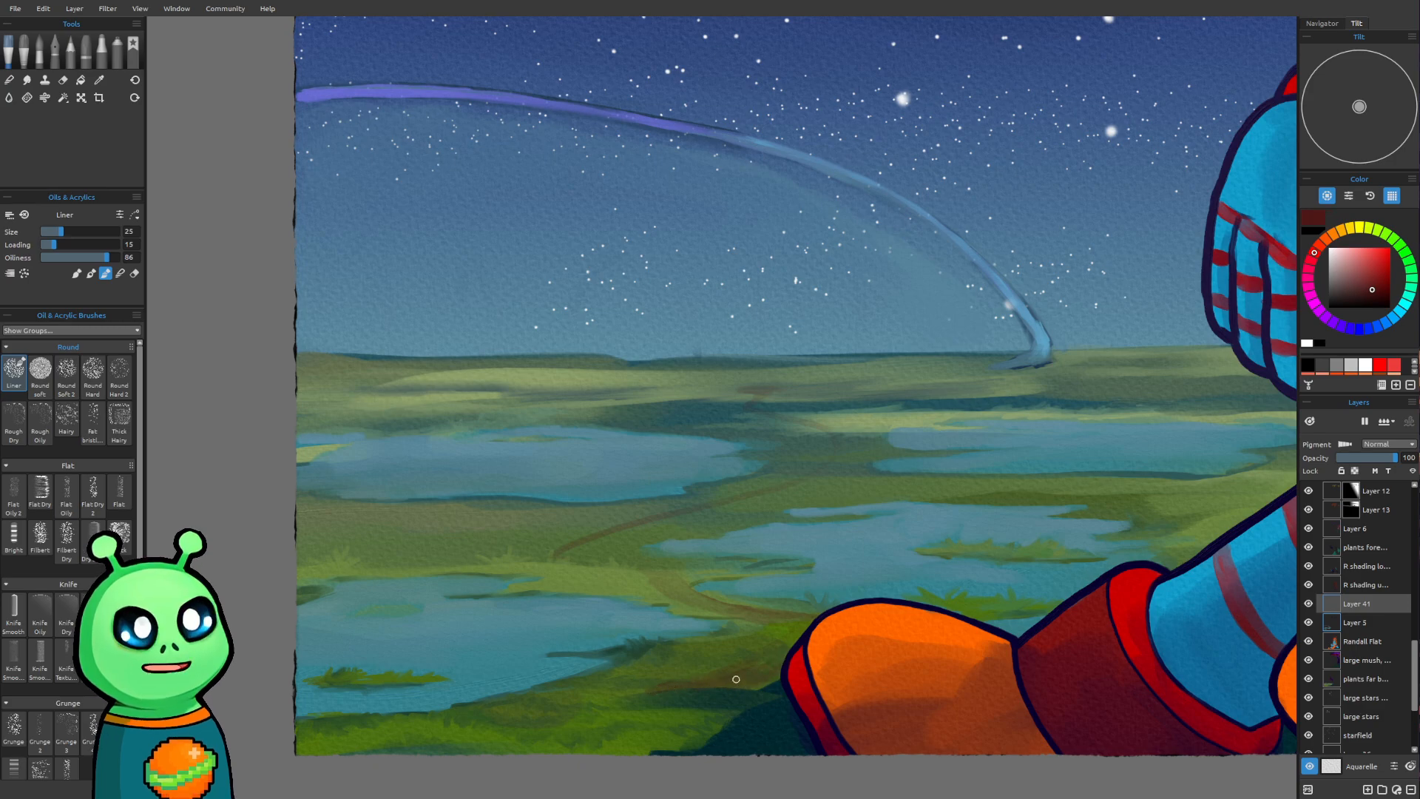
Extend and widen the path's foreground stretch beside the boot down to the canvas edge, growing the Liner from size 30 to 40
key("bracketright")
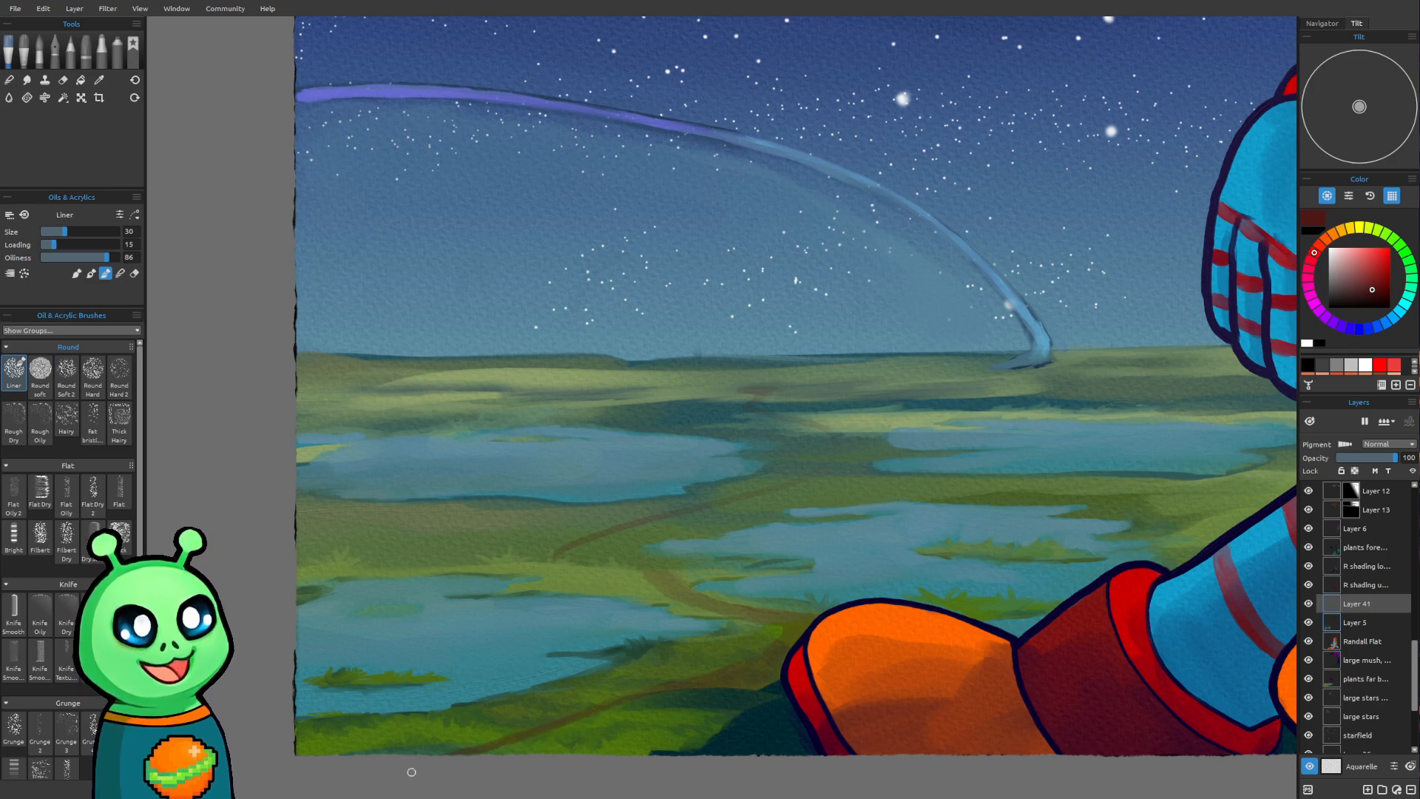
key("bracketright")
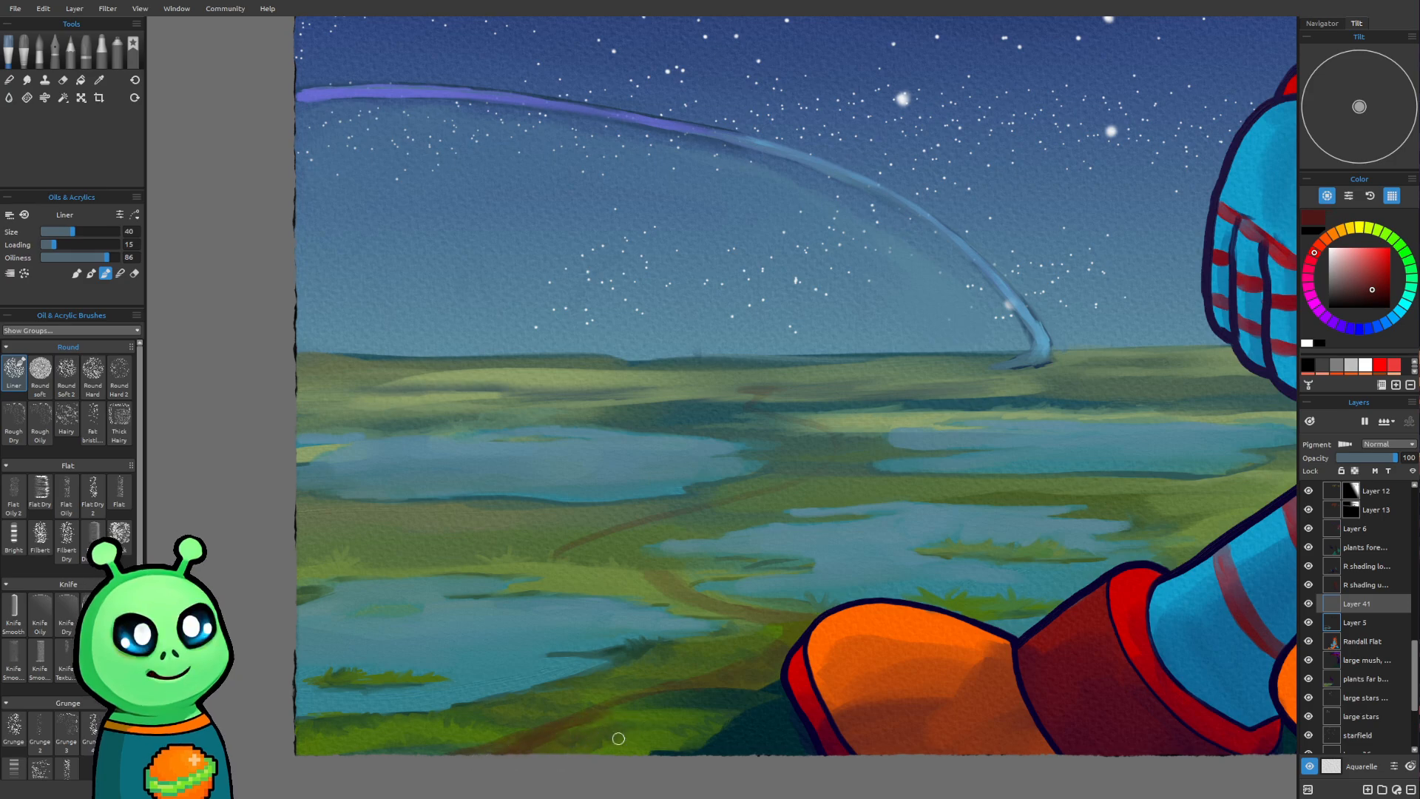
mouse_move(681, 714)
left_mouse_down()
mouse_move(602, 710)
mouse_move(624, 722)
mouse_move(603, 752)
mouse_move(652, 732)
mouse_move(611, 716)
mouse_move(642, 715)
left_mouse_up()
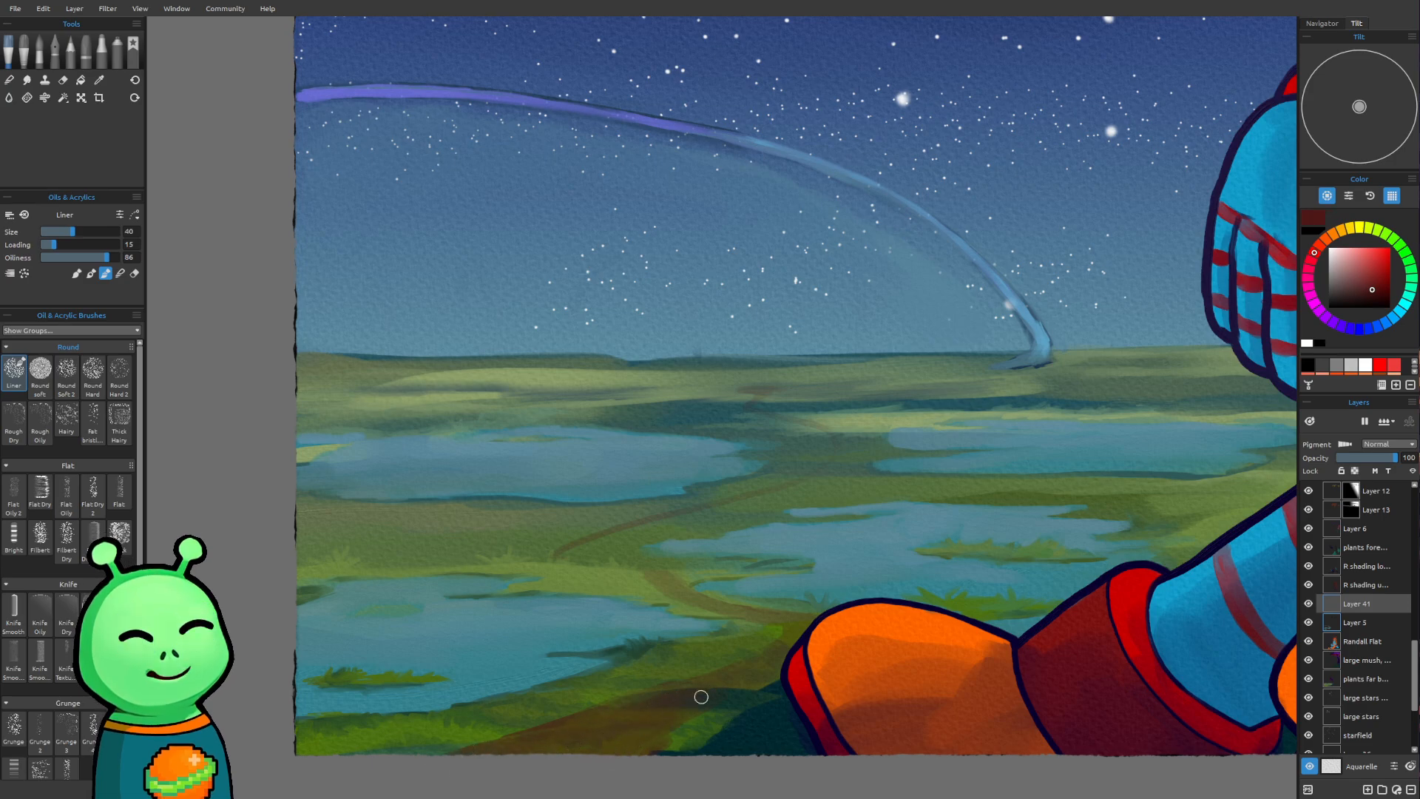
Repaint the path's middle bends between the ponds in dark red, using the Liner at size 20 and then 25
key("bracketleft")
key("bracketleft")
key("bracketleft")
key("bracketleft")
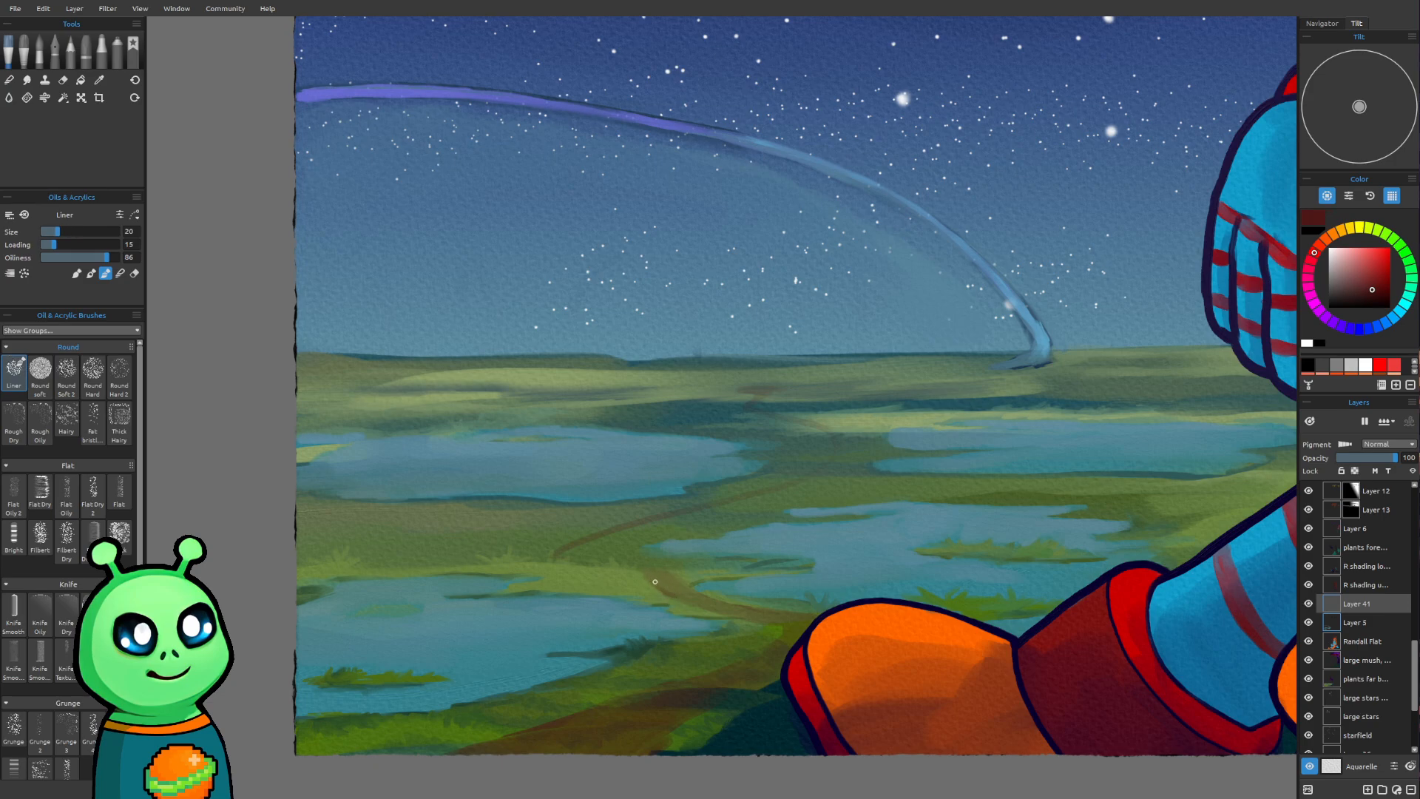
left_click_drag(658, 586, 732, 612)
key("]")
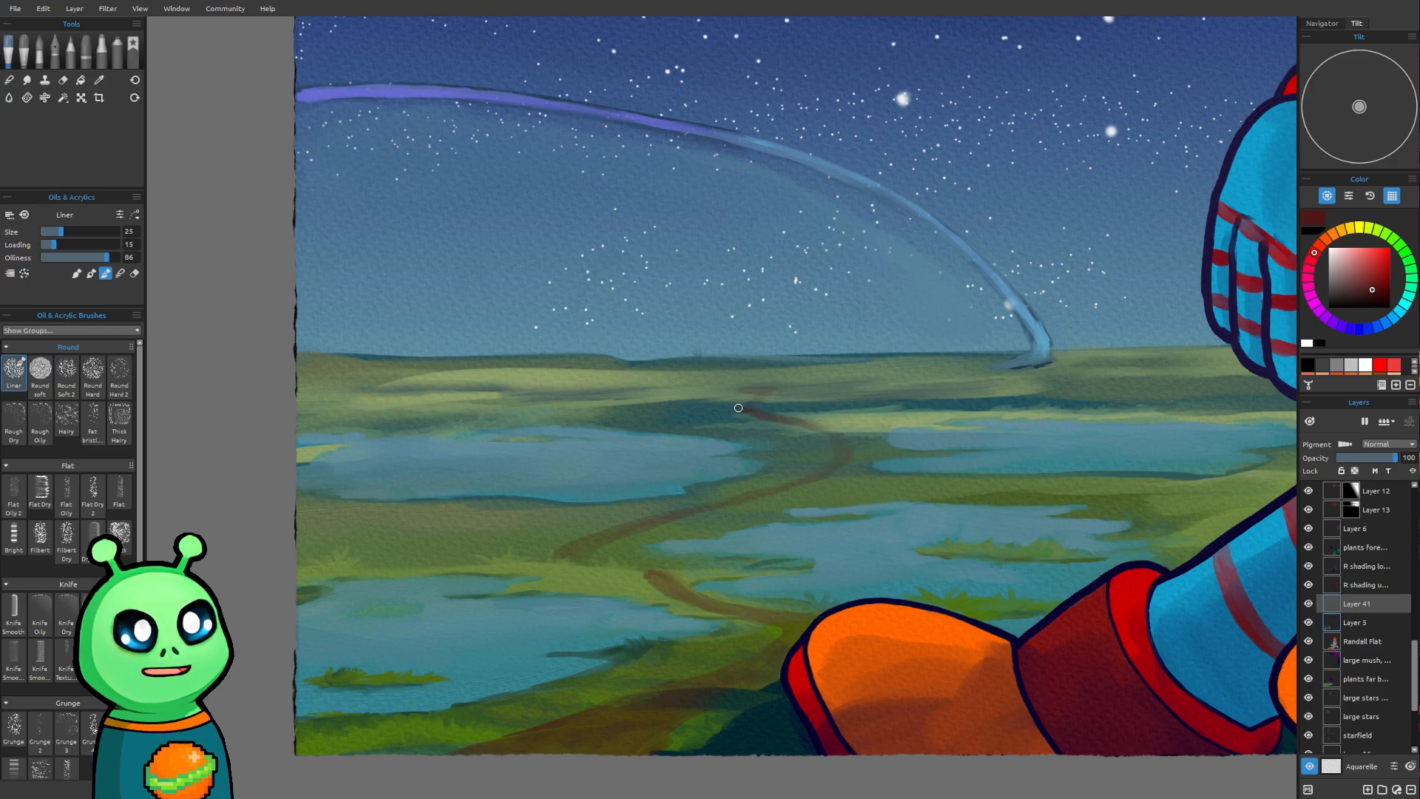
Darken the path from its far end through the pond bends with the Liner at size 25, and its foreground stretch at size 35
left_click_drag(760, 409, 838, 437)
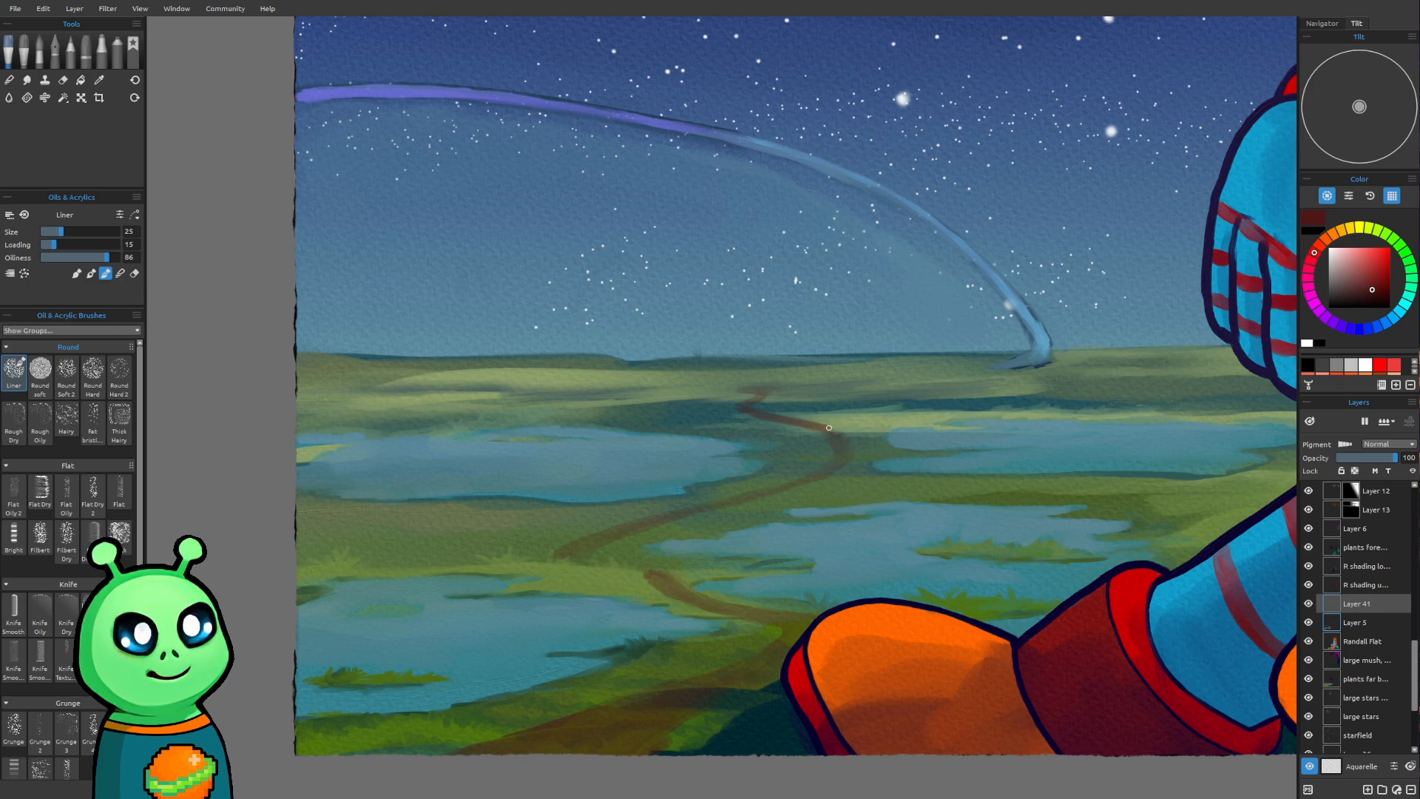
left_click_drag(824, 427, 850, 445)
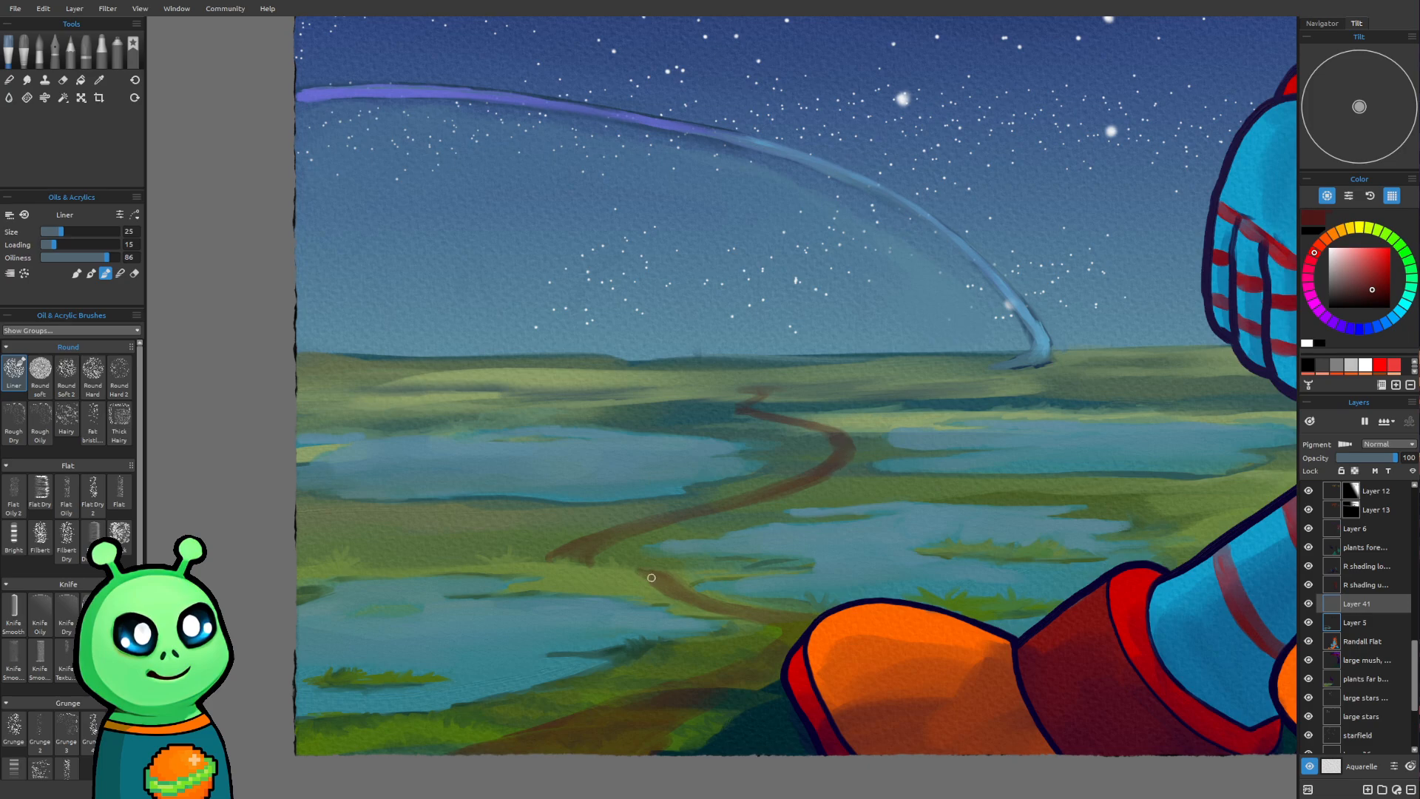
left_click_drag(636, 568, 695, 600)
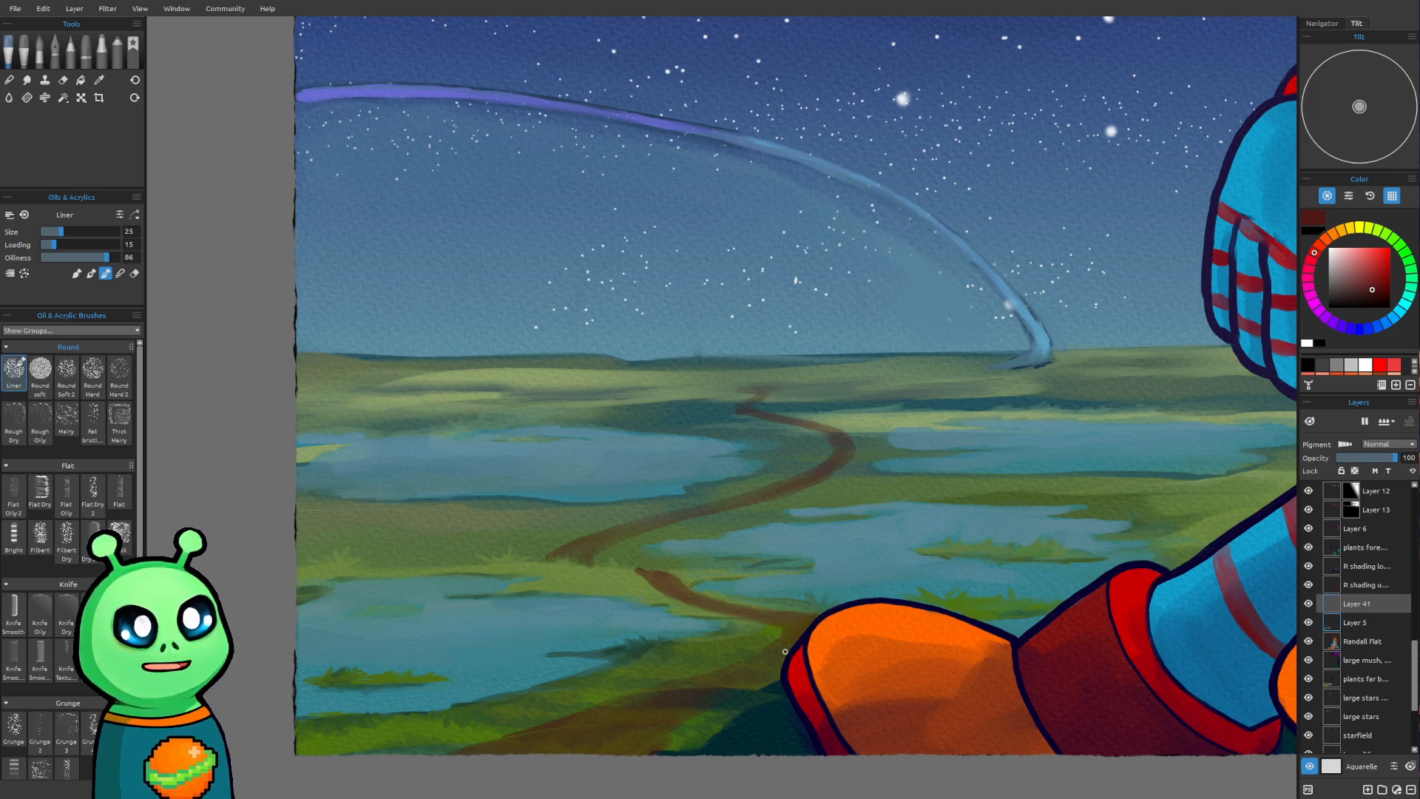
key("bracketright")
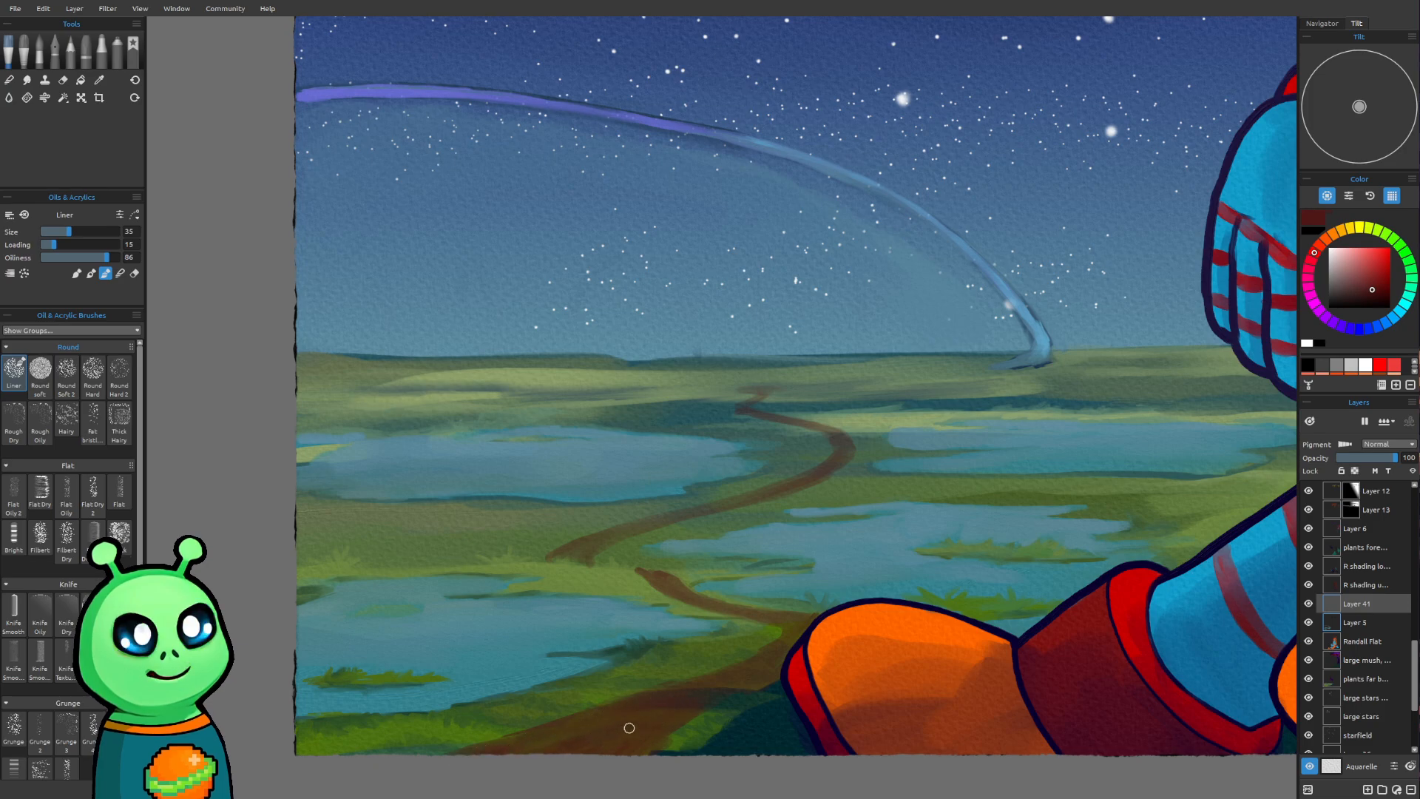
Shrink the Liner brush to size 16 and save the painting
key("[")
key("[")
key("[")
key("[")
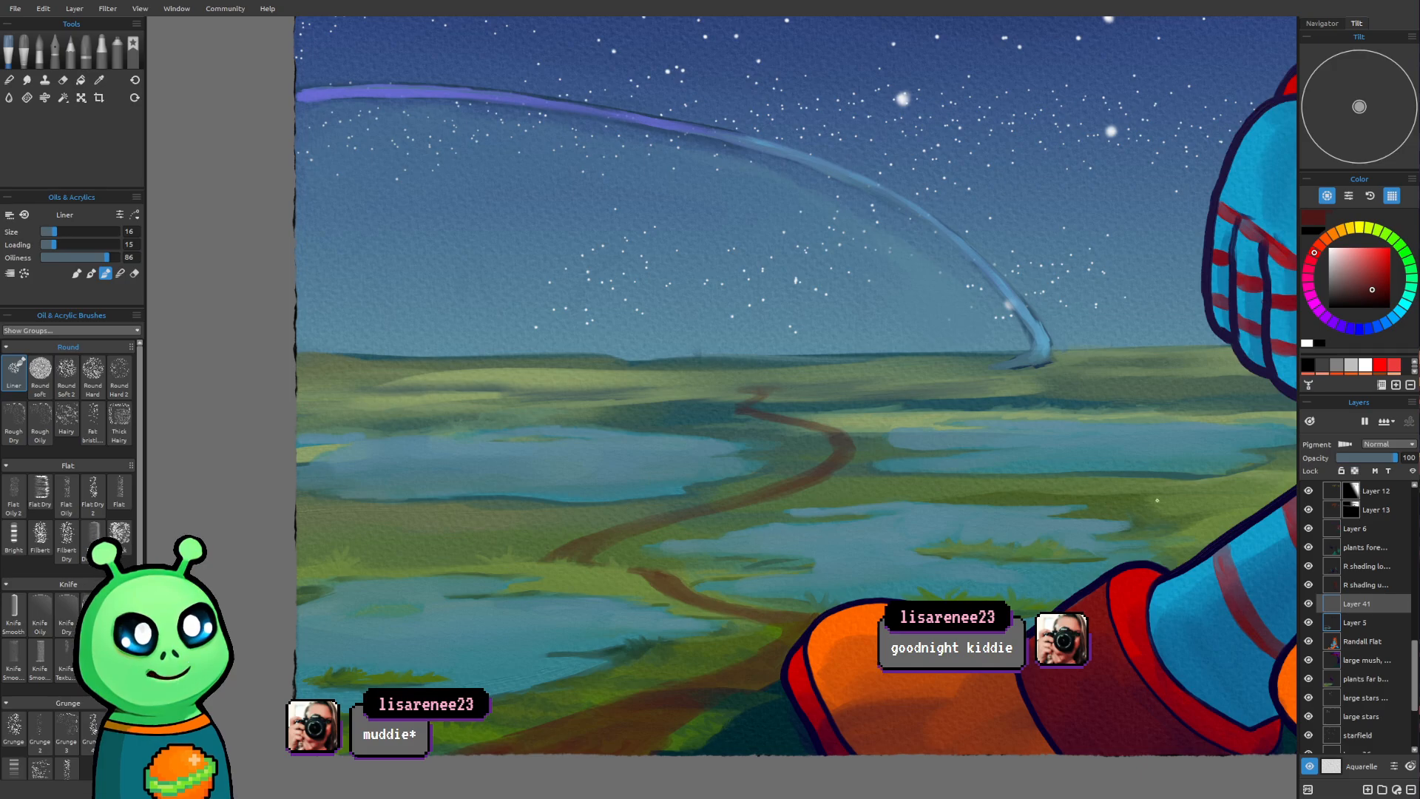
scroll(612, 561, "down", 6)
scroll(457, 589, "down", 5)
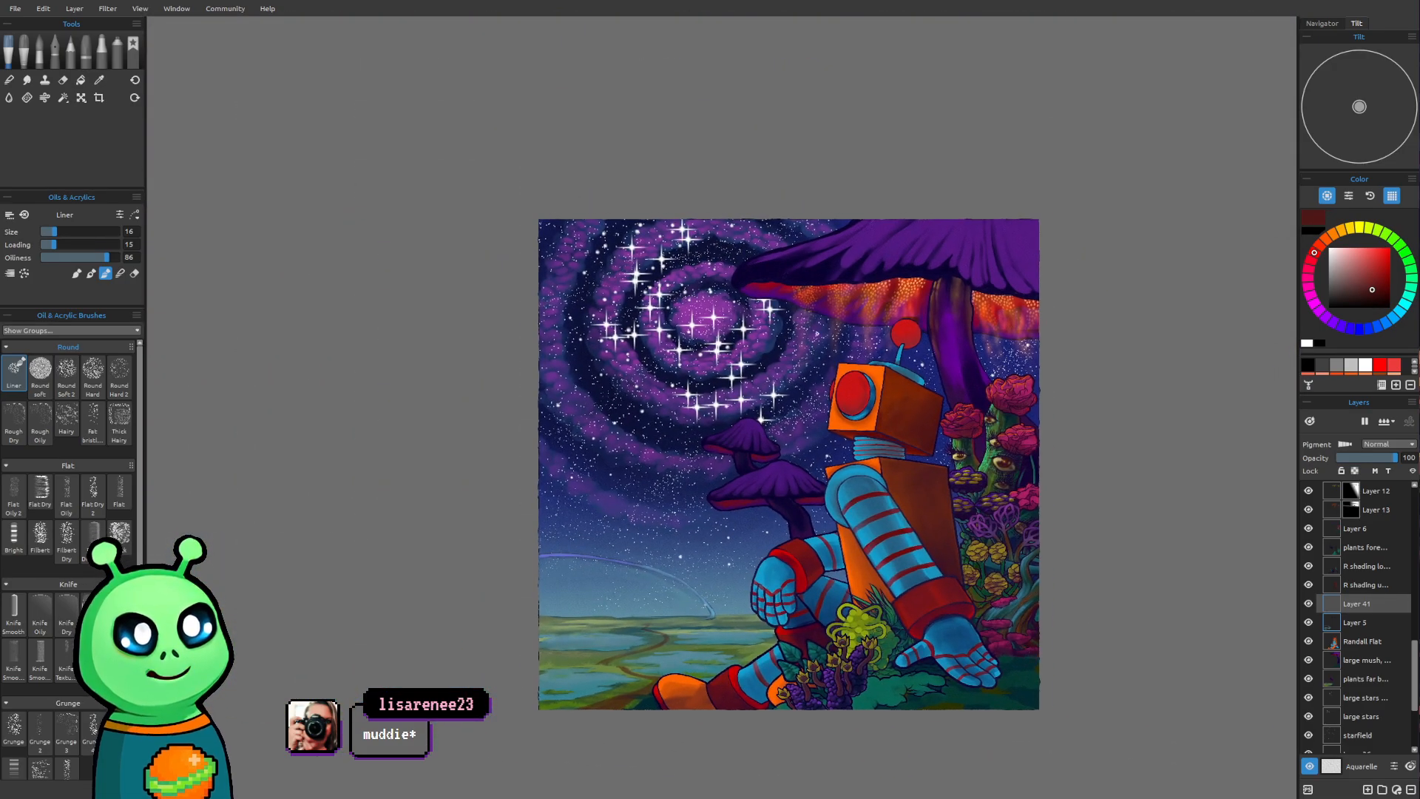
left_click_drag(974, 525, 913, 453)
scroll(913, 454, "up", 3)
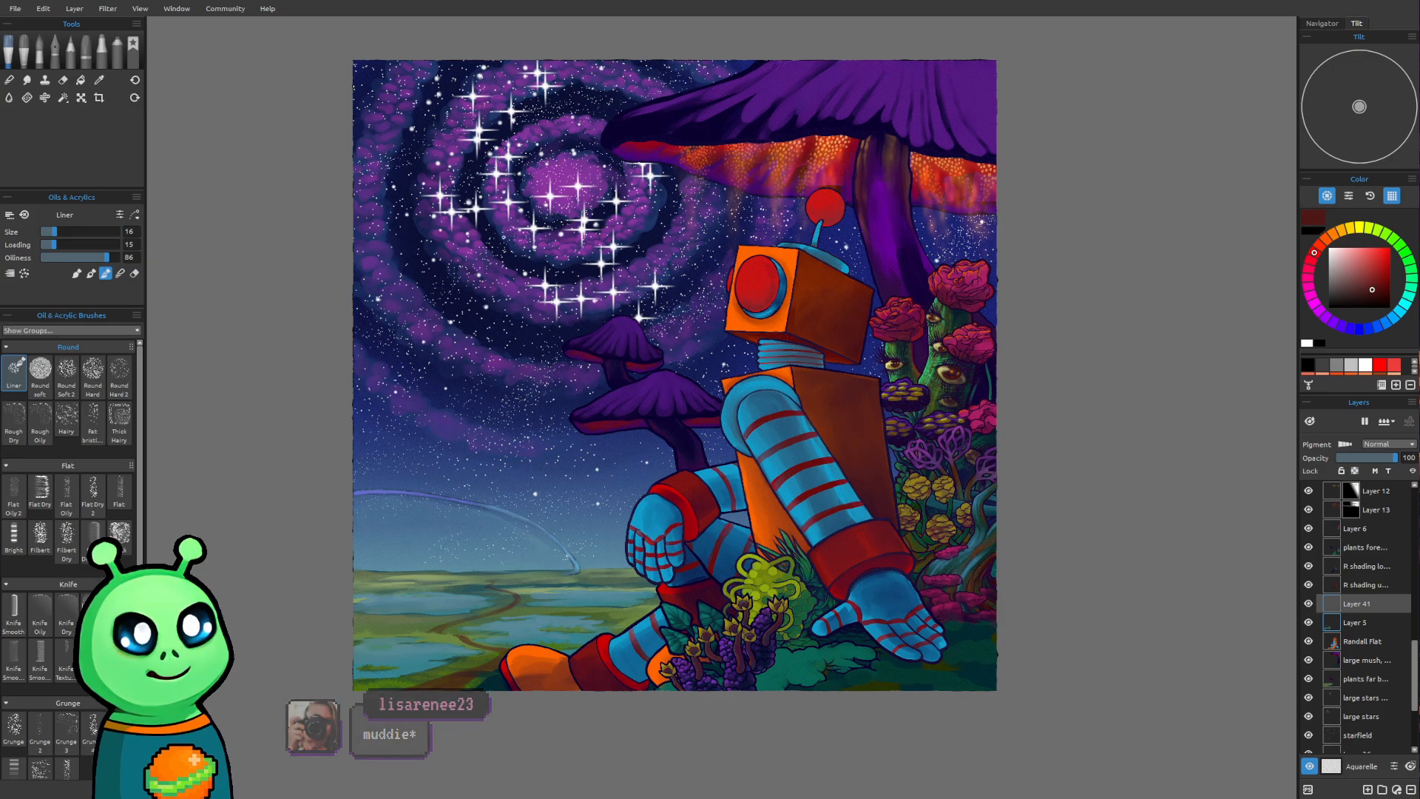
left_click(19, 9)
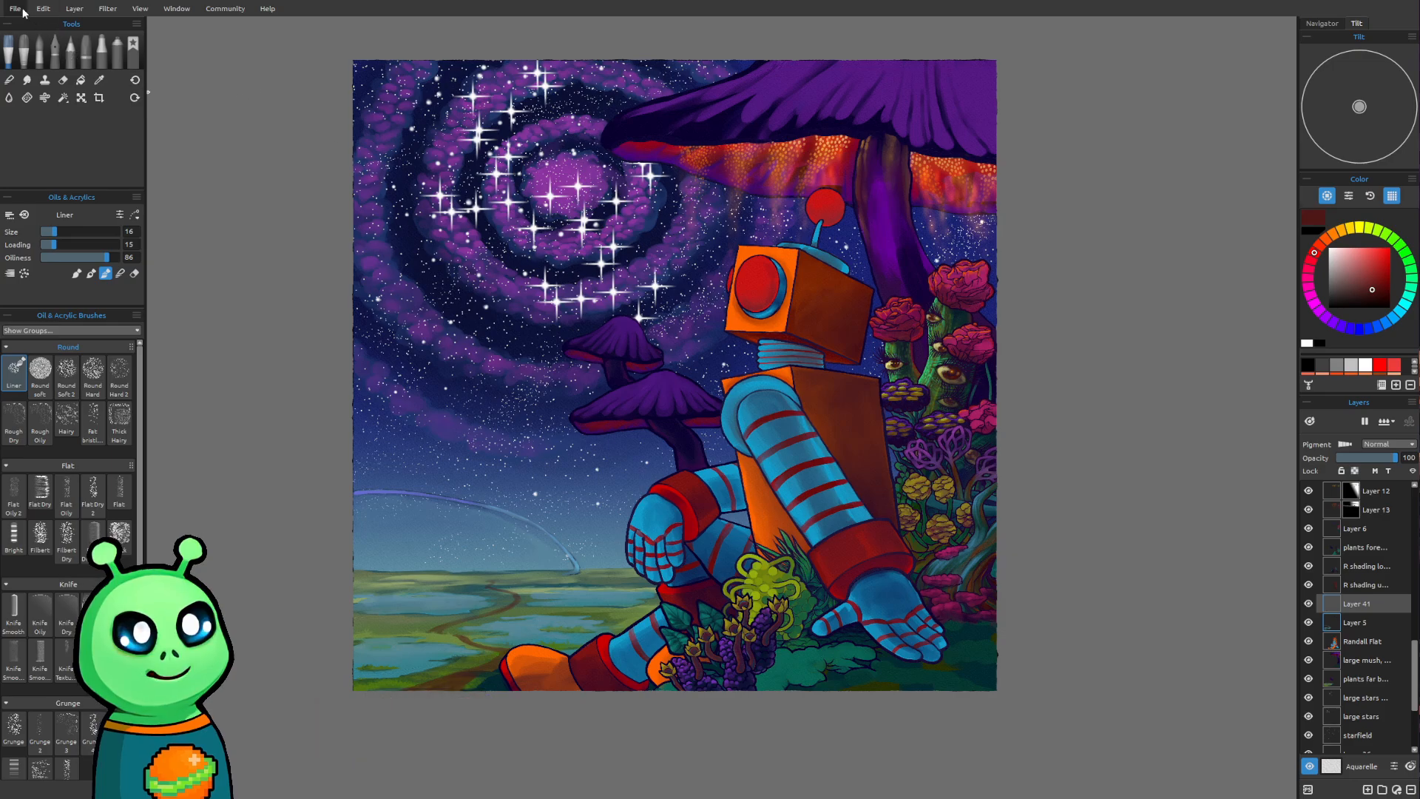
left_click(31, 71)
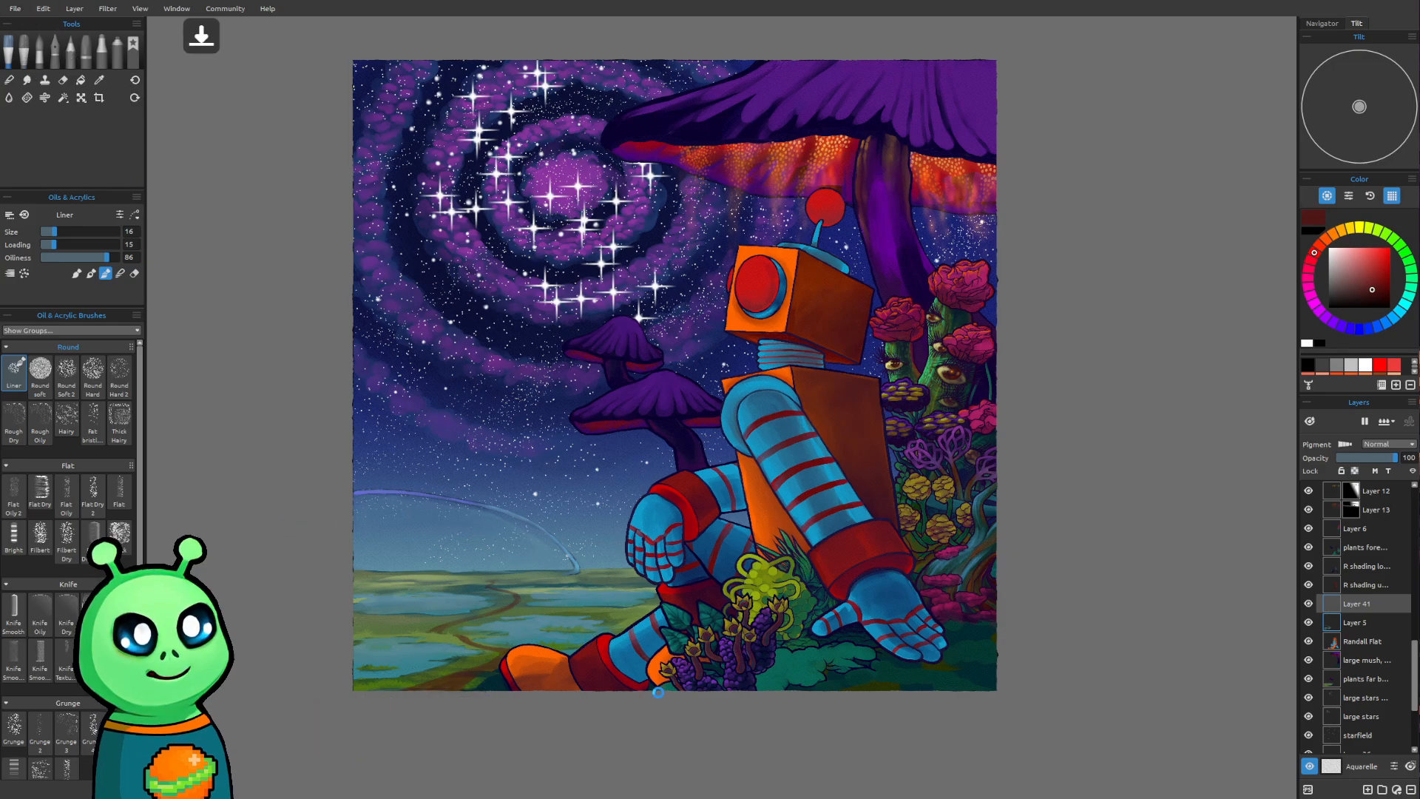
Show the title layer and add a new layer directly above Layer 40
mouse_move(770, 665)
left_mouse_down()
mouse_move(819, 645)
mouse_move(824, 575)
mouse_move(805, 636)
left_mouse_up()
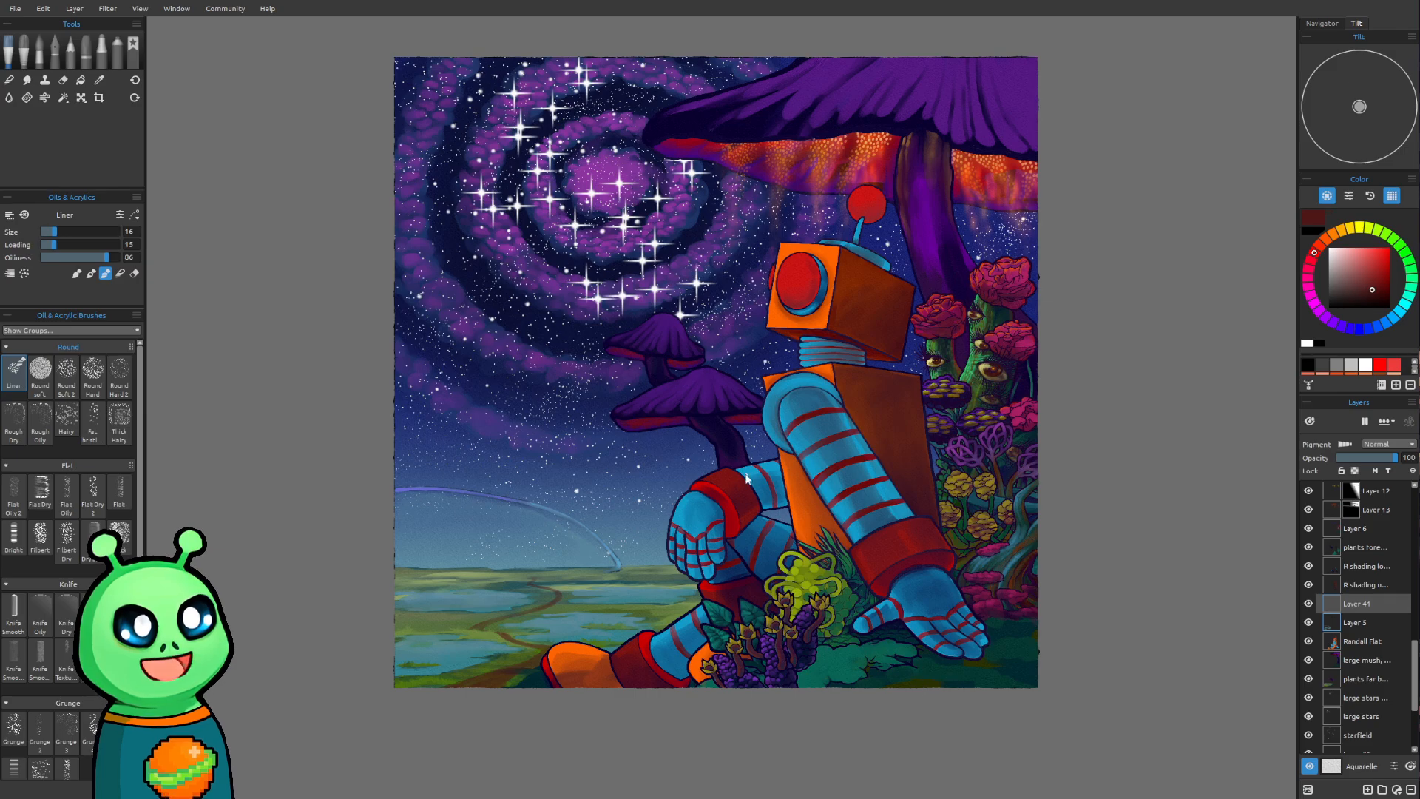
scroll(1377, 553, "up", 10)
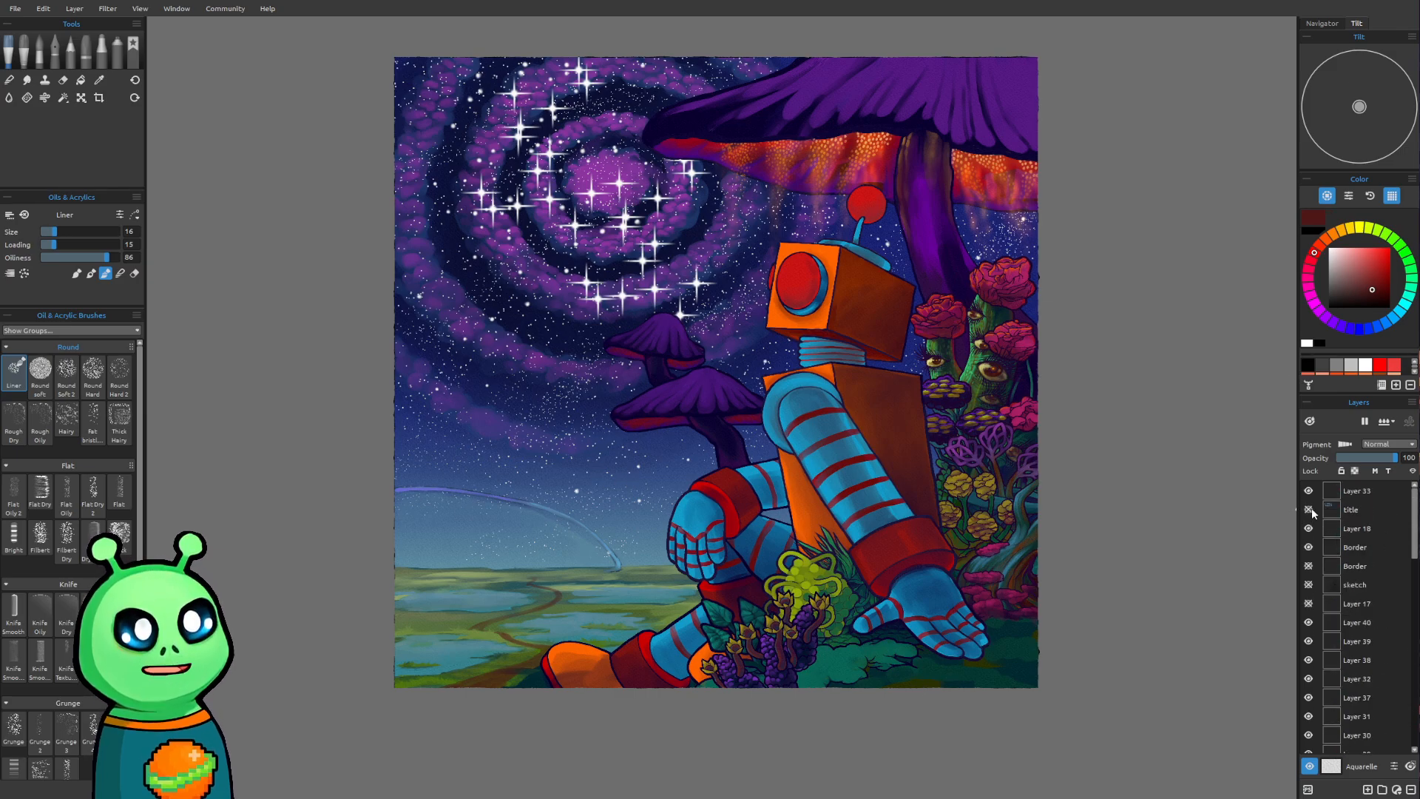
left_click(1309, 509)
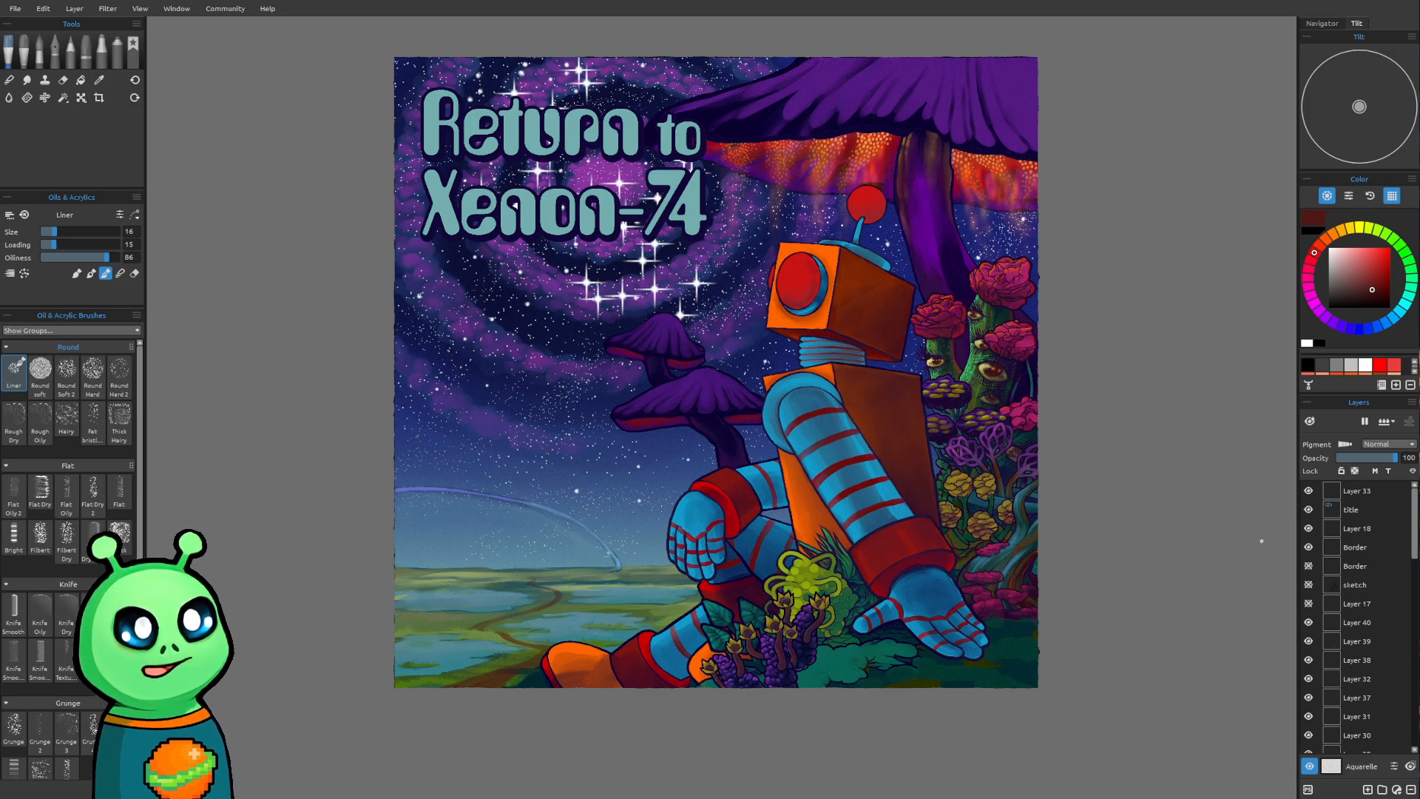
left_click(1367, 790)
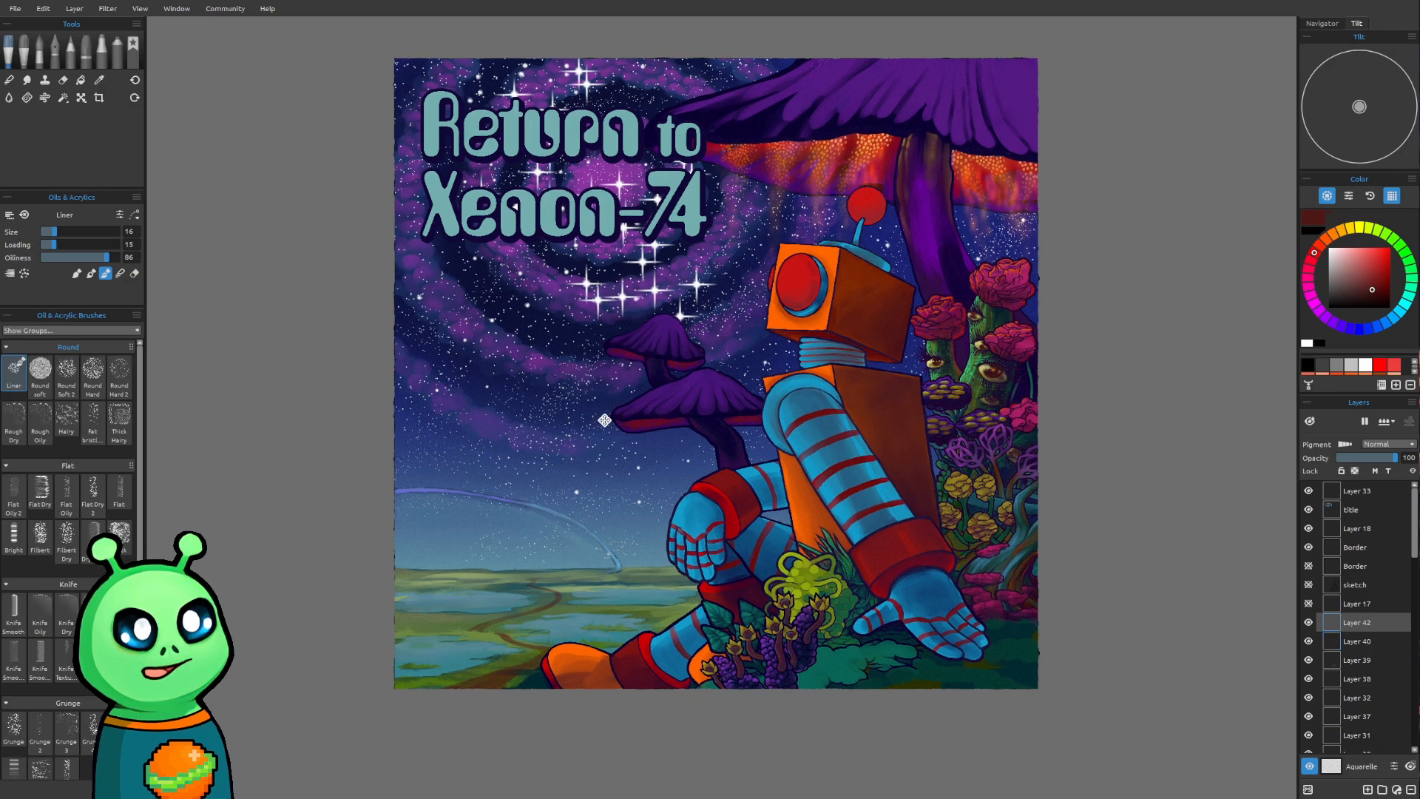
Pick a near-black blue-violet and sketch a slanted saucer-shaped ellipse in the sky below the title with the Liner at size 20
left_click_drag(604, 420, 606, 494)
scroll(603, 491, "up", 5)
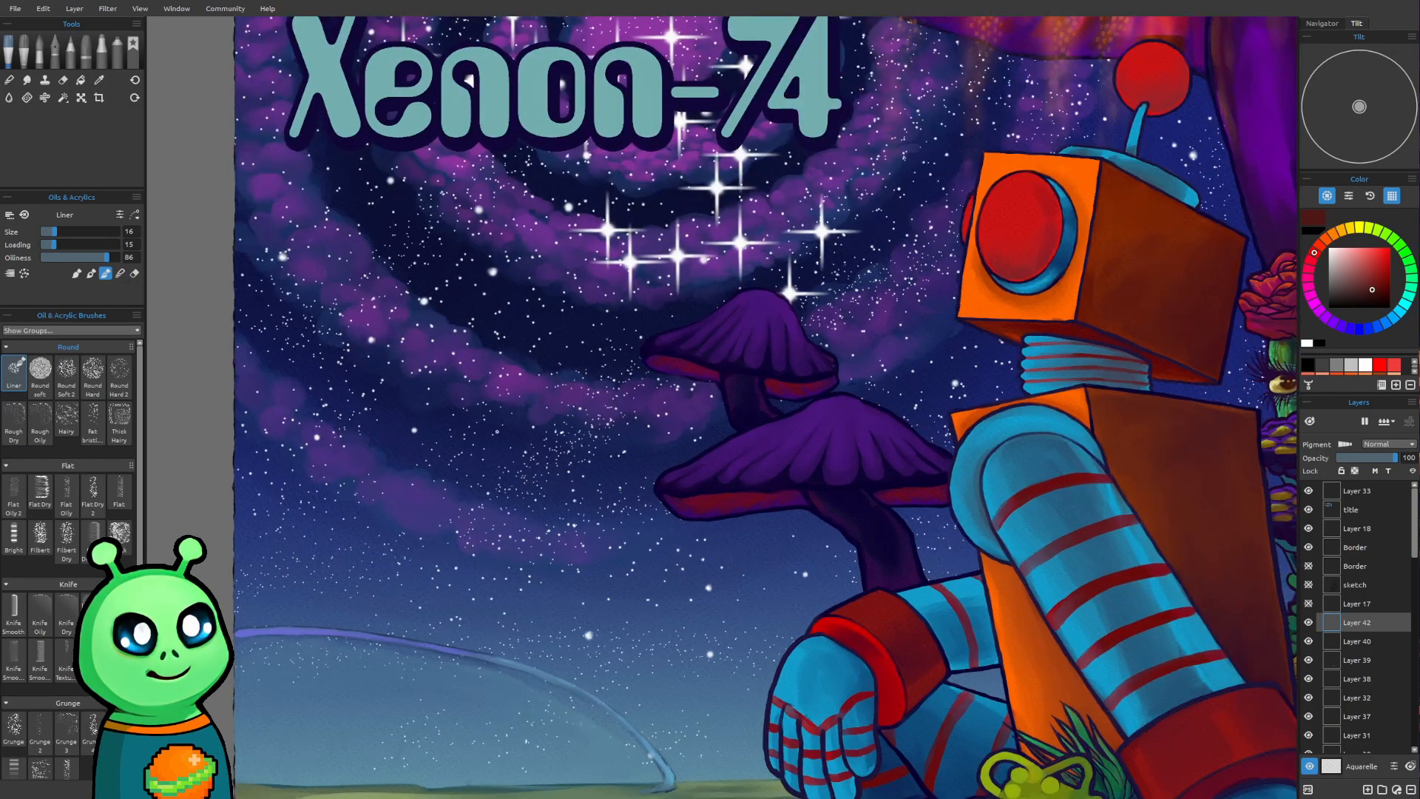
left_click_drag(512, 400, 548, 489)
left_click(1341, 326)
left_click_drag(1365, 289, 1363, 289)
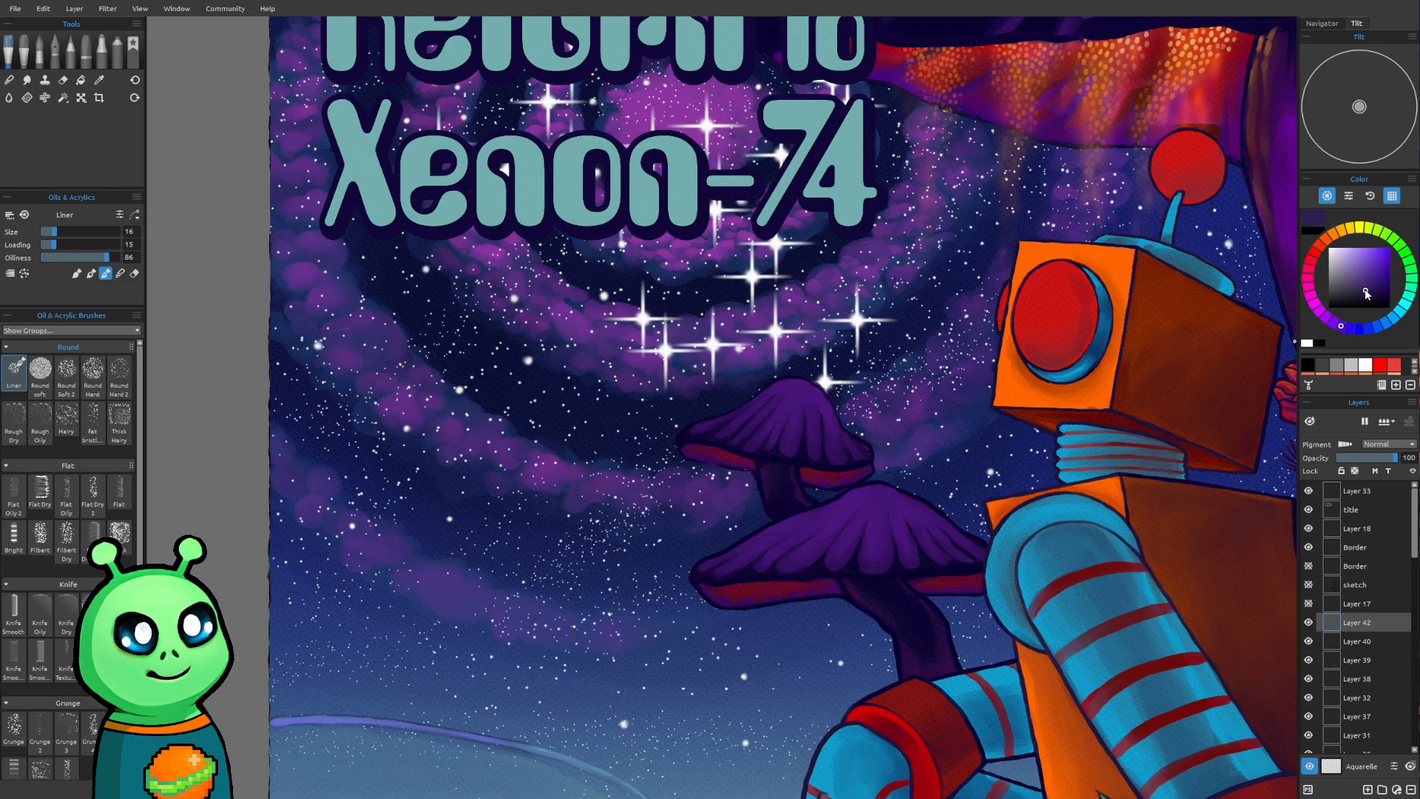
left_click_drag(545, 327, 539, 346)
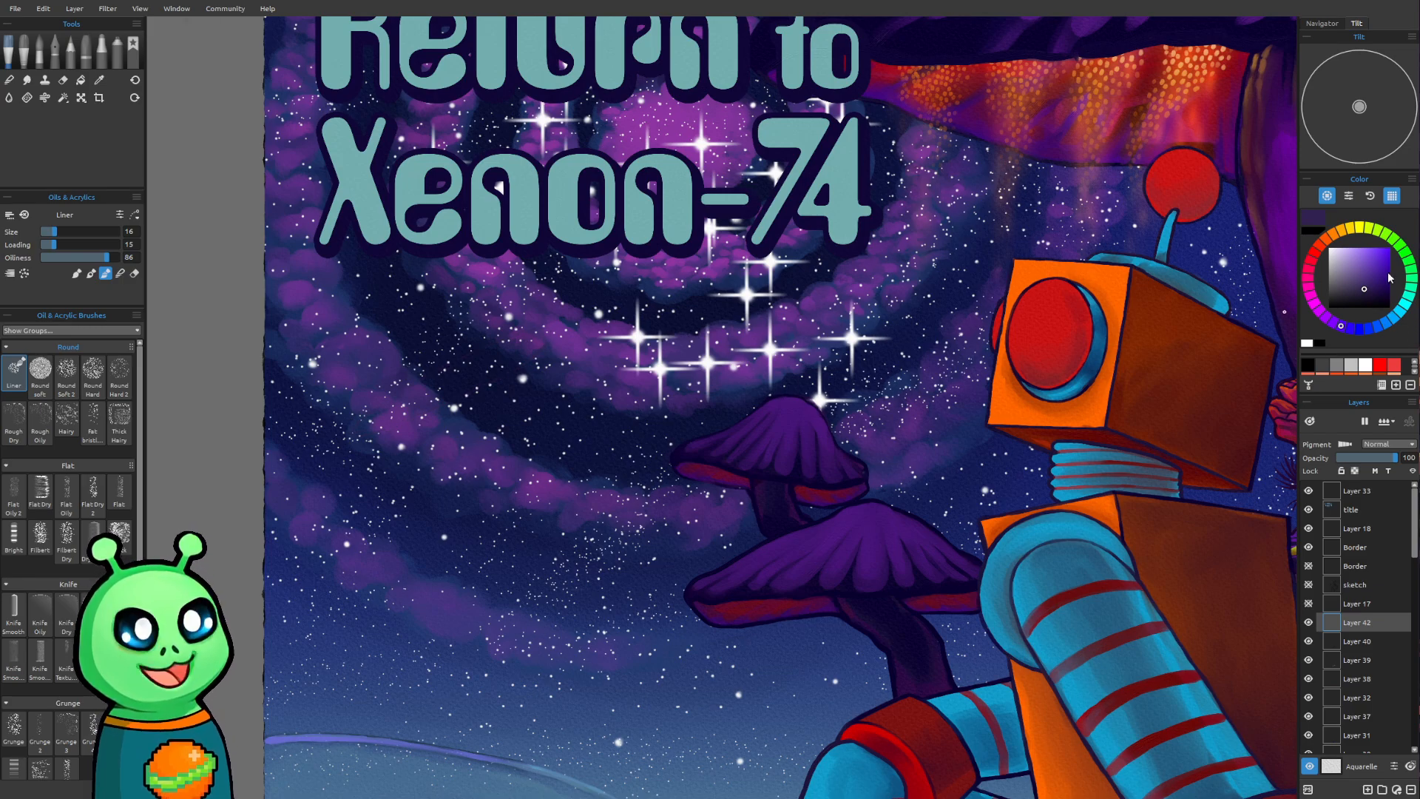
left_click(1385, 306)
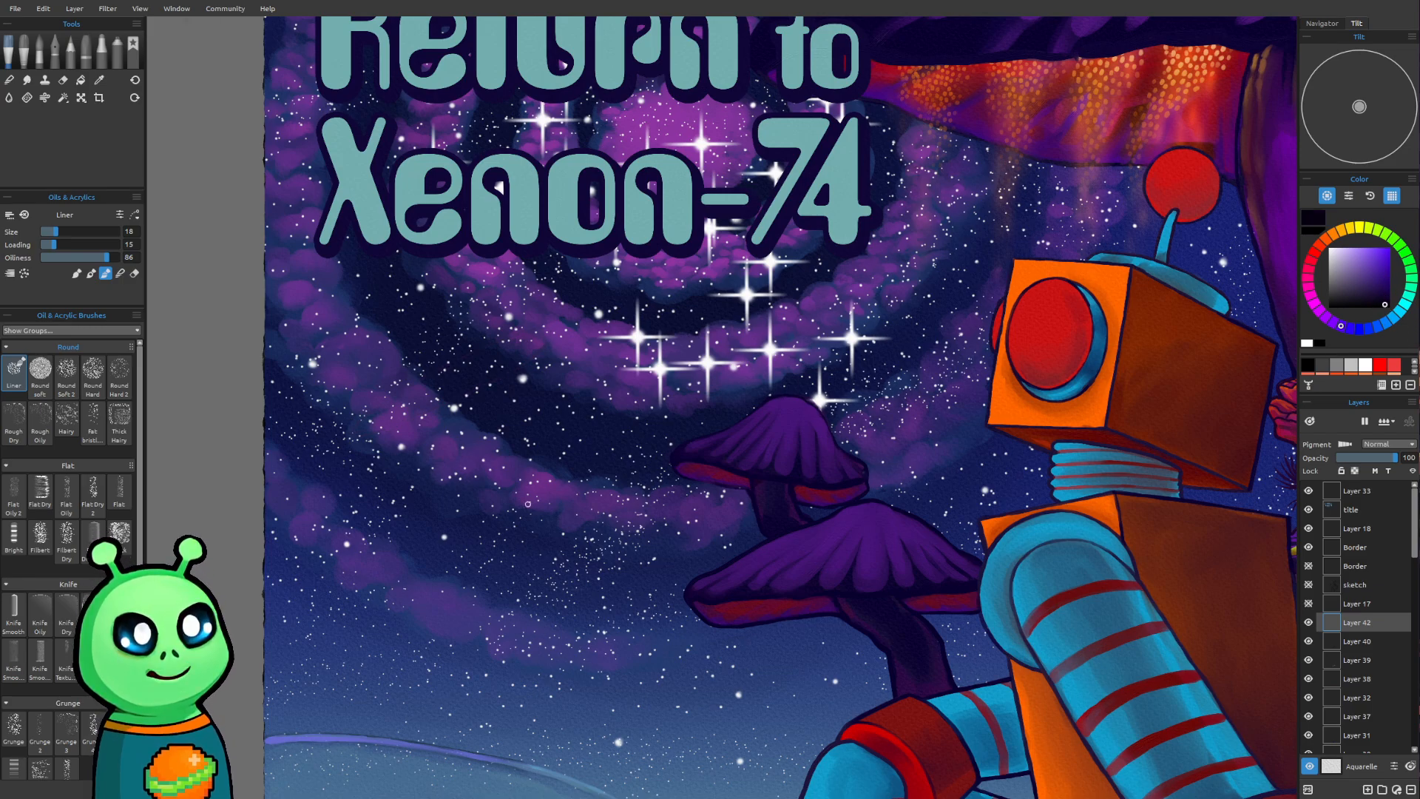
mouse_move(562, 388)
left_mouse_down()
mouse_move(599, 366)
mouse_move(357, 449)
mouse_move(495, 414)
left_mouse_up()
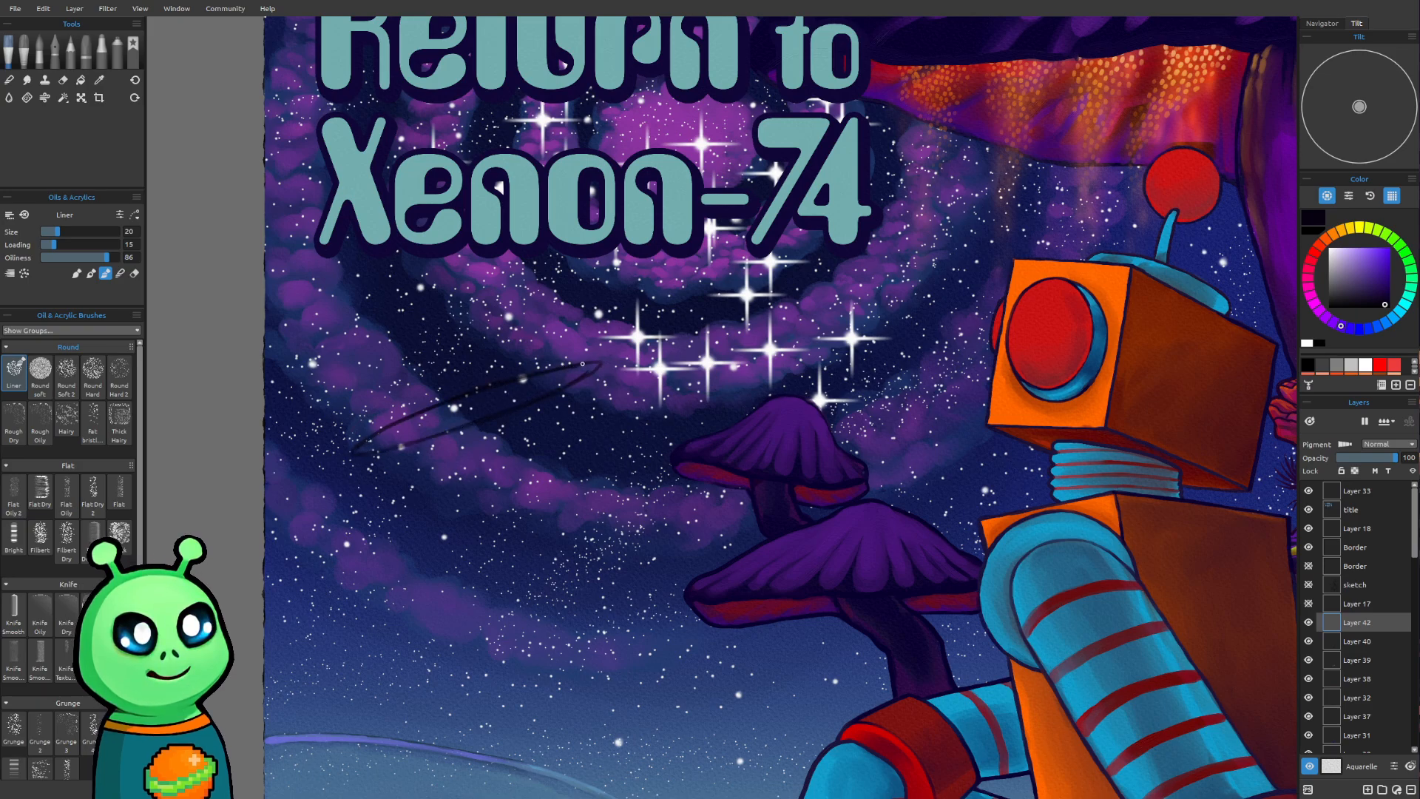
Sketch a dome on top of the flying saucer and add its upper hull and underside lines
mouse_move(506, 355)
left_mouse_down()
mouse_move(577, 351)
mouse_move(553, 355)
left_mouse_up()
mouse_move(481, 339)
left_mouse_down()
mouse_move(409, 358)
mouse_move(520, 351)
left_mouse_up()
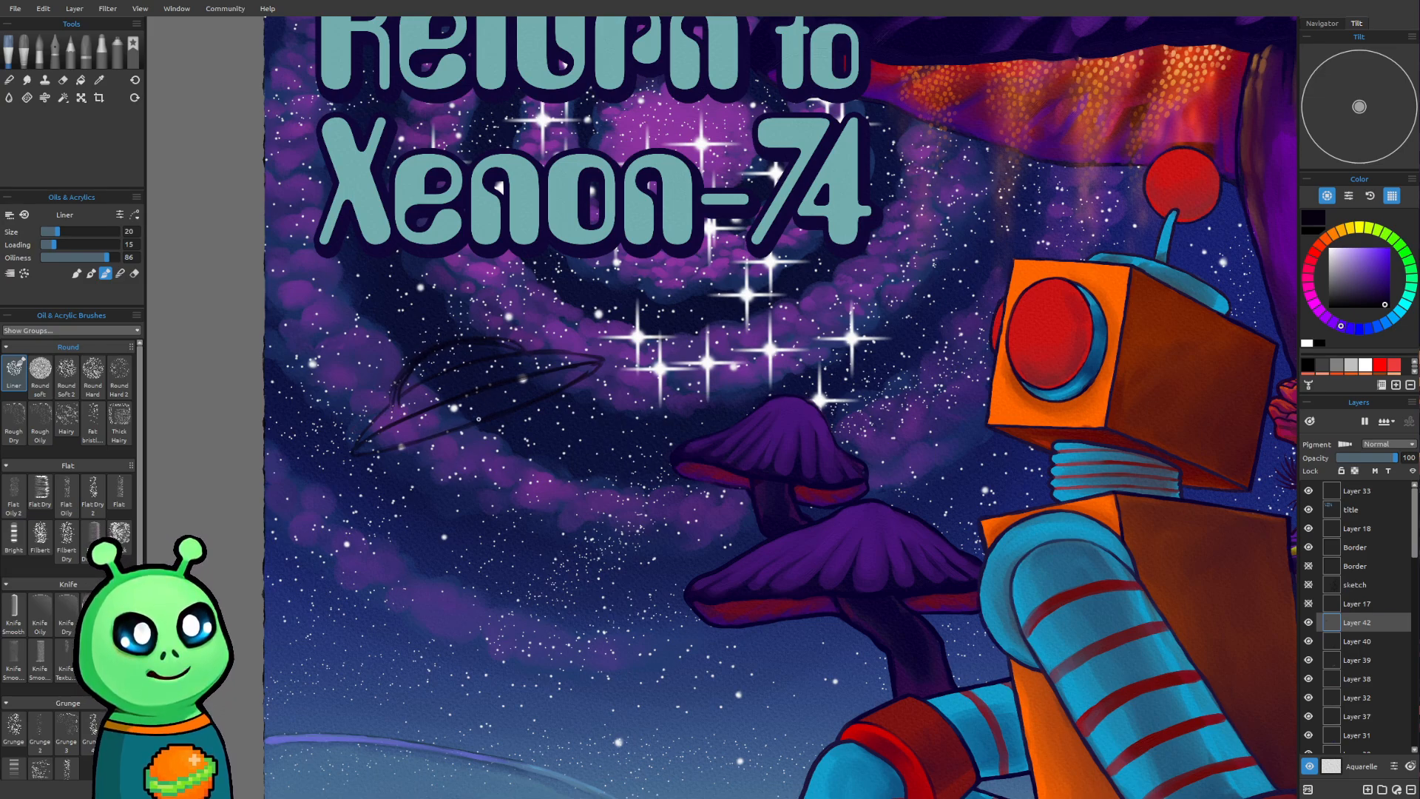
mouse_move(449, 420)
left_mouse_down()
mouse_move(493, 403)
mouse_move(425, 434)
mouse_move(467, 420)
left_mouse_up()
scroll(640, 391, "down", 5)
left_click_drag(733, 476, 697, 534)
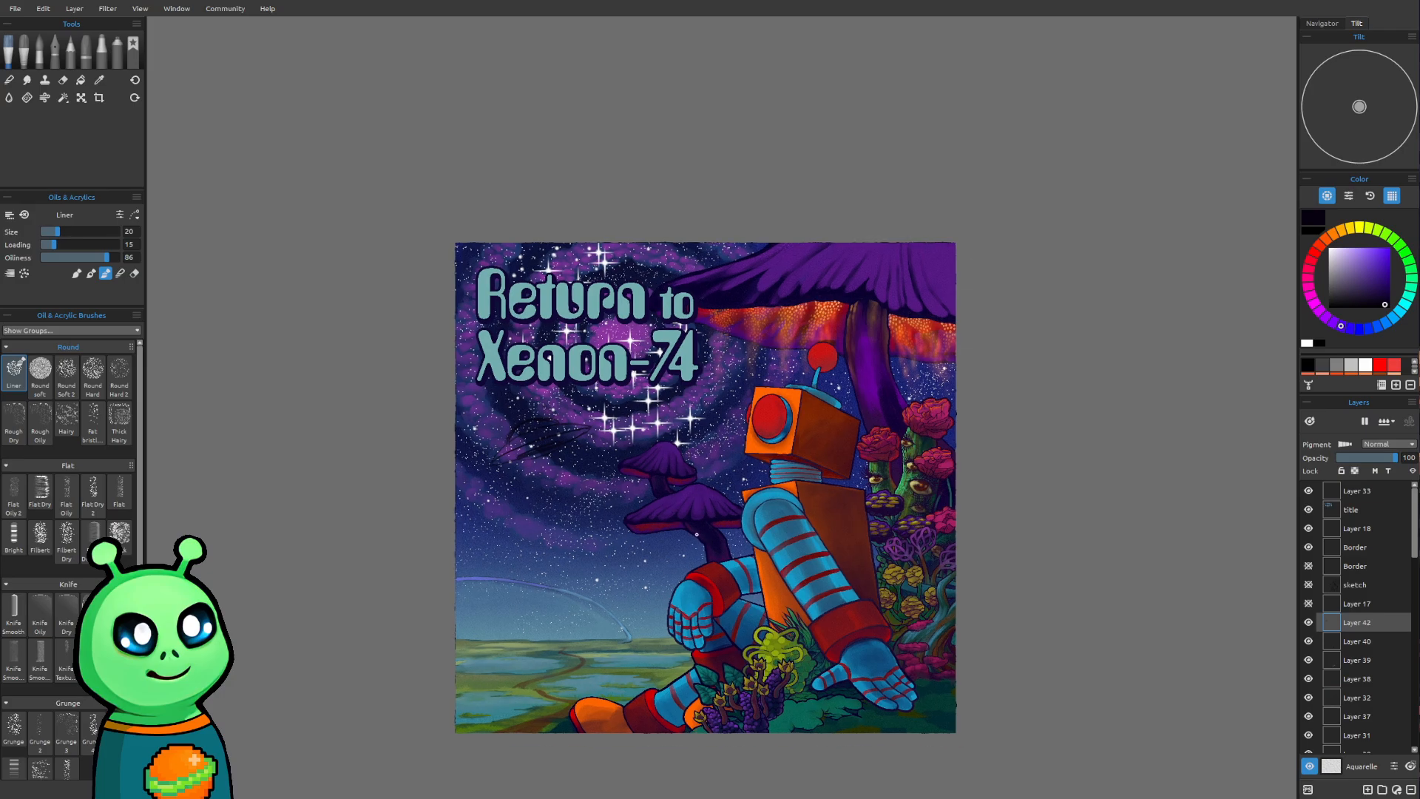
scroll(598, 413, "up", 5)
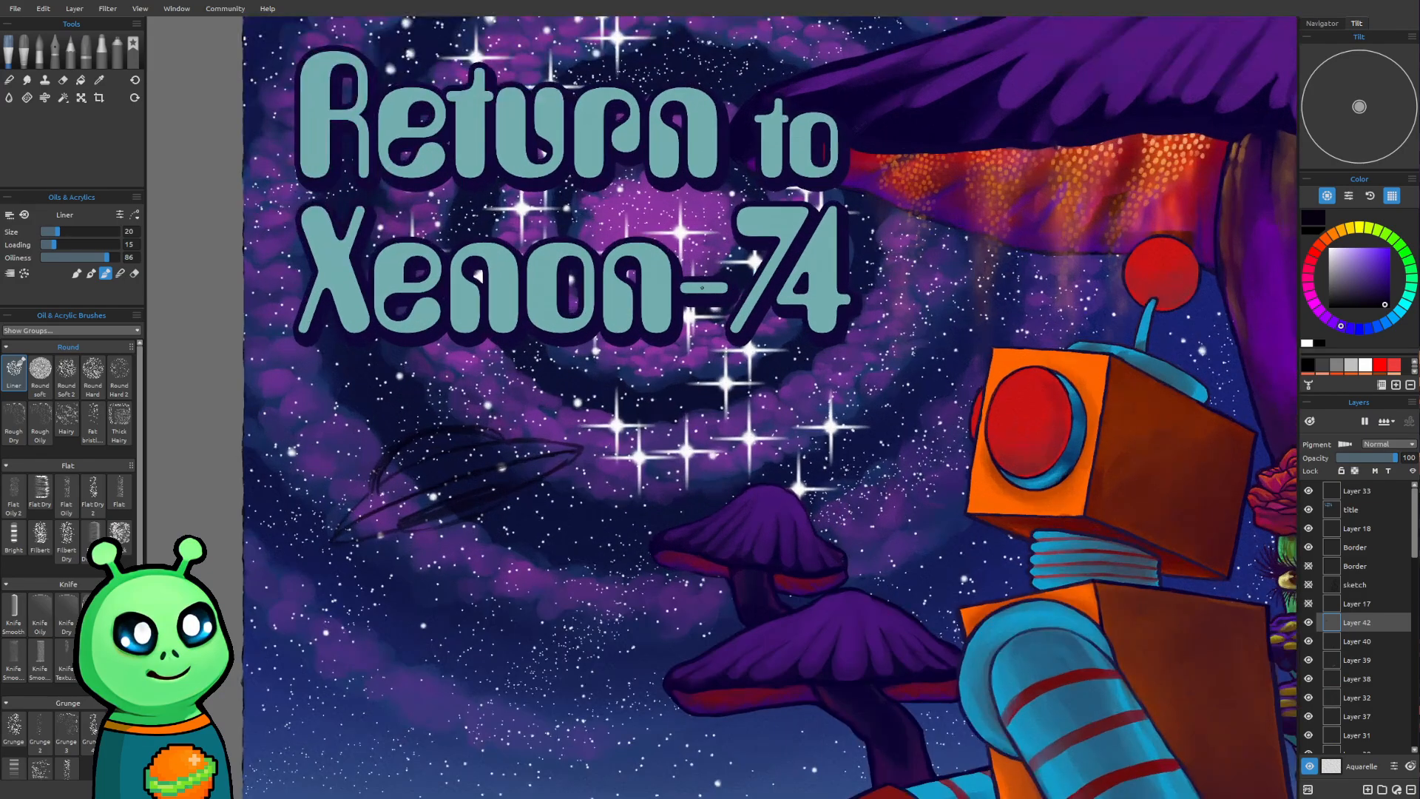
Strengthen the saucer's upper outline from the base of the dome to its left tip with the Liner at size 20
scroll(701, 287, "up", 1)
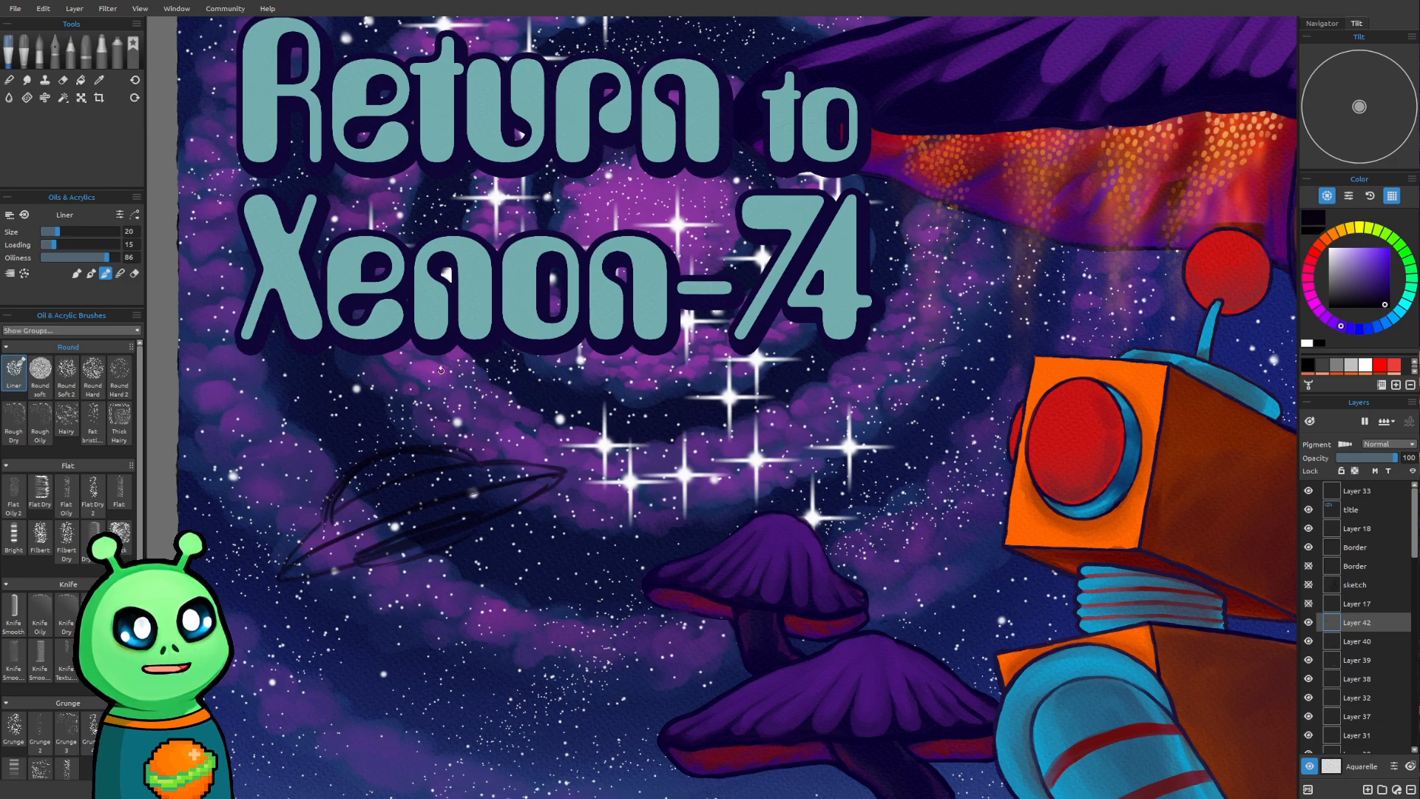
left_click_drag(445, 363, 529, 538)
left_click_drag(453, 421, 599, 492)
scroll(599, 491, "up", 5)
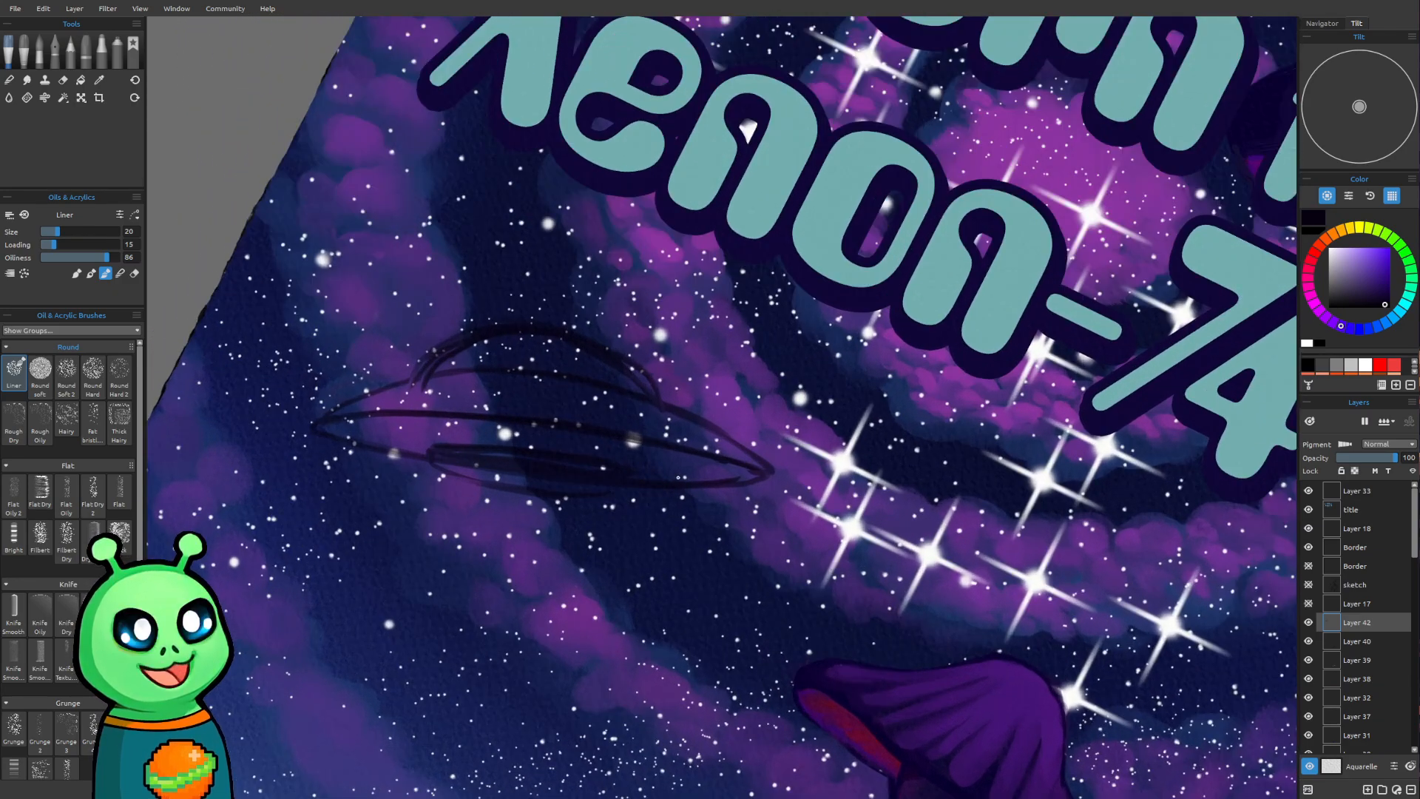
left_click_drag(678, 477, 731, 522)
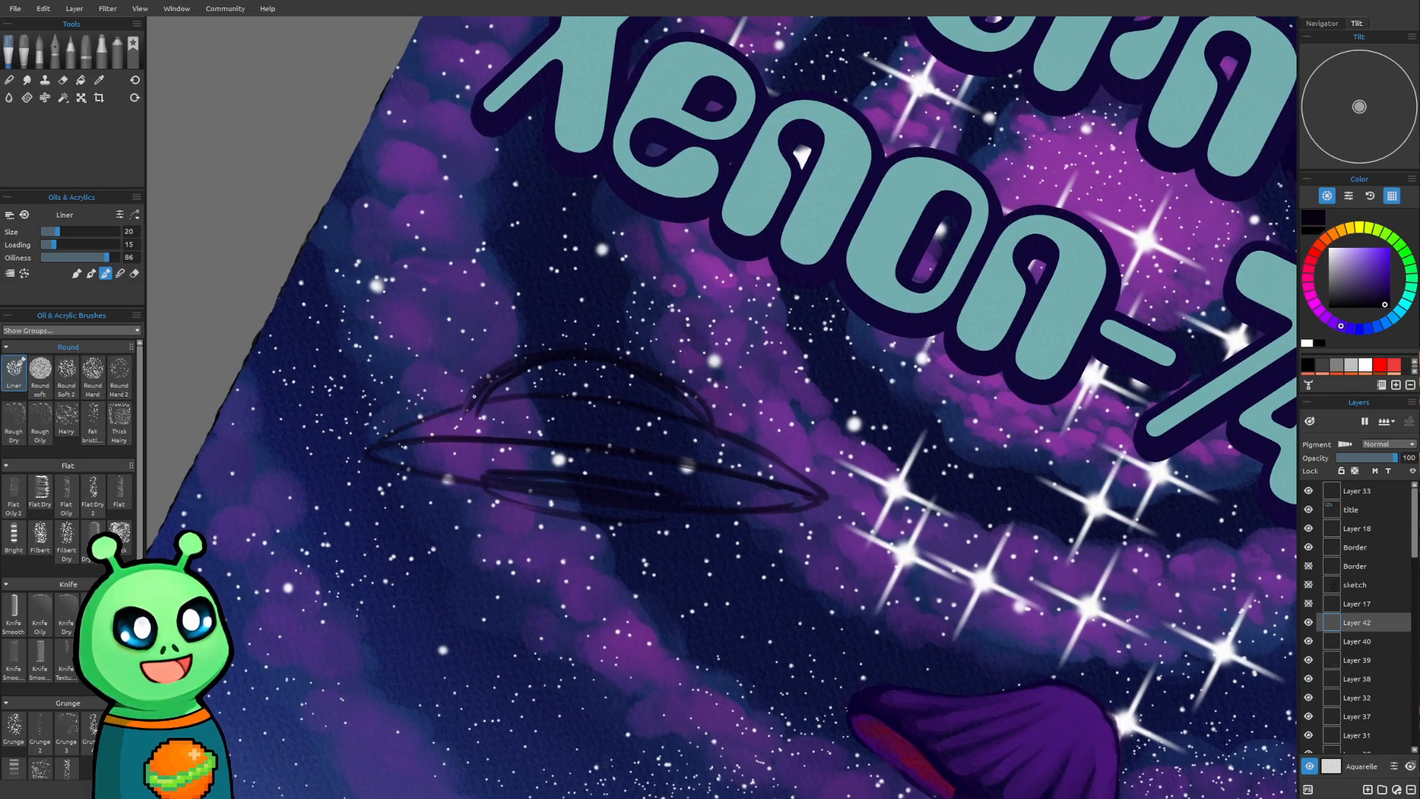
left_click_drag(476, 401, 374, 449)
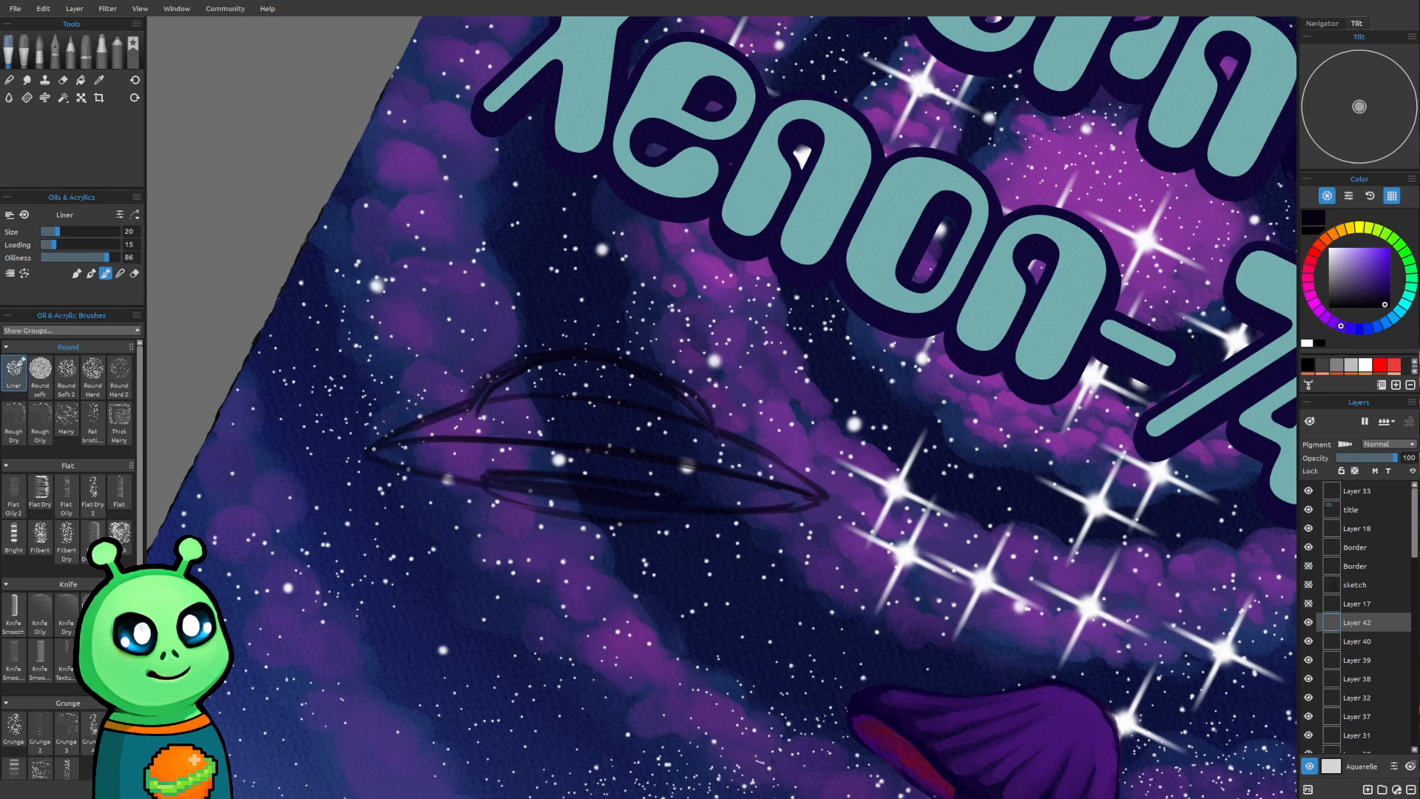
scroll(584, 425, "down", 3)
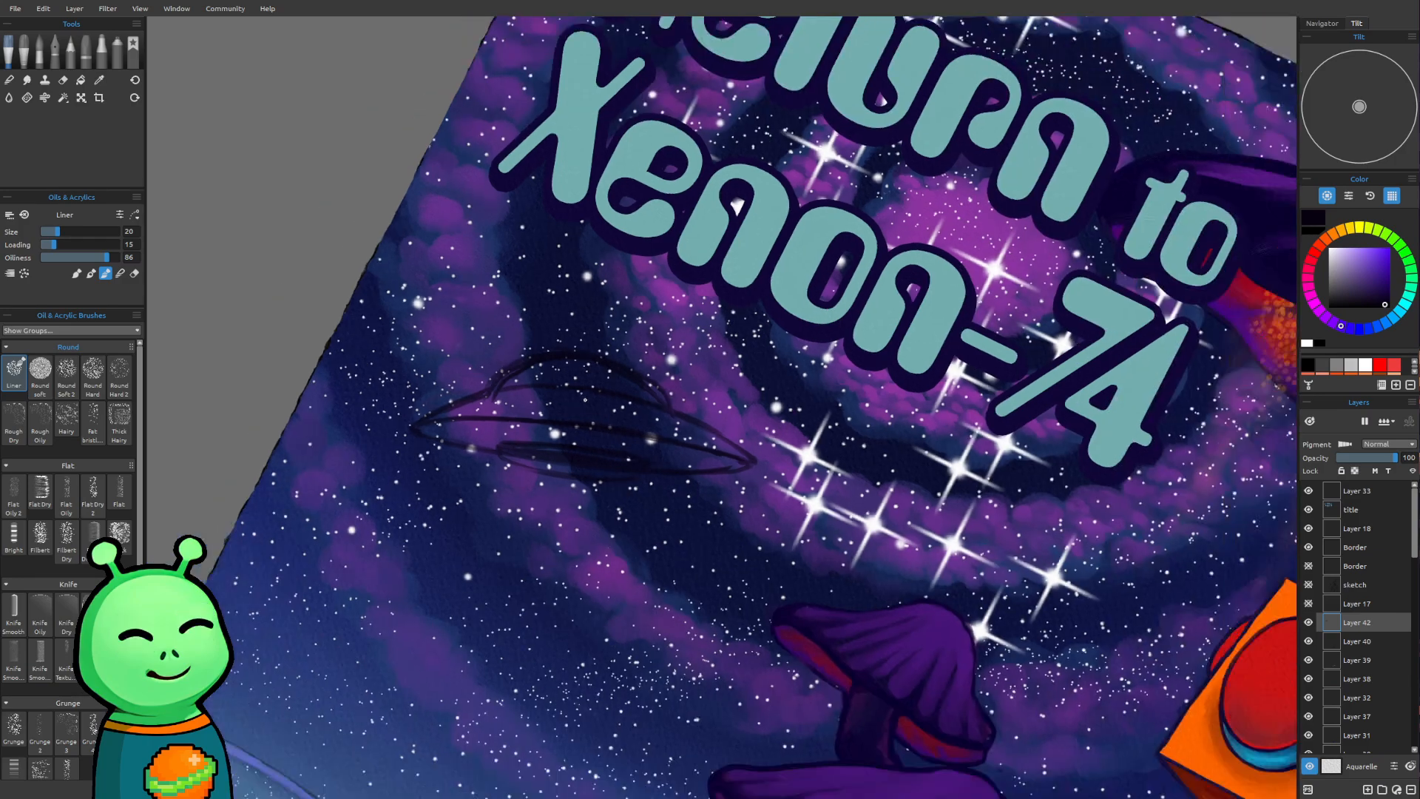
left_click_drag(697, 650, 648, 510)
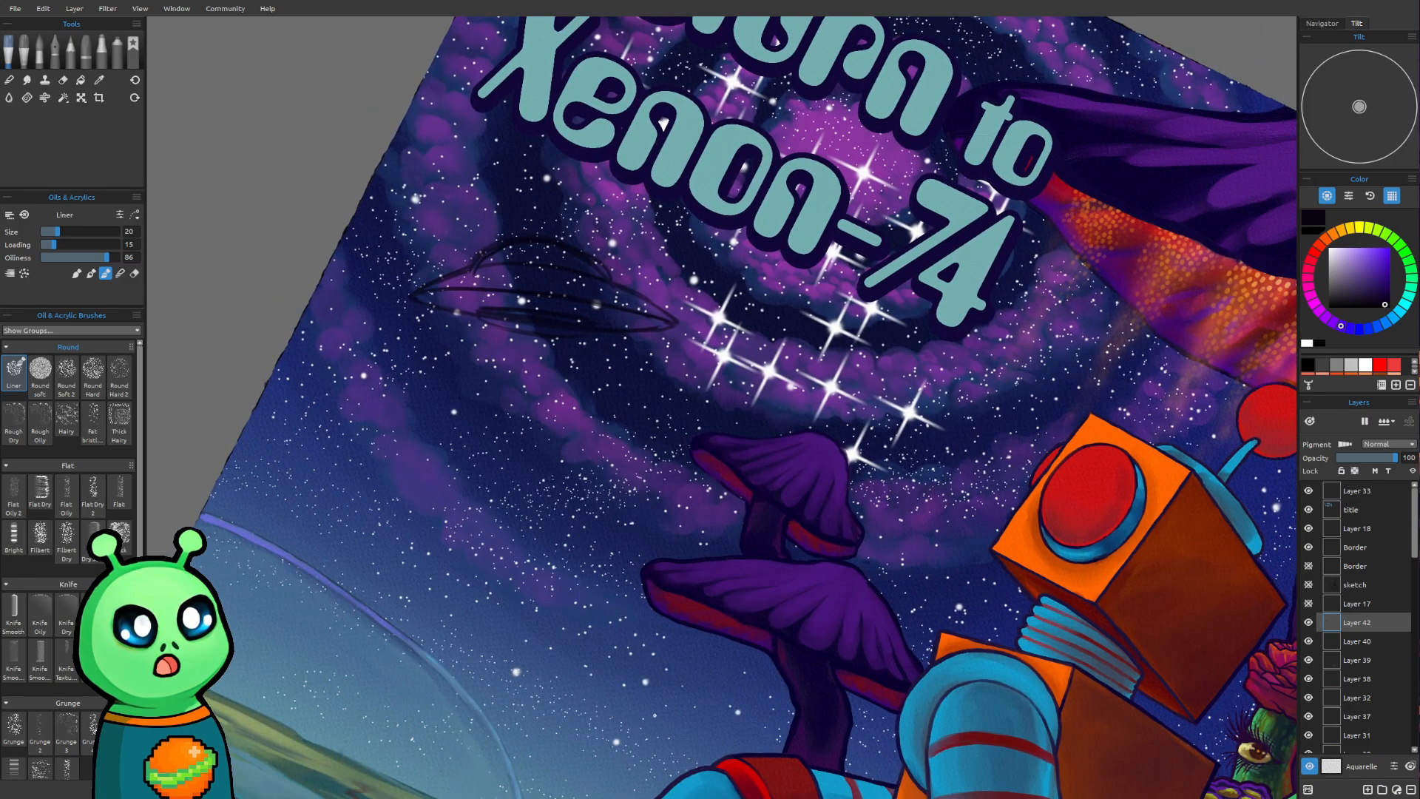
Pick a muted purple and block in light patches on the saucer's dome and upper hull with the Liner at size 30
left_click(646, 272, "alt")
left_click_drag(525, 219, 503, 347)
scroll(486, 394, "up", 4)
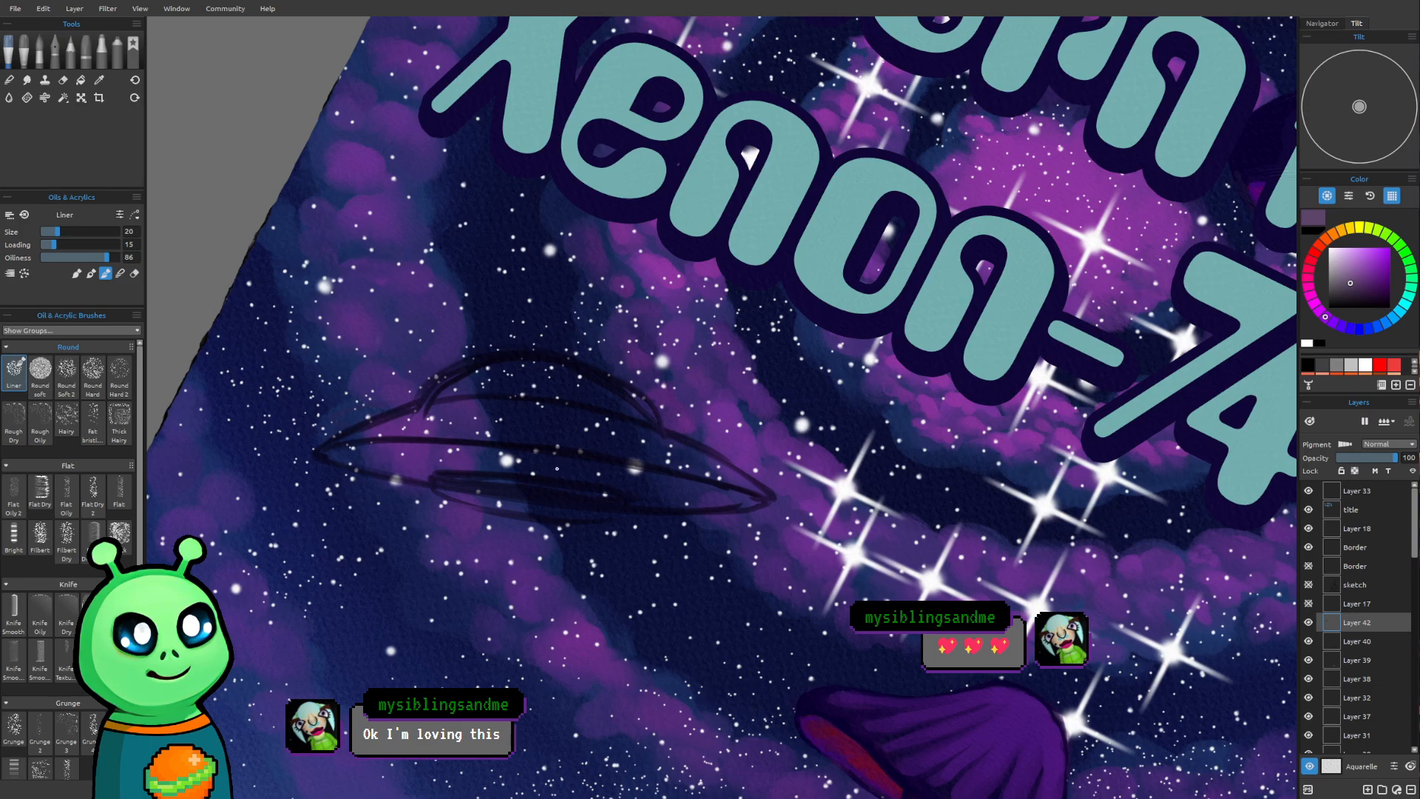
key("]")
key("]")
left_click_drag(560, 375, 597, 383)
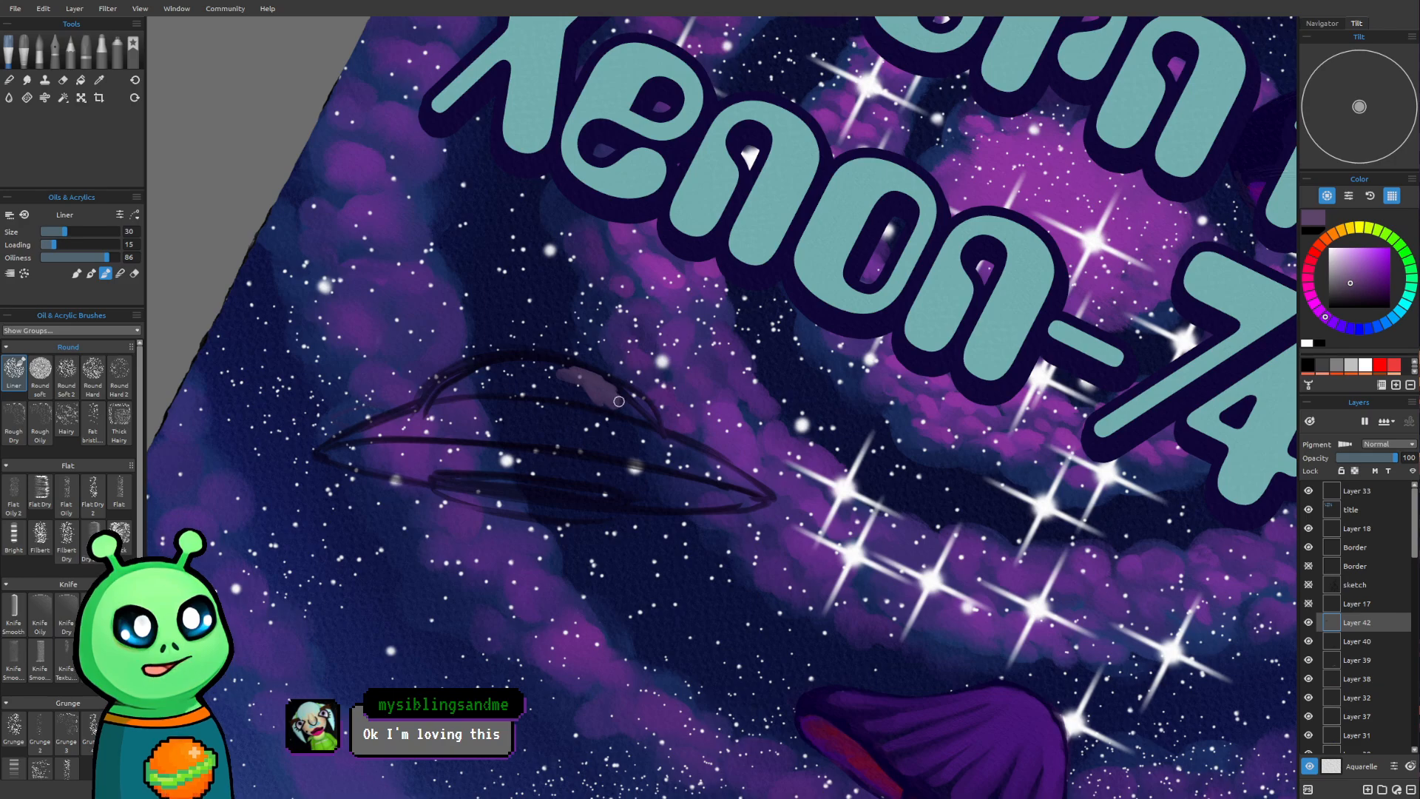
mouse_move(619, 401)
left_mouse_down()
mouse_move(651, 413)
mouse_move(584, 403)
mouse_move(621, 410)
left_mouse_up()
mouse_move(523, 362)
left_mouse_down()
mouse_move(486, 394)
mouse_move(525, 392)
mouse_move(528, 360)
mouse_move(518, 369)
left_mouse_up()
mouse_move(588, 423)
left_mouse_down()
mouse_move(558, 413)
mouse_move(614, 428)
mouse_move(571, 418)
mouse_move(611, 450)
mouse_move(636, 457)
mouse_move(626, 438)
mouse_move(647, 455)
mouse_move(607, 427)
mouse_move(656, 456)
left_mouse_up()
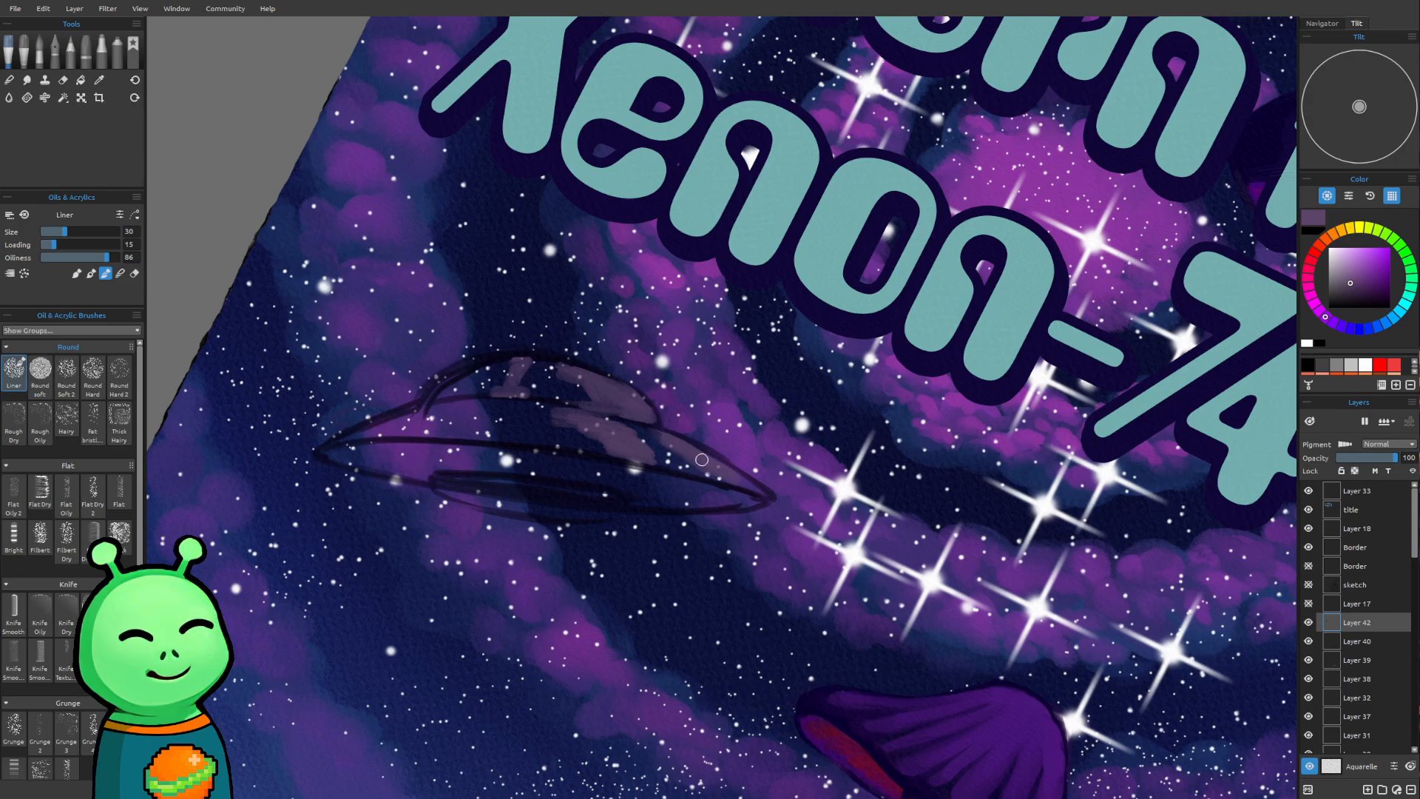
Extend the muted purple patches along the saucer's right tip, the left of the upper hull and the lower rim
left_click_drag(753, 487, 688, 473)
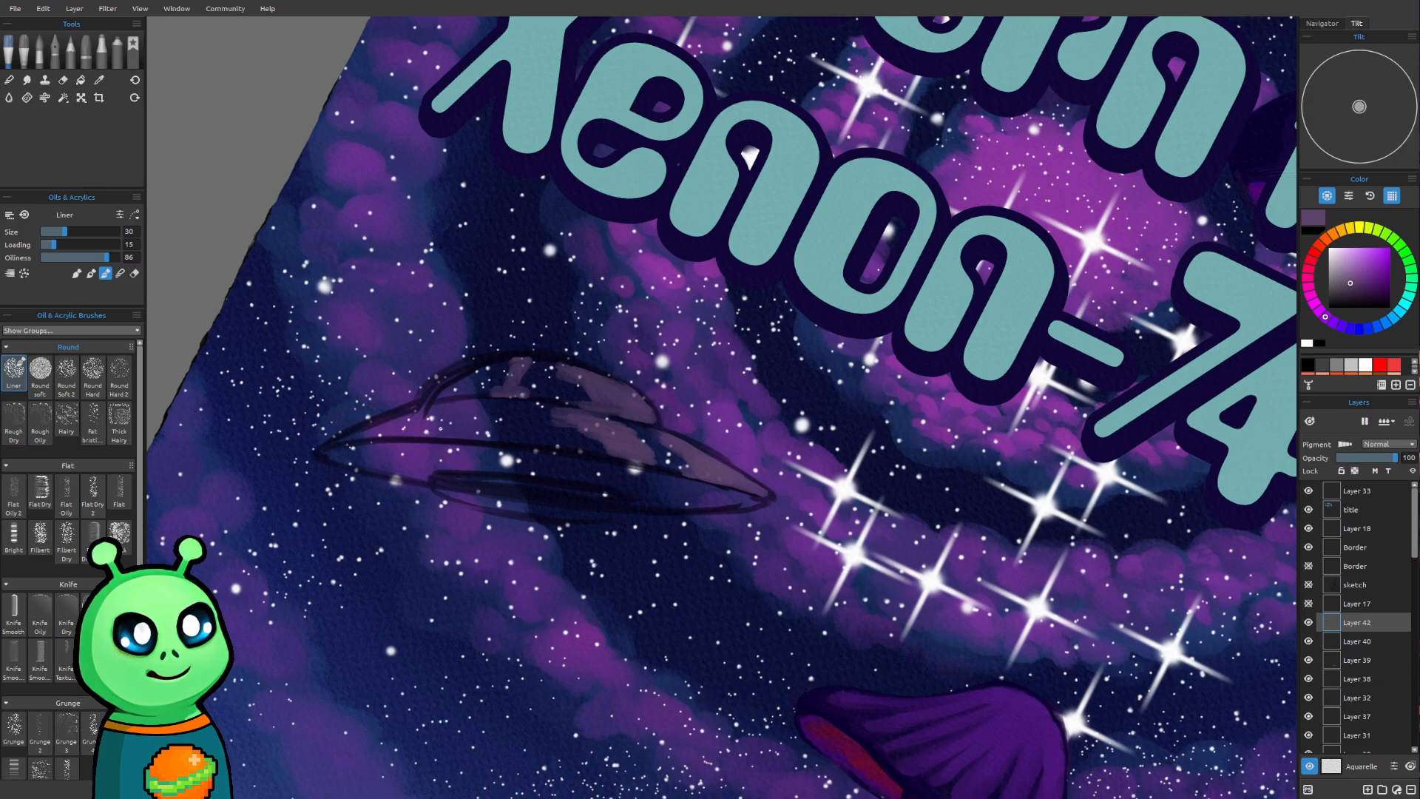
mouse_move(429, 431)
left_mouse_down()
mouse_move(458, 429)
mouse_move(414, 430)
mouse_move(465, 433)
mouse_move(454, 413)
mouse_move(497, 402)
left_mouse_up()
mouse_move(670, 501)
left_mouse_down()
mouse_move(643, 503)
mouse_move(759, 502)
mouse_move(648, 504)
left_mouse_up()
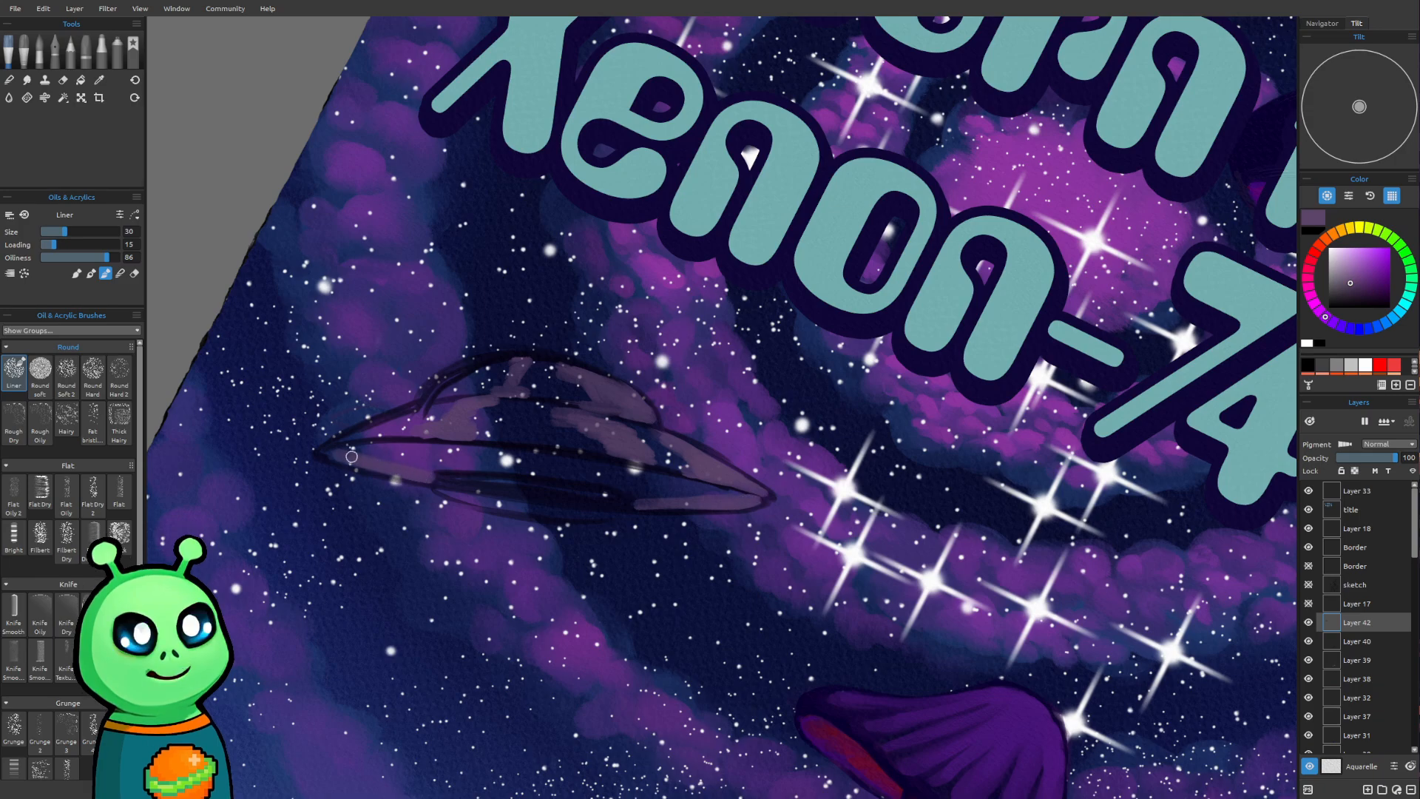
scroll(413, 465, "down", 5)
mouse_move(477, 384)
left_mouse_down()
mouse_move(575, 261)
mouse_move(569, 372)
left_mouse_up()
scroll(568, 372, "up", 5)
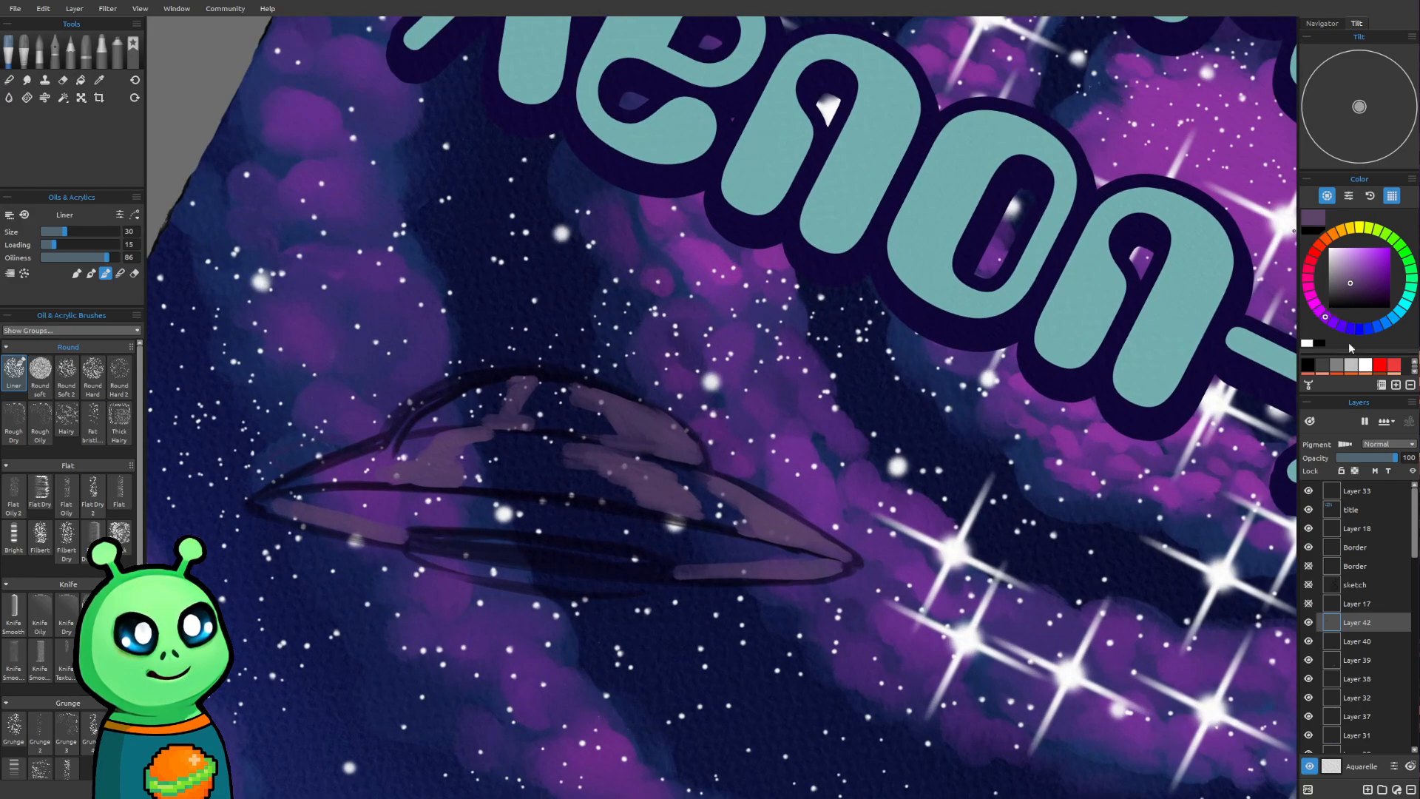
Try a muted blue-violet stroke on the saucer's upper hull with the Liner at size 20, then undo it
left_click(1339, 327)
left_click(1352, 285)
left_click_drag(517, 474, 546, 500)
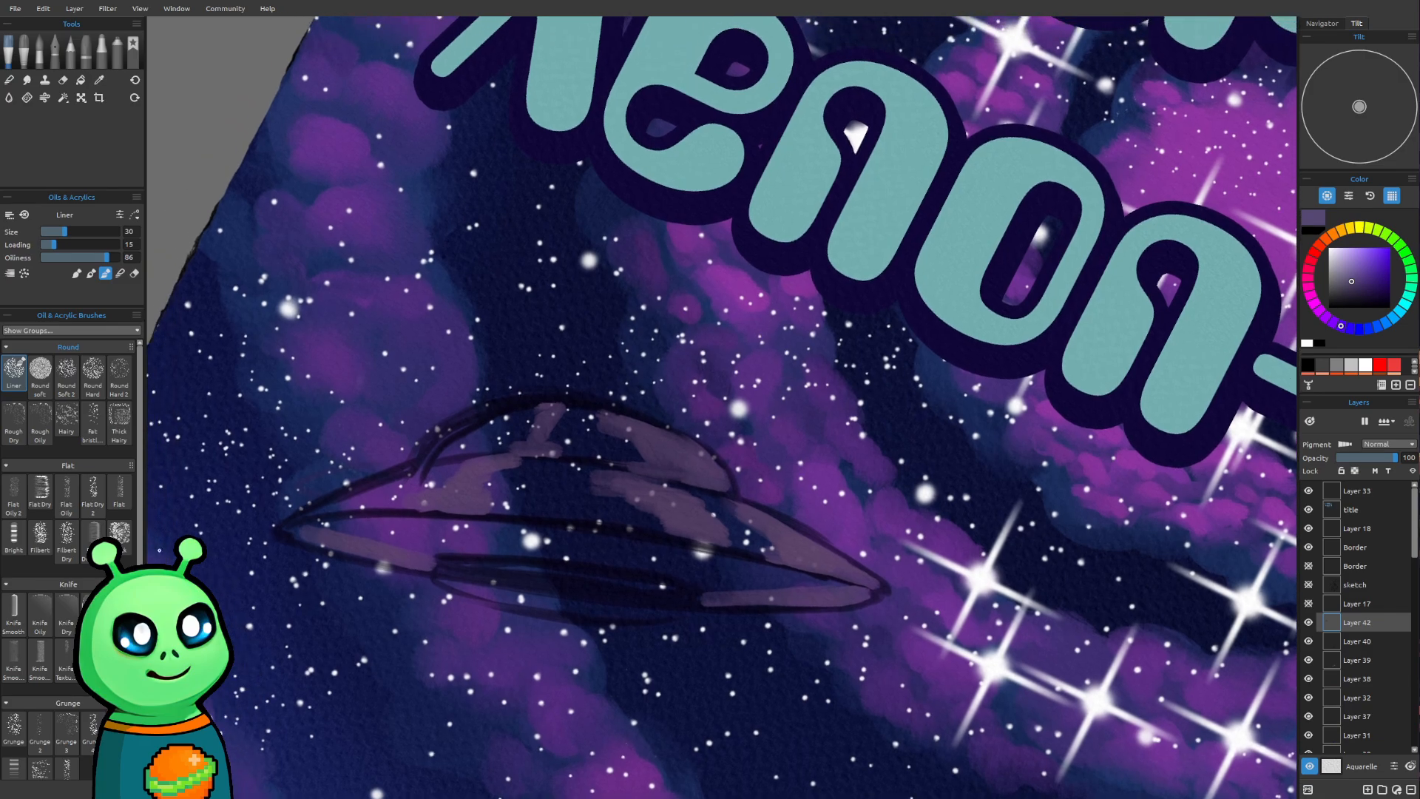
key("bracketleft")
key("bracketleft")
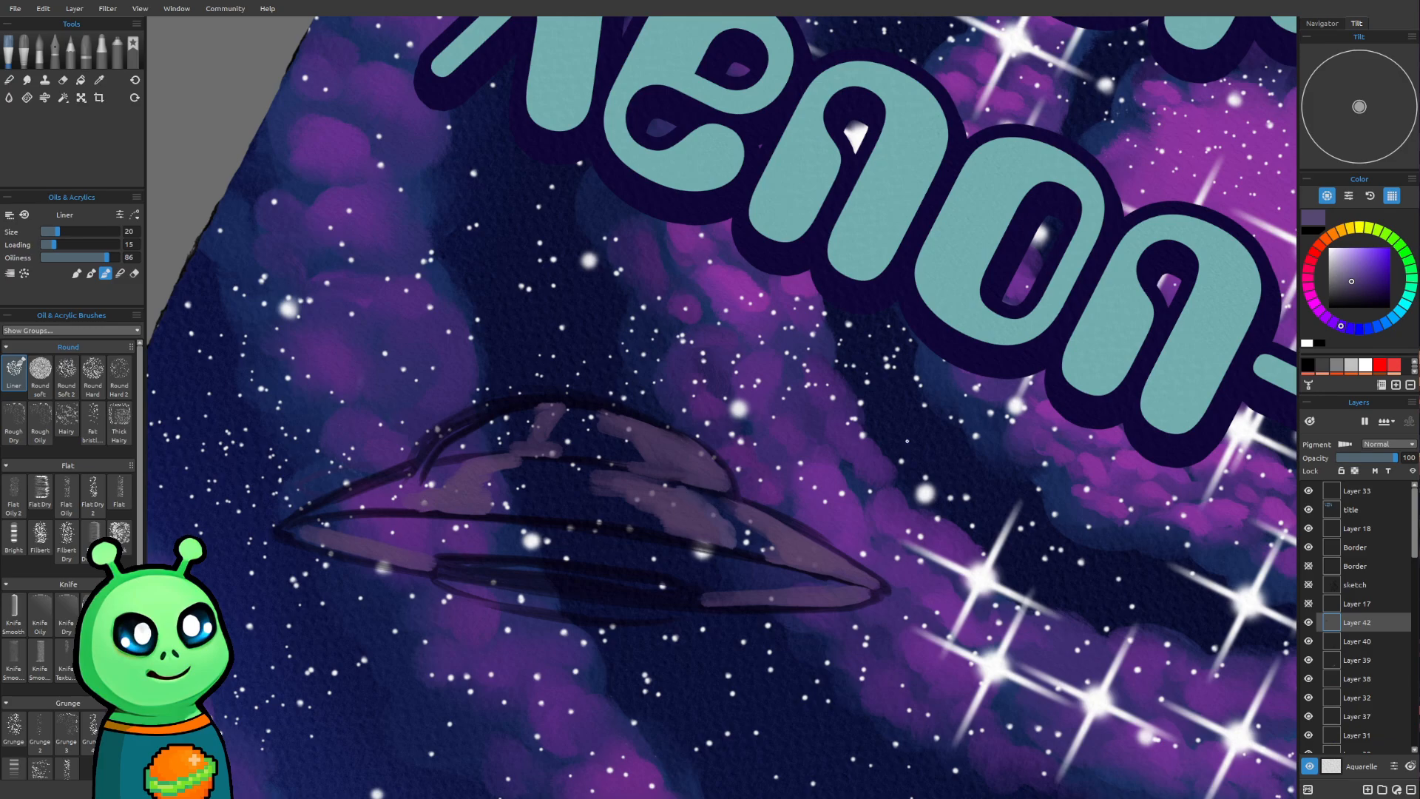
left_click(721, 504, "alt")
left_click_drag(688, 497, 689, 490)
key("ctrl+z")
key("bracketright")
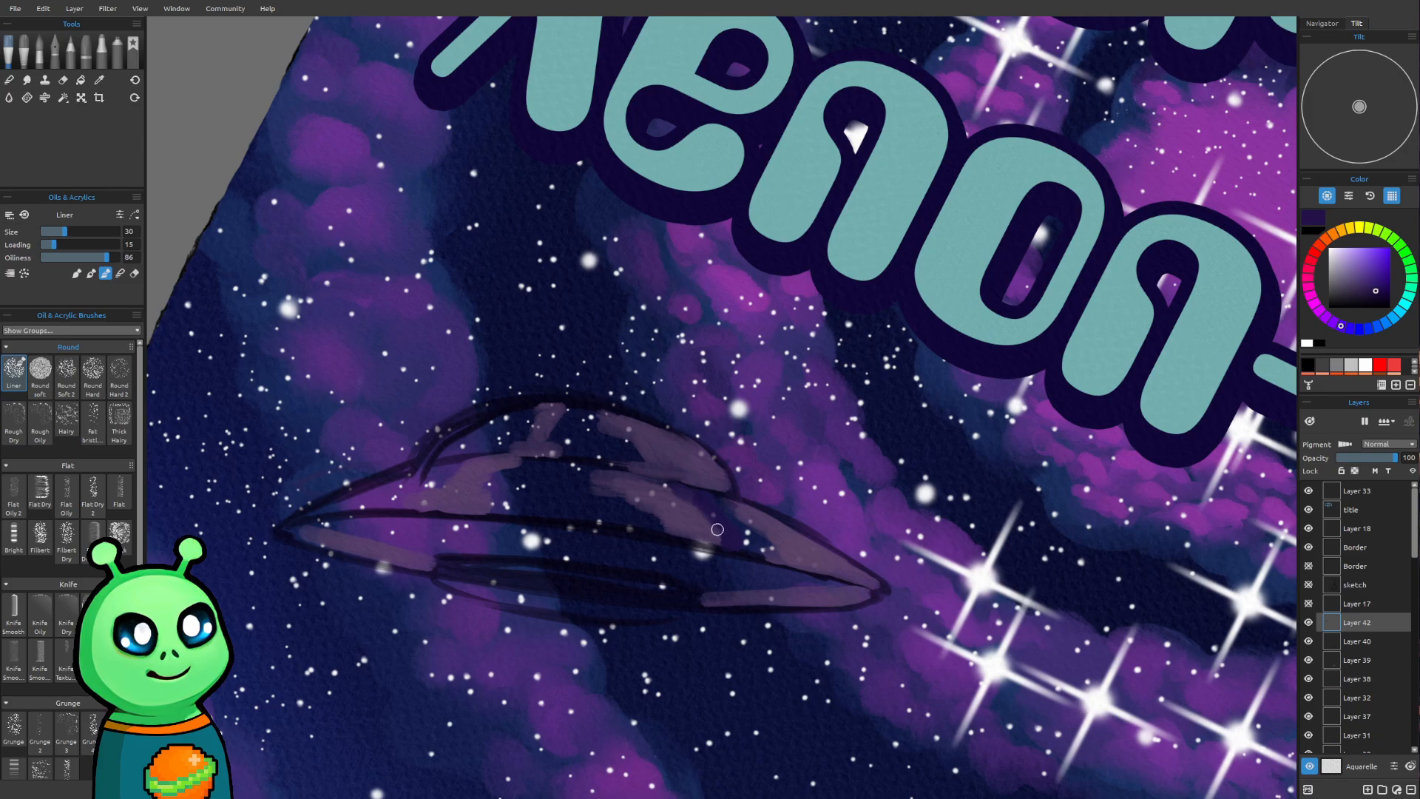
Set the Liner to size 20, loading 78 and oiliness 88
key("[")
left_click_drag(84, 246, 96, 245)
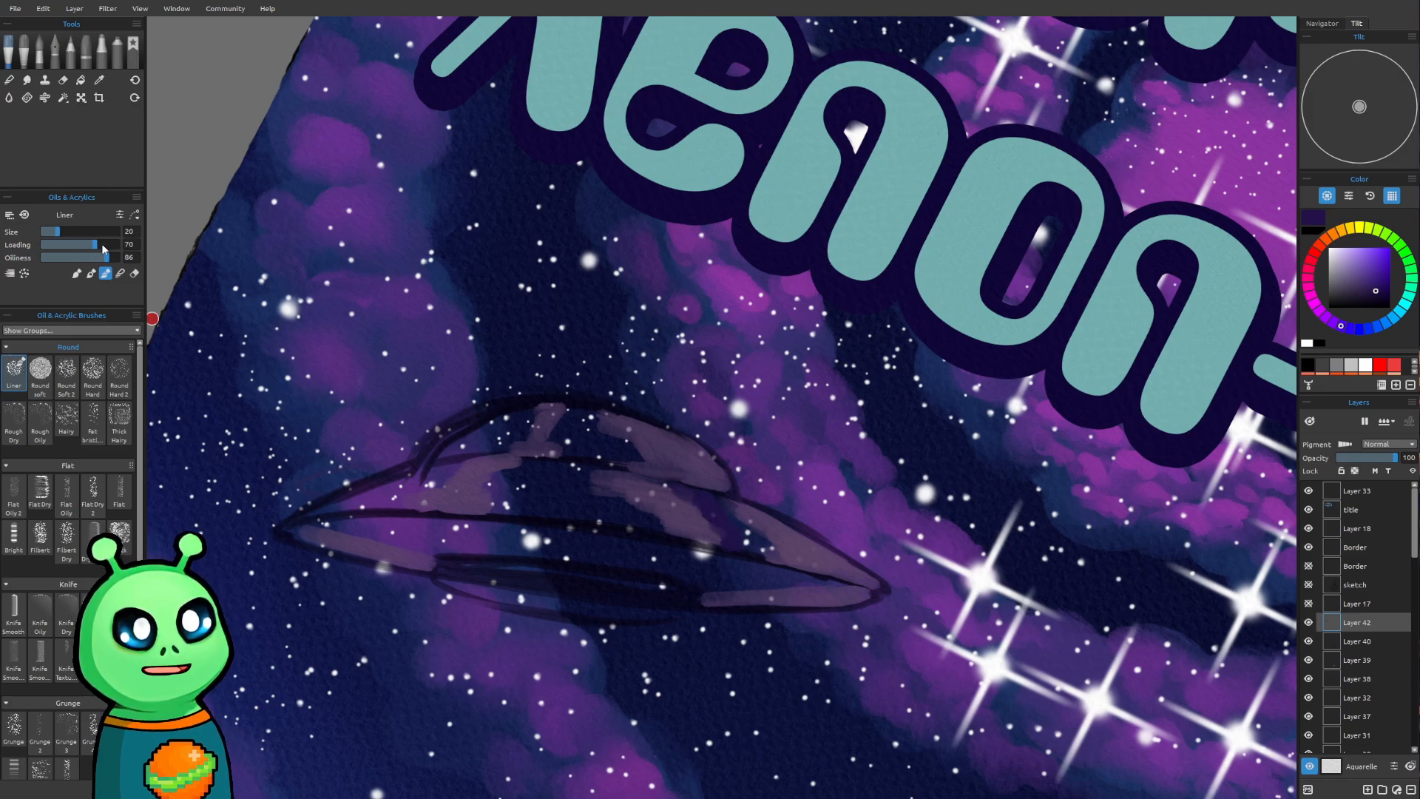
left_click(112, 257)
left_click(102, 246)
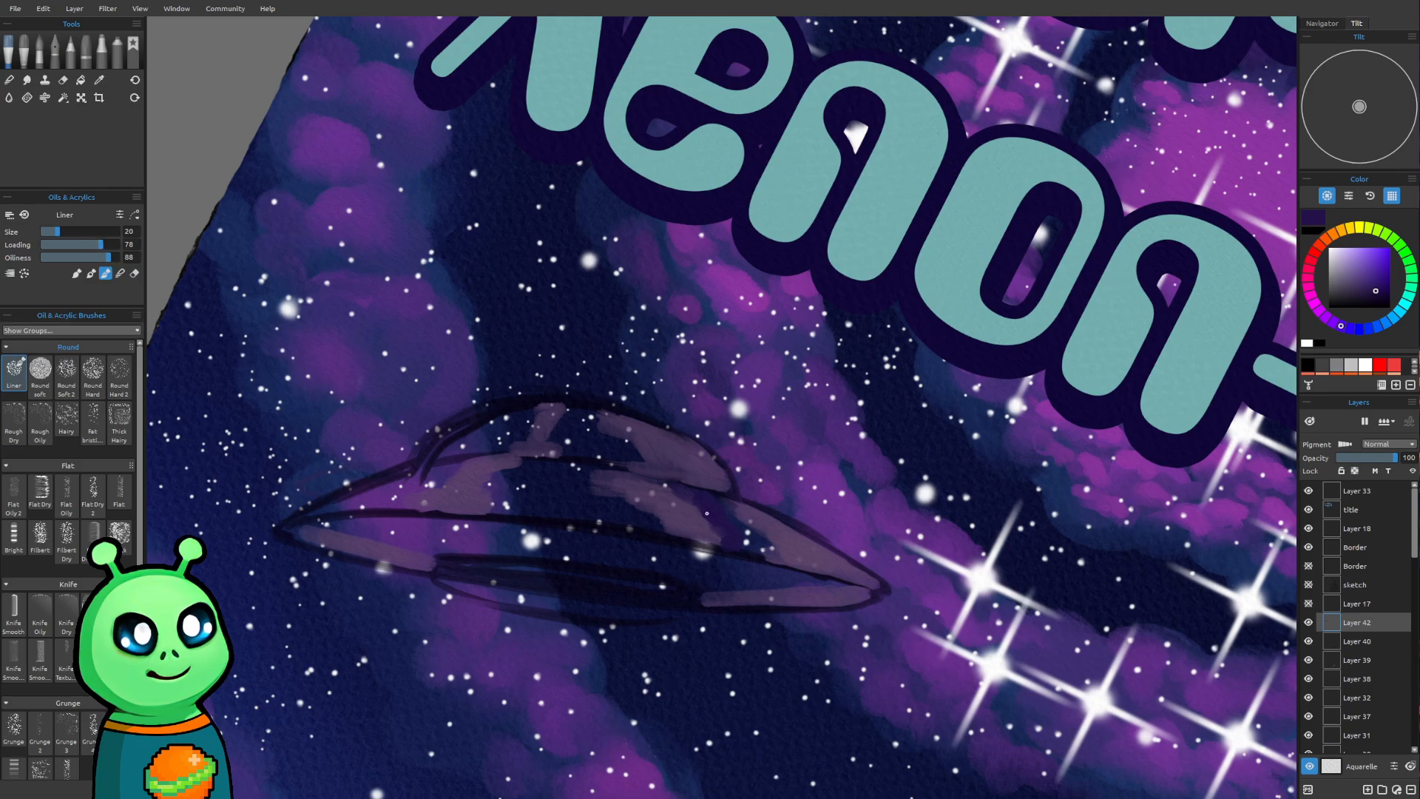
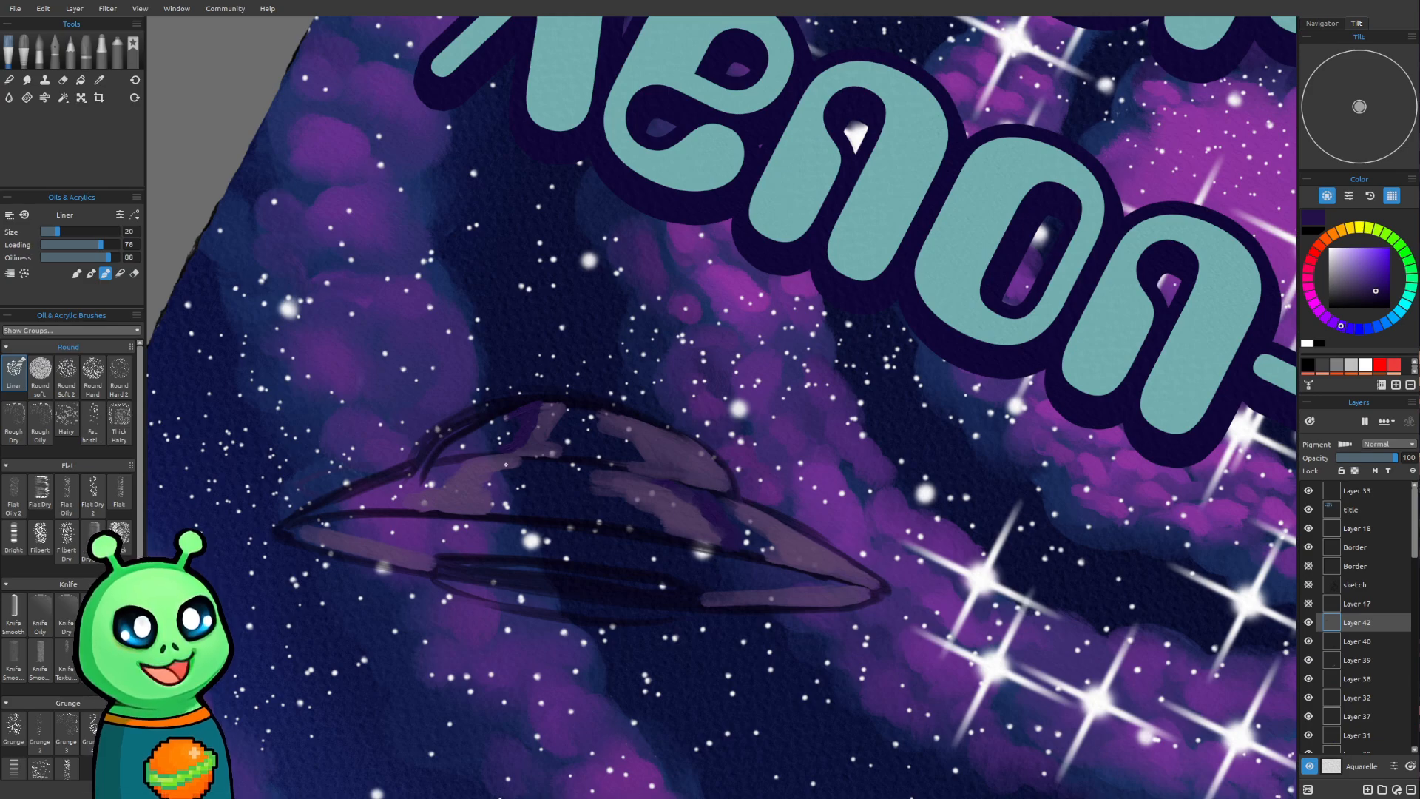
key("bracketright")
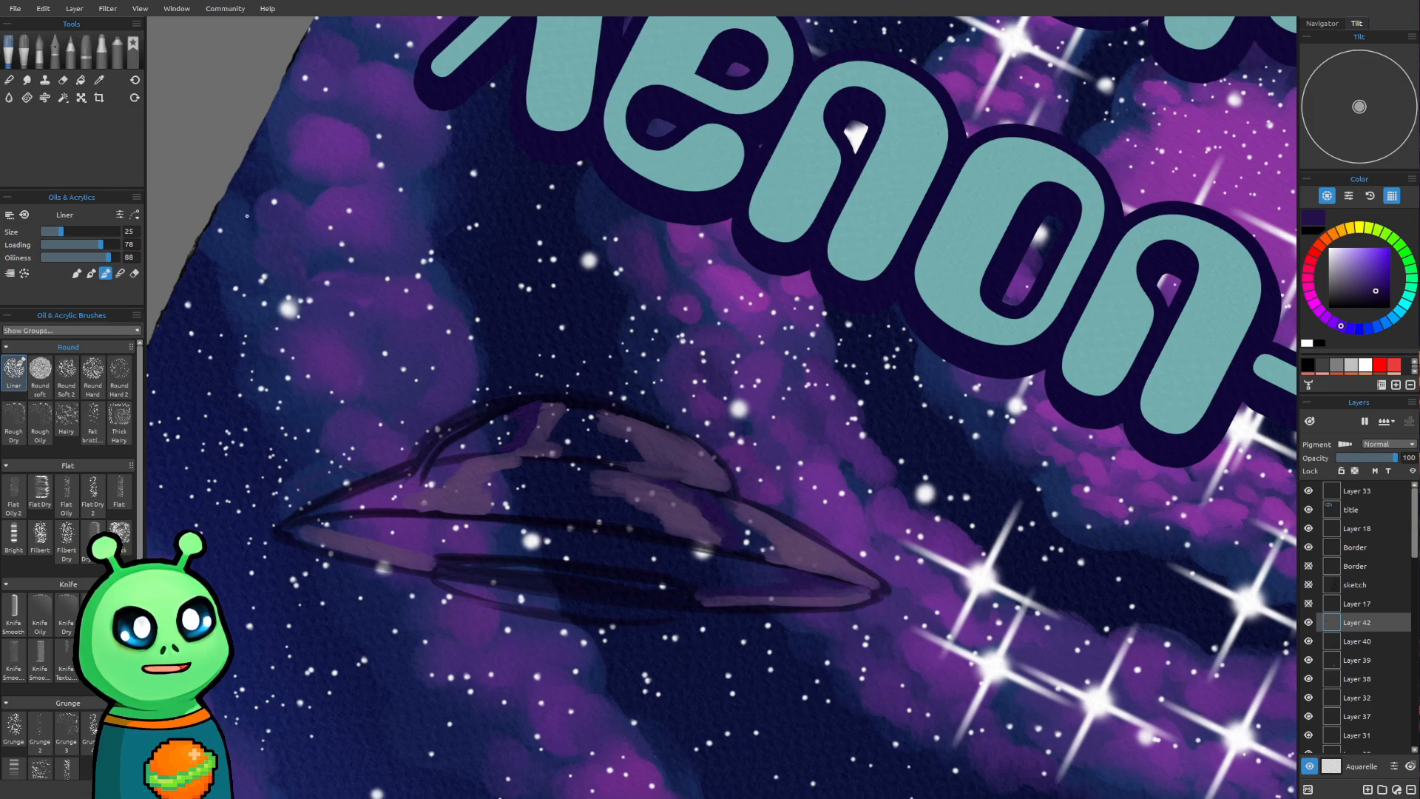
left_click_drag(341, 216, 337, 215)
mouse_move(255, 191)
left_mouse_down()
mouse_move(287, 210)
mouse_move(344, 186)
left_mouse_up()
left_click_drag(285, 305, 384, 320)
mouse_move(281, 329)
left_mouse_down()
mouse_move(348, 403)
mouse_move(351, 306)
mouse_move(357, 399)
left_mouse_up()
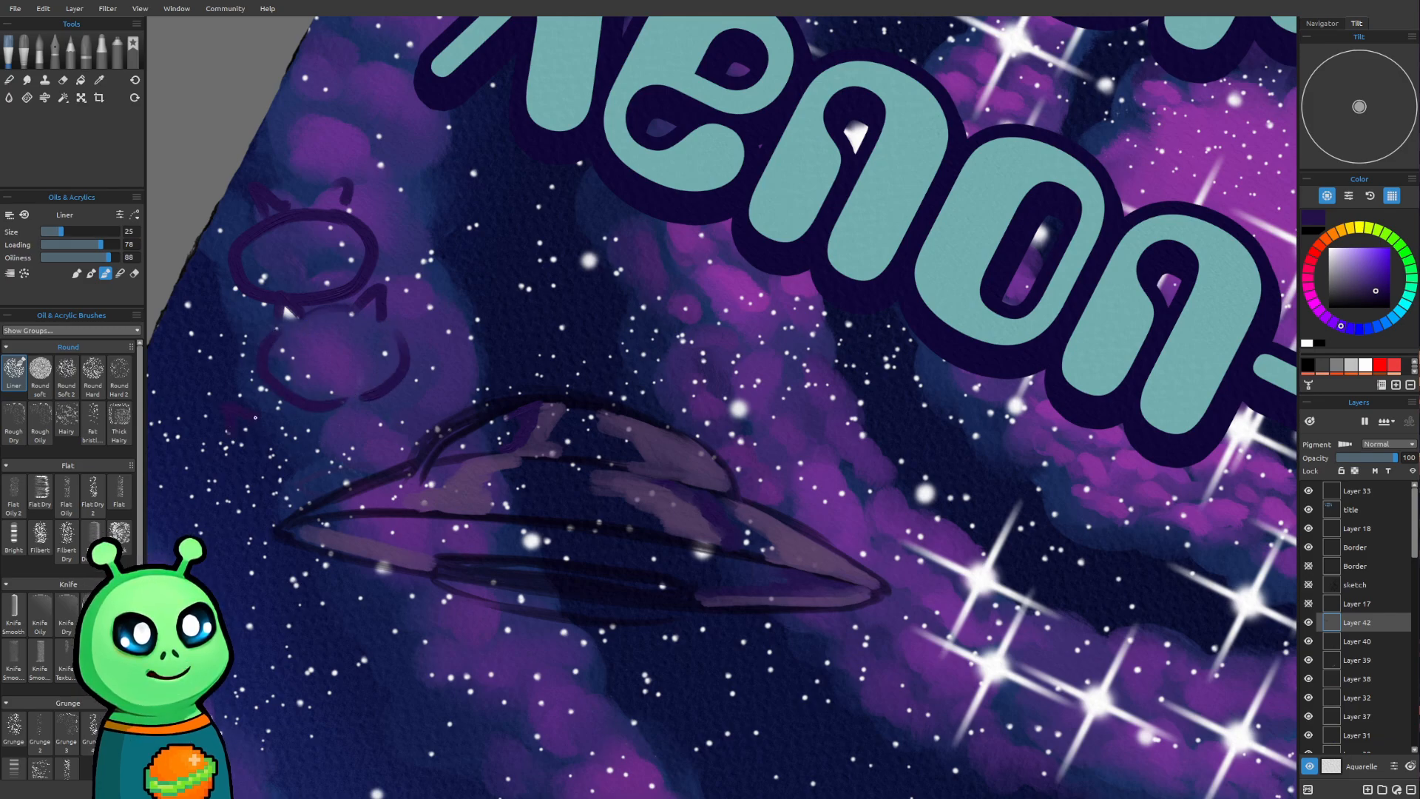
mouse_move(244, 429)
left_mouse_down()
mouse_move(283, 502)
mouse_move(376, 454)
mouse_move(354, 400)
left_mouse_up()
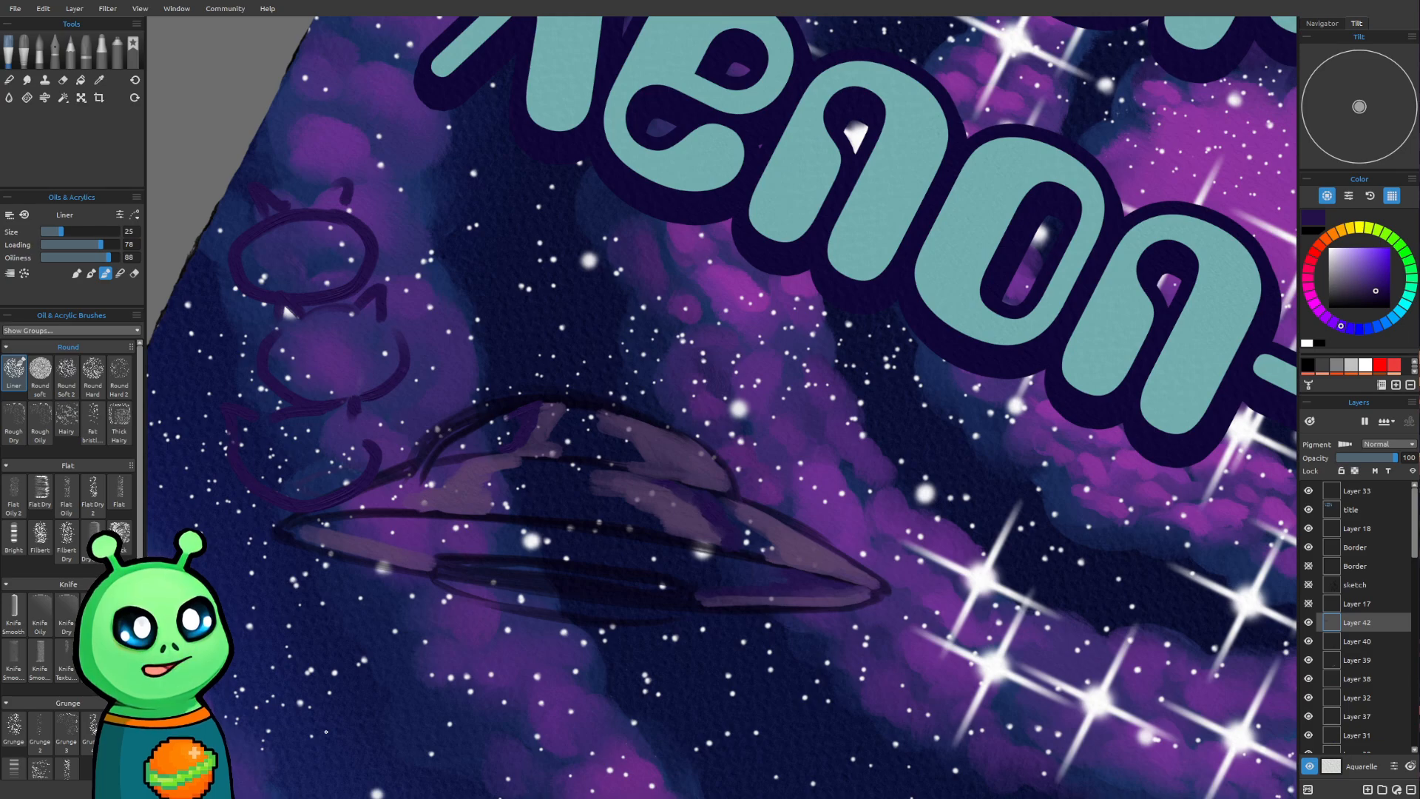
key("ctrl+z")
key("ctrl+z")
key("ctrl+z")
key("ctrl+z")
key("ctrl+z")
key("ctrl+z")
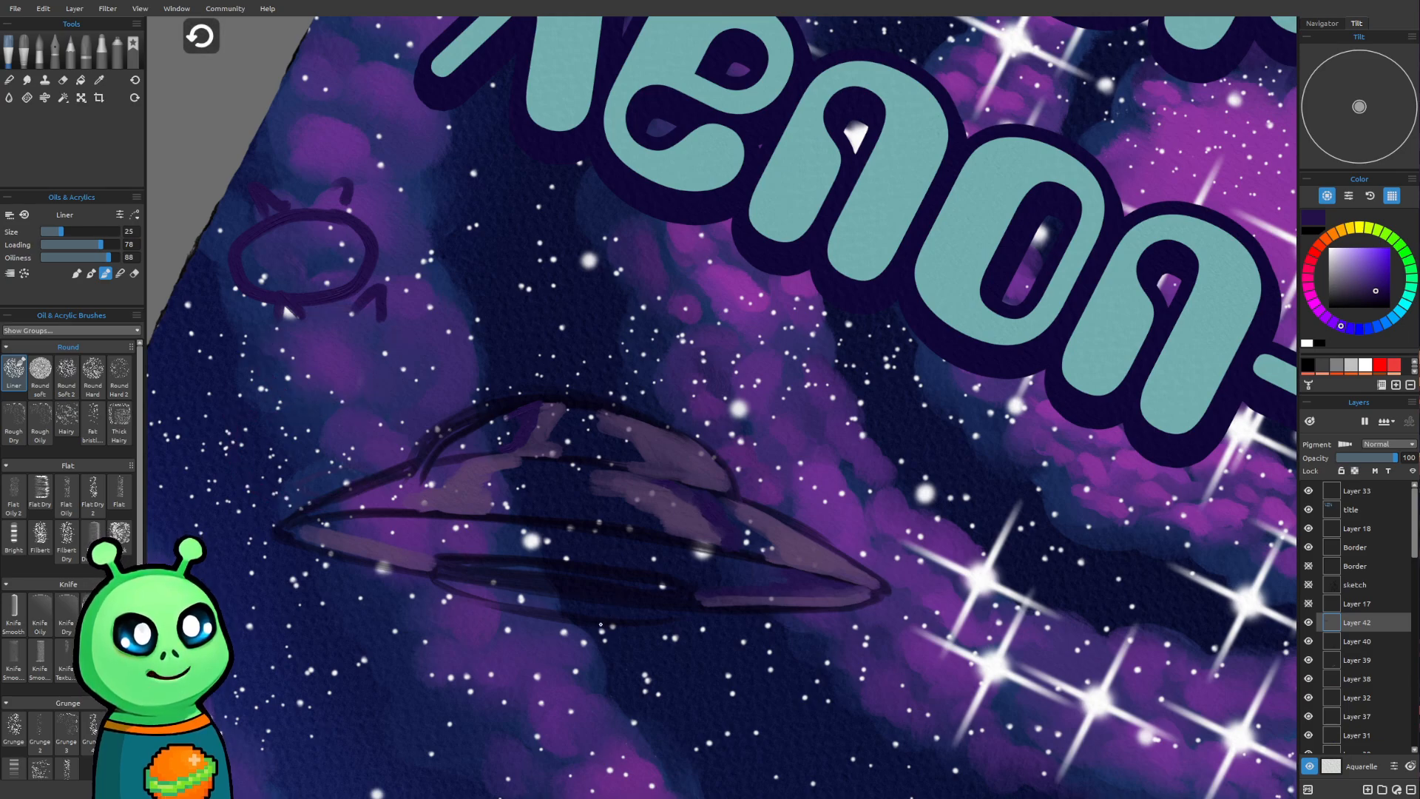
key("ctrl+z")
key("ctrl+z")
key("ctrl+z")
key("ctrl+z")
key("ctrl+z")
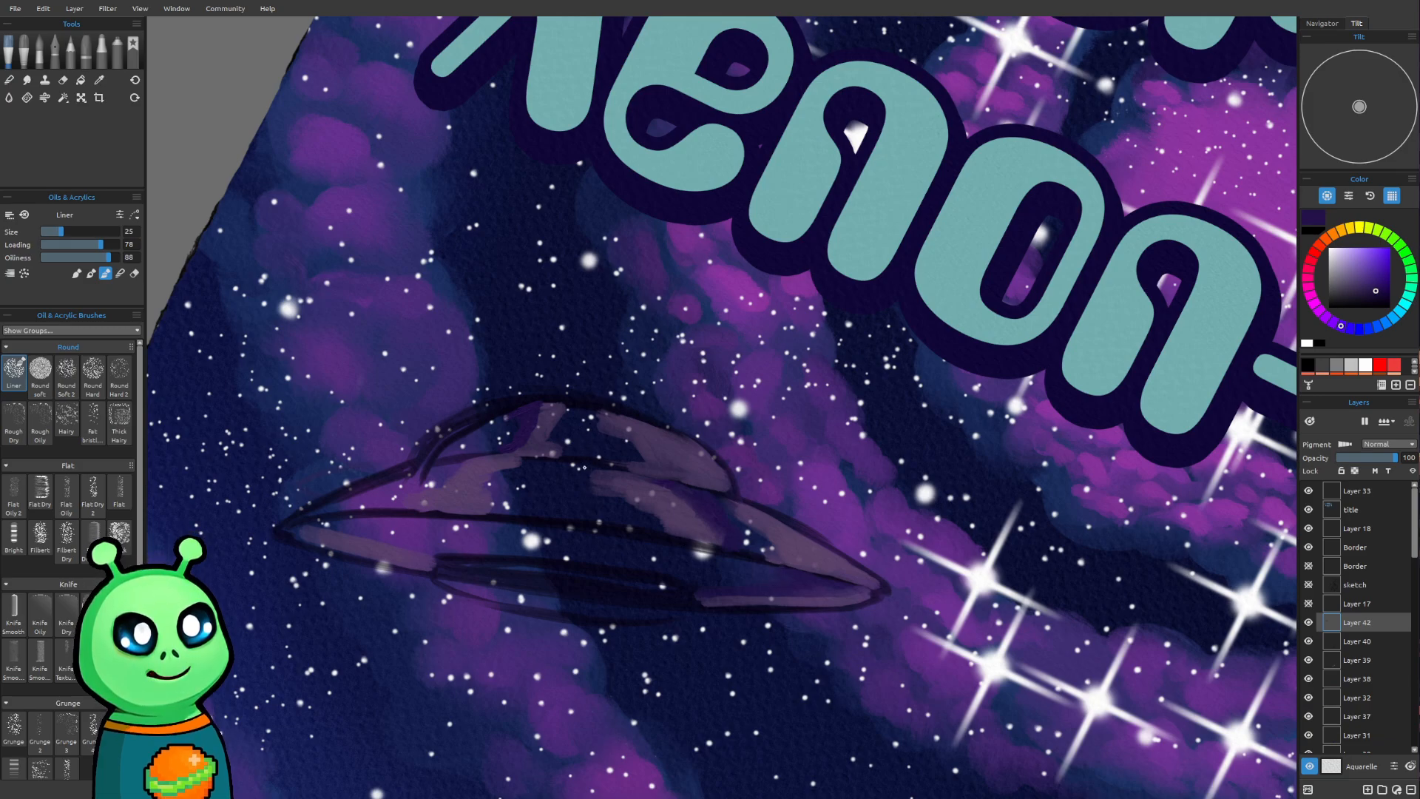
mouse_move(307, 322)
left_mouse_down()
mouse_move(225, 290)
mouse_move(403, 255)
left_mouse_up()
mouse_move(266, 215)
left_mouse_down()
mouse_move(275, 182)
mouse_move(302, 202)
left_mouse_up()
mouse_move(360, 203)
left_mouse_down()
mouse_move(388, 185)
mouse_move(400, 281)
mouse_move(366, 313)
left_mouse_up()
mouse_move(299, 272)
left_mouse_down()
mouse_move(305, 229)
mouse_move(311, 258)
mouse_move(370, 262)
left_mouse_up()
mouse_move(253, 330)
left_mouse_down()
mouse_move(252, 363)
mouse_move(367, 383)
mouse_move(469, 368)
mouse_move(351, 326)
mouse_move(467, 306)
mouse_move(322, 369)
left_mouse_up()
mouse_move(246, 335)
left_mouse_down()
mouse_move(244, 373)
mouse_move(222, 380)
left_mouse_up()
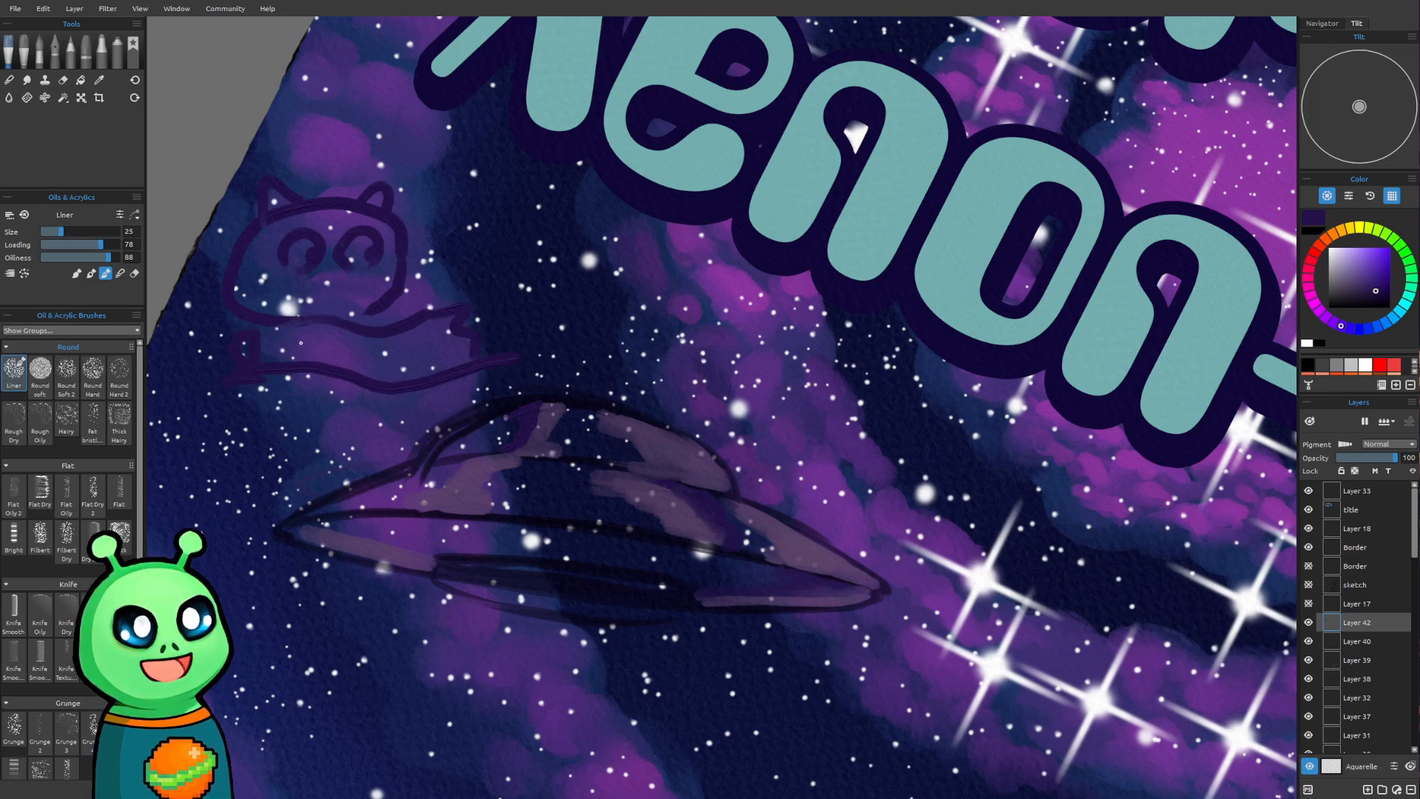
key("ctrl+z")
key("ctrl+z")
key("ctrl+z")
key("ctrl+z")
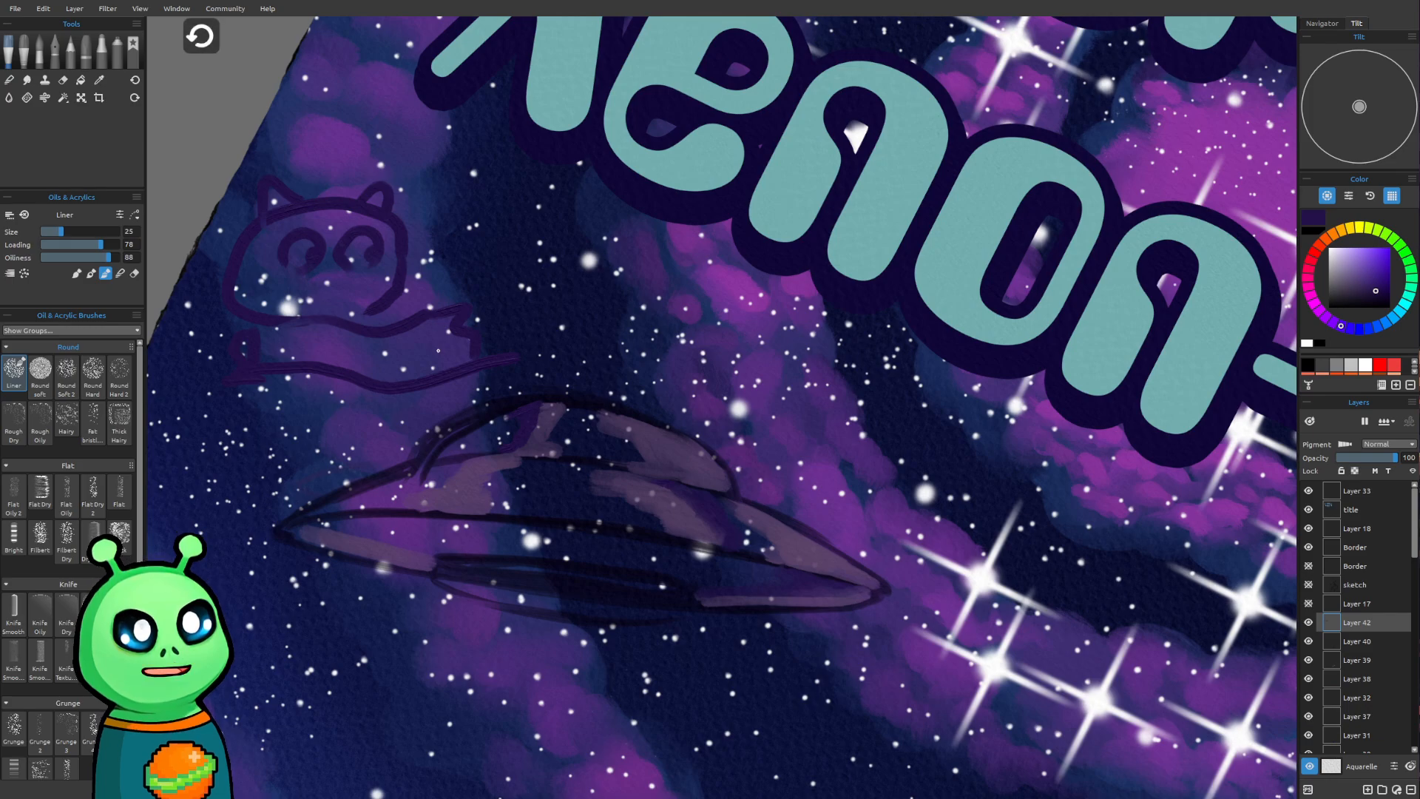
key("ctrl+z")
key("ctrl+z")
key("ctrl+z")
key("ctrl+z")
key("ctrl+z")
key("ctrl+z")
key("ctrl+z")
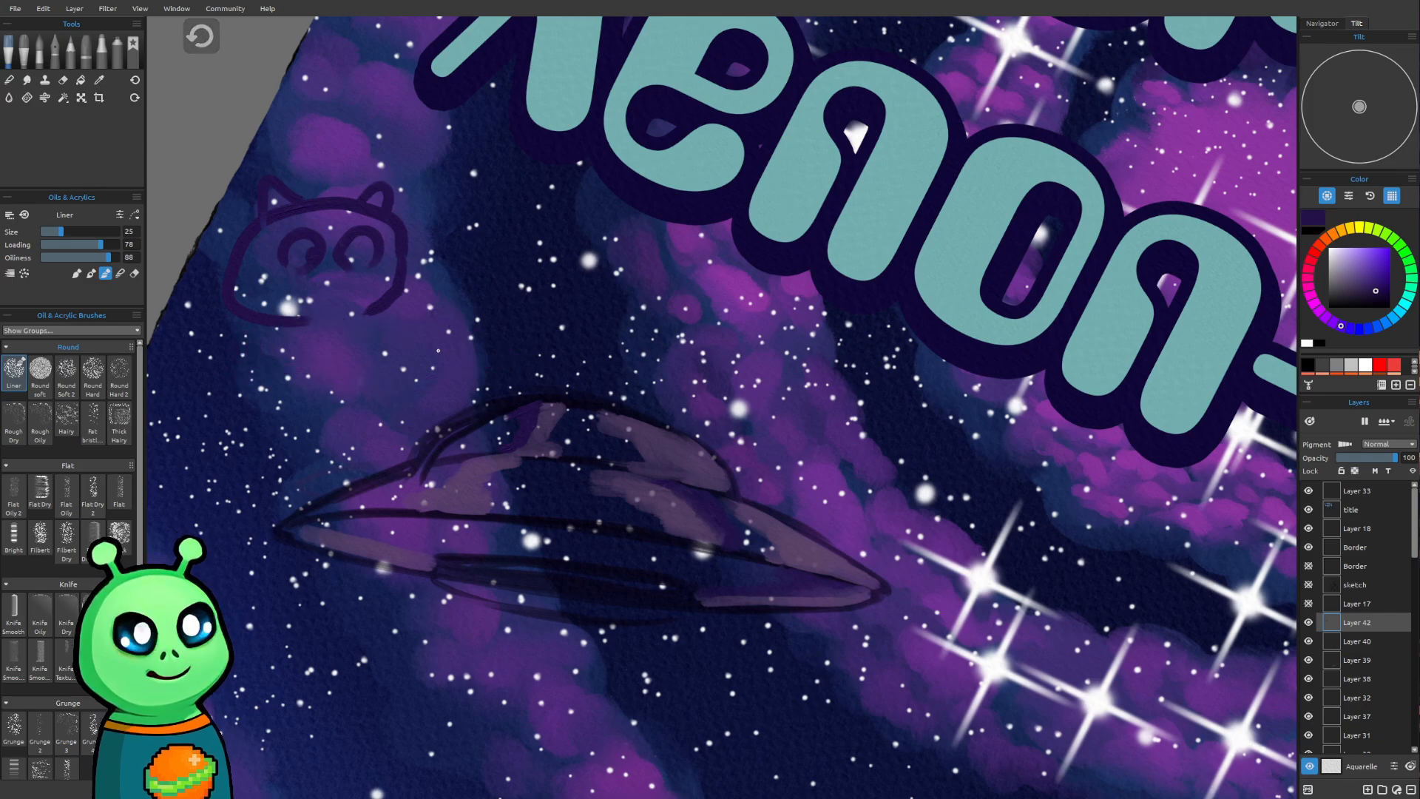
key("ctrl+z")
key("ctrl+z")
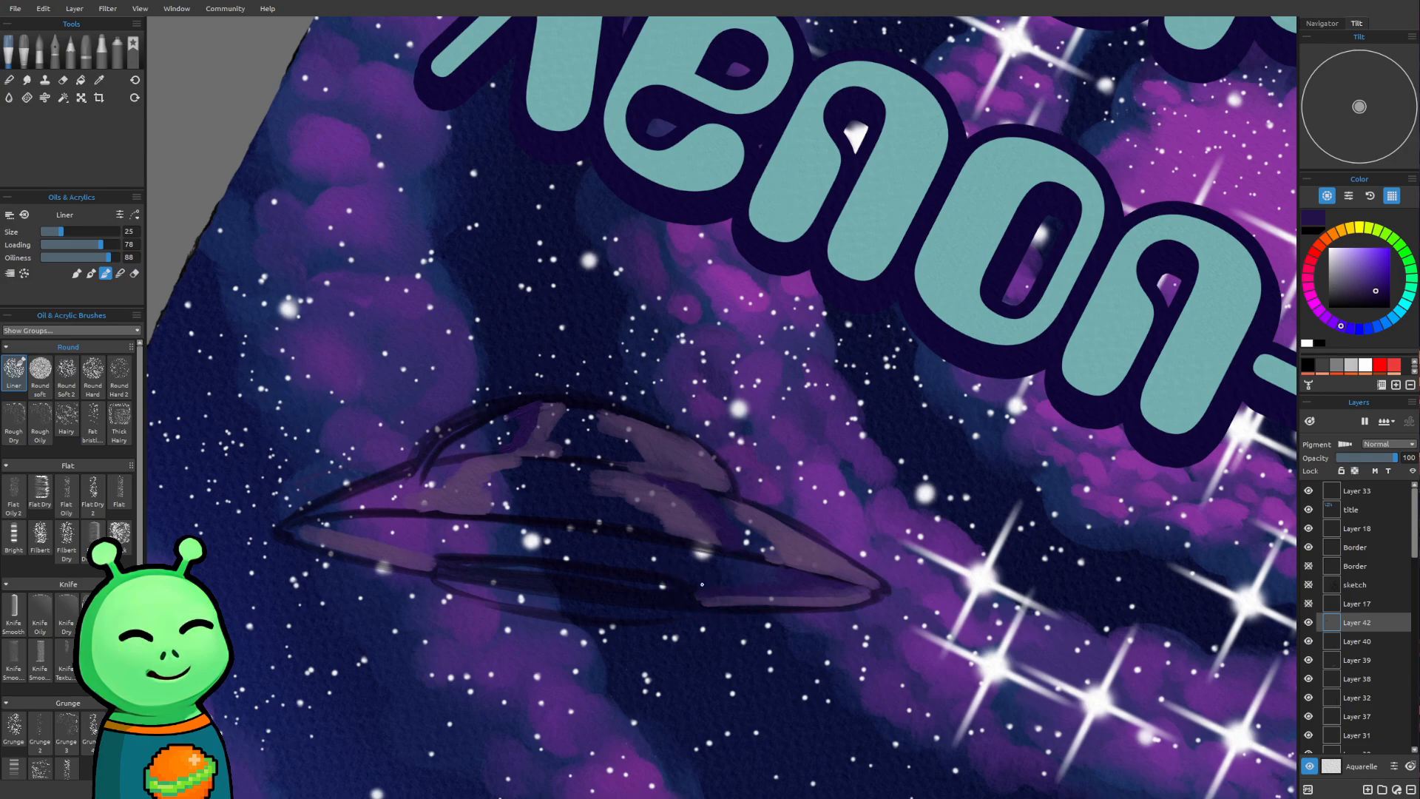
Sample dark blue from the canvas and paint shading across the saucer's dome with the Liner brush at size 30
key("i")
left_click(604, 445)
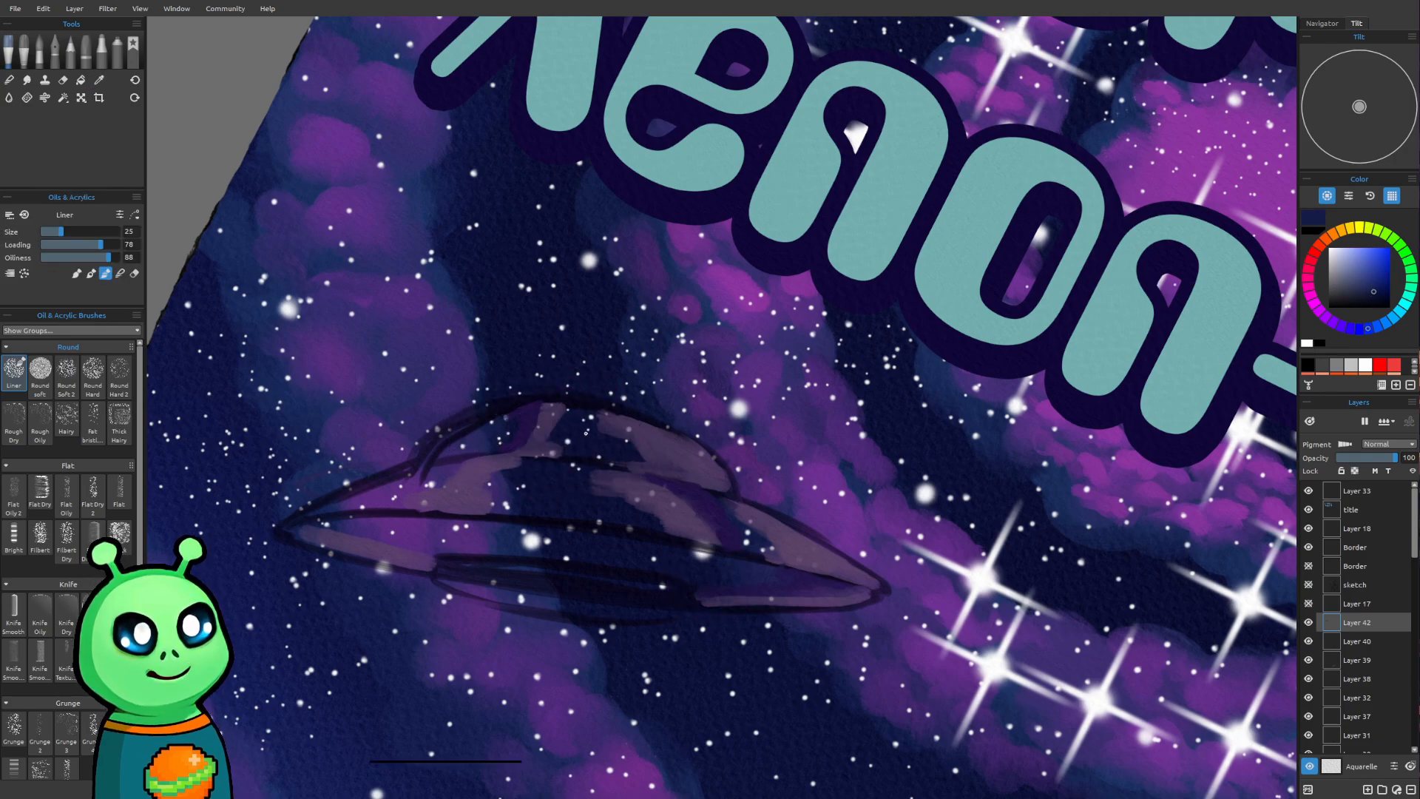
key("]")
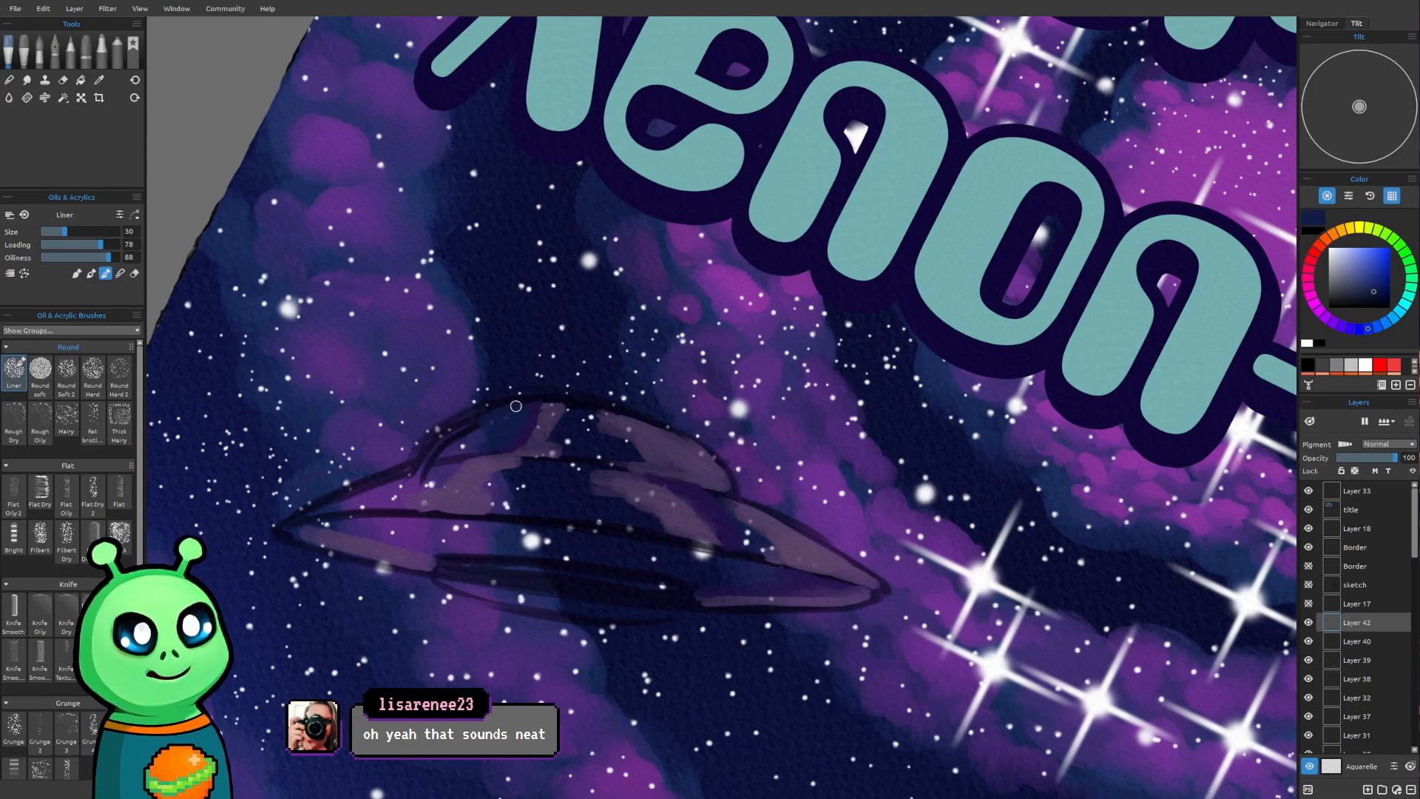
mouse_move(485, 414)
left_mouse_down()
mouse_move(478, 430)
mouse_move(507, 427)
left_mouse_up()
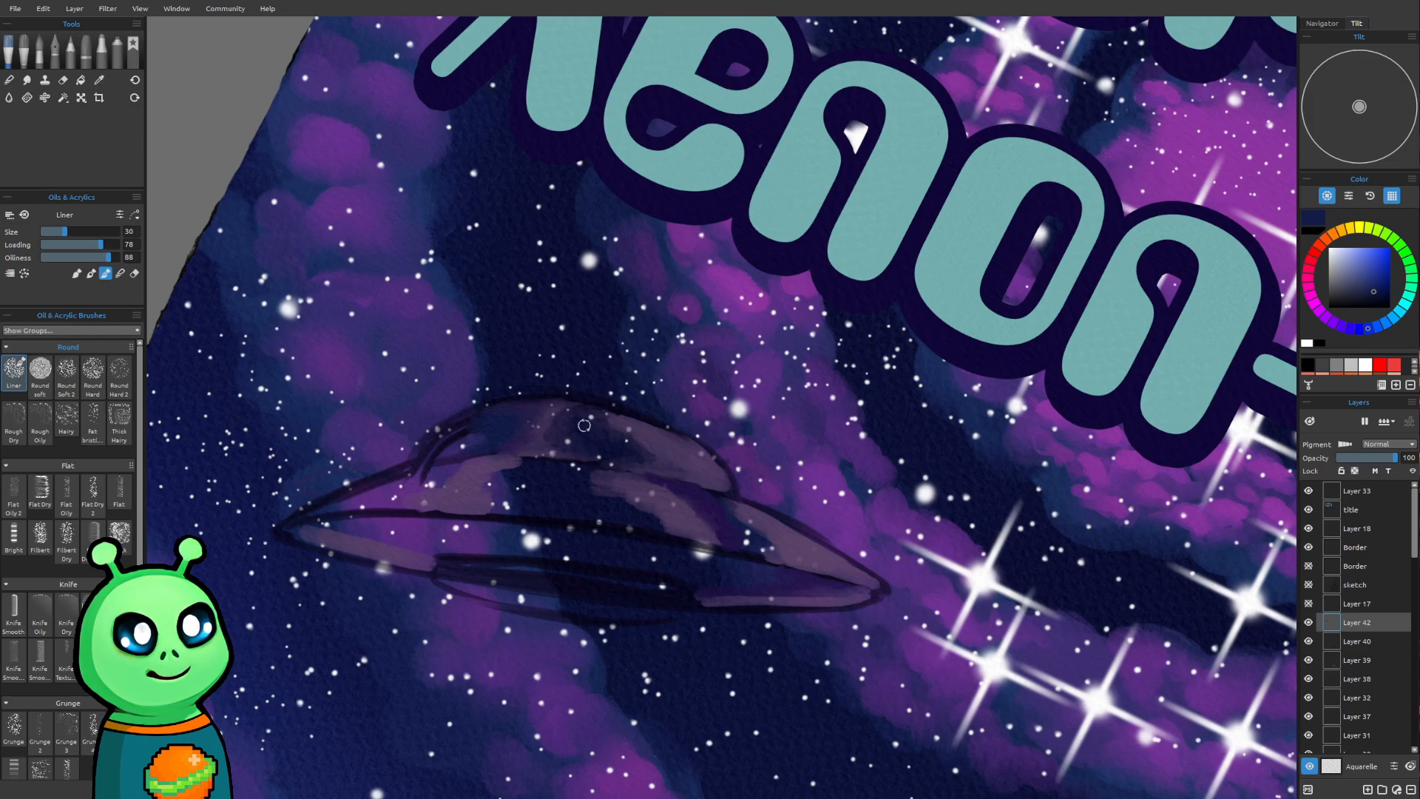
Duplicate Layer 42 to strengthen the saucer, comparing the painting with the copy hidden and shown
scroll(644, 393, "down", 8)
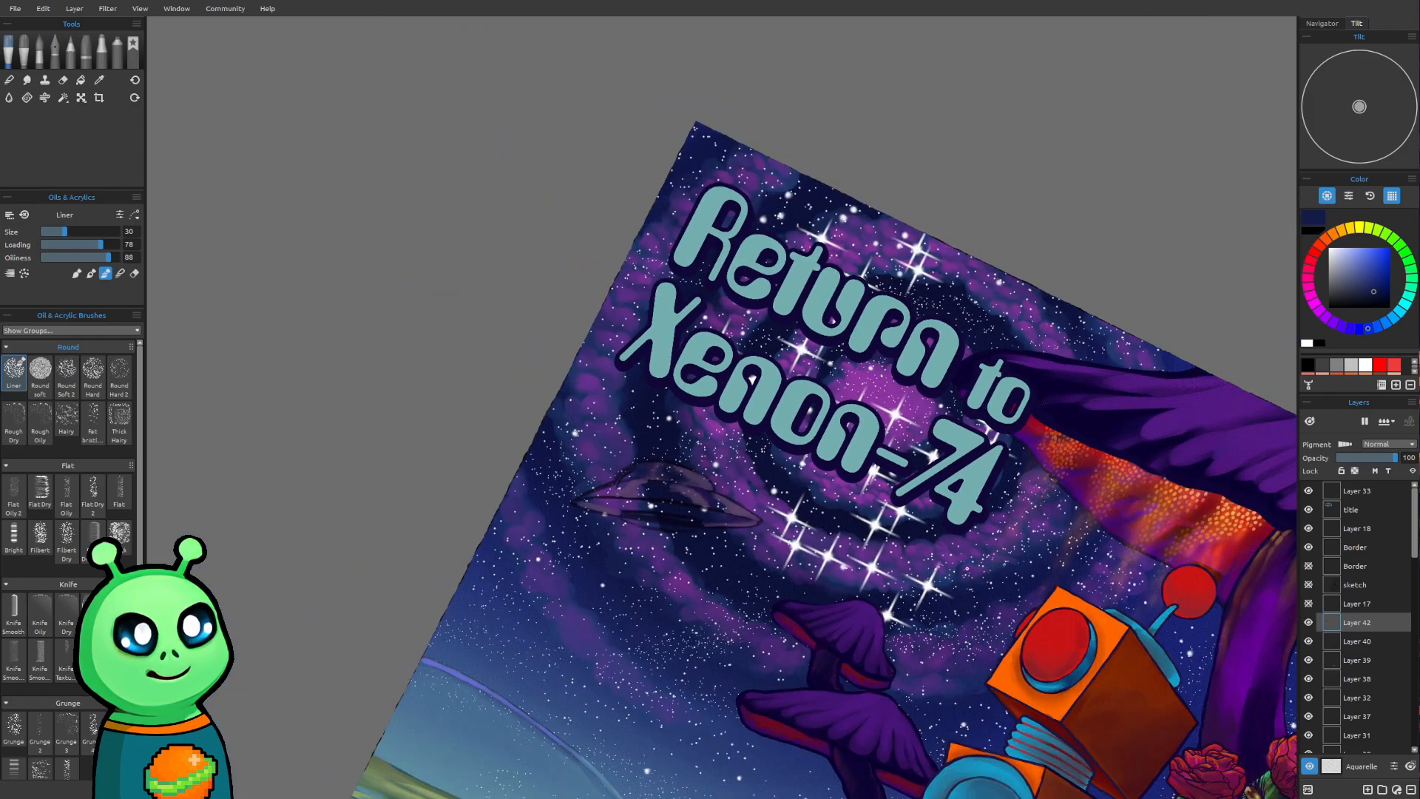
mouse_move(965, 567)
left_mouse_down()
mouse_move(875, 514)
mouse_move(847, 442)
left_mouse_up()
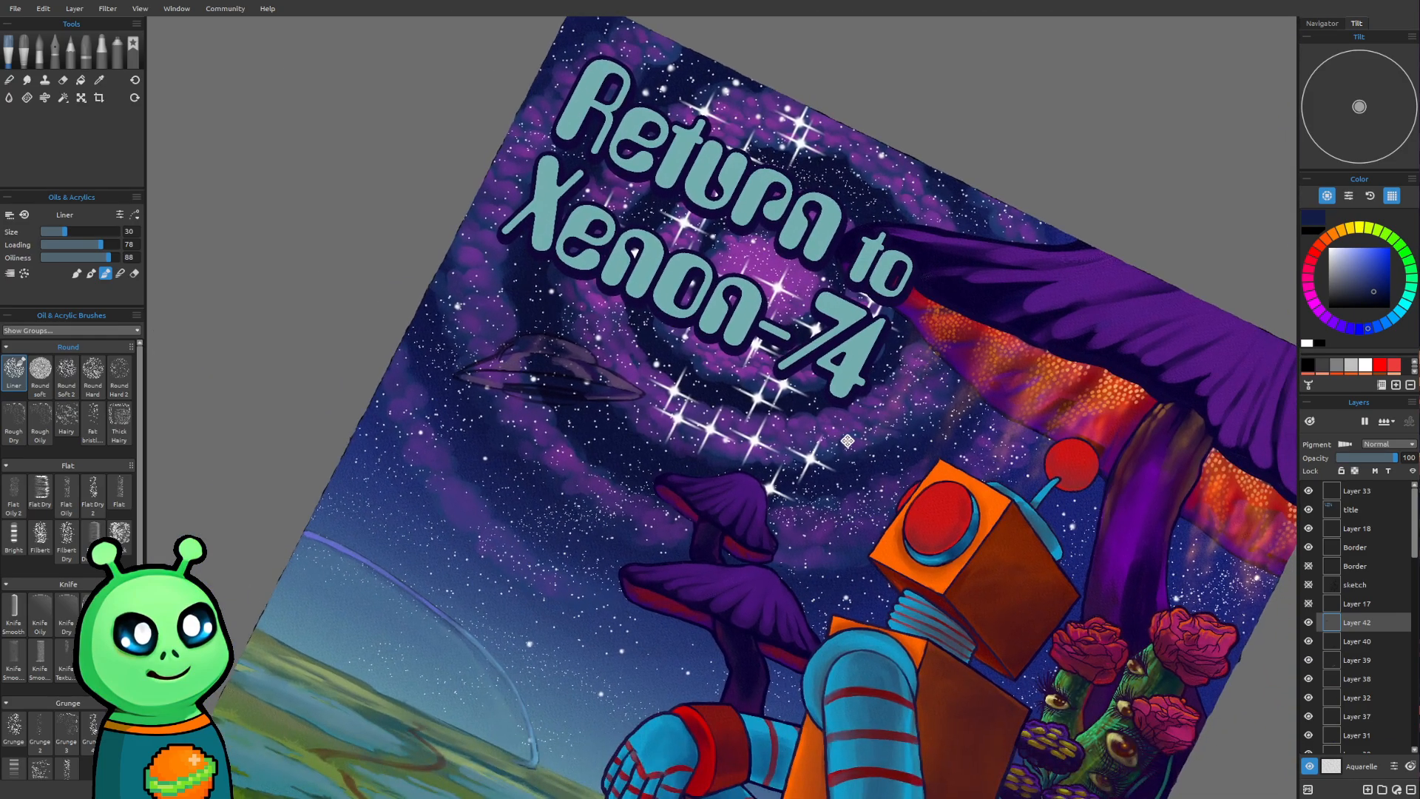
scroll(569, 473, "up", 6)
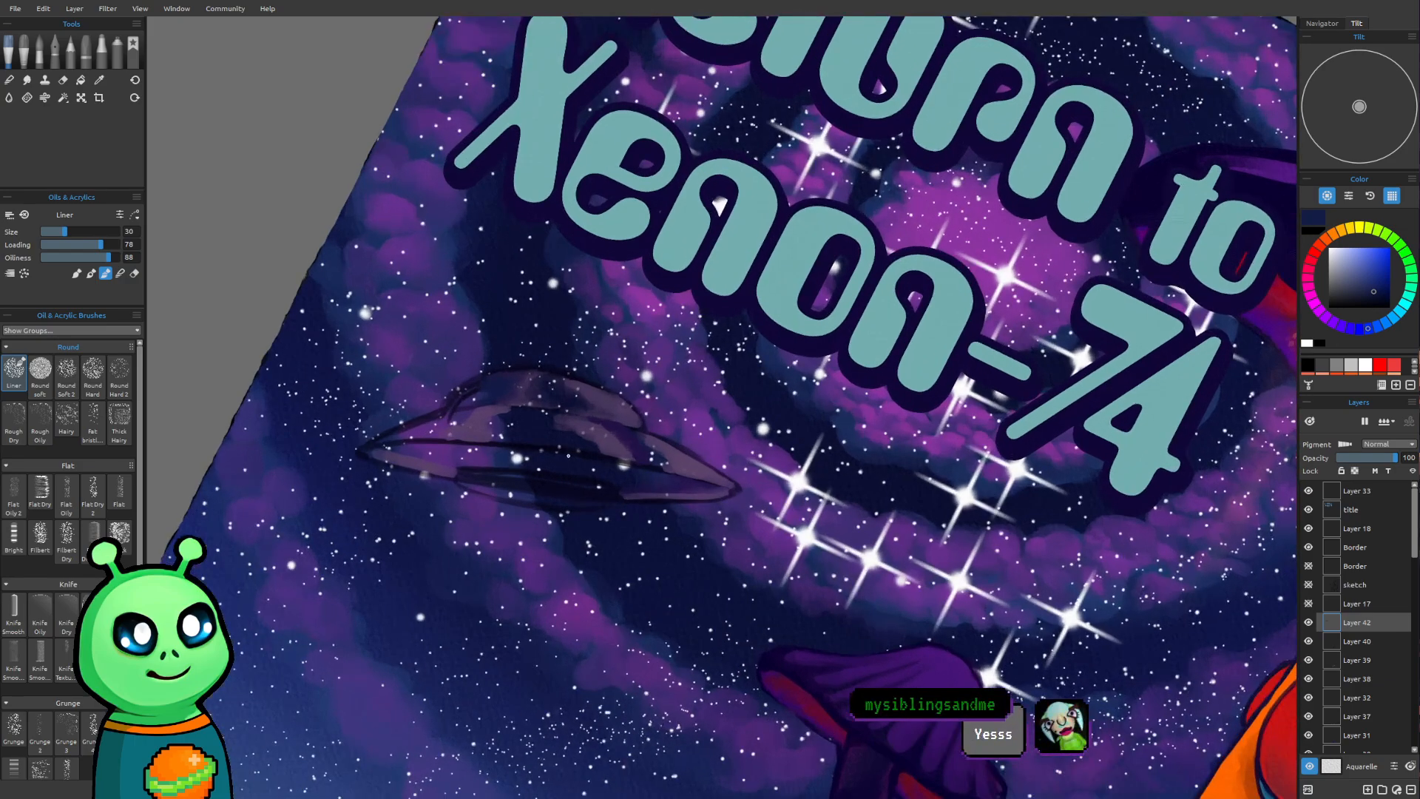
scroll(569, 473, "up", 5)
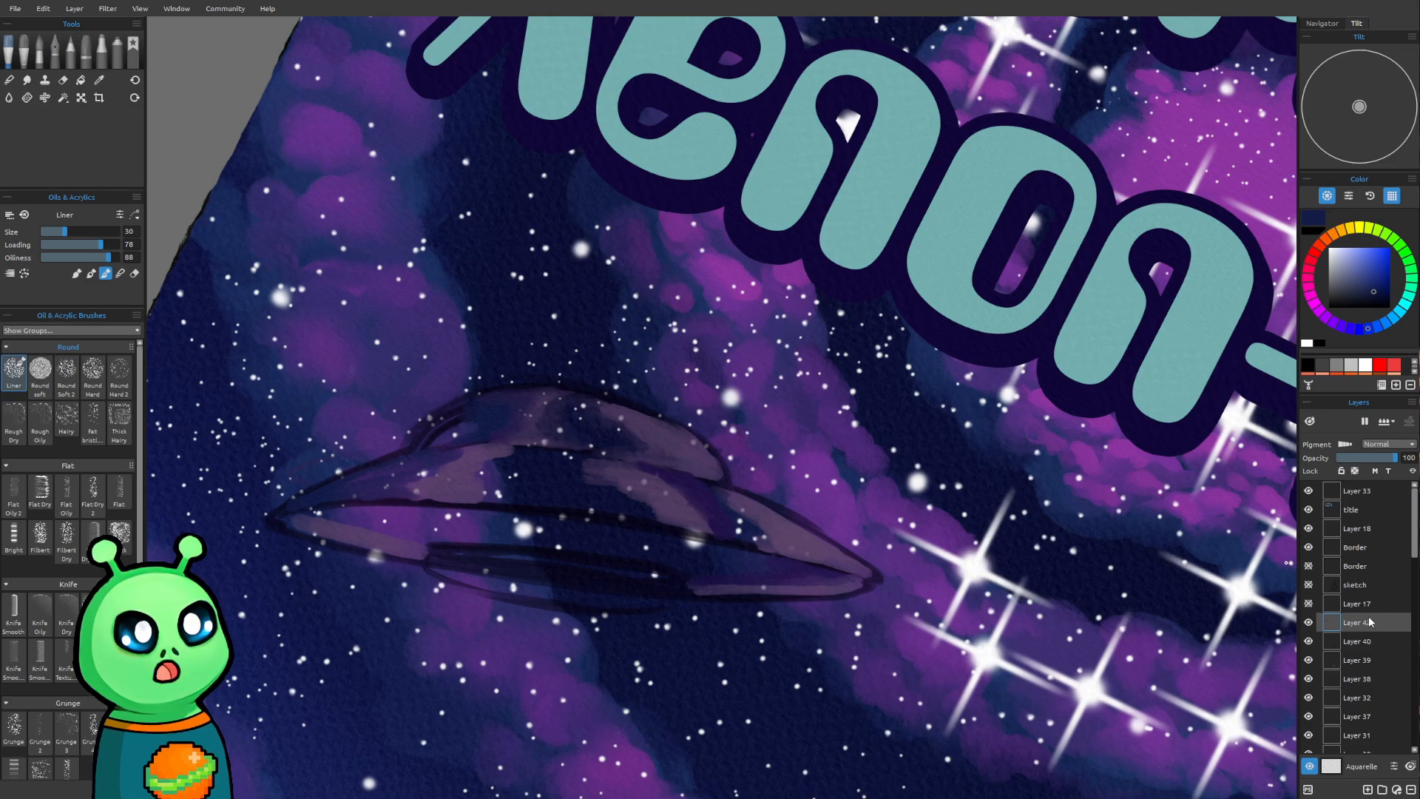
key("ctrl+j")
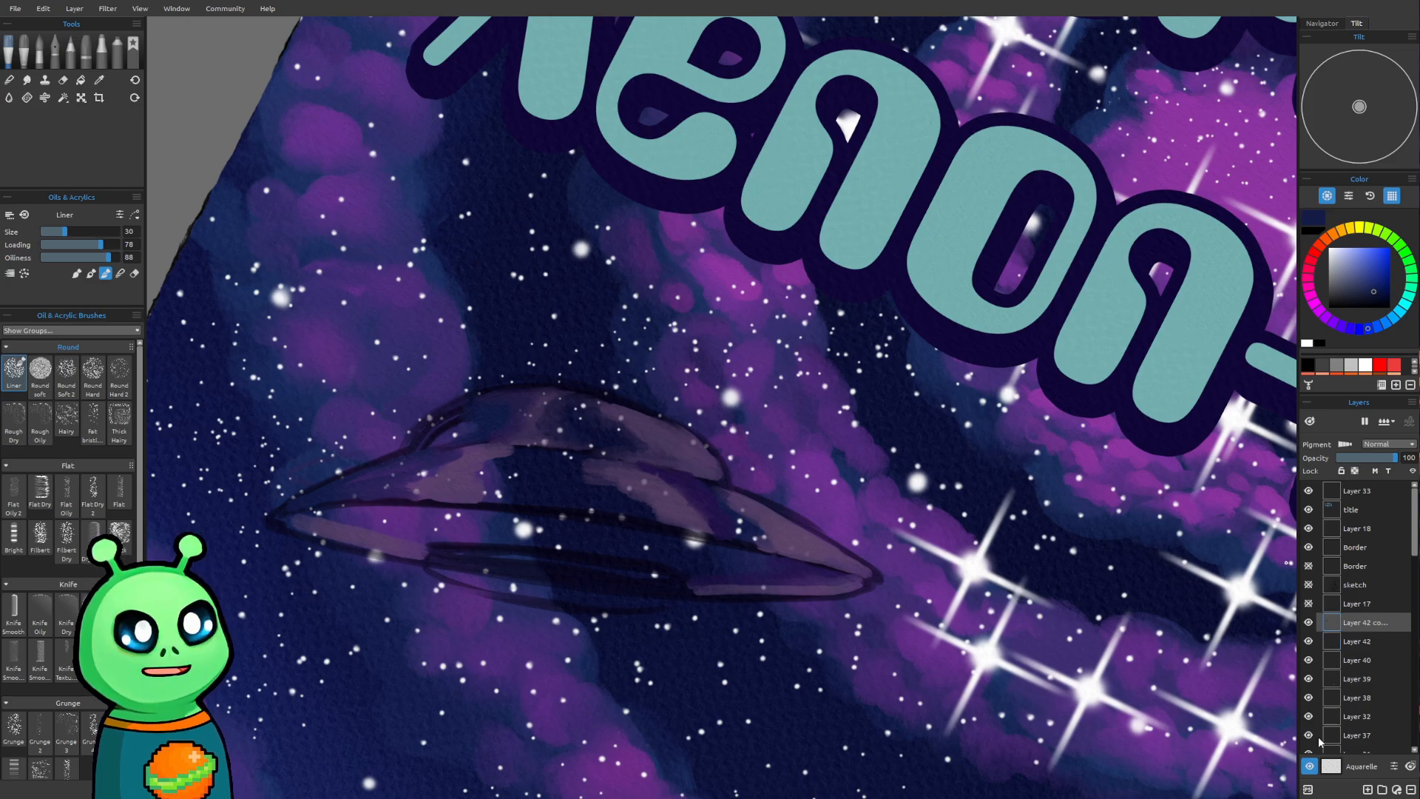
left_click(1309, 623)
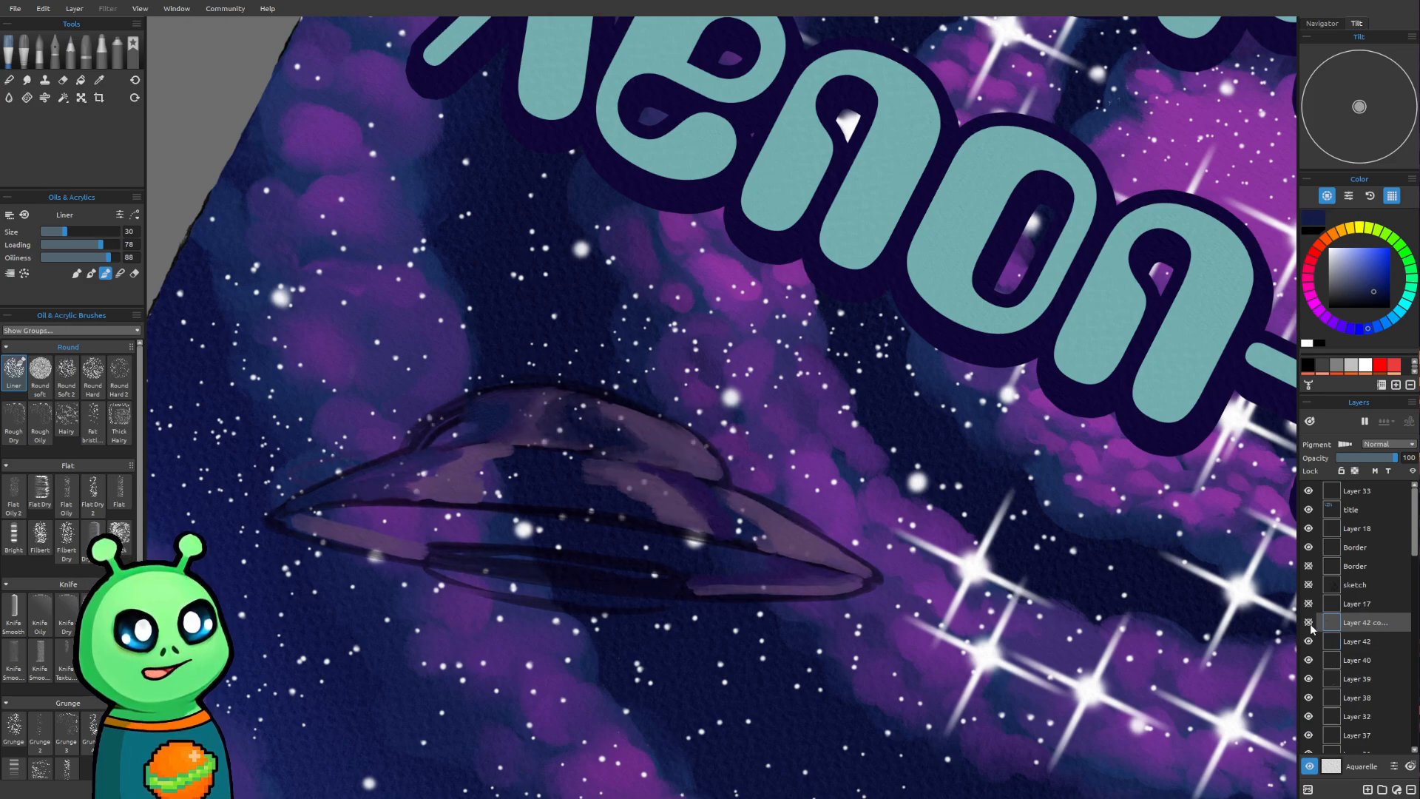
left_click(1310, 625)
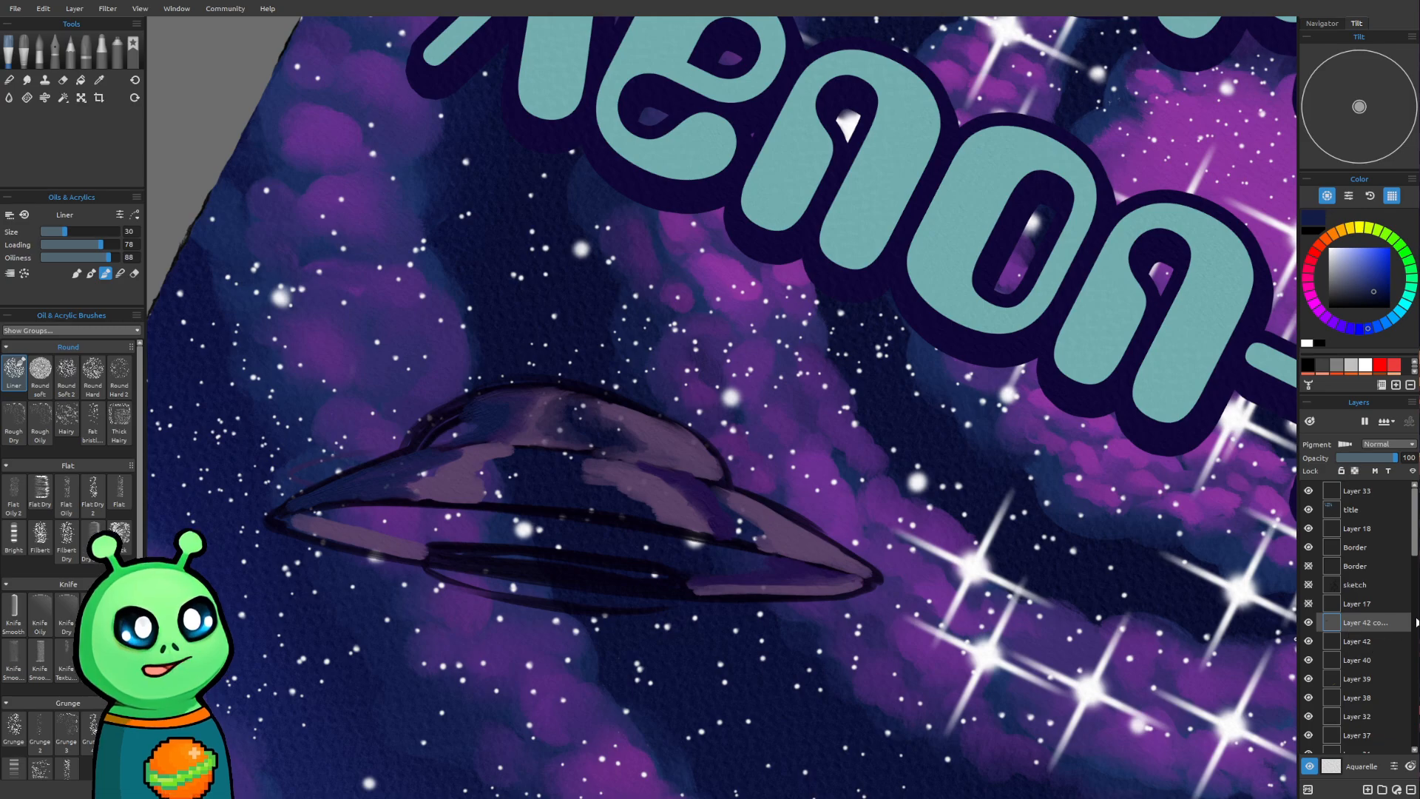
Shade the upper hull's left side in dark blue and widen its highlight with sampled muted purple at brush size 35
left_click_drag(448, 677, 453, 692)
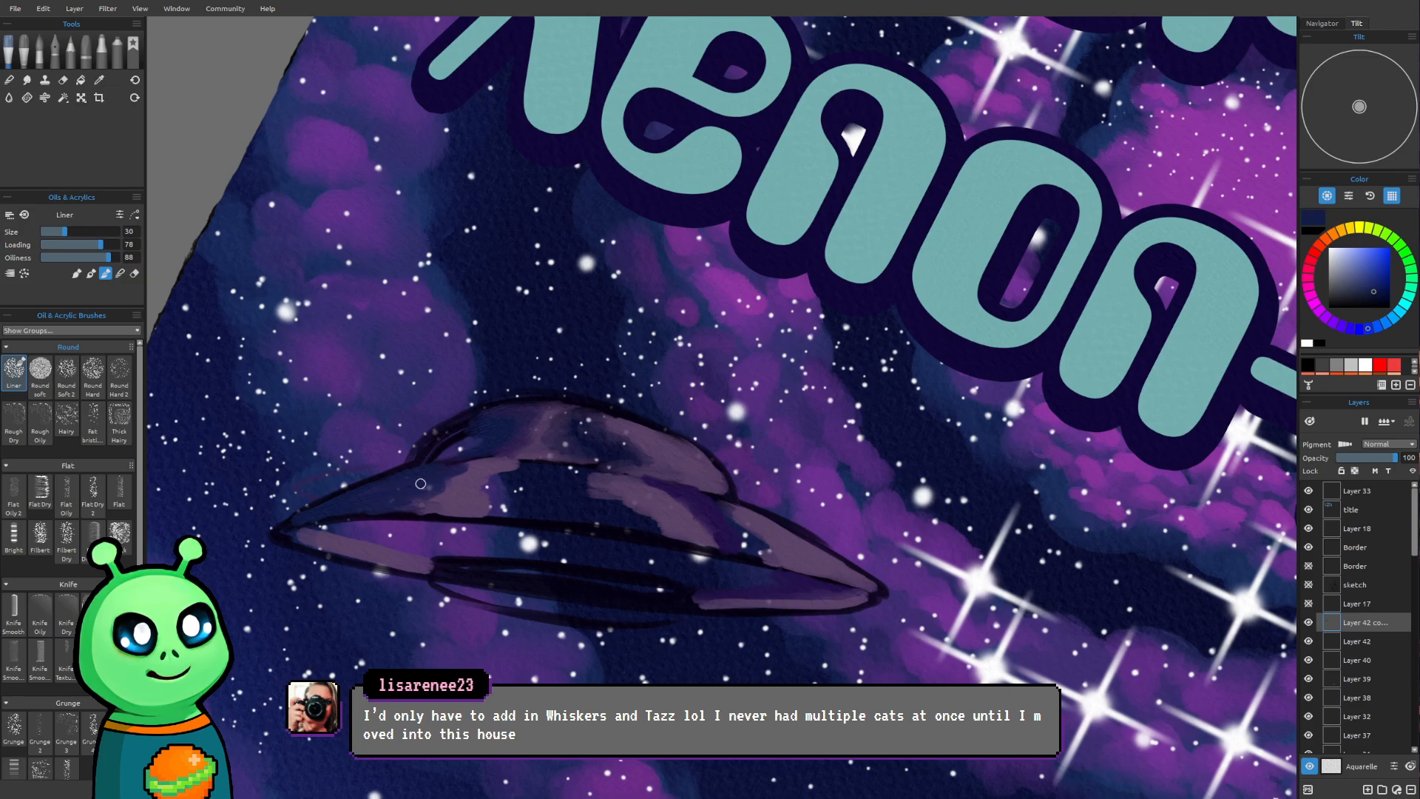
left_click_drag(420, 515, 492, 514)
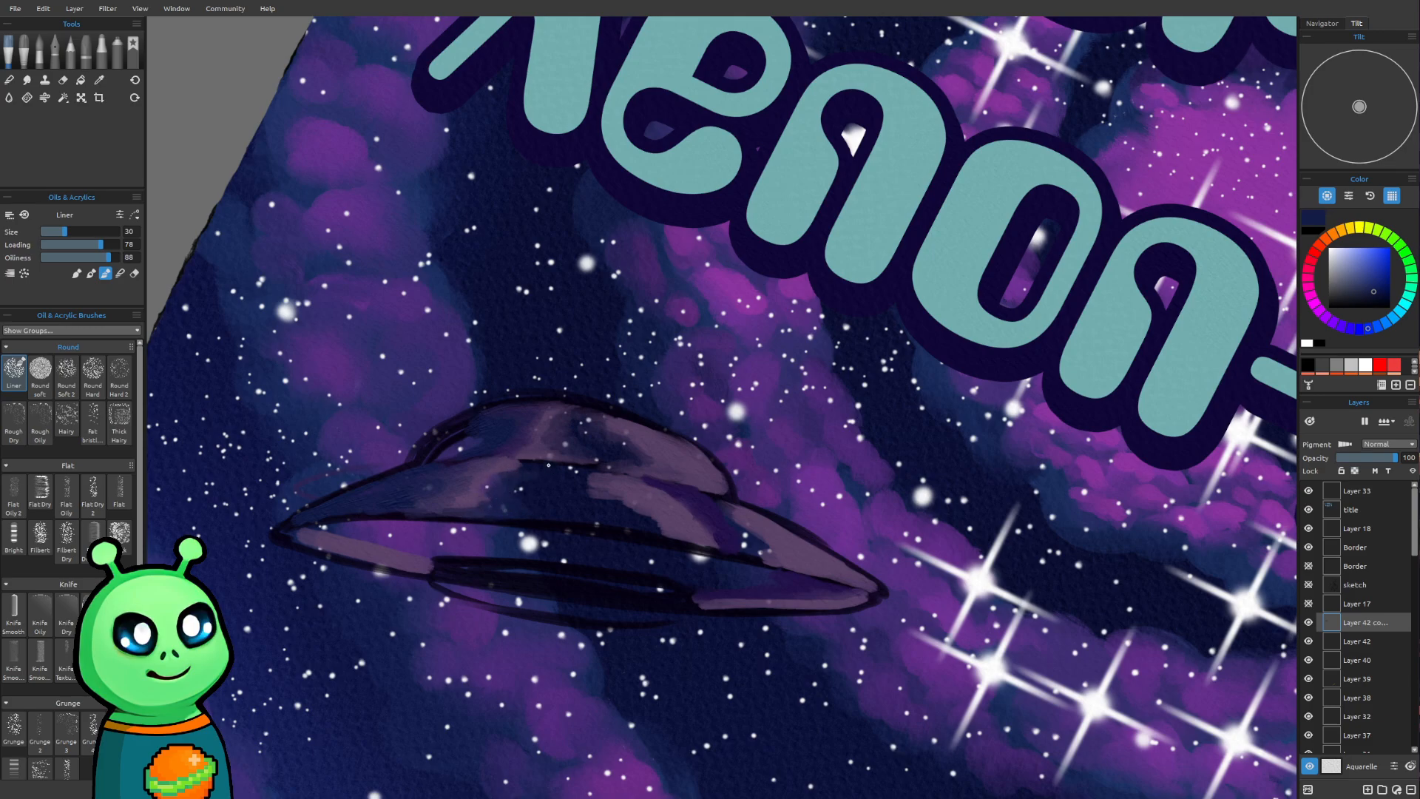
left_click(491, 472, "alt")
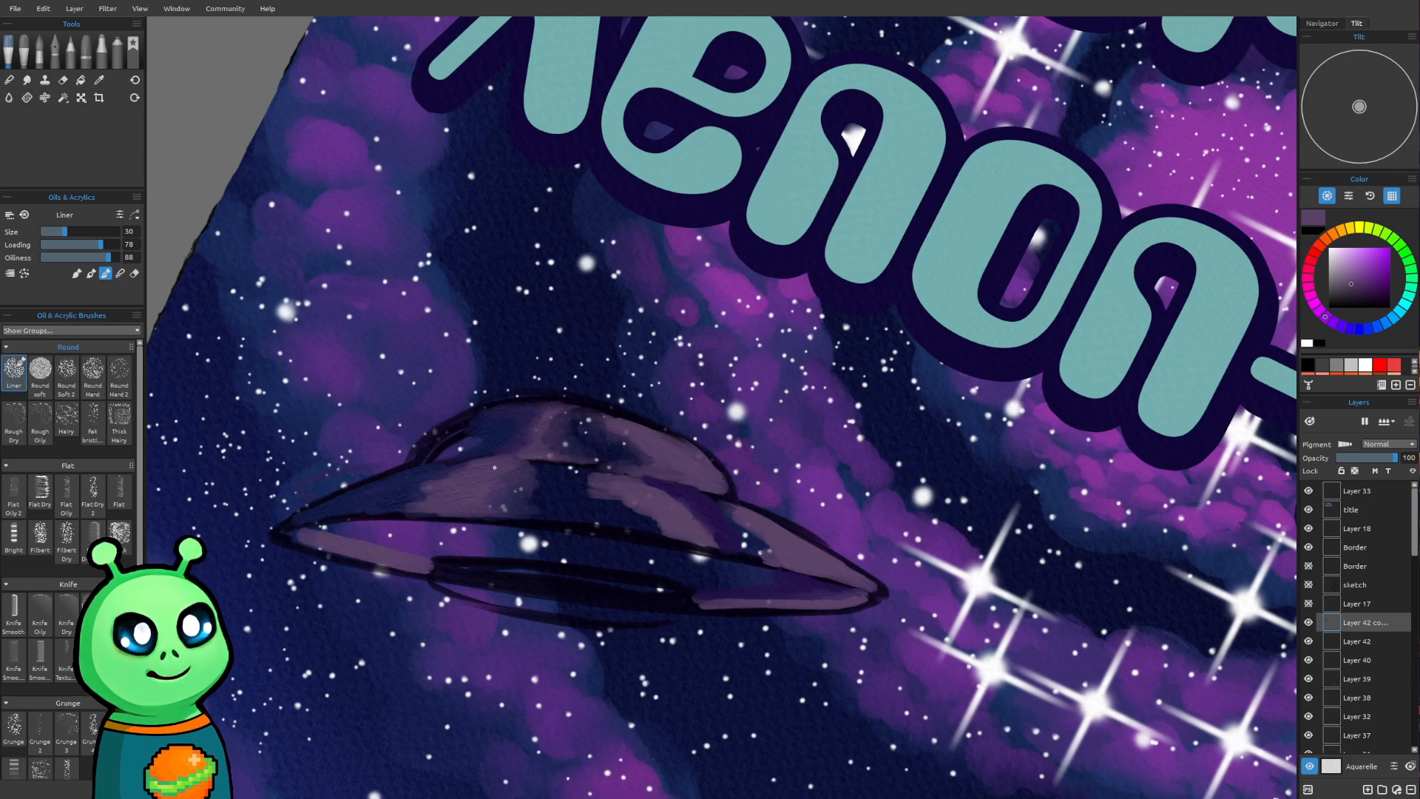
key("]")
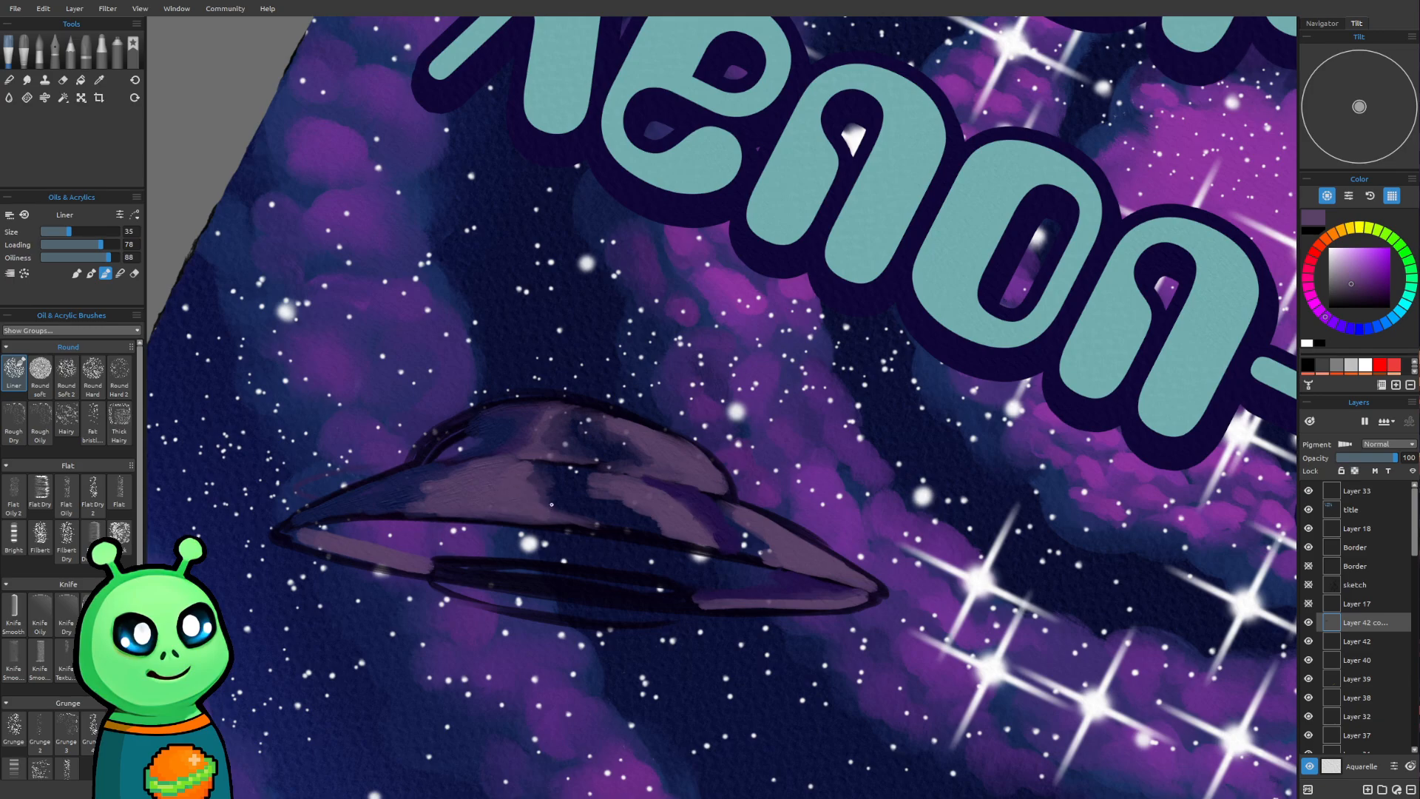
Paint muted purple along the dome's left edge, covering the rough dark sketch lines there
scroll(646, 470, "down", 5)
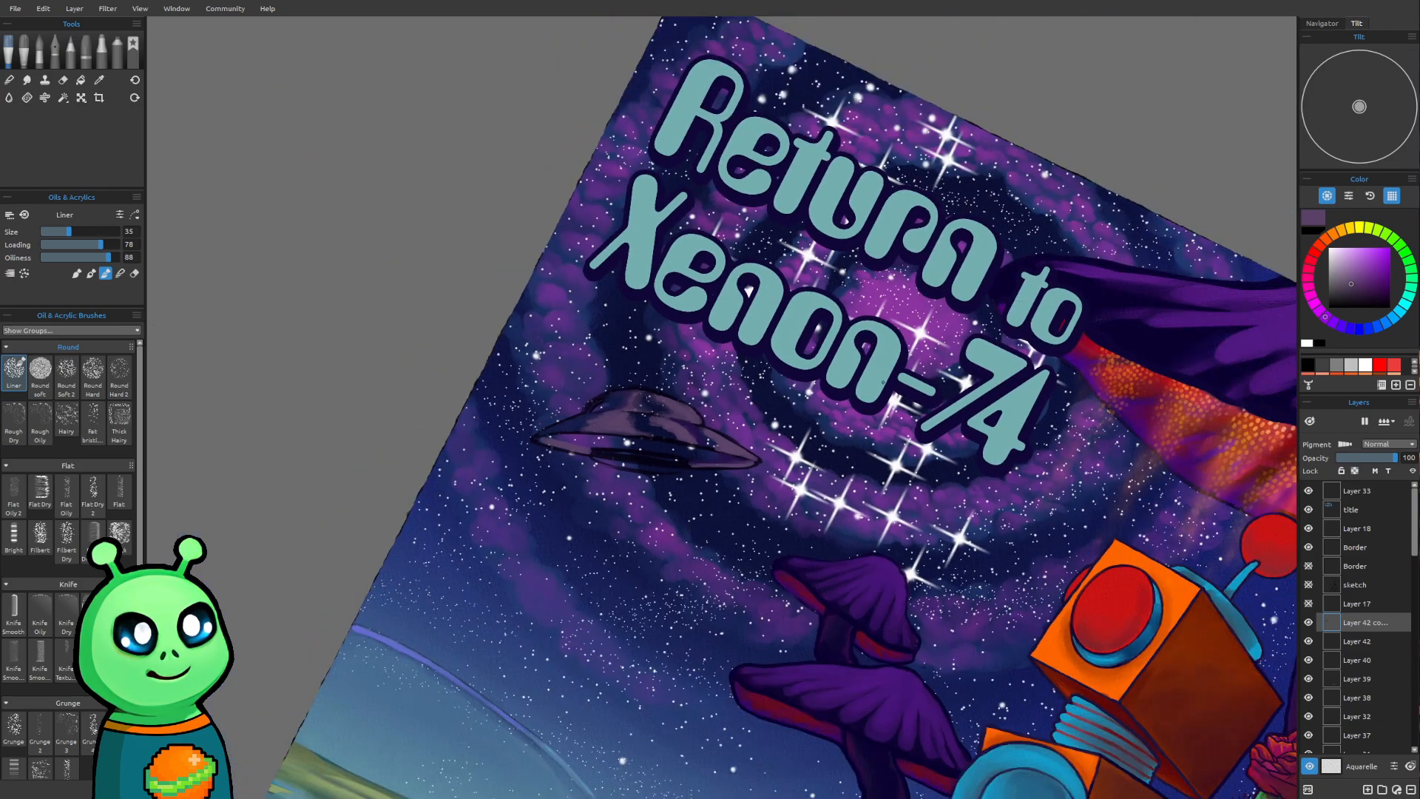
left_click_drag(882, 383, 802, 469)
scroll(577, 655, "up", 5)
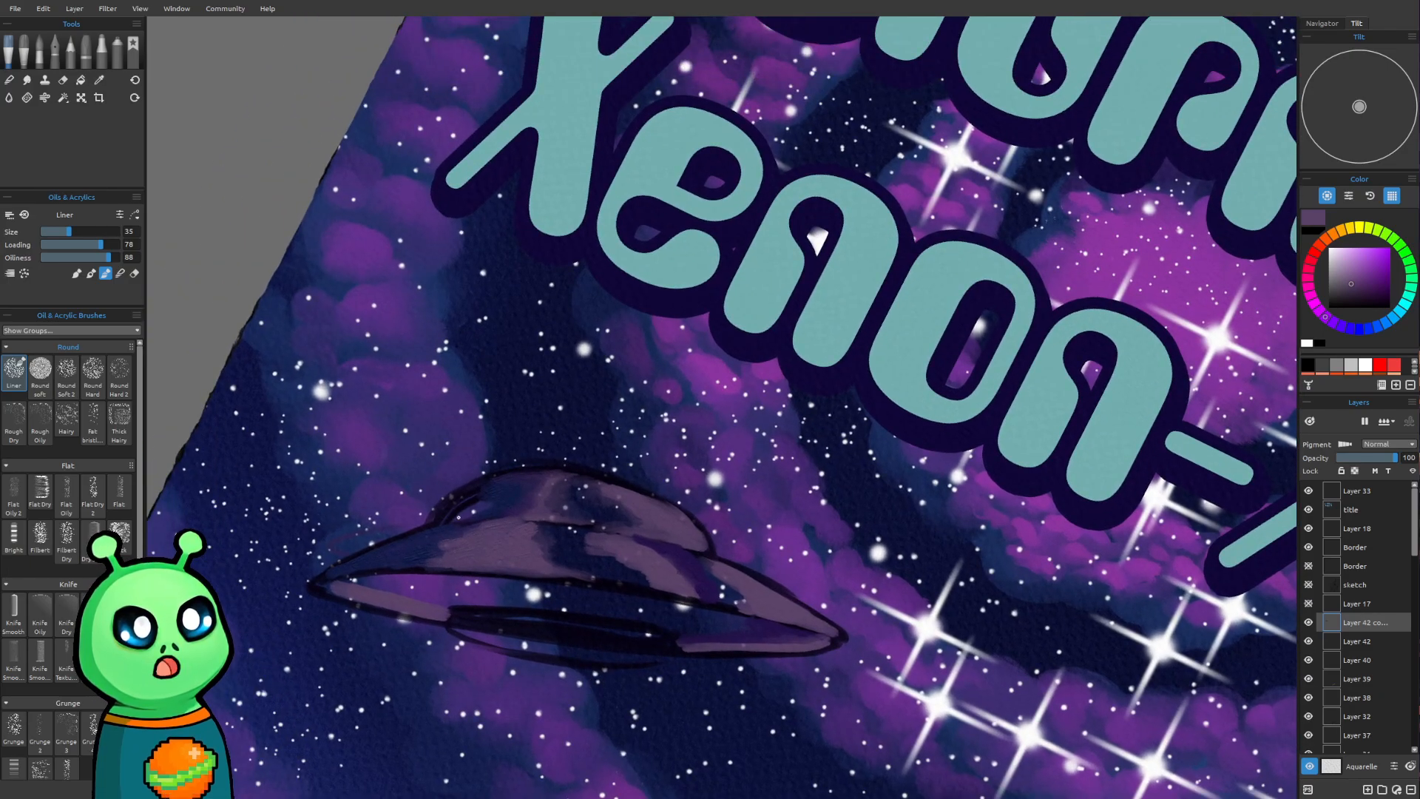
left_click_drag(461, 504, 465, 499)
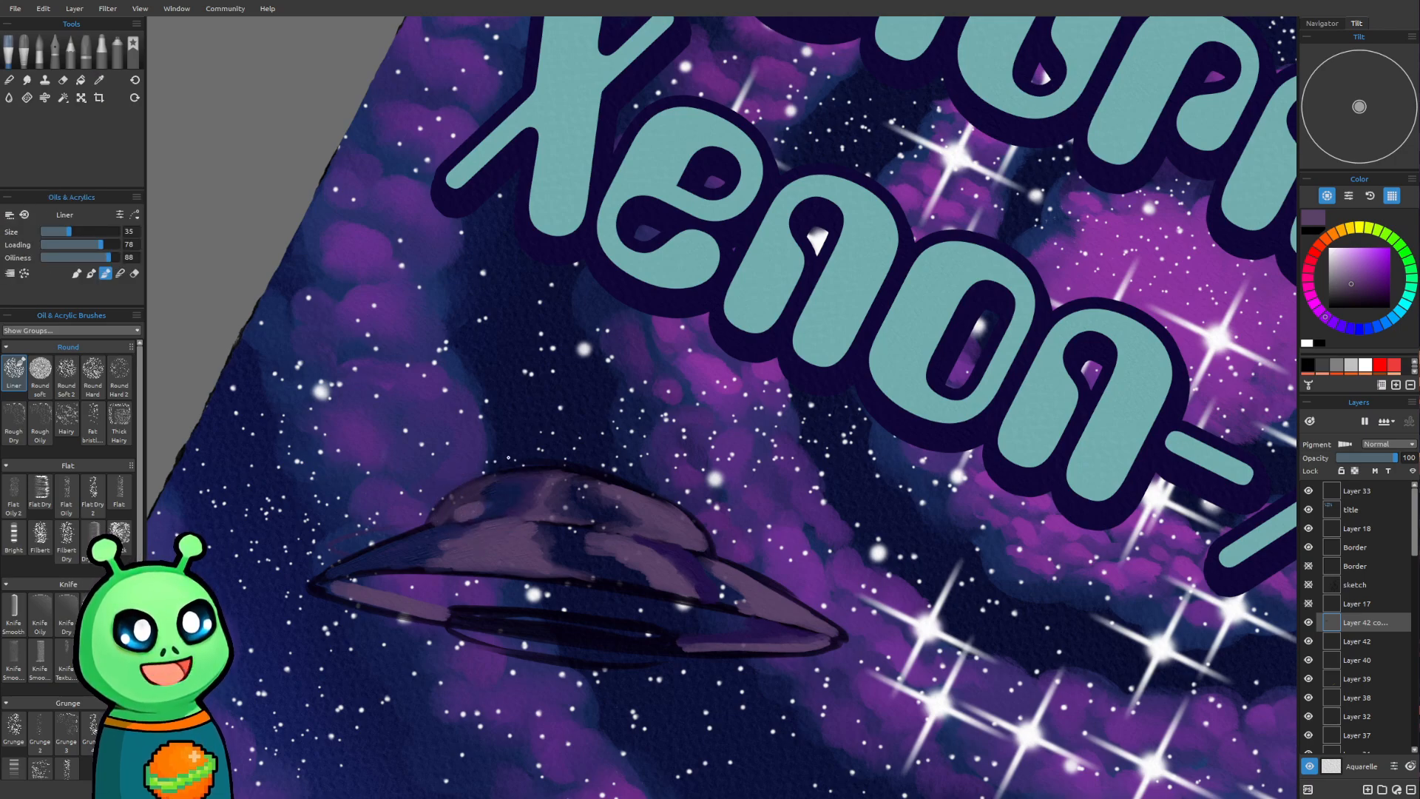
Sample dark blue from the dome and shade the left segment of the saucer's lower rim at brush size 25
key("alt")
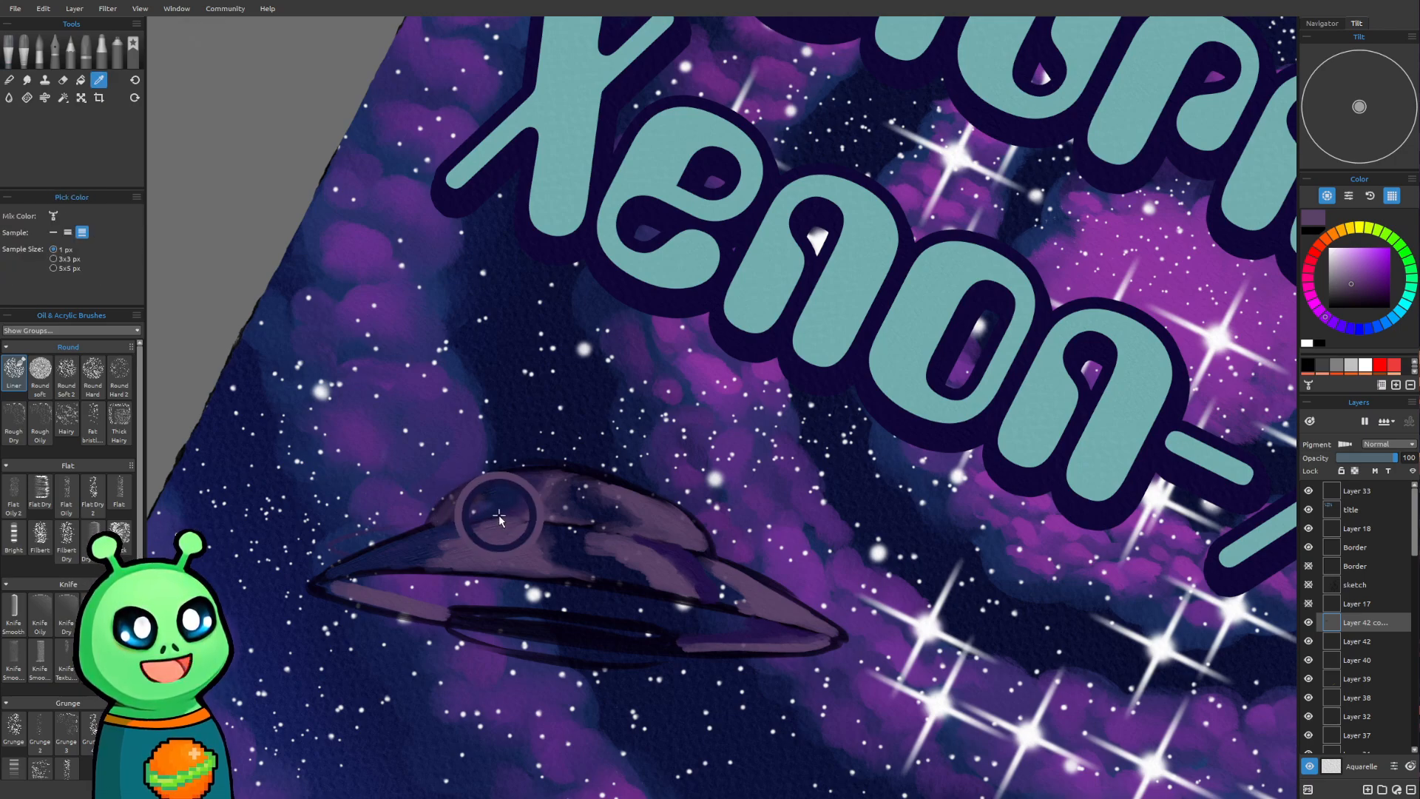
left_click(483, 511, "alt")
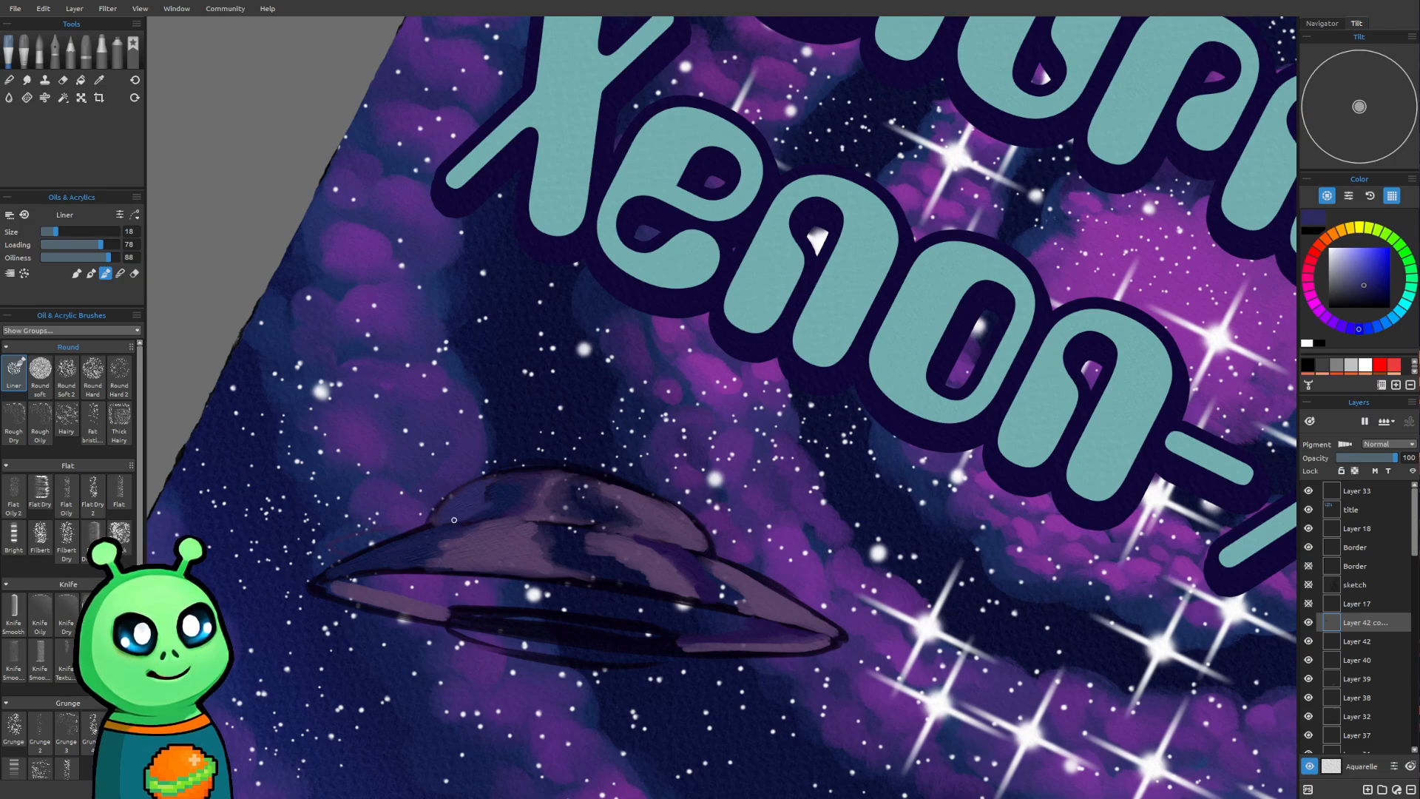
key("bracketright")
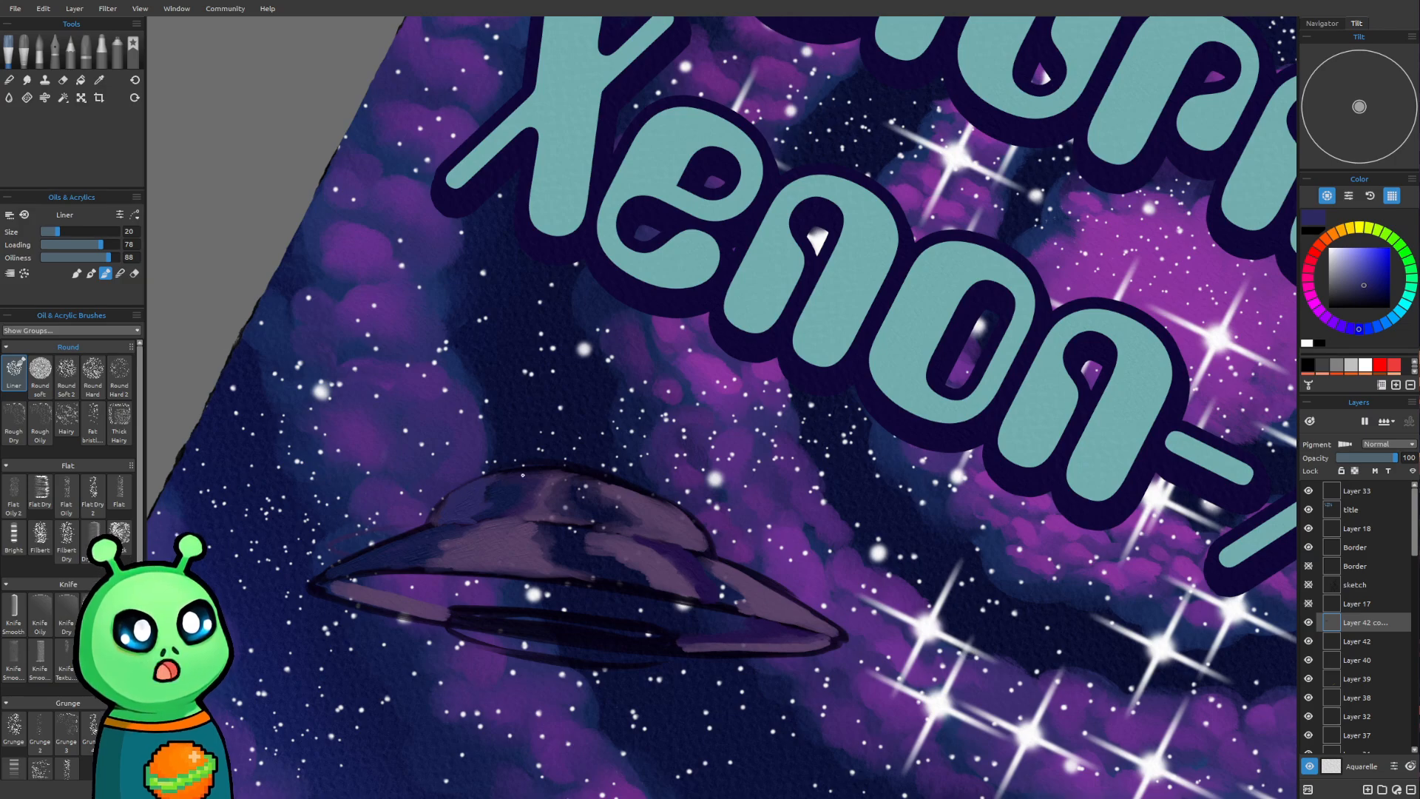
key("bracketright")
key("bracketright")
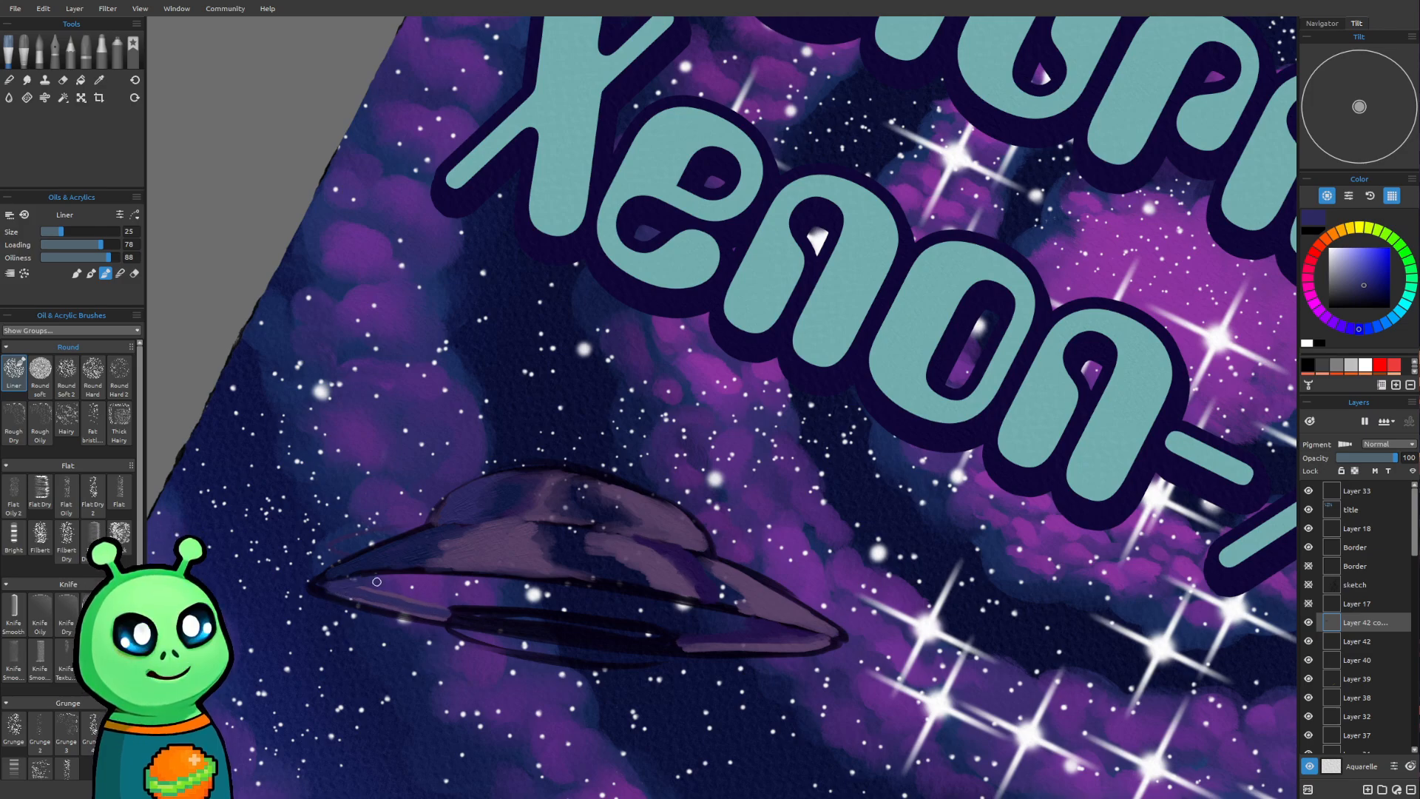
left_click_drag(411, 597, 443, 612)
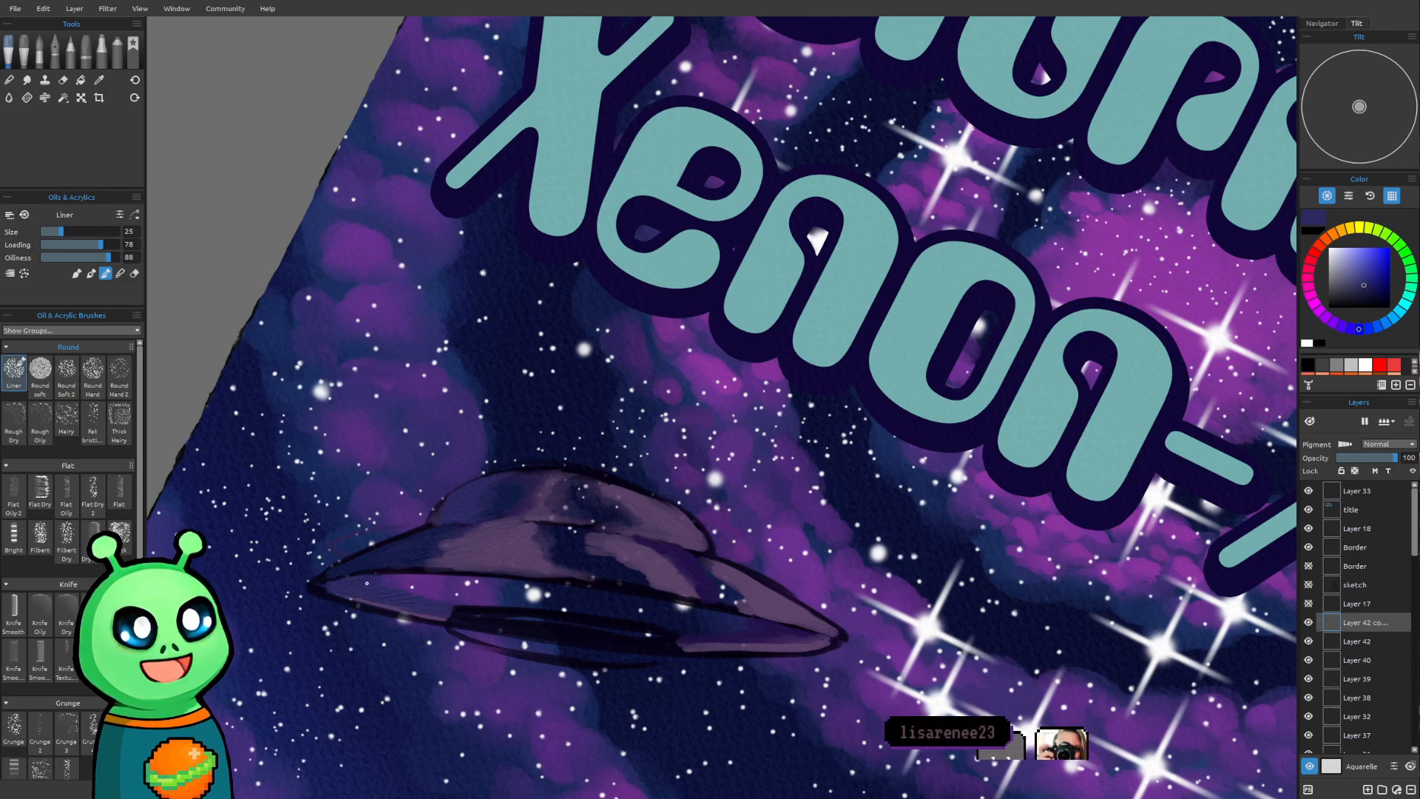
Paint the same dark blue over the right segment of the lower rim, using brush sizes 18 and 20
key("[")
key("[")
left_click_drag(687, 641, 794, 644)
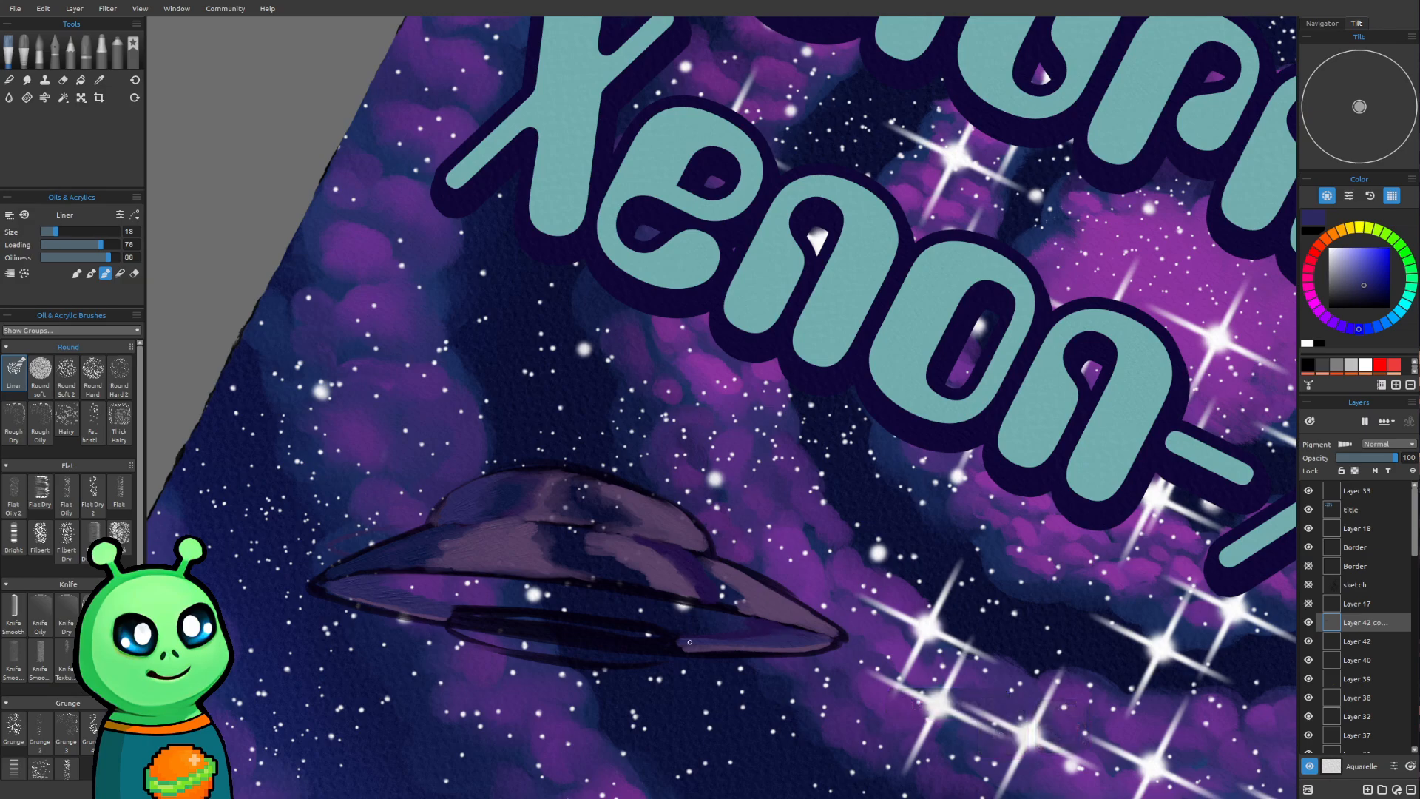
key("]")
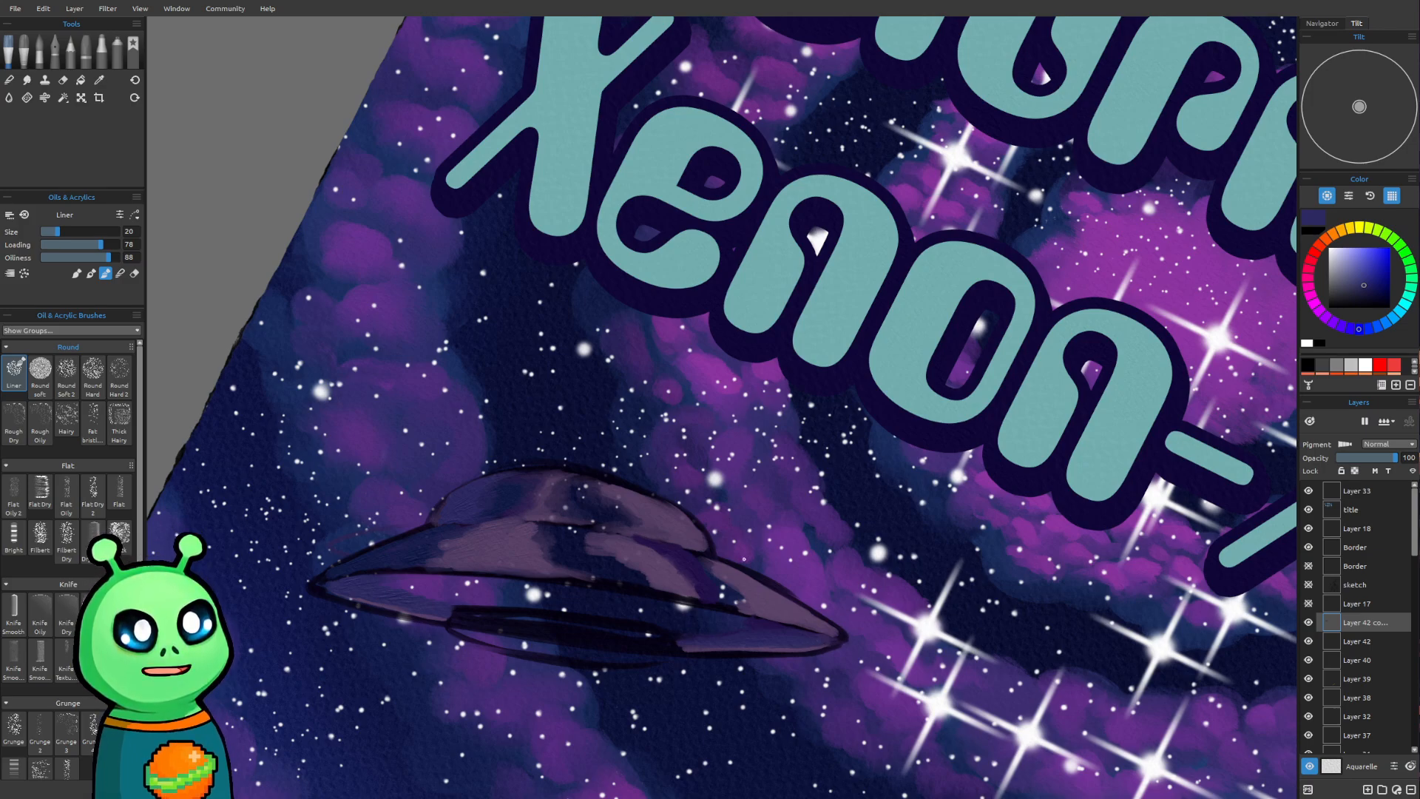
Sample dark violet from the hull and paint it into the lower rim's left side, enlarging the brush to 35
left_click(686, 569, "alt")
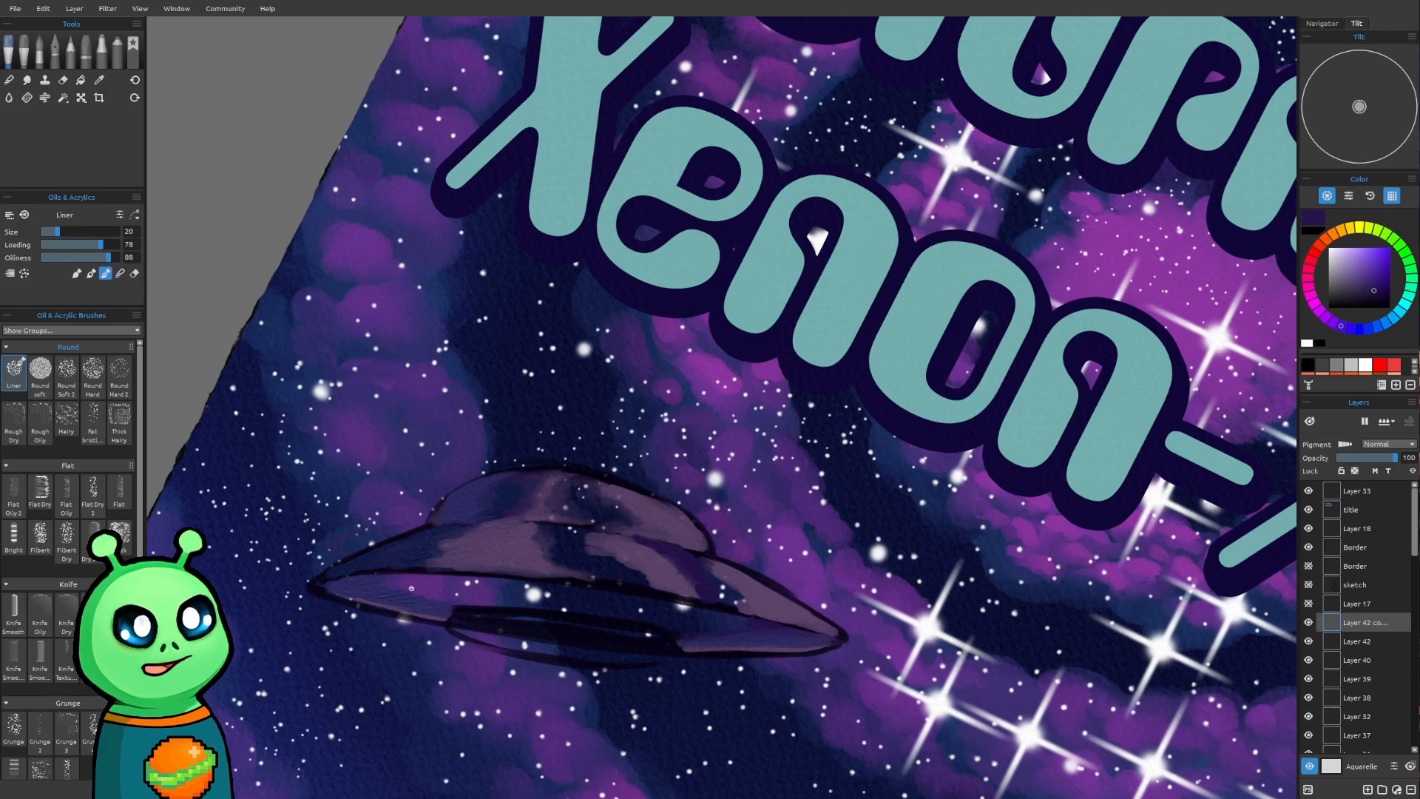
mouse_move(408, 586)
left_mouse_down()
mouse_move(356, 578)
mouse_move(459, 604)
mouse_move(364, 583)
mouse_move(456, 595)
mouse_move(412, 595)
mouse_move(455, 607)
left_mouse_up()
key("]")
key("]")
key("]")
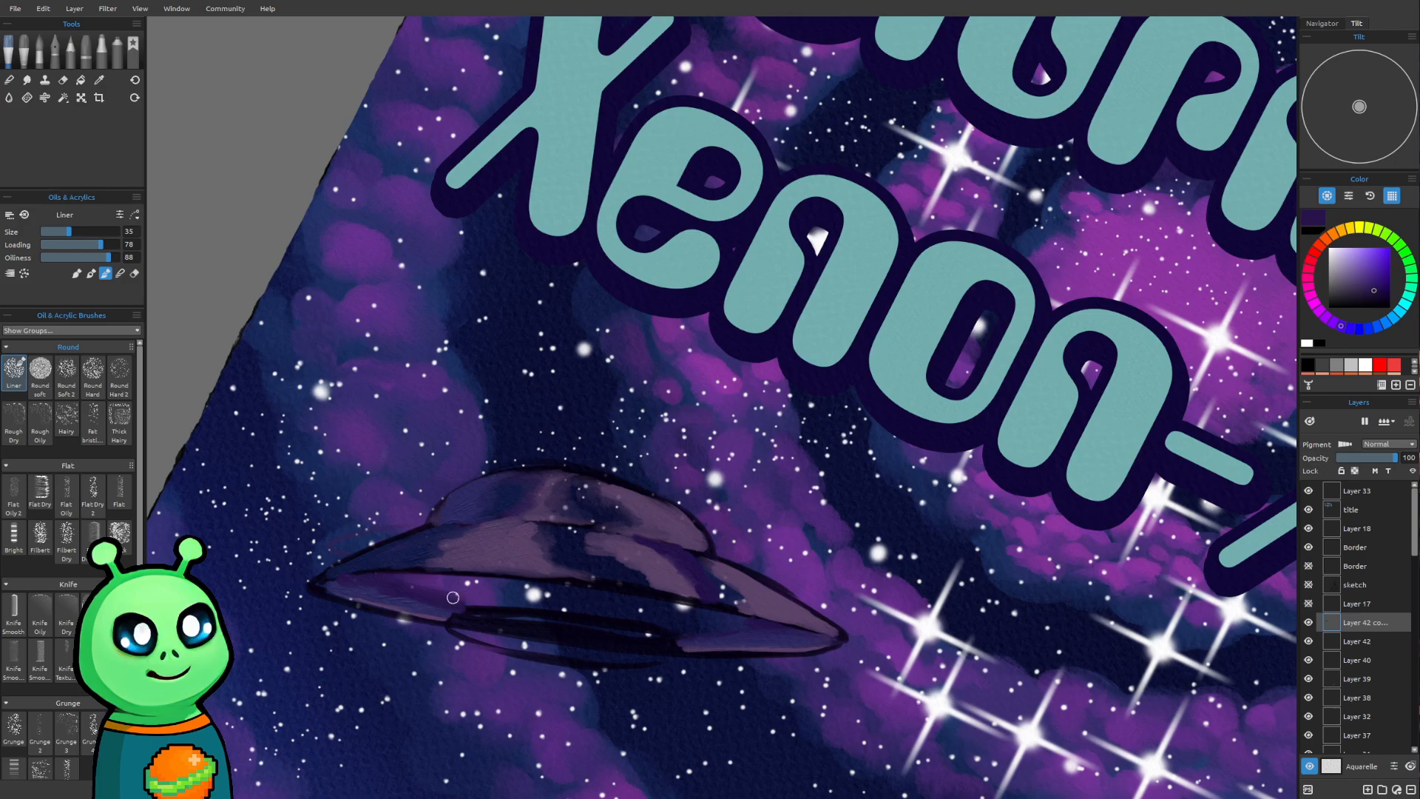
Blend sampled violet tones across the dark middle and right segment of the saucer's lower rim at brush size 30
key("bracketleft")
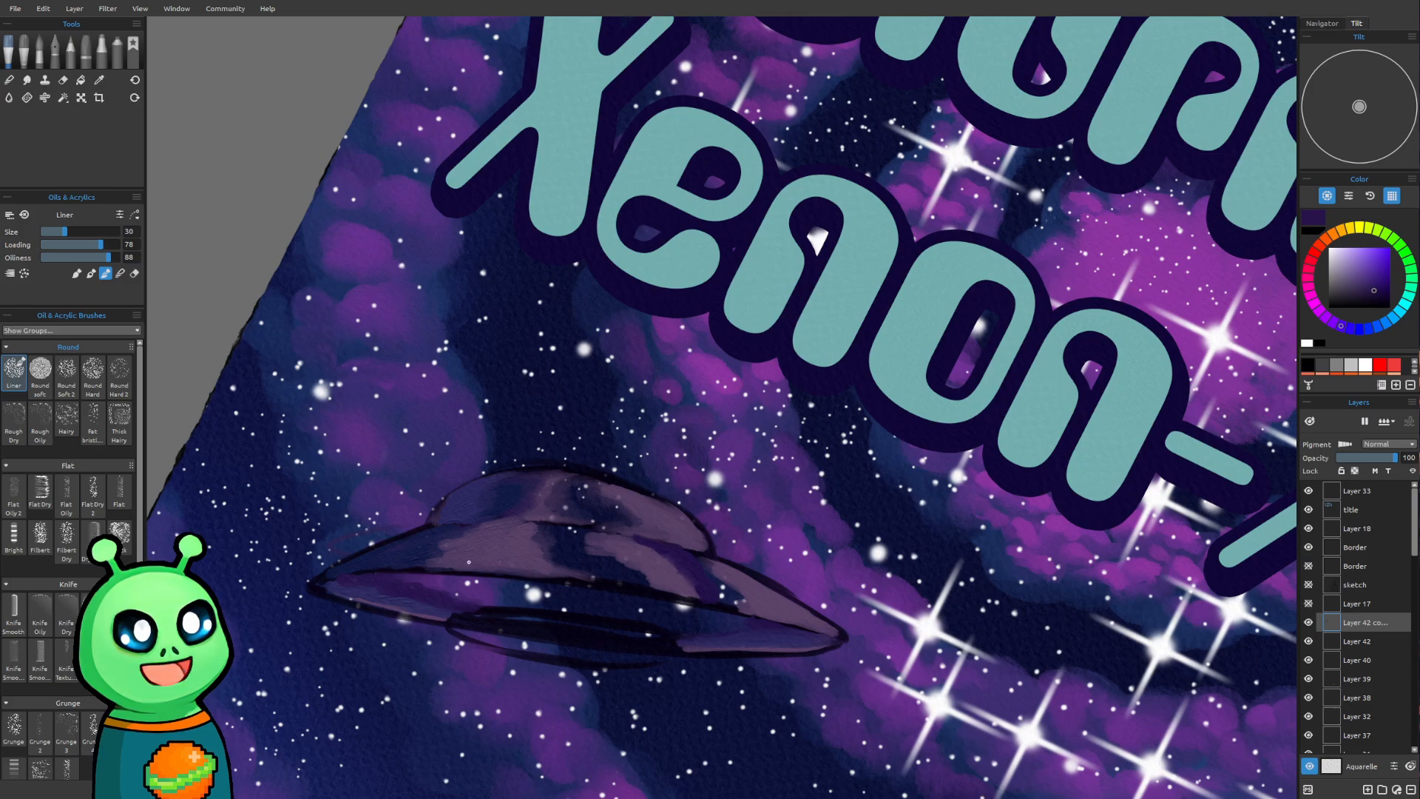
left_click(476, 587, "alt")
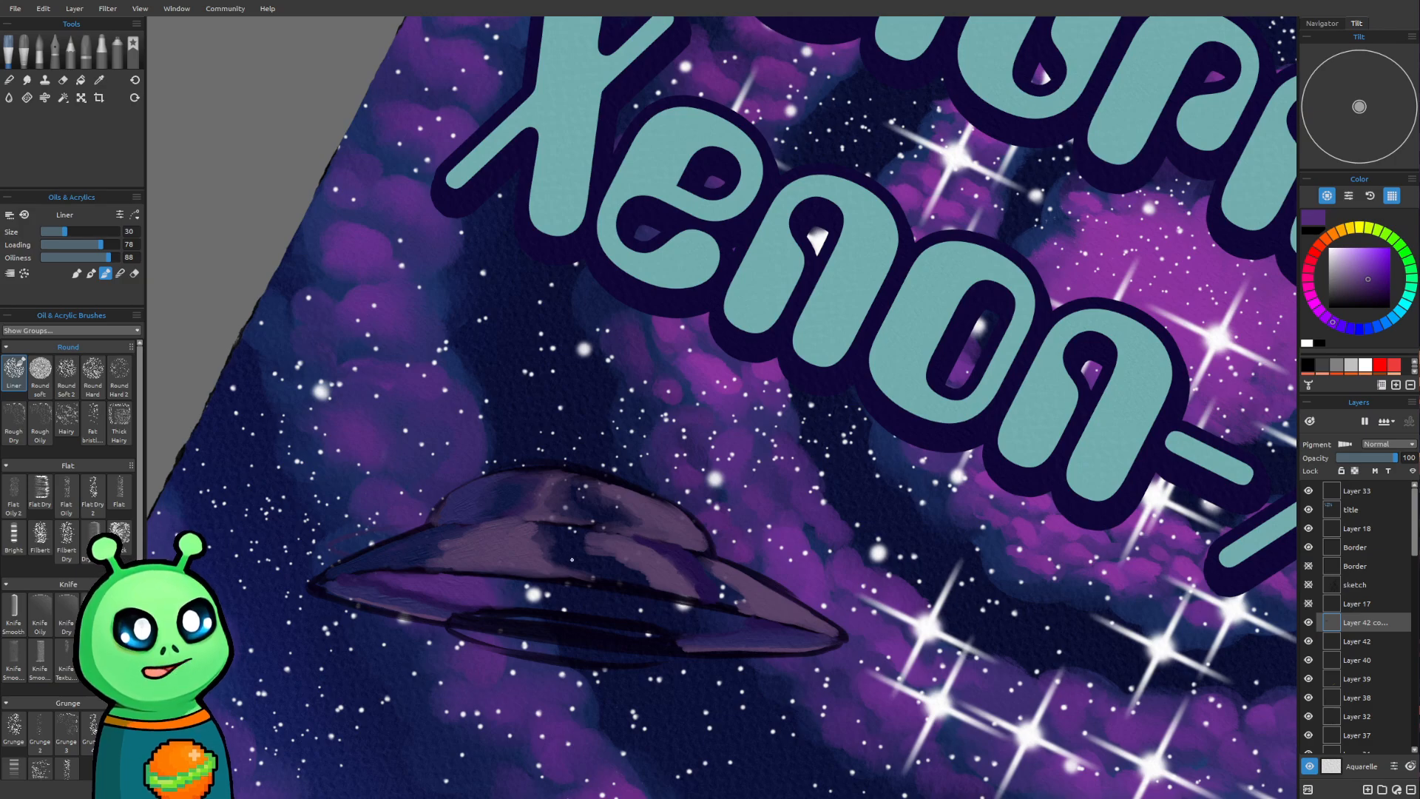
left_click(801, 643, "alt")
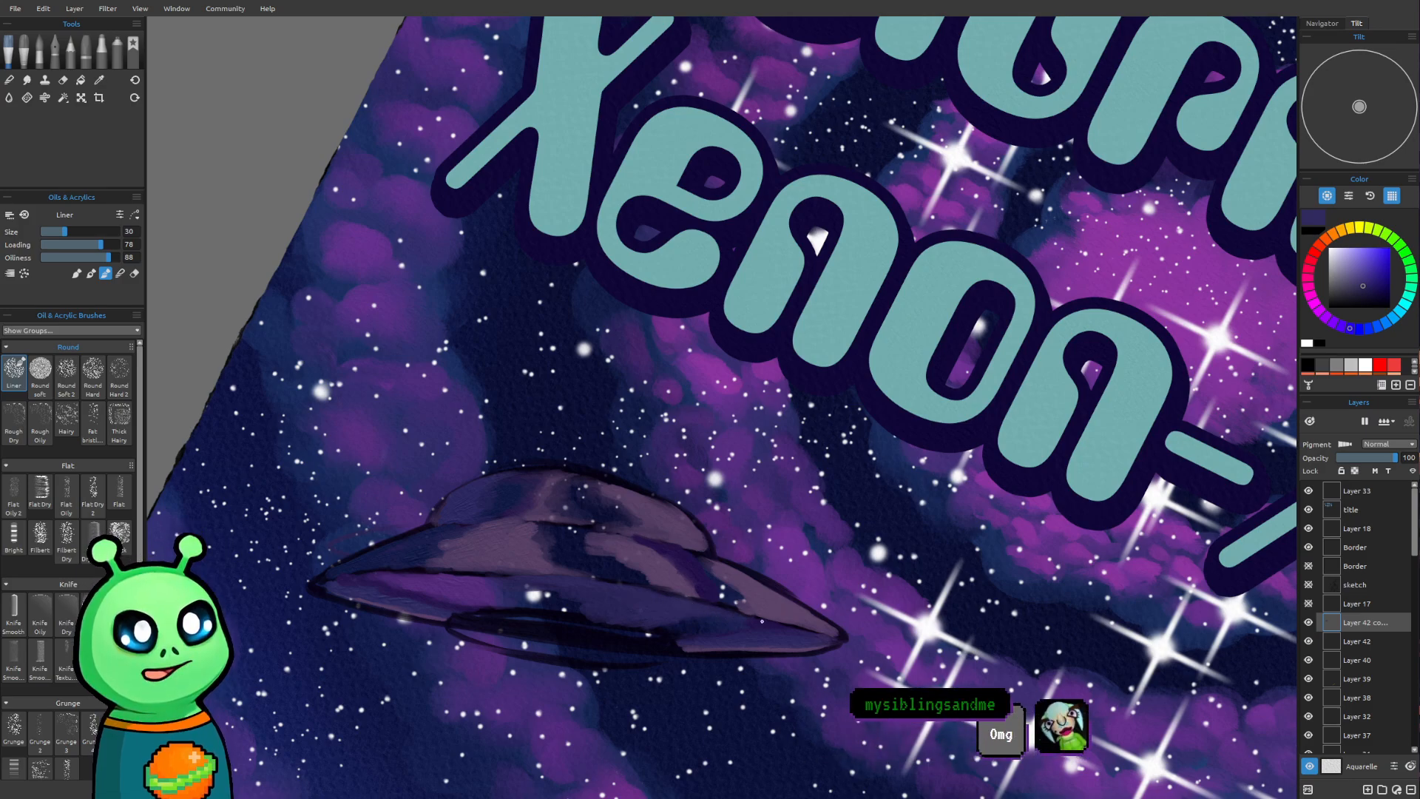
left_click(570, 603, "alt")
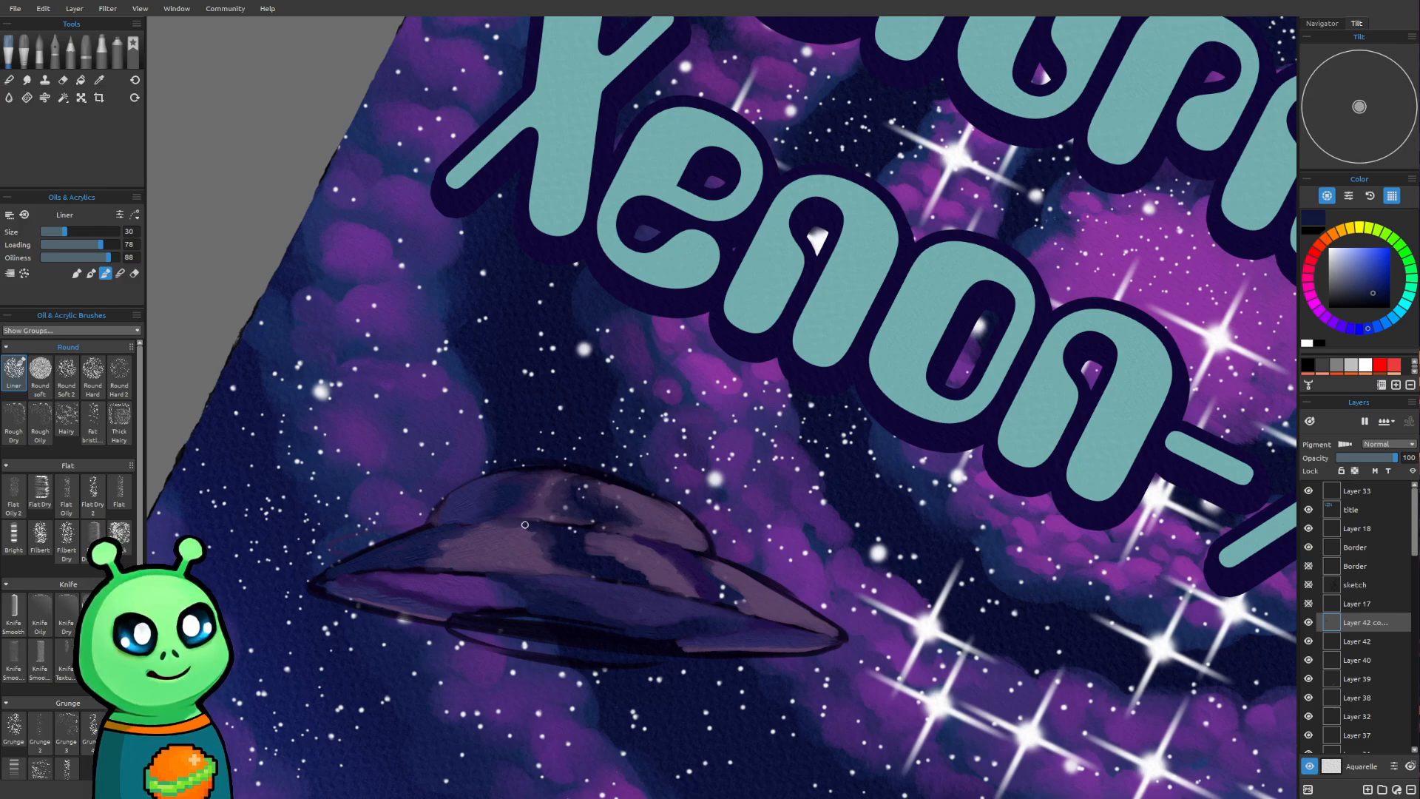
Shade the middle of the upper hull with dark blue at brush size 40 and blend in sampled muted purple at size 35
key("bracketright")
key("bracketright")
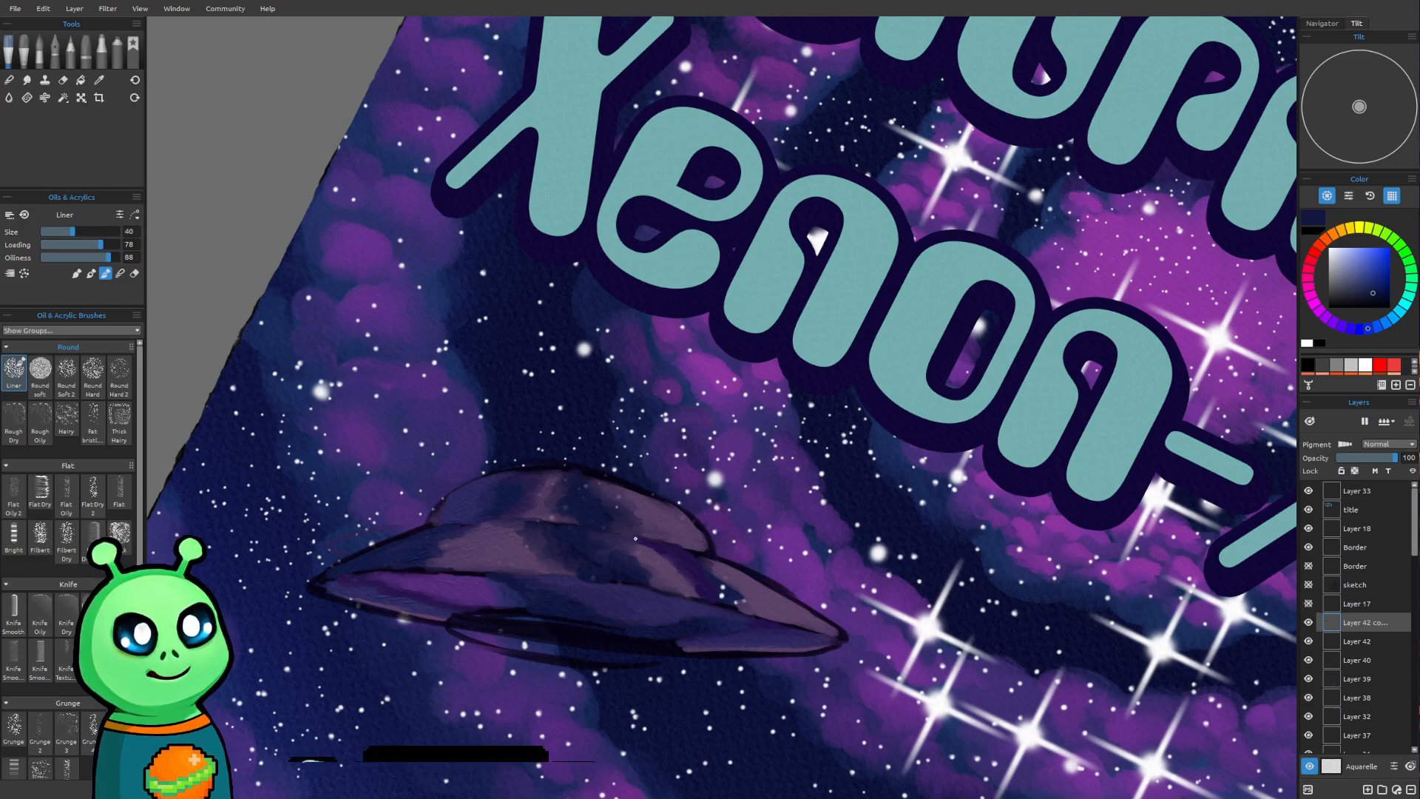
key("i")
left_click(648, 563)
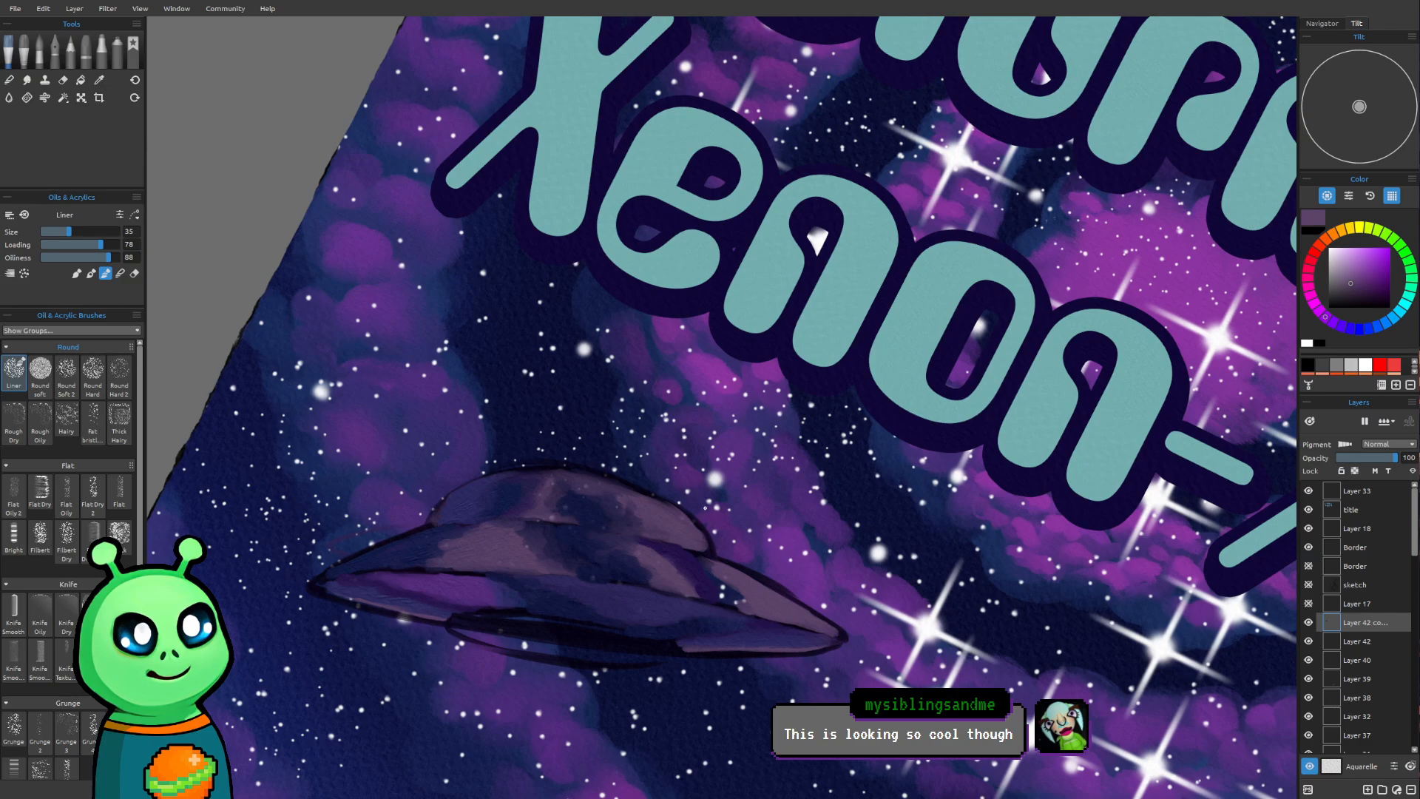
Try shifting the saucer layer's colors toward red, green and pink
scroll(755, 381, "down", 6)
left_click_drag(914, 443, 692, 498)
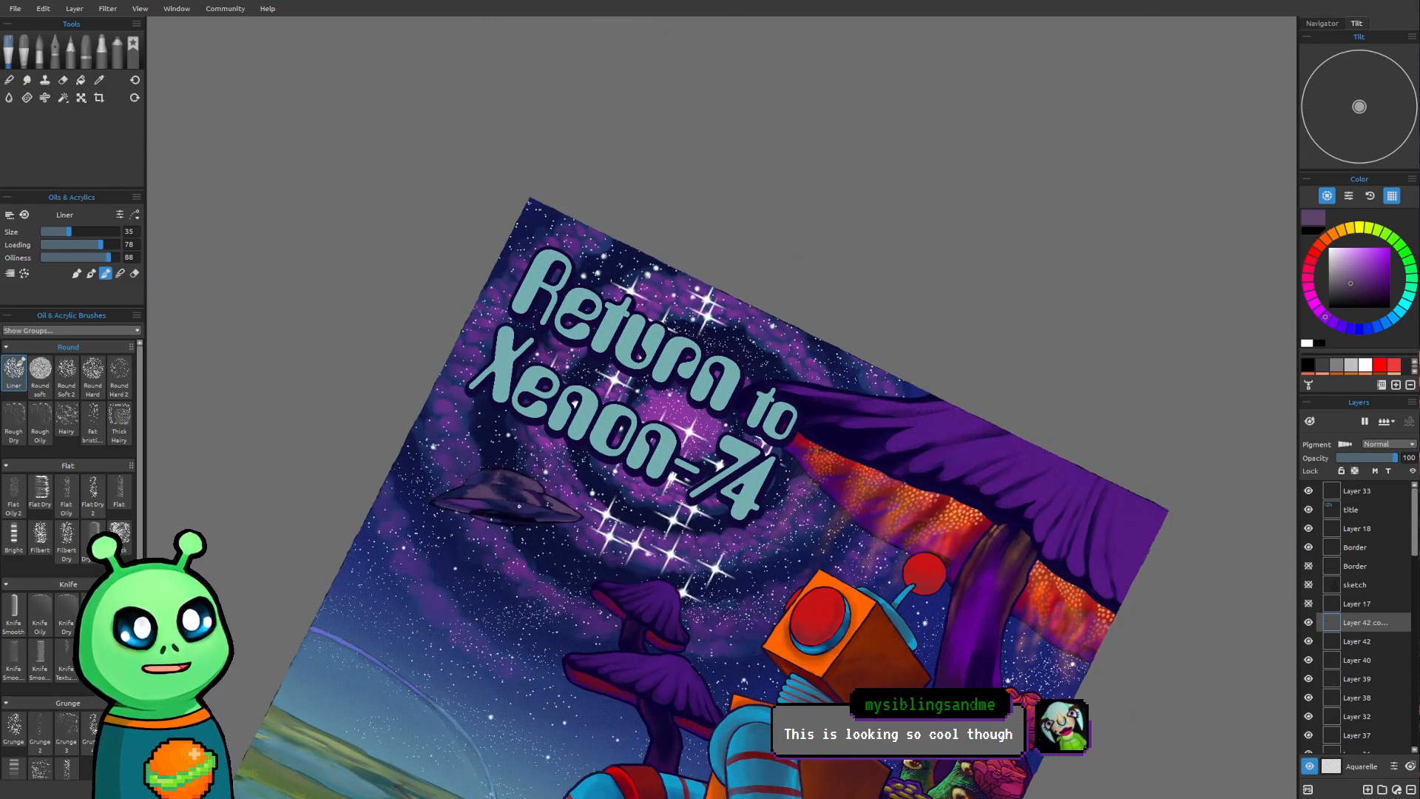
scroll(510, 518, "up", 6)
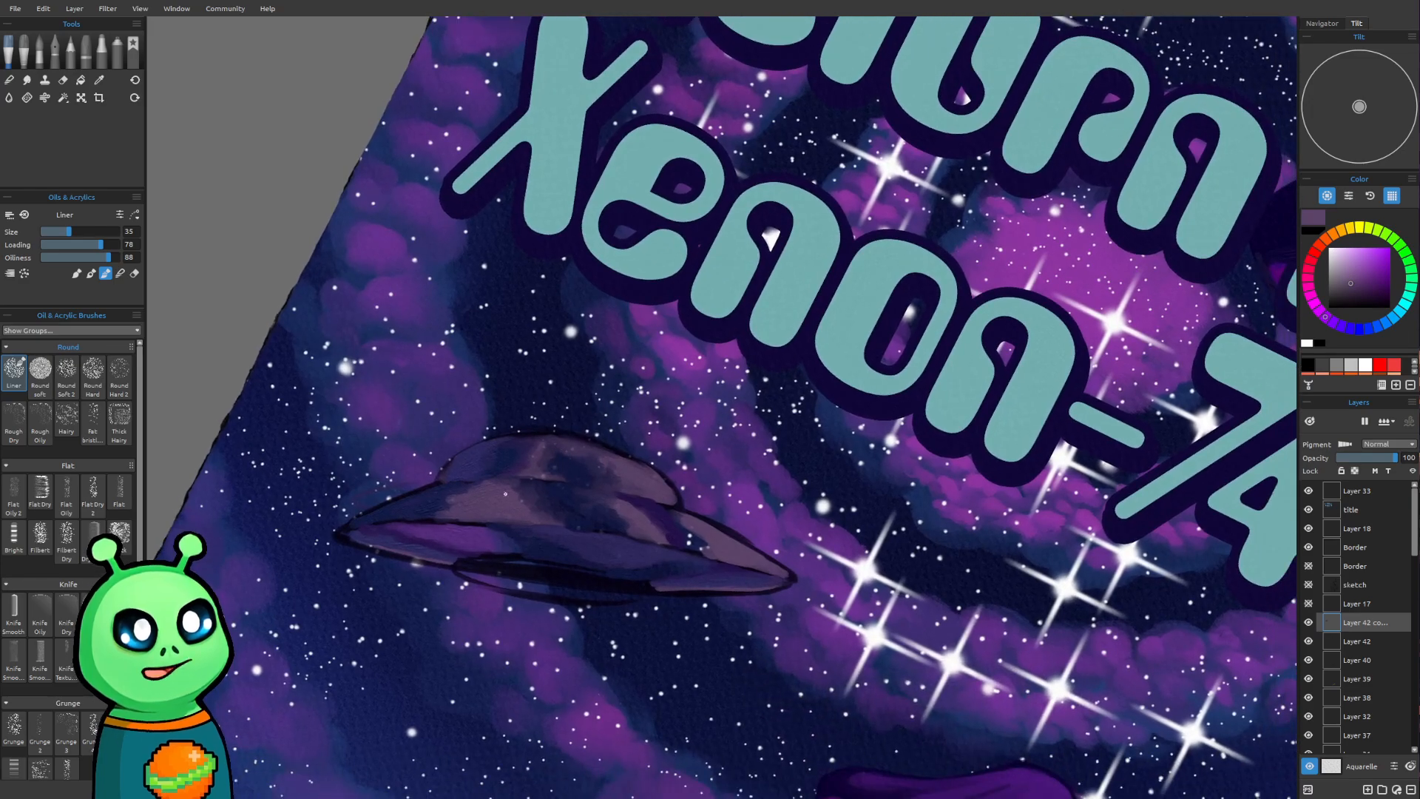
scroll(806, 606, "up", 1)
mouse_move(631, 494)
left_mouse_down()
mouse_move(649, 527)
mouse_move(680, 473)
mouse_move(663, 495)
mouse_move(682, 508)
left_mouse_up()
scroll(752, 524, "up", 1)
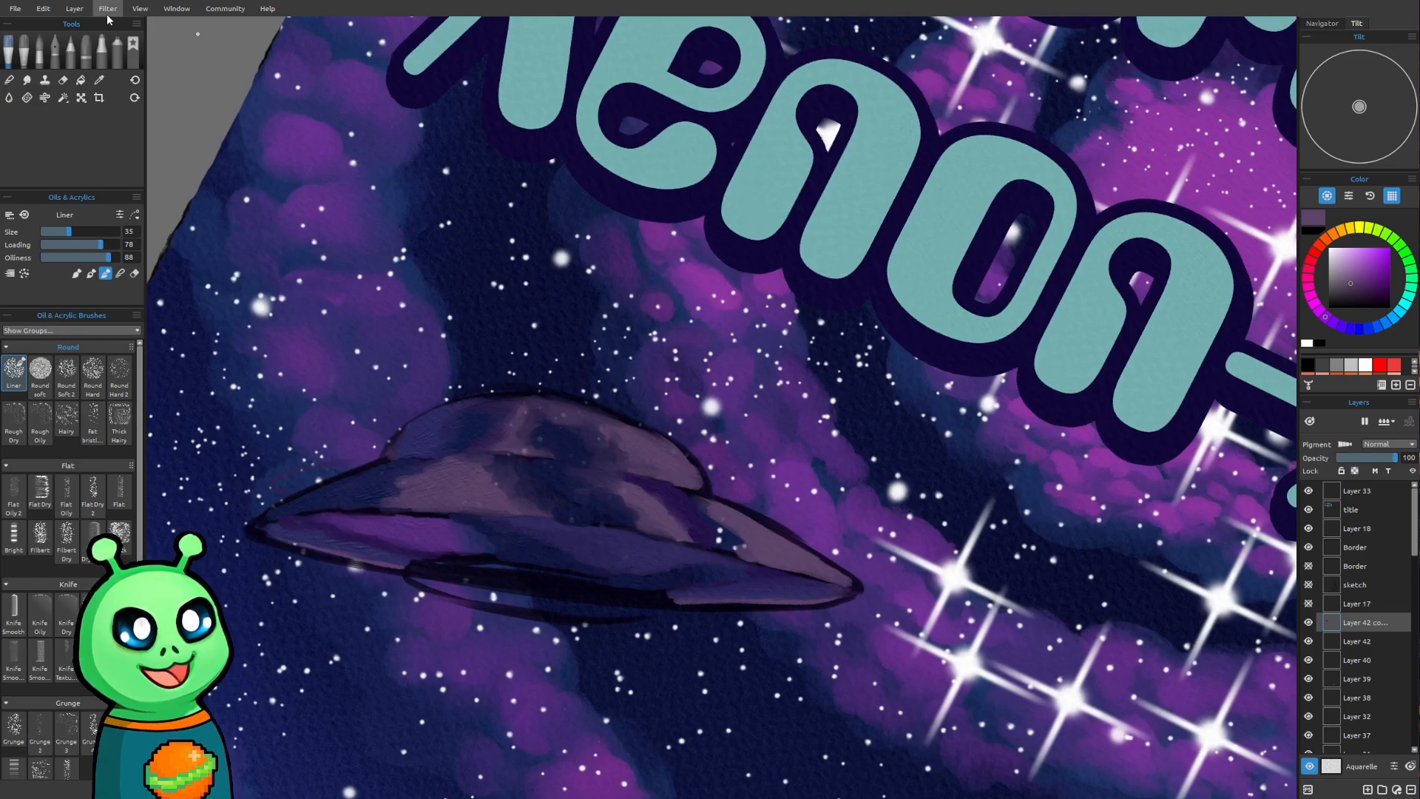
left_click(134, 72)
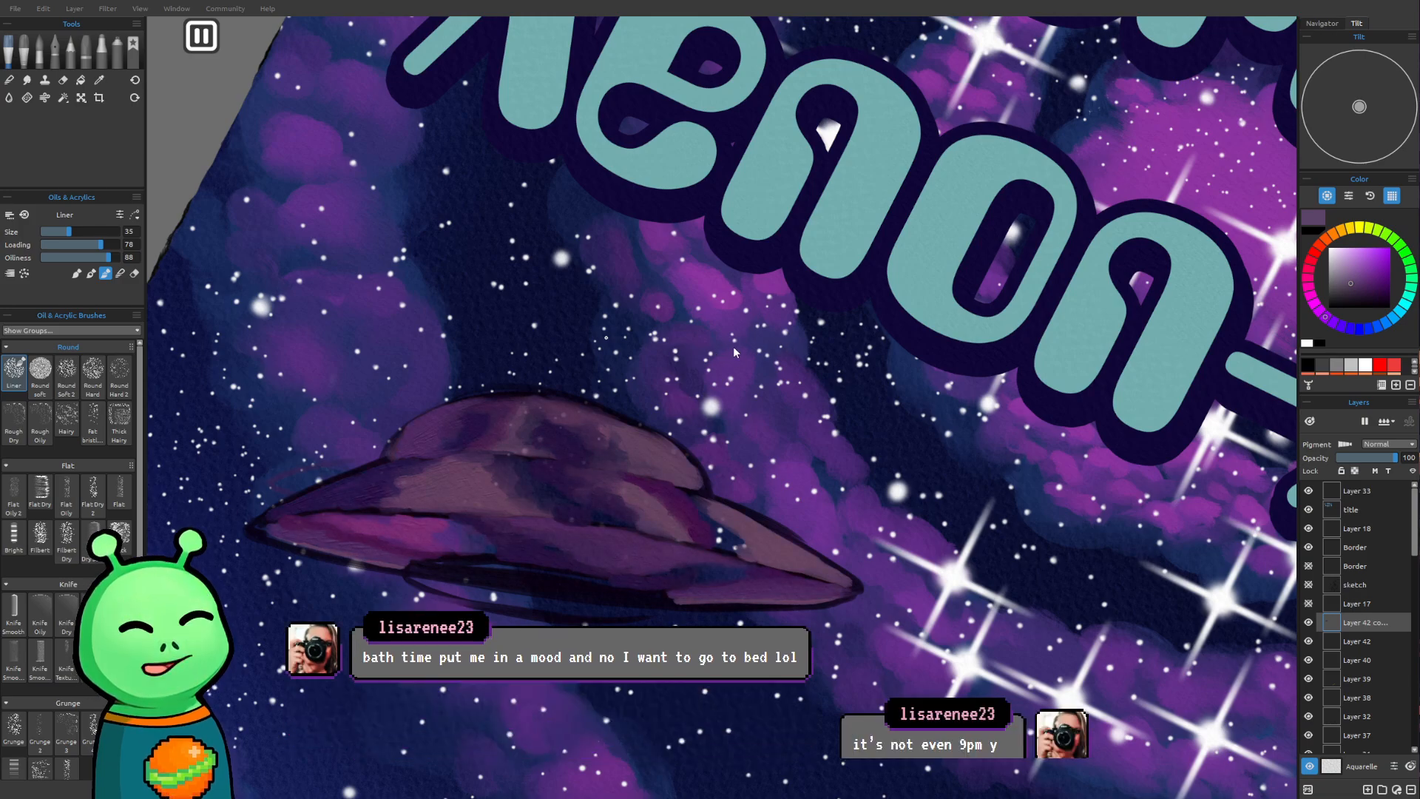
scroll(774, 667, "down", 6)
left_click_drag(921, 378, 744, 254)
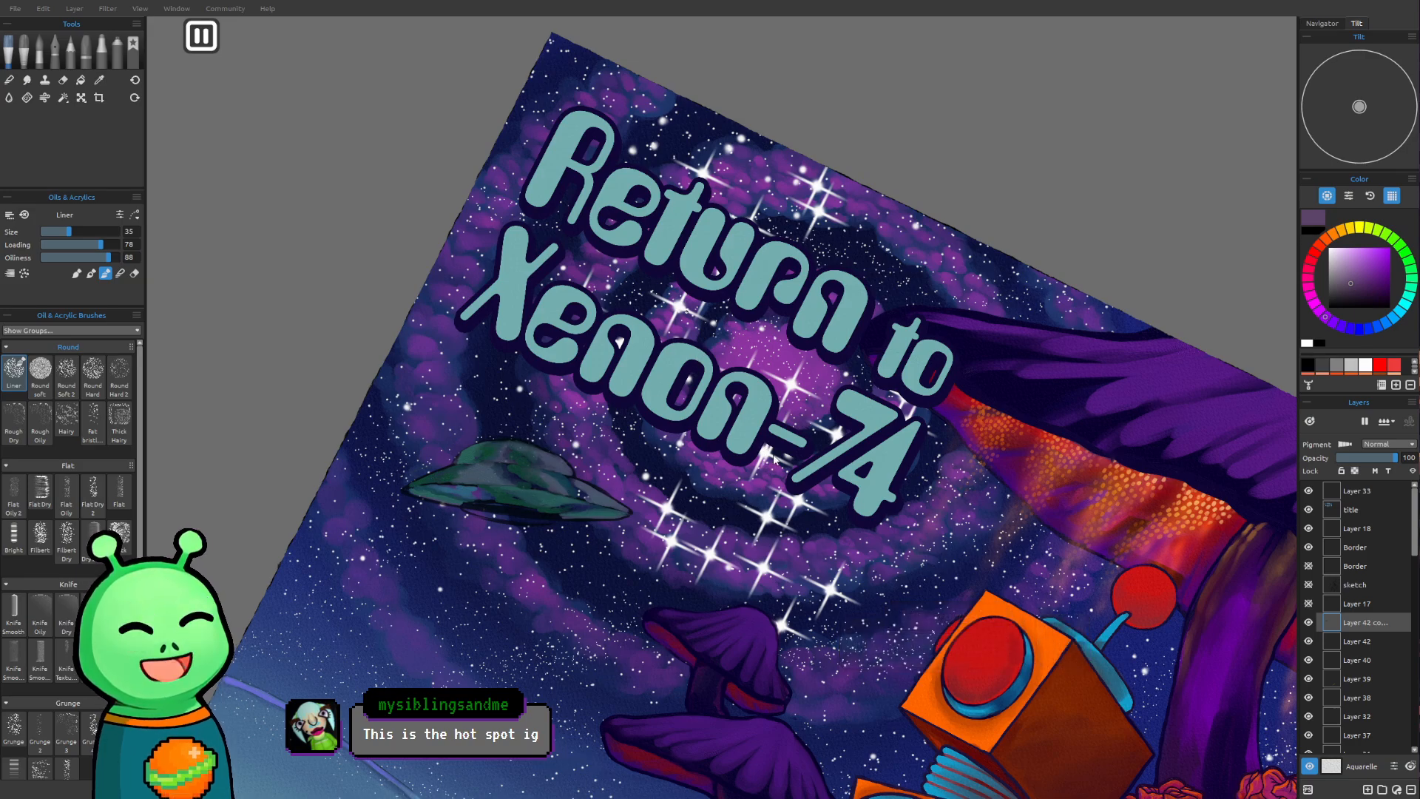
key("ctrl+z")
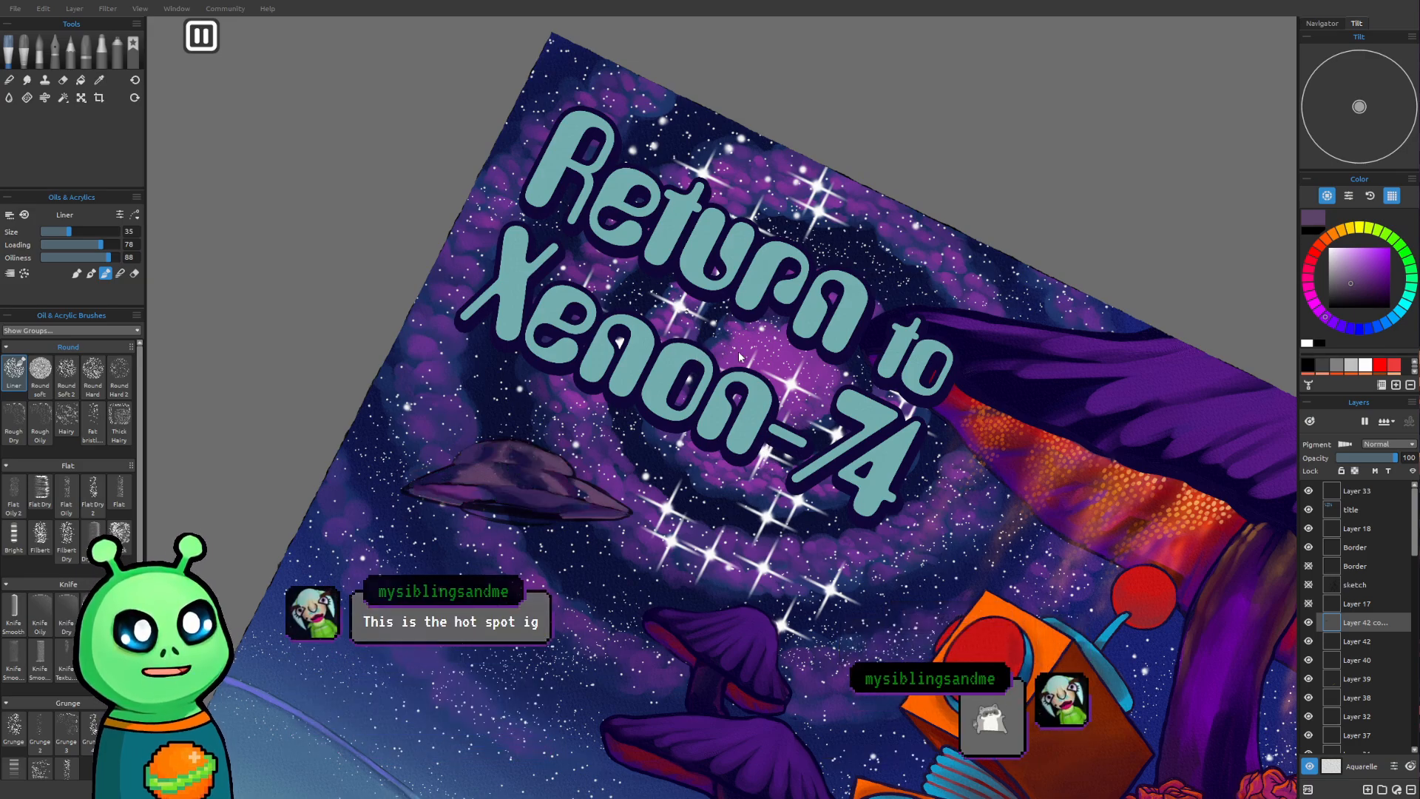
key("ctrl+z")
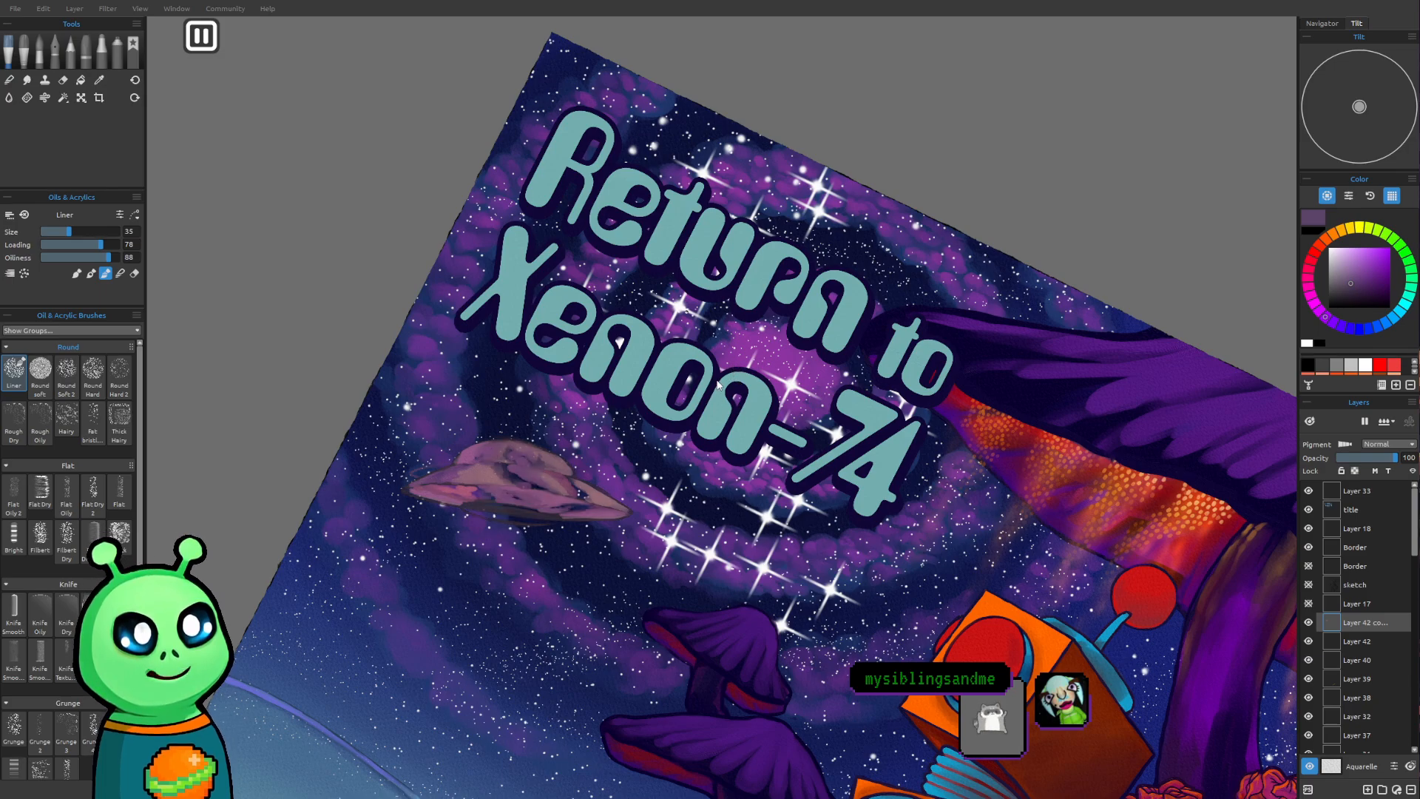
key("ctrl+y")
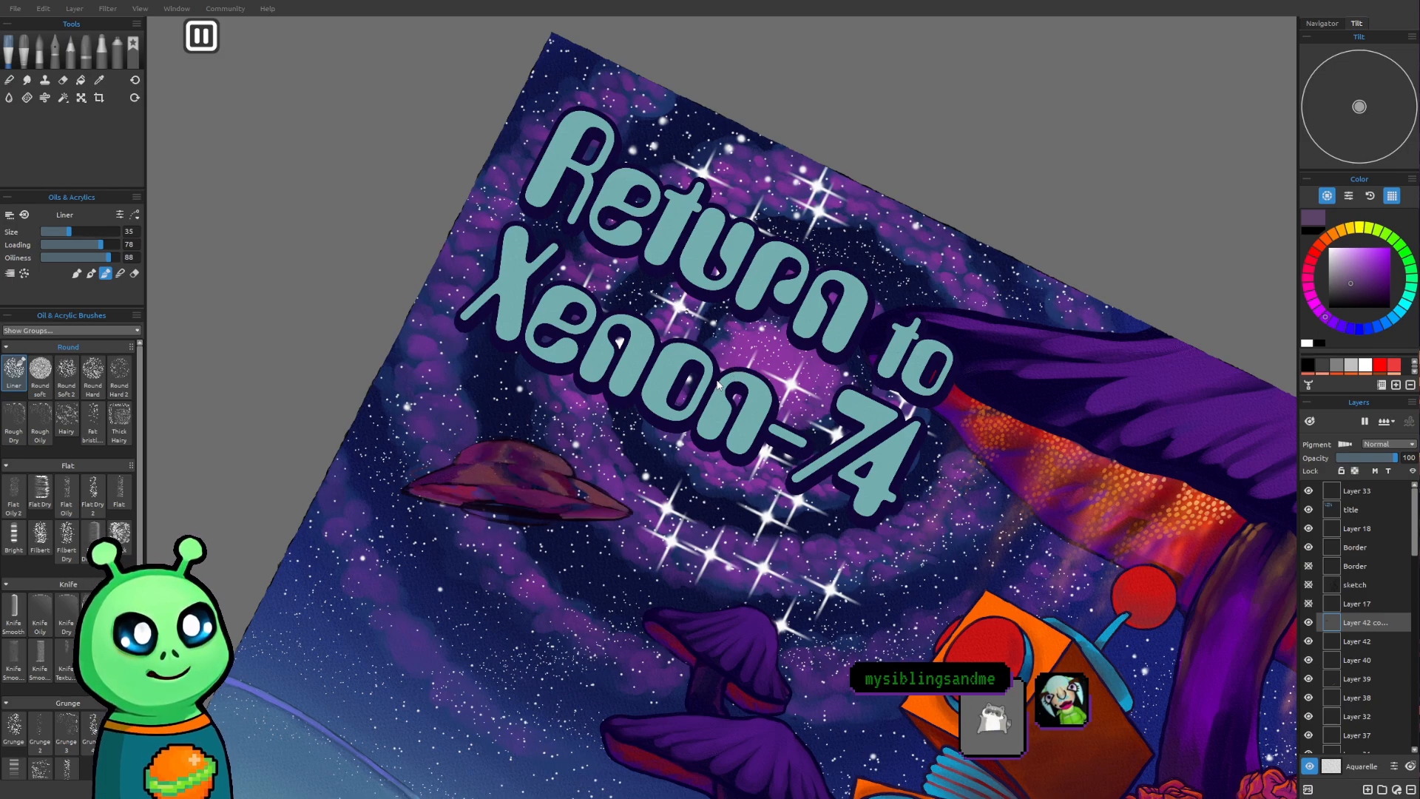
left_click(786, 457)
left_click_drag(569, 566, 561, 541)
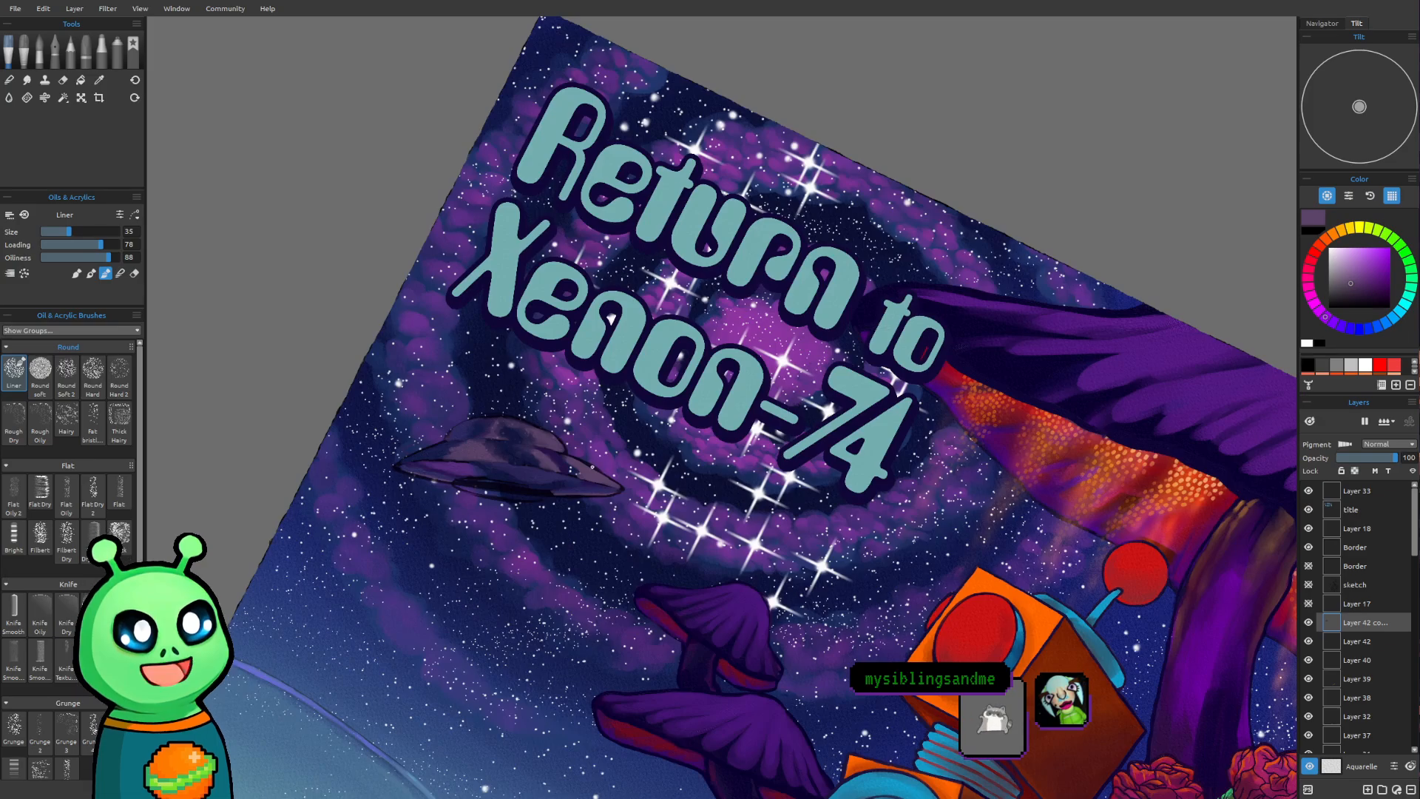
Sample bright purple from the nebula beside the saucer and paint it along the dome's right edge at brush size 18
scroll(655, 413, "up", 3)
scroll(427, 400, "up", 2)
left_click_drag(561, 482, 603, 476)
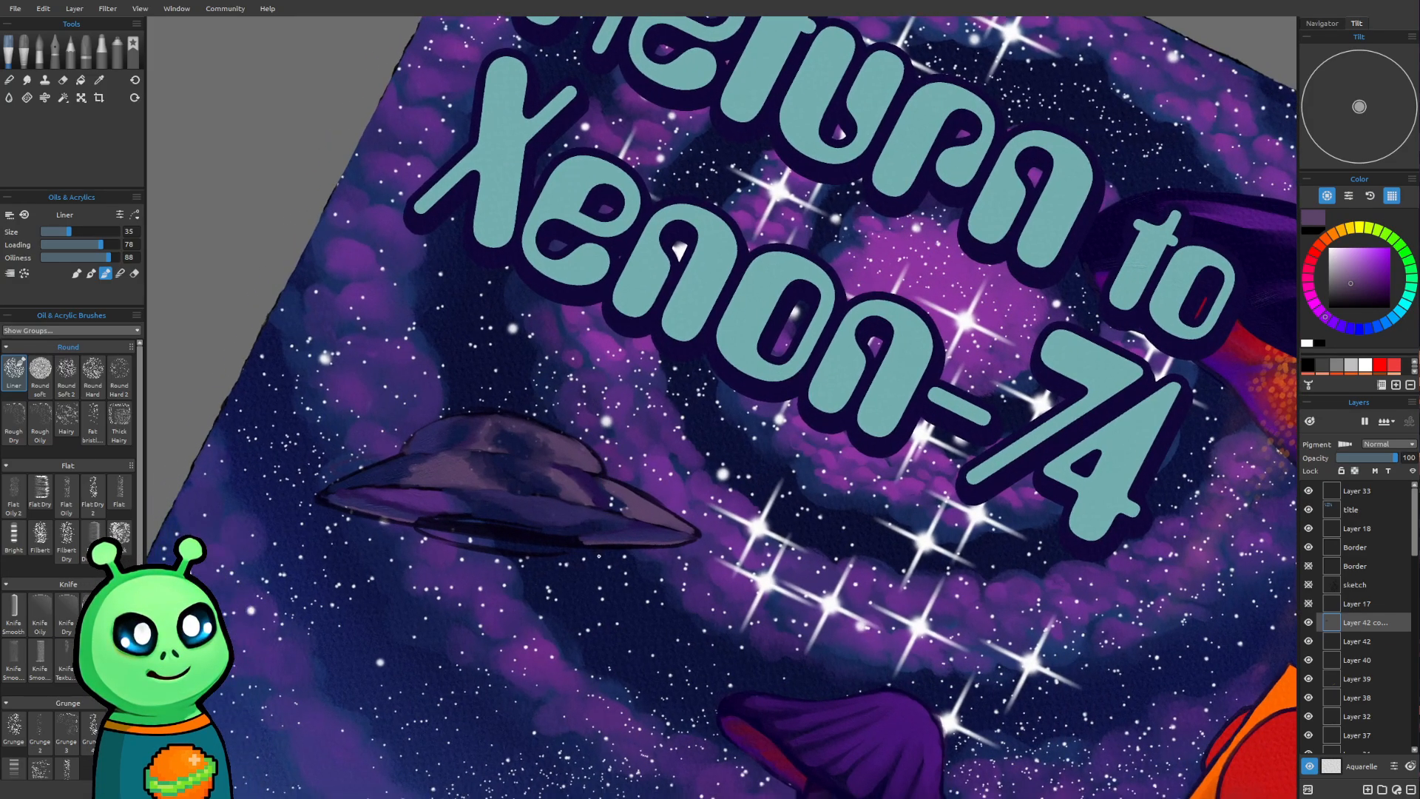
scroll(599, 559, "up", 3)
left_click_drag(599, 559, 780, 541)
scroll(733, 540, "up", 2)
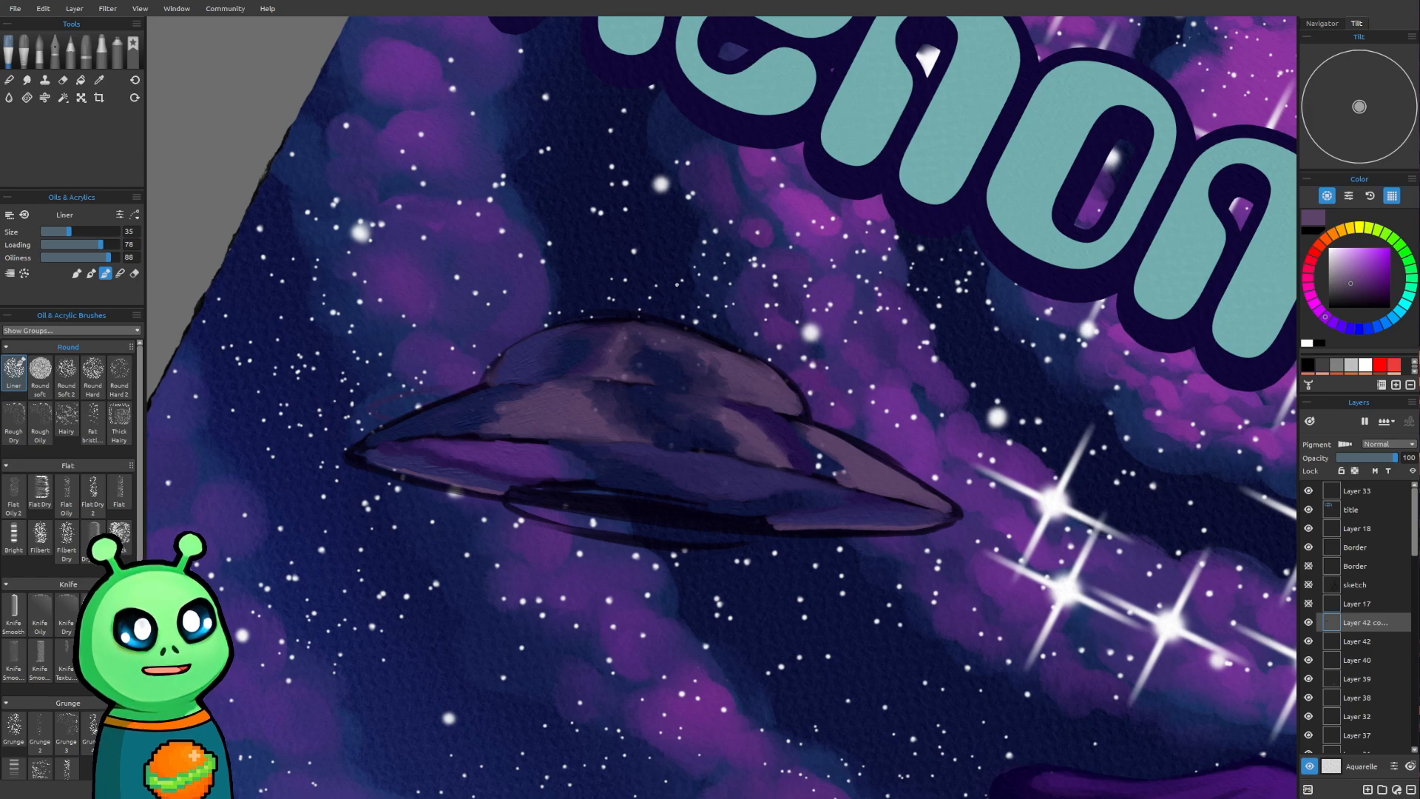
left_click(930, 425, "alt")
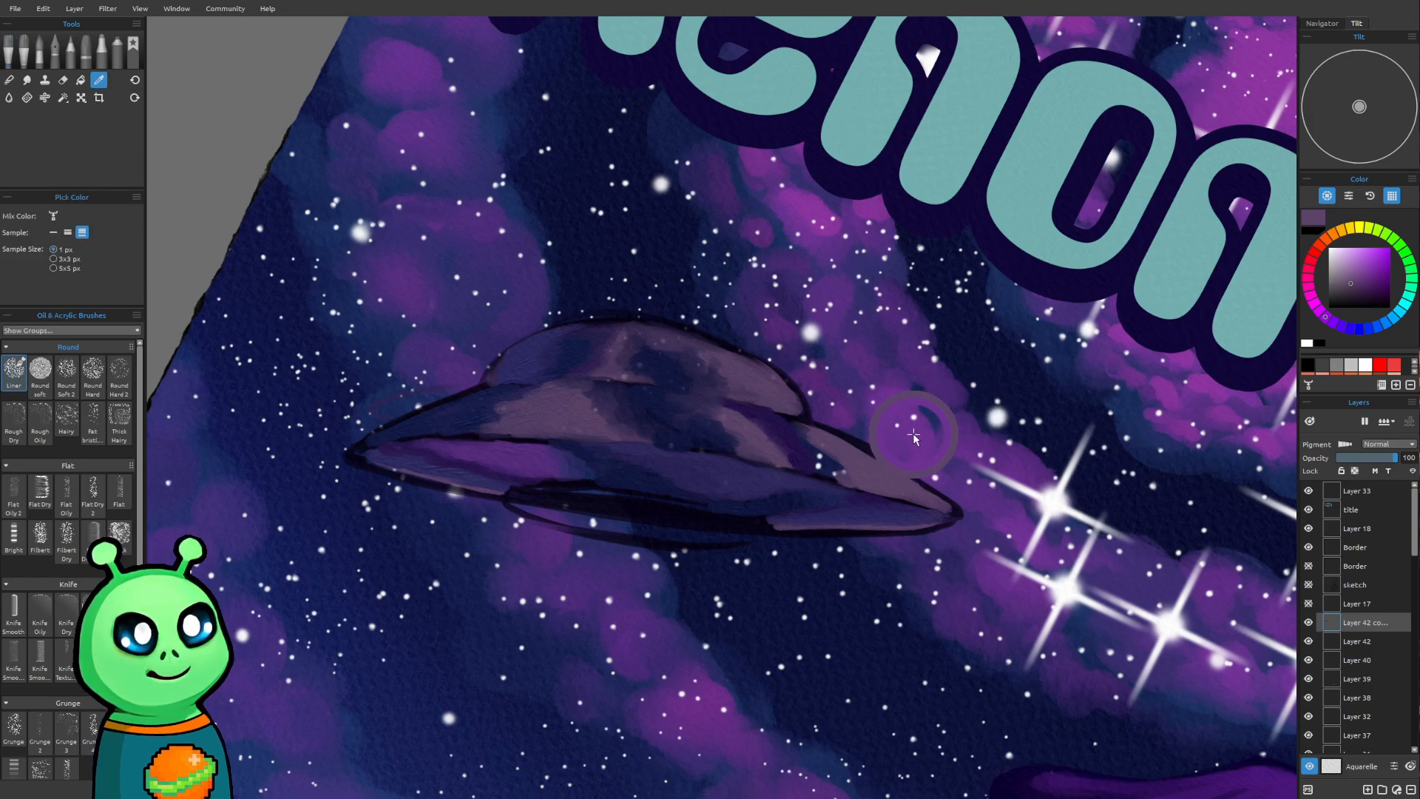
key("bracketleft")
key("bracketleft")
key("bracketleft")
key("bracketleft")
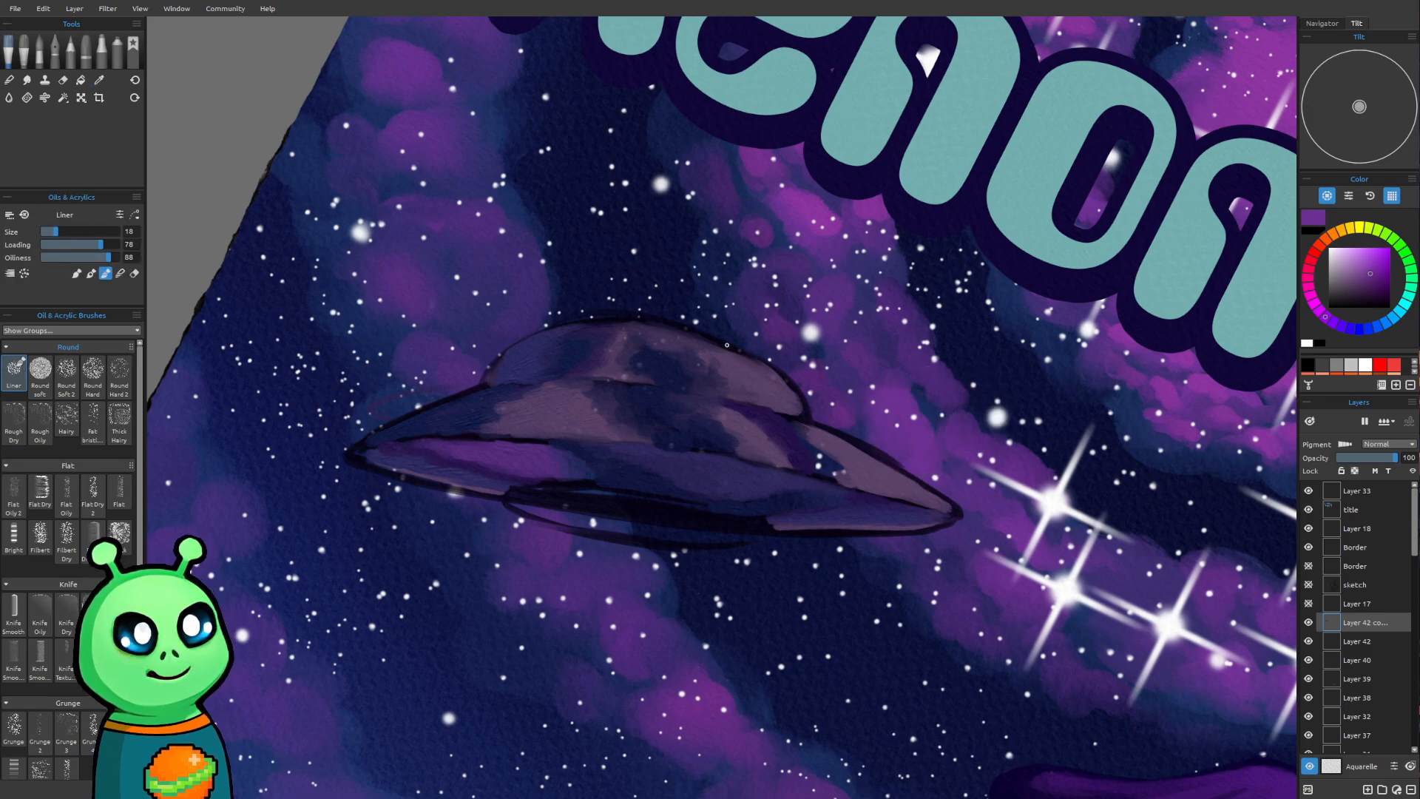
left_click_drag(748, 360, 715, 340)
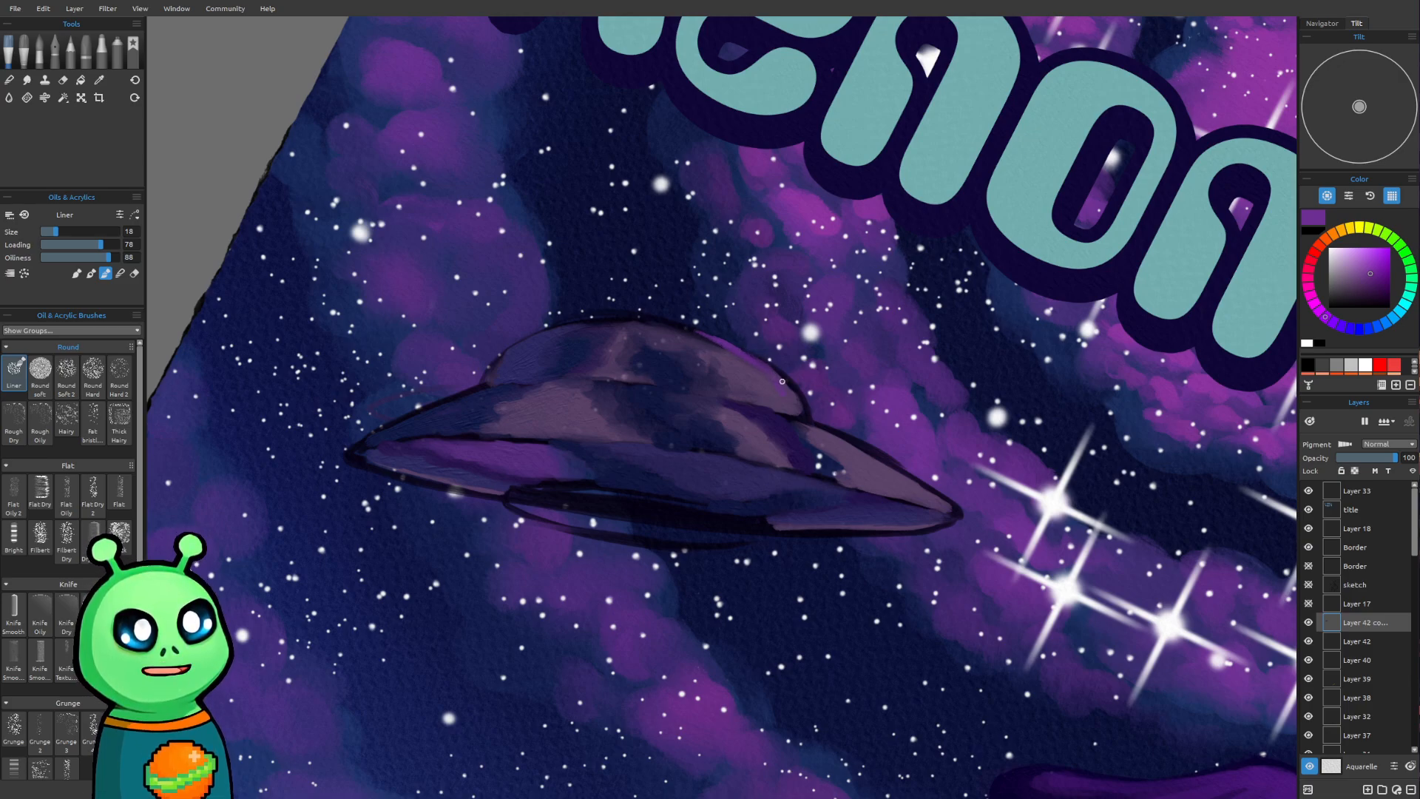
Build up the same purple over the dome's right side with brush sizes 20 and 25
key("bracketright")
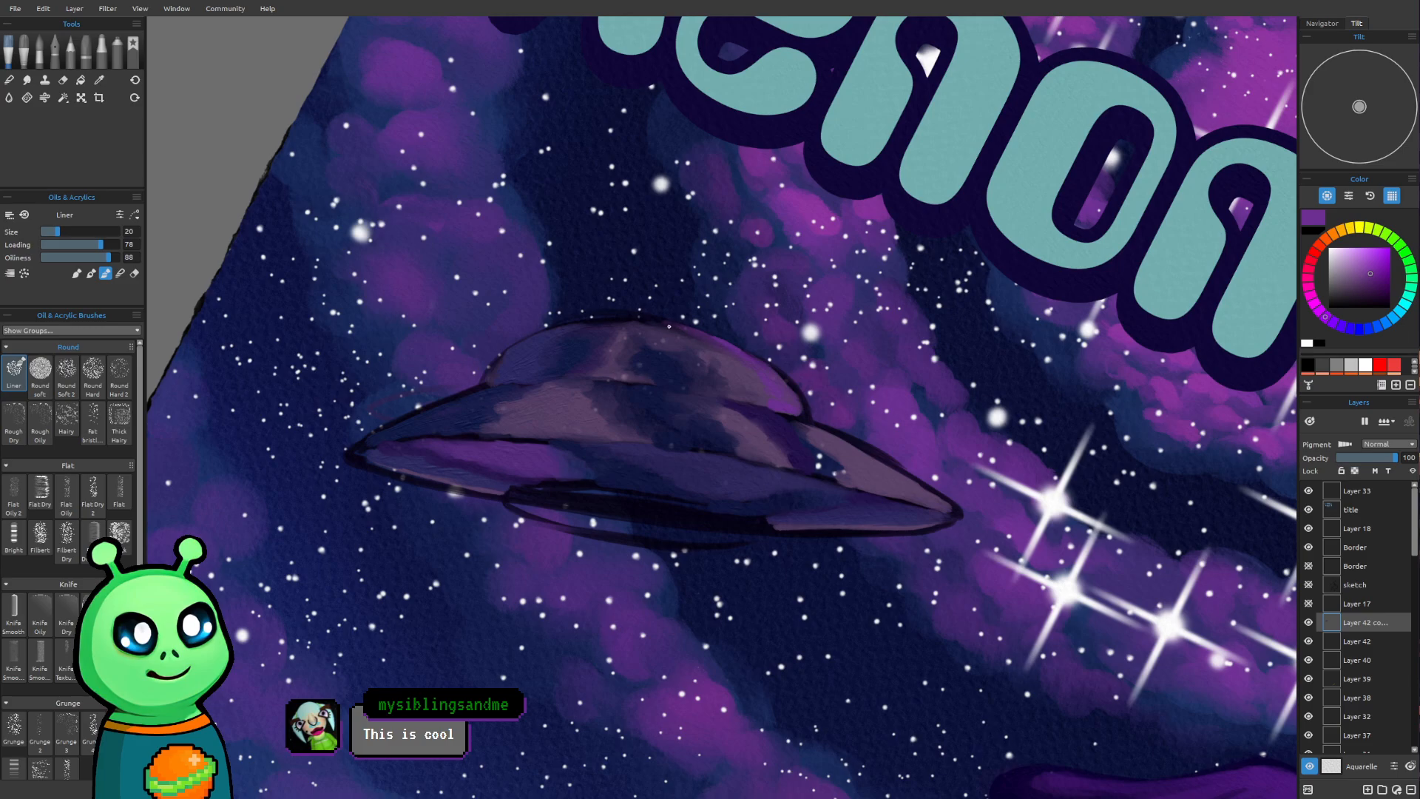
key("bracketright")
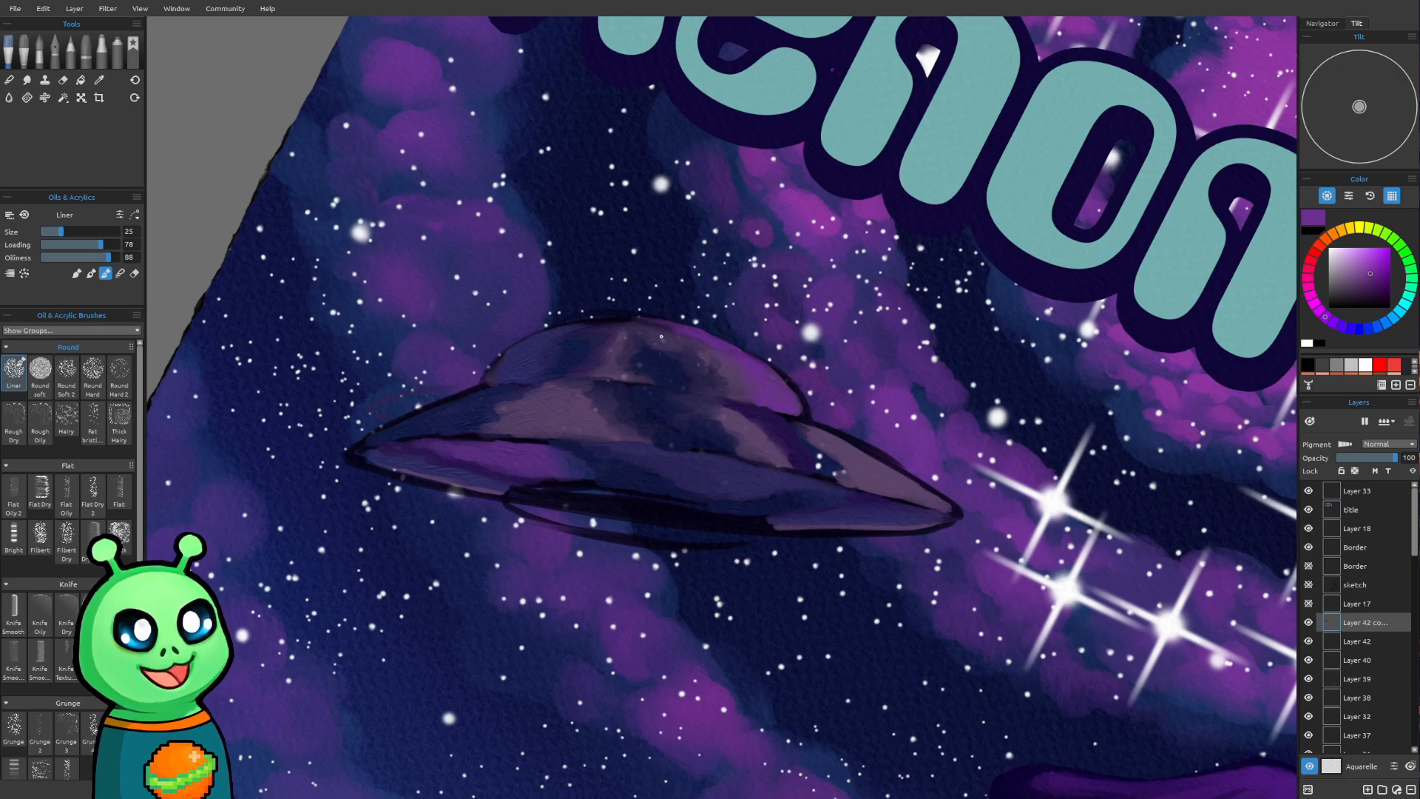
left_click_drag(842, 370, 800, 480)
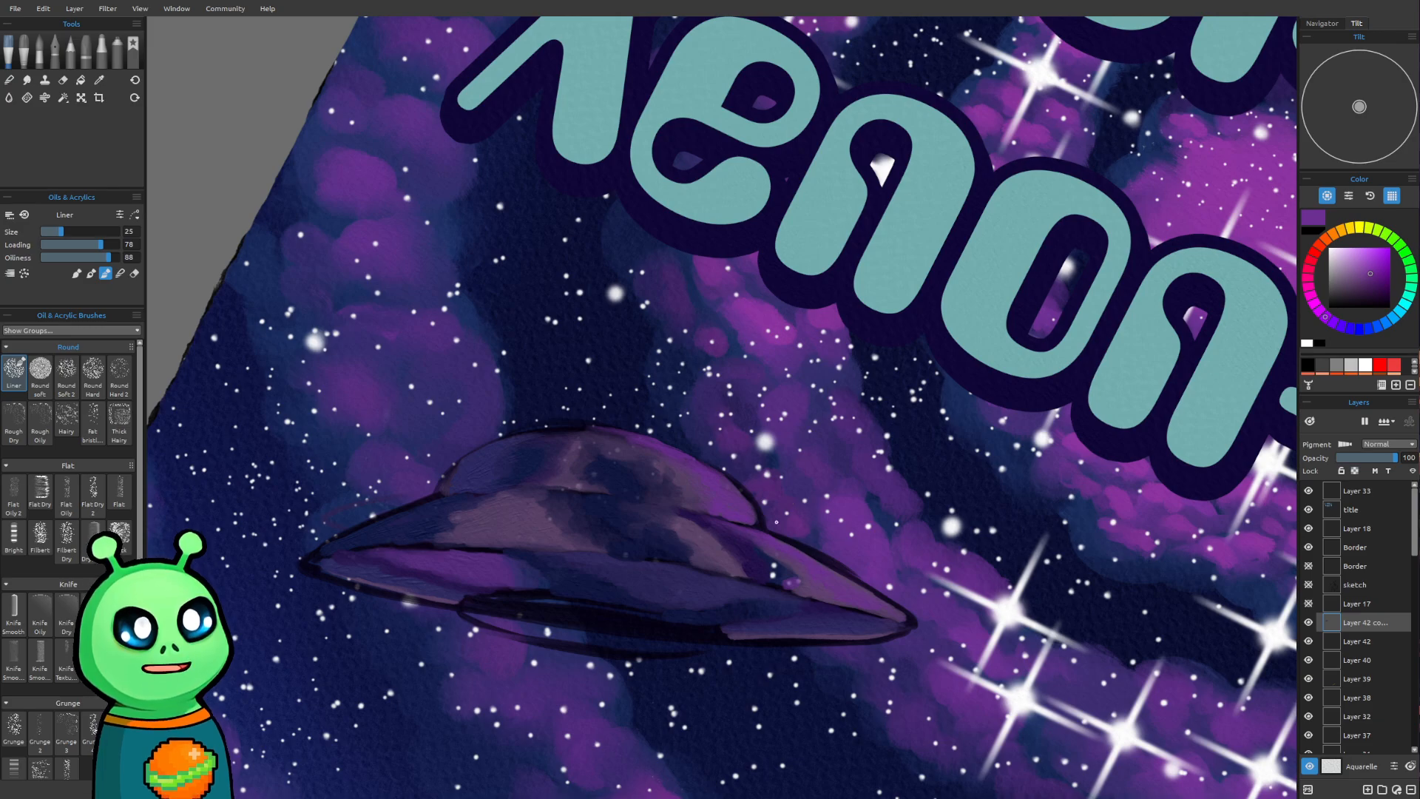
Shade the right part of the upper hull with sampled dark blue, purple and dark violet, using brush sizes 25 and 35
key("alt")
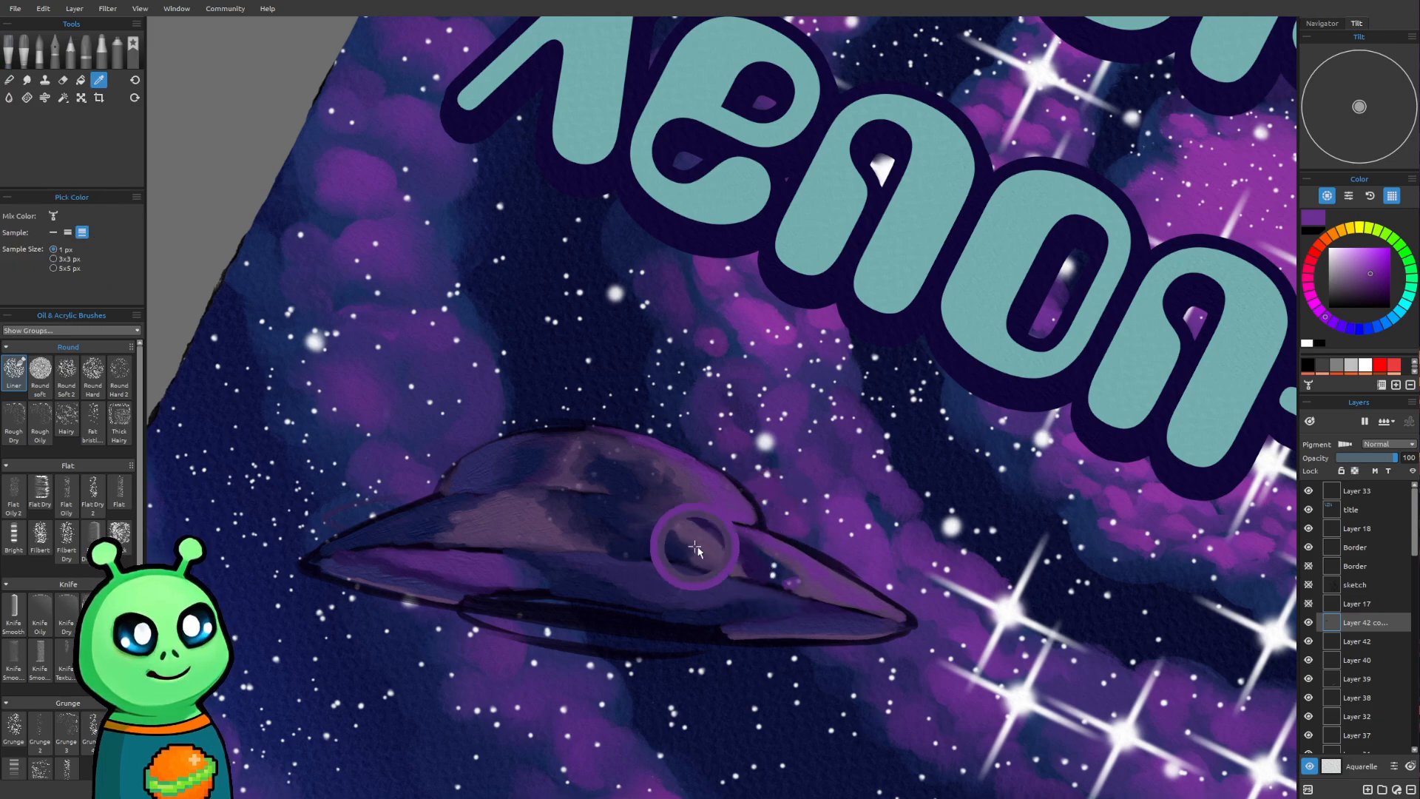
left_click(766, 554, "alt")
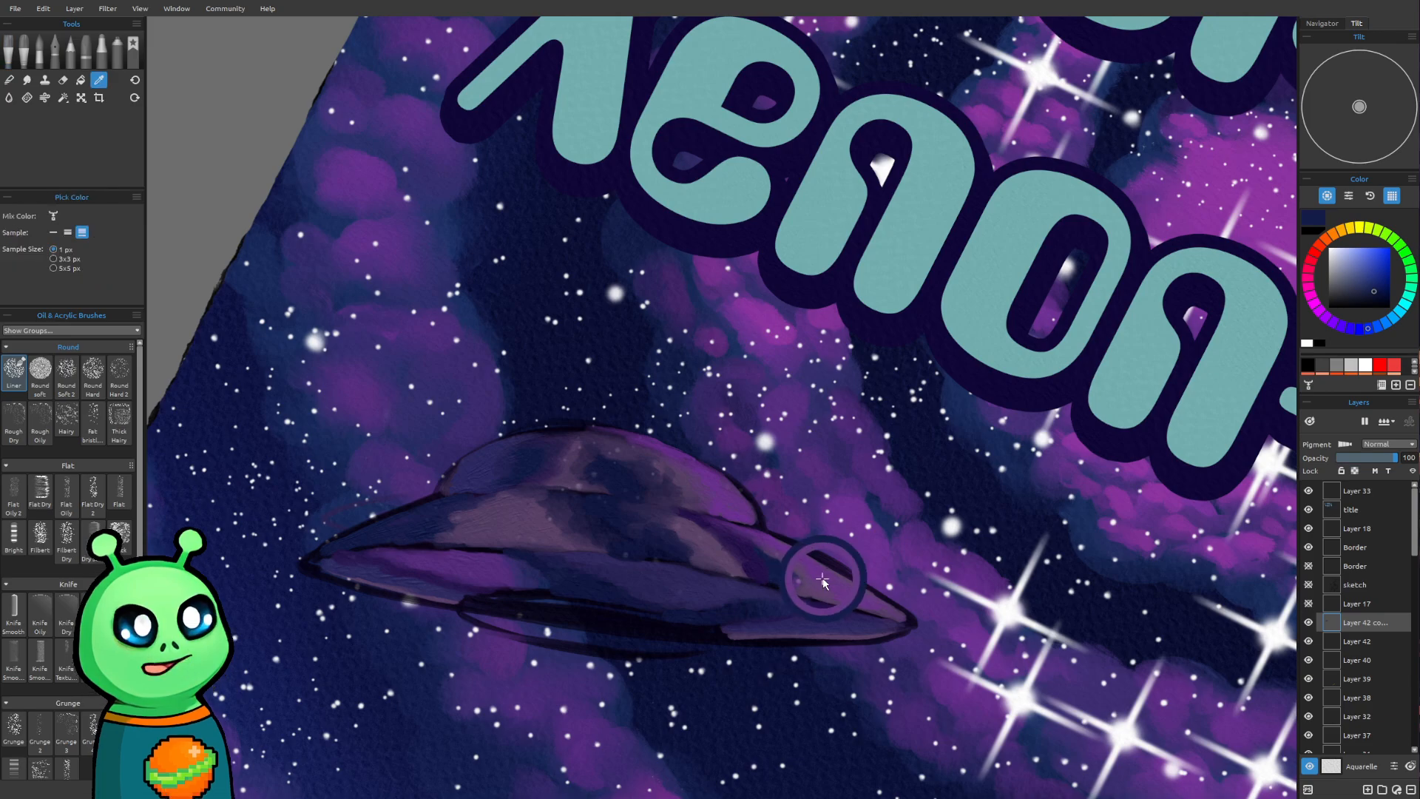
left_click(795, 583, "alt")
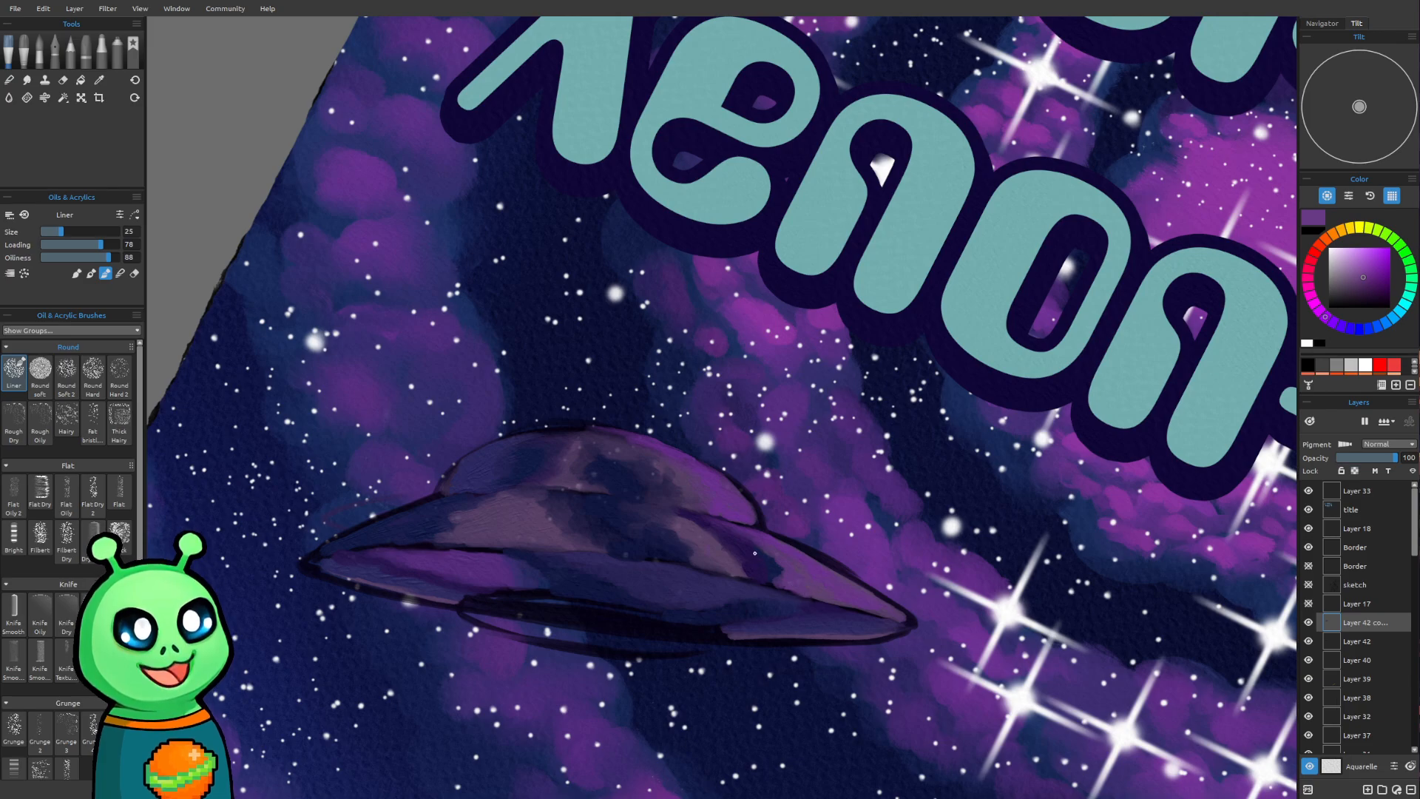
left_click(776, 568, "alt")
key("bracketright")
left_click_drag(774, 567, 785, 573)
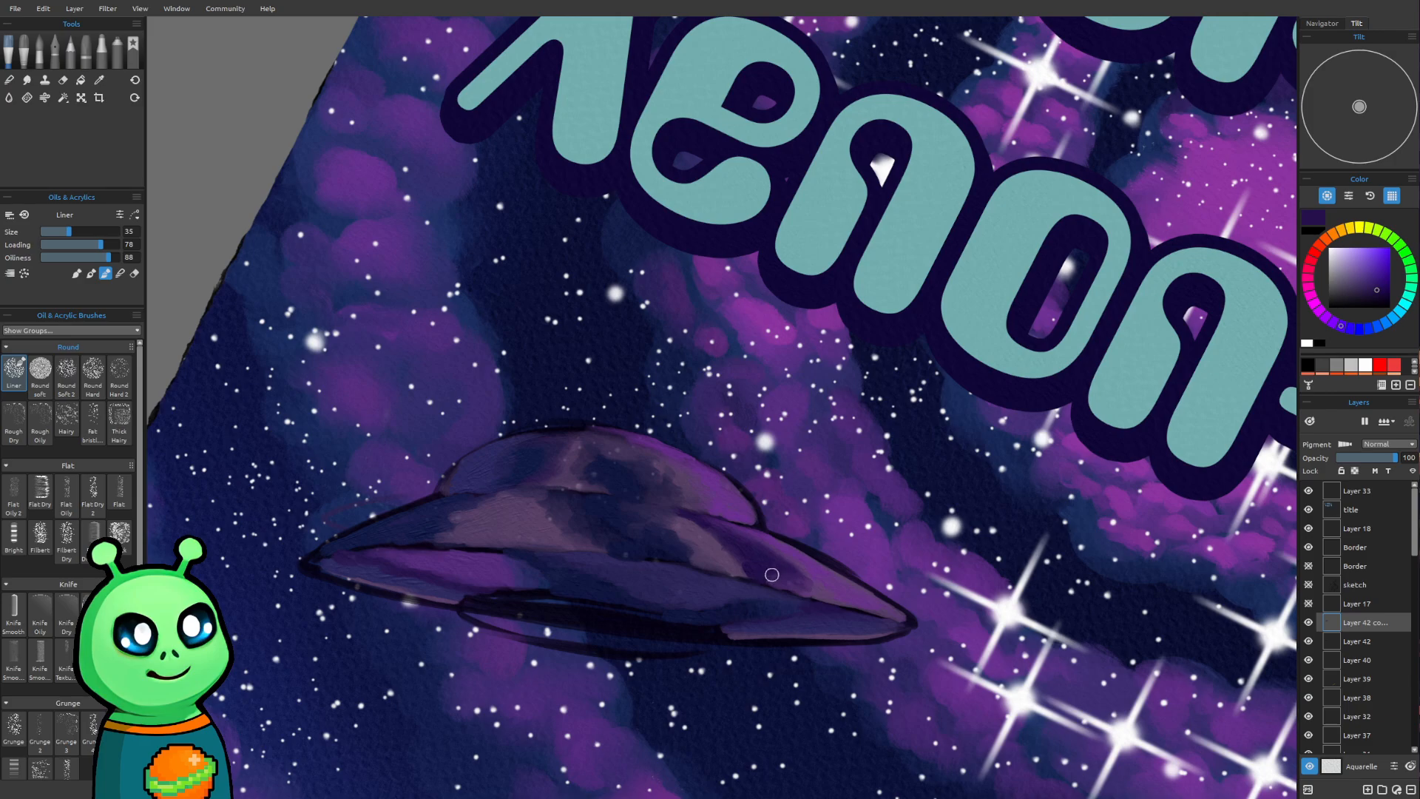
Paint dark violet along the hull's lower edge and the seam beneath the dome, using brush sizes 18 and 25
left_click_drag(612, 552, 649, 556)
mouse_move(464, 548)
left_mouse_down()
mouse_move(563, 550)
mouse_move(506, 548)
mouse_move(545, 547)
left_mouse_up()
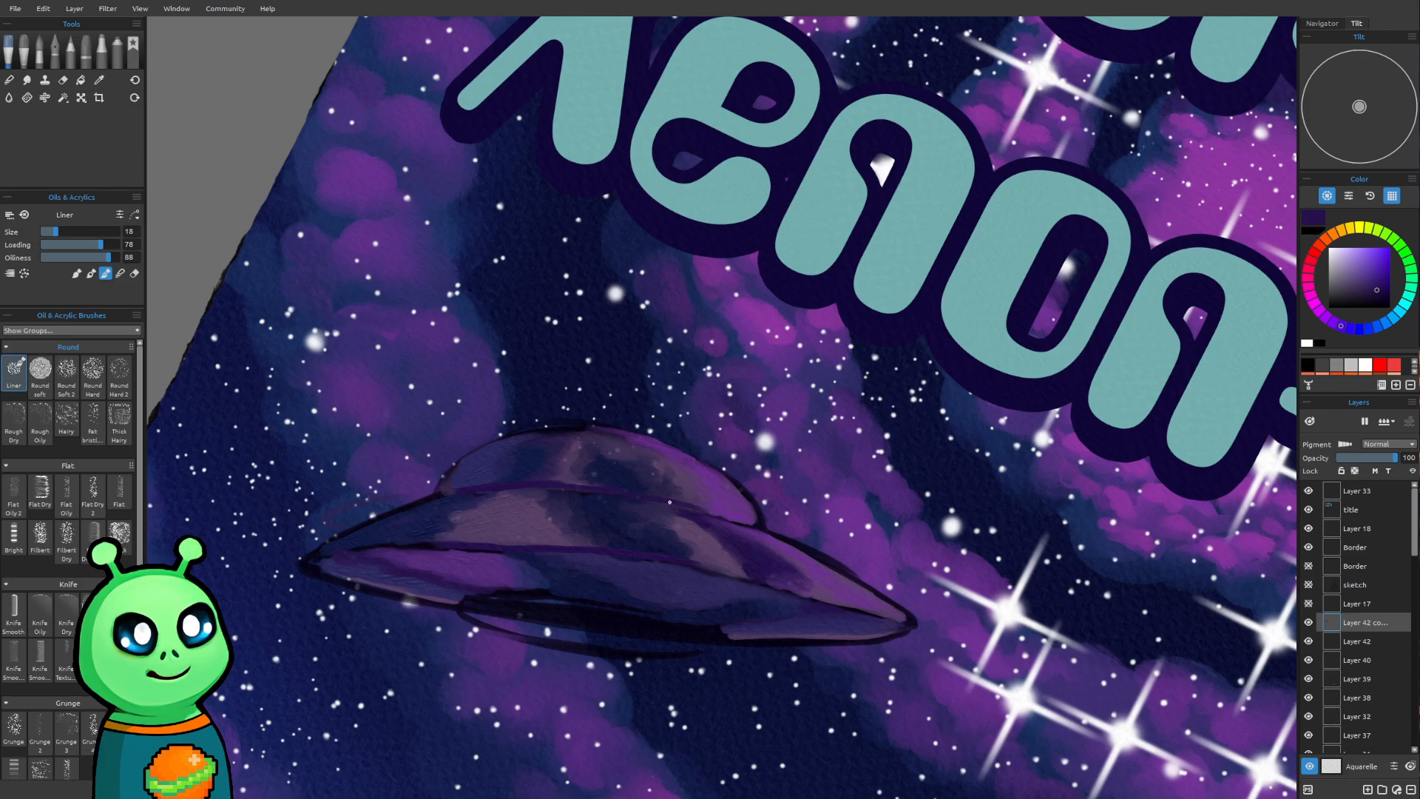
key("bracketright")
key("bracketright")
key("bracketright")
key("bracketright")
key("bracketright")
key("bracketright")
key("bracketright")
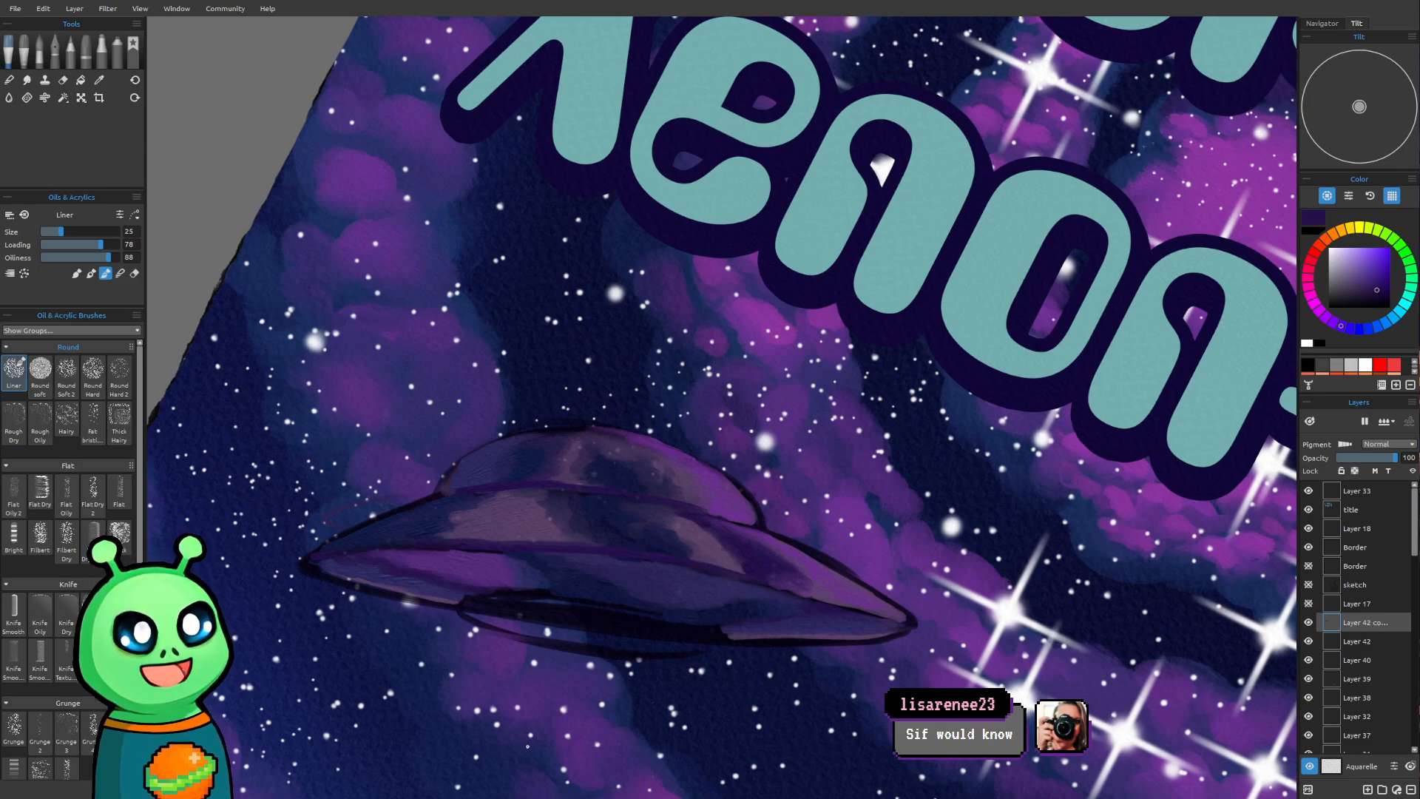
Examine how the saucer sits in the upright poster against the title, mushrooms and robot
scroll(652, 547, "down", 5)
mouse_move(958, 531)
left_mouse_down()
mouse_move(957, 423)
mouse_move(976, 535)
mouse_move(826, 385)
mouse_move(755, 522)
left_mouse_up()
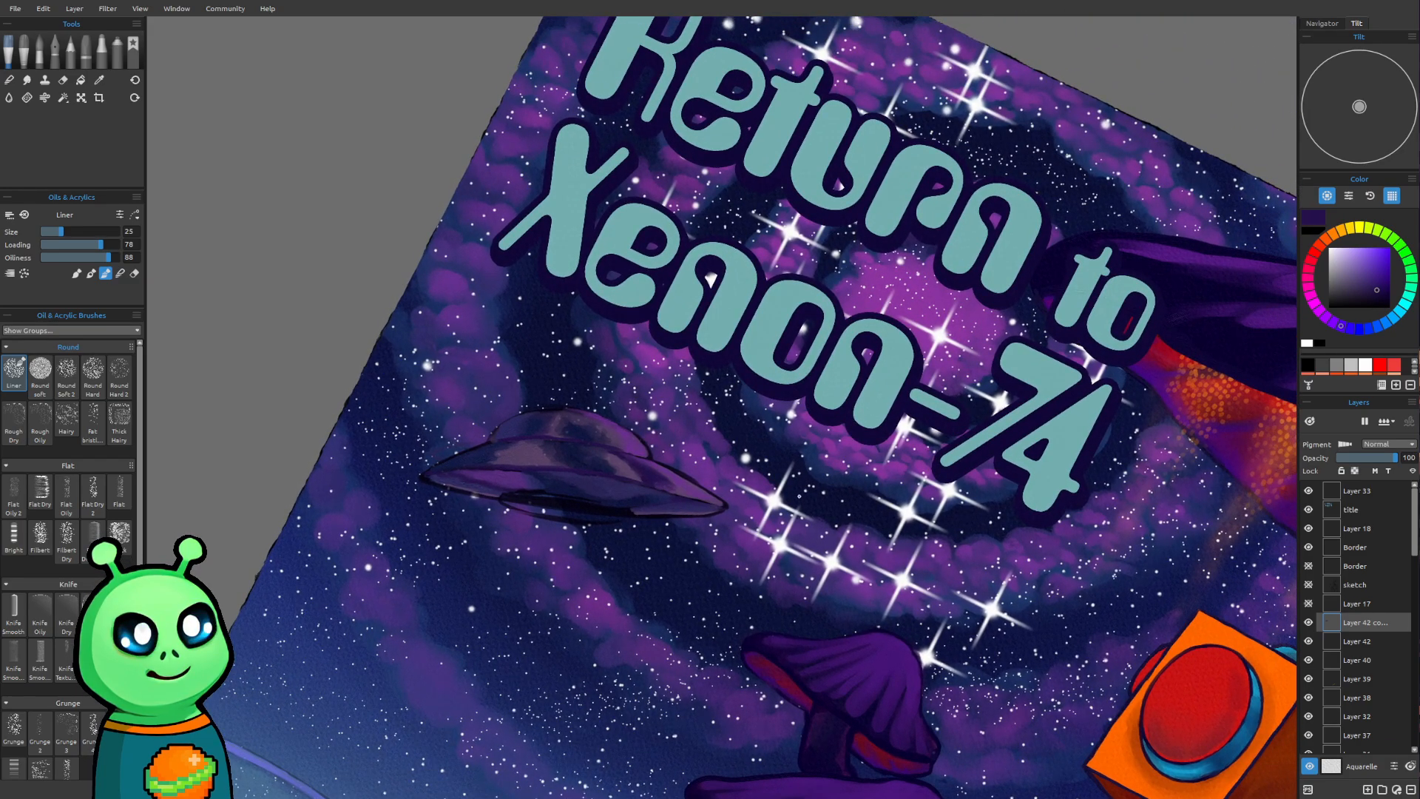
left_click_drag(788, 440, 1279, 388)
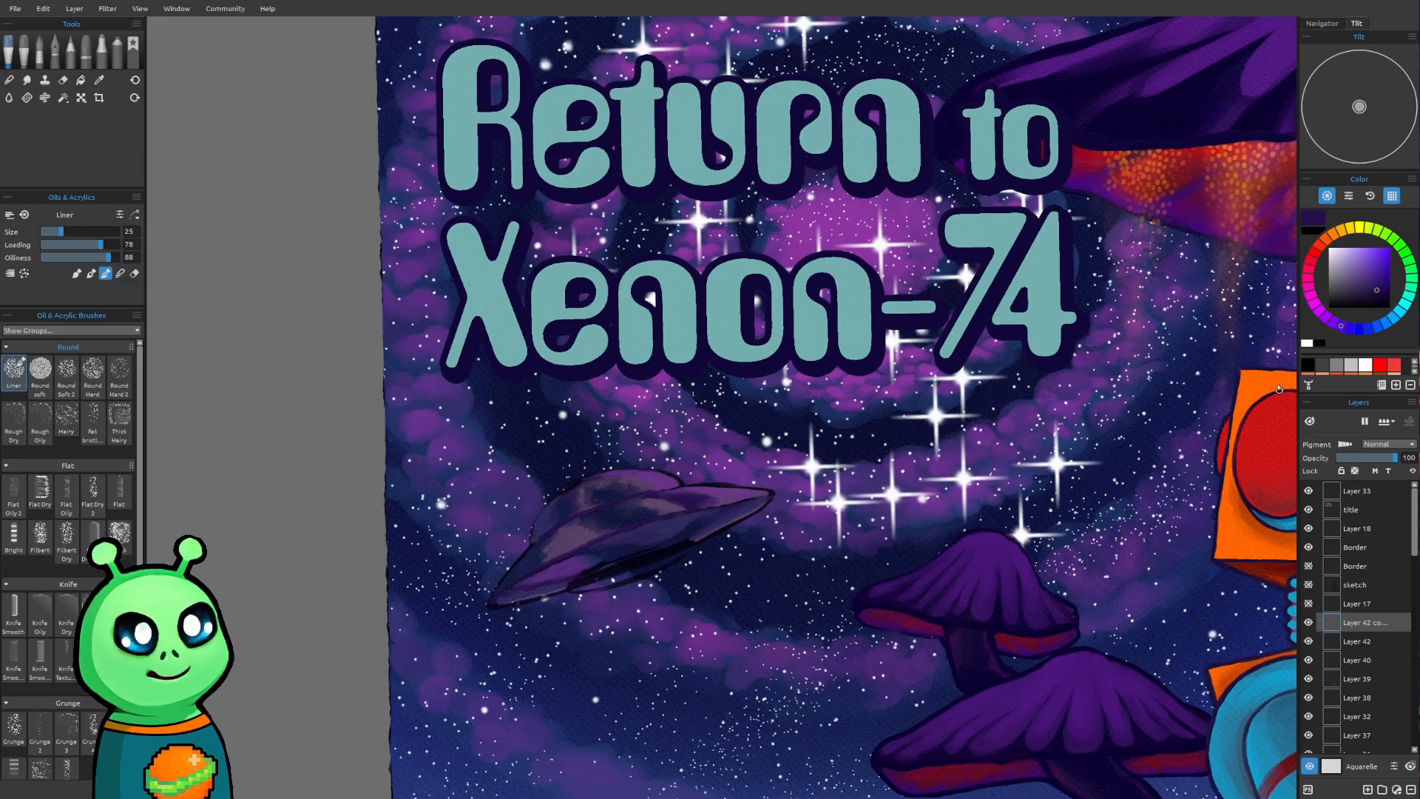
left_click_drag(891, 555, 881, 559)
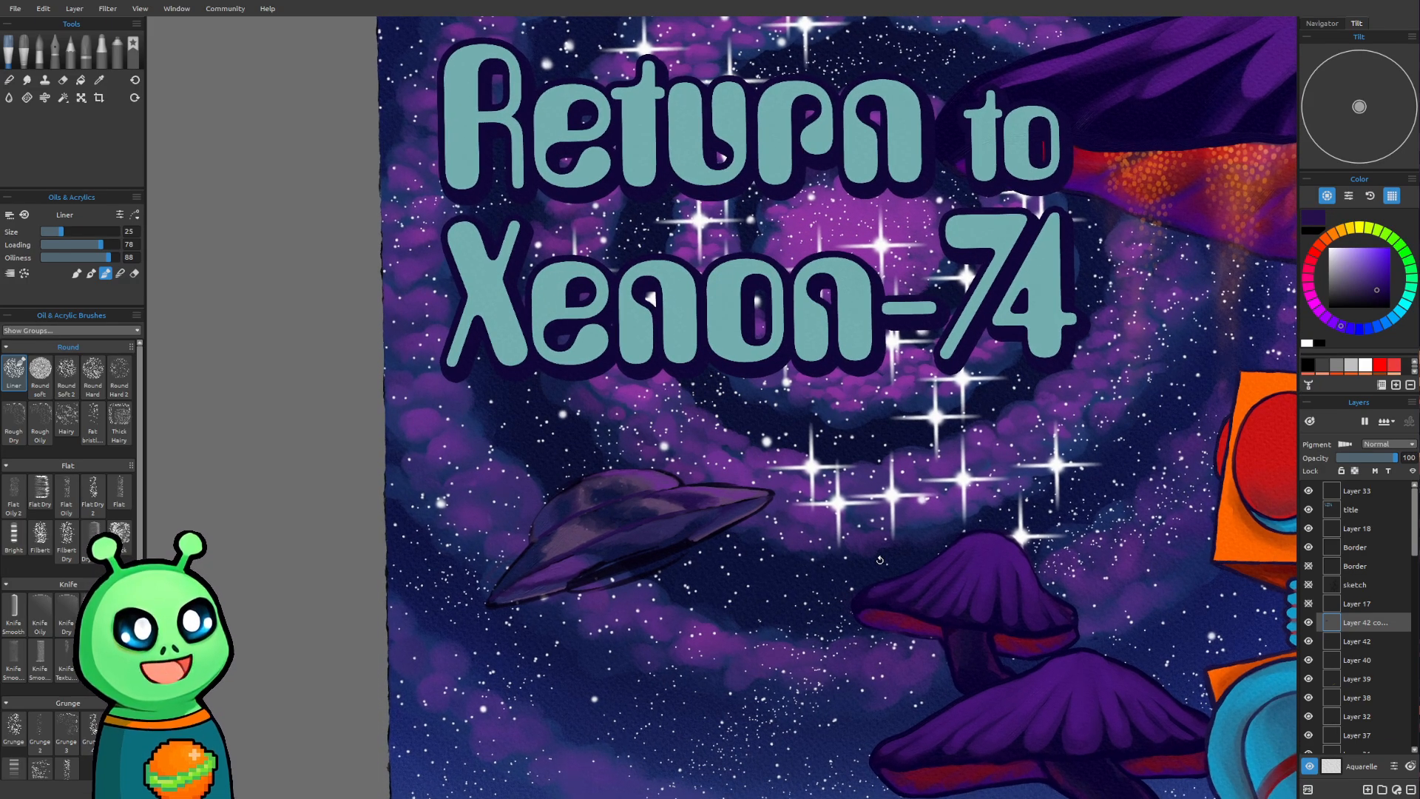
left_click_drag(792, 571, 583, 431)
left_click_drag(655, 496, 664, 502)
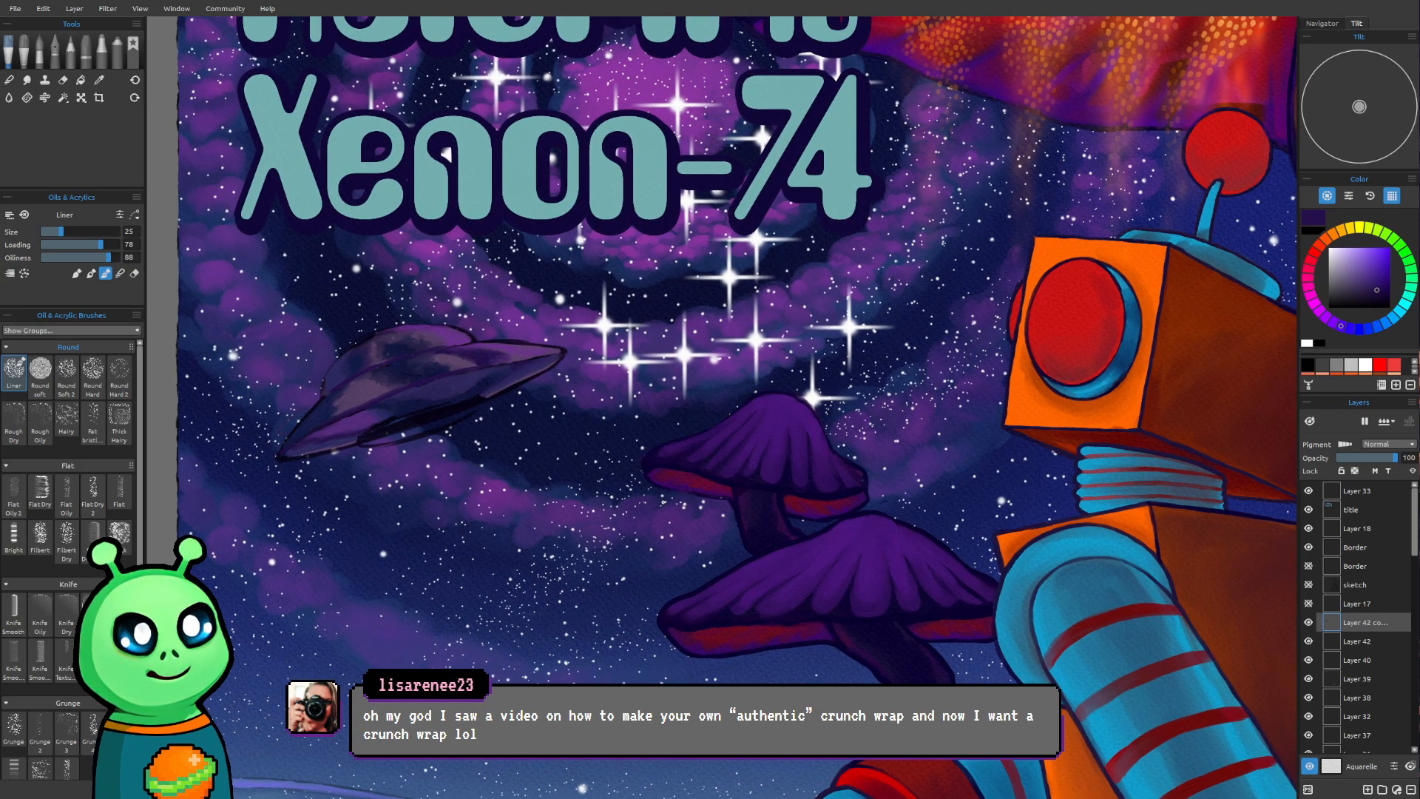
left_click_drag(378, 466, 393, 487)
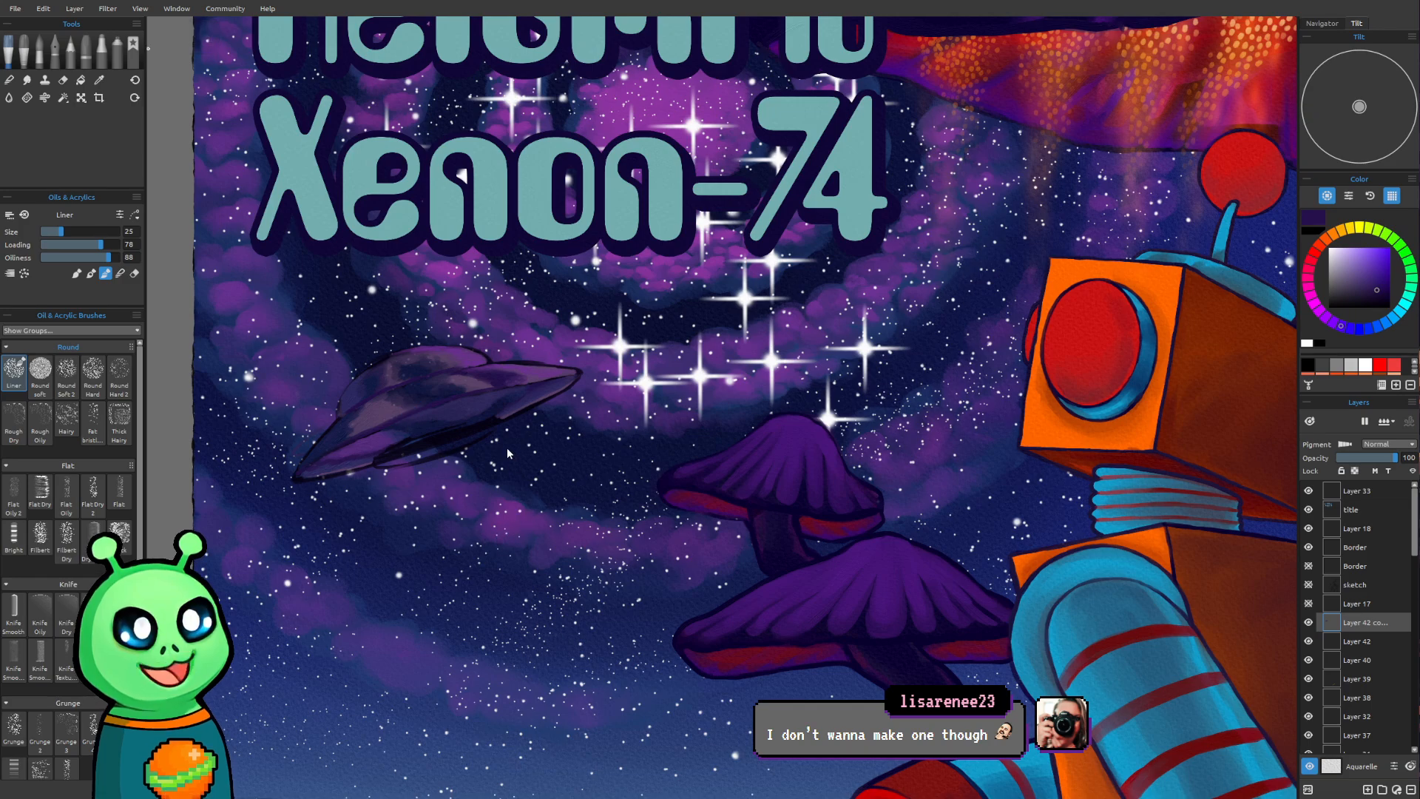
left_click_drag(501, 419, 543, 473)
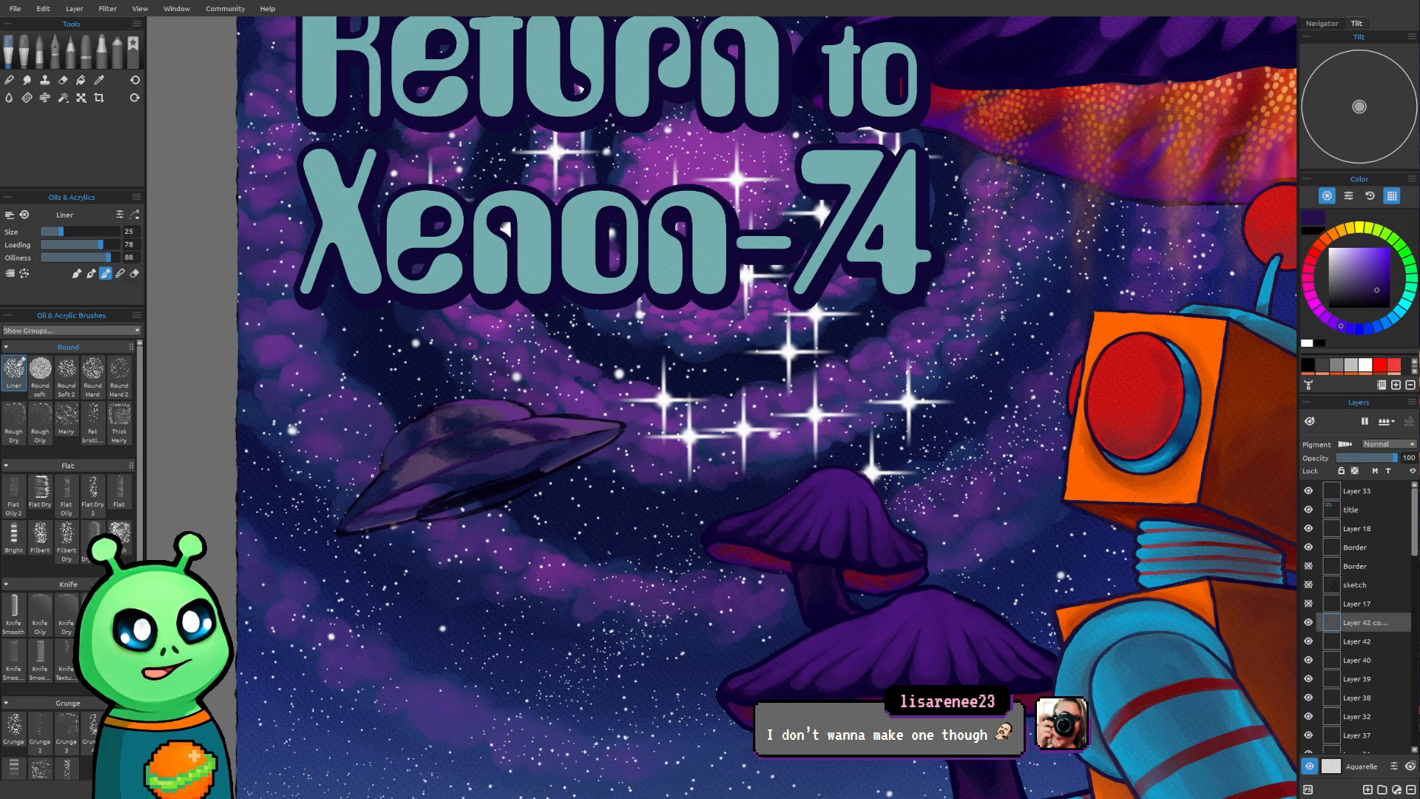
Blend the saucer's lower hull and rim toward its left tip with dark navy sampled from the sky, using brush sizes 20 and 16
scroll(439, 481, "up", 3)
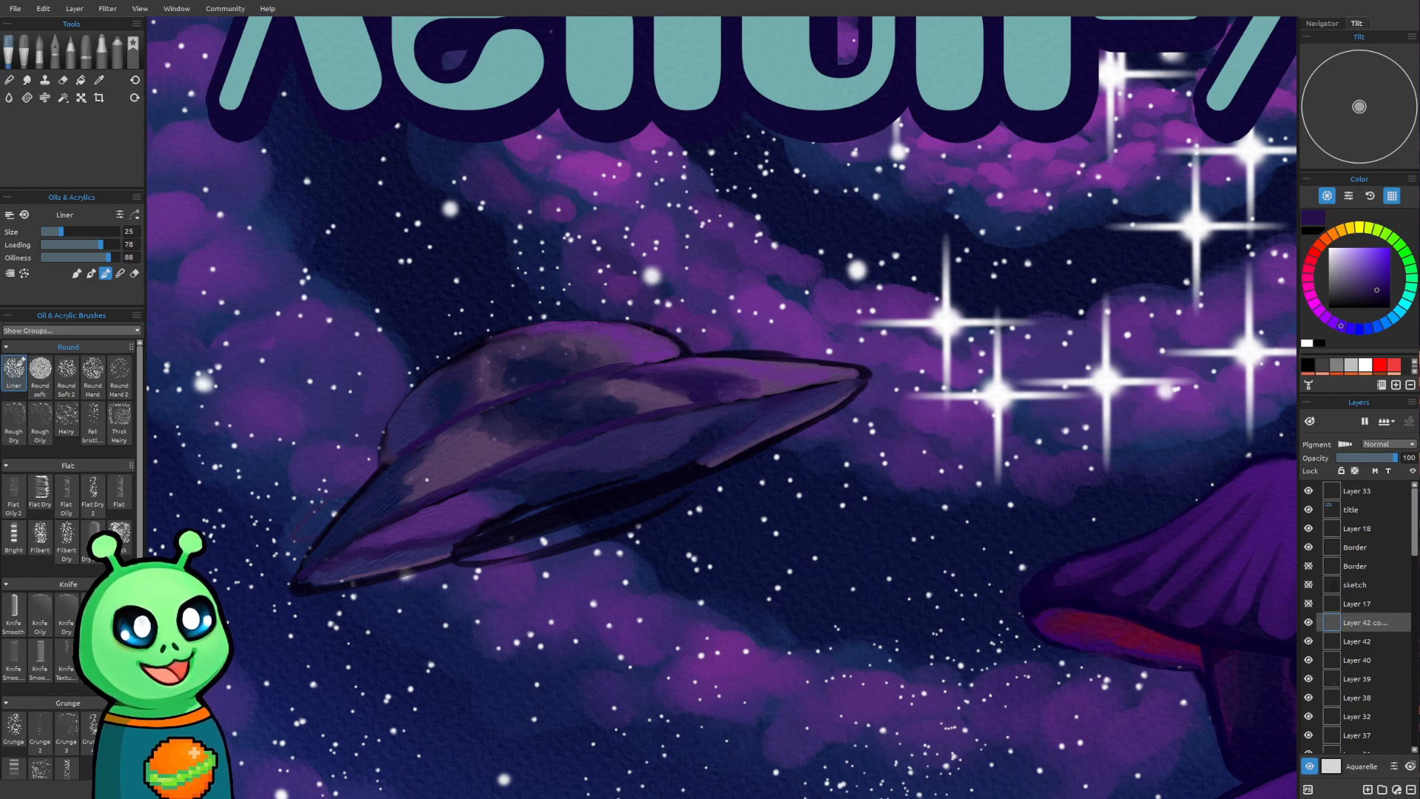
left_click_drag(355, 533, 394, 584)
scroll(378, 560, "up", 1)
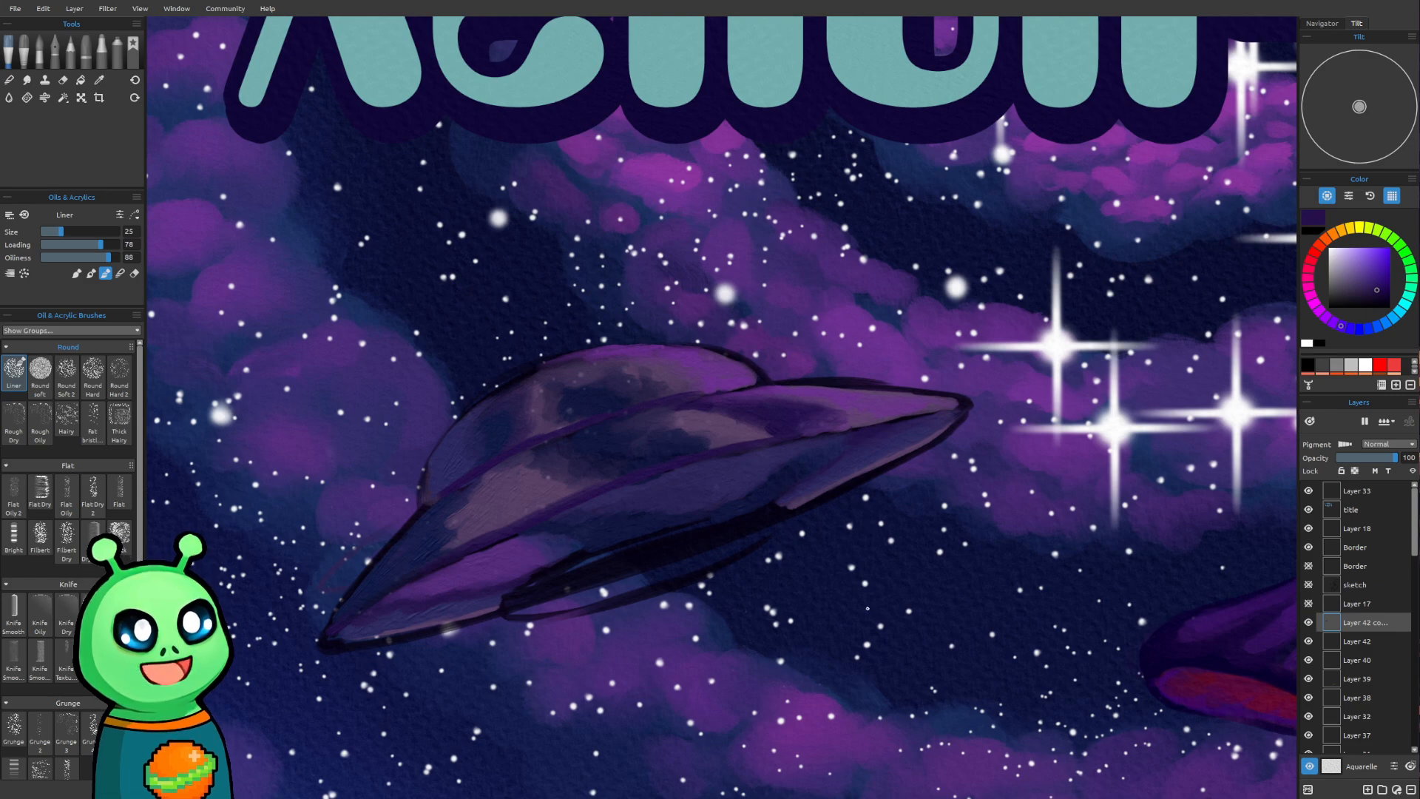
left_click(895, 574, "alt")
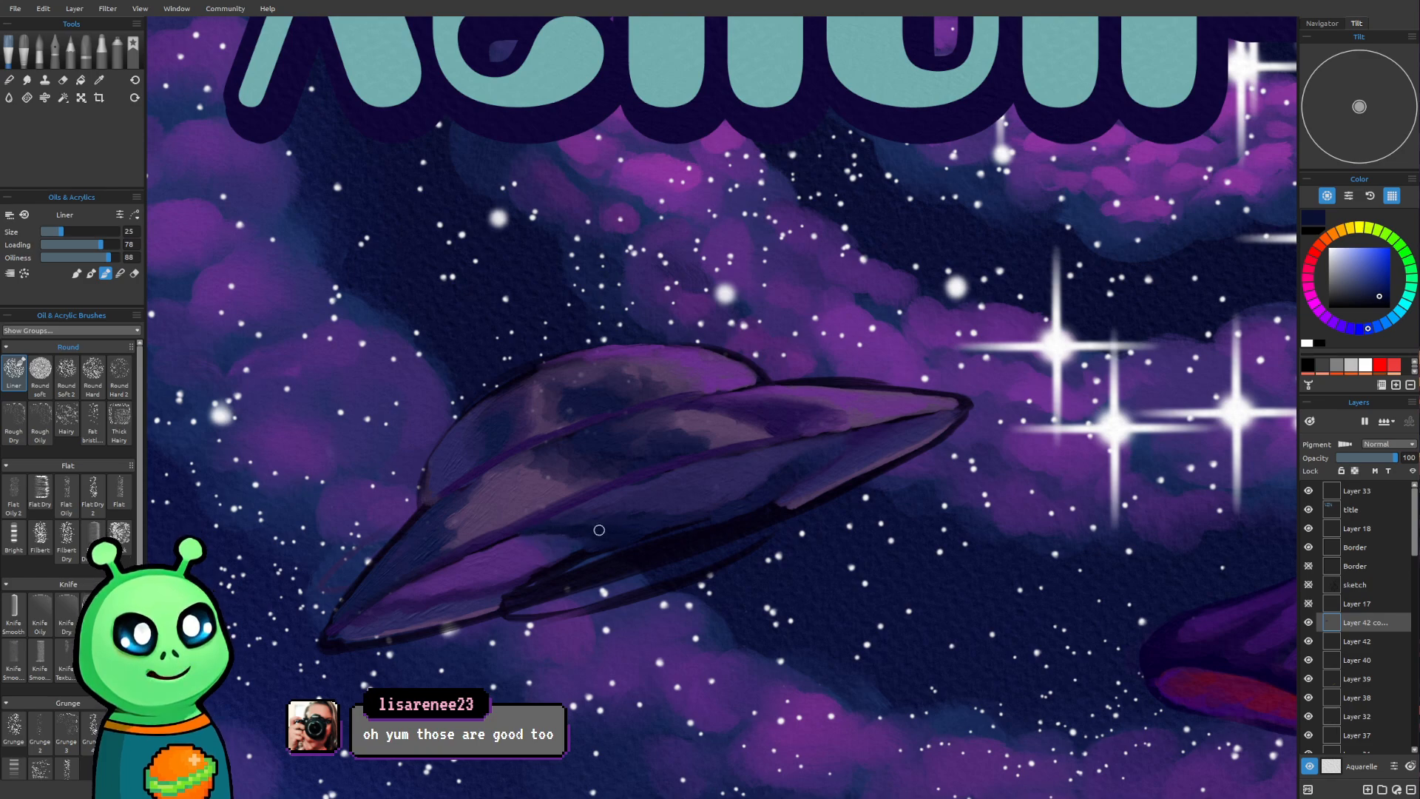
key("bracketleft")
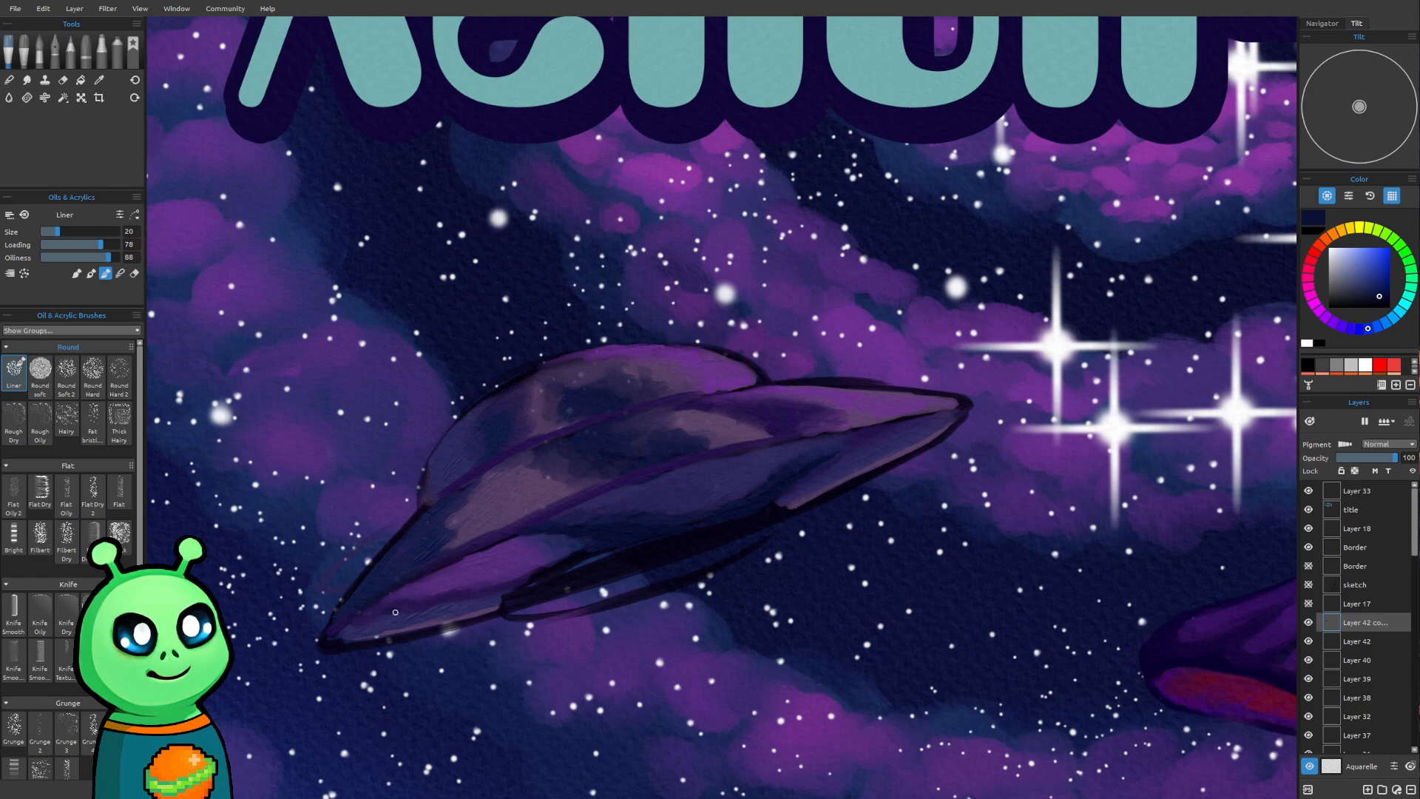
left_click_drag(374, 618, 509, 593)
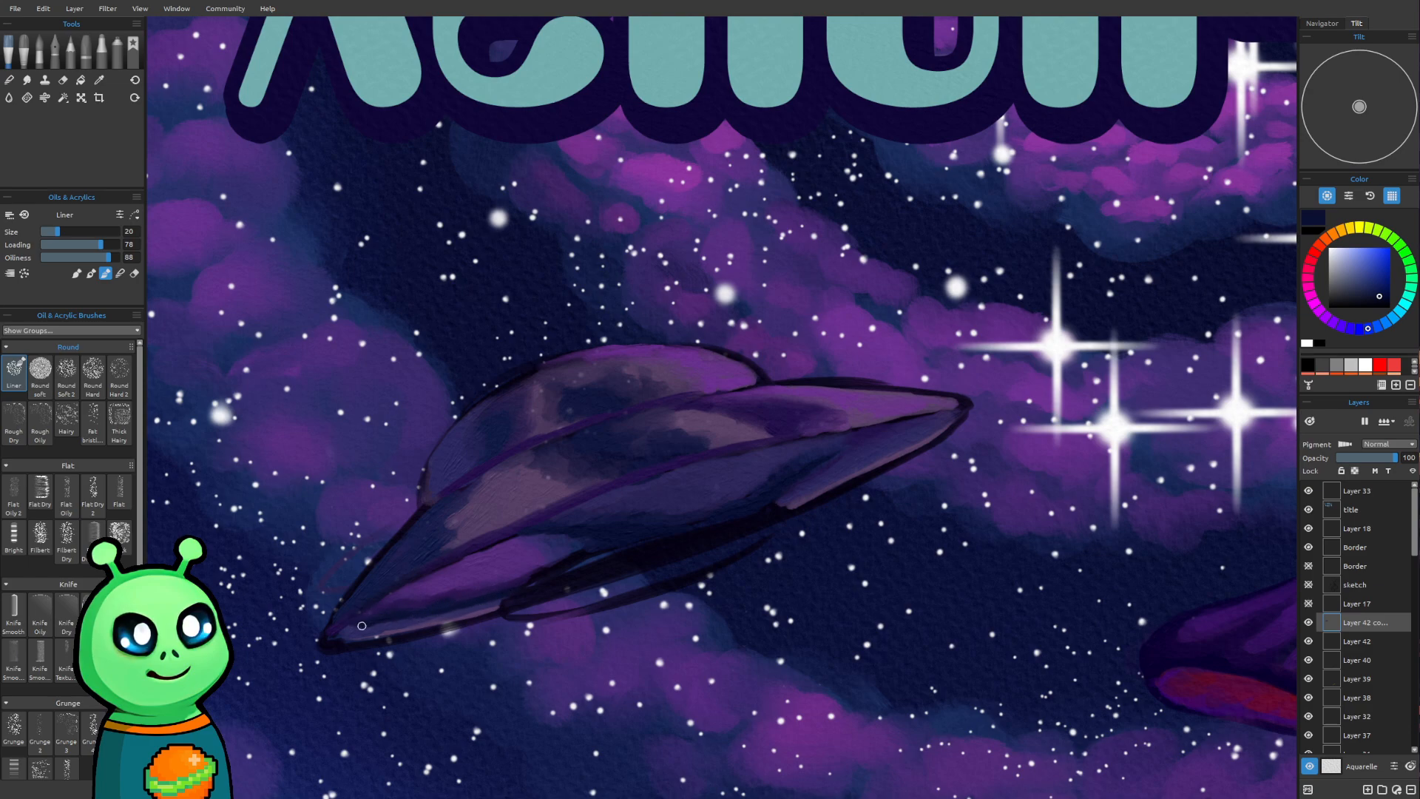
left_click_drag(369, 626, 510, 596)
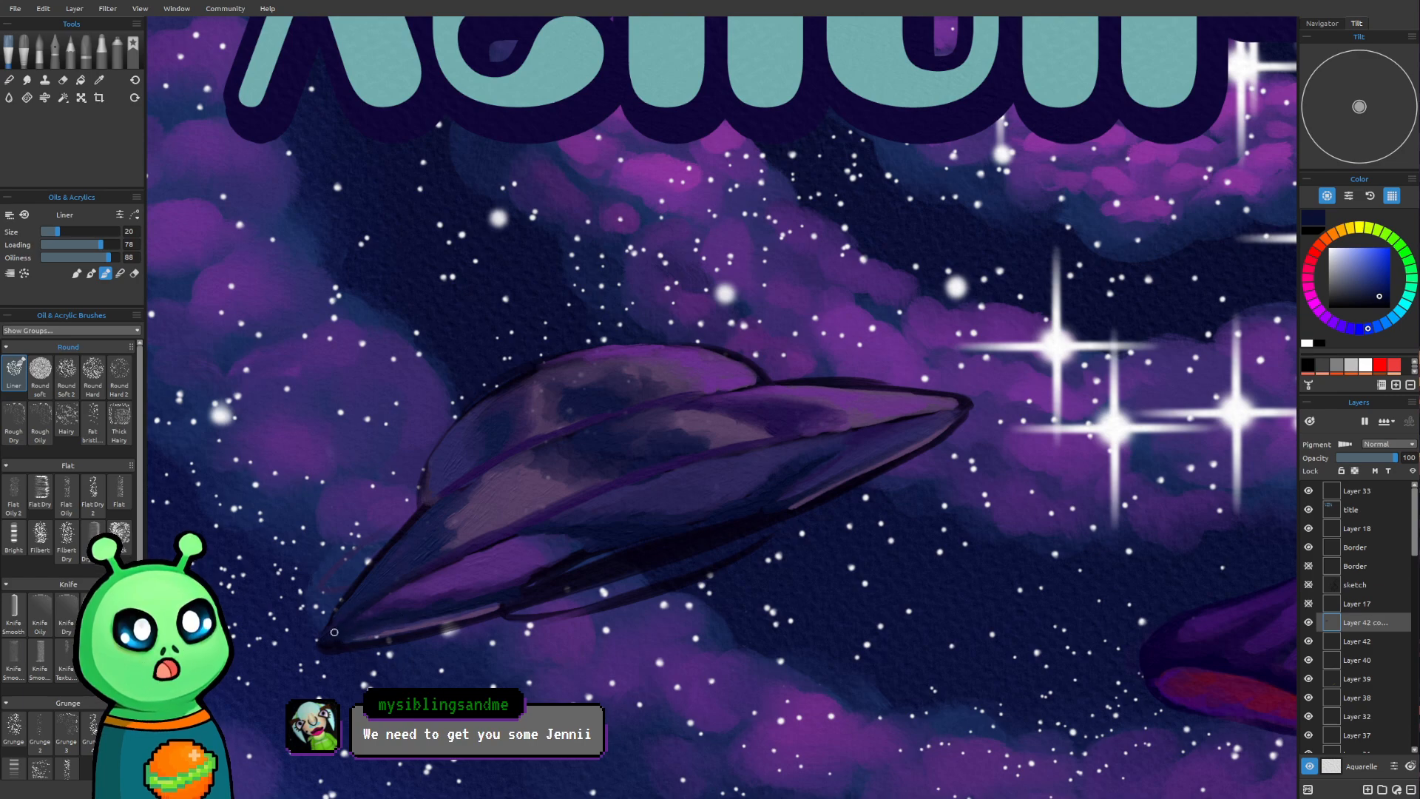
key("[")
key("[")
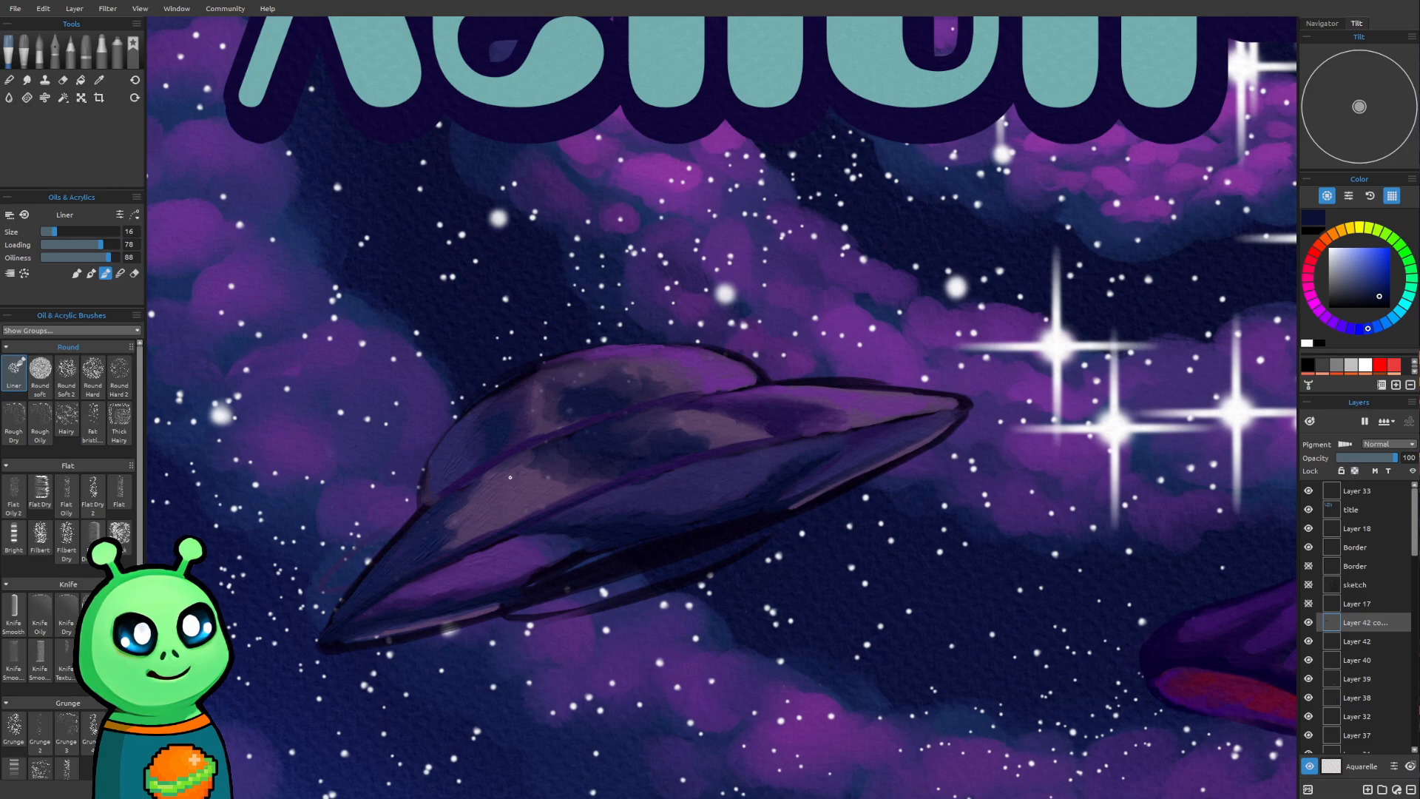
Shade the left side of the saucer's dome with dark blue sampled from the sky, using brush sizes 18, 20 and 25
scroll(510, 477, "down", 5)
scroll(597, 569, "down", 5)
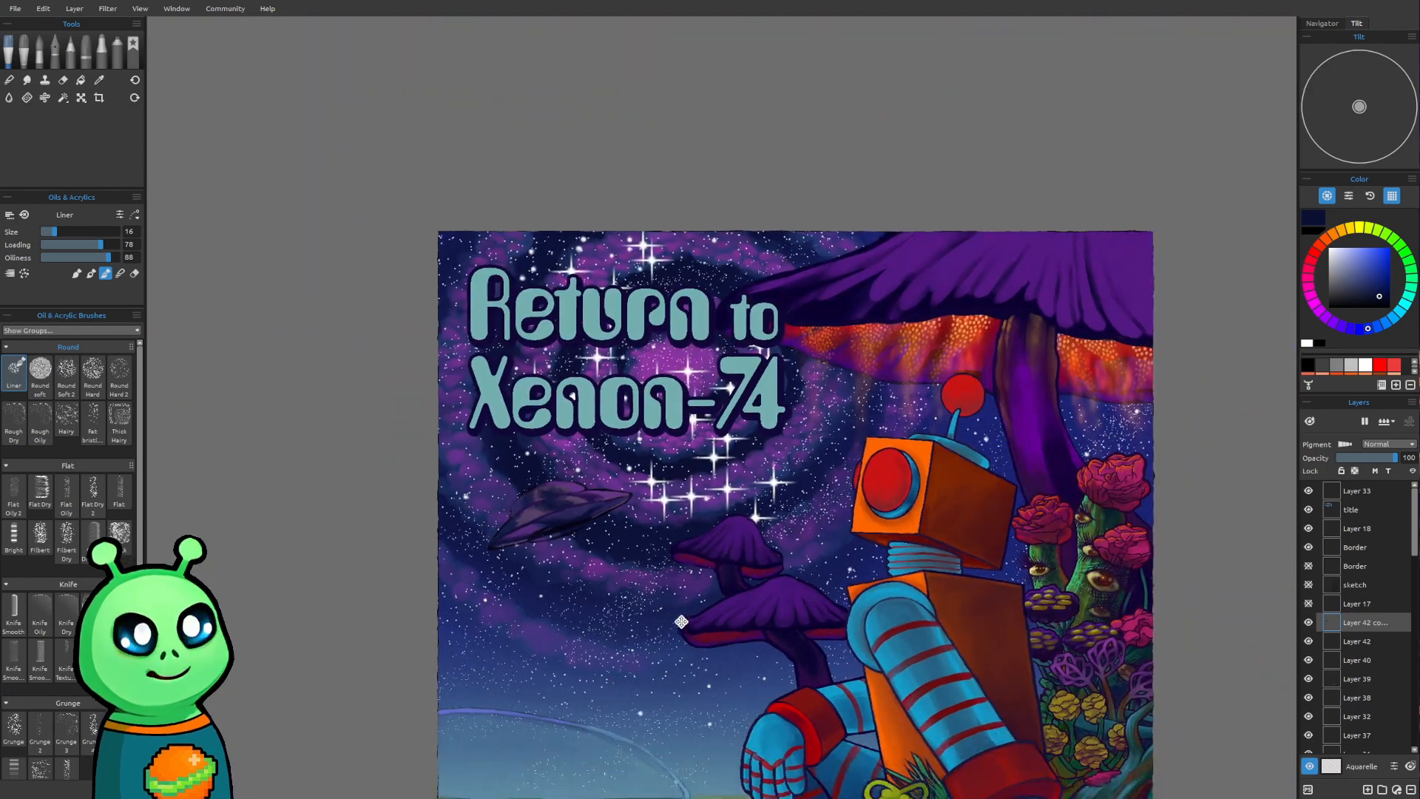
left_click_drag(679, 633, 674, 471)
left_click_drag(576, 405, 591, 520)
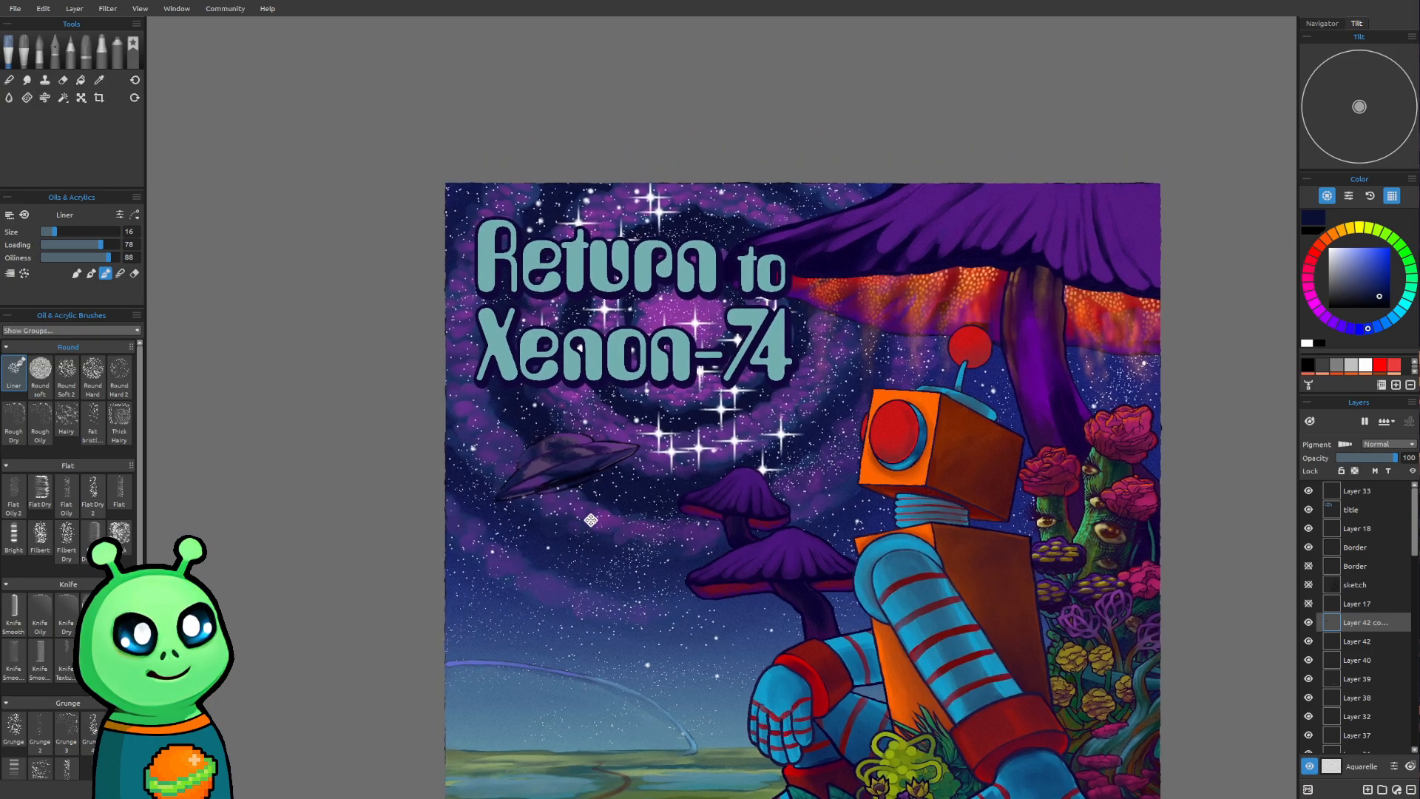
scroll(472, 458, "up", 5)
left_click_drag(716, 398, 692, 439)
scroll(592, 491, "up", 6)
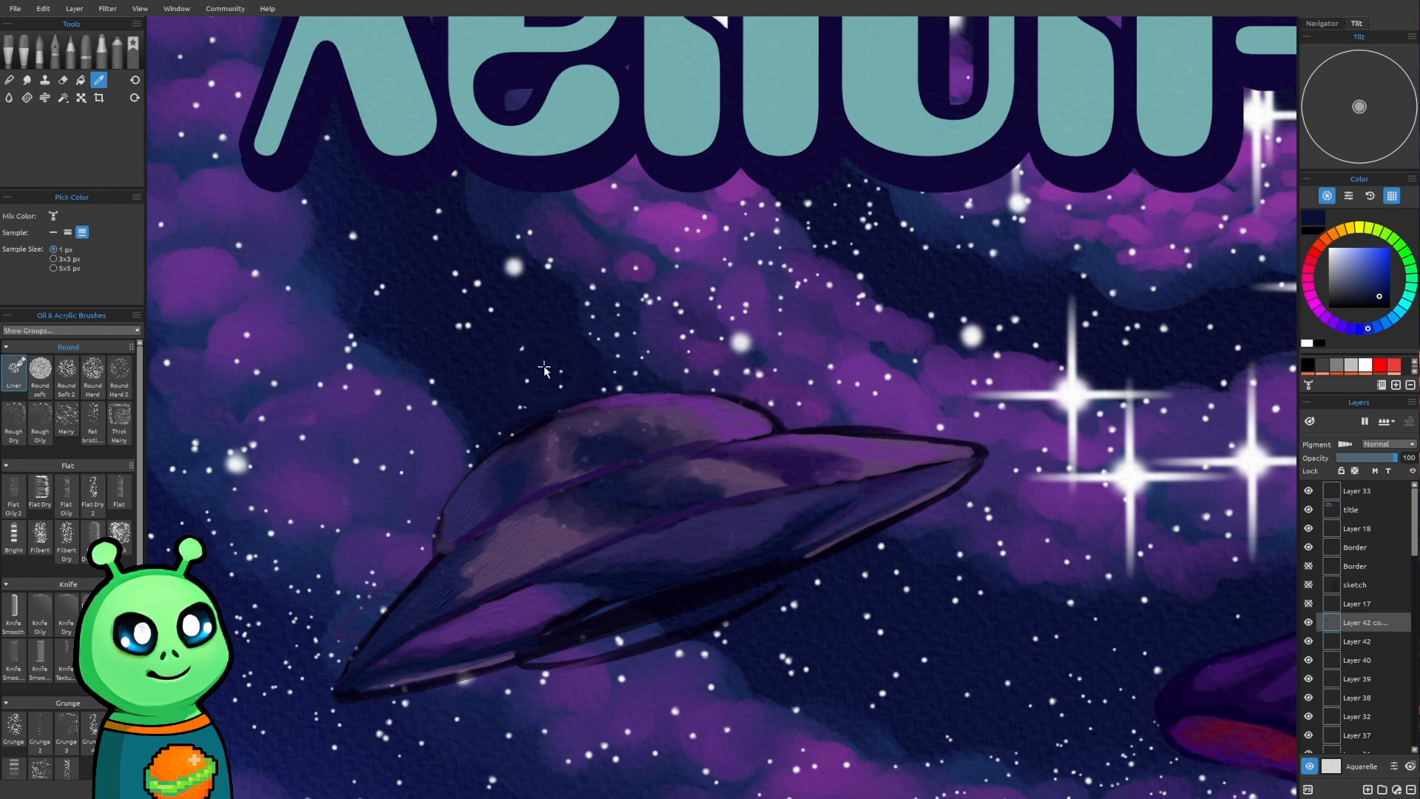
scroll(542, 494, "up", 1)
key("]")
key("]")
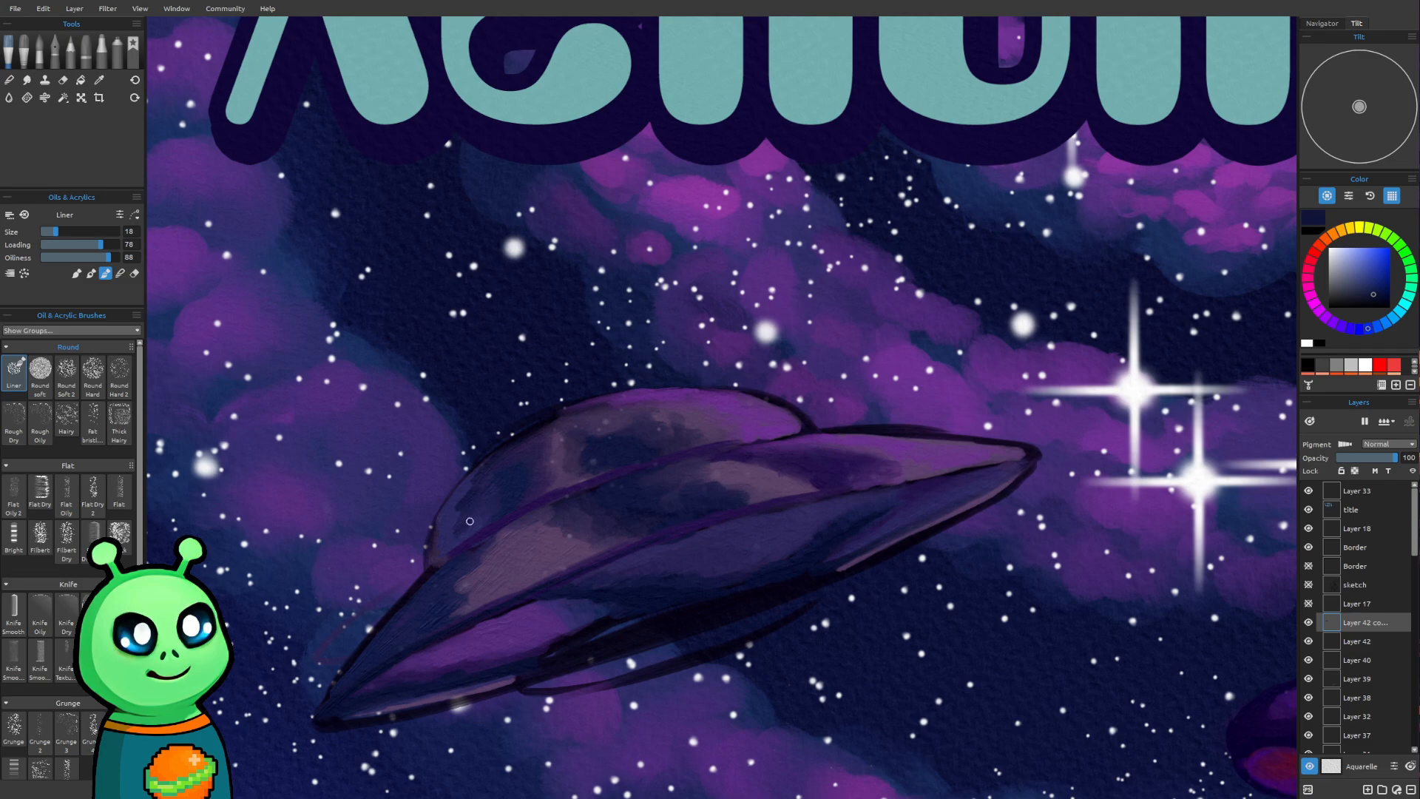
key("bracketright")
key("bracketright")
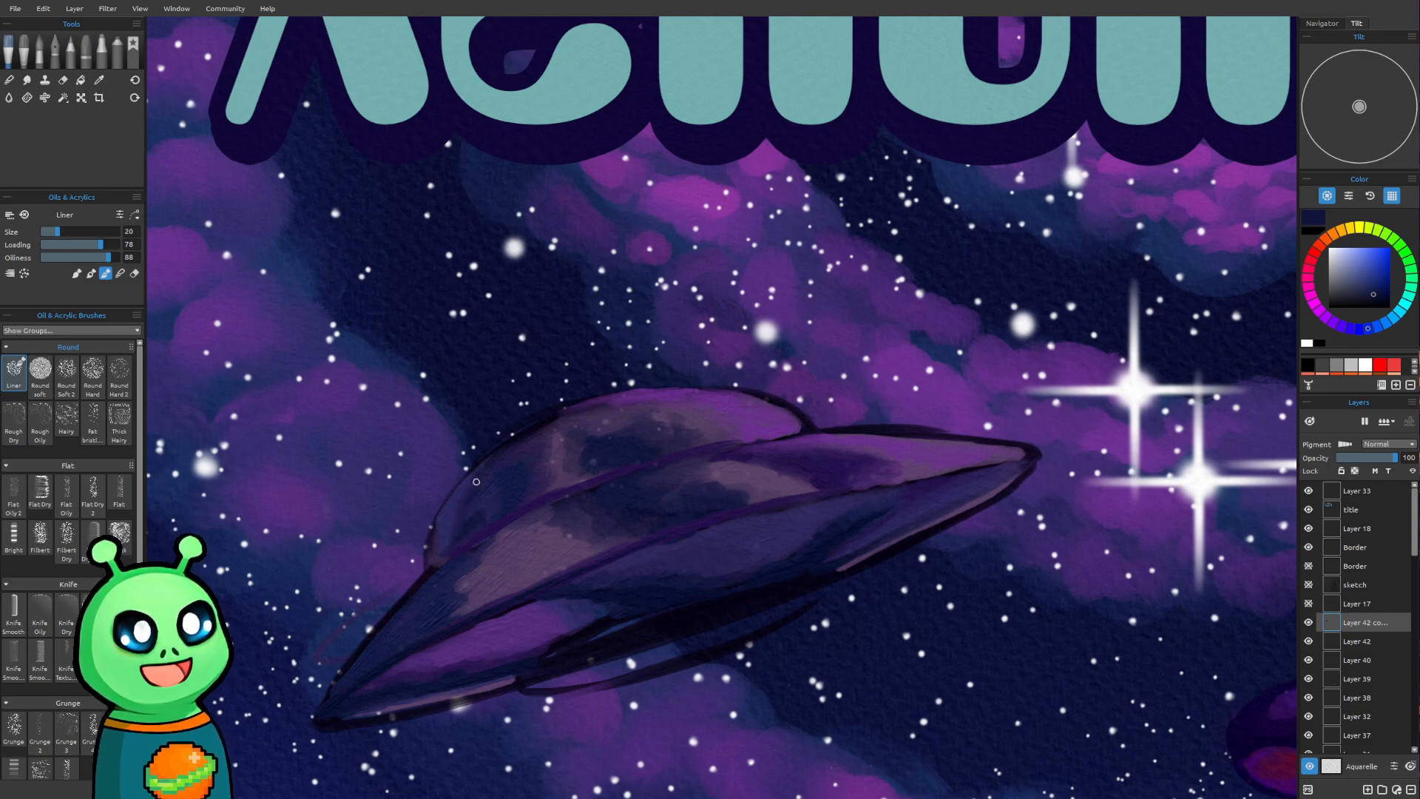
key("bracketright")
key("bracketright")
key("bracketright")
key("bracketright")
key("bracketright")
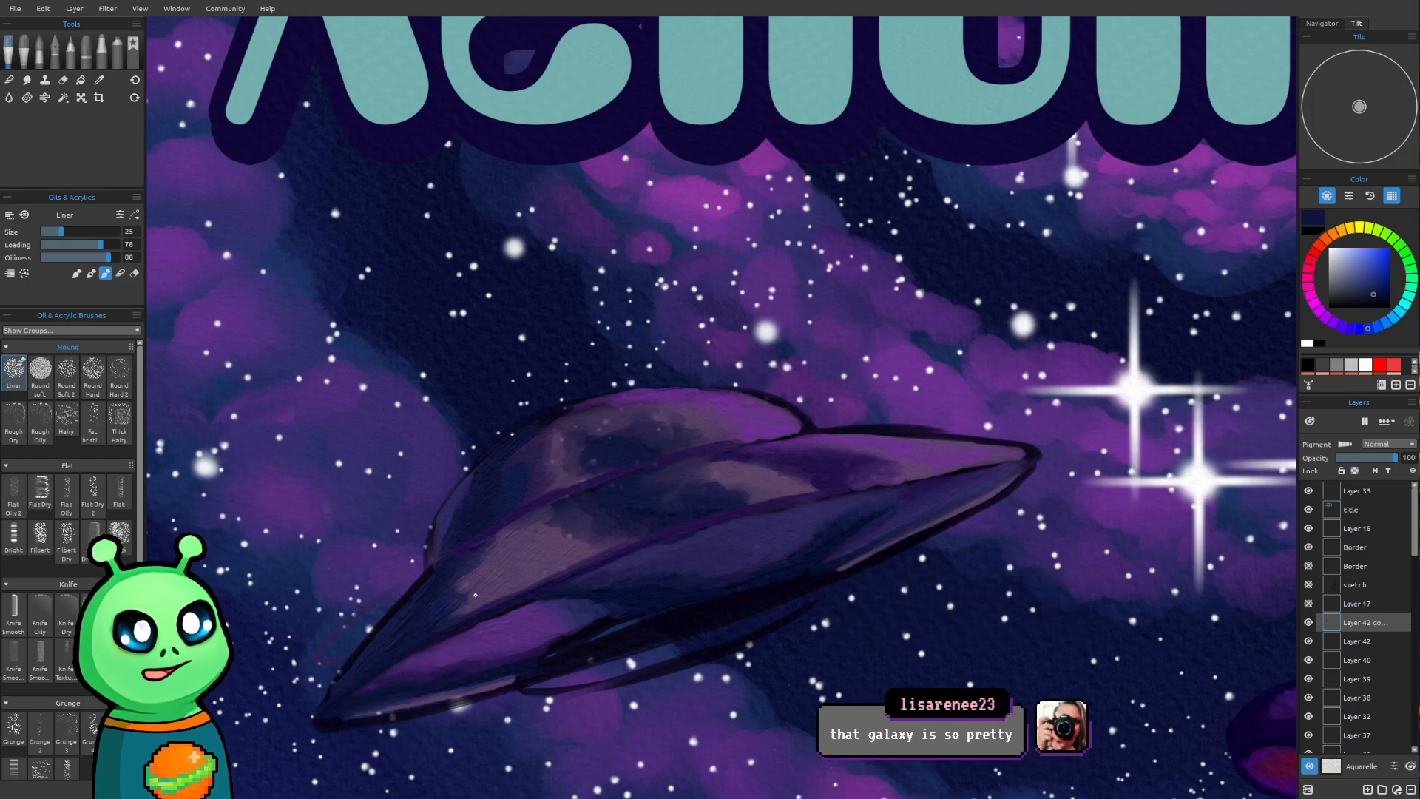
Examine how the shaded saucer reads in the whole poster beside the title, galaxy, mushrooms and robot
scroll(766, 504, "down", 8)
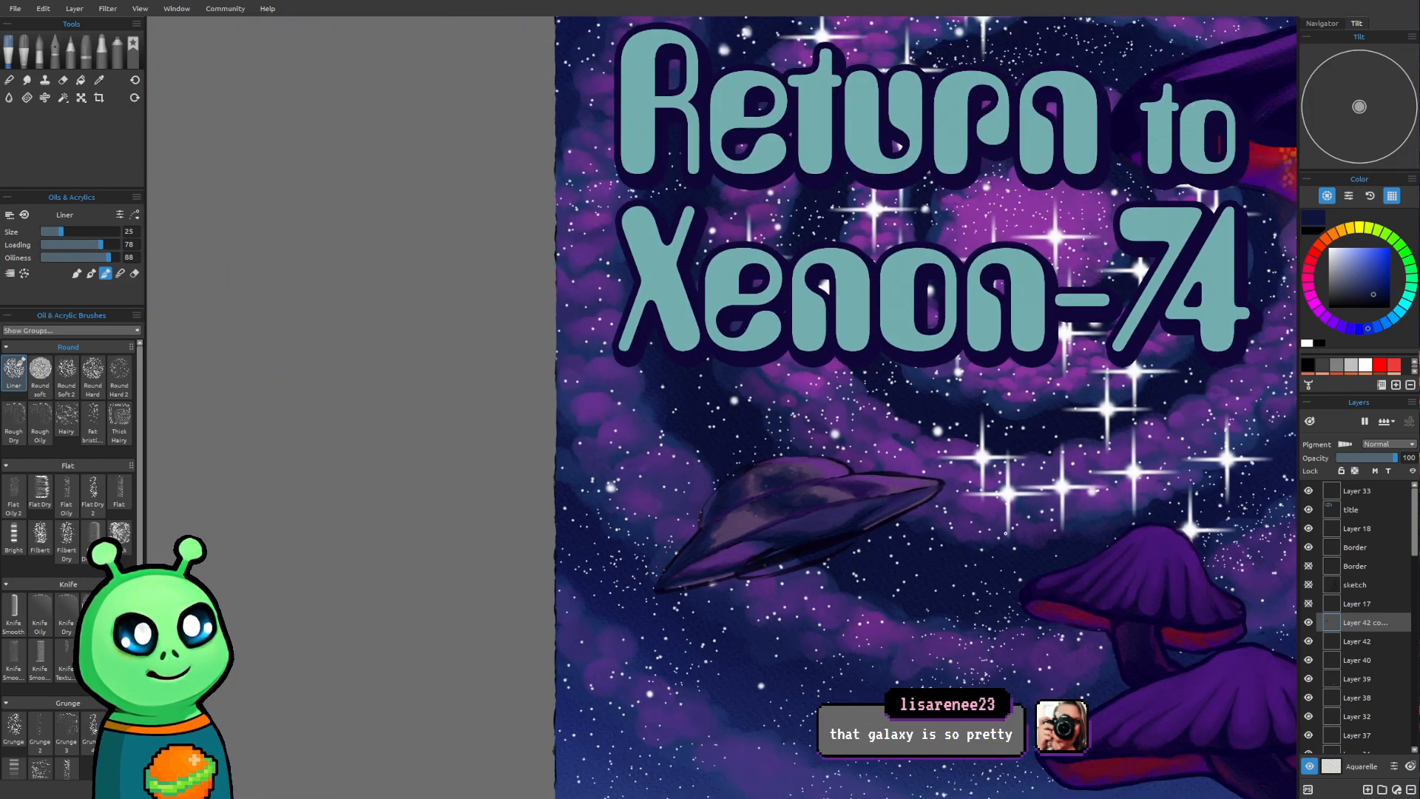
scroll(1003, 529, "down", 1)
left_click_drag(911, 501, 671, 336)
scroll(669, 343, "down", 2)
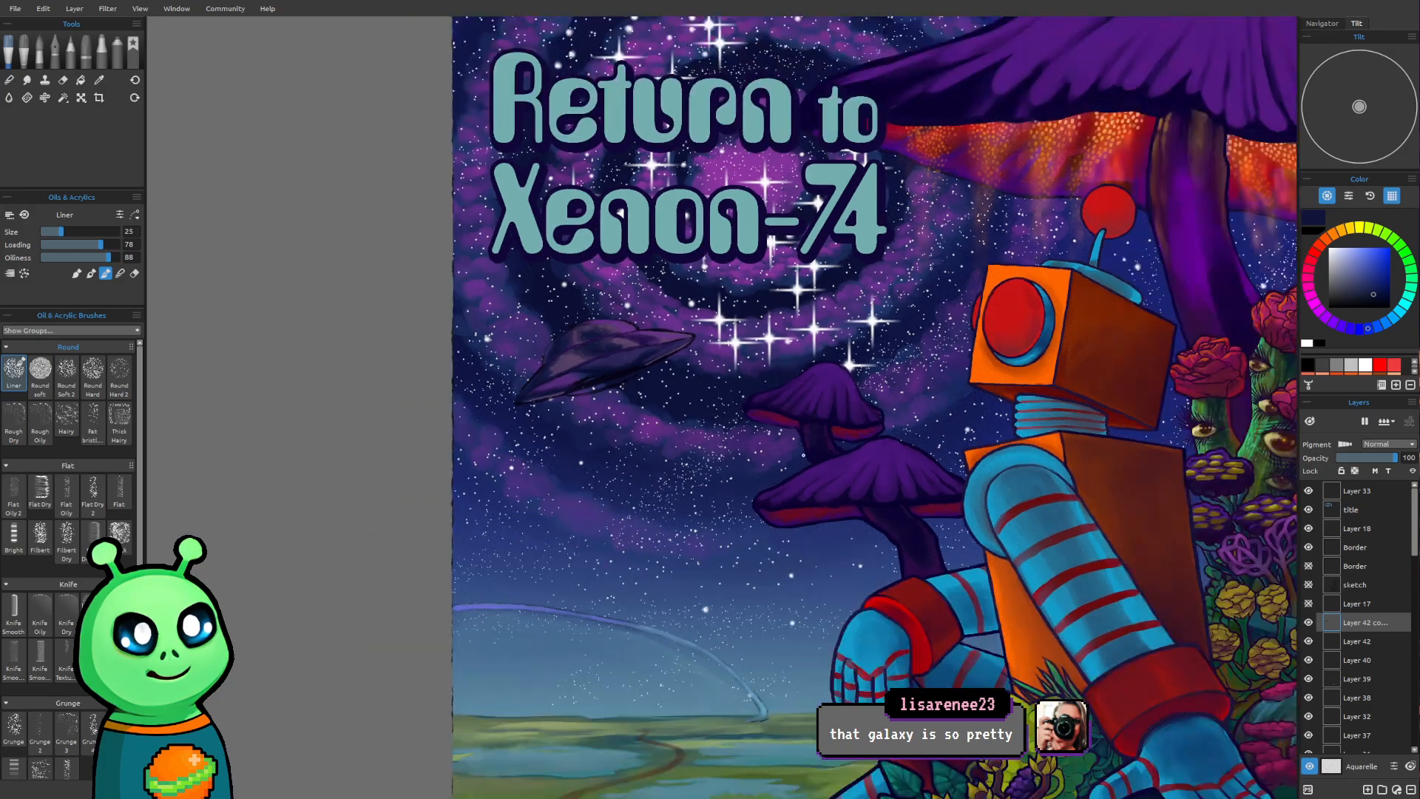
left_click_drag(805, 450, 665, 611)
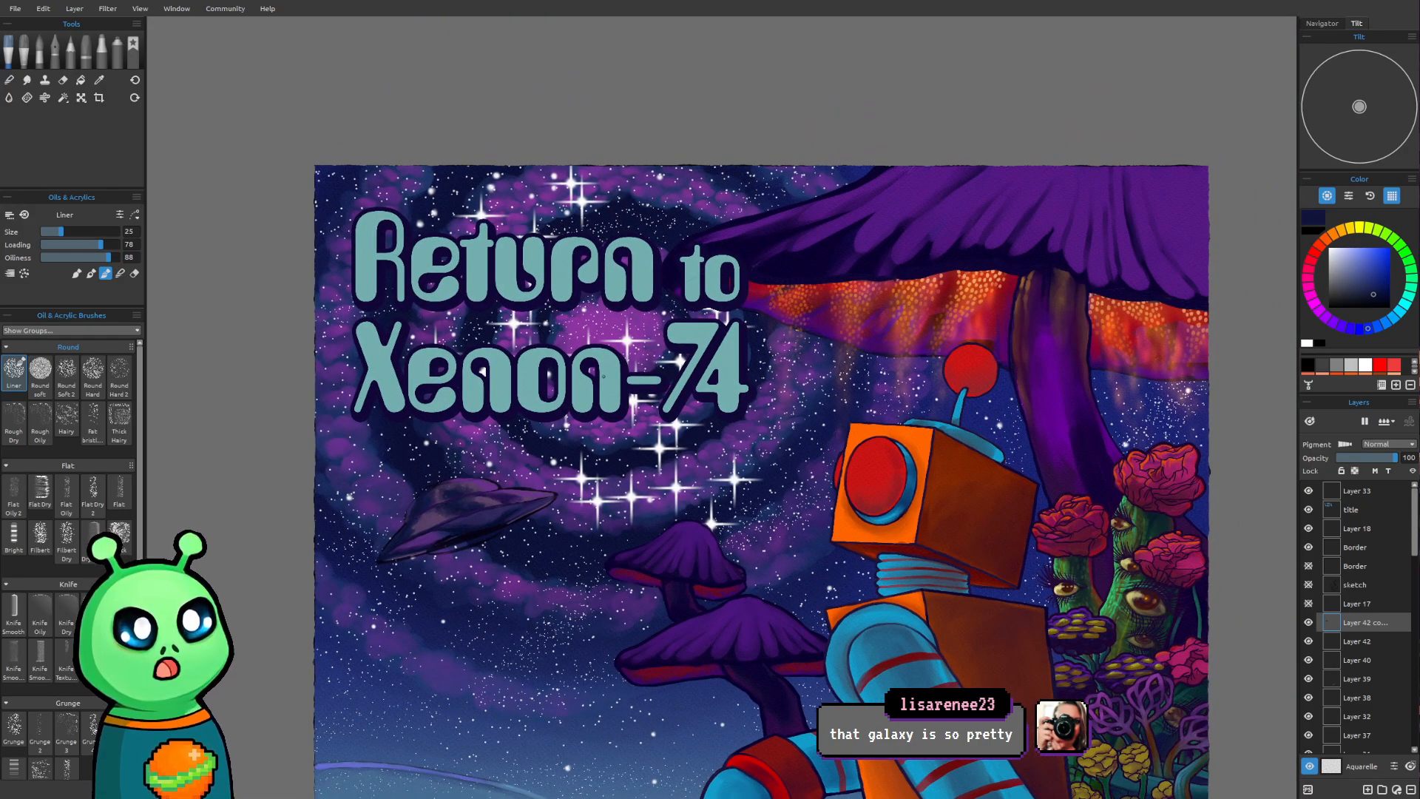
scroll(655, 505, "down", 1)
mouse_move(653, 495)
left_mouse_down()
mouse_move(619, 372)
mouse_move(632, 396)
left_mouse_up()
mouse_move(641, 287)
left_mouse_down()
mouse_move(618, 536)
mouse_move(704, 258)
mouse_move(749, 366)
left_mouse_up()
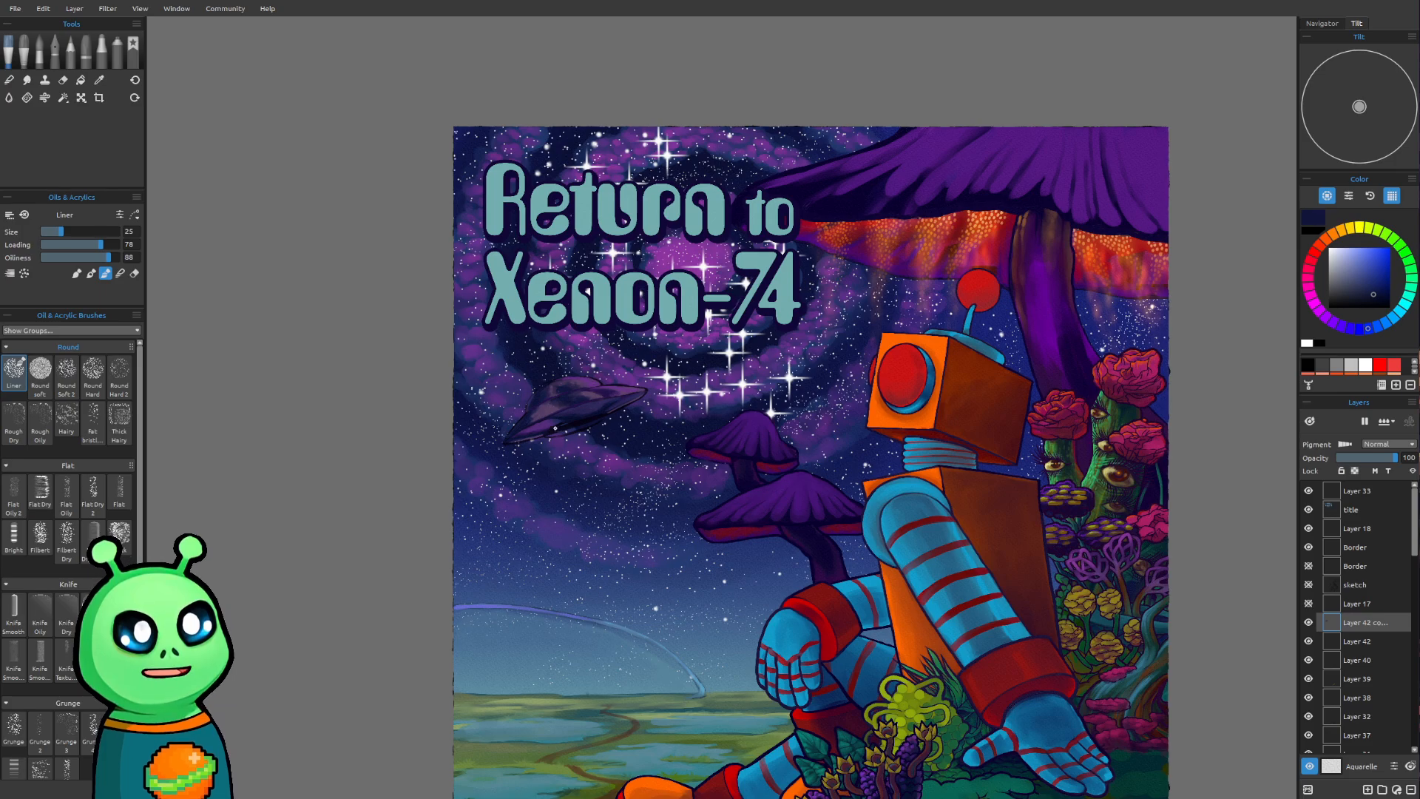
Paint bright magenta-purple highlights along the dome's top edge and the hull's upper right edge, using brush sizes 25 and 20
scroll(557, 428, "up", 4)
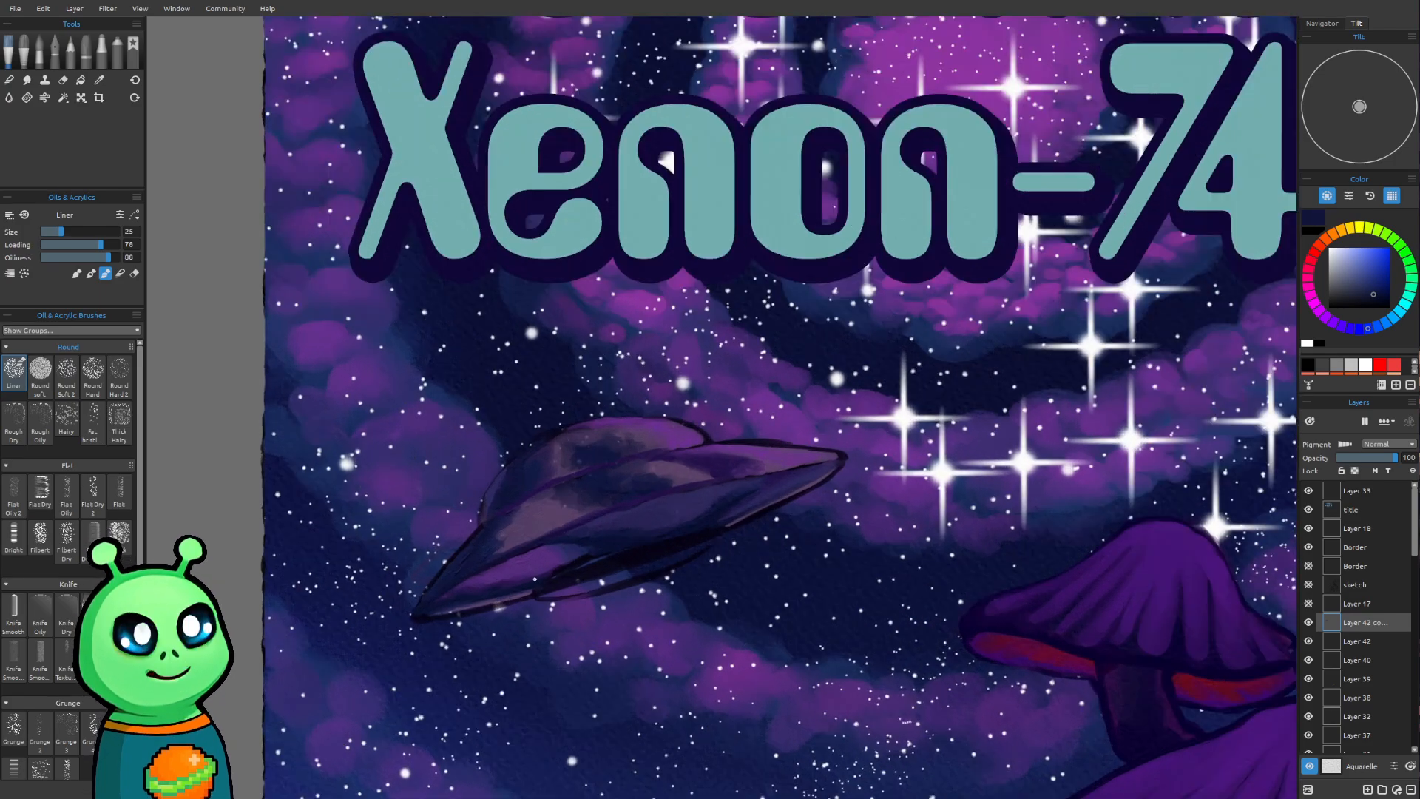
scroll(607, 480, "up", 2)
left_click_drag(786, 575, 773, 539)
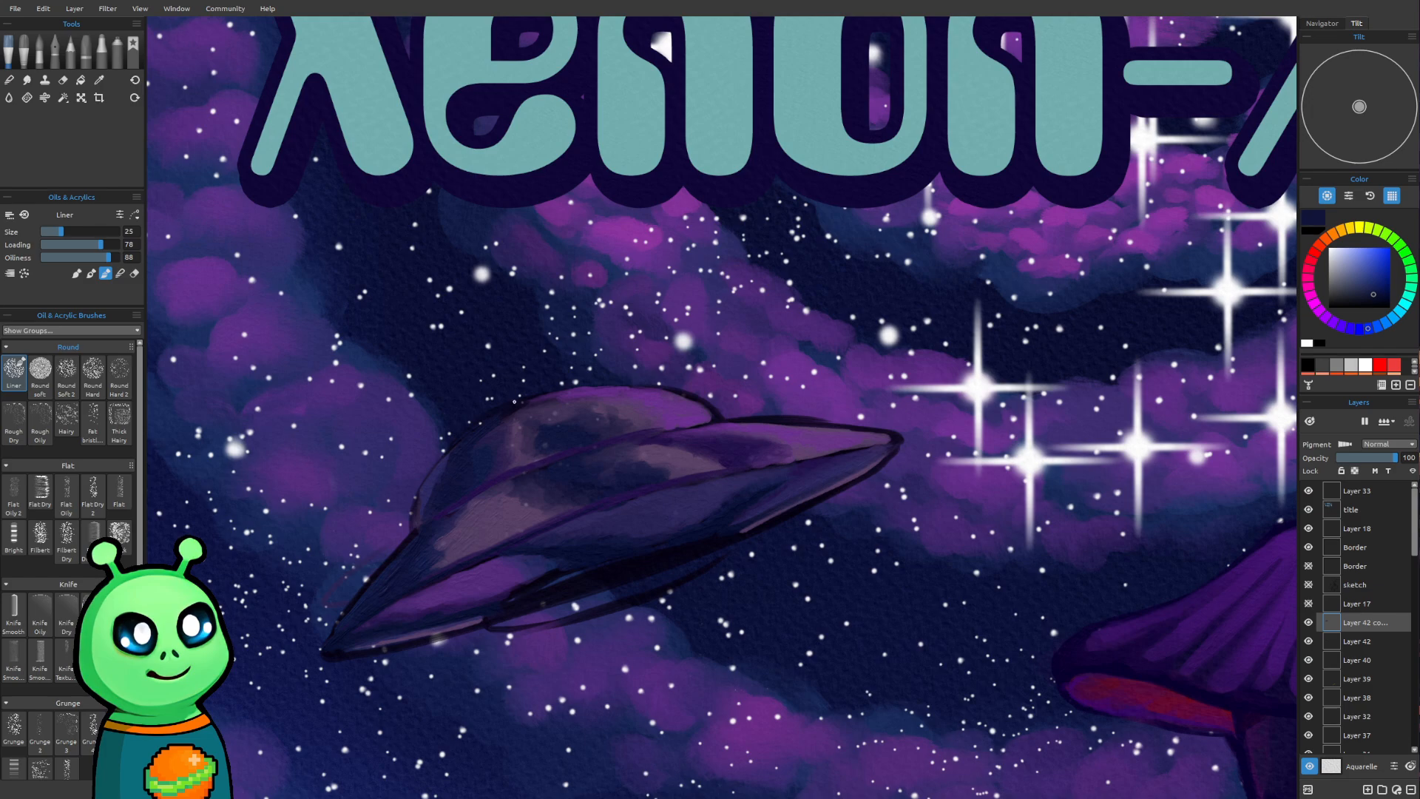
left_click_drag(791, 439, 762, 476)
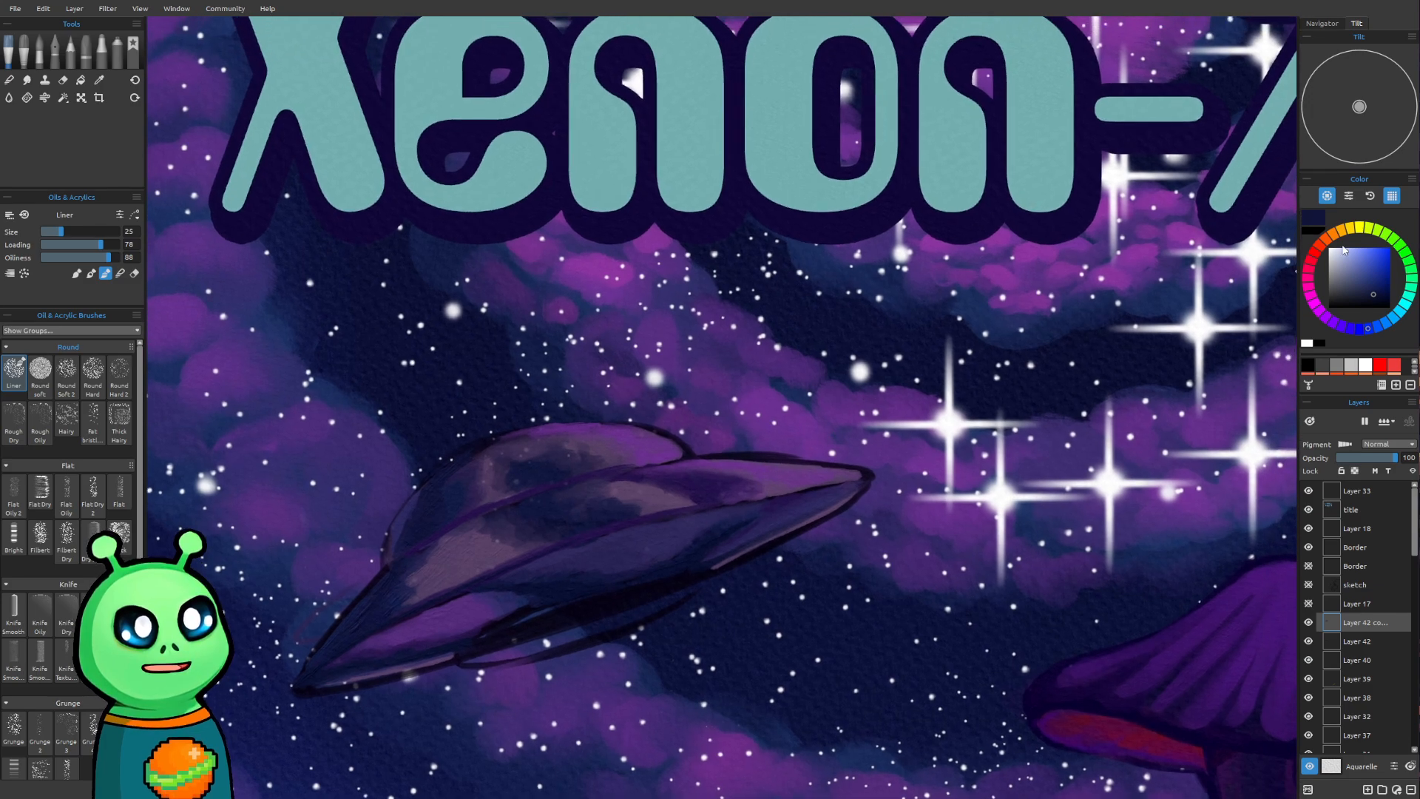
left_click(1318, 310)
left_click(1376, 255)
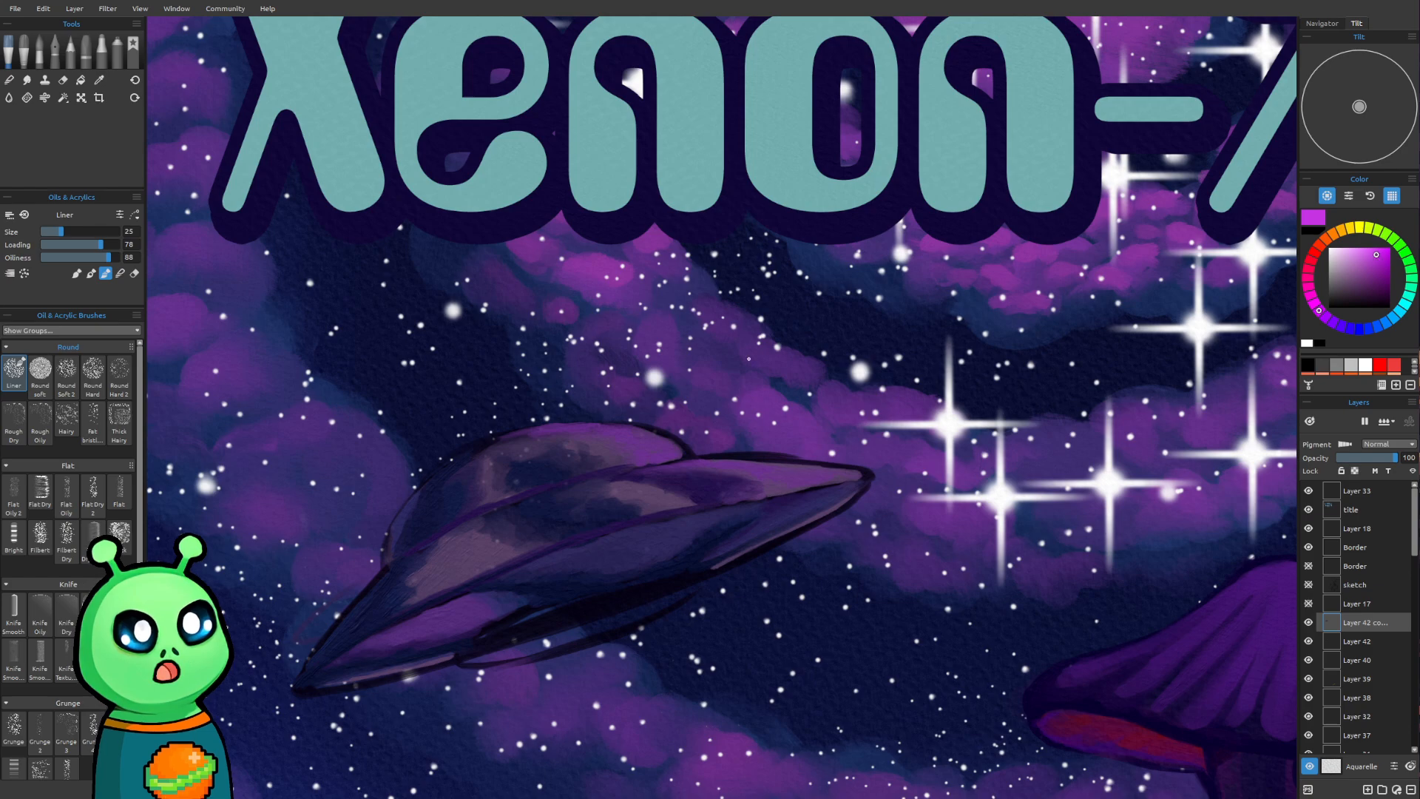
left_click_drag(692, 348, 583, 397)
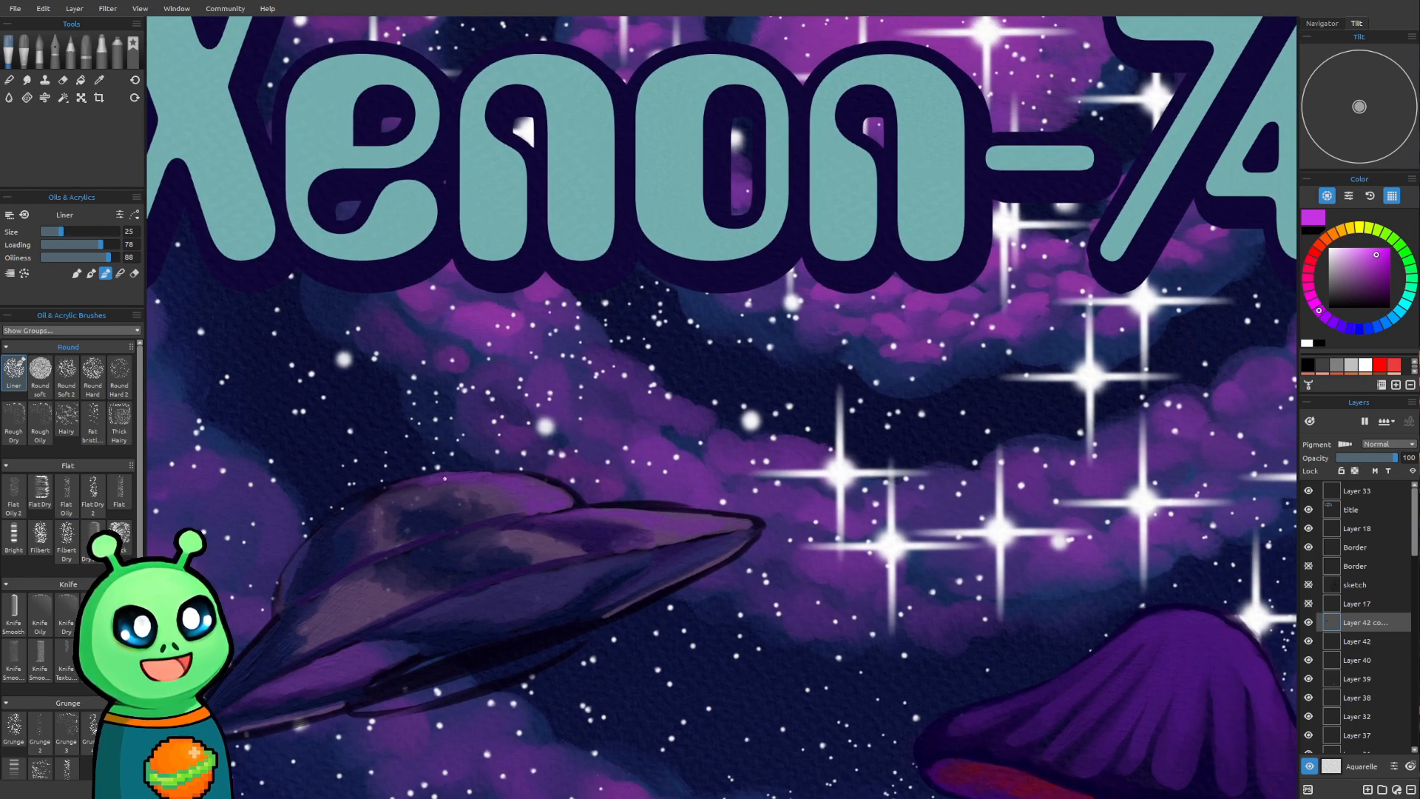
mouse_move(440, 476)
left_mouse_down()
mouse_move(398, 484)
mouse_move(479, 476)
left_mouse_up()
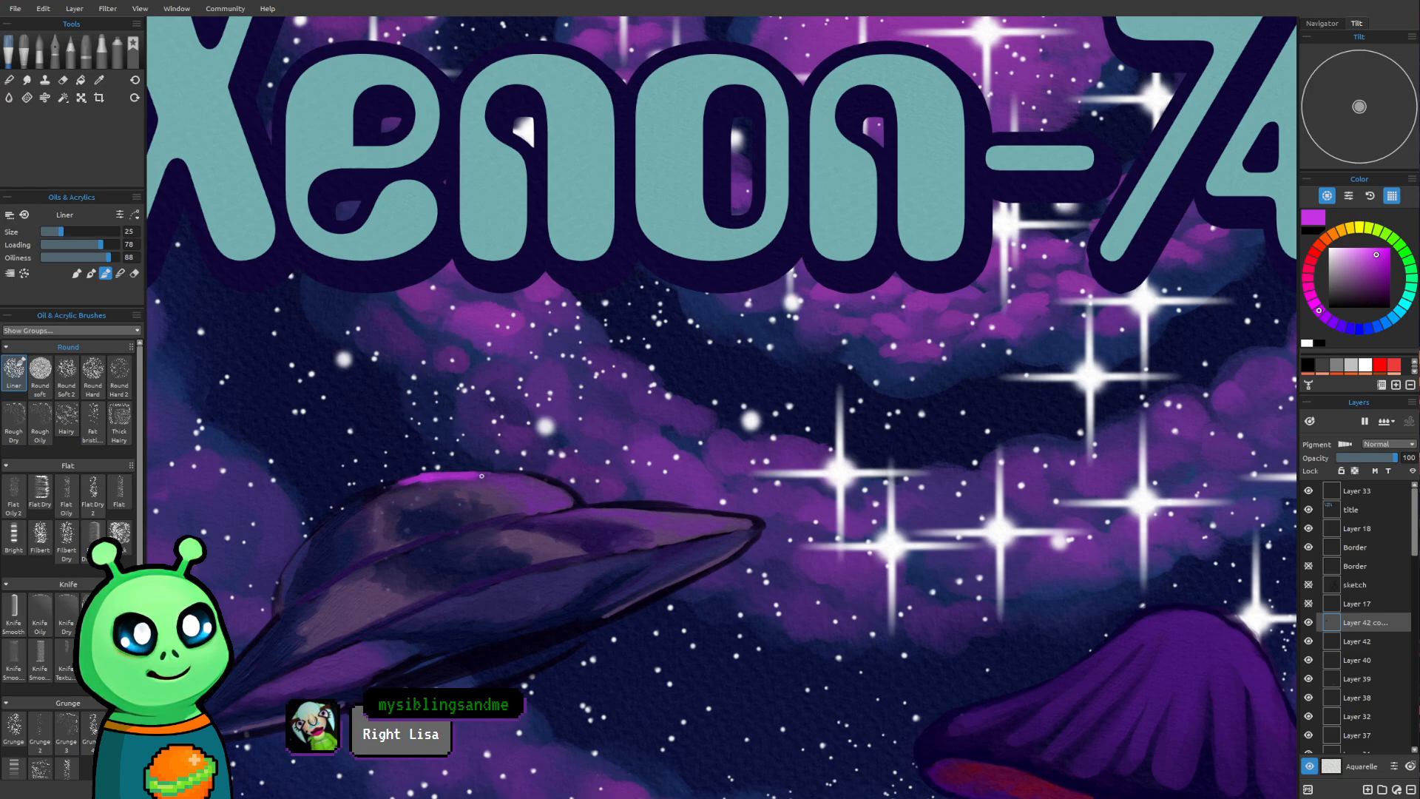
key("bracketleft")
left_click_drag(513, 484, 533, 491)
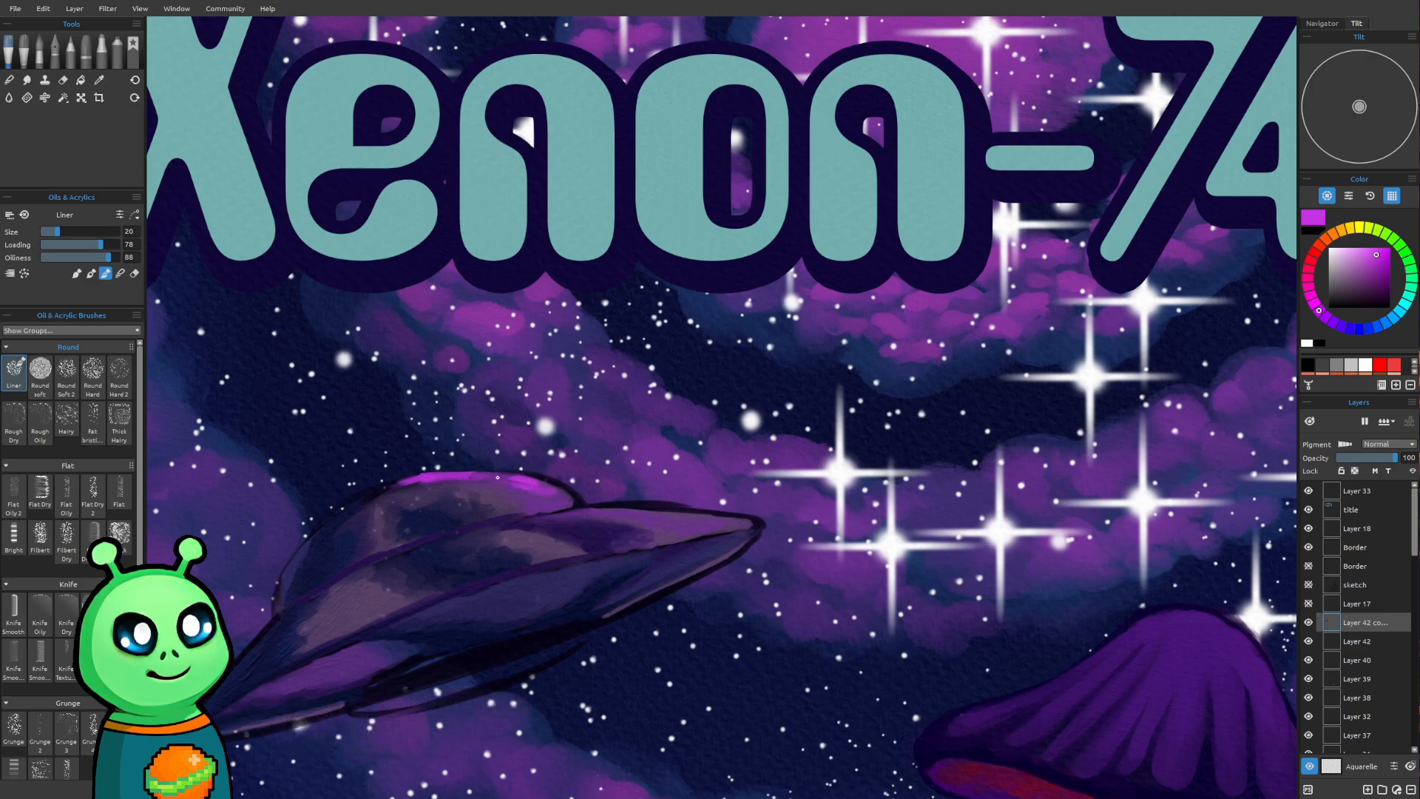
left_click_drag(505, 476, 550, 488)
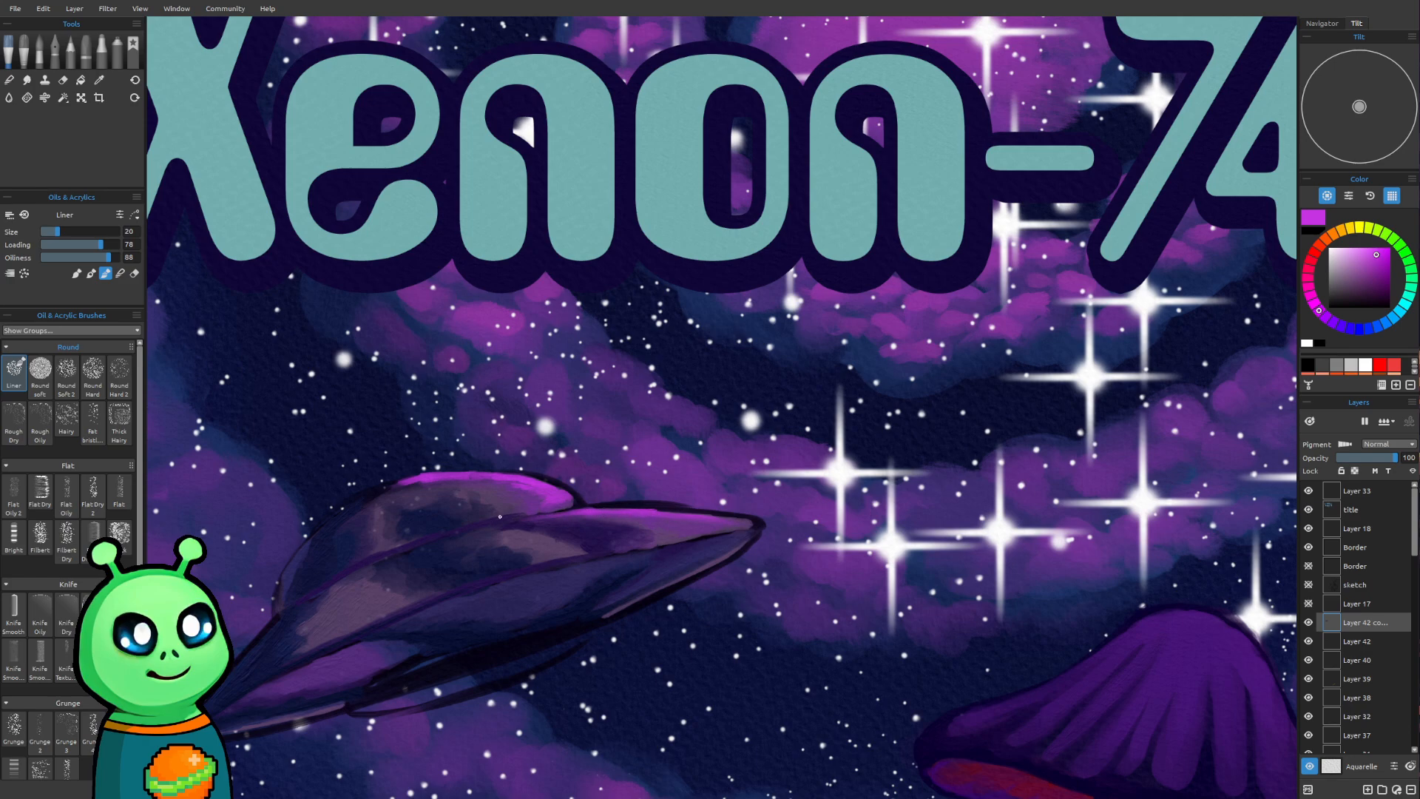
key("bracketright")
left_click_drag(677, 518, 693, 524)
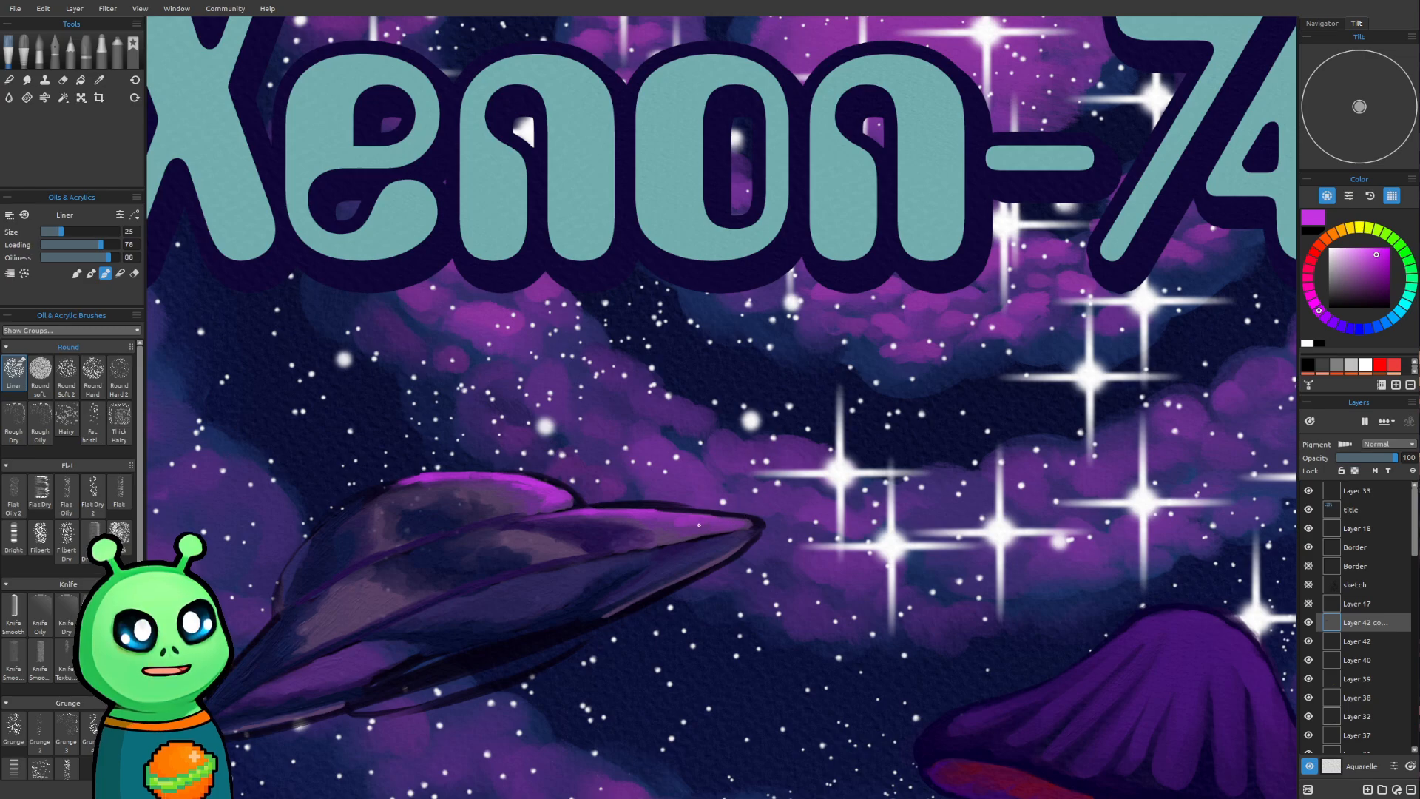
Check the highlighted saucer against the poster and add a new layer above the saucer's layer
scroll(737, 500, "down", 5)
scroll(370, 196, "down", 4)
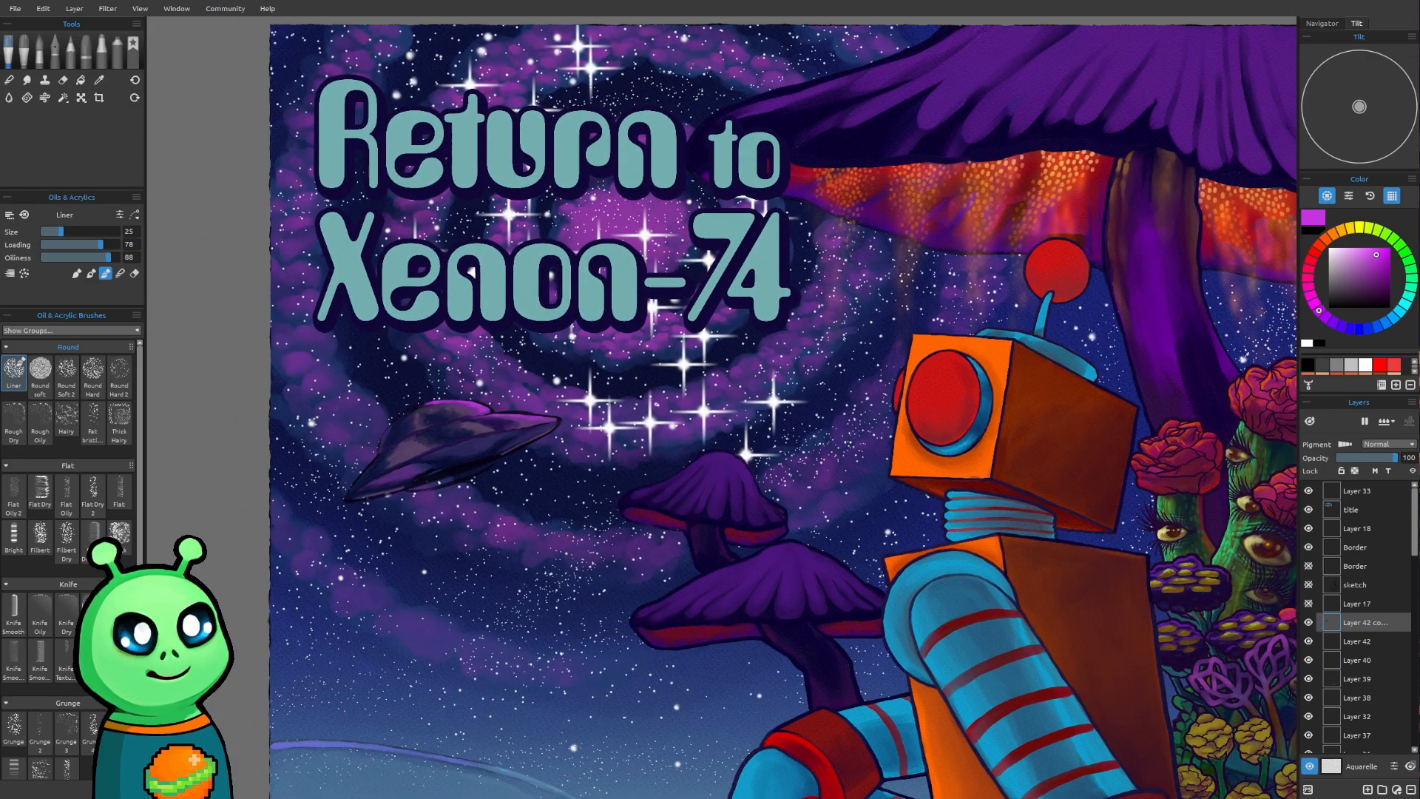
left_click_drag(441, 498, 534, 501)
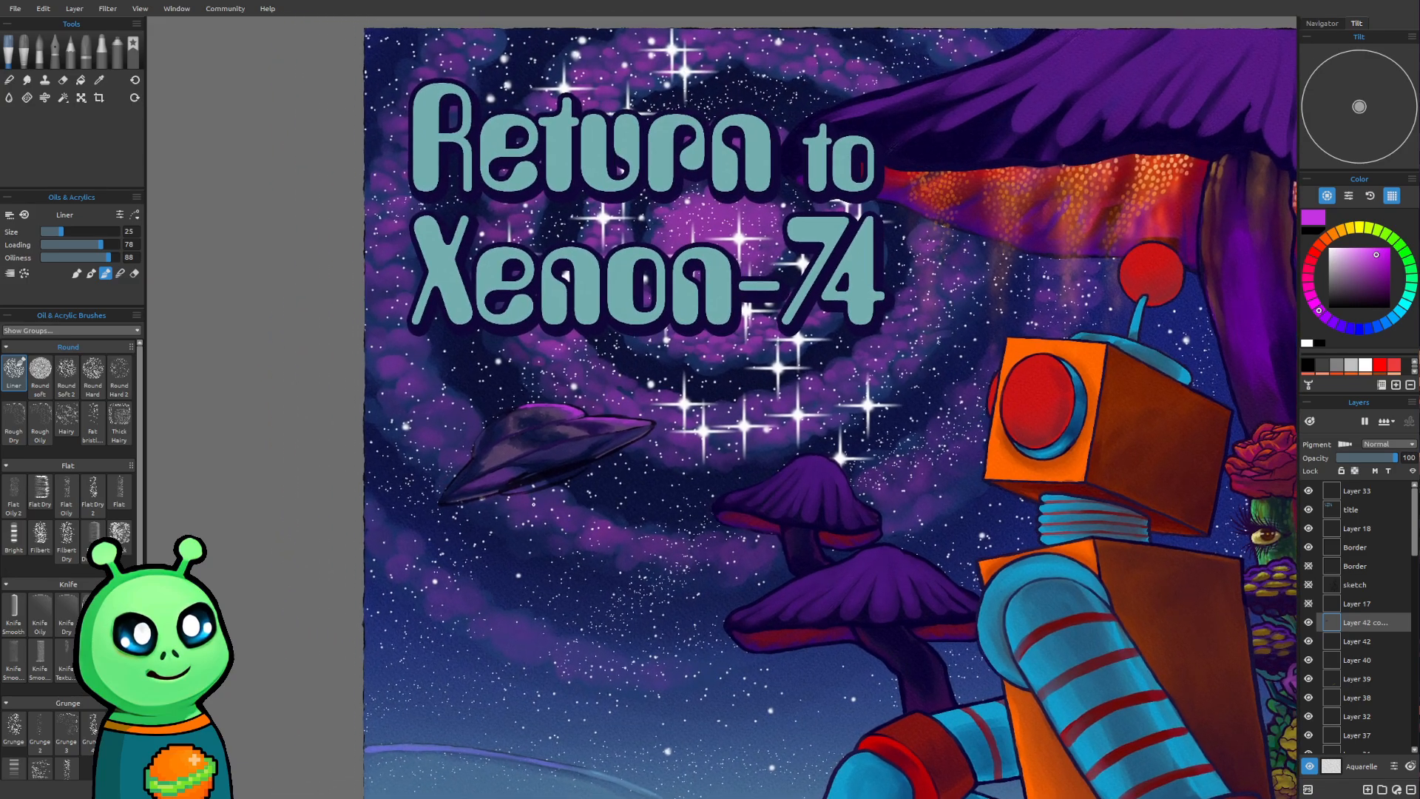
scroll(535, 502, "up", 3)
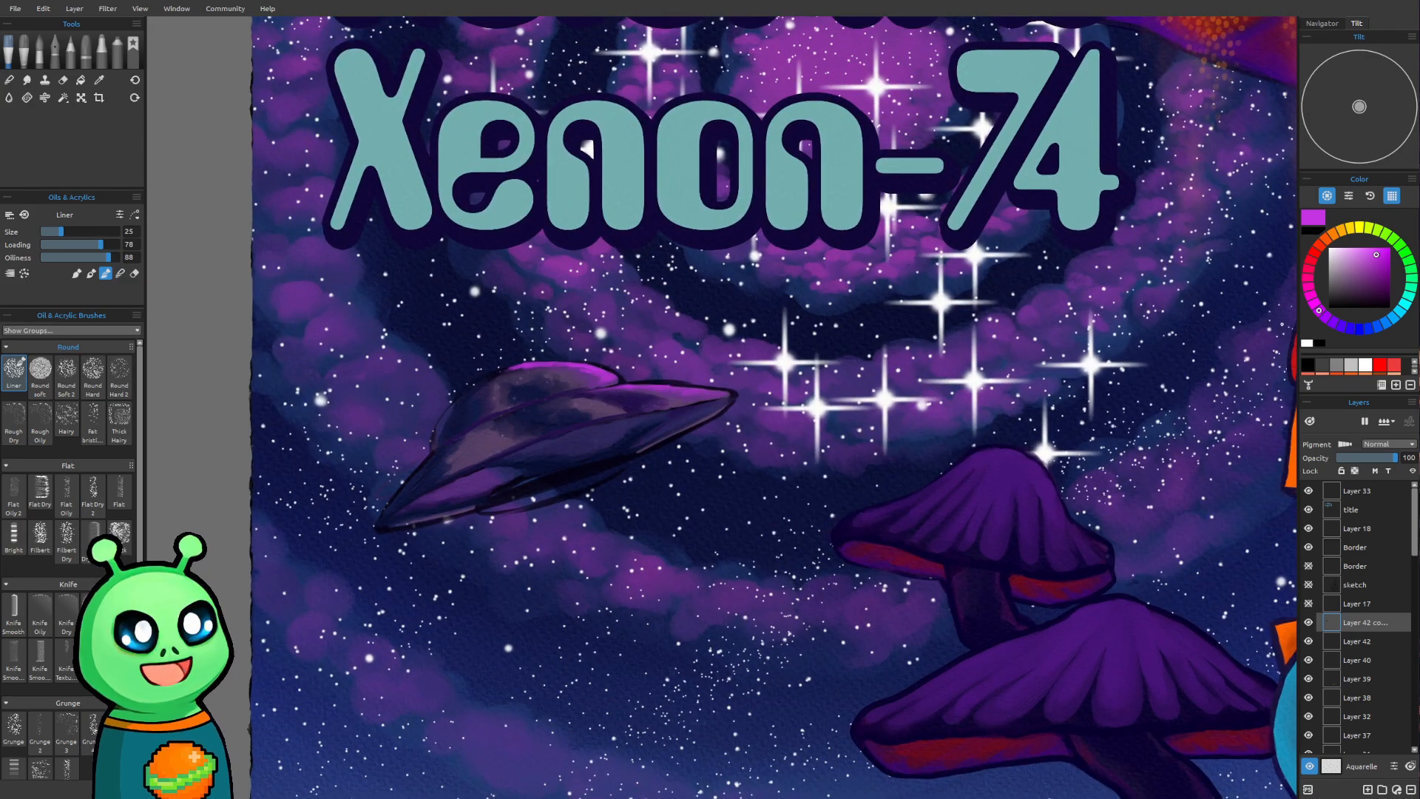
left_click(1367, 789)
Paint two small dark orange oval lights on the side of the saucer's lower hull with brush size 25
left_click_drag(596, 470, 668, 556)
scroll(594, 579, "up", 3)
scroll(639, 529, "up", 2)
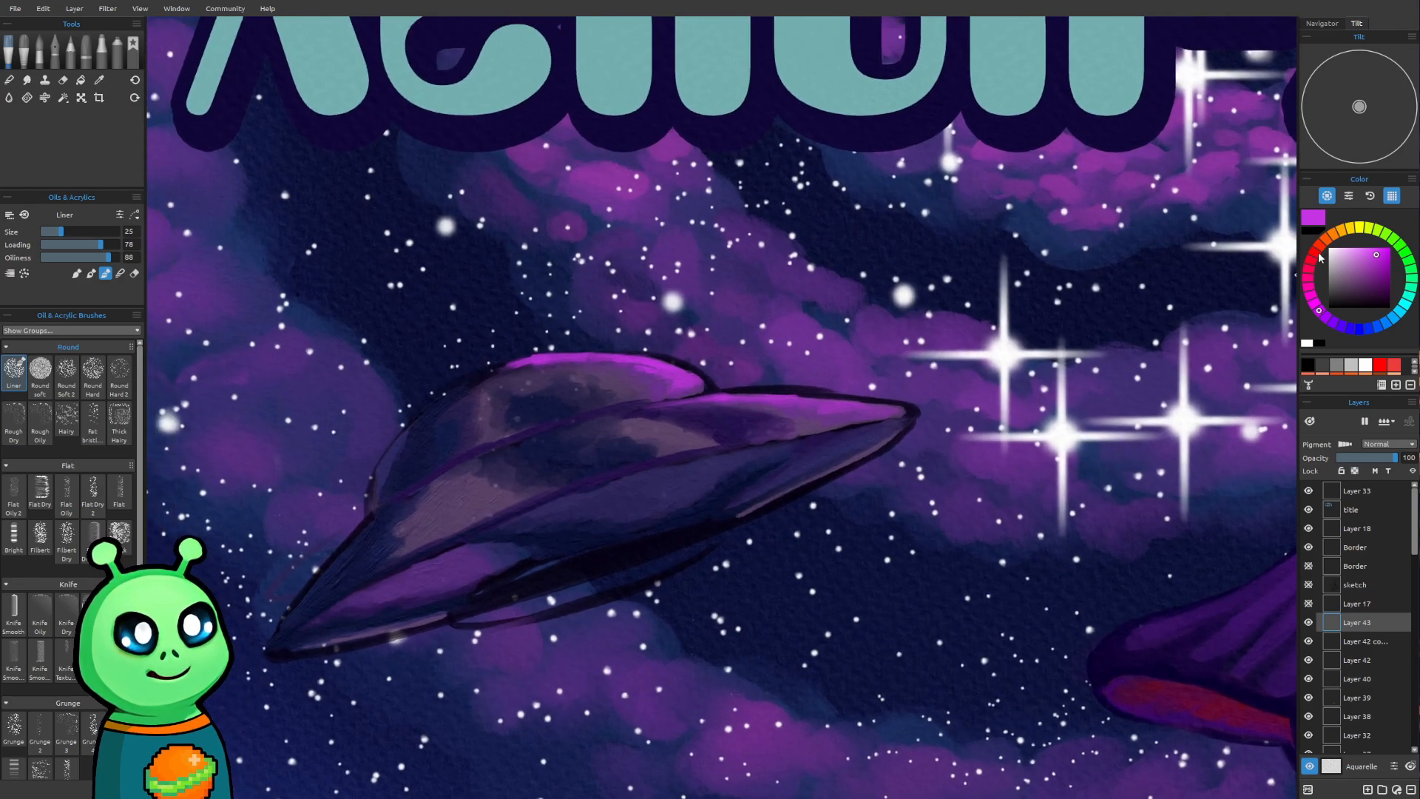
left_click(1334, 235)
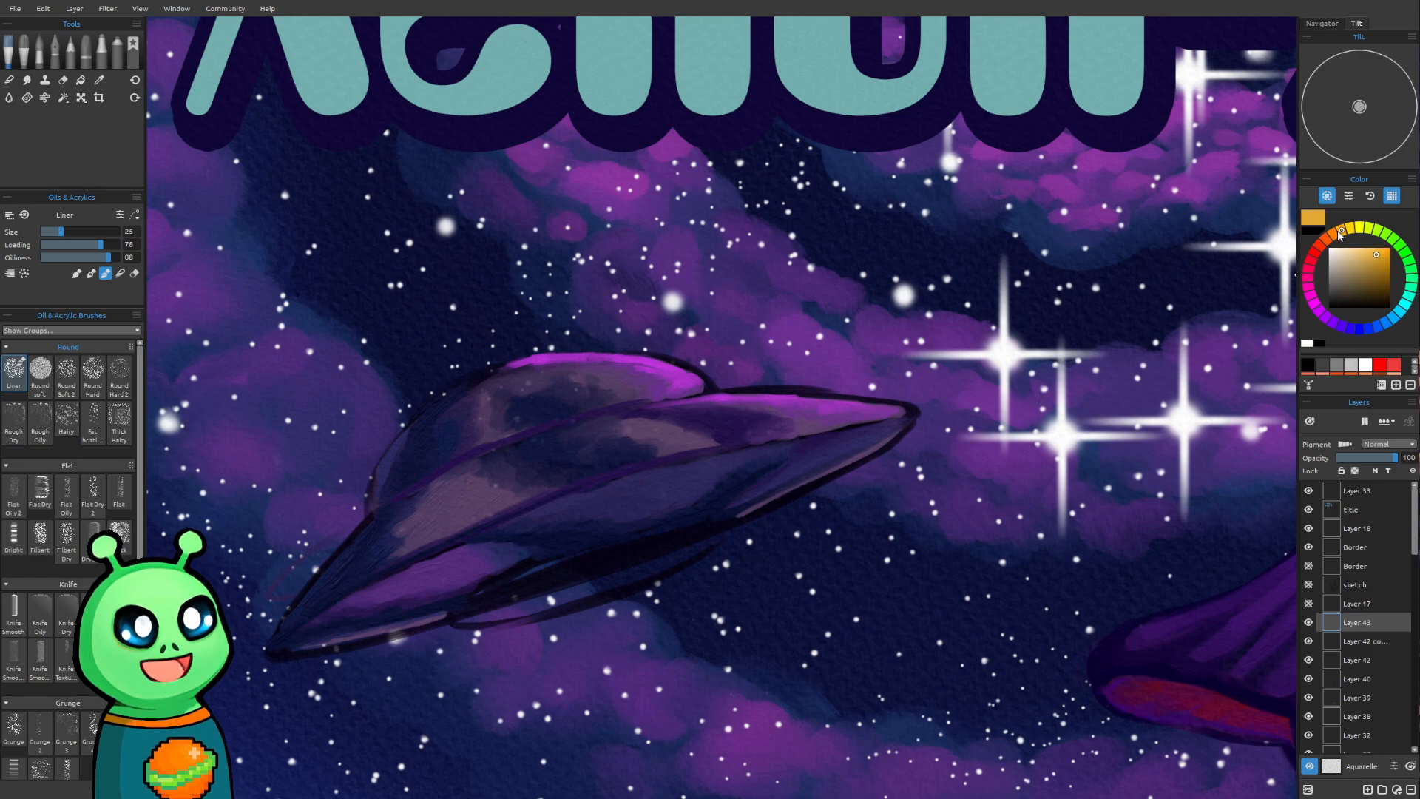
left_click(1377, 278)
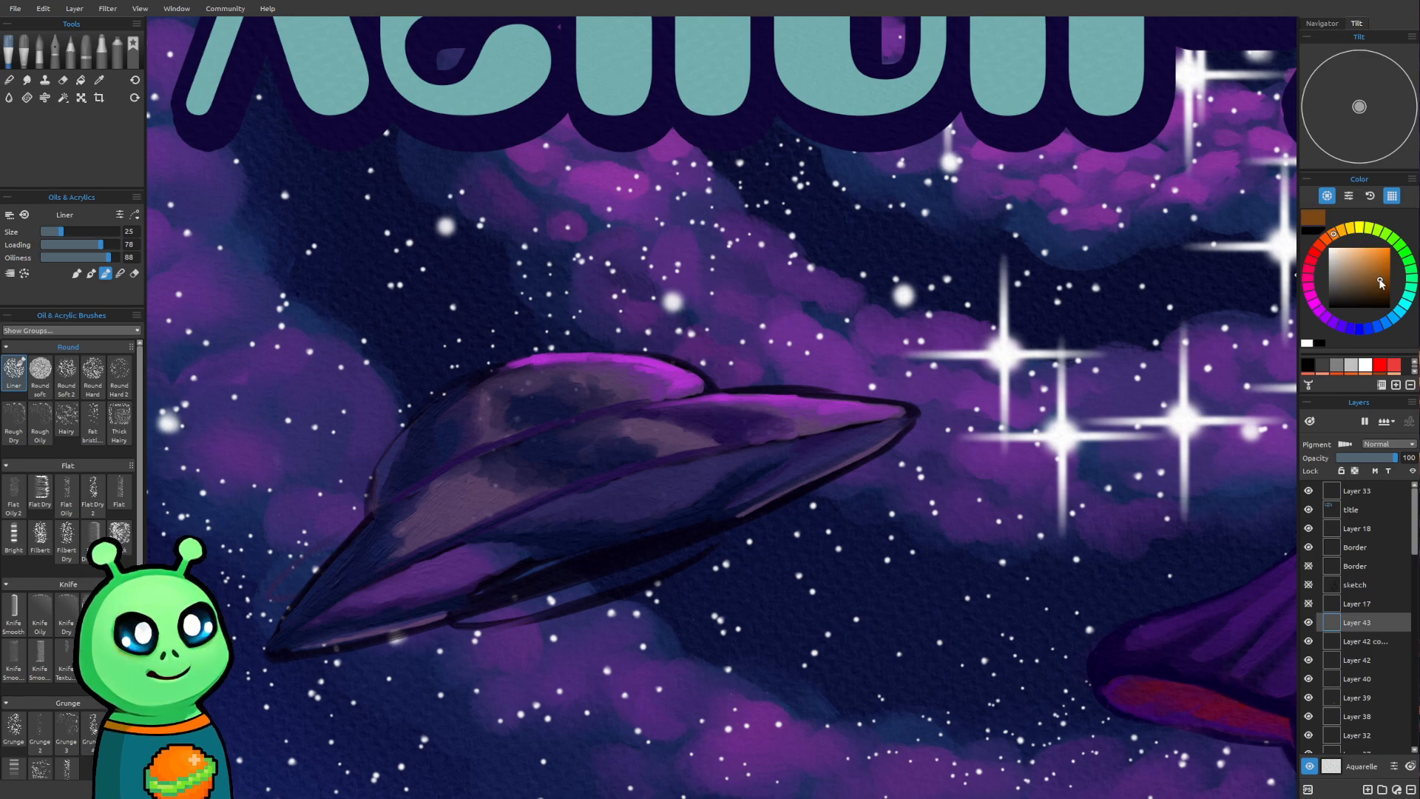
left_click_drag(741, 526, 730, 520)
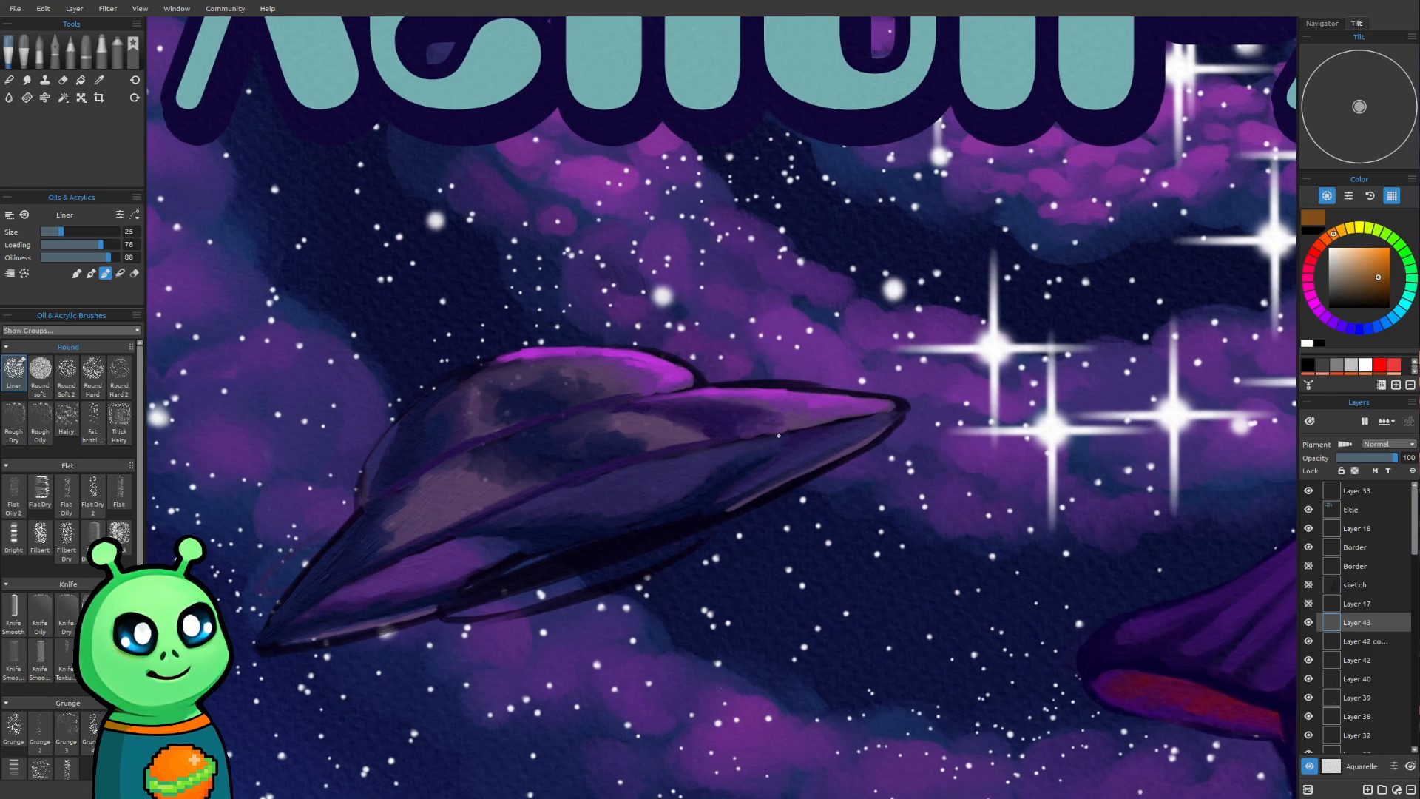
left_click_drag(561, 524, 605, 508)
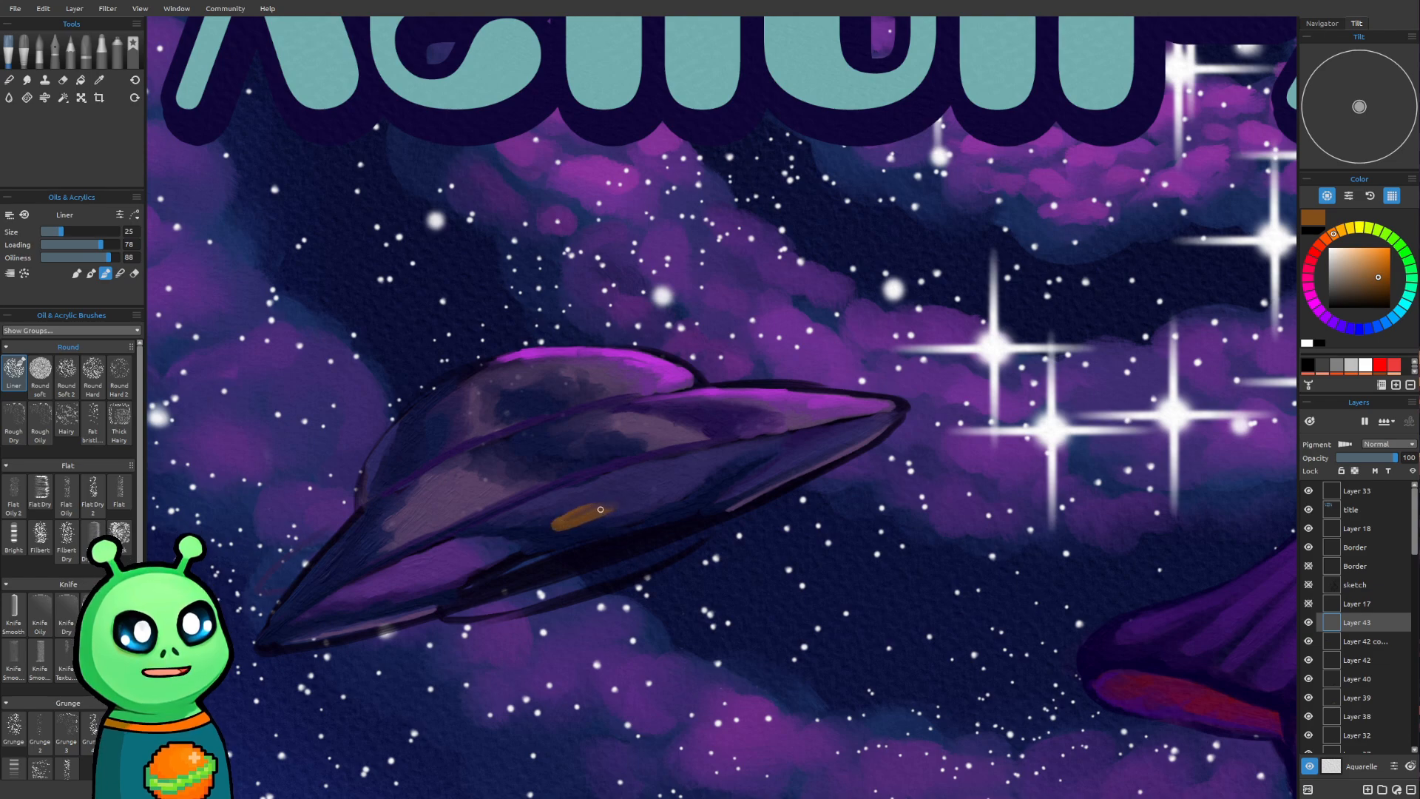
left_click_drag(684, 489, 732, 479)
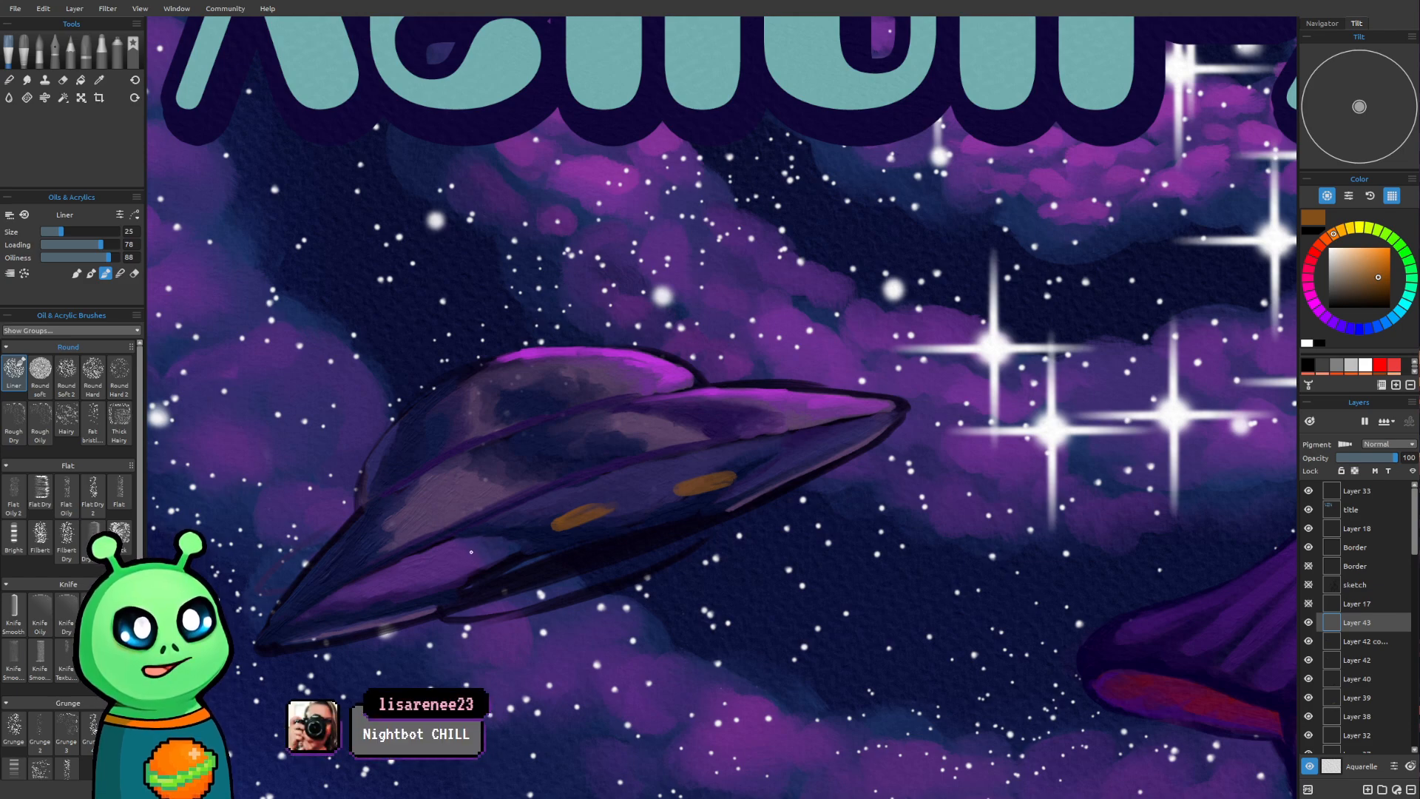
Paint three more dark orange oval lights along the saucer's lower hull, completing the row out to both ends
mouse_move(462, 563)
left_mouse_down()
mouse_move(493, 548)
mouse_move(452, 563)
left_mouse_up()
mouse_move(403, 610)
left_mouse_down()
mouse_move(419, 597)
mouse_move(397, 608)
left_mouse_up()
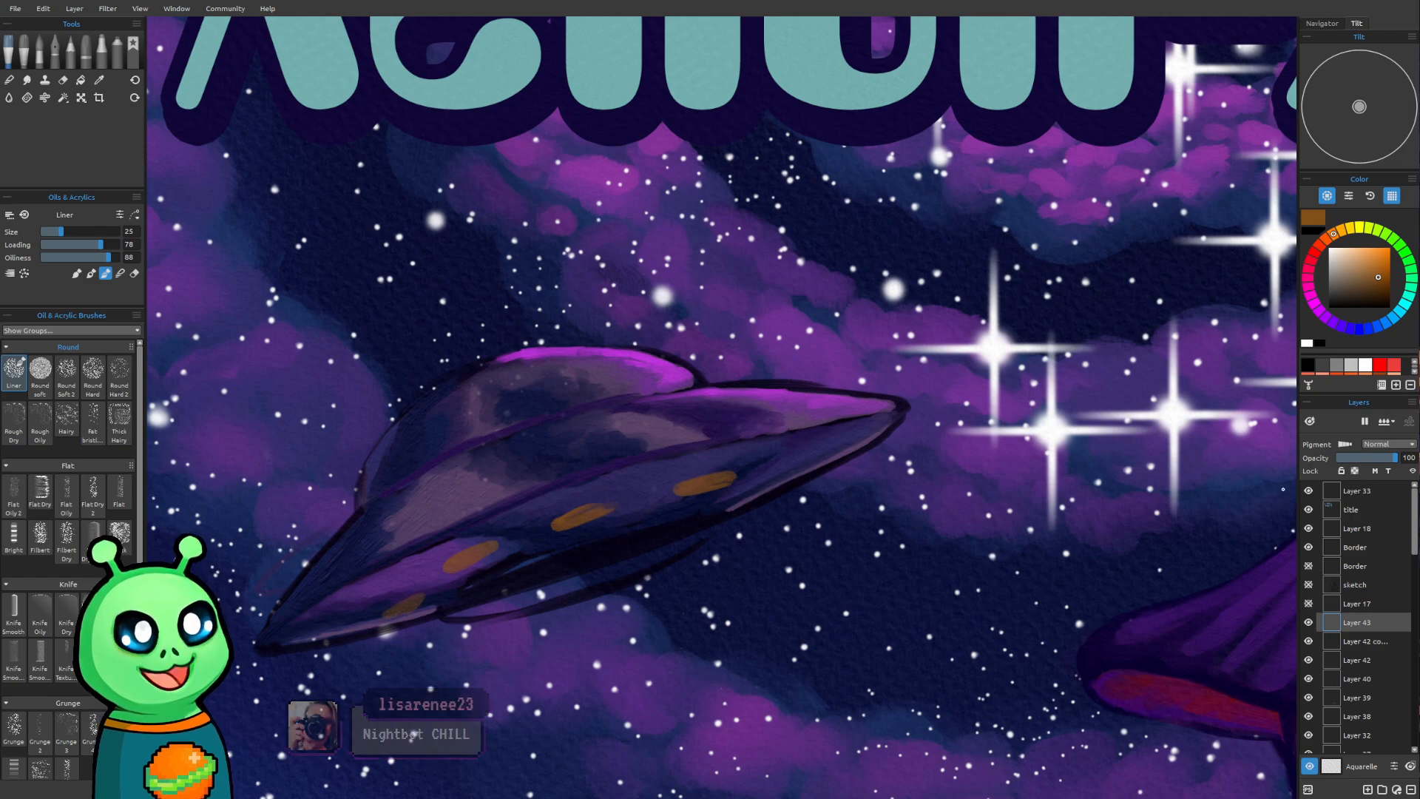
left_click_drag(861, 593, 766, 633)
left_click_drag(739, 568, 762, 577)
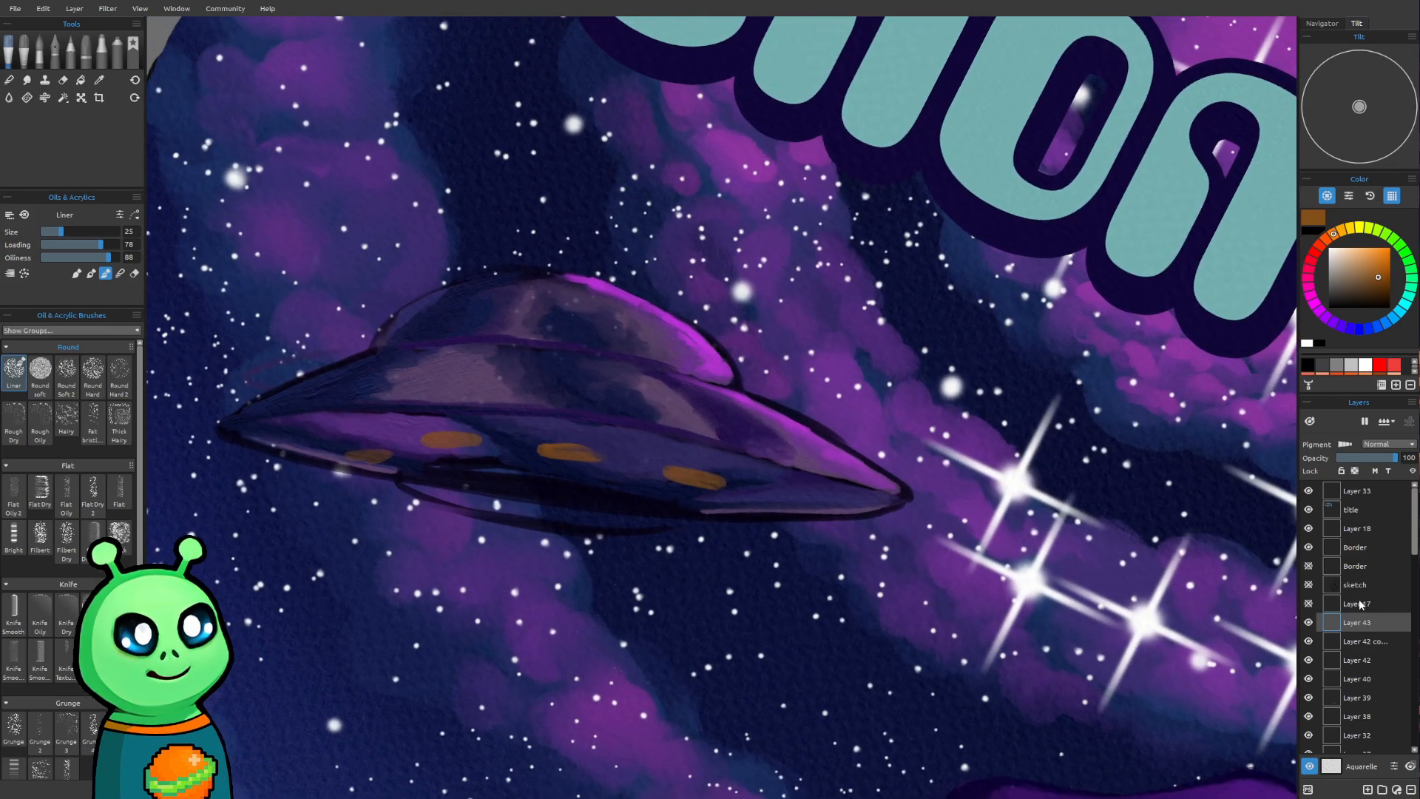
left_click_drag(768, 508, 784, 507)
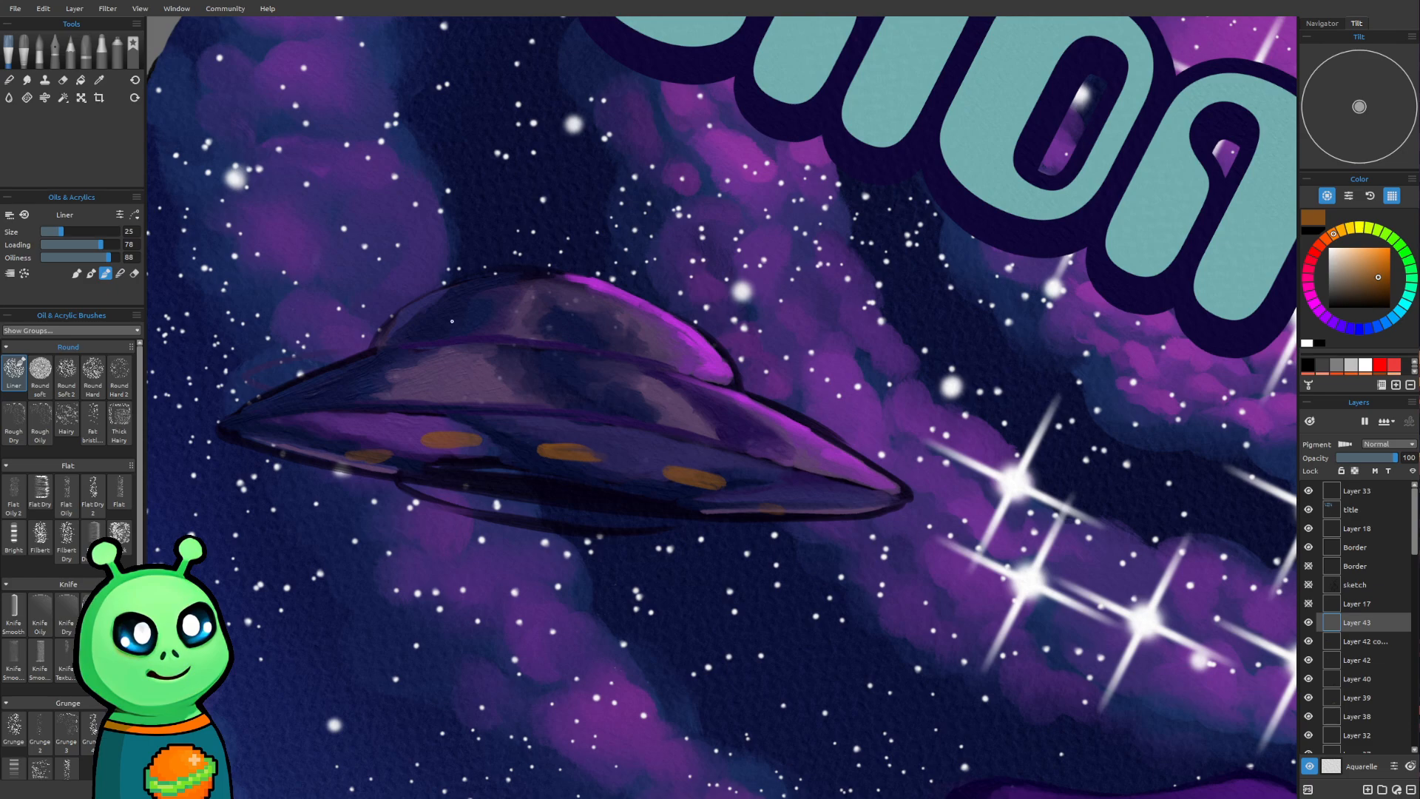
Paint a row of five dark orange oval lights across the saucer's dome with brush size 25
mouse_move(553, 320)
left_mouse_down()
mouse_move(591, 320)
mouse_move(550, 316)
mouse_move(583, 314)
mouse_move(553, 323)
left_mouse_up()
mouse_move(465, 309)
left_mouse_down()
mouse_move(484, 311)
mouse_move(410, 311)
mouse_move(433, 305)
left_mouse_up()
left_click_drag(653, 328, 666, 335)
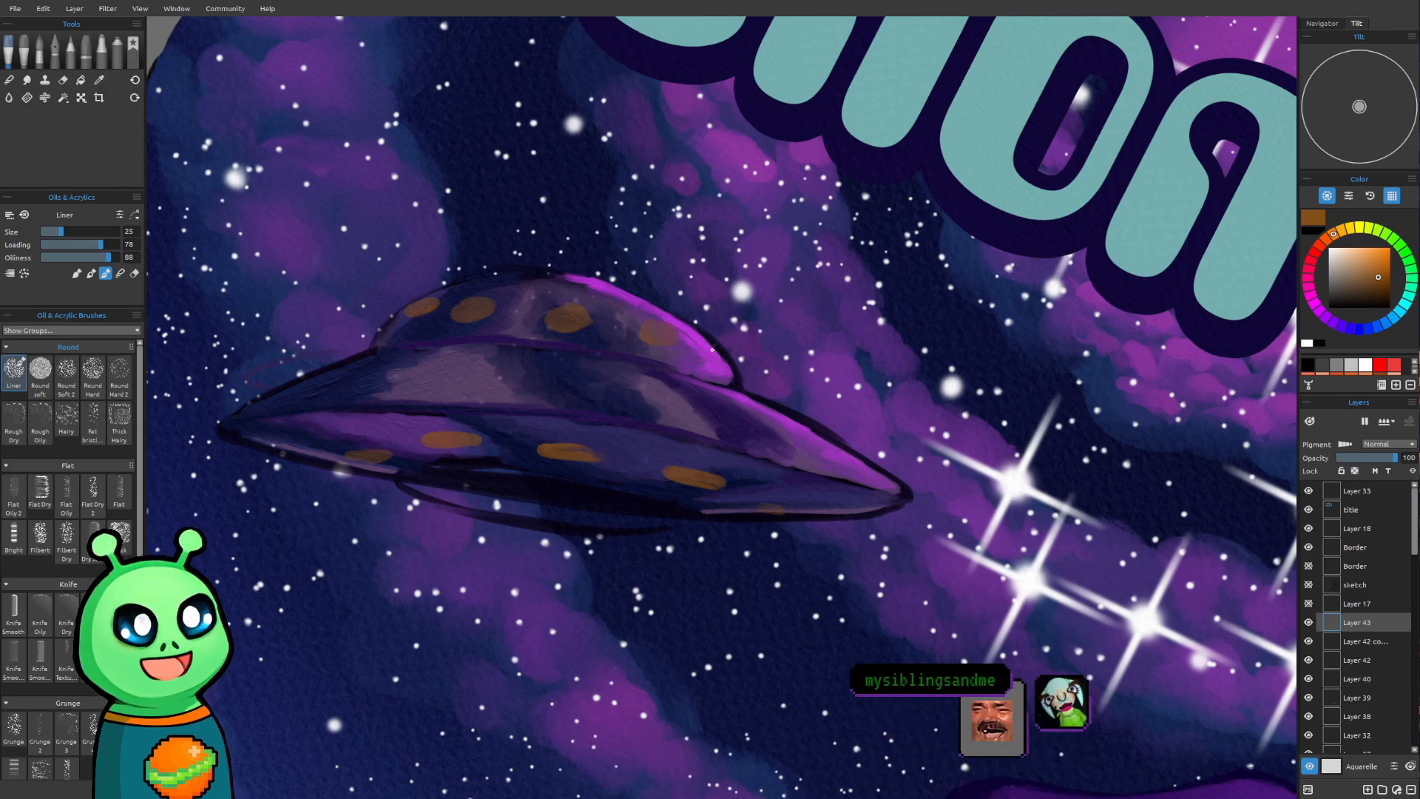
left_click_drag(701, 339, 712, 350)
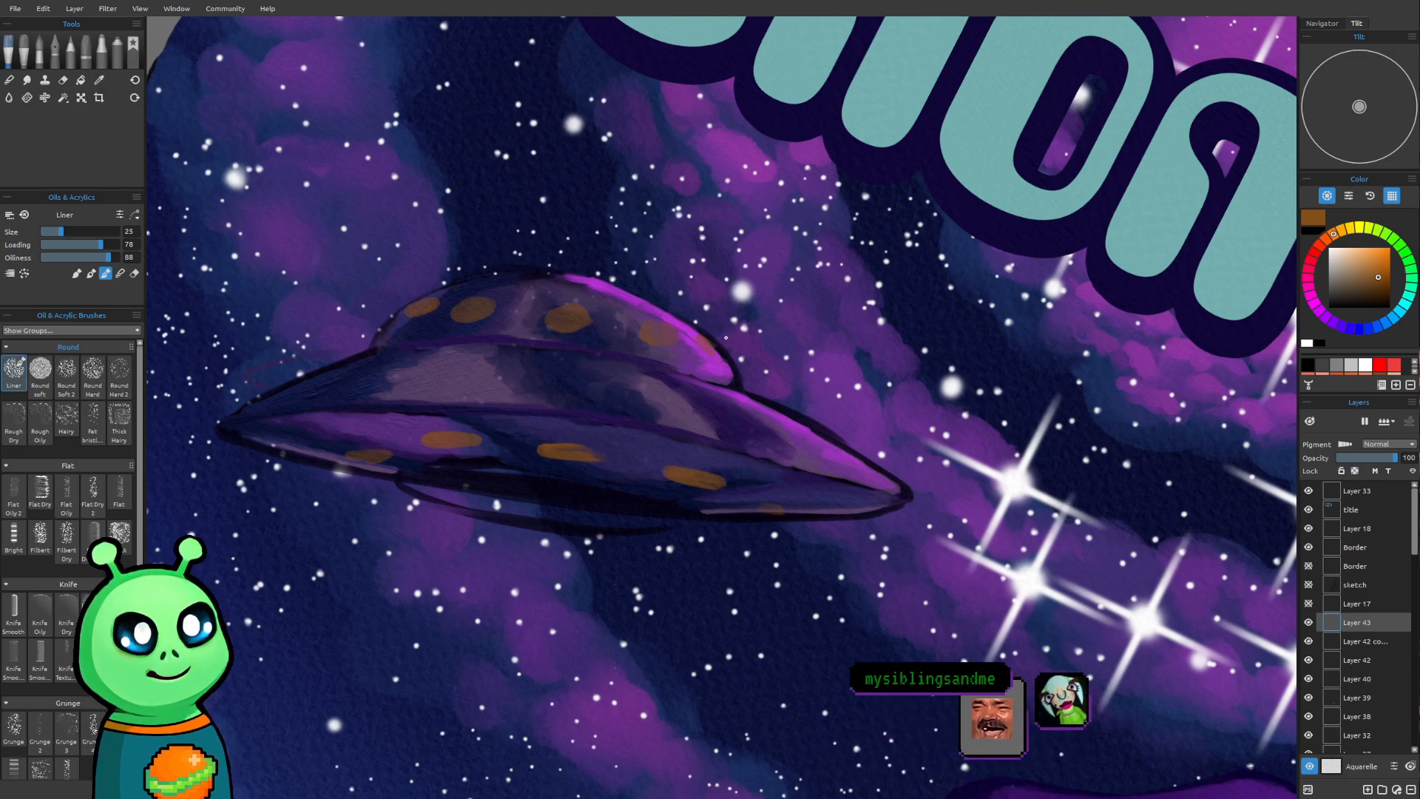
Shift the hue of the saucer's orange lights to green, comparing yellow and red versions against the whole poster
scroll(695, 373, "down", 5)
left_click_drag(700, 393, 574, 476)
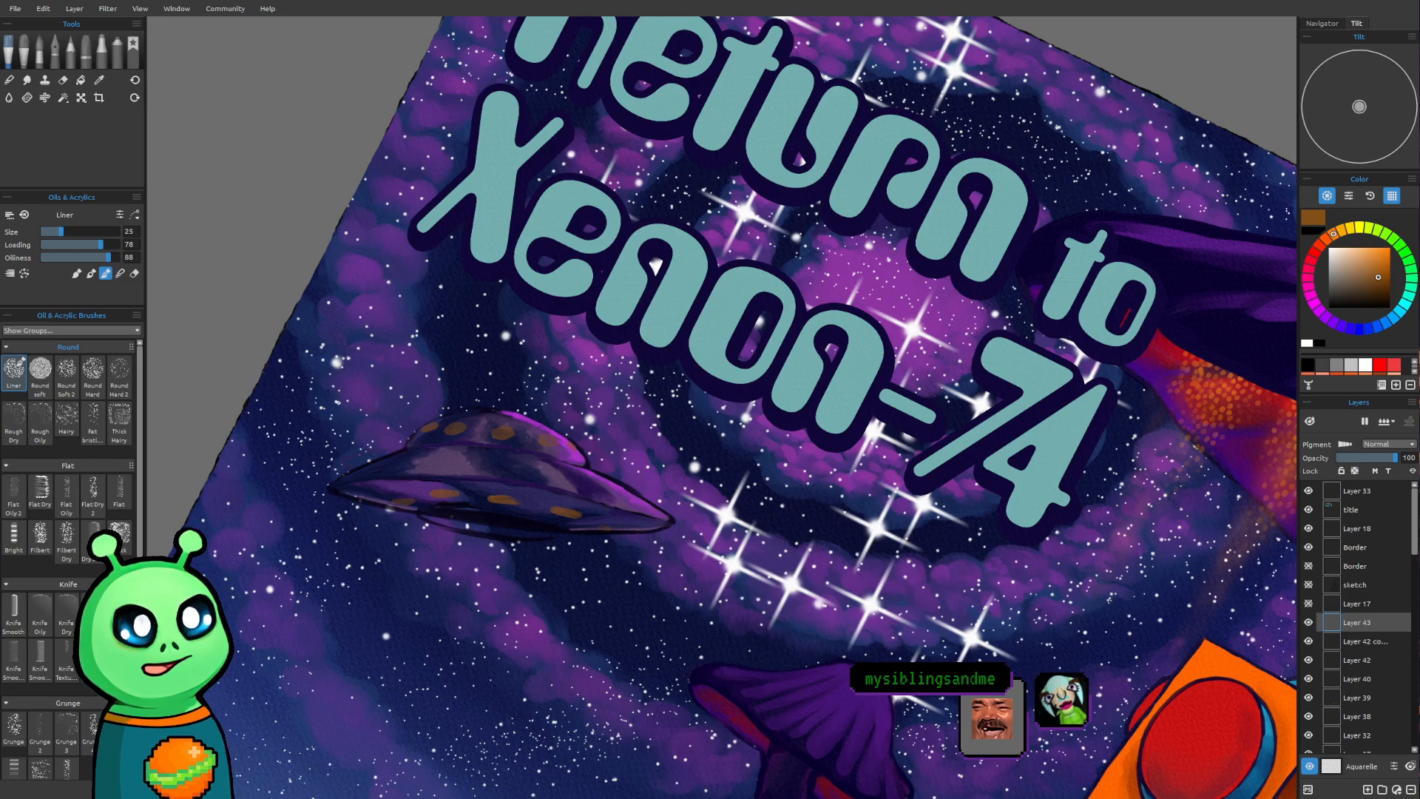
scroll(341, 409, "up", 2)
scroll(341, 409, "up", 1)
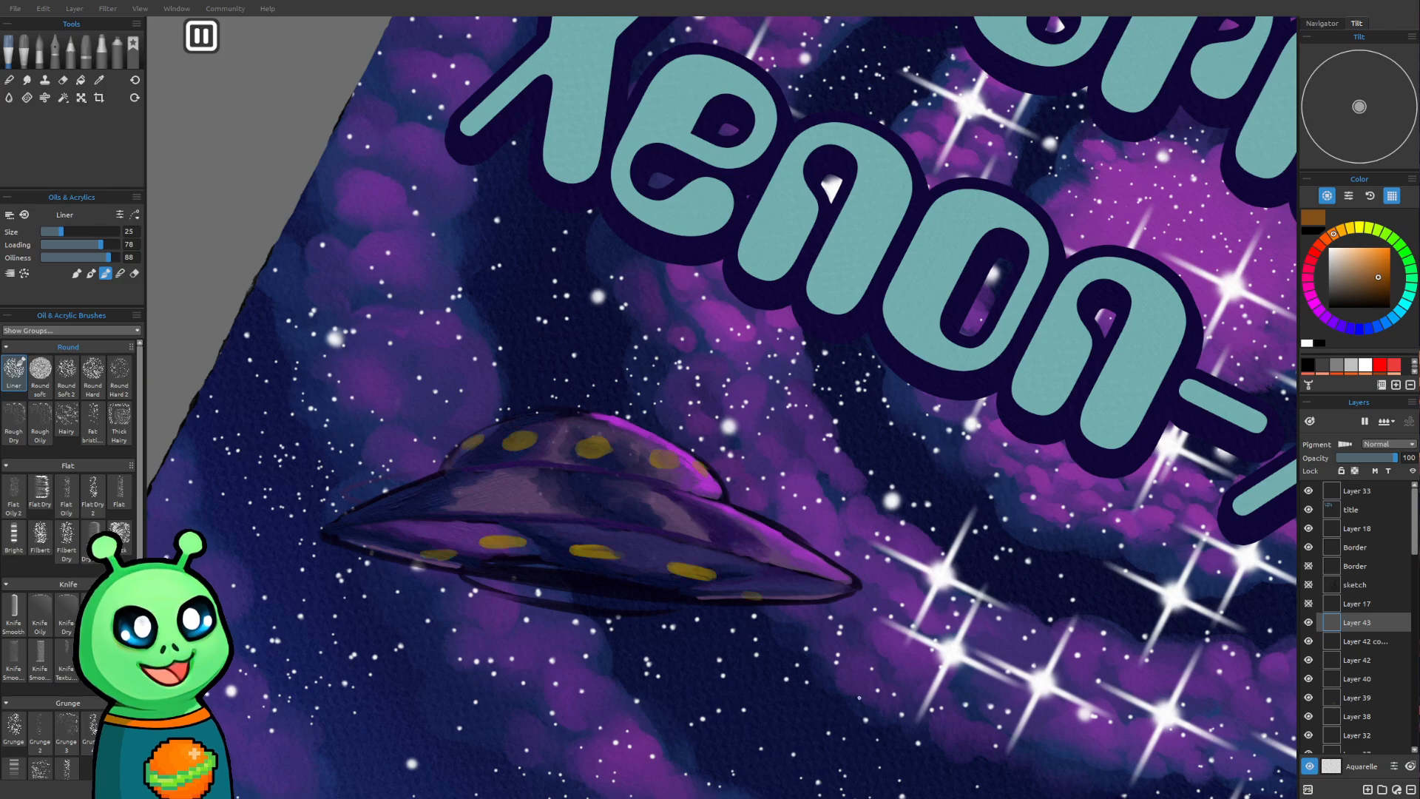
scroll(869, 606, "down", 5)
left_click_drag(880, 599, 541, 456)
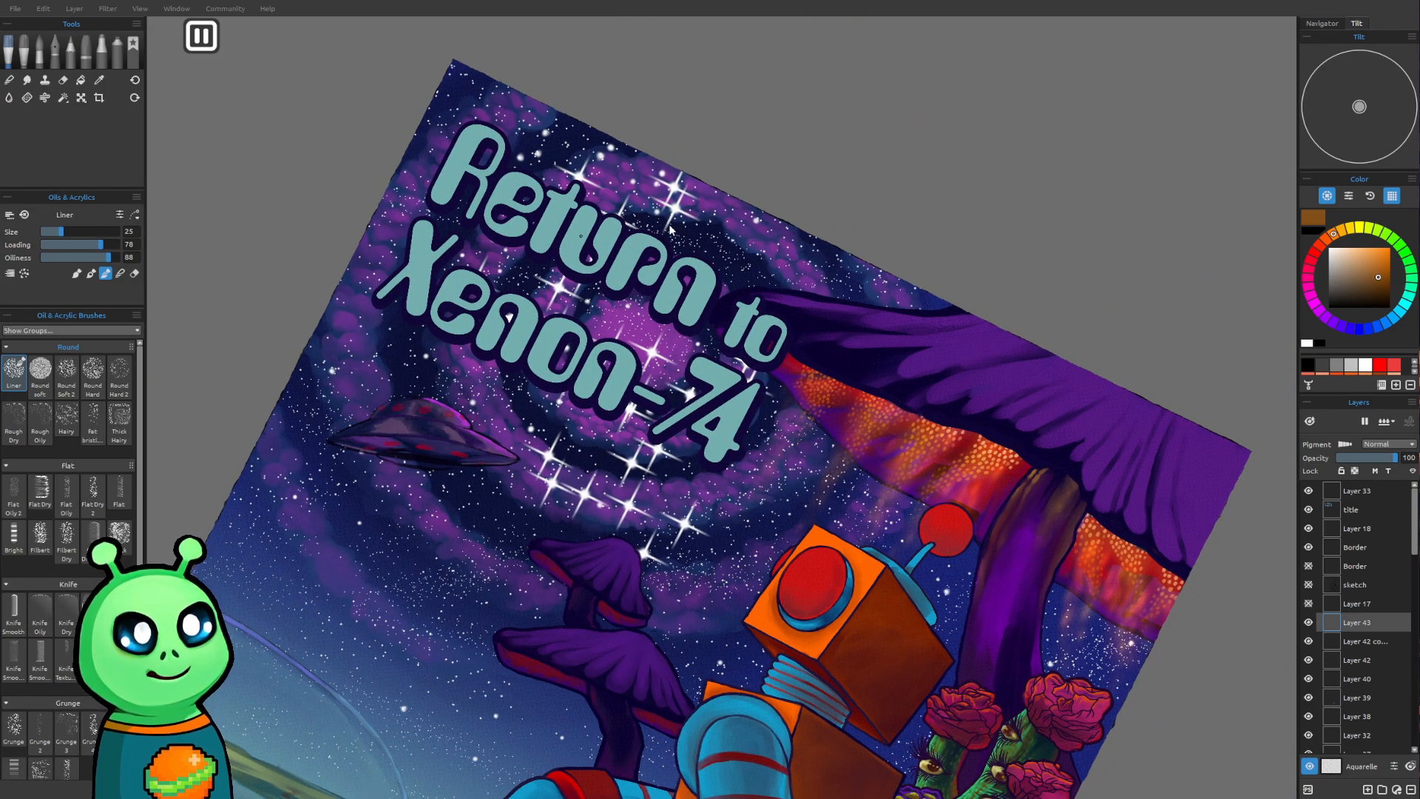
left_click_drag(752, 568, 751, 503)
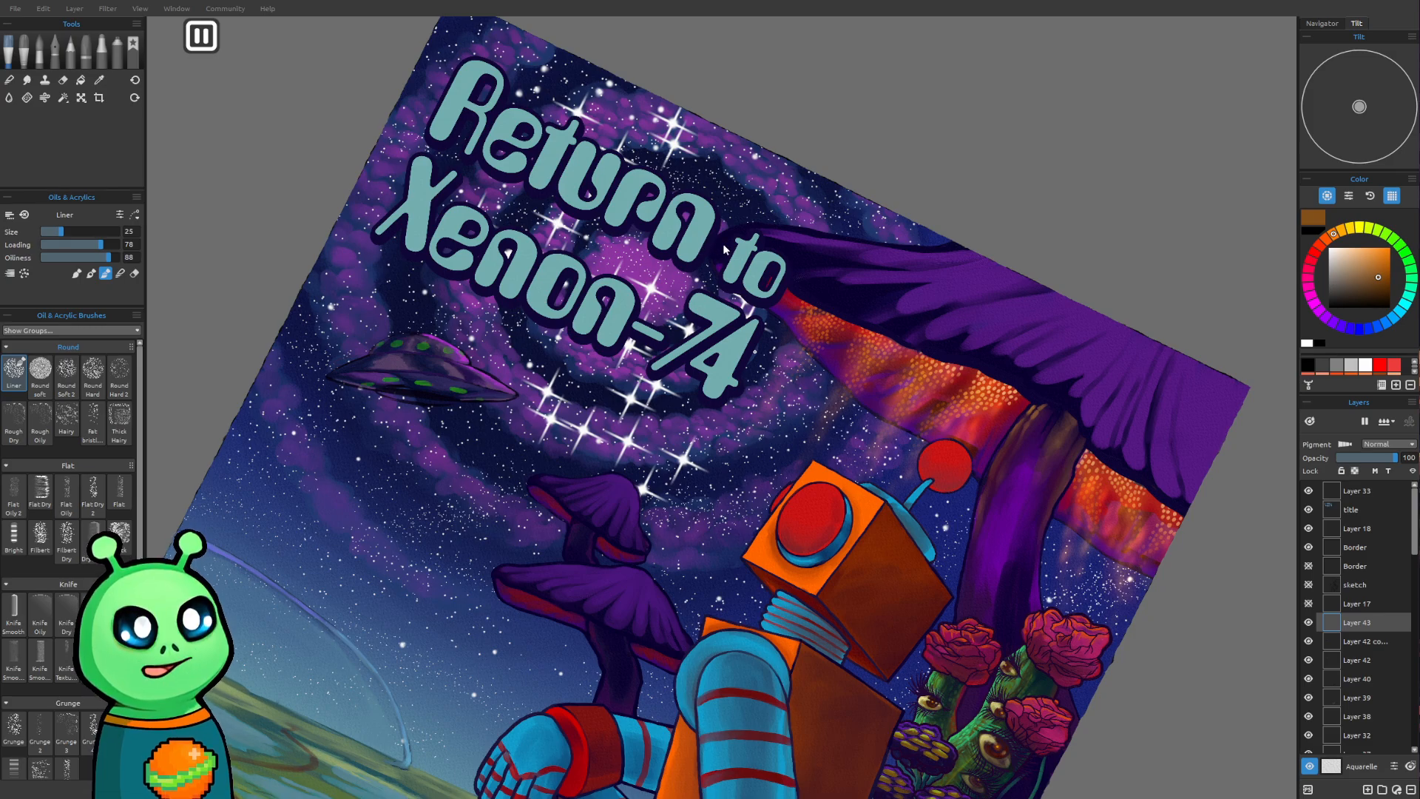
left_click_drag(979, 500, 968, 457)
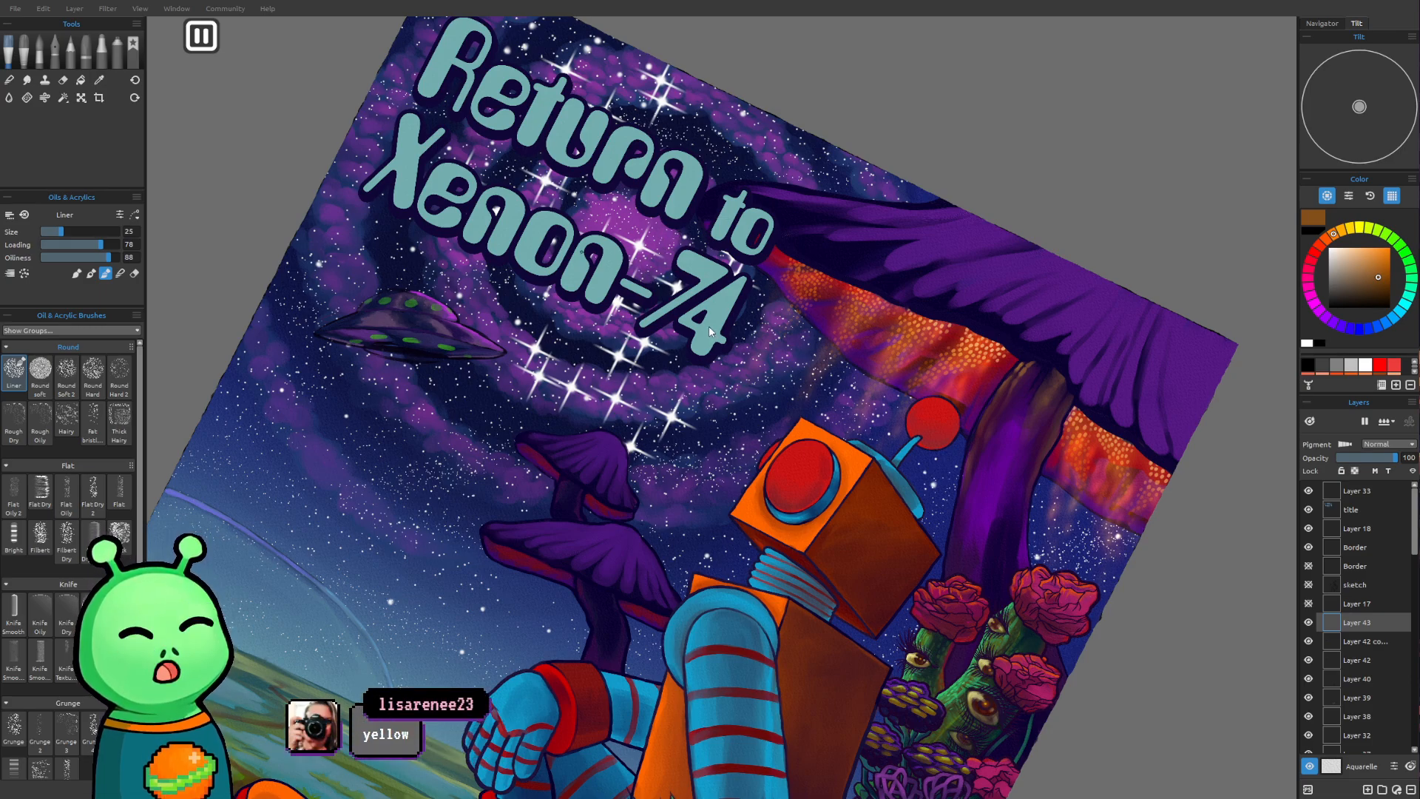
Sample the dark green and repaint the dome's lights as solid ovals, using brush sizes 25 and 18
scroll(442, 255, "up", 7)
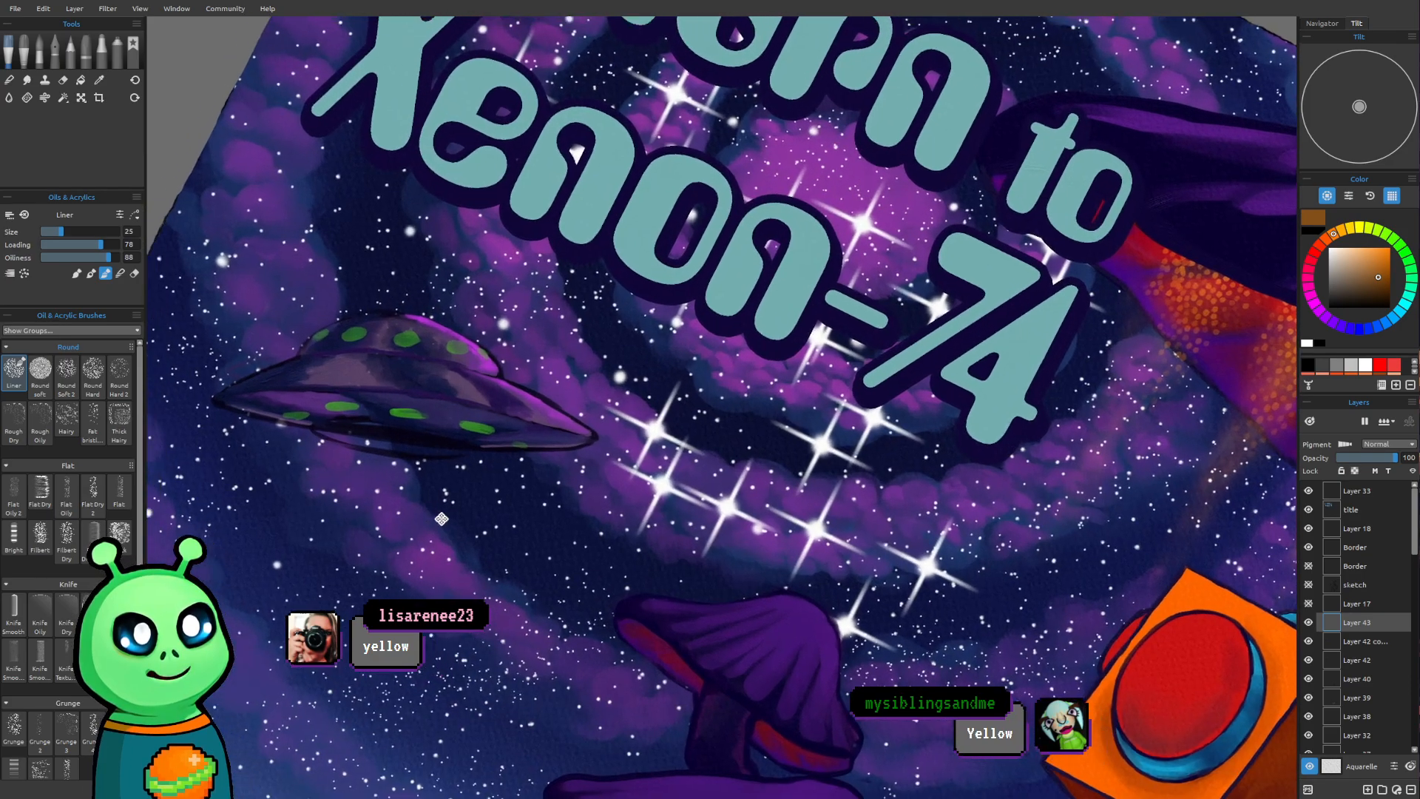
left_click_drag(376, 493, 510, 548)
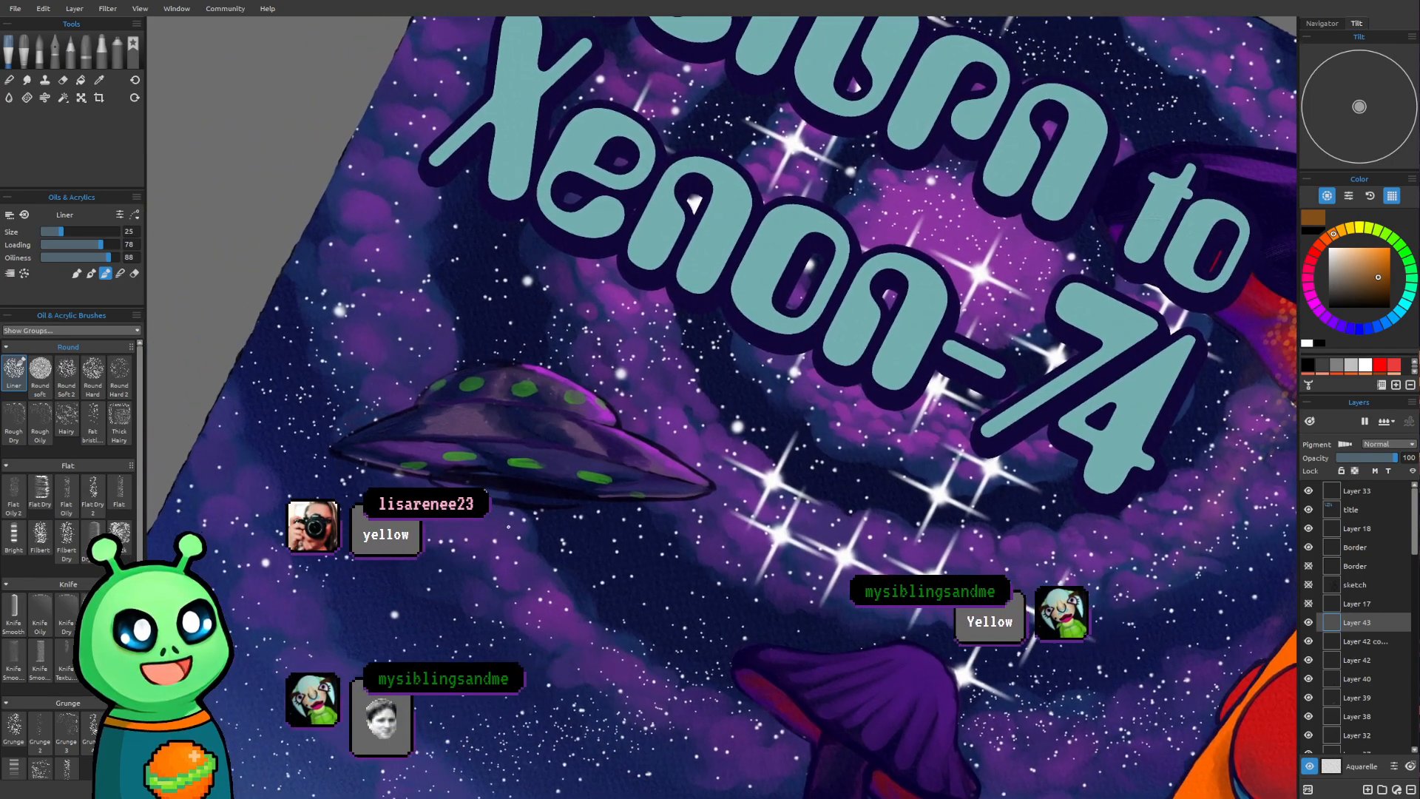
scroll(514, 477, "up", 6)
left_click_drag(492, 470, 565, 574)
scroll(568, 570, "up", 1)
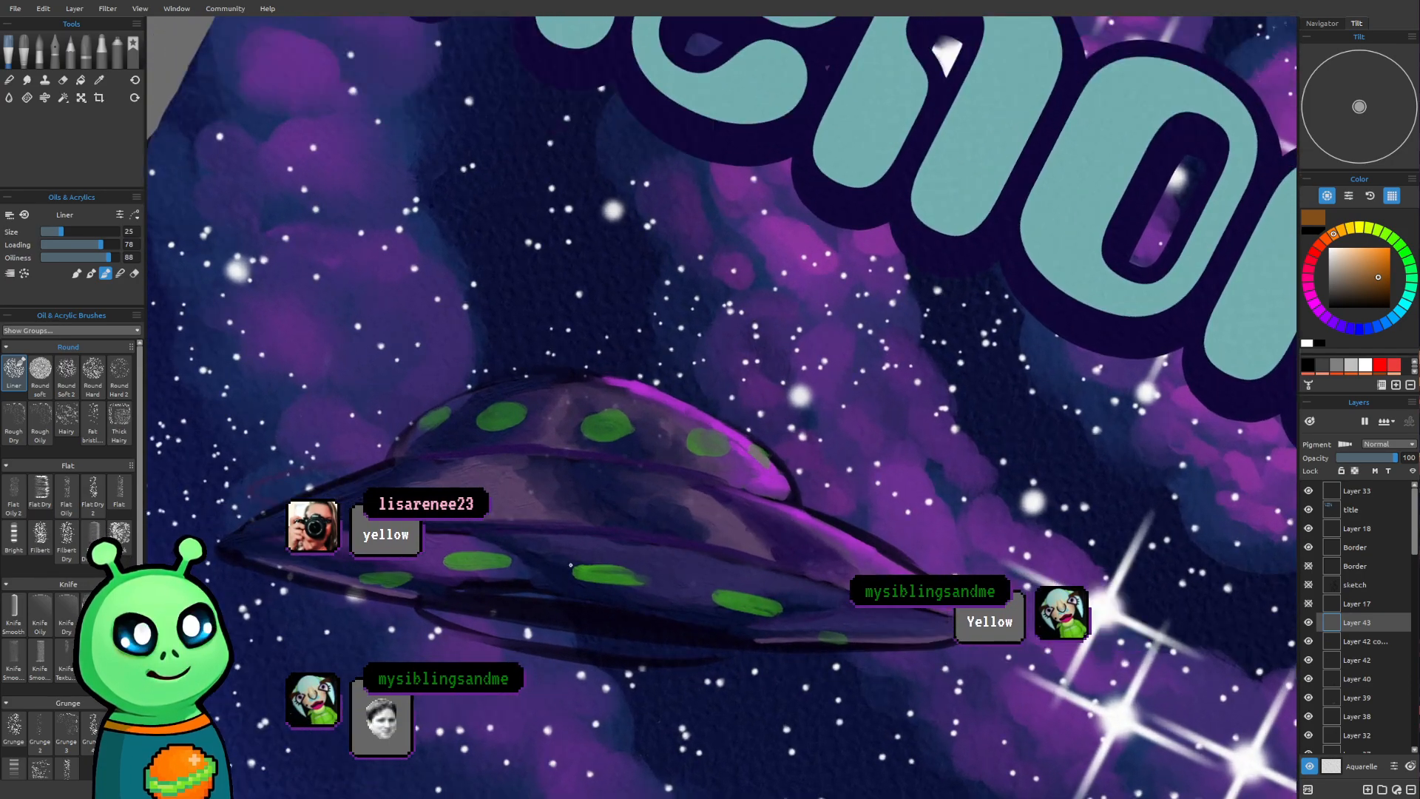
left_click_drag(603, 489, 587, 449)
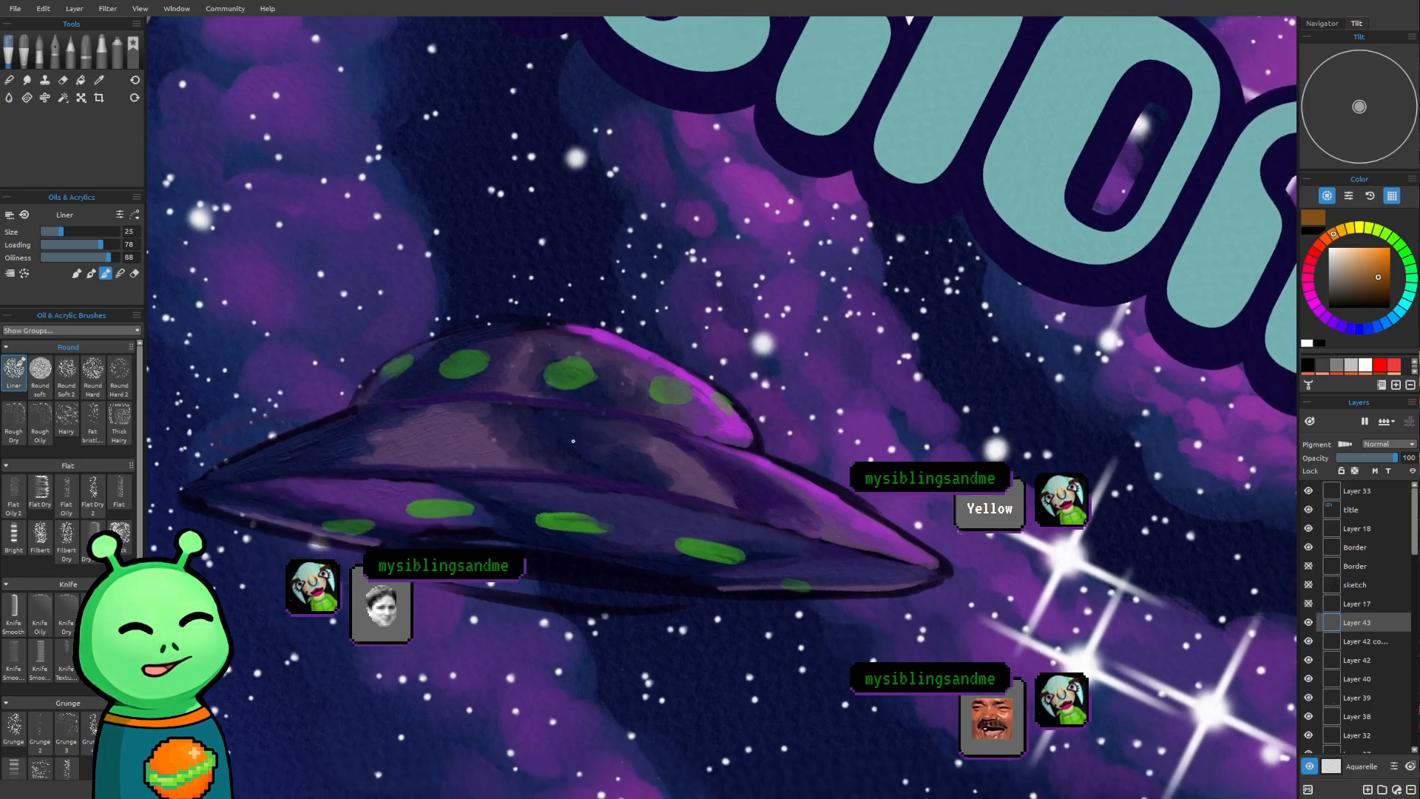
left_click(579, 382, "alt")
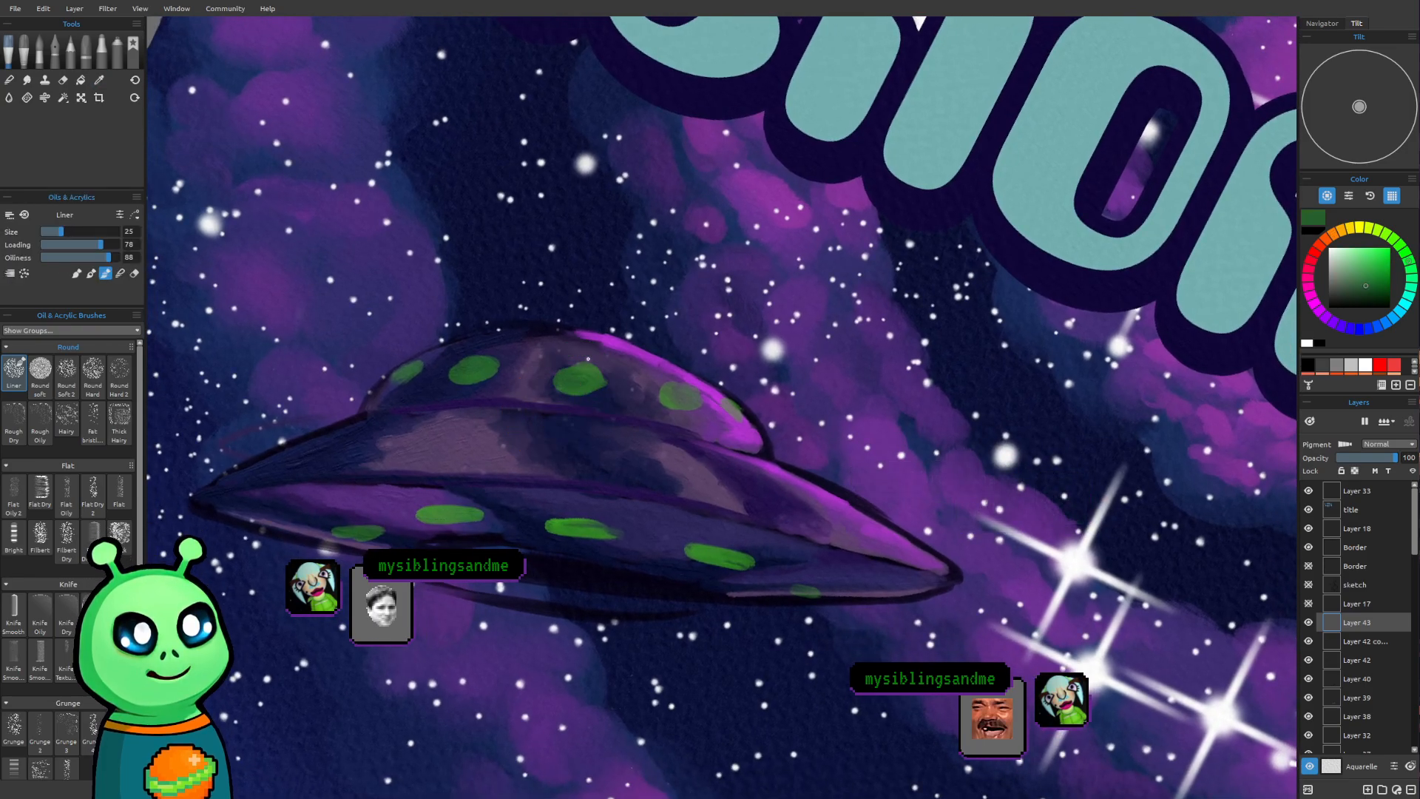
left_click_drag(545, 361, 539, 383)
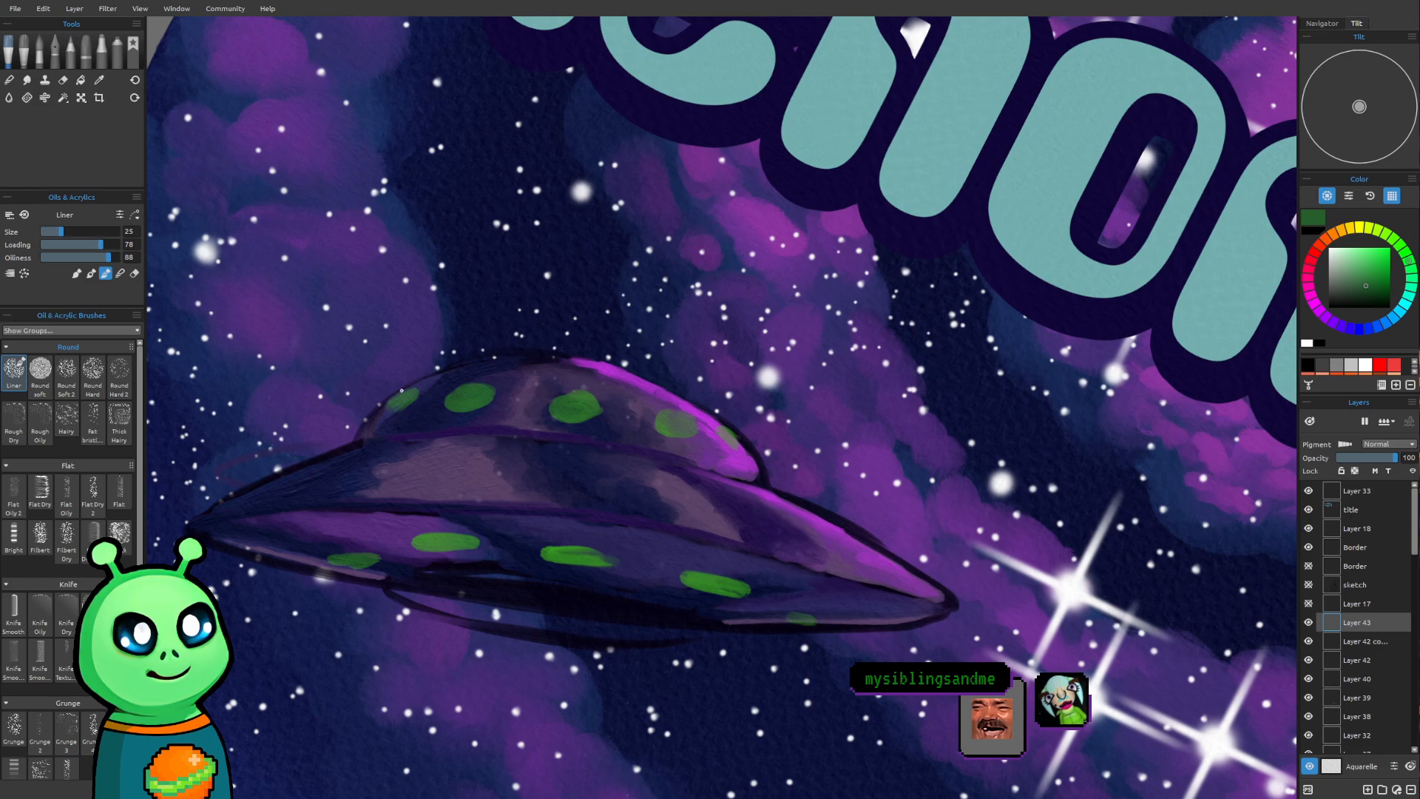
left_click_drag(398, 403, 405, 396)
key("[")
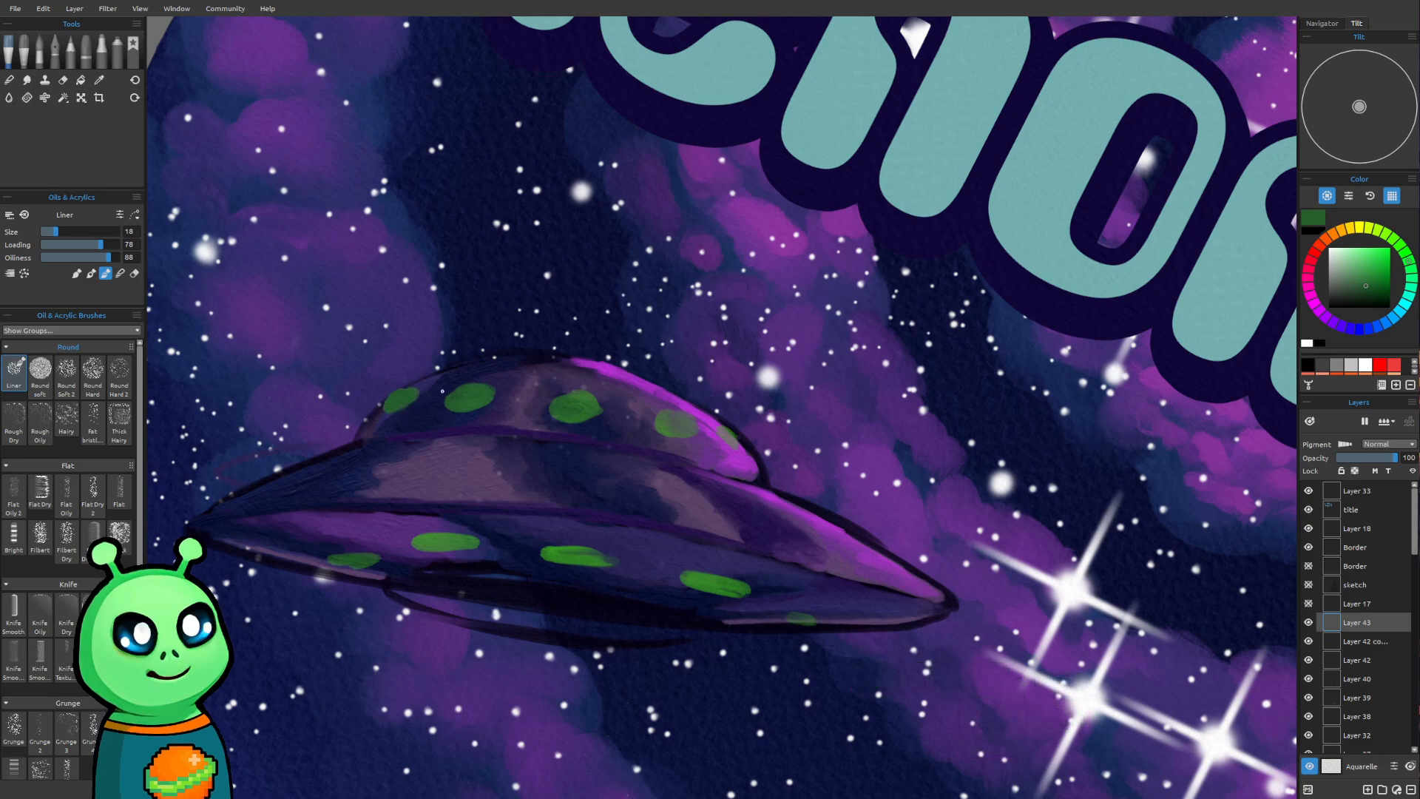
left_click_drag(454, 399, 461, 400)
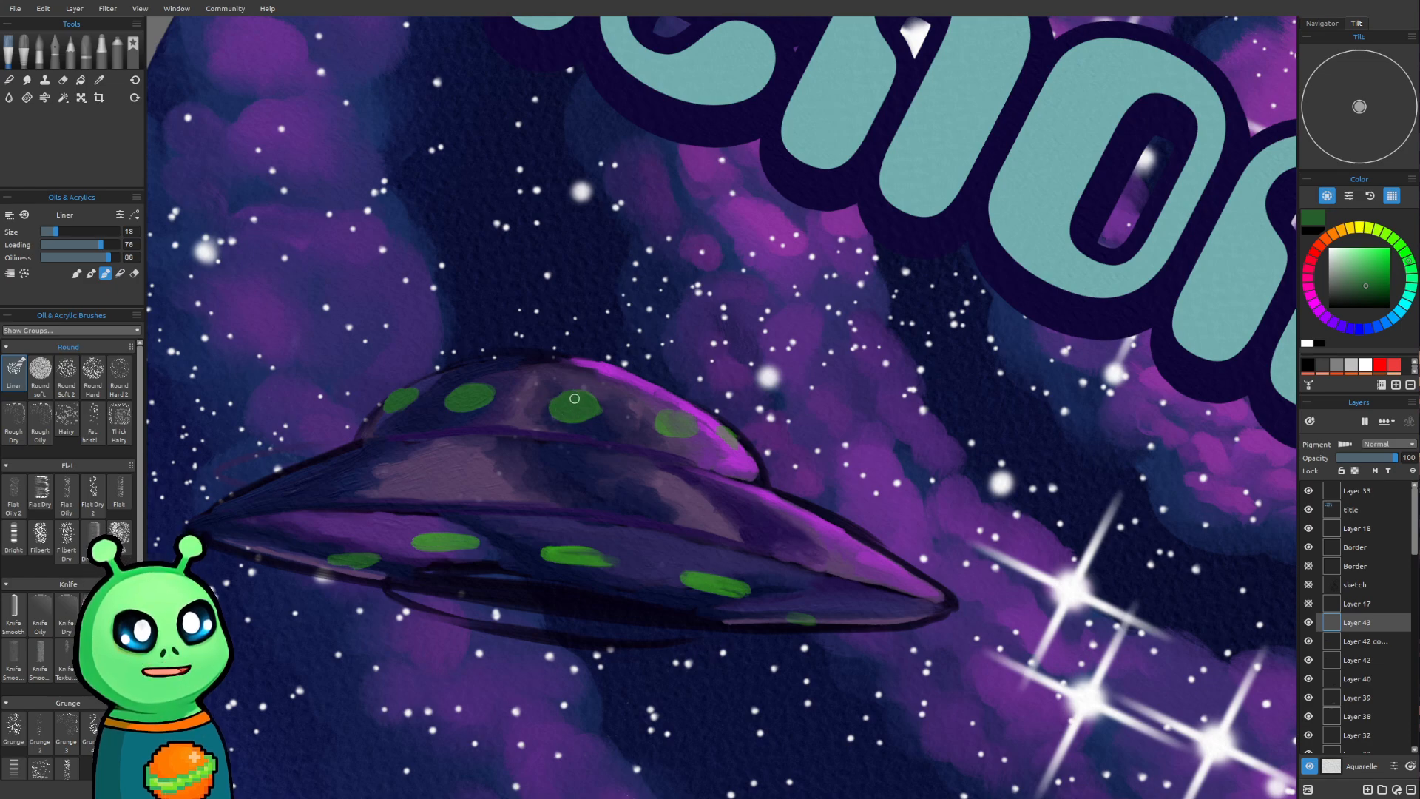
left_click_drag(668, 417, 671, 430)
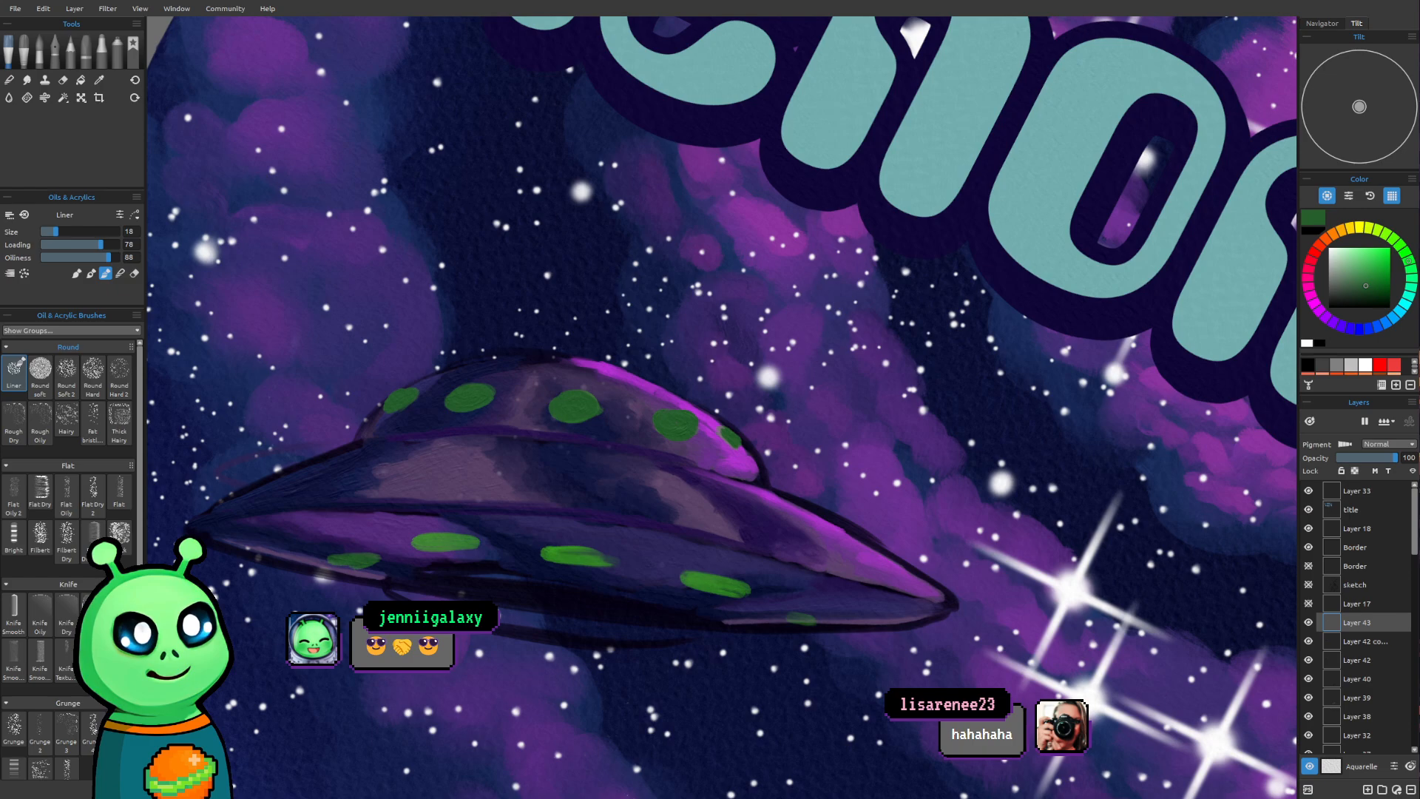
Sample the lighter green and fill out the lower hull's lights as solid ovals, enlarging the faint one near the right tip
left_click_drag(405, 316, 437, 354)
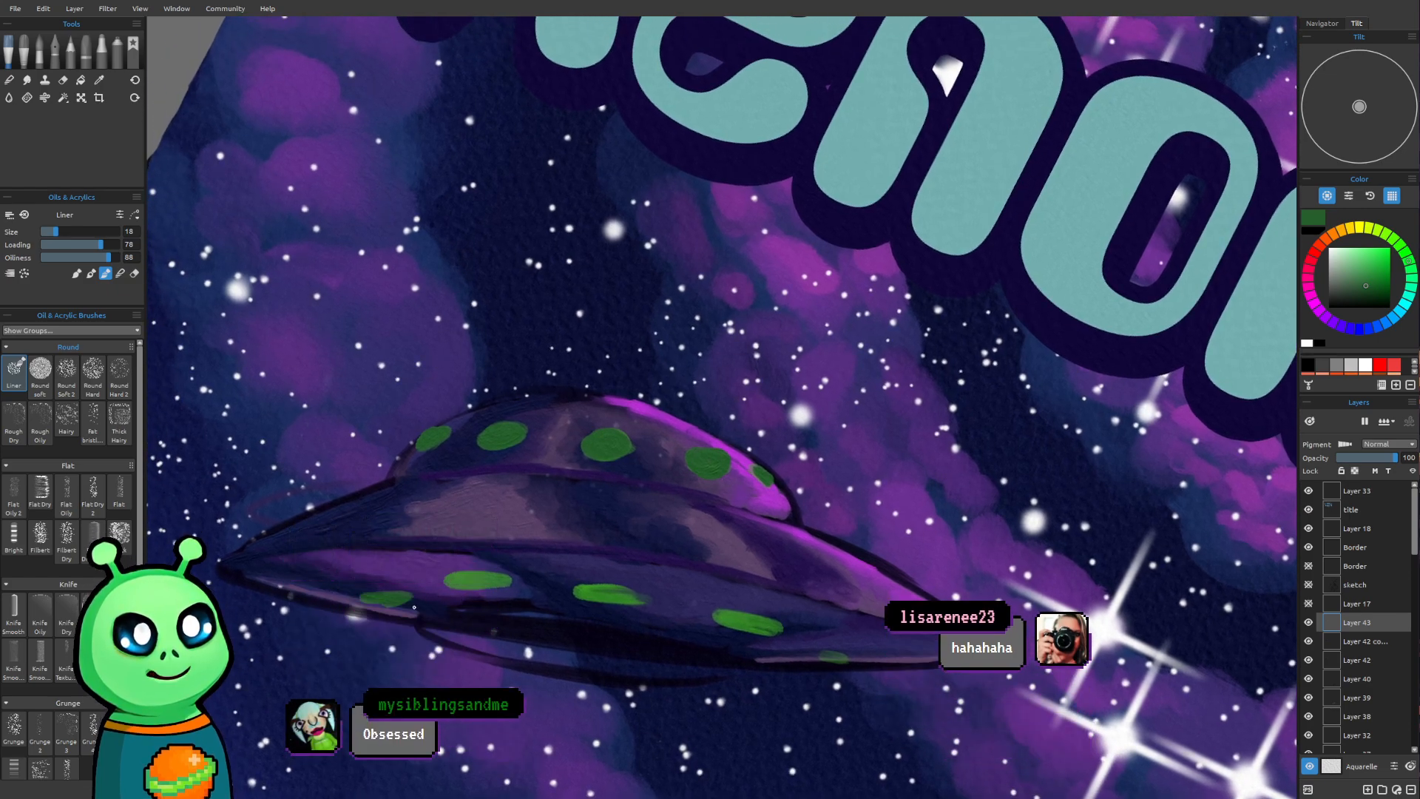
mouse_move(471, 581)
left_mouse_down()
mouse_move(488, 580)
mouse_move(463, 582)
left_mouse_up()
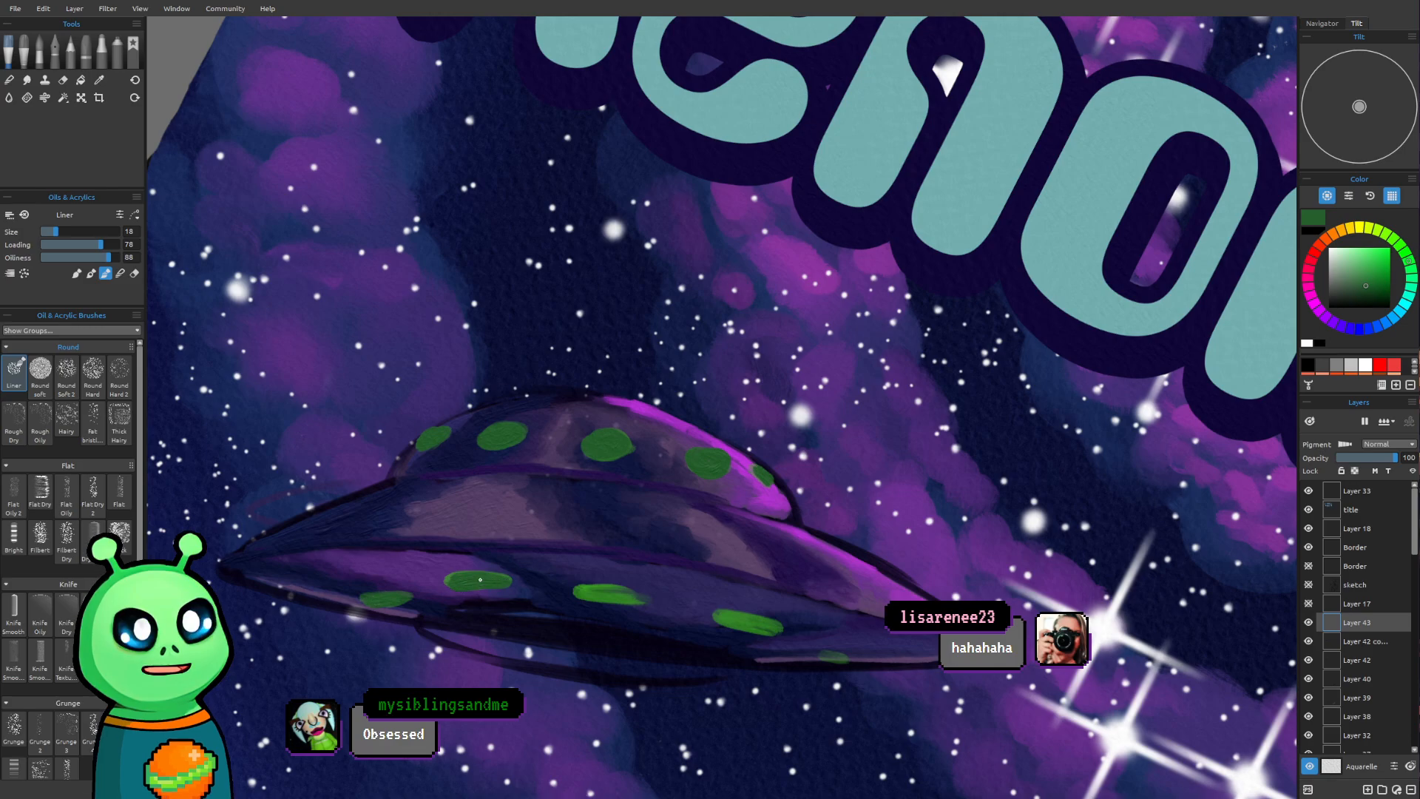
left_click(481, 580, "alt")
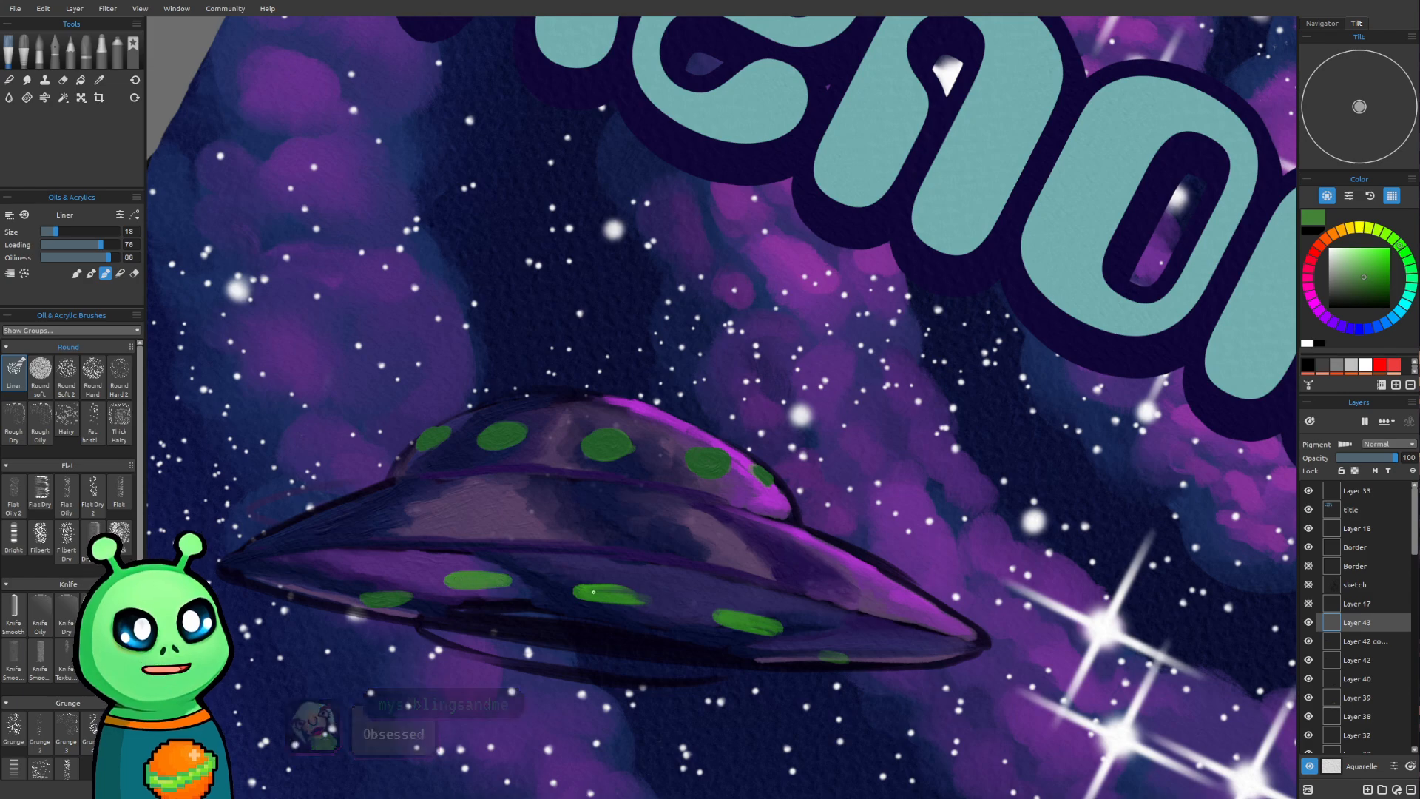
mouse_move(602, 590)
left_mouse_down()
mouse_move(634, 599)
mouse_move(604, 592)
left_mouse_up()
mouse_move(732, 617)
left_mouse_down()
mouse_move(783, 630)
mouse_move(771, 627)
left_mouse_up()
left_click_drag(843, 661, 846, 663)
Choose a bright green, undo a test stroke on a dome light, and set the brush to size 20 and loading 36
left_click(1368, 262)
left_click_drag(1379, 261, 1381, 255)
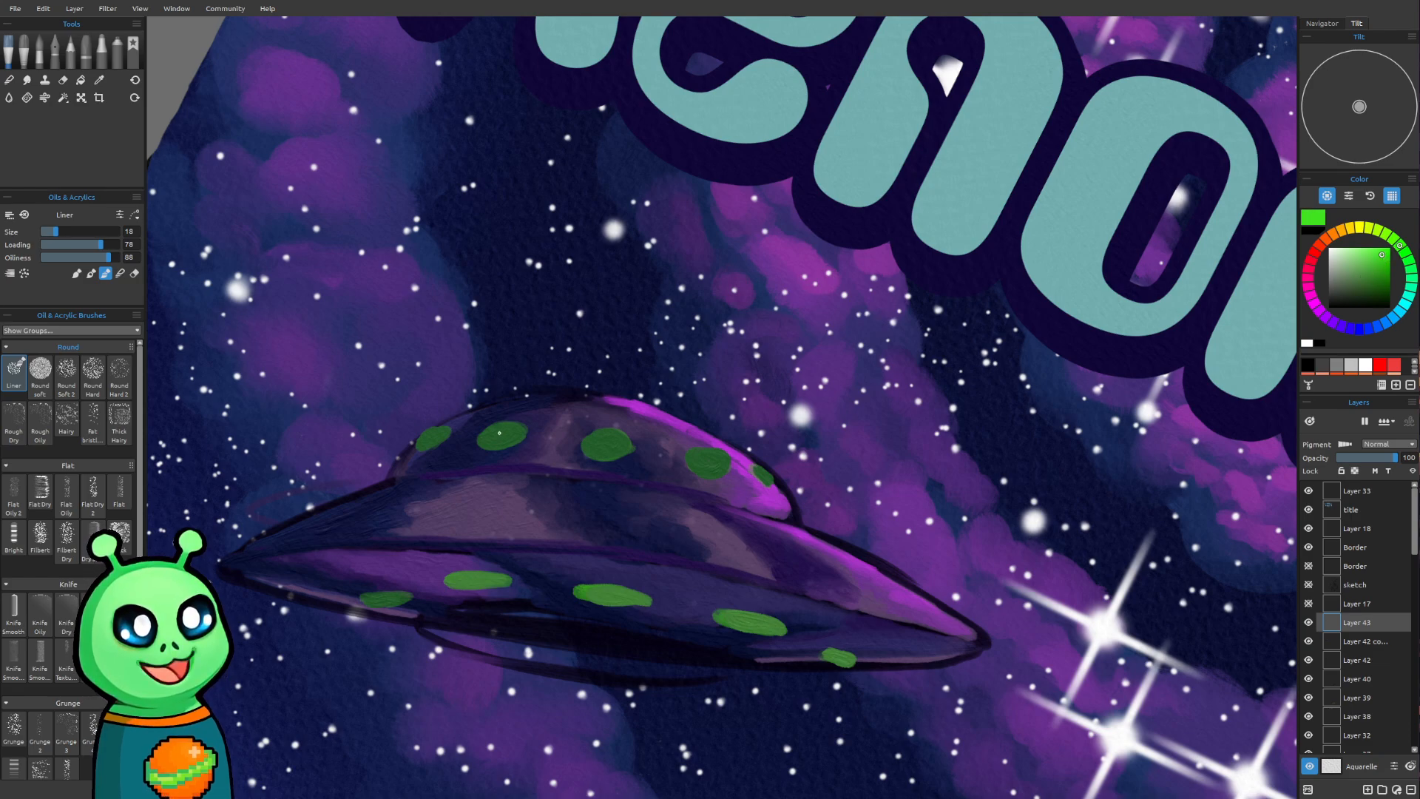
left_click_drag(509, 435, 503, 440)
key("ctrl+z")
left_click(81, 246)
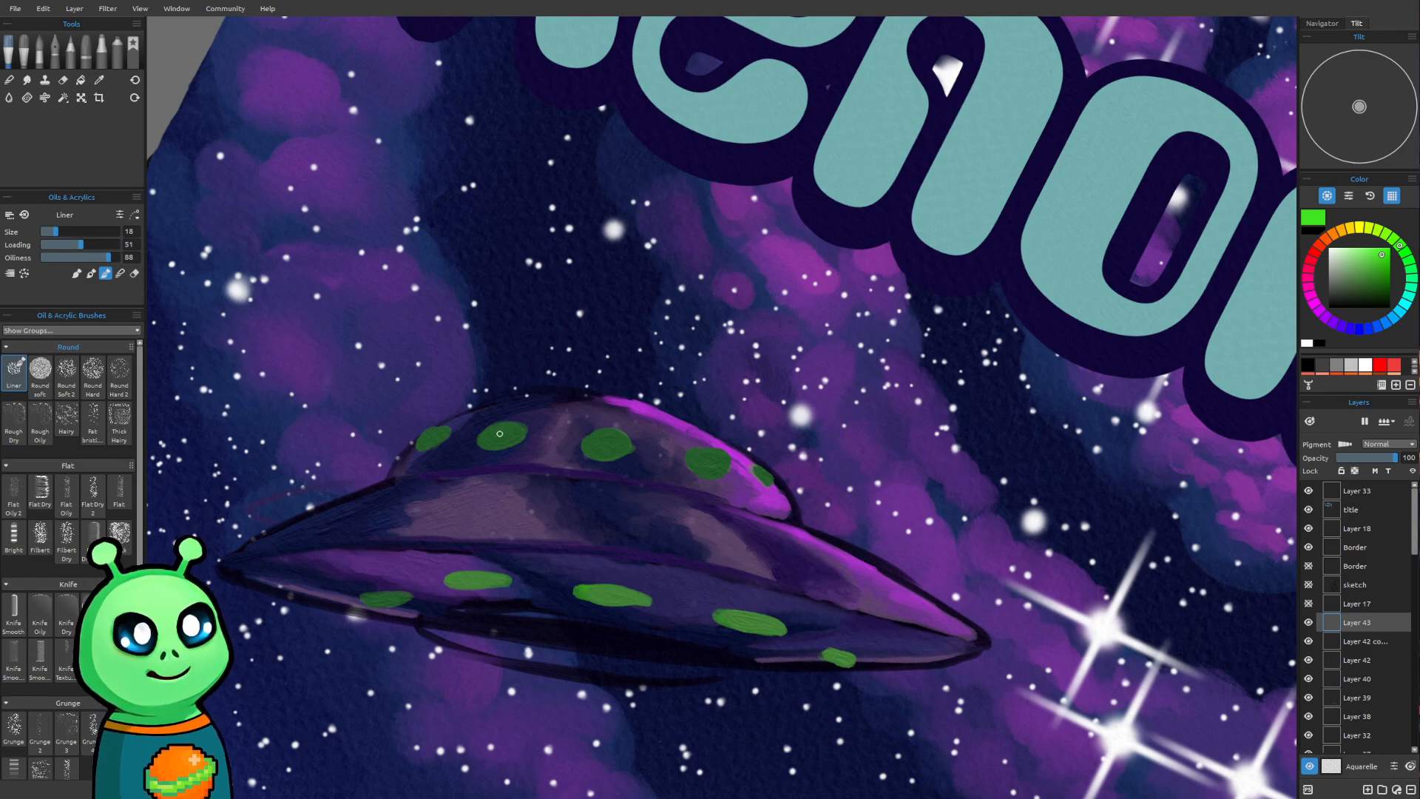
key("bracketleft")
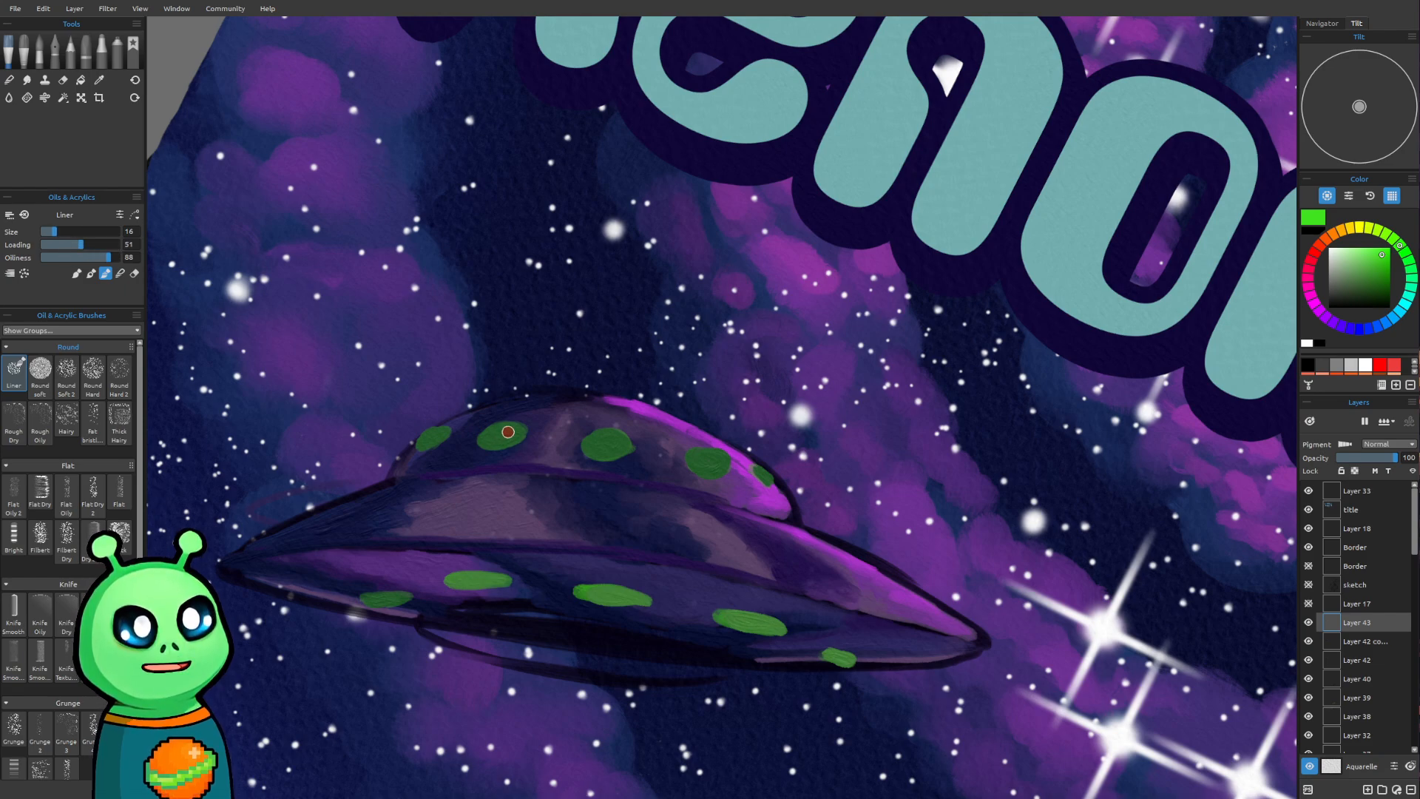
key("bracketright")
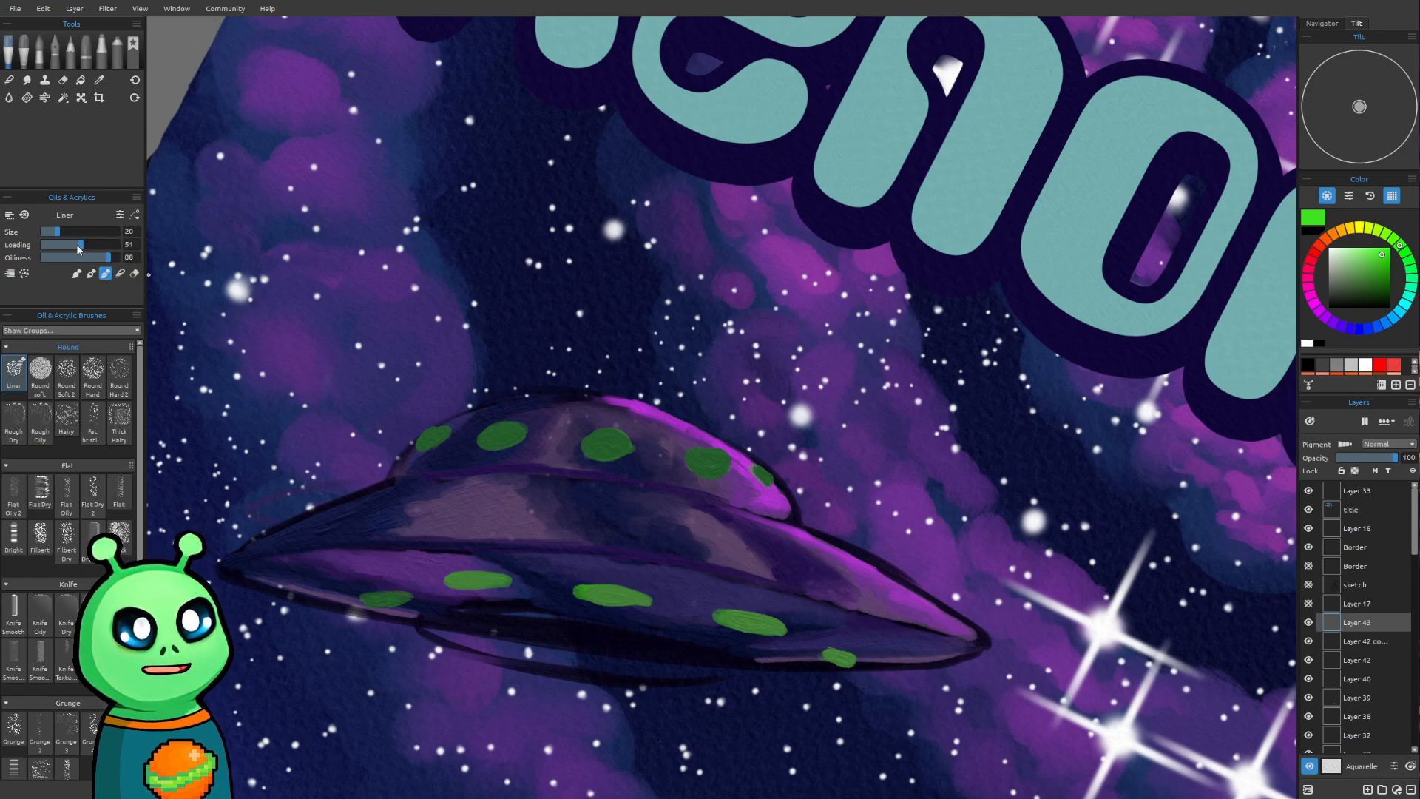
left_click_drag(89, 246, 80, 246)
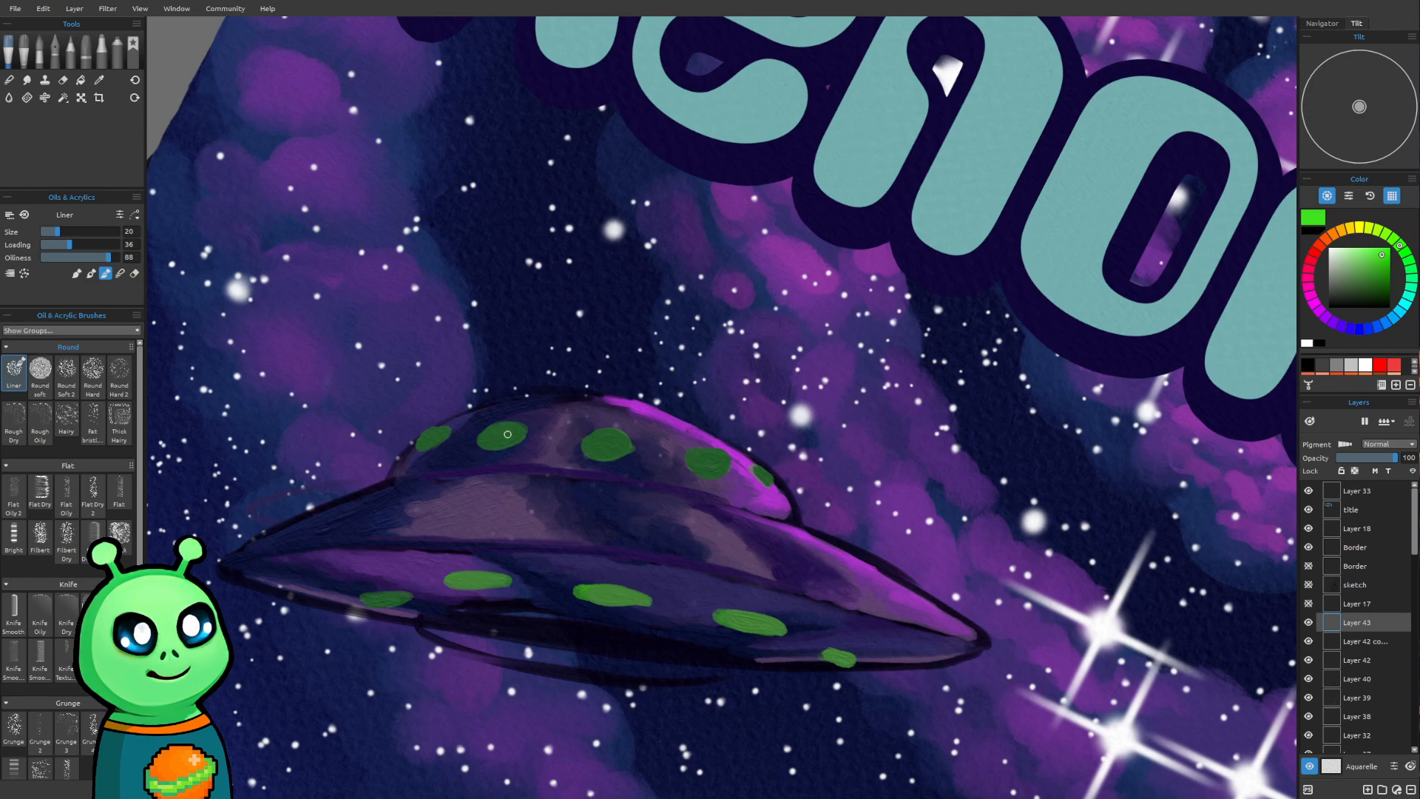
Paint bright green glowing centers into the dome's five lights, redoing strokes on the fourth one
mouse_move(496, 434)
left_mouse_down()
mouse_move(511, 433)
mouse_move(485, 441)
mouse_move(512, 430)
left_mouse_up()
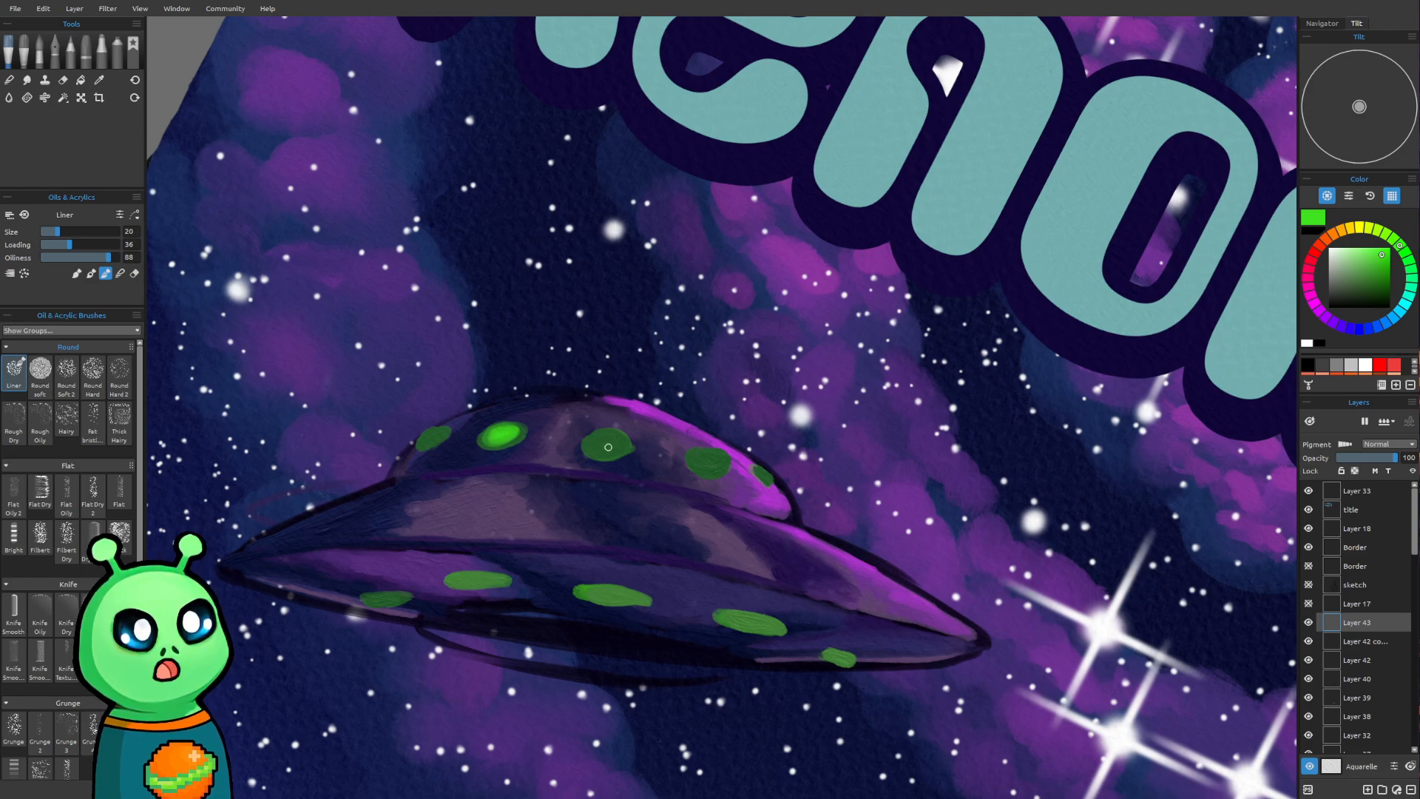
left_click_drag(617, 441, 608, 443)
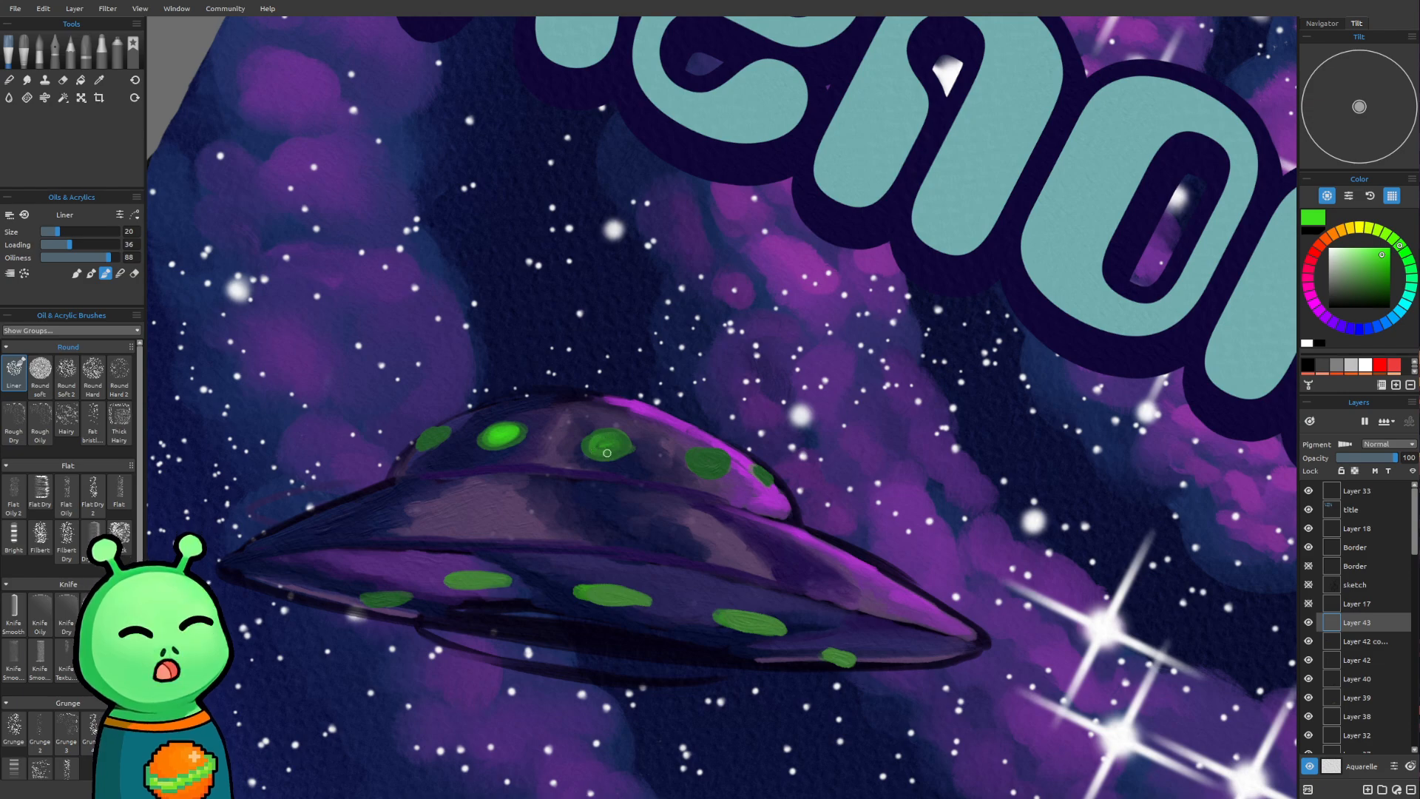
mouse_move(594, 445)
left_mouse_down()
mouse_move(615, 448)
mouse_move(600, 452)
left_mouse_up()
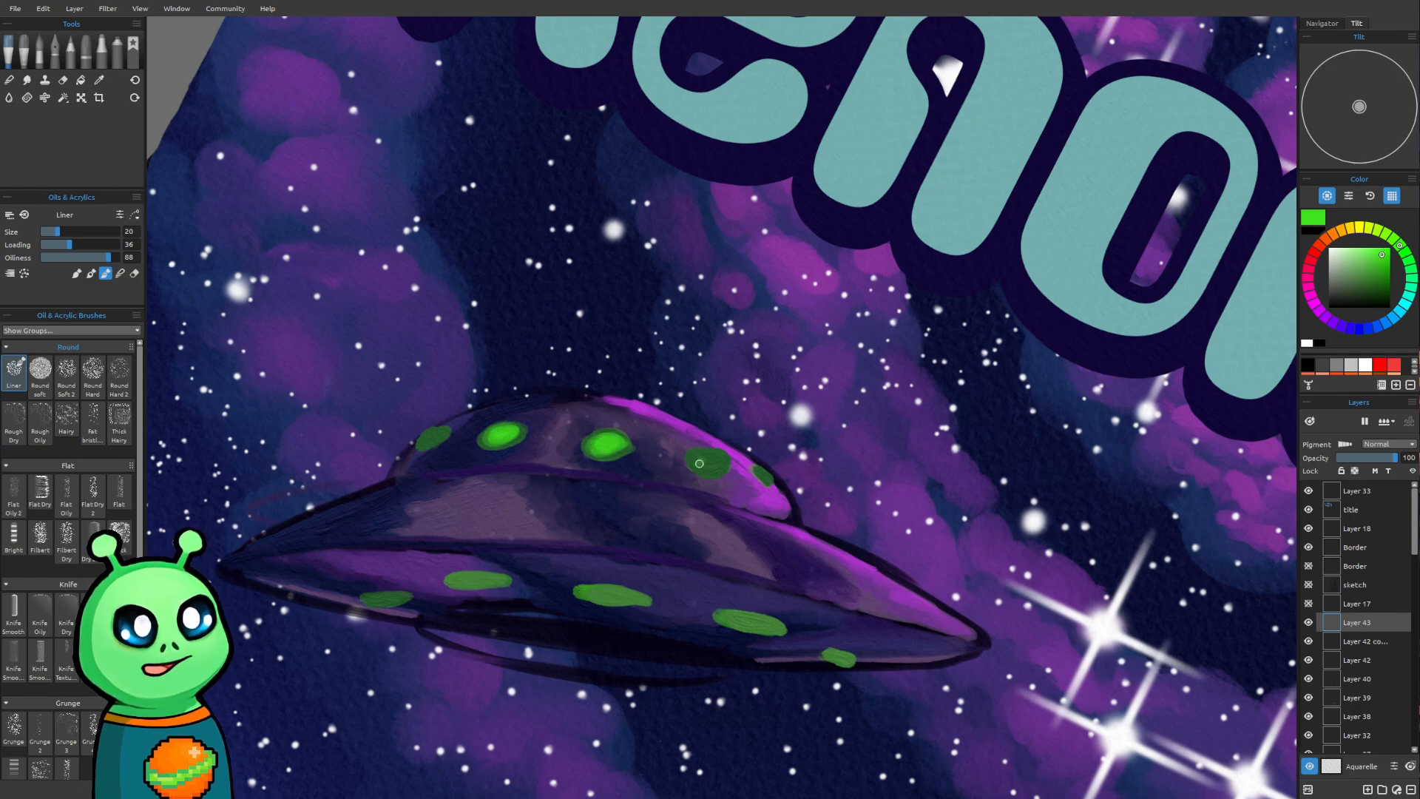
mouse_move(703, 459)
left_mouse_down()
mouse_move(716, 456)
mouse_move(697, 471)
mouse_move(724, 463)
mouse_move(705, 459)
left_mouse_up()
key("ctrl+z")
key("ctrl+z")
key("ctrl+z")
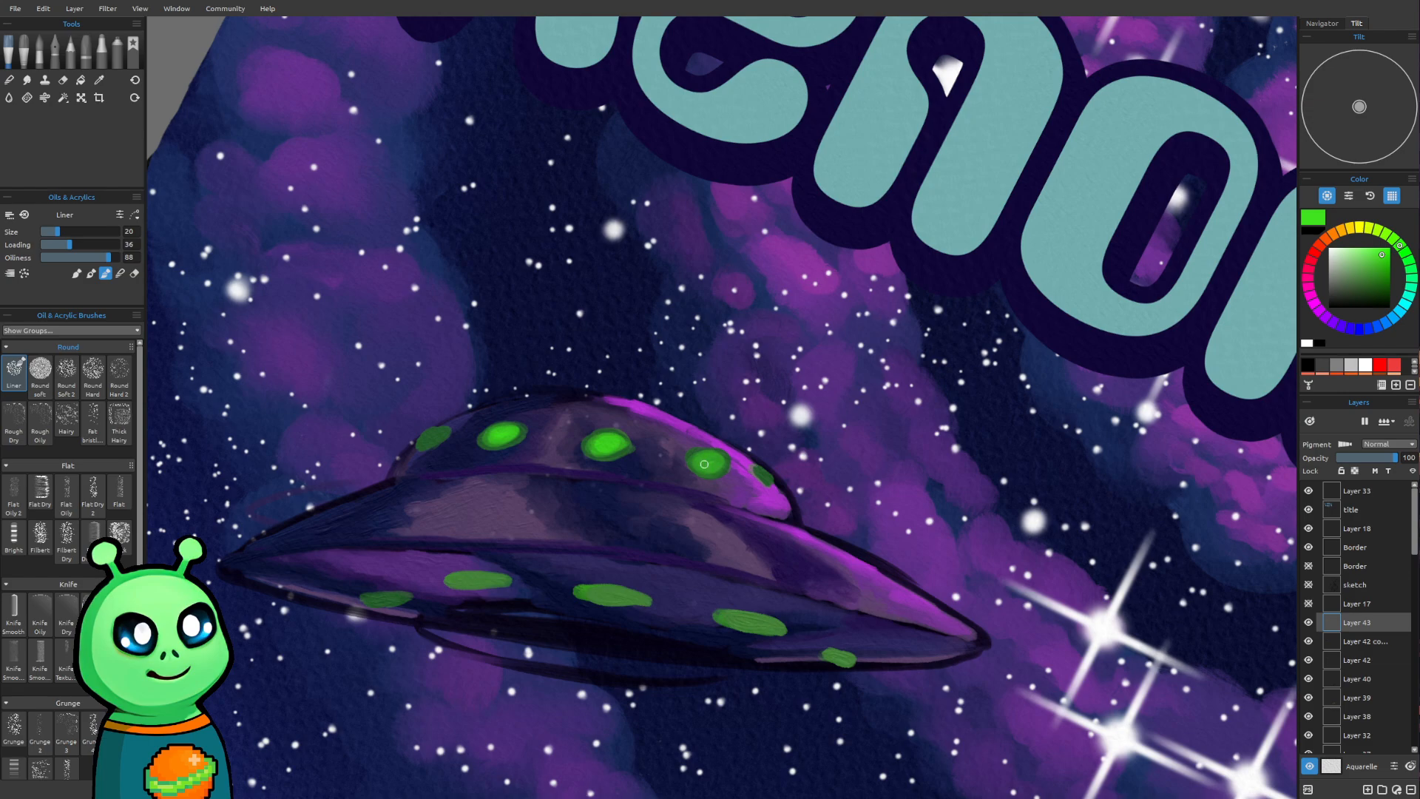
left_click_drag(712, 466, 704, 466)
left_click_drag(761, 472, 771, 477)
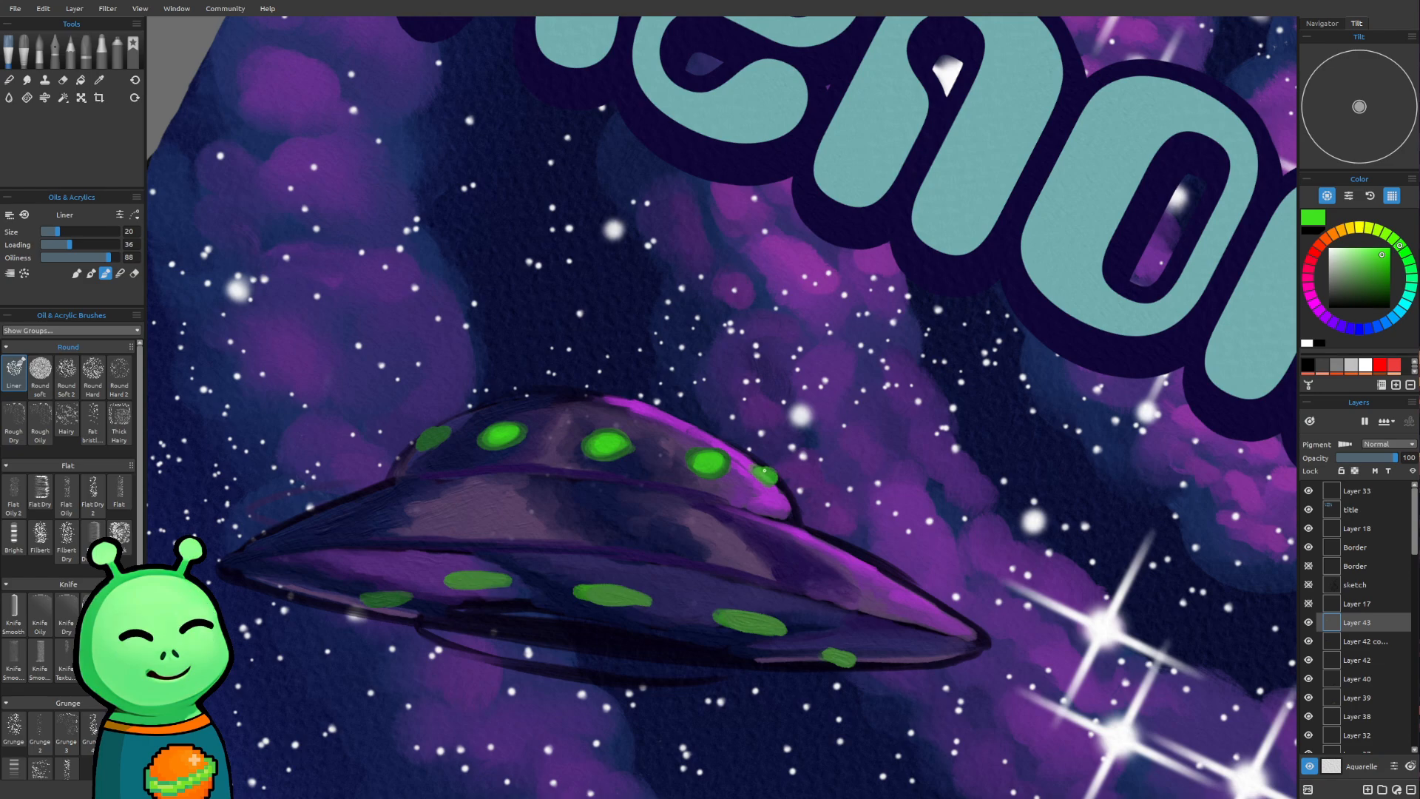
left_click_drag(433, 435, 435, 434)
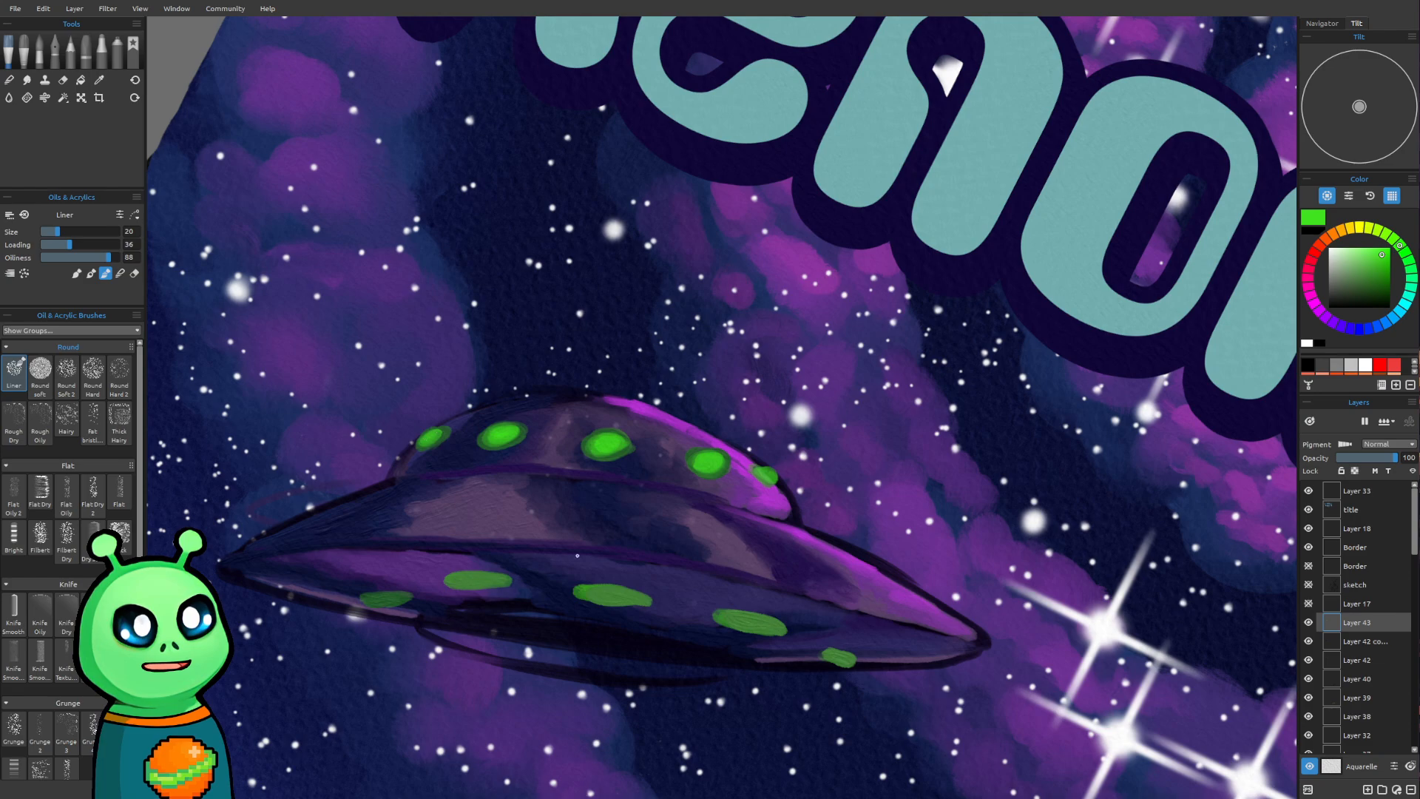
Paint bright green glowing centers into the five lights along the saucer's lower hull
left_click_drag(465, 583, 501, 581)
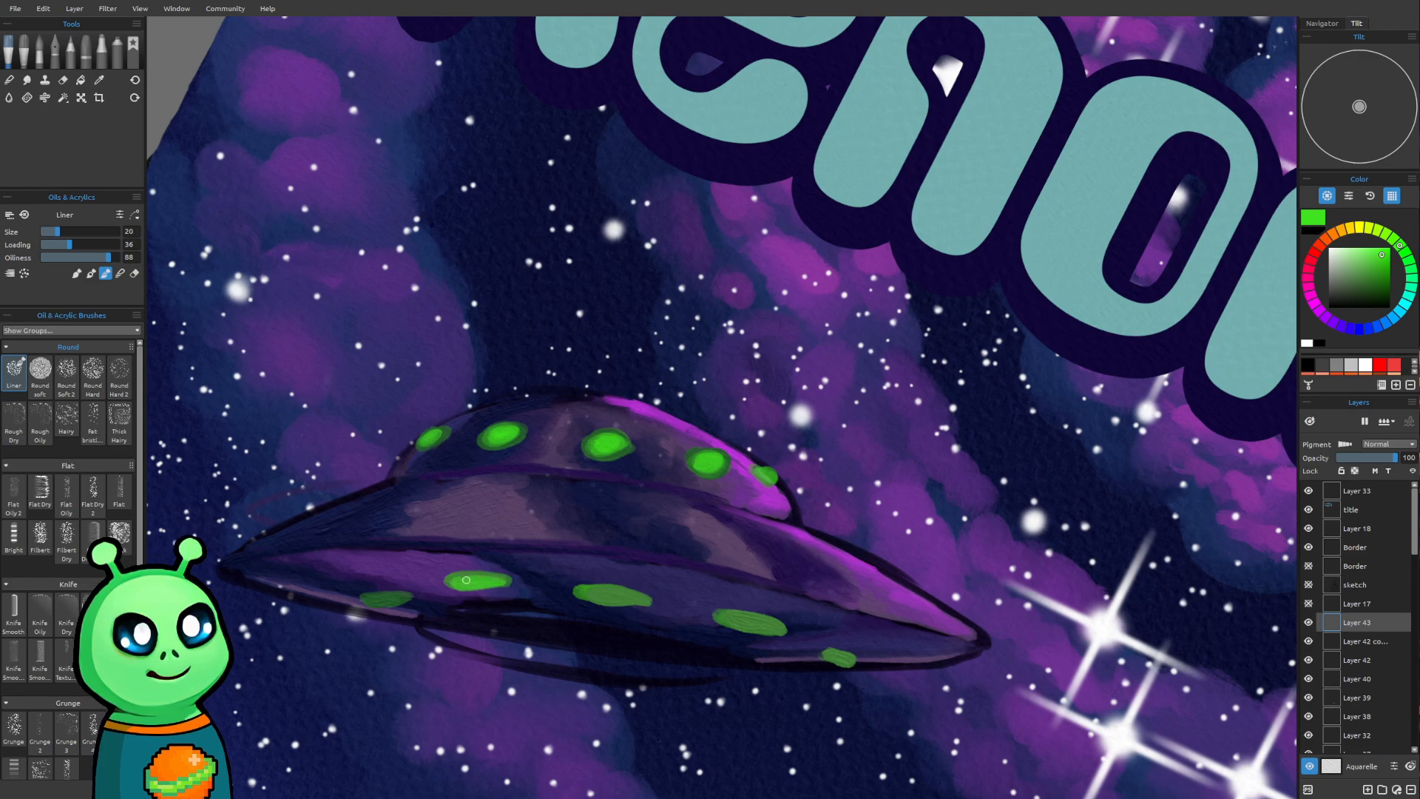
left_click_drag(381, 603, 394, 596)
mouse_move(621, 597)
left_mouse_down()
mouse_move(592, 591)
mouse_move(627, 598)
left_mouse_up()
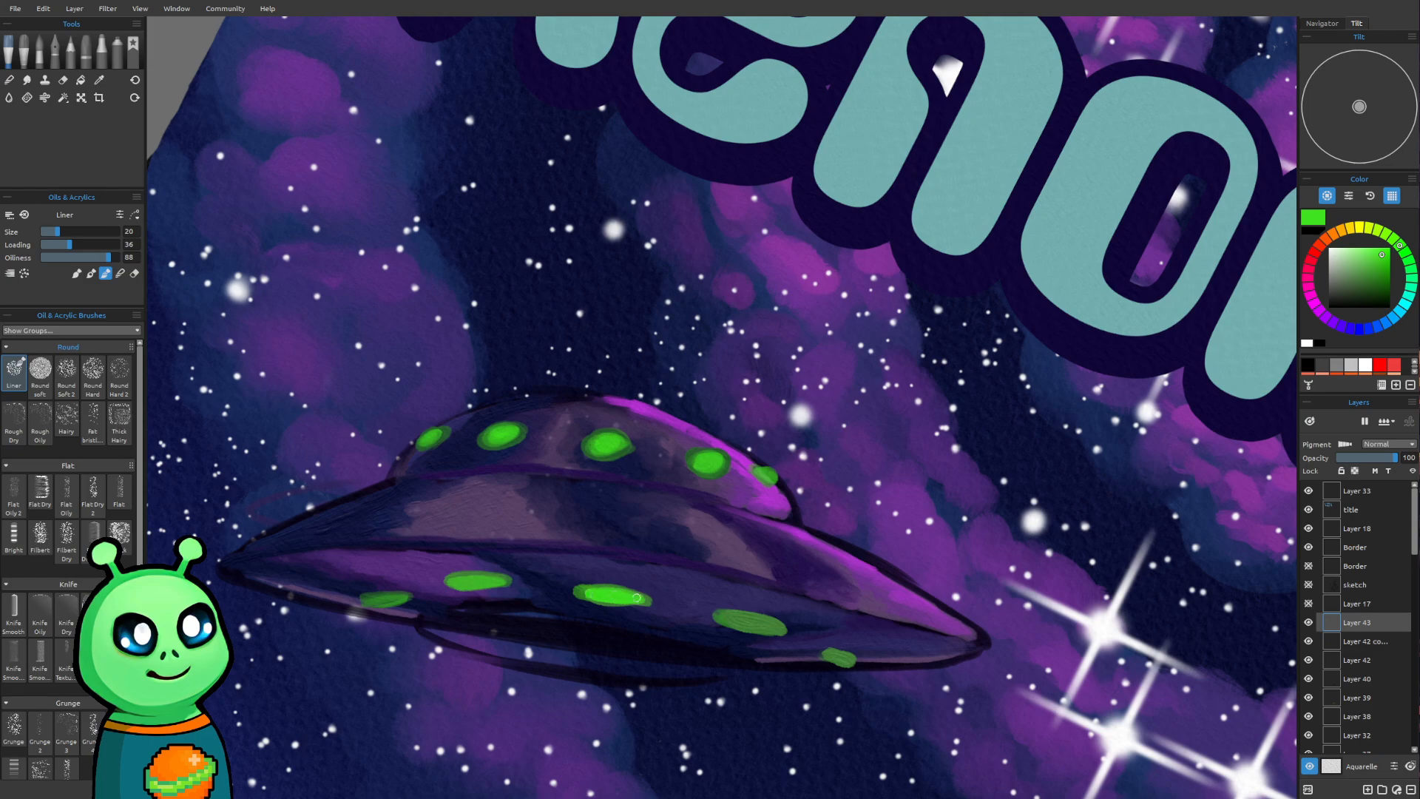
left_click_drag(470, 585, 459, 583)
left_click_drag(378, 600, 392, 600)
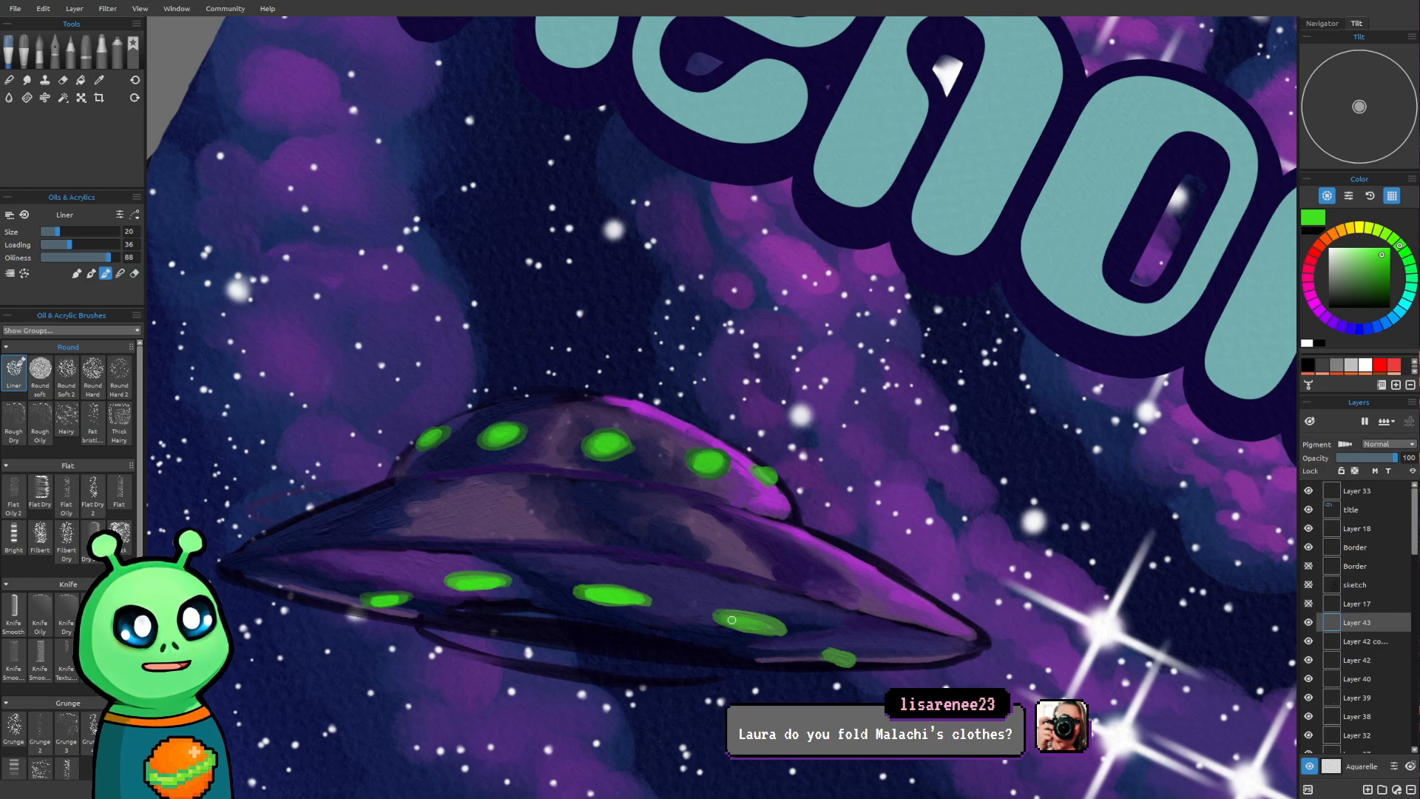
mouse_move(750, 627)
left_mouse_down()
mouse_move(735, 624)
mouse_move(766, 629)
left_mouse_up()
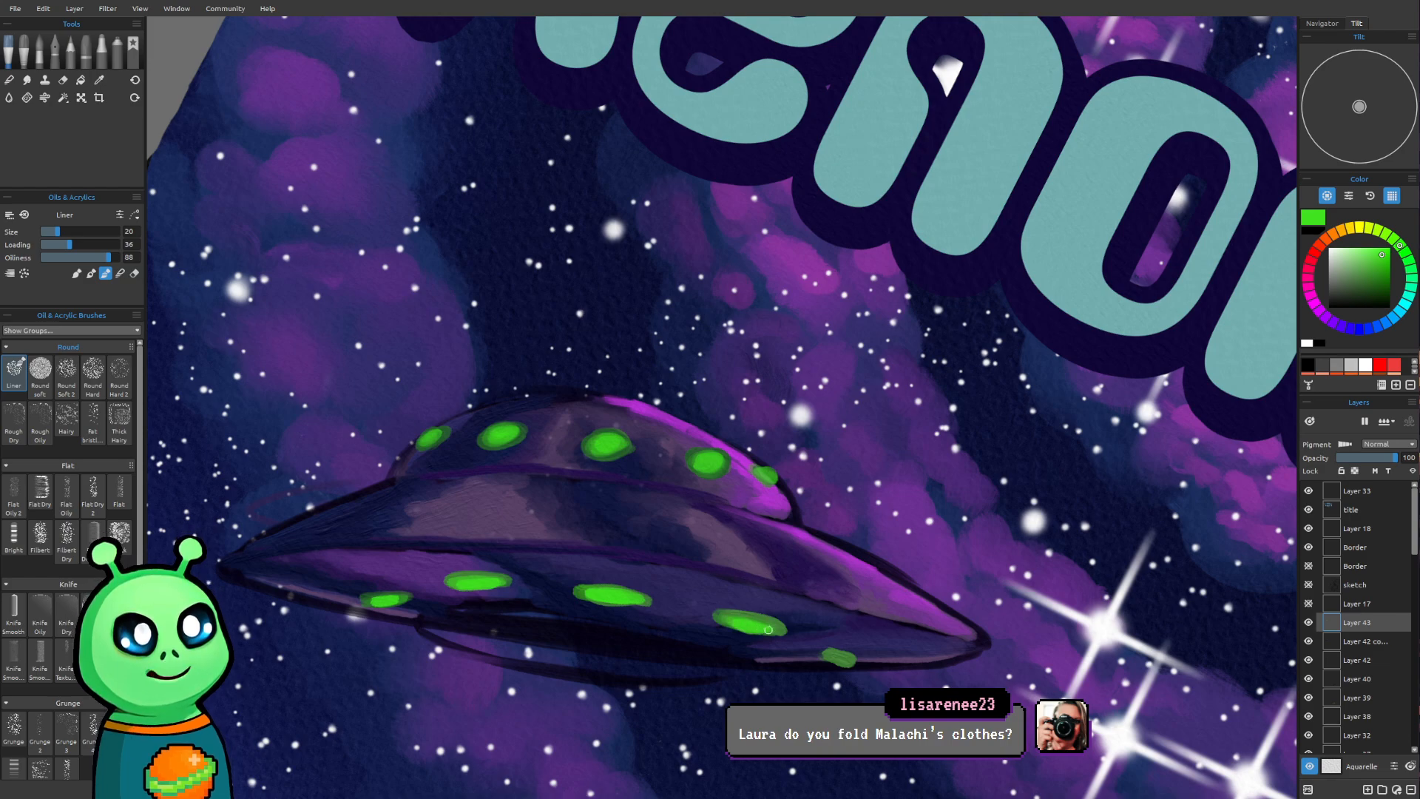
left_click_drag(846, 660, 835, 658)
Examine the lit saucer against the rest of the poster at several zoom levels and rotations
scroll(836, 649, "down", 5)
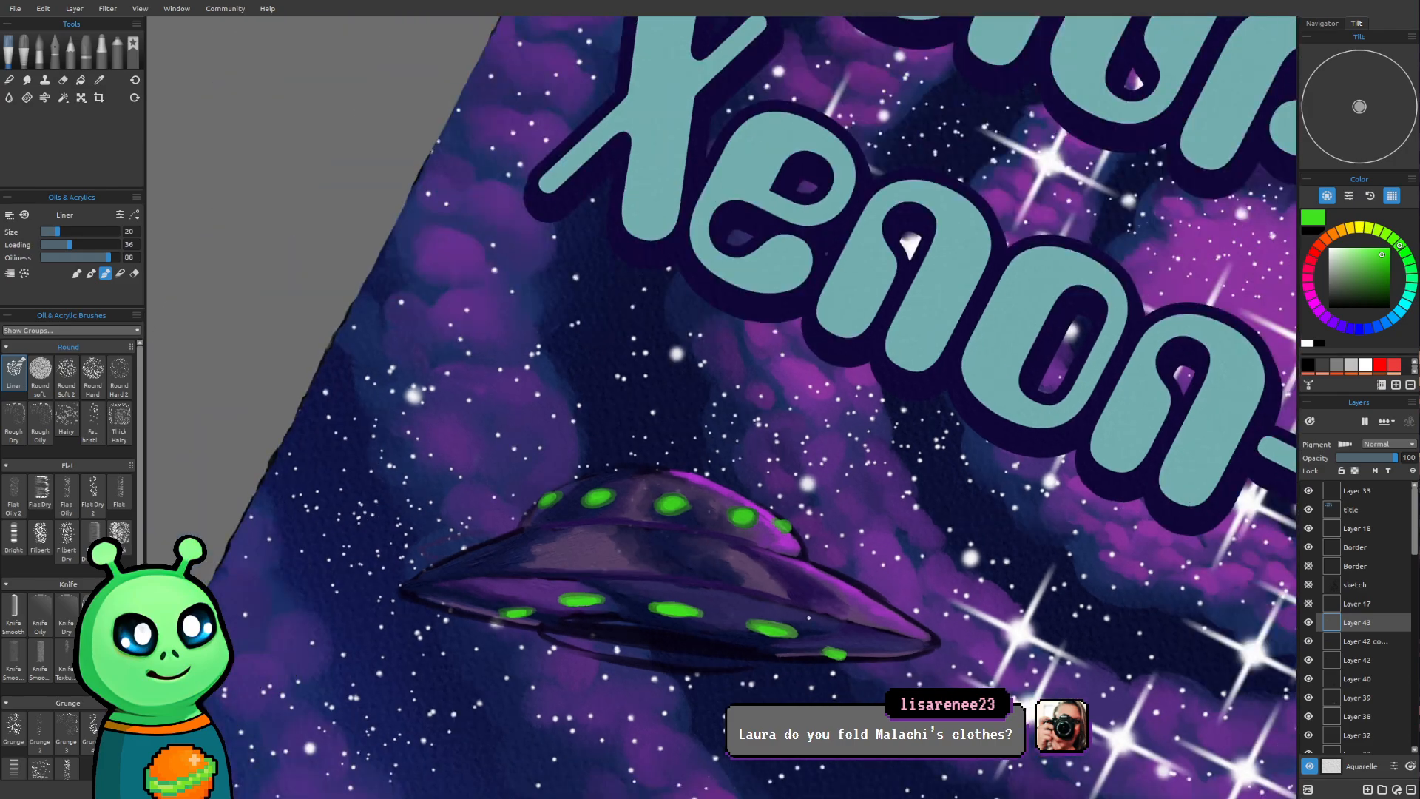
mouse_move(888, 536)
left_mouse_down()
mouse_move(806, 165)
mouse_move(715, 276)
left_mouse_up()
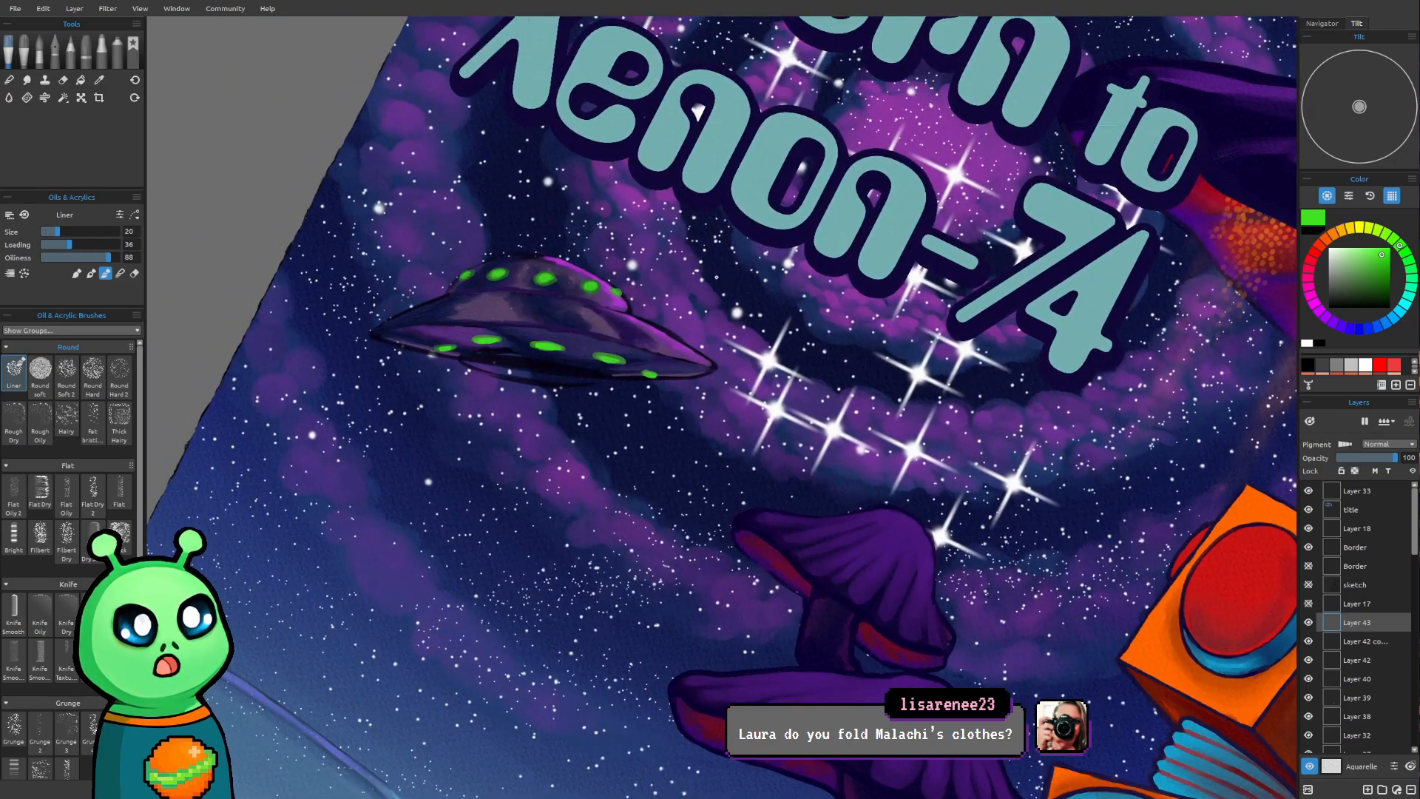
left_click_drag(638, 239, 568, 289)
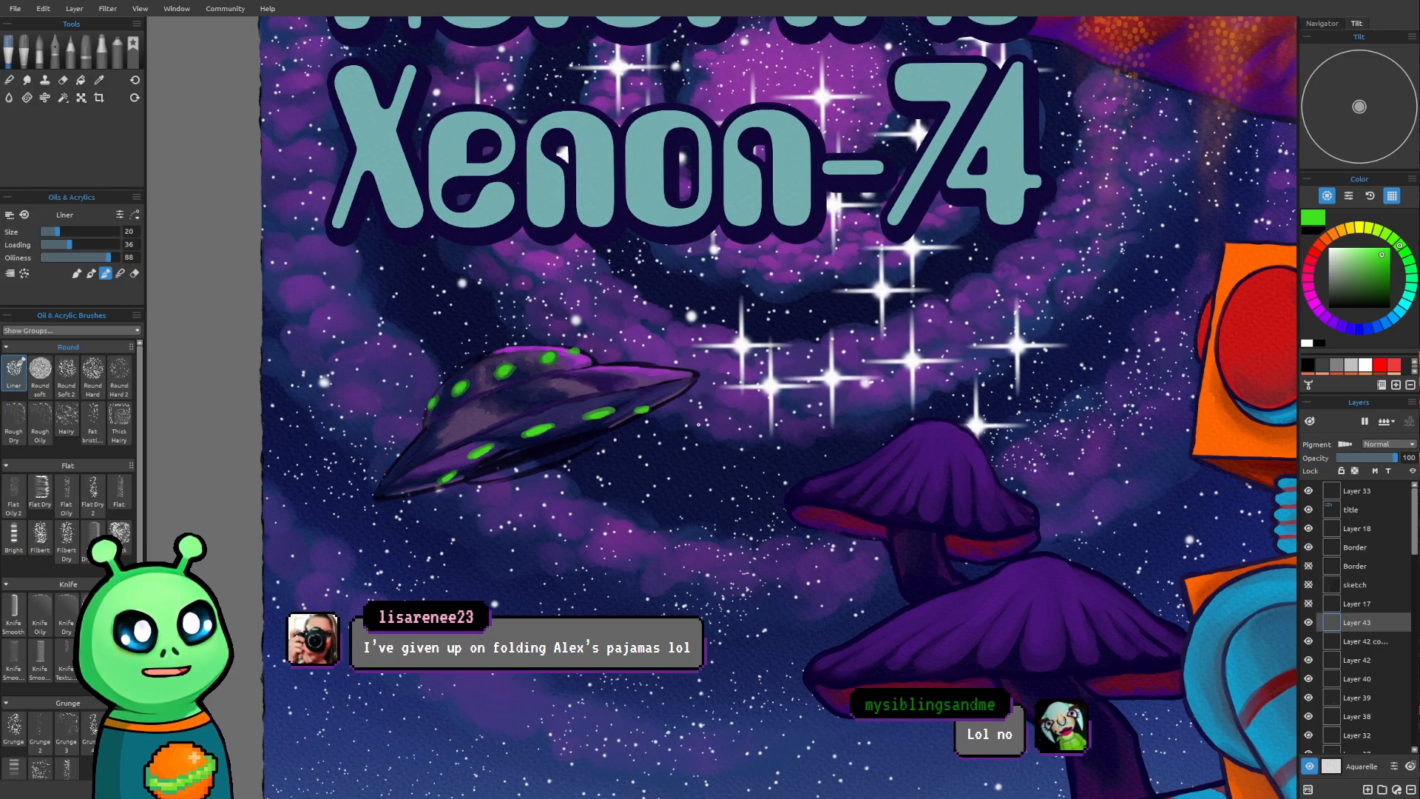
left_click_drag(698, 424, 644, 527)
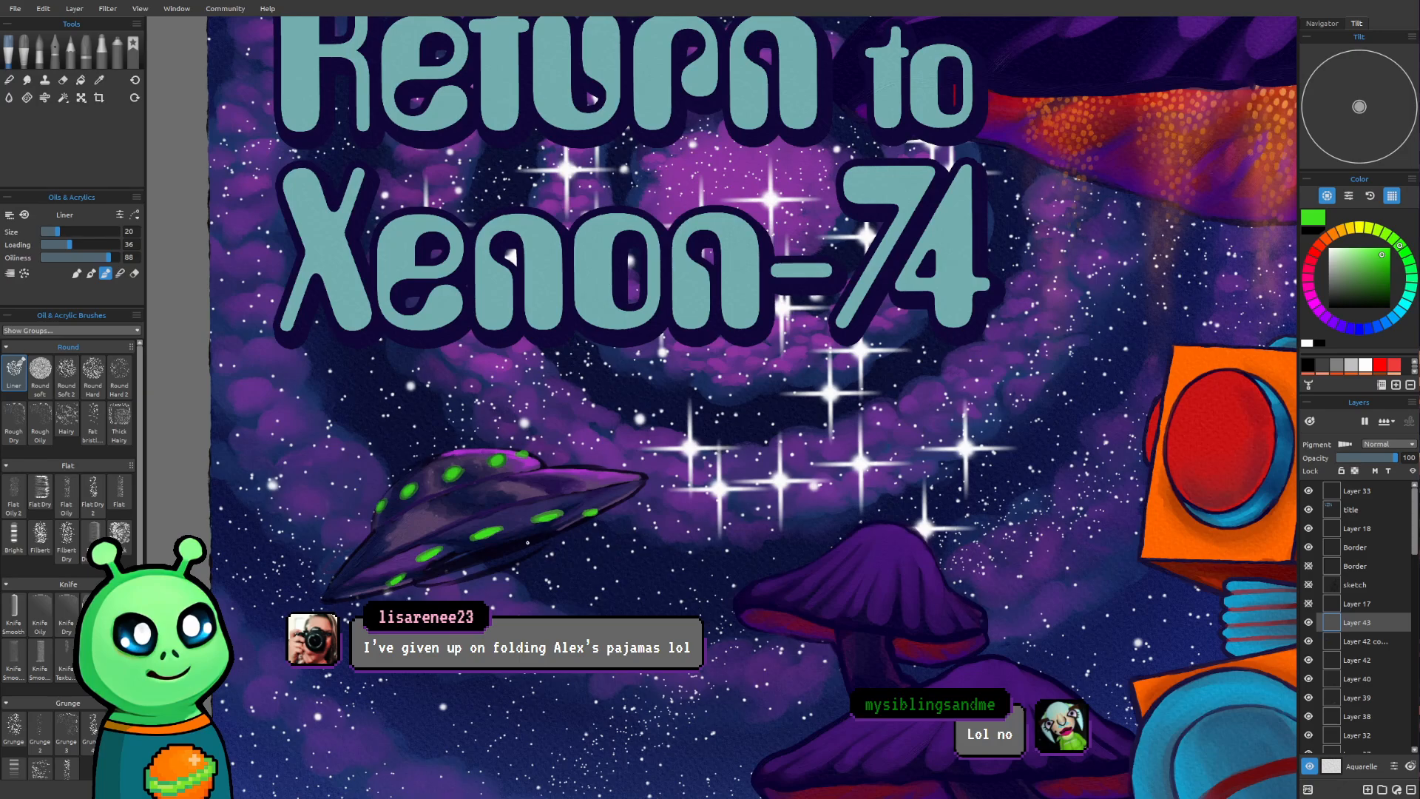
left_click_drag(523, 541, 564, 511)
scroll(547, 526, "up", 3)
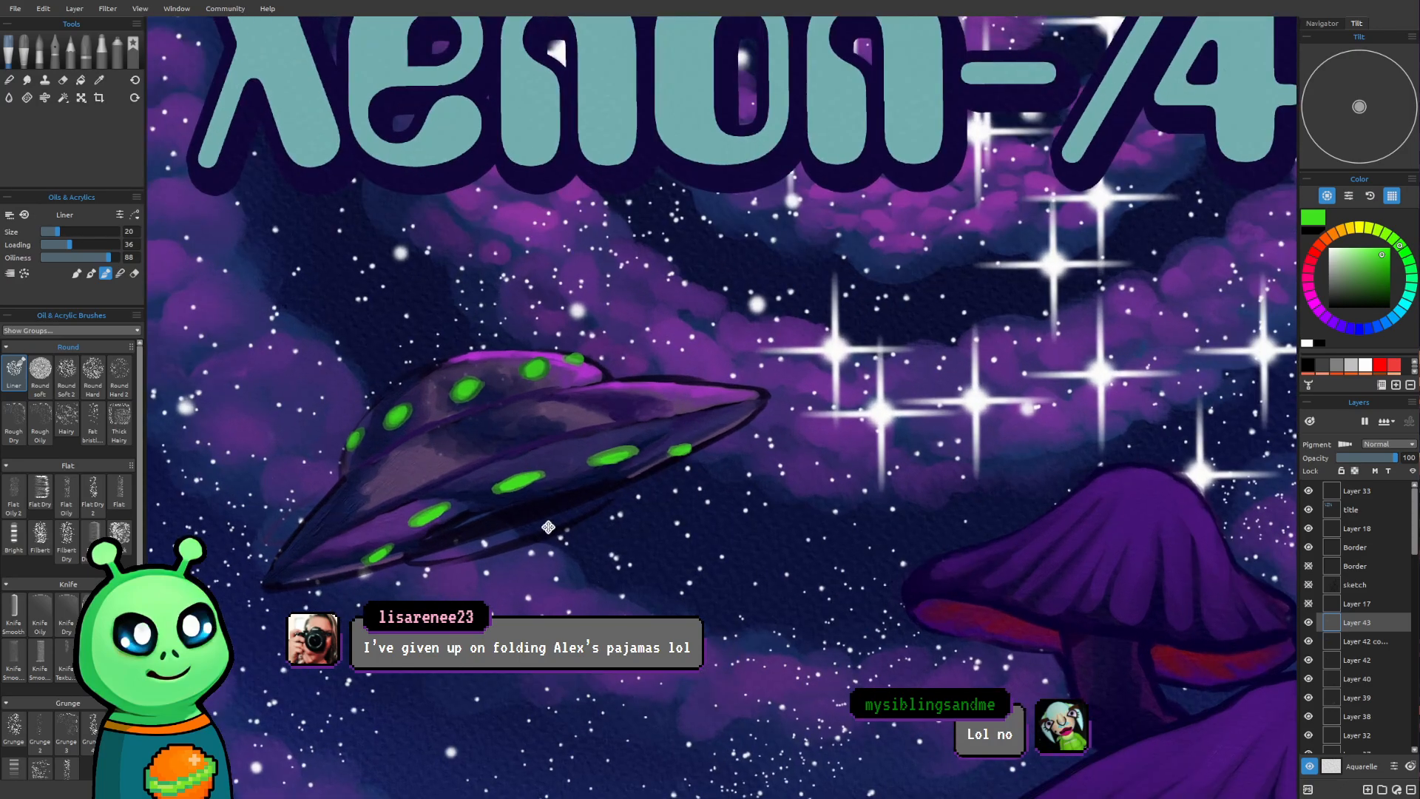
scroll(627, 568, "down", 4)
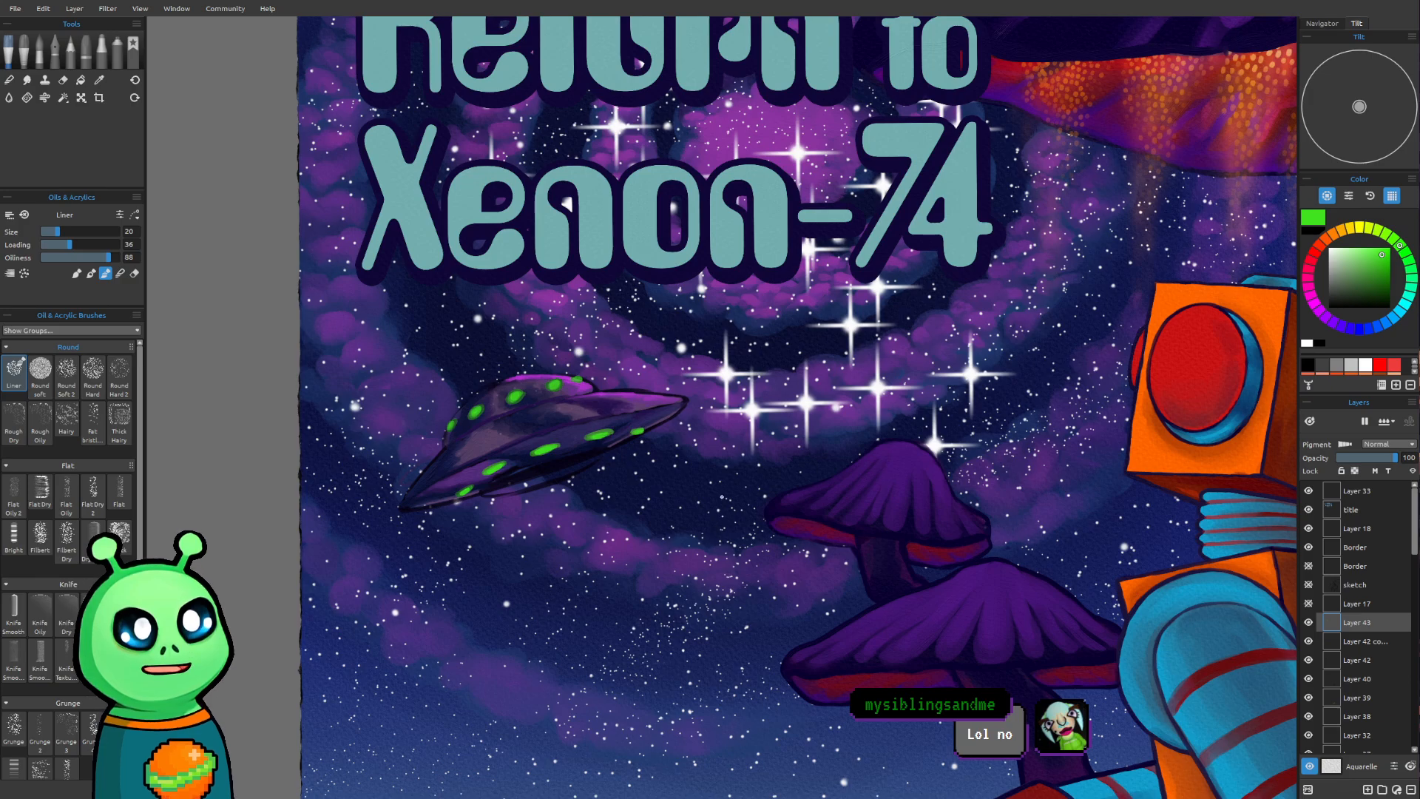
left_click_drag(843, 573, 737, 641)
Add a new layer above the saucer's lights layer and bring back the missing layers, tools and color panels
key("ctrl+shift+n")
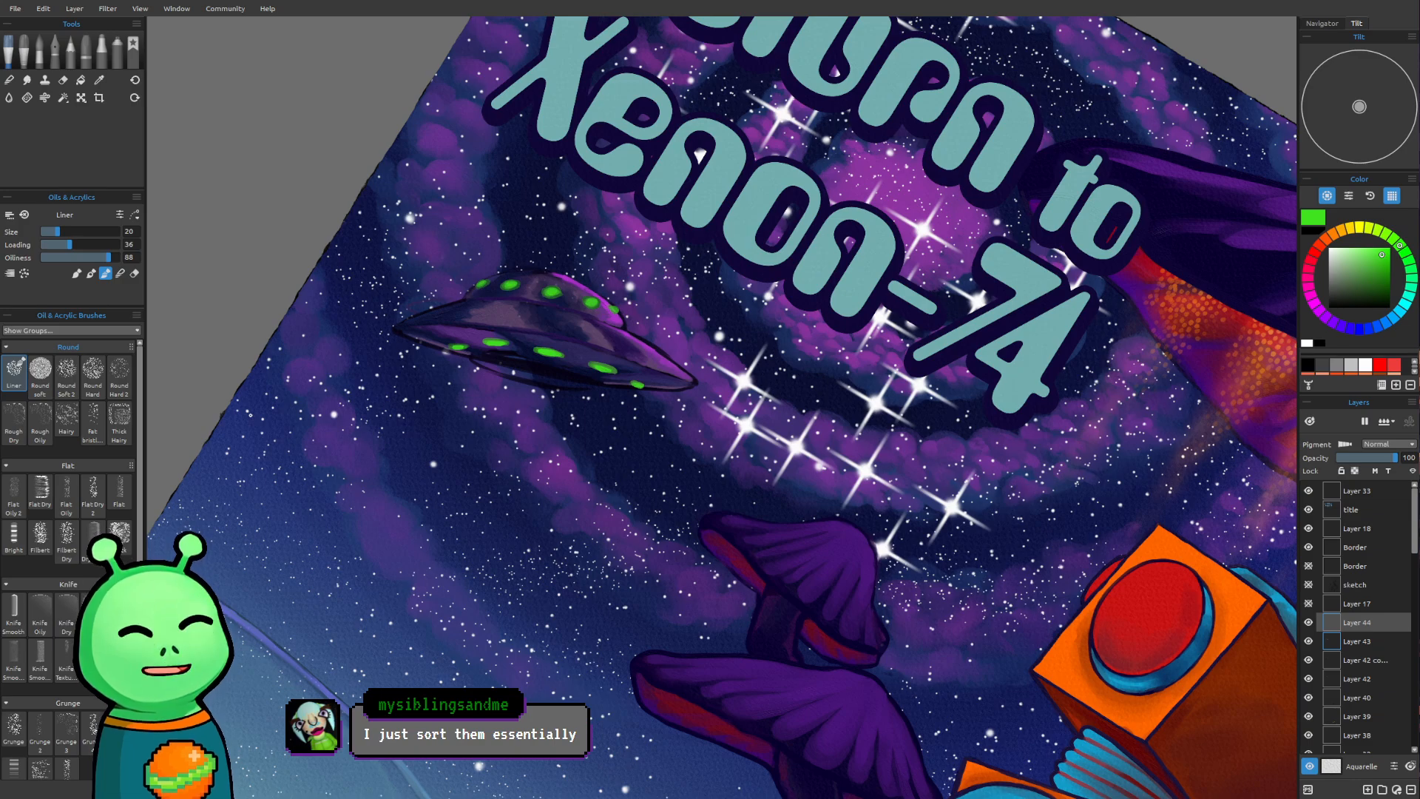
left_click(91, 274)
key("Tab")
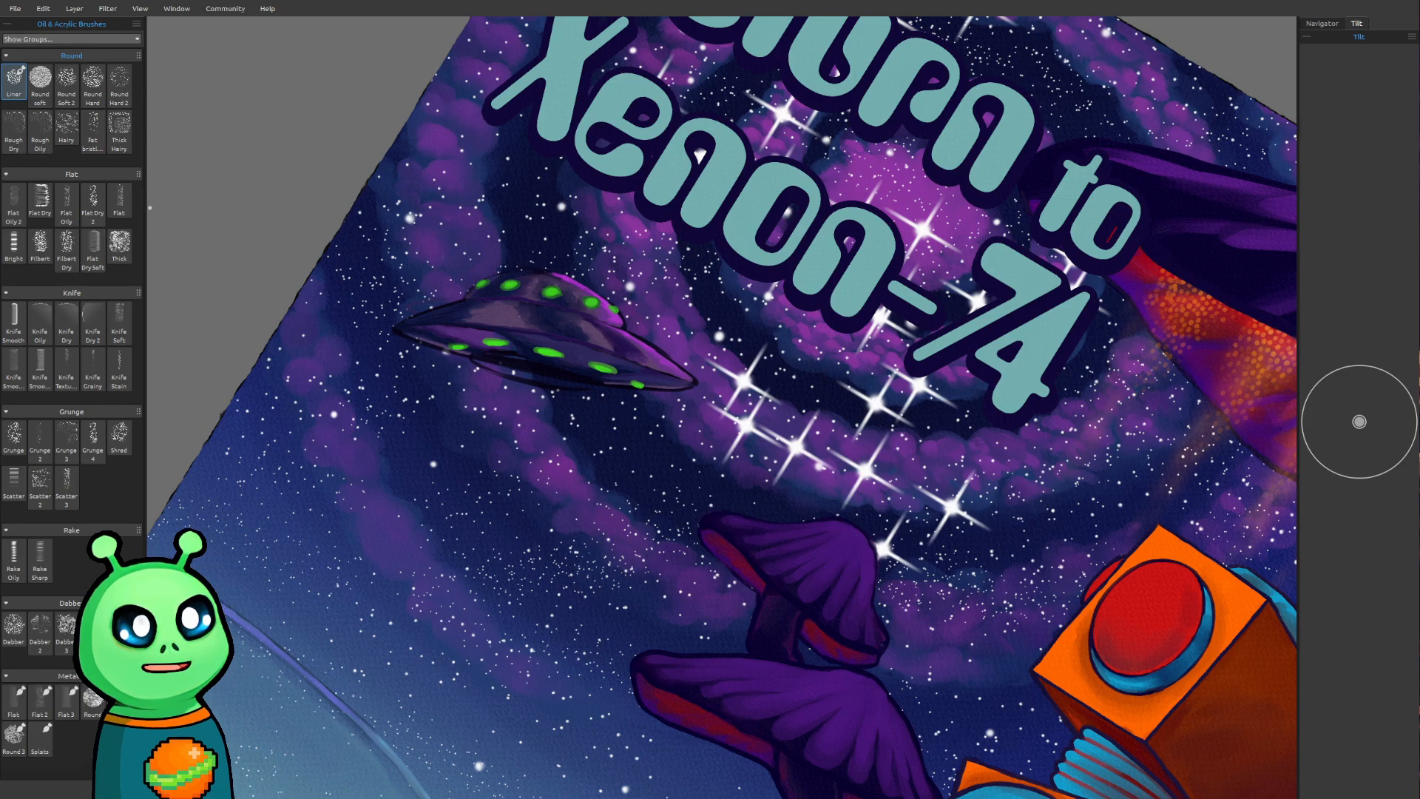
left_click_drag(544, 376, 504, 434)
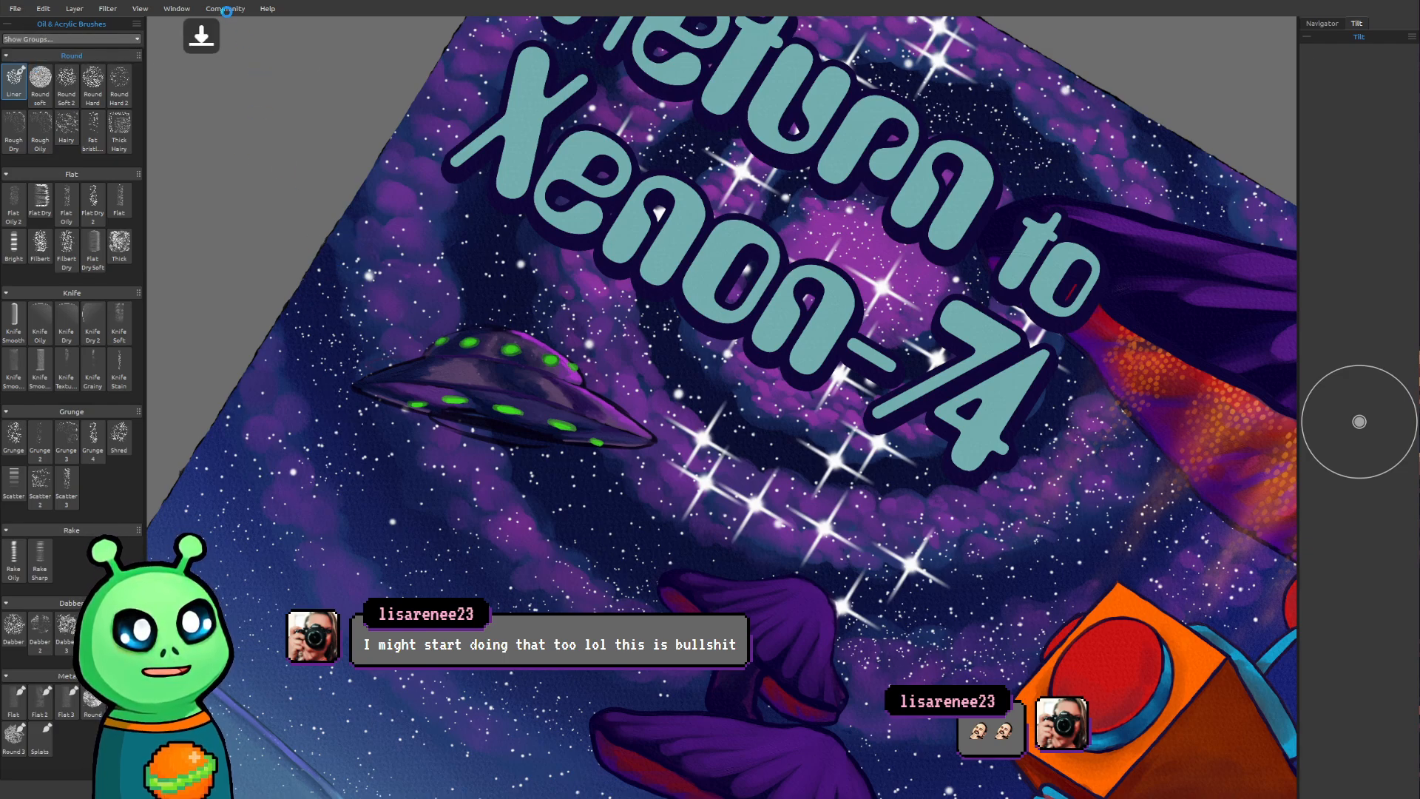
left_click(208, 138)
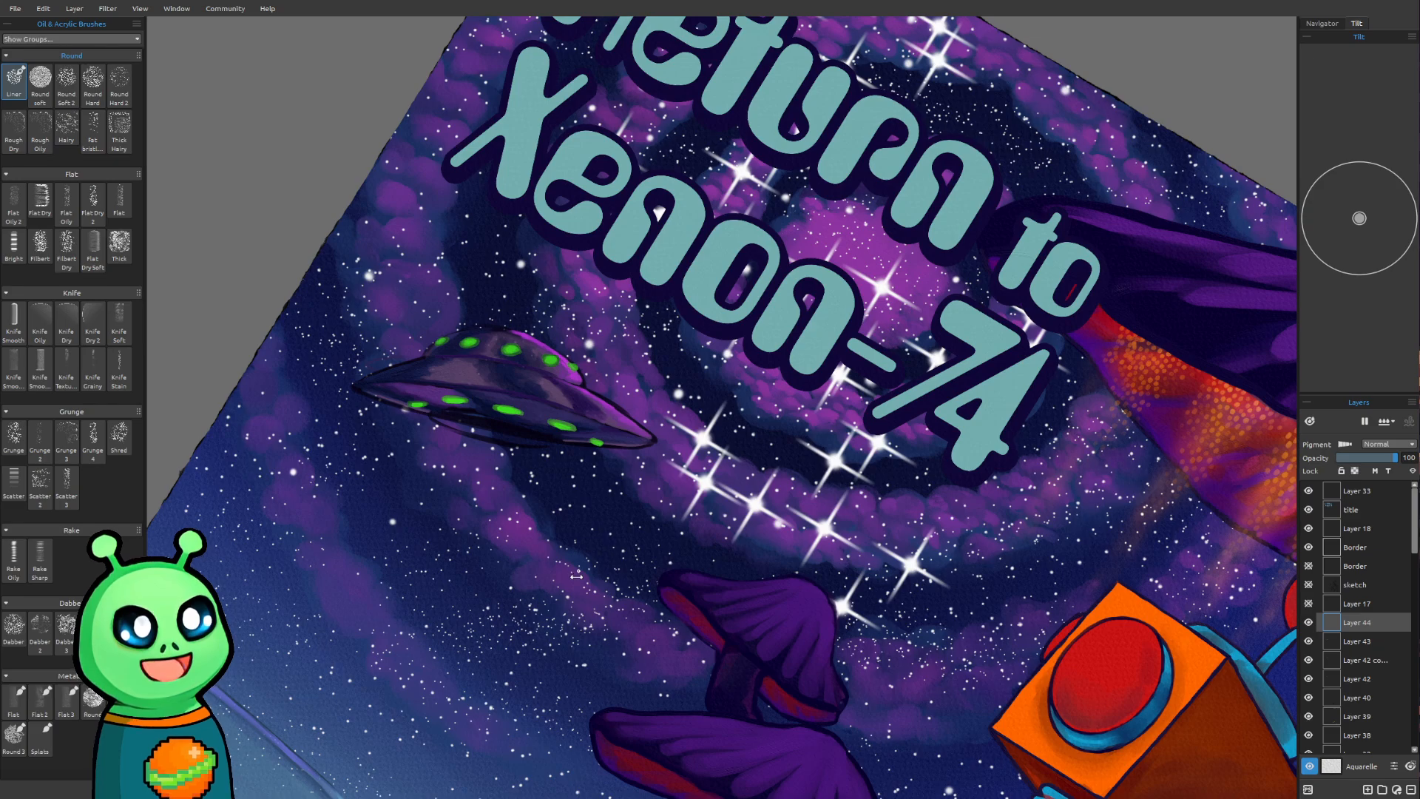
left_click(184, 30)
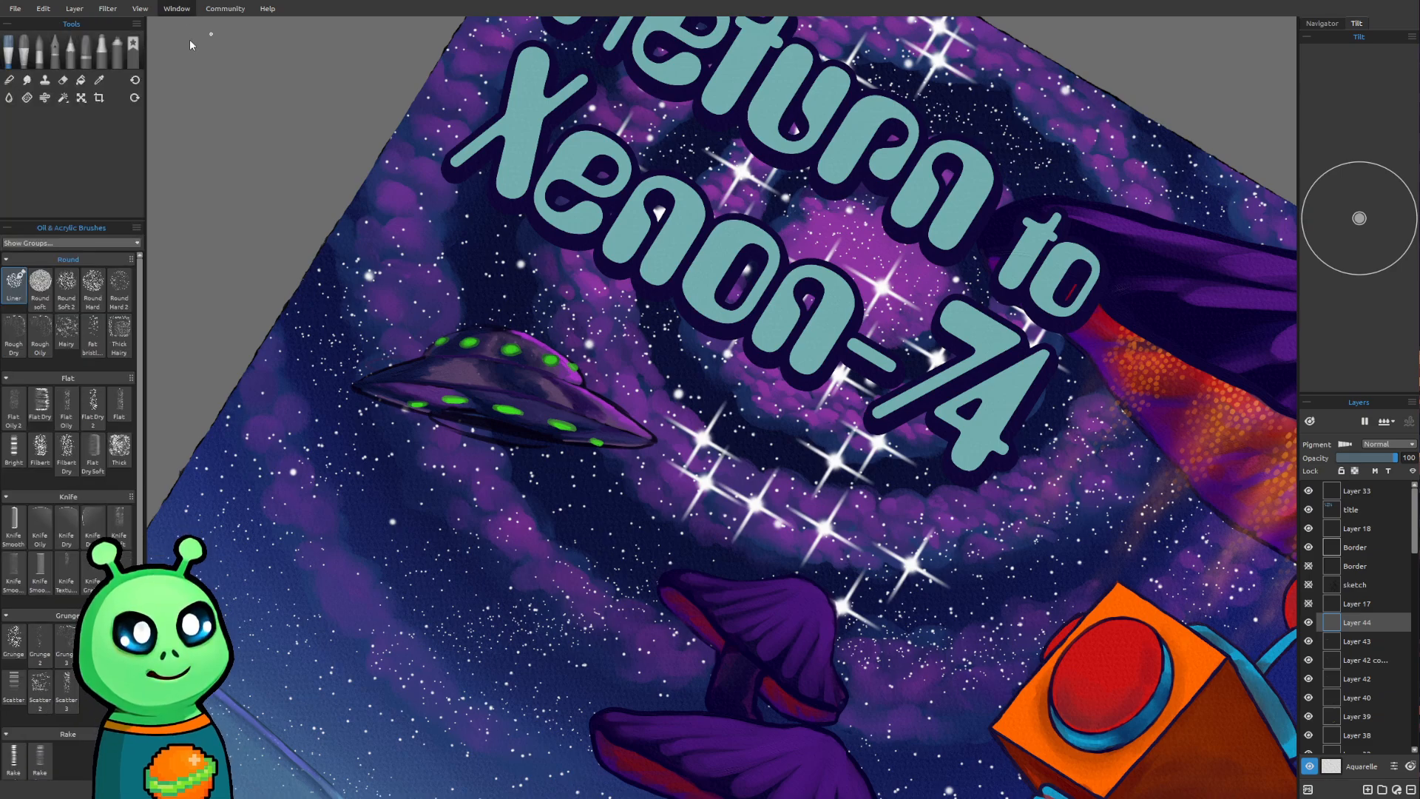
left_click(197, 70)
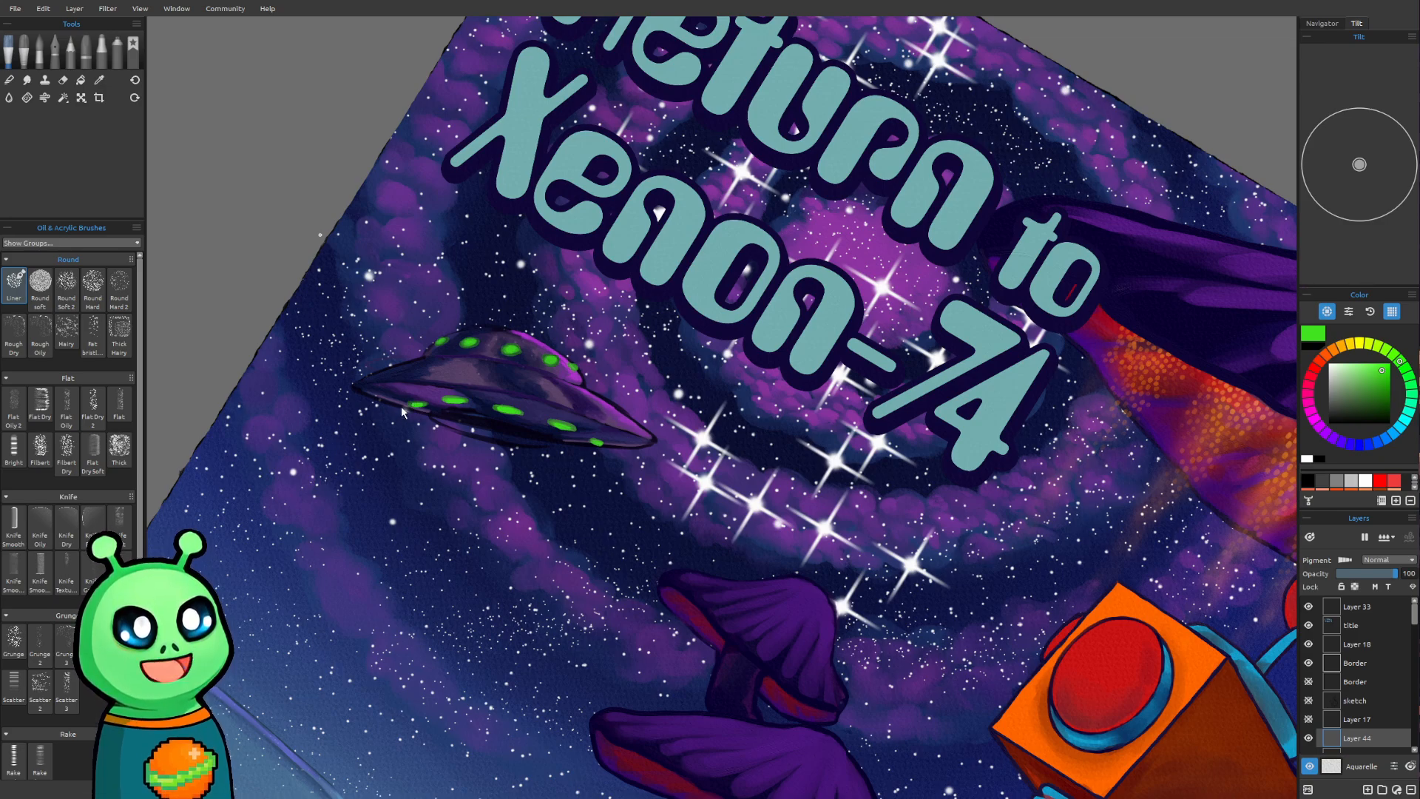
Try a blue and a purple as the painting color
left_click(1385, 438)
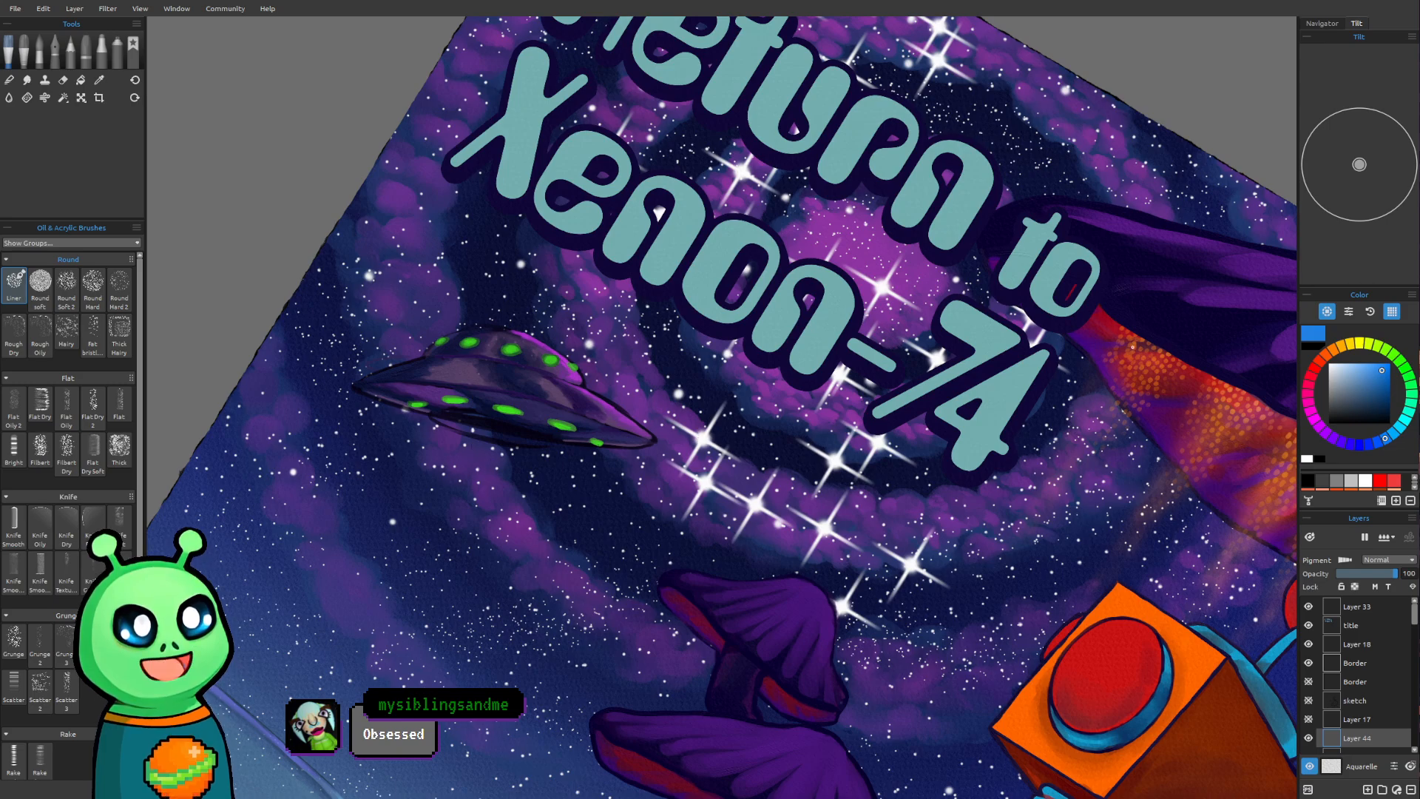
left_click(1325, 435)
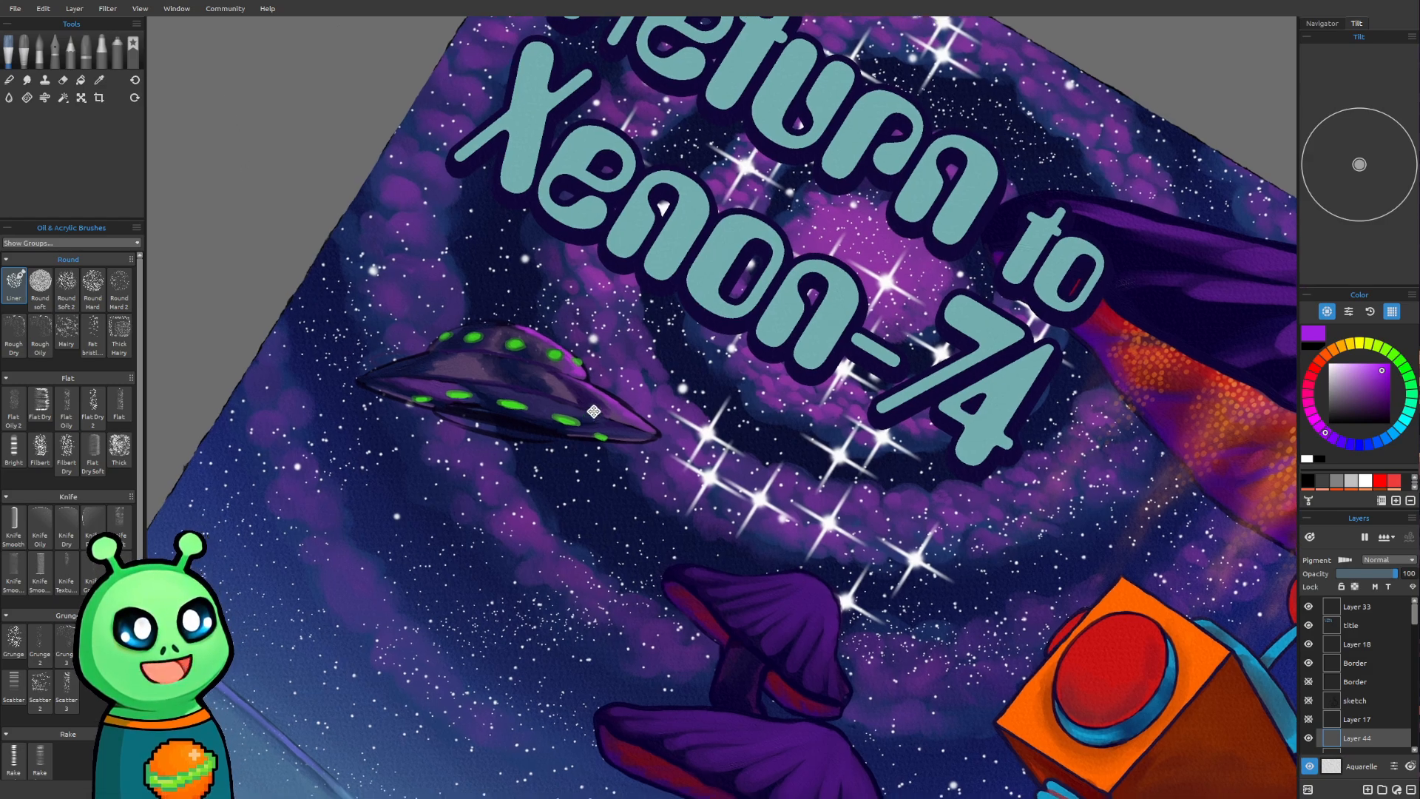
Check what Layer 44 and Layer 43 contain by hiding and showing each of them
left_click_drag(589, 415, 598, 341)
left_click(1308, 737)
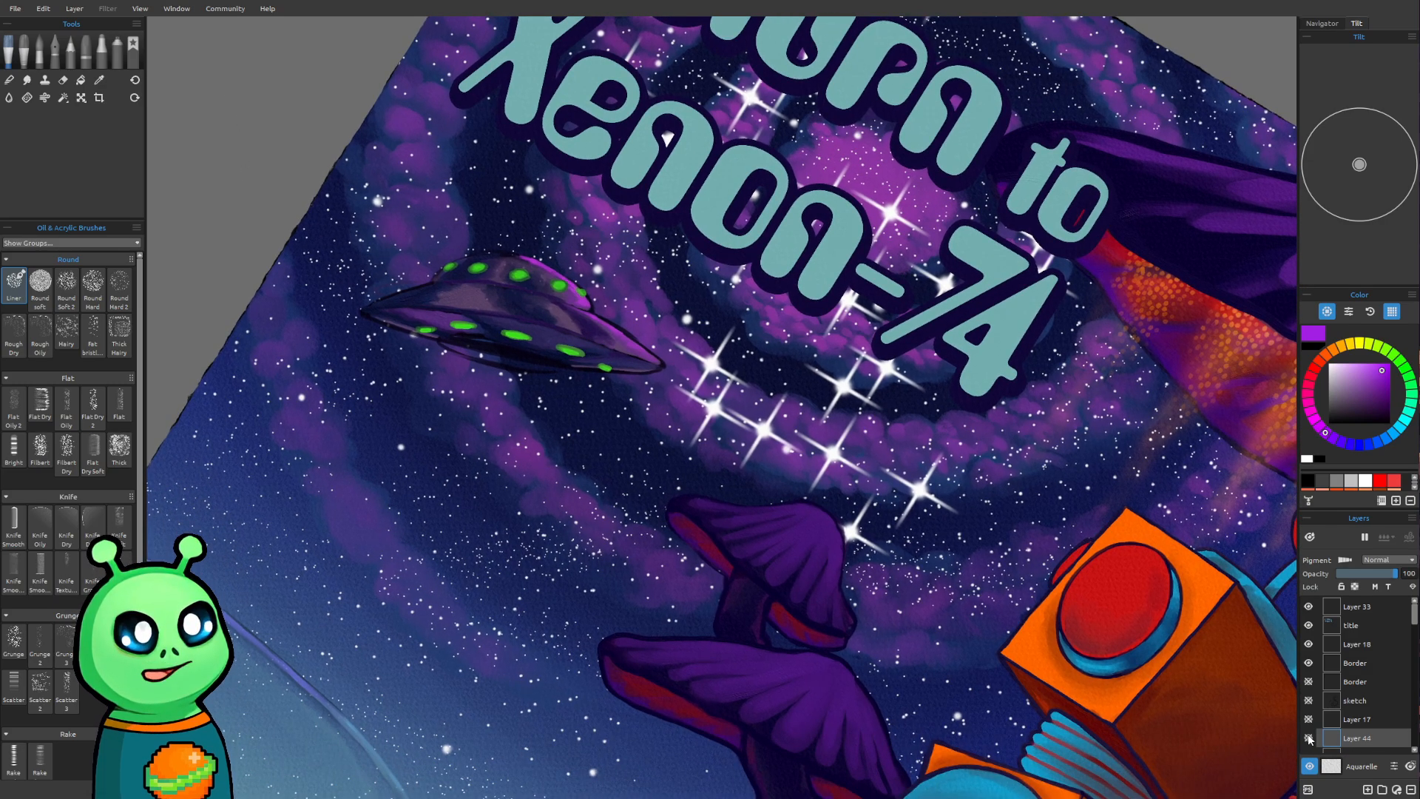
left_click(1308, 737)
scroll(1315, 665, "down", 2)
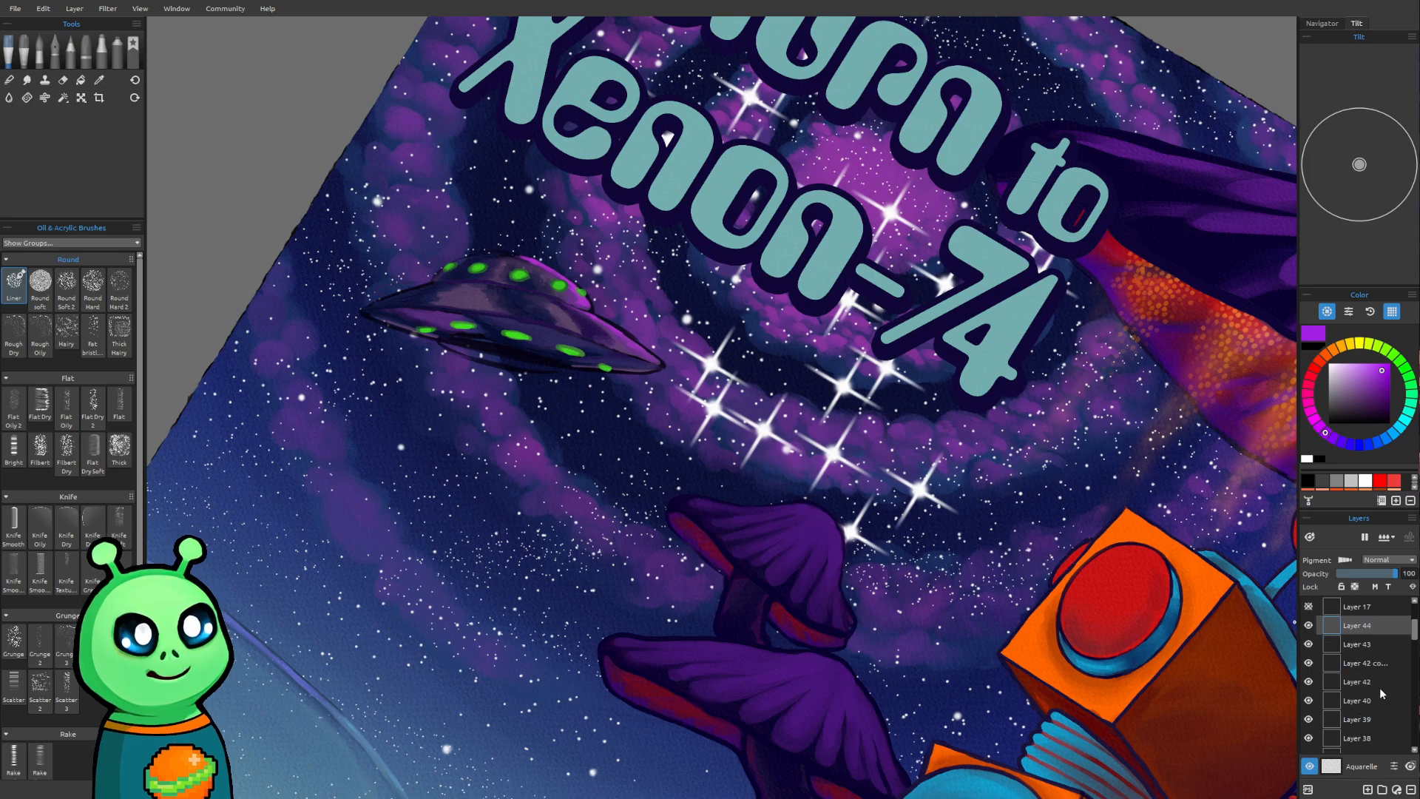
left_click(1308, 643)
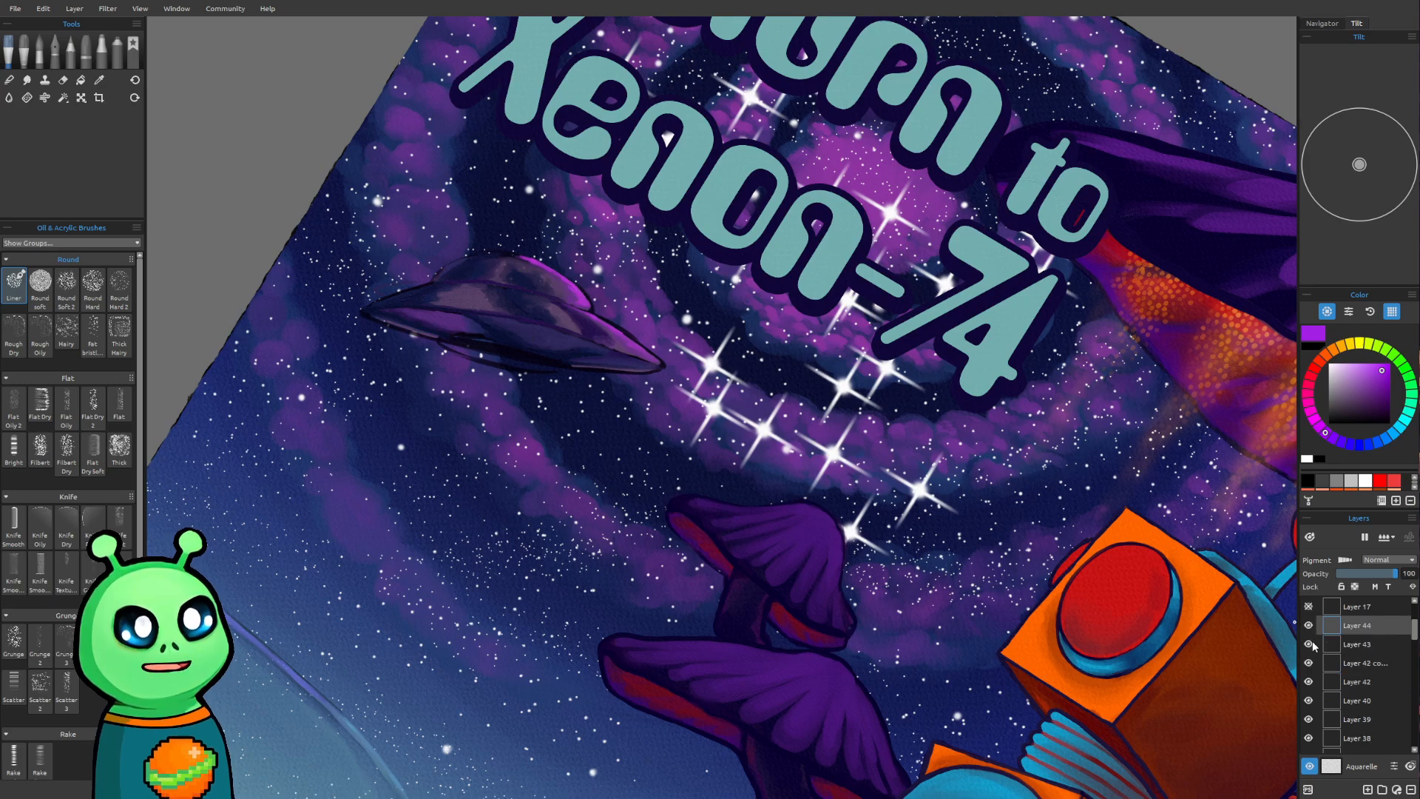
left_click(1308, 643)
left_click_drag(304, 310, 246, 384)
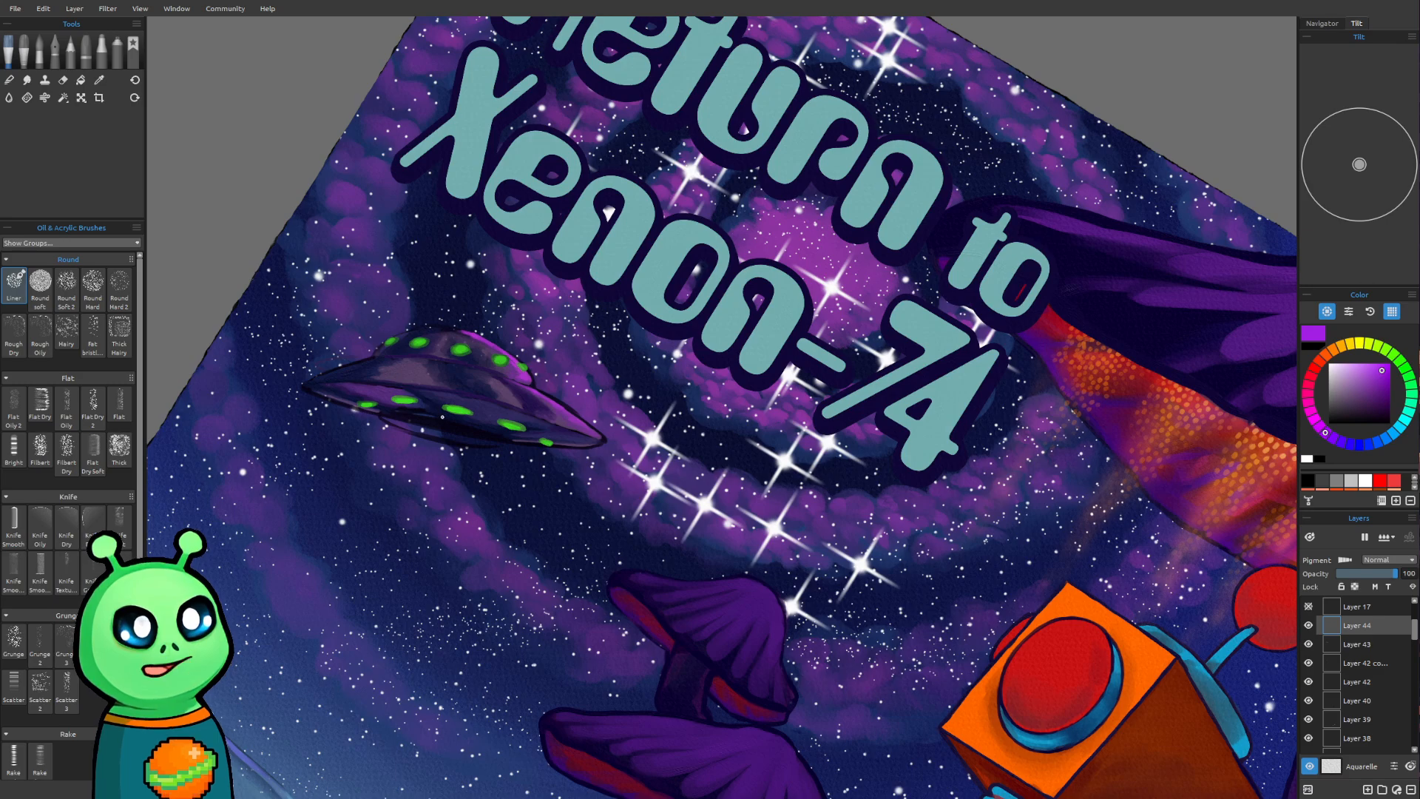
Sample the bright green and paint five long light beams streaming down from the lower hull's lights on Layer 44
key("alt")
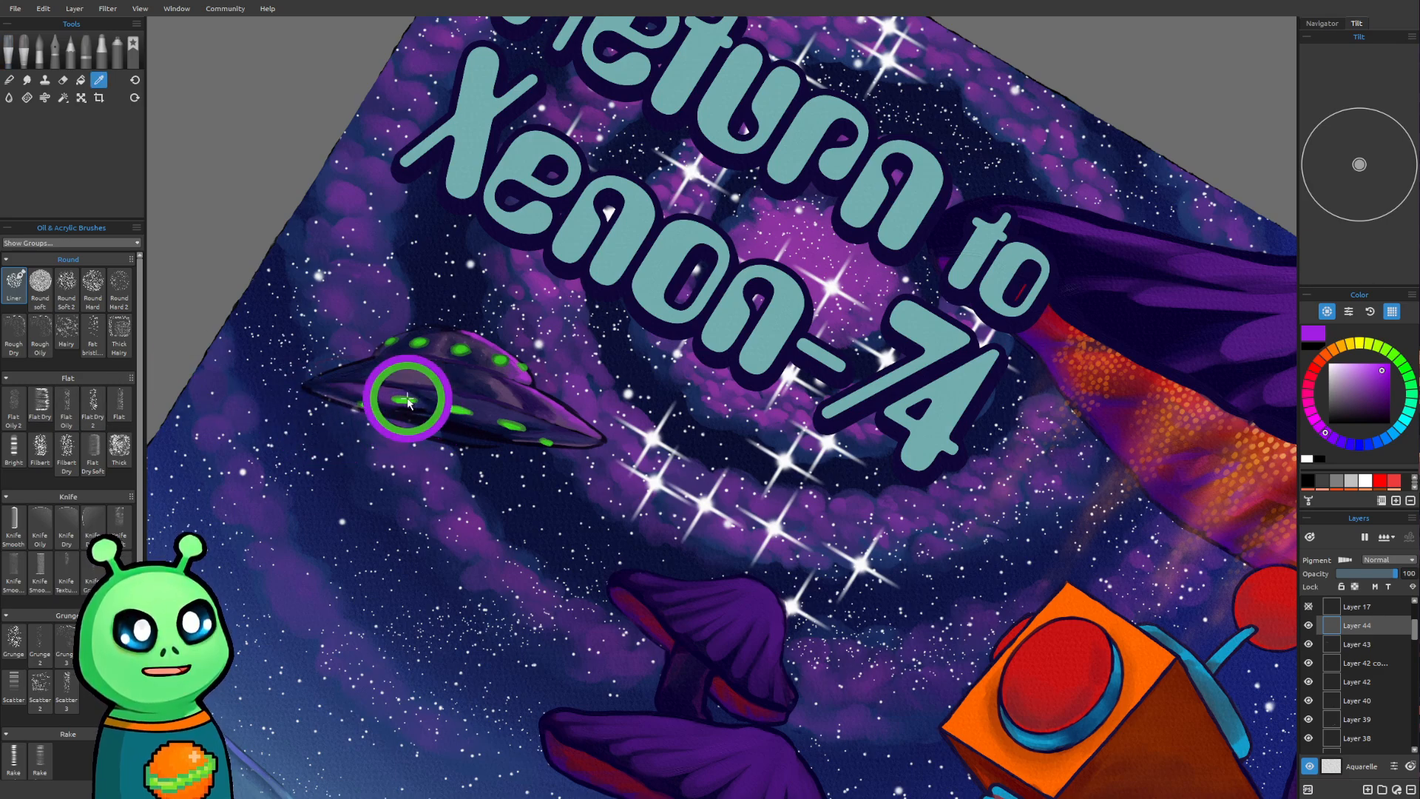
left_click(403, 400)
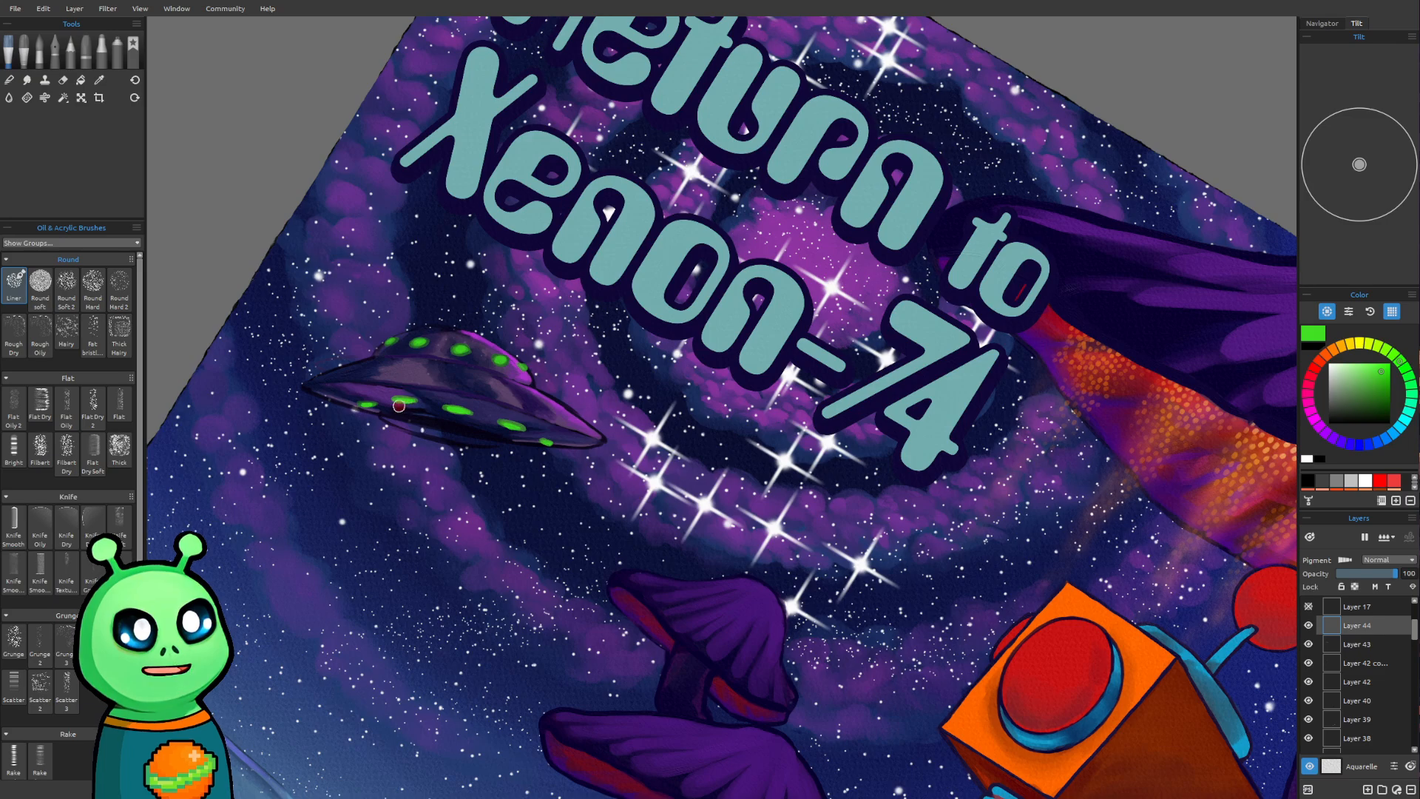
left_click_drag(405, 402, 379, 625)
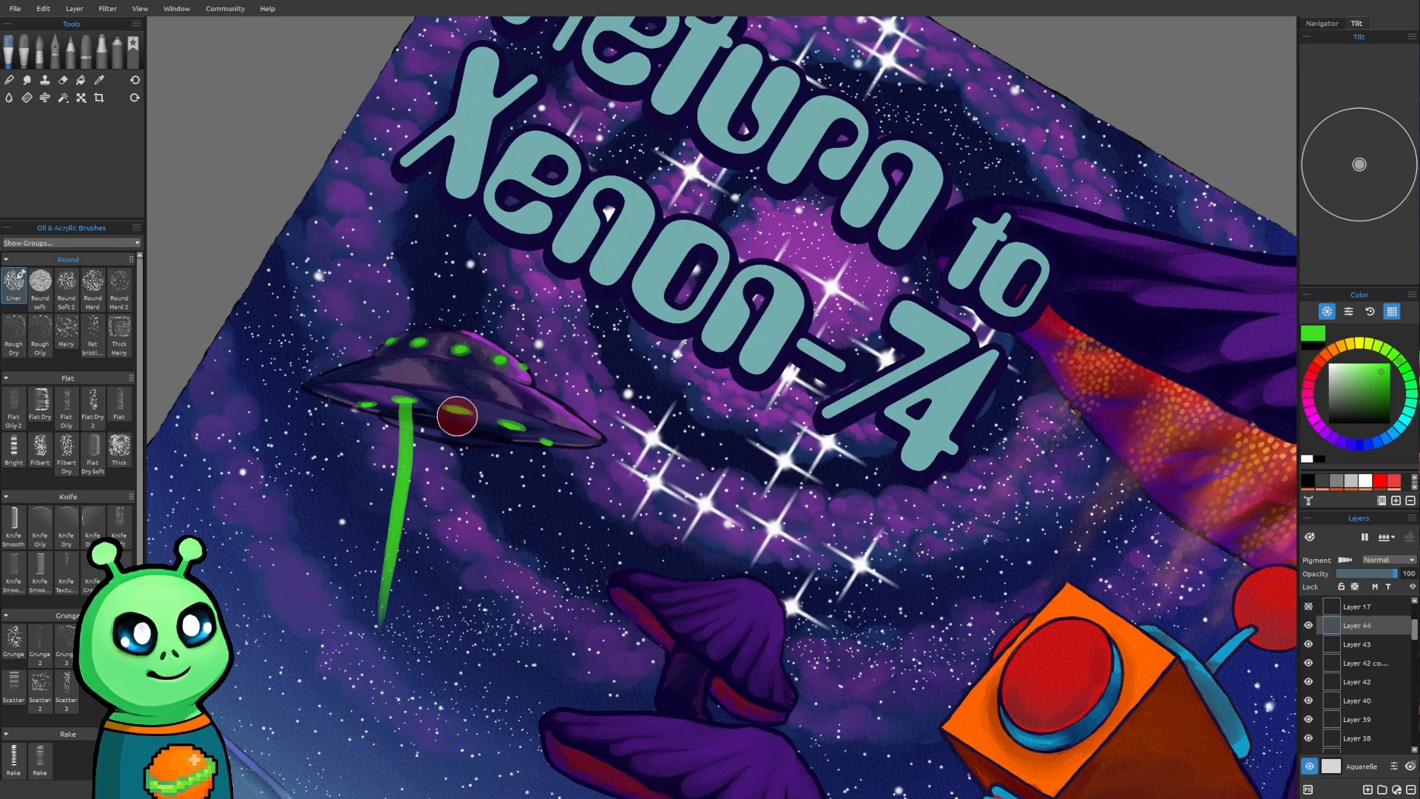
left_click_drag(458, 411, 417, 708)
left_click_drag(508, 419, 478, 635)
left_click_drag(543, 442, 521, 658)
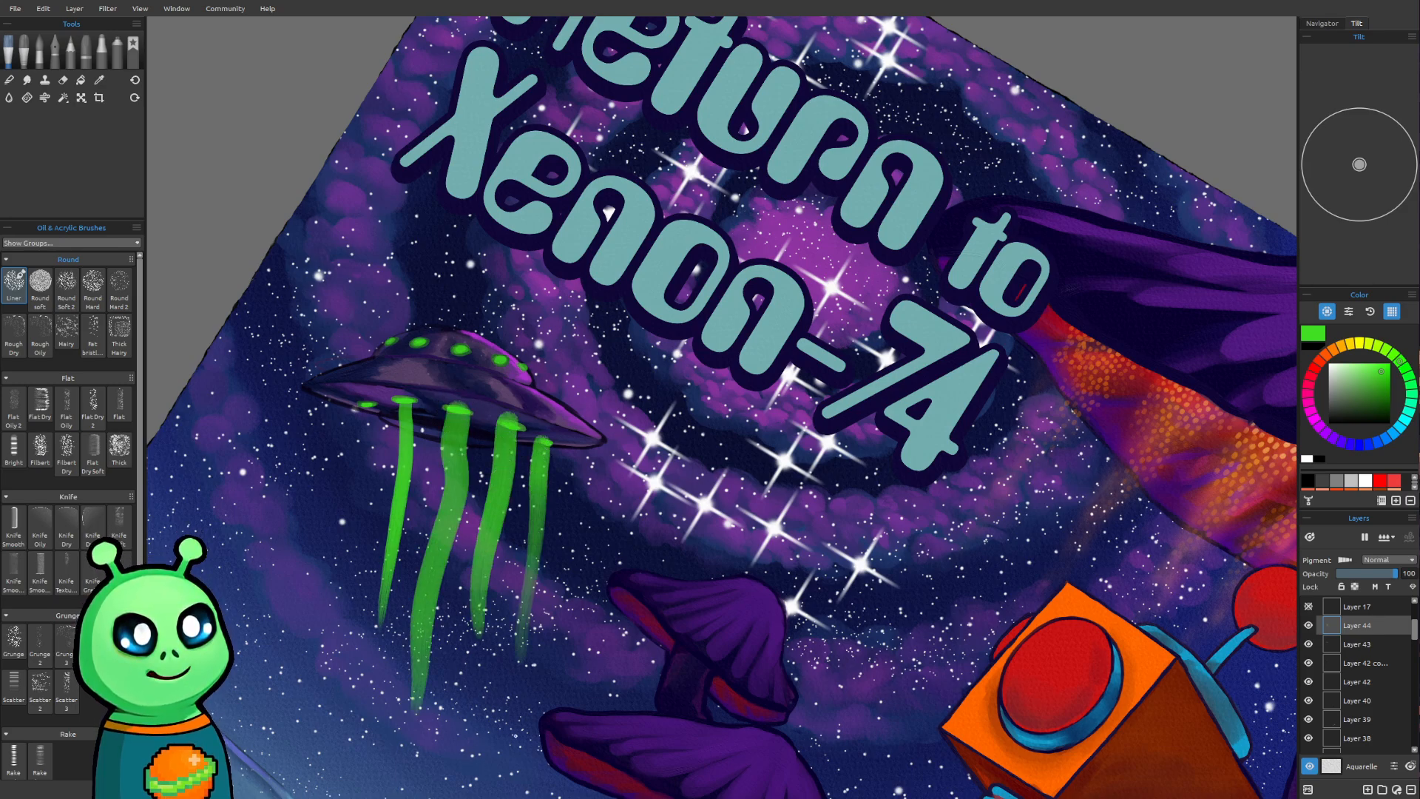
left_click_drag(364, 403, 339, 553)
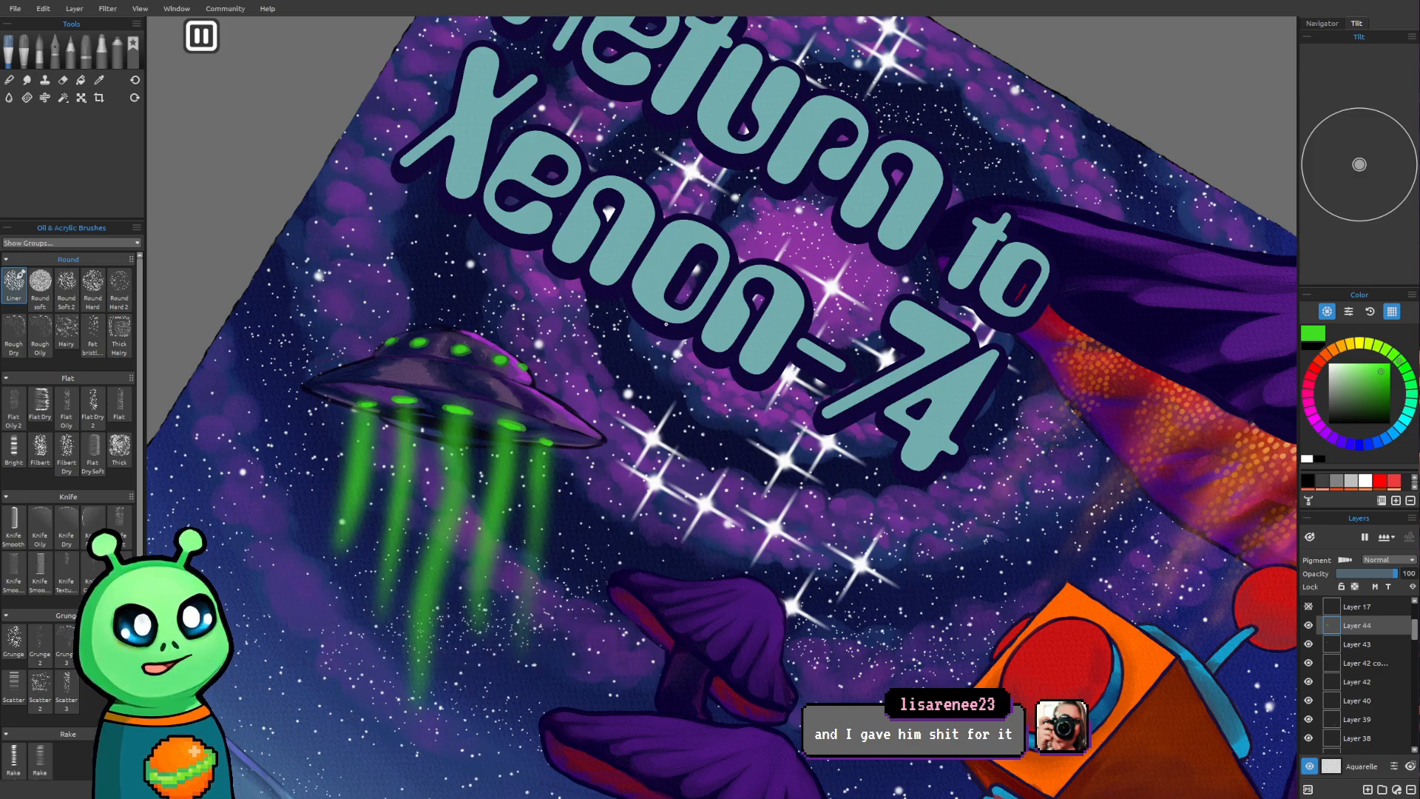
Compare blend modes such as Color Dodge, Linear Light and Difference on the beam layer and set it to Screen
left_click(1390, 560)
left_click(1375, 630)
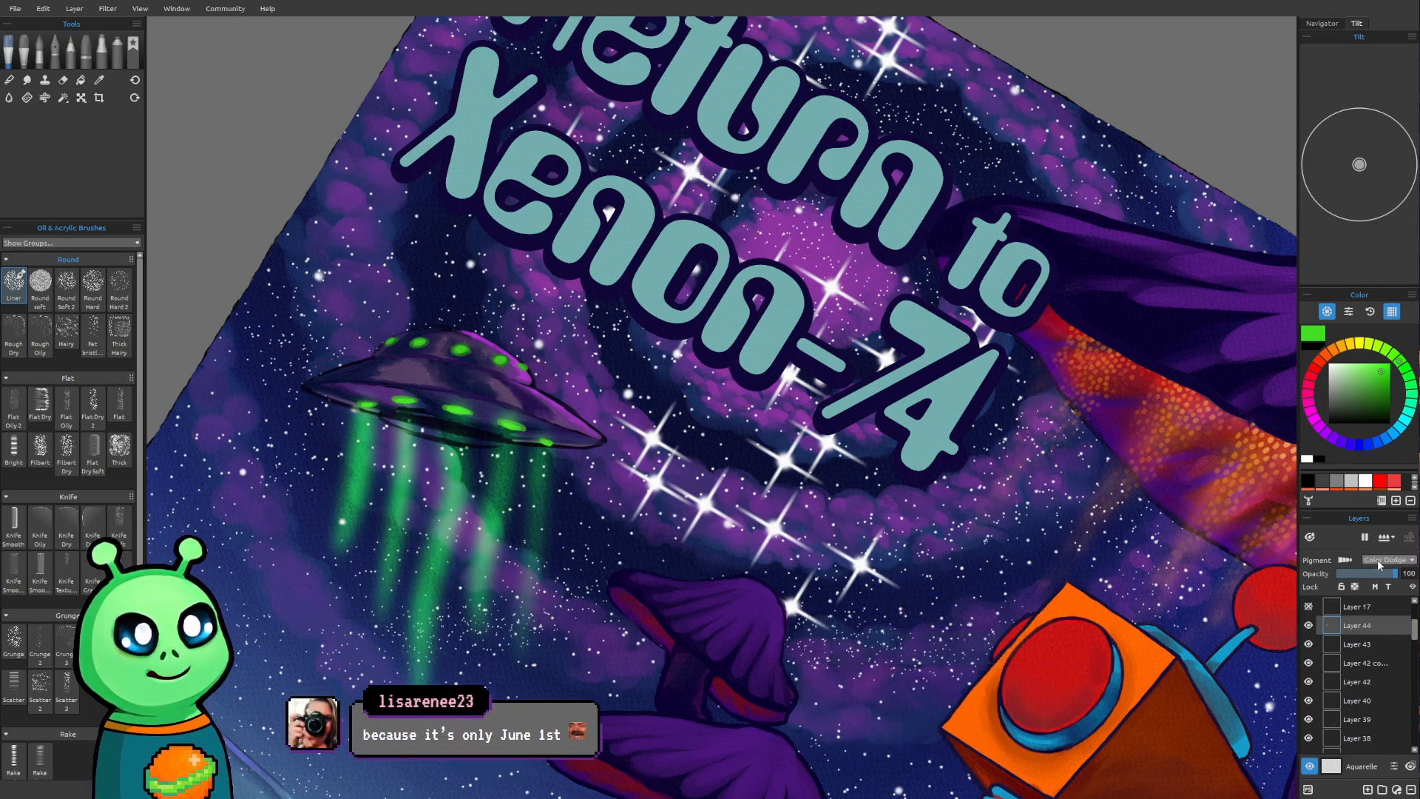
scroll(1377, 559, "down", 1)
scroll(1377, 559, "down", 4)
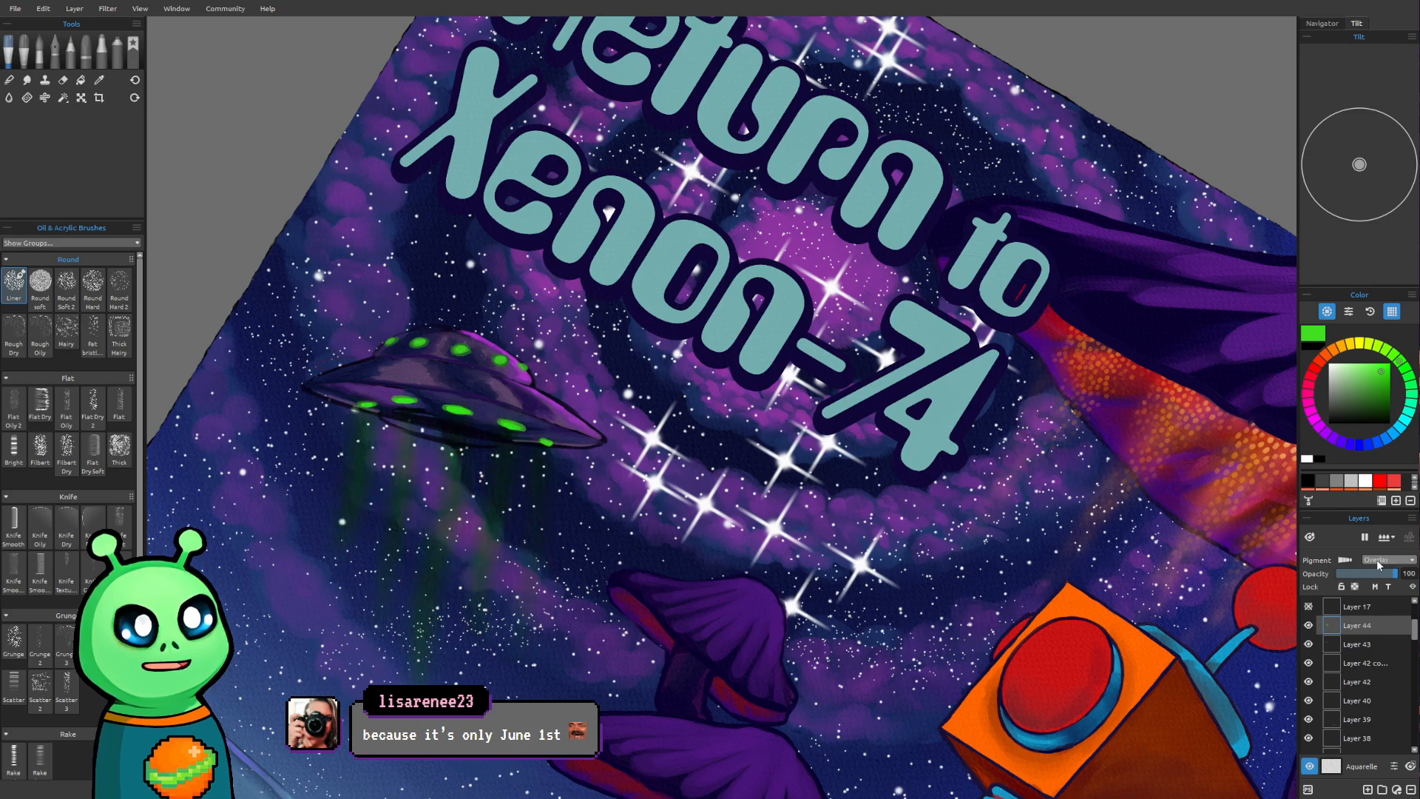
scroll(1375, 561, "down", 1)
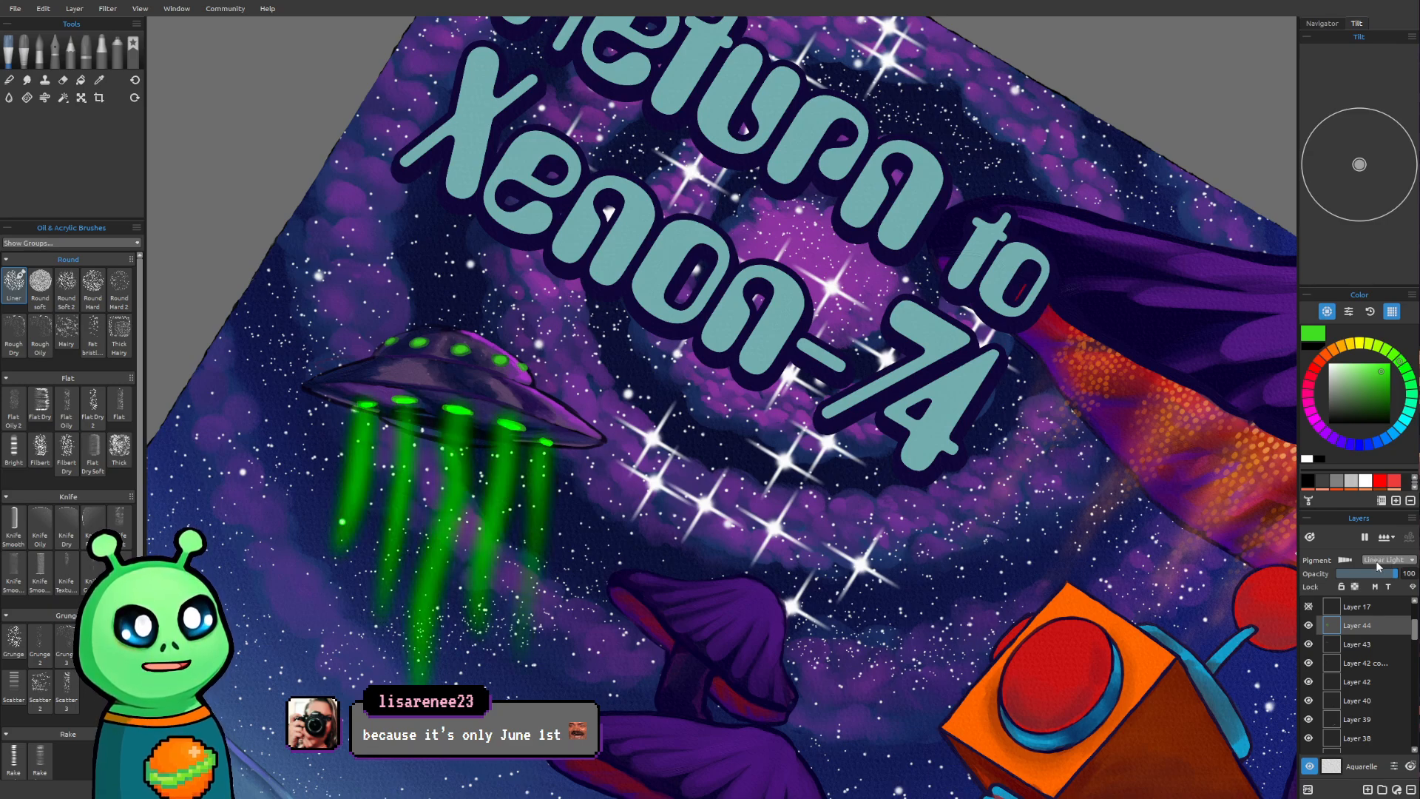
scroll(1375, 560, "down", 2)
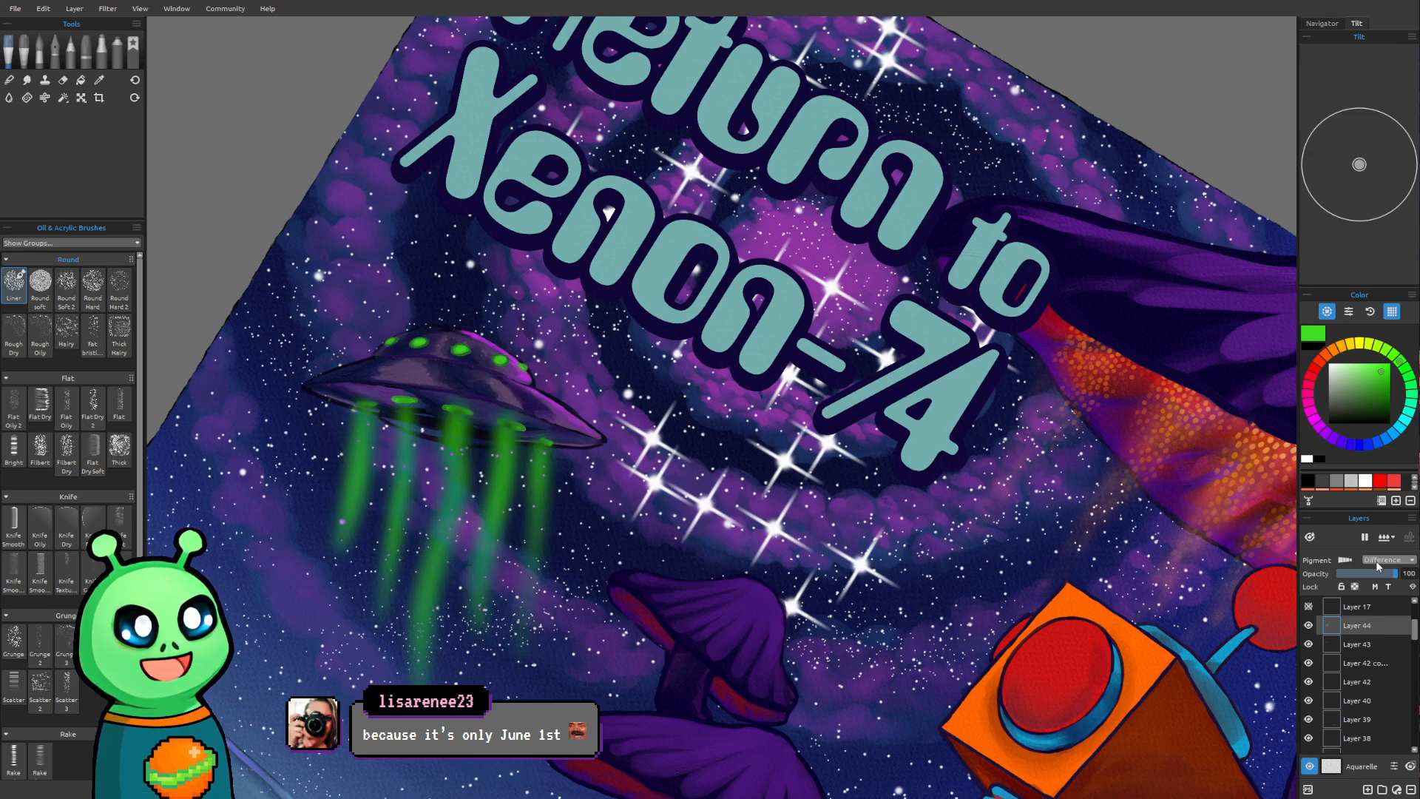
scroll(1375, 561, "up", 8)
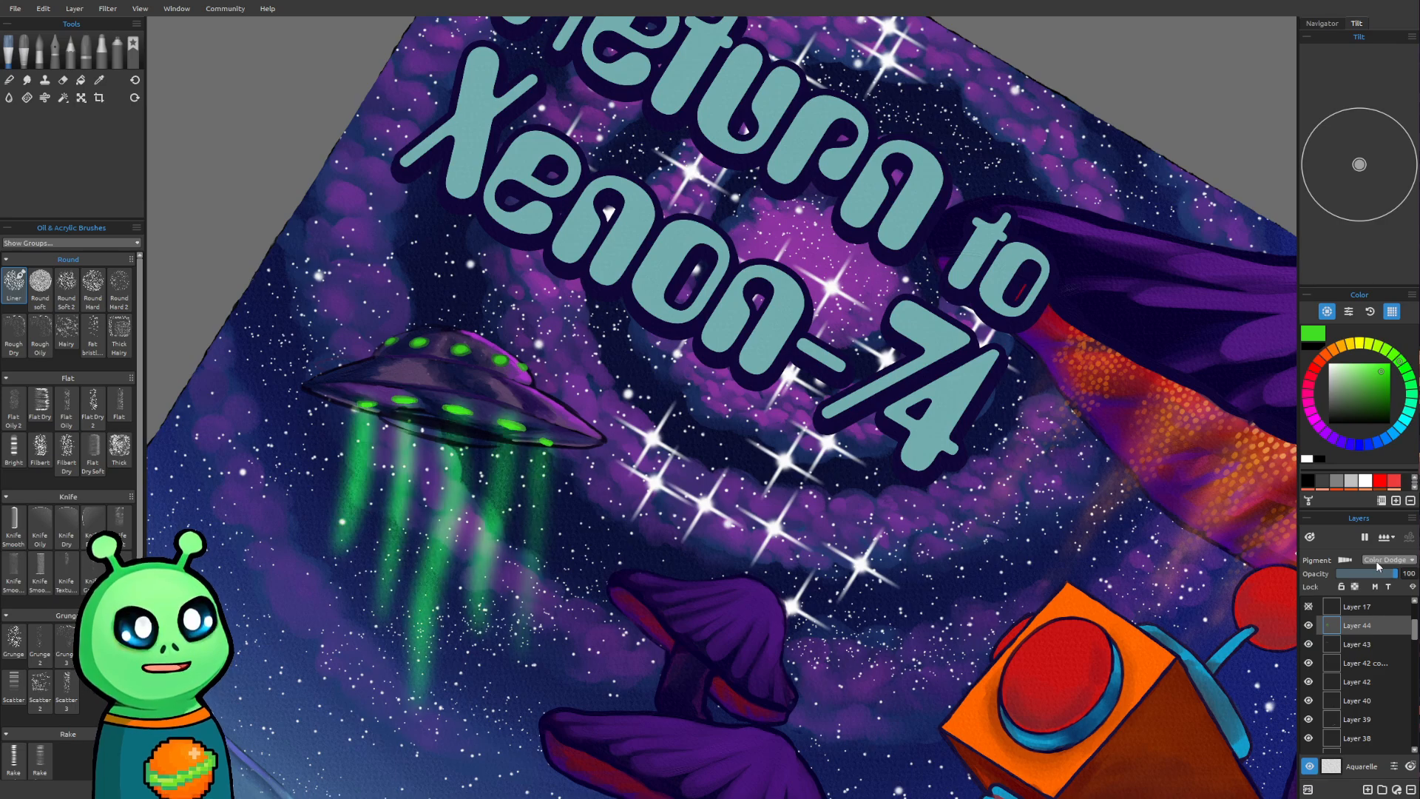
scroll(1375, 561, "up", 1)
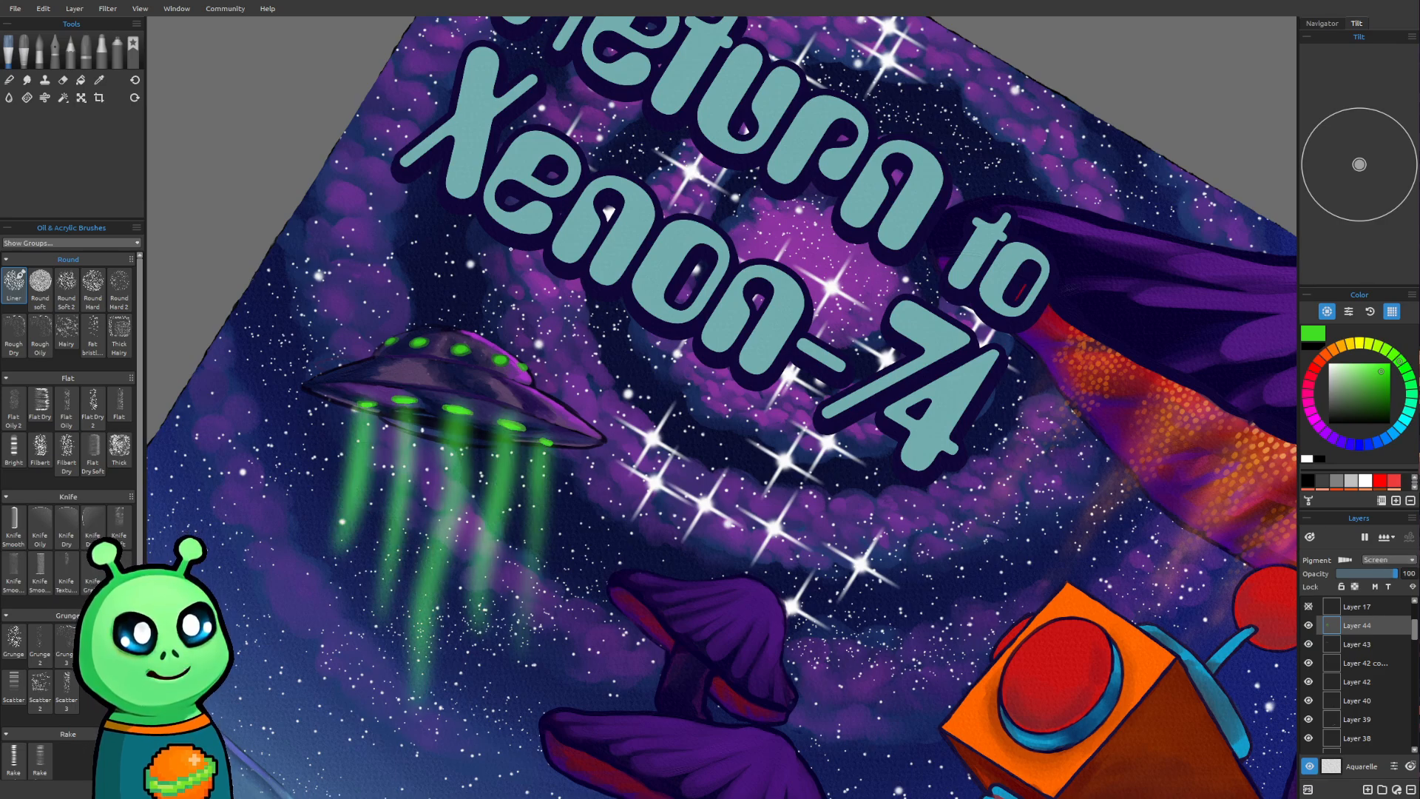
scroll(776, 501, "down", 3)
scroll(777, 501, "down", 2)
scroll(776, 501, "up", 6)
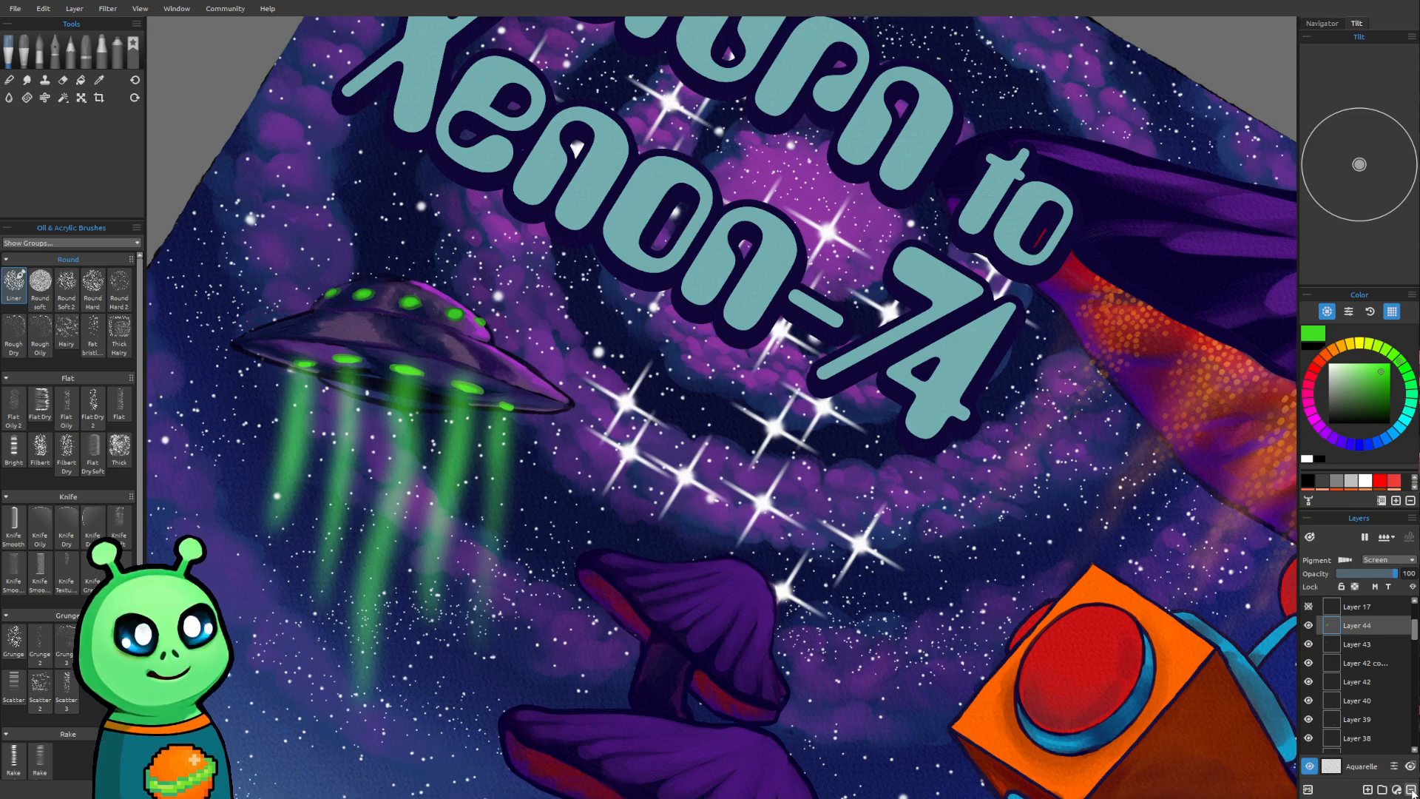
Delete the layer holding the green light beams
left_click(1410, 789)
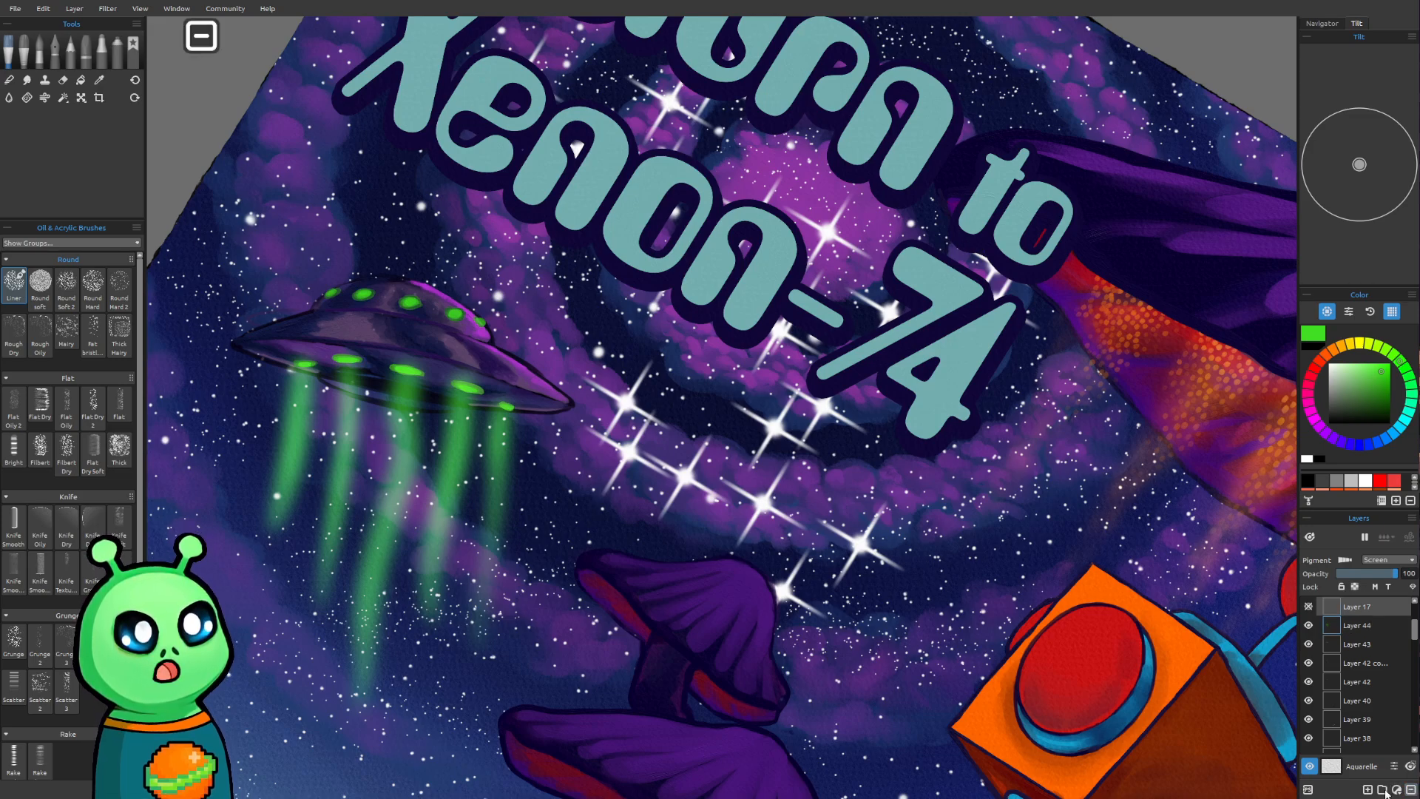
Check what Layer 43 contains by hiding and showing it, and add a new layer above it
scroll(533, 422, "down", 2)
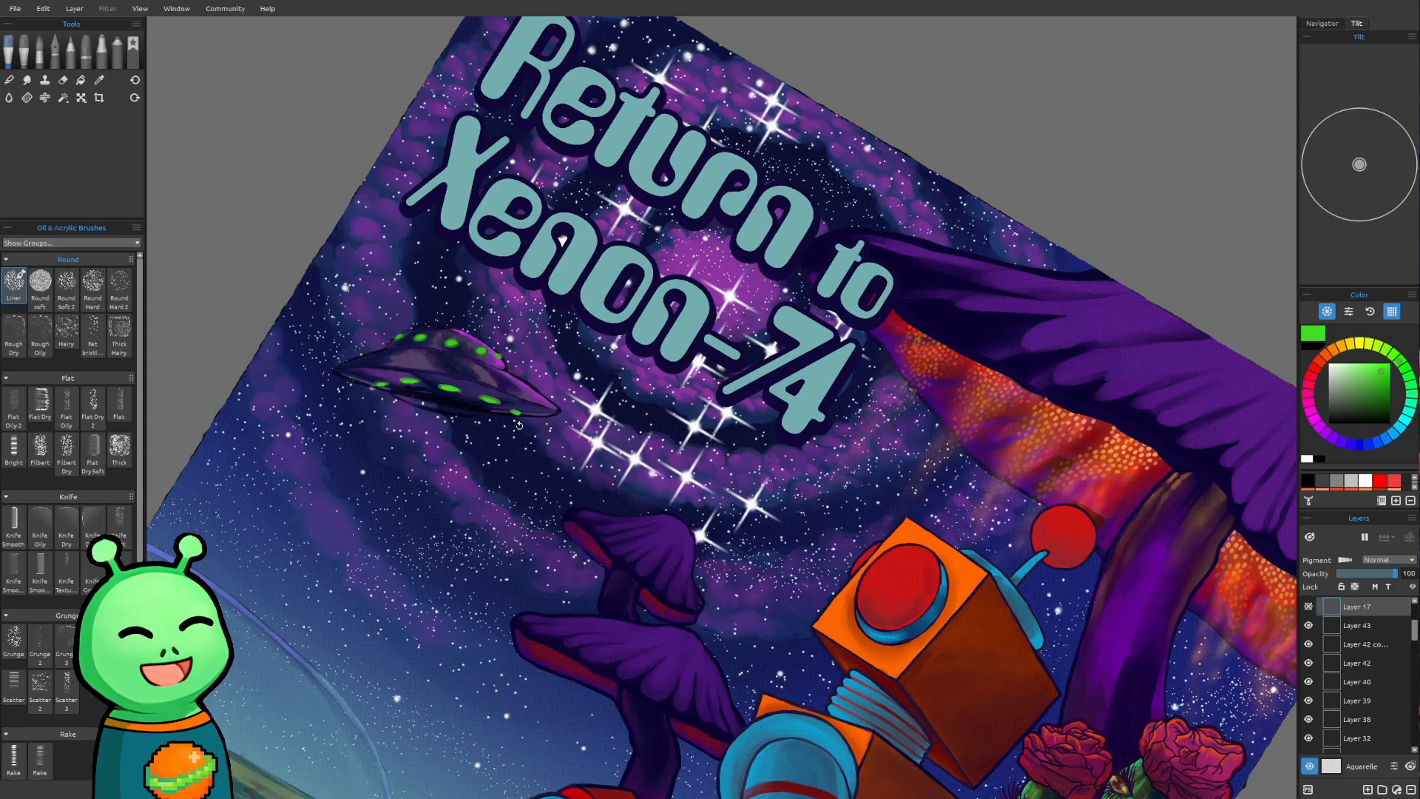
left_click_drag(519, 425, 344, 687)
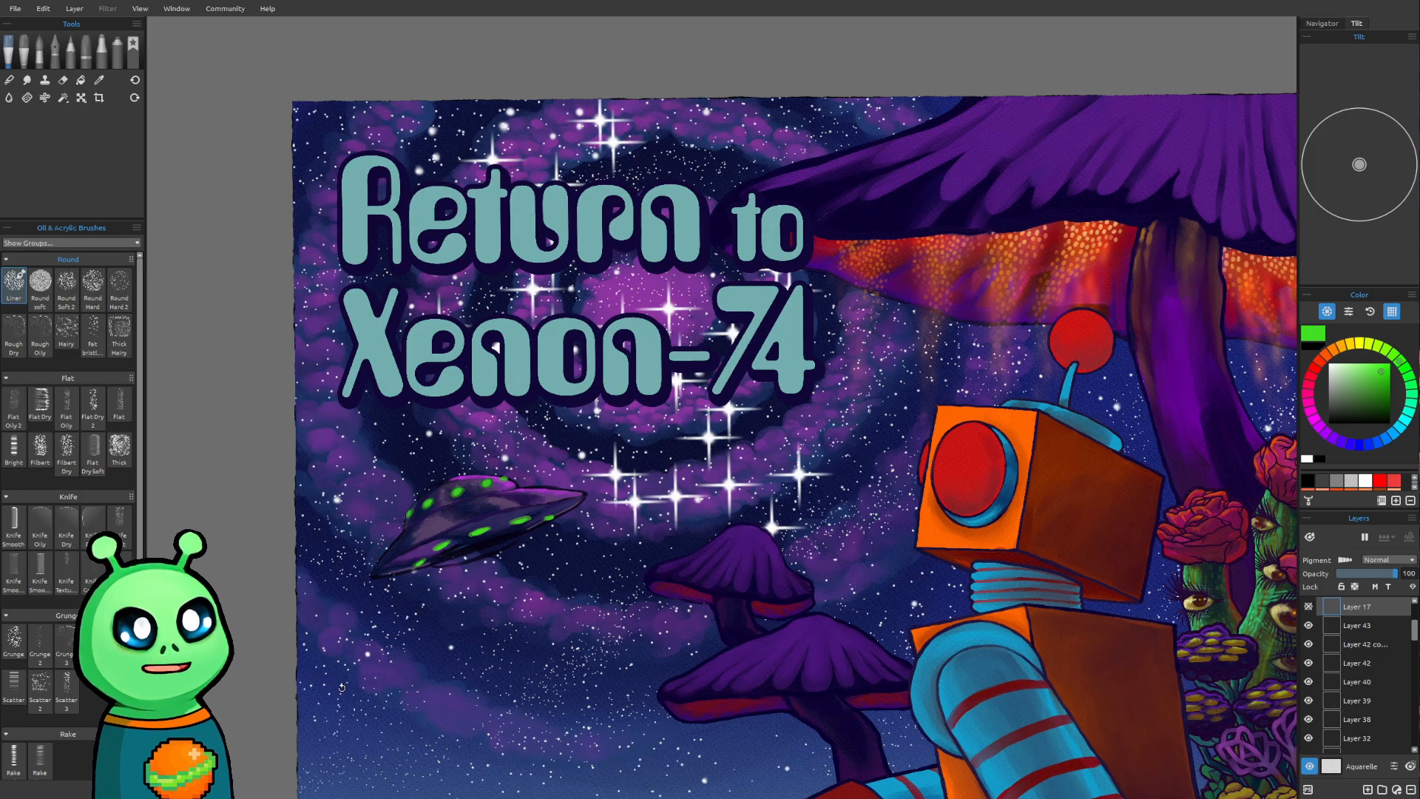
scroll(434, 705, "down", 5)
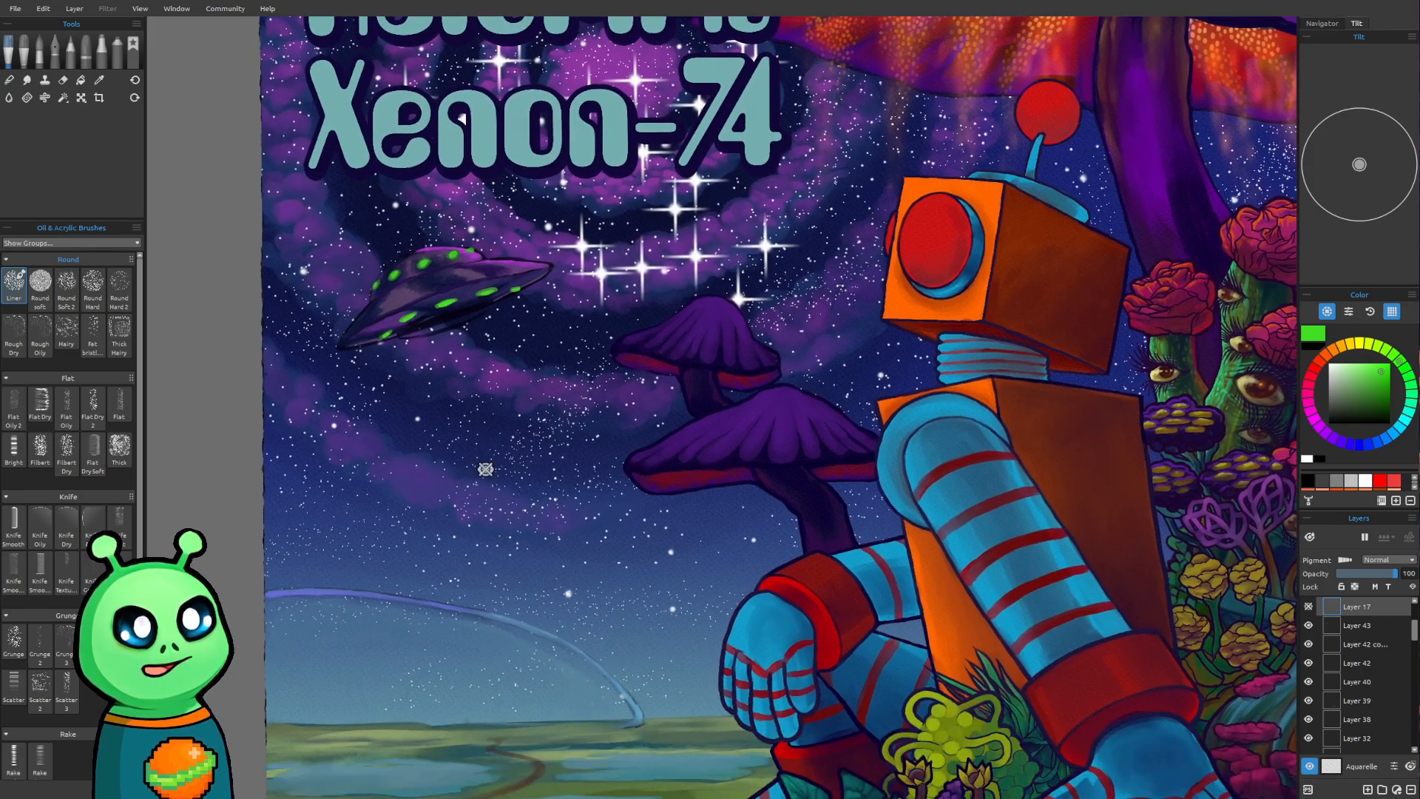
scroll(485, 469, "up", 3)
left_click_drag(485, 469, 574, 621)
left_click_drag(567, 465, 621, 601)
scroll(554, 571, "up", 2)
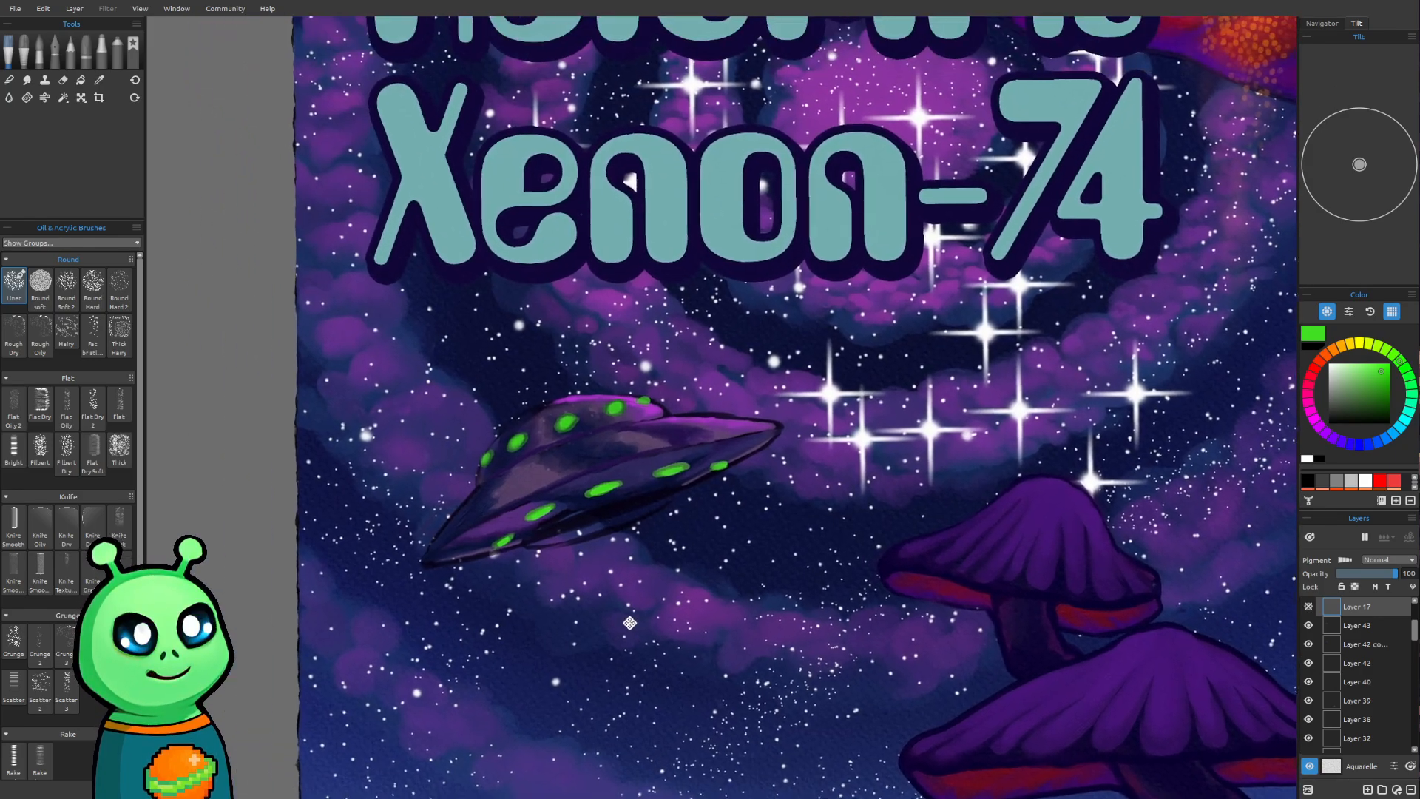
left_click(1376, 630)
left_click(1308, 626)
left_click(1308, 626)
left_click(1367, 789)
Bring back the brush settings panel with the Liner's size, loading and oiliness
scroll(553, 453, "up", 2)
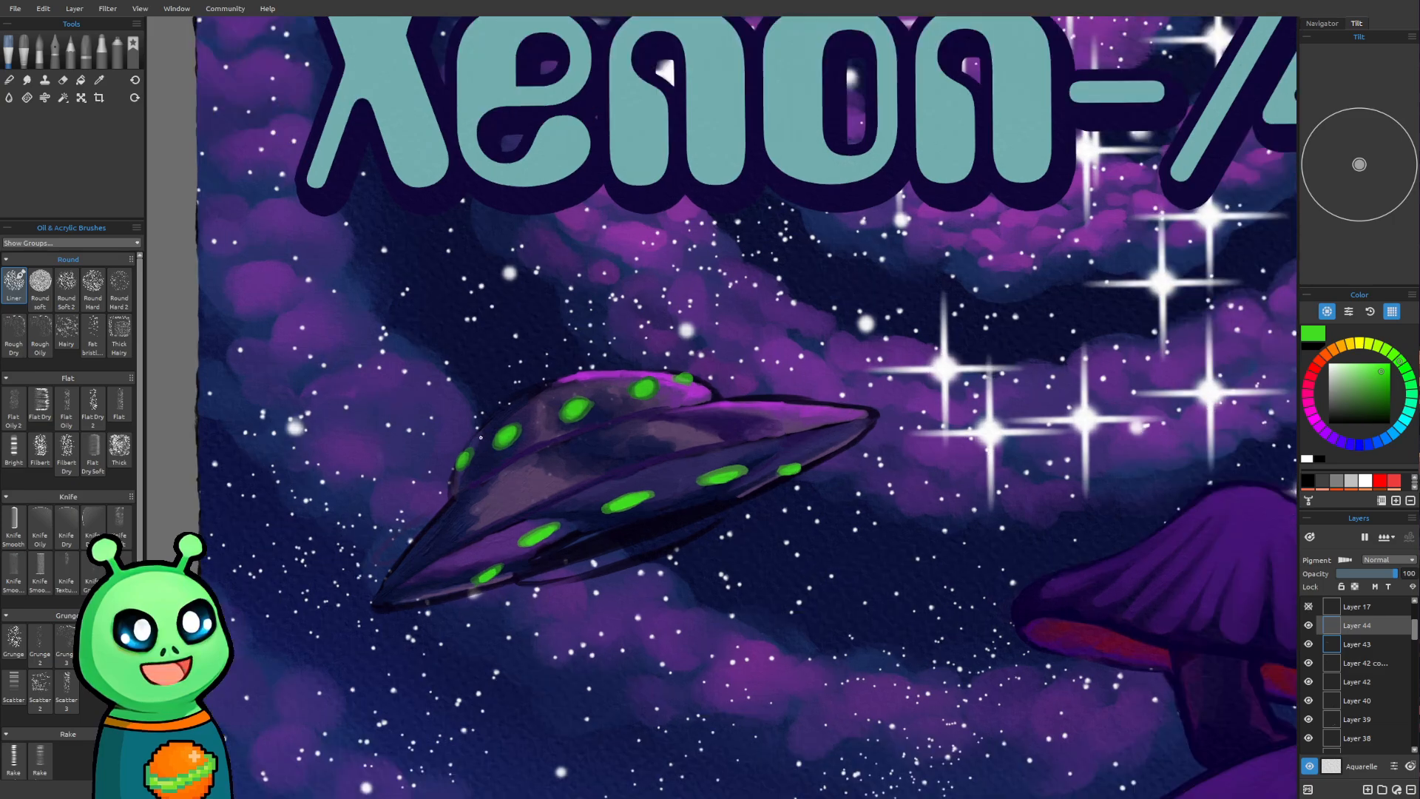
scroll(479, 437, "up", 1)
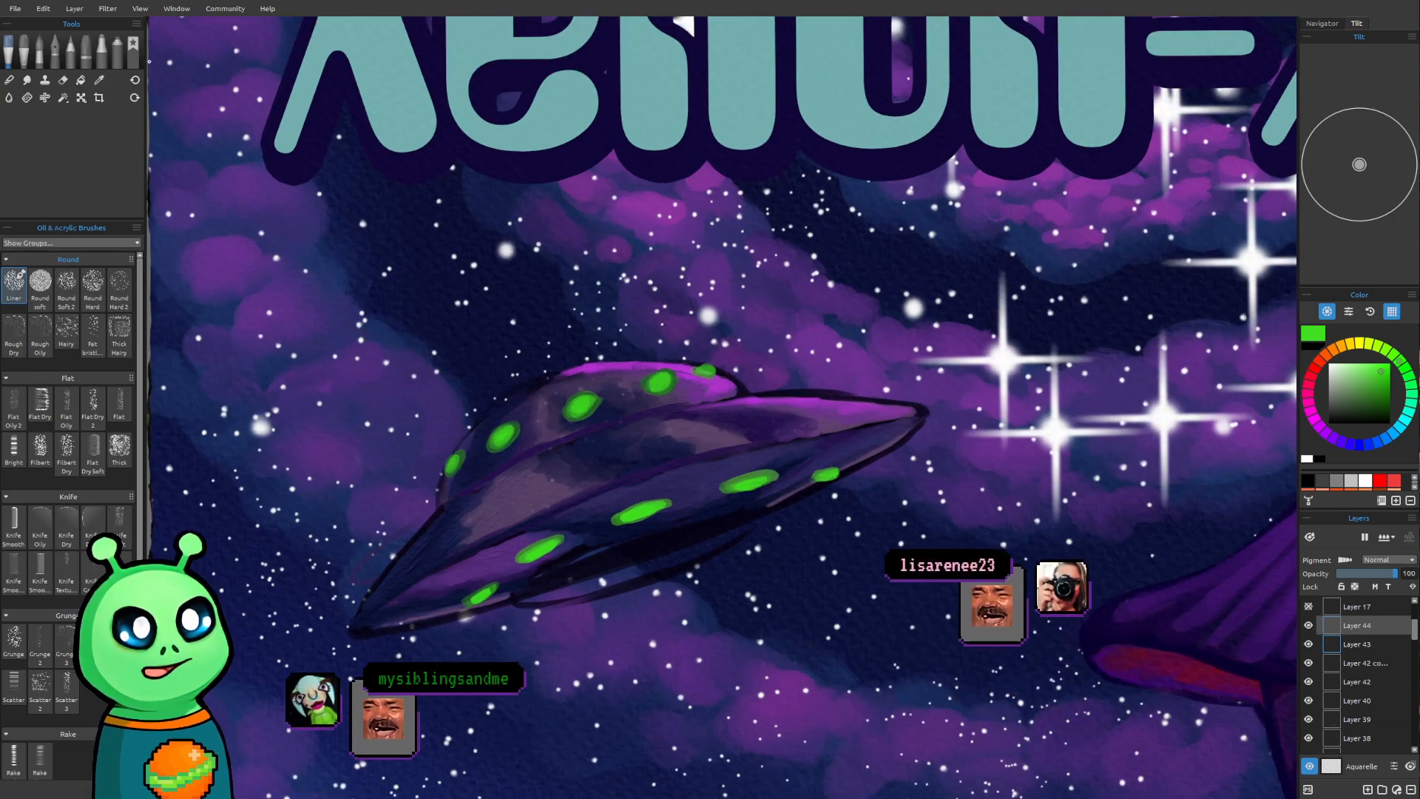
left_click(182, 11)
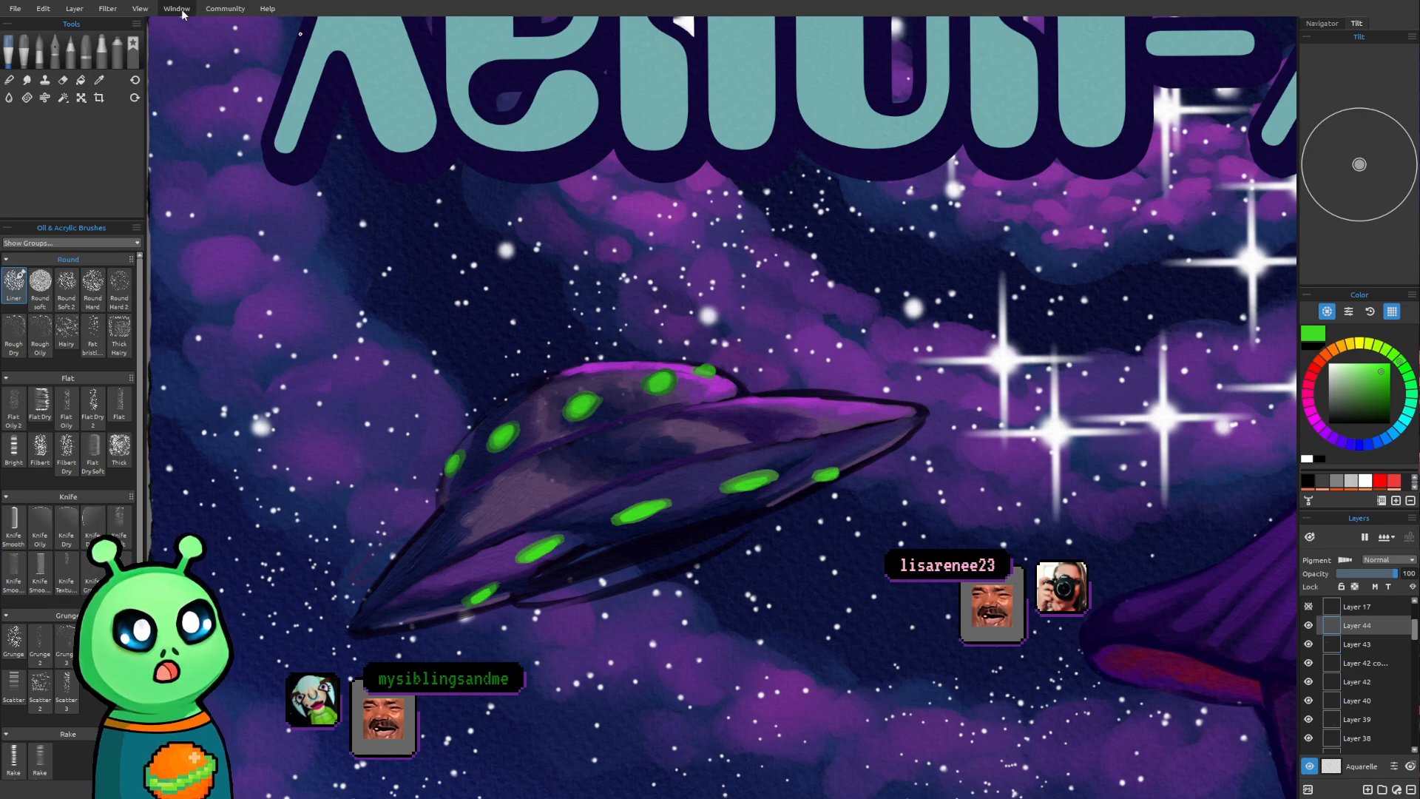
left_click(198, 37)
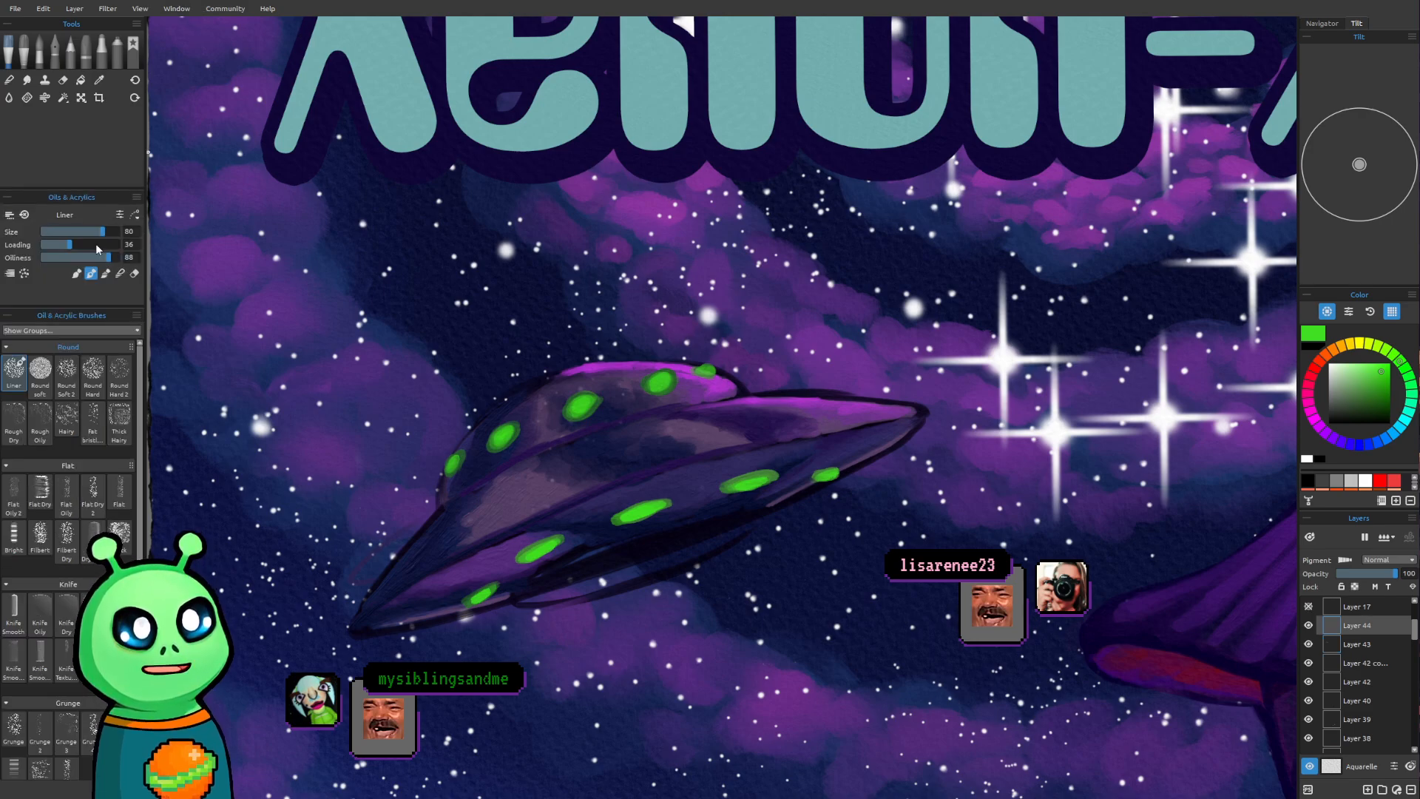
Set the Liner brush to size 50, undo a trial dab on the dome's leftmost light, switch the painting mode and set loading to 7
mouse_move(500, 502)
left_mouse_down()
mouse_move(466, 592)
mouse_move(473, 506)
left_mouse_up()
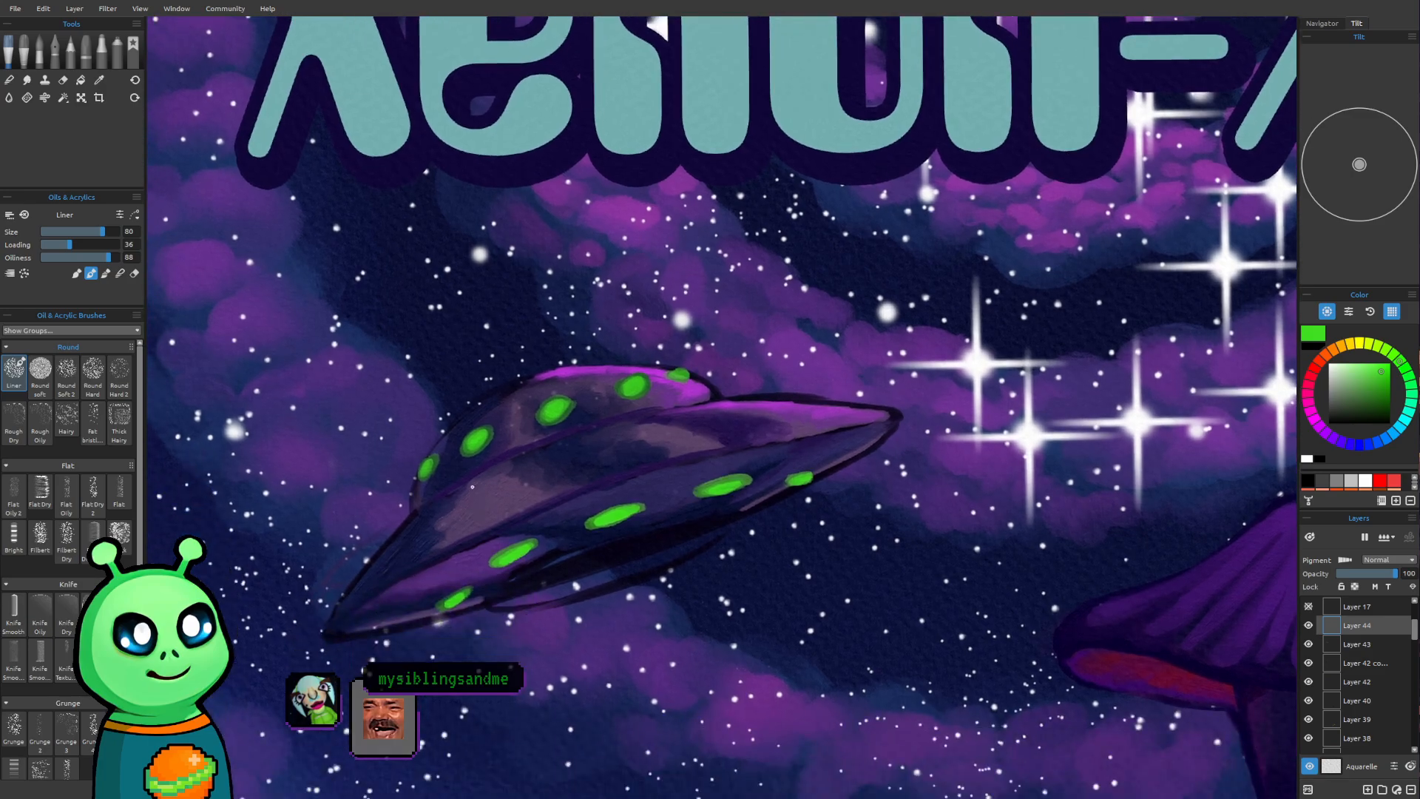
key("bracketright")
key("bracketleft")
key("bracketleft")
key("bracketleft")
key("bracketleft")
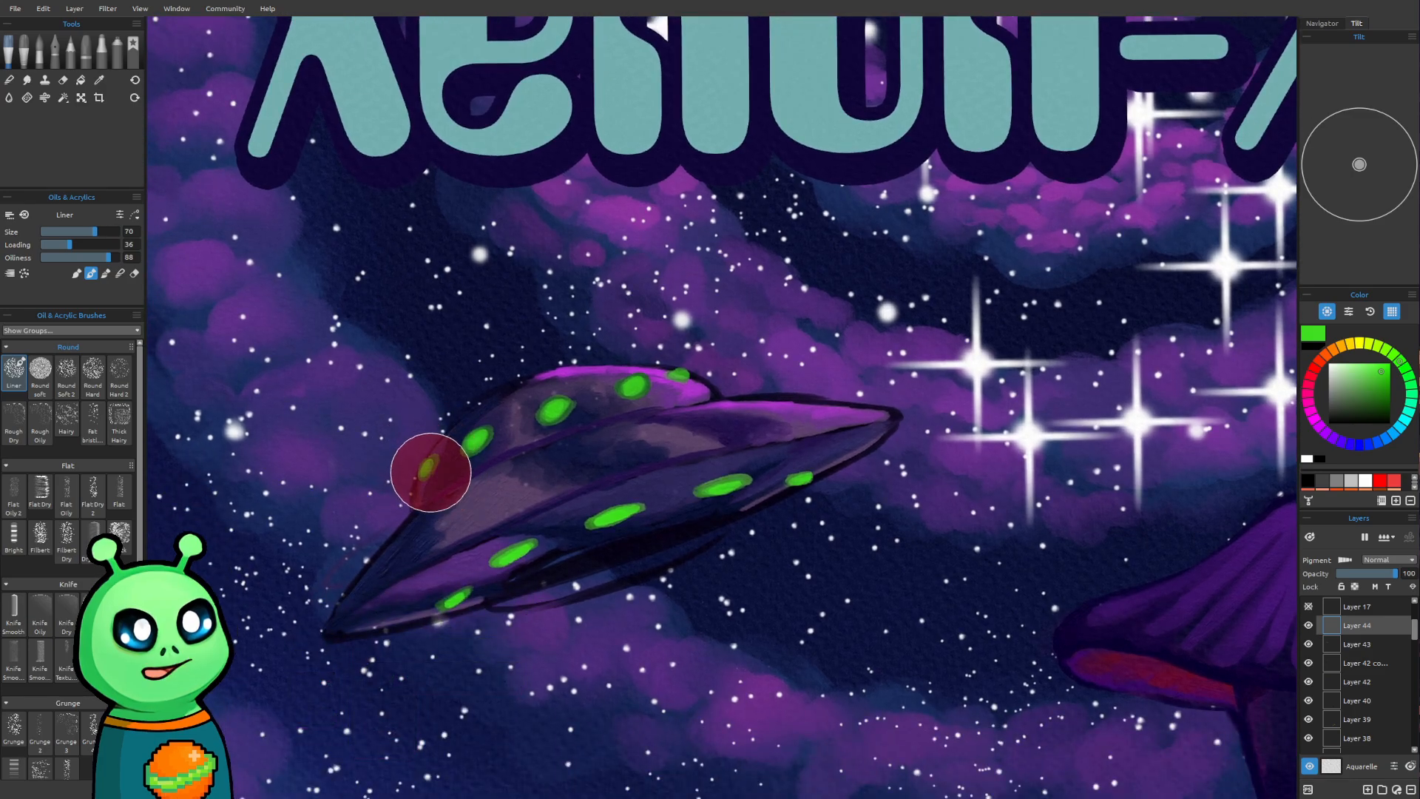
left_click_drag(435, 459, 431, 470)
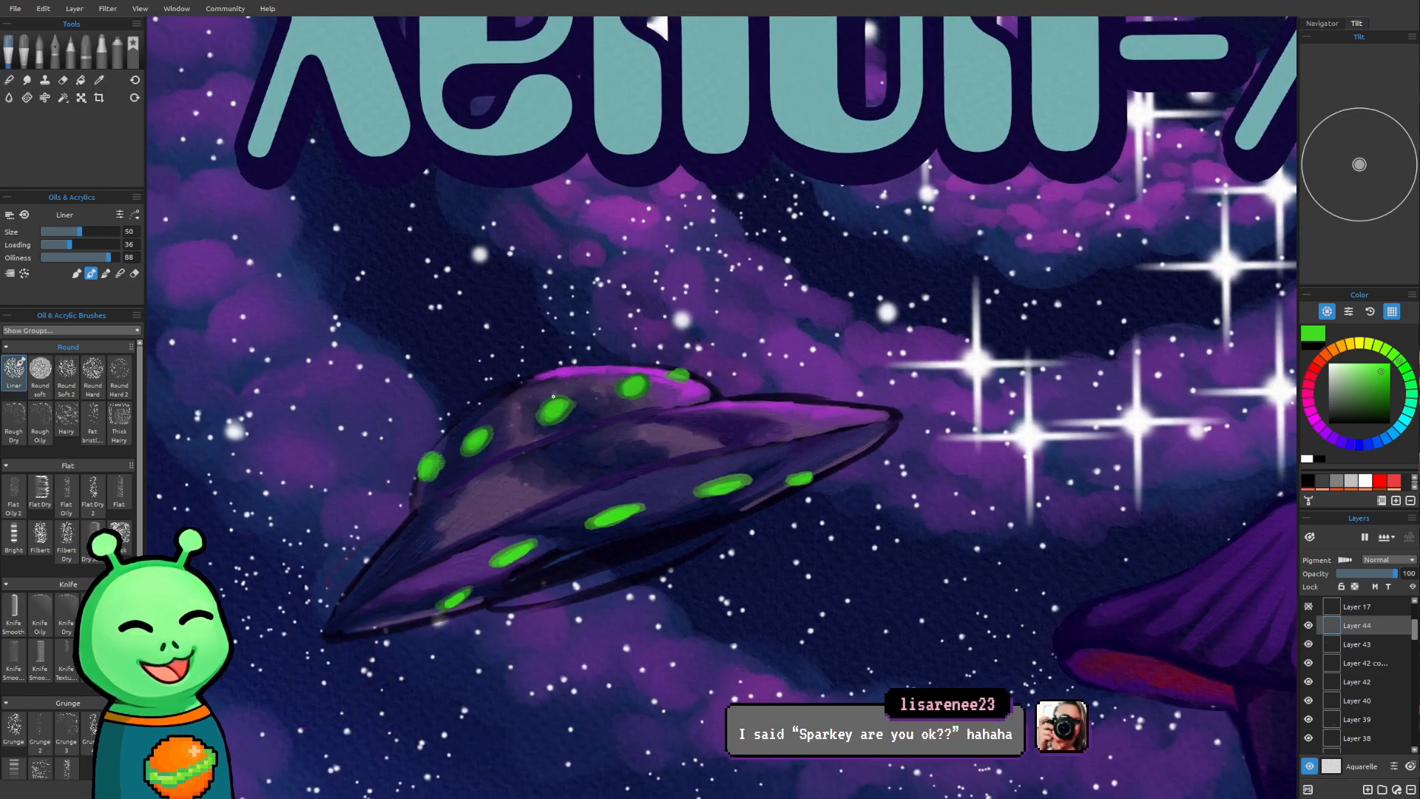
key("ctrl+z")
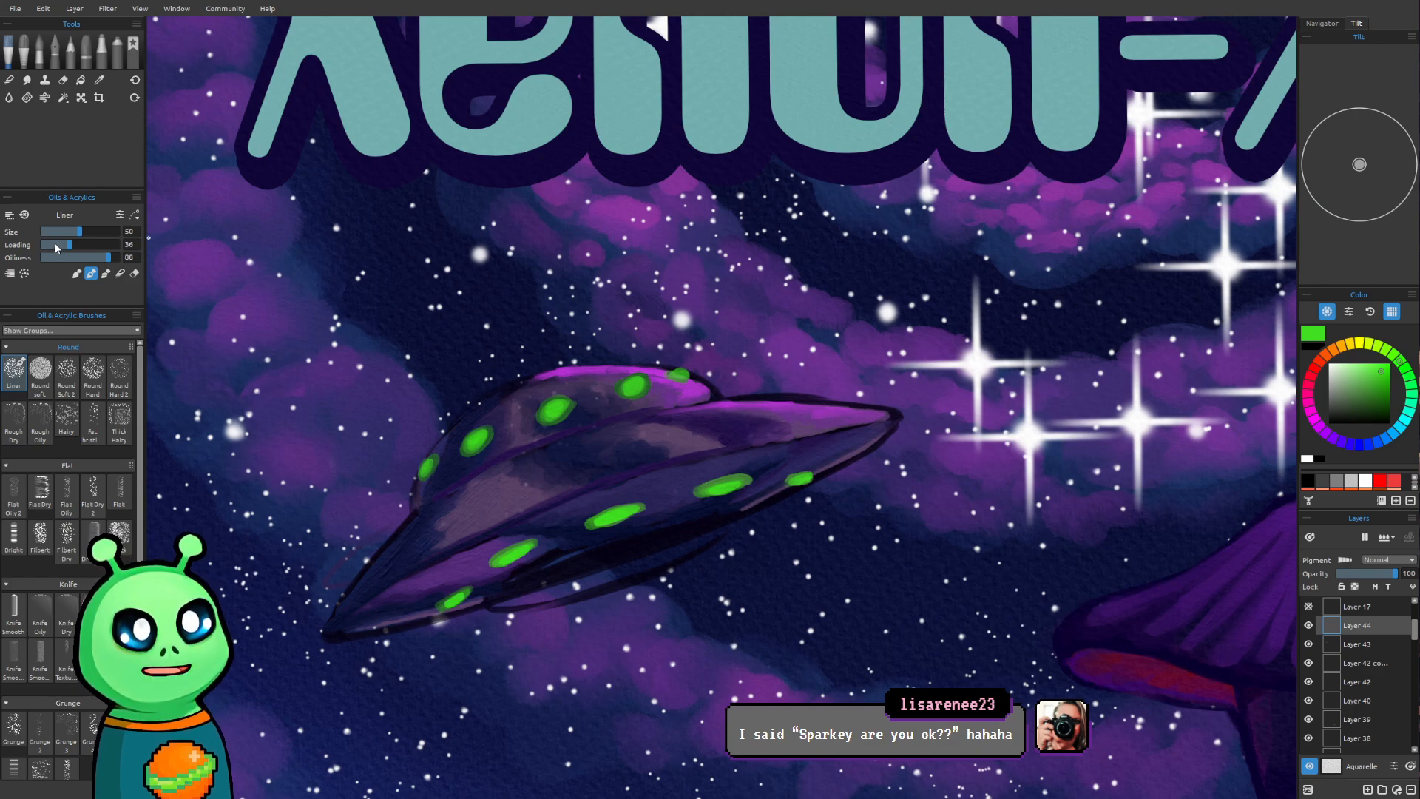
left_click(104, 272)
left_click_drag(54, 248, 48, 250)
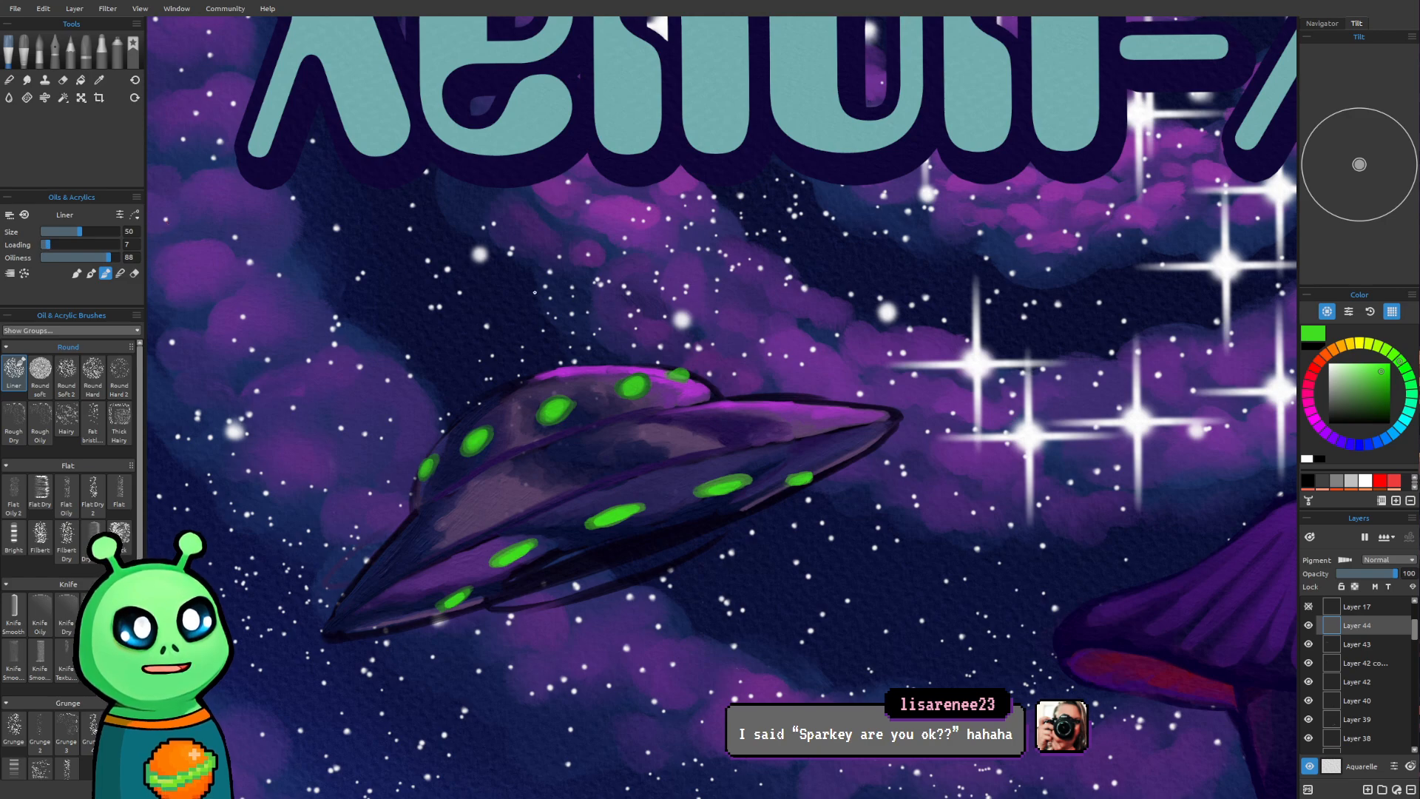
Paint faint green halos around the saucer dome's lights on Layer 44 with the size 50 Liner brush
scroll(478, 368, "up", 2)
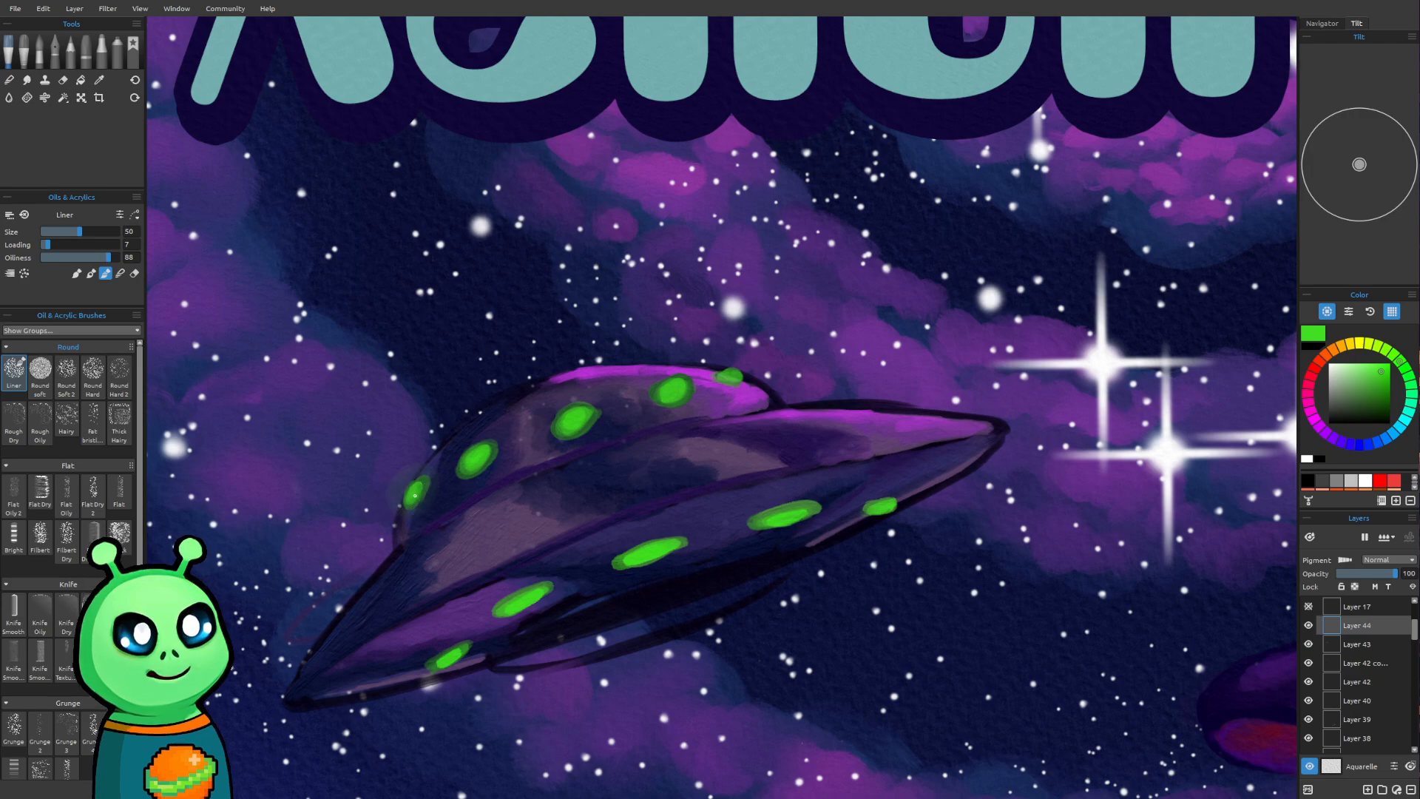
left_click_drag(420, 486, 412, 482)
mouse_move(485, 456)
left_mouse_down()
mouse_move(469, 461)
mouse_move(481, 452)
left_mouse_up()
left_click_drag(575, 414, 580, 423)
left_click_drag(575, 412, 583, 417)
left_click_drag(674, 392, 737, 374)
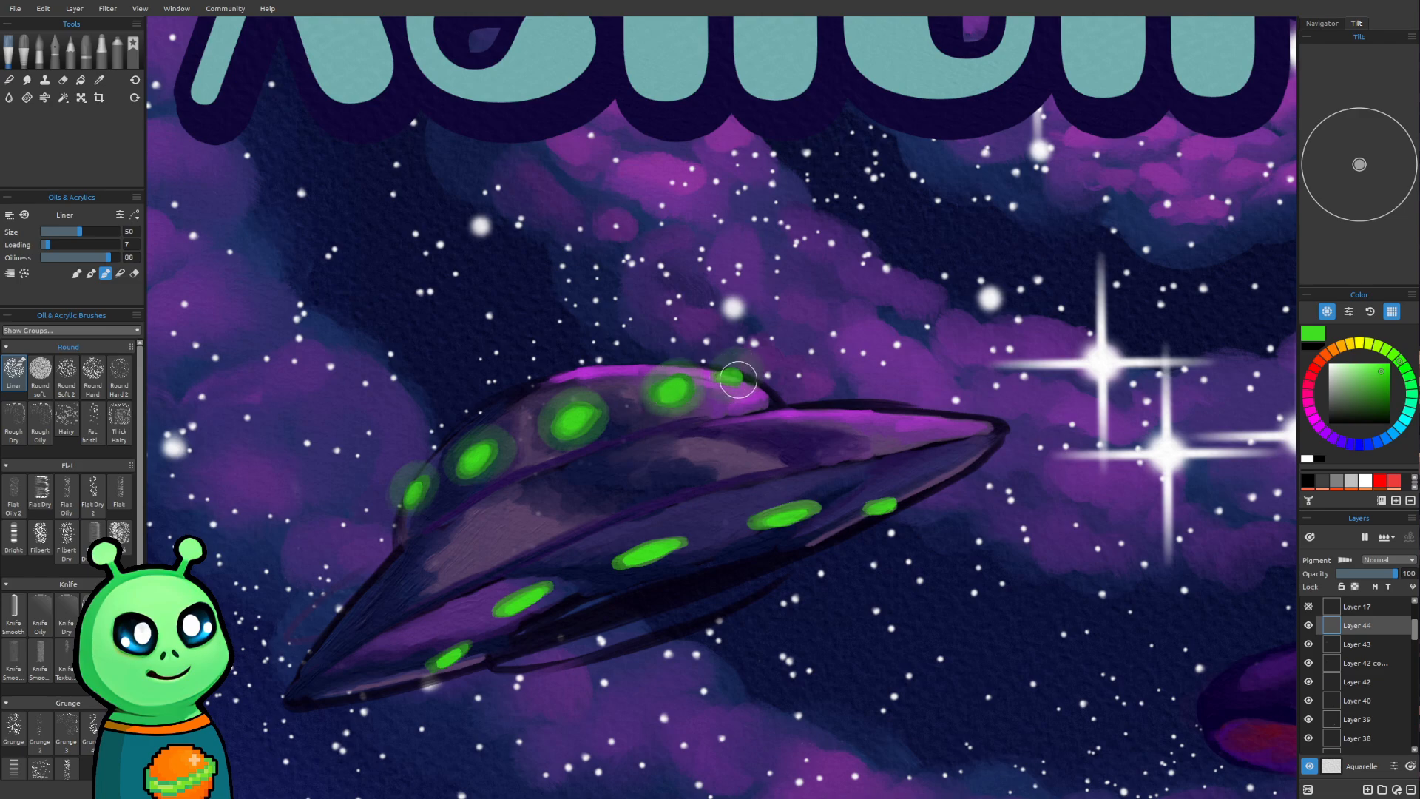
Reduce the brush size to 40 and paint faint green halos around the lower hull's lights
key("bracketleft")
mouse_move(469, 653)
left_mouse_down()
mouse_move(444, 656)
mouse_move(536, 591)
mouse_move(518, 605)
left_mouse_up()
key("bracketleft")
mouse_move(624, 569)
left_mouse_down()
mouse_move(683, 554)
mouse_move(603, 570)
mouse_move(804, 509)
mouse_move(758, 519)
left_mouse_up()
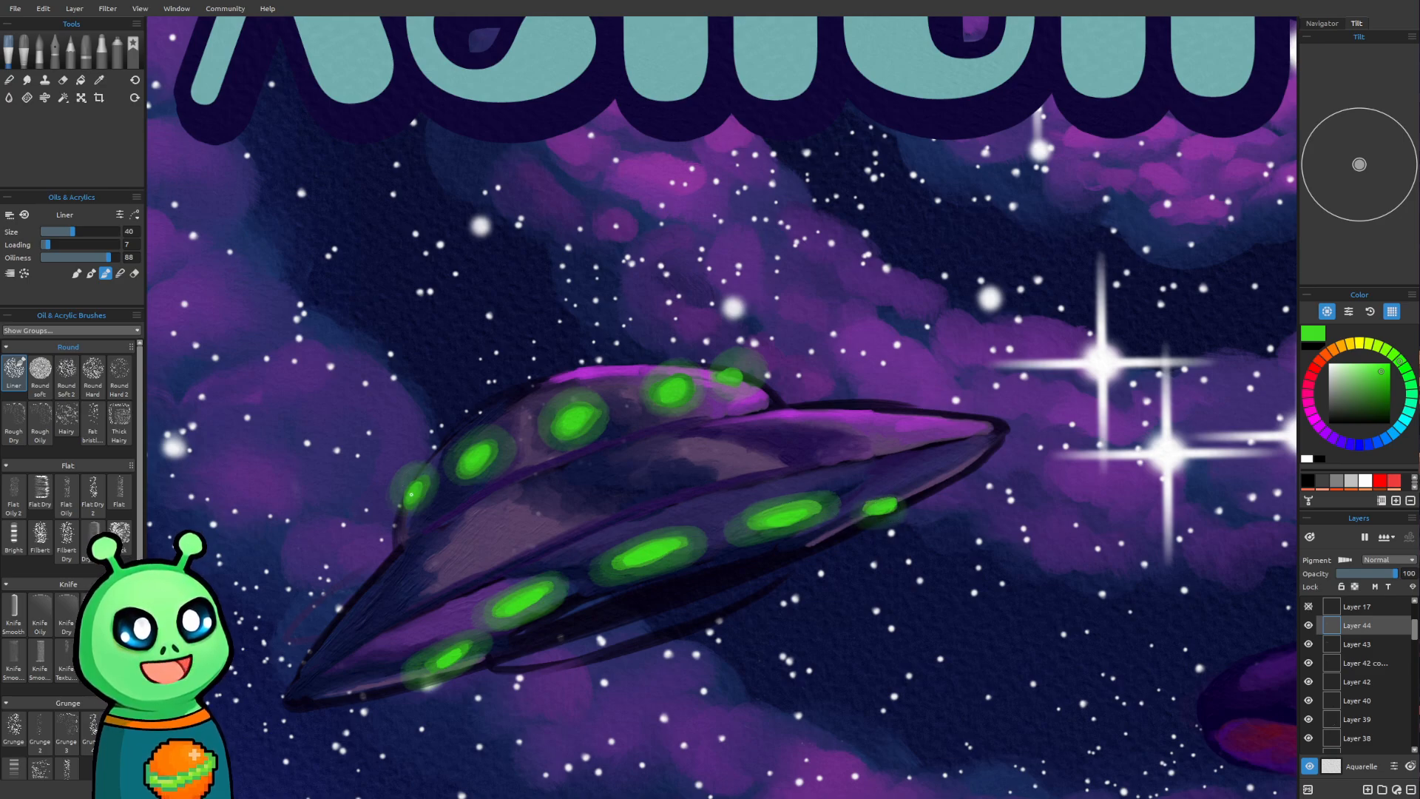
Blur the green halos on Layer 44 and, after trying Screen, set the layer's blend mode to Linear Dodge
scroll(666, 347, "down", 5)
scroll(741, 374, "down", 3)
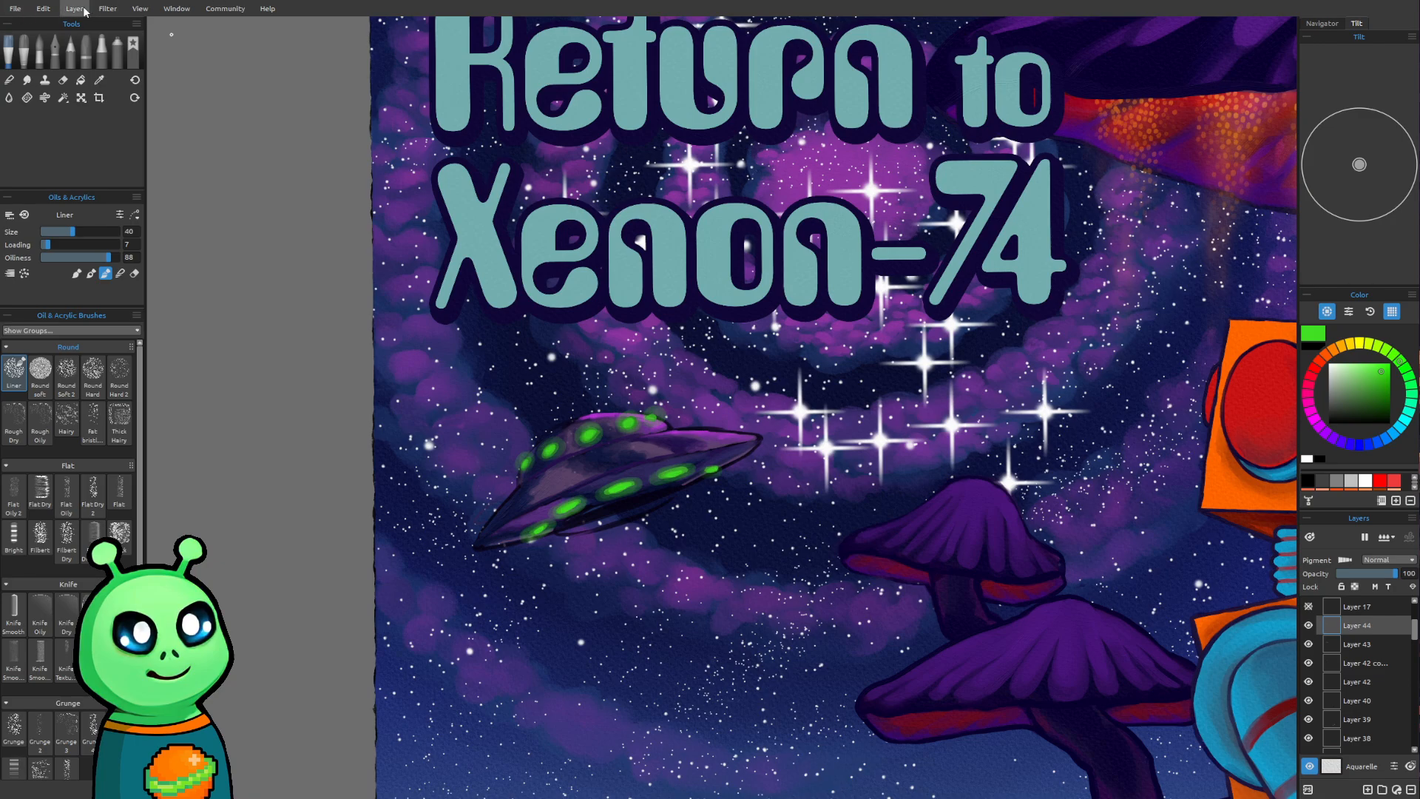
left_click(170, 177)
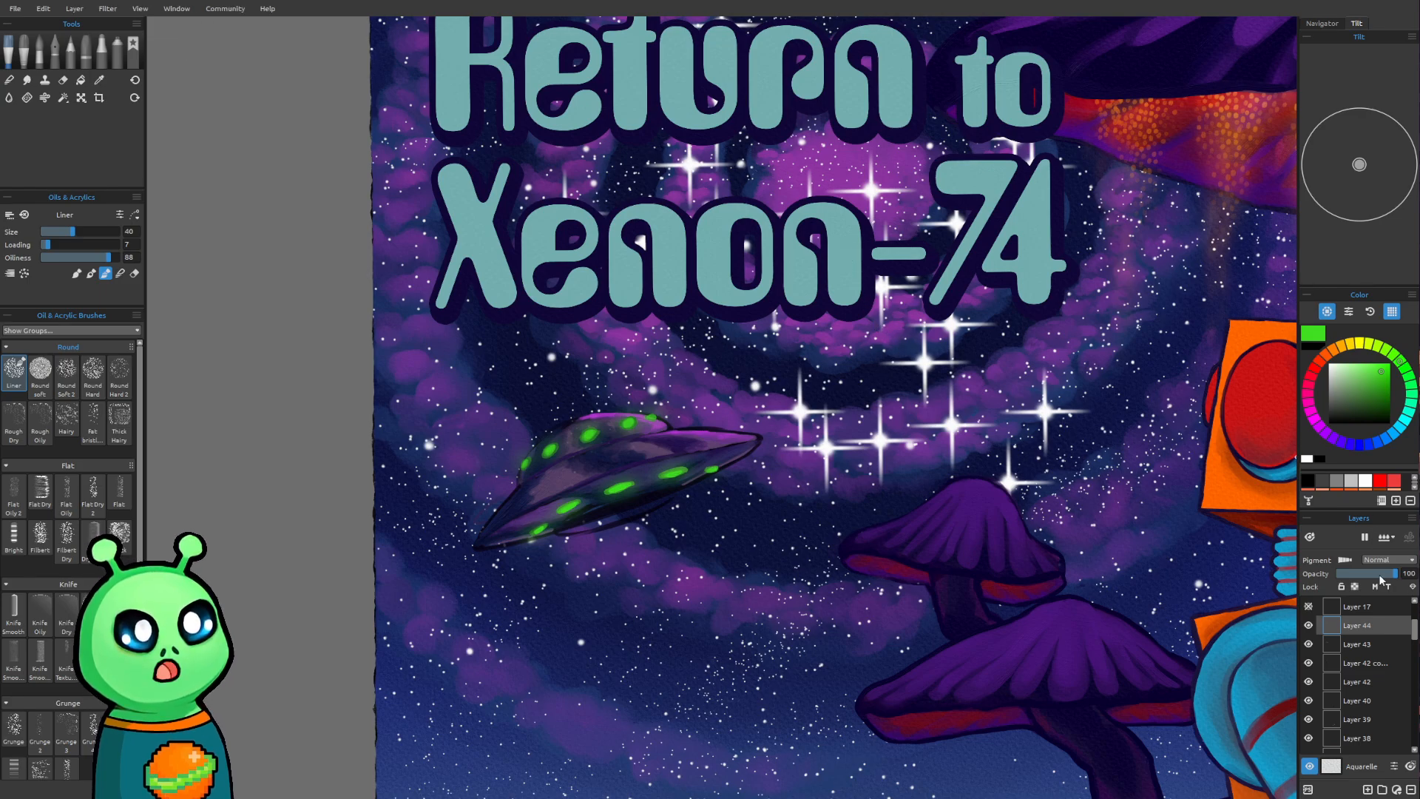
left_click(1394, 635)
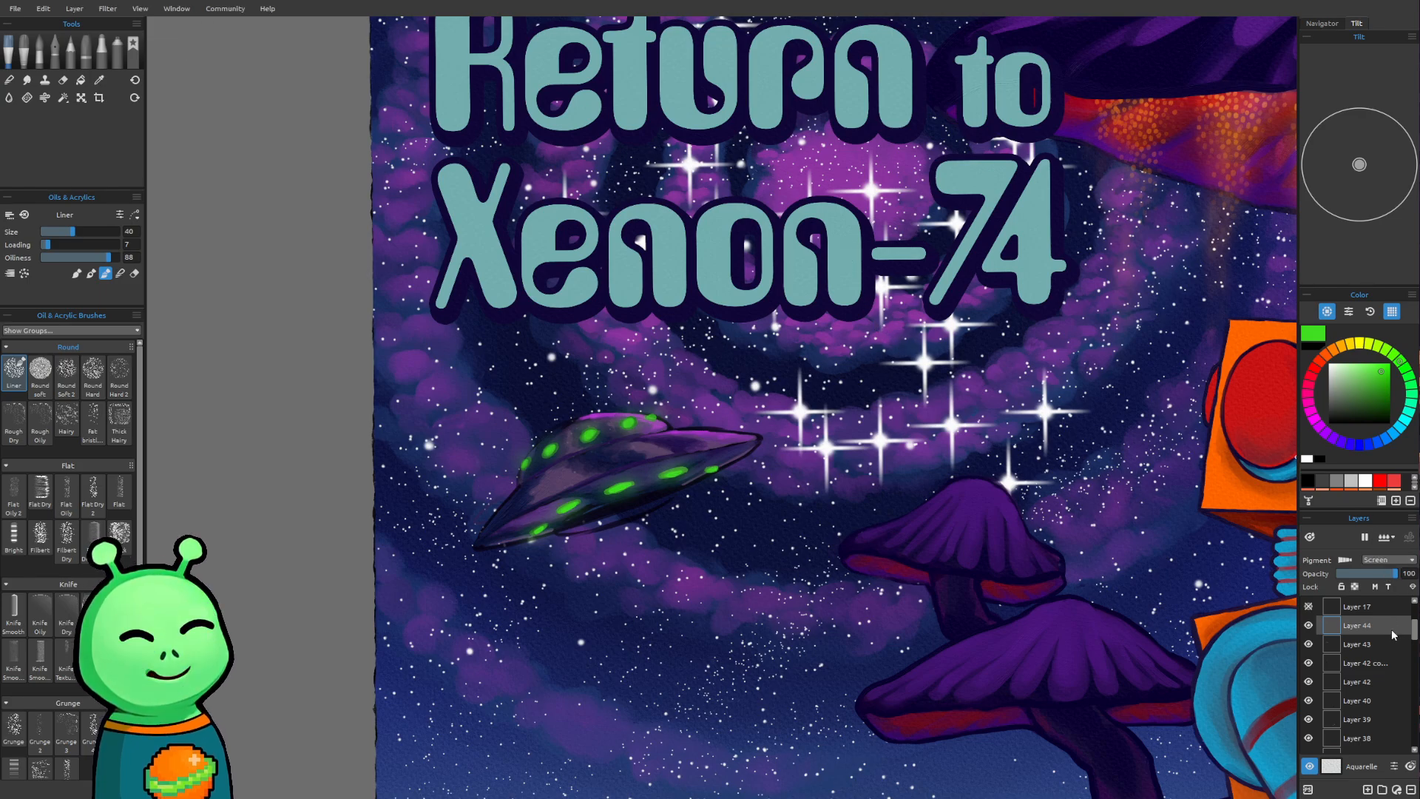
scroll(1373, 559, "down", 2)
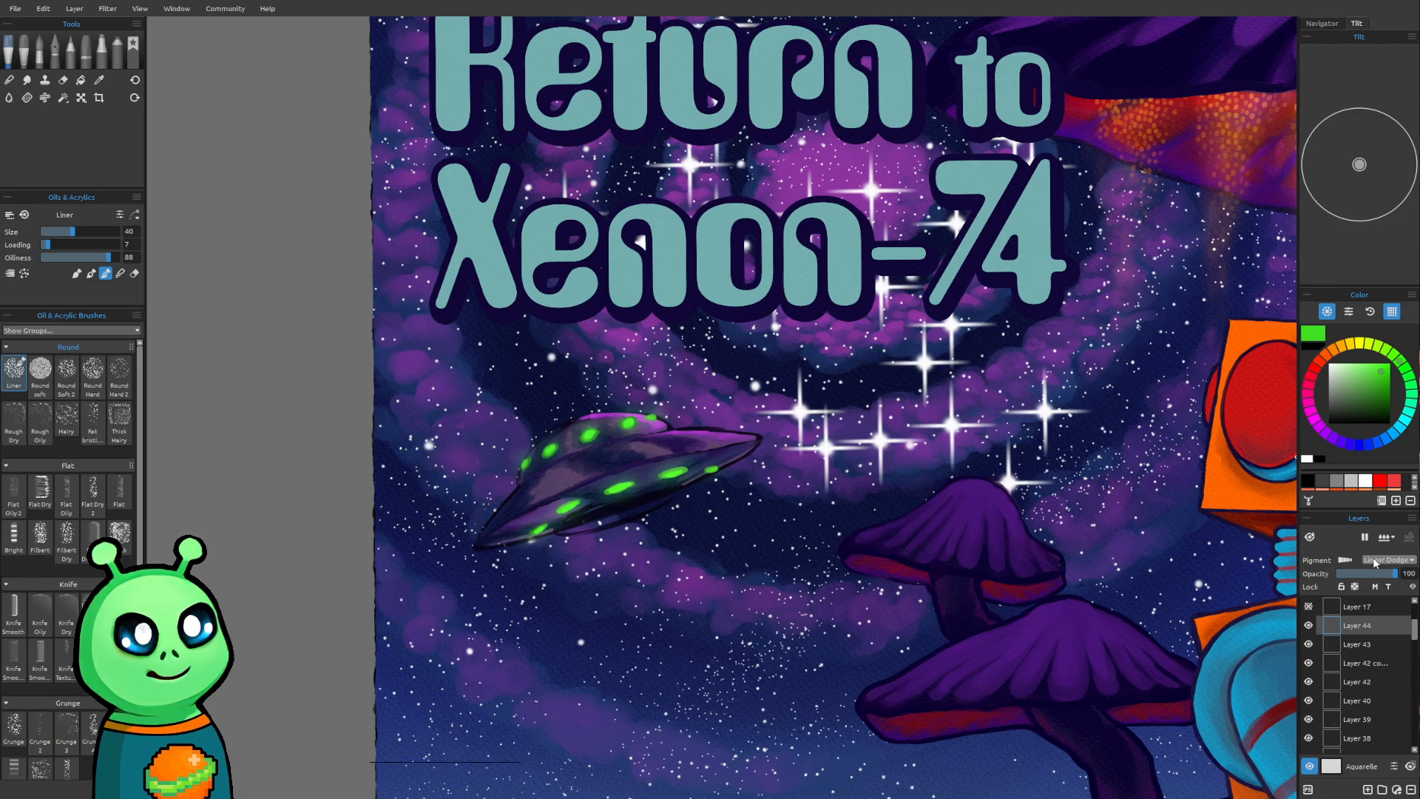
scroll(1372, 559, "down", 1)
View the whole poster with the glowing saucer and save the artwork
scroll(1372, 559, "up", 1)
left_click_drag(876, 486, 782, 570)
left_click_drag(1003, 675, 680, 493)
scroll(880, 515, "down", 5)
scroll(884, 520, "down", 1)
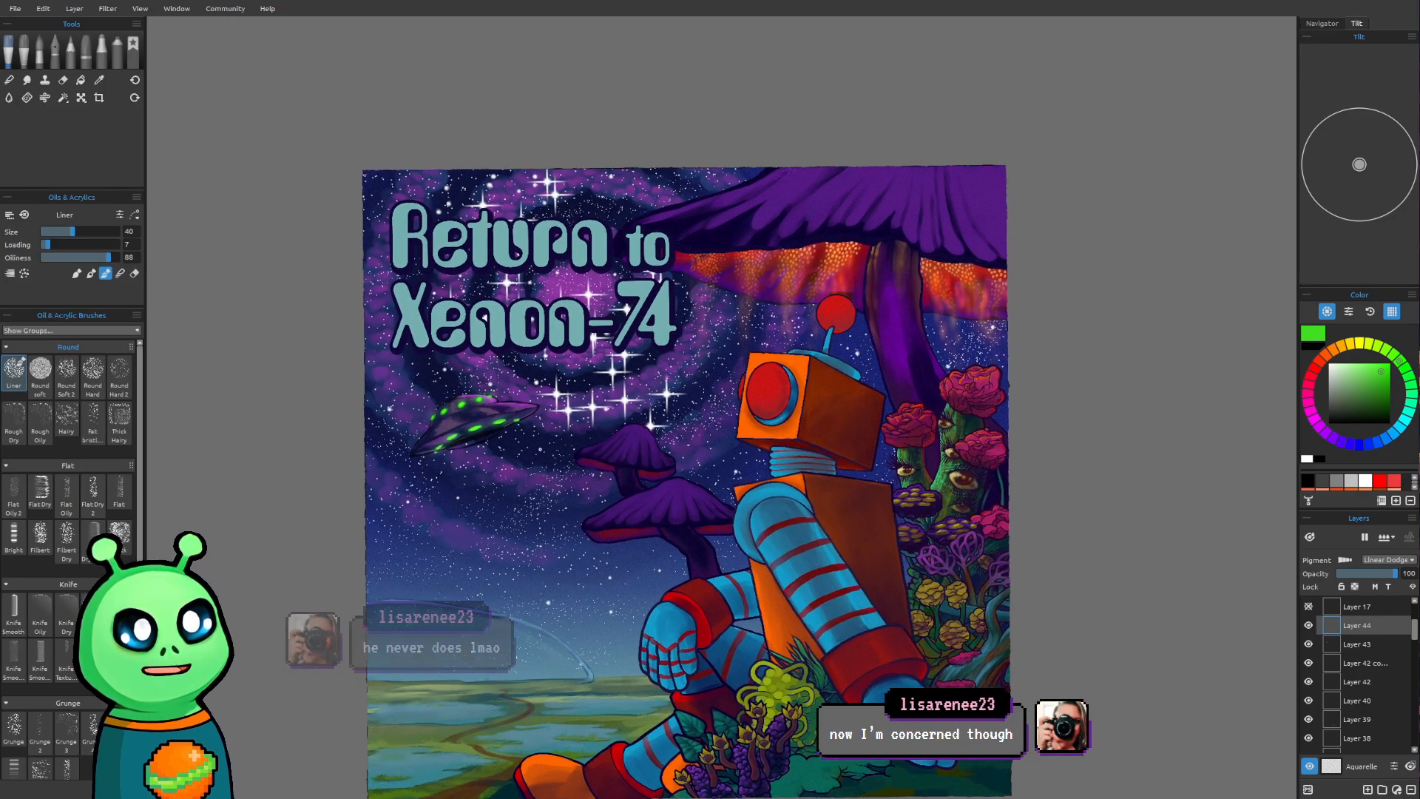
left_click(19, 10)
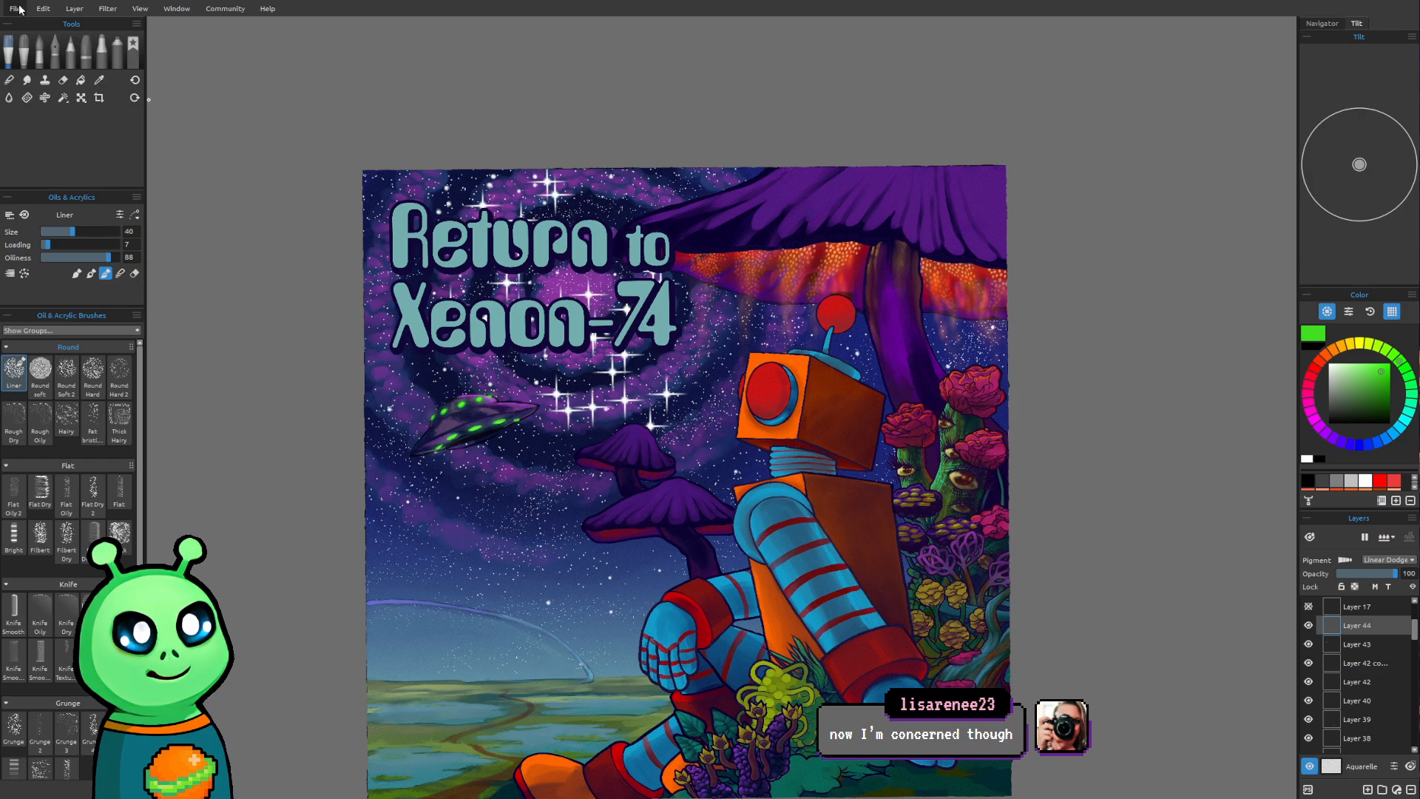
left_click(26, 61)
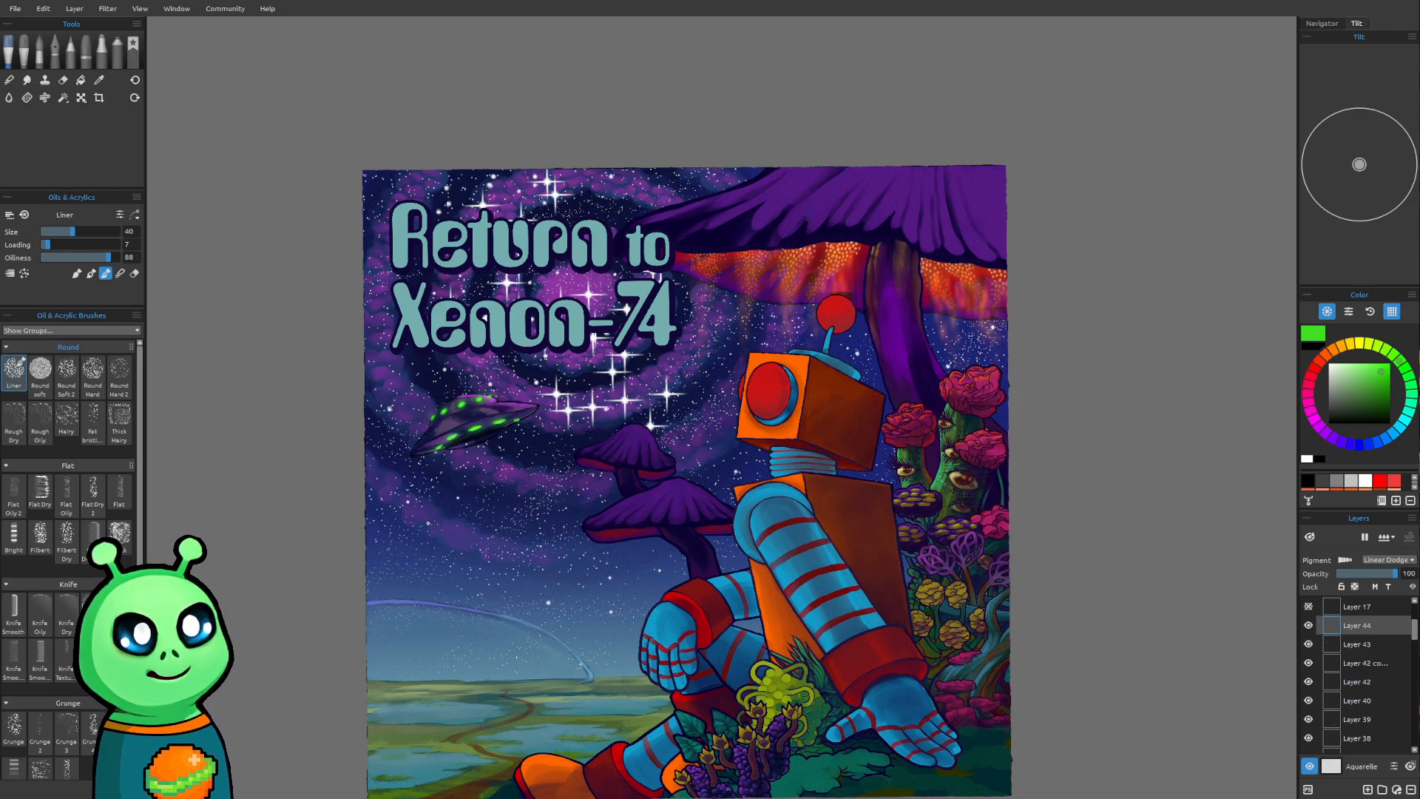
Paint green reflected light along the saucer's left edge and underside bulge on Layer 43 with the Liner brush at size 18
scroll(925, 537, "up", 5)
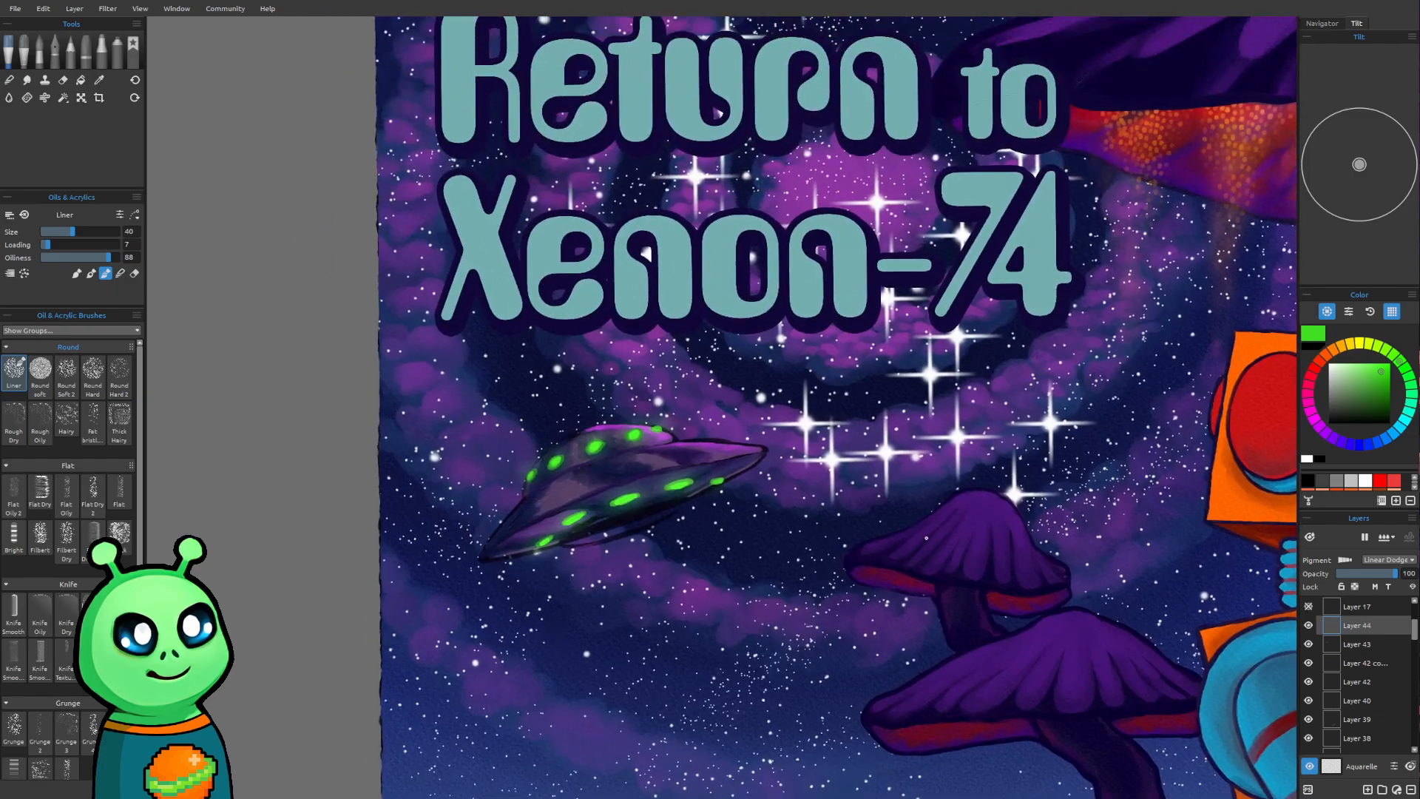
scroll(926, 538, "up", 5)
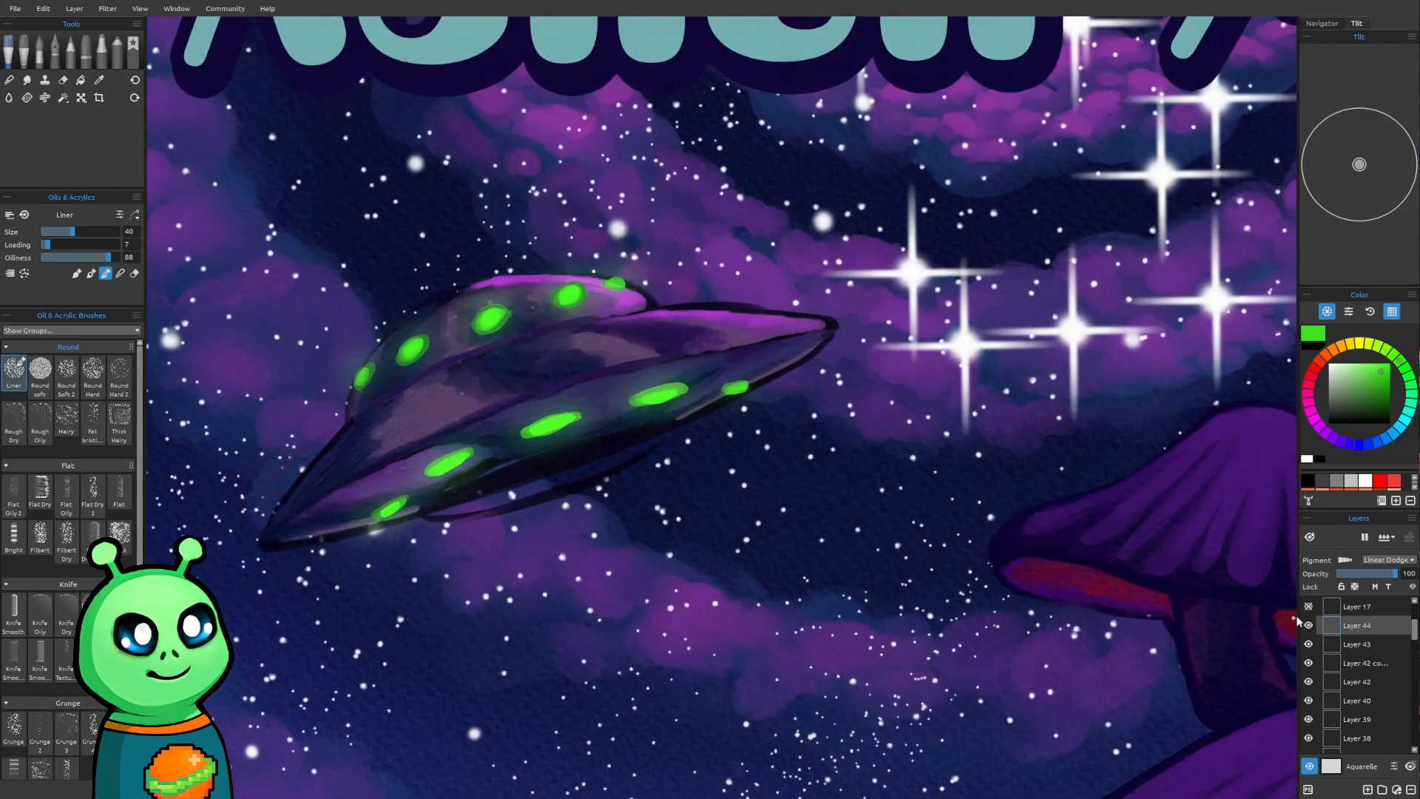
left_click(1375, 644)
left_click_drag(792, 518, 834, 567)
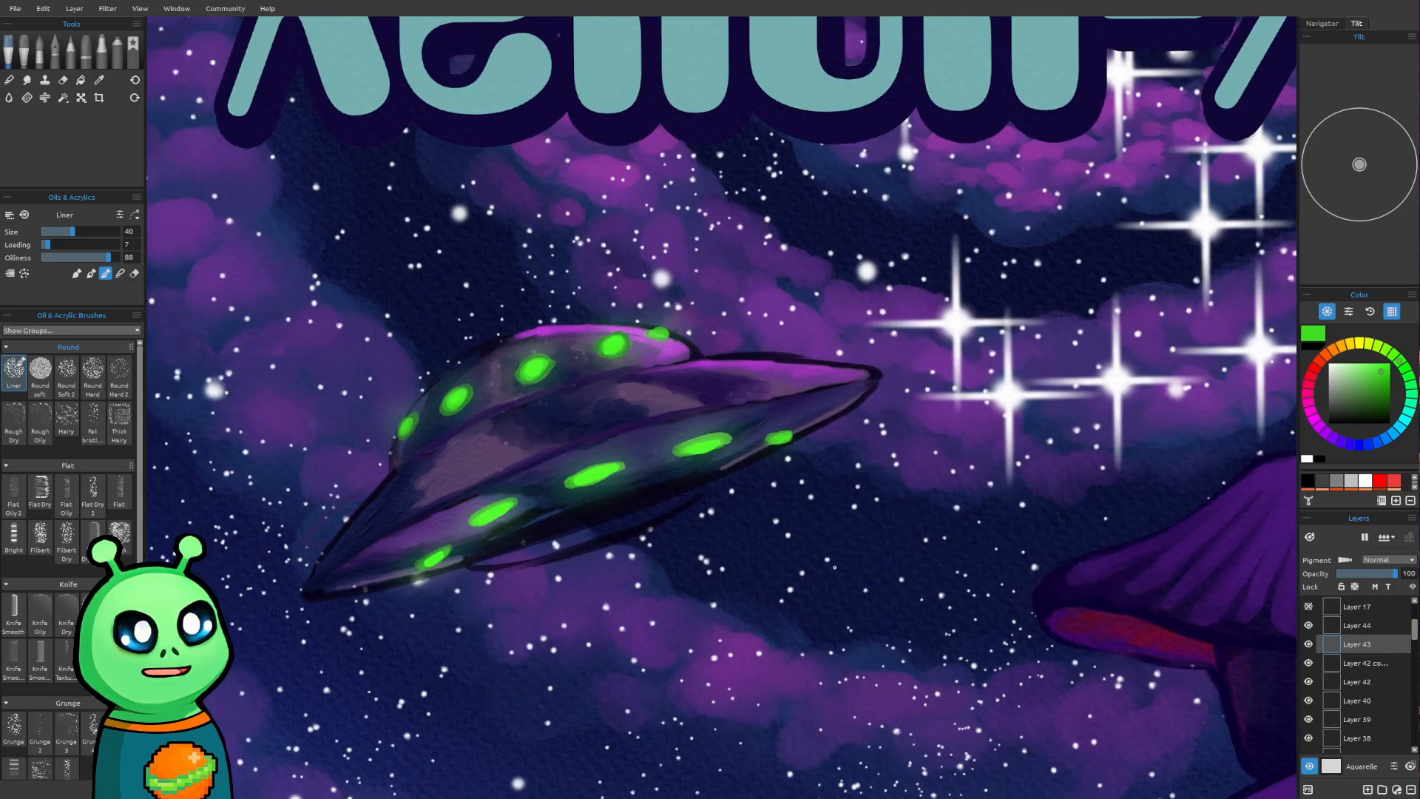
key("[")
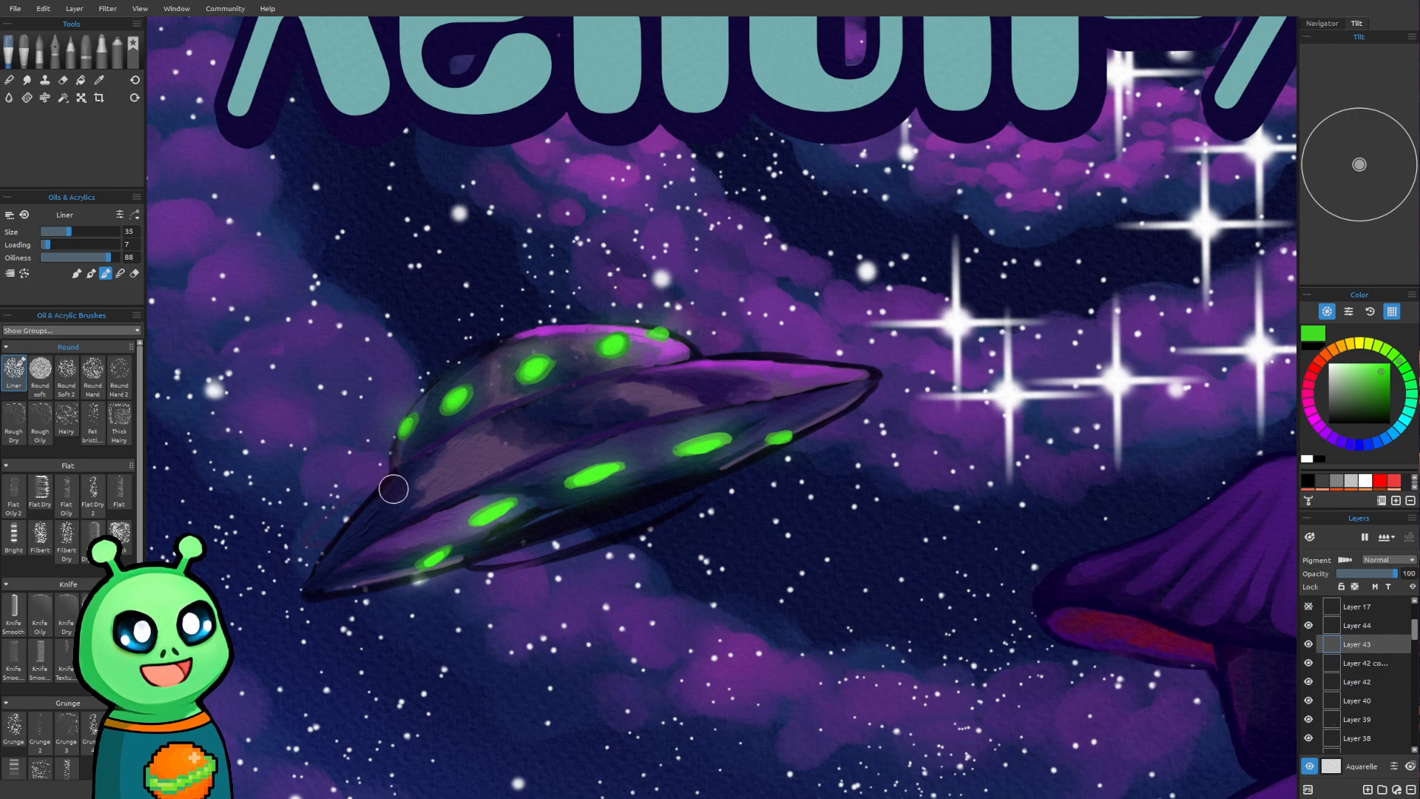
key("[")
key("[")
key("[")
key("[")
key("[")
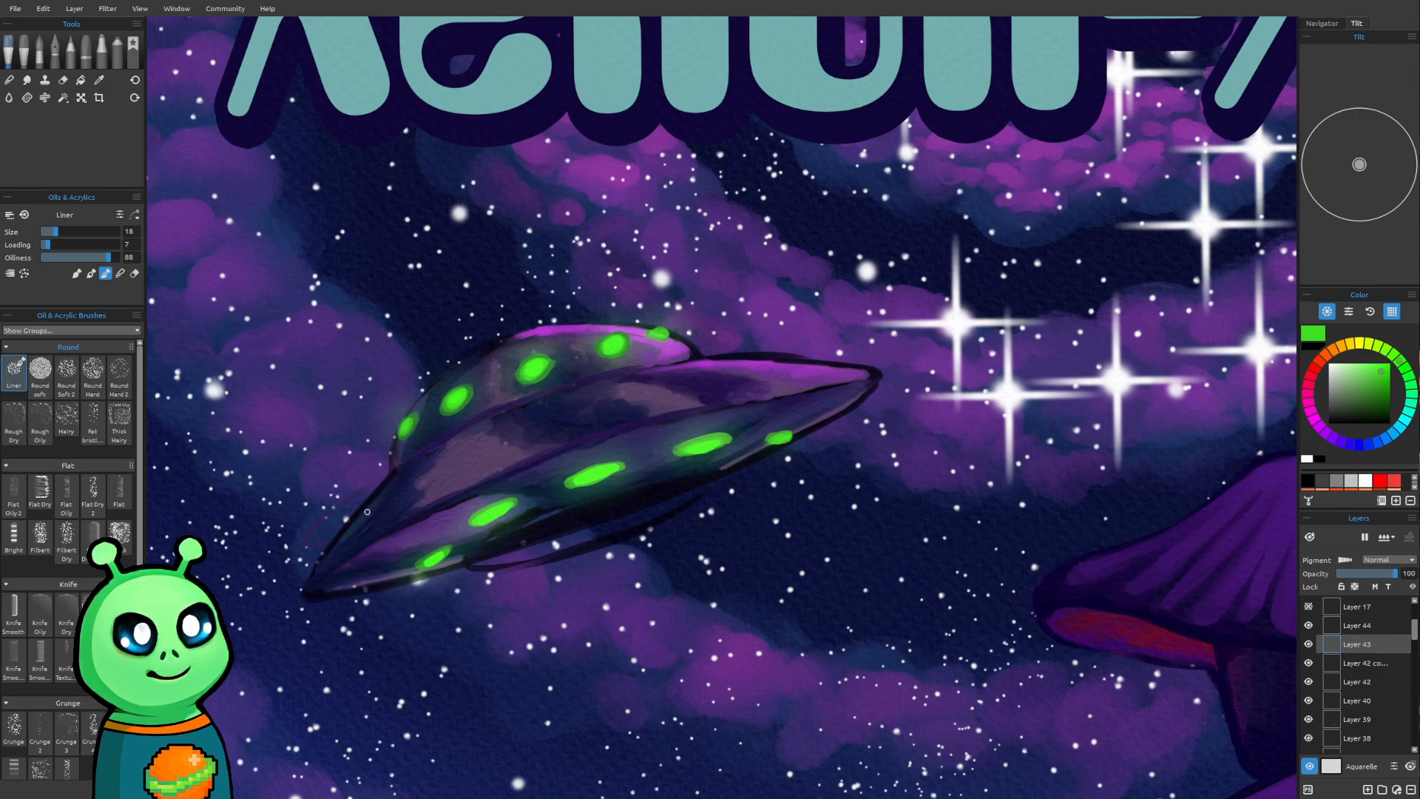
left_click_drag(321, 575, 401, 470)
mouse_move(330, 589)
left_mouse_down()
mouse_move(462, 564)
mouse_move(395, 582)
mouse_move(472, 542)
mouse_move(616, 549)
mouse_move(517, 556)
mouse_move(672, 510)
mouse_move(507, 557)
mouse_move(699, 497)
mouse_move(492, 561)
mouse_move(700, 487)
left_mouse_up()
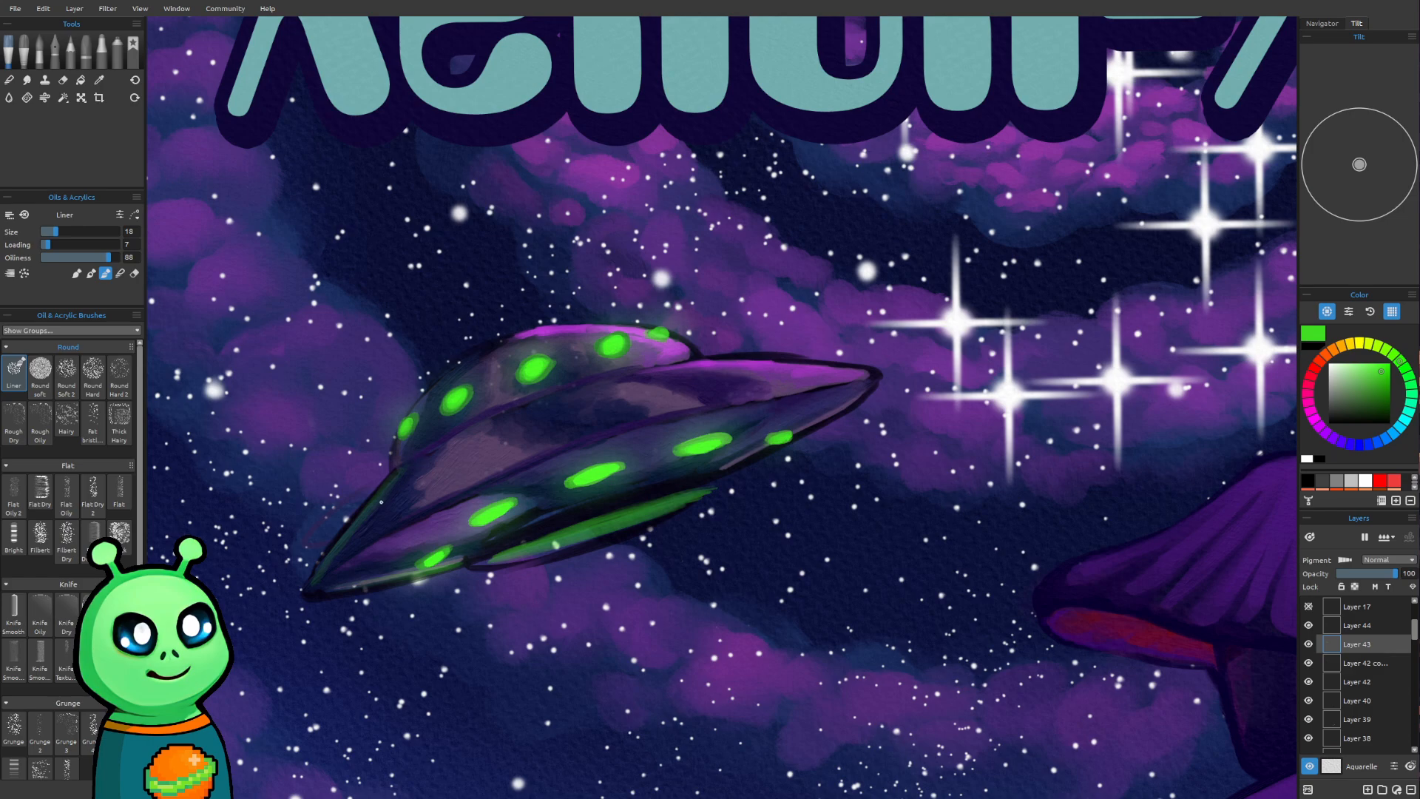
left_click_drag(327, 564, 387, 480)
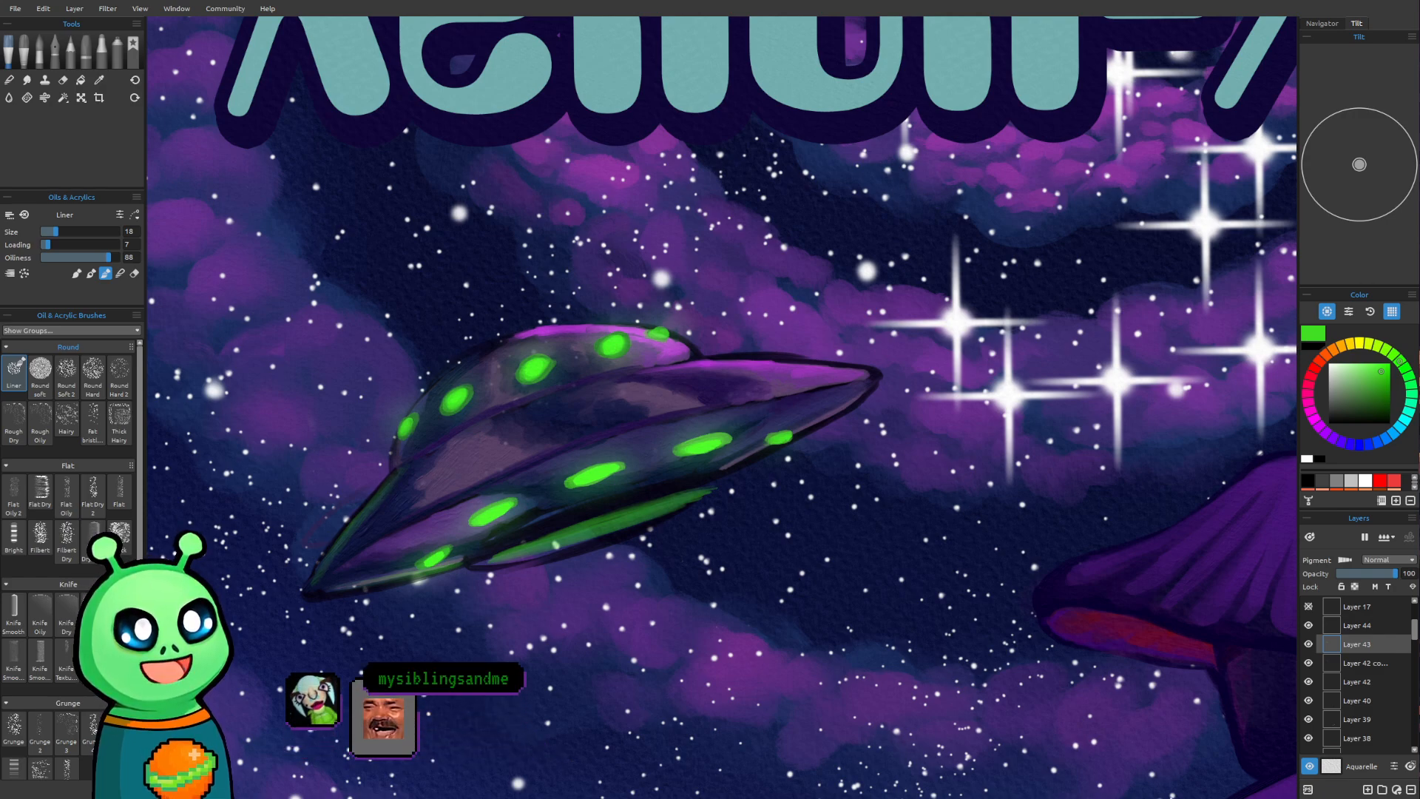
Try to erase the stray paint outside the saucer's left edge on Layer 42 and Layer 40
left_click(1353, 679)
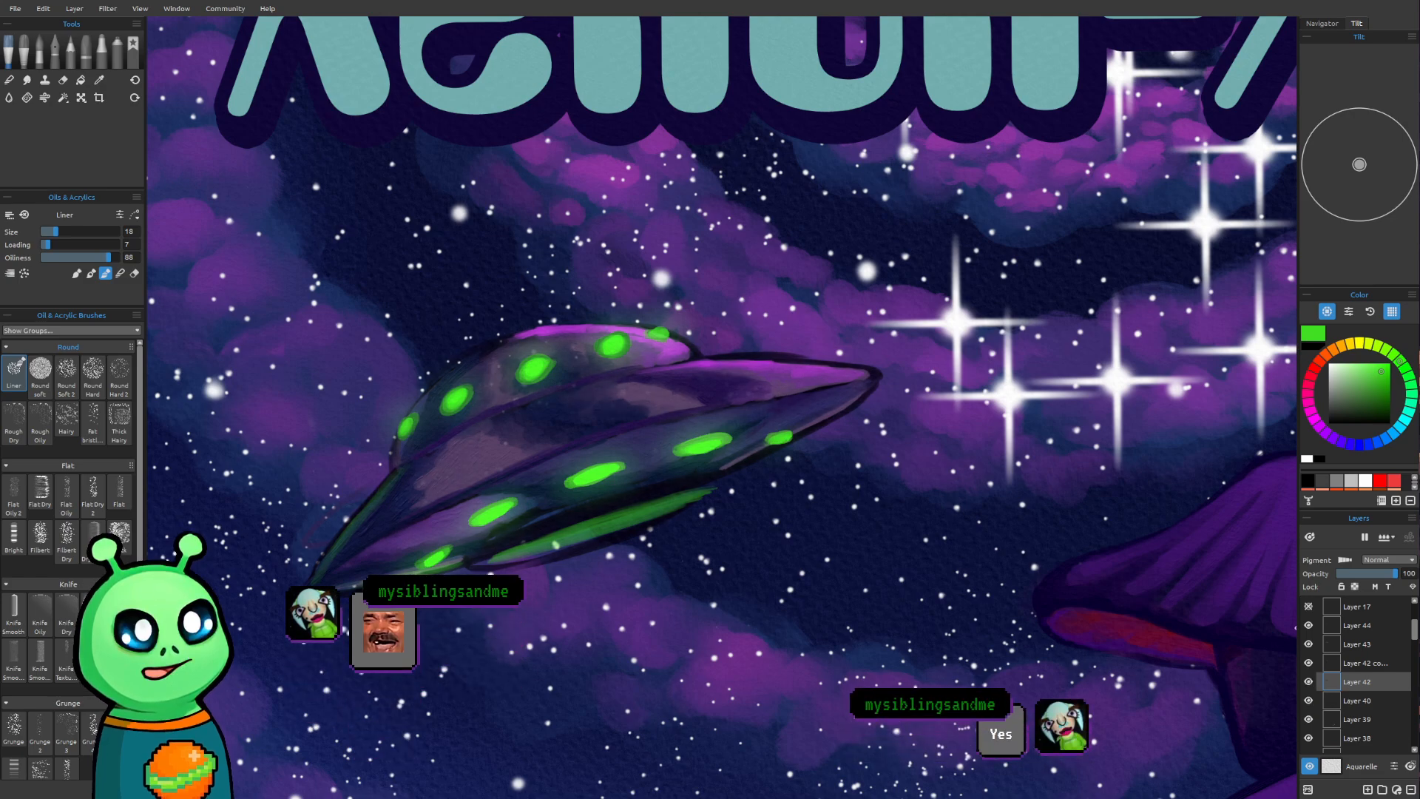
key("e")
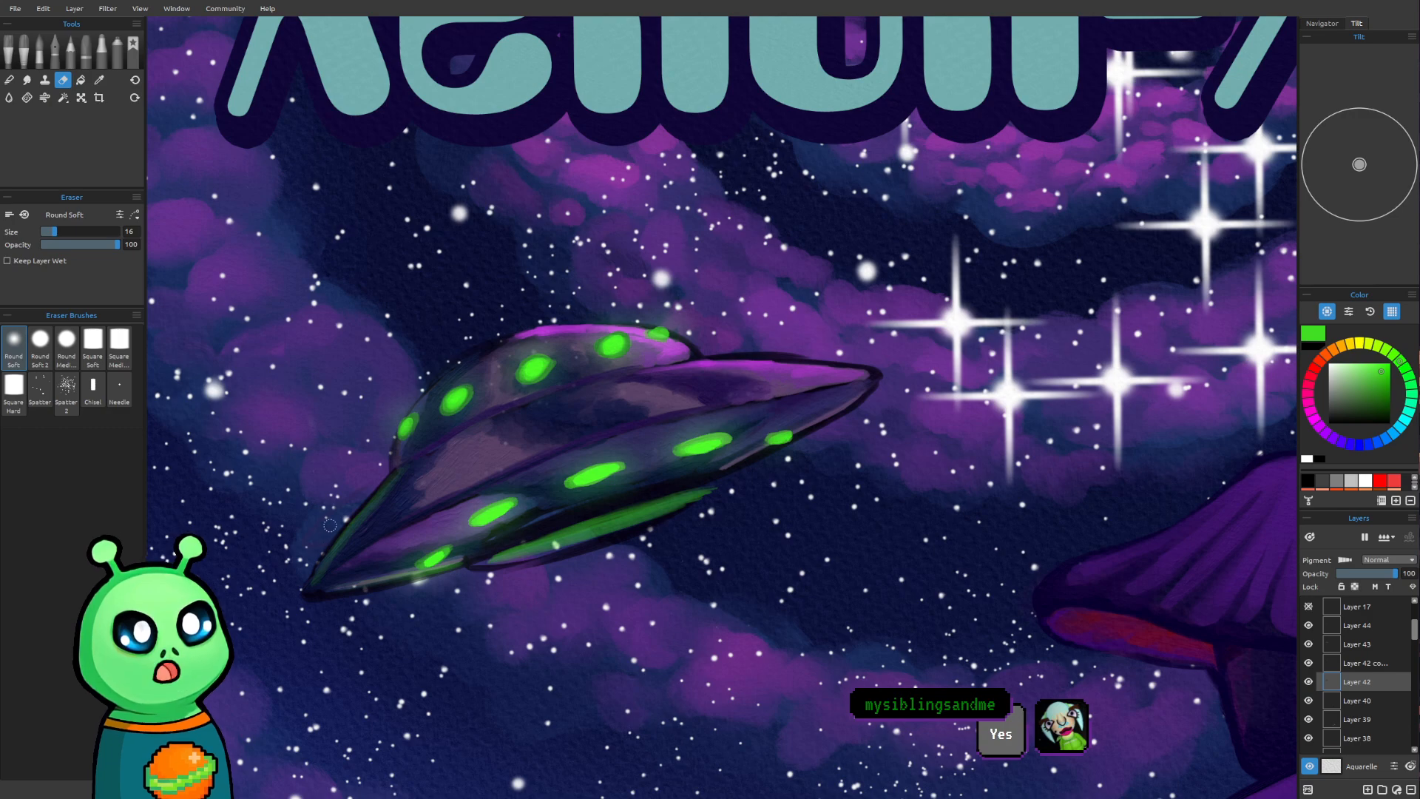
left_click(1356, 700)
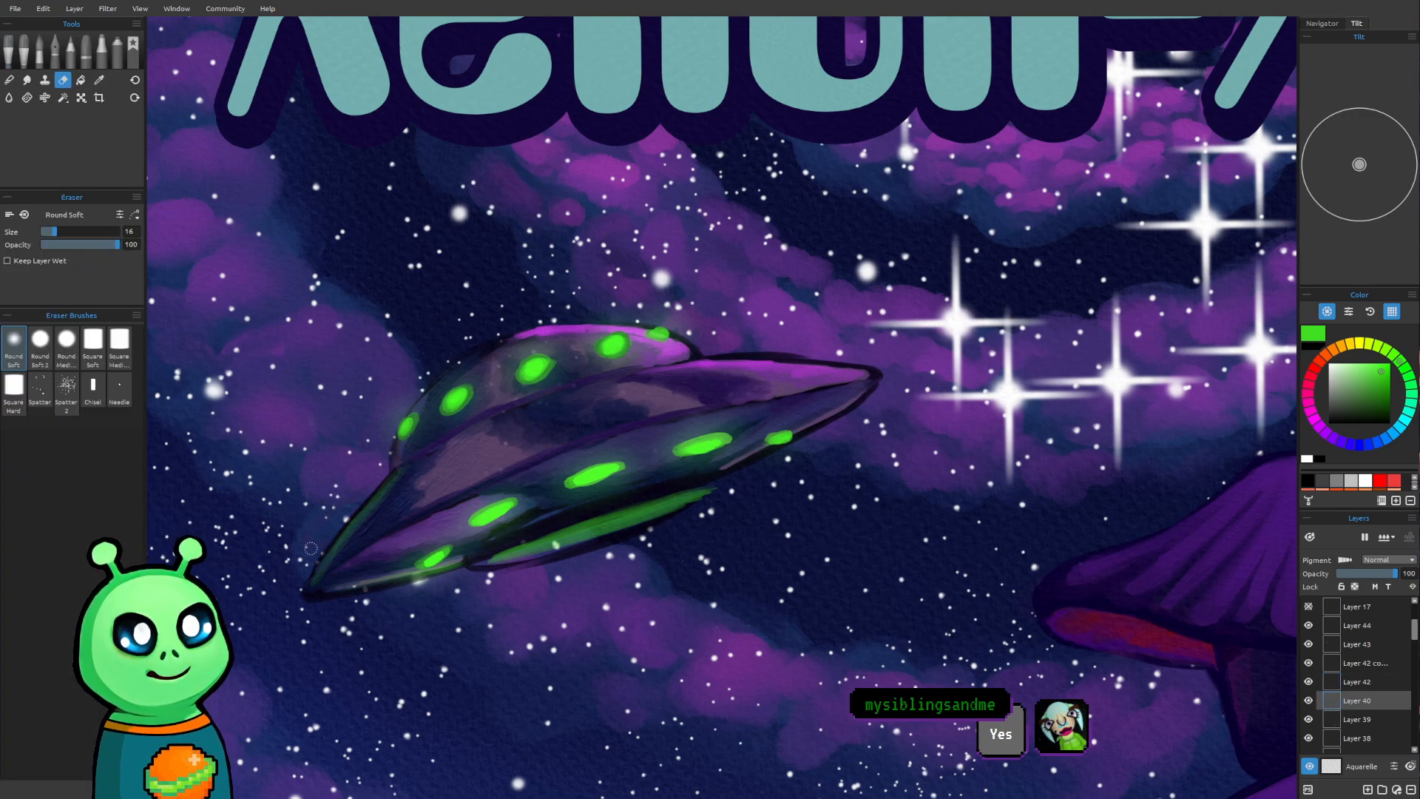
key("b")
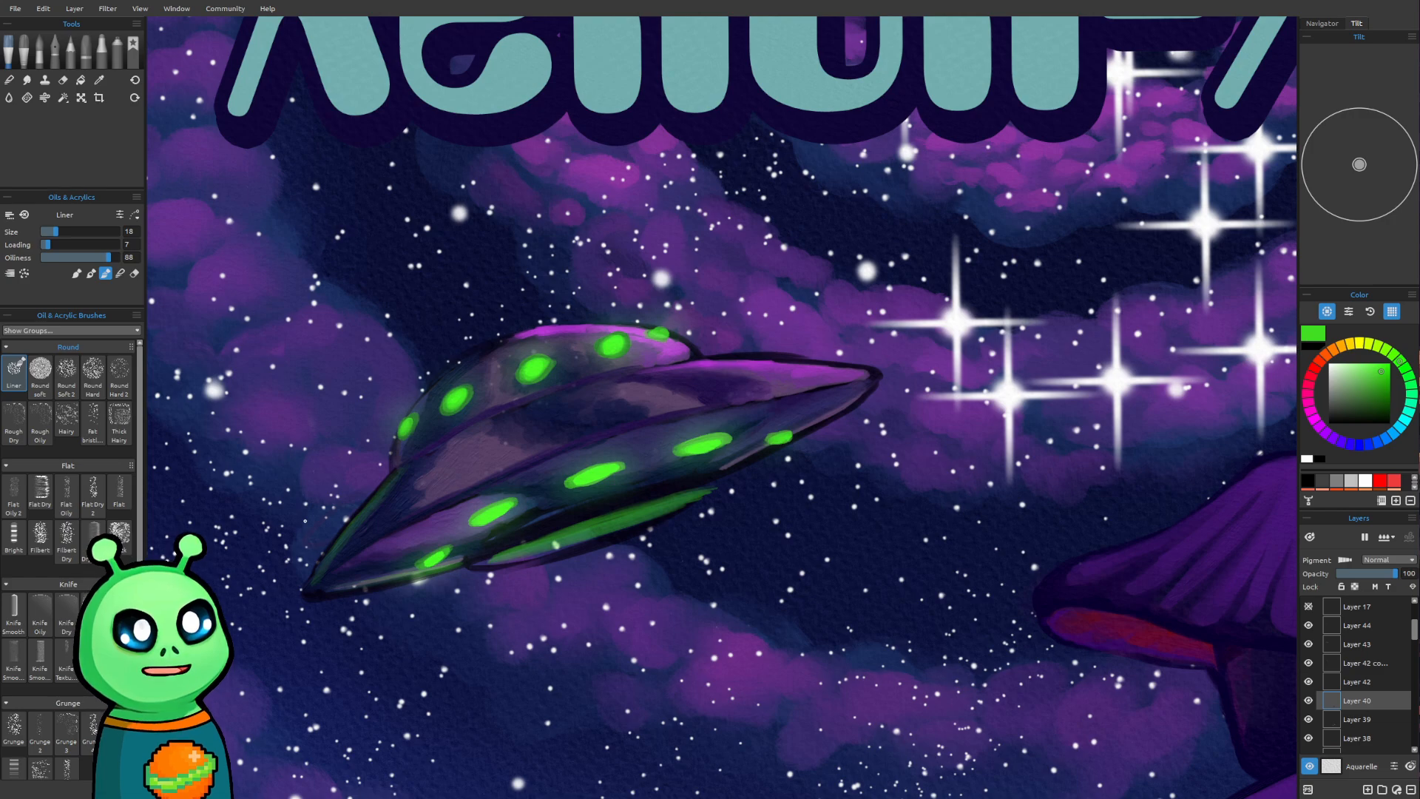
Toggle the visibility of Layers 39, 40, 42 and the Layer 42 copy to check which holds the paint at the saucer's left edge
left_click(1307, 700)
left_click(1308, 719)
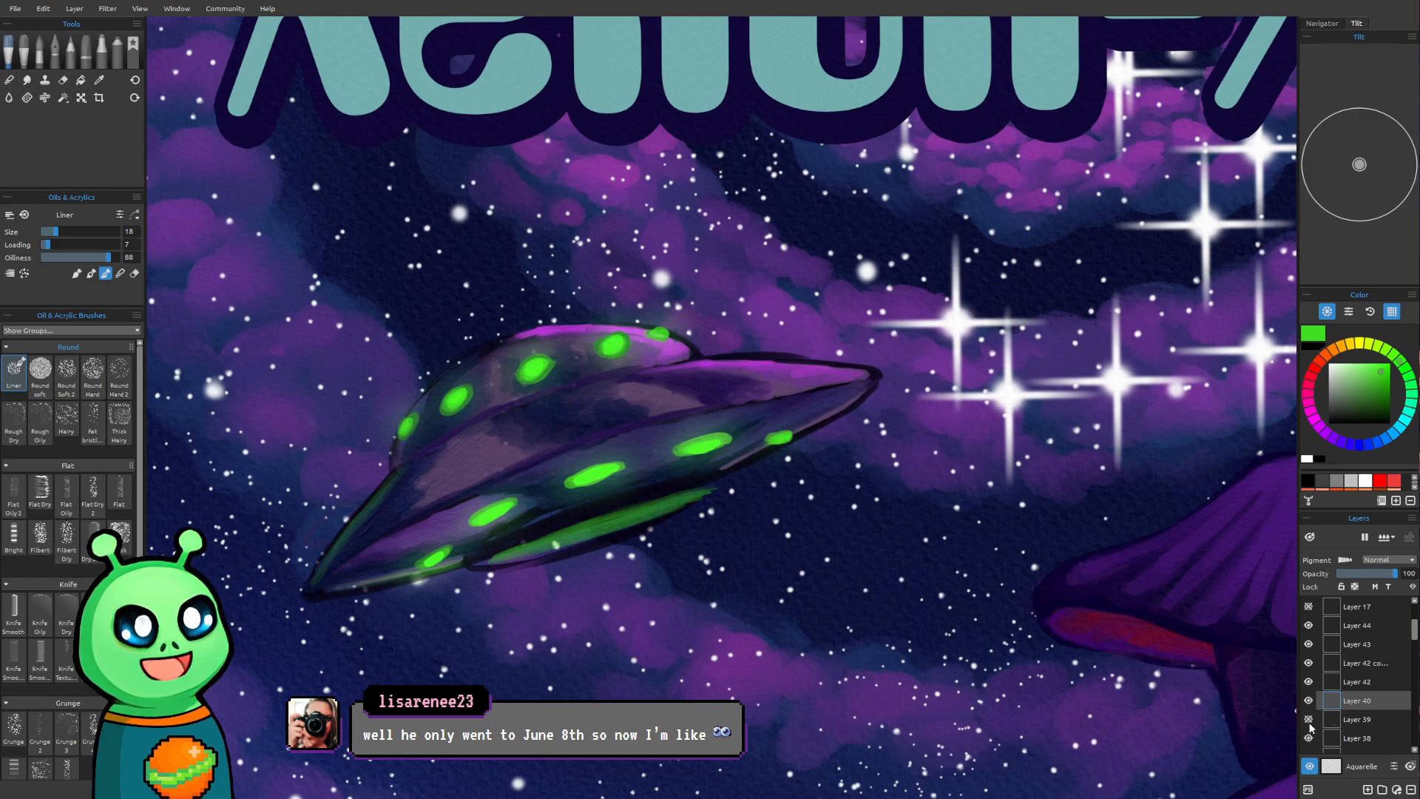
left_click(1308, 682)
left_click(1308, 663)
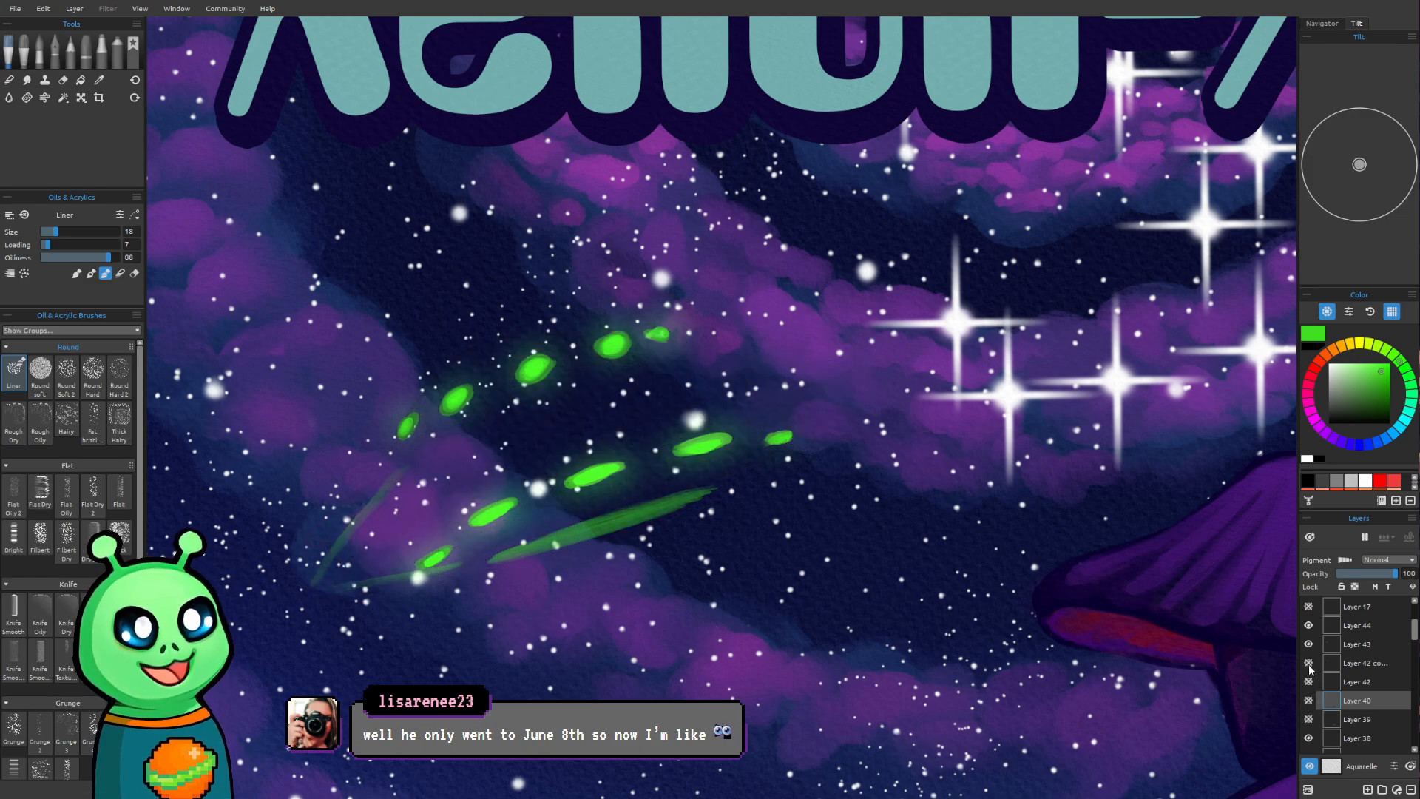
left_click(1308, 663)
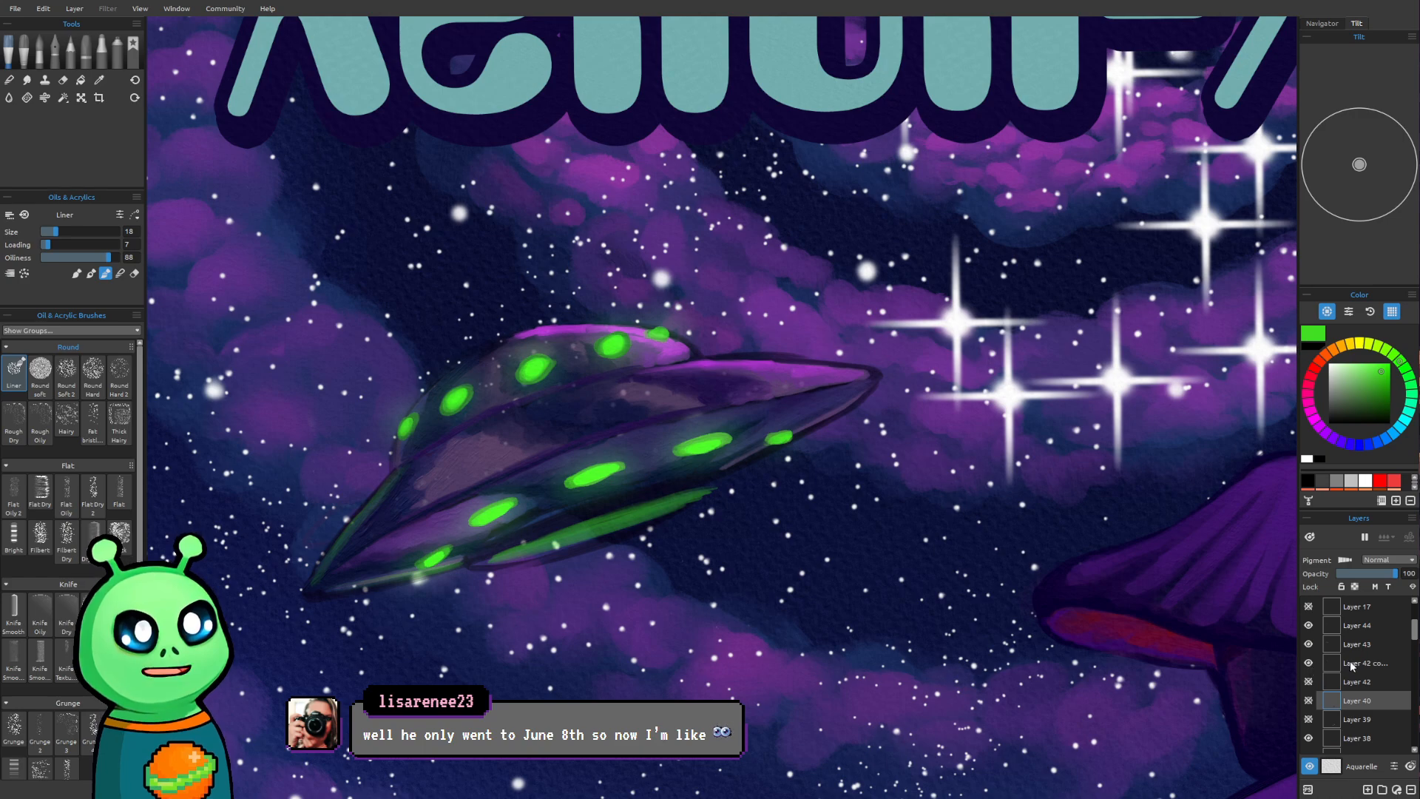
Erase the stray paint outside the saucer's left edge on the Layer 42 copy and show Layers 42, 40 and 39 again
left_click(1324, 666)
left_click_drag(304, 539, 330, 498)
key("ctrl+z")
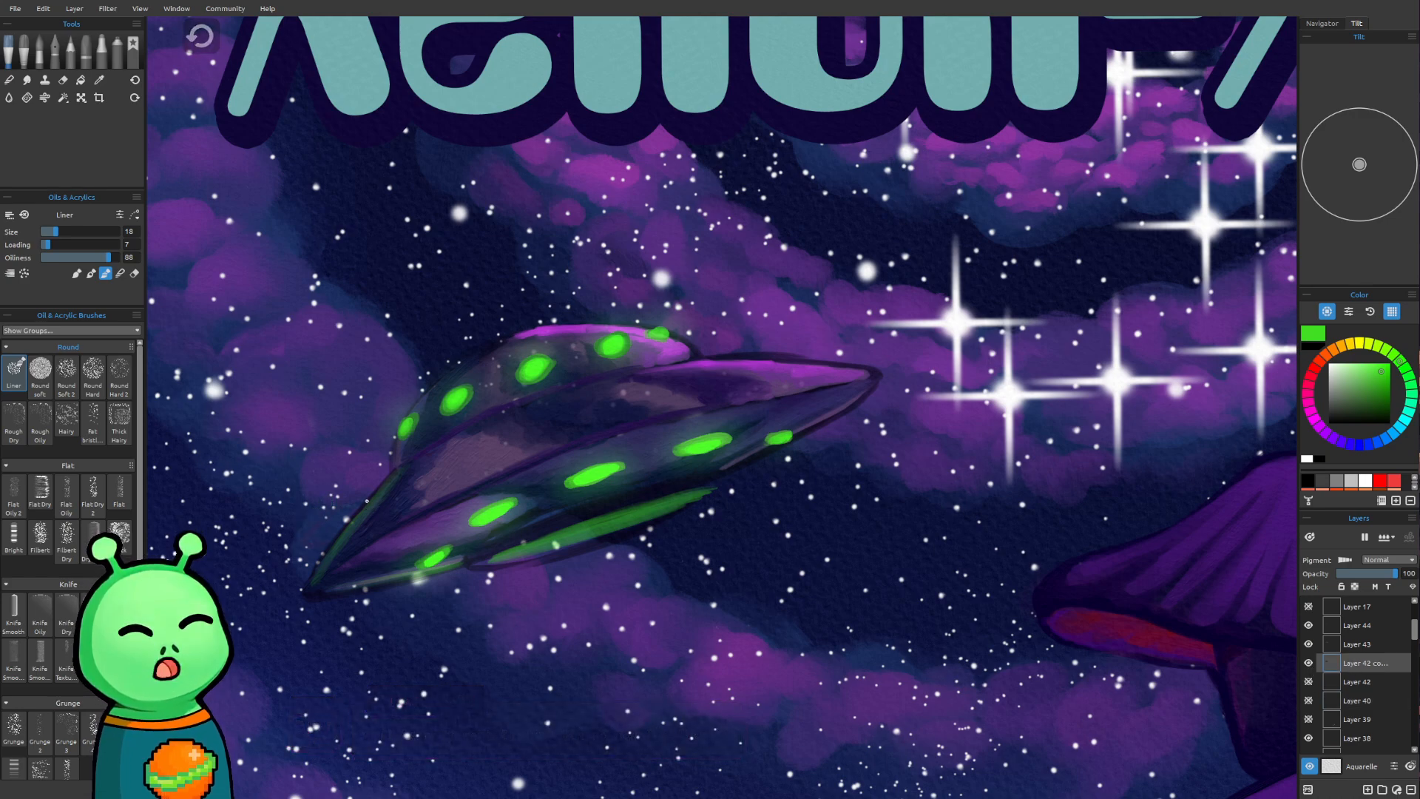
key("e")
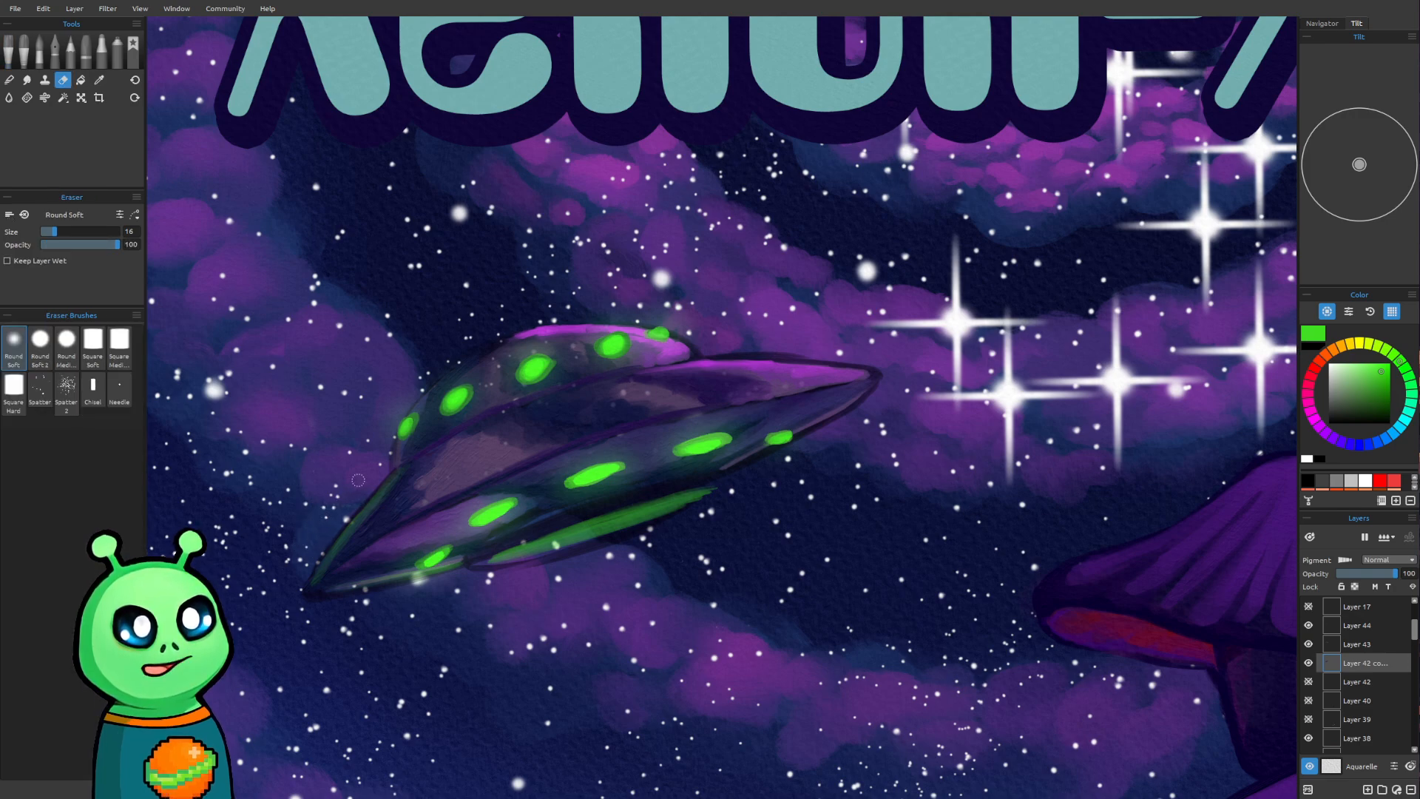
key("b")
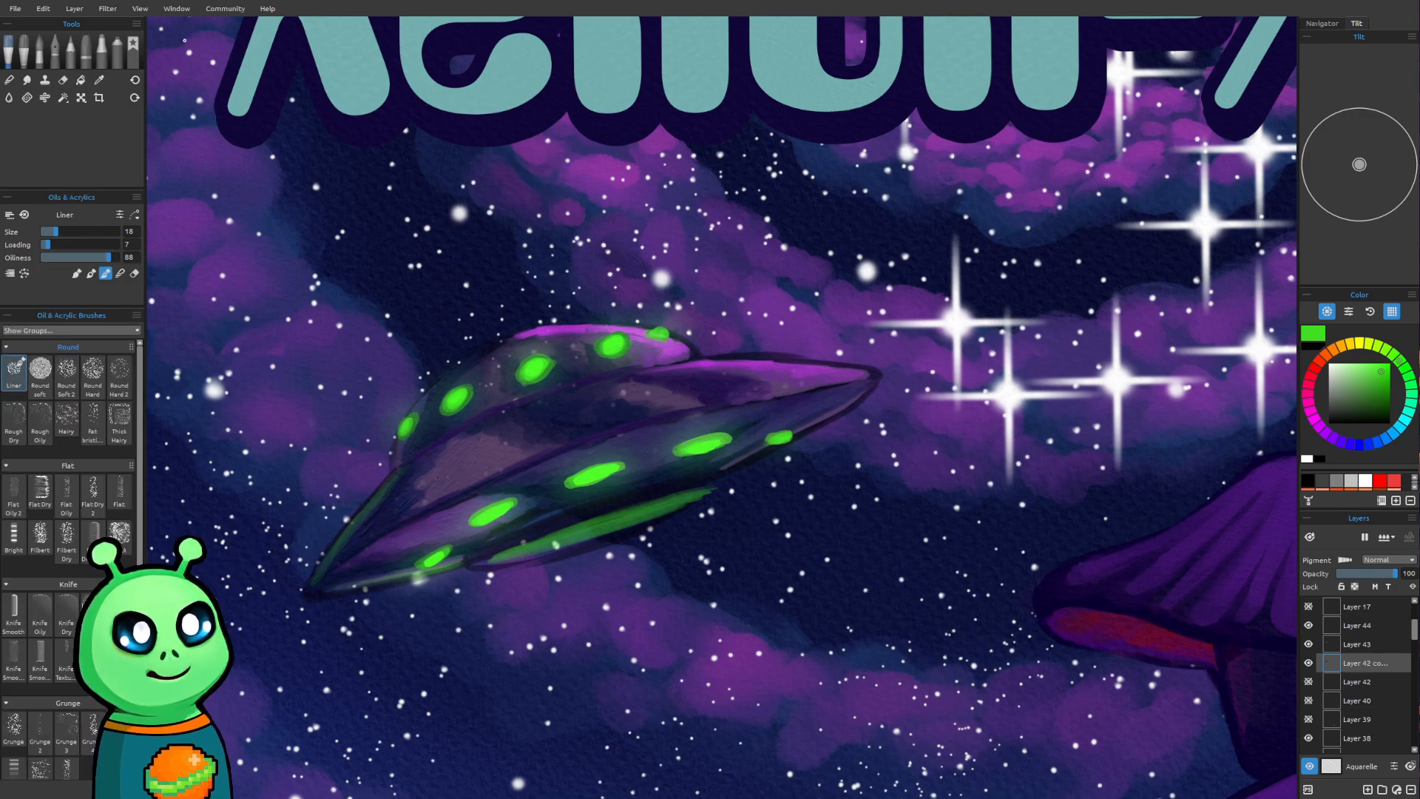
left_click_drag(1308, 683, 1308, 722)
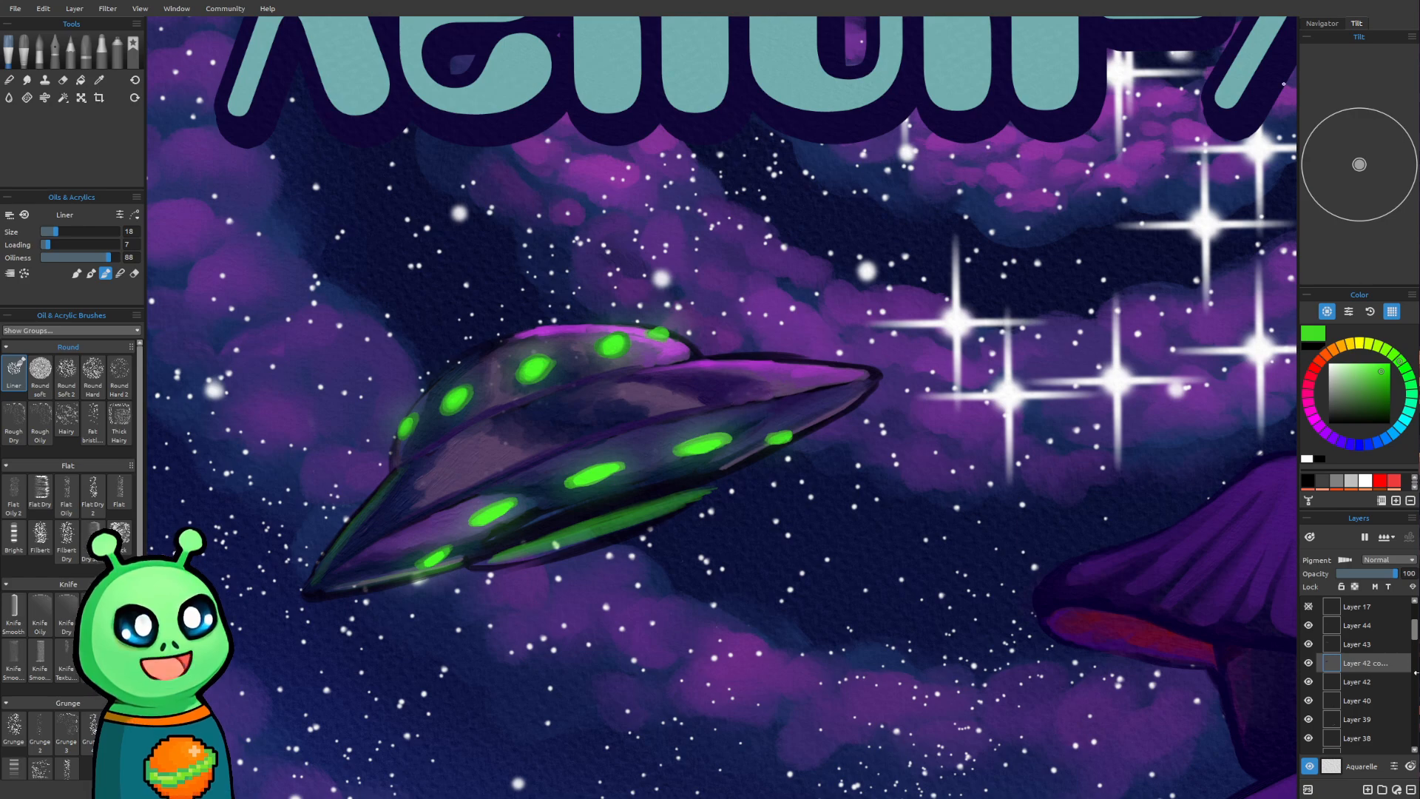
Check Layer 43 by toggling its visibility and paint thin green reflections on it along the saucer's rim crease with the Liner brush
left_click(1323, 644)
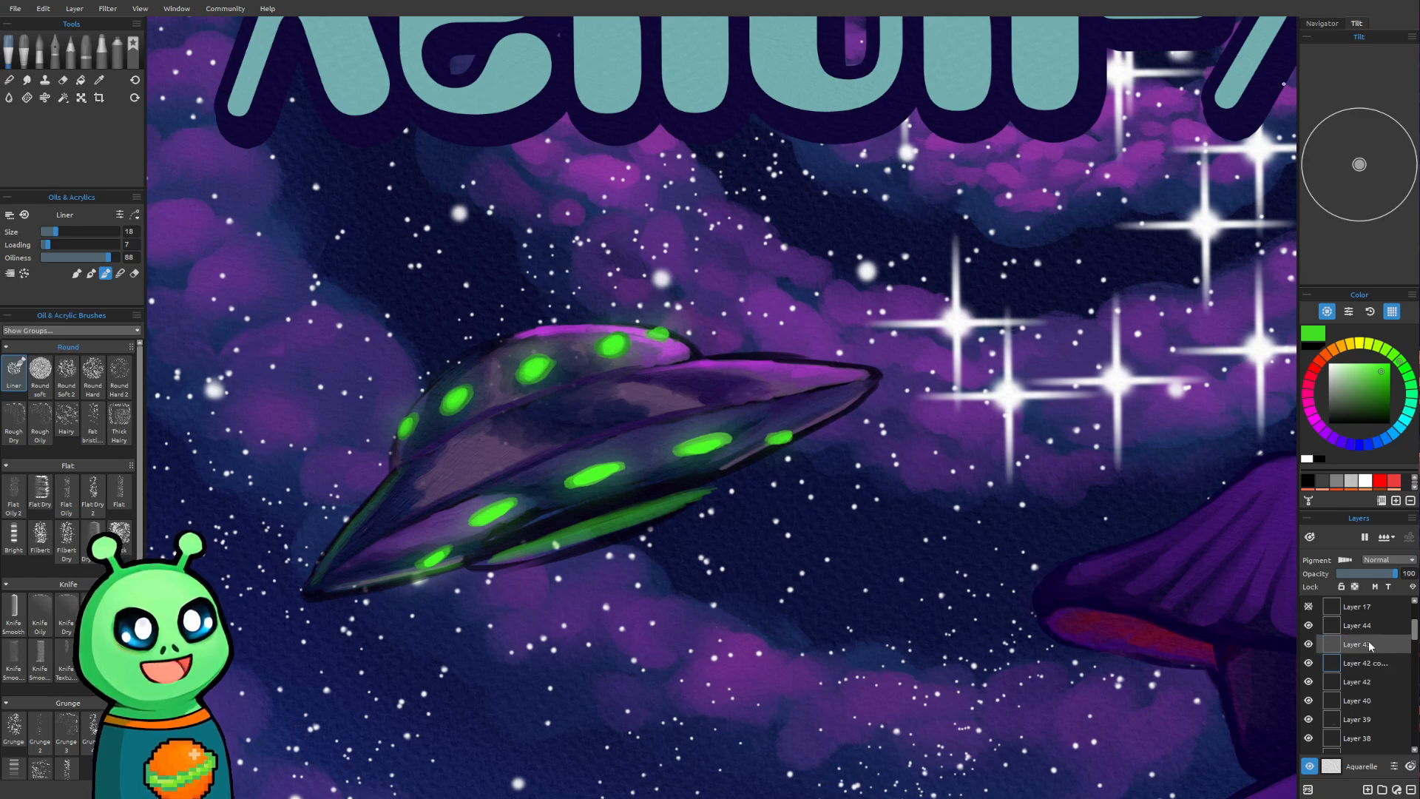
left_click(1308, 644)
left_click(1308, 644)
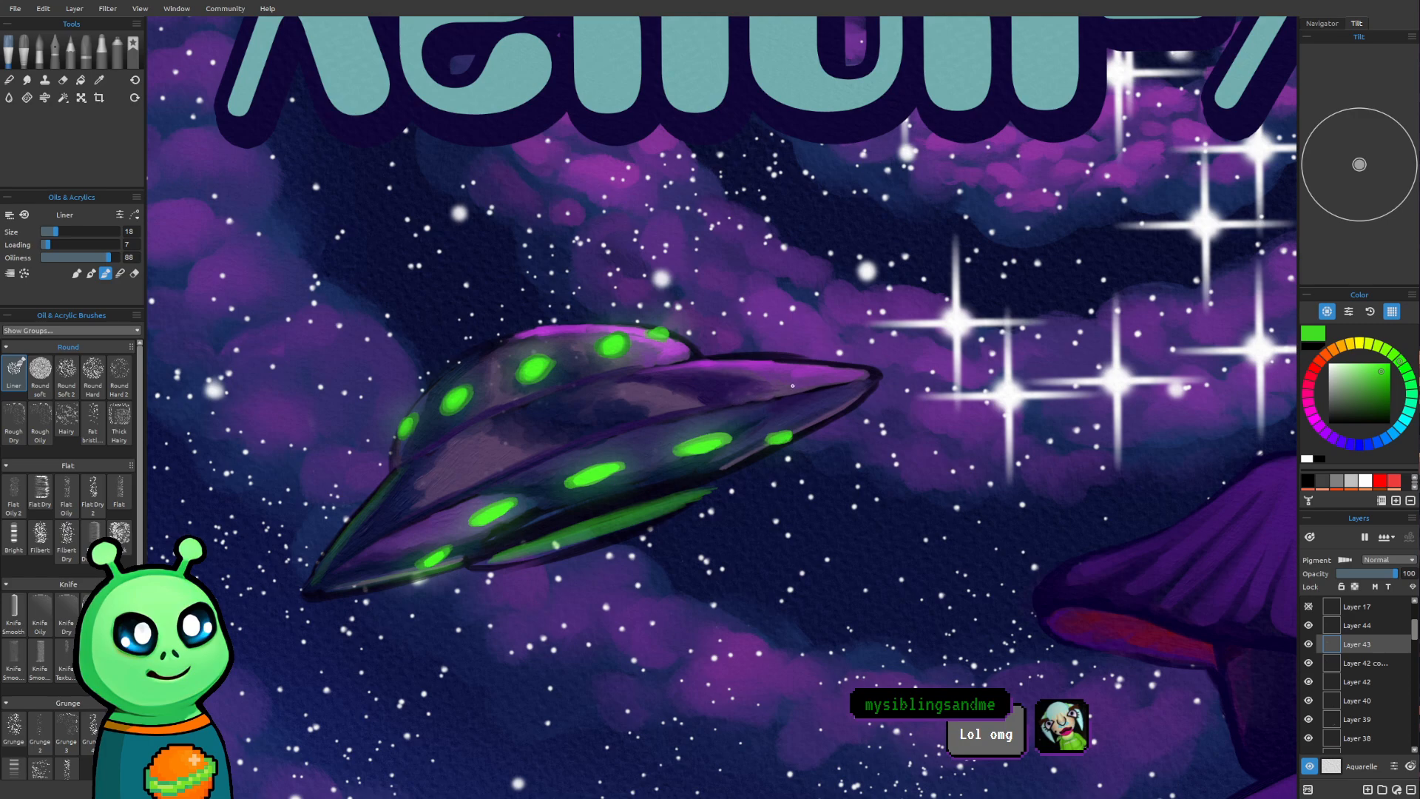
mouse_move(793, 390)
left_mouse_down()
mouse_move(858, 376)
mouse_move(699, 409)
mouse_move(716, 404)
left_mouse_up()
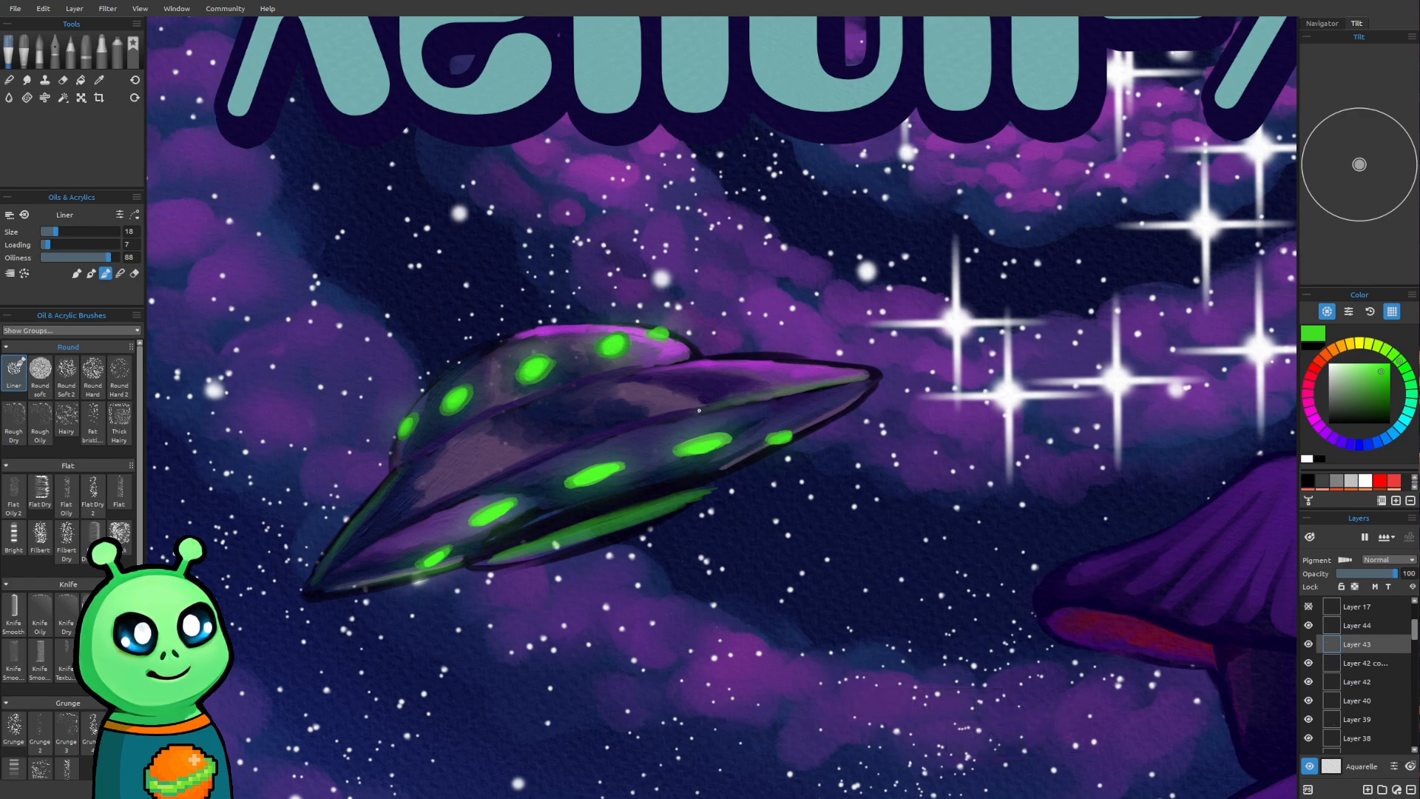
left_click_drag(336, 557, 452, 494)
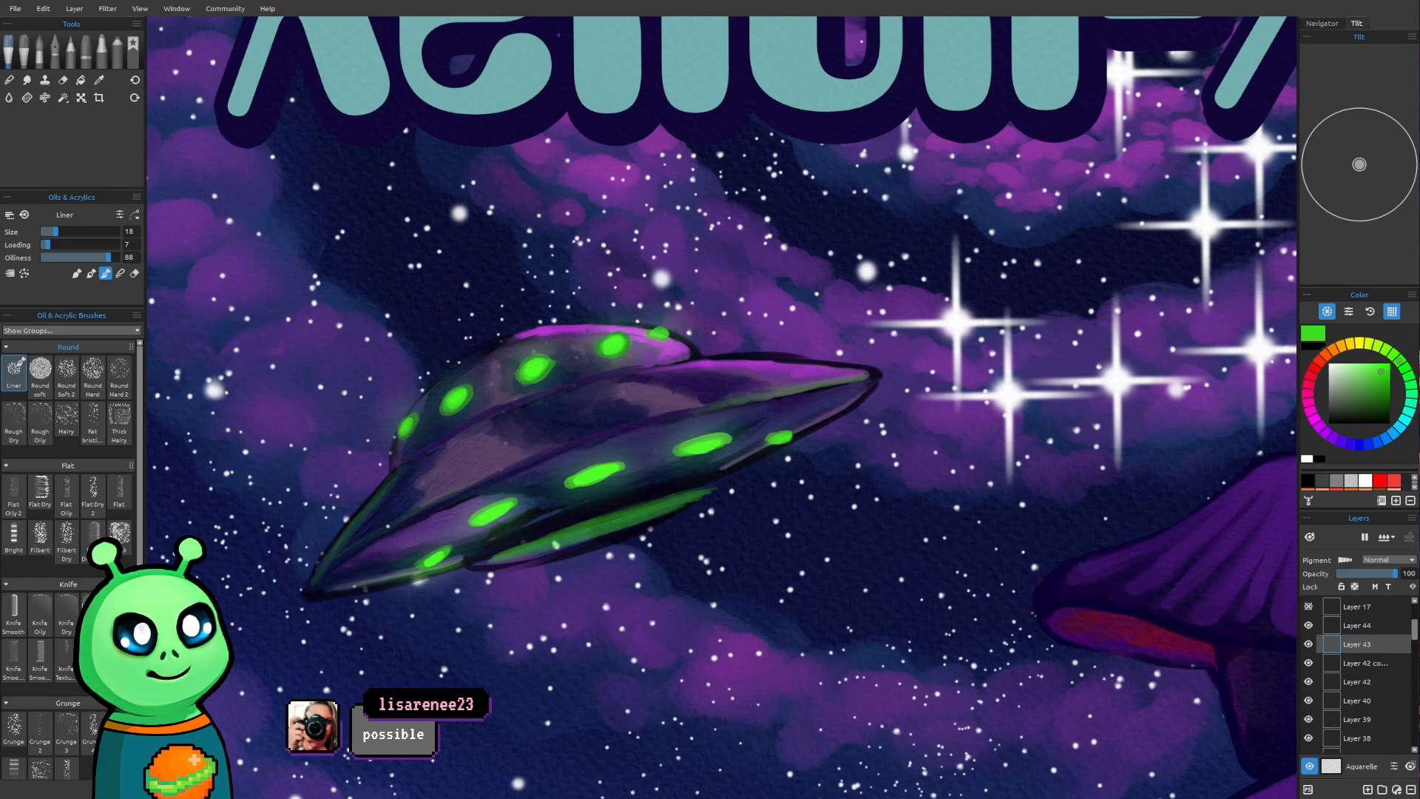
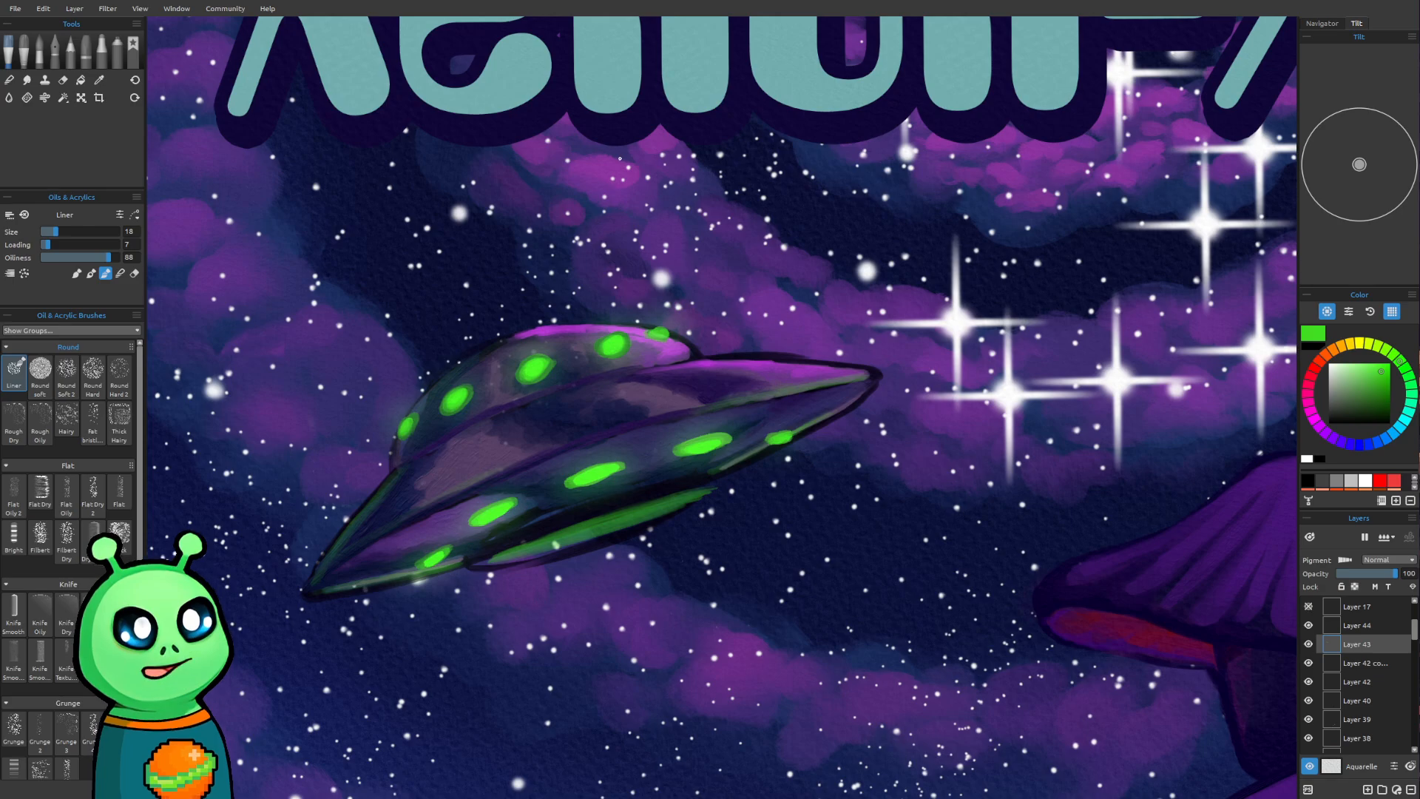
Add a new layer directly above Layer 44
scroll(619, 157, "down", 5)
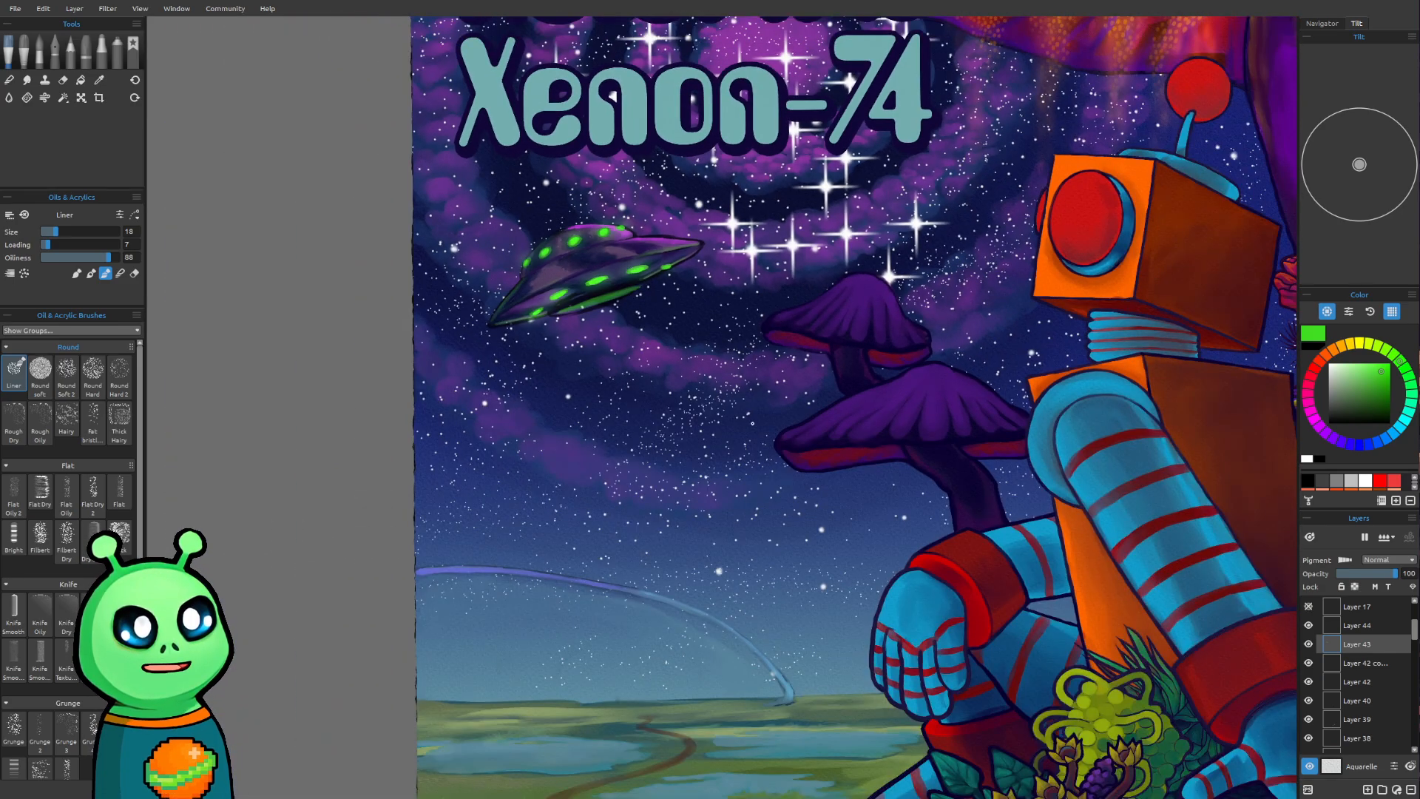
scroll(752, 423, "down", 1)
left_click_drag(834, 403, 752, 564)
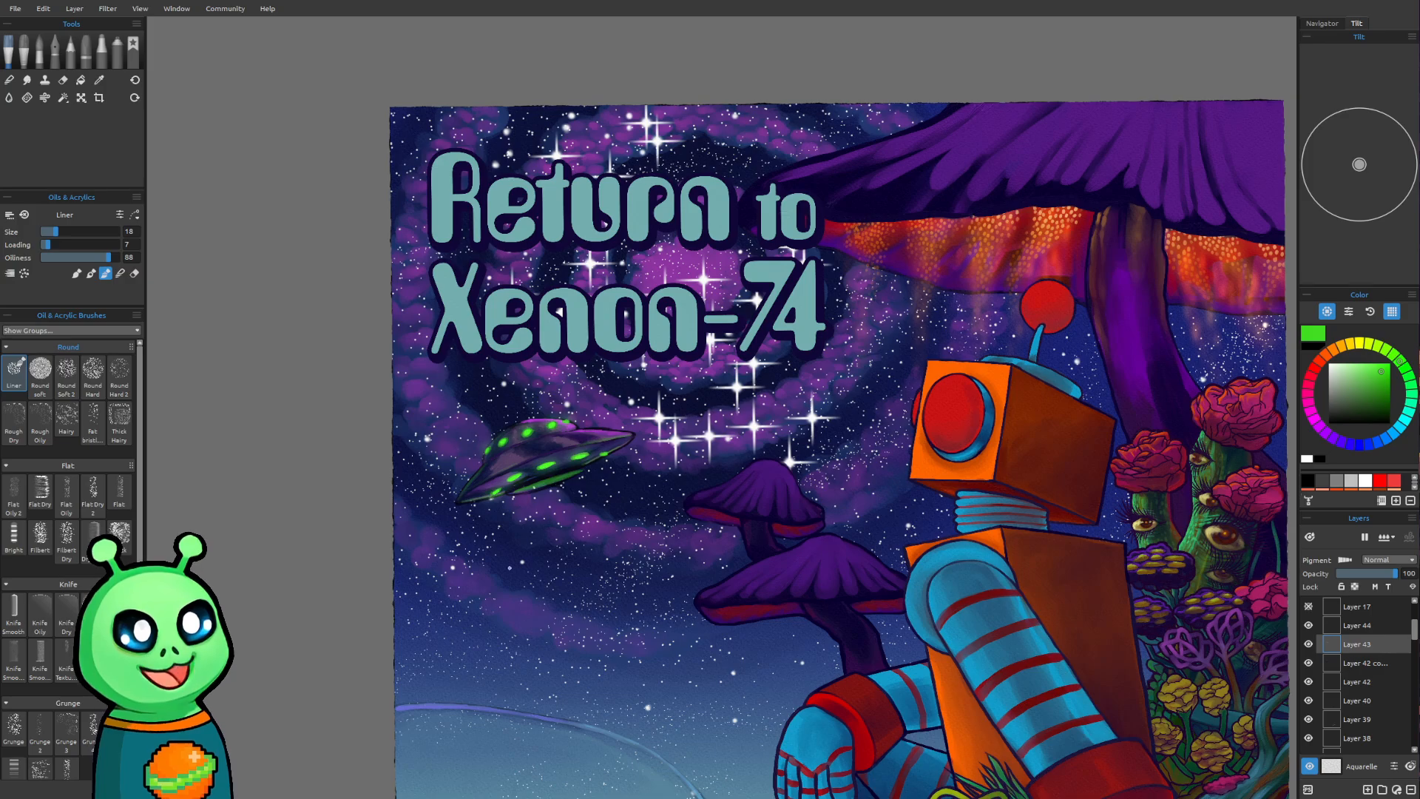
scroll(574, 579, "down", 3)
mouse_move(580, 587)
left_mouse_down()
mouse_move(622, 479)
mouse_move(592, 562)
left_mouse_up()
scroll(586, 568, "up", 5)
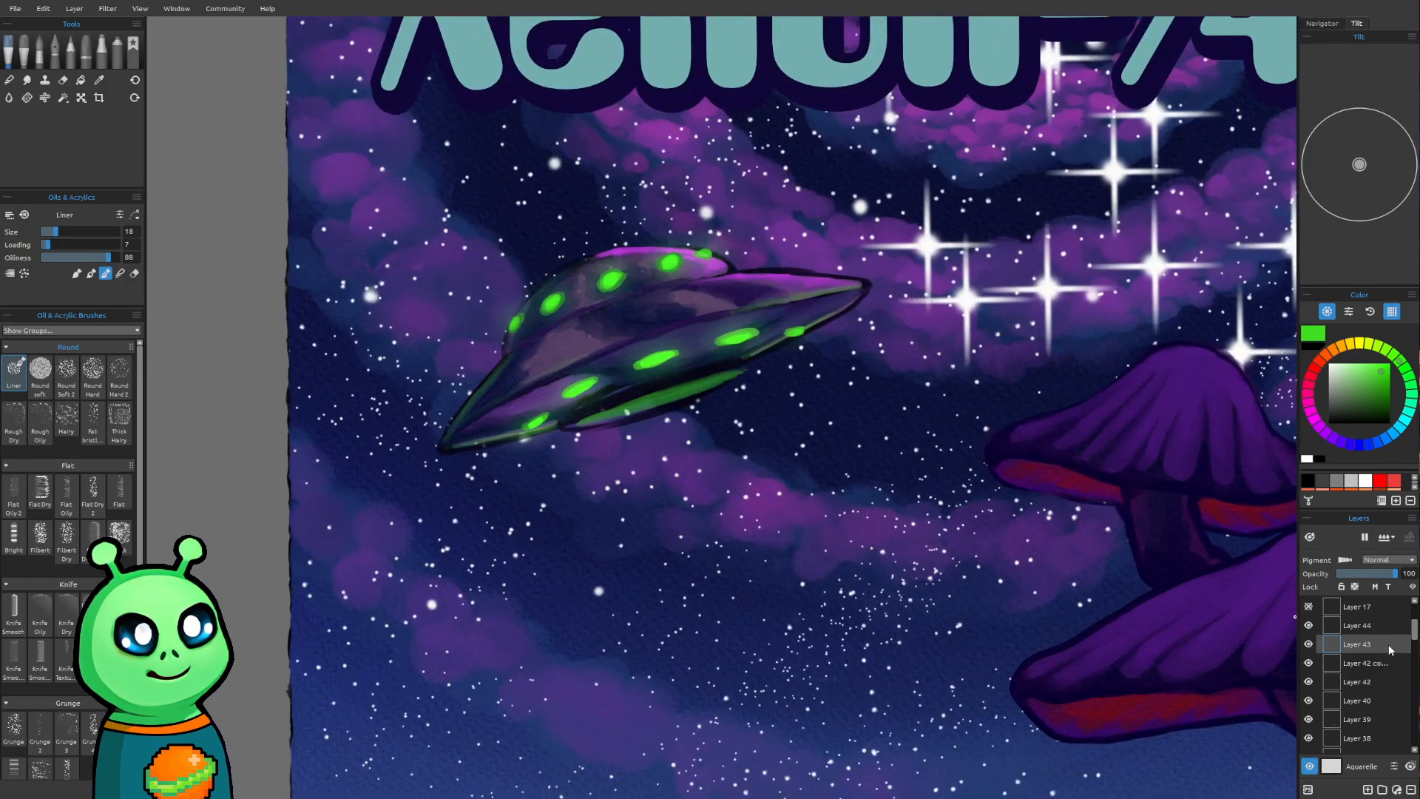
left_click(1387, 628)
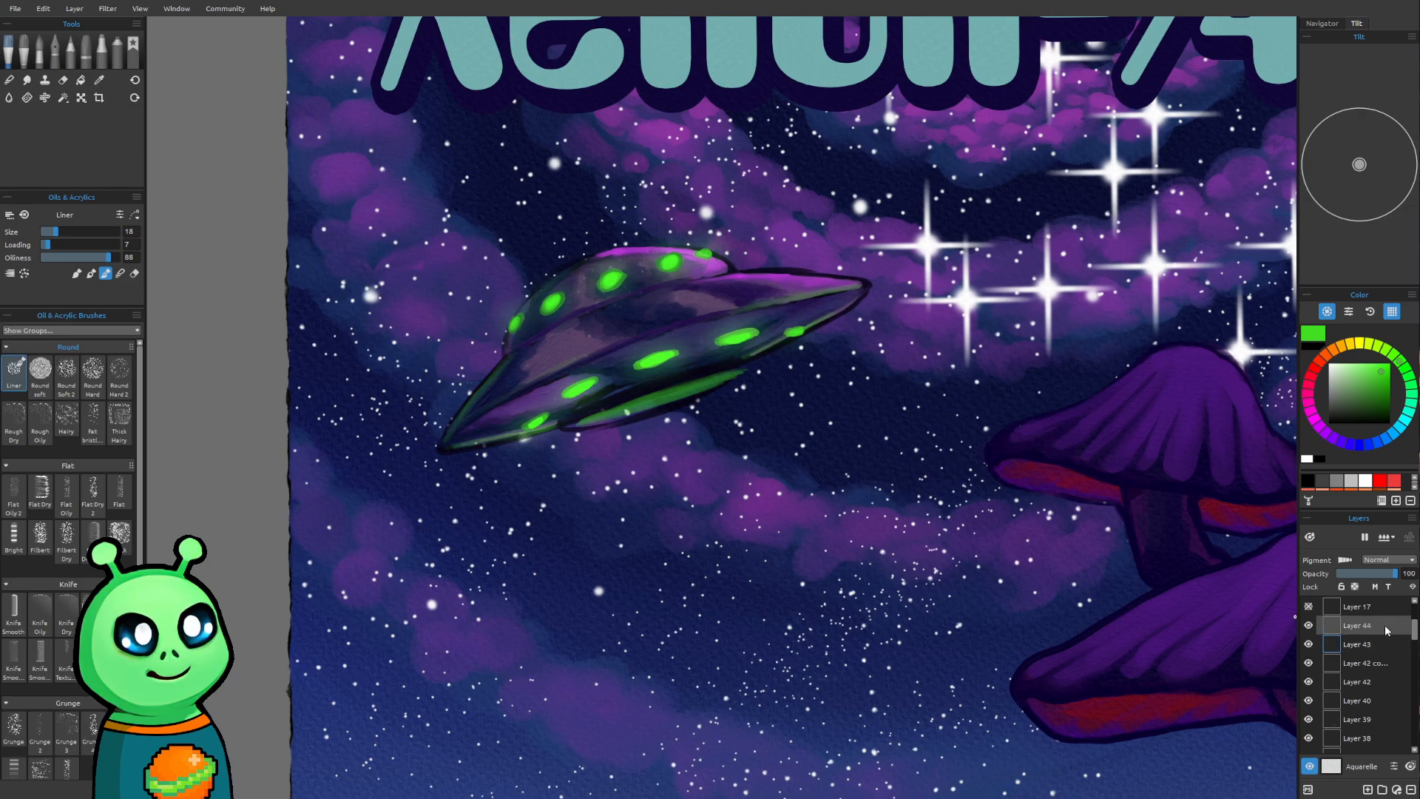
left_click(1367, 789)
Sample a very dark blue from the saucer dome's upper-left edge as the outline colour
left_click_drag(961, 510, 841, 614)
key("alt")
left_click(1013, 590)
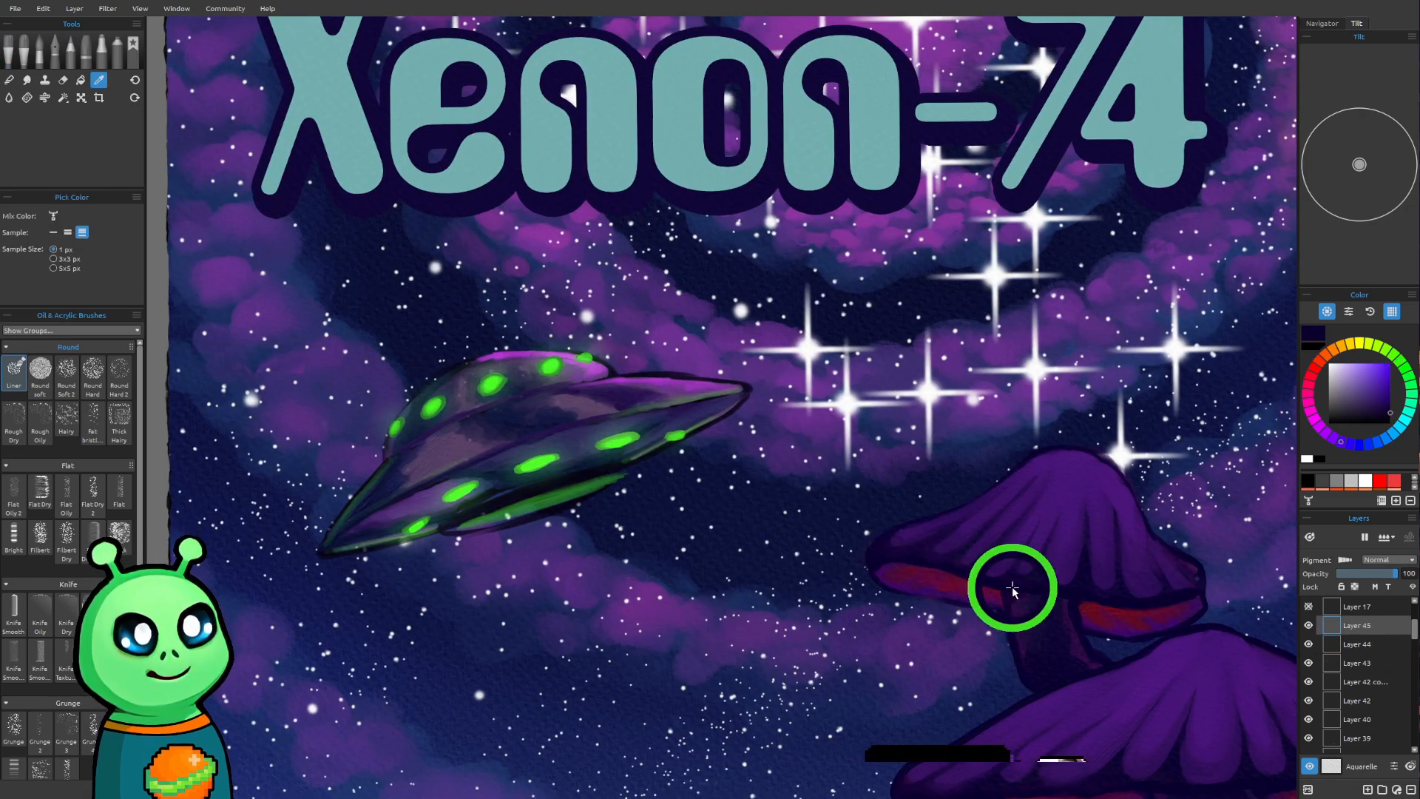
scroll(682, 537, "up", 2)
scroll(682, 538, "up", 1)
key("alt")
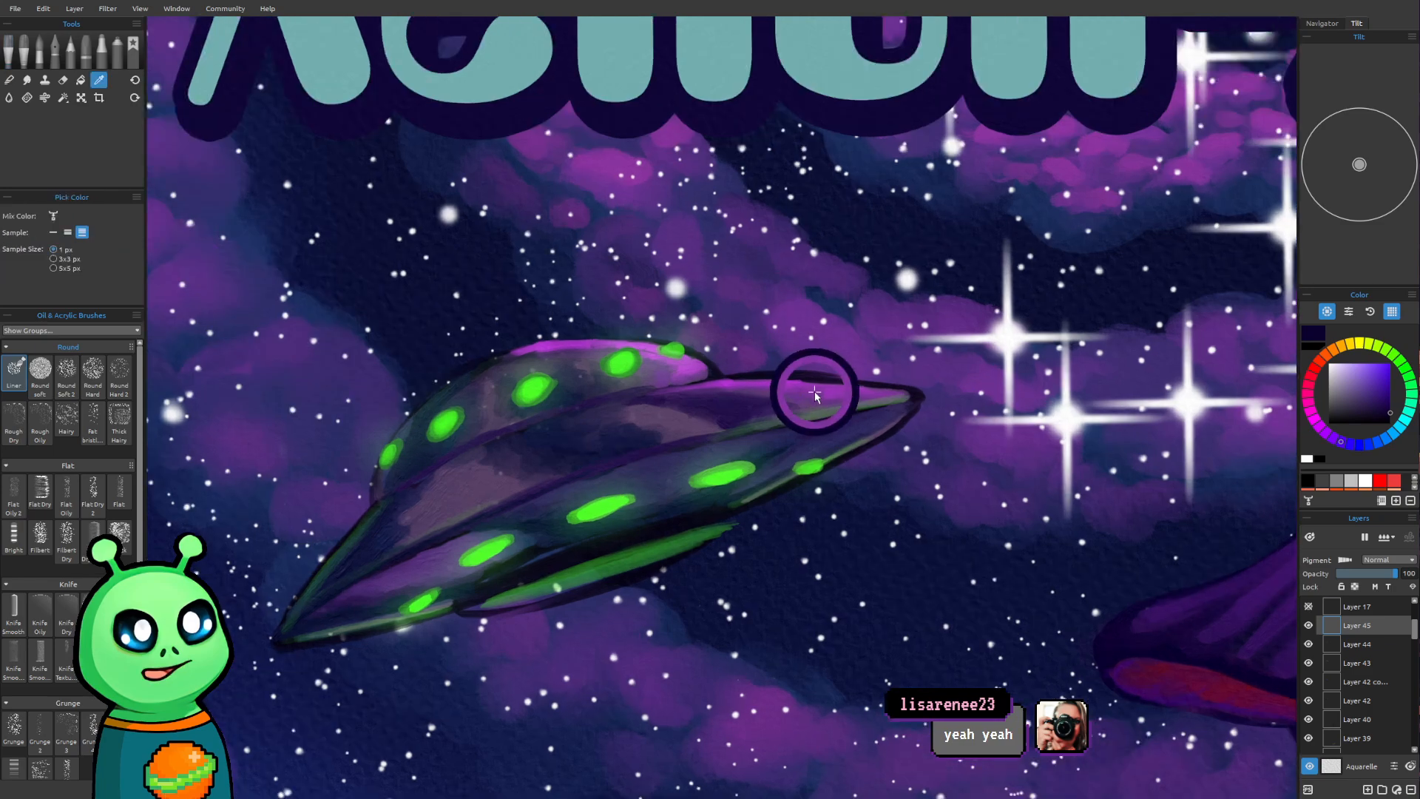
key("alt")
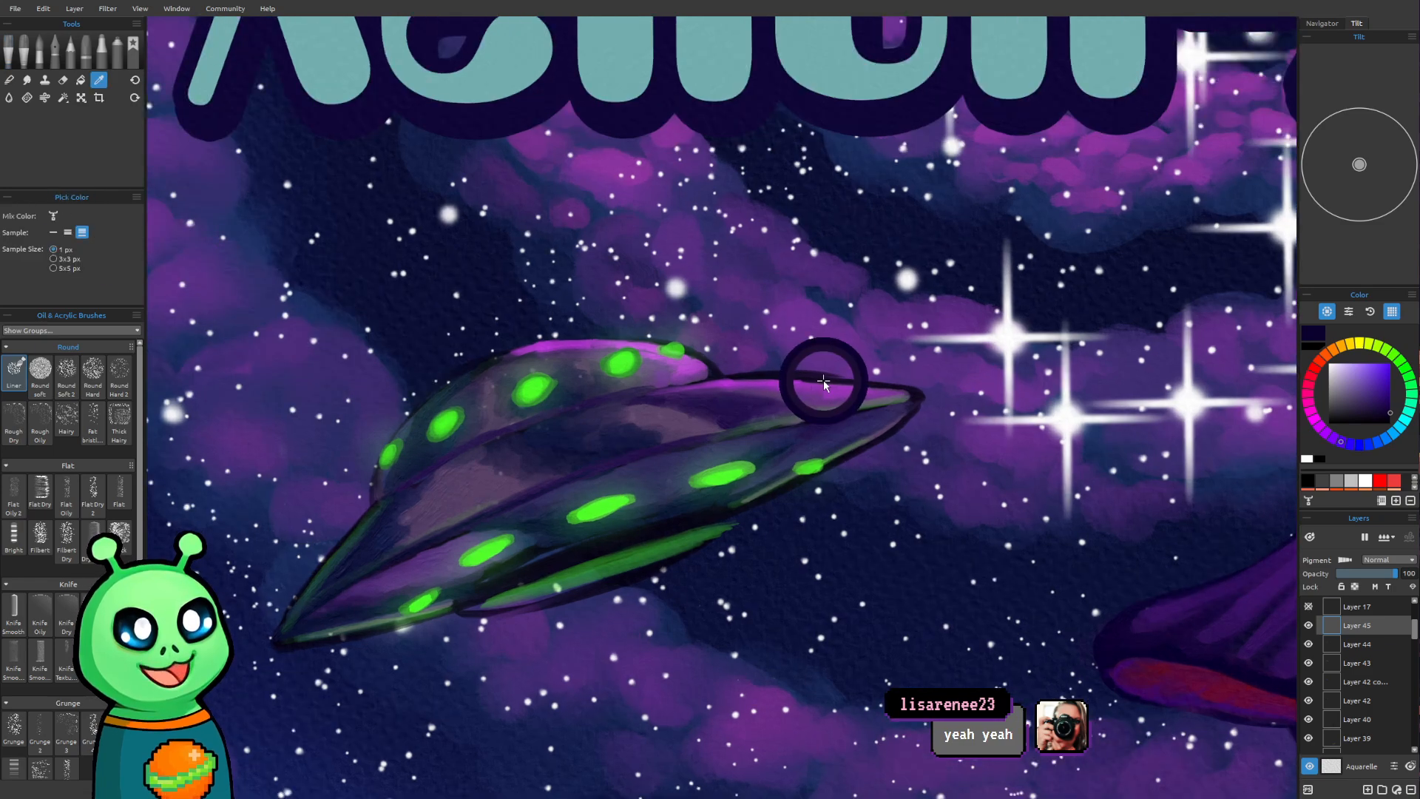
left_click(835, 381, "alt")
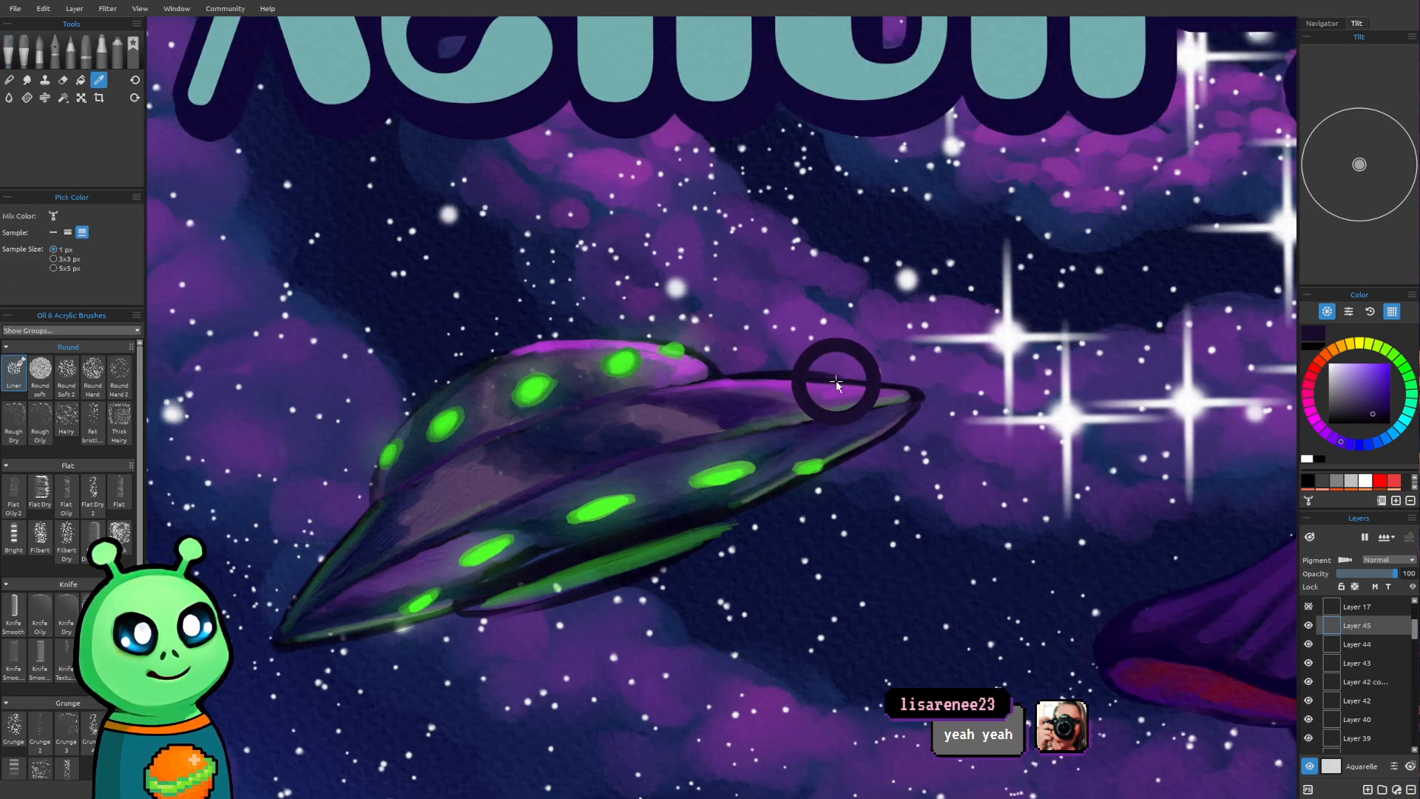
left_click(832, 383, "alt")
left_click_drag(615, 486, 725, 485)
scroll(666, 542, "up", 1)
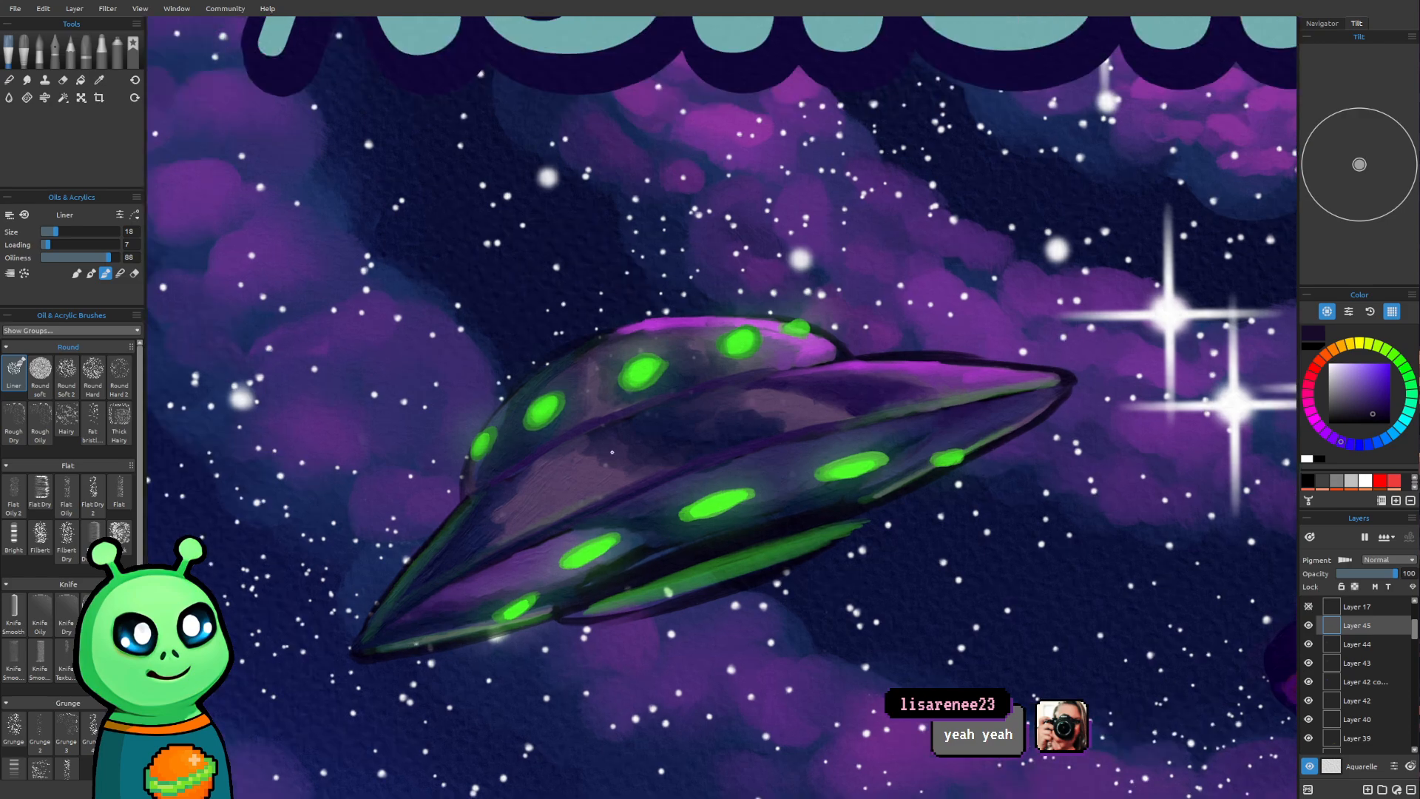
left_click(571, 347, "alt")
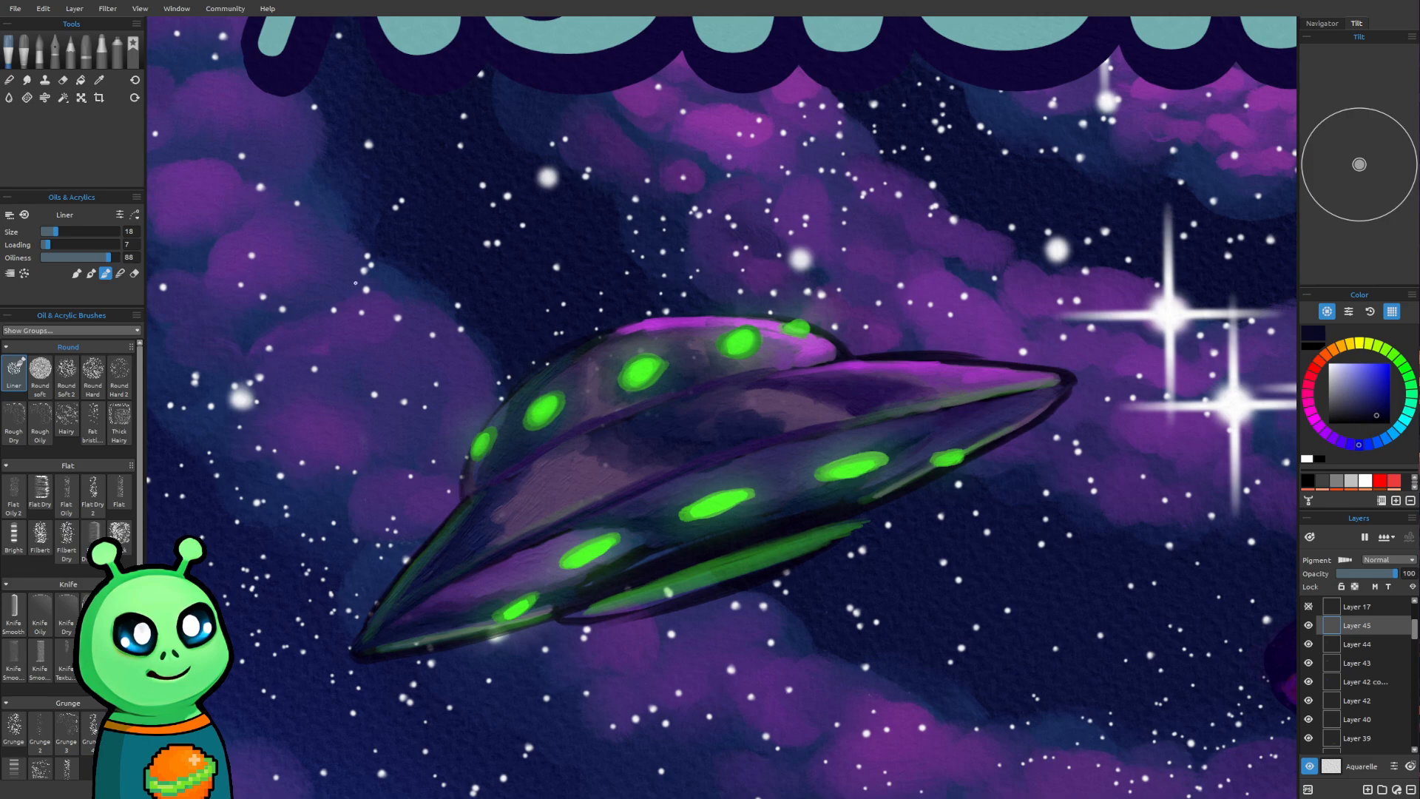
Set the Liner brush's Loading to 94 and Oiliness to 100
left_click(107, 244)
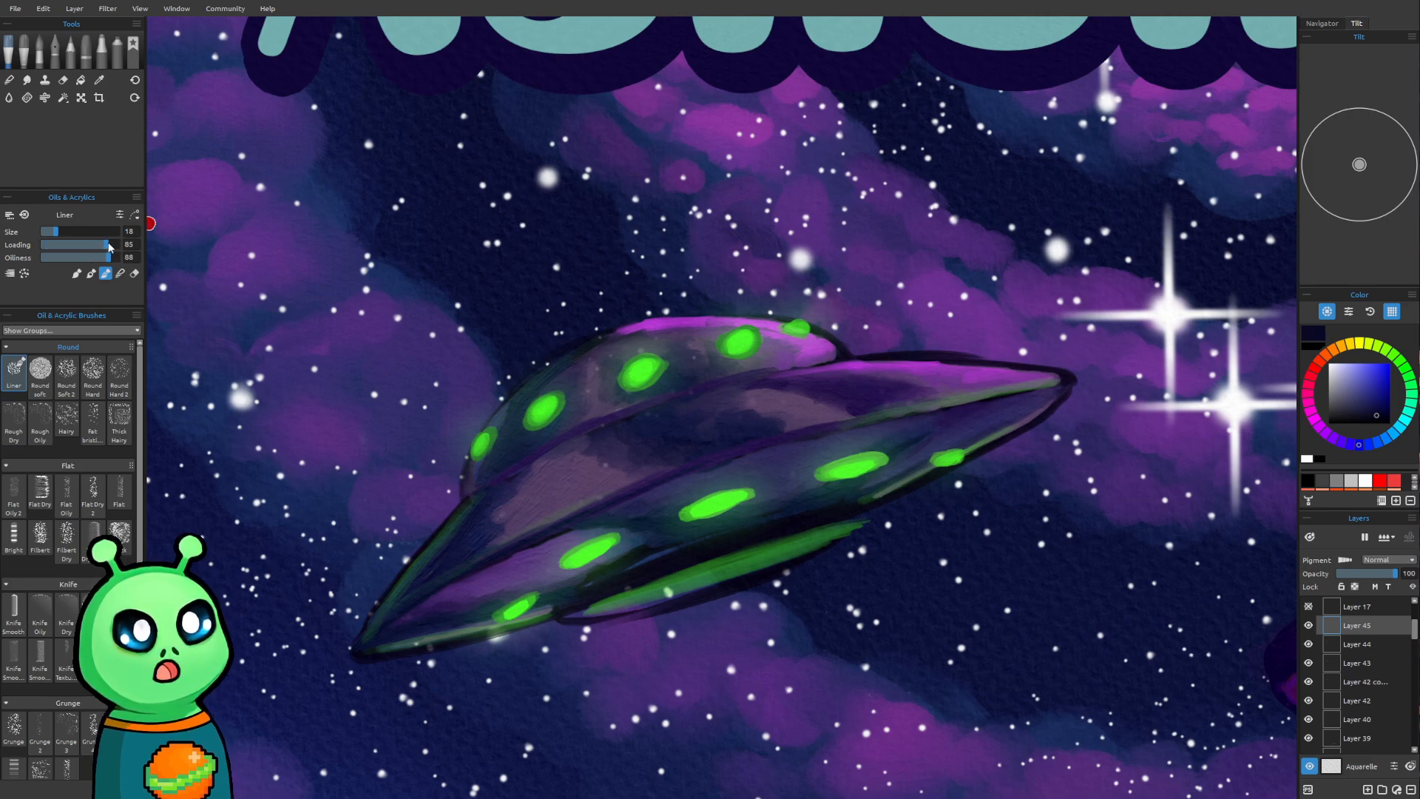
left_click_drag(116, 258, 123, 257)
left_click(114, 244)
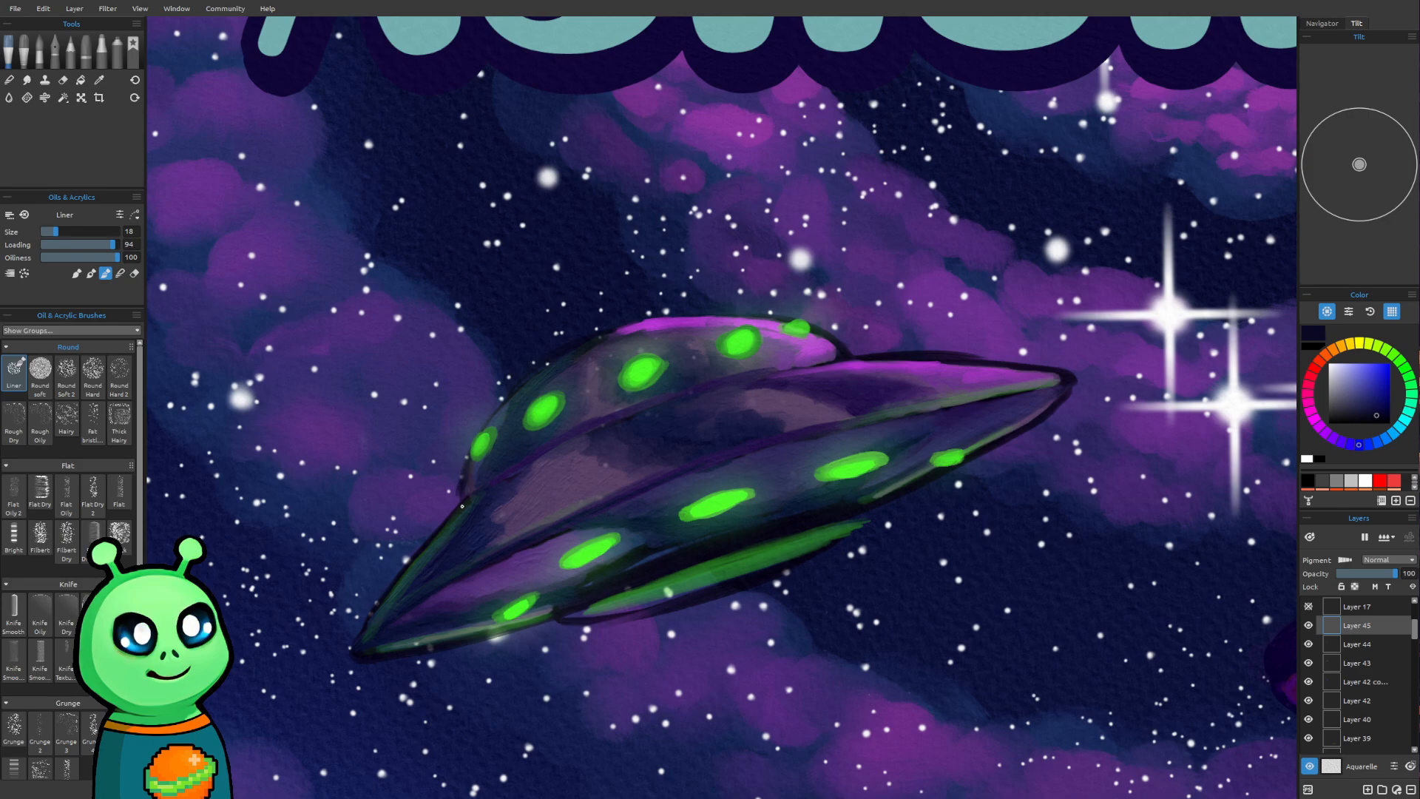
Paint a solid dark outline over the saucer's dome and down its left side around the pointed left tip
mouse_move(459, 499)
left_mouse_down()
mouse_move(487, 423)
mouse_move(477, 434)
mouse_move(522, 385)
mouse_move(479, 427)
mouse_move(584, 335)
mouse_move(489, 416)
mouse_move(546, 360)
mouse_move(500, 400)
mouse_move(622, 321)
mouse_move(580, 335)
mouse_move(689, 313)
mouse_move(625, 323)
mouse_move(678, 311)
mouse_move(726, 312)
mouse_move(644, 315)
mouse_move(782, 317)
mouse_move(733, 312)
mouse_move(787, 314)
mouse_move(843, 348)
mouse_move(789, 313)
mouse_move(846, 352)
left_mouse_up()
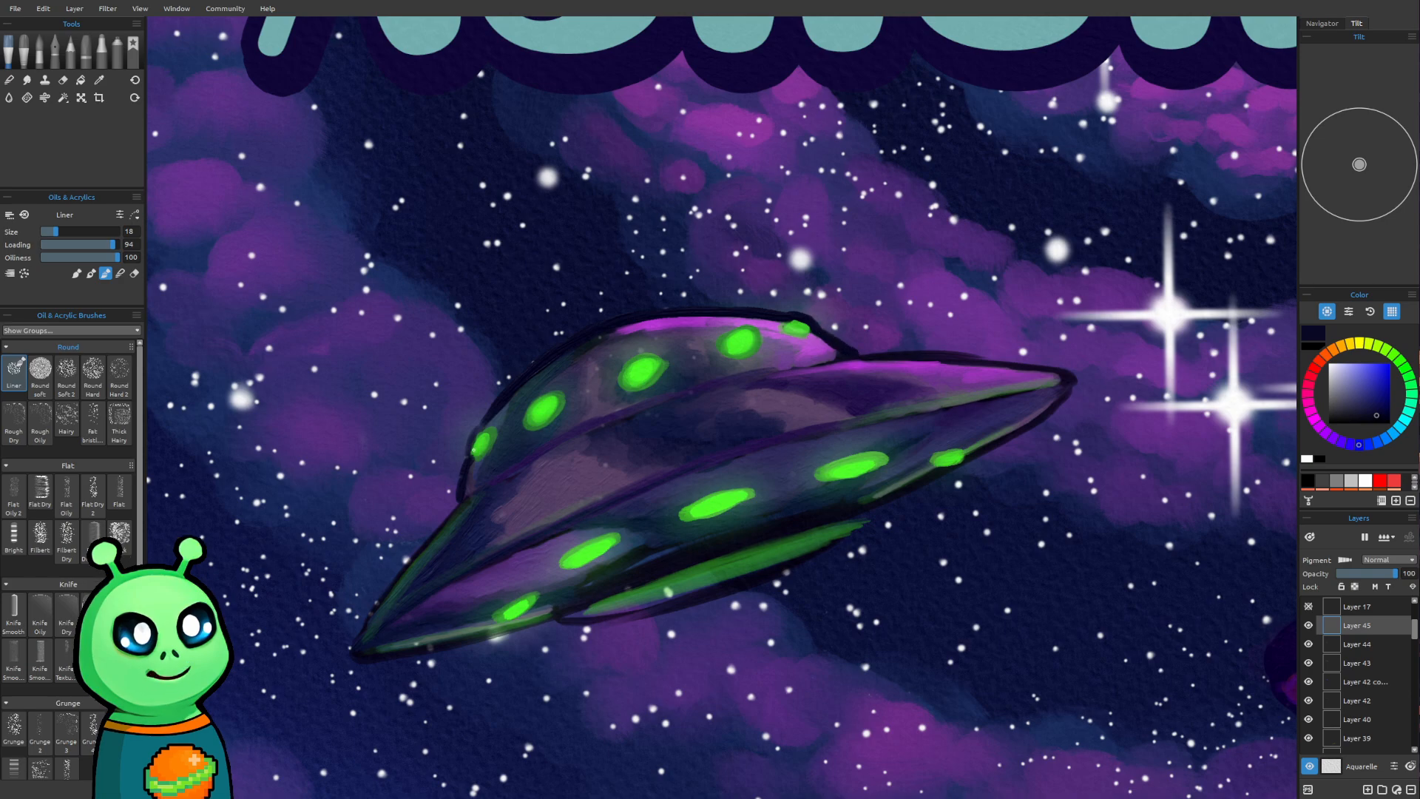
left_click_drag(477, 427, 466, 453)
left_click_drag(429, 539, 395, 581)
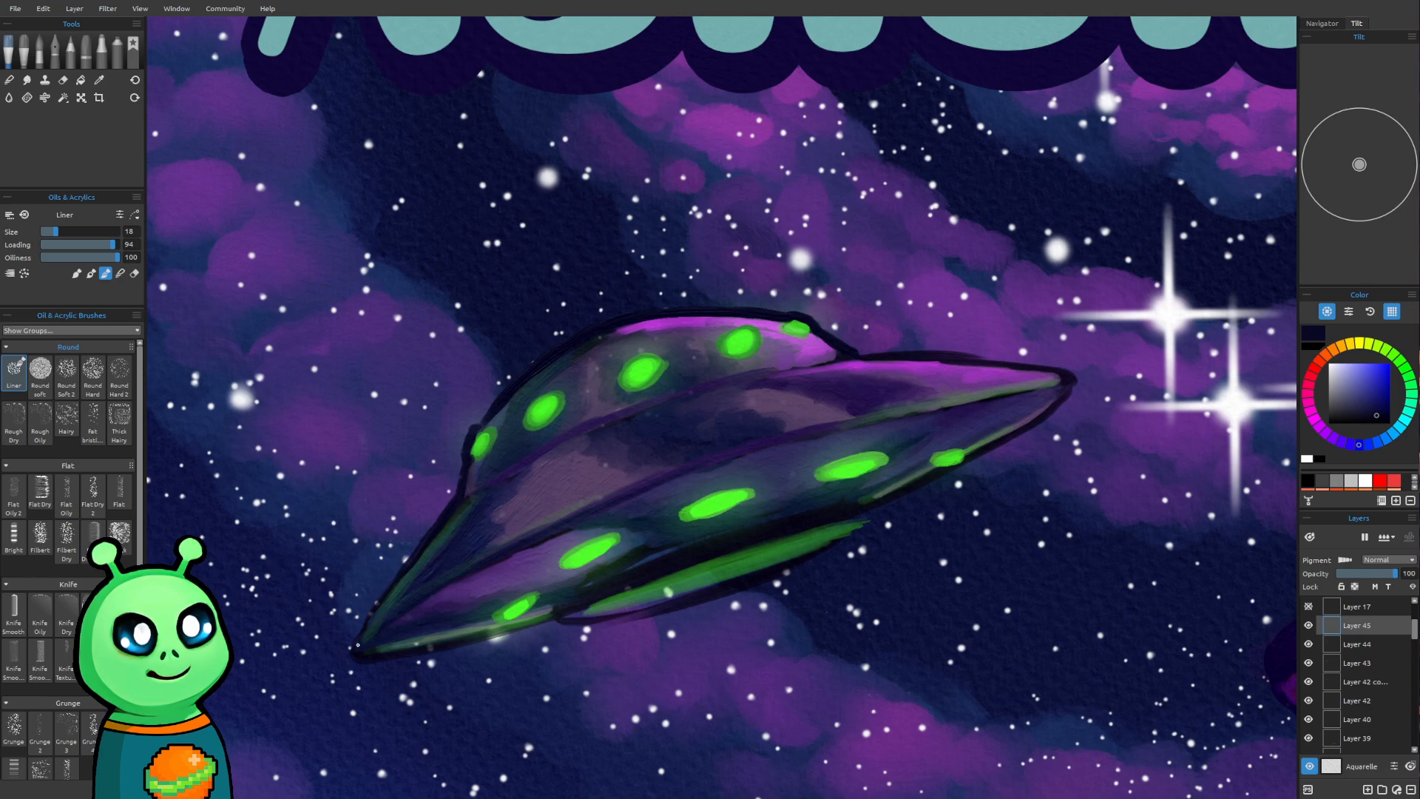
left_click_drag(356, 636, 442, 508)
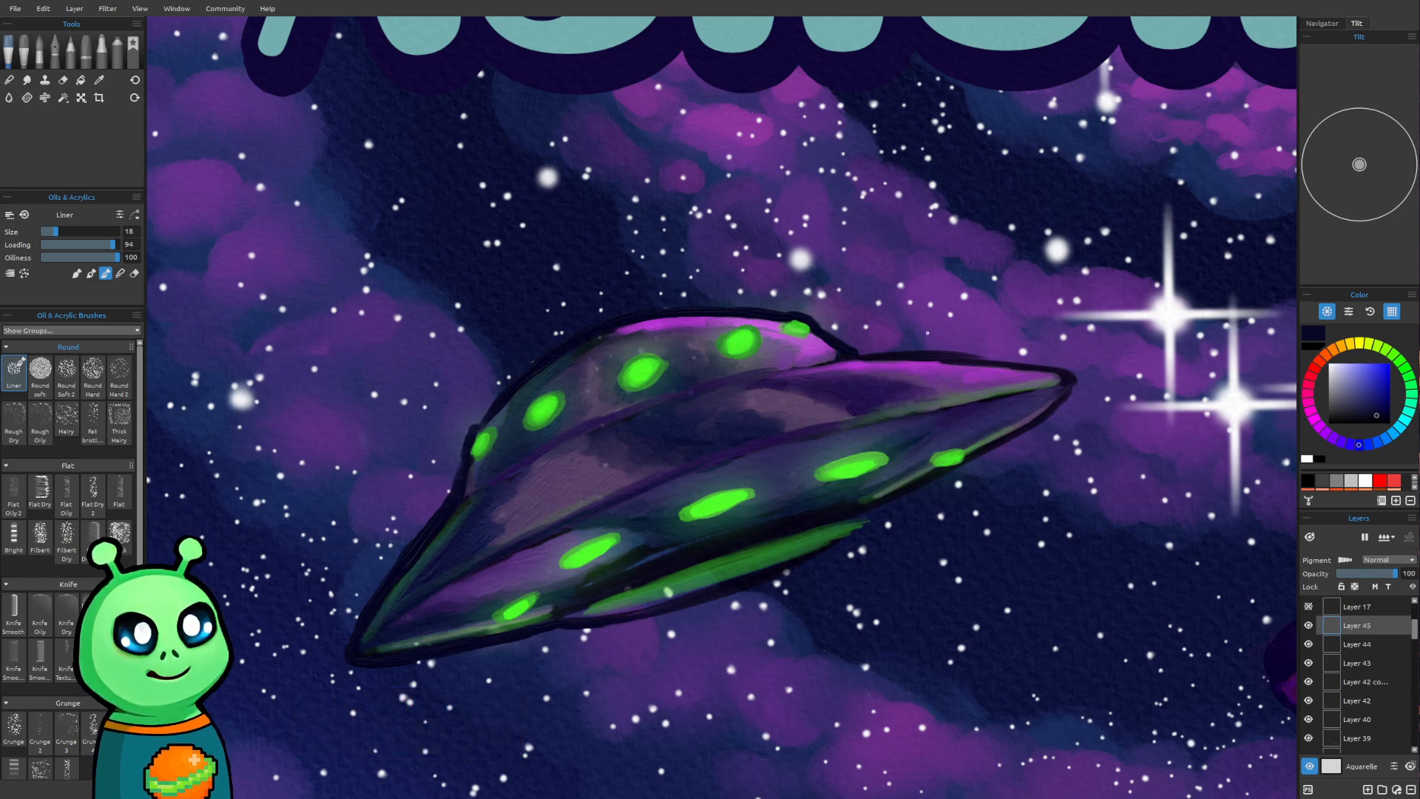
Continue the dark outline around the saucer's right tip and along its lower edge, undoing the stroke that strays outside the rim
mouse_move(859, 355)
left_mouse_down()
mouse_move(988, 354)
mouse_move(904, 353)
mouse_move(1075, 377)
left_mouse_up()
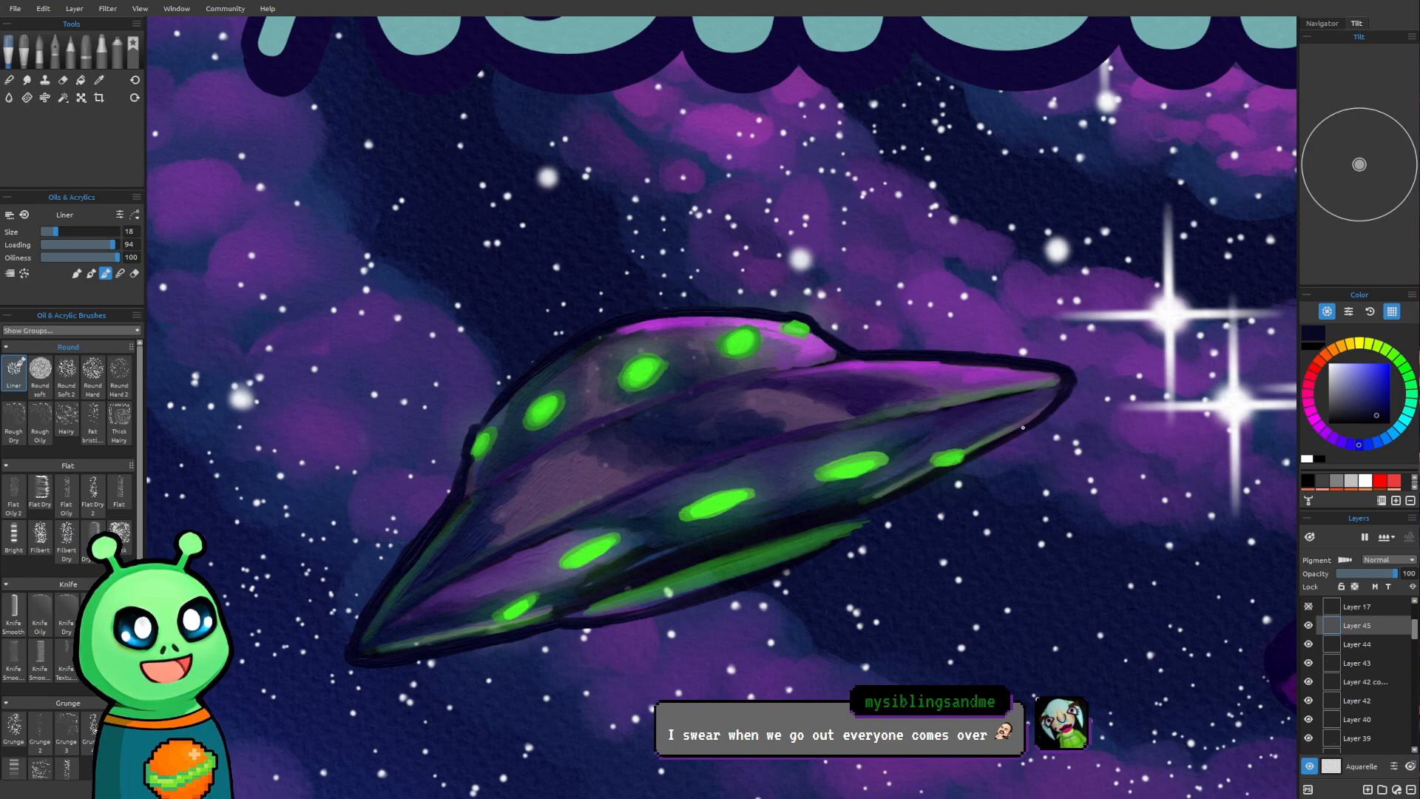
left_click_drag(1050, 403, 850, 538)
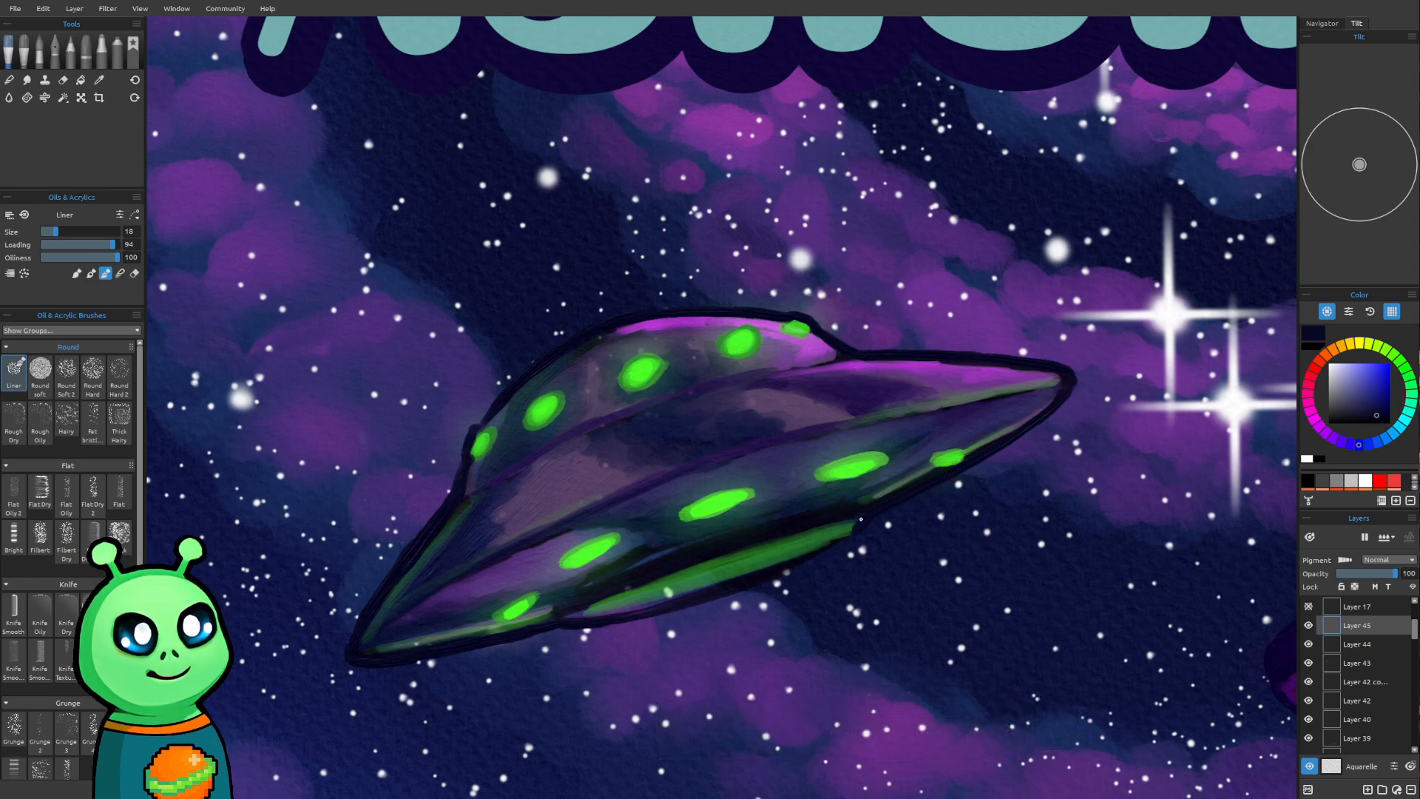
mouse_move(905, 497)
left_mouse_down()
mouse_move(1049, 421)
mouse_move(1080, 371)
left_mouse_up()
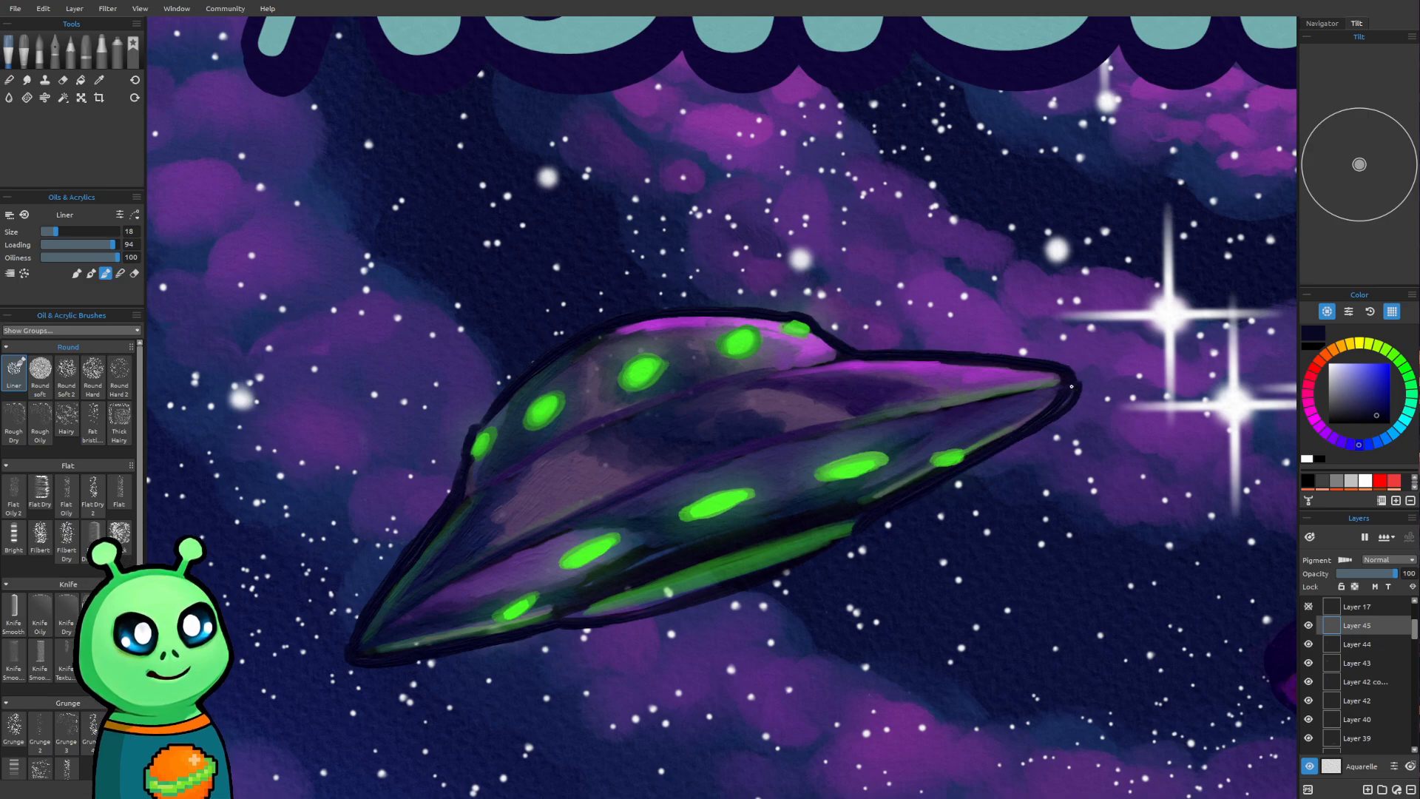
key("ctrl+z")
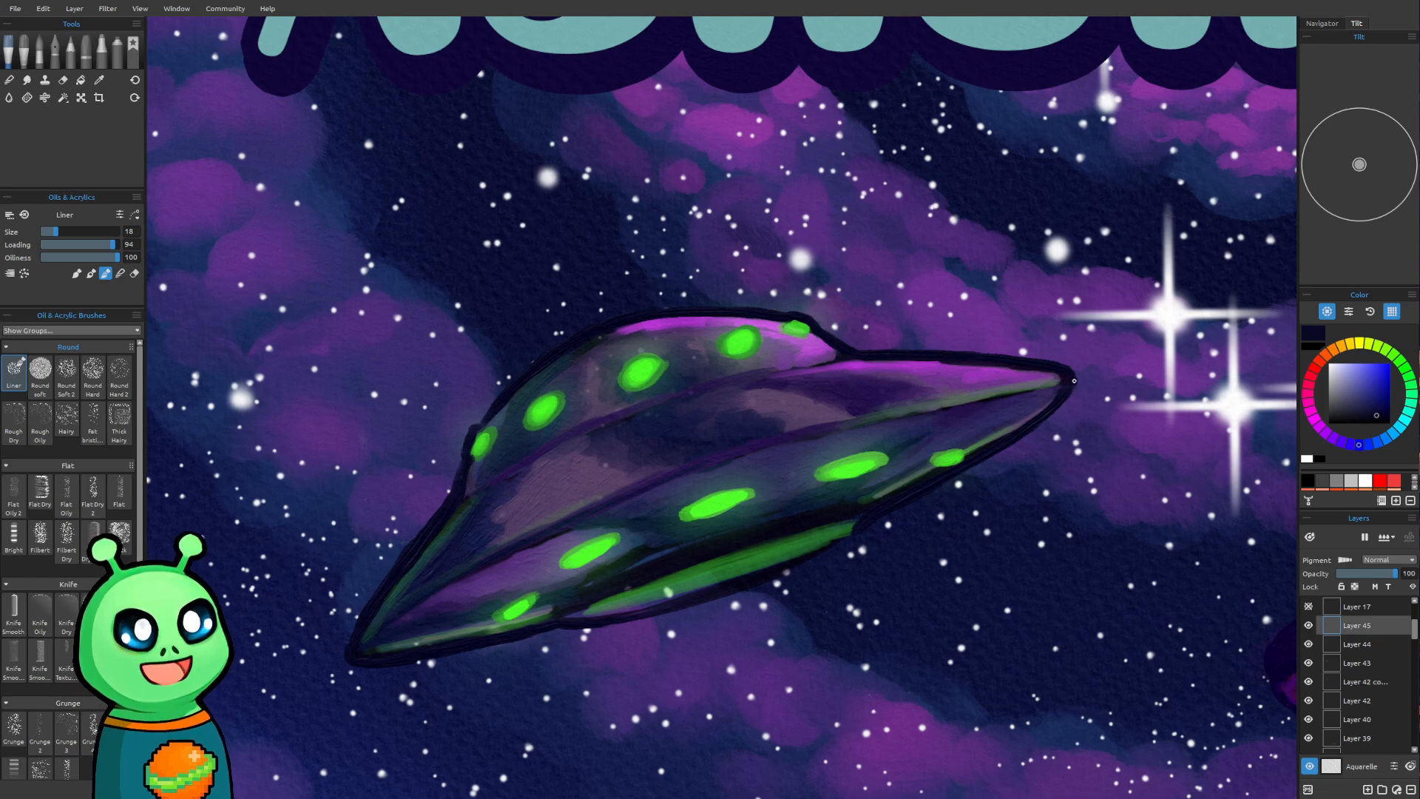
left_click_drag(1067, 395, 996, 455)
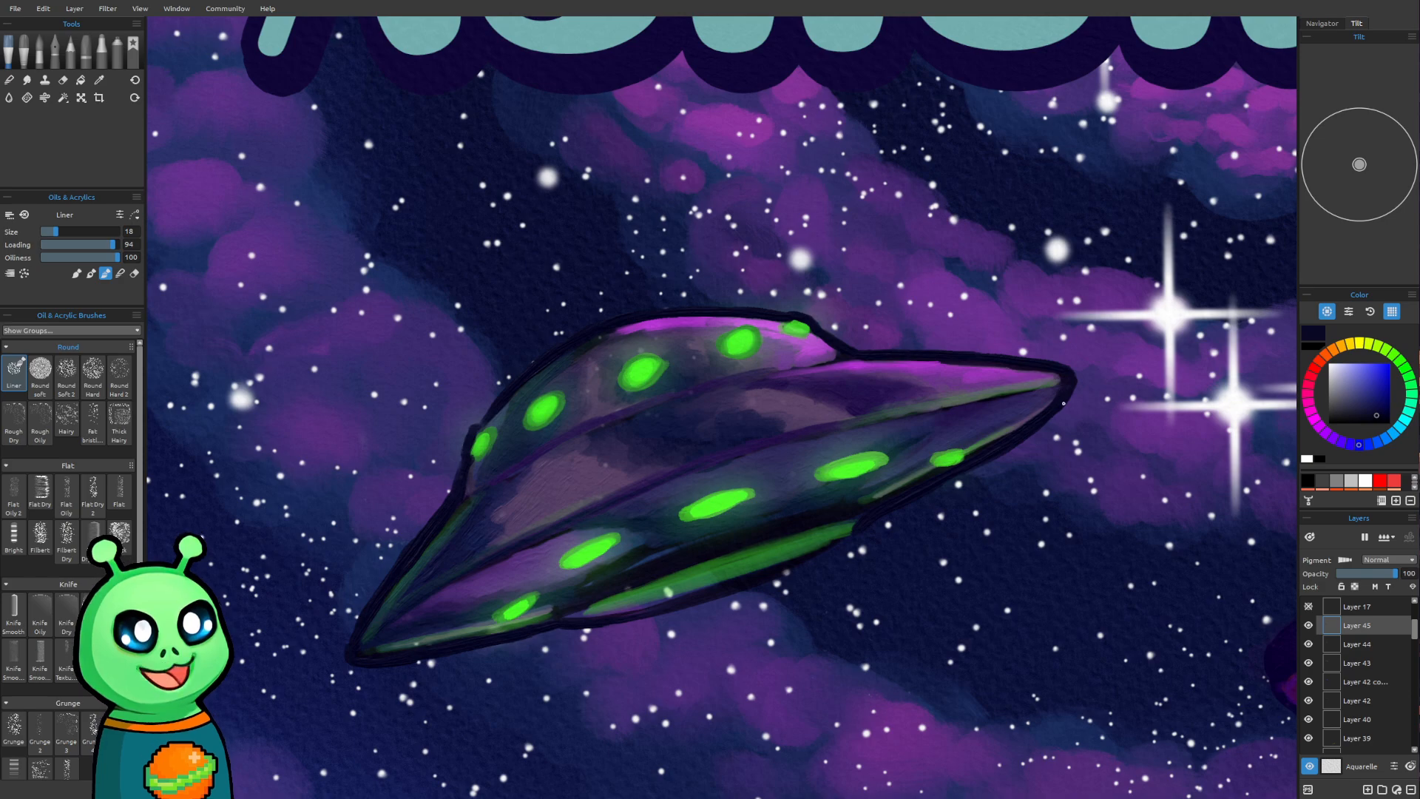
left_click_drag(1026, 435, 1059, 407)
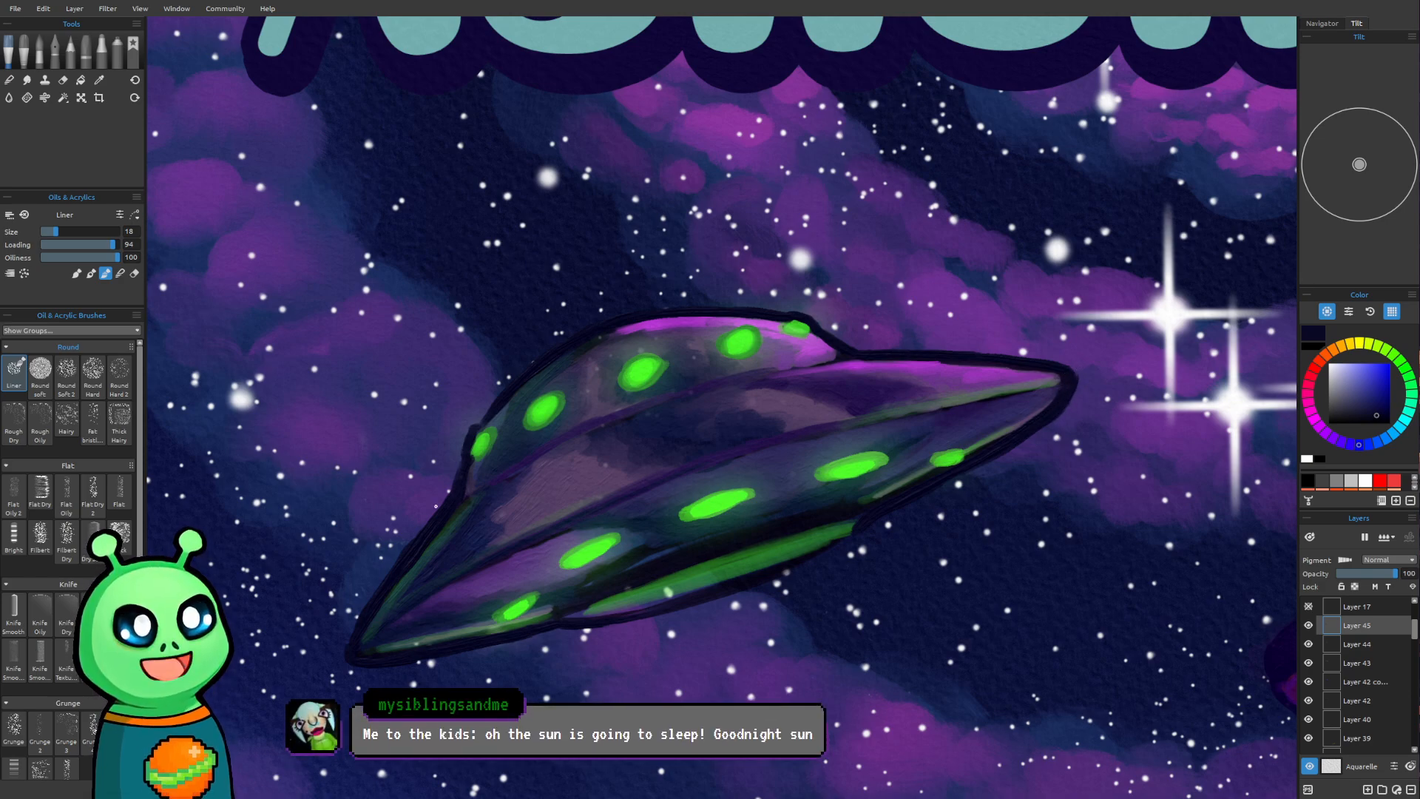
left_click_drag(418, 654, 544, 634)
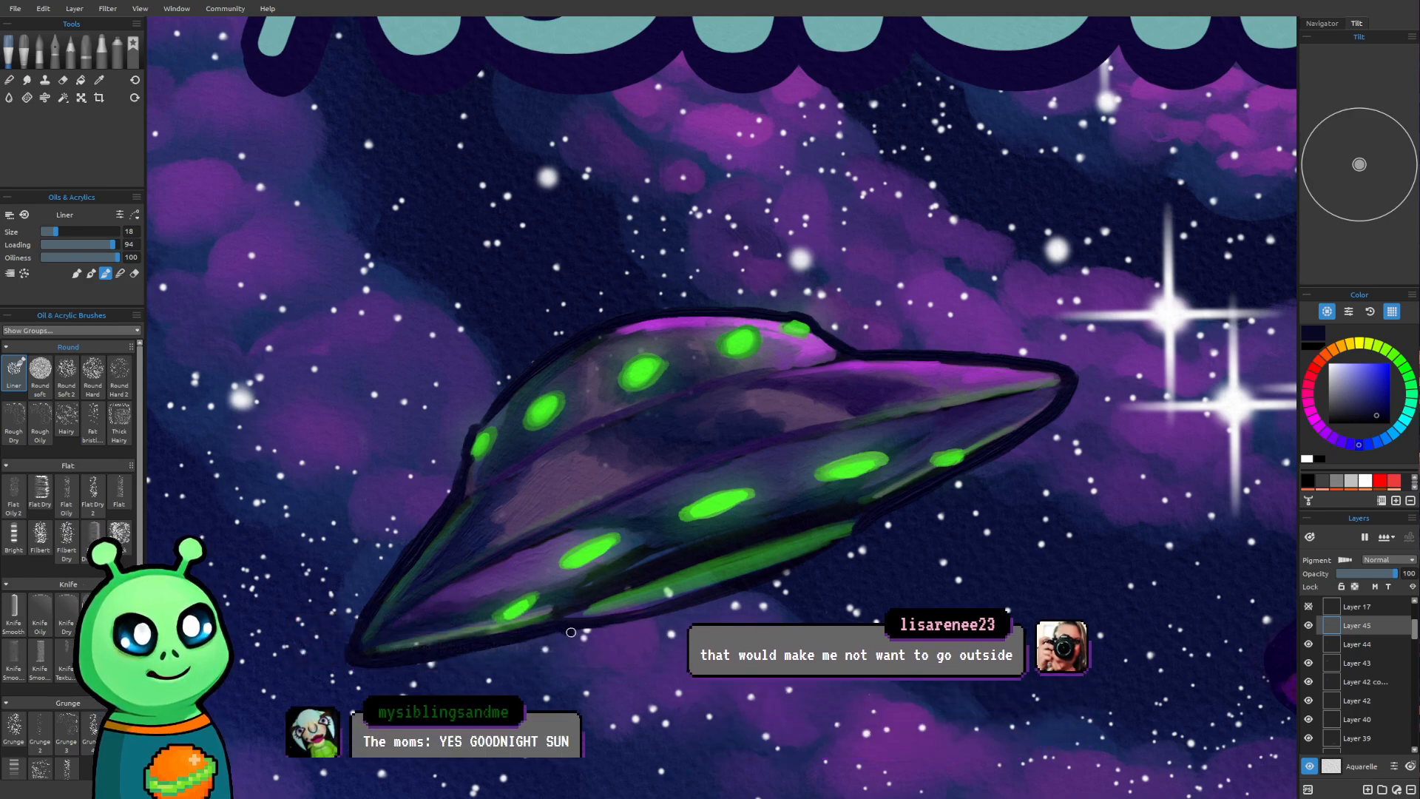
left_click_drag(565, 629, 666, 610)
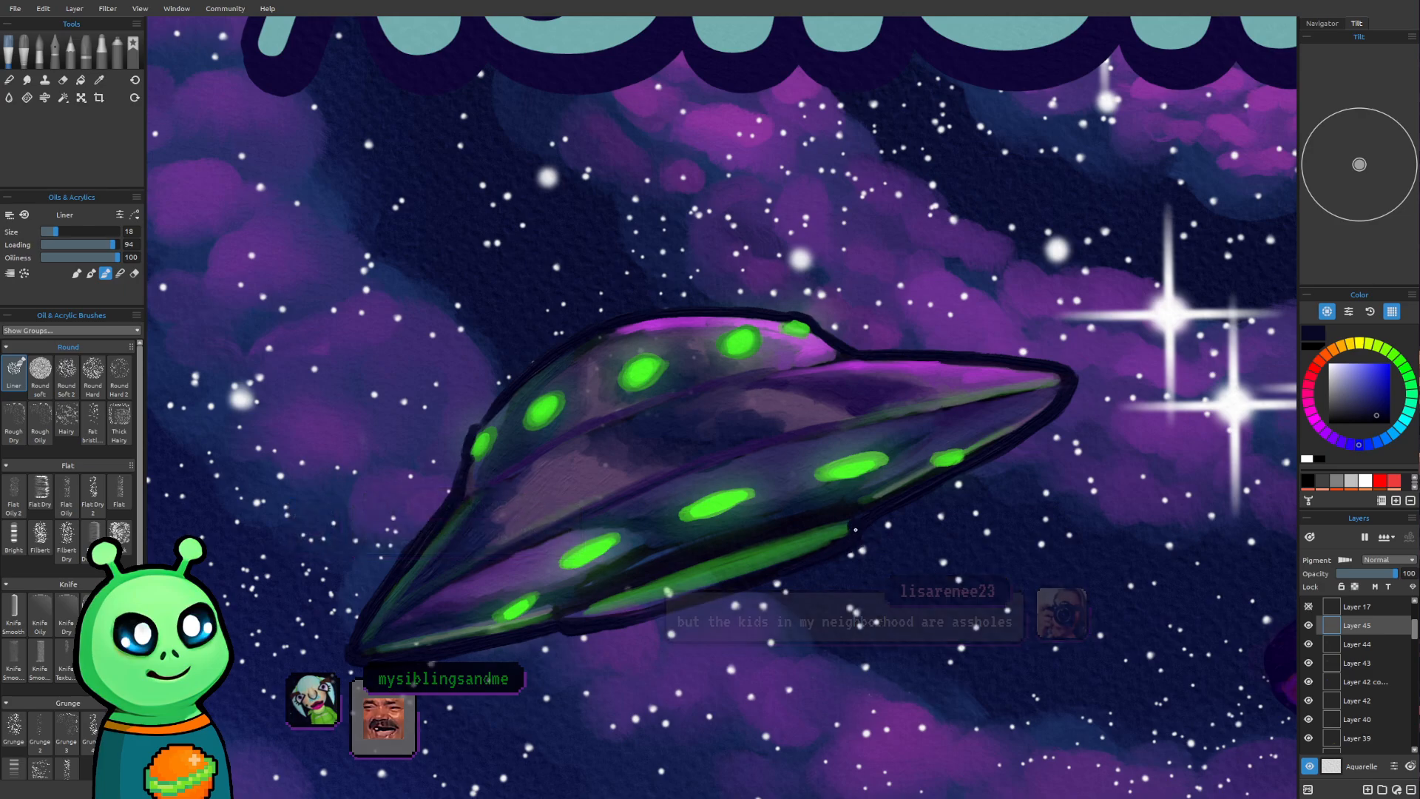
Sample a light orange from the glowing speckled underside of the large mushroom cap
scroll(856, 530, "down", 3)
scroll(683, 523, "down", 5)
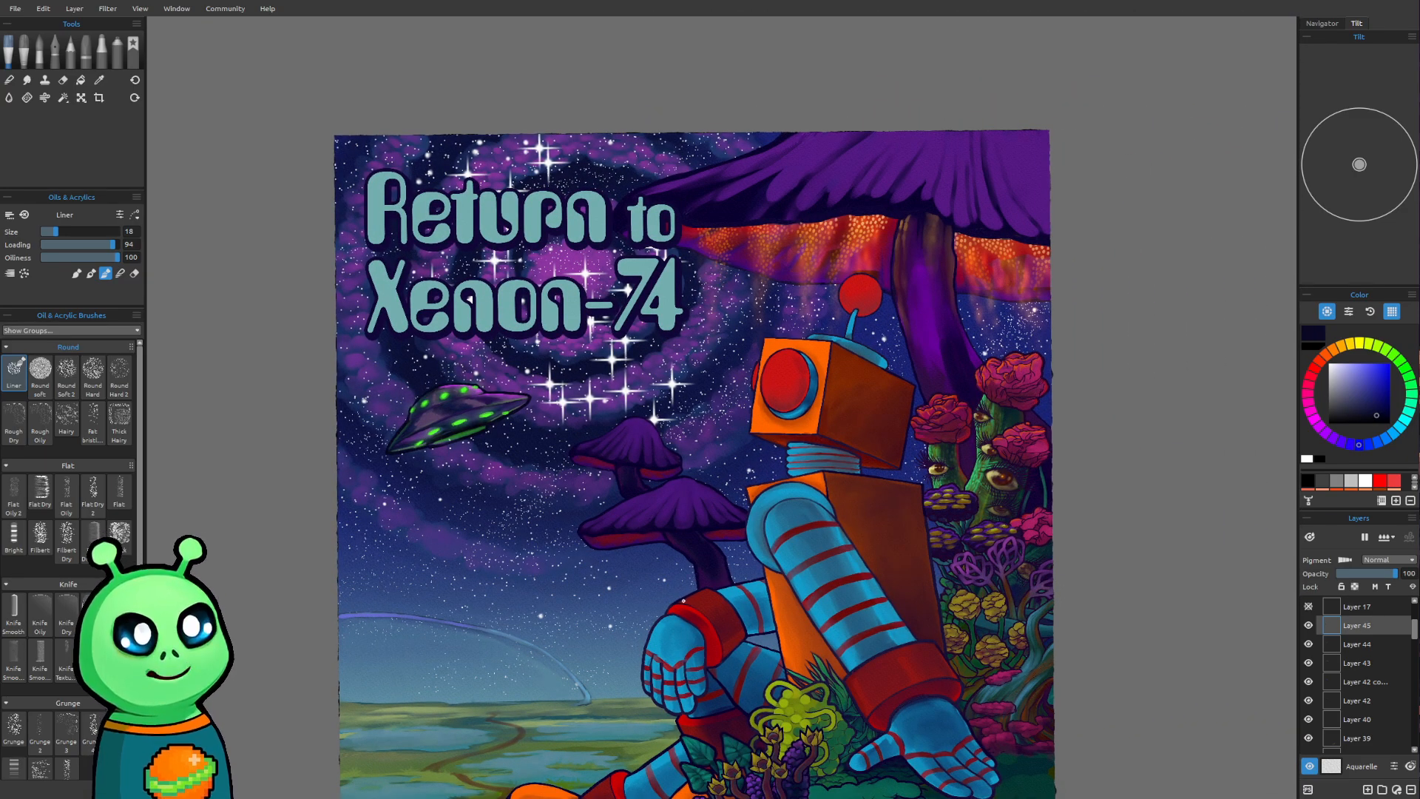
mouse_move(682, 599)
left_mouse_down()
mouse_move(669, 637)
mouse_move(685, 518)
left_mouse_up()
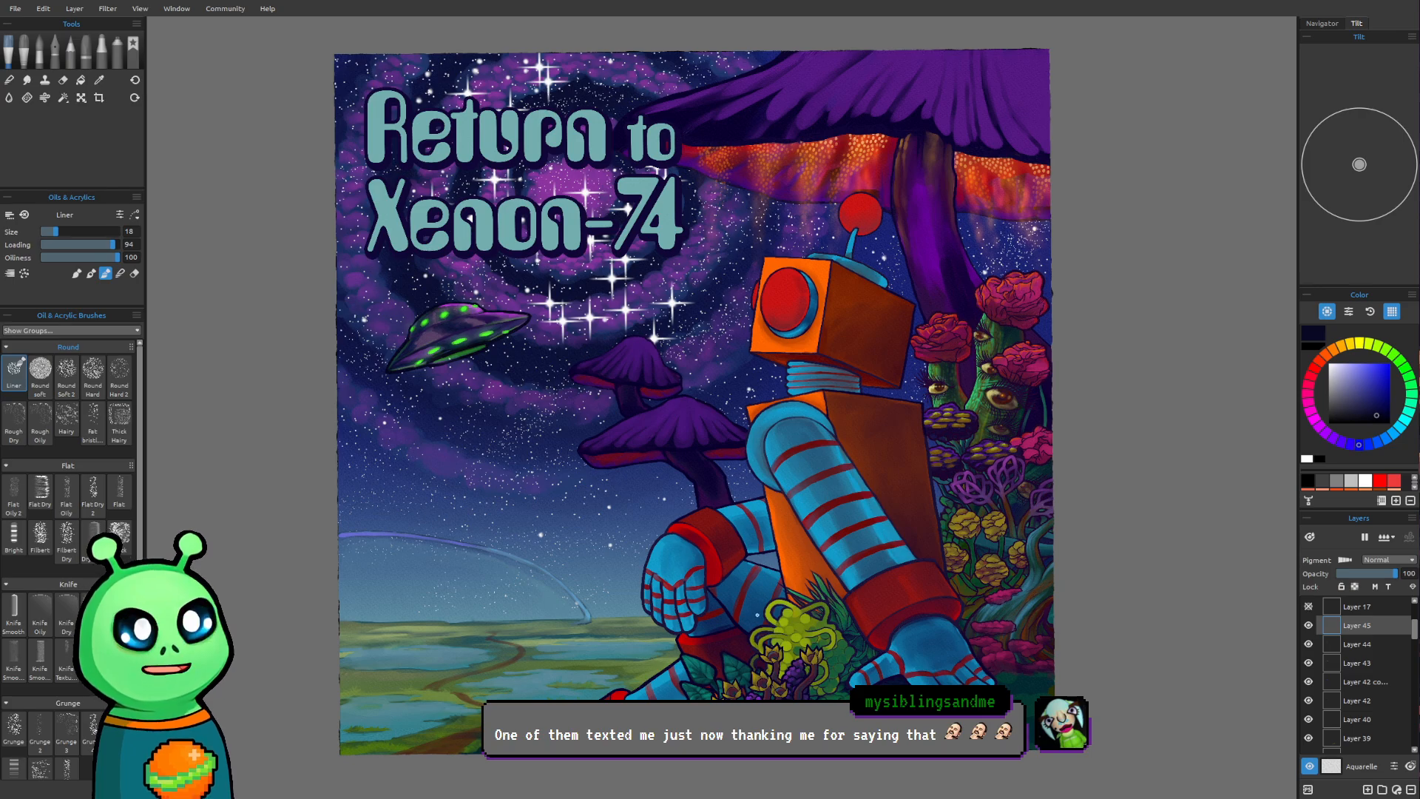
scroll(640, 434, "up", 2)
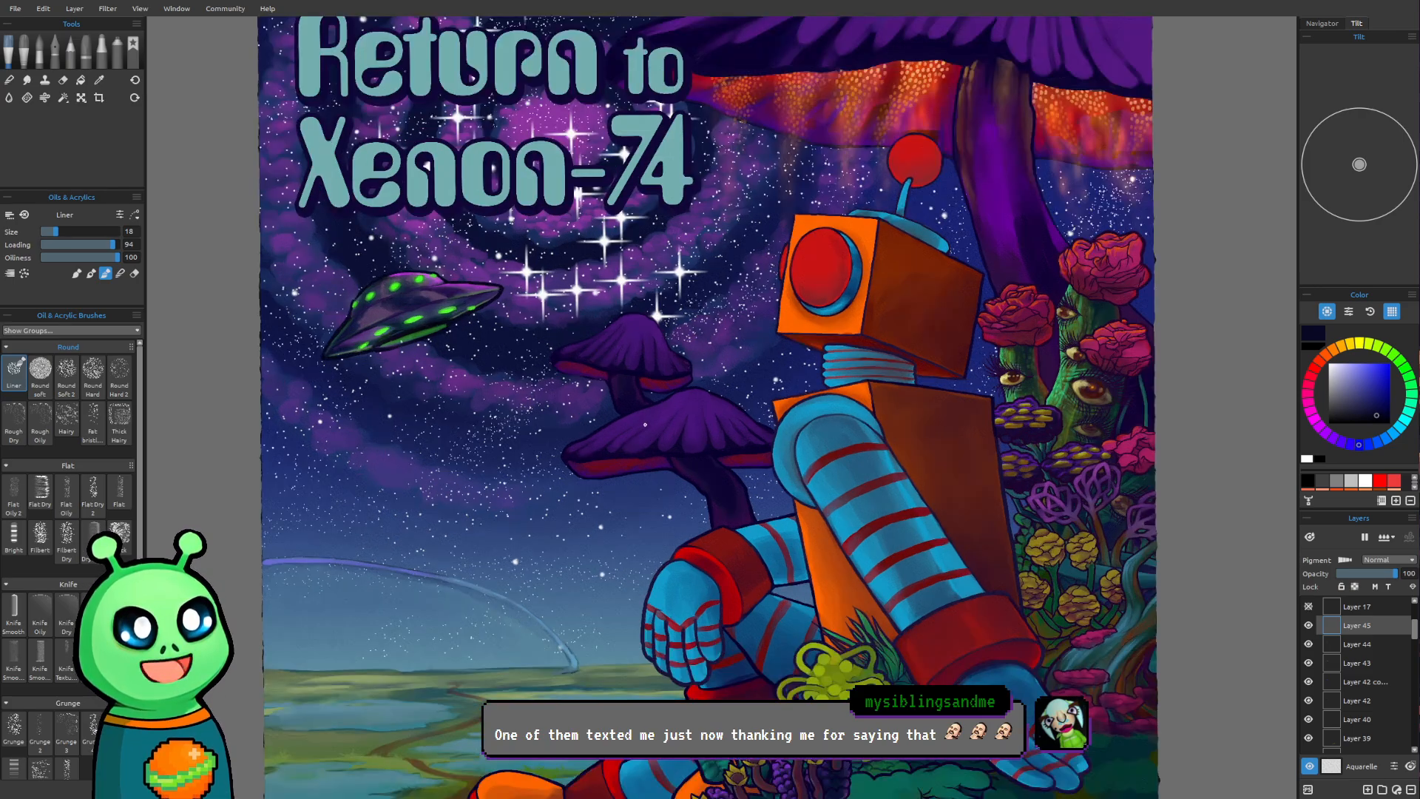
left_click_drag(645, 423, 625, 496)
mouse_move(684, 413)
left_mouse_down()
mouse_move(690, 481)
mouse_move(718, 462)
left_mouse_up()
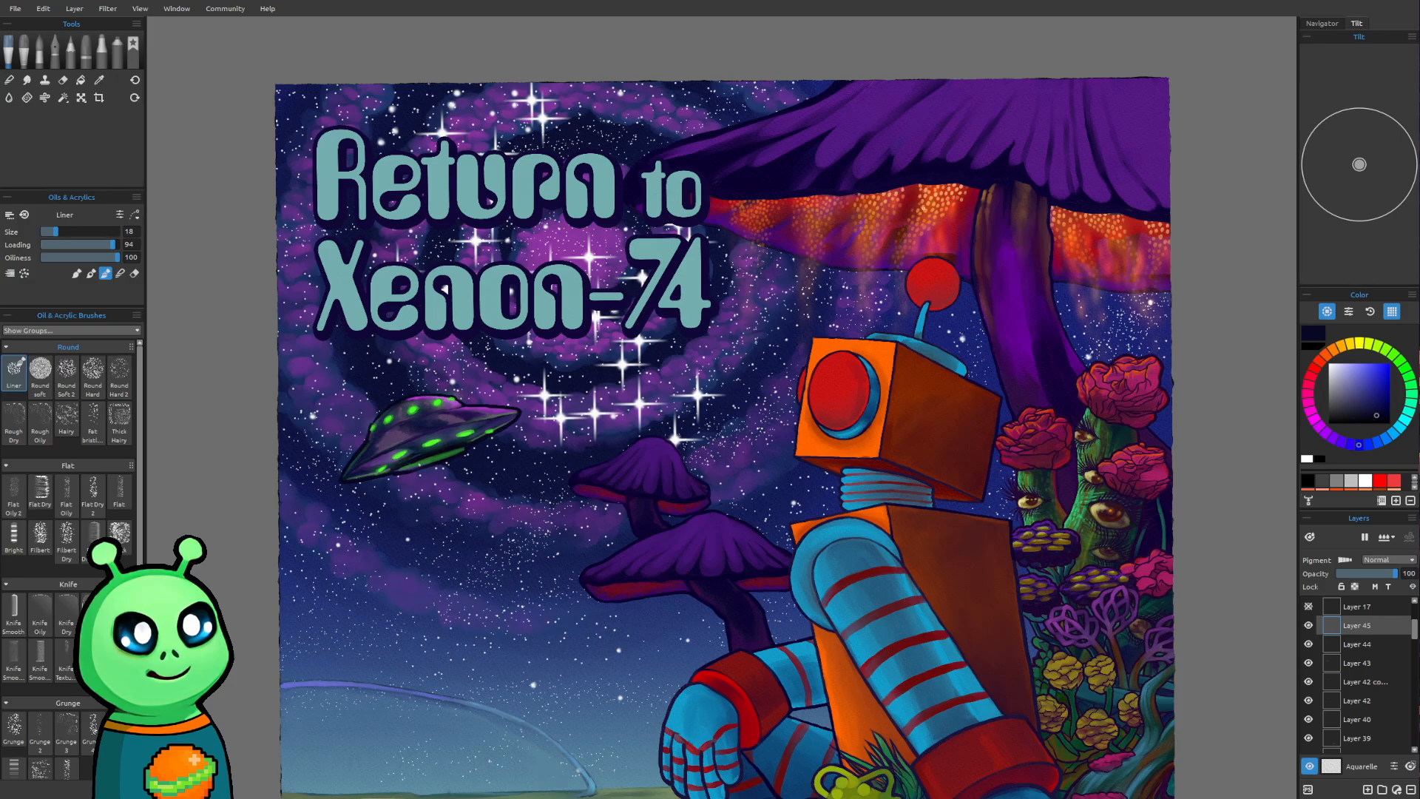
left_click(922, 197, "alt")
Enlarge the Liner brush to size 35 and paint orange glow patches on the underside of the upper small mushroom
scroll(700, 462, "up", 1)
scroll(589, 500, "up", 2)
scroll(588, 500, "up", 2)
key("]")
key("]")
key("]")
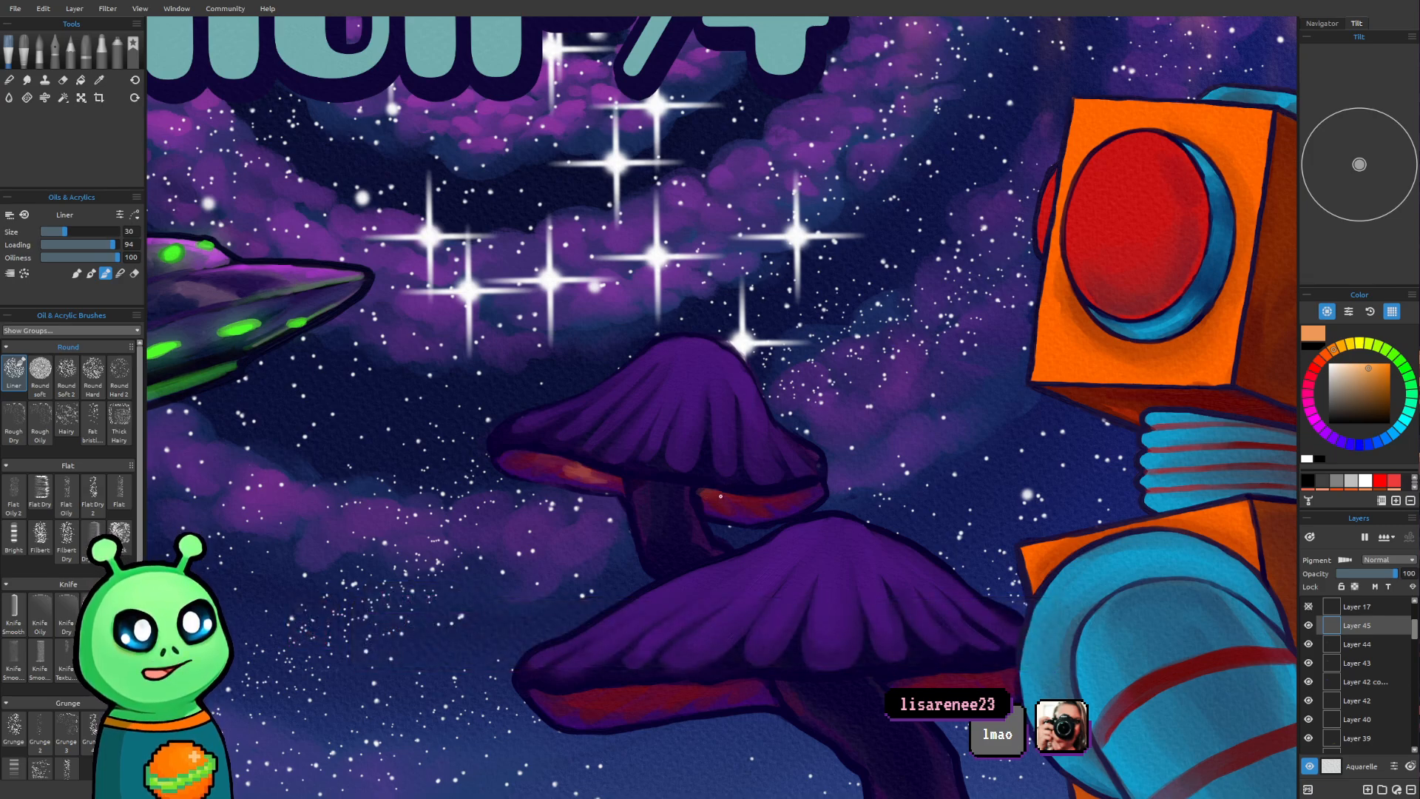
key("]")
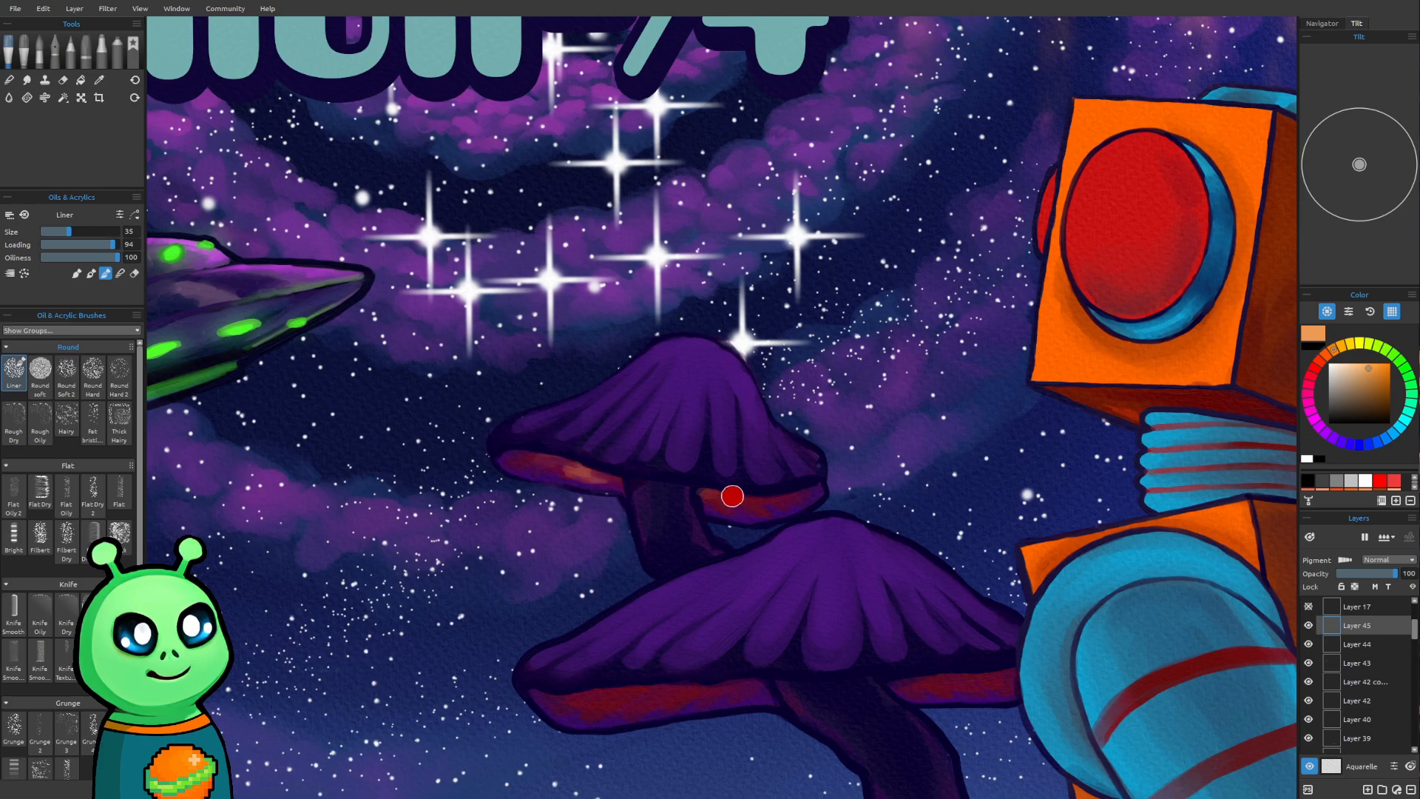
left_click_drag(732, 497, 751, 501)
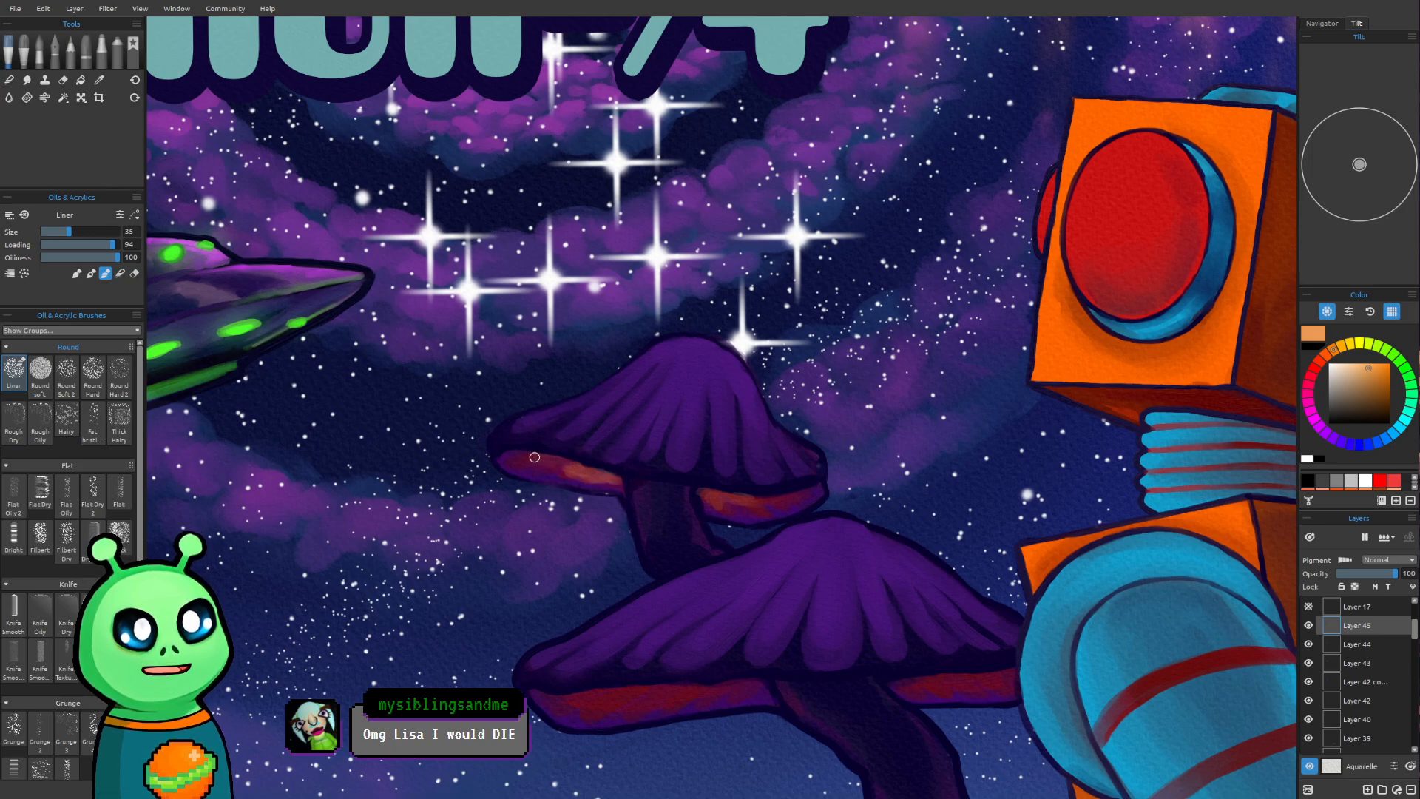
Paint orange glow patches along the left underside of the lower small mushroom's cap
scroll(1359, 665, "down", 1)
scroll(1104, 636, "down", 3)
left_click_drag(1041, 515, 802, 497)
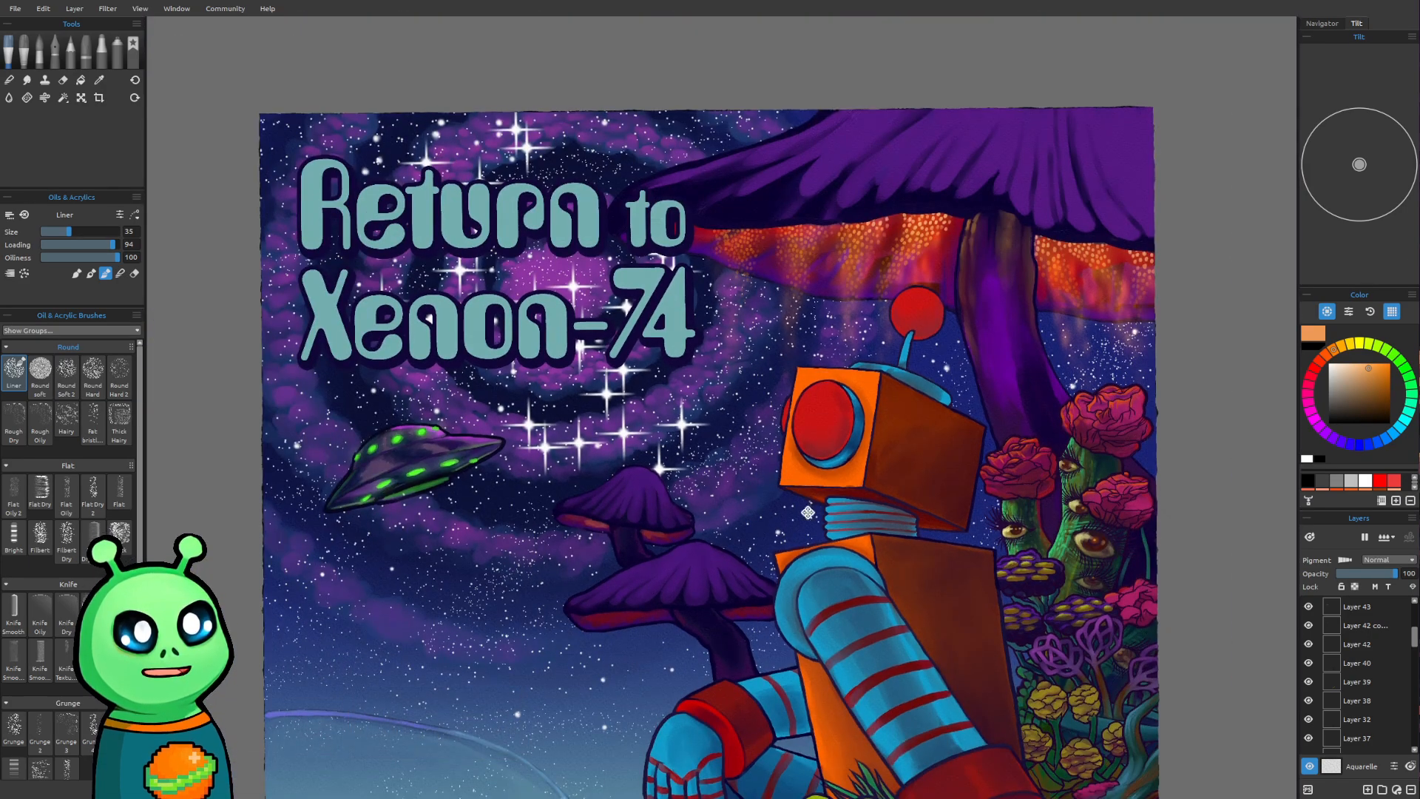
left_click_drag(808, 515, 812, 471)
scroll(786, 497, "up", 3)
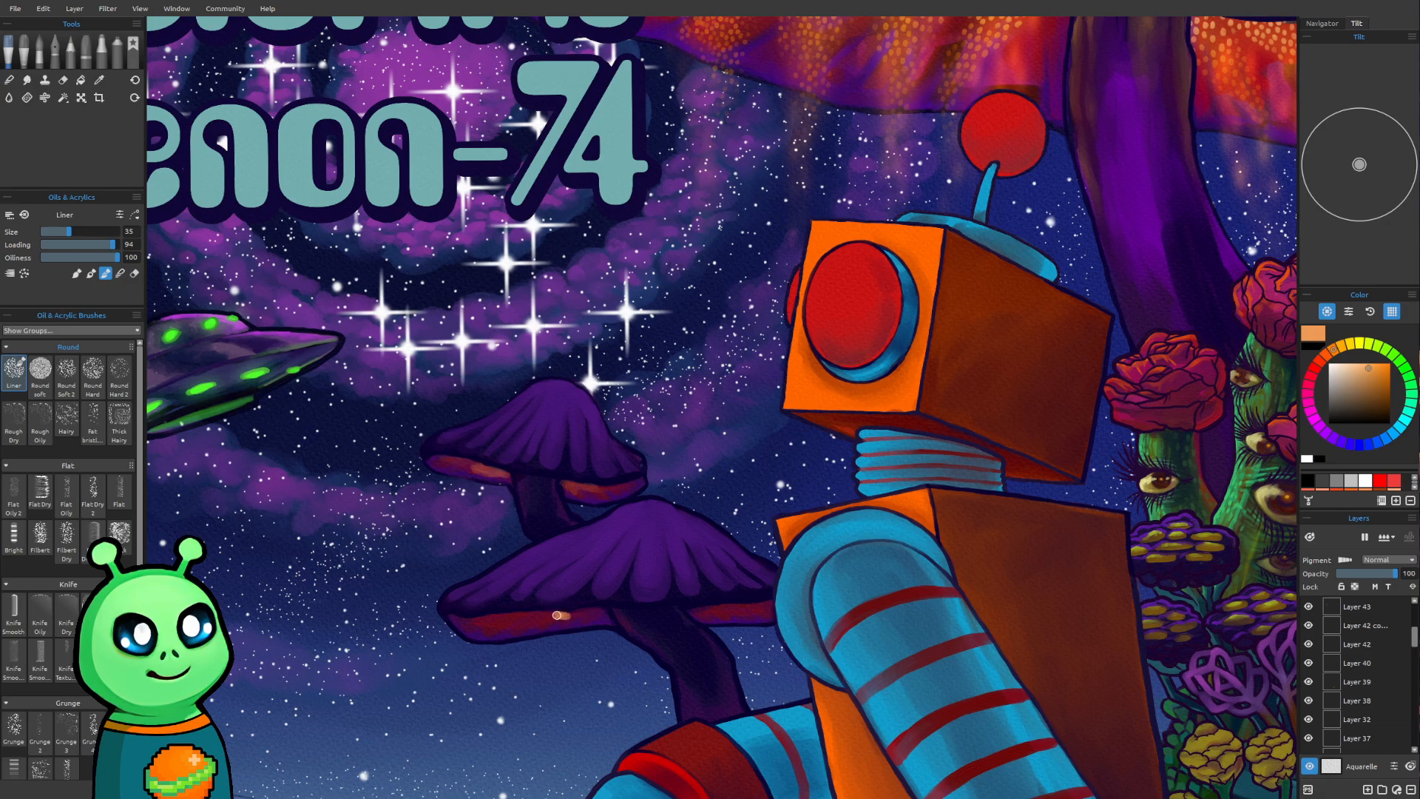
left_click_drag(567, 614, 520, 618)
left_click_drag(551, 616, 579, 616)
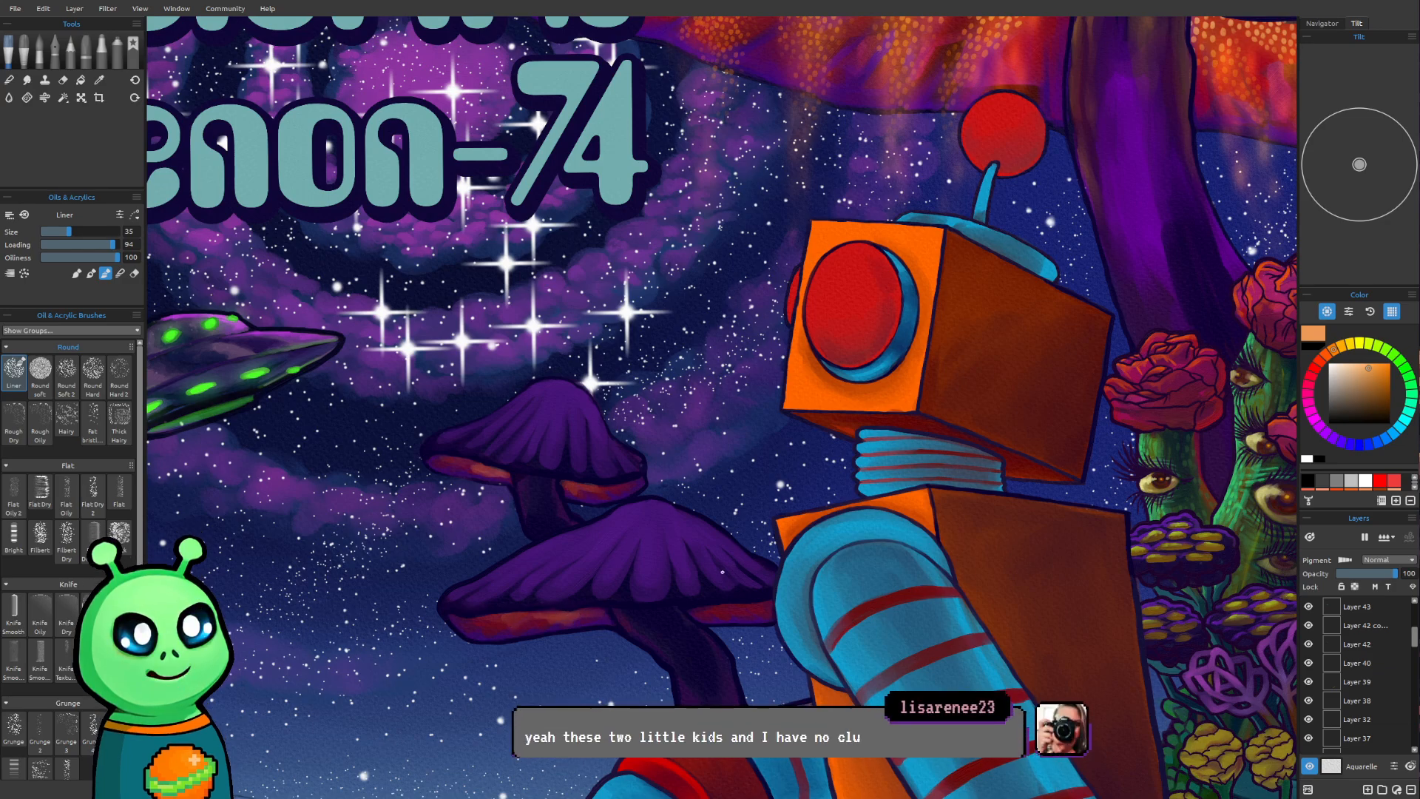
key("bracketleft")
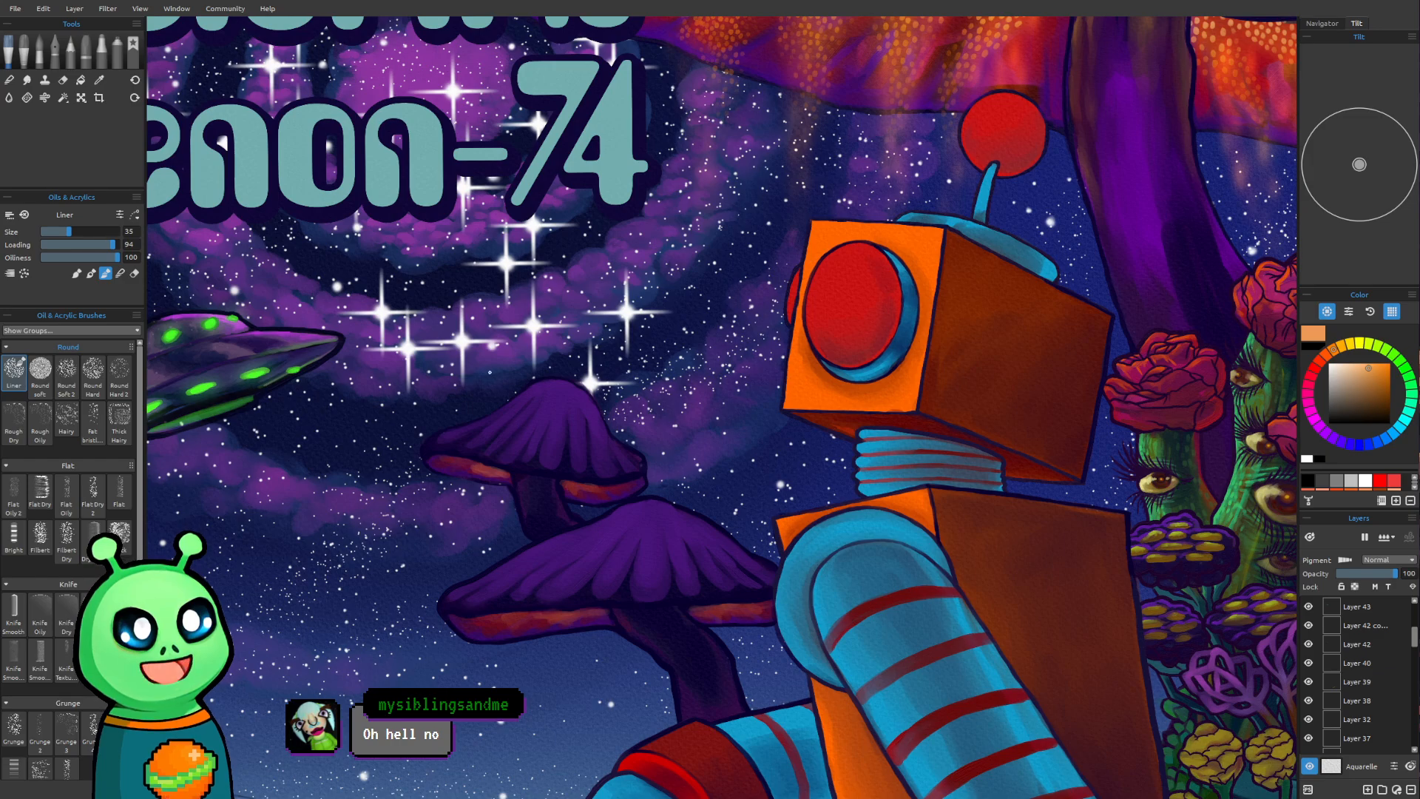
scroll(488, 372, "down", 3)
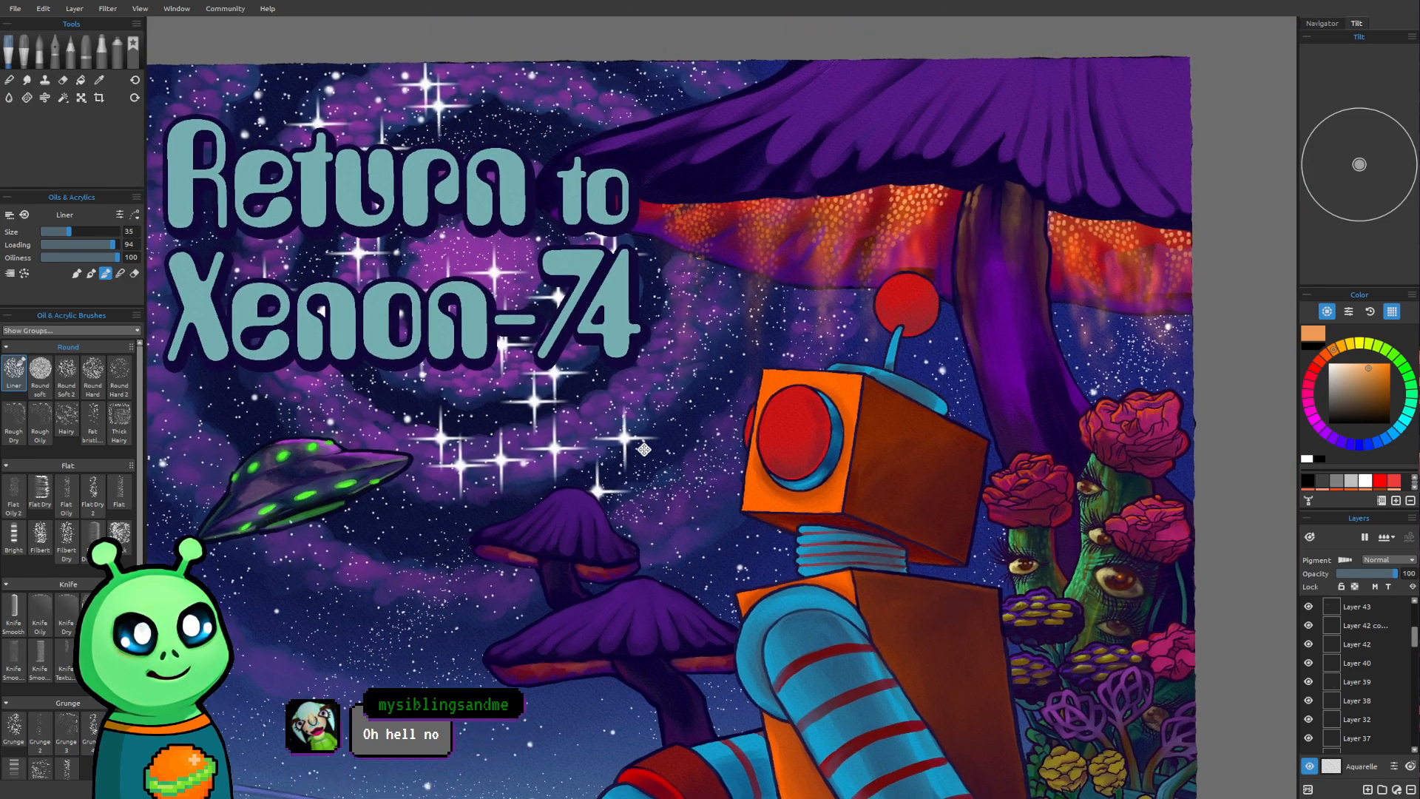
Spray a small light-orange wisp under the lower small mushroom's cap with the Spray 5 airbrush at size 18
scroll(1019, 553, "down", 3)
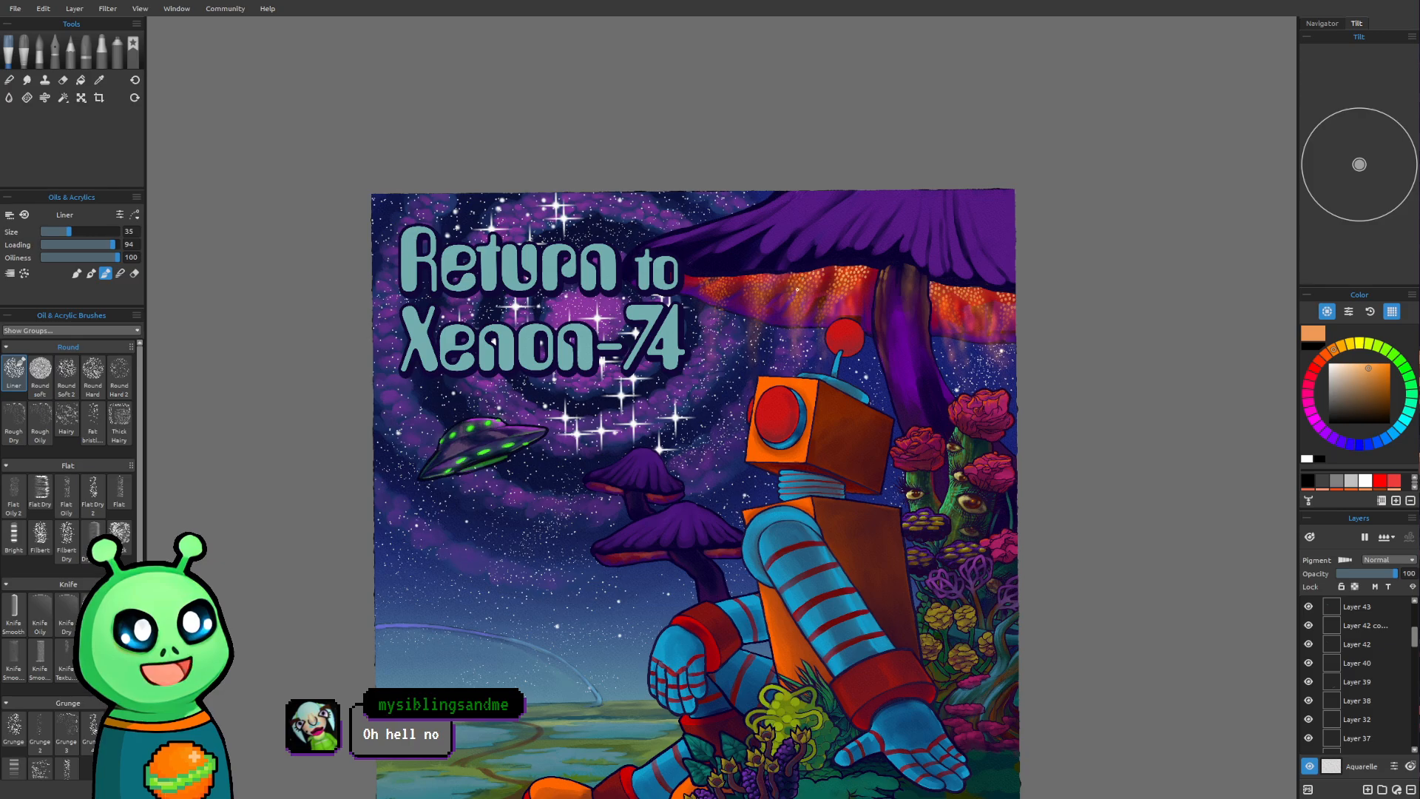
scroll(799, 295, "up", 5)
key("alt")
key("alt")
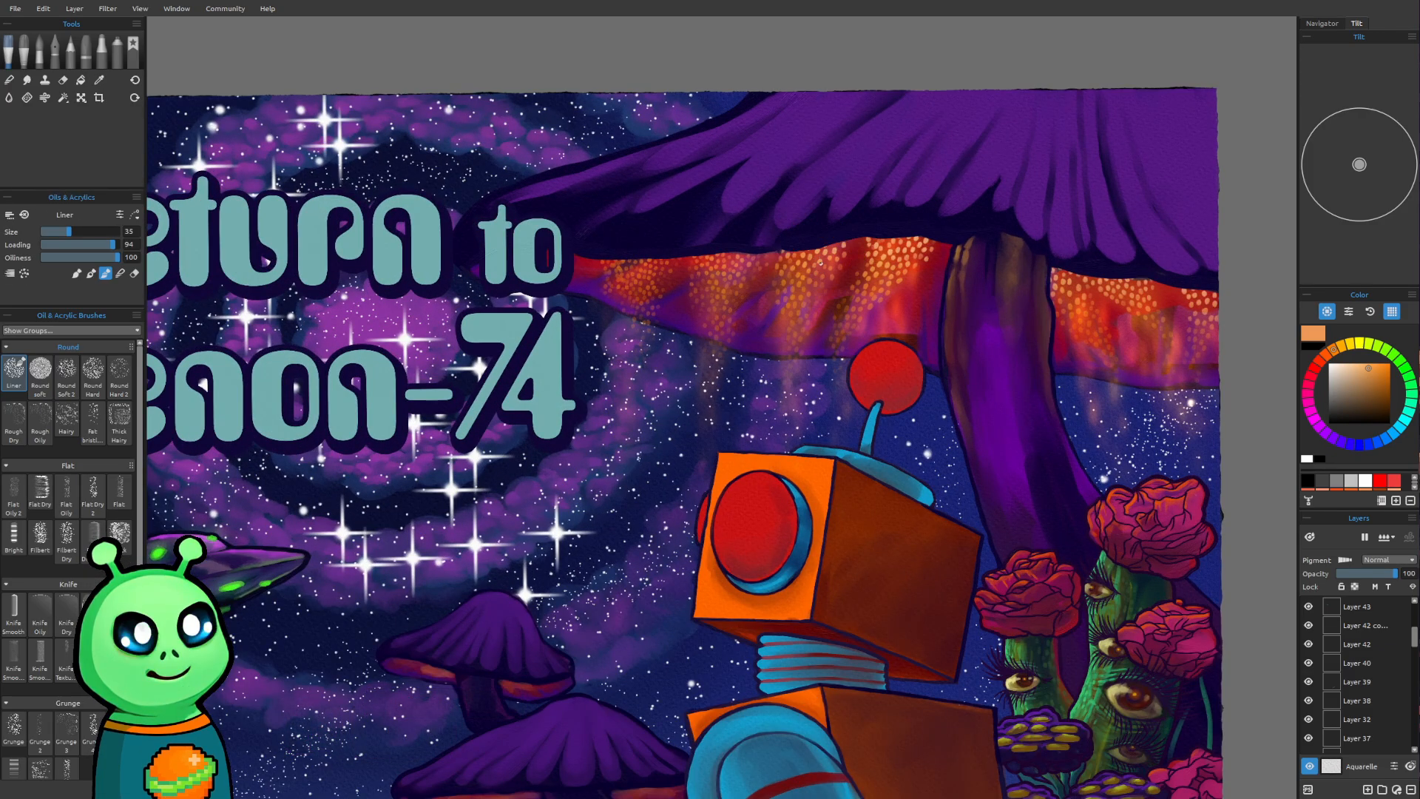
left_click_drag(520, 608, 487, 499)
left_click_drag(501, 564, 617, 455)
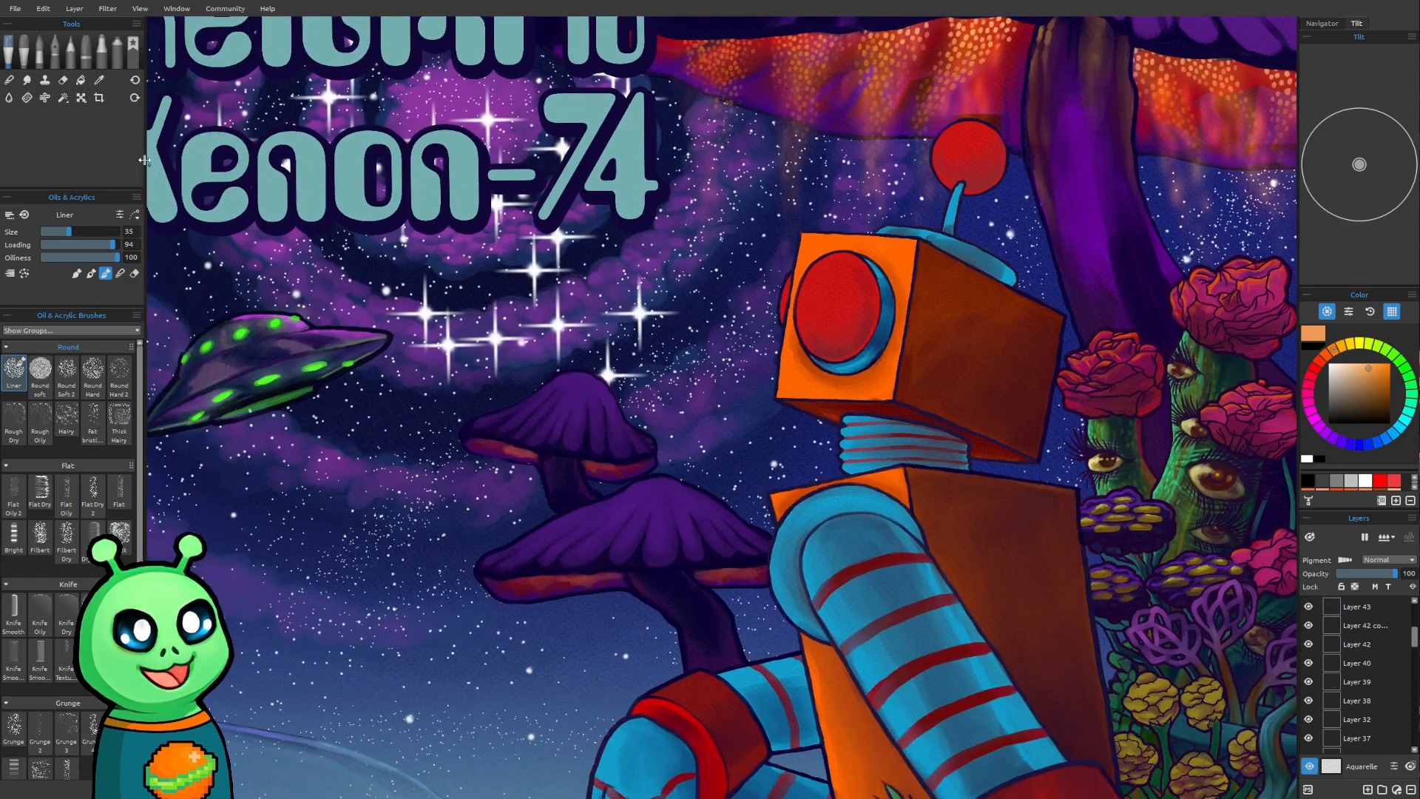
left_click(116, 51)
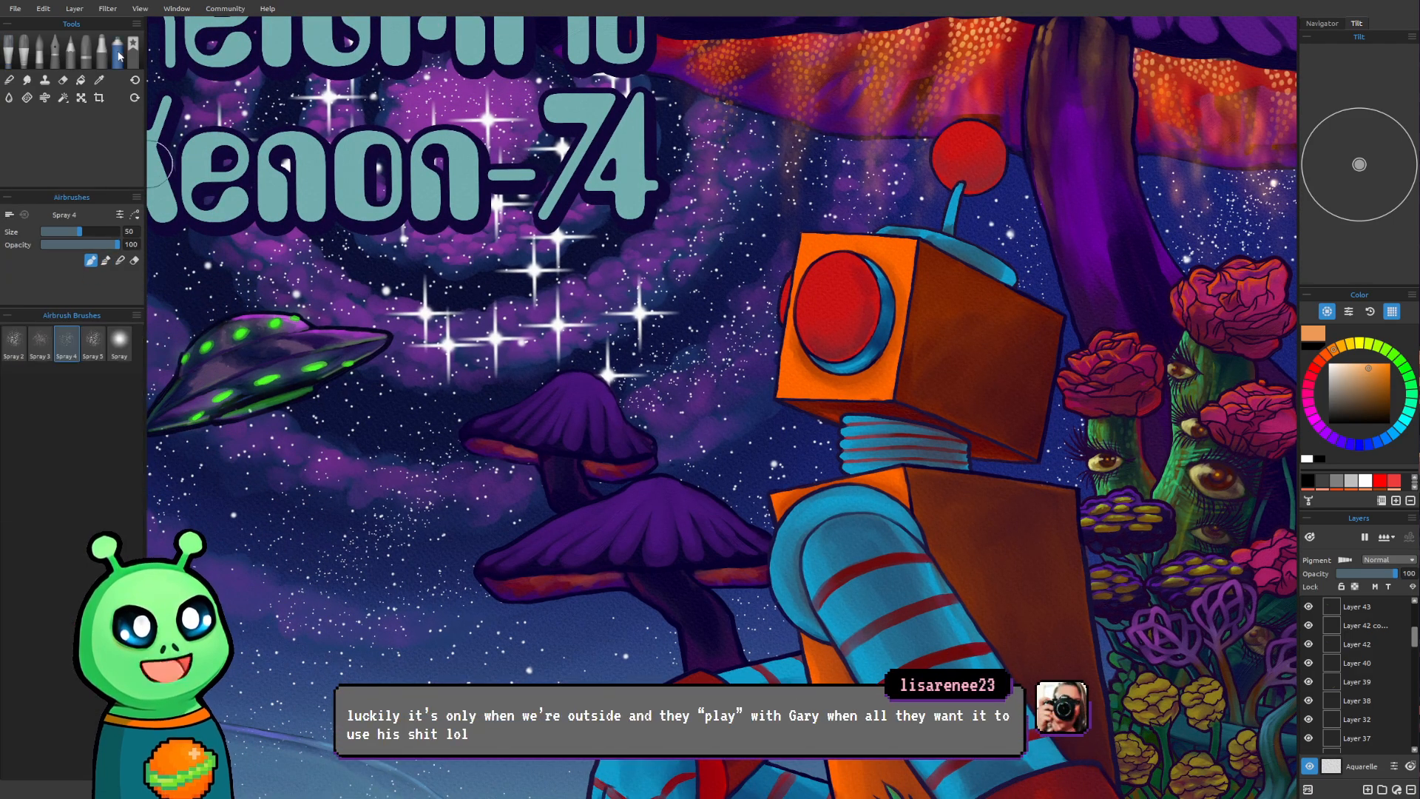
left_click(93, 340)
scroll(583, 612, "up", 2)
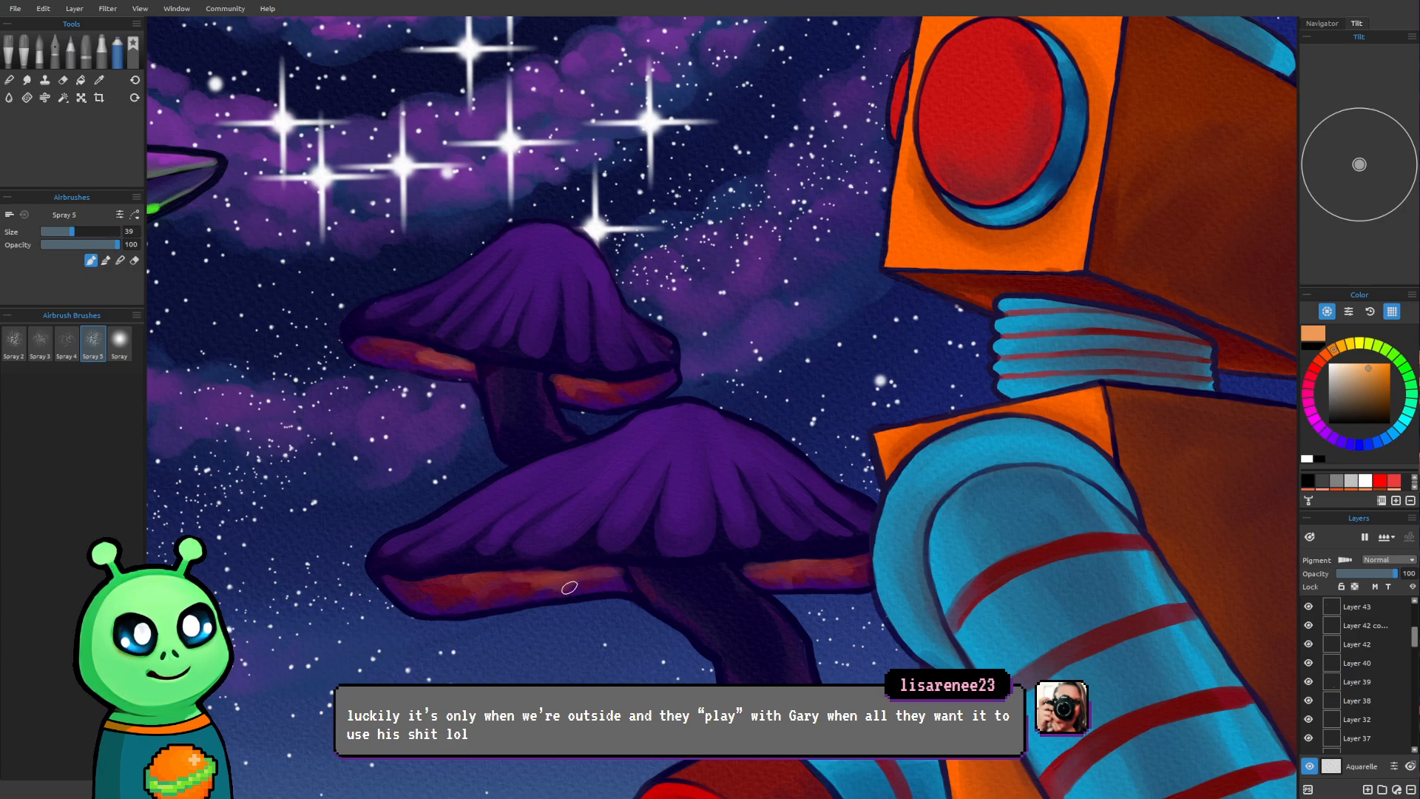
key("bracketleft")
key("bracketleft")
key("bracketleft")
key("bracketleft")
key("bracketleft")
key("bracketleft")
key("bracketleft")
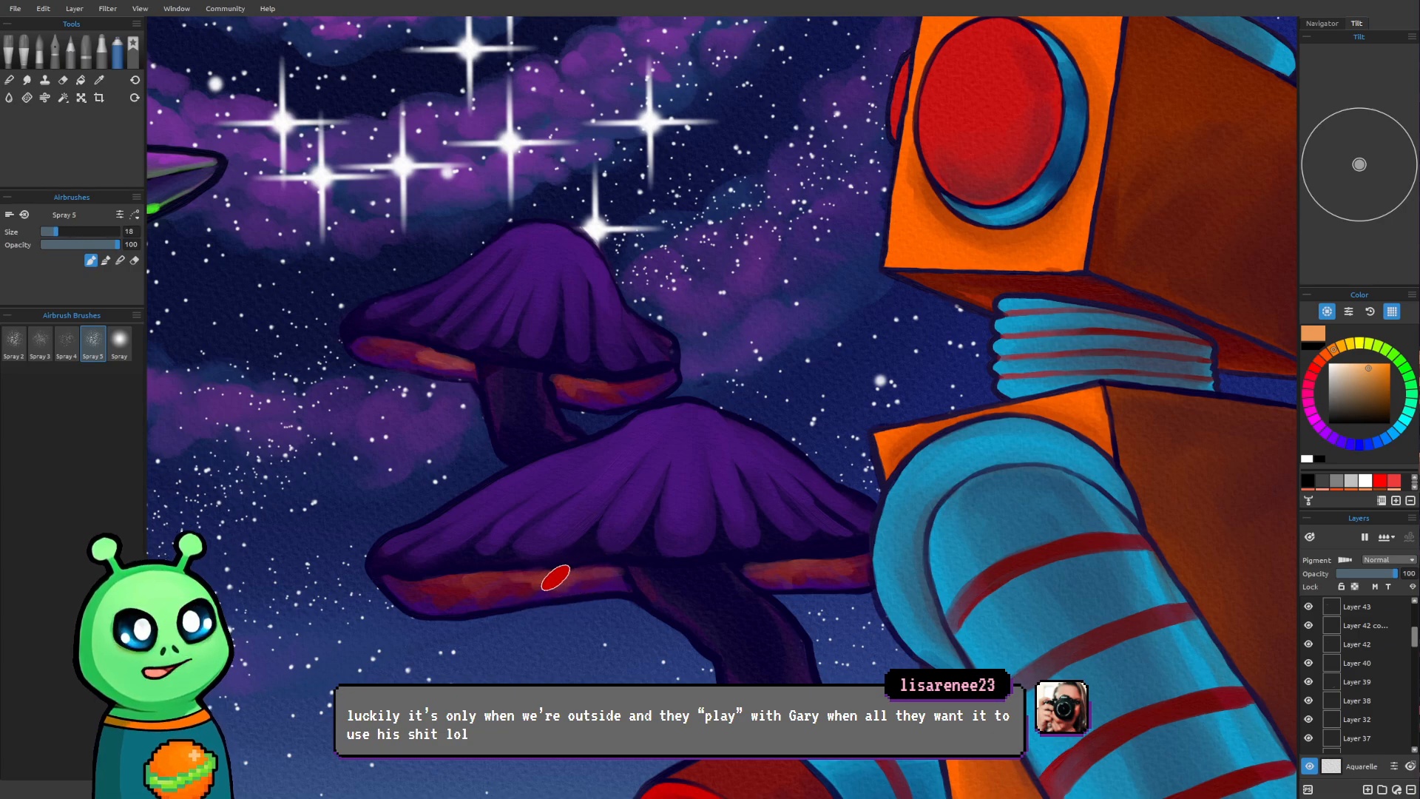
left_click_drag(560, 576, 561, 595)
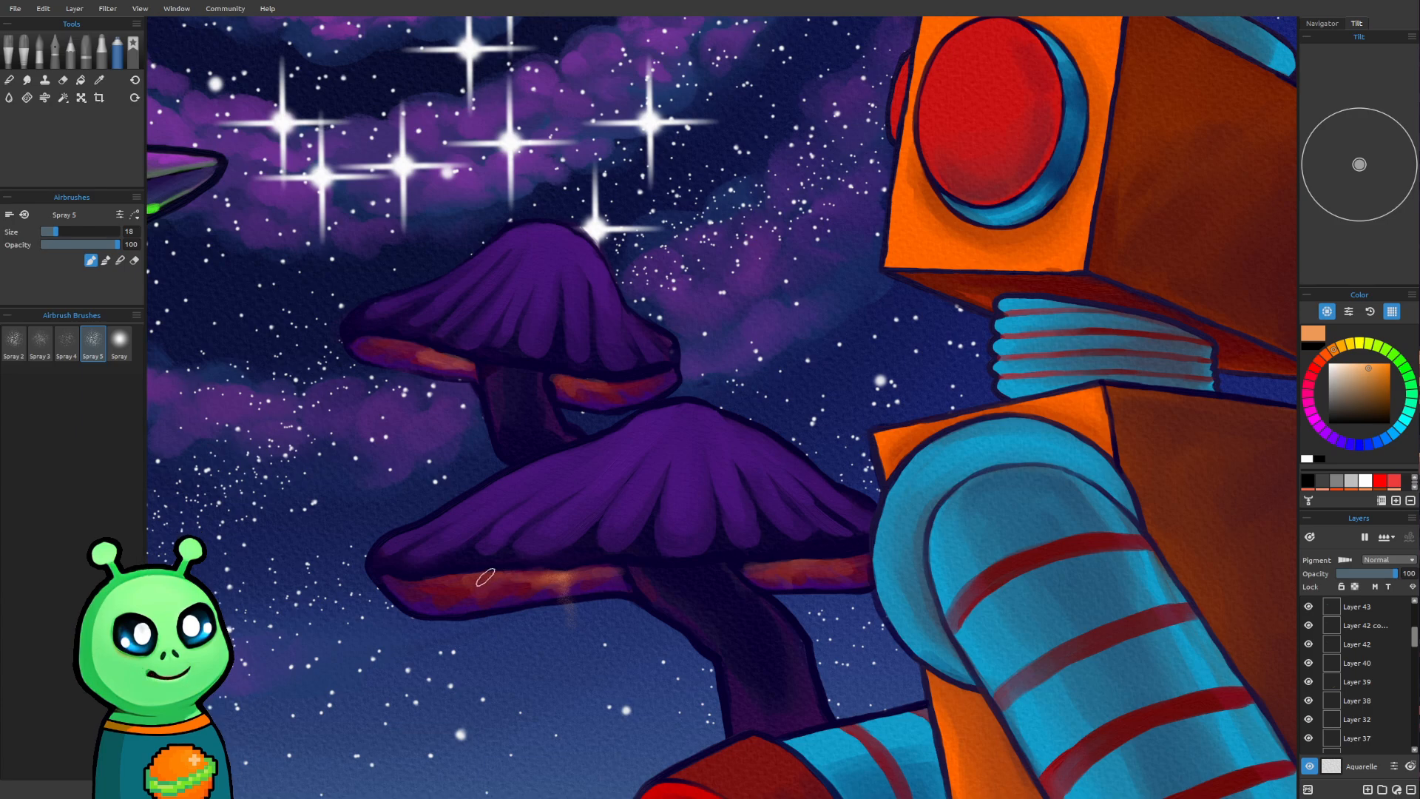
Enlarge the airbrush to size 30 and spray orange glow streaks falling below the lower small mushroom's left underside
key("bracketright")
key("bracketright")
key("bracketright")
key("bracketright")
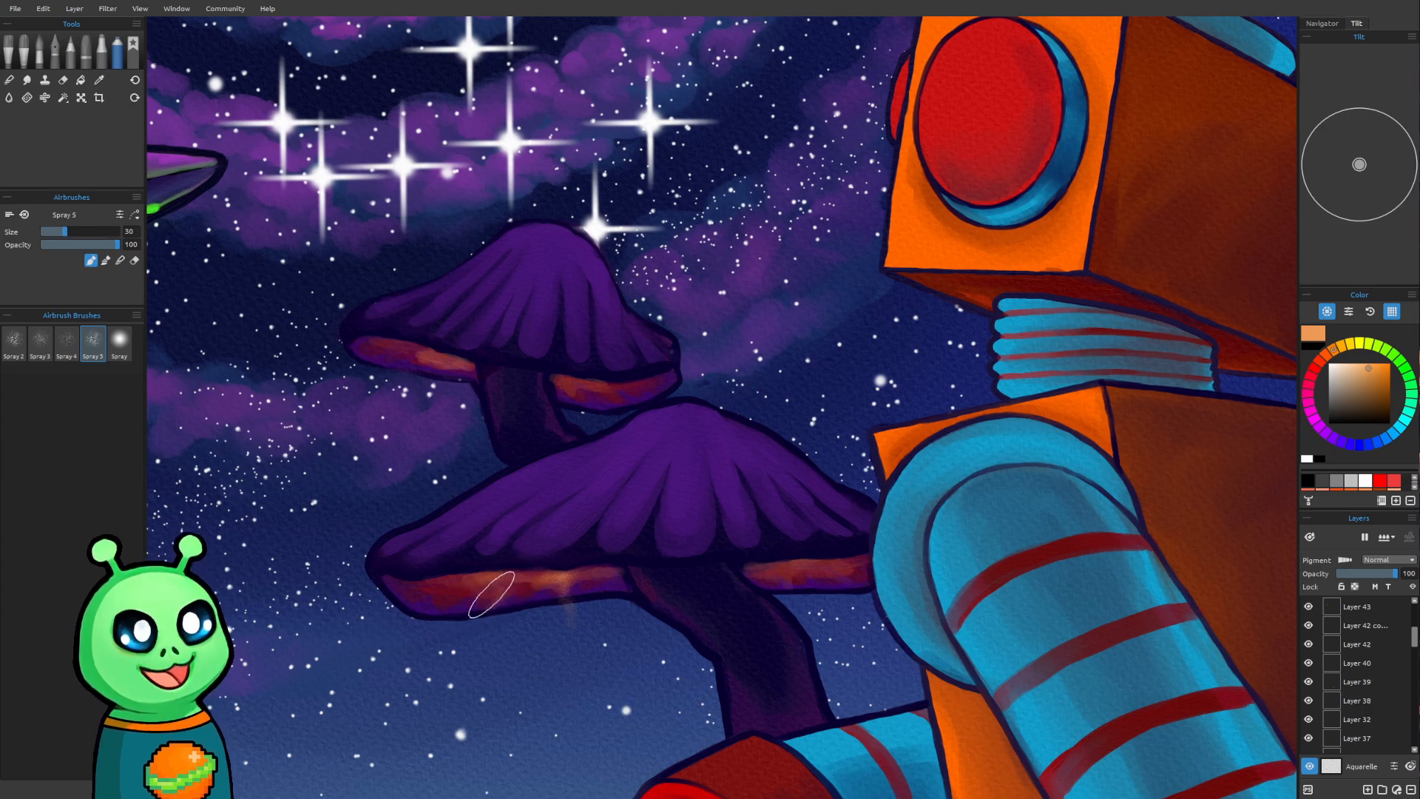
left_click_drag(500, 613, 510, 655)
mouse_move(562, 583)
left_mouse_down()
mouse_move(605, 585)
mouse_move(577, 607)
mouse_move(580, 644)
left_mouse_up()
mouse_move(526, 601)
left_mouse_down()
mouse_move(570, 617)
mouse_move(601, 603)
left_mouse_up()
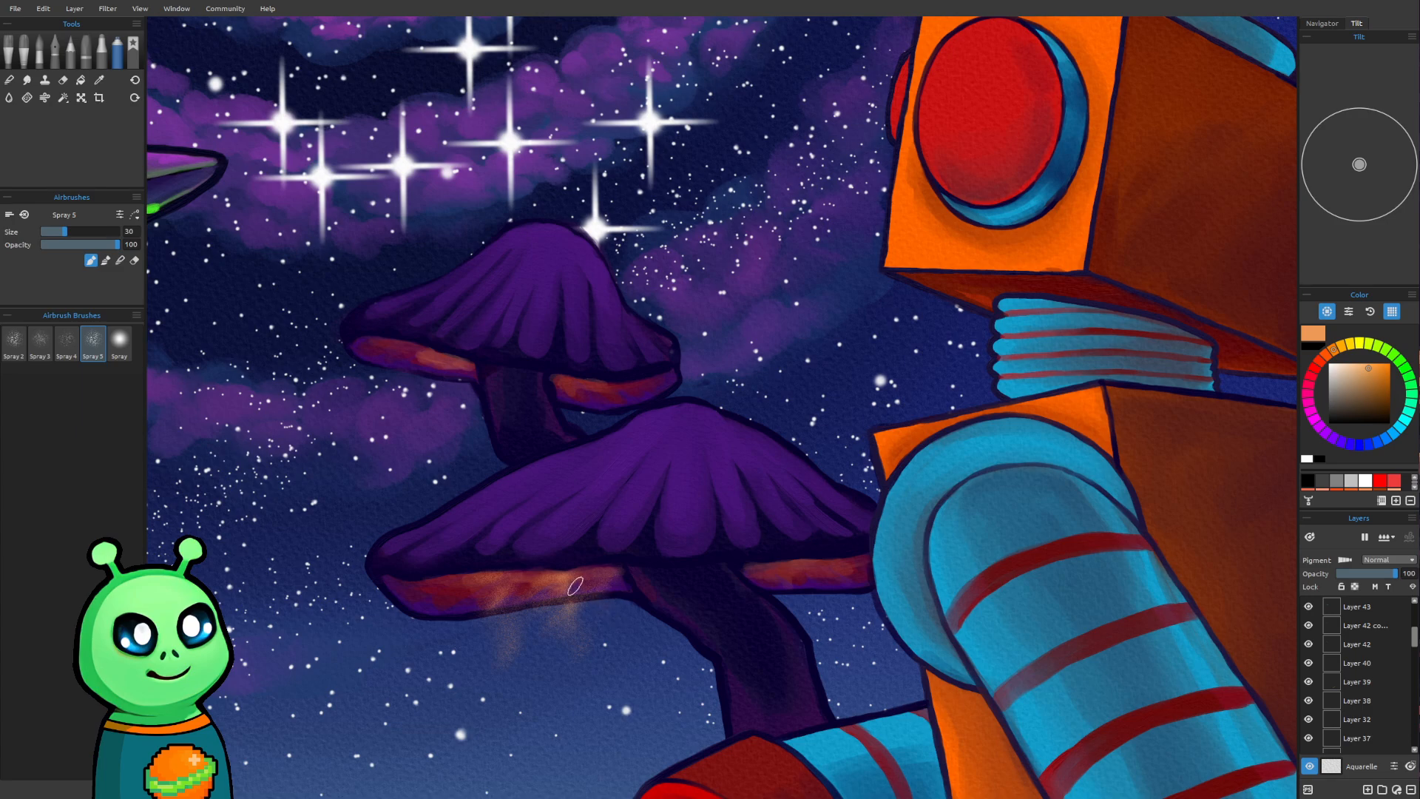
Spray a wider, faint orange haze beneath those glow streaks with the airbrush at size 60
key("e")
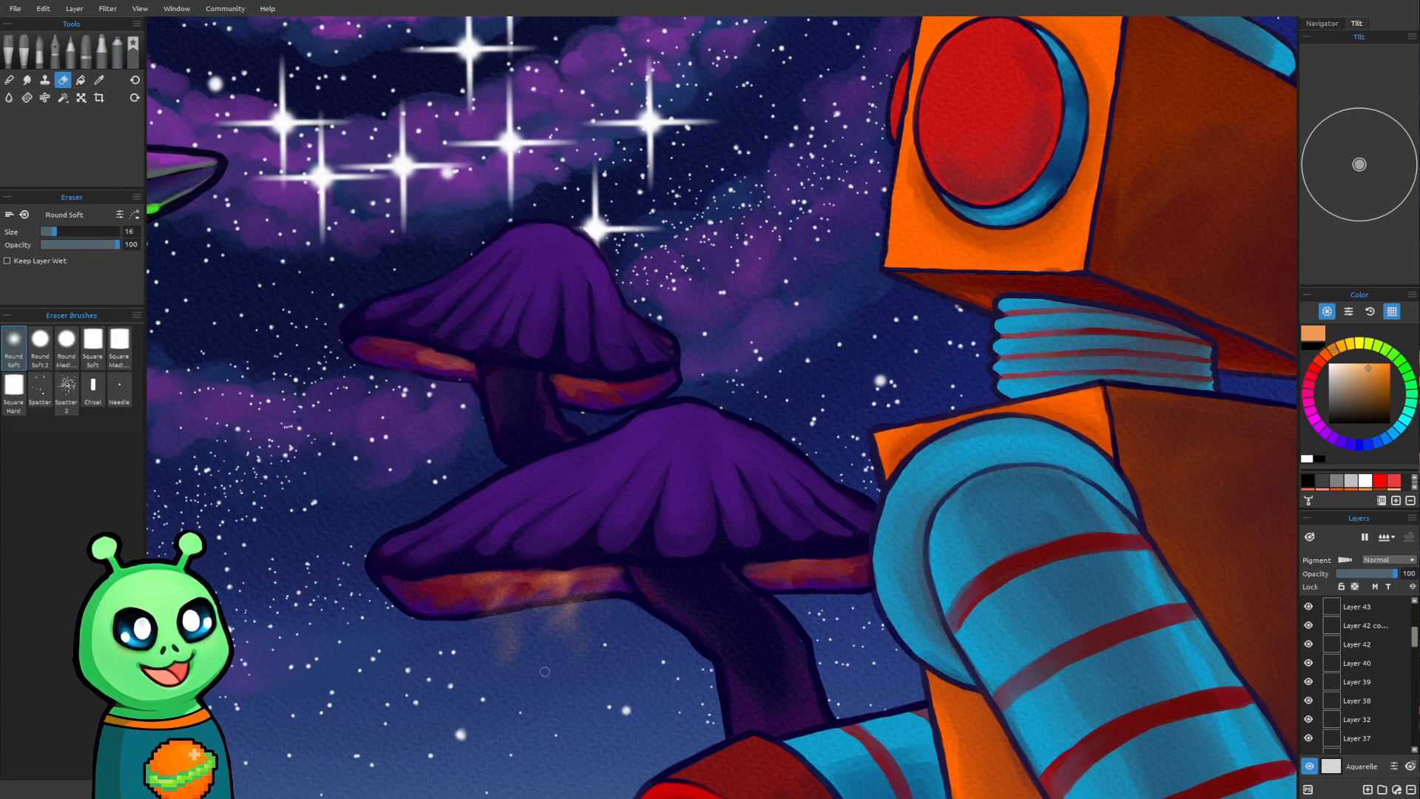
key("a")
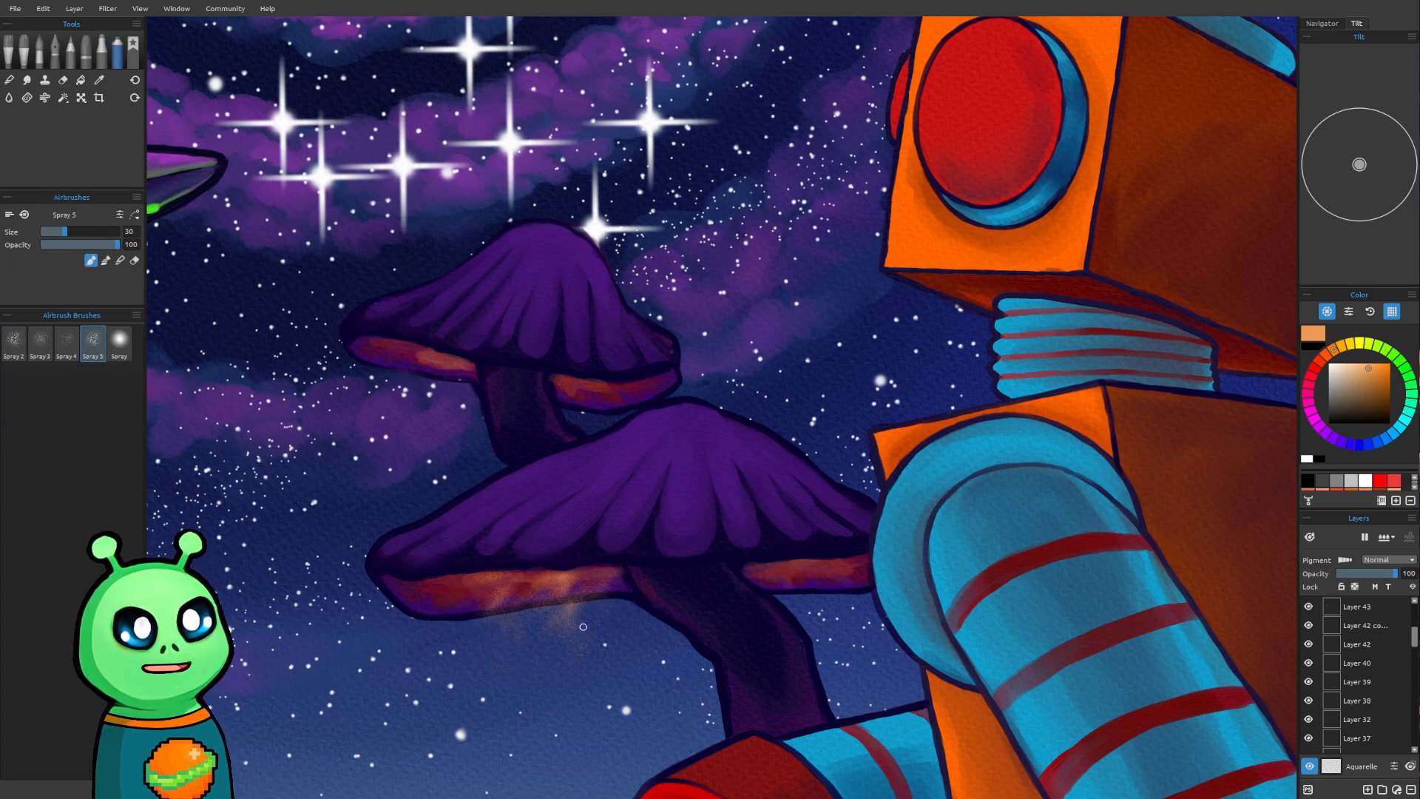
left_click_drag(500, 638, 576, 647)
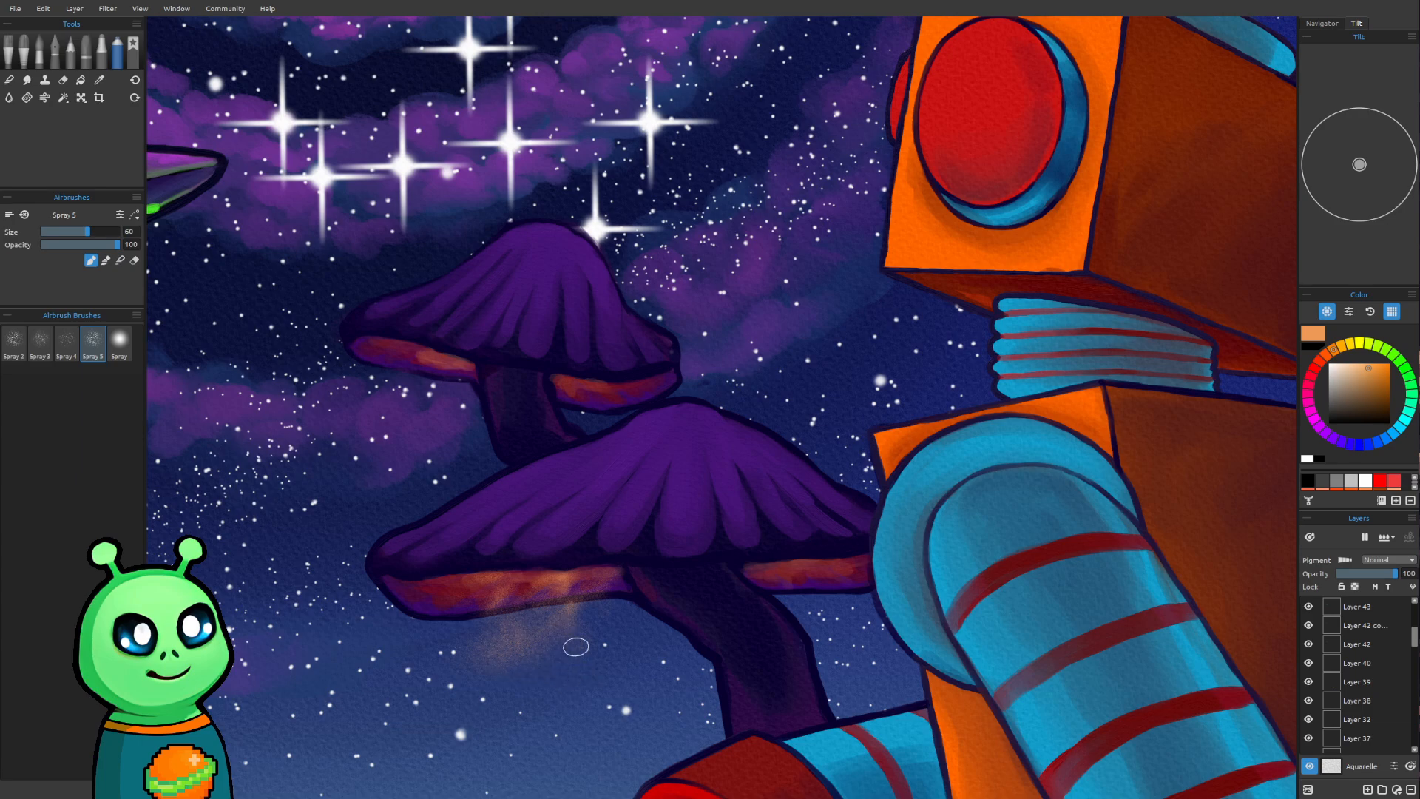
Fade out the lower edge of the orange haze with the Round Soft eraser at sizes 40 and 60
key("e")
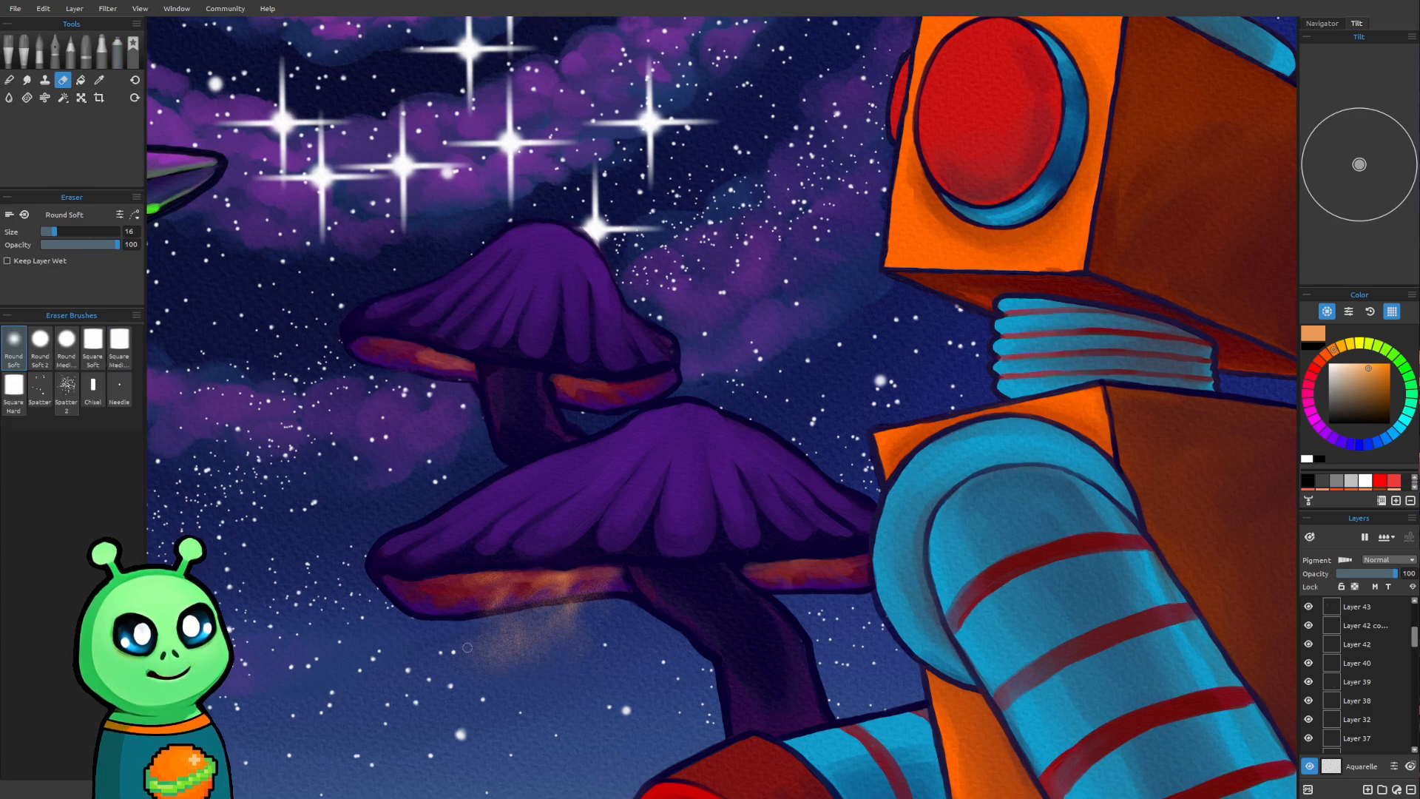
key("]")
key("]")
key("]")
key("]")
key("]")
key("]")
key("]")
key("]")
key("]")
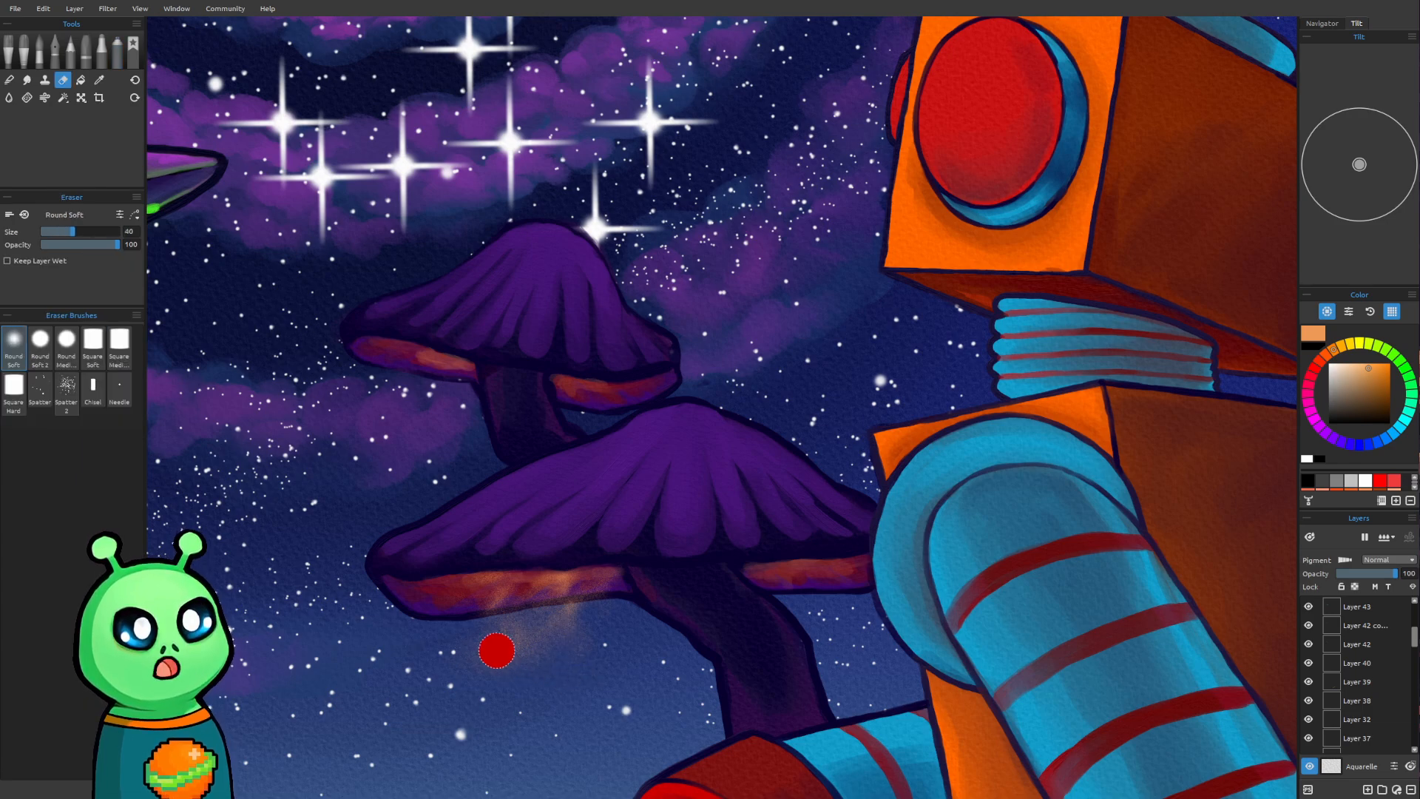
mouse_move(479, 633)
left_mouse_down()
mouse_move(551, 677)
mouse_move(518, 648)
mouse_move(563, 649)
mouse_move(583, 677)
mouse_move(571, 648)
left_mouse_up()
key("e")
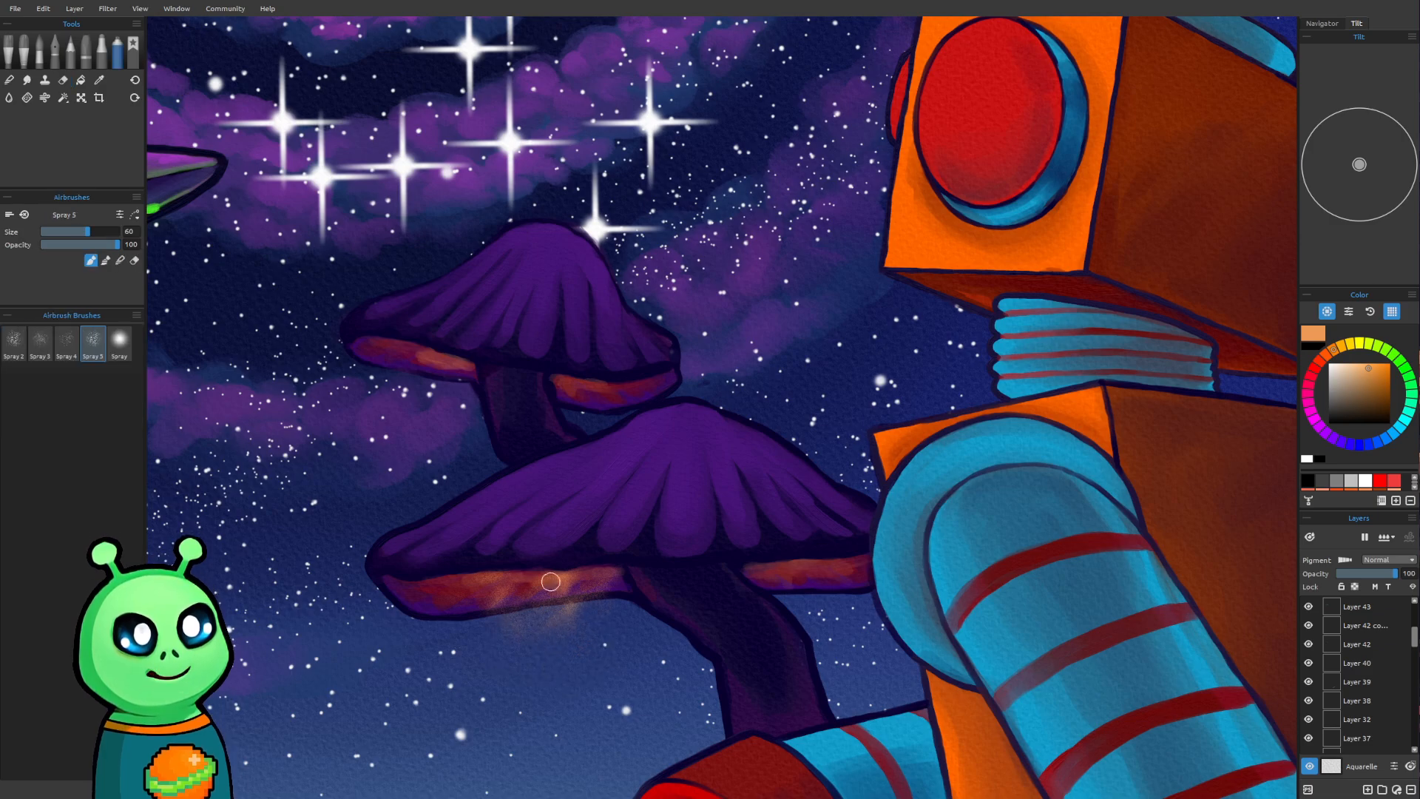
scroll(556, 510, "down", 5)
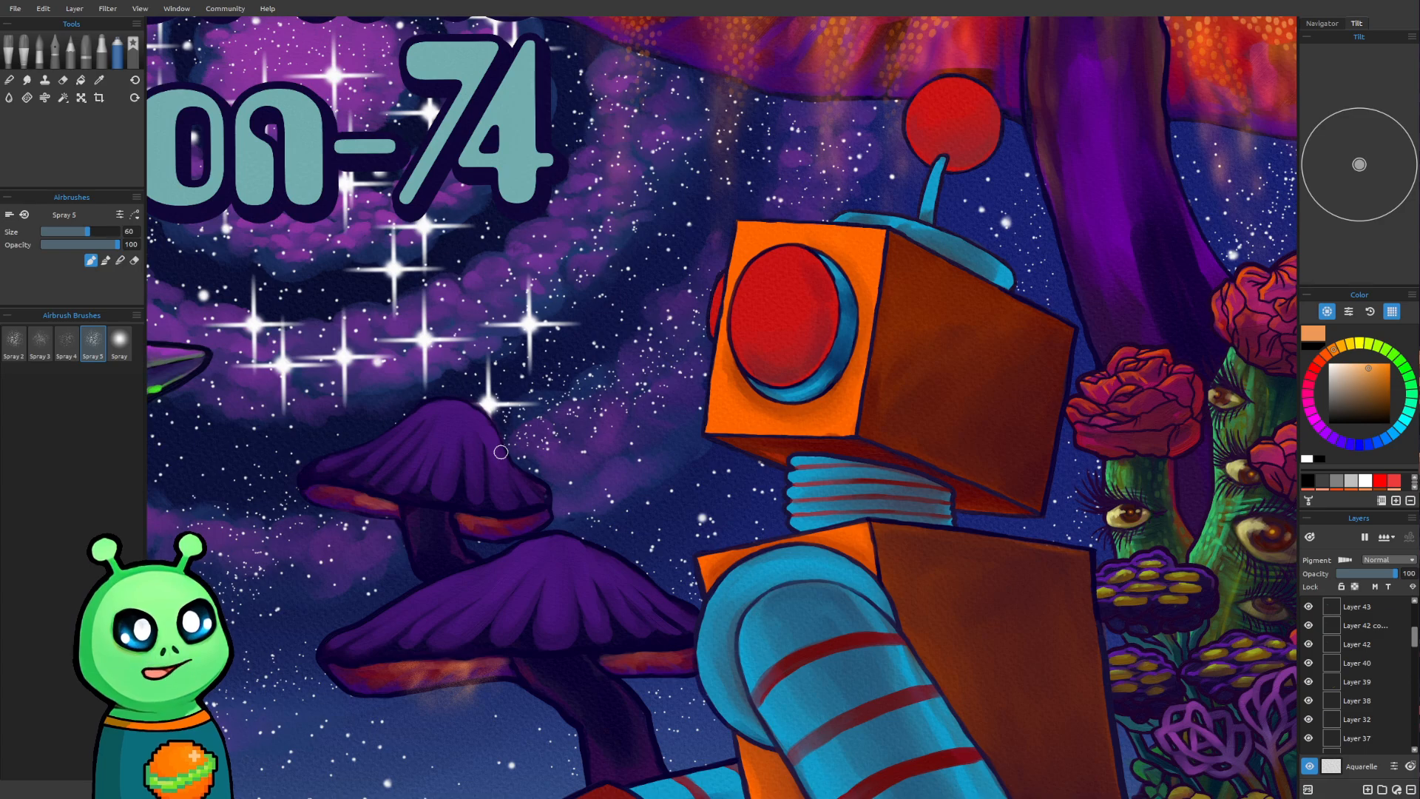
key("e")
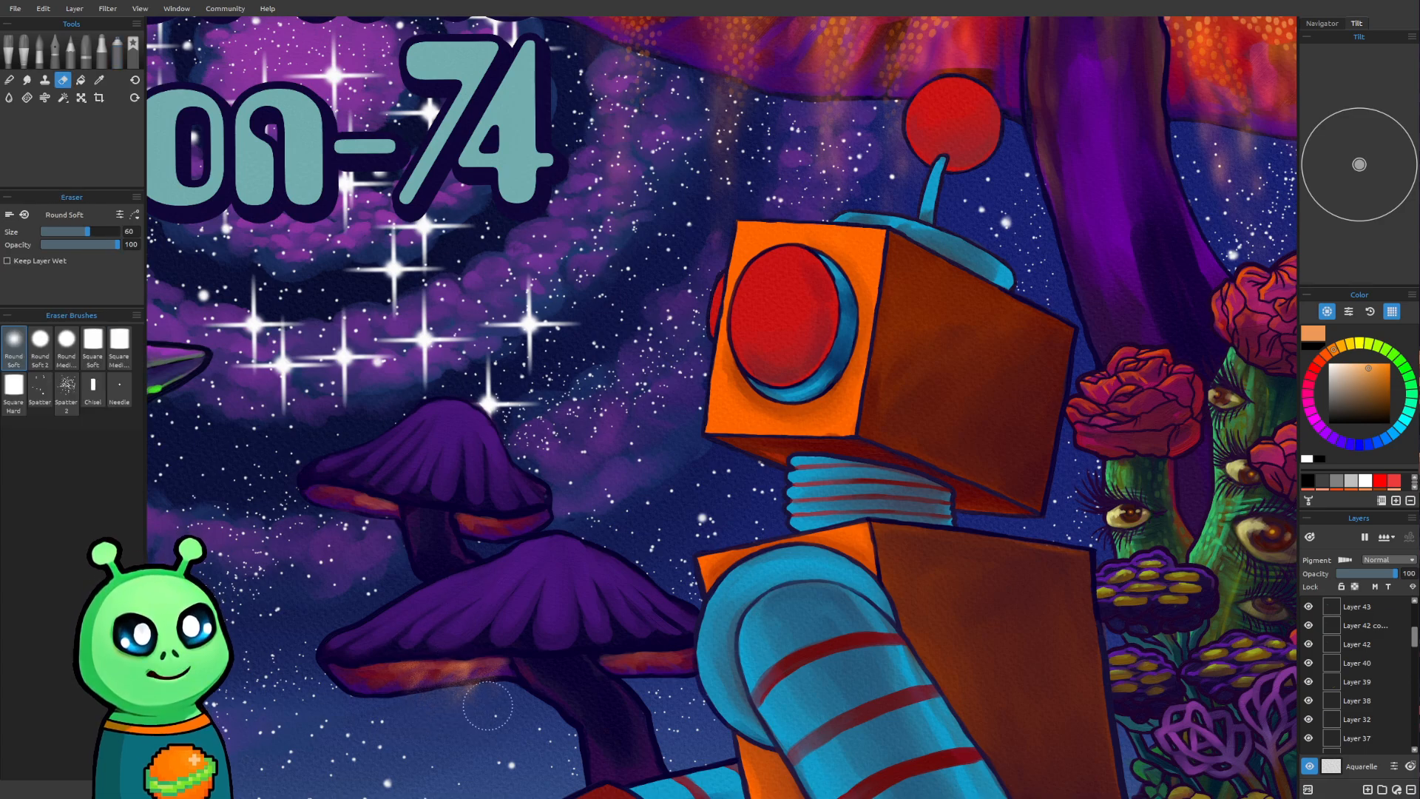
key("e")
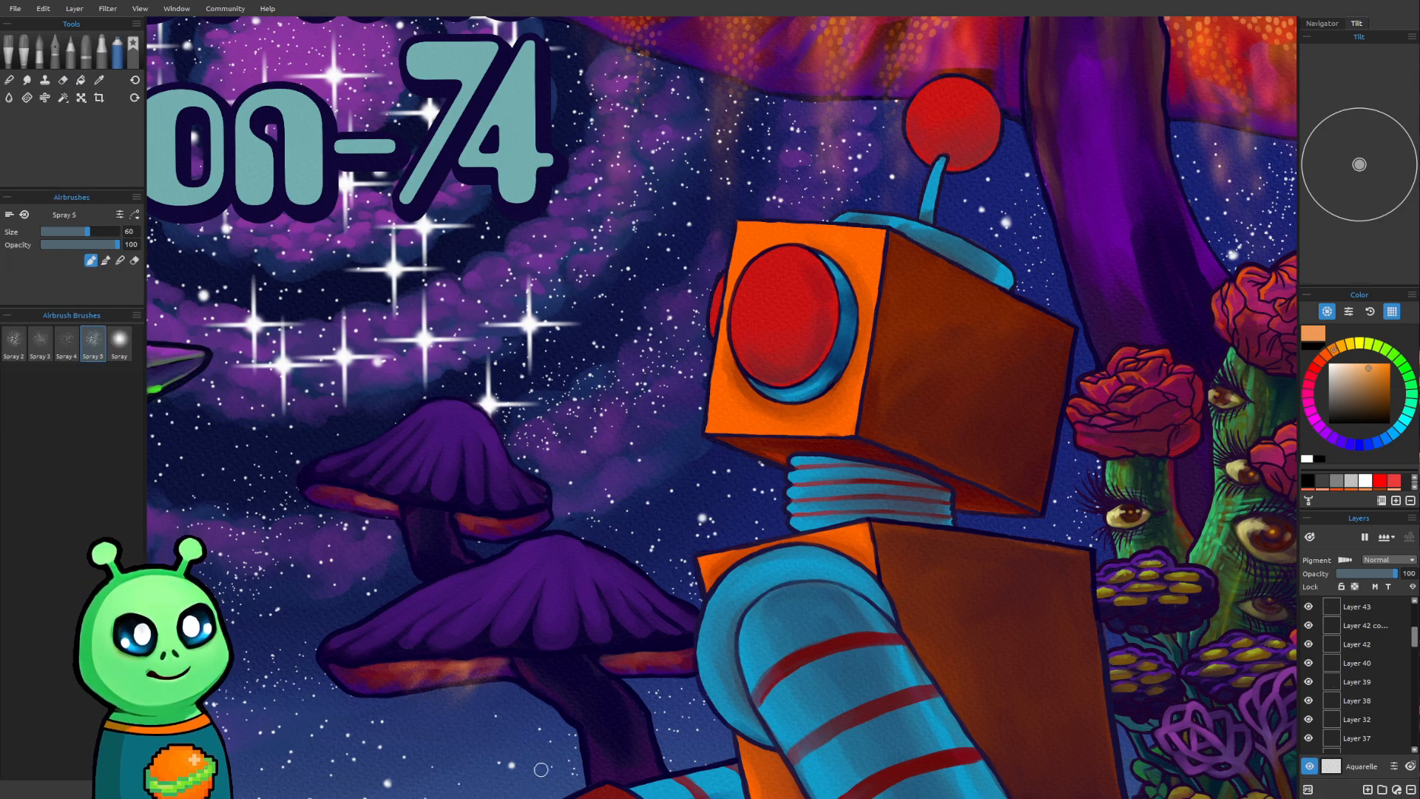
Spray faint orange glow below the lower mushroom's underside on both sides of its stem and below both sides of the upper mushroom
mouse_move(625, 661)
left_mouse_down()
mouse_move(622, 656)
mouse_move(666, 670)
mouse_move(667, 694)
mouse_move(639, 671)
mouse_move(665, 690)
left_mouse_up()
mouse_move(459, 680)
left_mouse_down()
mouse_move(426, 689)
mouse_move(454, 715)
left_mouse_up()
mouse_move(362, 504)
left_mouse_down()
mouse_move(366, 517)
mouse_move(341, 506)
mouse_move(362, 515)
left_mouse_up()
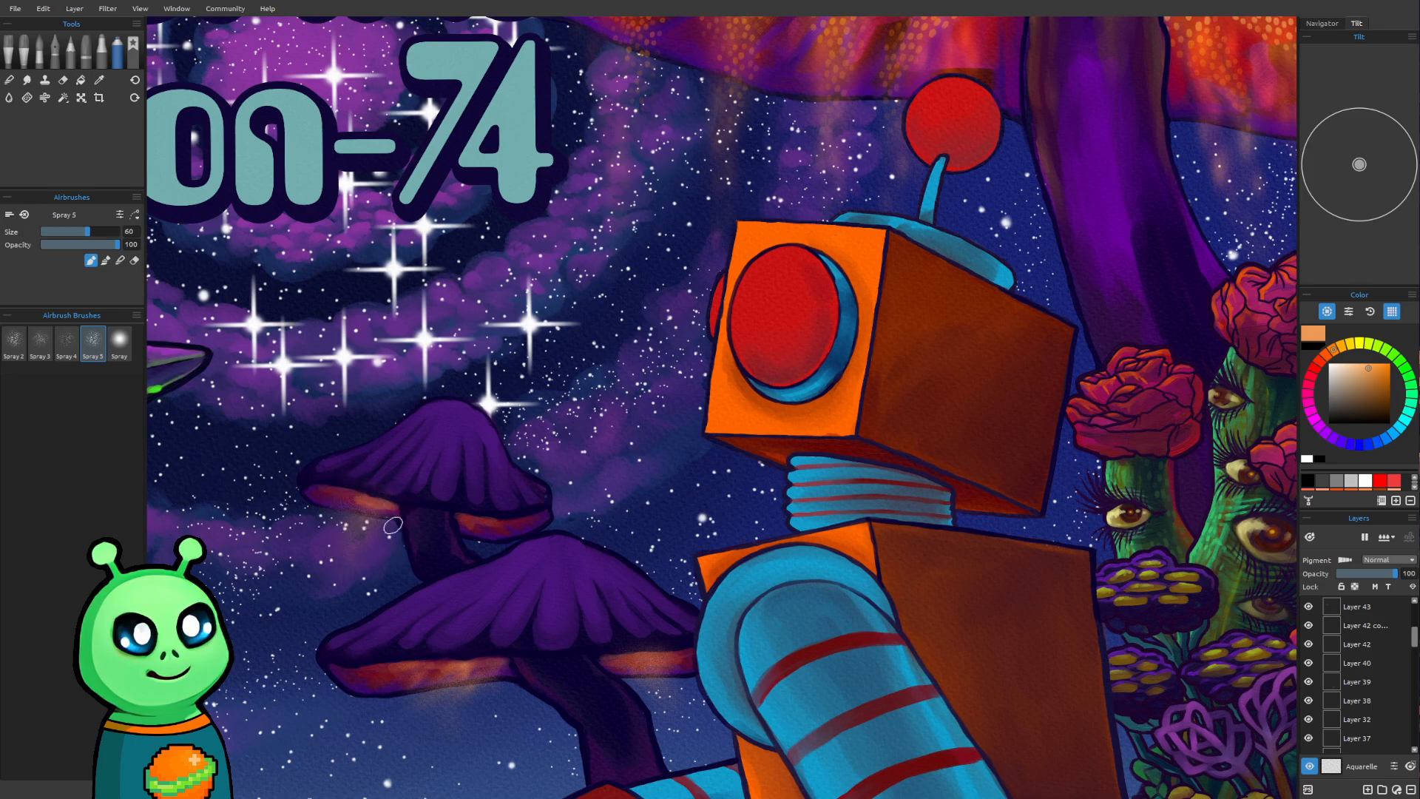
mouse_move(465, 522)
left_mouse_down()
mouse_move(488, 538)
mouse_move(471, 528)
left_mouse_up()
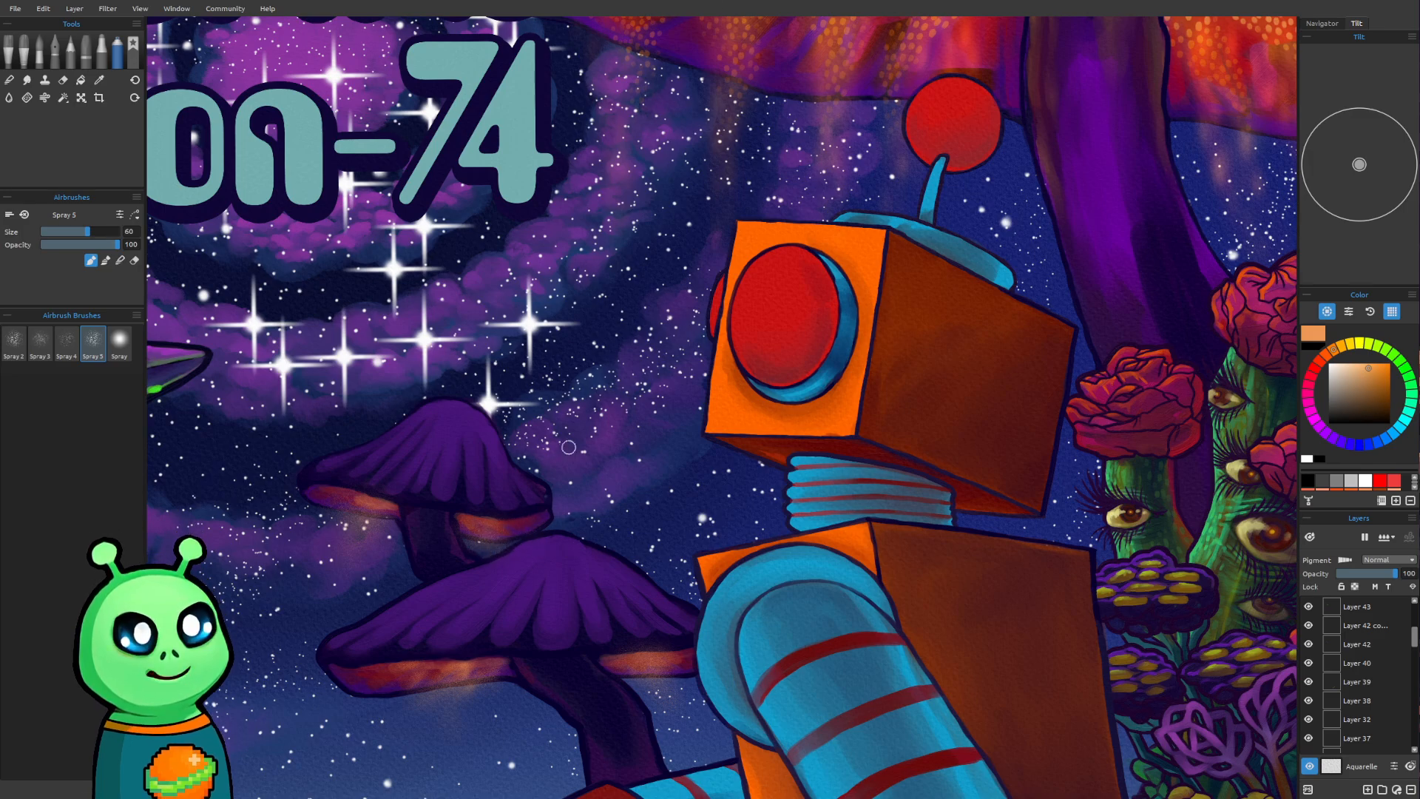
Switch to the Liner oil brush and sample the muted orange-brown from the lit stem of the large mushroom
scroll(671, 485, "down", 5)
mouse_move(671, 486)
left_mouse_down()
mouse_move(688, 547)
mouse_move(673, 476)
left_mouse_up()
scroll(768, 574, "up", 3)
scroll(769, 574, "up", 2)
scroll(707, 406, "up", 1)
left_click_drag(707, 406, 636, 556)
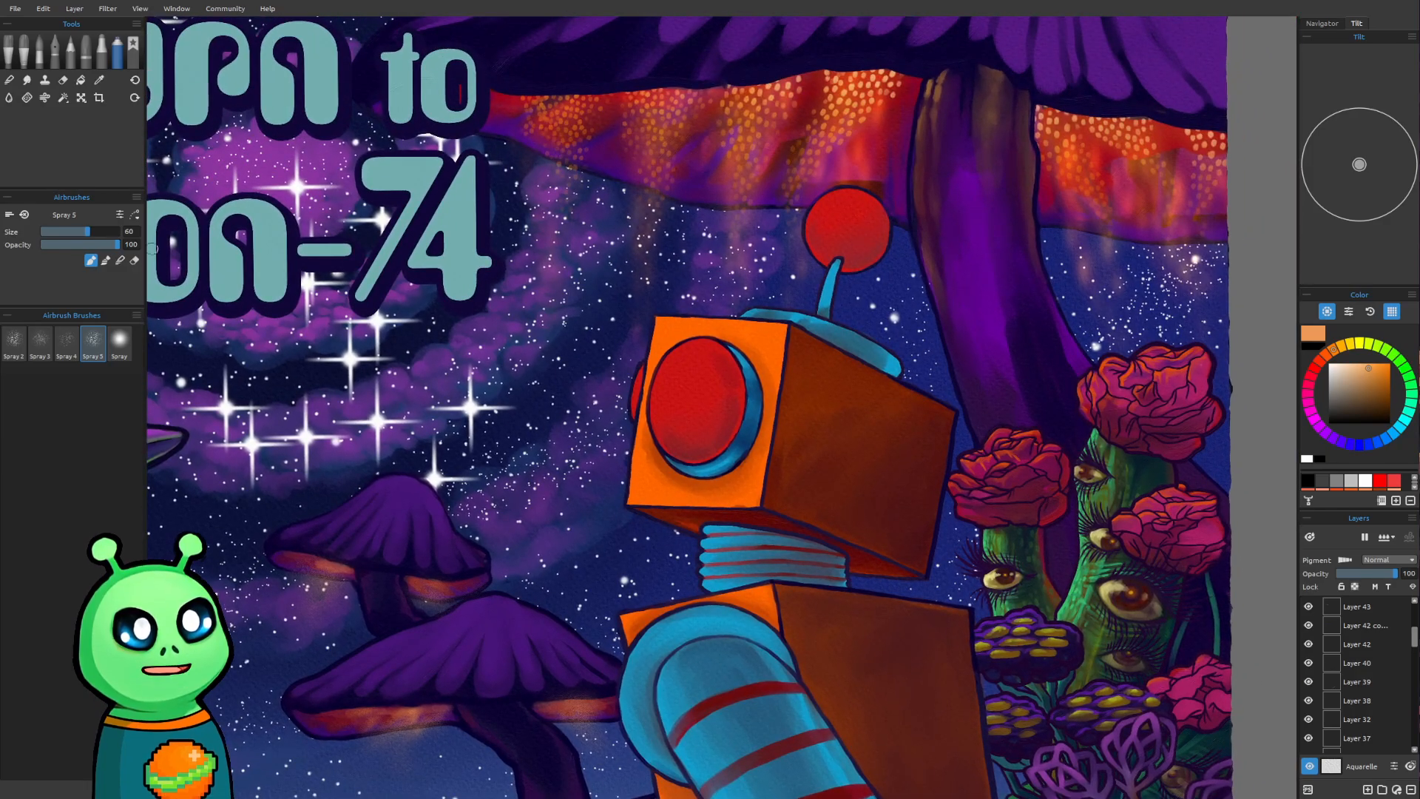
left_click(5, 47)
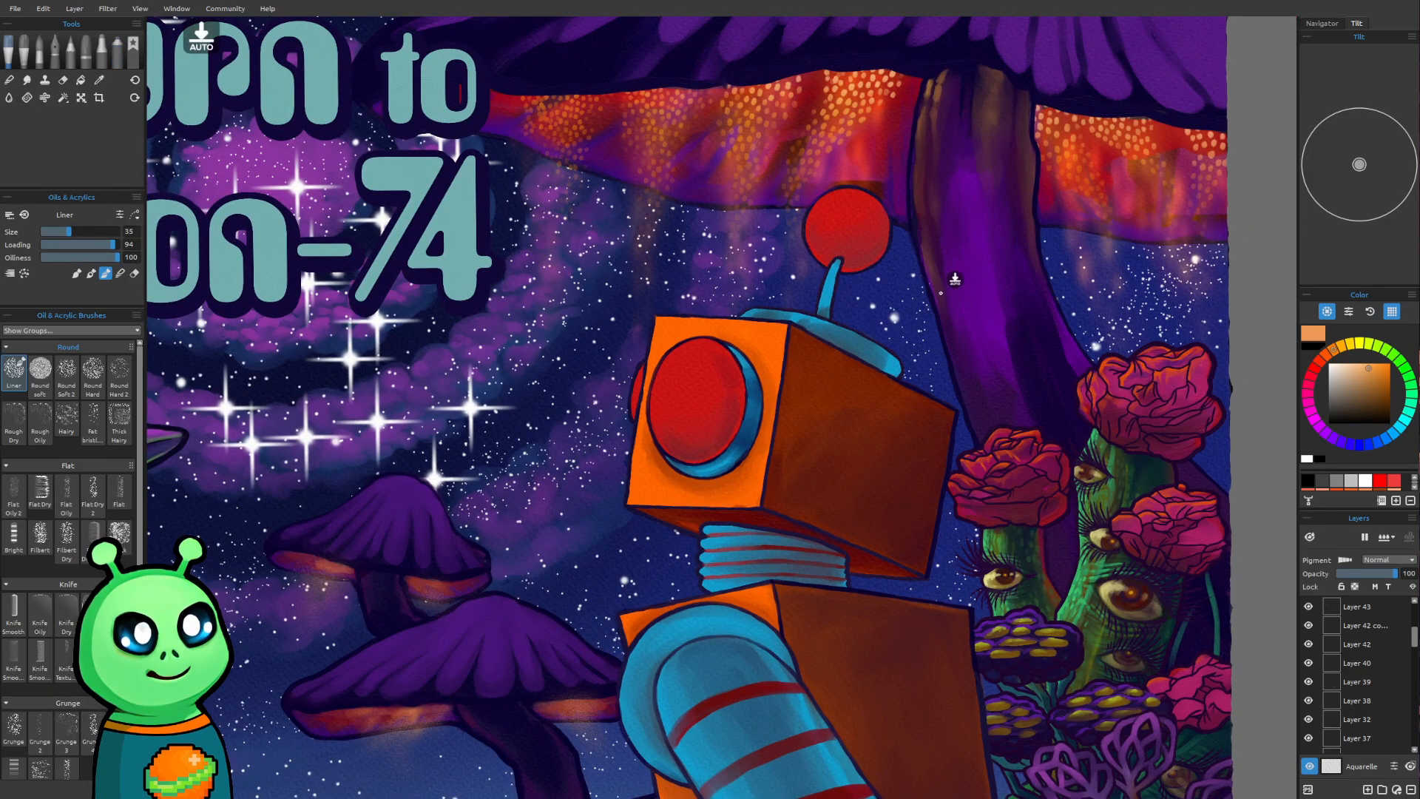
left_click(936, 95, "alt")
left_click(937, 91, "alt")
Paint orange-brown reflected light down the lower small mushroom's stem with the Liner brush at sizes 25 to 35
left_click_drag(481, 541, 537, 307)
scroll(524, 394, "up", 3)
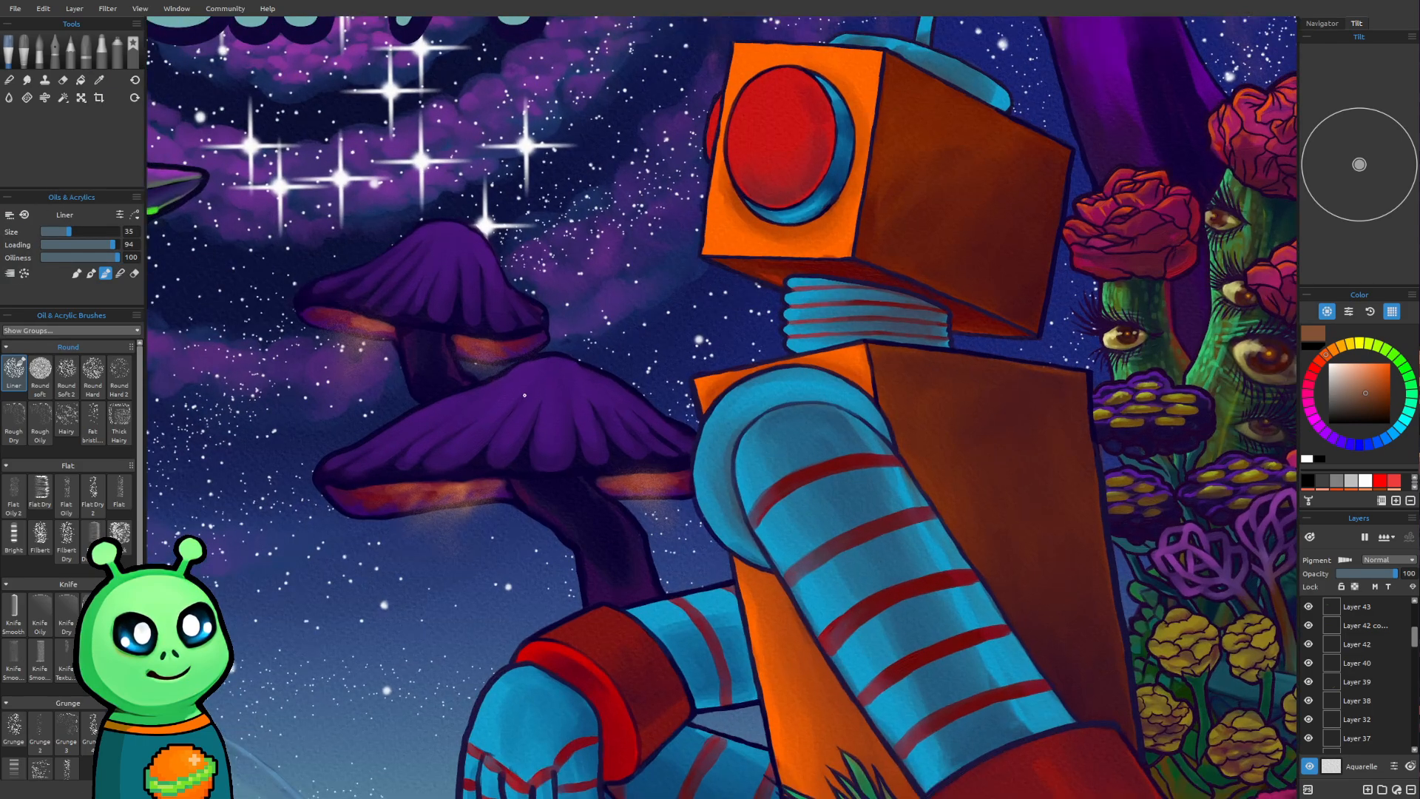
left_click_drag(699, 433, 677, 419)
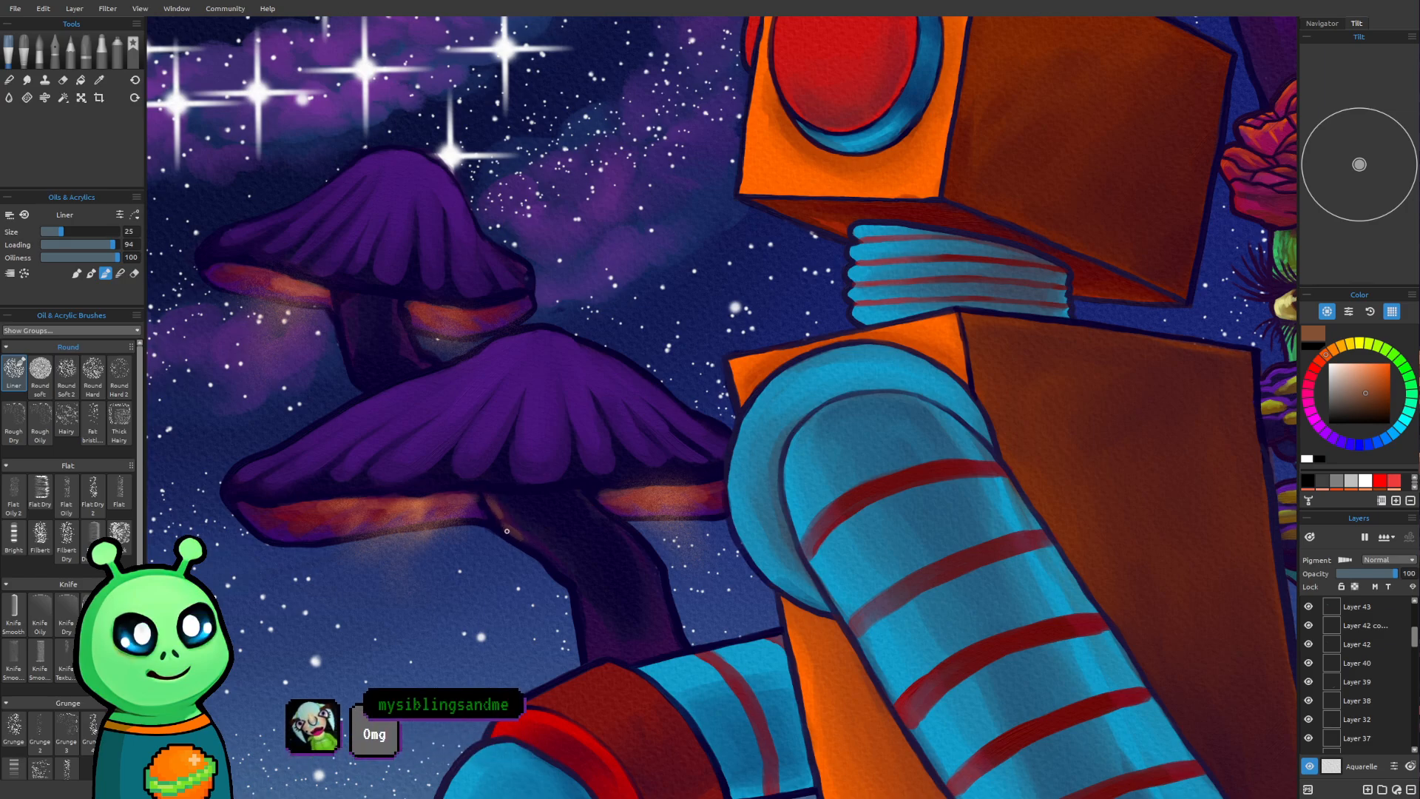
key("]")
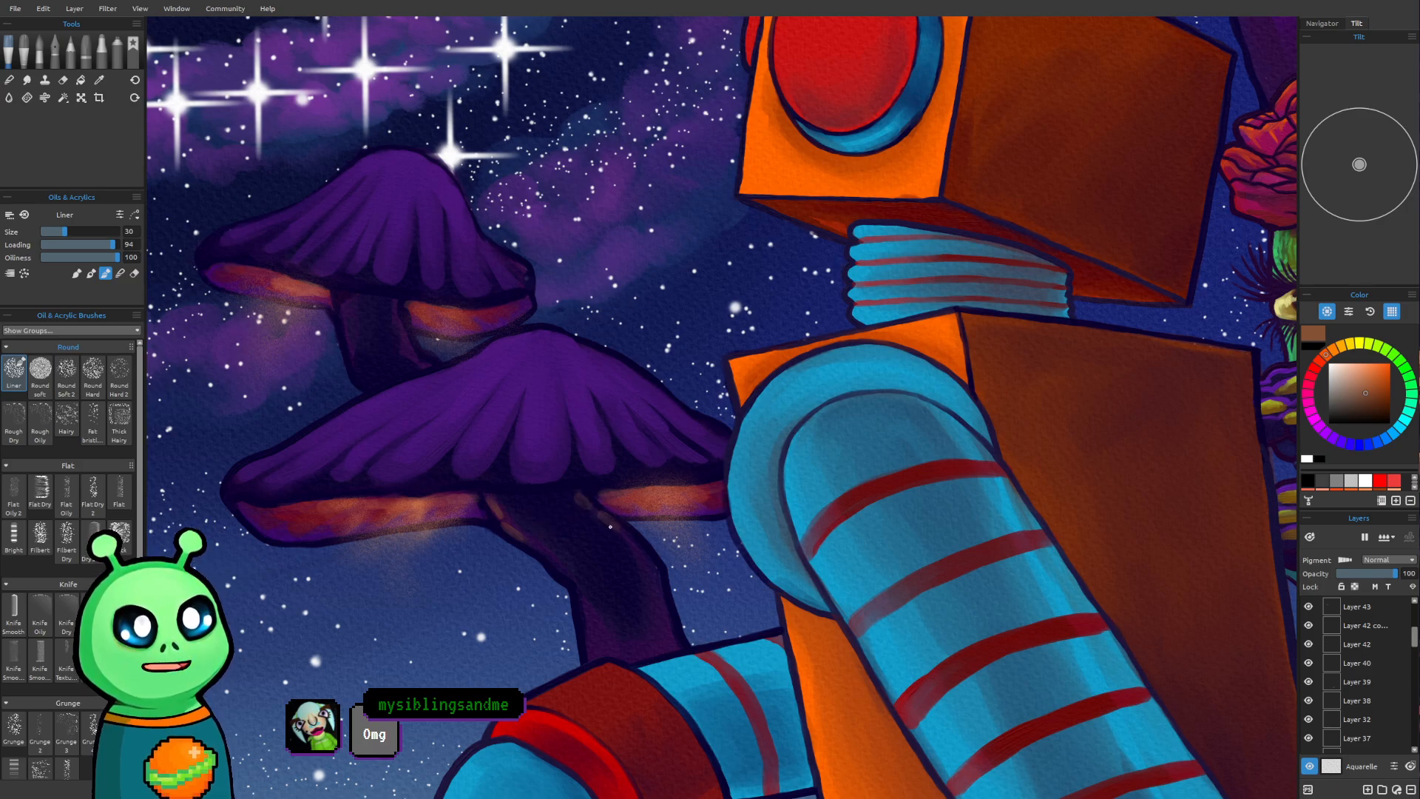
key("bracketright")
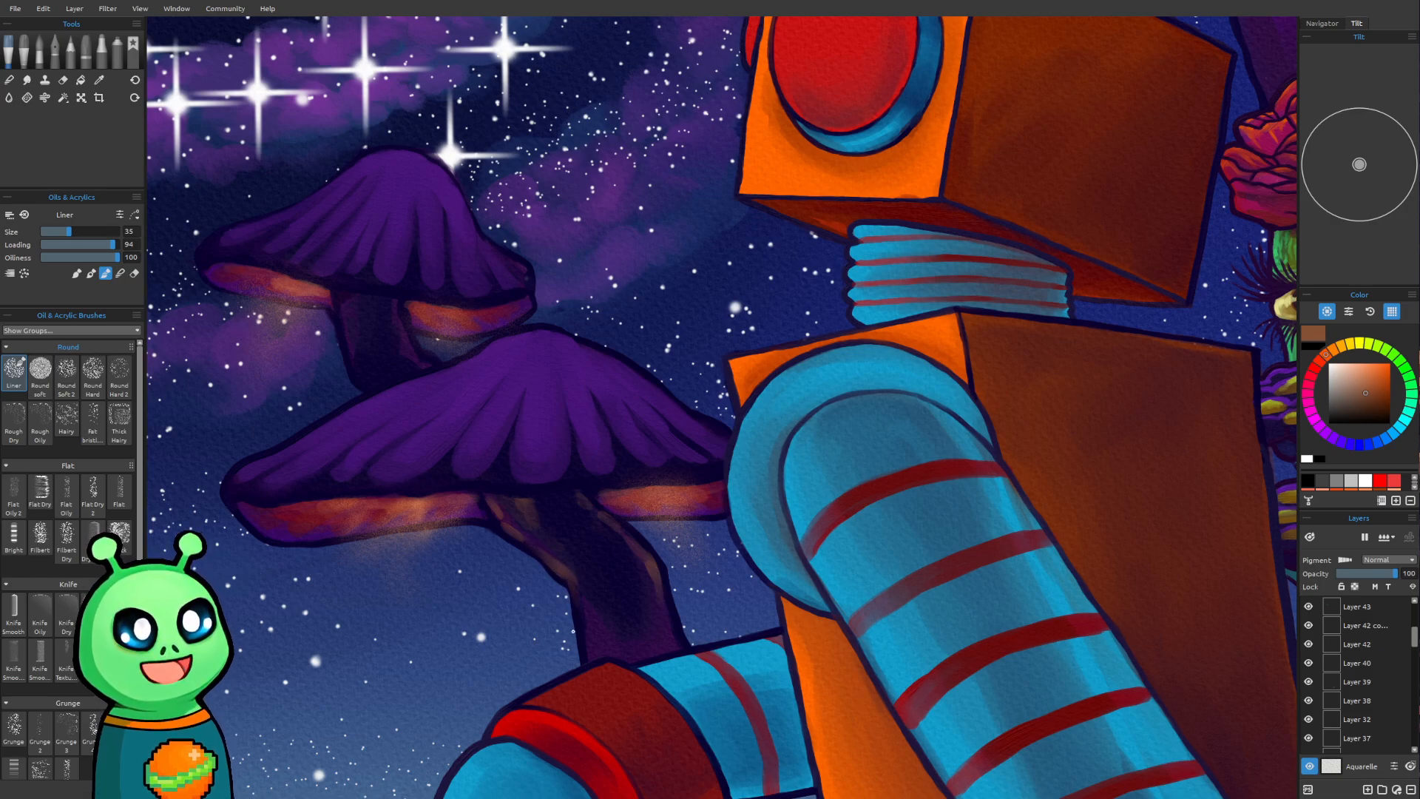
Paint orange-brown reflected light on the upper small mushroom's stem with the Liner brush at size 25
scroll(548, 603, "down", 3)
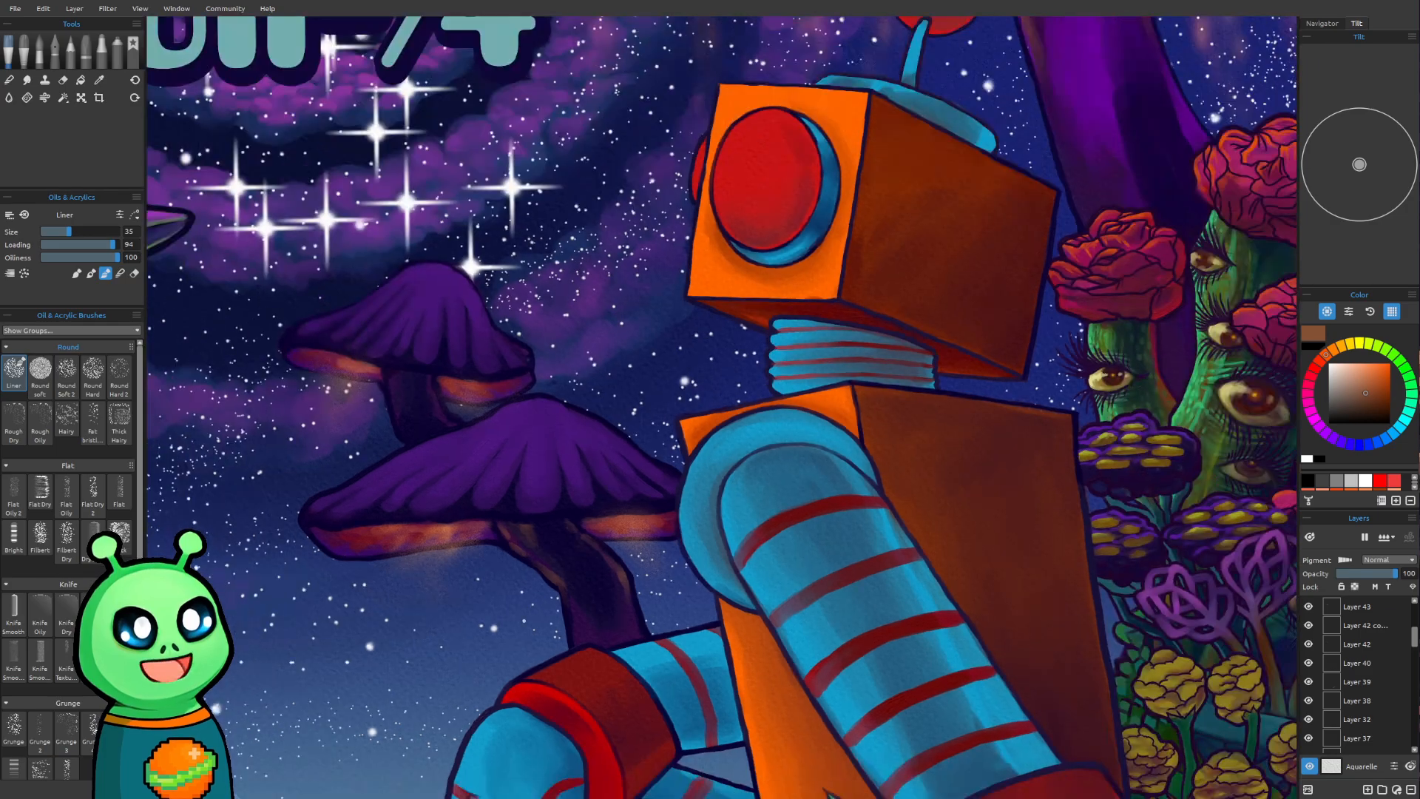
mouse_move(389, 542)
left_mouse_down()
mouse_move(362, 658)
mouse_move(389, 634)
left_mouse_up()
left_click_drag(494, 463, 515, 428)
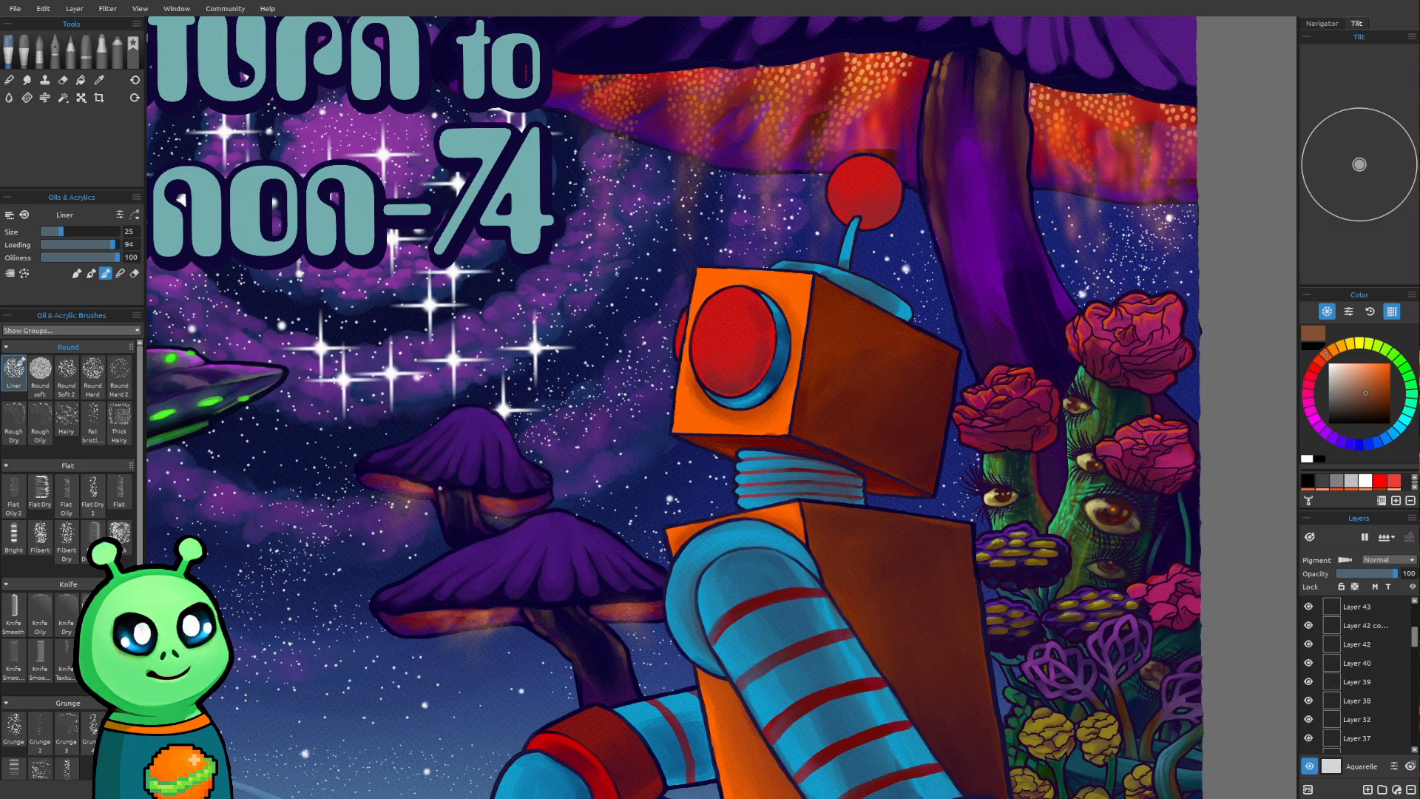
Review the whole poster, checking how the glowing small mushrooms and the saucer sit in the composition
scroll(439, 486, "down", 3)
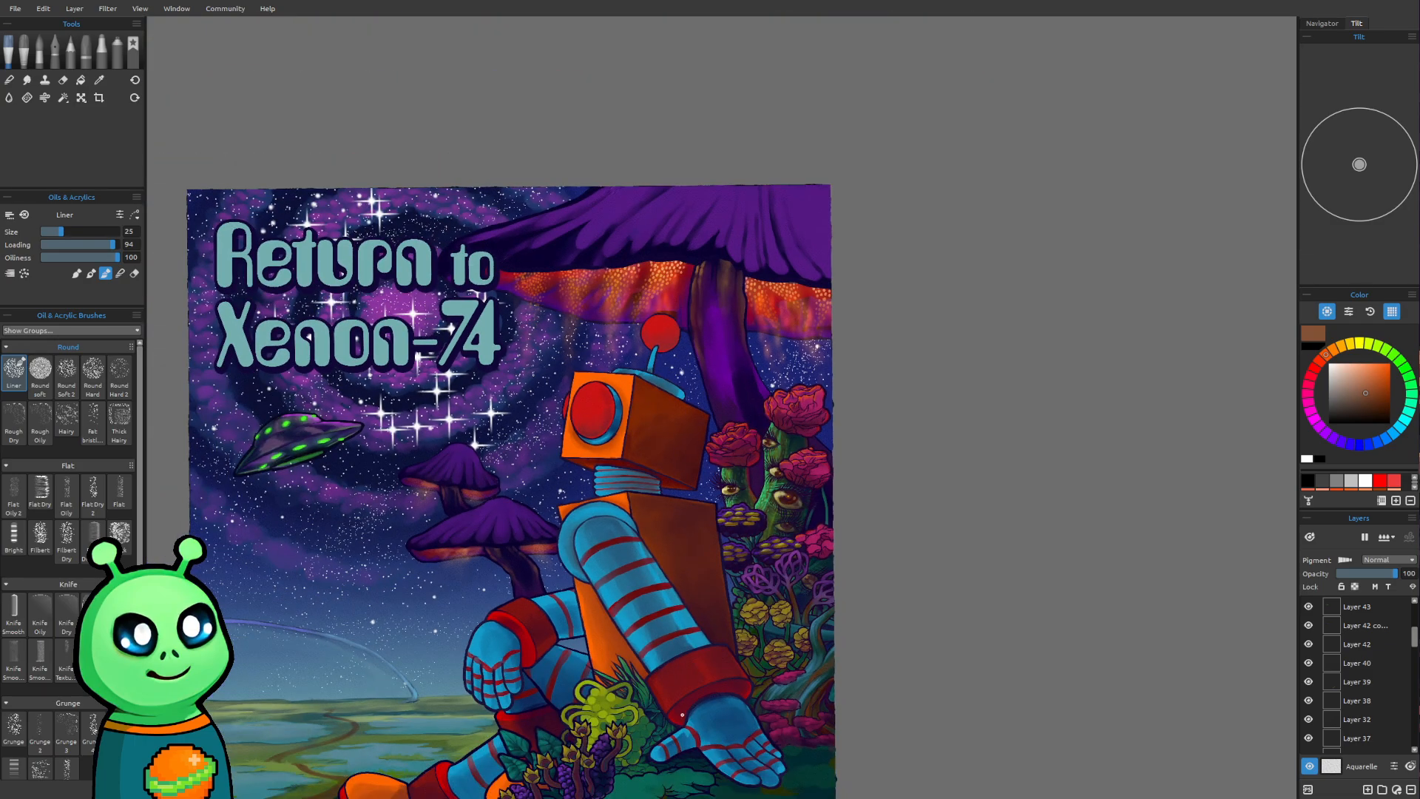
scroll(739, 503, "down", 2)
left_click_drag(738, 511, 743, 438)
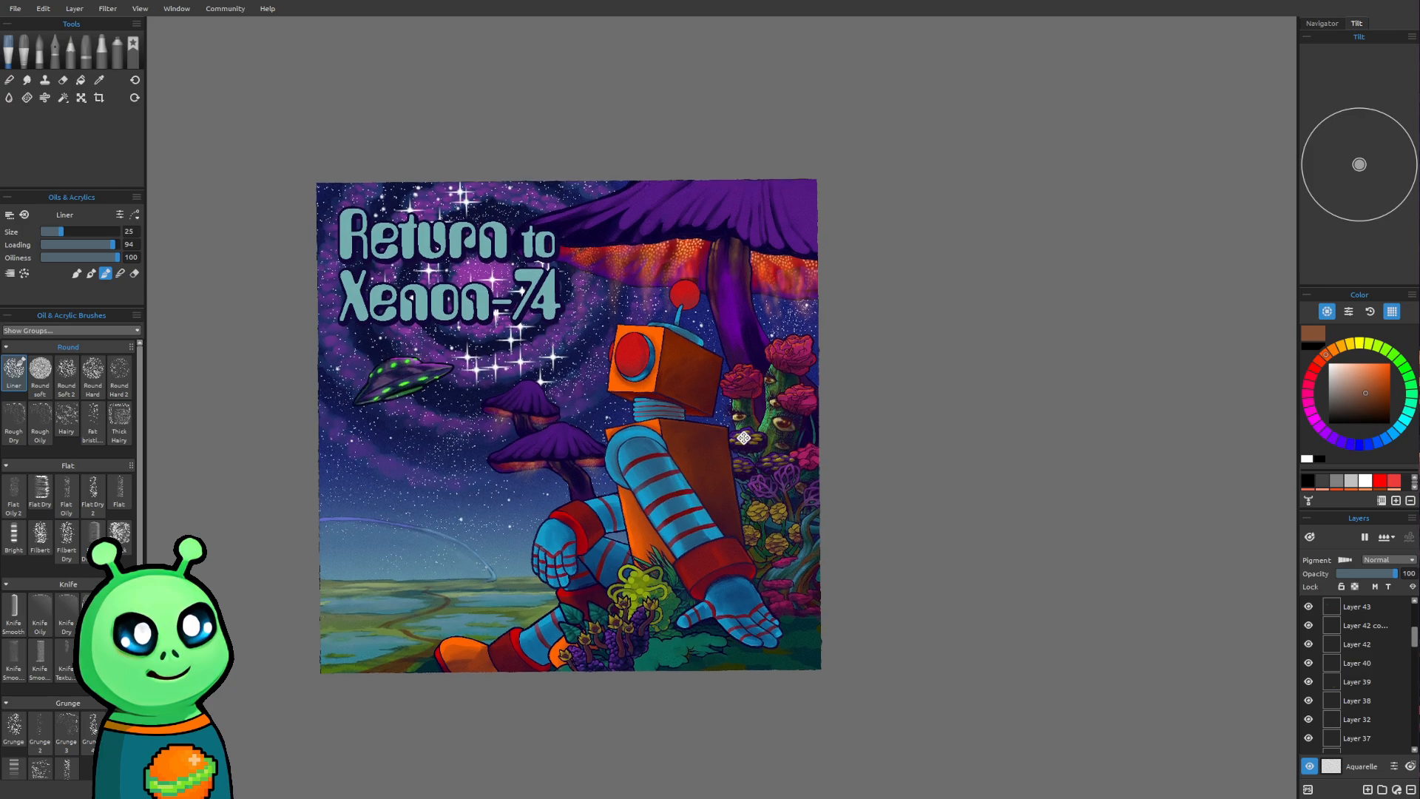
mouse_move(731, 507)
left_mouse_down()
mouse_move(694, 595)
mouse_move(749, 502)
mouse_move(714, 586)
left_mouse_up()
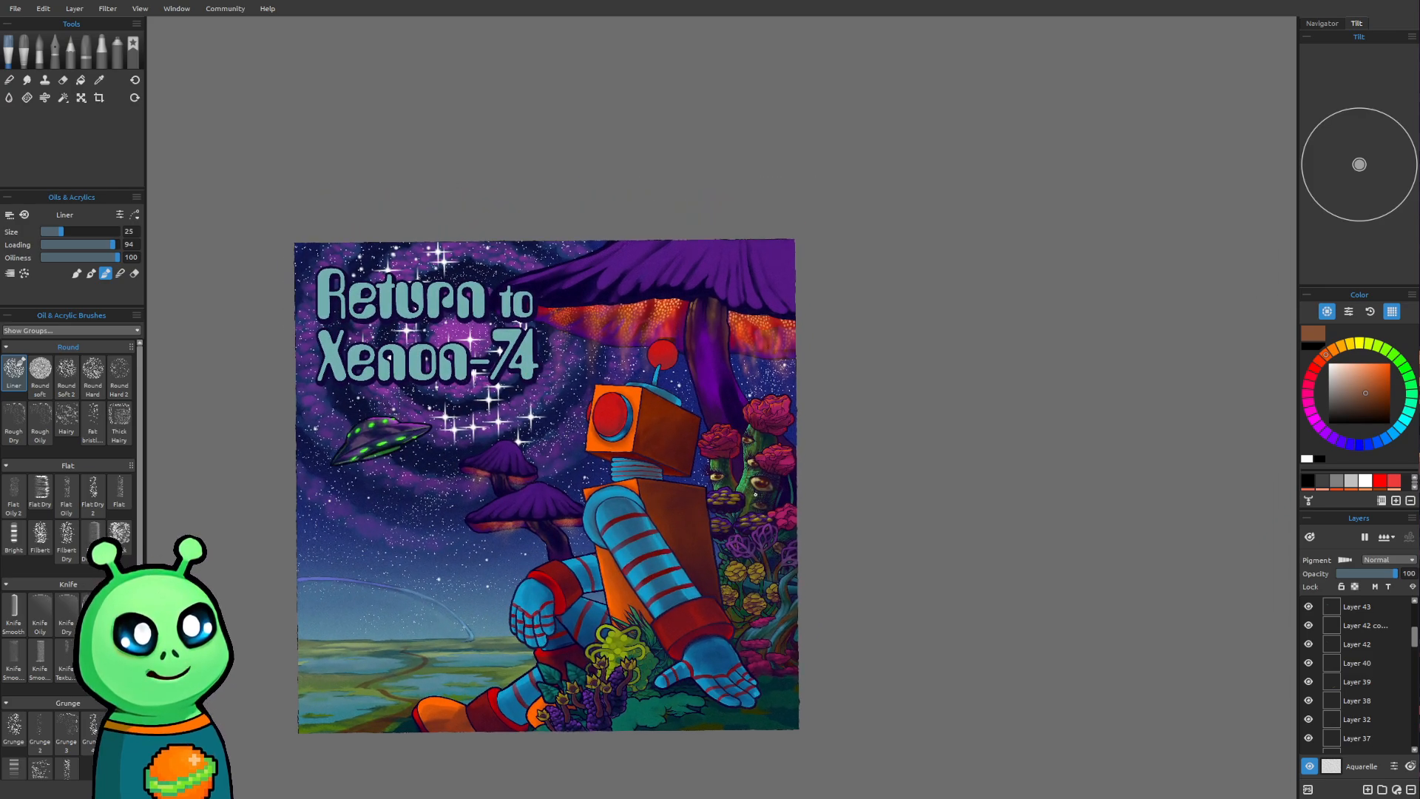
mouse_move(755, 494)
left_mouse_down()
mouse_move(727, 559)
mouse_move(743, 512)
left_mouse_up()
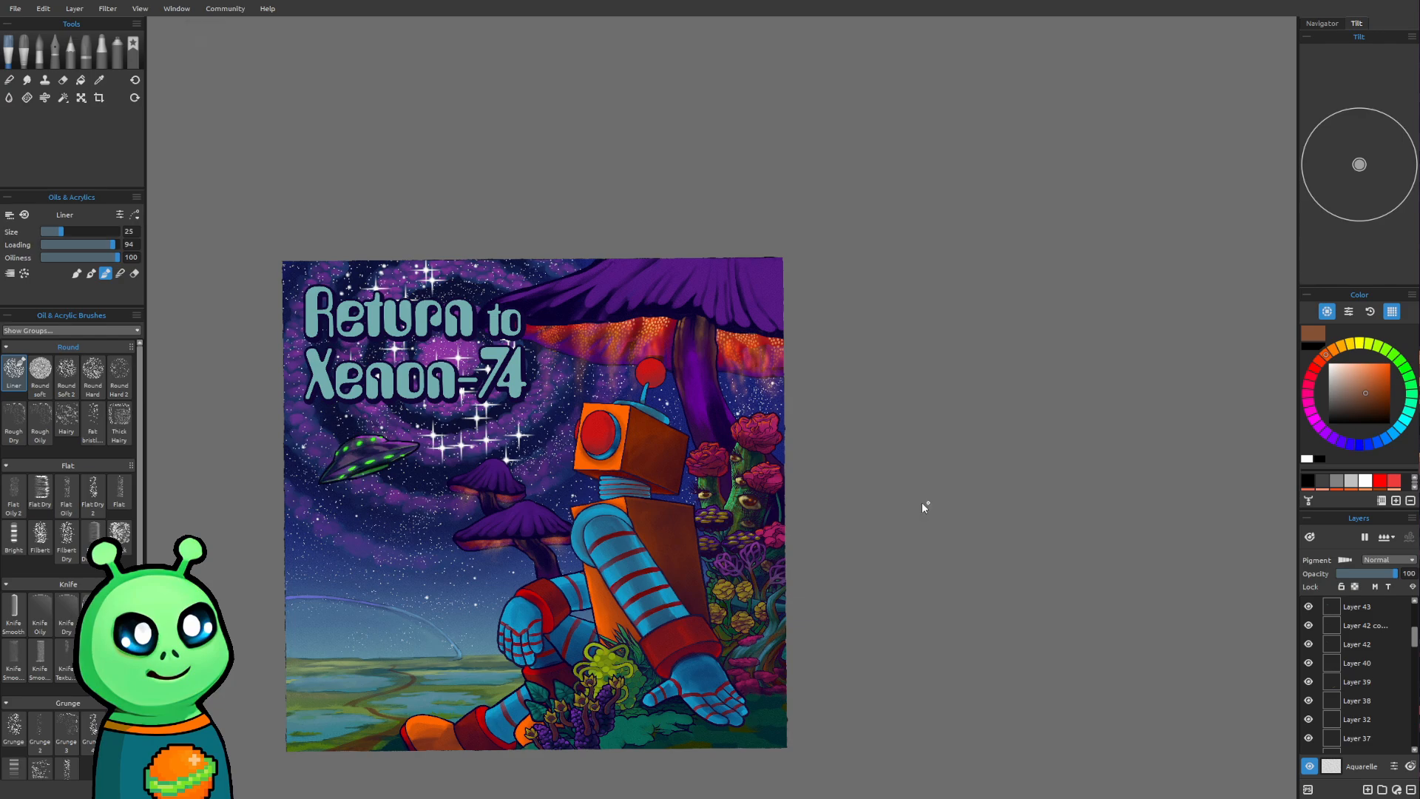
left_click_drag(837, 485, 884, 458)
left_click_drag(778, 502, 809, 467)
scroll(809, 466, "up", 3)
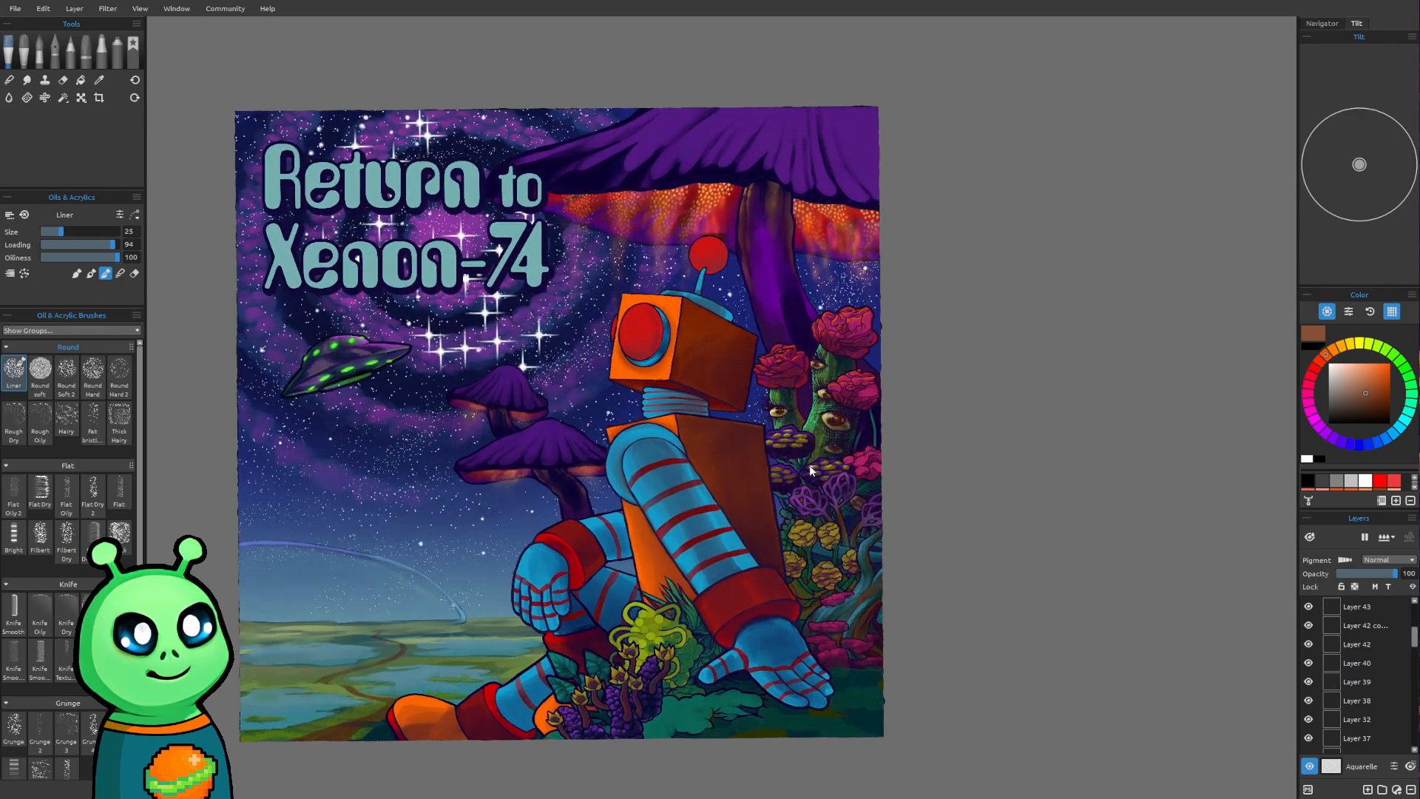
left_click_drag(686, 488, 824, 478)
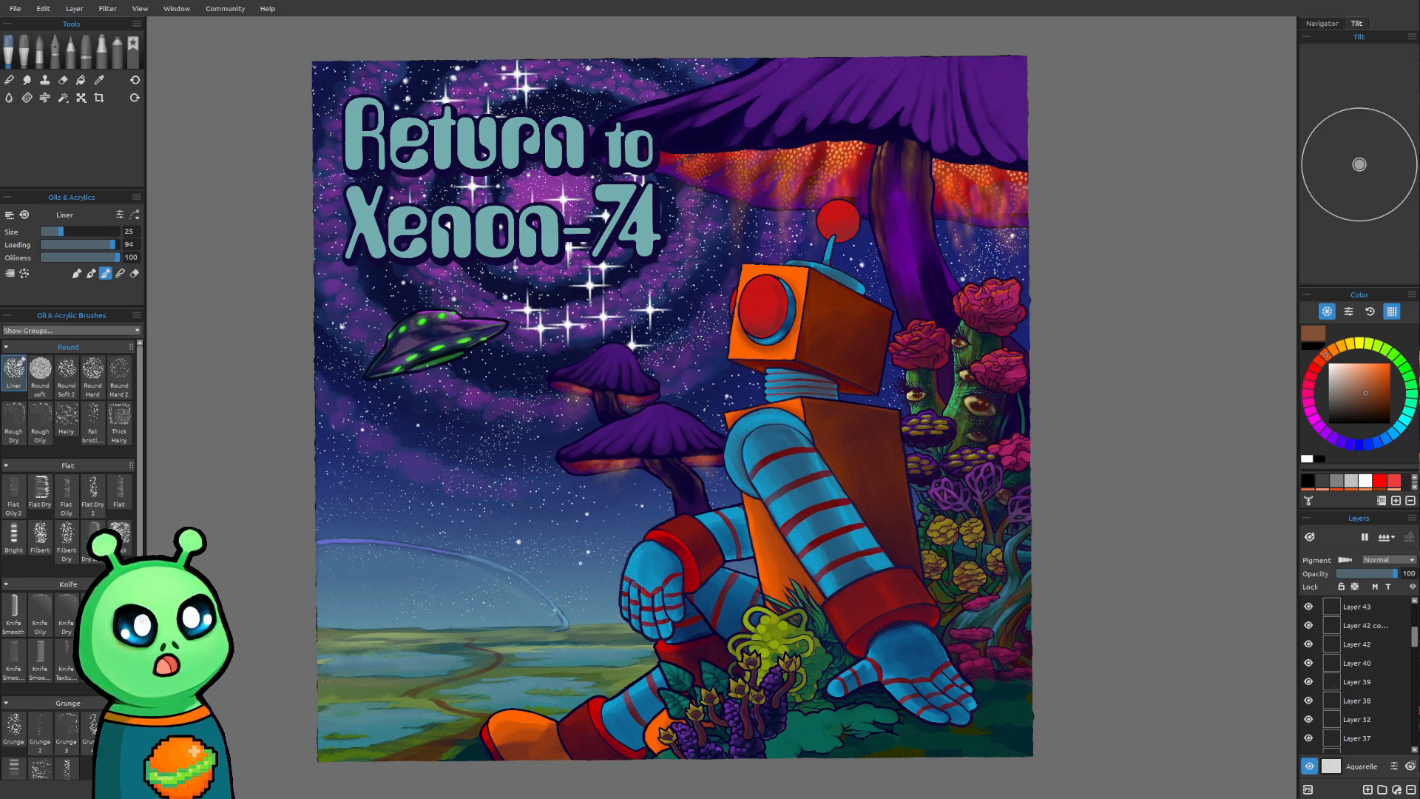
Inspect the robot's hand and the foreground plants up close, and compare them with the full poster
left_click_drag(602, 542, 630, 539)
left_click_drag(1053, 721, 911, 648)
scroll(860, 671, "up", 2)
scroll(860, 671, "up", 1)
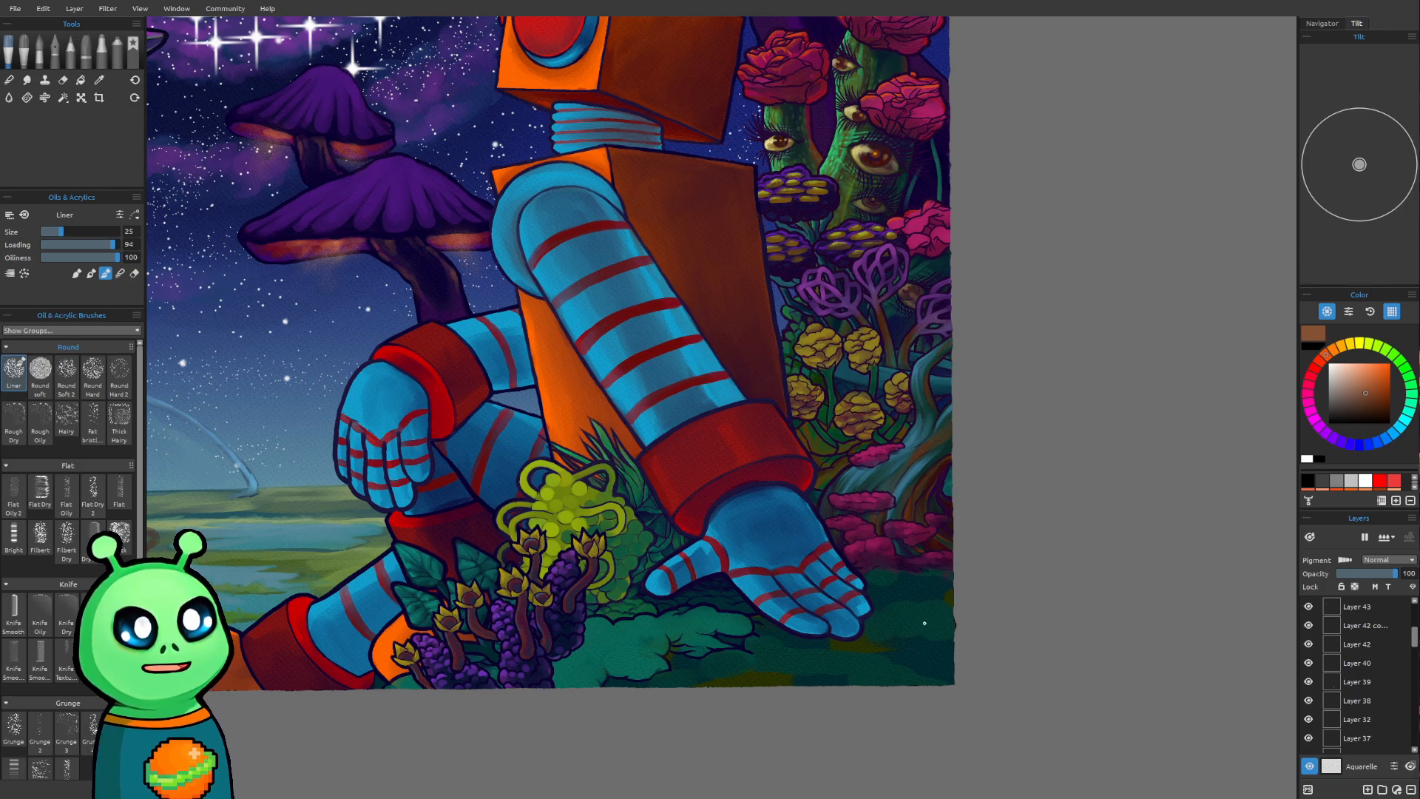
scroll(921, 596, "down", 4)
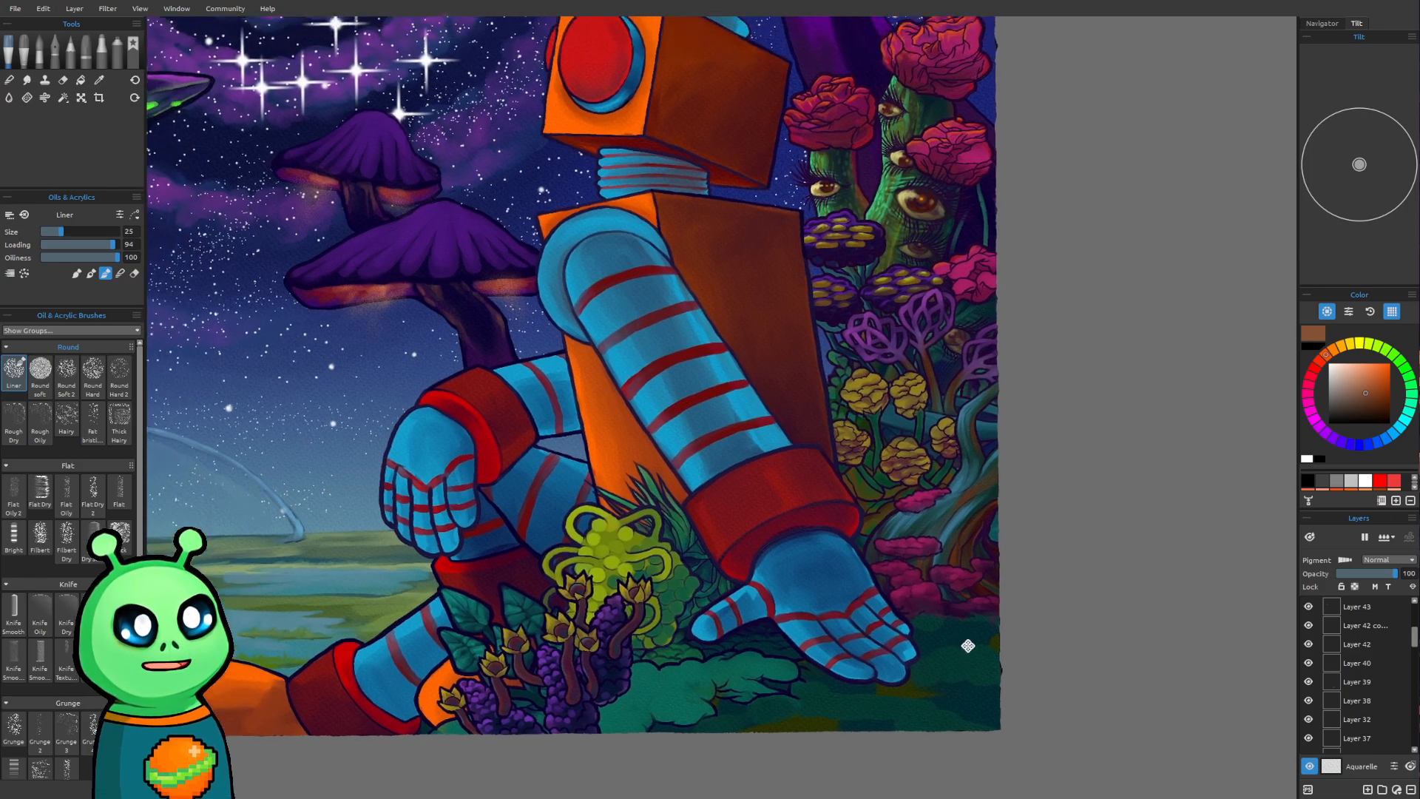
scroll(906, 672, "down", 1)
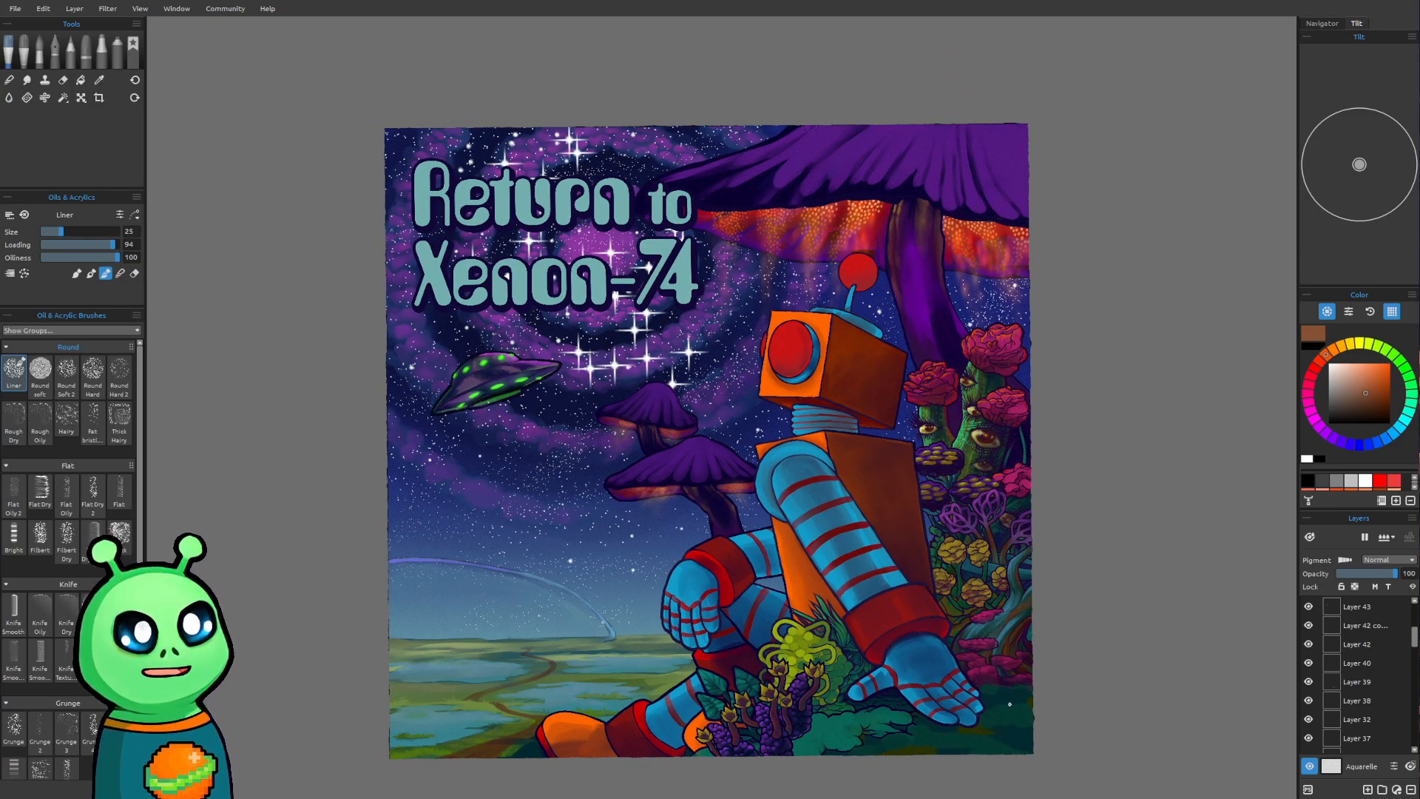
left_click_drag(582, 565, 661, 561)
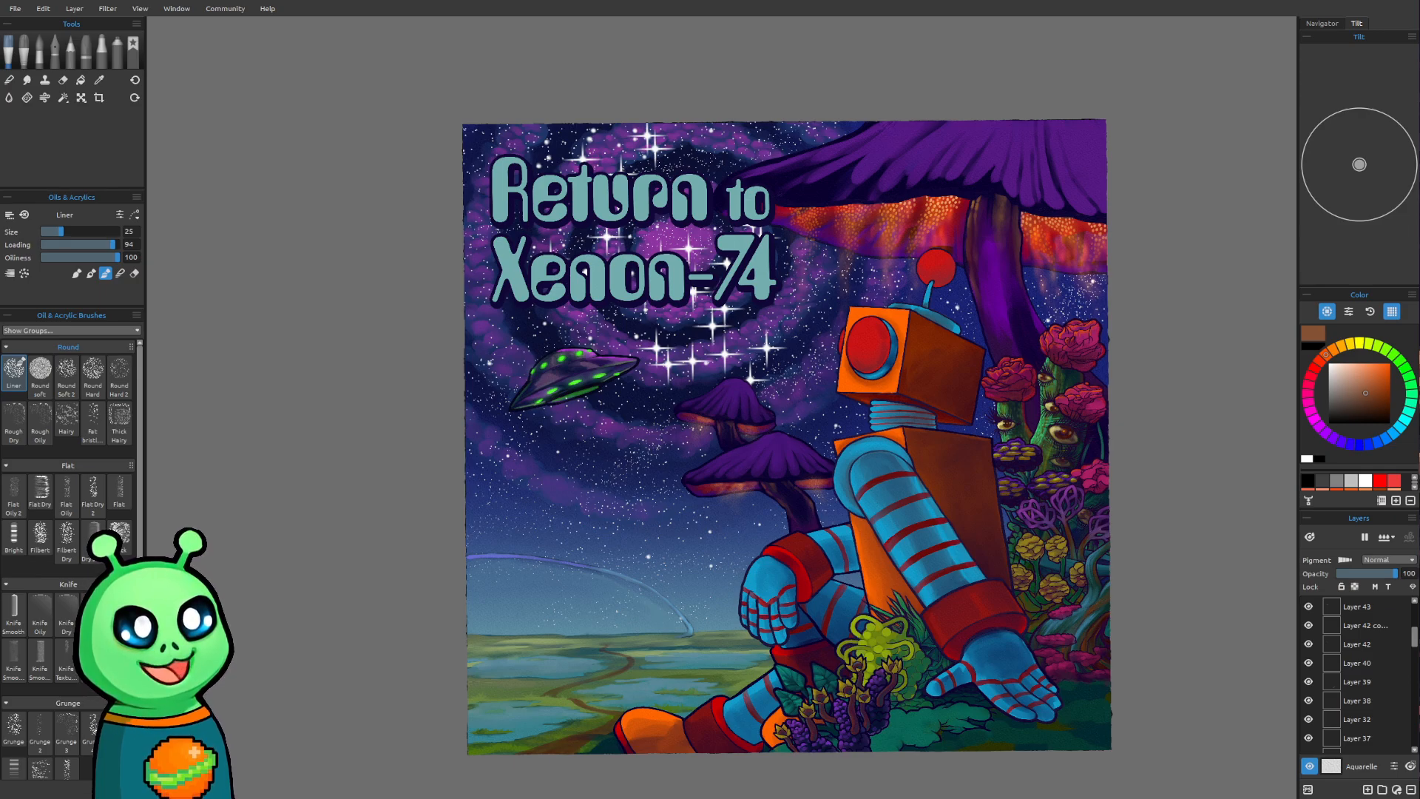
left_click_drag(334, 621, 276, 575)
scroll(270, 586, "up", 1)
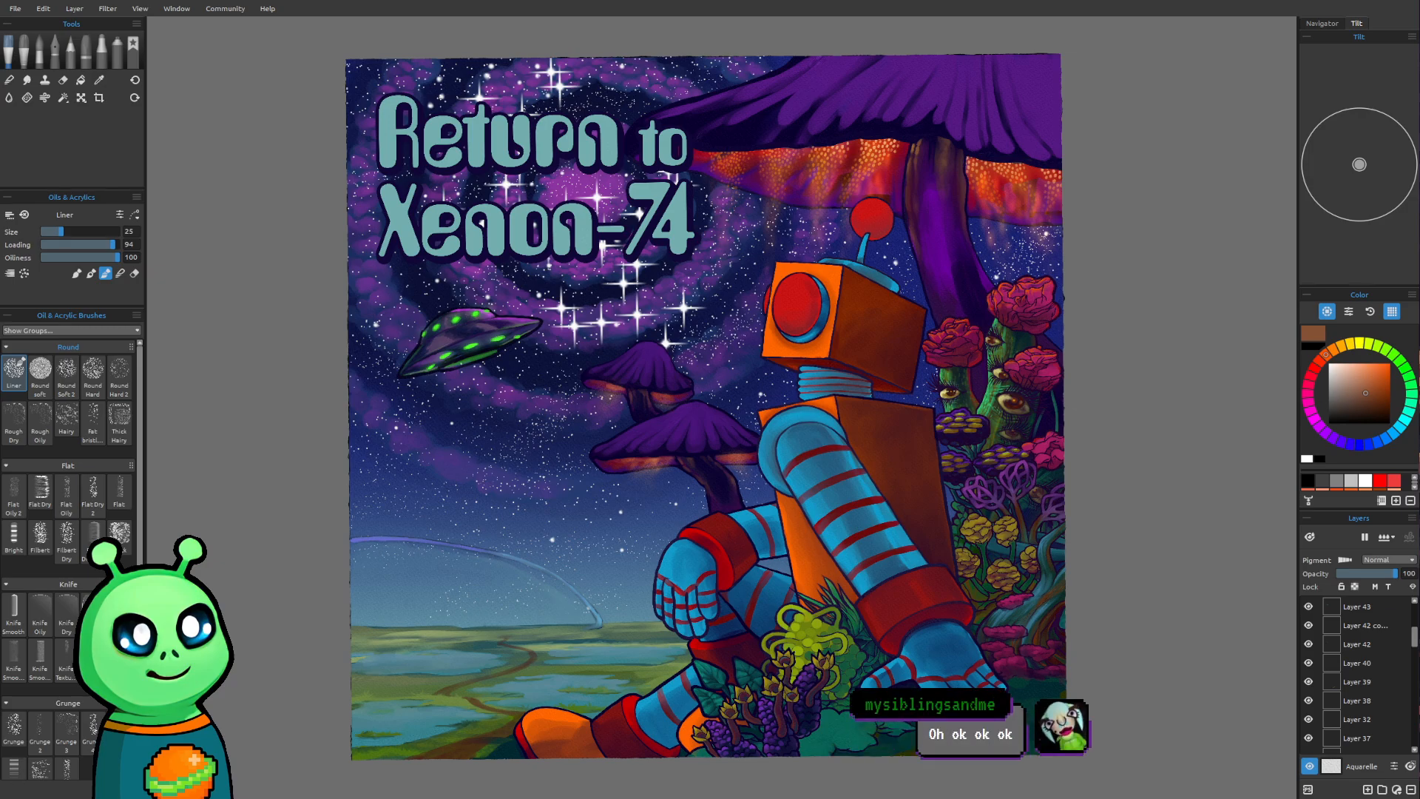